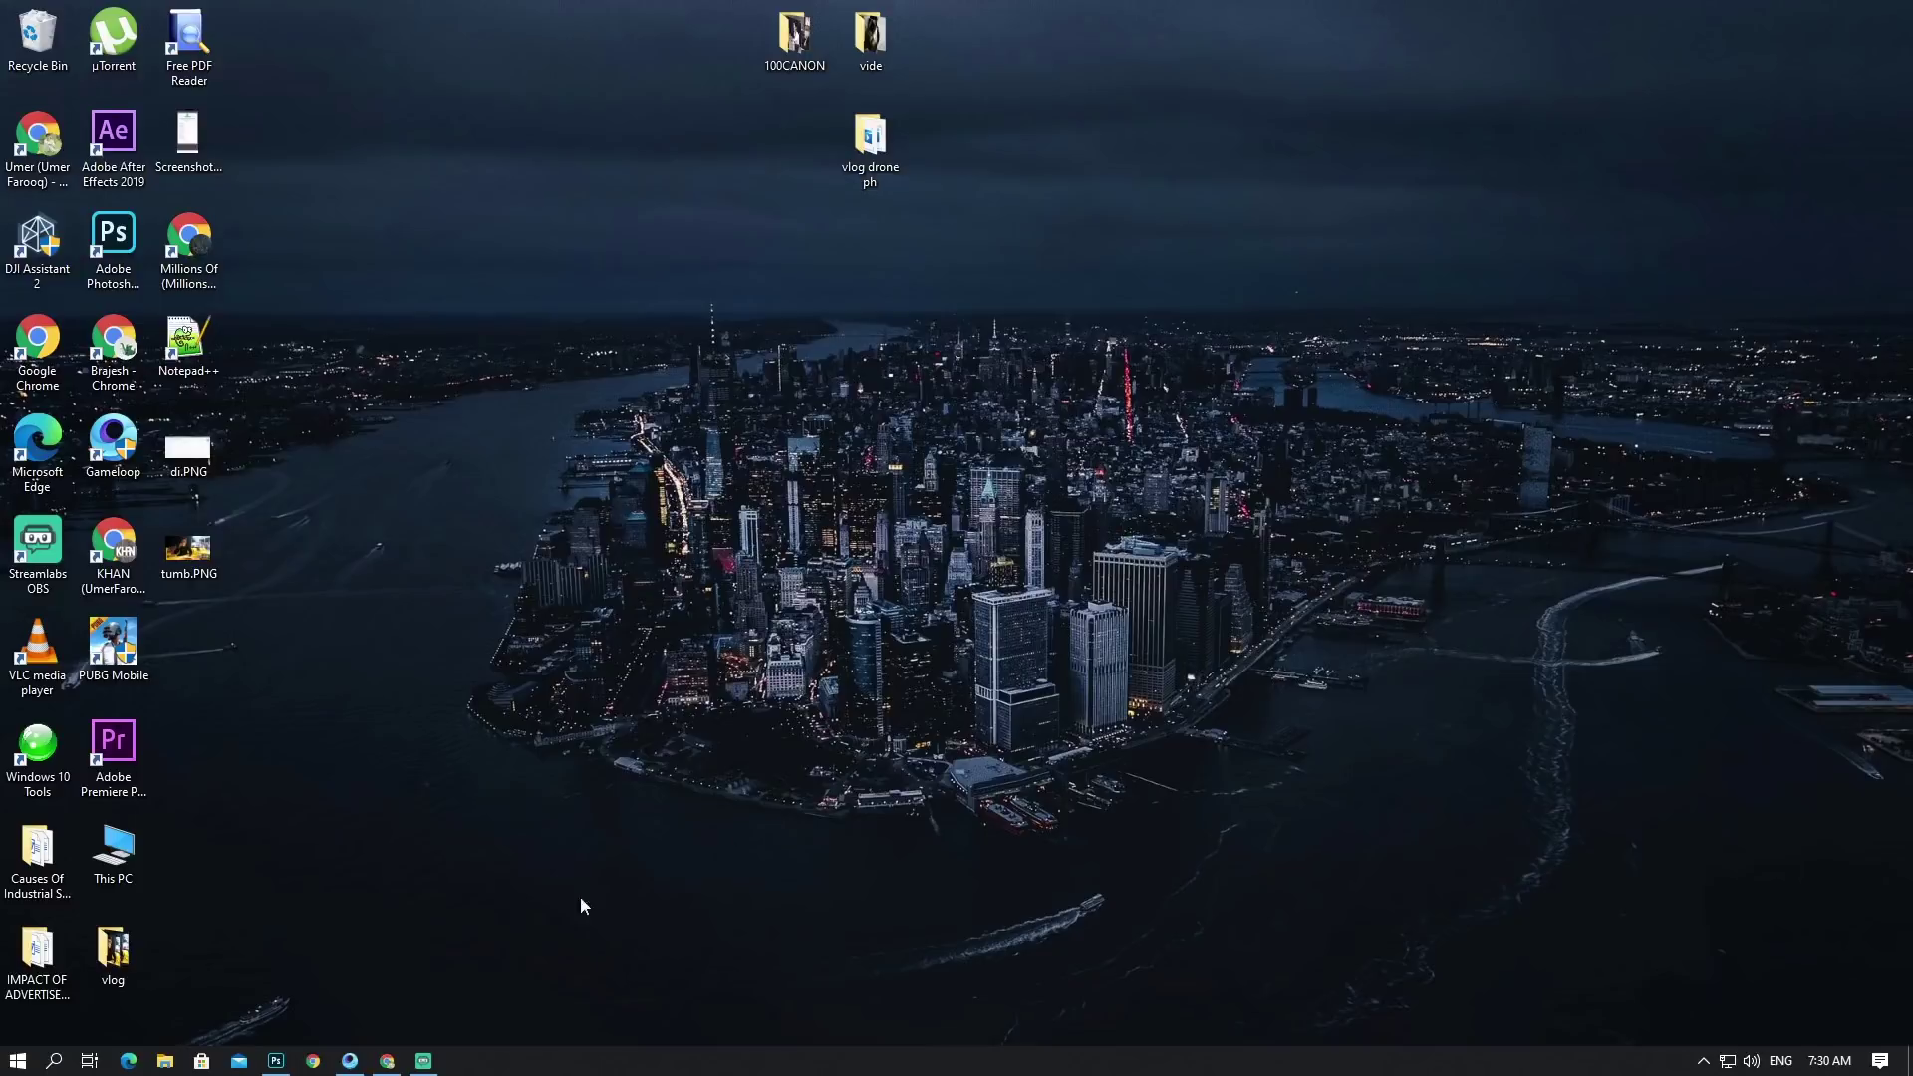
Step: Switch to the Chrome window with the "Top 10 Best Universities In Pakistan 2020" post open for editing and skim the post
mouse_move(386, 1060)
left_click(387, 972)
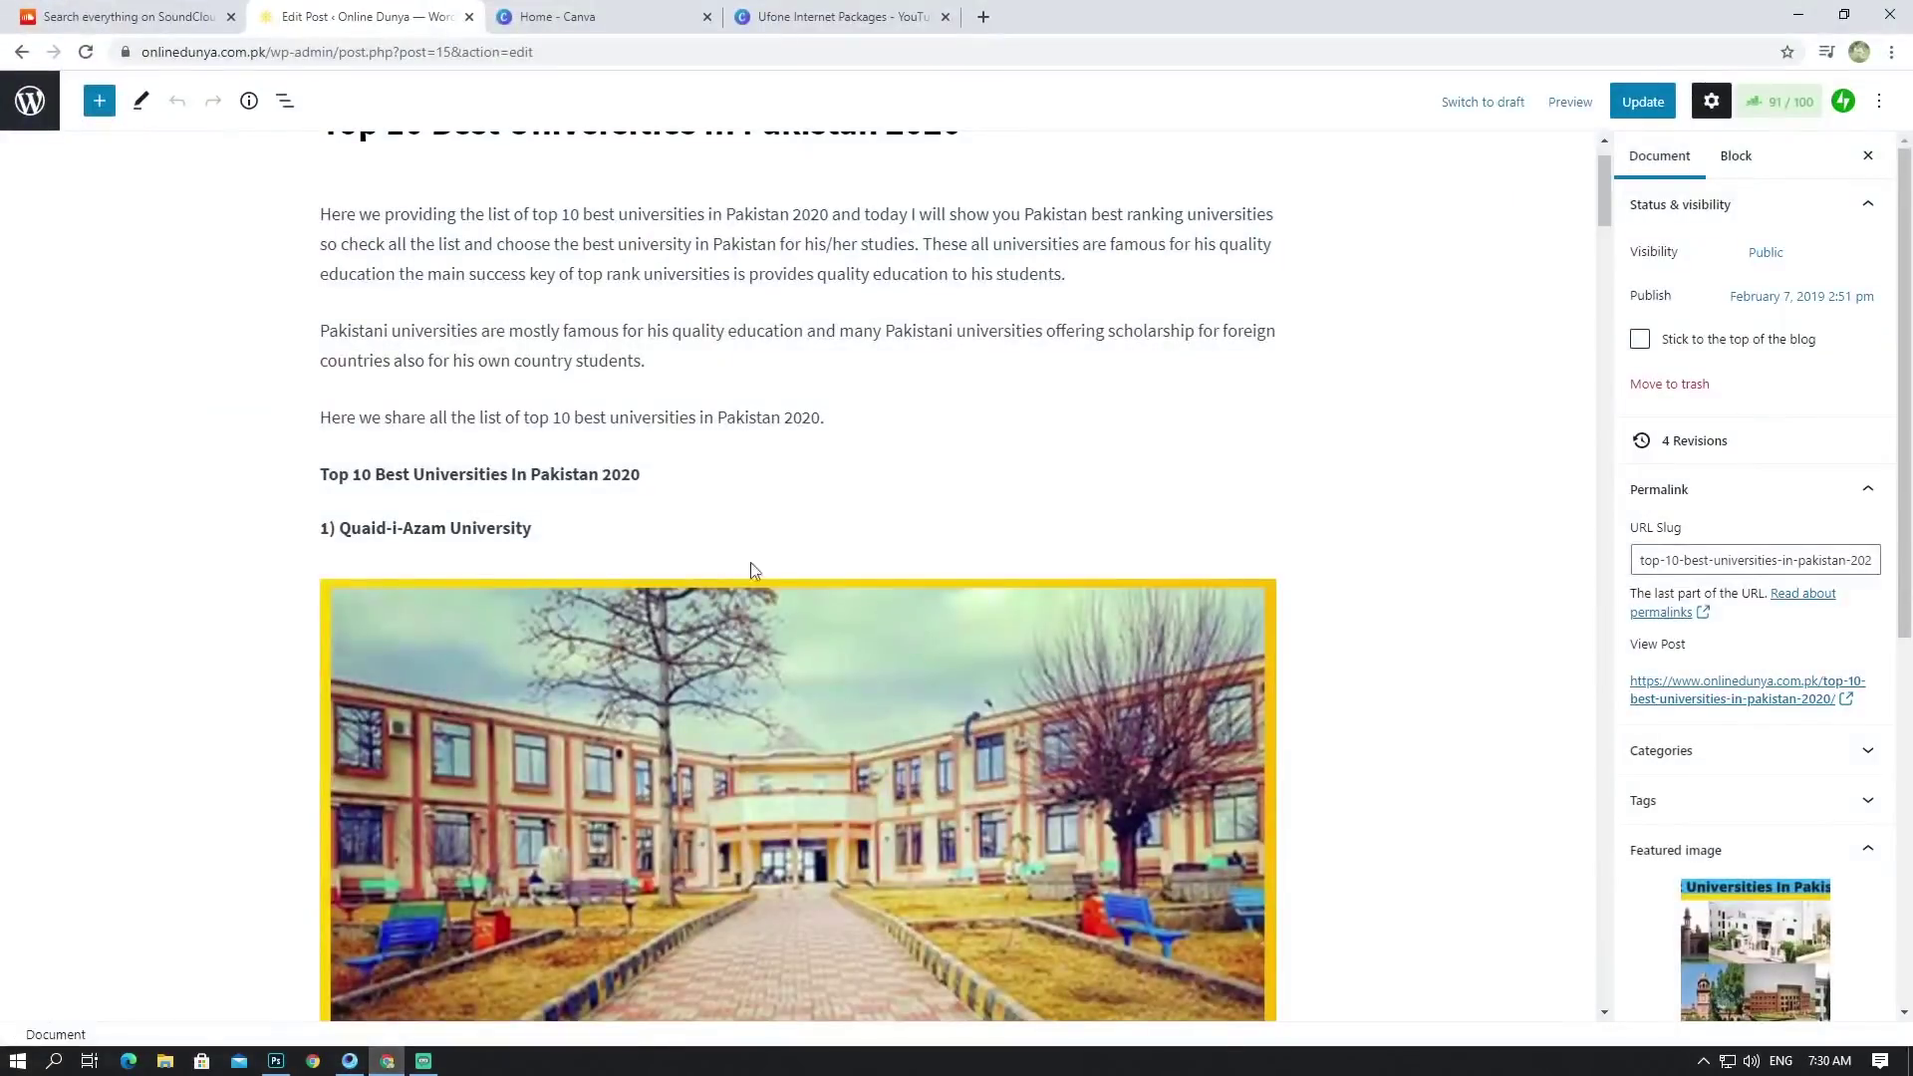
scroll(750, 562, "down", 5)
scroll(823, 512, "up", 6)
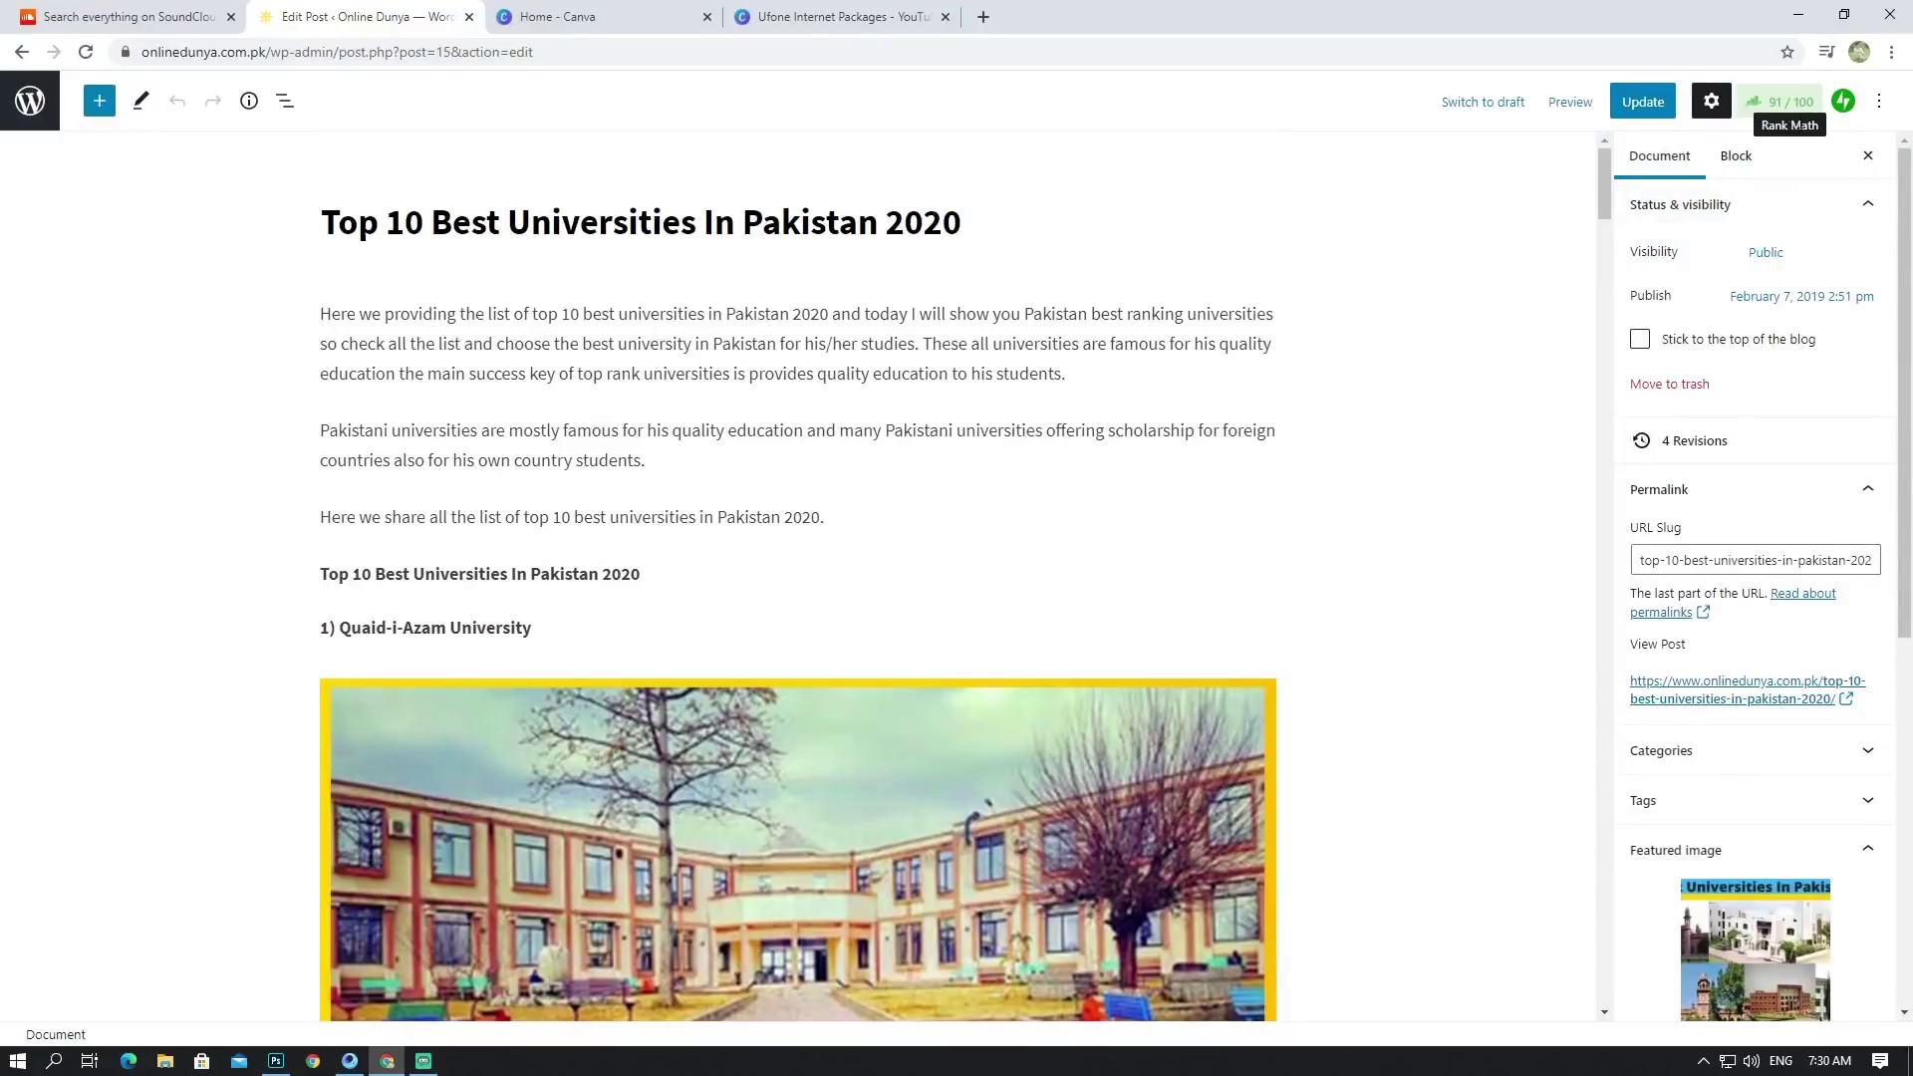
Step: Open the post's Rank Math SEO details and review the focus keywords and Basic SEO checks
left_click(1789, 108)
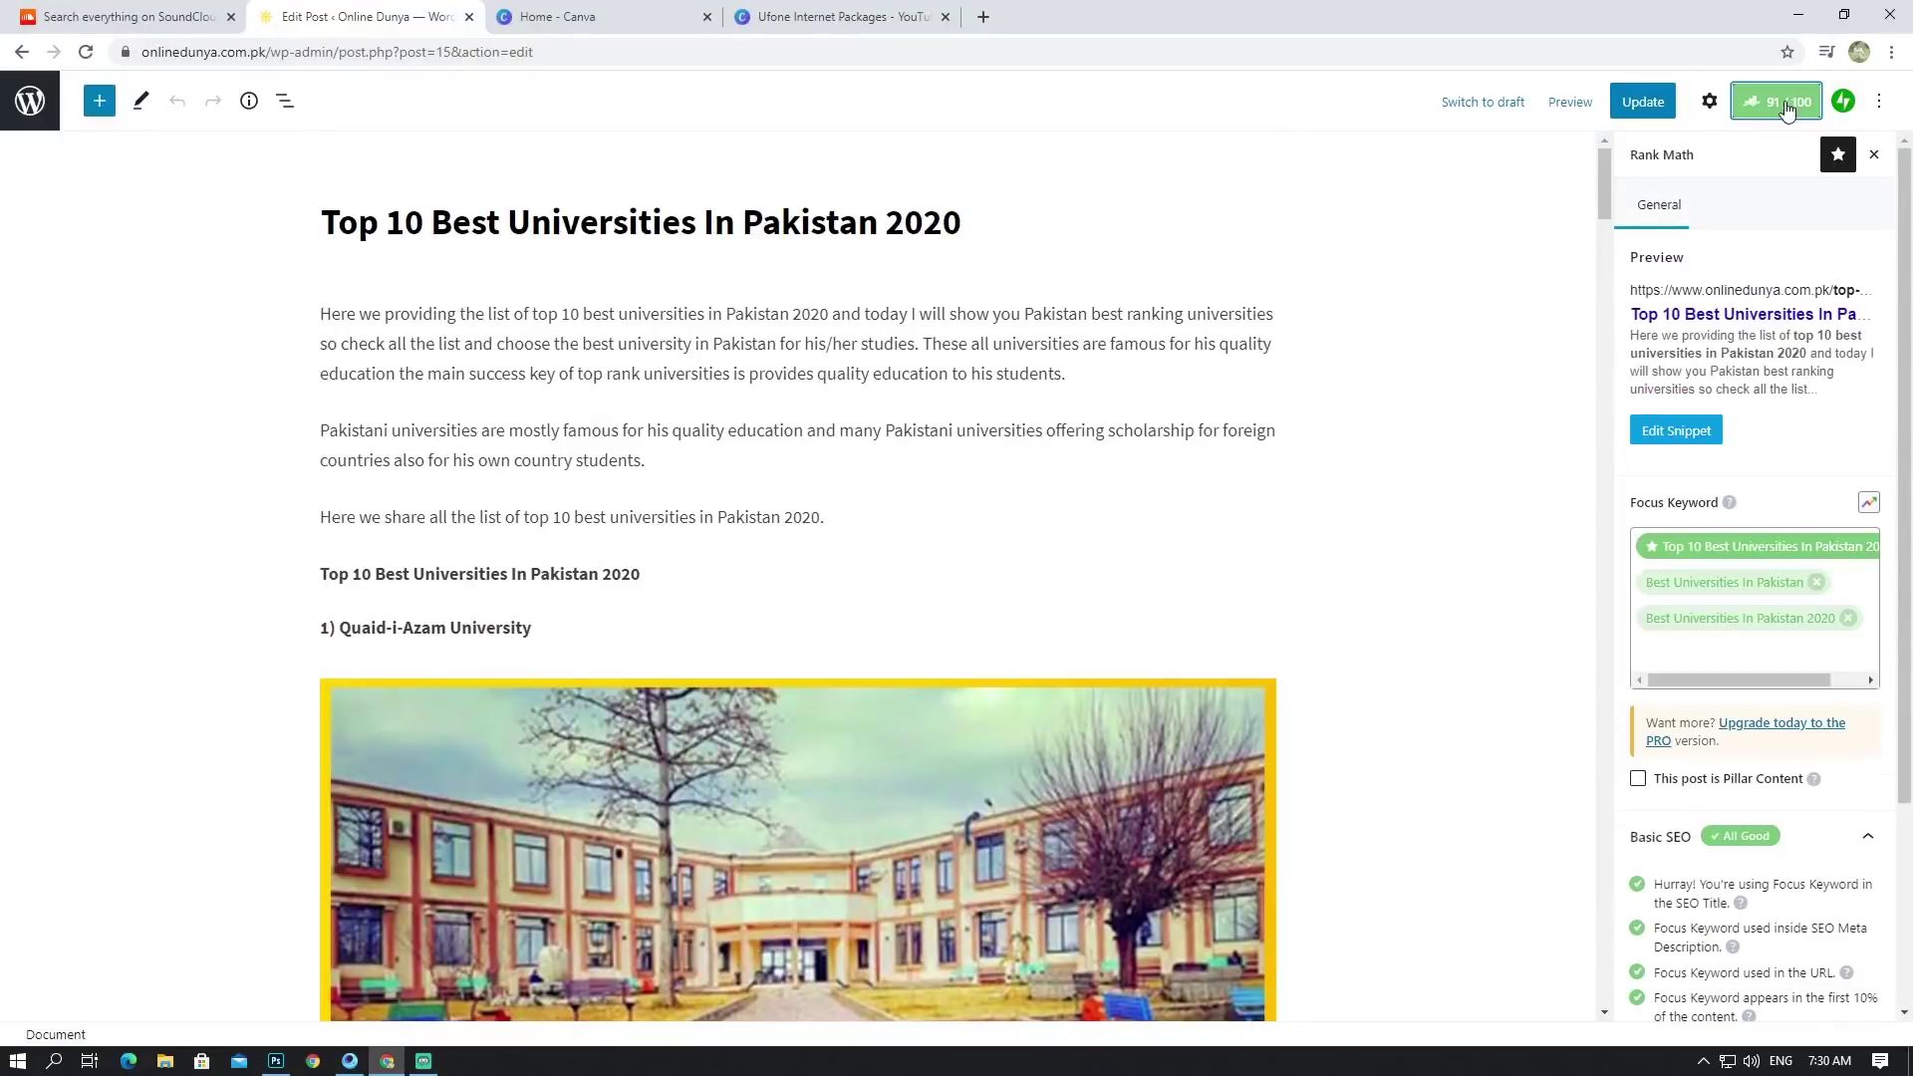
scroll(1794, 438, "down", 3)
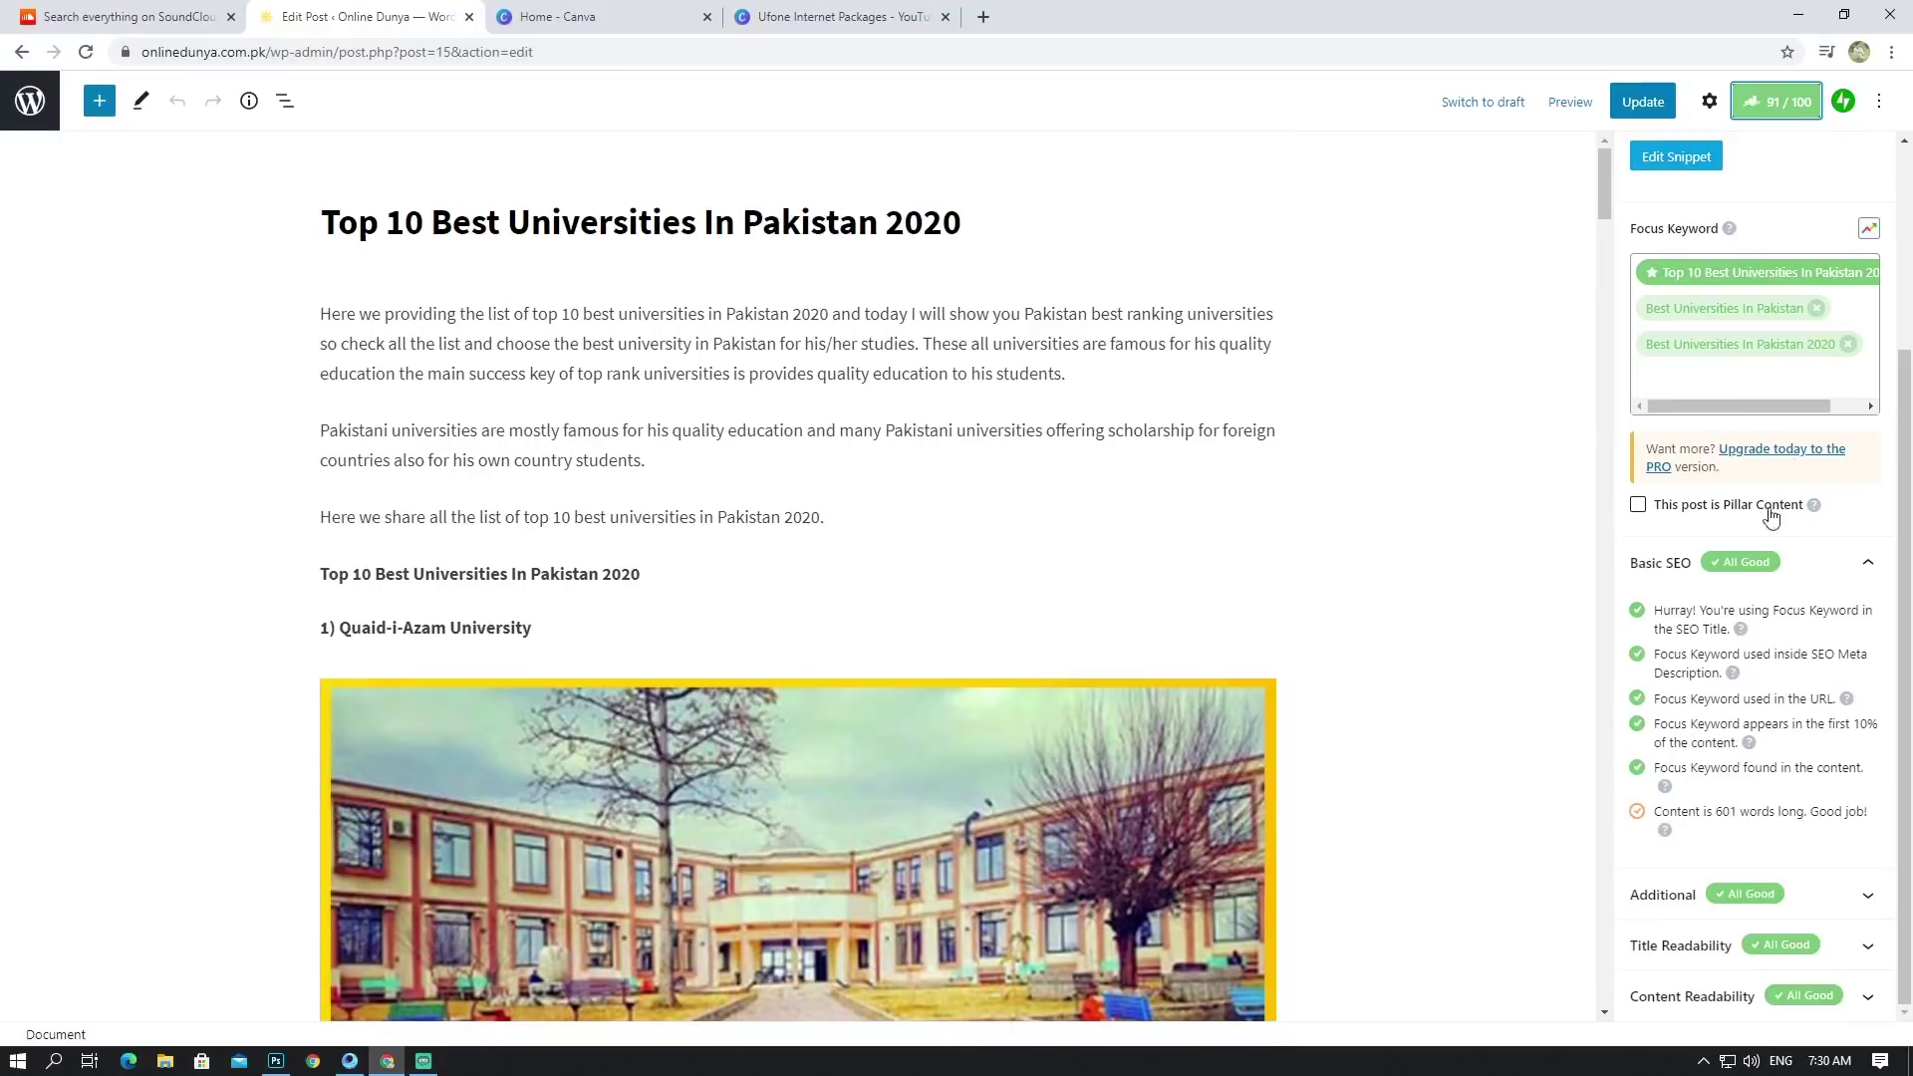
scroll(1728, 543, "up", 3)
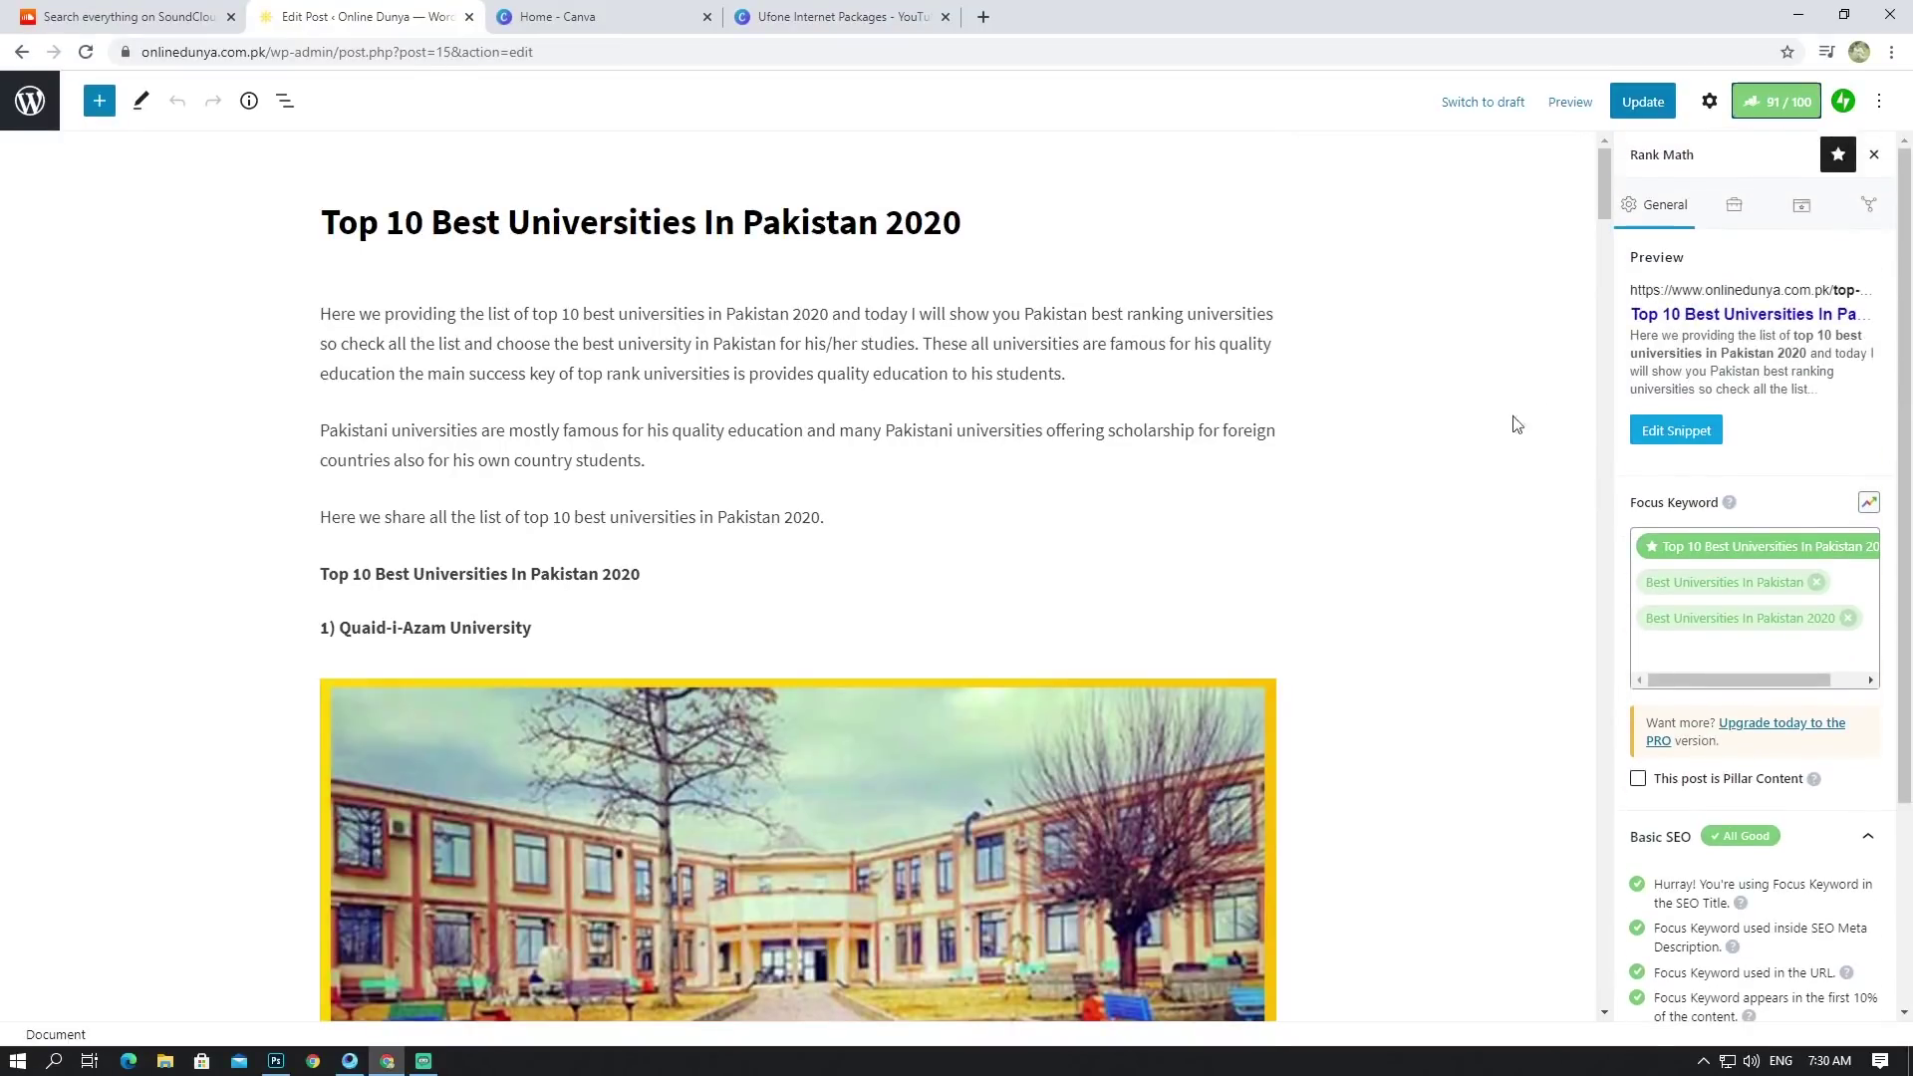
left_click(1630, 235)
Step: Examine the post's title and opening paragraphs alongside the Rank Math Basic SEO checks on focus keyword use
scroll(840, 284, "down", 1)
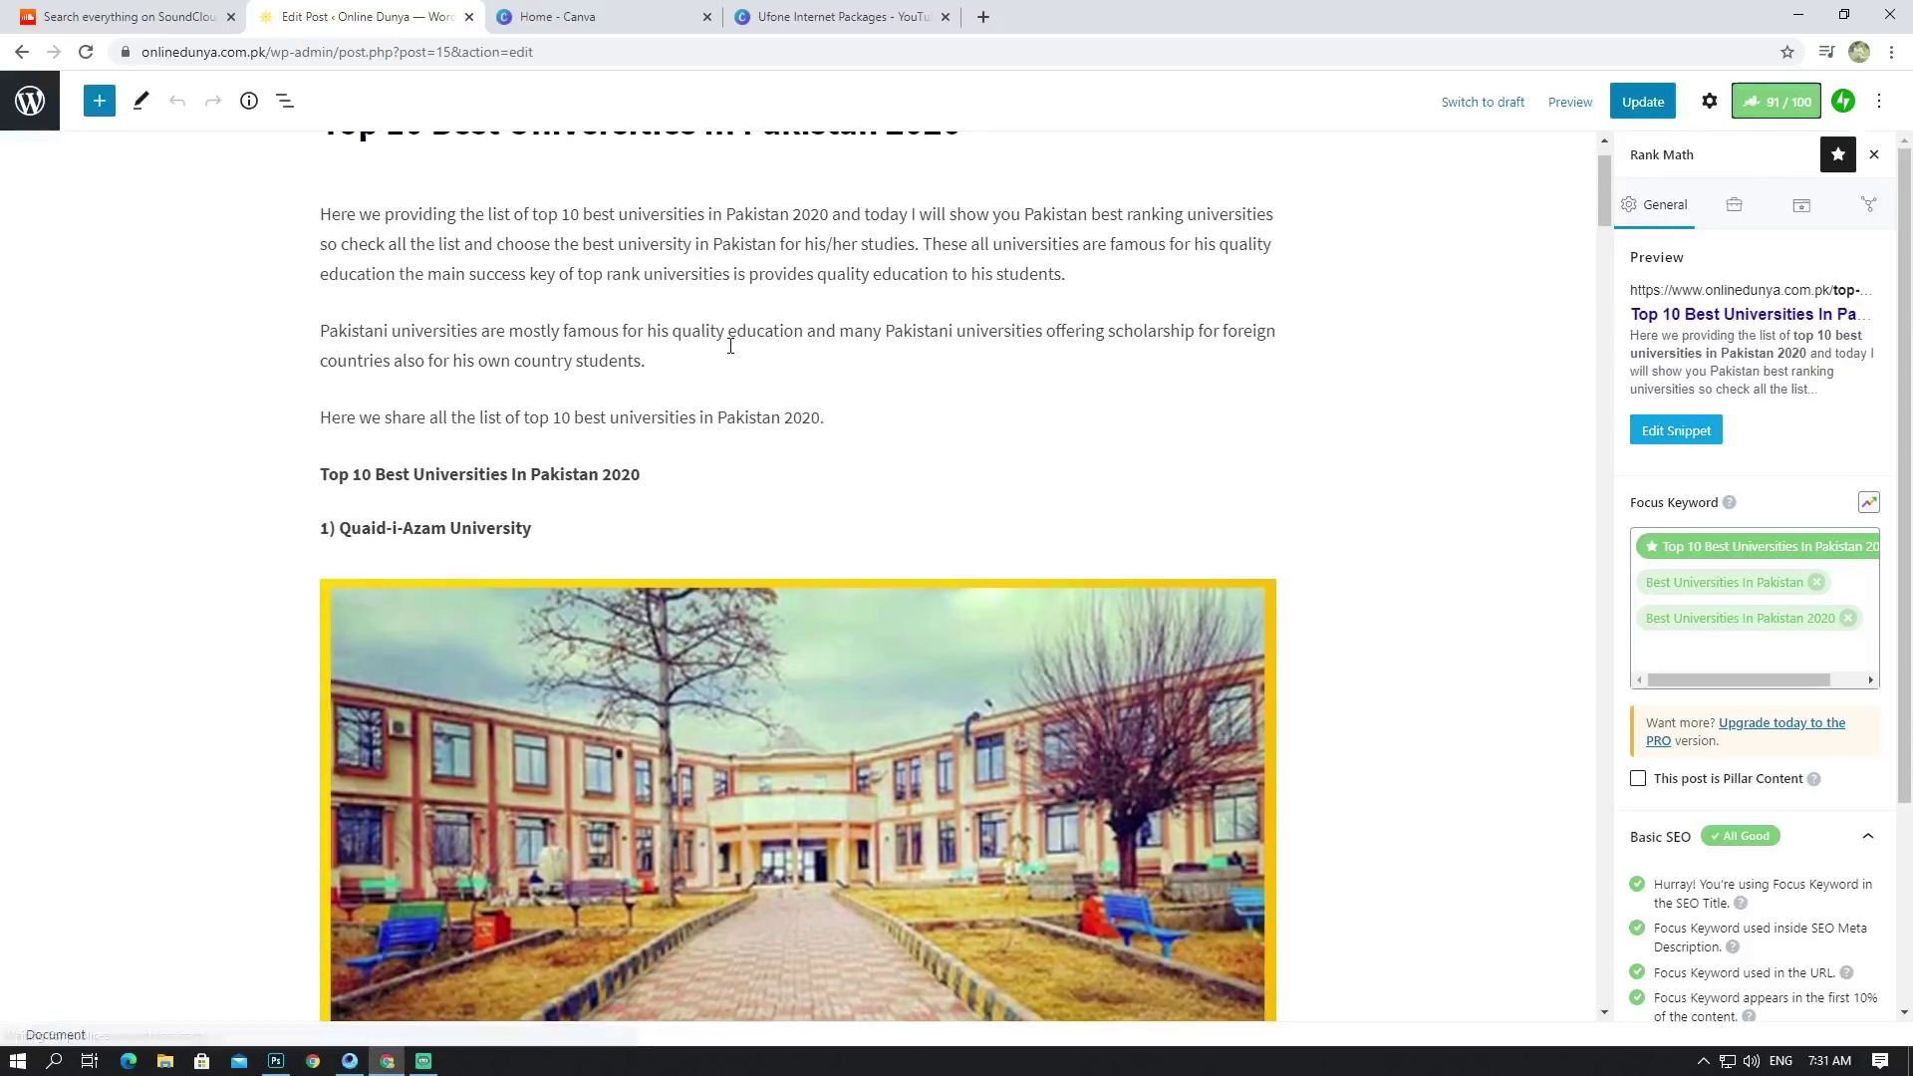
scroll(705, 379, "down", 5)
scroll(704, 379, "up", 6)
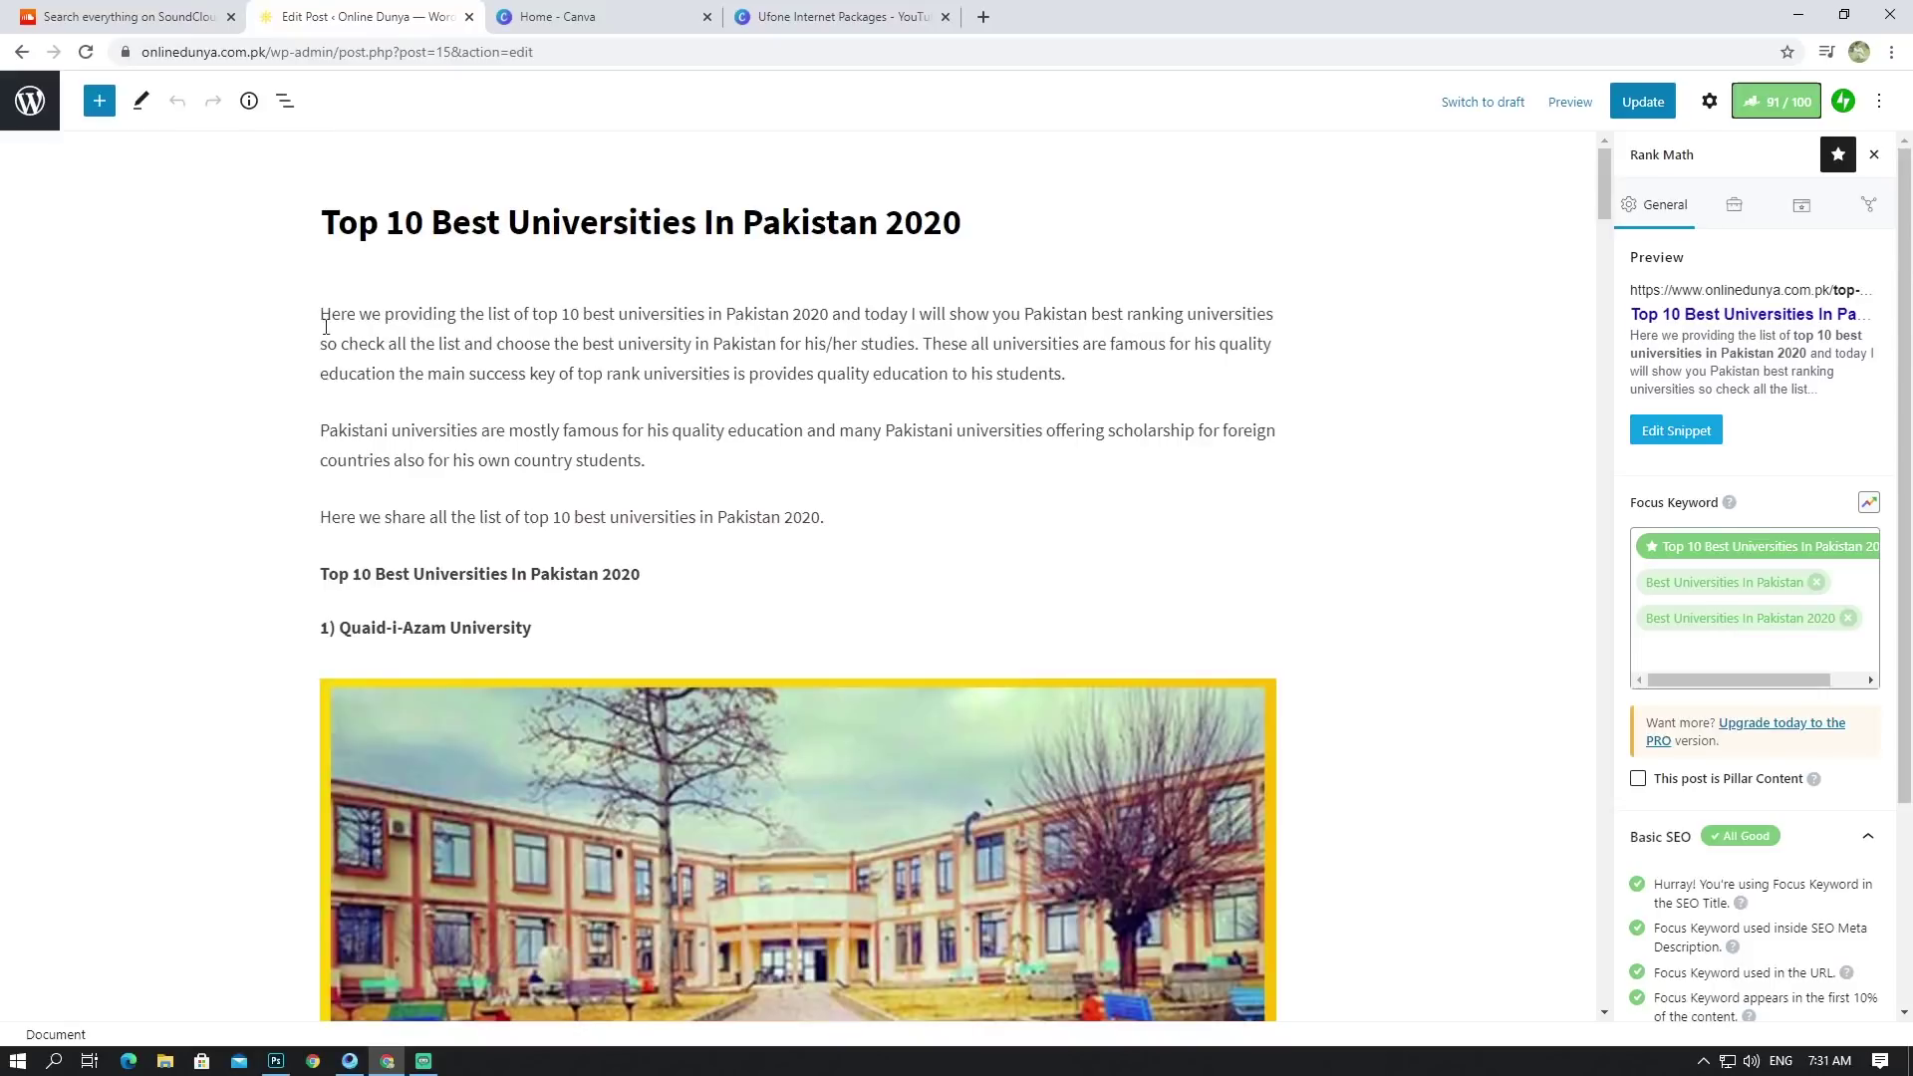
scroll(324, 317, "down", 1)
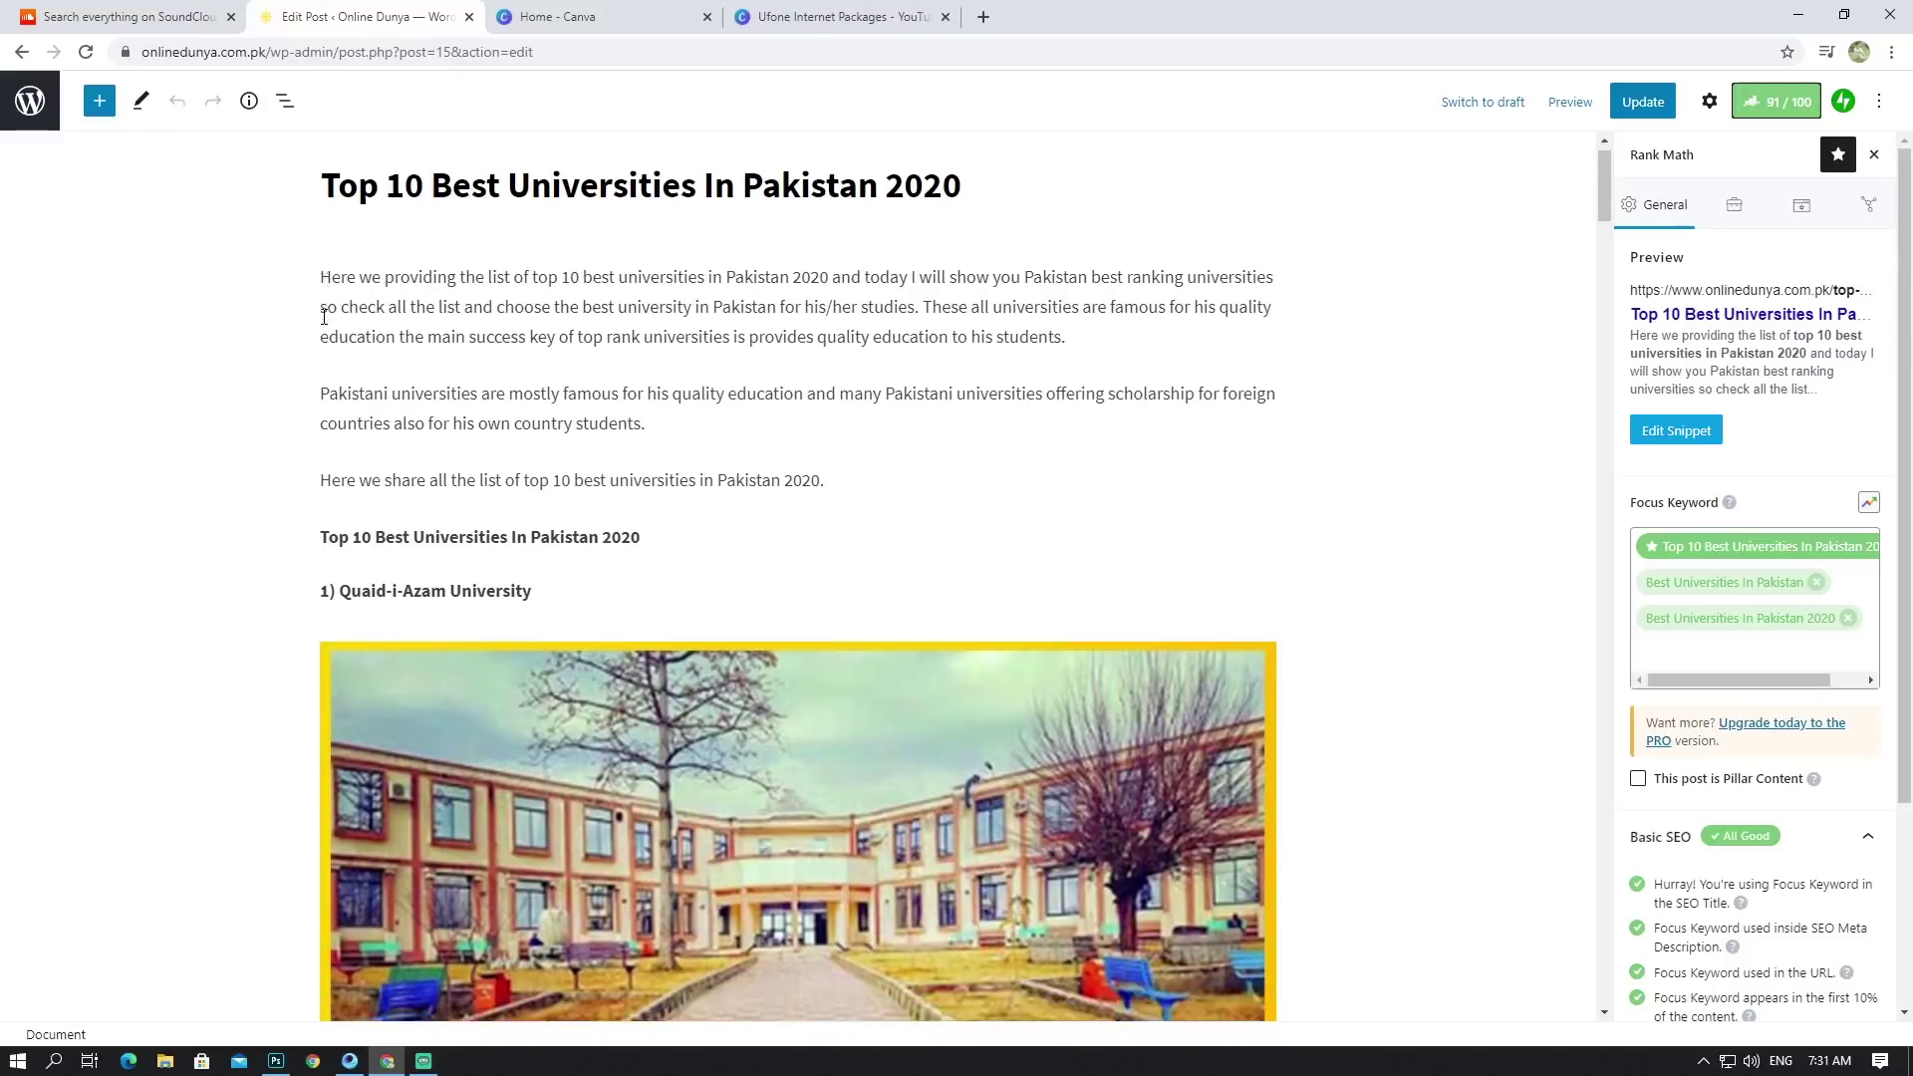
scroll(324, 317, "up", 2)
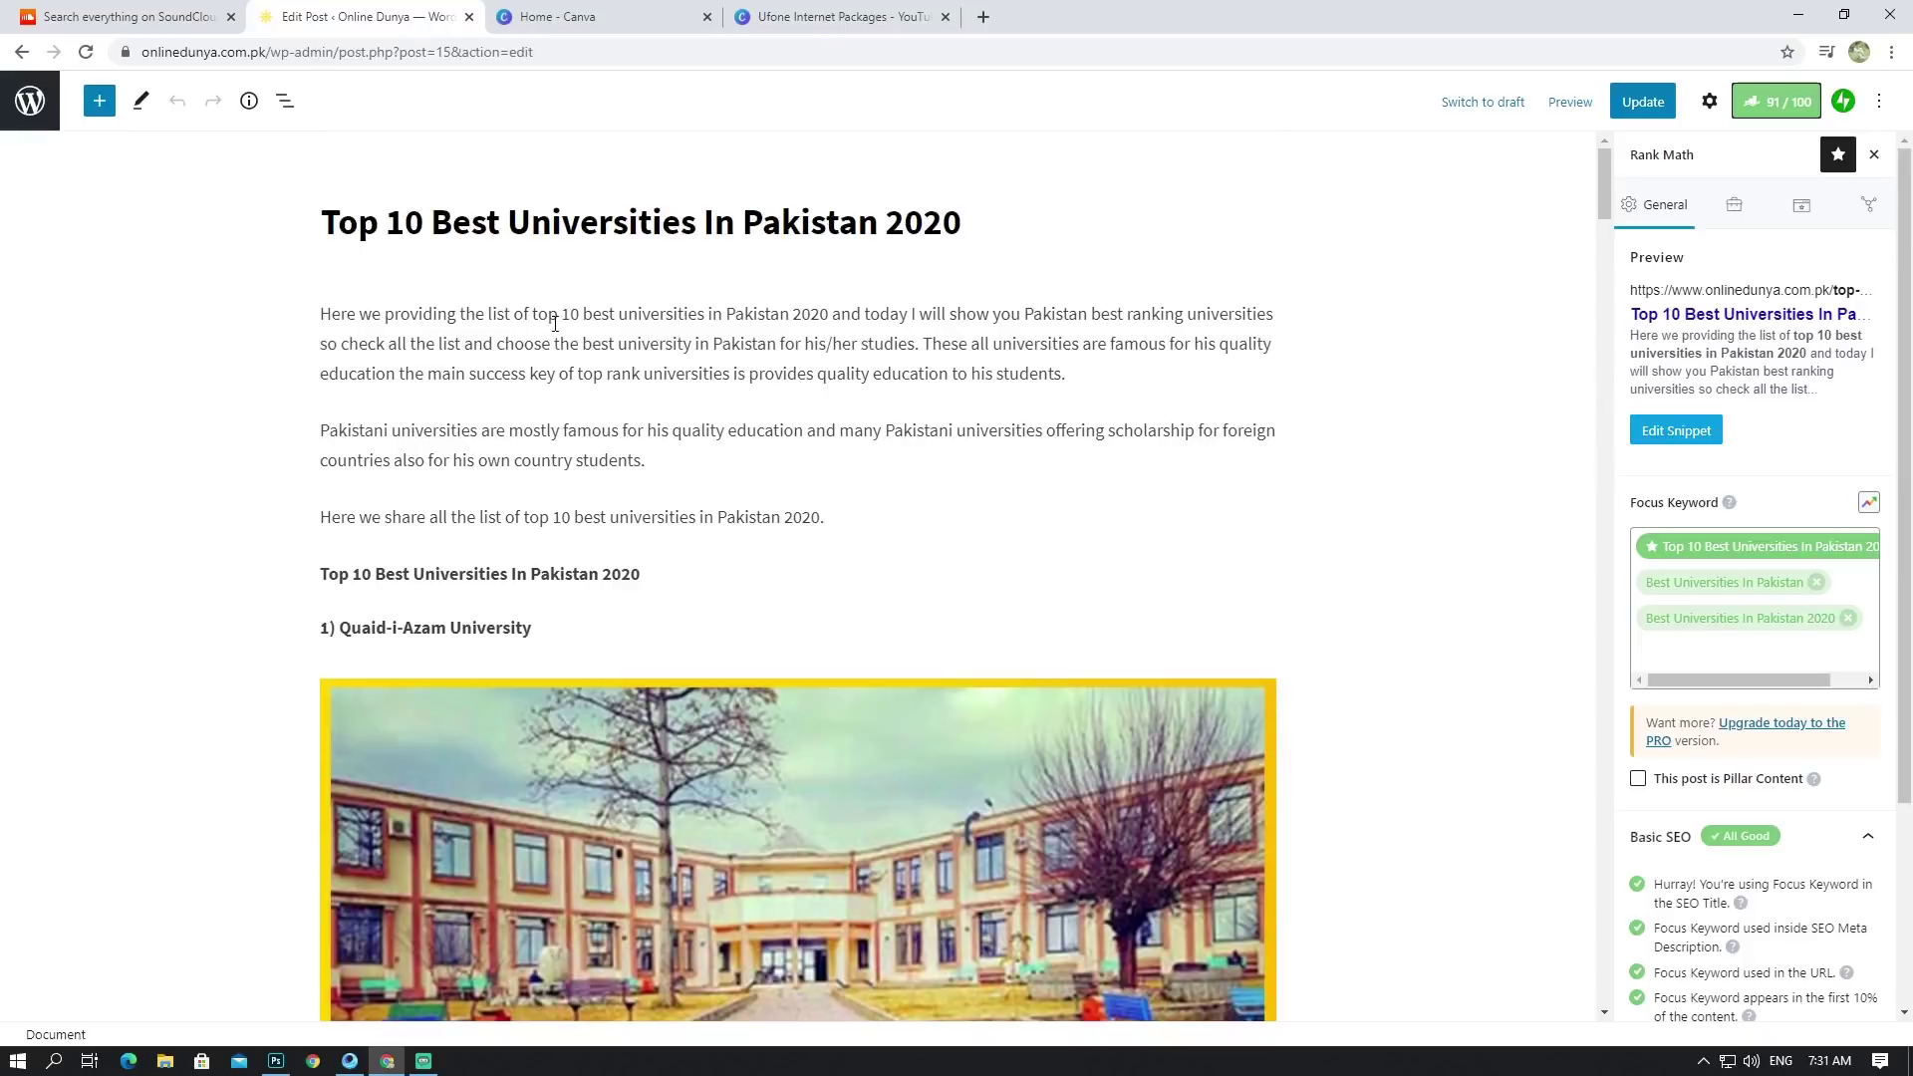
scroll(1714, 518, "down", 3)
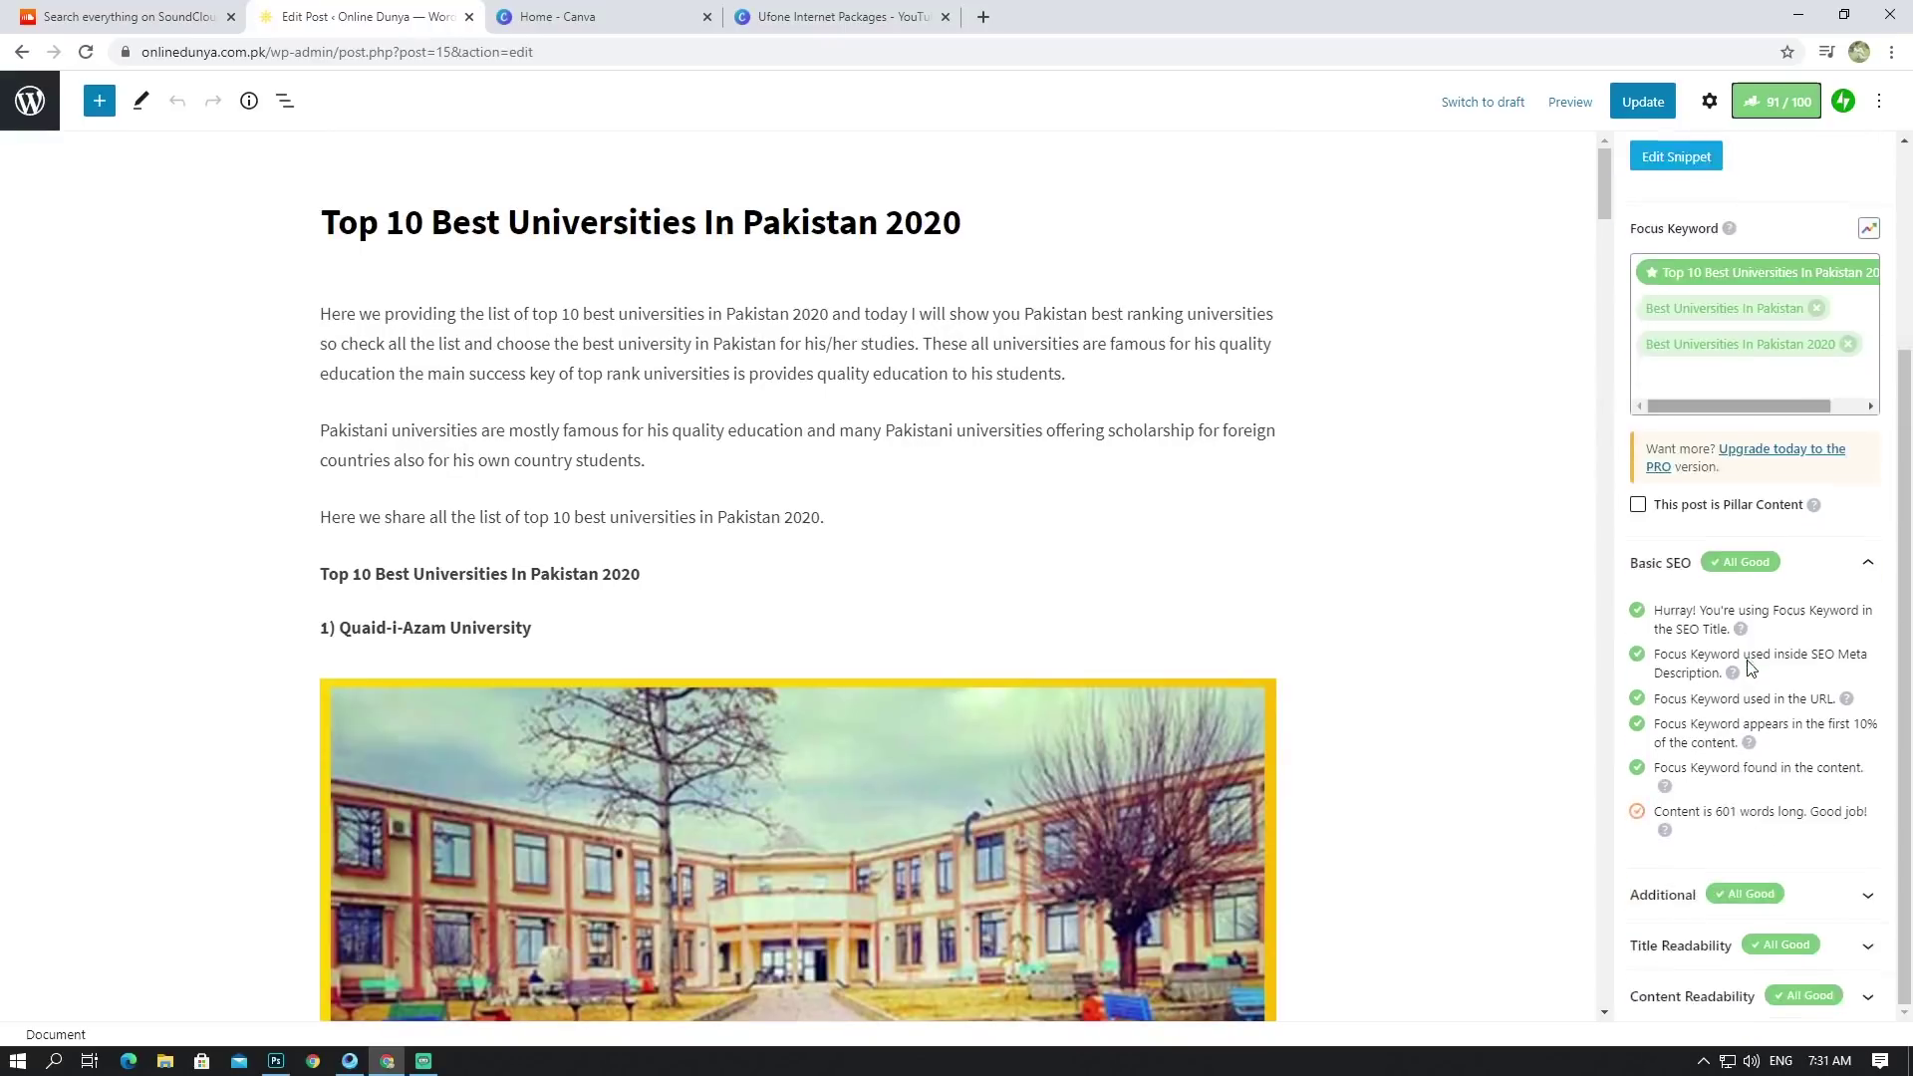
scroll(1724, 608, "up", 3)
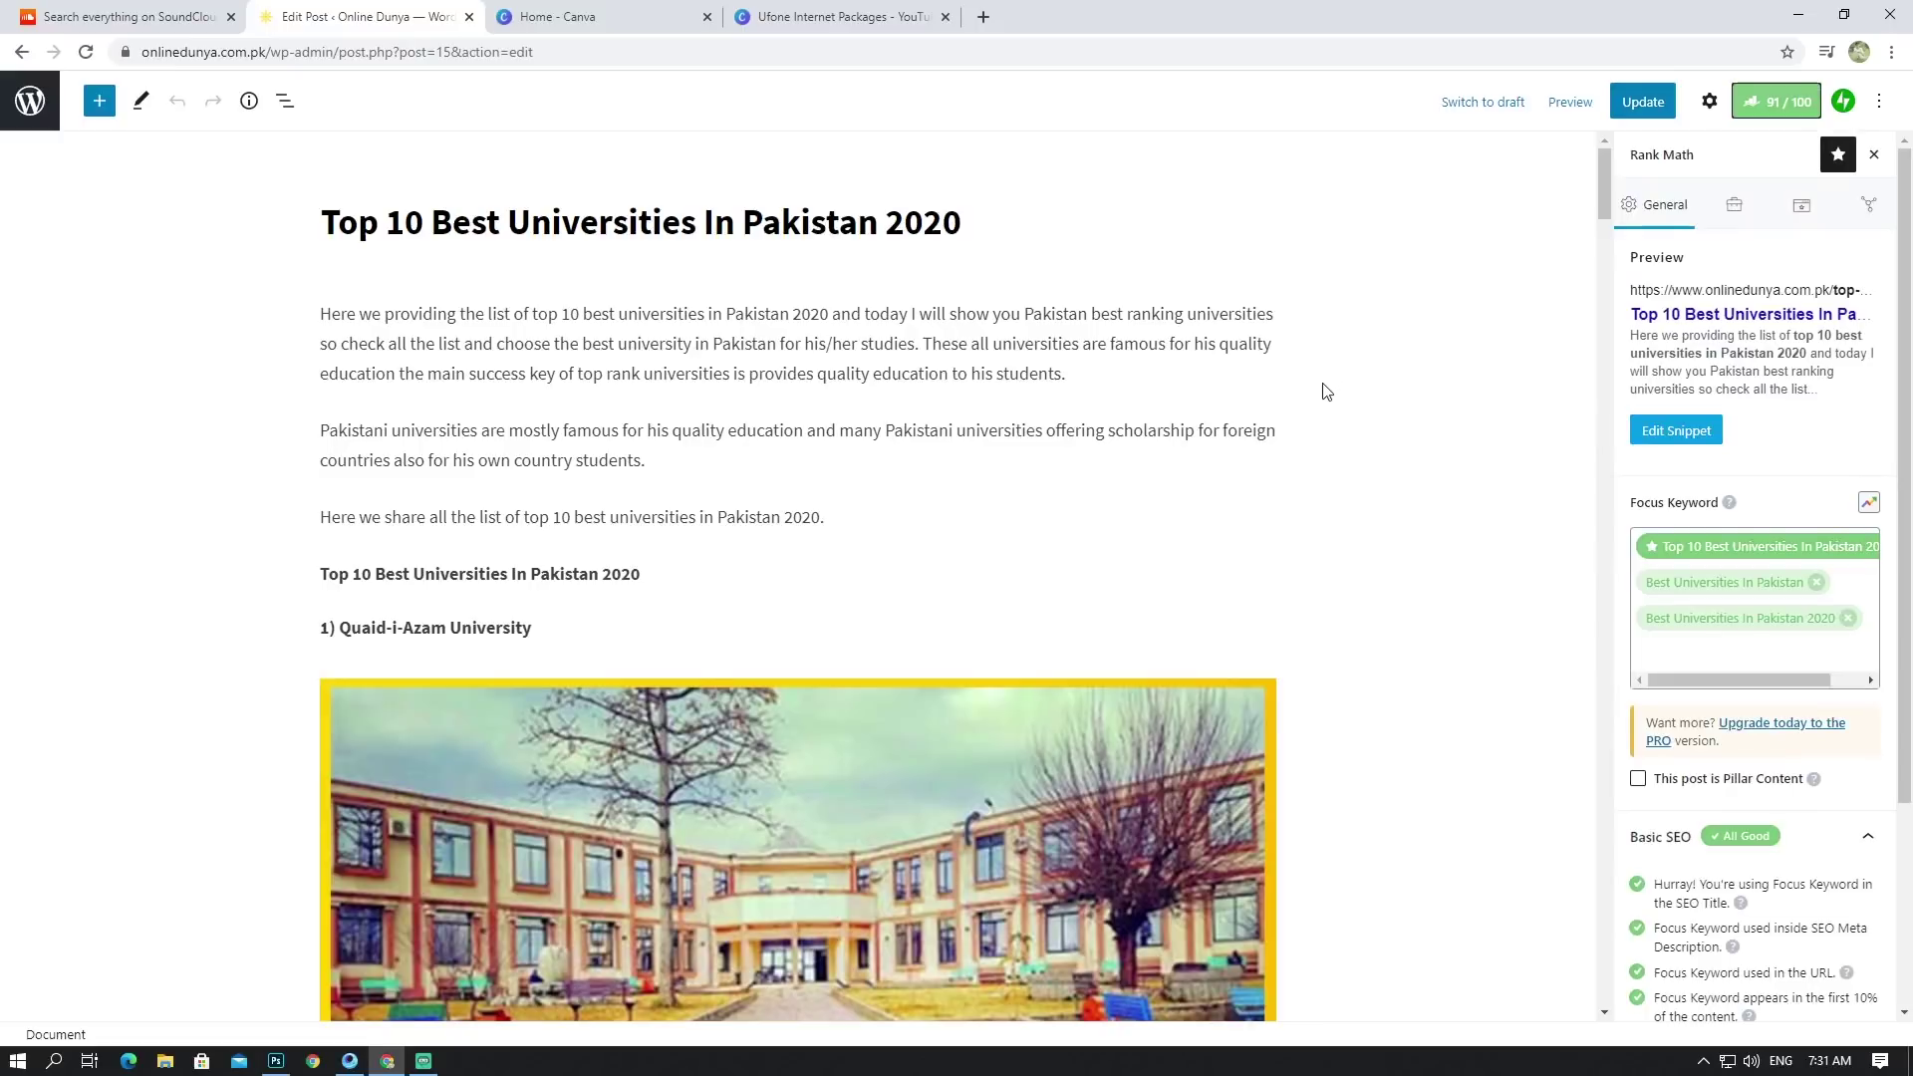
scroll(1729, 544, "down", 3)
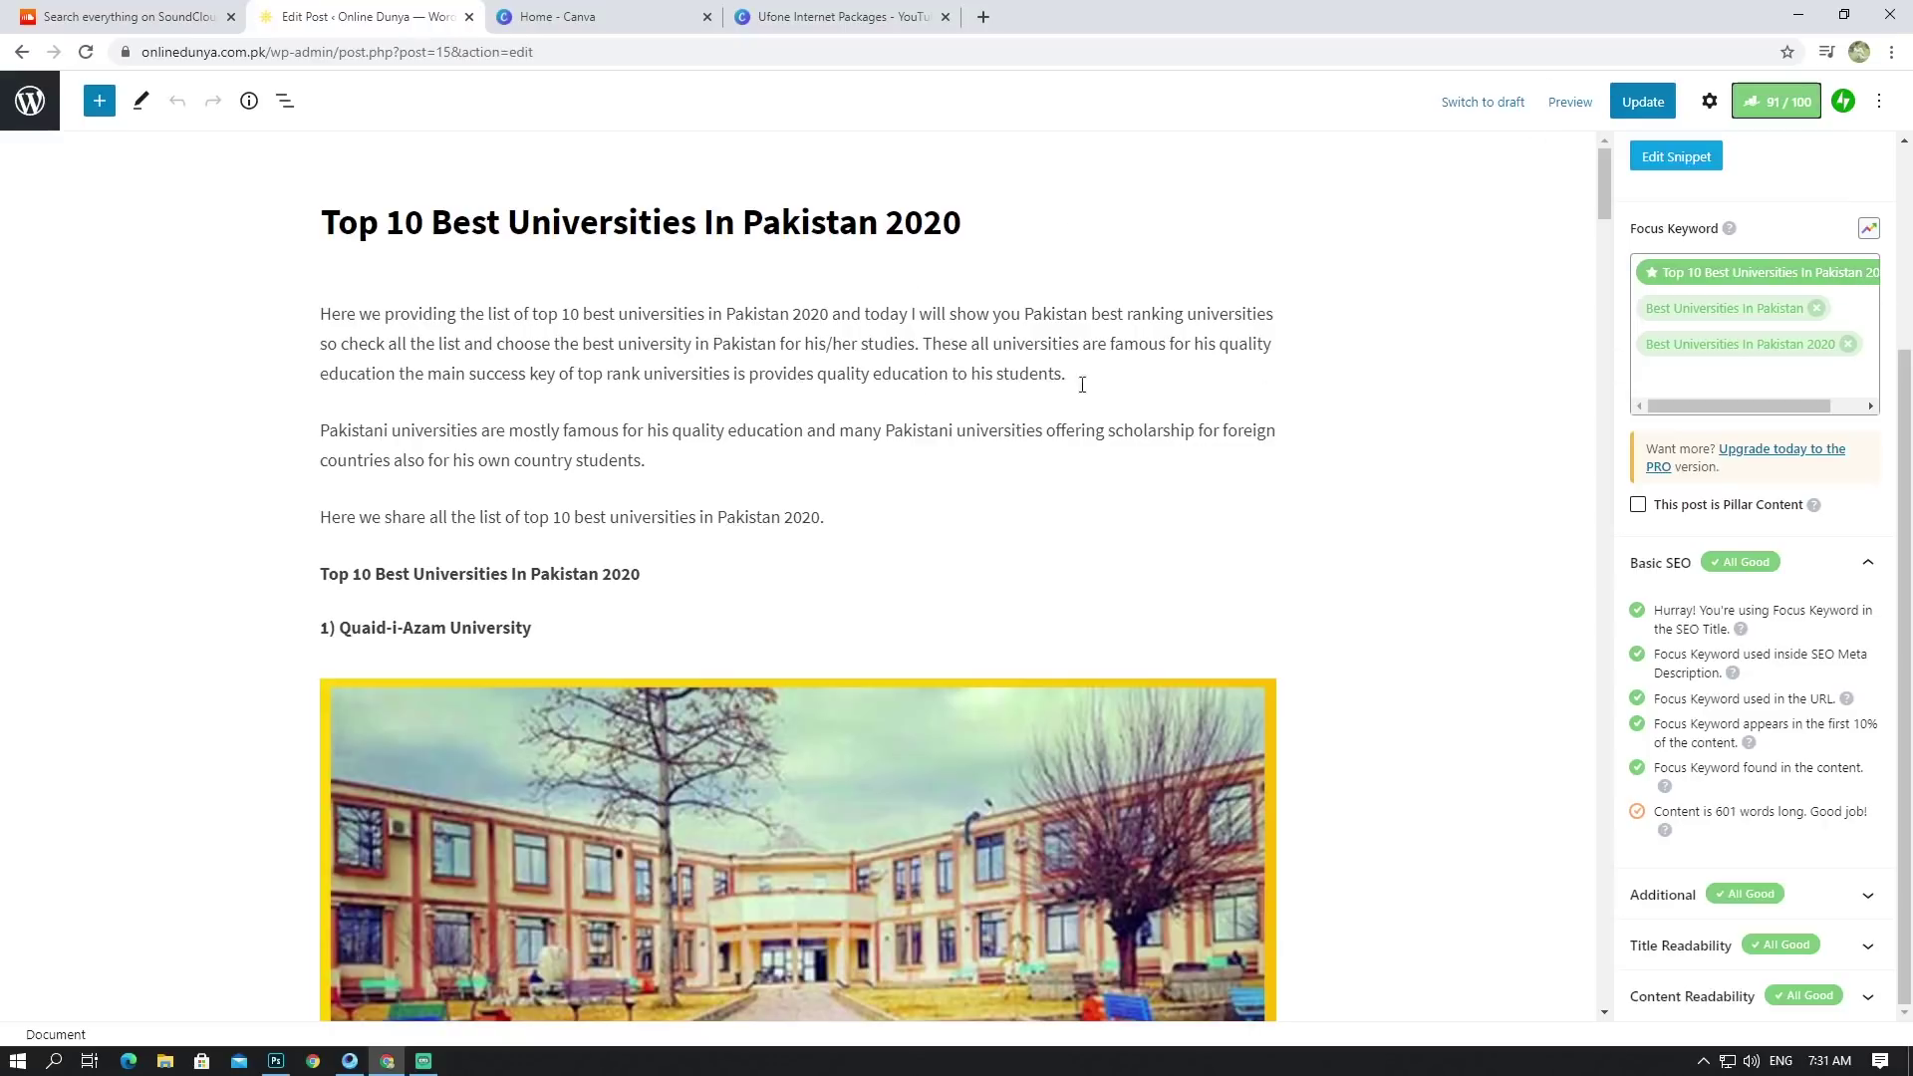
Step: Examine how the introduction leads into the "Top 10 Best Universities In Pakistan 2020" subheading and the Quaid-i-Azam University section
scroll(700, 577, "down", 1)
scroll(701, 577, "down", 3)
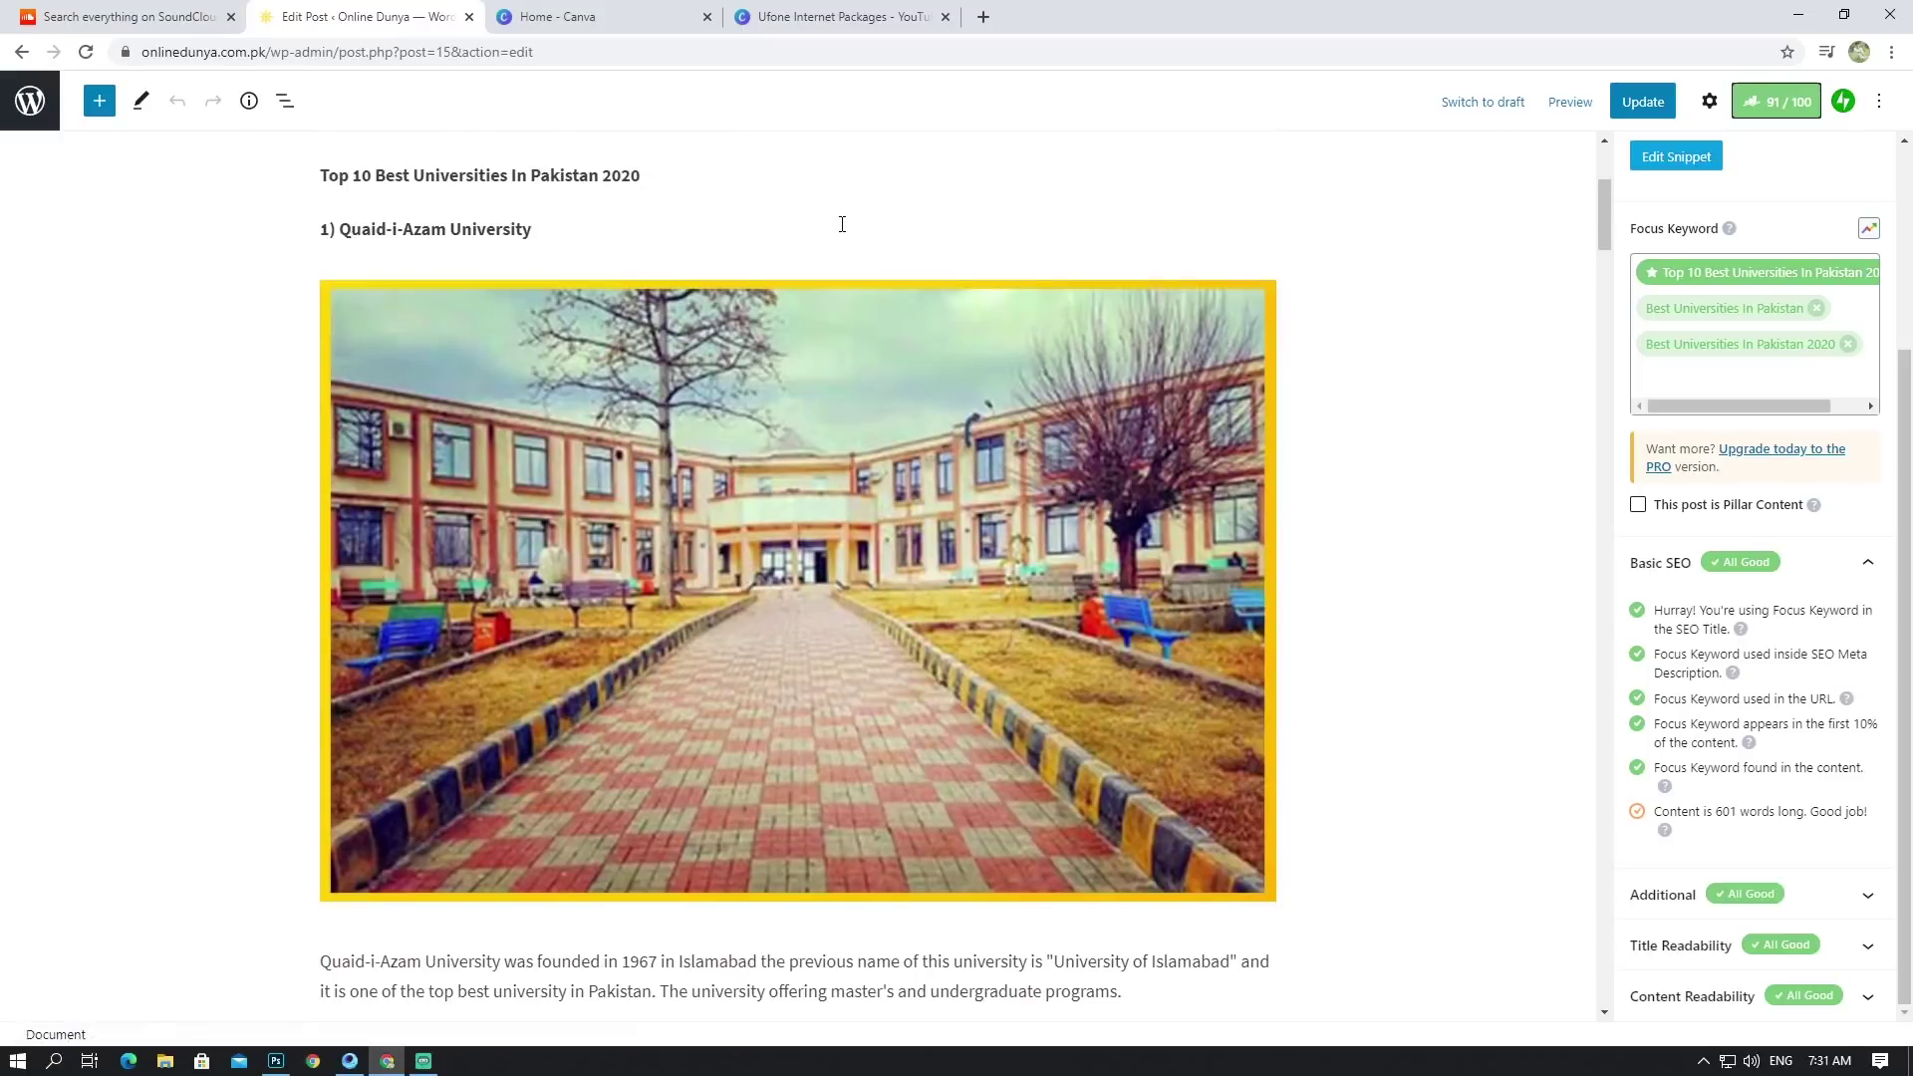
scroll(841, 223, "up", 4)
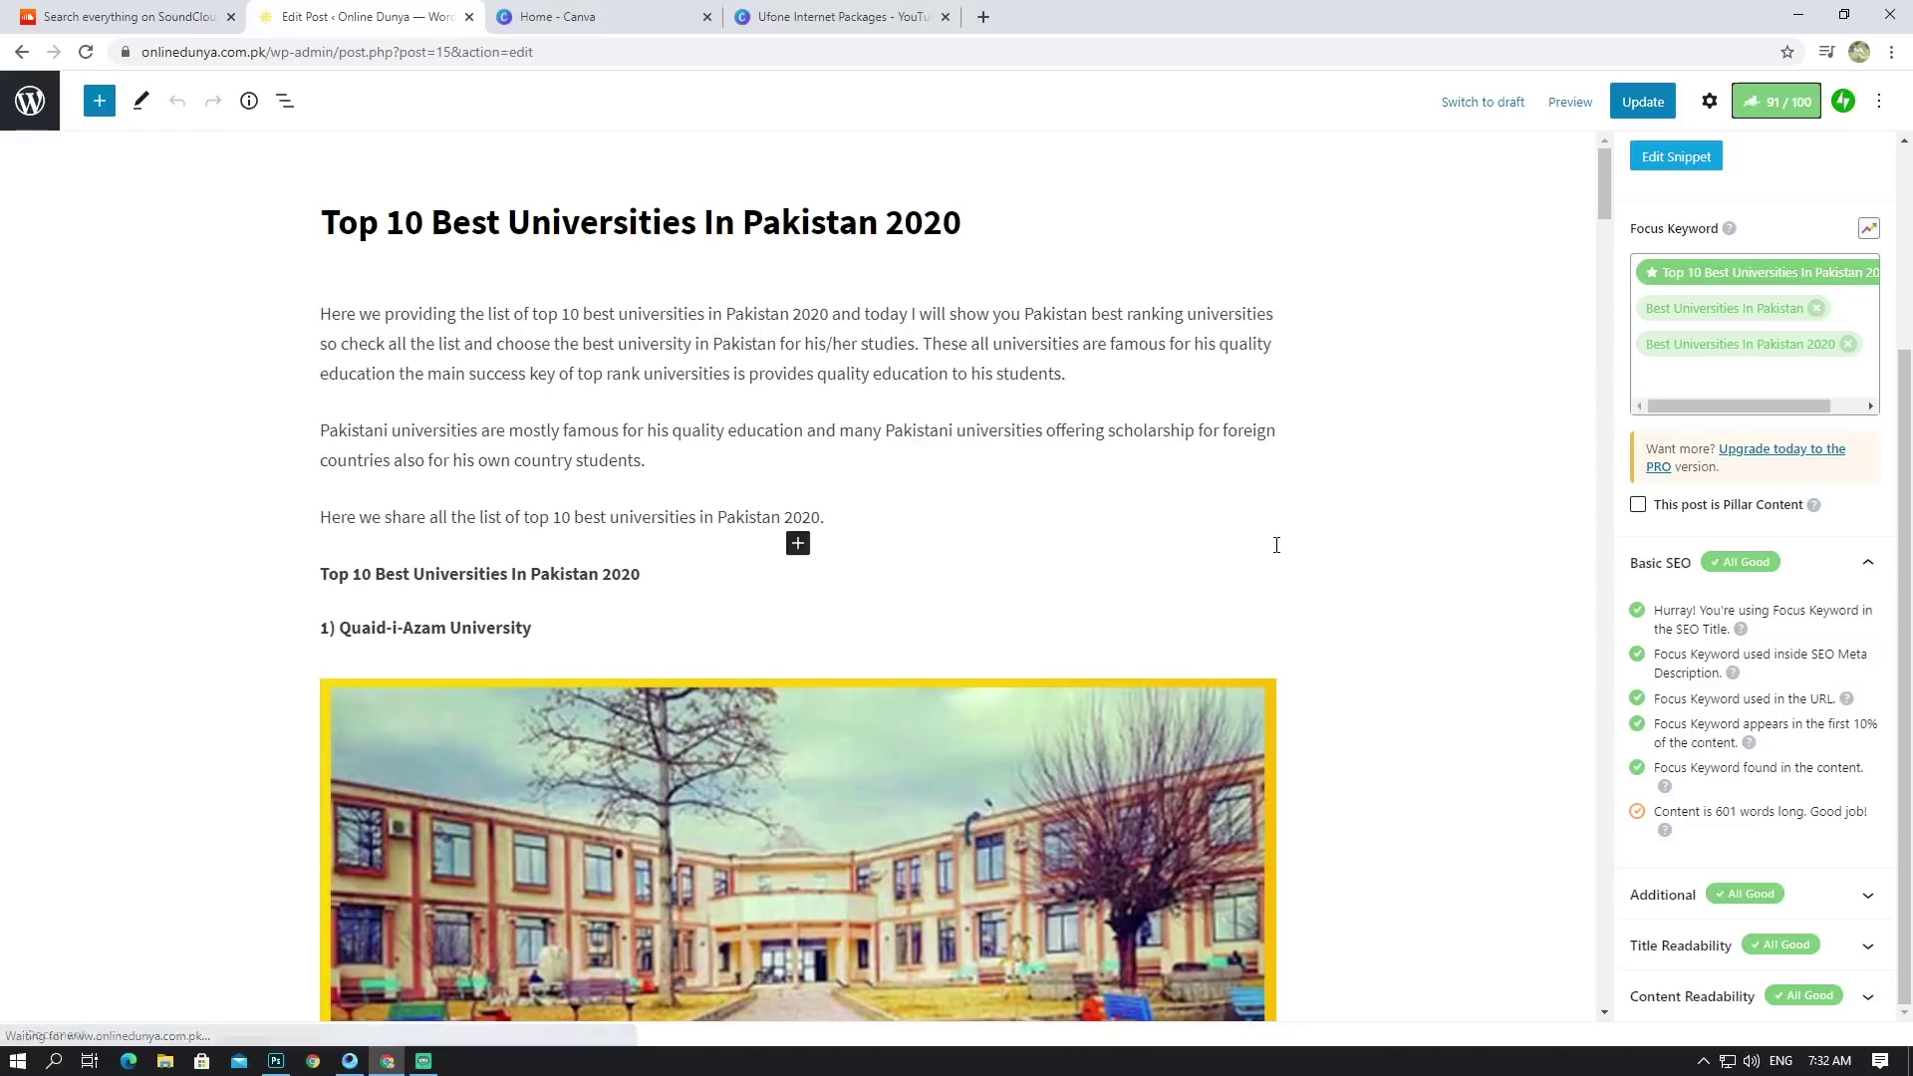
scroll(1277, 545, "down", 2)
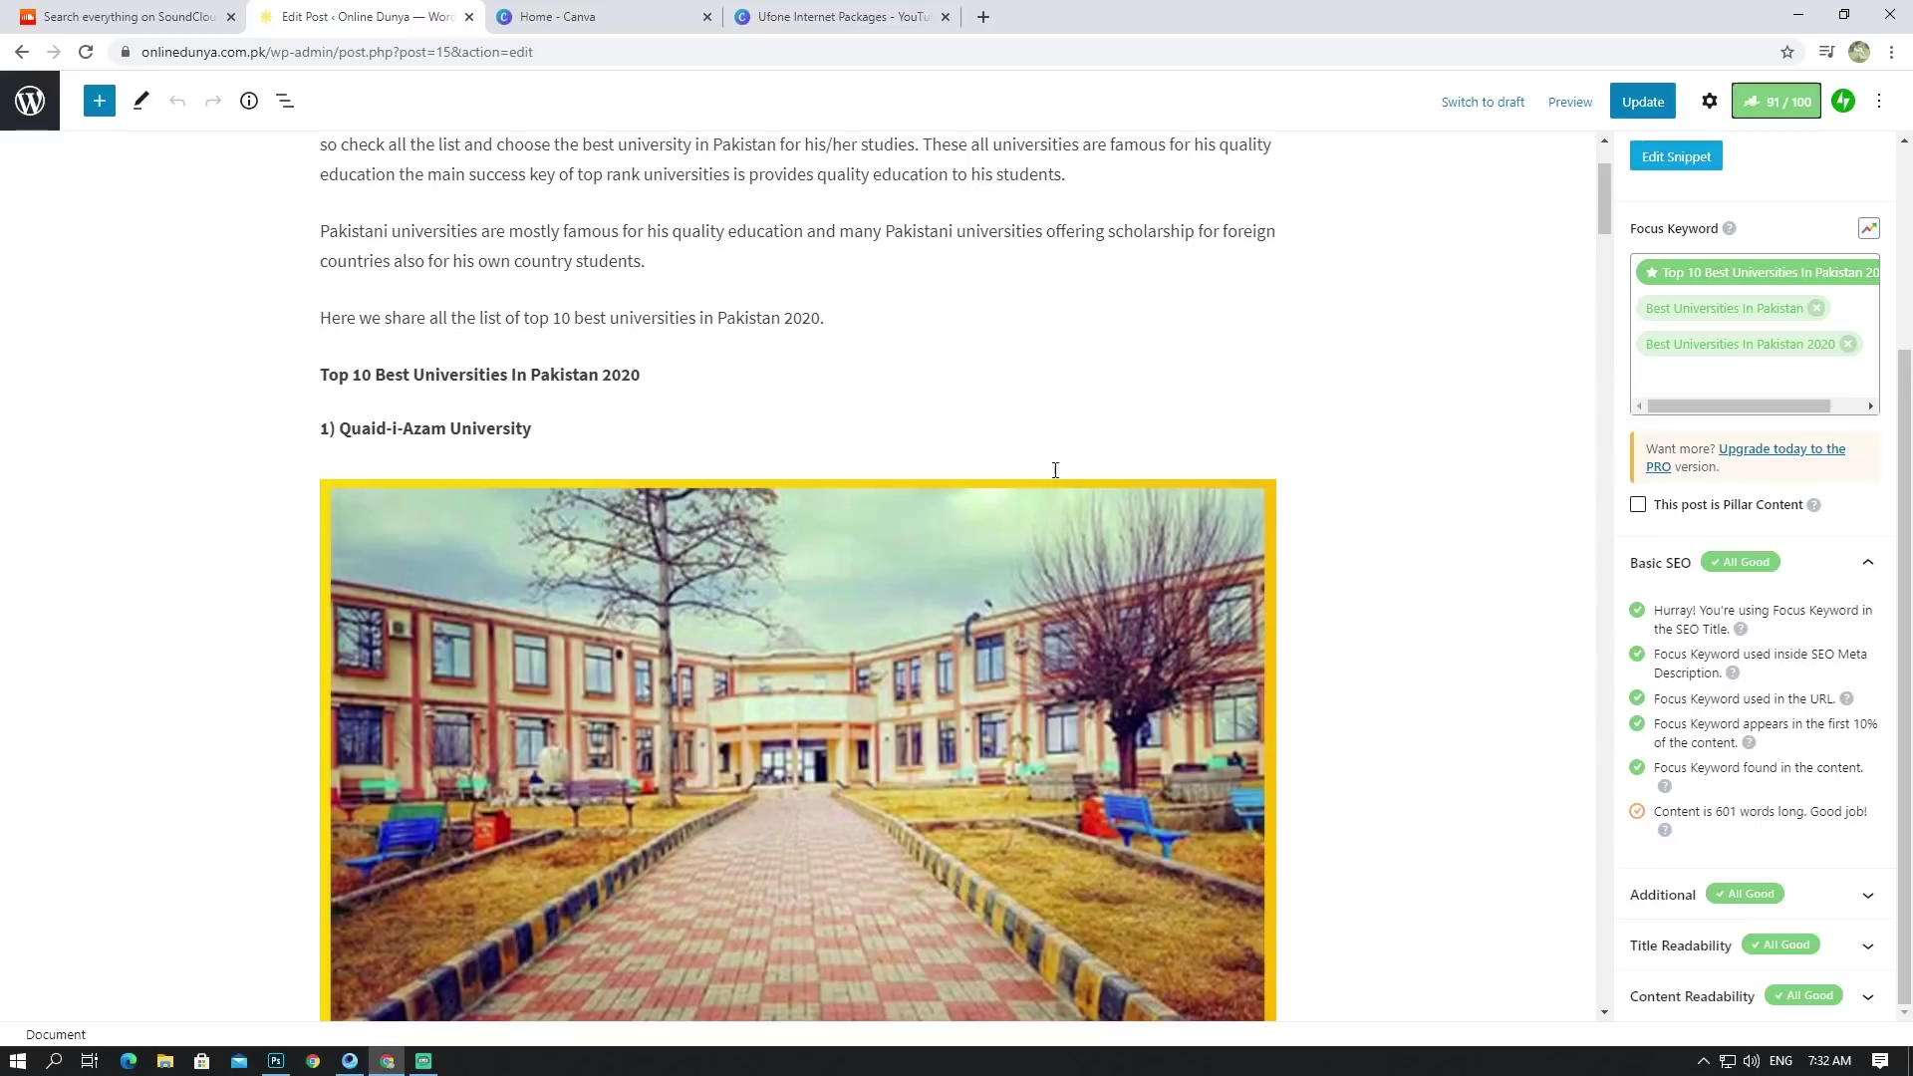
scroll(1056, 470, "down", 3)
scroll(1056, 469, "up", 5)
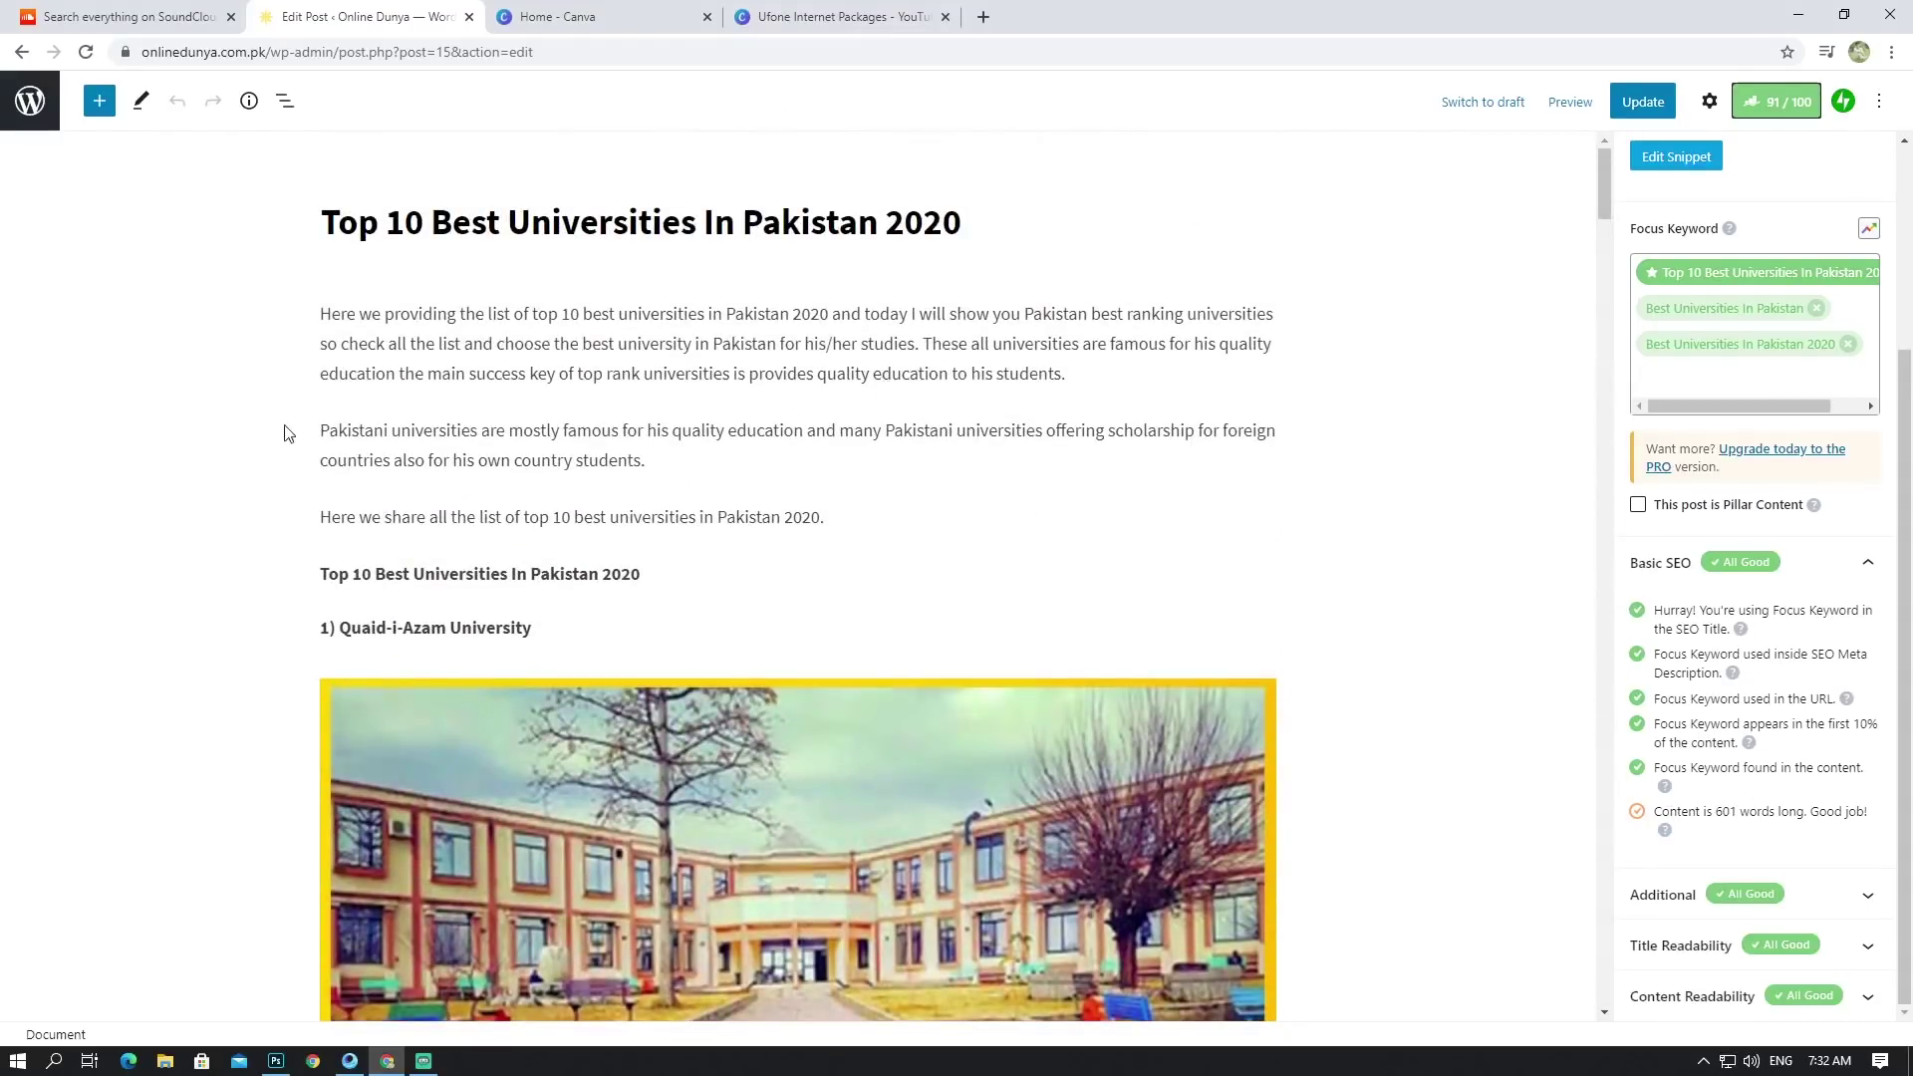
scroll(478, 554, "down", 2)
scroll(477, 555, "down", 1)
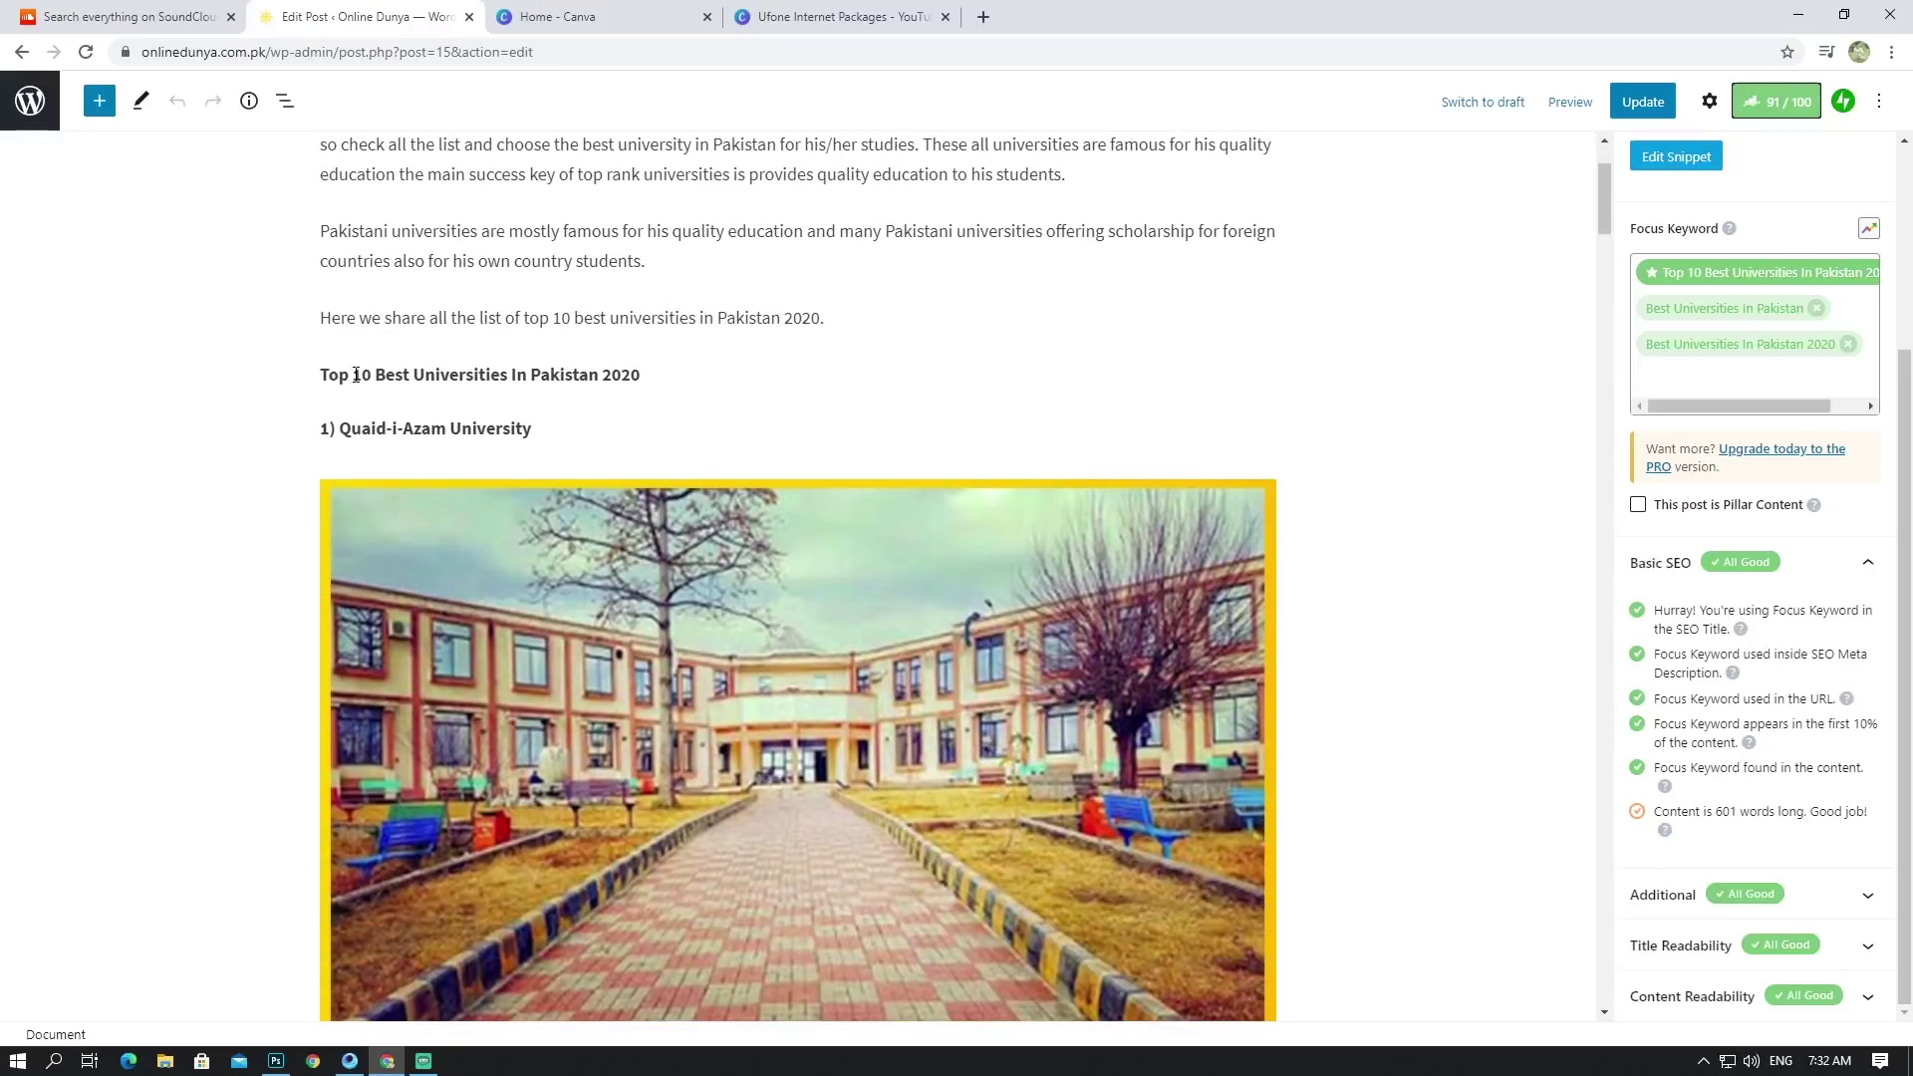
scroll(522, 276, "up", 3)
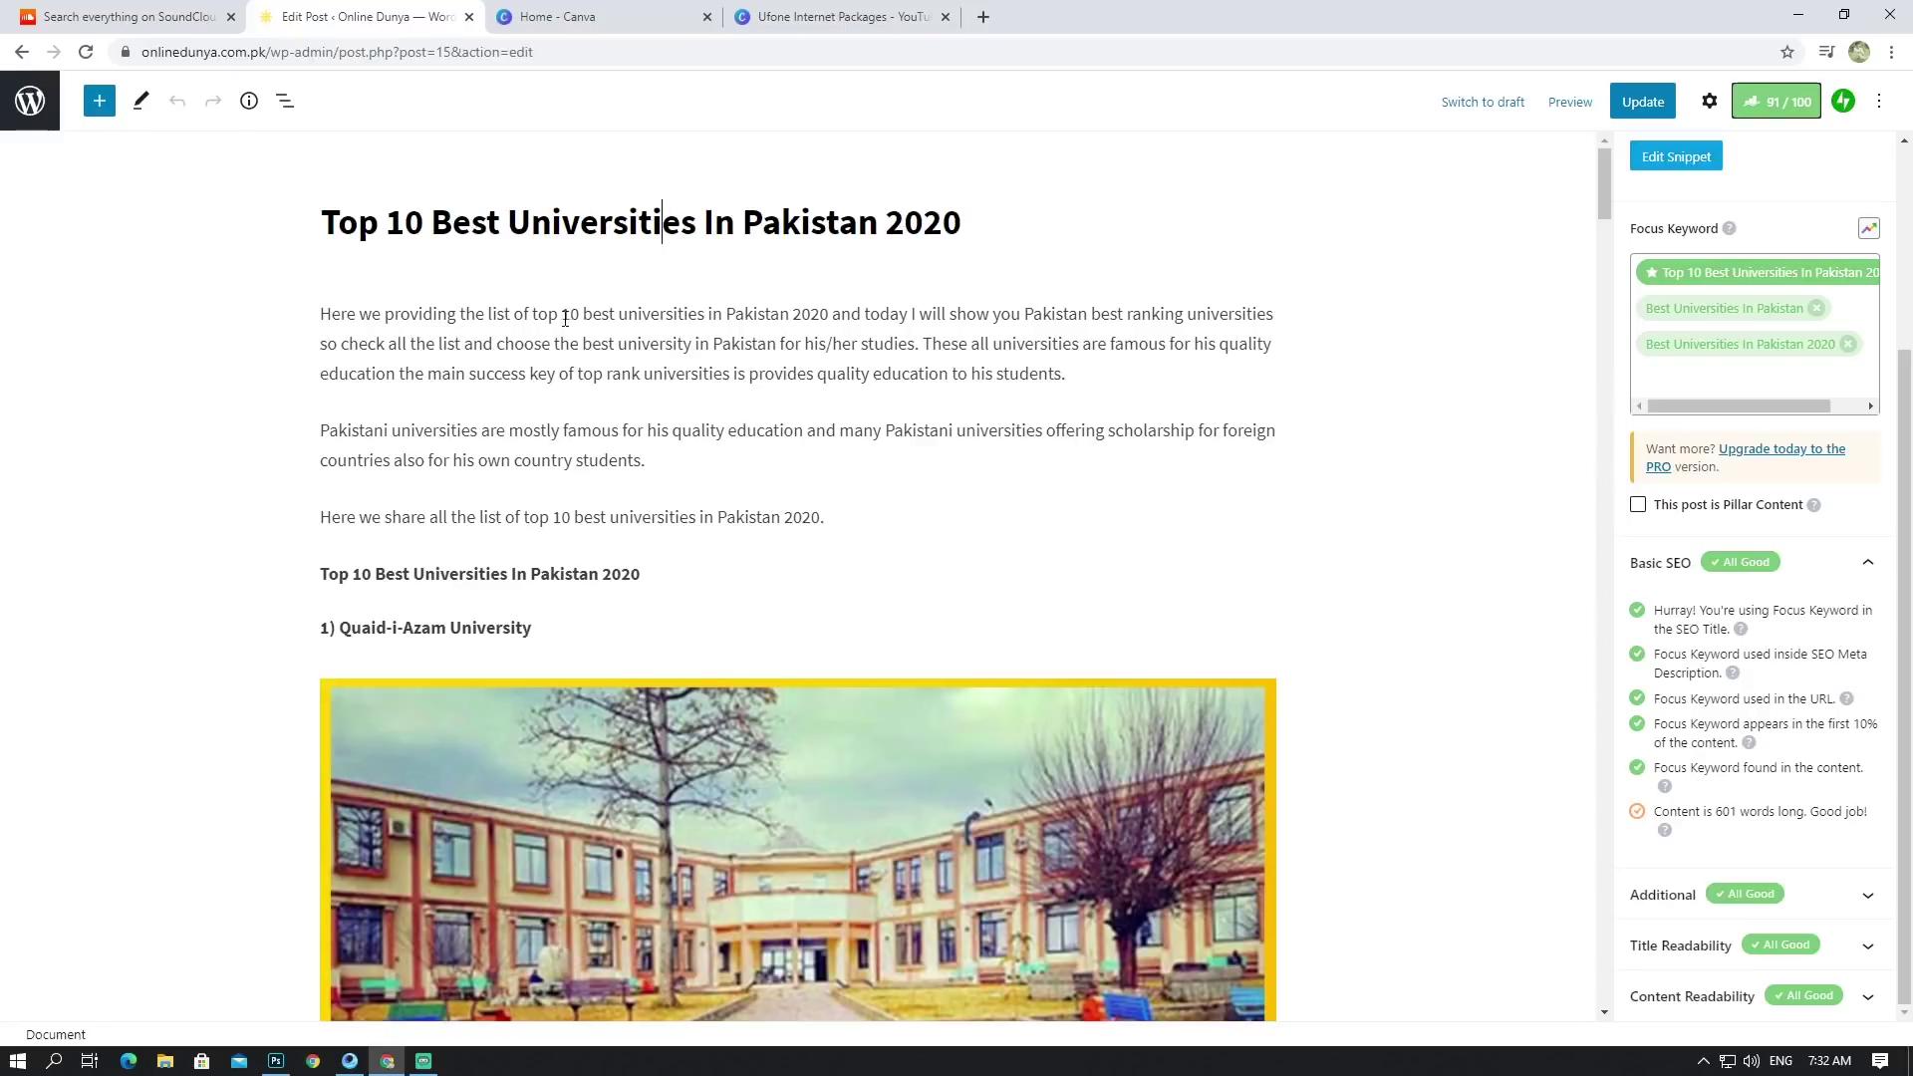
Step: Highlight the focus keyword "top 10 best universities in Pakistan 2020" in the first paragraph
left_click_drag(561, 316, 837, 309)
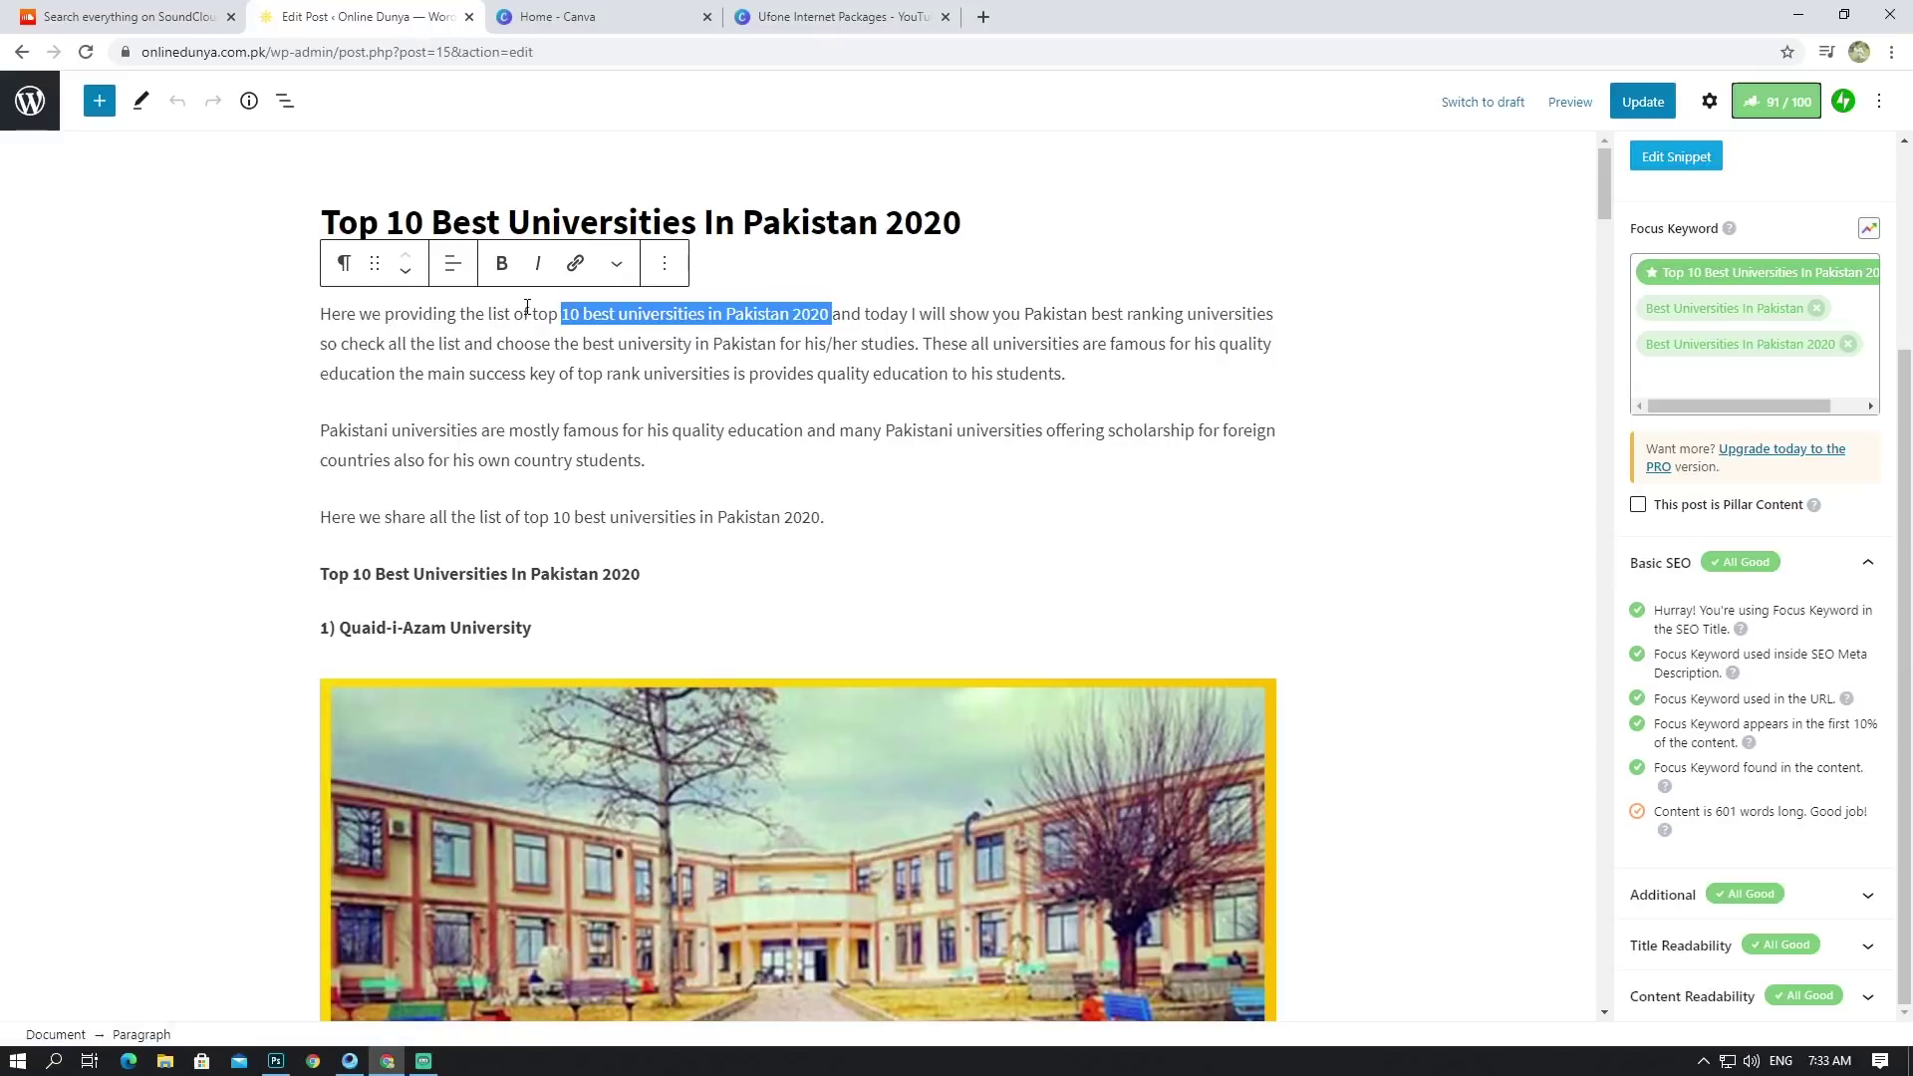
scroll(527, 307, "down", 3)
scroll(648, 259, "up", 3)
left_click(564, 314)
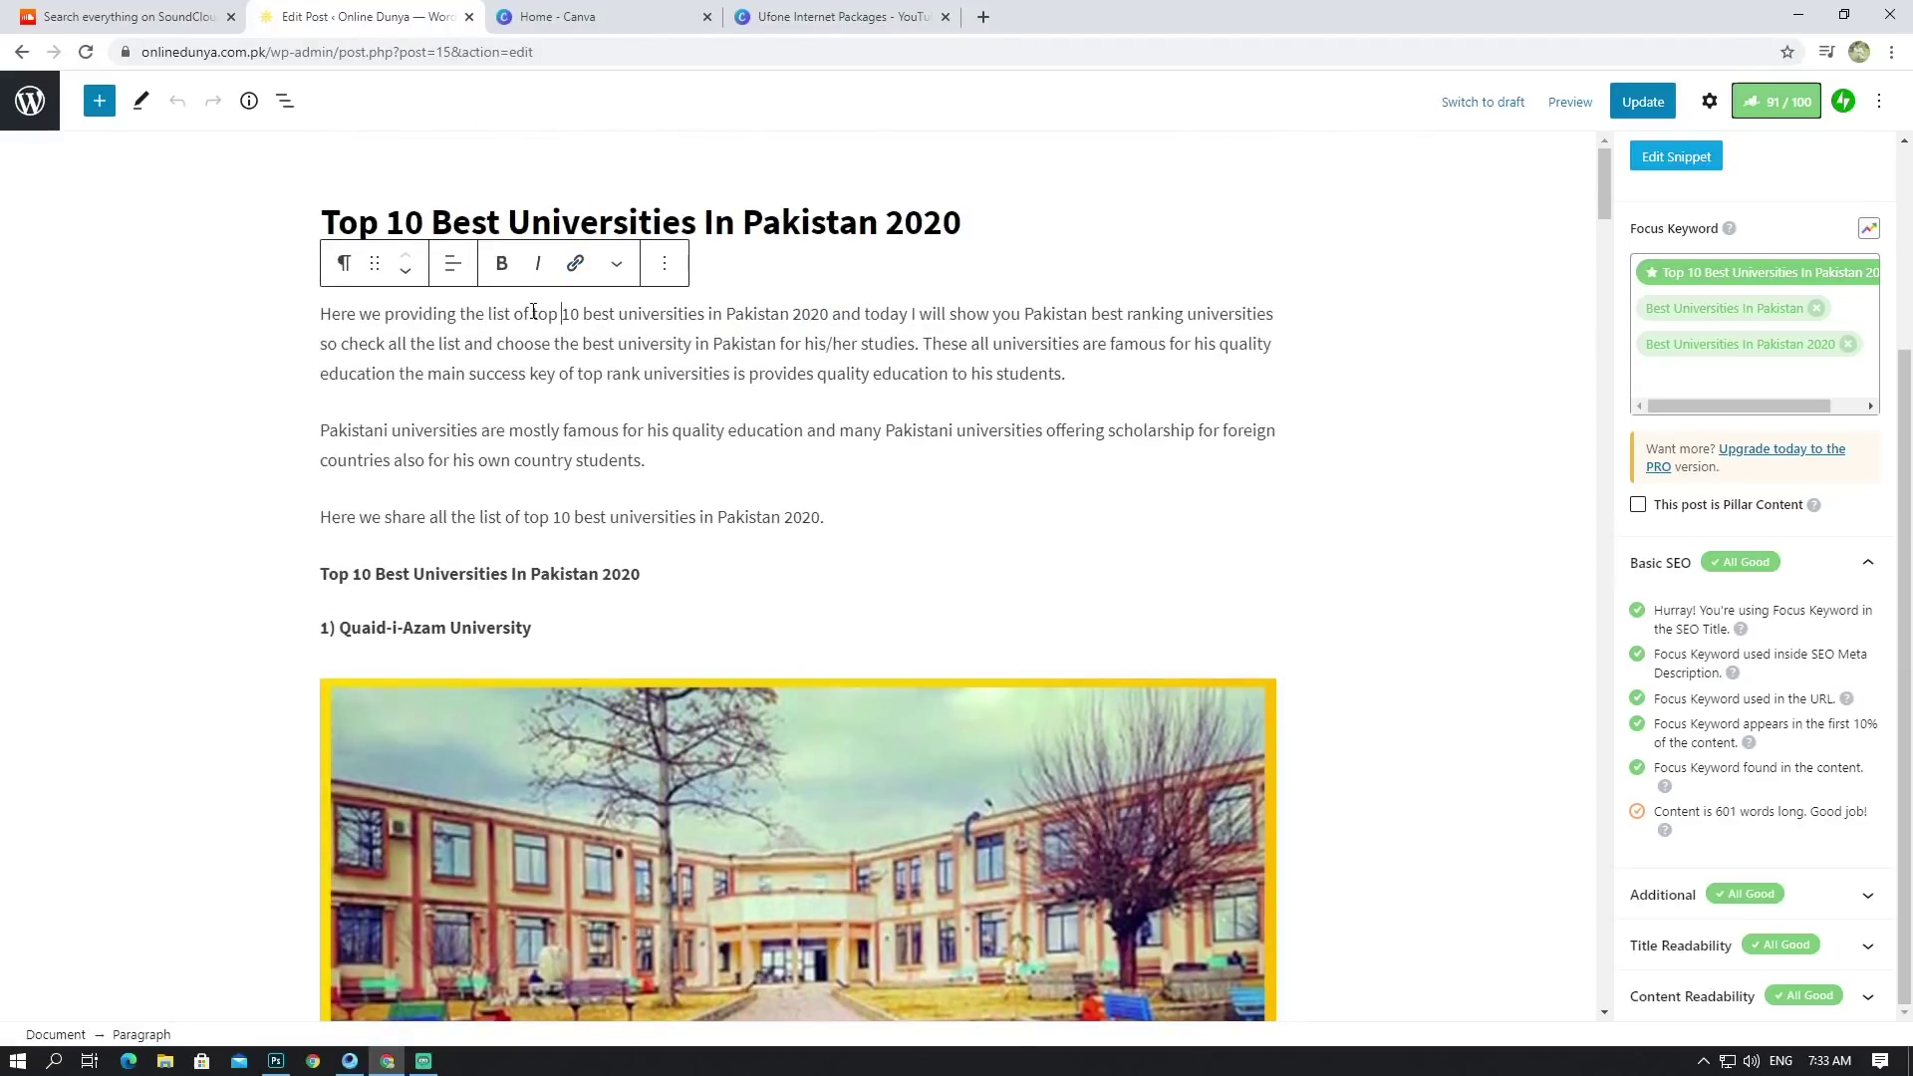
left_click_drag(533, 313, 829, 315)
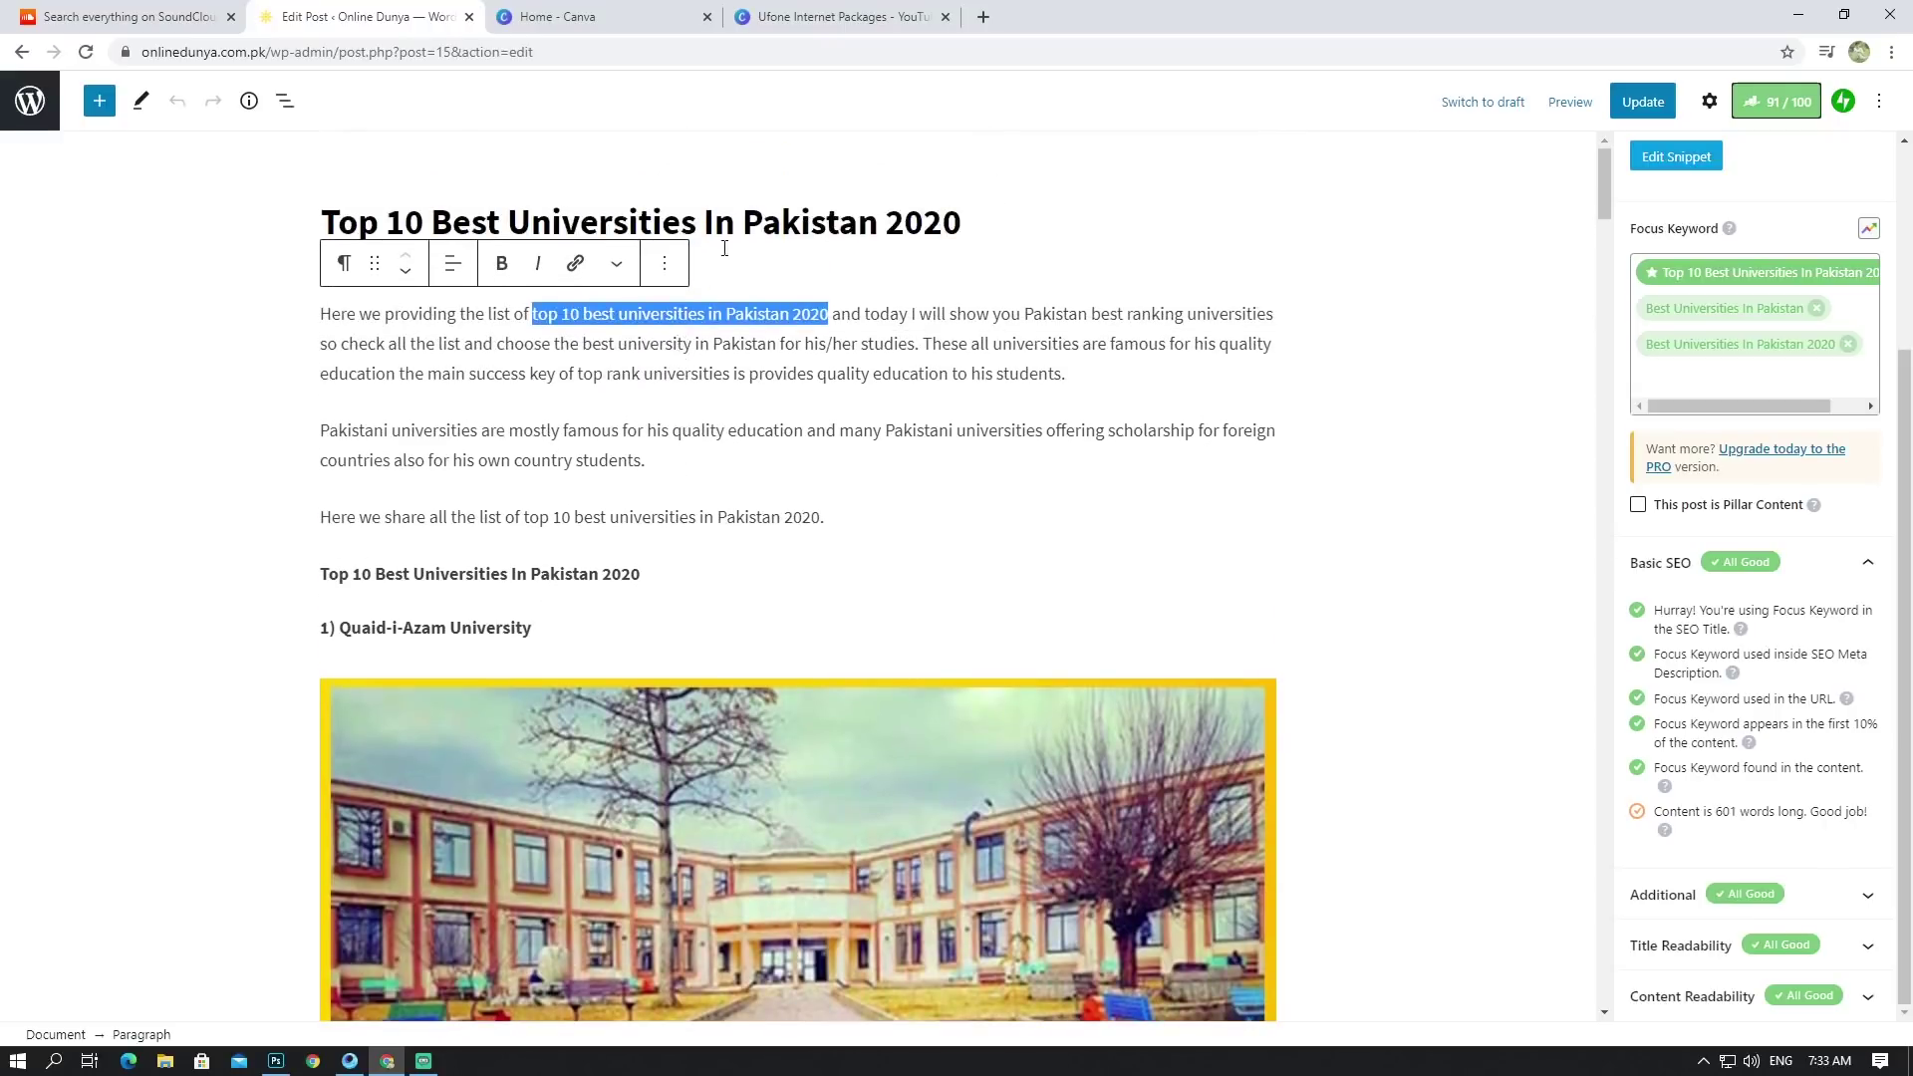
Step: Highlight the focus keyword in the "Here we share all the list" paragraph, and select the subheading below it to check its heading level
scroll(708, 349, "down", 2)
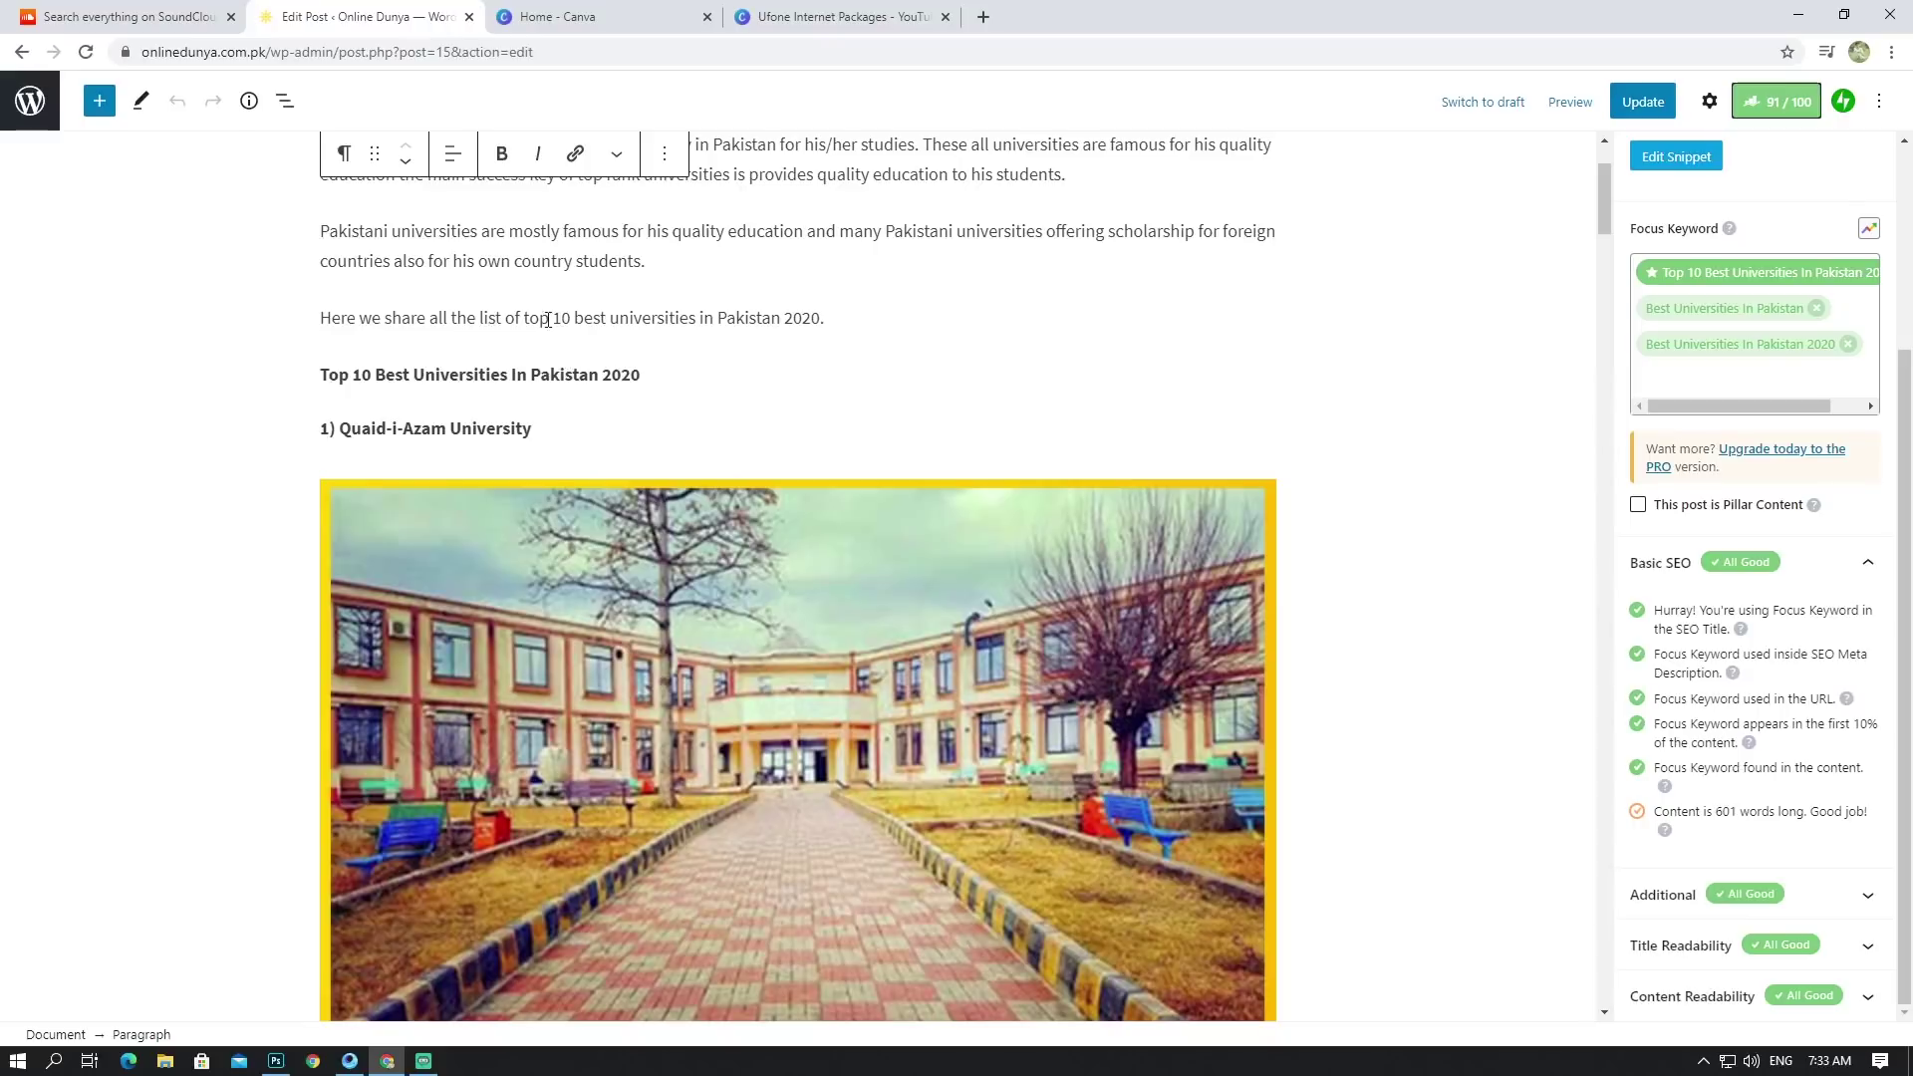
left_click_drag(525, 317, 823, 312)
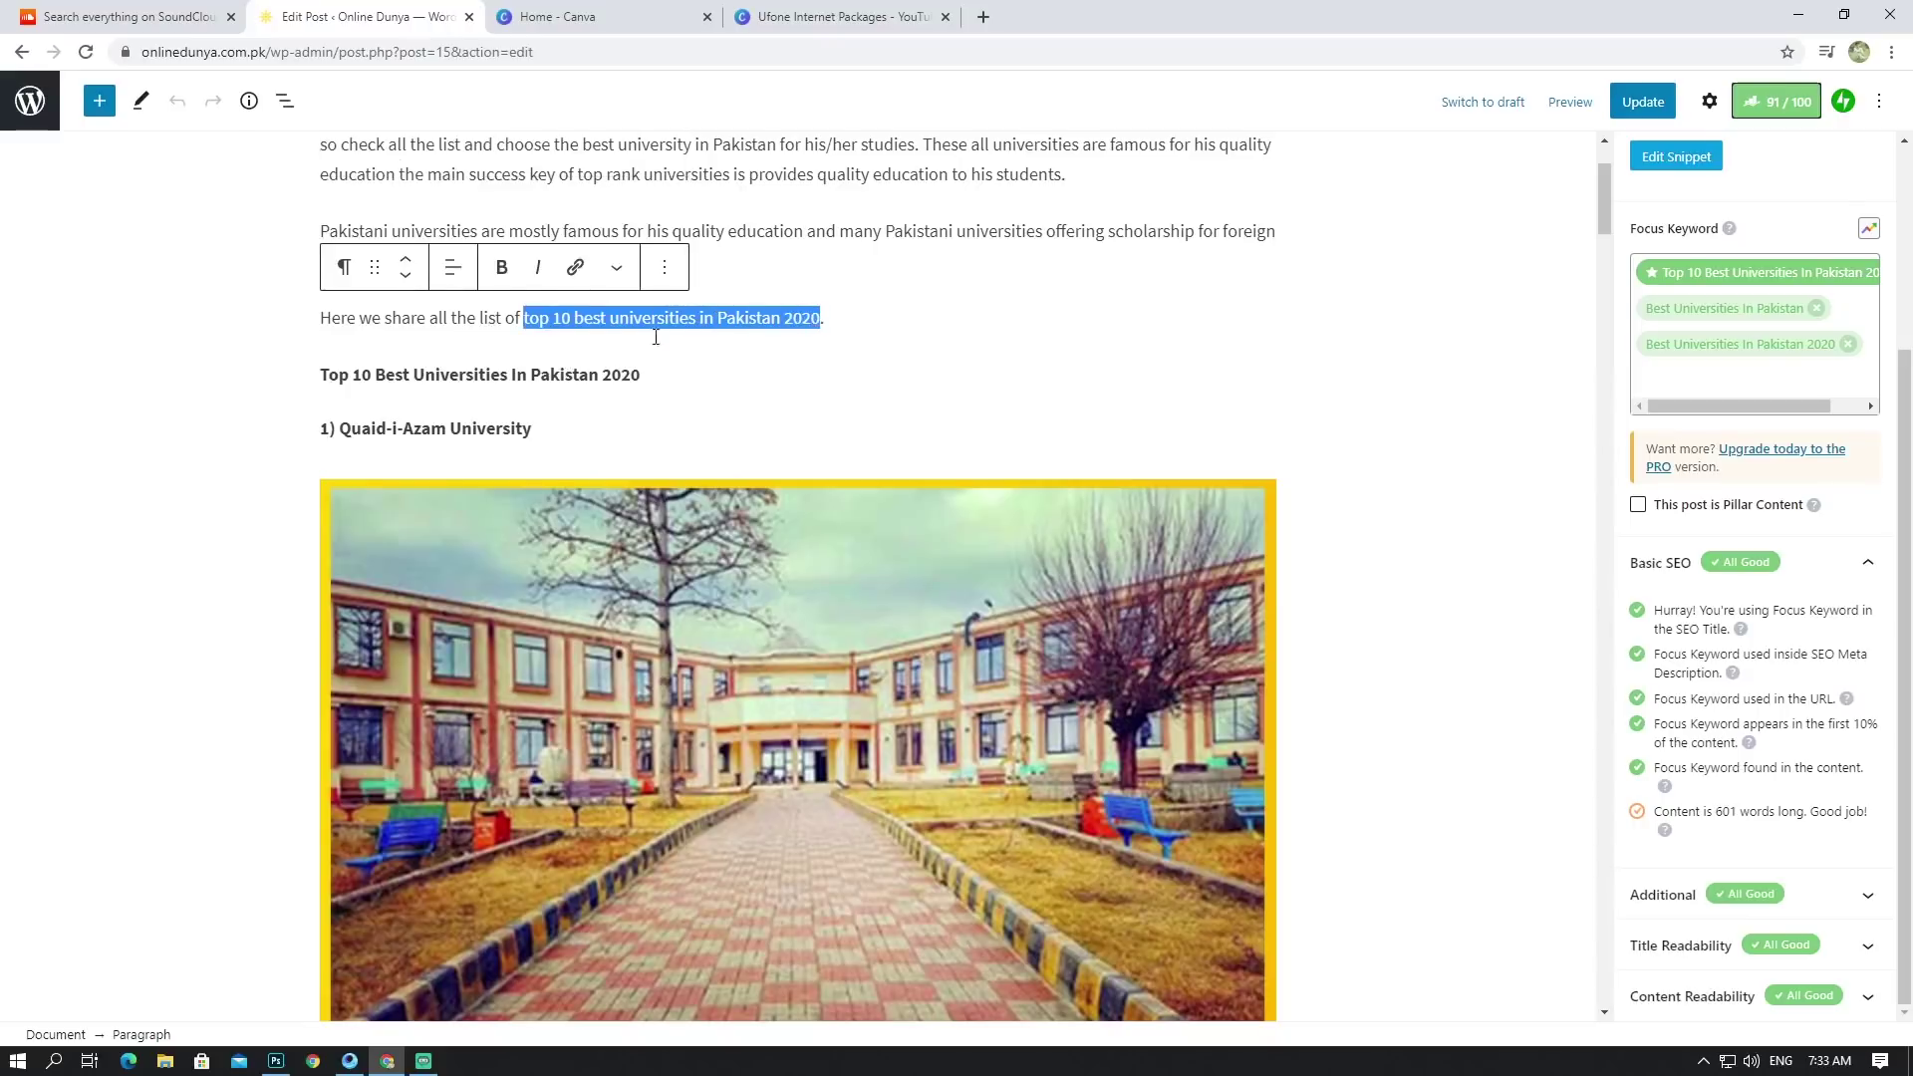
scroll(507, 351, "down", 3)
scroll(507, 351, "up", 3)
left_click(416, 375)
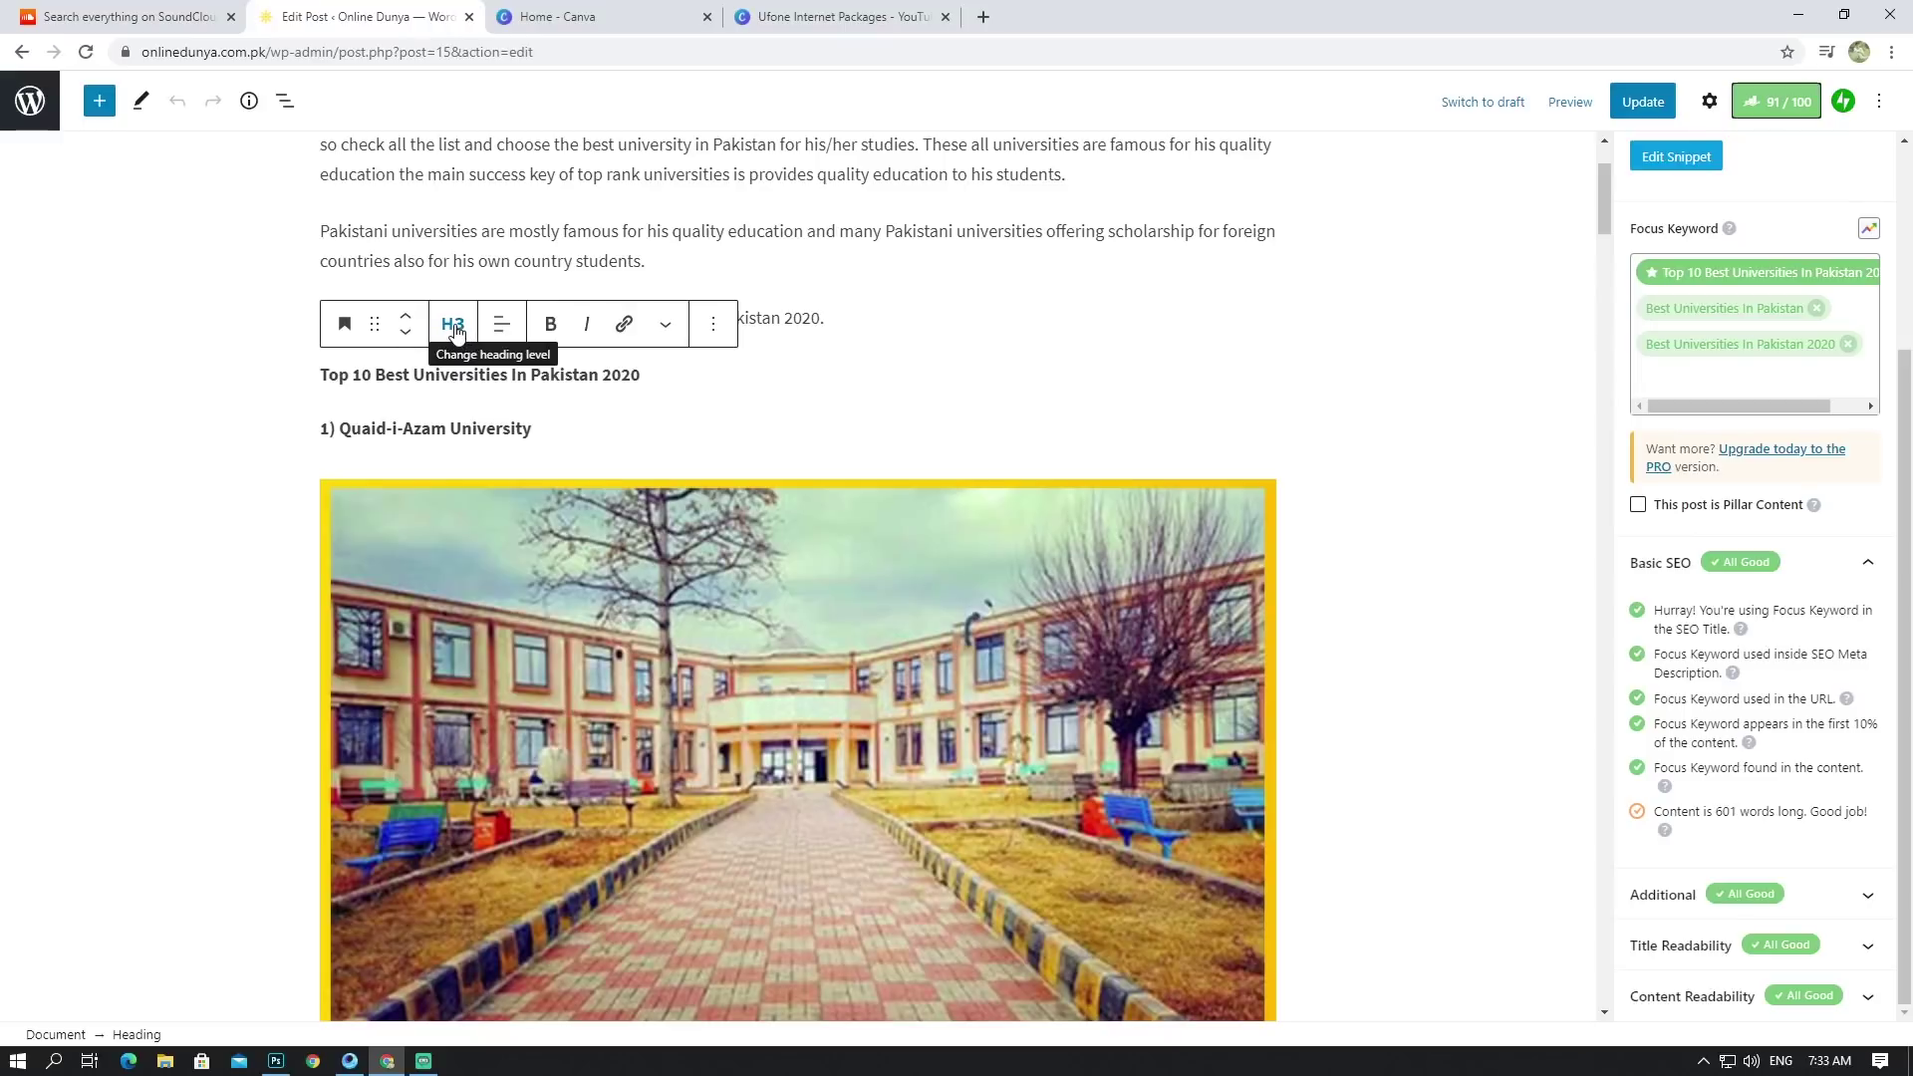
Step: Examine the heading, image and description structure of the Quaid-i-Azam University and National University Of Sciences and Technology sections
scroll(646, 341, "down", 7)
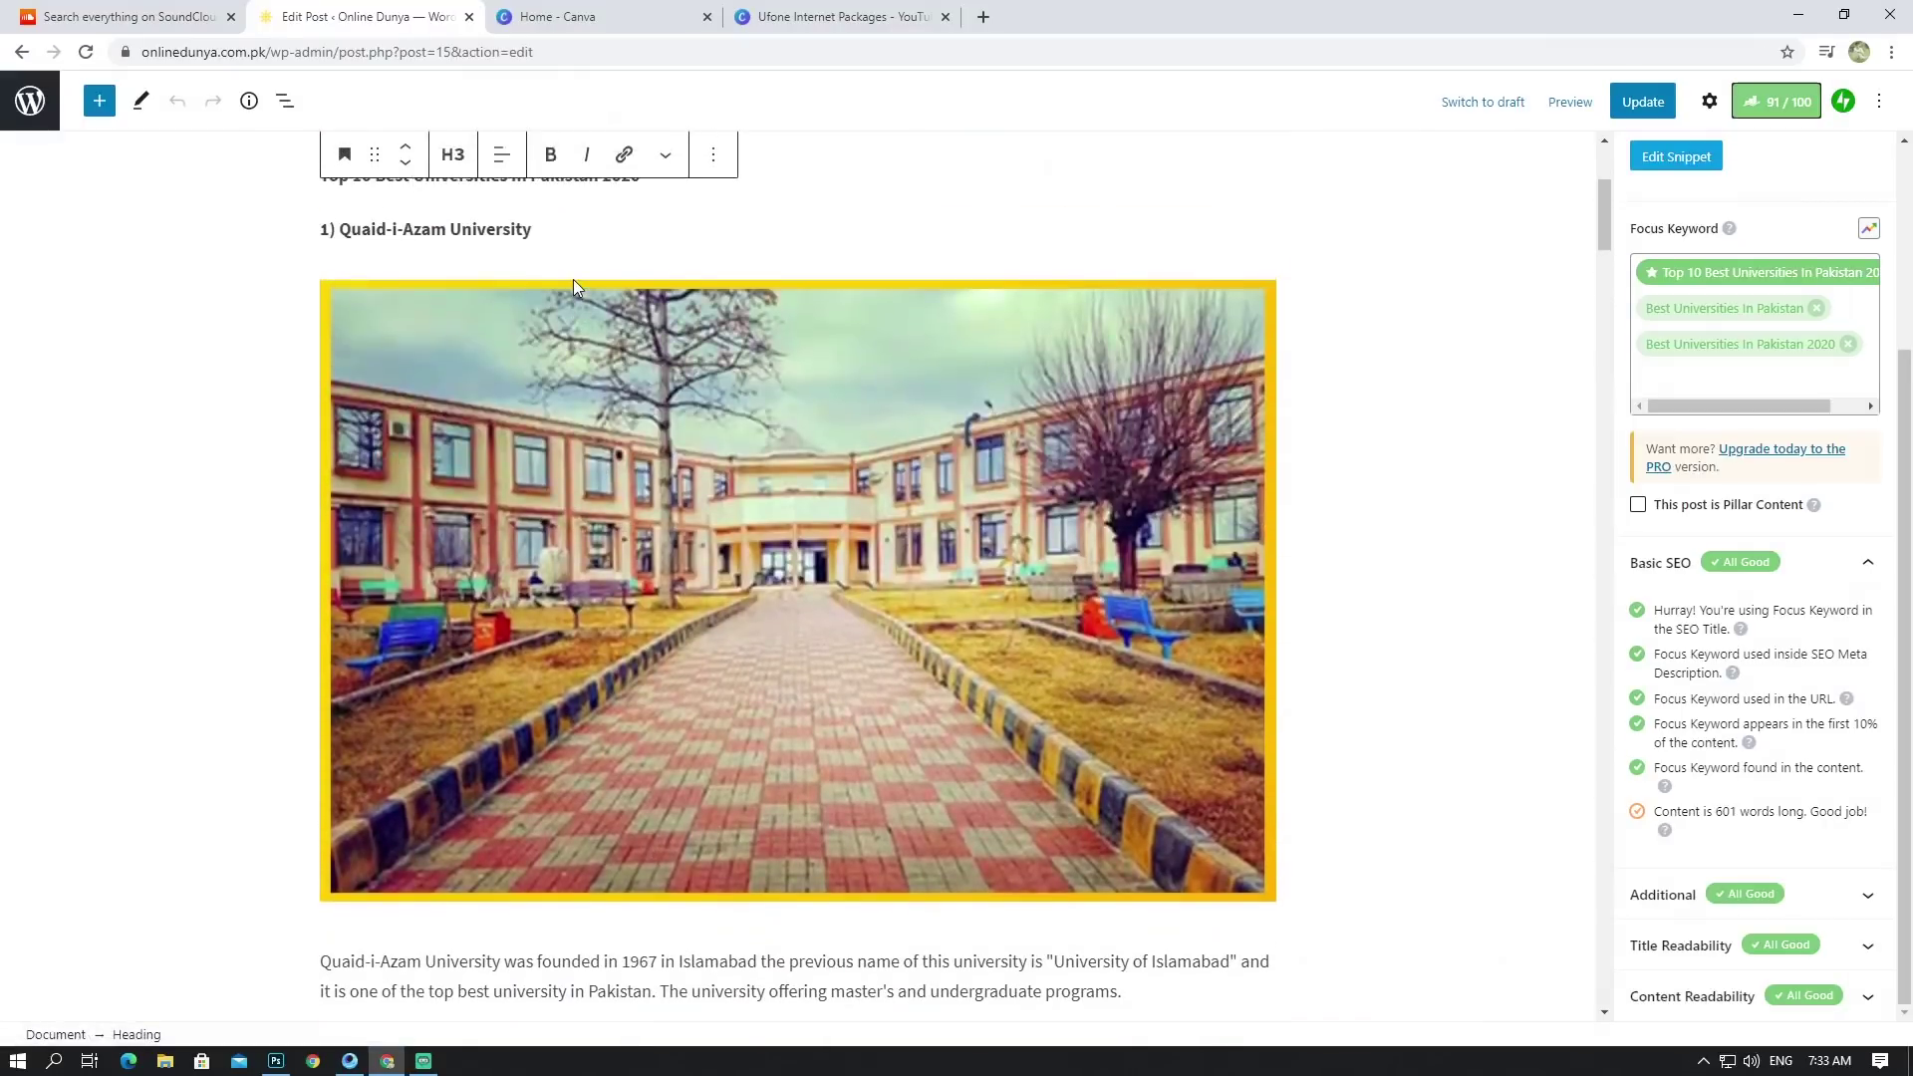
scroll(646, 307, "down", 1)
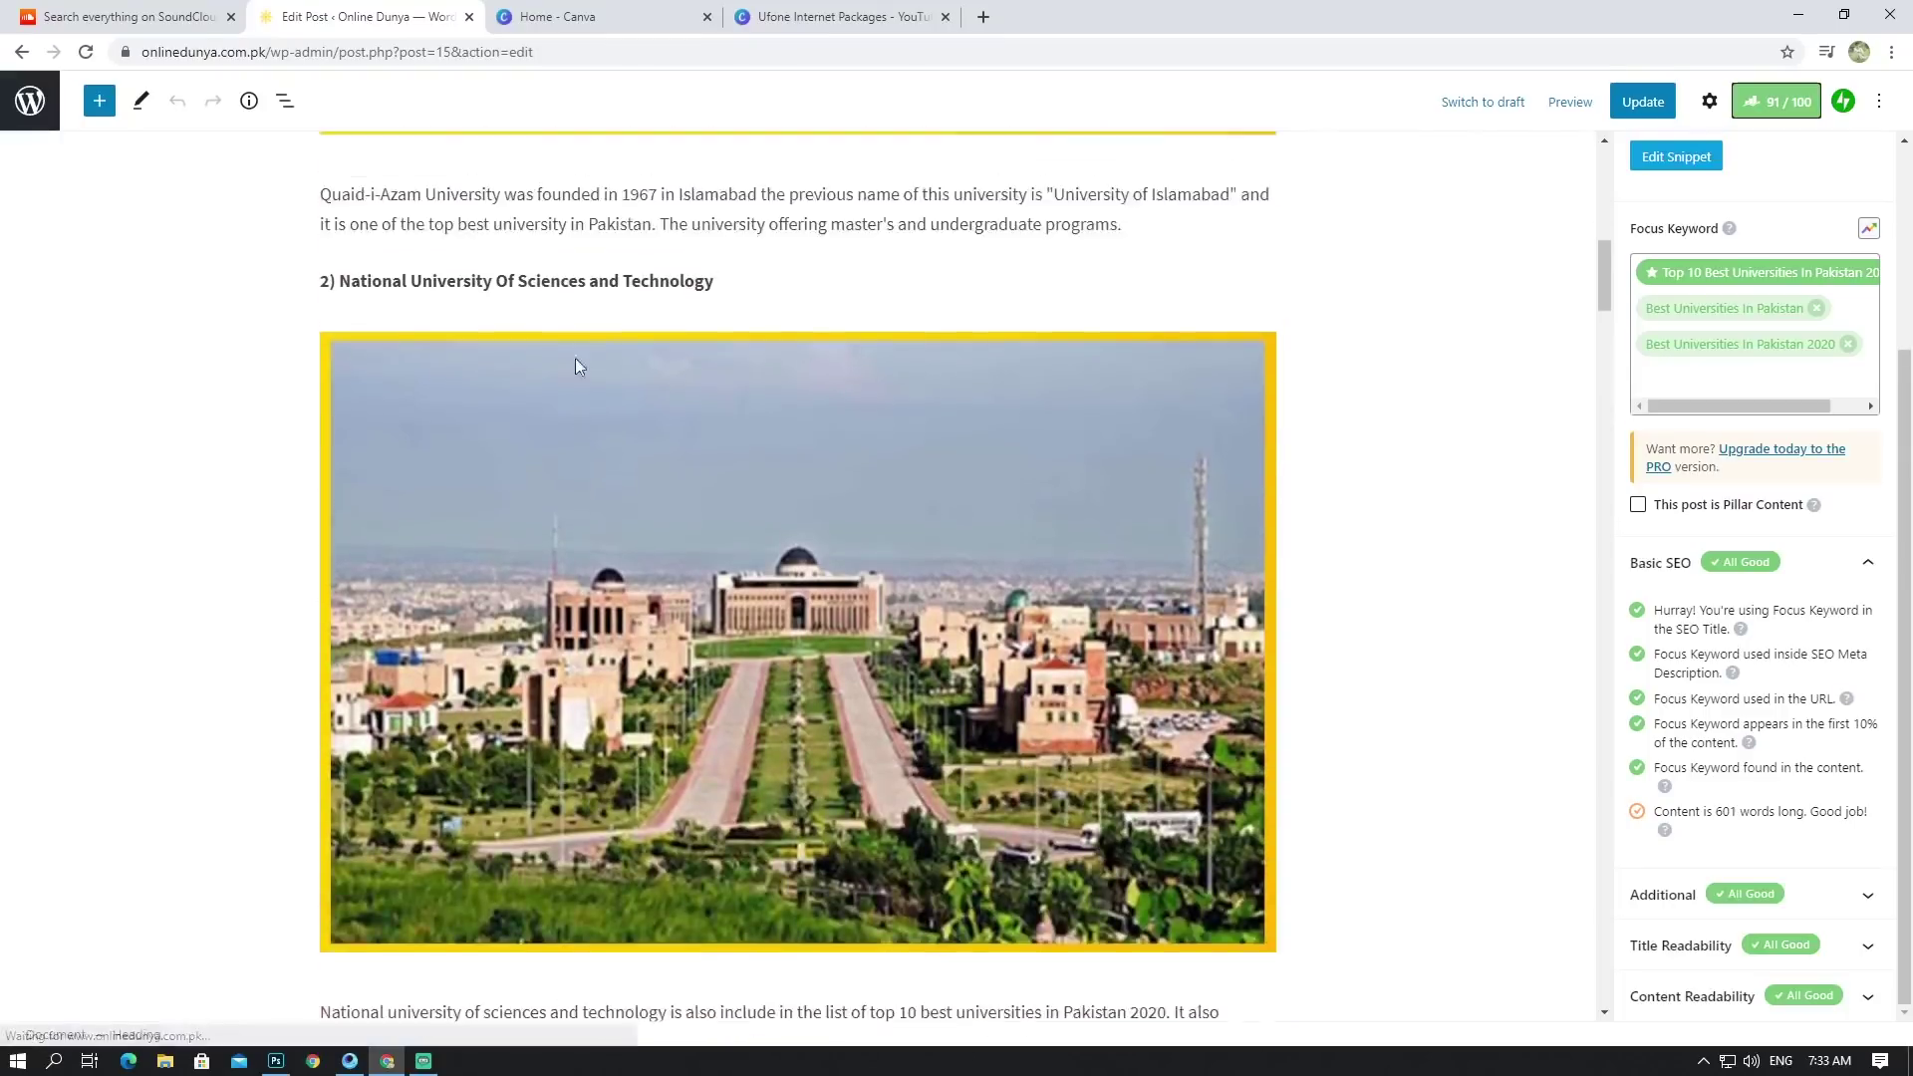
scroll(596, 327, "up", 4)
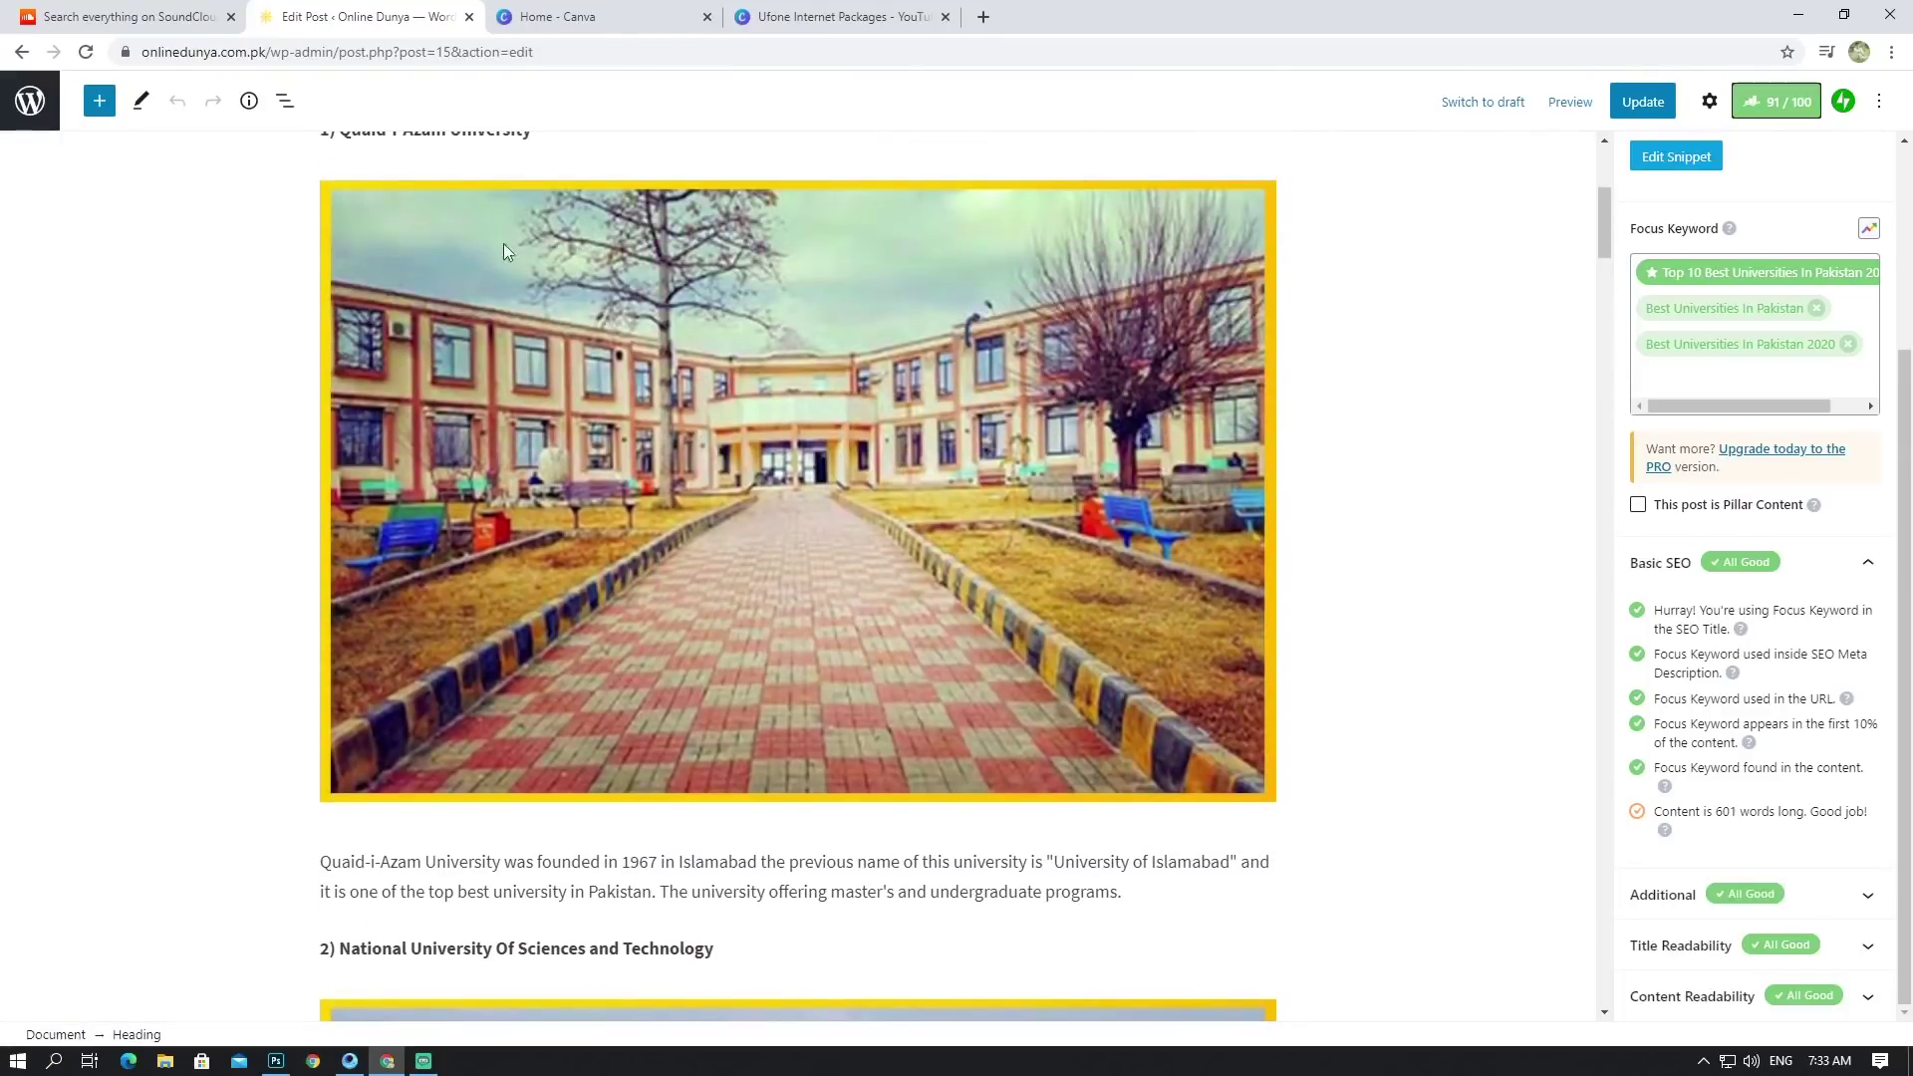
scroll(616, 366, "down", 4)
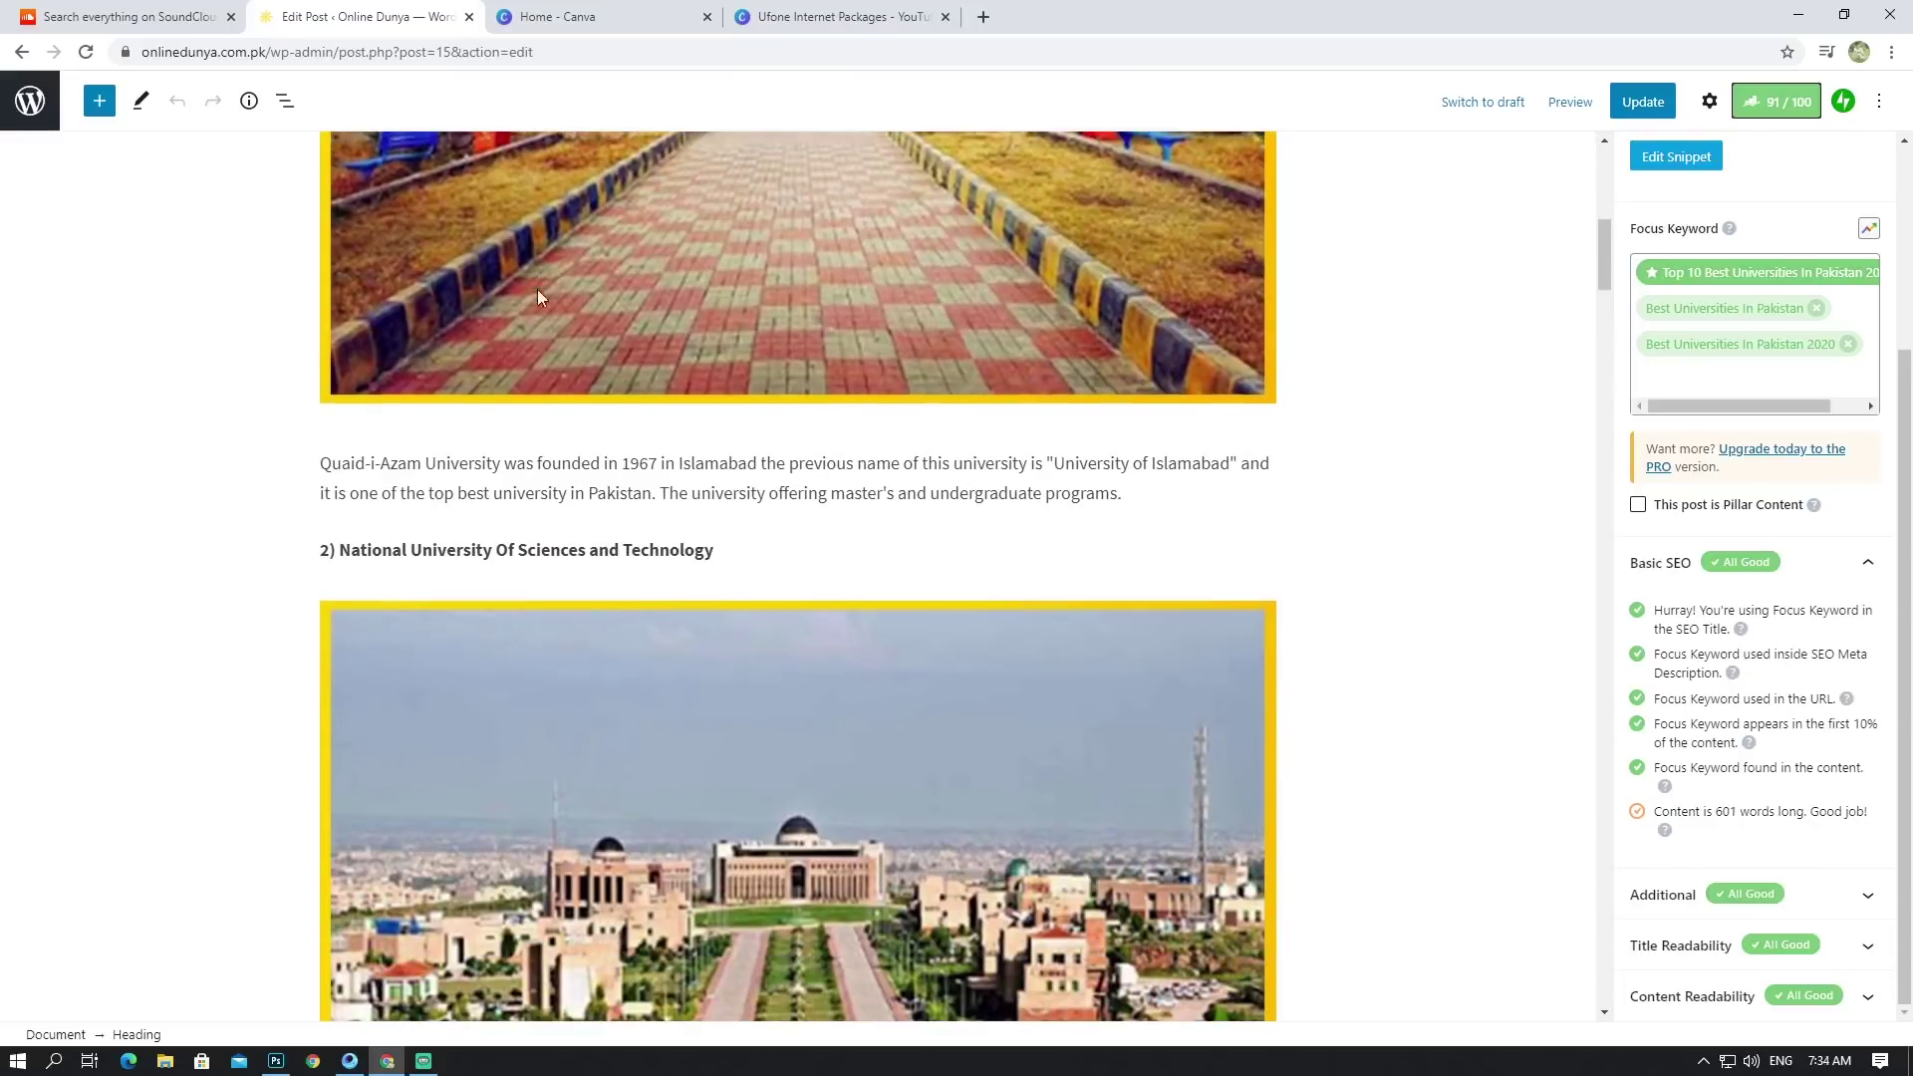
scroll(518, 319, "down", 3)
scroll(546, 303, "down", 2)
scroll(546, 303, "up", 4)
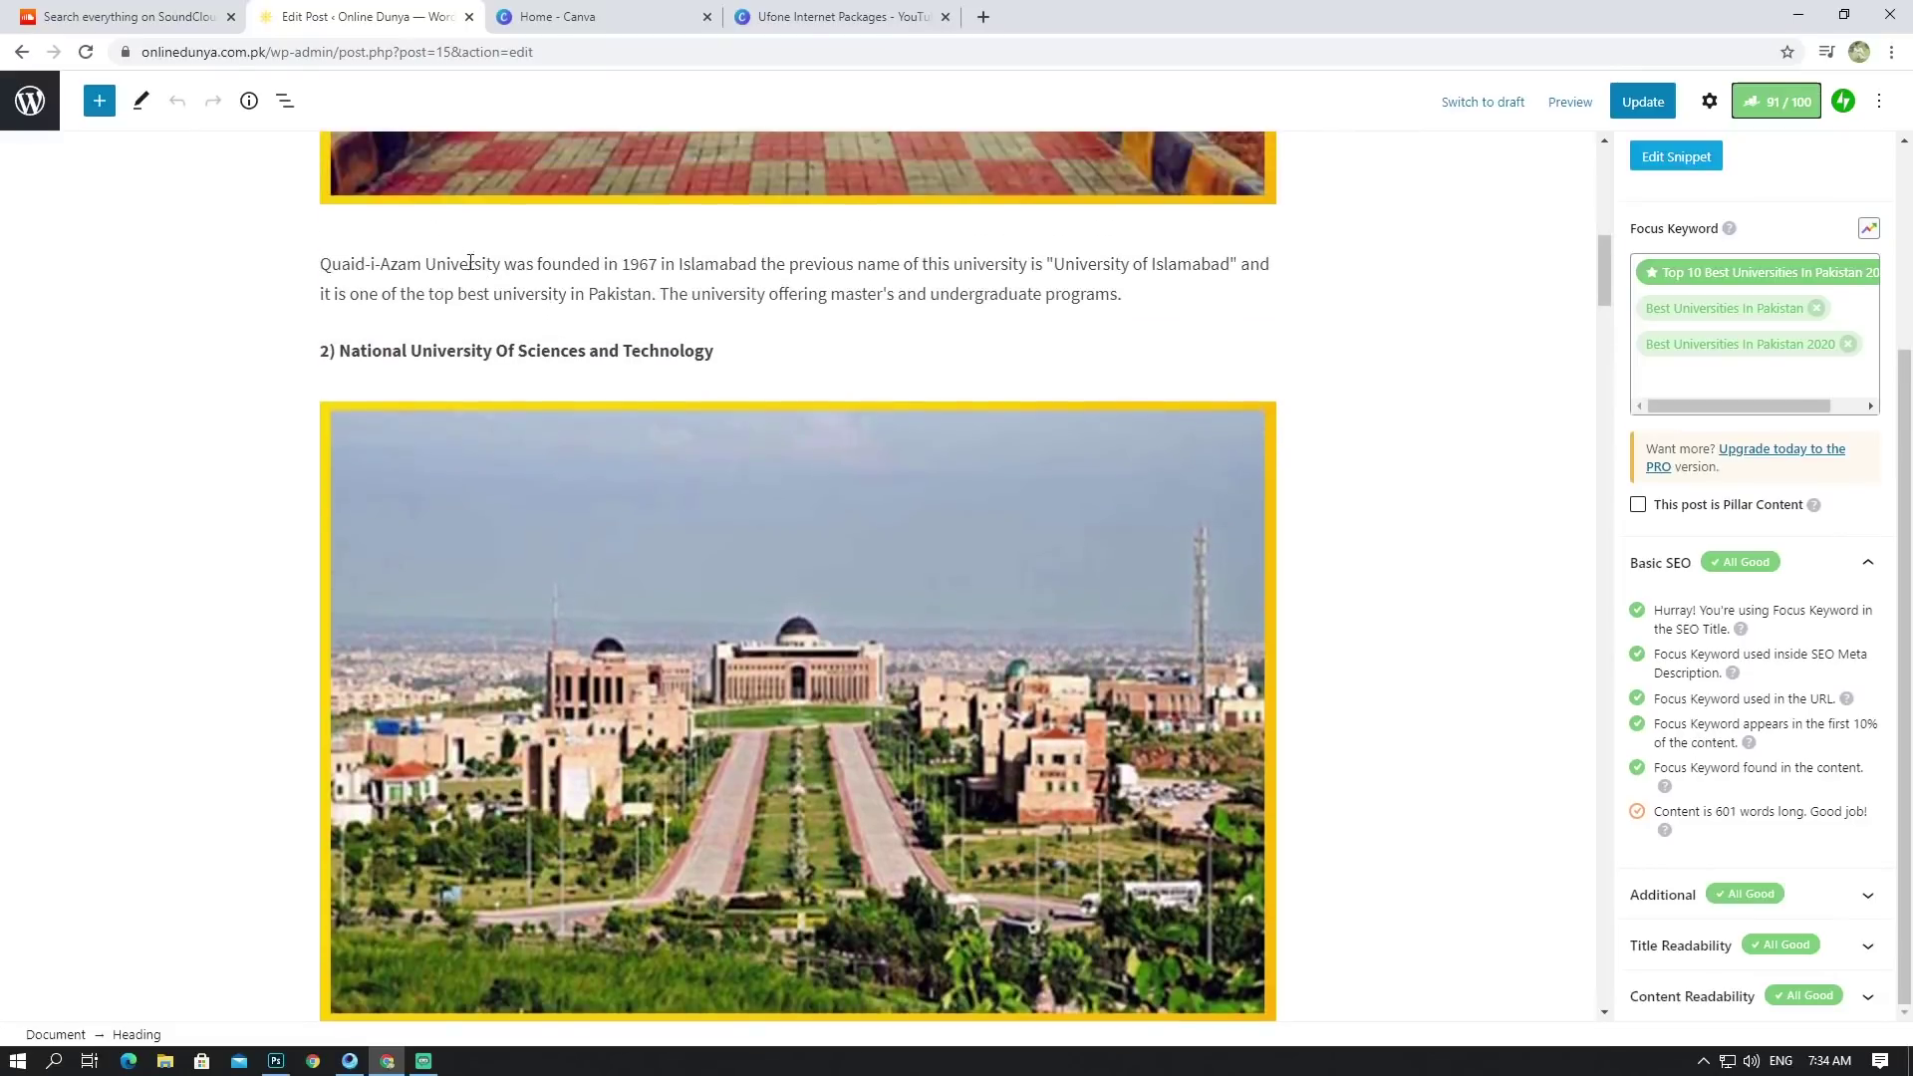
scroll(470, 262, "down", 4)
scroll(449, 243, "up", 12)
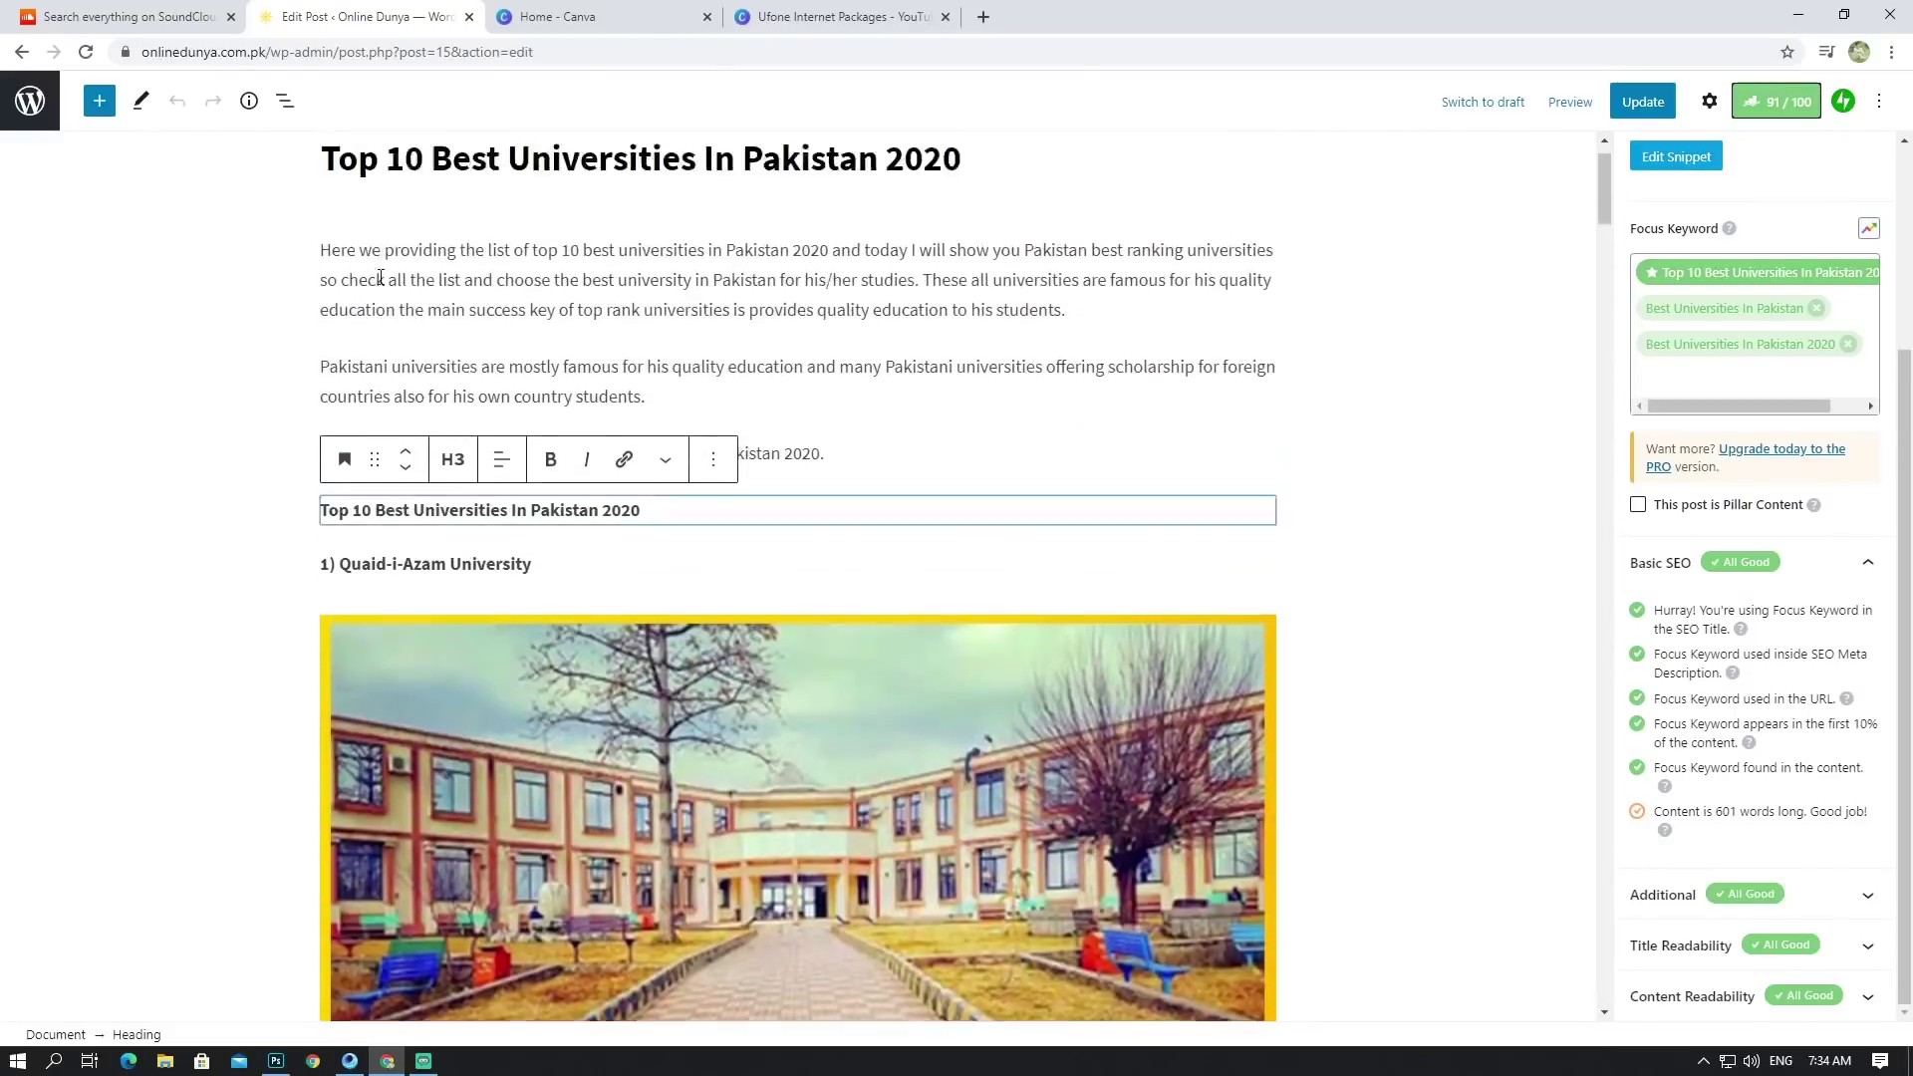
scroll(381, 278, "down", 7)
scroll(488, 321, "up", 4)
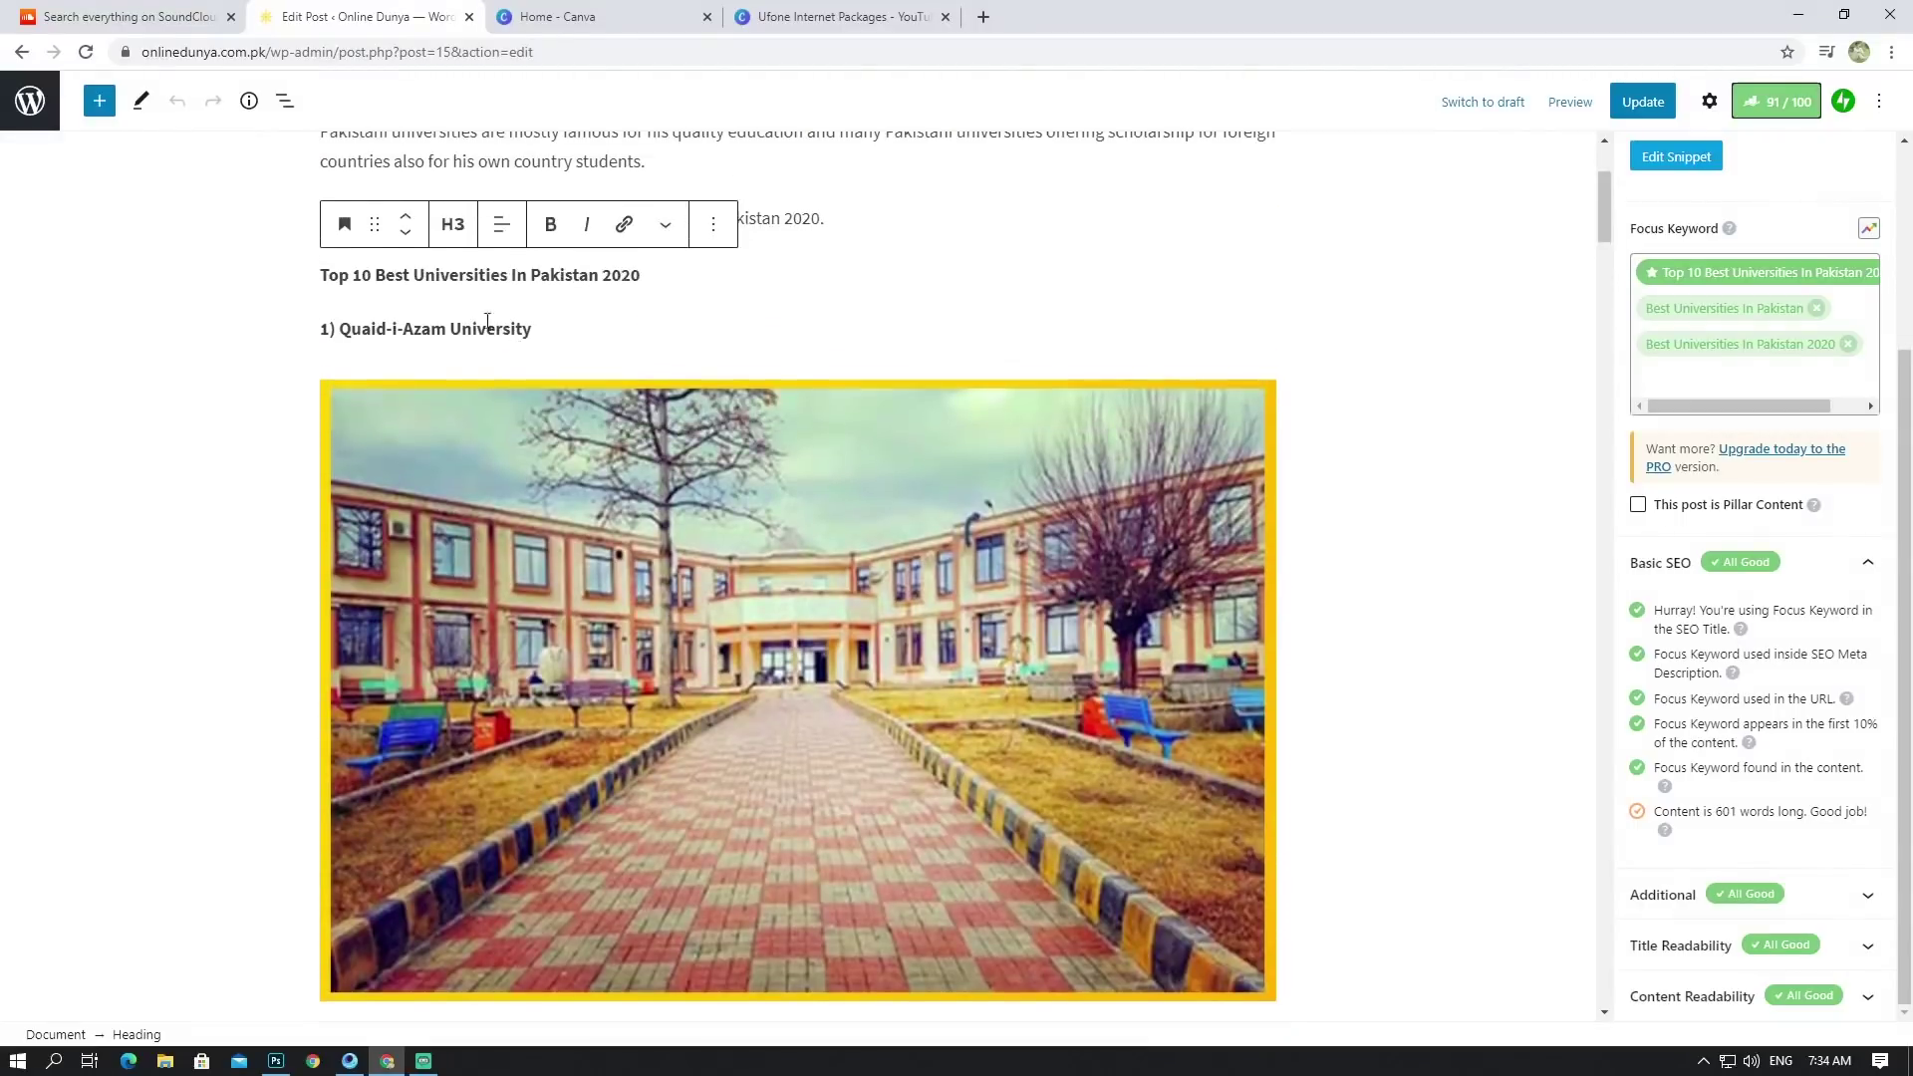
scroll(429, 299, "down", 12)
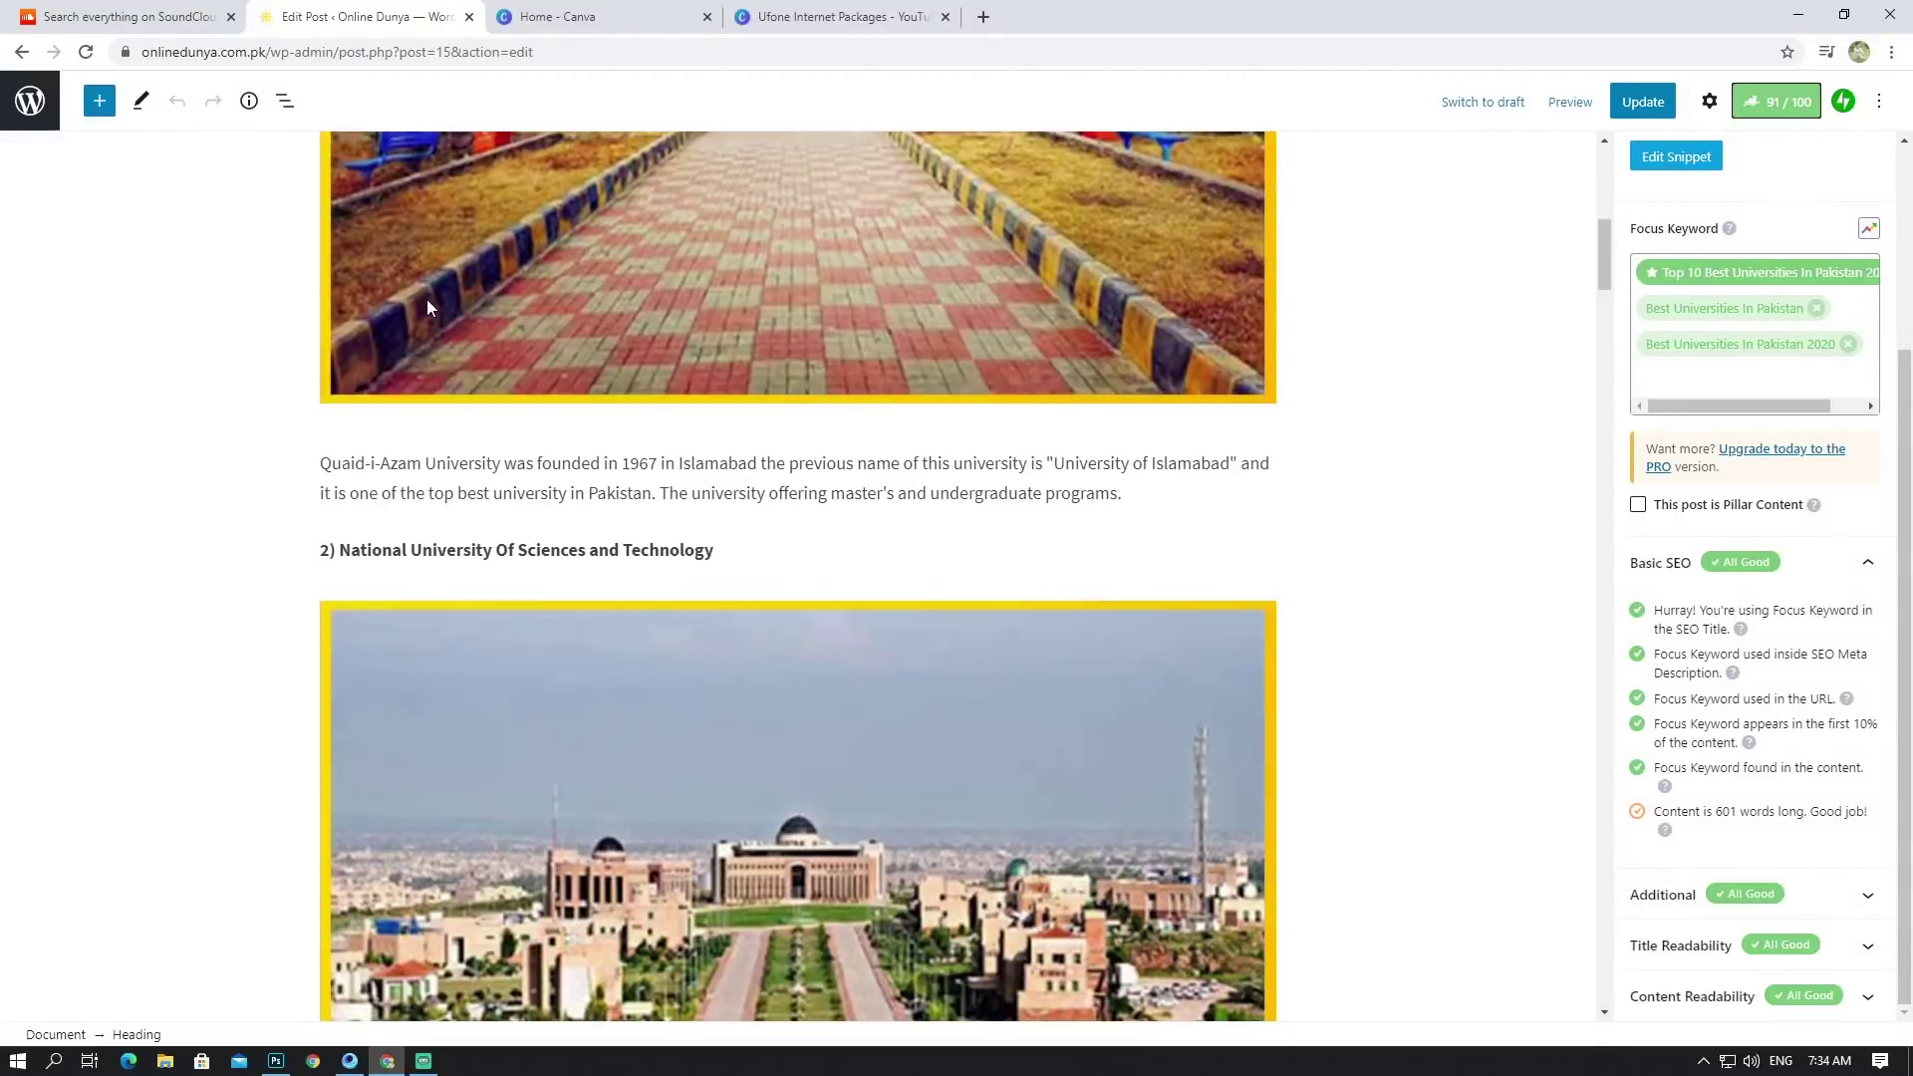
scroll(449, 295, "up", 1)
scroll(462, 298, "up", 8)
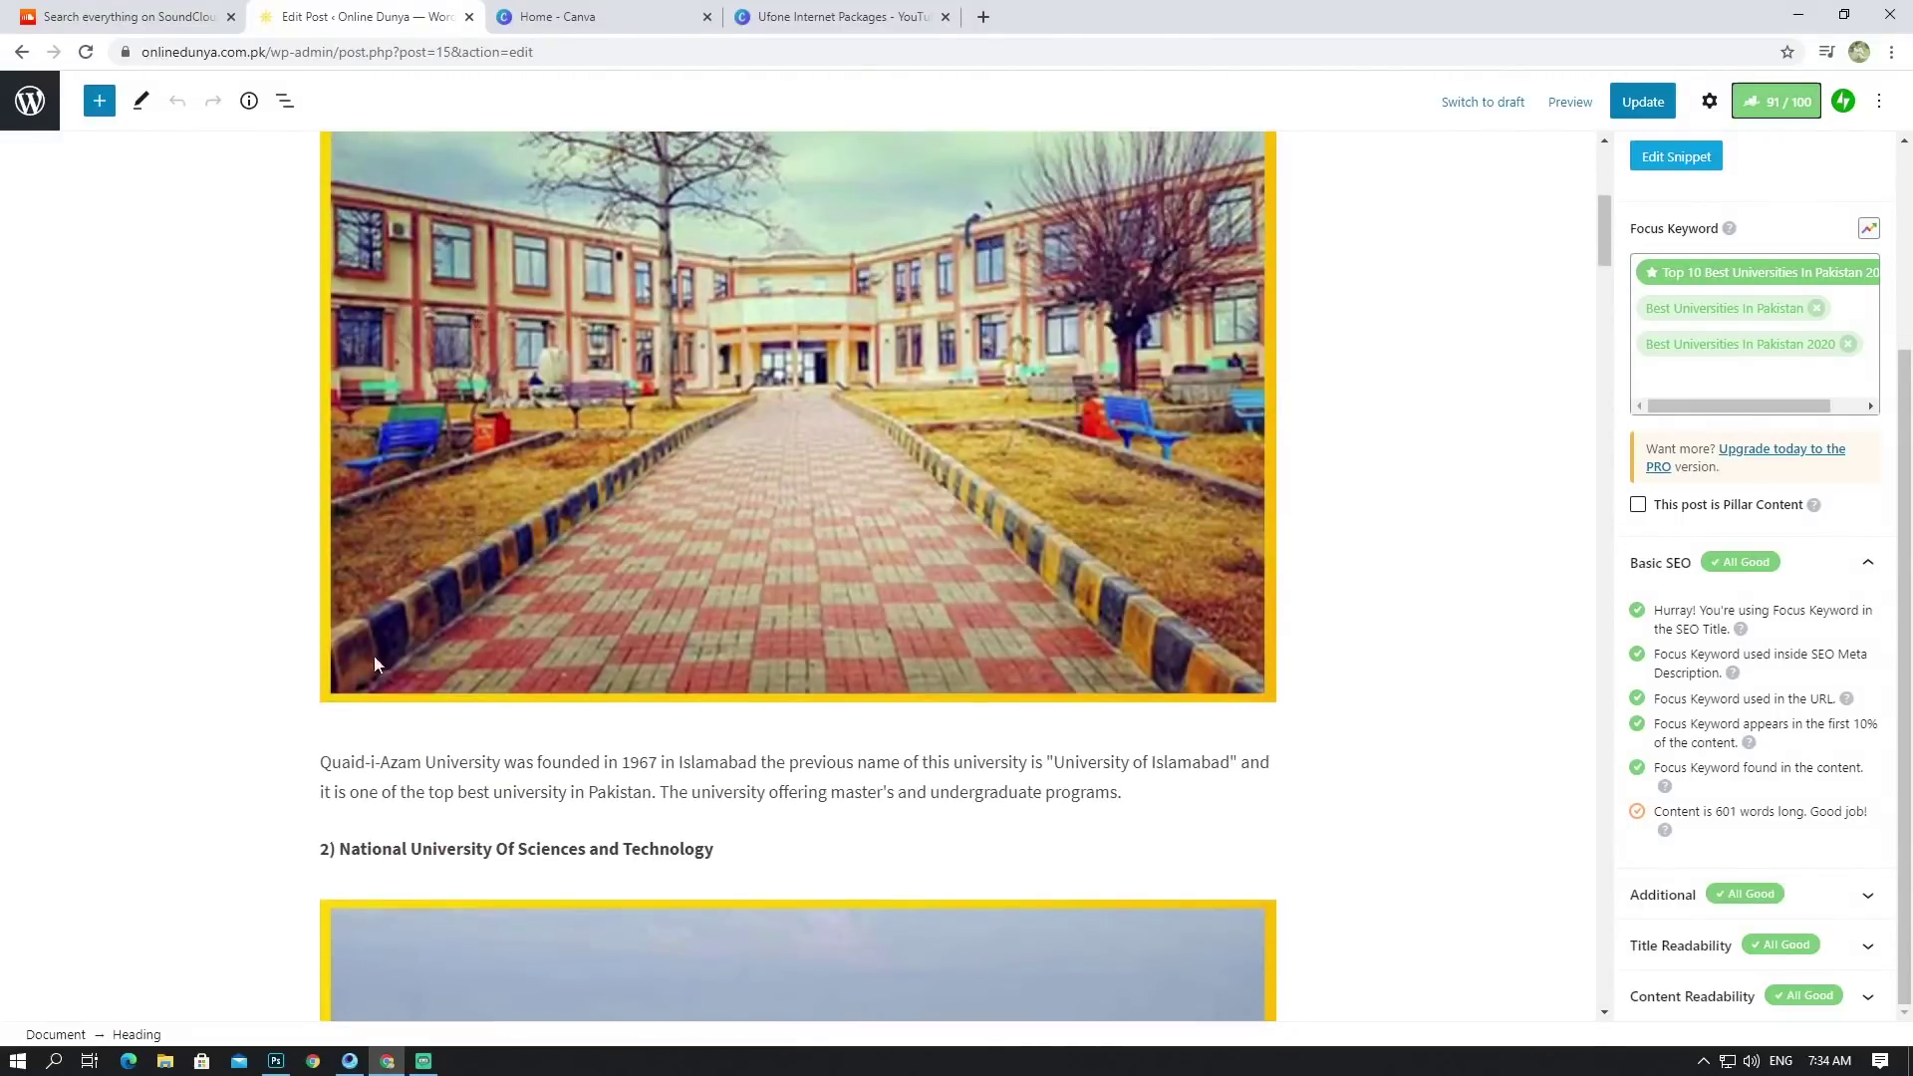
scroll(435, 722, "down", 2)
scroll(448, 678, "up", 4)
scroll(456, 647, "up", 3)
scroll(399, 463, "down", 15)
scroll(518, 423, "up", 4)
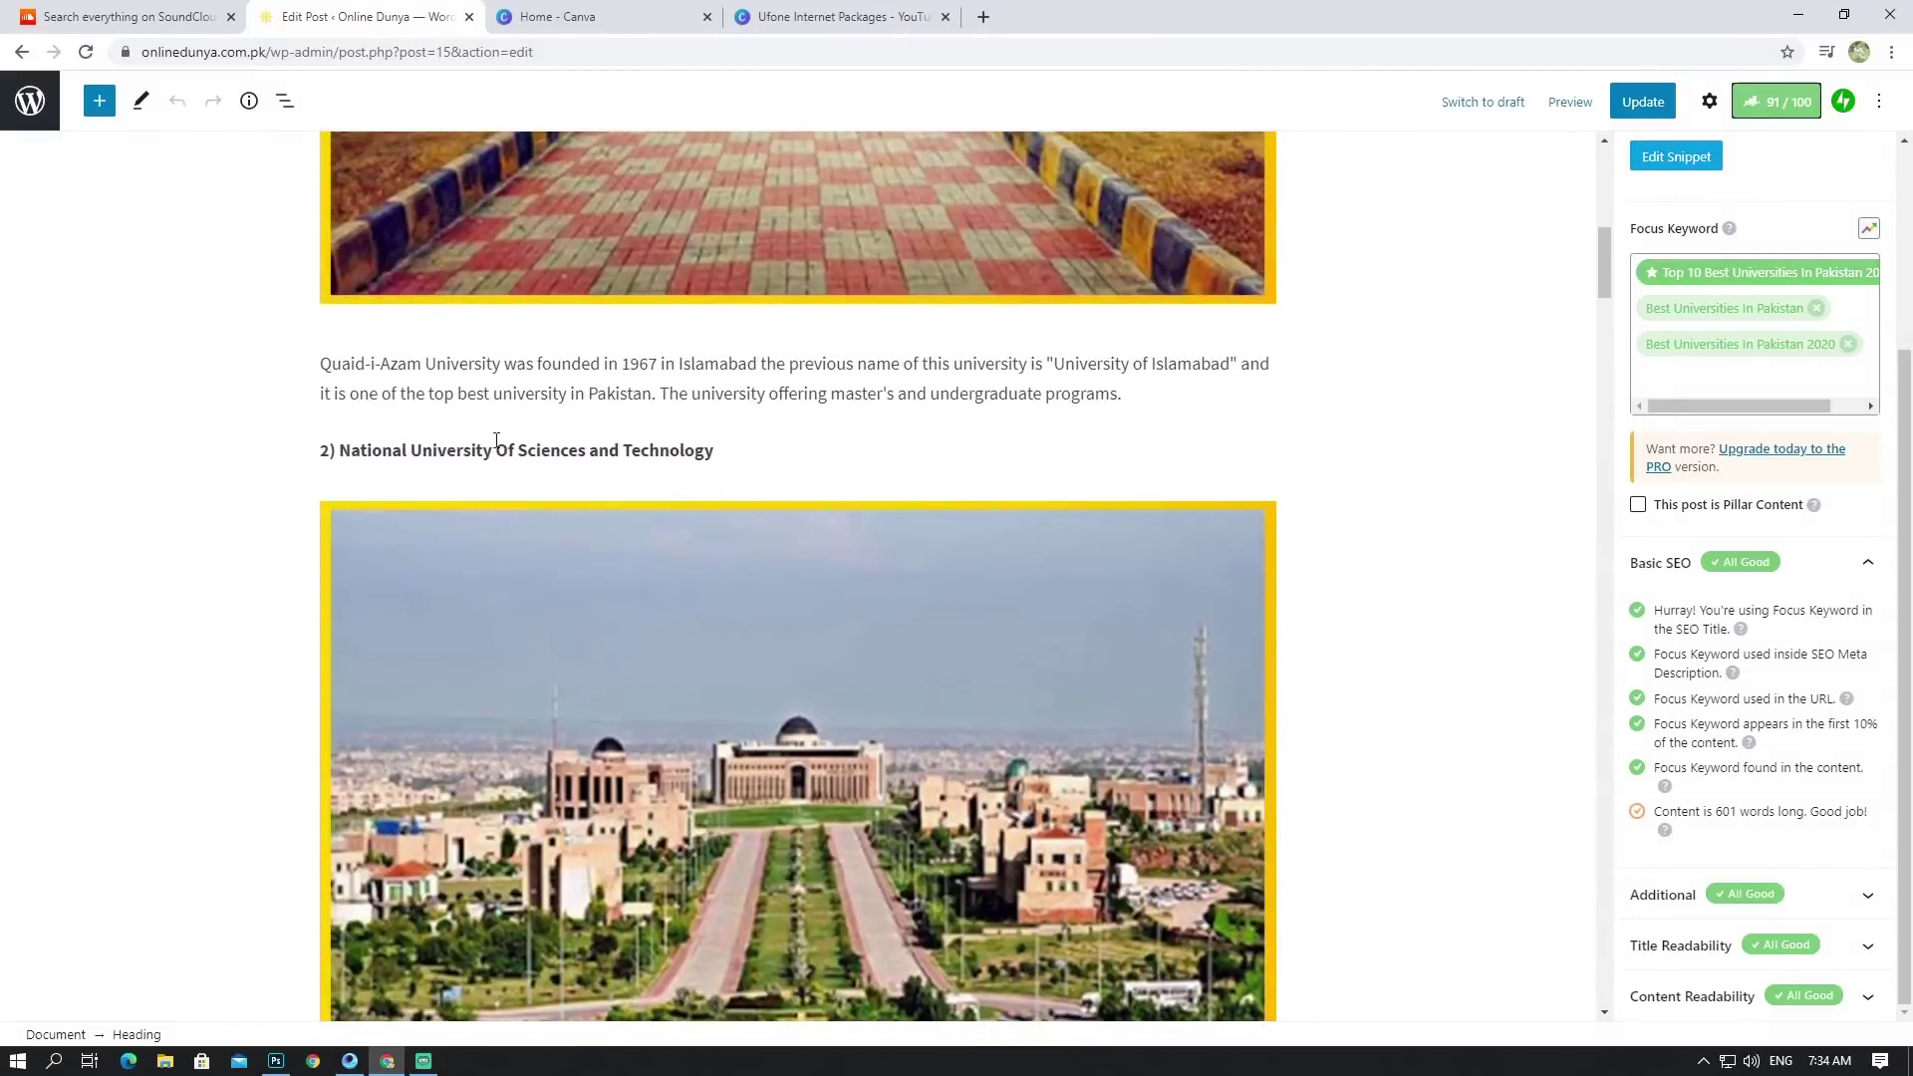
scroll(468, 449, "down", 5)
scroll(412, 469, "up", 9)
scroll(380, 476, "up", 4)
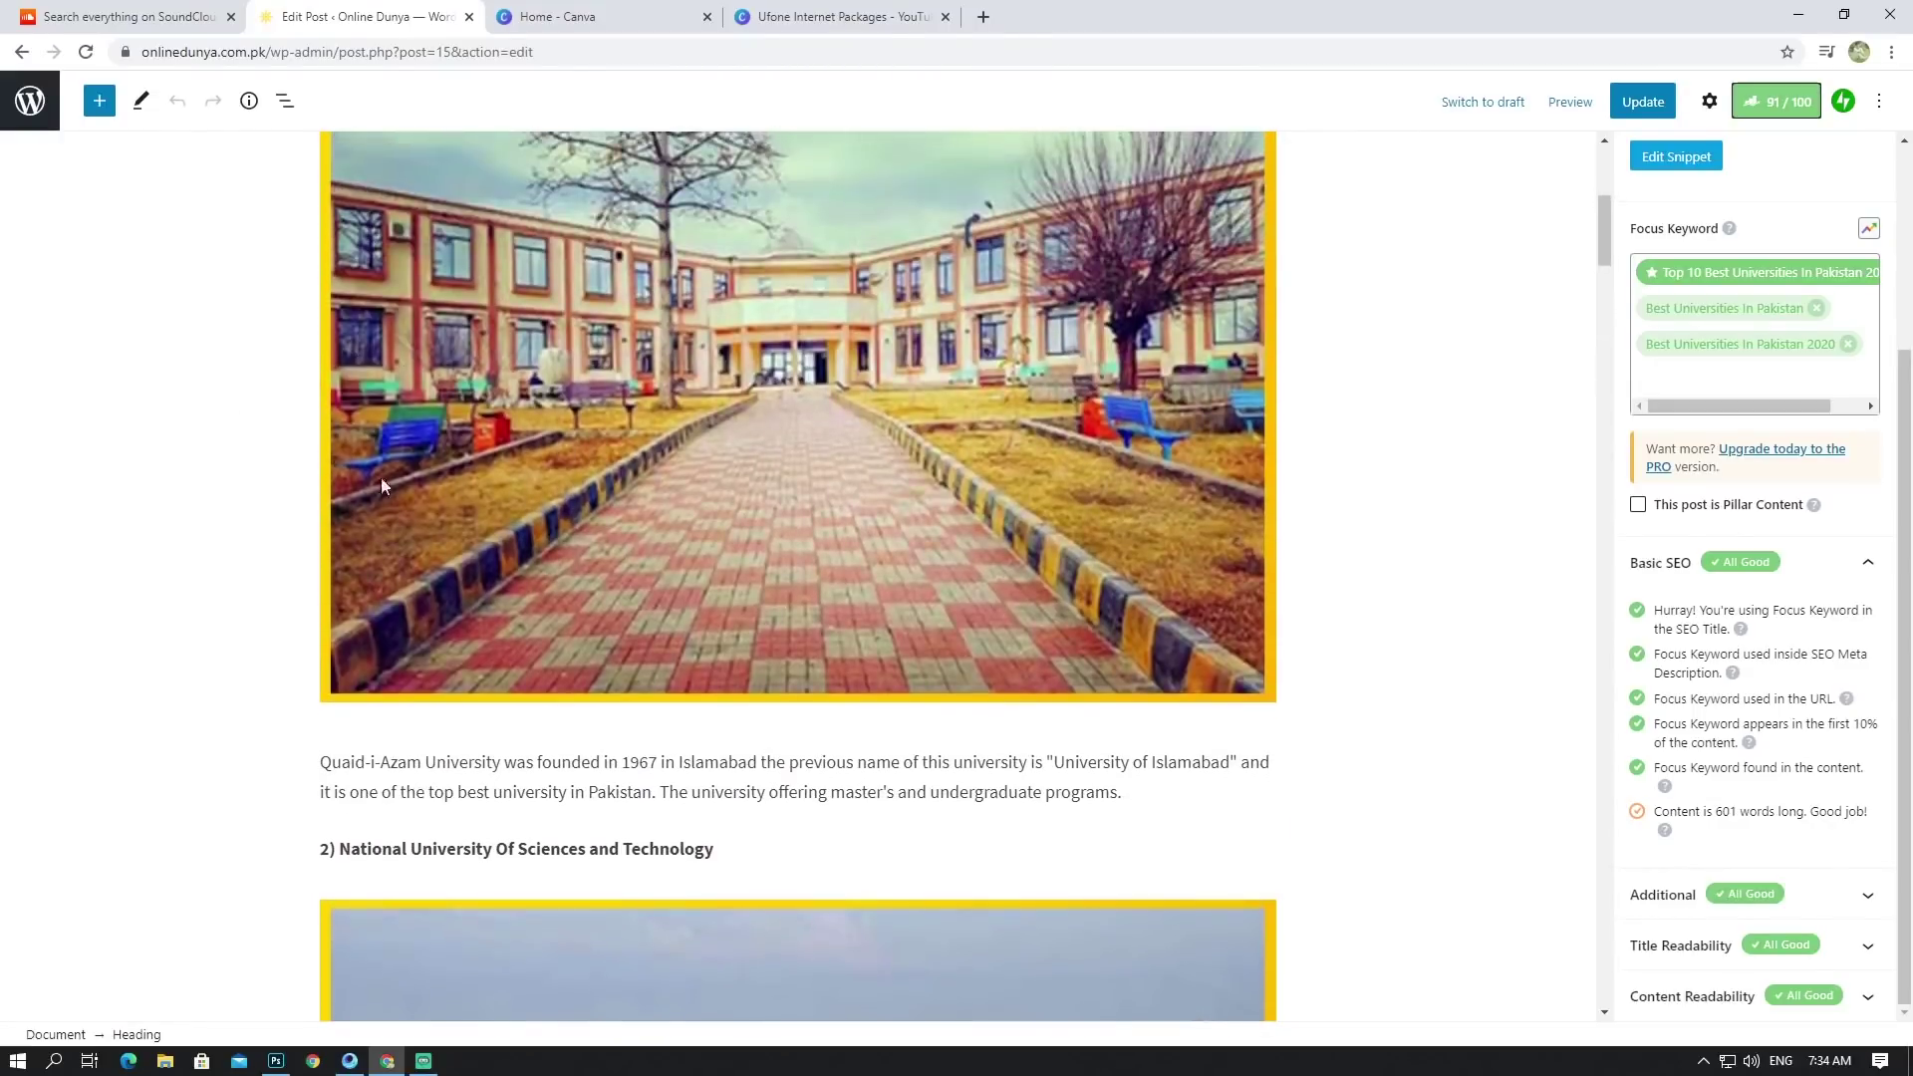
Step: Compare the heading, image and description layout of the Quaid-i-Azam University and National University Of Sciences and Technology sections with the University of Punjab heading
scroll(444, 400, "down", 8)
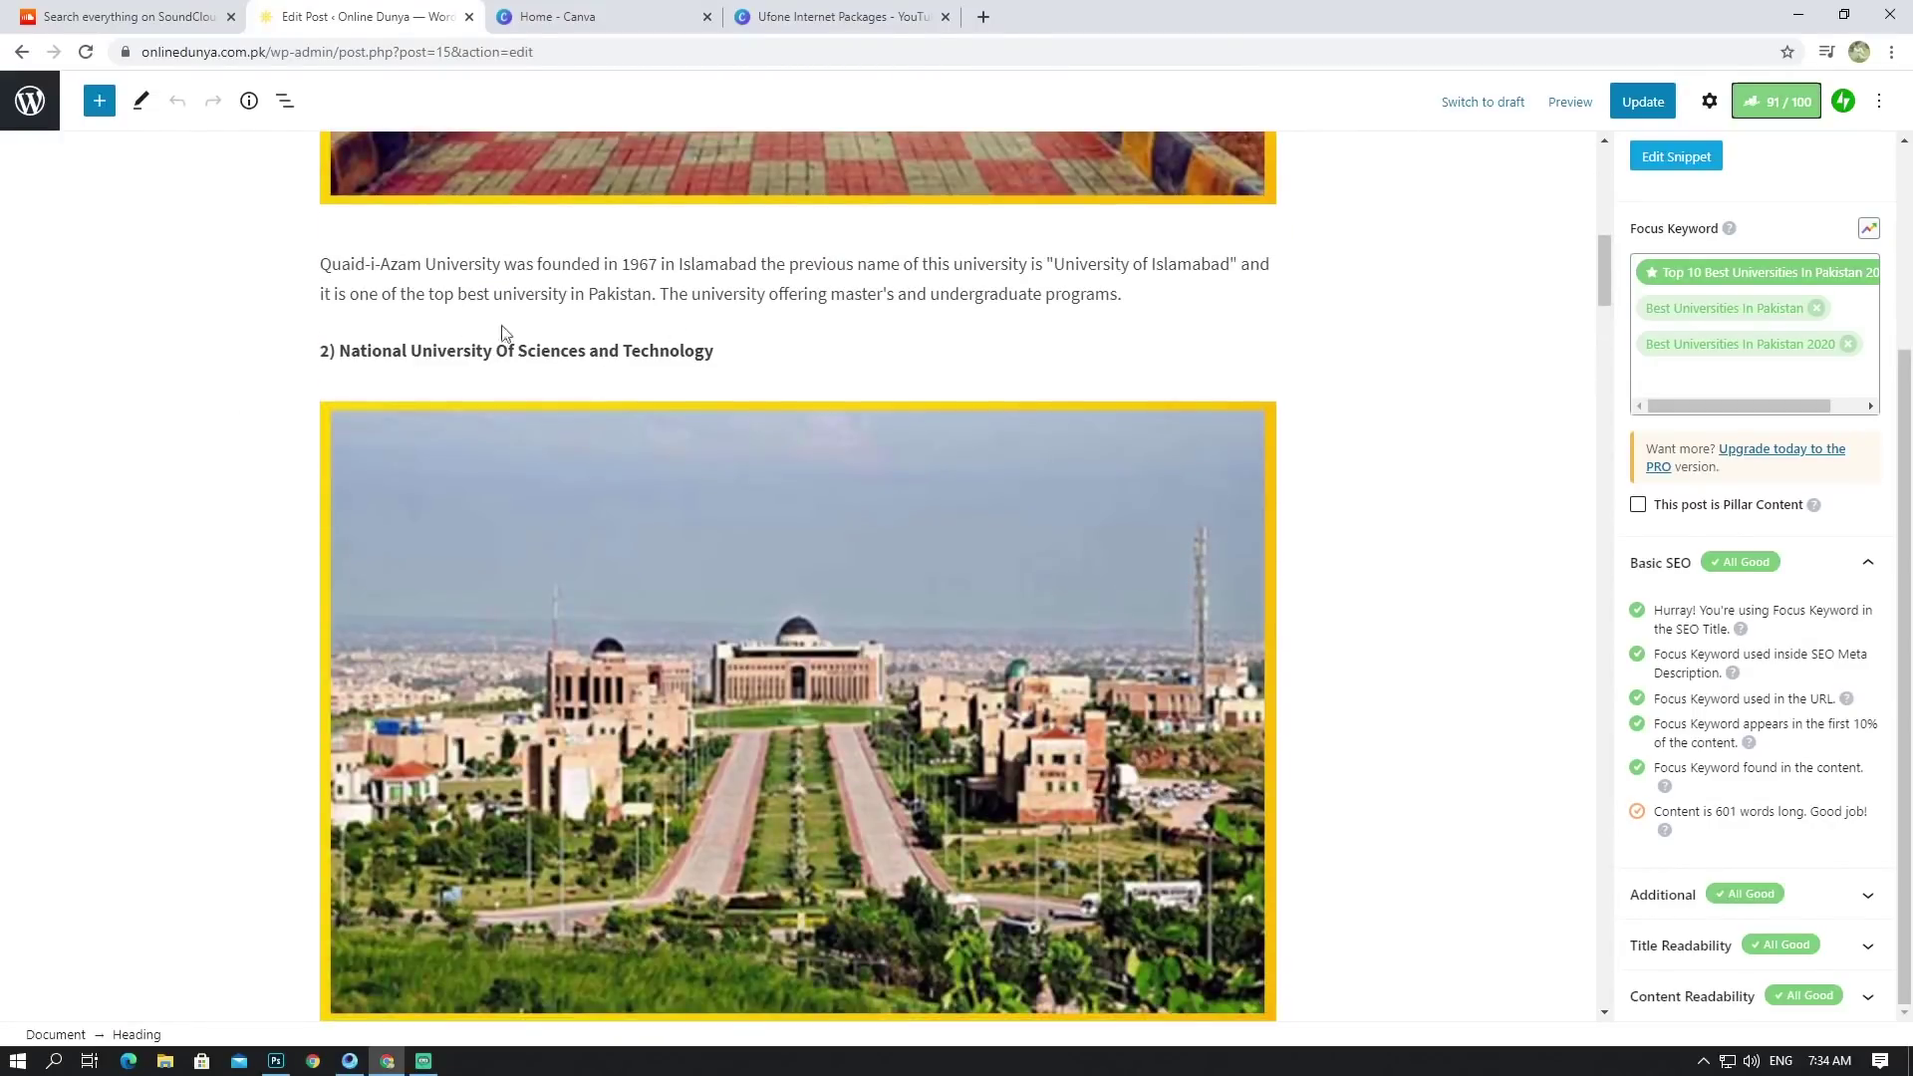
scroll(449, 365, "down", 6)
scroll(448, 357, "down", 1)
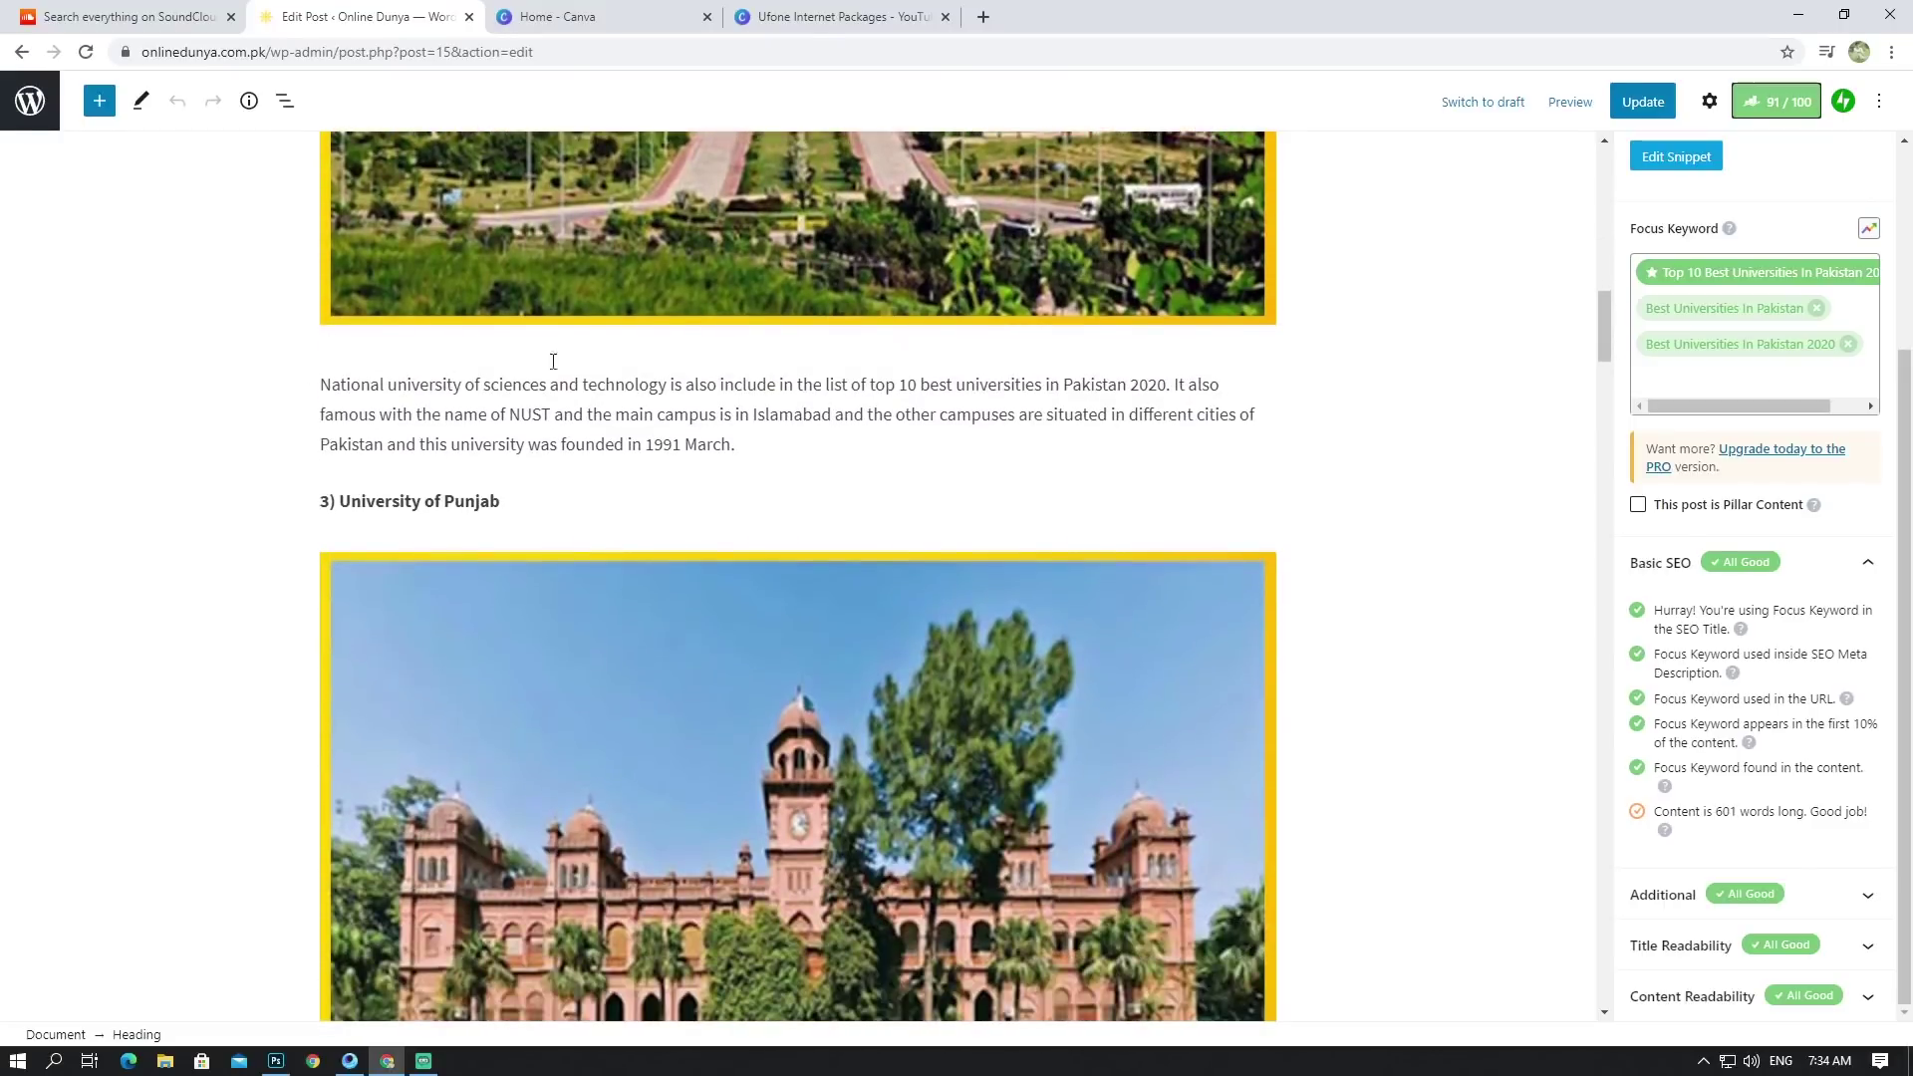
scroll(449, 319, "up", 6)
scroll(449, 313, "up", 4)
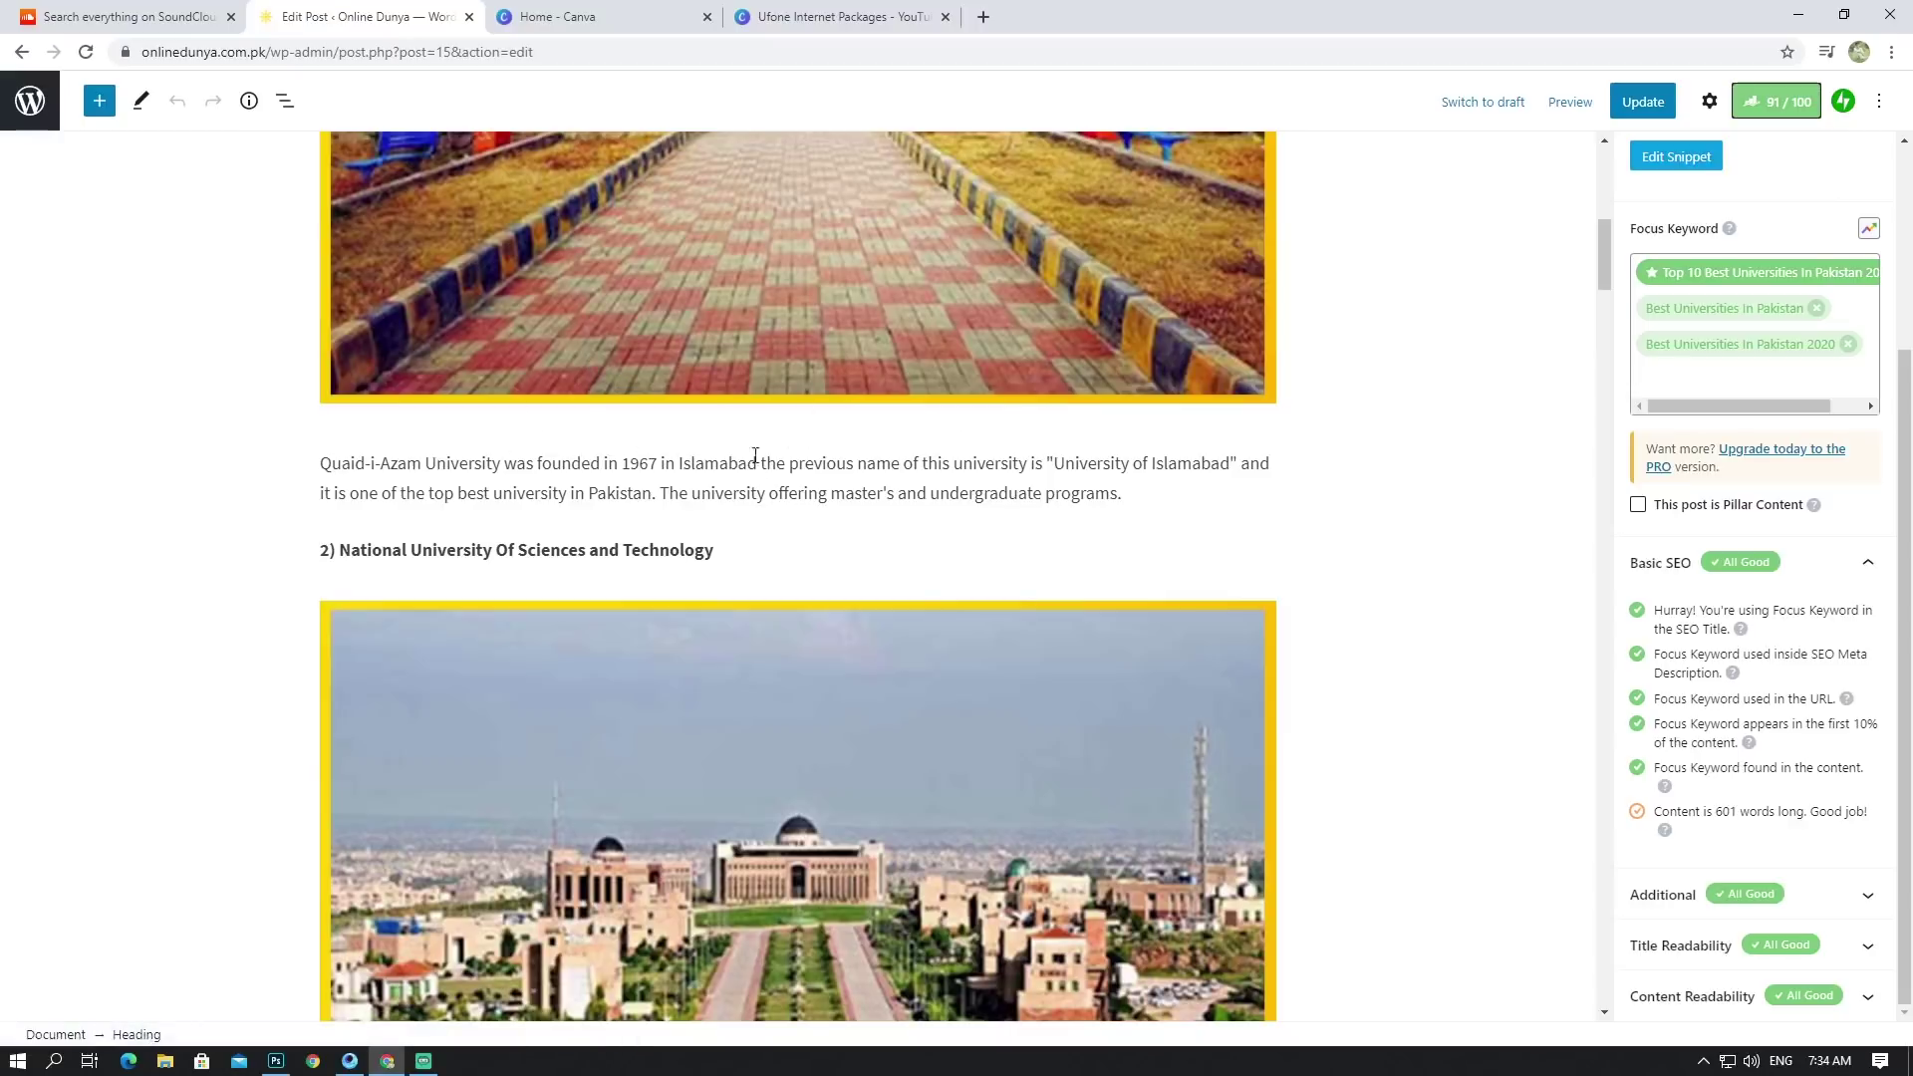
scroll(739, 418, "up", 6)
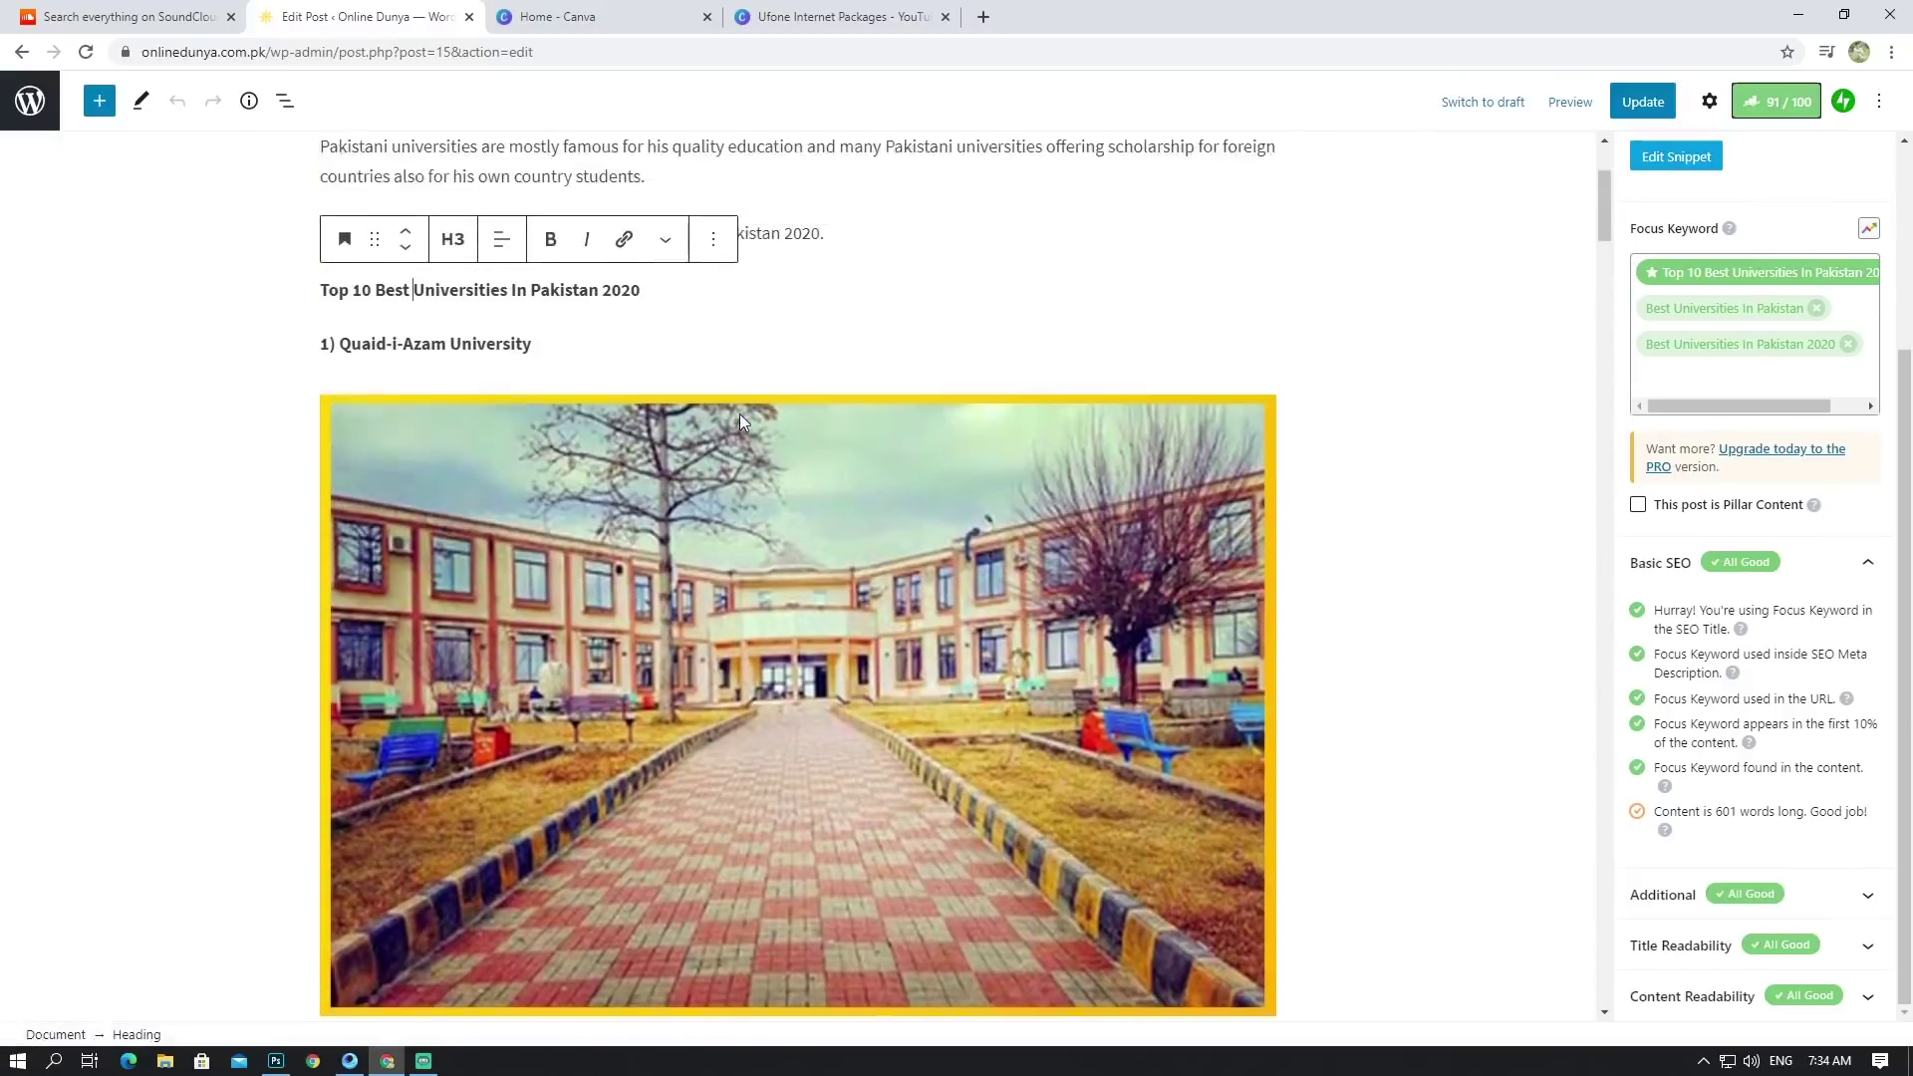
scroll(740, 415, "up", 1)
scroll(648, 346, "down", 9)
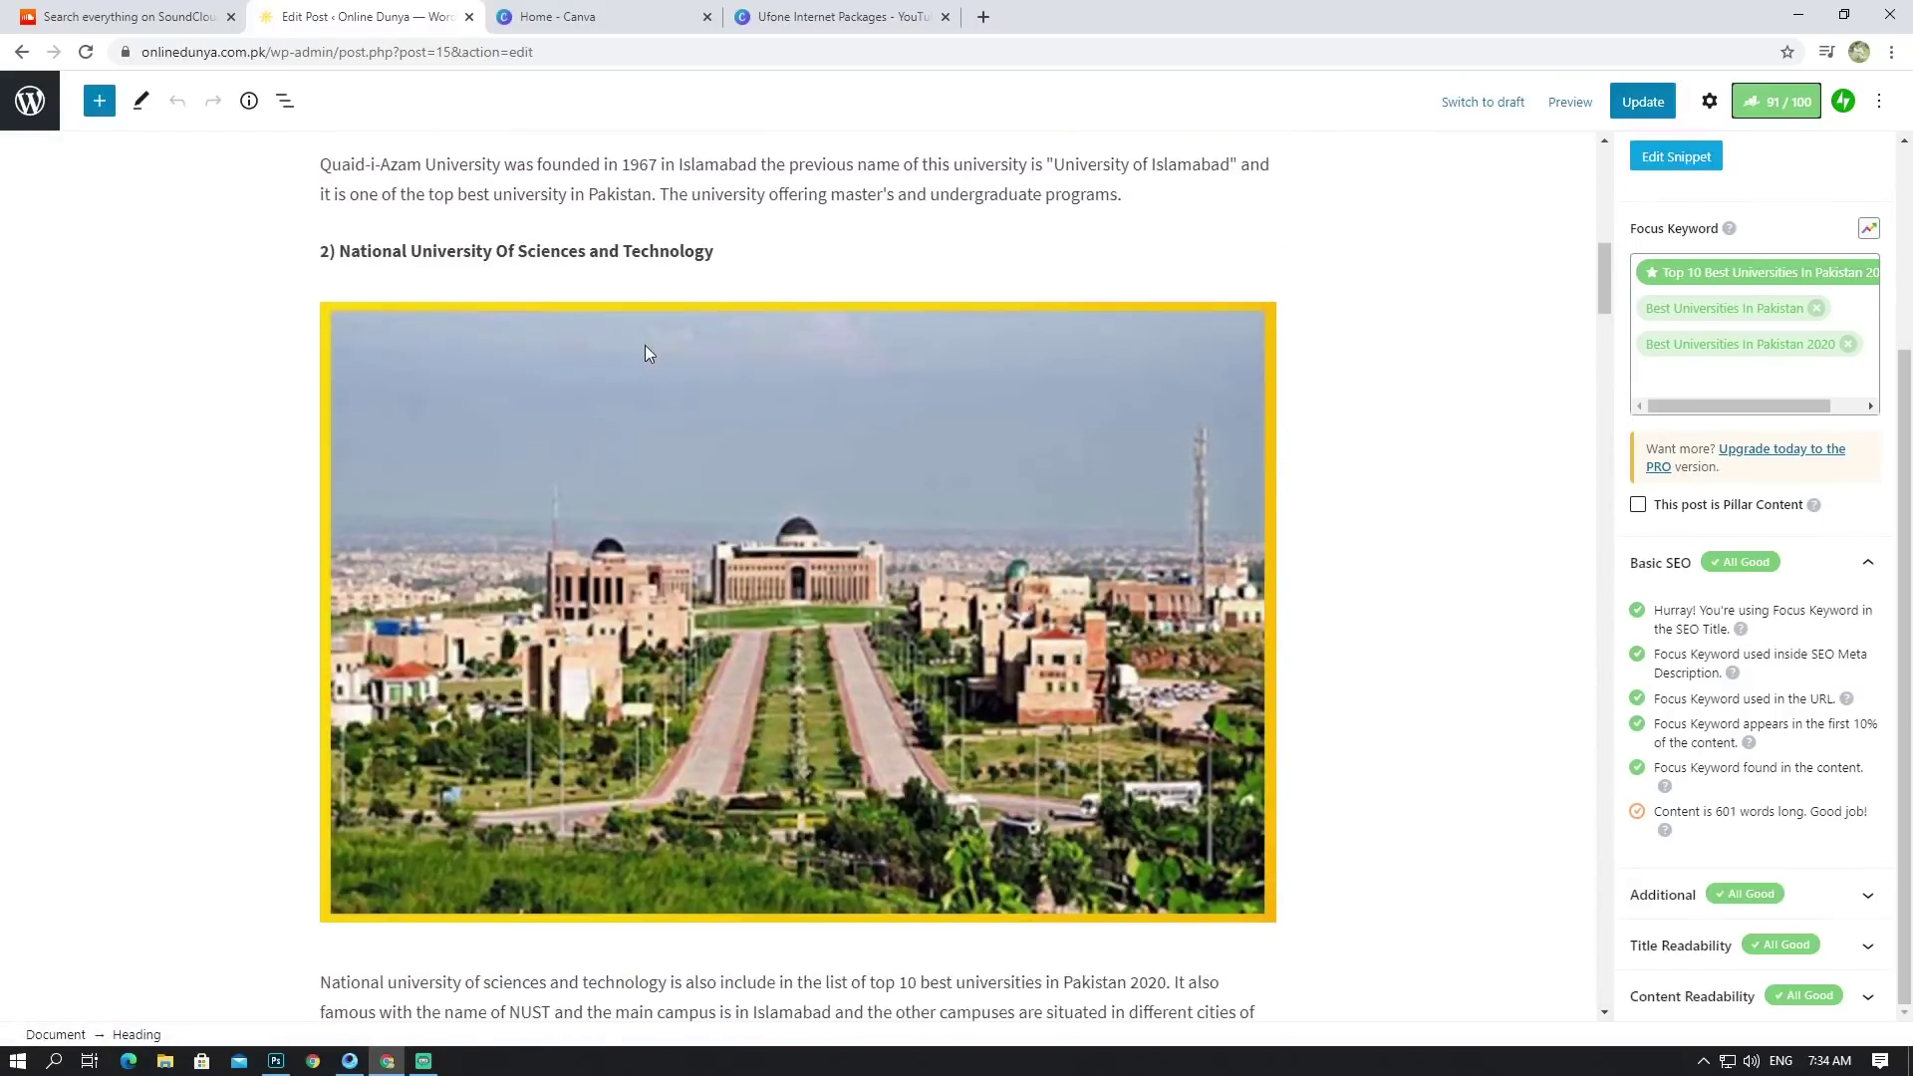
Step: Examine the headings, images and descriptions from the University of Punjab section through the University of Veterinary and Animal Sciences section
scroll(678, 345, "down", 4)
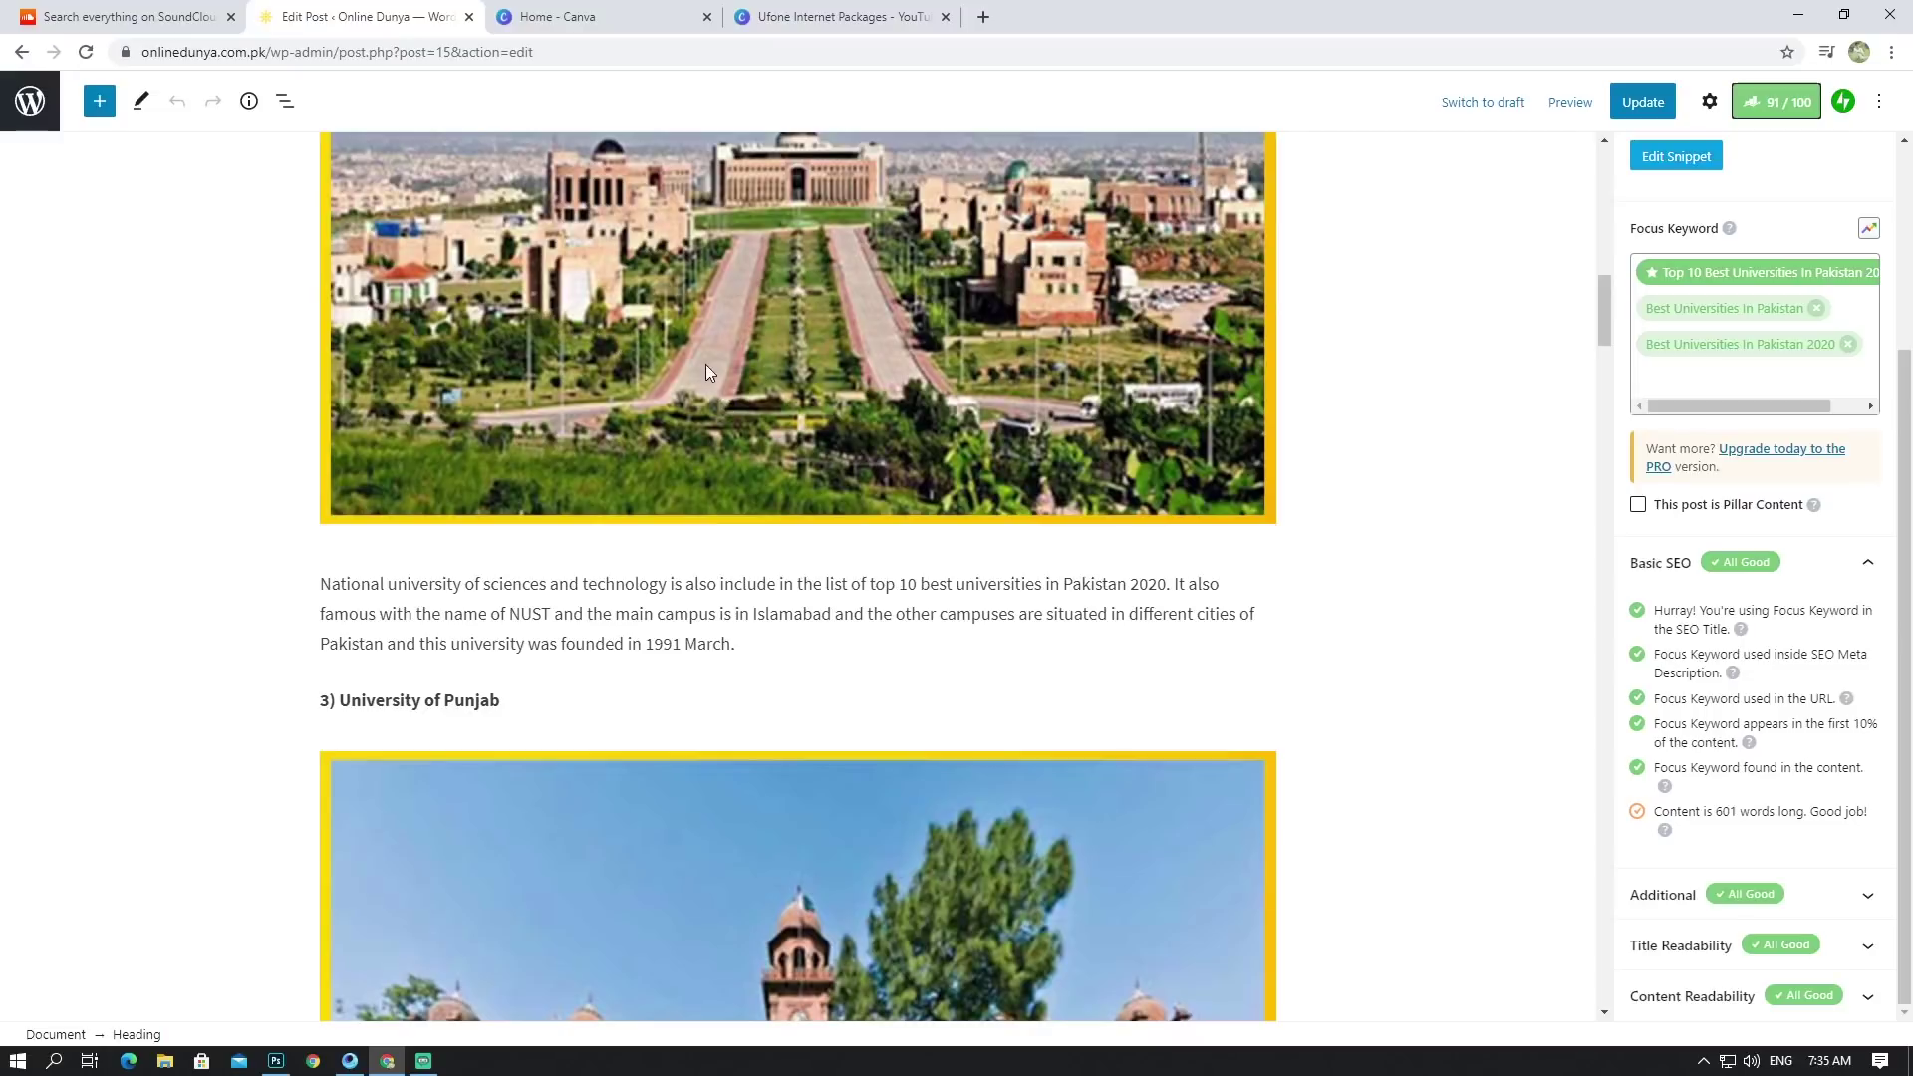
scroll(688, 377, "down", 1)
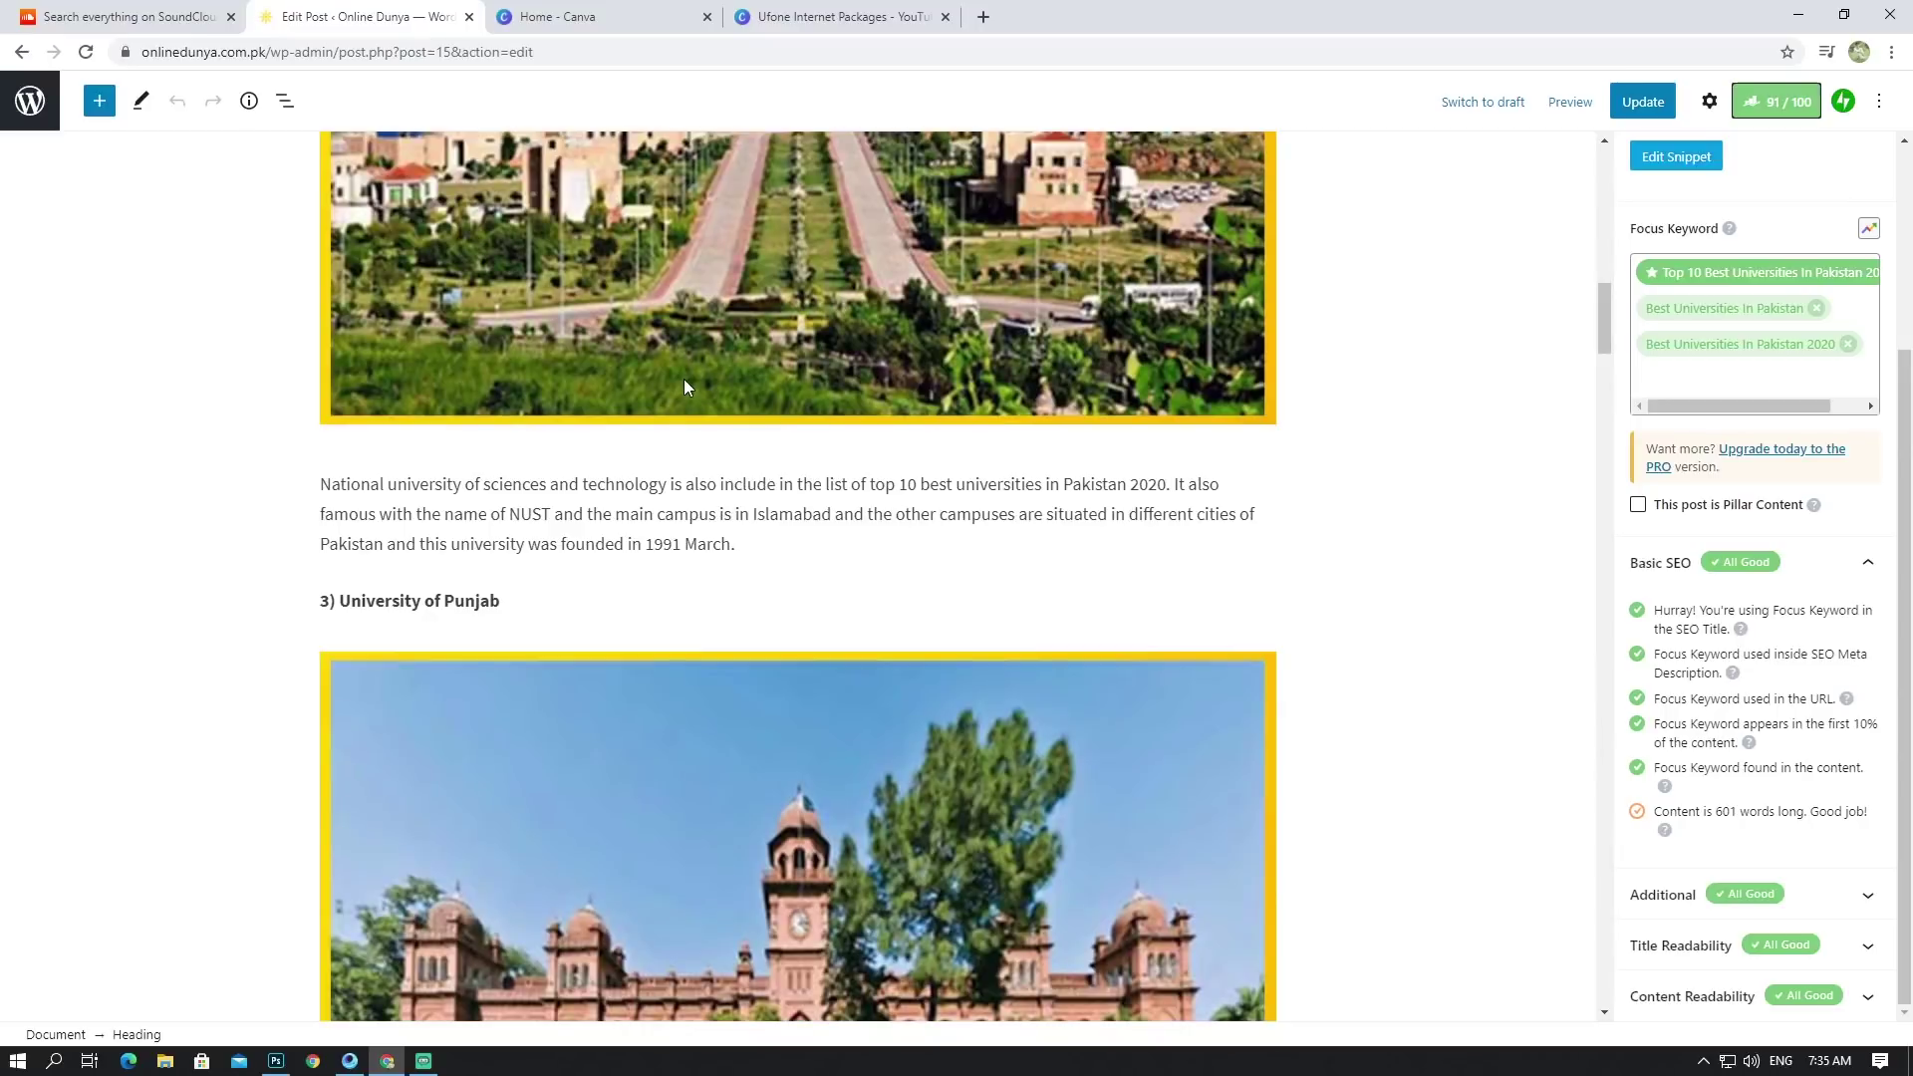
scroll(608, 374, "down", 4)
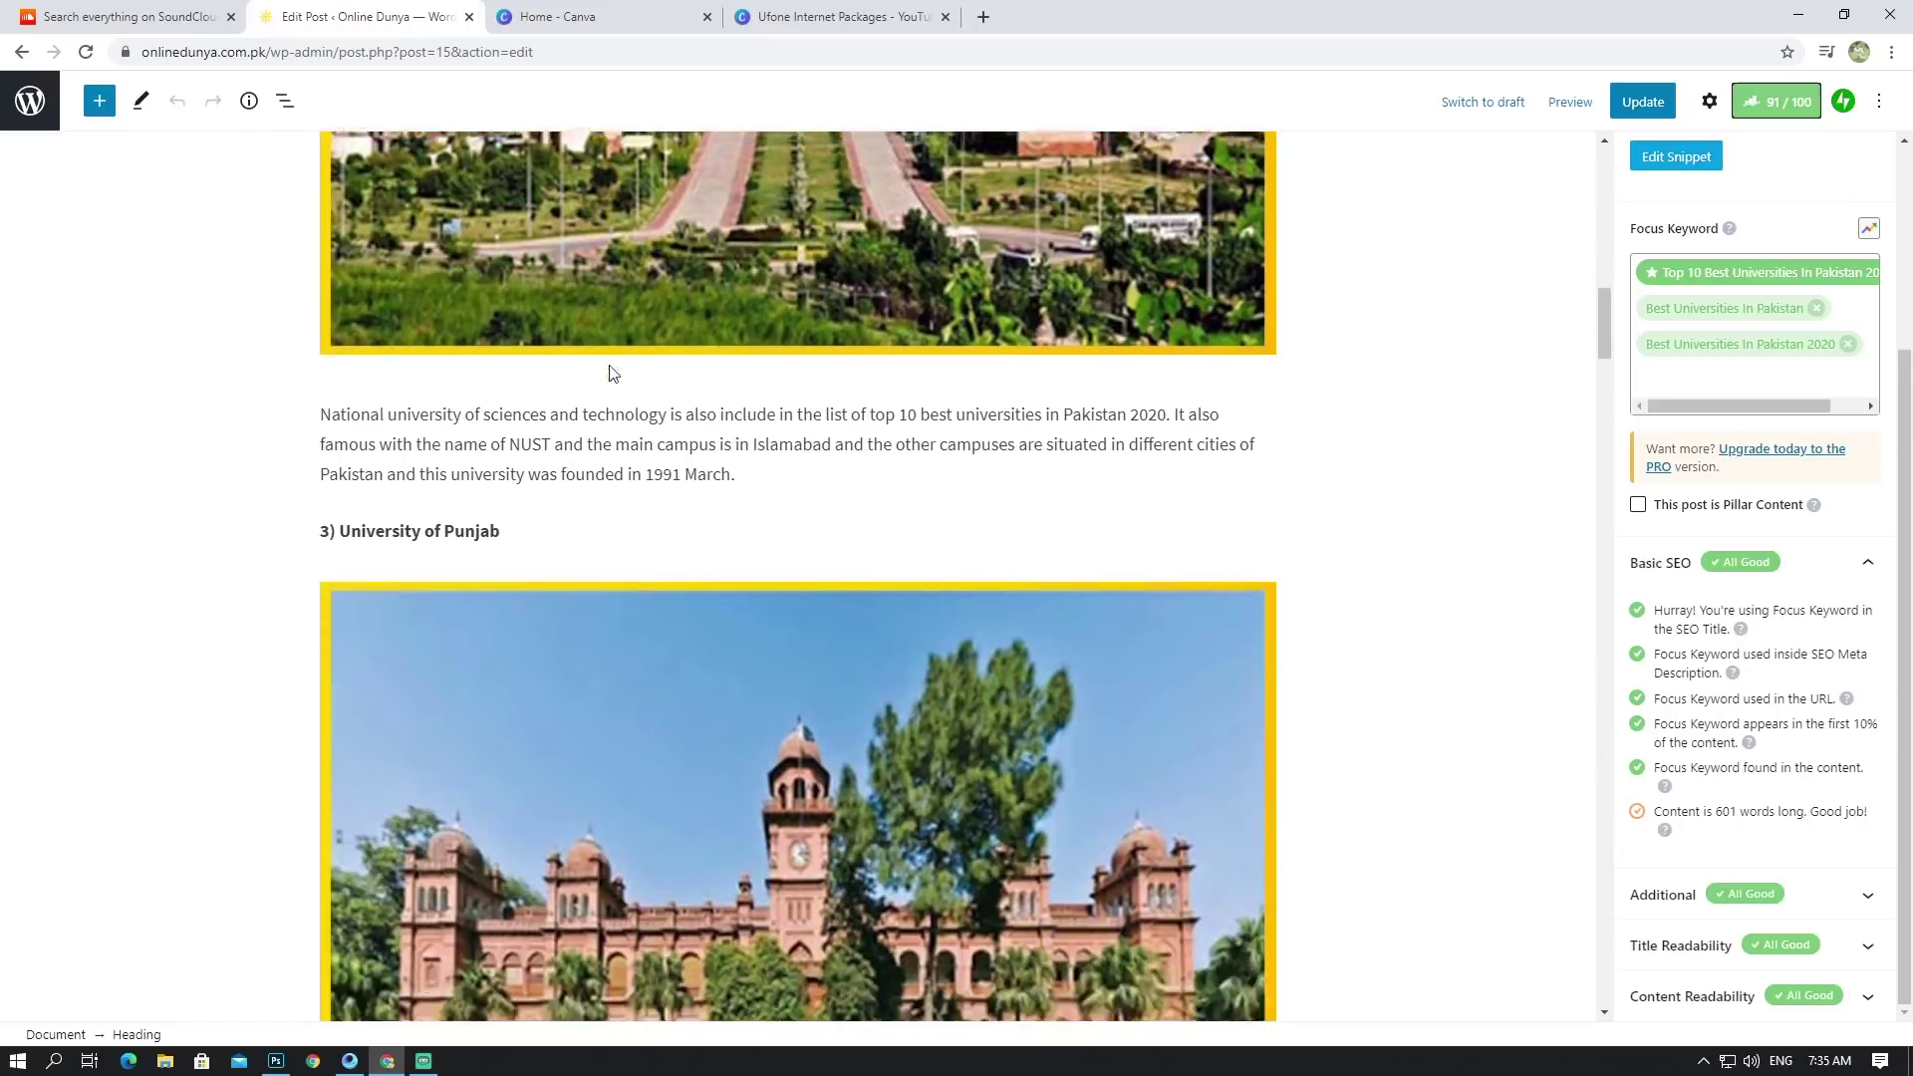
scroll(613, 373, "down", 1)
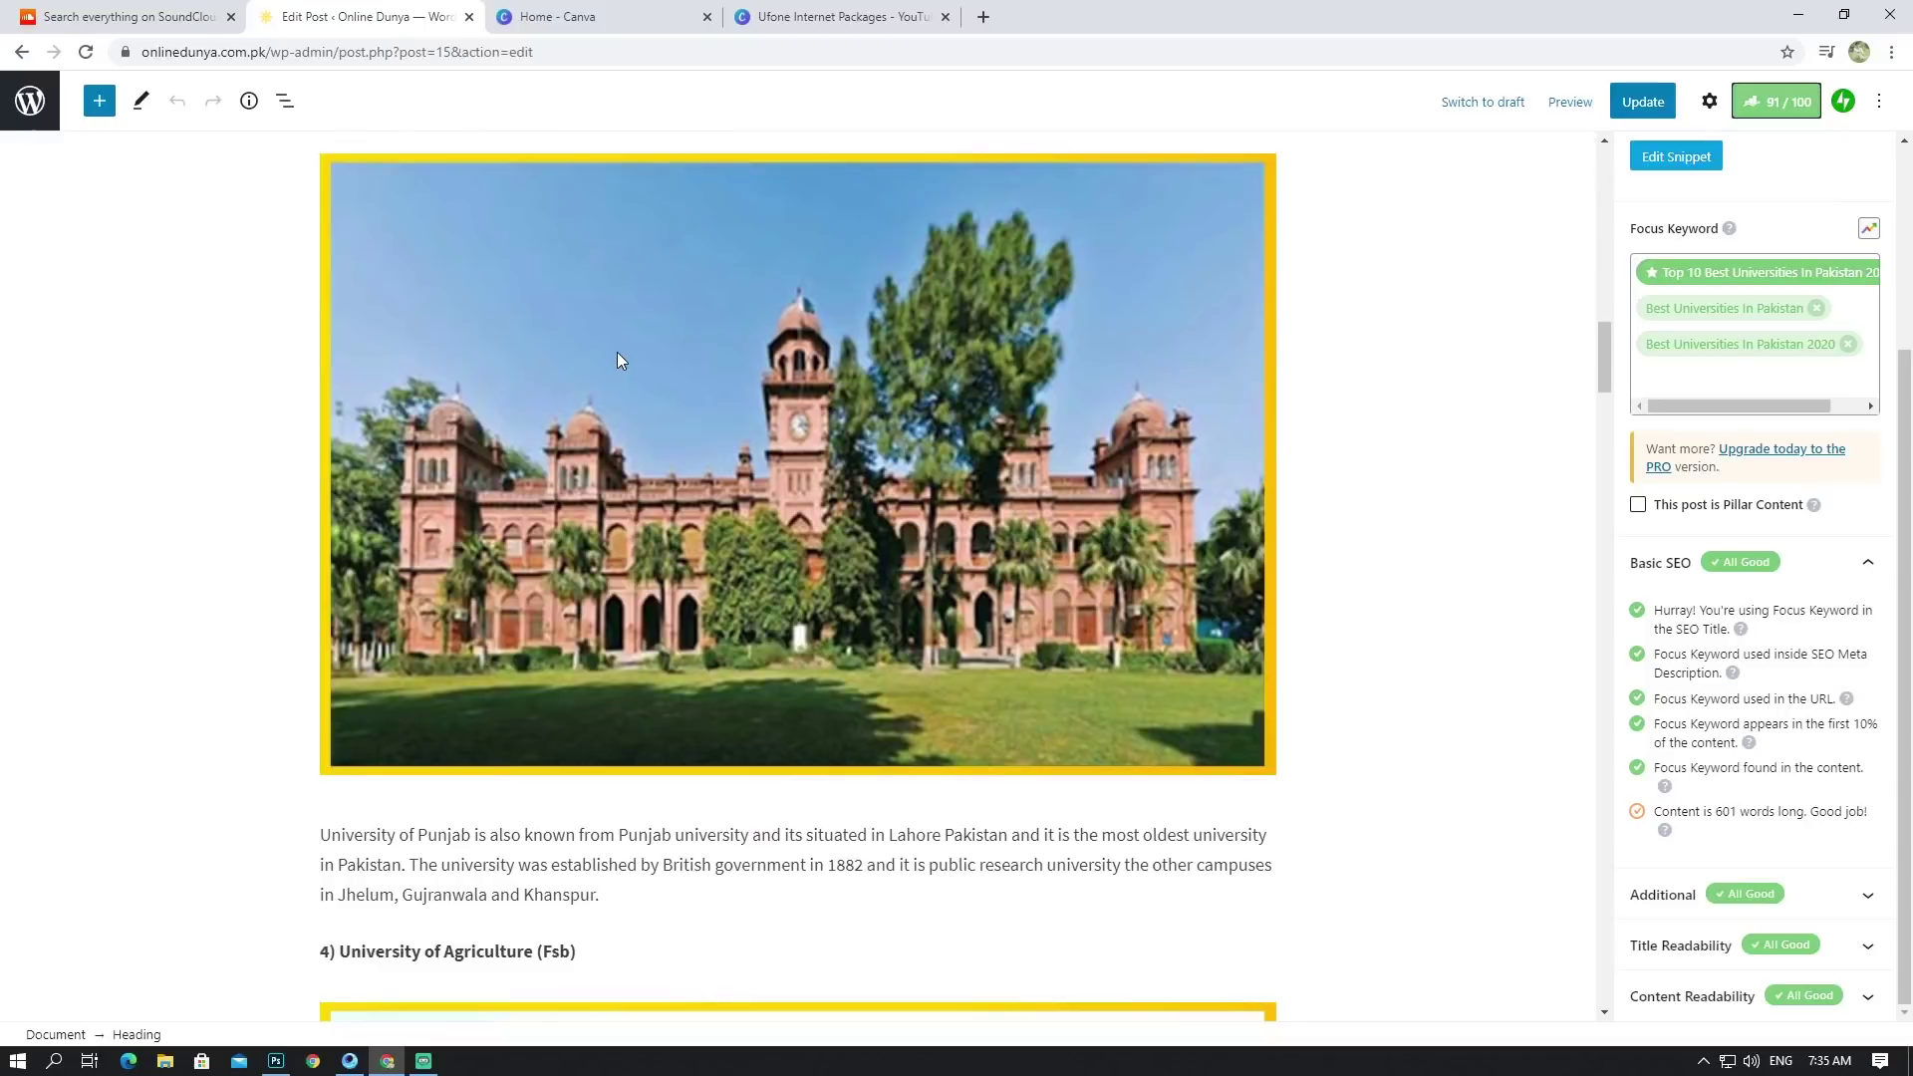
scroll(618, 353, "down", 2)
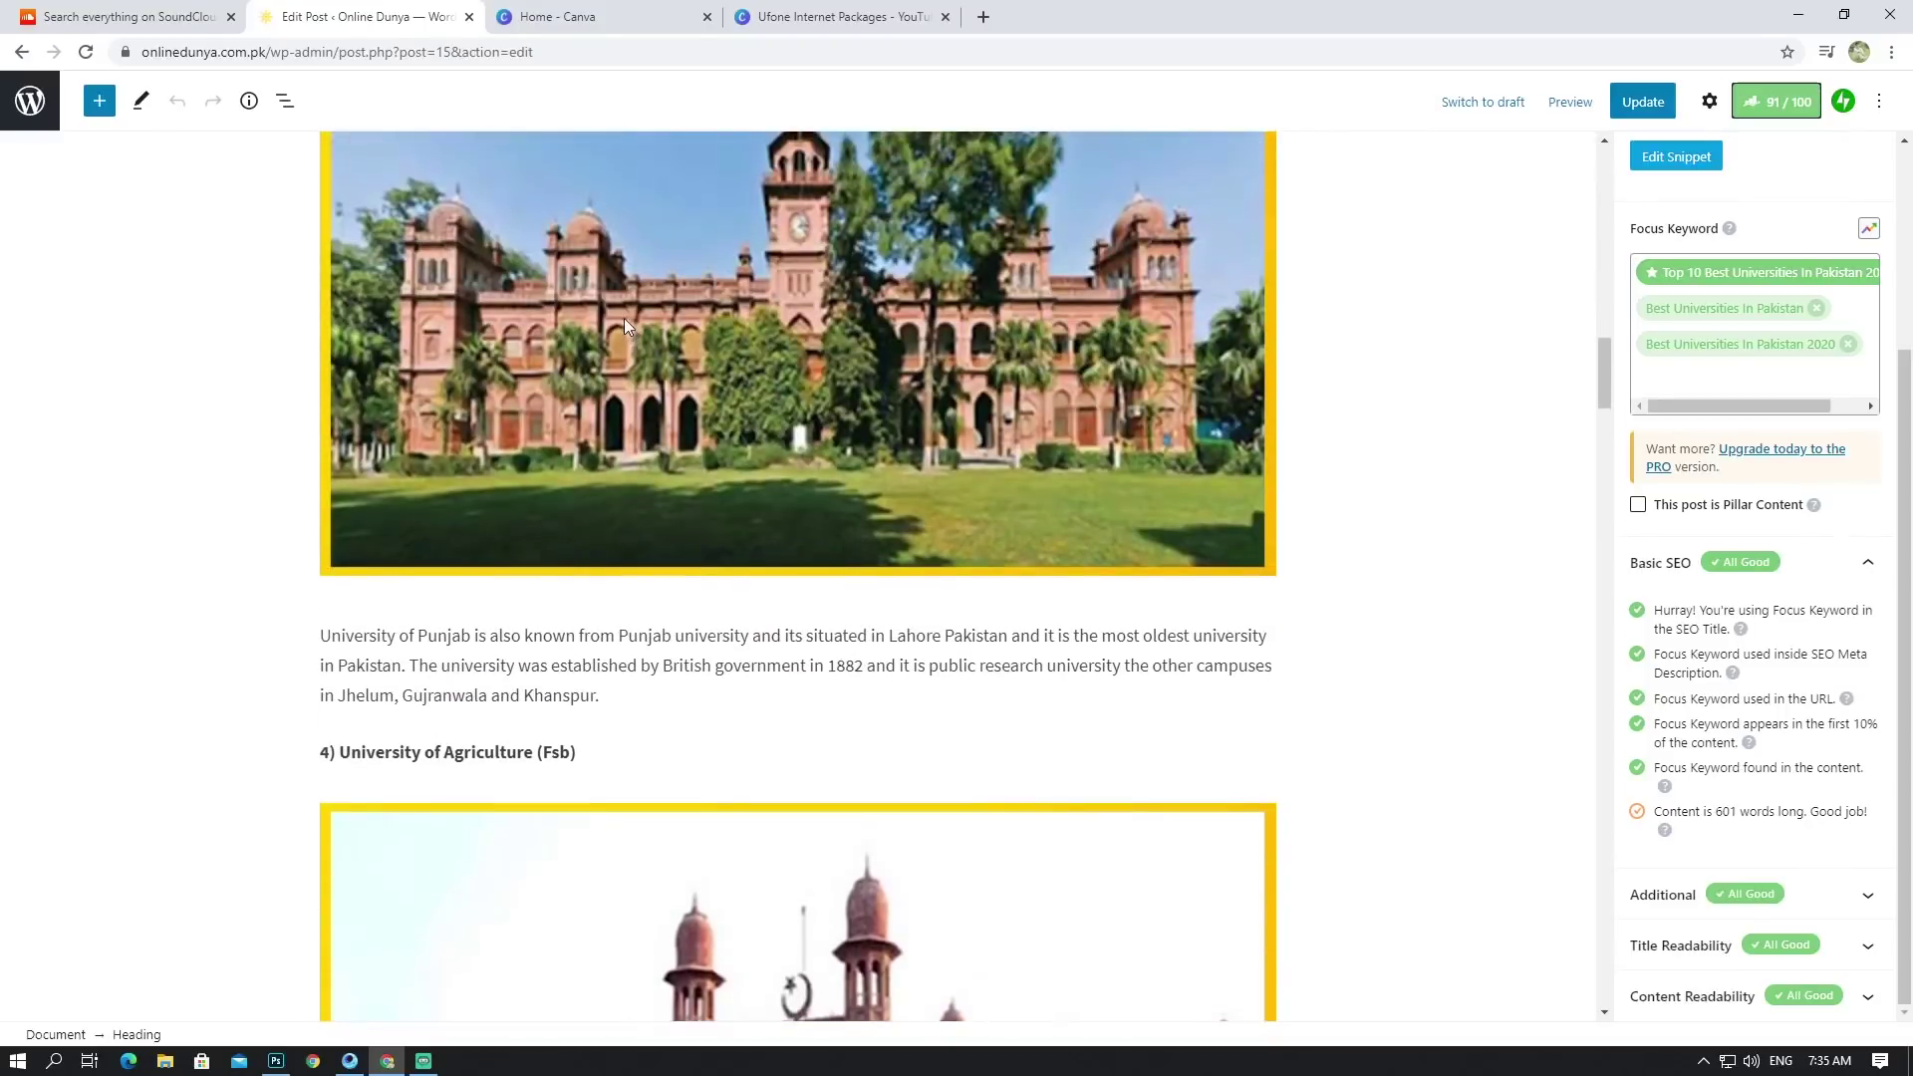
scroll(624, 319, "down", 8)
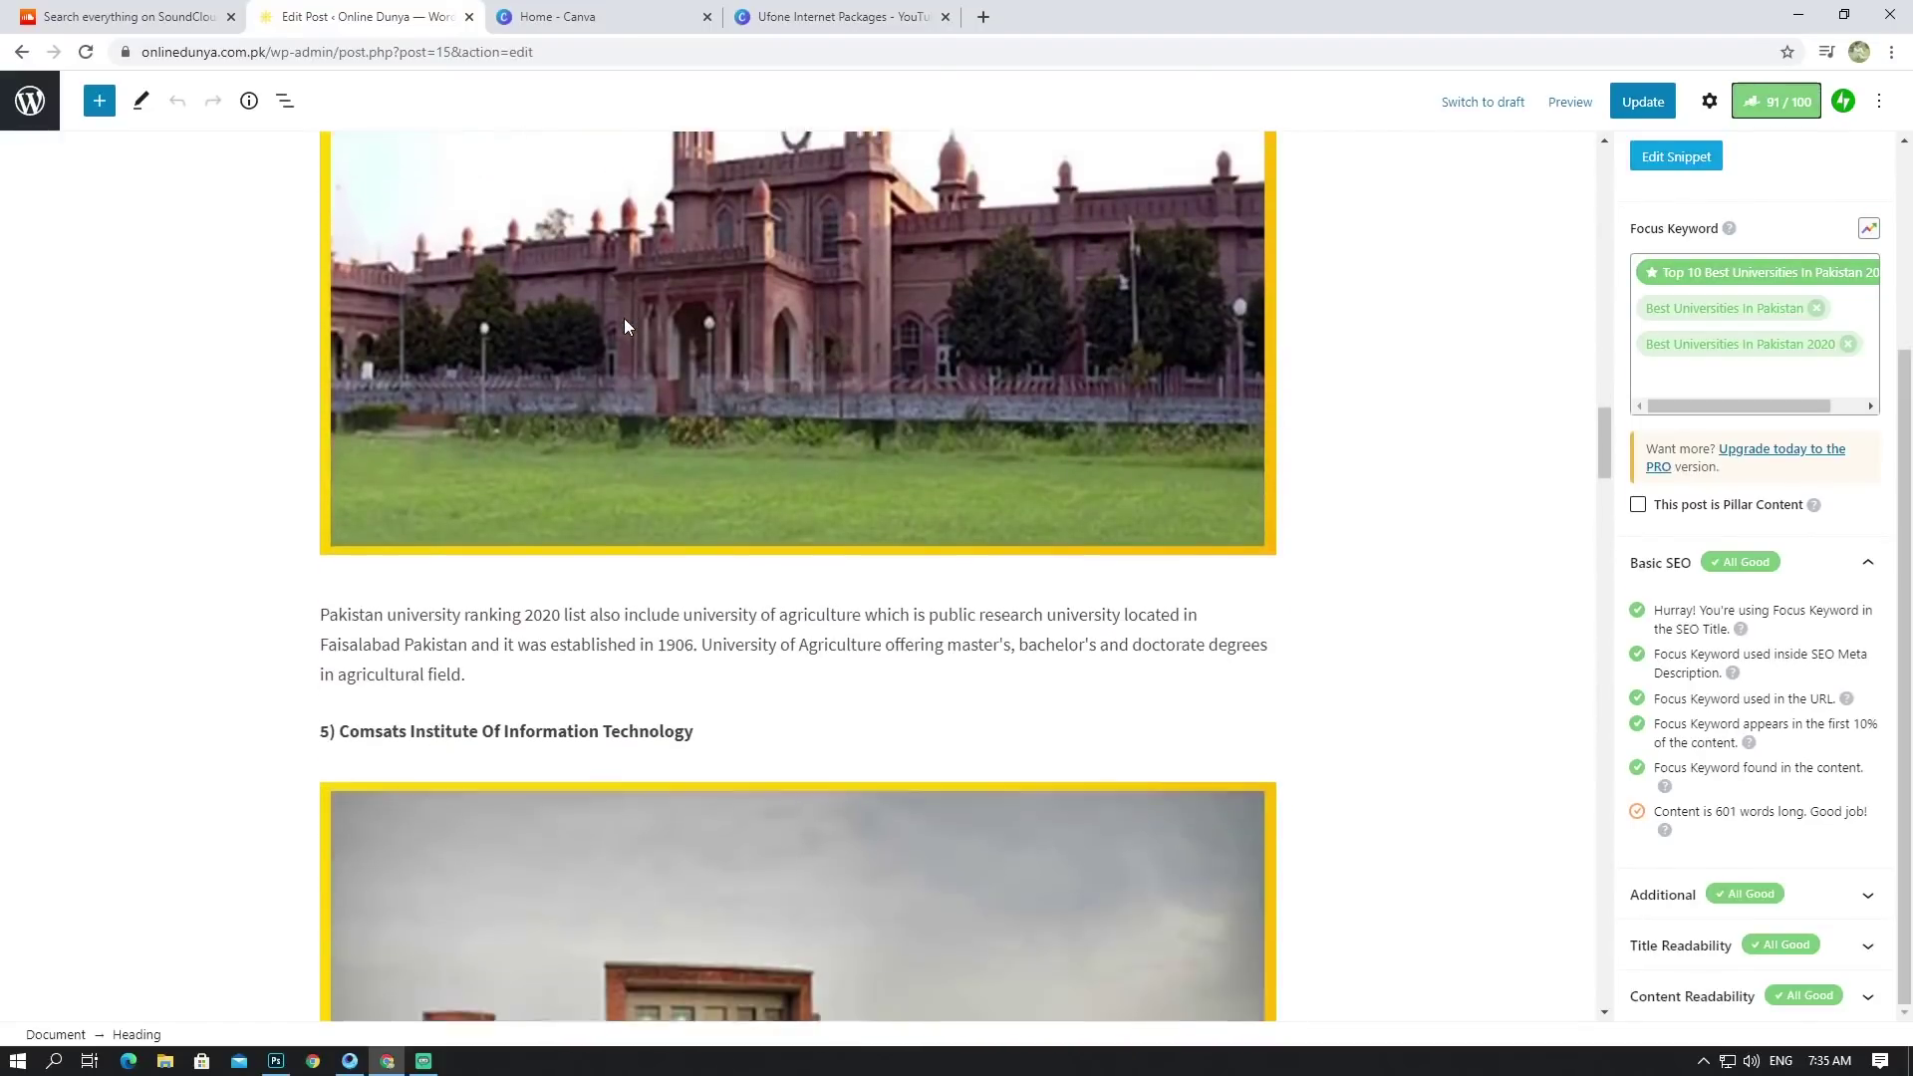
scroll(624, 319, "down", 5)
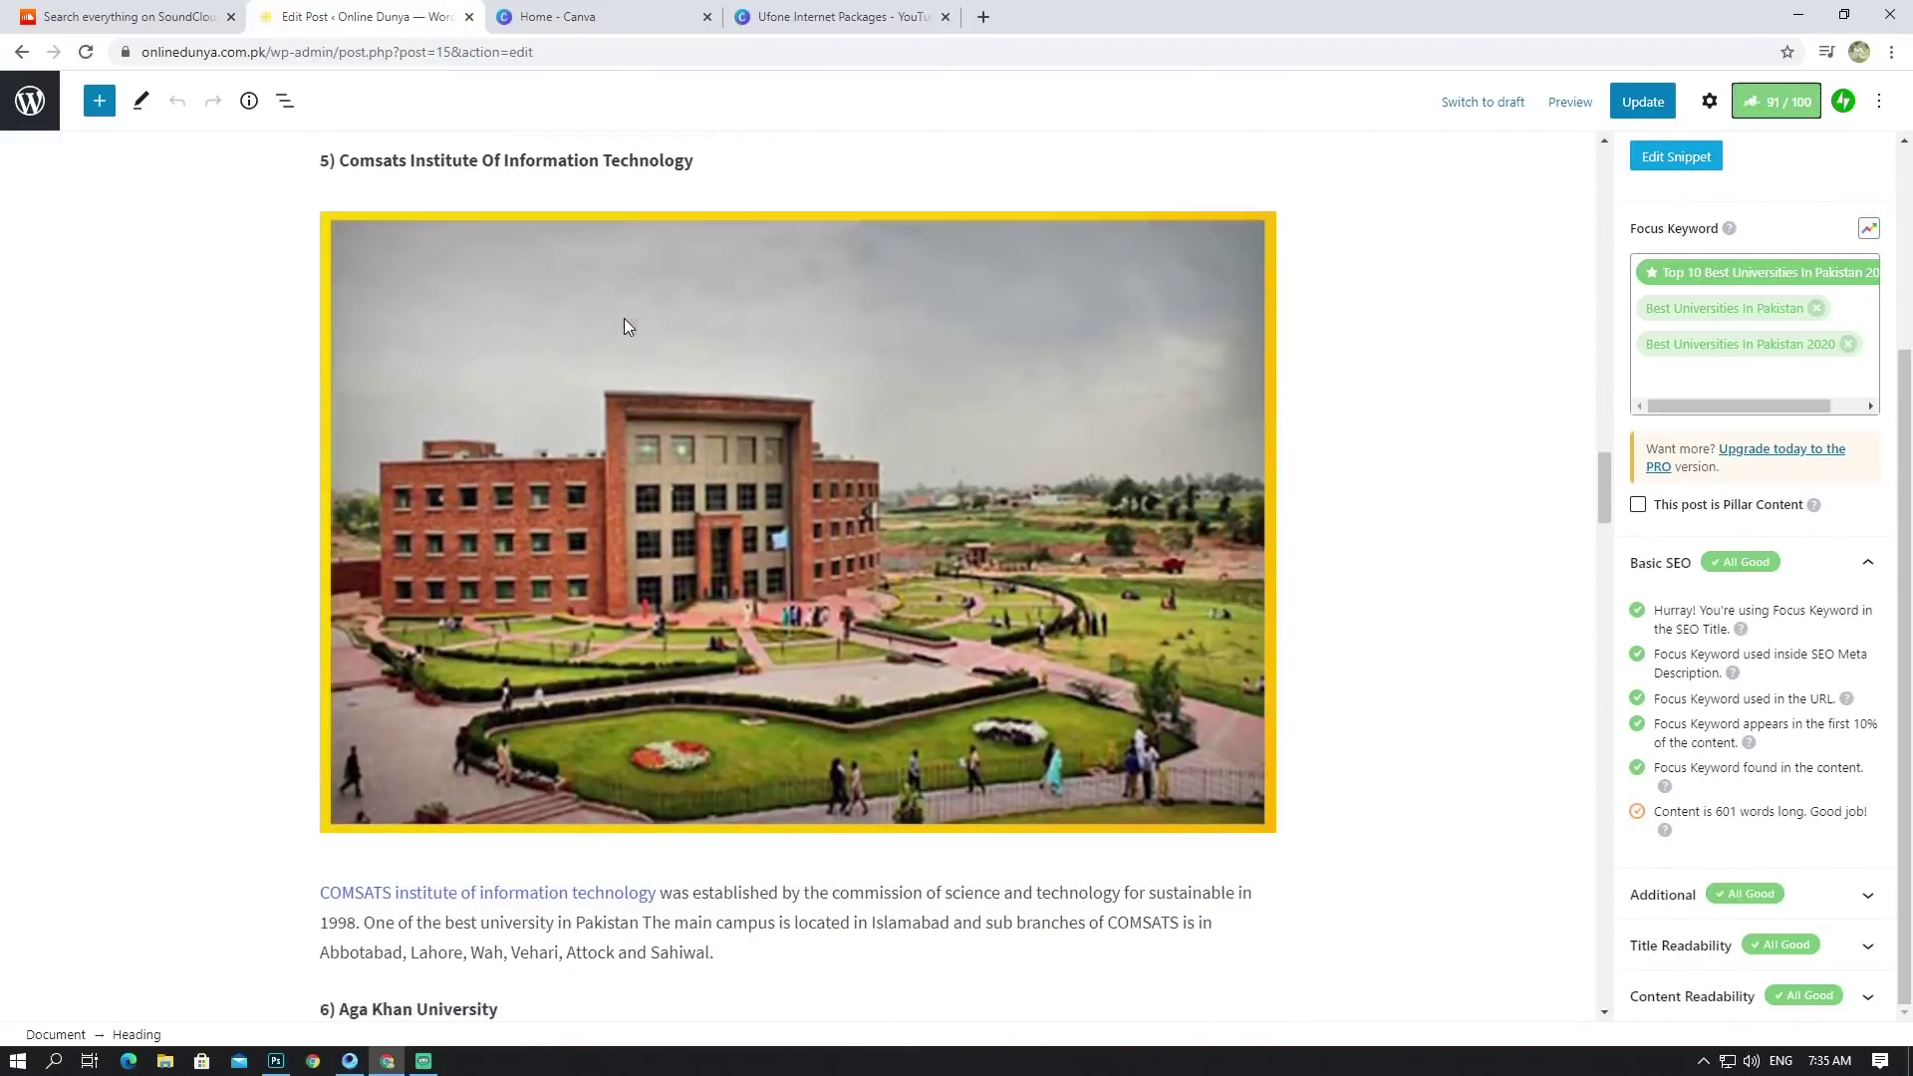
scroll(624, 319, "down", 6)
scroll(625, 306, "down", 17)
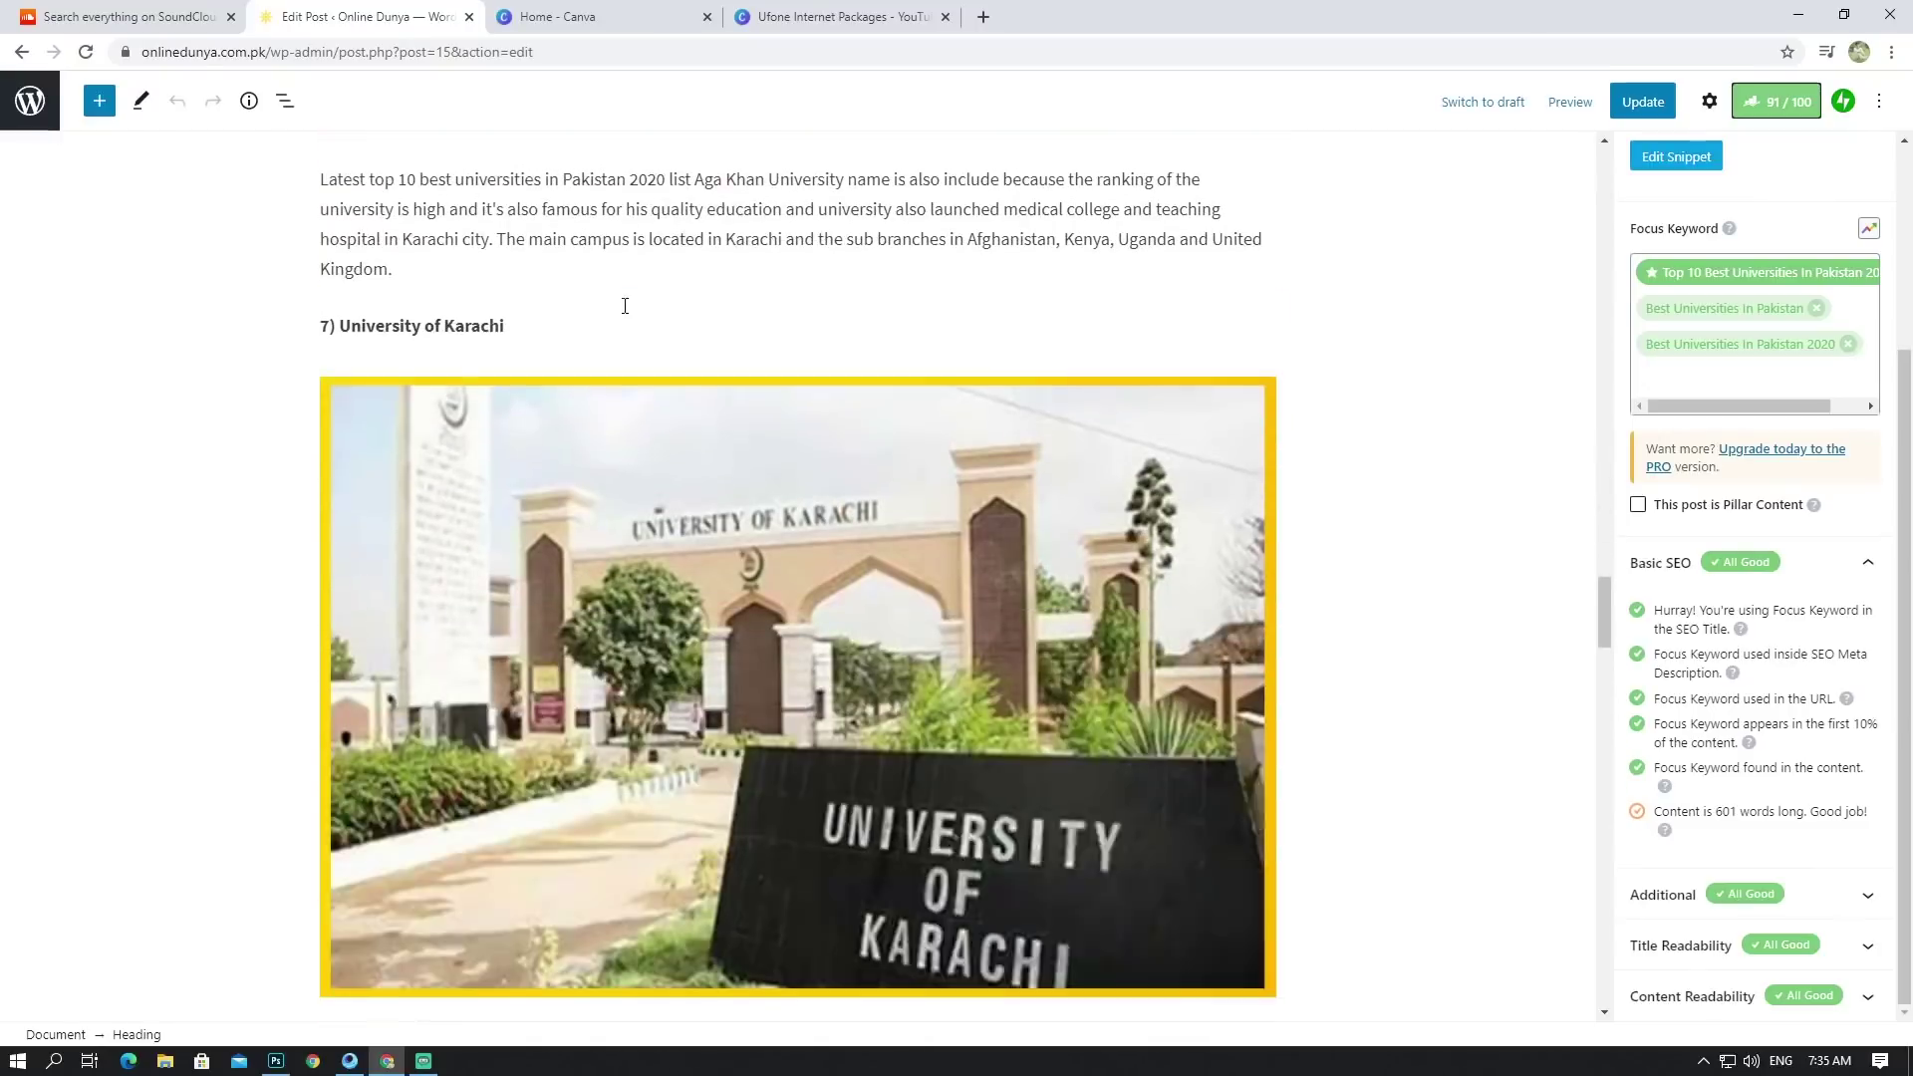
scroll(624, 306, "down", 4)
scroll(623, 305, "up", 6)
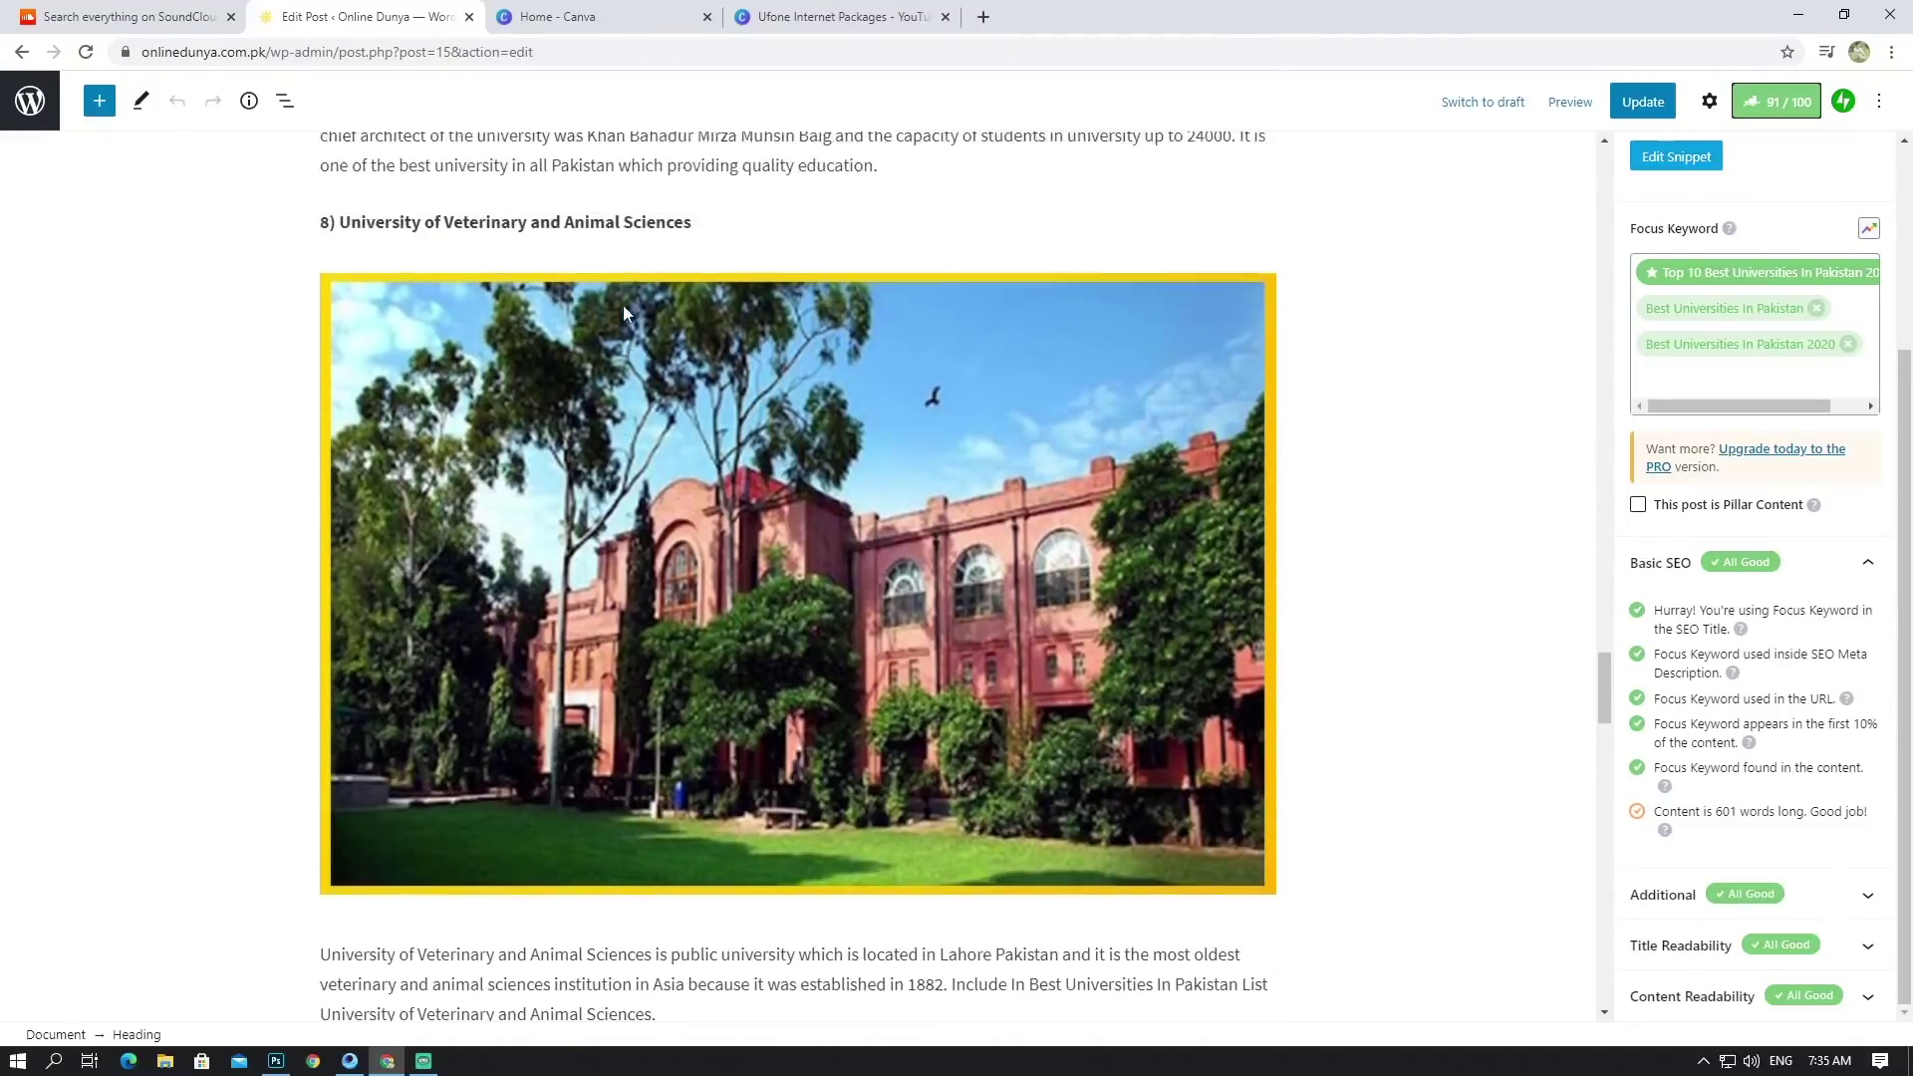
scroll(638, 315, "down", 1)
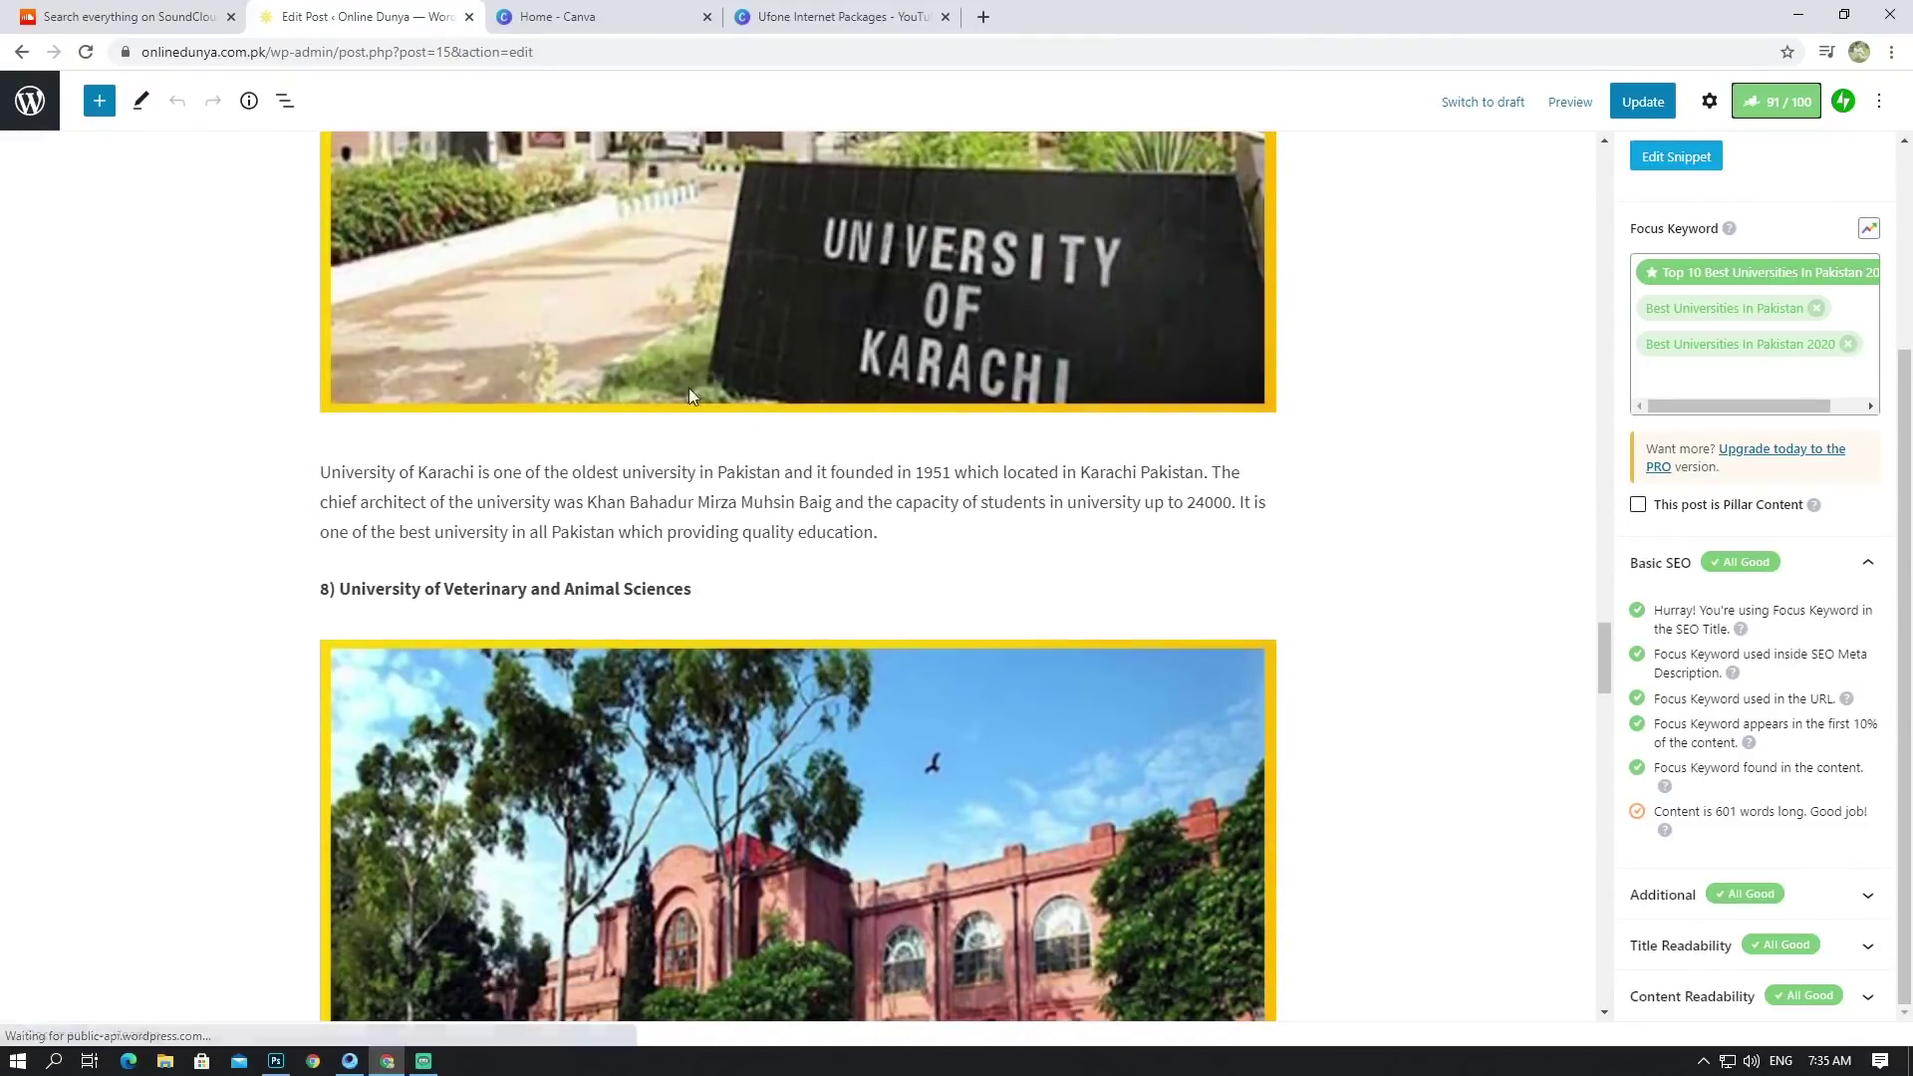
Step: Highlight the phrase "top 10 best universities in Pakistan 2020 list" in the Aga Khan University description
scroll(458, 359, "up", 8)
scroll(529, 409, "up", 3)
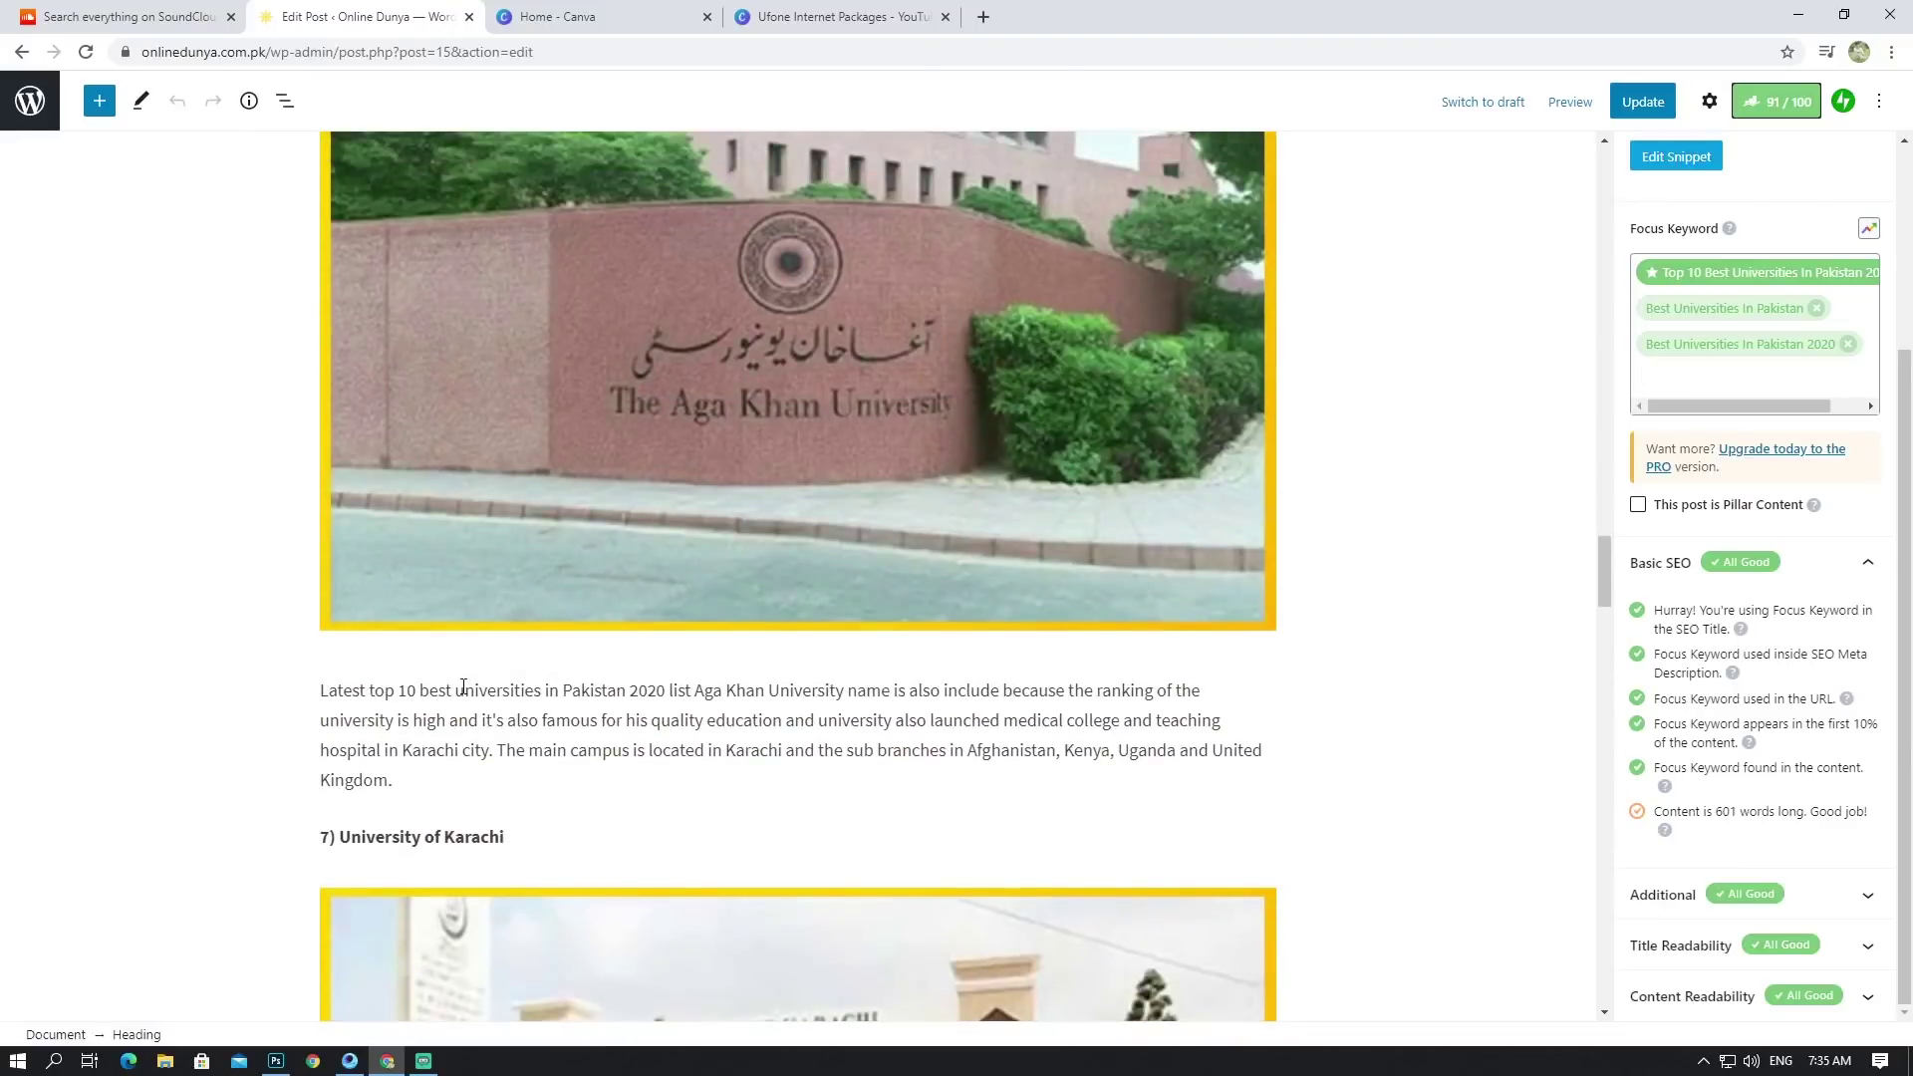
left_click_drag(564, 692, 686, 692)
left_click_drag(369, 690, 673, 698)
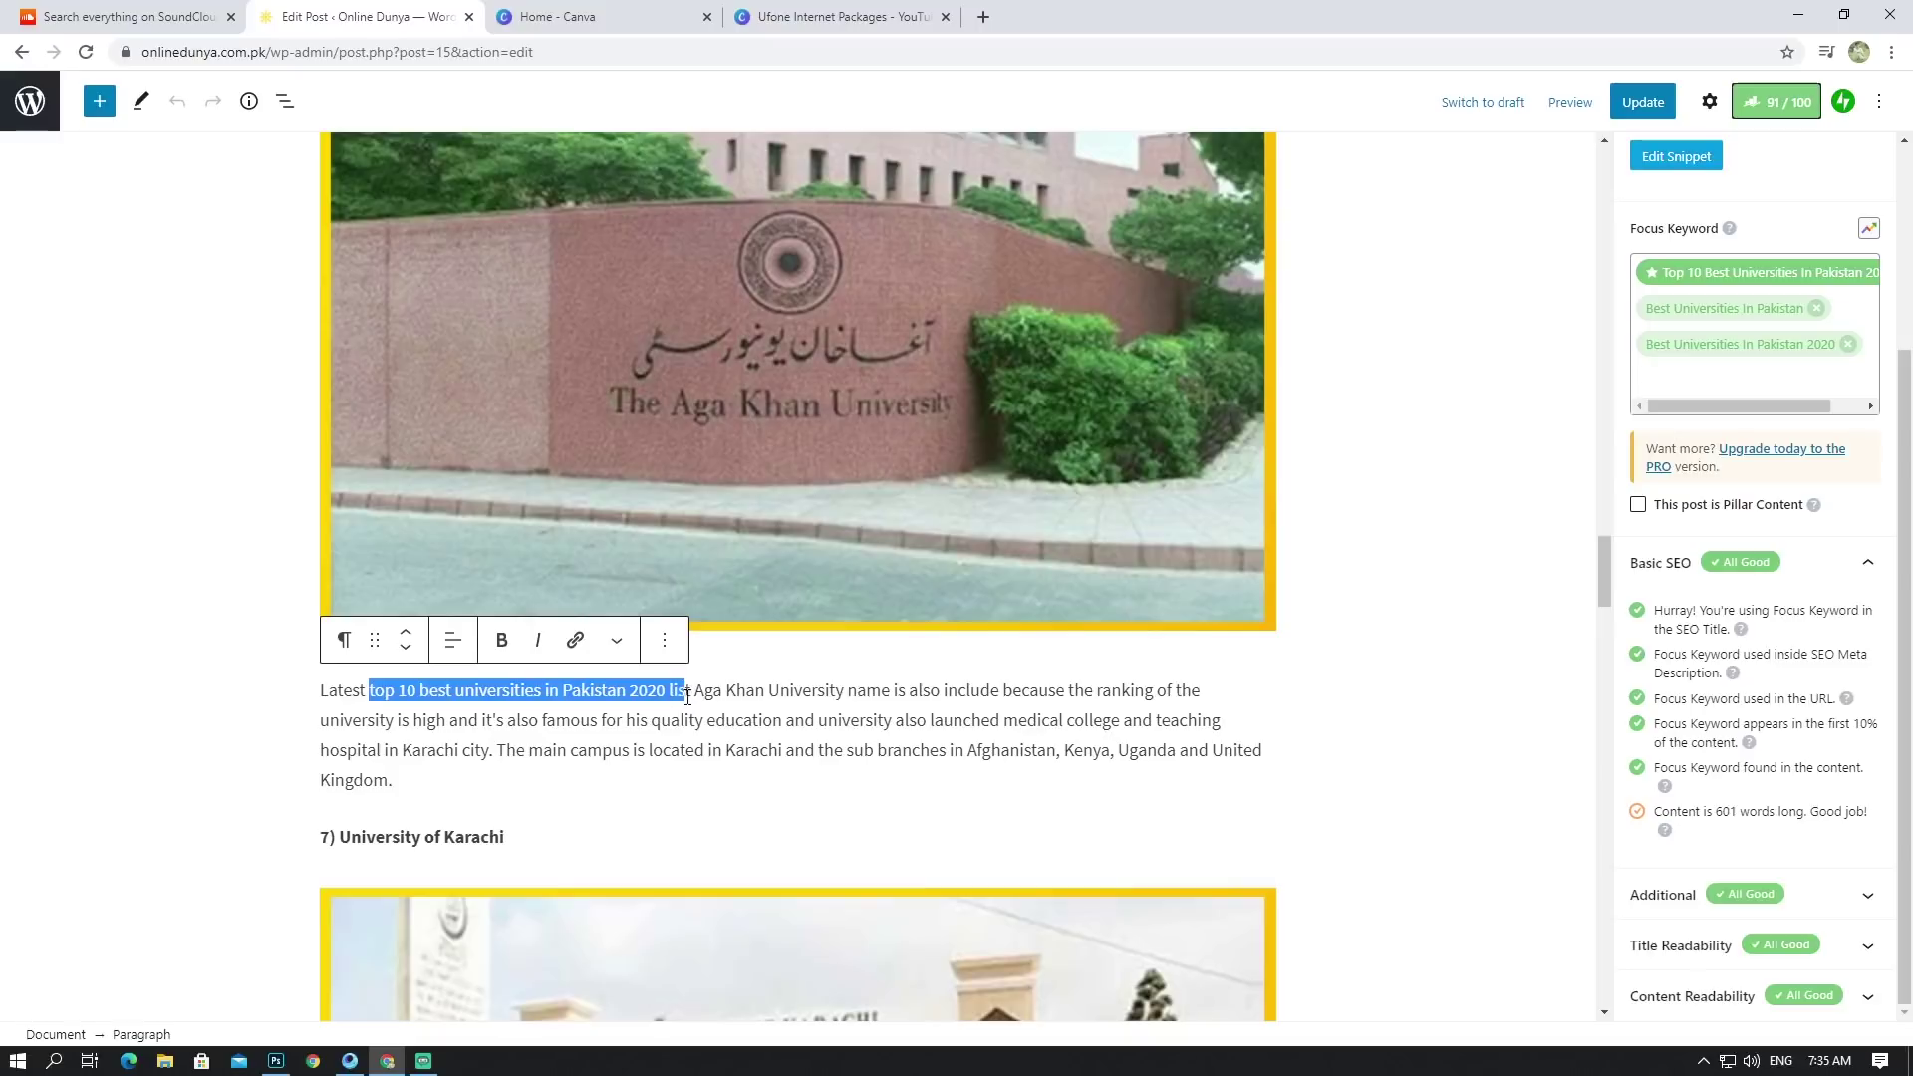
Step: Recheck how the focus keyword is spread from the introduction through the descriptions down to the Aga Khan University section
scroll(734, 626, "up", 5)
scroll(721, 482, "up", 3)
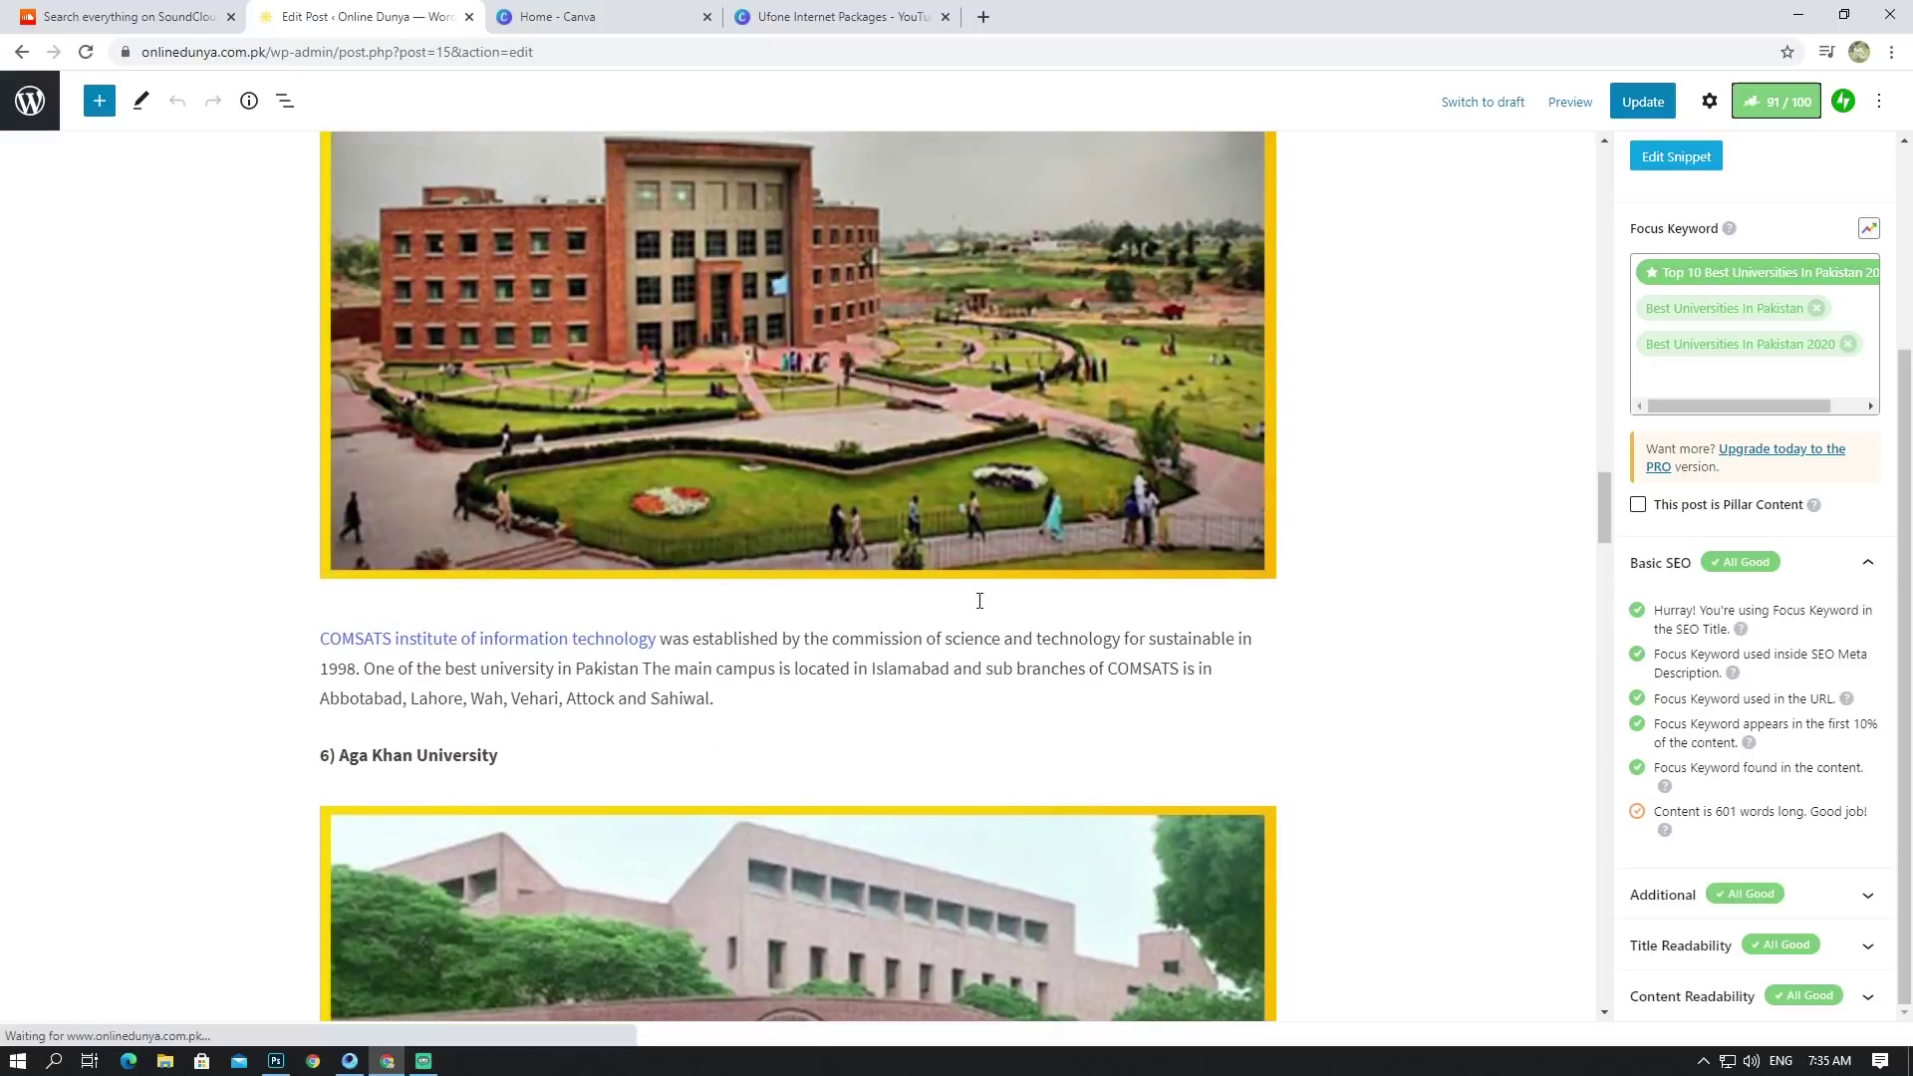
scroll(586, 584, "up", 4)
scroll(588, 583, "up", 15)
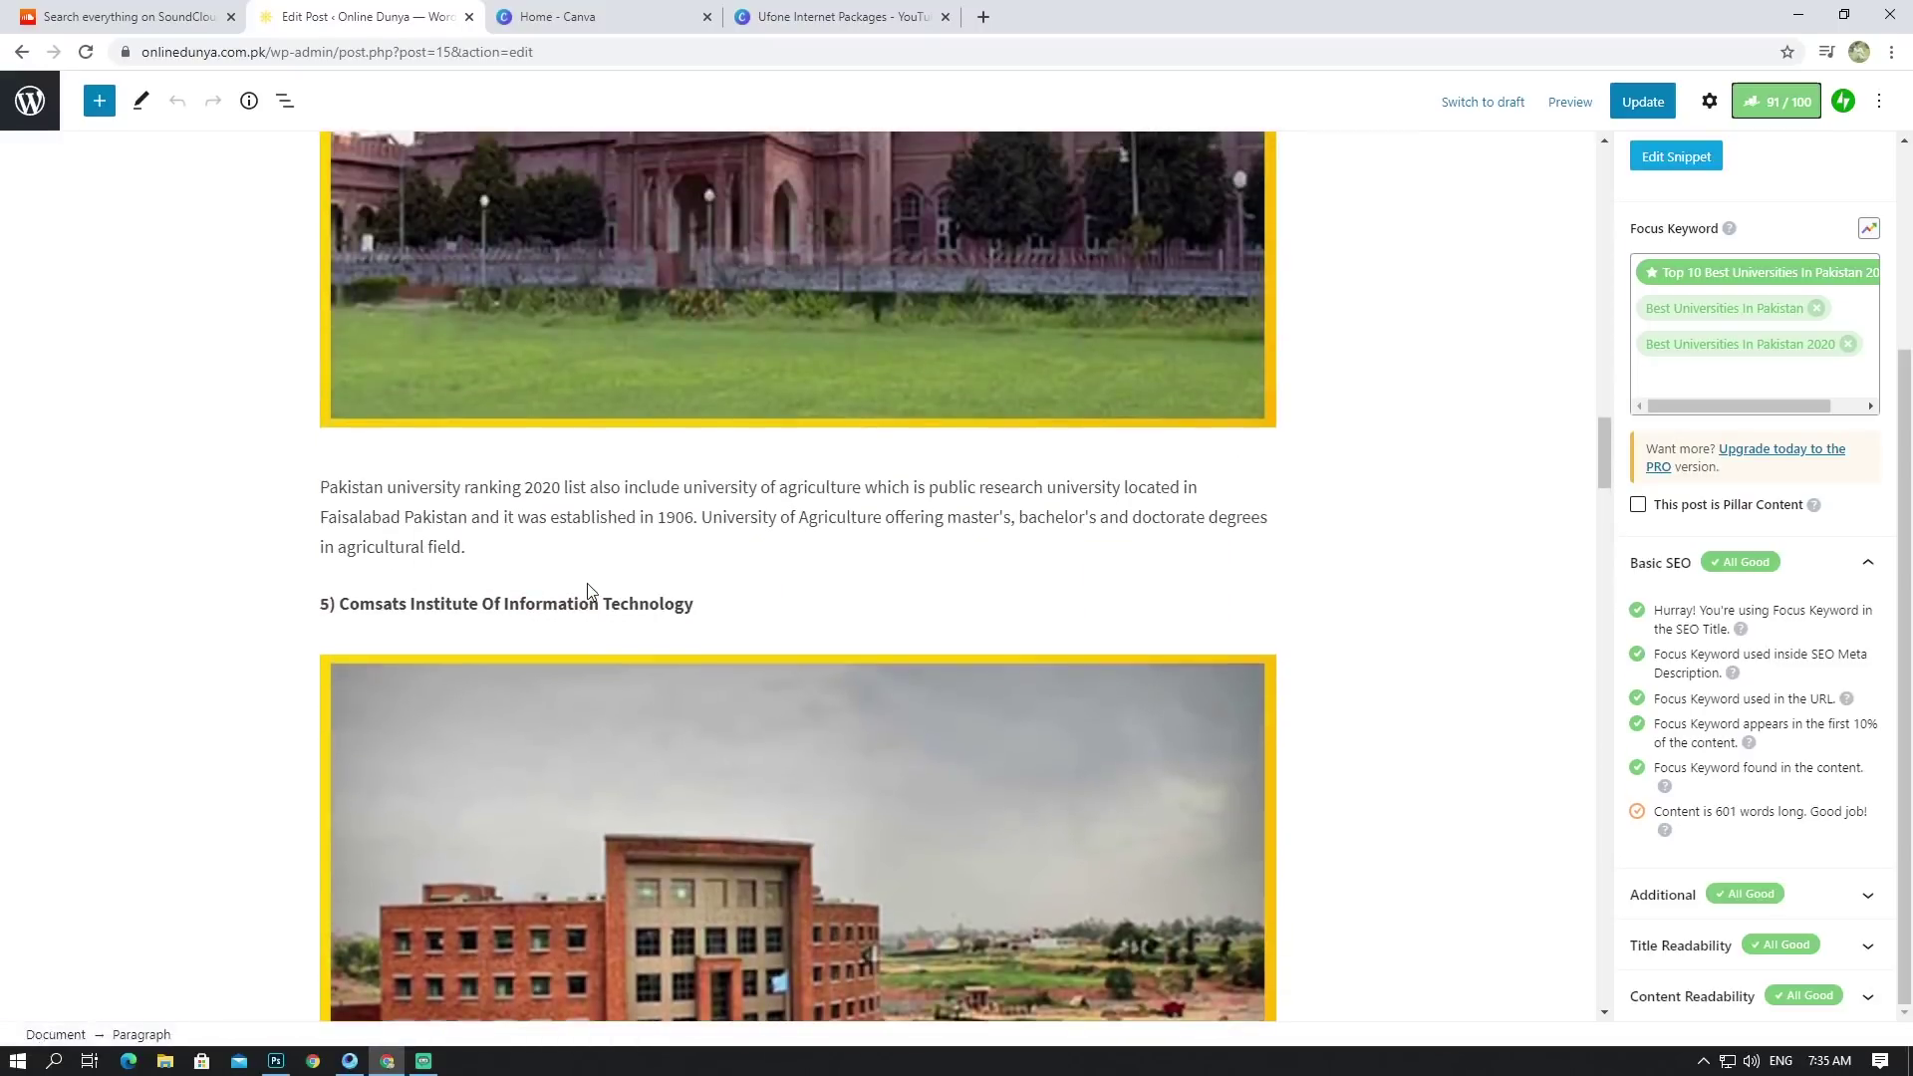
scroll(588, 568, "up", 15)
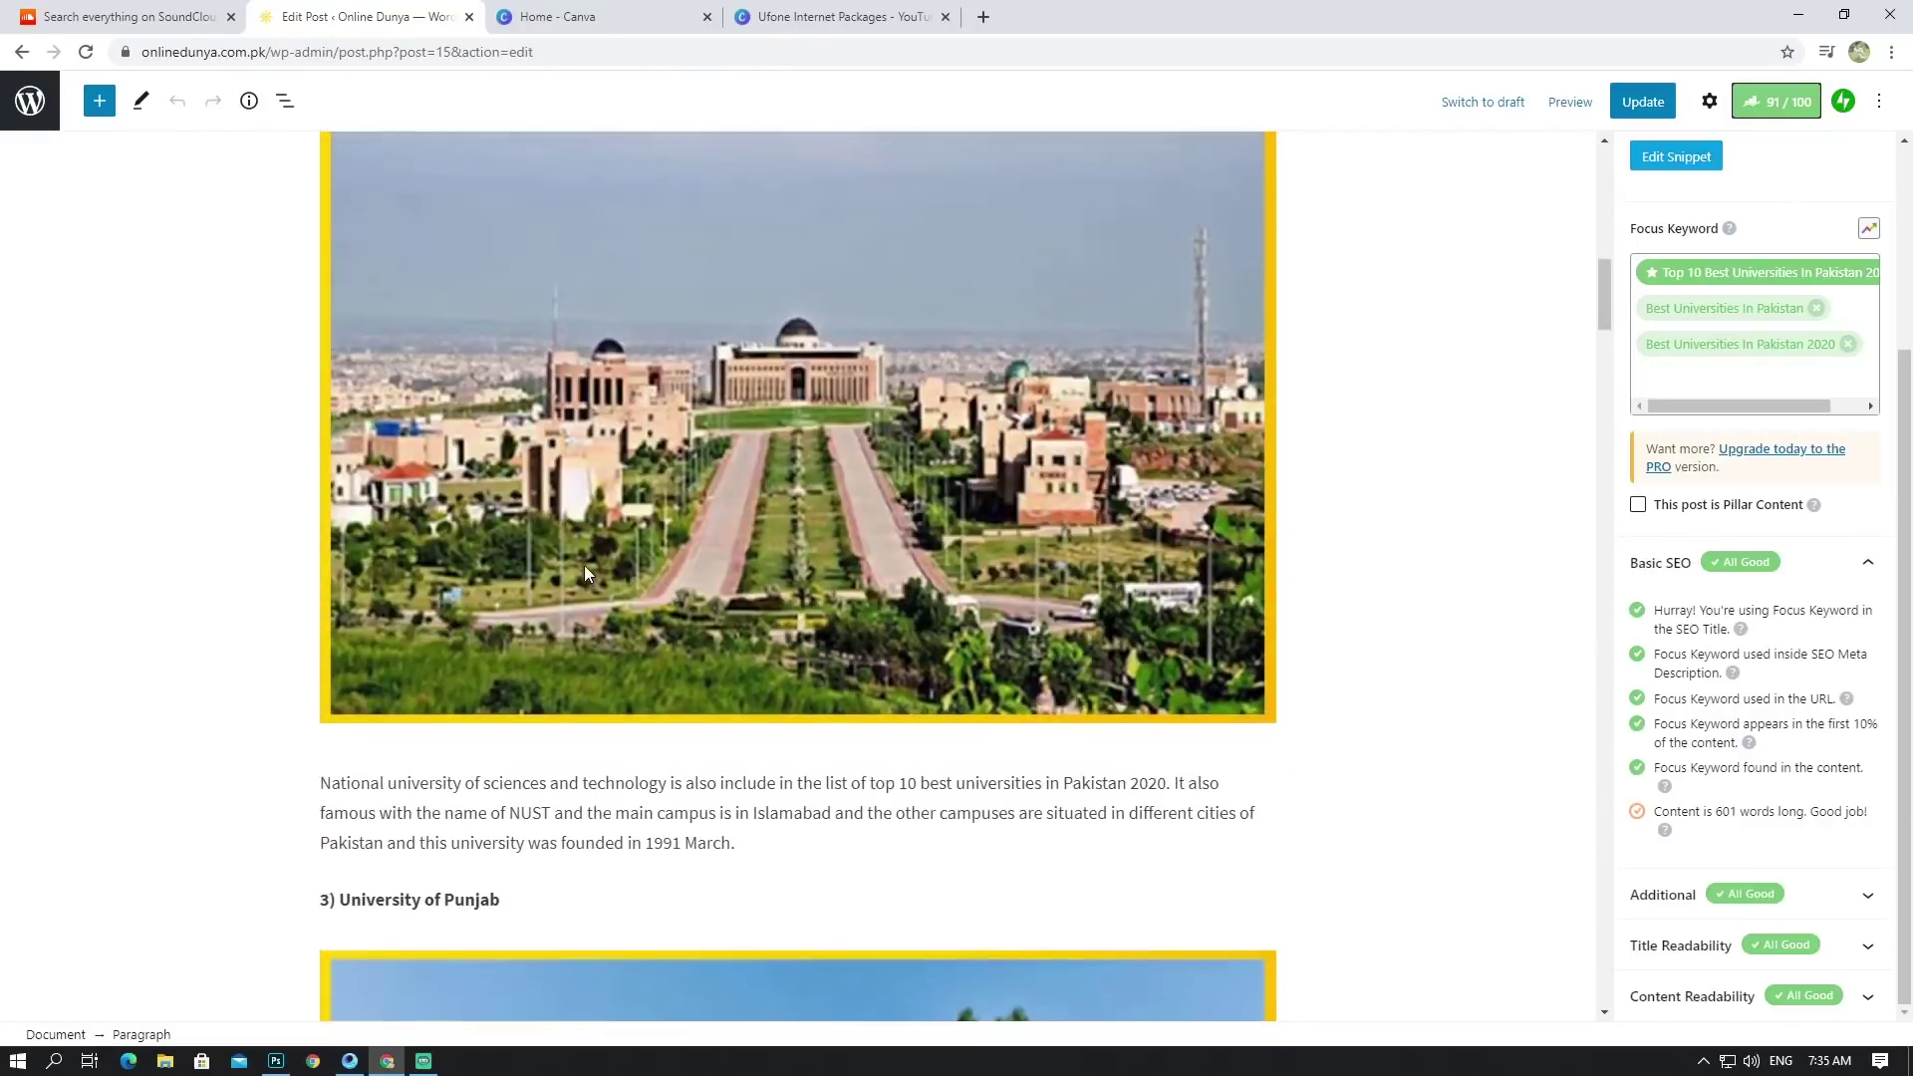
scroll(586, 564, "up", 2)
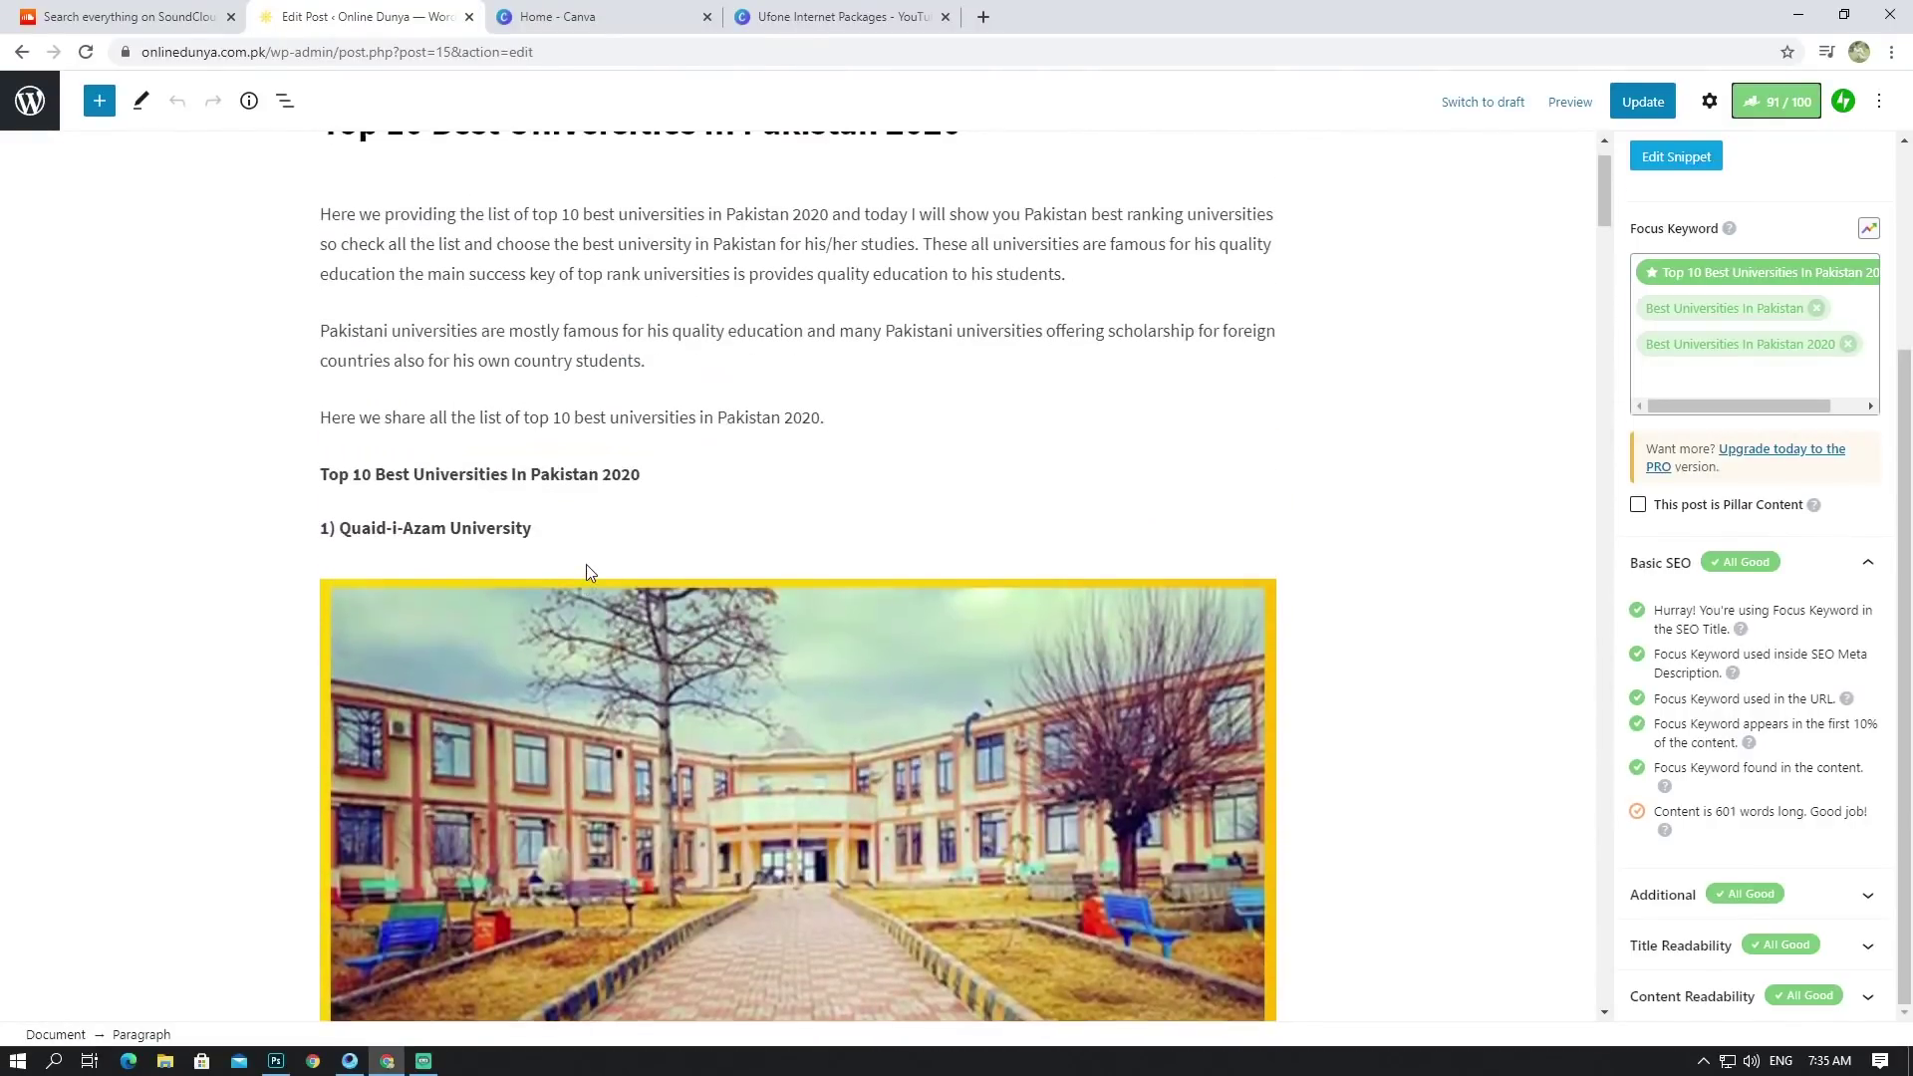
scroll(588, 558, "down", 10)
scroll(598, 532, "down", 15)
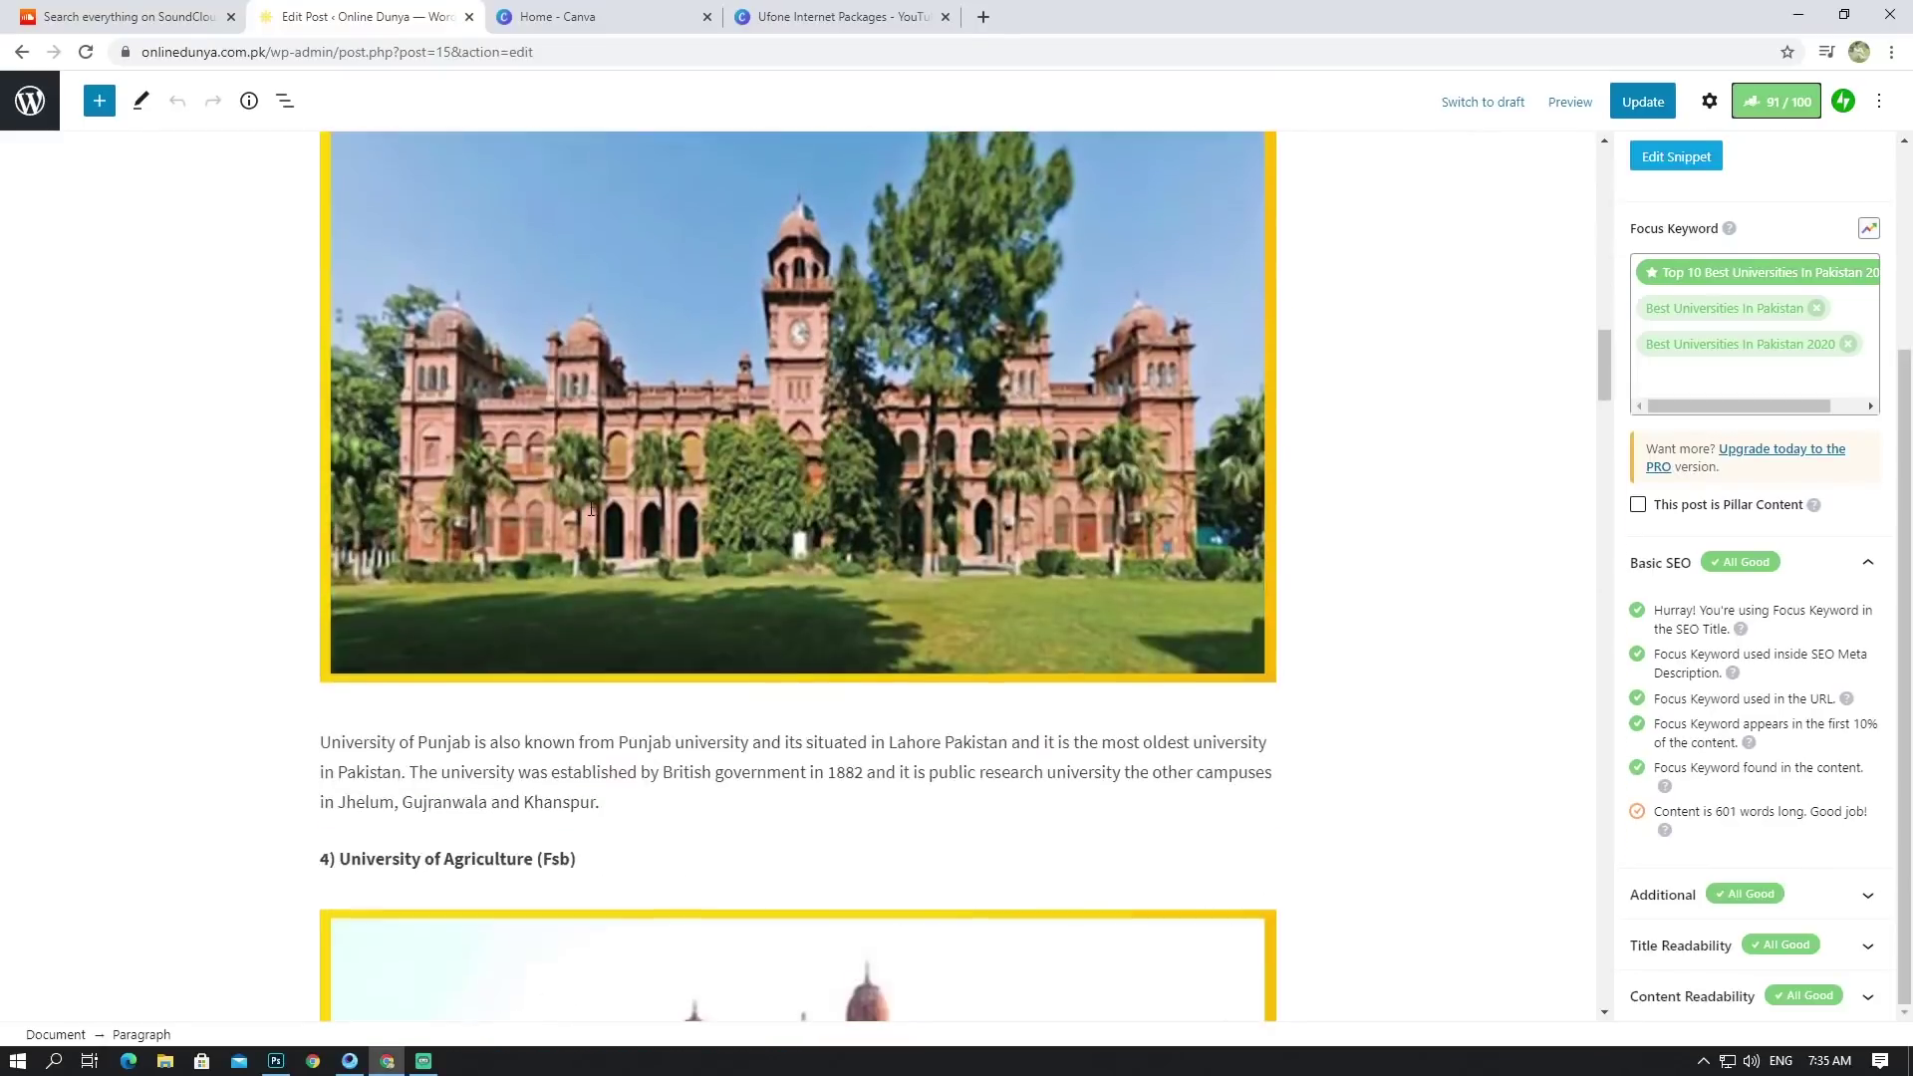
scroll(606, 526, "down", 13)
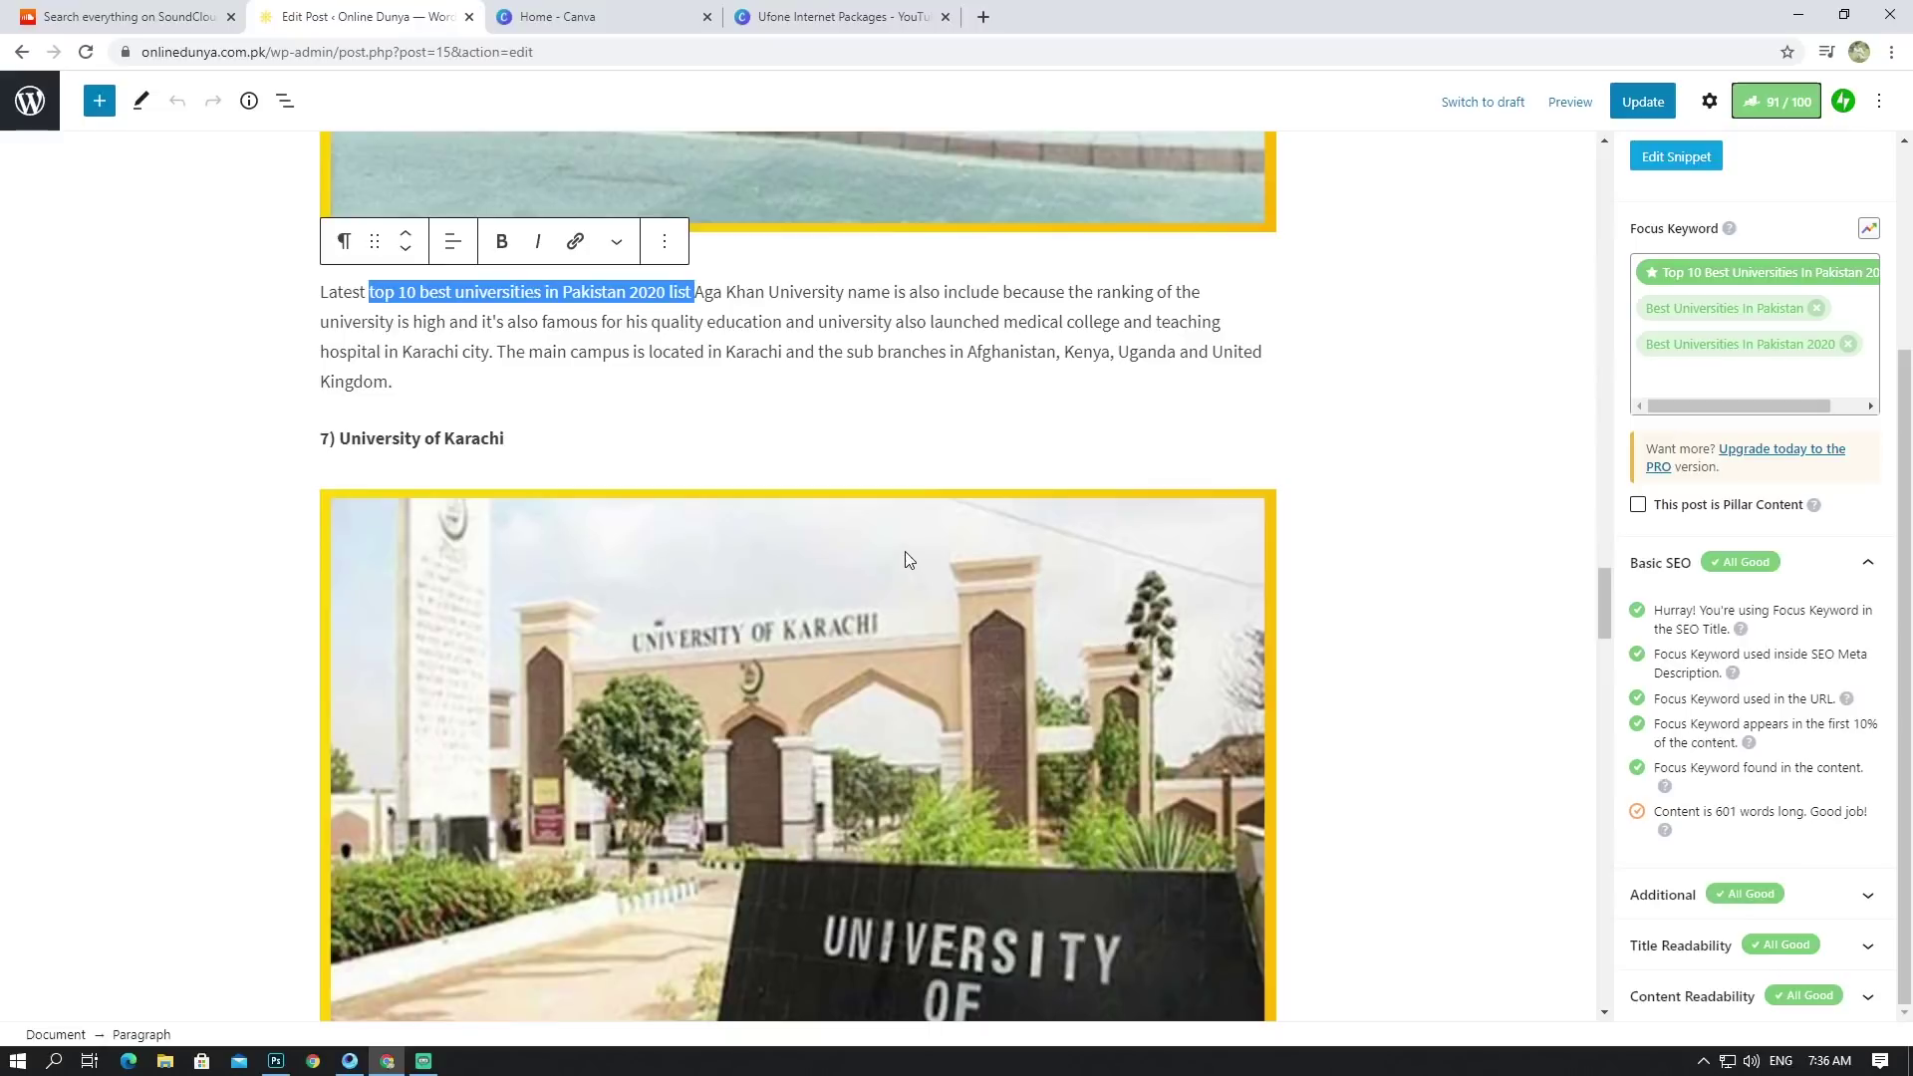
Step: Examine the sections from University of Karachi to Pakistan Institute of Engineering and Applied Sciences, including the closing "Read More" links
scroll(784, 469, "down", 4)
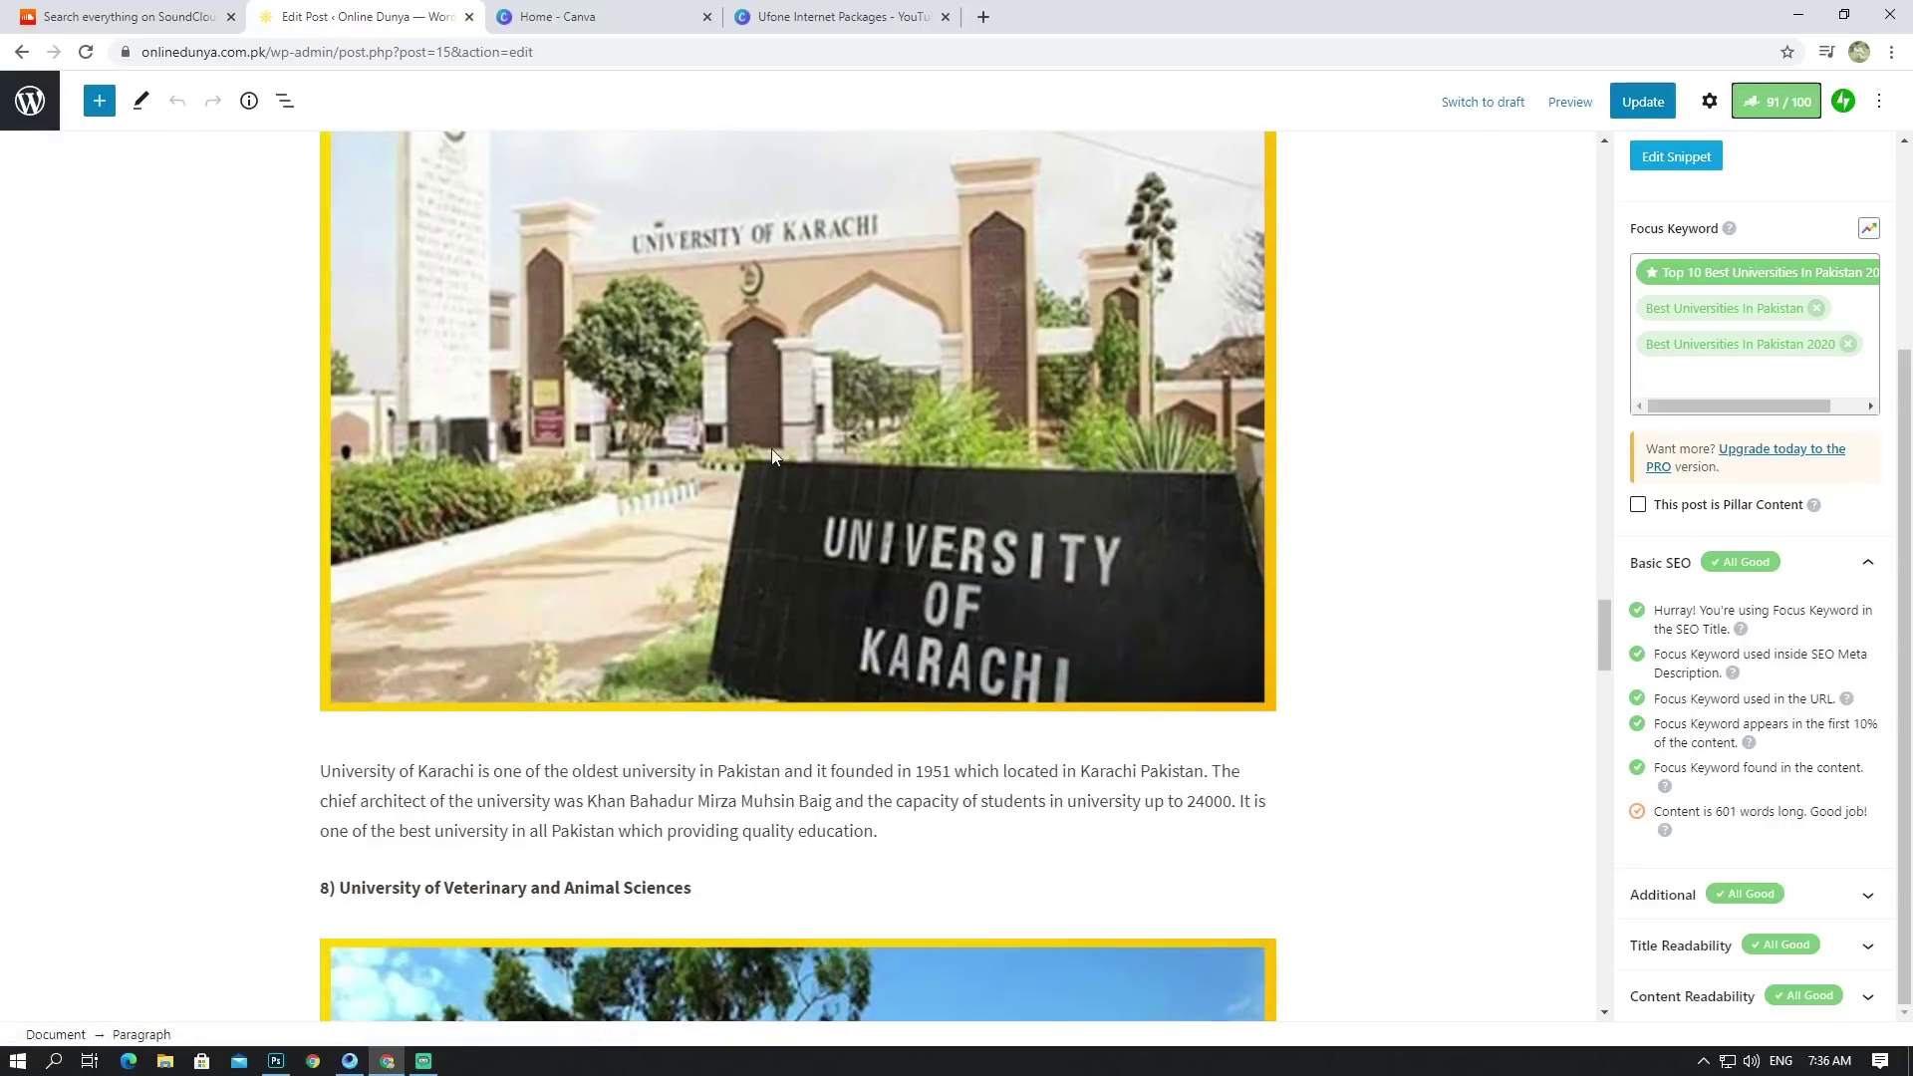
scroll(773, 449, "down", 6)
scroll(641, 363, "up", 7)
scroll(642, 365, "down", 6)
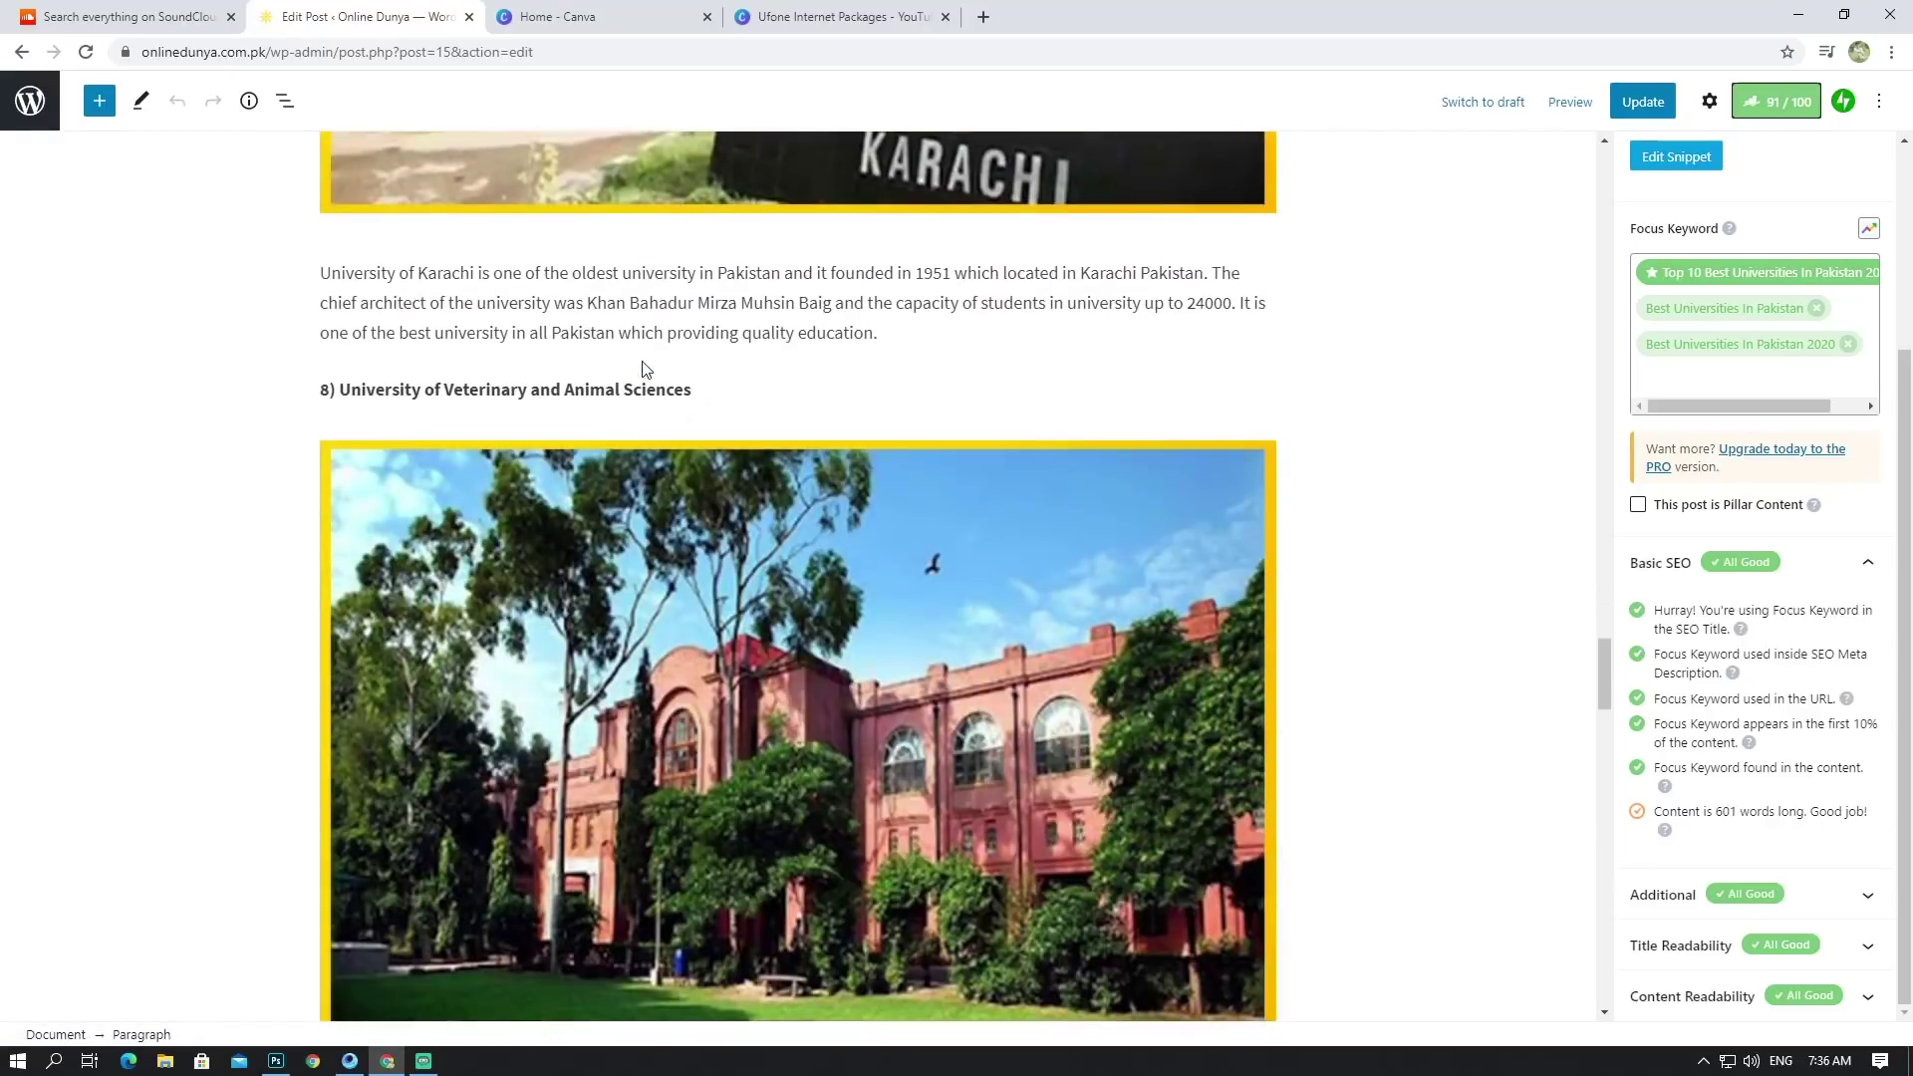
scroll(642, 367, "down", 10)
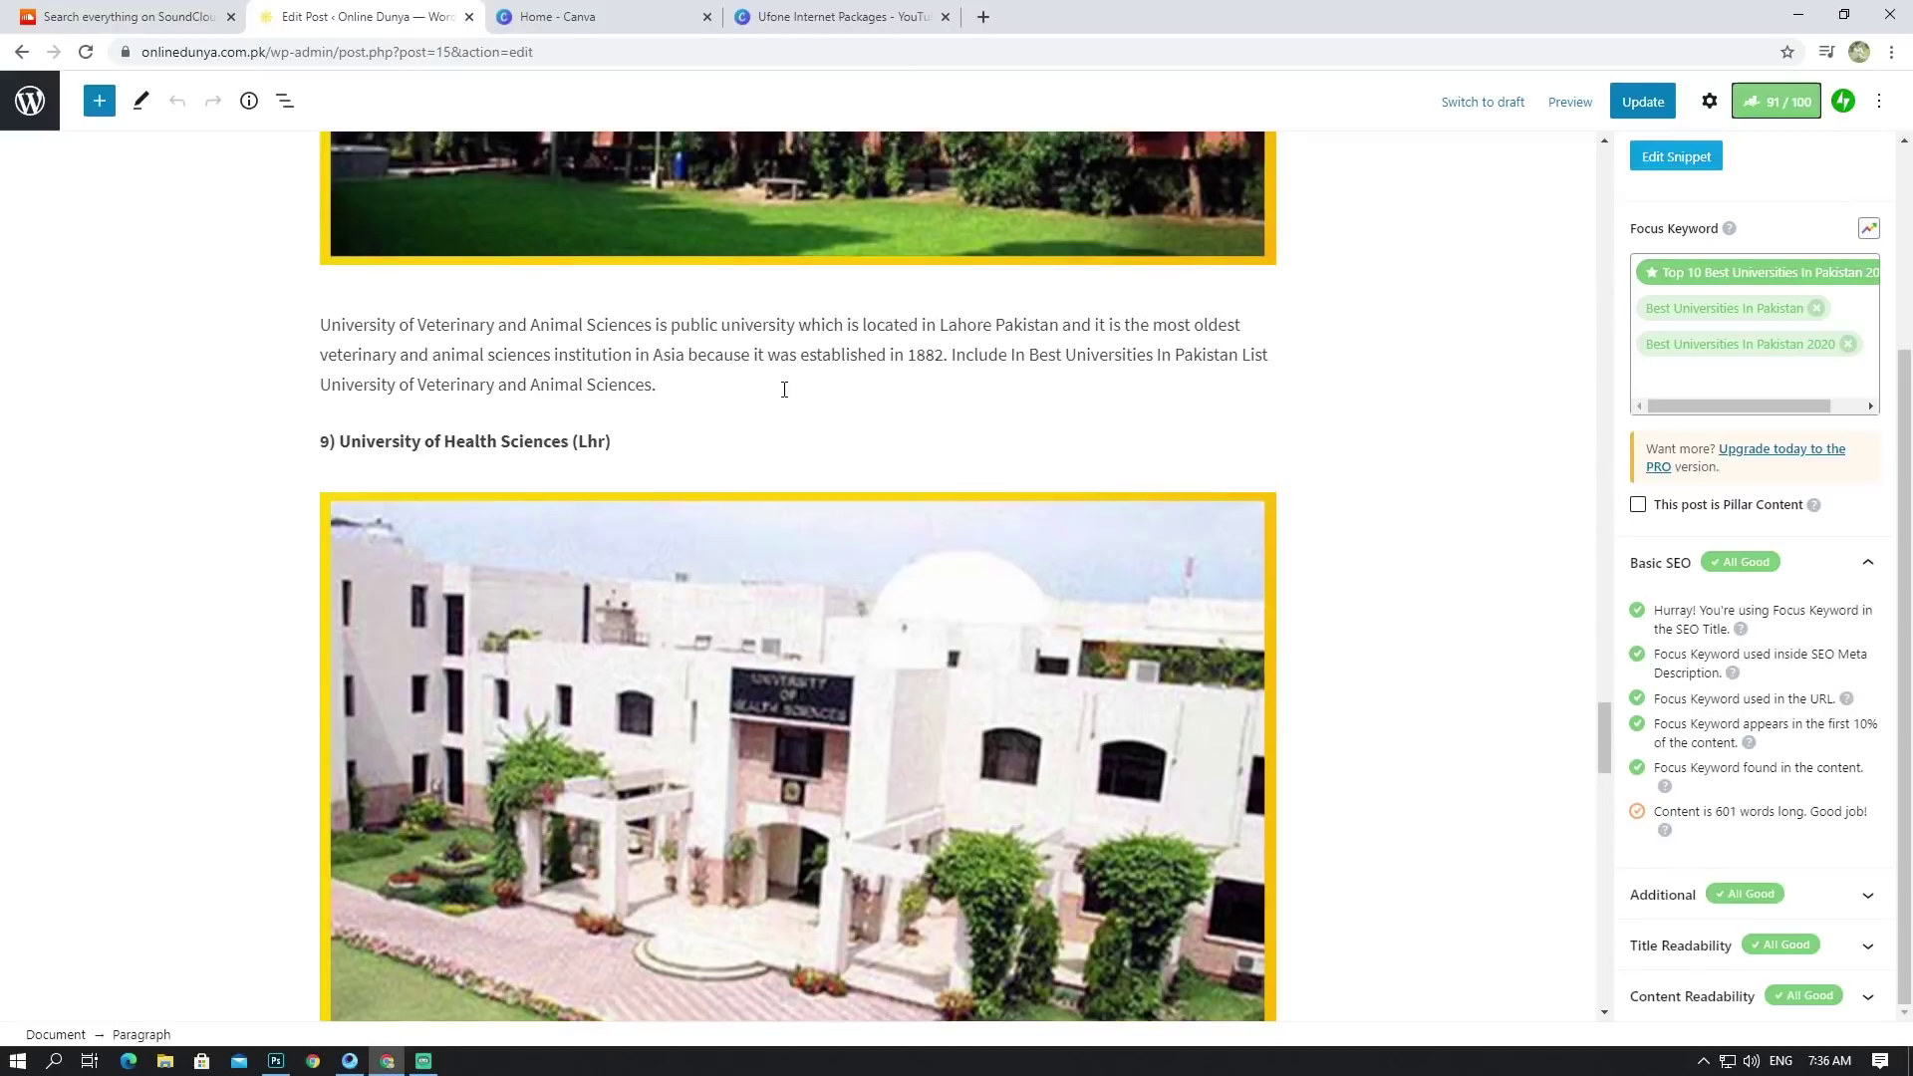
scroll(558, 377, "down", 6)
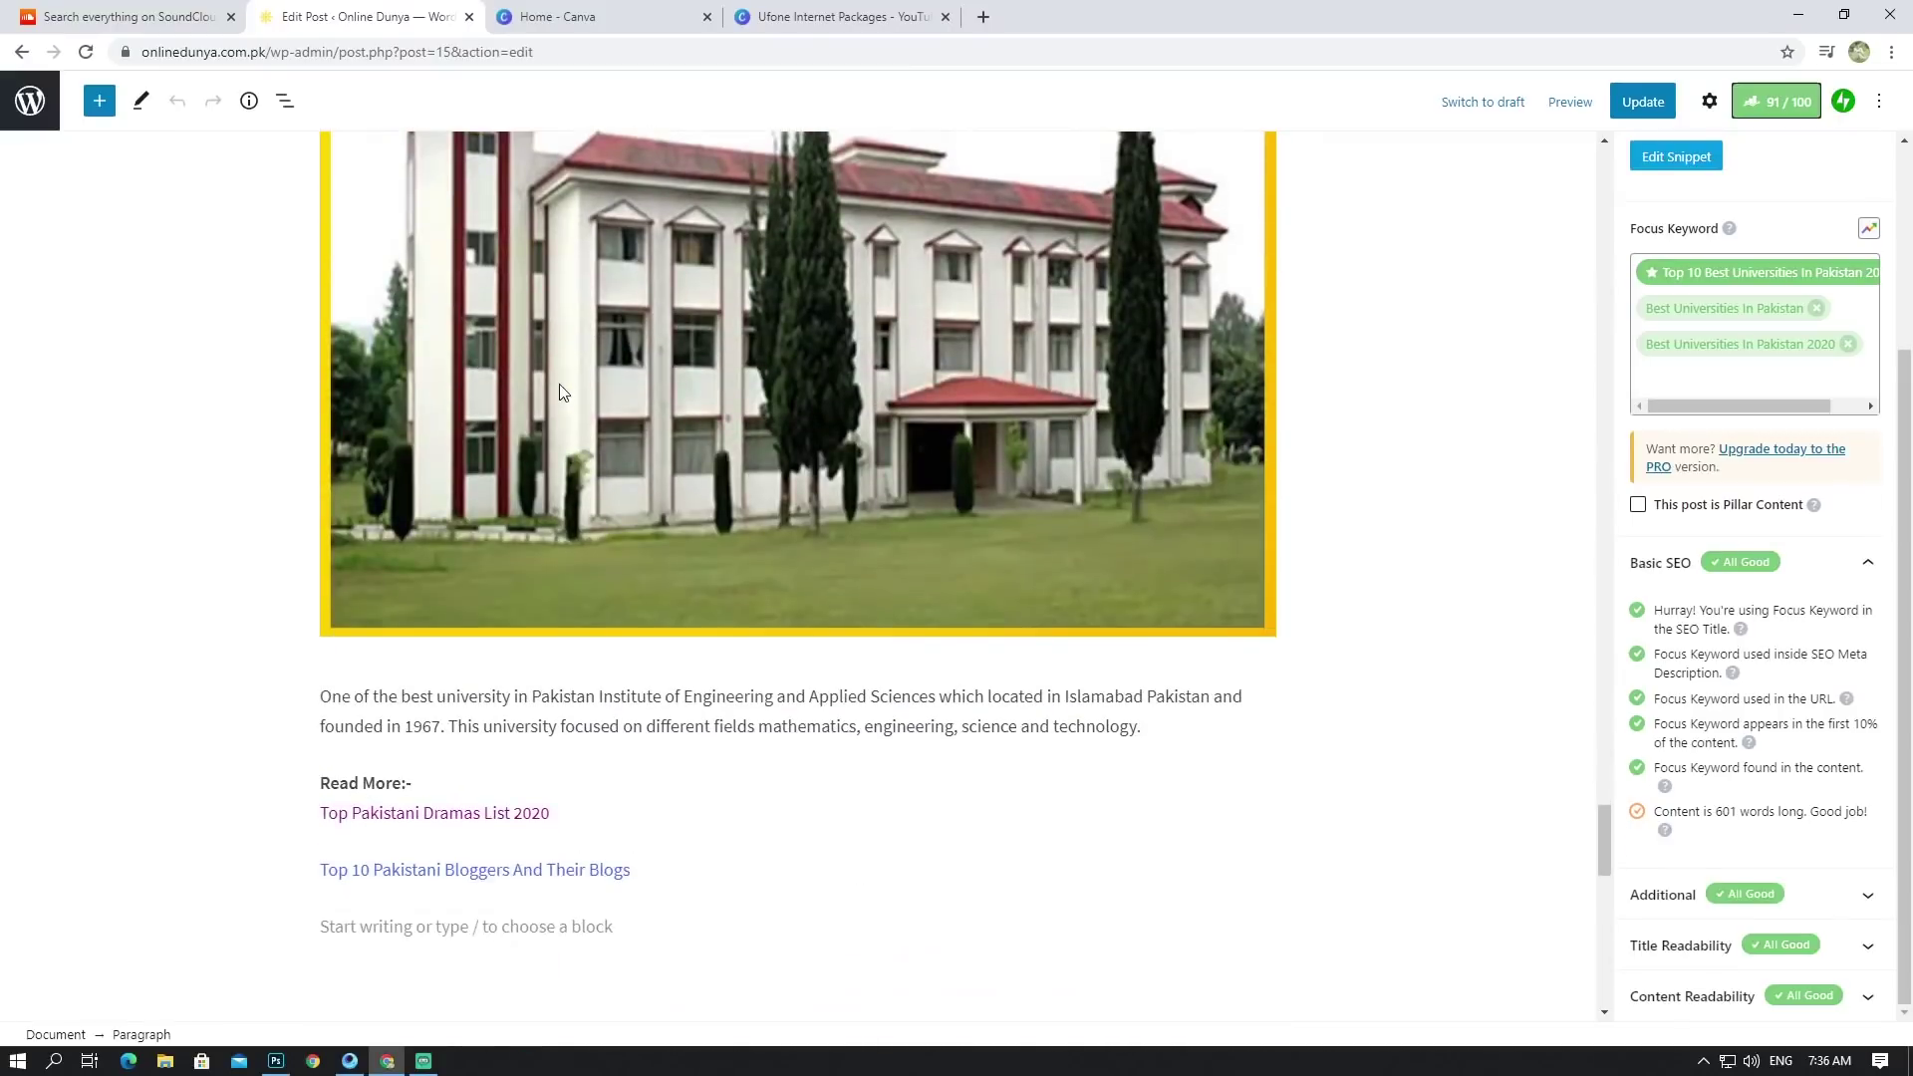
scroll(602, 392, "up", 1)
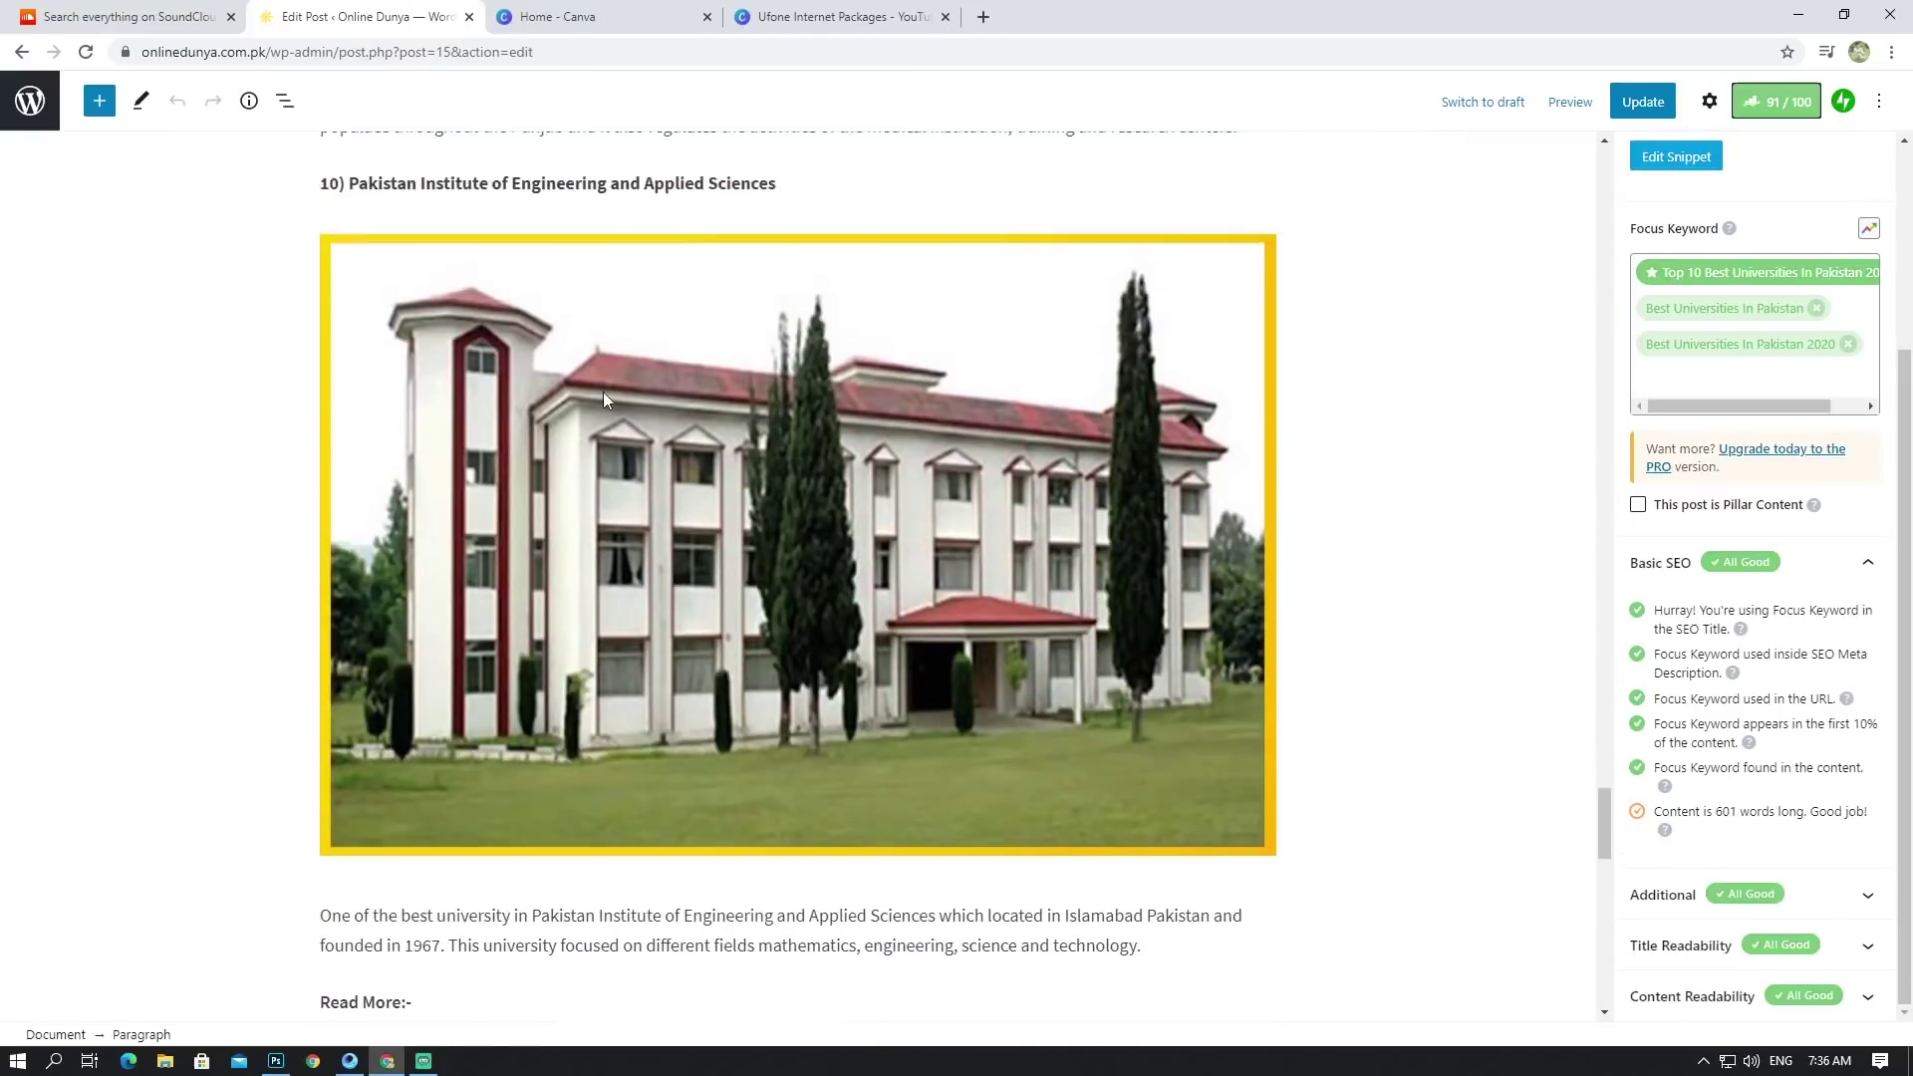
scroll(602, 392, "down", 7)
scroll(605, 395, "up", 20)
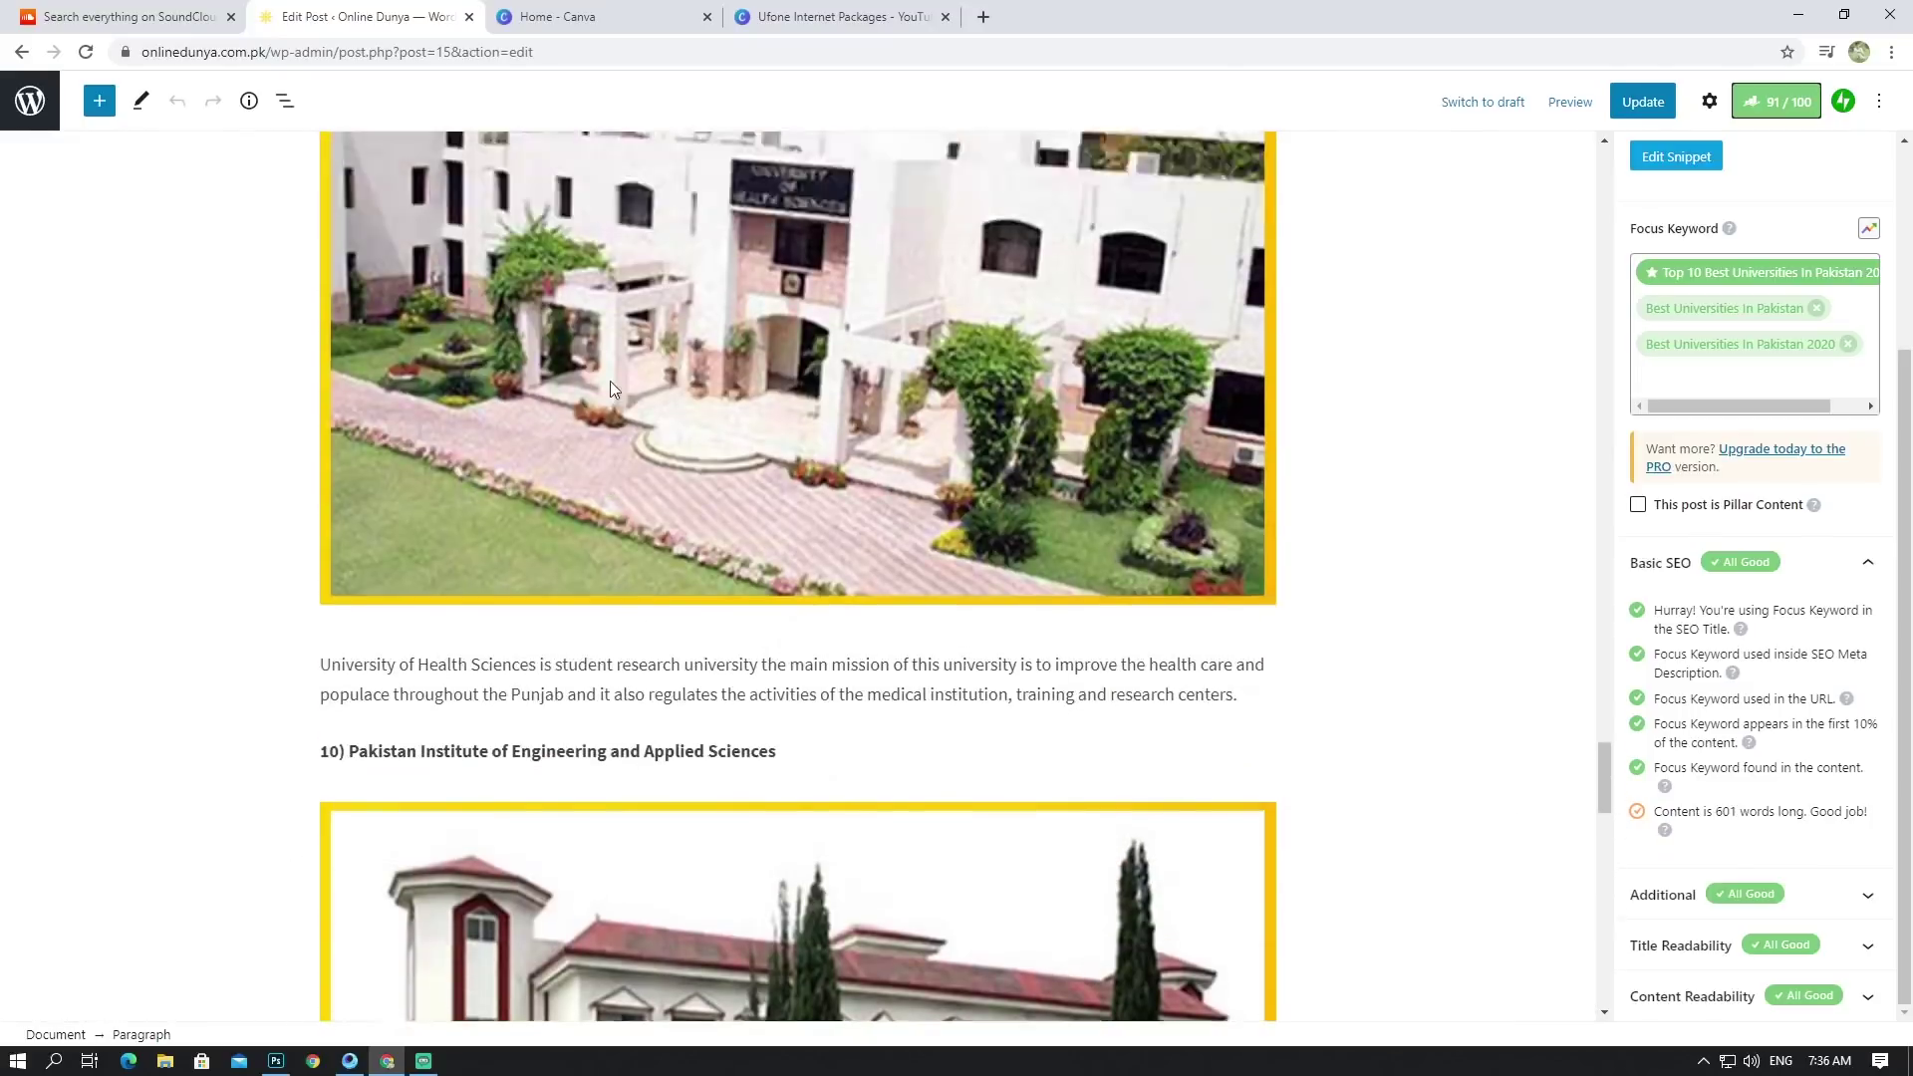
Step: Collapse the Basic SEO checks in the post's Rank Math settings
scroll(612, 377, "up", 11)
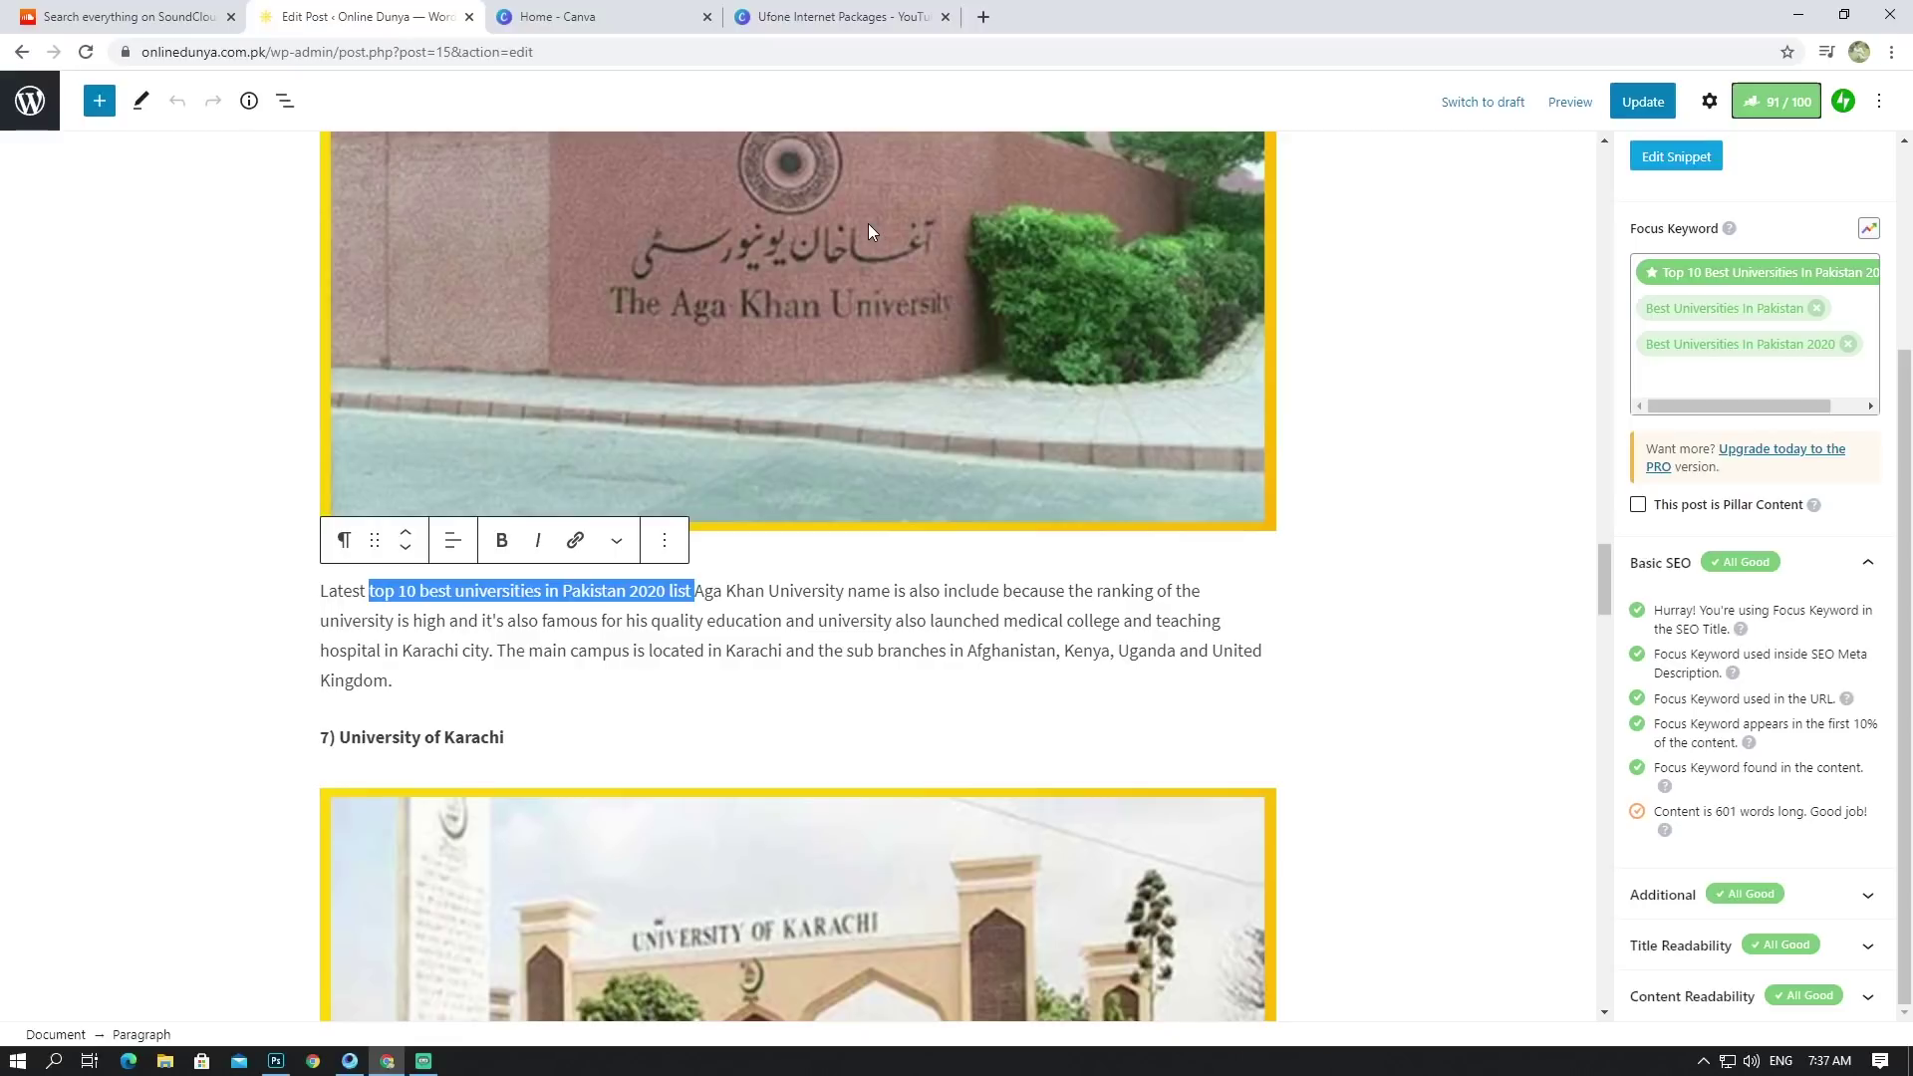
scroll(943, 313, "up", 10)
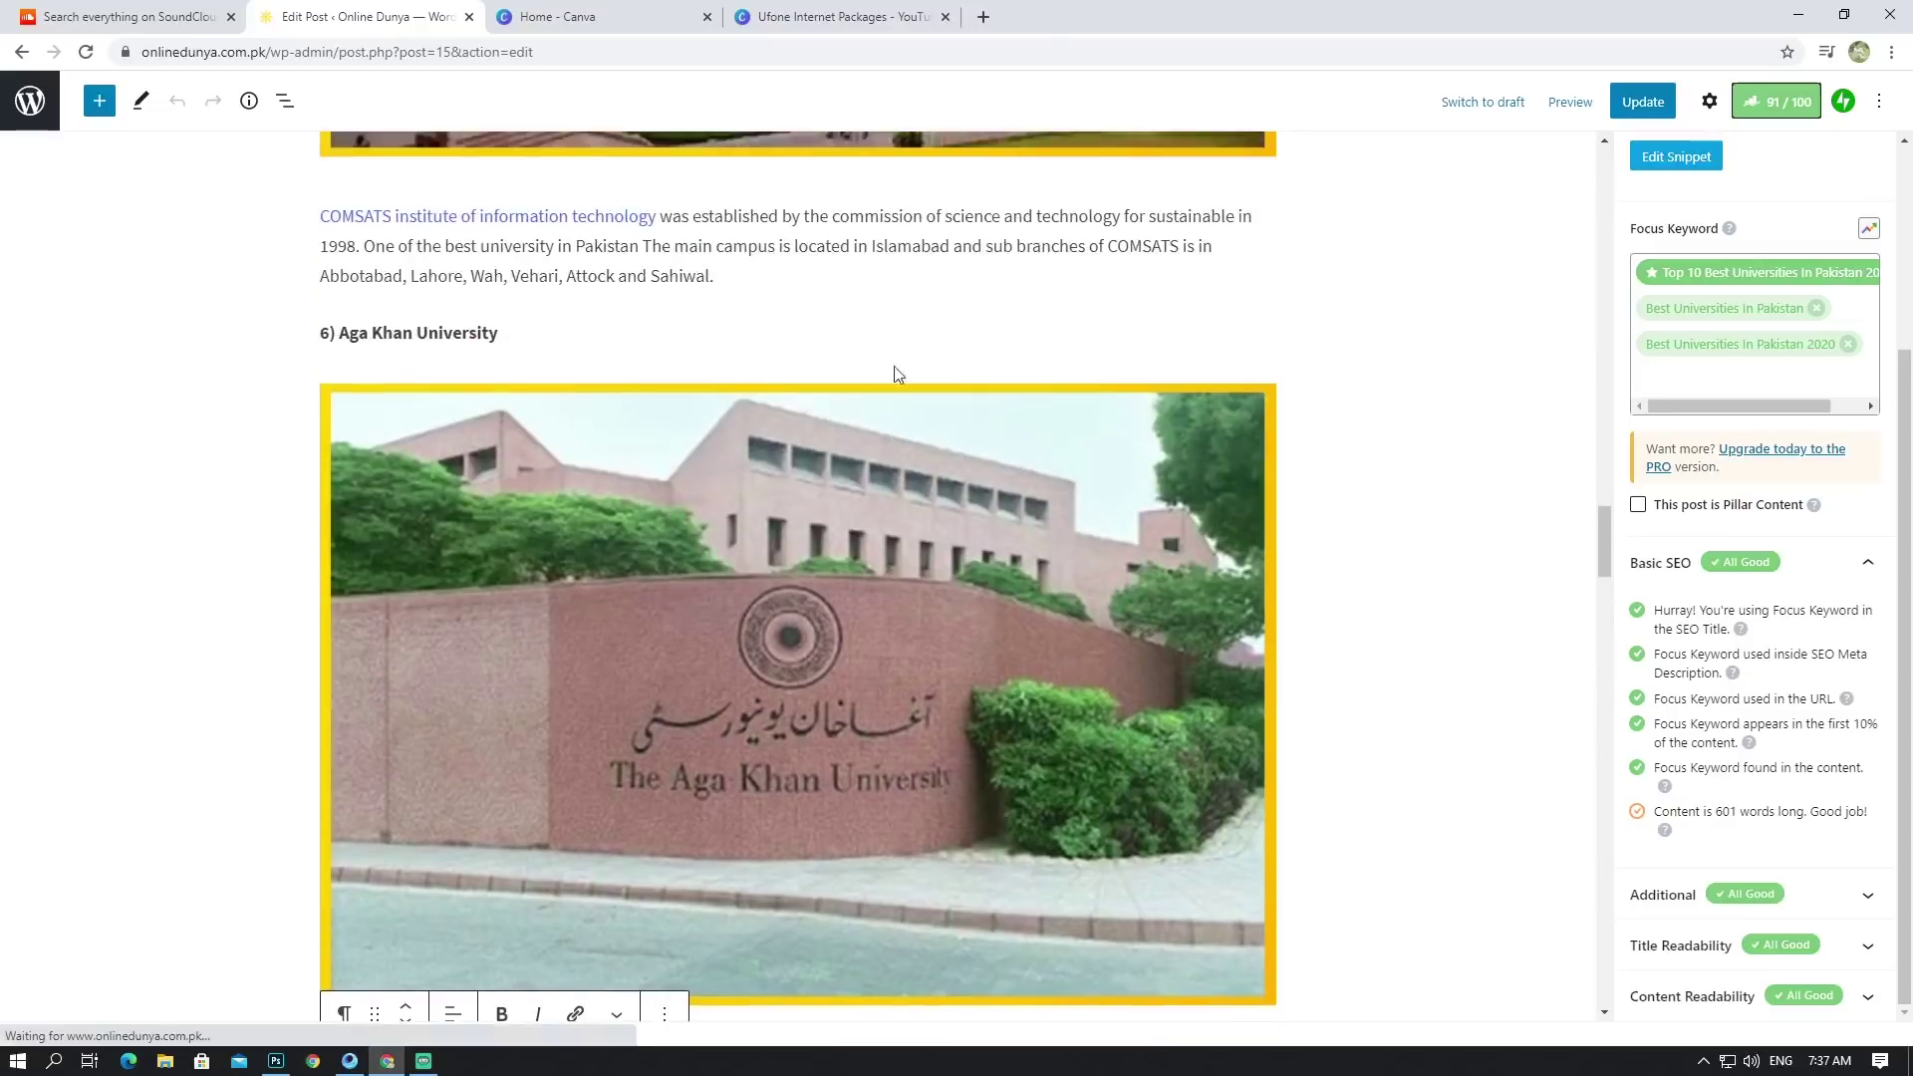
scroll(895, 367, "up", 15)
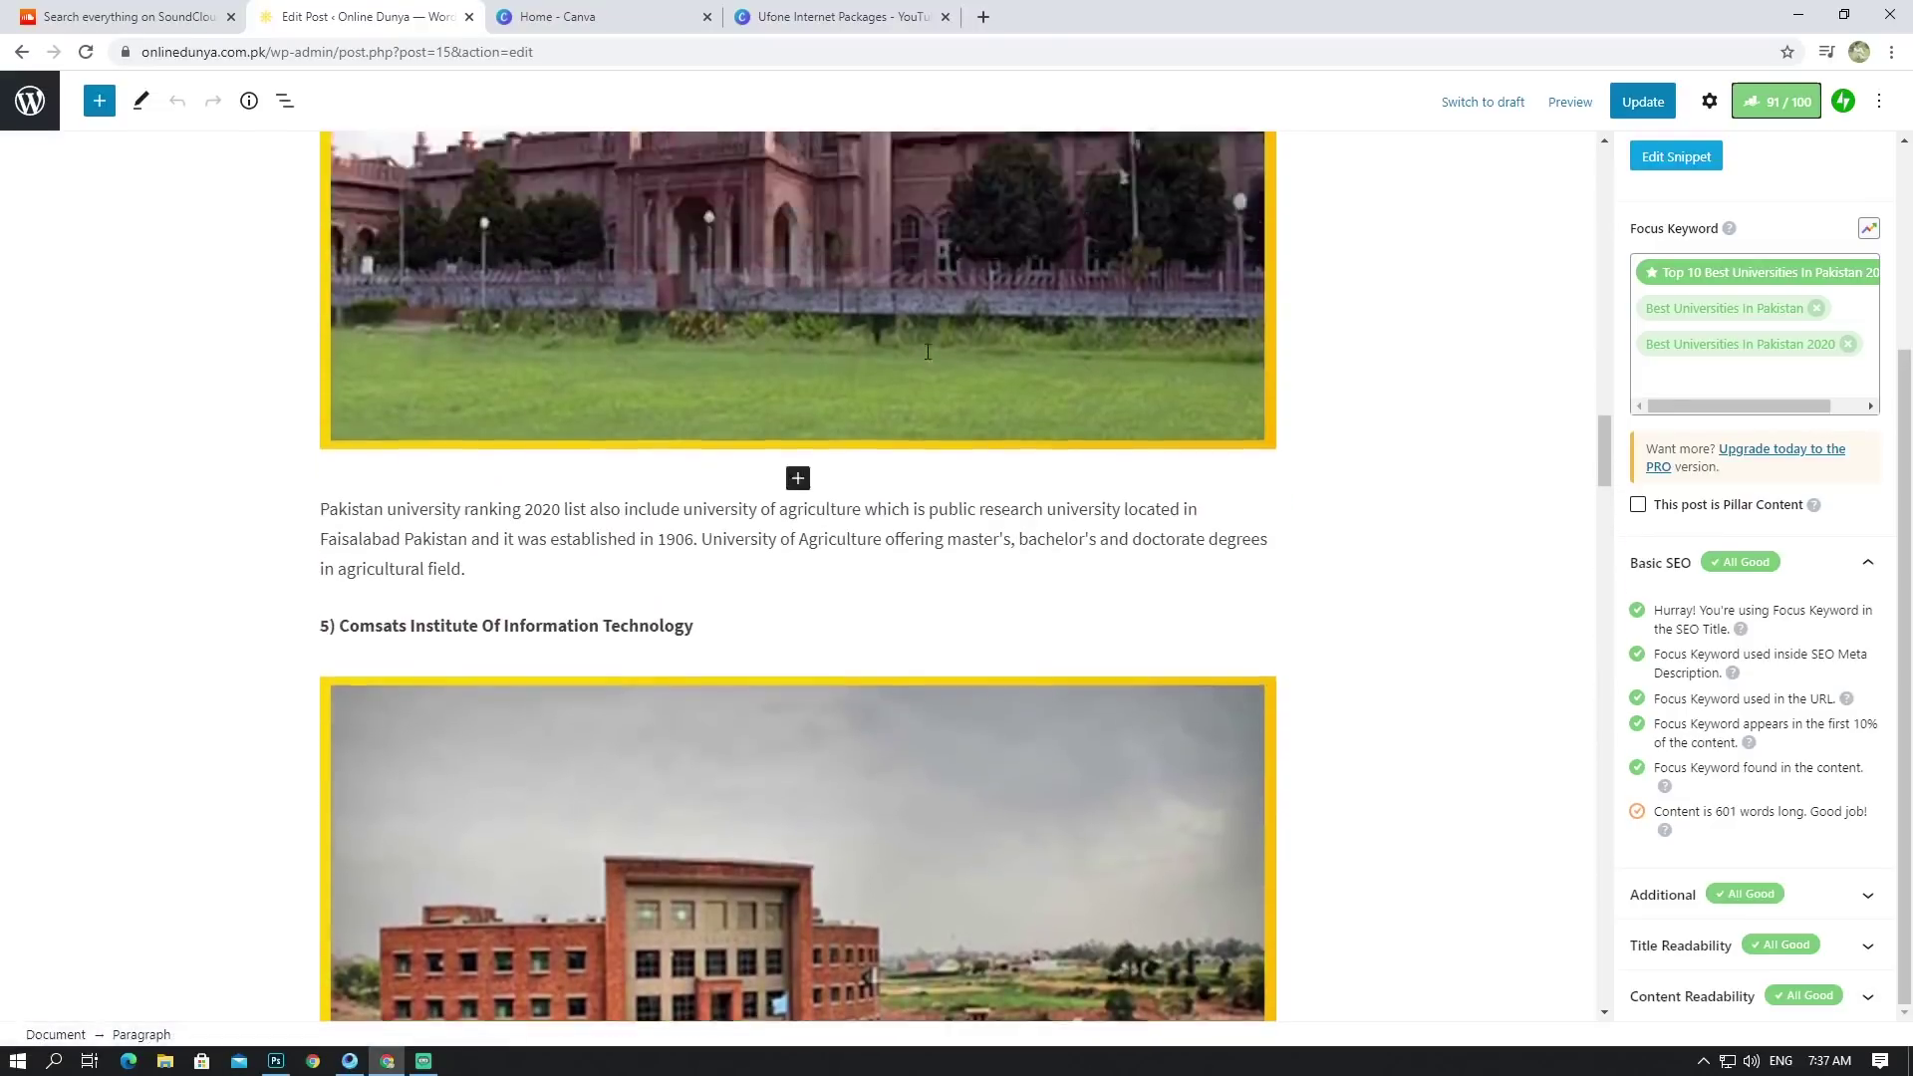
scroll(925, 361, "down", 15)
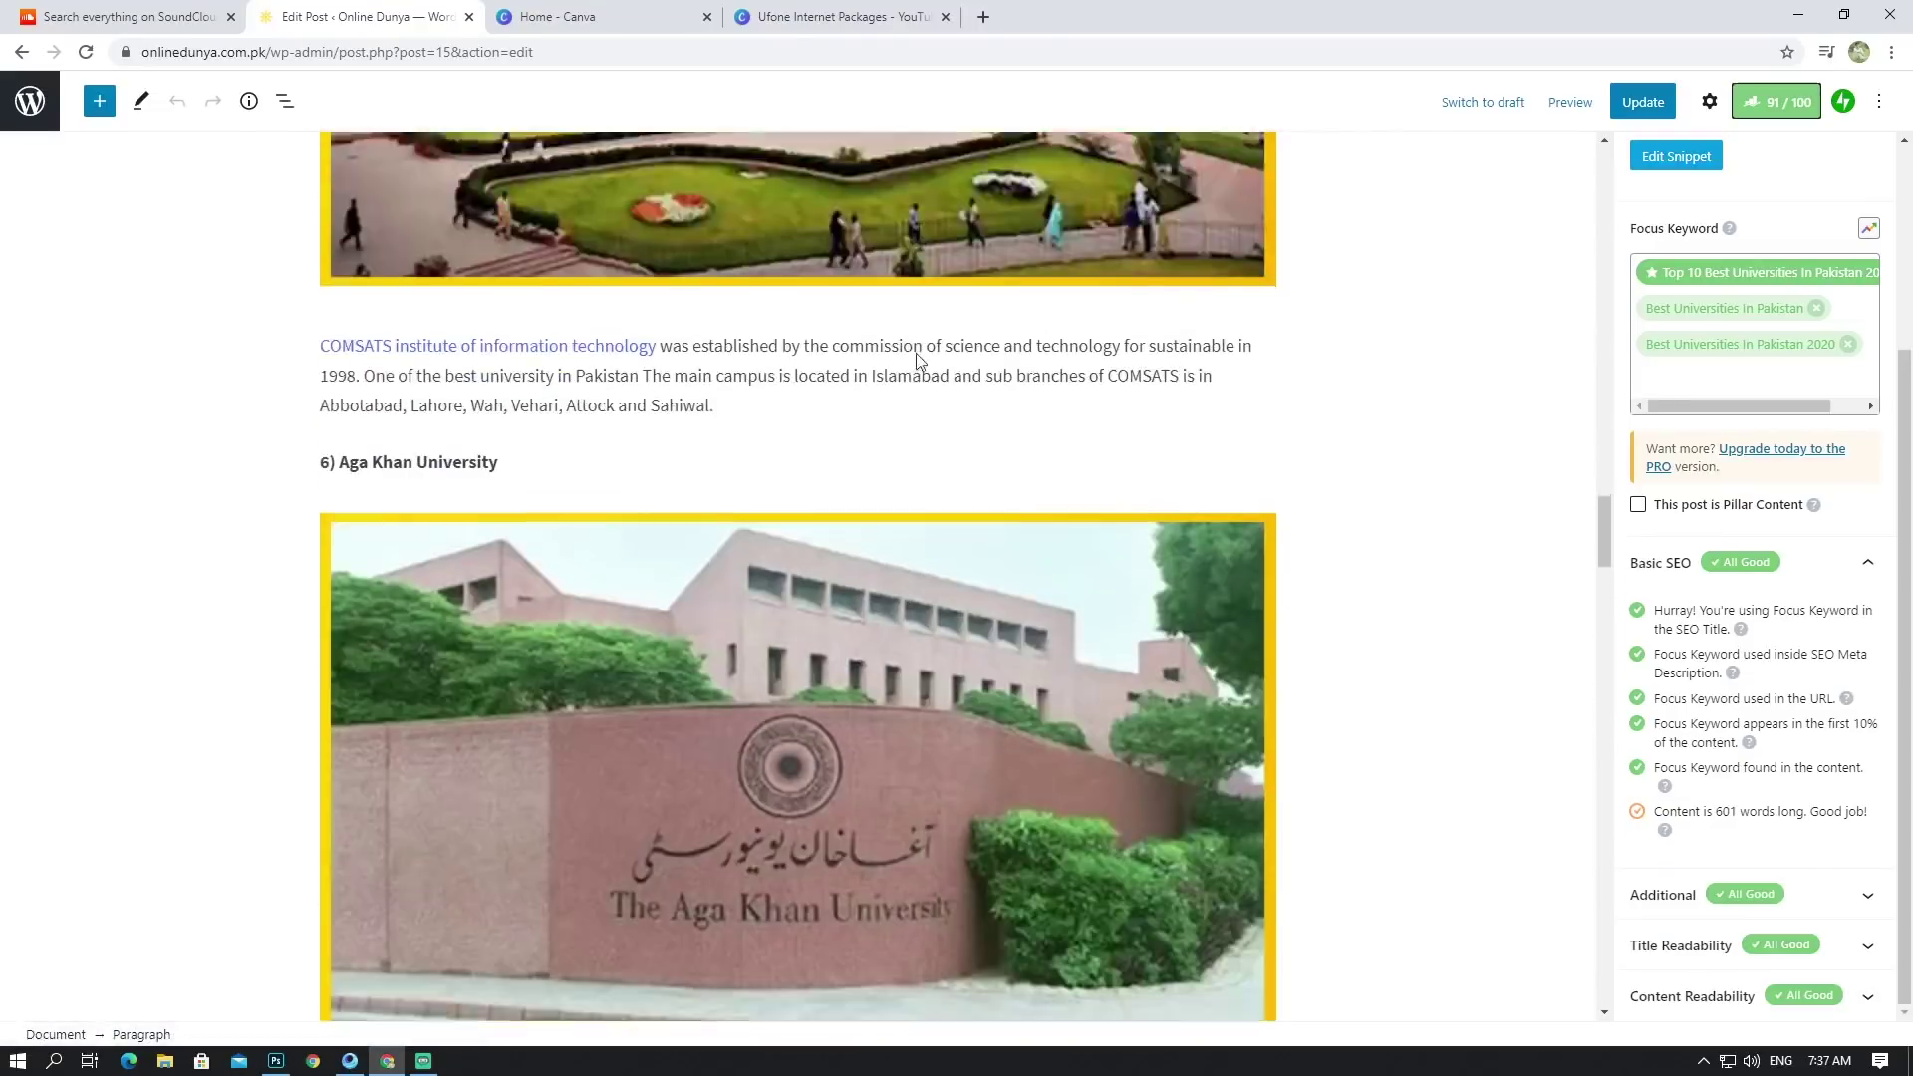
scroll(797, 575, "down", 5)
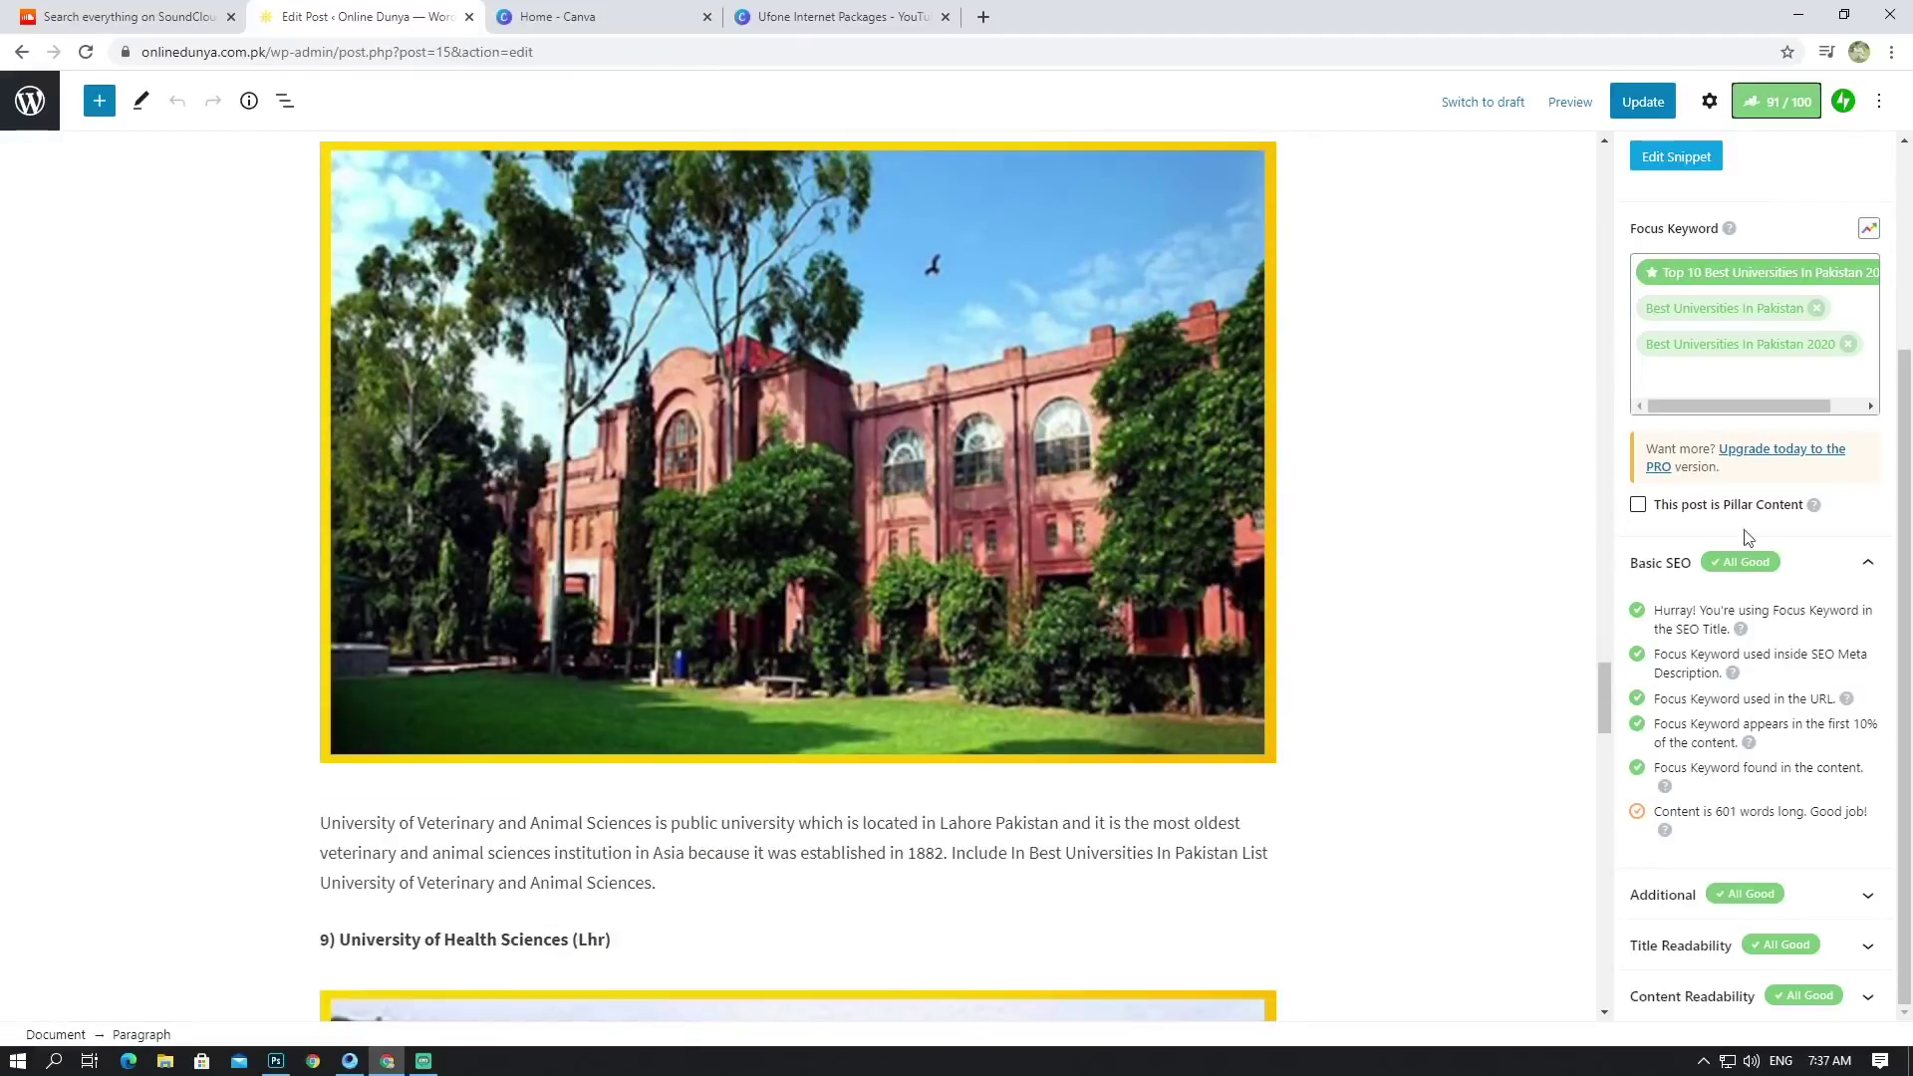
left_click(1891, 576)
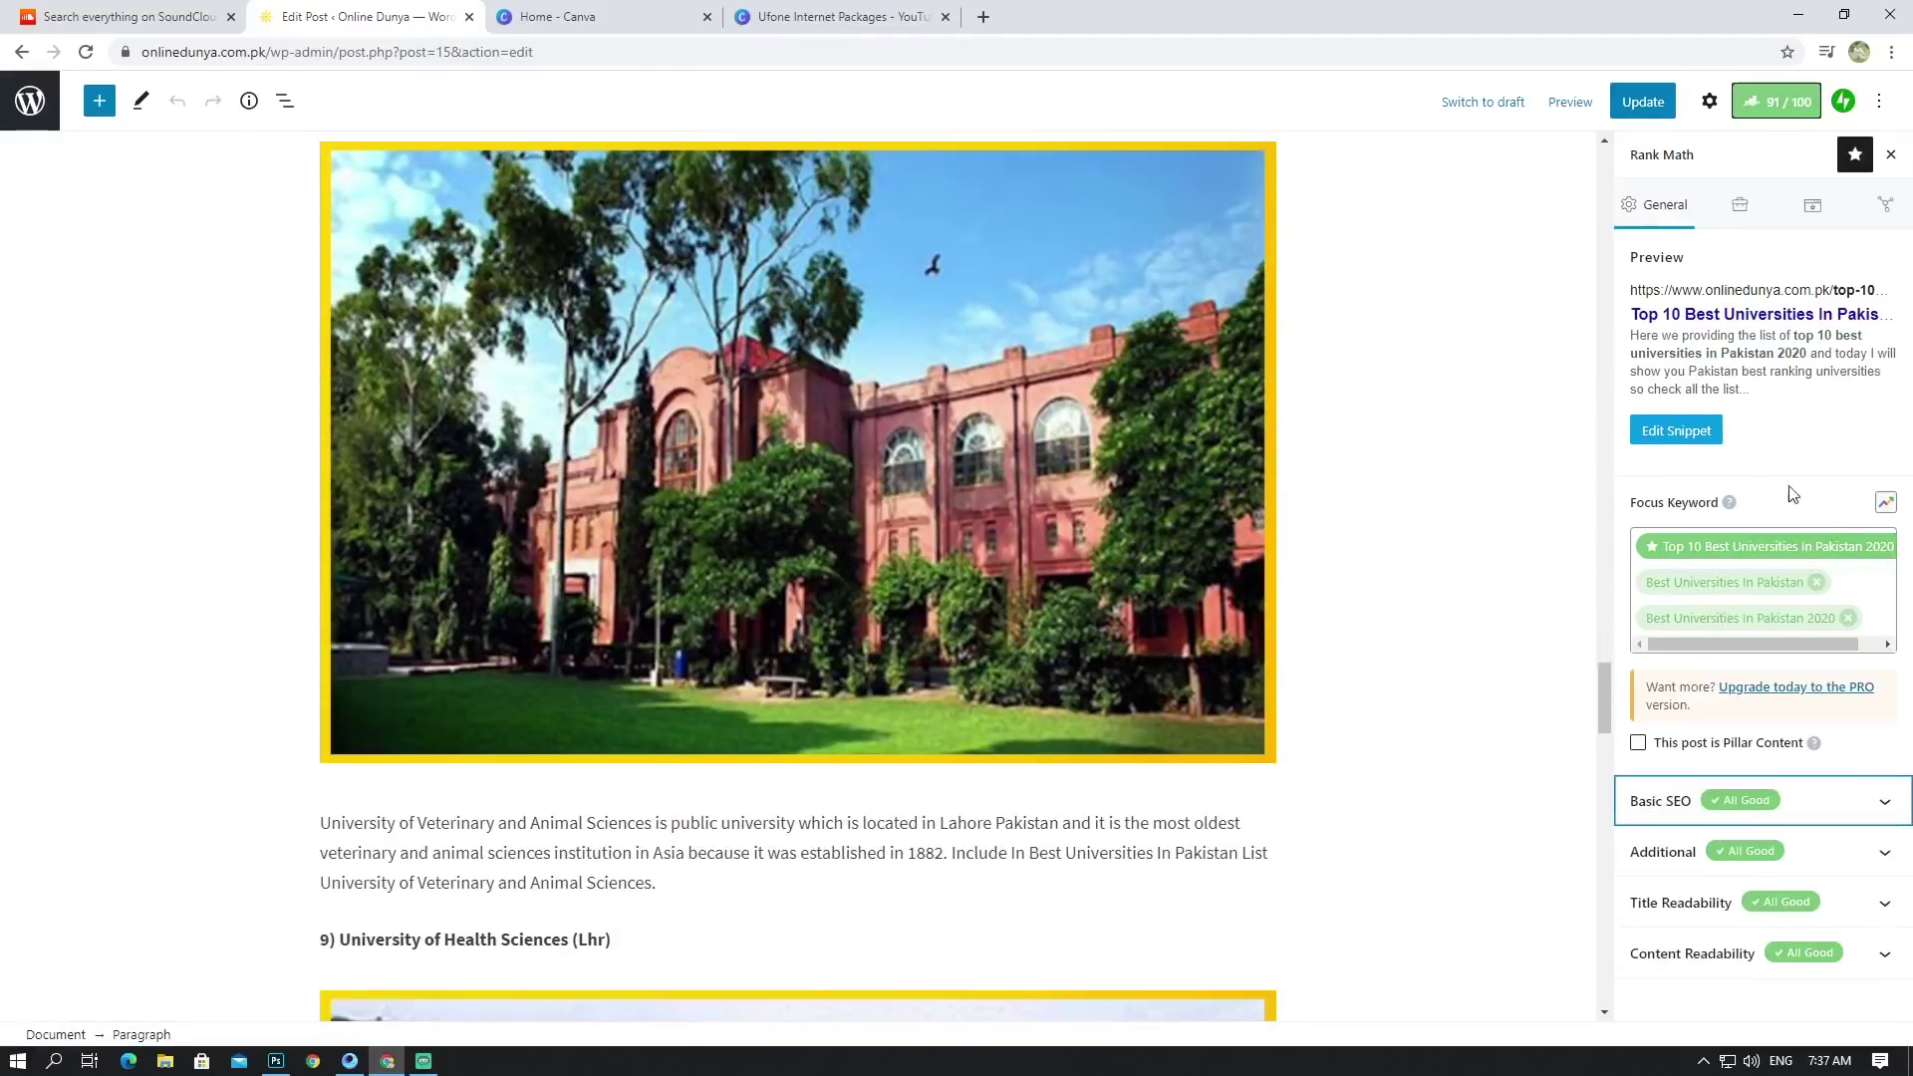
Step: Expand the Basic SEO checks in the post's Rank Math settings
left_click(1870, 807)
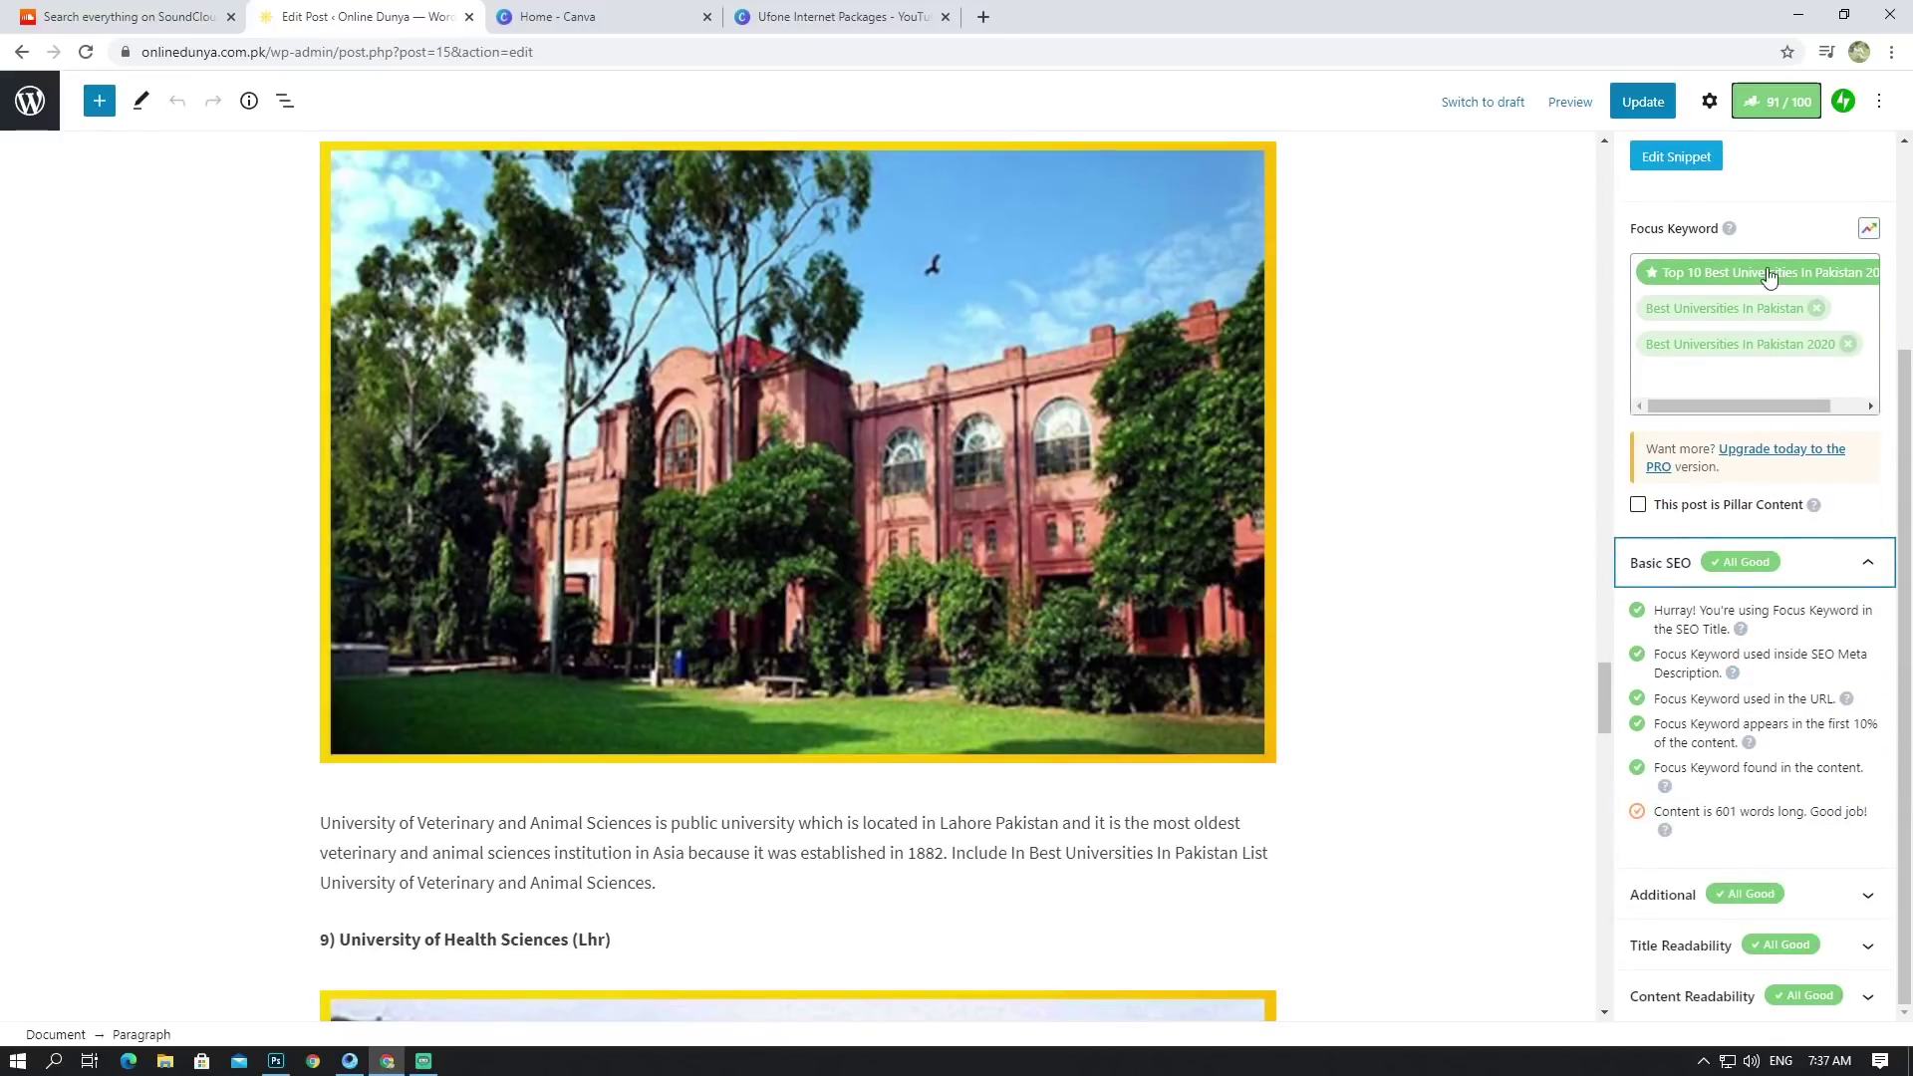
Step: Try entering the placeholder "fgrfgf" as an additional focus keyword, and clear it again
left_click(1778, 376)
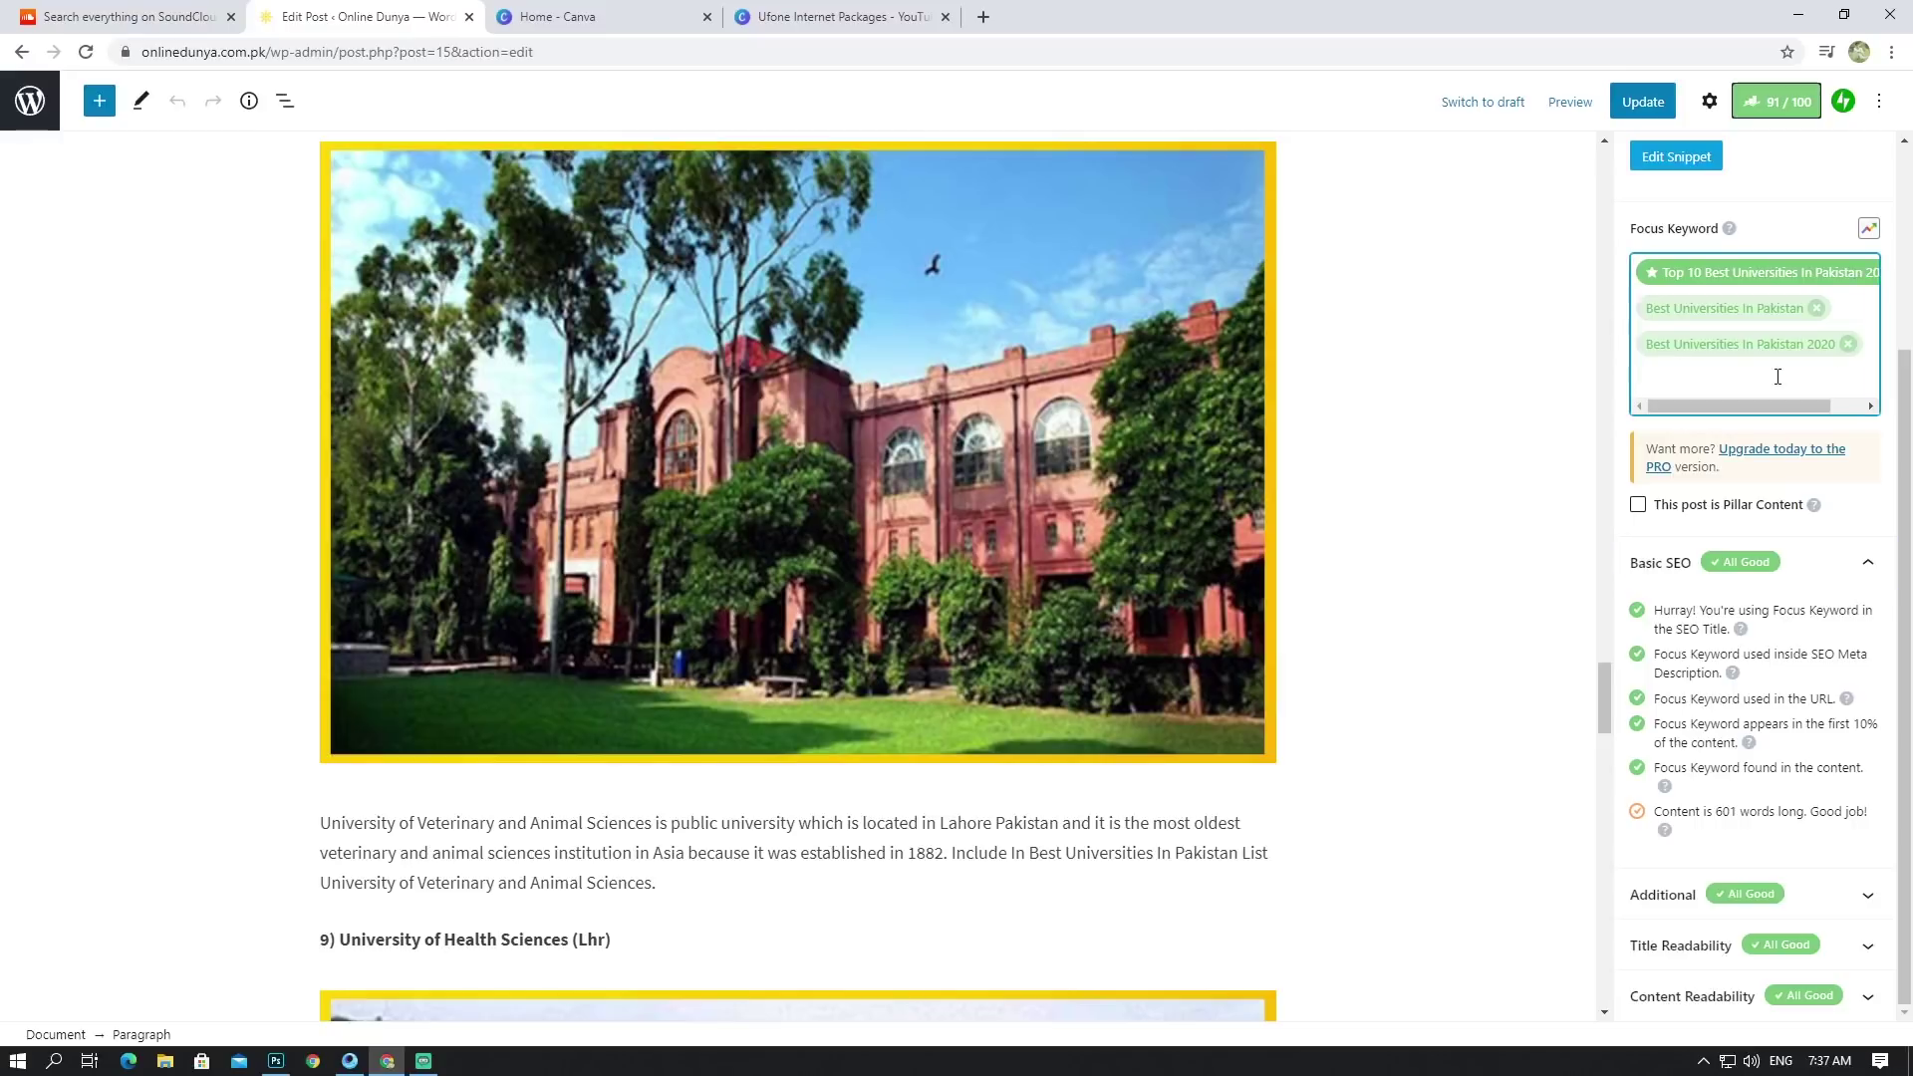
type("fgrfgf")
key("BackSpace")
key("BackSpace")
key("BackSpace")
key("BackSpace")
key("BackSpace")
key("BackSpace")
Step: Open the snippet editor and inspect its title, permalink and description fields, highlighting the permalink "top-10-best-universities-in-pakistan-2020"
scroll(1685, 676, "up", 3)
left_click(1694, 435)
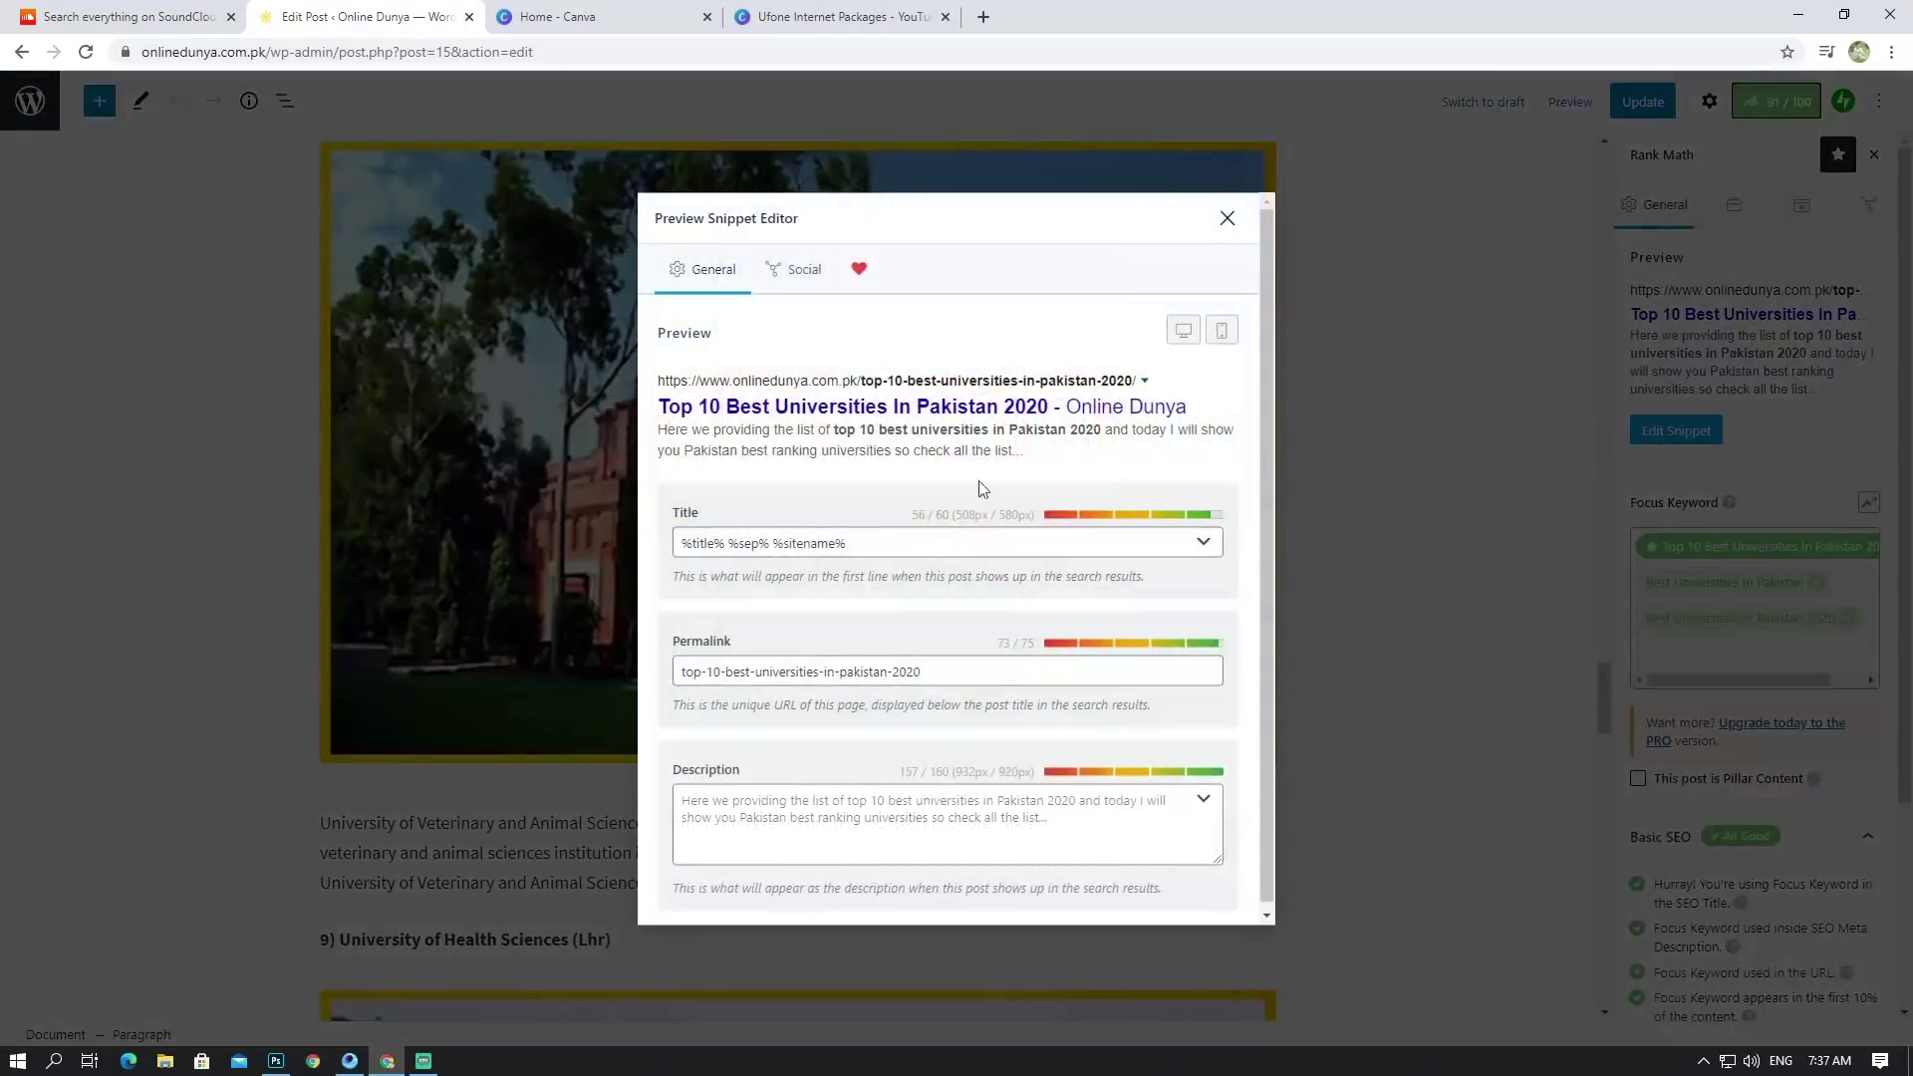
left_click(970, 794)
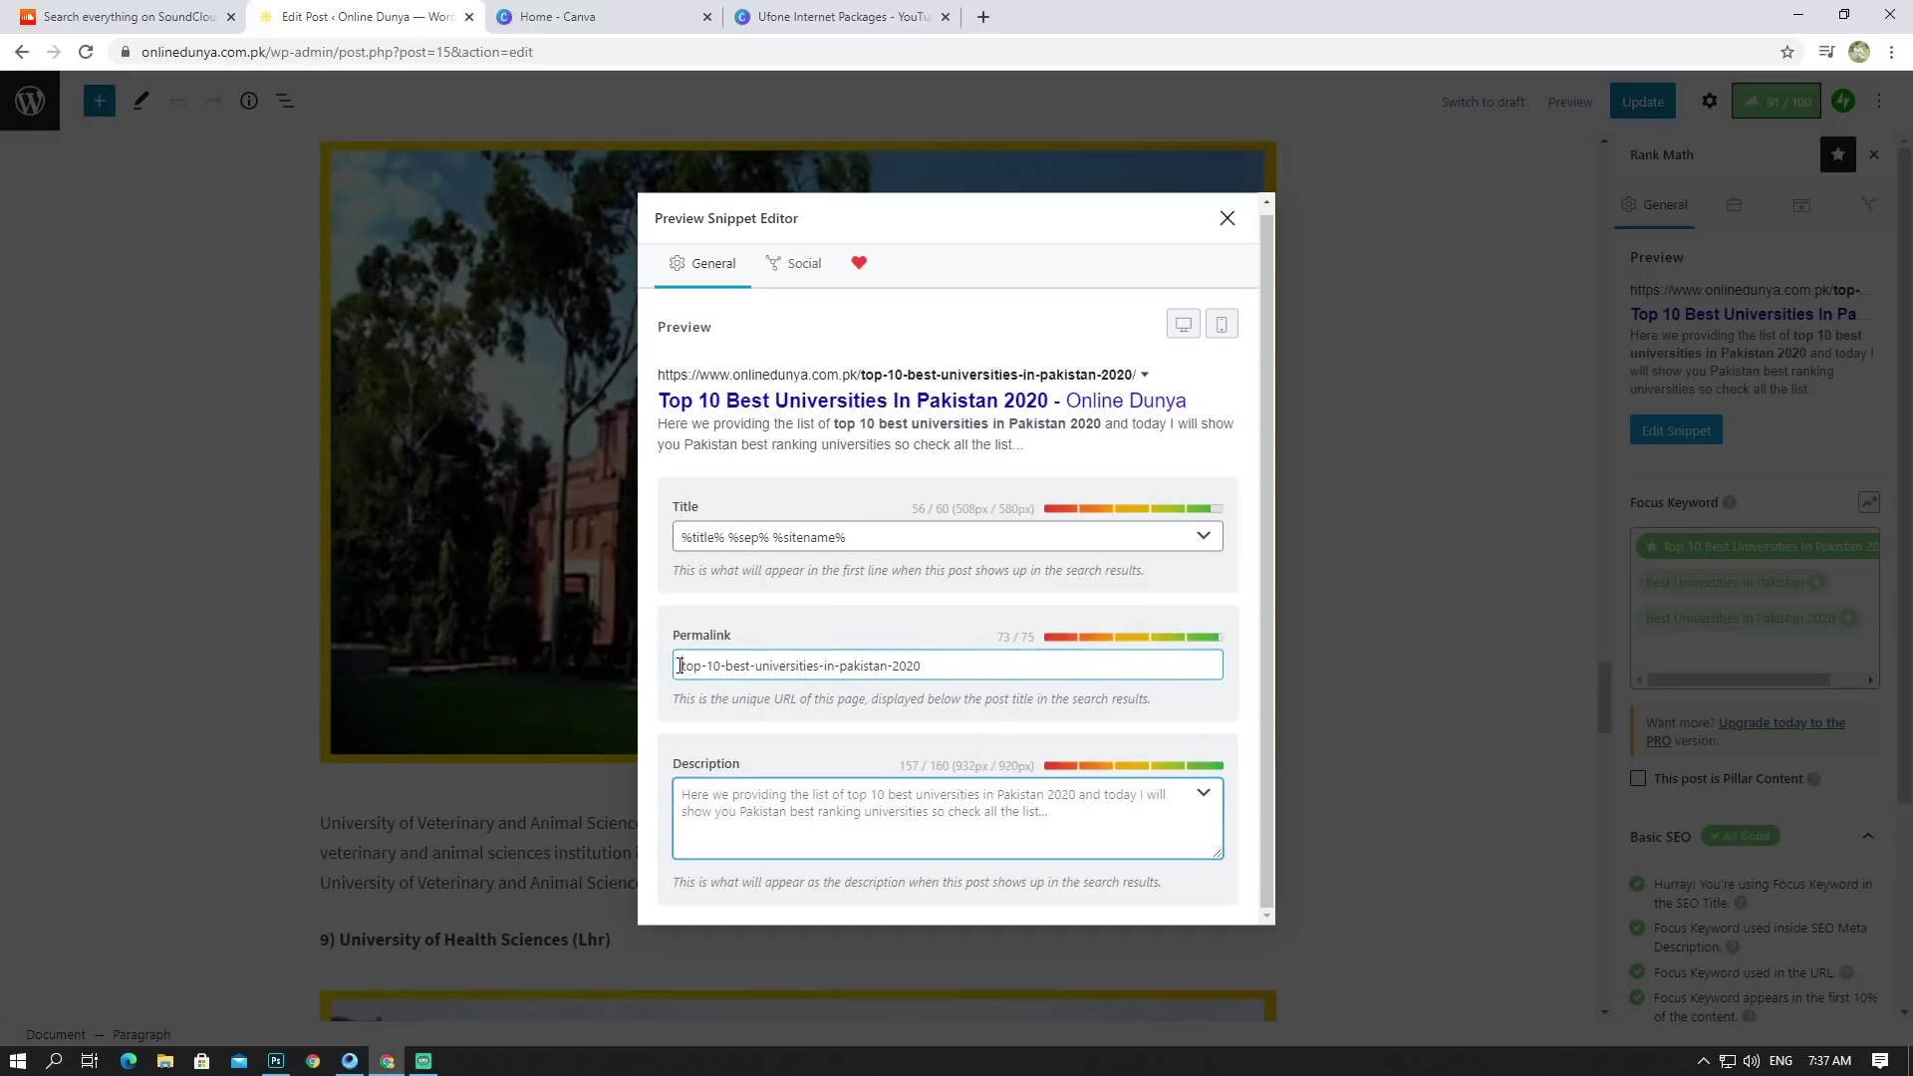
left_click_drag(677, 667, 1048, 669)
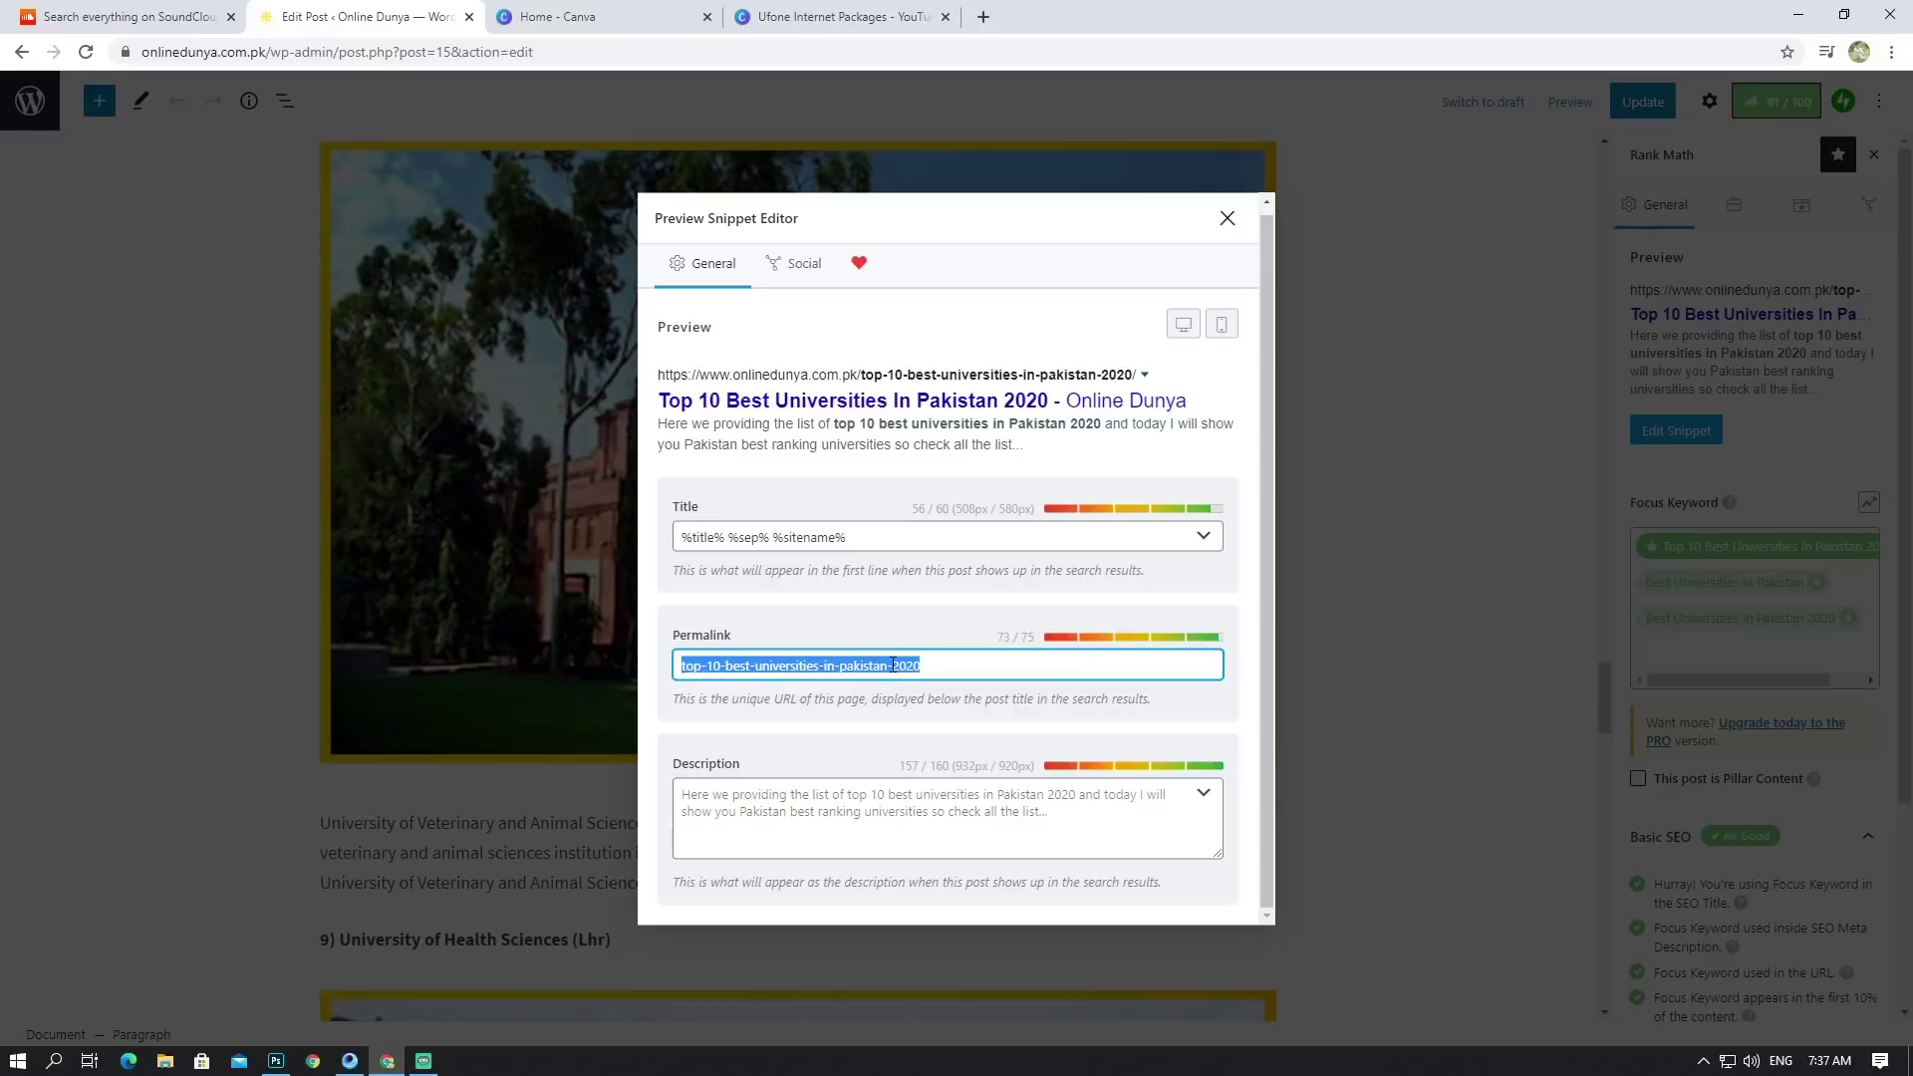
left_click(977, 668)
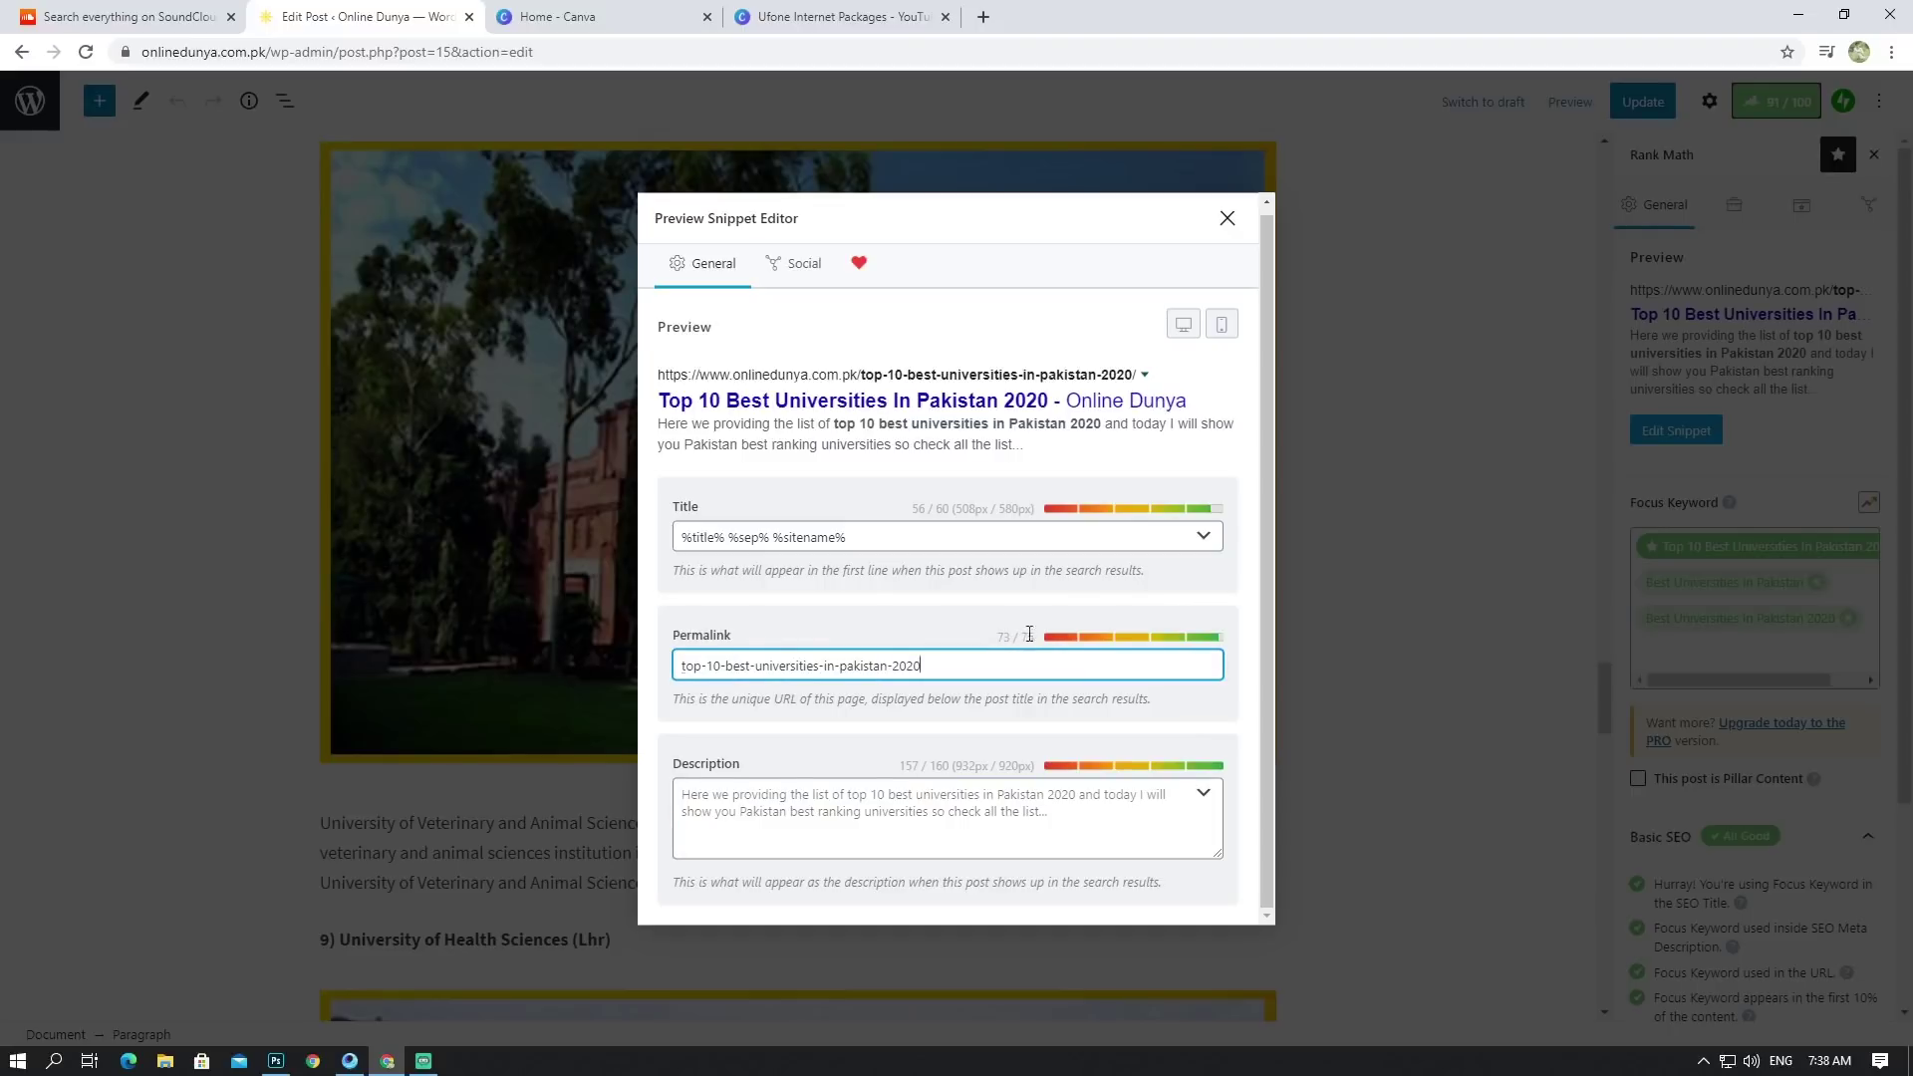
left_click(927, 542)
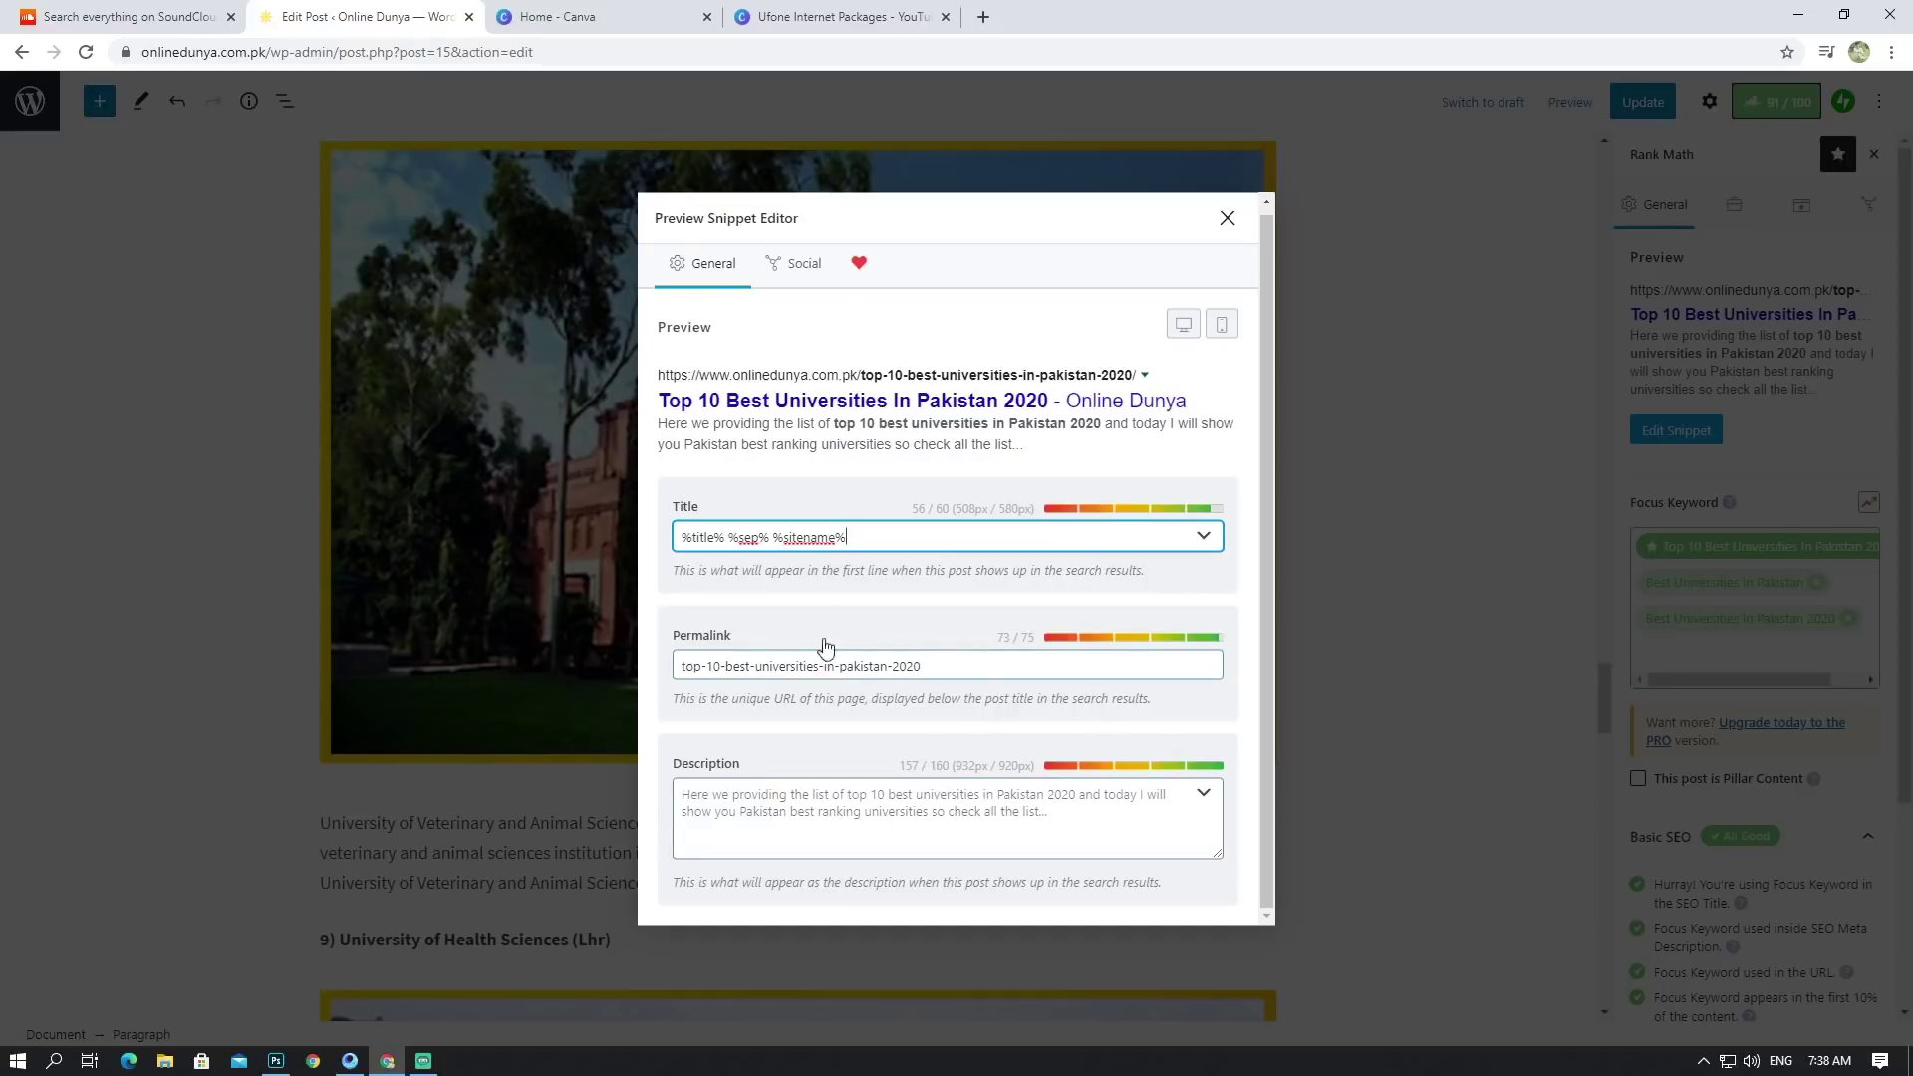
Step: Try a custom meta description with the placeholder text "dfefdddffdfdfdfdf", clear it, and close the snippet editor
left_click(809, 815)
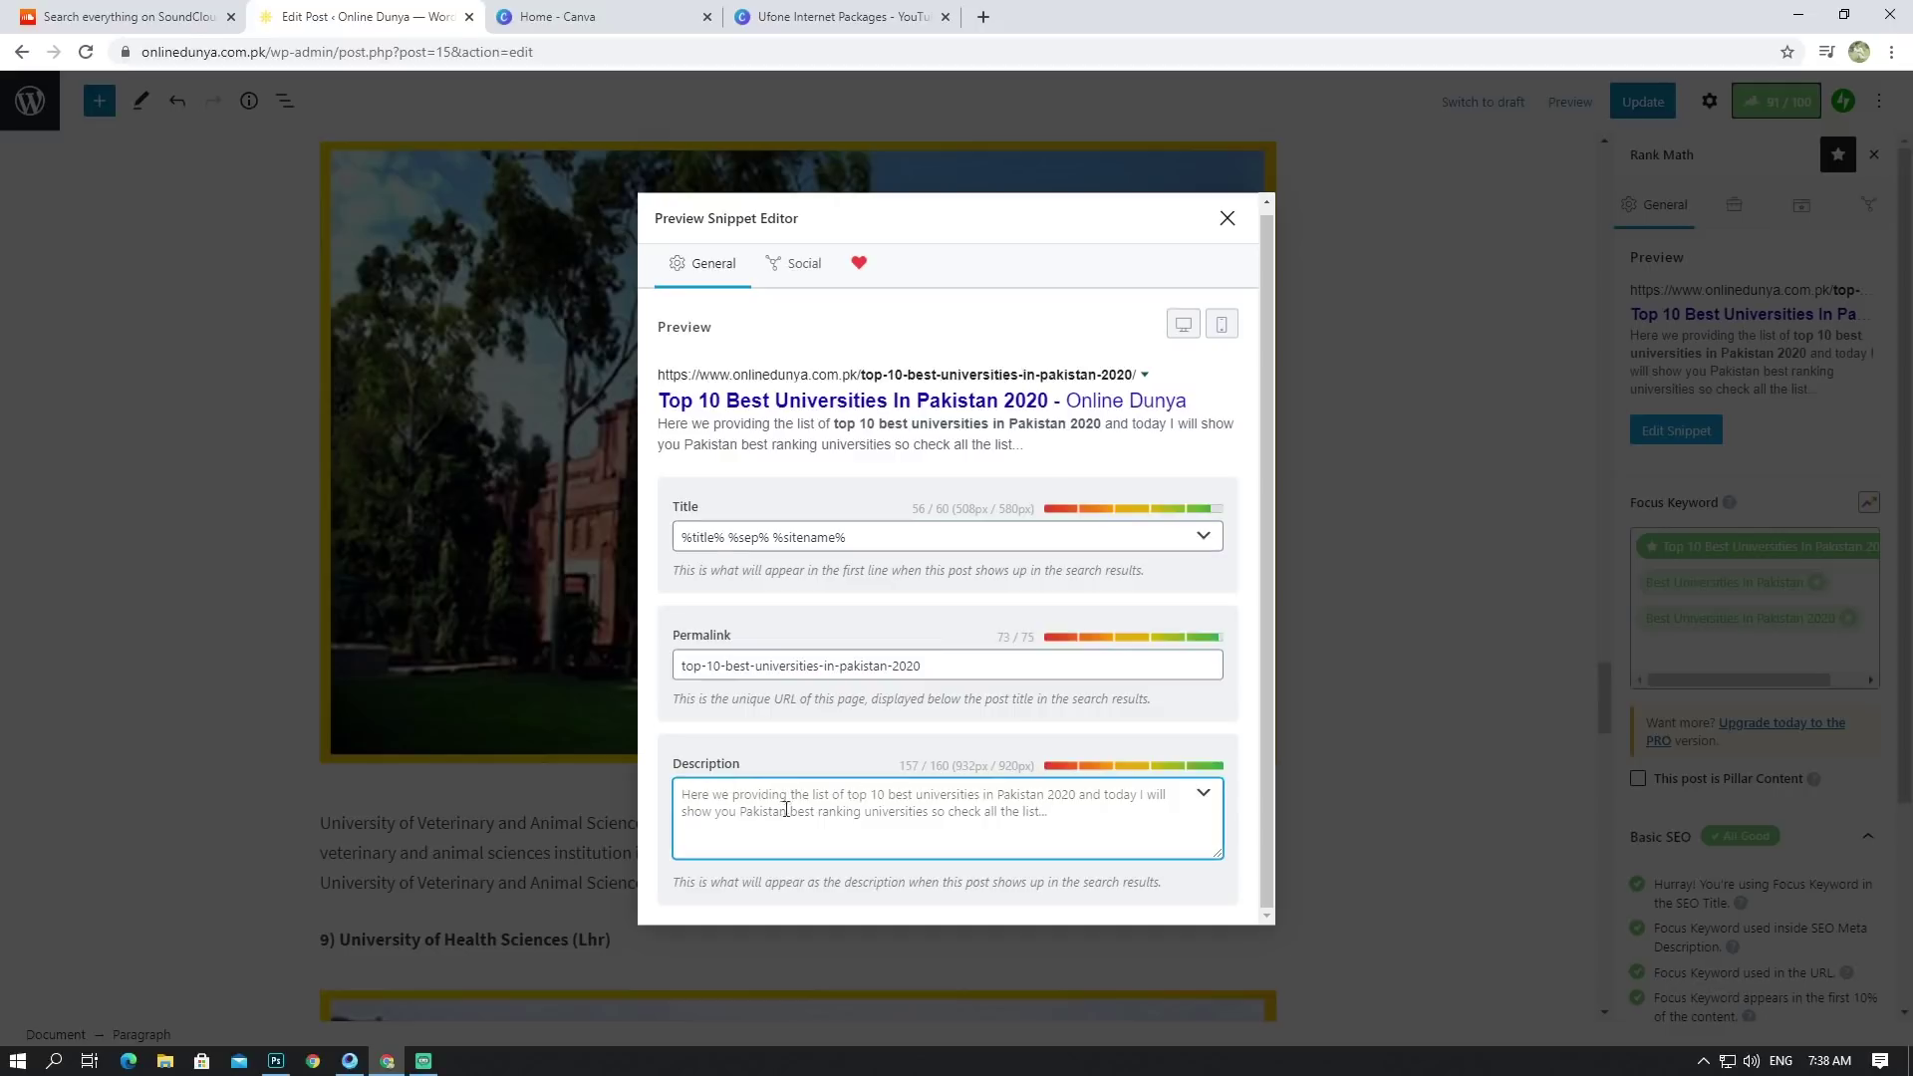
key("ctrl+a")
type("dfefdddffdfdfd")
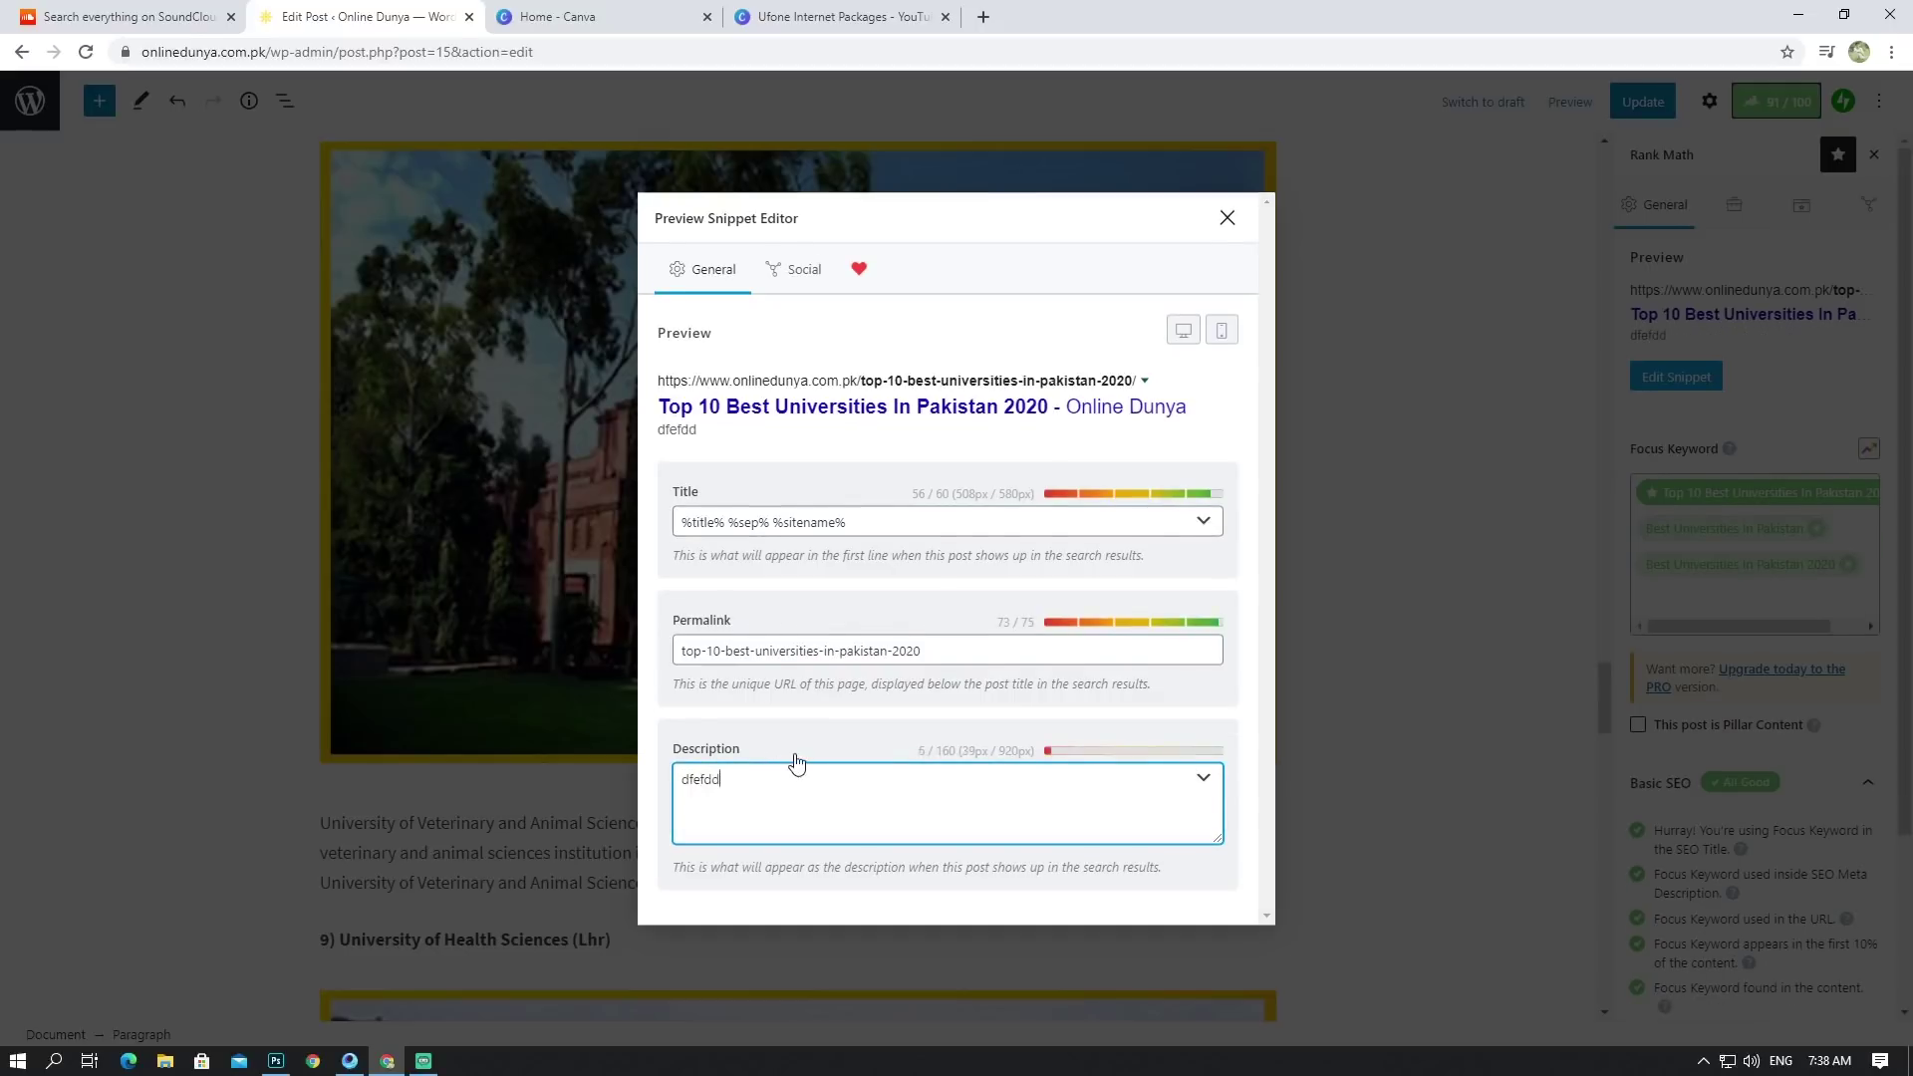
key("BackSpace")
key("BackSpace")
key("BackSpace")
key("BackSpace")
key("BackSpace")
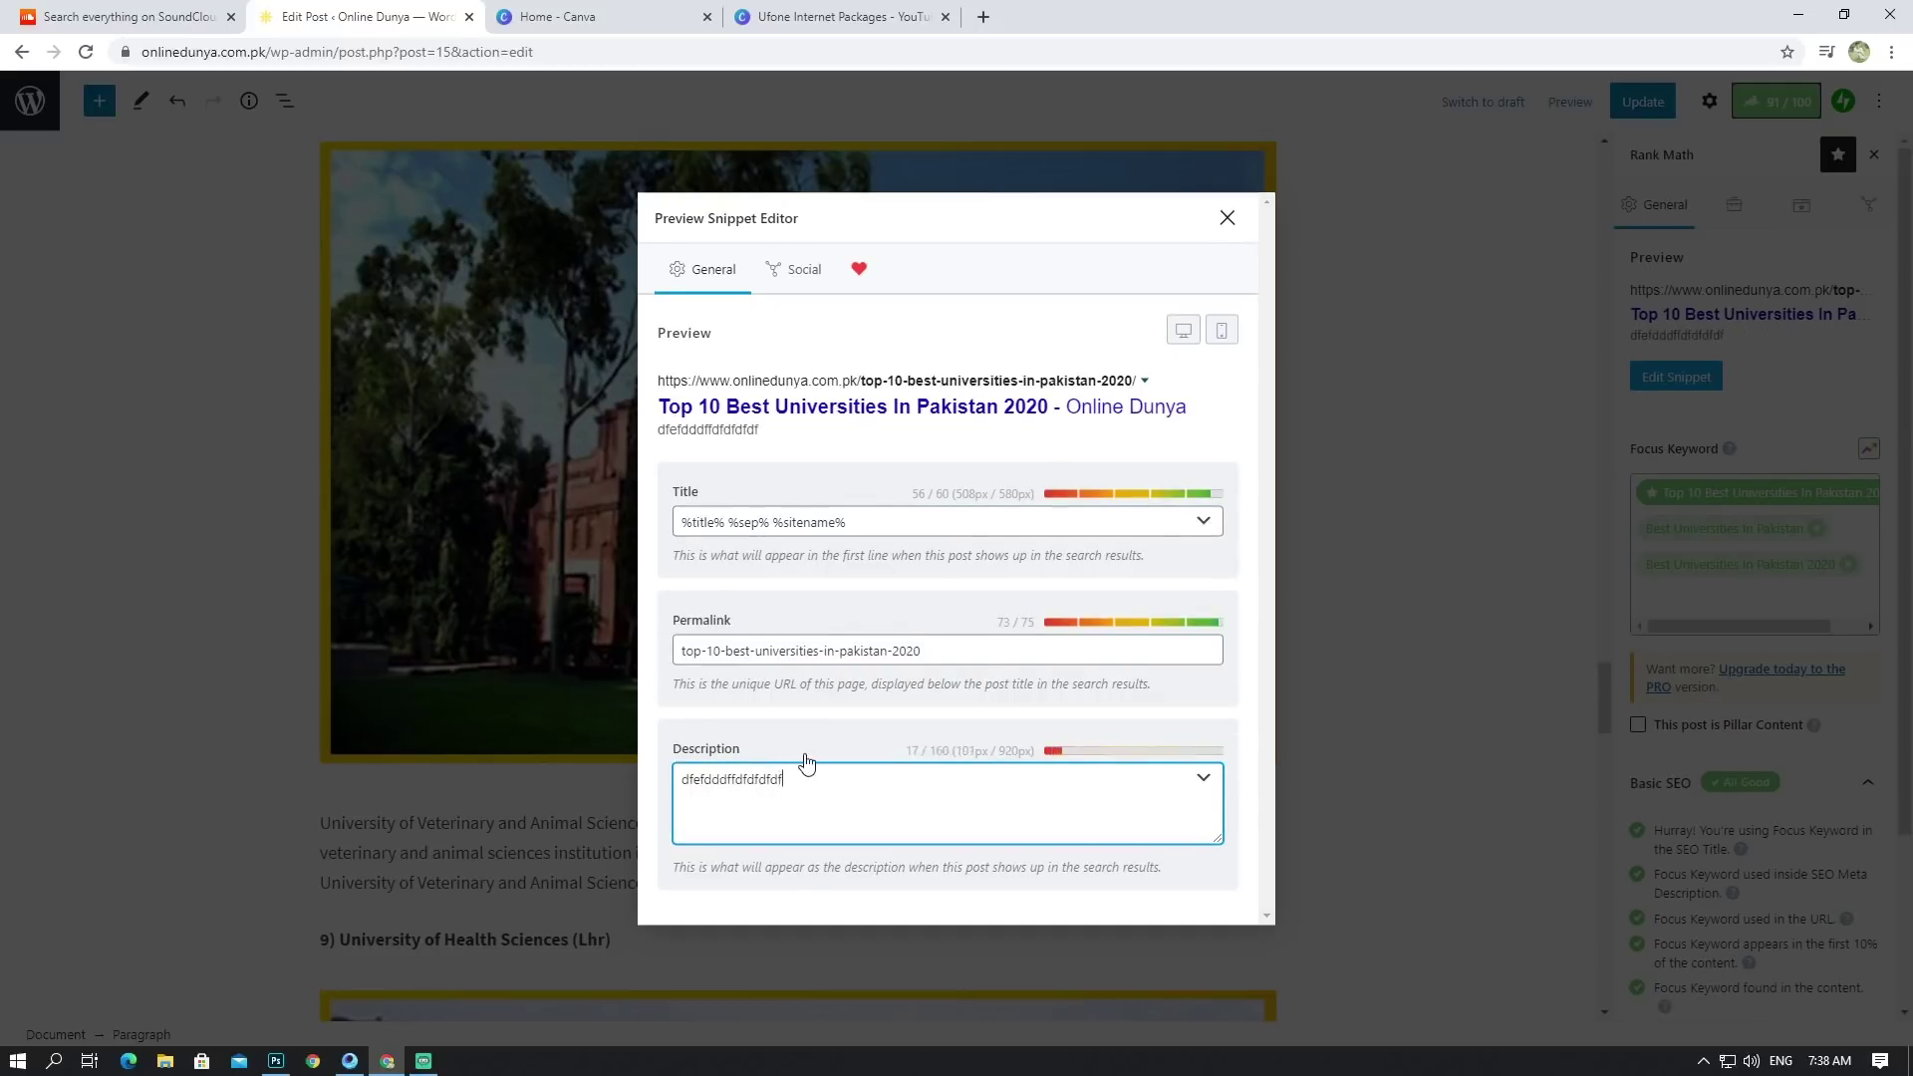
key("BackSpace")
key("BackSpace")
key("BackSpace")
key("BackSpace")
key("BackSpace")
key("BackSpace")
key("BackSpace")
key("BackSpace")
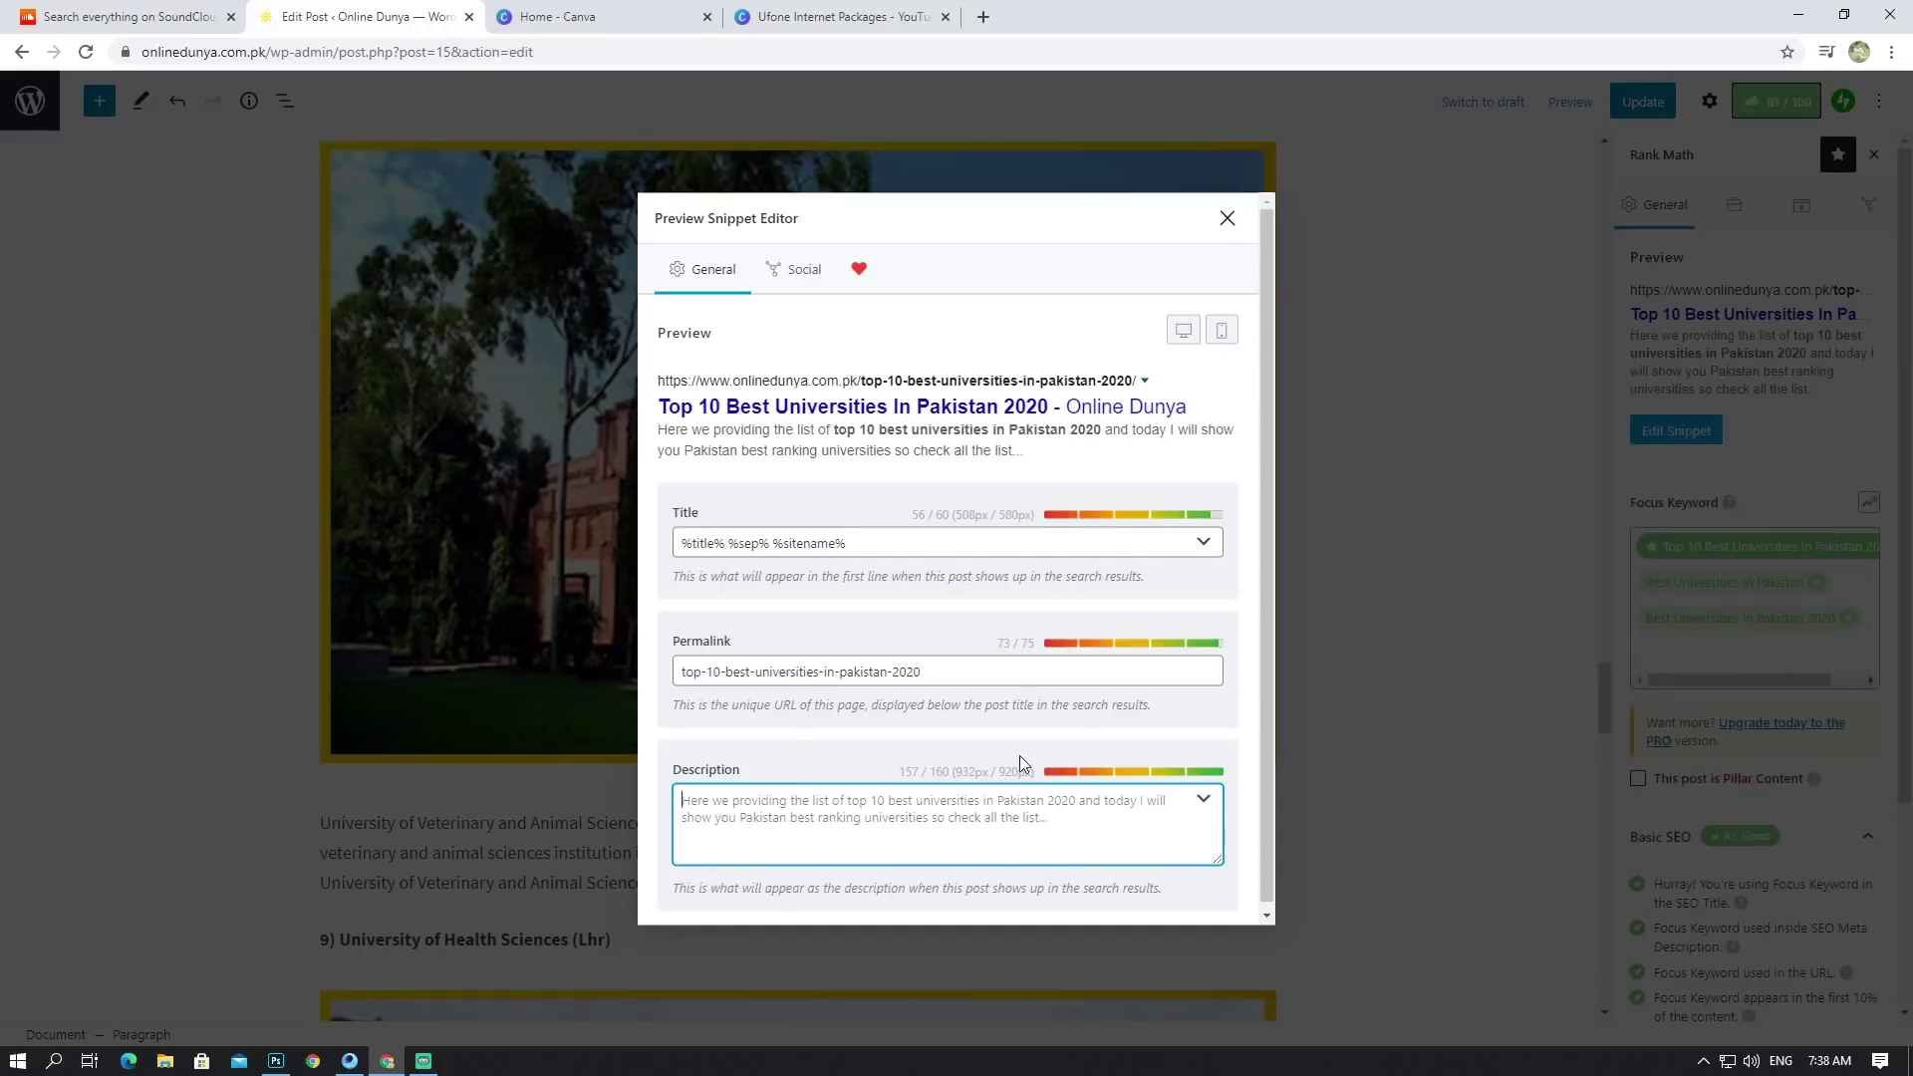
left_click(1228, 217)
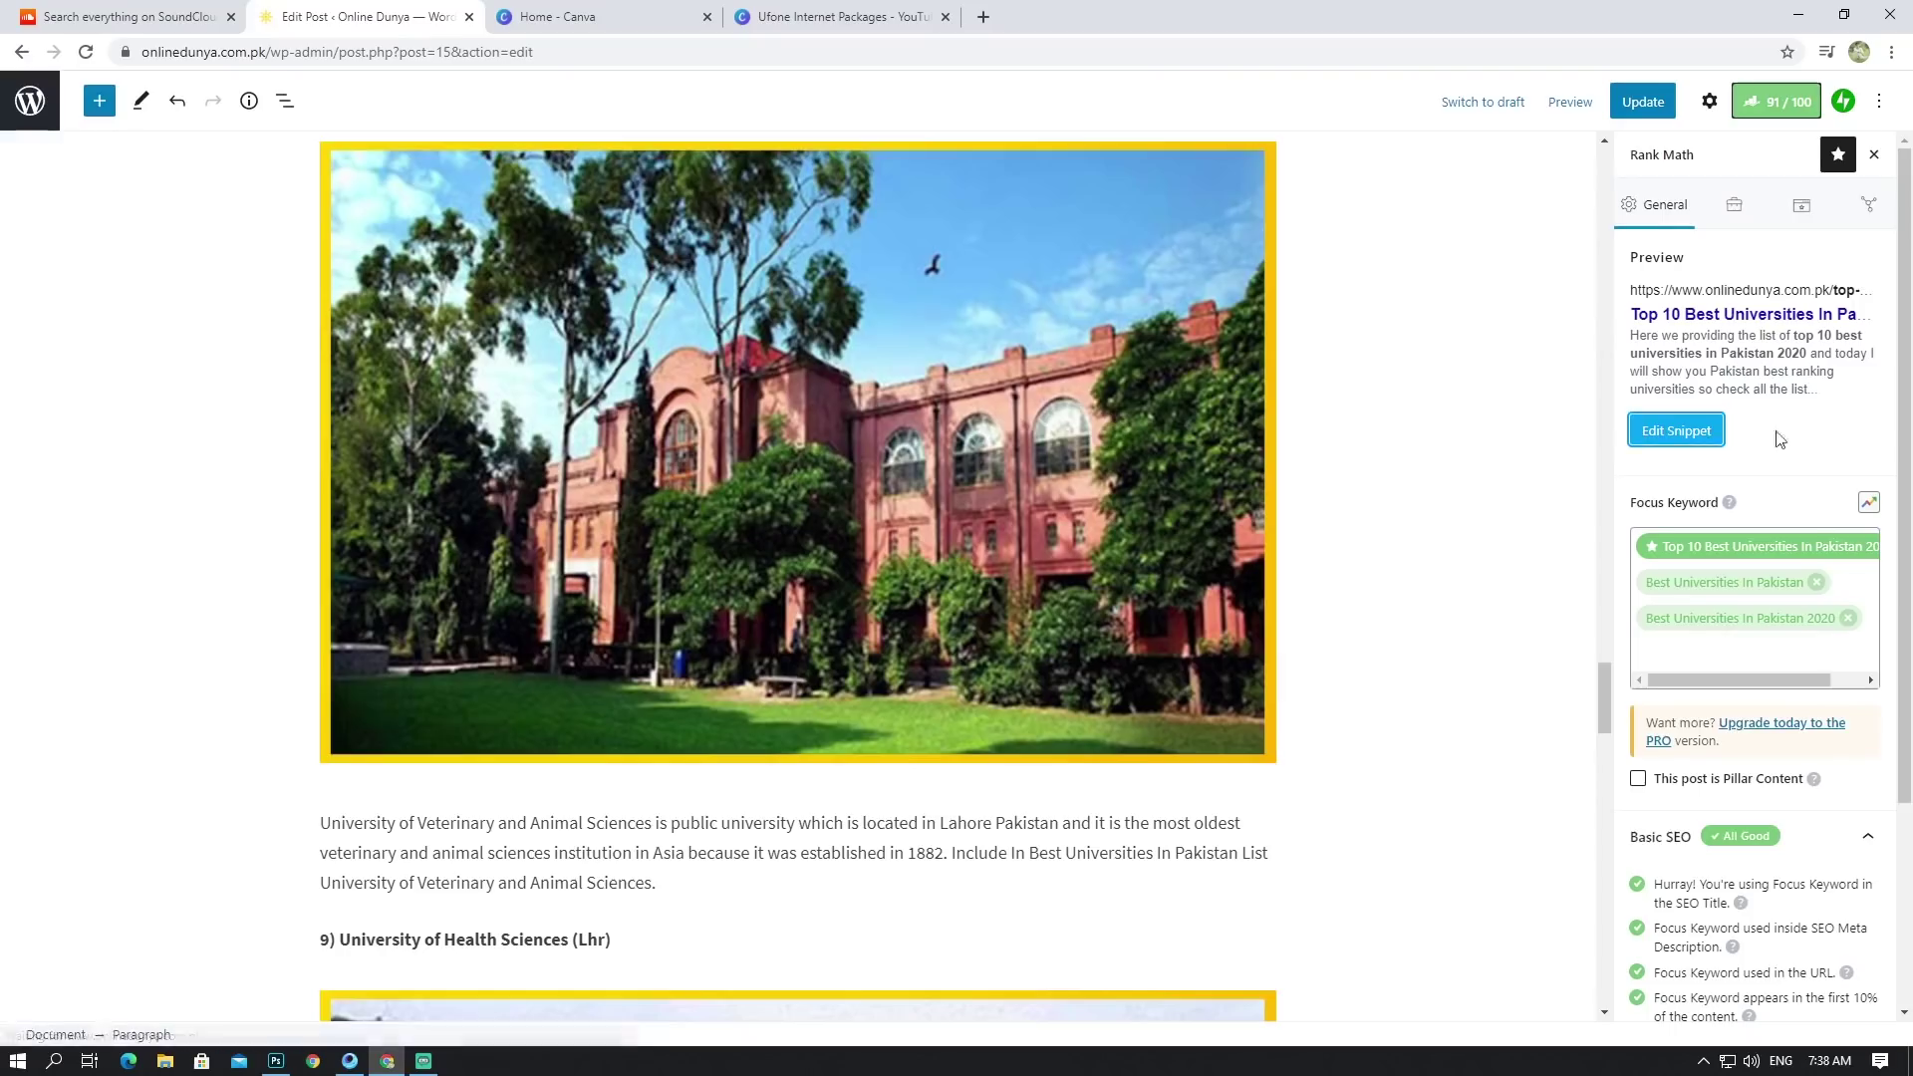
Step: Highlight the check "Focus Keyword used in the URL" and compare it with the permalink in the snippet editor
scroll(1744, 697, "down", 1)
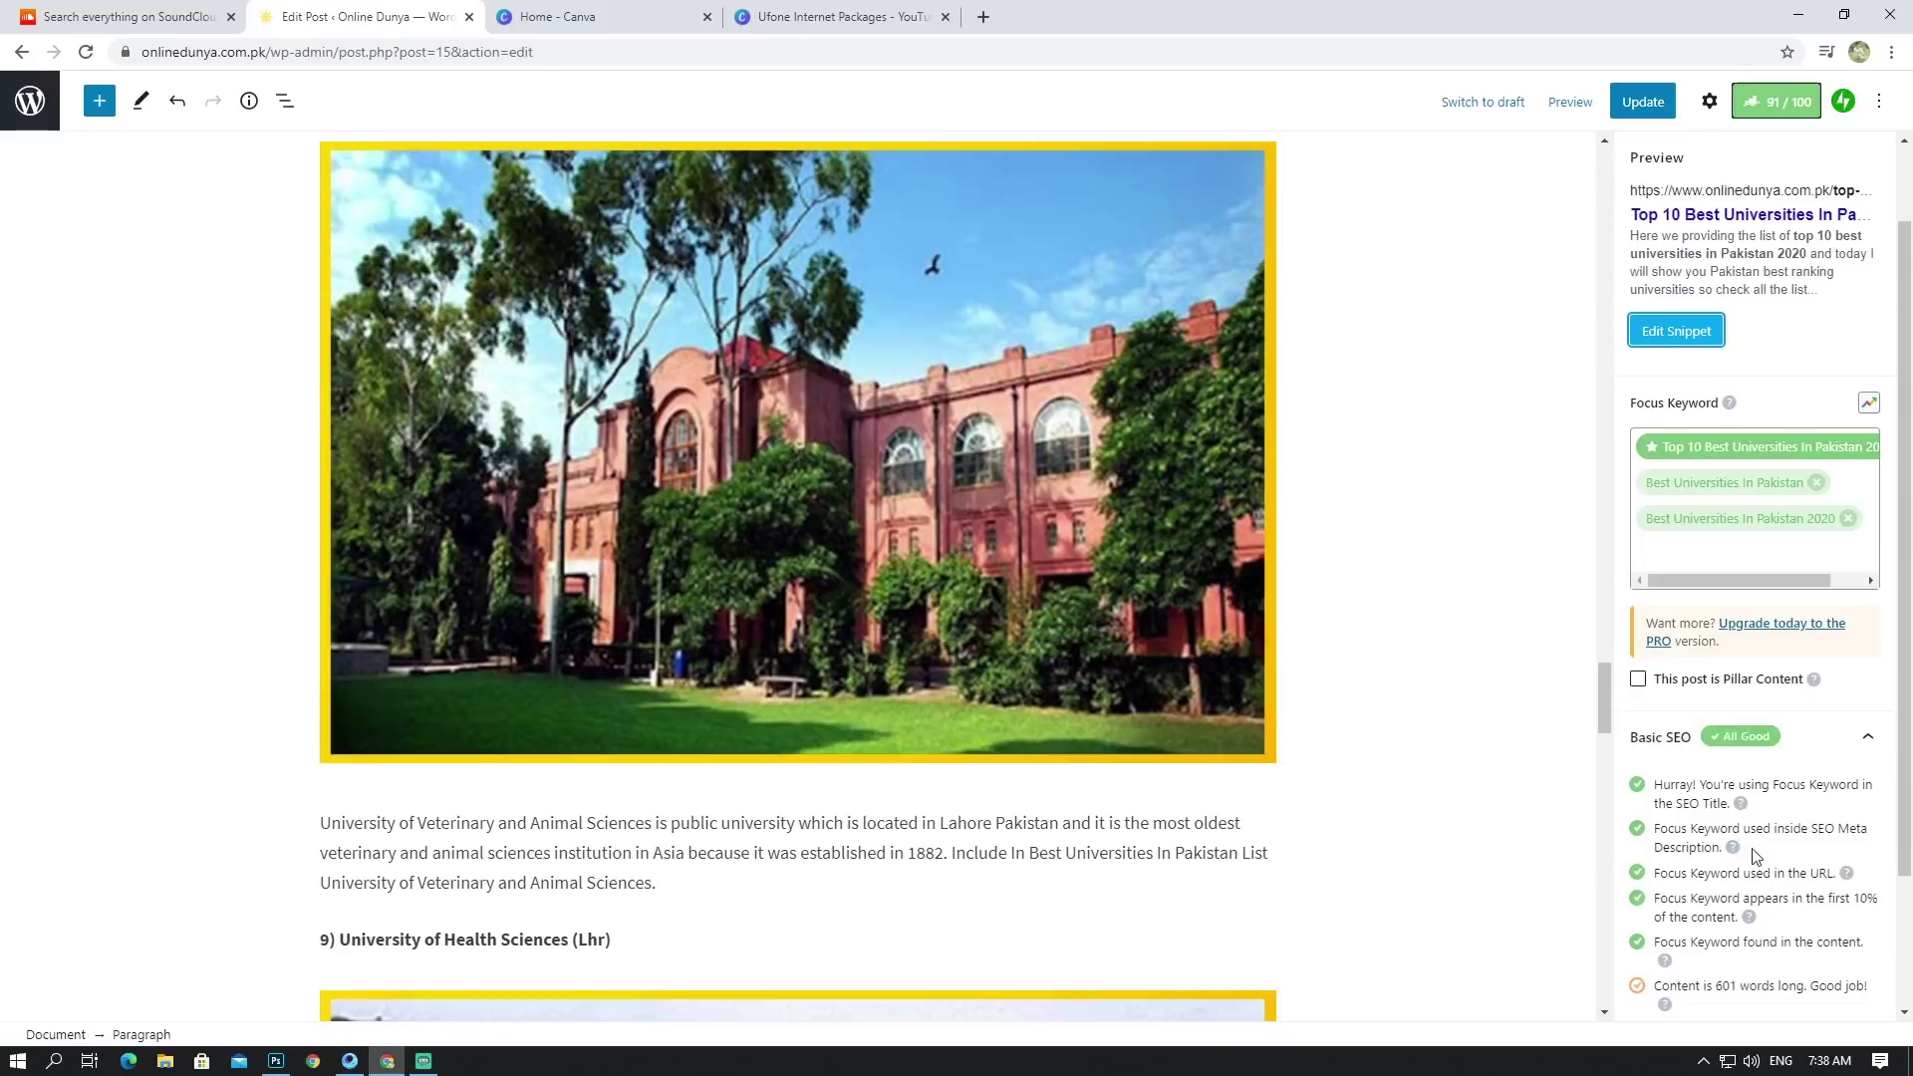
scroll(1761, 866, "down", 2)
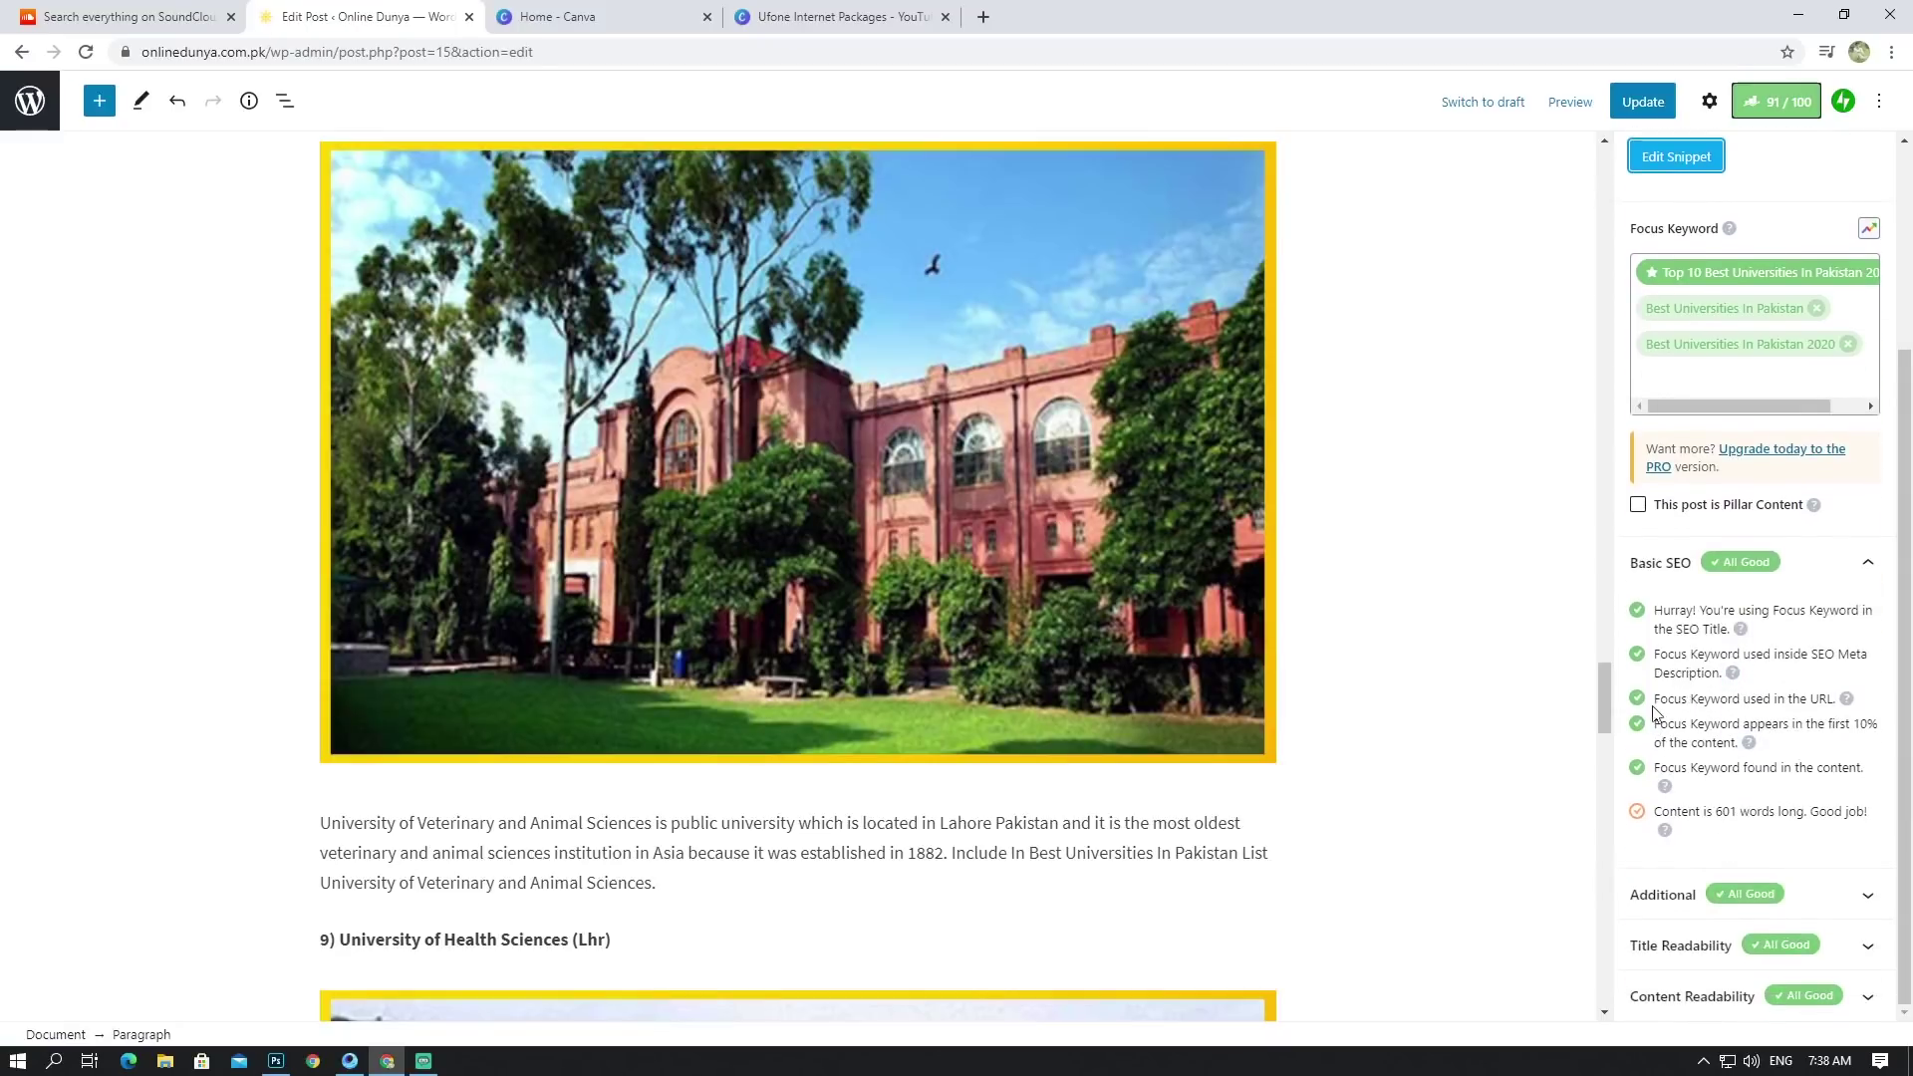
left_click_drag(1652, 698, 1837, 696)
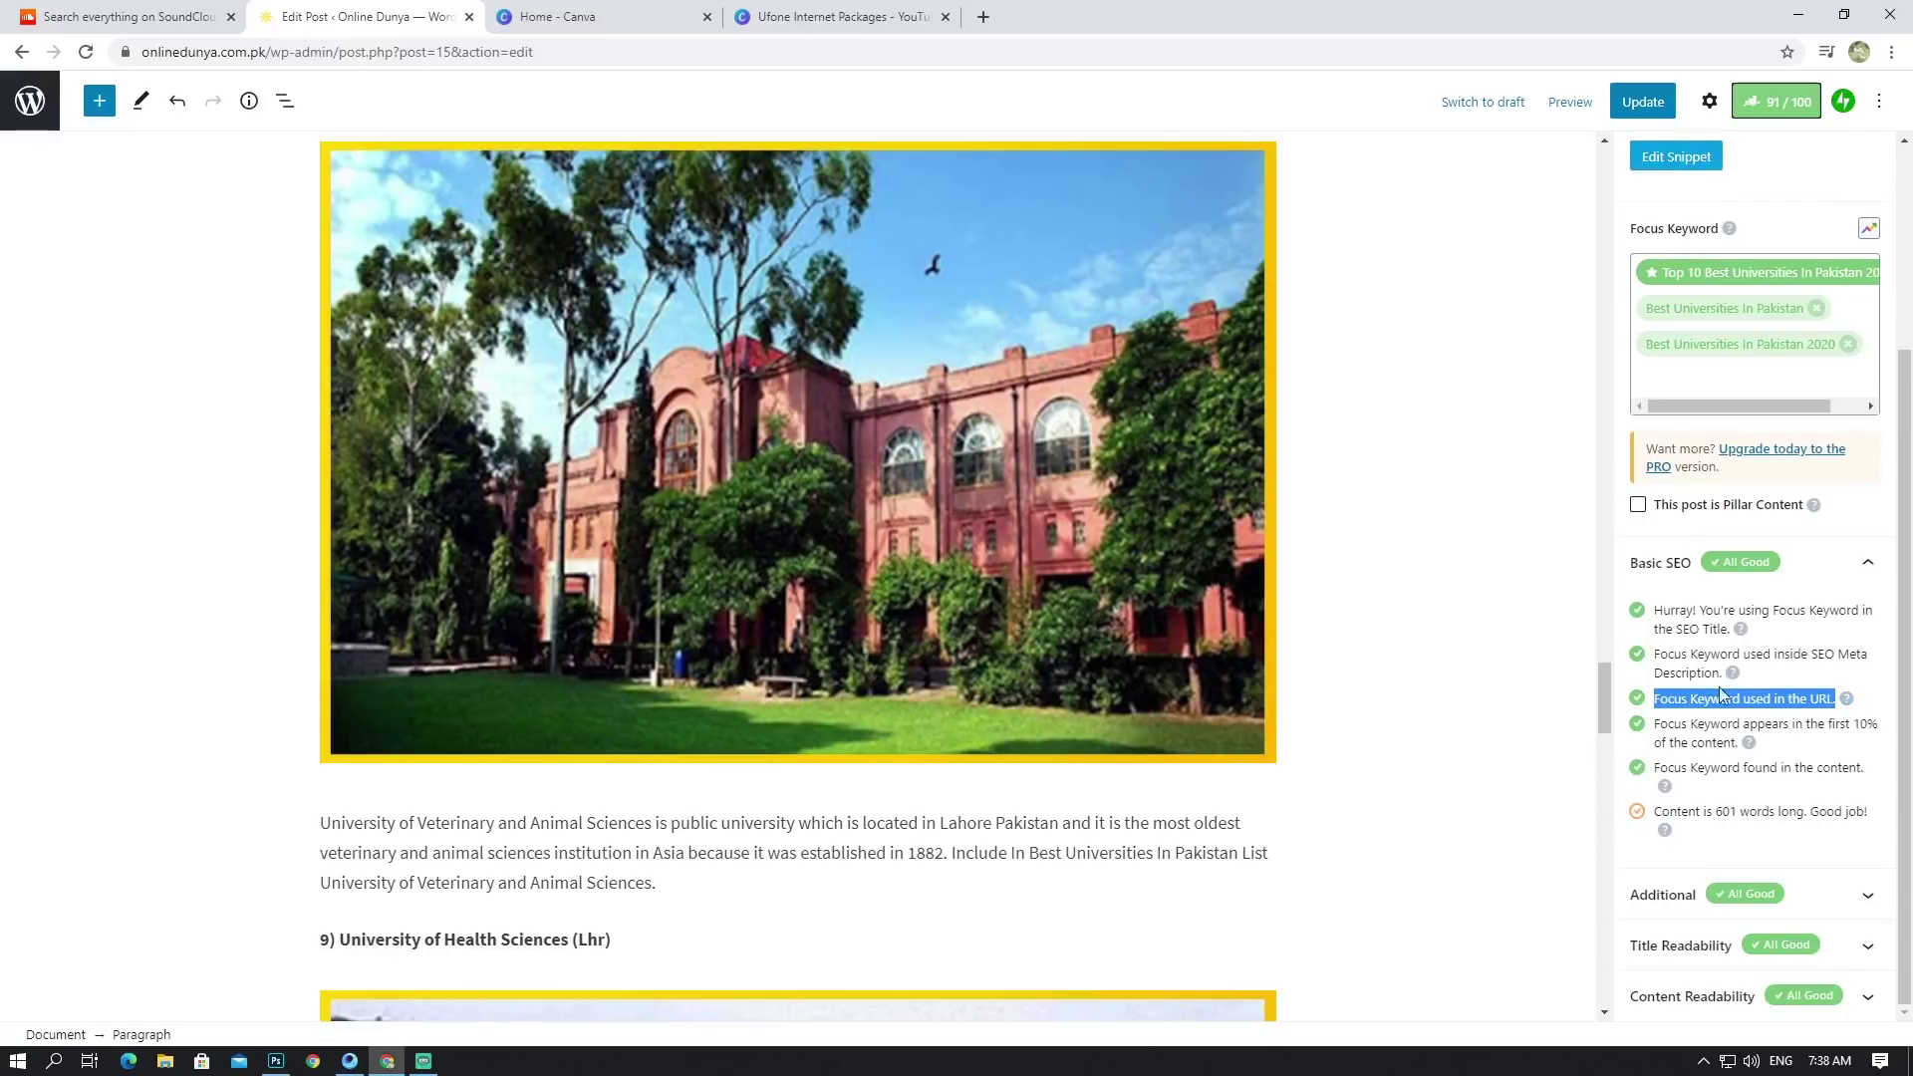
left_click(1675, 157)
left_click(826, 676)
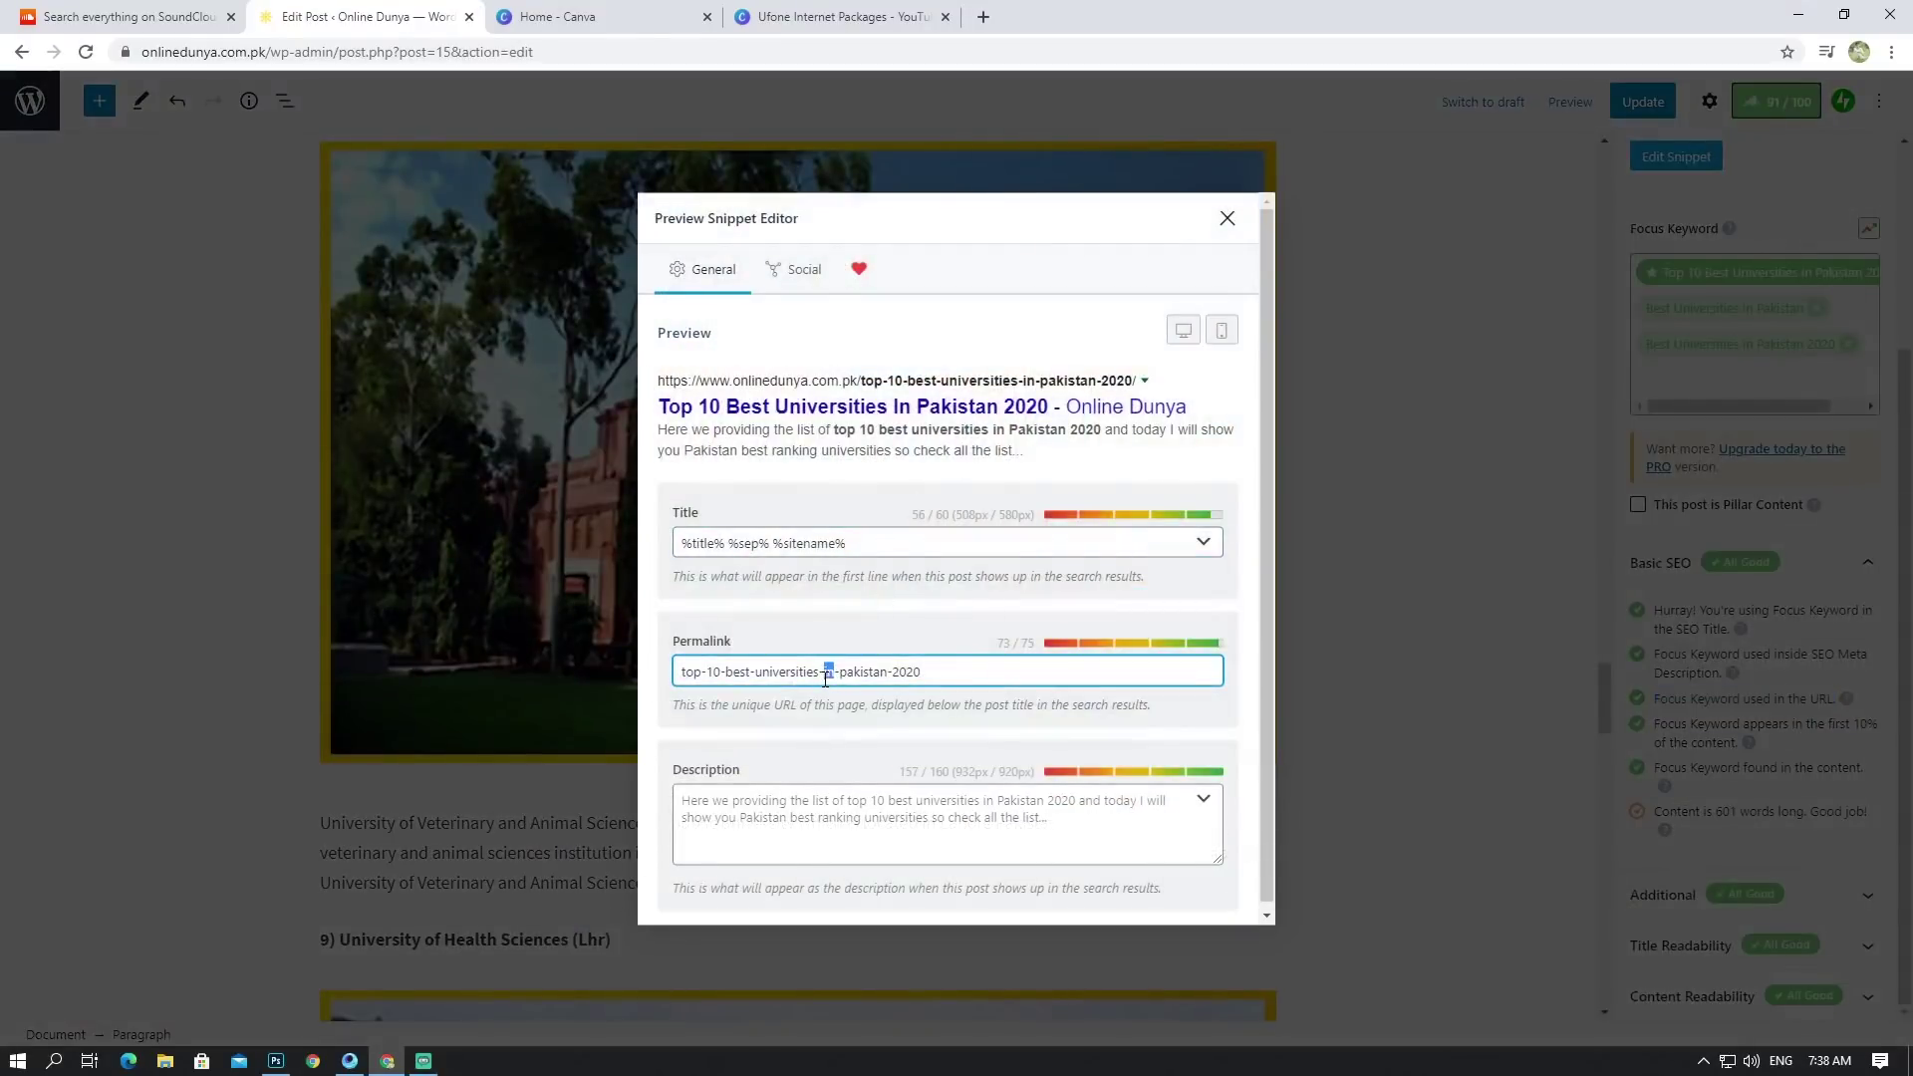
triple_click(825, 676)
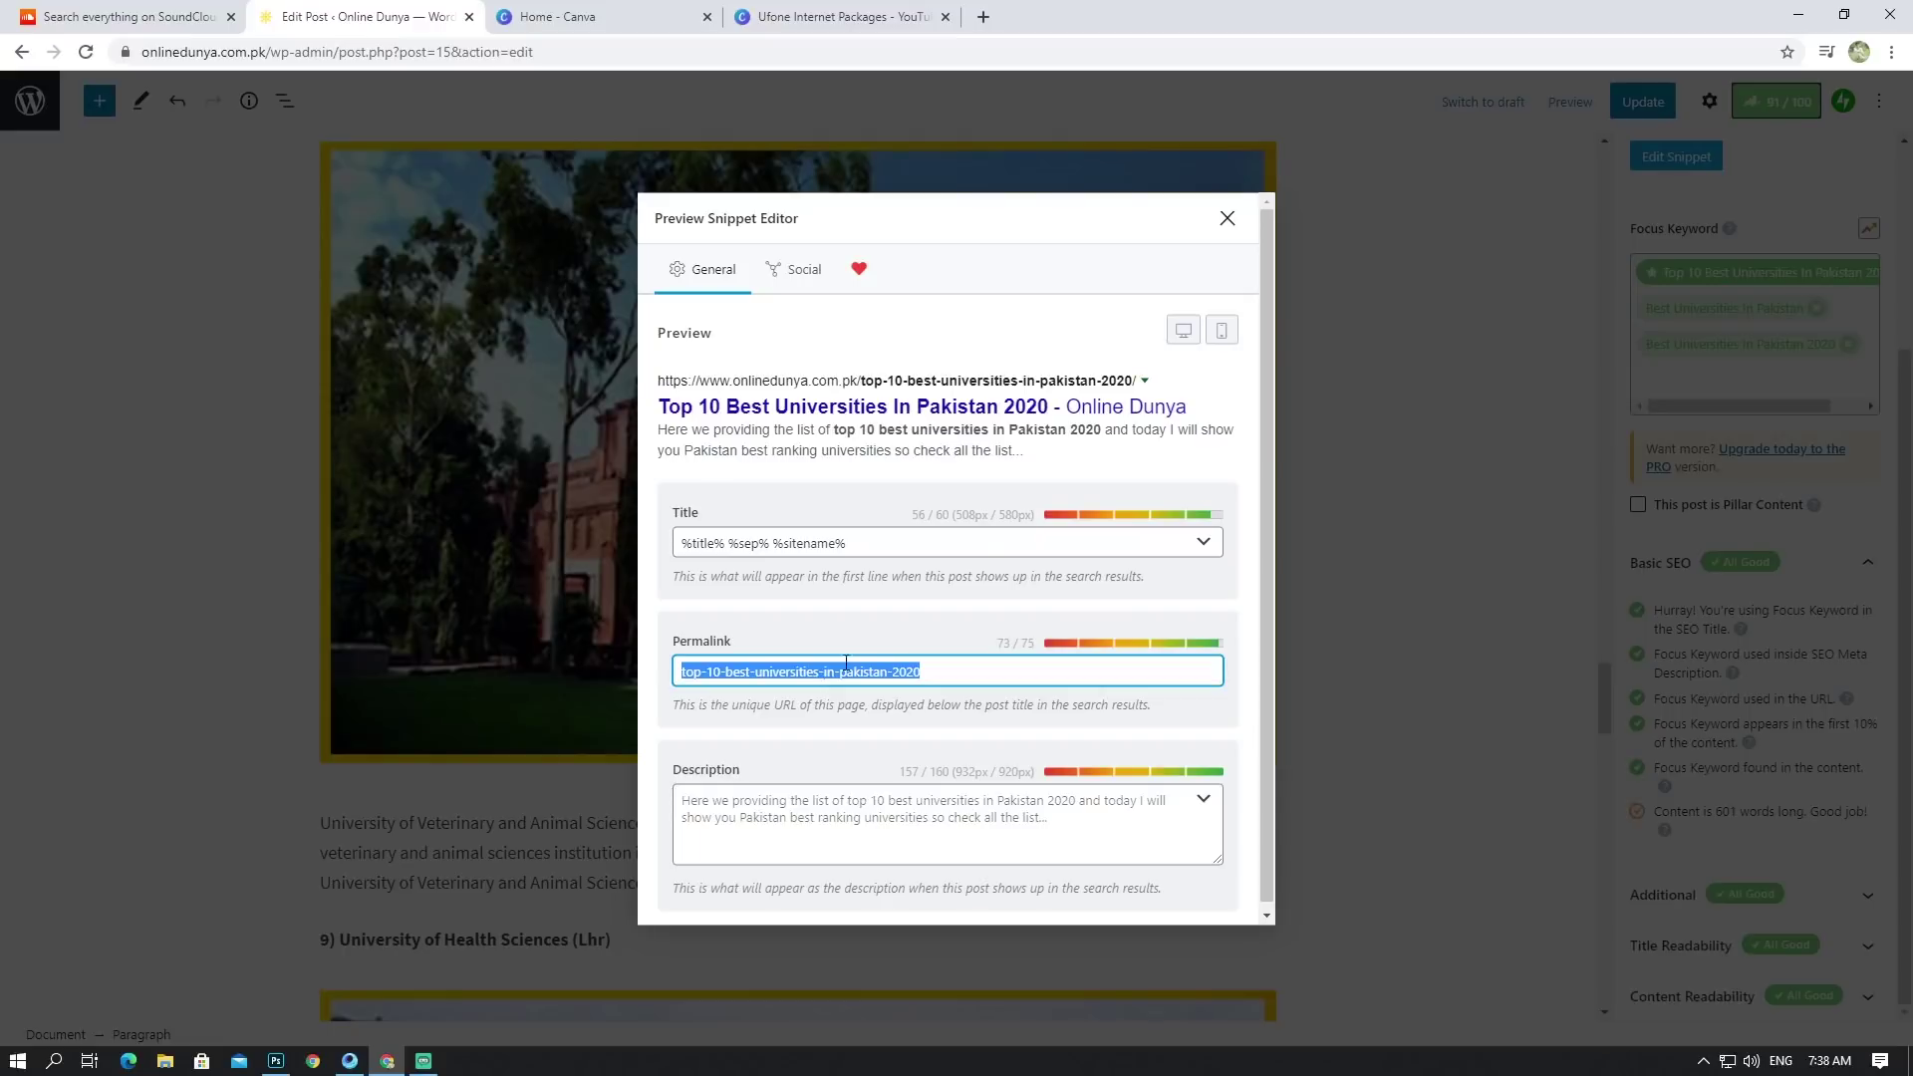
left_click(1230, 215)
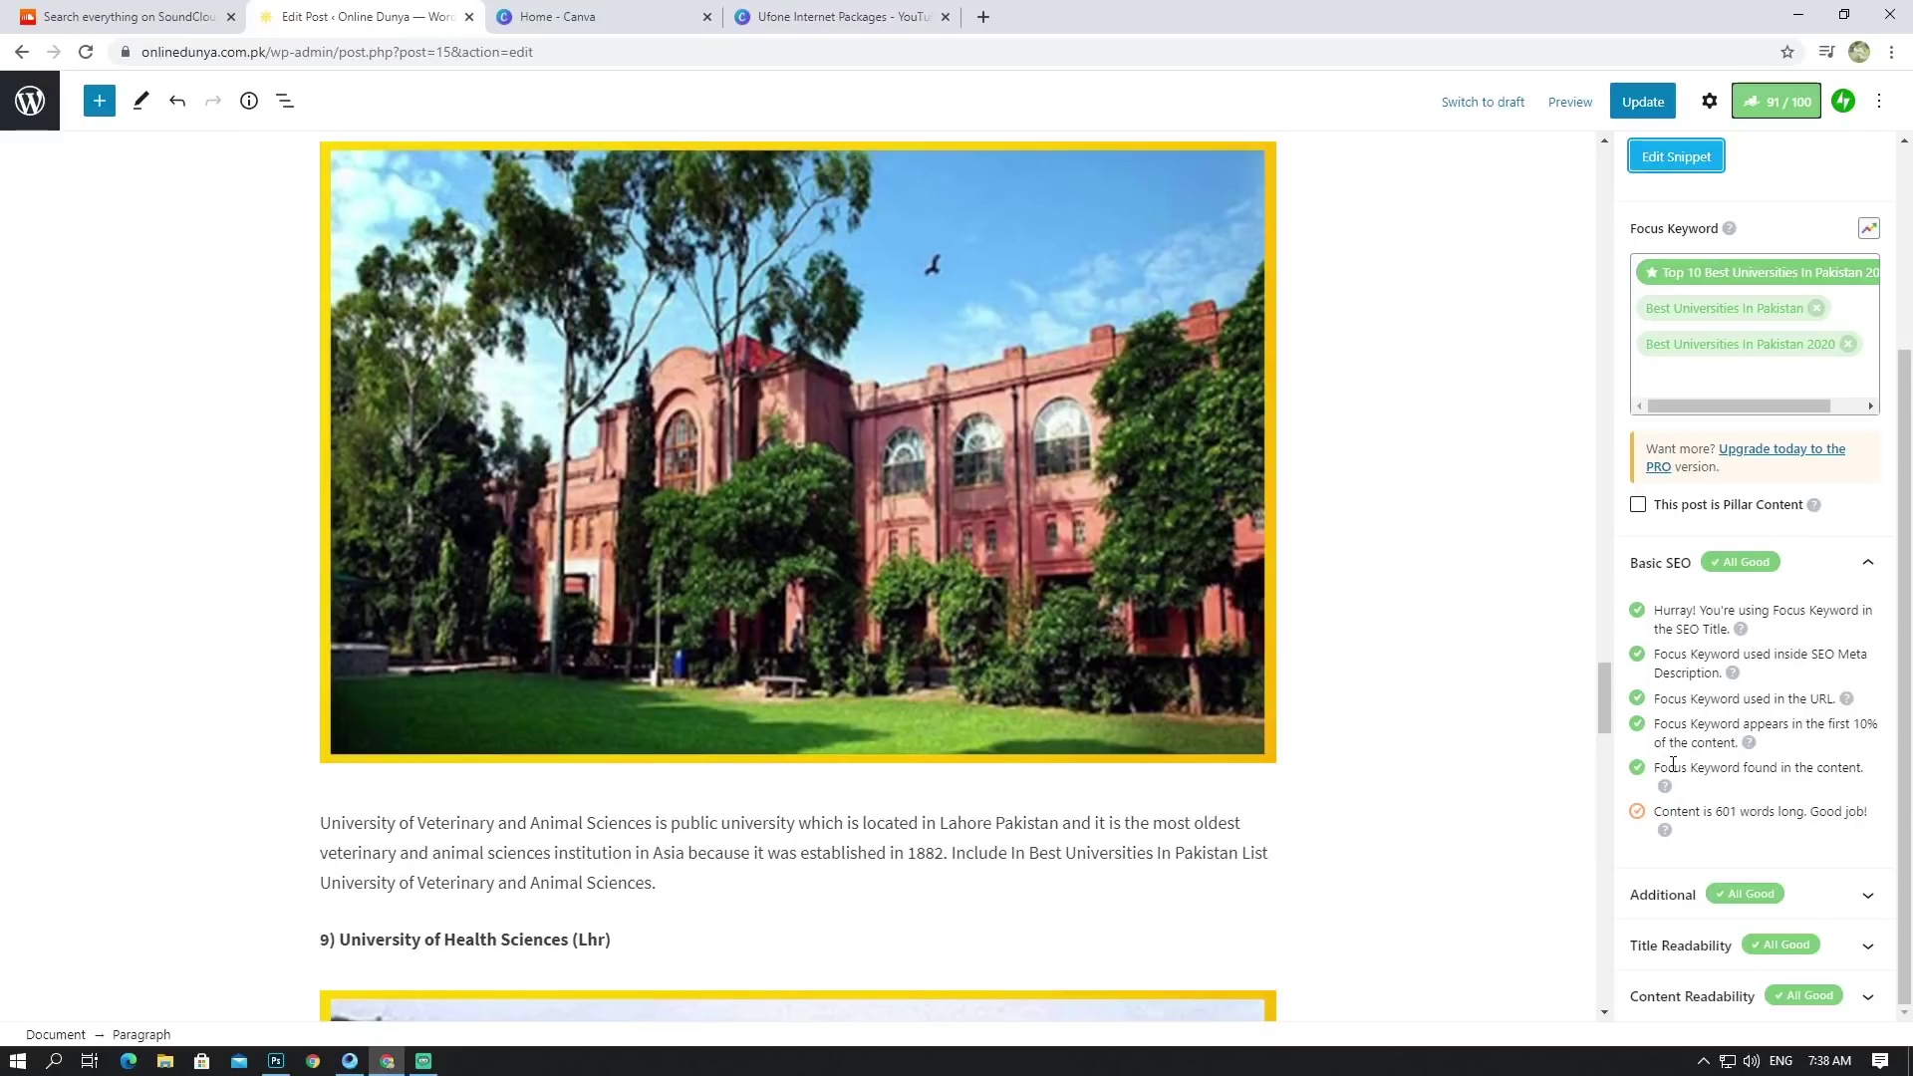
Step: Examine the descriptions from University of Veterinary and Animal Sciences to the closing "Read More" links, returning to University of Health Sciences
scroll(760, 689, "down", 2)
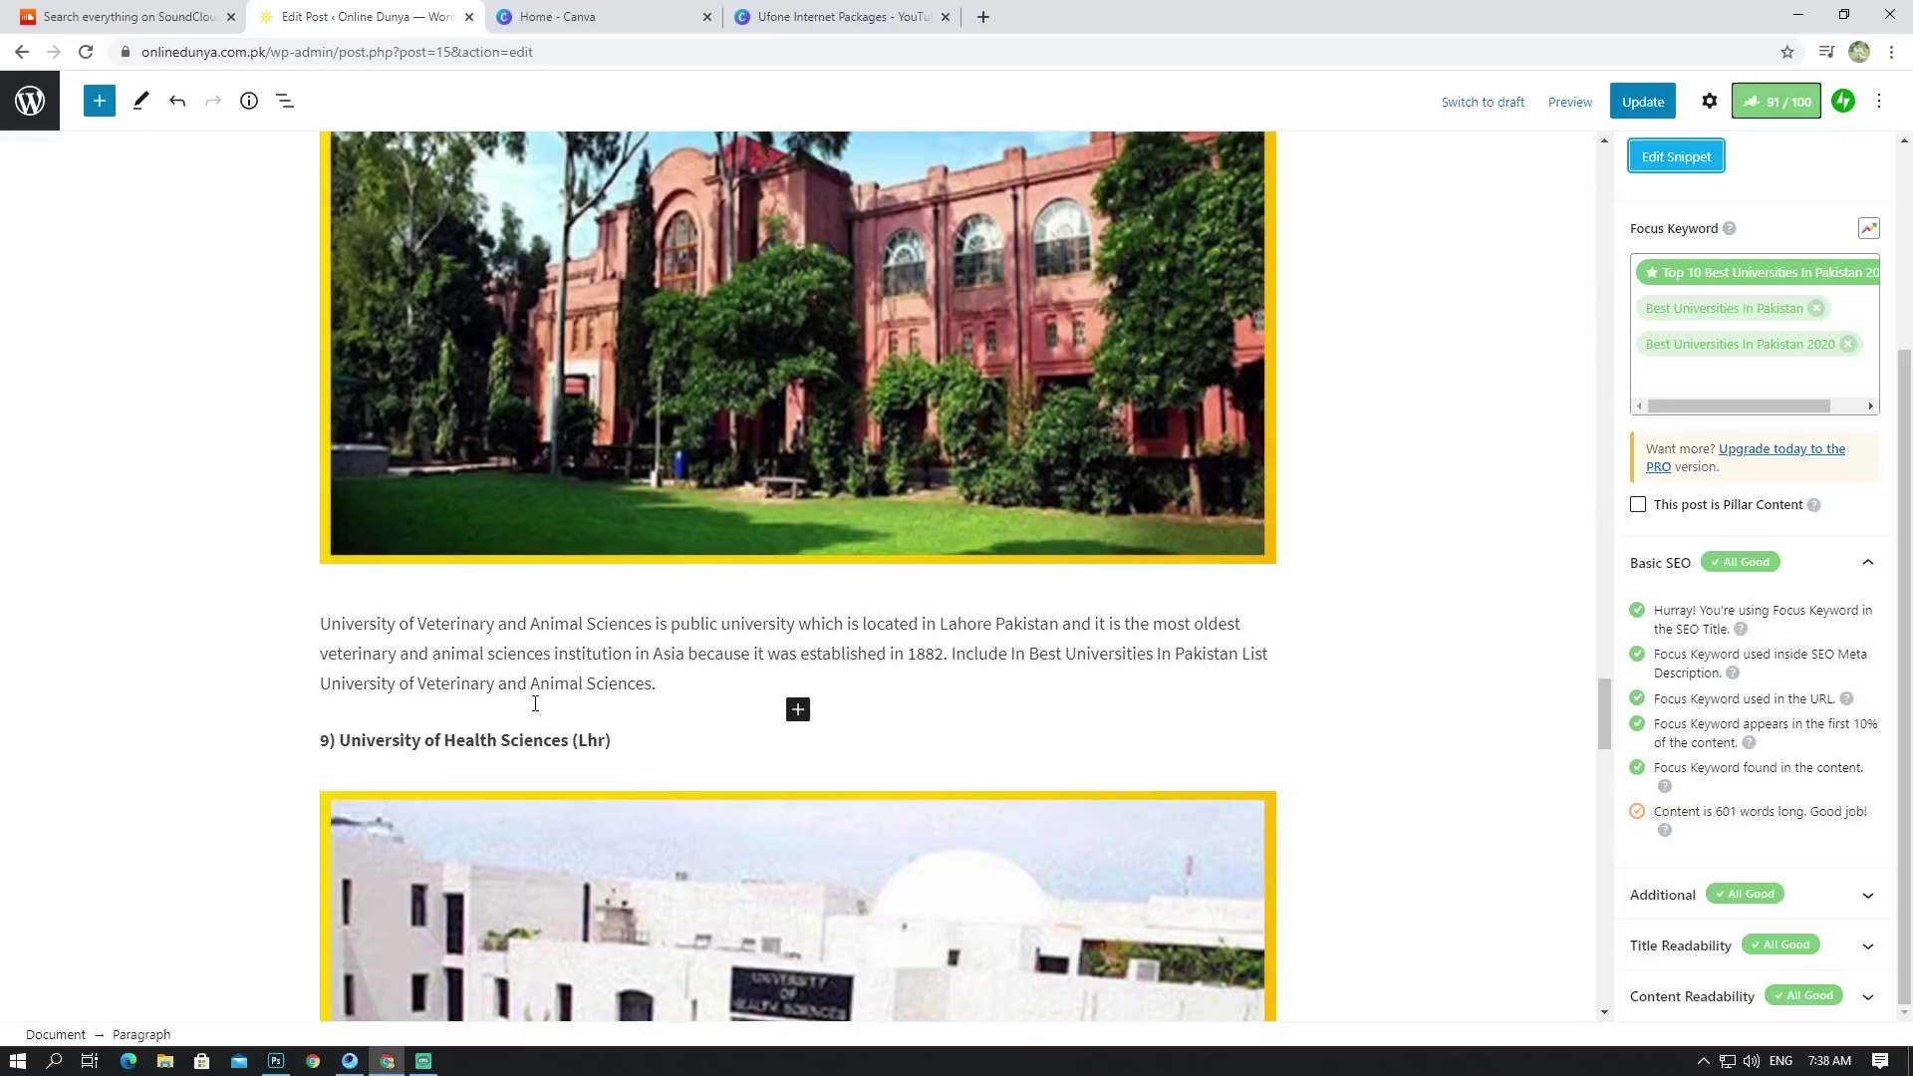
scroll(775, 630, "down", 4)
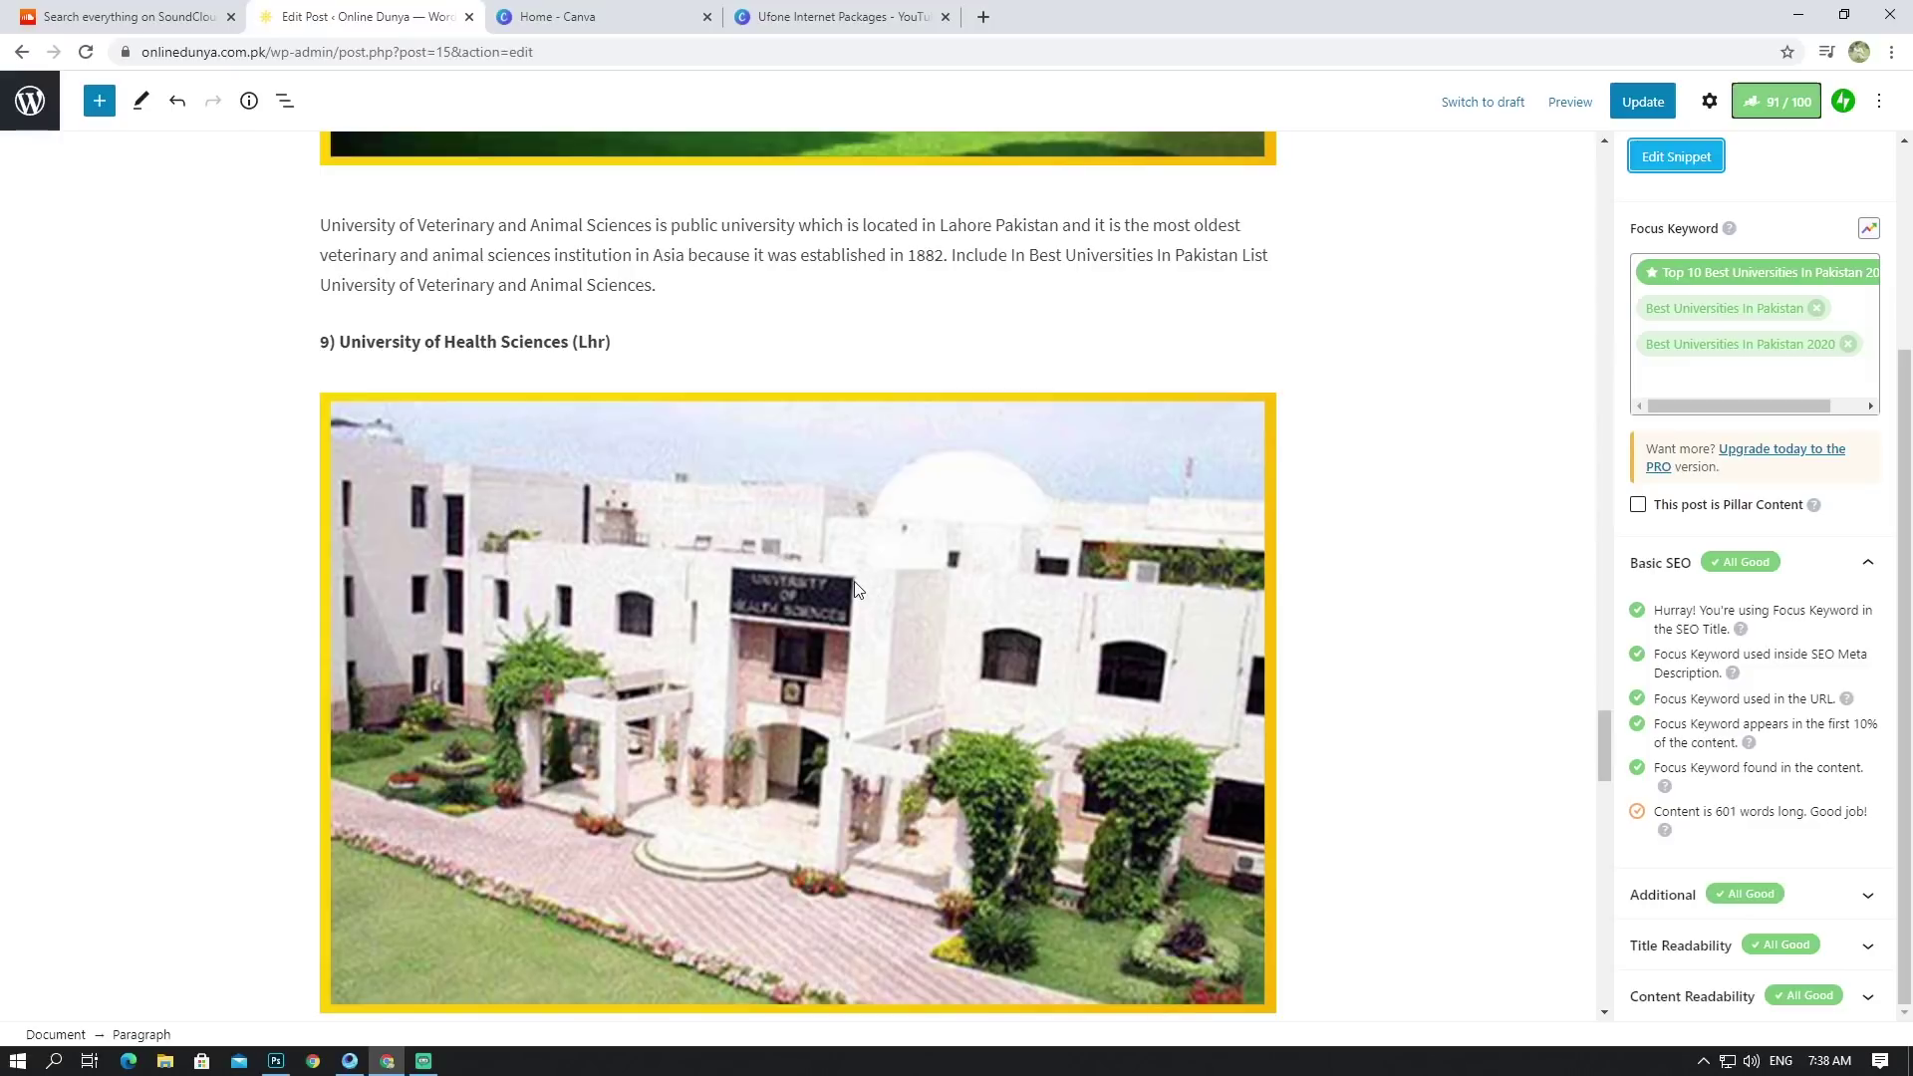
scroll(1311, 632, "down", 8)
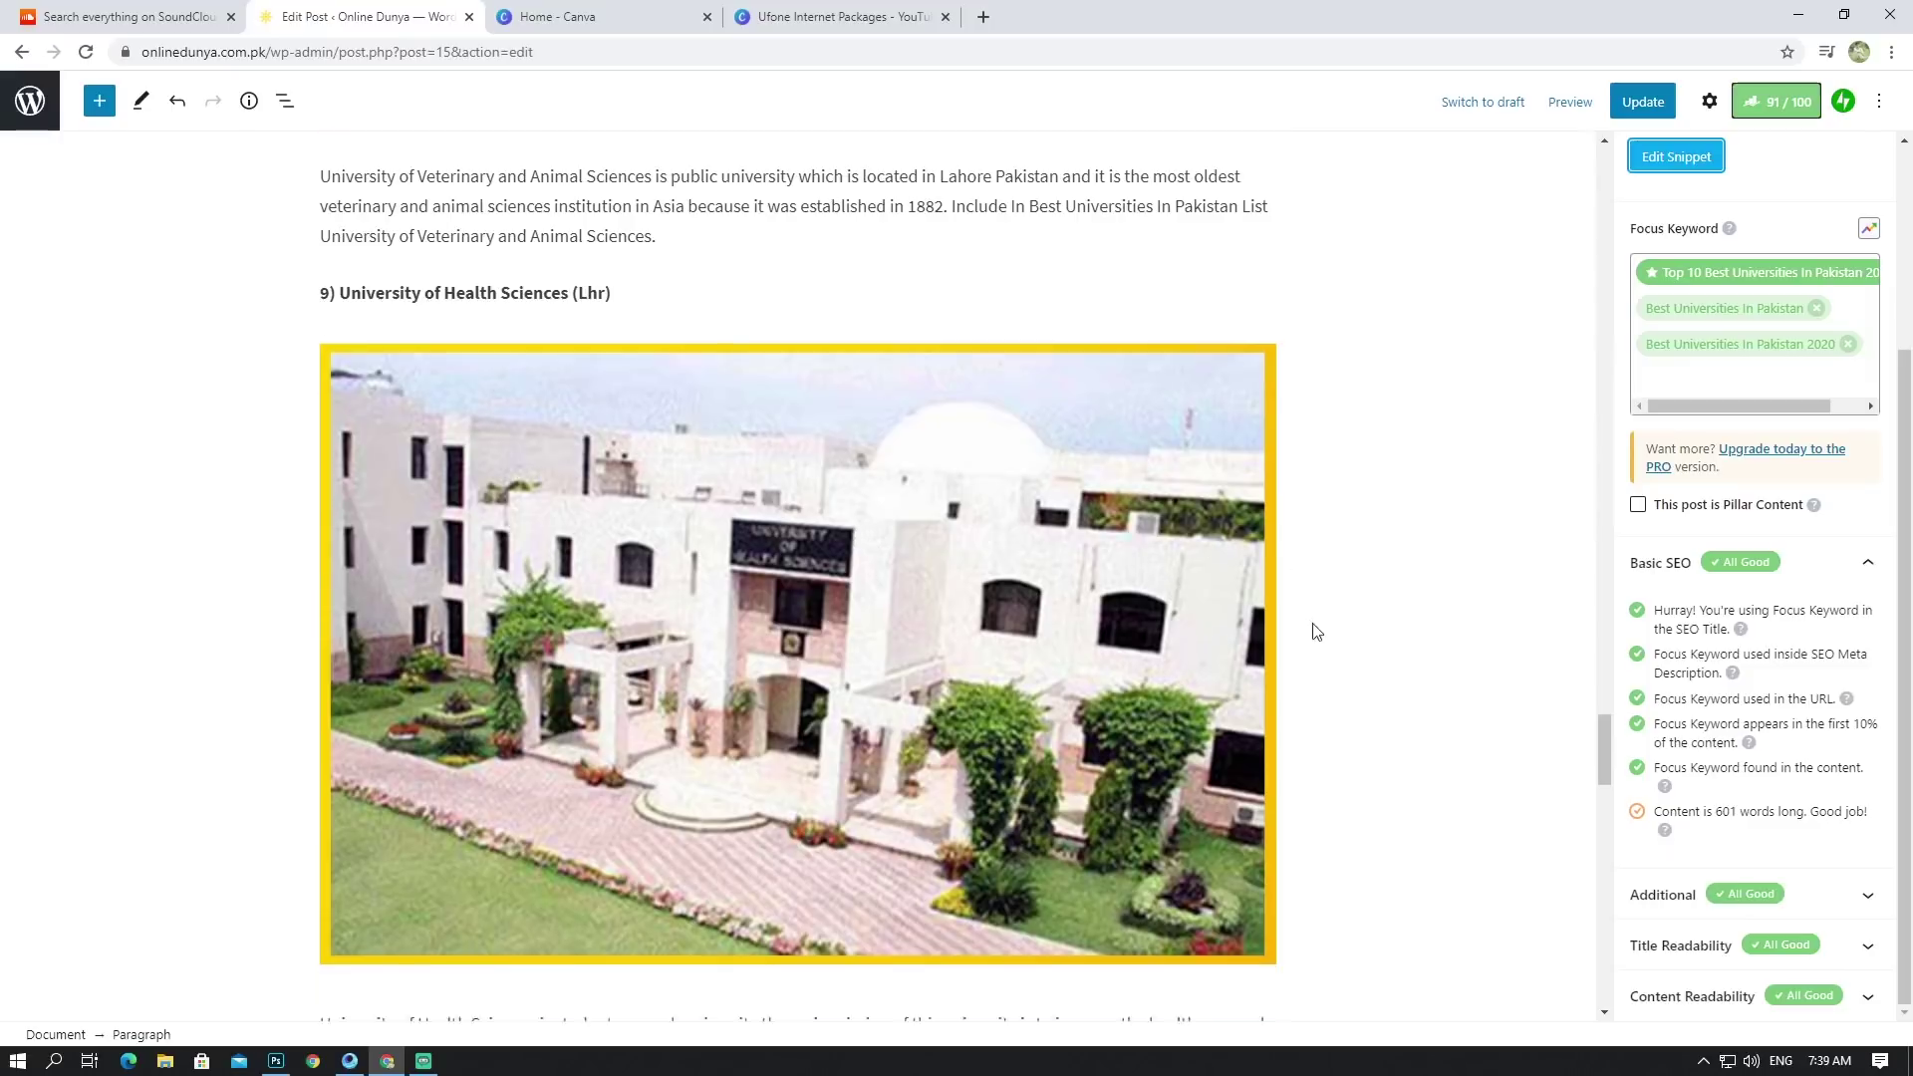
scroll(1435, 649, "down", 5)
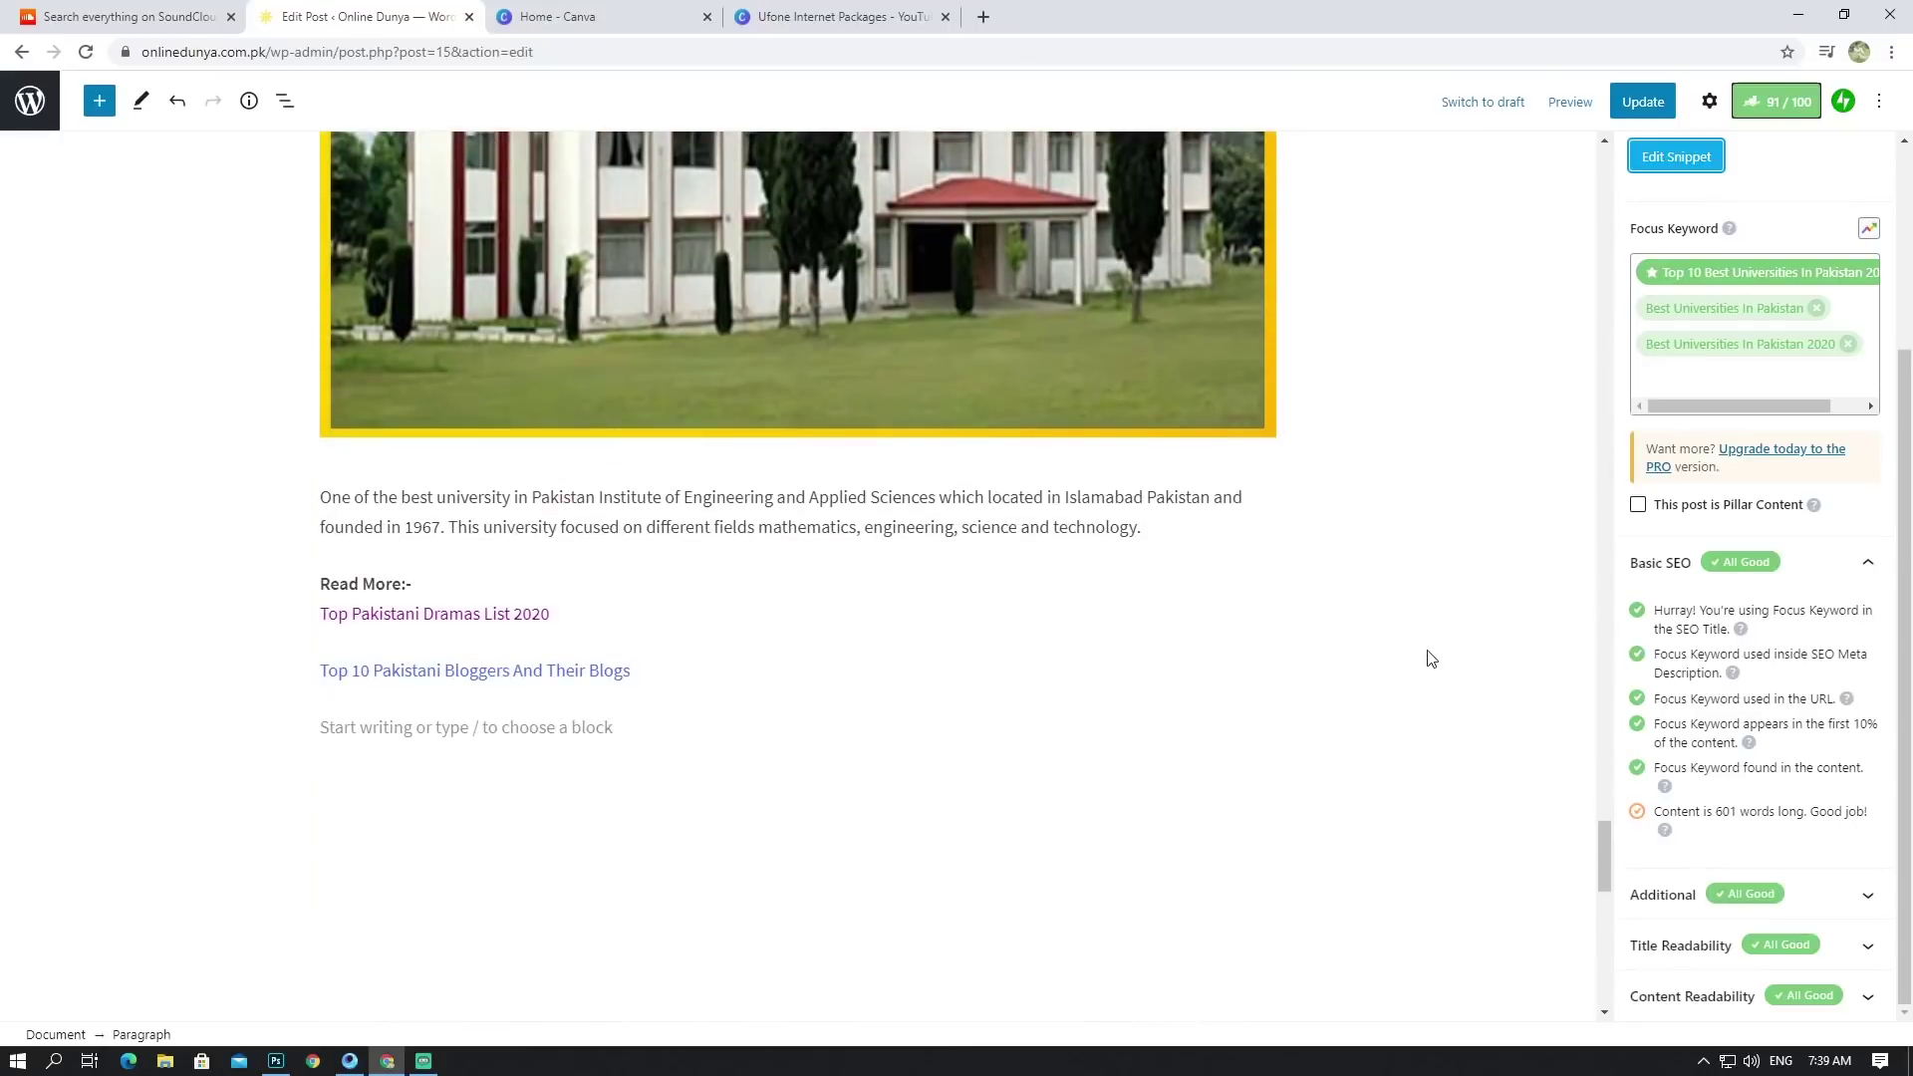
scroll(1319, 624, "up", 9)
scroll(1465, 630, "up", 1)
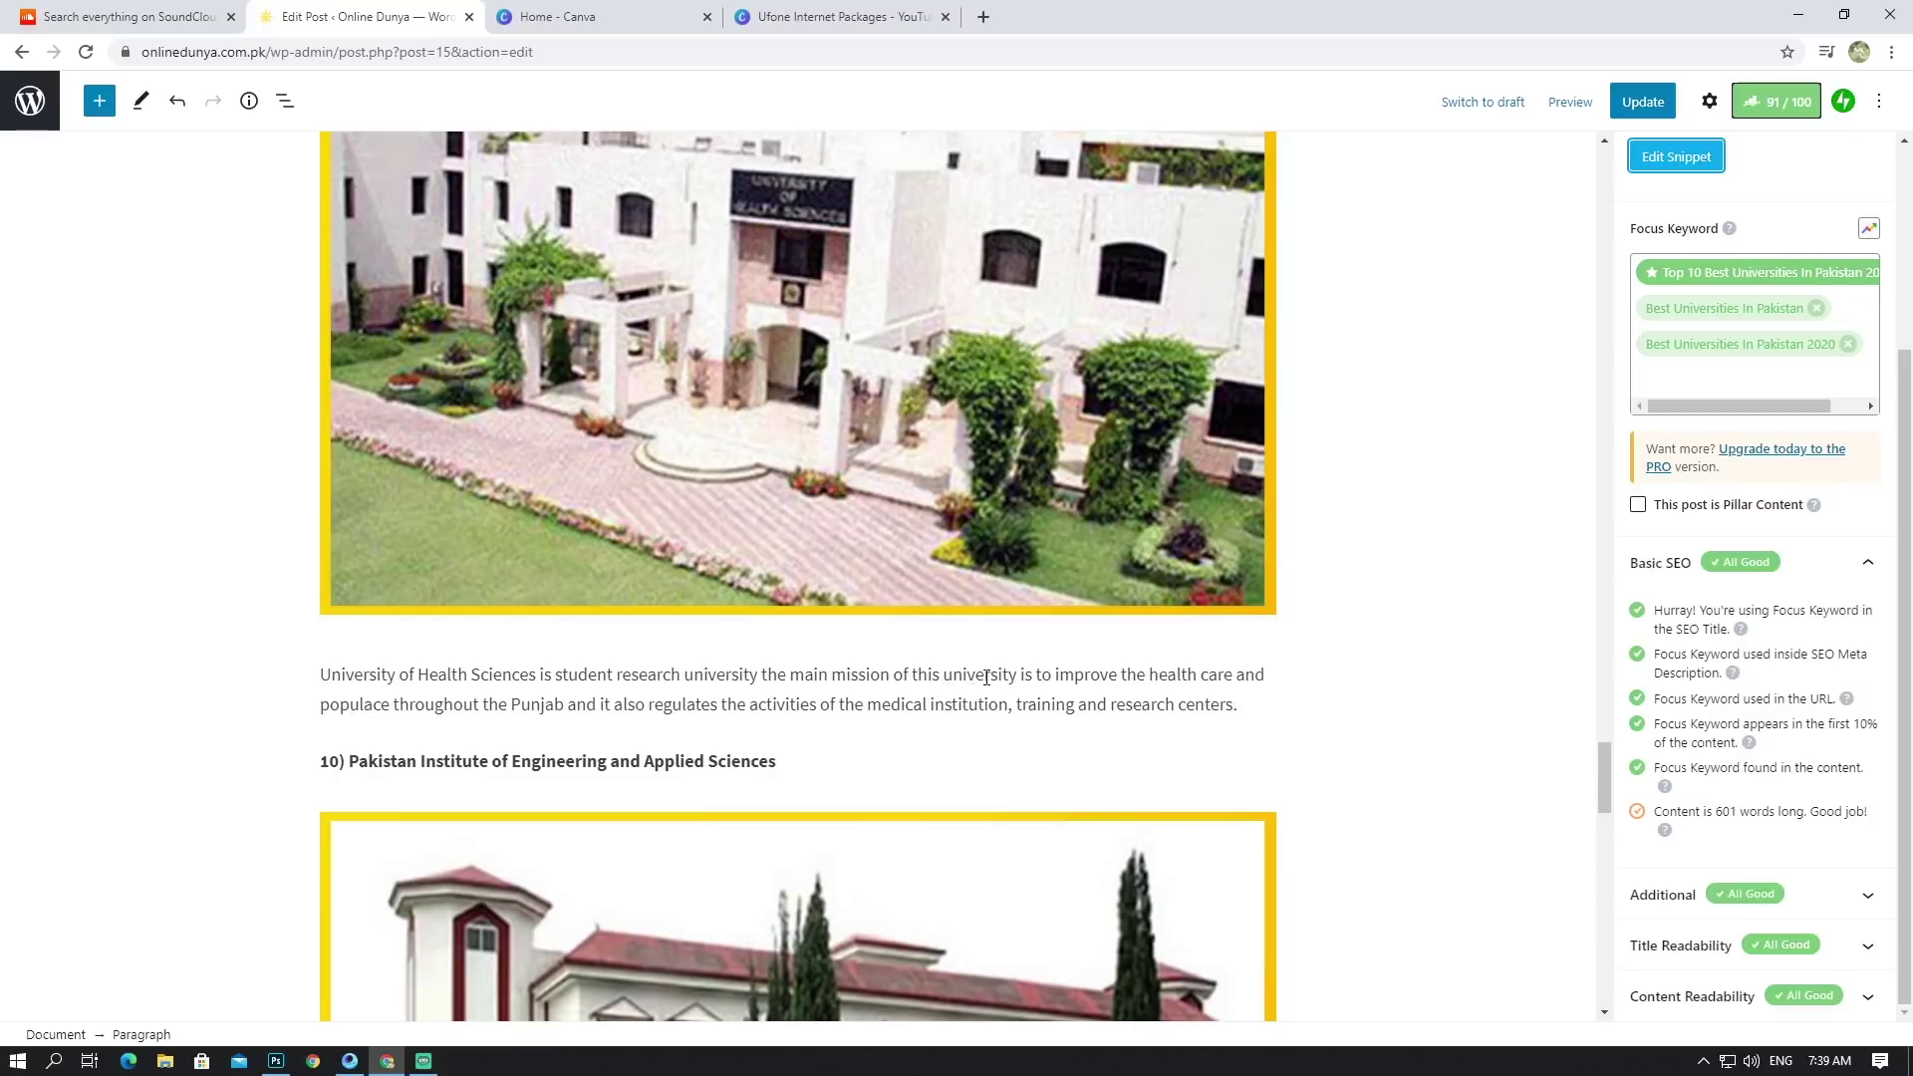
Step: Expand the Title Readability checks and highlight the post title "Top 10 Best Universities In Pakistan 2020" for comparison
left_click(1806, 939)
scroll(1754, 917, "down", 2)
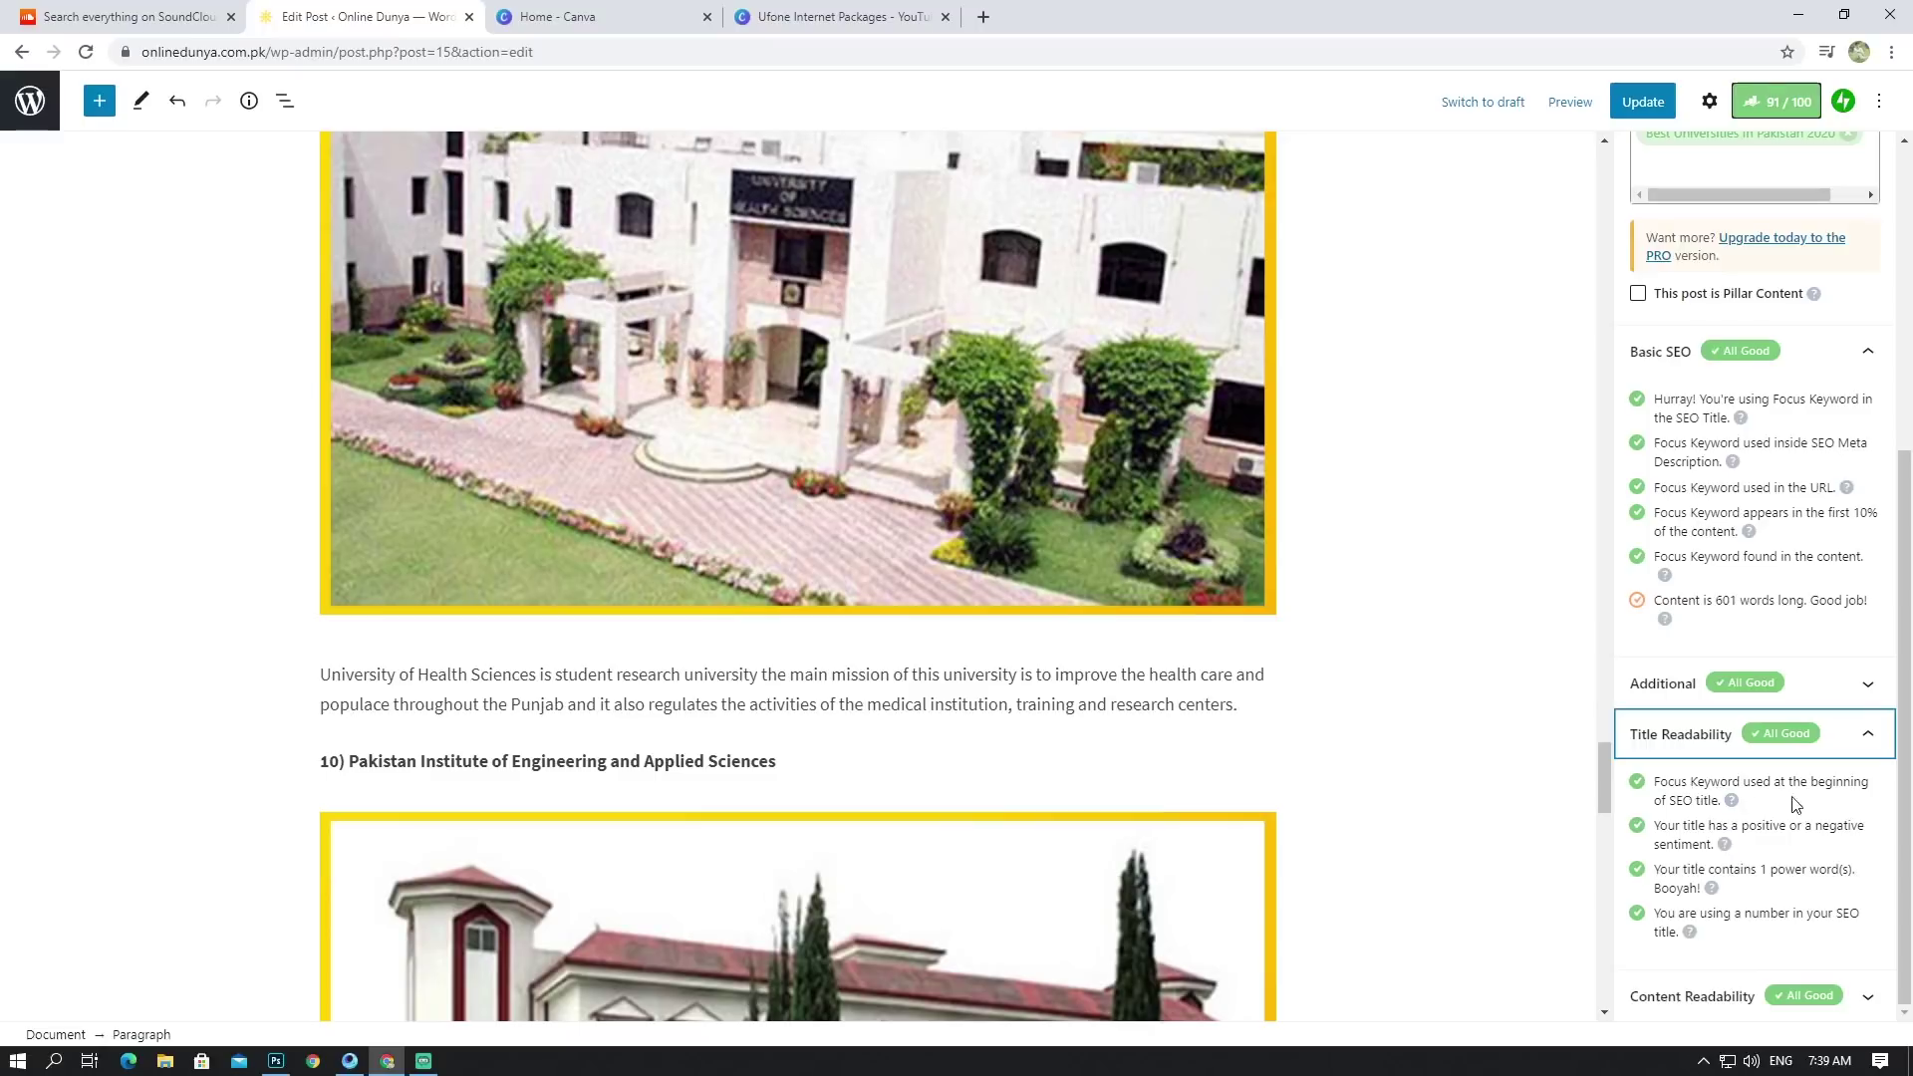
scroll(757, 427, "up", 15)
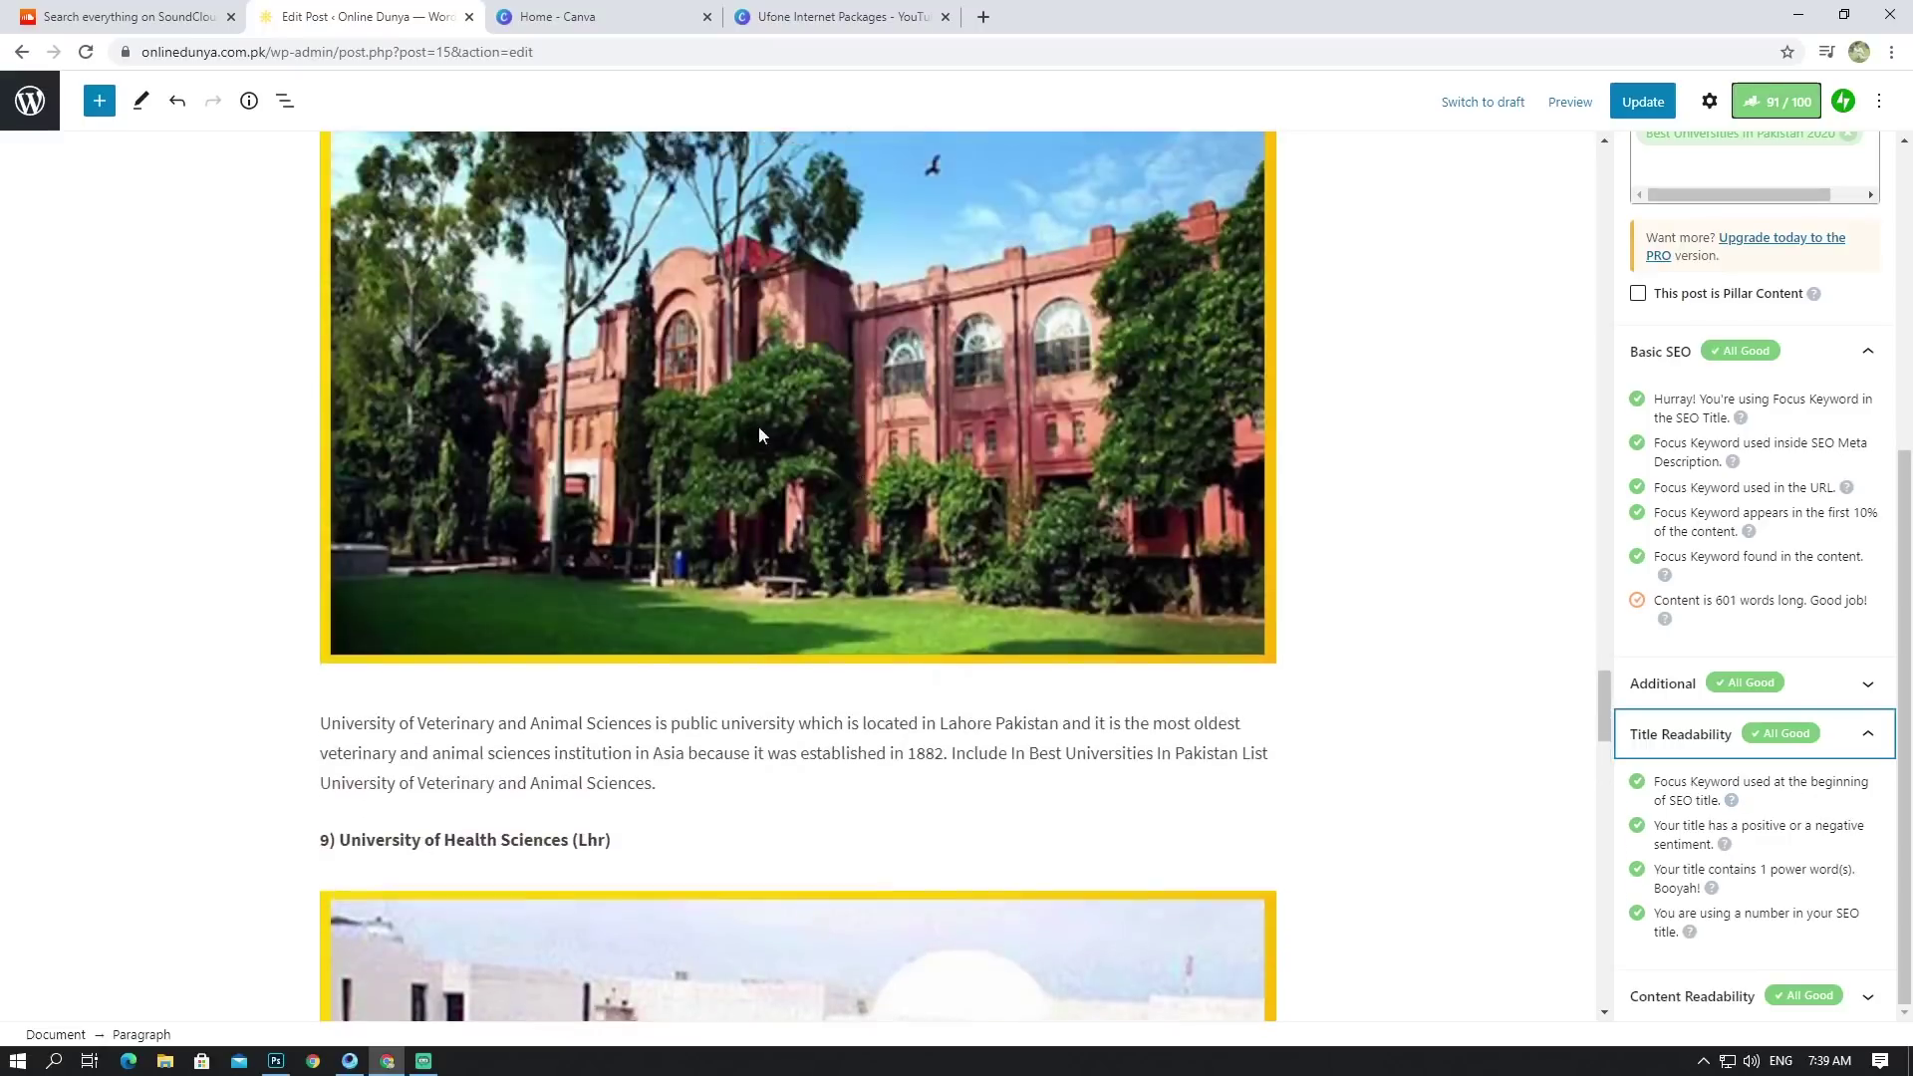
scroll(680, 403, "up", 18)
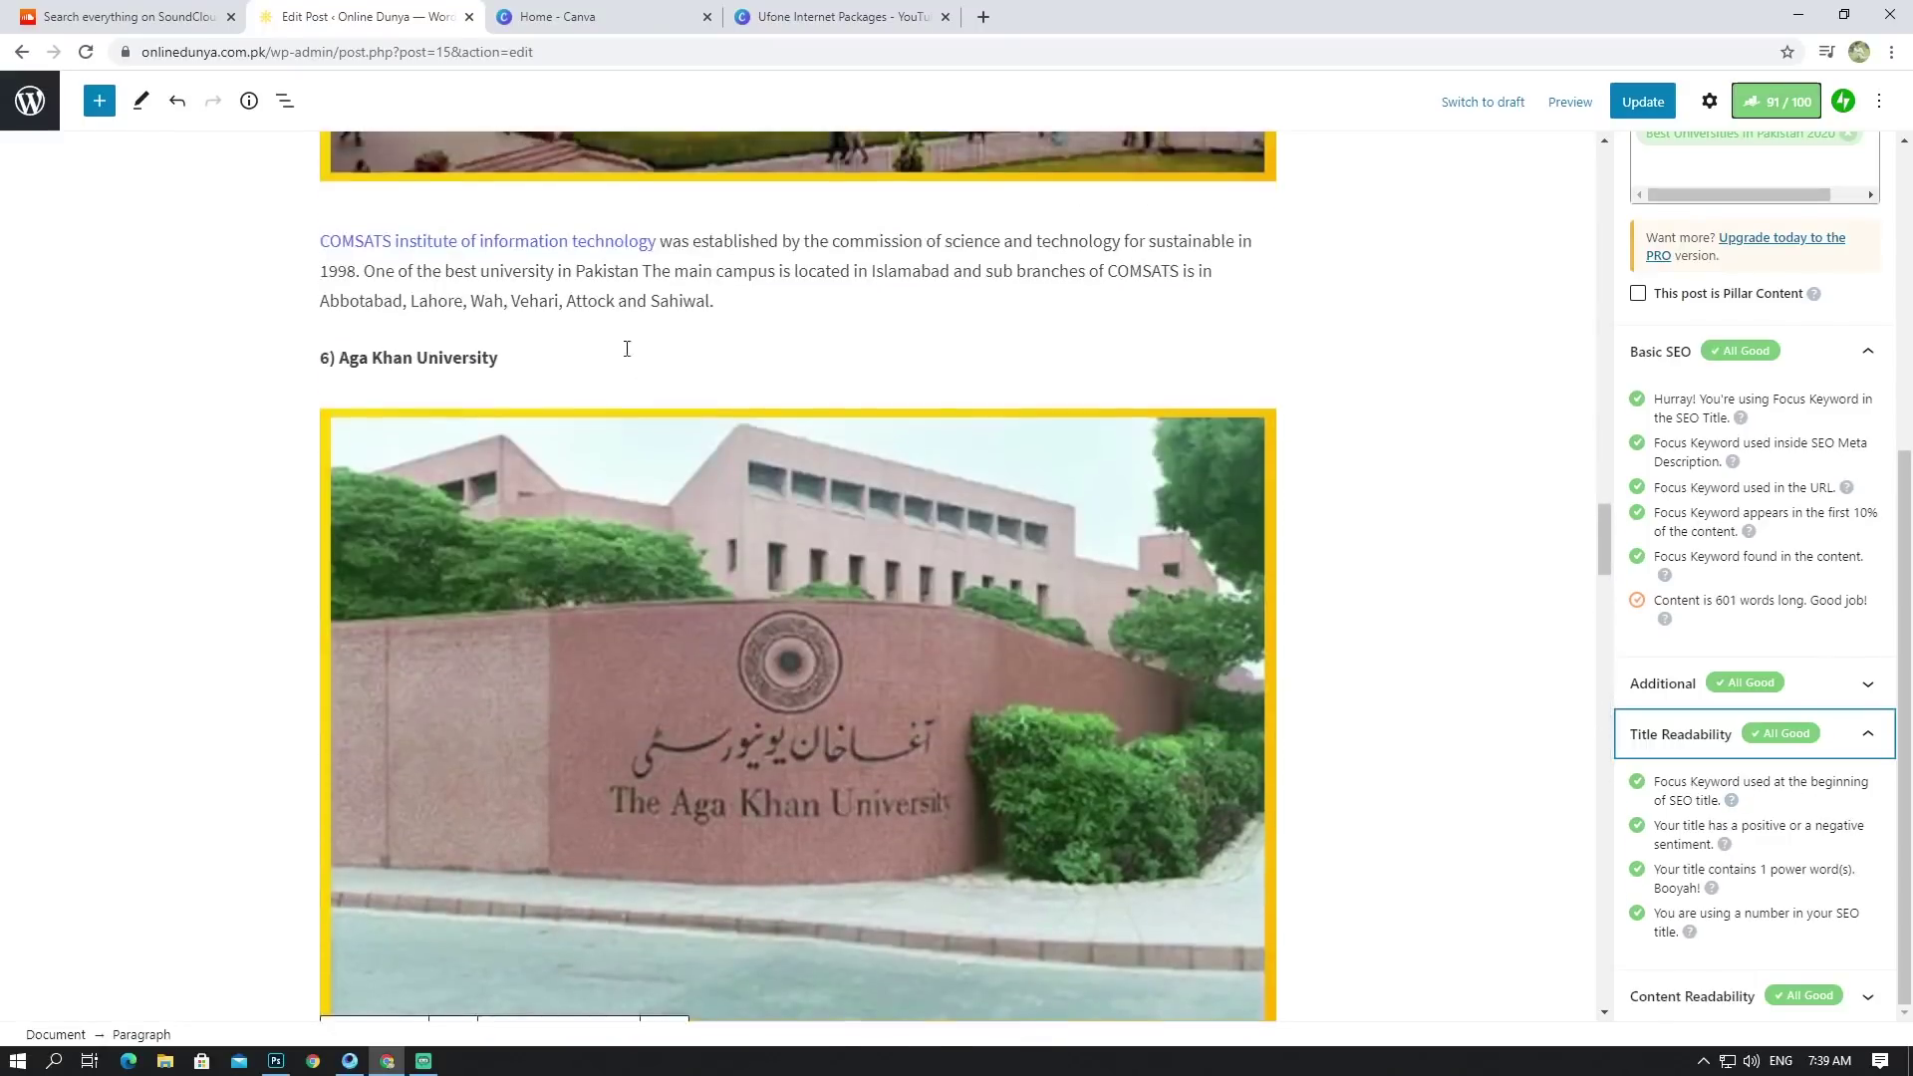
scroll(463, 261, "up", 20)
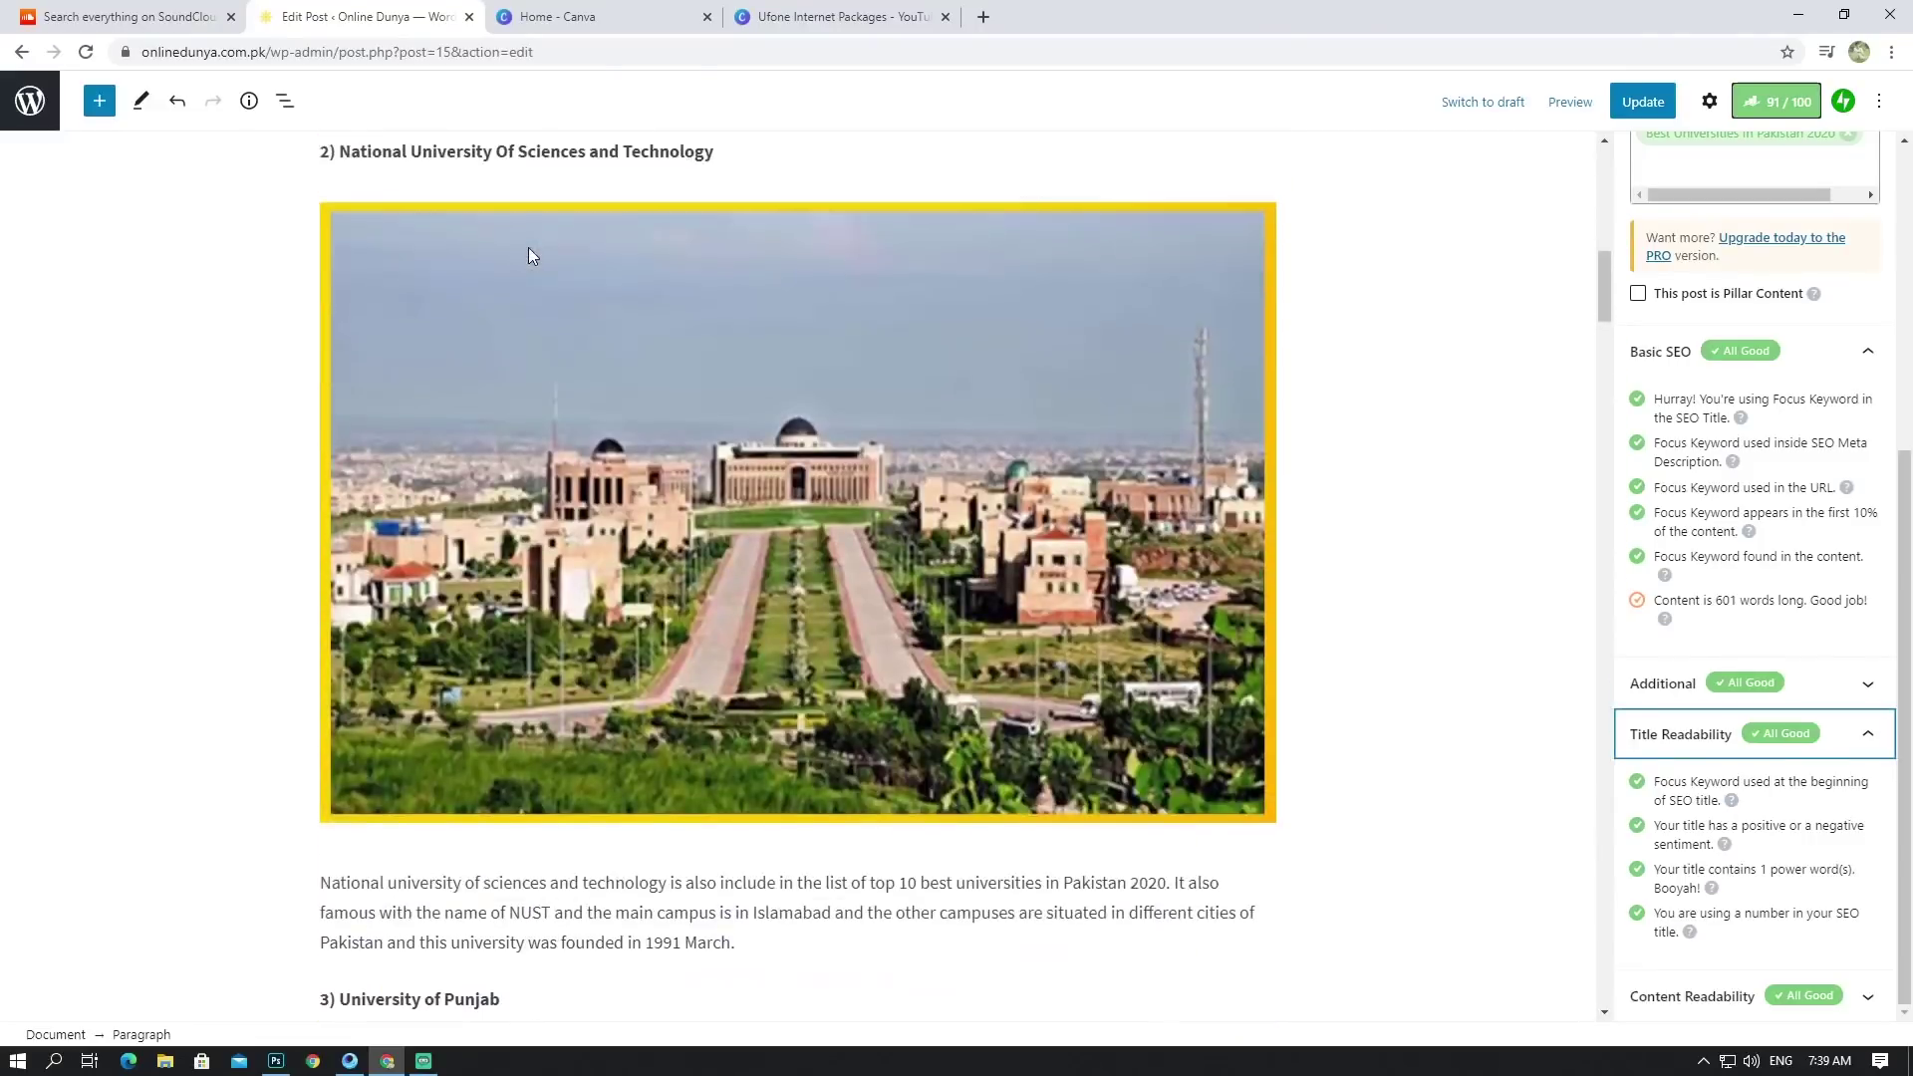
scroll(528, 247, "up", 5)
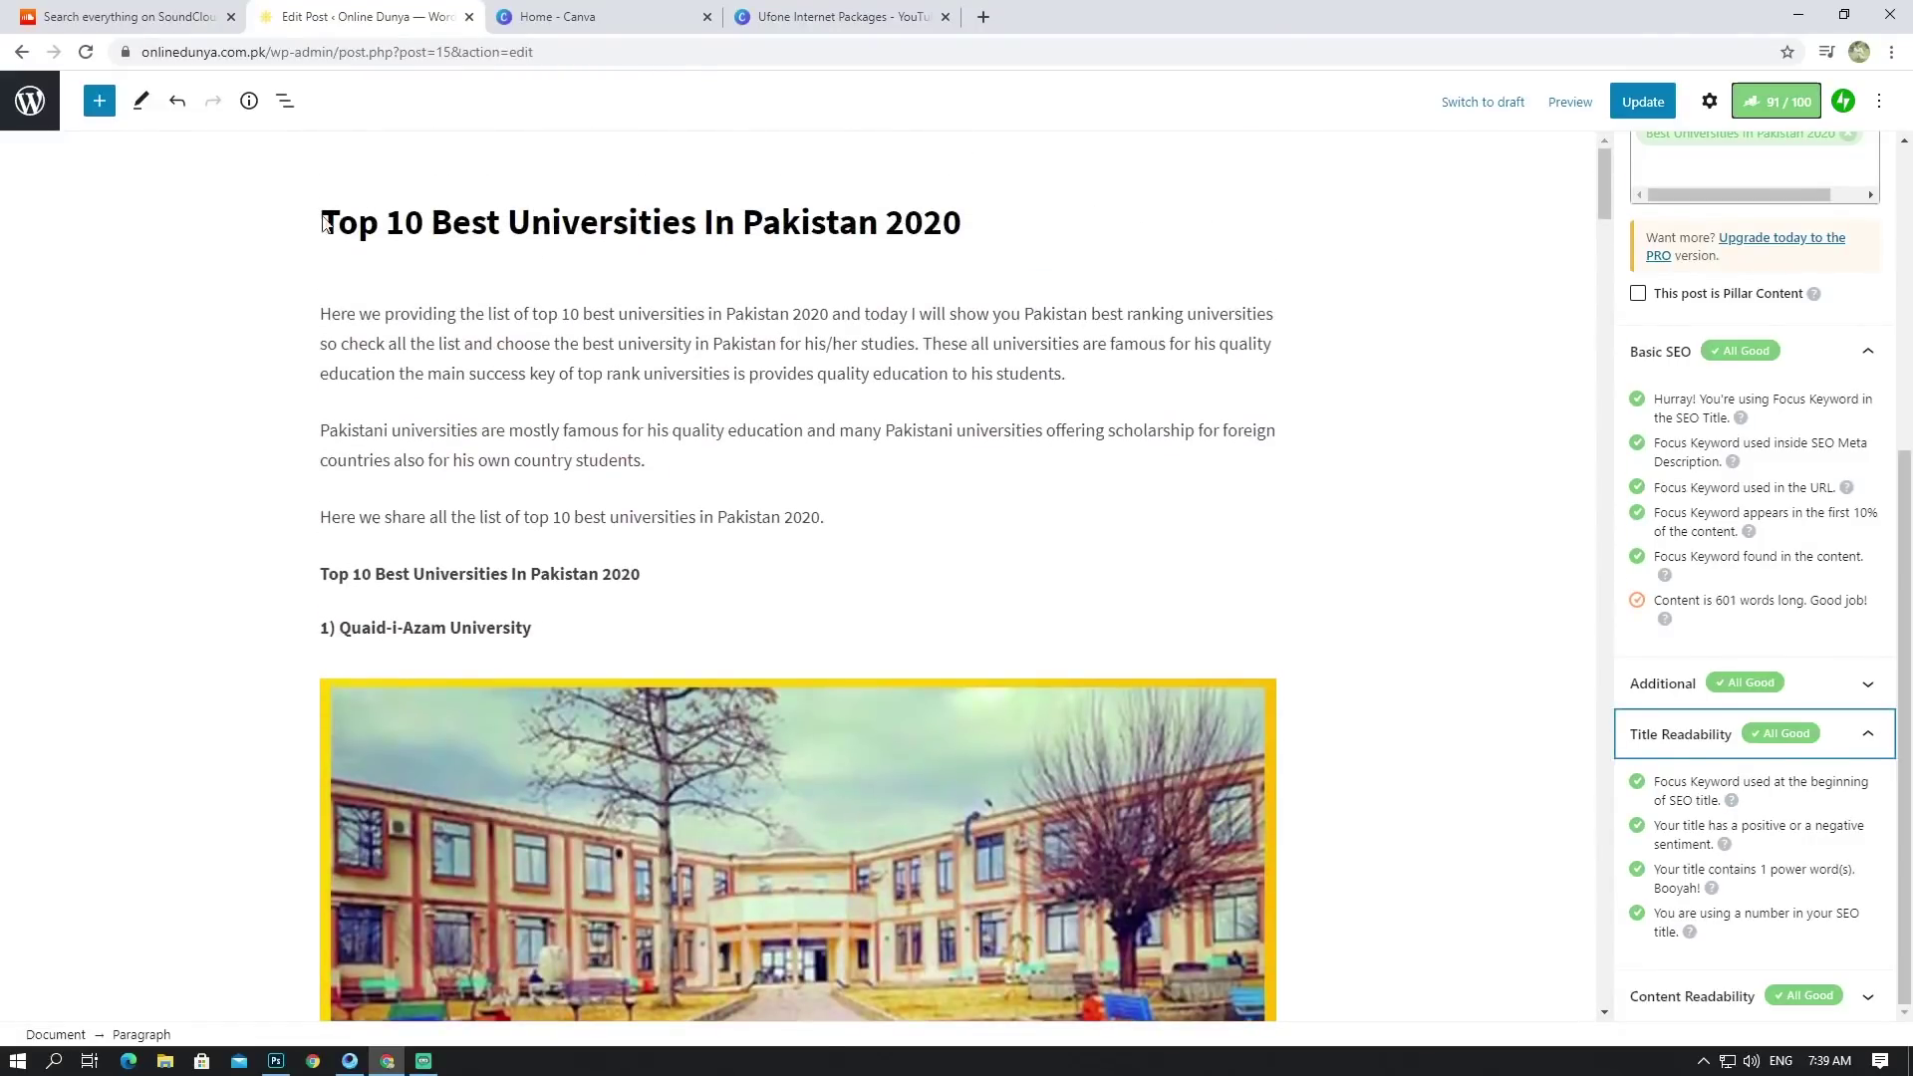
left_click(321, 217)
triple_click(810, 218)
scroll(1521, 384, "down", 1)
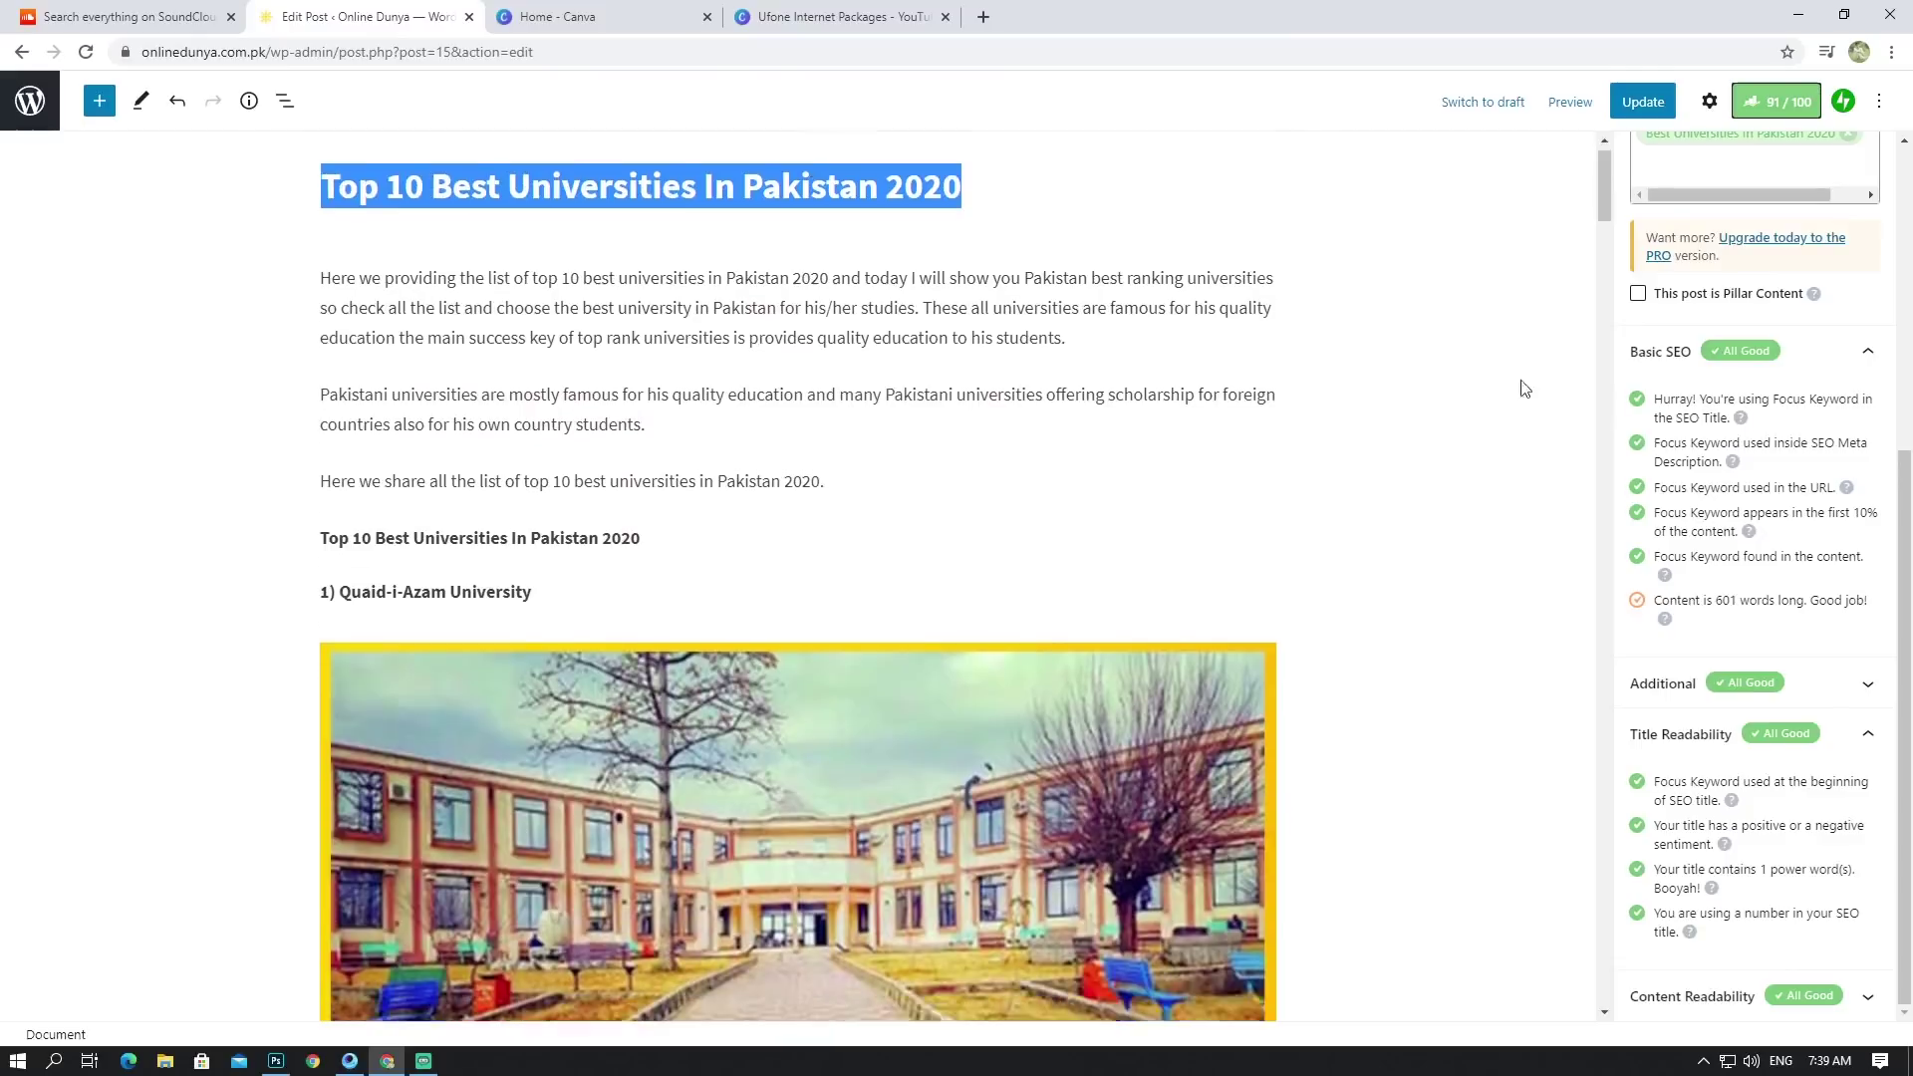
scroll(975, 276, "up", 1)
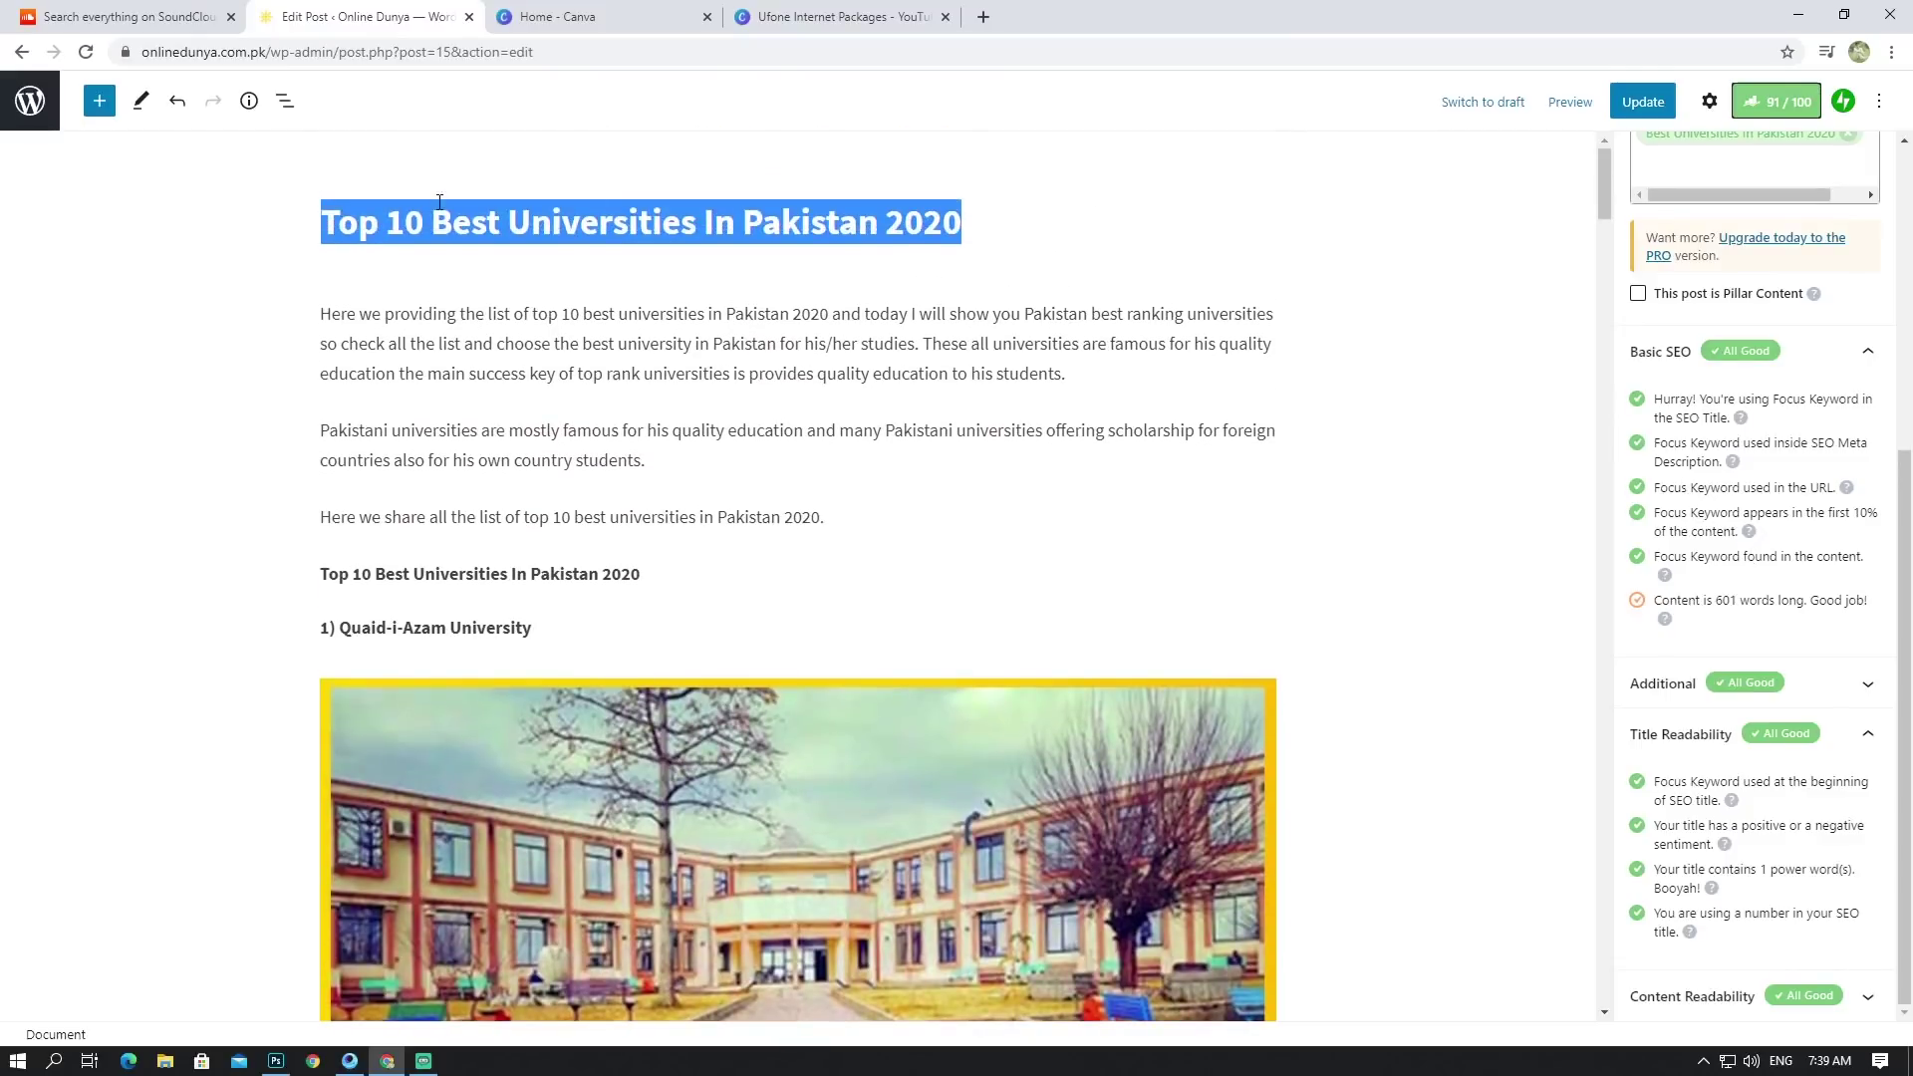
Step: Highlight the whole post title once more and its year "2020" to examine the keyword and number it contains
left_click(503, 210)
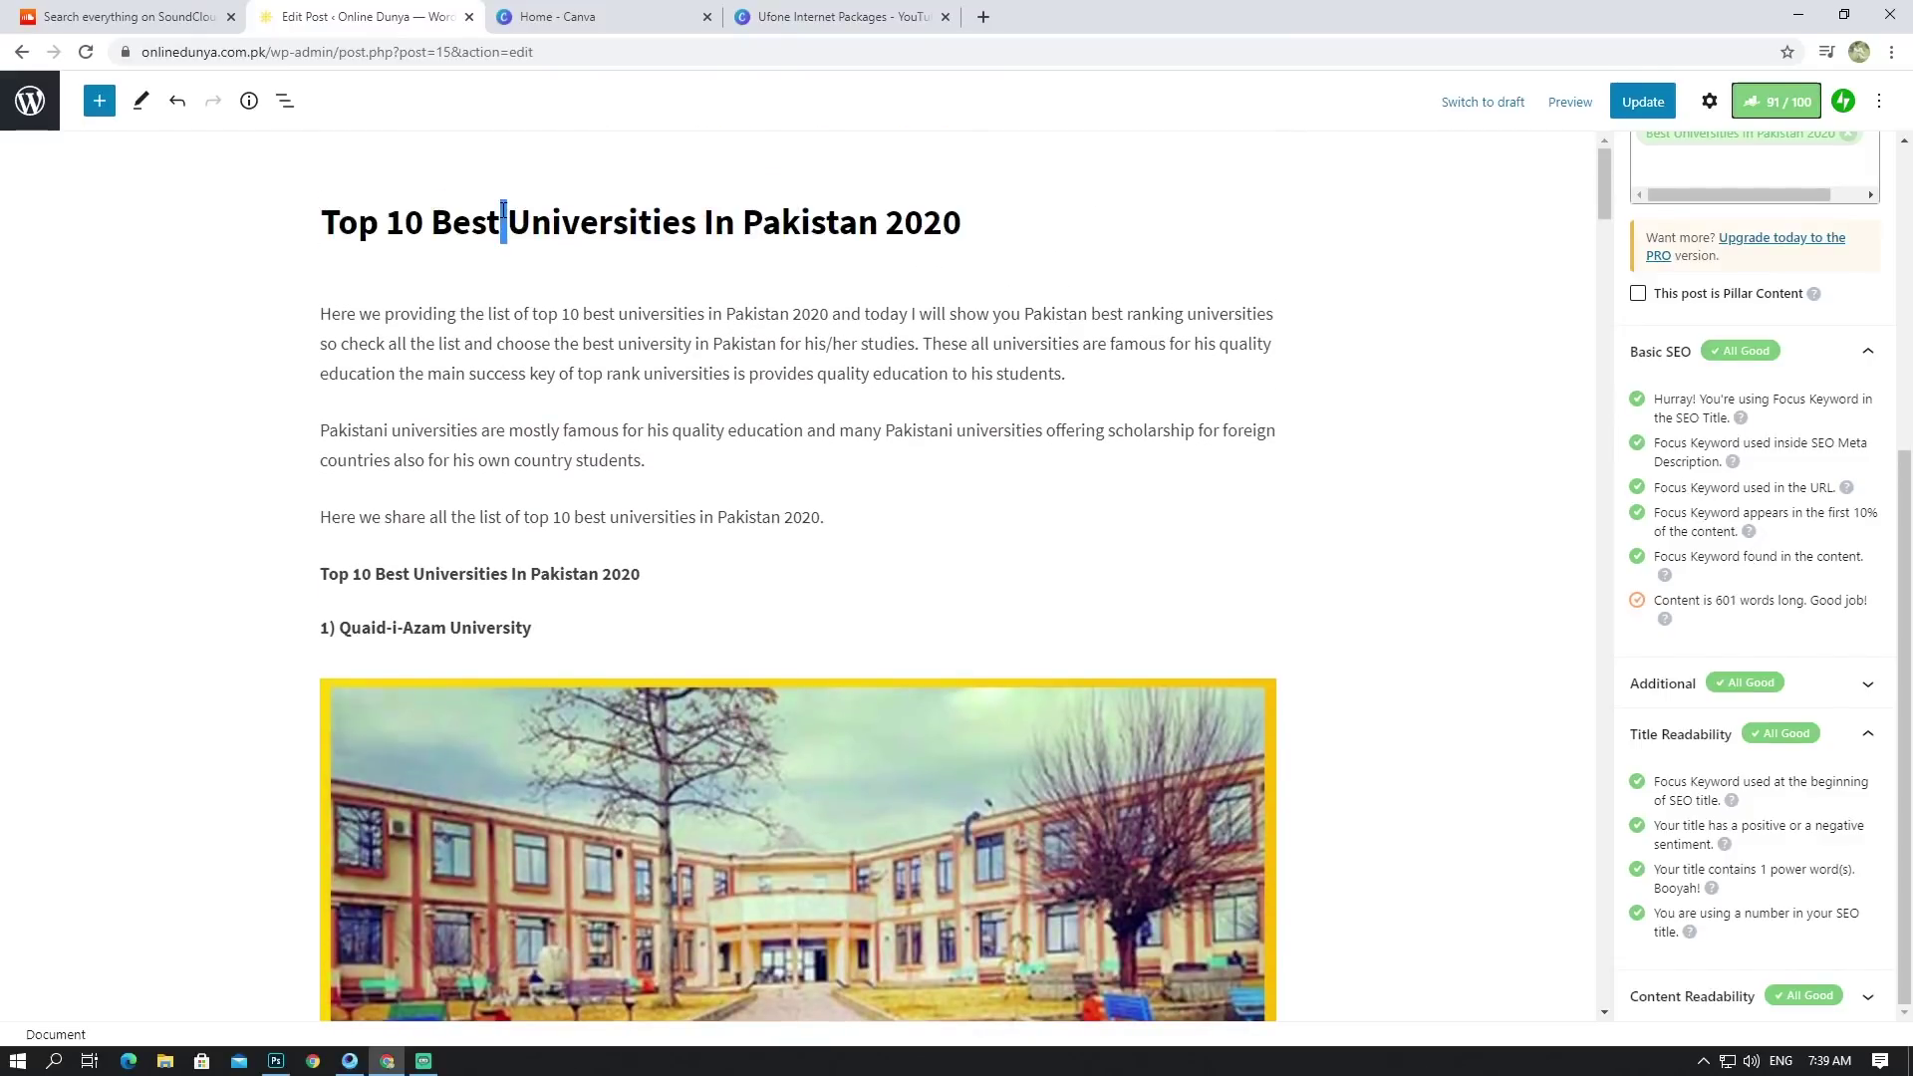
triple_click(503, 210)
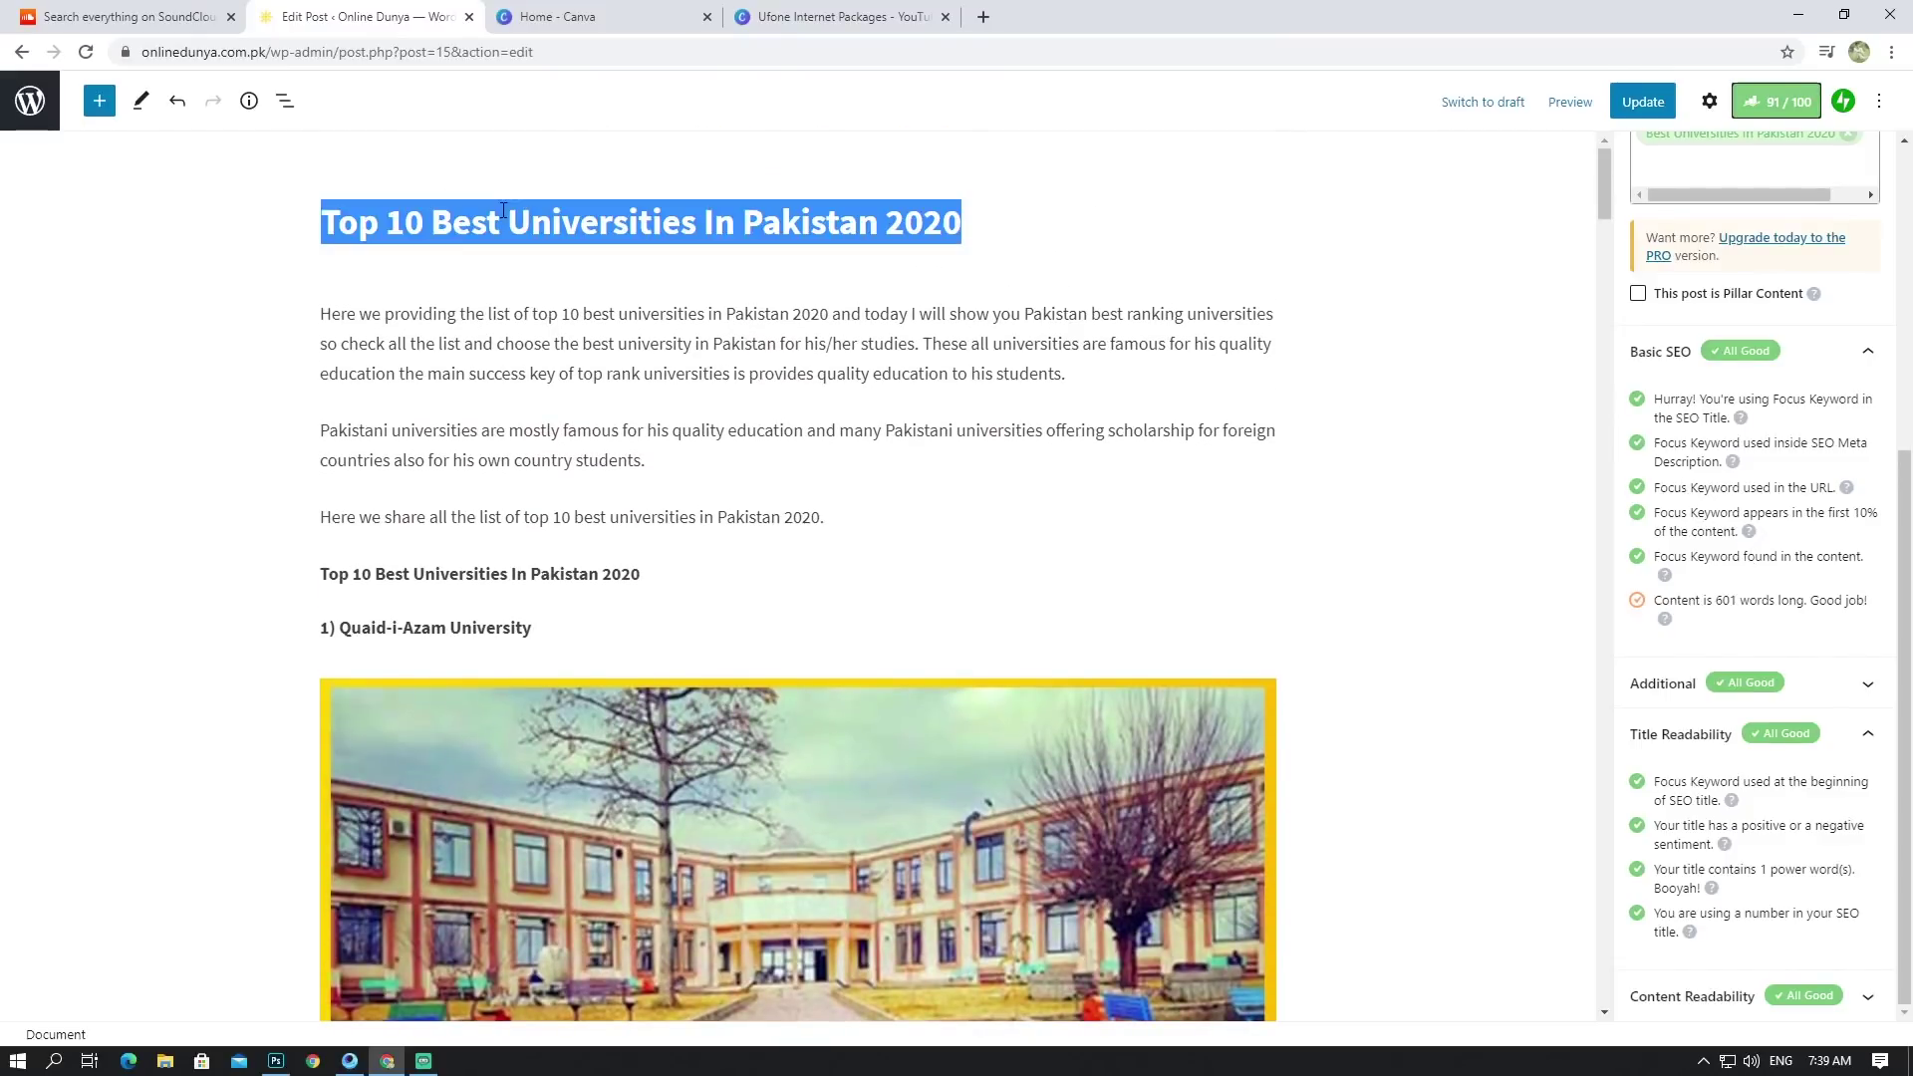
left_click(837, 217)
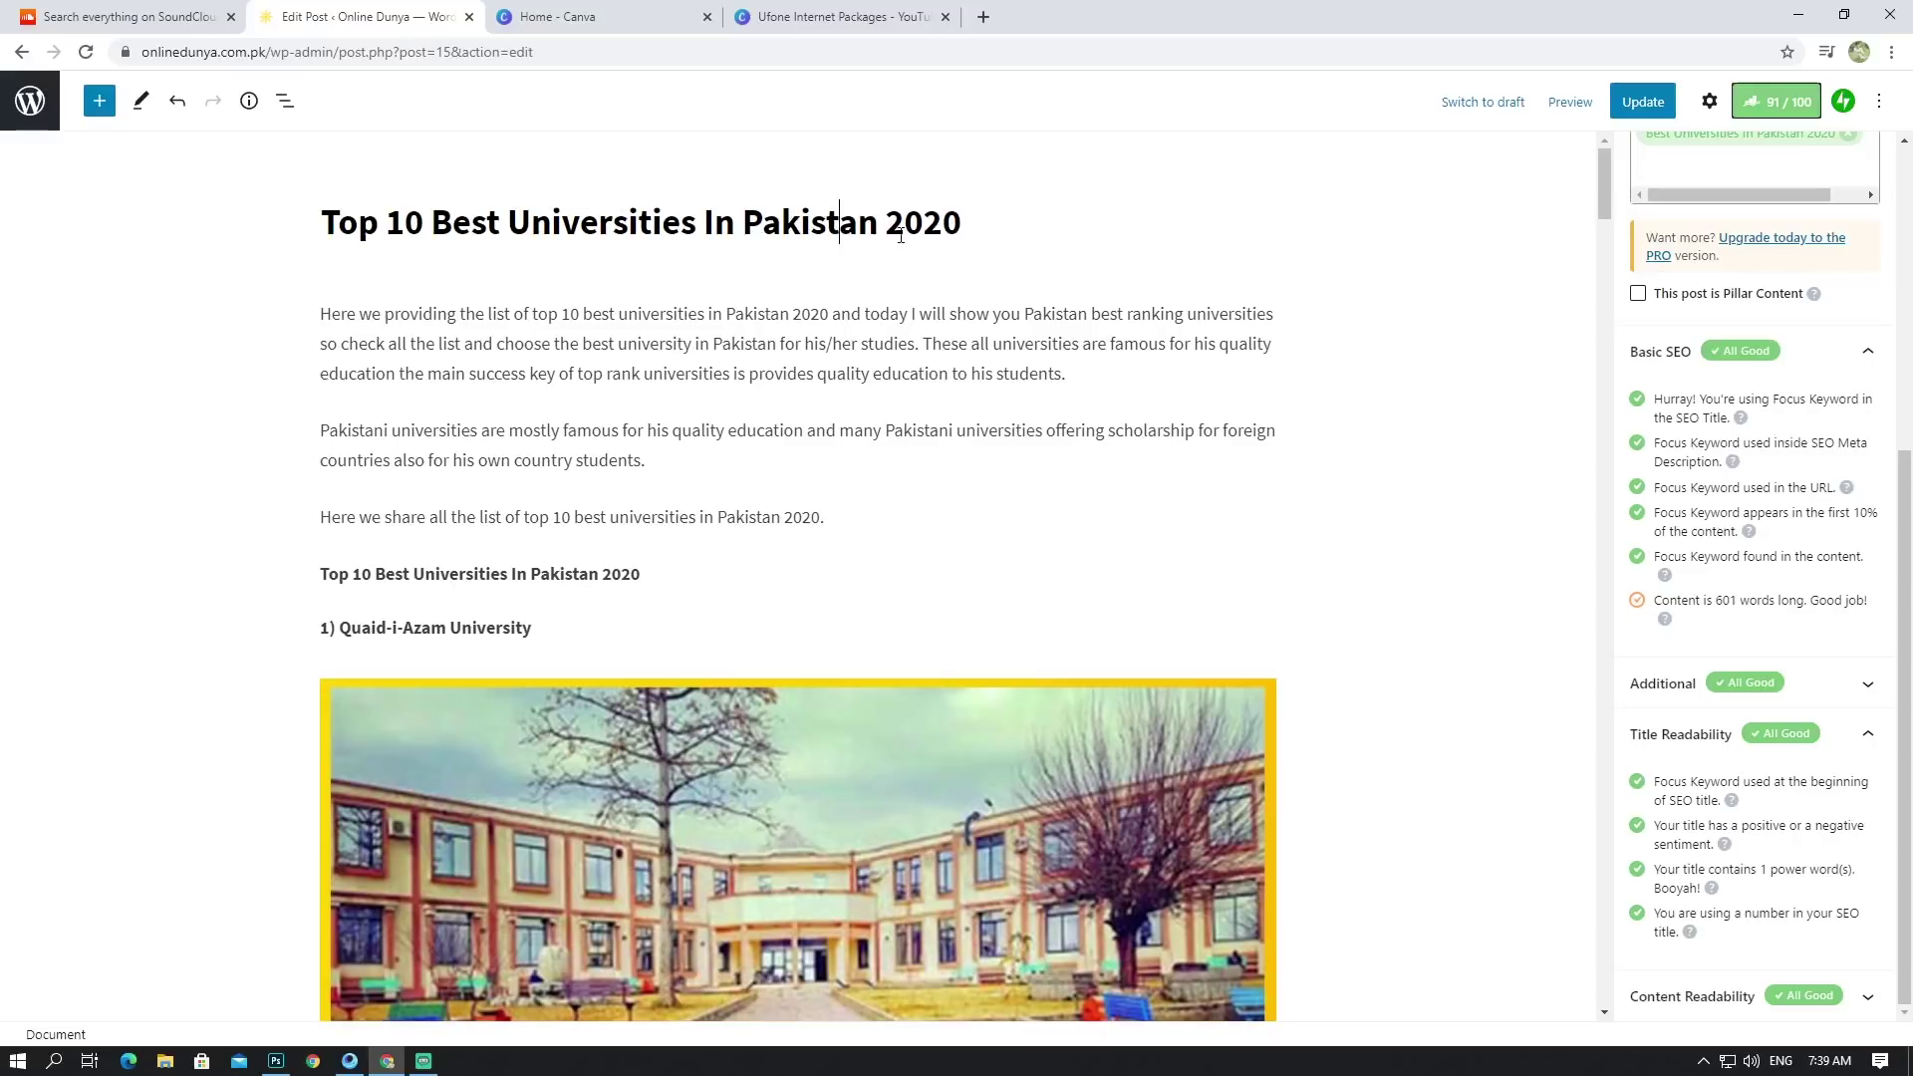
left_click_drag(887, 220, 988, 229)
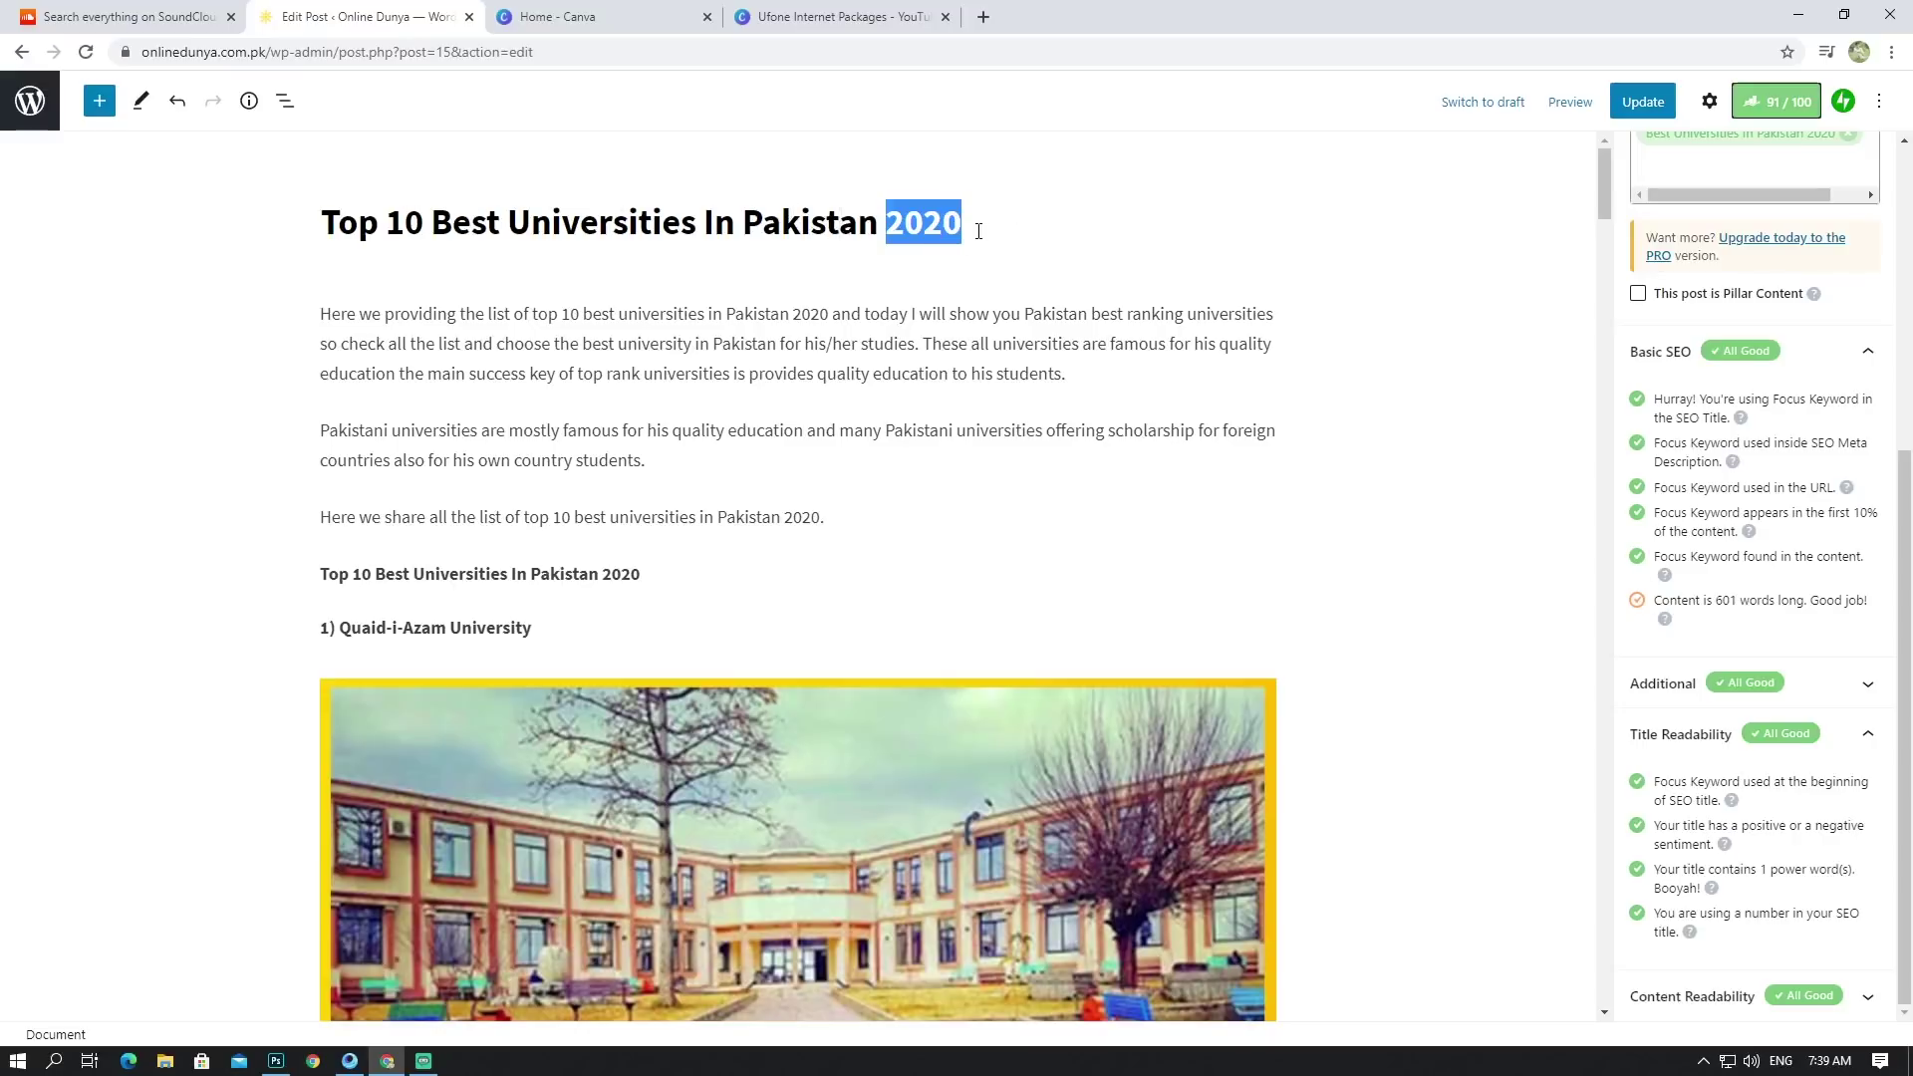
left_click(918, 220)
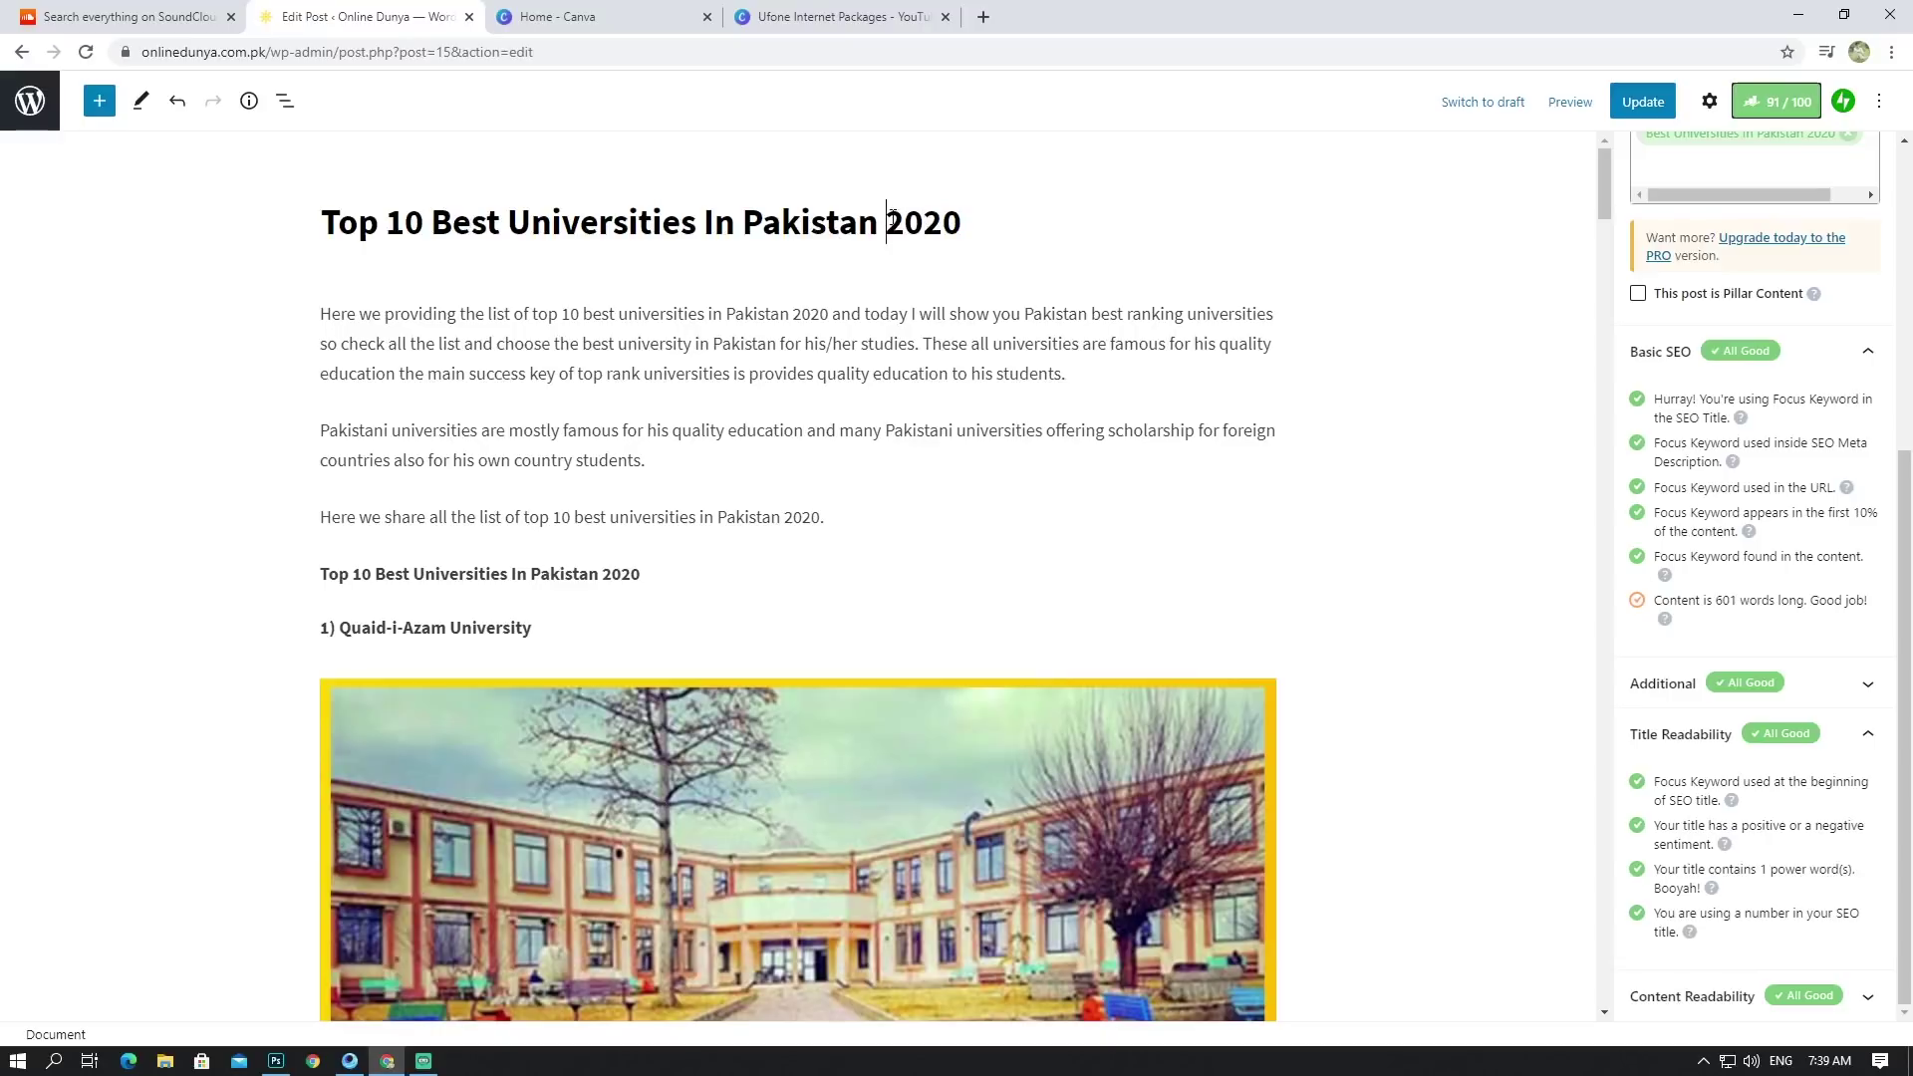
Step: Highlight "2020" in the post title, collapse the Title Readability checks and expand the Content Readability checks
left_click_drag(892, 214, 979, 211)
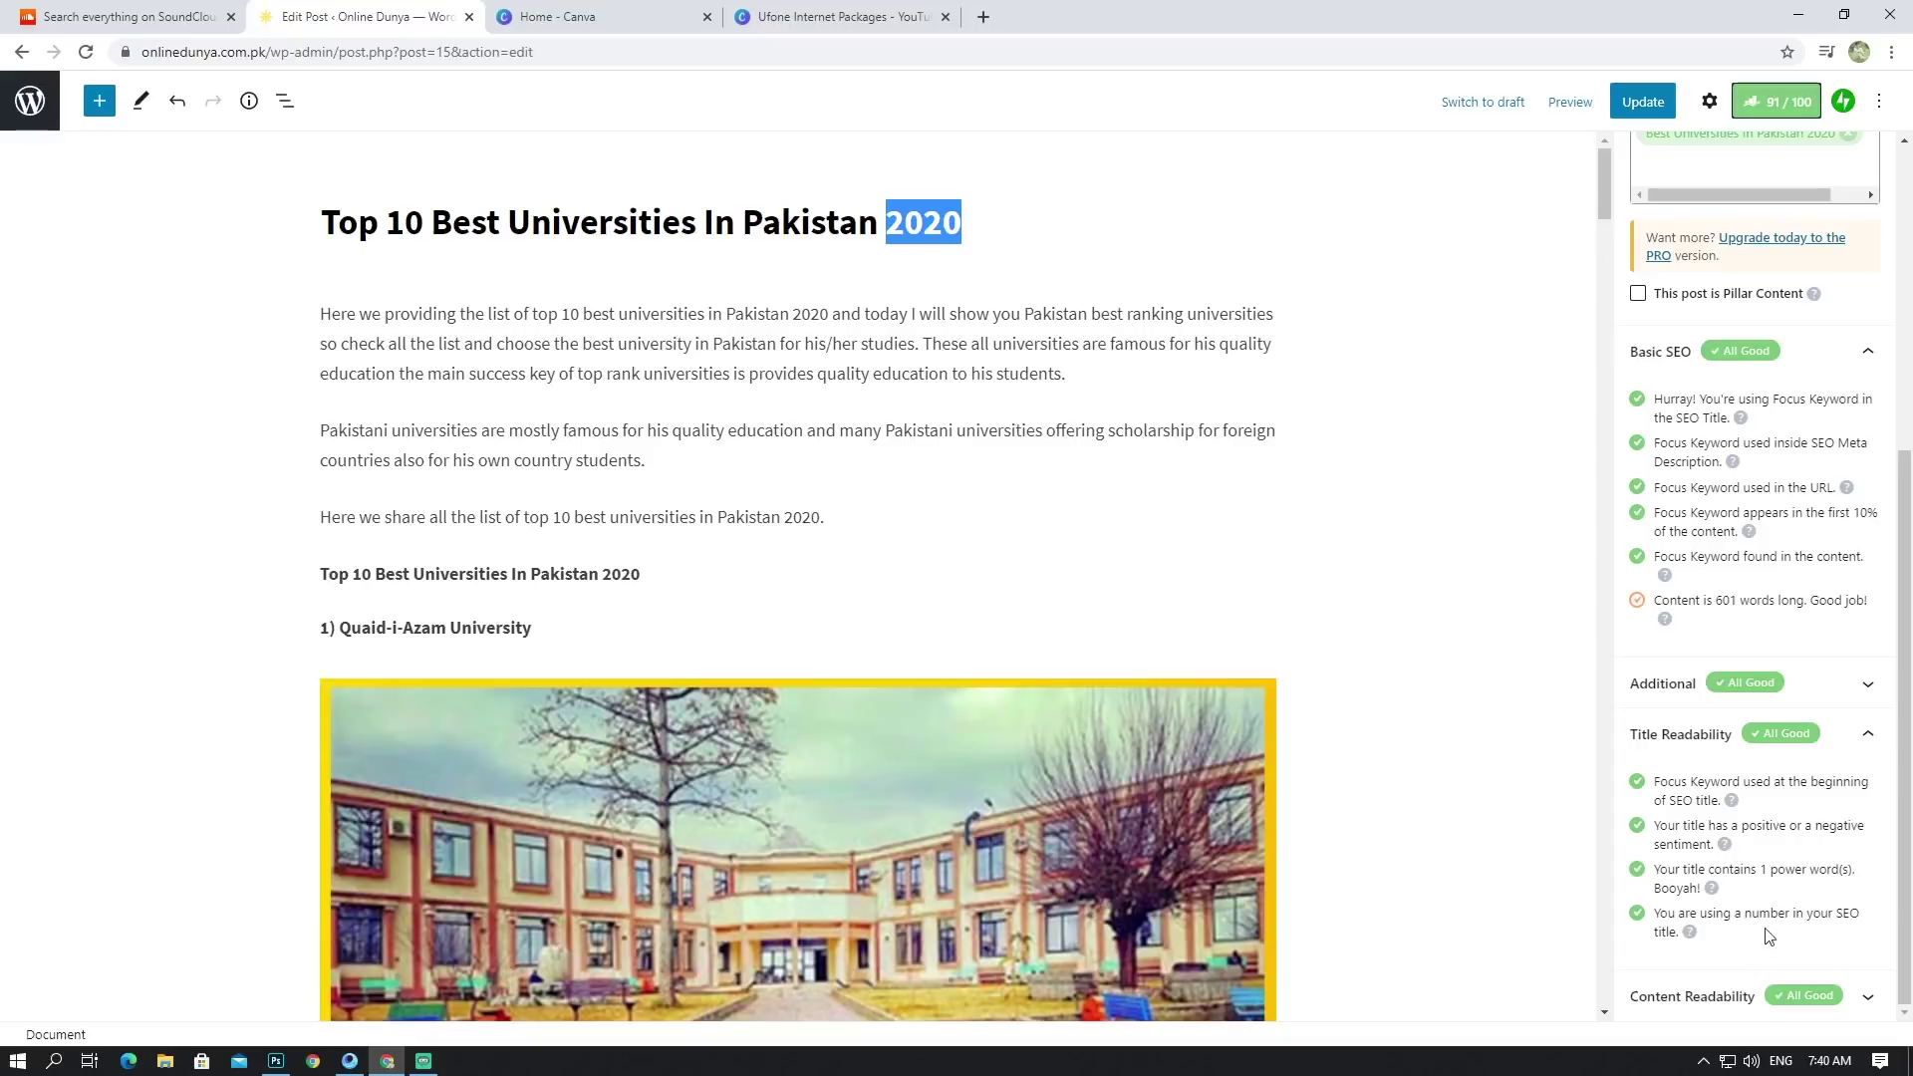
left_click(1870, 734)
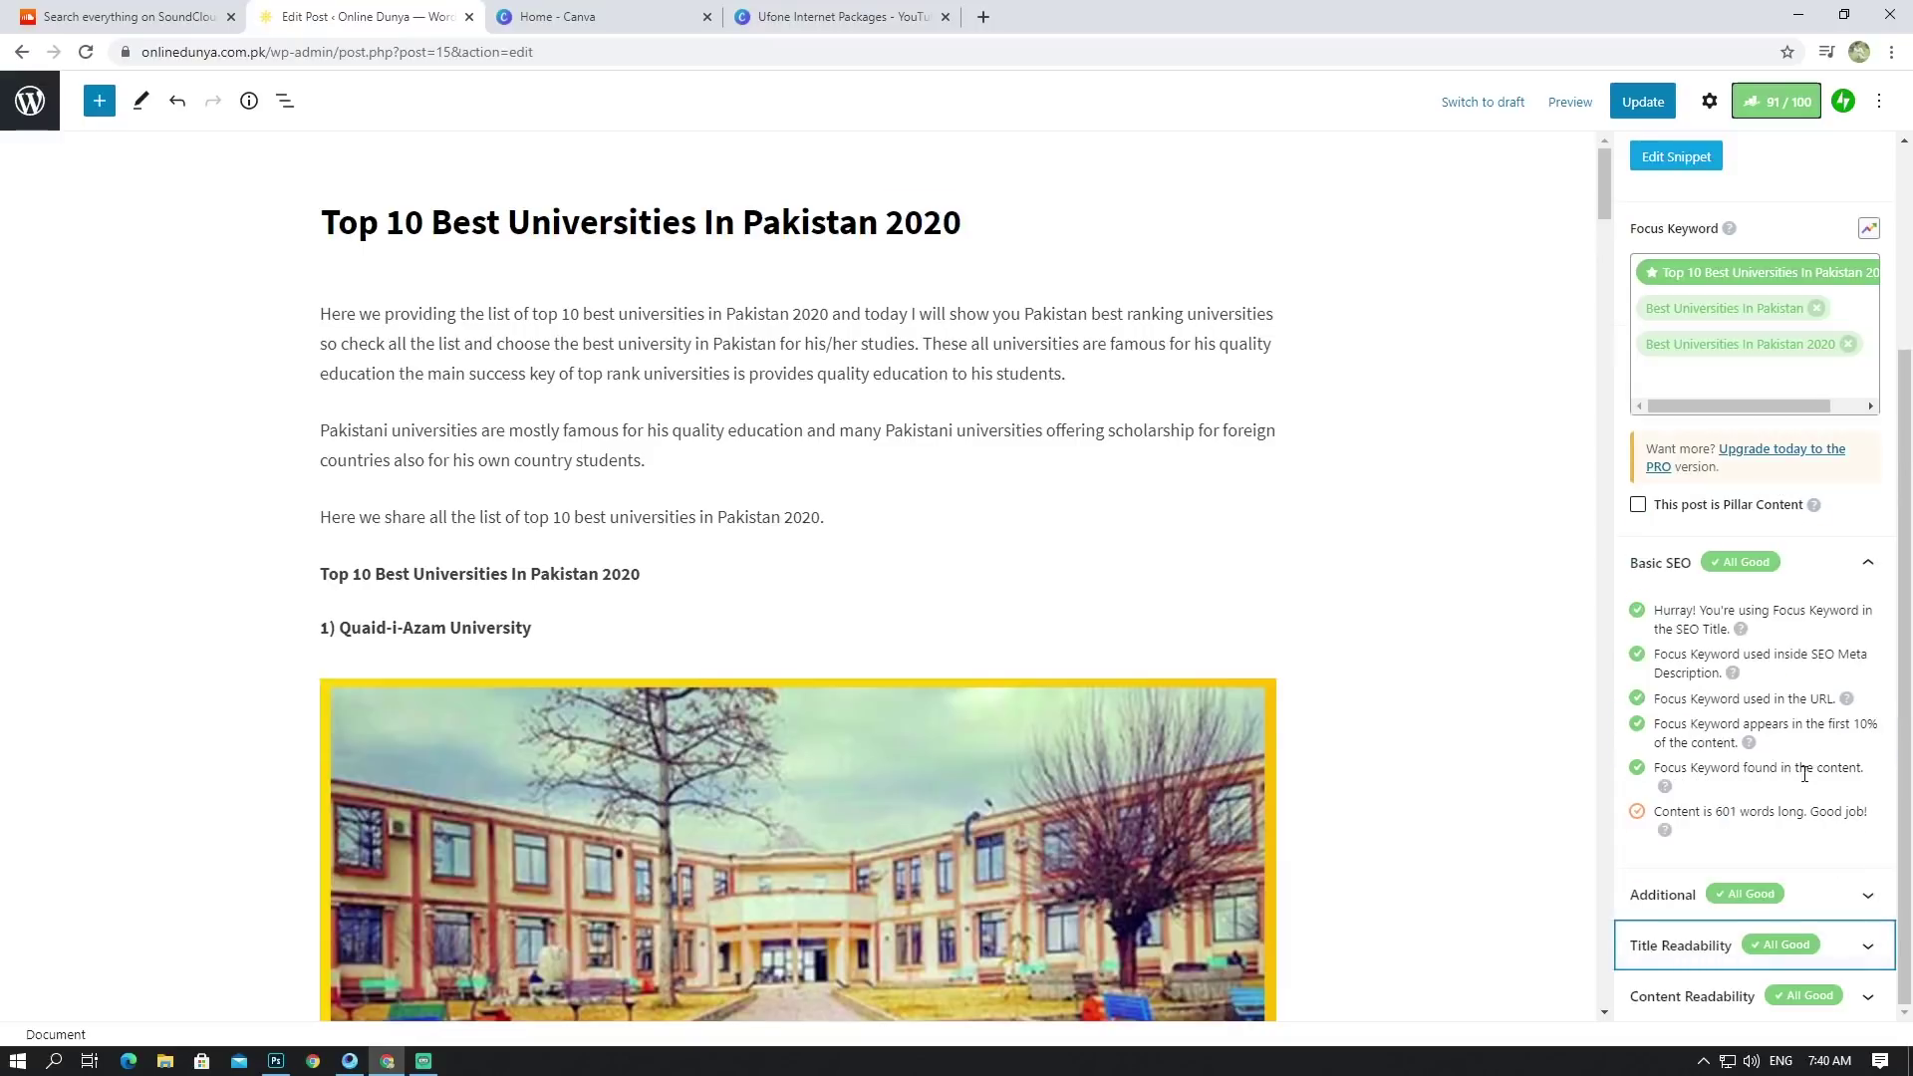
left_click(1863, 997)
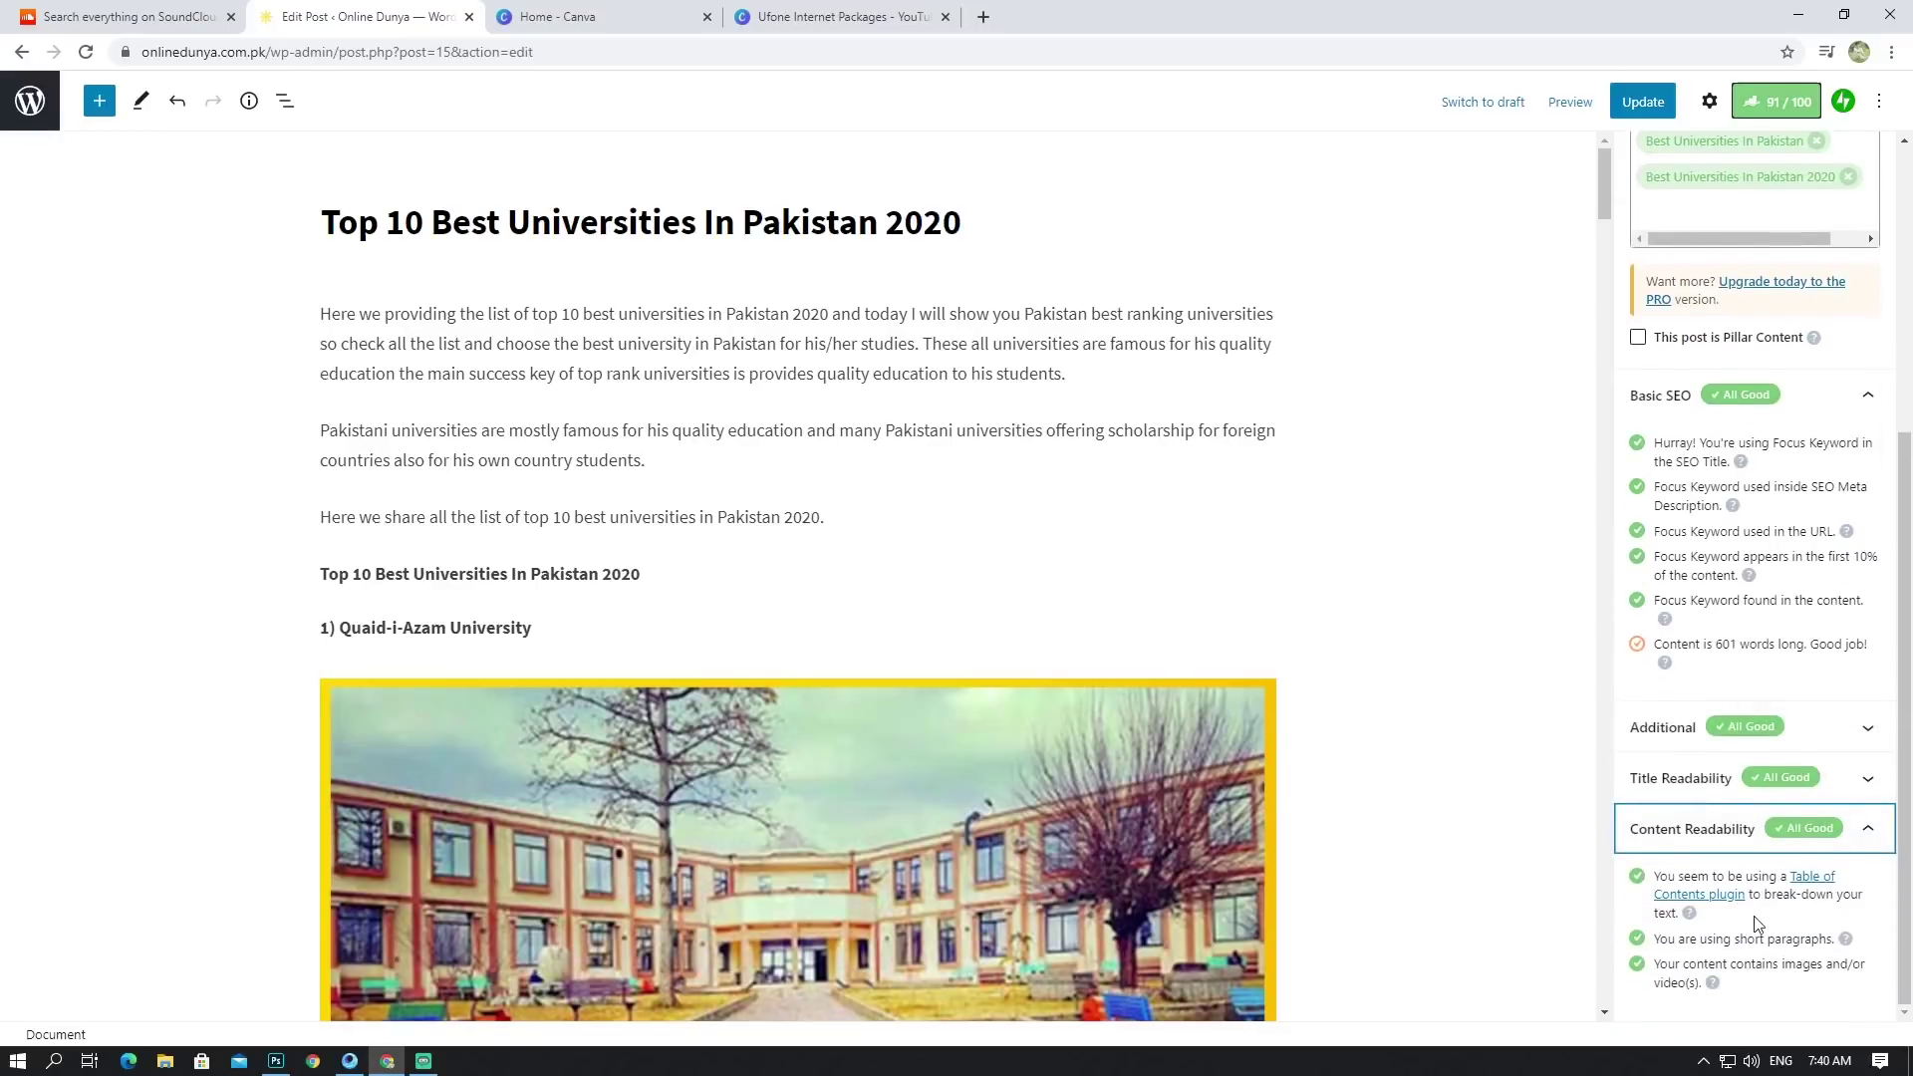
Step: Examine the images and short paragraphs from Quaid-i-Azam University to the closing "Read More" links, returning to the post title
scroll(1426, 768, "down", 2)
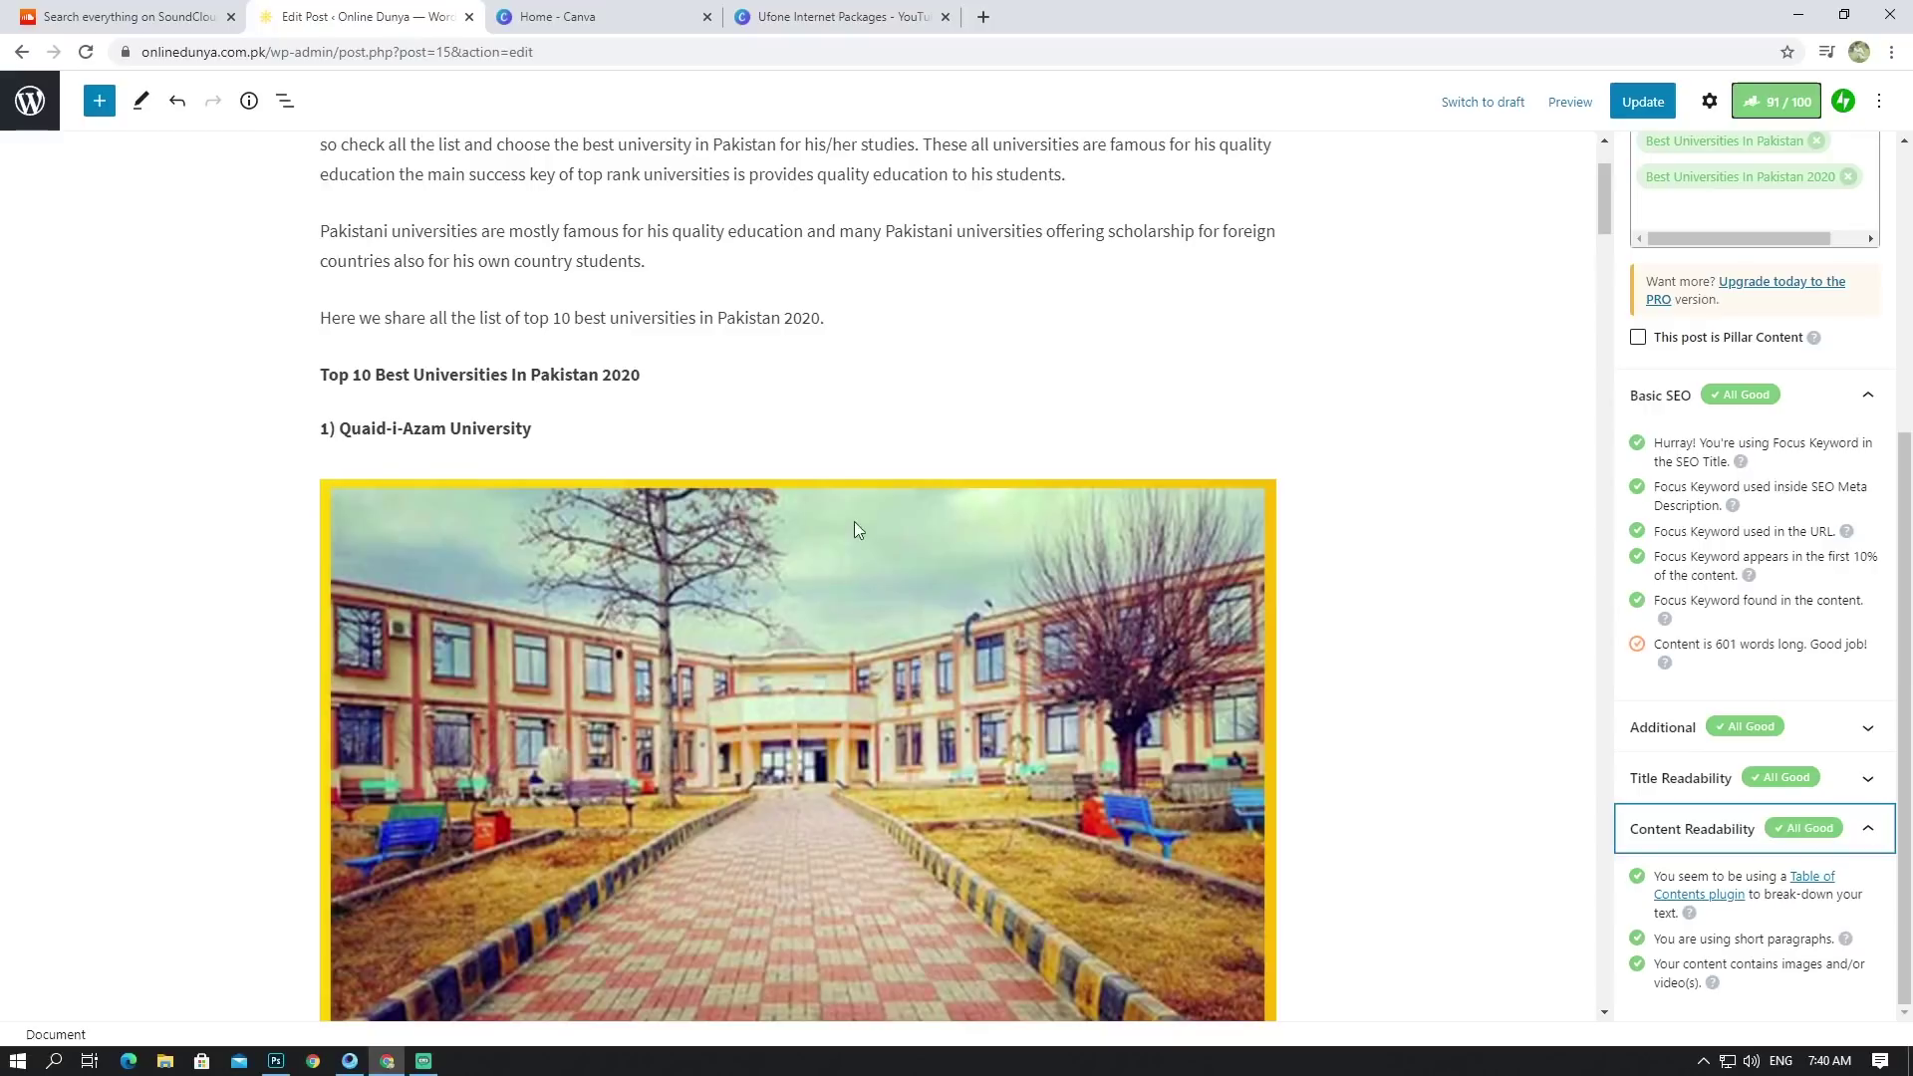
scroll(857, 531, "down", 8)
scroll(846, 573, "up", 4)
scroll(846, 573, "down", 4)
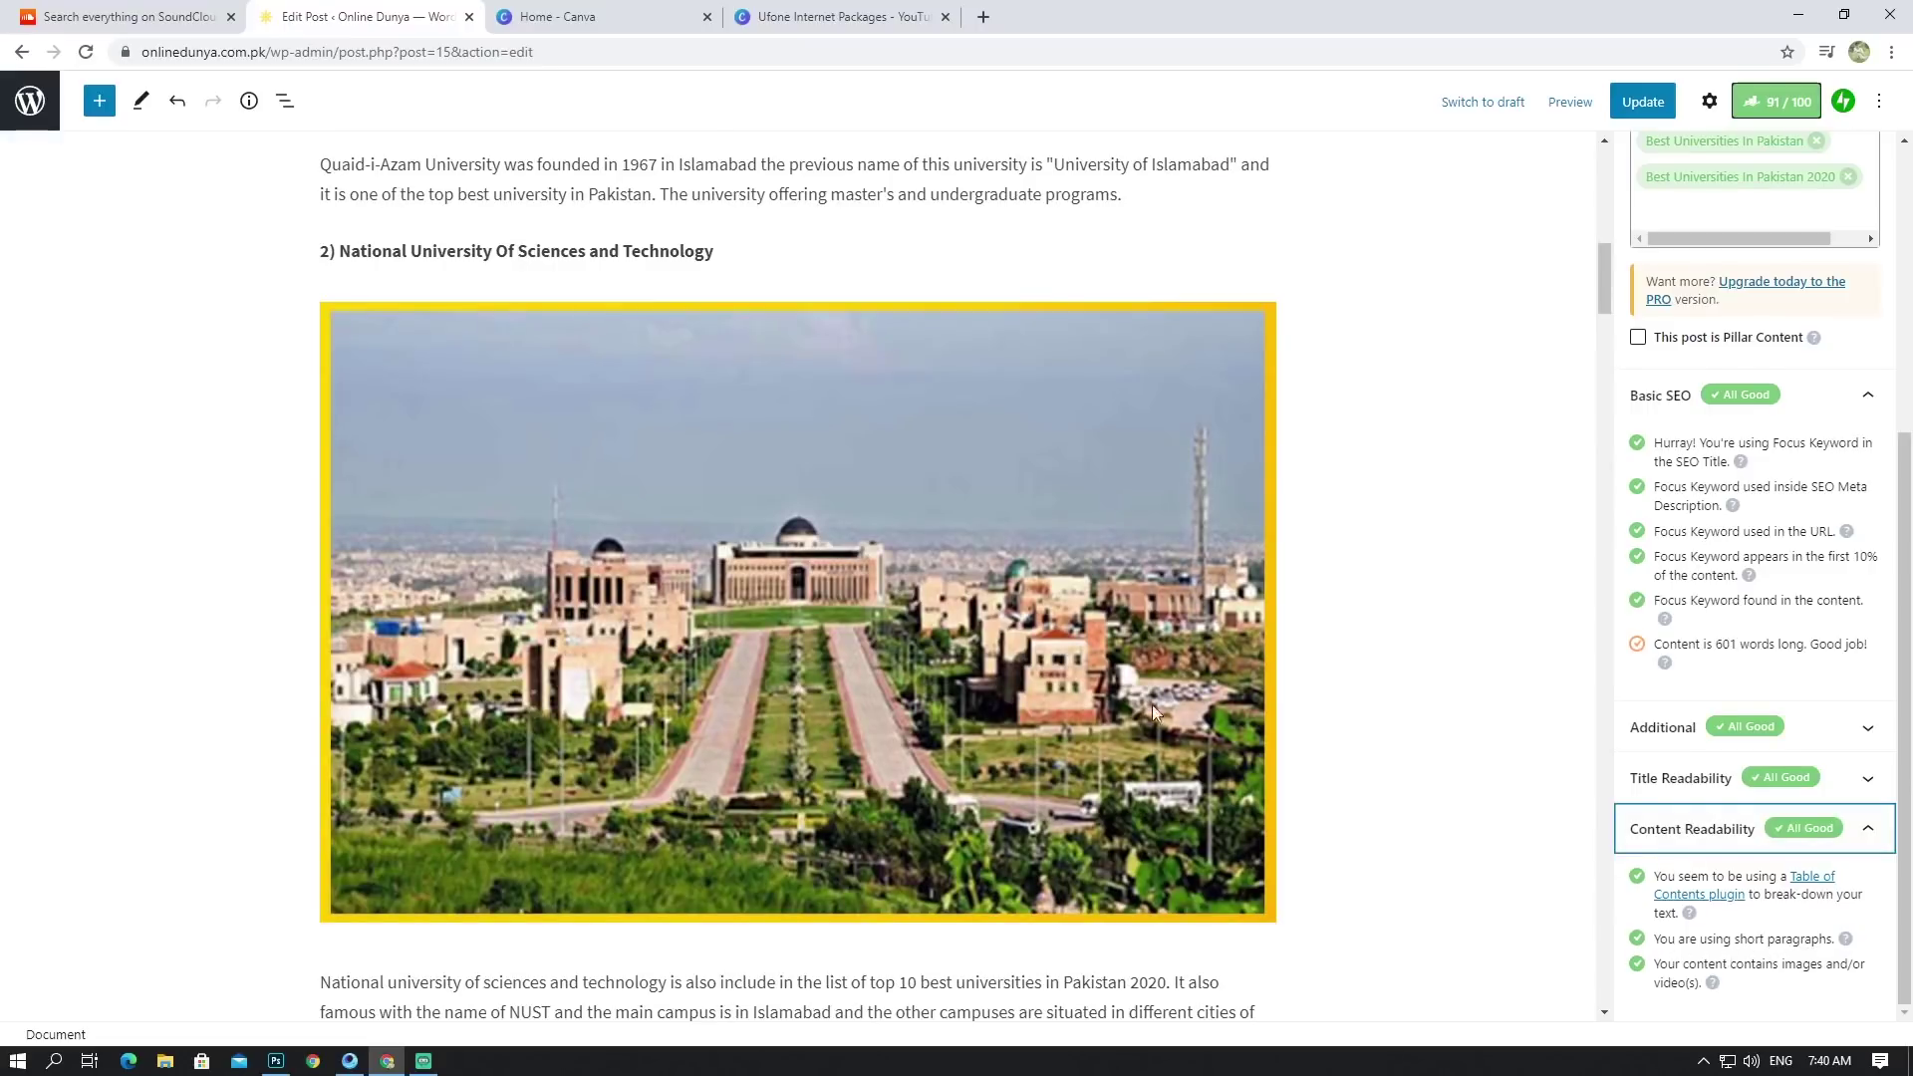
scroll(698, 418, "up", 1)
scroll(636, 392, "down", 8)
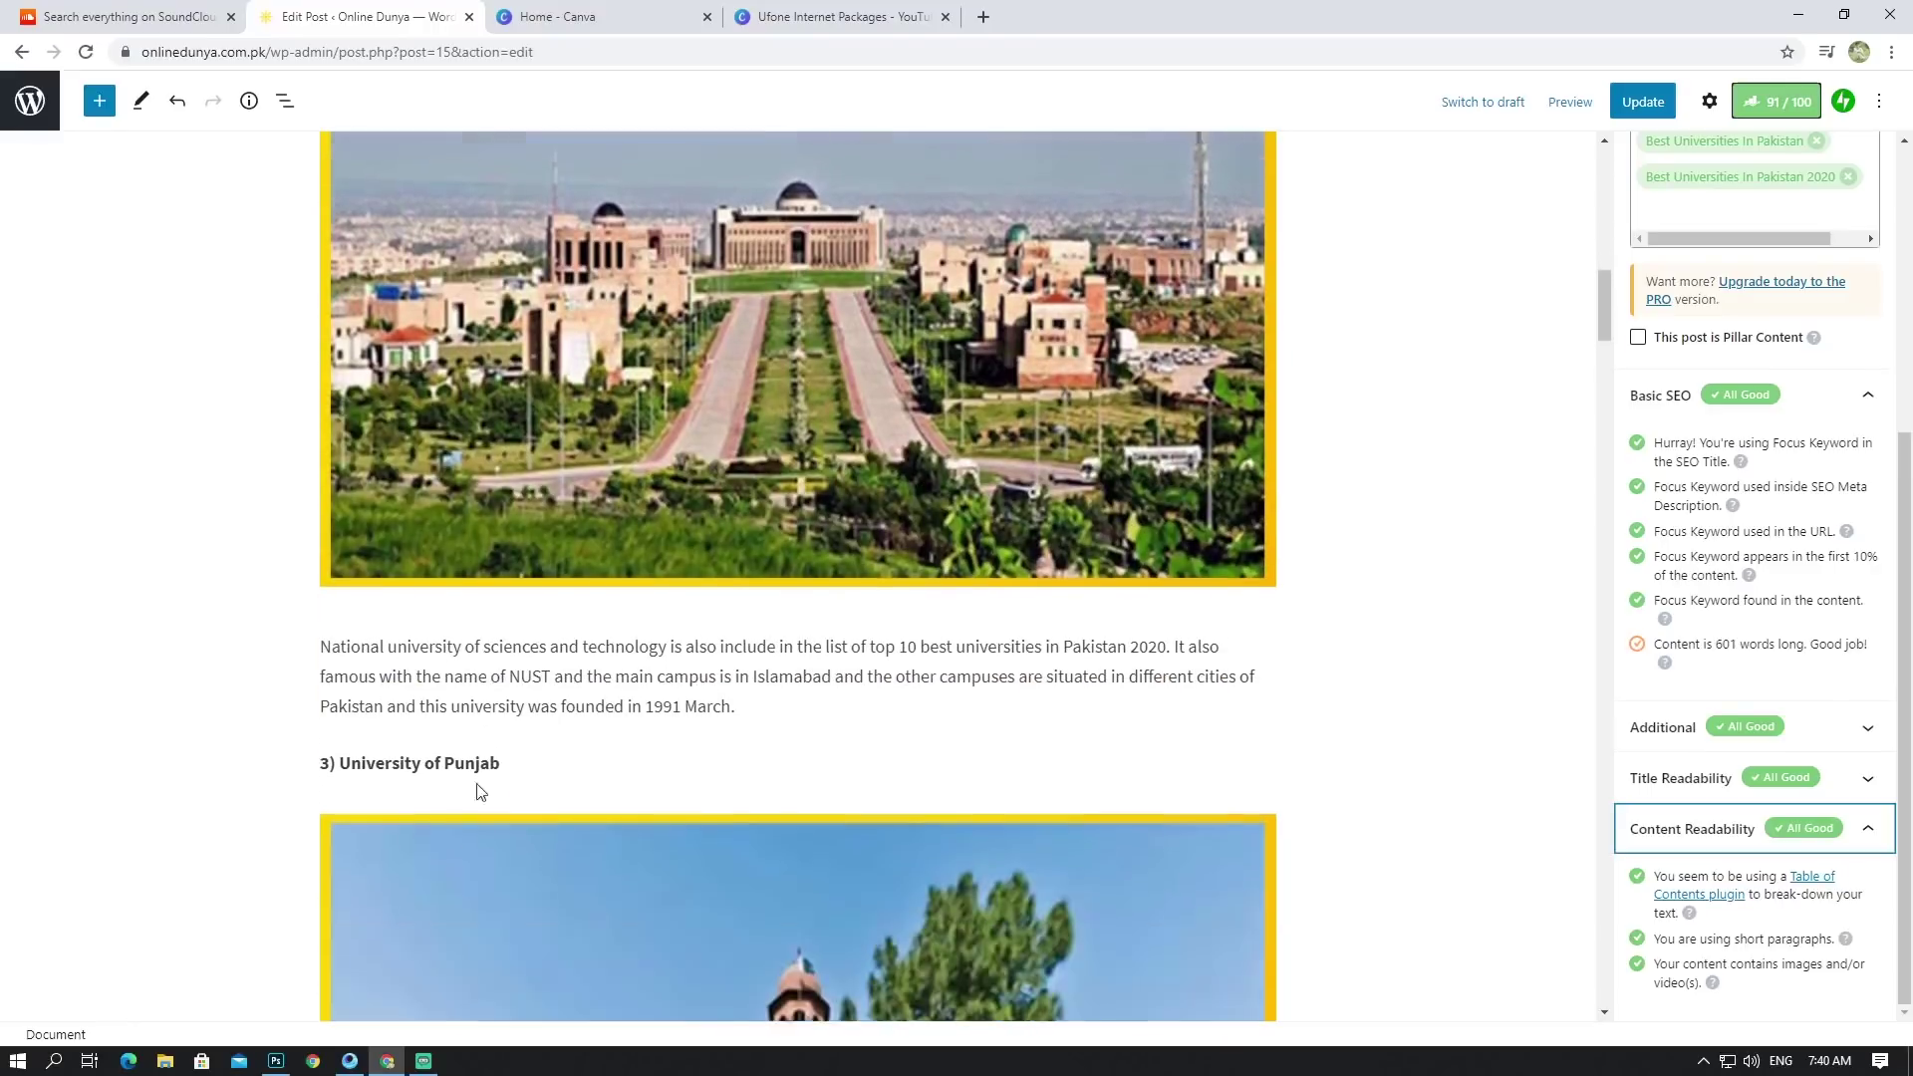
scroll(438, 696, "down", 8)
scroll(561, 389, "up", 1)
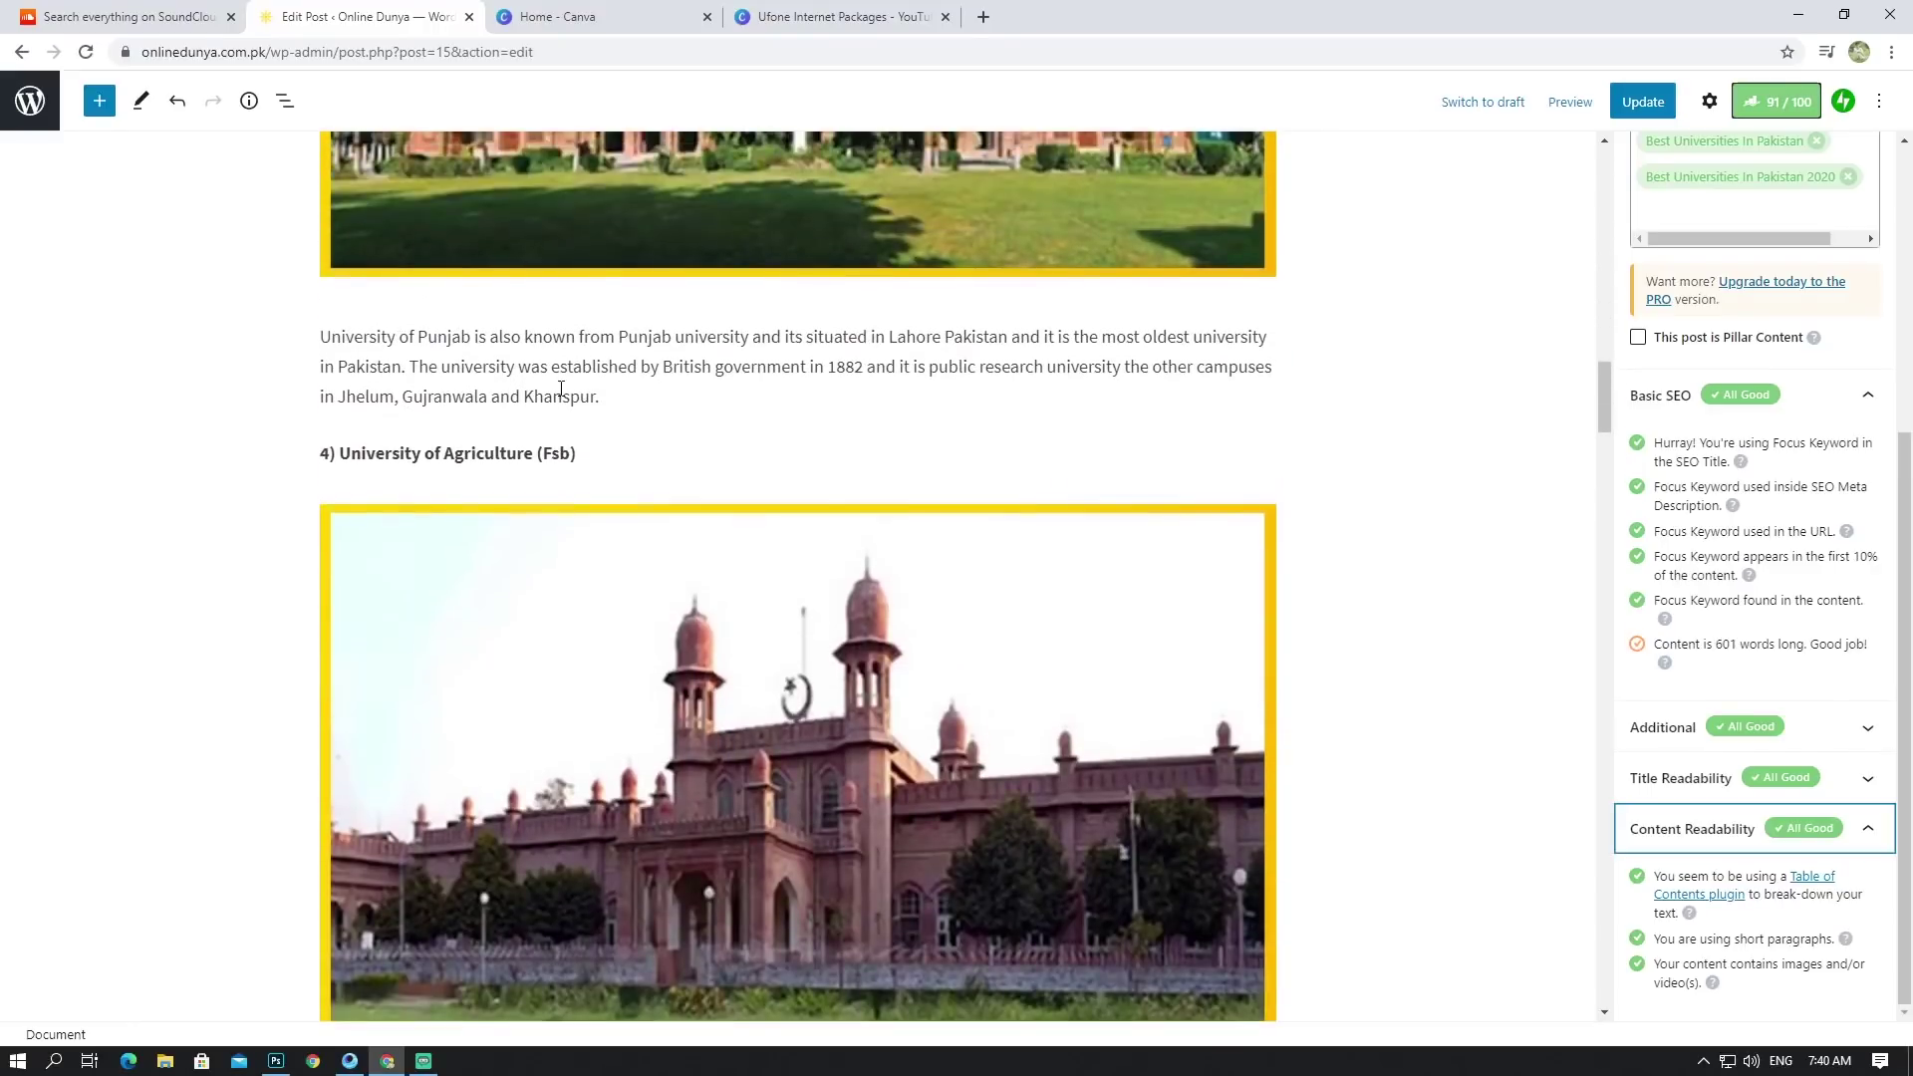
scroll(491, 526, "down", 15)
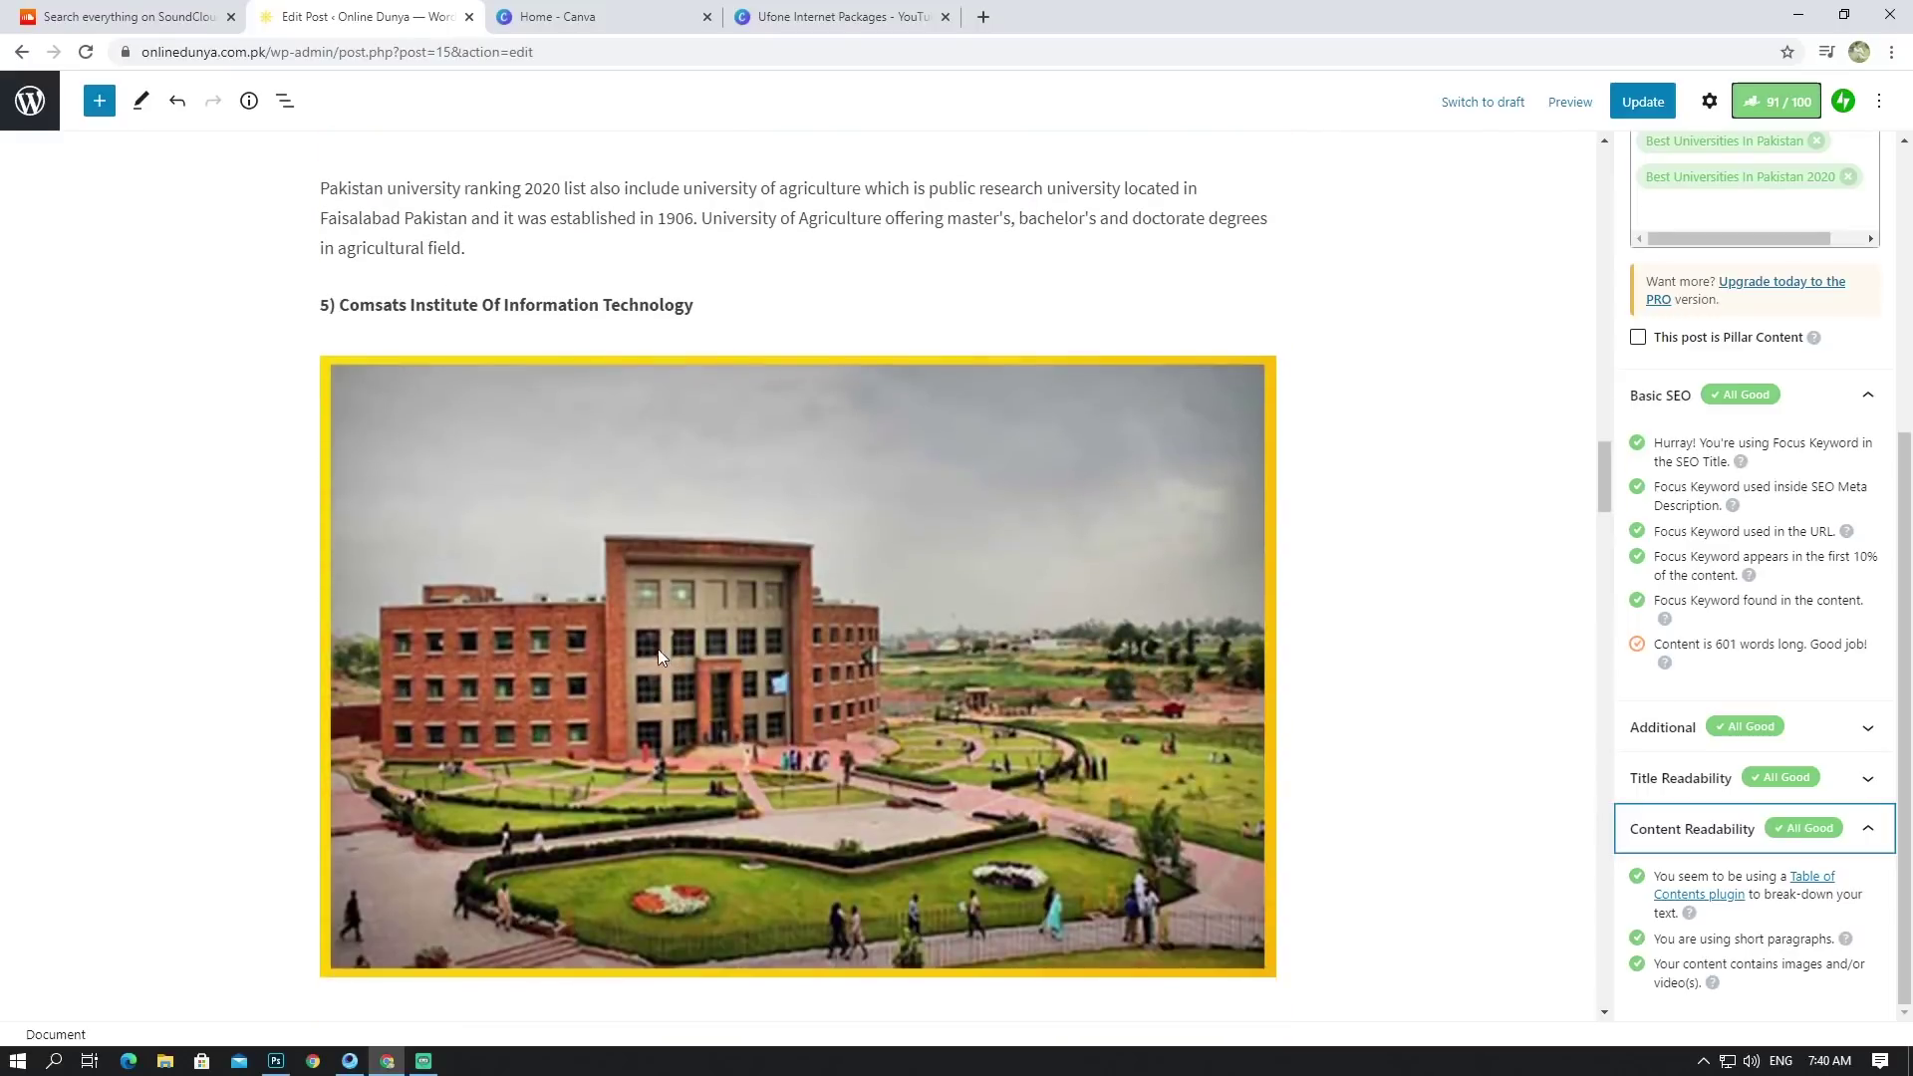
scroll(840, 632, "down", 15)
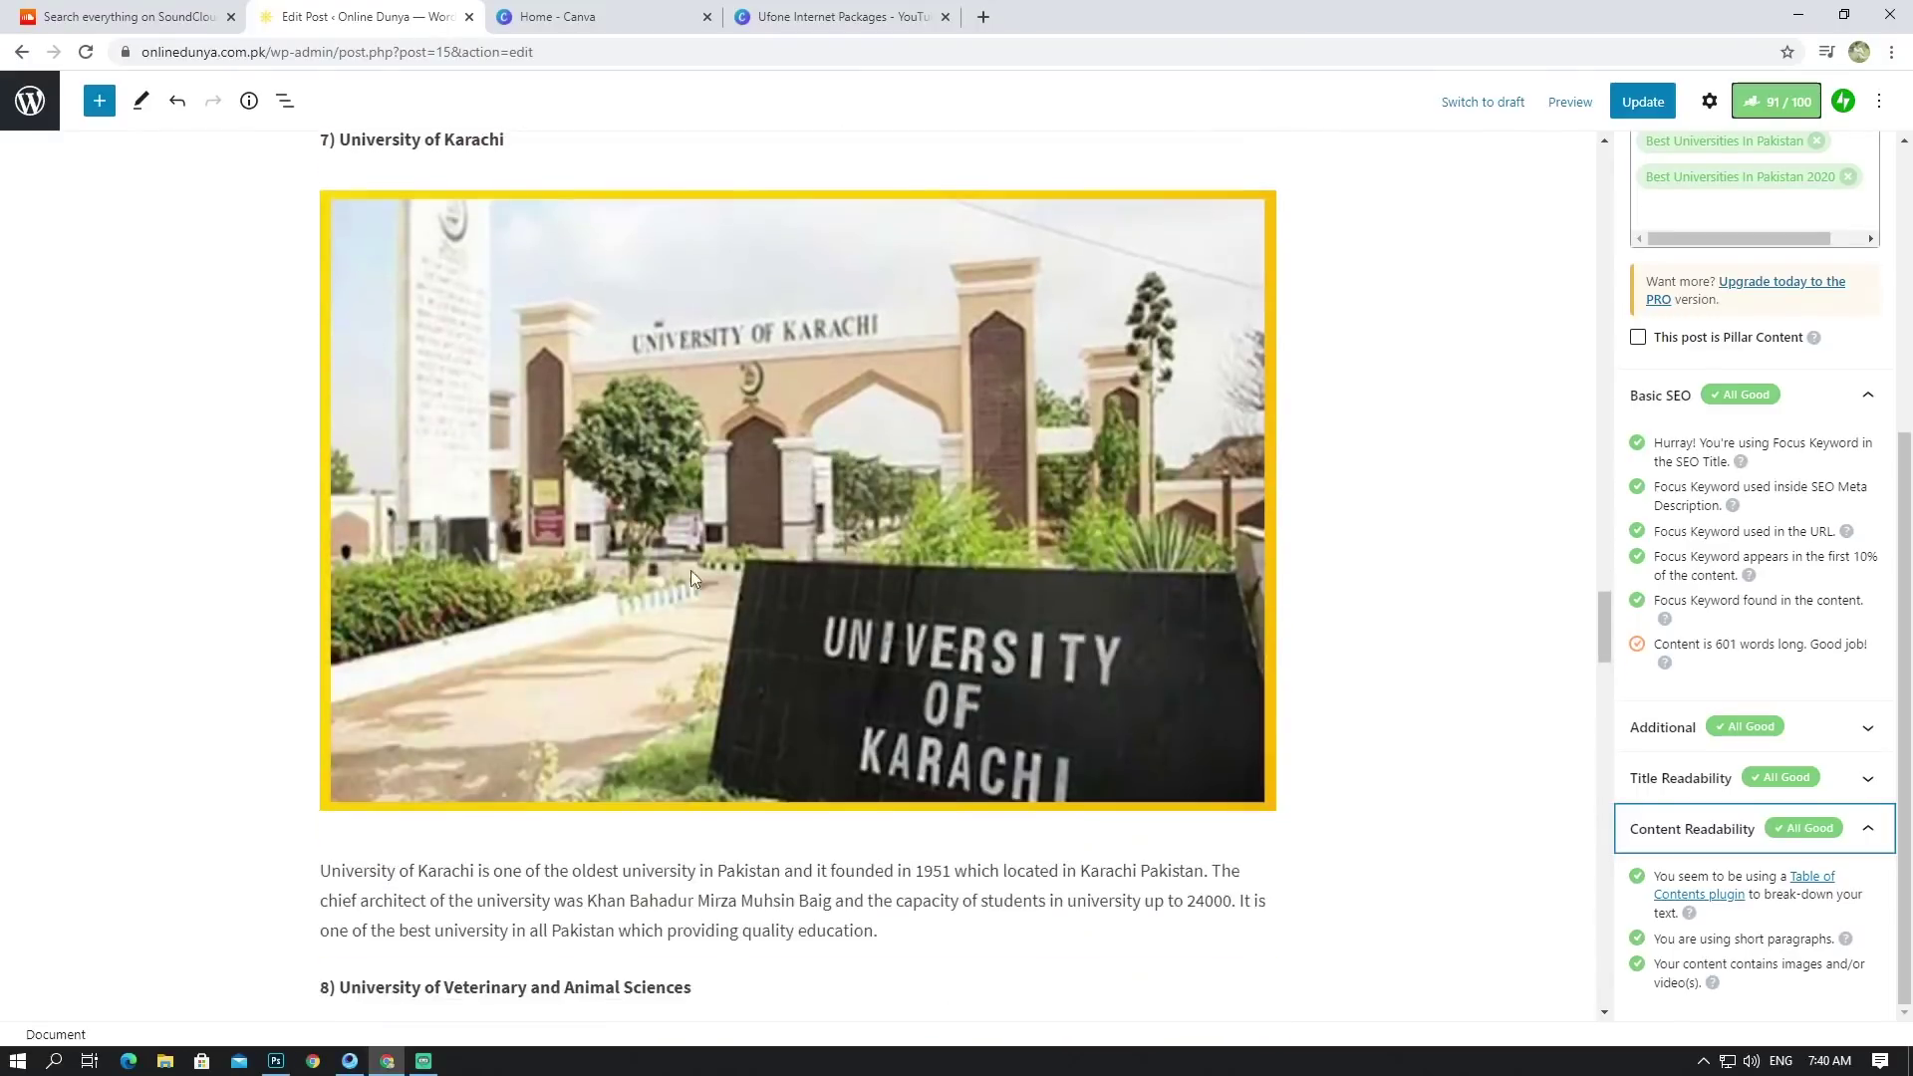
scroll(741, 582, "down", 17)
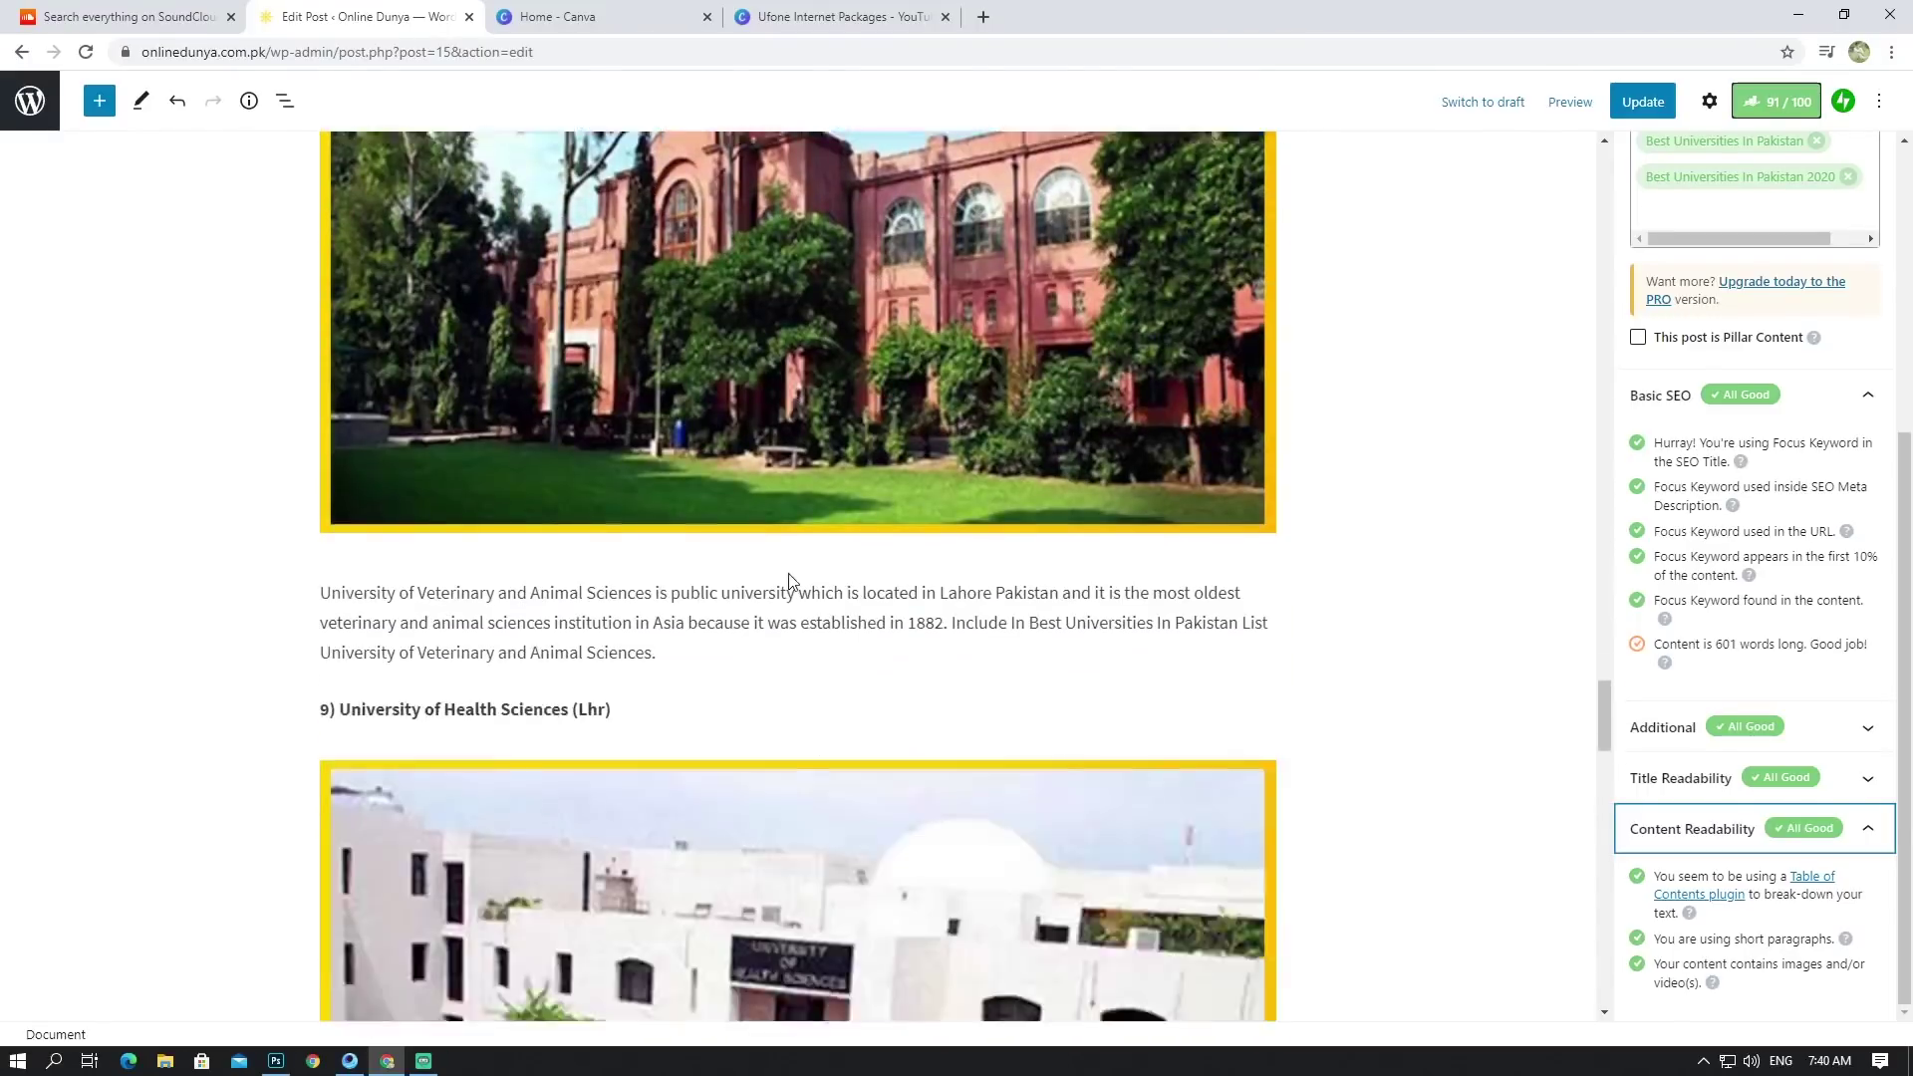
scroll(679, 515, "up", 11)
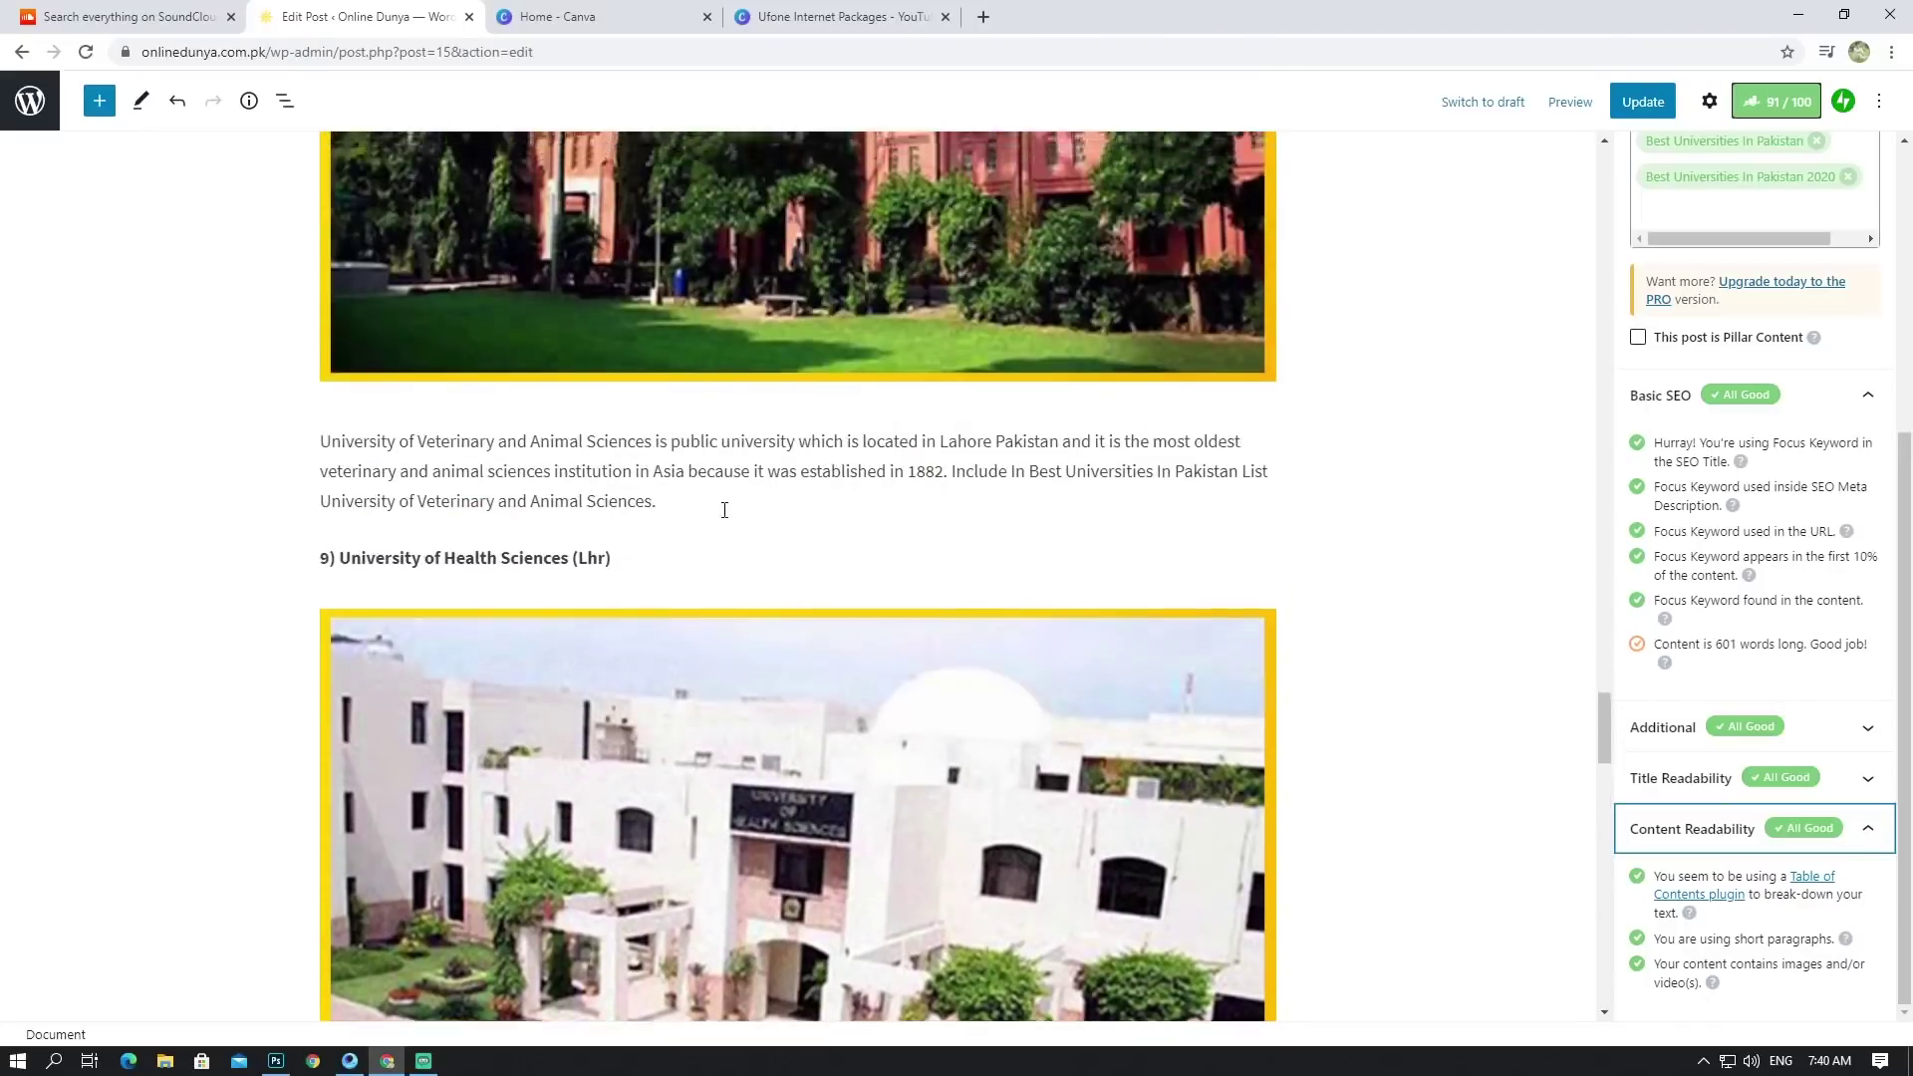
scroll(710, 515, "down", 15)
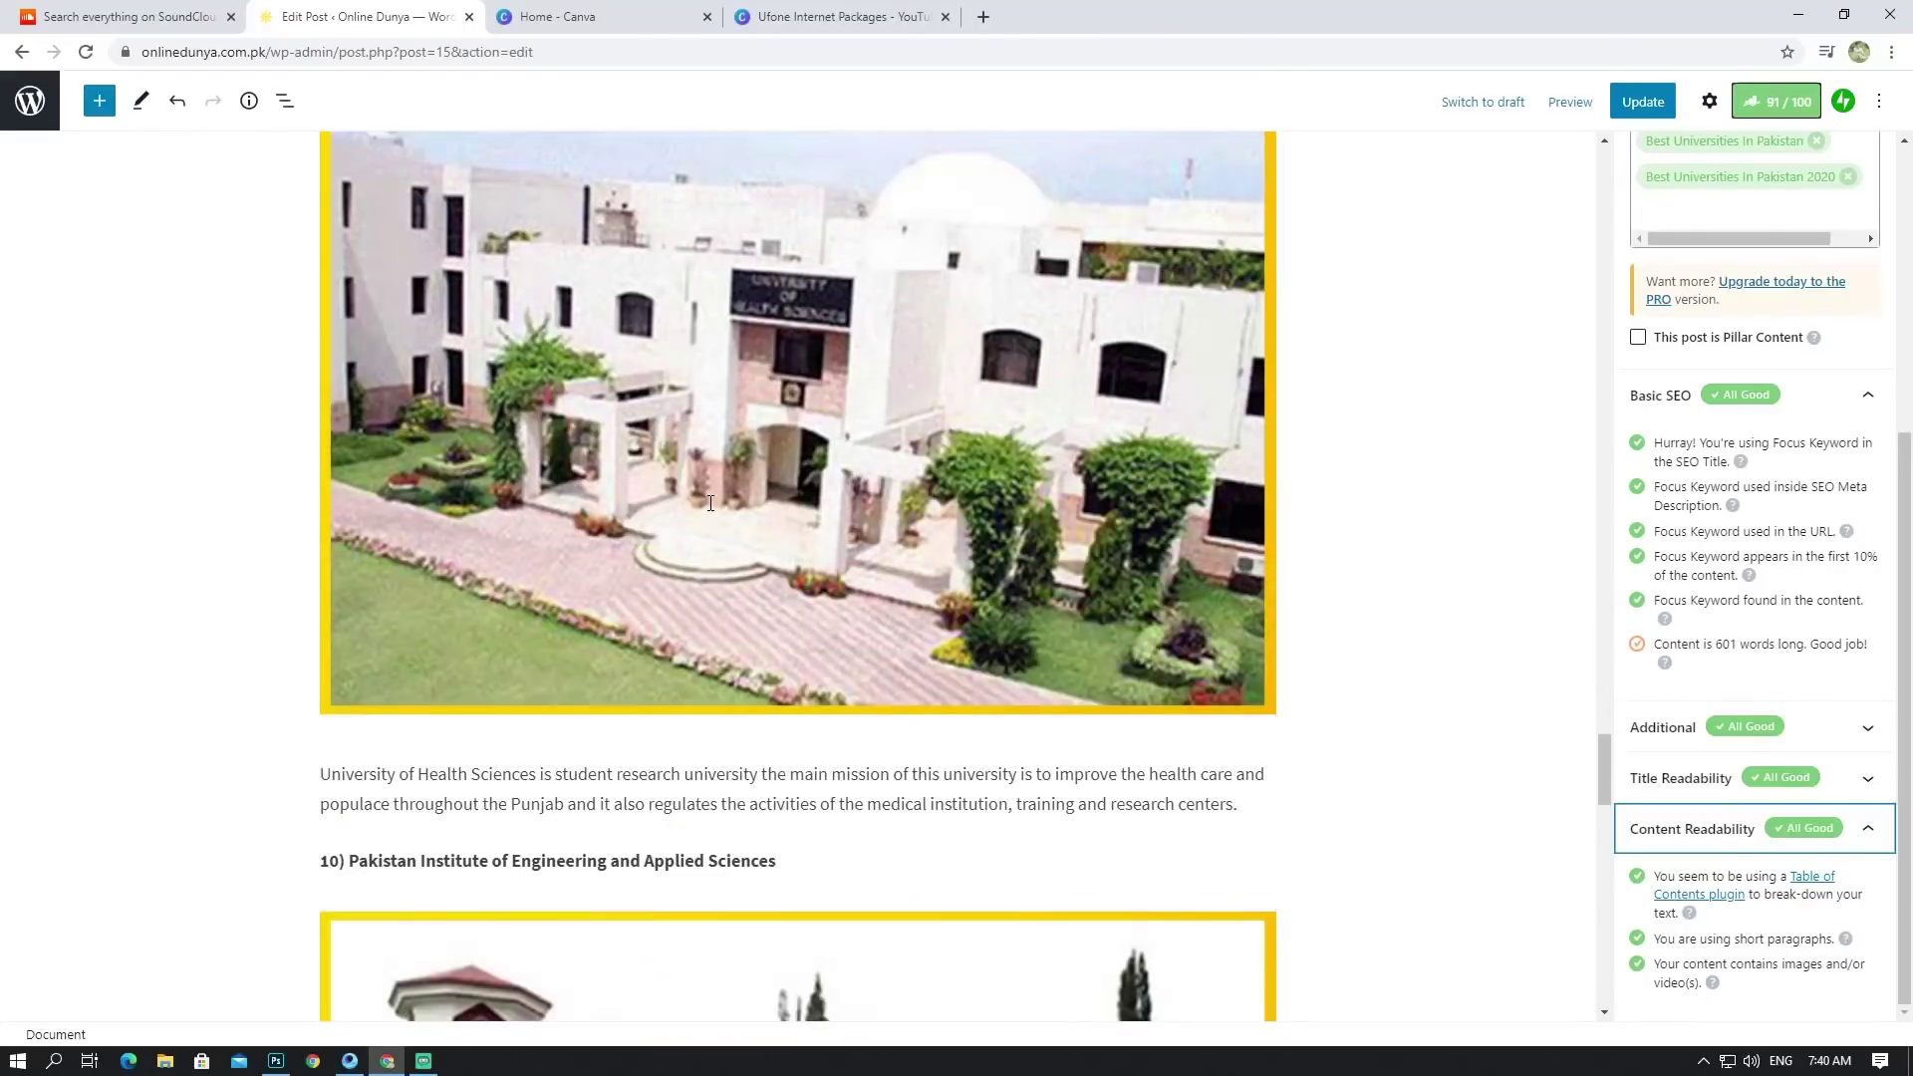
scroll(709, 504, "down", 4)
scroll(709, 505, "up", 18)
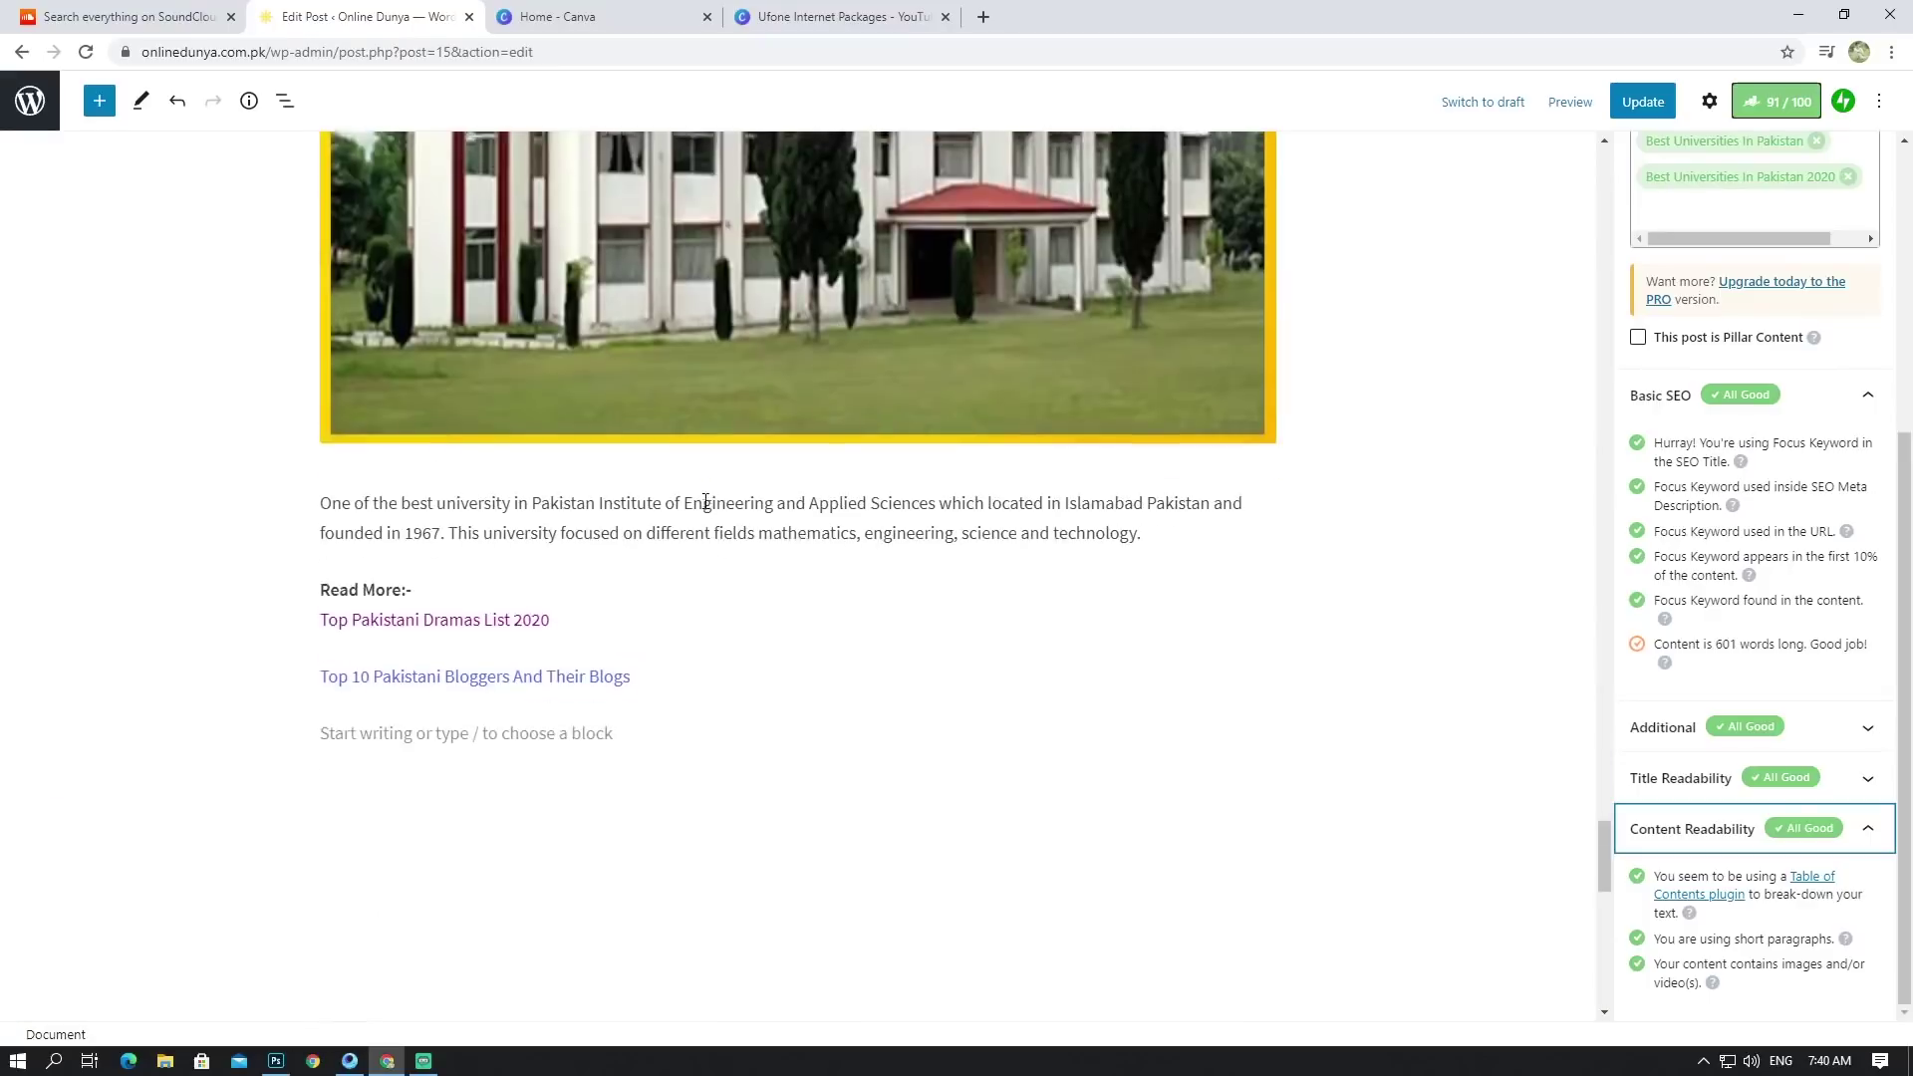
scroll(701, 494, "up", 20)
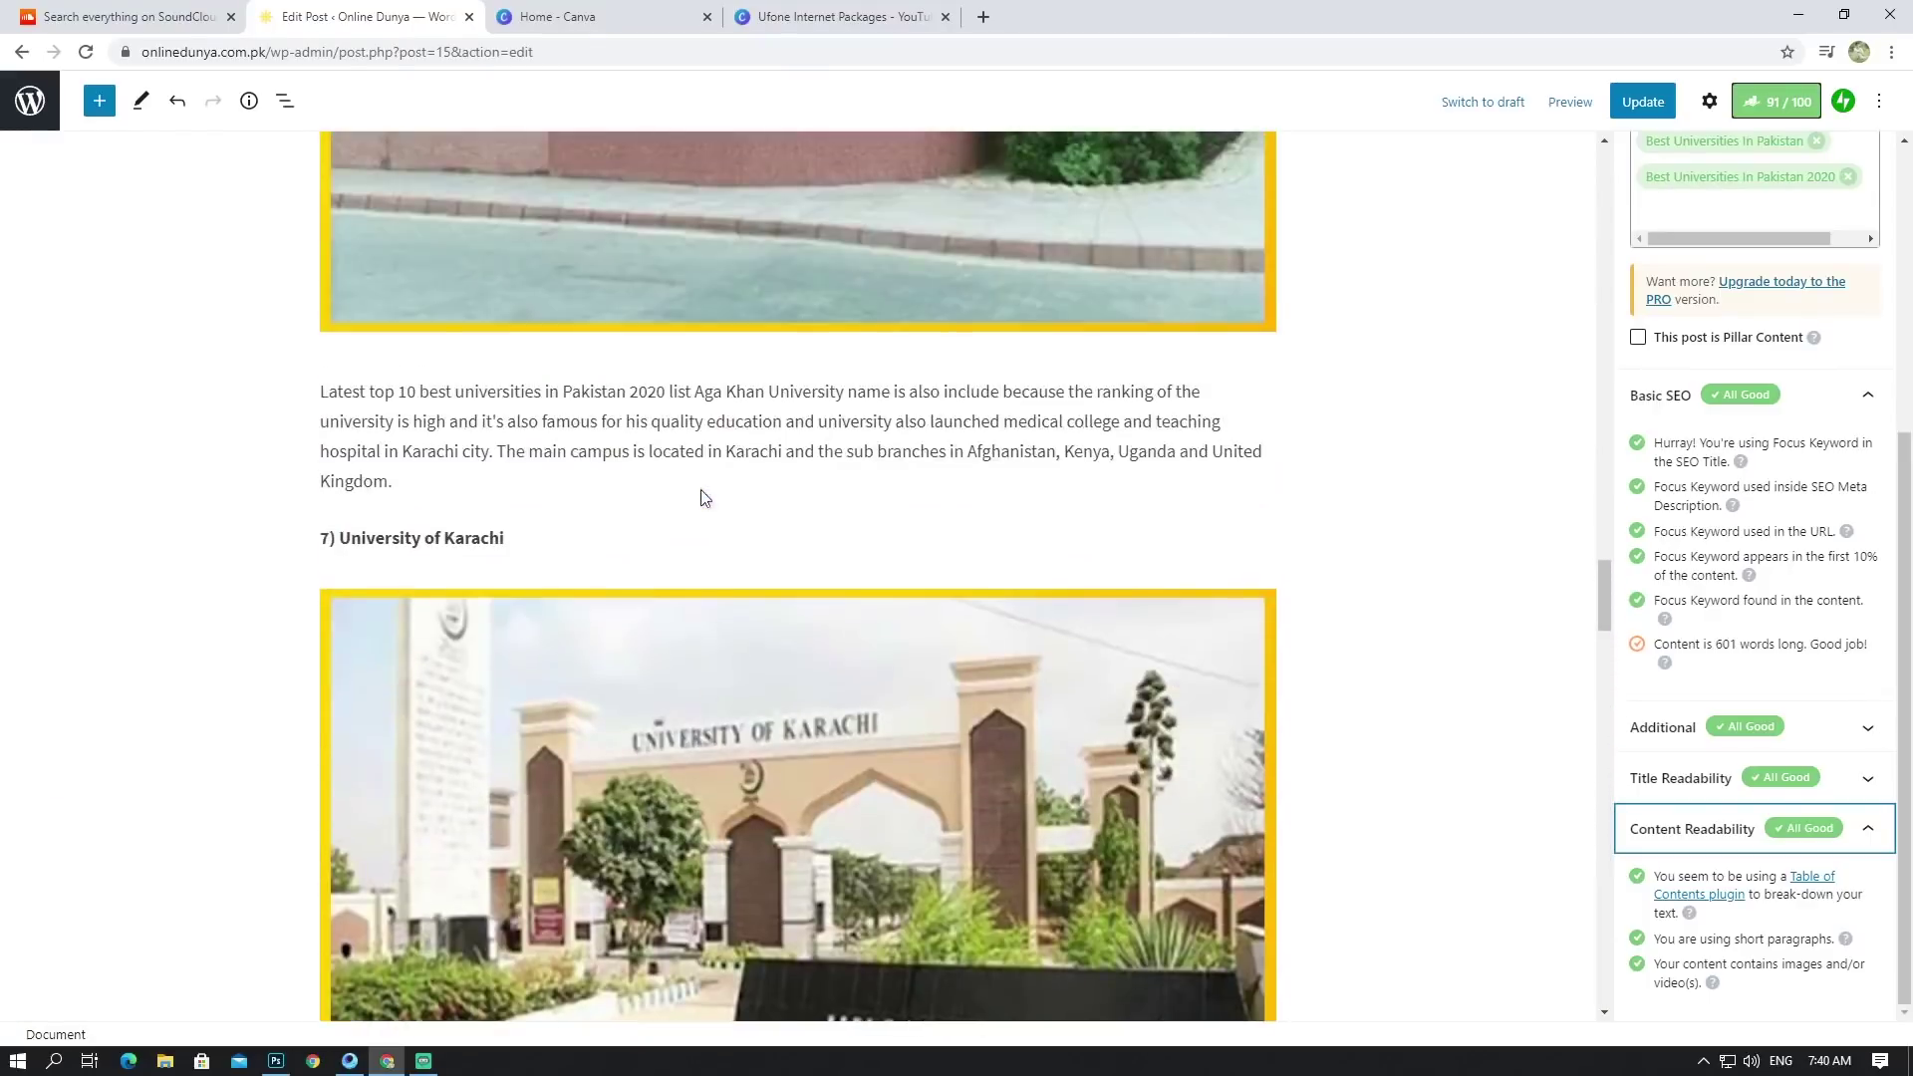
scroll(691, 486, "up", 20)
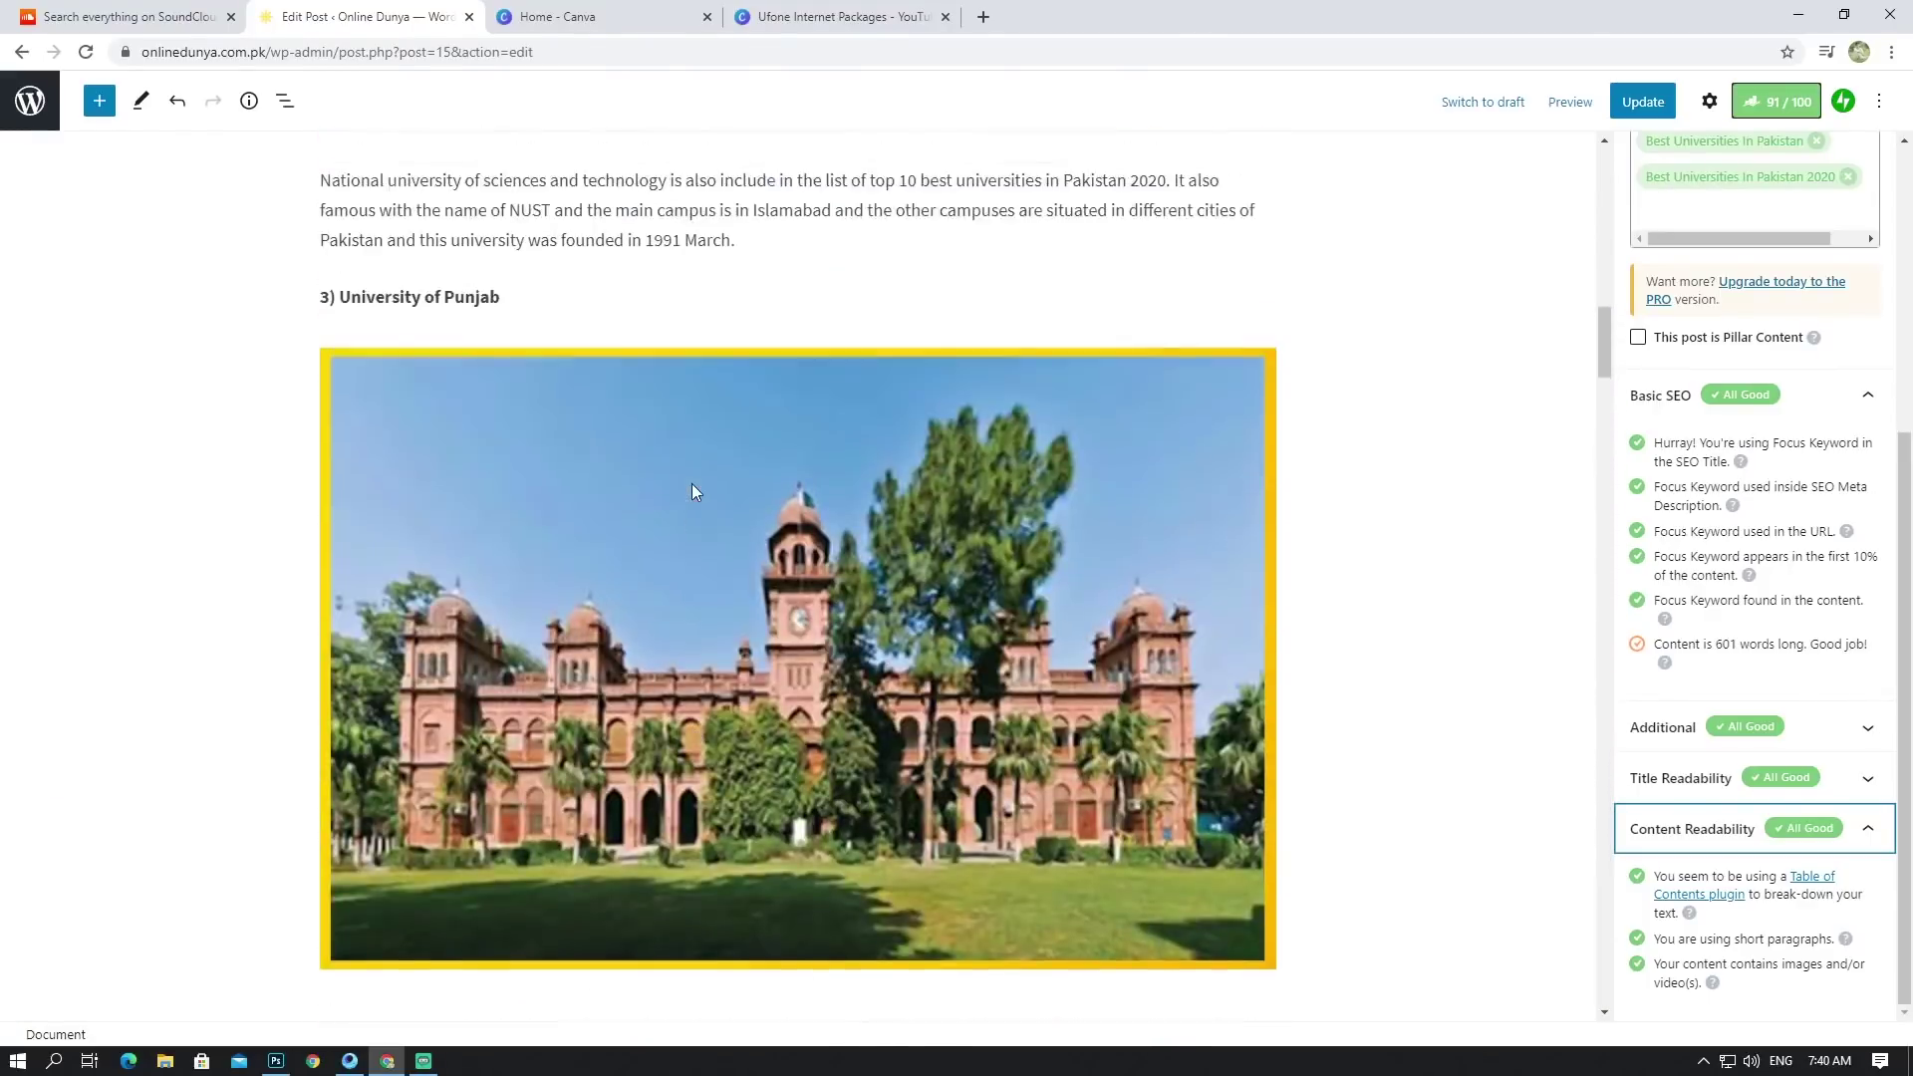
scroll(695, 490, "up", 10)
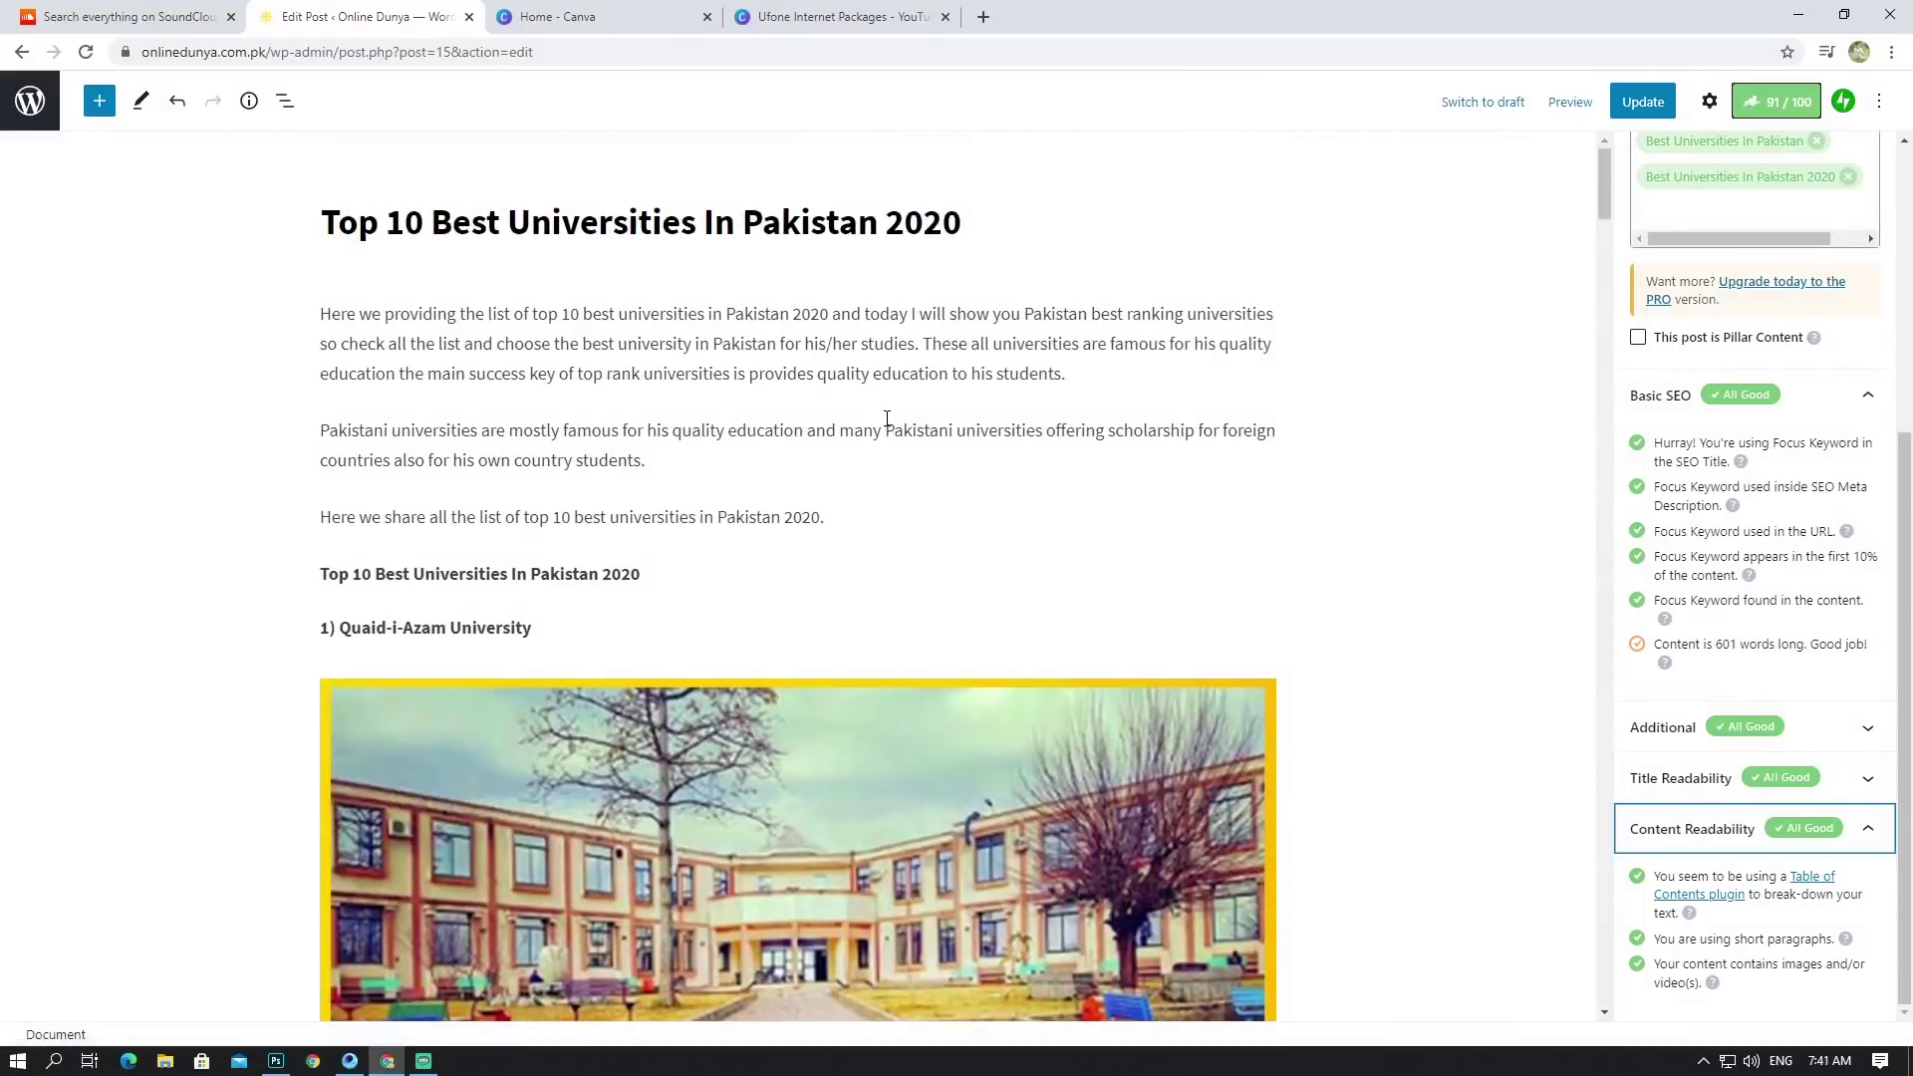
Step: Review the National University Of Sciences and Technology section, then the Rank Math snippet preview and focus keywords beside the post's opening
scroll(794, 459, "down", 15)
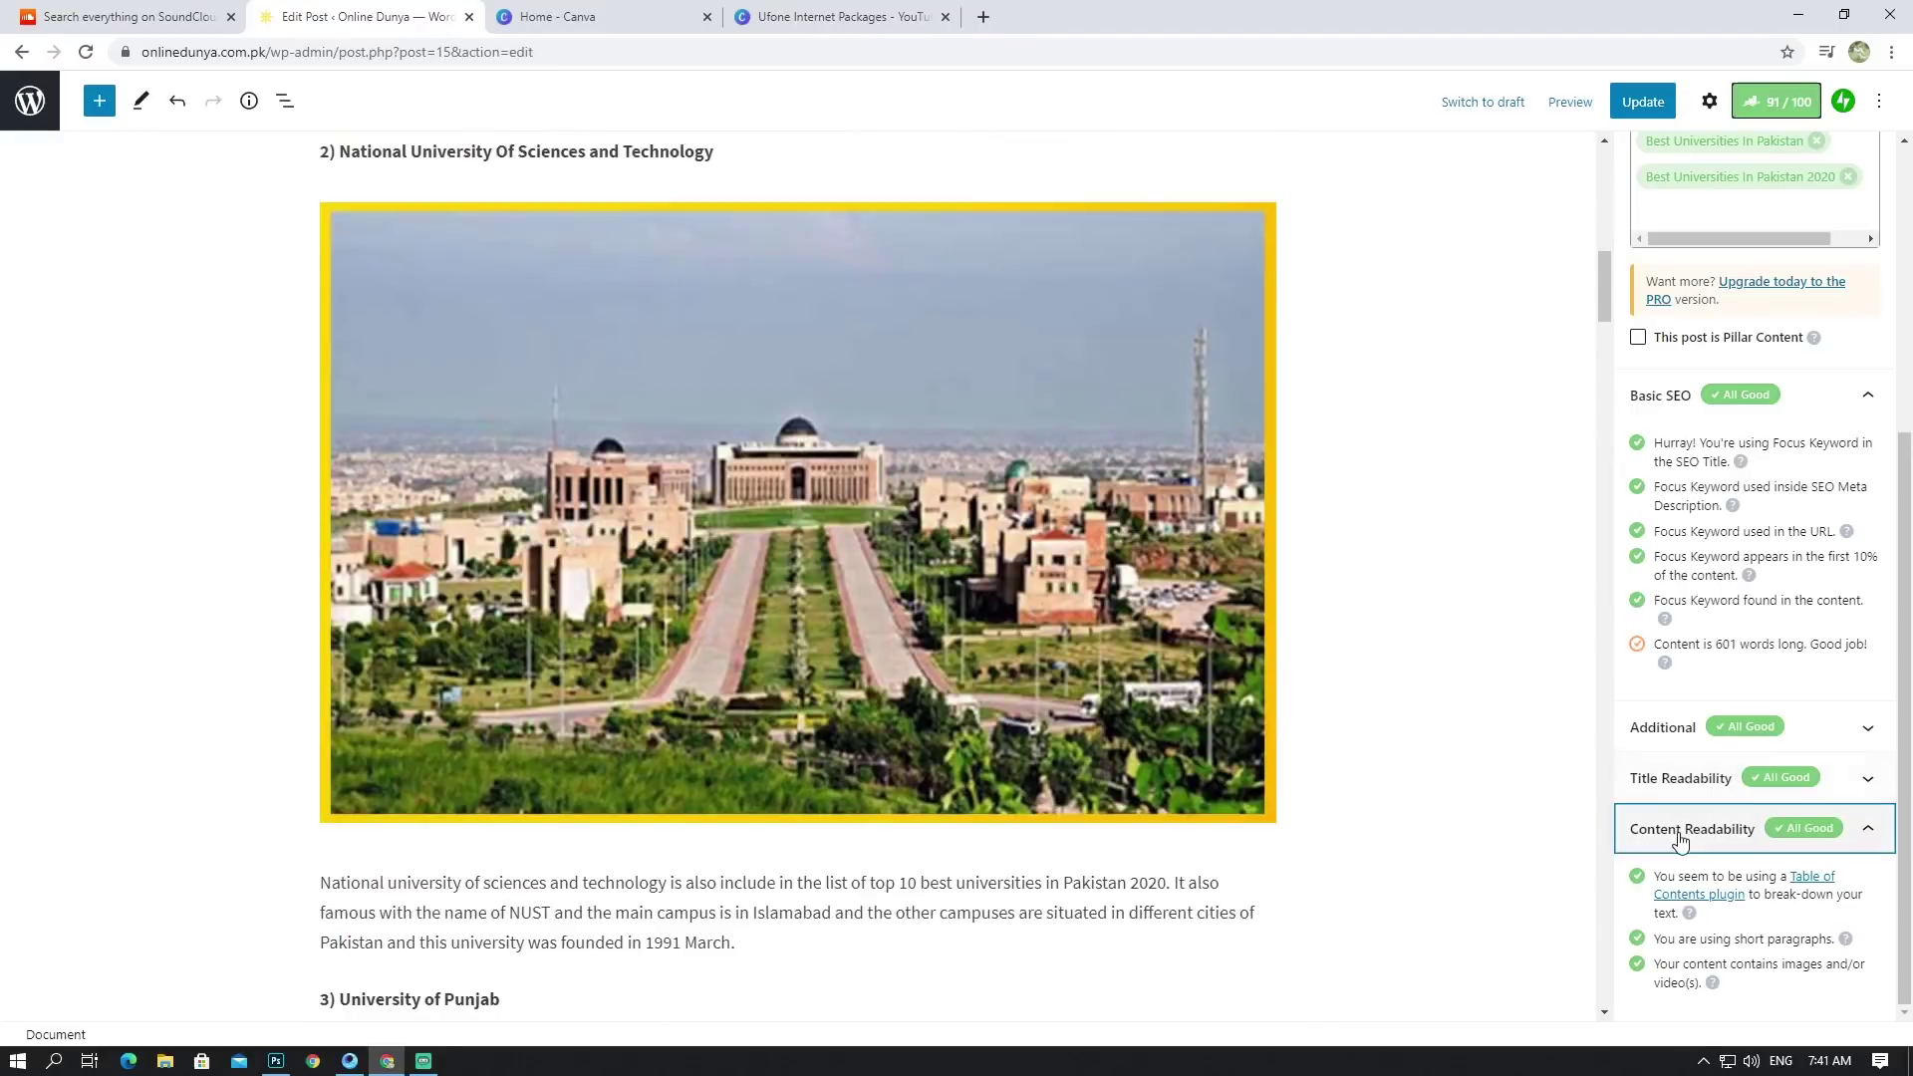
scroll(1684, 797, "up", 5)
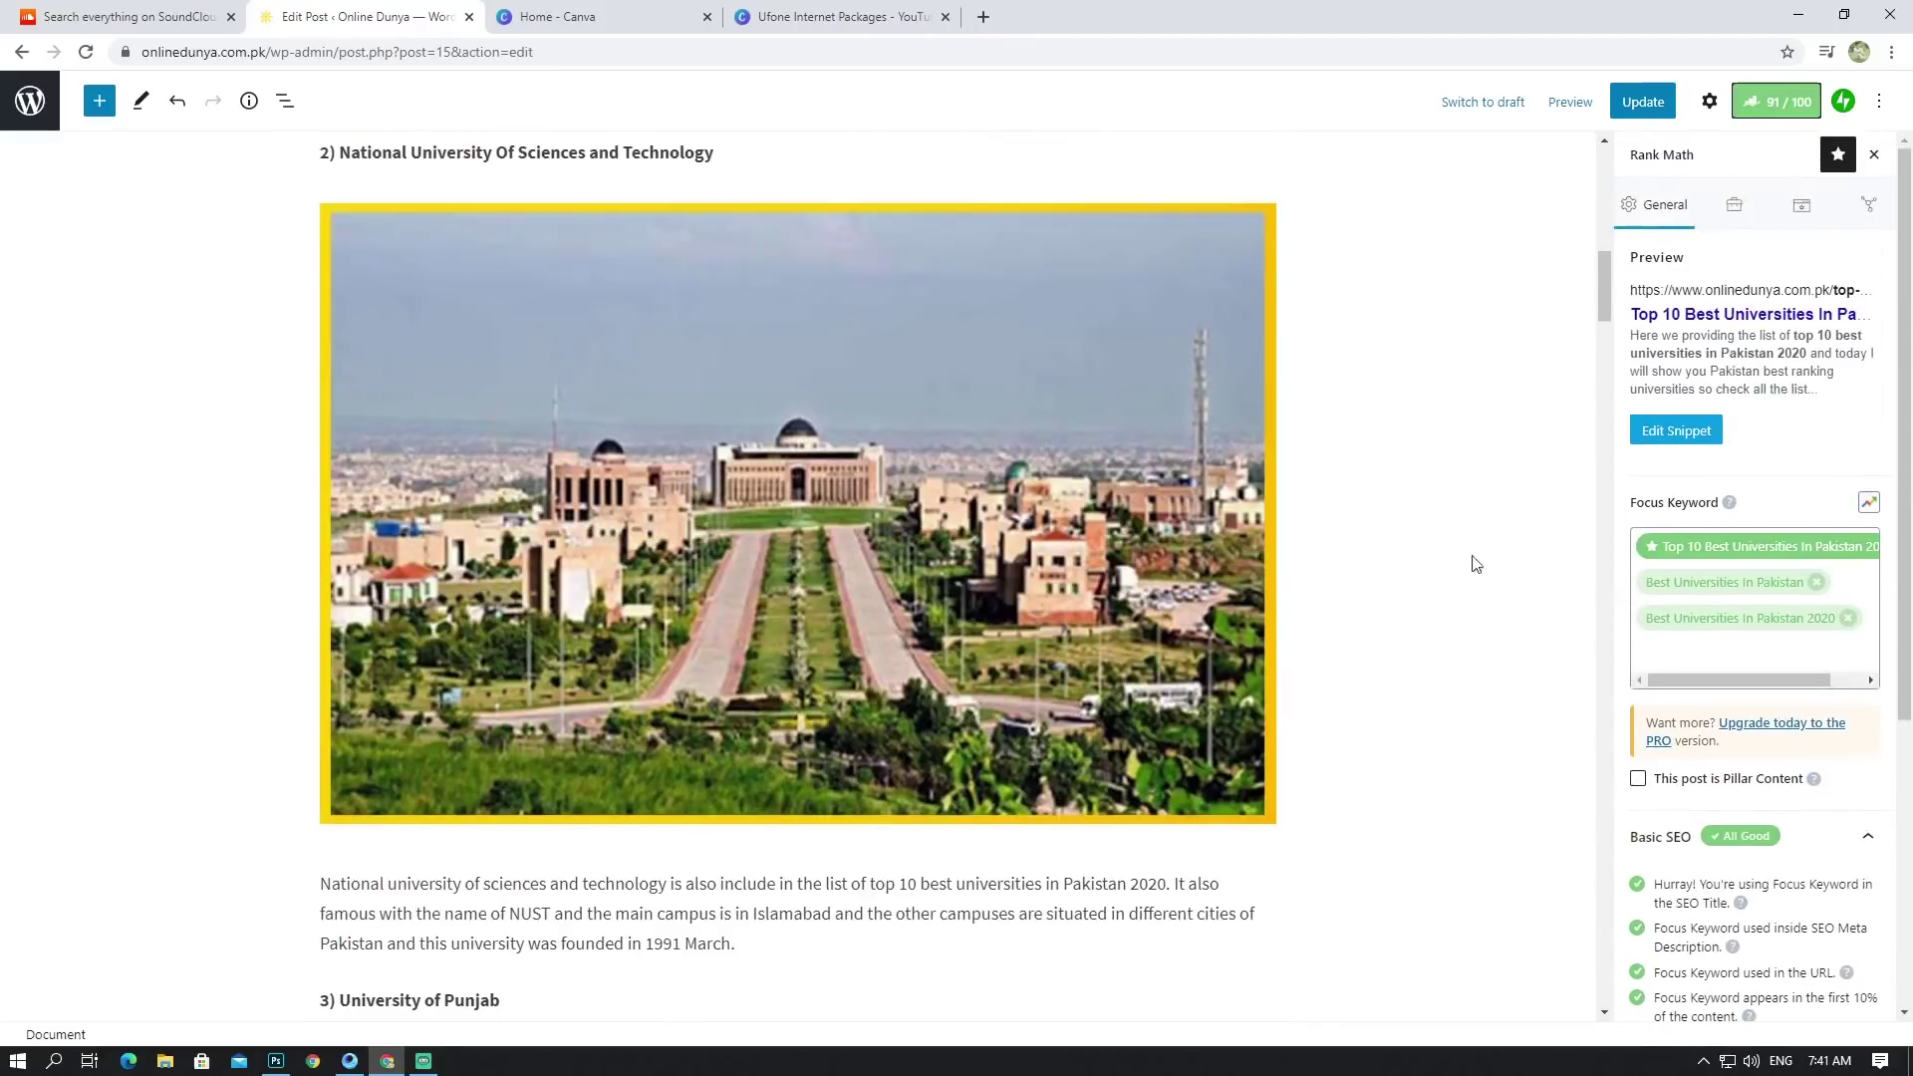
scroll(1264, 529, "up", 10)
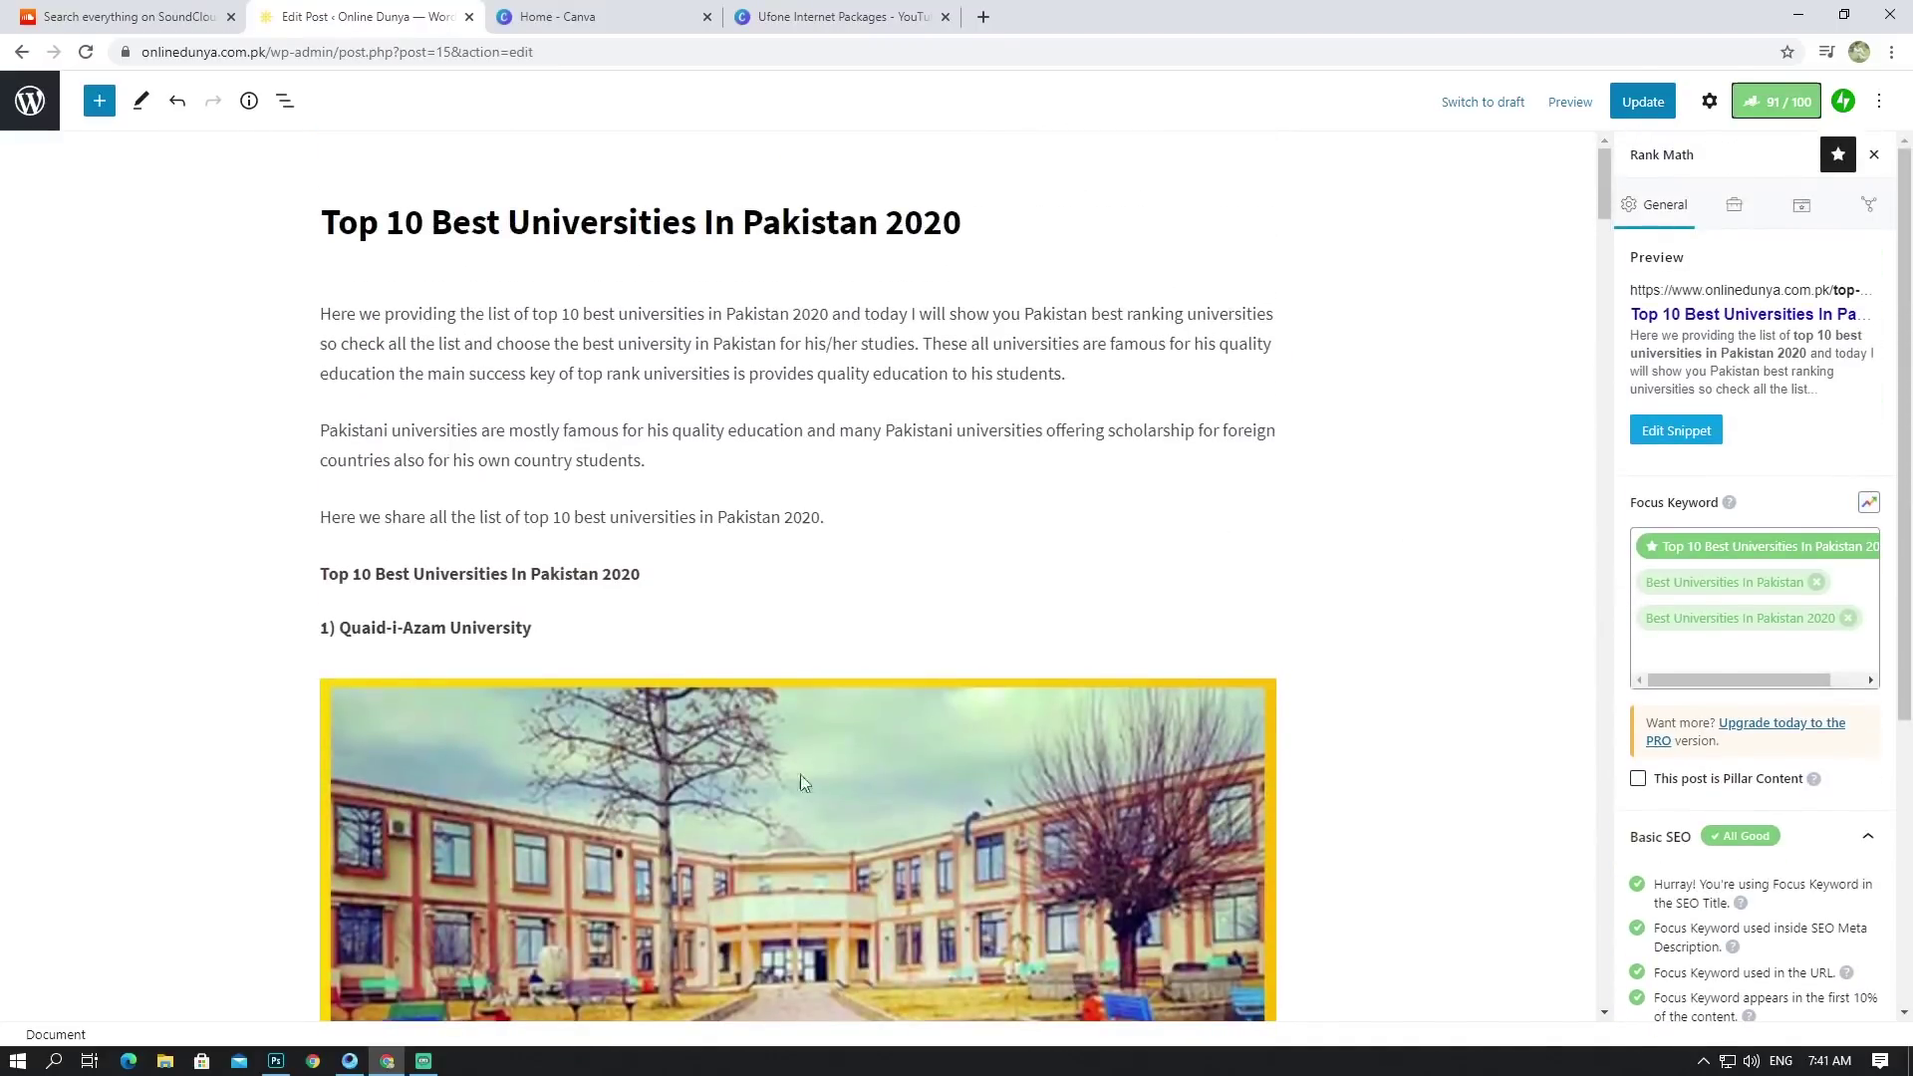
left_click(426, 1062)
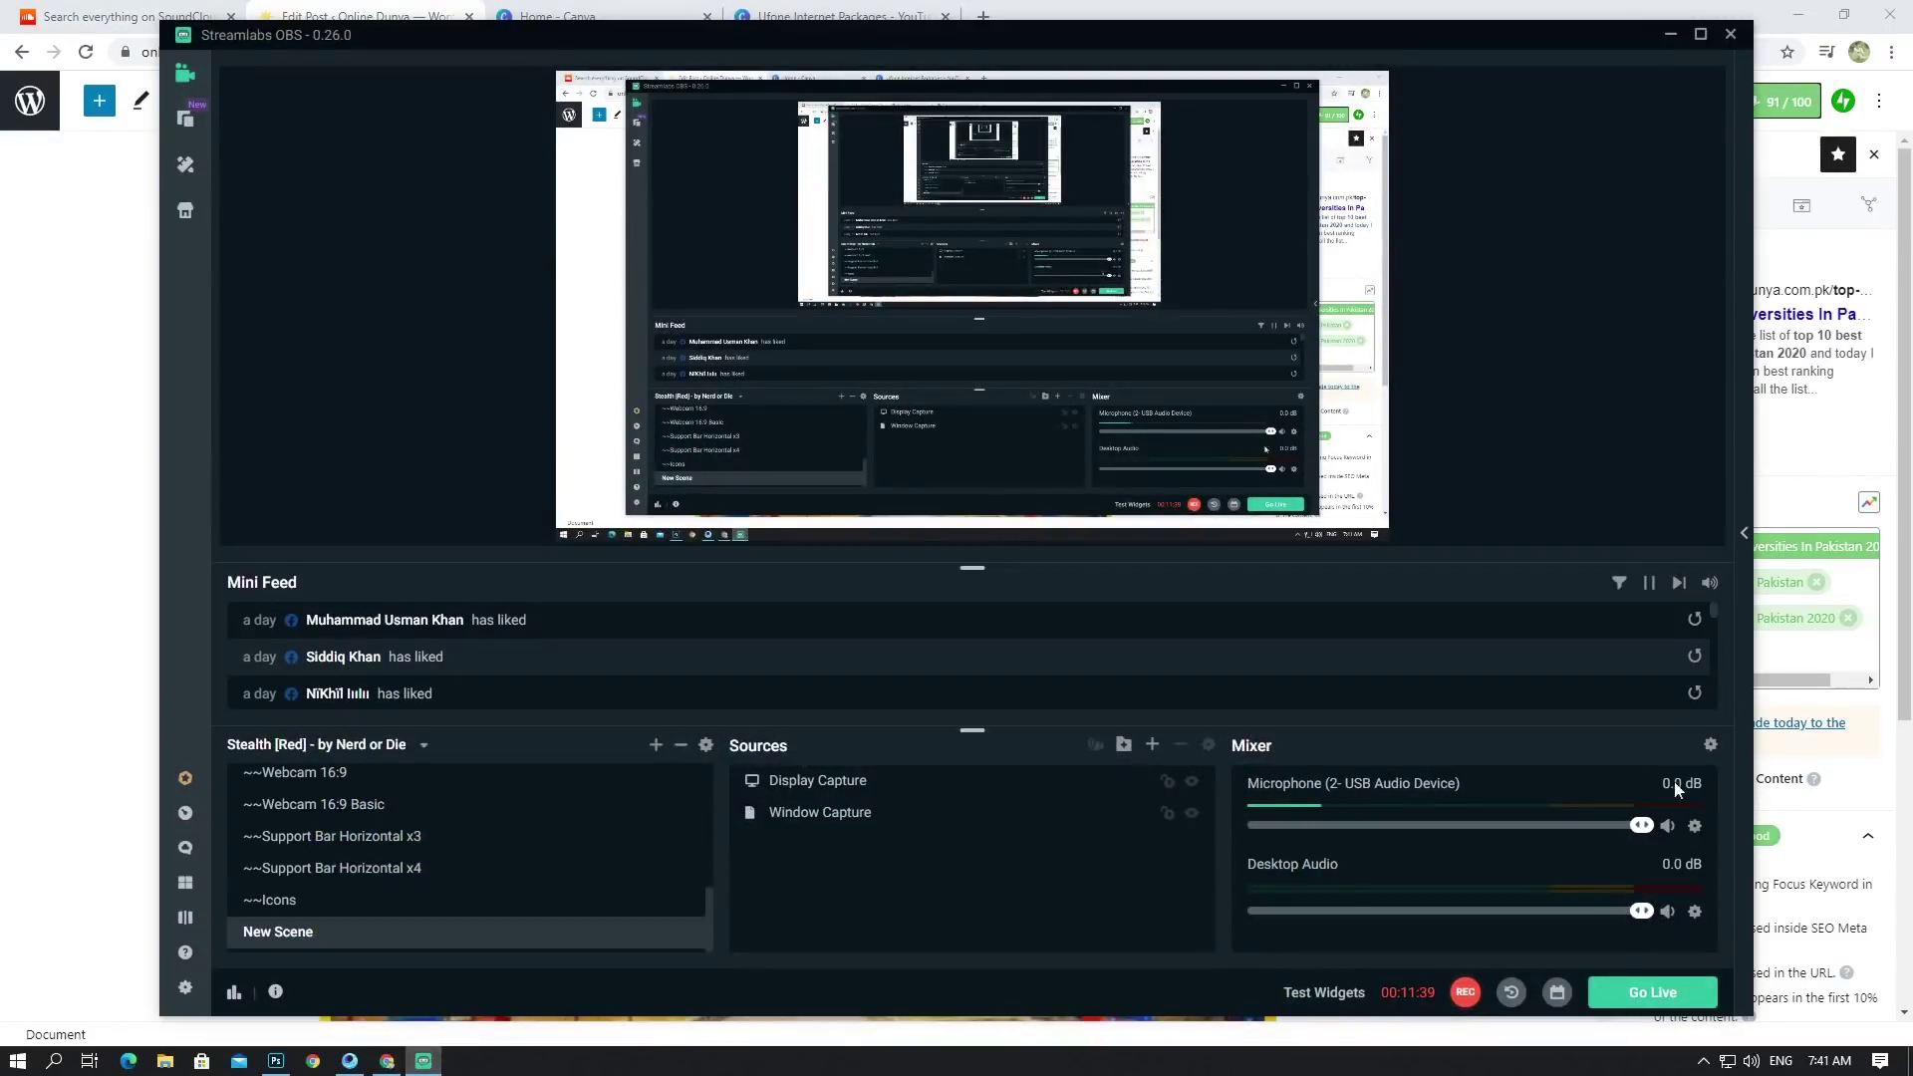
left_click(1674, 36)
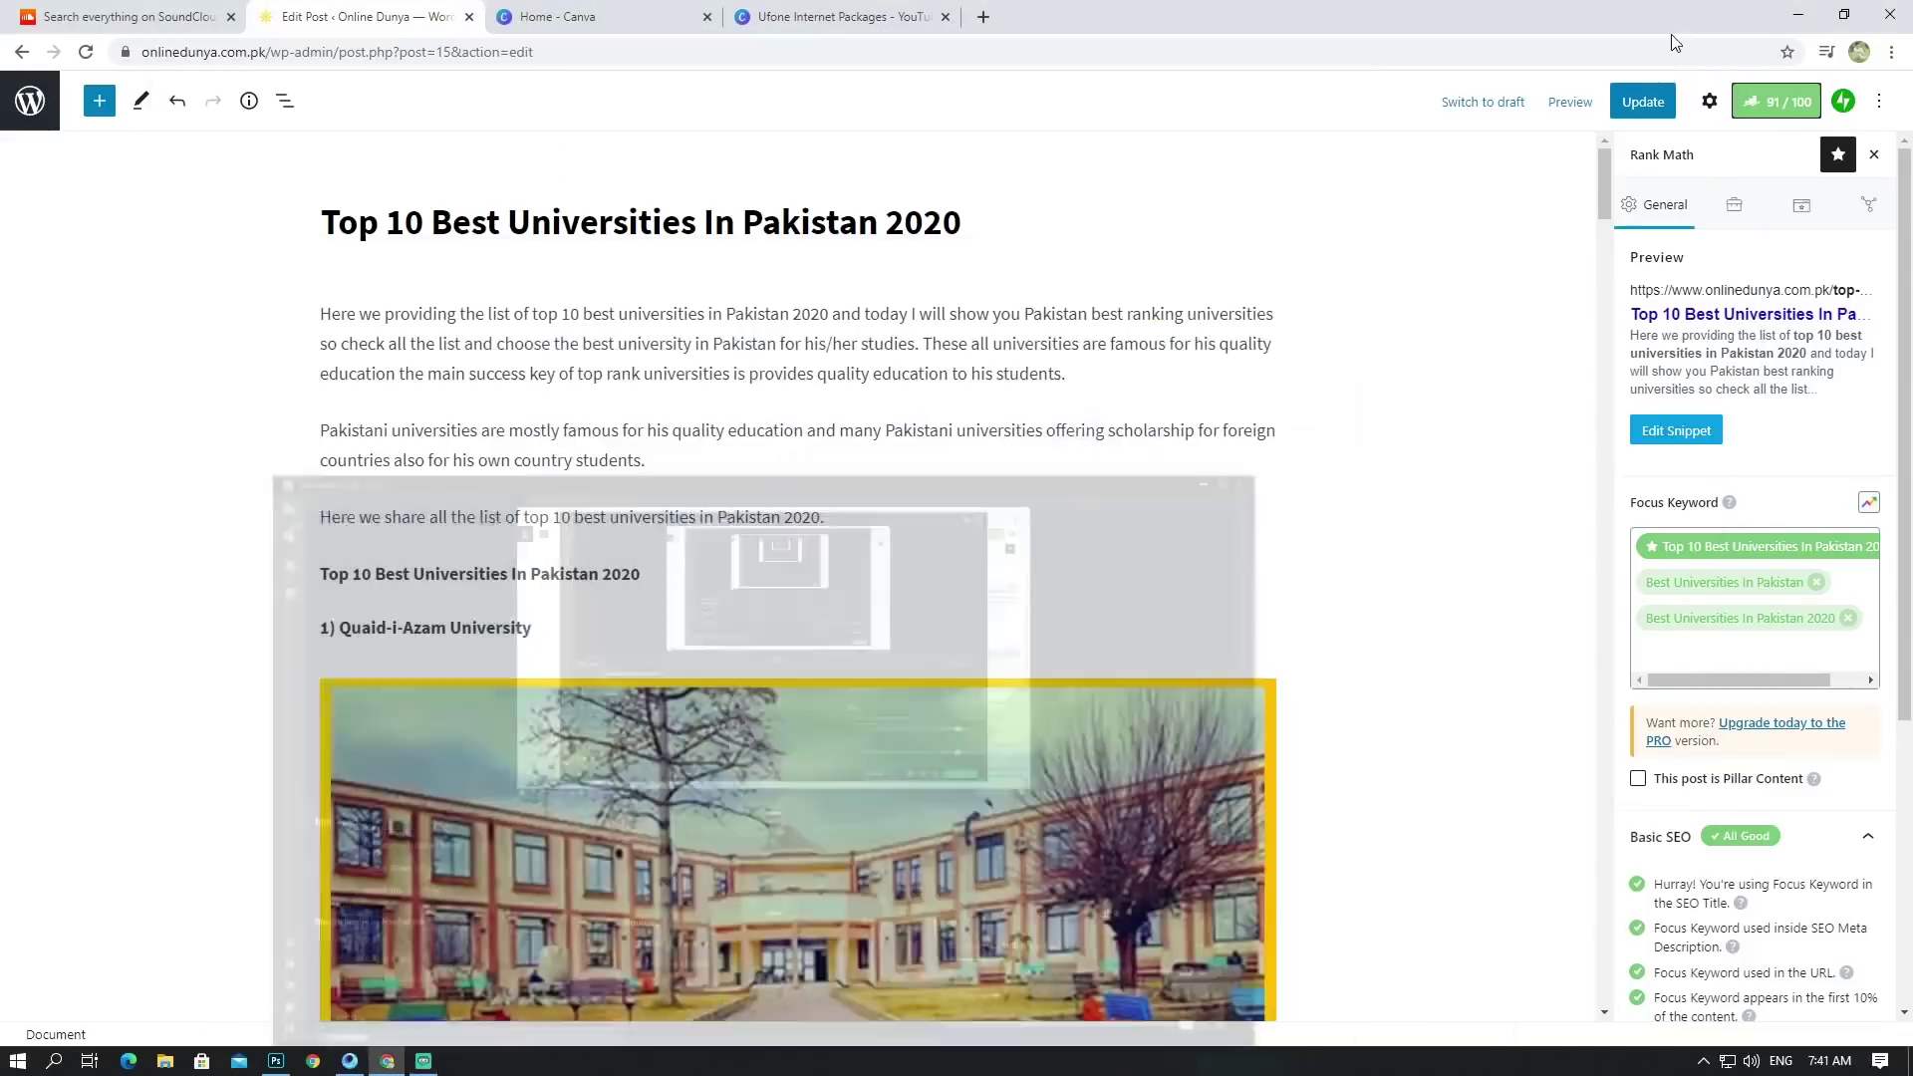
Step: Compare the Content Readability checks on table of contents, short paragraphs and images with the post's introduction and first three university sections
scroll(1641, 551, "down", 4)
scroll(1482, 540, "down", 5)
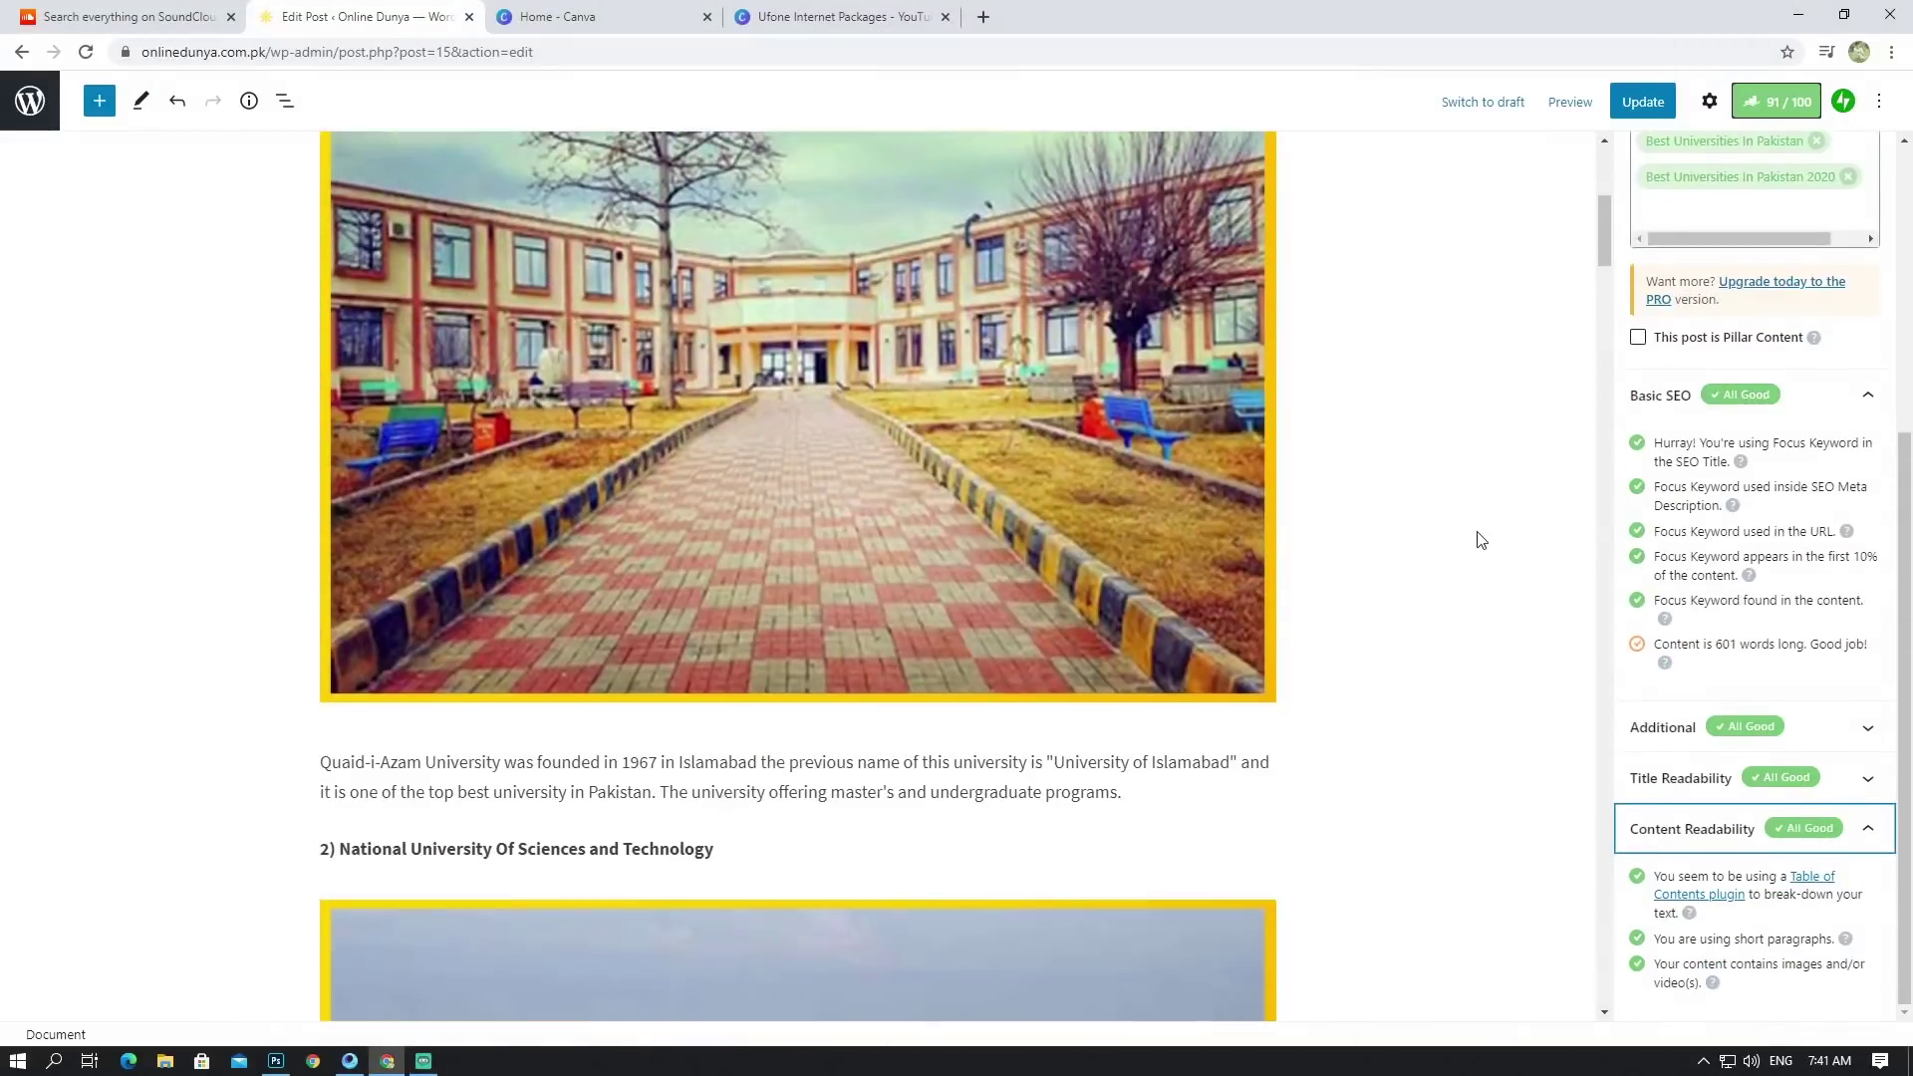
scroll(1480, 539, "down", 10)
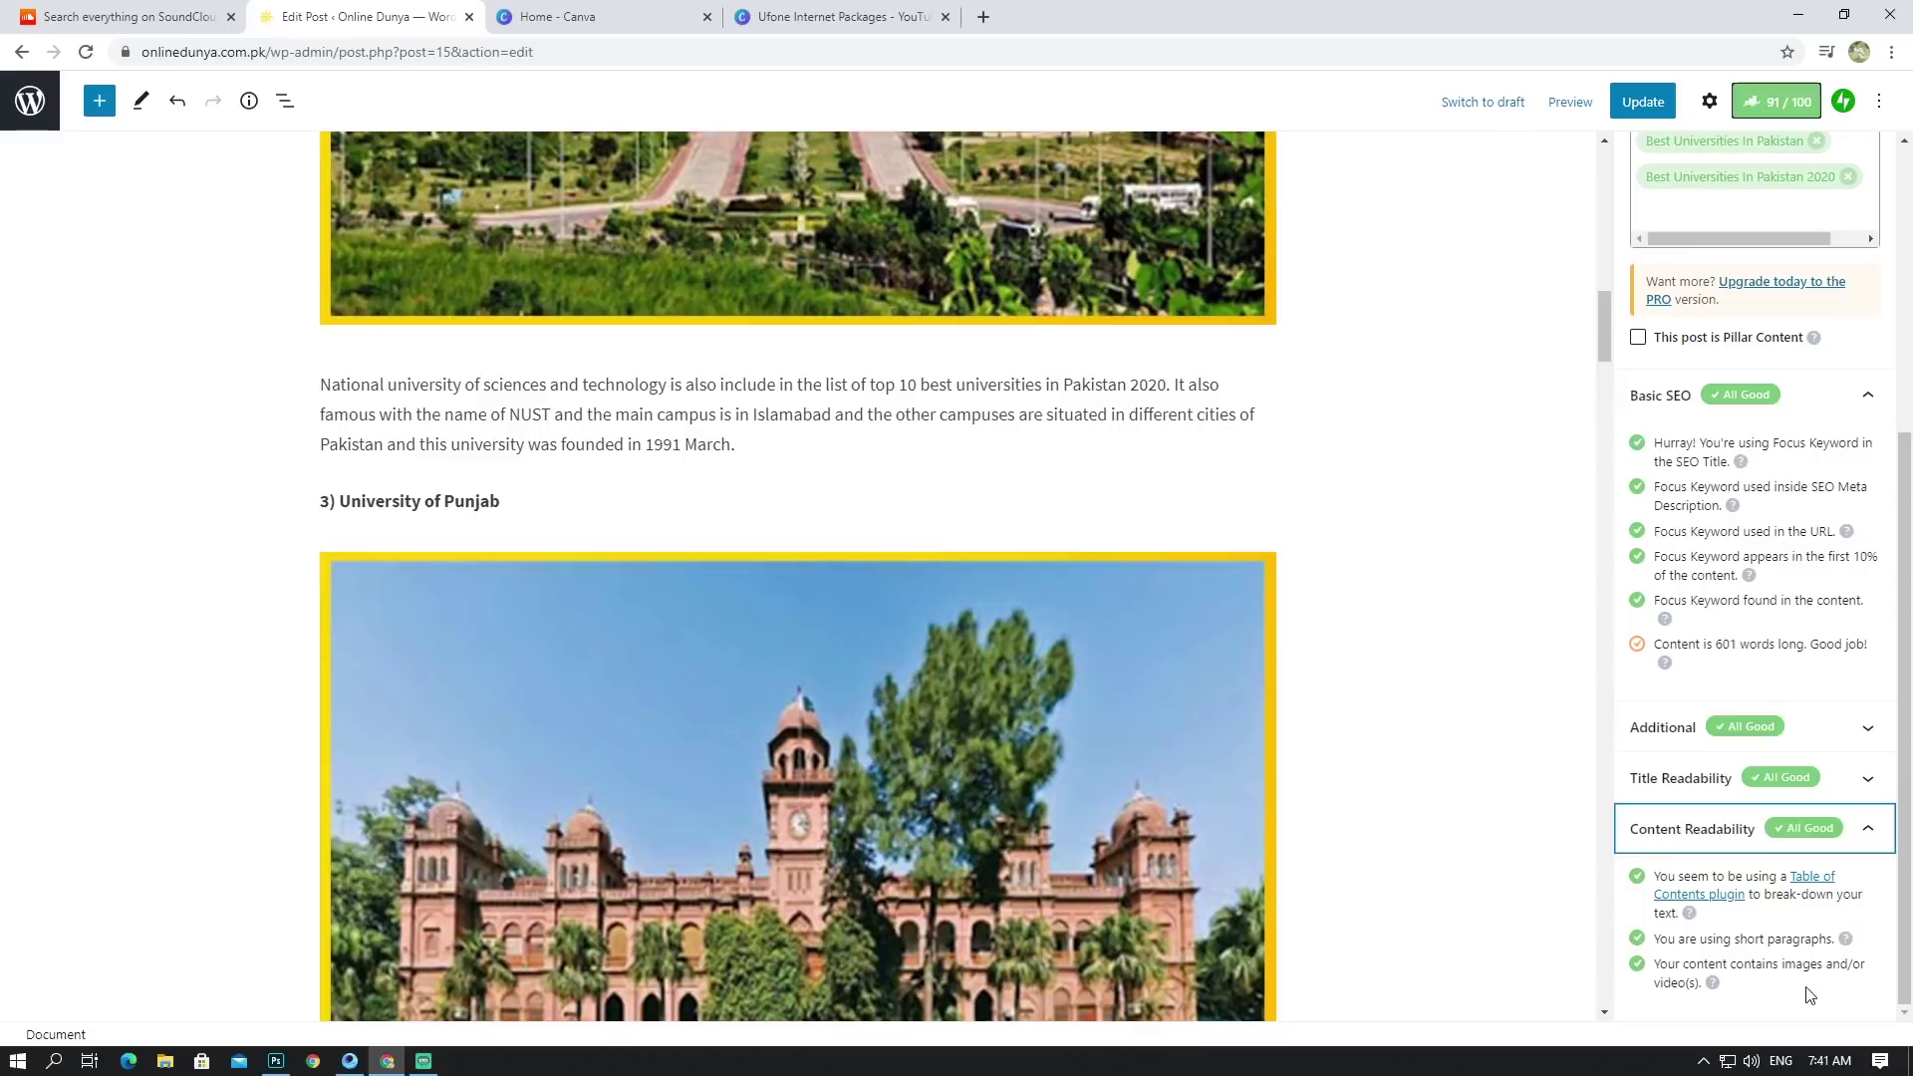
scroll(1259, 712, "up", 10)
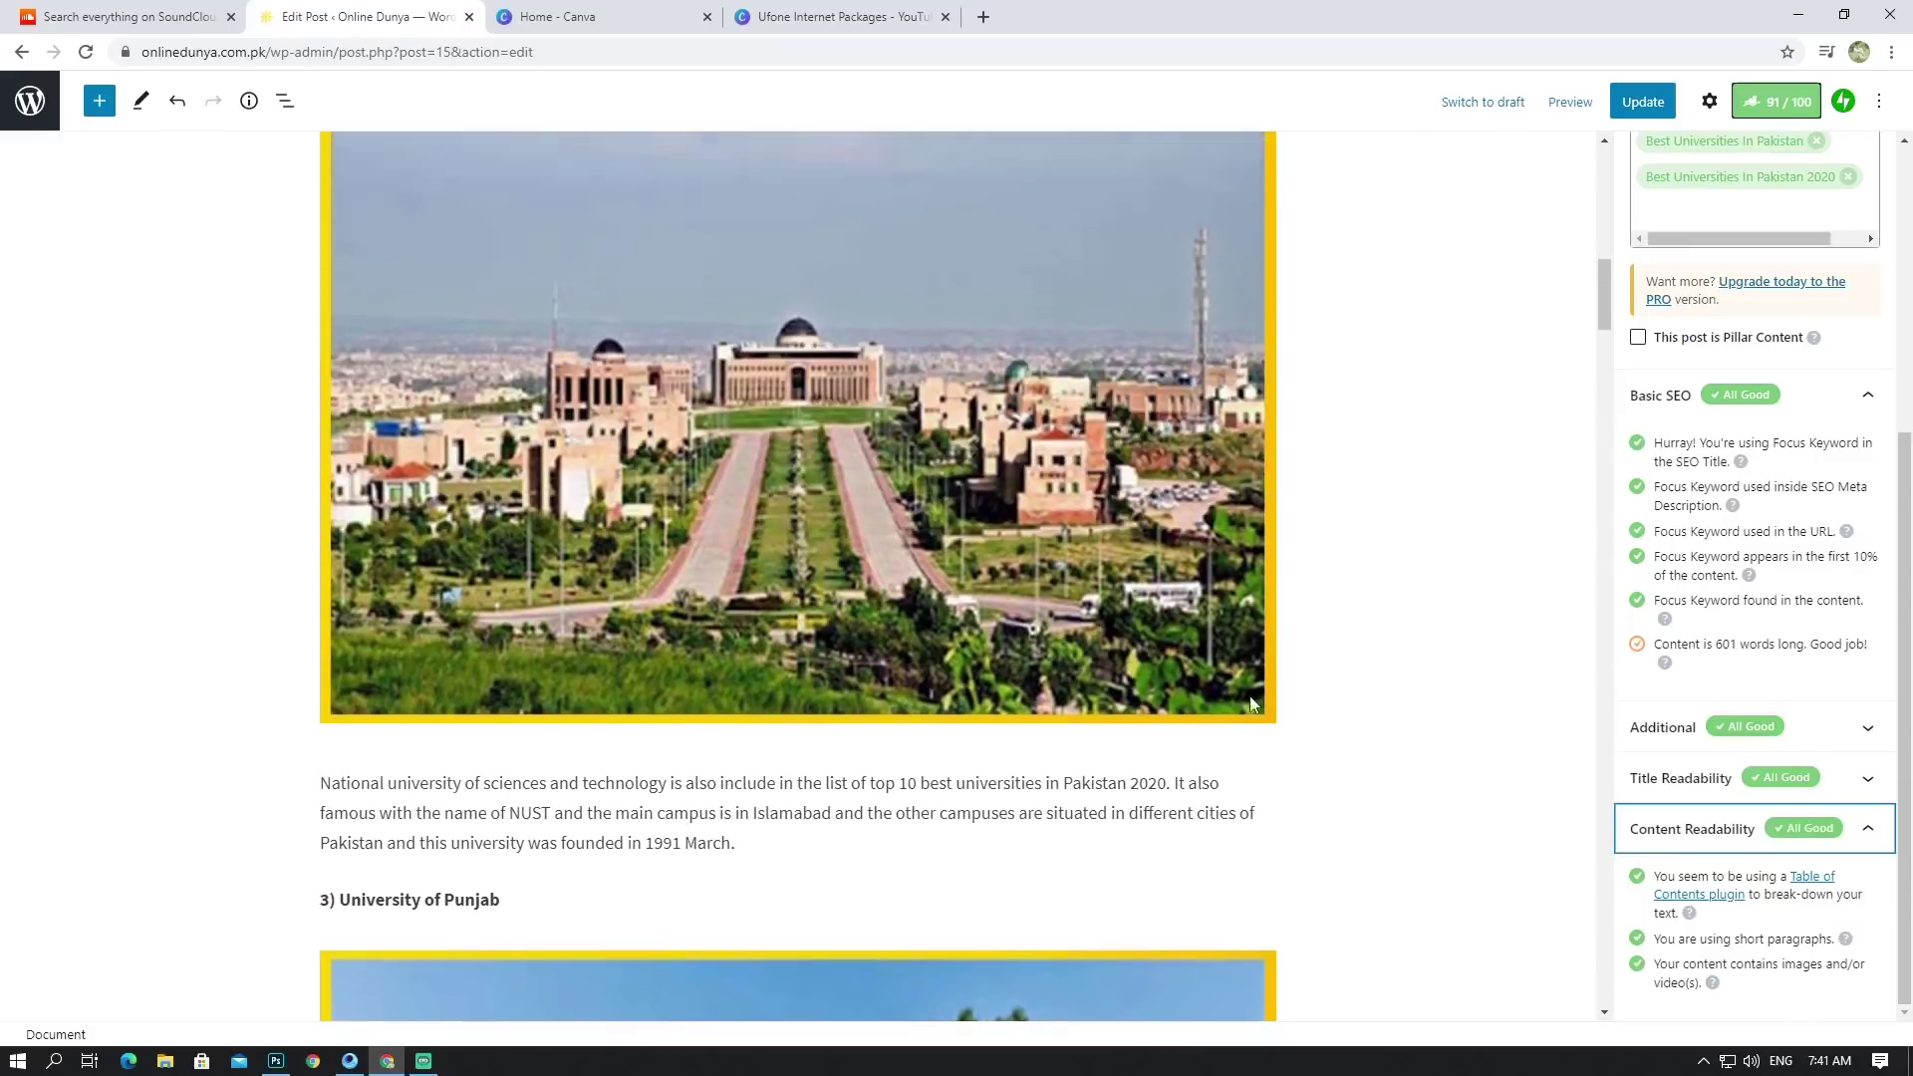
scroll(931, 683, "up", 9)
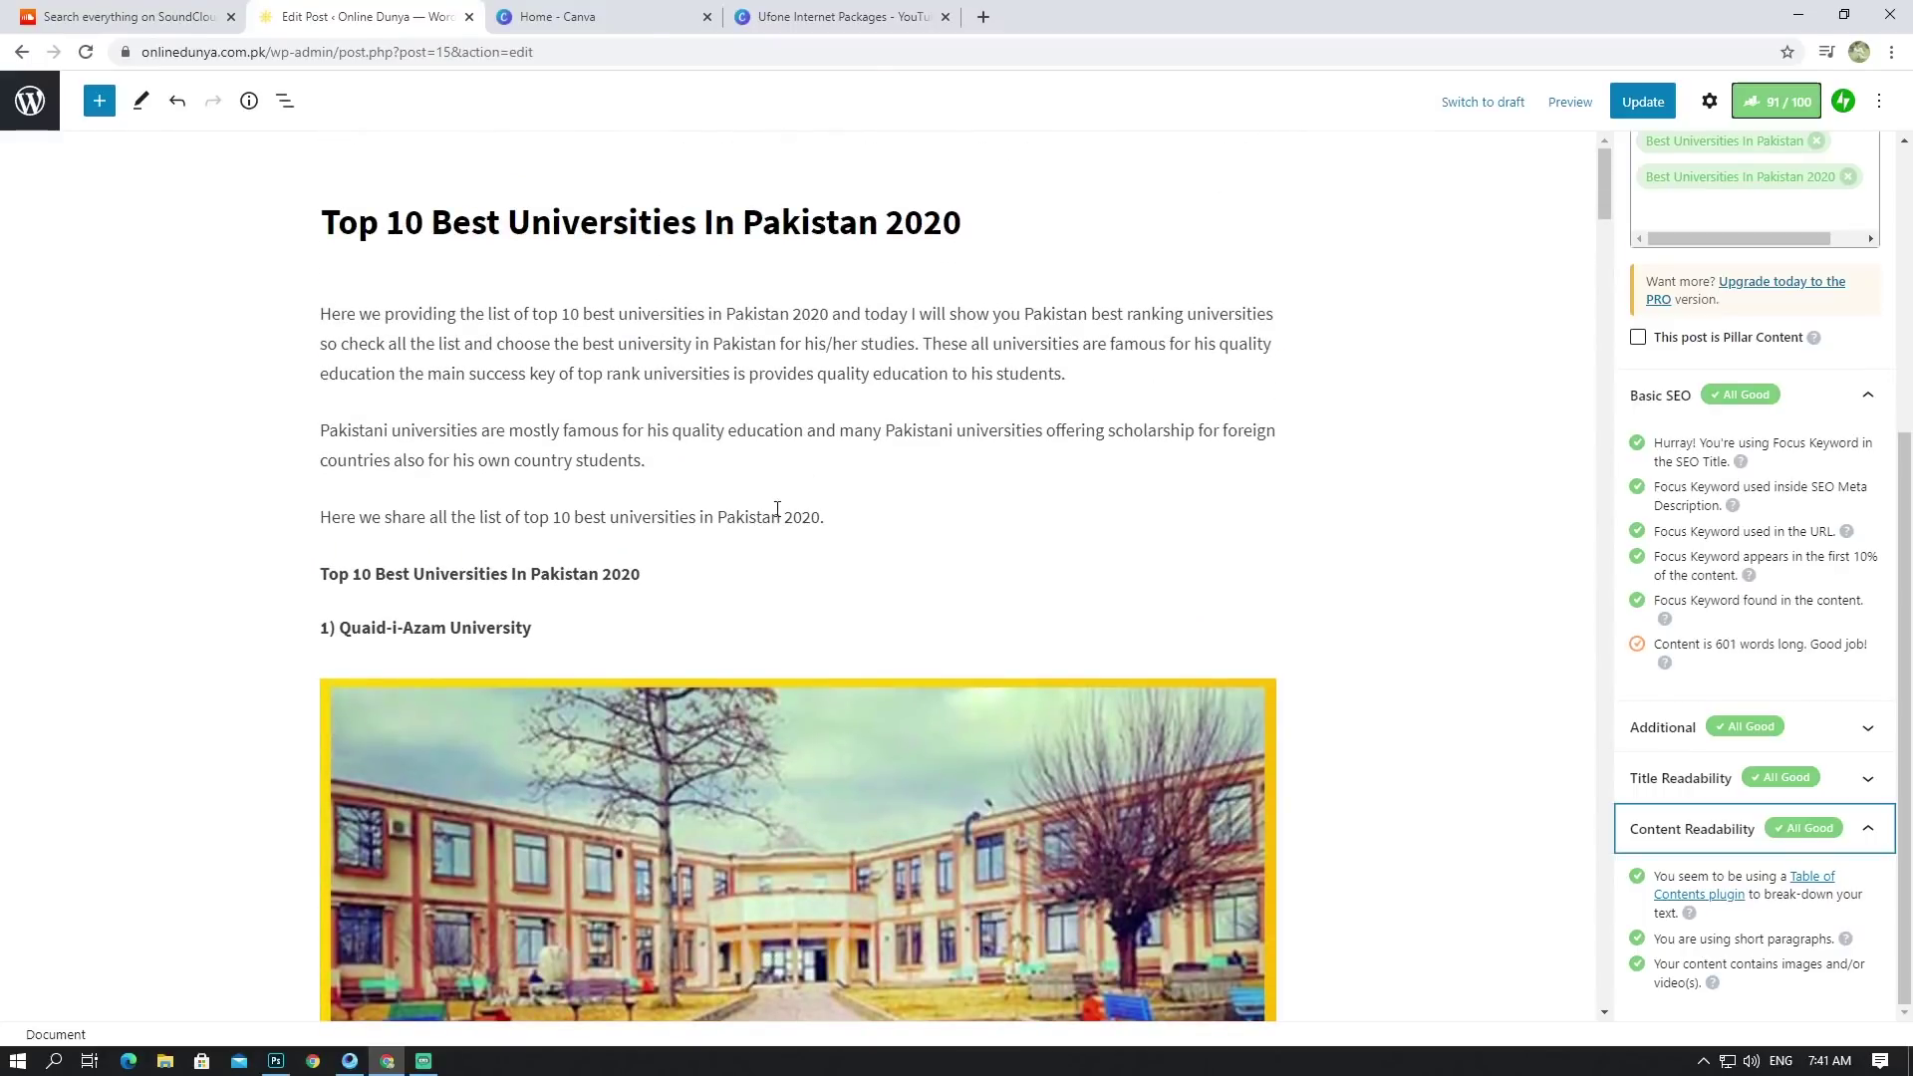
scroll(953, 610, "down", 9)
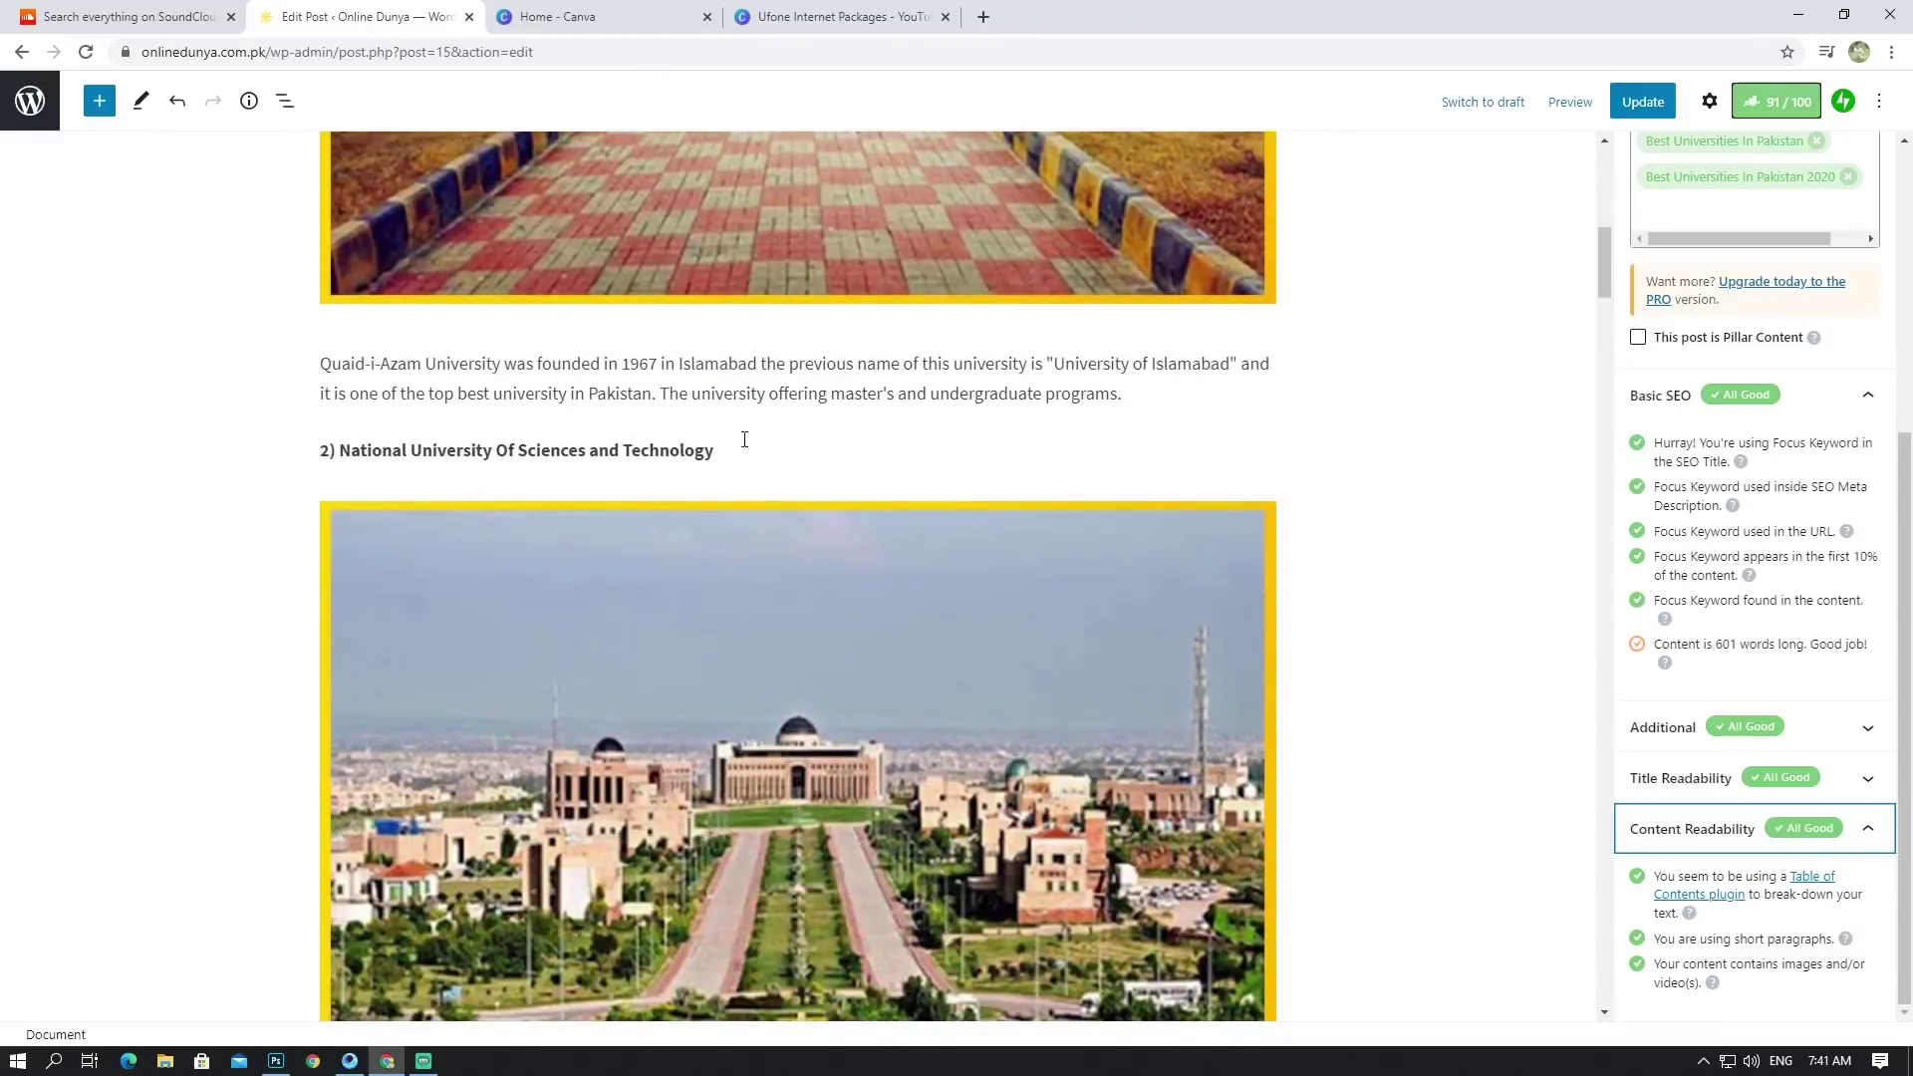
scroll(1335, 510, "down", 5)
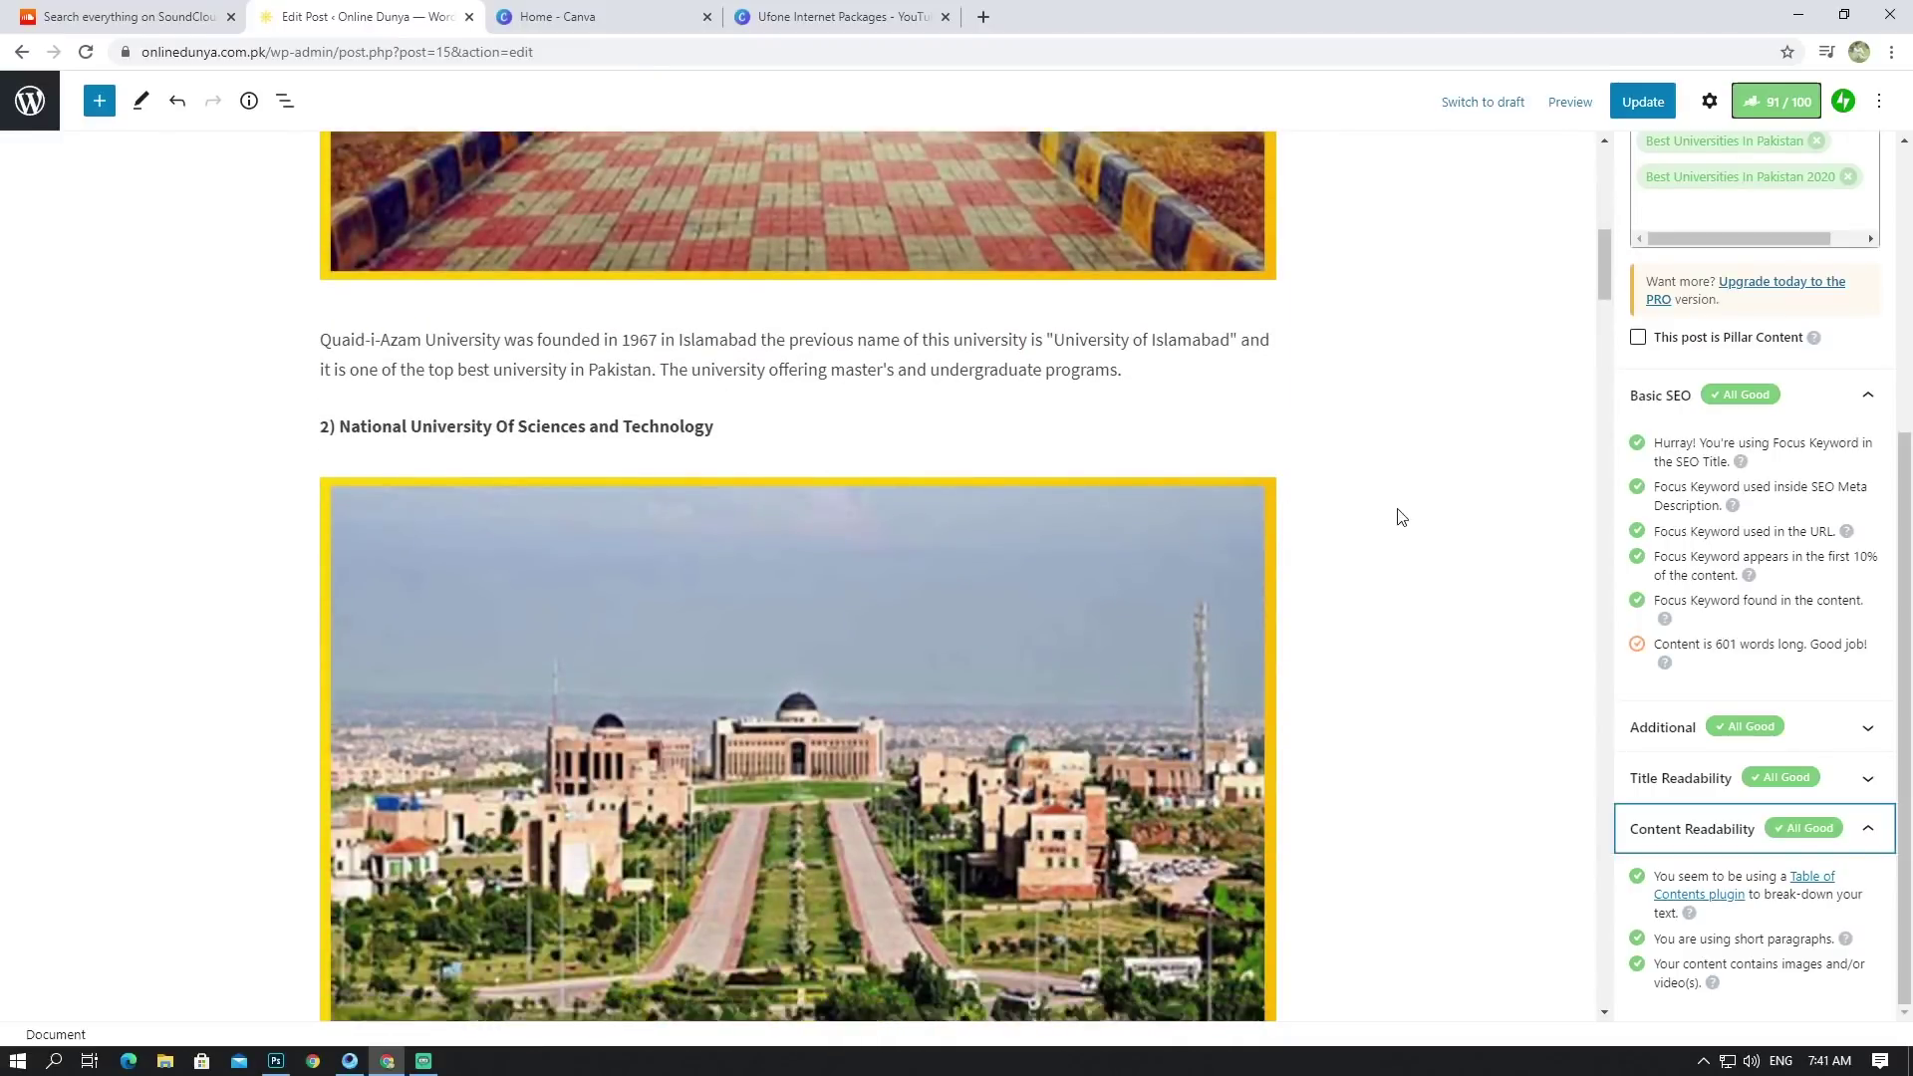
scroll(1319, 557, "up", 10)
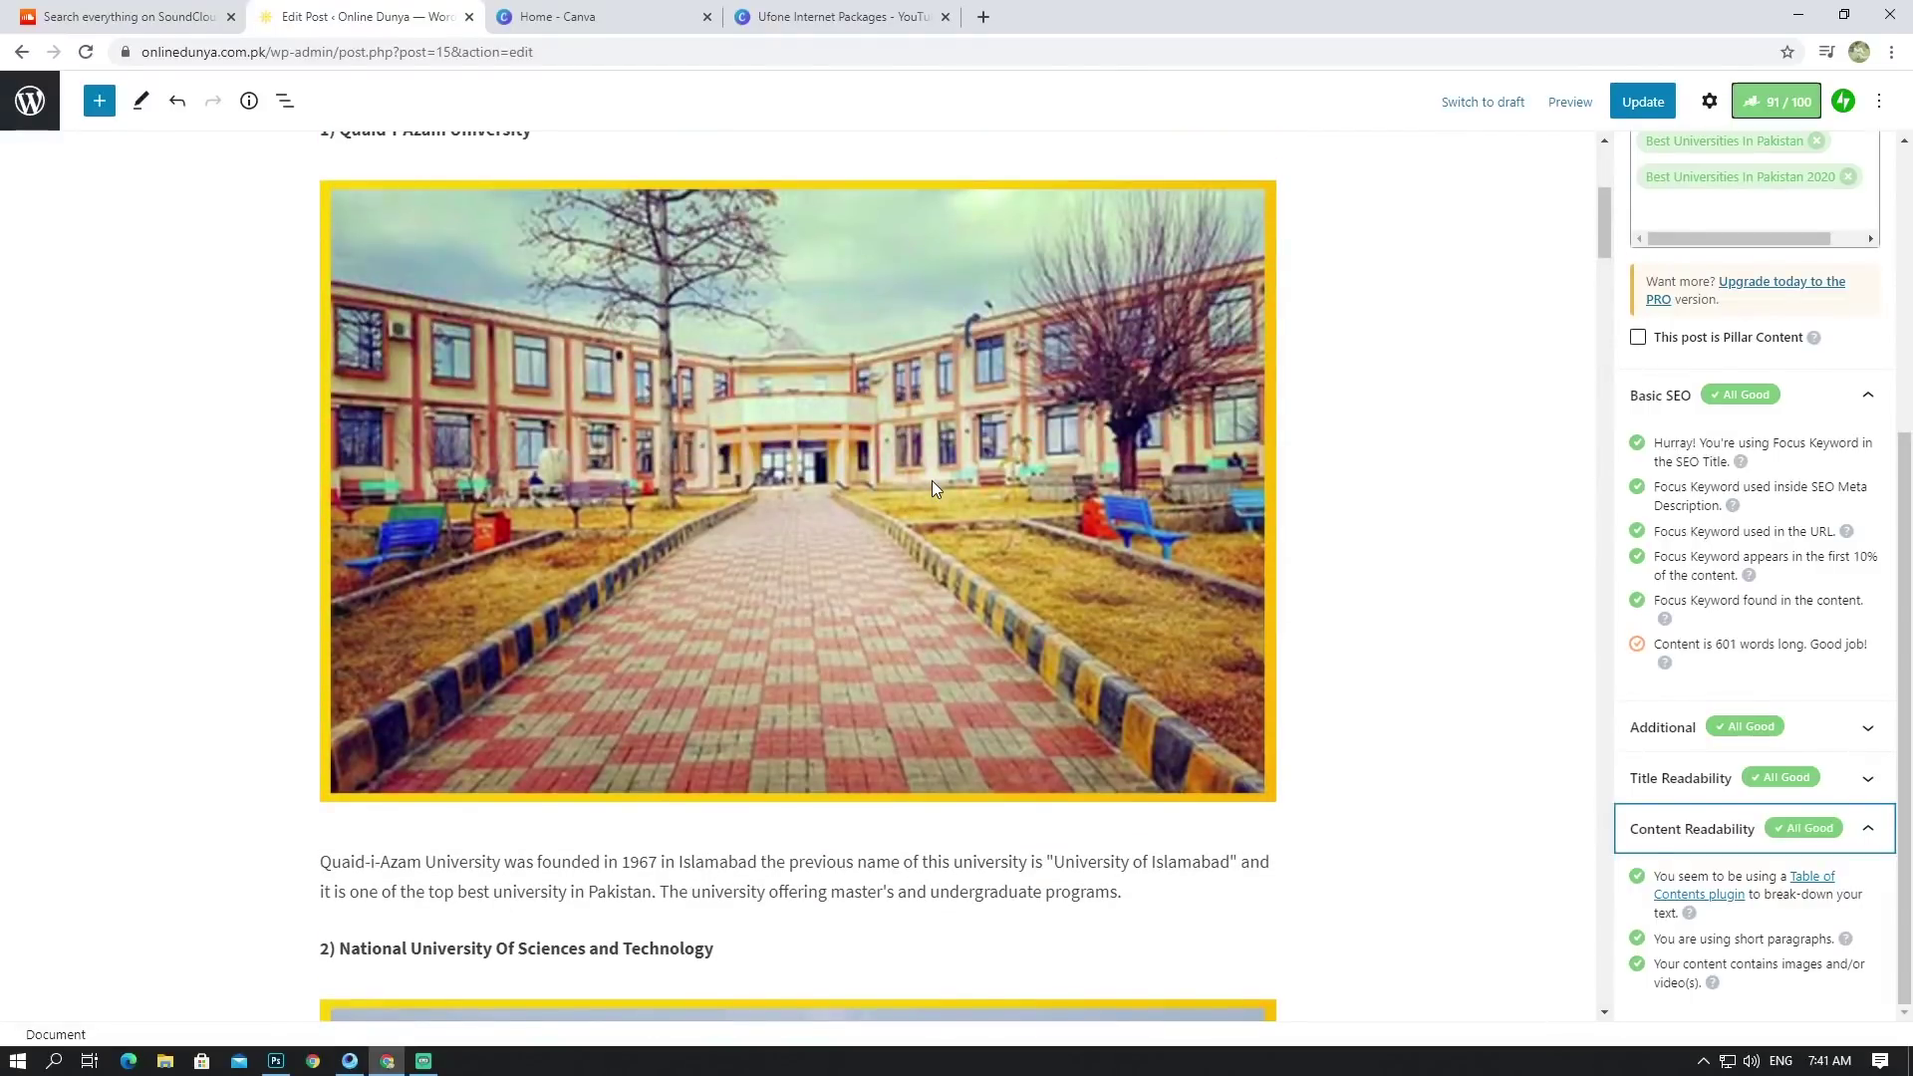
scroll(935, 488, "up", 5)
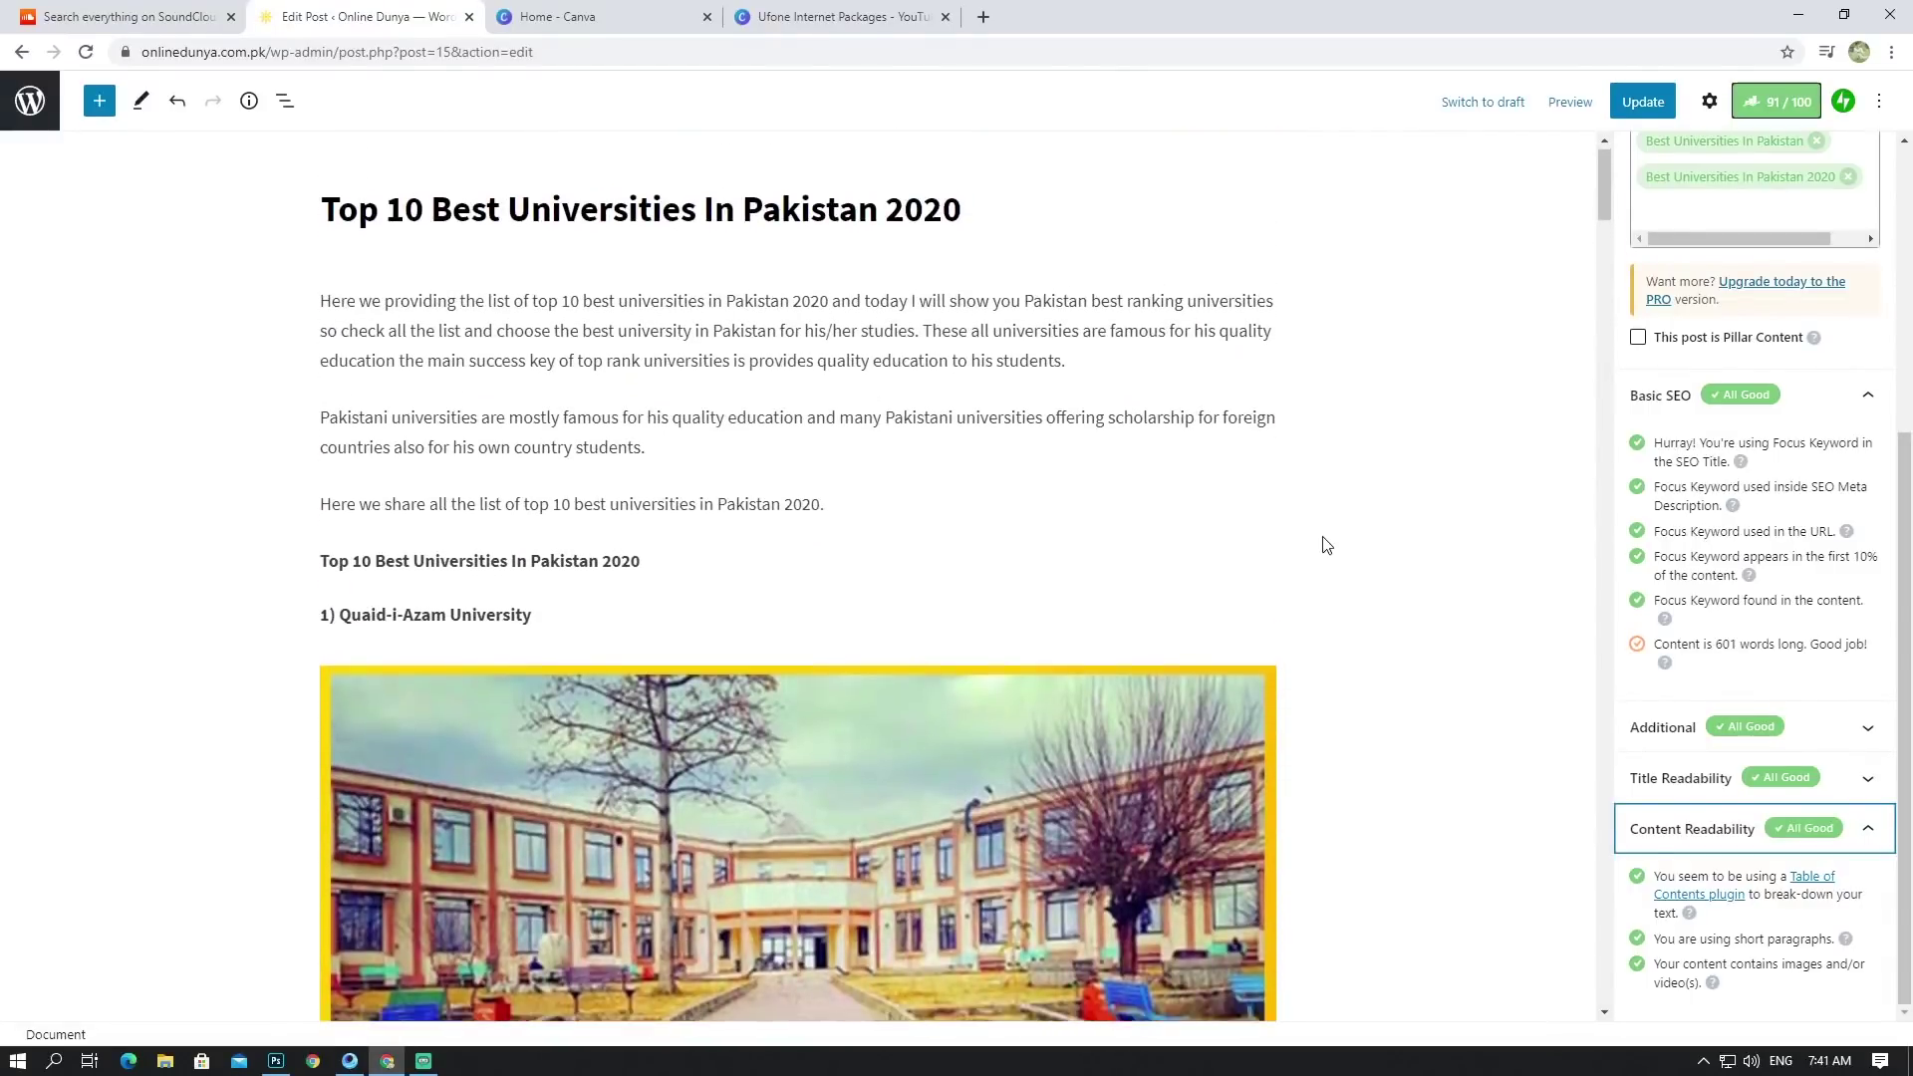
scroll(1329, 545, "down", 5)
scroll(1220, 482, "down", 12)
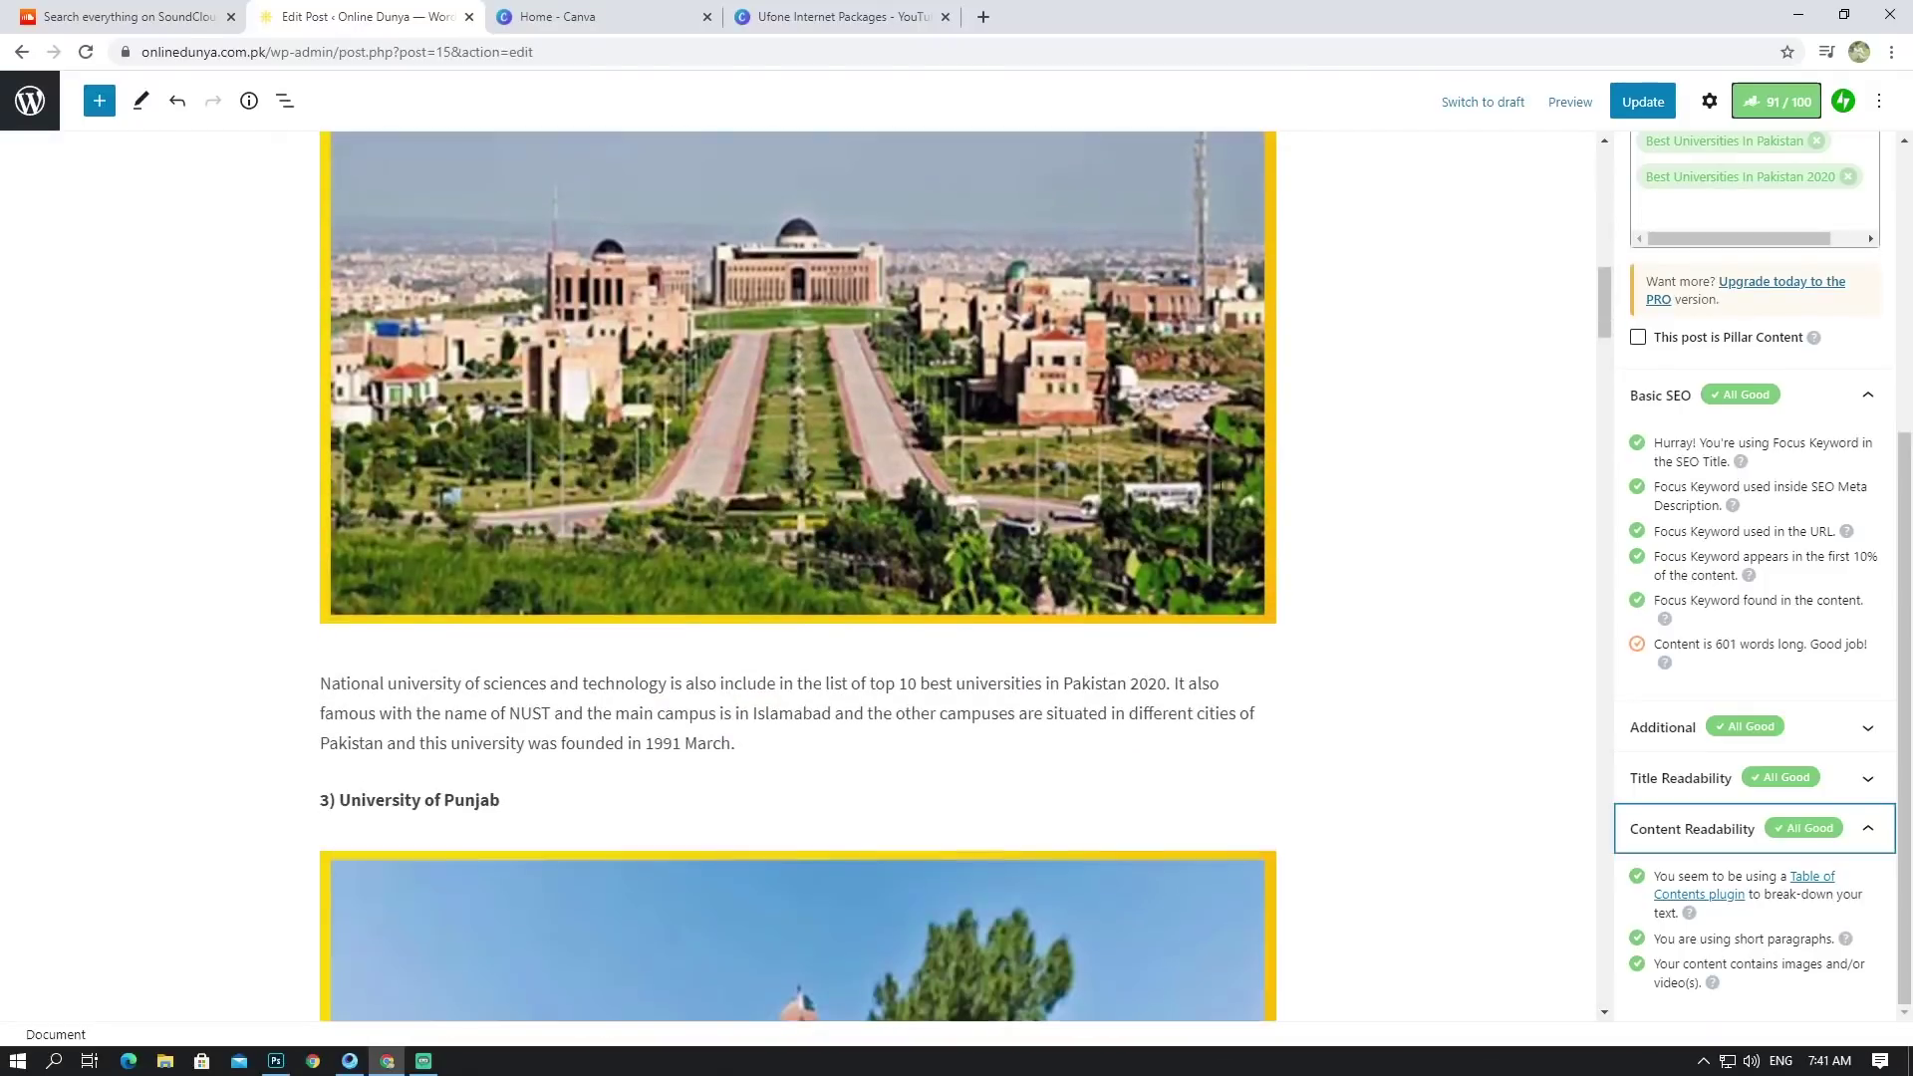
scroll(1203, 471, "up", 16)
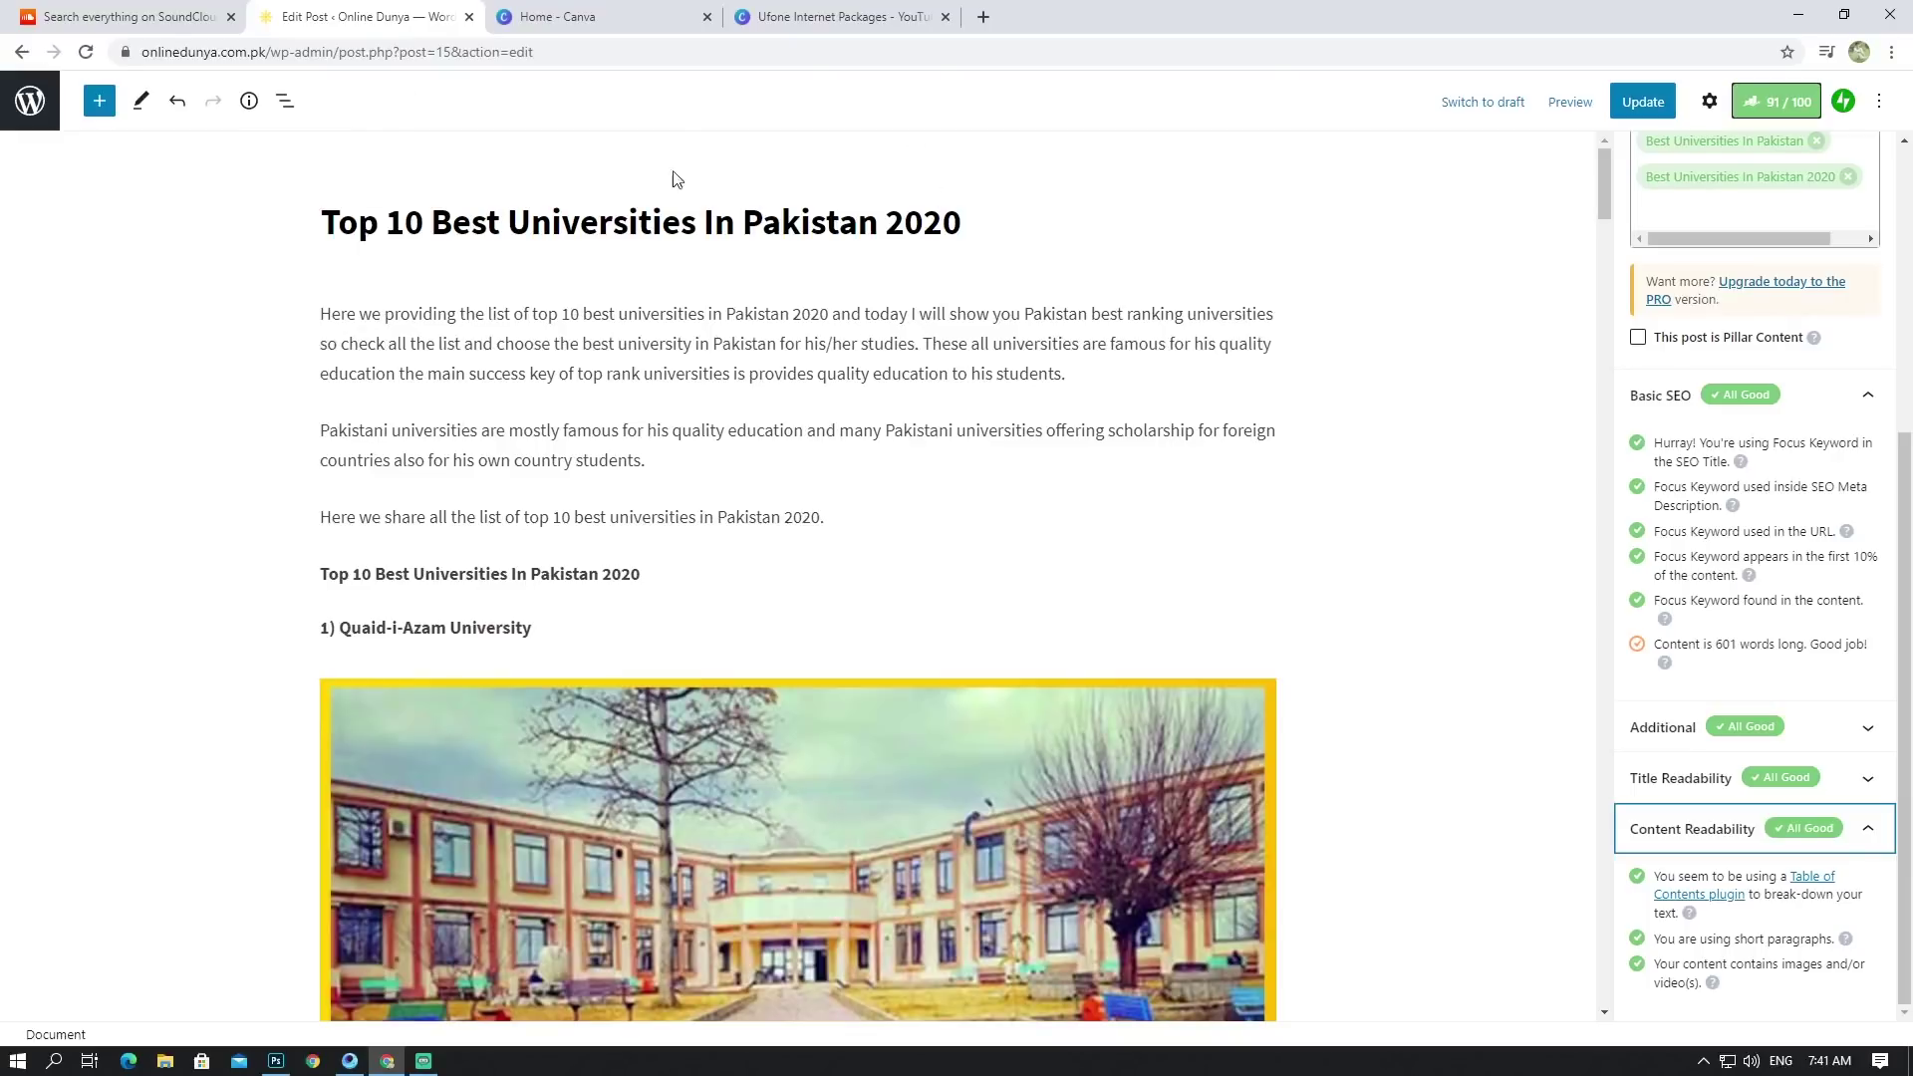
Step: Preview the post in a new browser tab and examine the Table of Contents below its introduction
left_click(1575, 109)
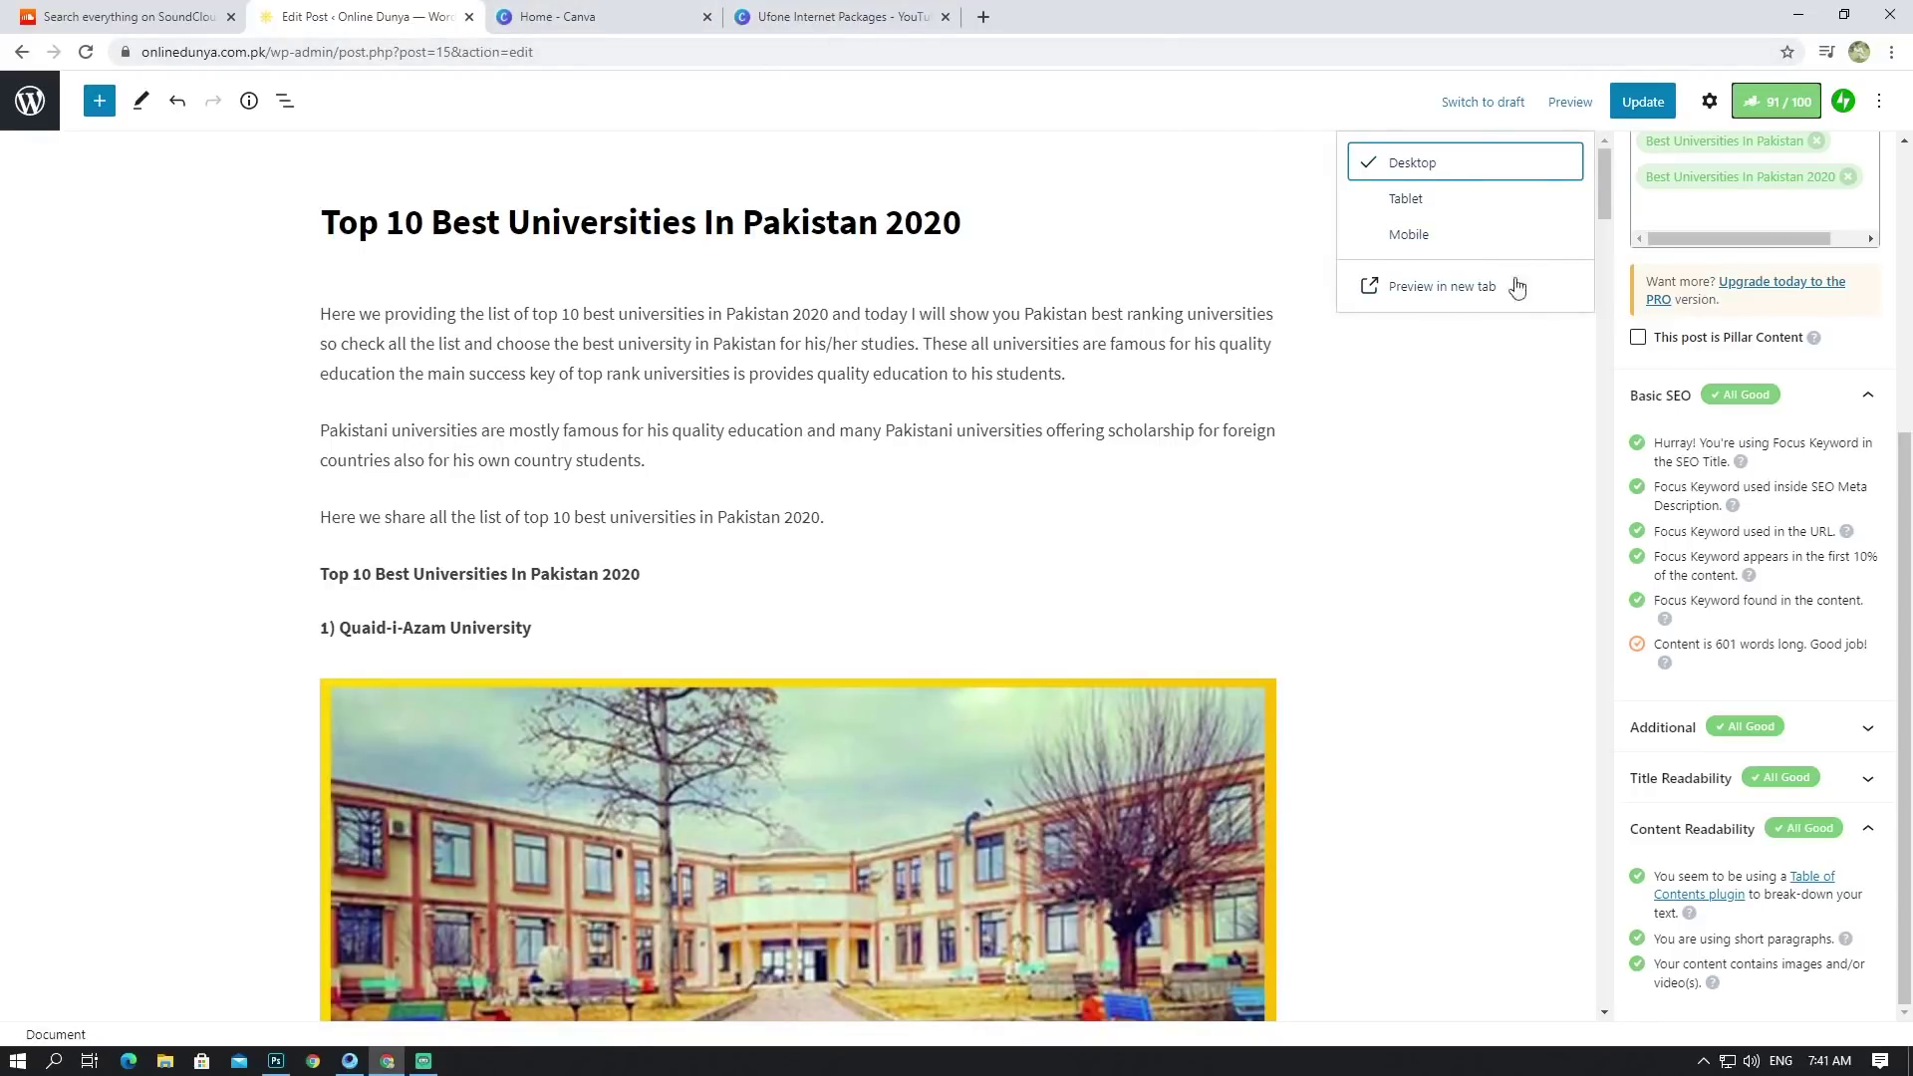
left_click(1471, 289)
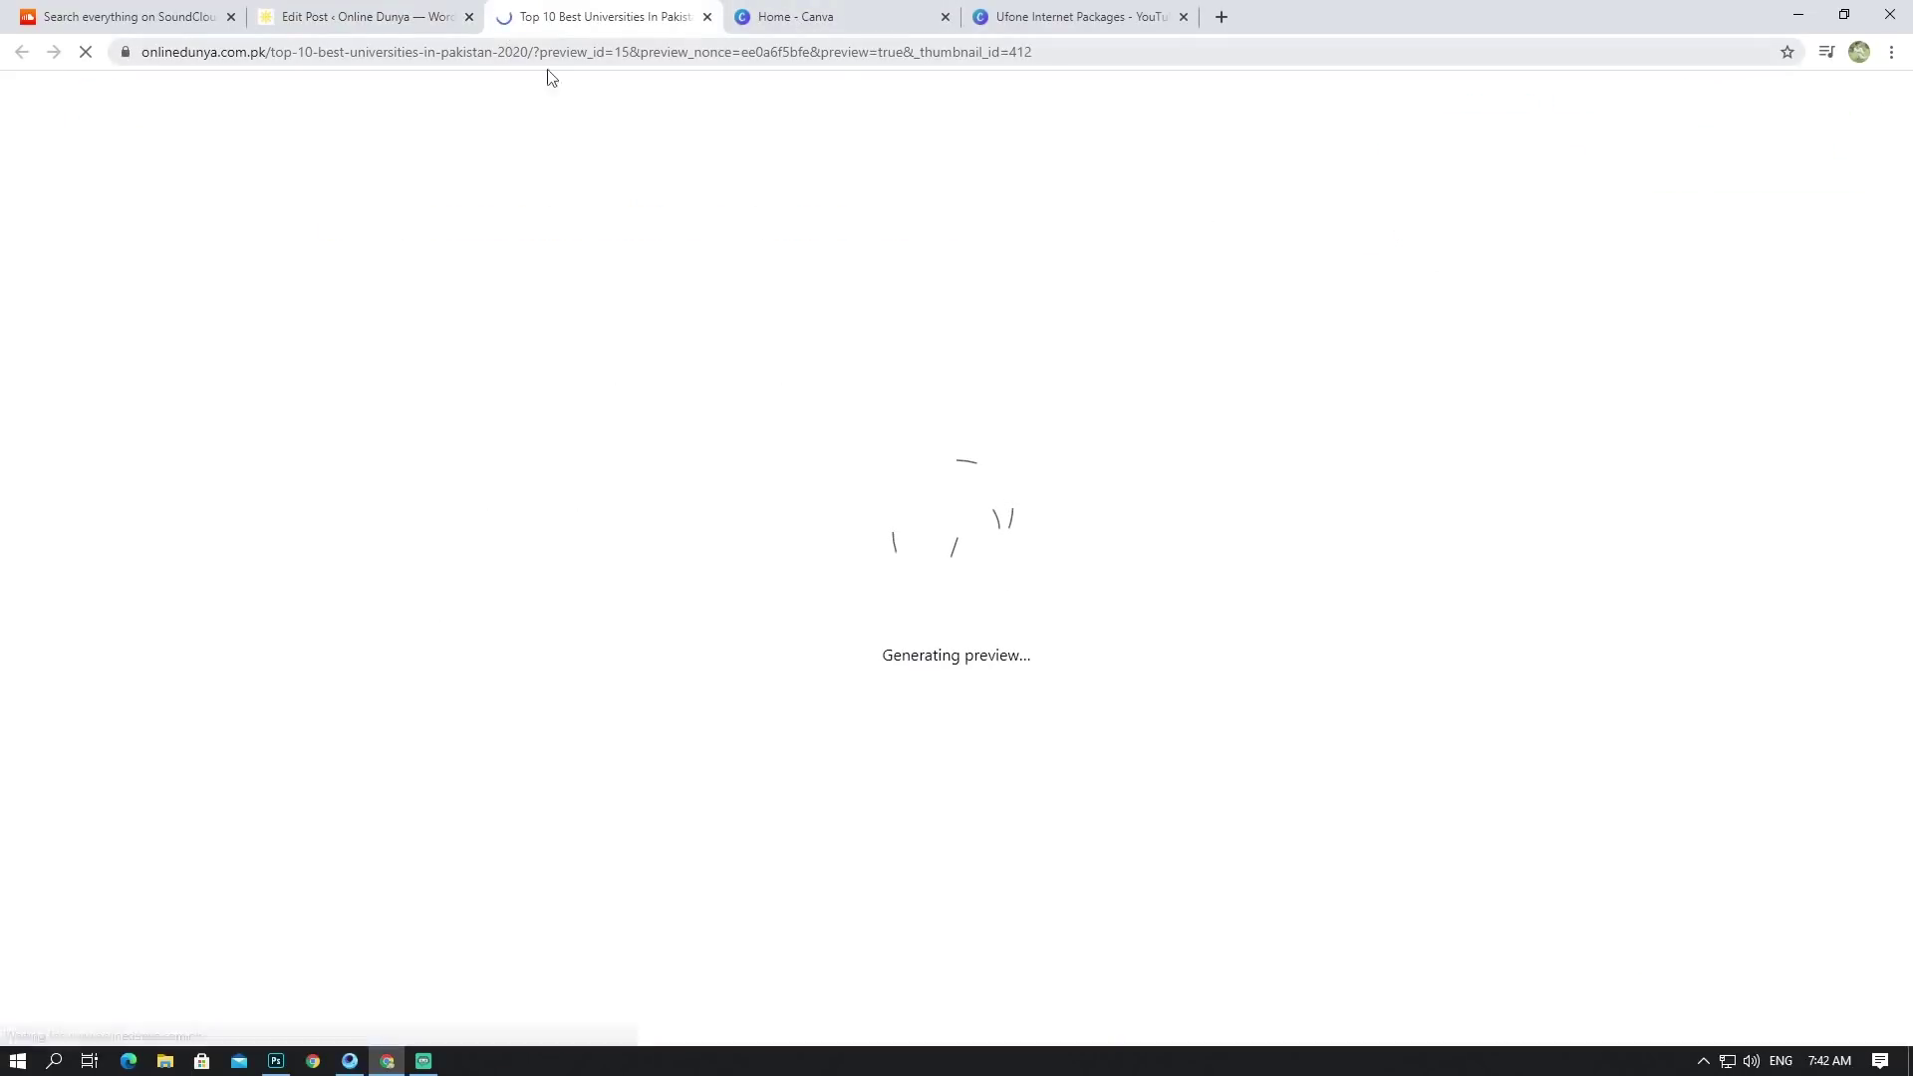
scroll(698, 211, "down", 2)
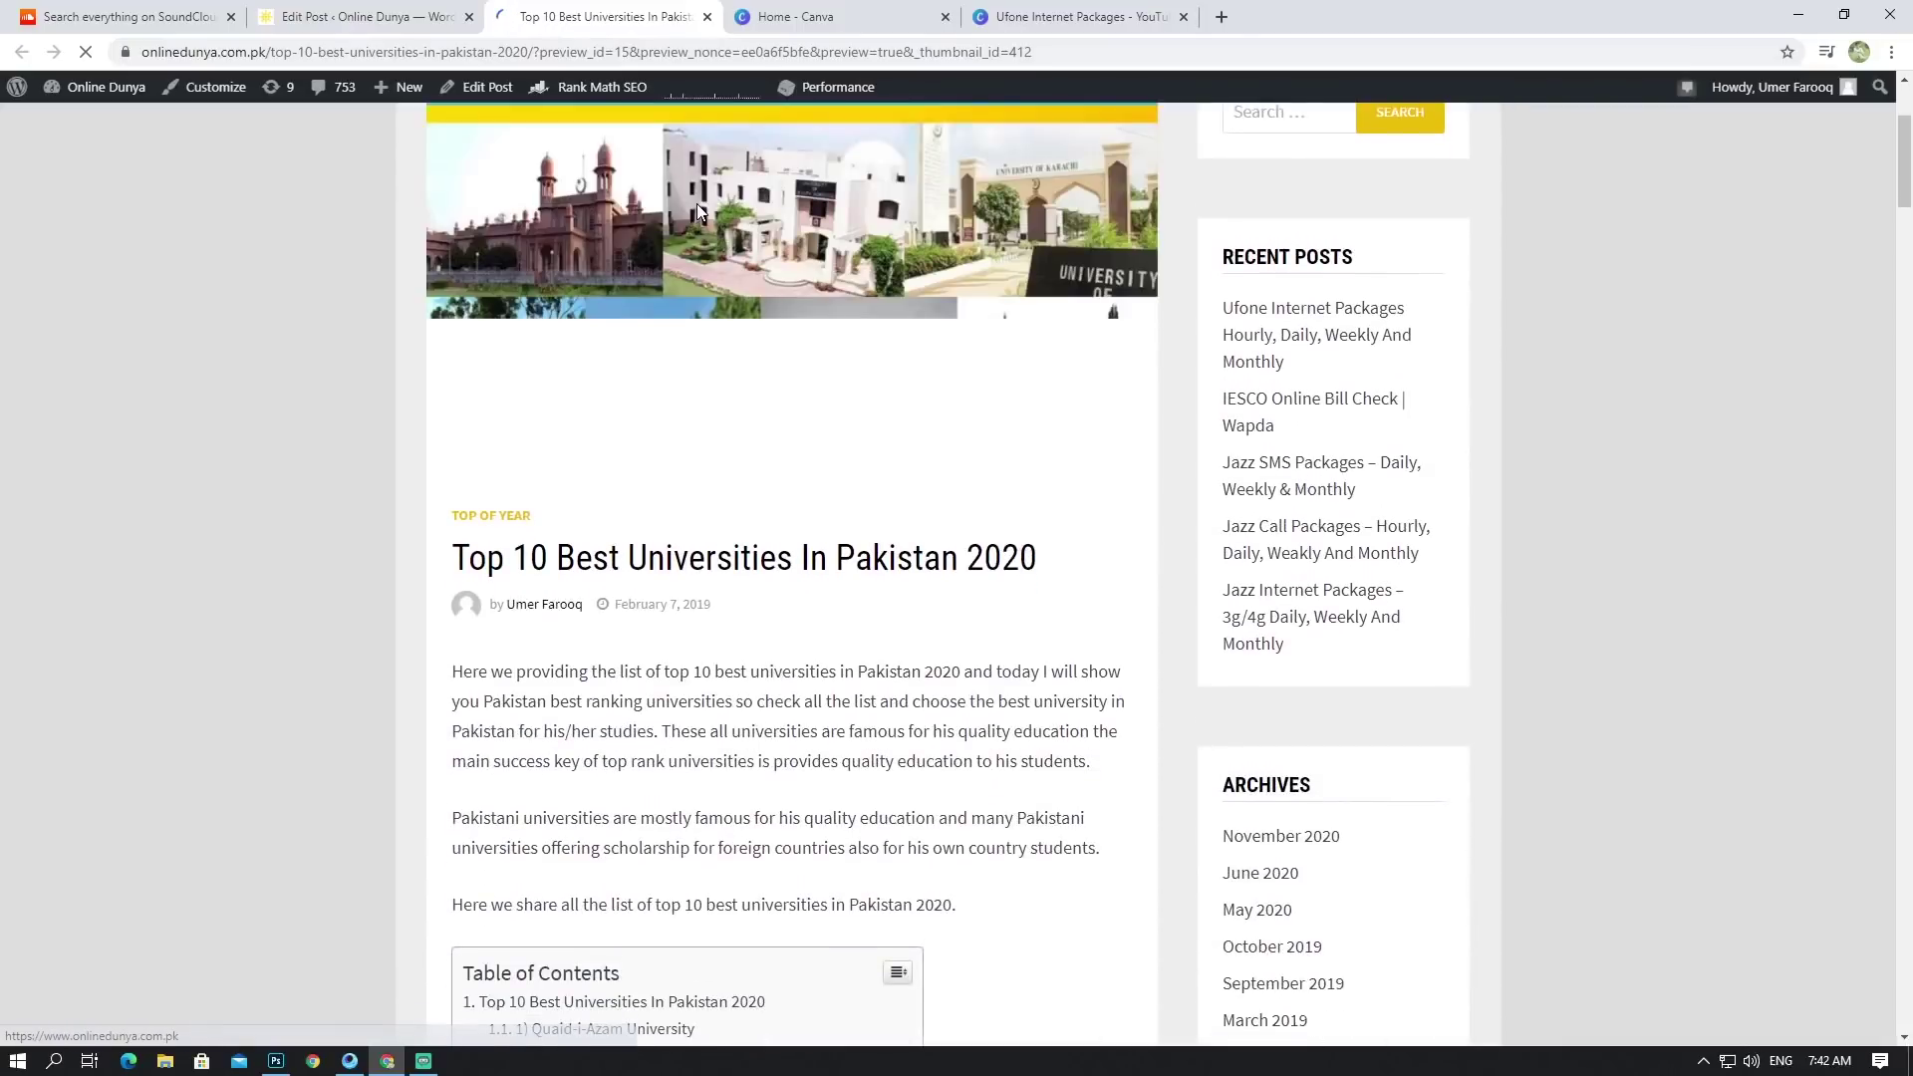
scroll(560, 413, "down", 6)
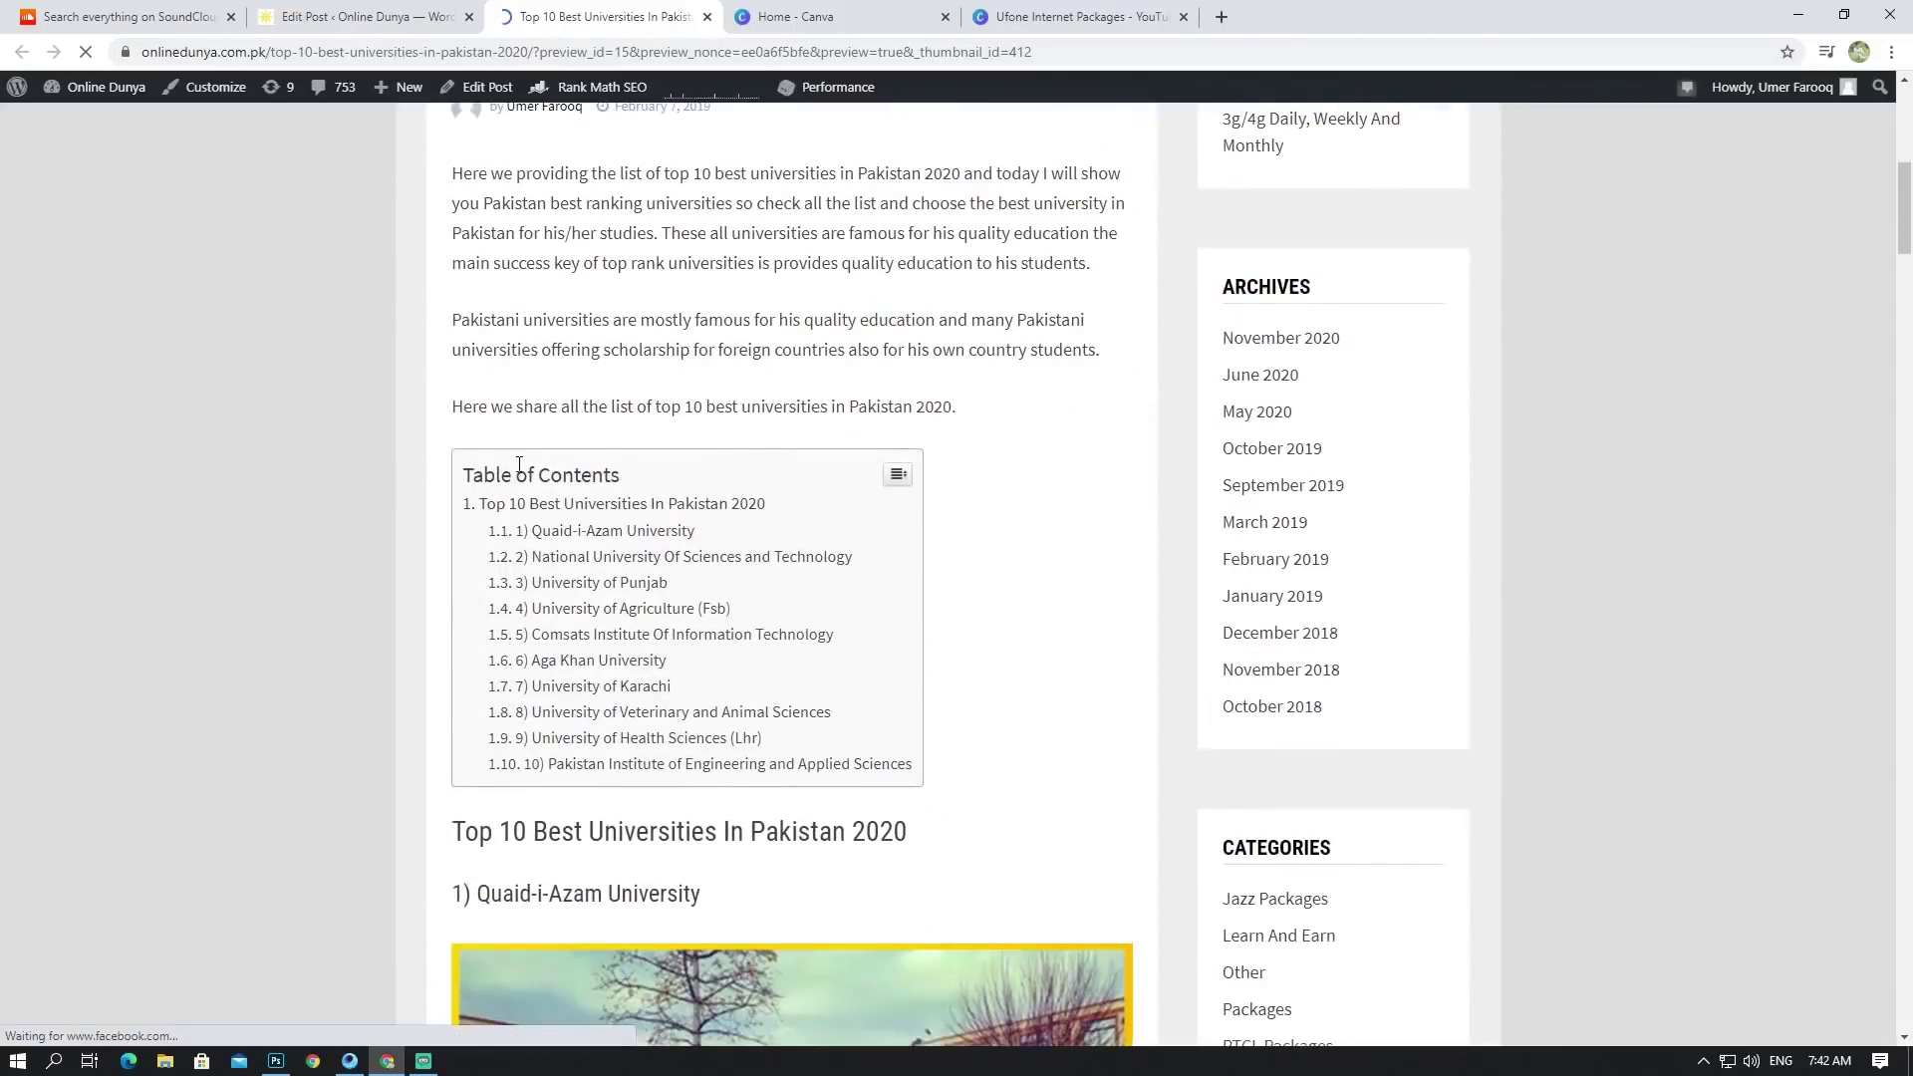
Step: Compare the previewed post's Table of Contents entries with the headings and Quaid-i-Azam University section below it
scroll(795, 543, "down", 5)
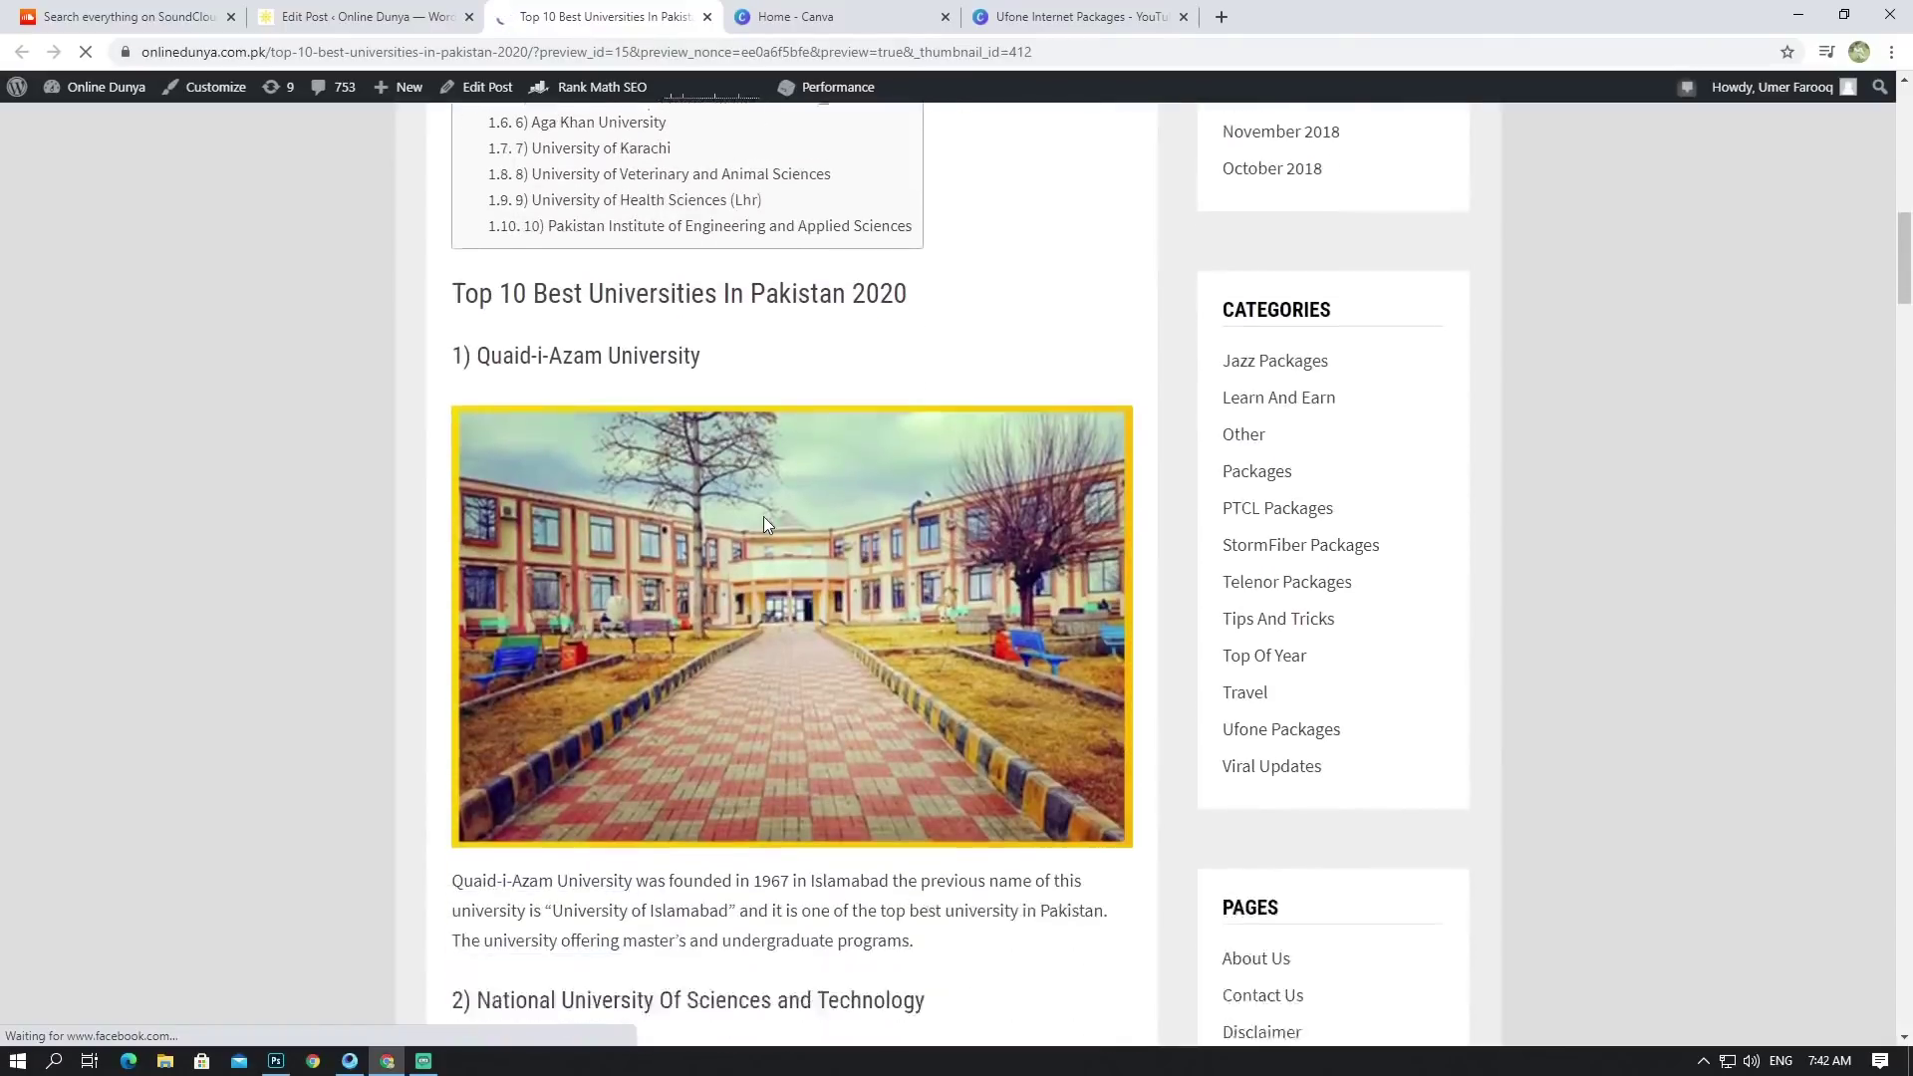
scroll(753, 500, "up", 3)
scroll(598, 406, "up", 5)
scroll(560, 663, "down", 5)
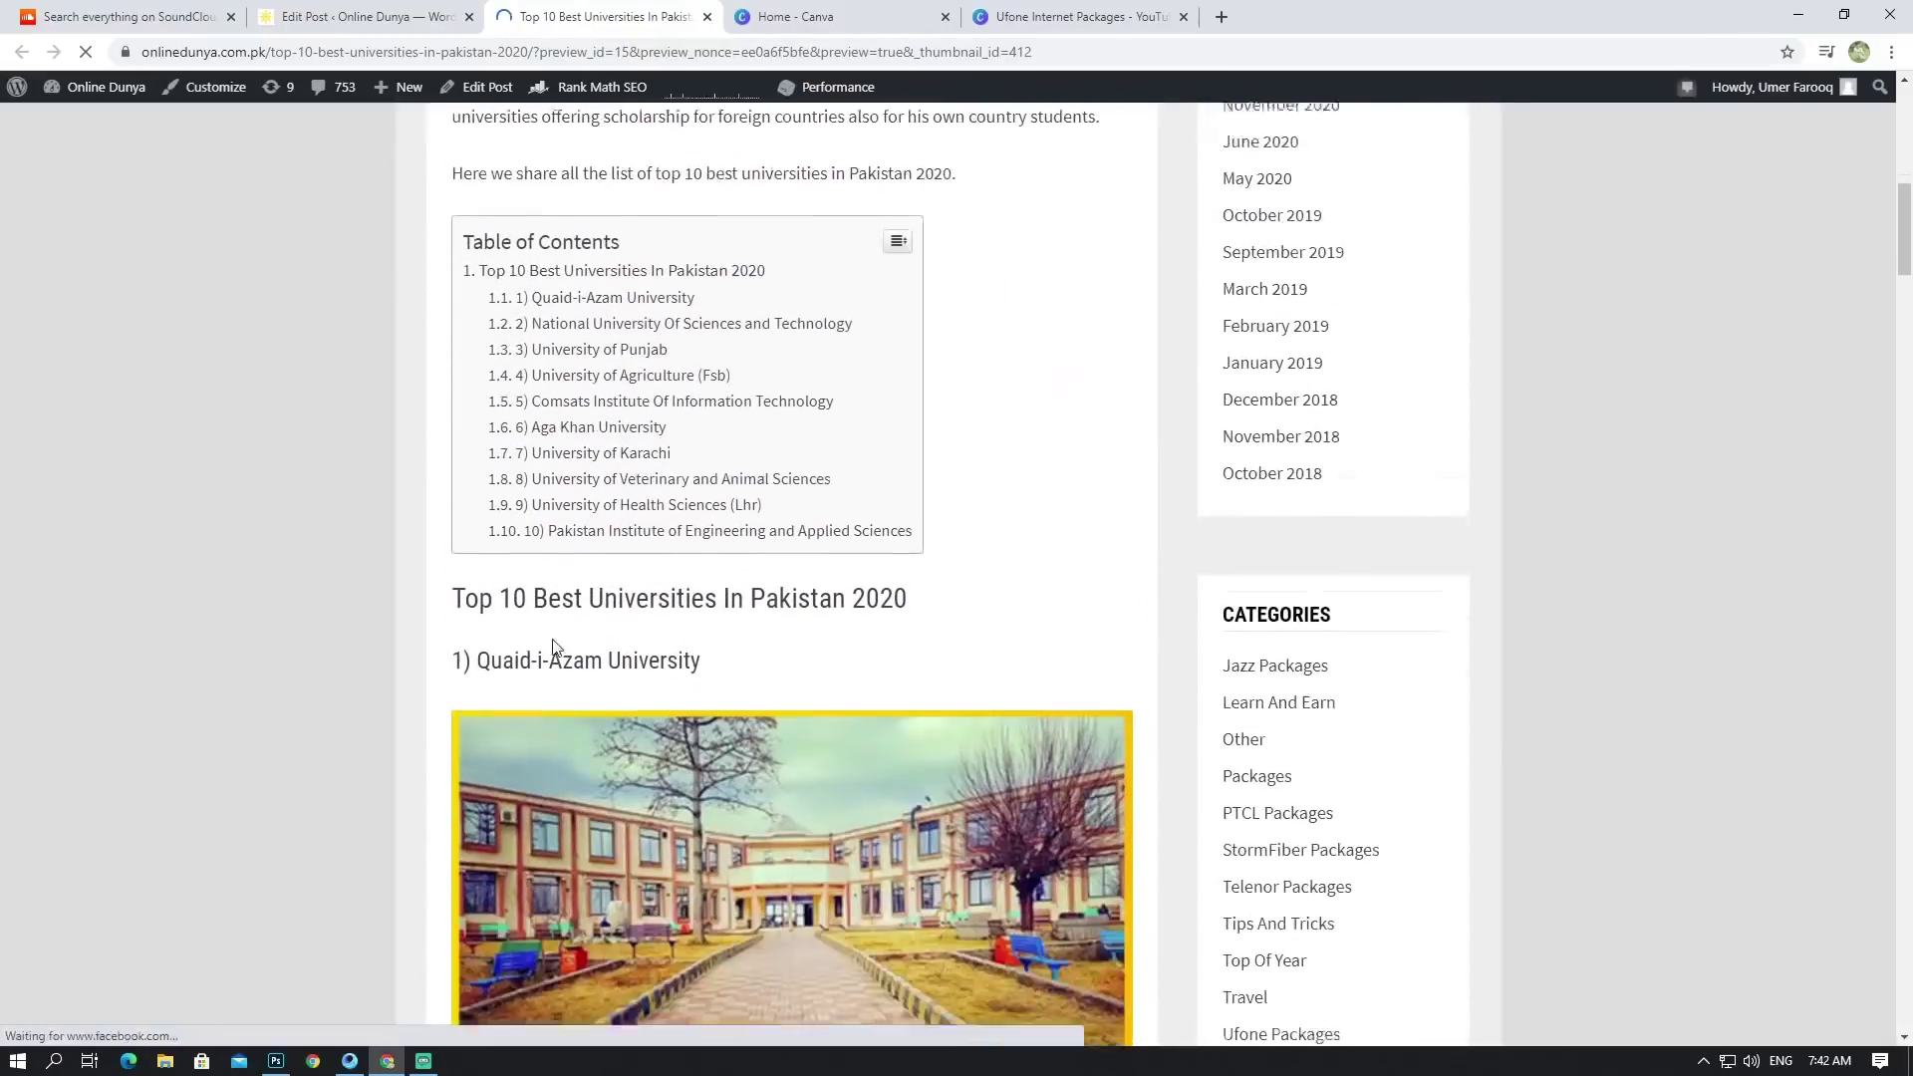
scroll(566, 309, "up", 1)
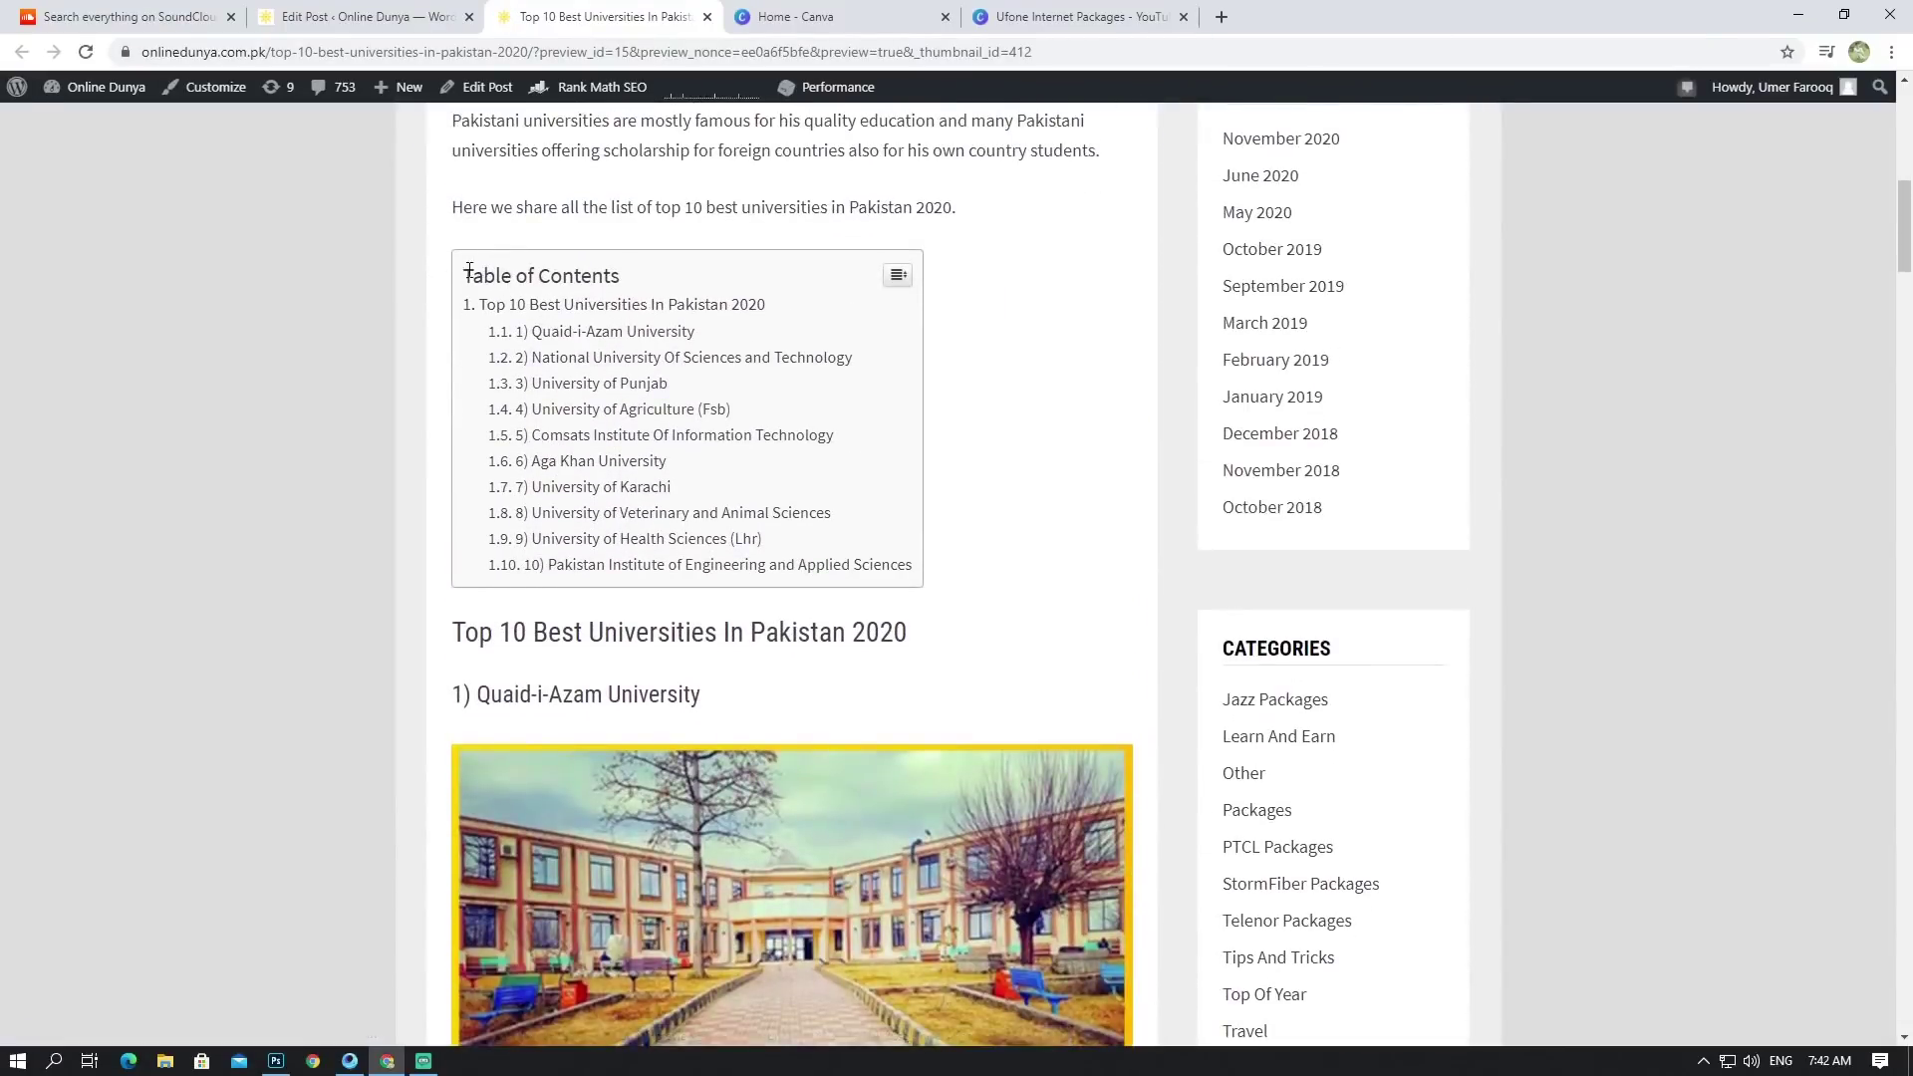
triple_click(653, 282)
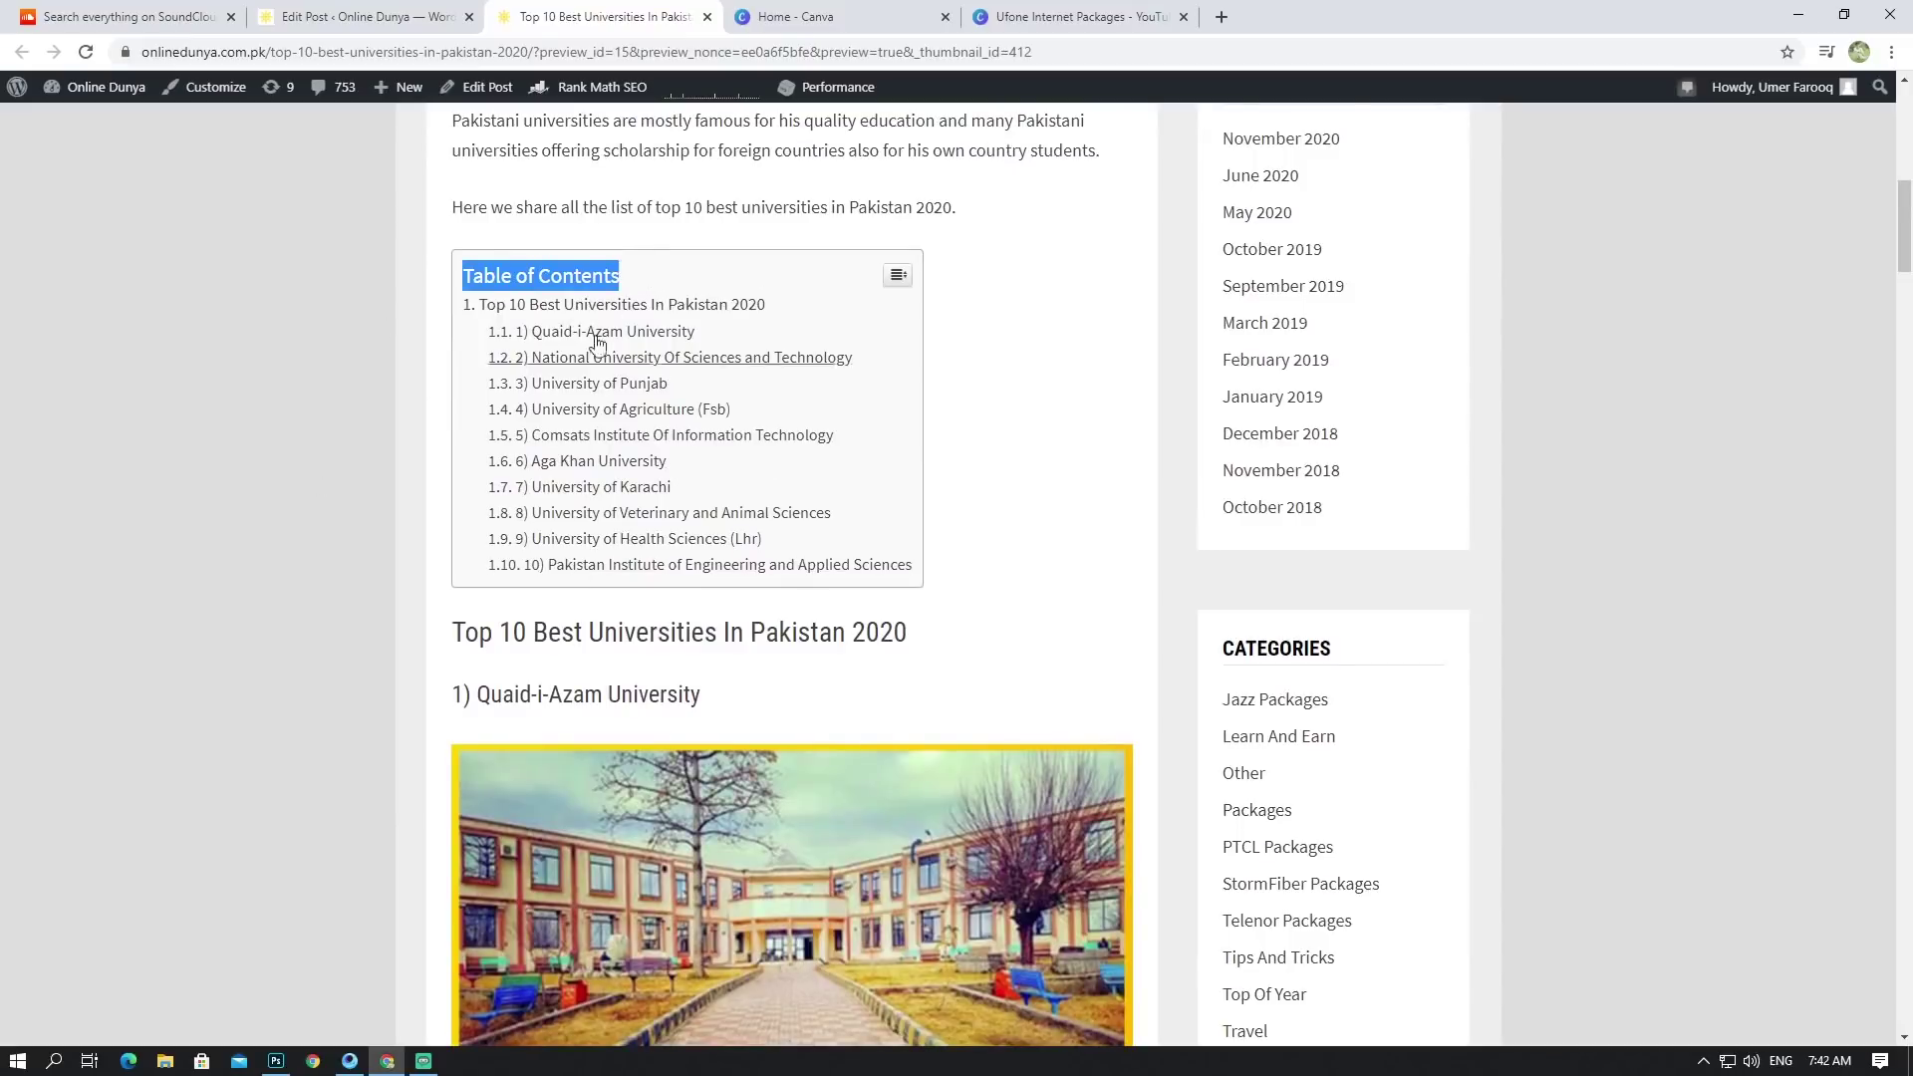
scroll(684, 483, "down", 3)
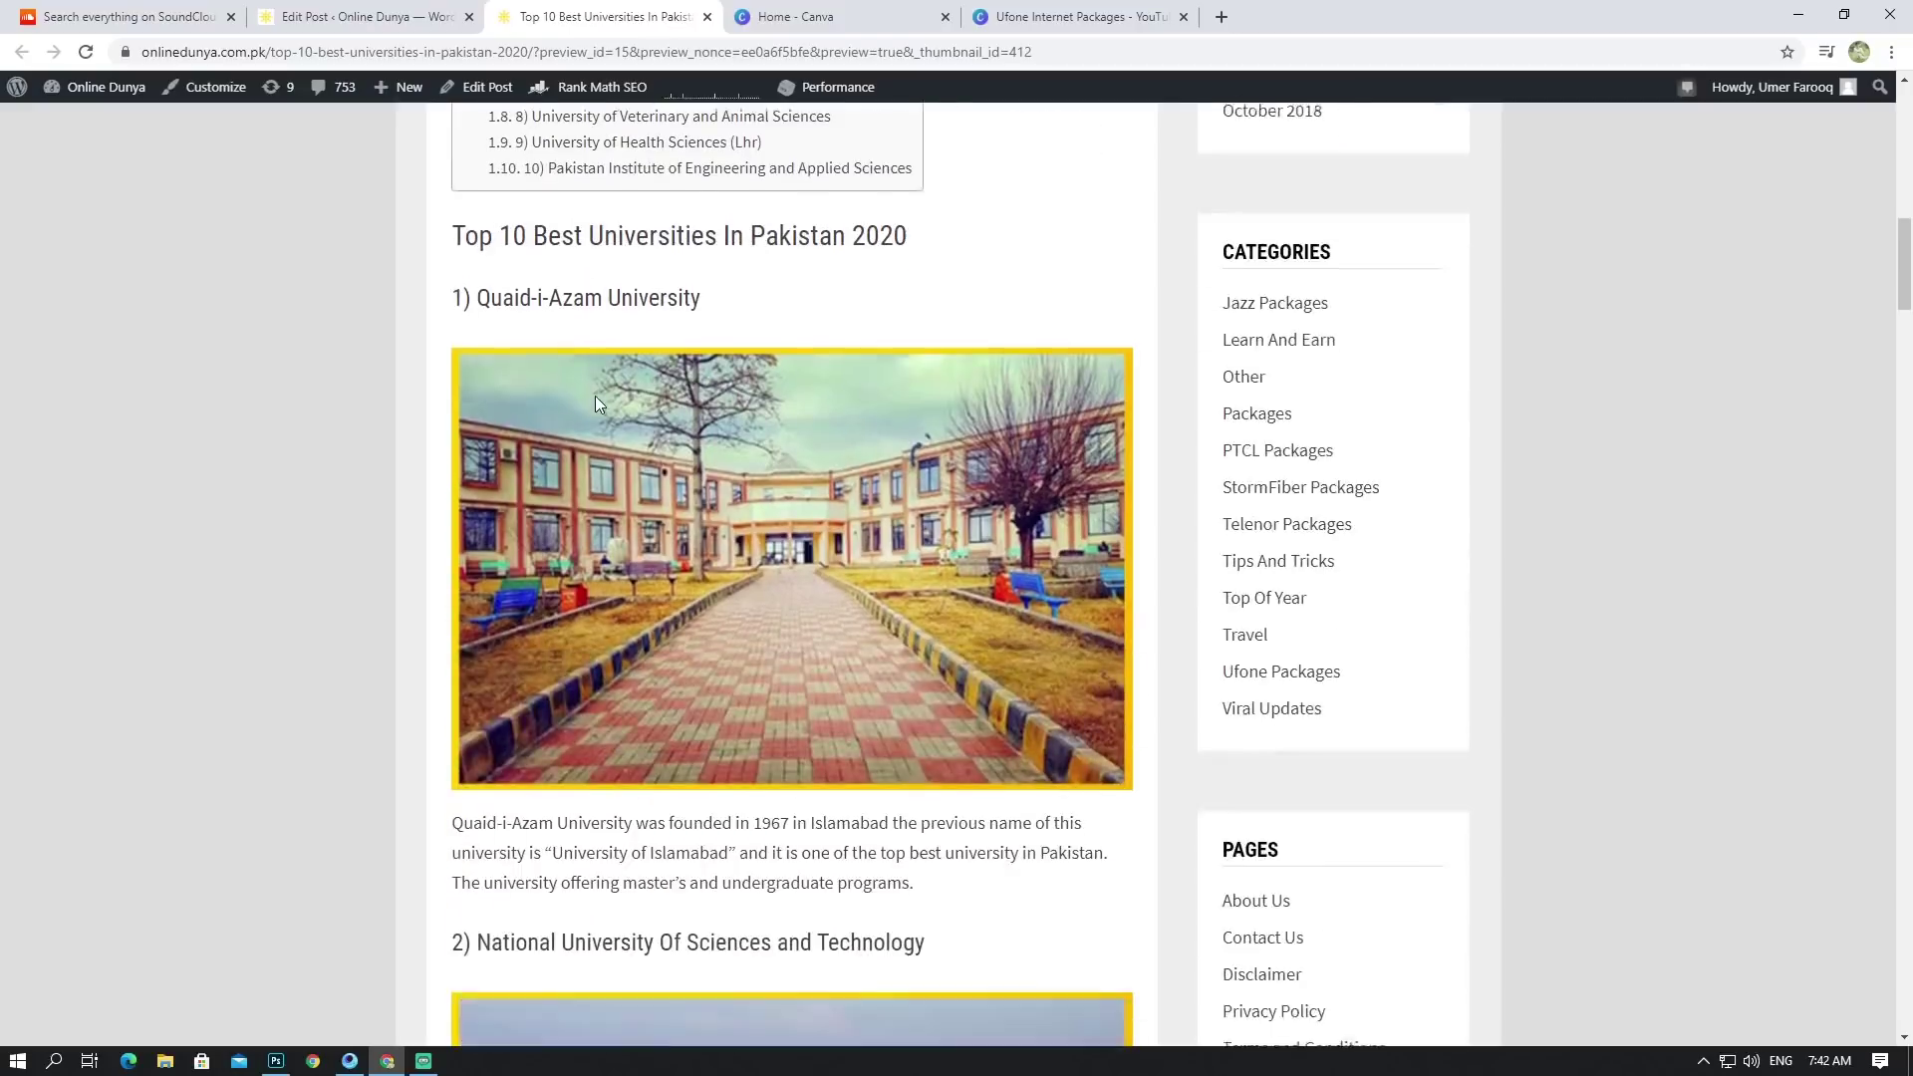
scroll(595, 397, "up", 4)
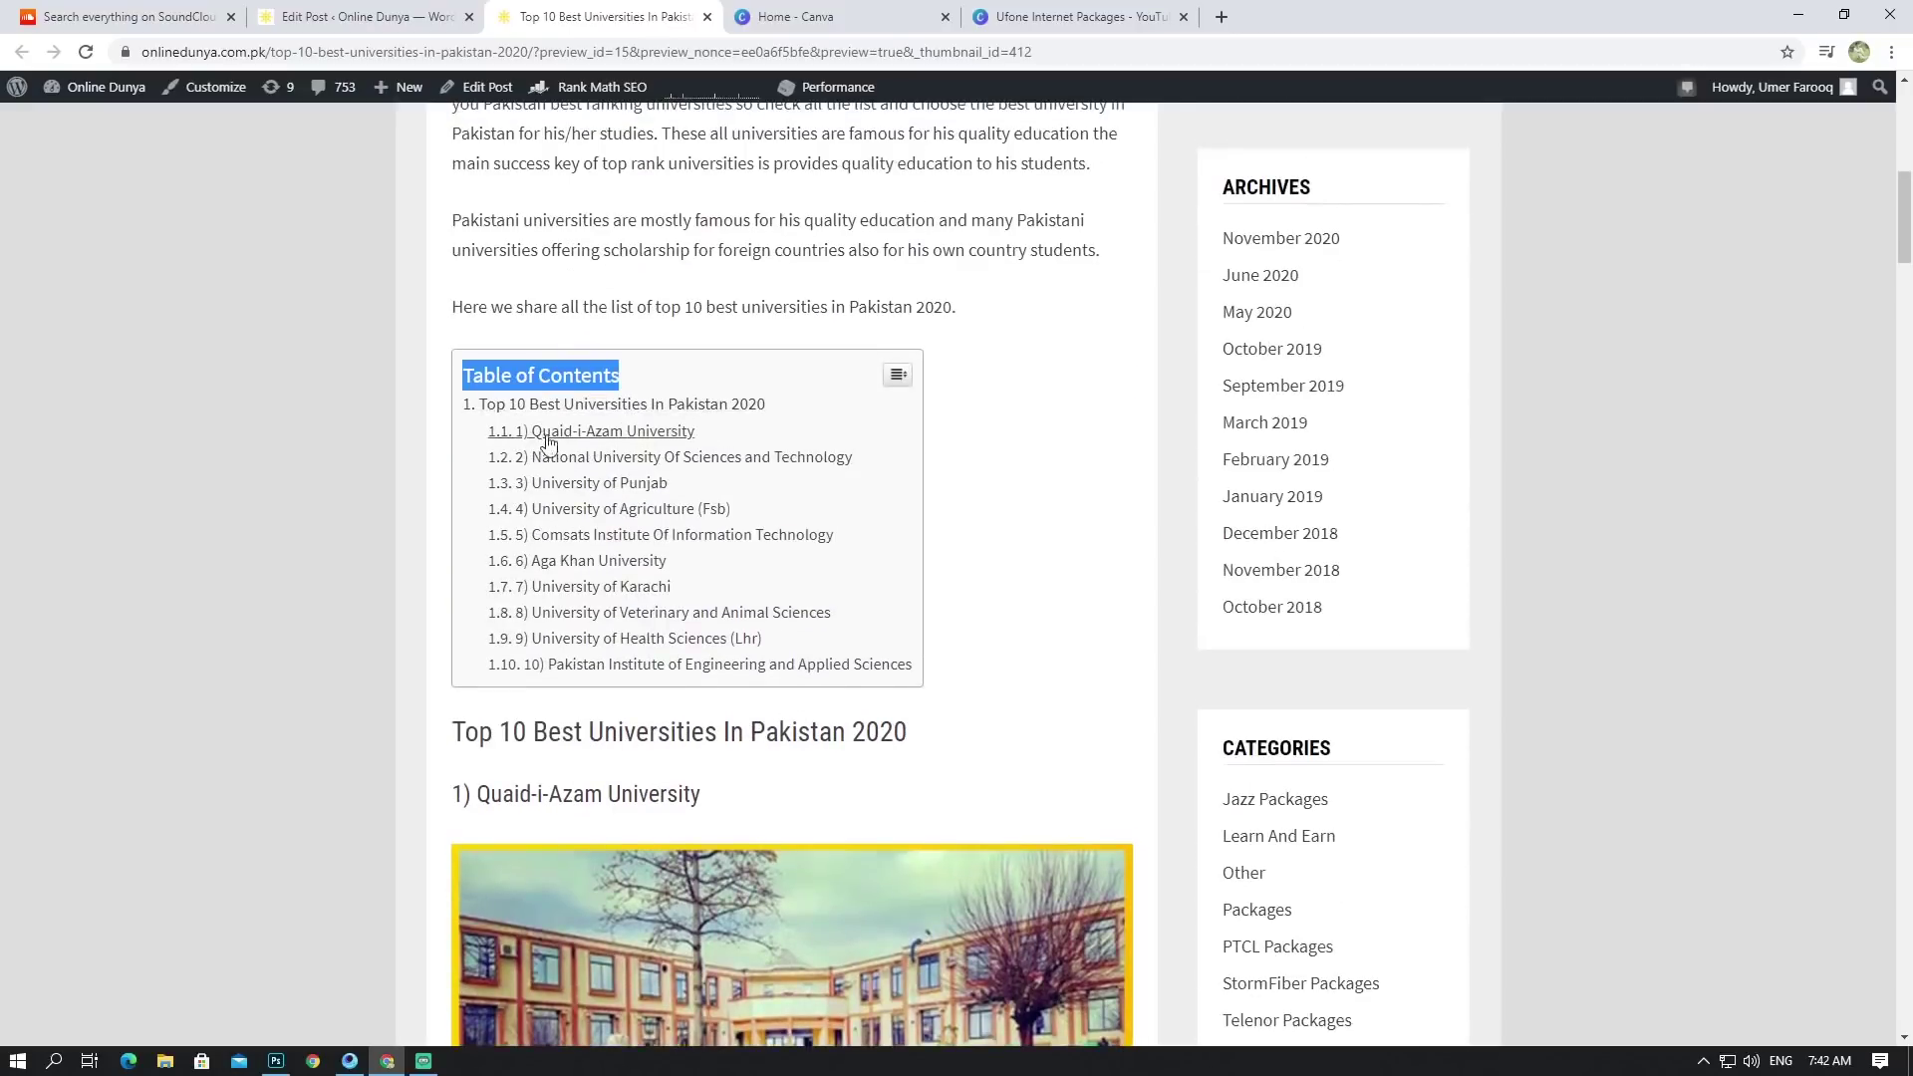
scroll(611, 467, "down", 1)
scroll(588, 398, "up", 1)
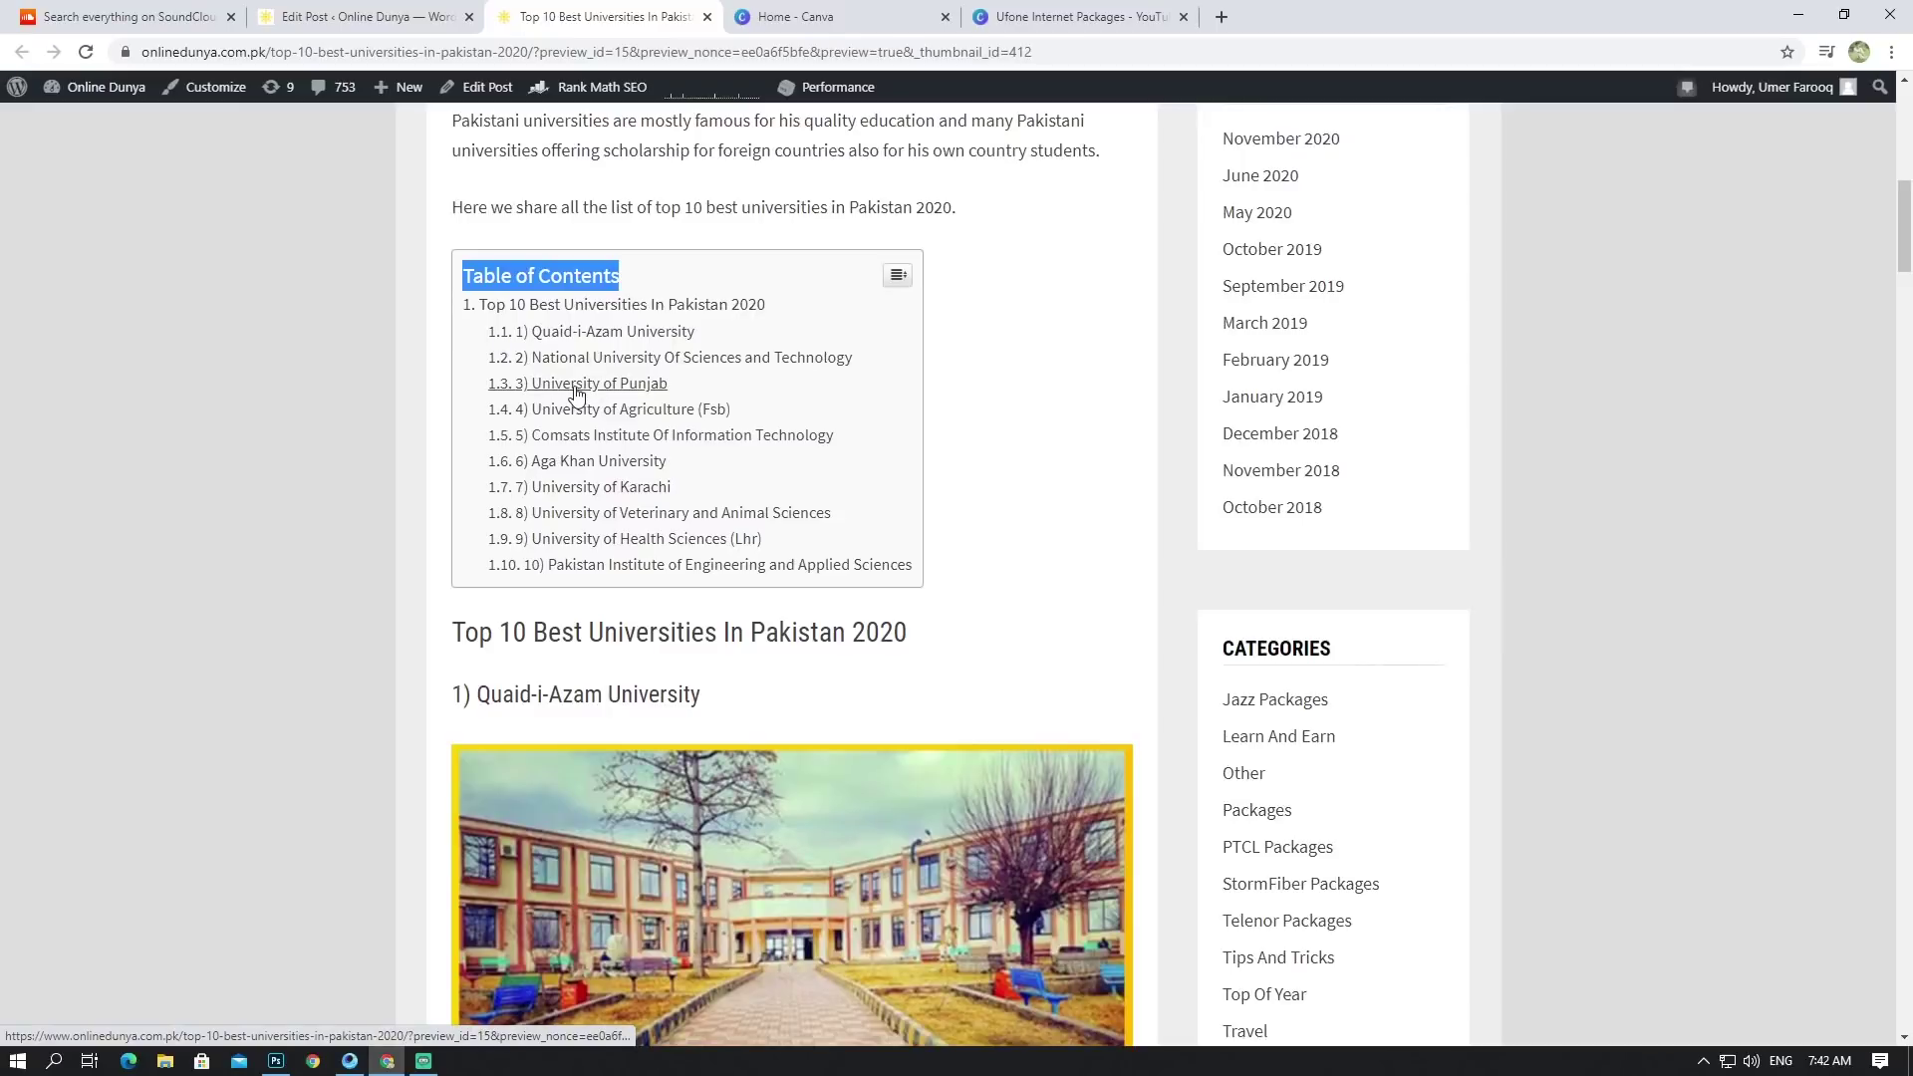
Step: Follow the Table of Contents entry for University of Punjab to its section and return to the table
left_click(576, 387)
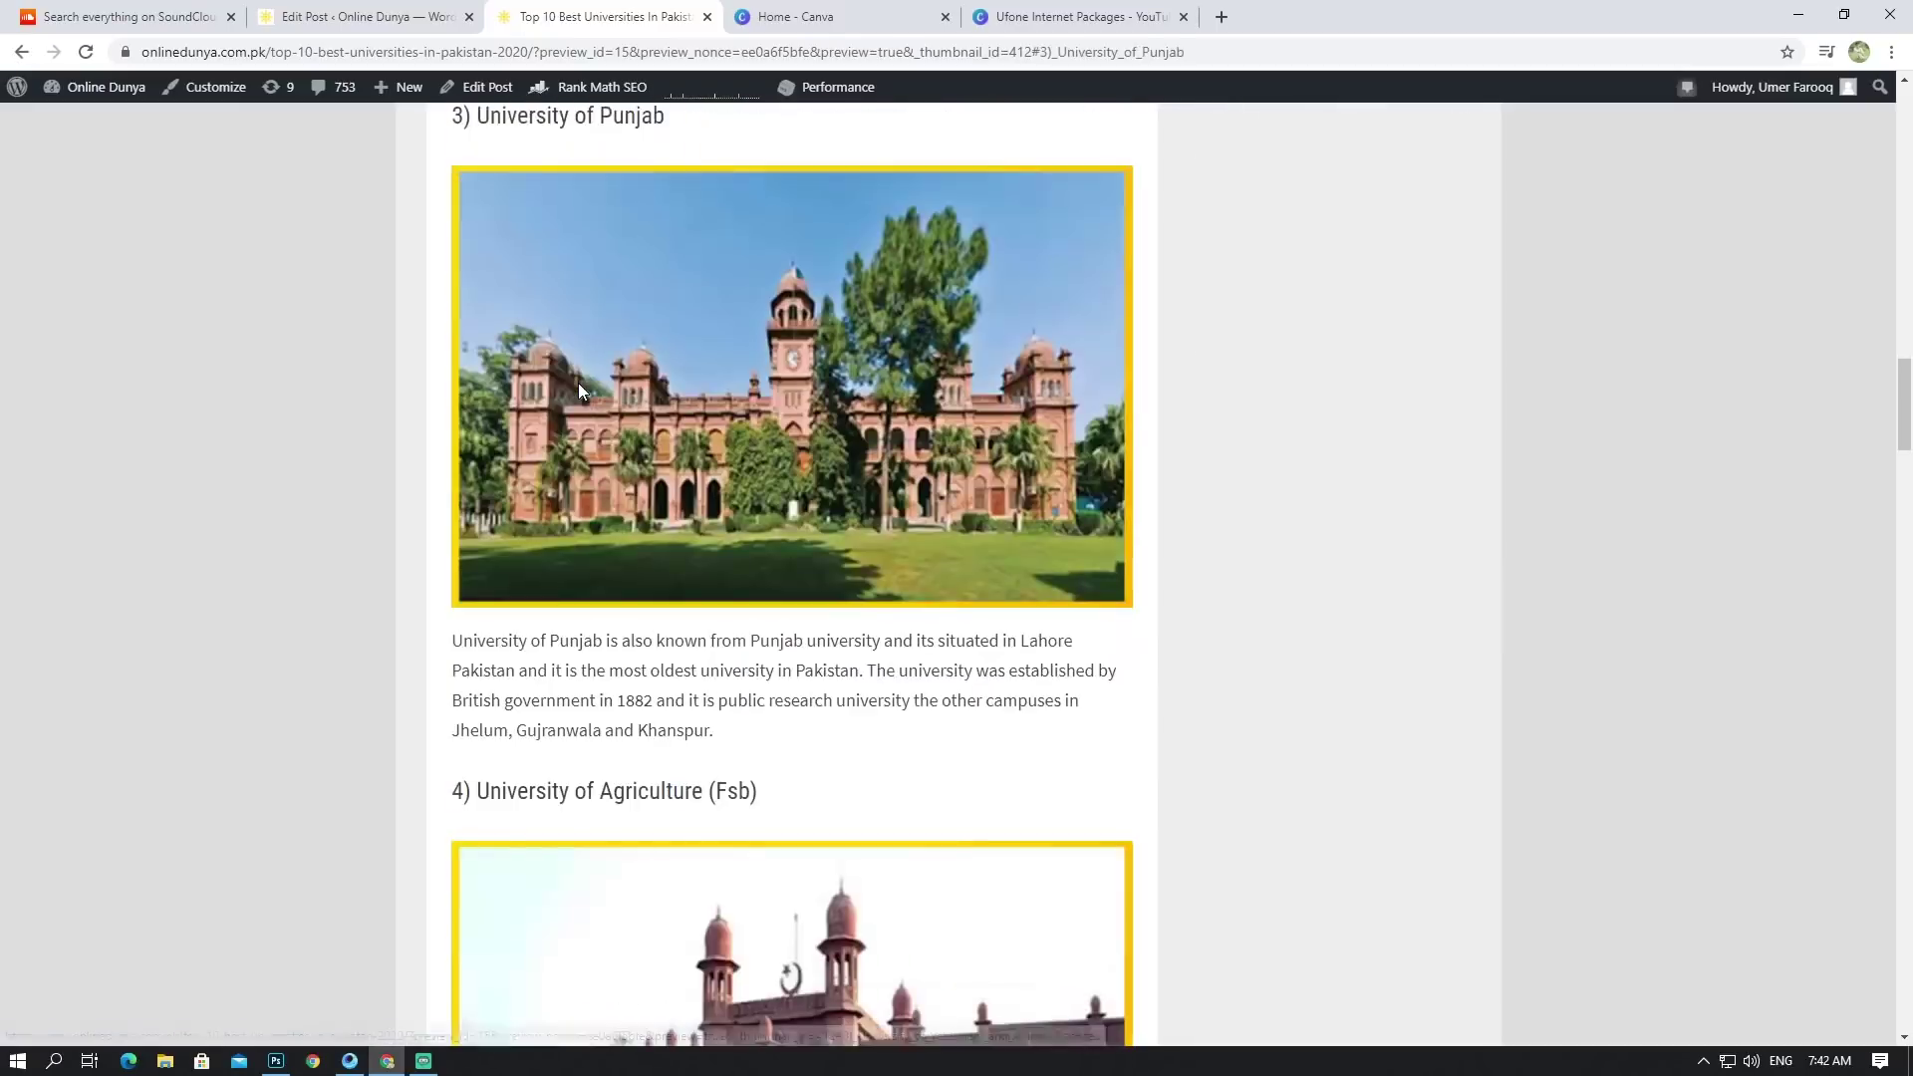
scroll(546, 283, "up", 1)
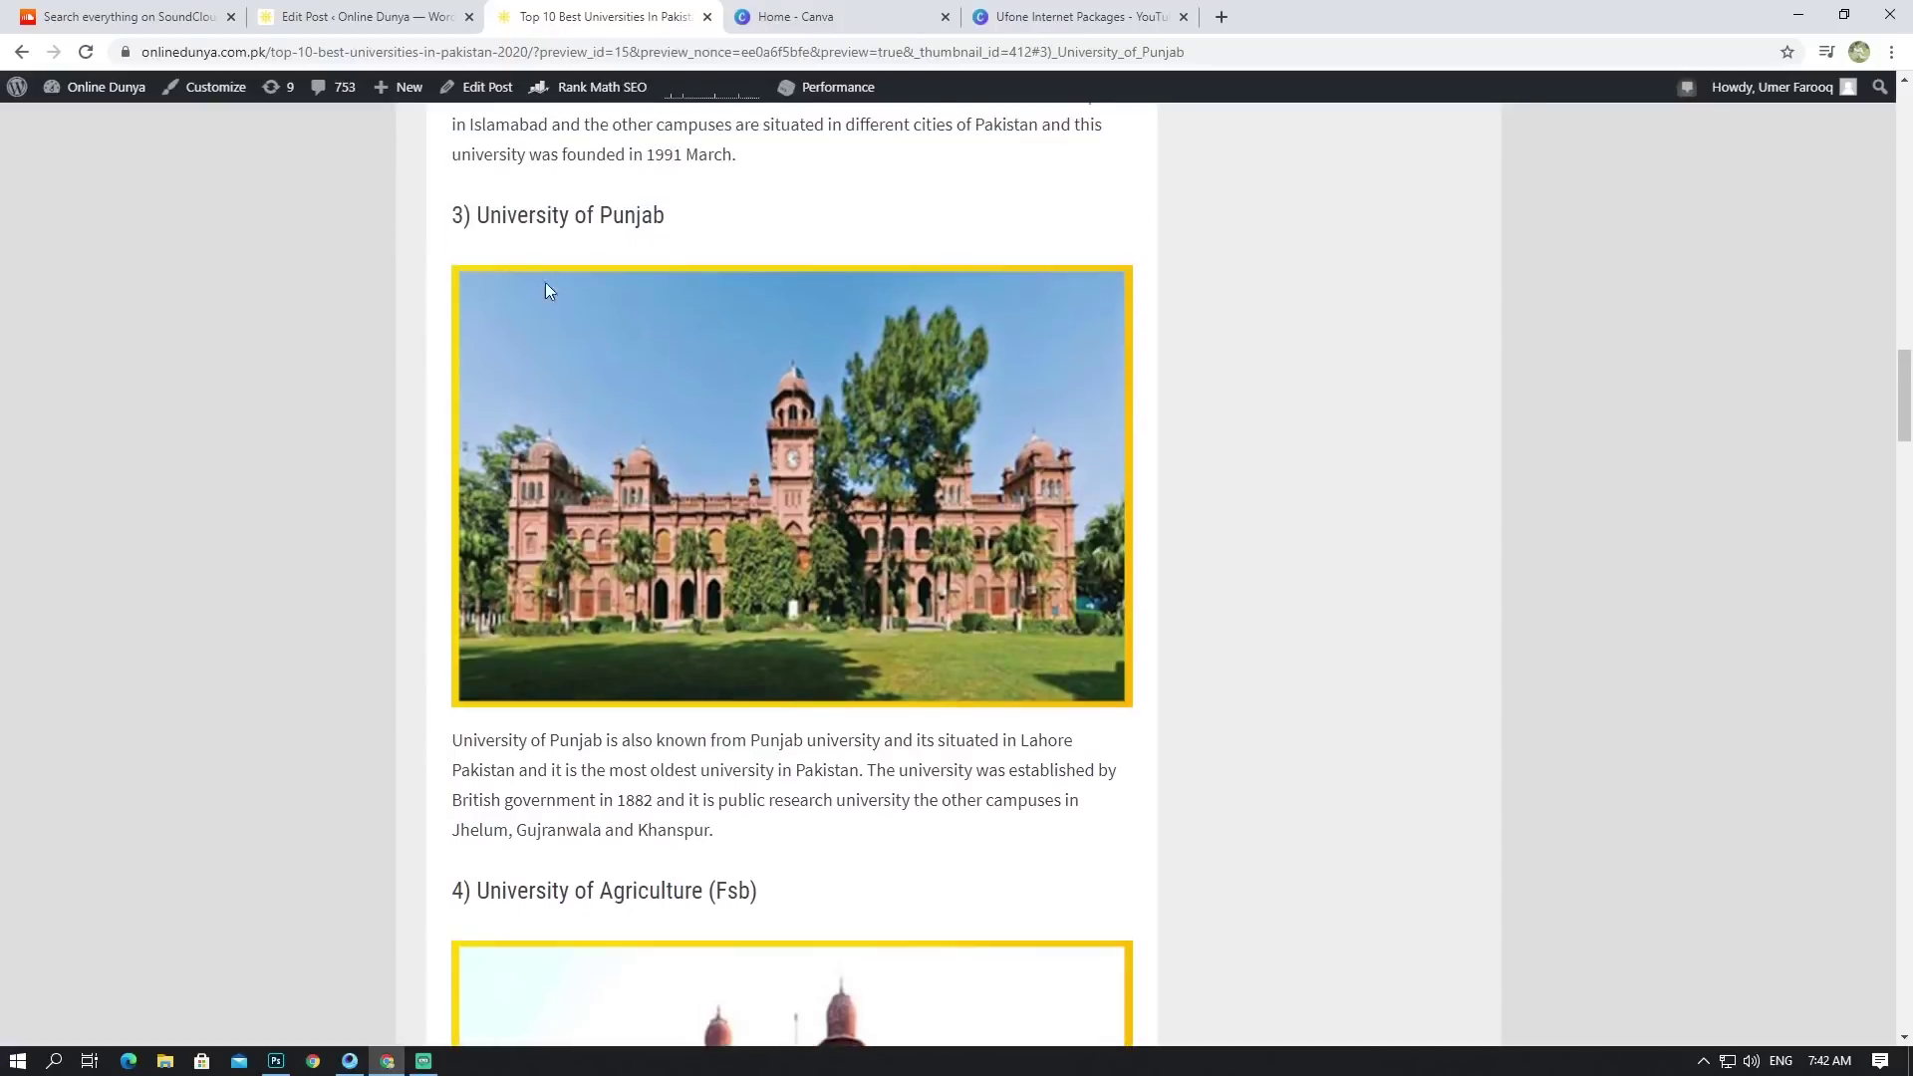
scroll(602, 223, "up", 15)
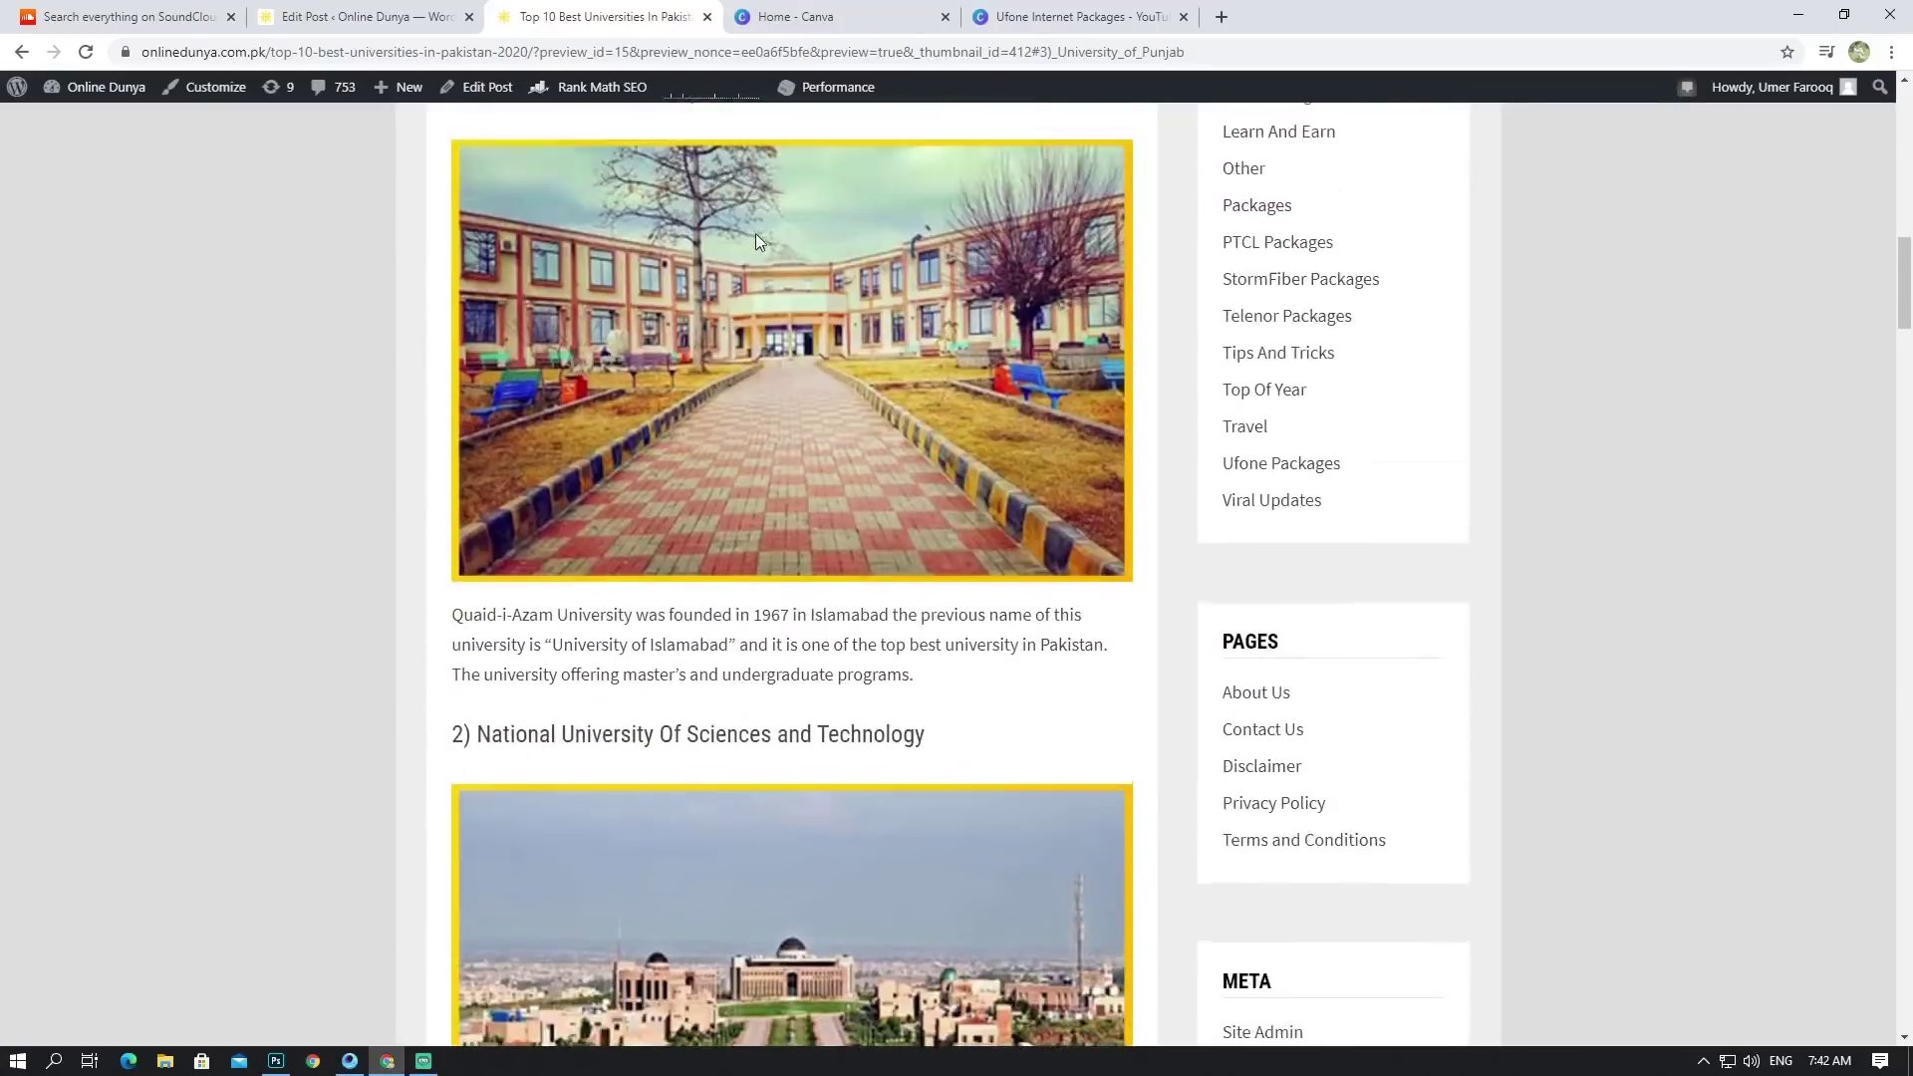
scroll(657, 273, "down", 6)
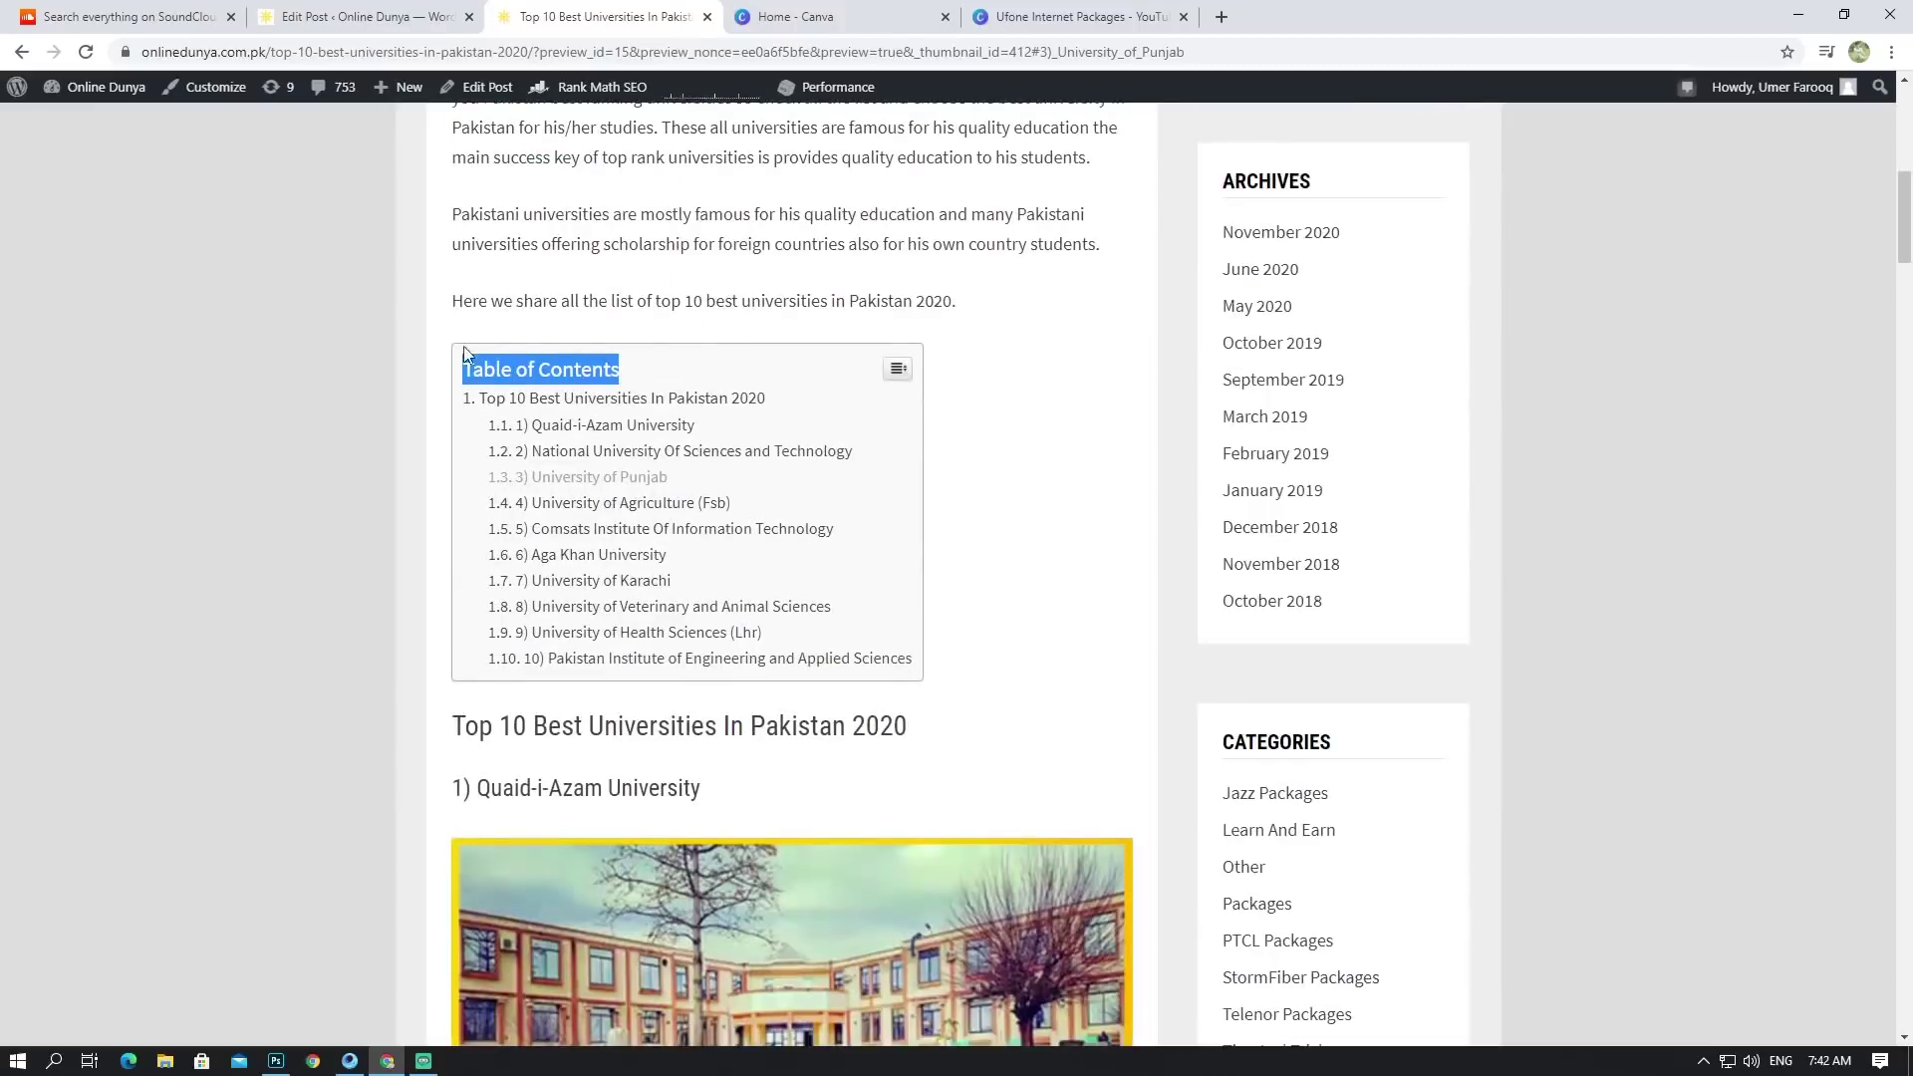
scroll(683, 435, "down", 1)
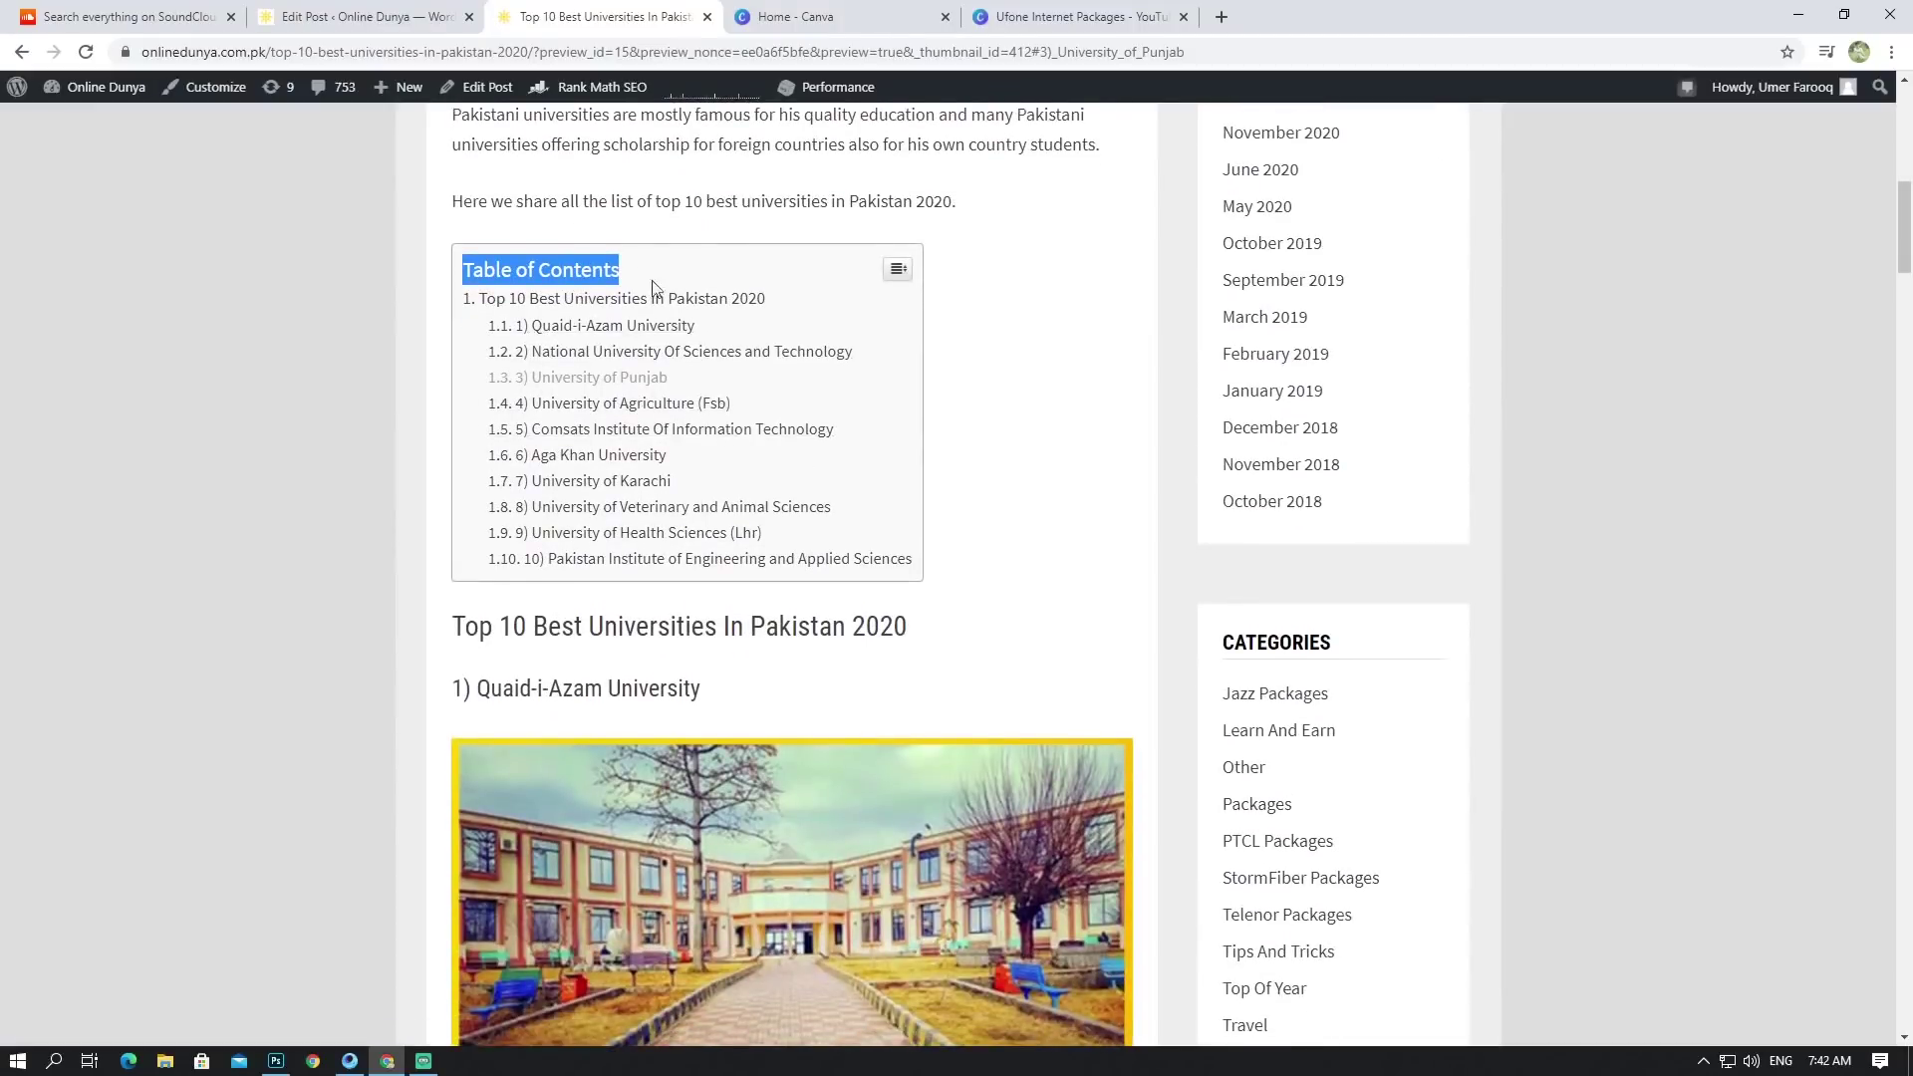
Step: Review the previewed post's university sections down to the "Read More" links and tags, returning to the Table of Contents
scroll(678, 299, "down", 20)
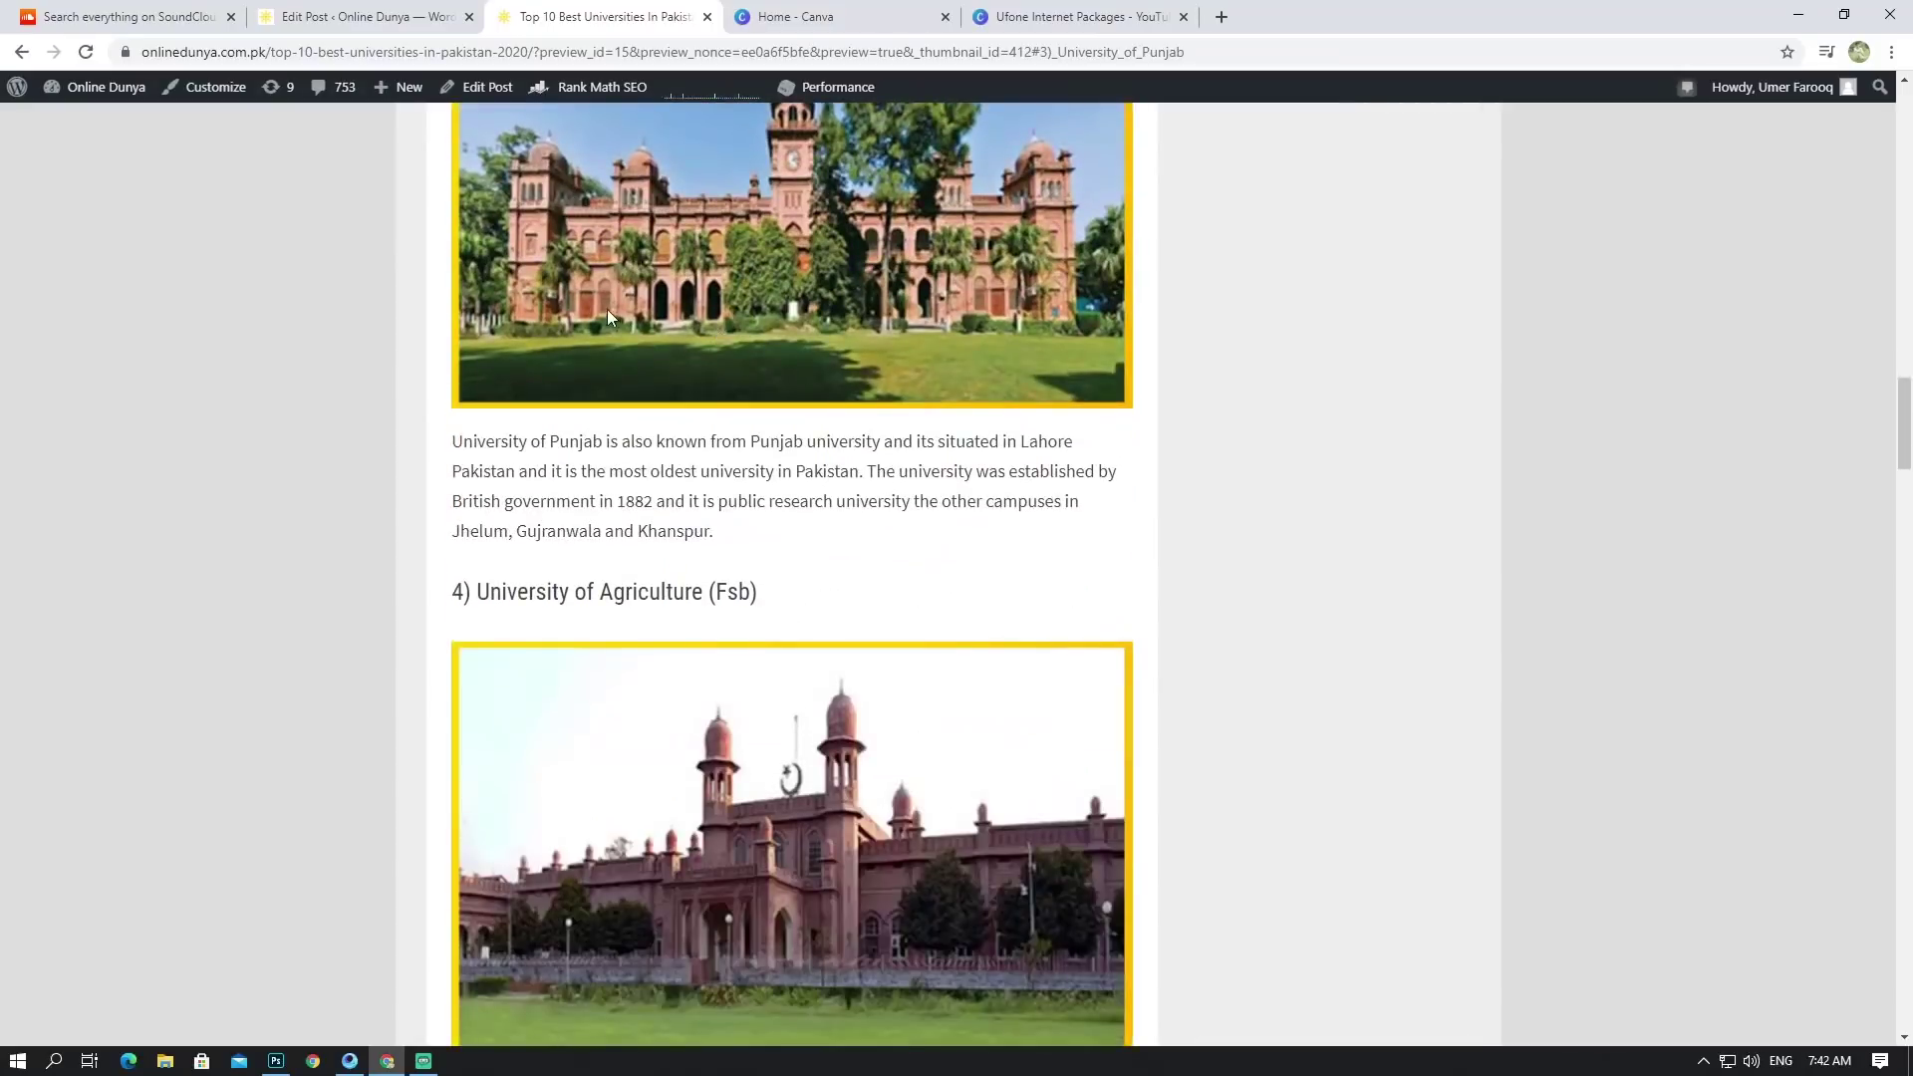
scroll(607, 309, "down", 12)
scroll(756, 403, "down", 12)
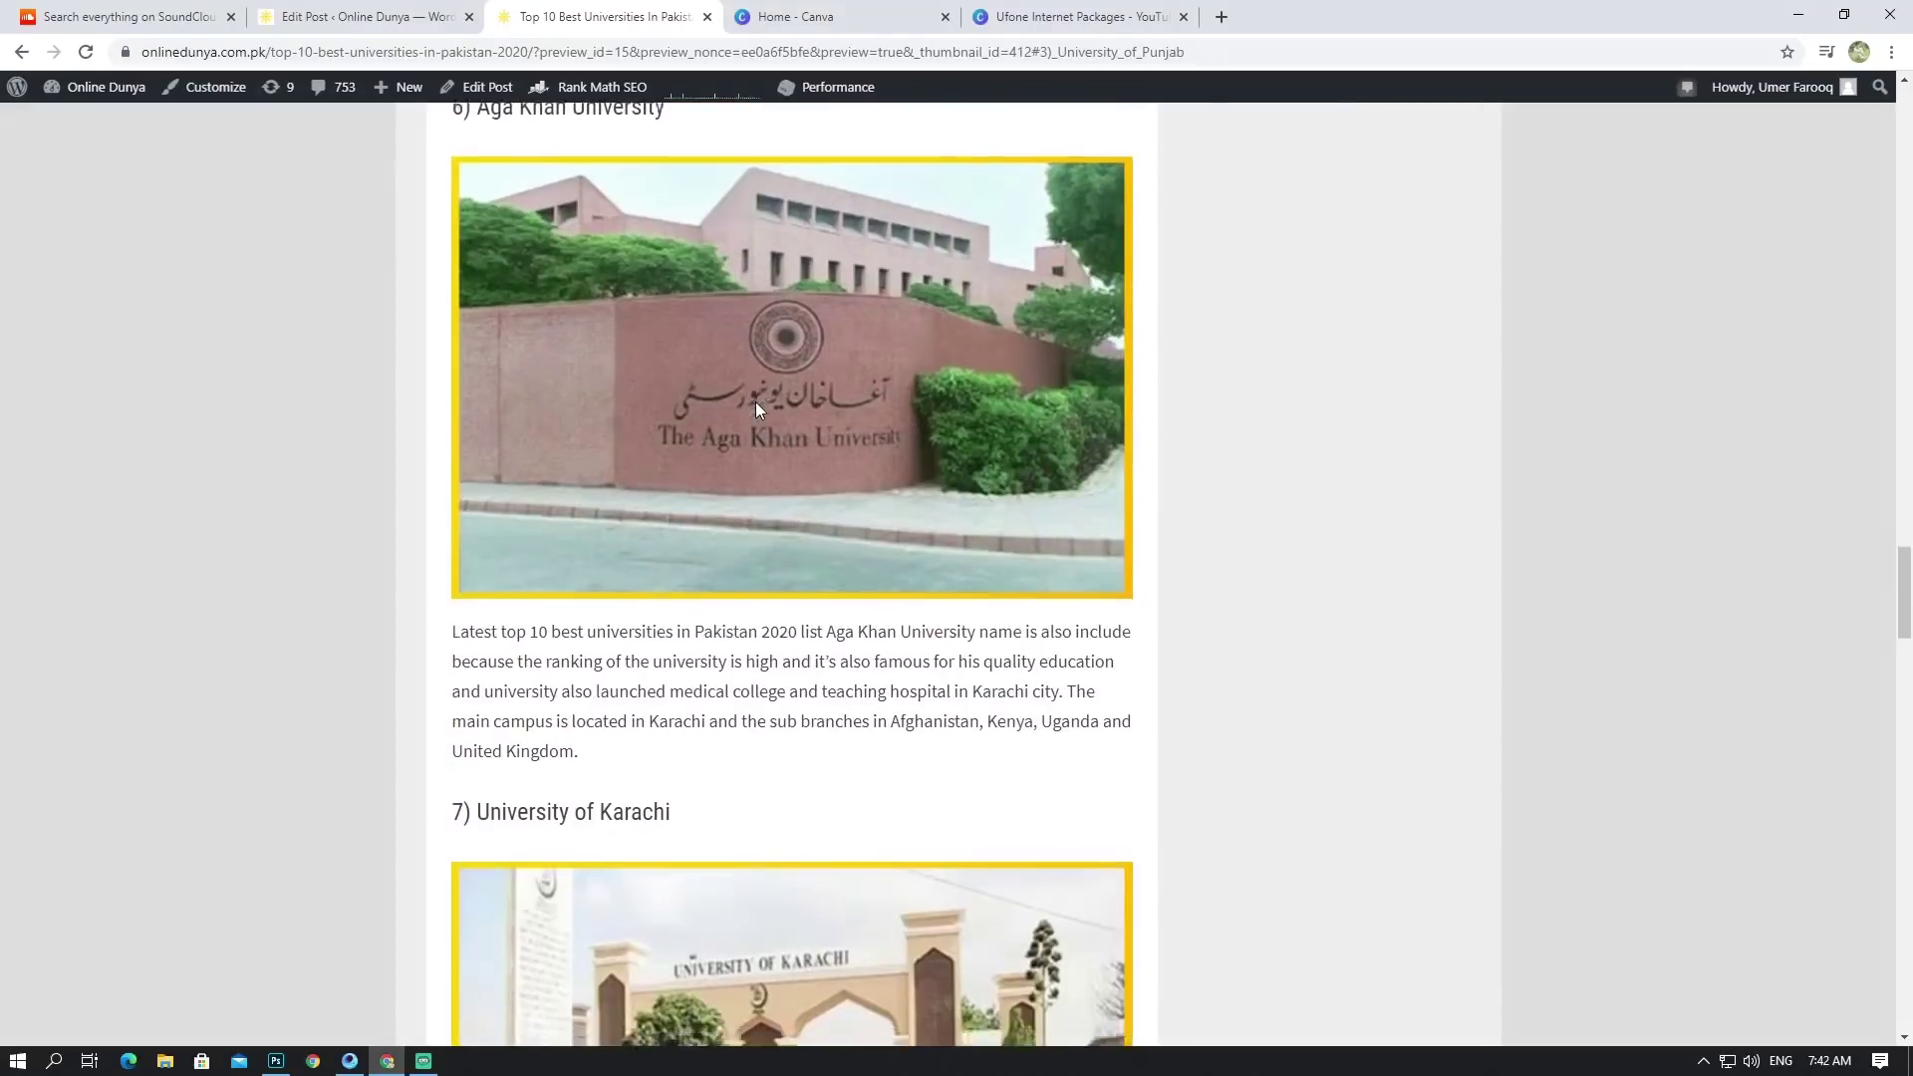
scroll(1042, 547, "down", 12)
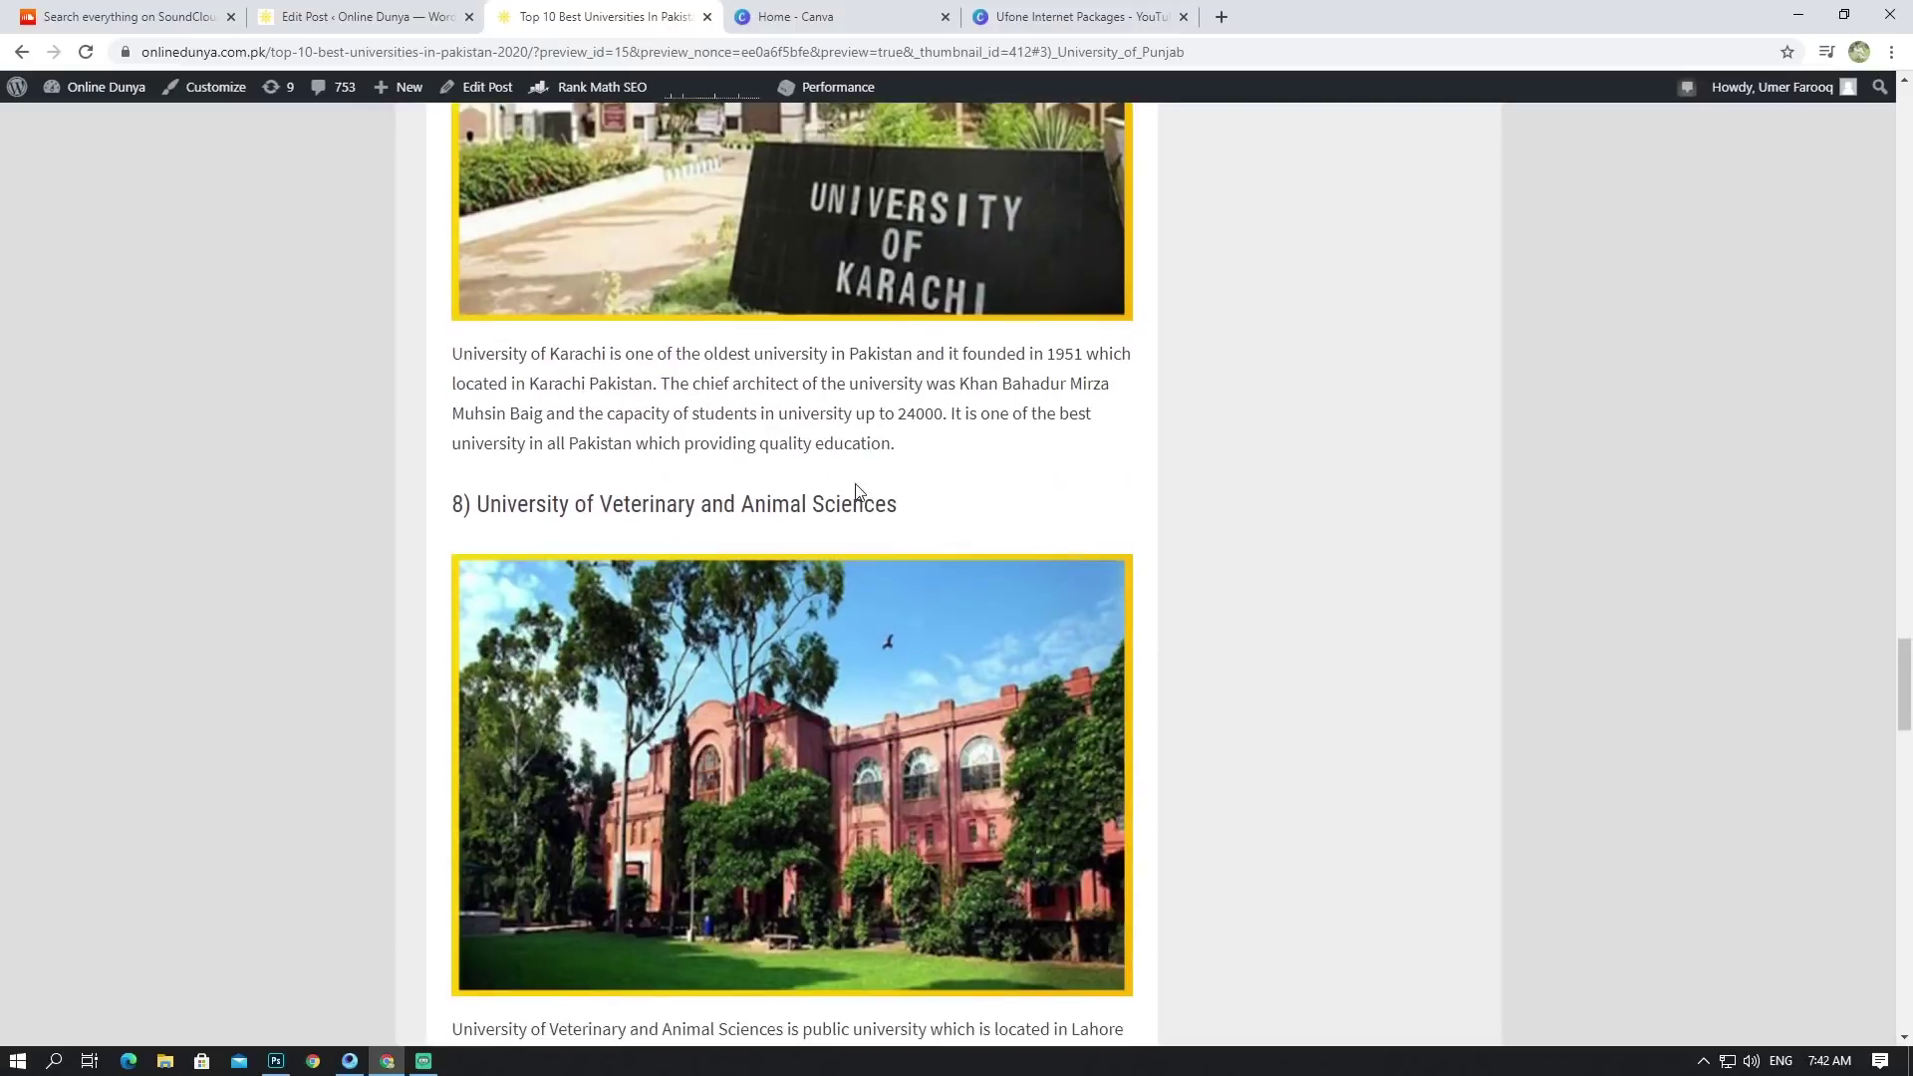
scroll(747, 509, "down", 4)
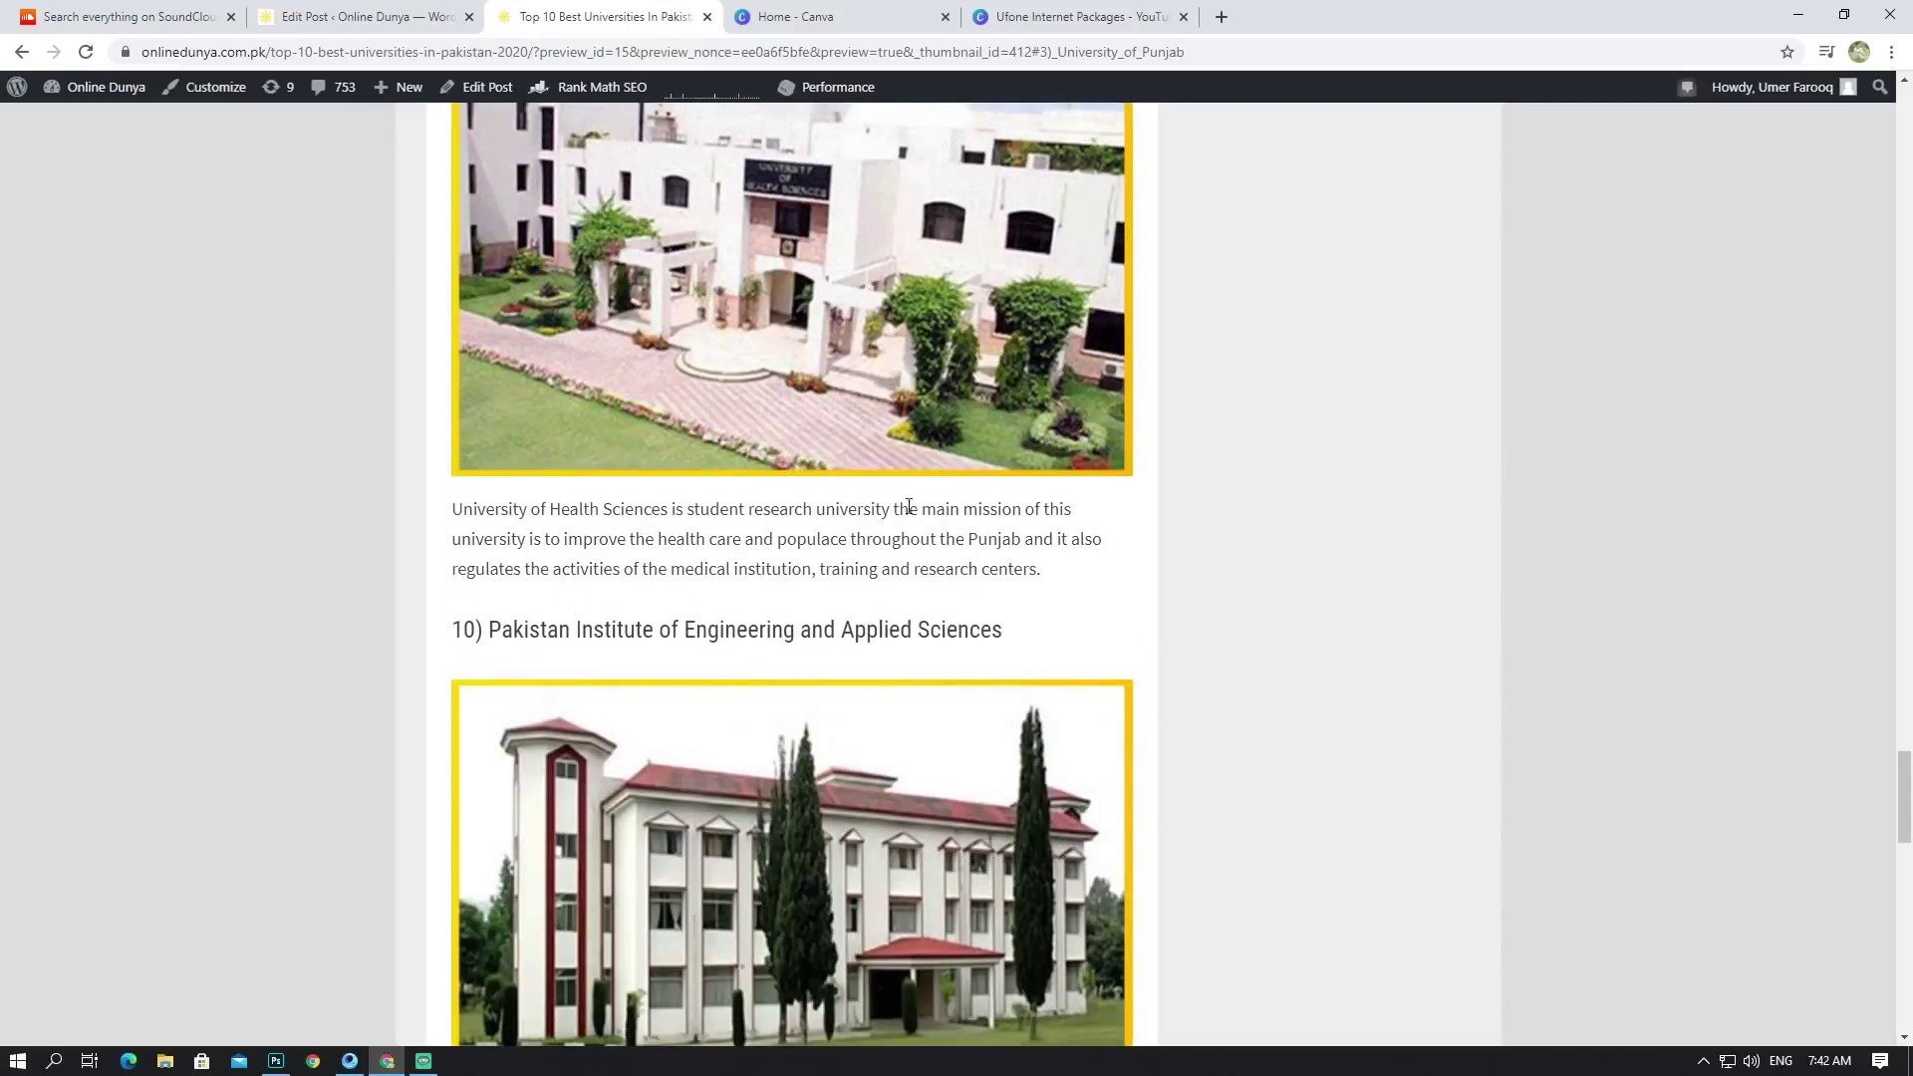
scroll(785, 503, "down", 3)
scroll(765, 483, "down", 9)
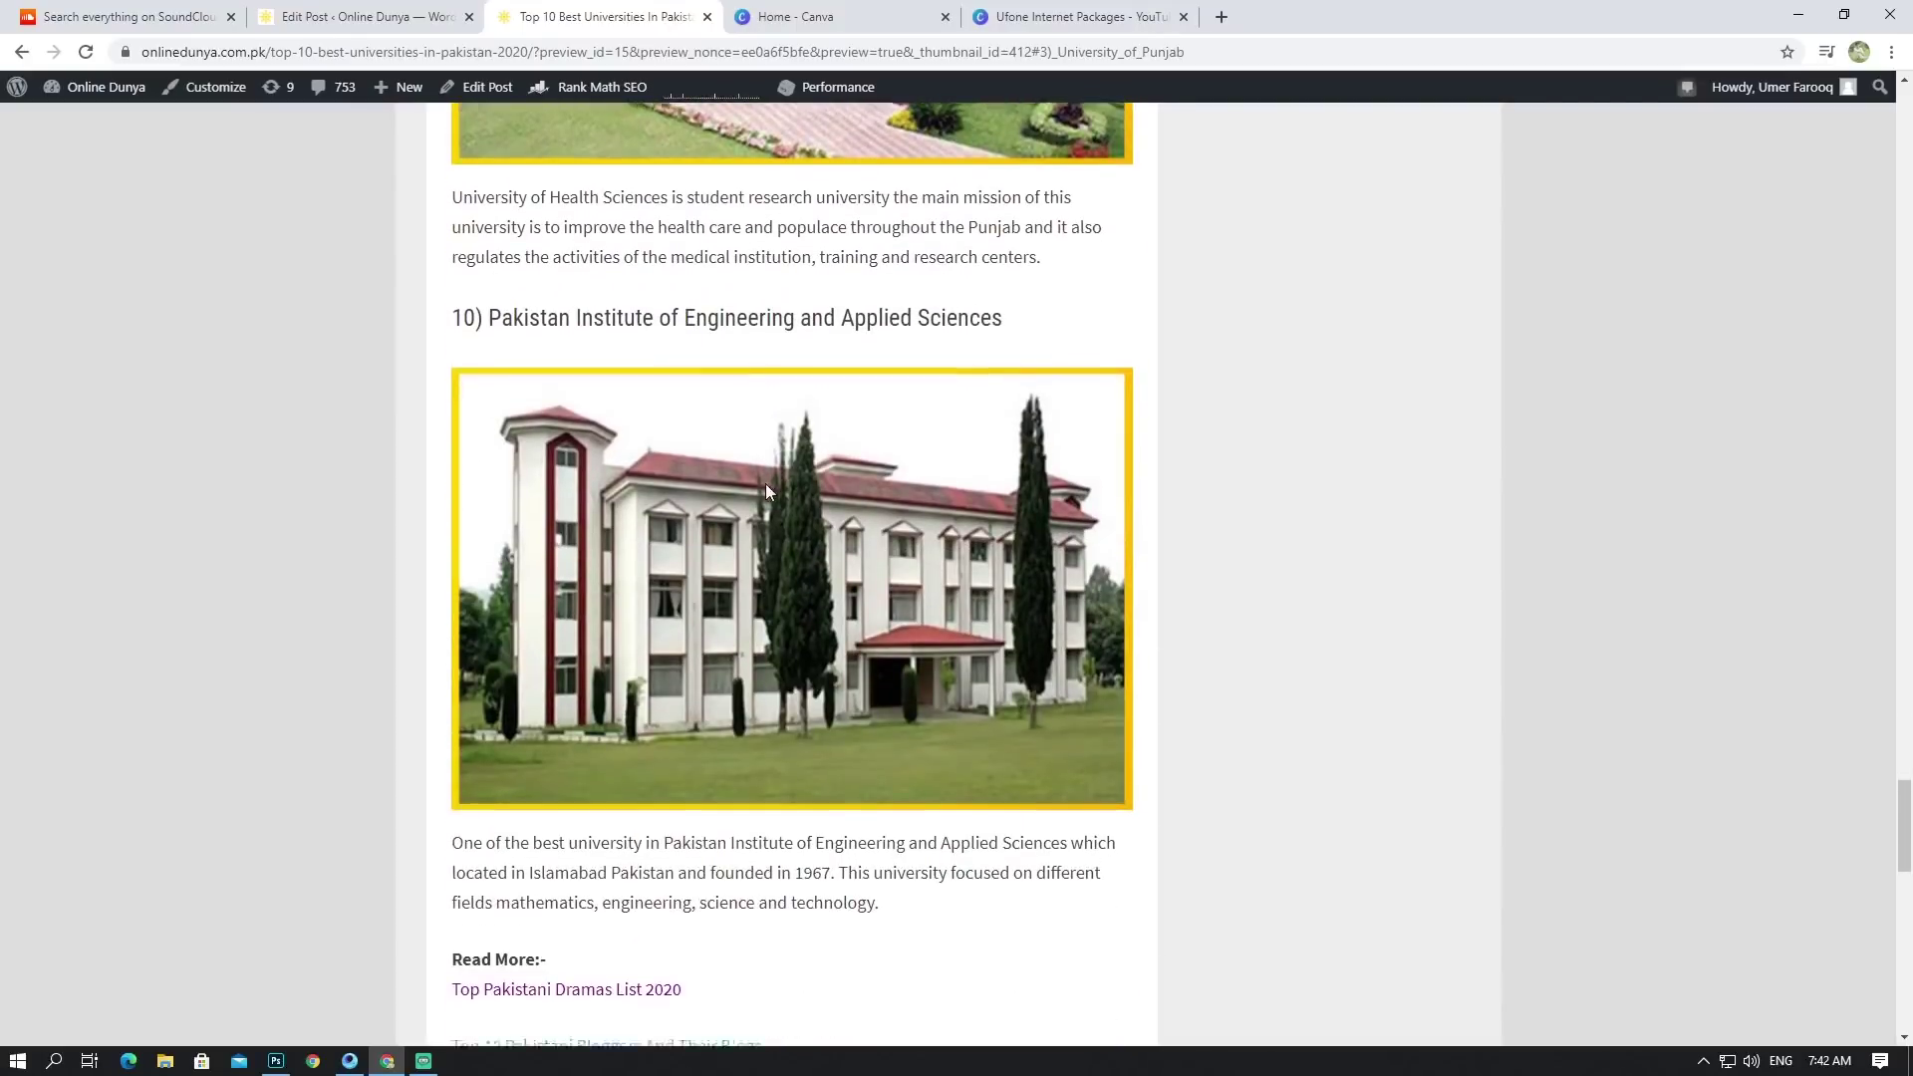
scroll(774, 478, "up", 6)
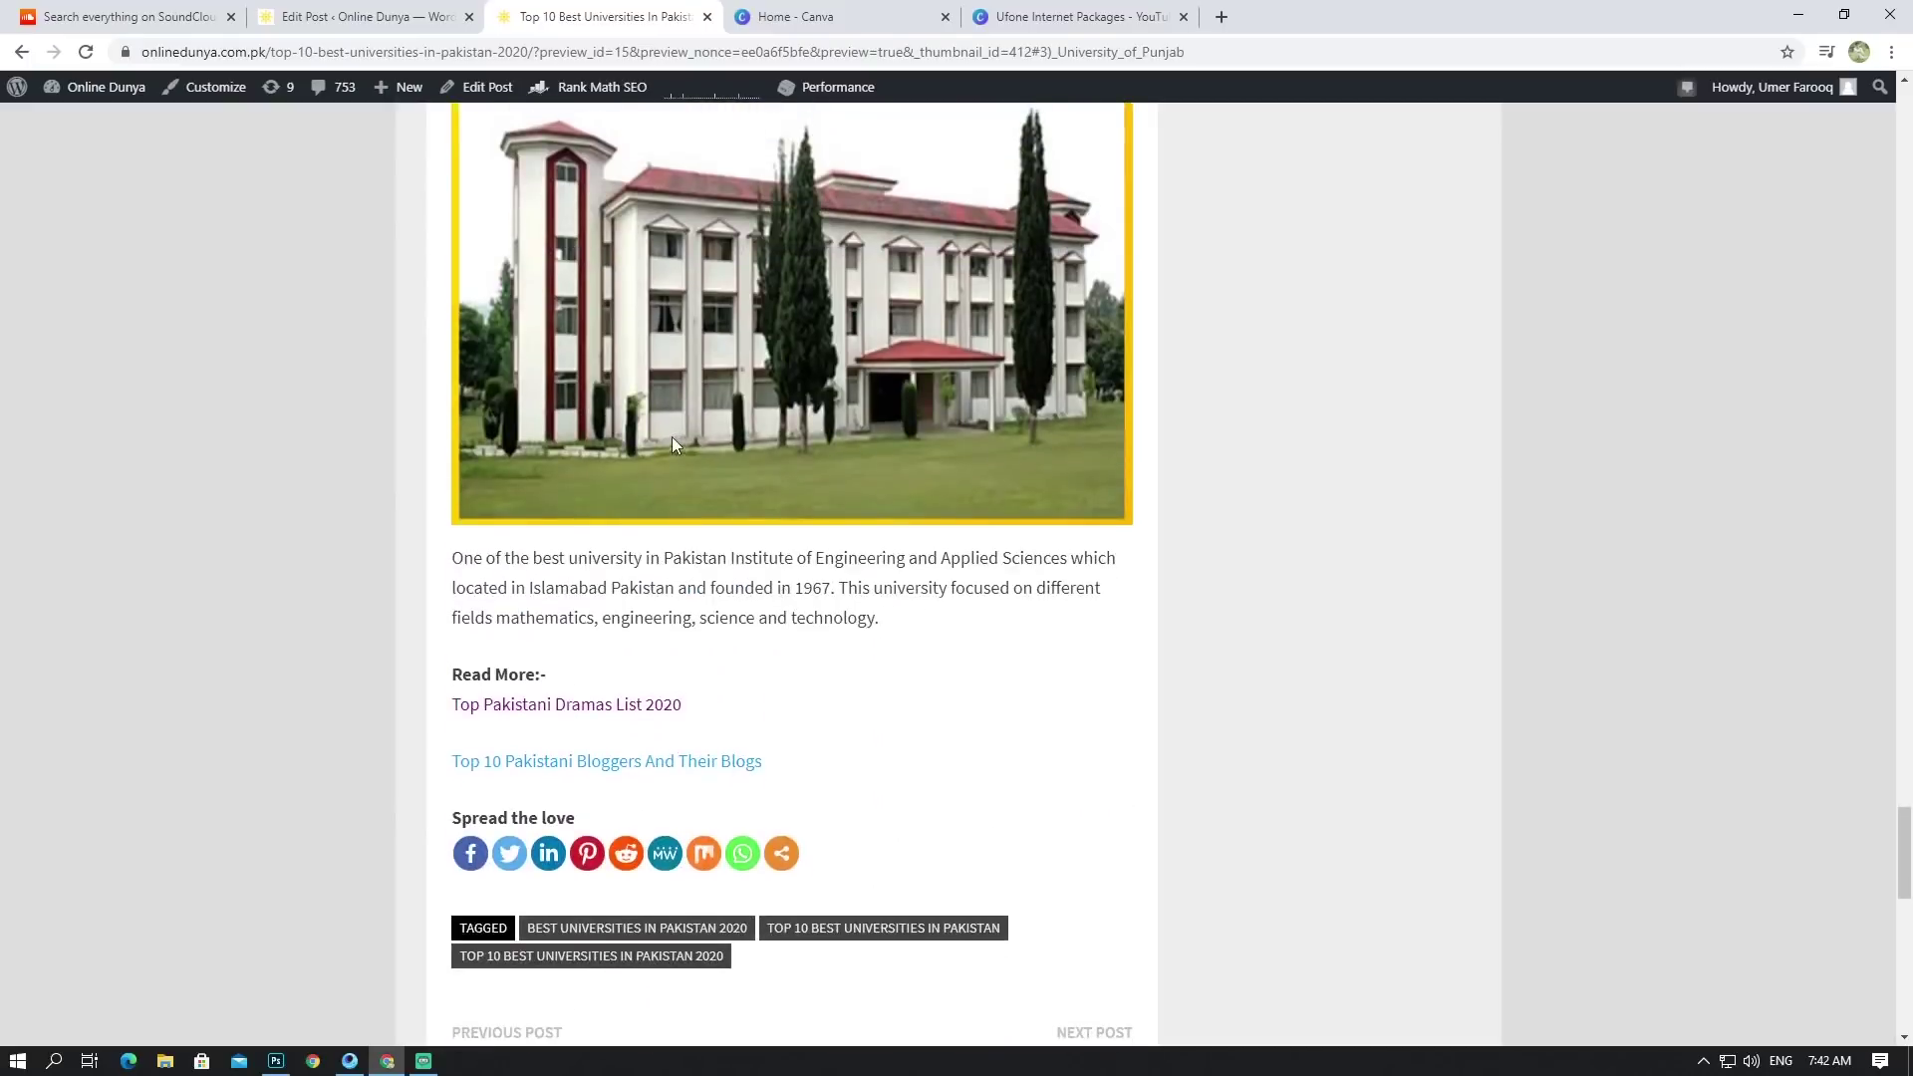
scroll(671, 421, "up", 20)
scroll(672, 397, "up", 20)
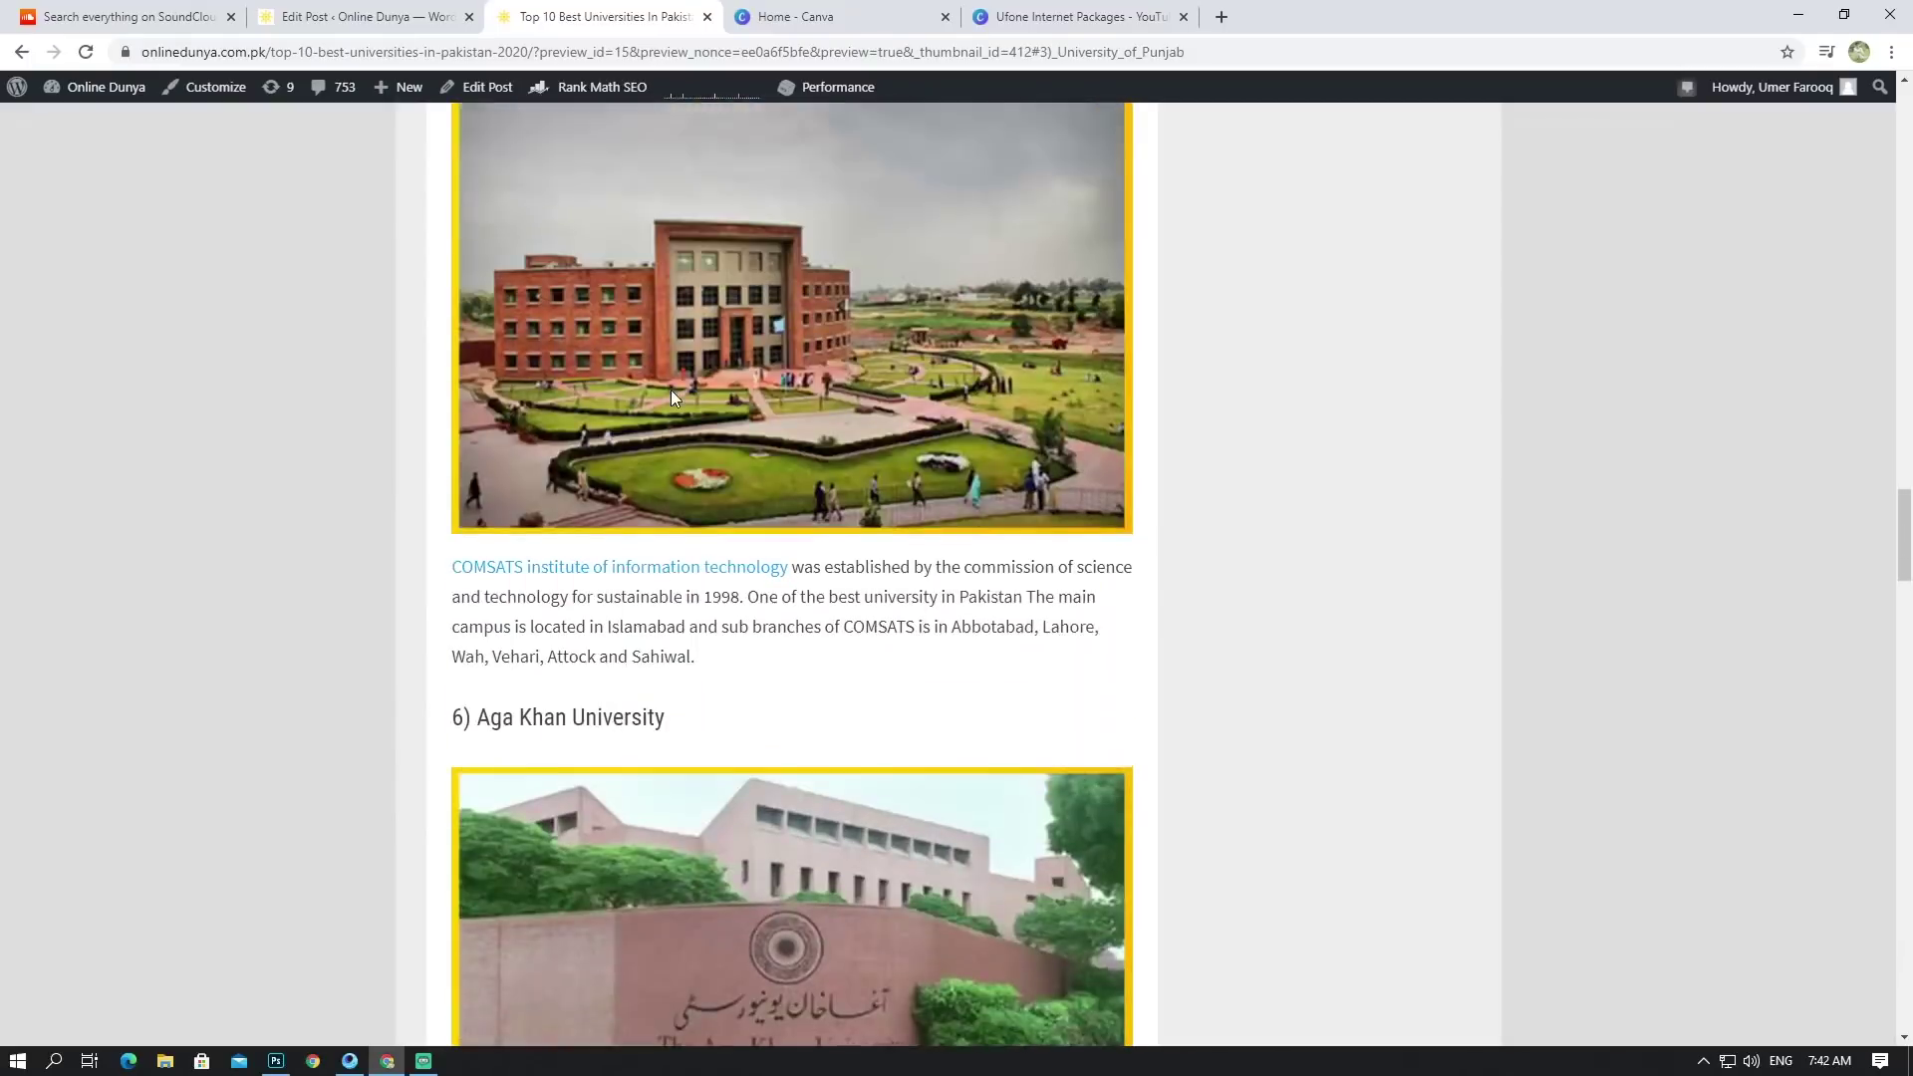
scroll(680, 319, "up", 12)
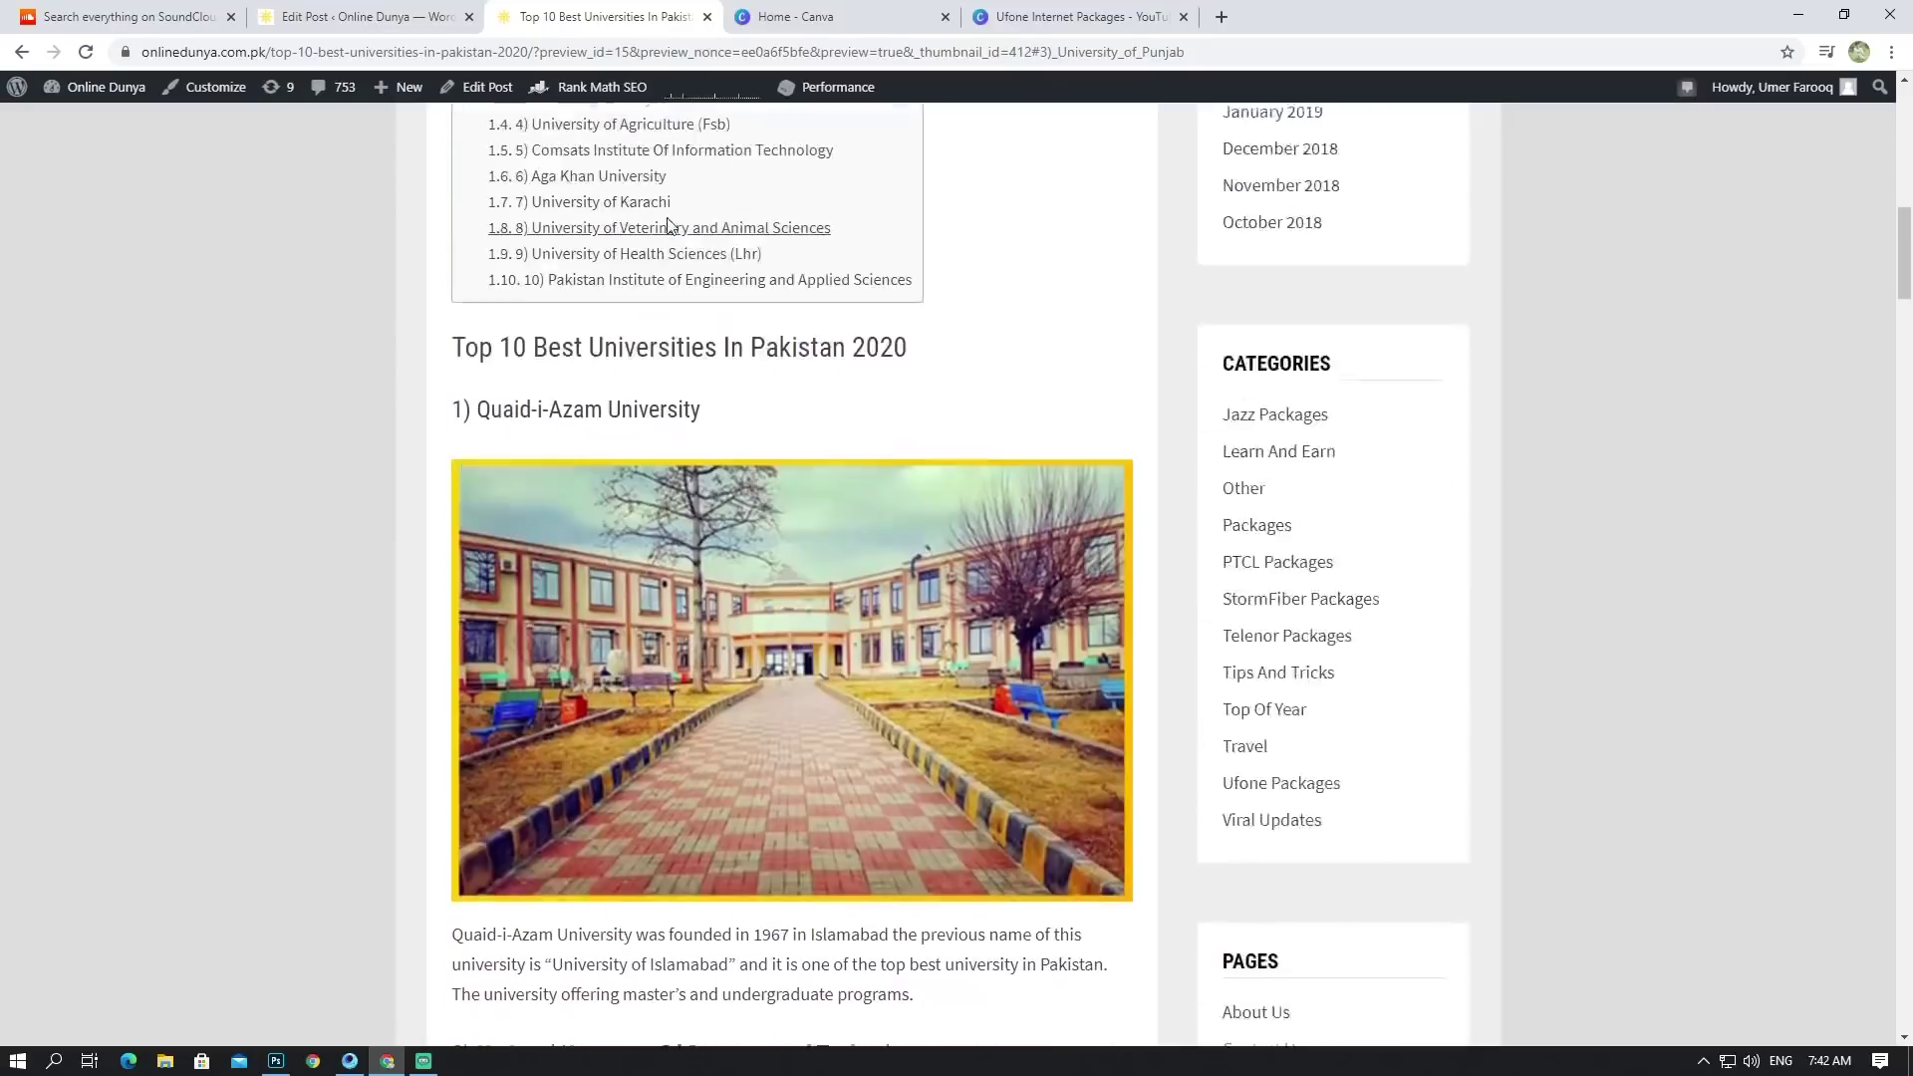
Step: Return to the post editor, expand Rank Math's Additional checks and compare the subheading check with the "Top 10 Best Universities In Pakistan 2020" heading
left_click(364, 16)
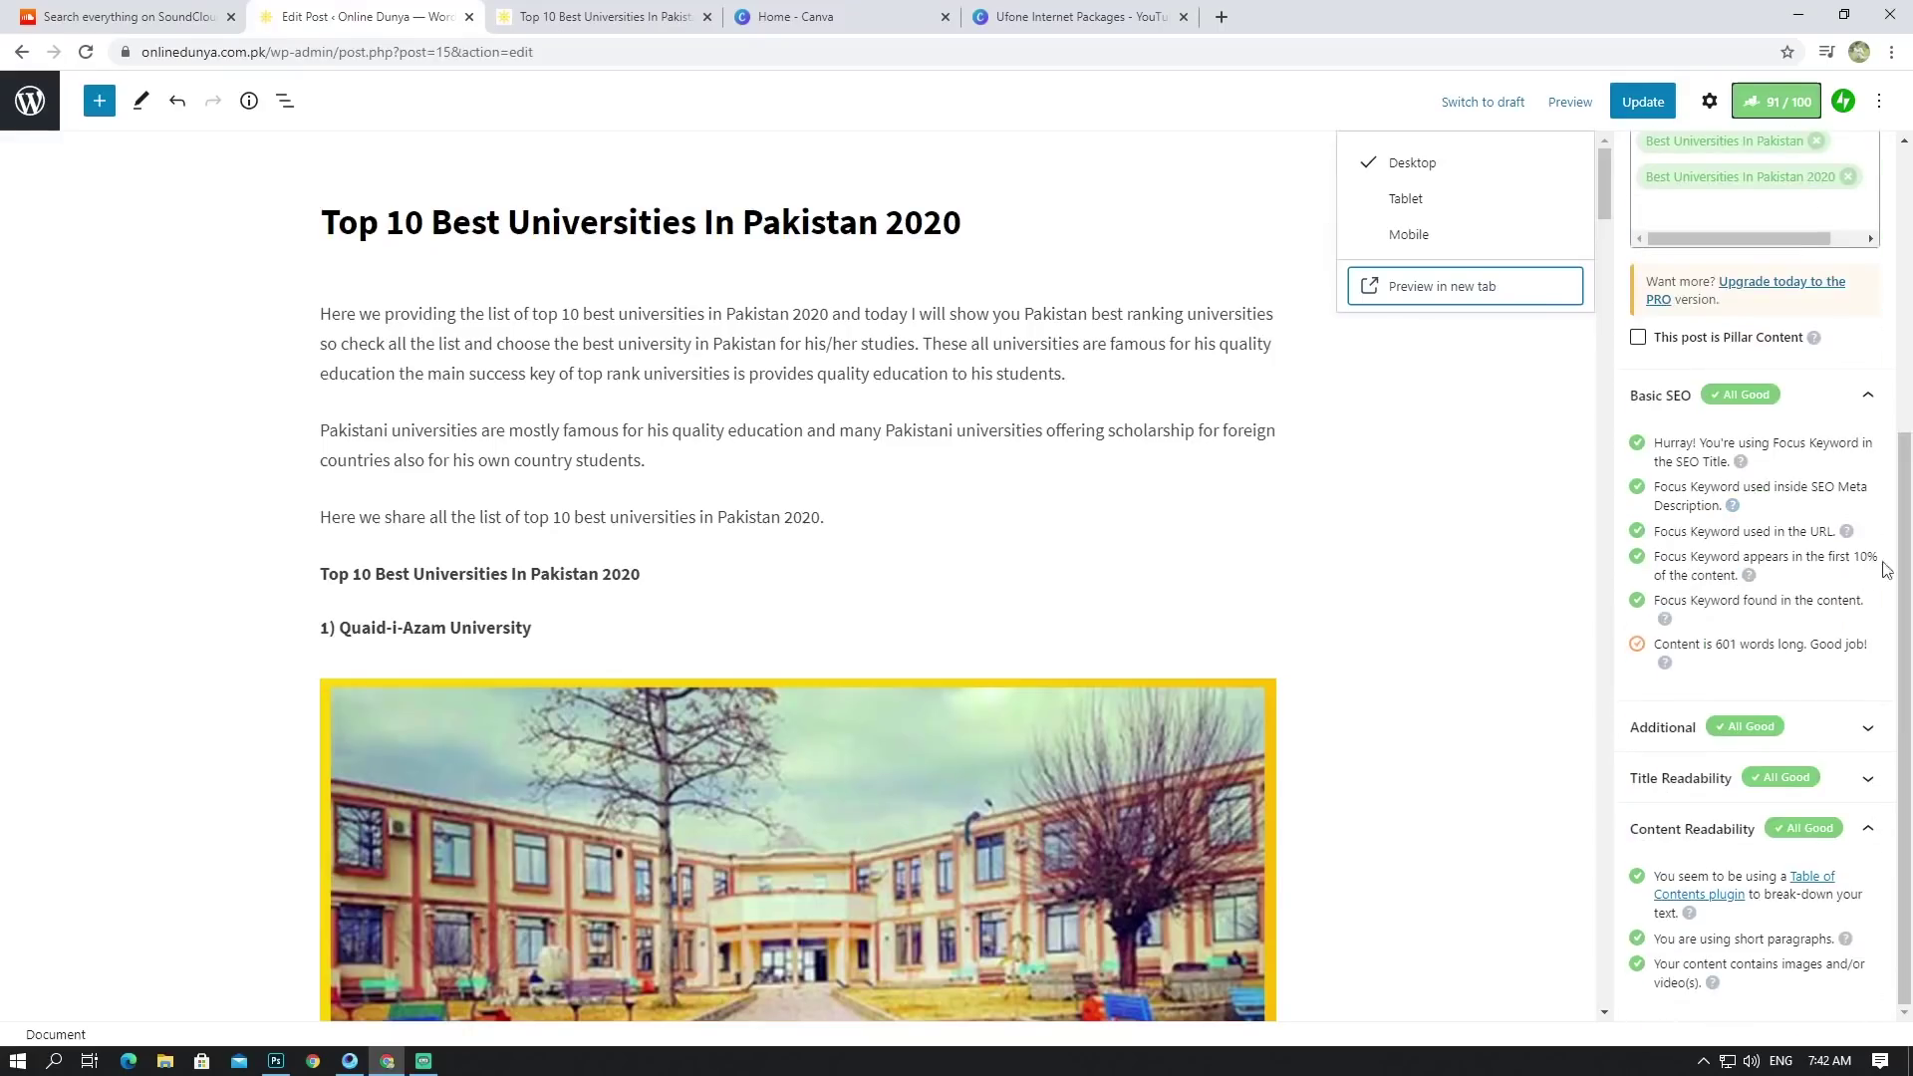
left_click(1826, 743)
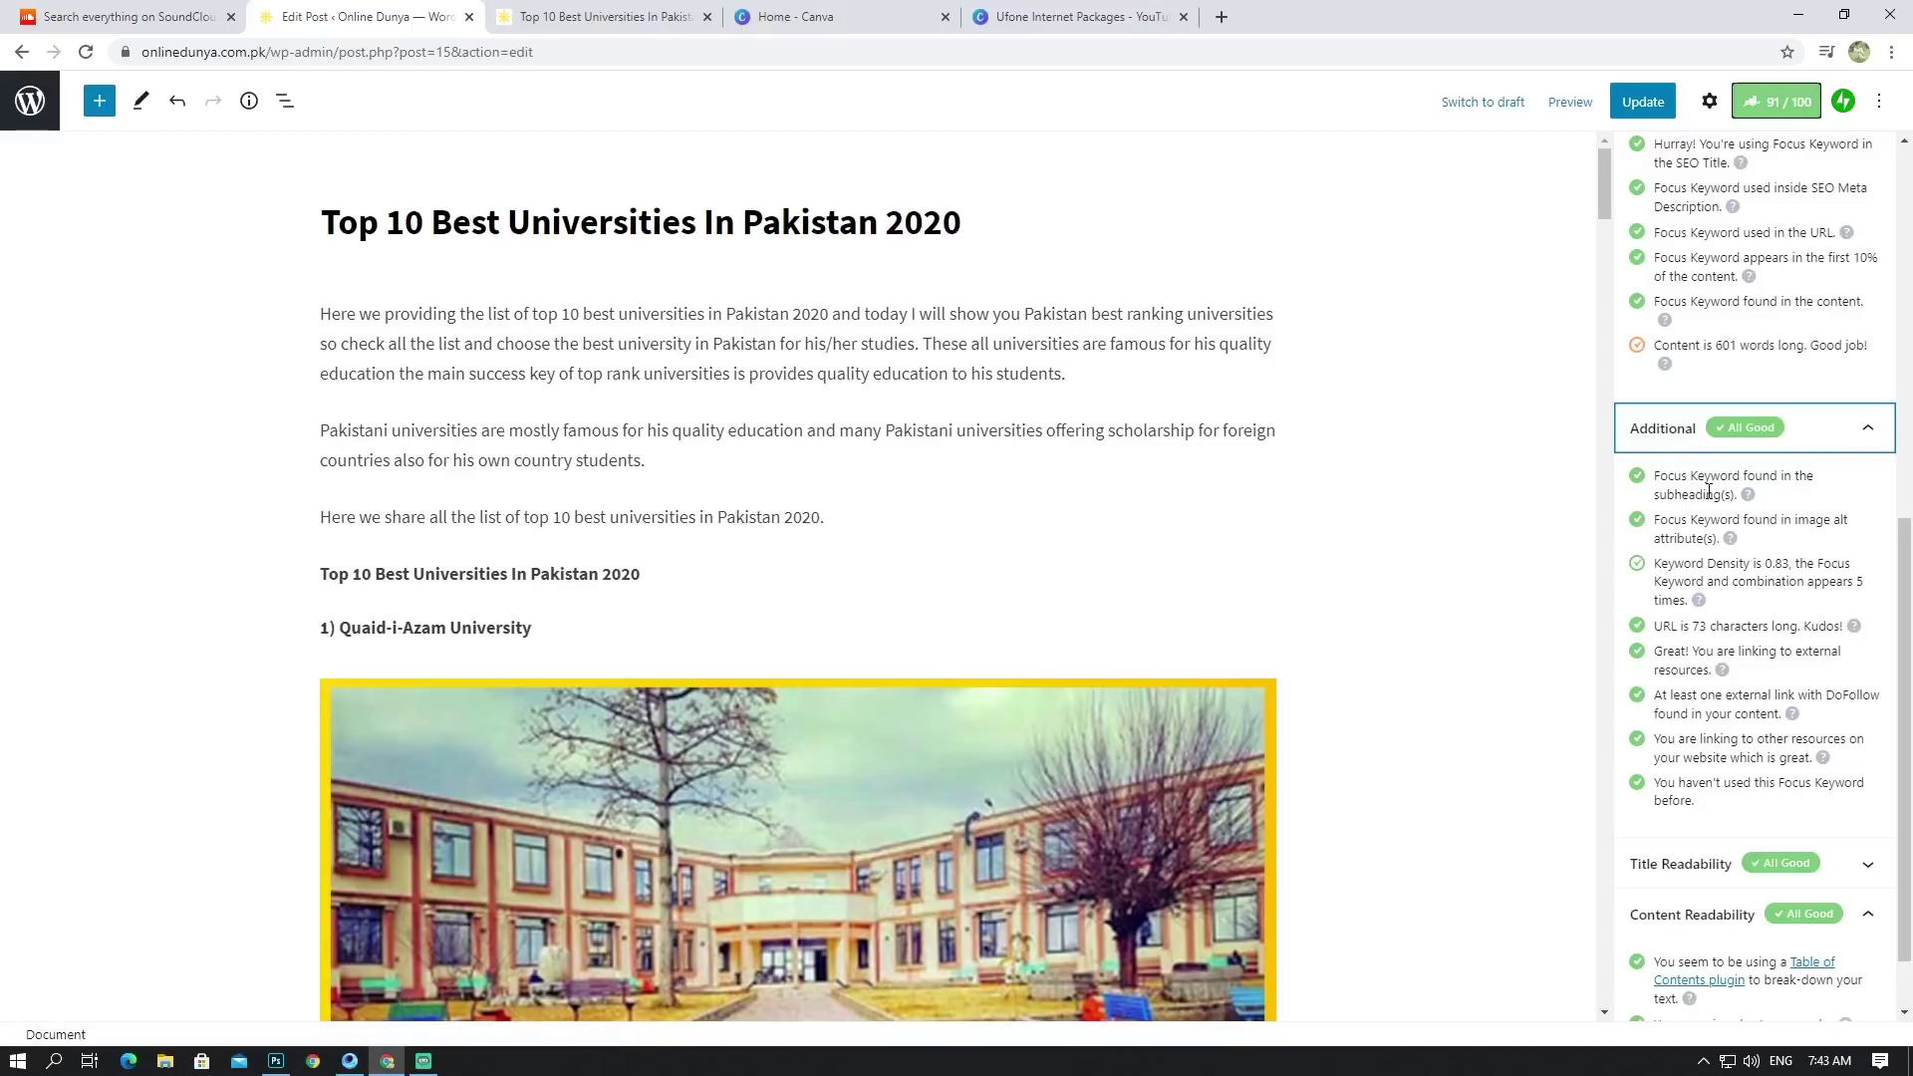
left_click_drag(1657, 474, 1739, 495)
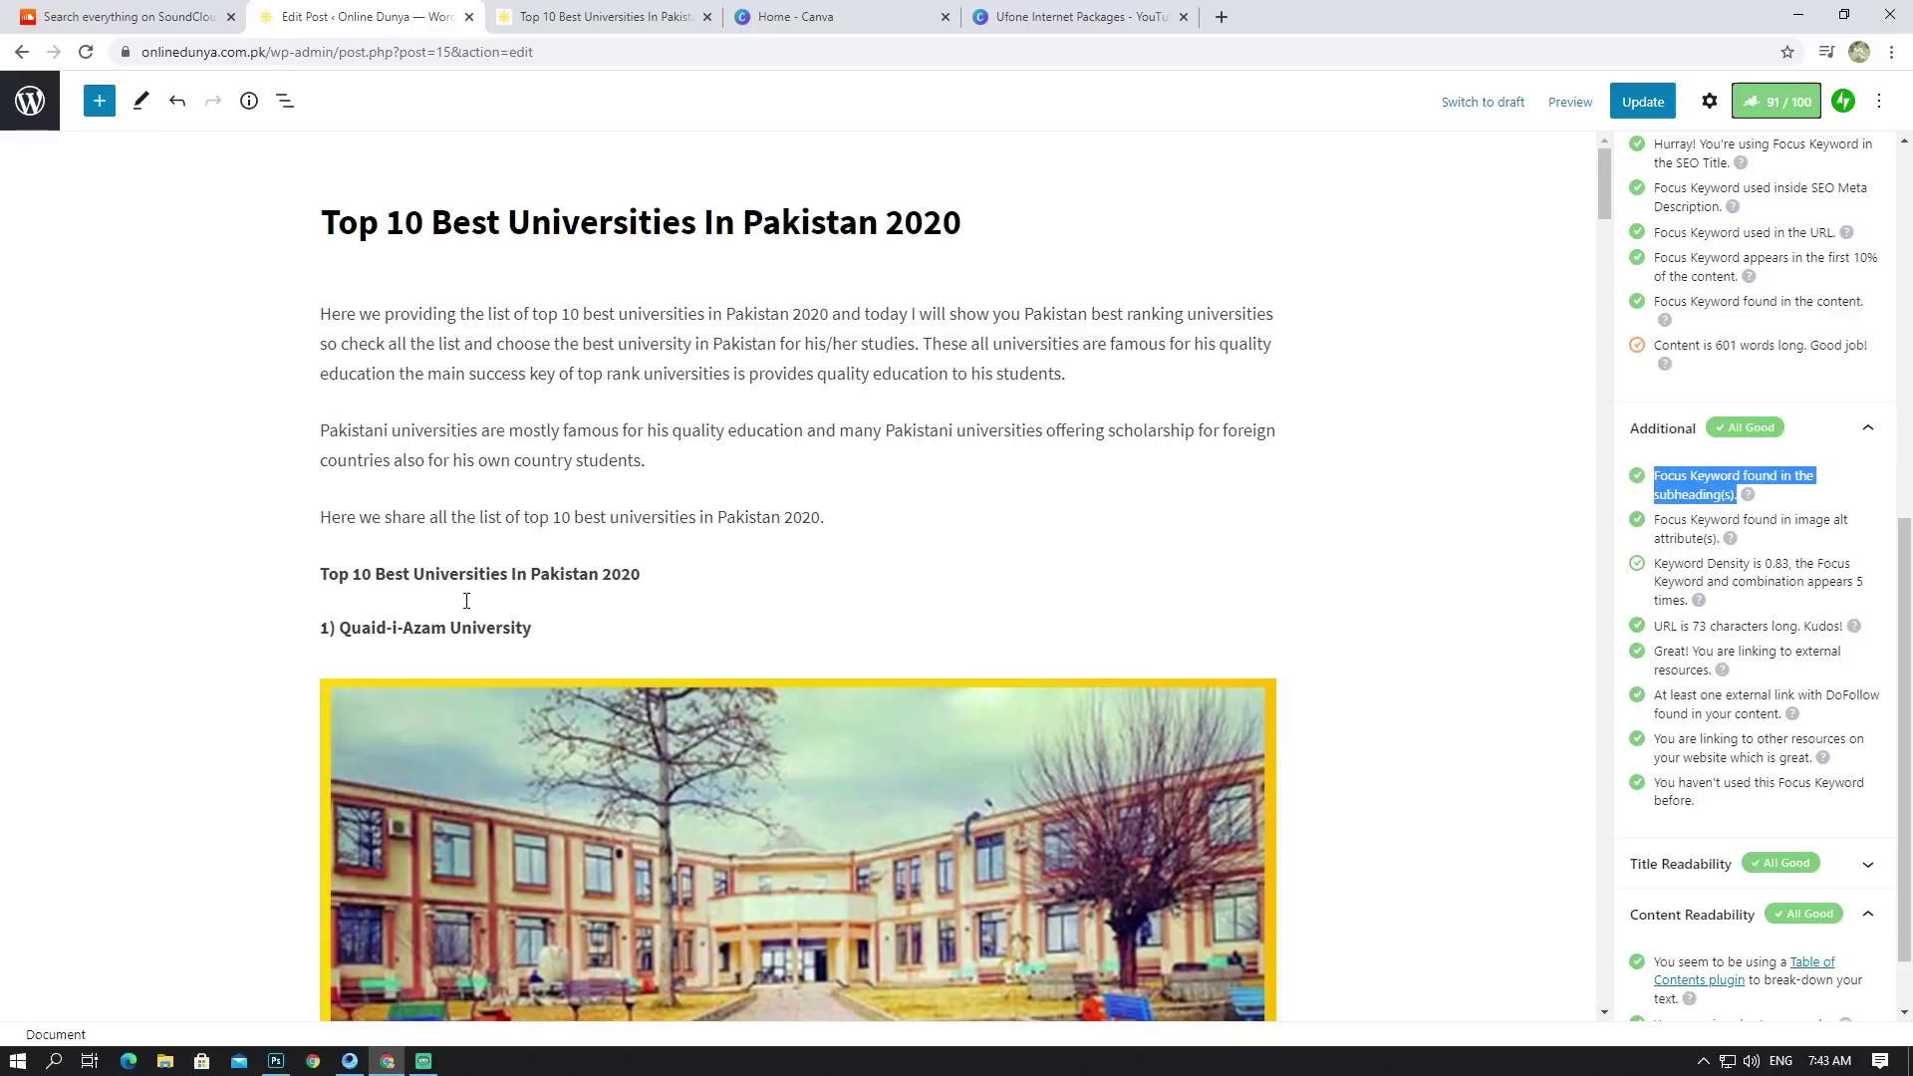
left_click(445, 572)
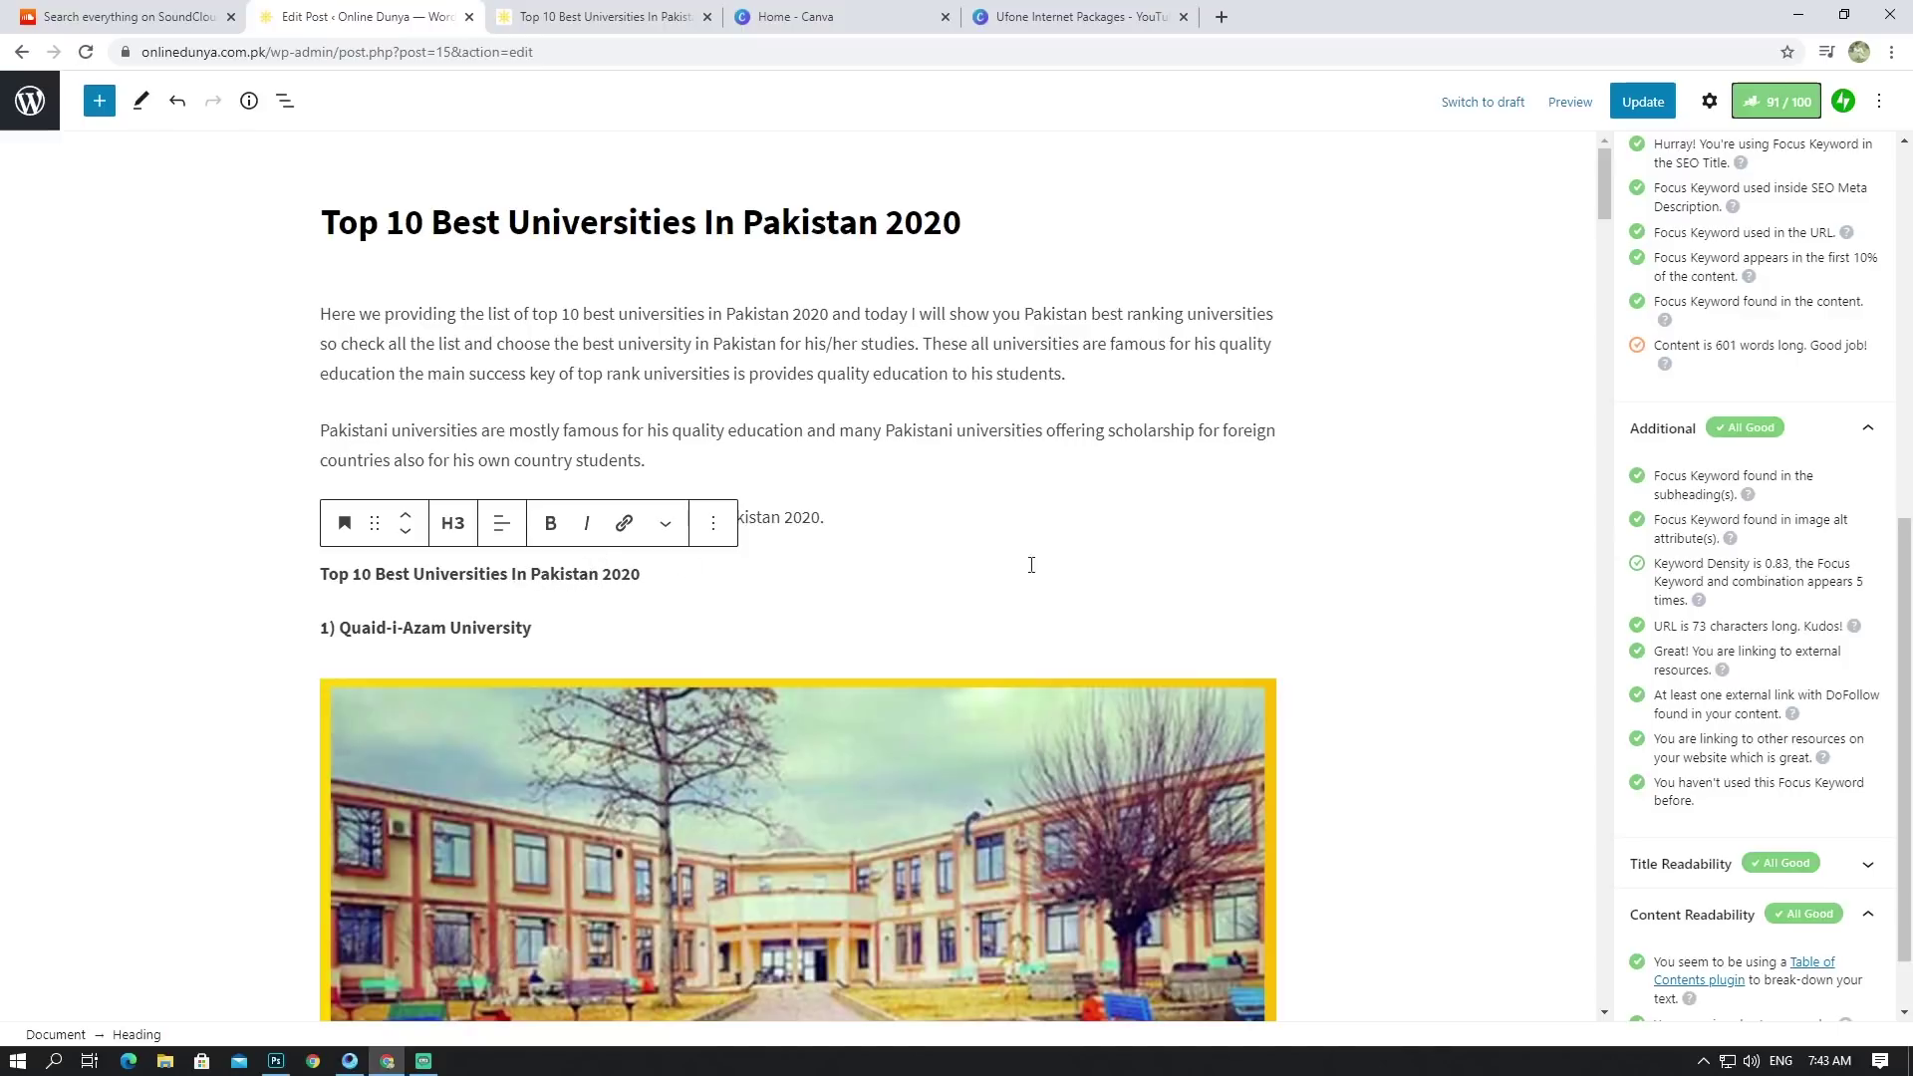
Step: Examine the Keyword Density check in the Additional section, highlighting its text while reading
left_click_drag(1657, 565, 1694, 600)
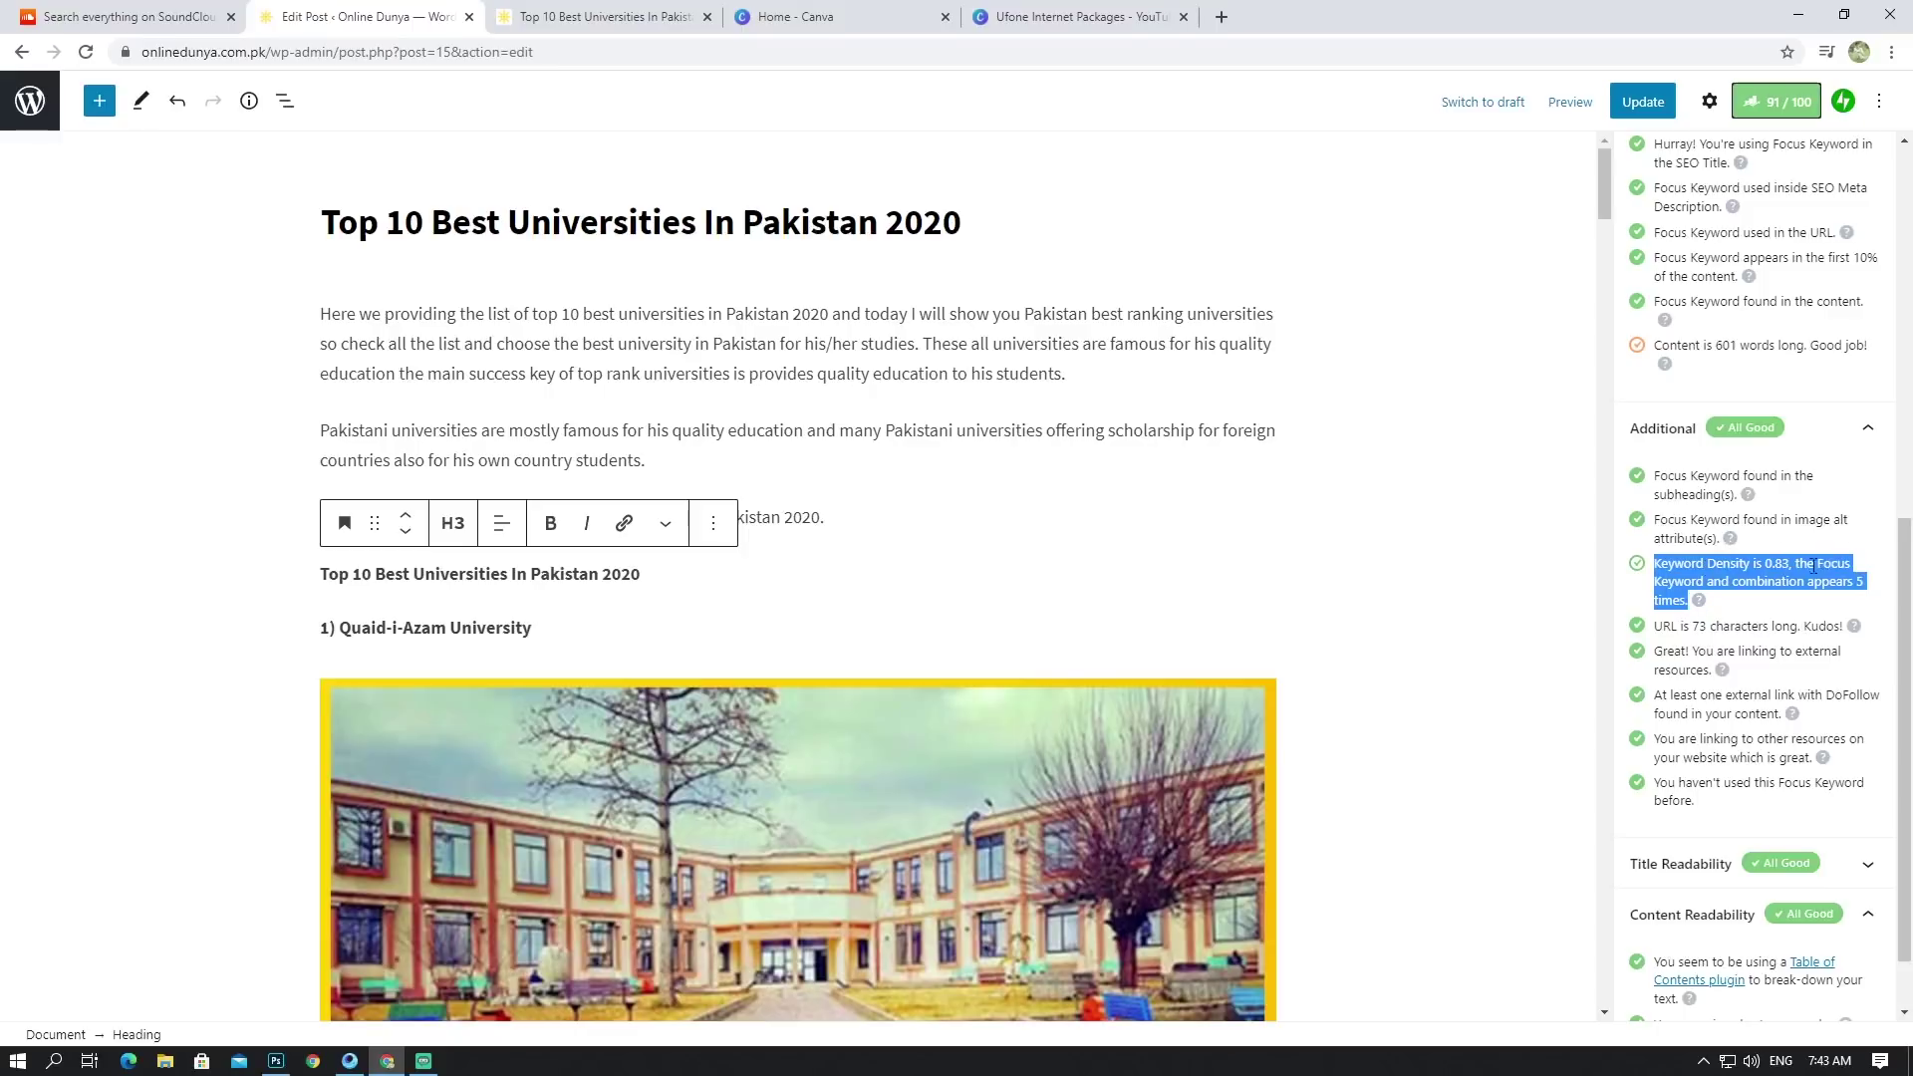
left_click(1662, 562)
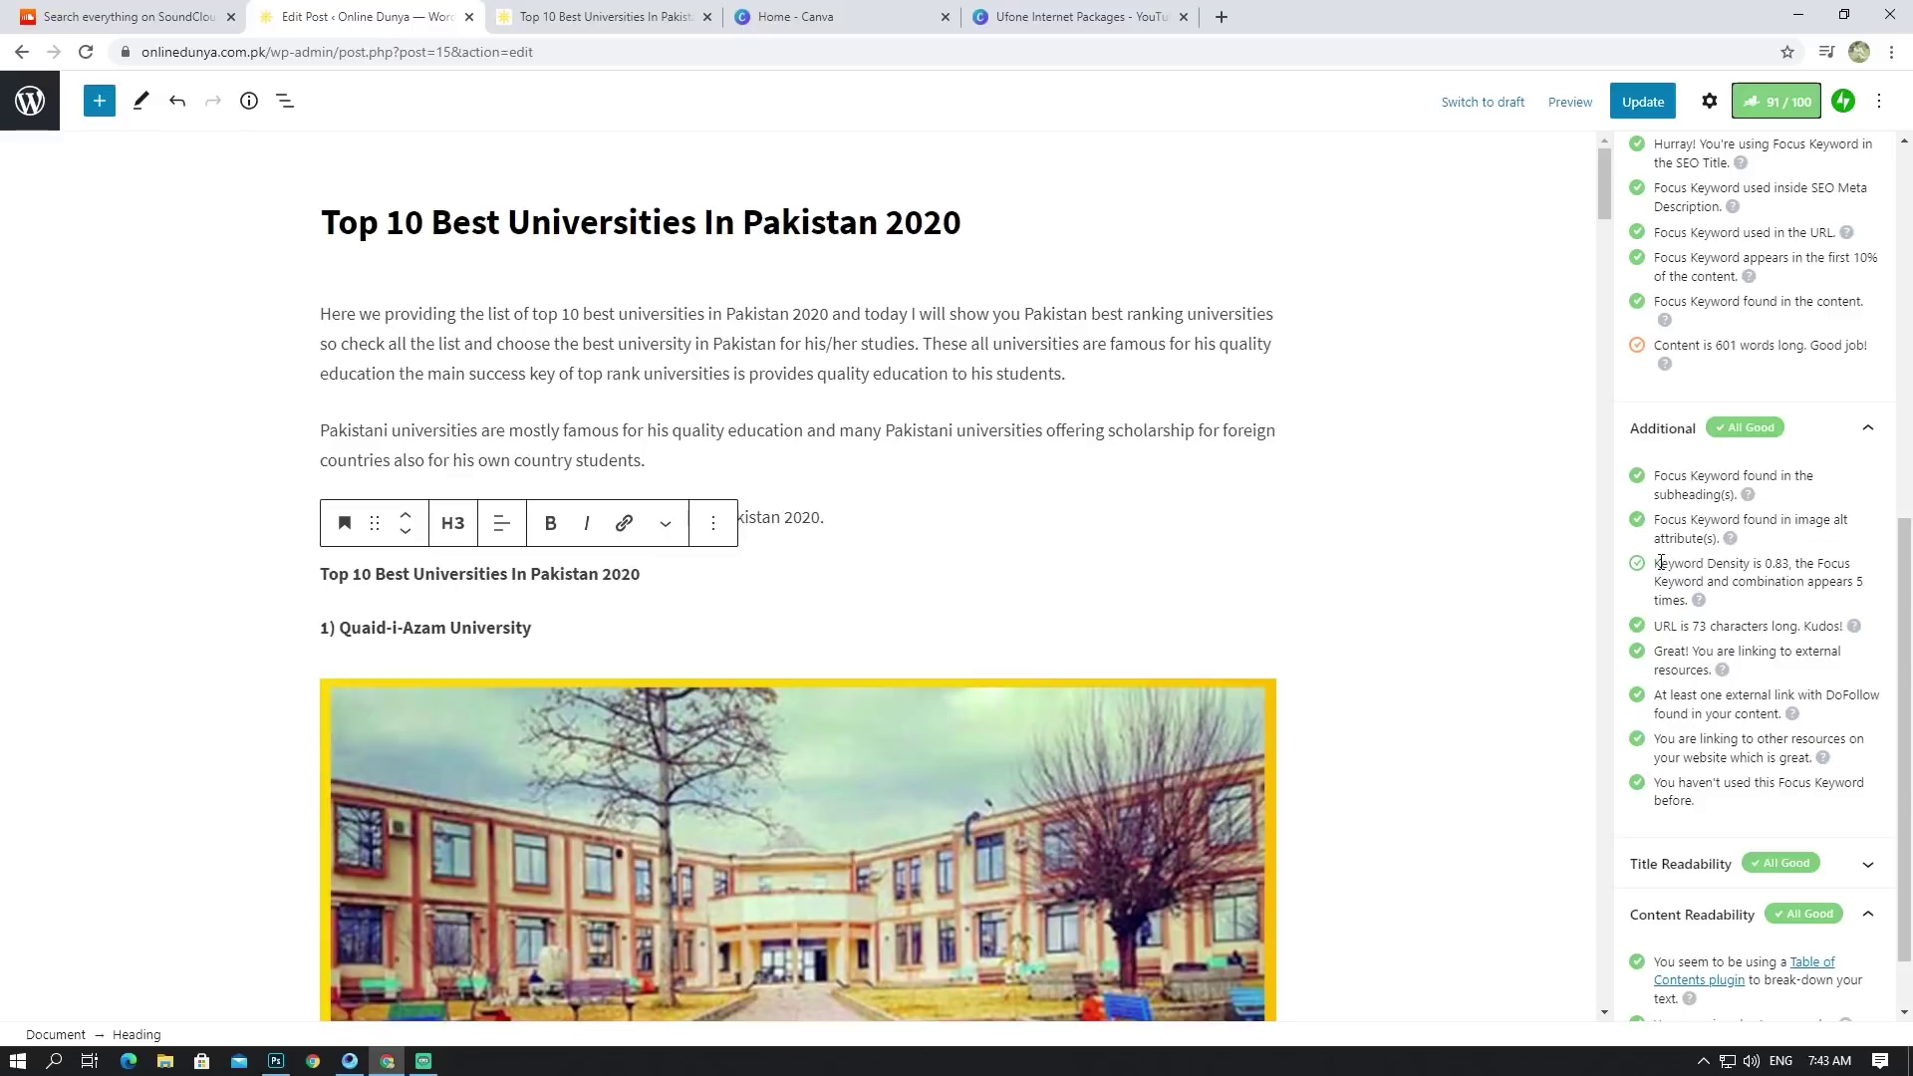
left_click_drag(1659, 559, 1683, 599)
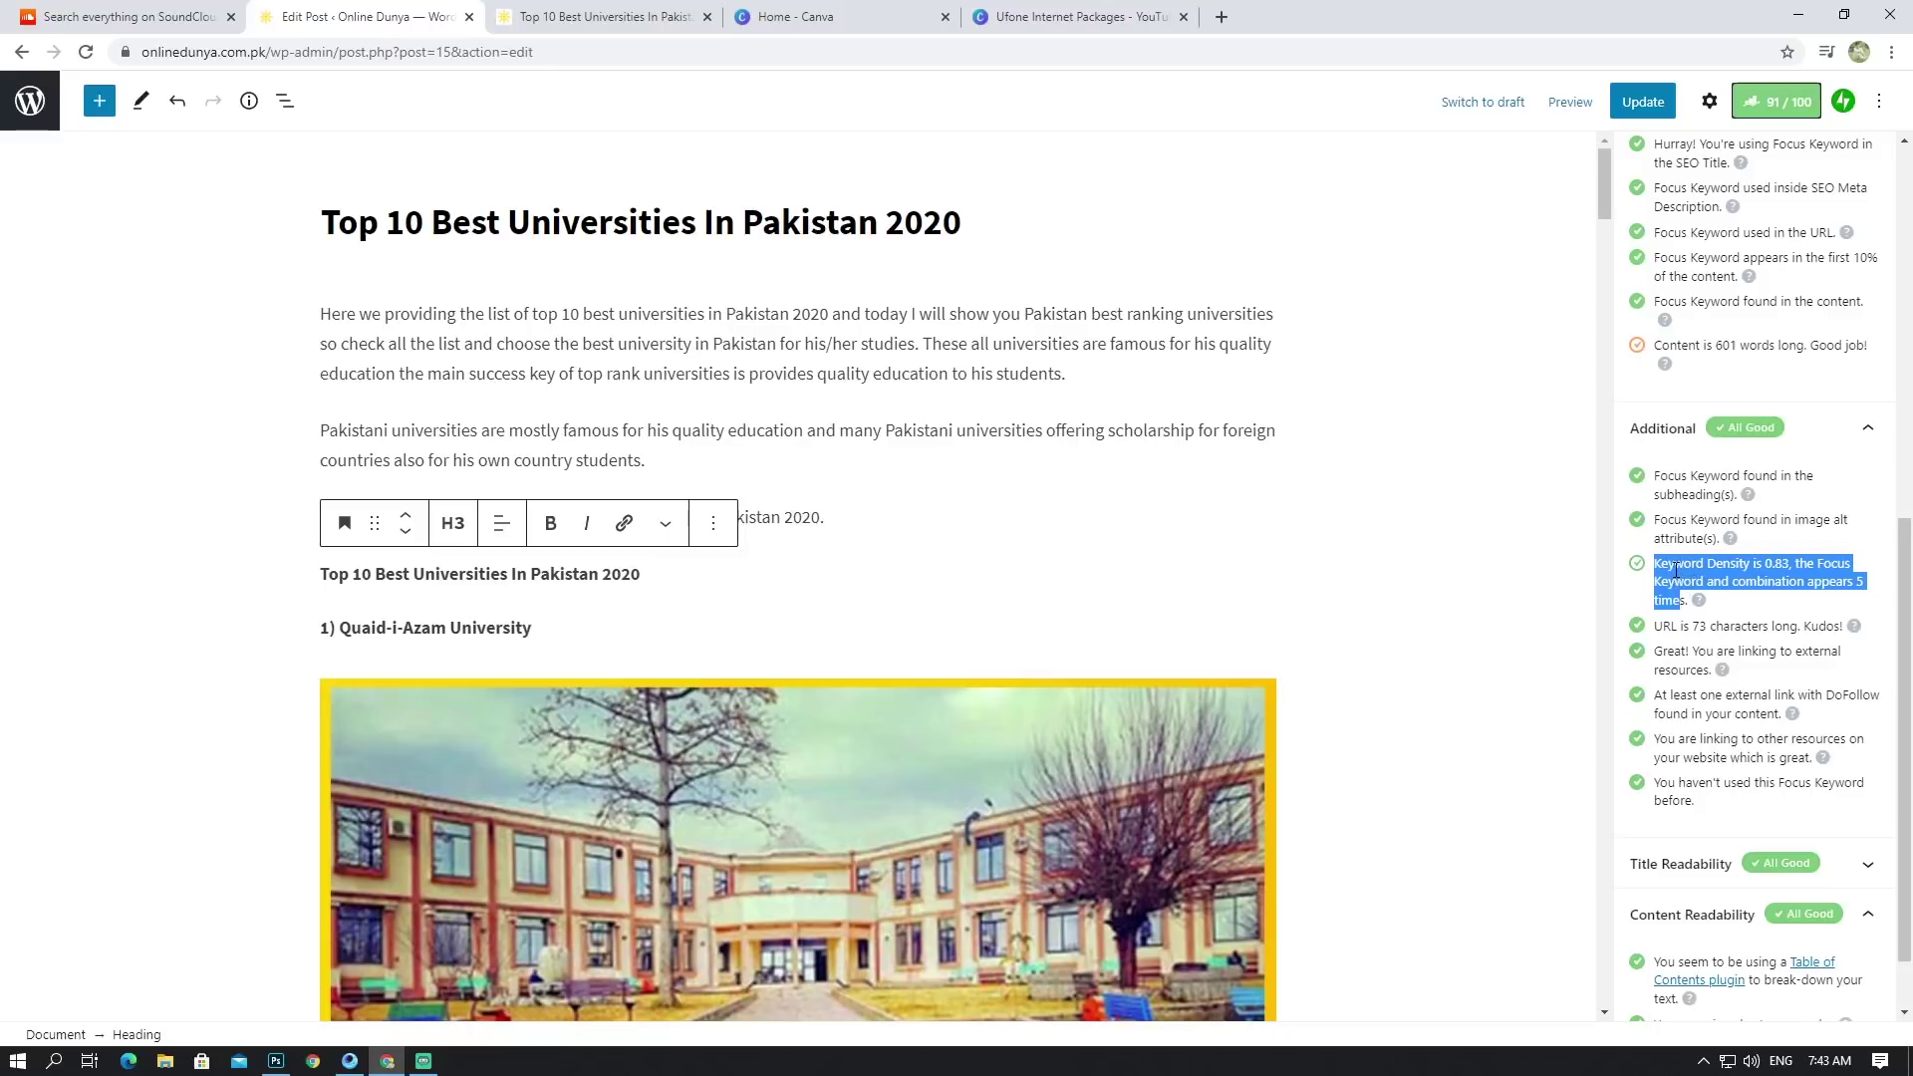
left_click(1685, 601)
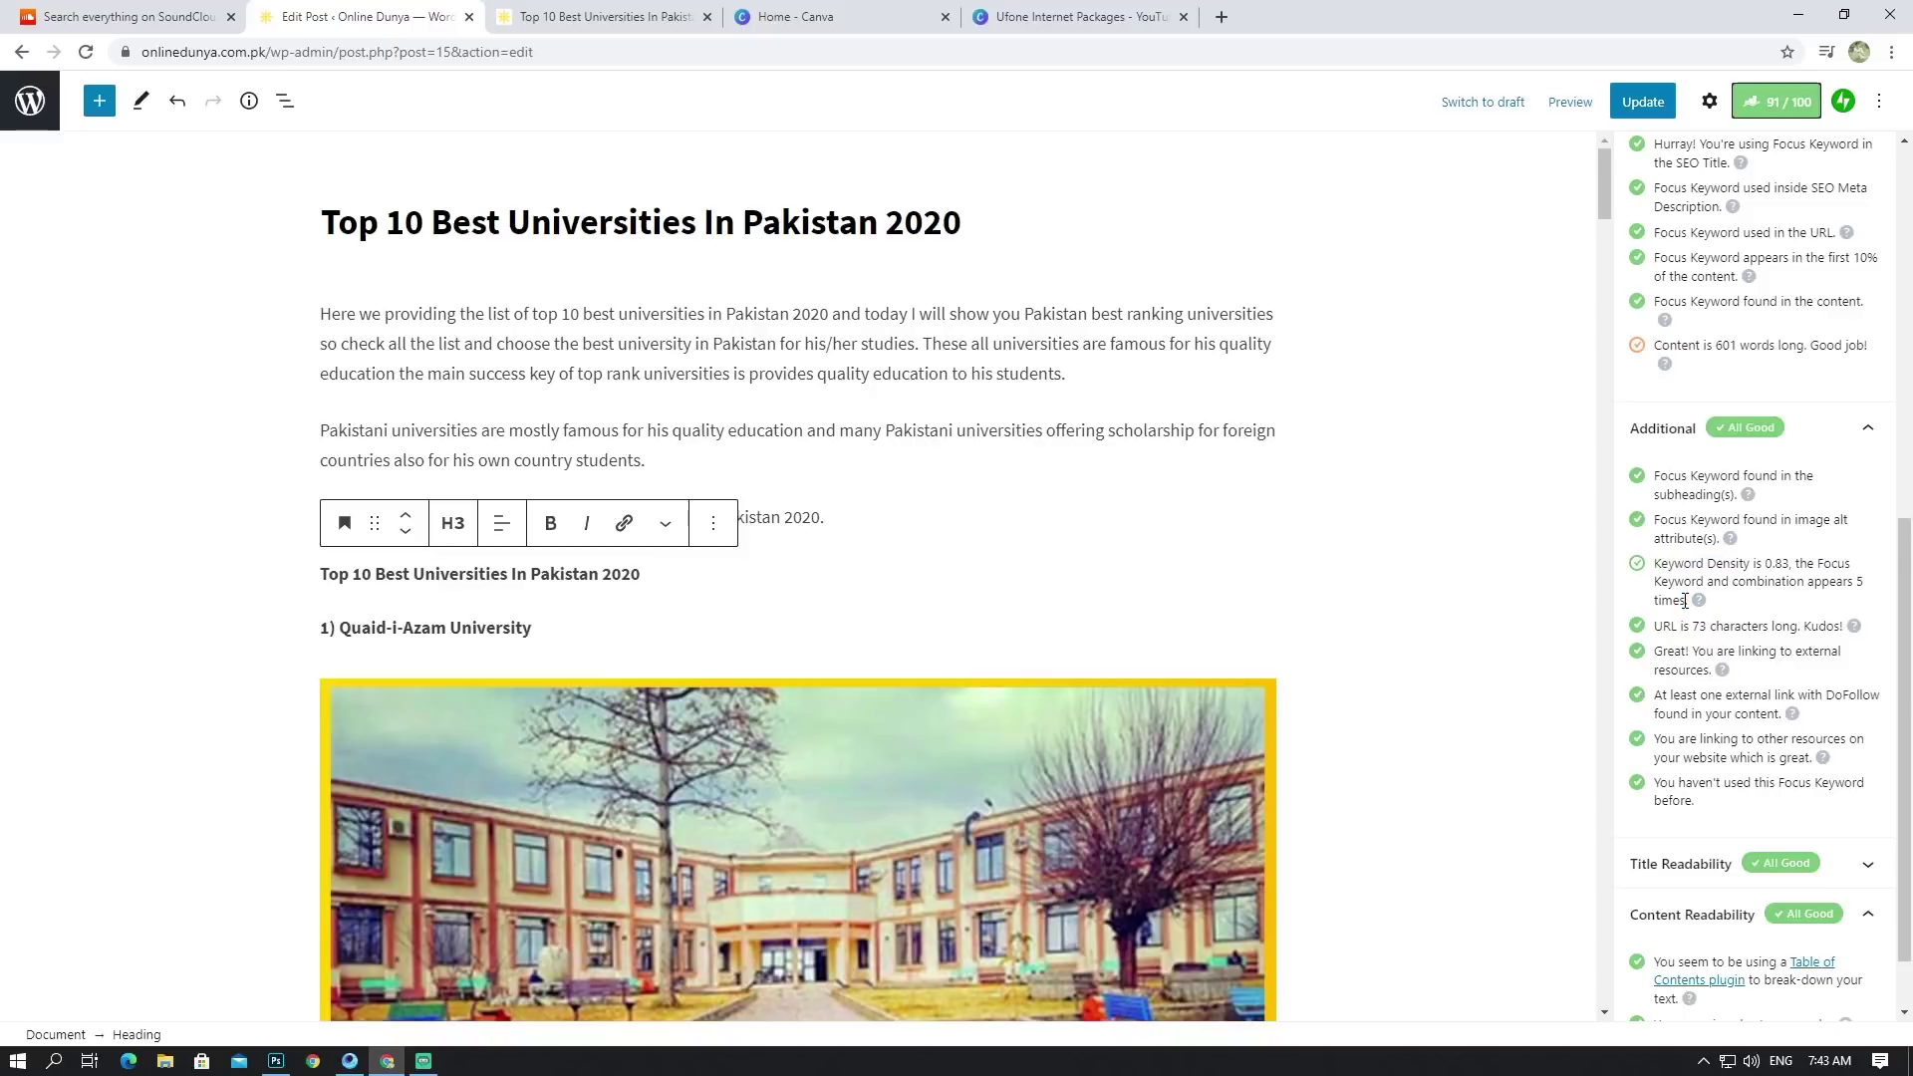
left_click_drag(1656, 564, 1705, 608)
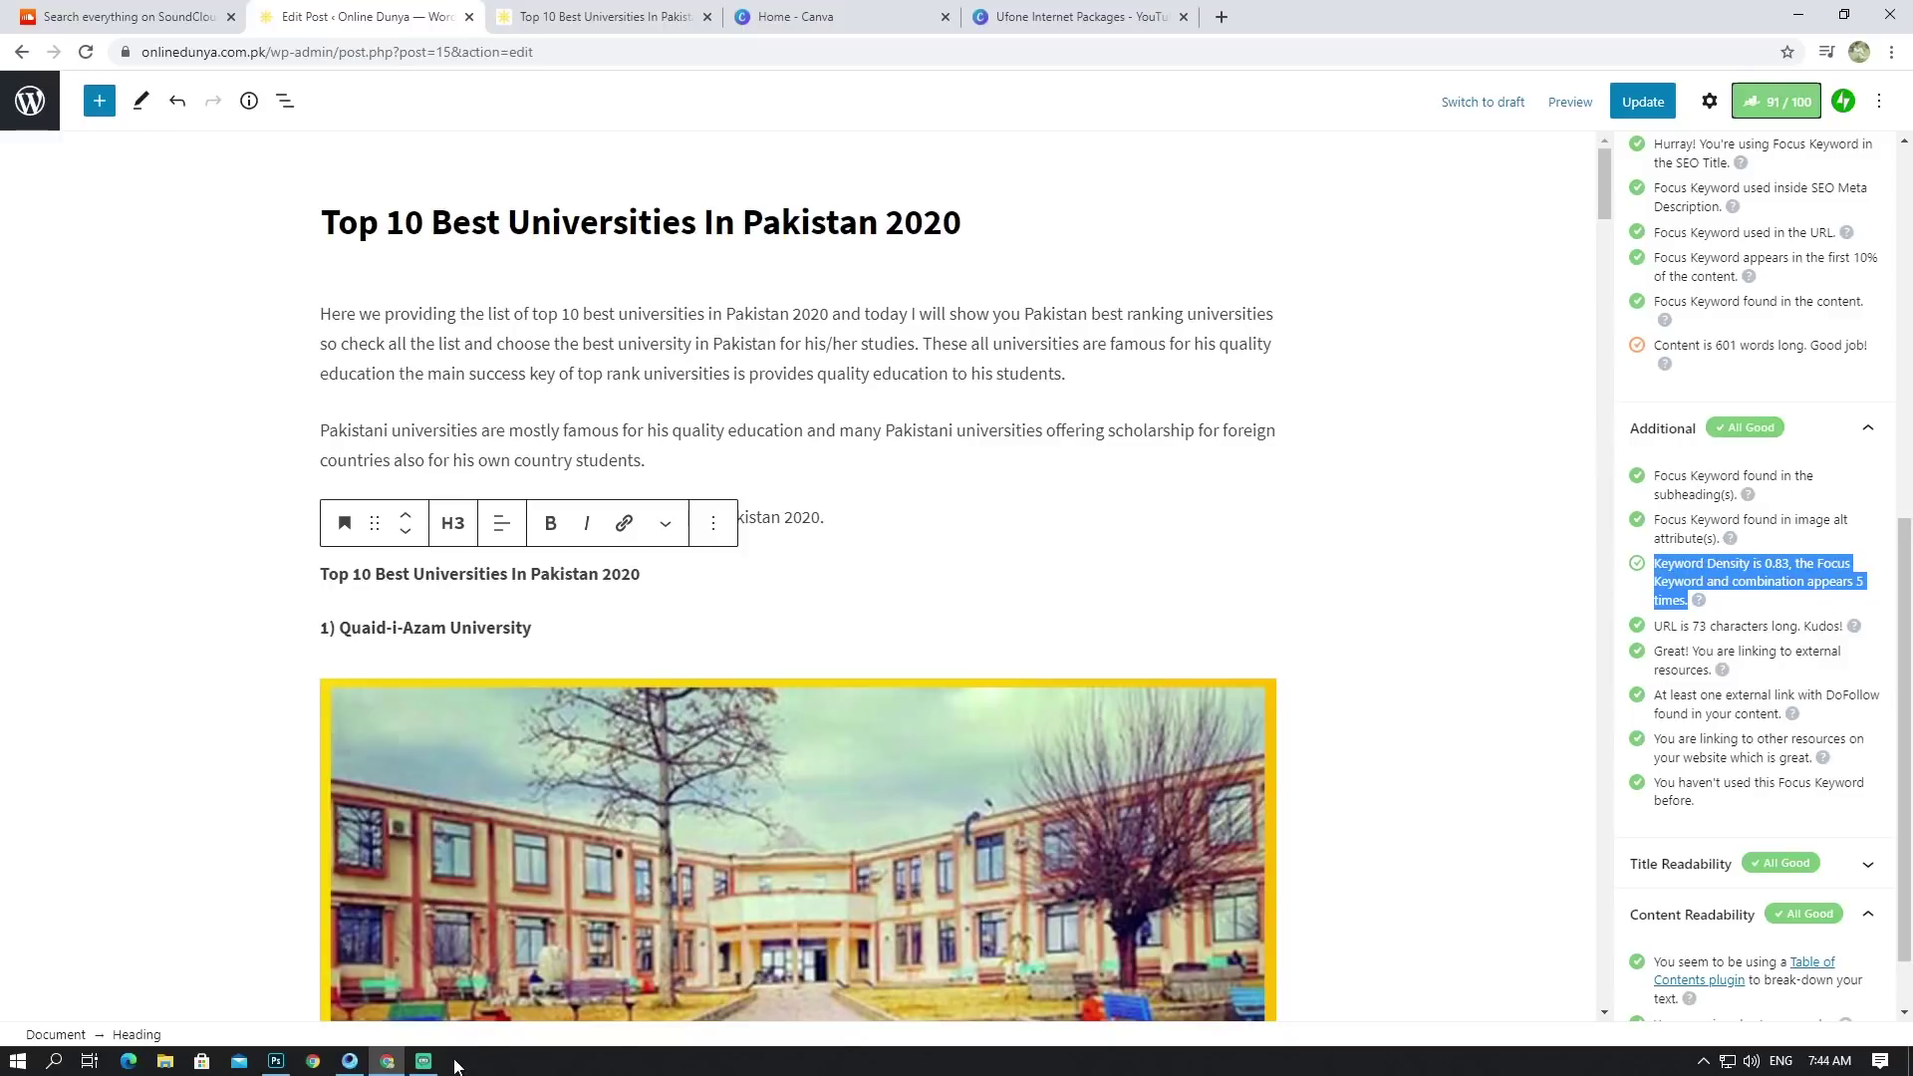
scroll(1478, 790, "down", 1)
left_click(1691, 555)
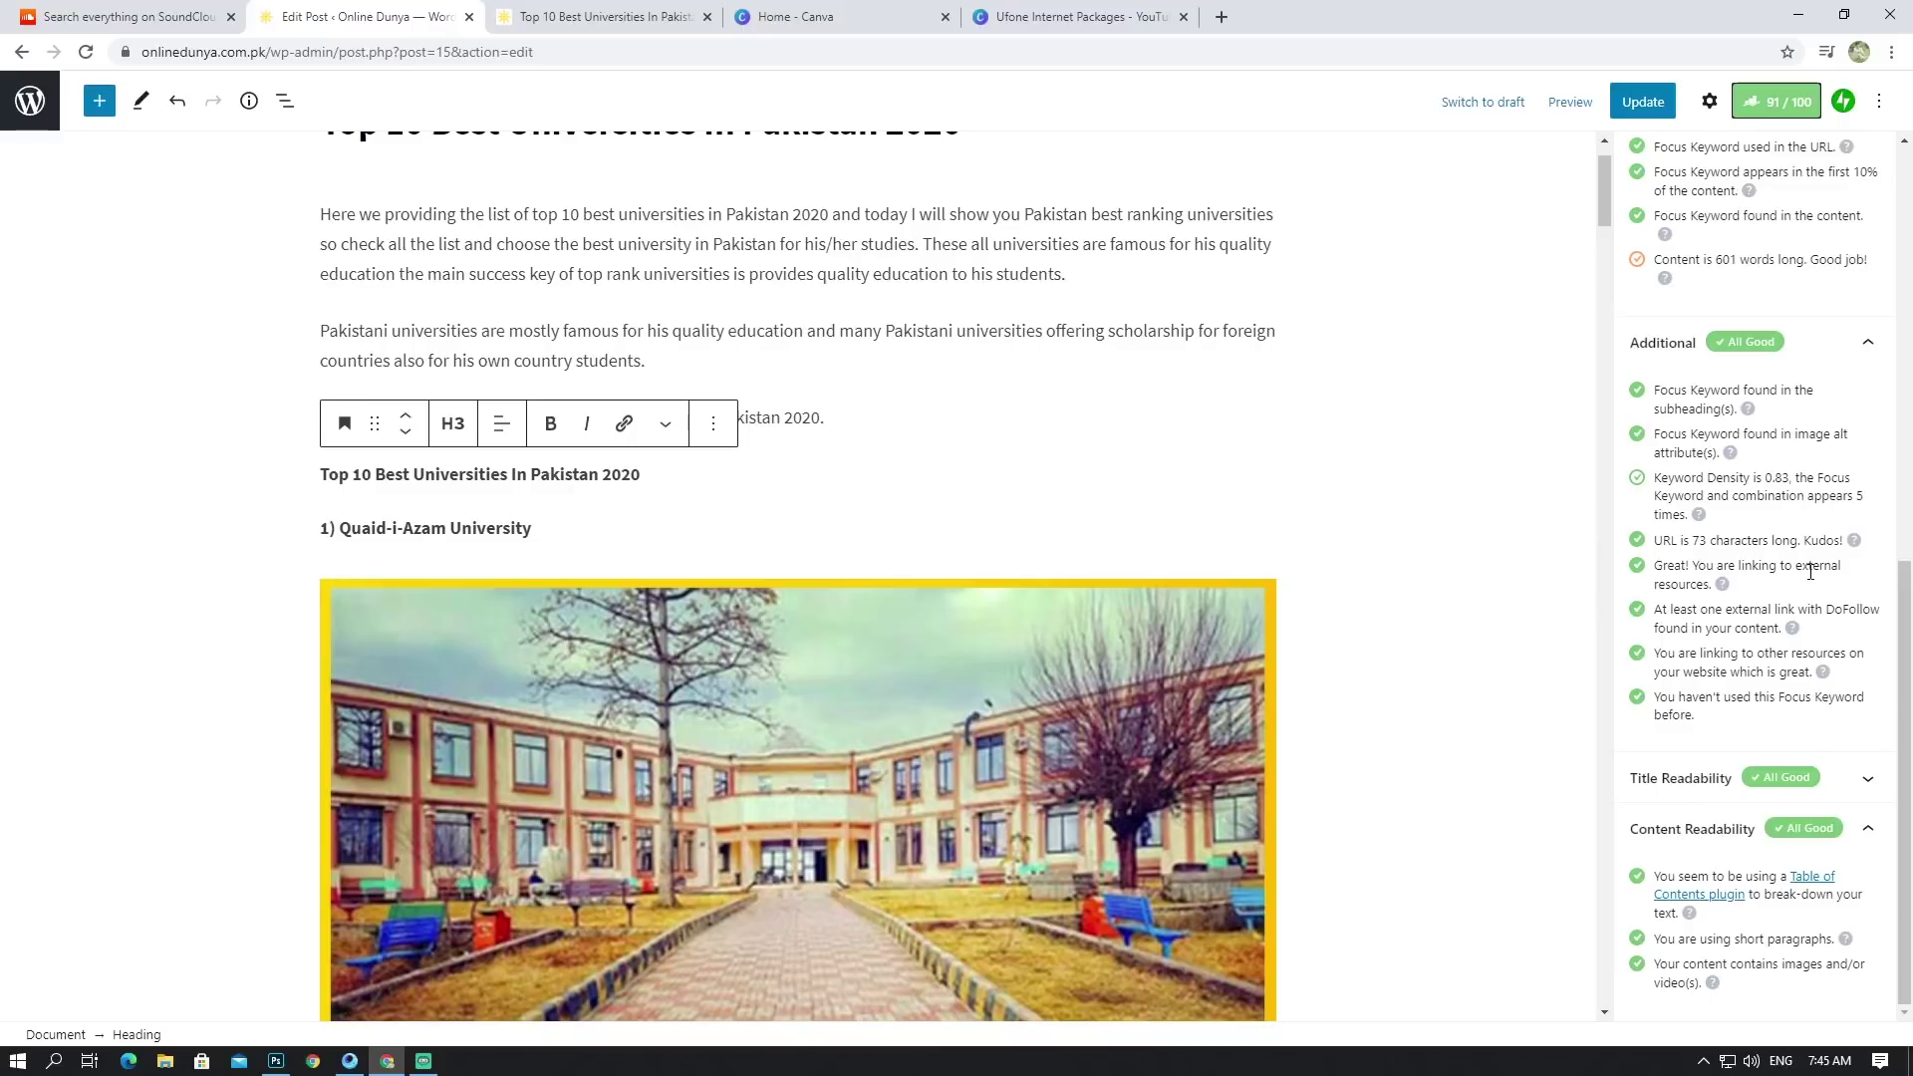
Step: Find the external link "COMSATS institute of information technology" in the post's fifth university section and open it in a new tab
scroll(933, 486, "up", 1)
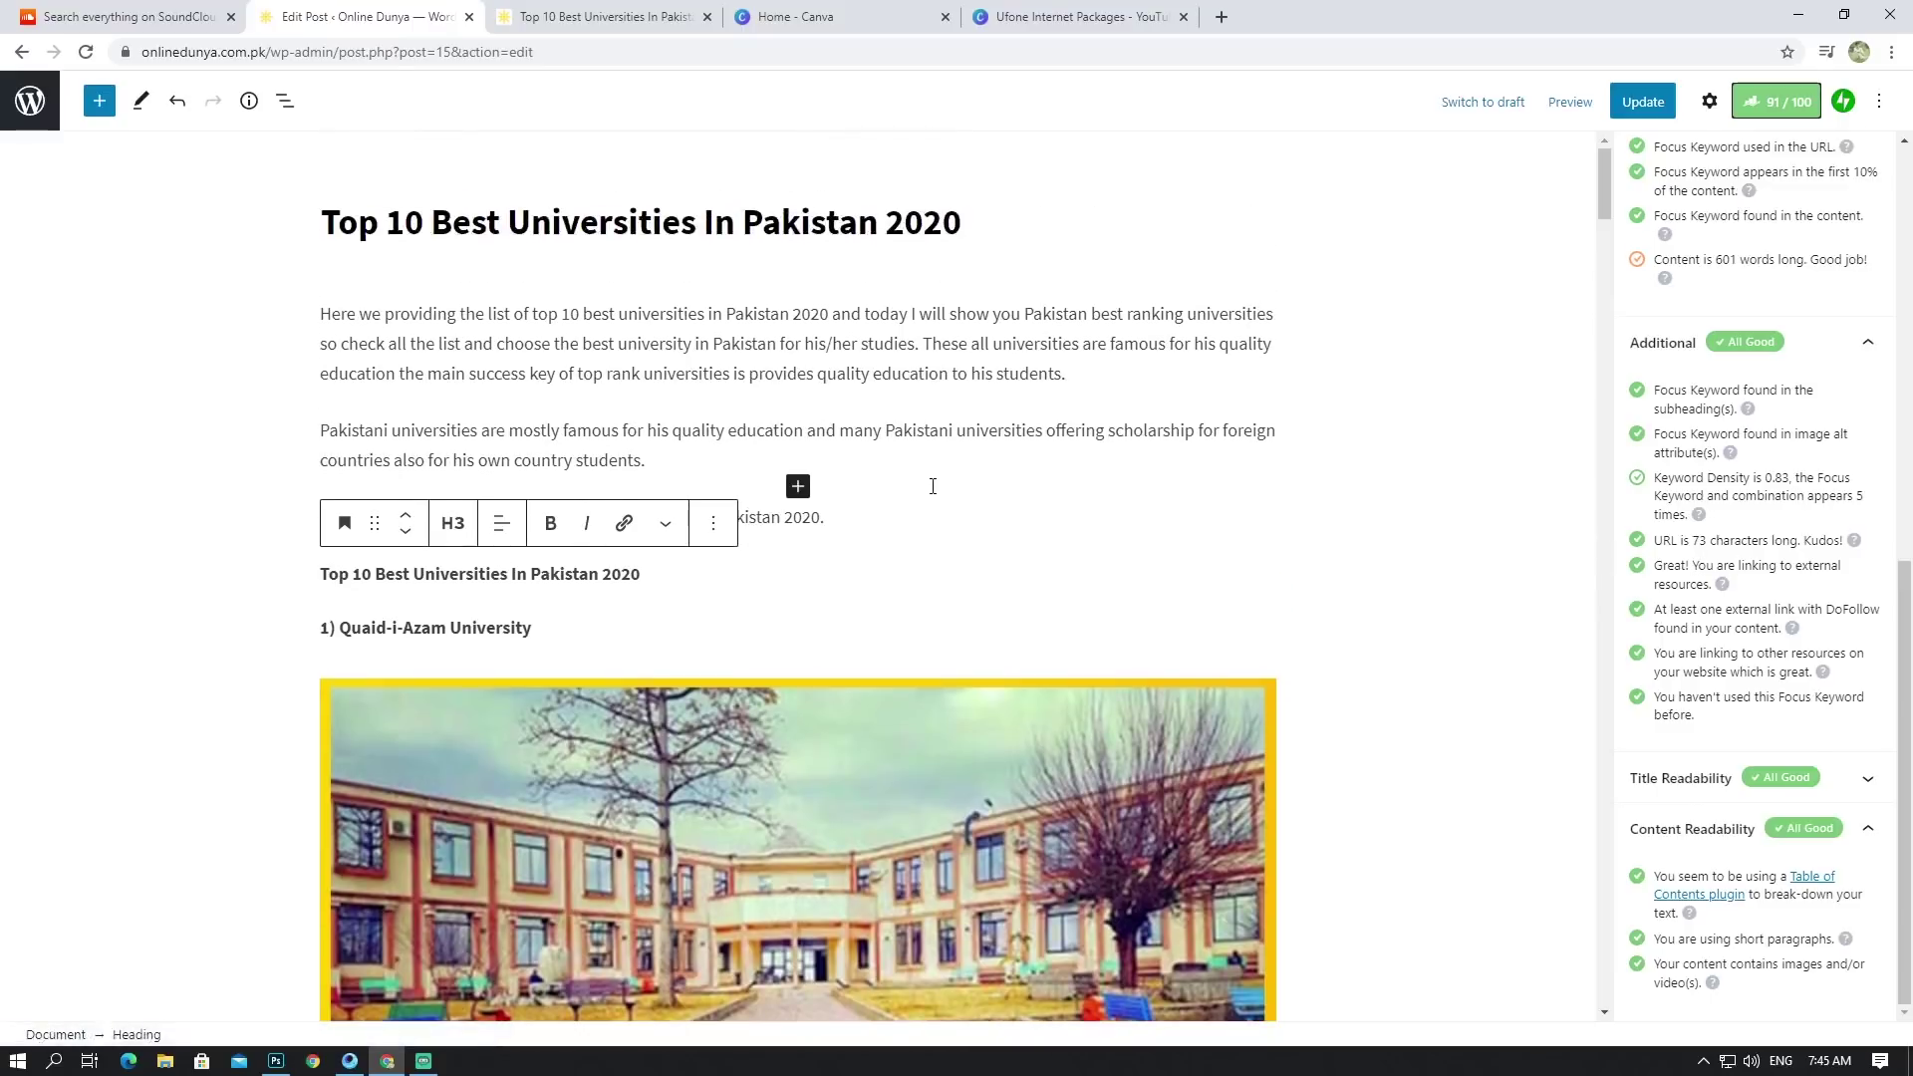
scroll(933, 487, "down", 20)
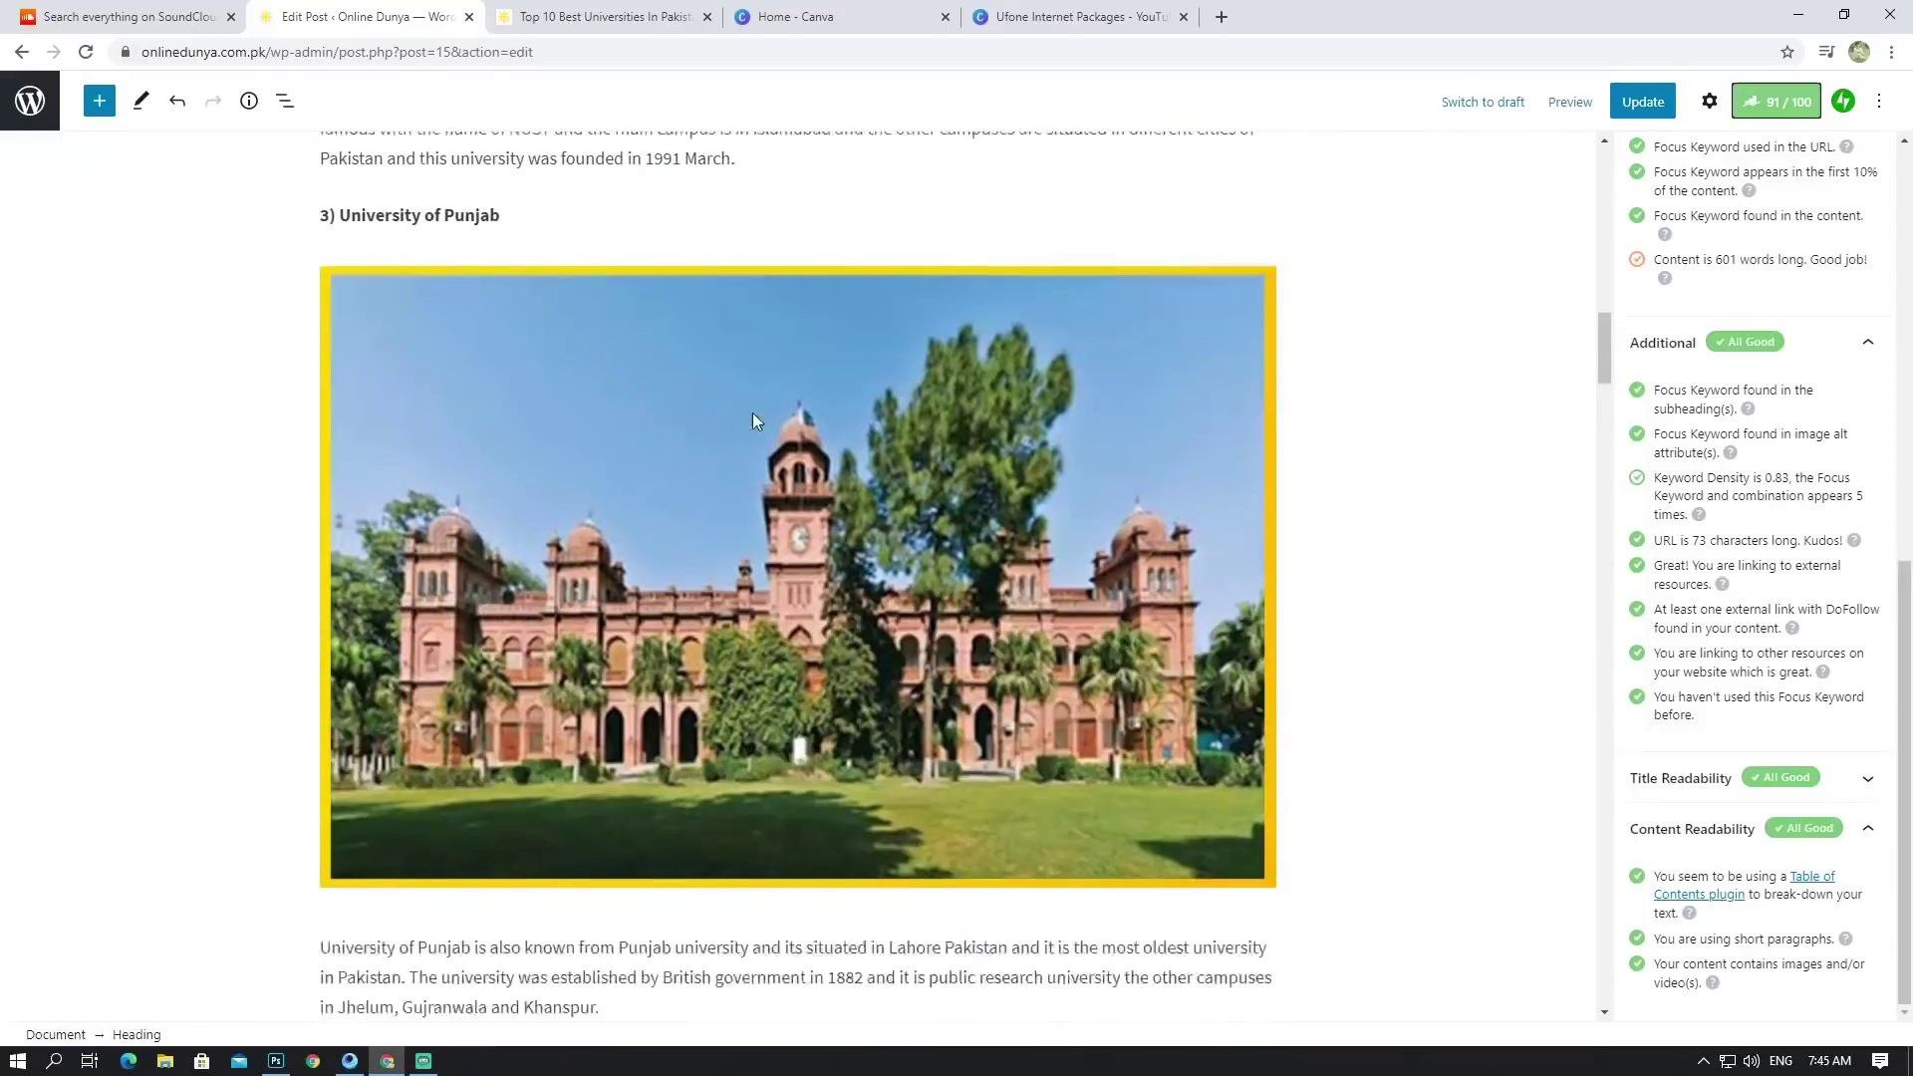
scroll(753, 414, "down", 11)
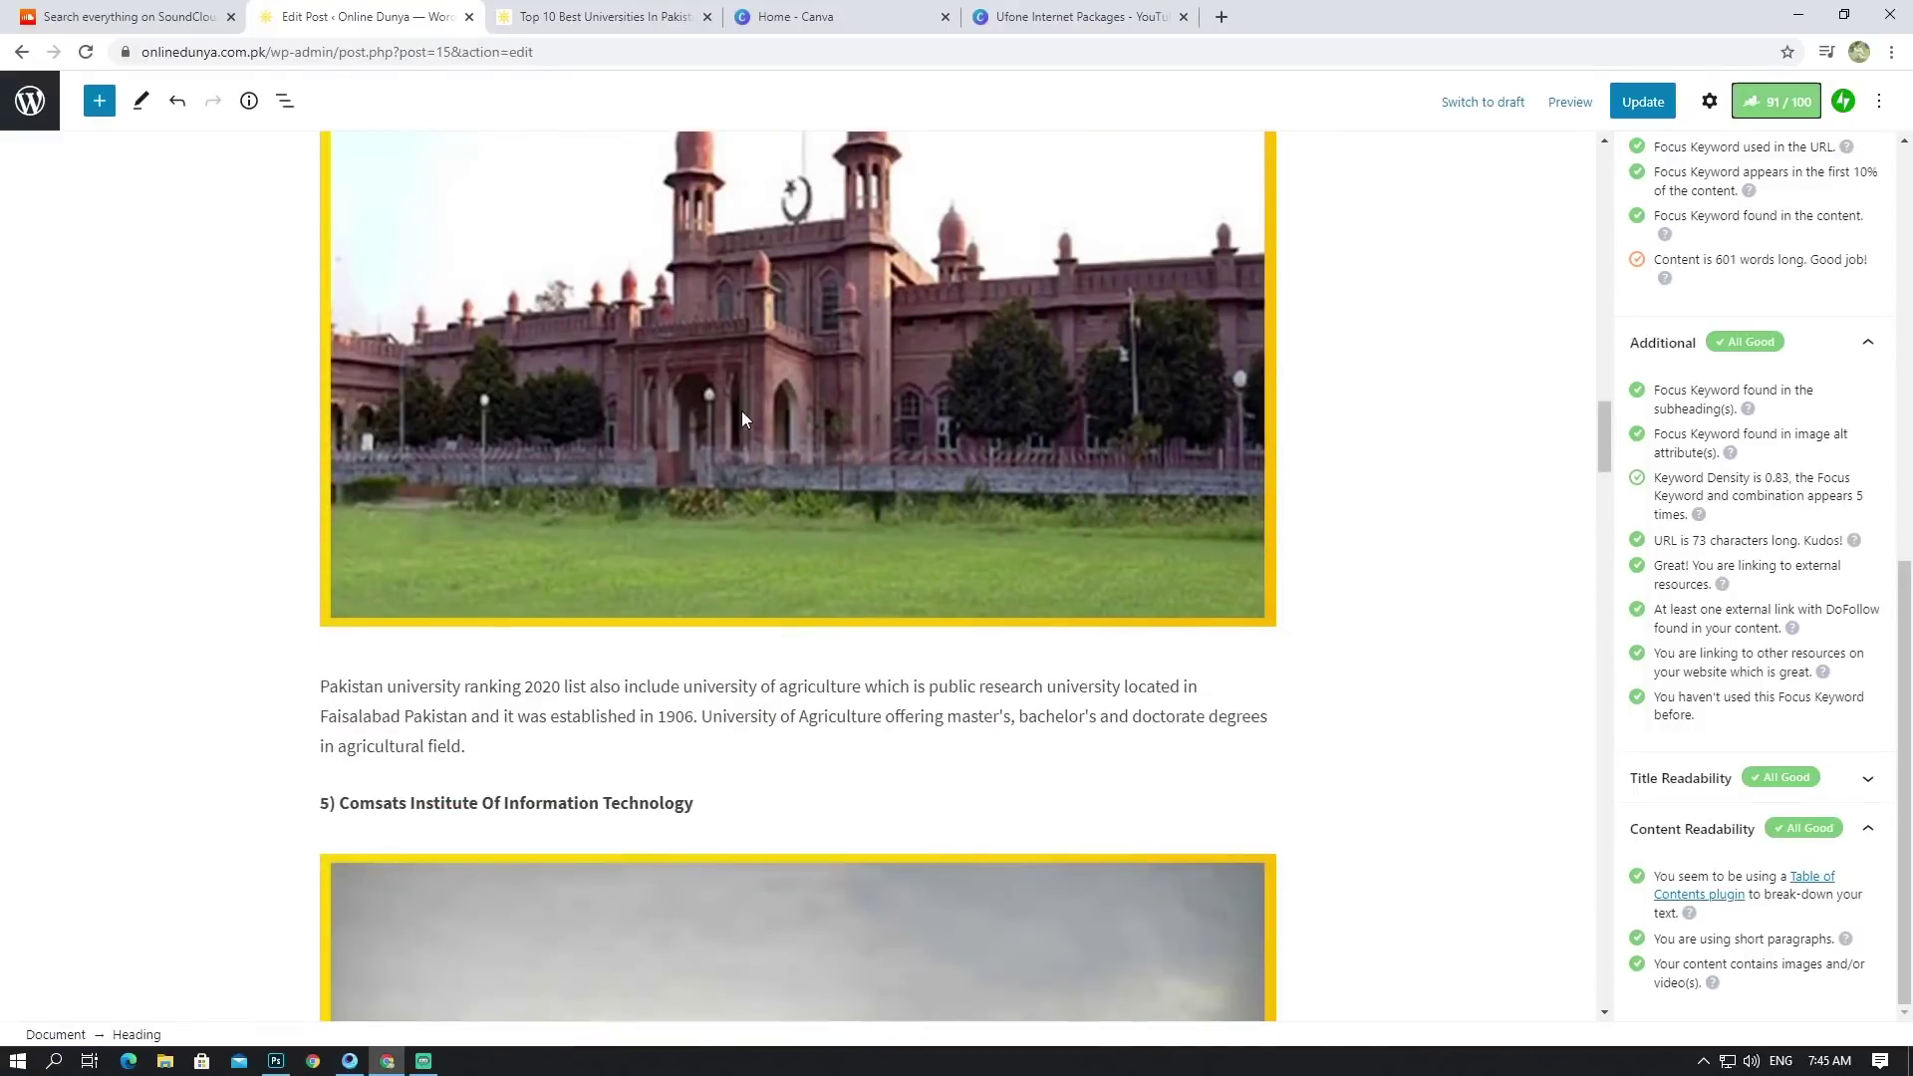
scroll(743, 418, "down", 10)
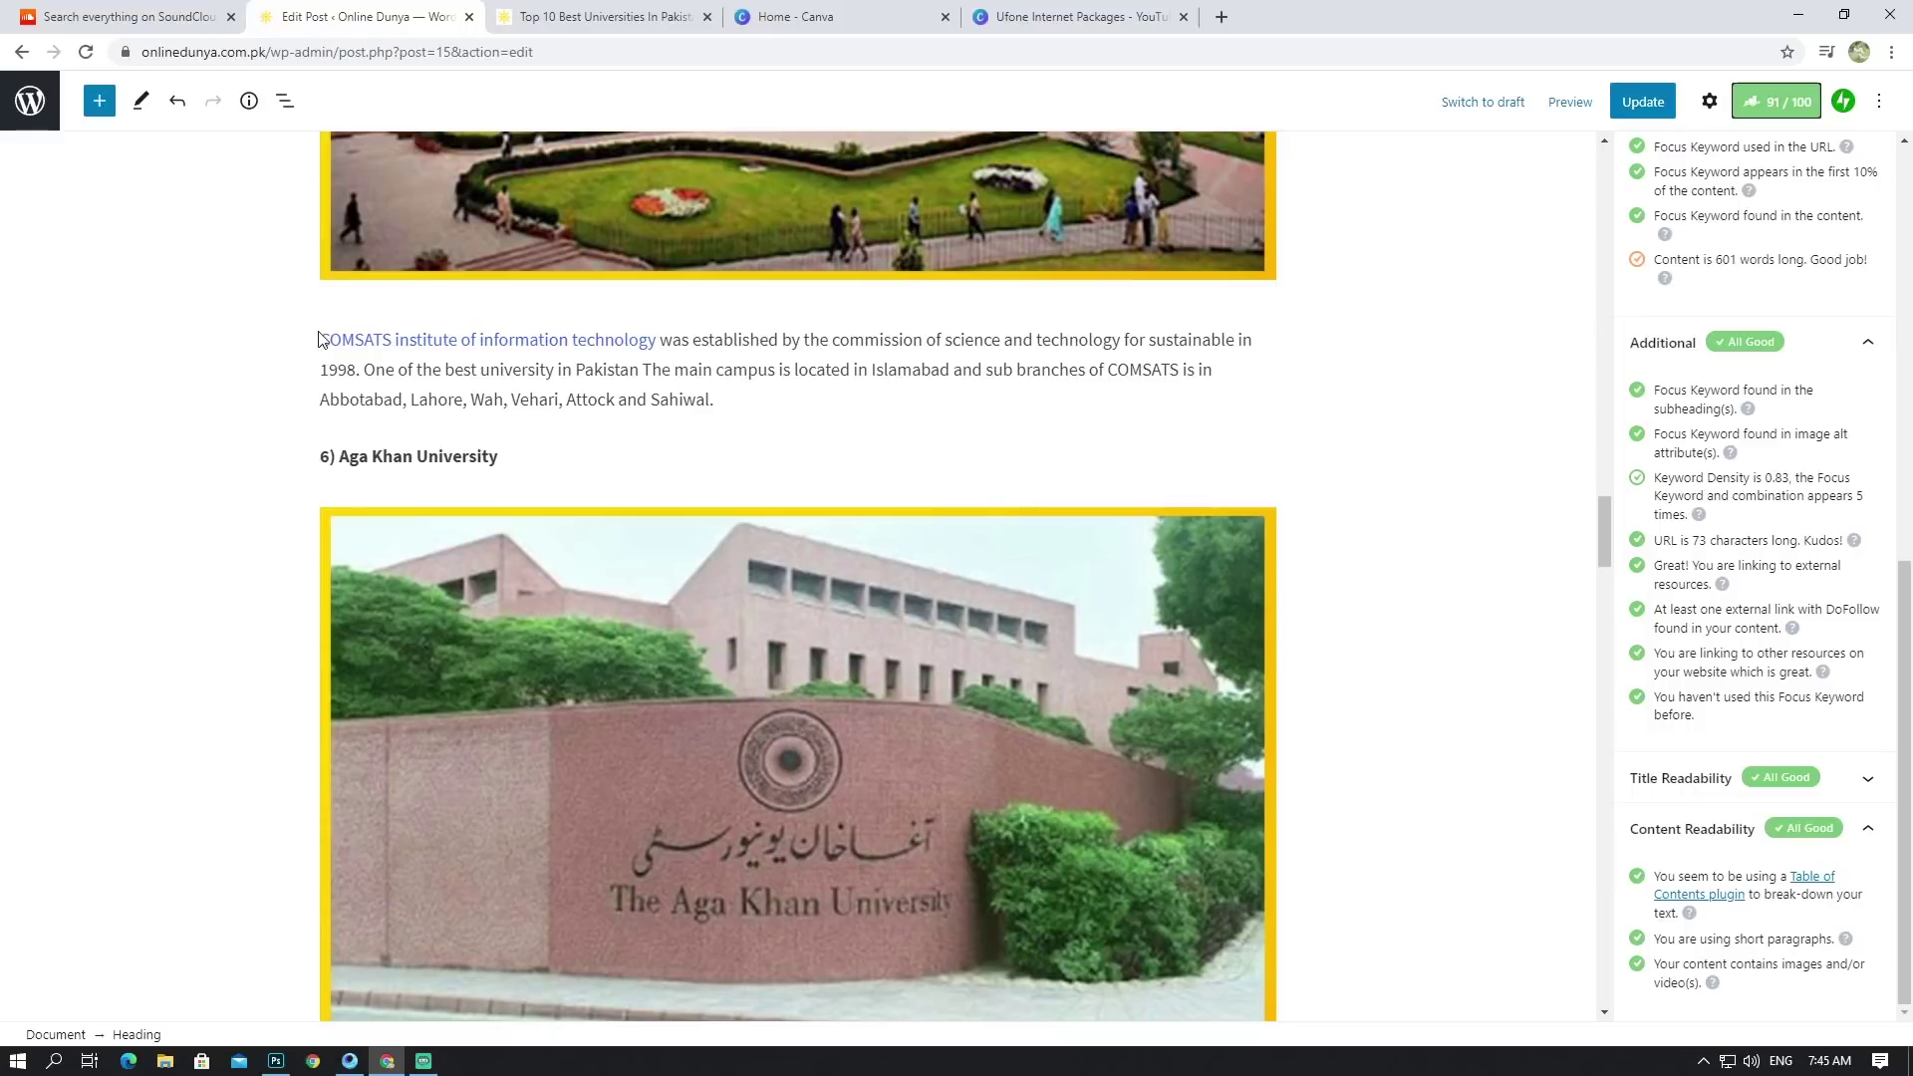
left_click(381, 336)
right_click(389, 340)
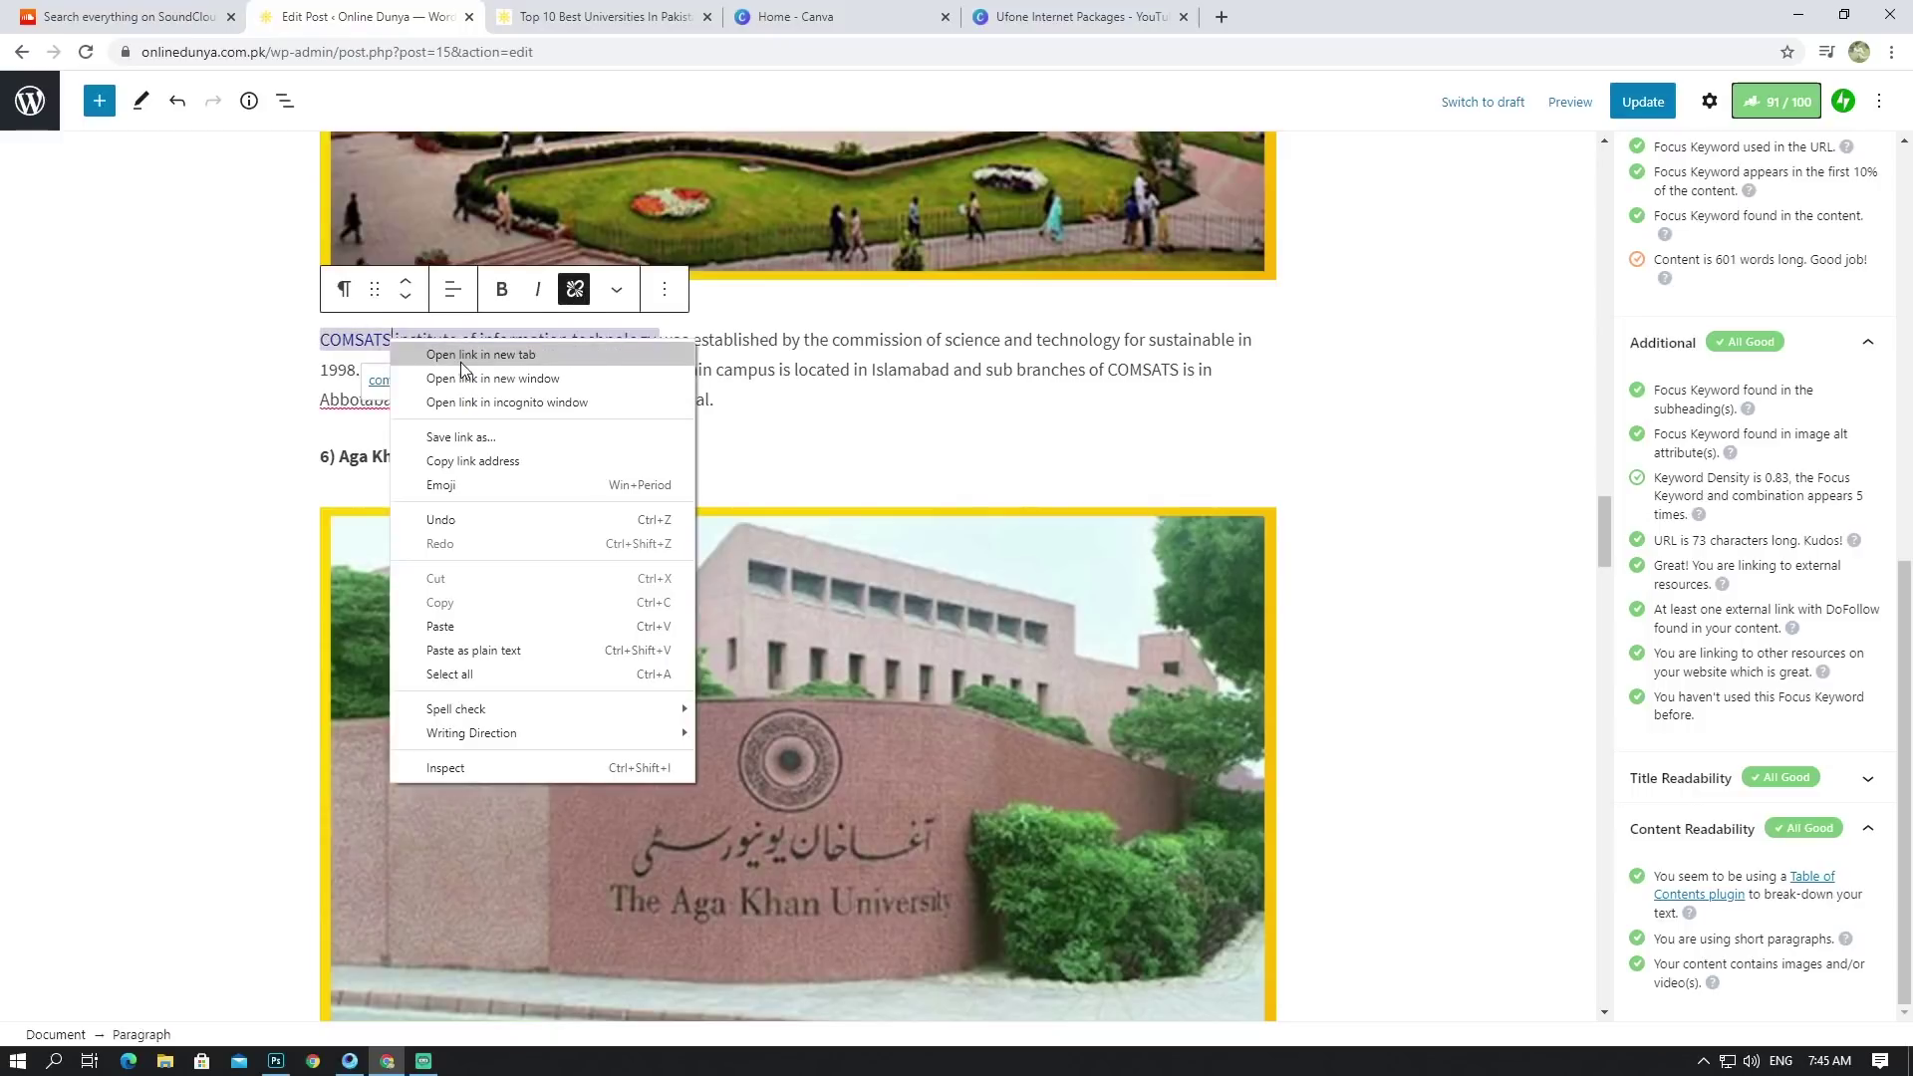
left_click(480, 355)
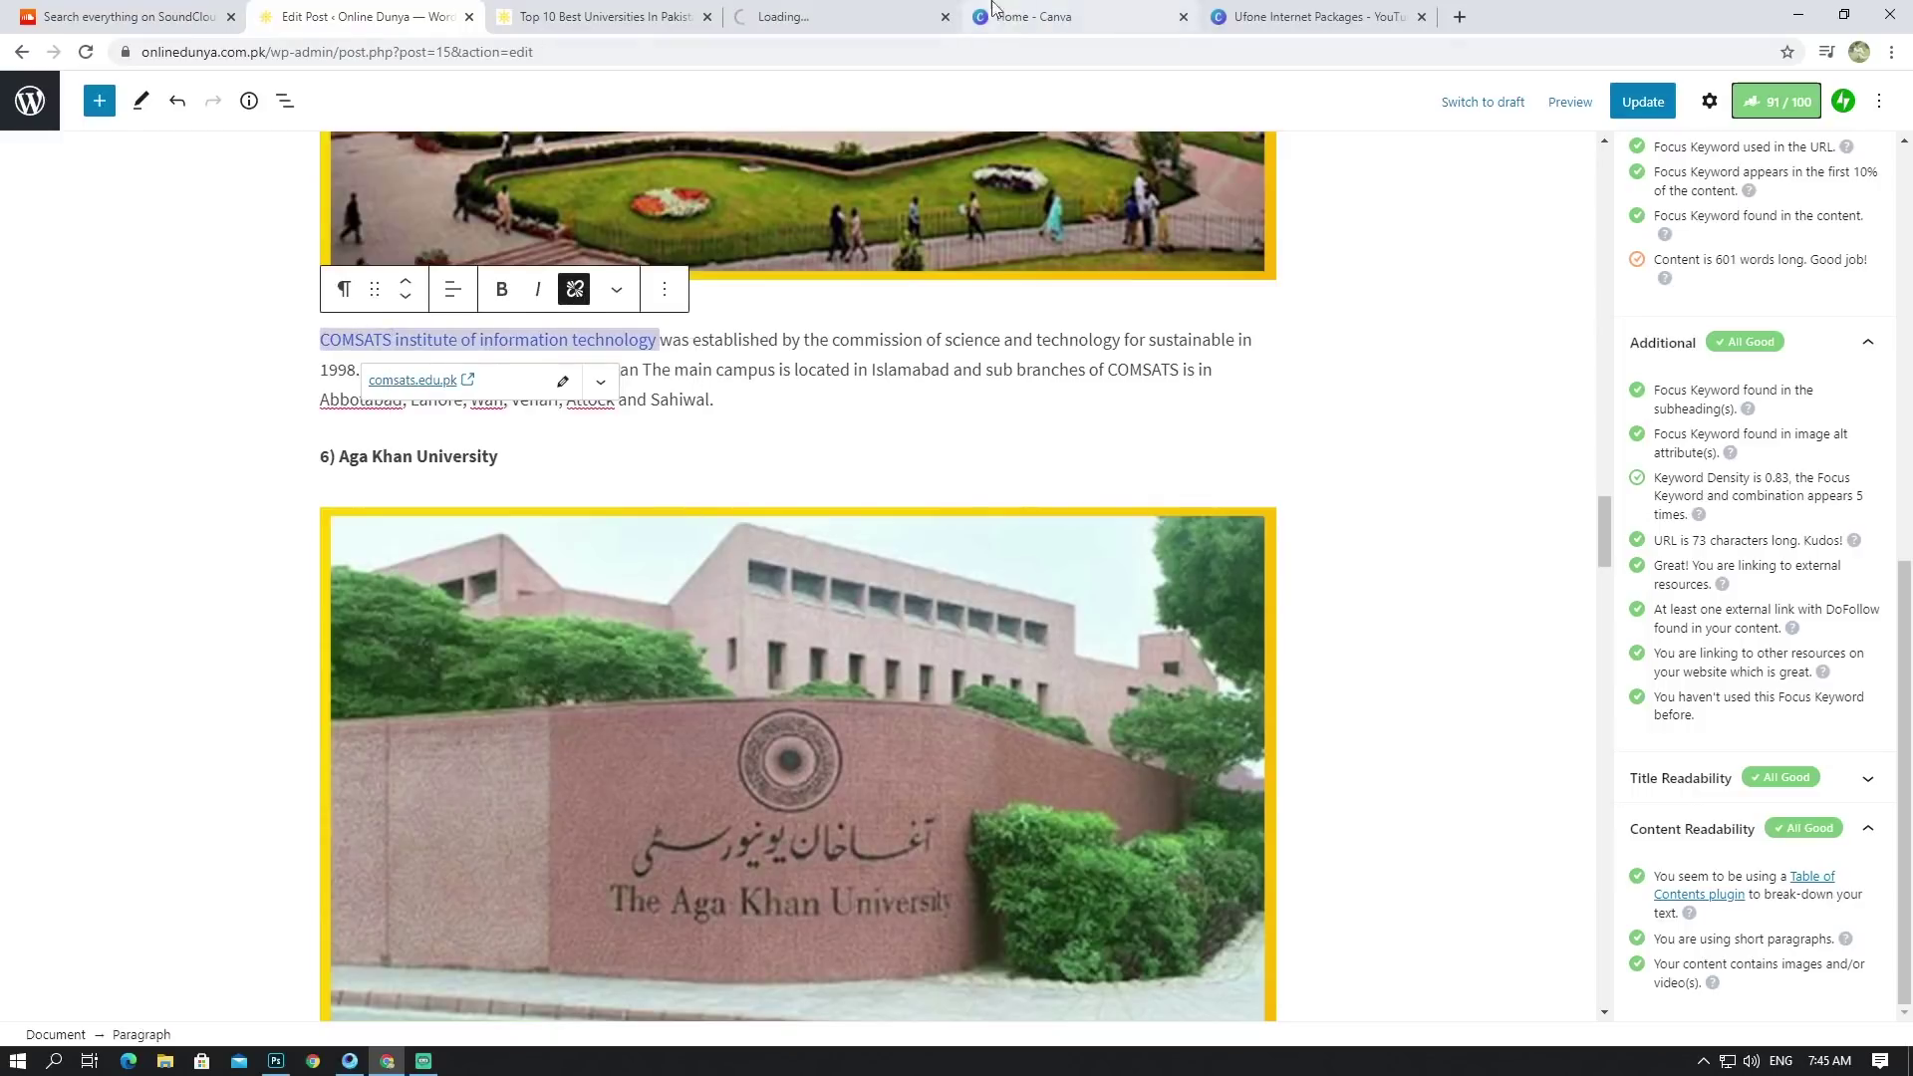
Step: Switch to the opened COMSATS University website and copy its web address
left_click(865, 12)
left_click(219, 57)
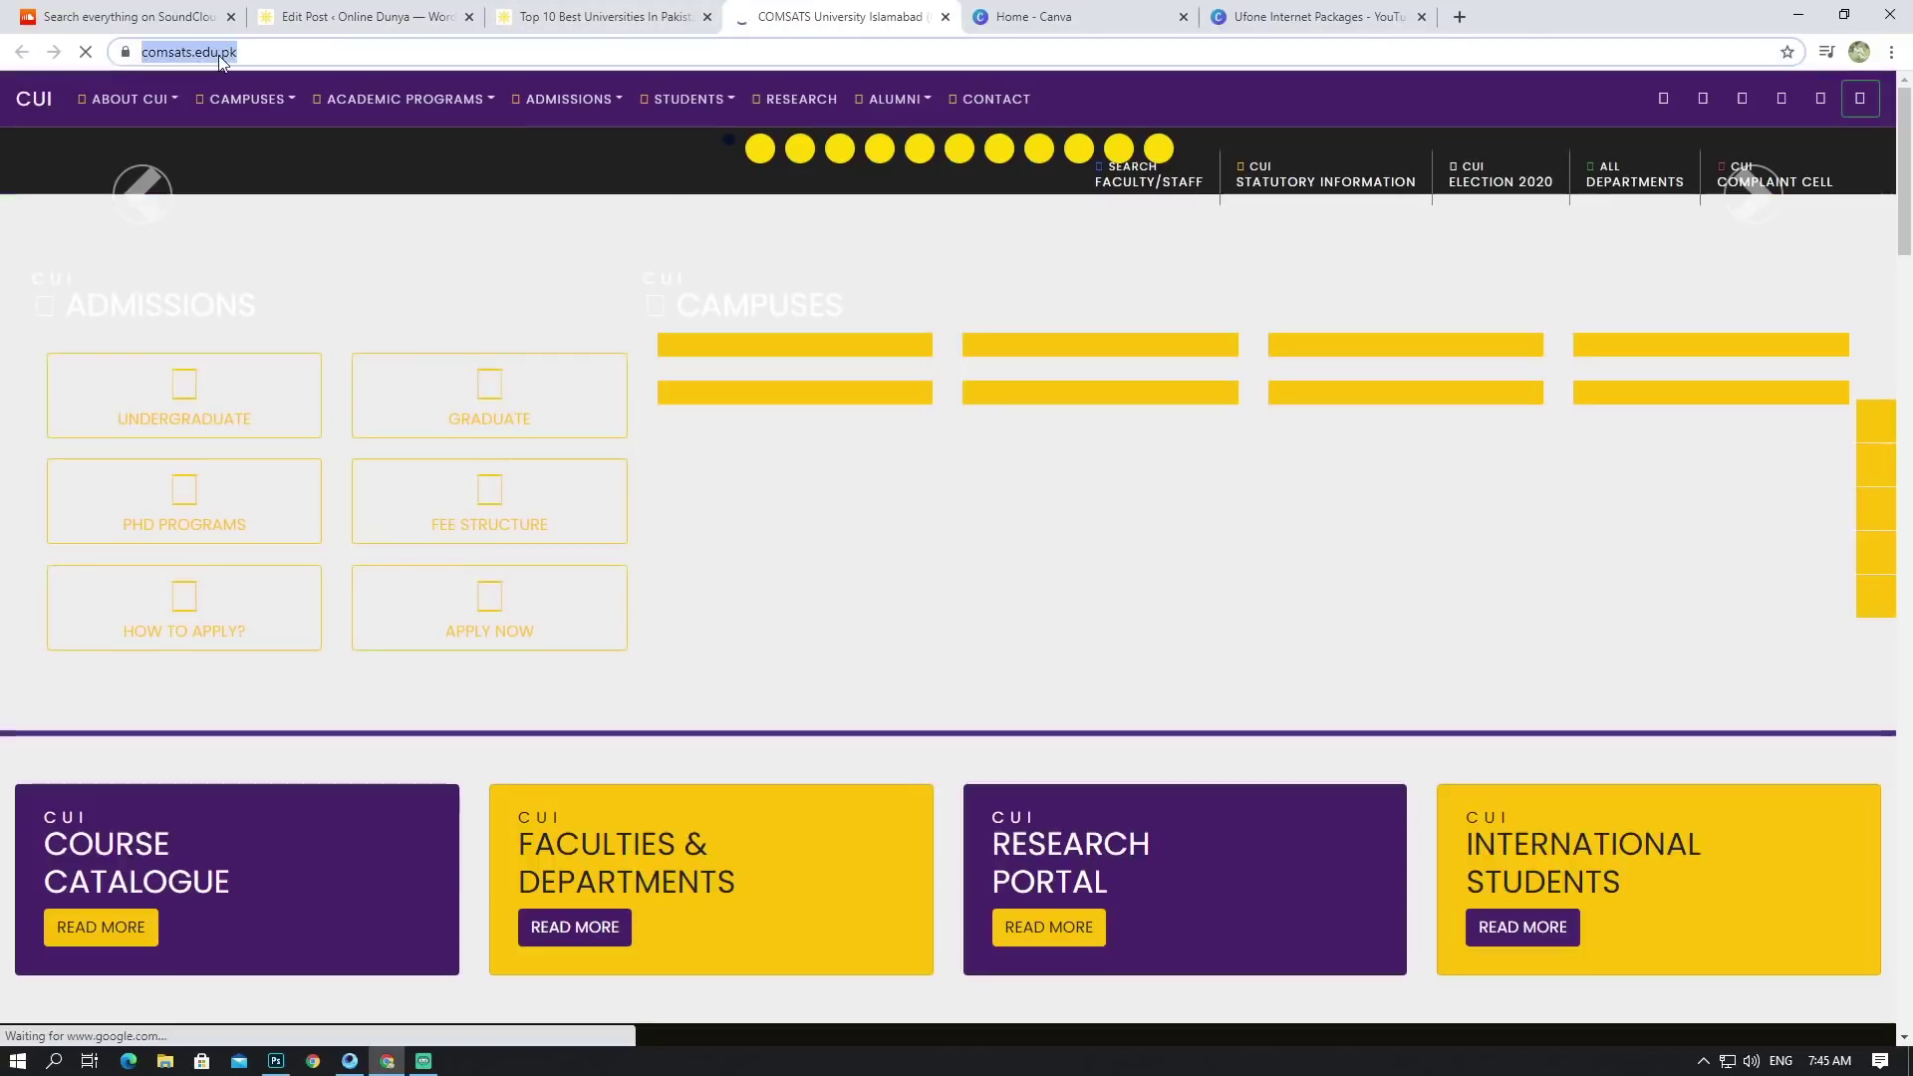
right_click(219, 56)
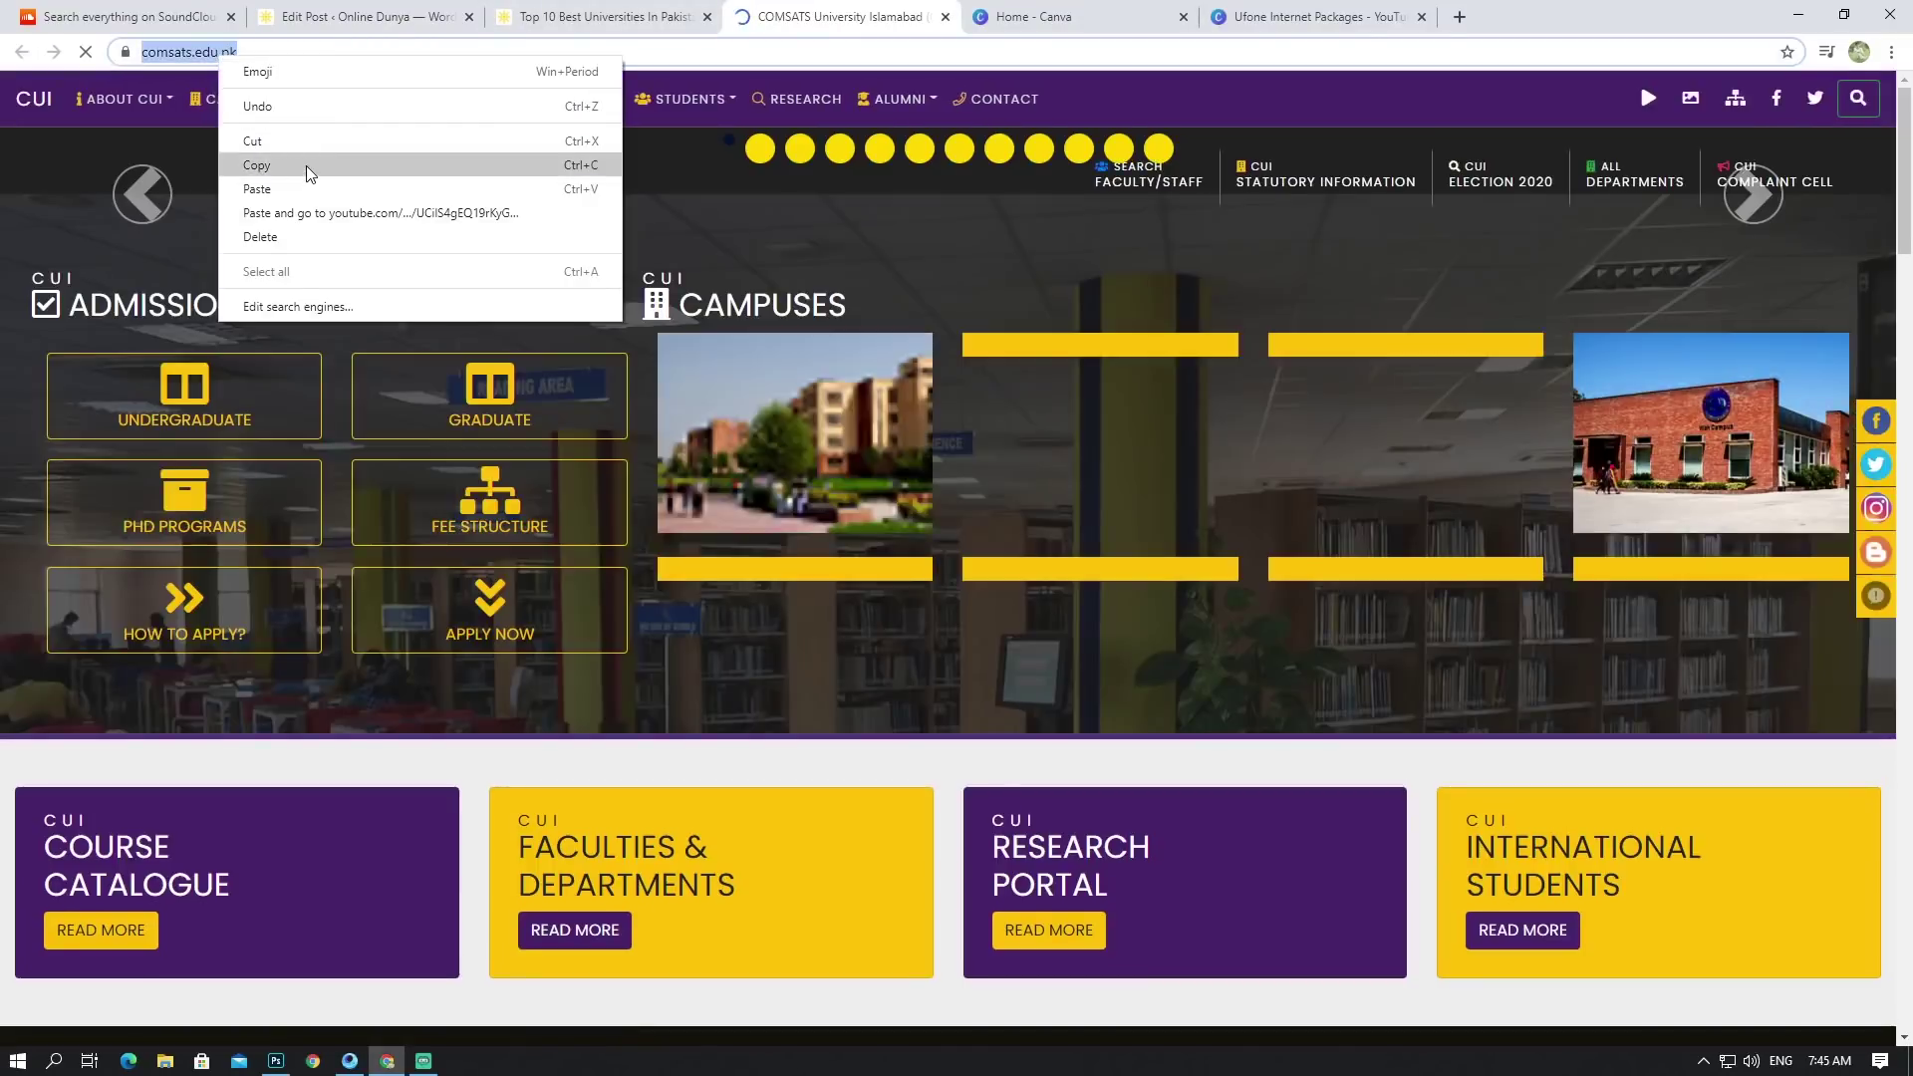
left_click(305, 165)
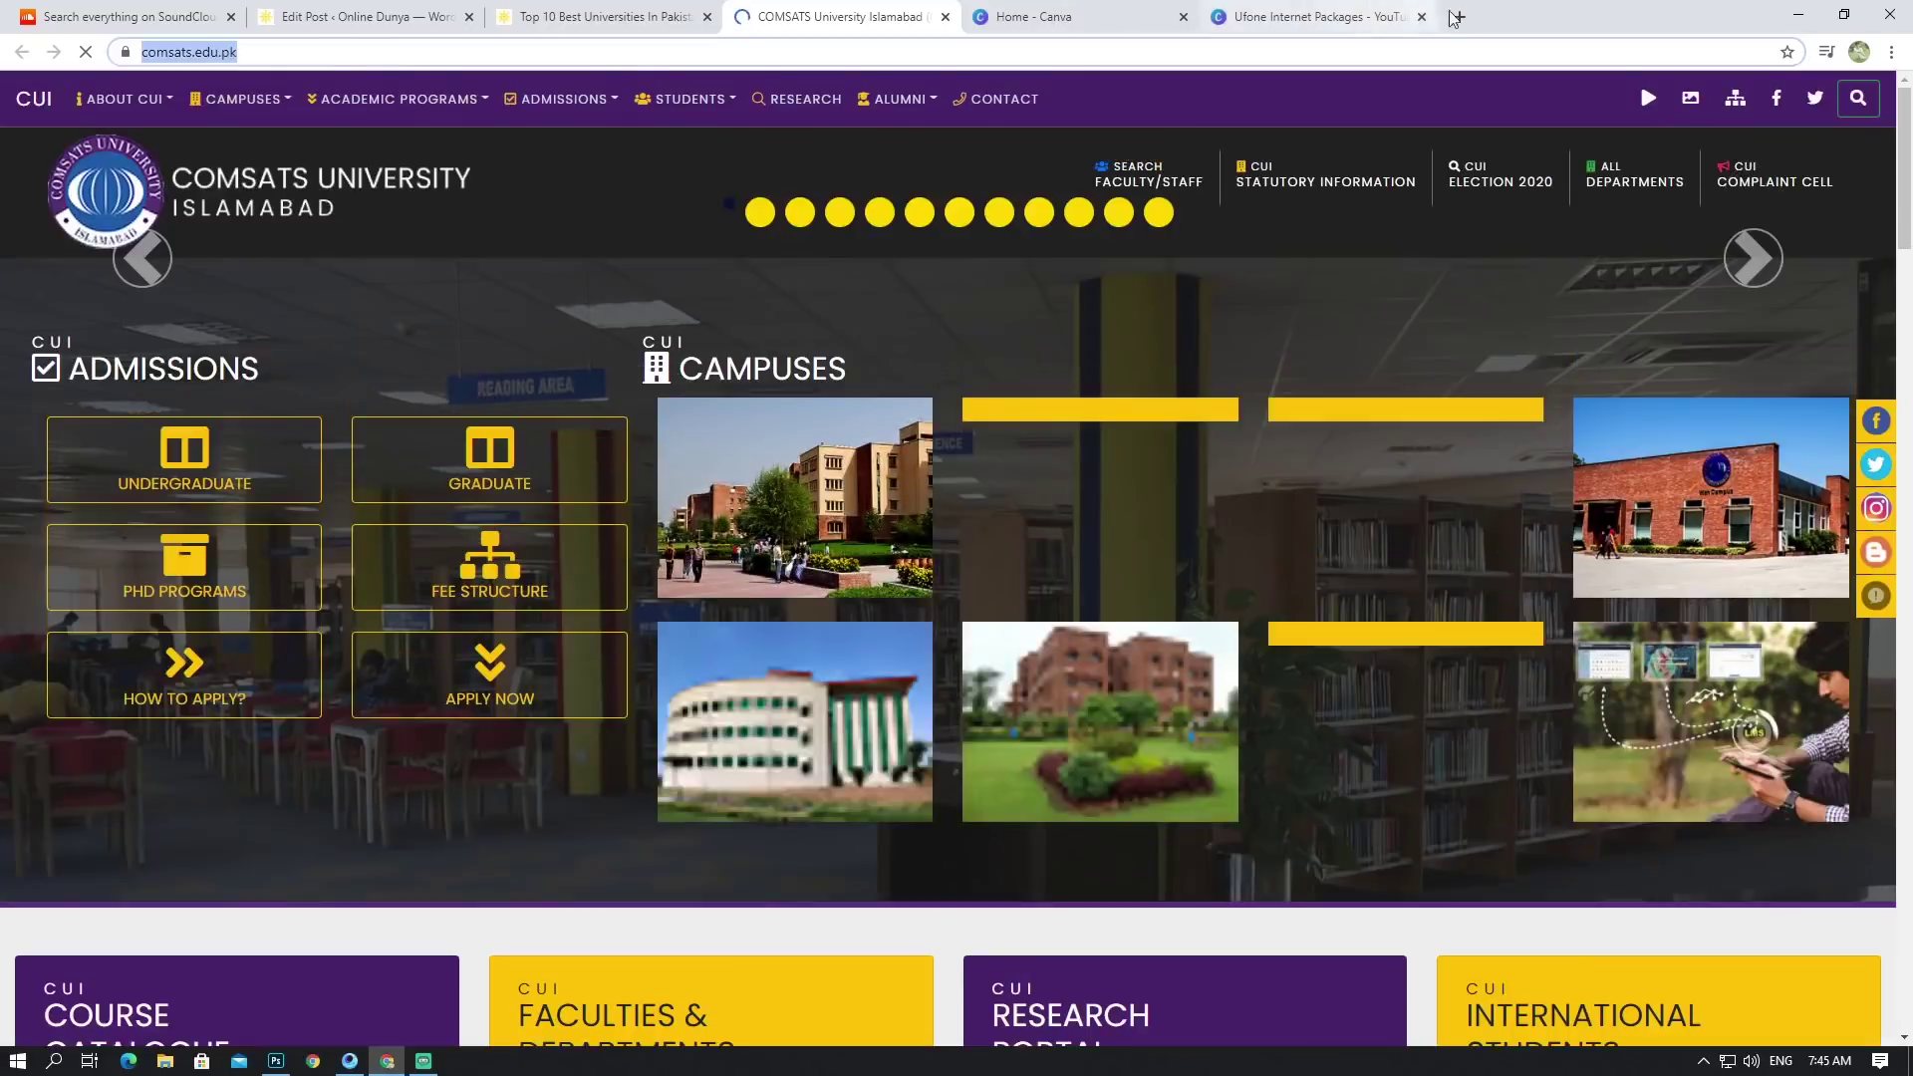
Step: Search Google in a new tab for "spam score", refining the query to "spam score checker"
left_click(1456, 17)
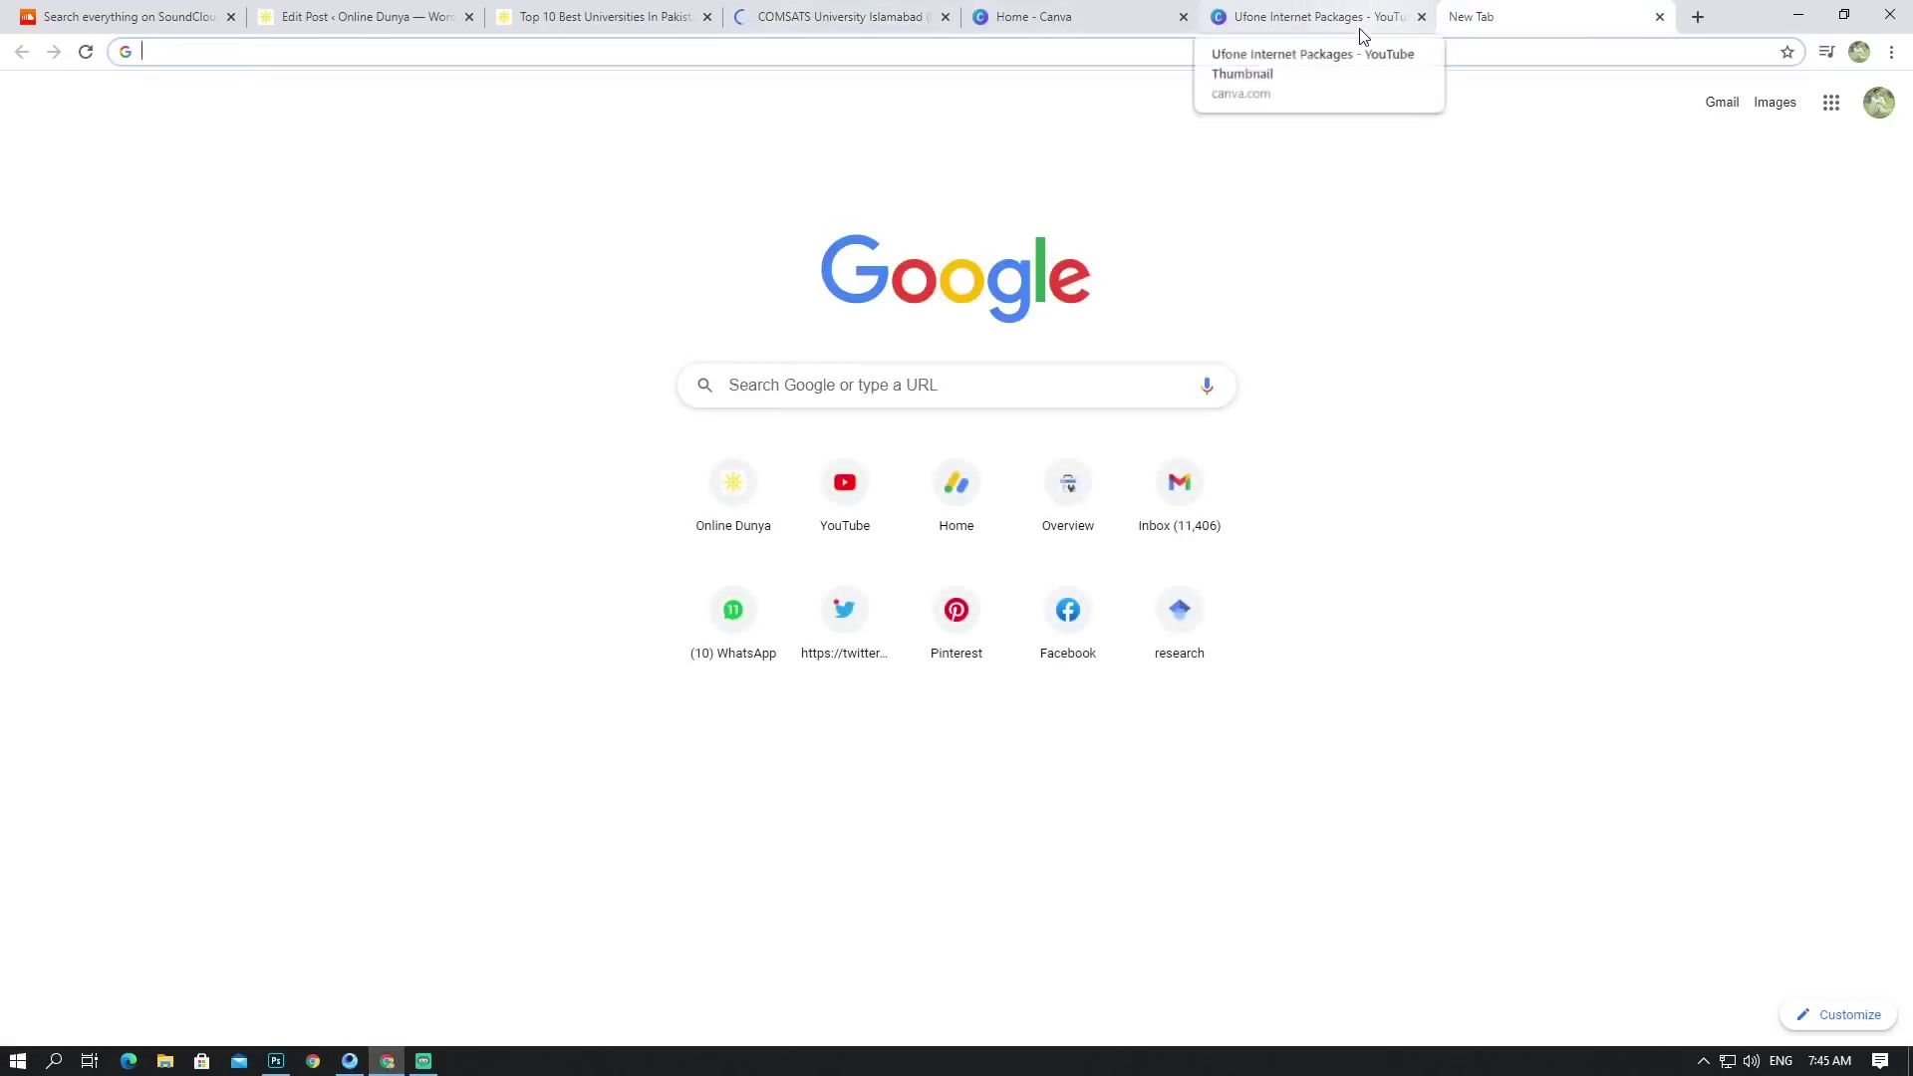
type("spam")
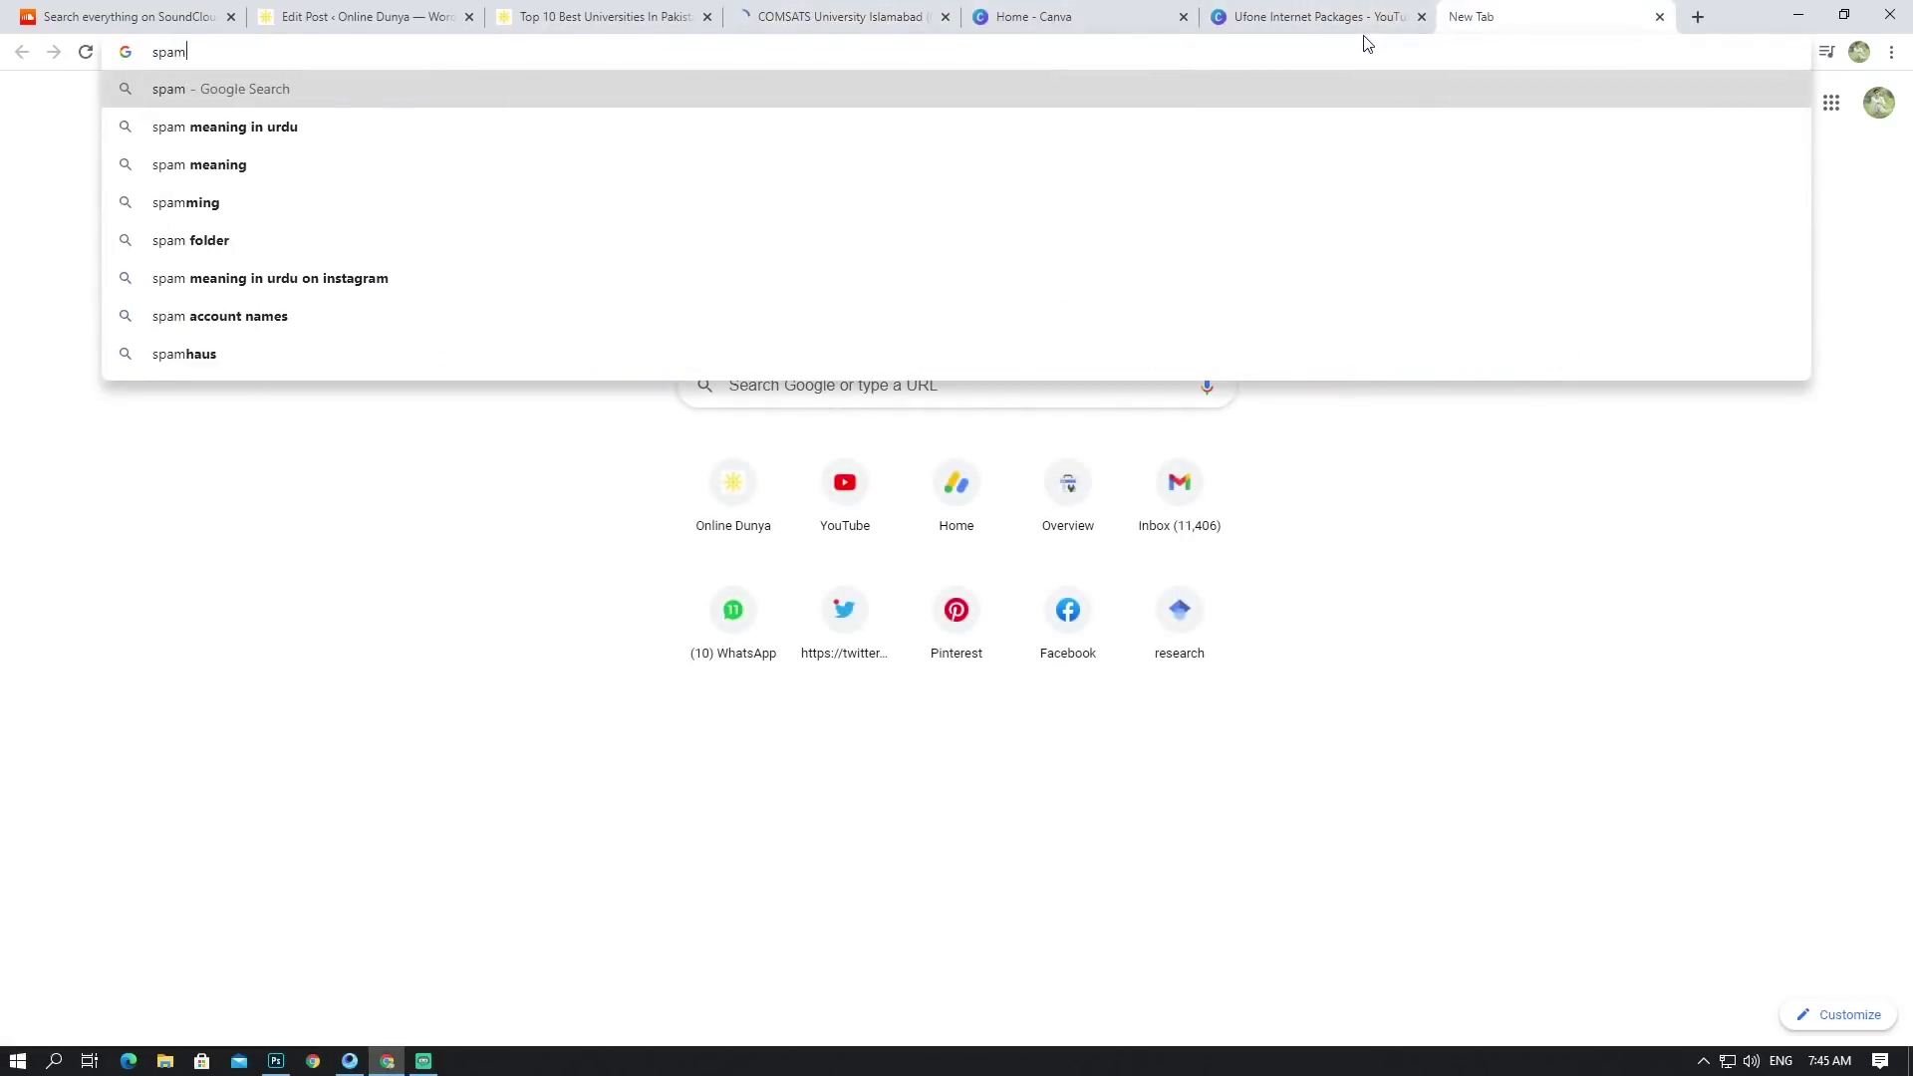
type(" s")
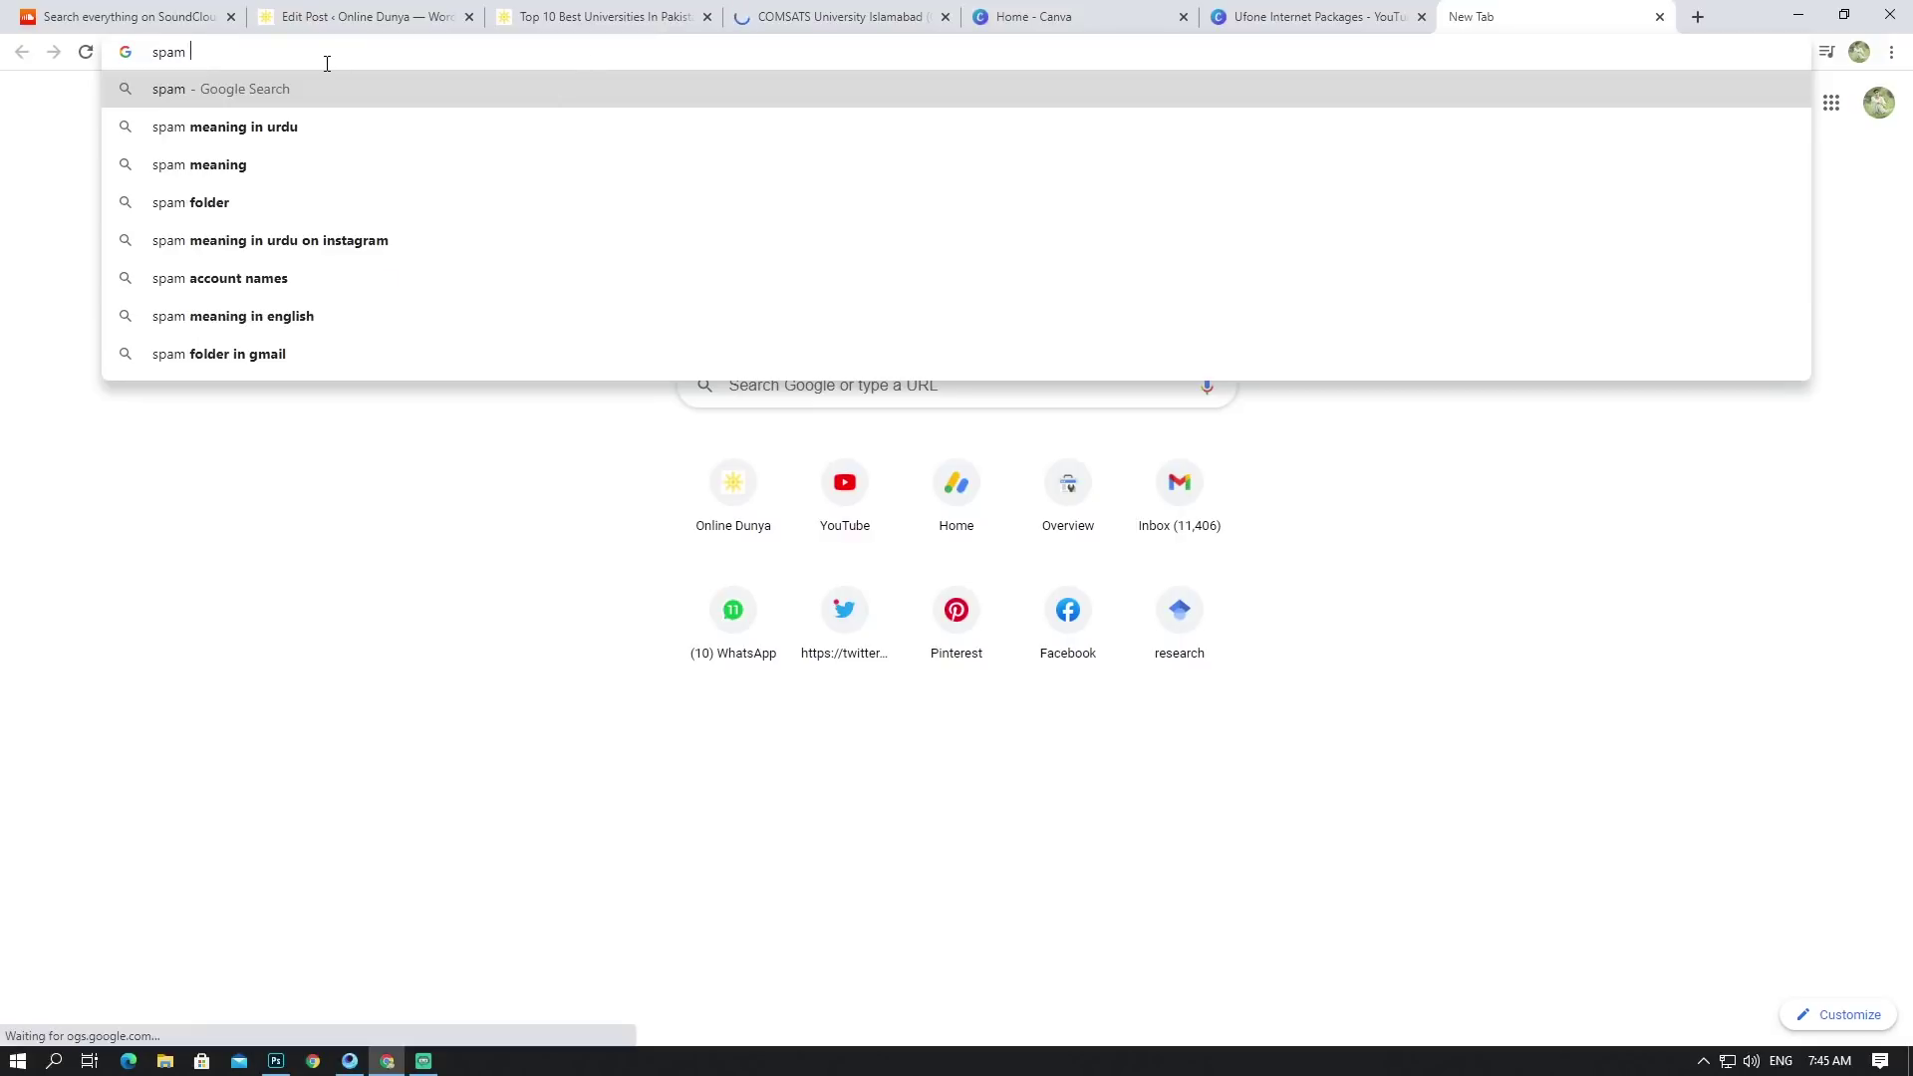
type("core")
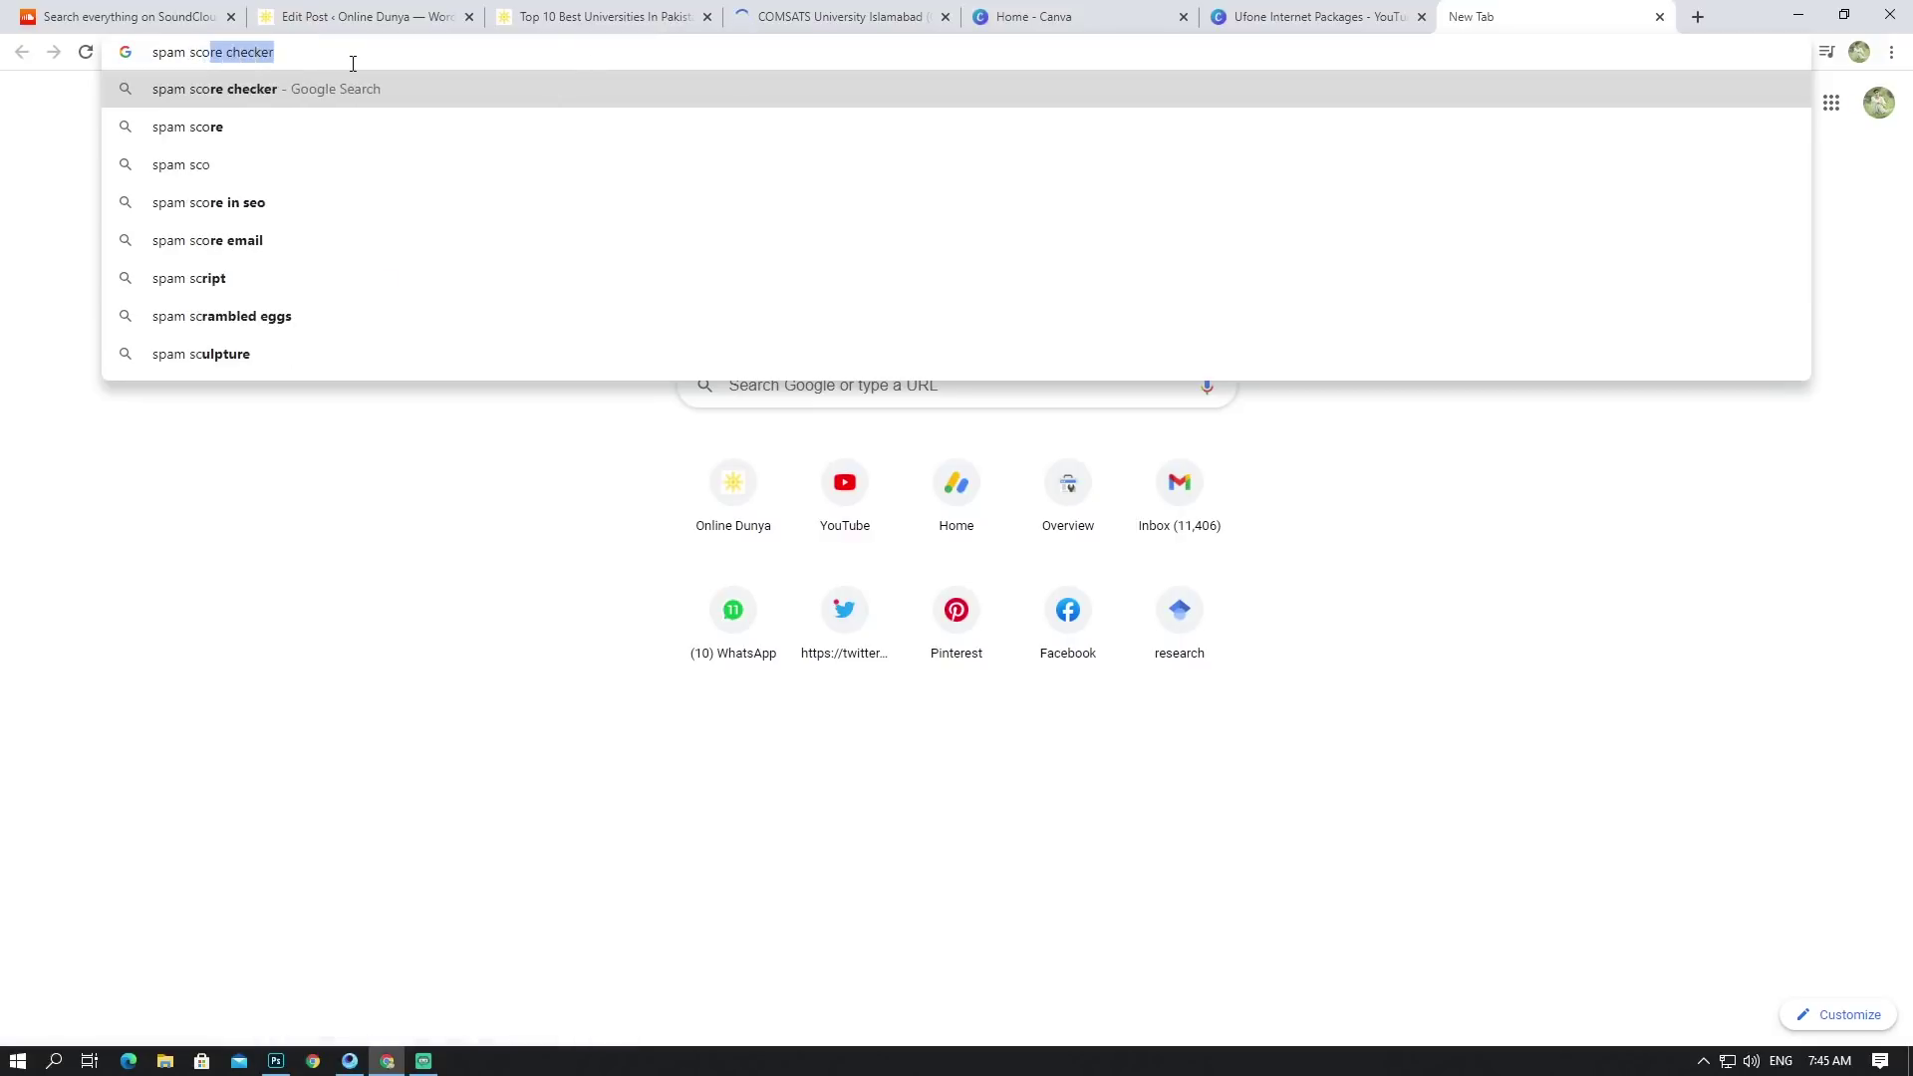
key("BackSpace")
key("Return")
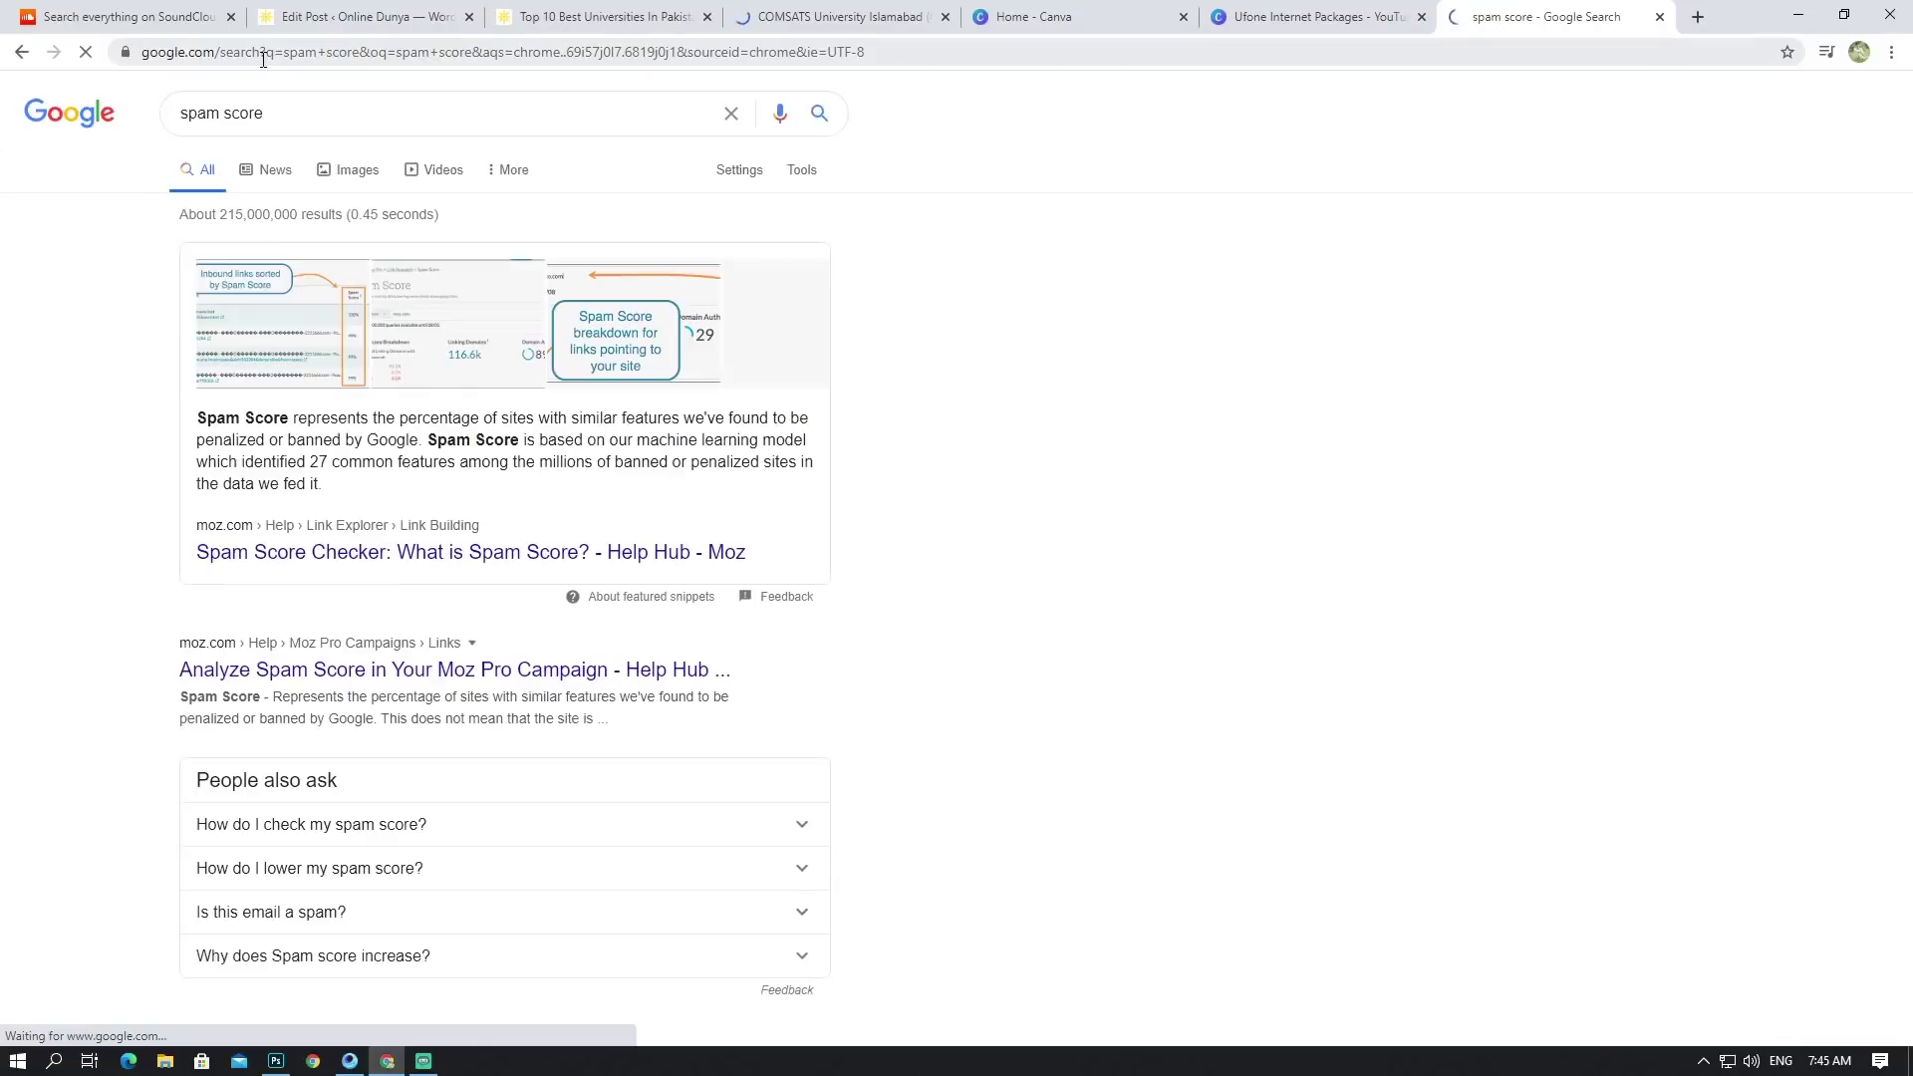
left_click(304, 112)
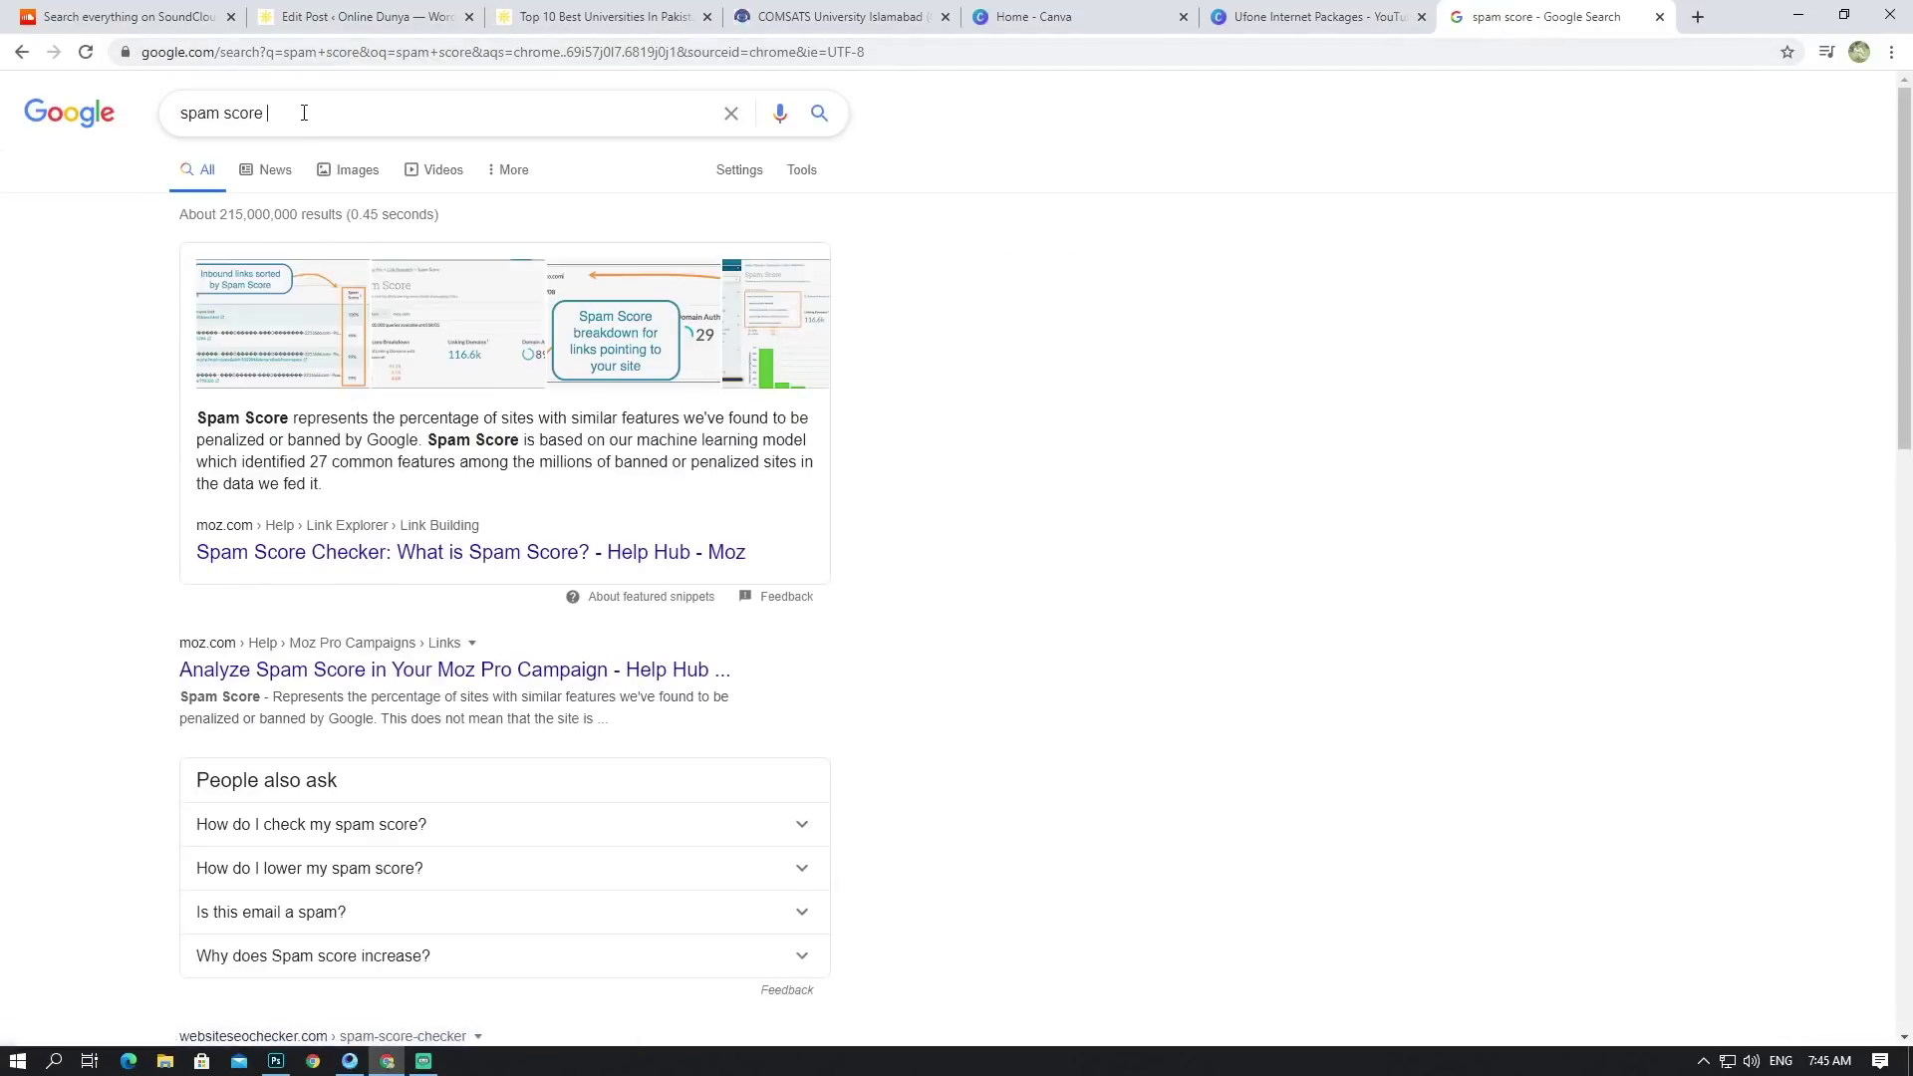
type("chec")
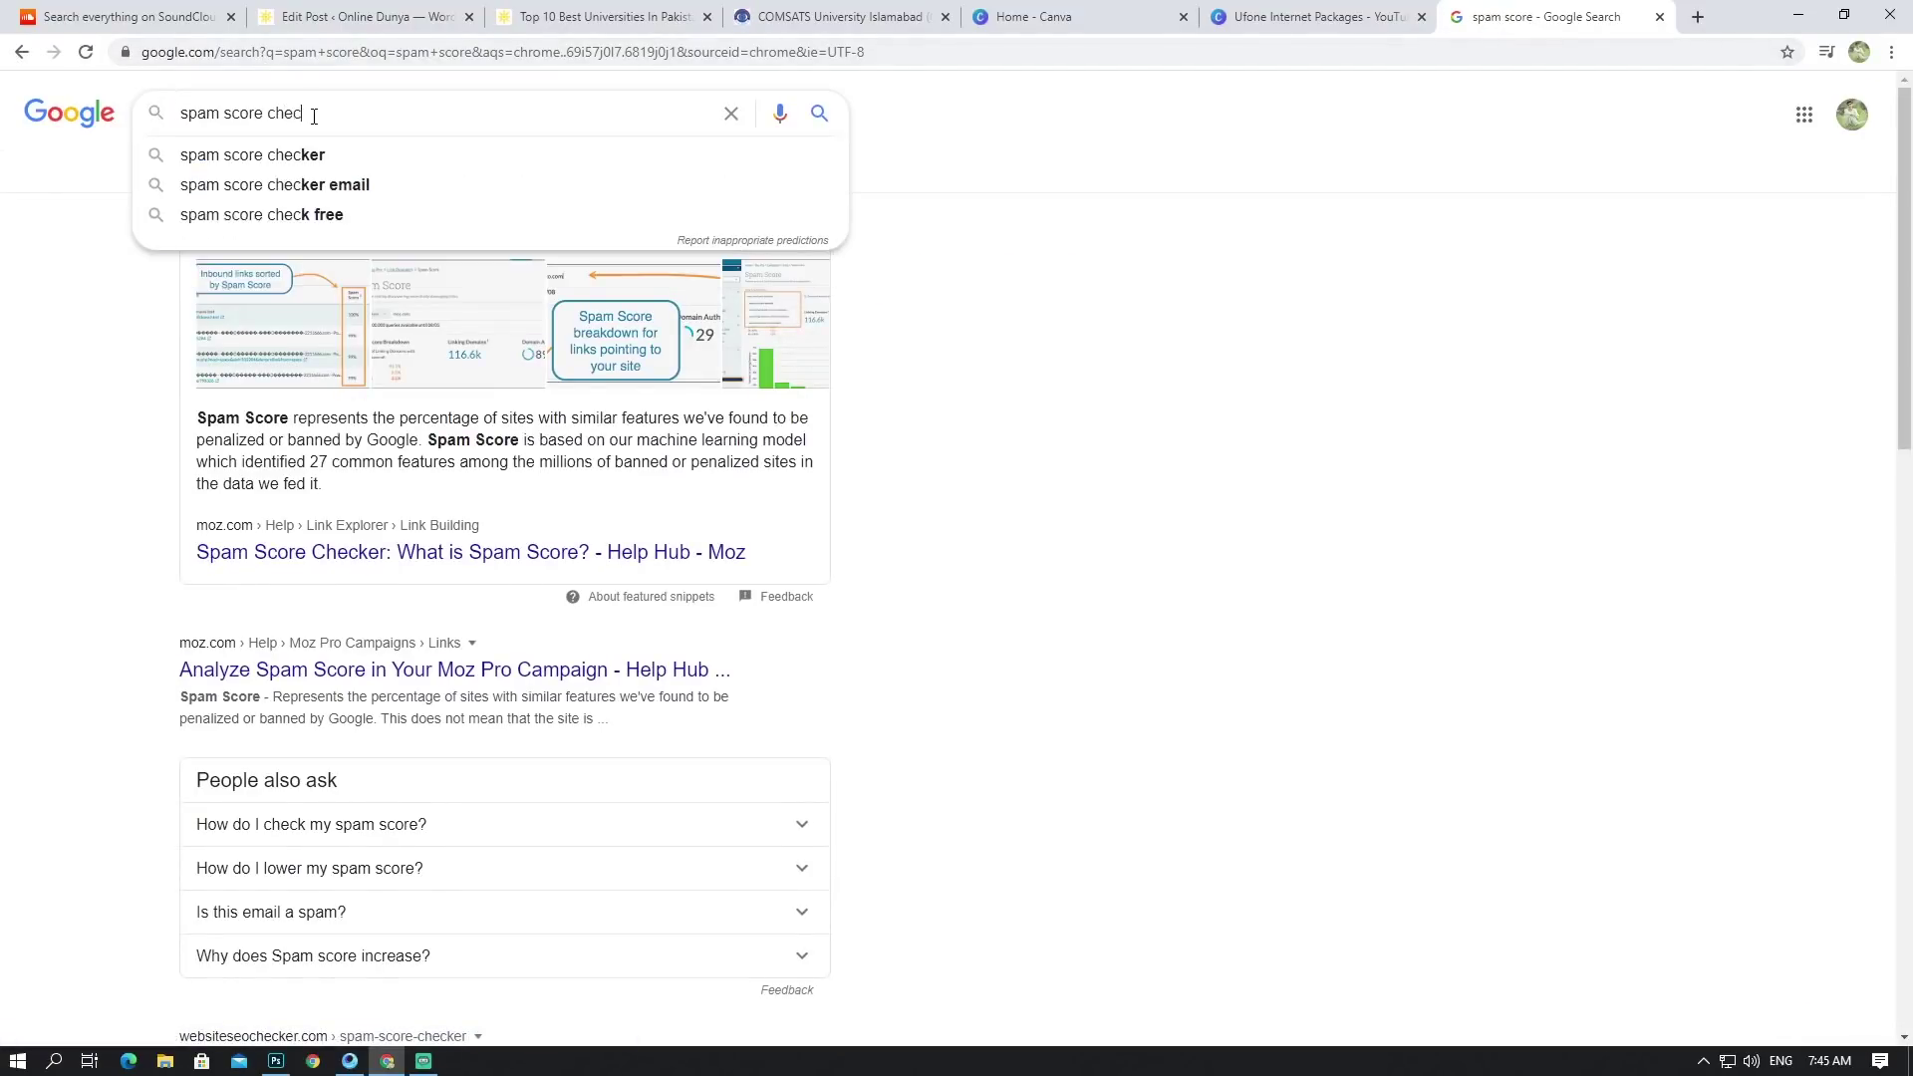
type("ker")
key("Return")
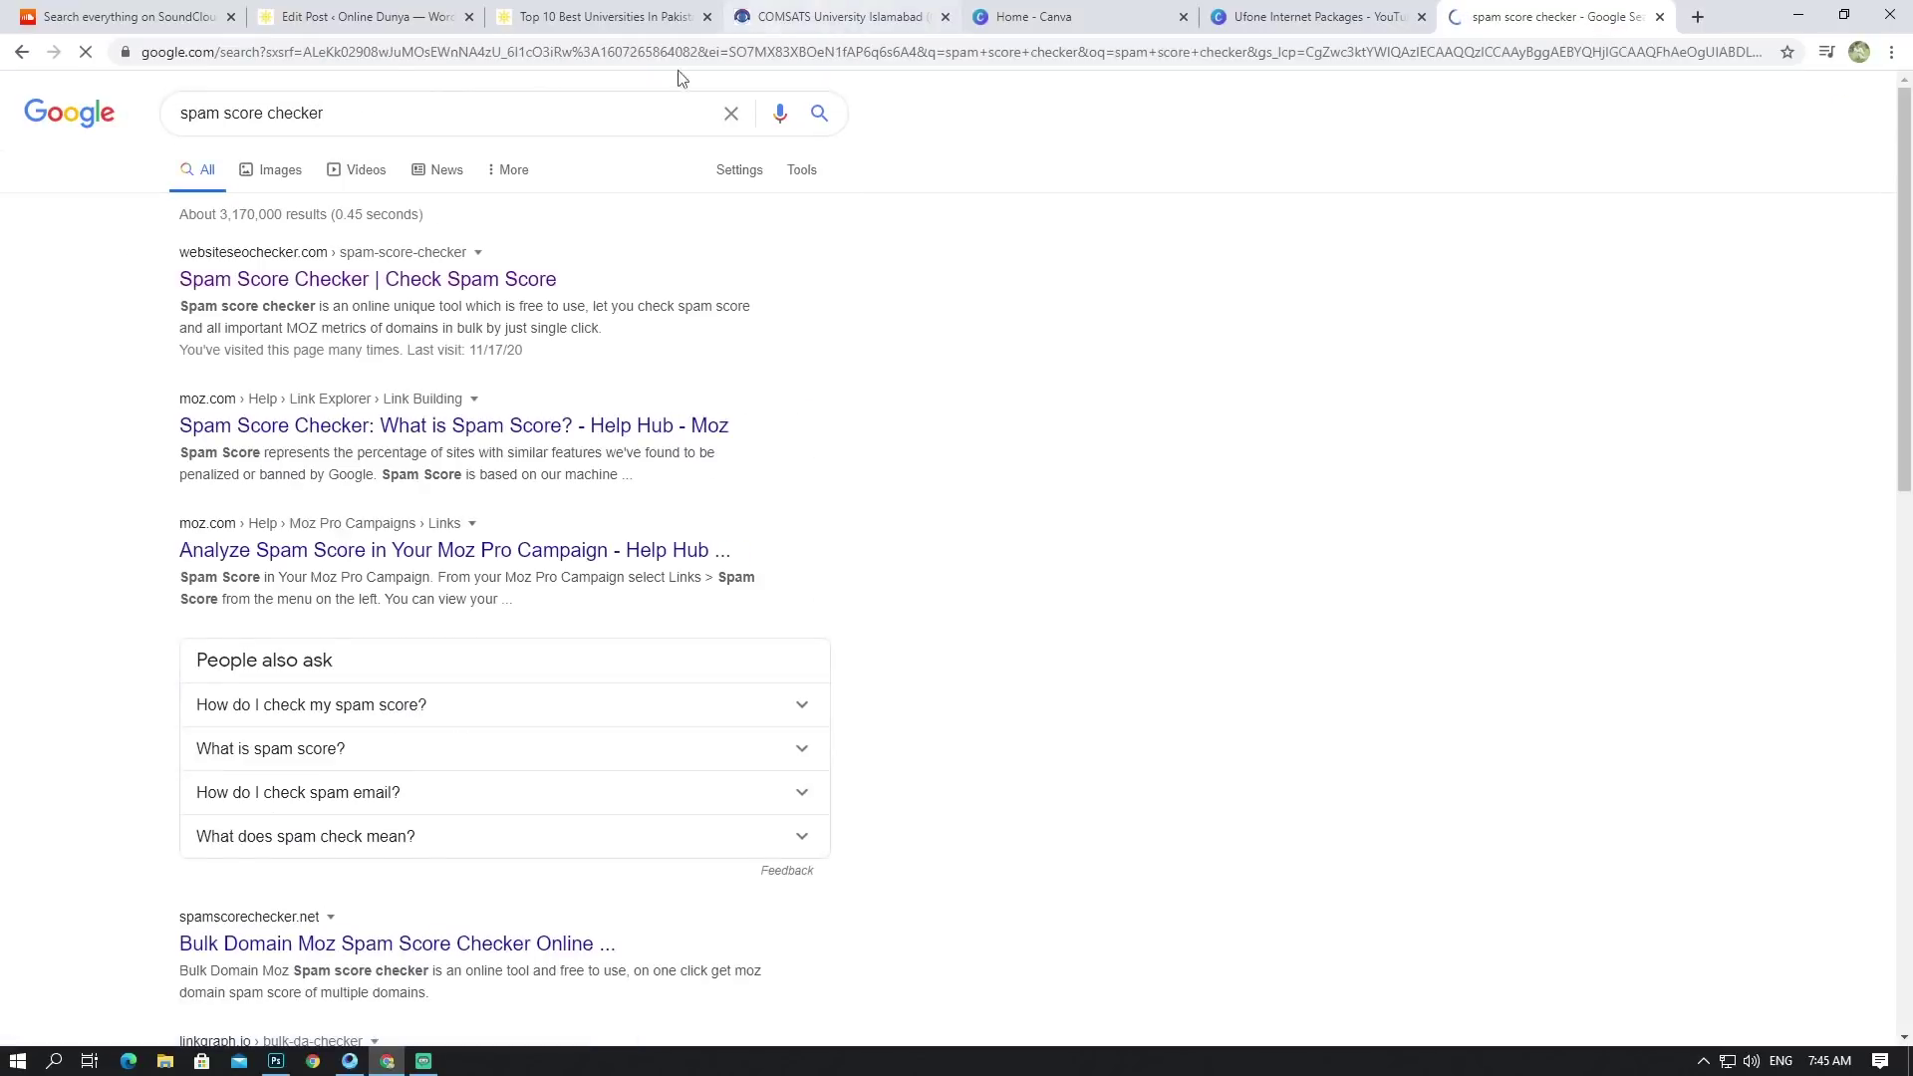
right_click(317, 282)
left_click(378, 297)
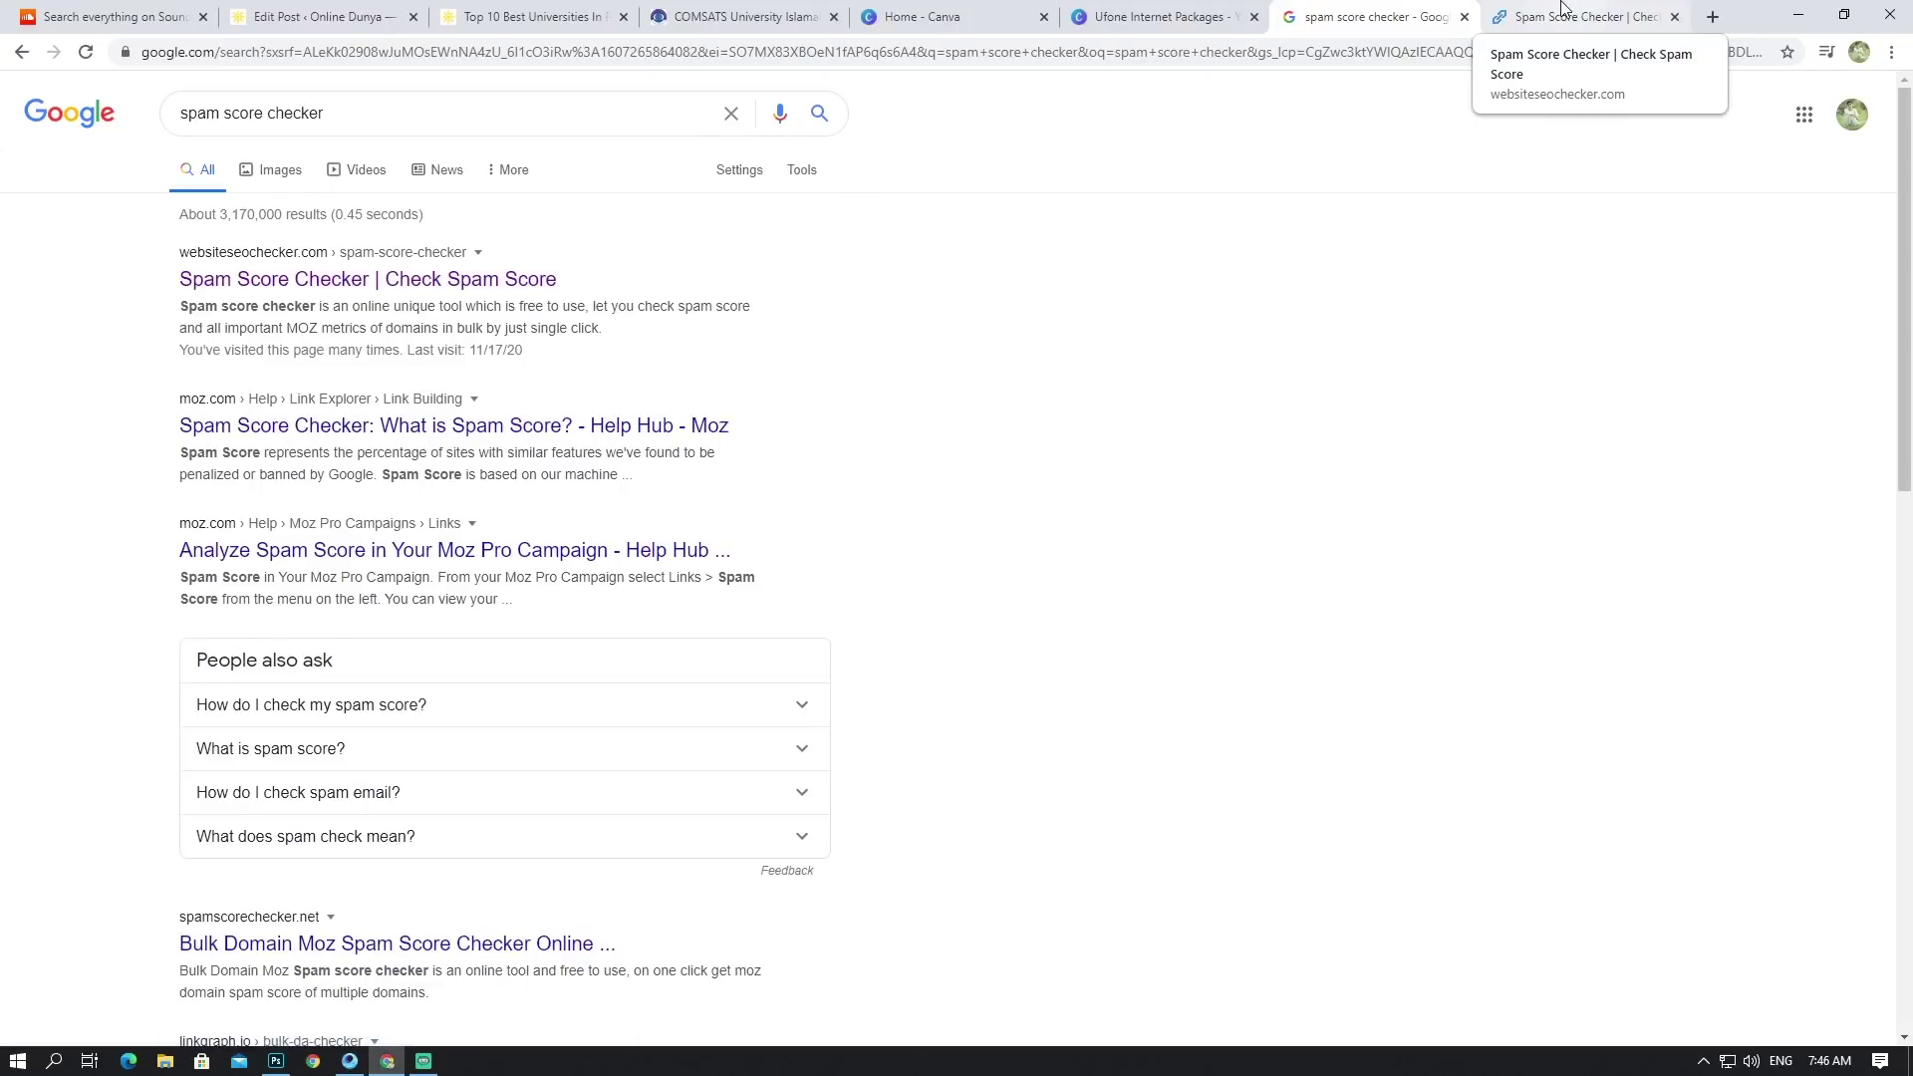
left_click(1559, 8)
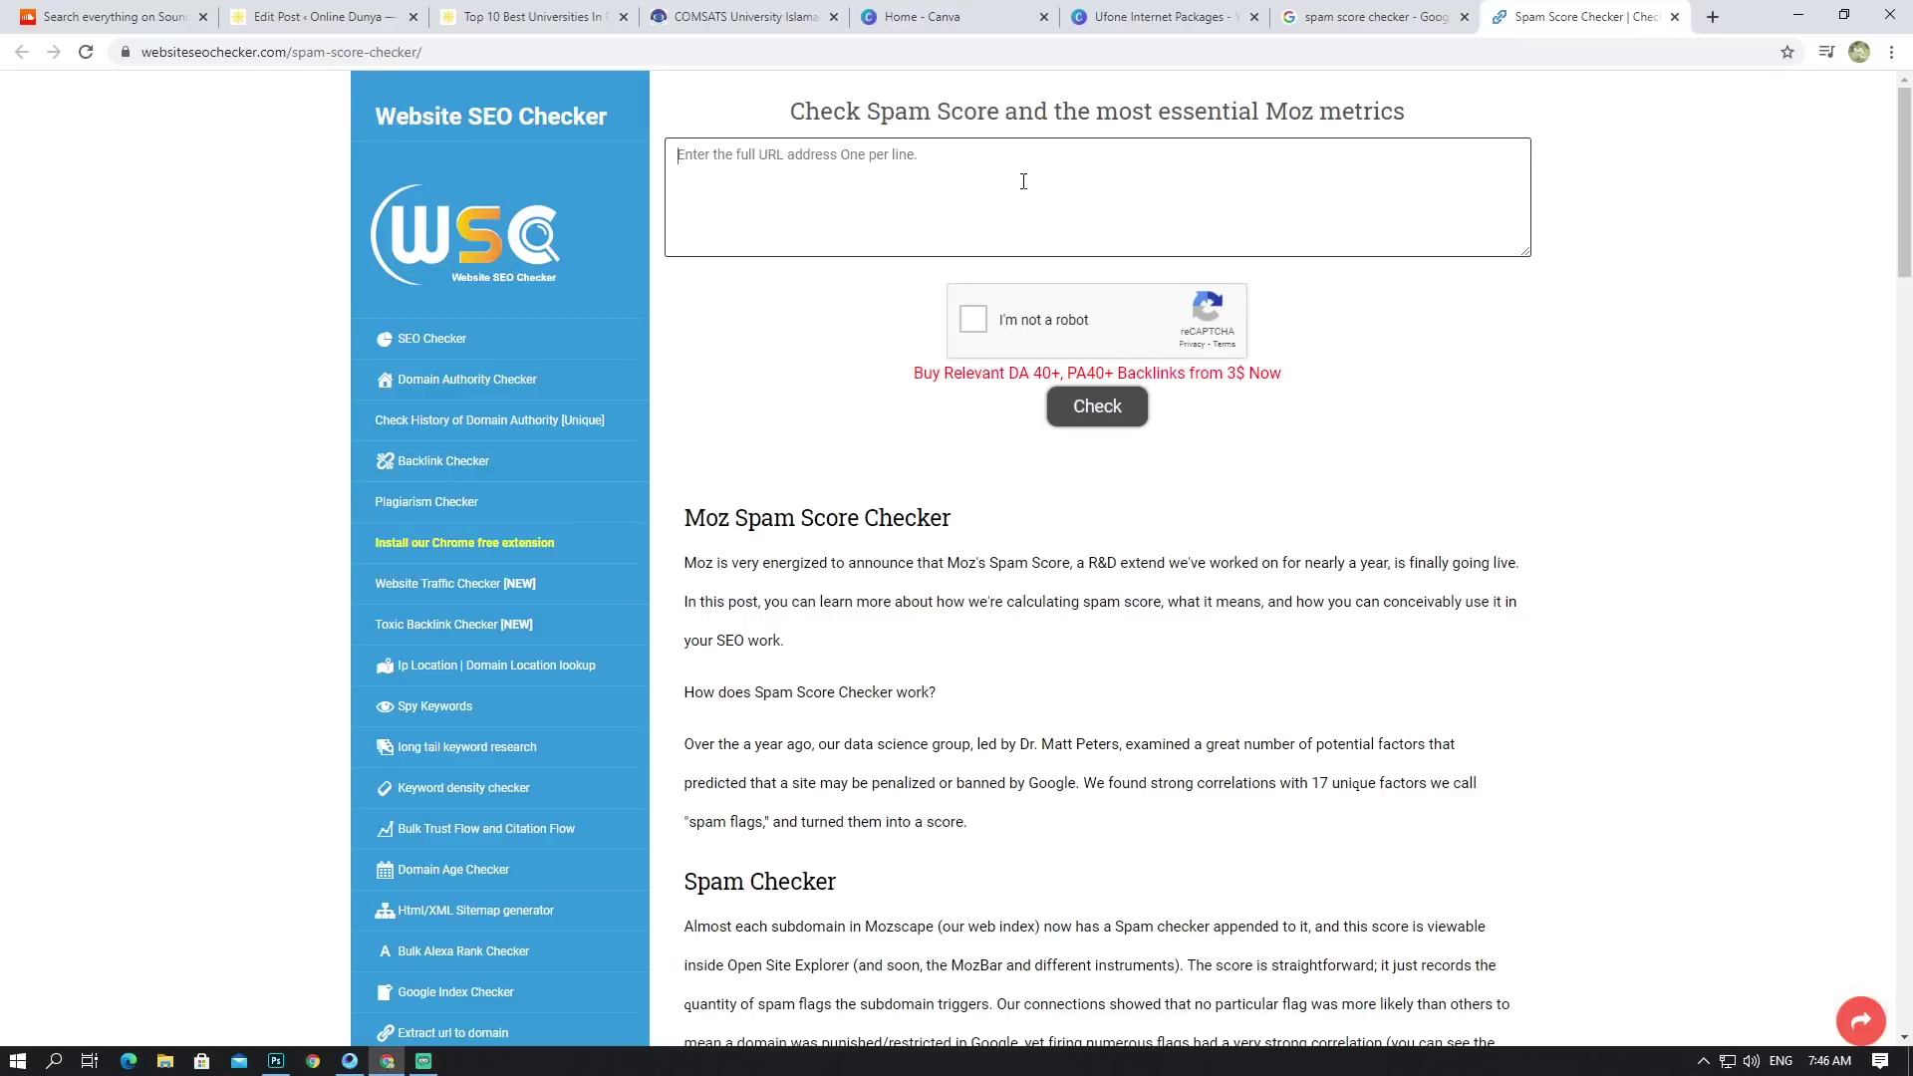
key("ctrl+v")
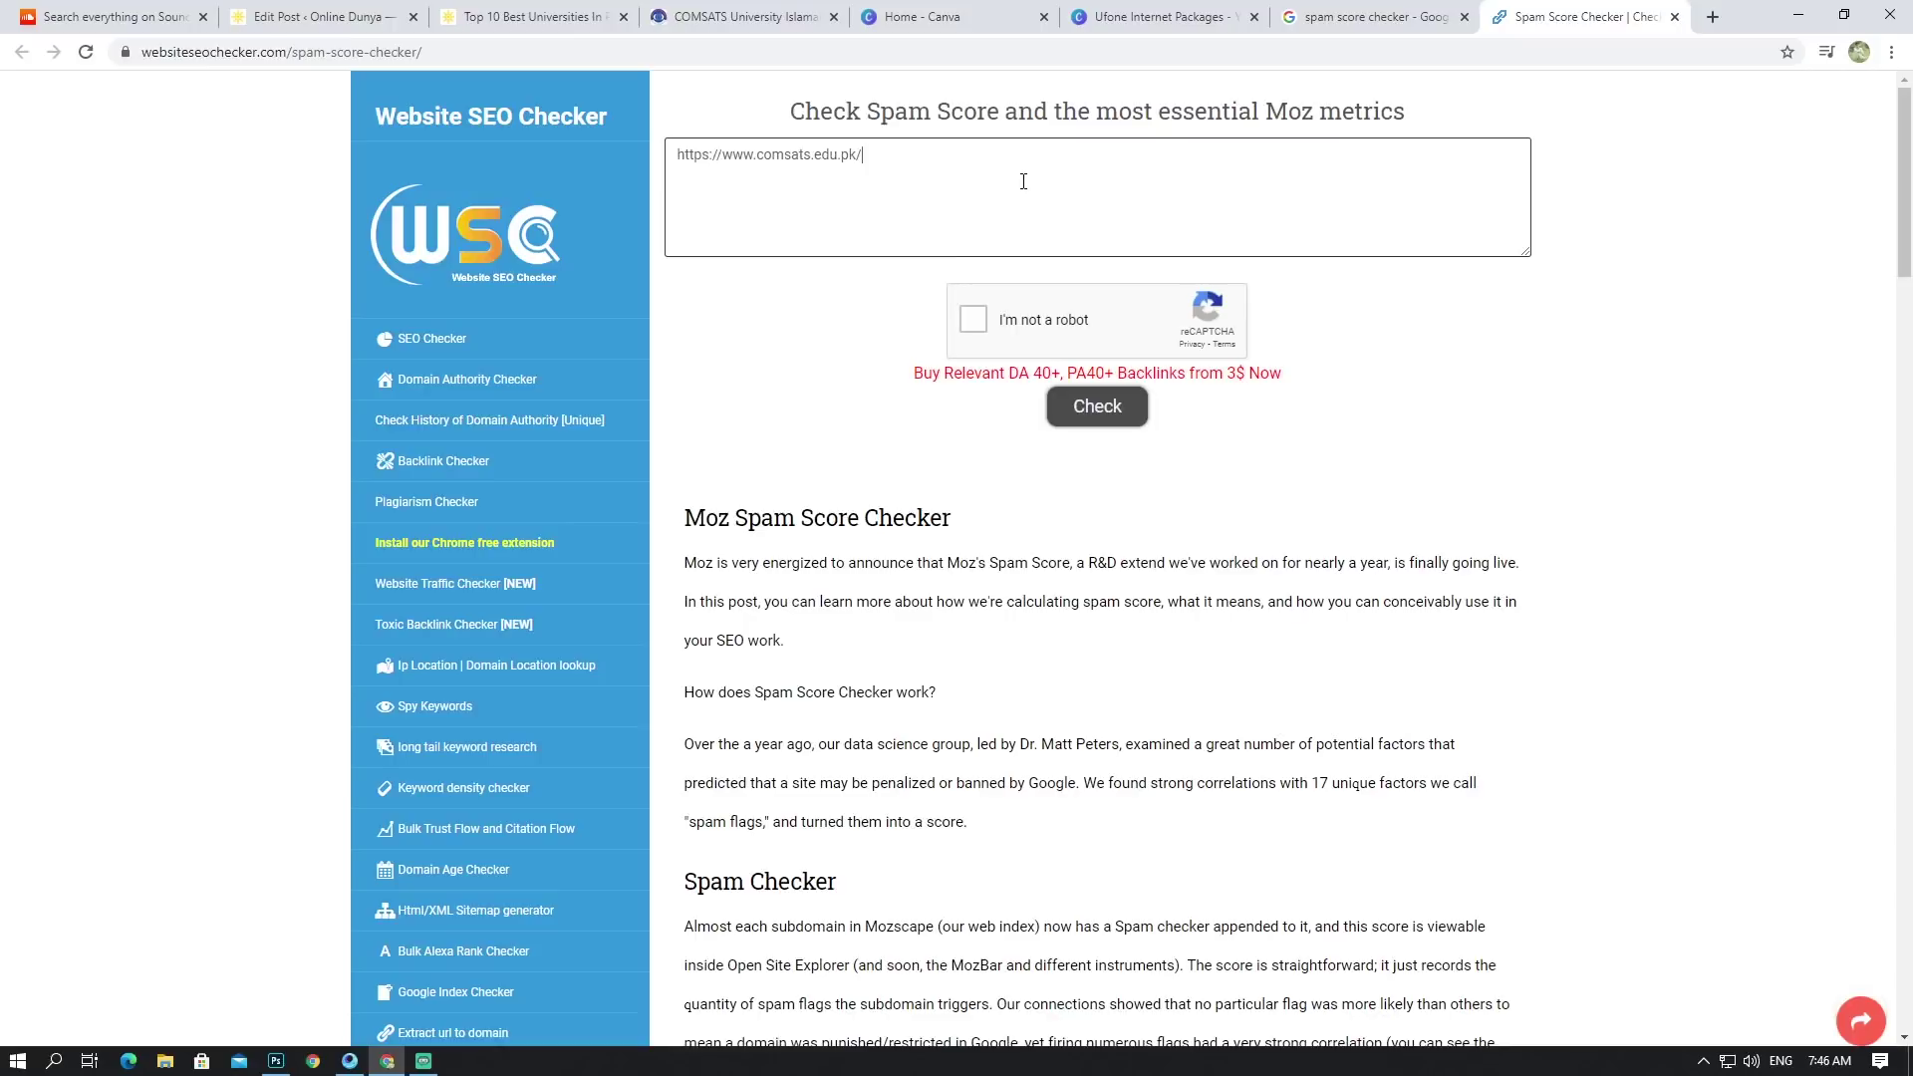
left_click(973, 320)
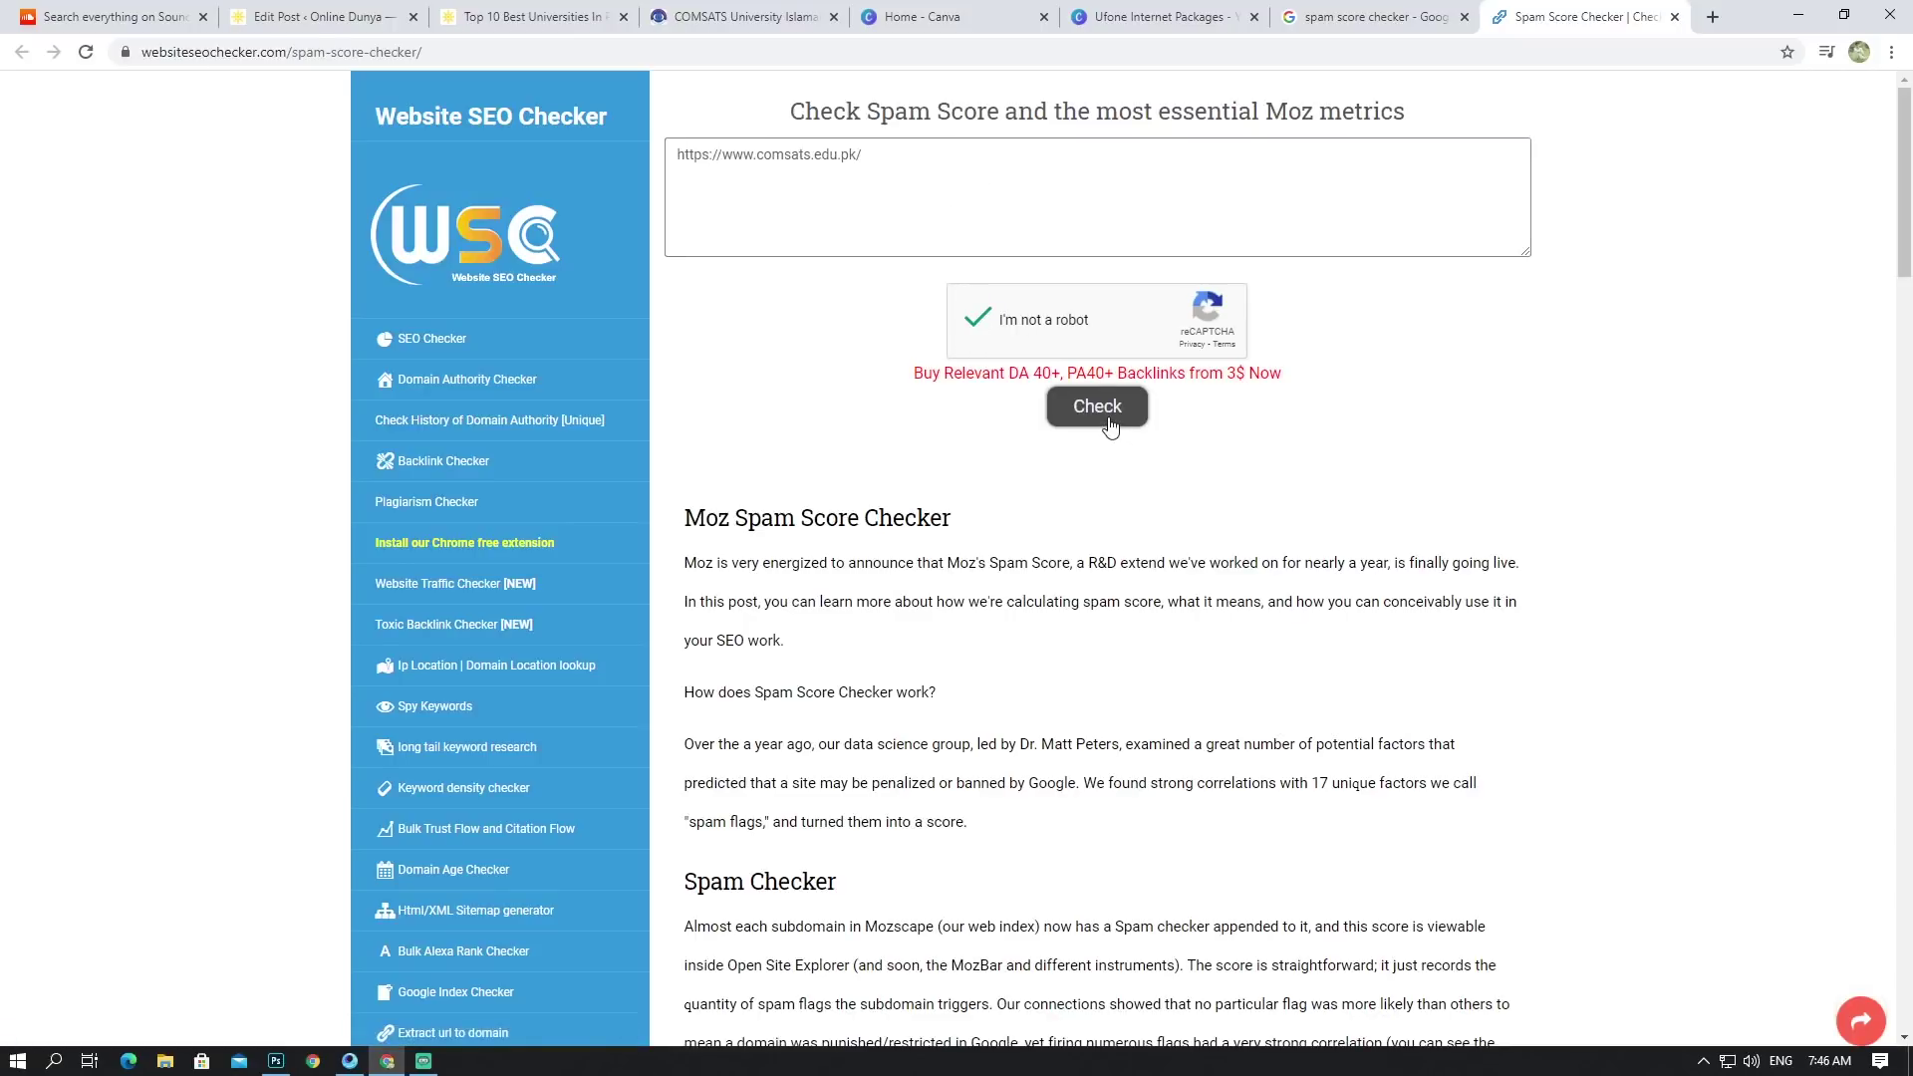
left_click(1100, 406)
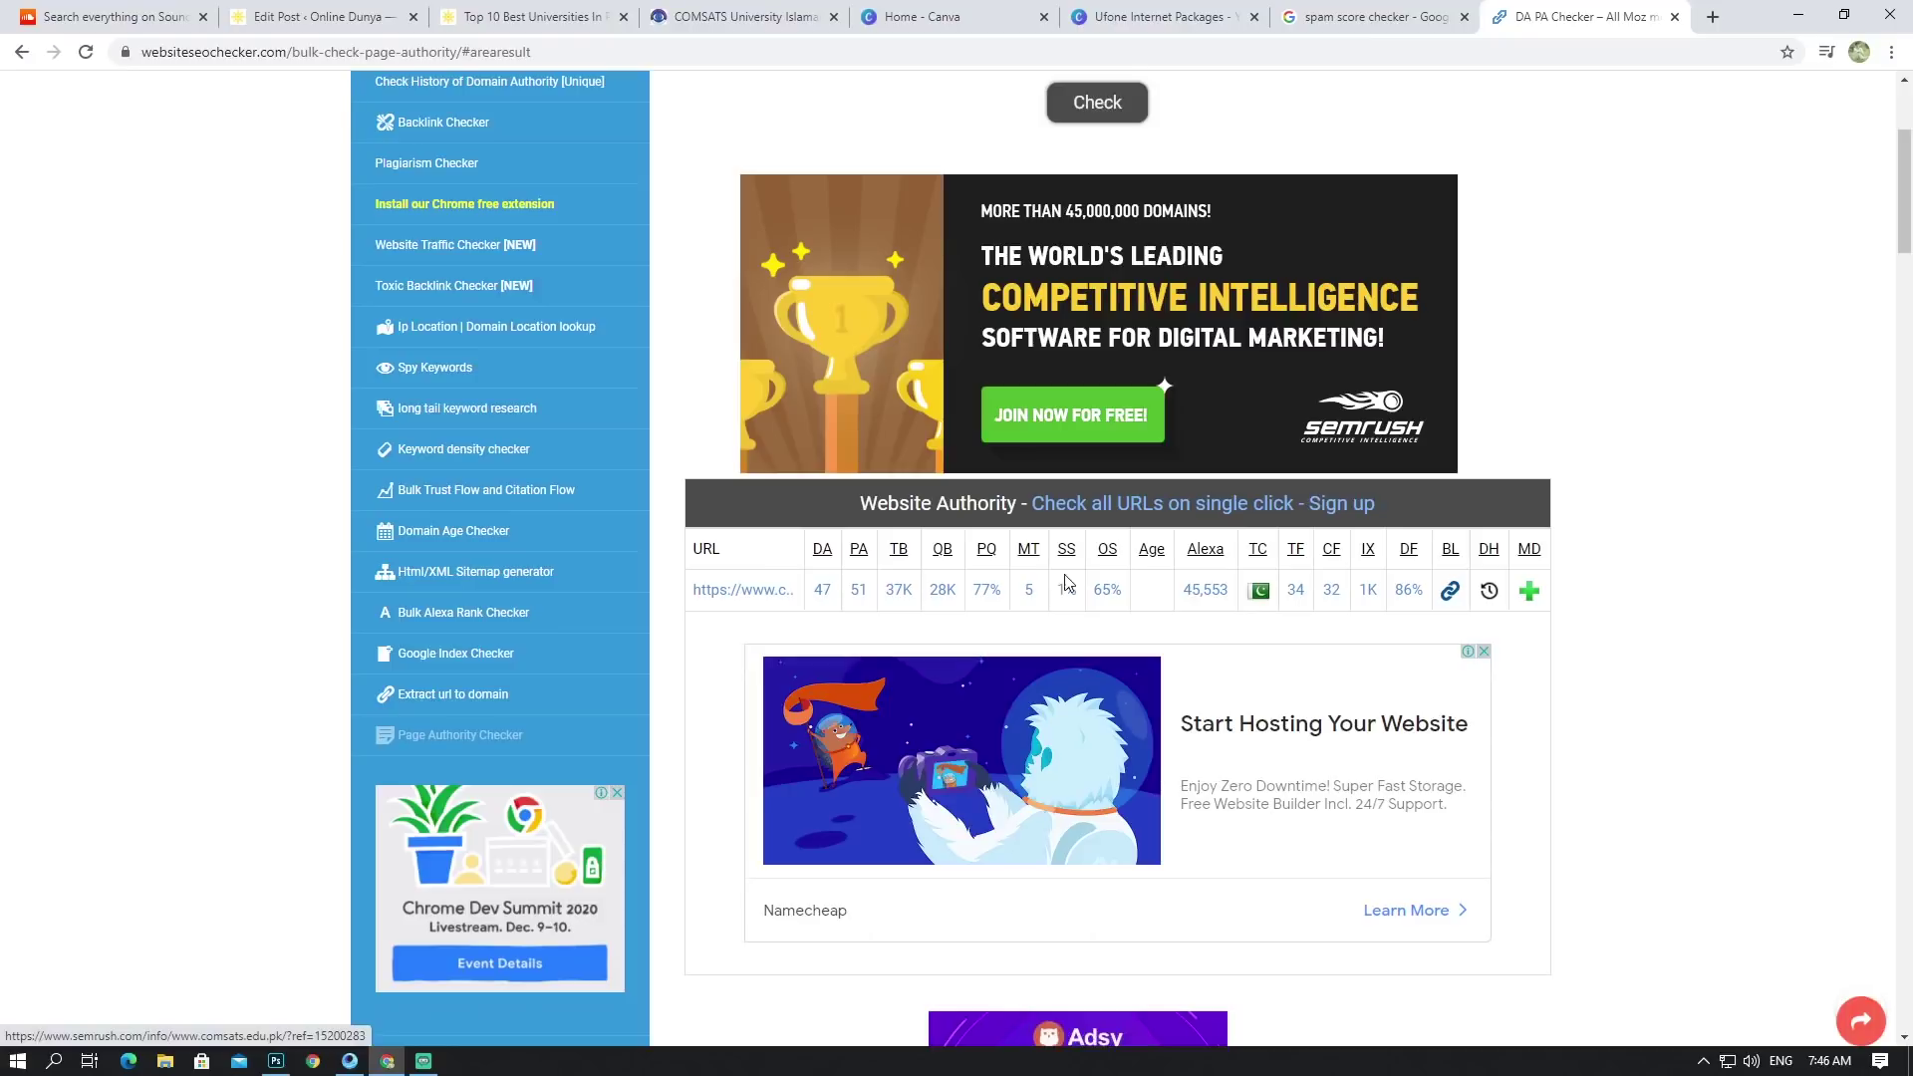
Step: Return to the post editor and review the remaining university sections down to the internal links under "Read More:-"
left_click(1368, 14)
left_click(346, 10)
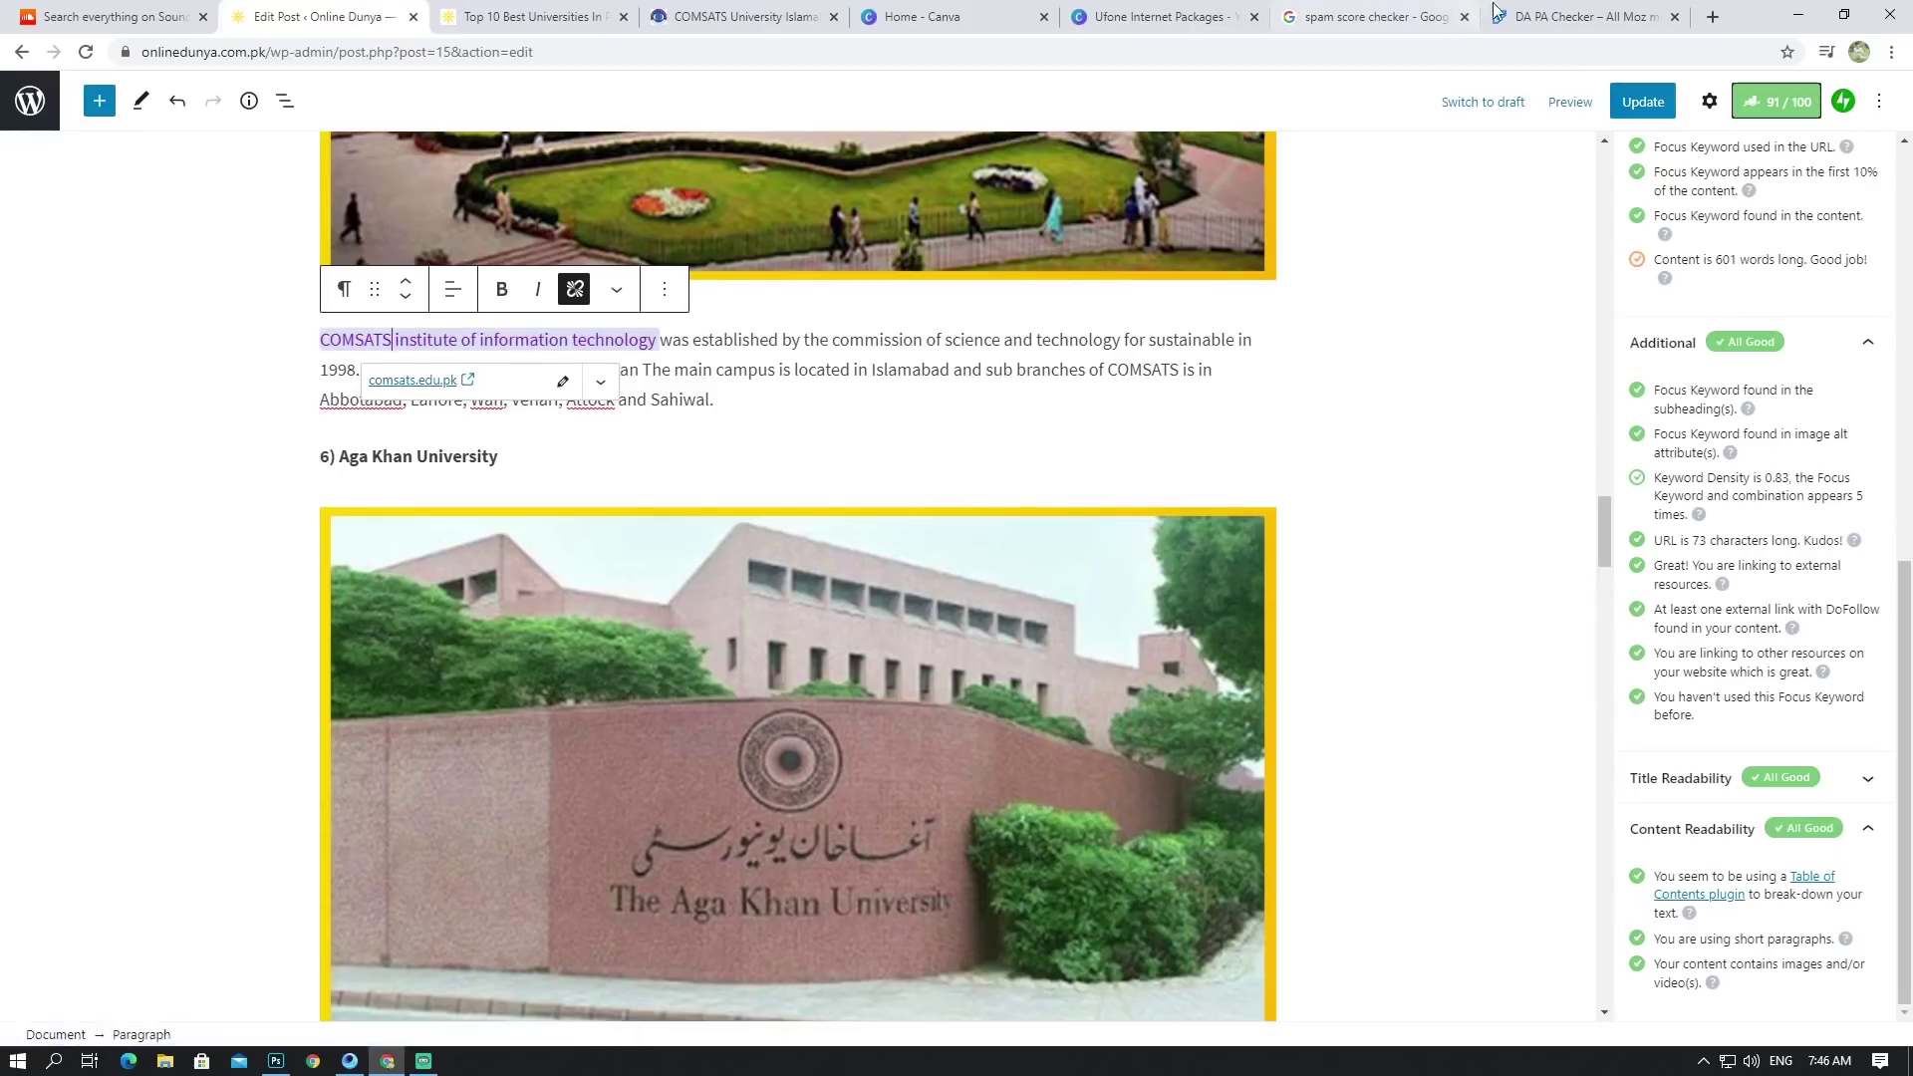
scroll(804, 415, "down", 15)
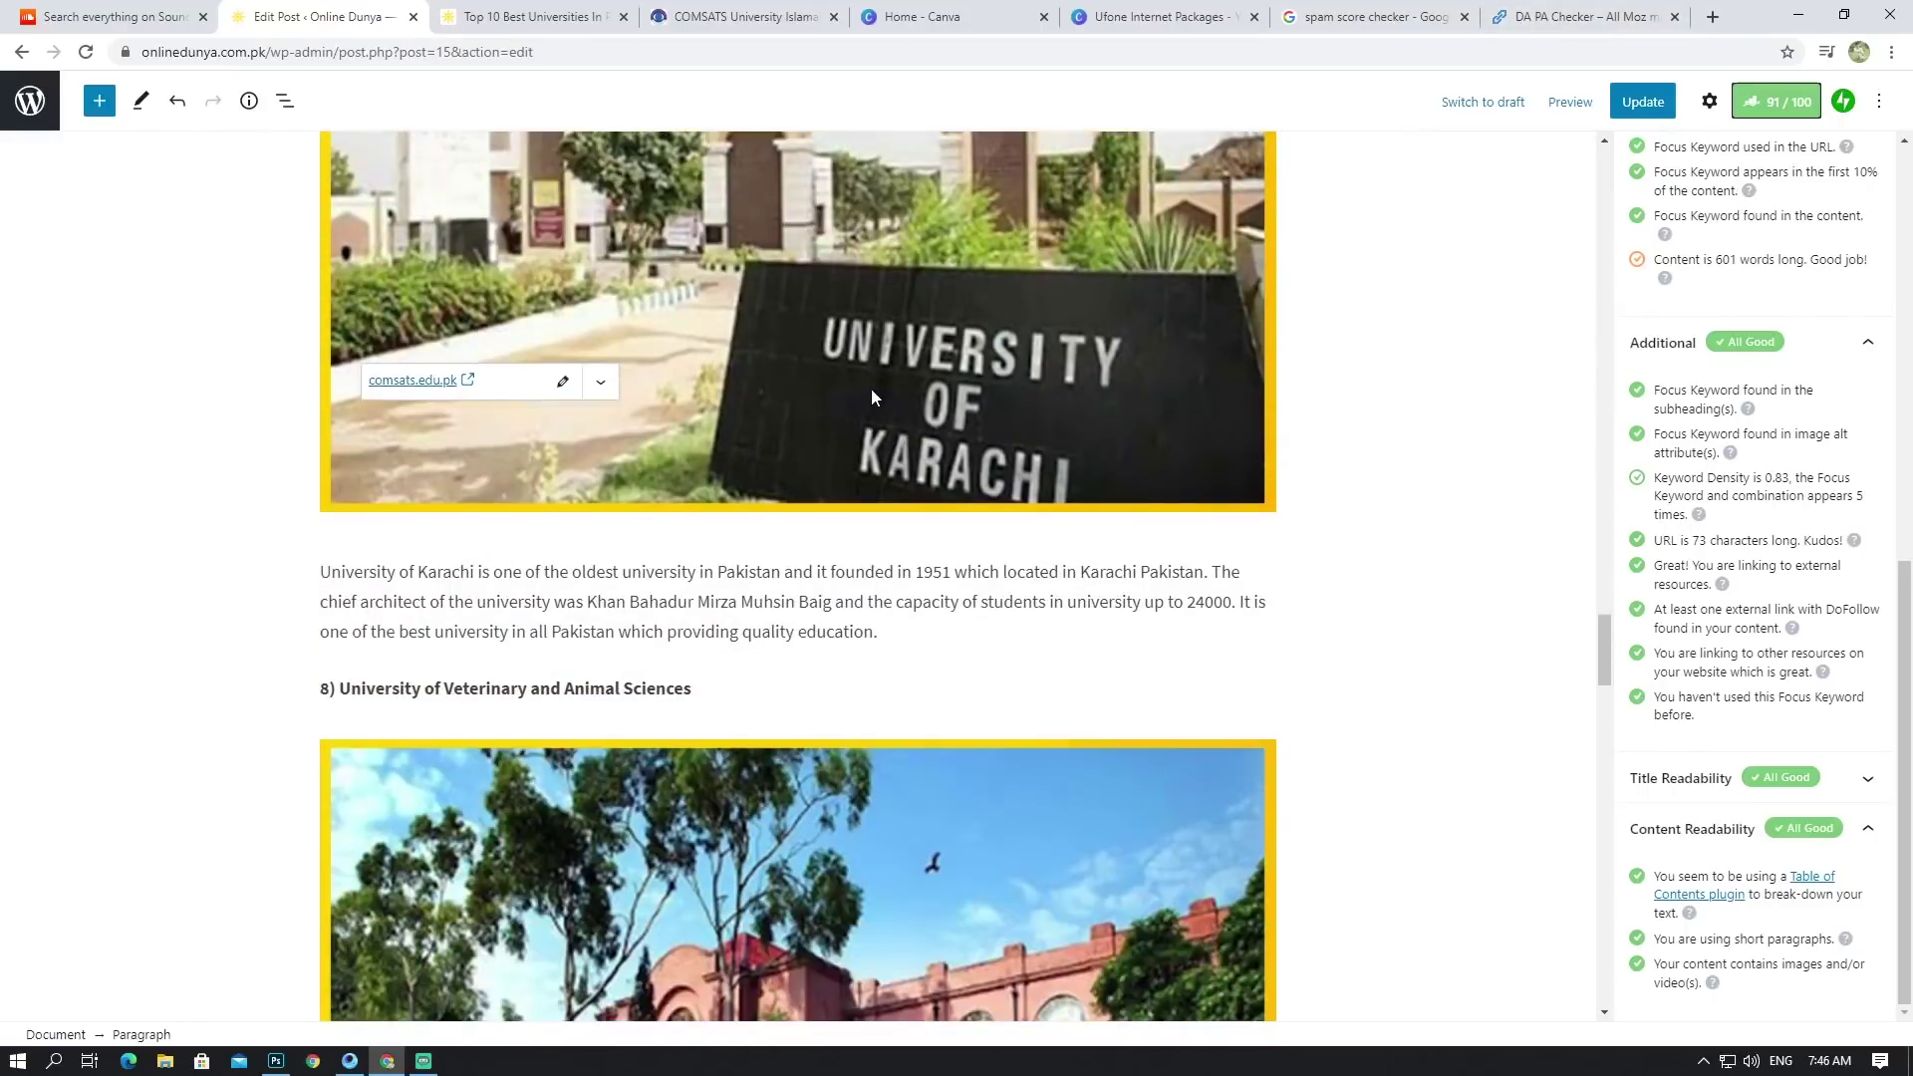
scroll(871, 397, "down", 15)
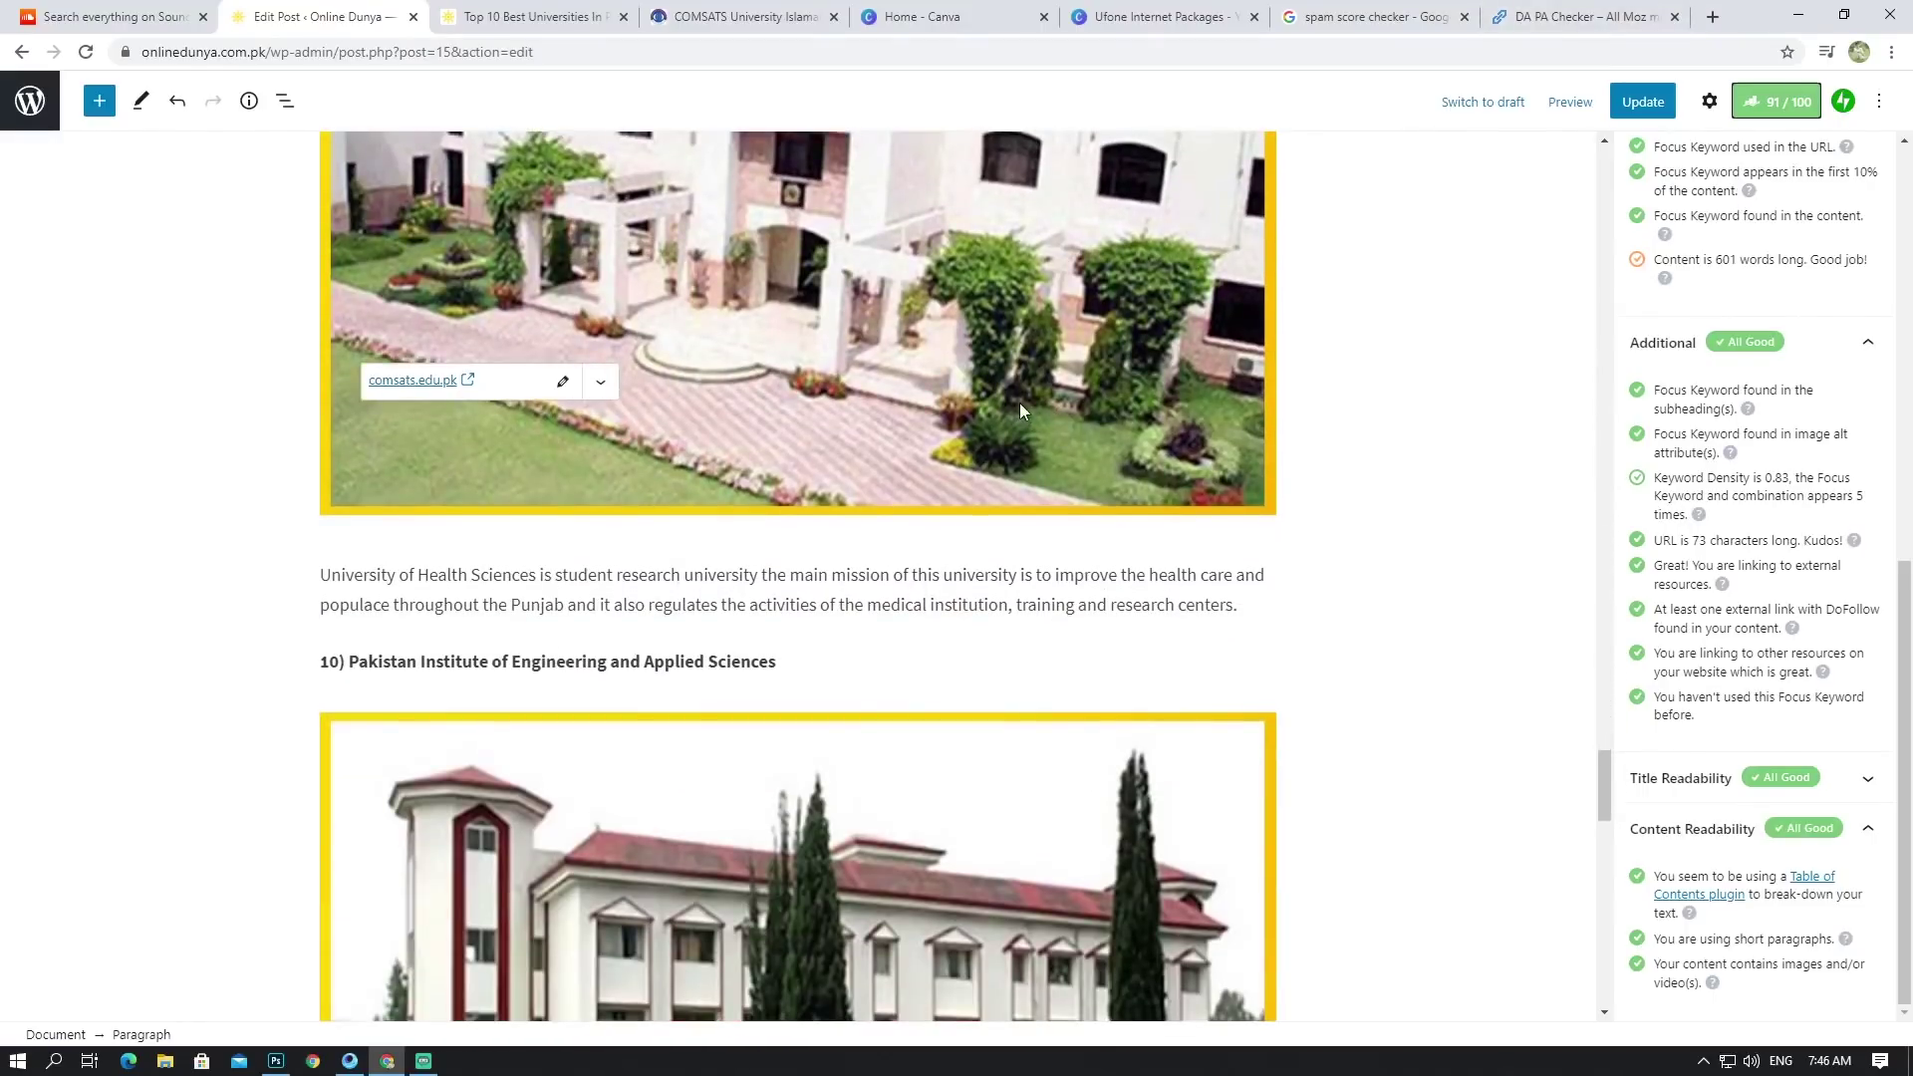
scroll(996, 428, "down", 4)
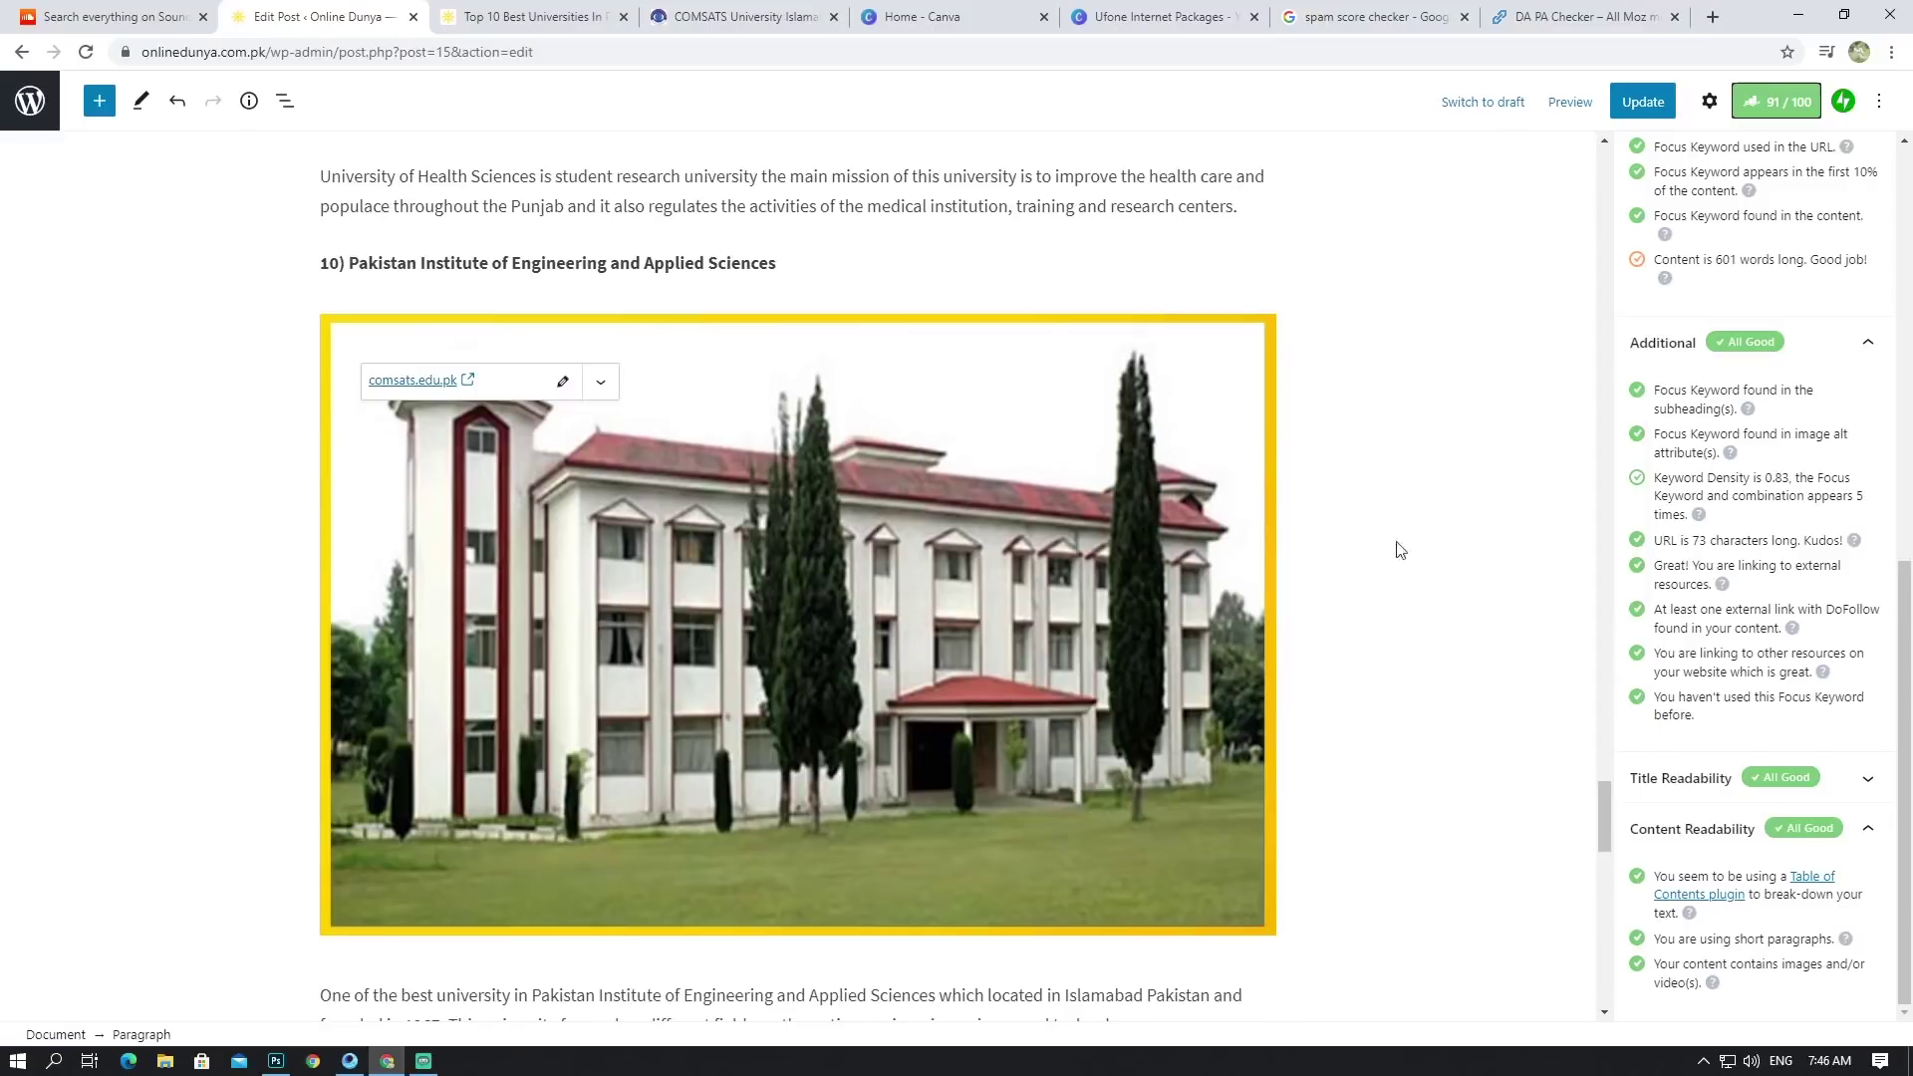
scroll(1196, 458, "down", 10)
scroll(1196, 448, "up", 9)
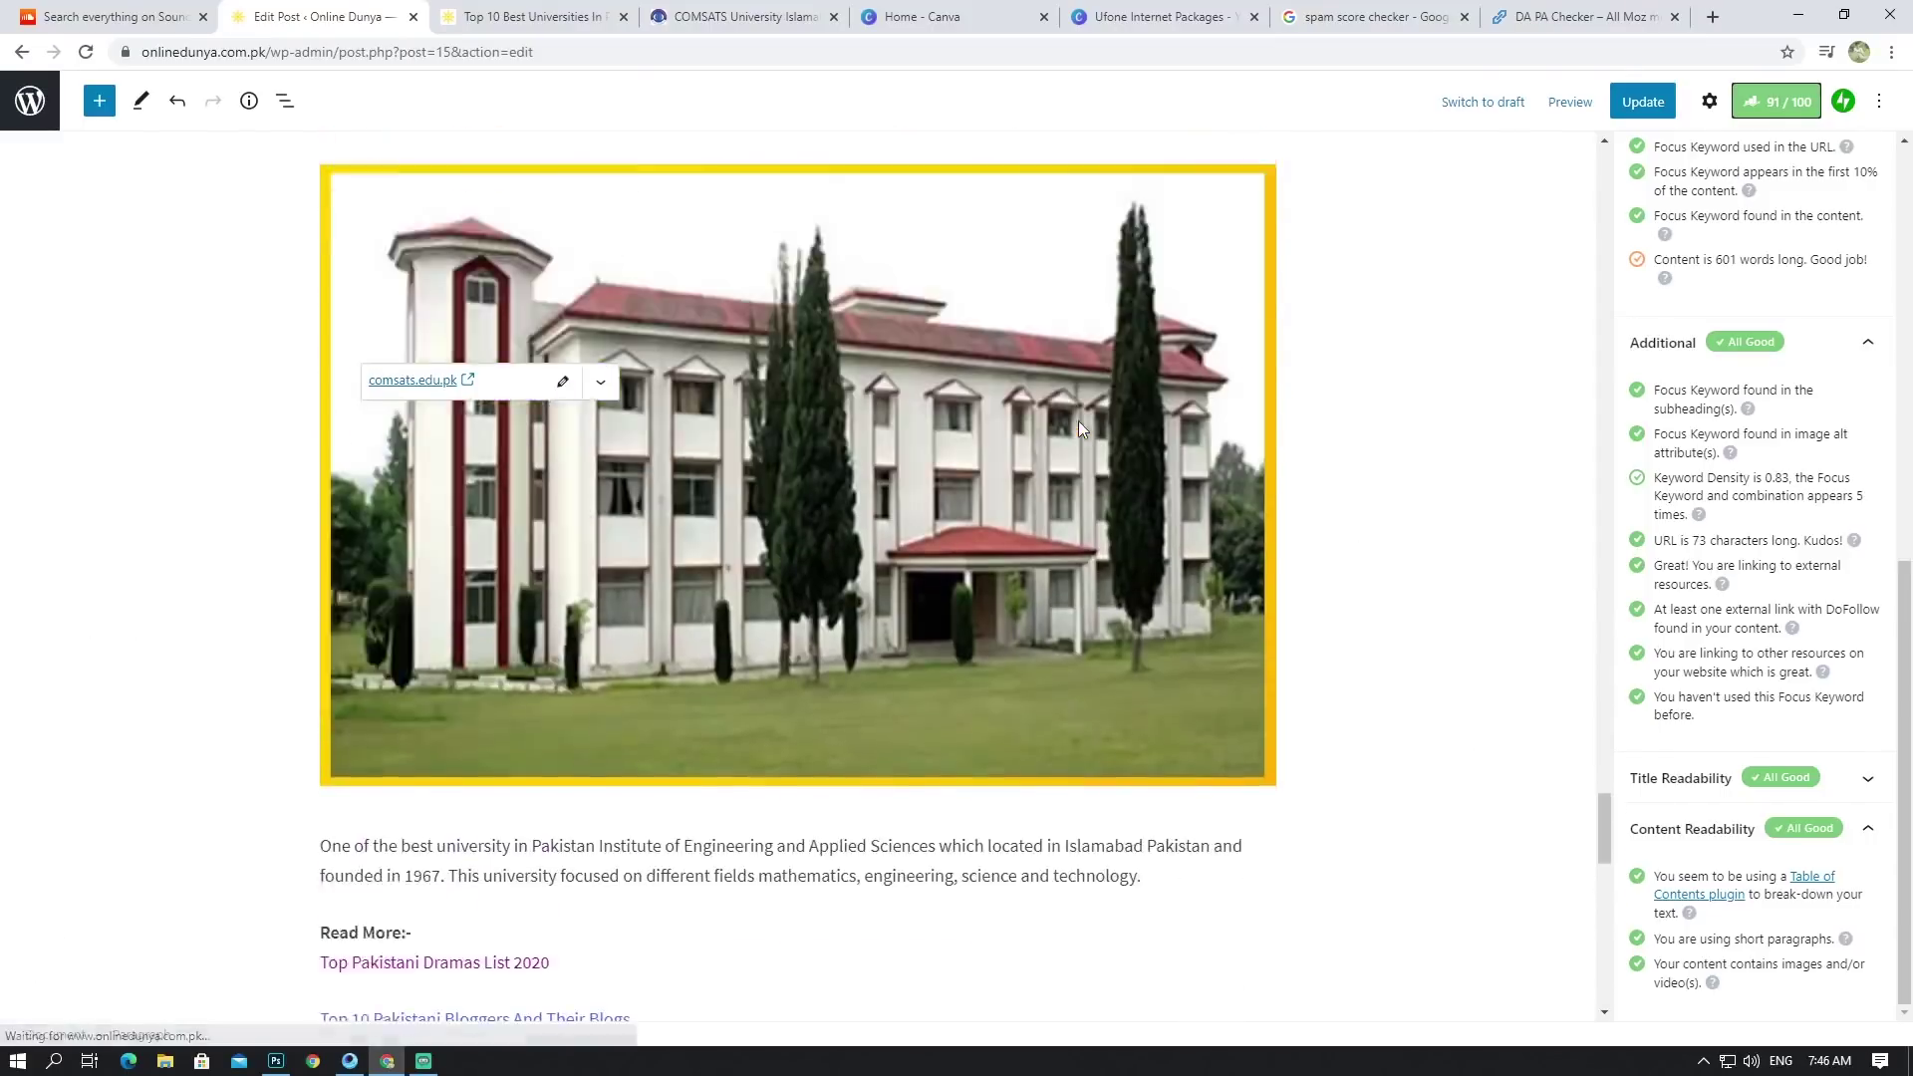
scroll(1079, 428, "up", 9)
scroll(577, 455, "down", 13)
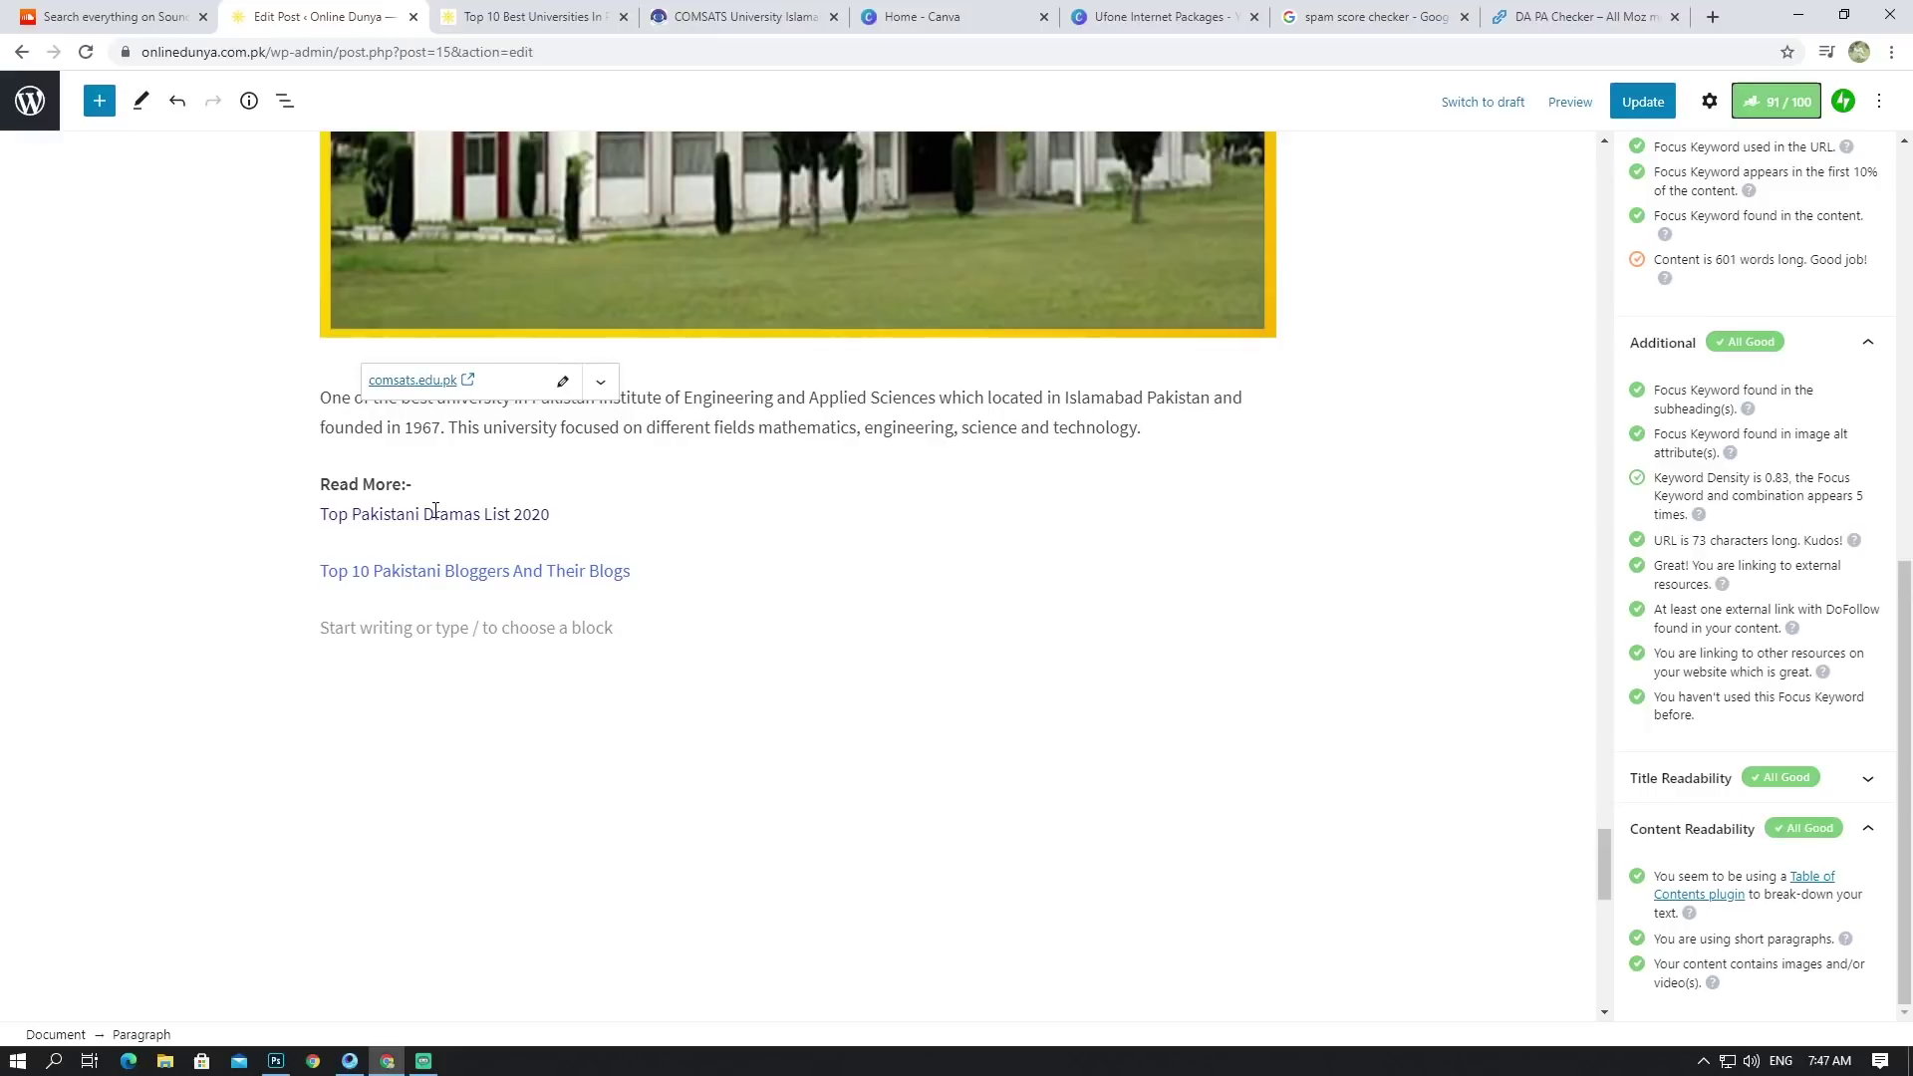
scroll(462, 496, "up", 4)
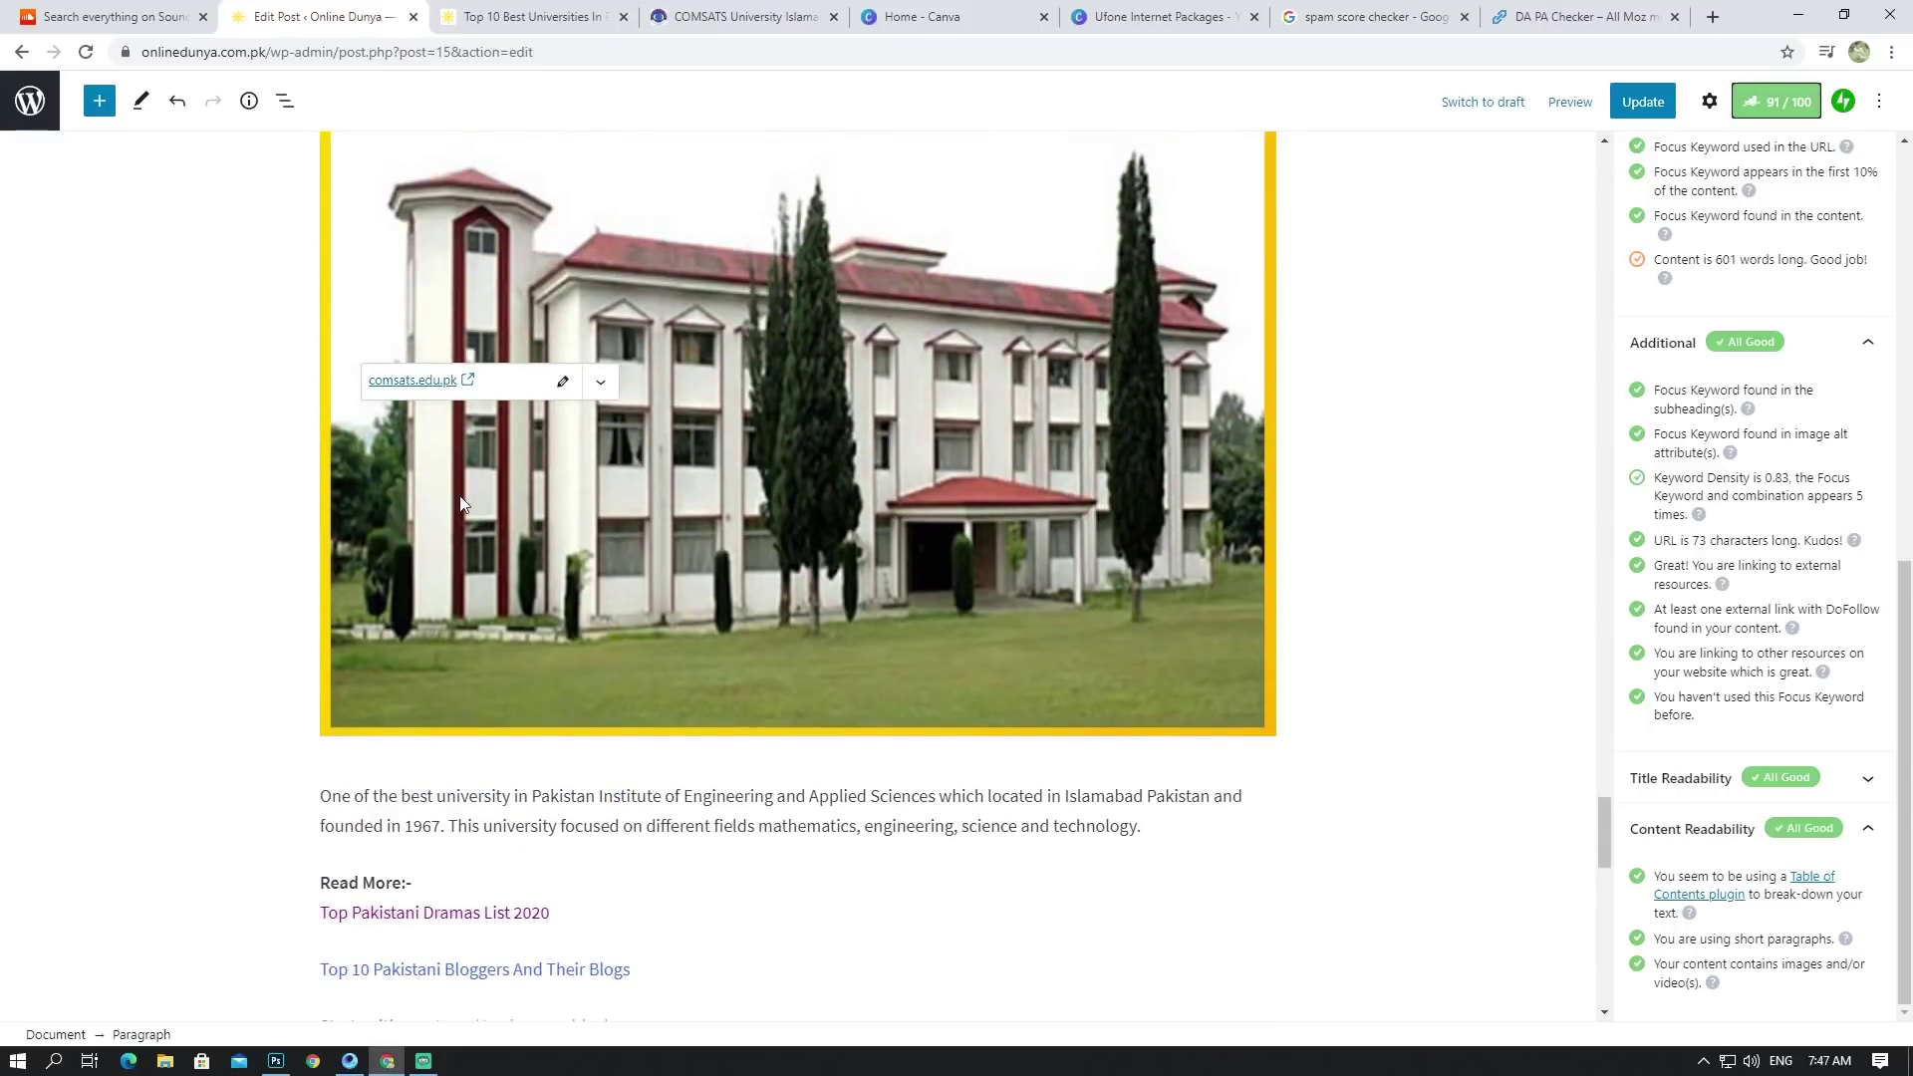
scroll(1198, 512, "up", 18)
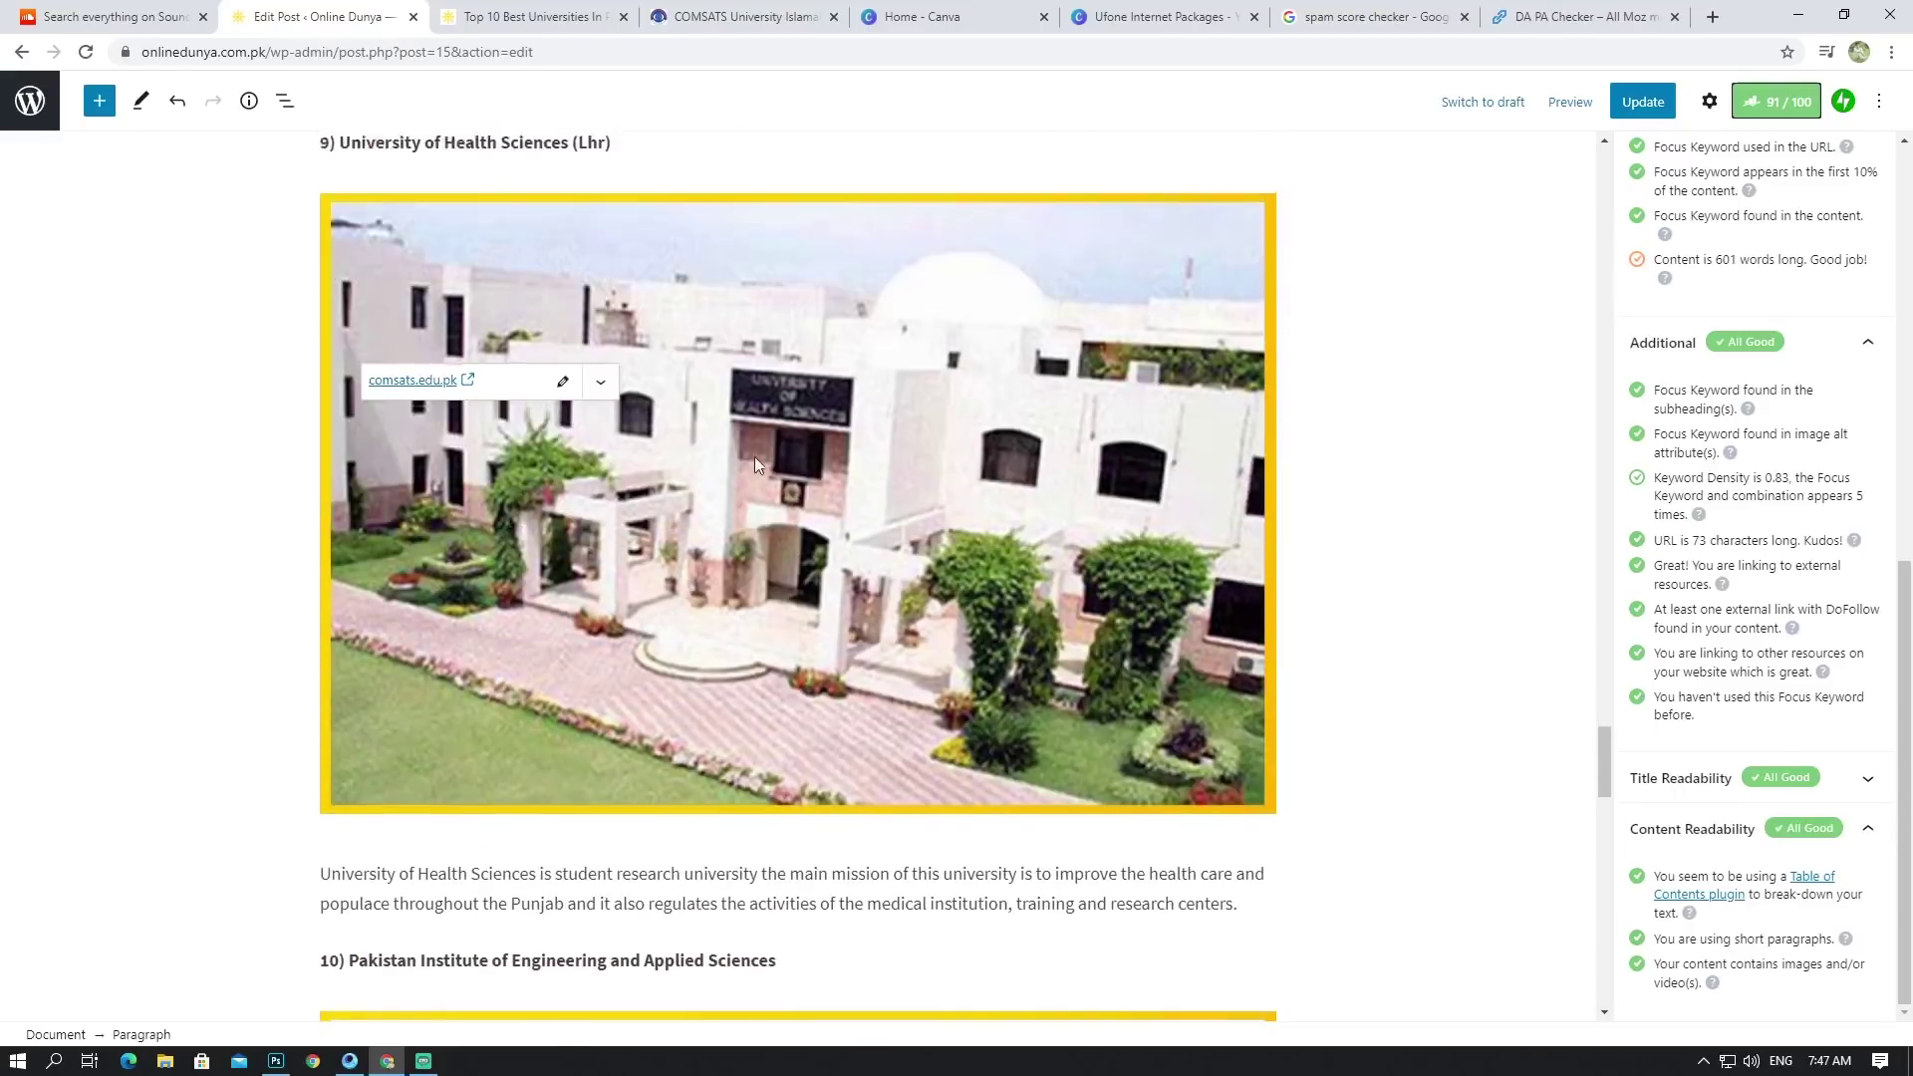
scroll(679, 448, "down", 20)
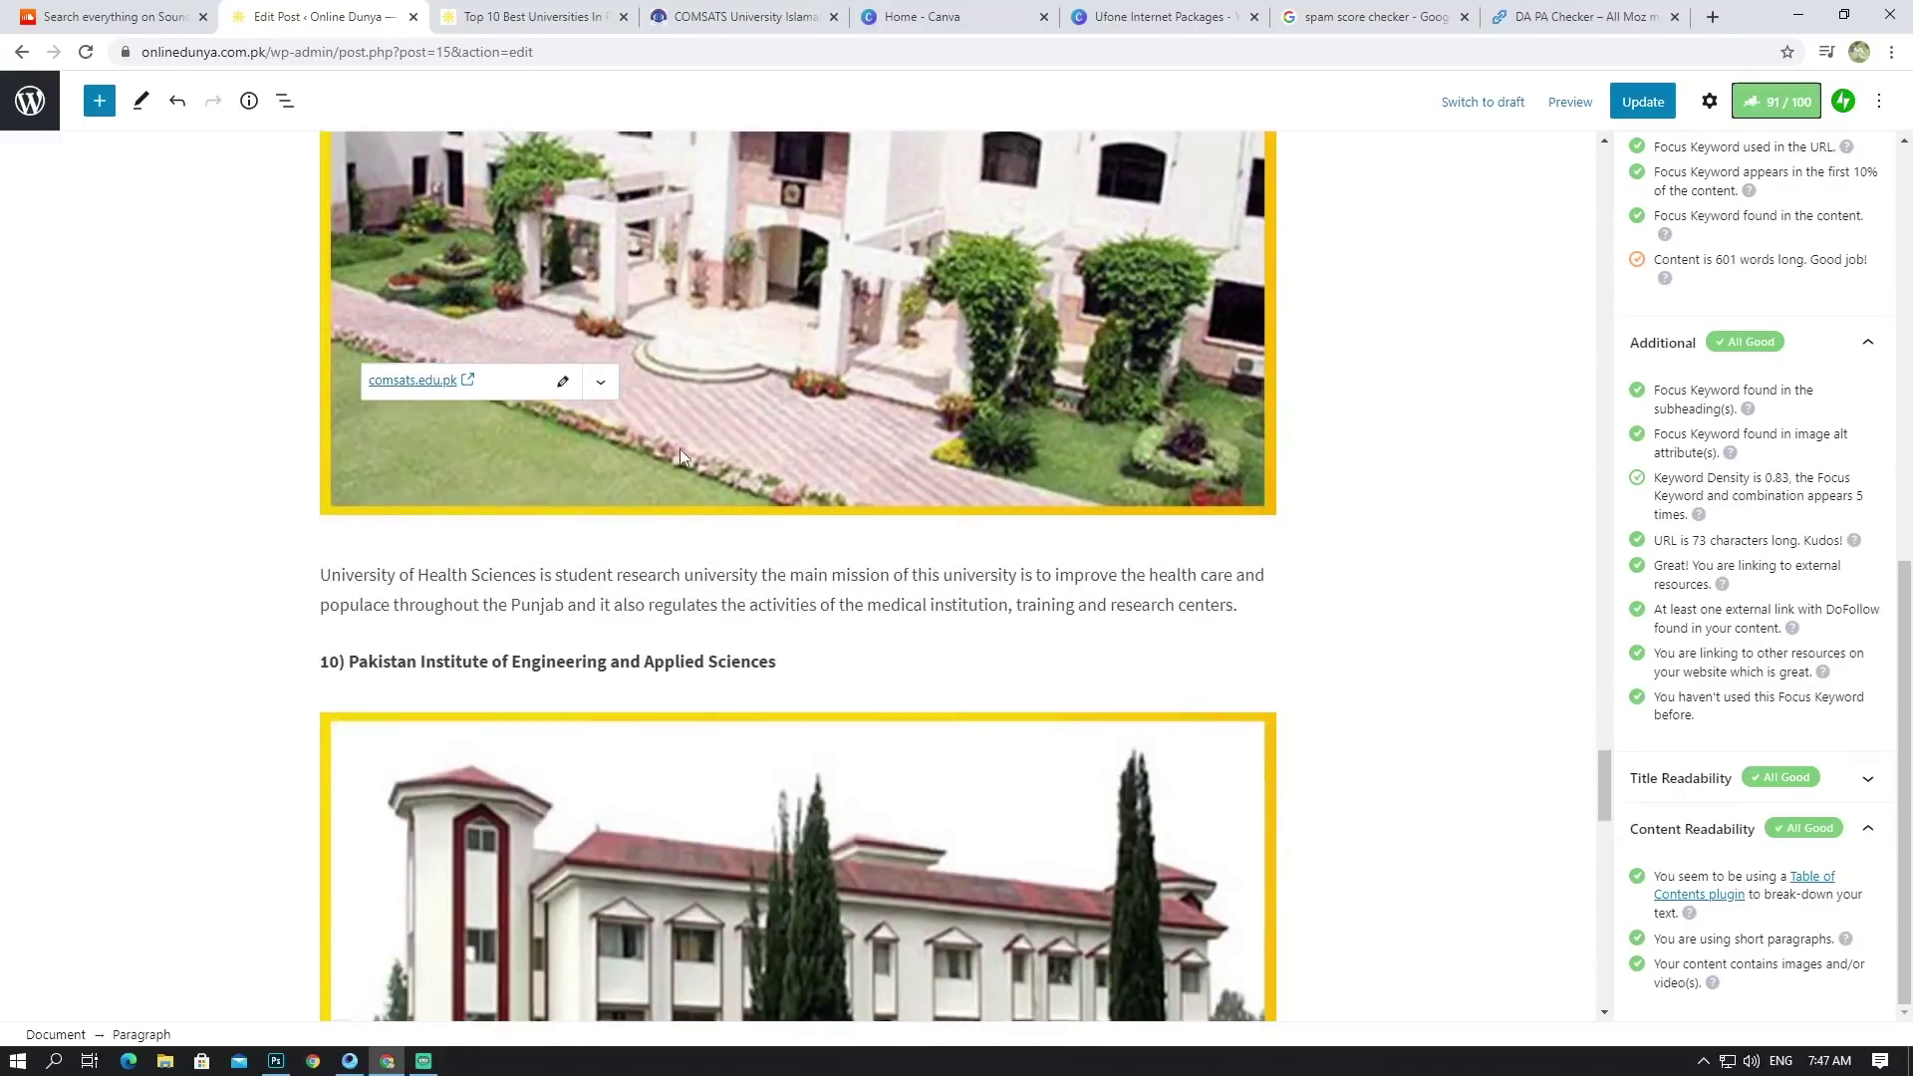
scroll(449, 339, "up", 4)
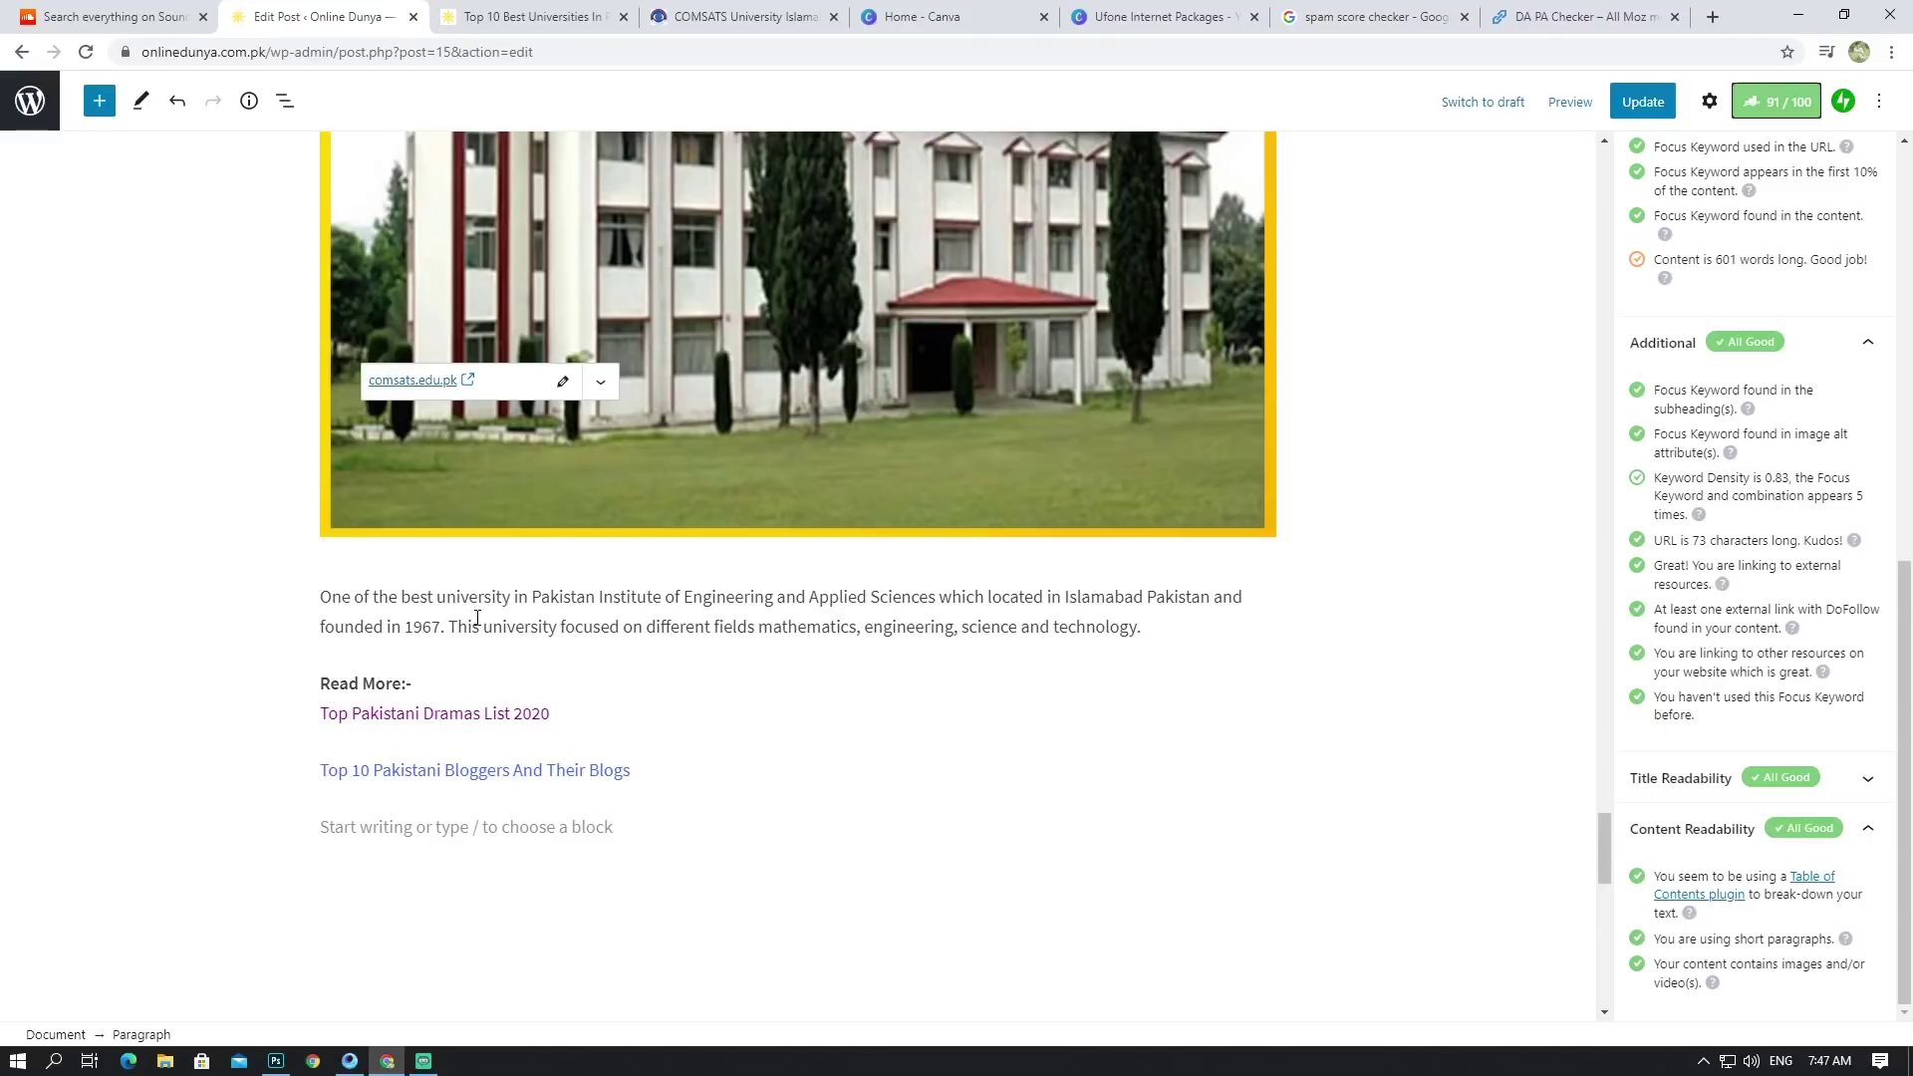
left_click_drag(481, 624, 623, 626)
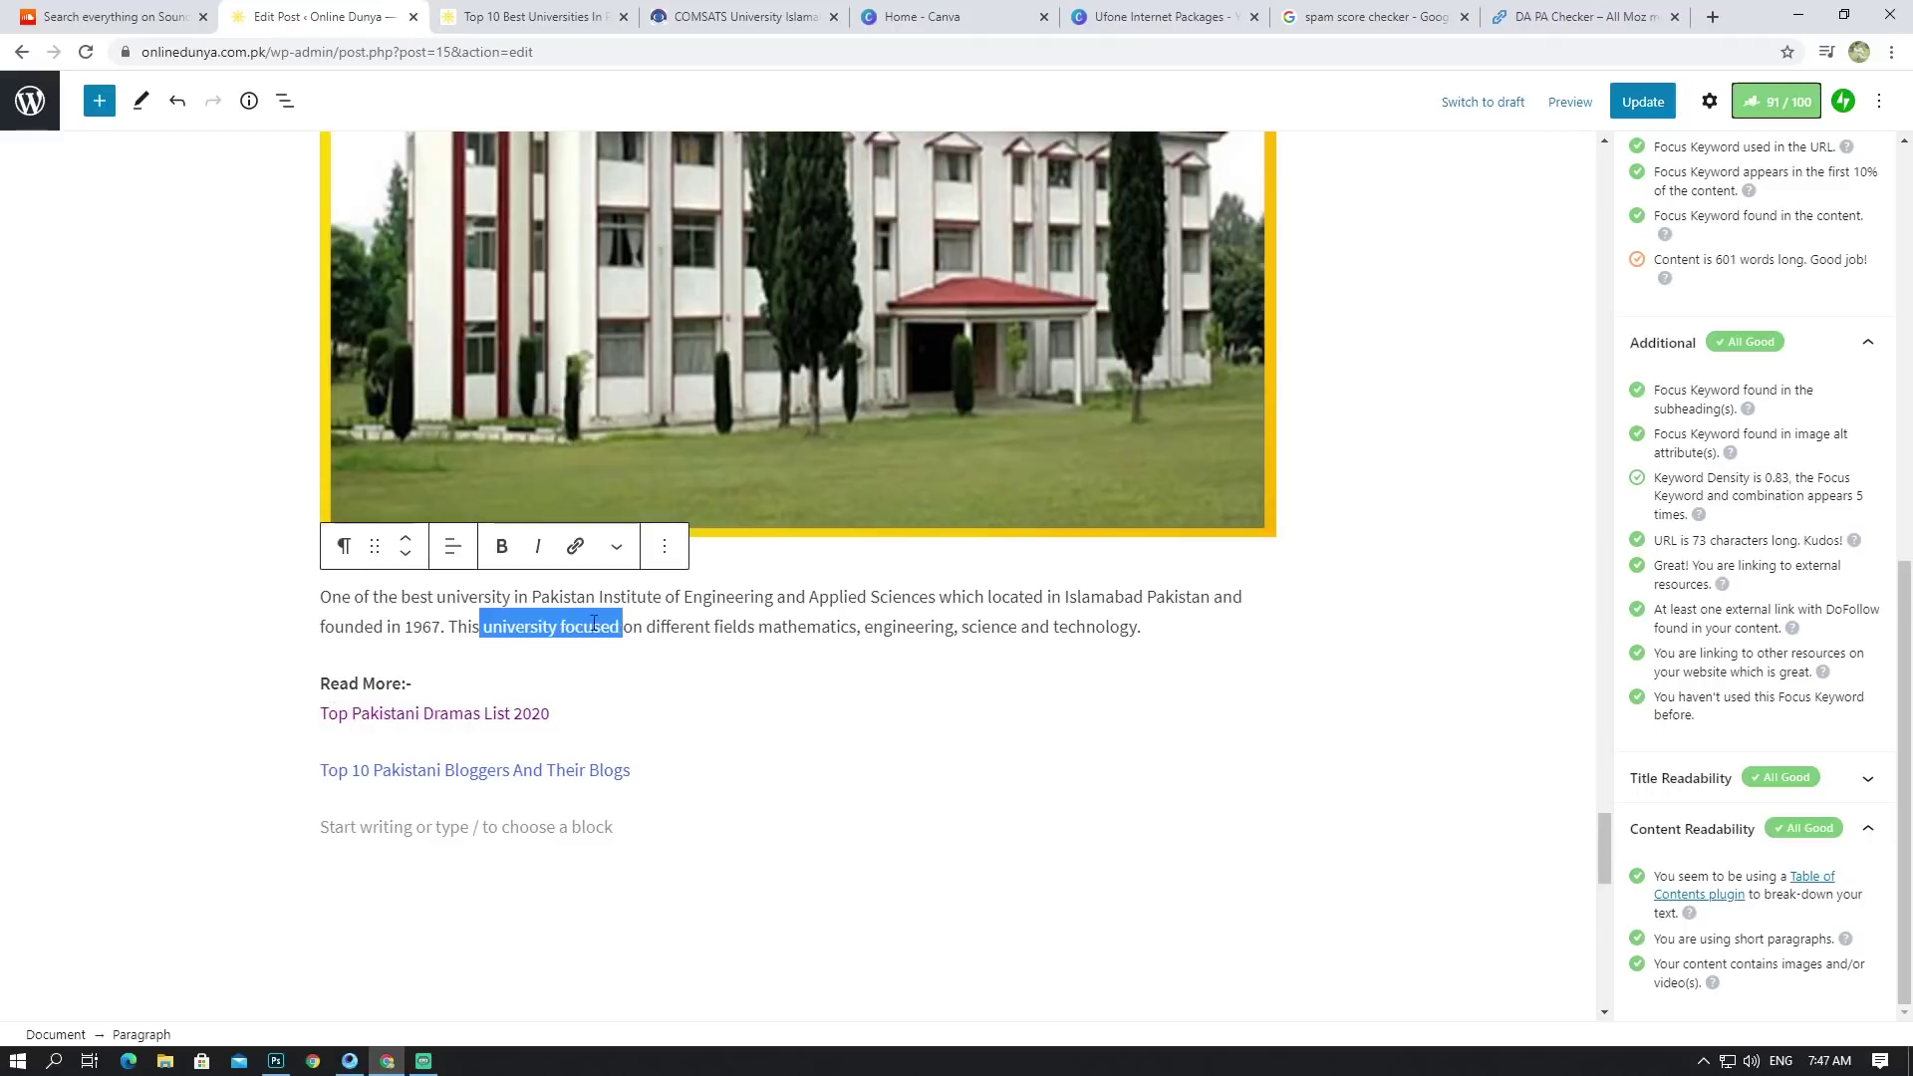
left_click(575, 547)
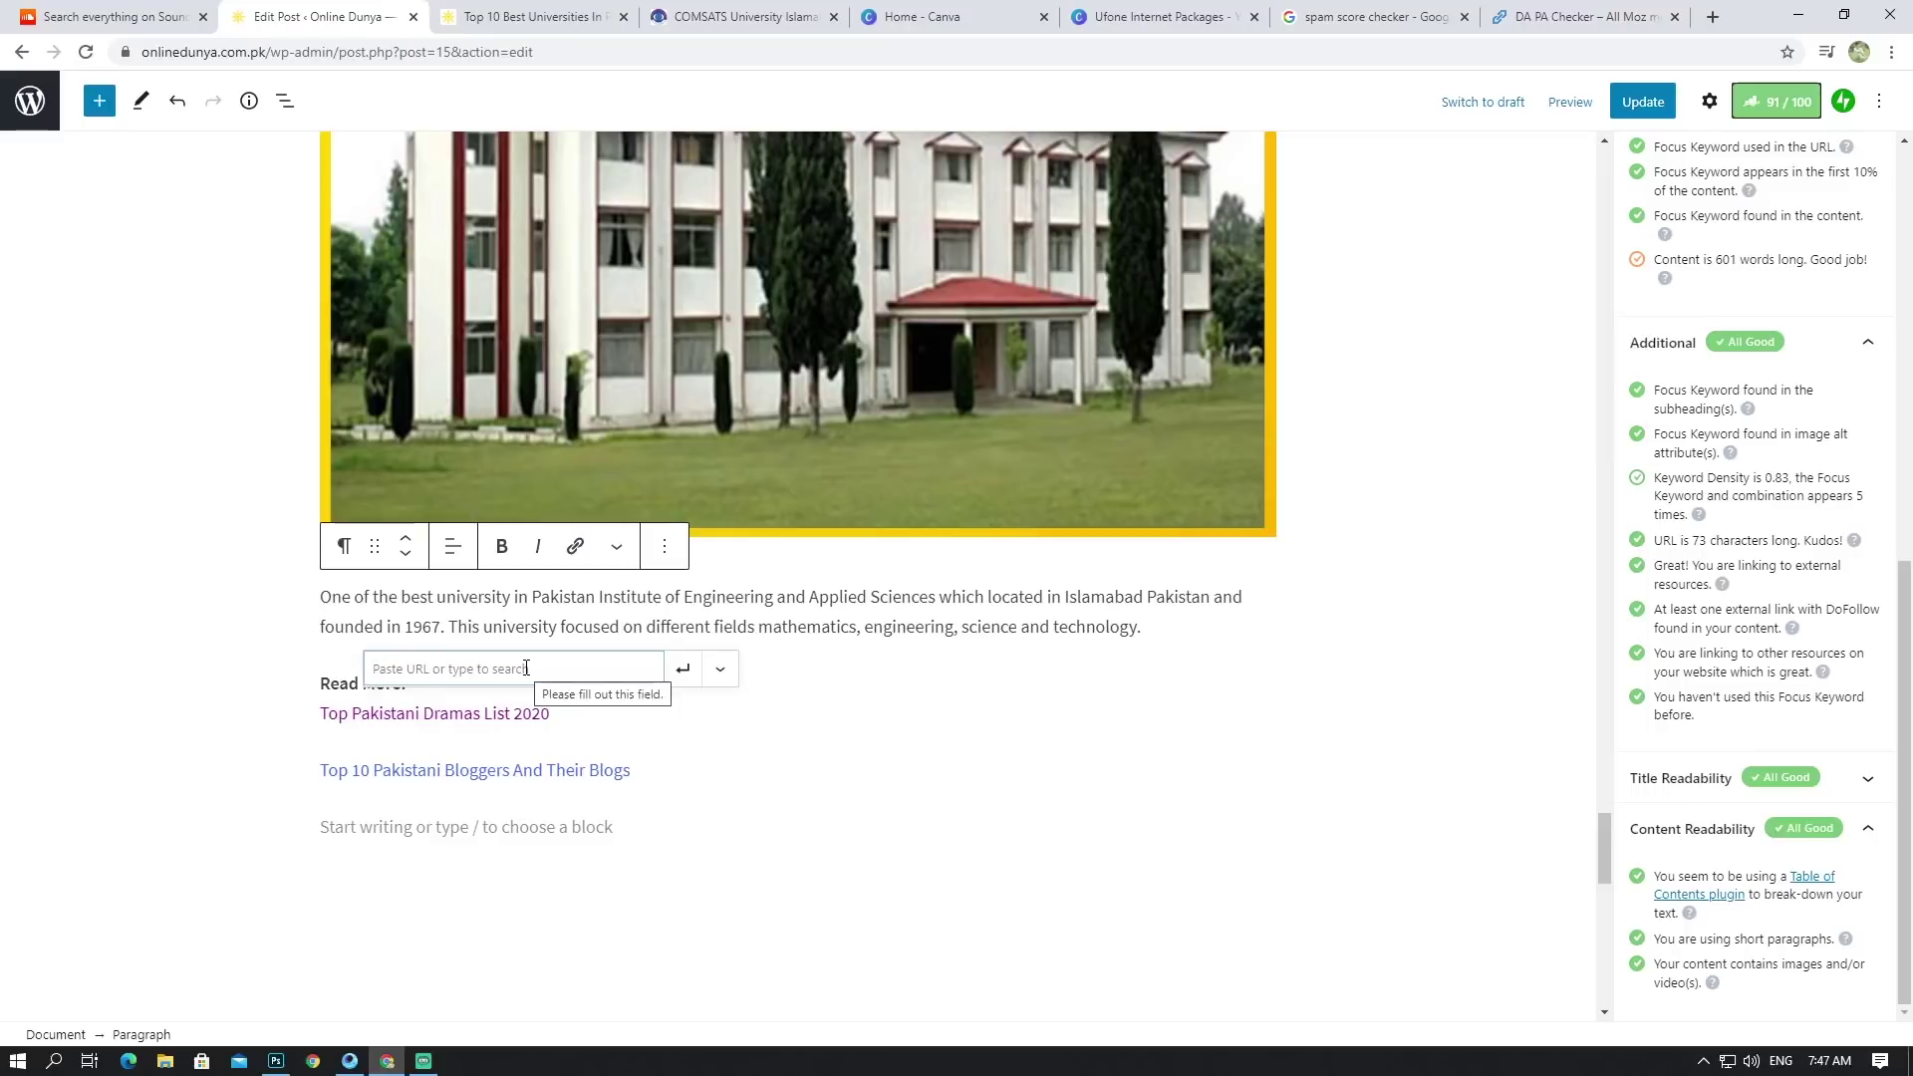
left_click(505, 615)
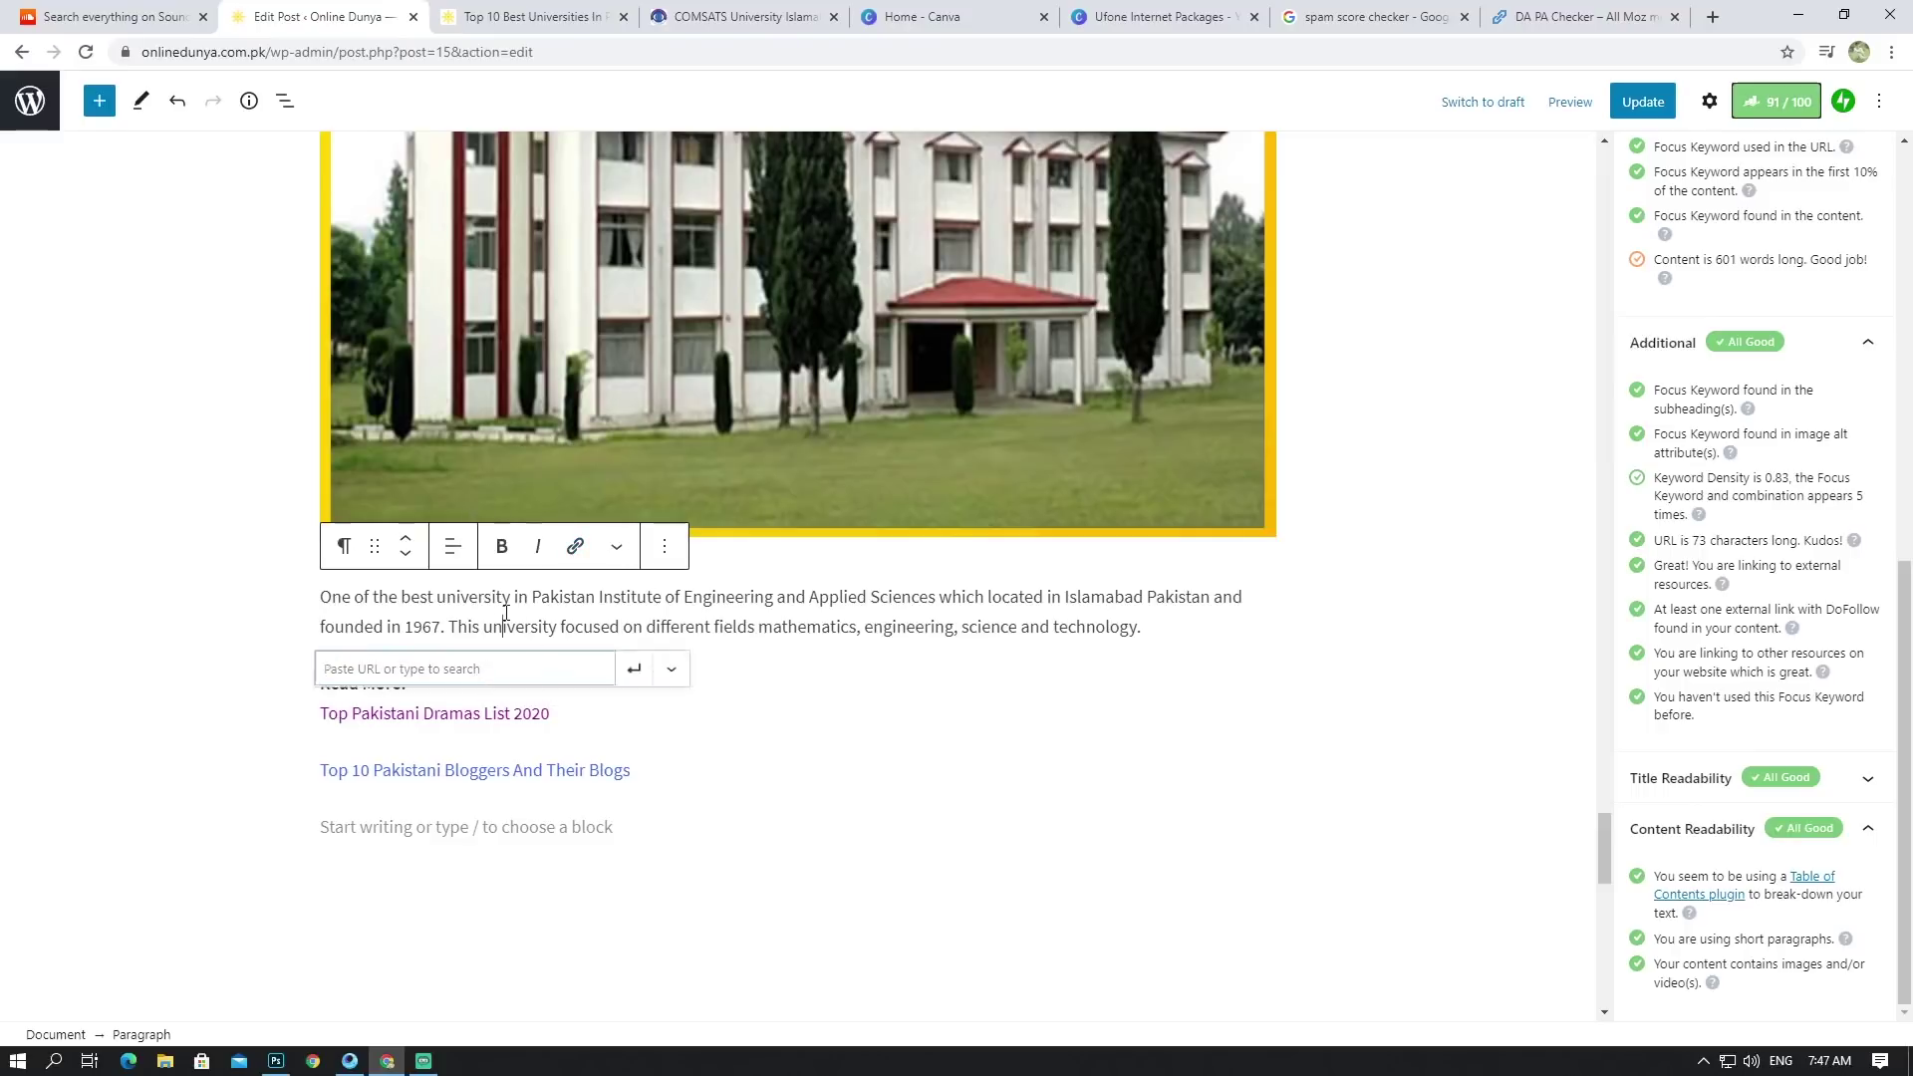
left_click_drag(439, 596, 565, 599)
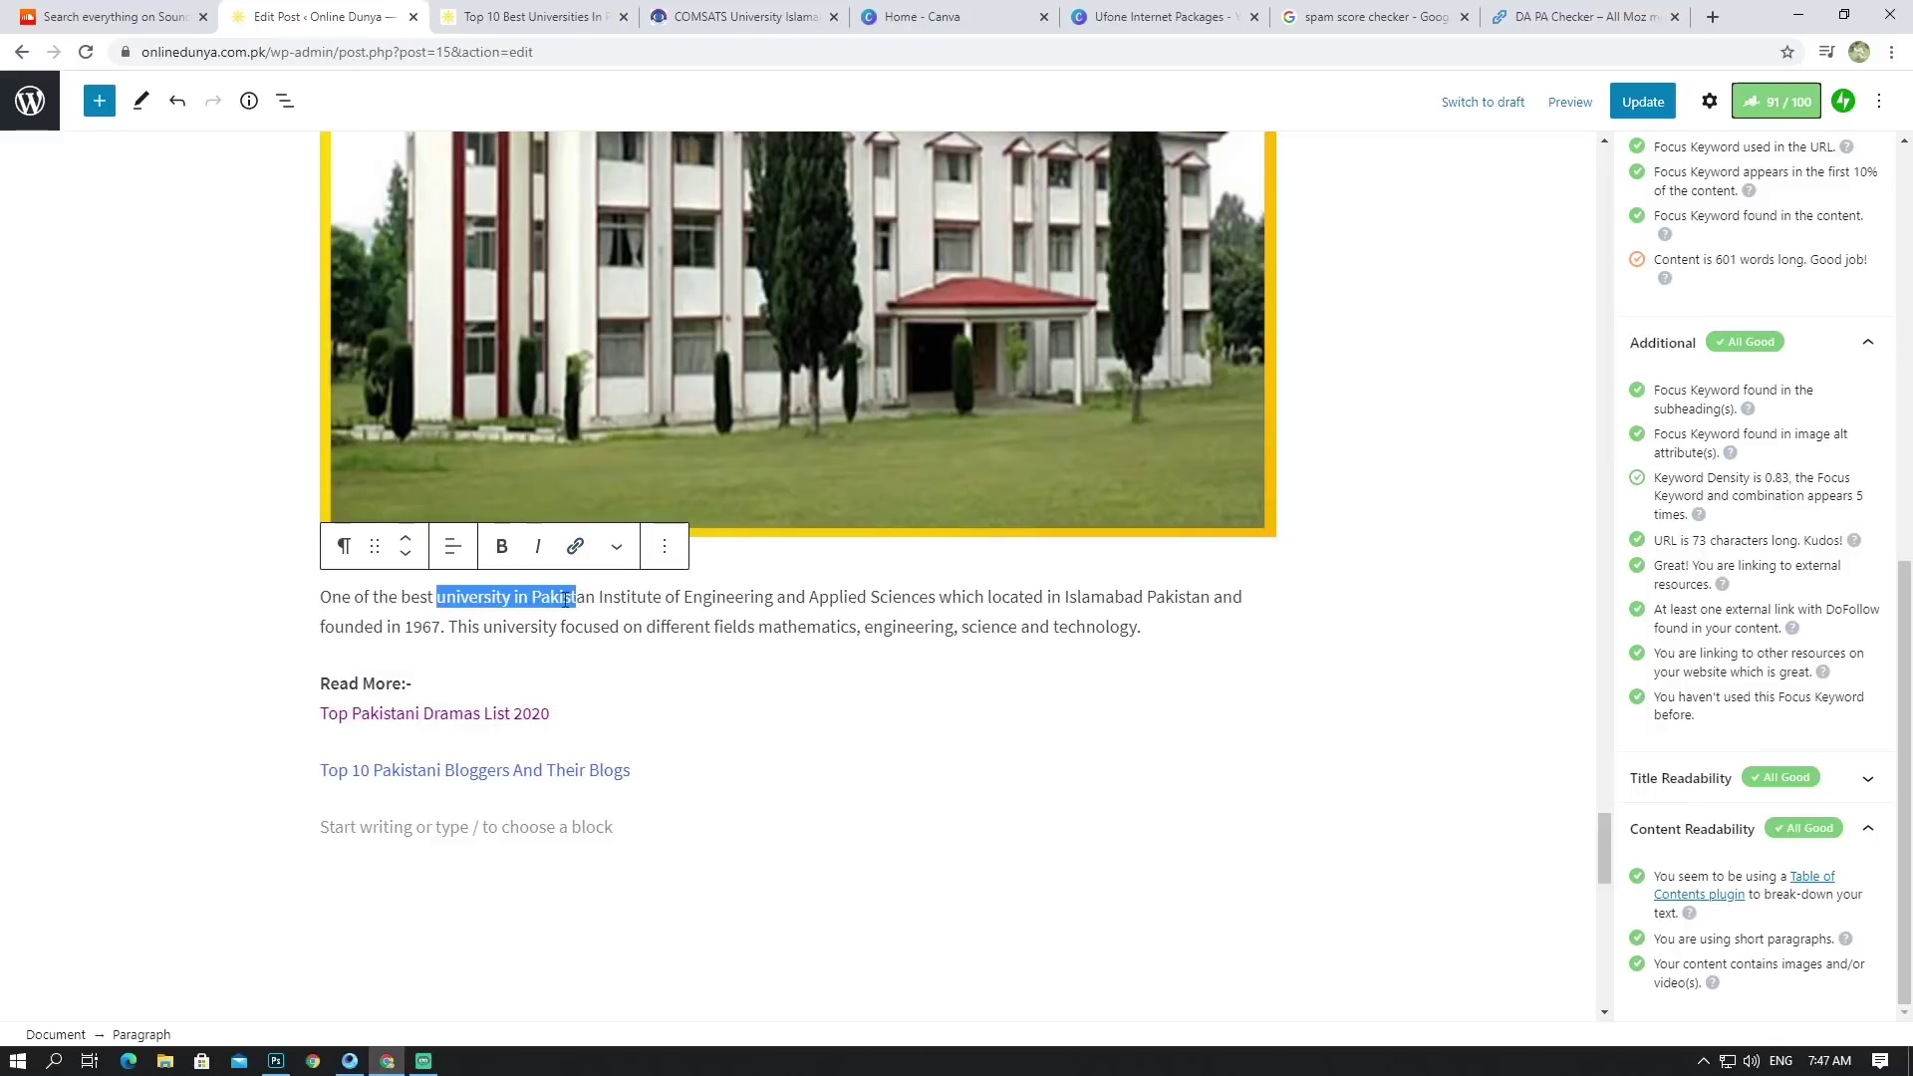
left_click(610, 600)
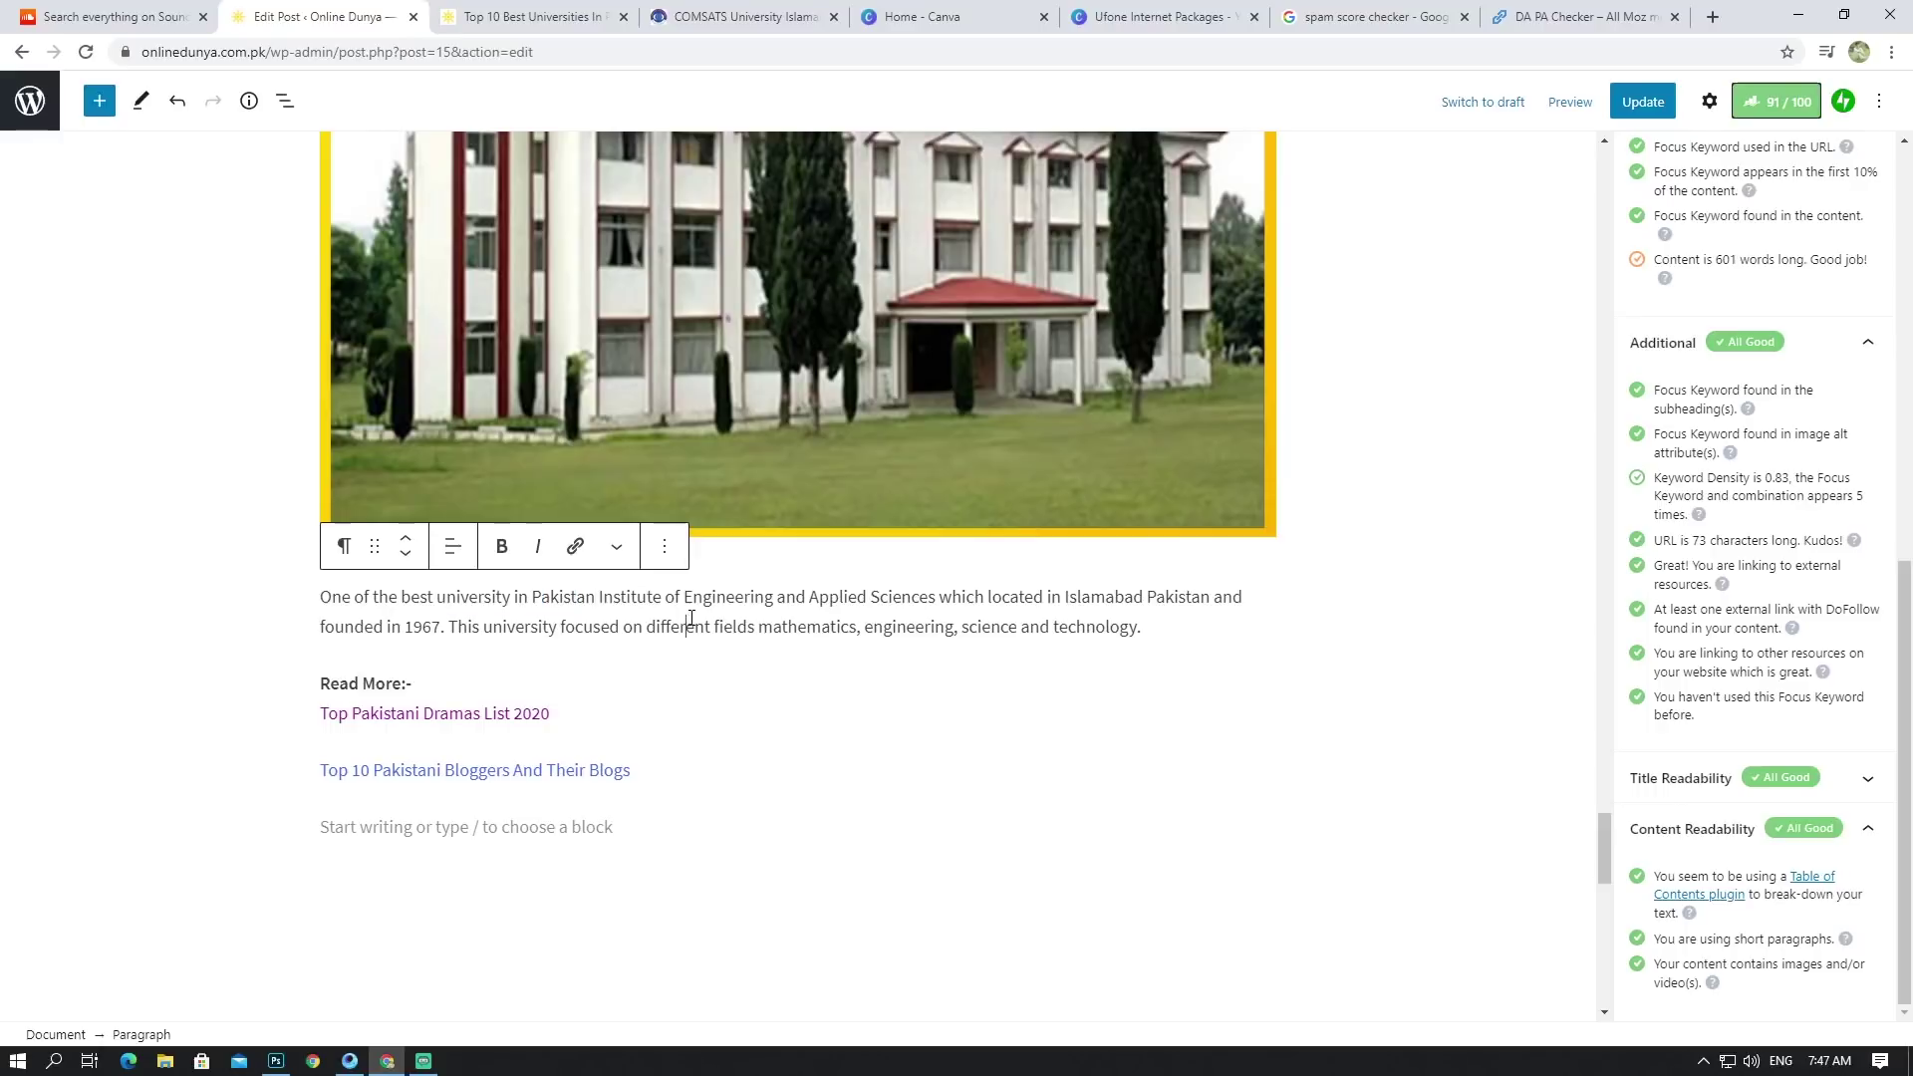
left_click(773, 628)
Step: Start a link on "This university focused" in the last university's paragraph and copy the post's base web address from its preview page
left_click_drag(451, 626, 619, 633)
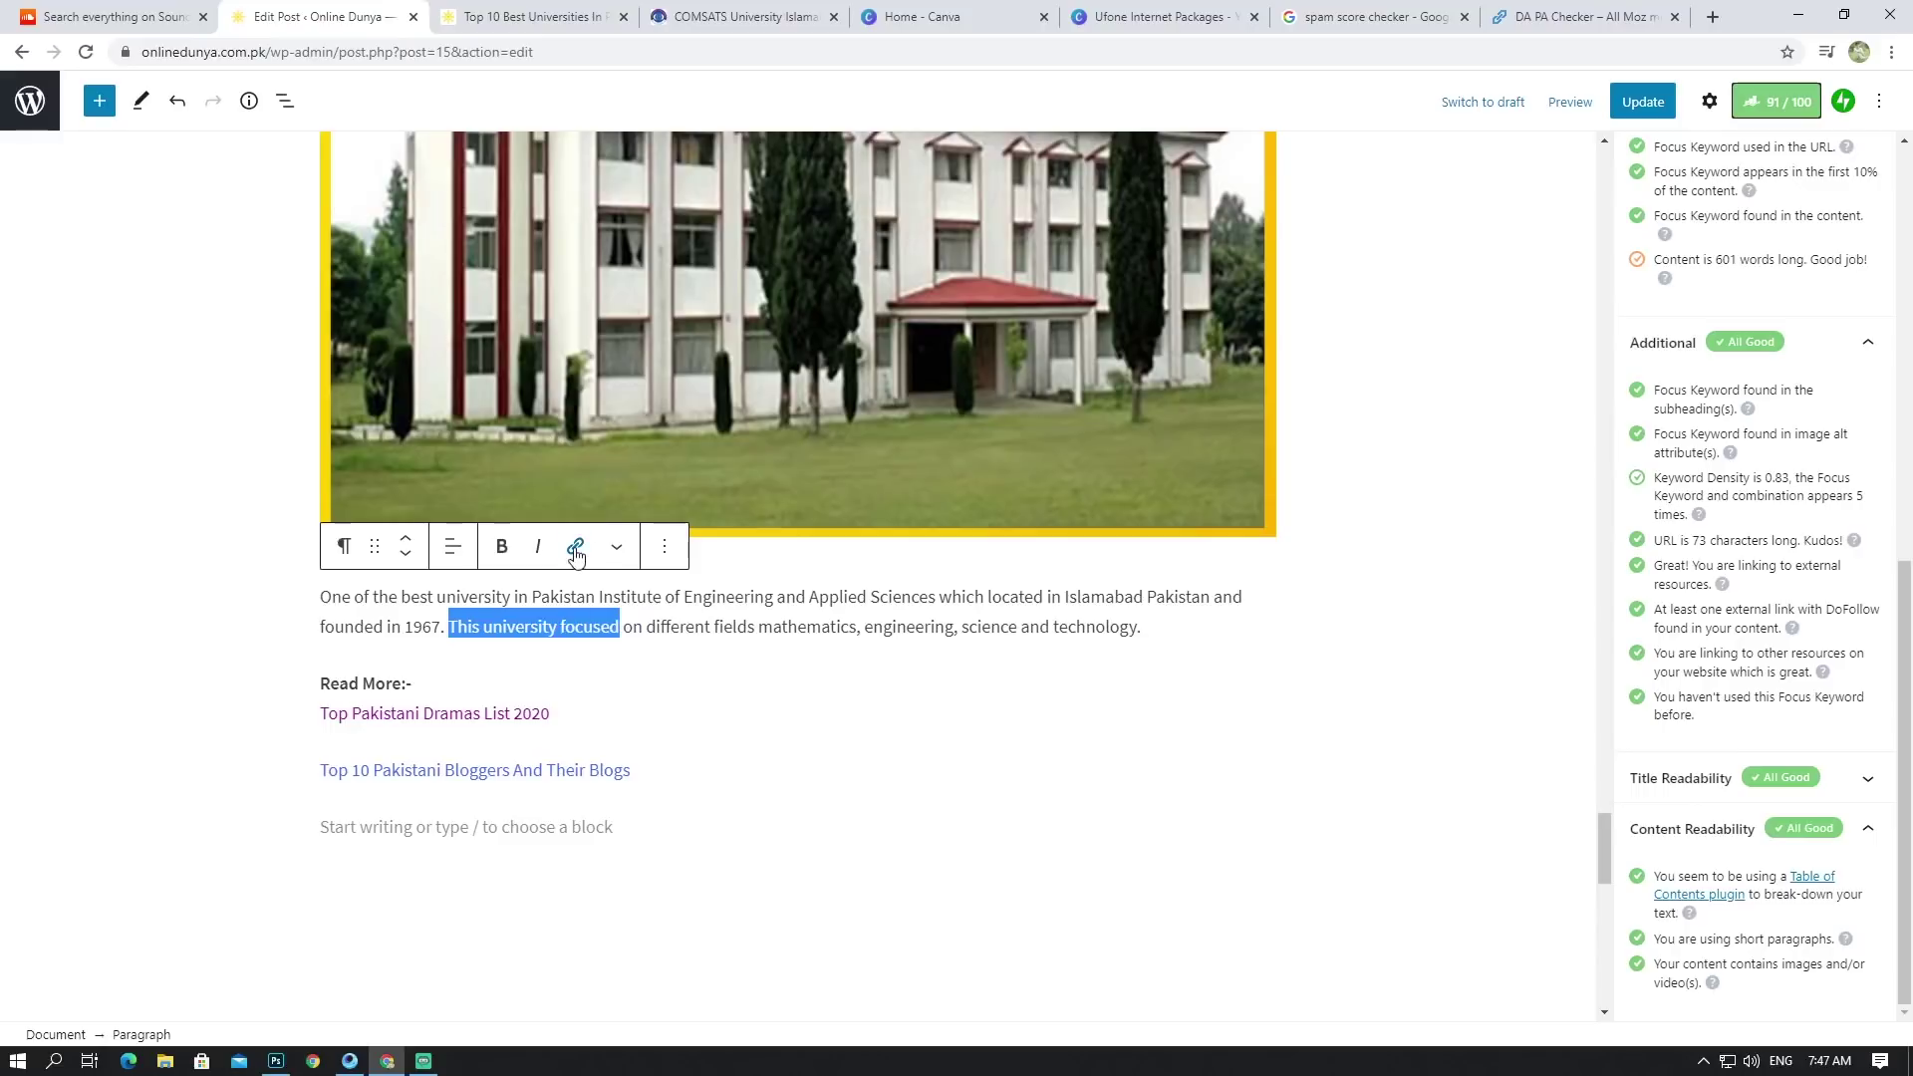
left_click(575, 546)
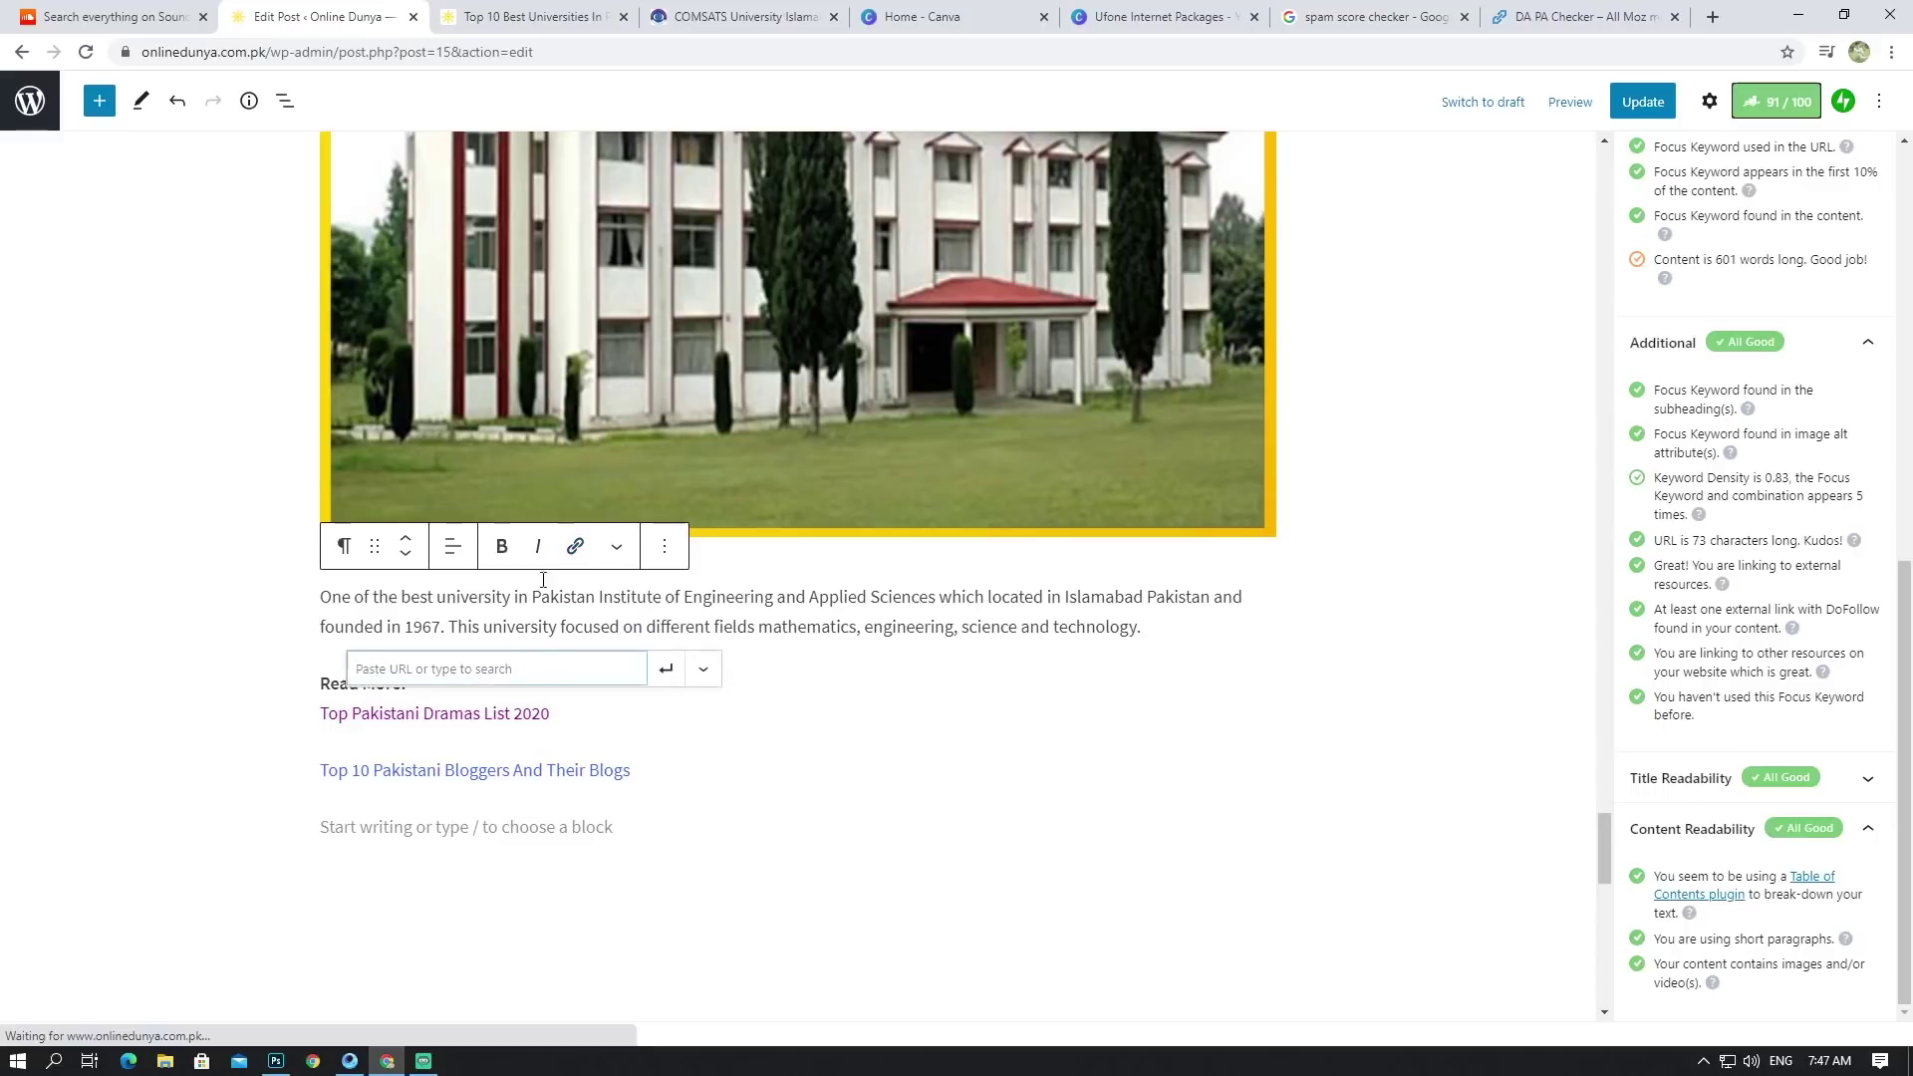
left_click(558, 18)
scroll(968, 176, "up", 10)
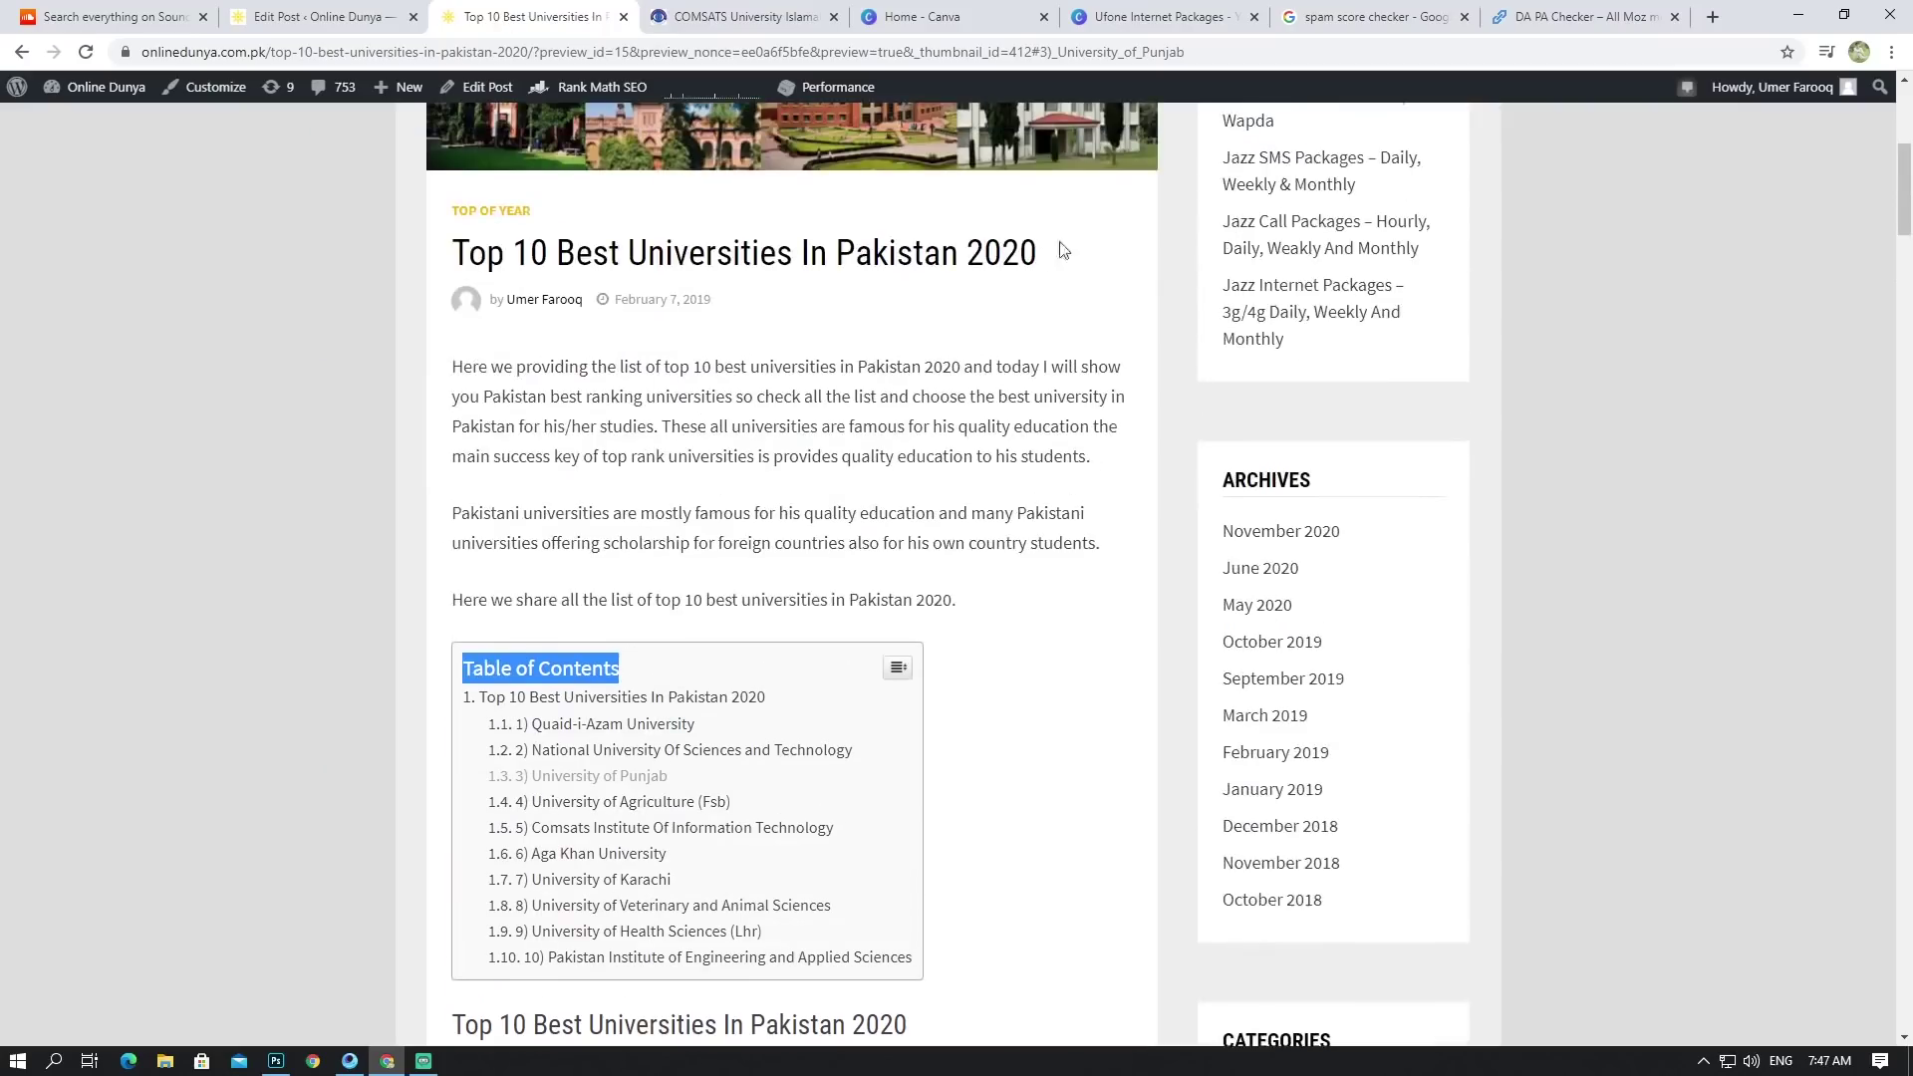
left_click(506, 51)
left_click_drag(141, 51, 606, 52)
right_click(200, 52)
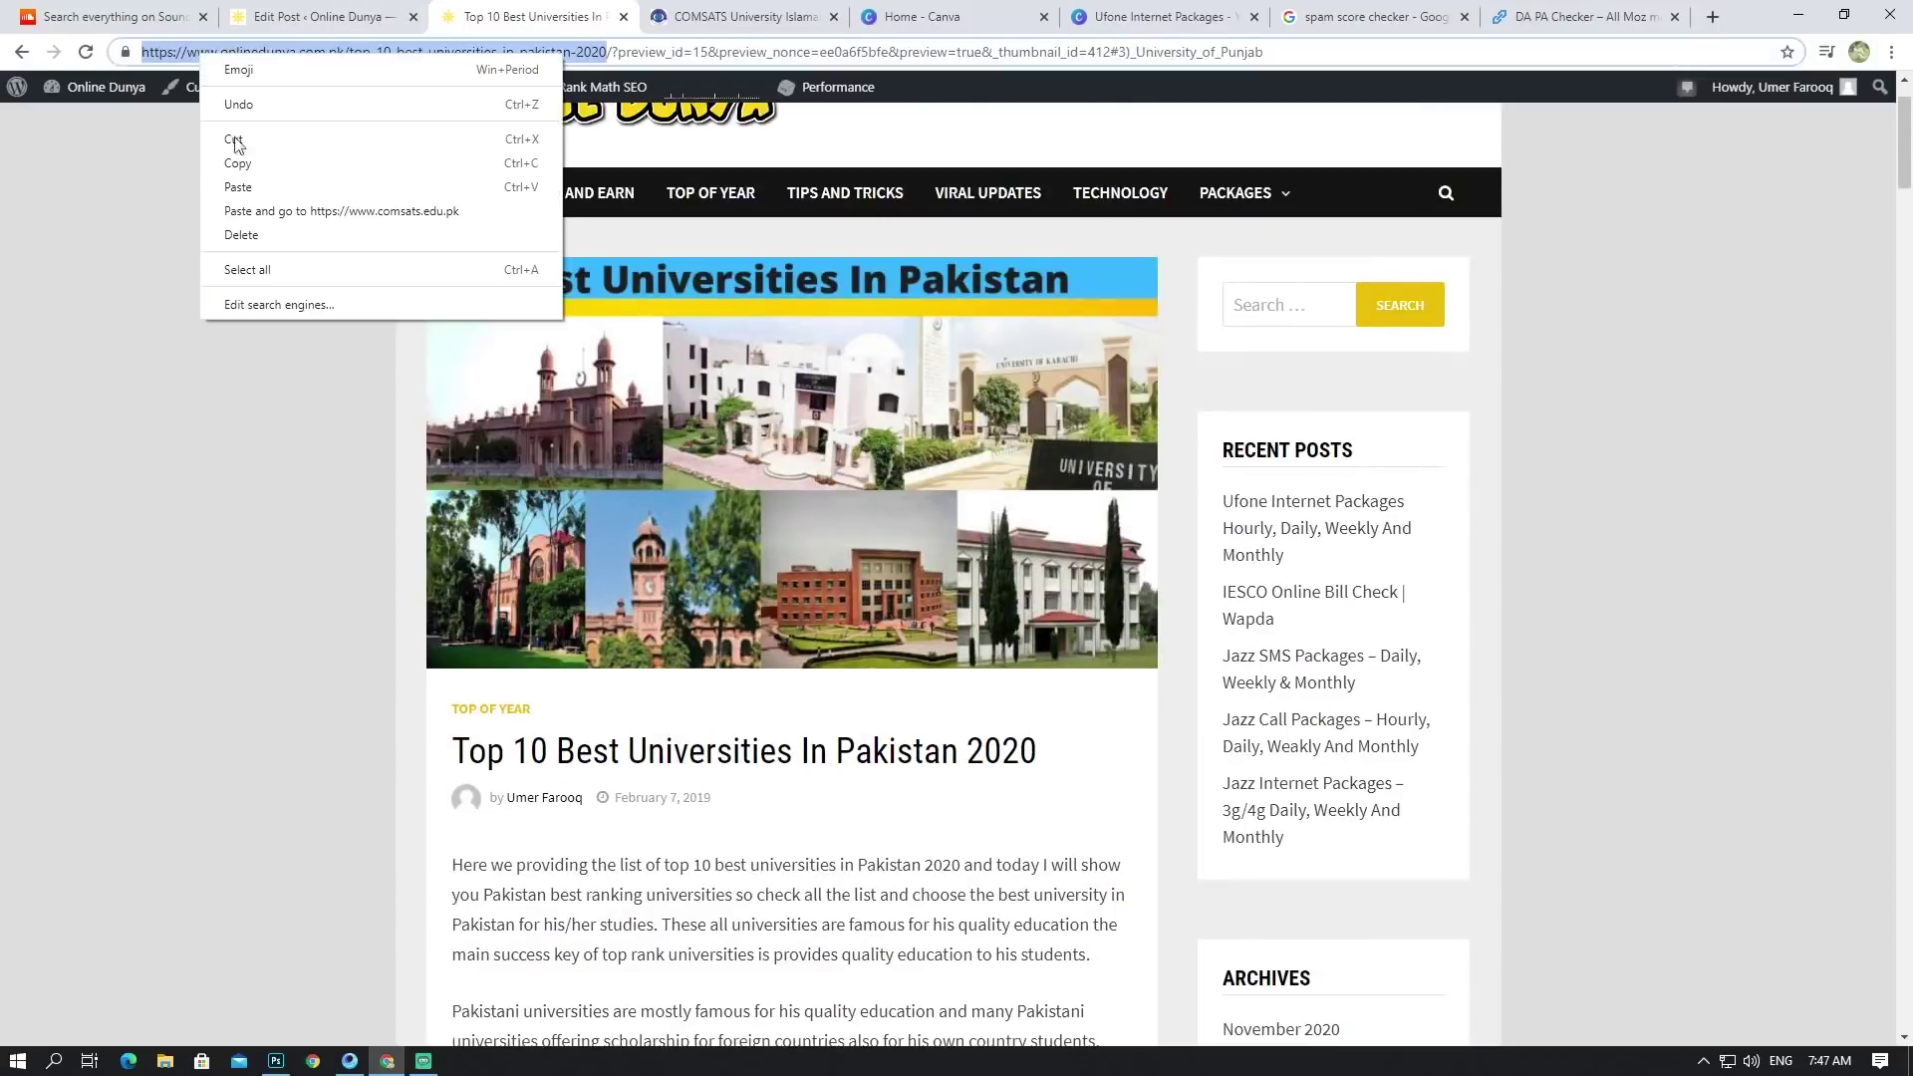
left_click(249, 164)
Step: Link "This university focused" to the copied address ending in top-10-best-universities-in-pakistan-2020
left_click(317, 17)
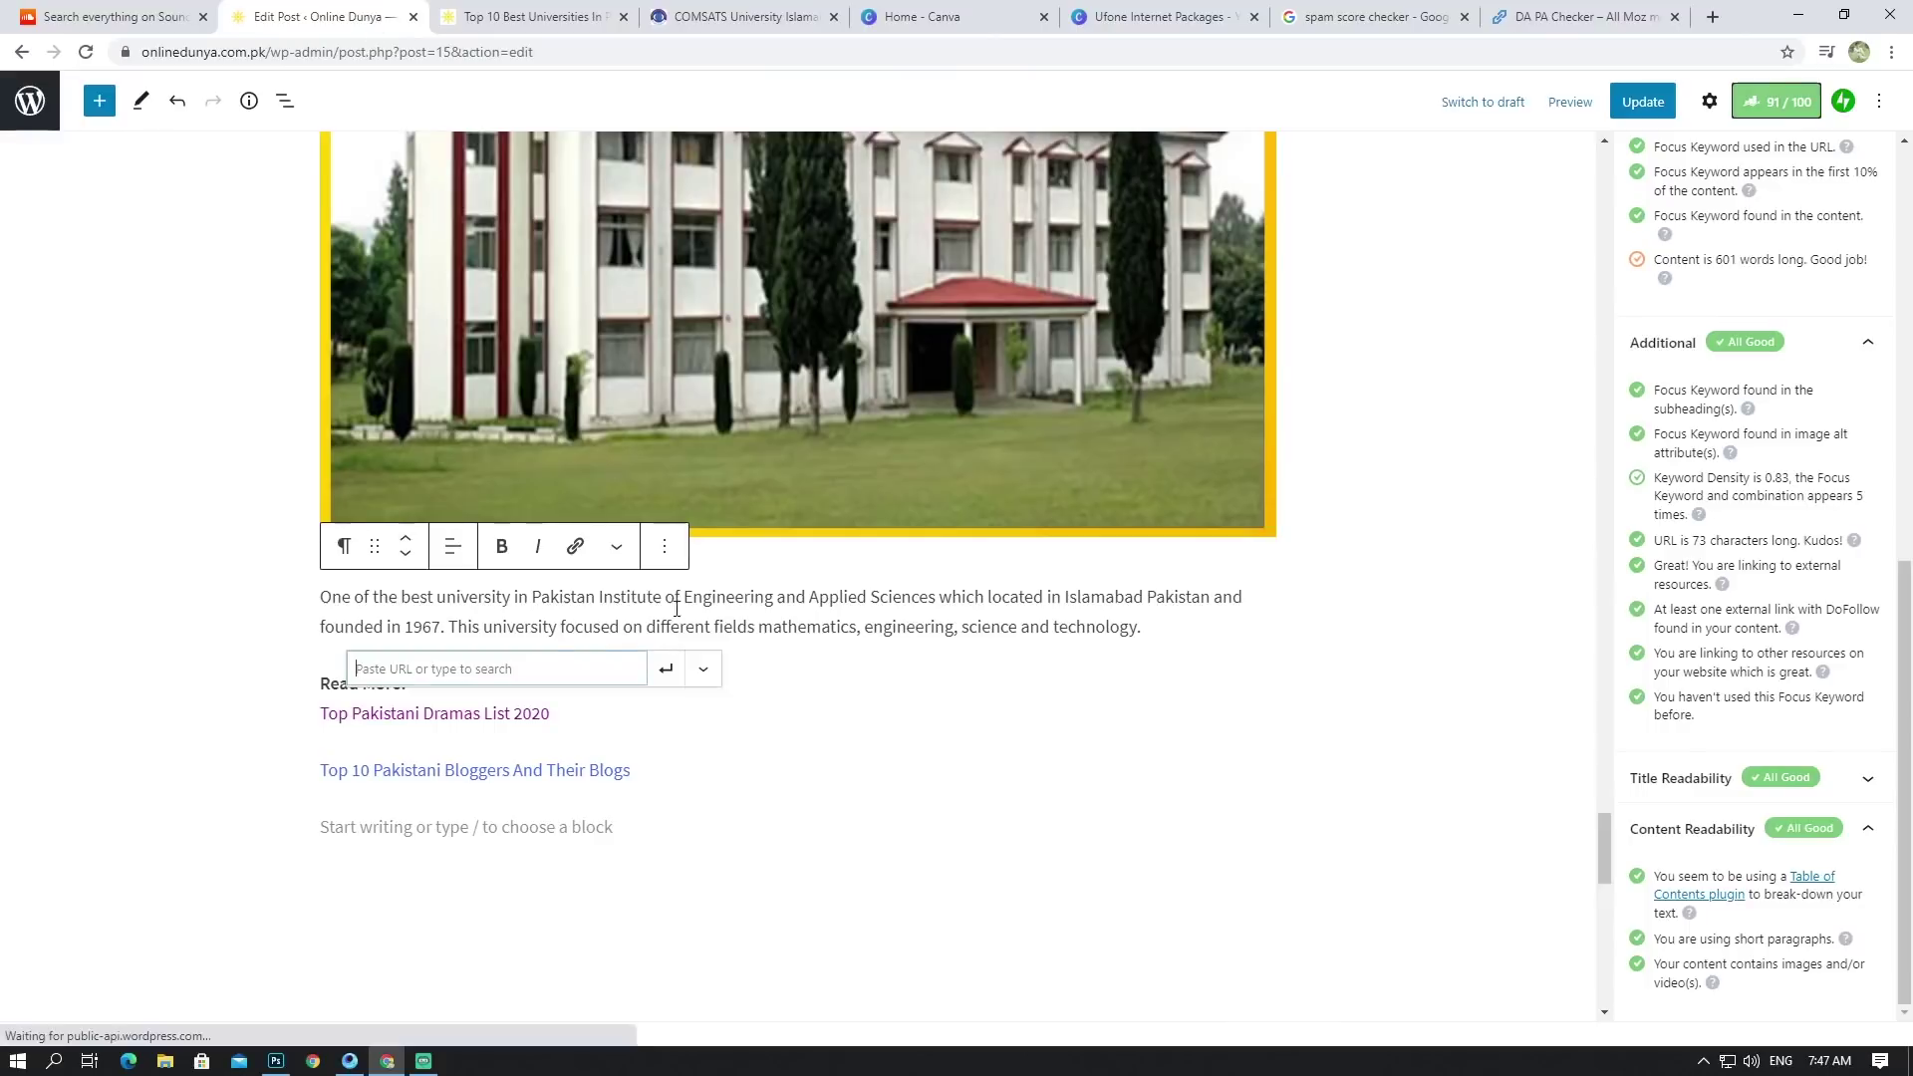
right_click(590, 660)
left_click(670, 805)
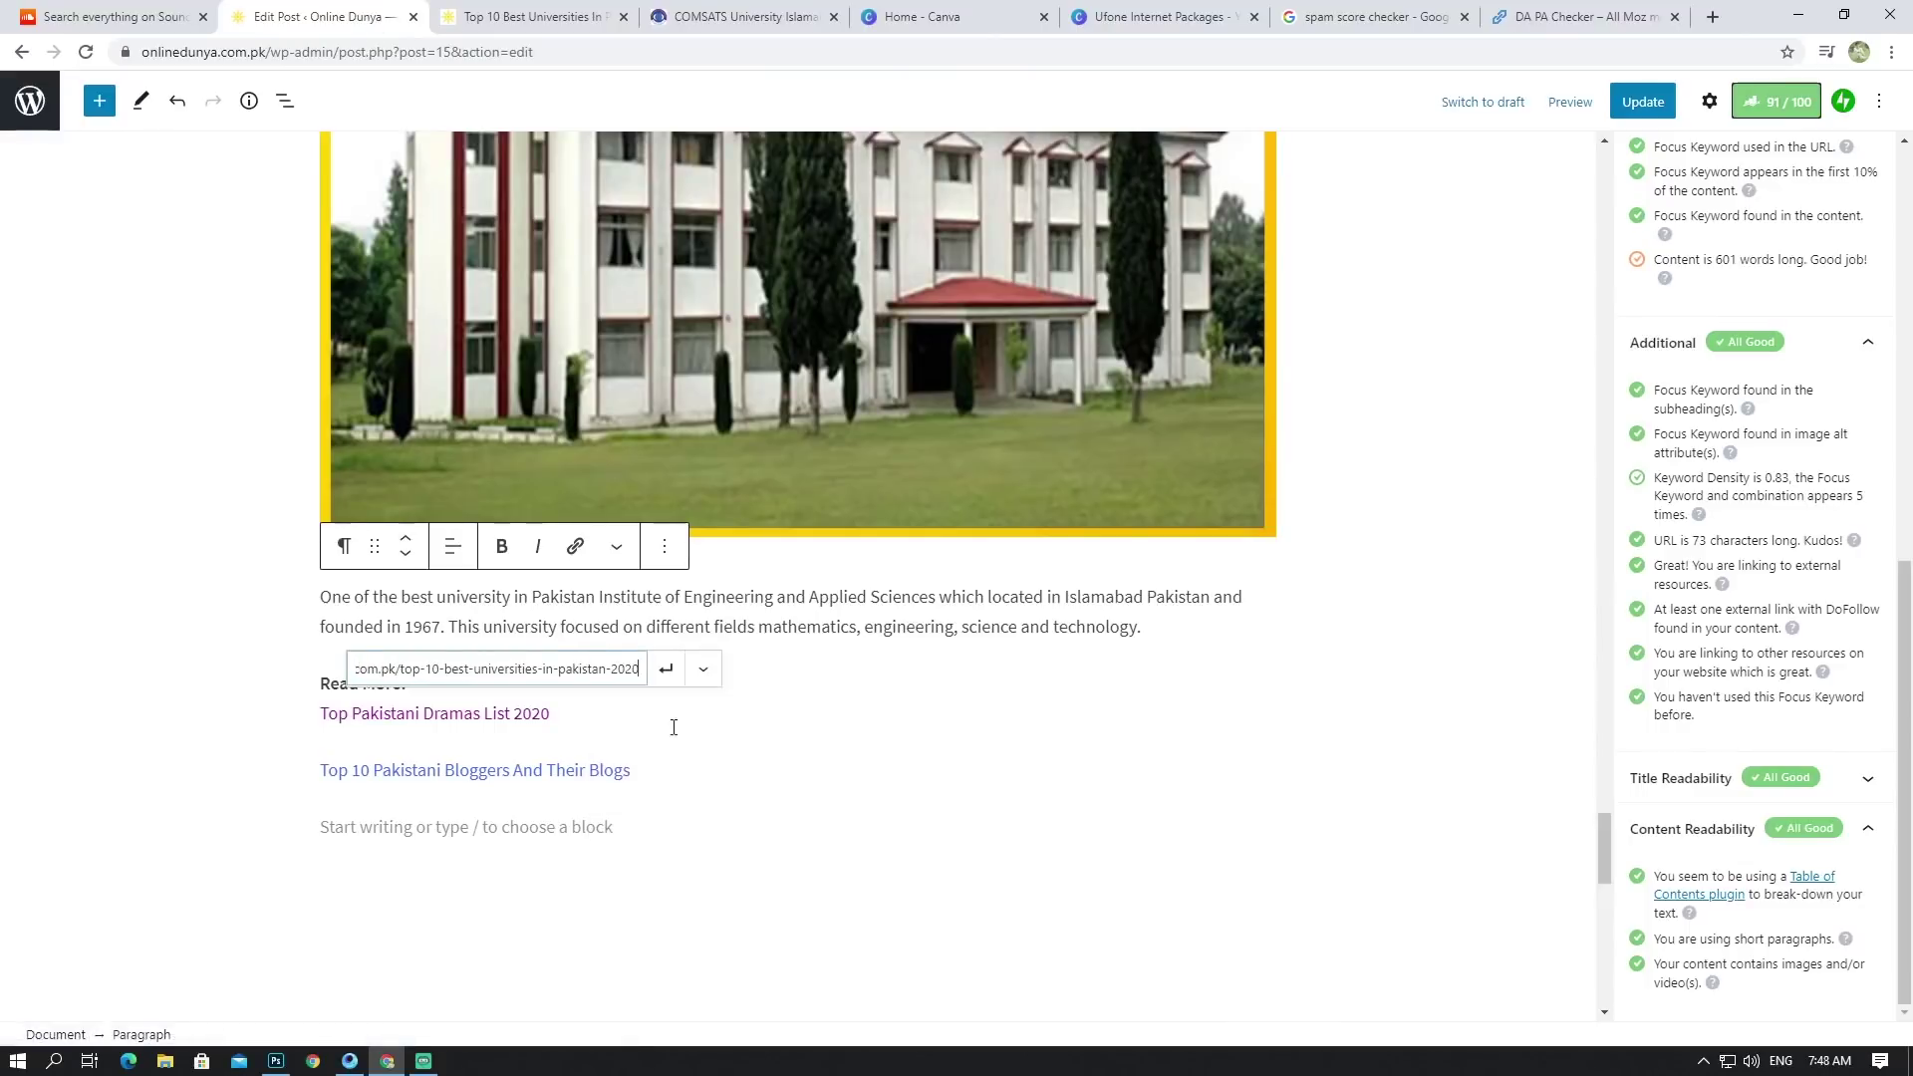
left_click(675, 669)
left_click(720, 603)
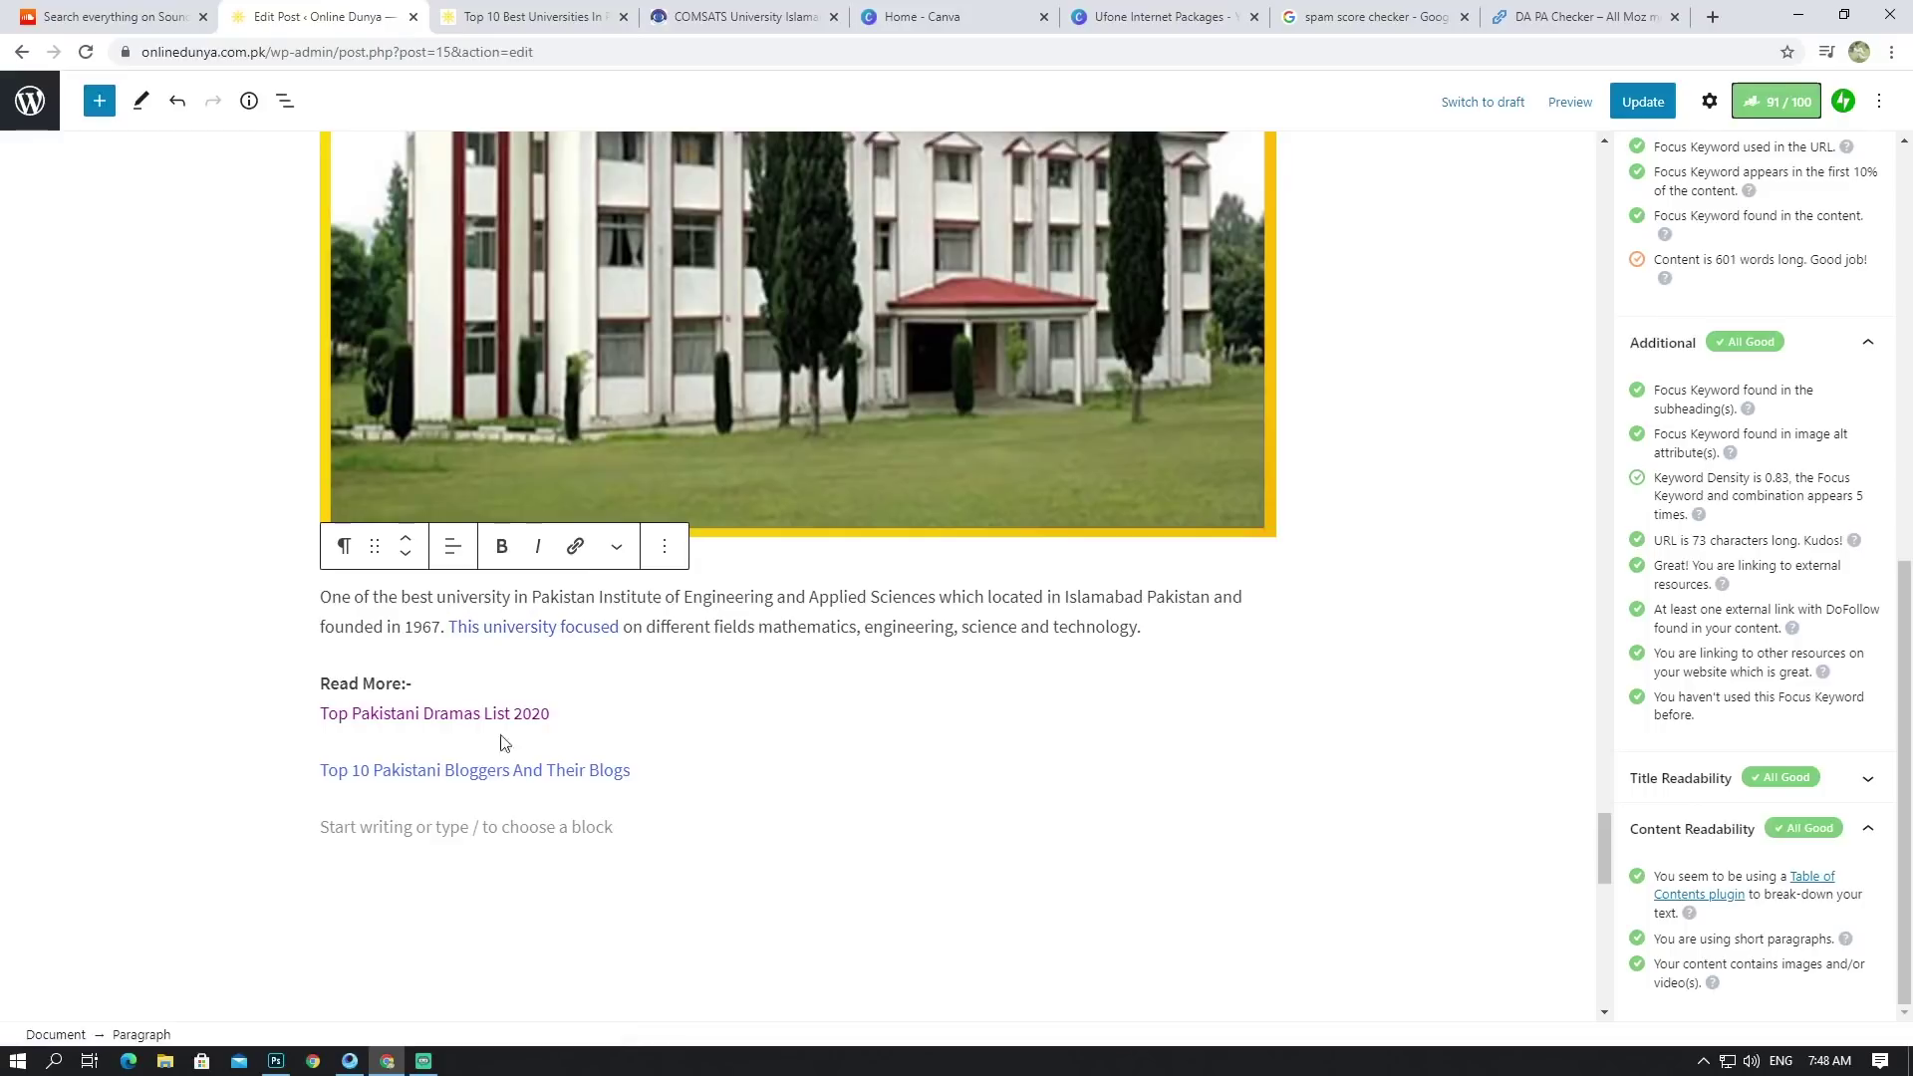
Step: Examine the external link in the COMSATS paragraph and the university sections from Aga Khan University down to the end of the post
scroll(494, 628, "up", 20)
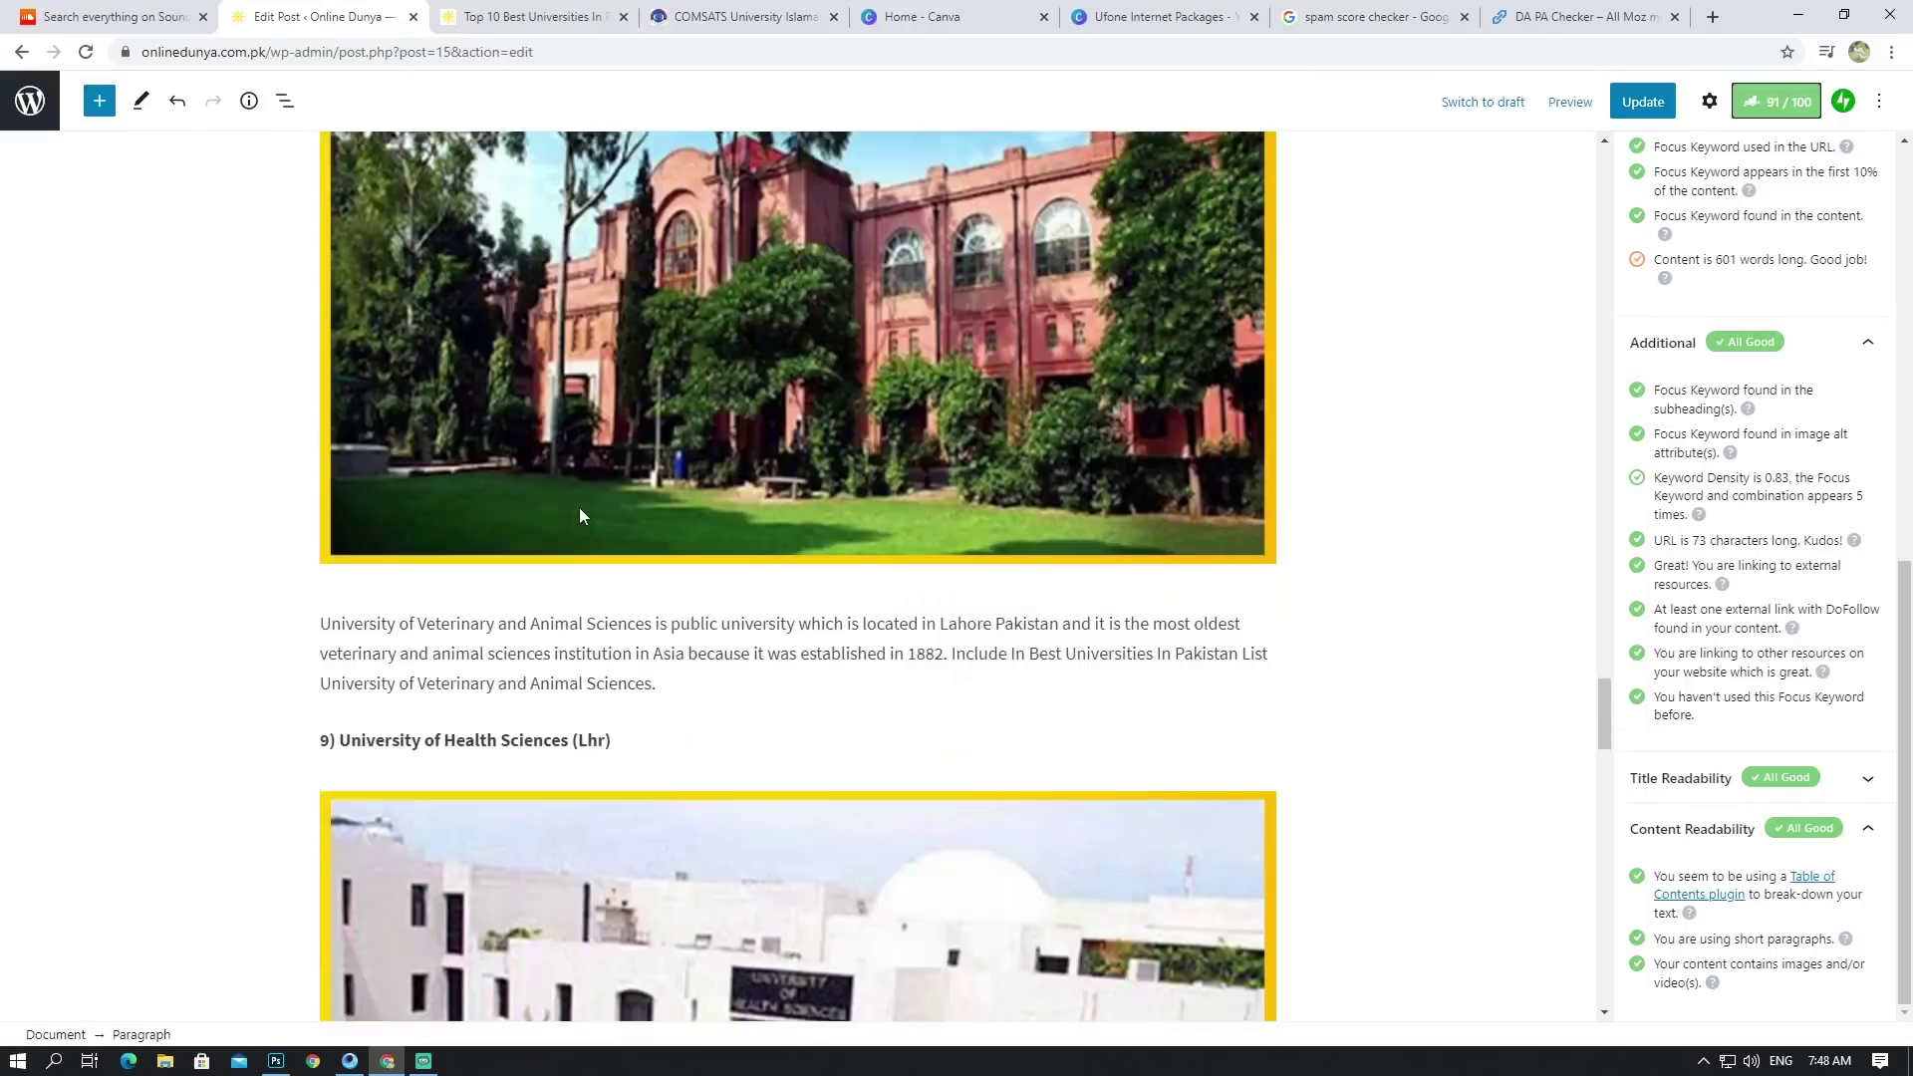
scroll(570, 496, "up", 15)
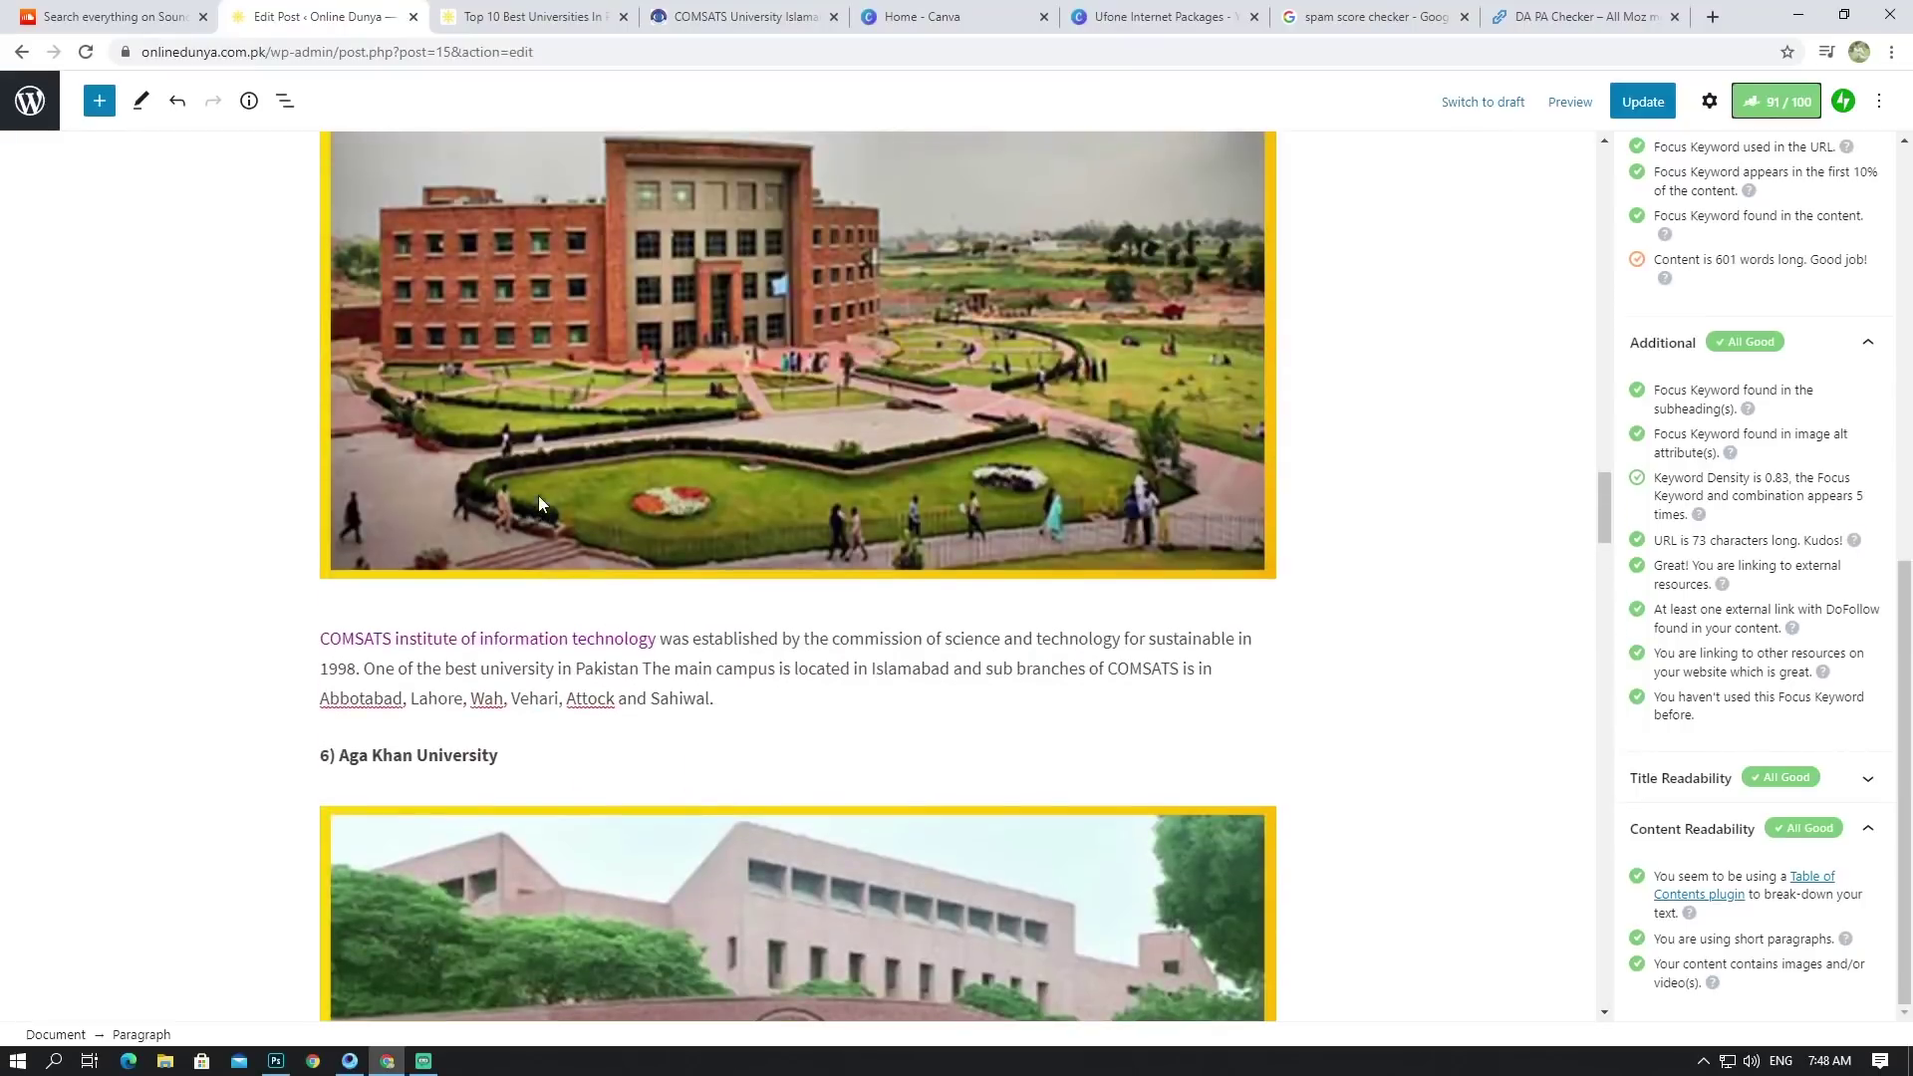
scroll(538, 504, "up", 5)
scroll(528, 518, "down", 12)
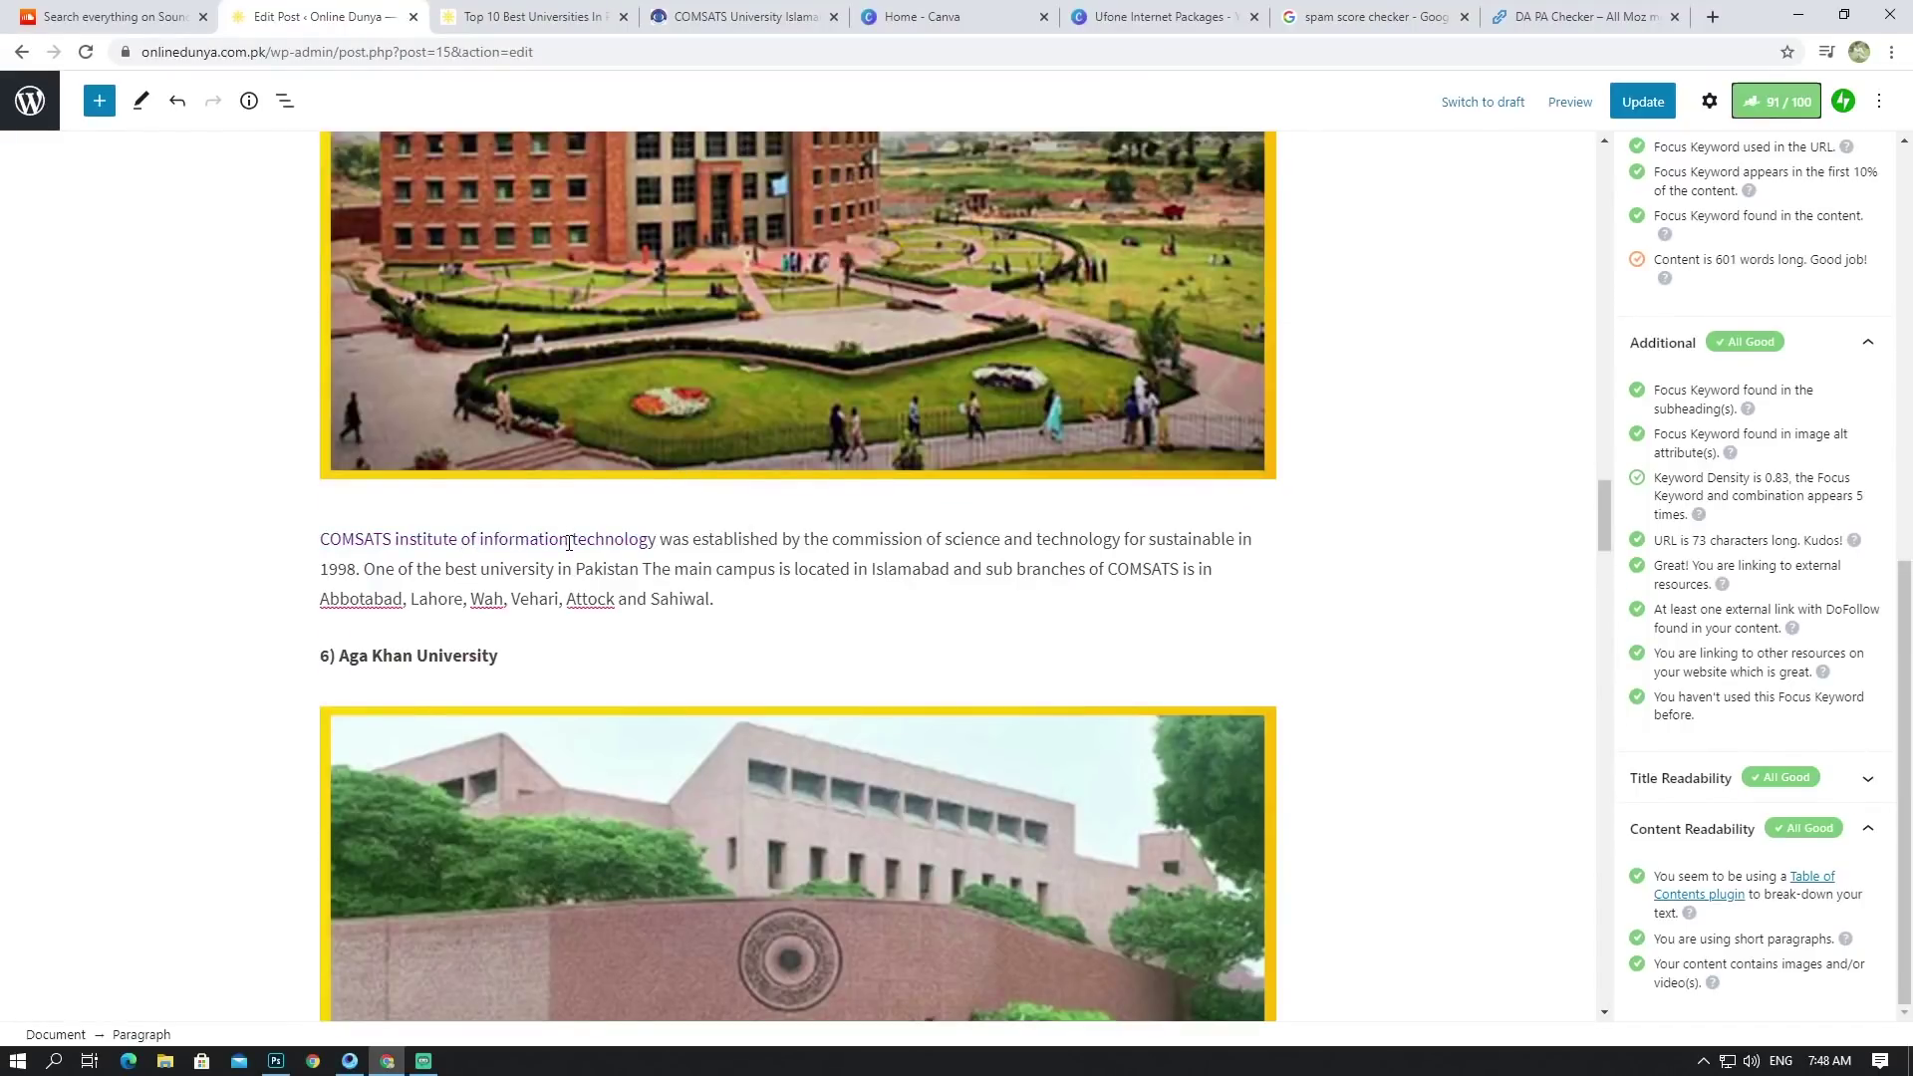
scroll(578, 546, "down", 13)
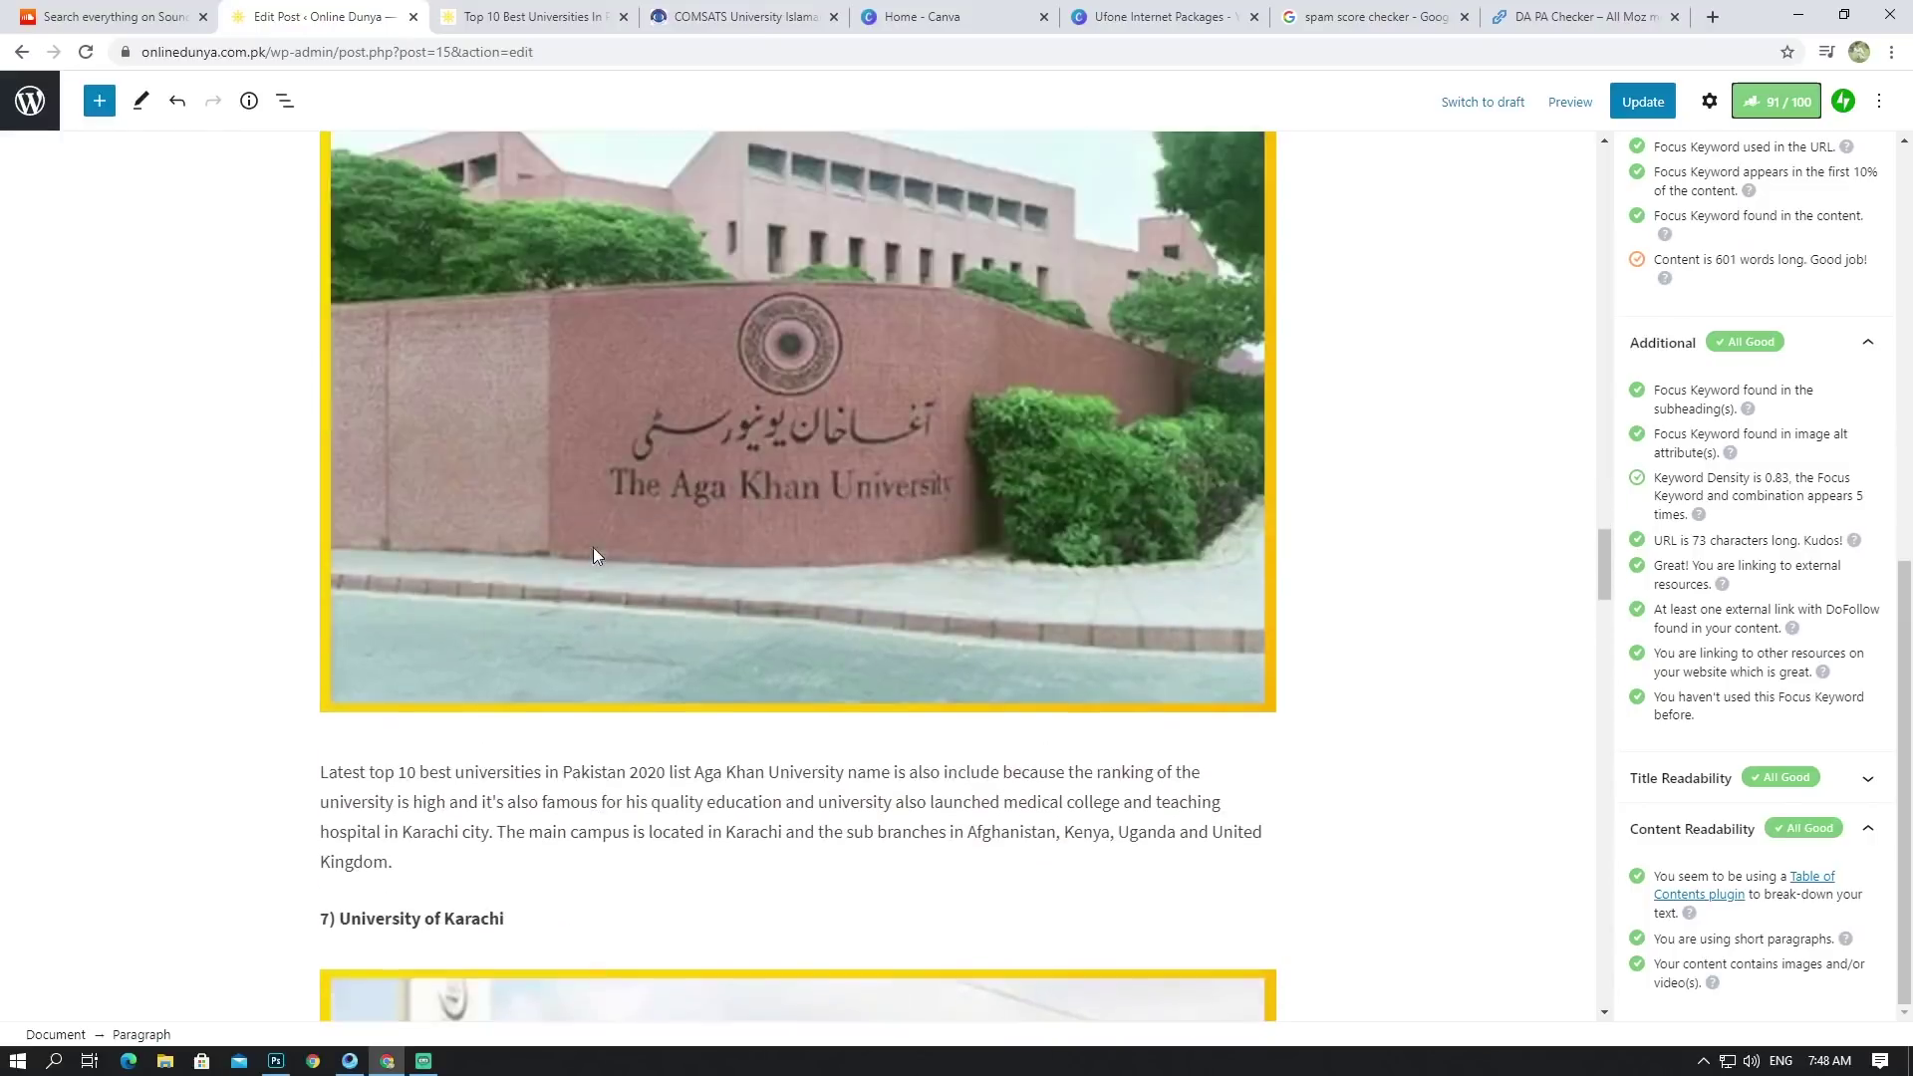
scroll(598, 552, "down", 13)
scroll(606, 552, "up", 6)
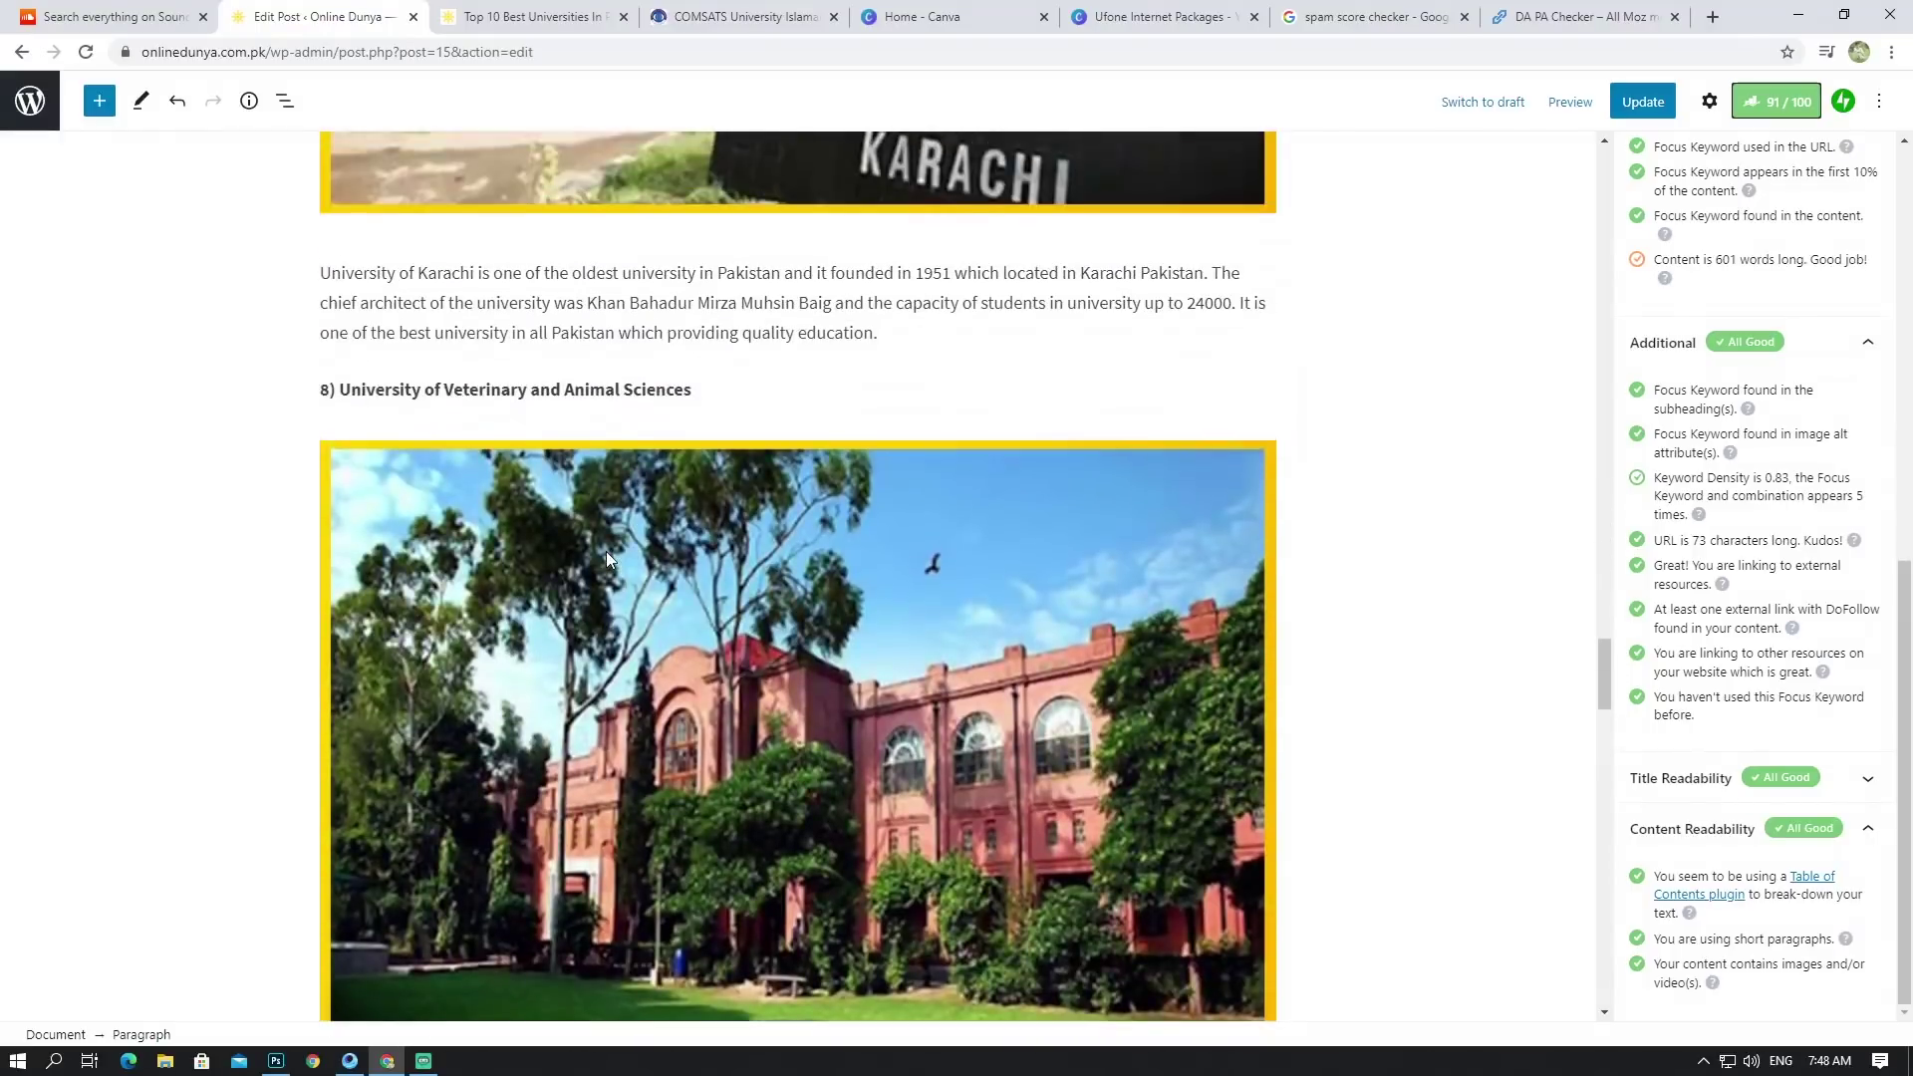
scroll(606, 552, "down", 7)
scroll(606, 552, "down", 5)
scroll(650, 553, "up", 11)
scroll(687, 553, "down", 15)
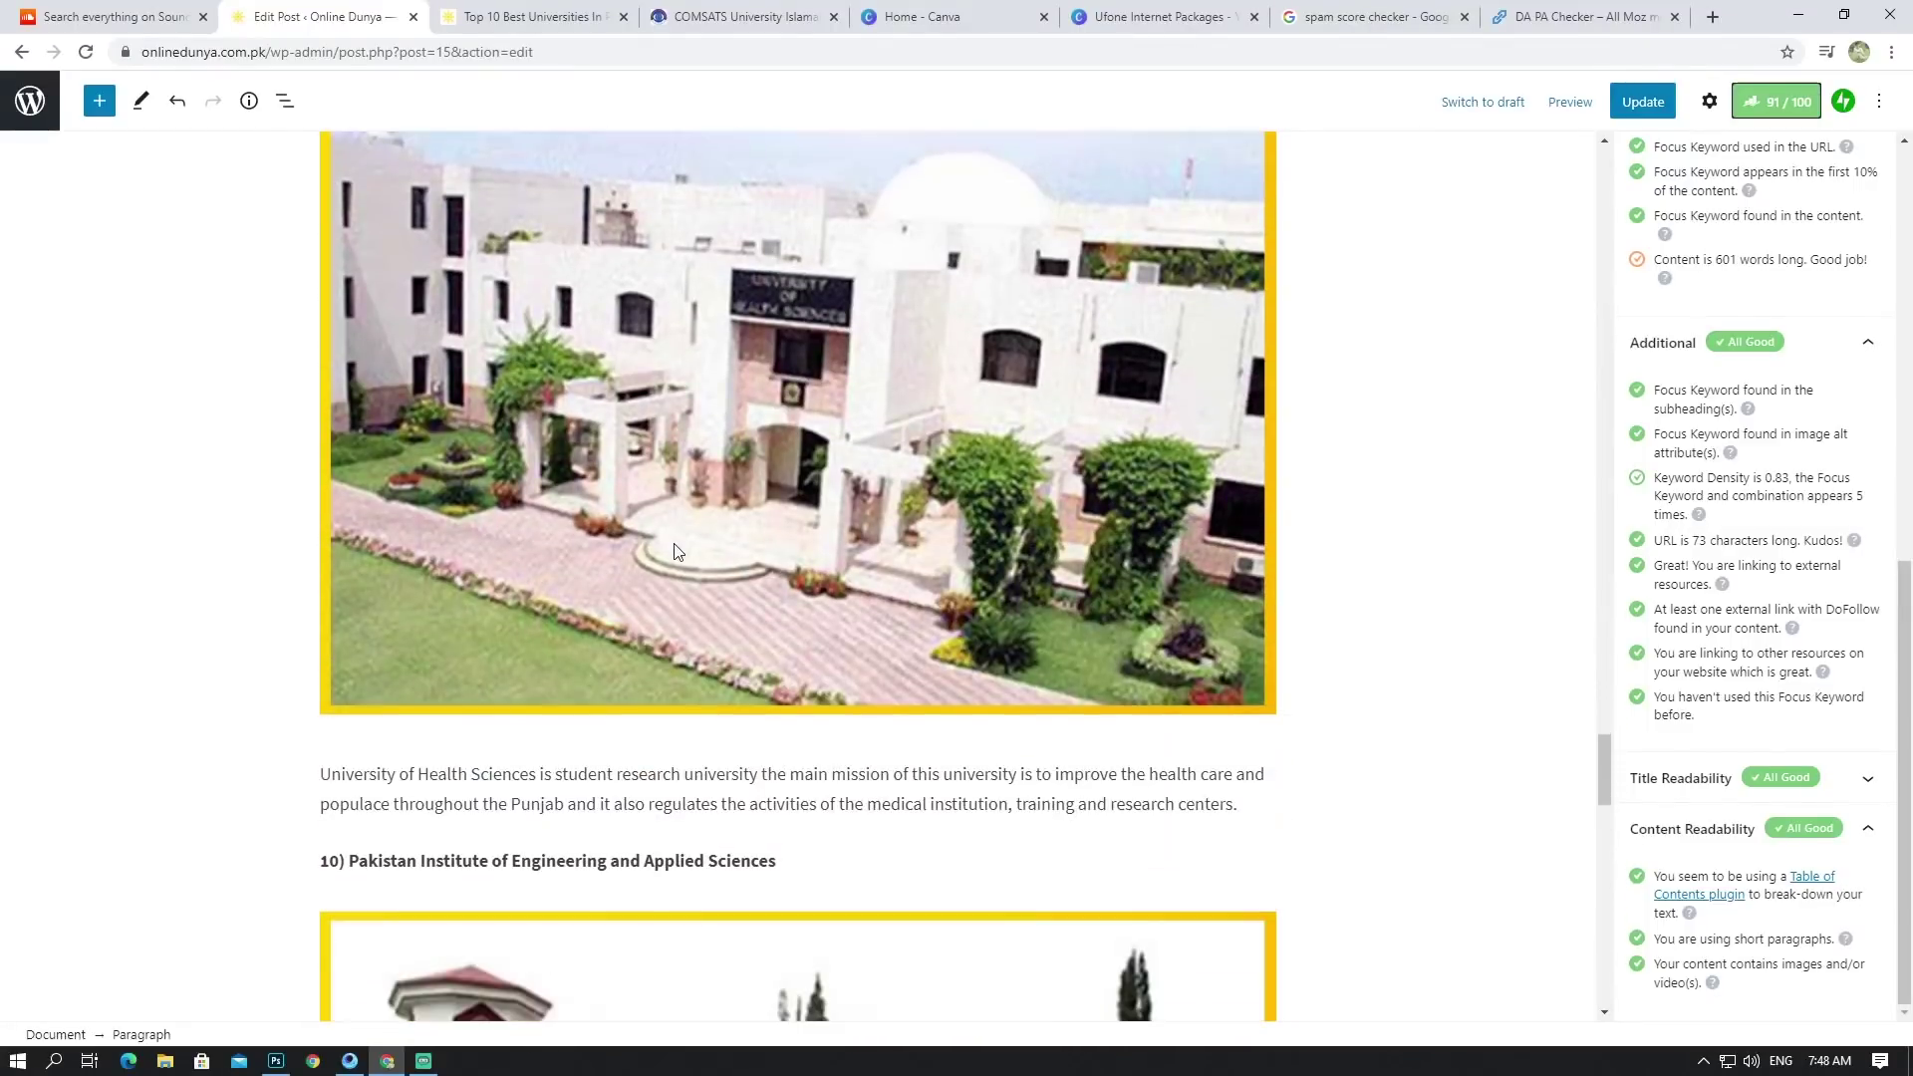
scroll(671, 543, "down", 10)
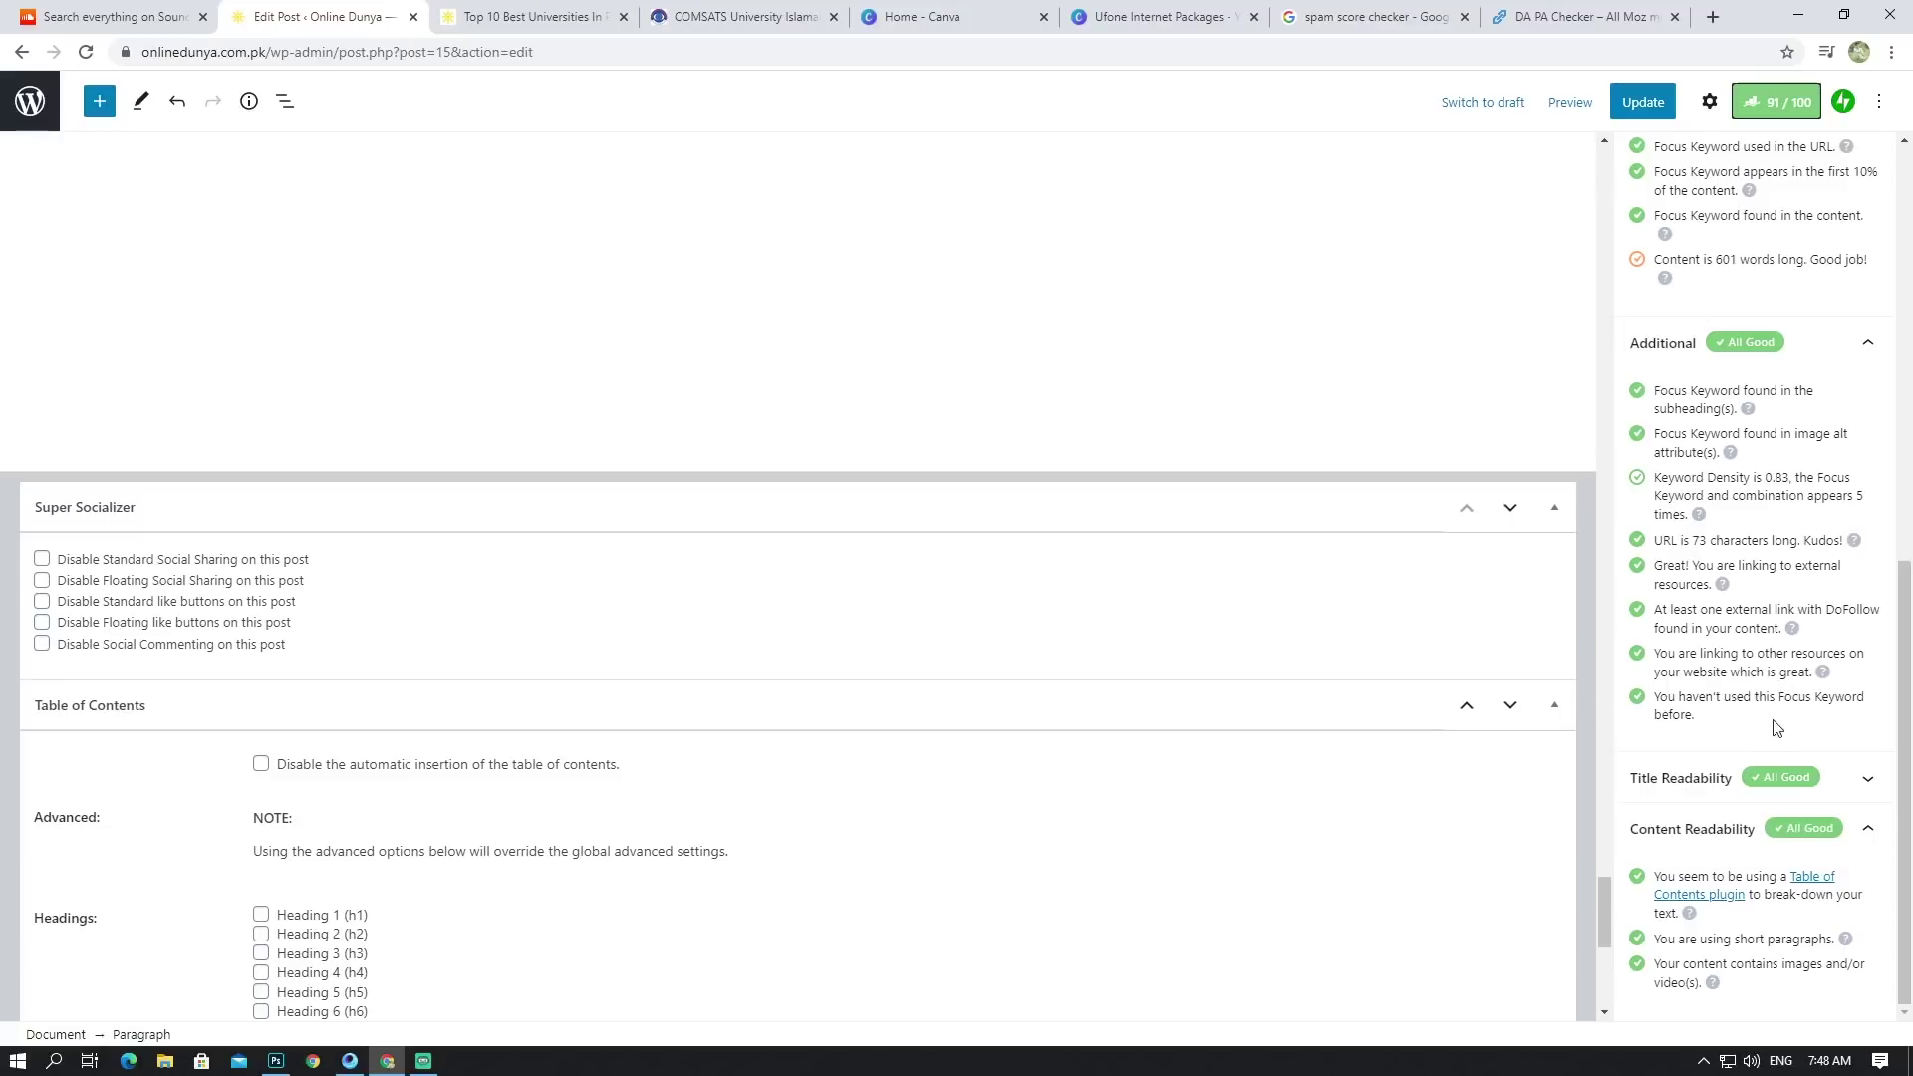
Step: Review the post from the settings below its content back up to the title, comparing it with the Rank Math checks
scroll(1759, 718, "up", 3)
scroll(1769, 762, "down", 3)
scroll(976, 602, "up", 15)
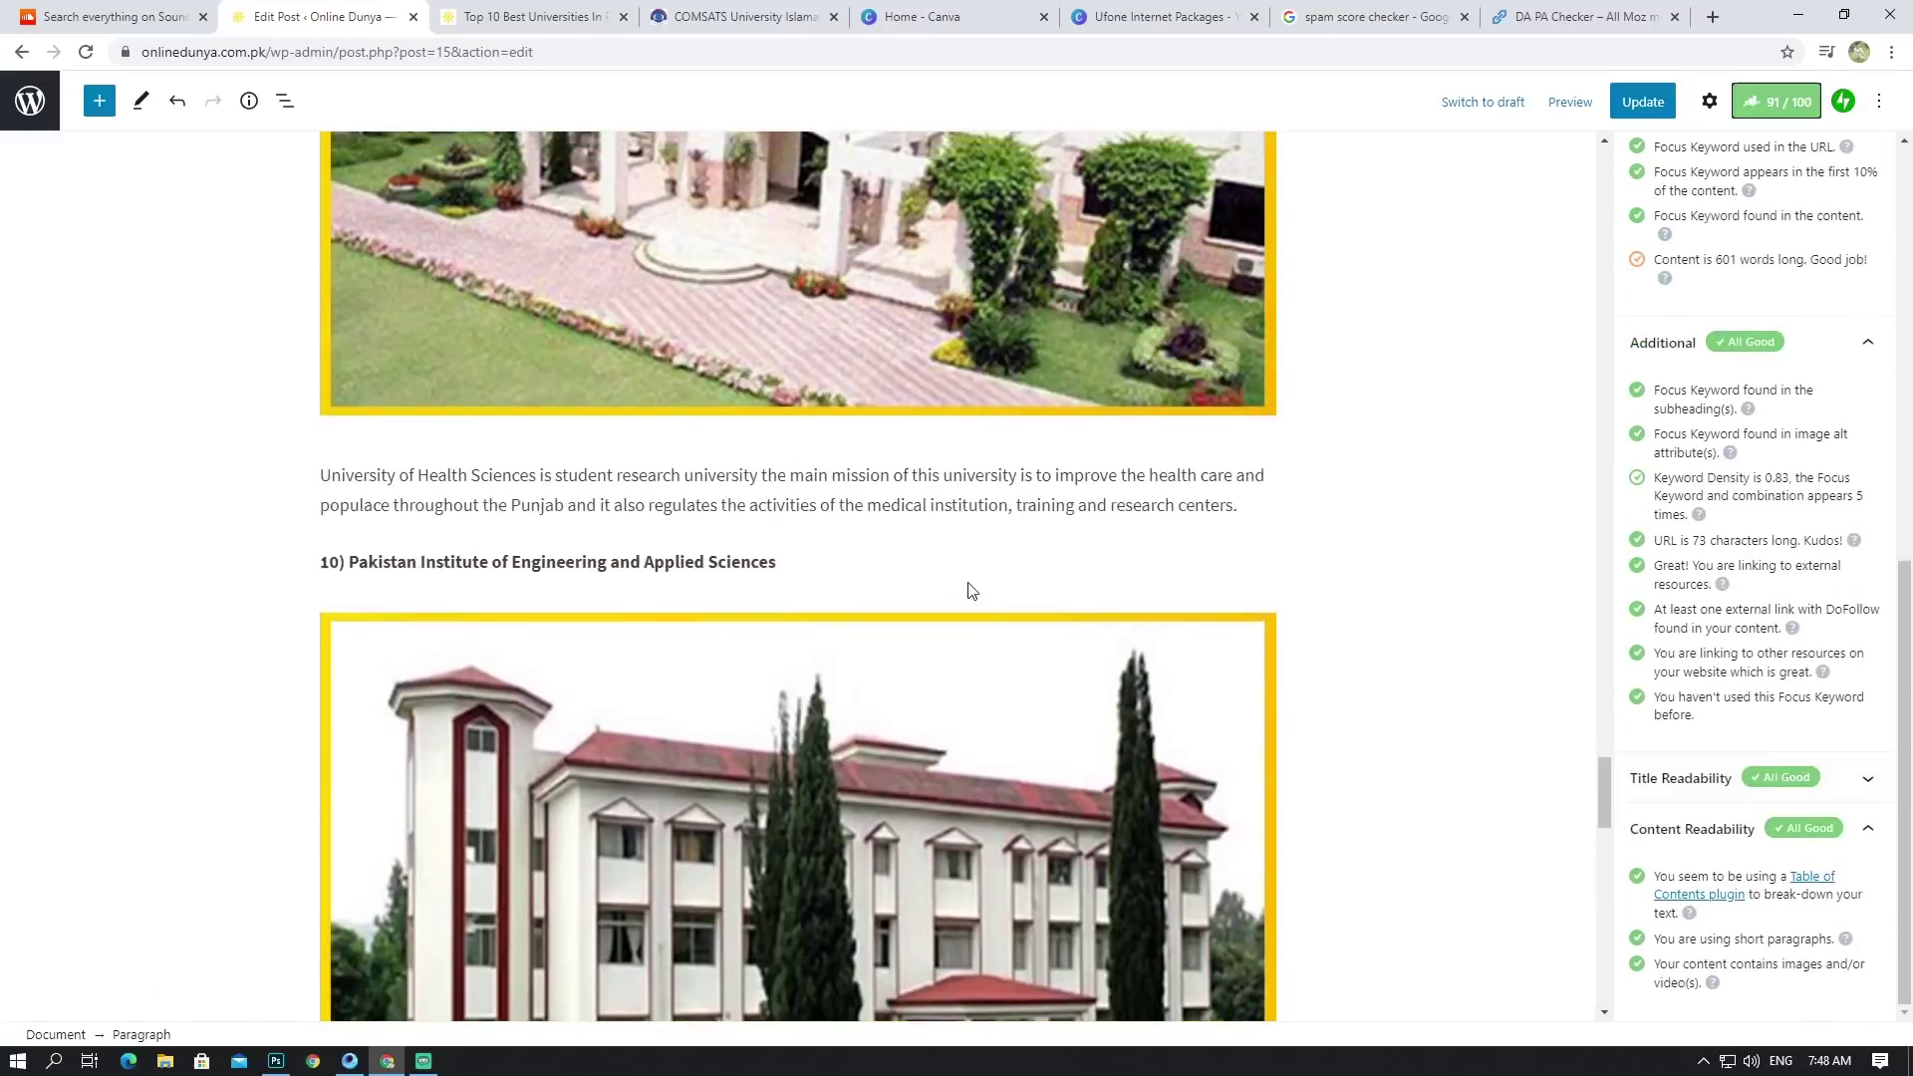
scroll(952, 588, "up", 15)
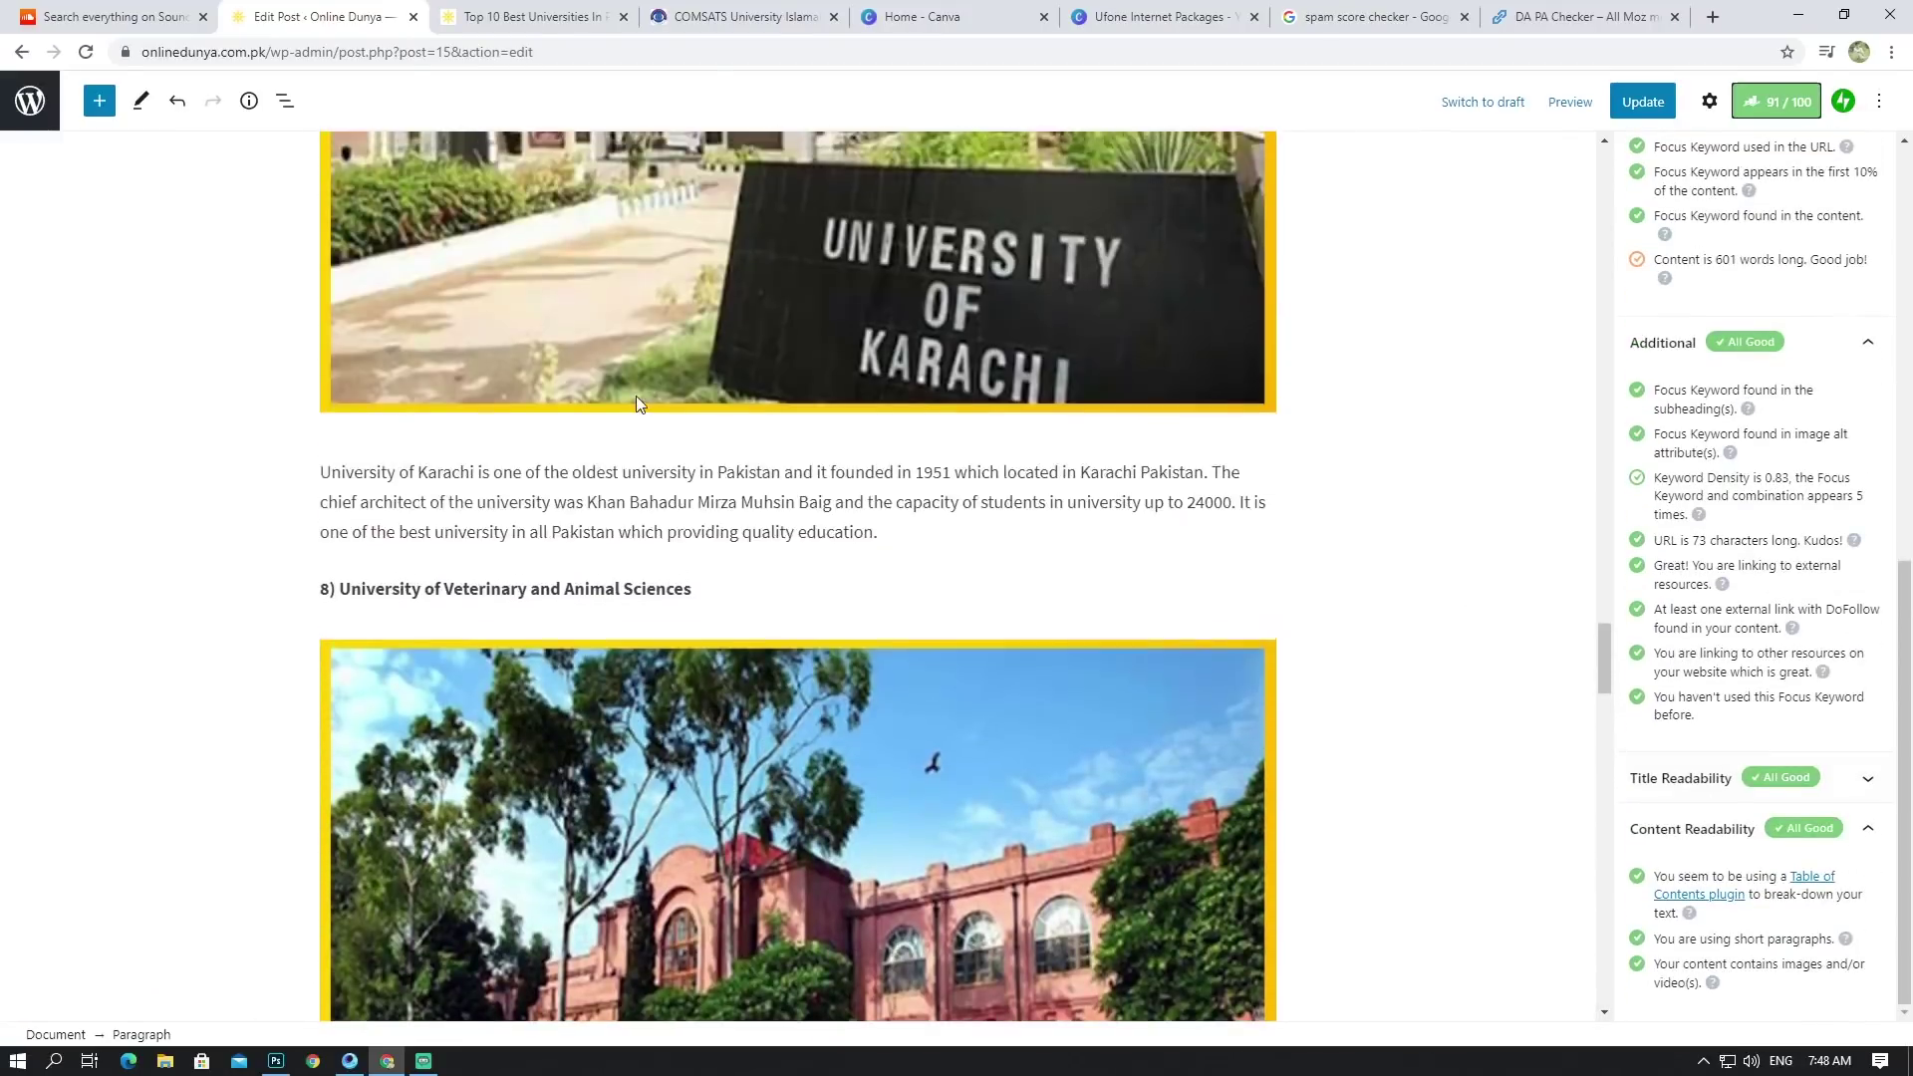
scroll(897, 498, "up", 15)
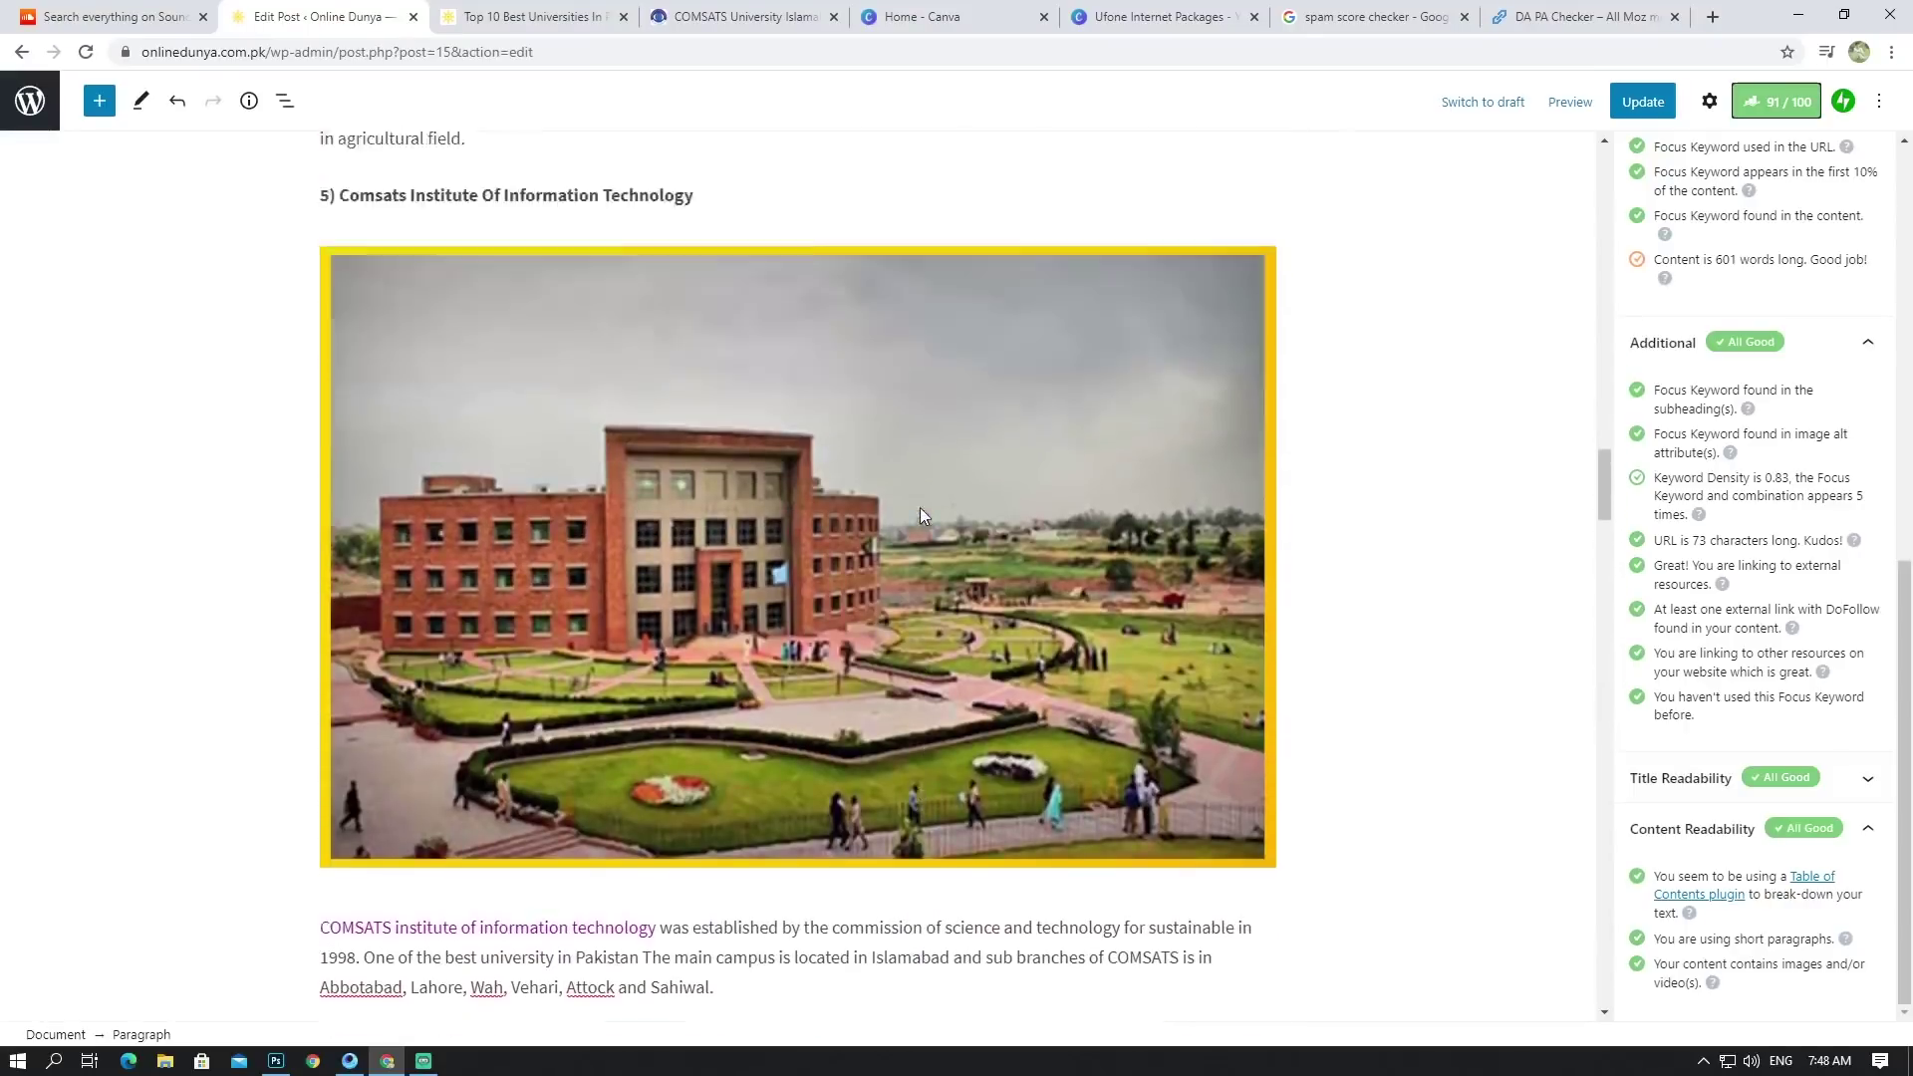
scroll(896, 499, "up", 12)
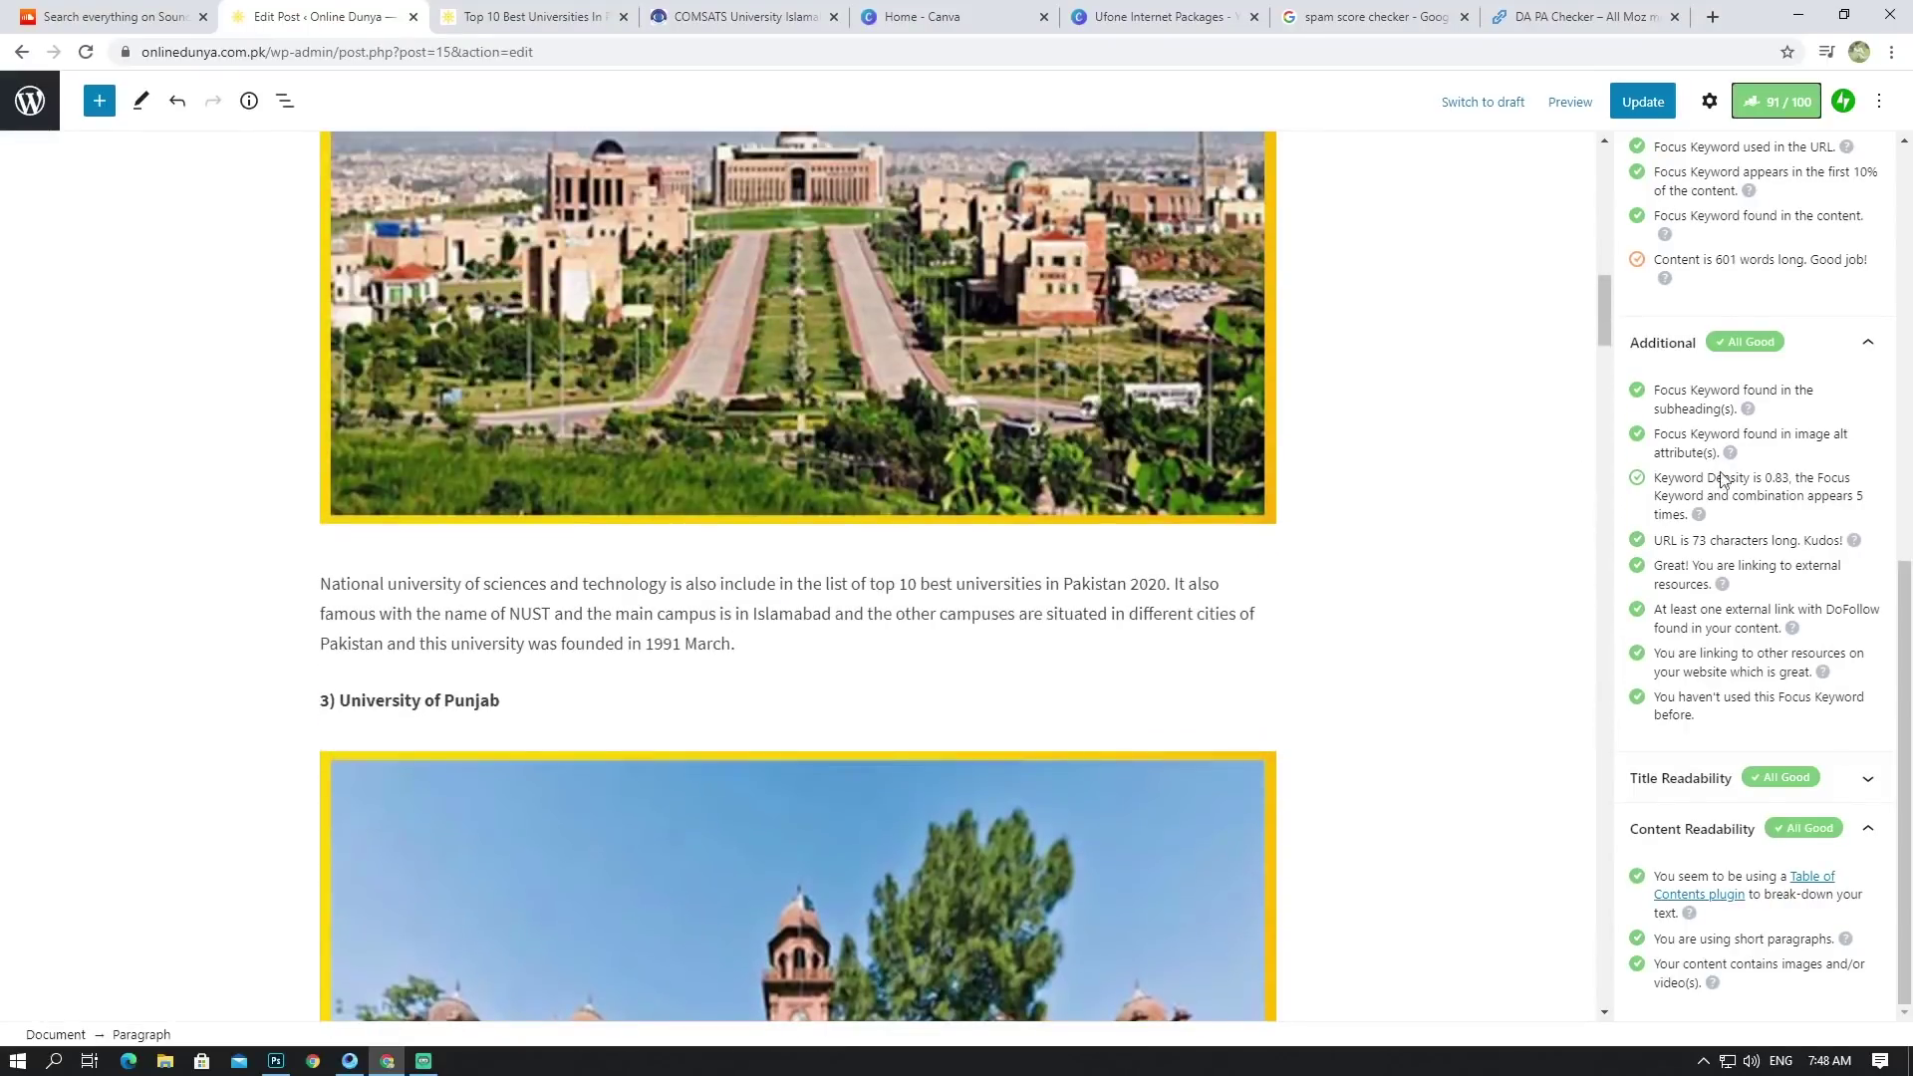
scroll(1202, 483, "down", 6)
scroll(1193, 481, "up", 15)
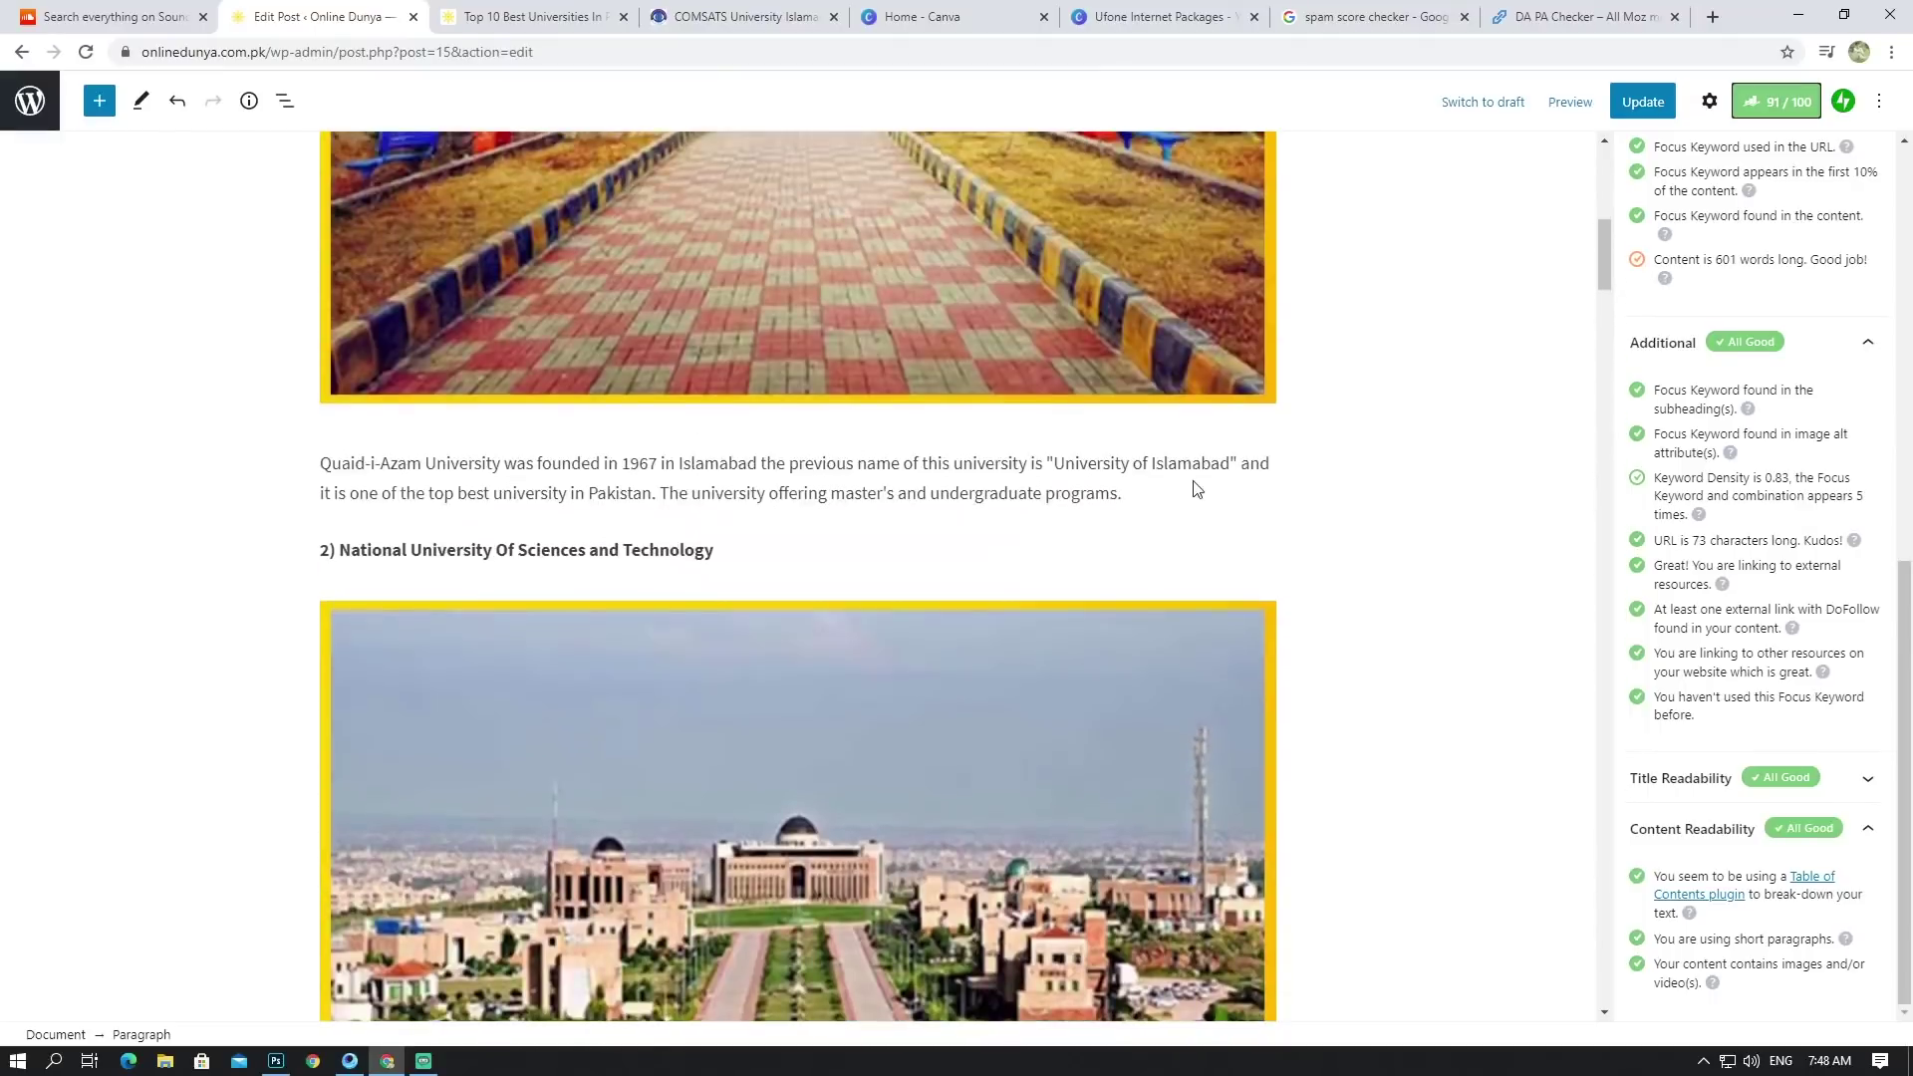
scroll(1088, 463, "up", 7)
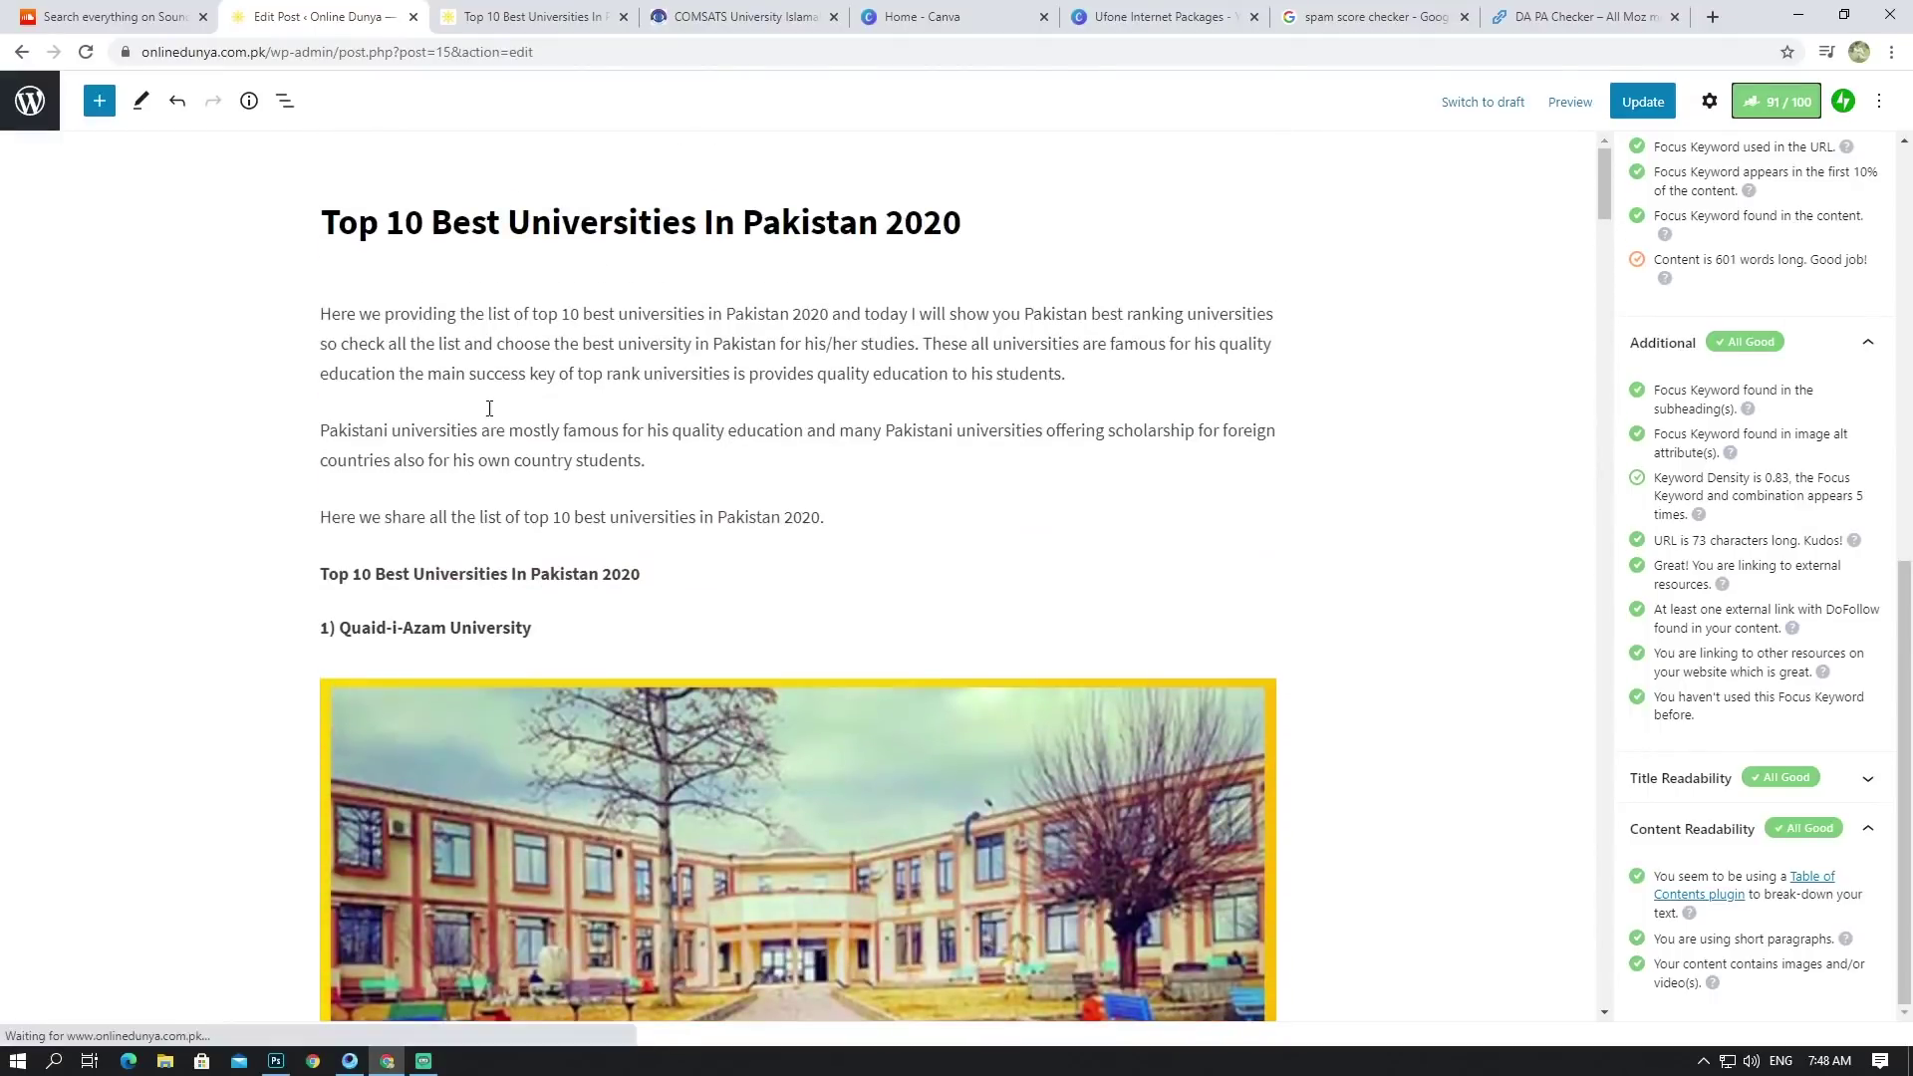
Step: Examine the short intro paragraphs, headings and images of the first four universities, ending back at the post title
scroll(342, 292, "down", 1)
scroll(1032, 336, "down", 5)
scroll(1031, 337, "up", 6)
scroll(1050, 519, "down", 5)
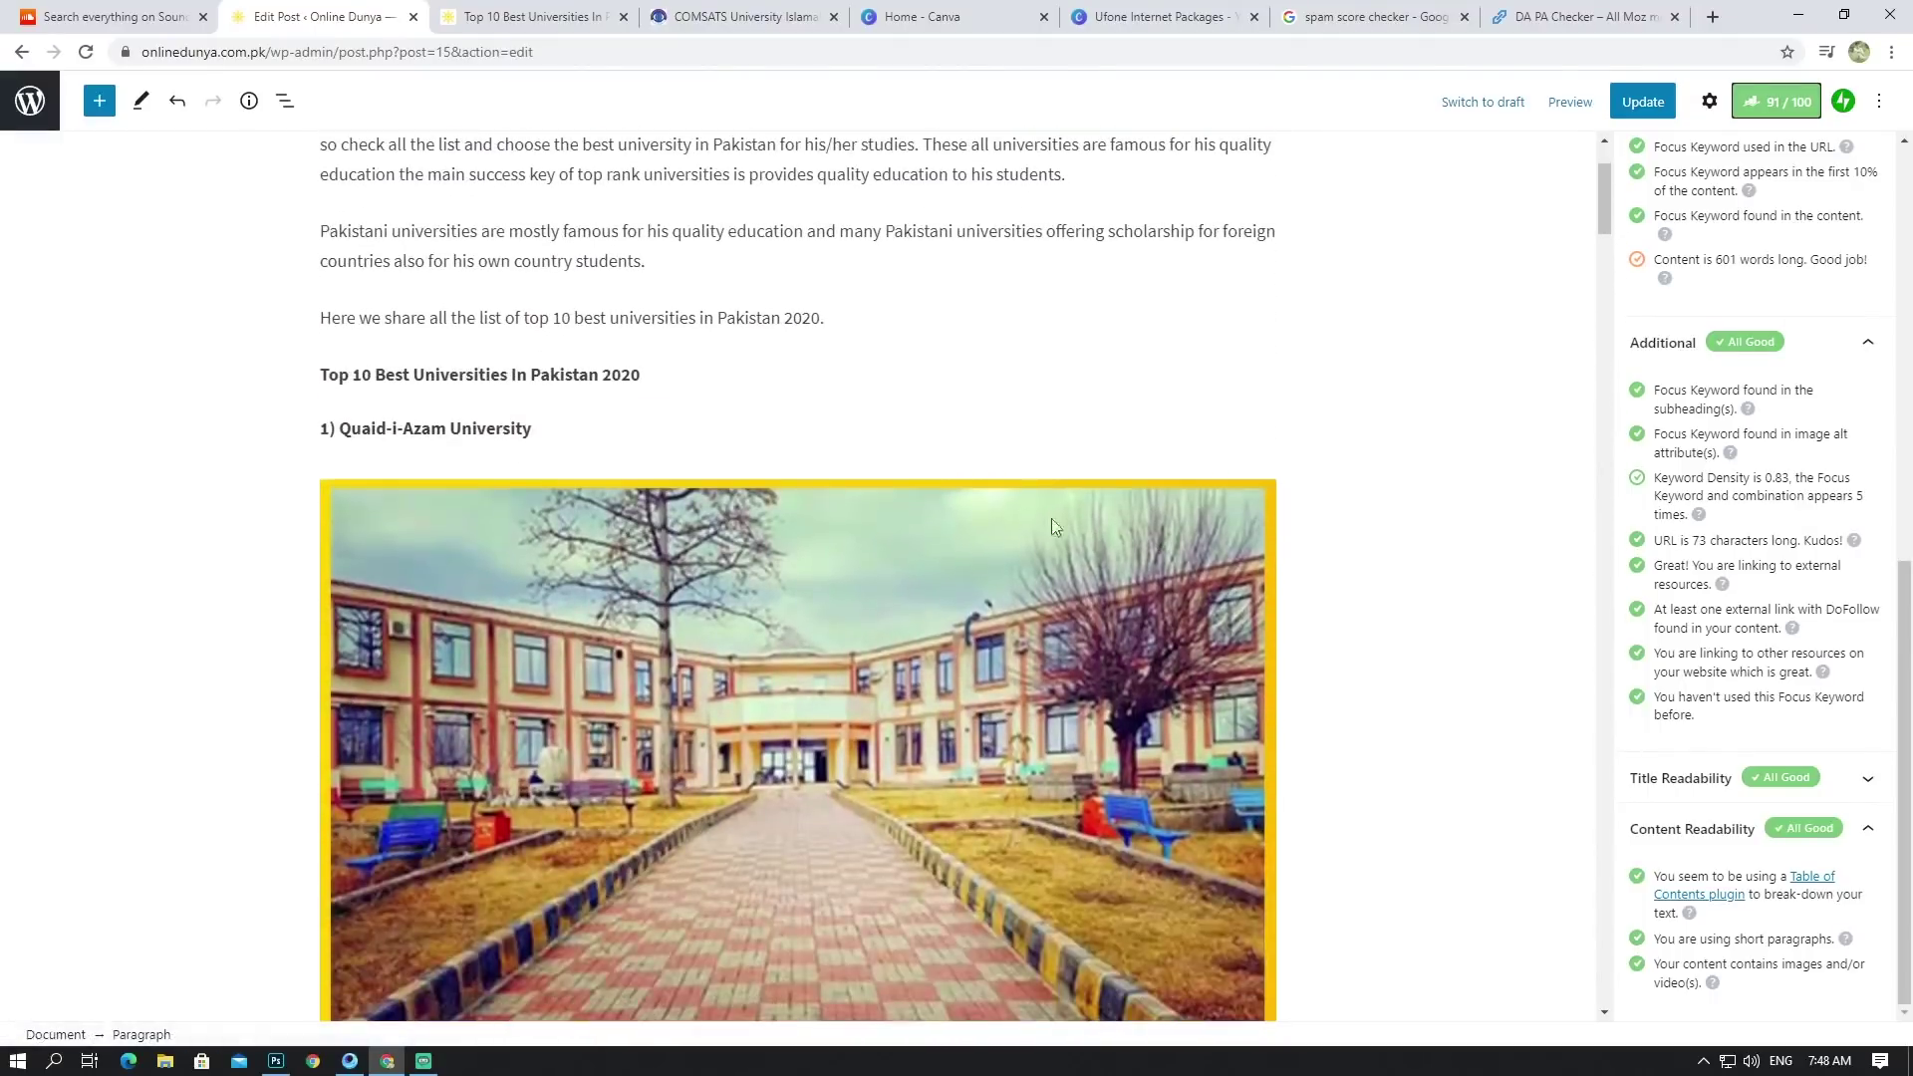
scroll(740, 429, "down", 8)
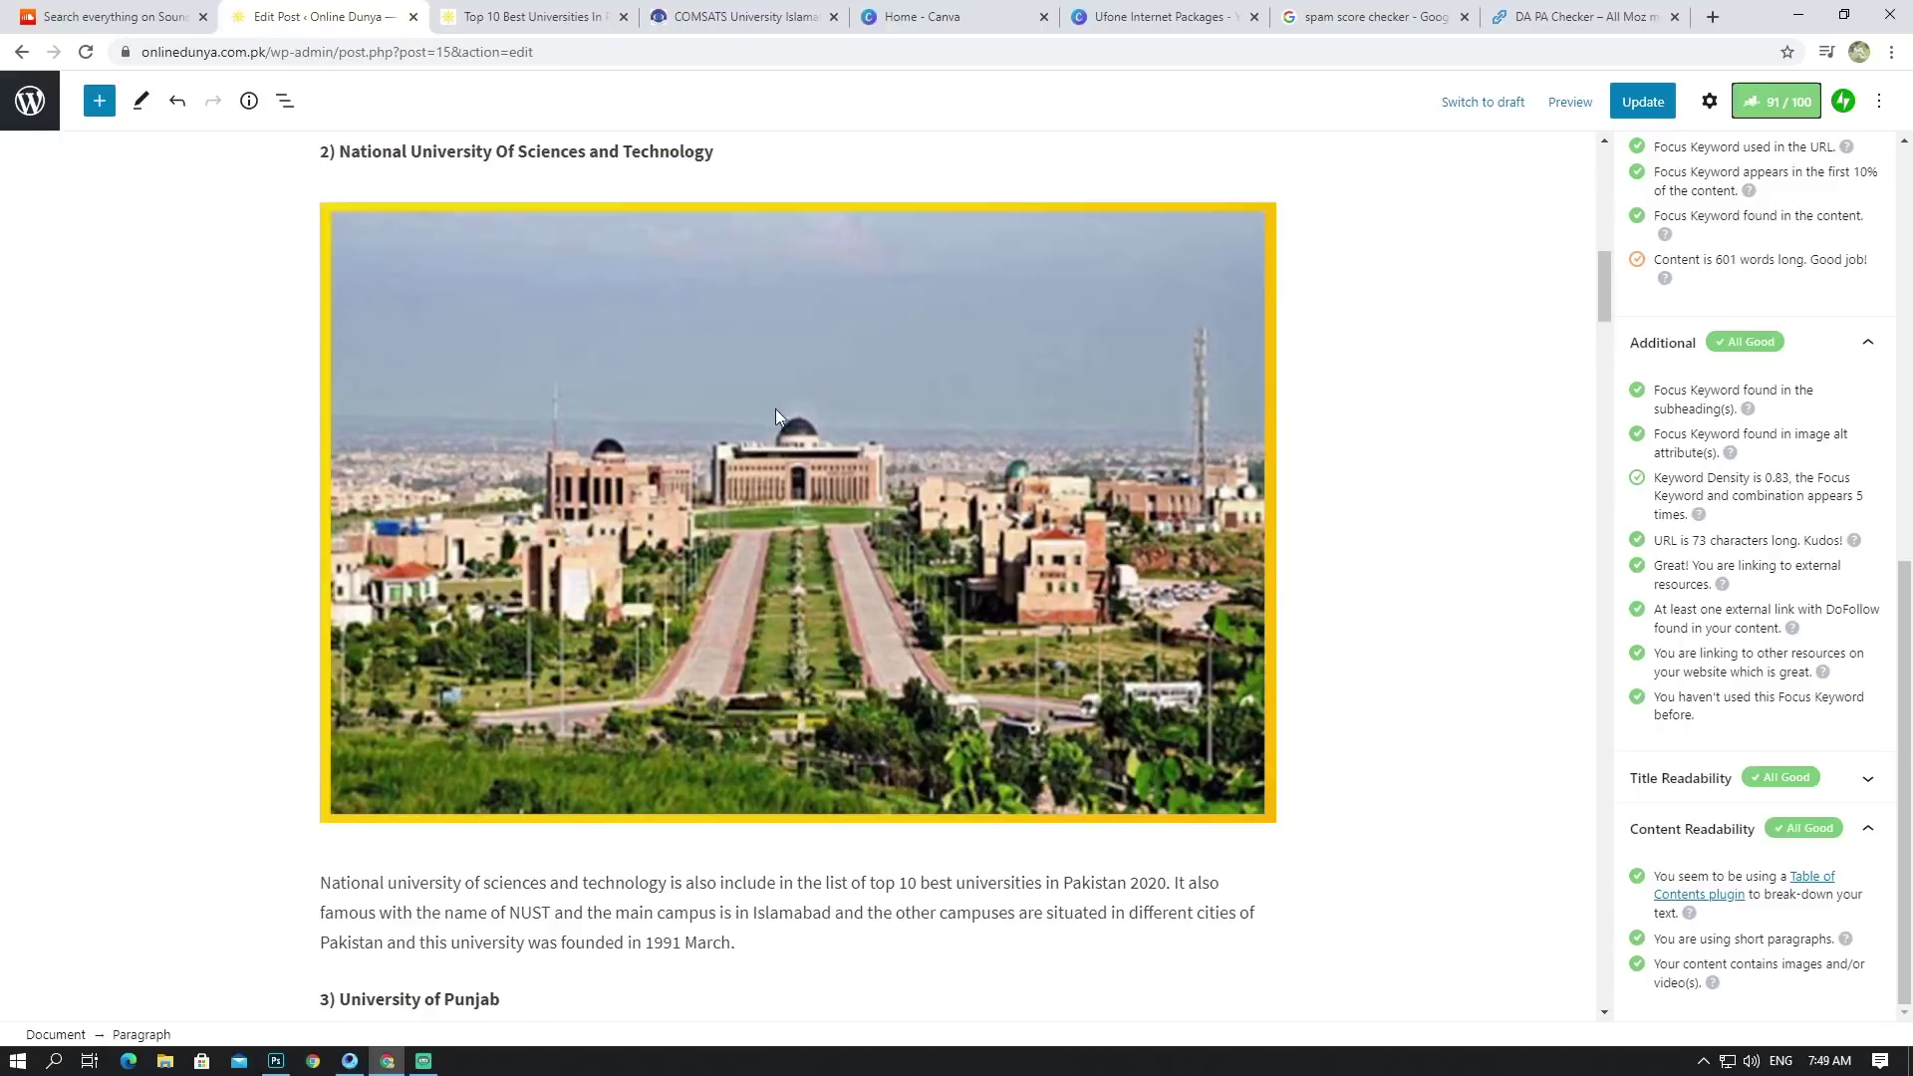
scroll(1396, 484, "down", 5)
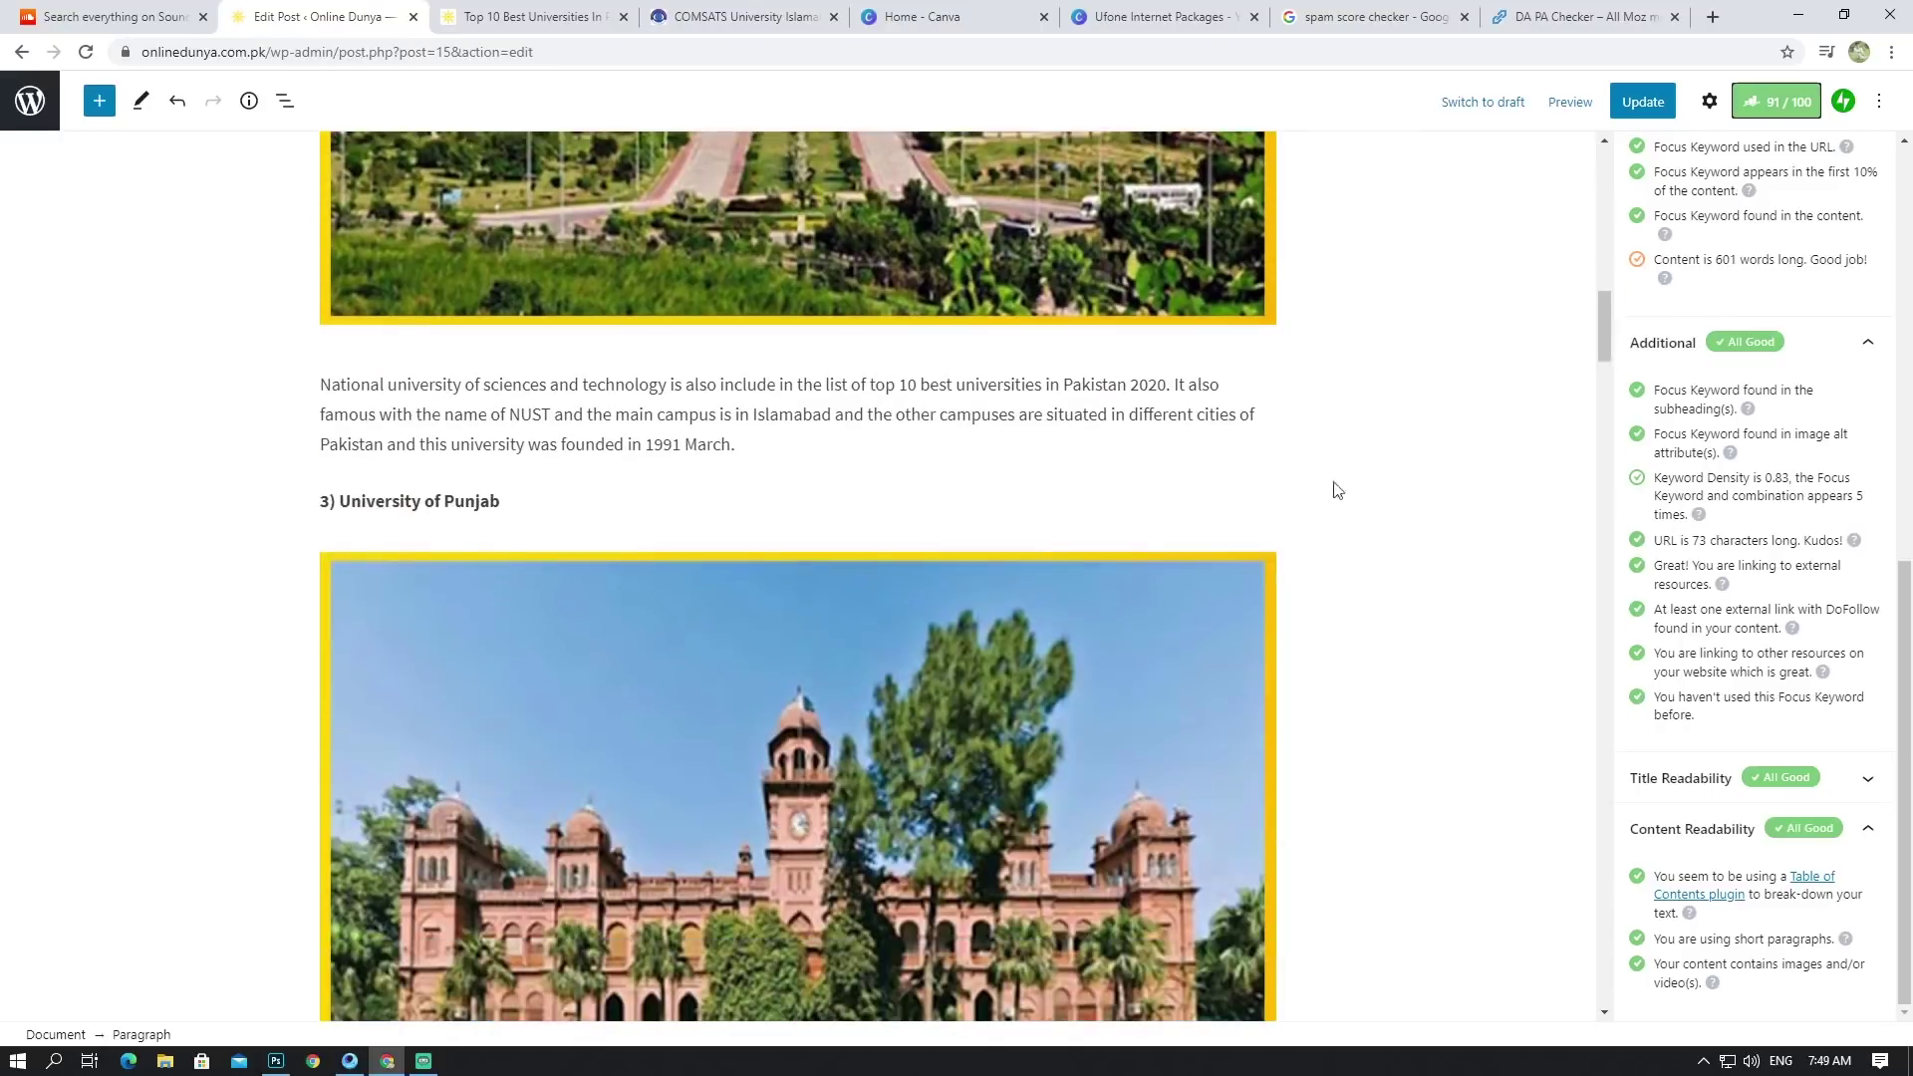
scroll(997, 489, "down", 4)
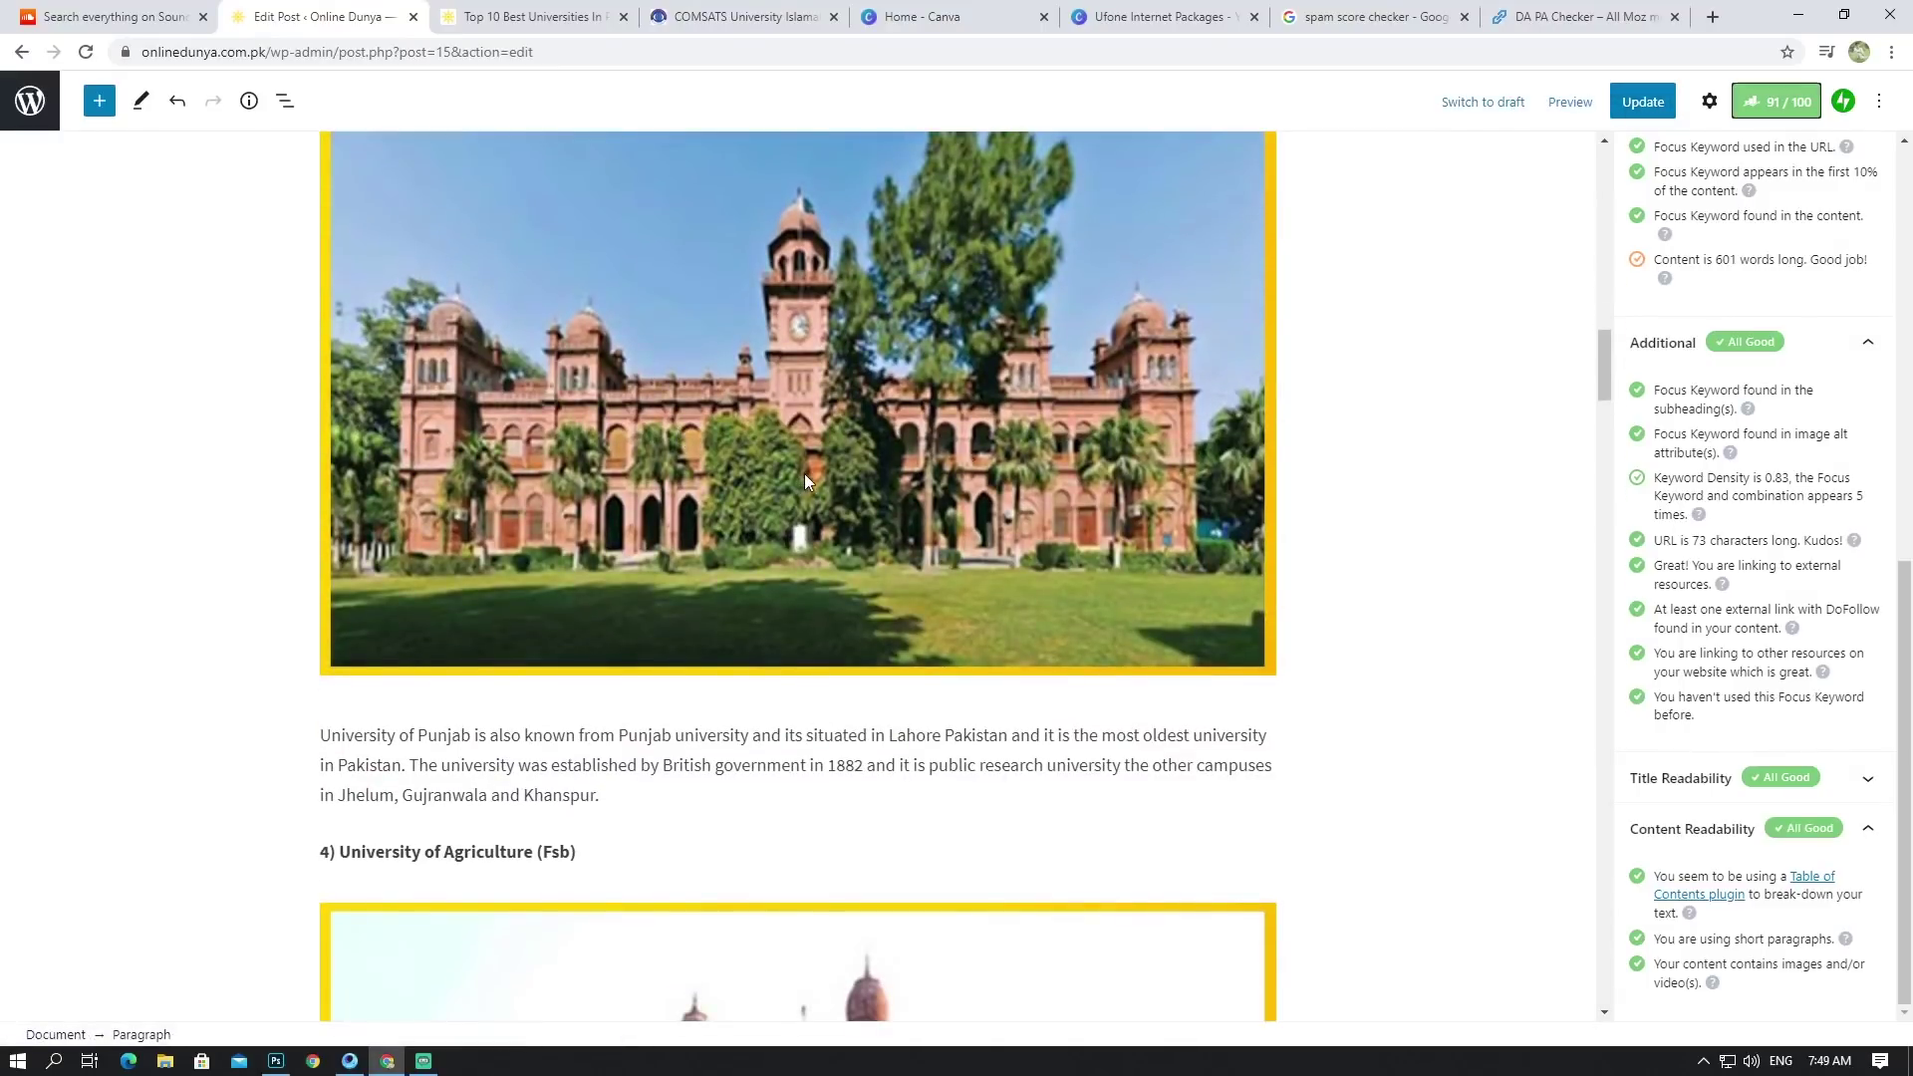
scroll(897, 483, "down", 4)
scroll(997, 478, "down", 5)
scroll(1003, 458, "up", 12)
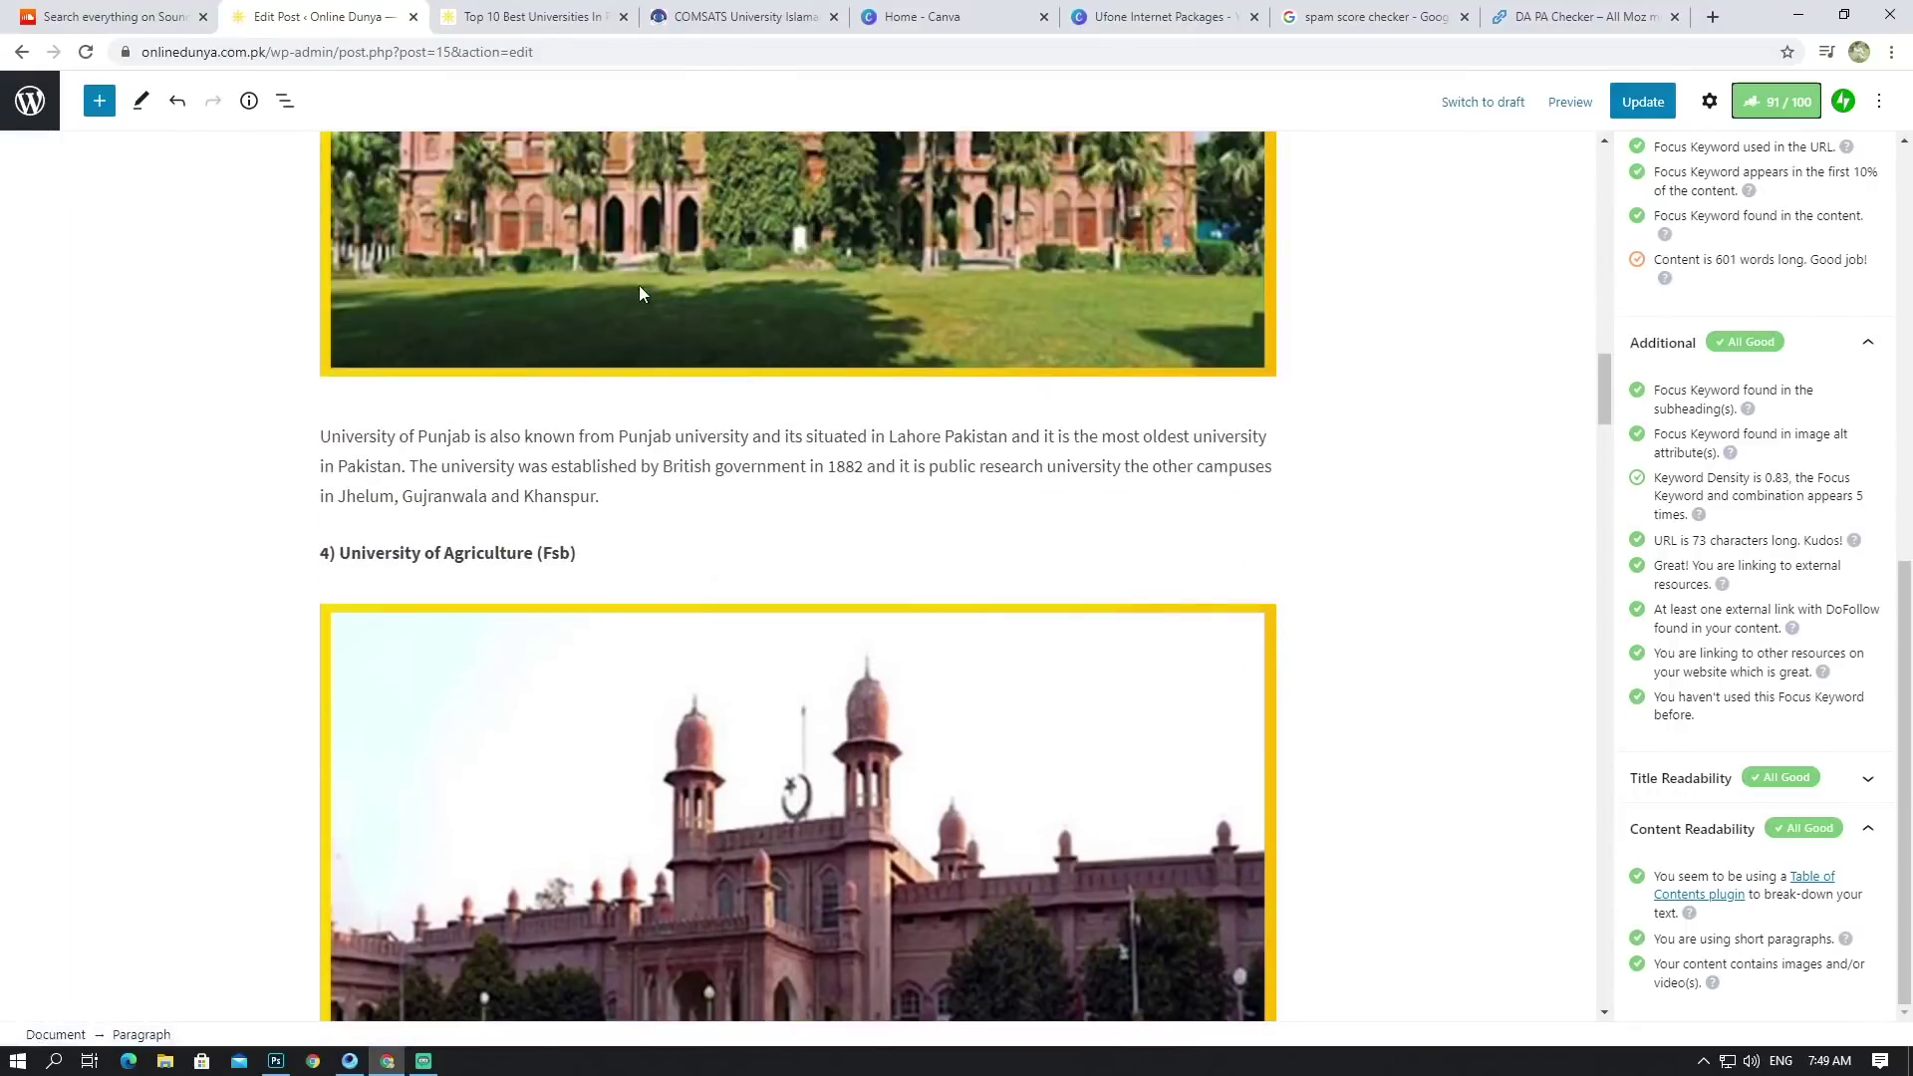
scroll(779, 312, "up", 17)
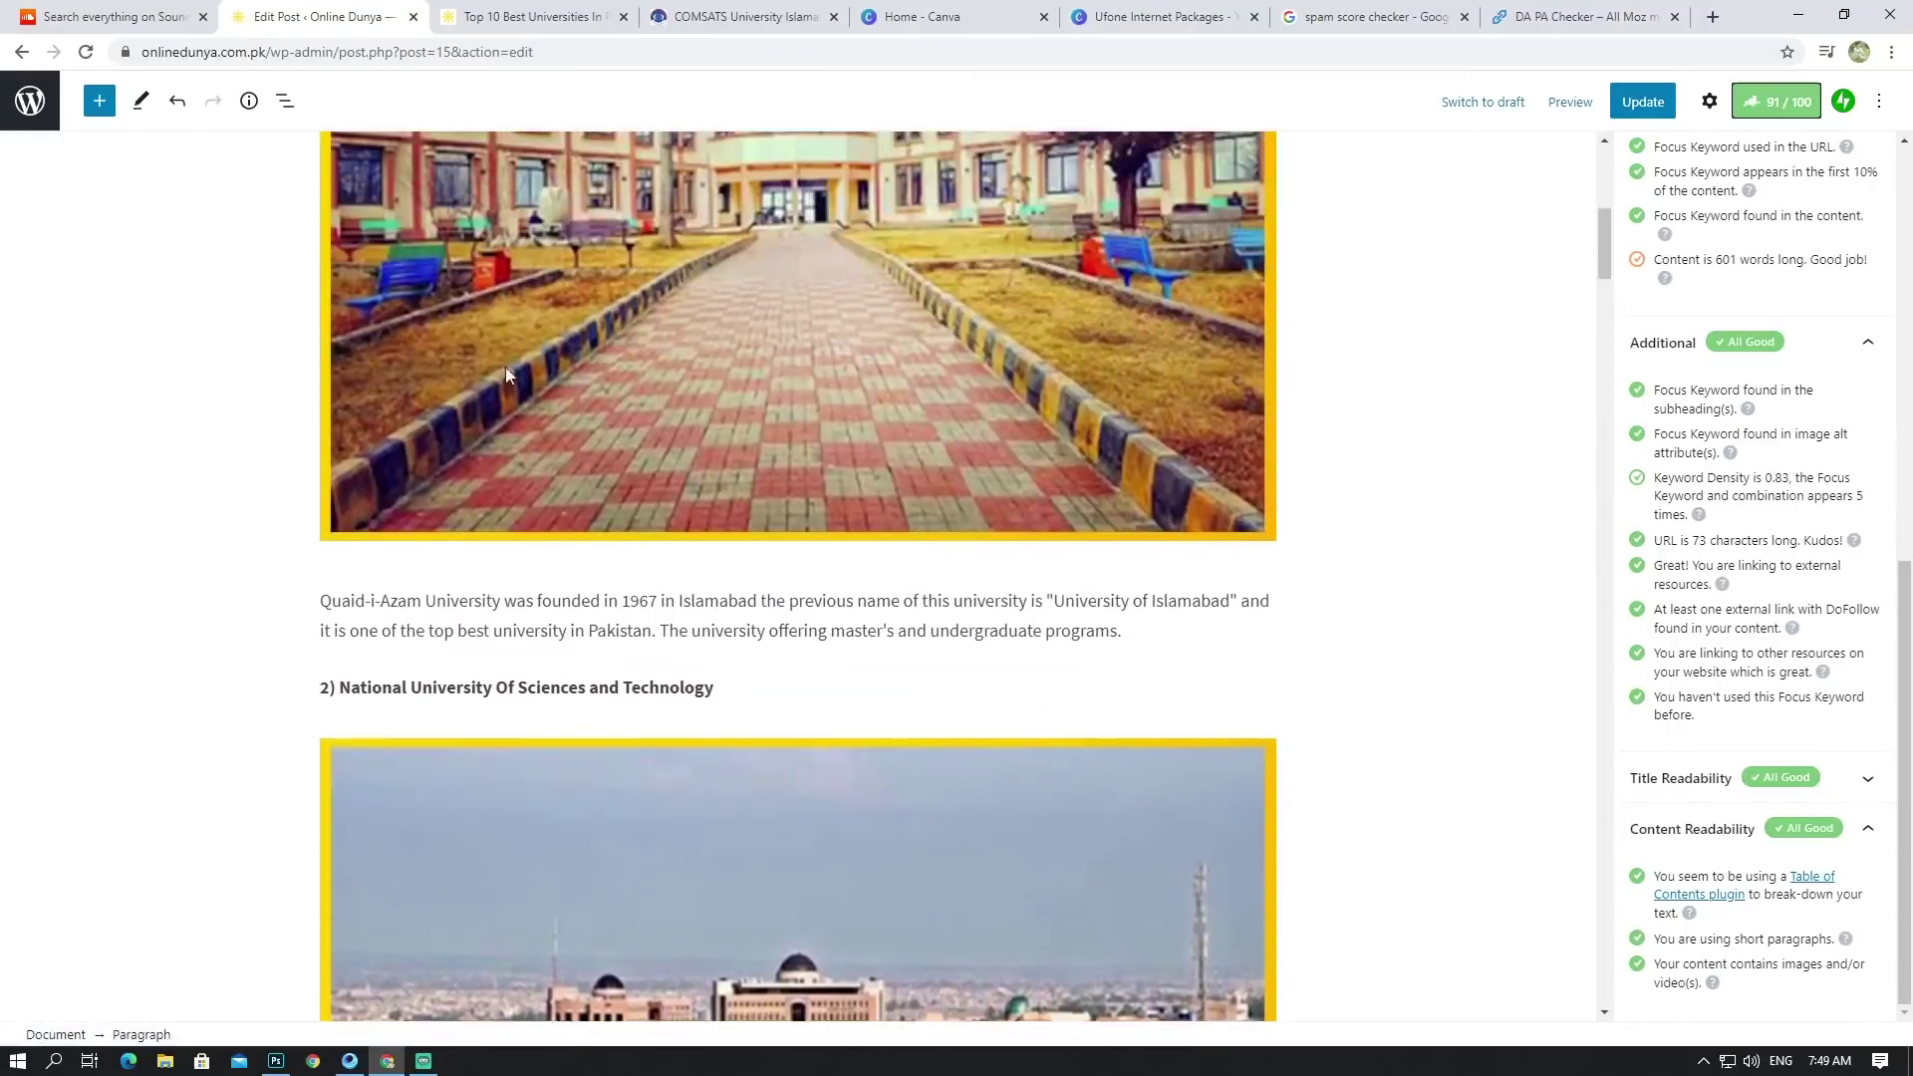
scroll(671, 286, "up", 3)
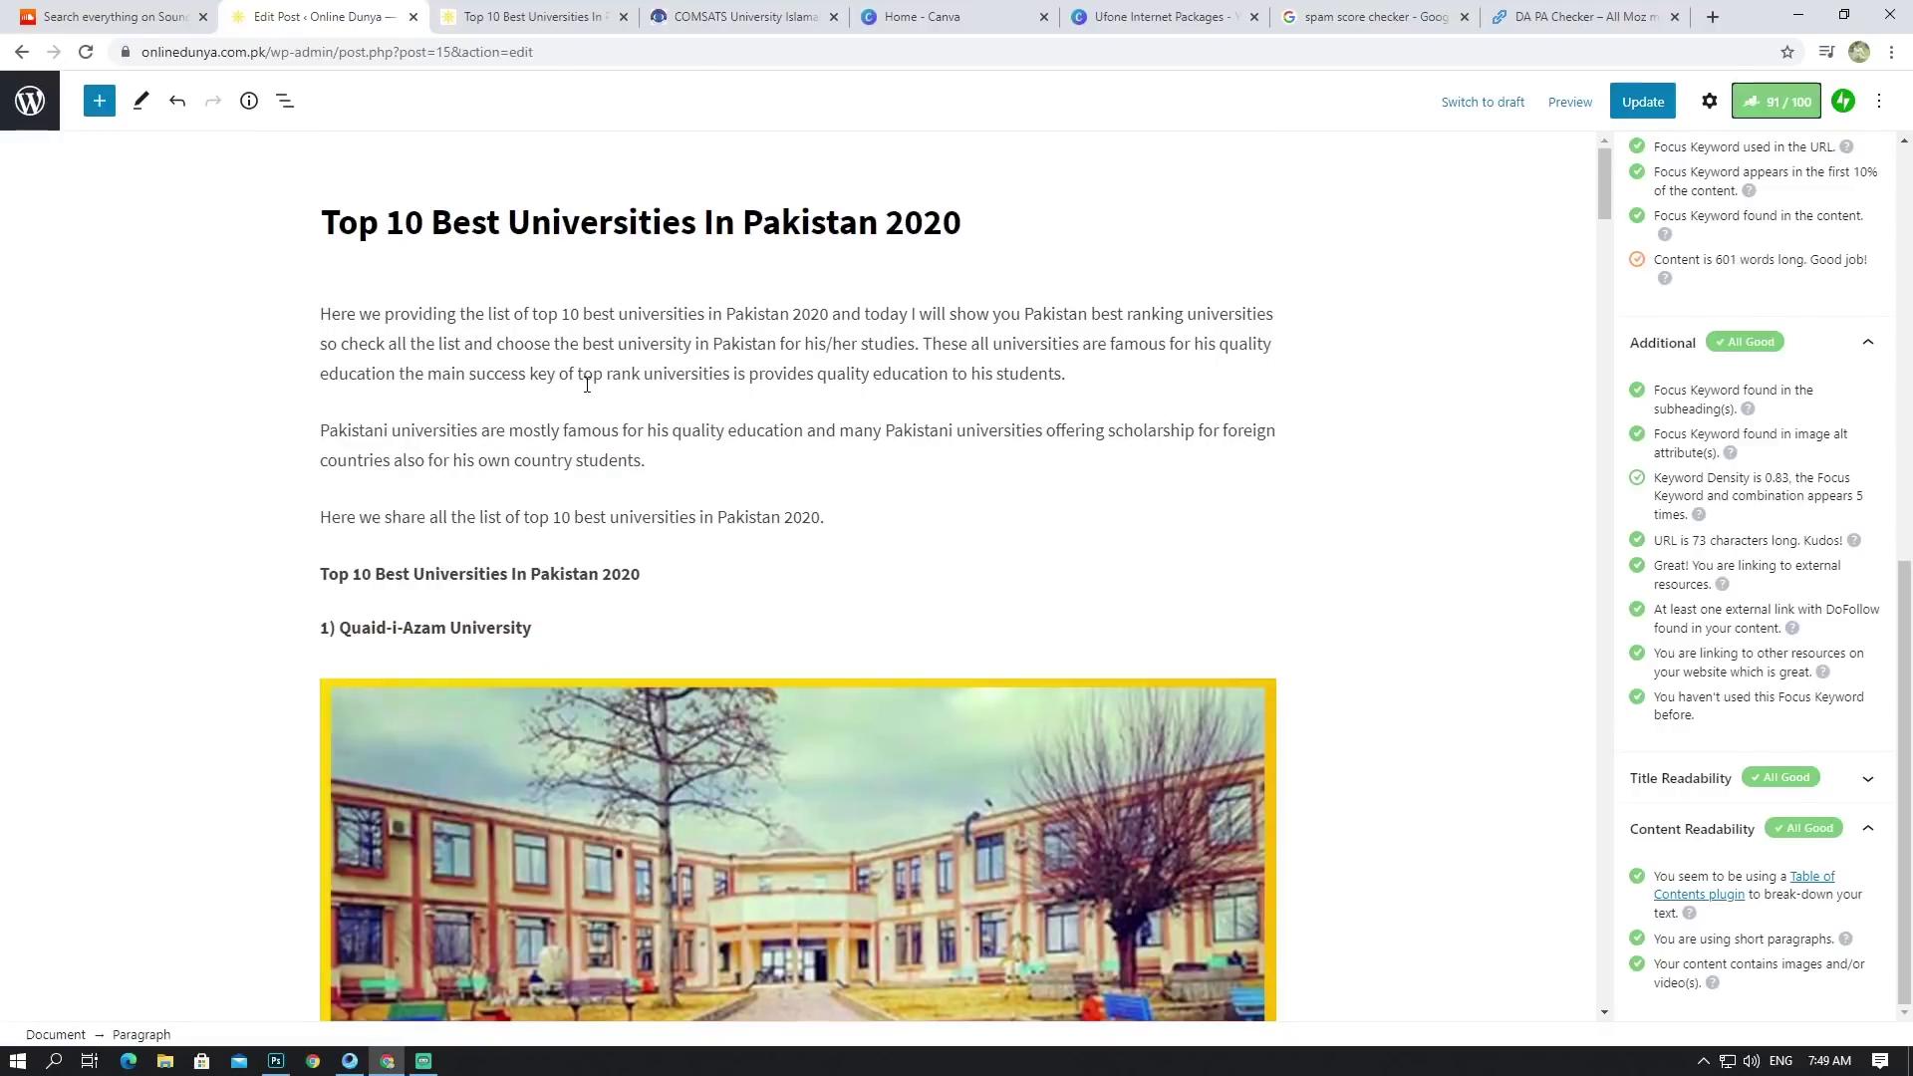
mouse_move(642, 486)
scroll(580, 905, "down", 4)
mouse_move(423, 1062)
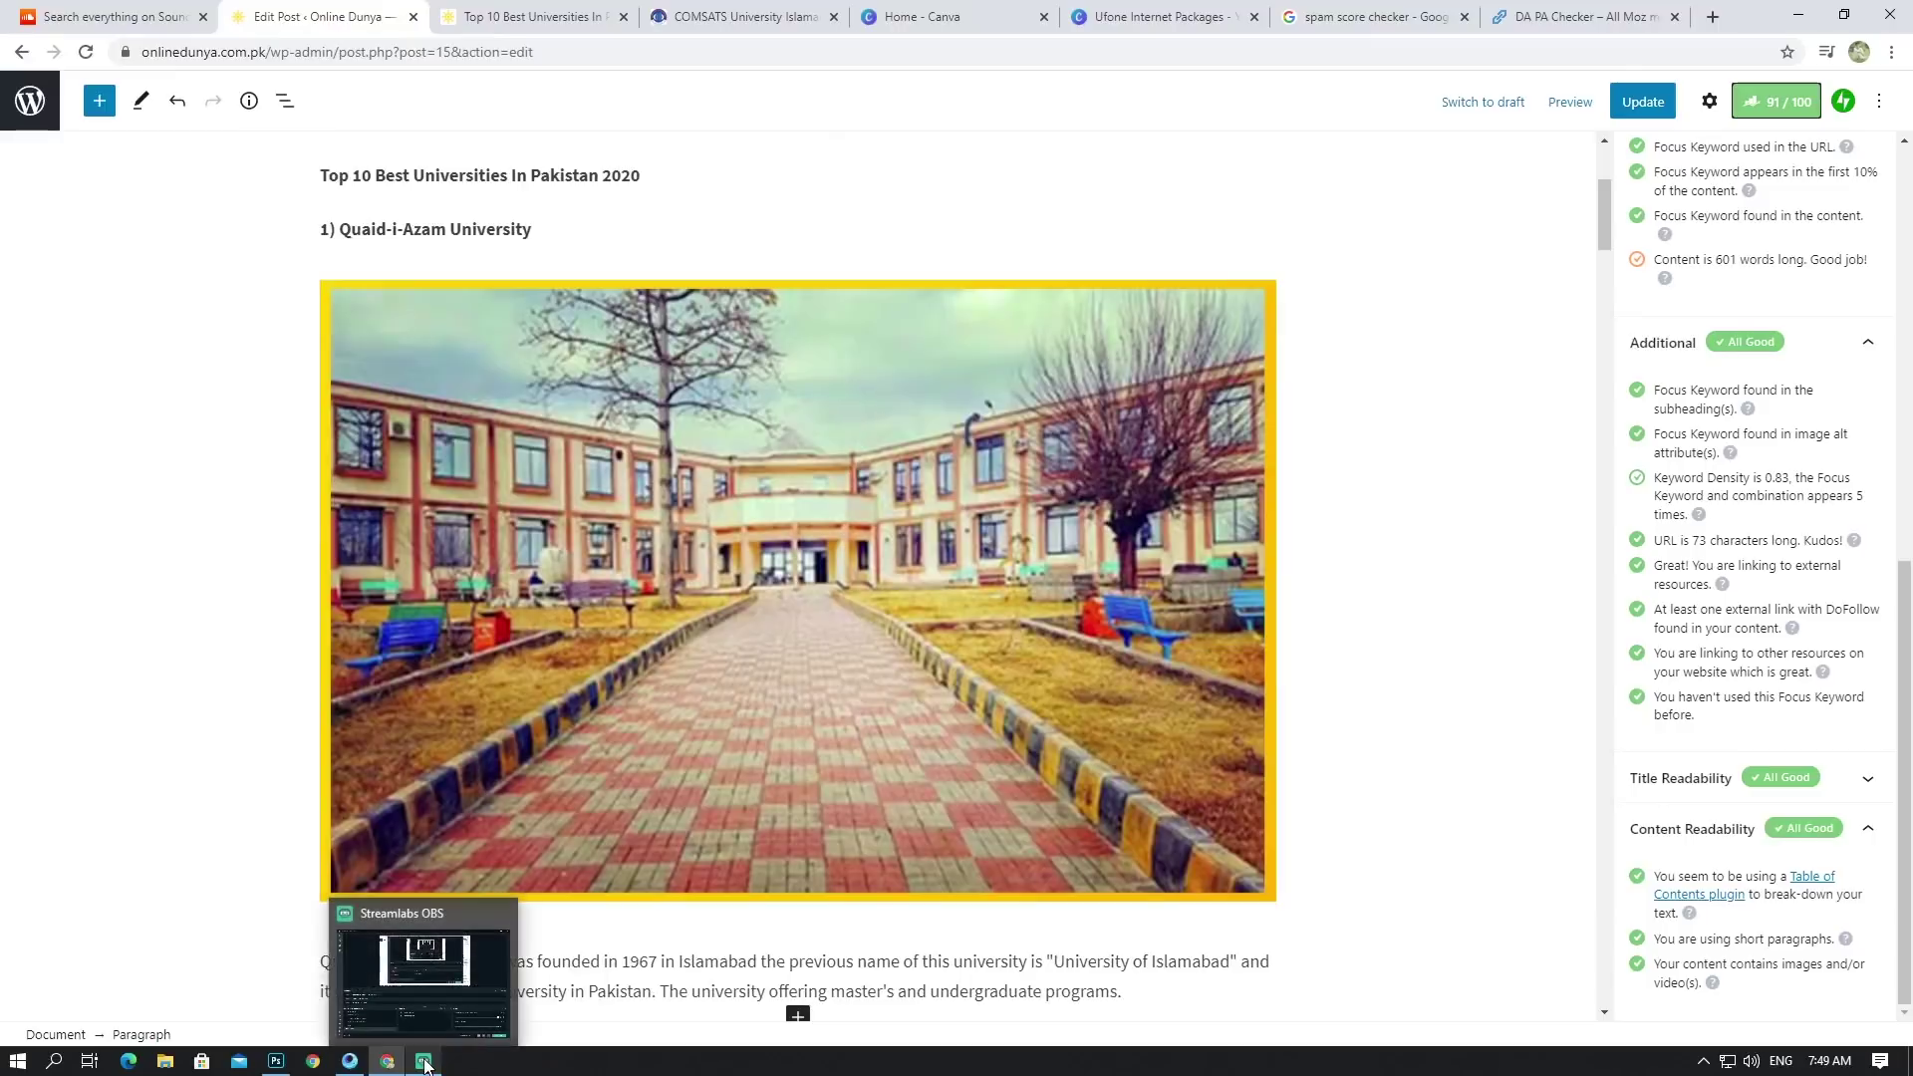
scroll(905, 837, "down", 6)
left_click(433, 1062)
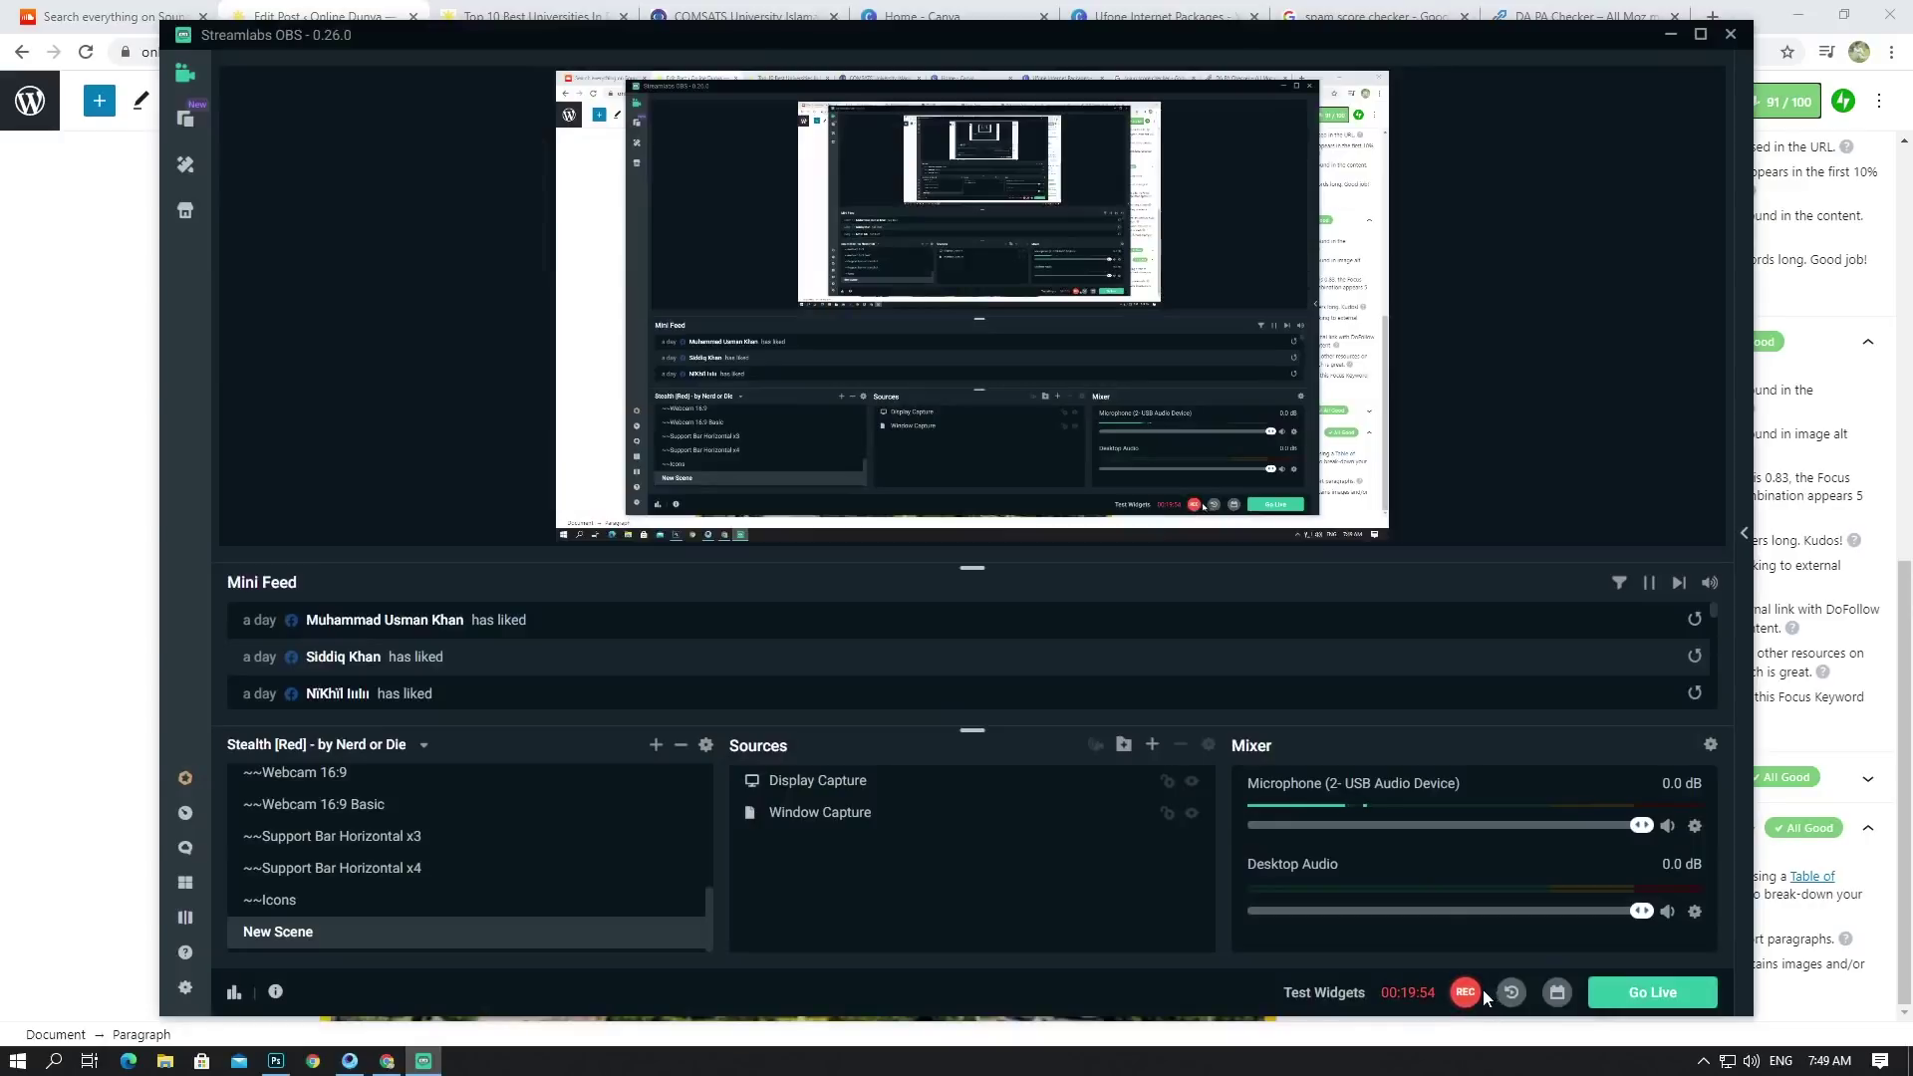
left_click(1671, 34)
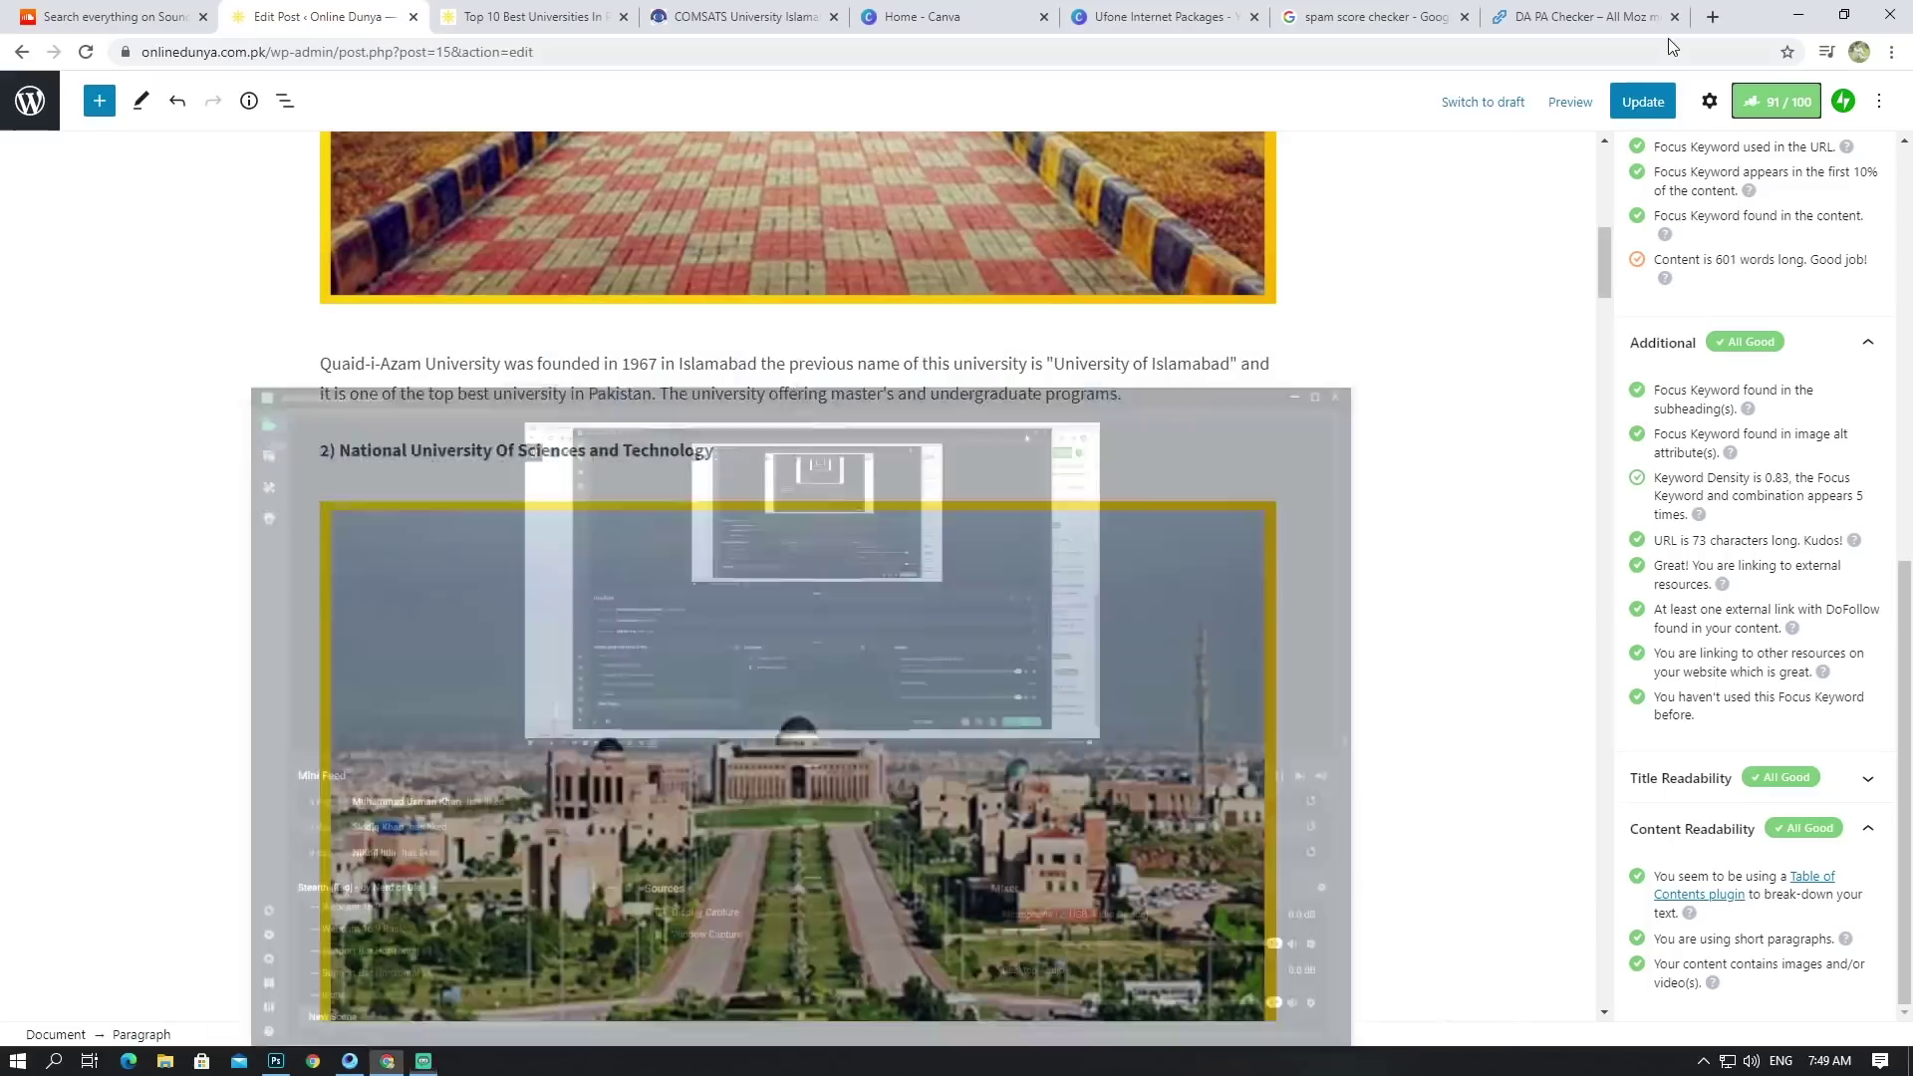
Step: Examine the images and short paragraphs from National University of Sciences and Technology down to University of Agriculture
scroll(1186, 347, "down", 10)
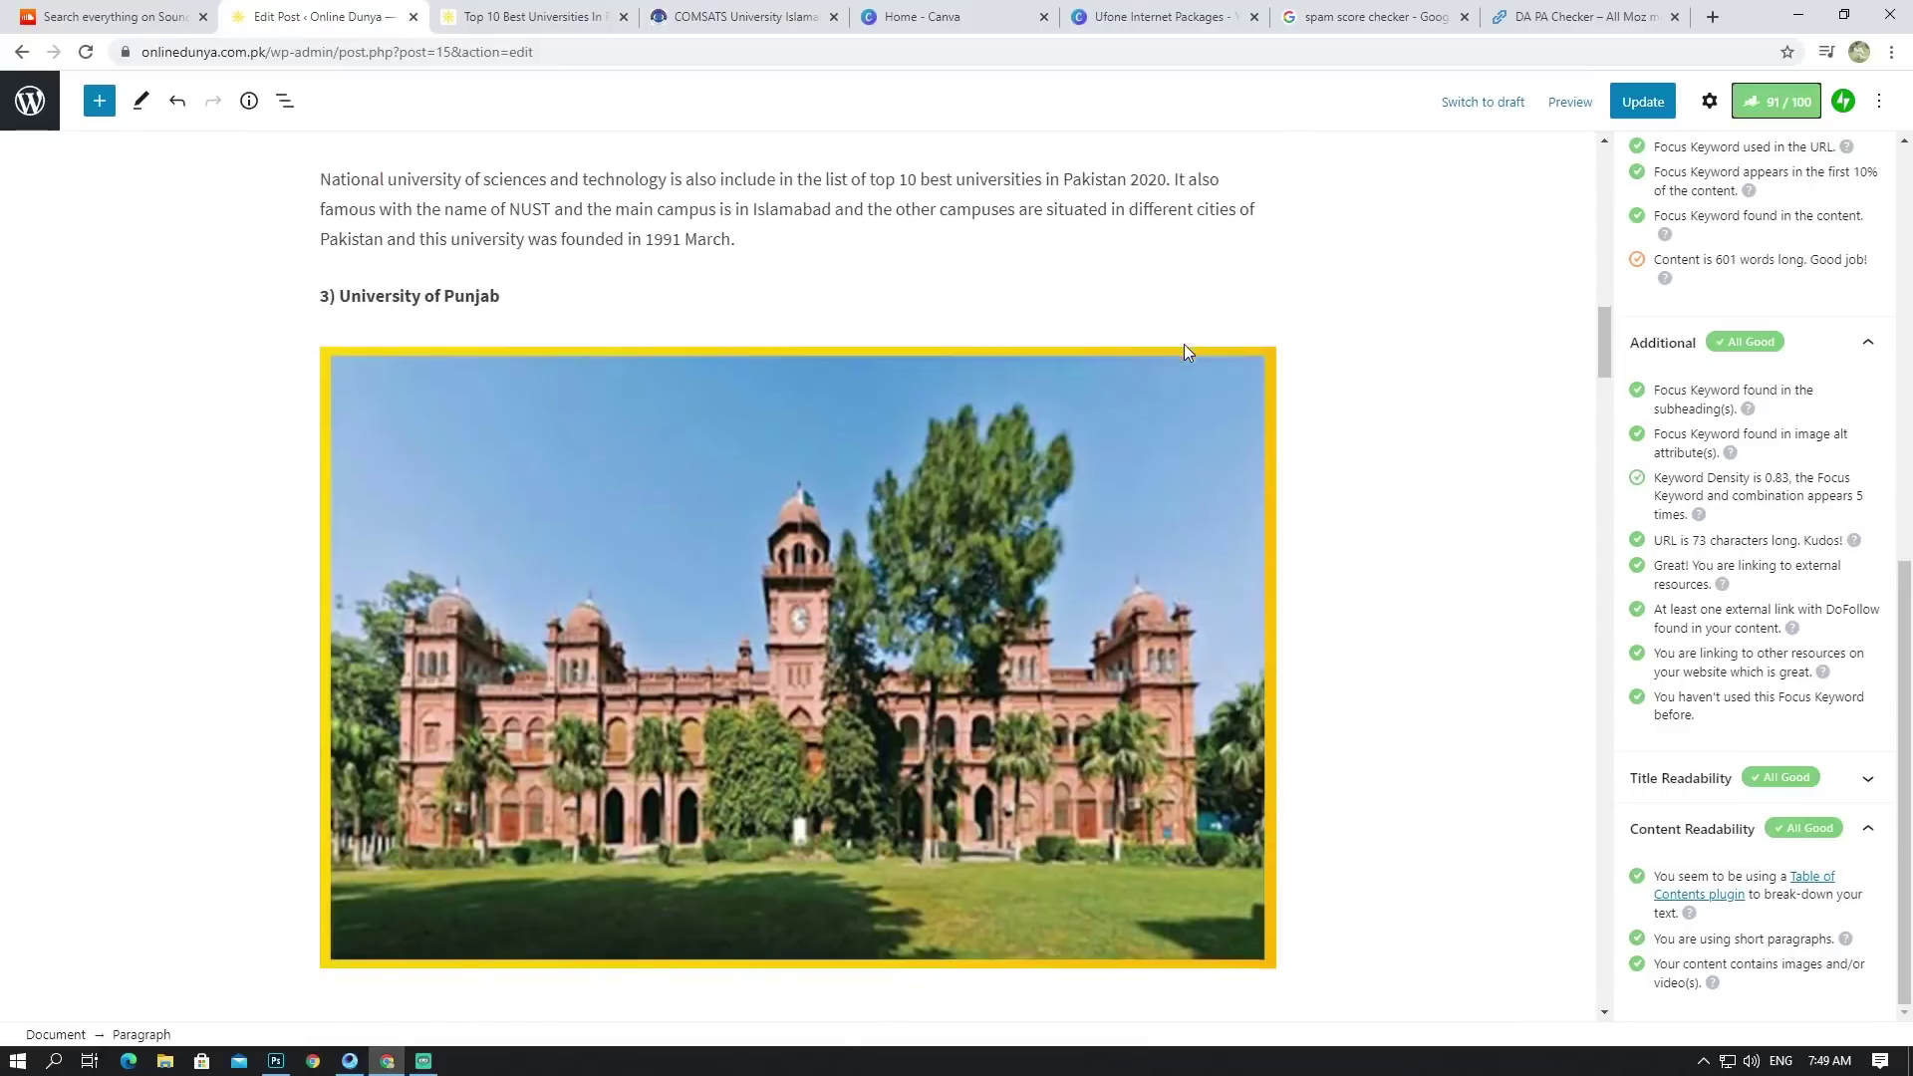
scroll(1184, 351, "down", 6)
scroll(1184, 351, "down", 4)
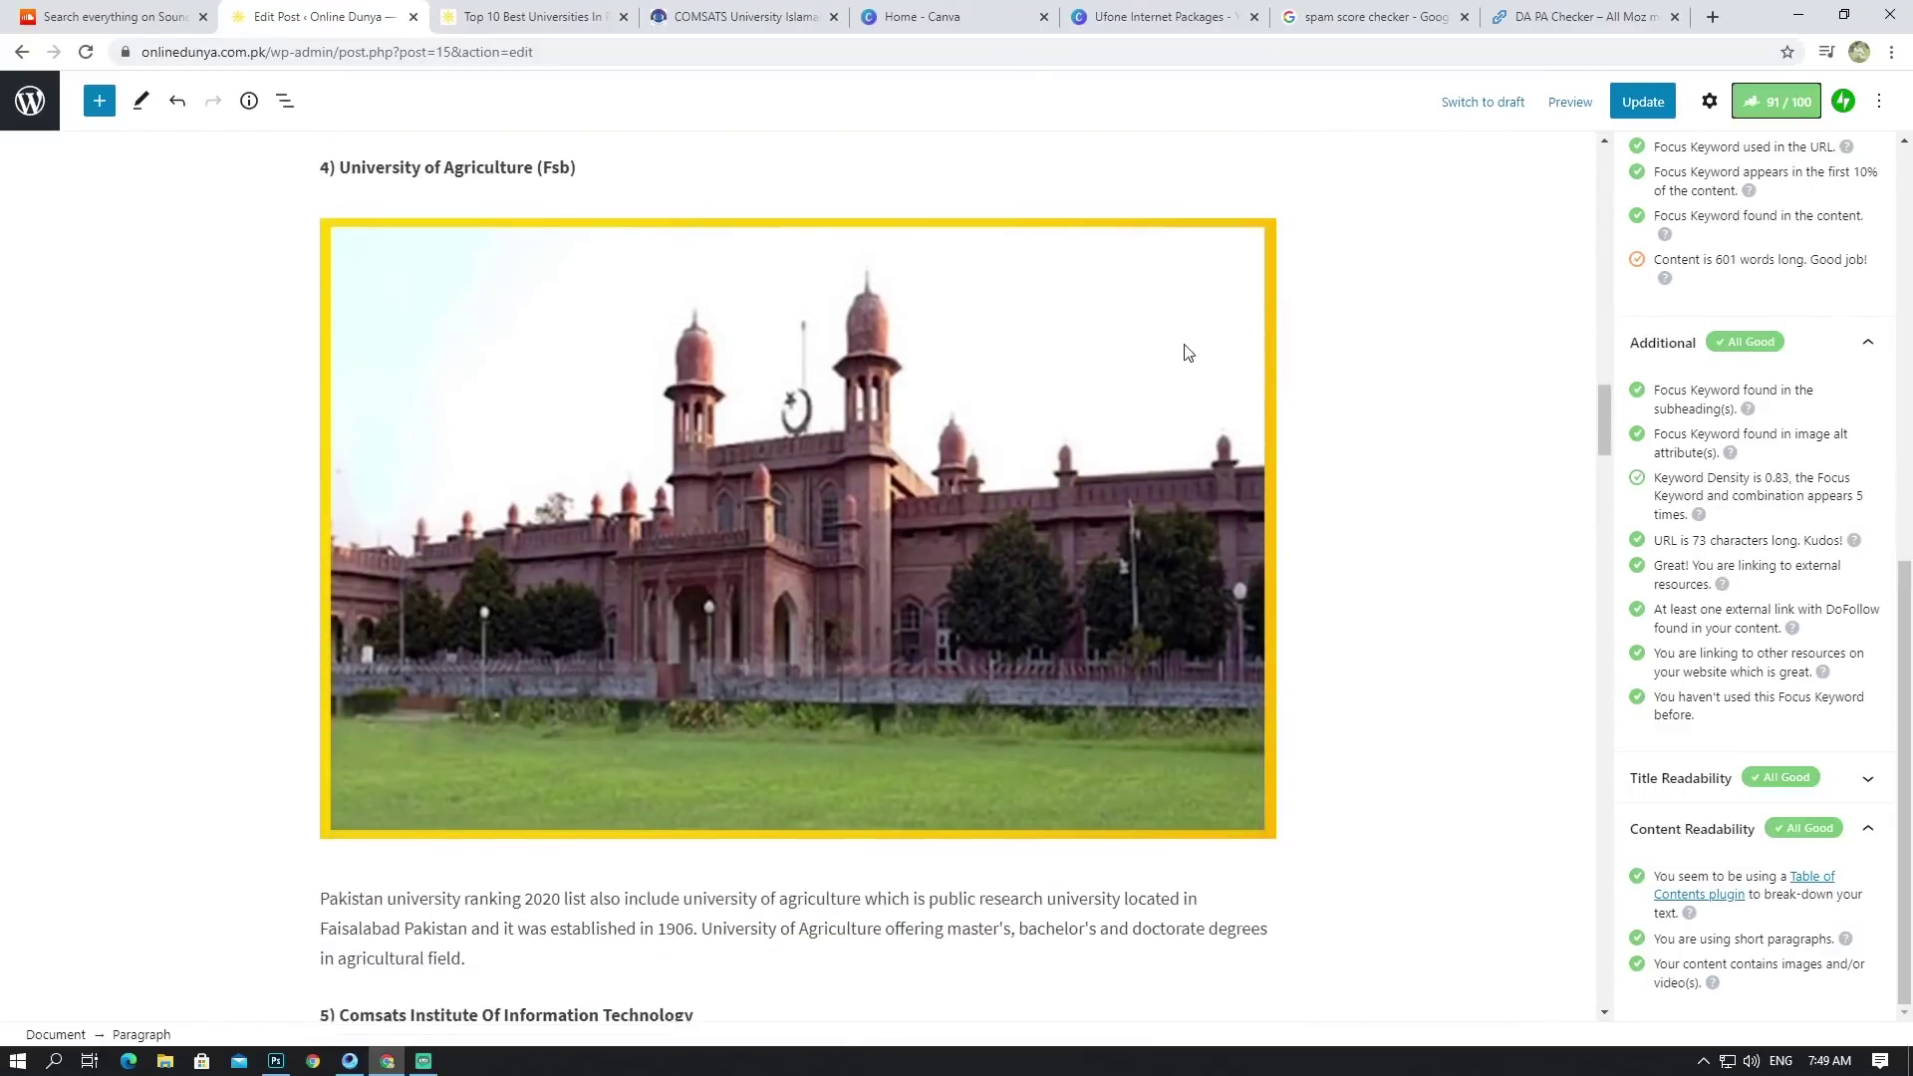
scroll(1184, 351, "up", 3)
scroll(1186, 344, "down", 2)
scroll(1186, 347, "down", 2)
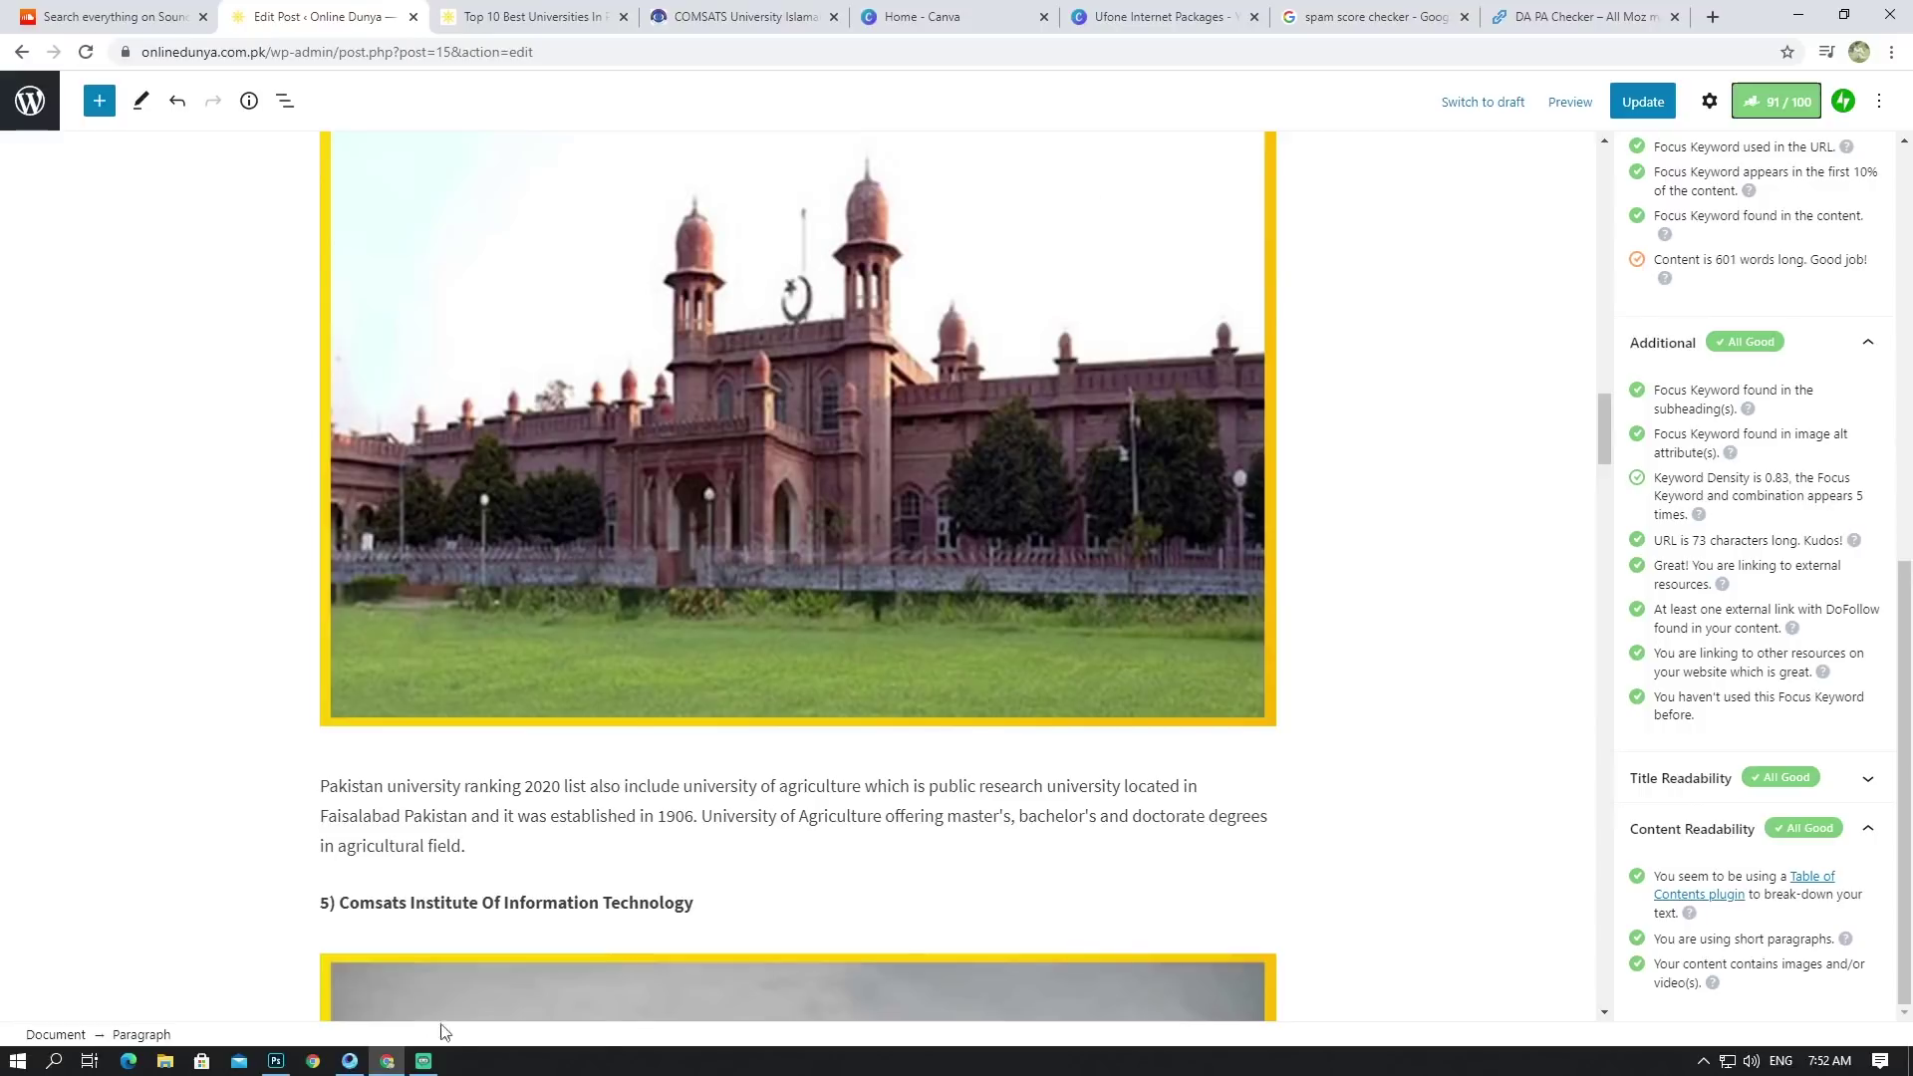
left_click(421, 1063)
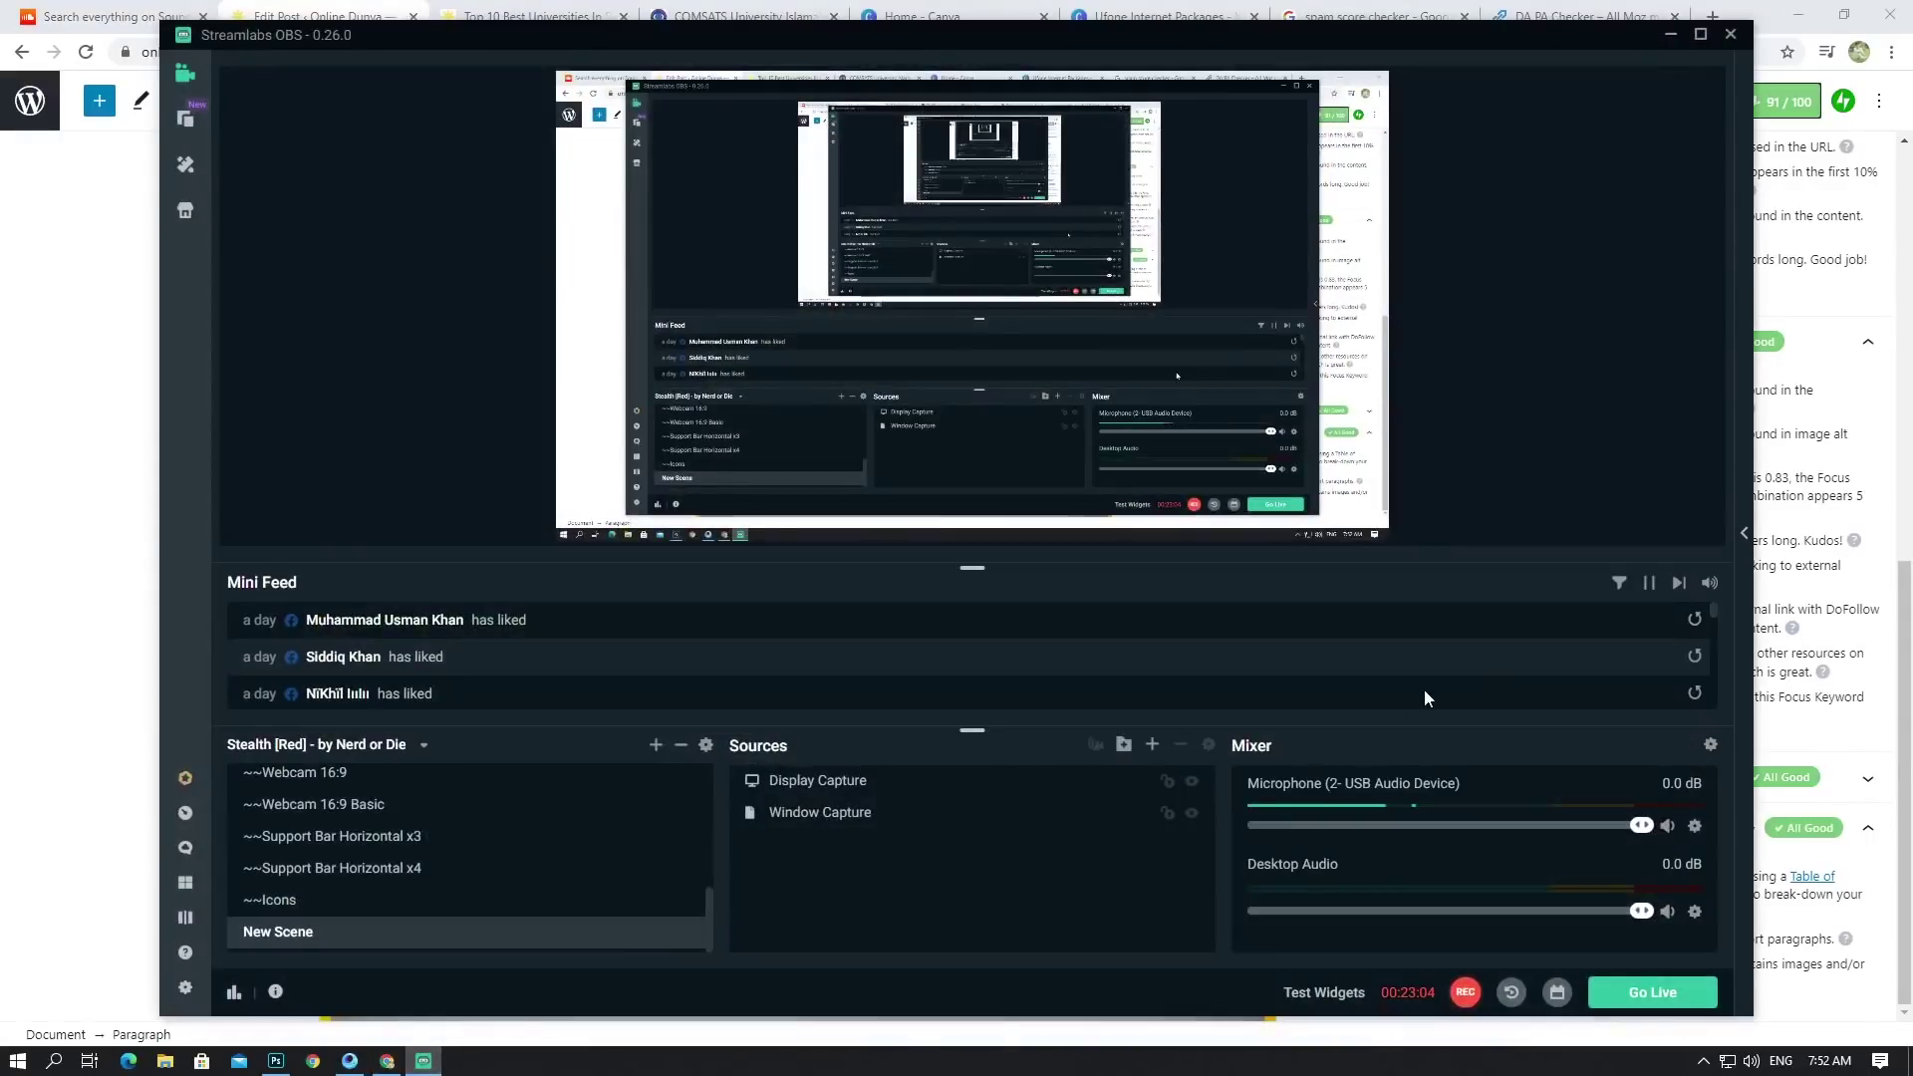
left_click(1671, 35)
Step: Review the post's images from the Comsats section back up to the title, ending at the Quaid-i-Azam University image
scroll(1122, 464, "down", 3)
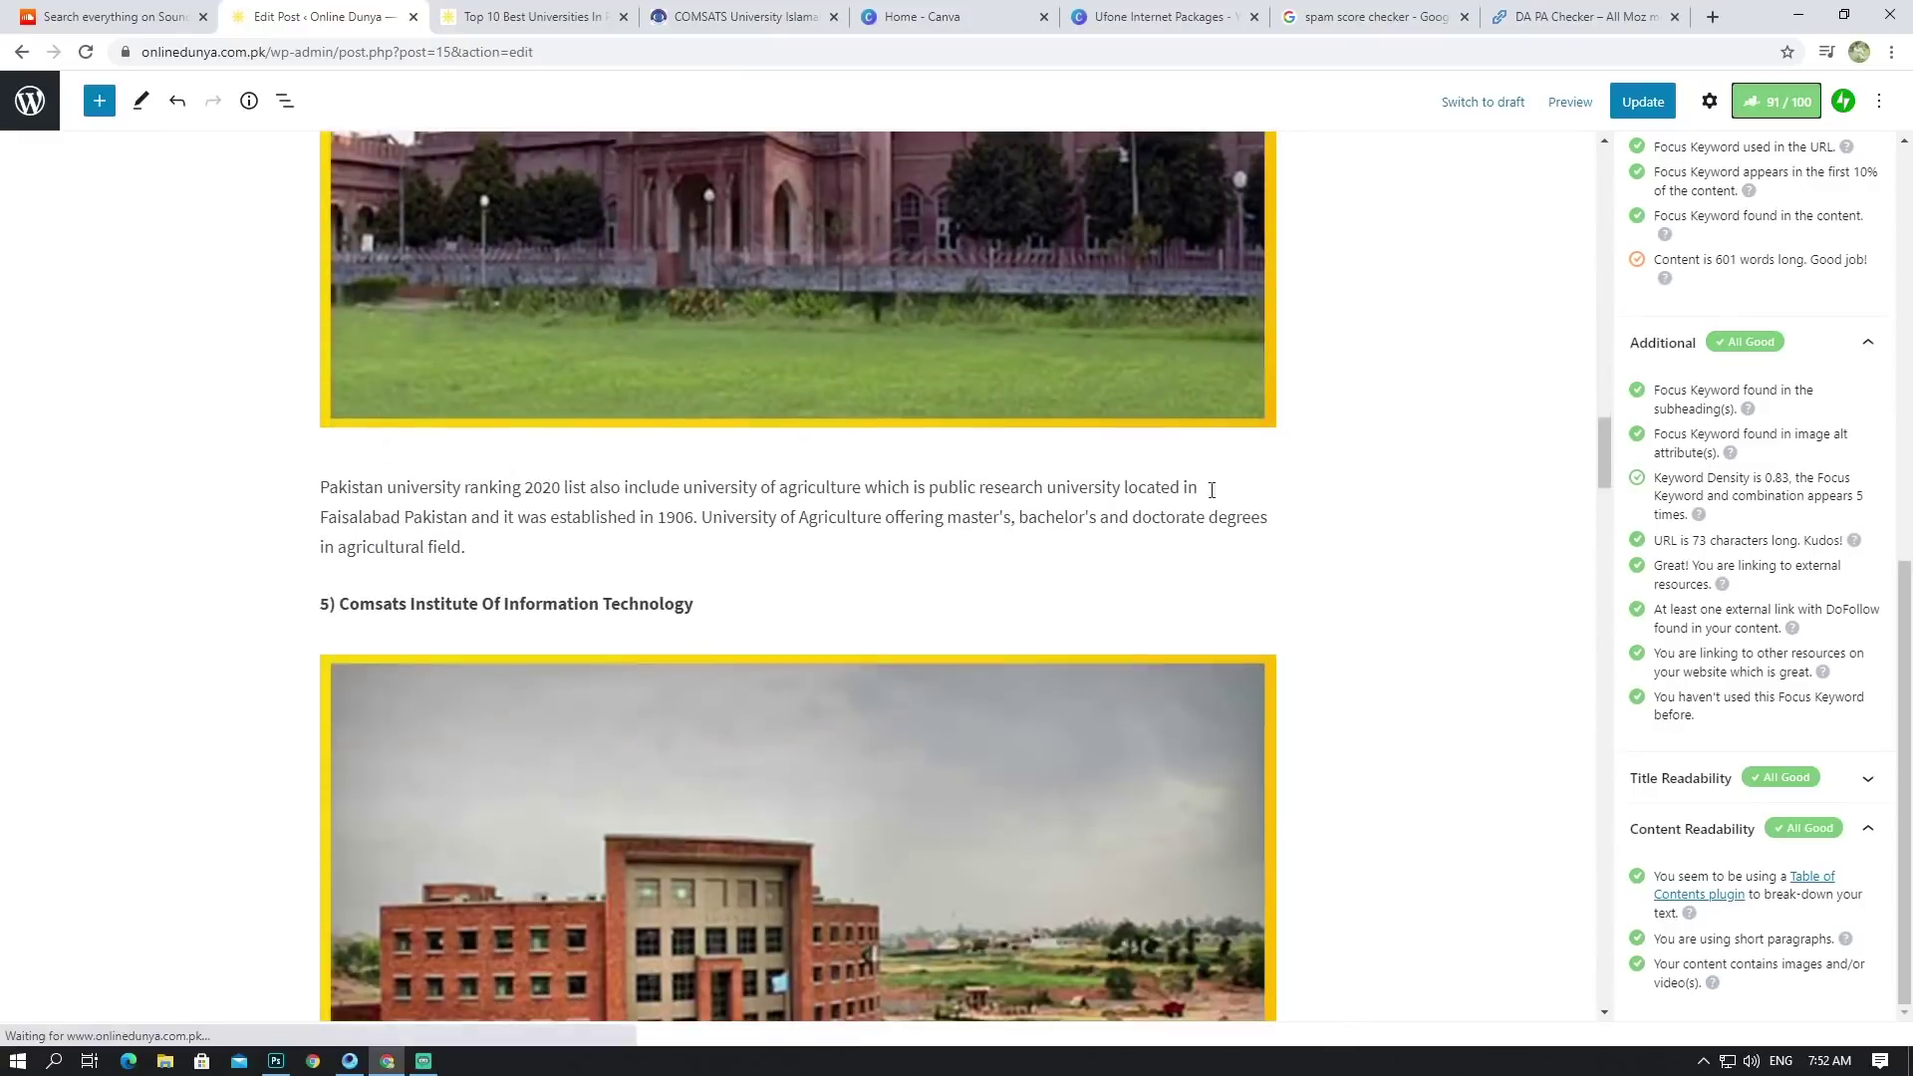
scroll(736, 572, "down", 8)
scroll(588, 668, "up", 9)
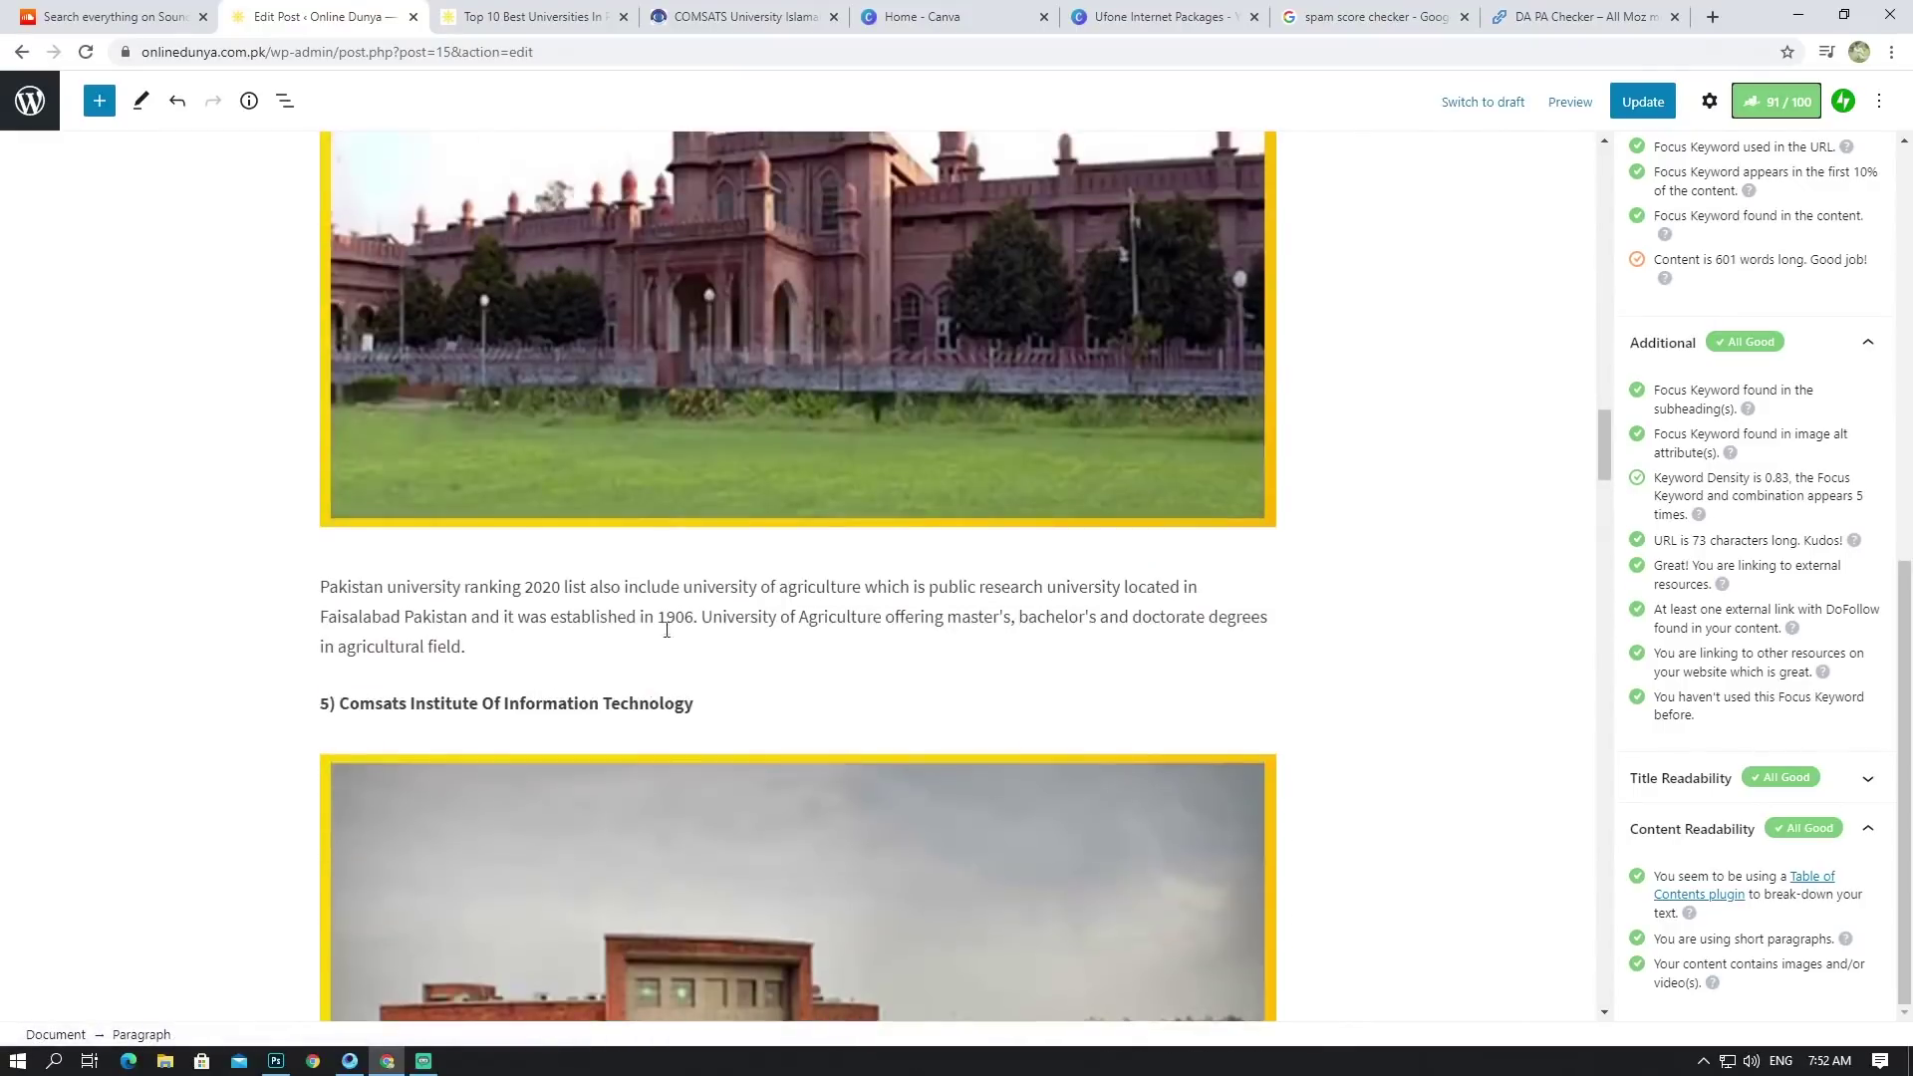
scroll(666, 630, "up", 12)
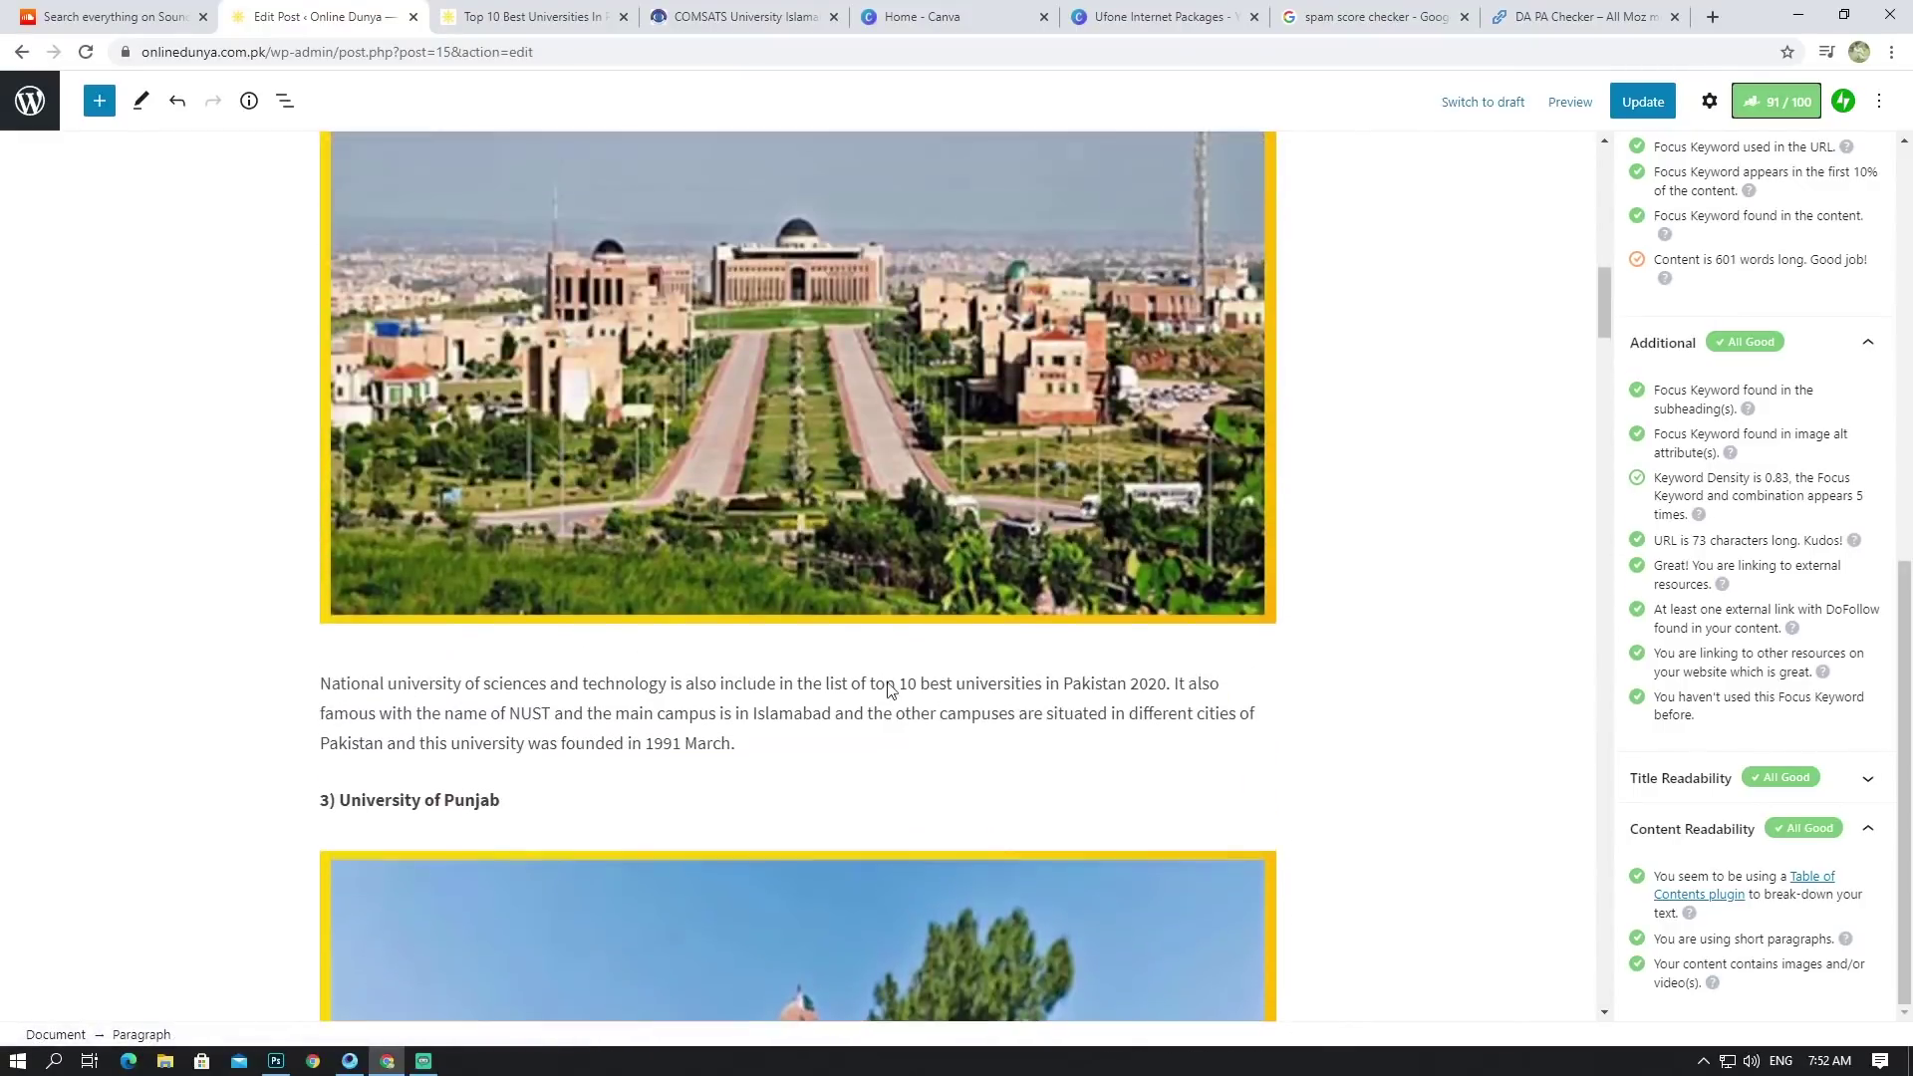
scroll(891, 678, "up", 15)
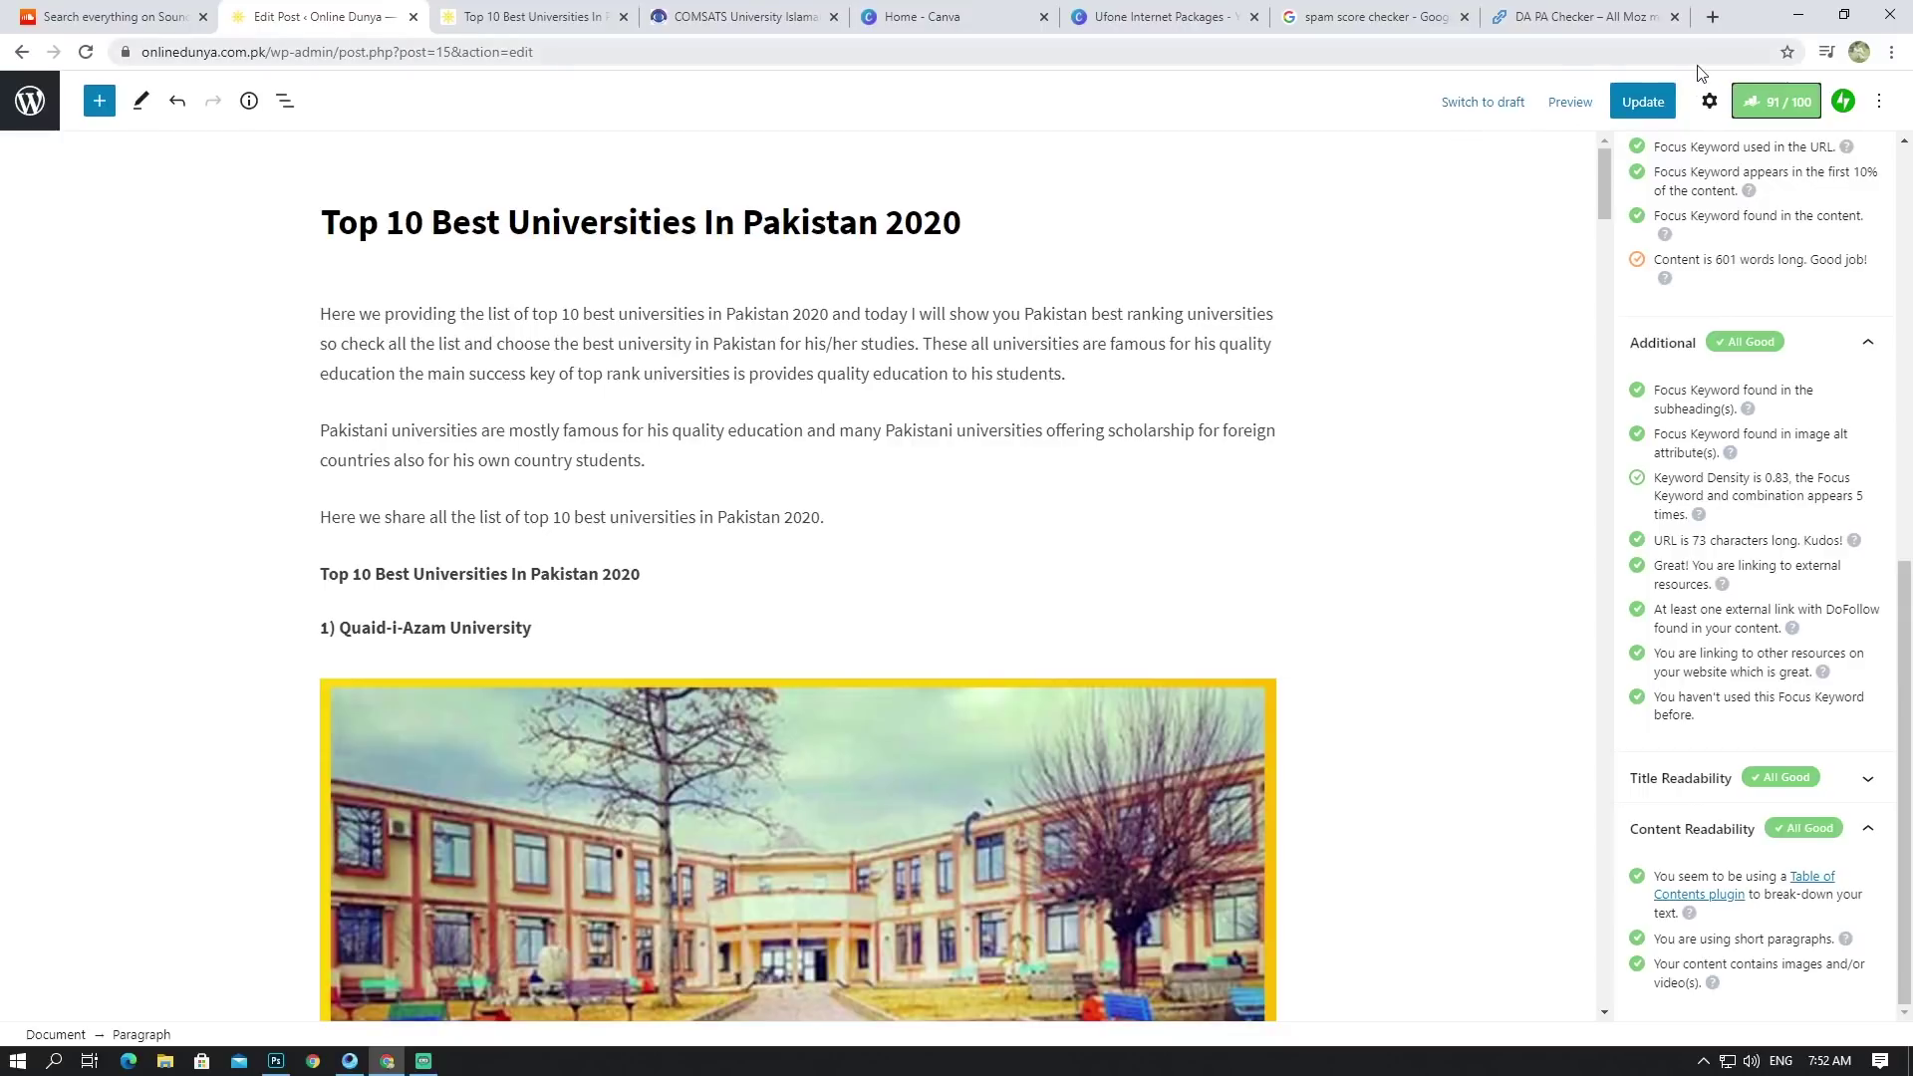
scroll(1369, 229, "down", 4)
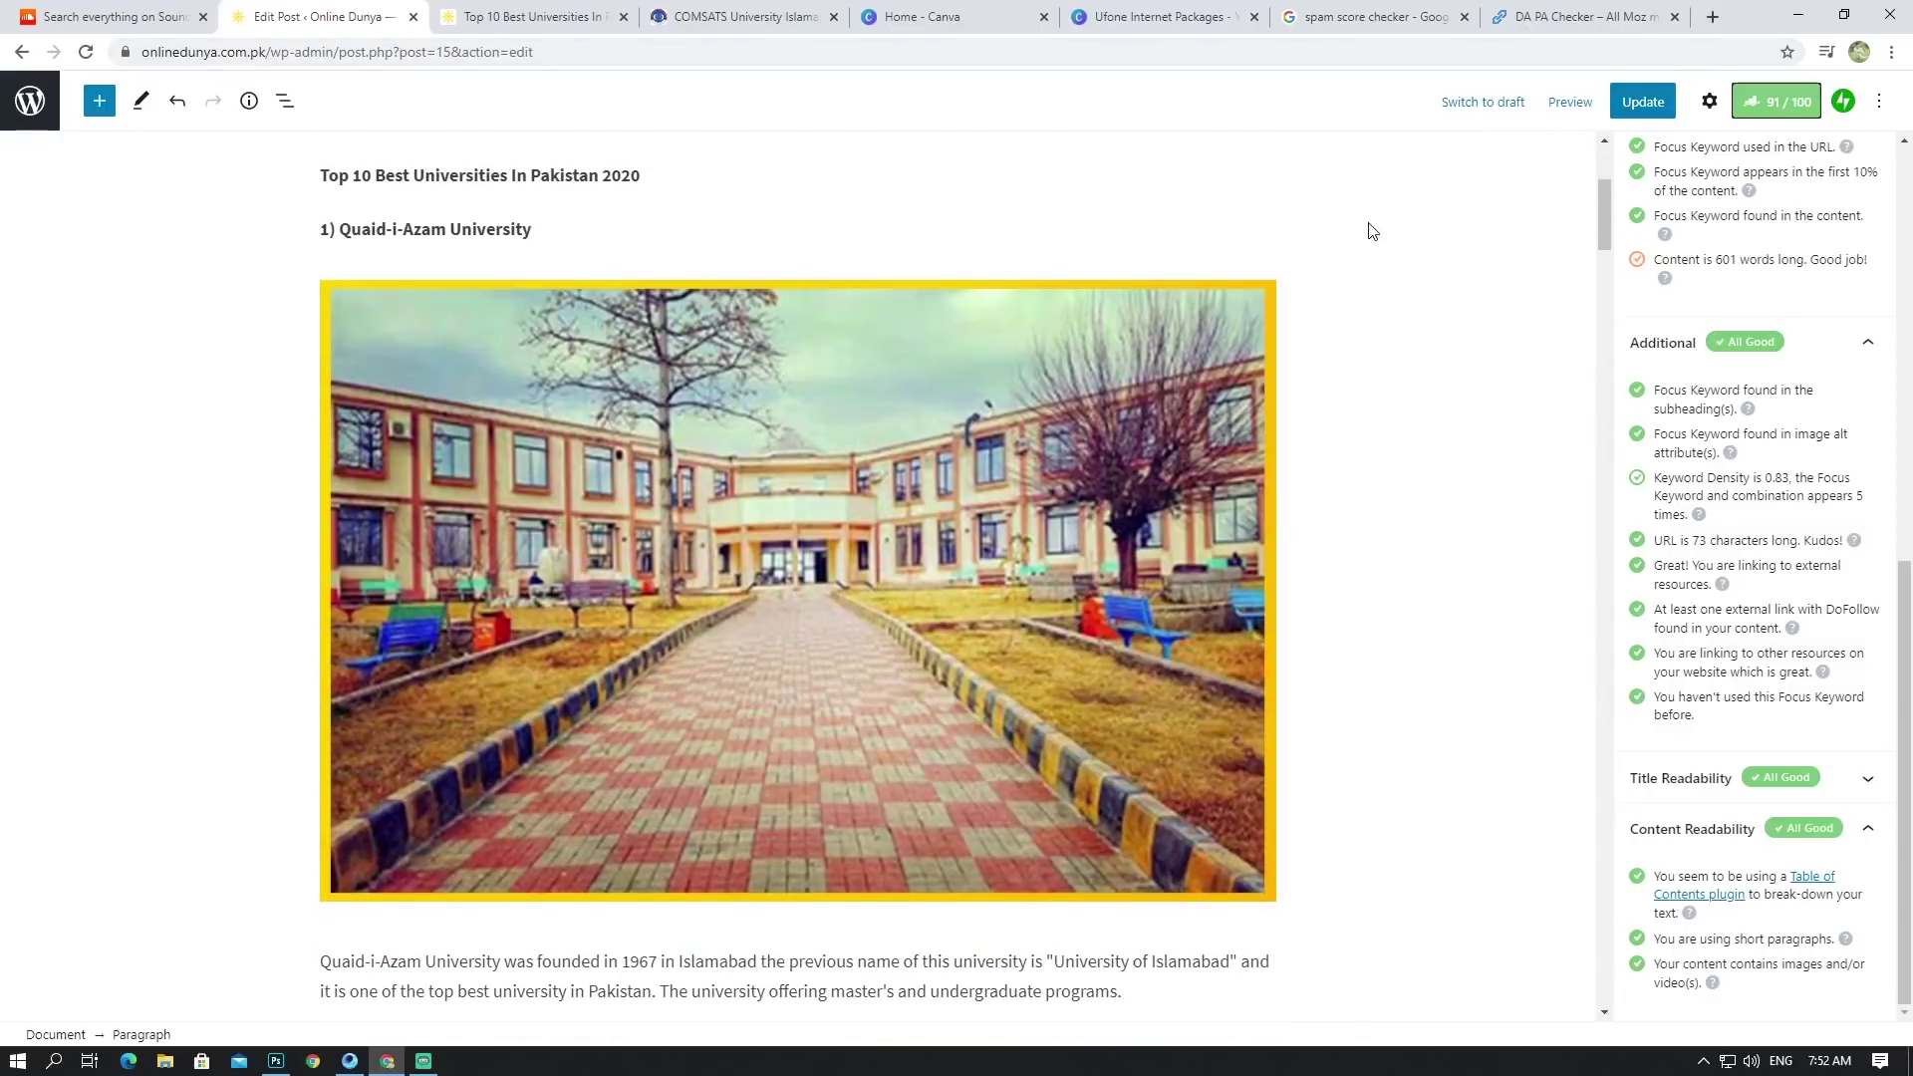
scroll(1325, 278, "down", 6)
scroll(969, 338, "up", 5)
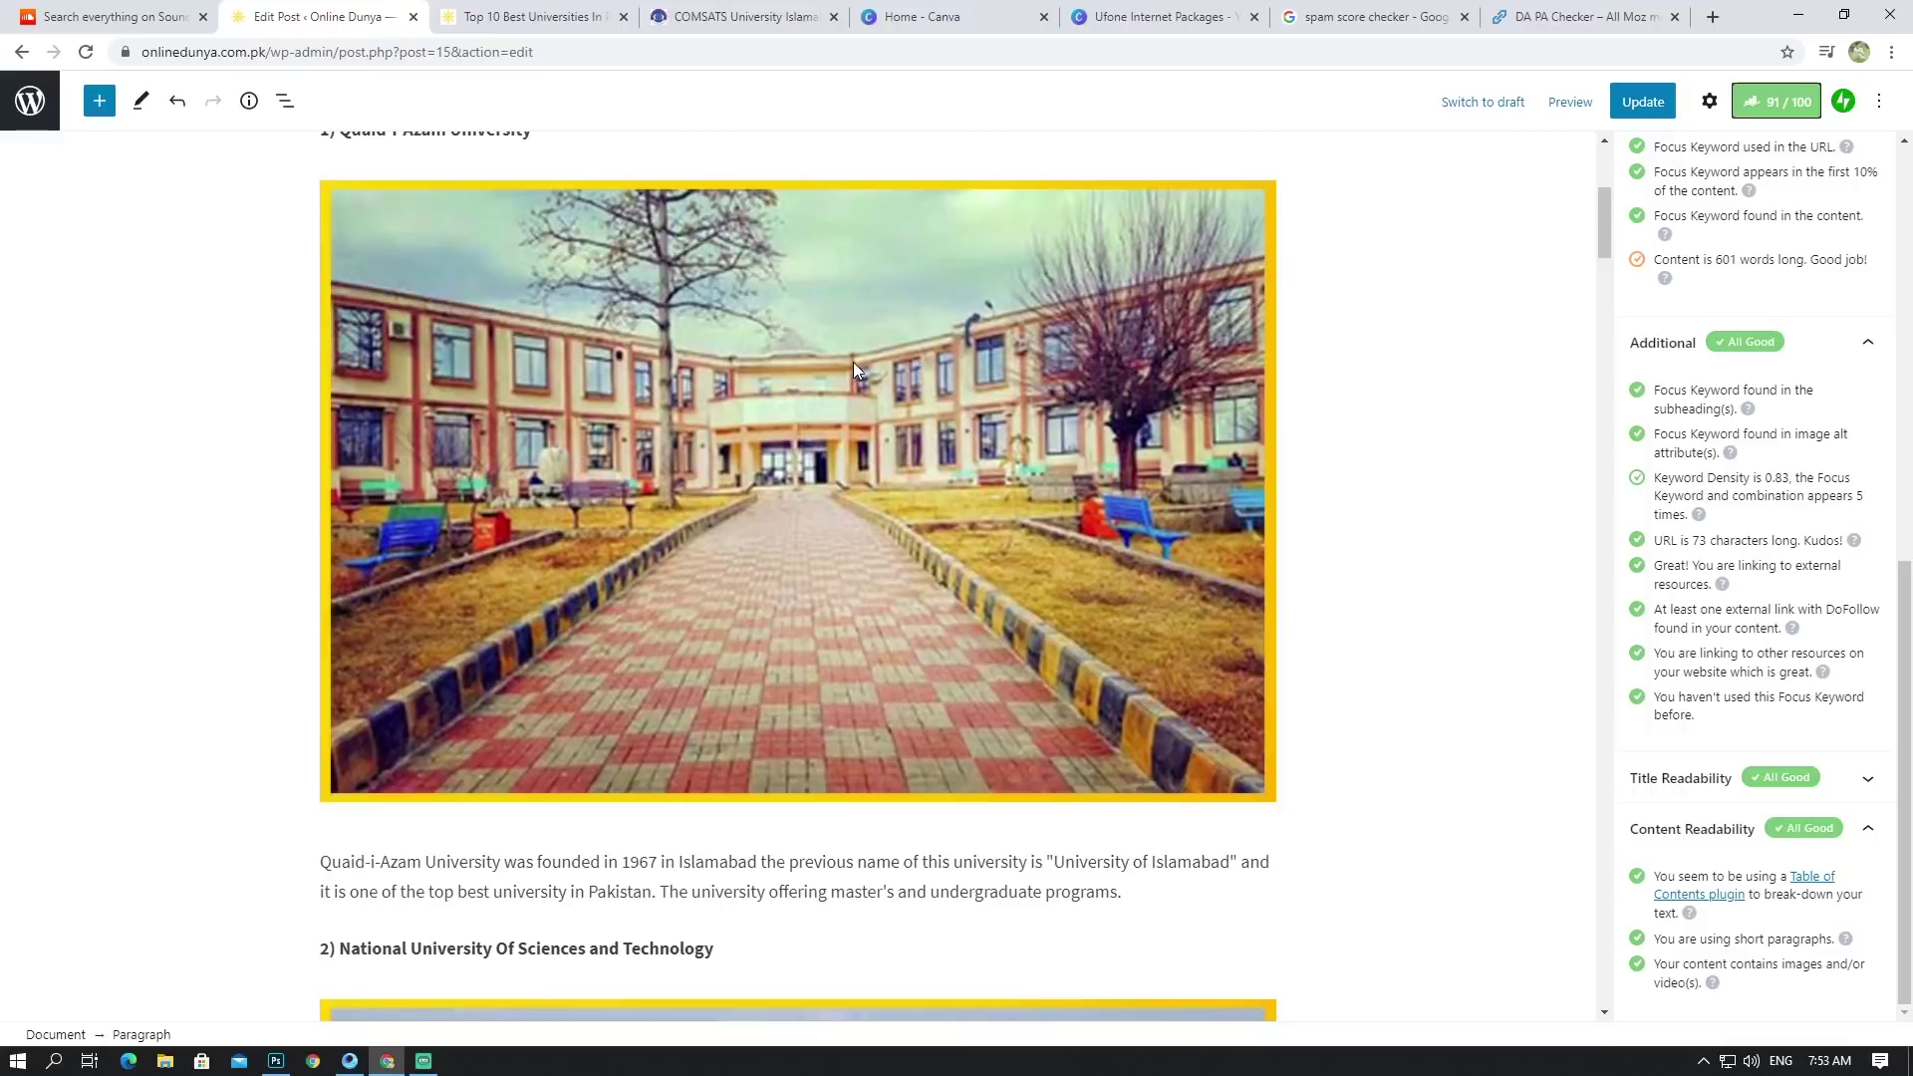
scroll(857, 367, "up", 5)
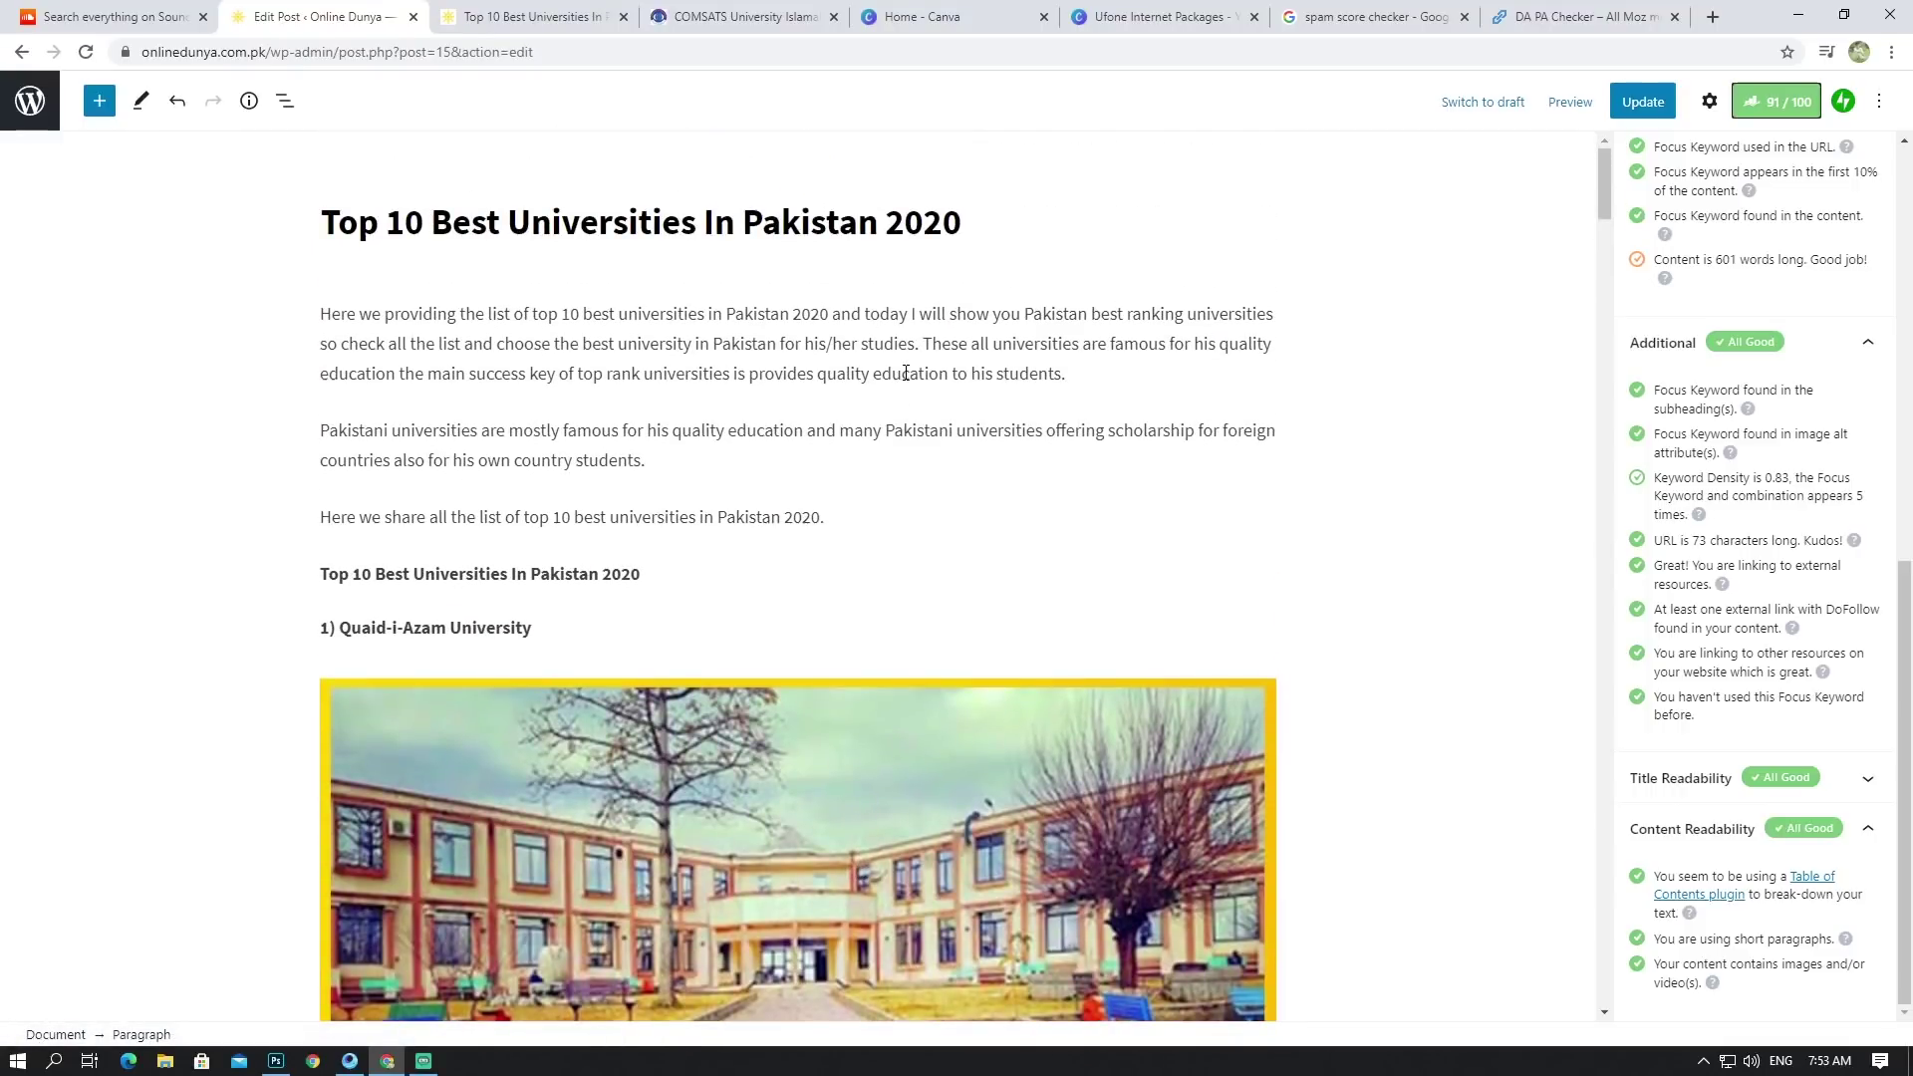
scroll(941, 450, "down", 5)
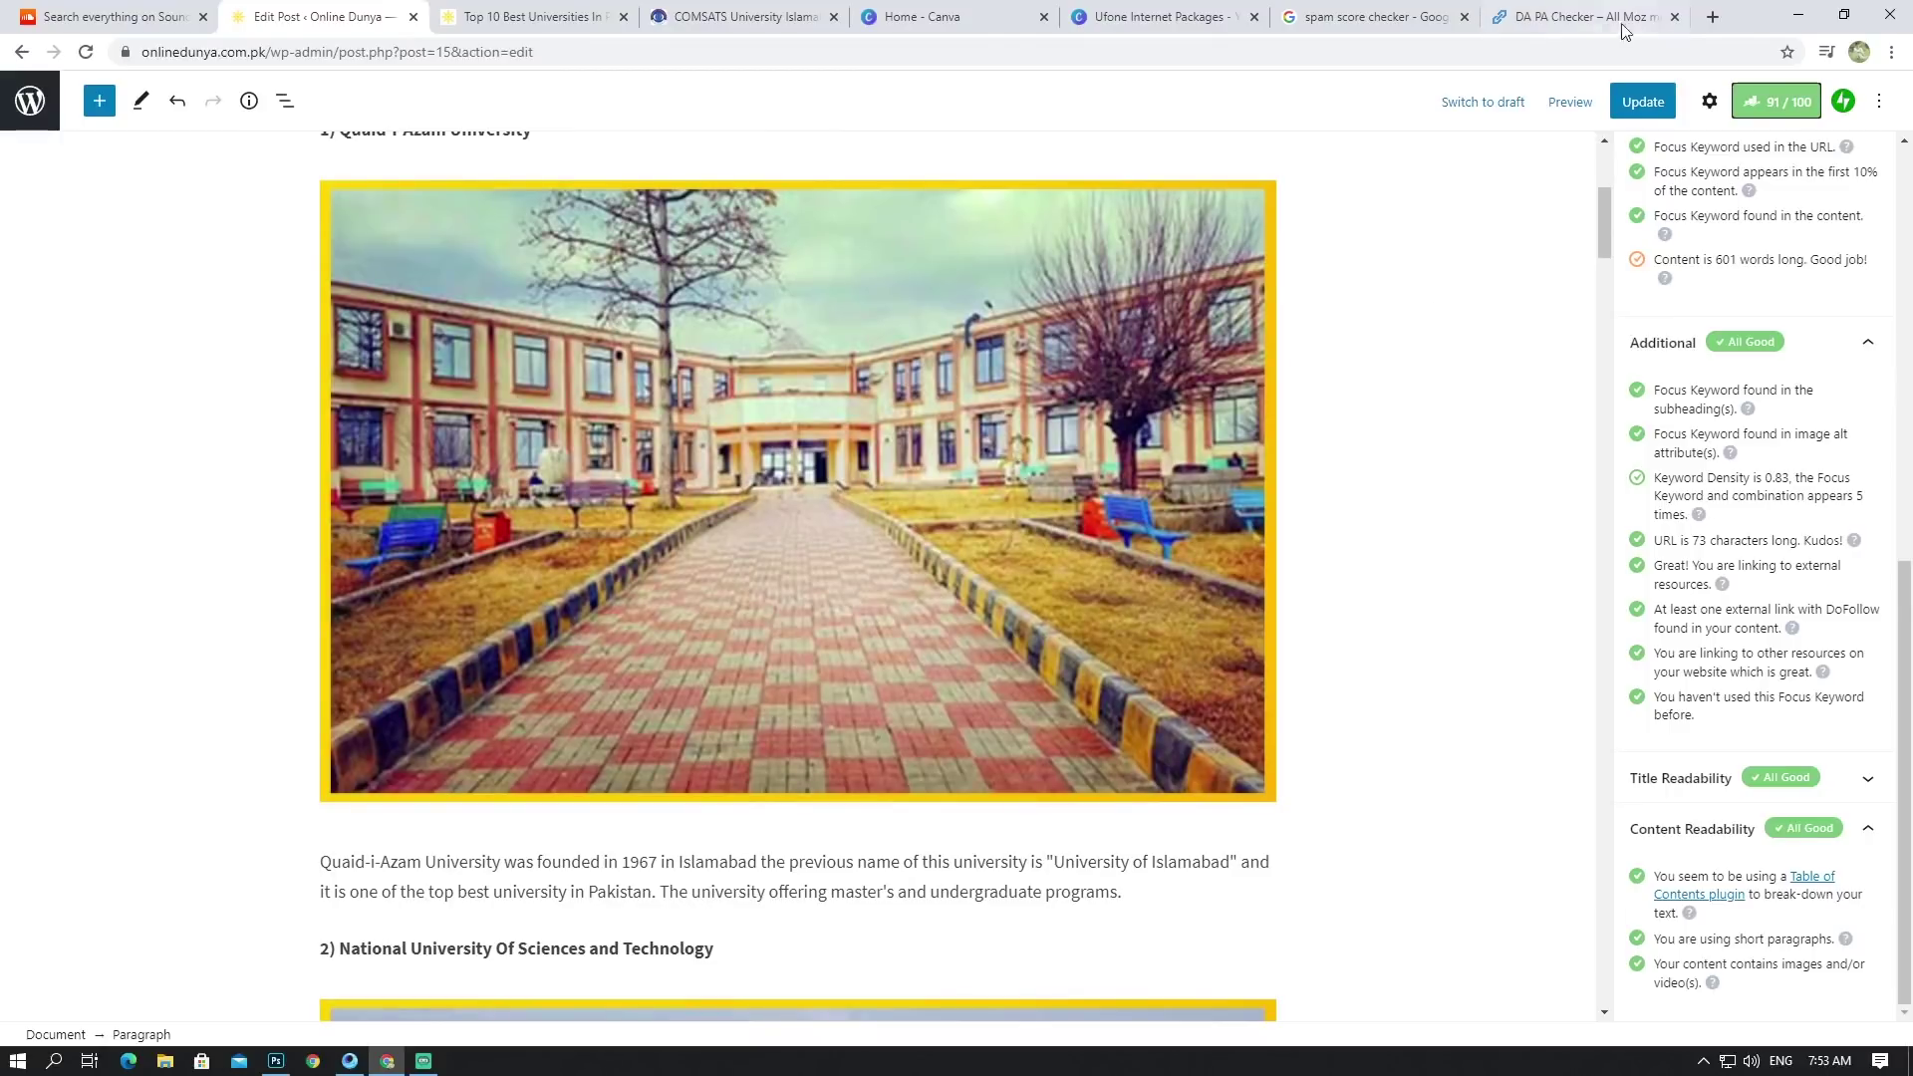
Step: Find Snipping Tool through the Windows search and launch it
left_click(55, 1063)
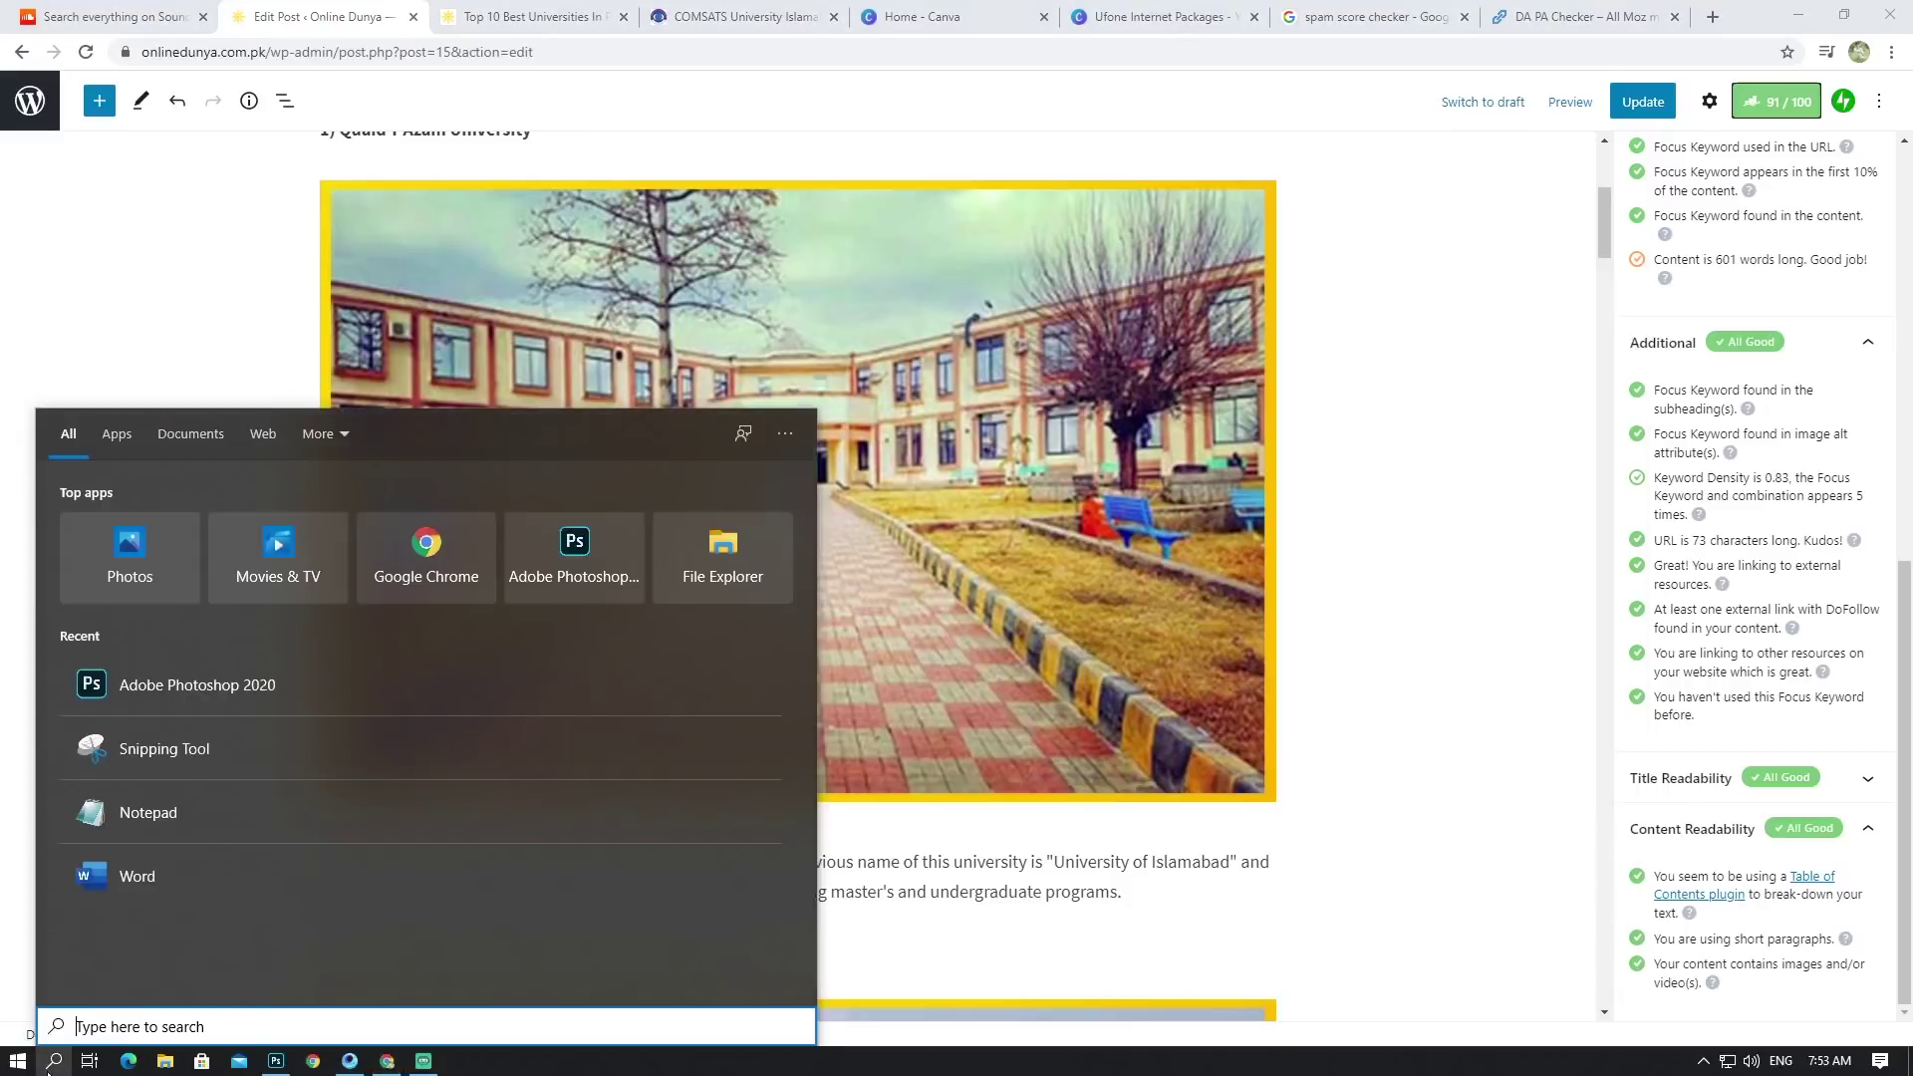
type("sn")
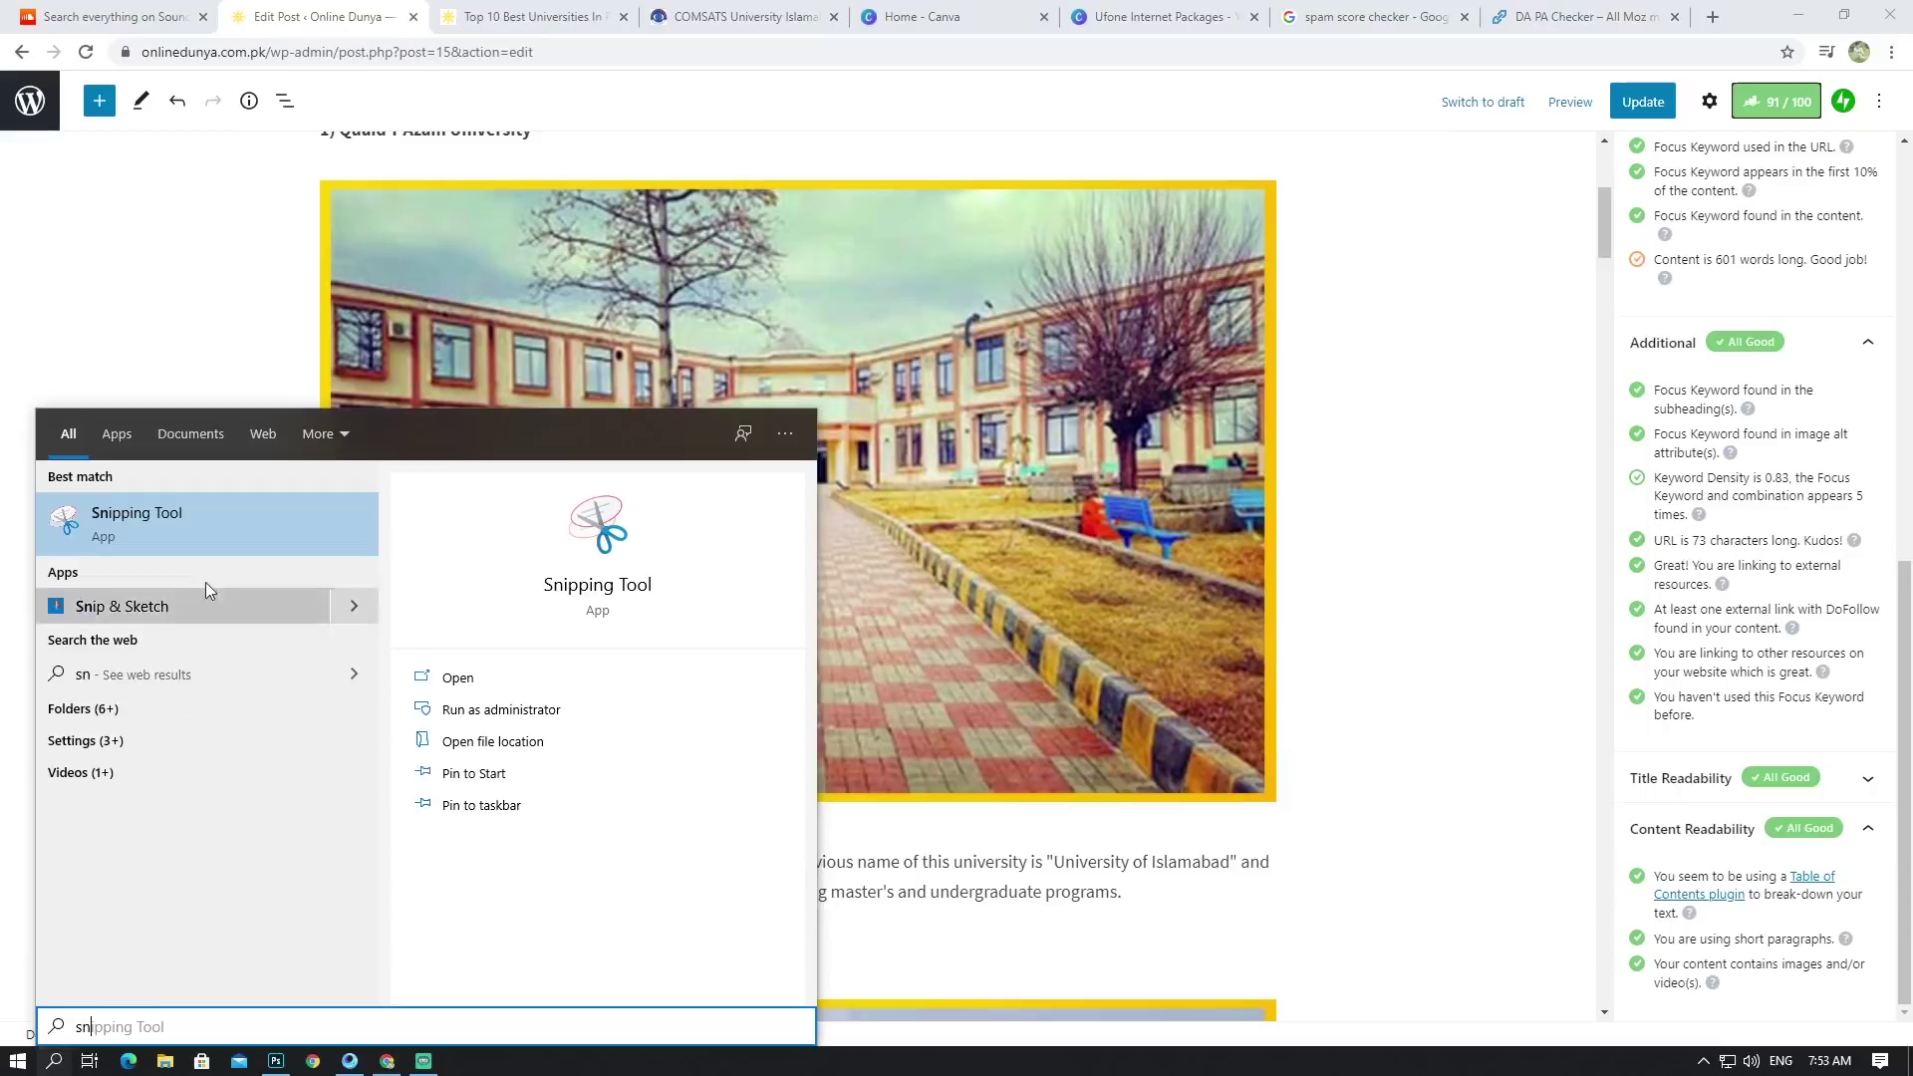
left_click(223, 529)
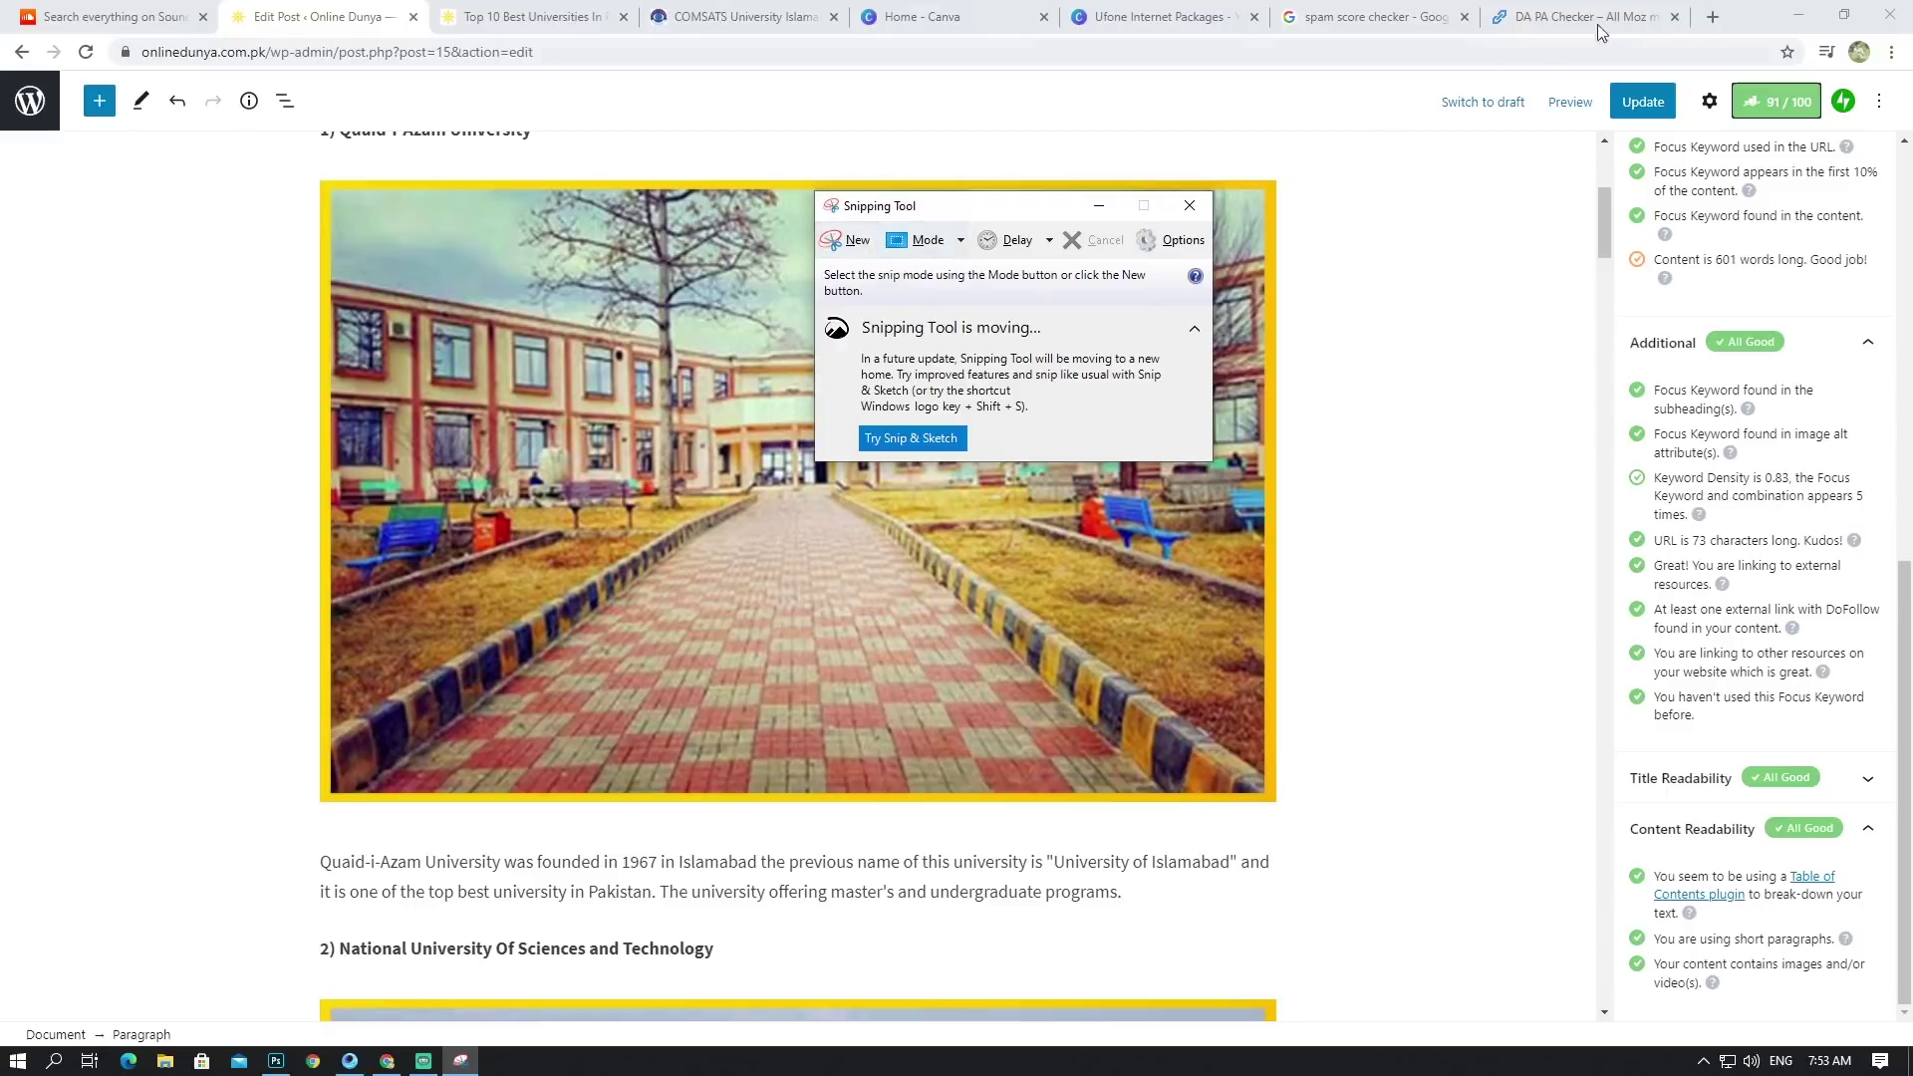
Step: Search Google for "cricket games" in a new browser tab and show the image results
left_click(1710, 18)
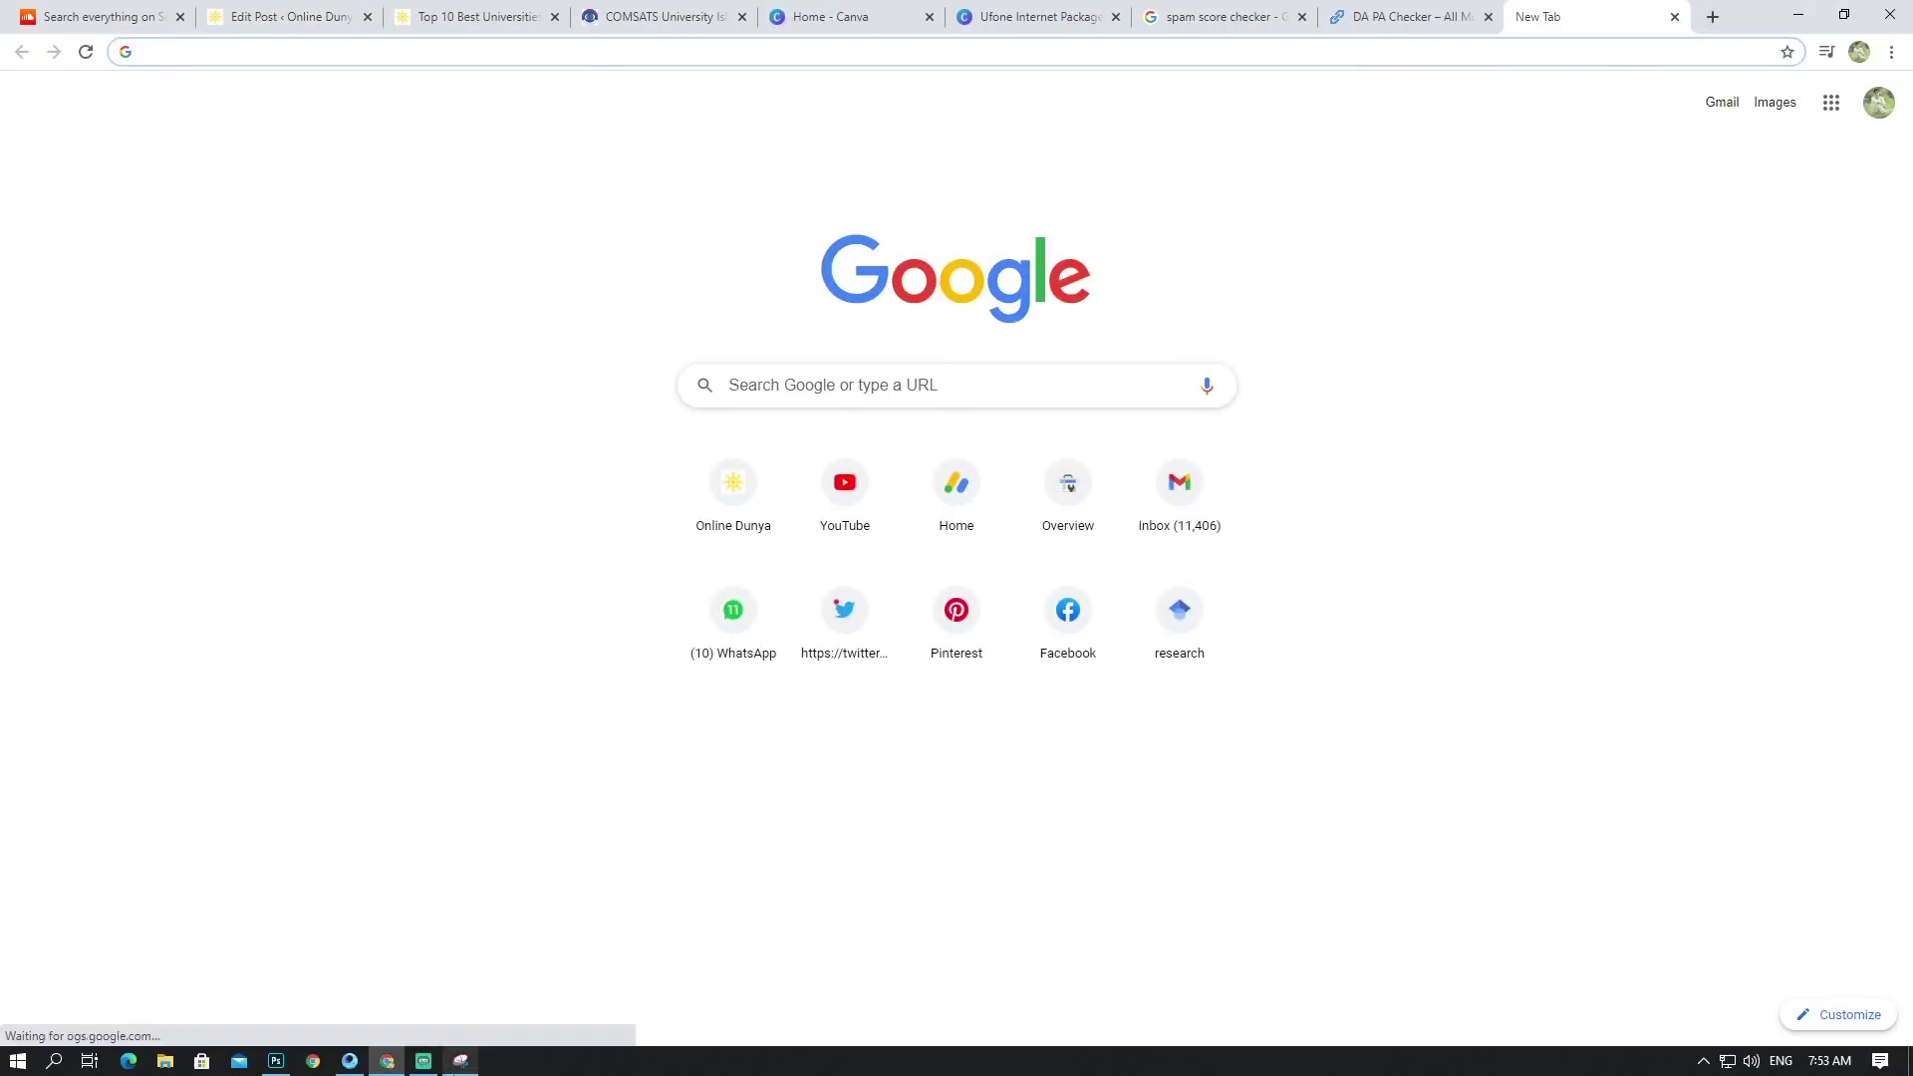
left_click(205, 57)
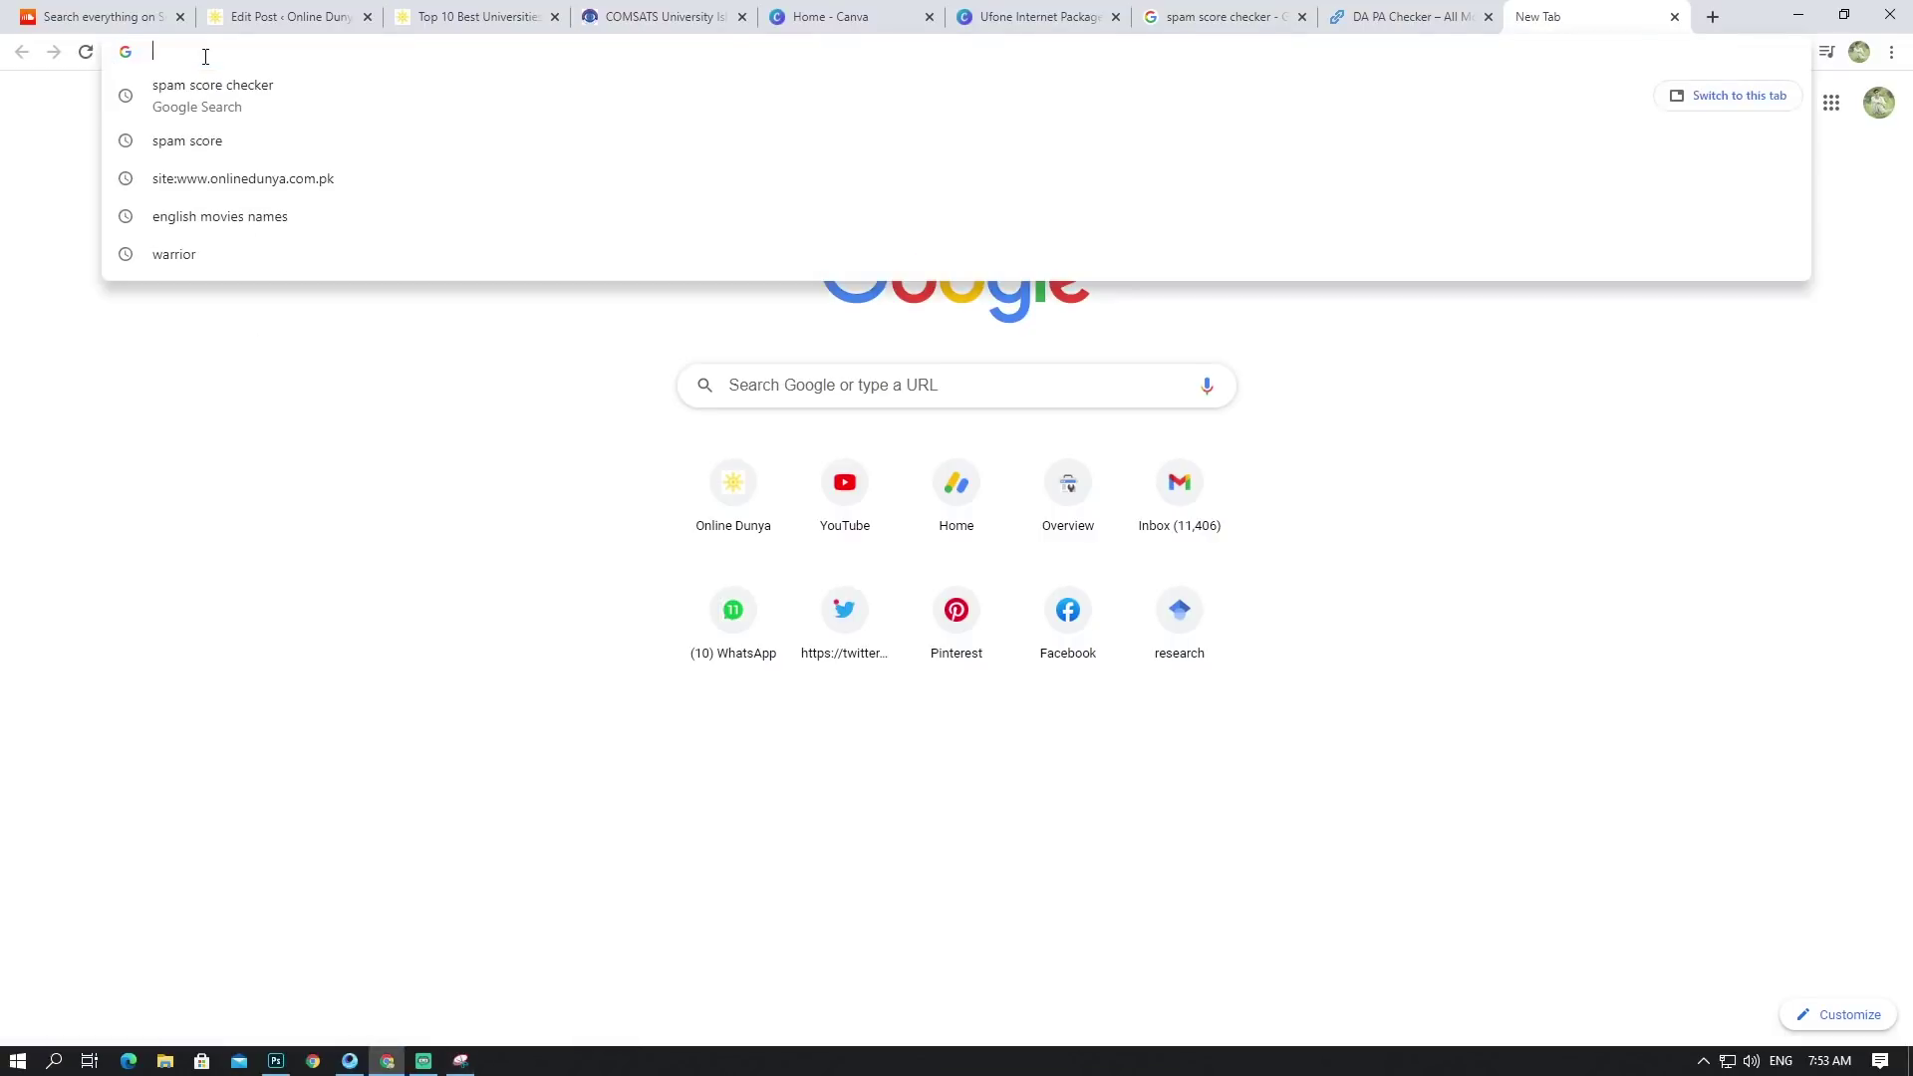
type("cri")
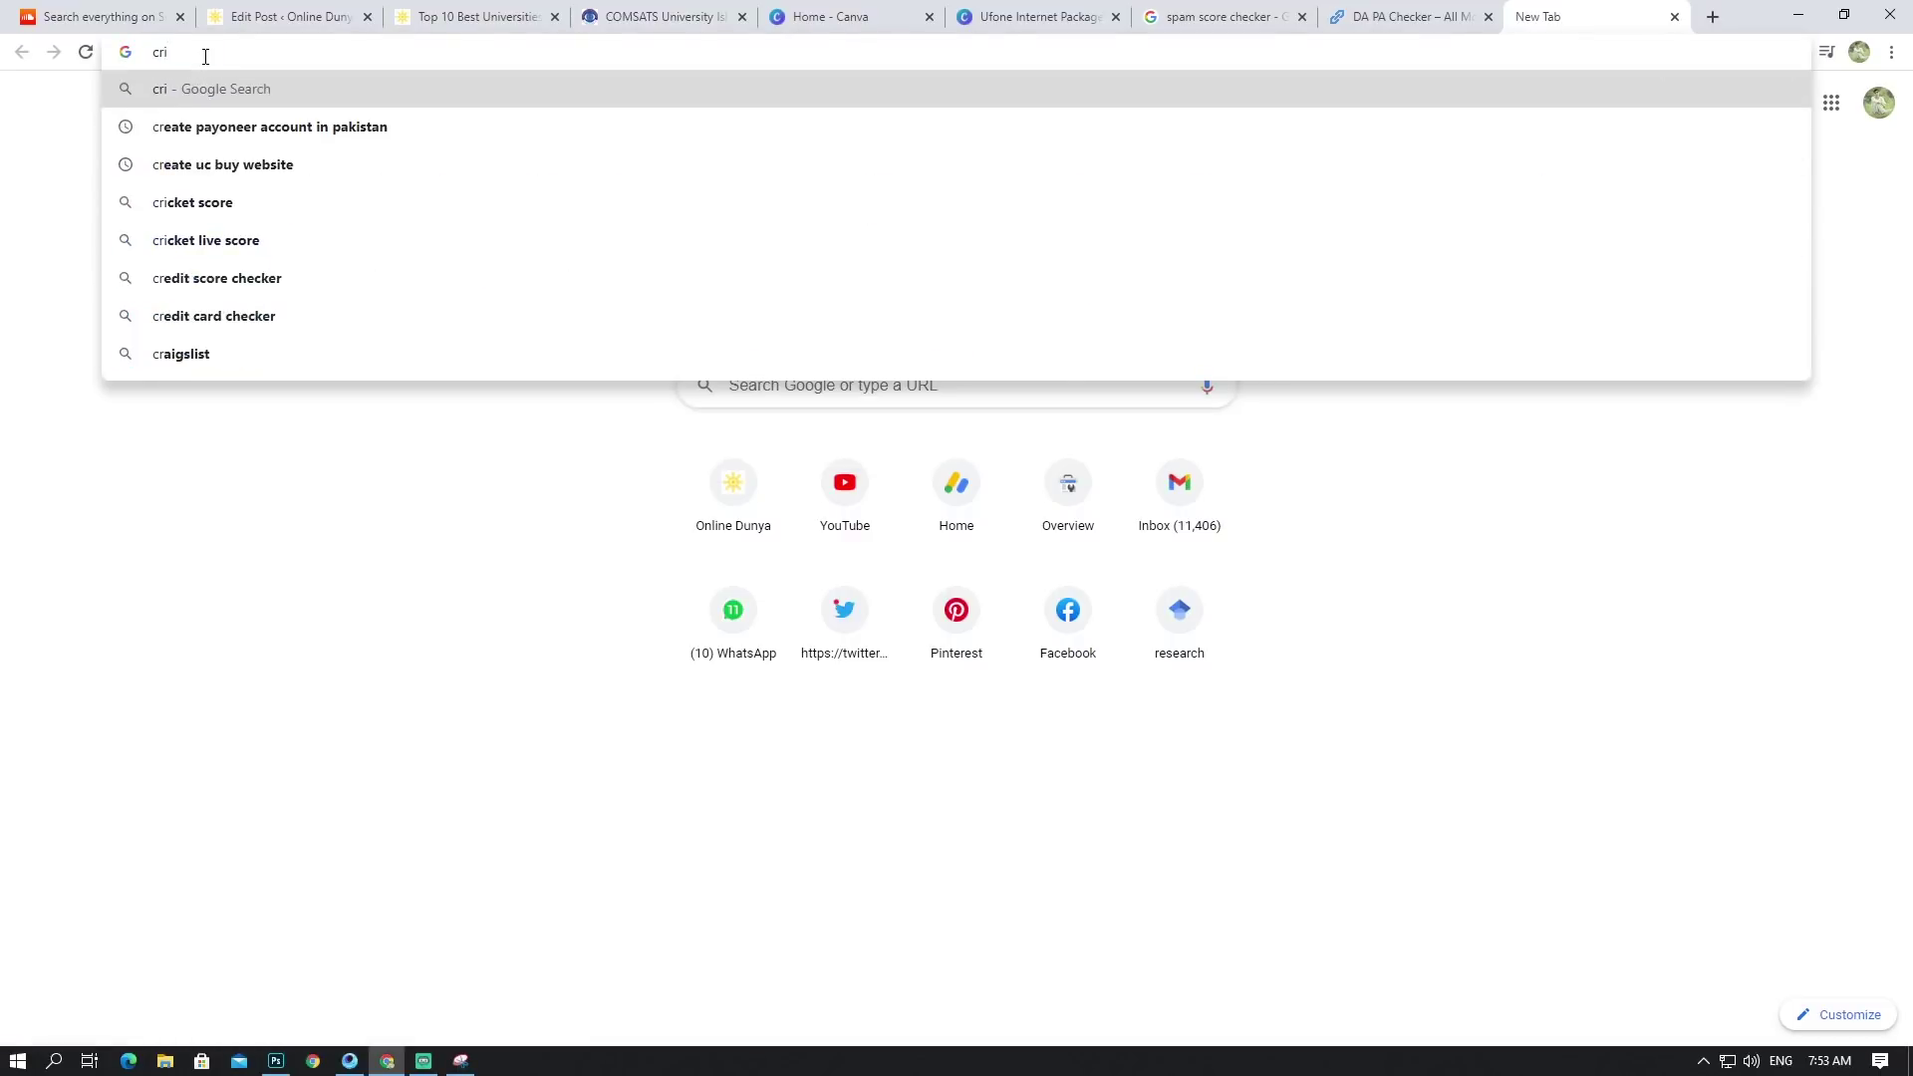
type("cket ")
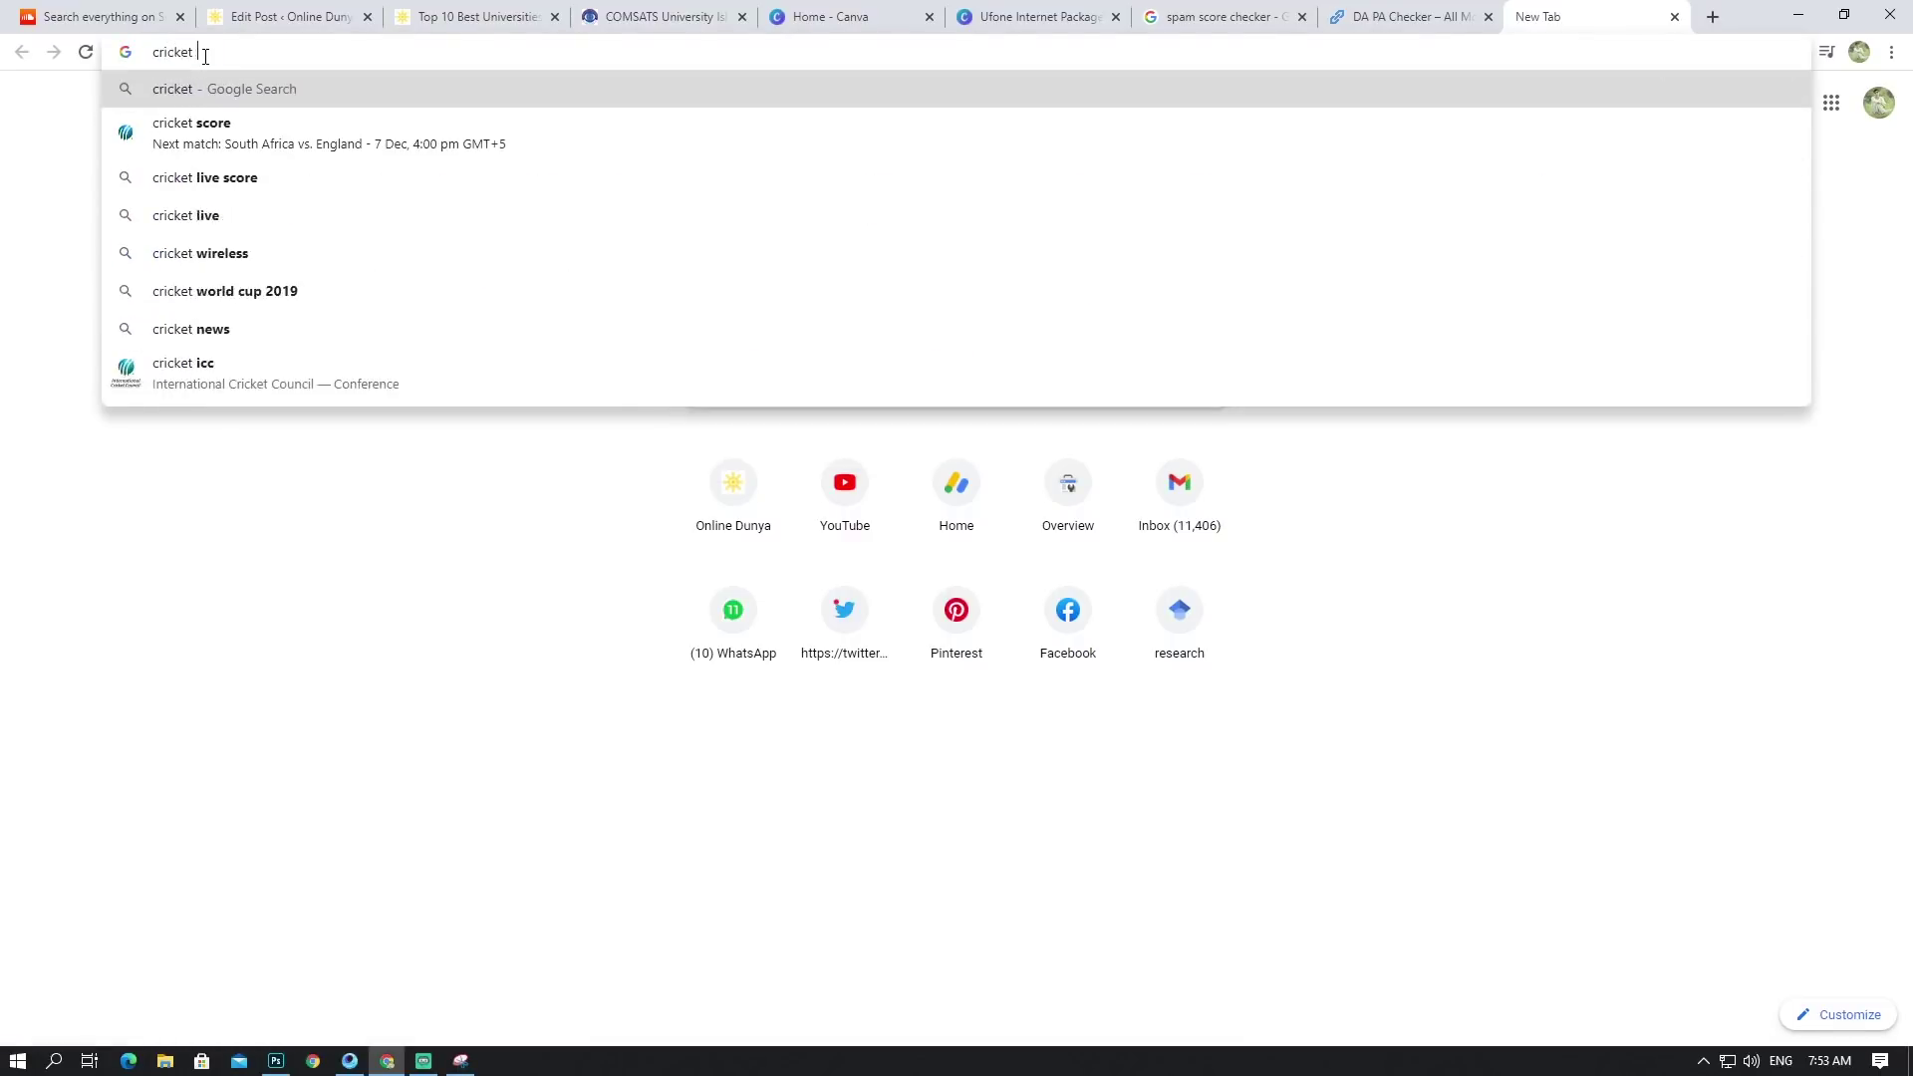
type("game")
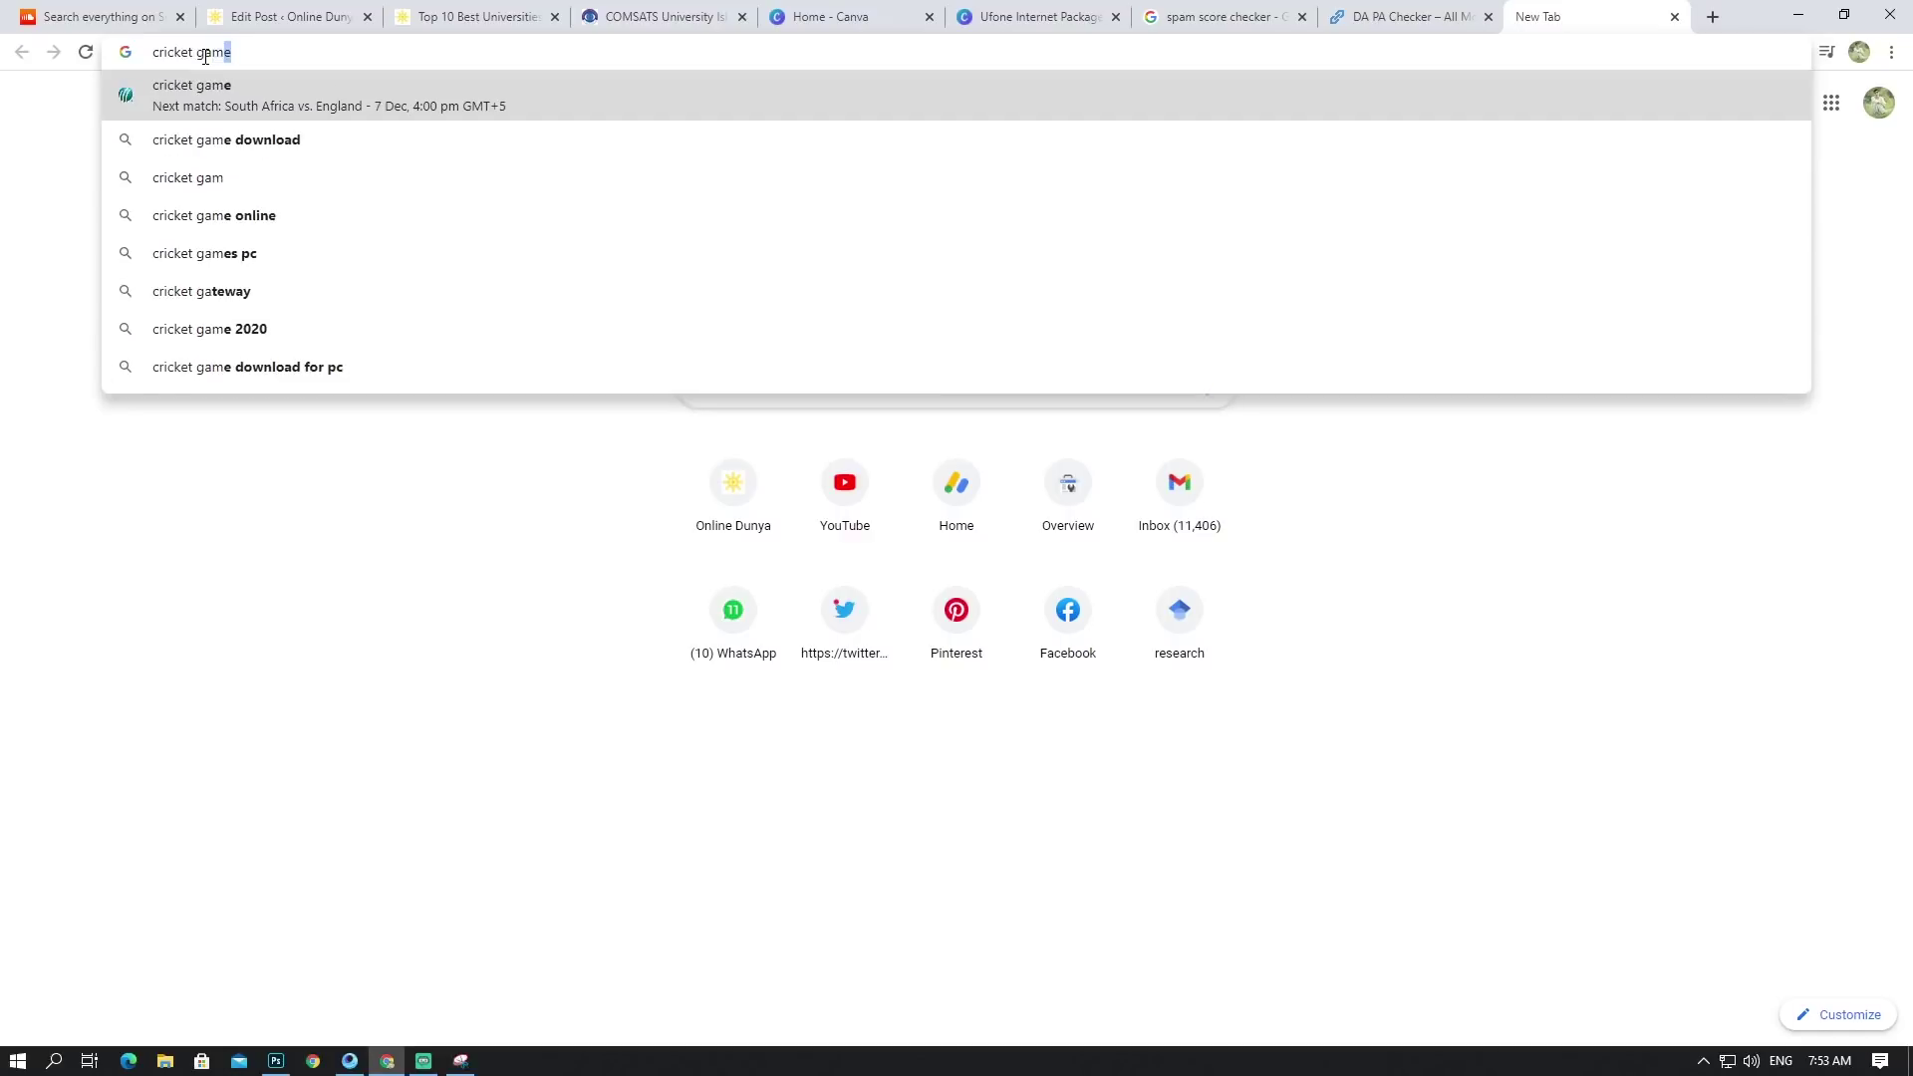
type("s")
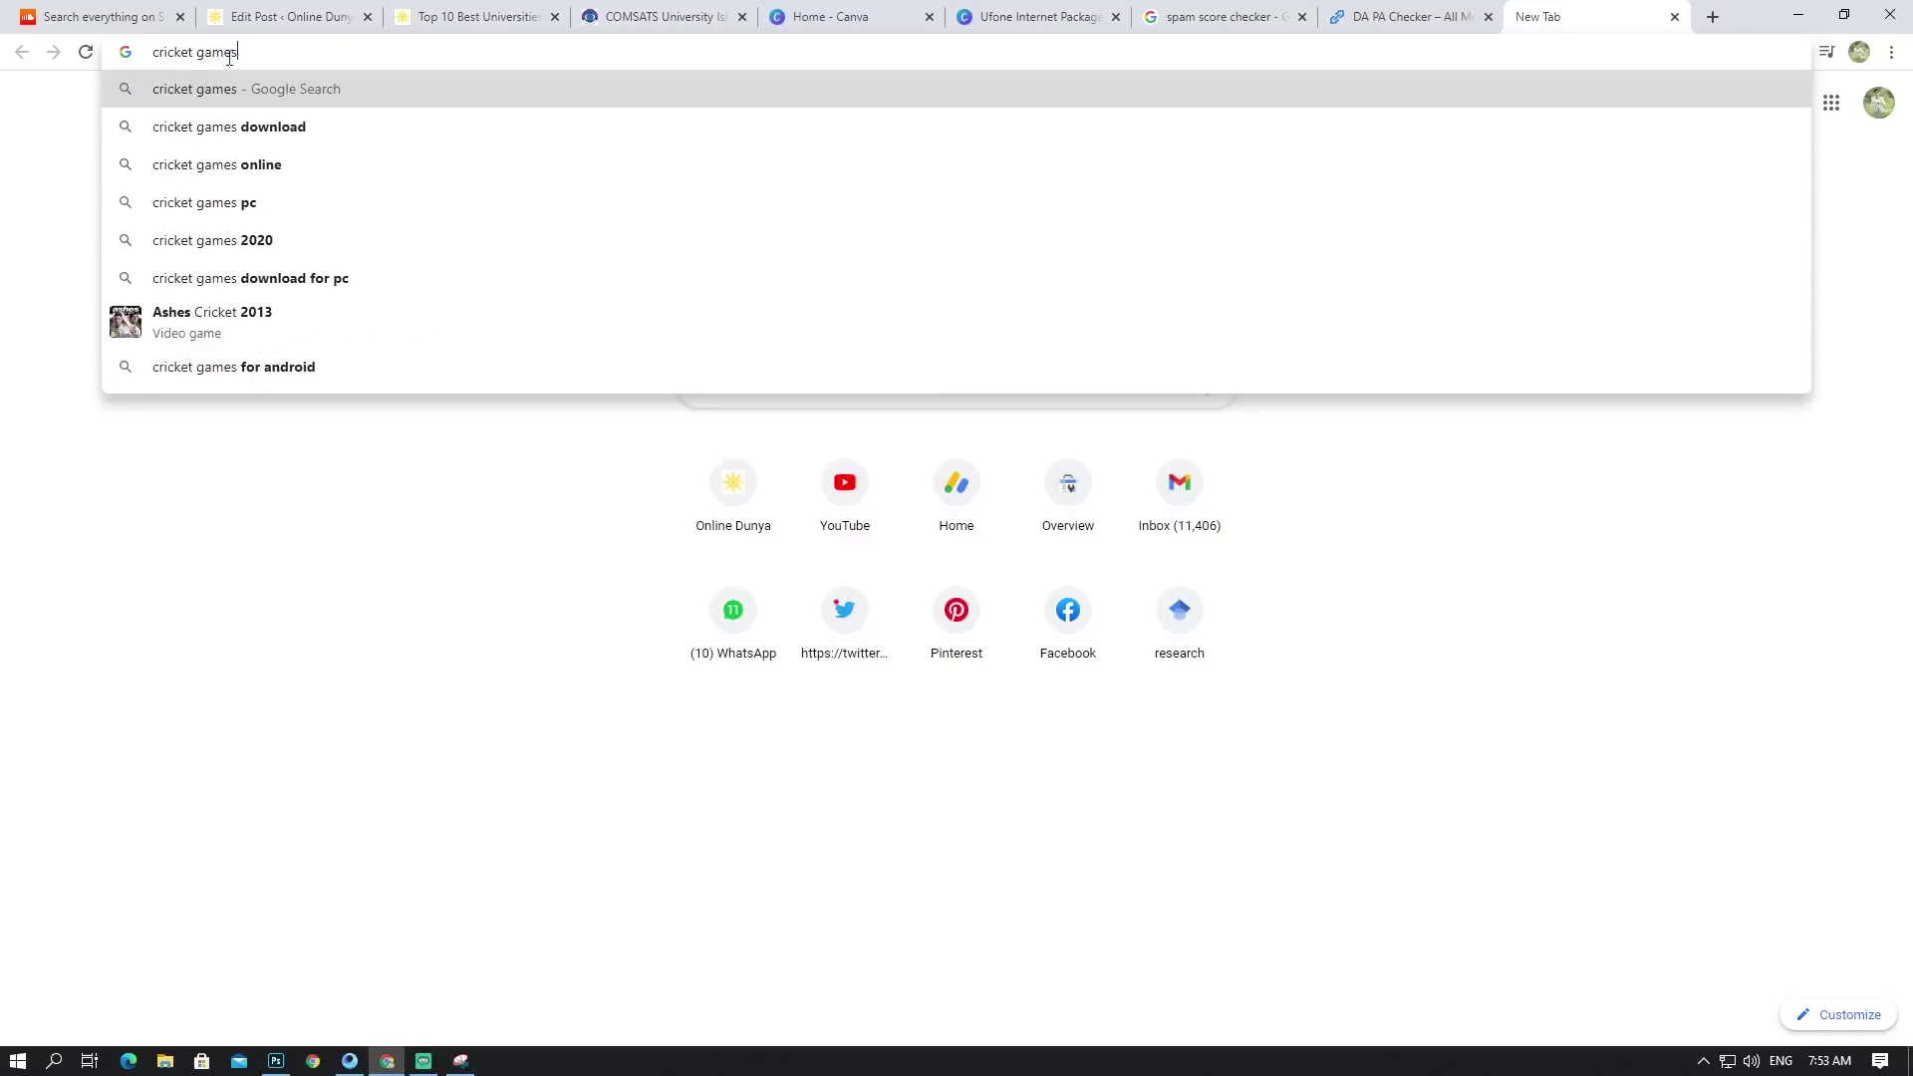
key("Return")
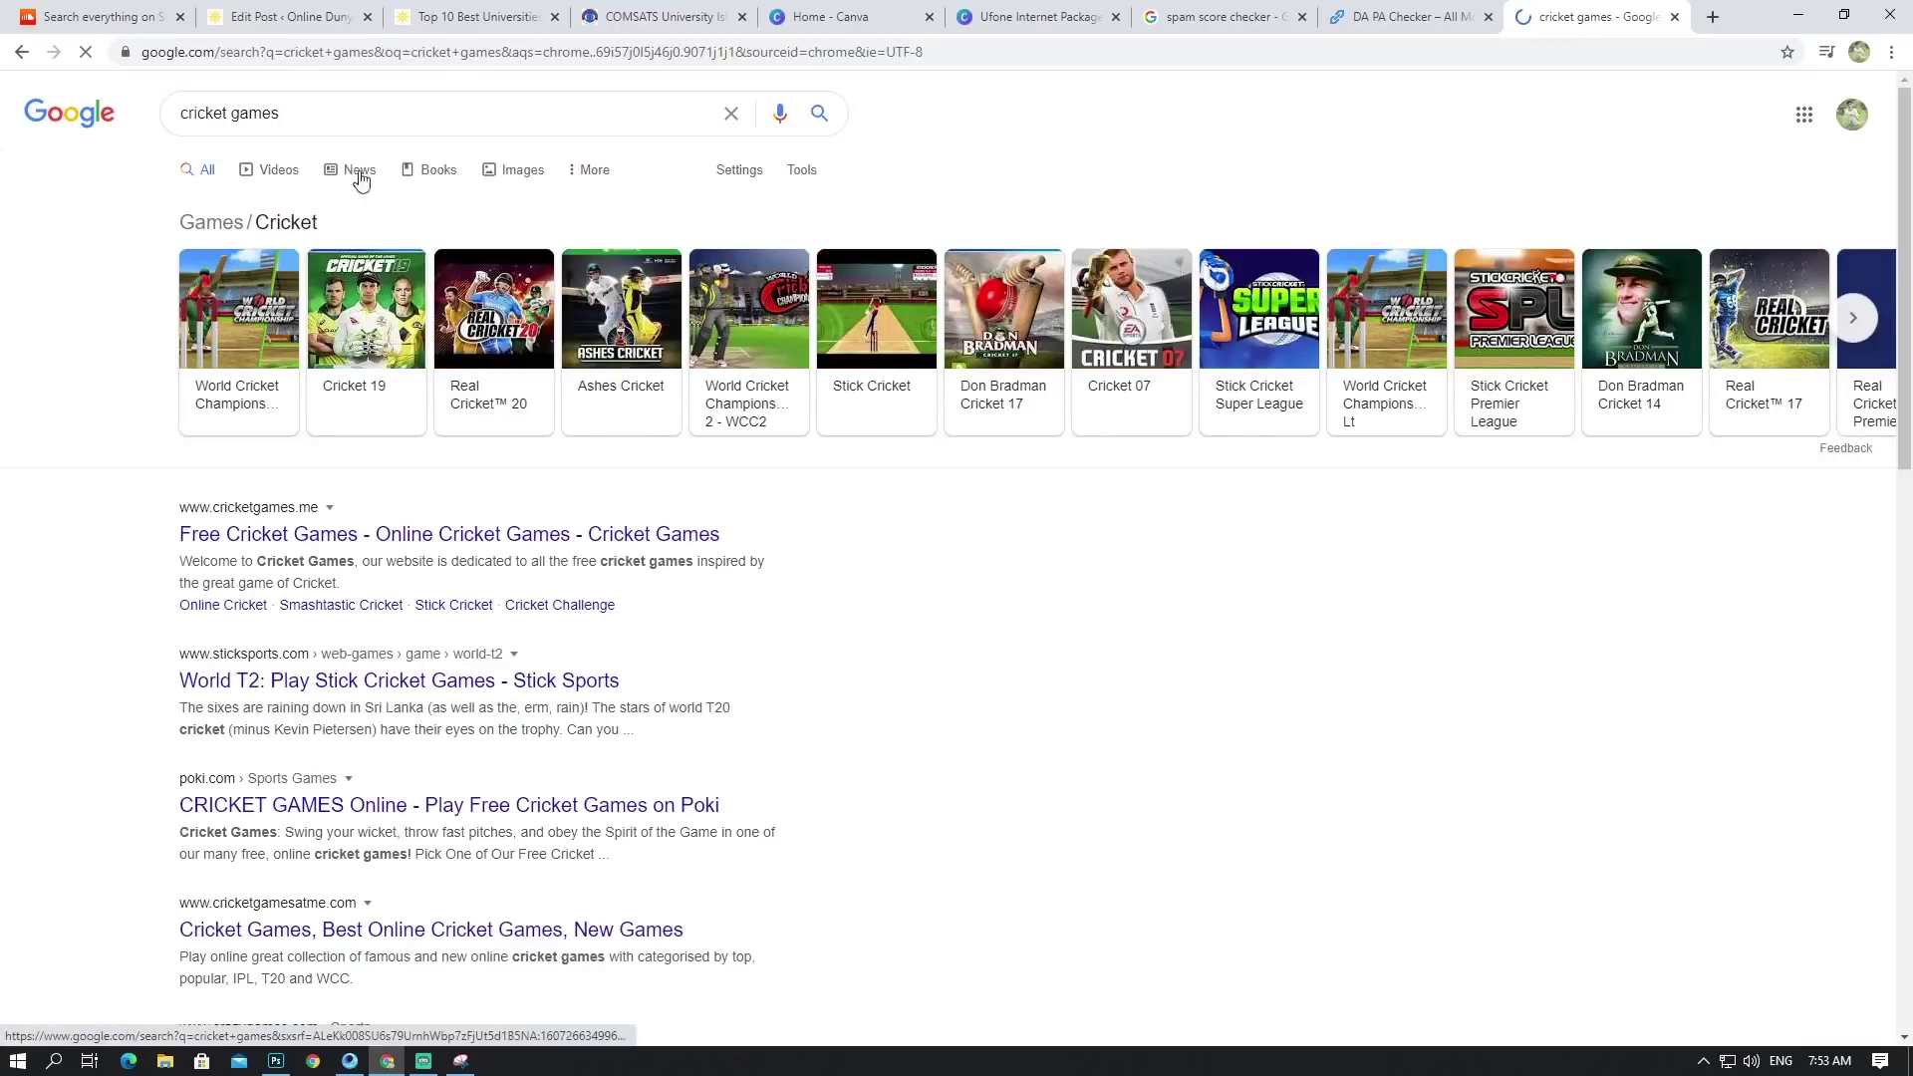
left_click(503, 172)
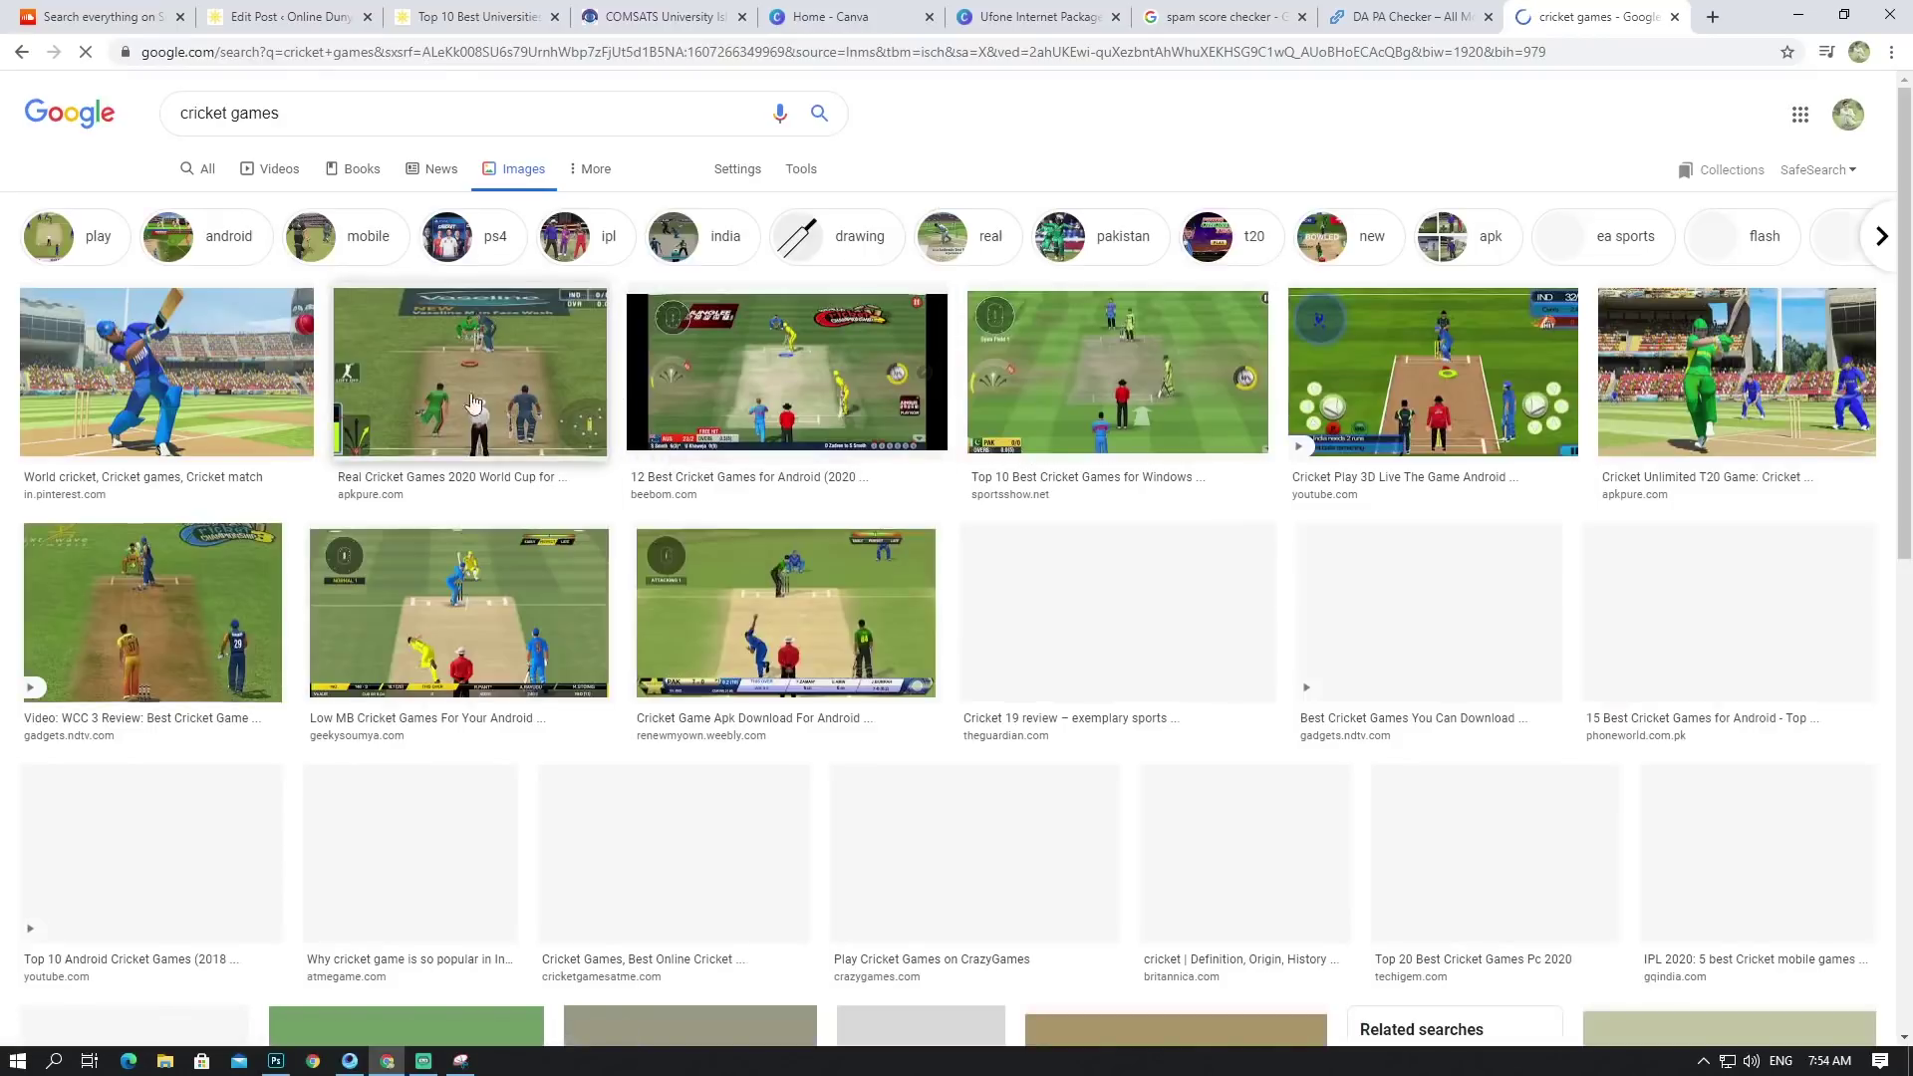
Step: Open the first cricket image result, from in.pinterest.com, in its own tab to view it, and return to the image results
right_click(277, 387)
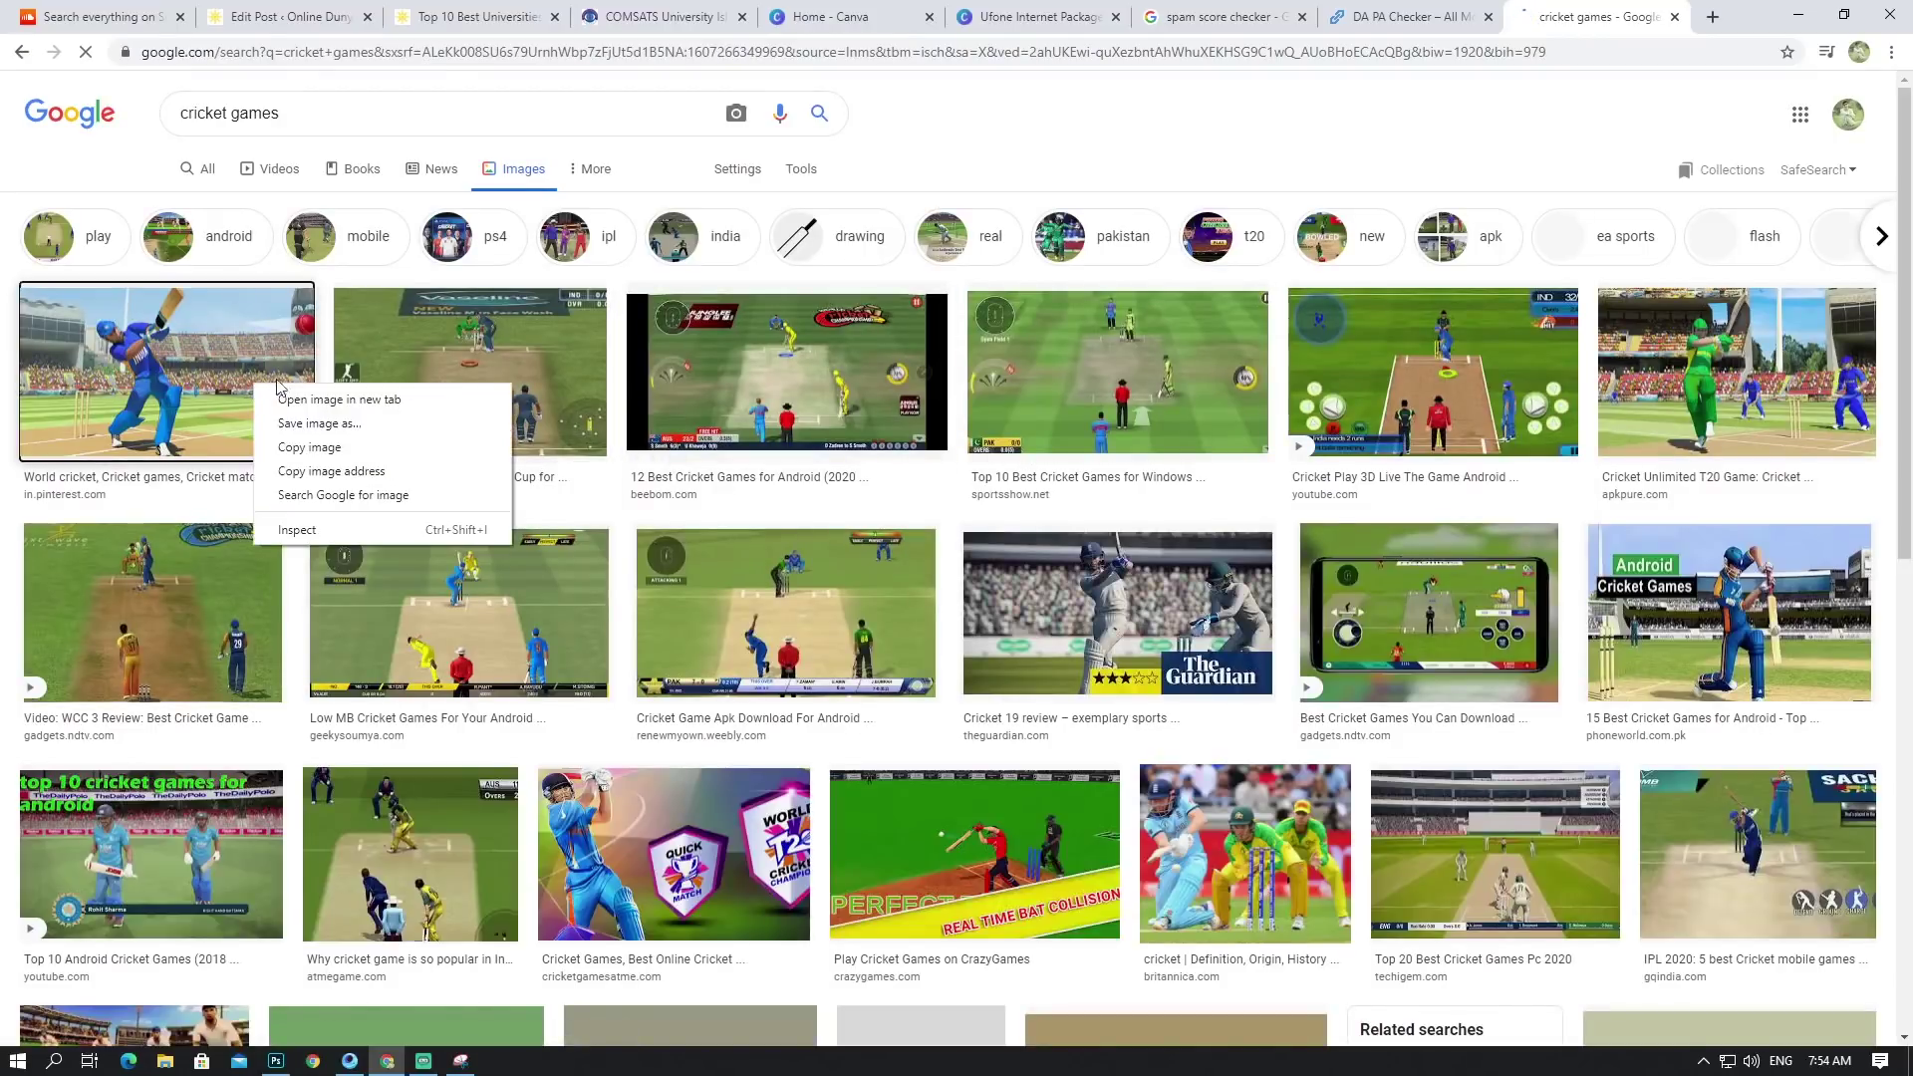
left_click(319, 399)
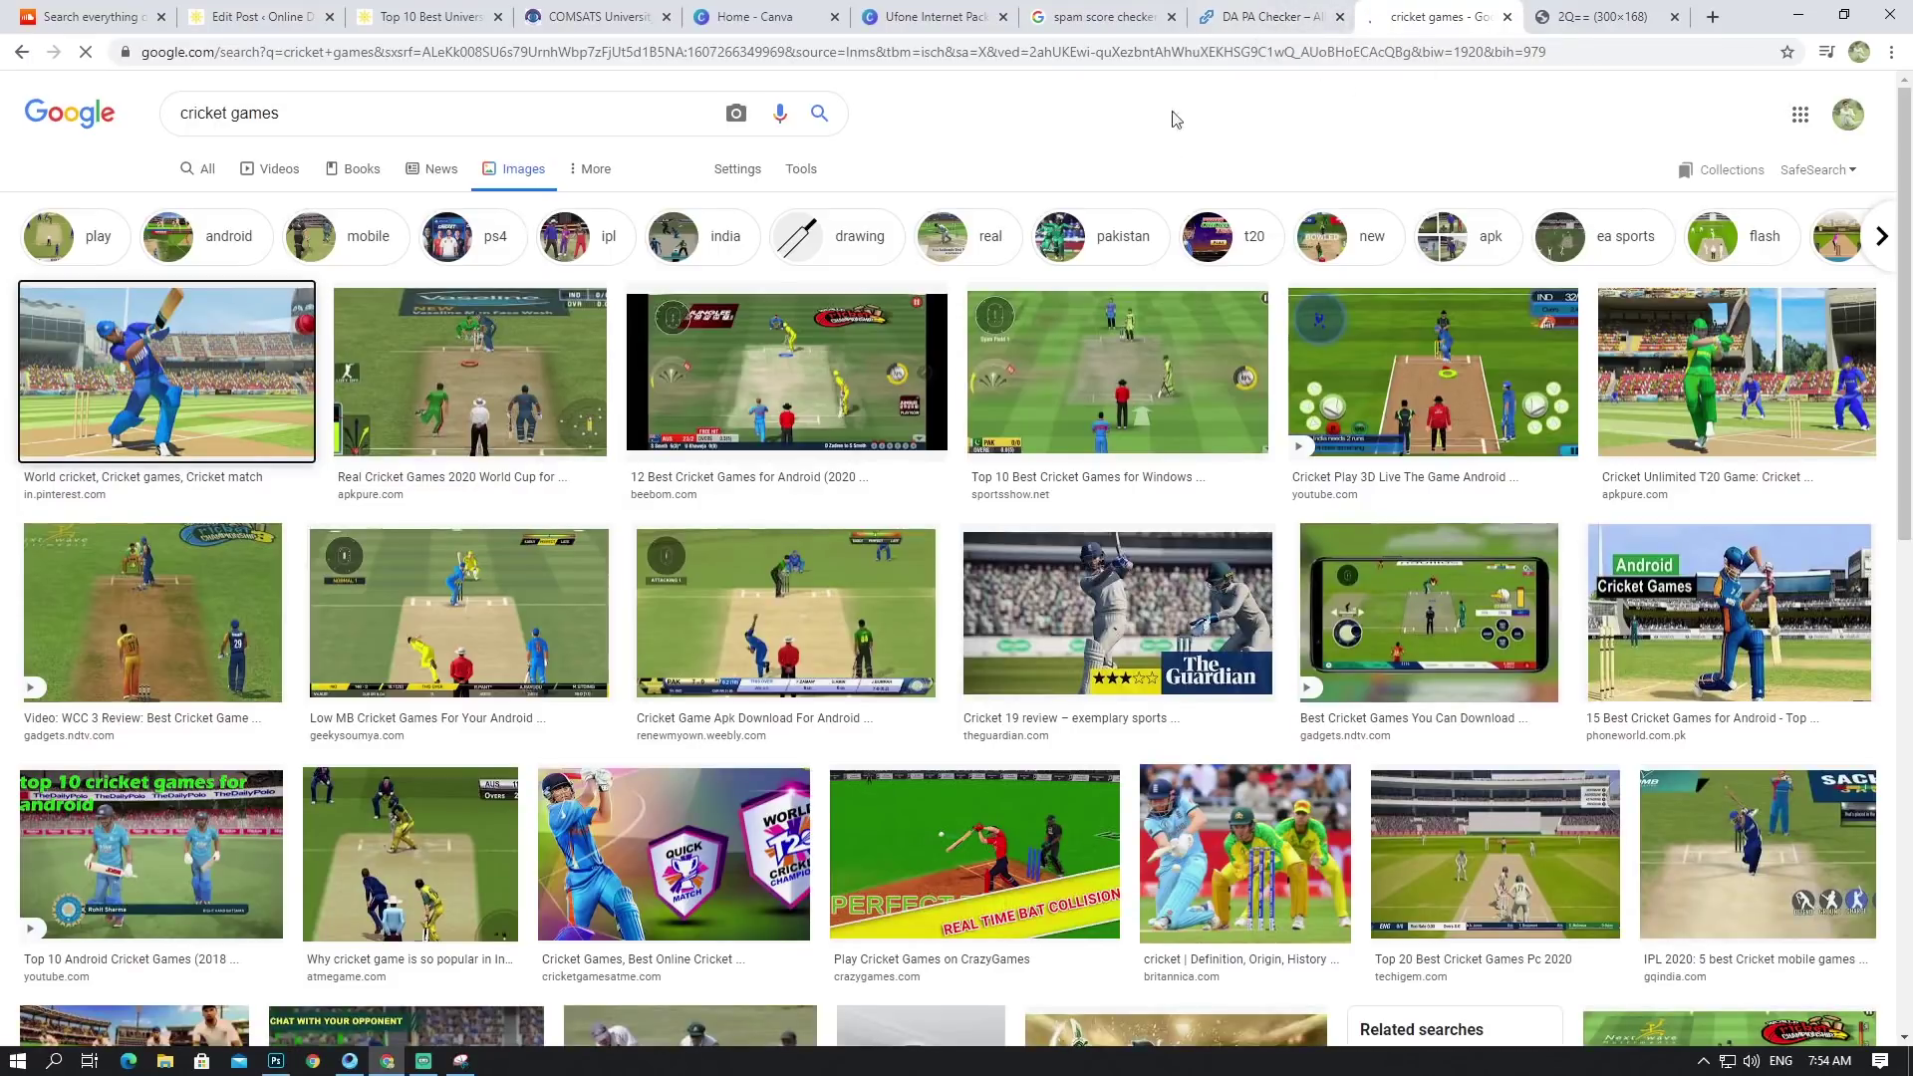
left_click(1258, 16)
left_click(1435, 15)
left_click(1650, 10)
left_click(1435, 16)
Step: Open the "Real Cricket Games 2020 World Cup" image result from apkpure.com in its own tab and view it
right_click(504, 378)
left_click(579, 391)
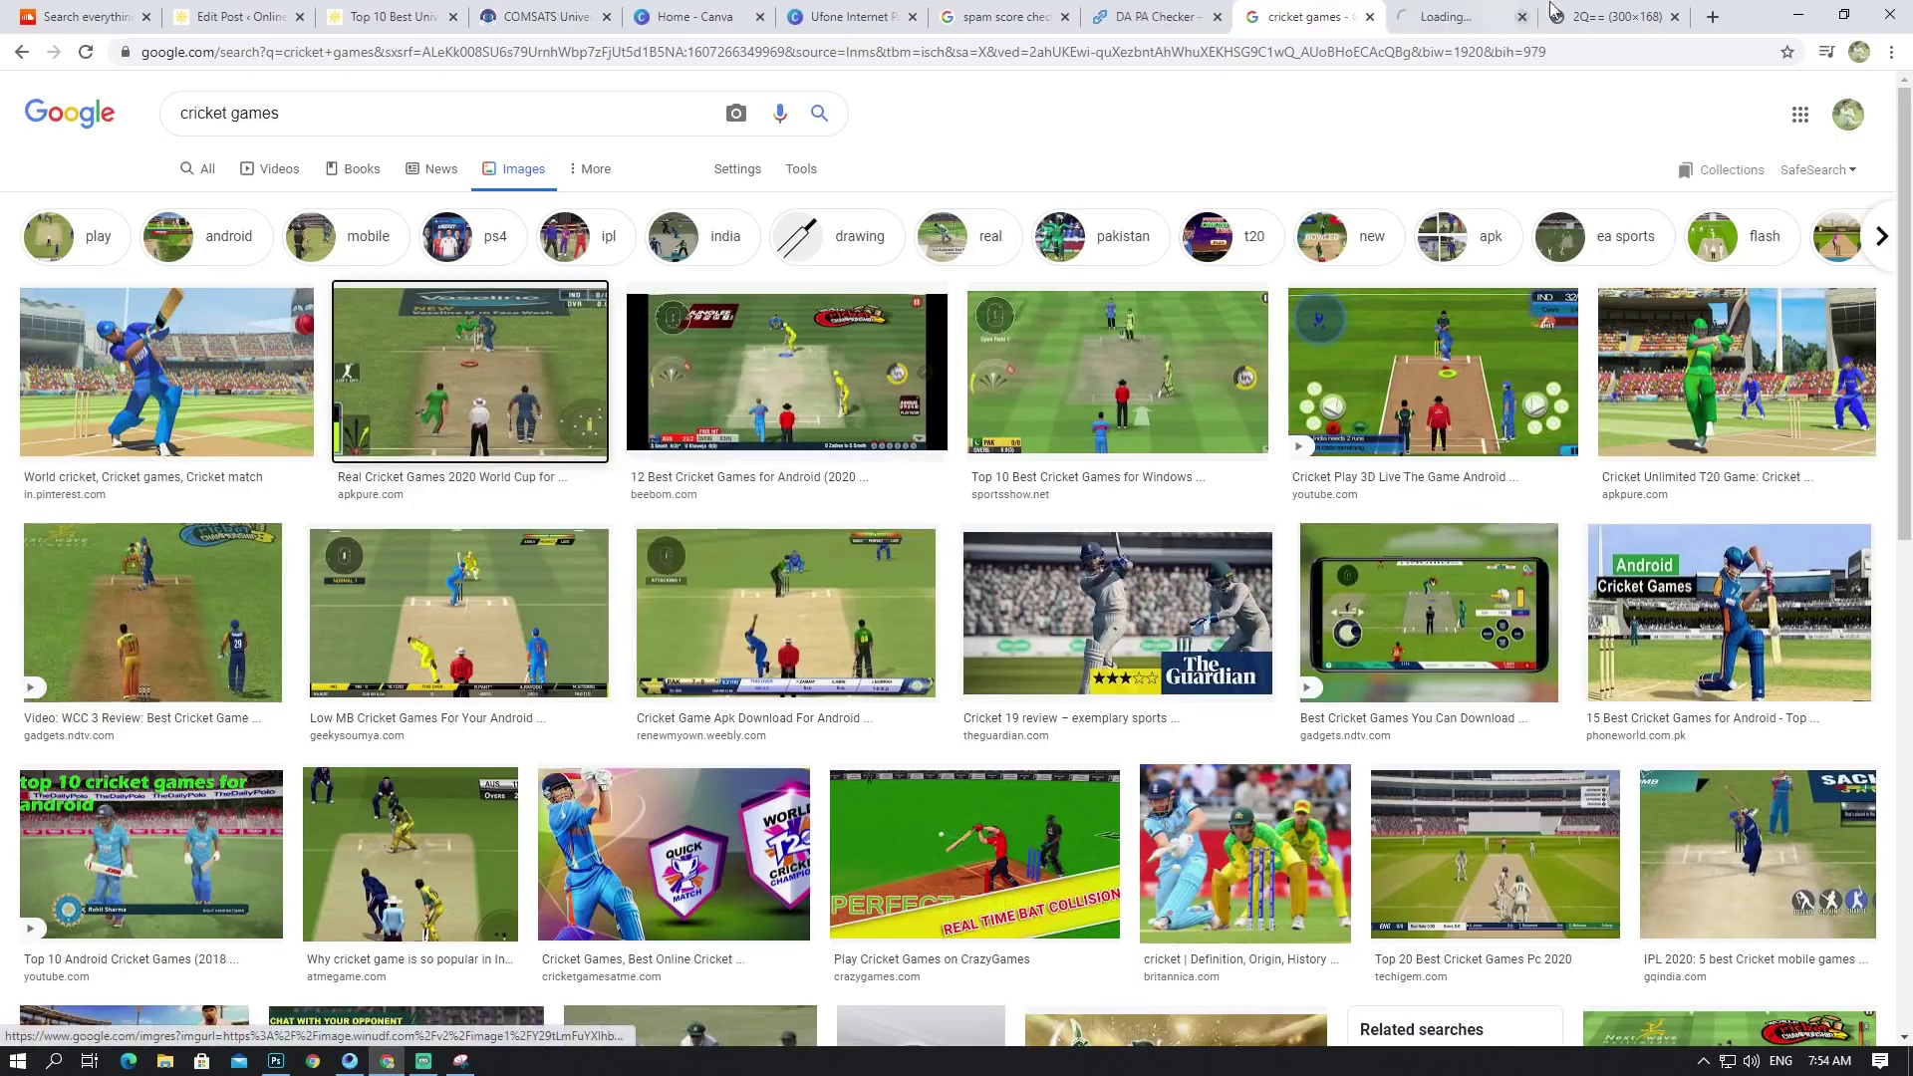
left_click(1447, 30)
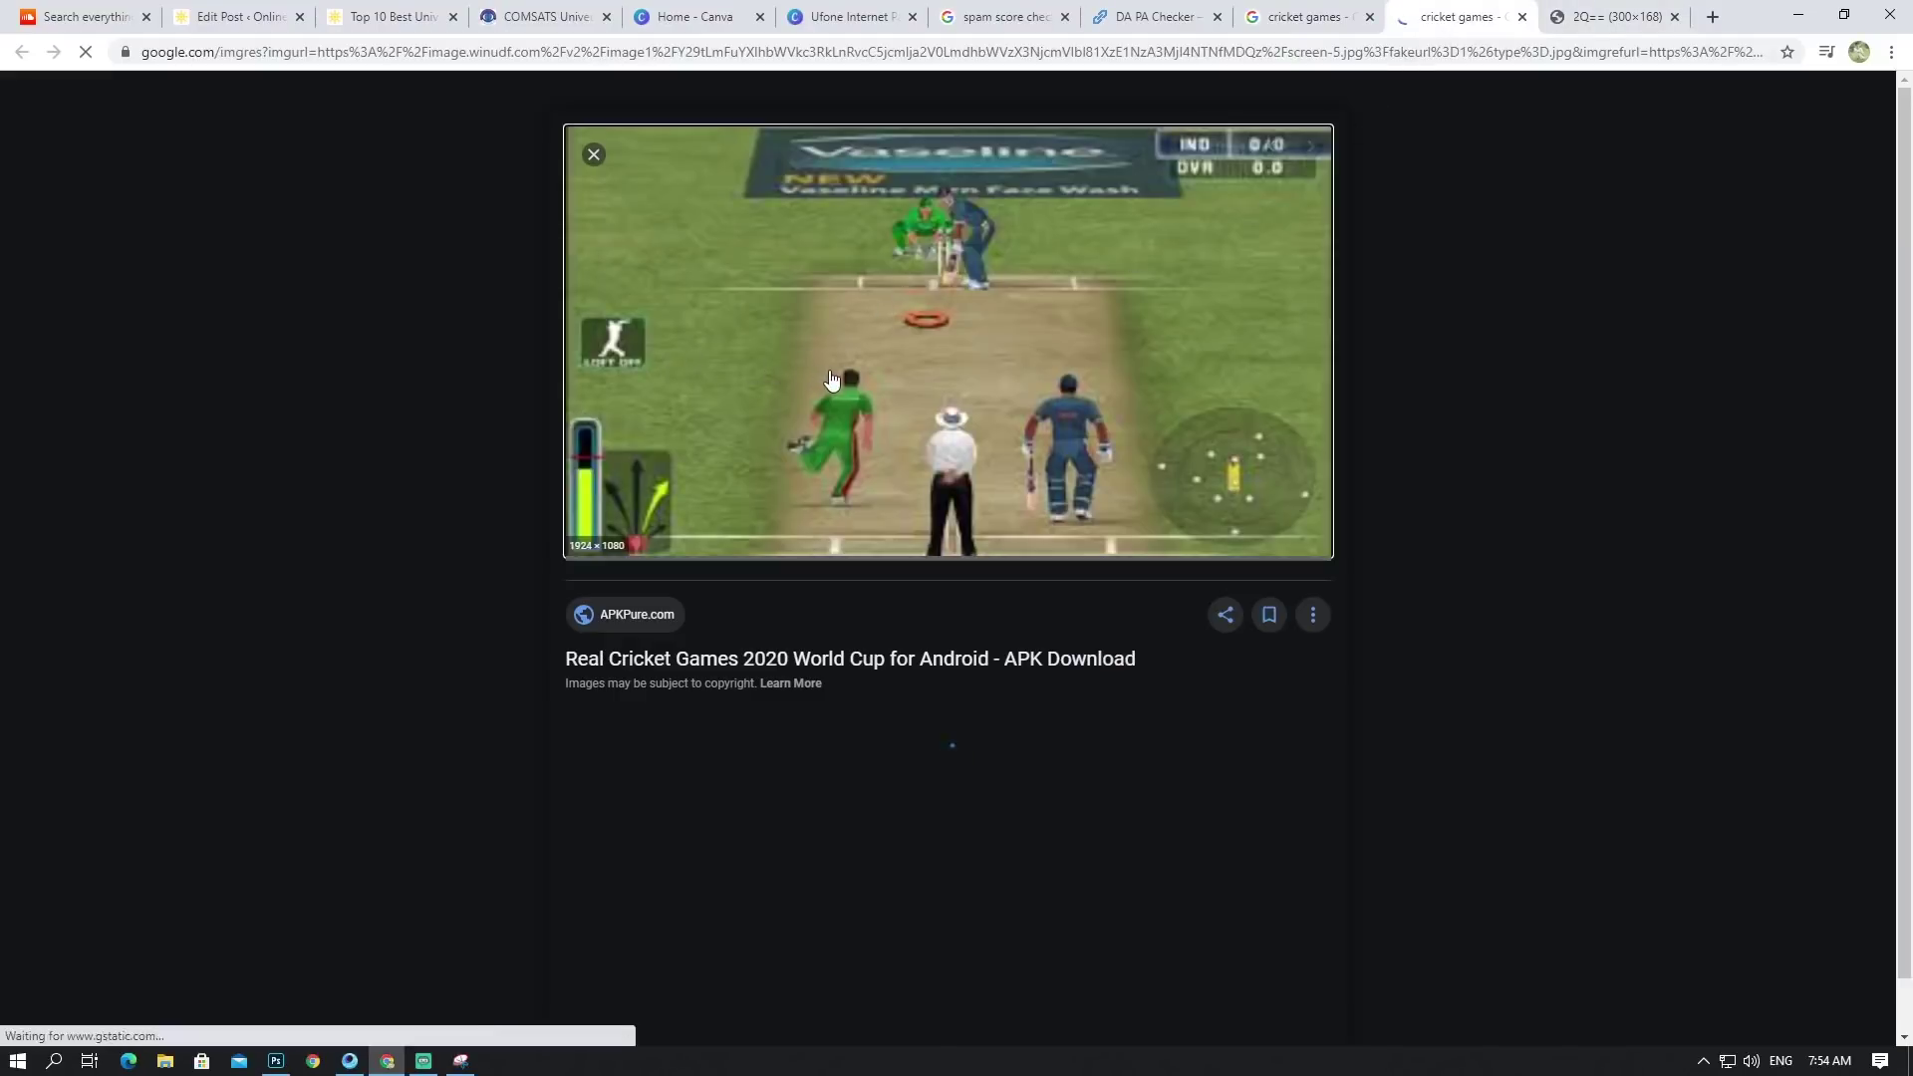
scroll(872, 406, "down", 1)
scroll(872, 405, "up", 1)
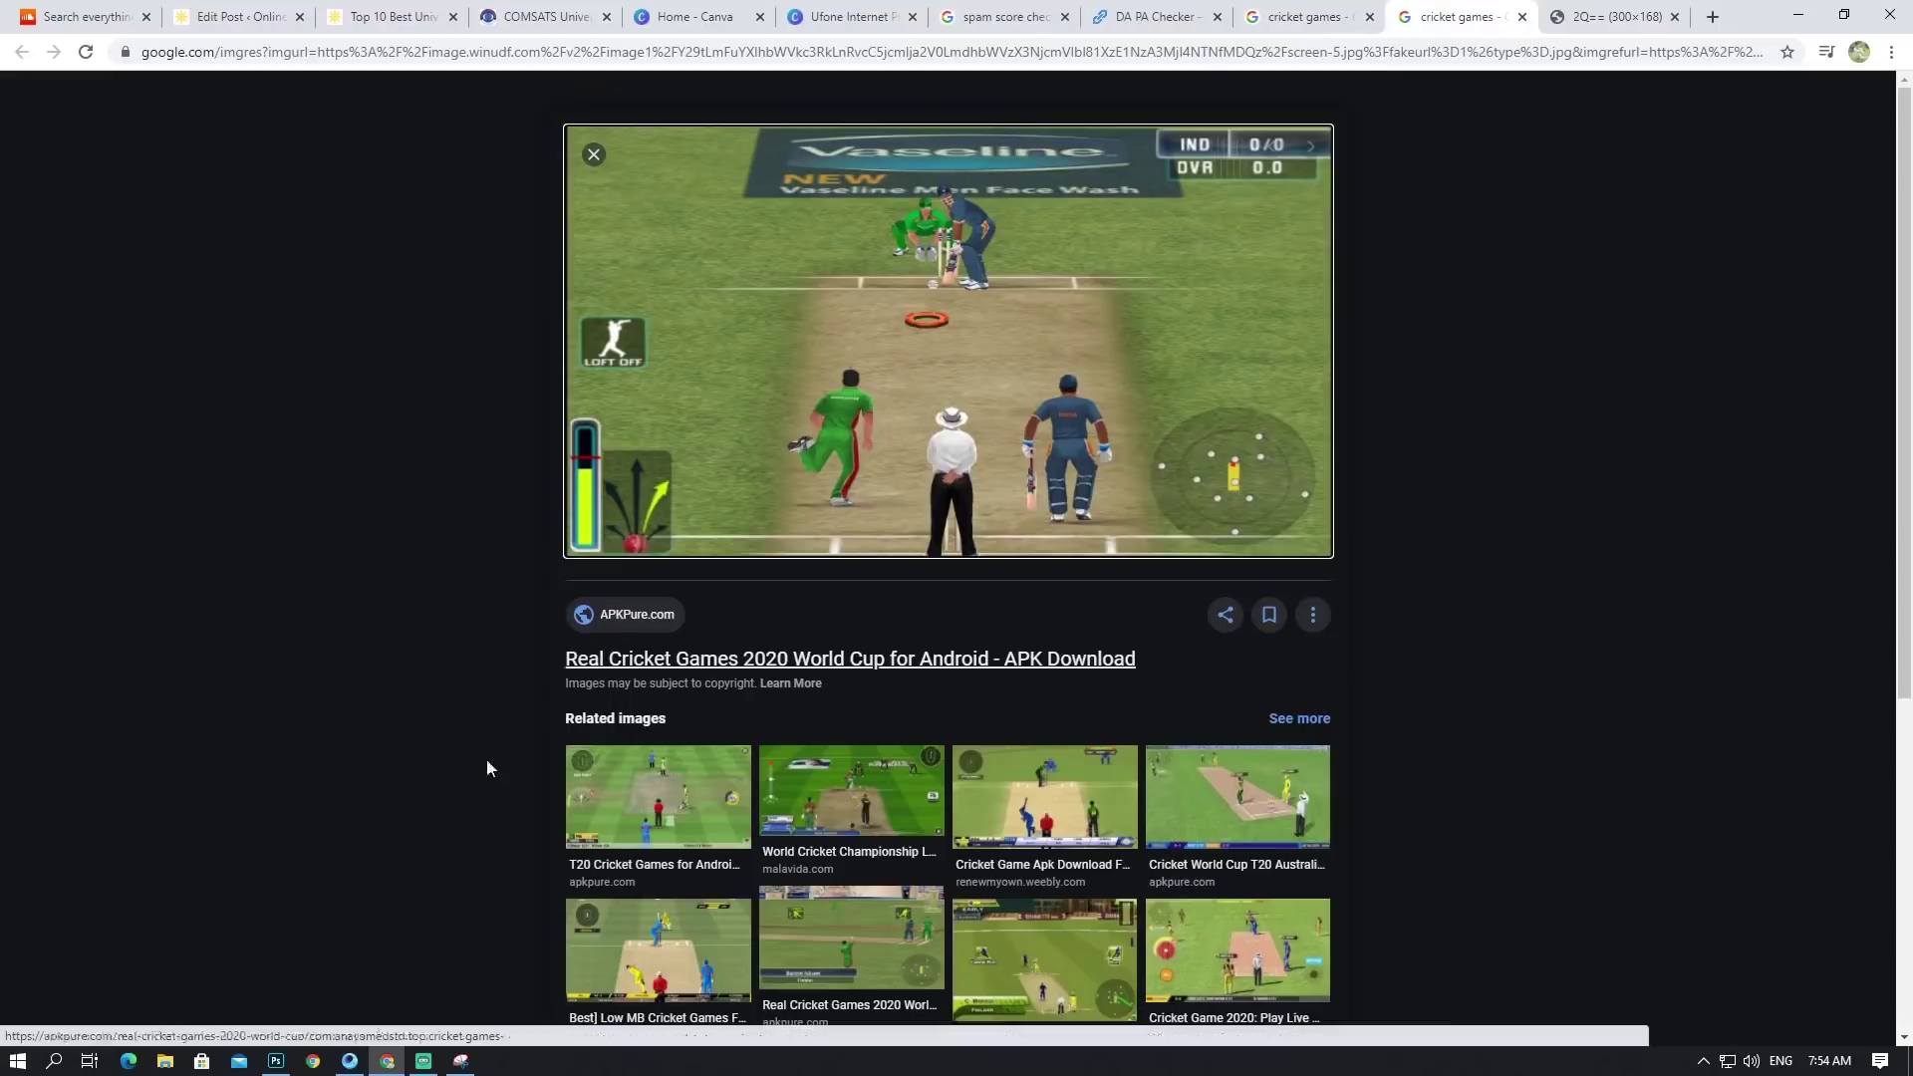
Step: Switch to Snipping Tool and capture a rectangular snip covering most of the cricket game image
left_click(459, 1062)
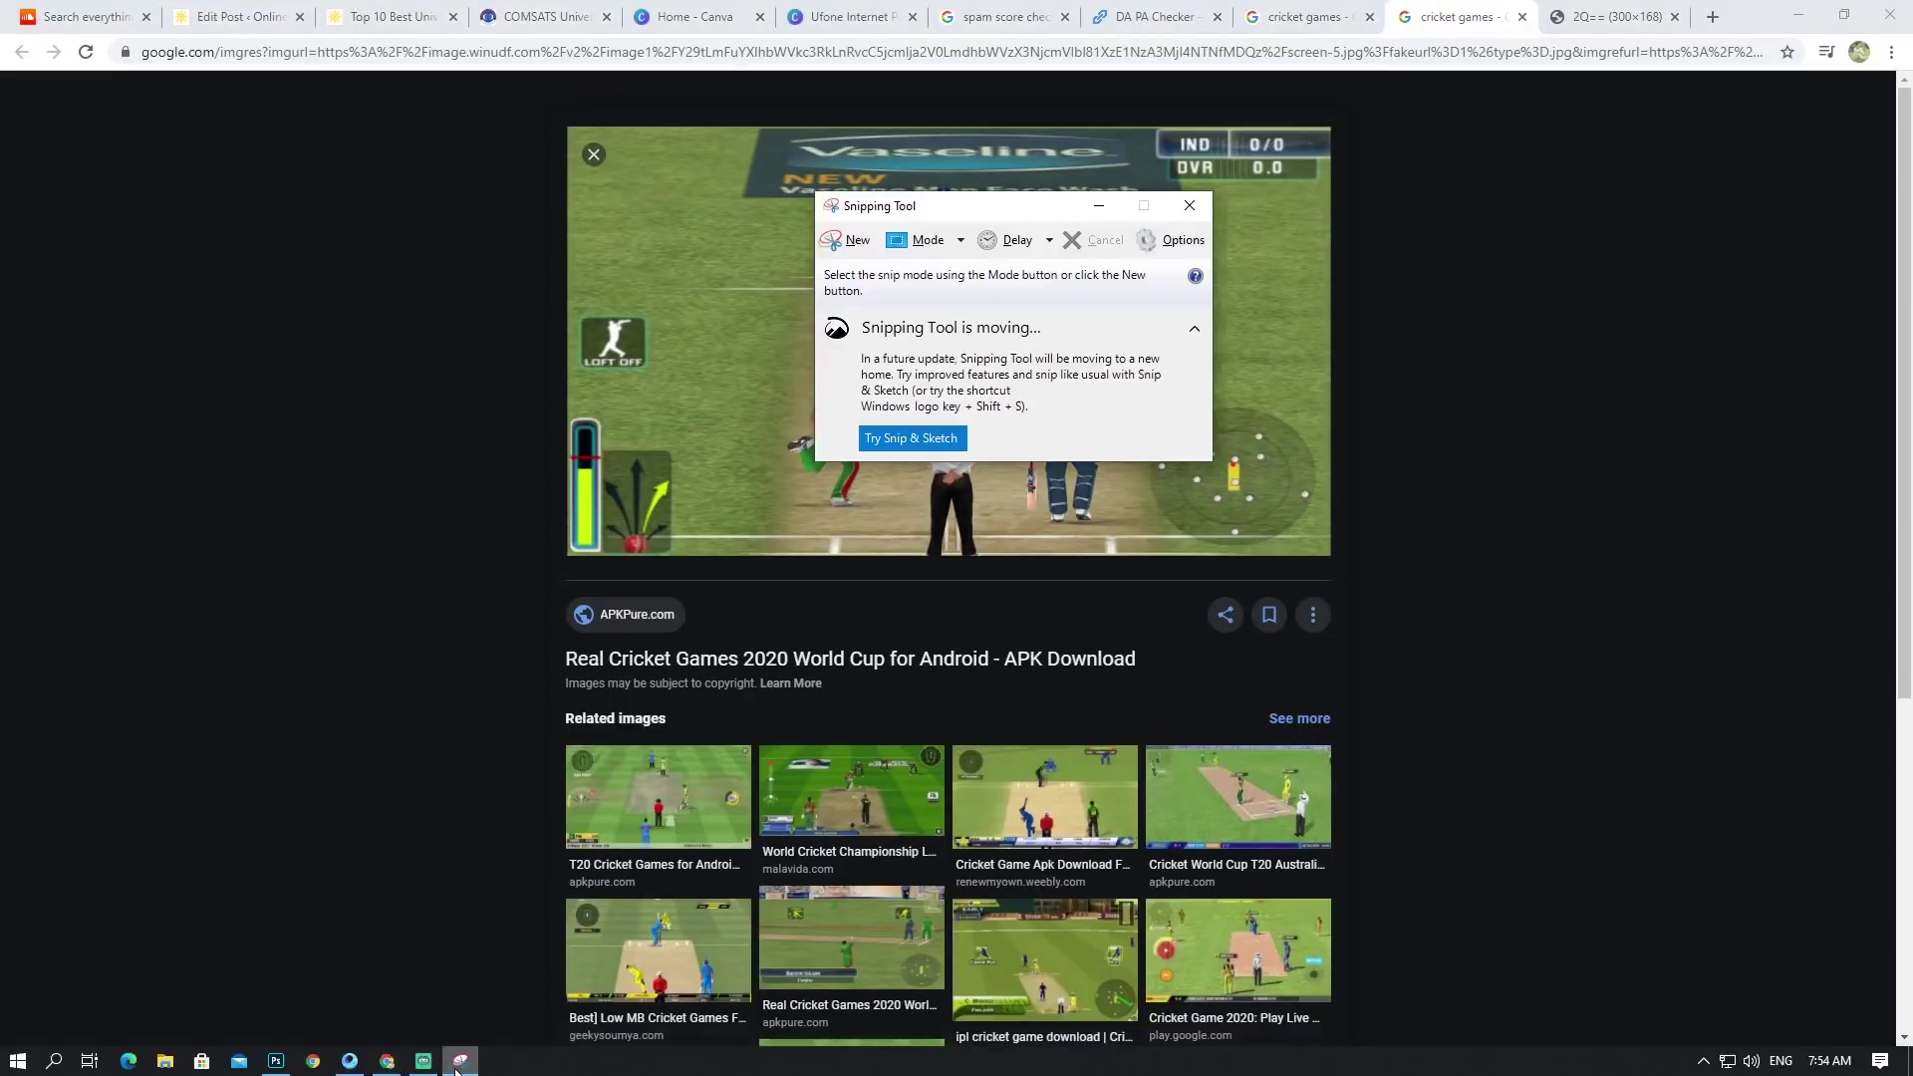
left_click(857, 240)
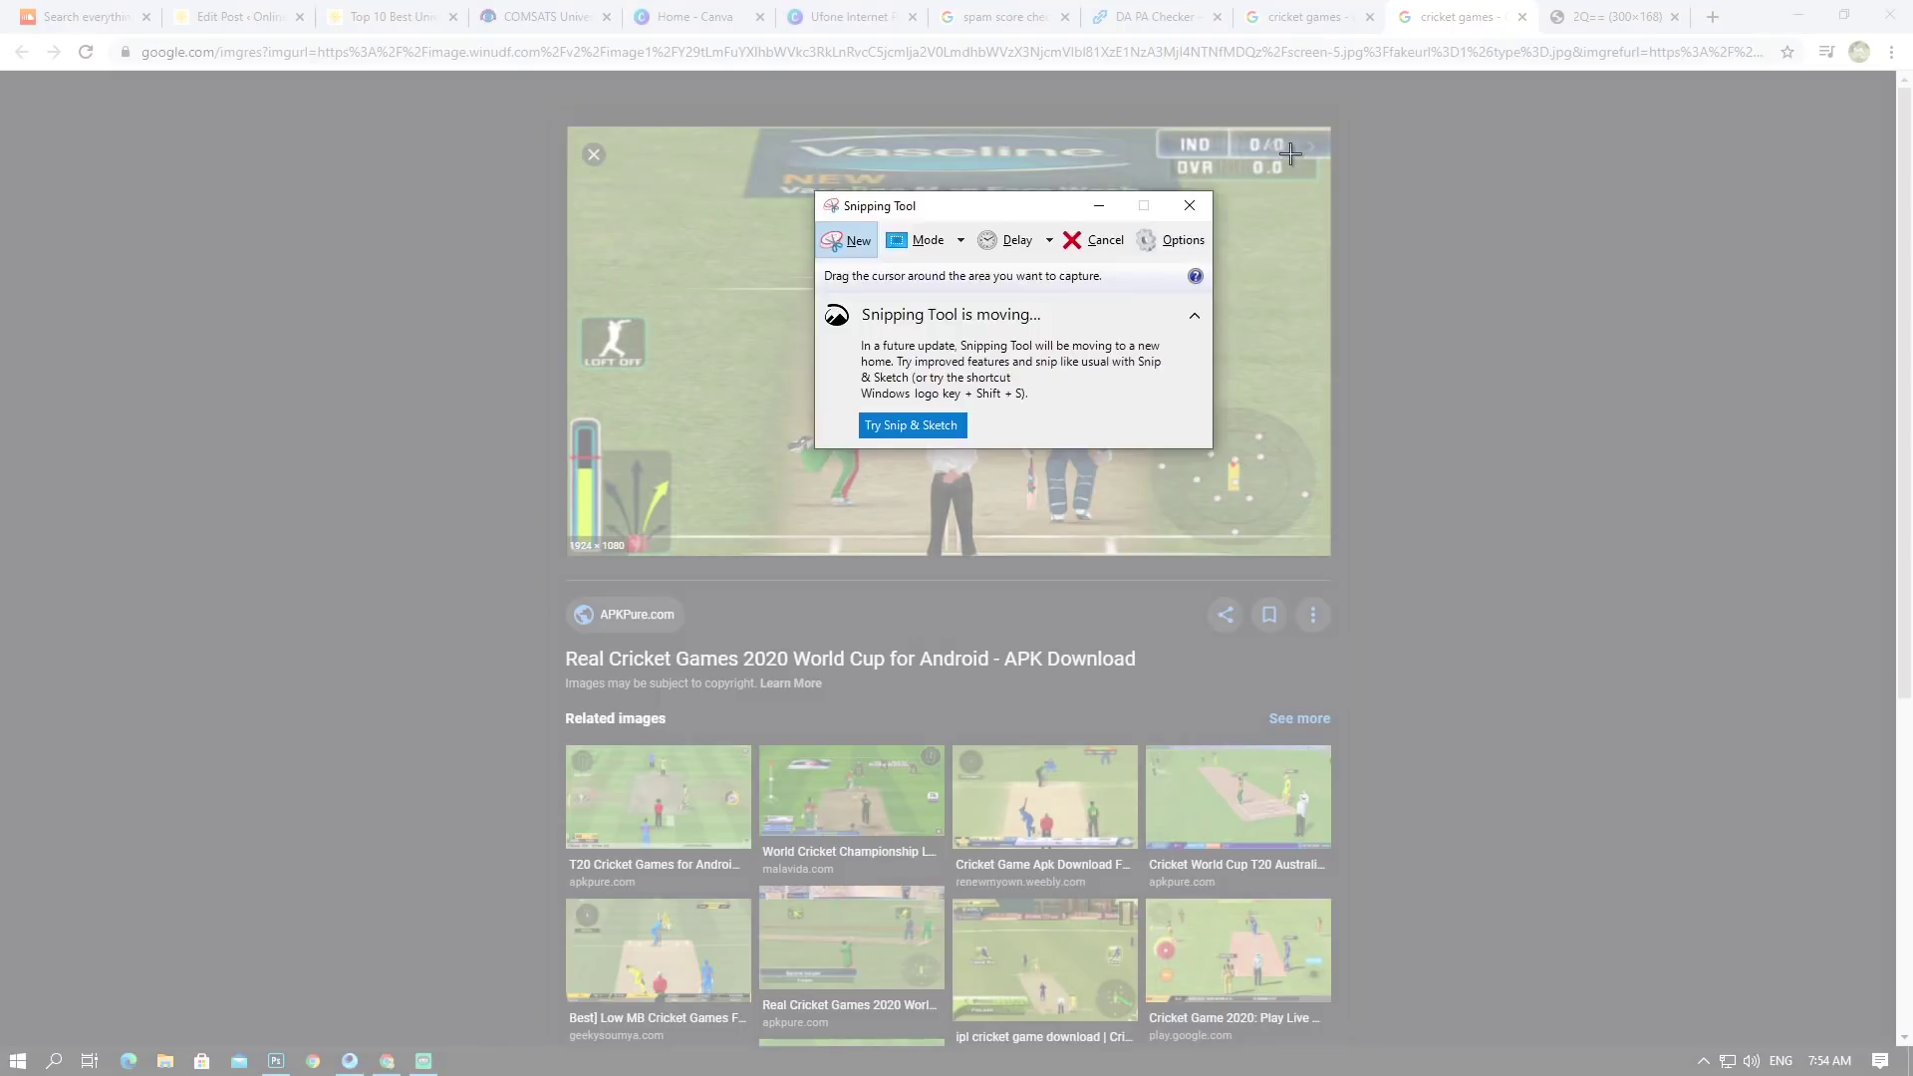
left_click_drag(1291, 153, 619, 517)
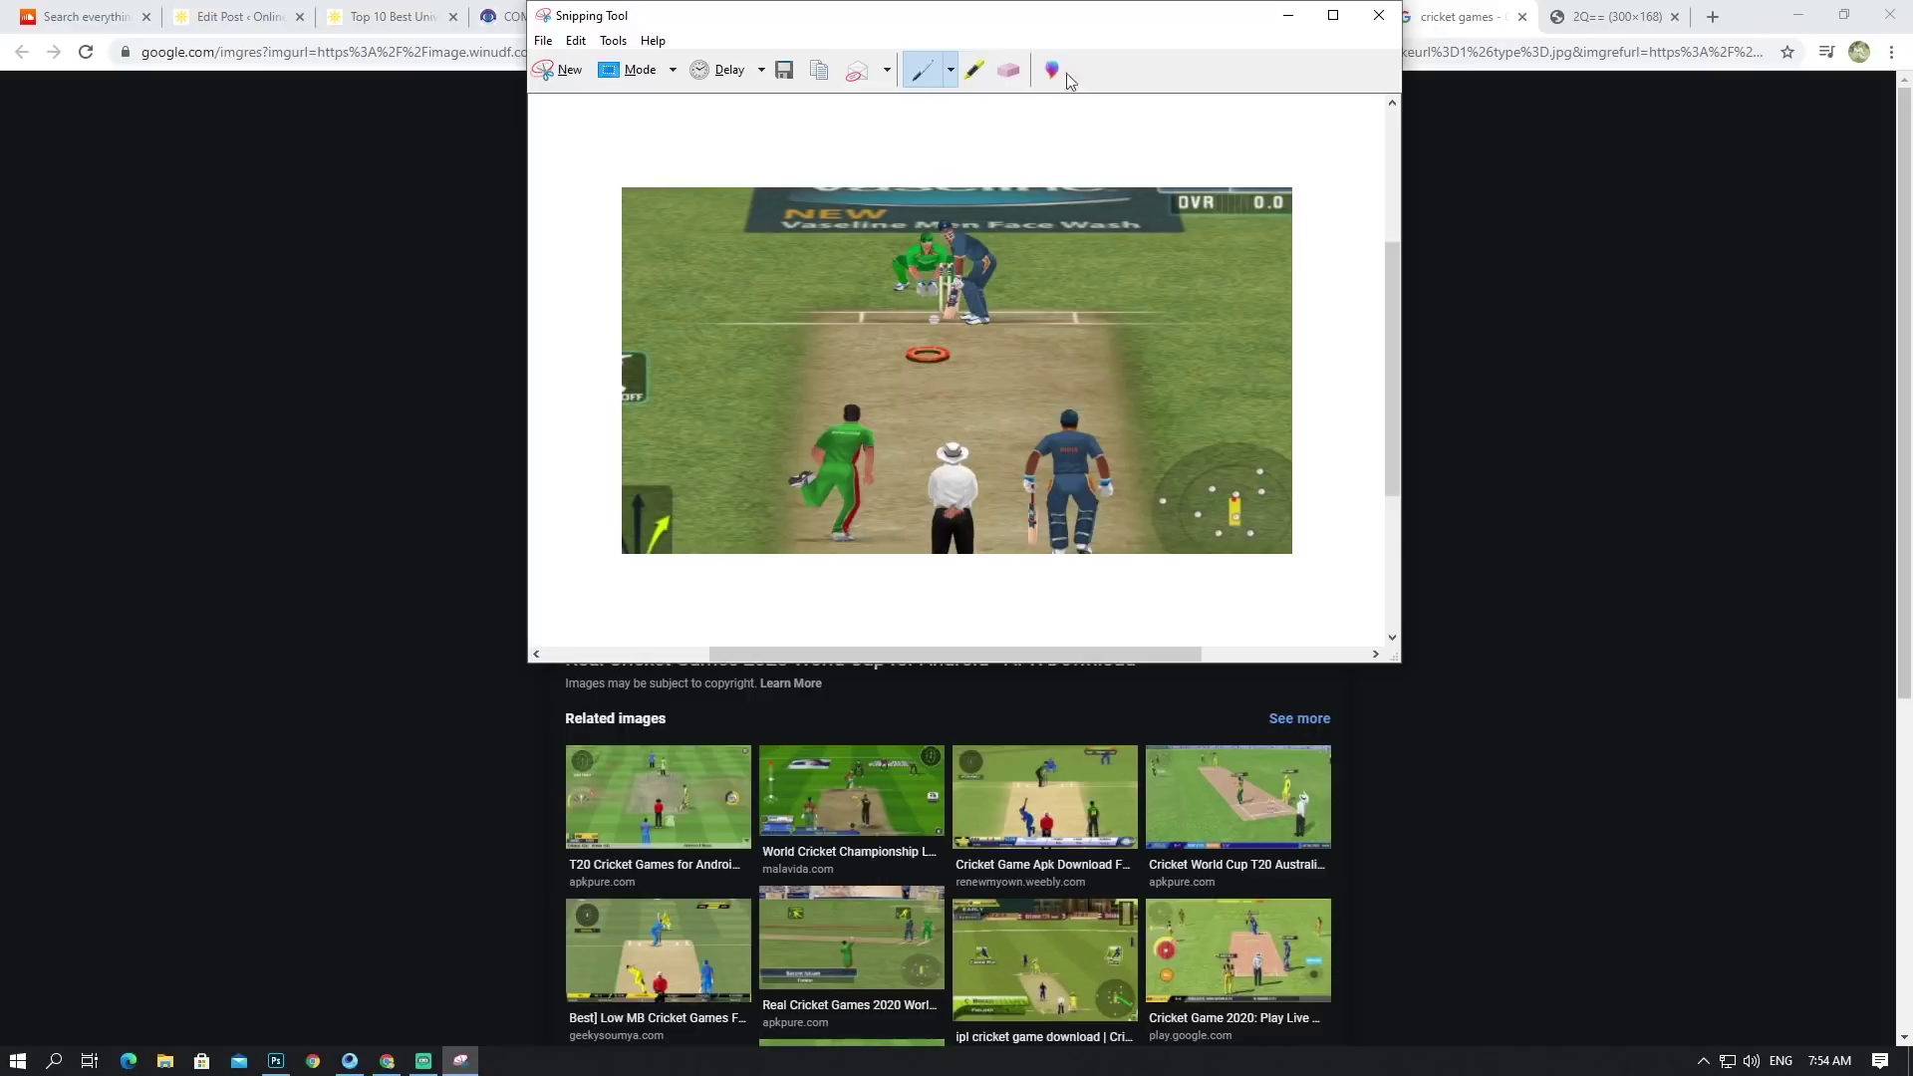
left_click_drag(1060, 33, 1242, 245)
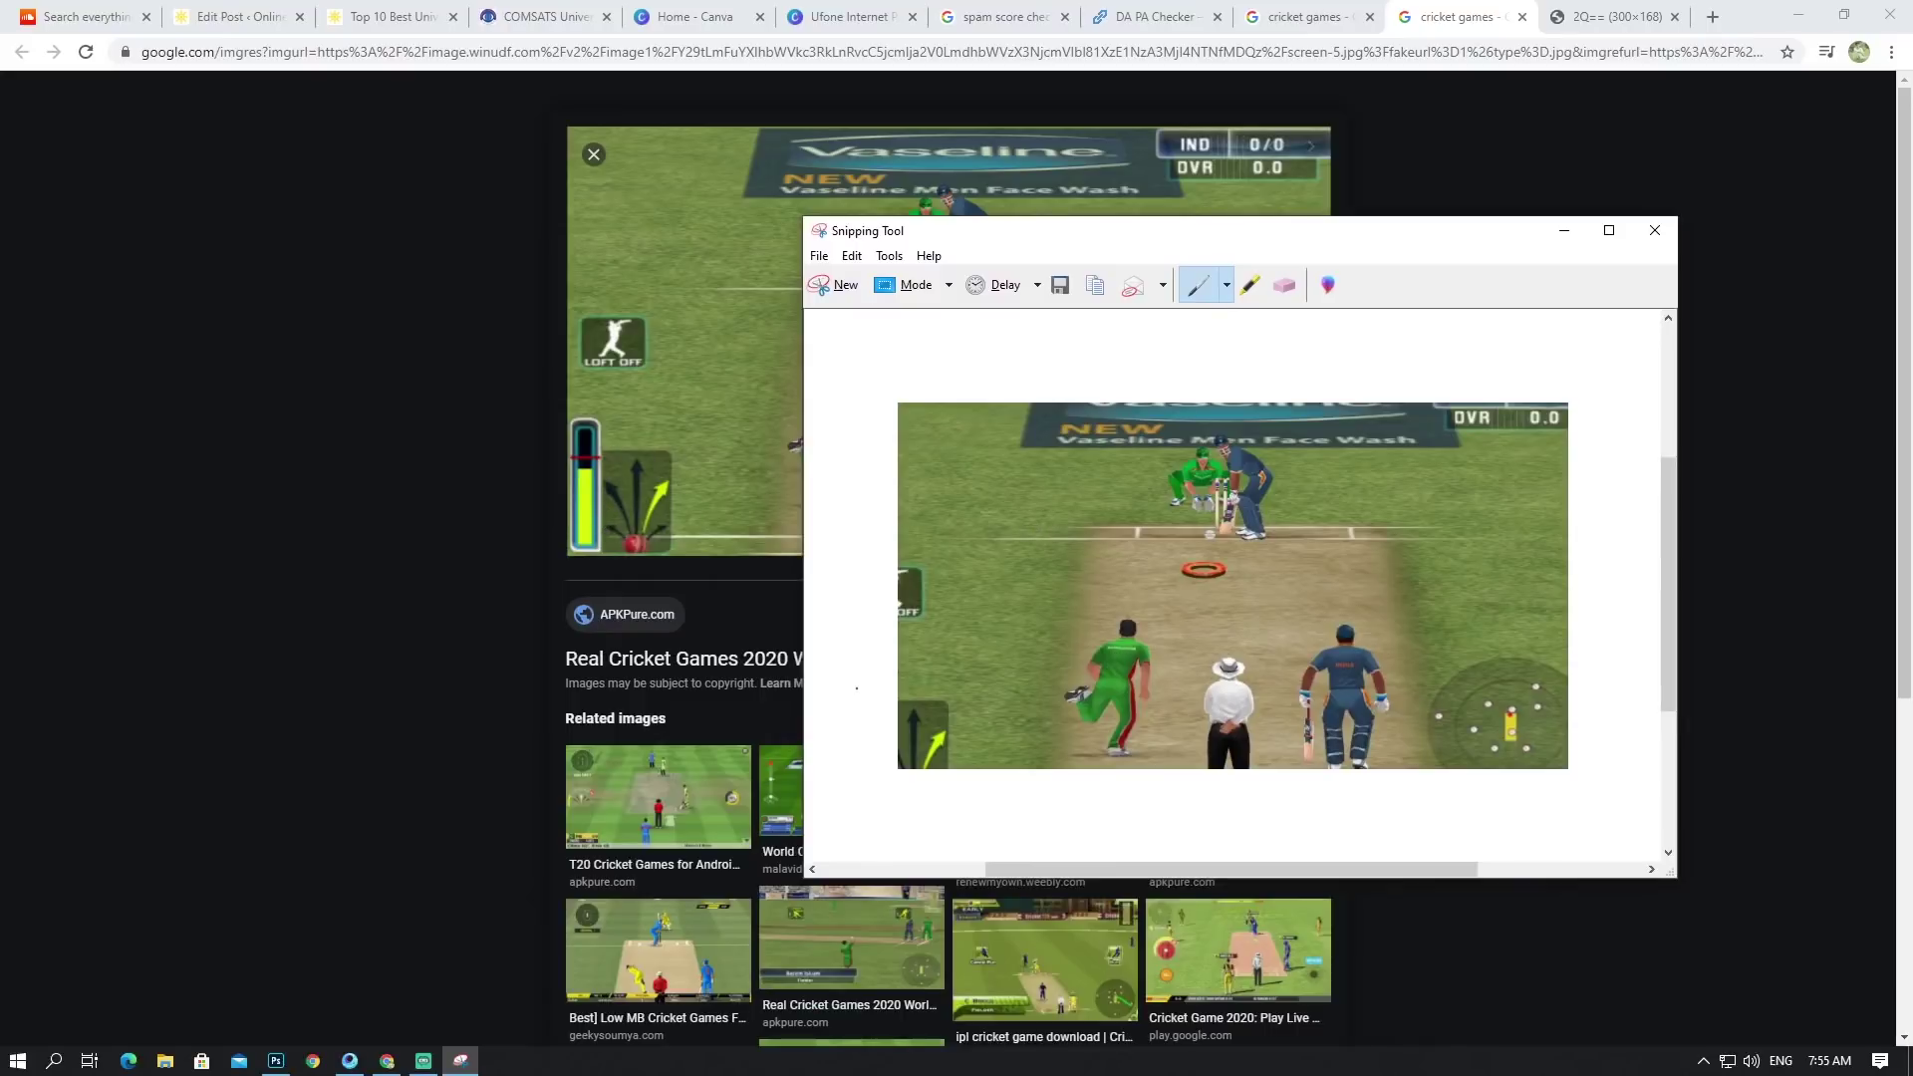
left_click_drag(1338, 247, 1148, 301)
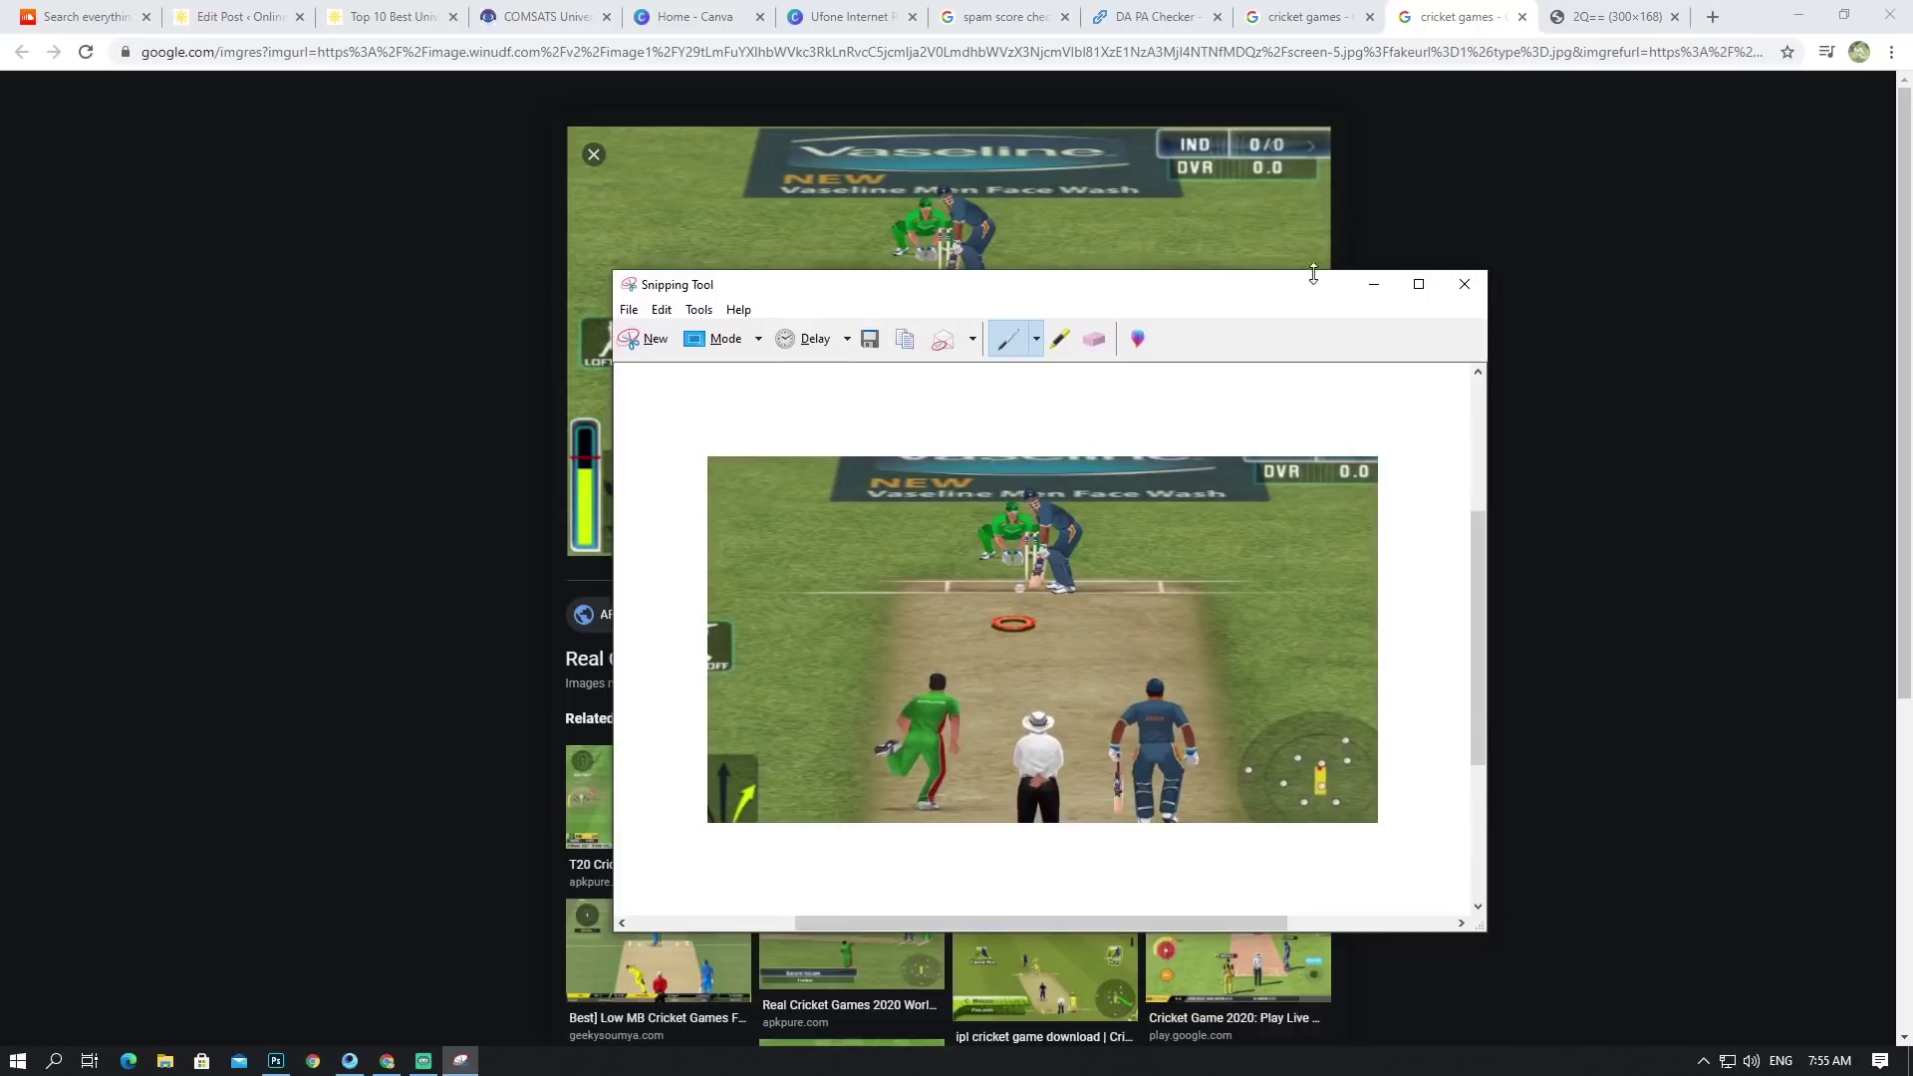
left_click_drag(1308, 301, 1242, 286)
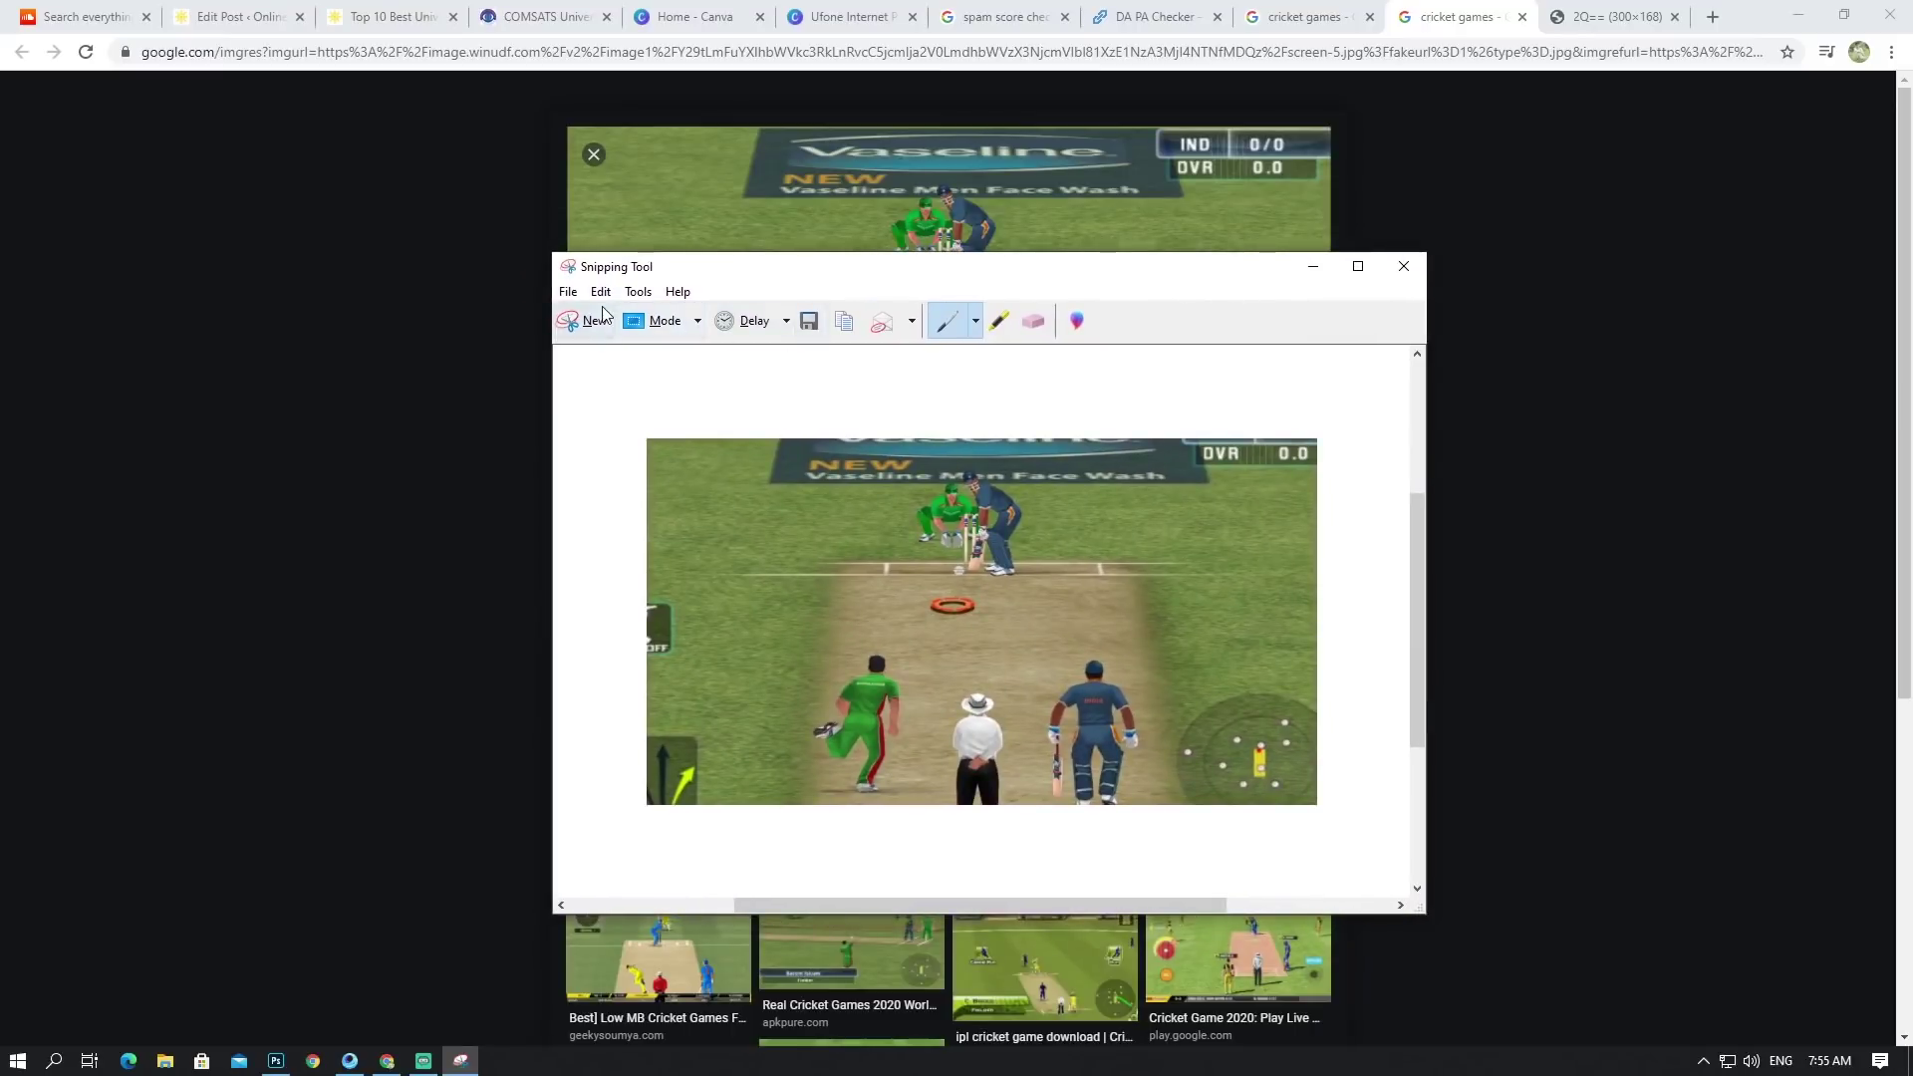
left_click(569, 294)
left_click(611, 344)
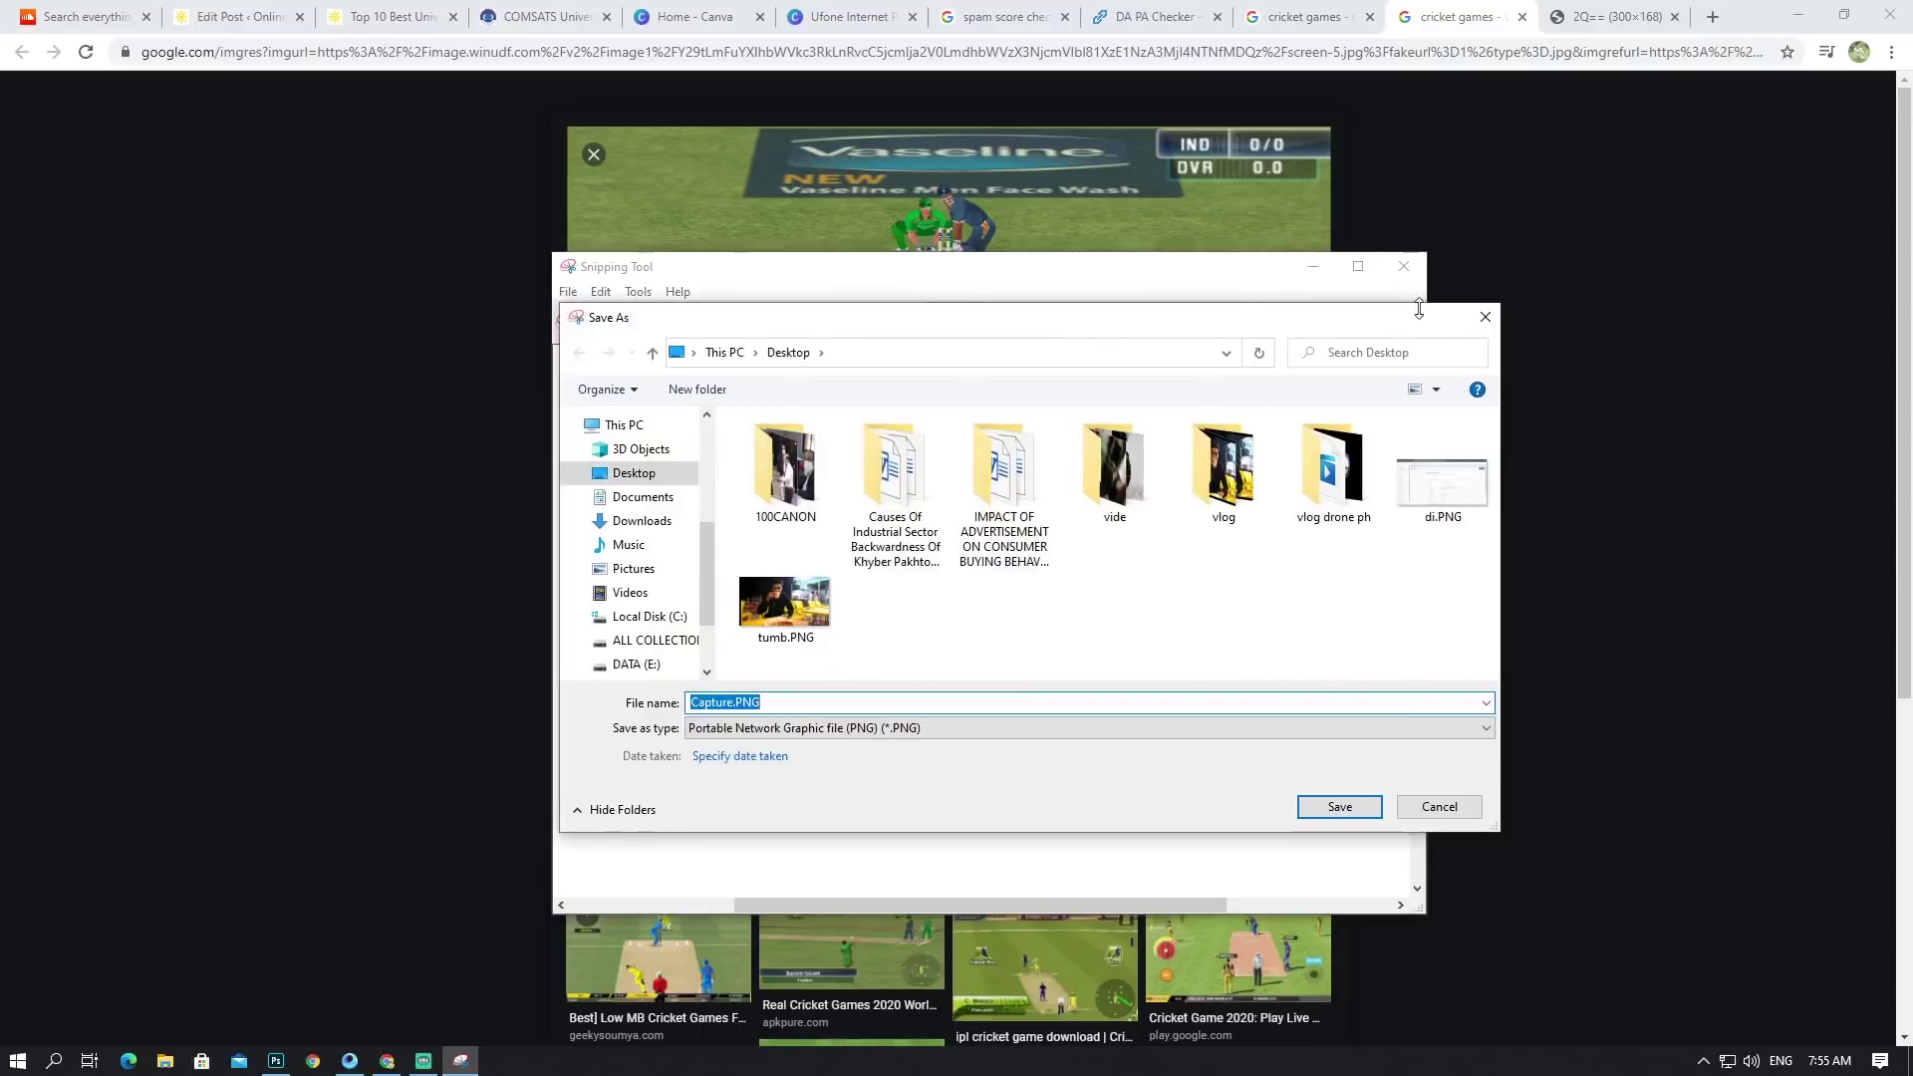
left_click(1485, 317)
Step: Close Snipping Tool without saving the cricket game snip
left_click_drag(1210, 275, 1274, 212)
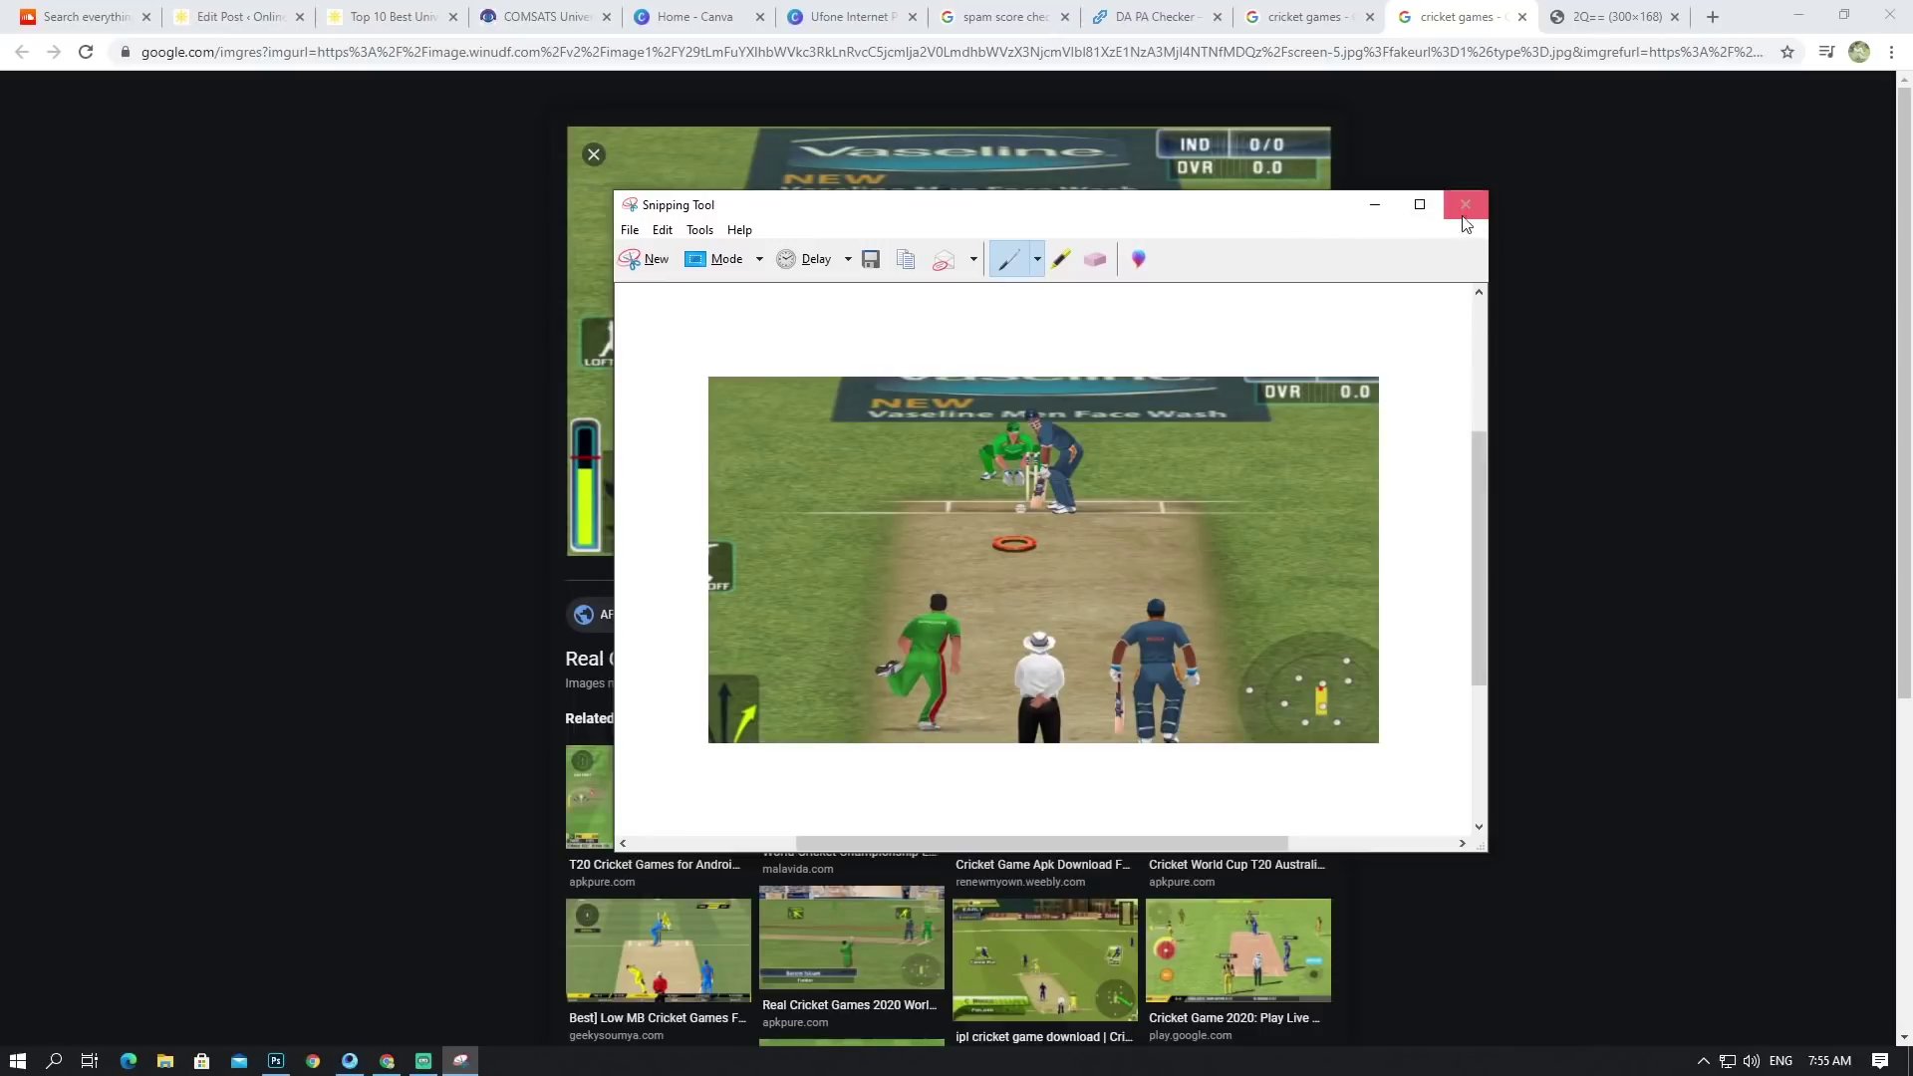
left_click(1465, 219)
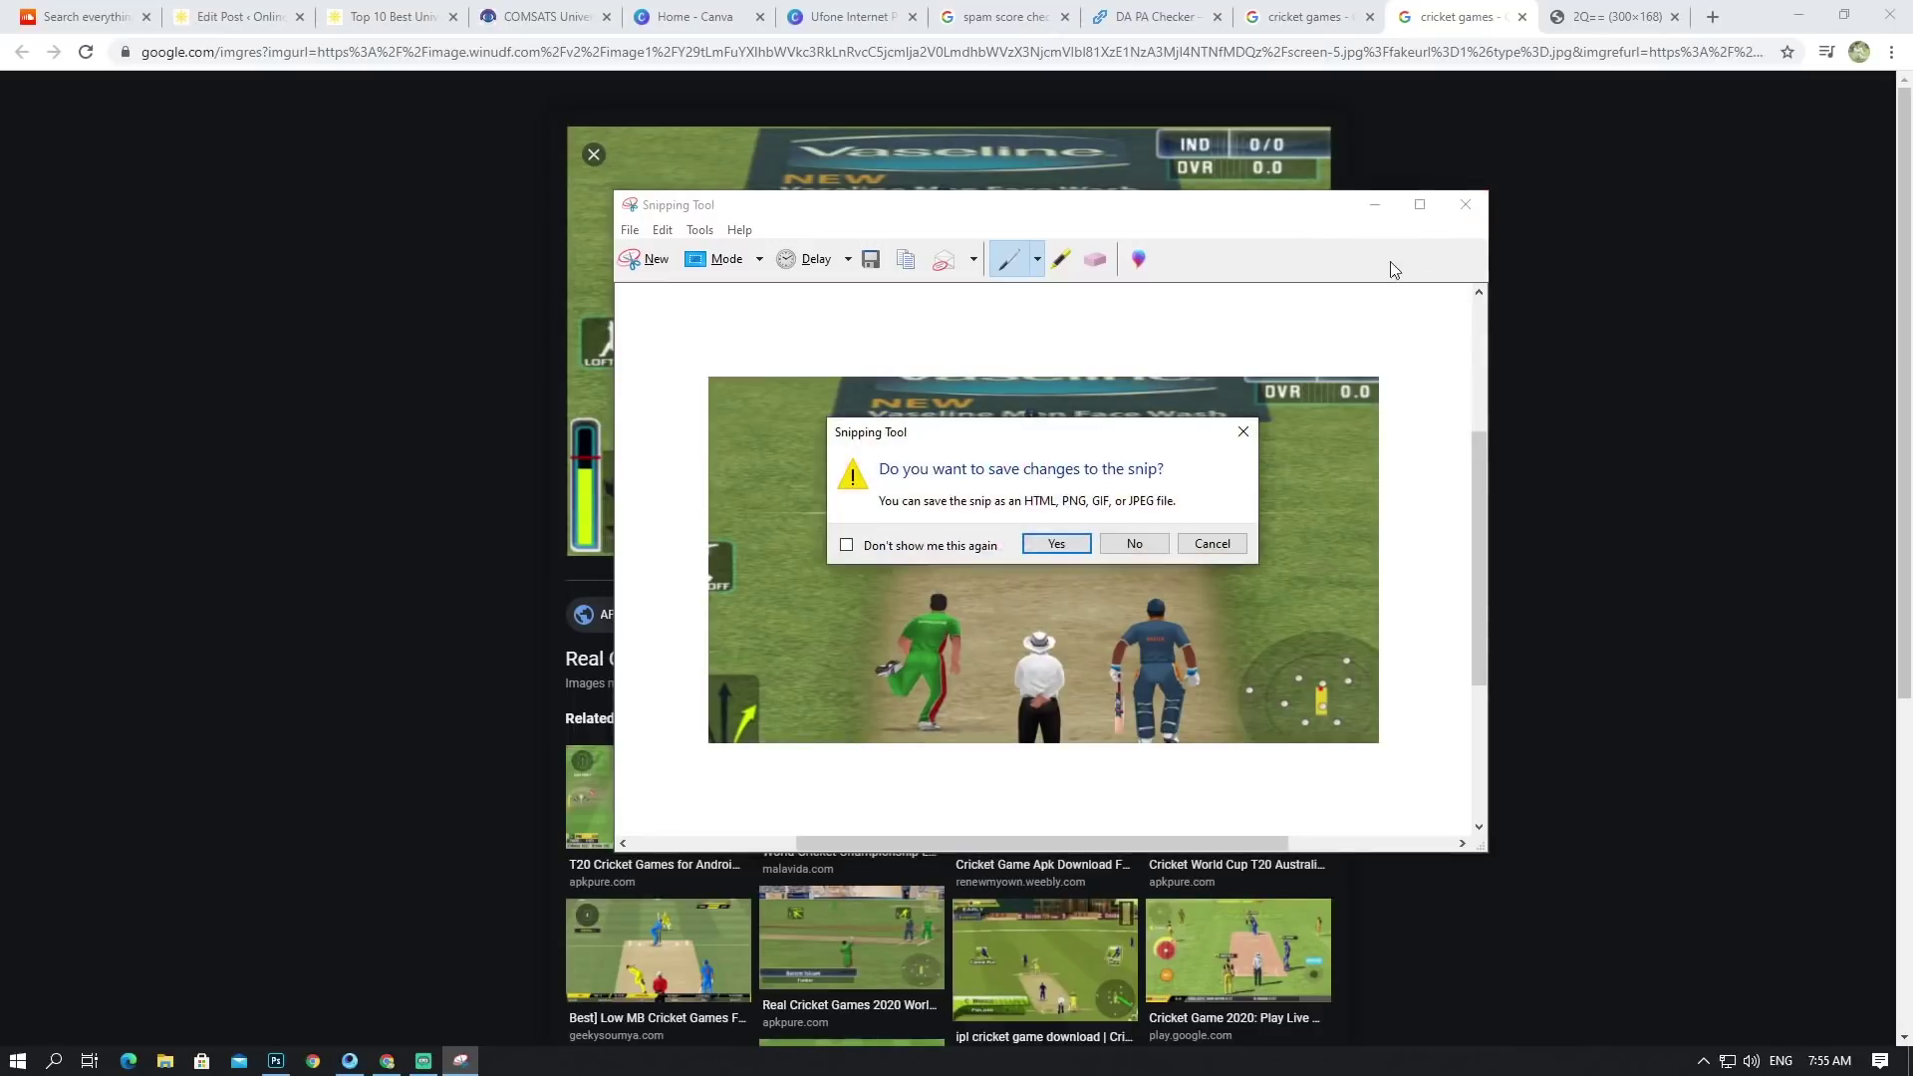
left_click(1133, 548)
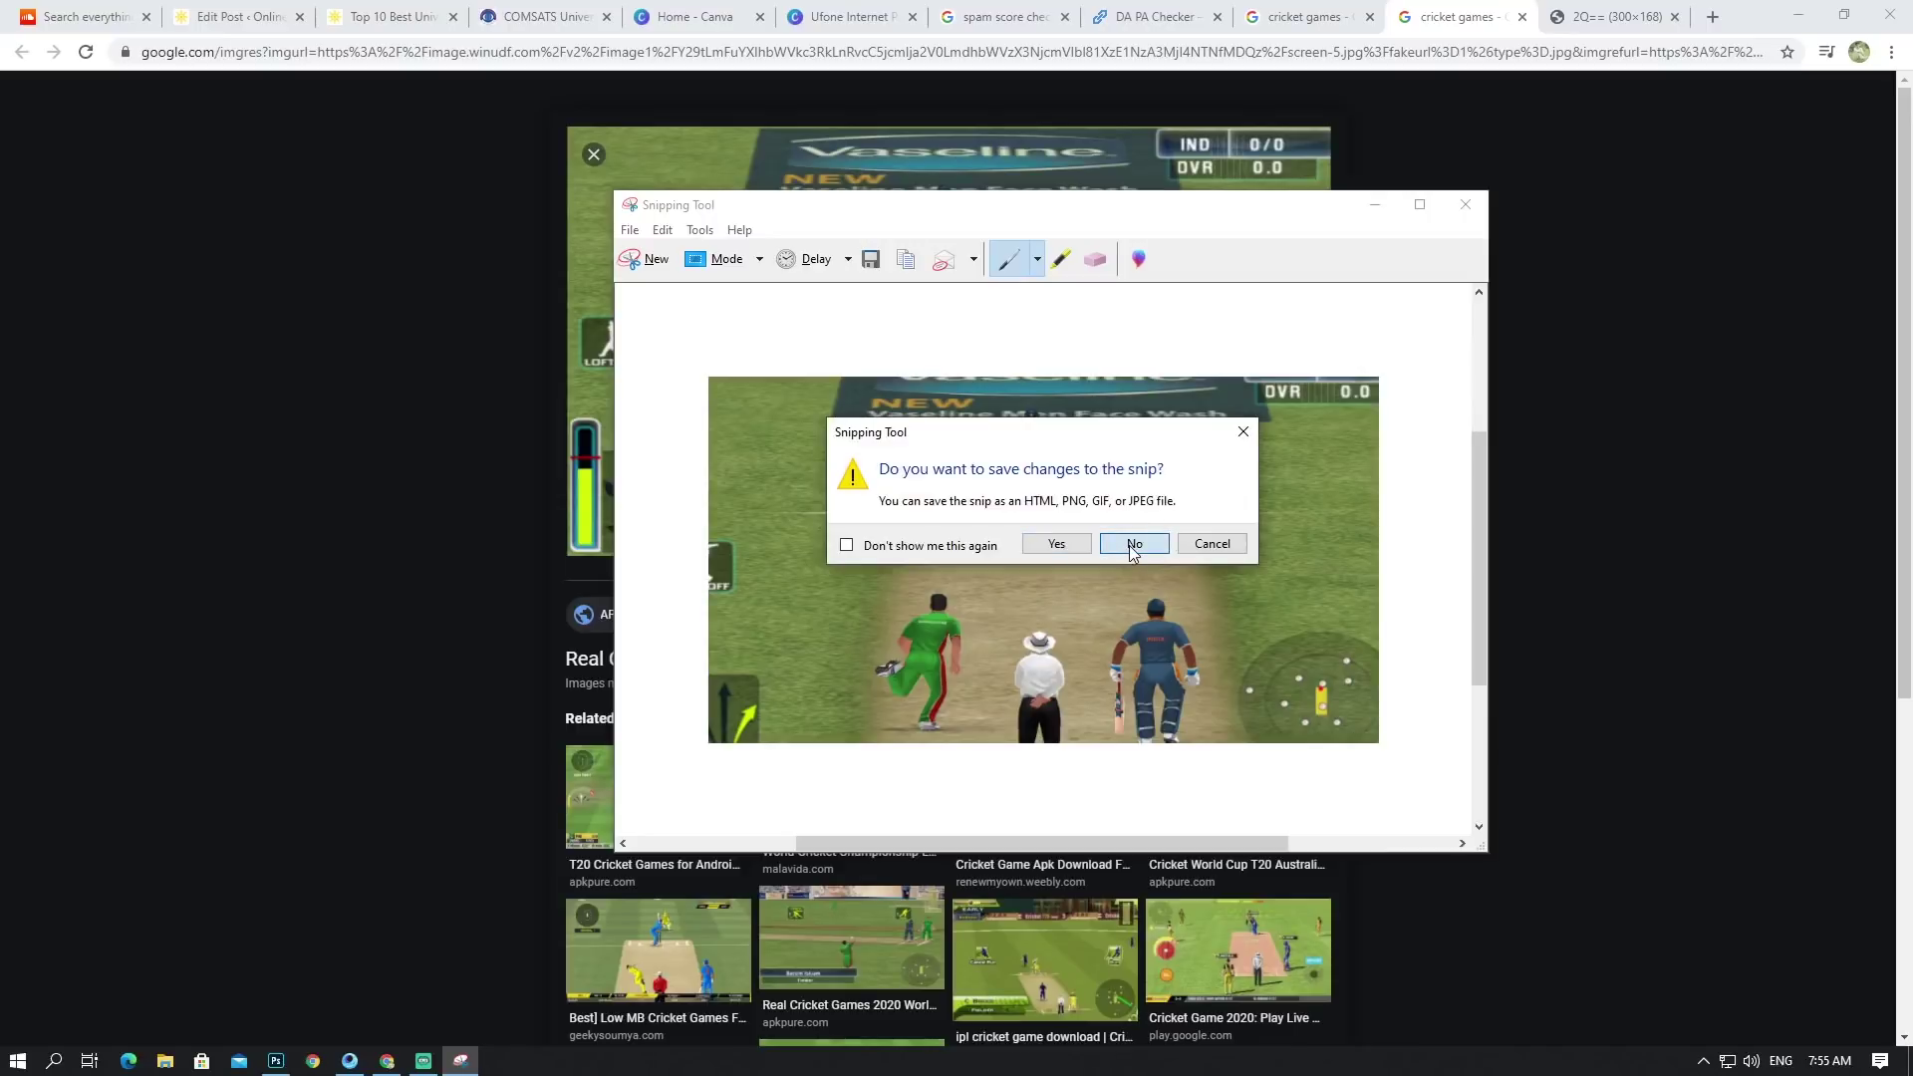
left_click(1244, 435)
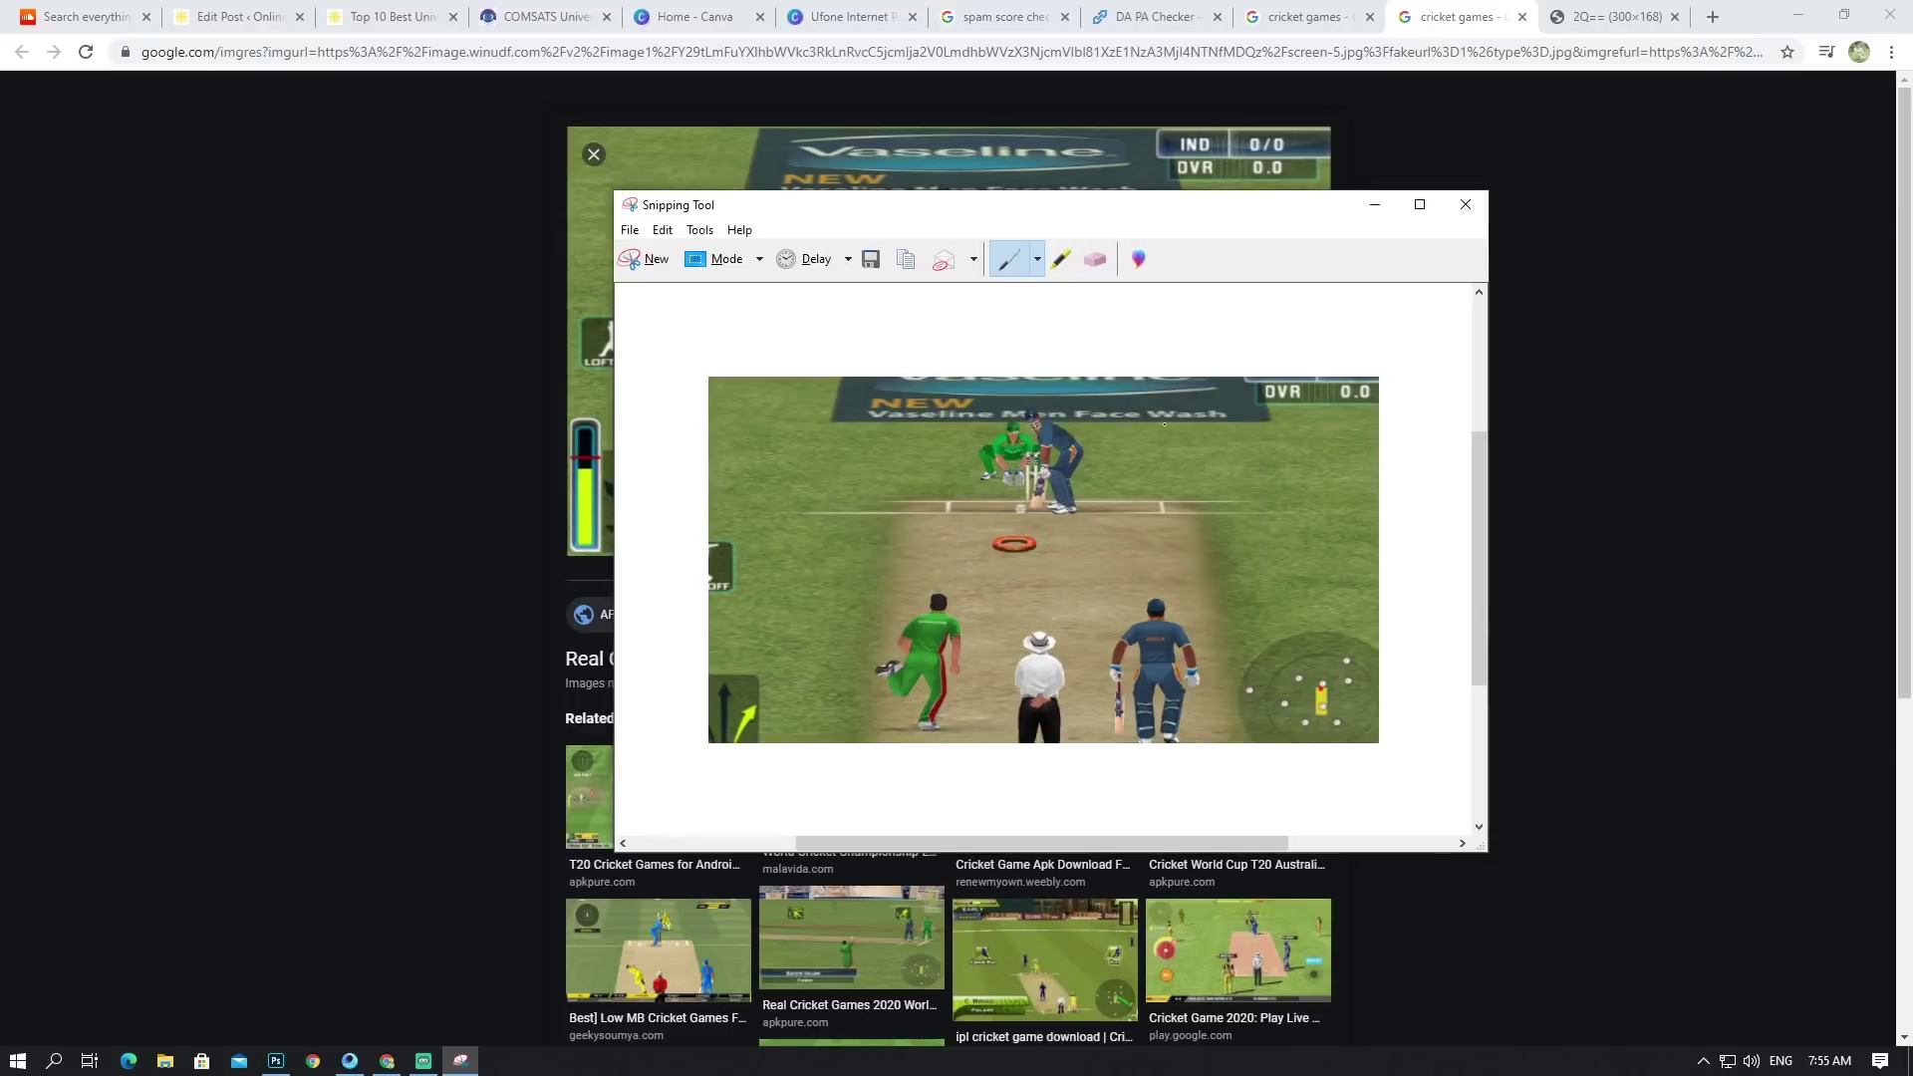
left_click(1466, 204)
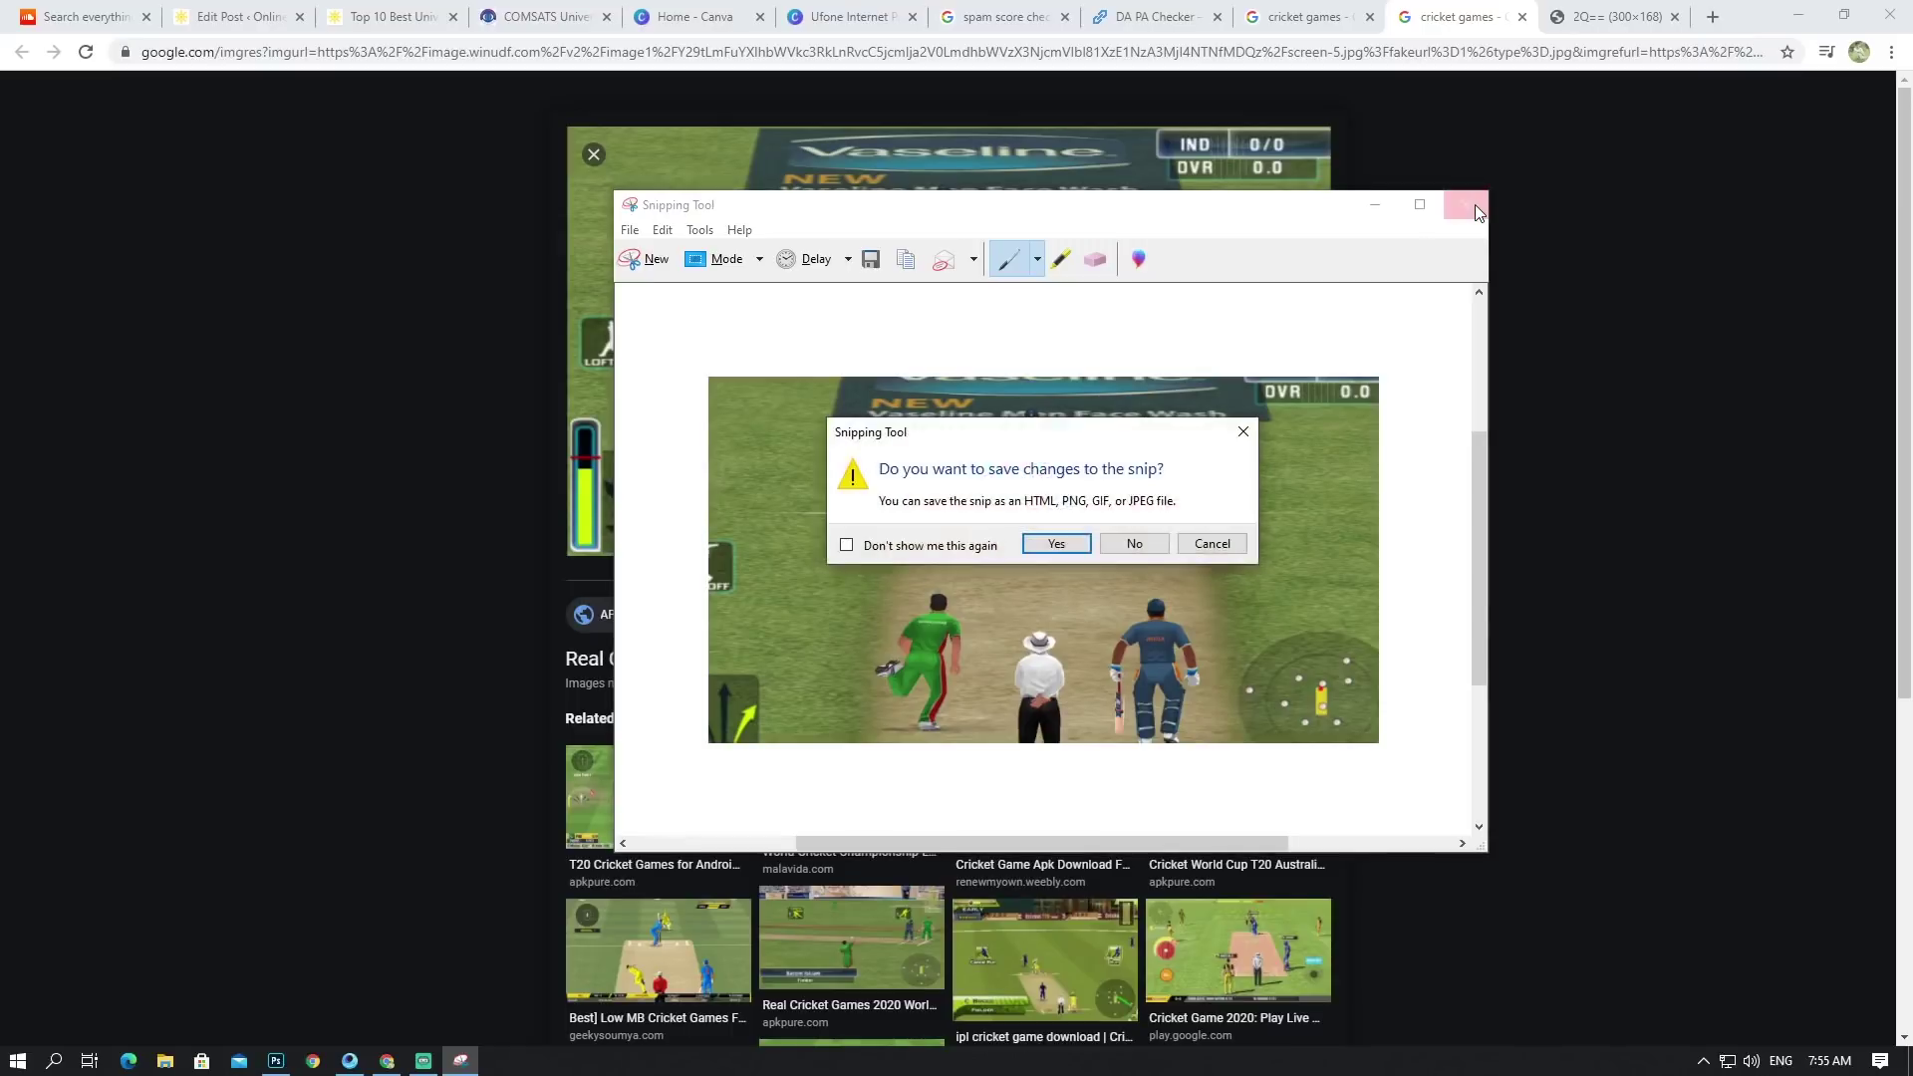
left_click(1134, 545)
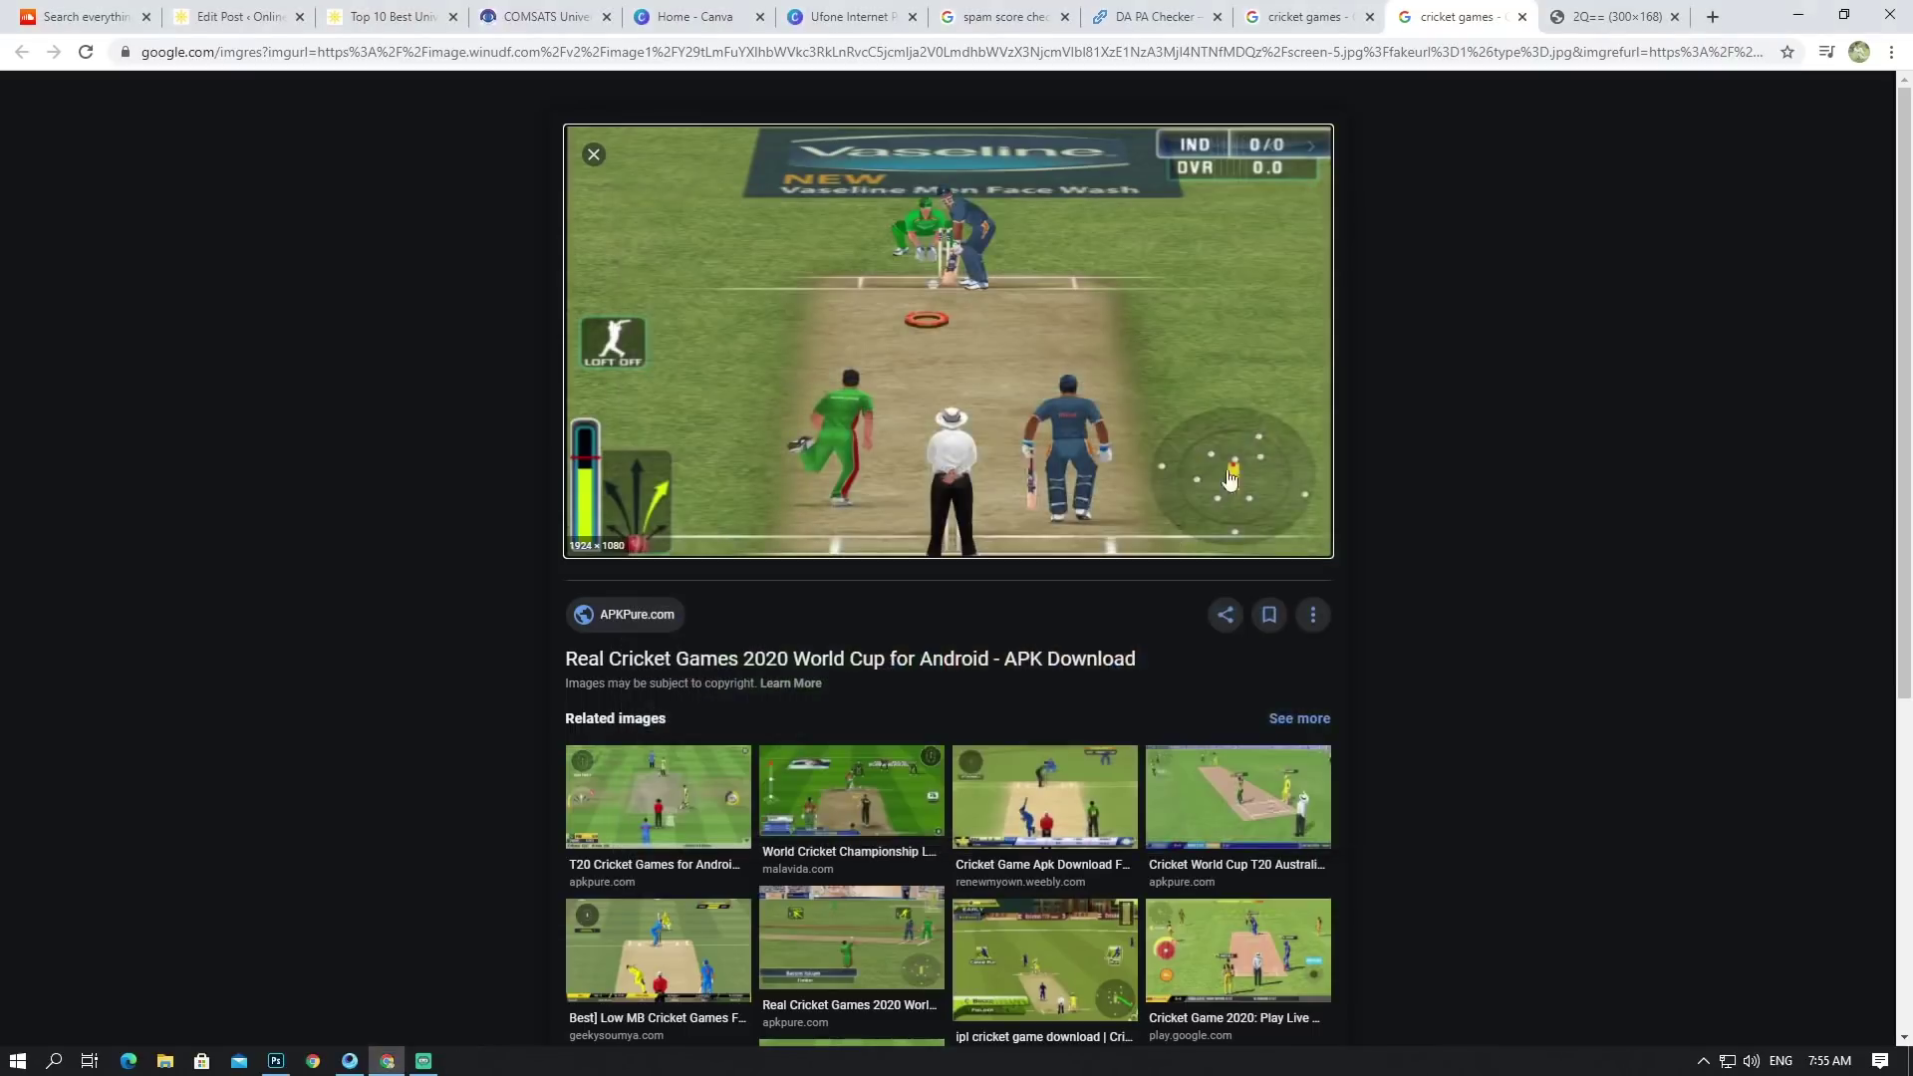
scroll(1438, 107, "down", 5)
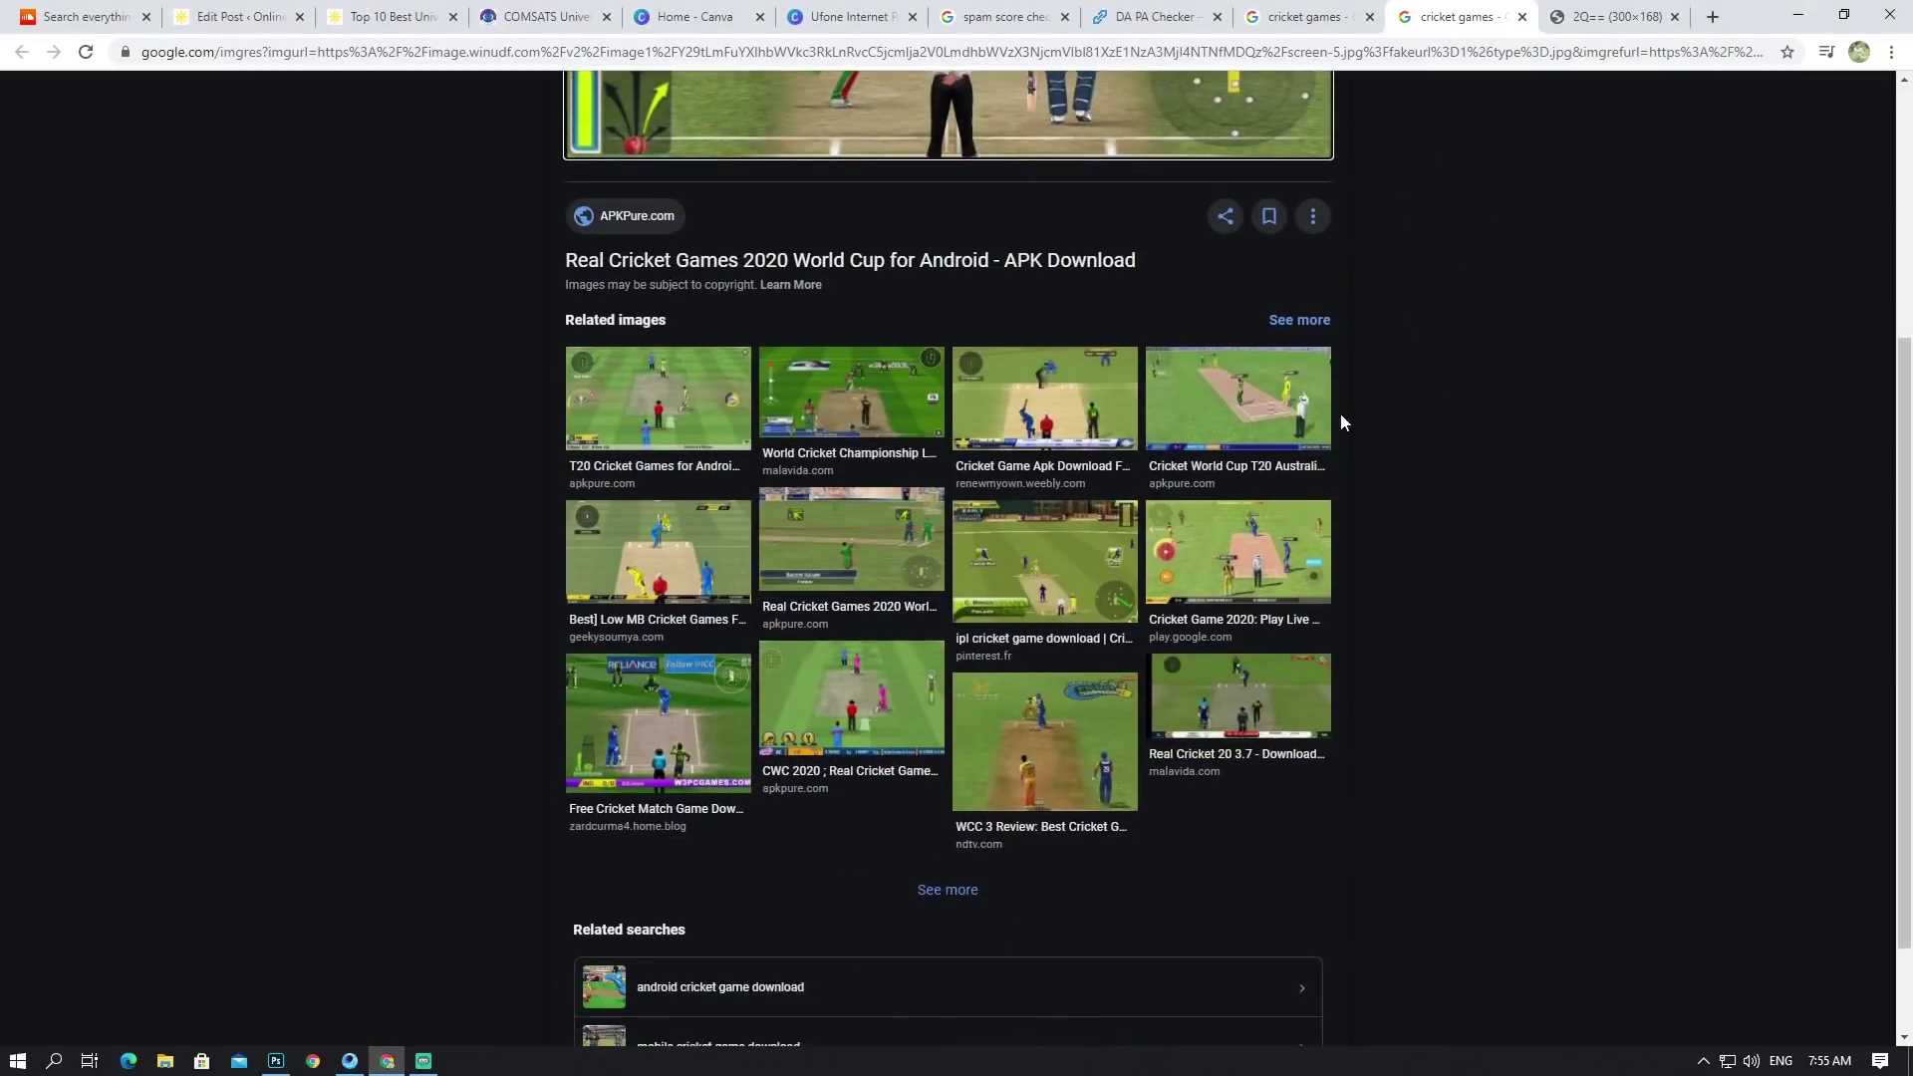
scroll(1449, 341, "up", 4)
scroll(1449, 341, "up", 1)
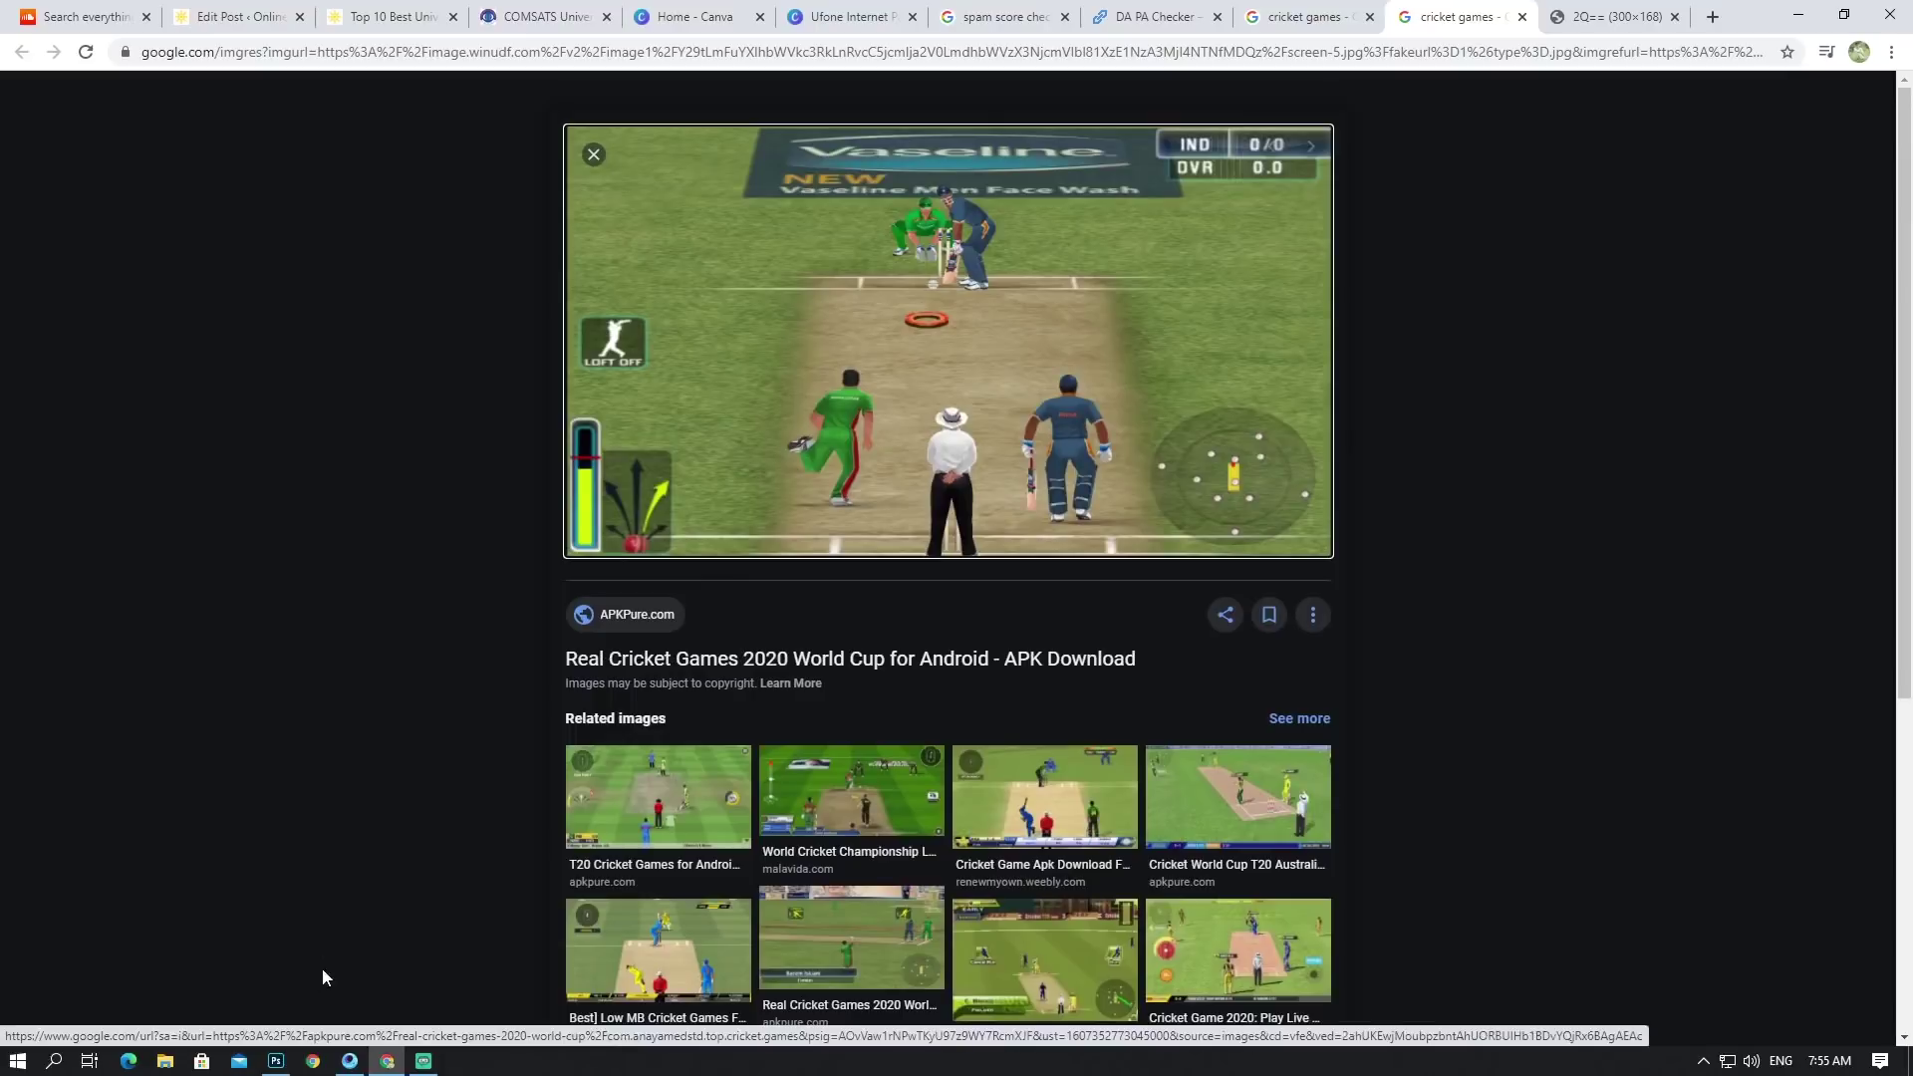
left_click(269, 1072)
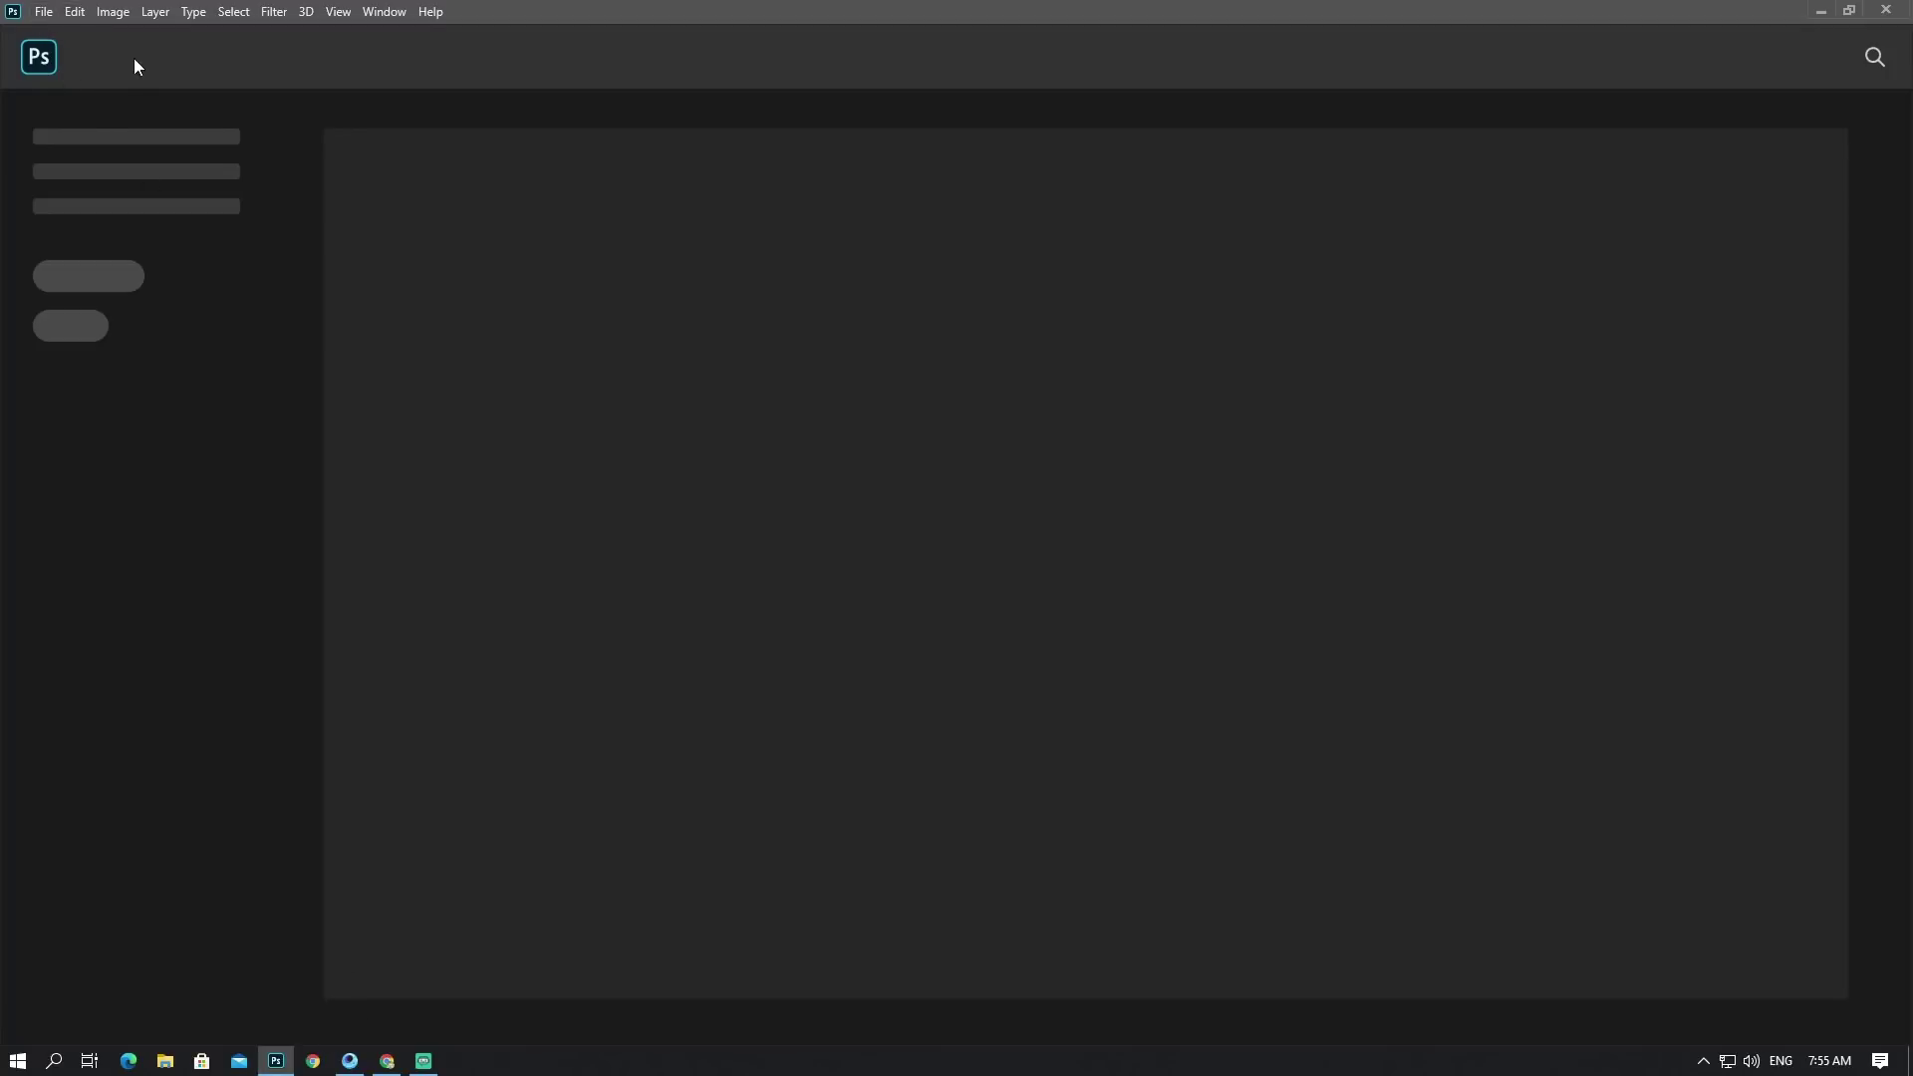
left_click(387, 1062)
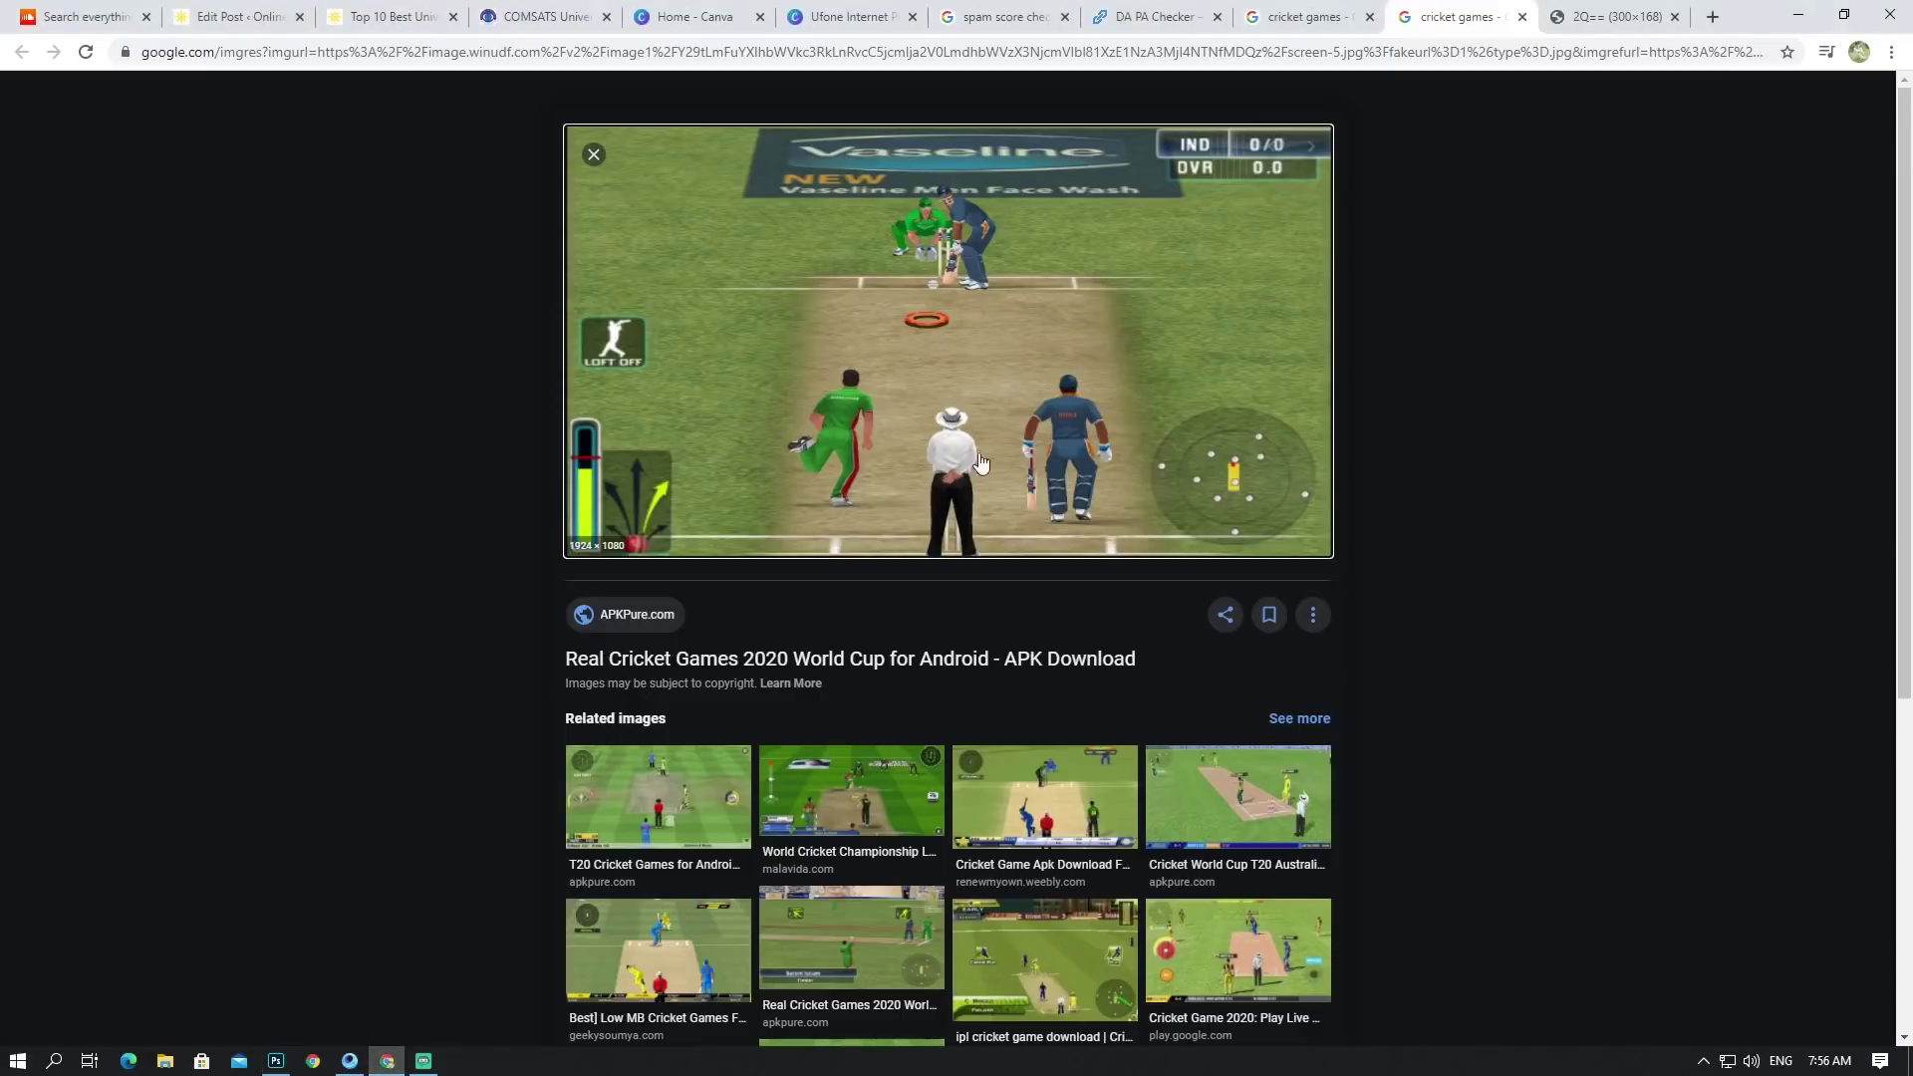
right_click(882, 326)
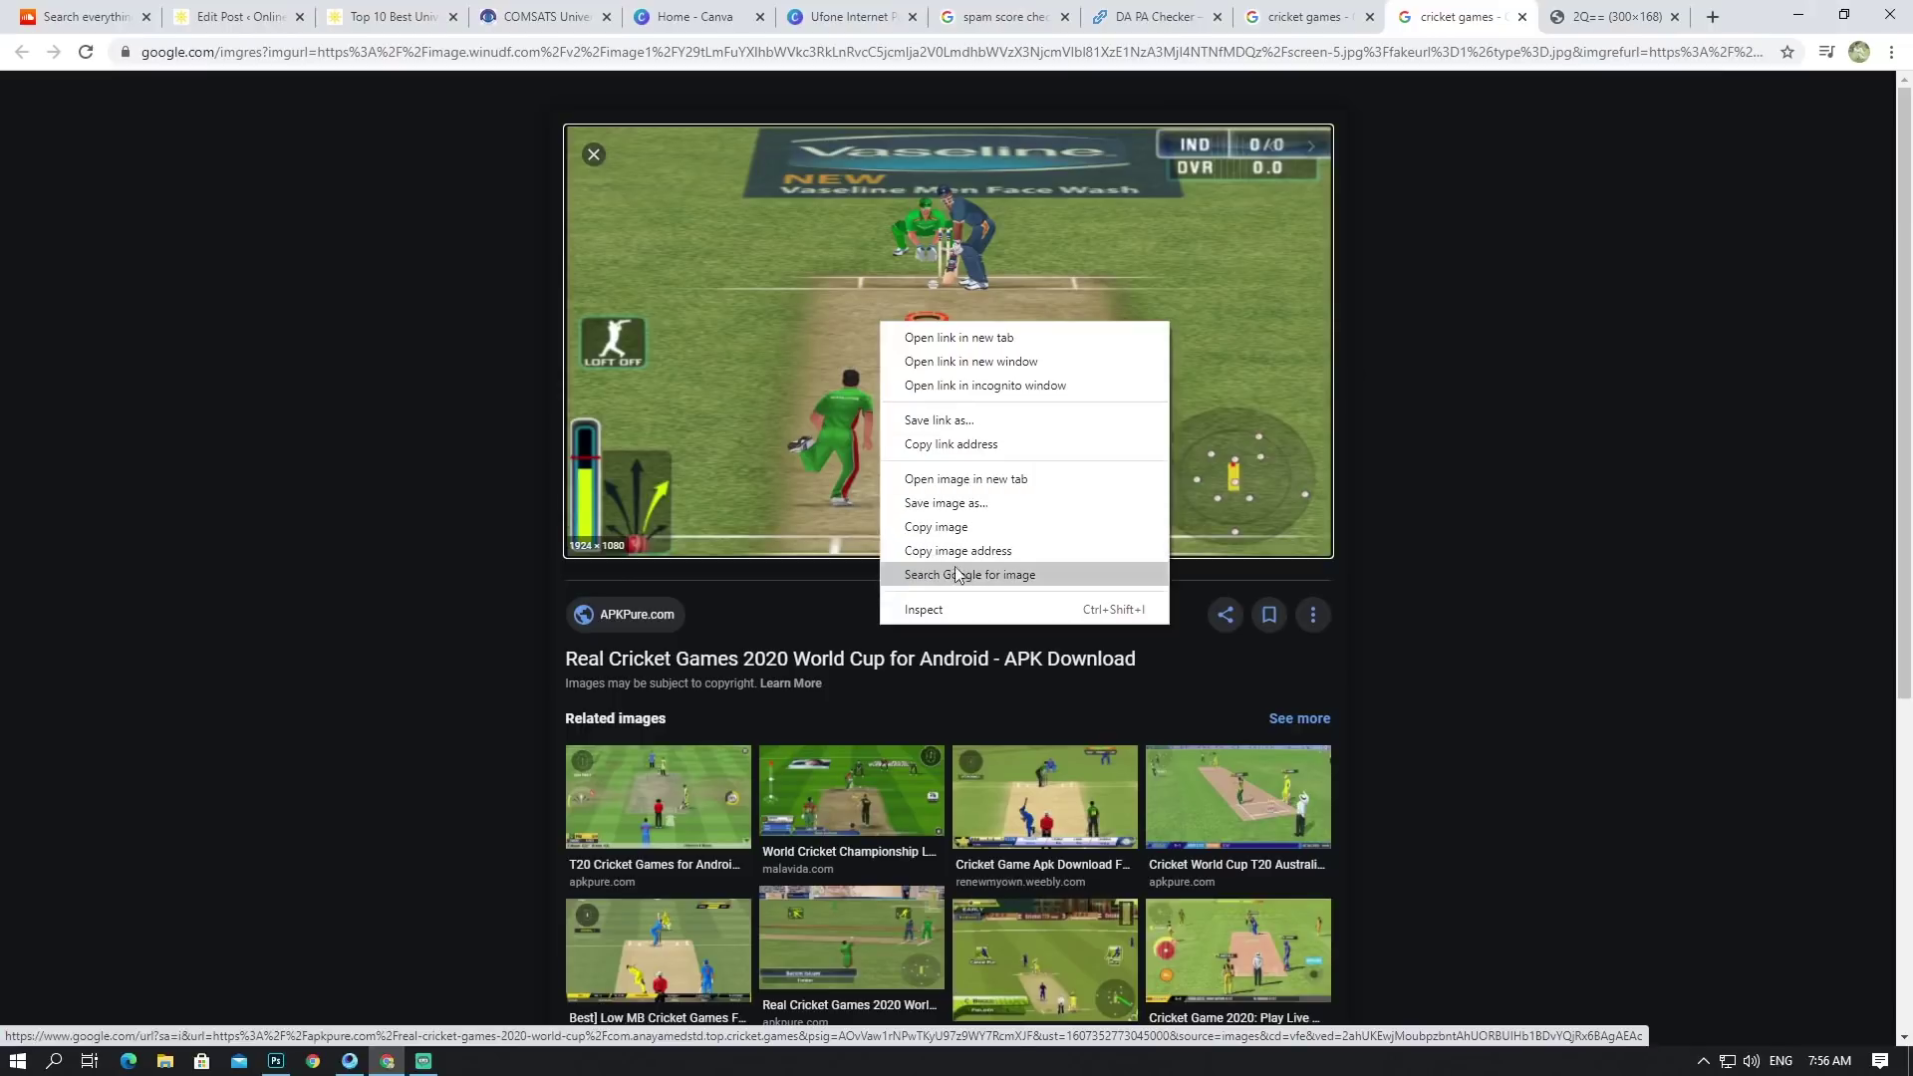
left_click(960, 498)
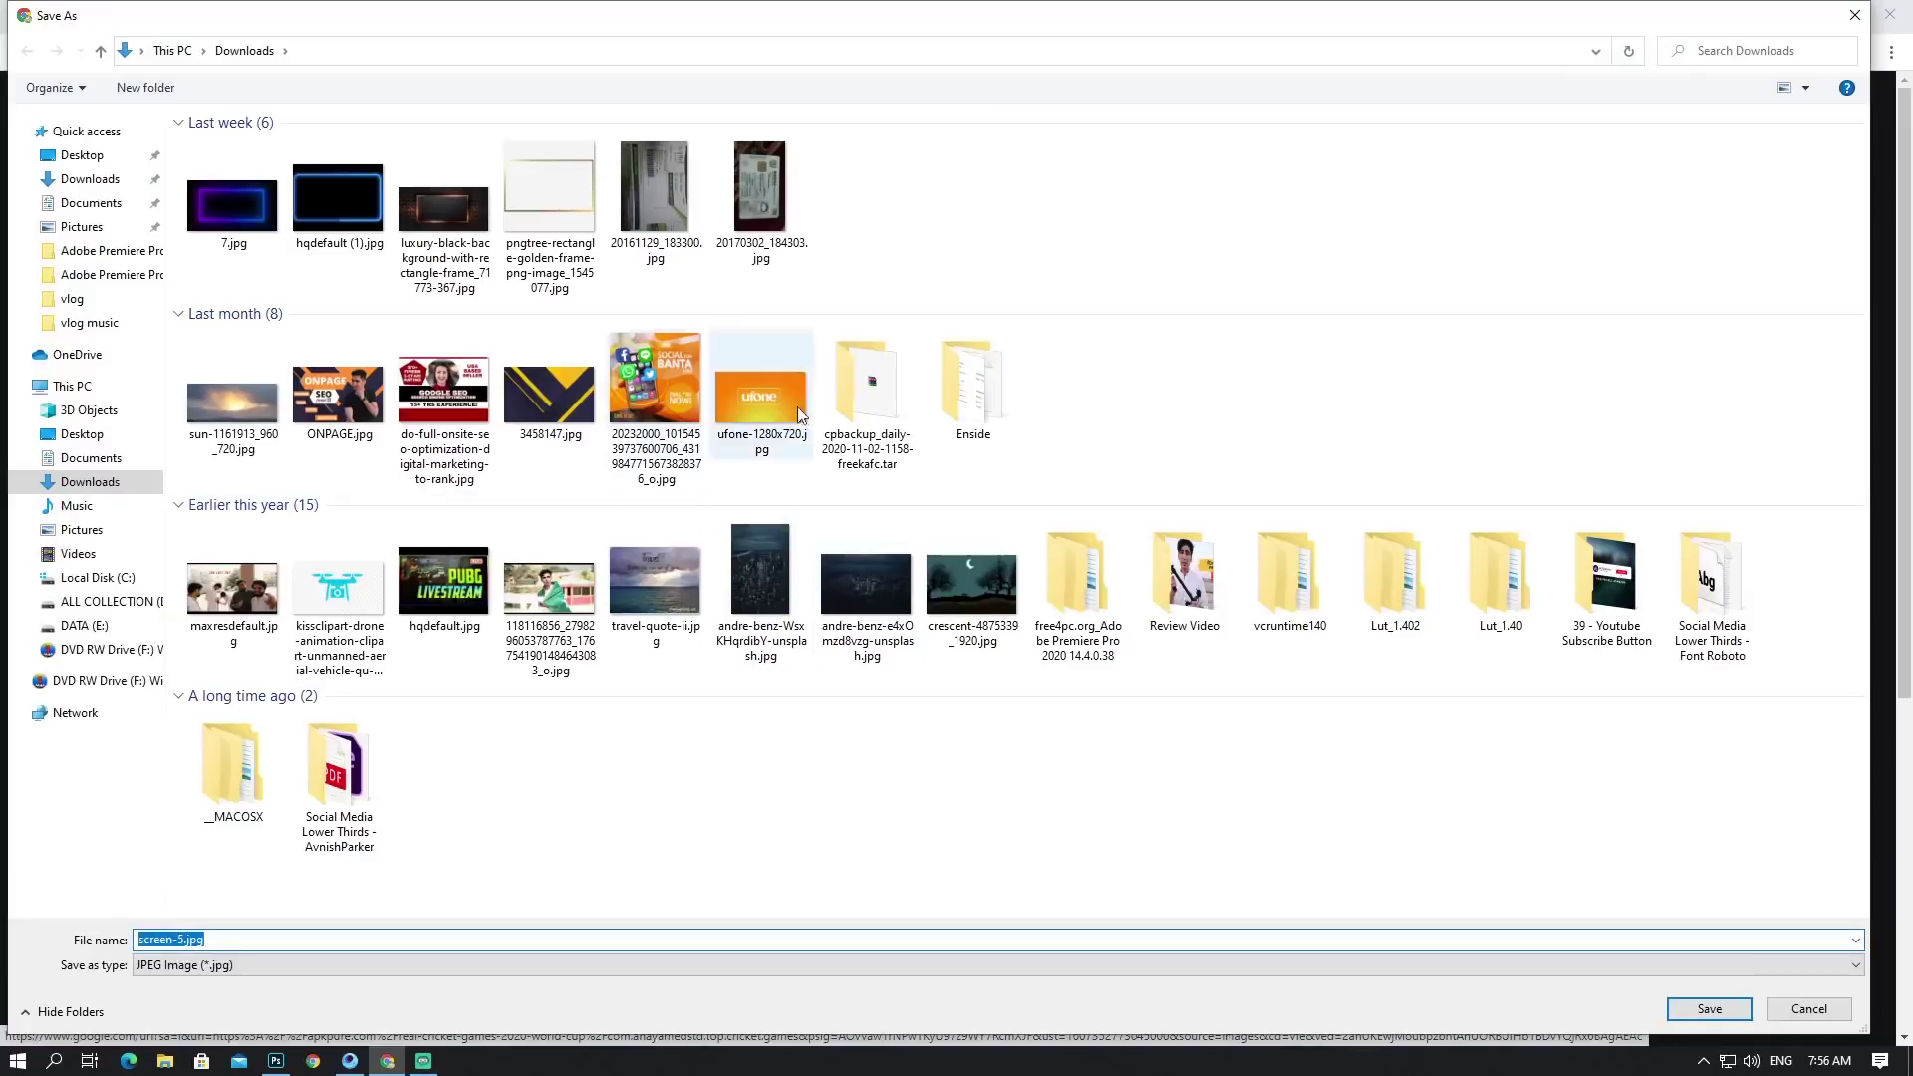
left_click(1854, 18)
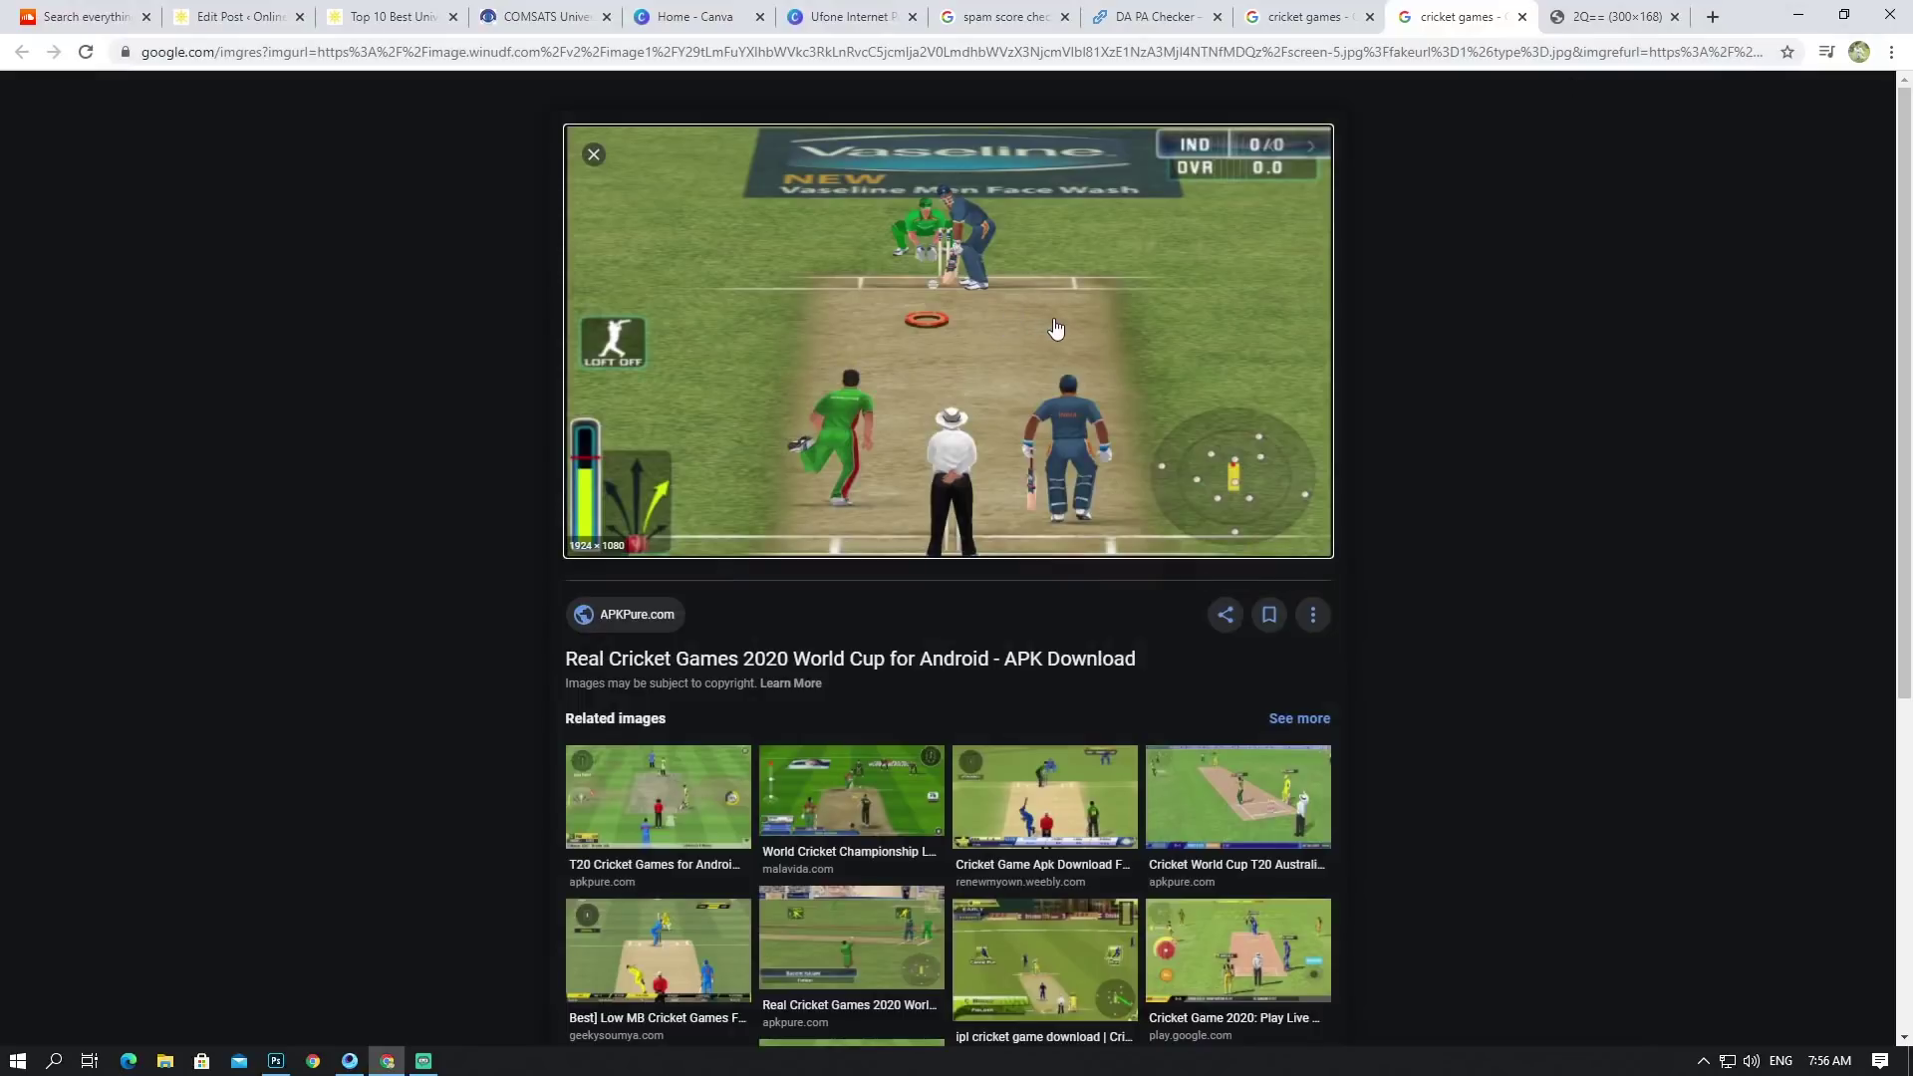
Step: Save the enlarged Real Cricket Games 2020 World Cup image as screen-5.jpg in the Downloads folder
right_click(1057, 329)
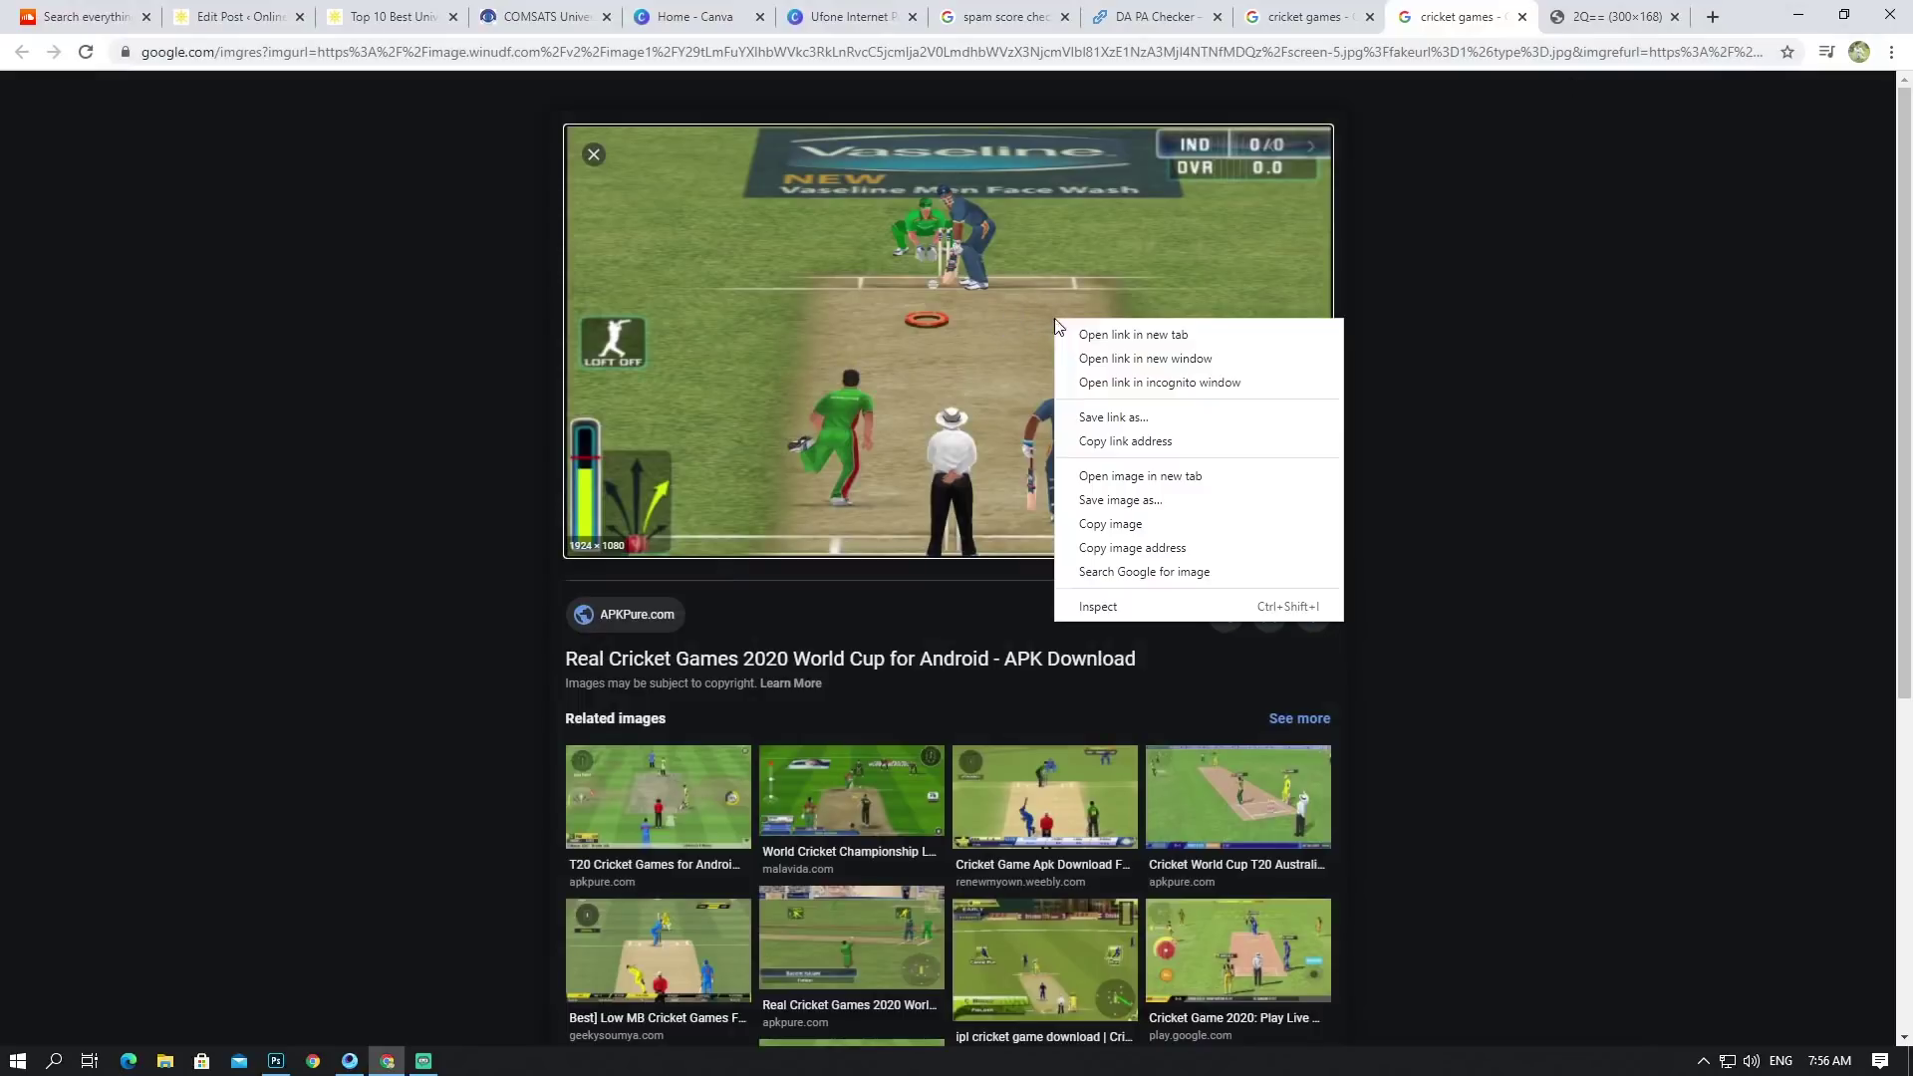
left_click(1146, 497)
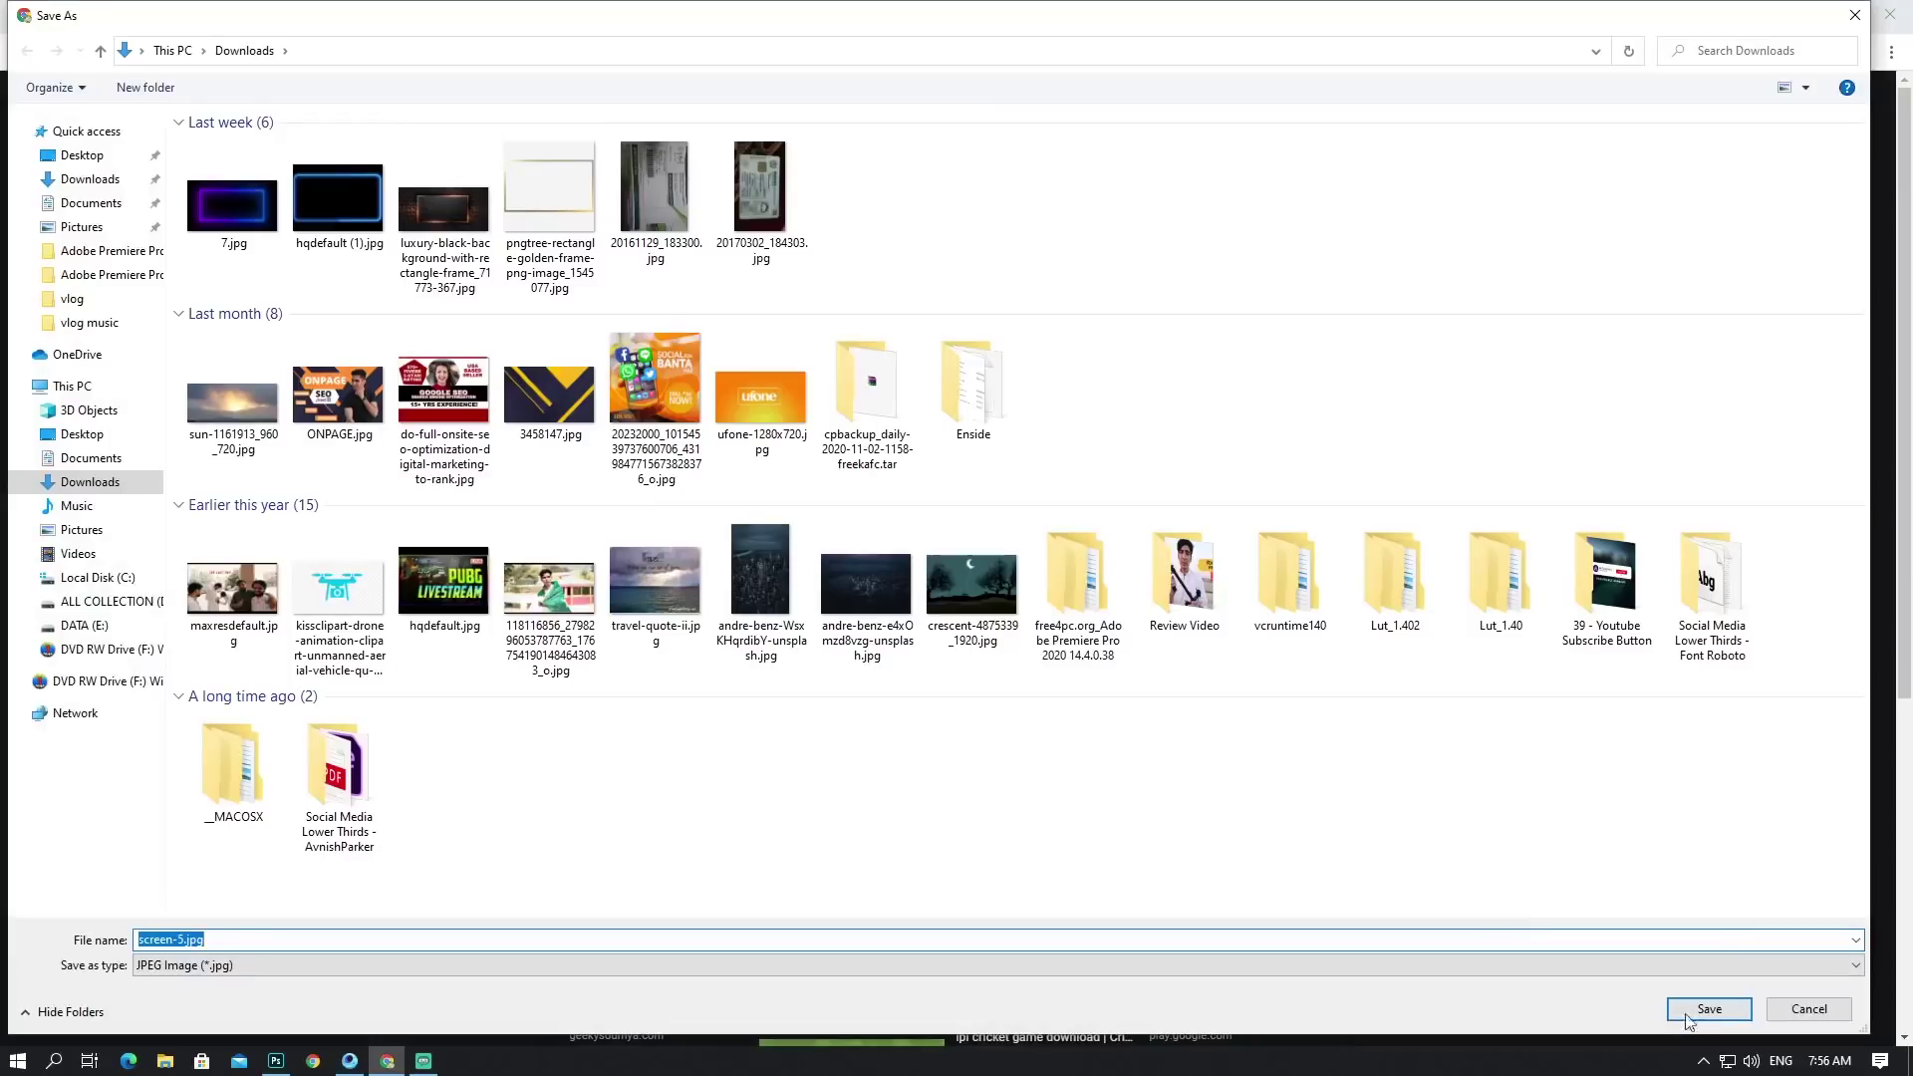
left_click(1688, 1016)
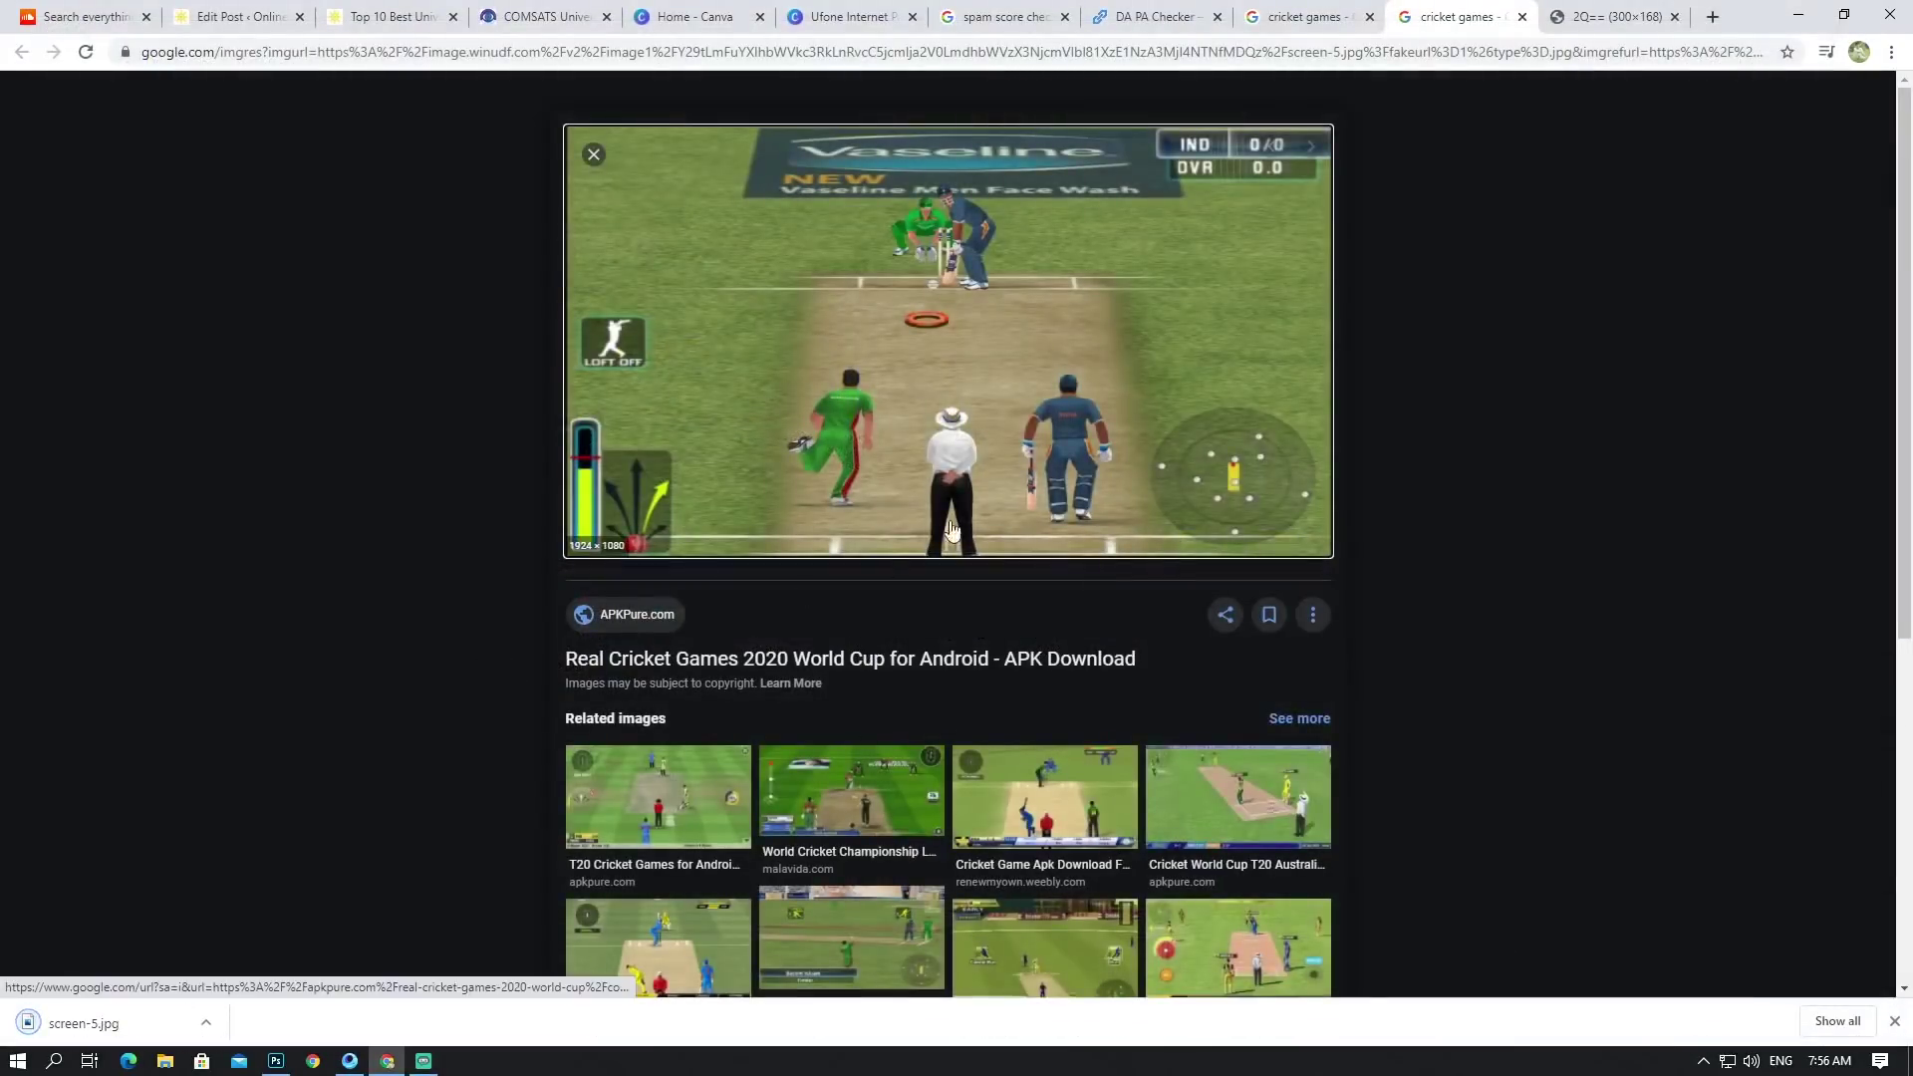
Step: Search Google for "yellow background" in a new browser tab and show the image results
left_click(1713, 17)
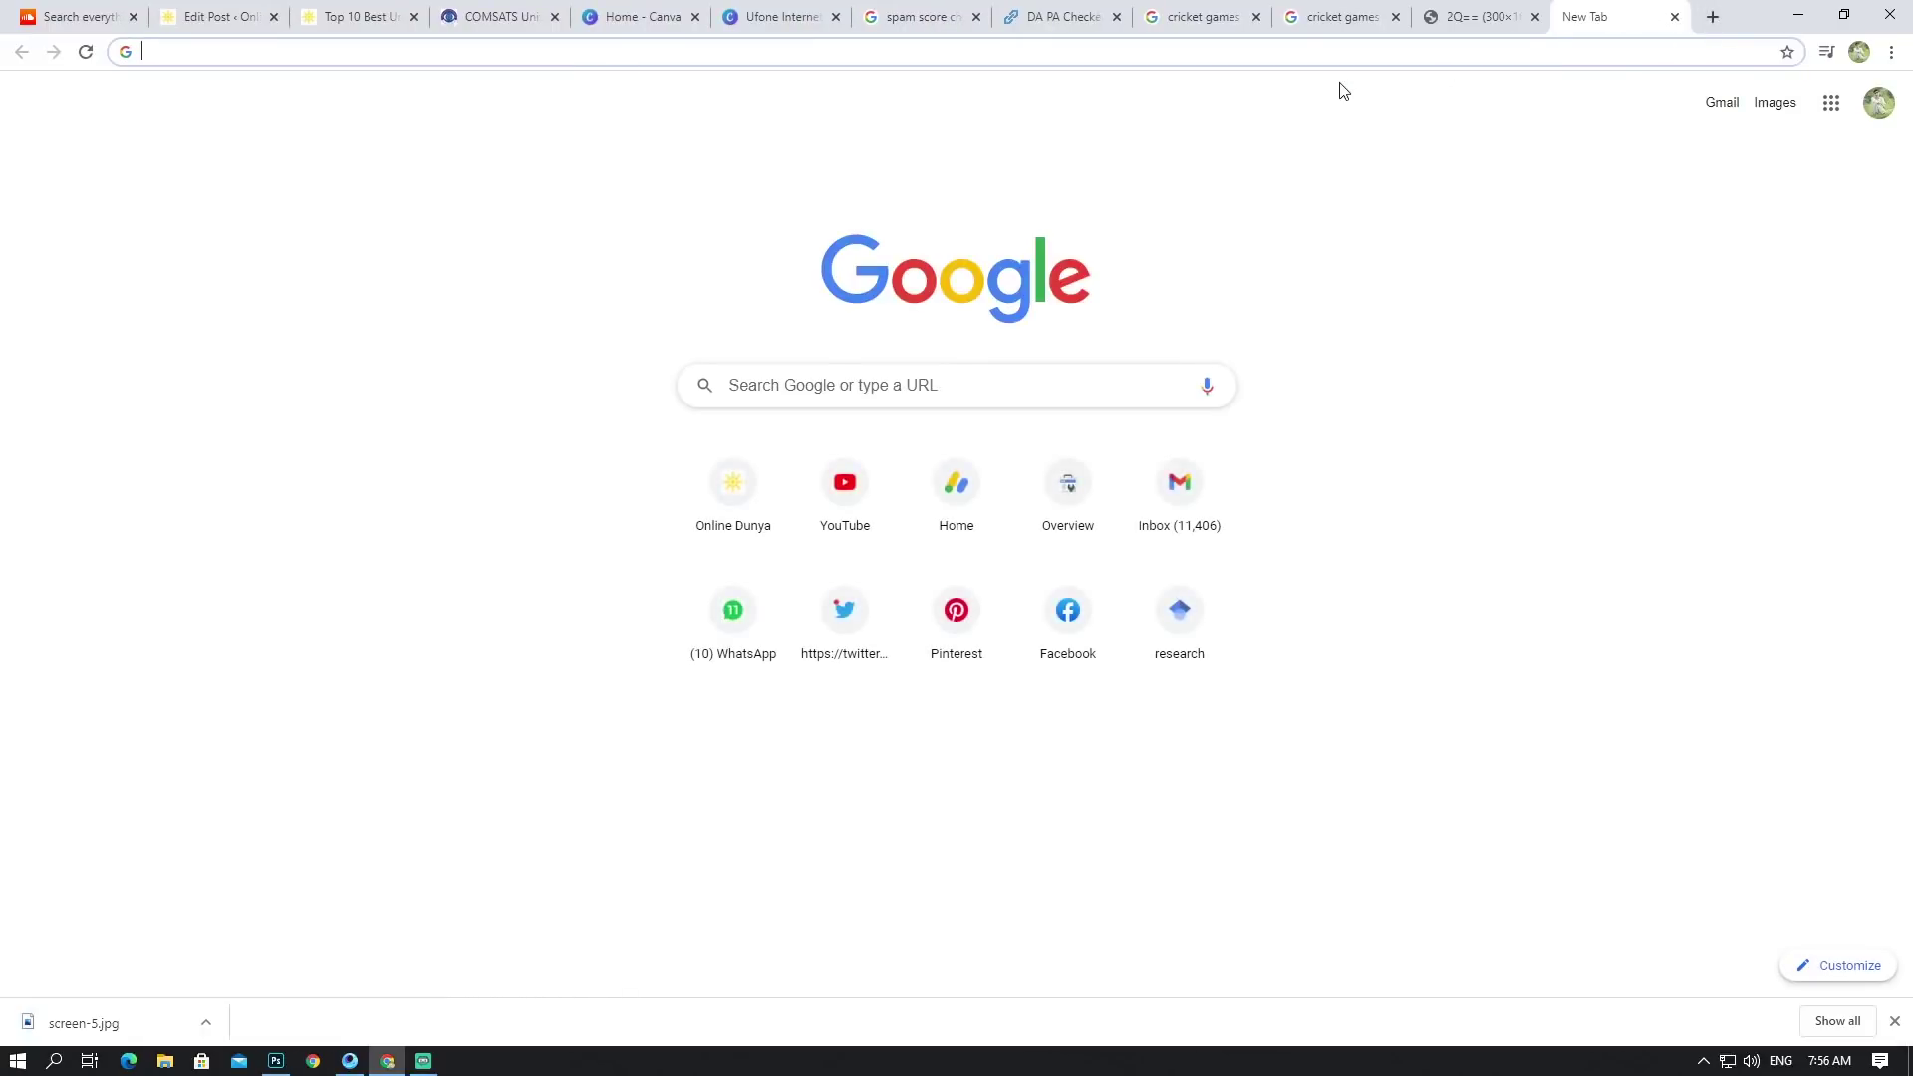
type("gr")
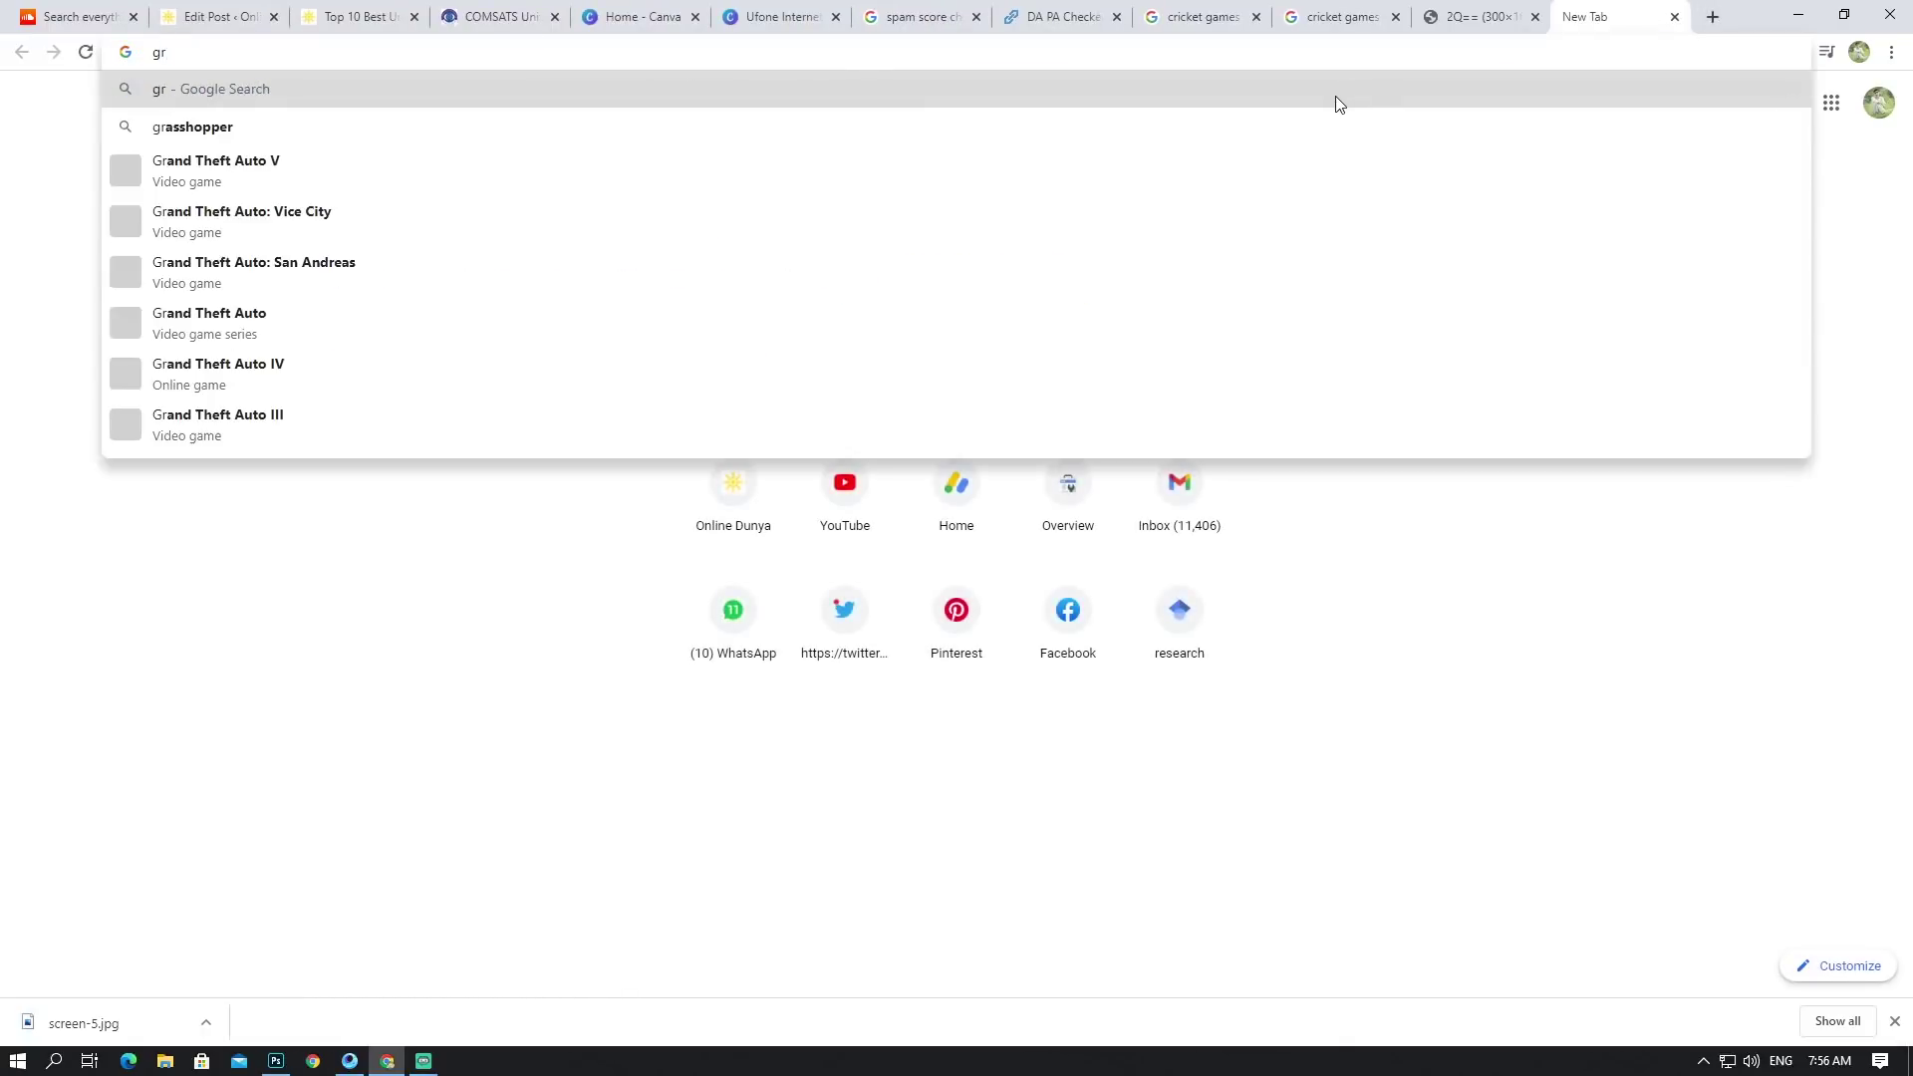
key("BackSpace")
type("yel")
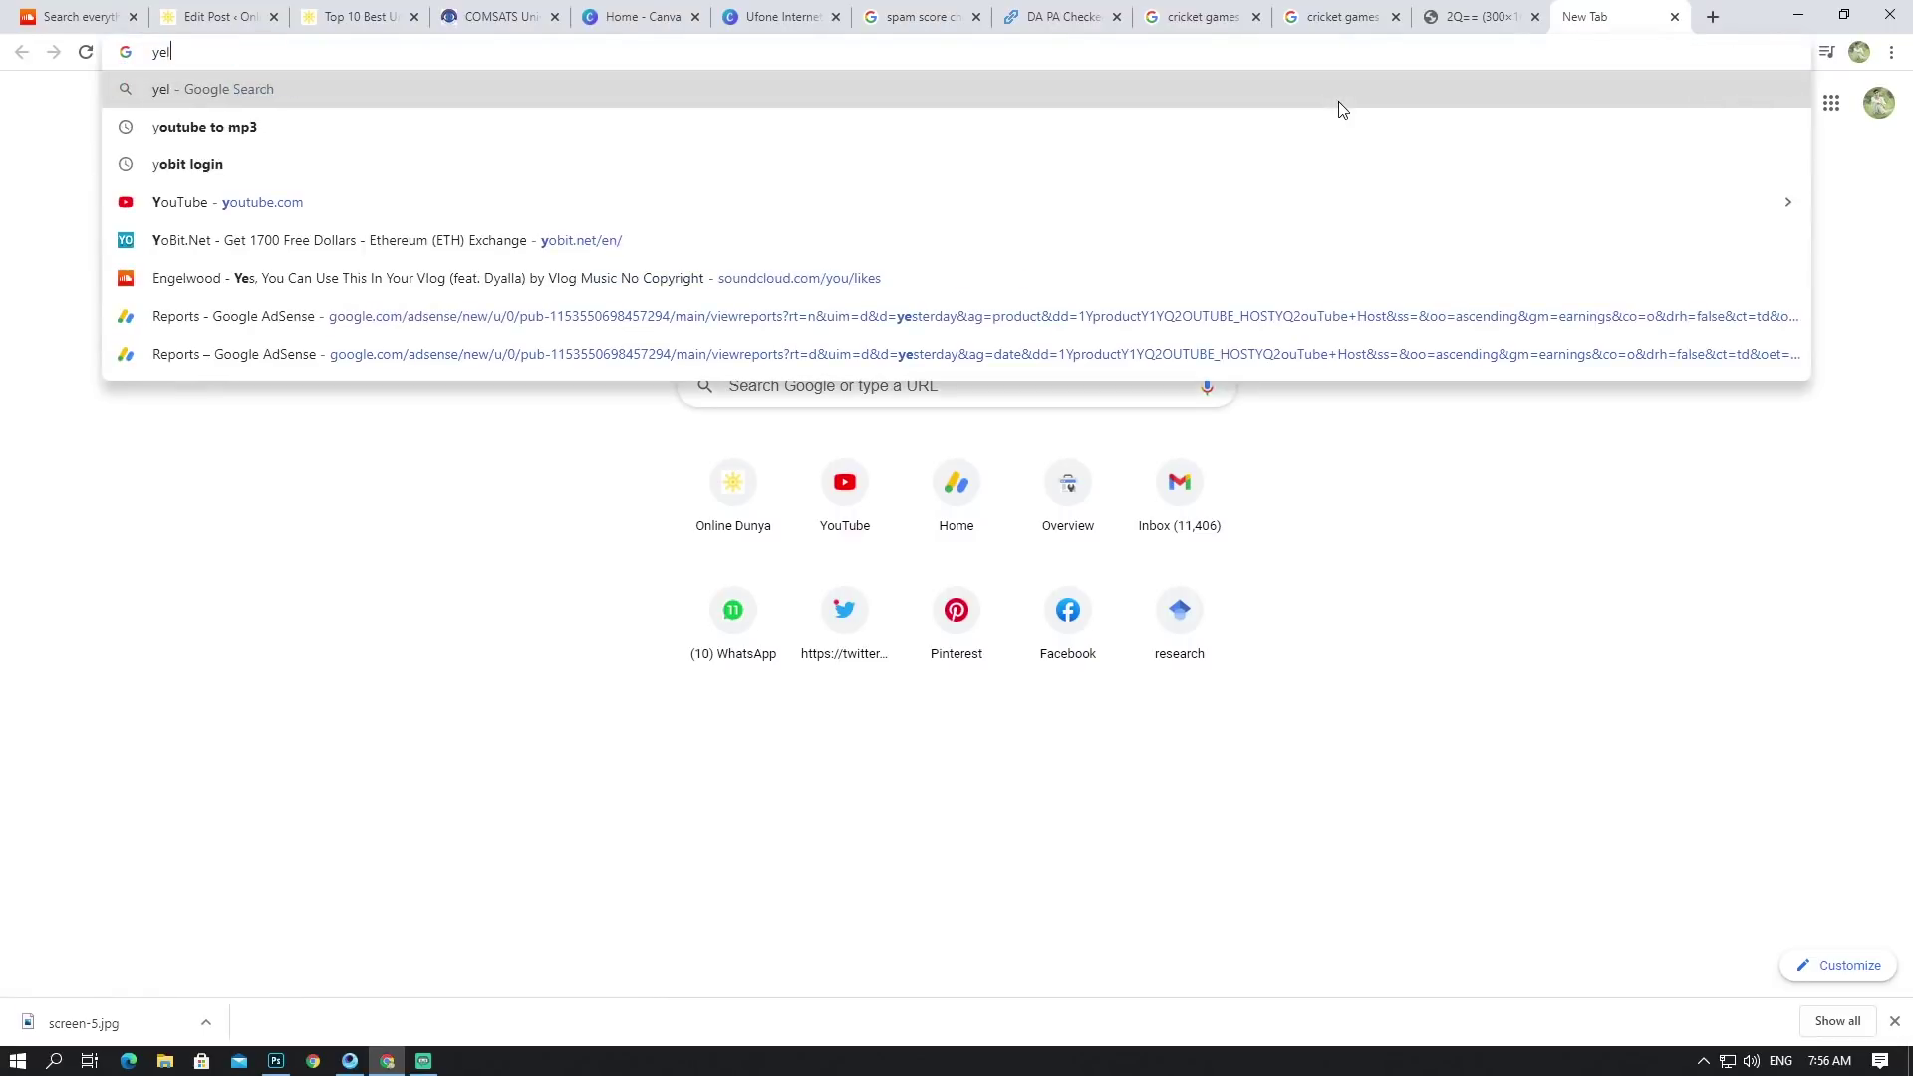
type("low ba")
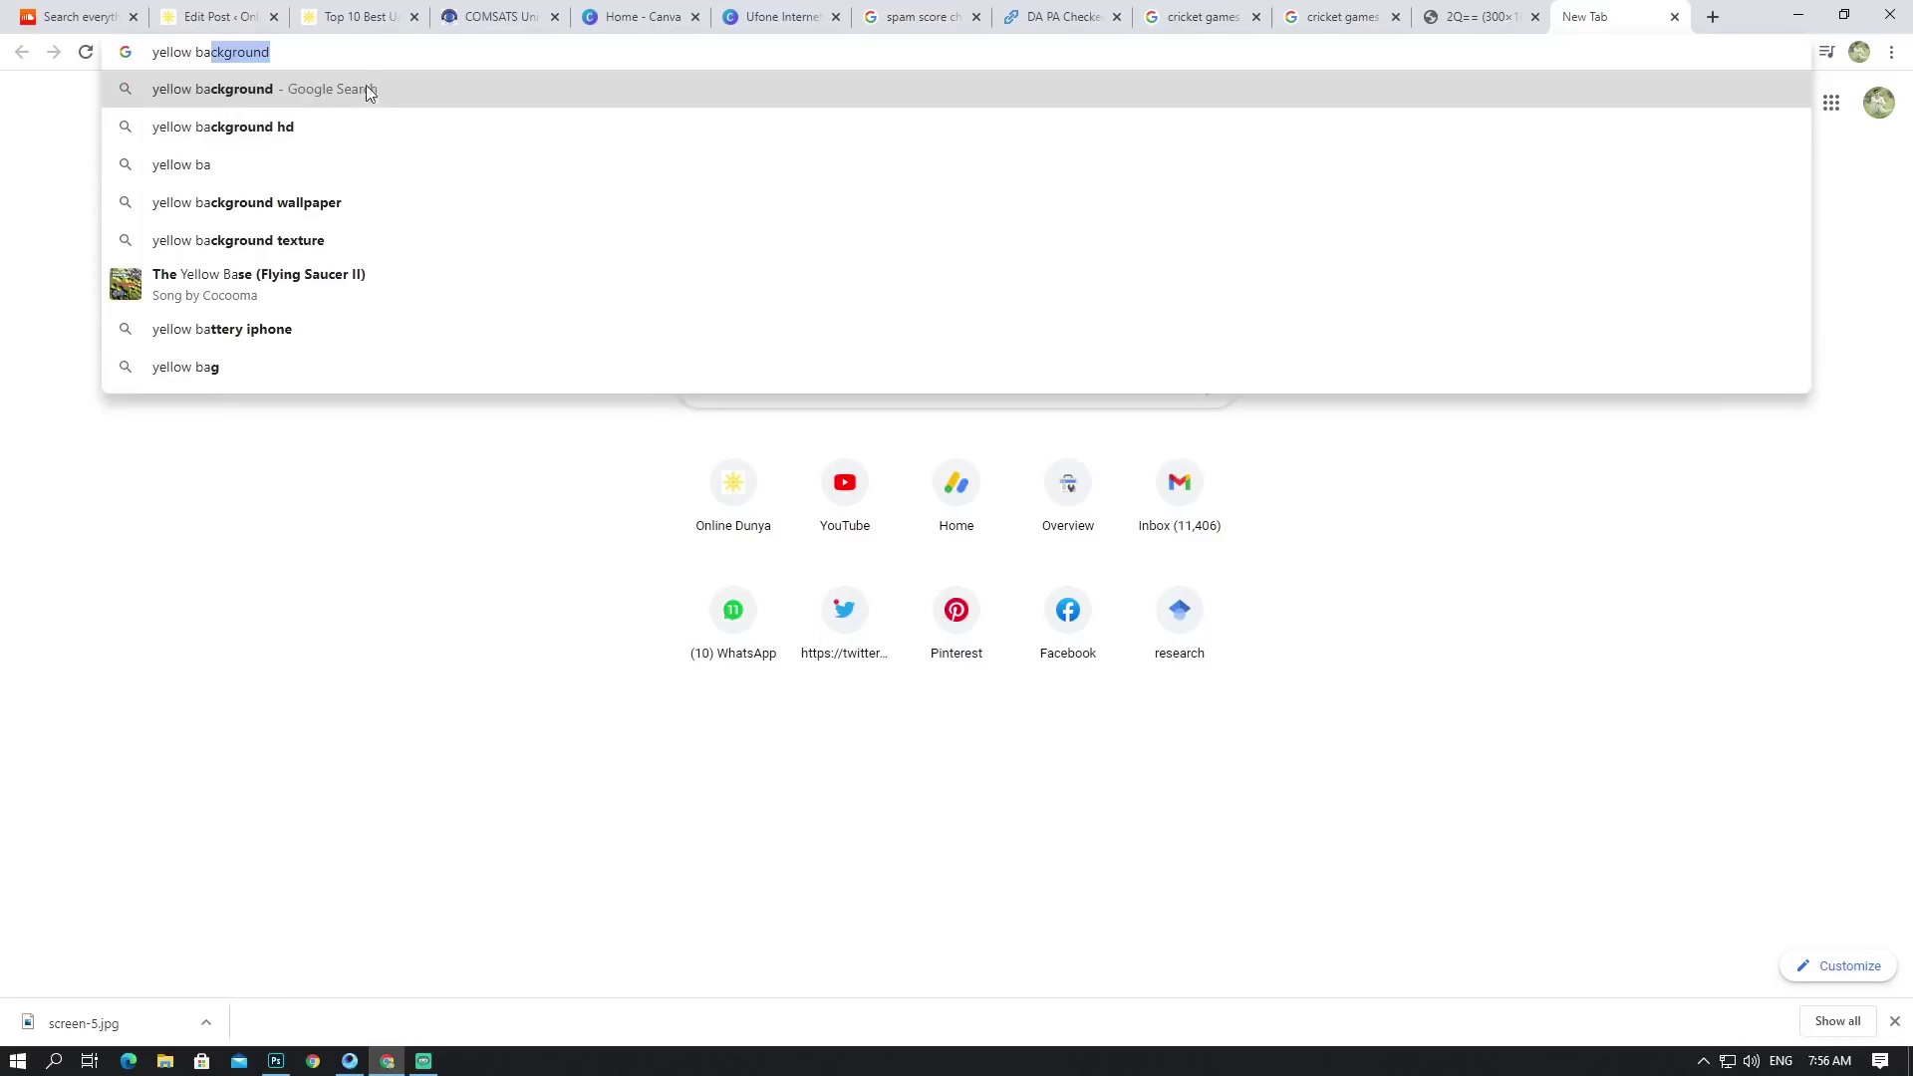
left_click(354, 58)
left_click(422, 89)
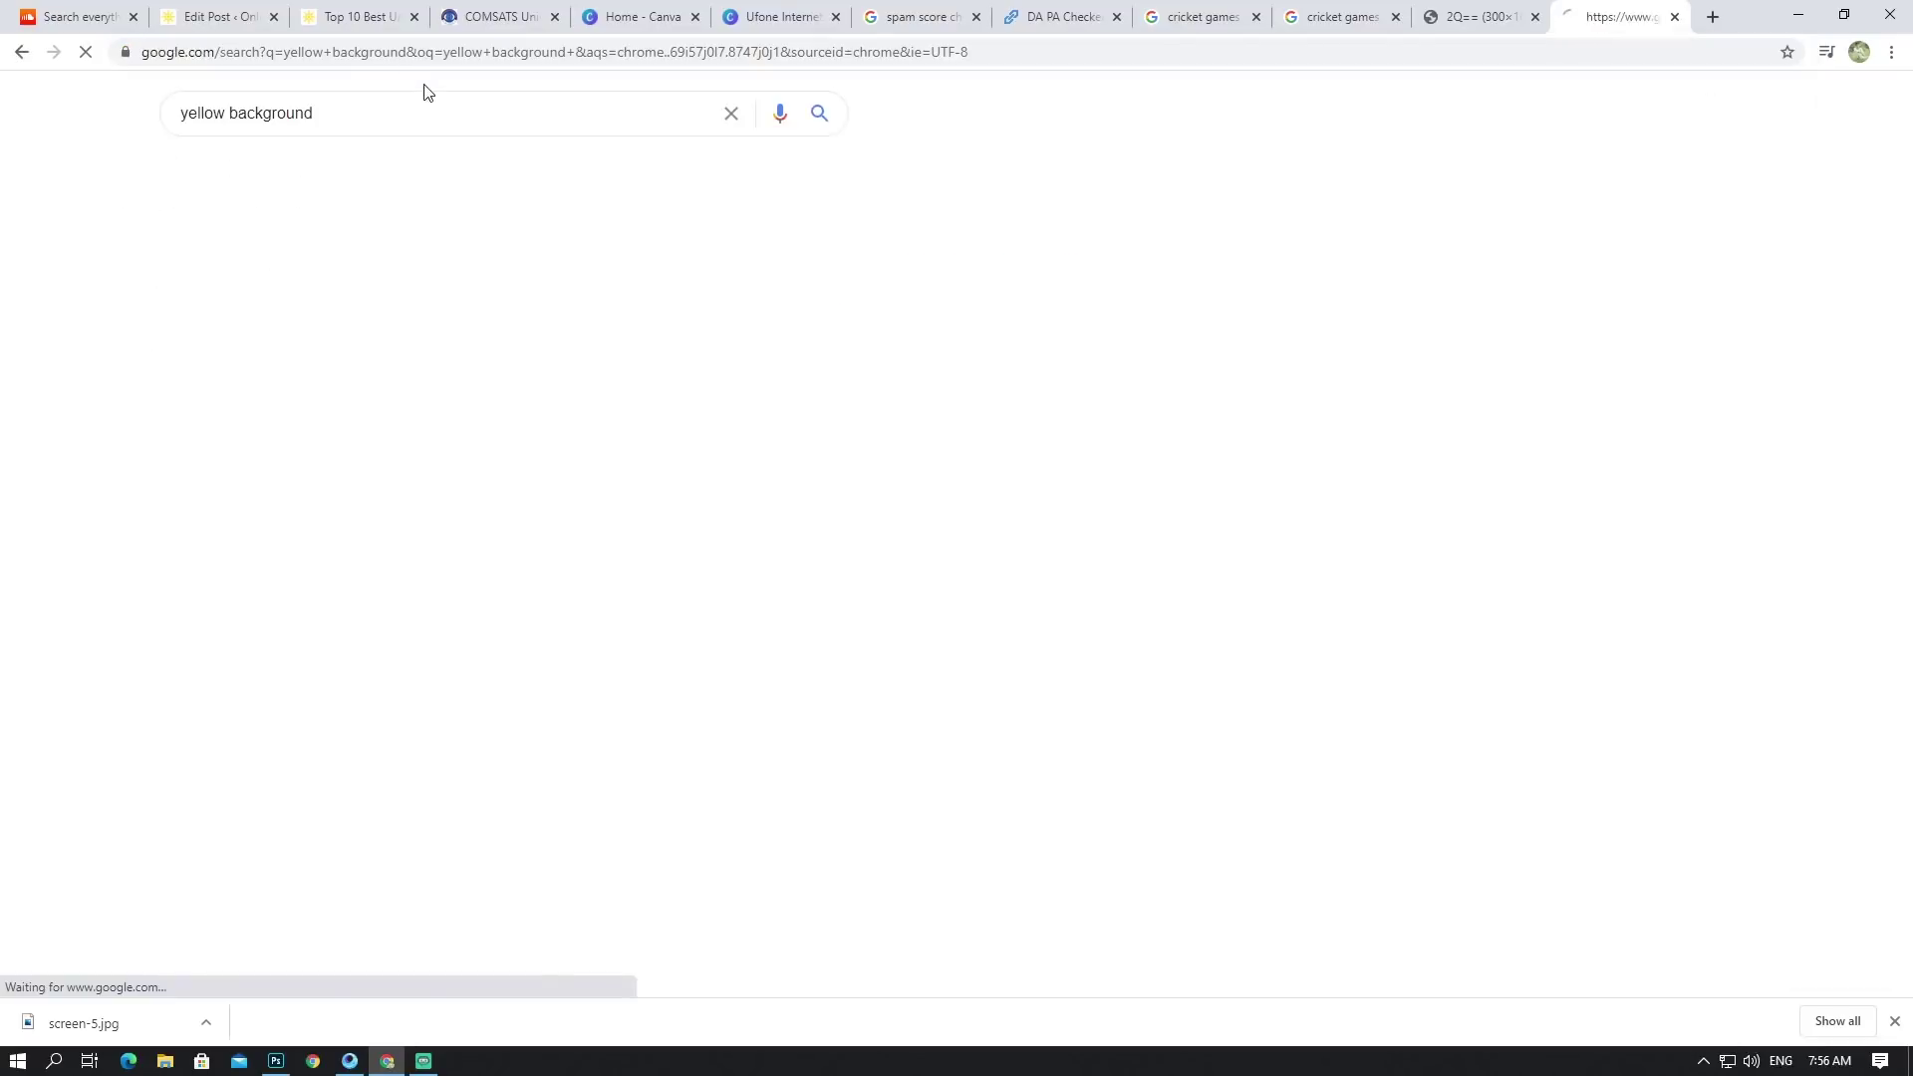
left_click(280, 173)
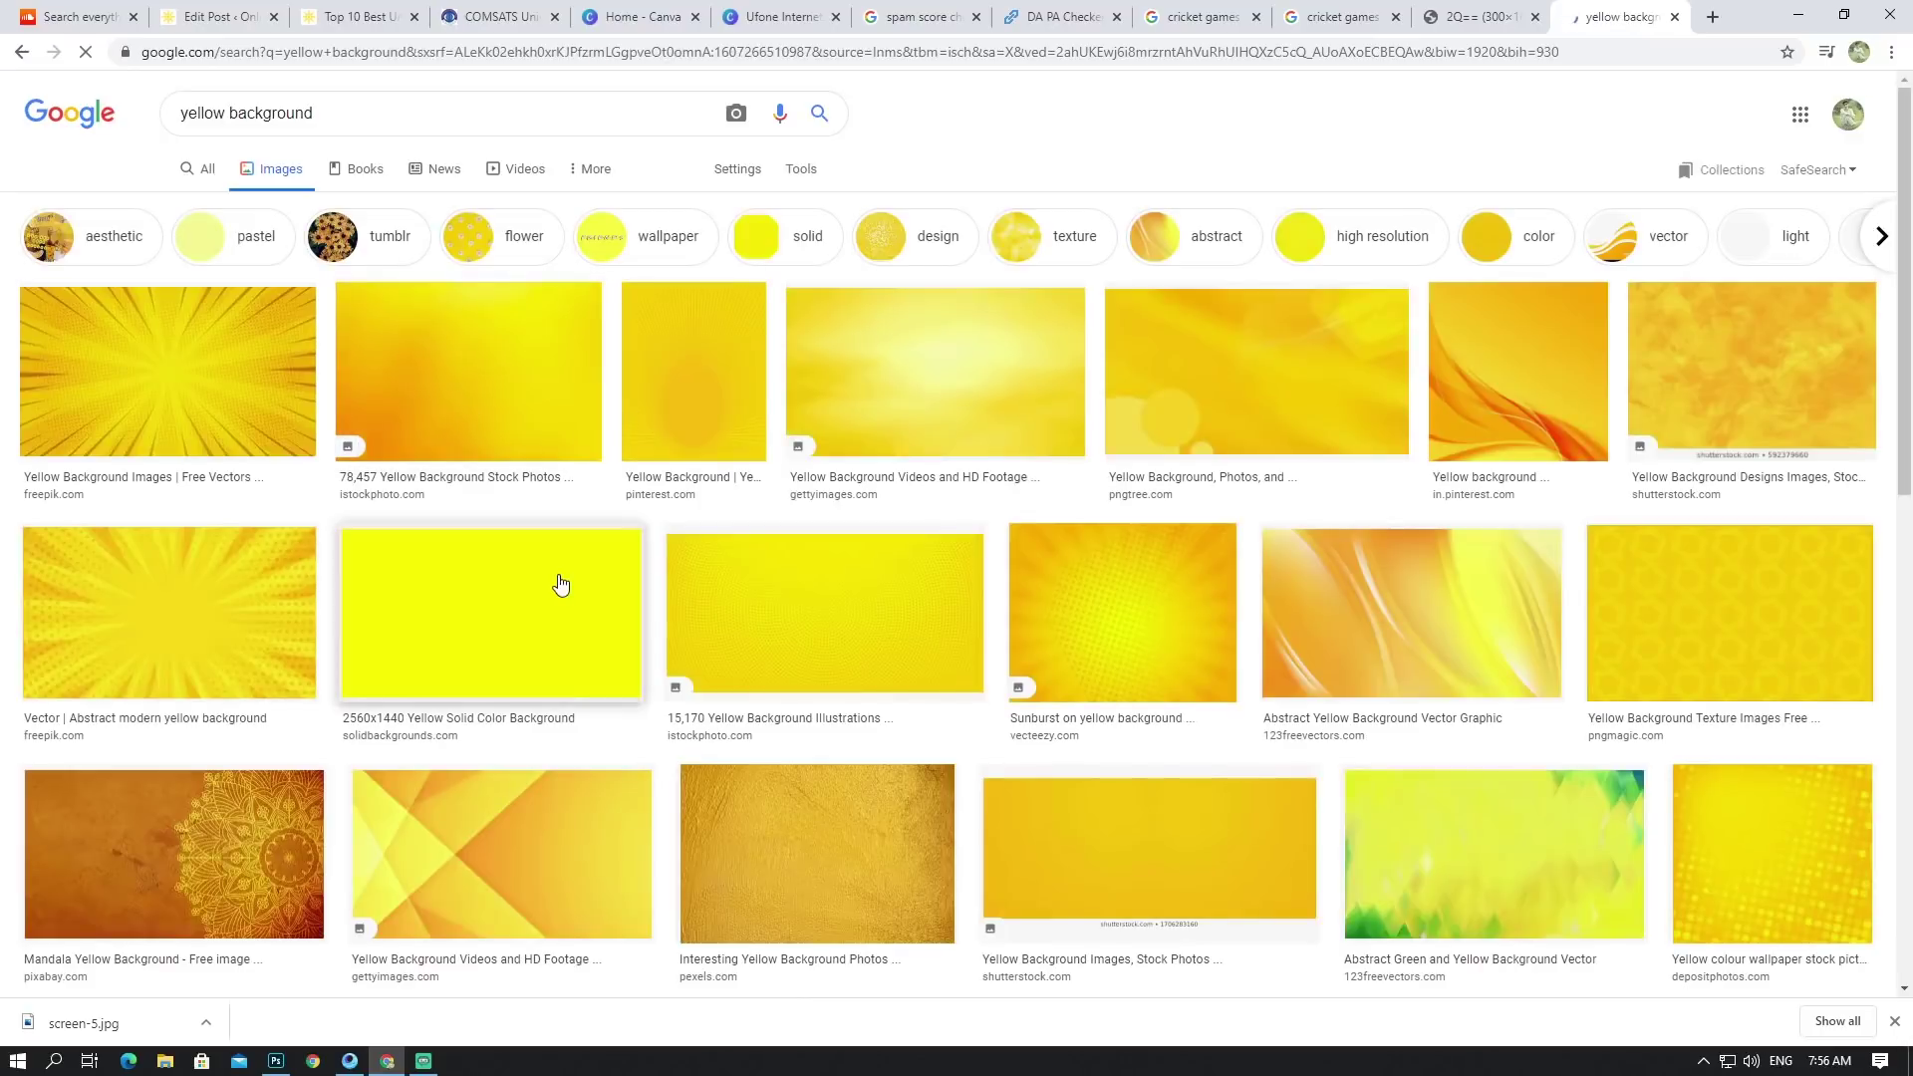
Step: Save the "2560x1440 Yellow Solid Color Background" image as download (2).png in the Downloads folder
right_click(536, 600)
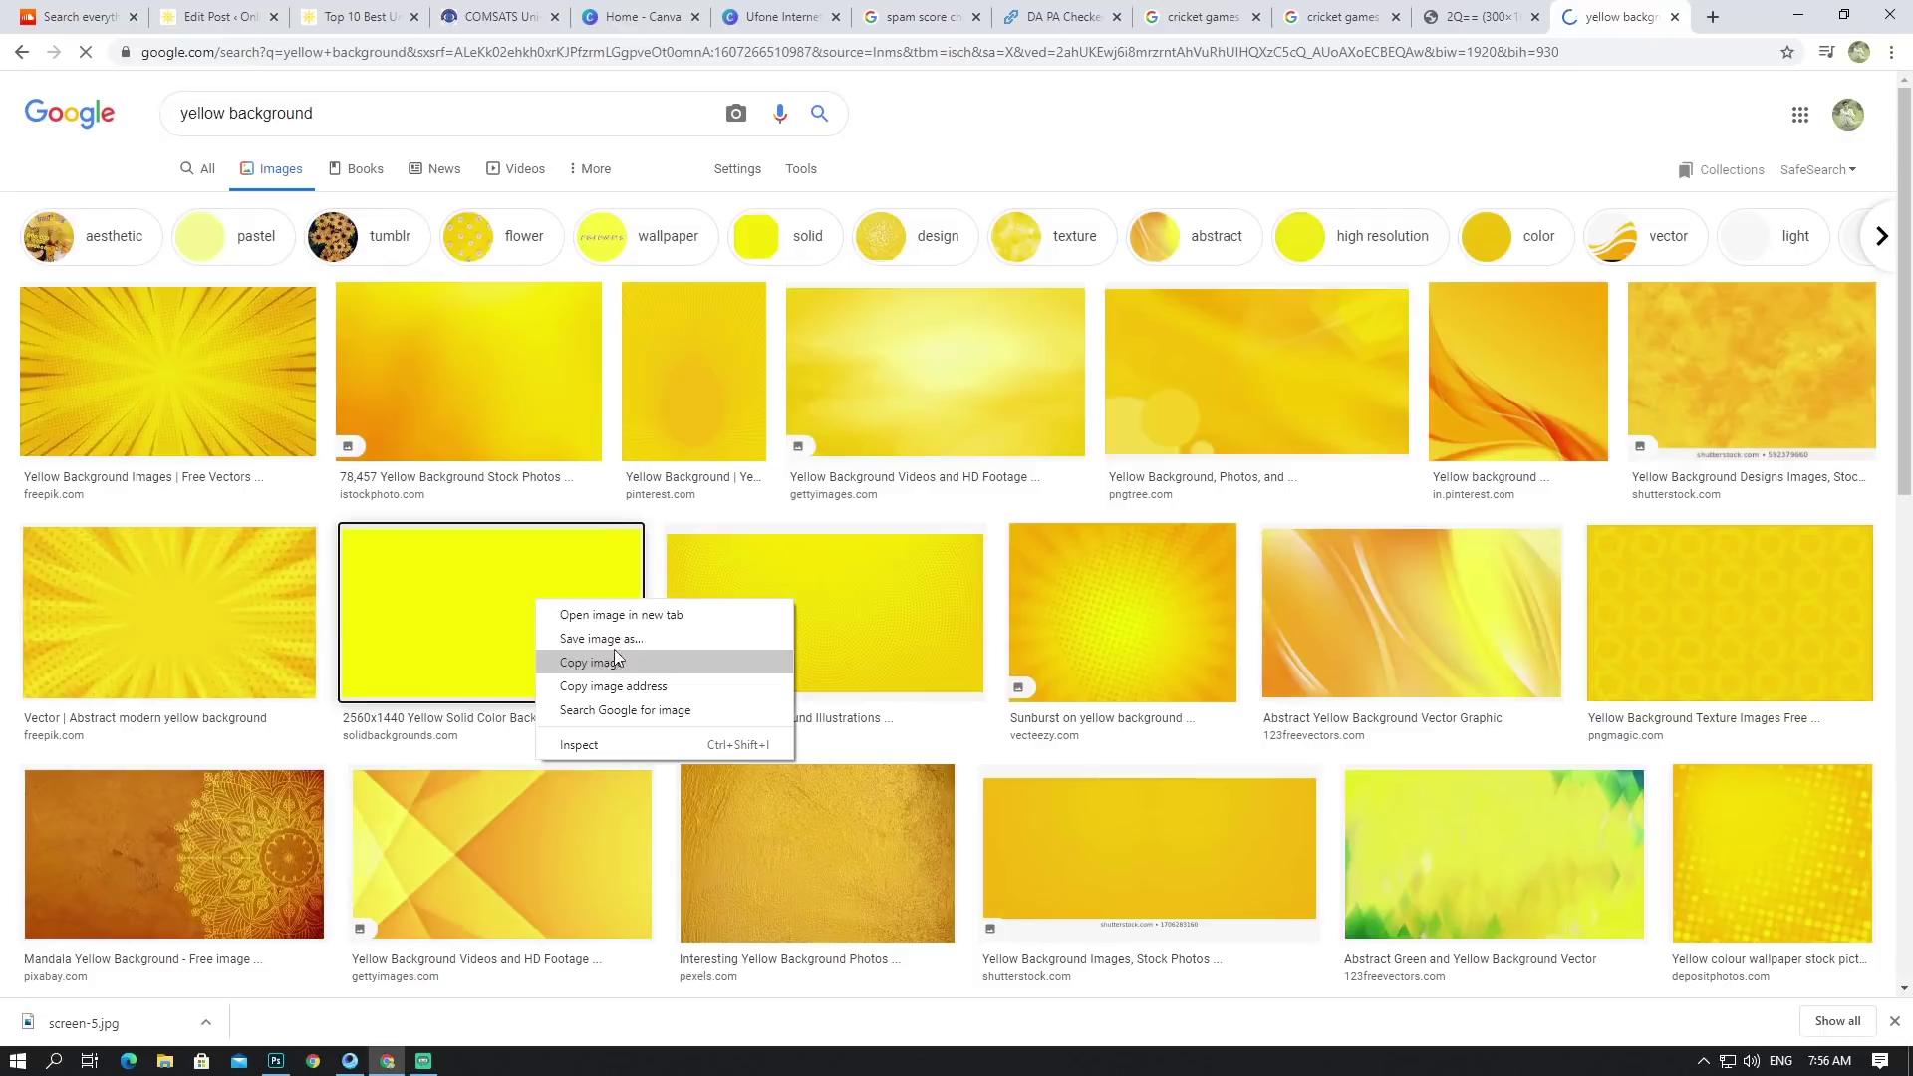
left_click(601, 639)
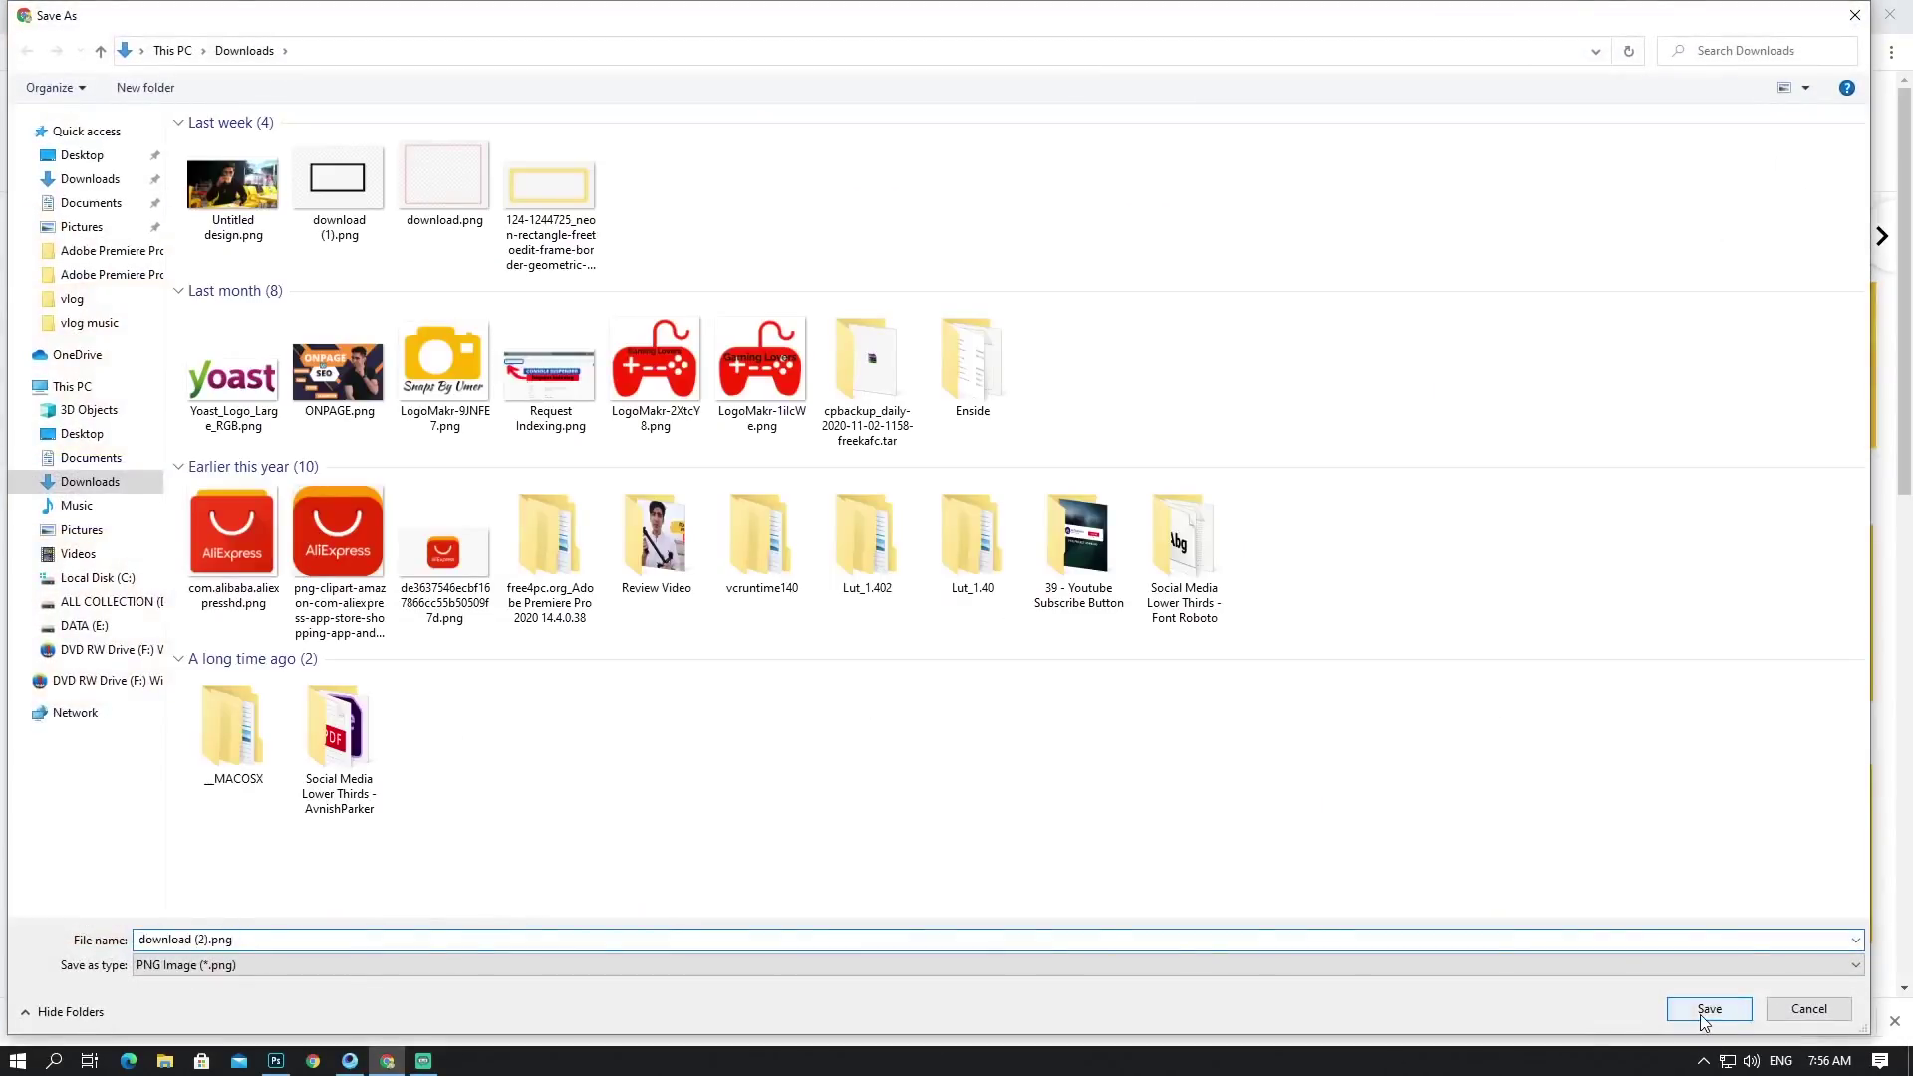
left_click(1703, 1015)
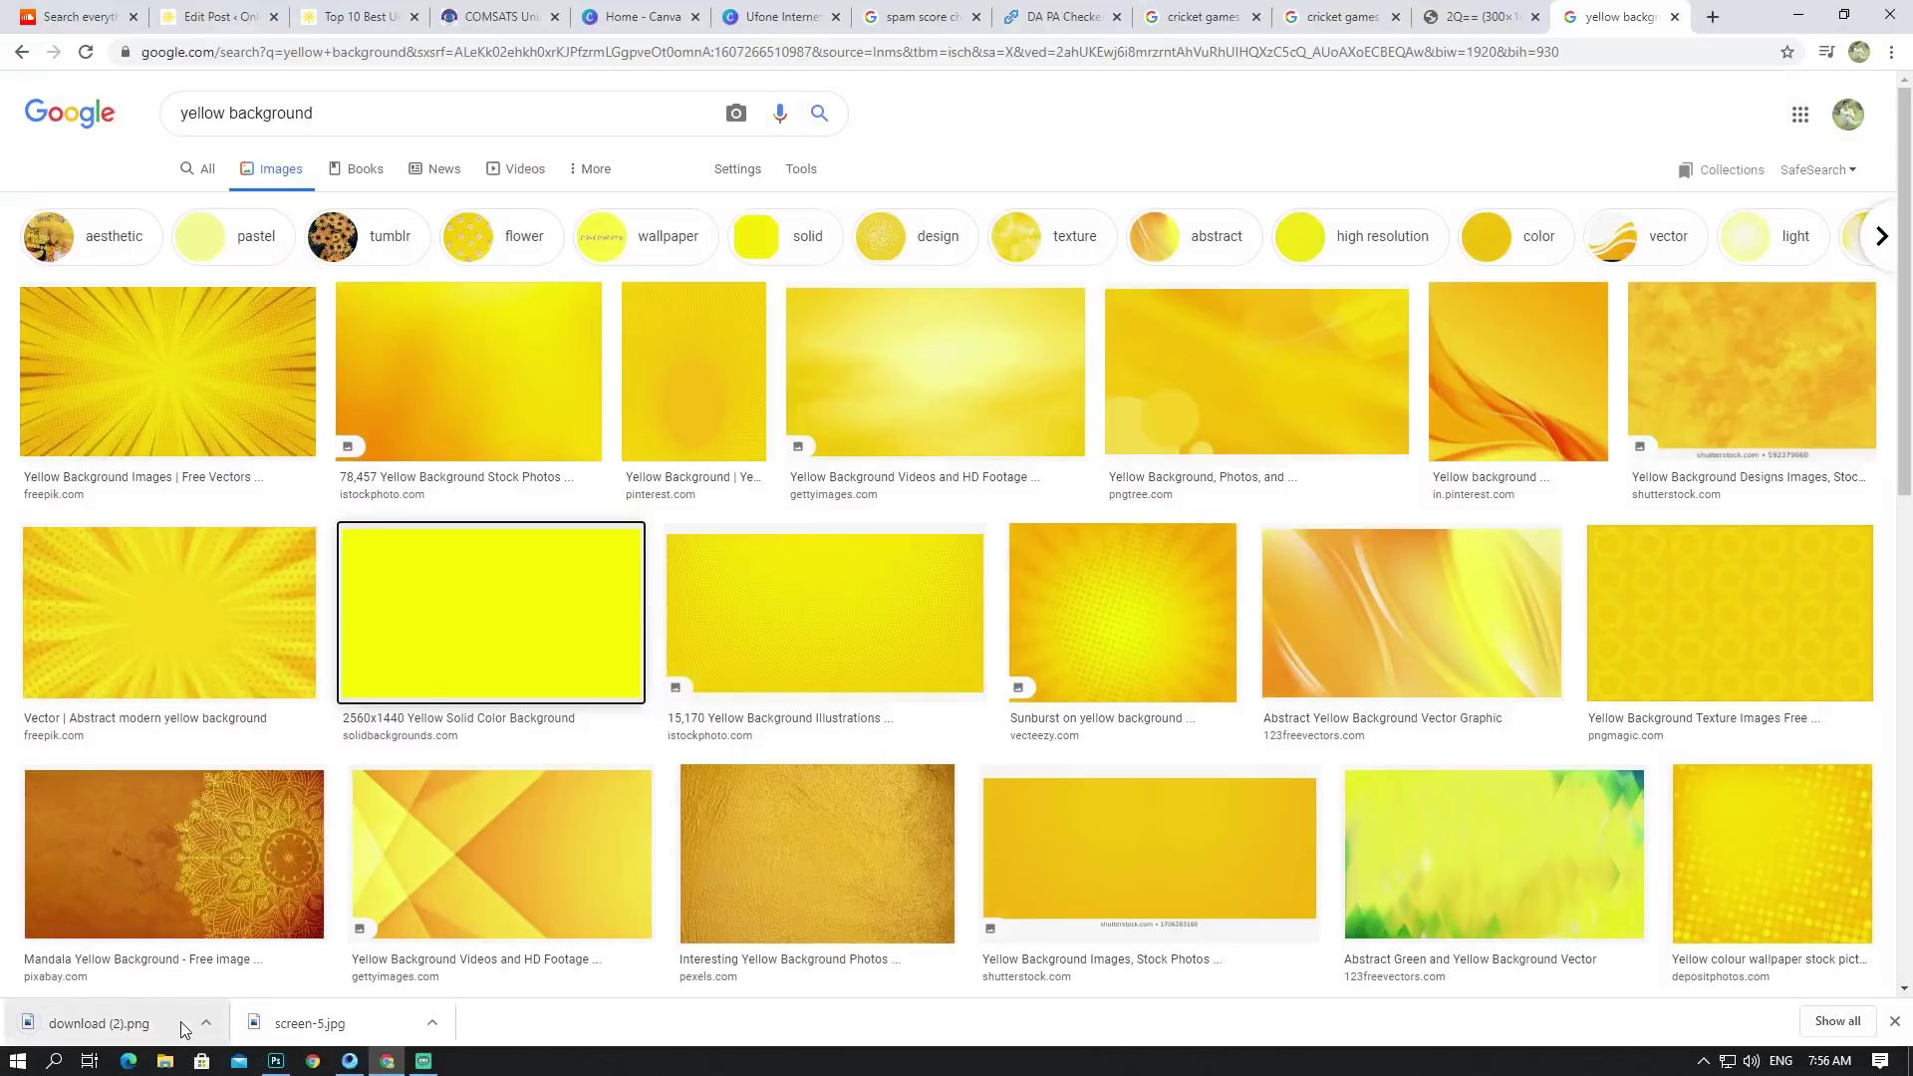
Step: Show the downloaded files in their folder and open download (2).png and screen-5.jpg together in Photoshop
left_click(203, 1023)
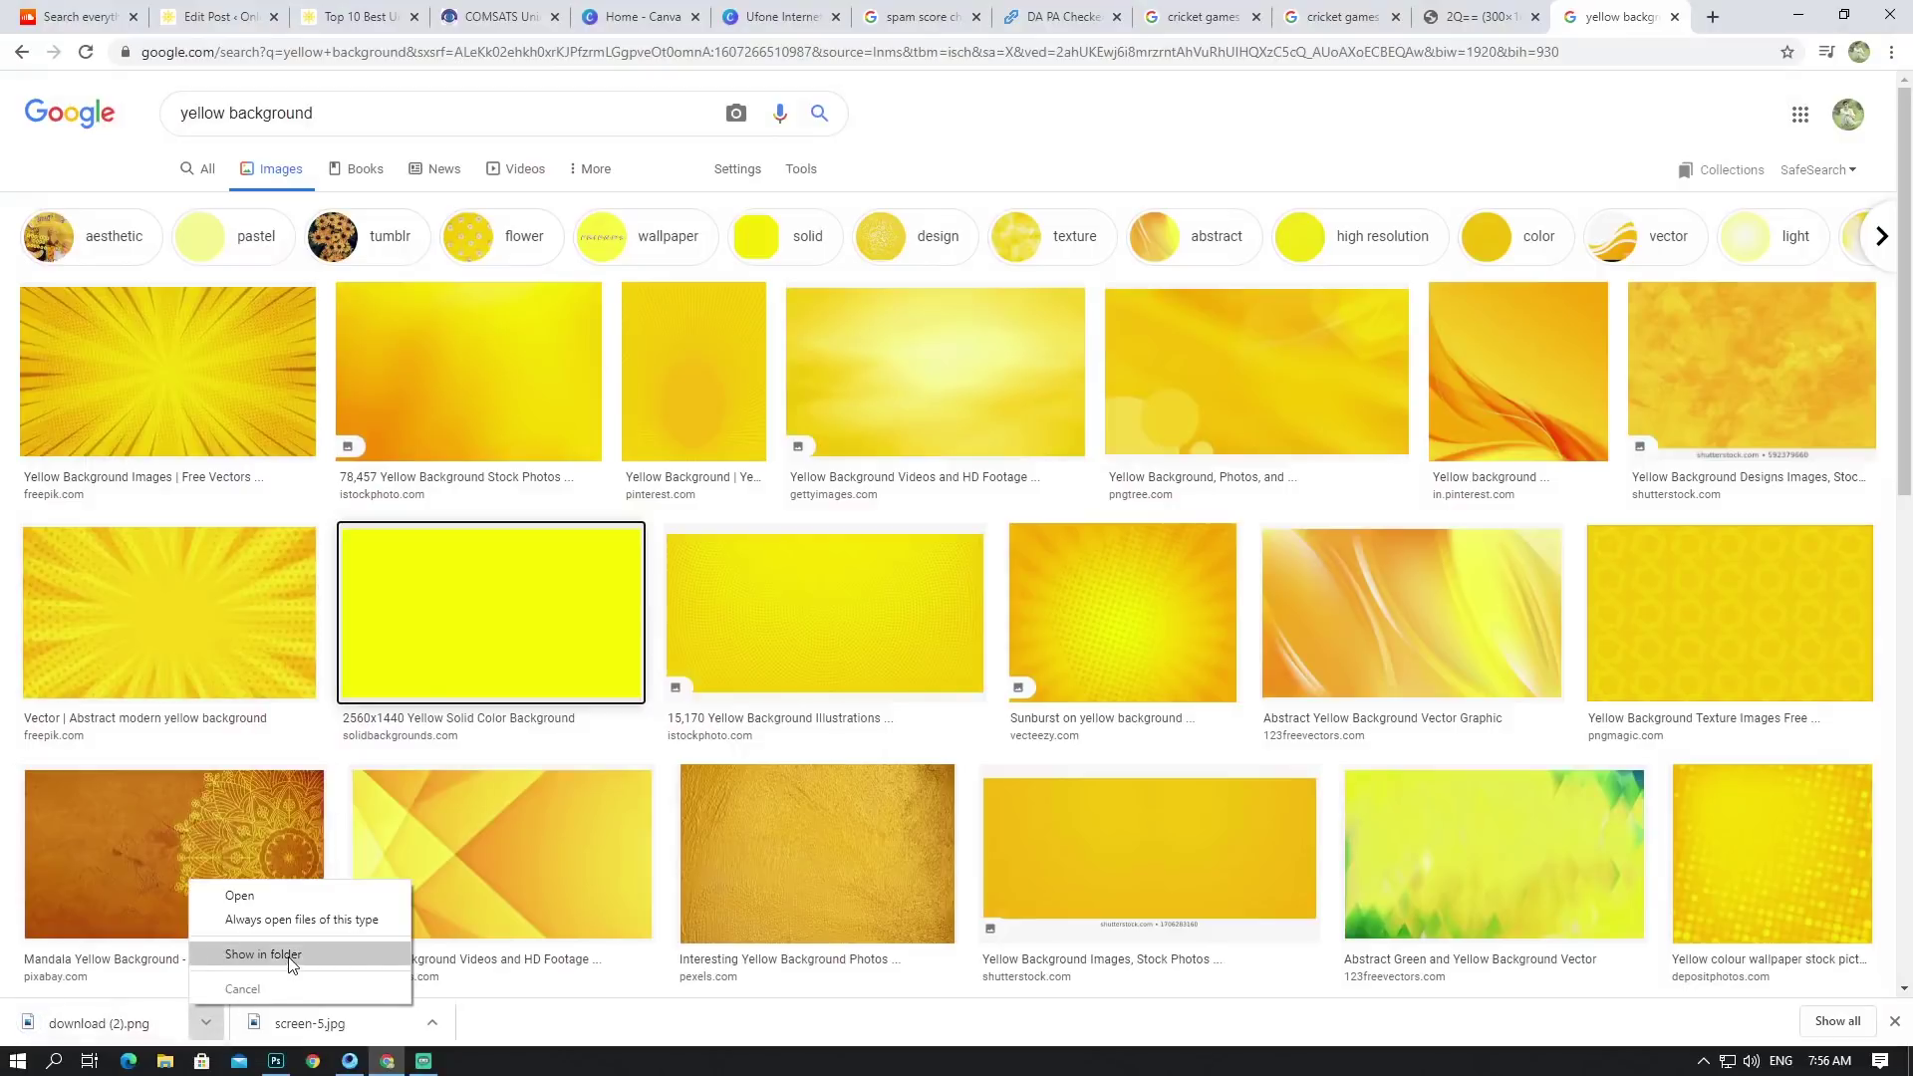
left_click(290, 956)
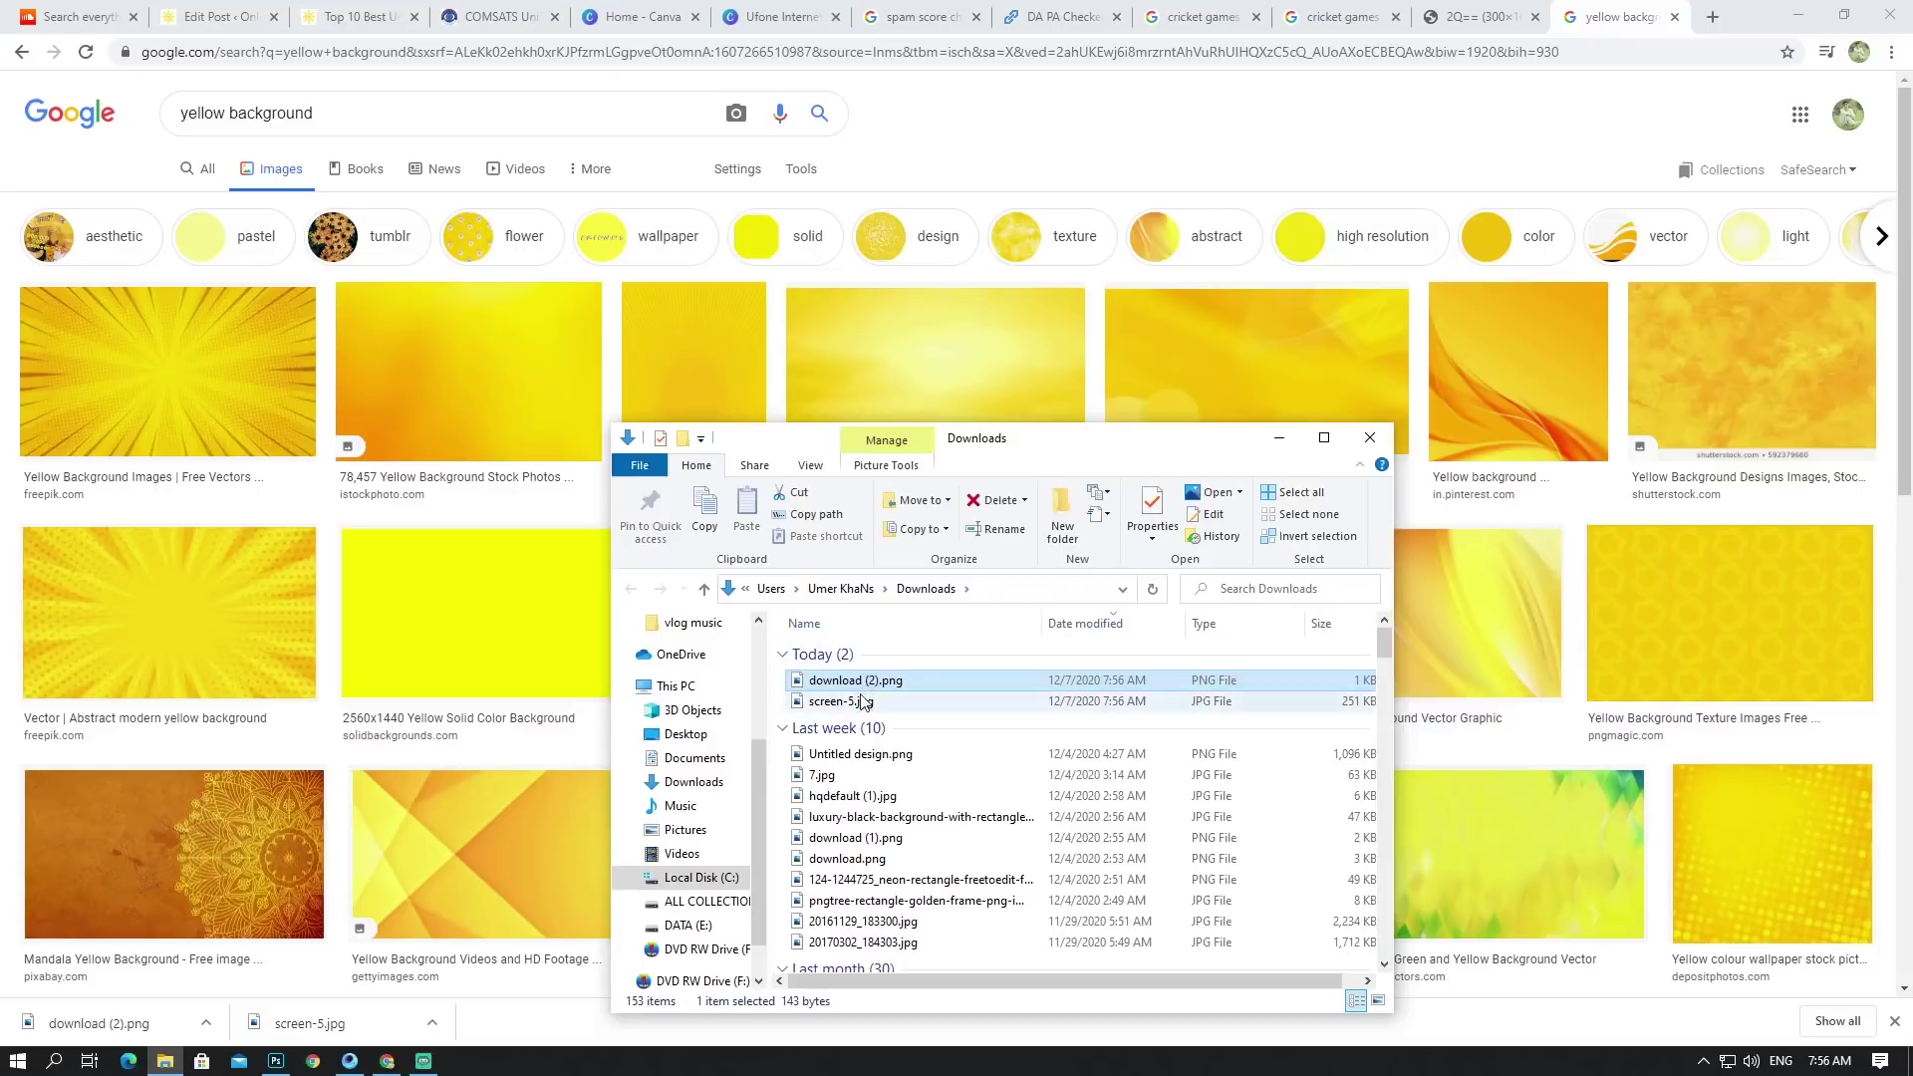
left_click(863, 702, "ctrl")
left_click_drag(863, 702, 666, 332)
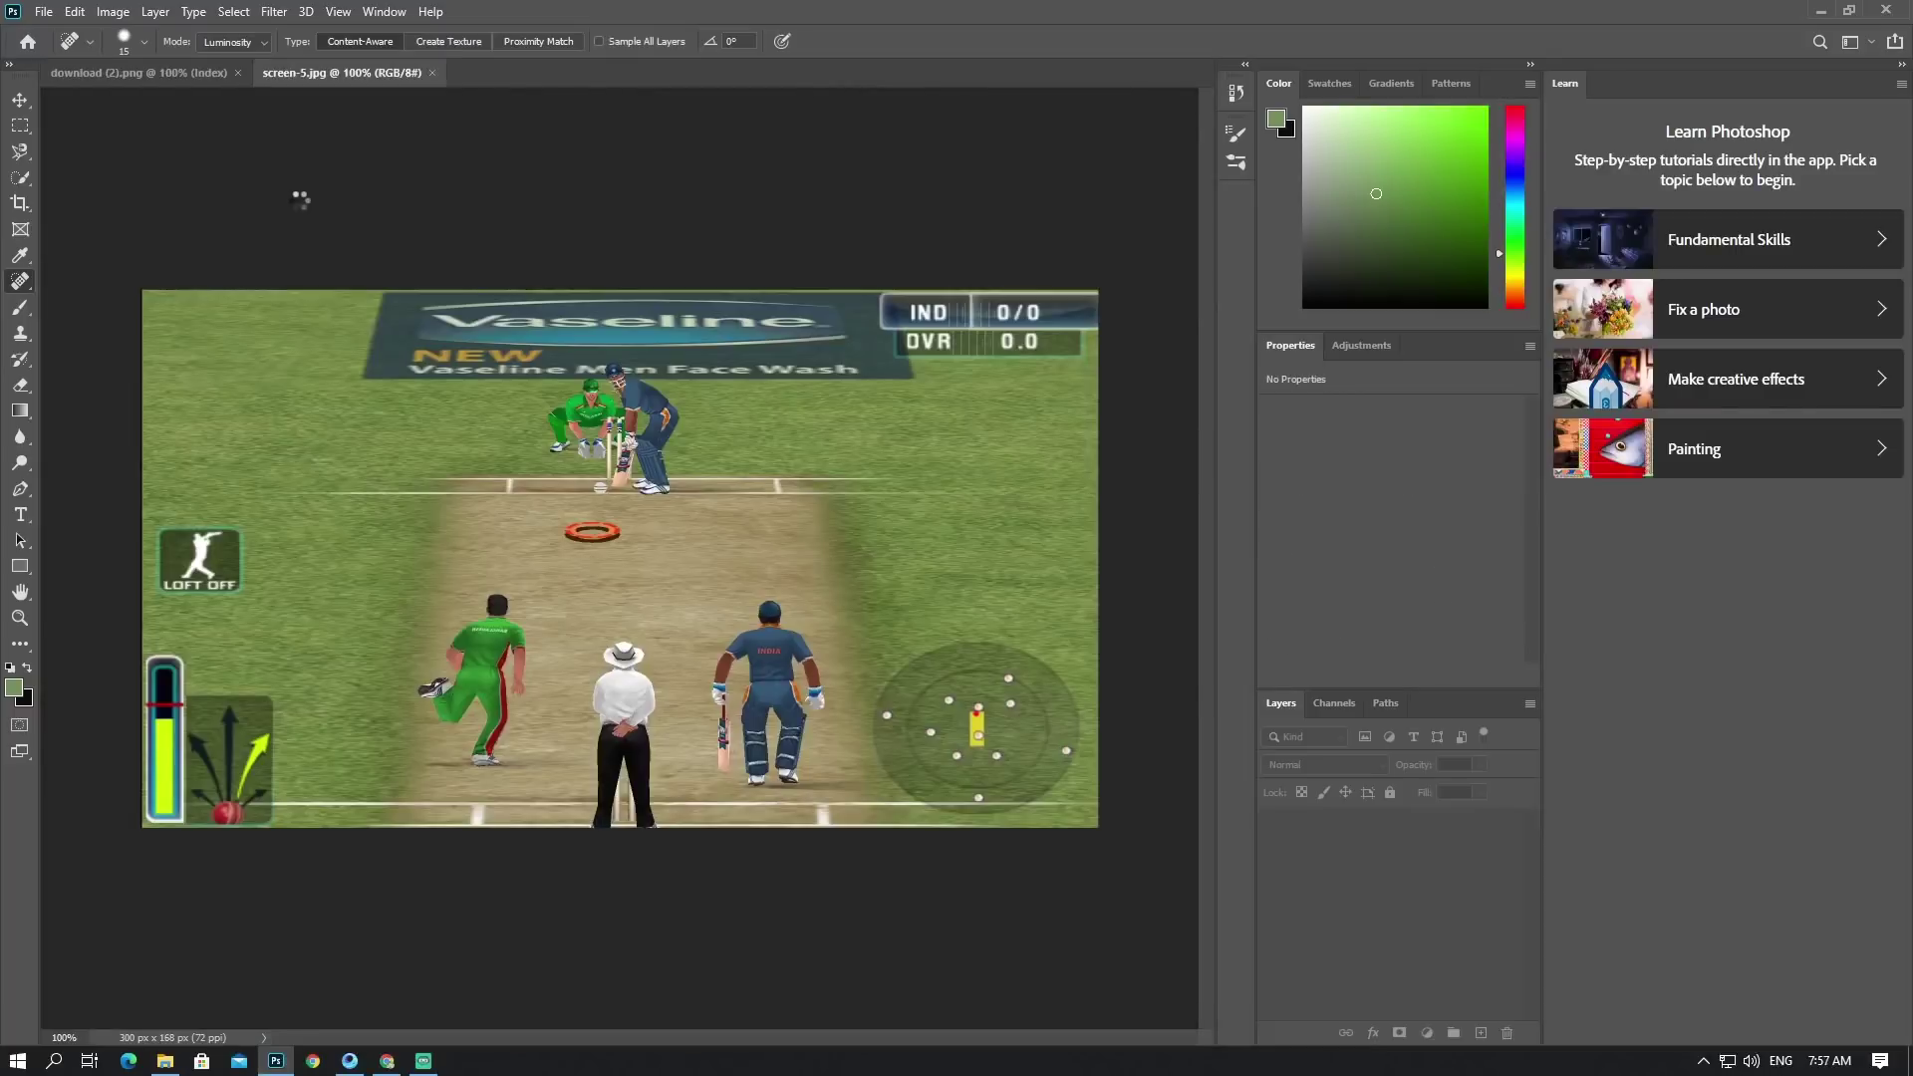
Step: Try to move the cricket picture from screen-5.jpg onto the yellow download (2).png document with the Move tool
left_click(150, 72)
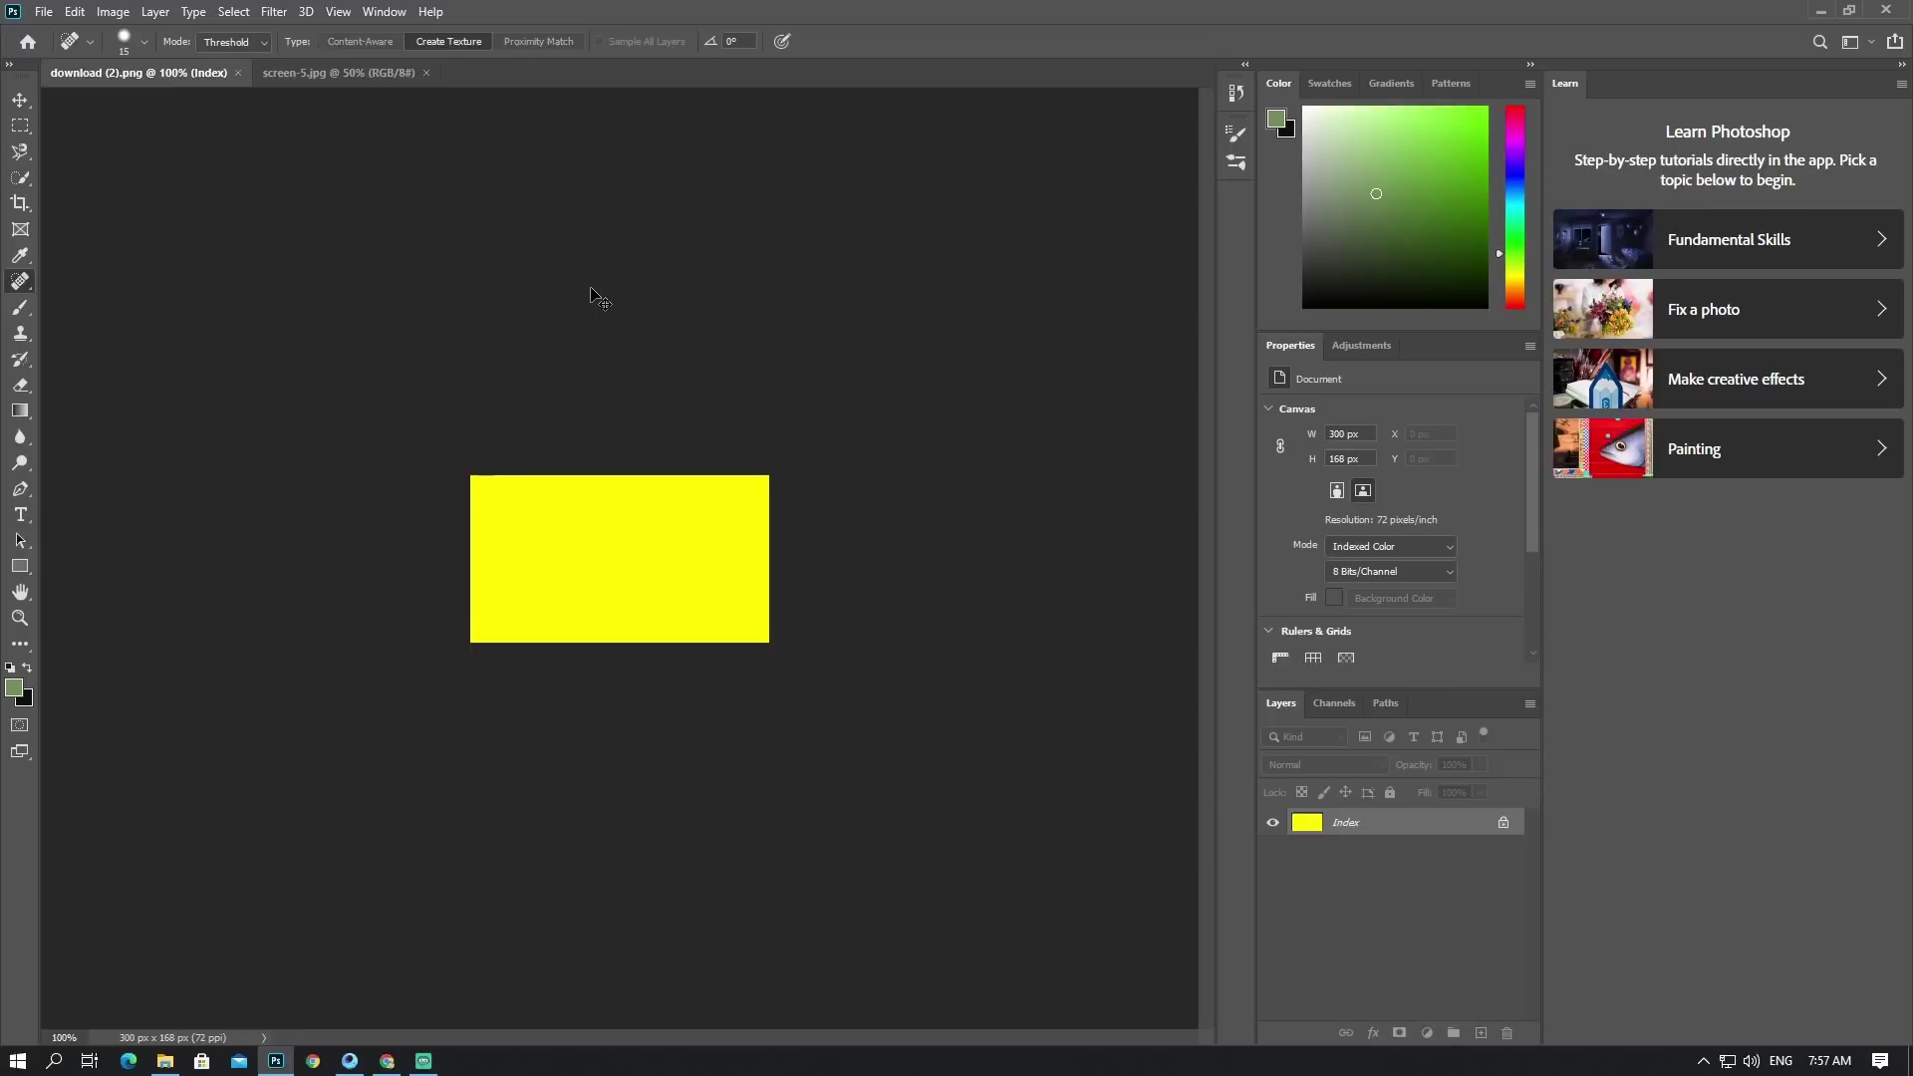
key("ctrl+plus")
key("ctrl+plus")
left_click(324, 75)
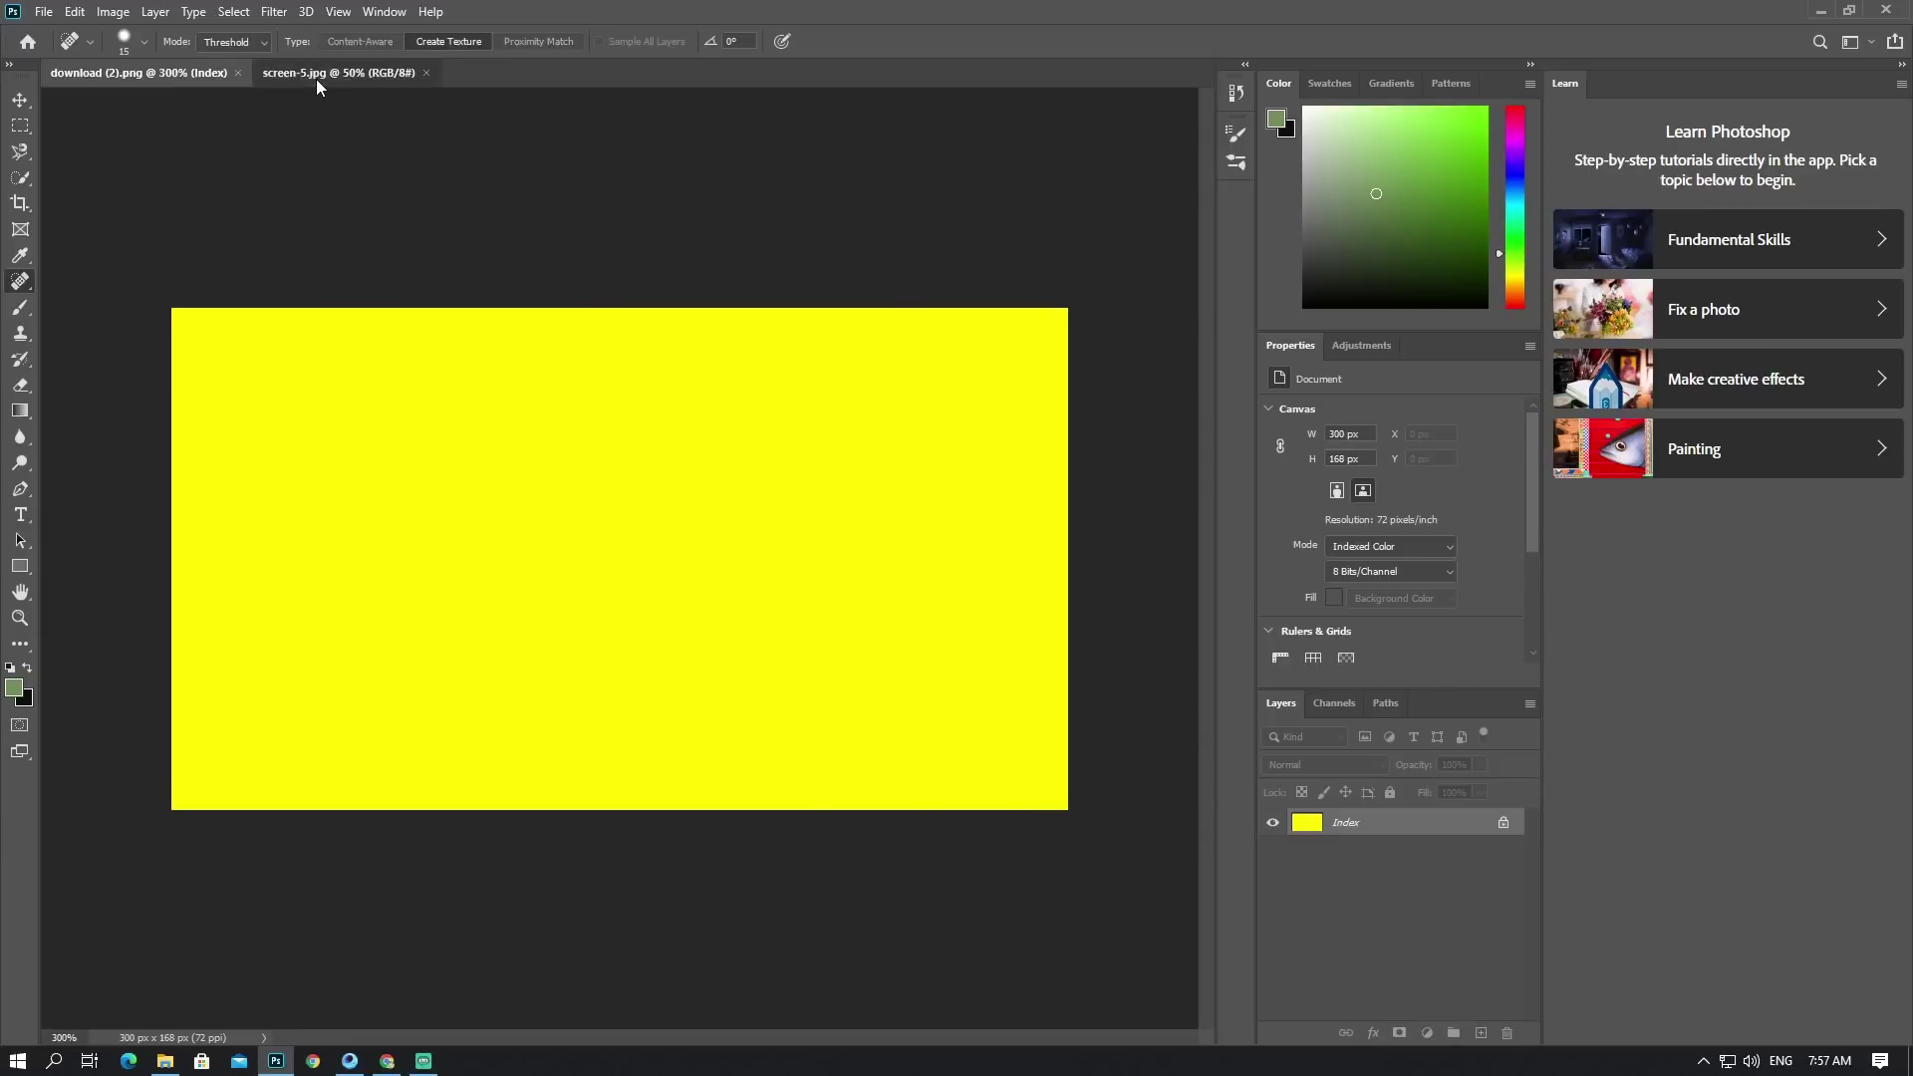
left_click(21, 106)
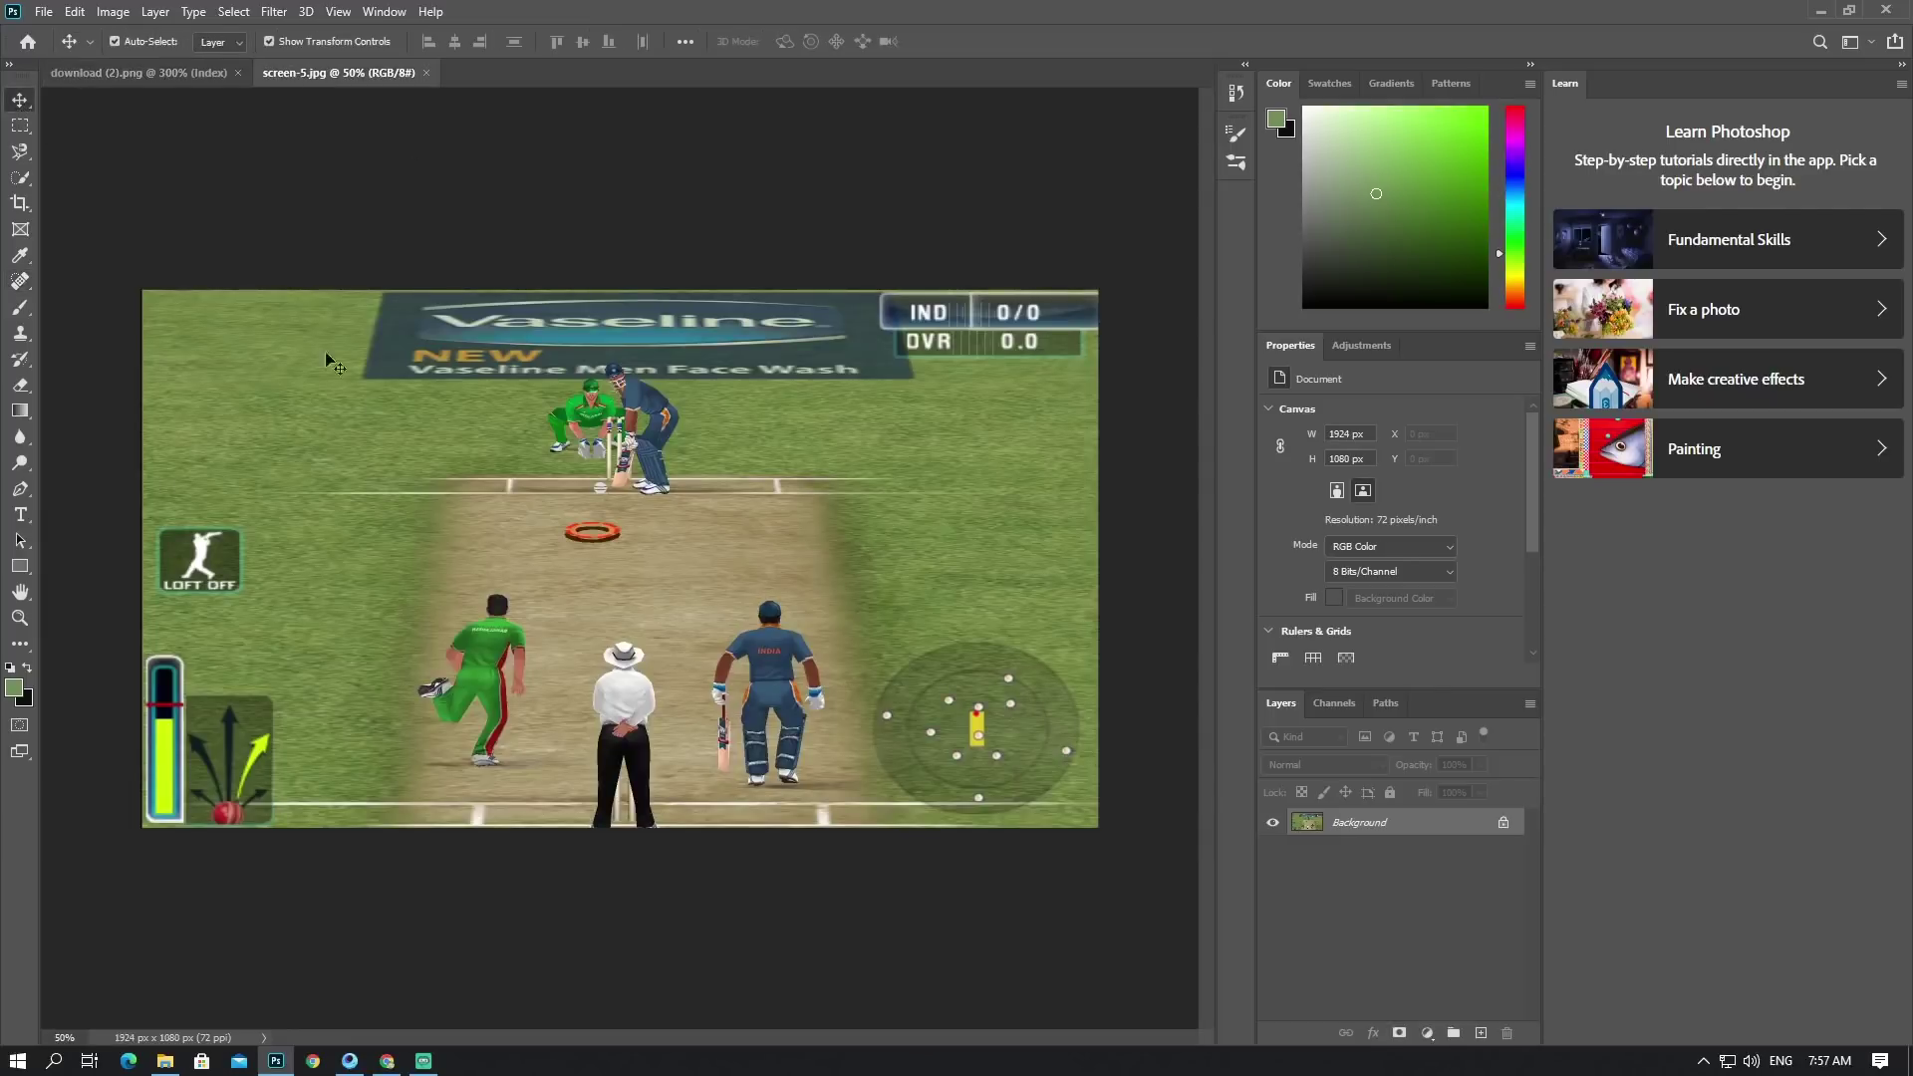
left_click(181, 74)
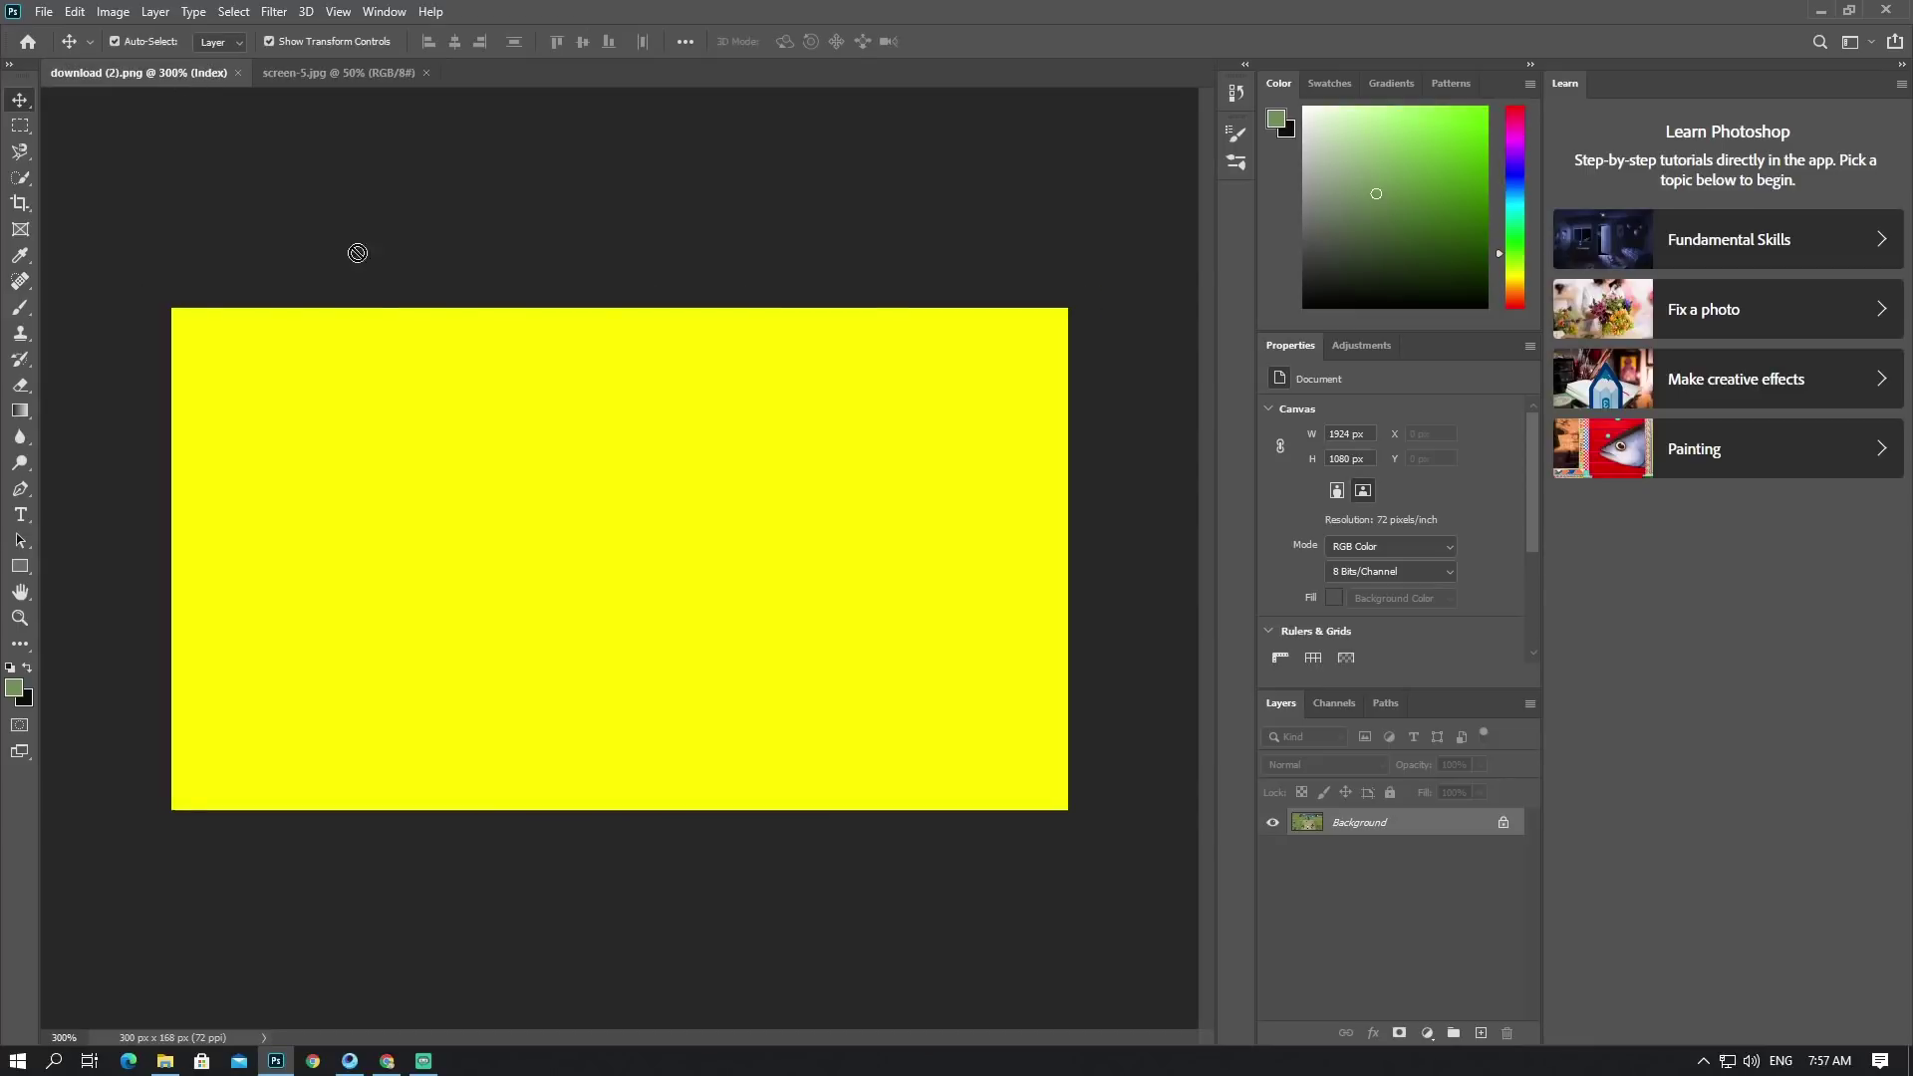
left_click(337, 73)
left_click(171, 70)
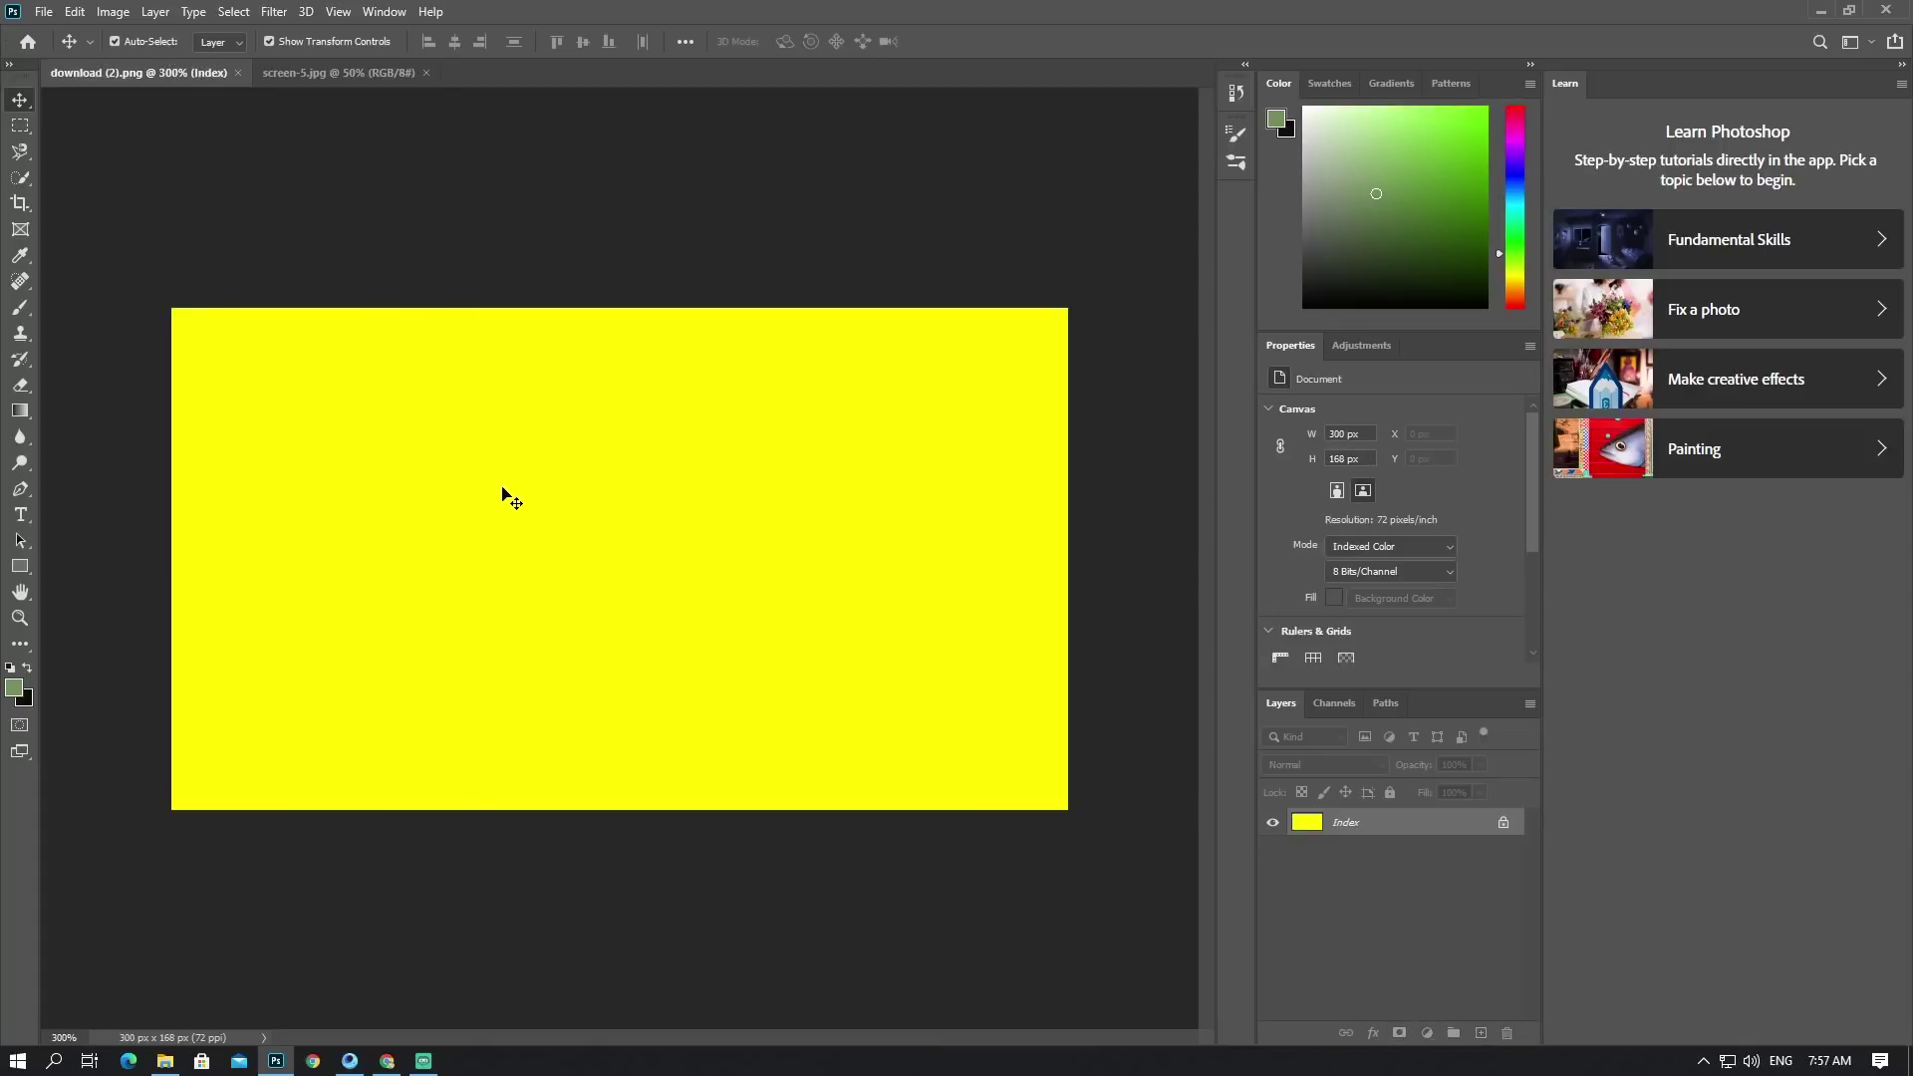
Step: Check which layer commands are available for the locked Index layer of download (2).png
right_click(1359, 831)
left_click(1309, 827)
right_click(1371, 827)
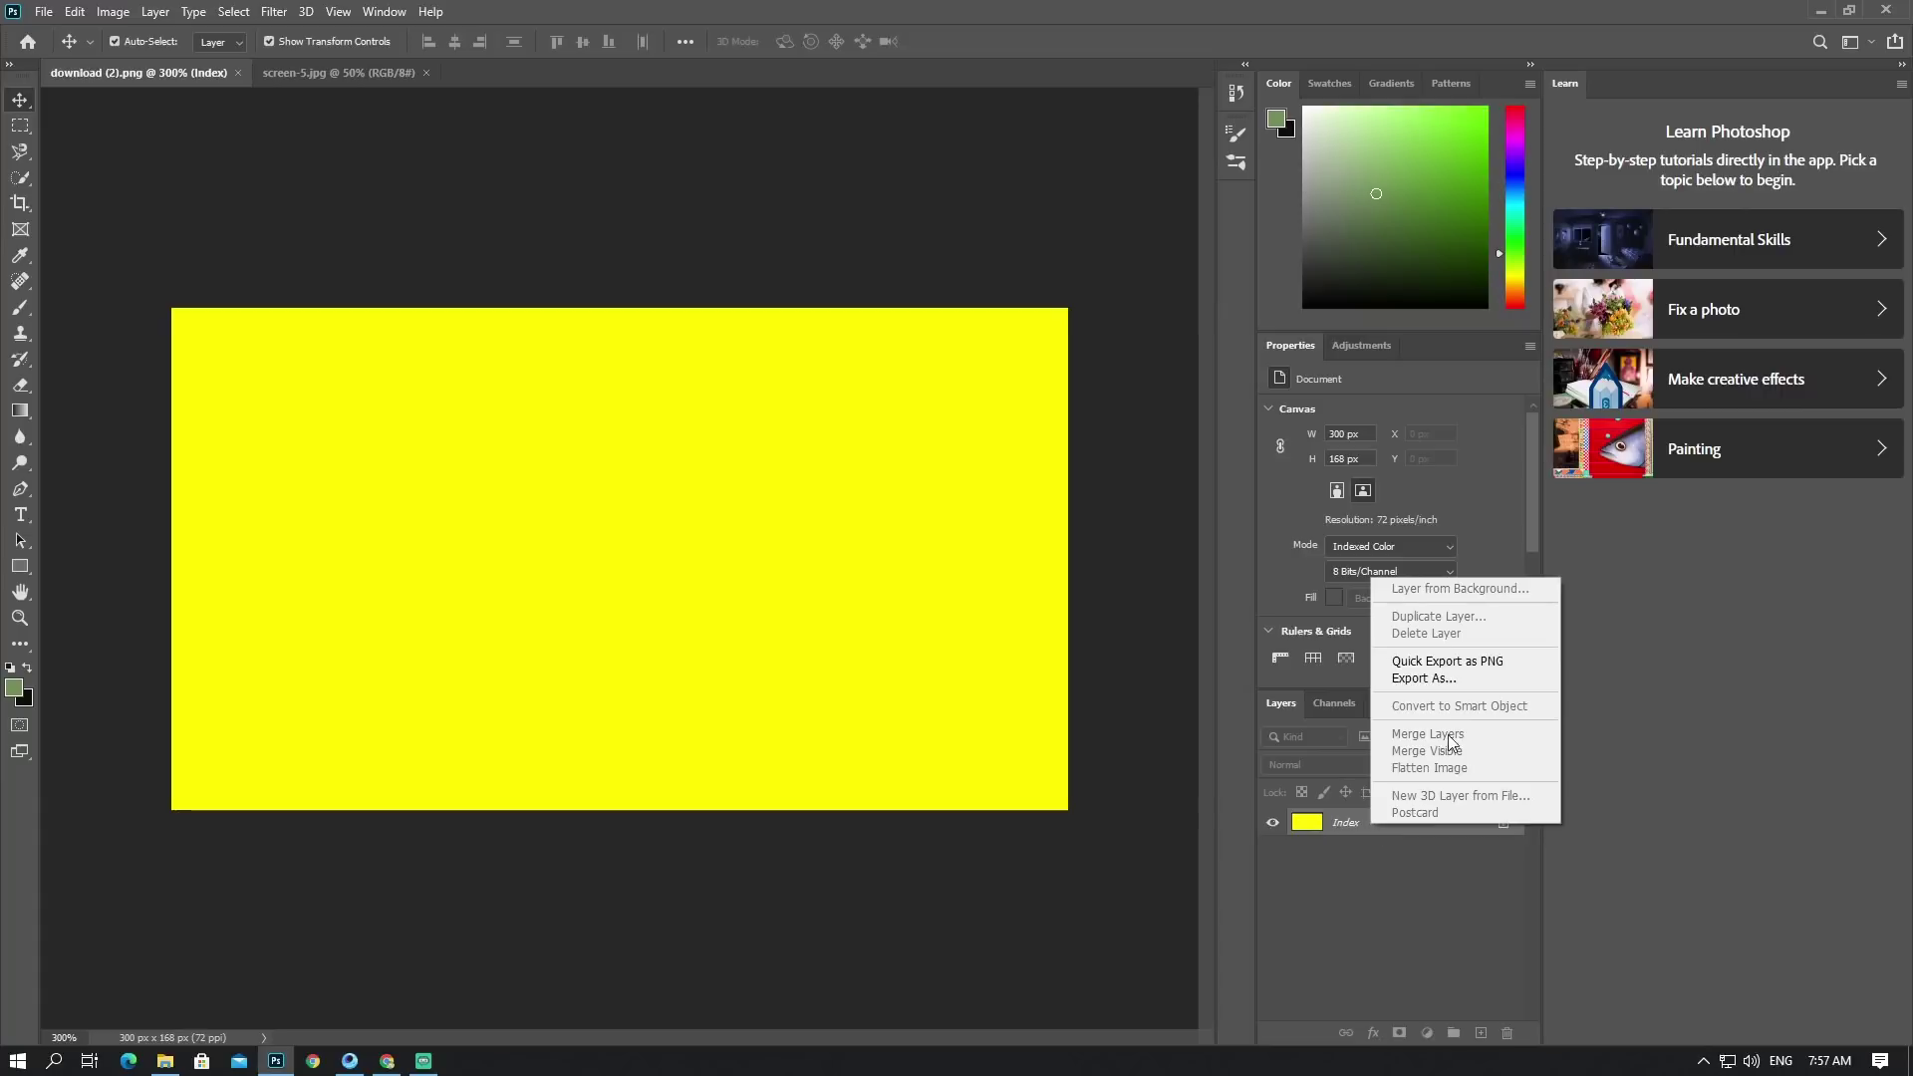
left_click(1293, 823)
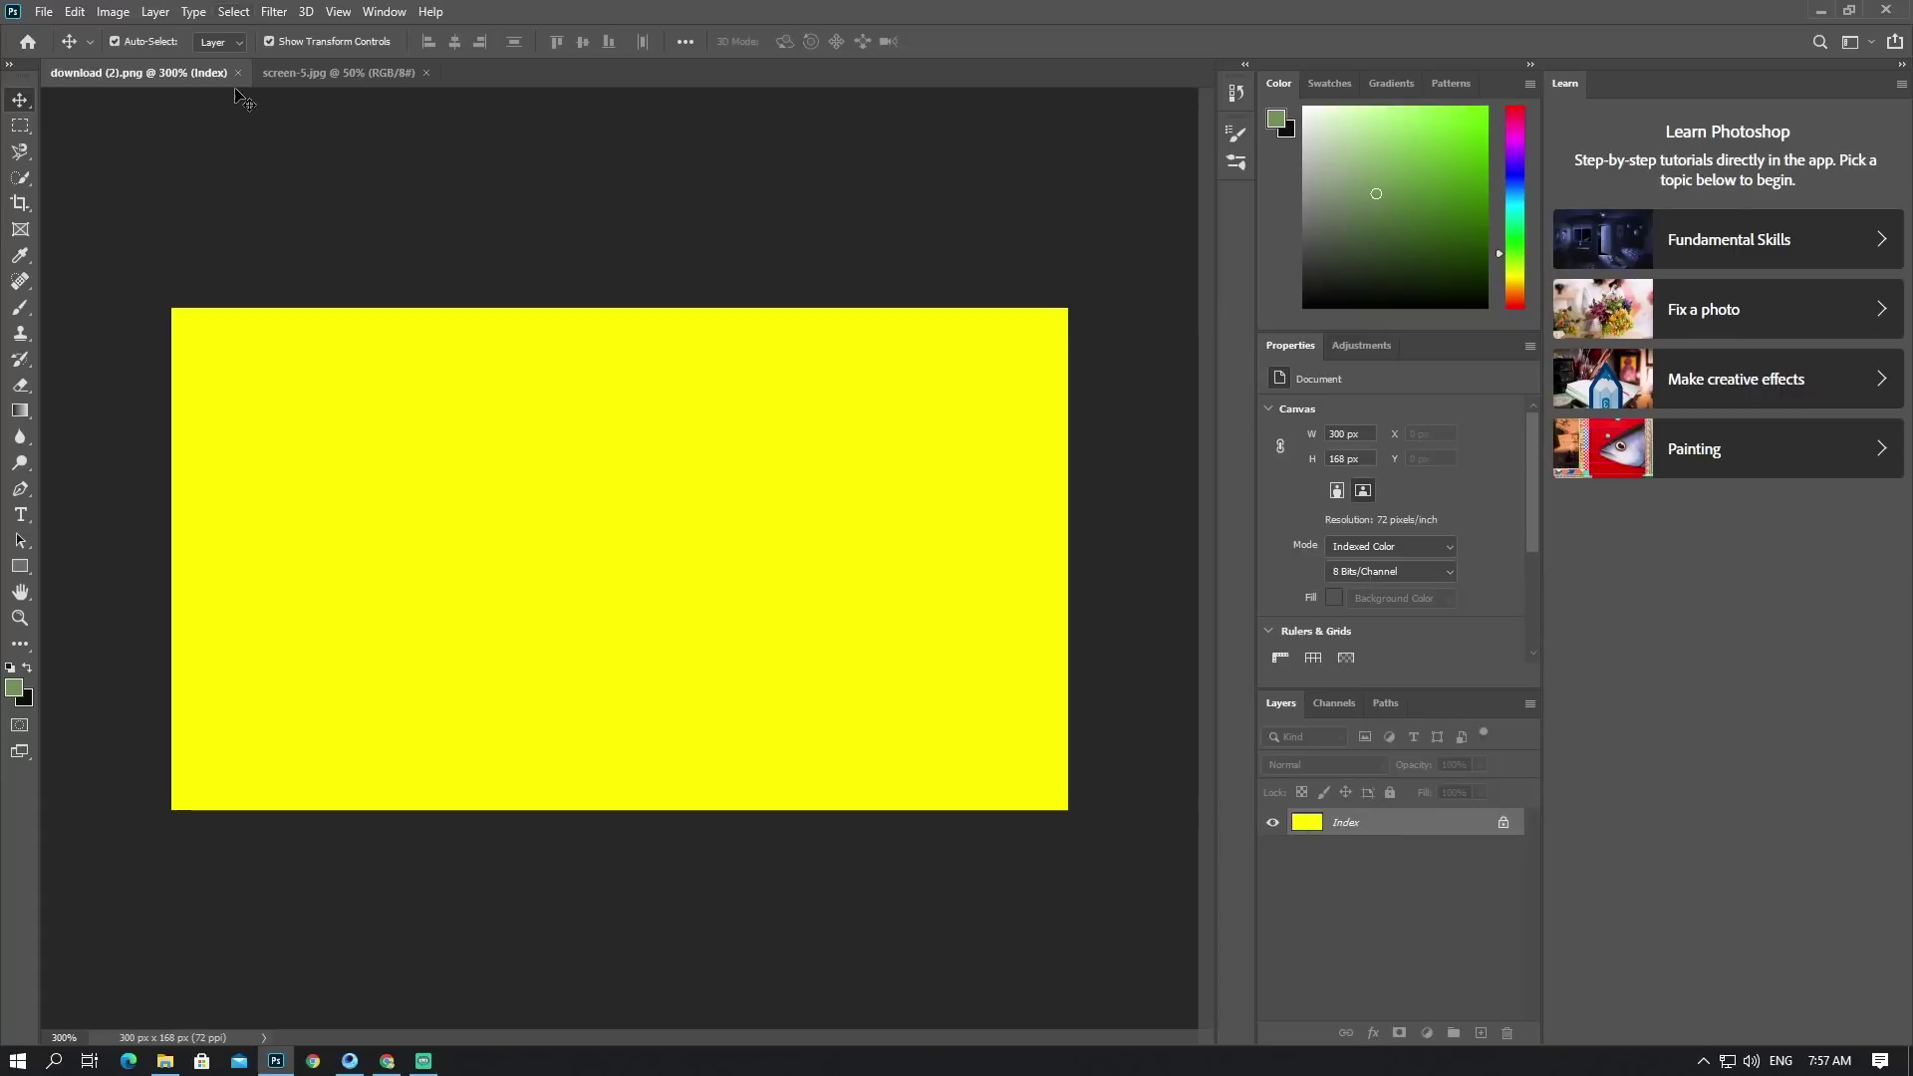
Step: Switch to Chrome and open the save options for the enlarged "Yellow Background wallpaper on 24wallpapers" image from the Google results
left_click(387, 1061)
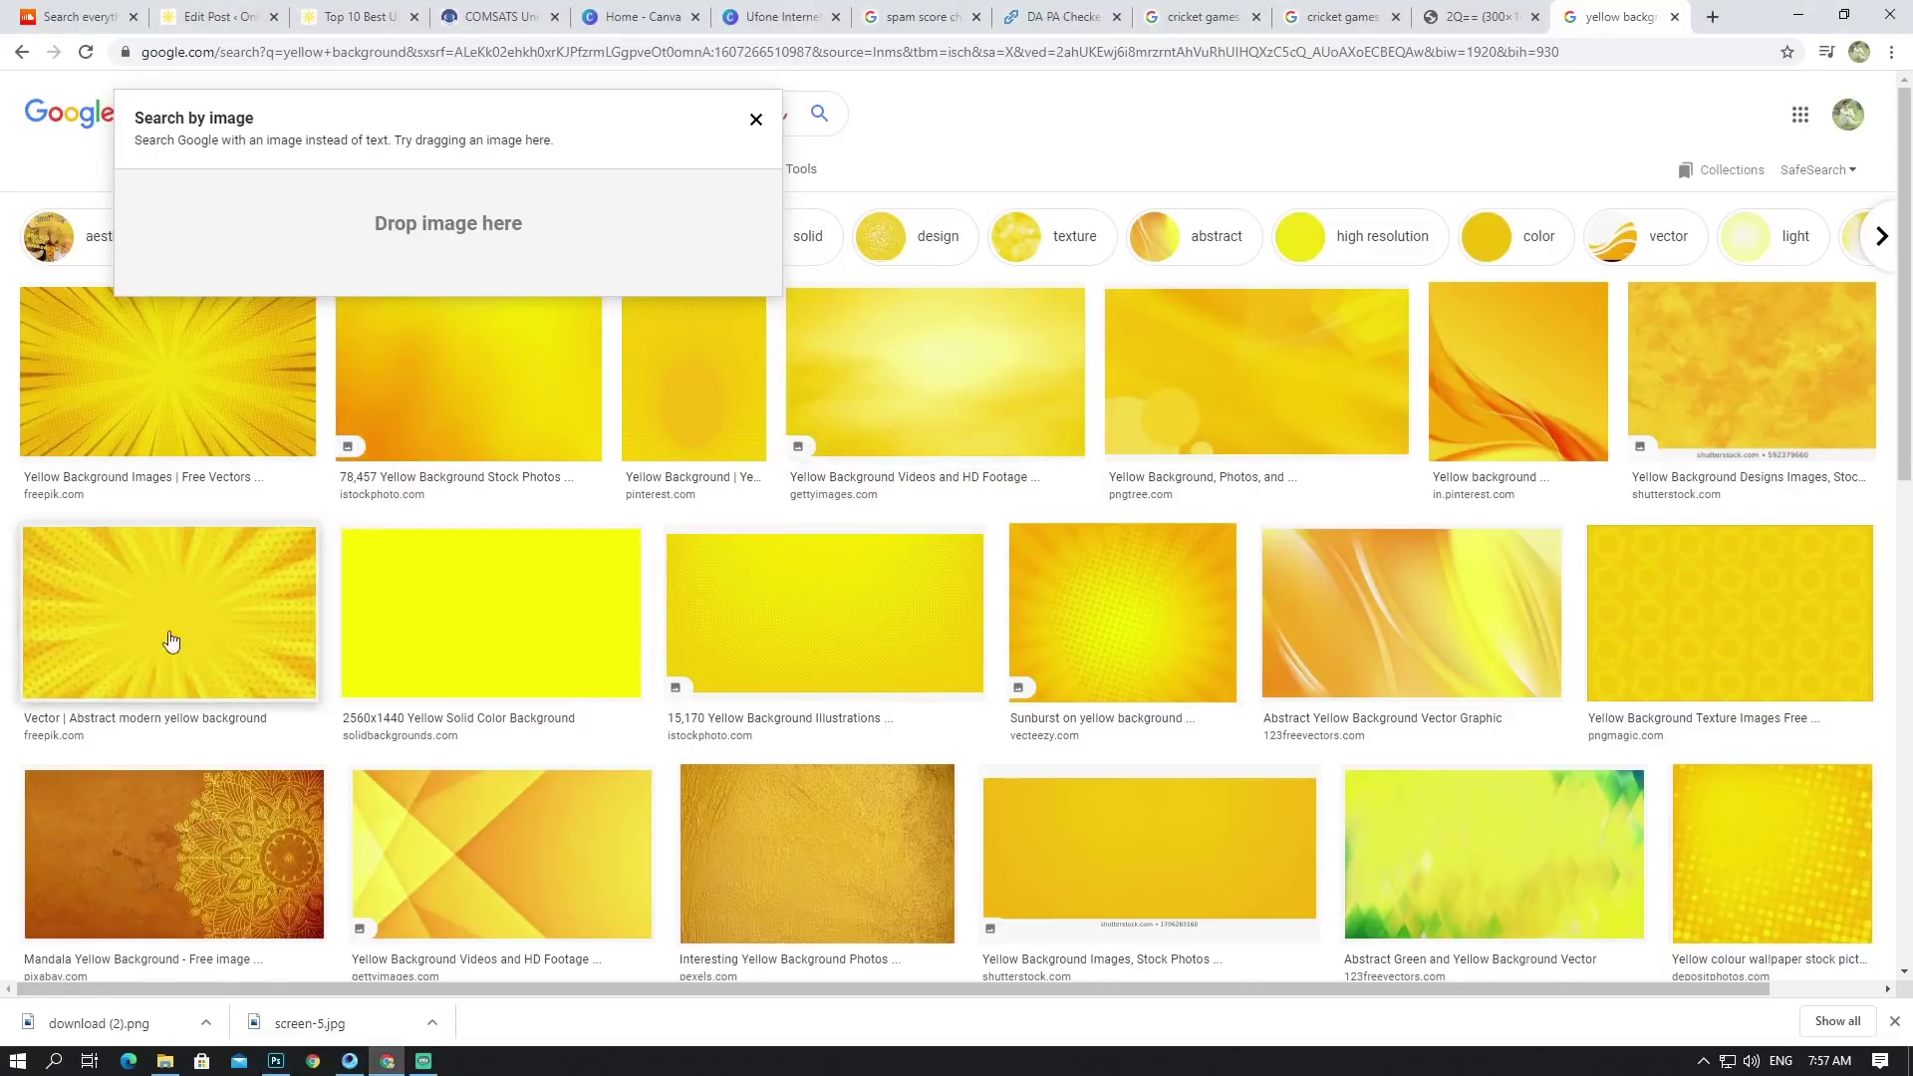
scroll(1123, 577, "down", 6)
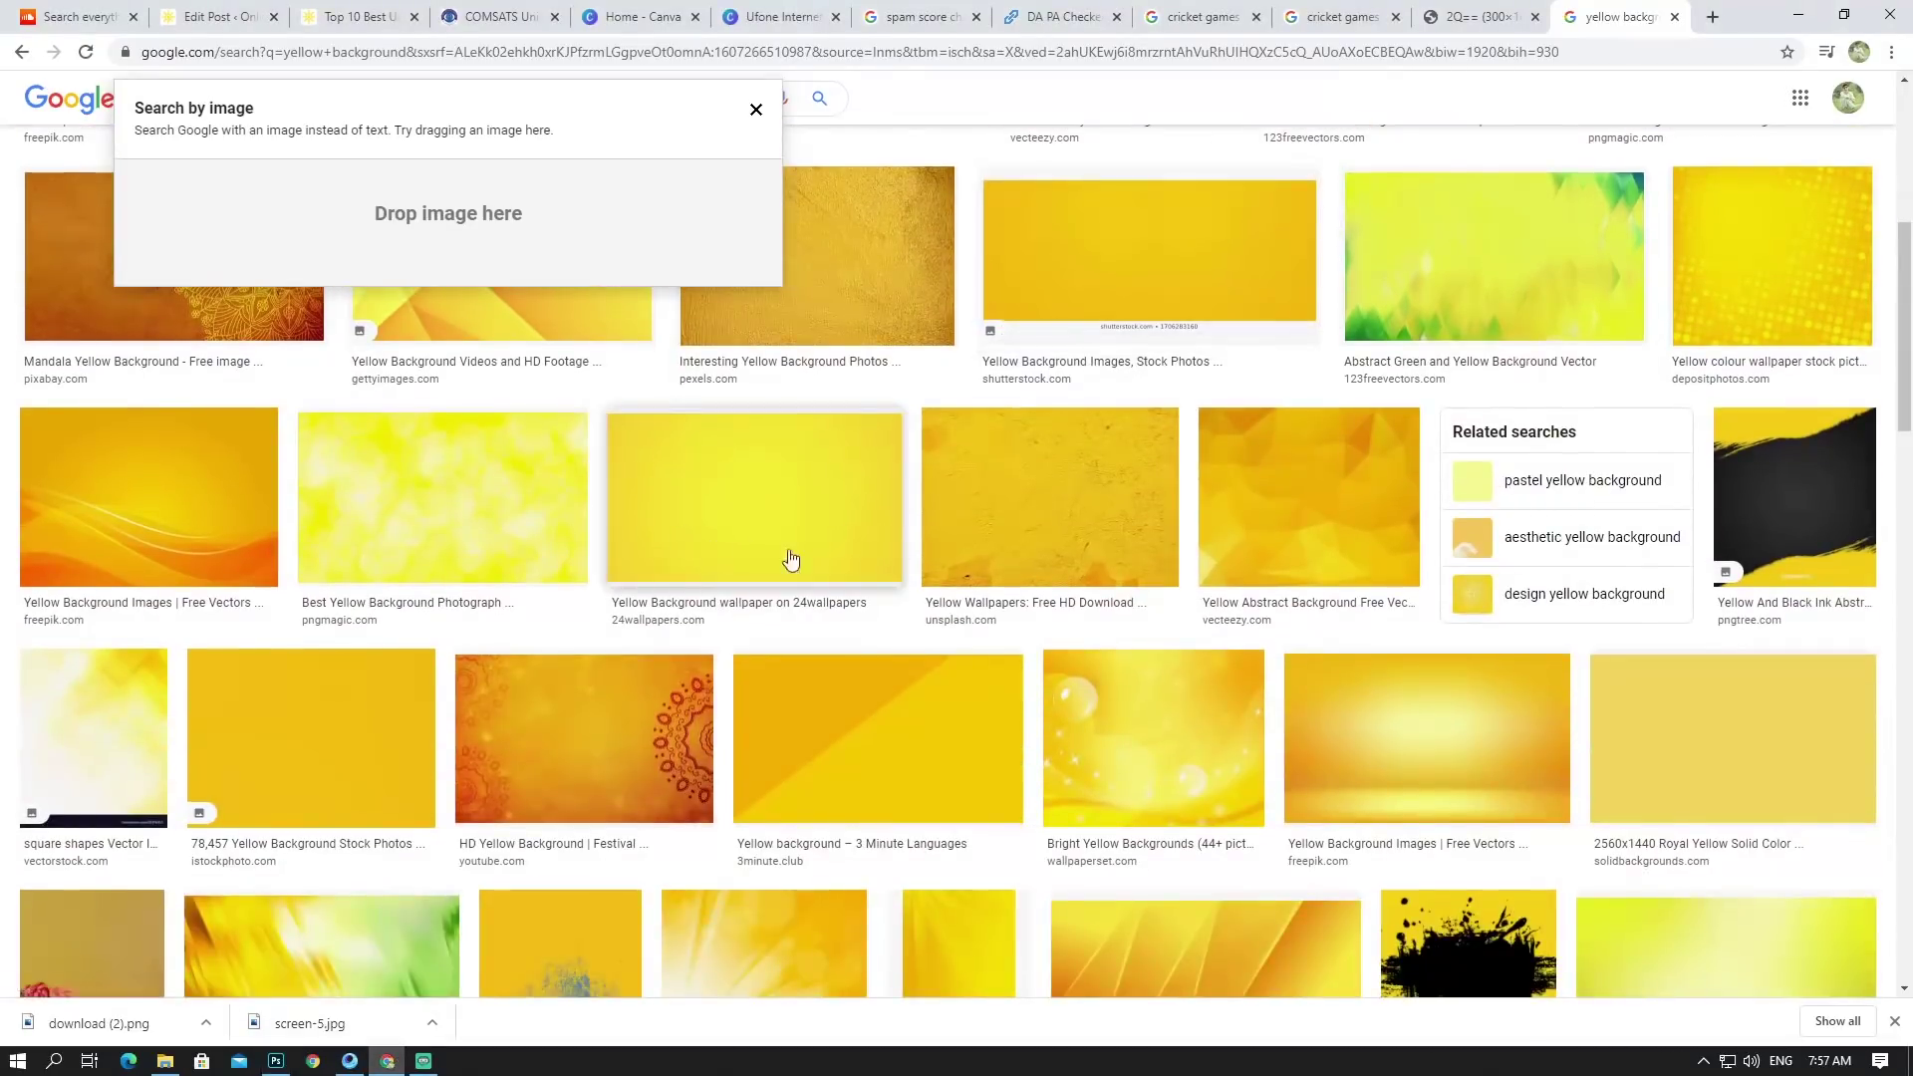
left_click(790, 559)
right_click(1400, 435)
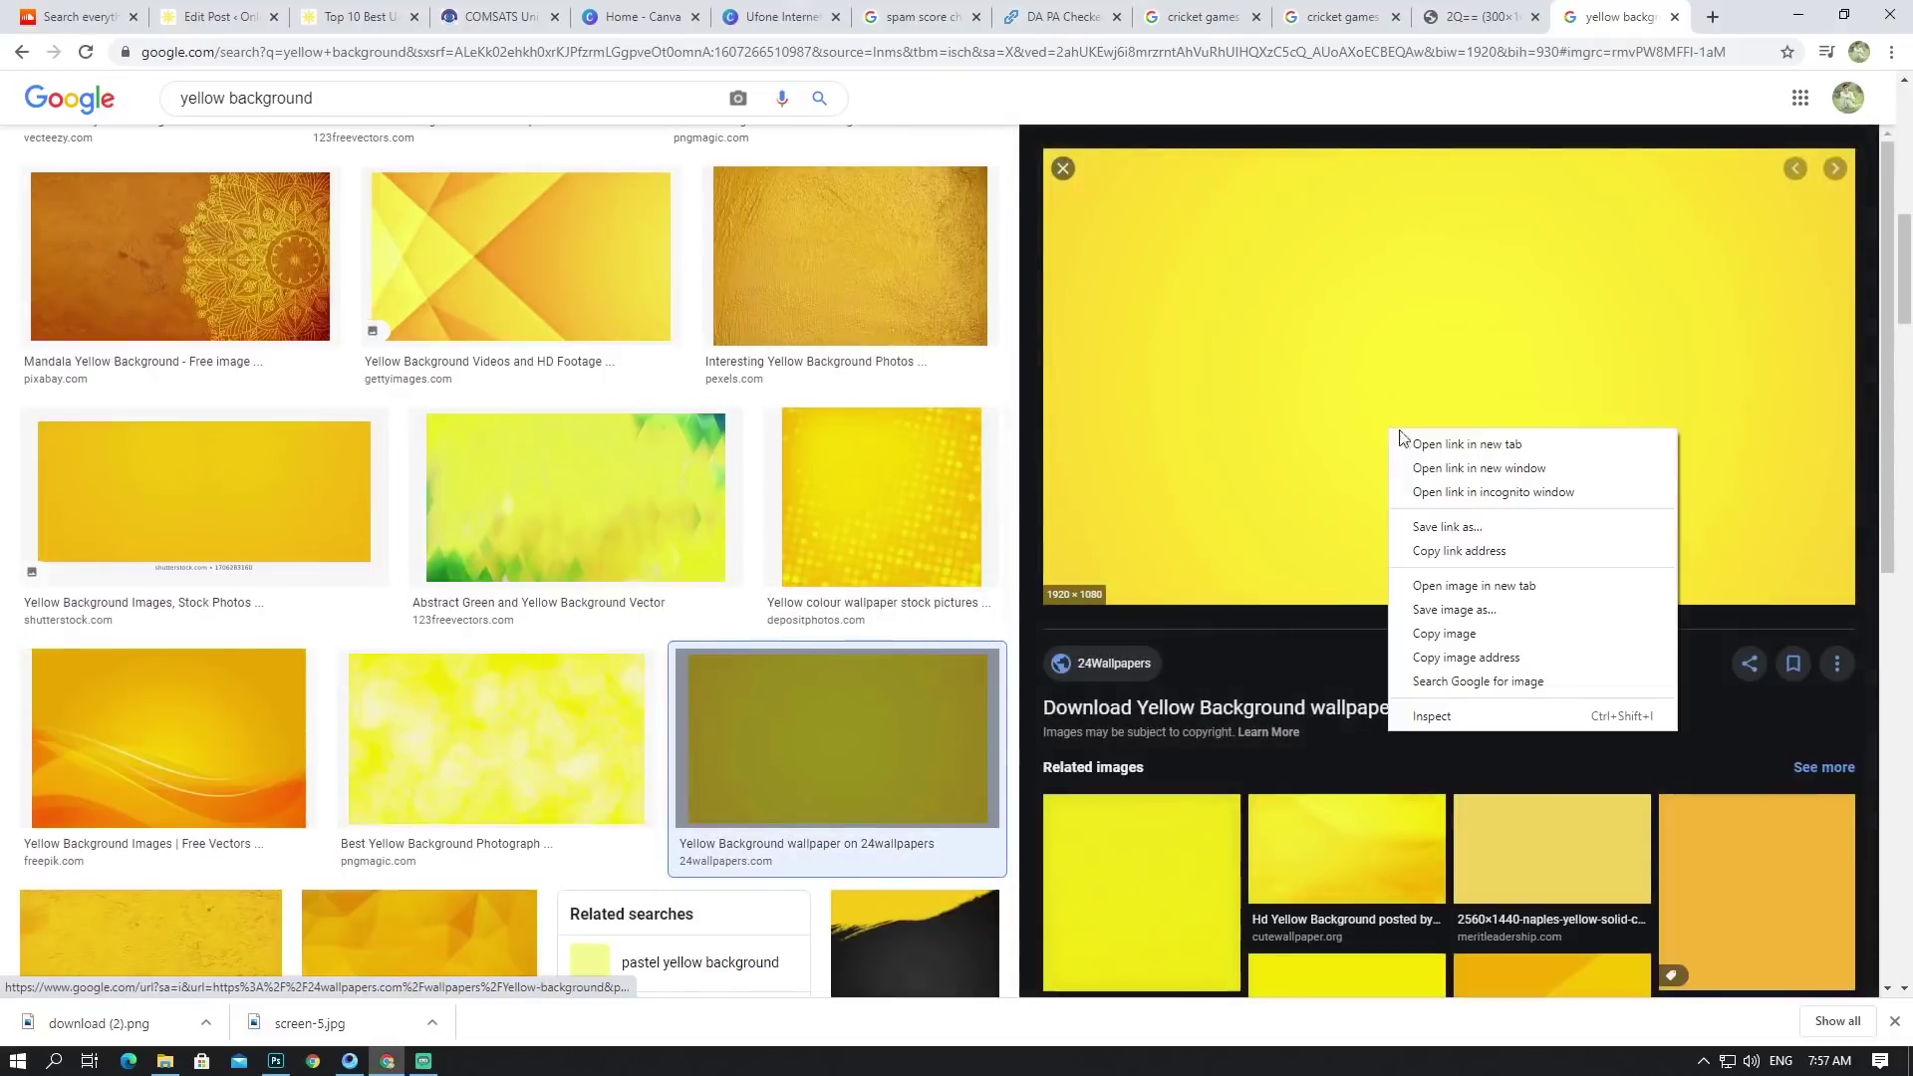
Step: Save the enlarged yellow wallpaper image to Downloads and open it in Photoshop as a separate document
left_click(1465, 609)
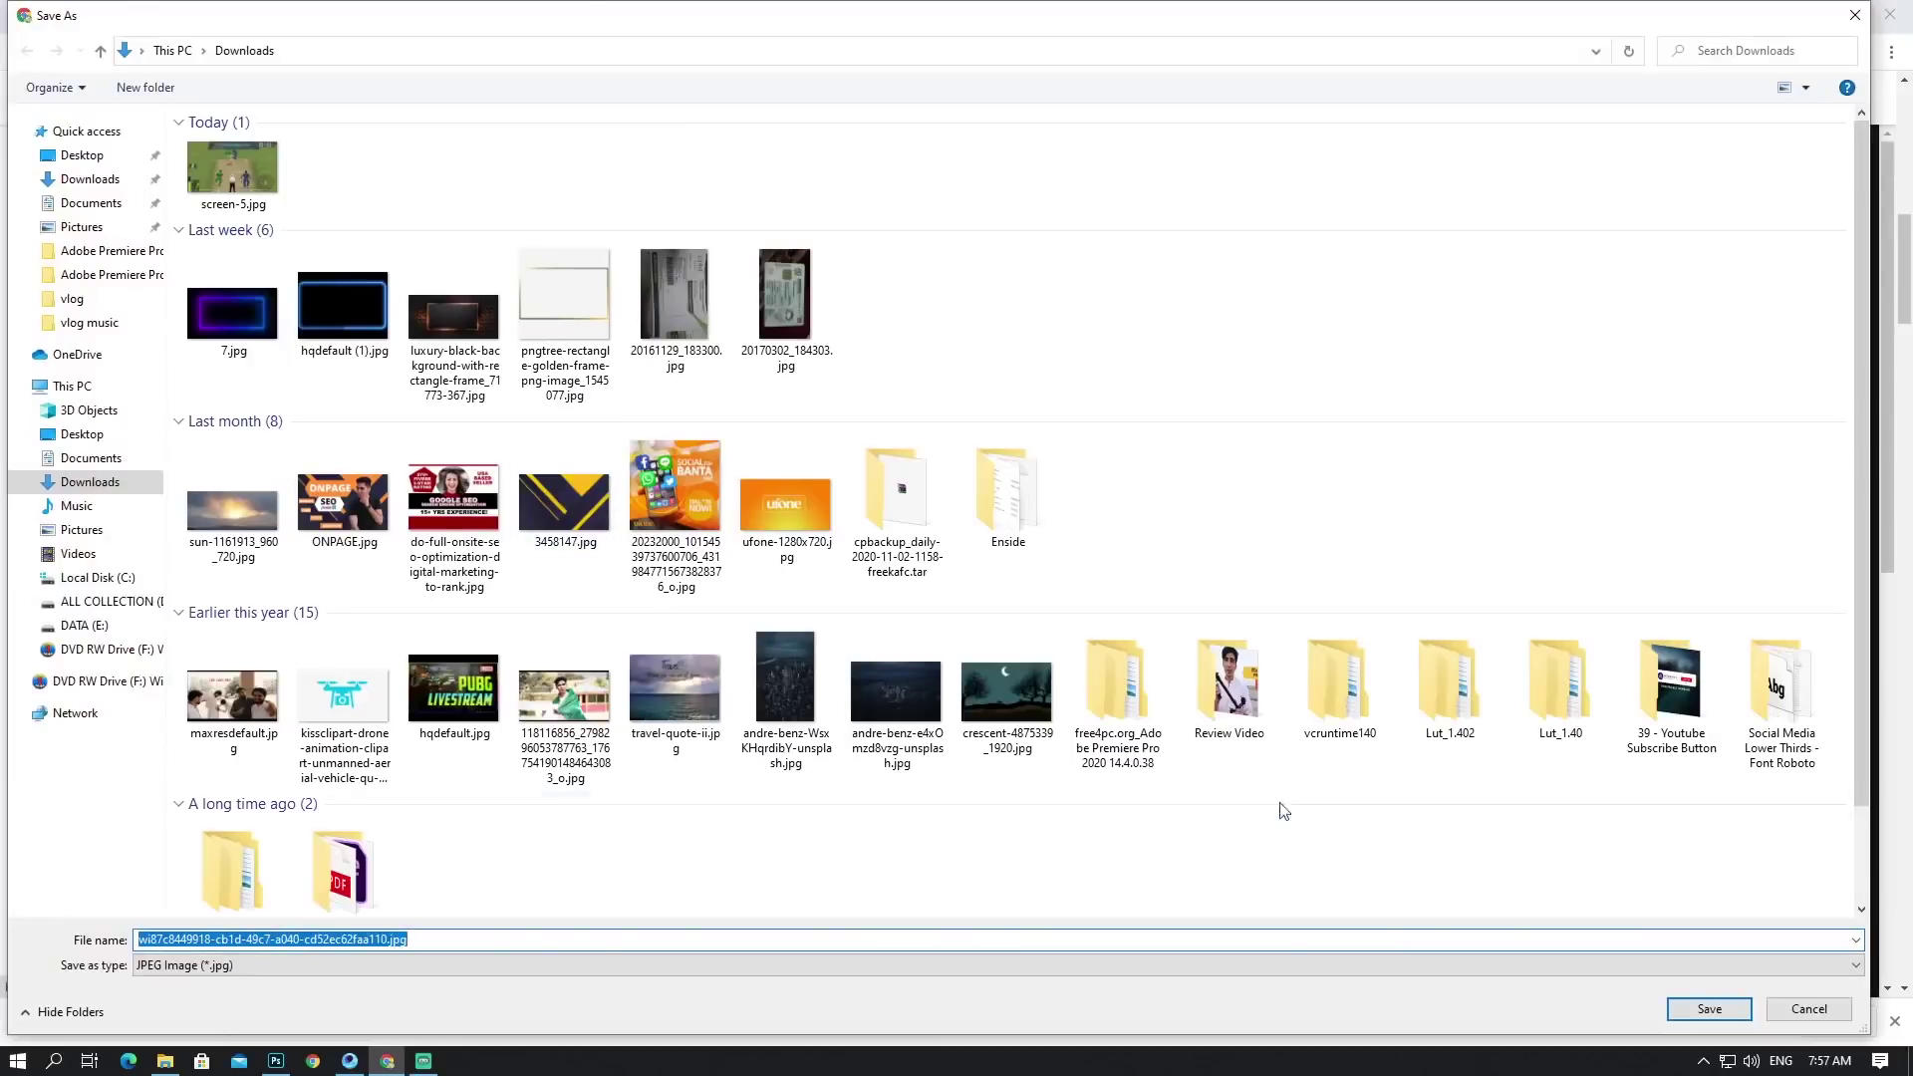
left_click(1709, 1009)
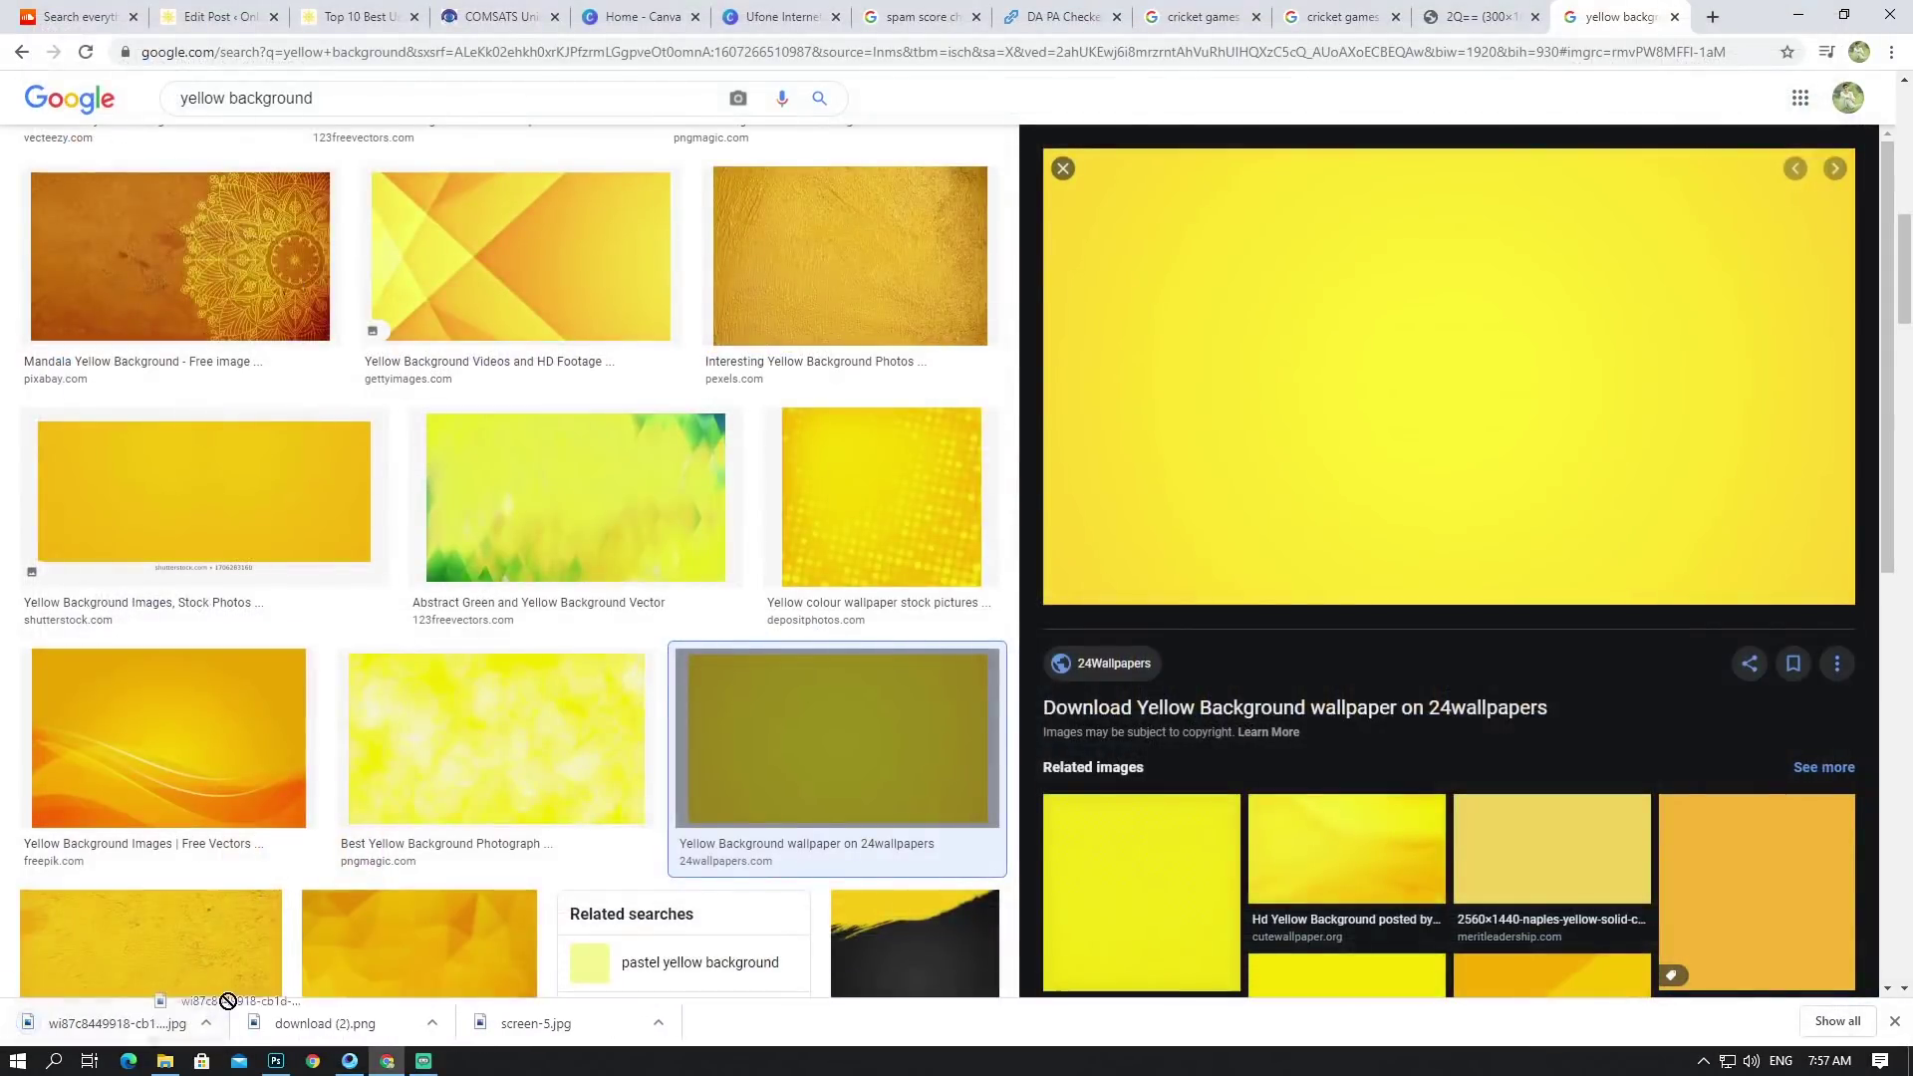
left_click(209, 1026)
left_click(284, 962)
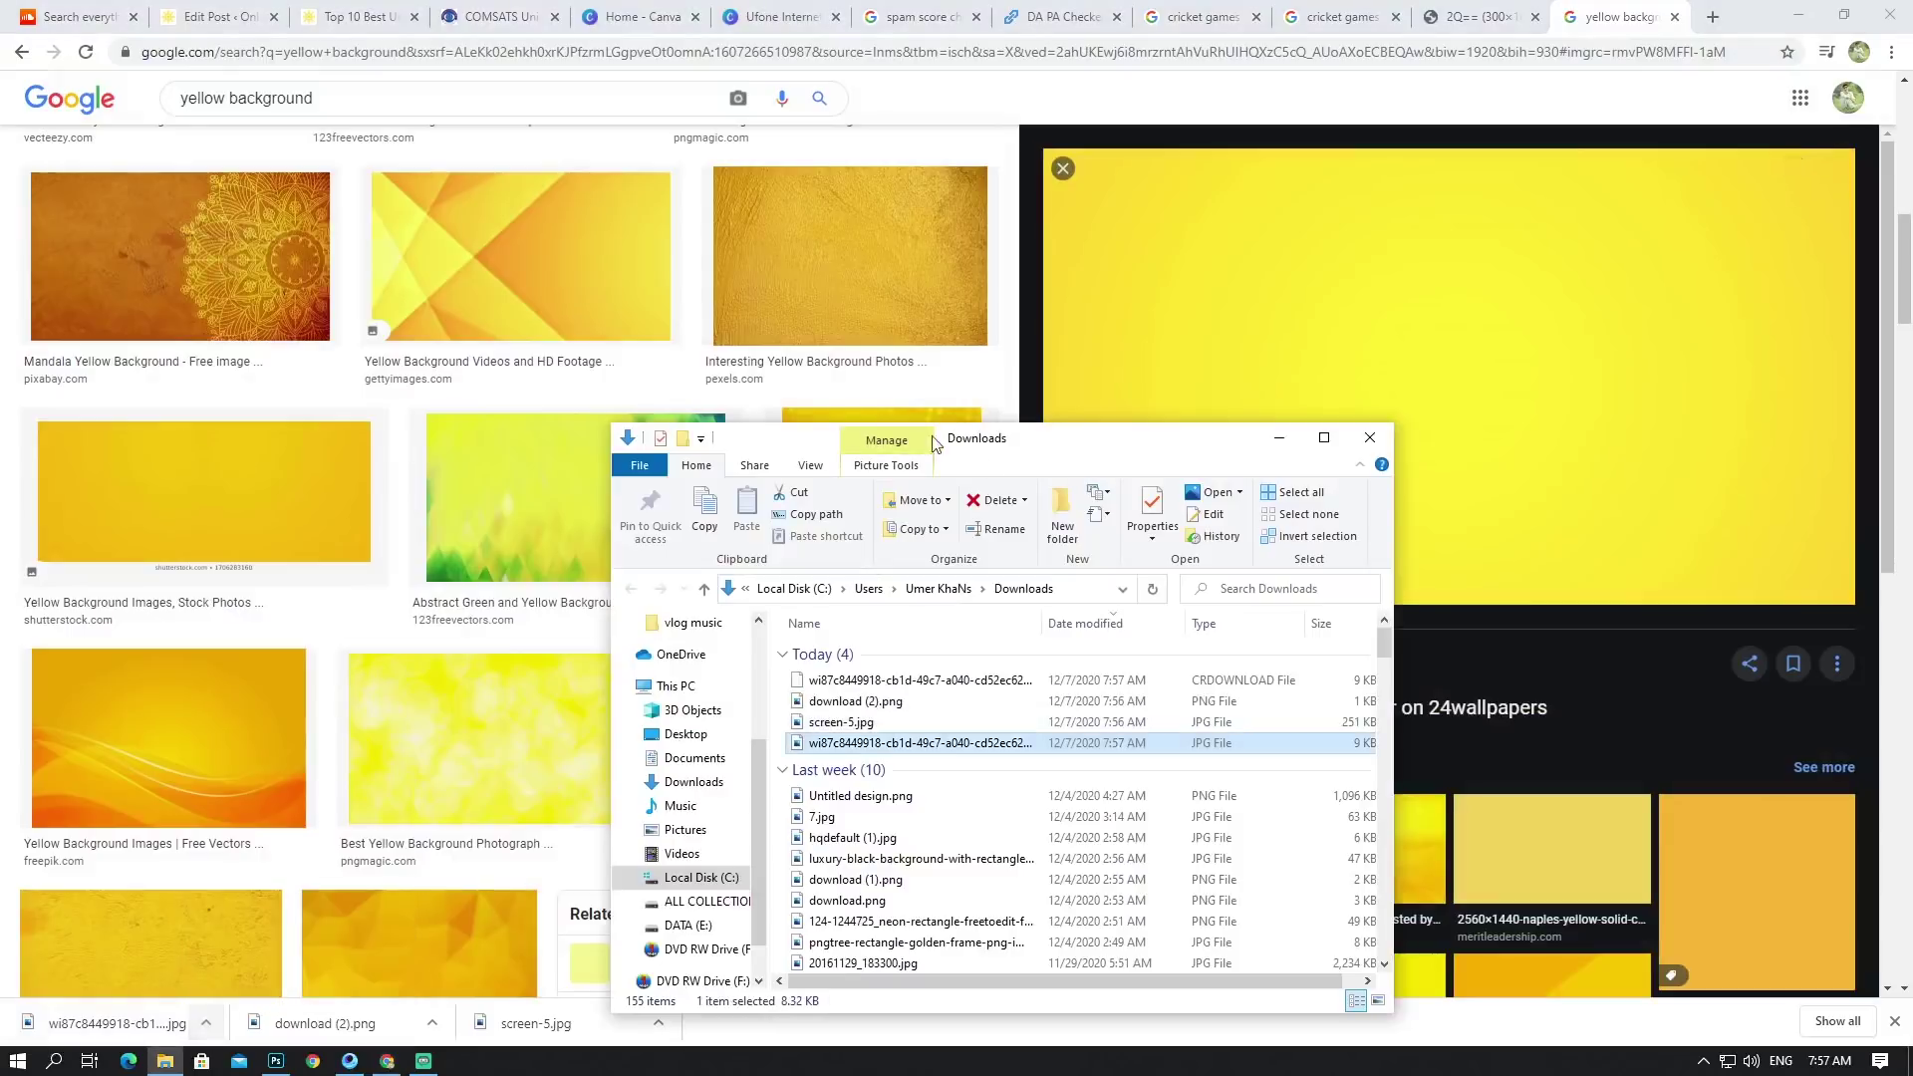
left_click_drag(952, 747, 442, 867)
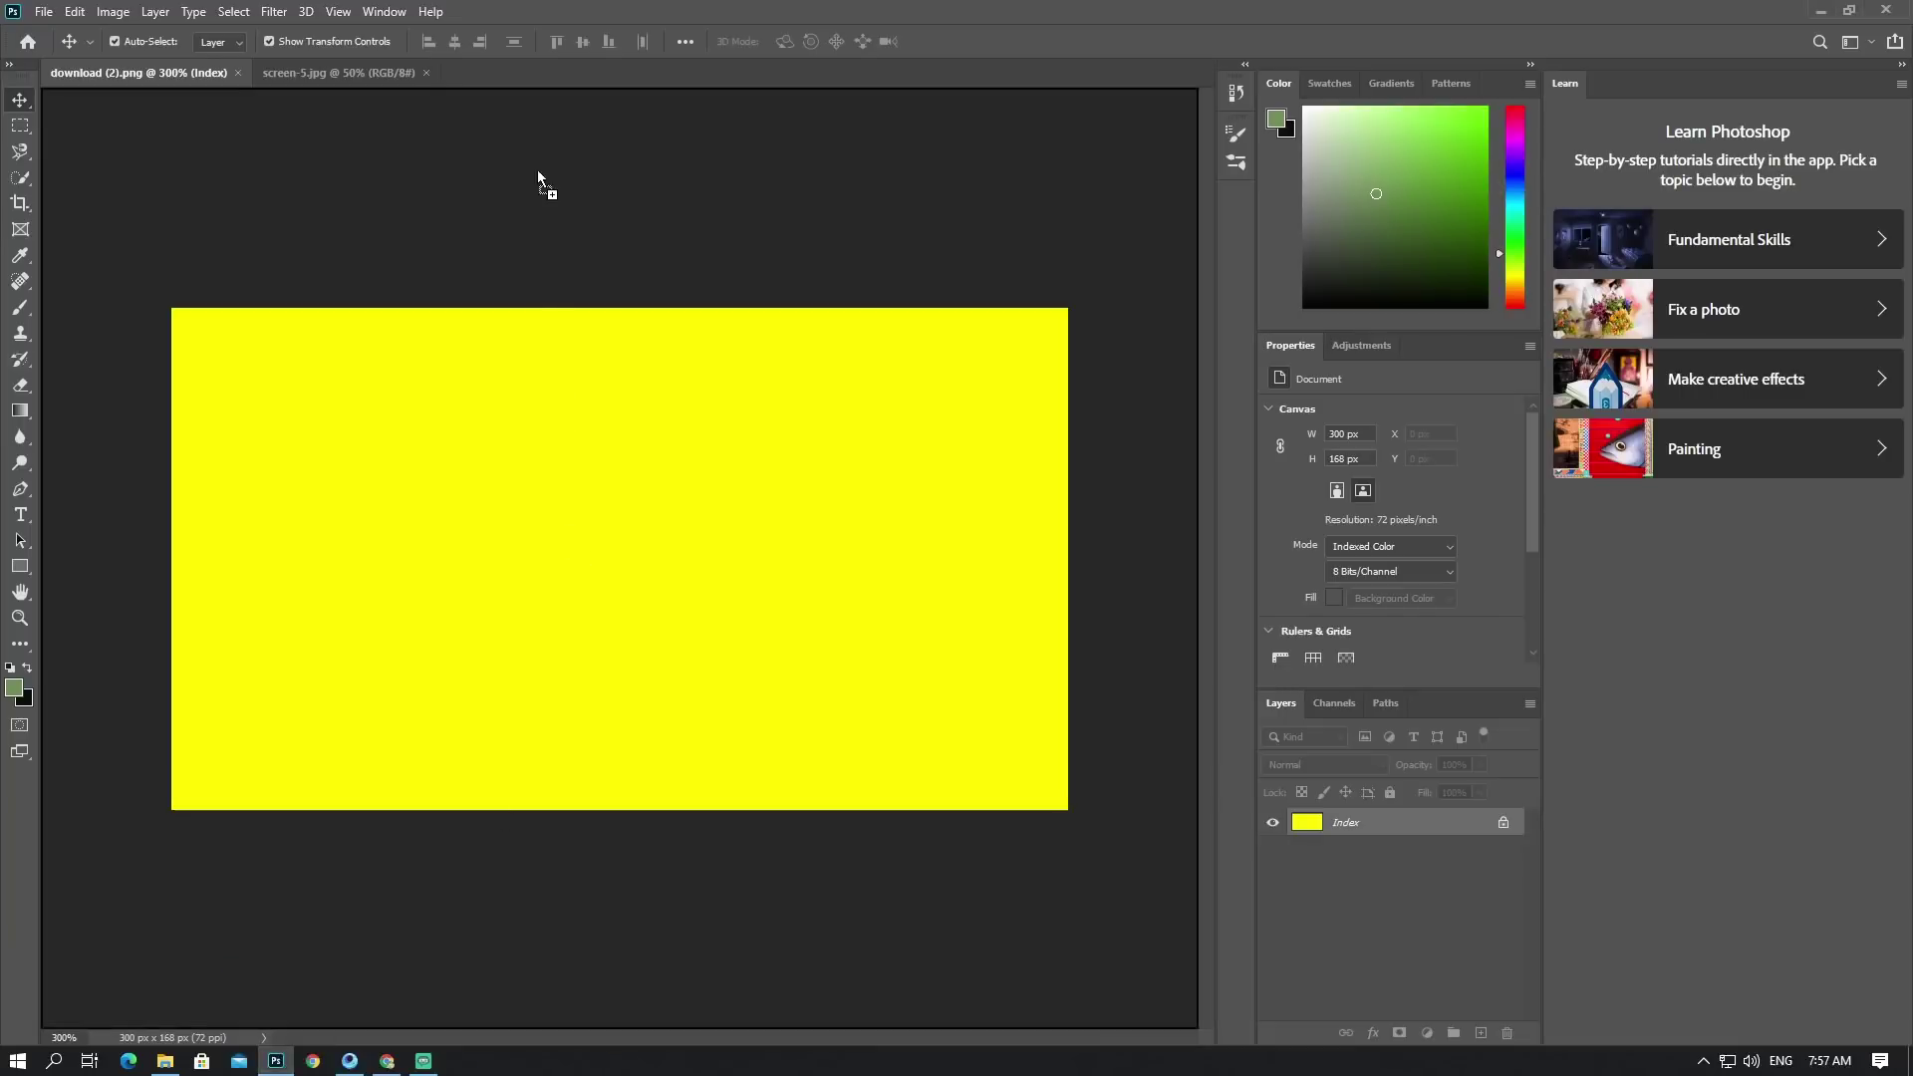
left_click_drag(537, 172, 524, 75)
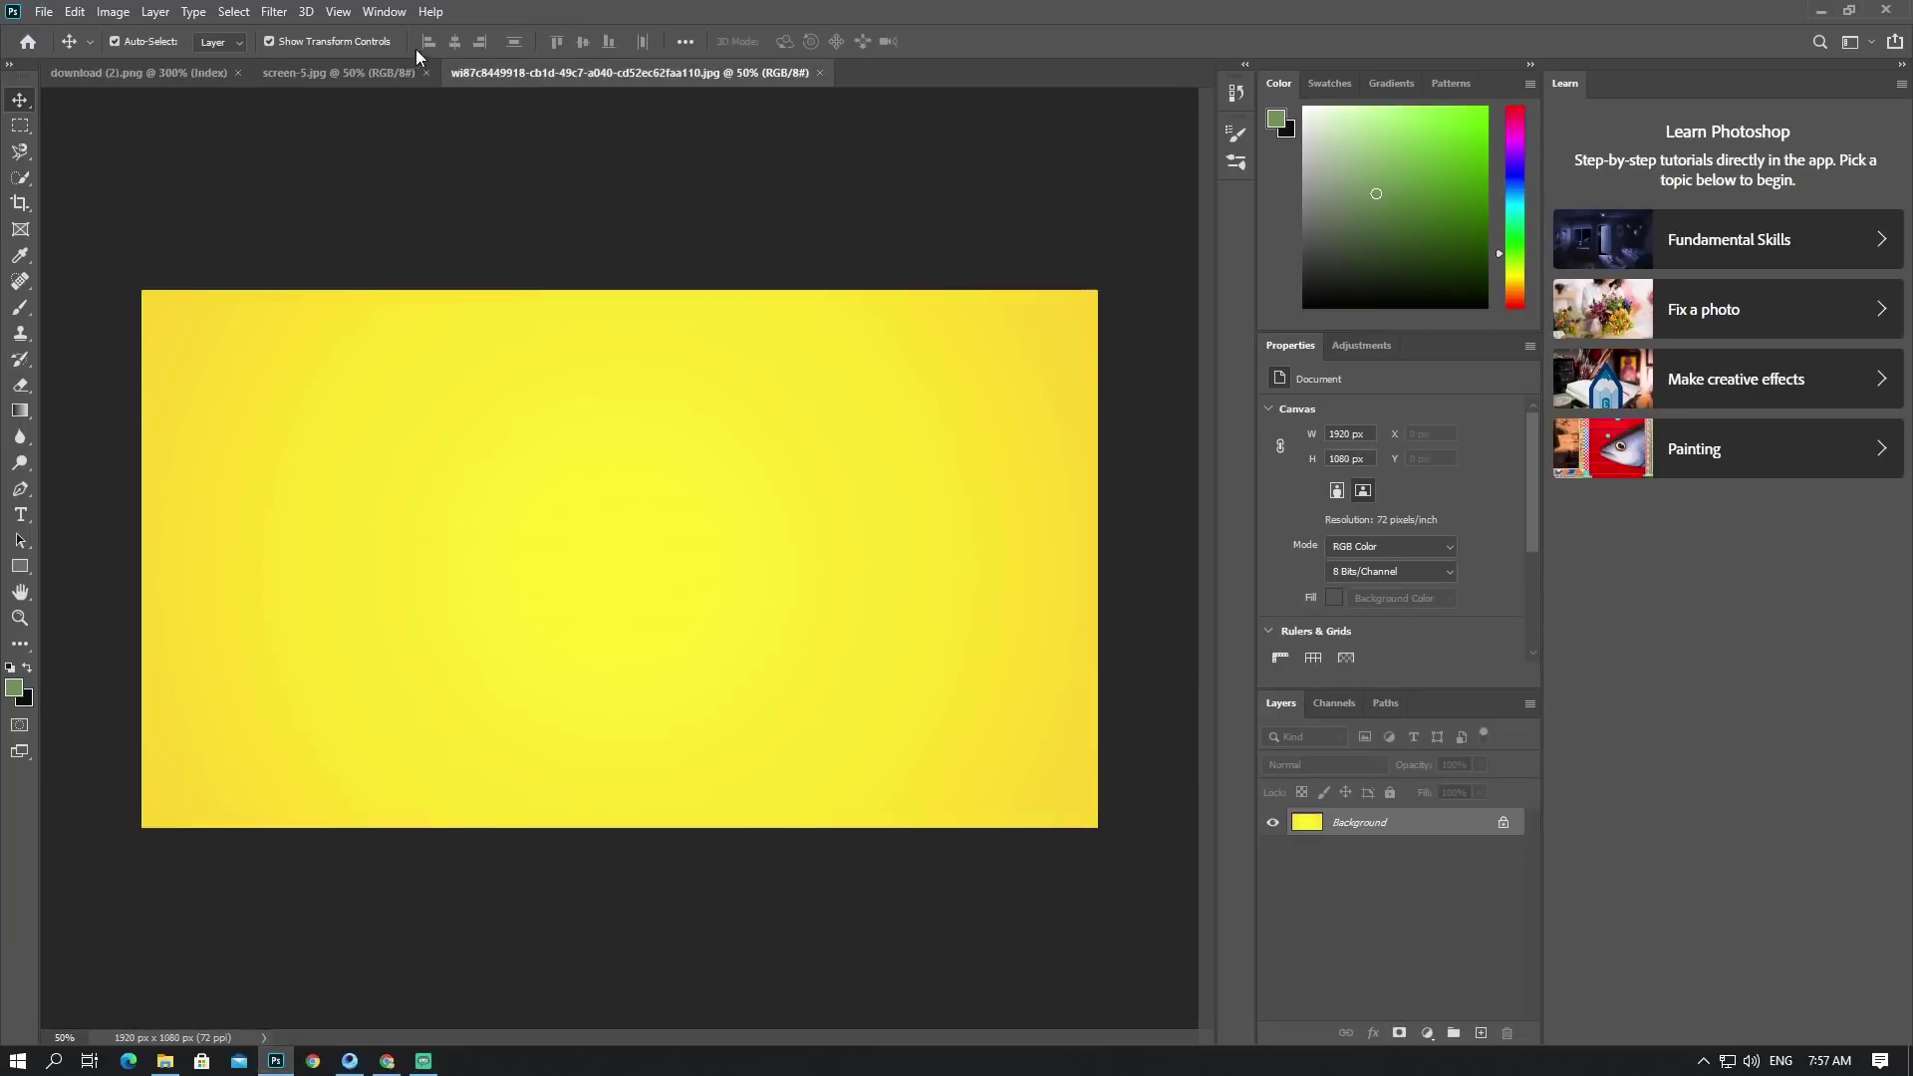
Step: Close download (2).png and copy the cricket picture from screen-5.jpg into the yellow background document
left_click(319, 72)
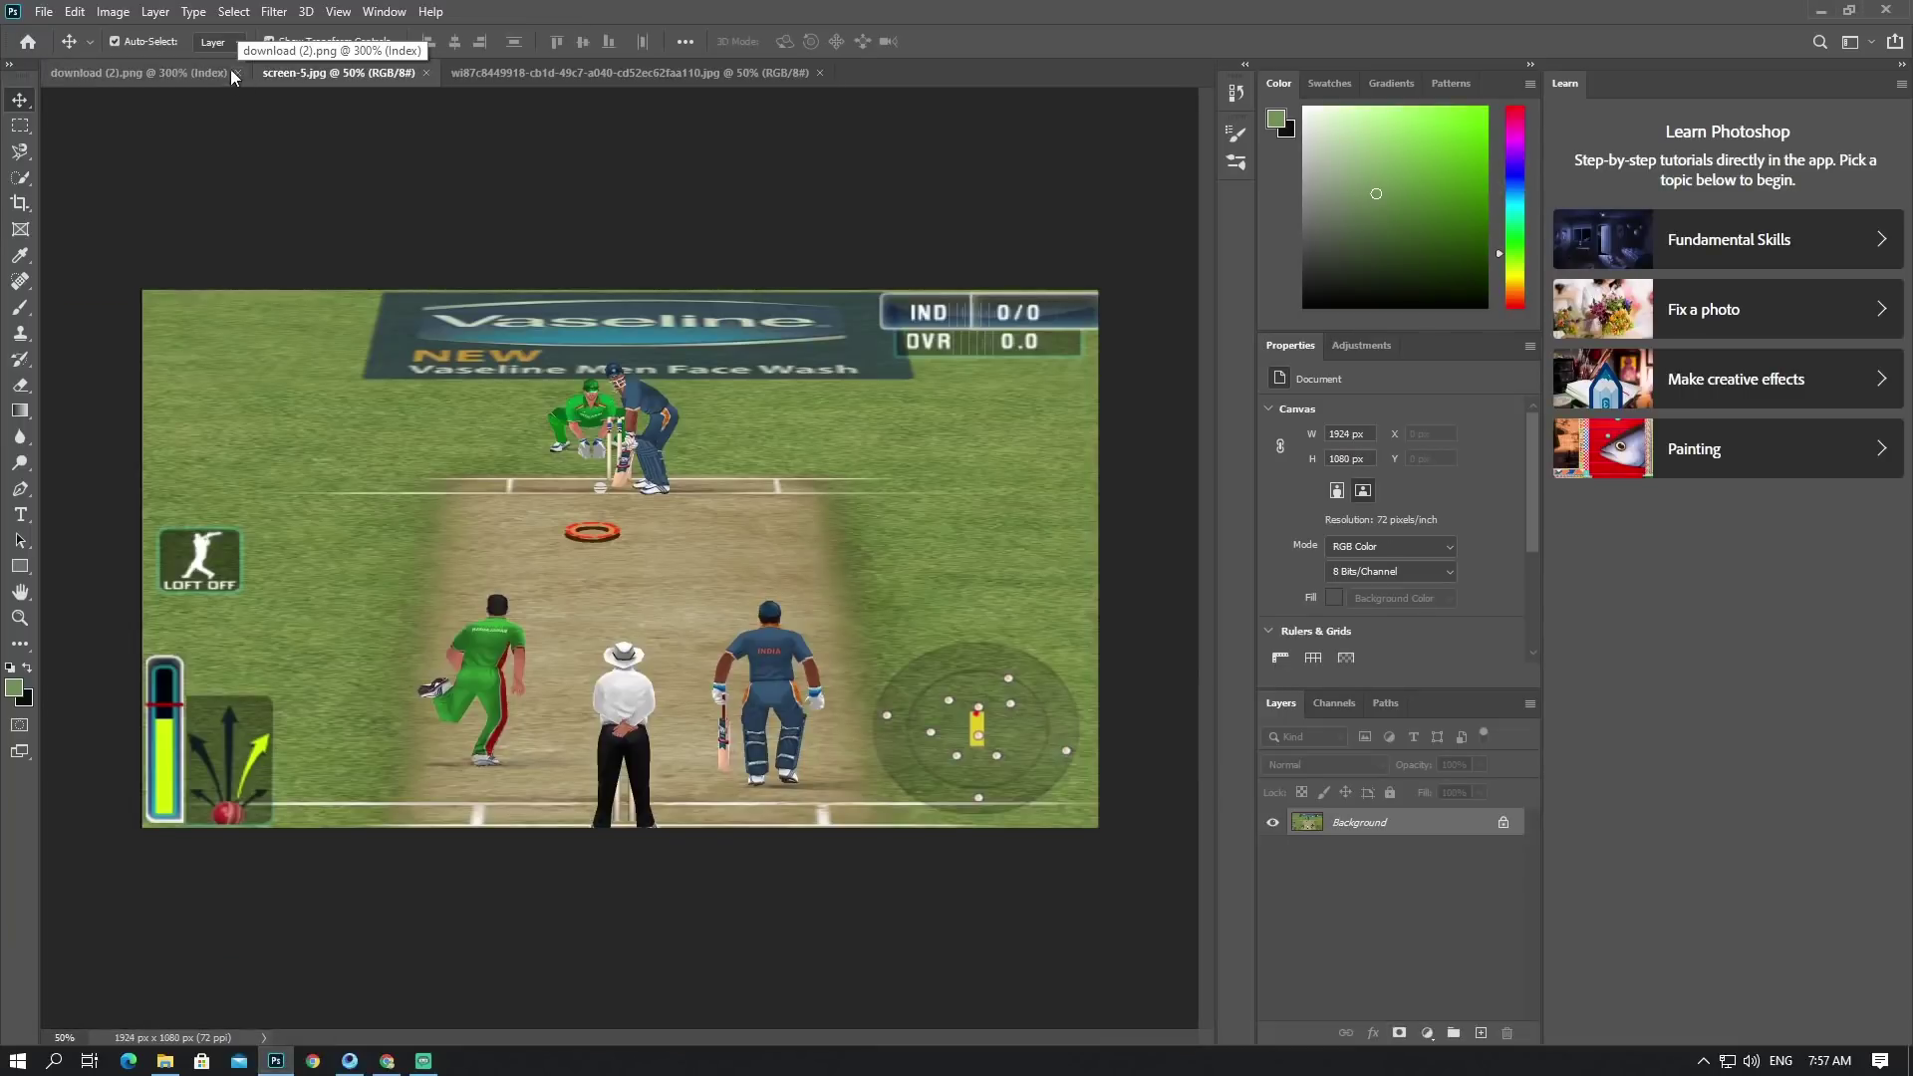
left_click(237, 71)
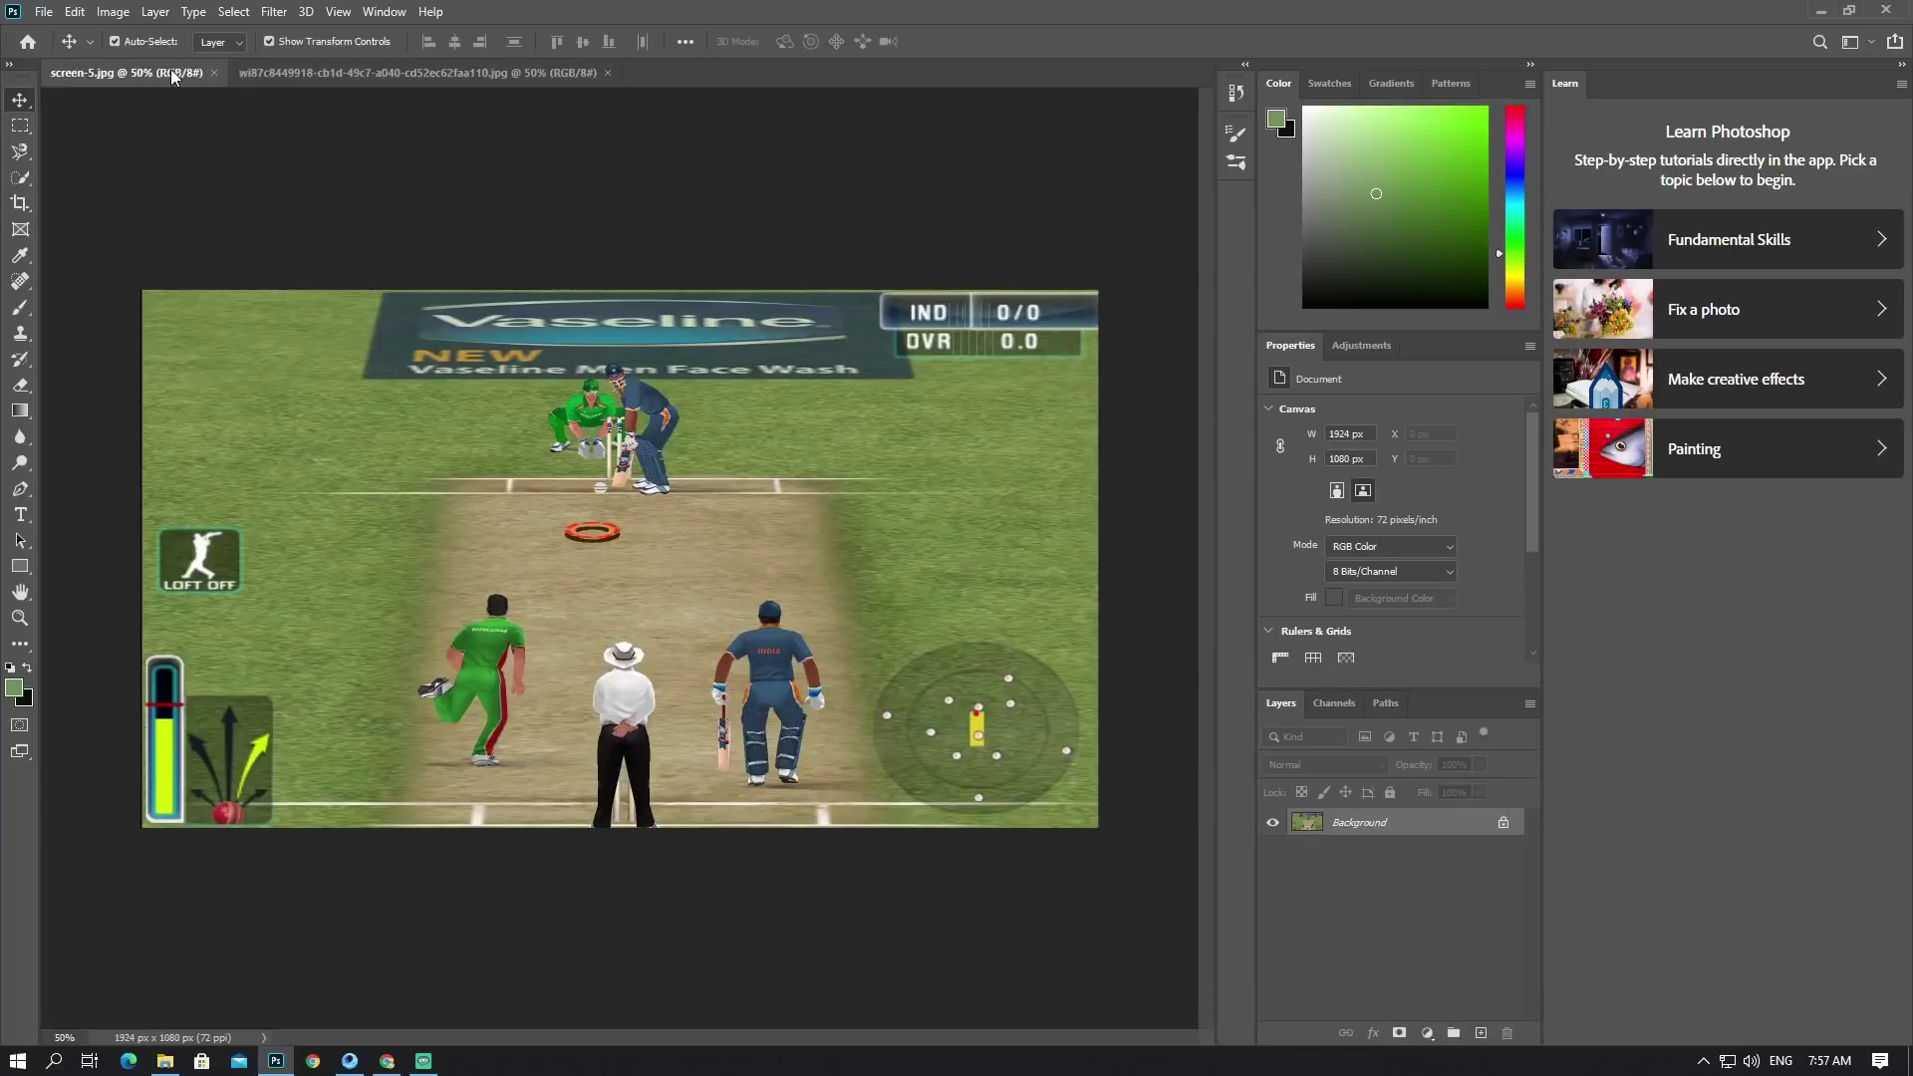
left_click(303, 72)
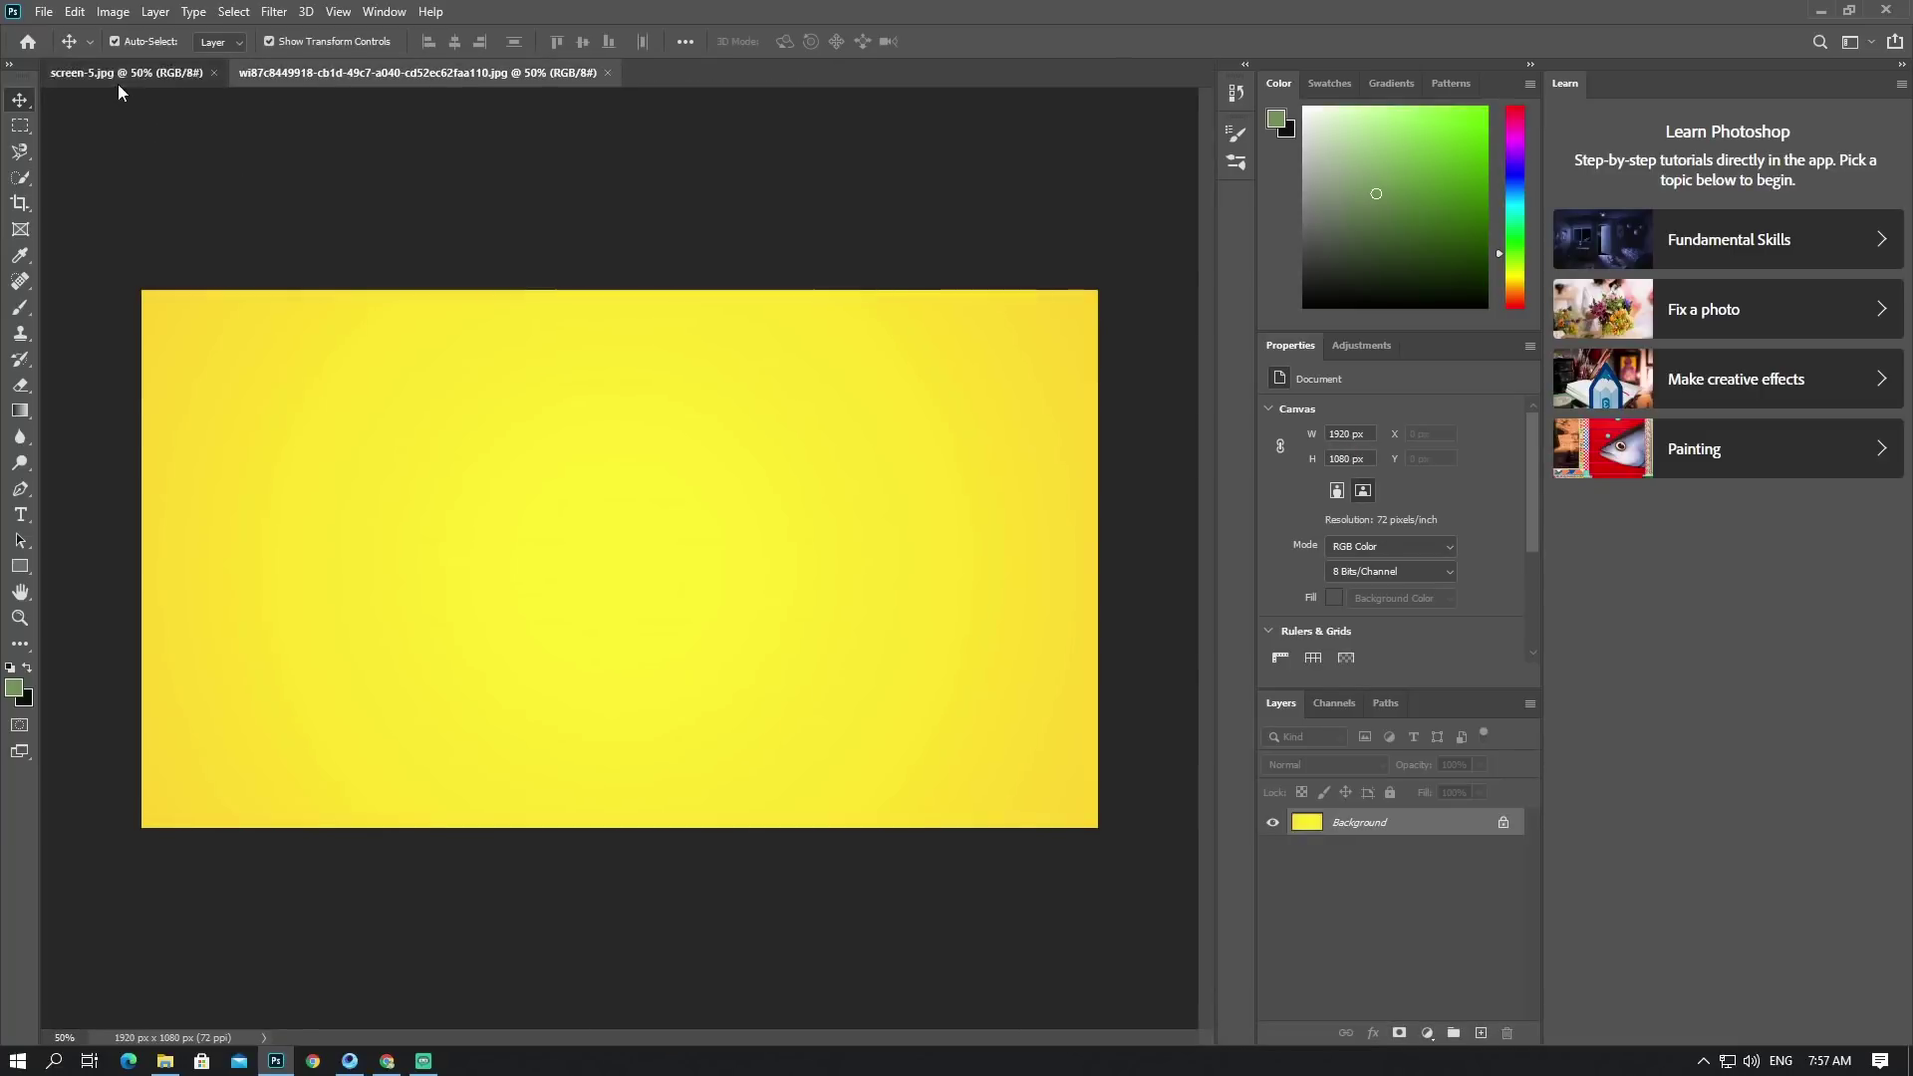
left_click(118, 74)
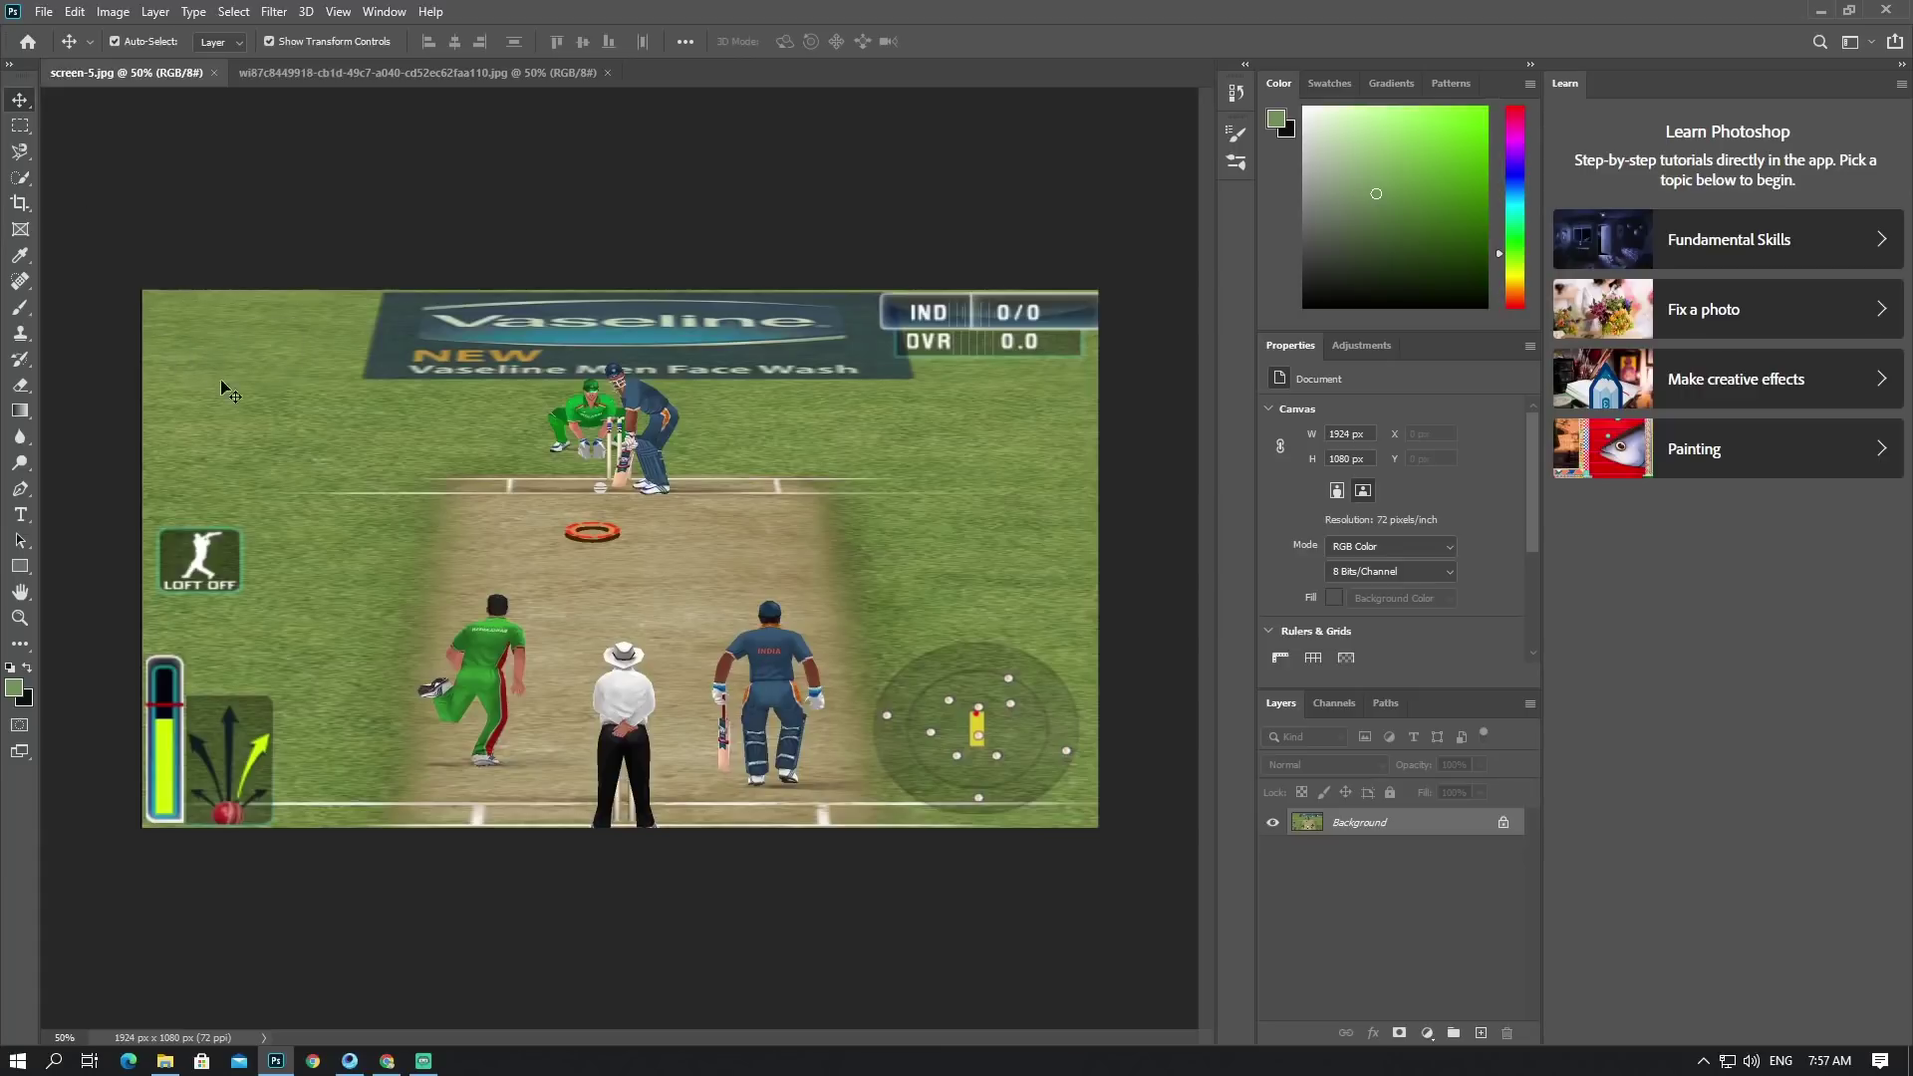
left_click(439, 73)
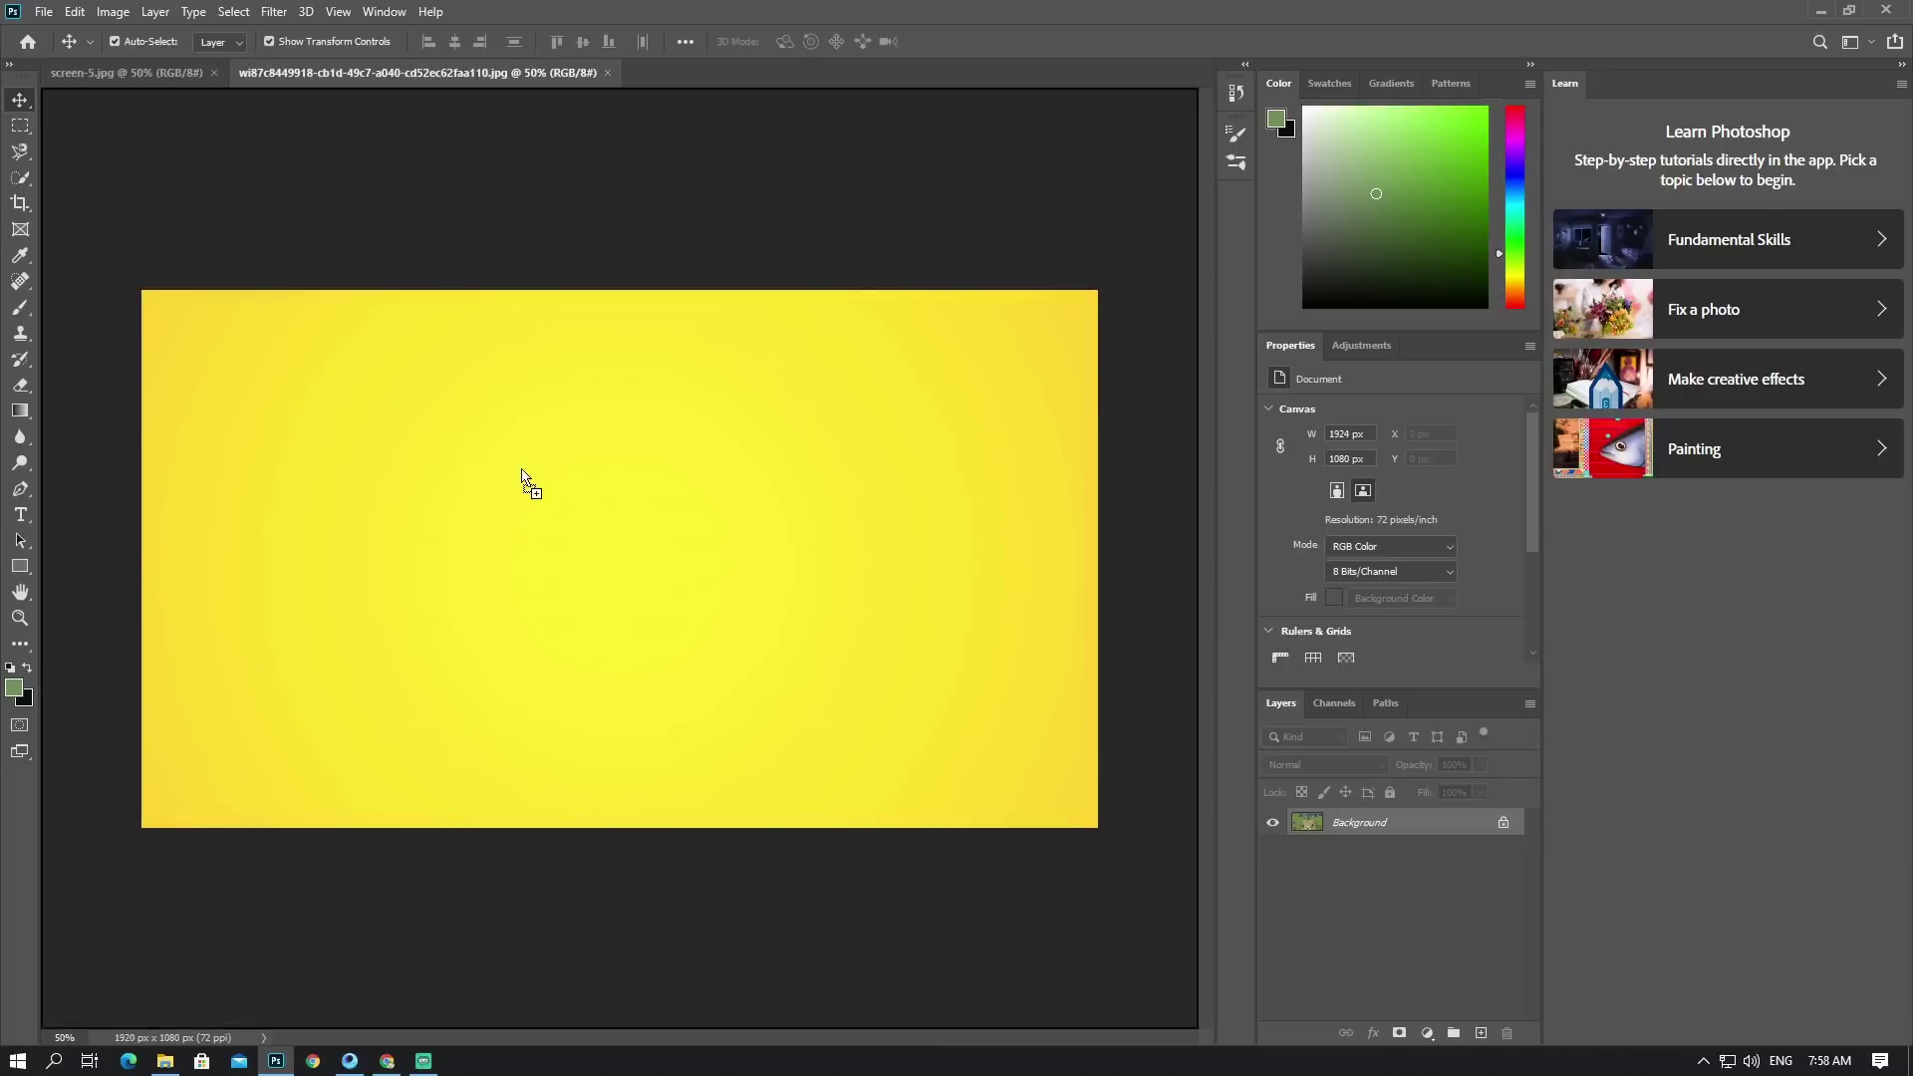
left_click_drag(522, 470, 624, 496)
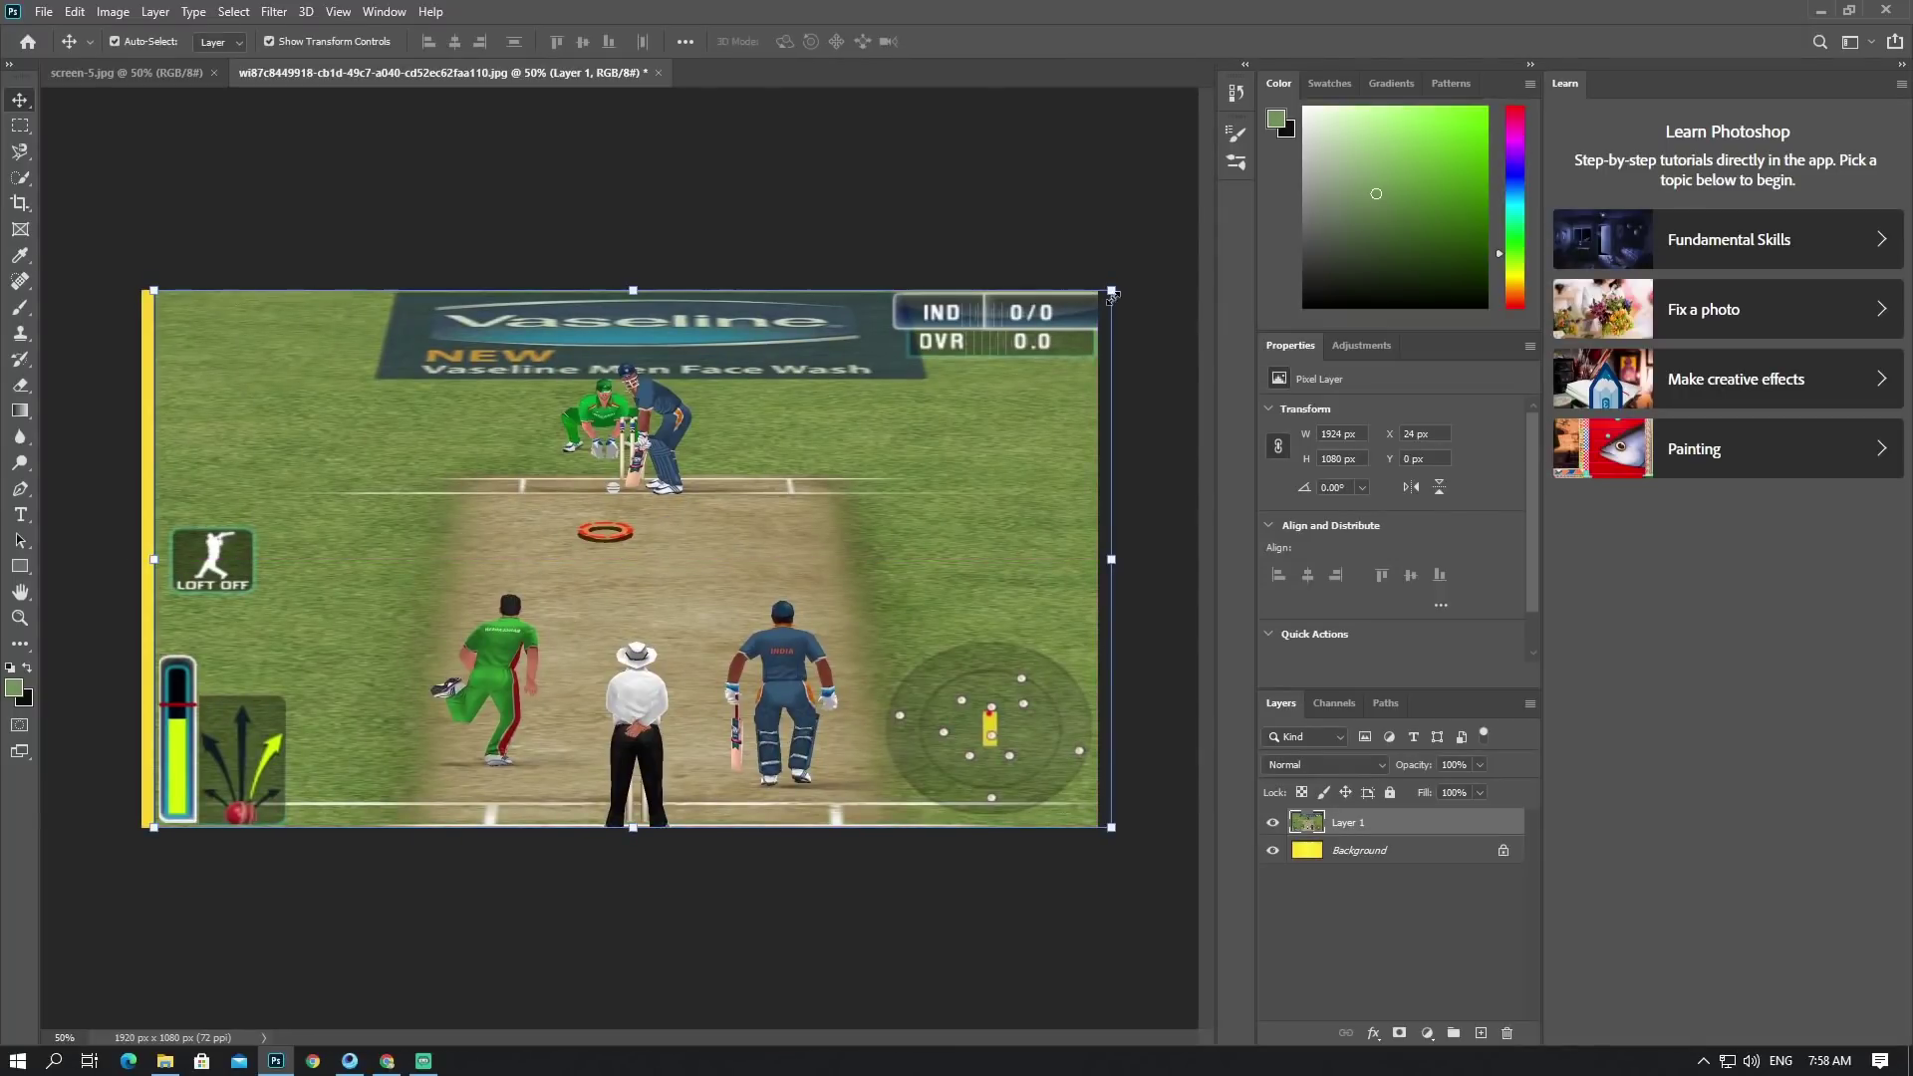
Step: Scale the cricket picture to about 95% and centre it on the canvas so an even yellow border surrounds it
left_click_drag(1112, 293, 993, 291)
mouse_move(753, 378)
left_mouse_down()
mouse_move(787, 439)
mouse_move(775, 410)
mouse_move(750, 411)
left_mouse_up()
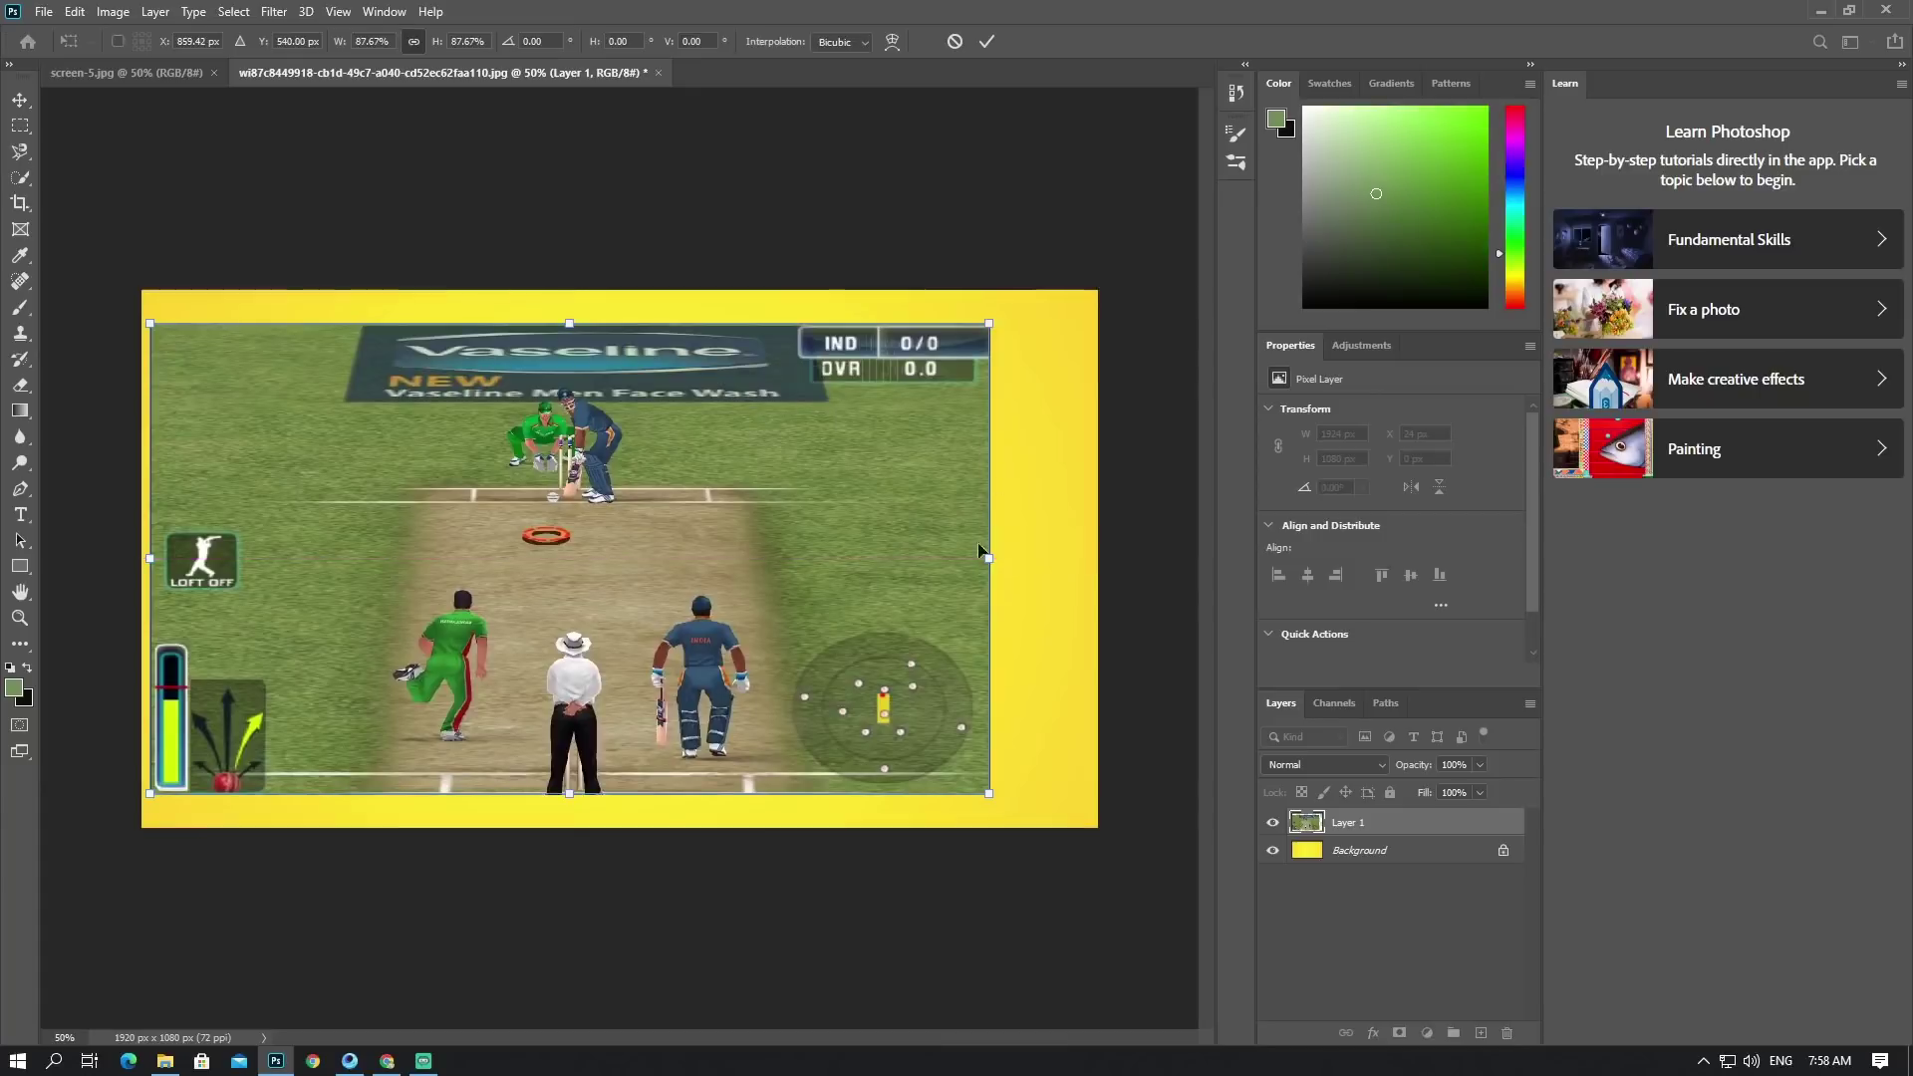
left_click_drag(984, 558, 1061, 558)
left_click_drag(904, 554, 891, 549)
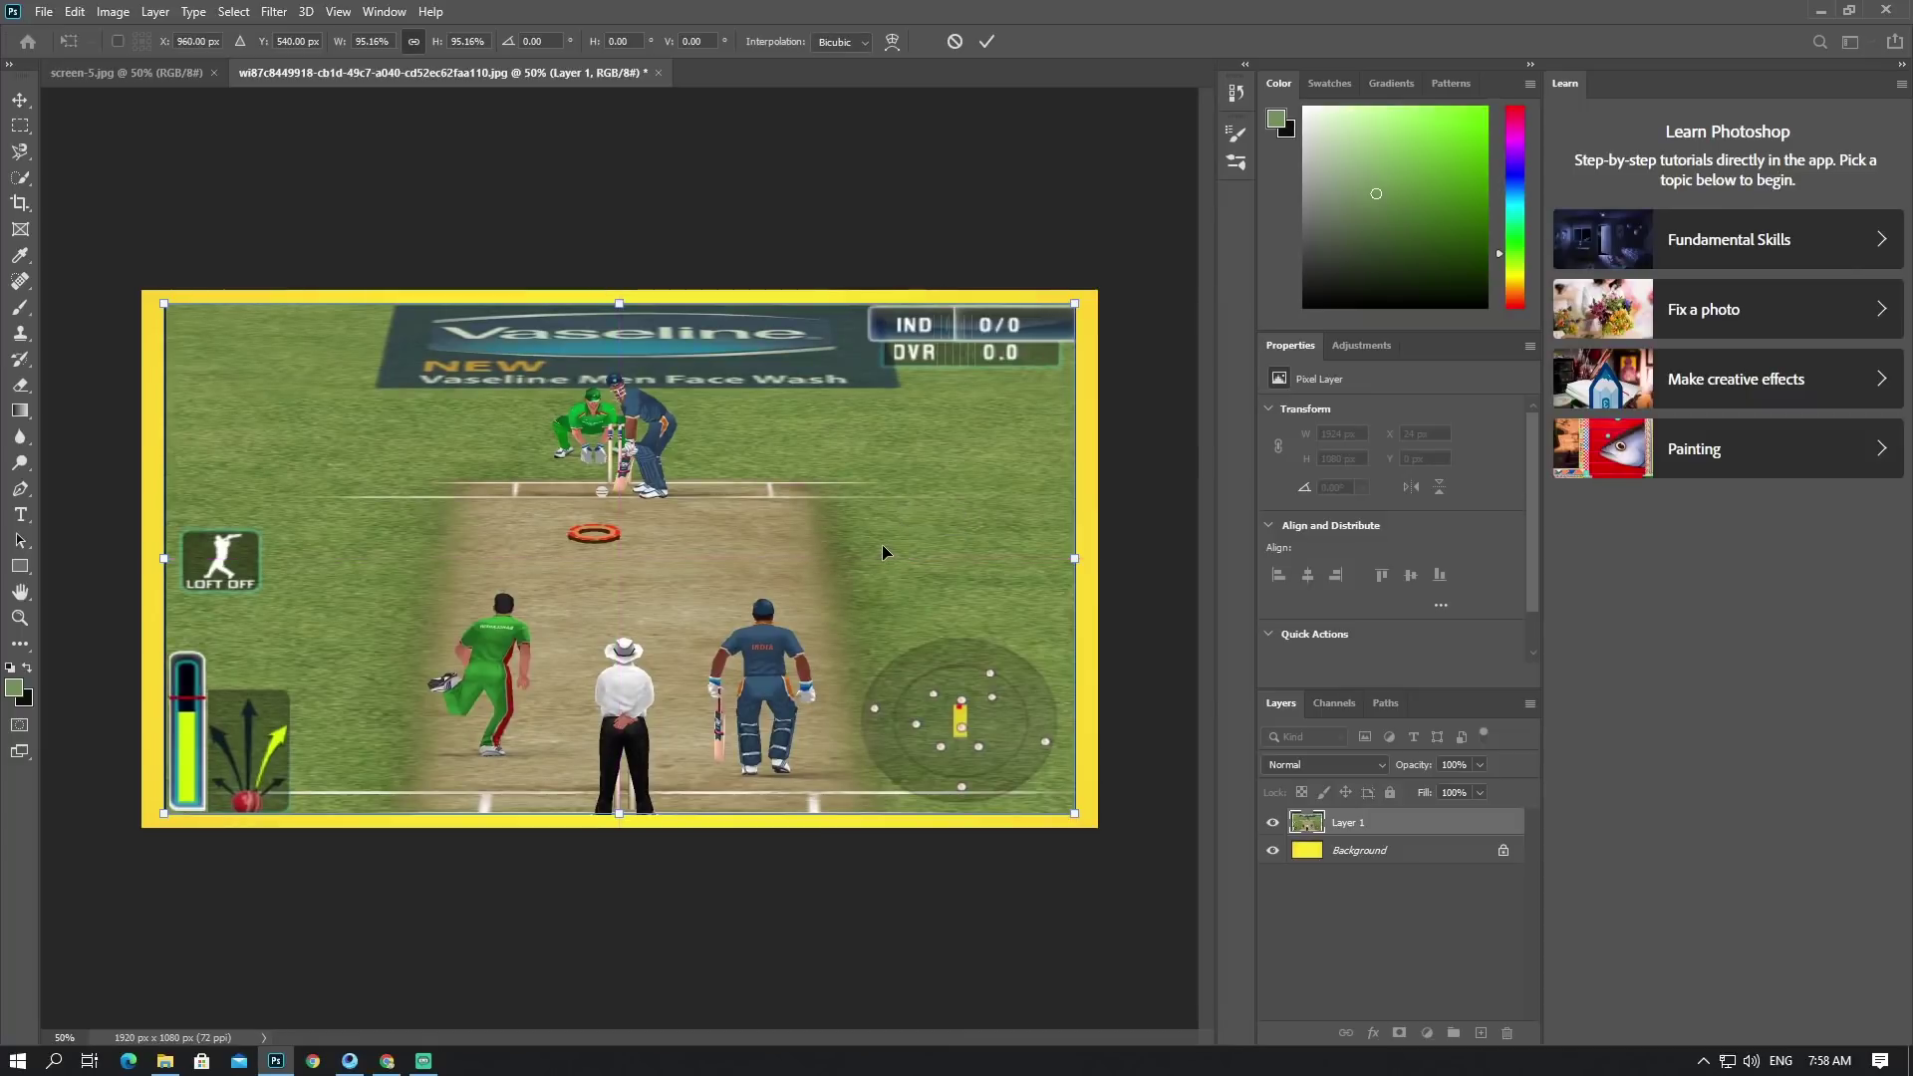
left_click(987, 43)
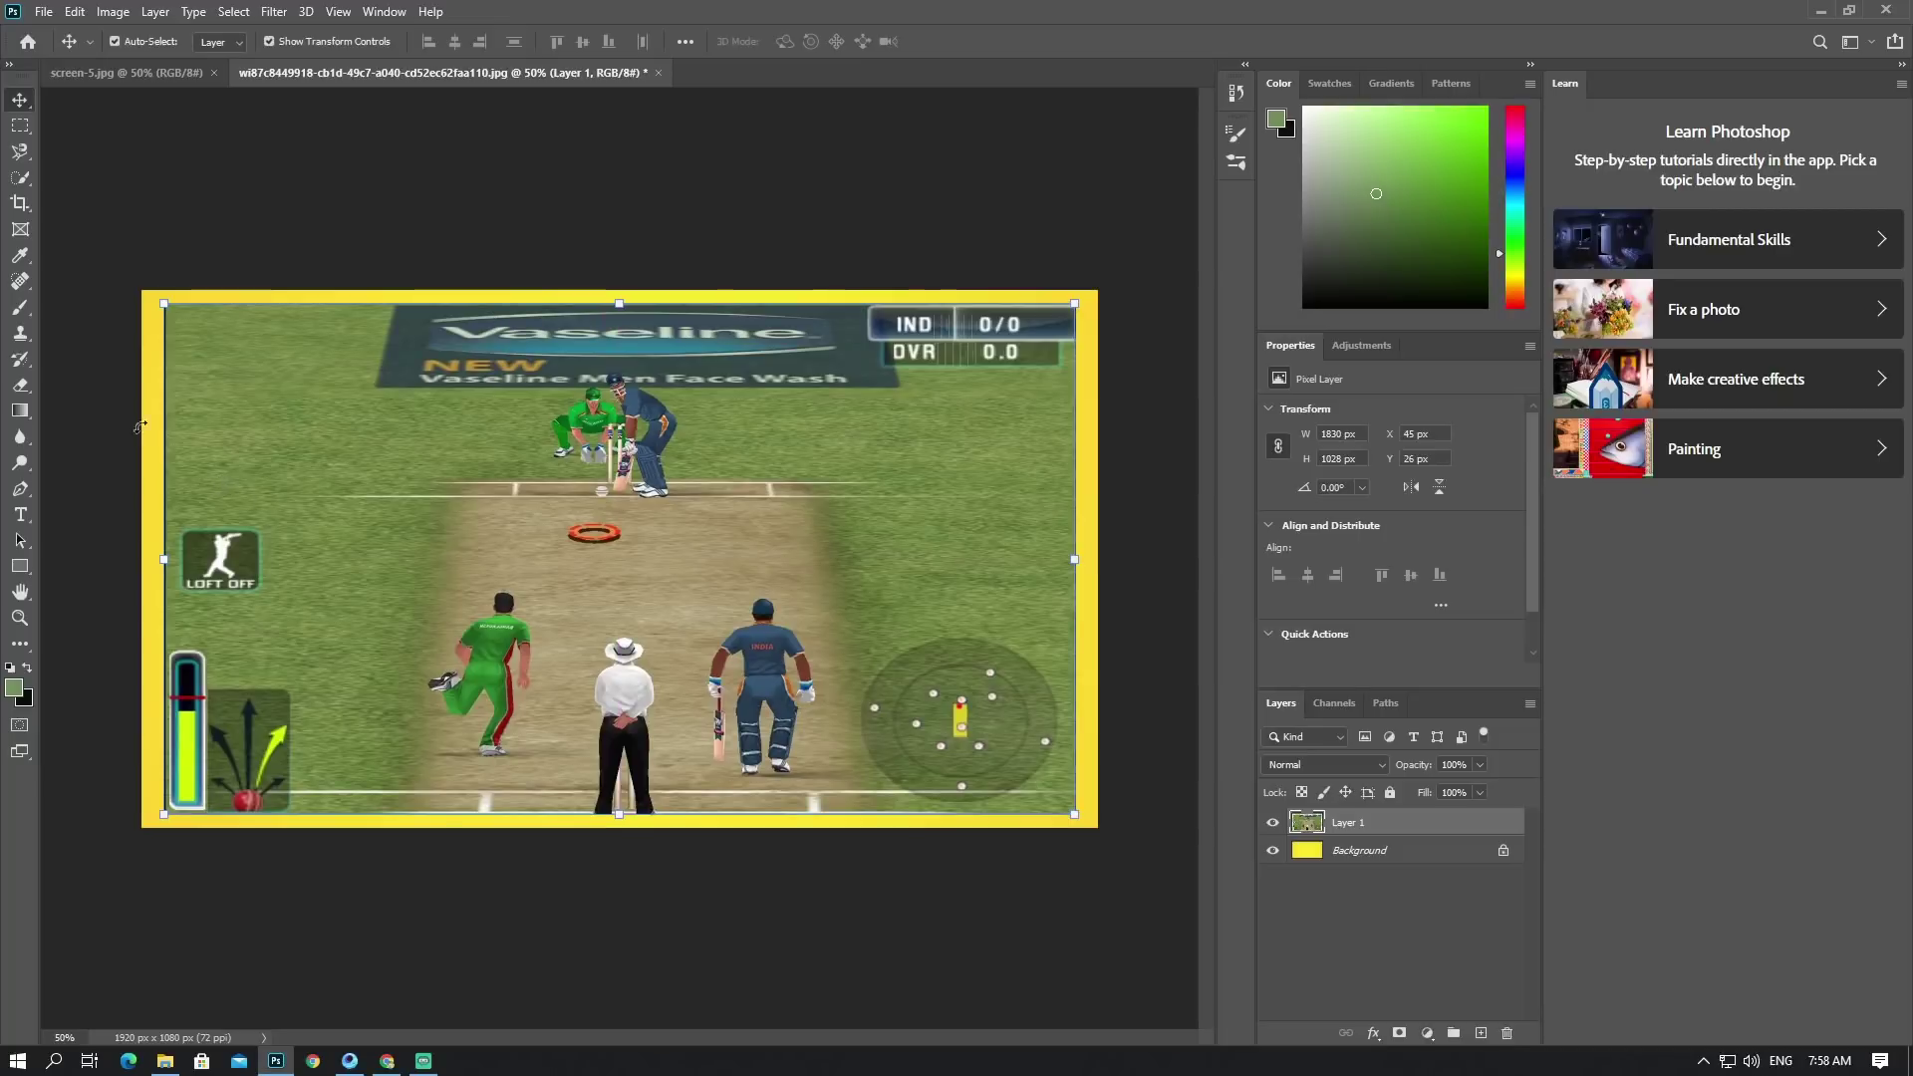
left_click_drag(305, 464, 348, 482)
Step: Draw a text box about 808 × 394 px over the middle of the pitch and clear its placeholder text
left_click(20, 514)
left_click_drag(568, 430, 835, 616)
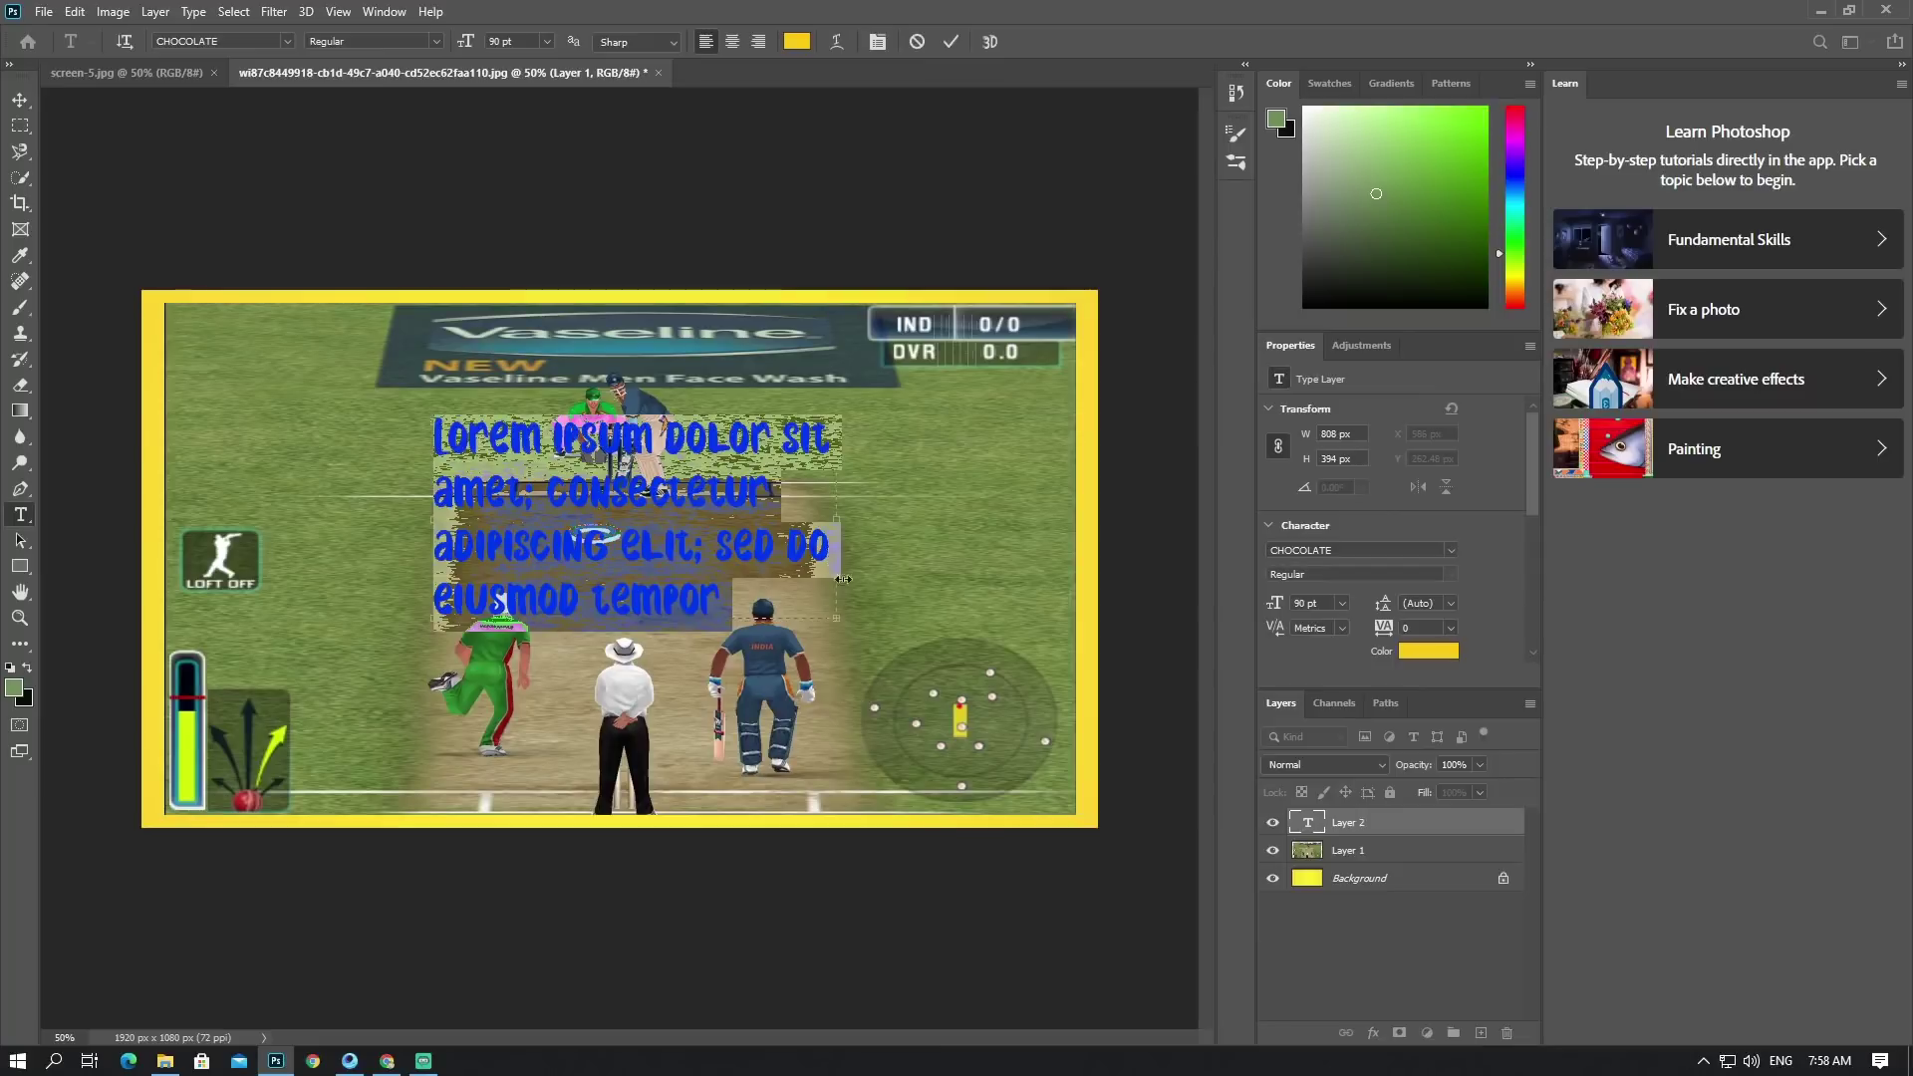
left_click(806, 545)
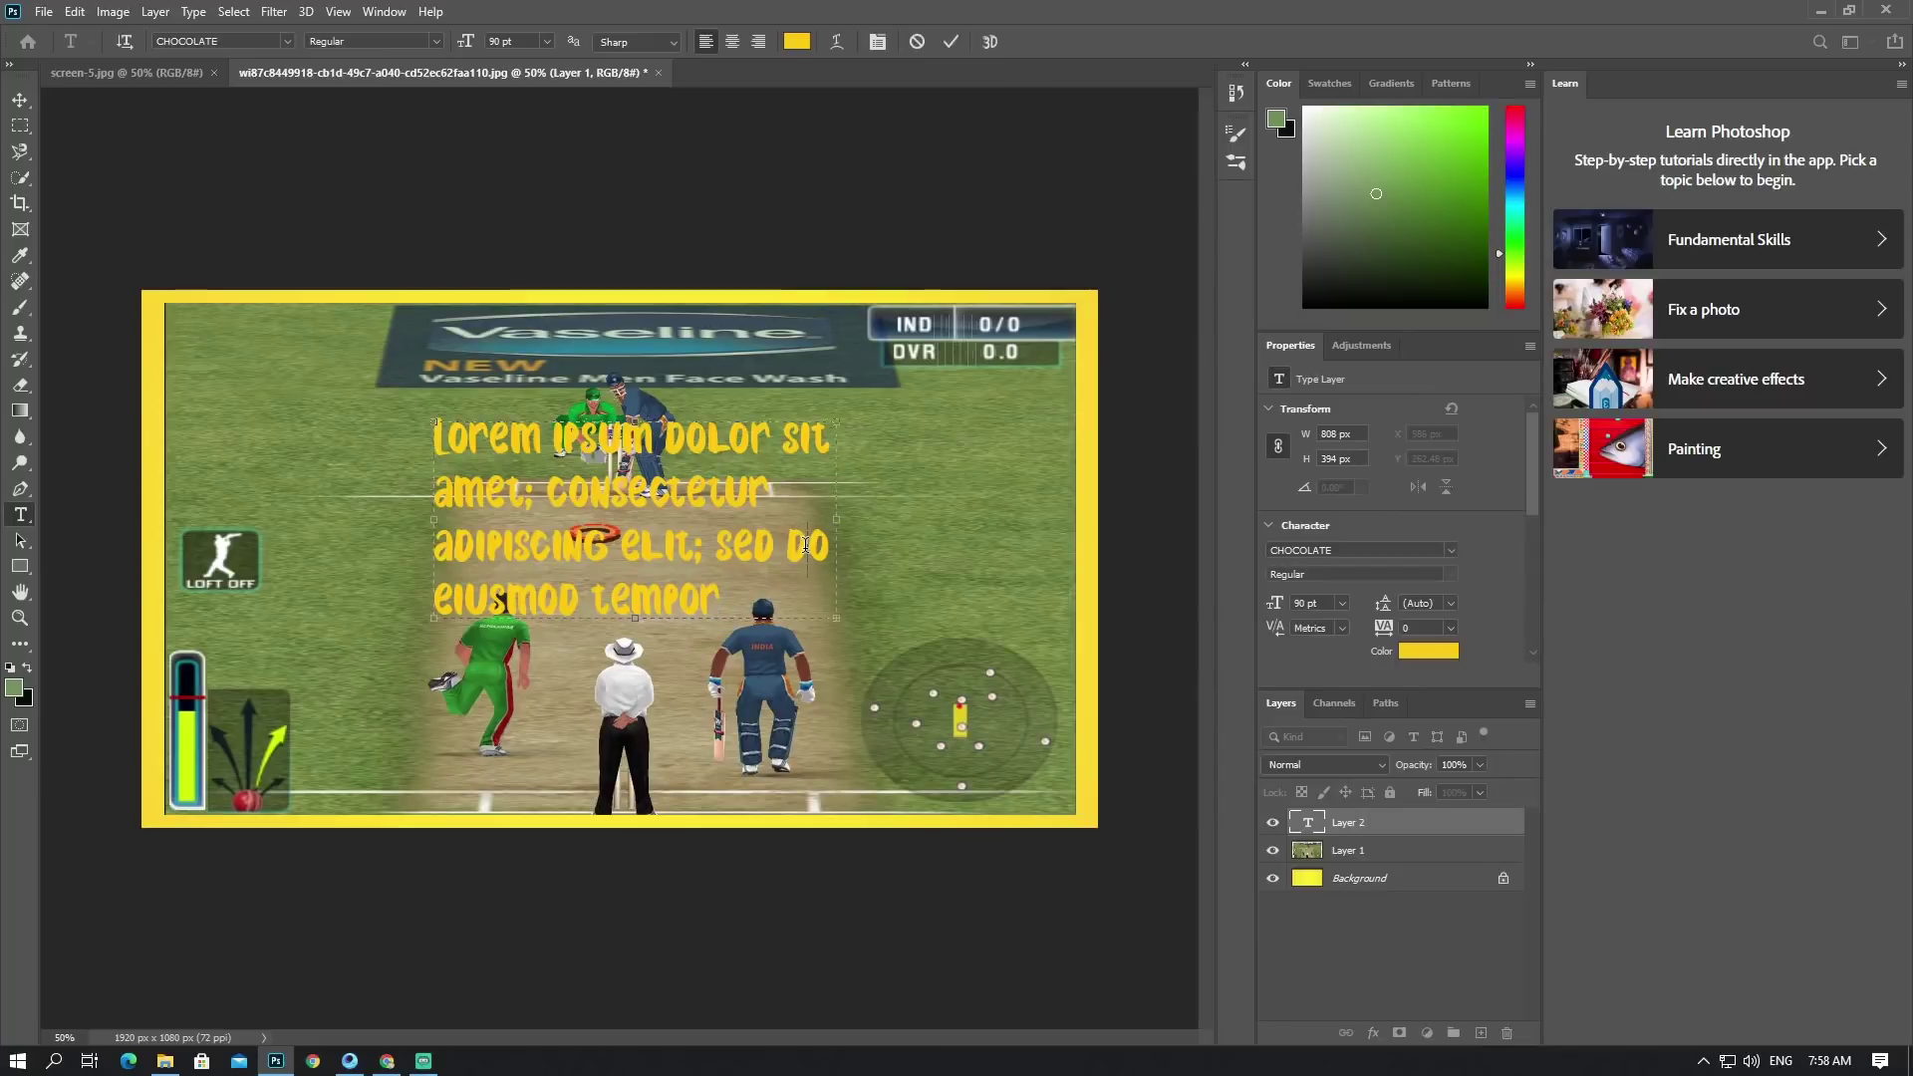
triple_click(733, 561)
left_click_drag(719, 603, 435, 431)
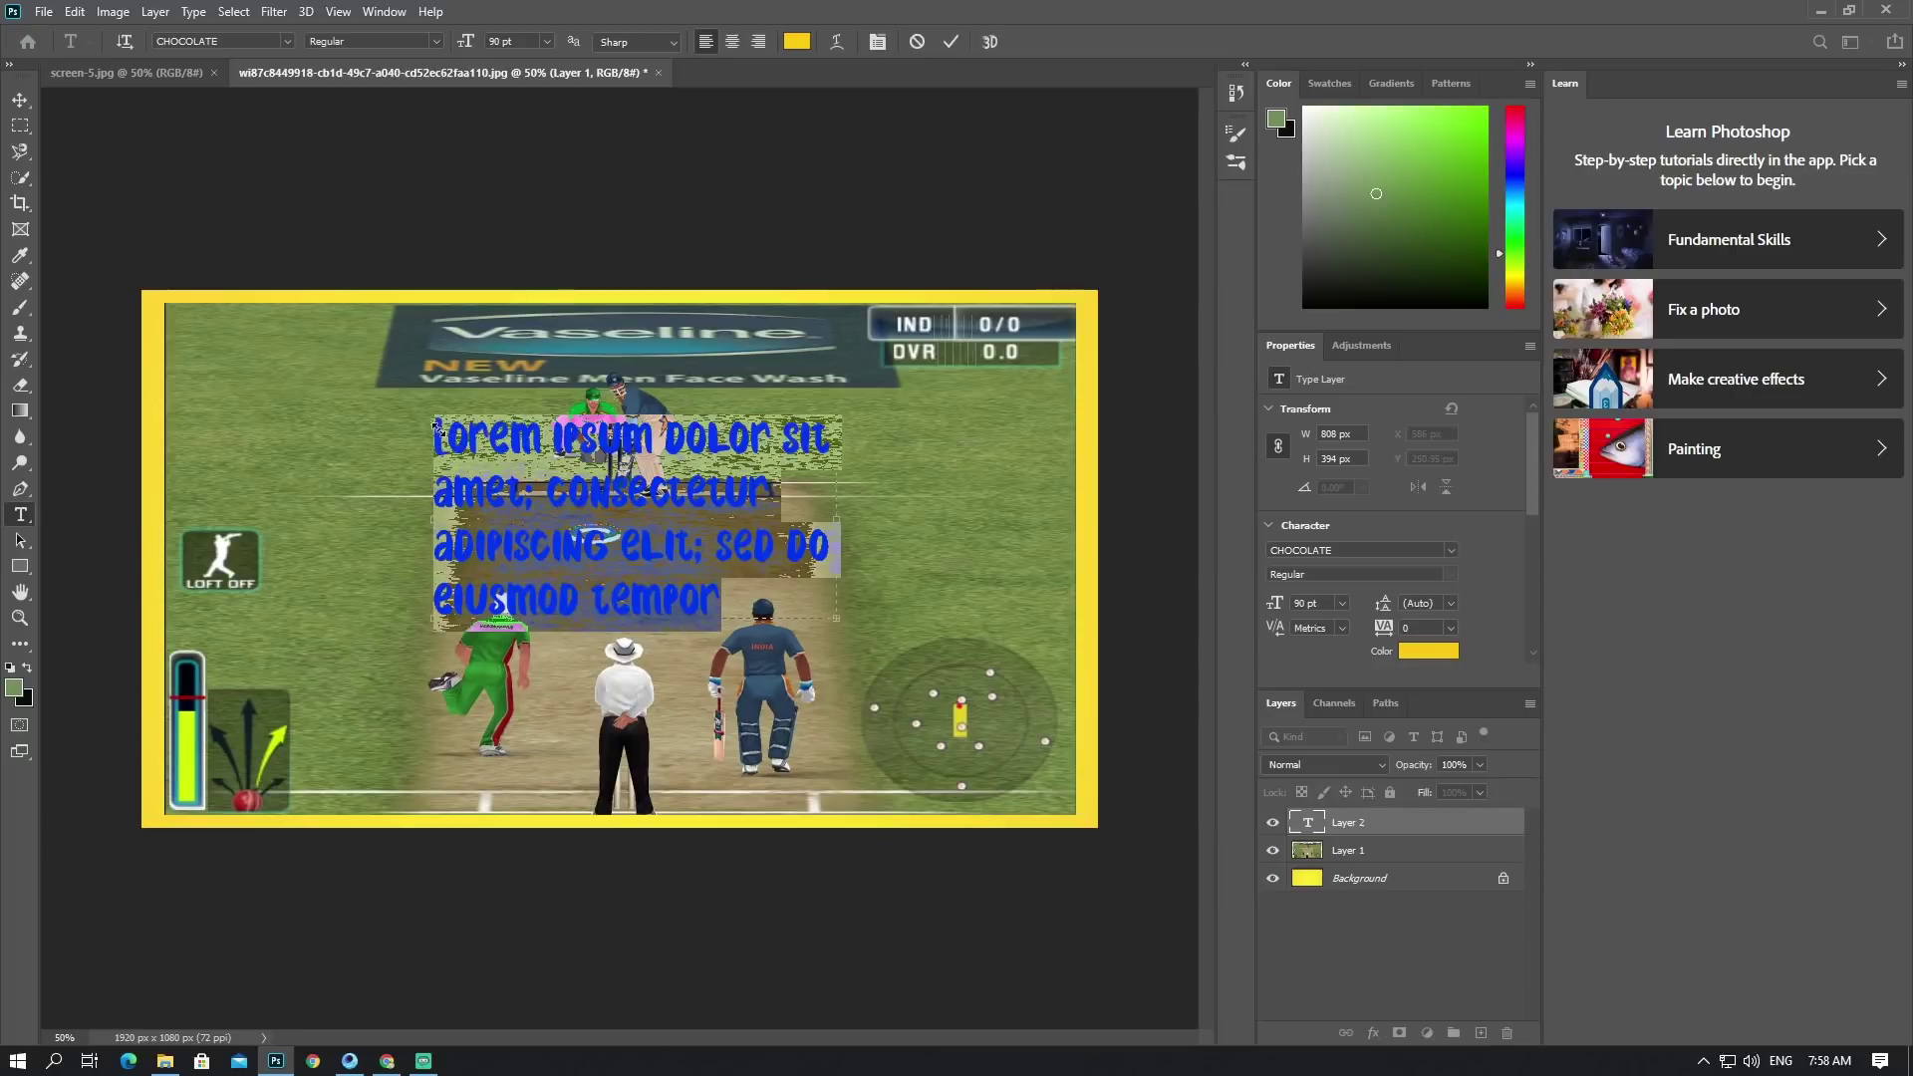
type("CRIX incididunt ut")
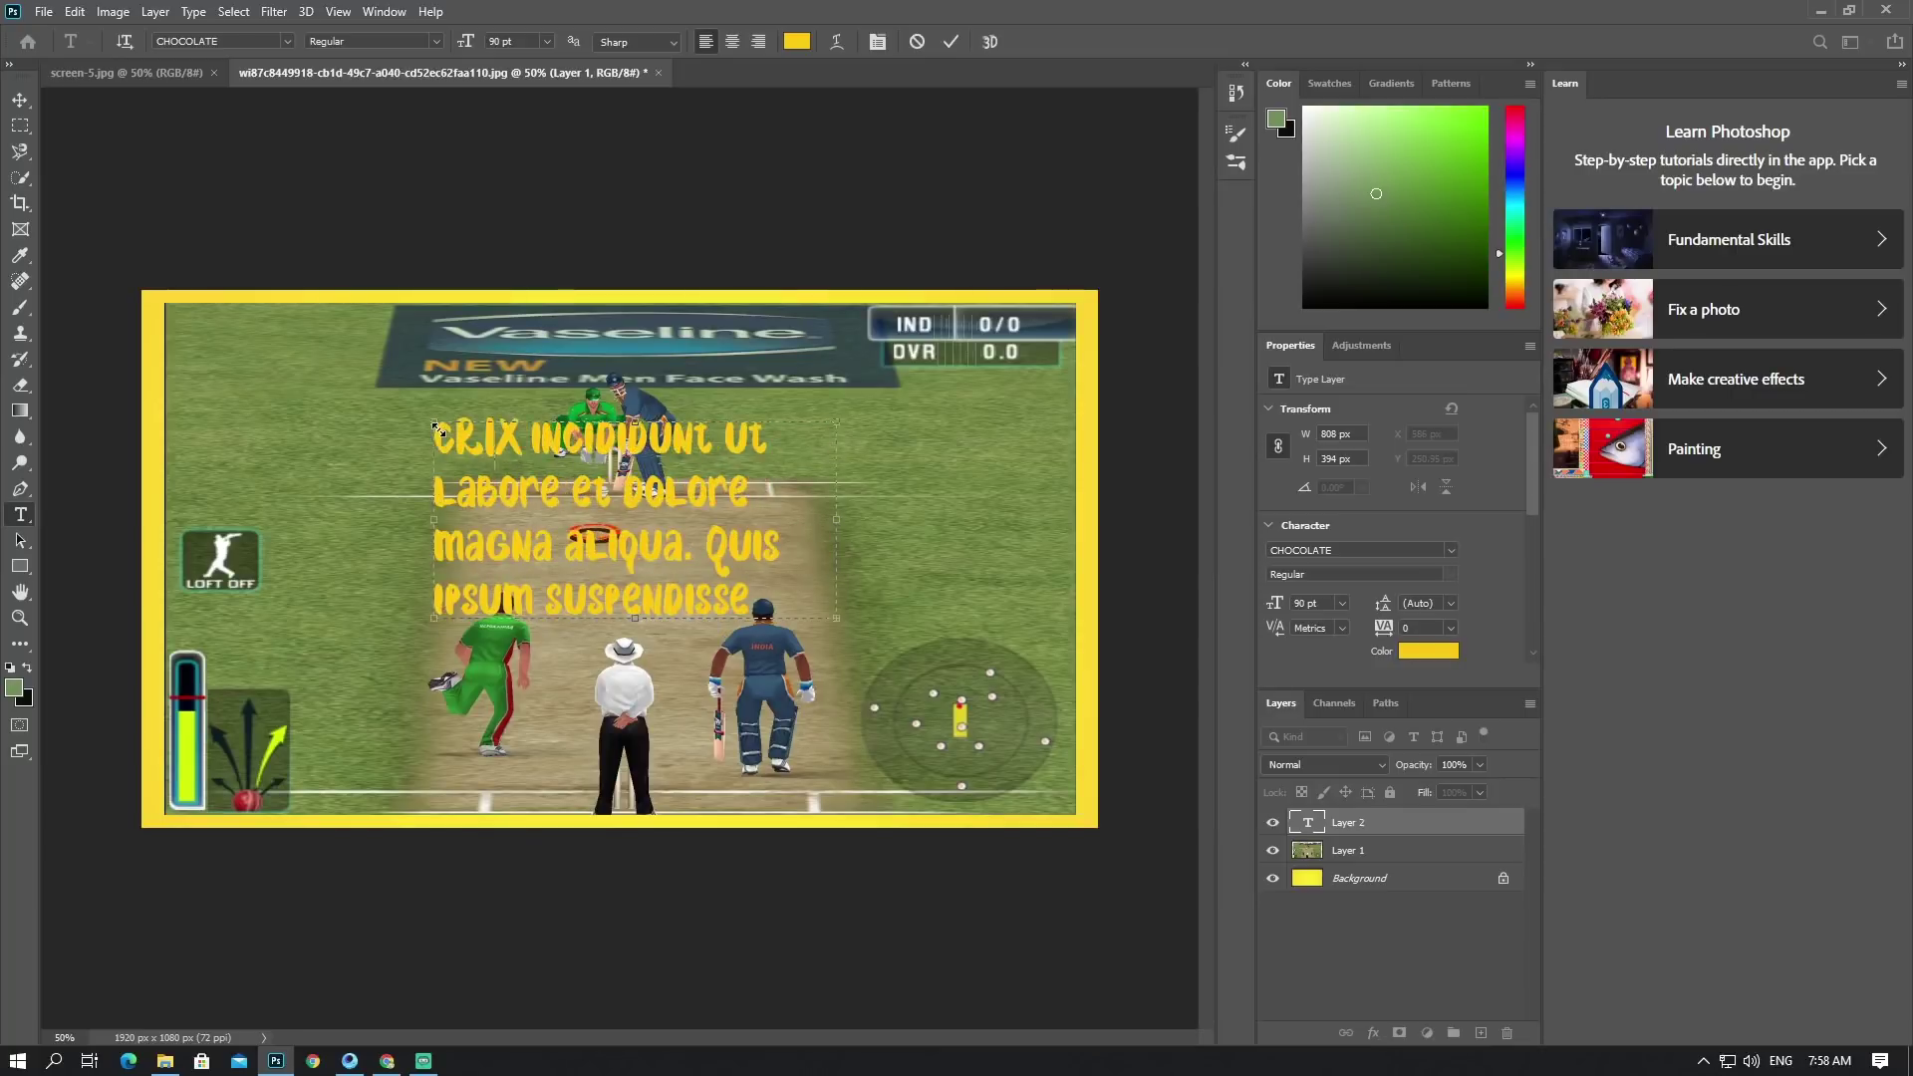
key("BackSpace")
key("BackSpace")
key("BackSpace")
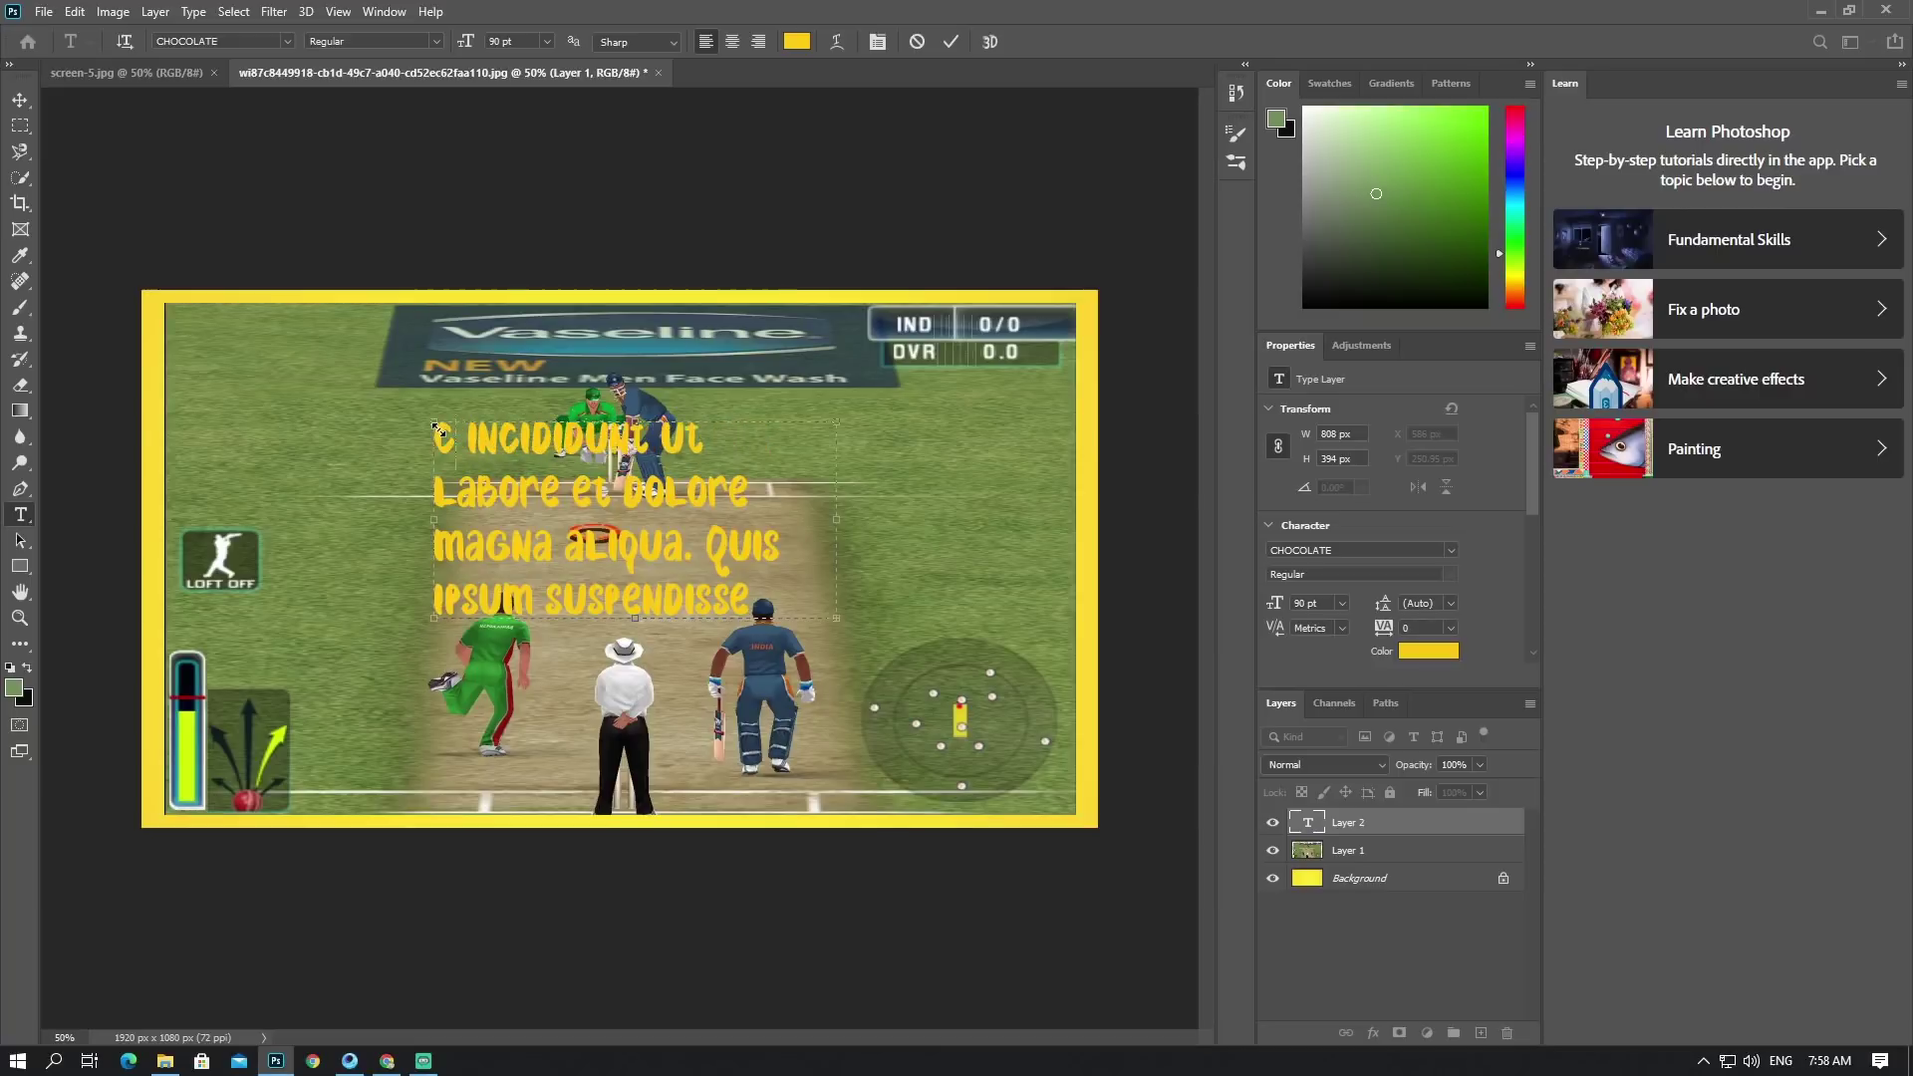
double_click(531, 491)
double_click(531, 490)
key("BackSpace")
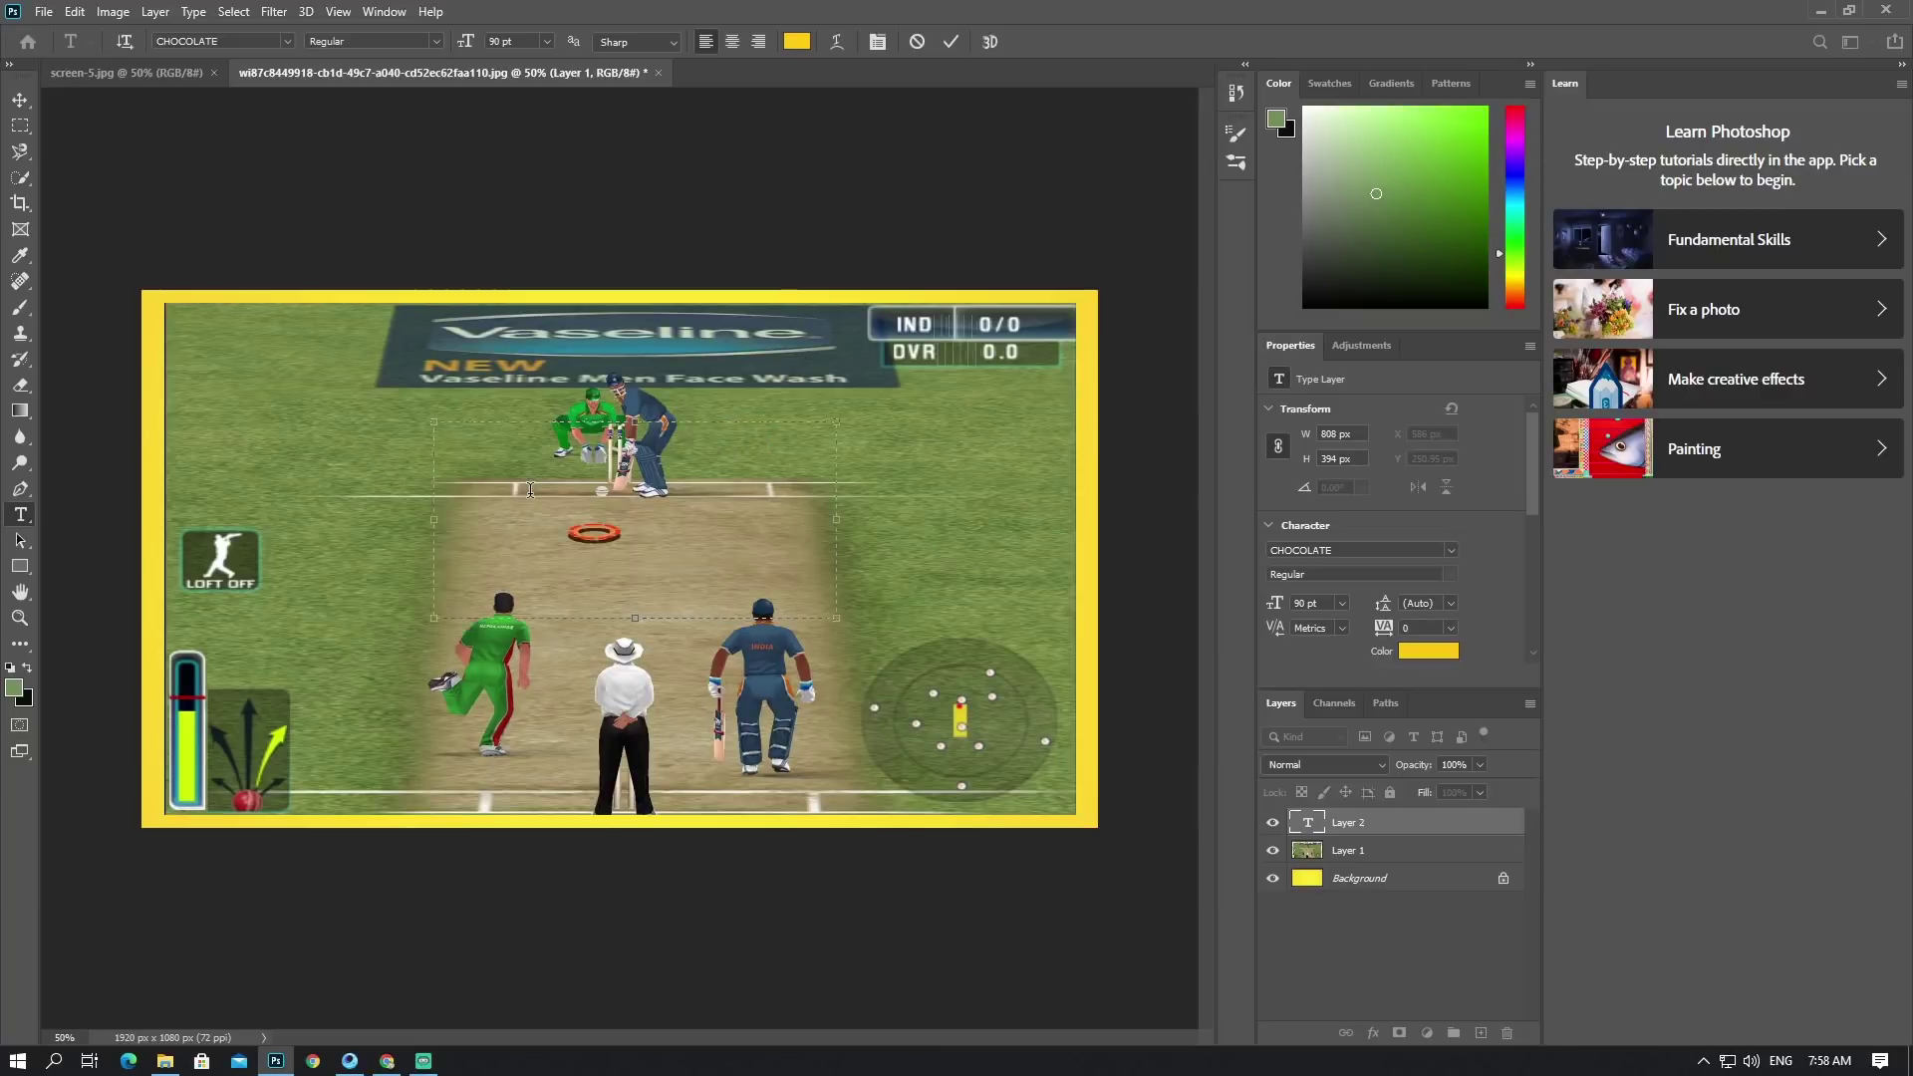
Step: Enter the title "bEST CRICKET GAME" in the empty text box
type("Bews")
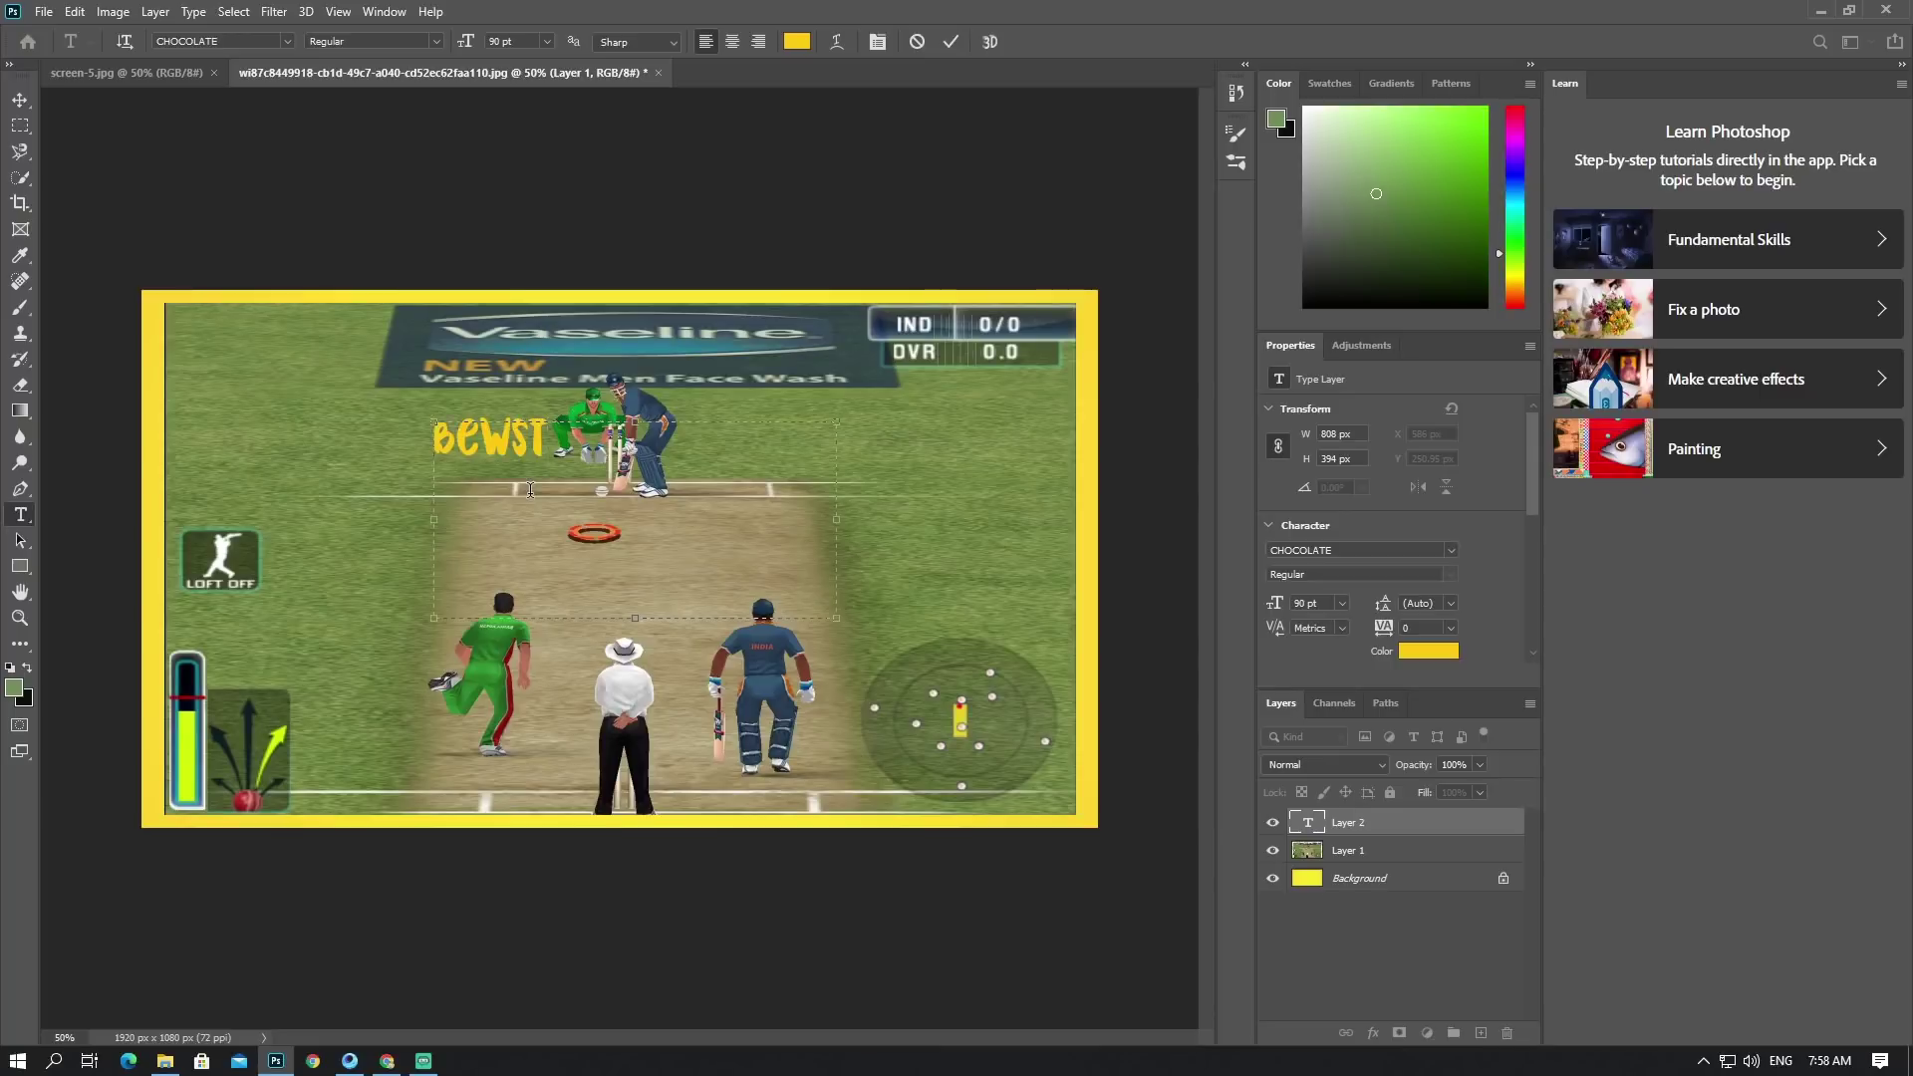
key("BackSpace")
key("BackSpace")
type("st")
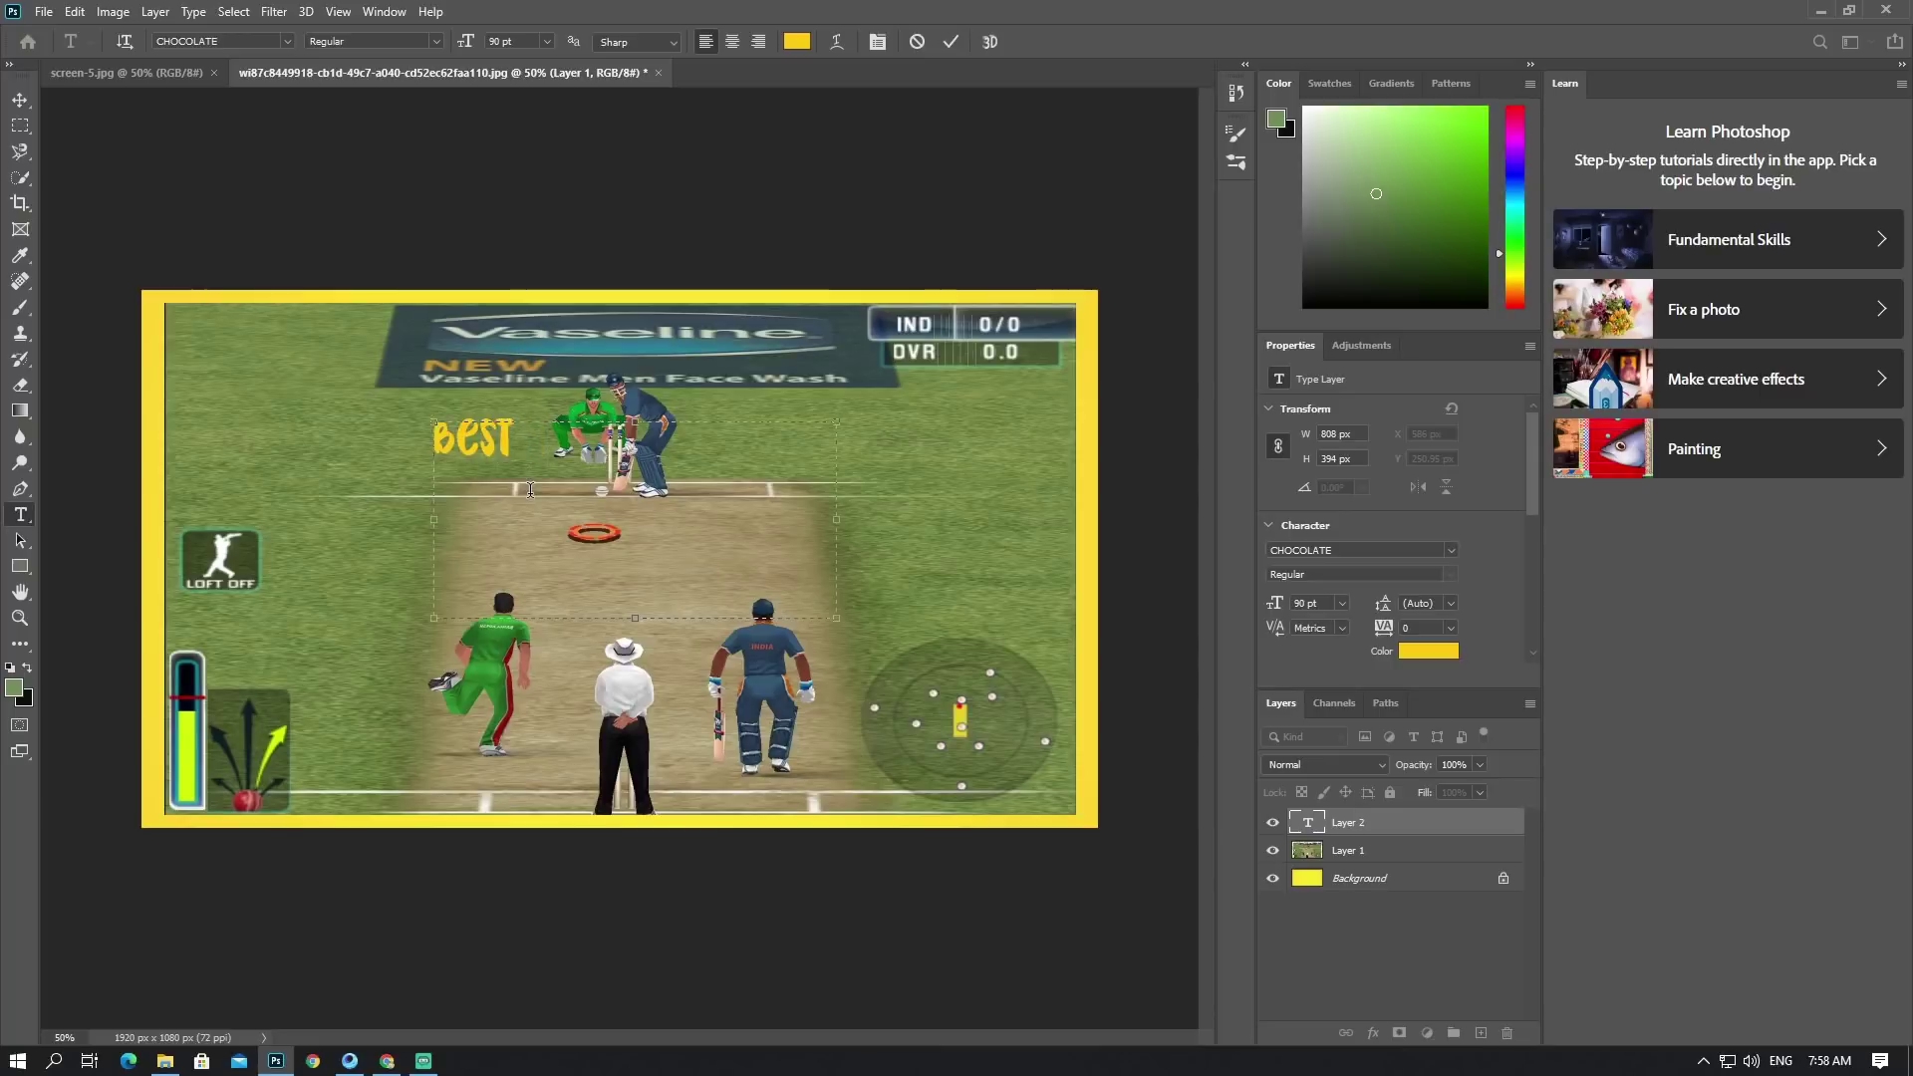
type(" cricket")
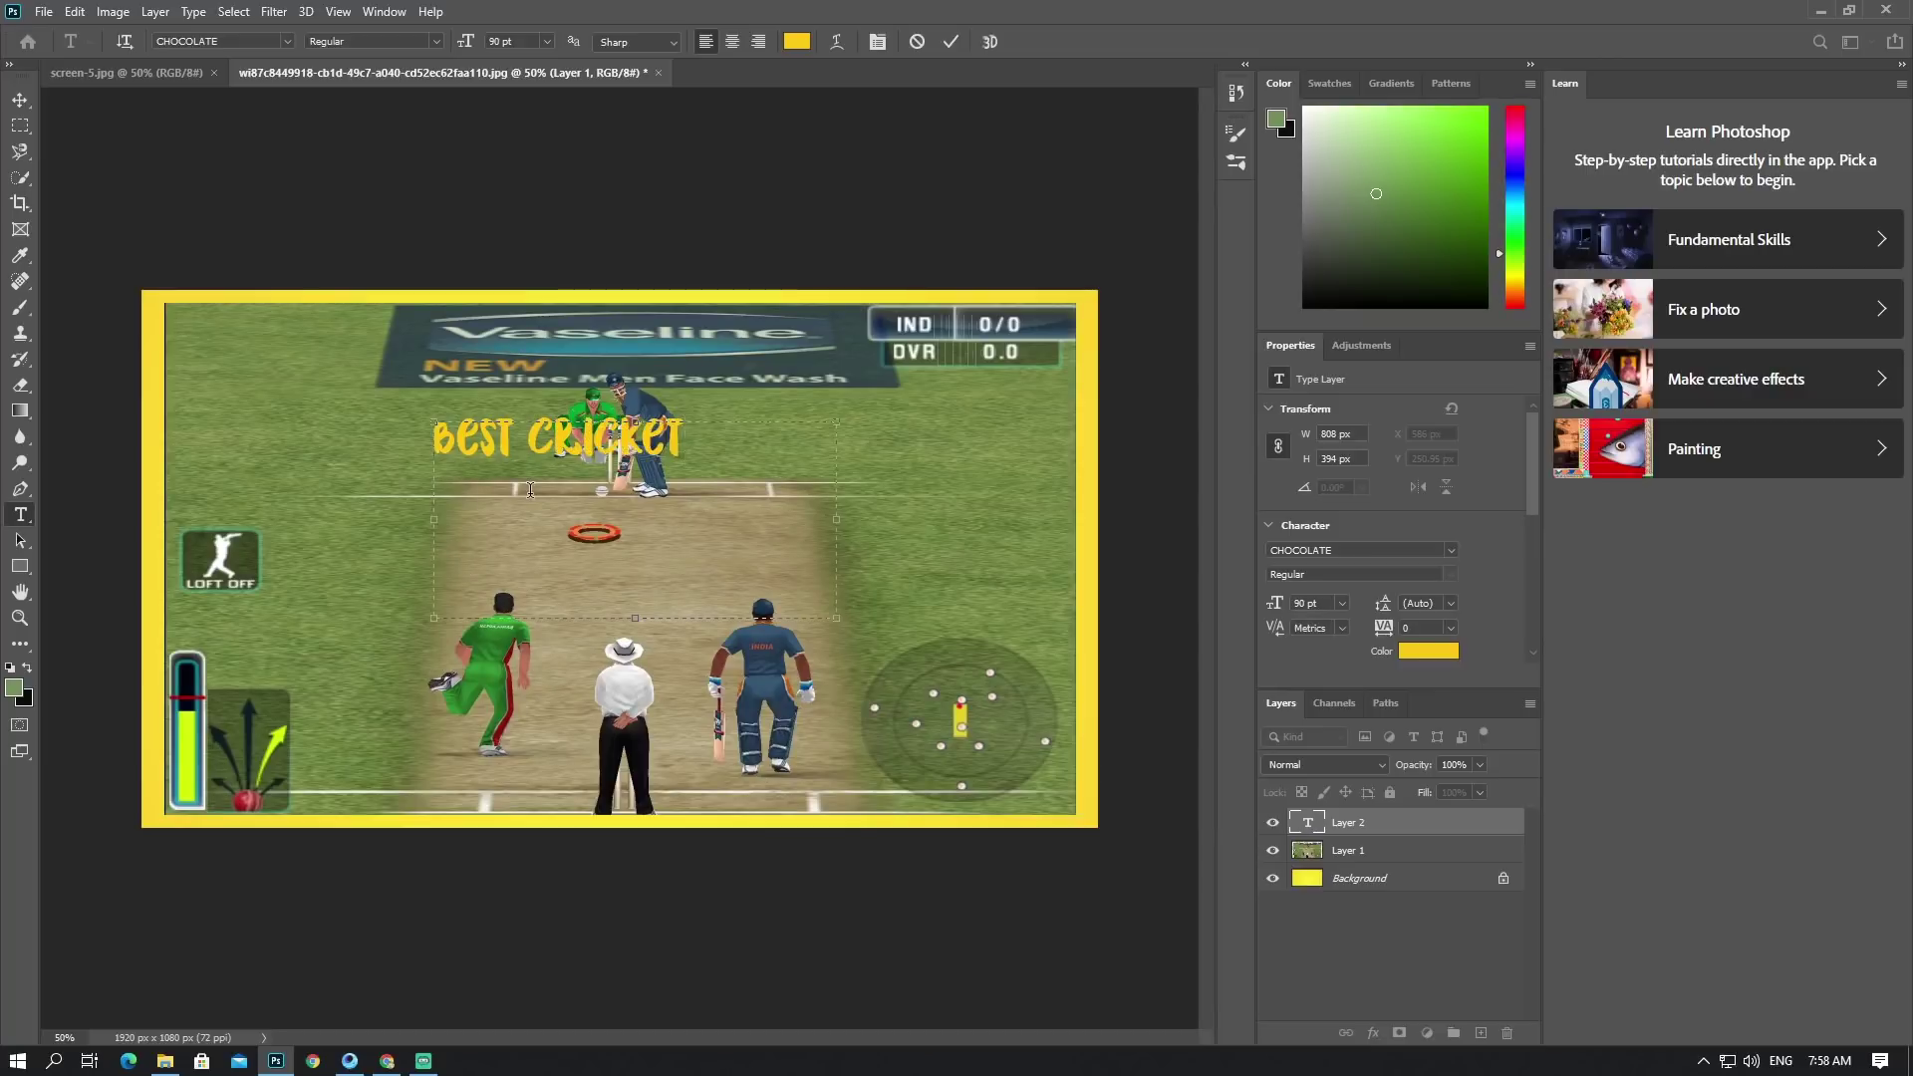
type(" game")
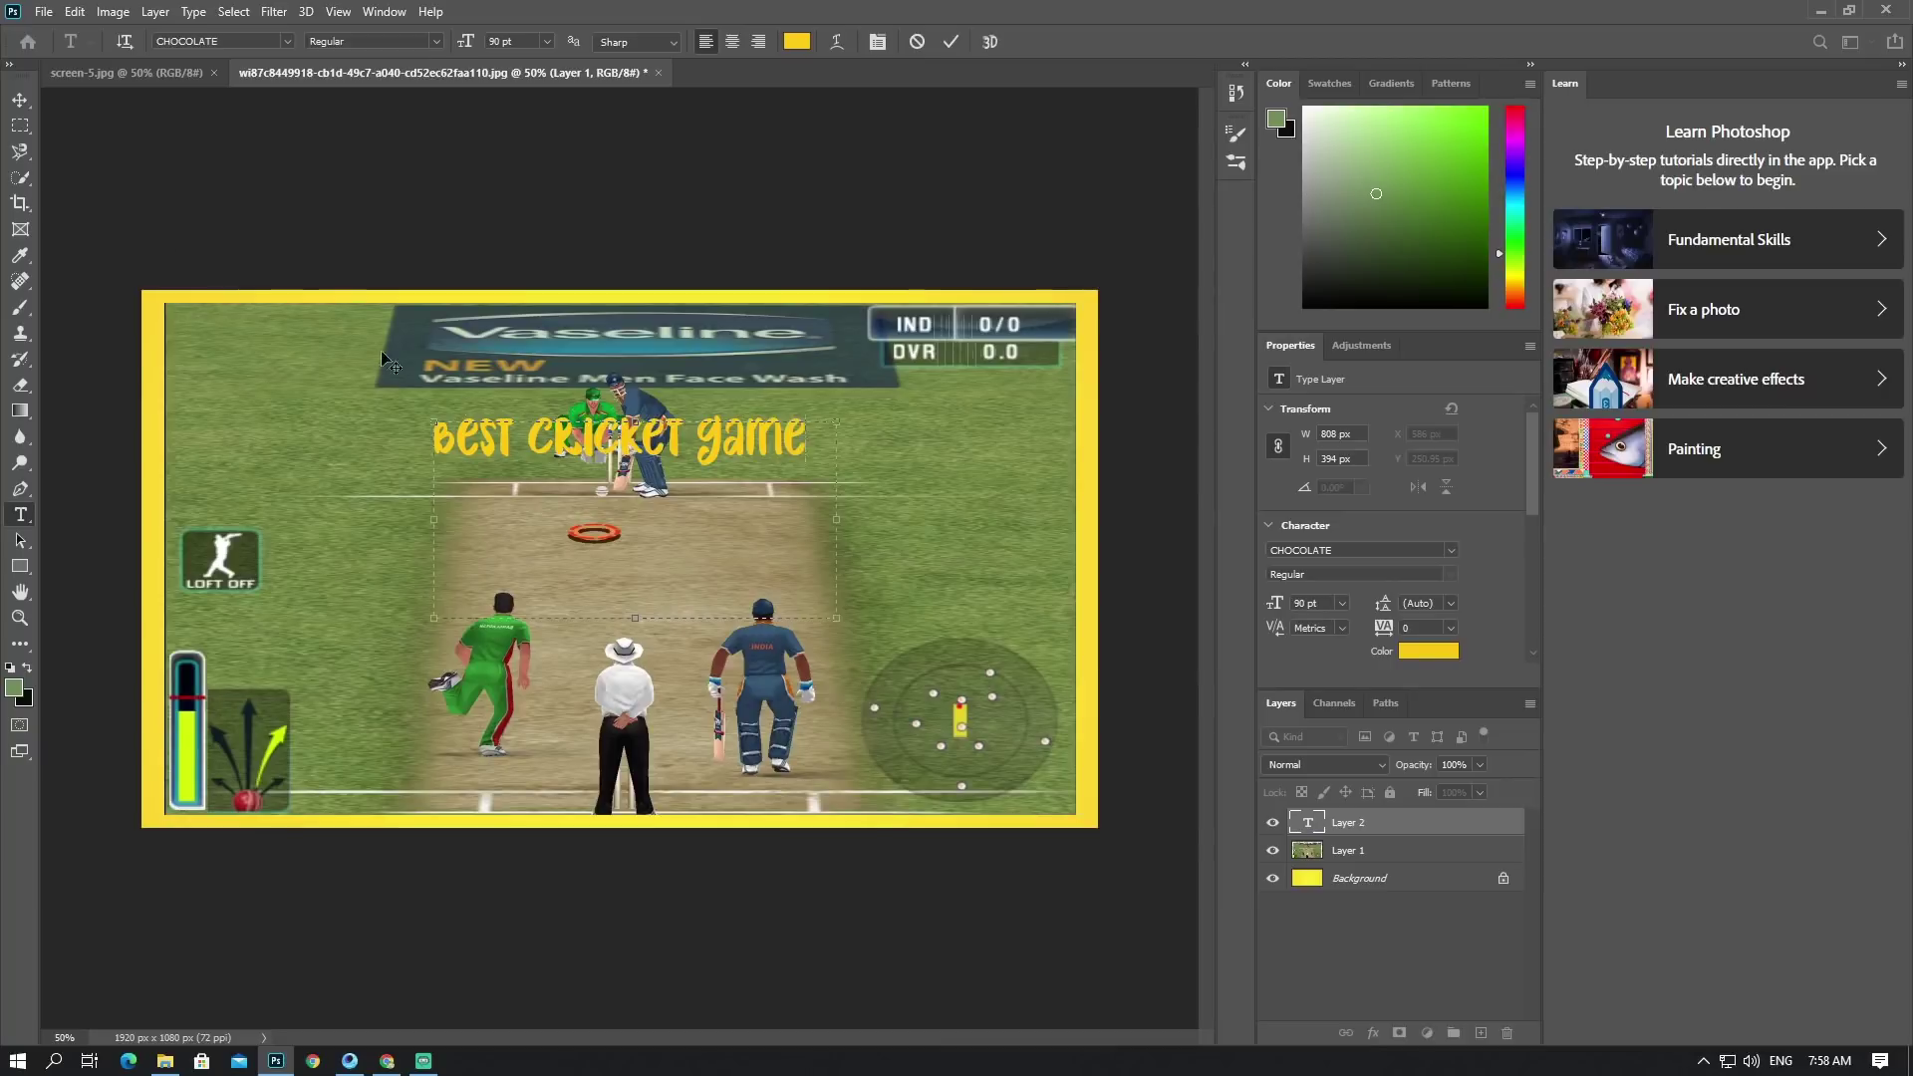
Step: Commit the title and move it down the pitch to about X 600 px, Y 527 px, above the players
left_click(14, 102)
left_click_drag(639, 452, 650, 573)
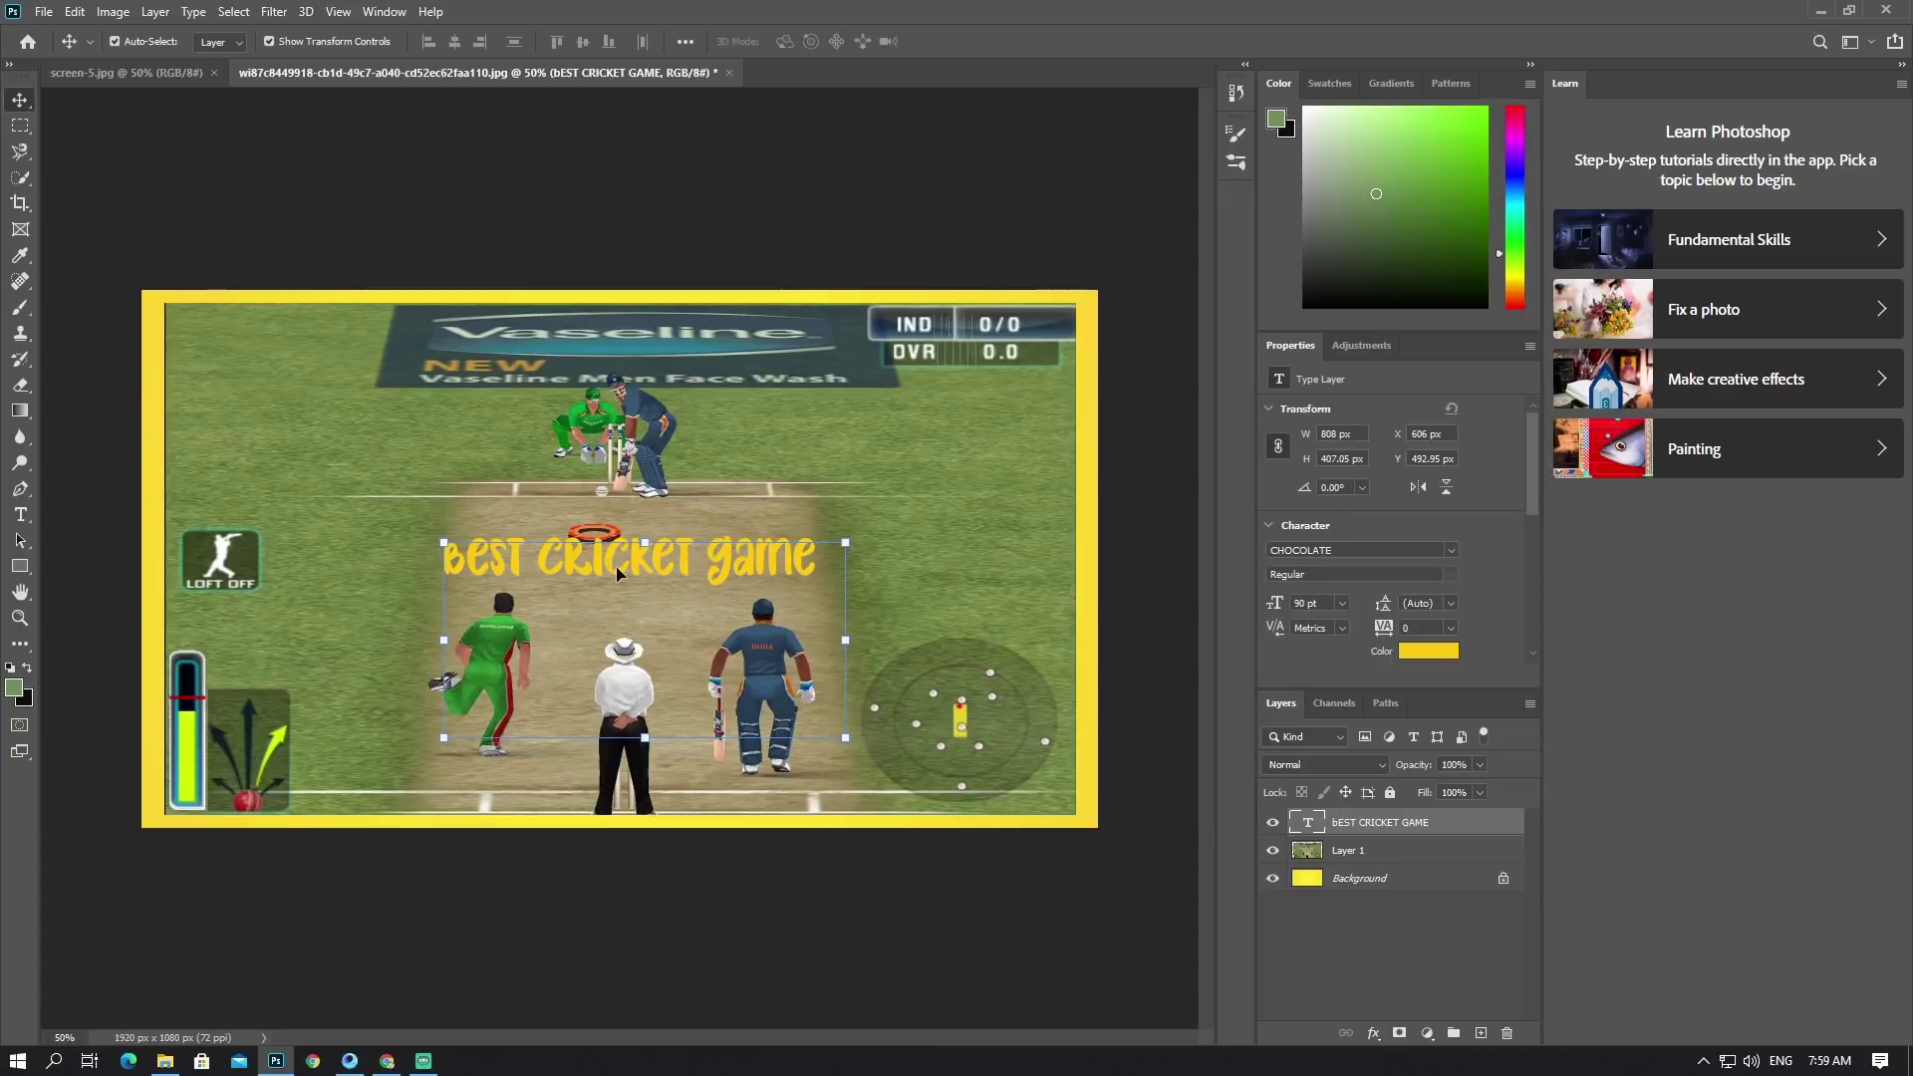
left_click_drag(618, 572, 621, 578)
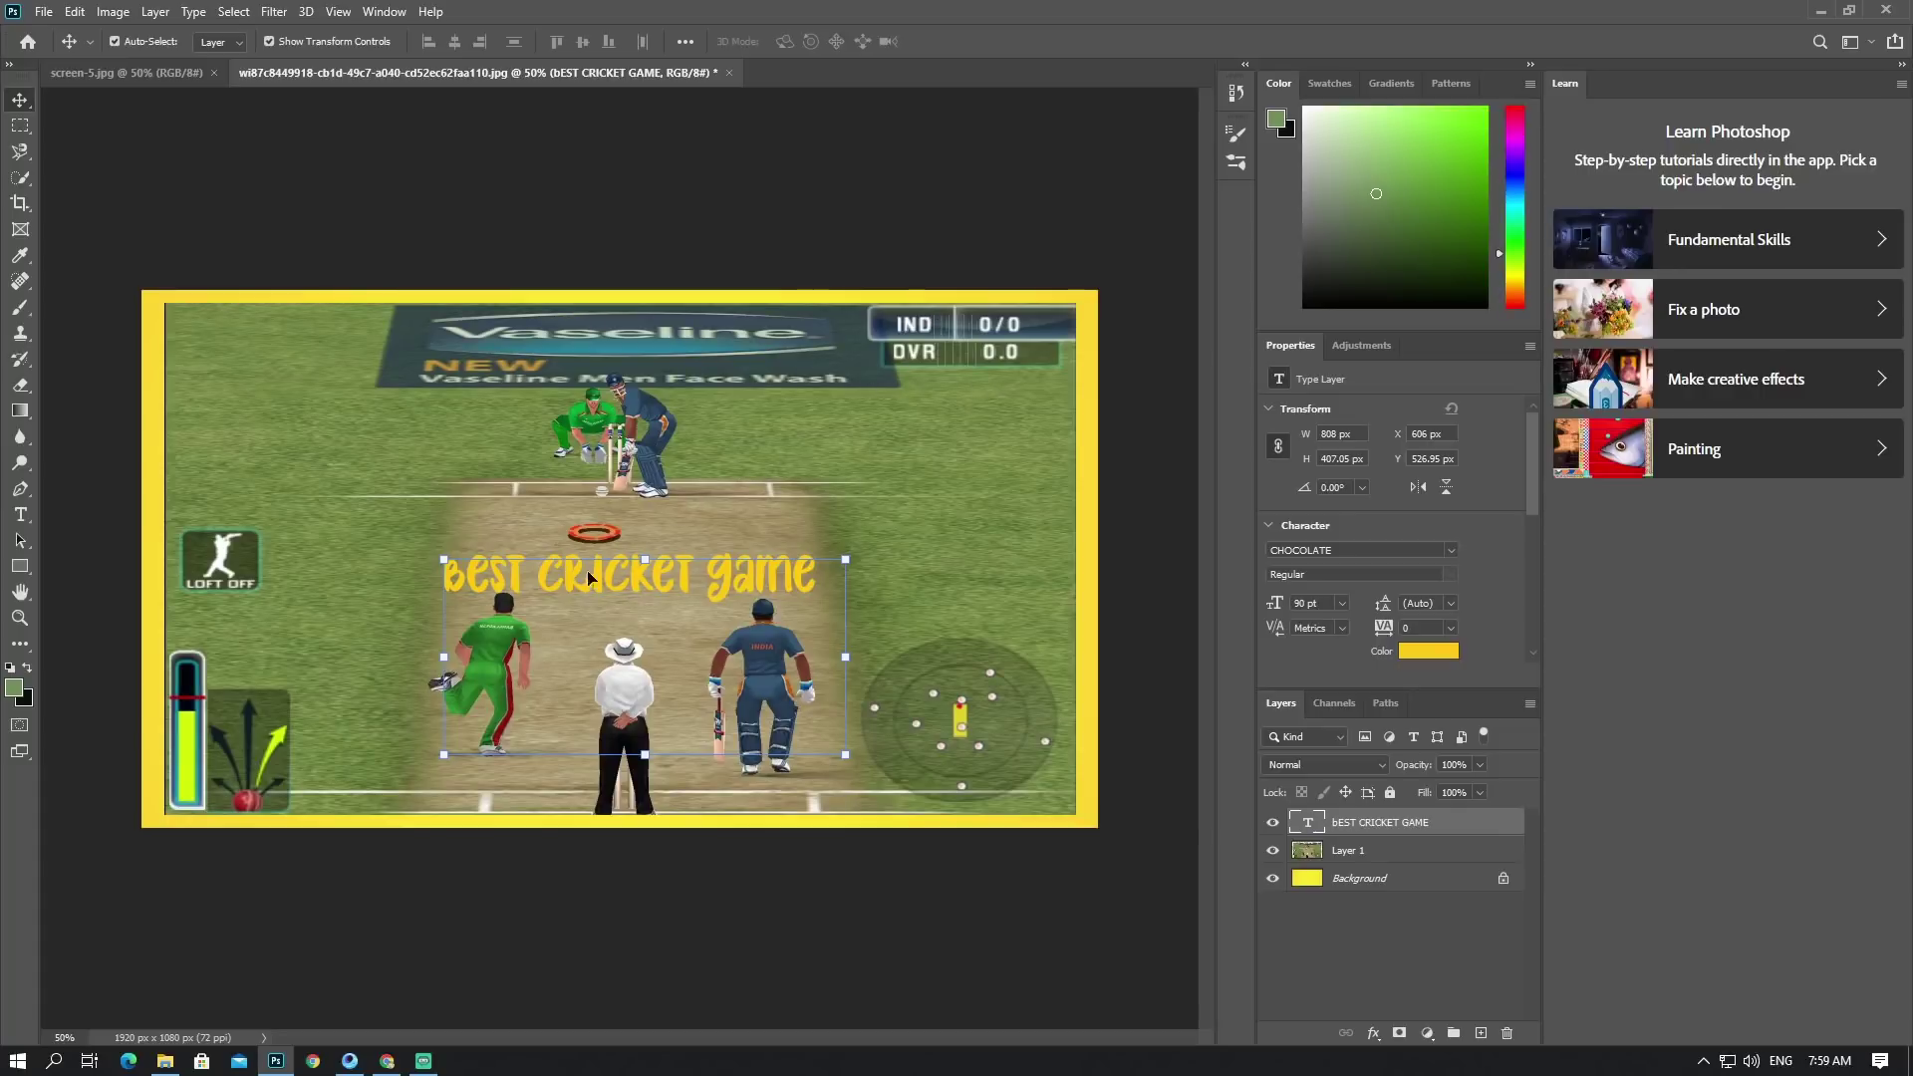
left_click_drag(606, 586, 603, 589)
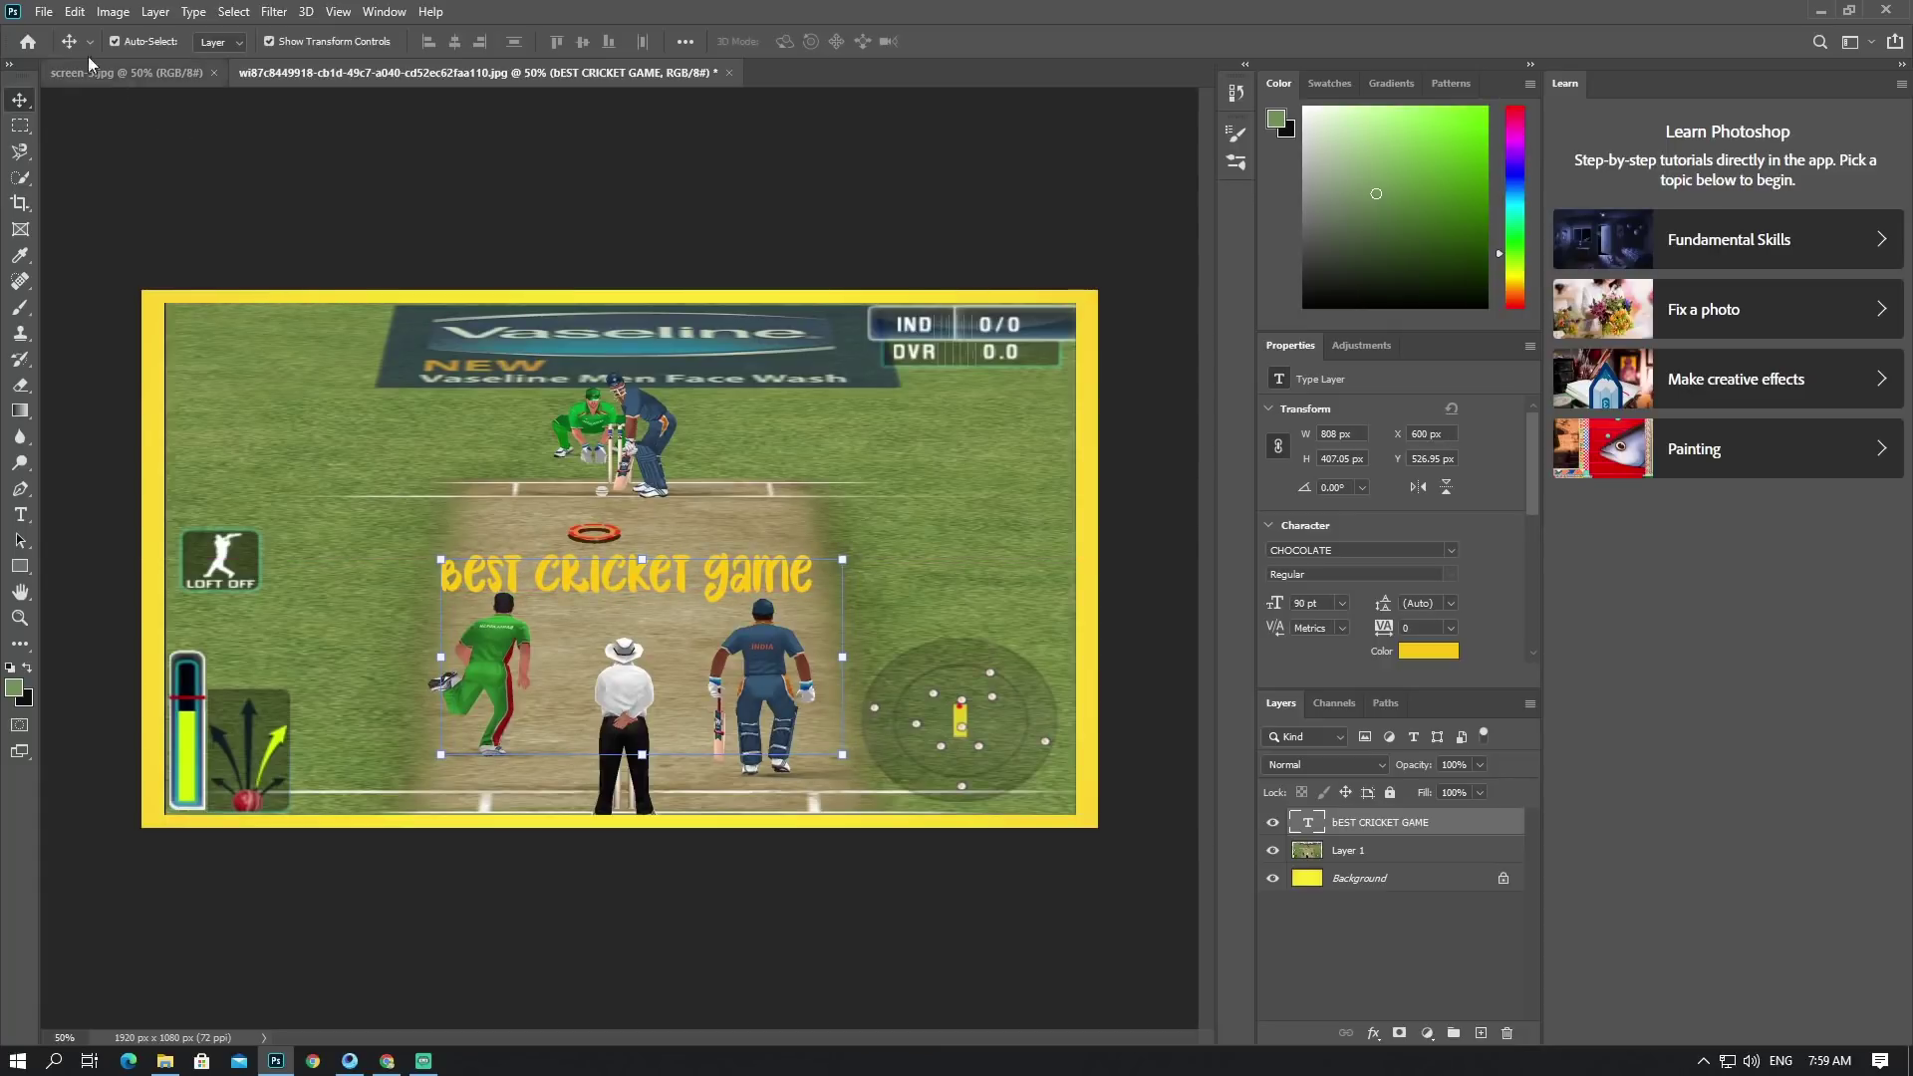
left_click(45, 13)
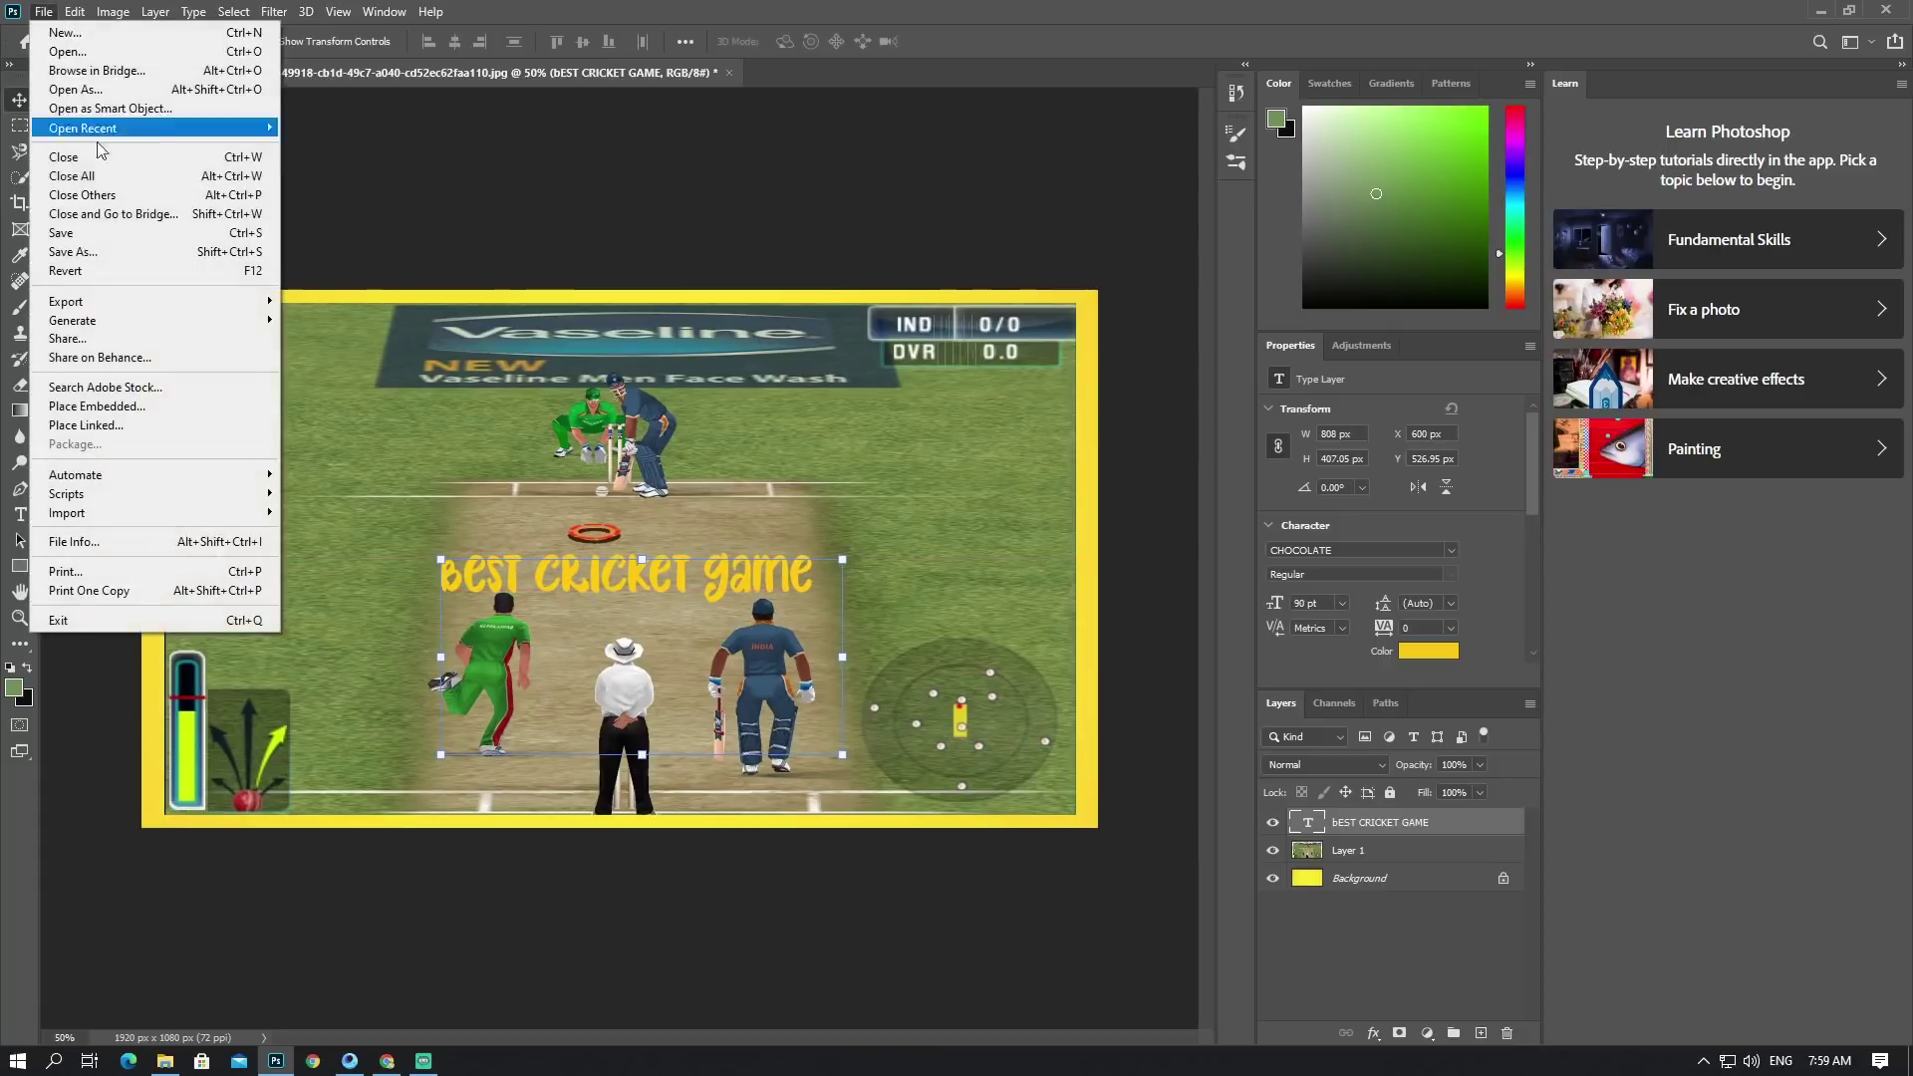
left_click(155, 253)
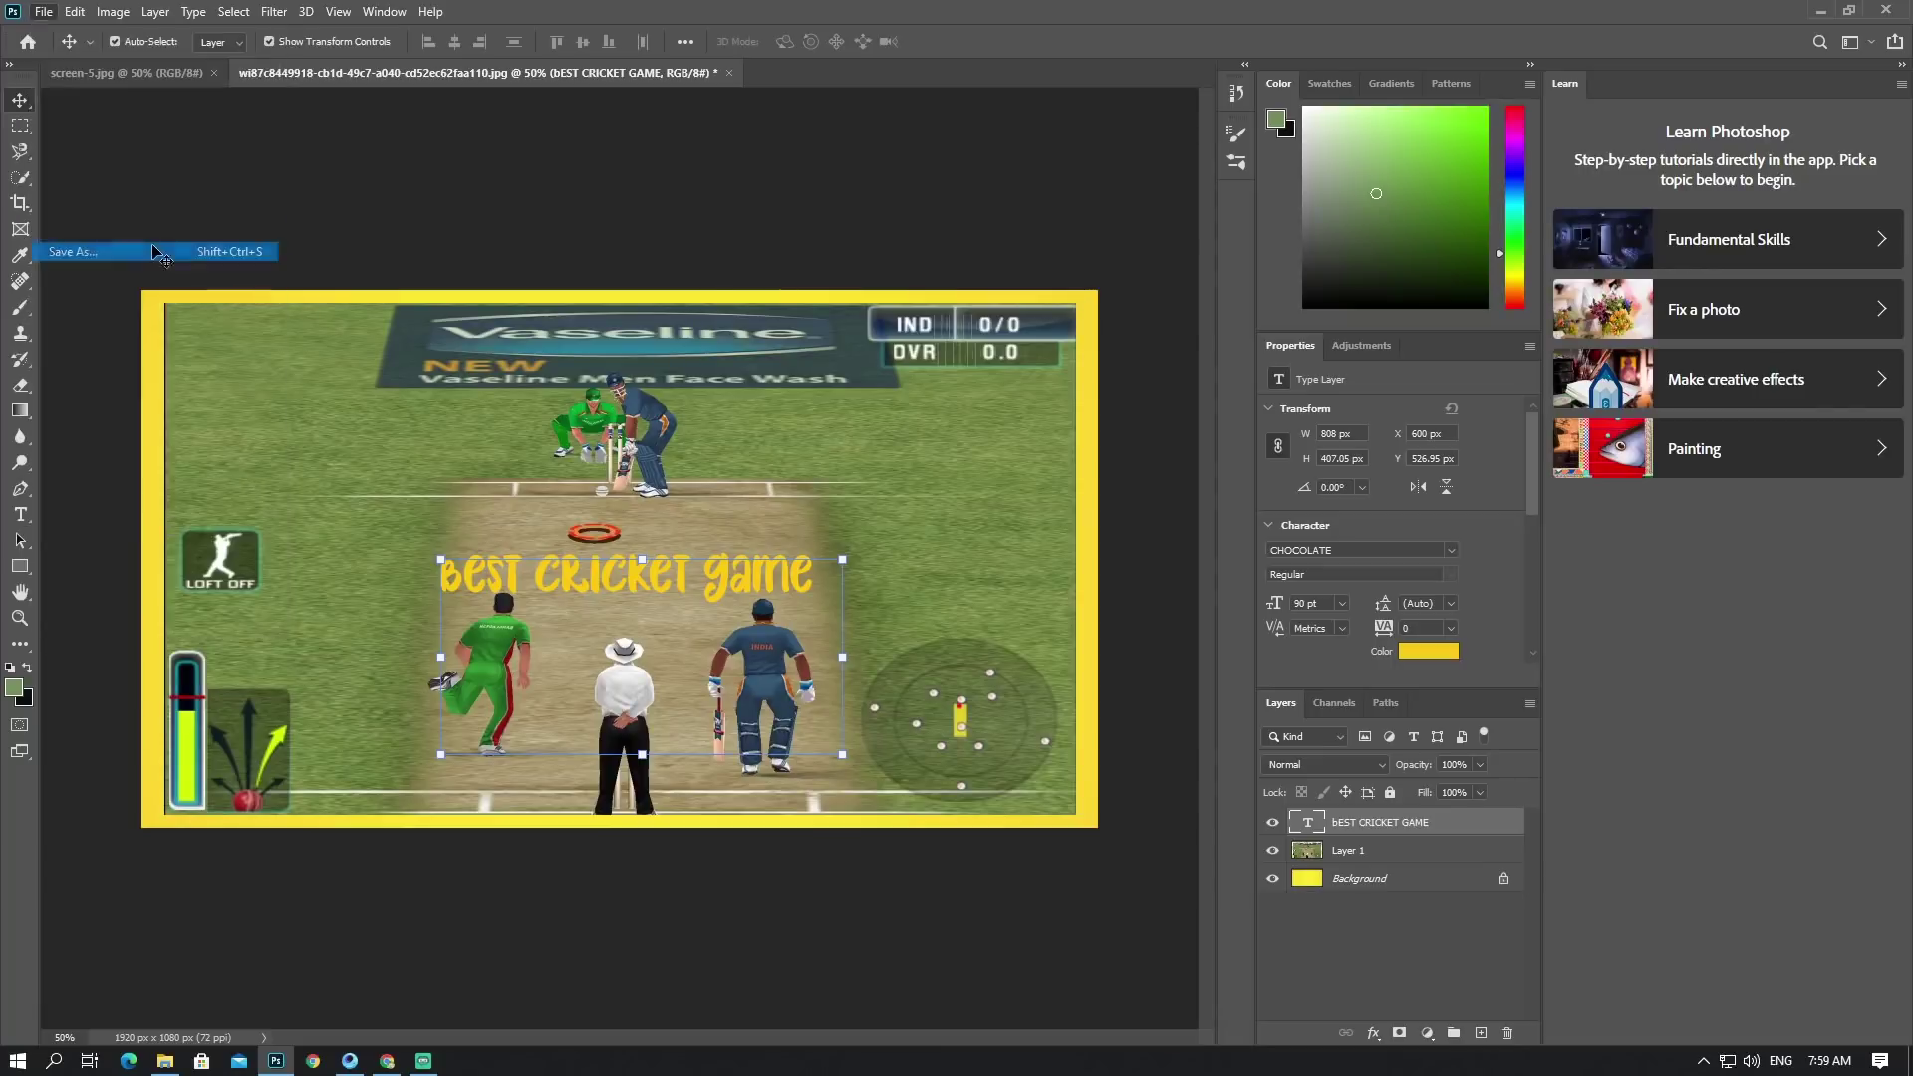
left_click(1106, 700)
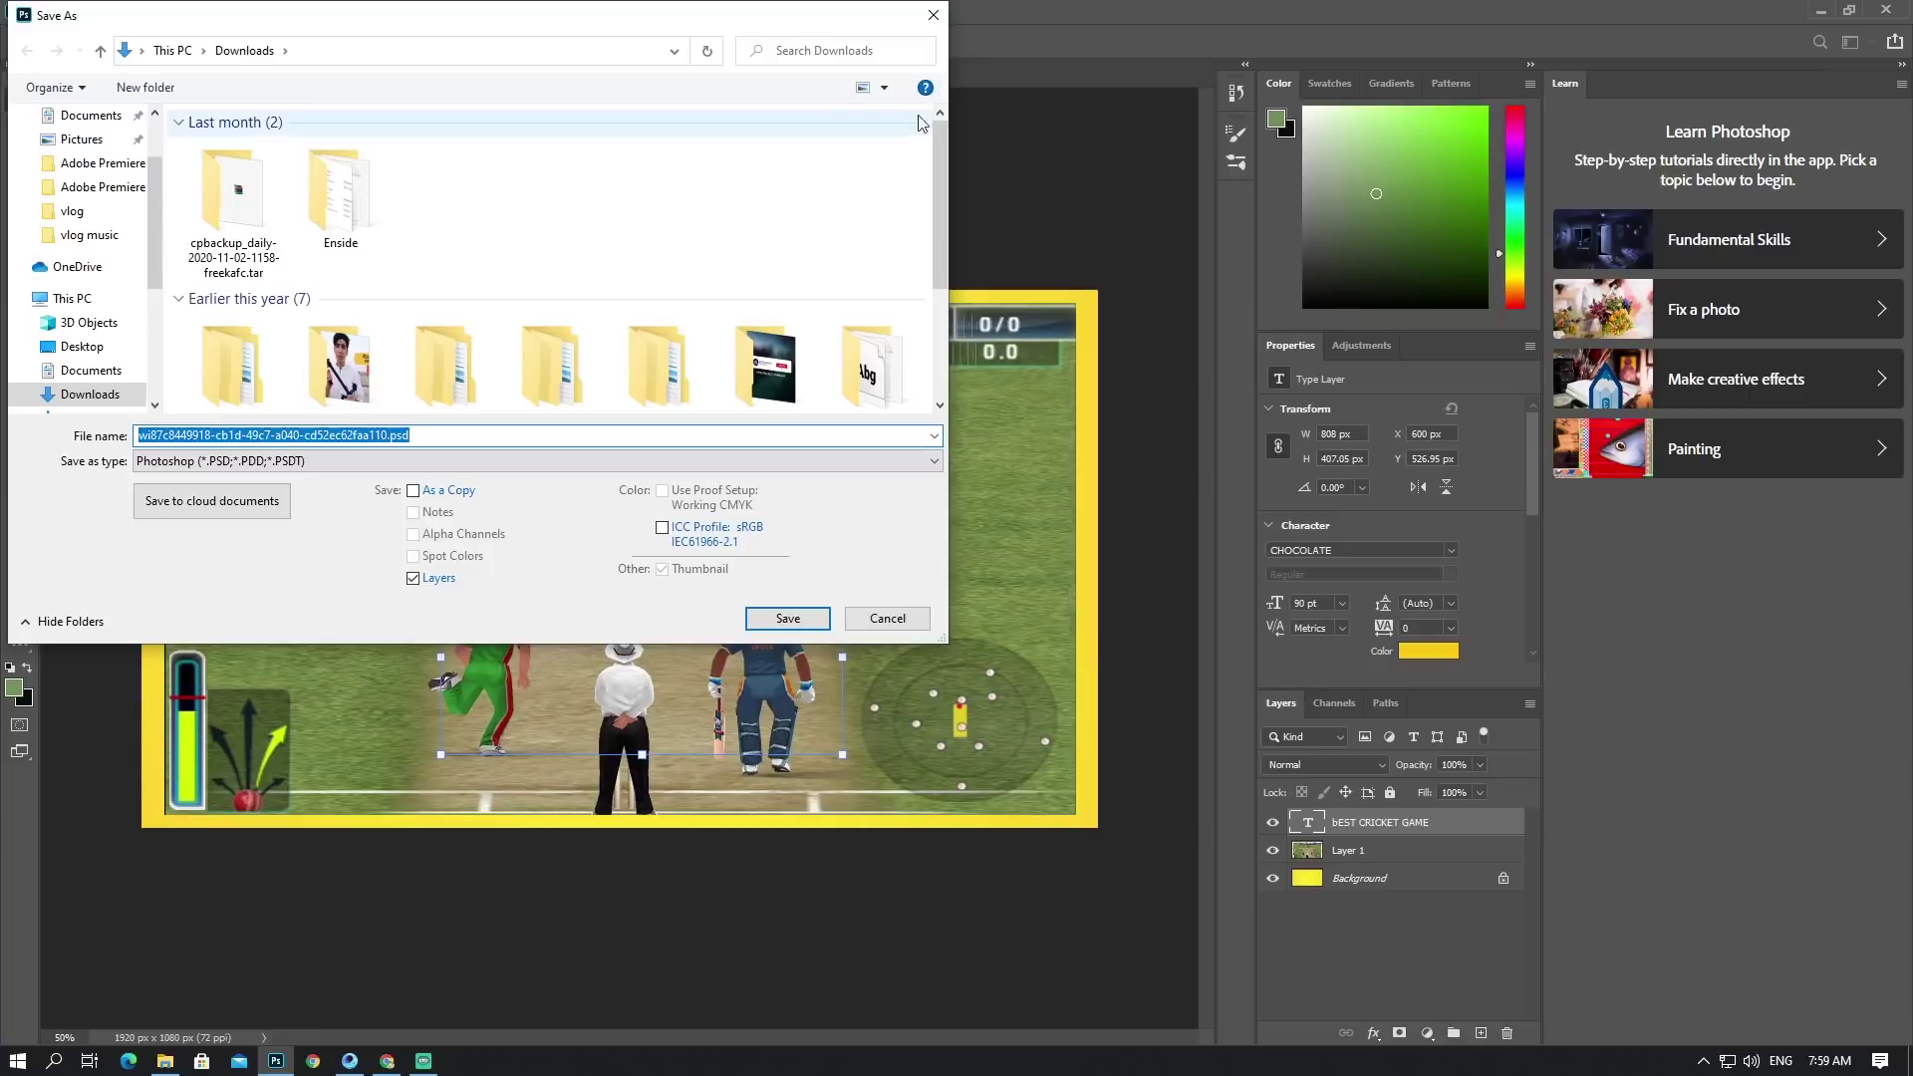
left_click(935, 15)
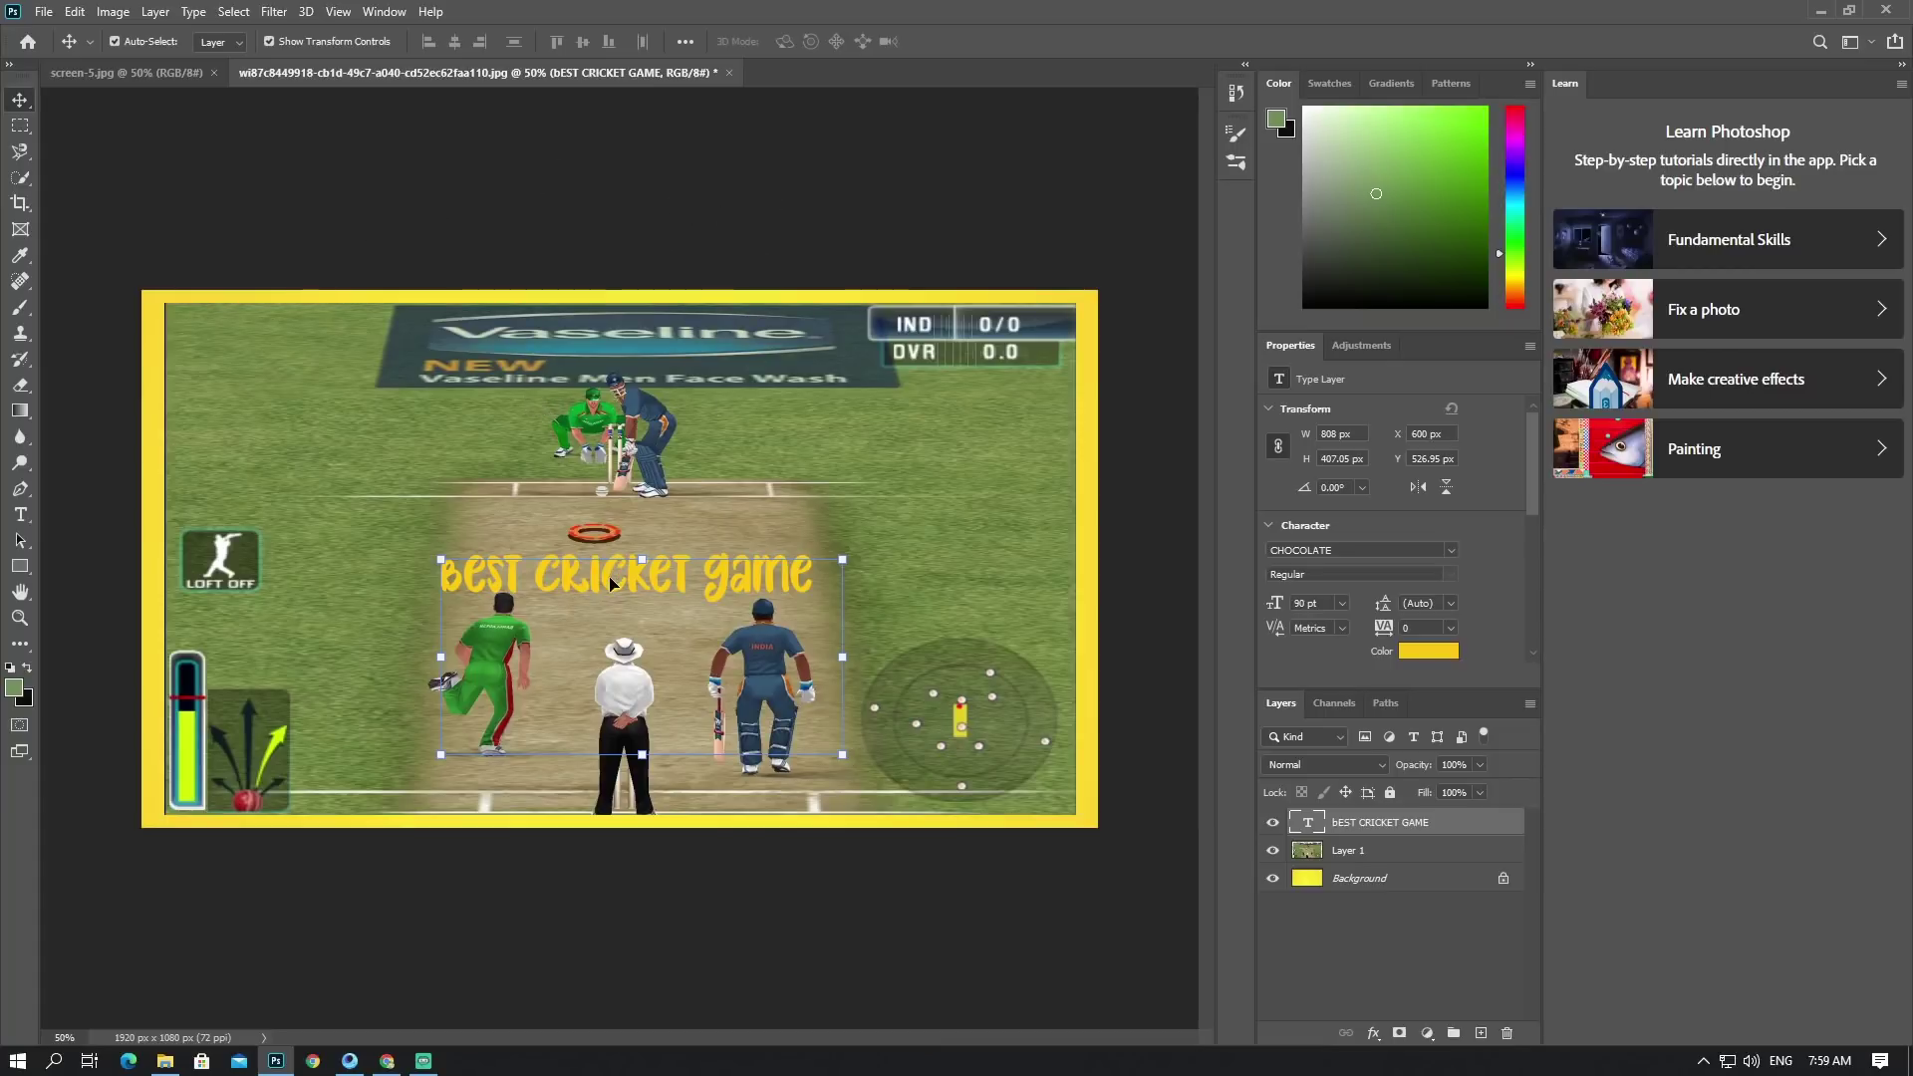
Step: Move the title up to about X 640 px, Y 464 px, over the red ring, and enter Quick Mask mode
left_click_drag(612, 584, 634, 550)
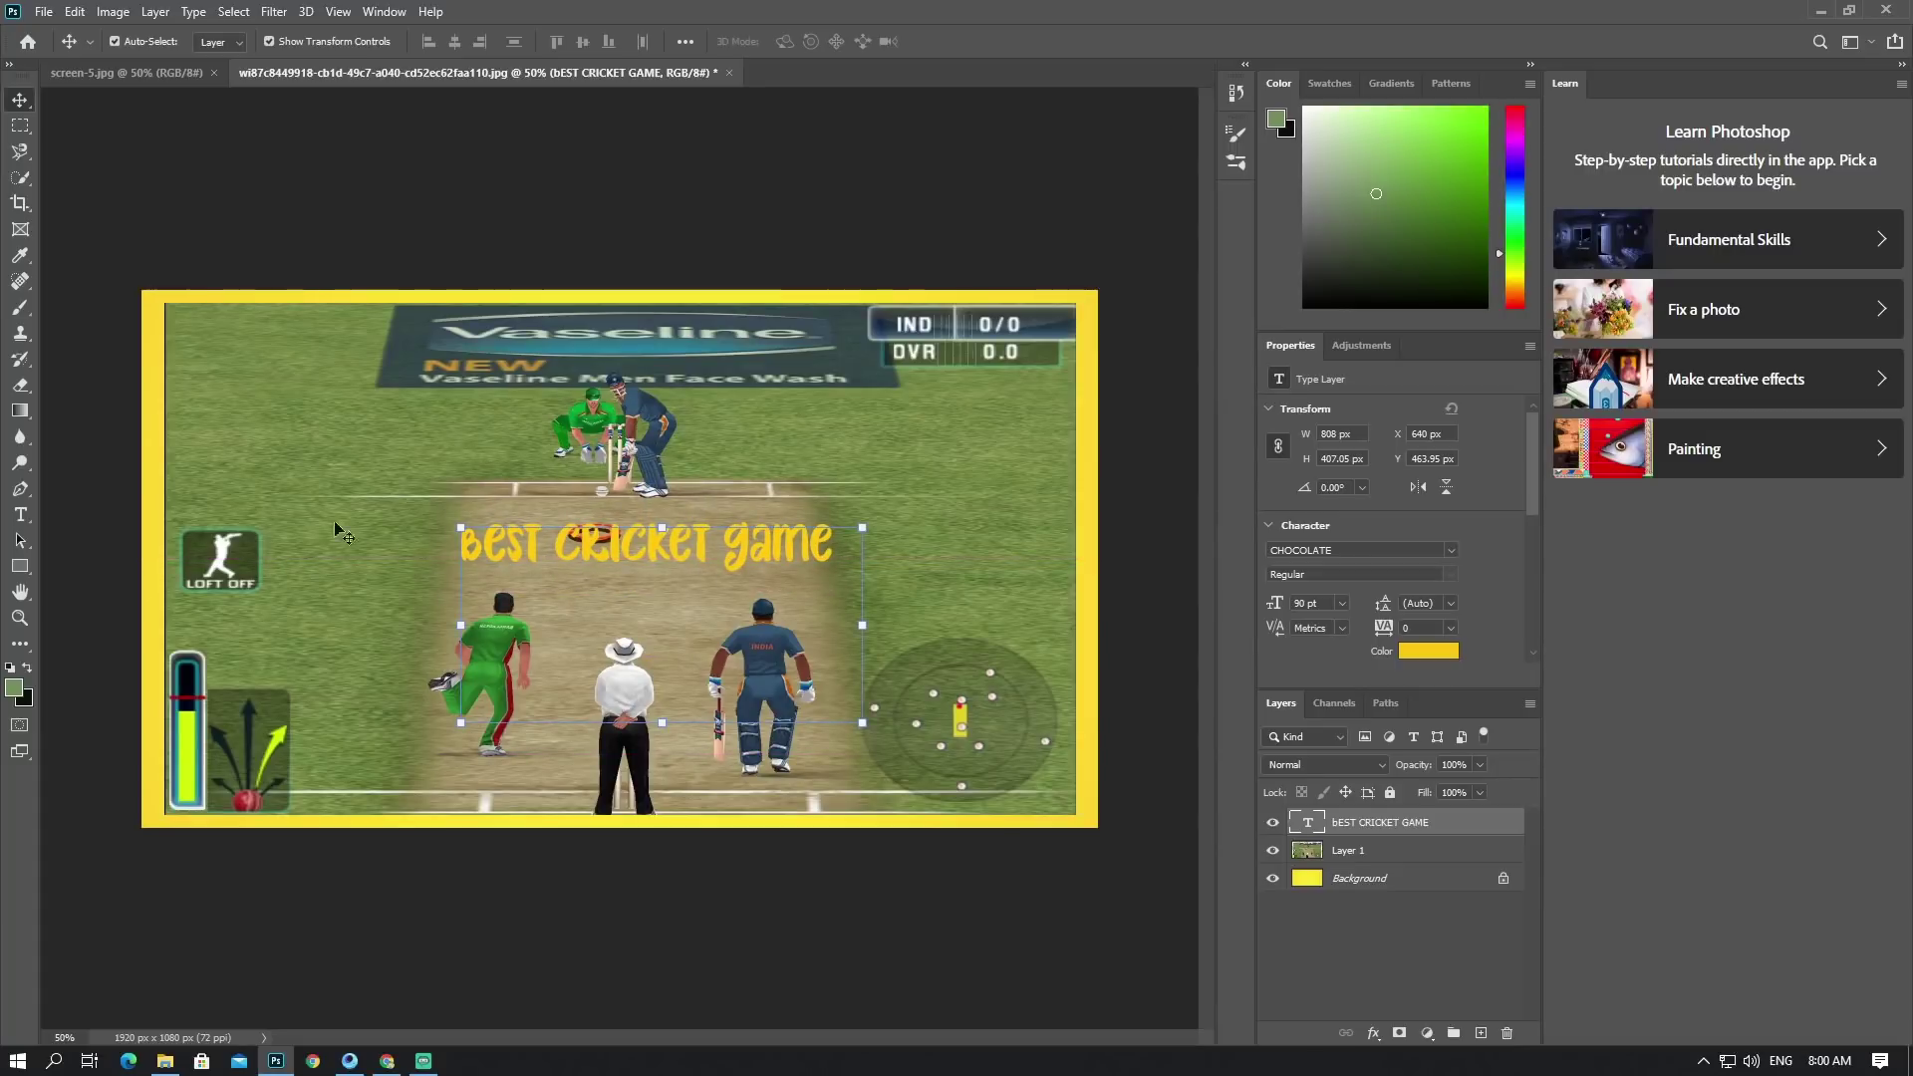
key("q")
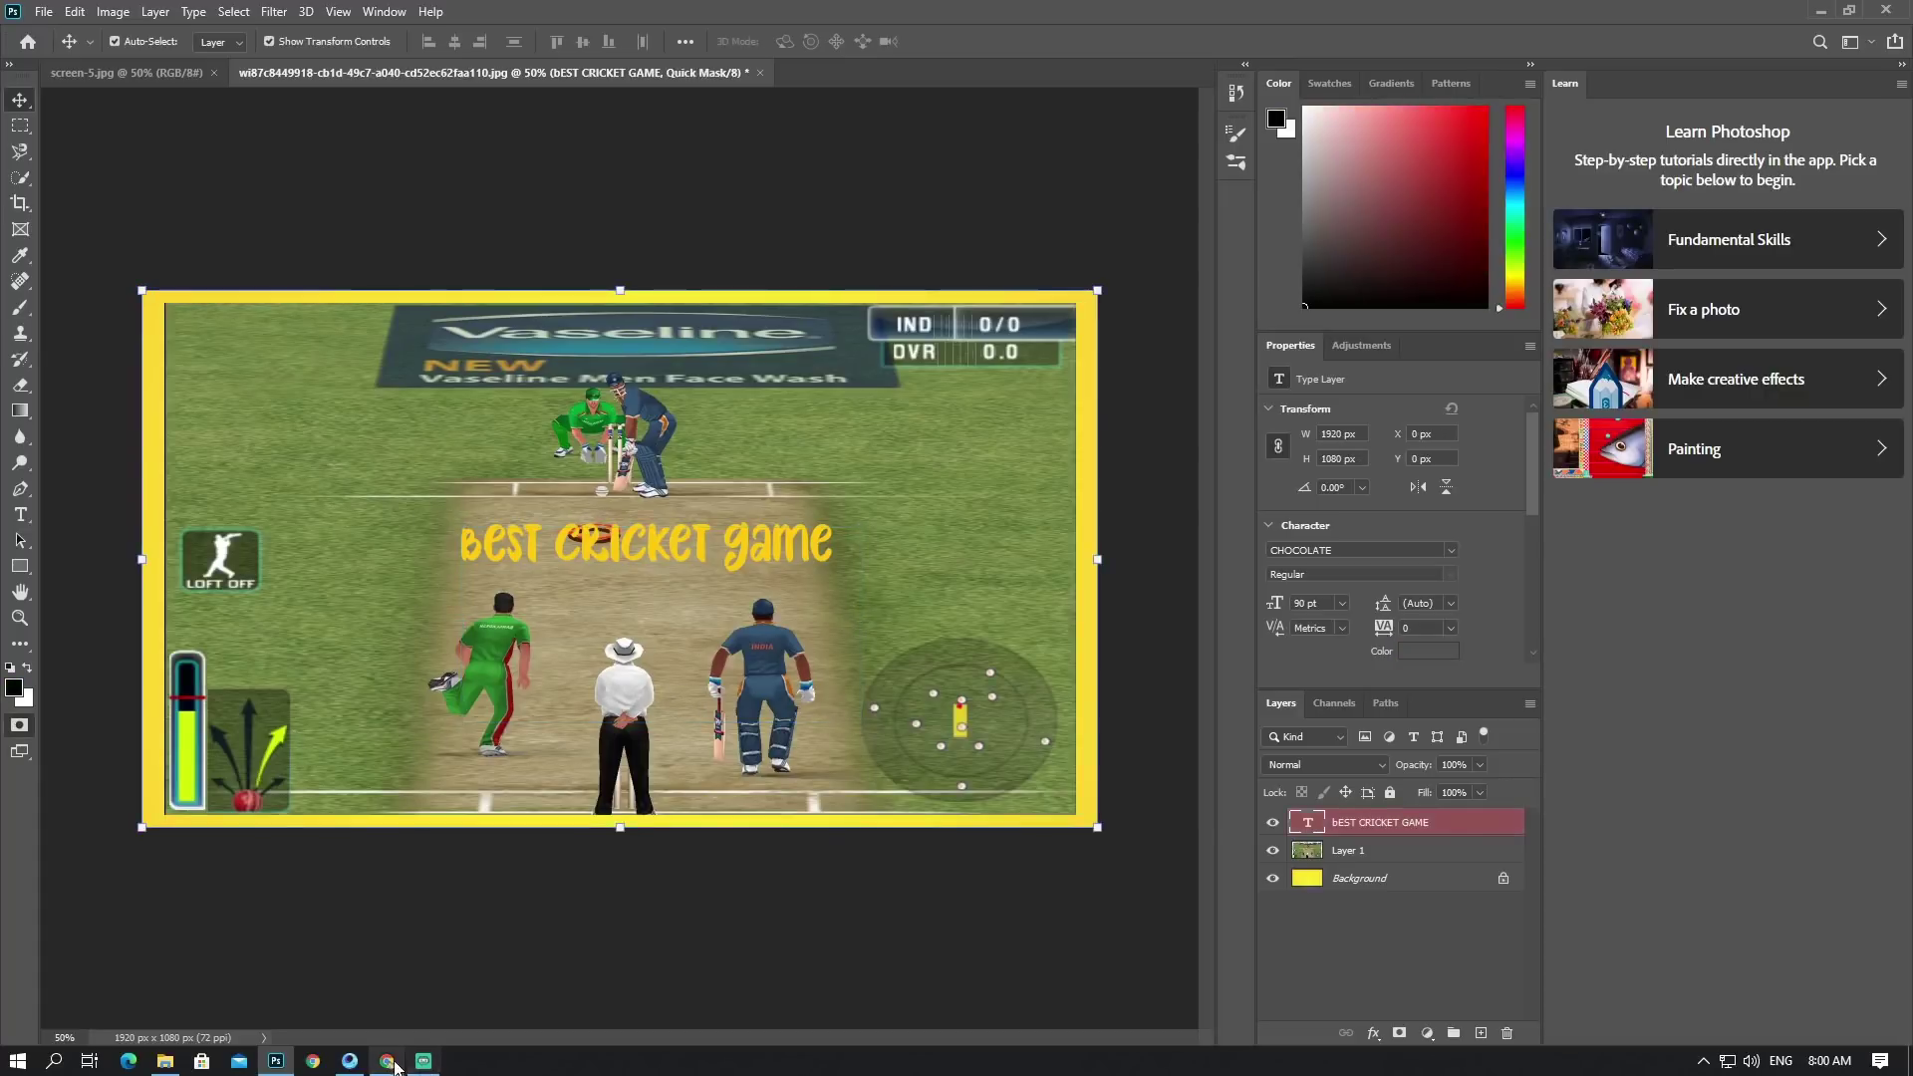
Step: Switch to Chrome and bring up the Canva home page
left_click(386, 1061)
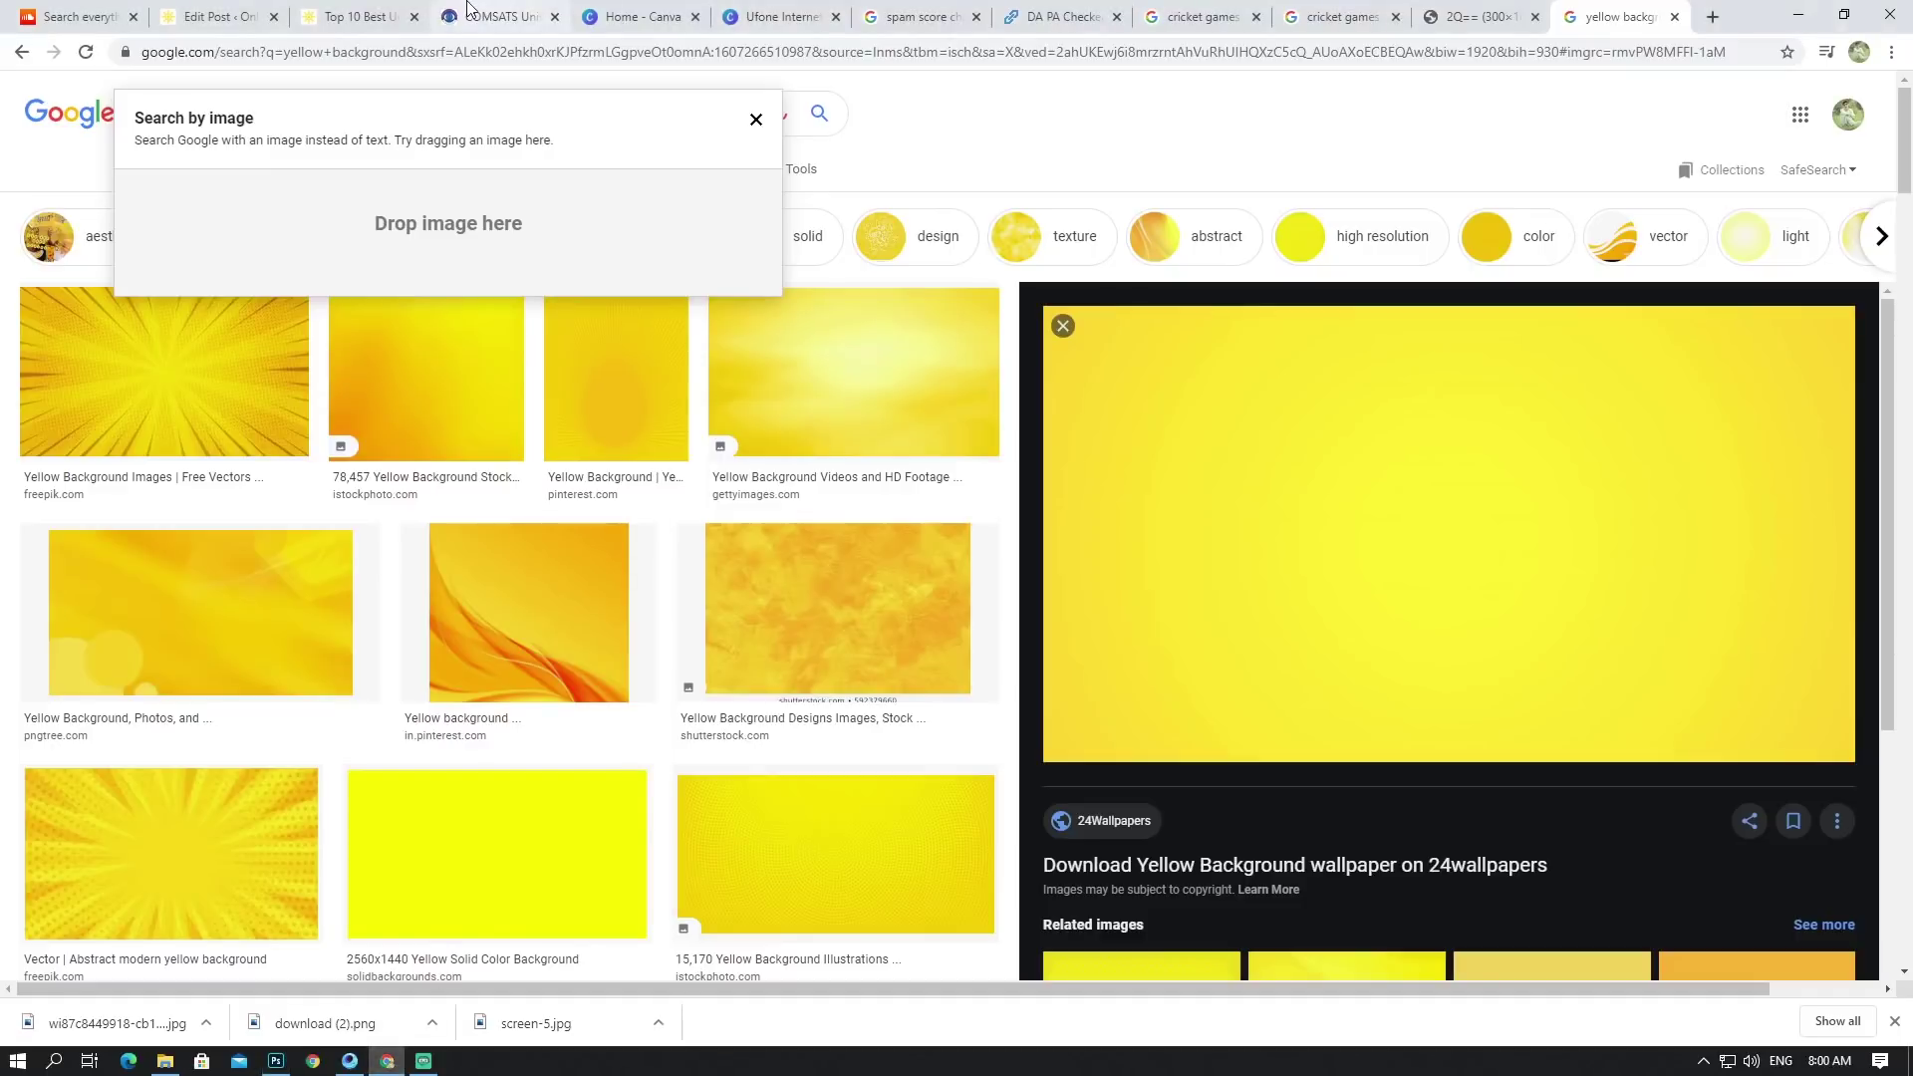
left_click(638, 16)
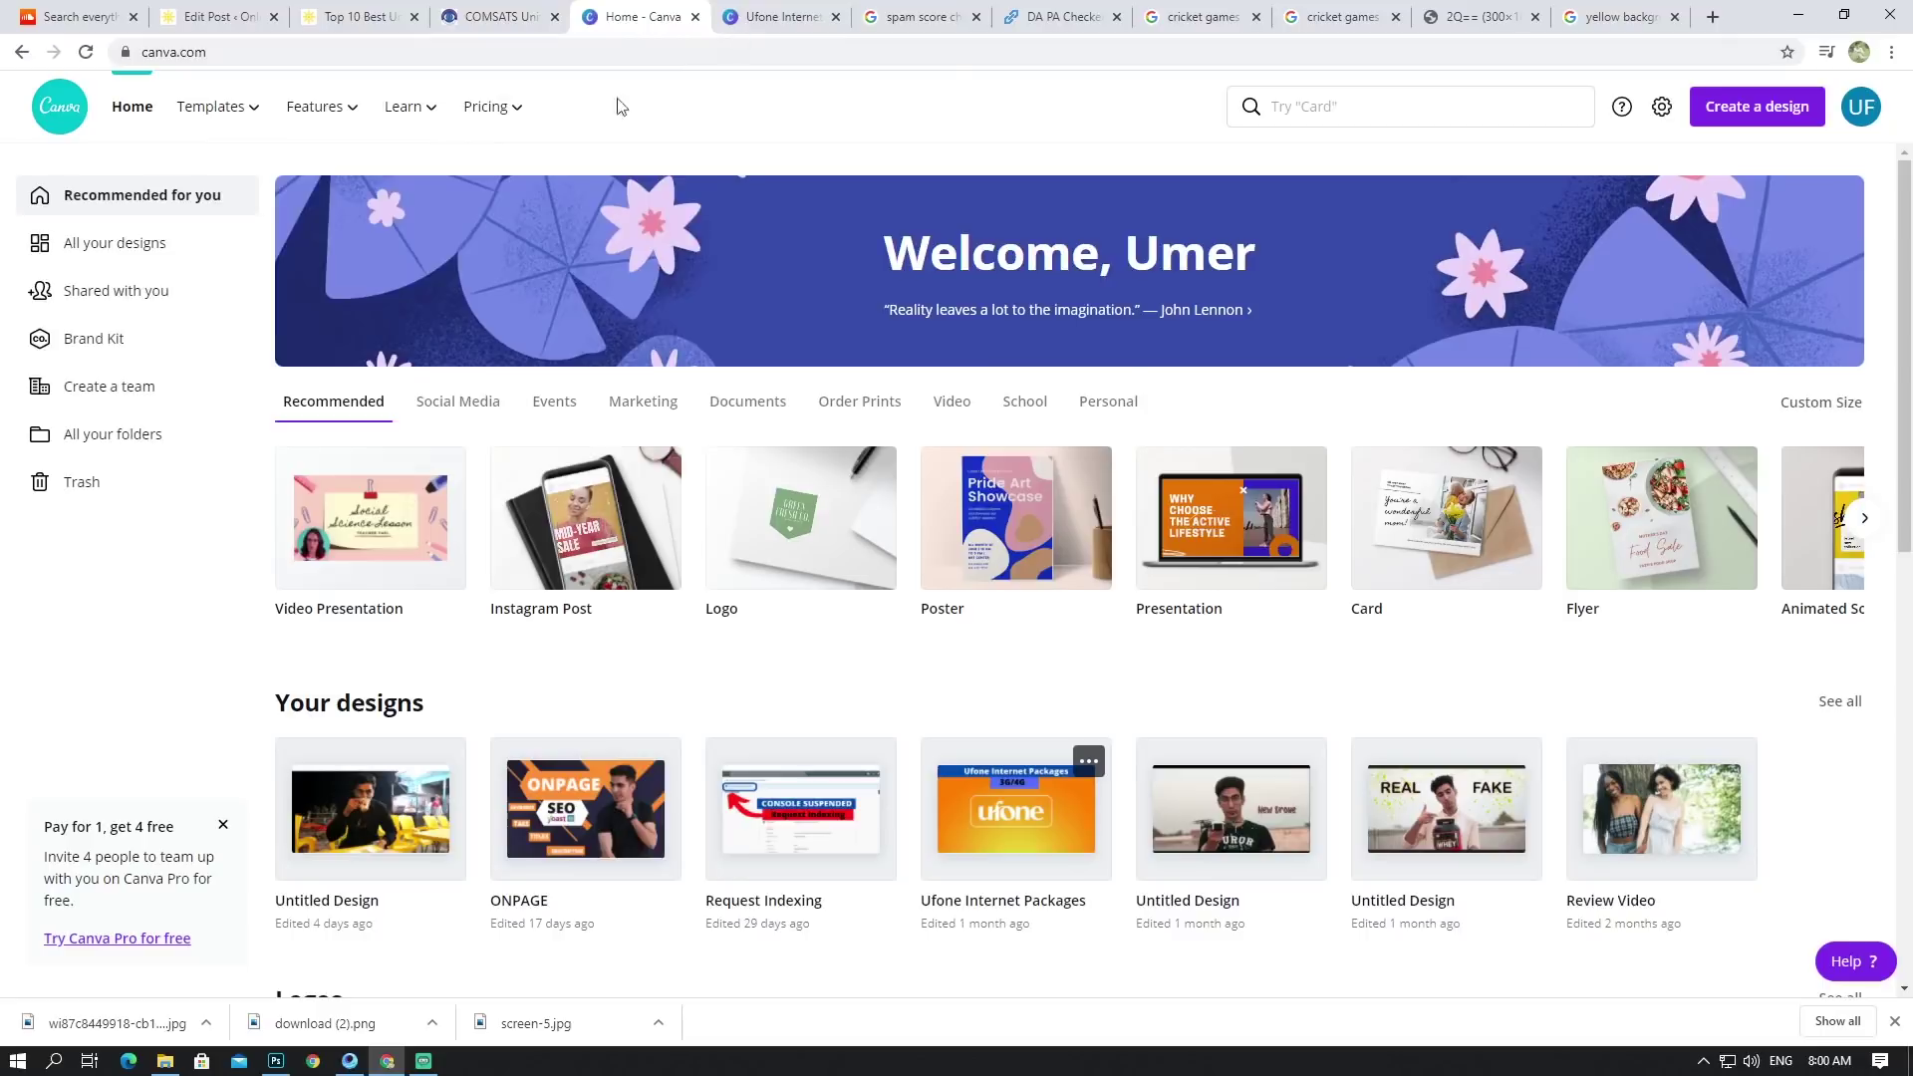
Step: Open the existing Ufone Internet Packages design from the recent designs for editing
mouse_move(177, 92)
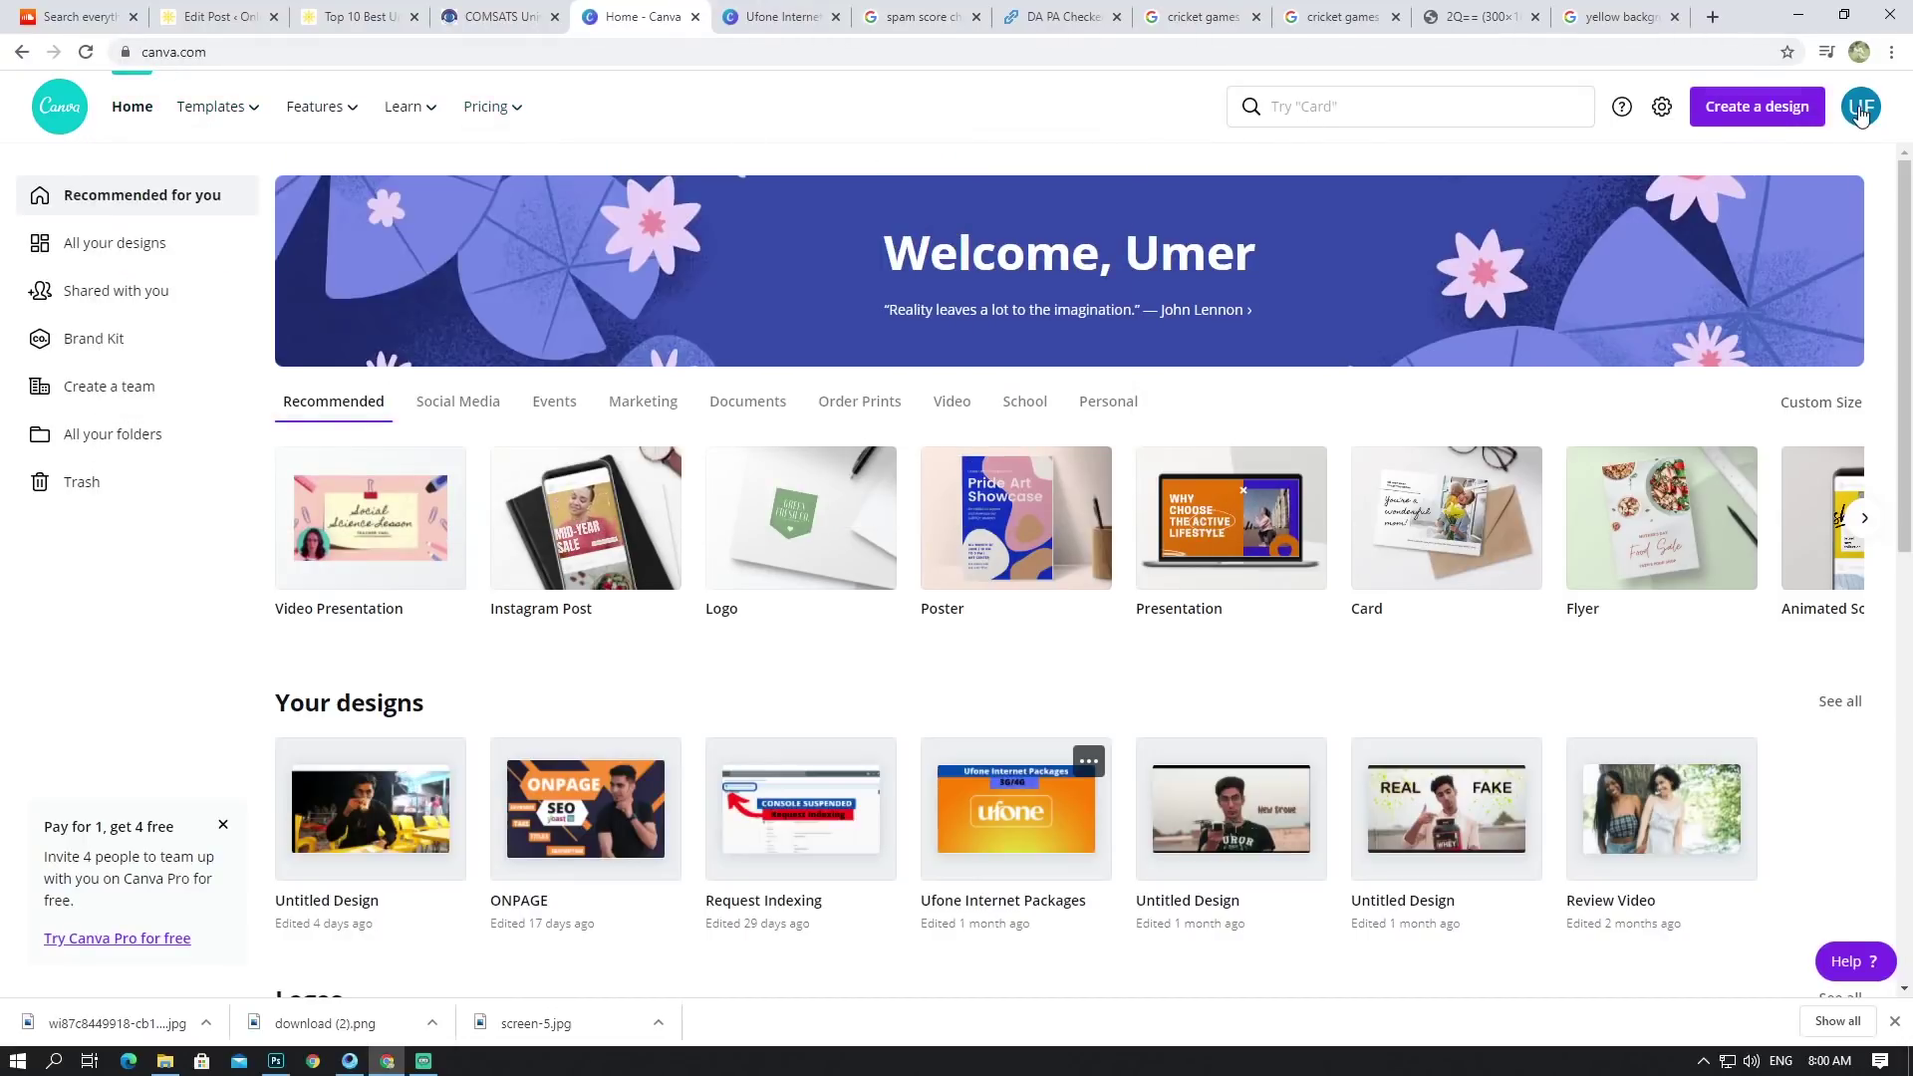
mouse_move(282, 128)
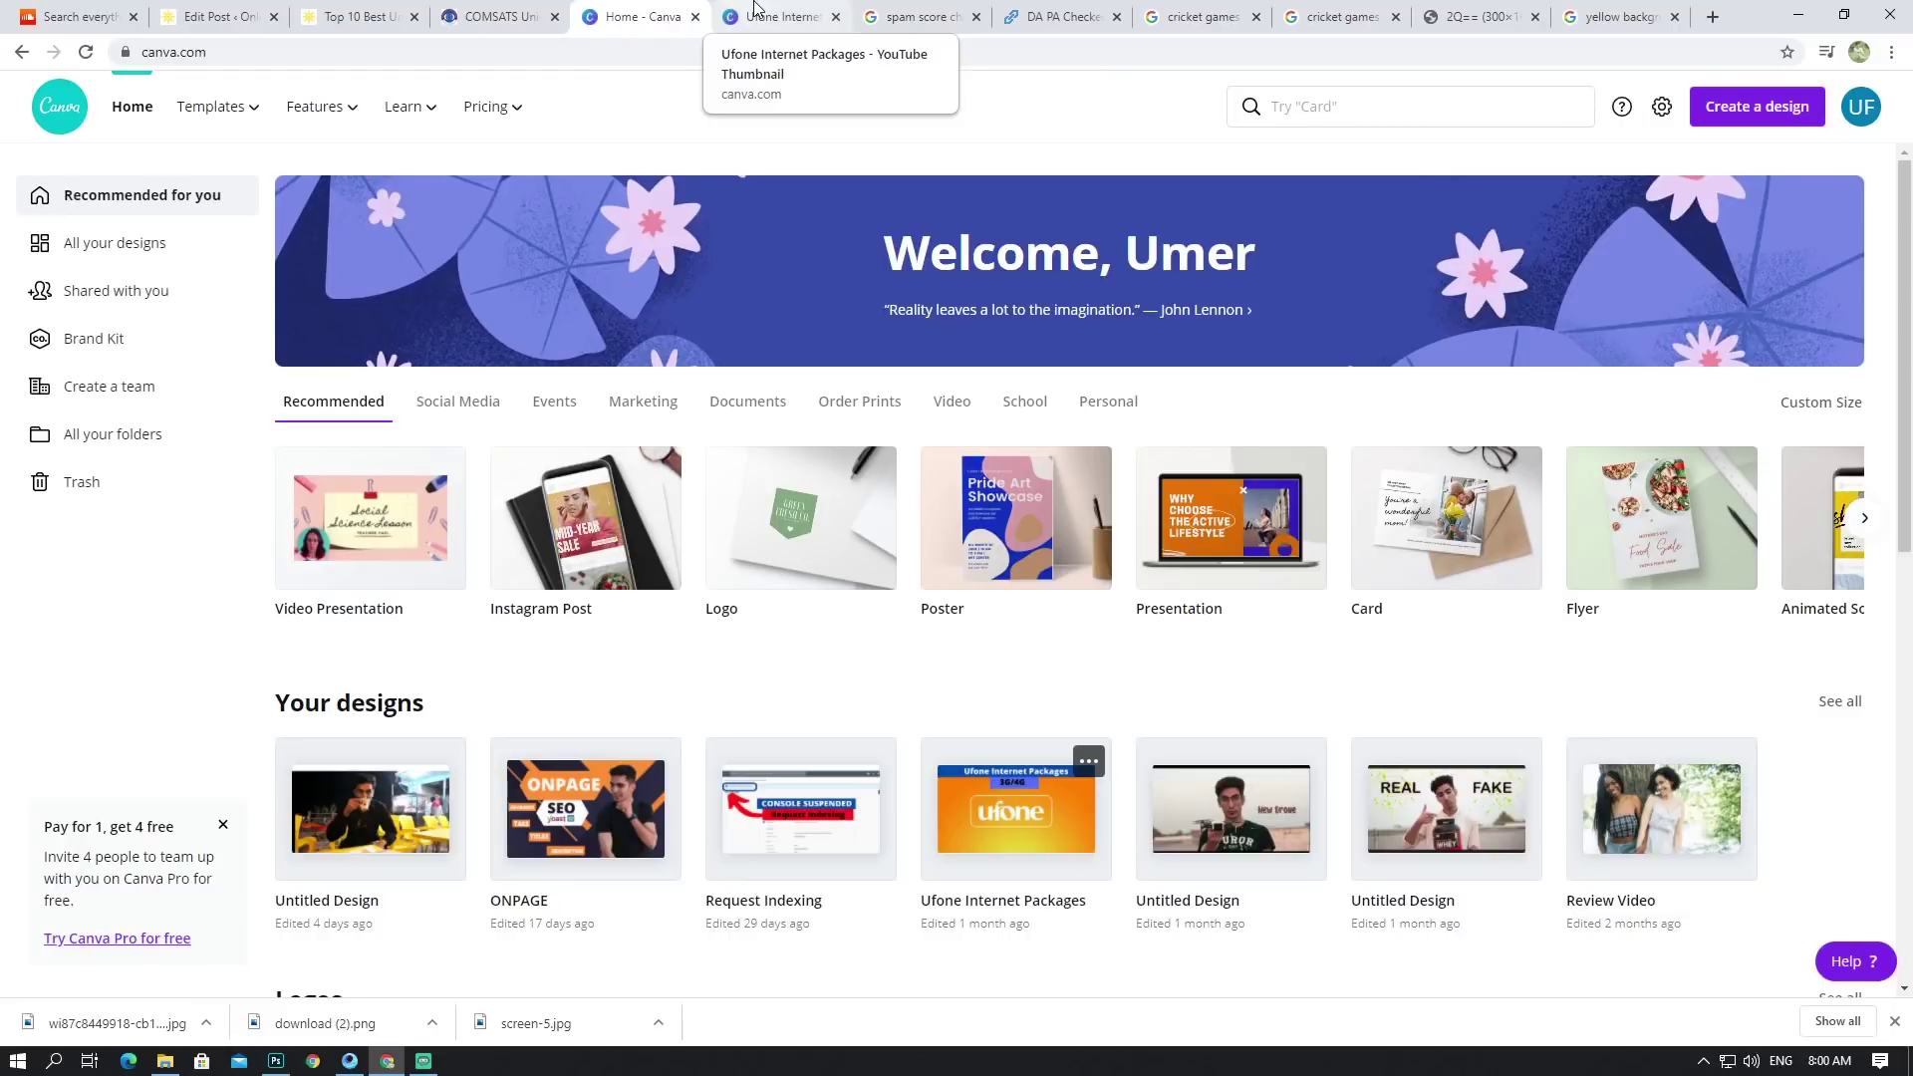
scroll(1086, 337, "up", 4)
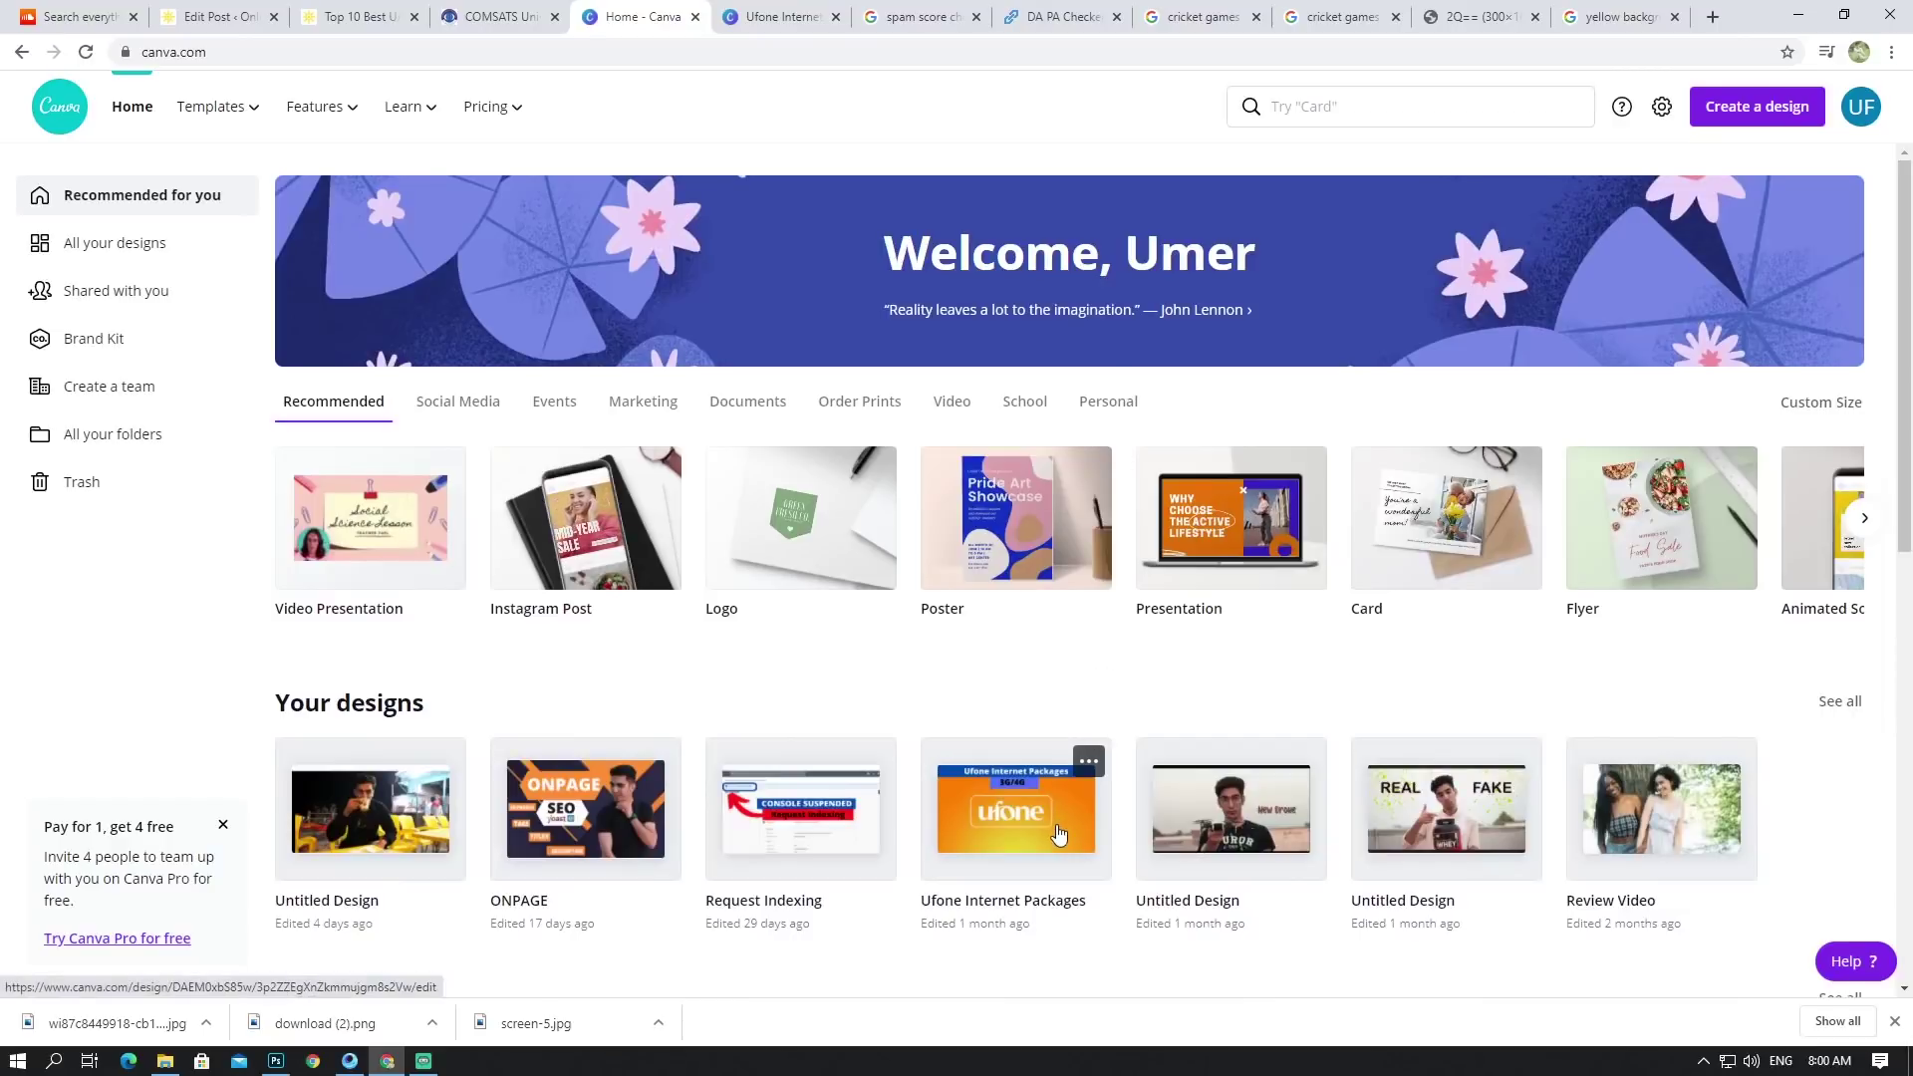
left_click(1060, 835)
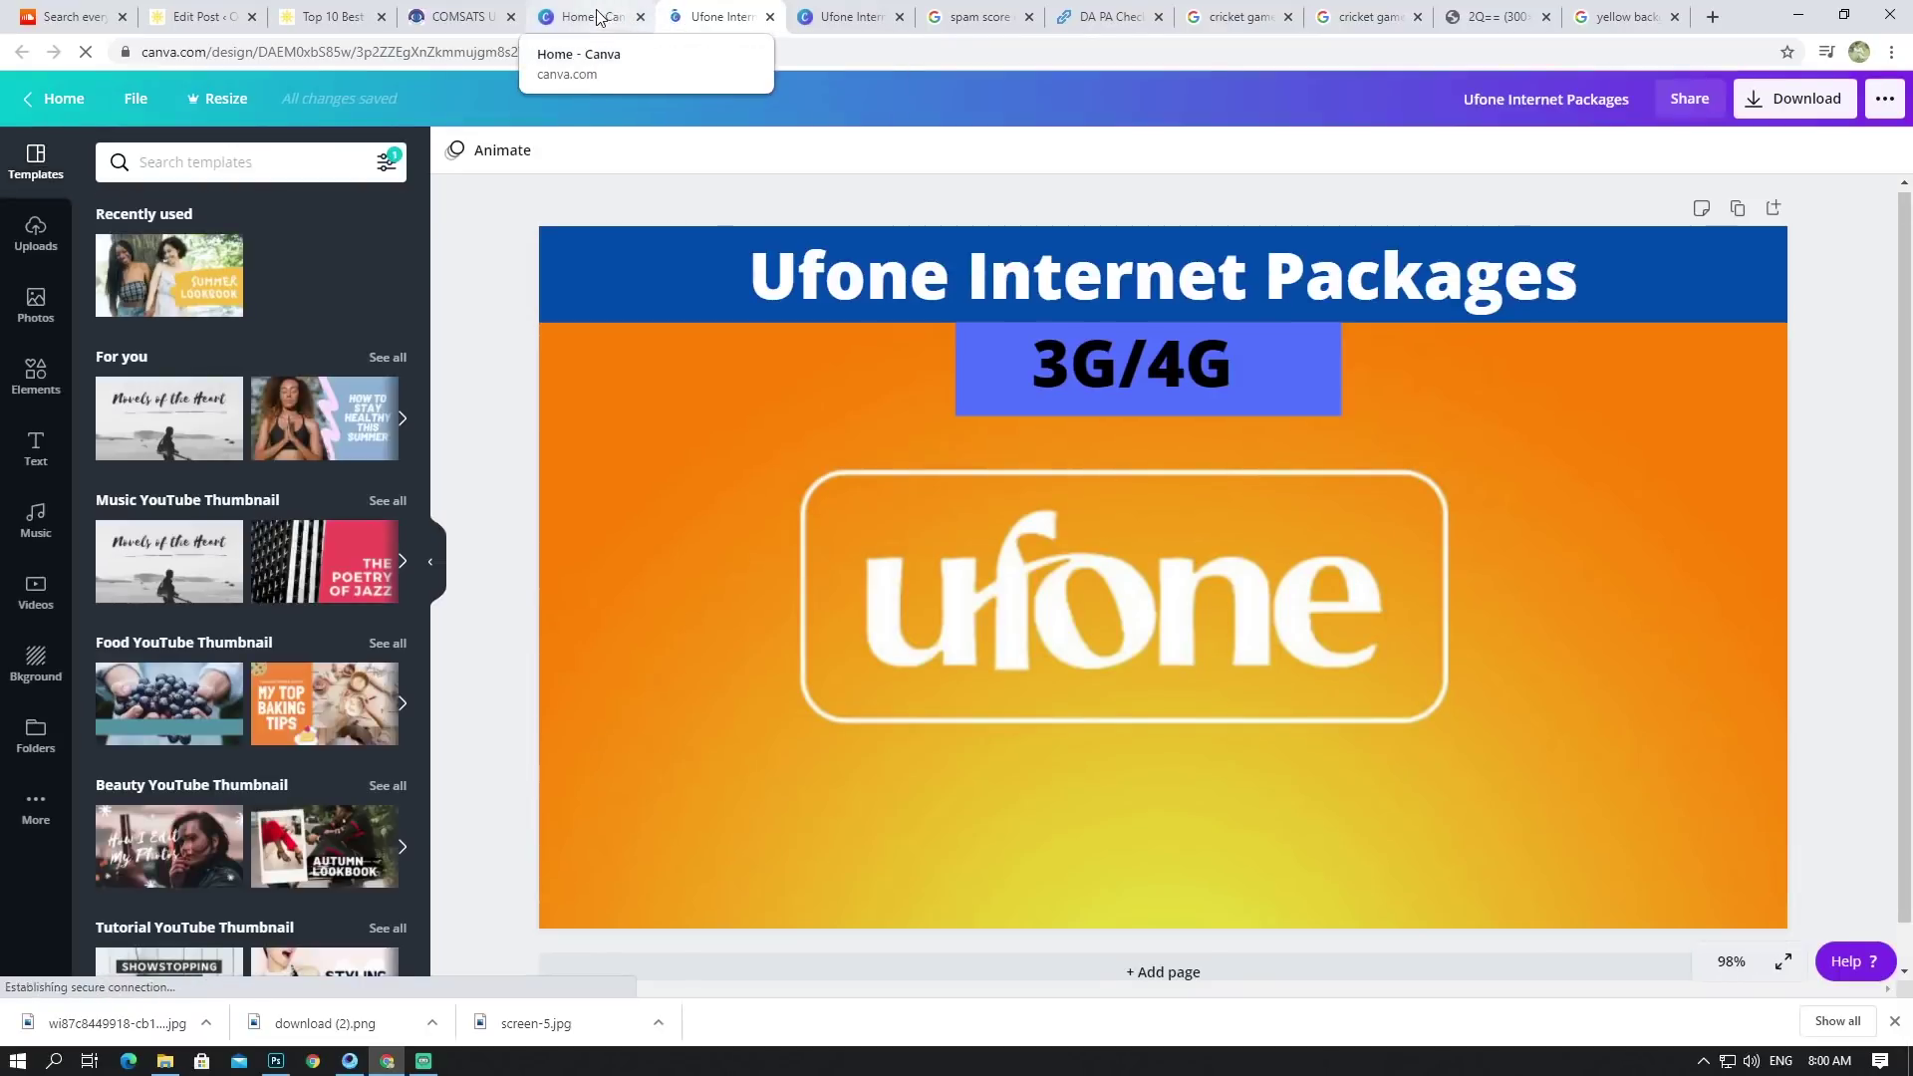
left_click(632, 461)
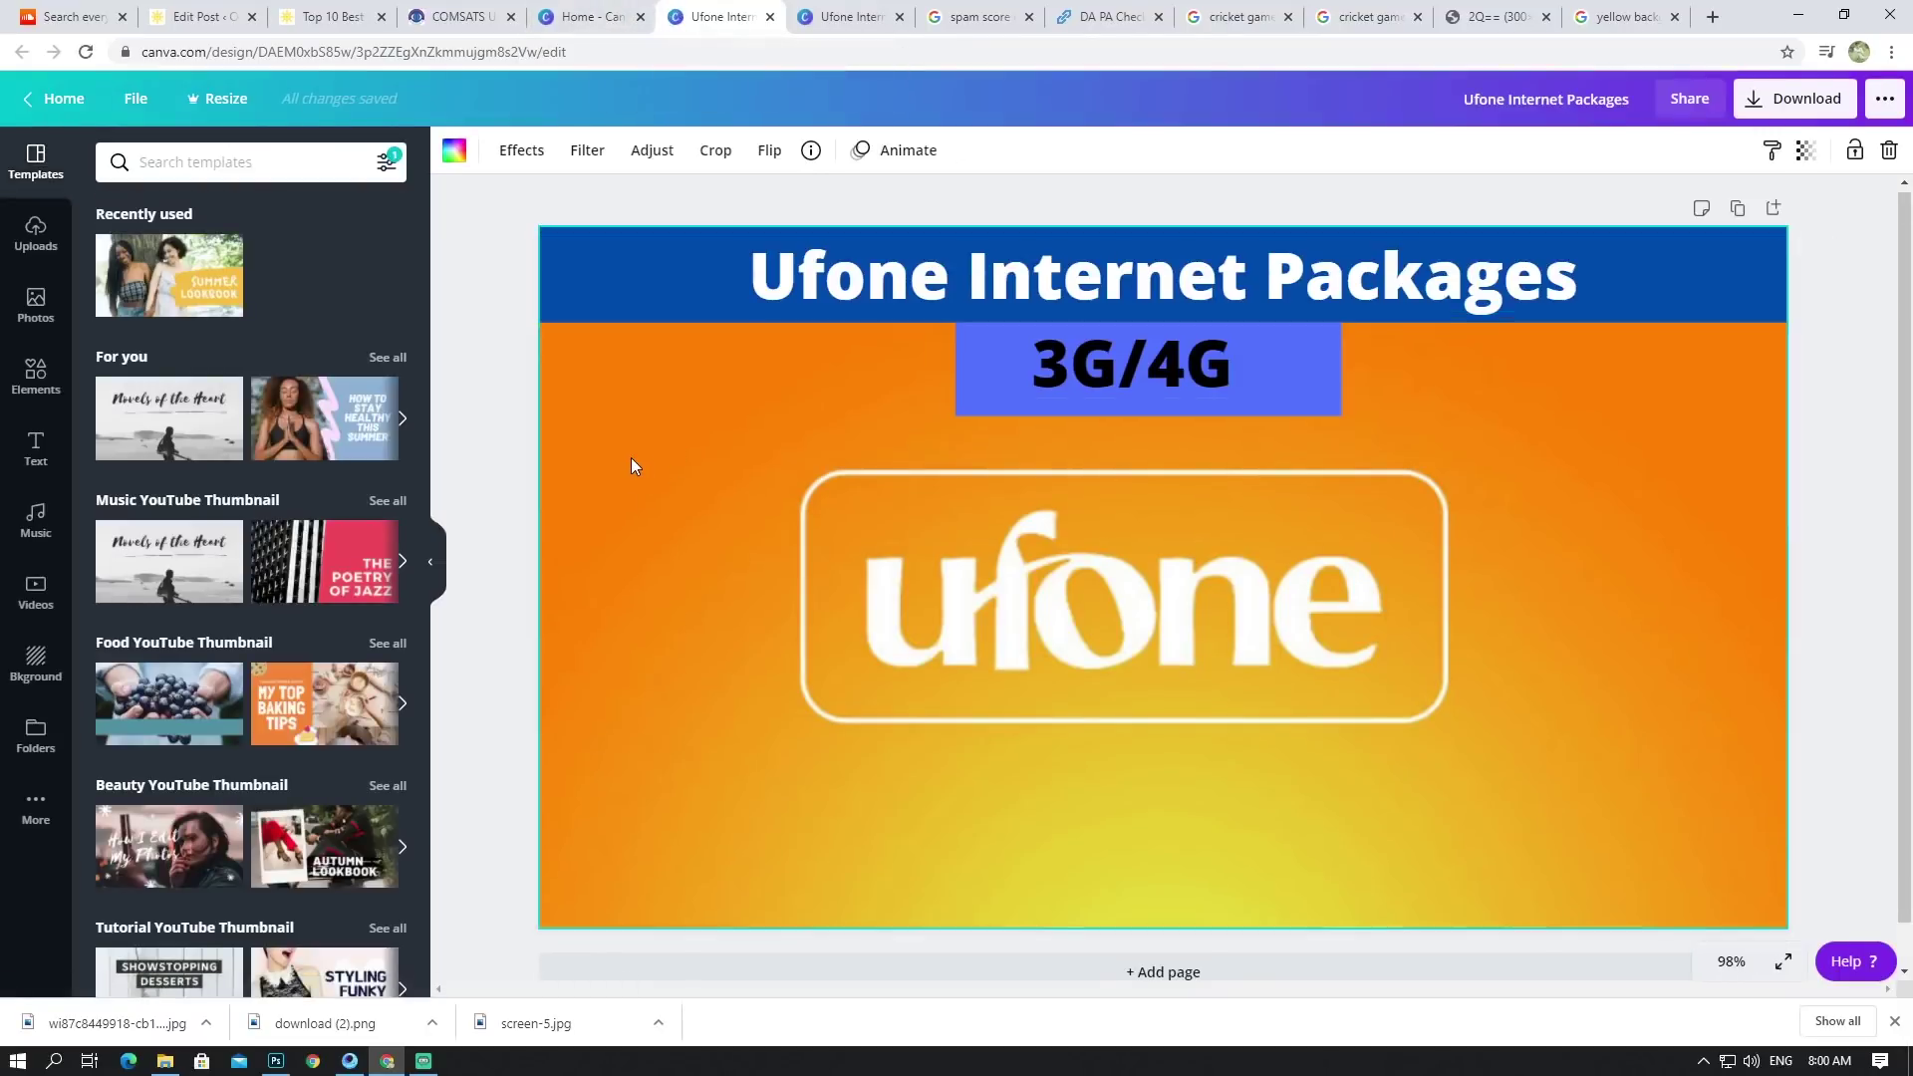
double_click(662, 457)
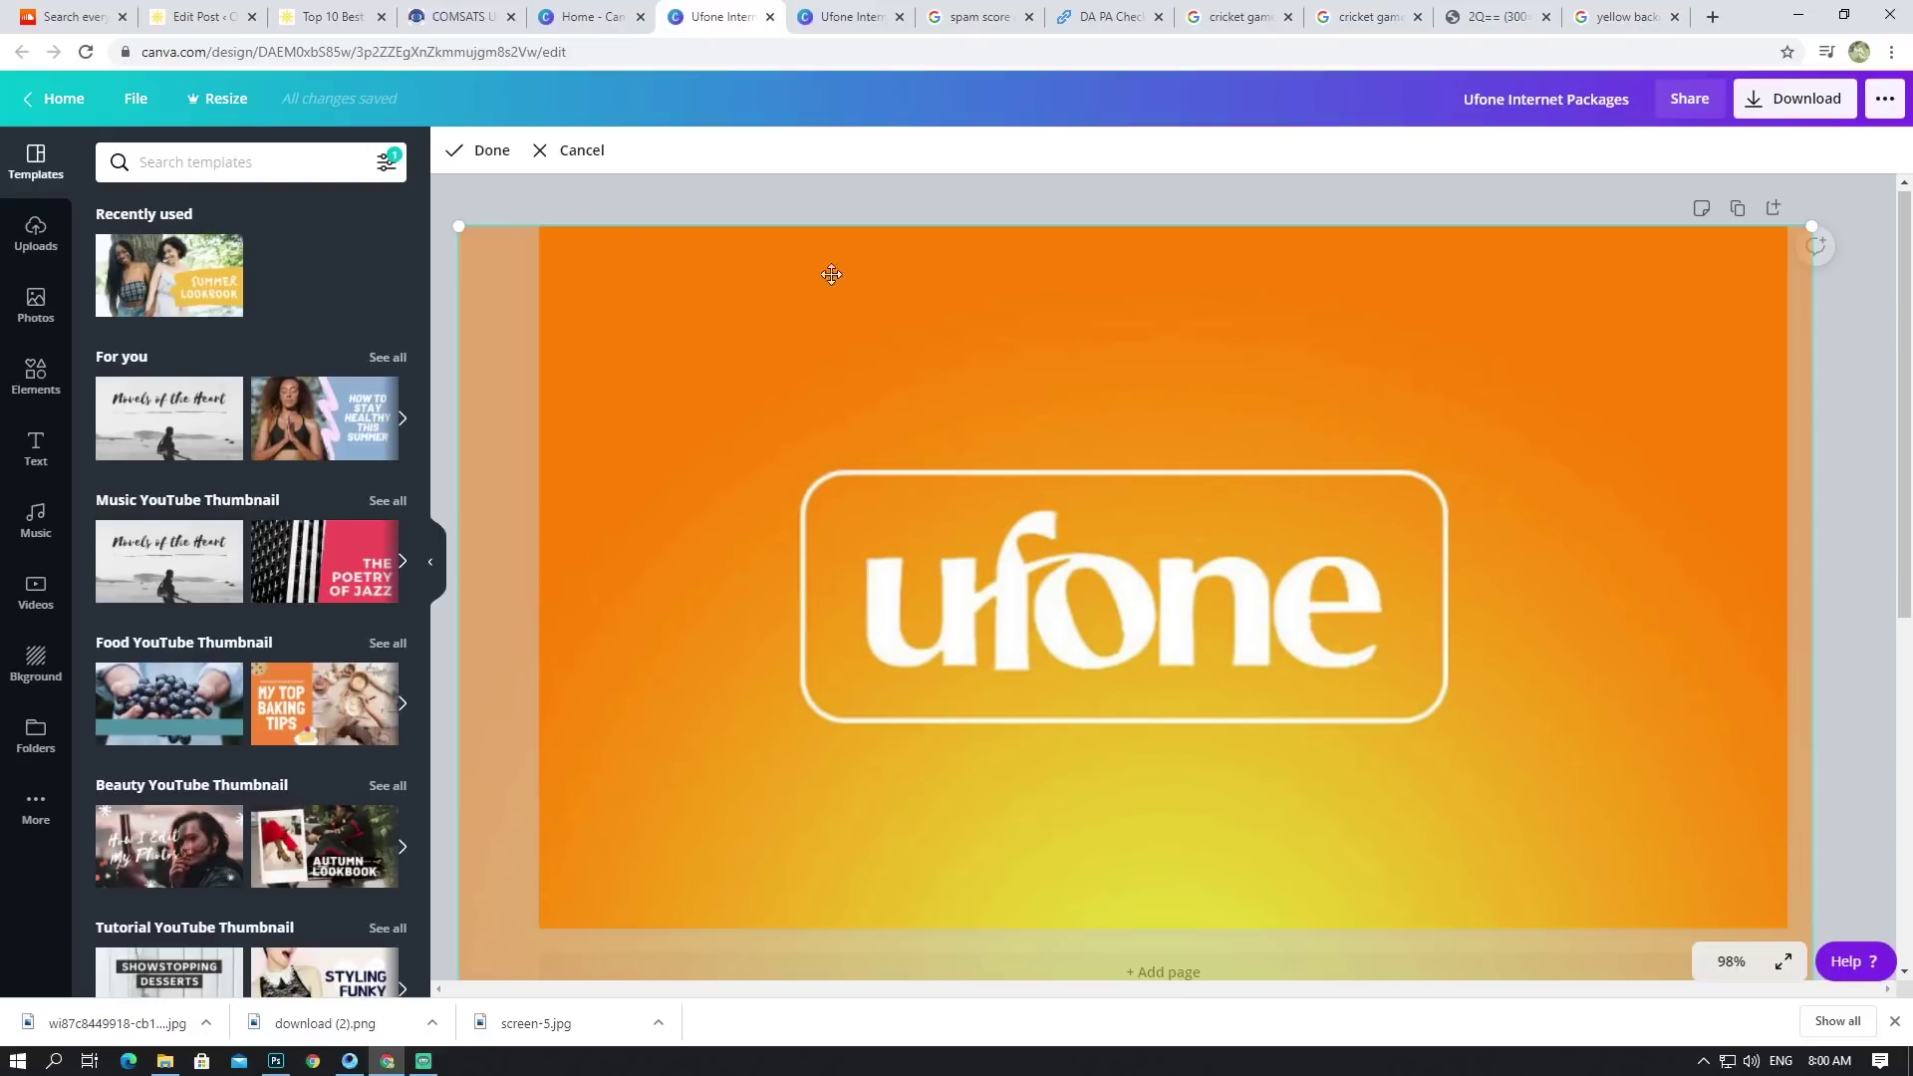
left_click(582, 150)
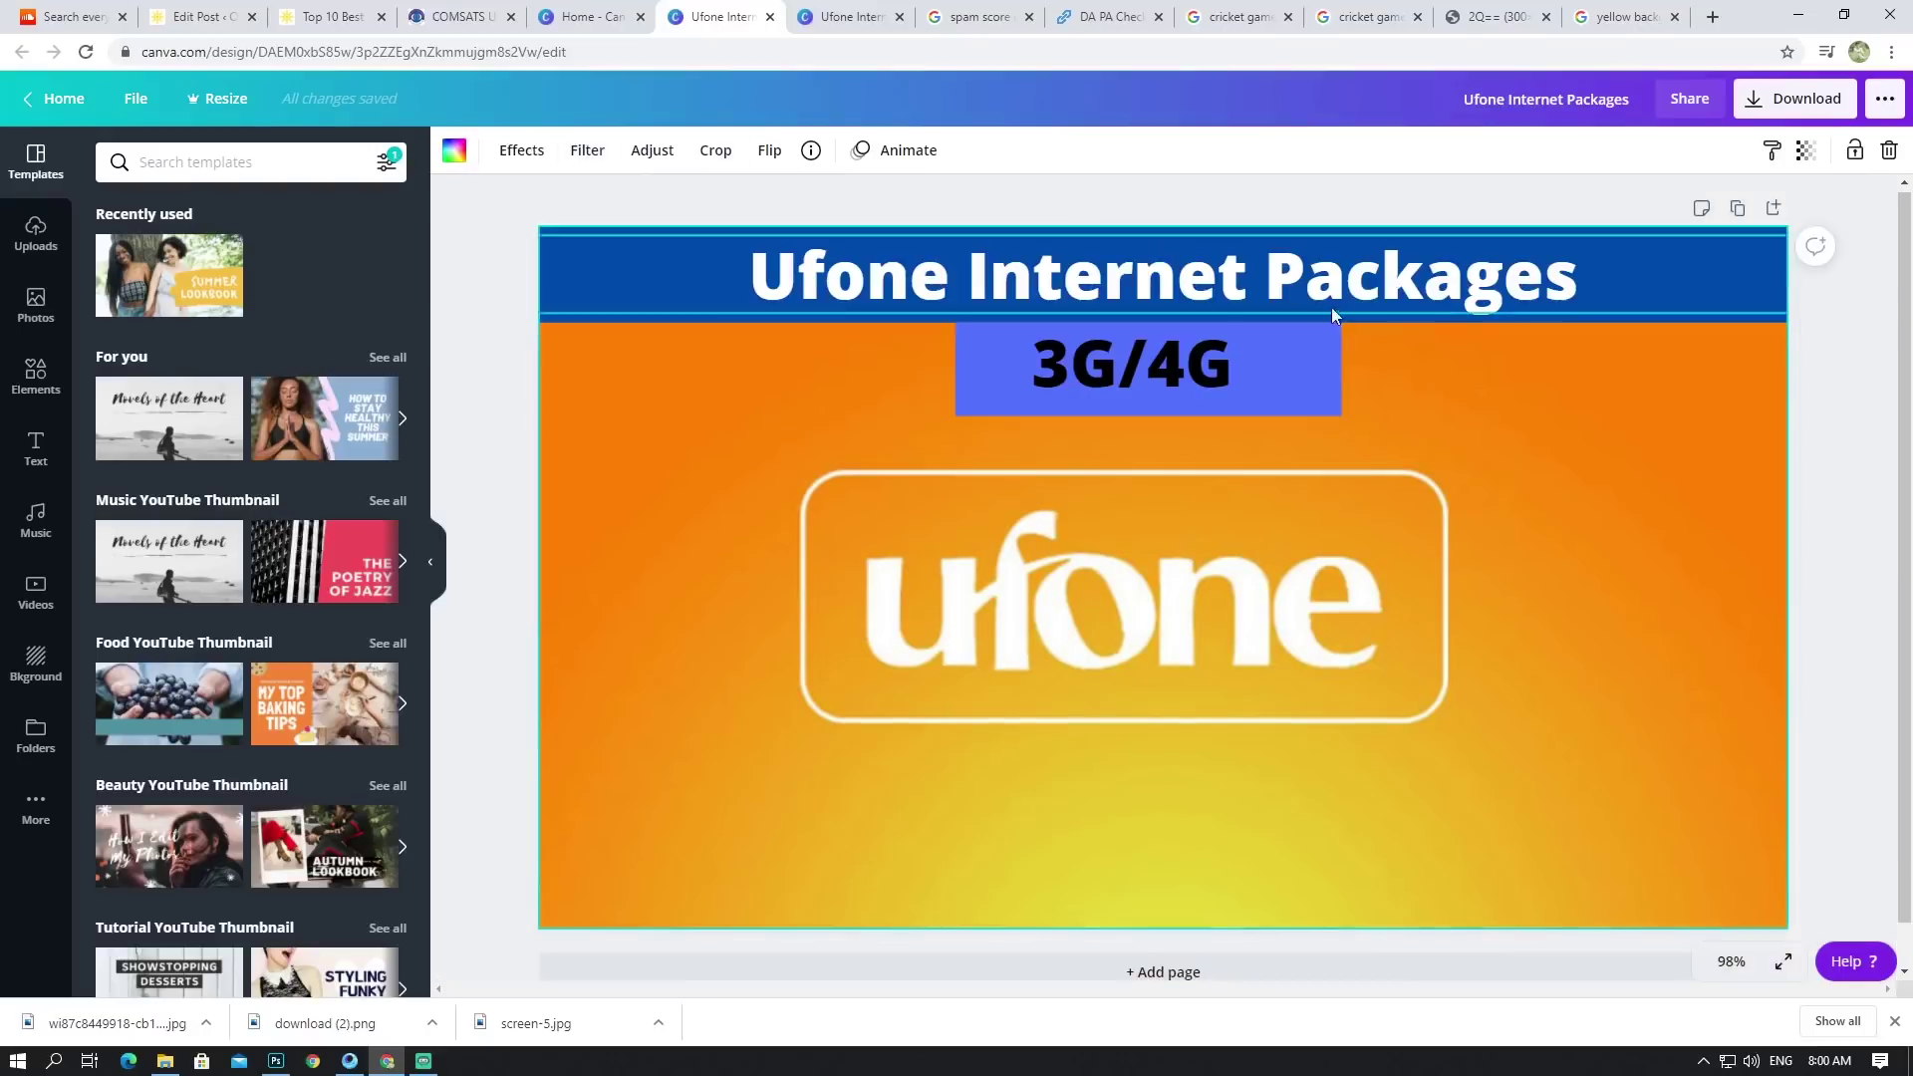
Step: Delete the title, the 3G/4G label and the blue boxes behind them from the design
left_click(852, 265)
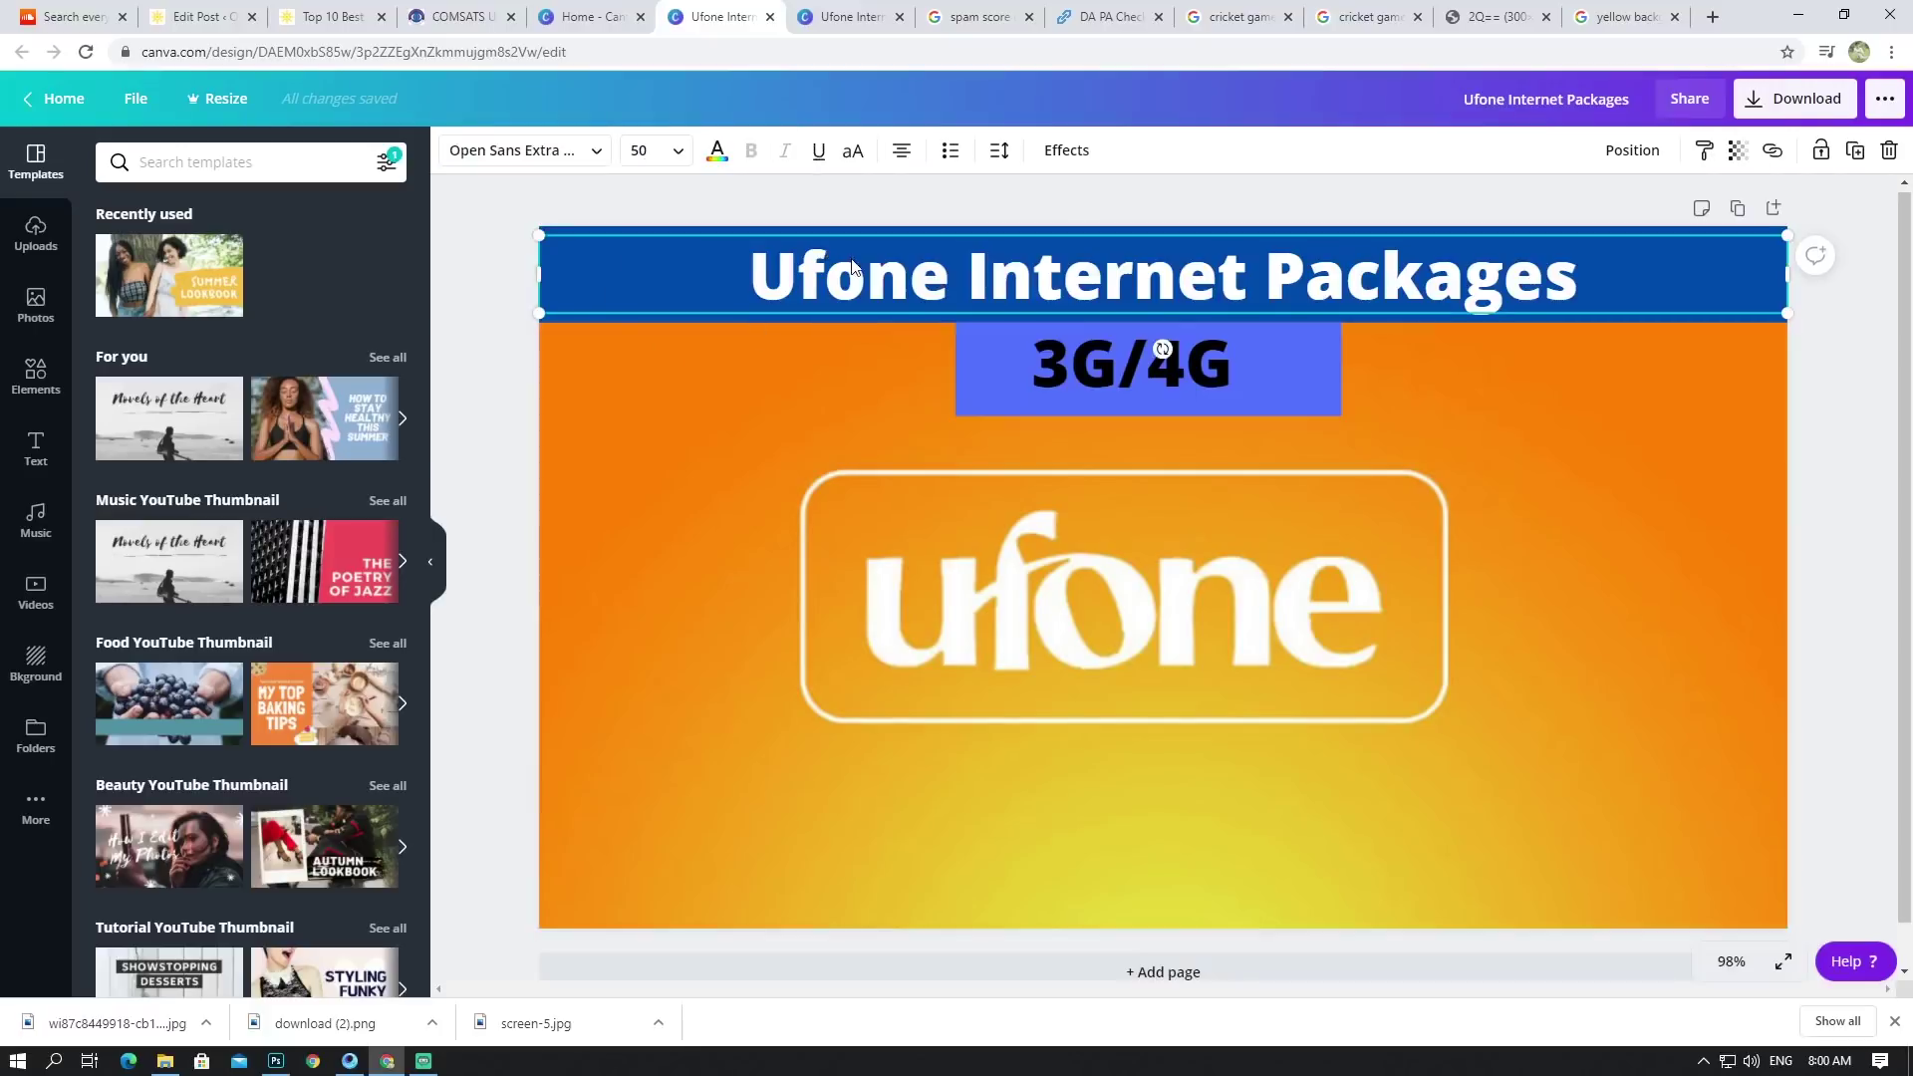
key("Delete")
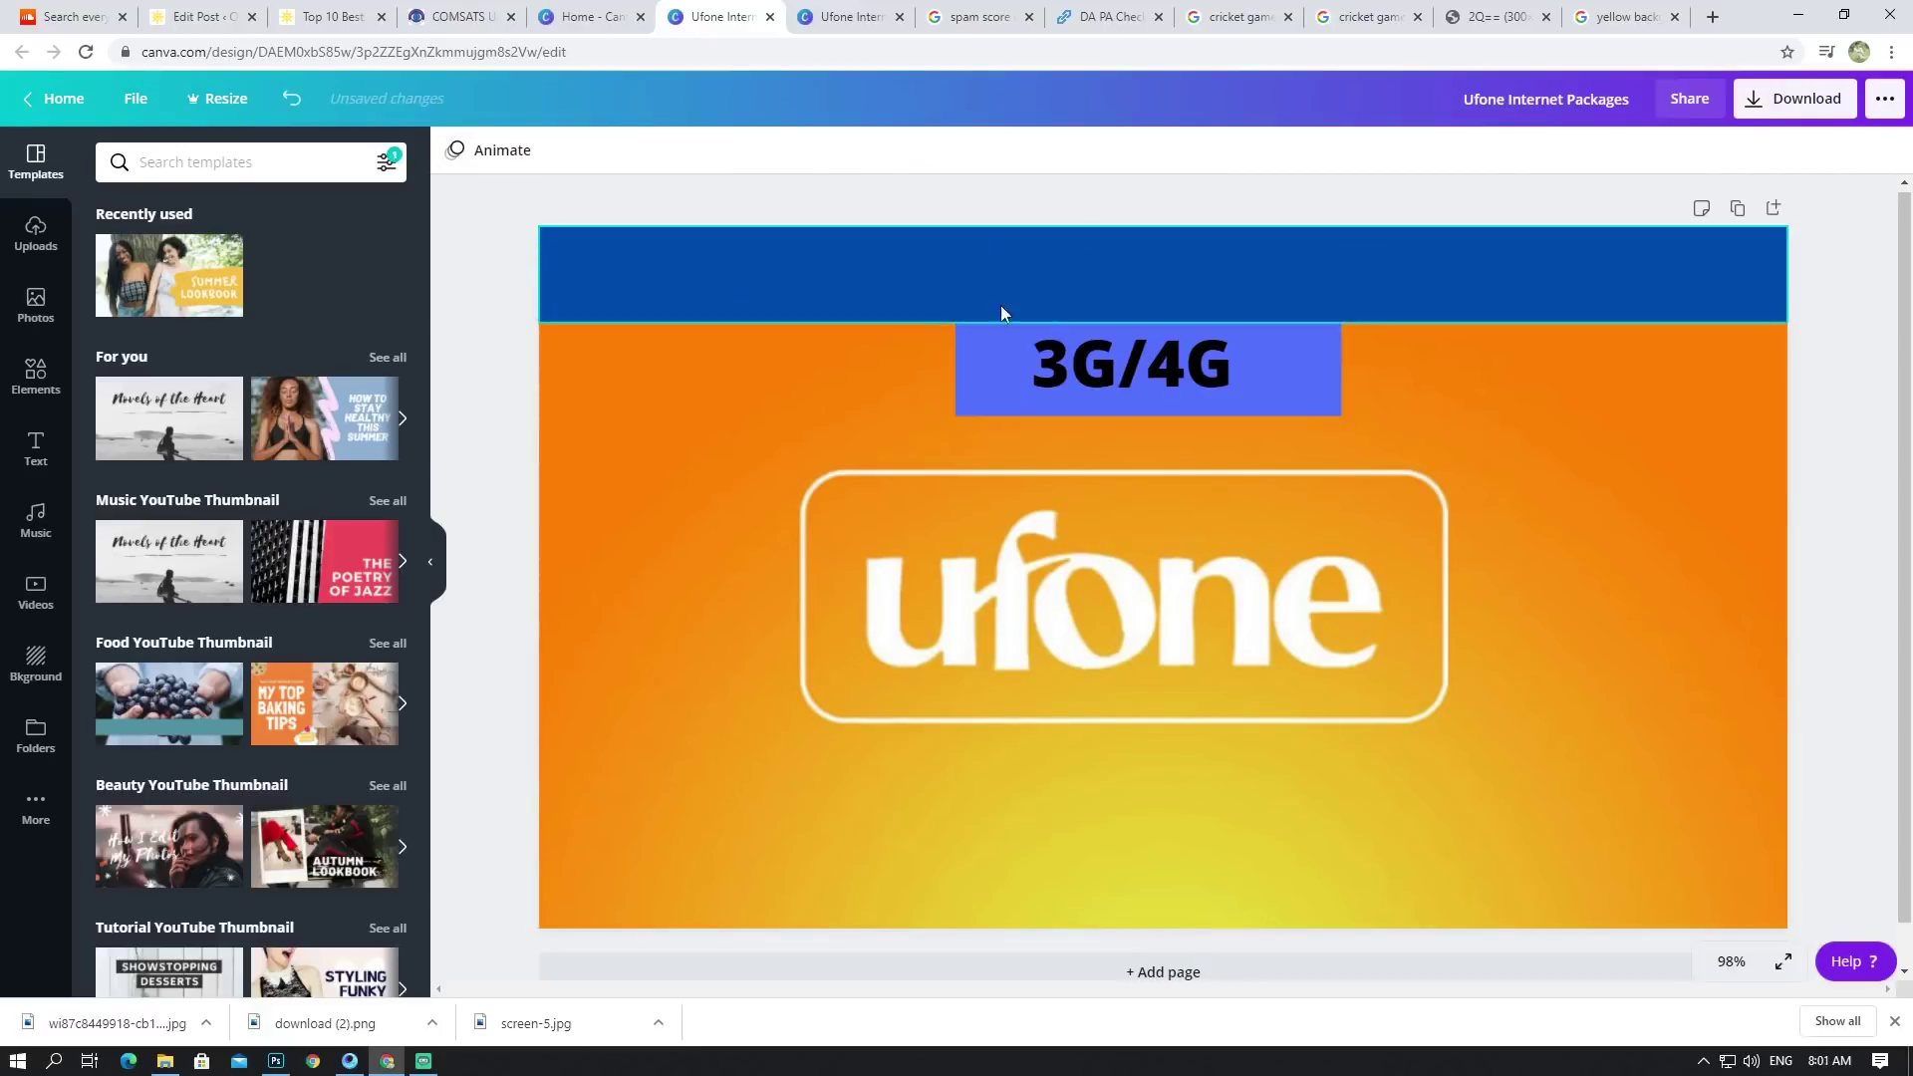
left_click(1038, 283)
key("Delete")
left_click(1072, 360)
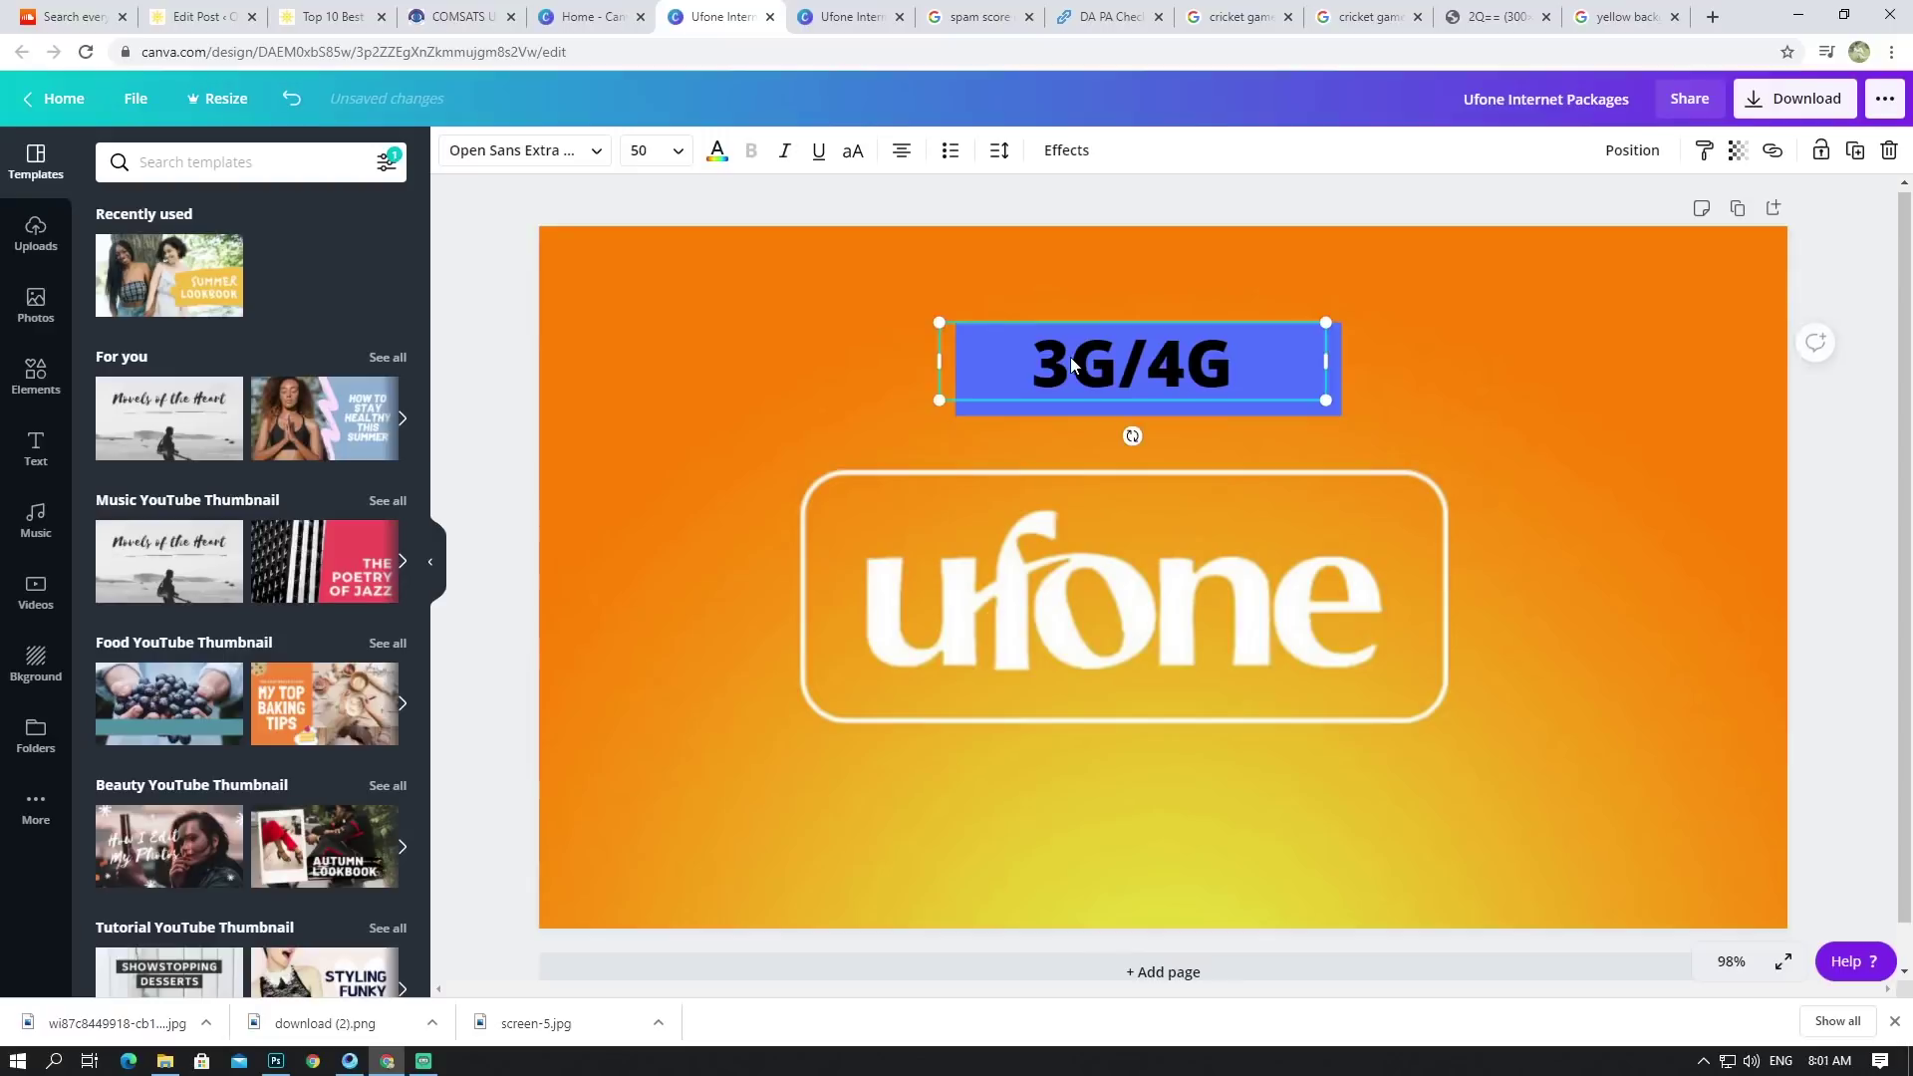
key("Delete")
left_click(1071, 361)
key("Delete")
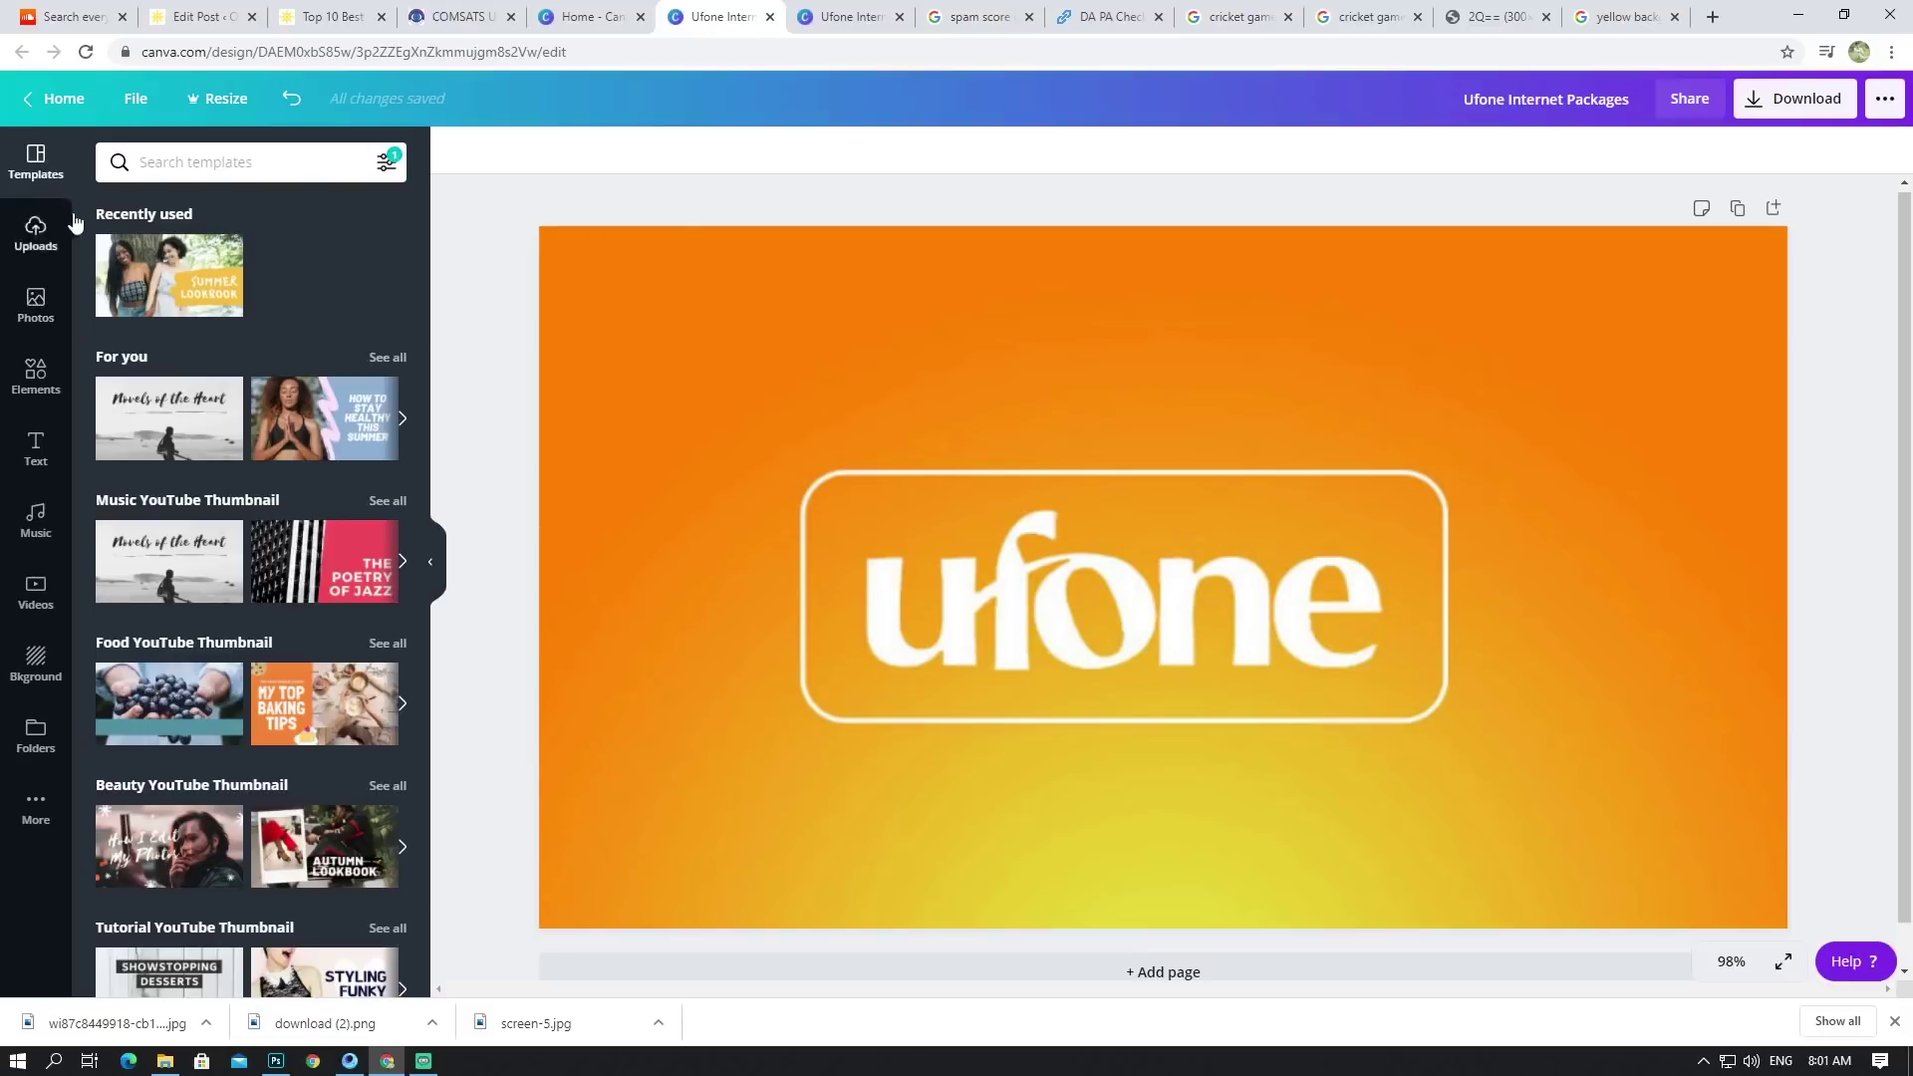
Step: Add a yellow square and reshape it into a thin banner spanning the full width along the design's upper edge
left_click(38, 399)
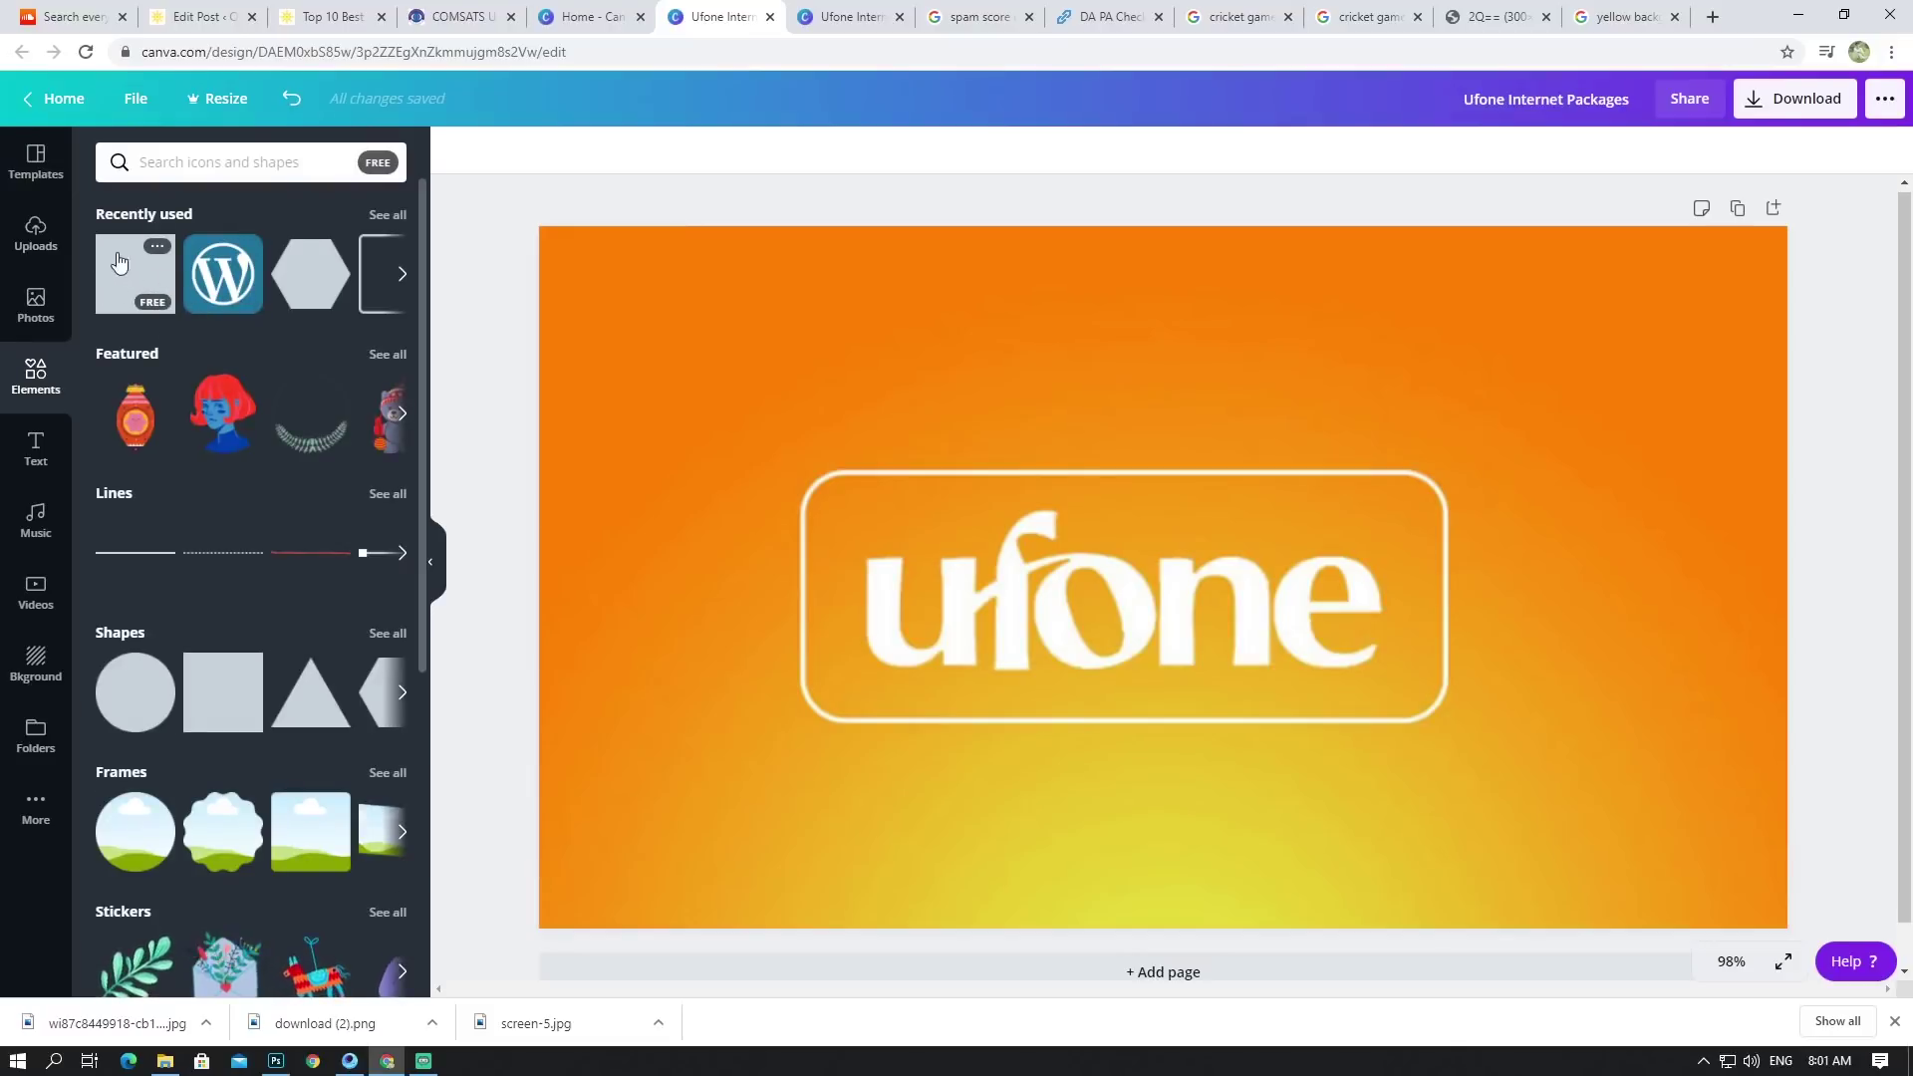
left_click(117, 282)
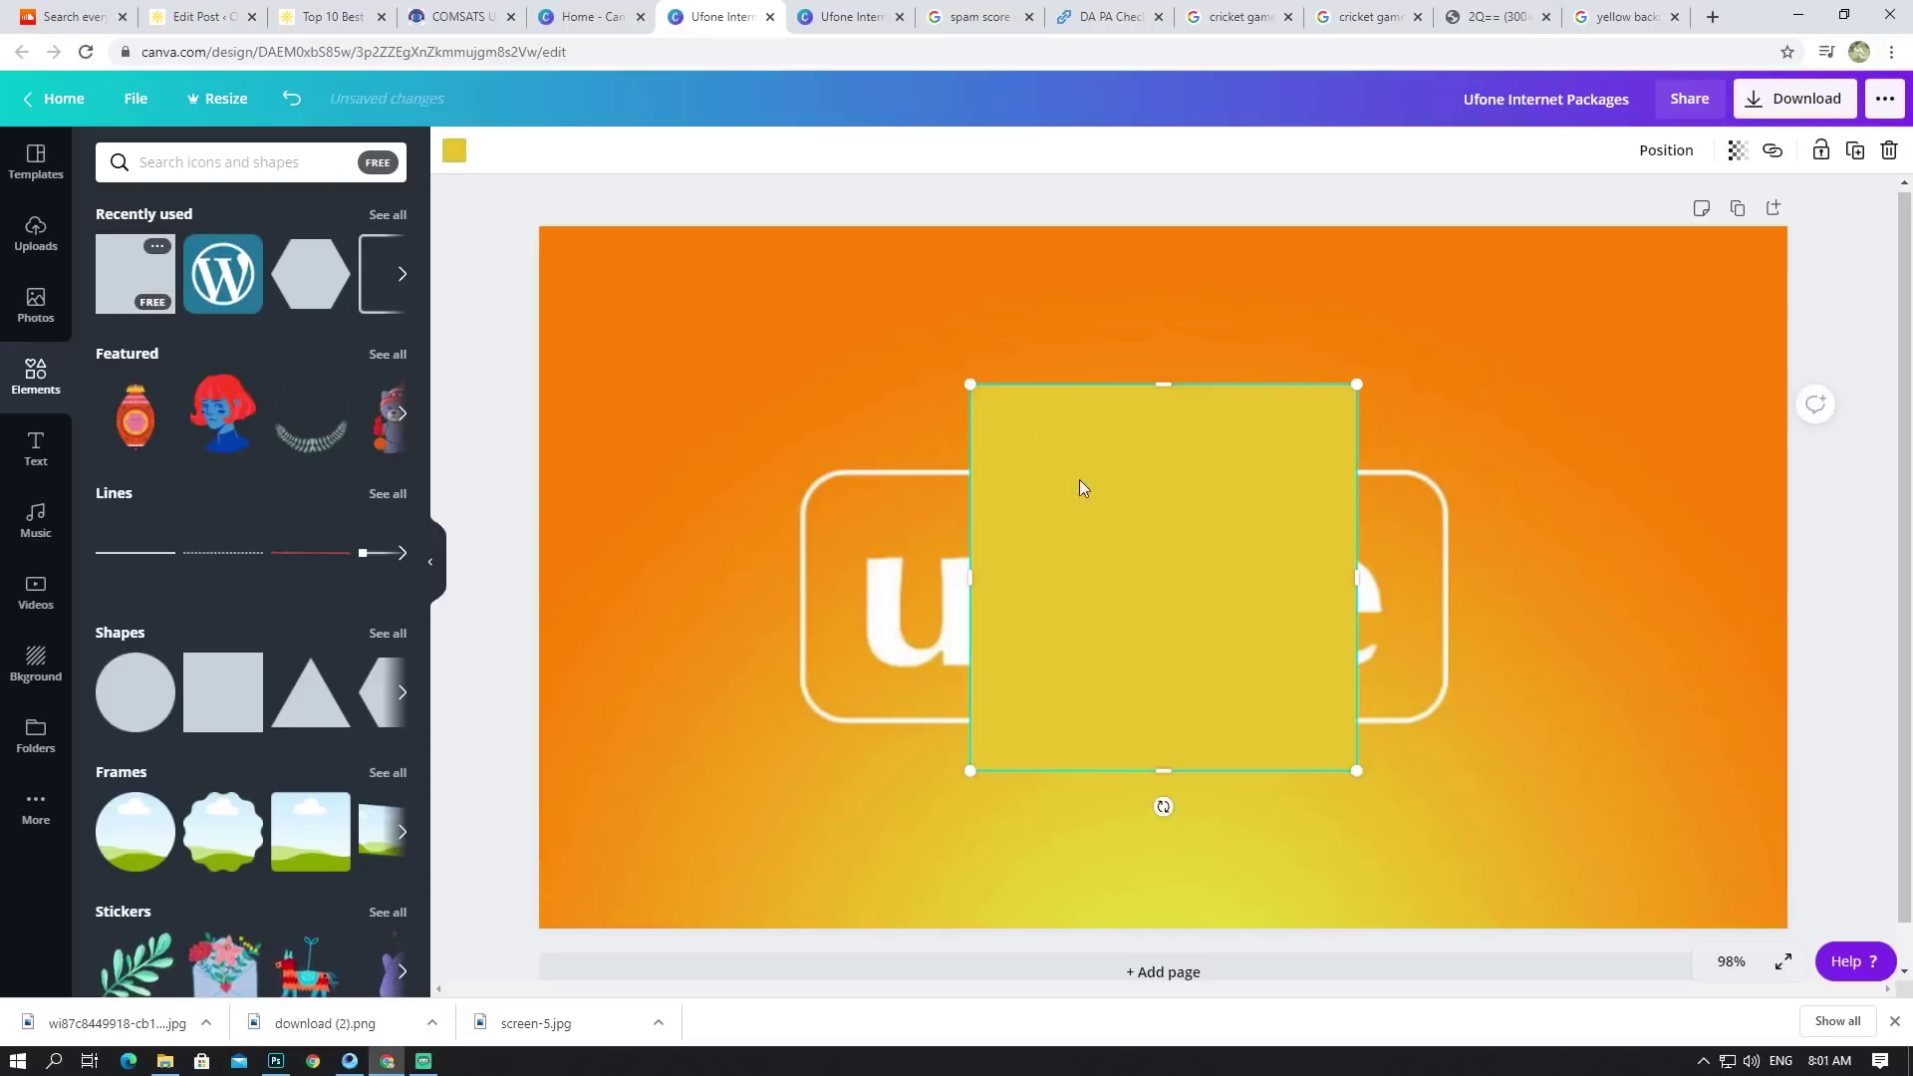
left_click_drag(1081, 488, 653, 338)
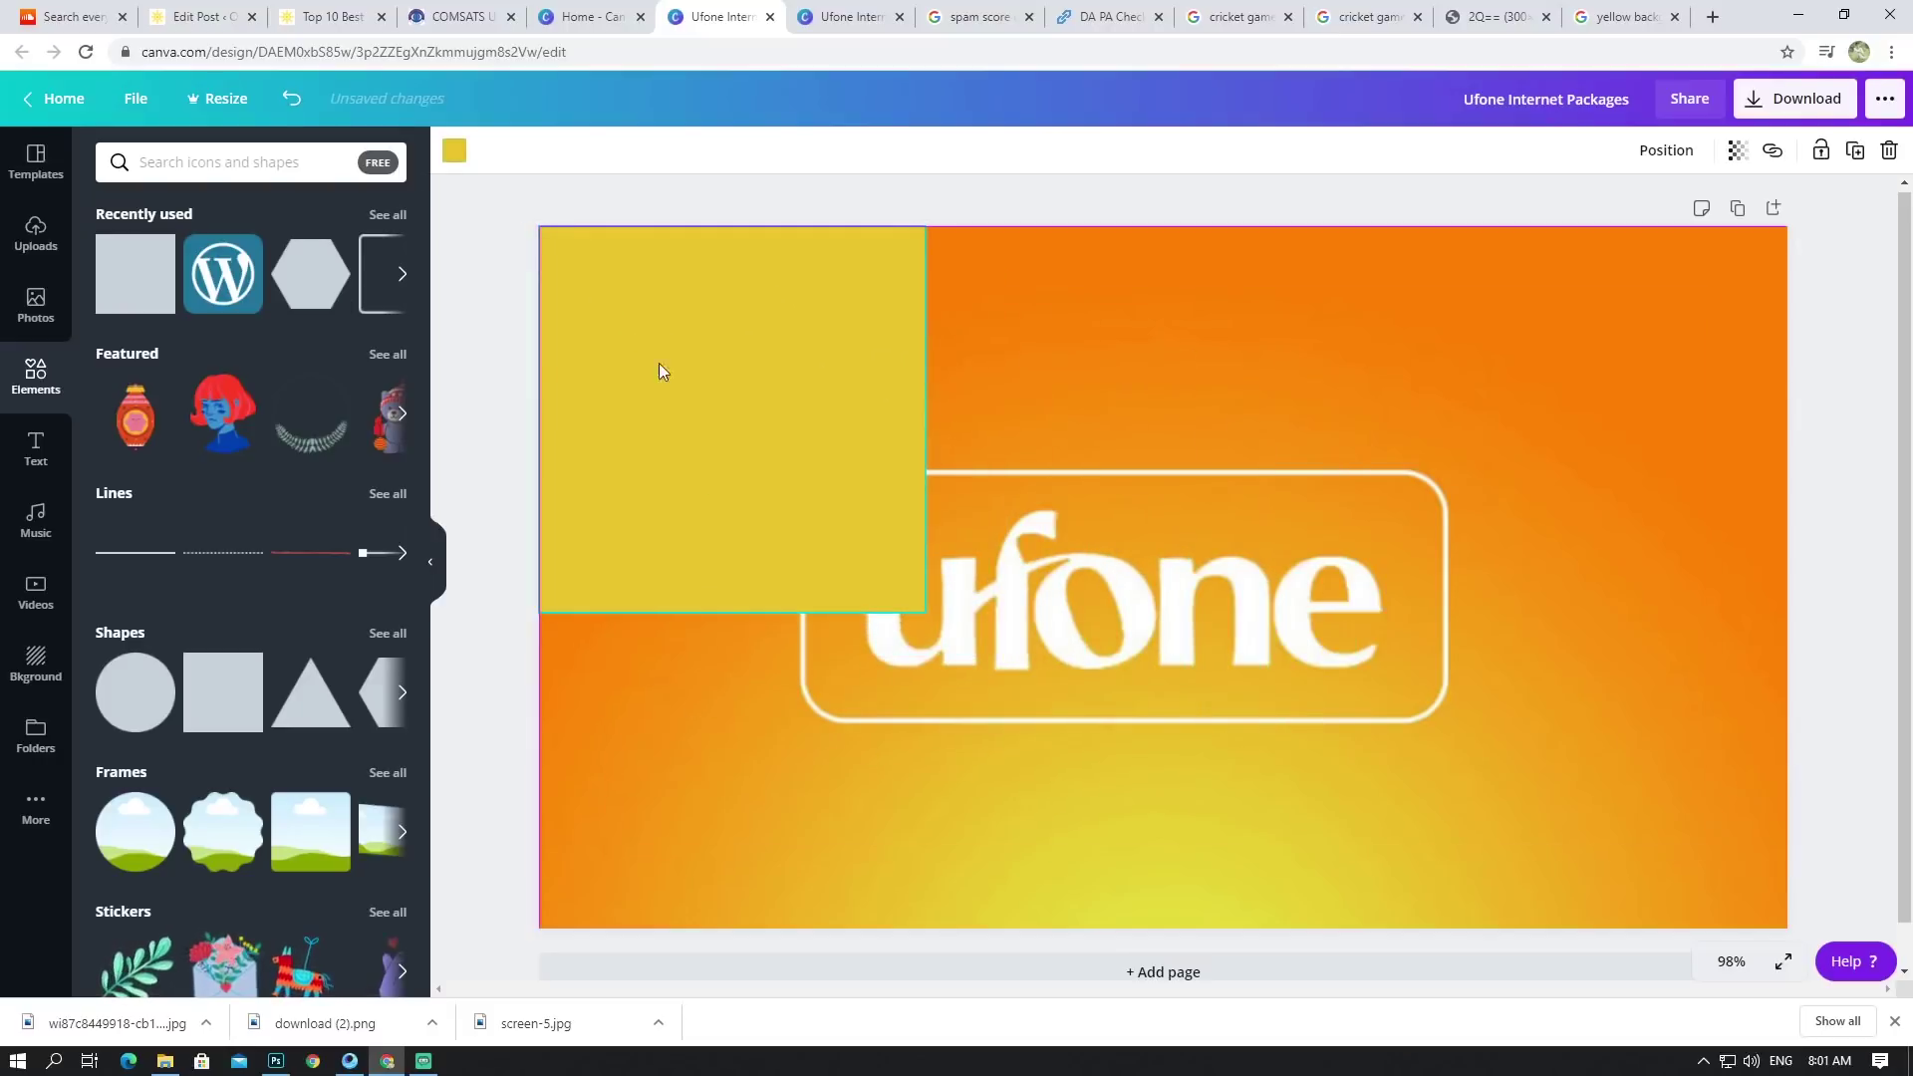
left_click_drag(733, 612, 811, 329)
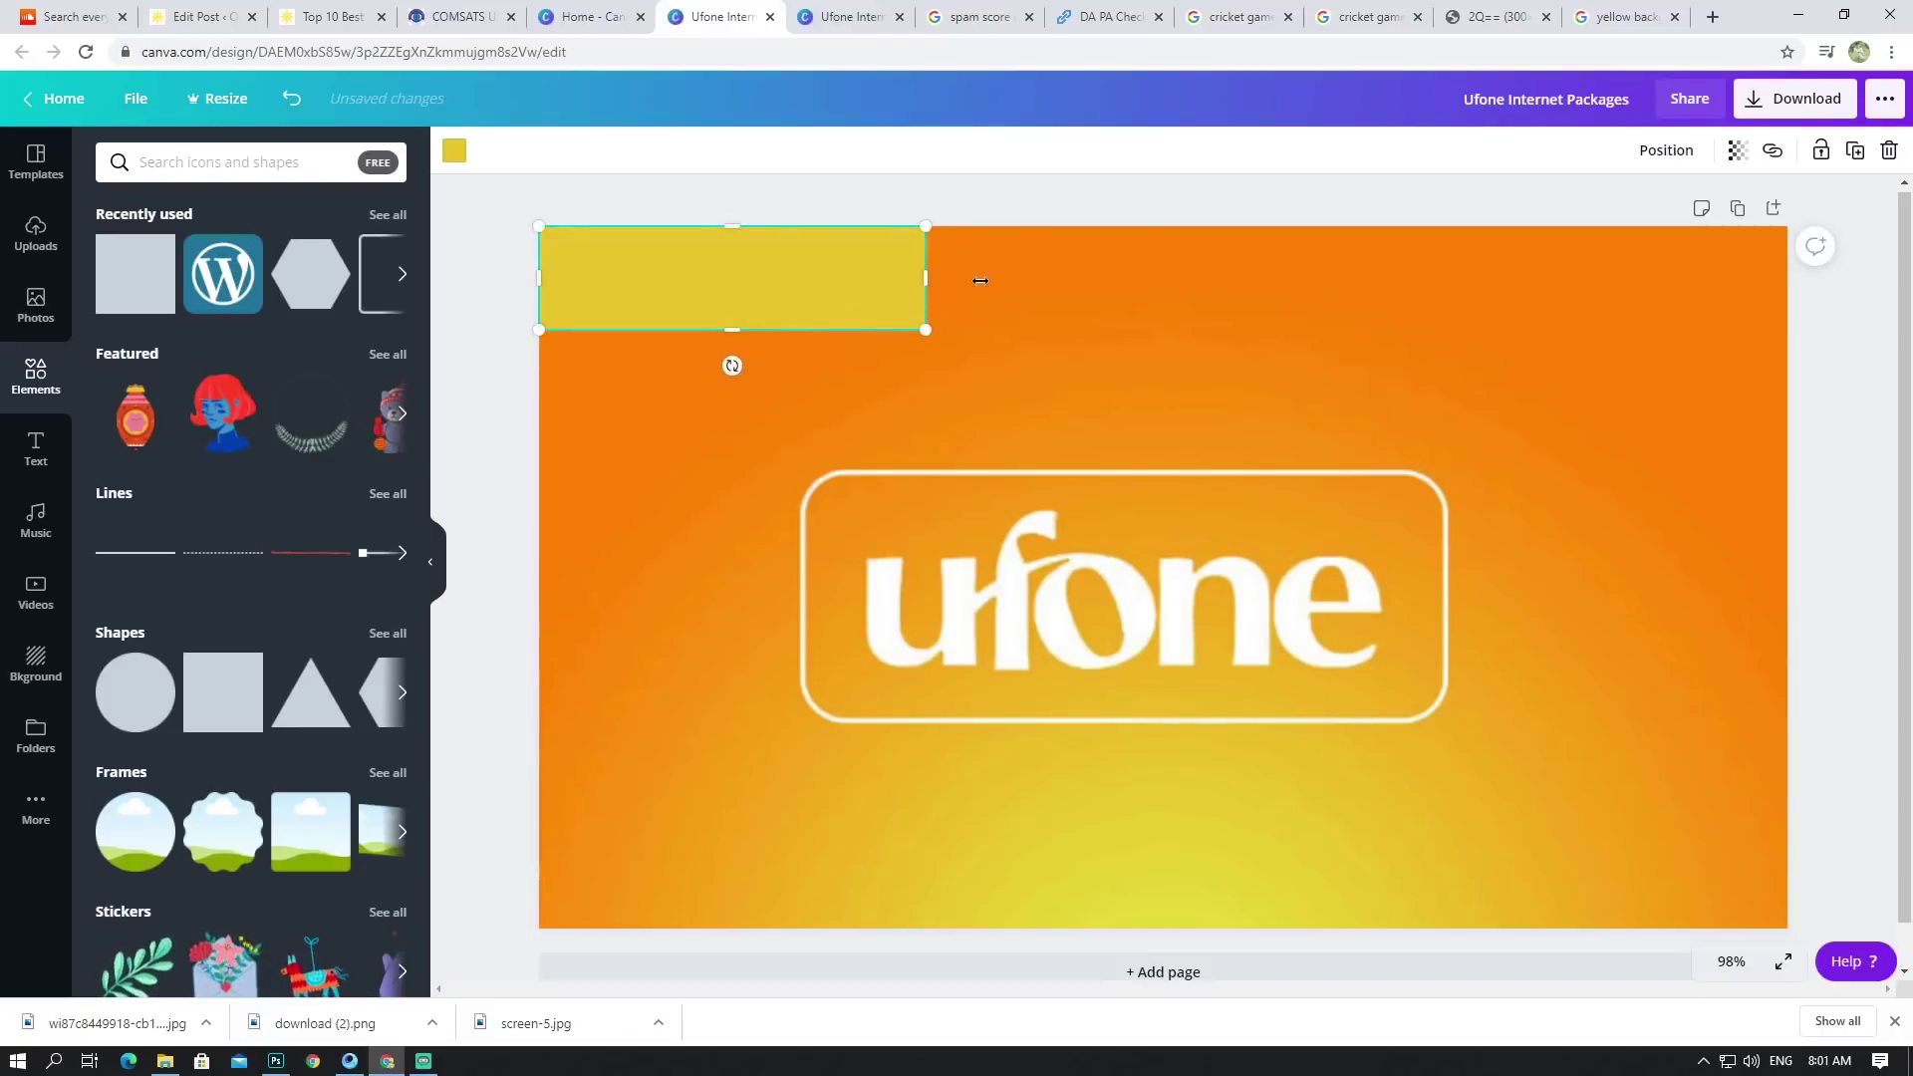
left_click_drag(980, 280, 1789, 251)
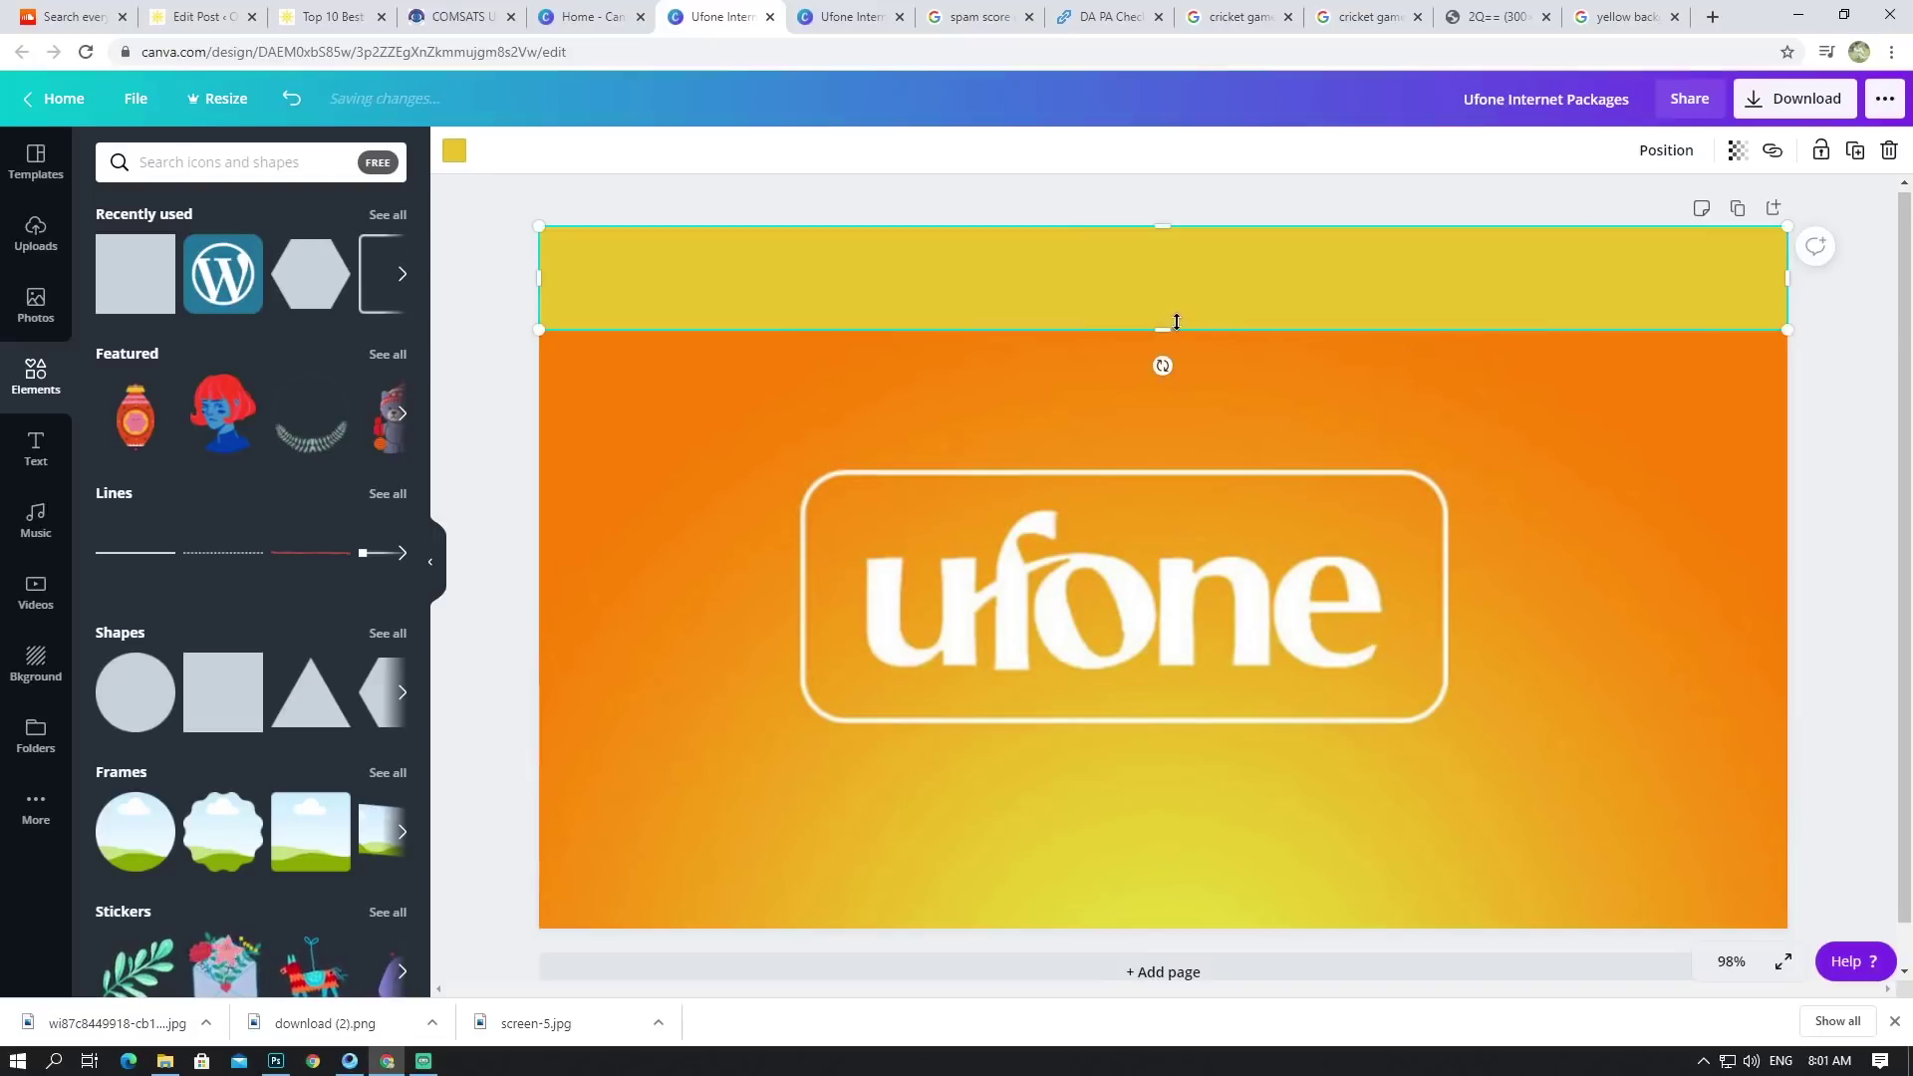
left_click_drag(1176, 322, 1177, 314)
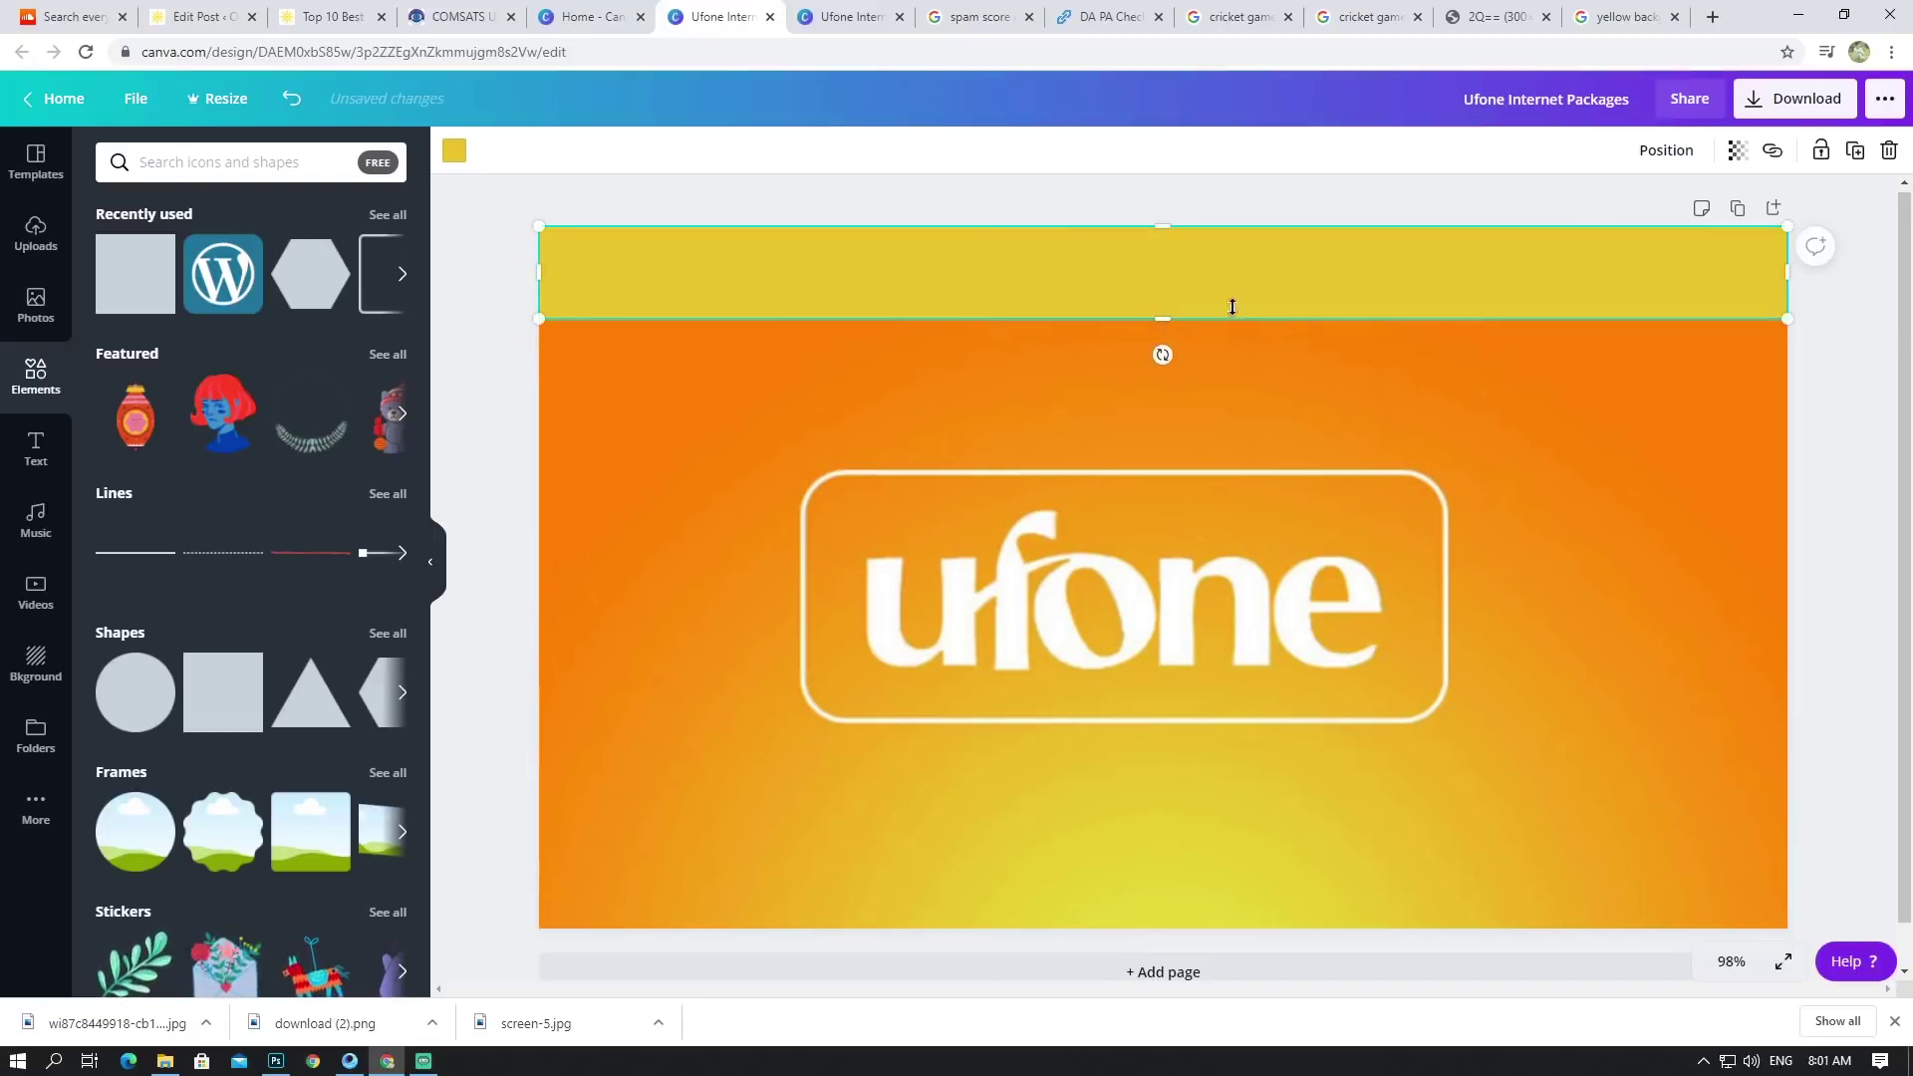
Step: Add a heading text box to the design and clear its placeholder text
left_click(36, 446)
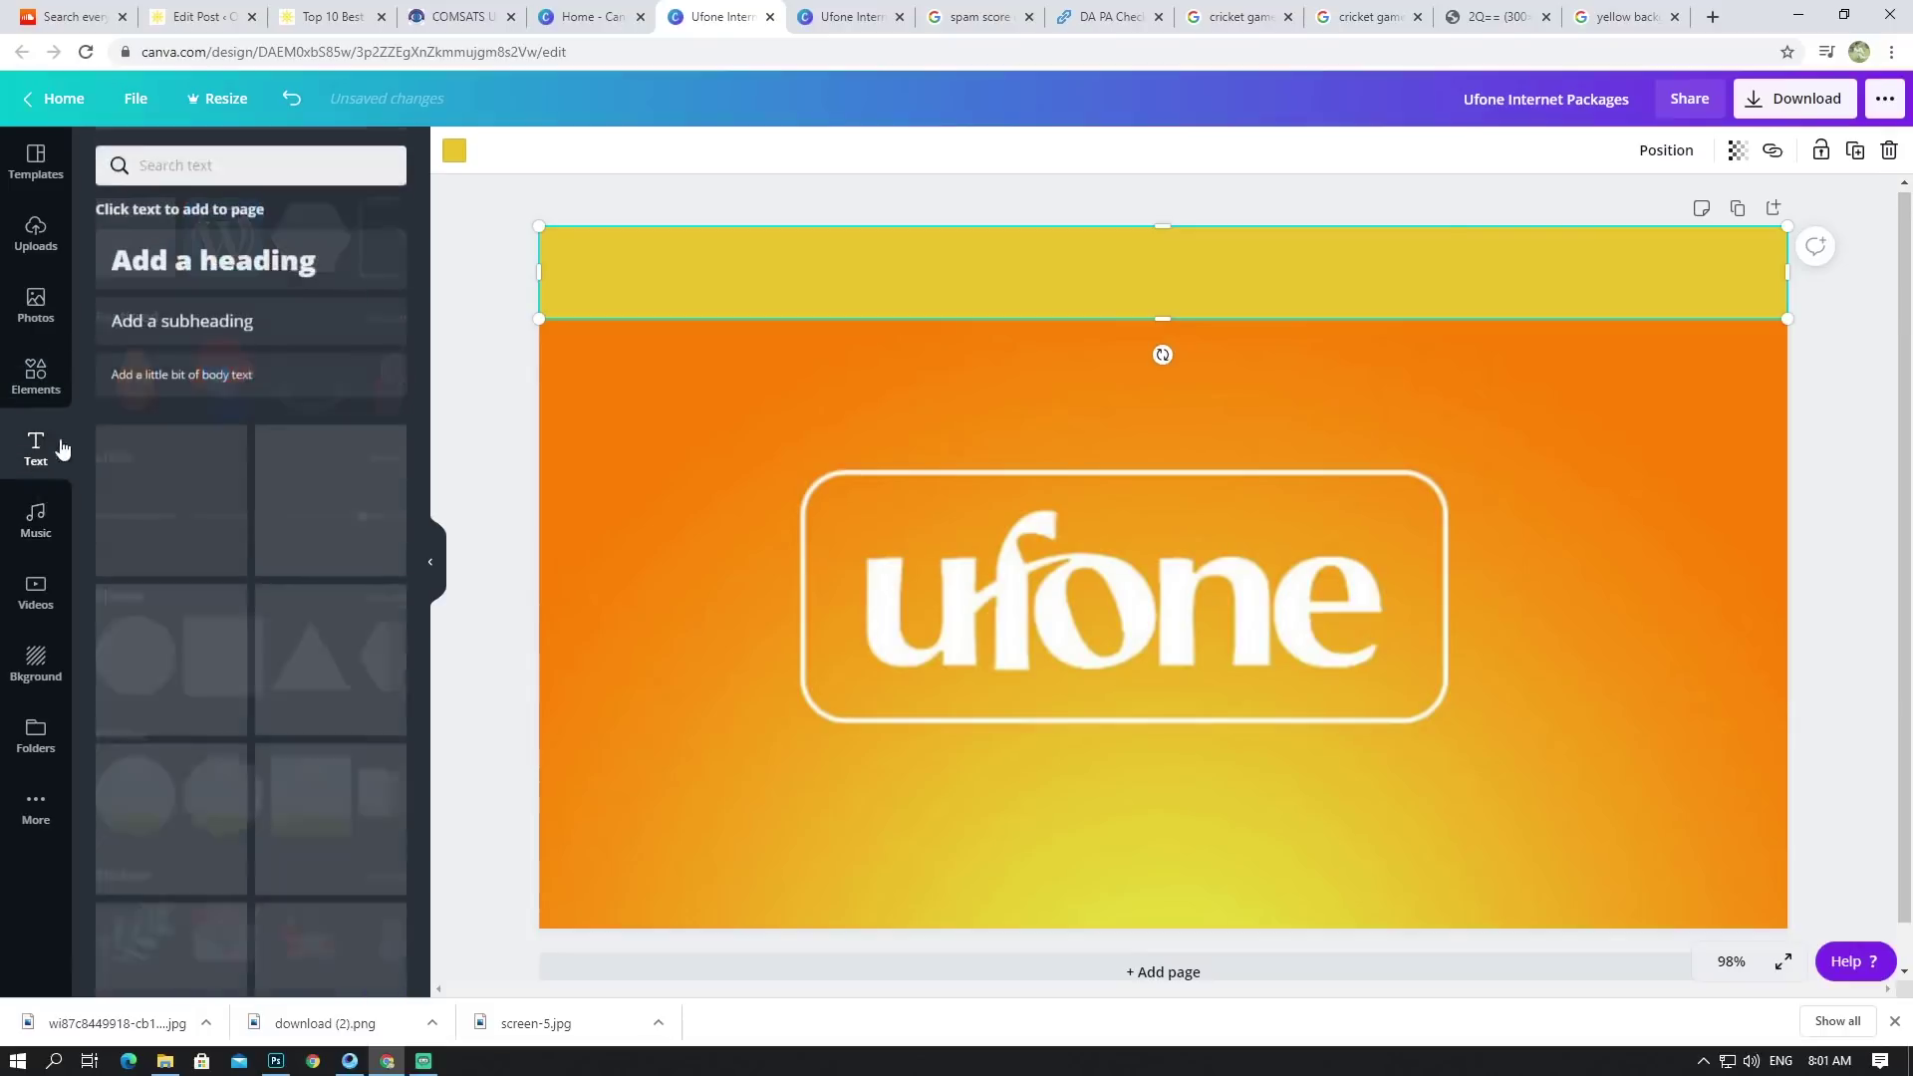
left_click(233, 269)
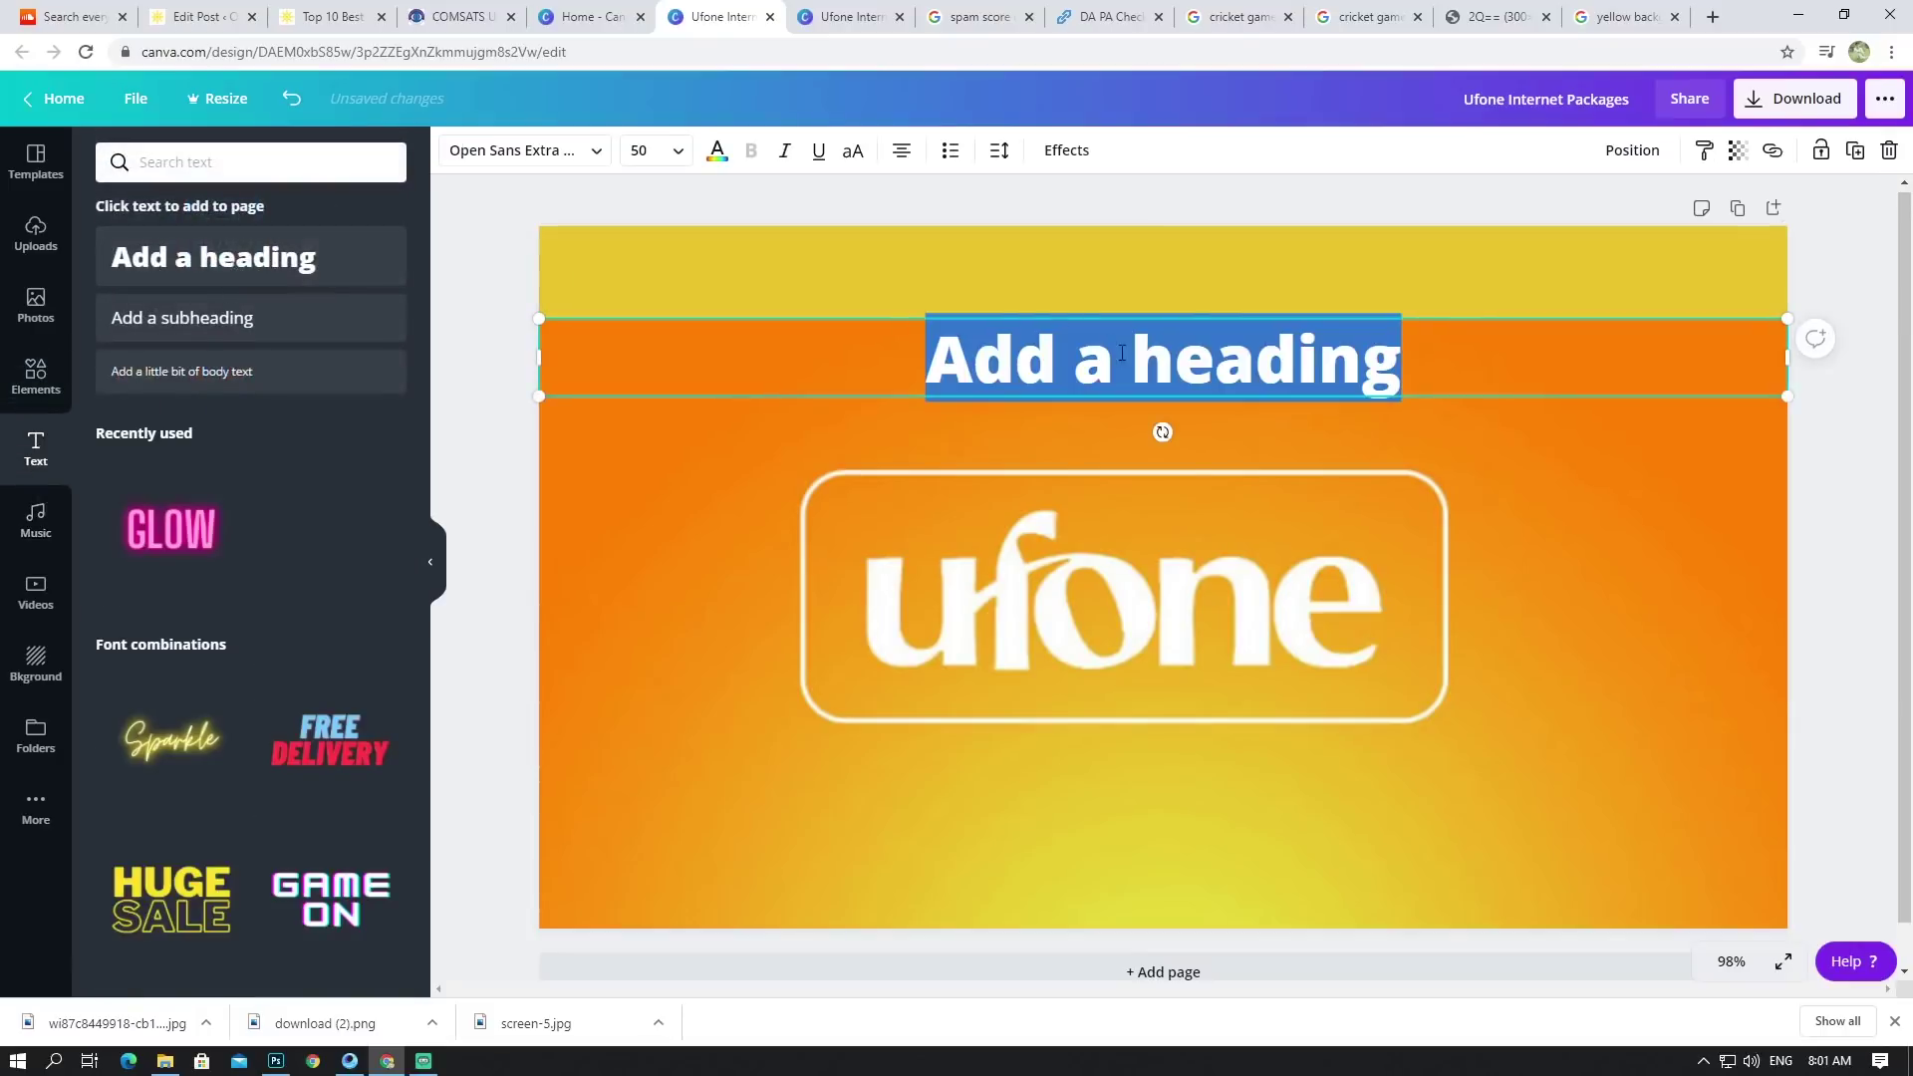
double_click(1127, 366)
left_click(1127, 365)
type("b")
key("BackSpace")
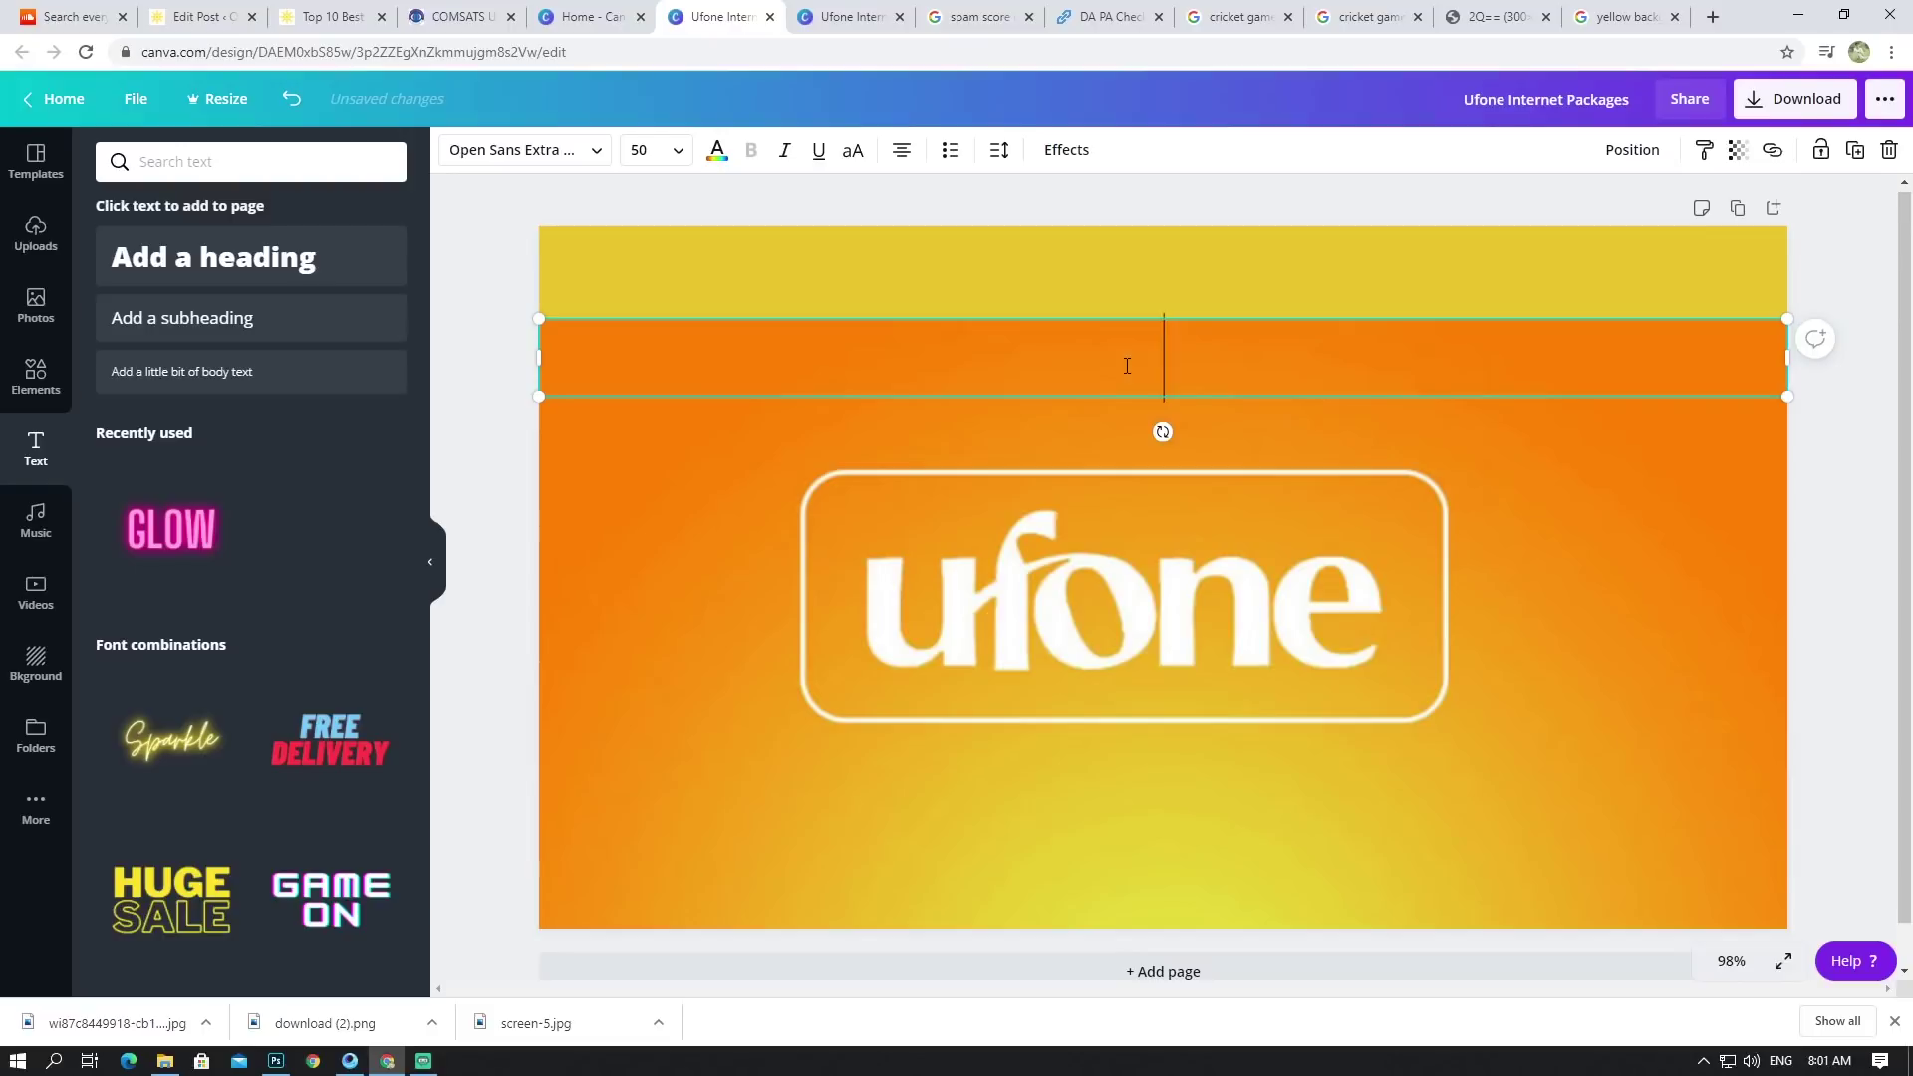
Step: Enter "Best Ufone Internet Packages" as the heading text
type("BeSS")
key("BackSpace")
key("BackSpace")
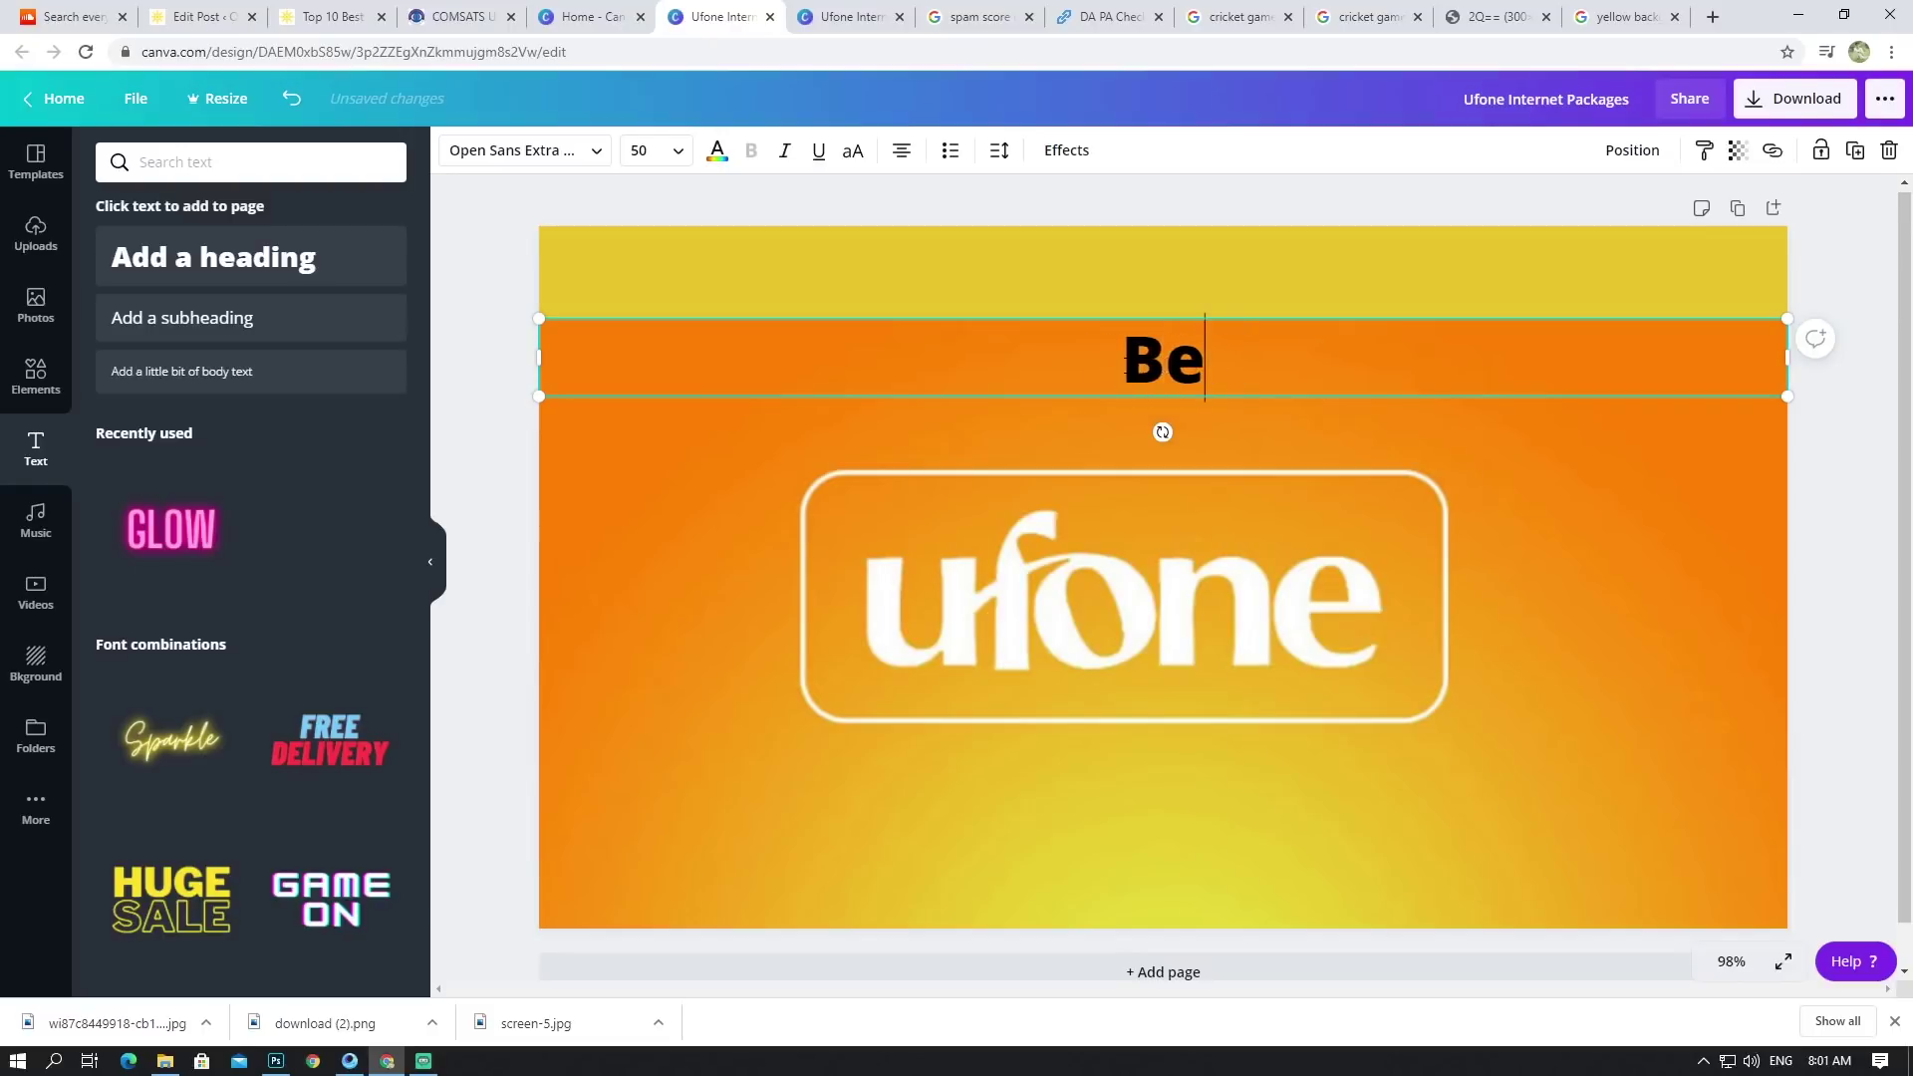
type("ST")
key("BackSpace")
key("BackSpace")
type("s")
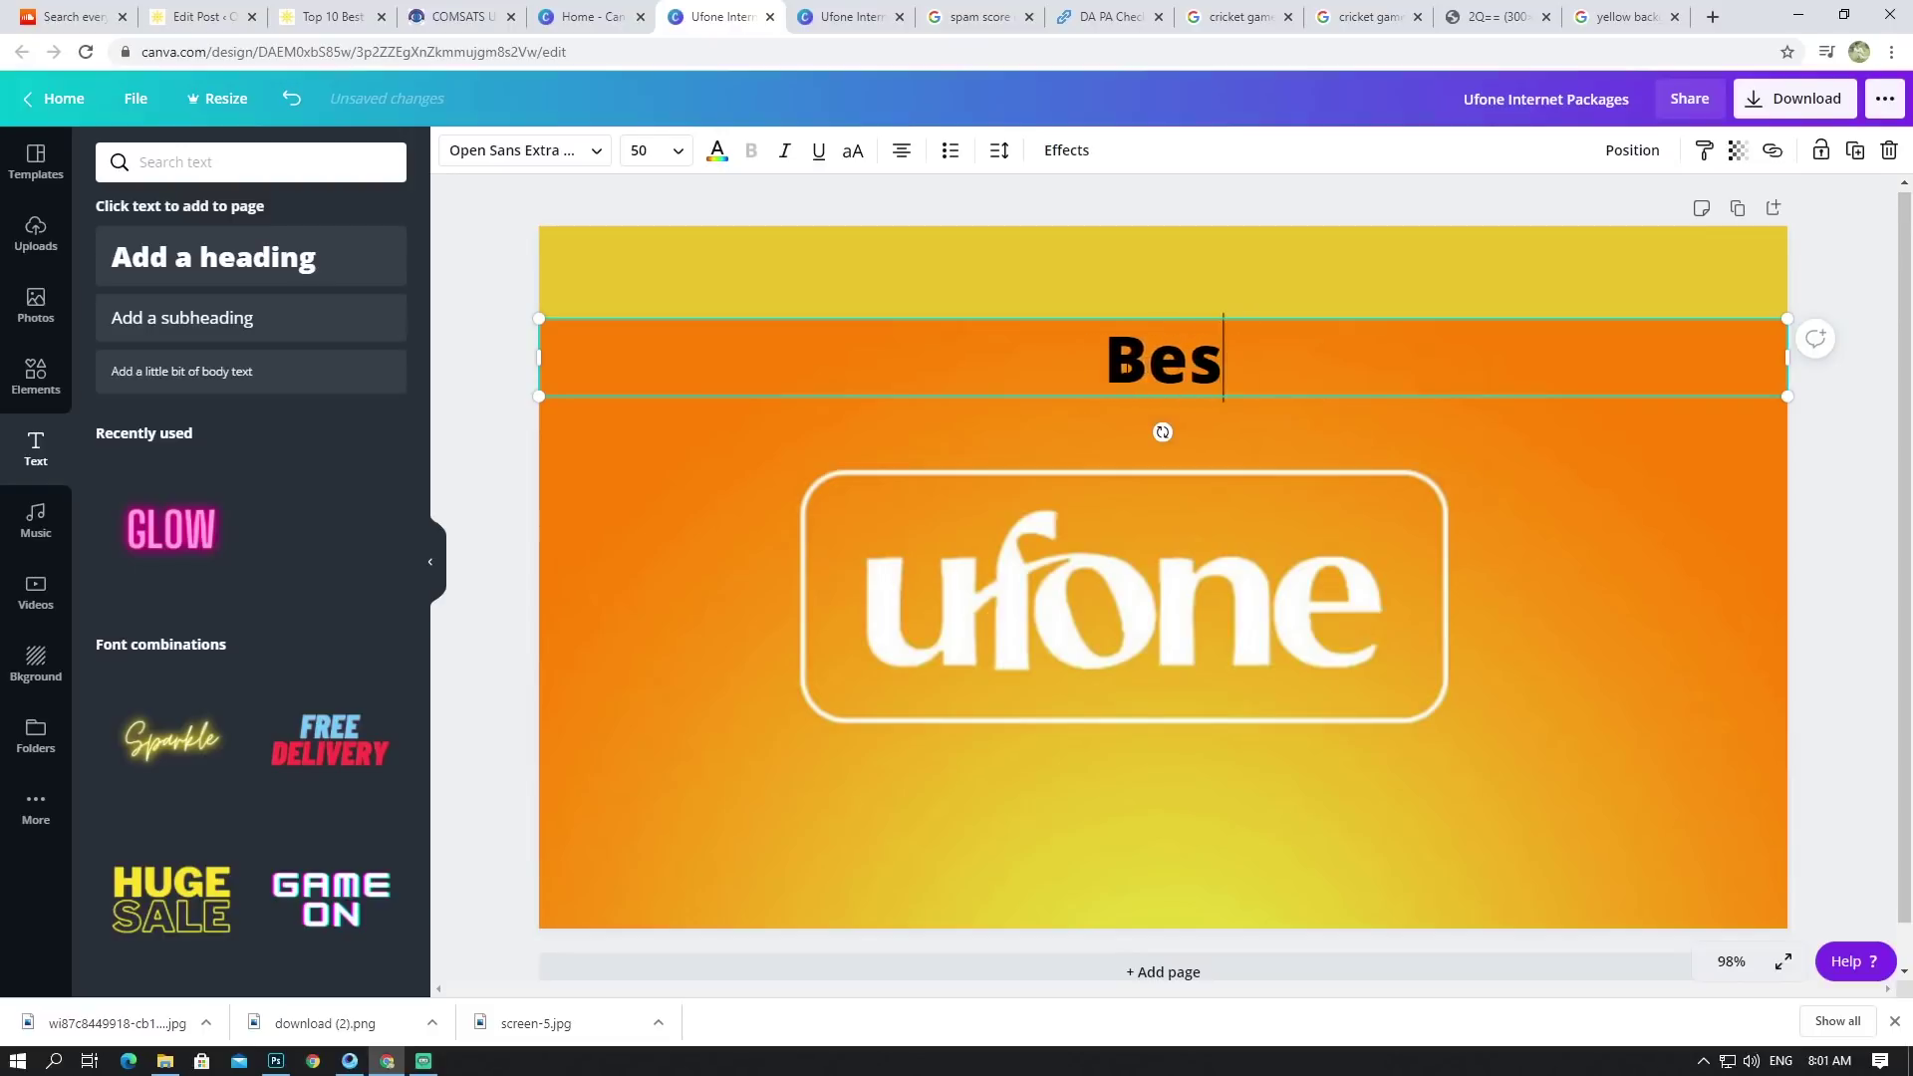
type("t Uf")
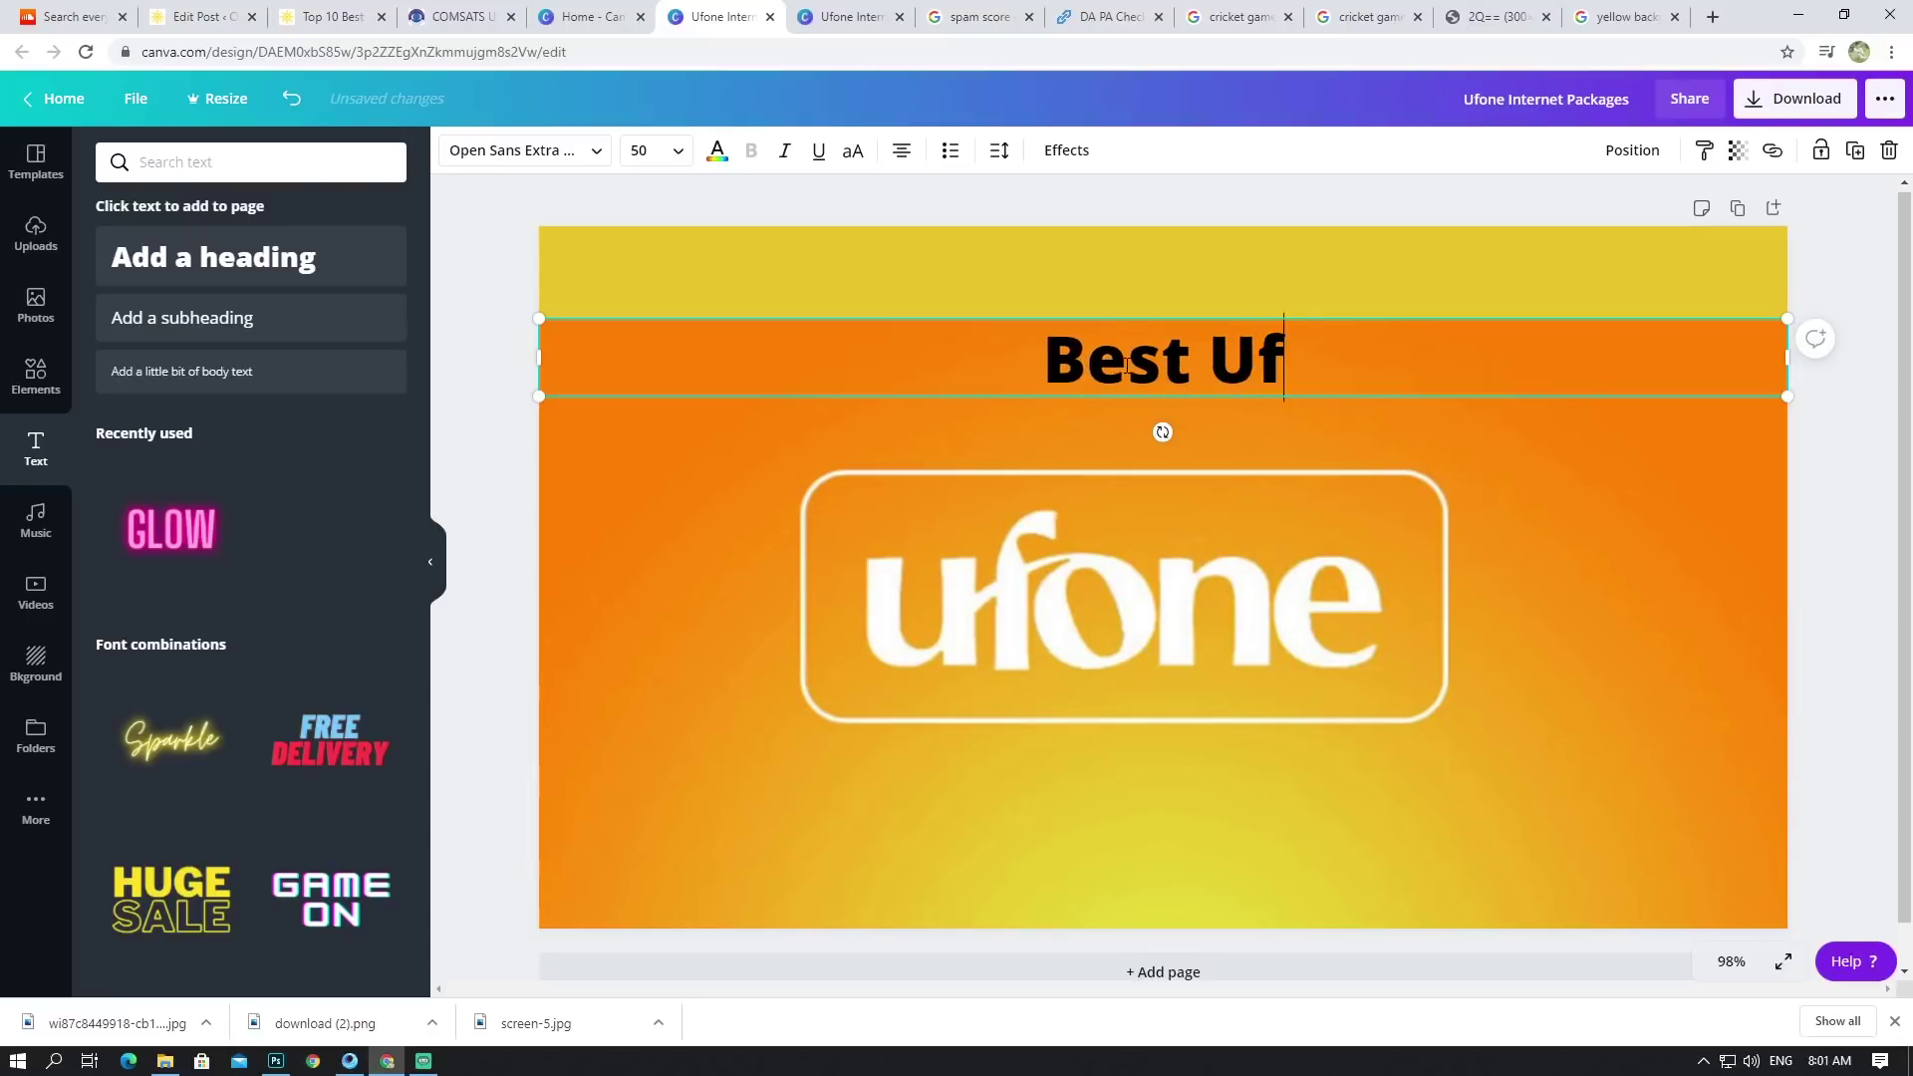
type("one Internet")
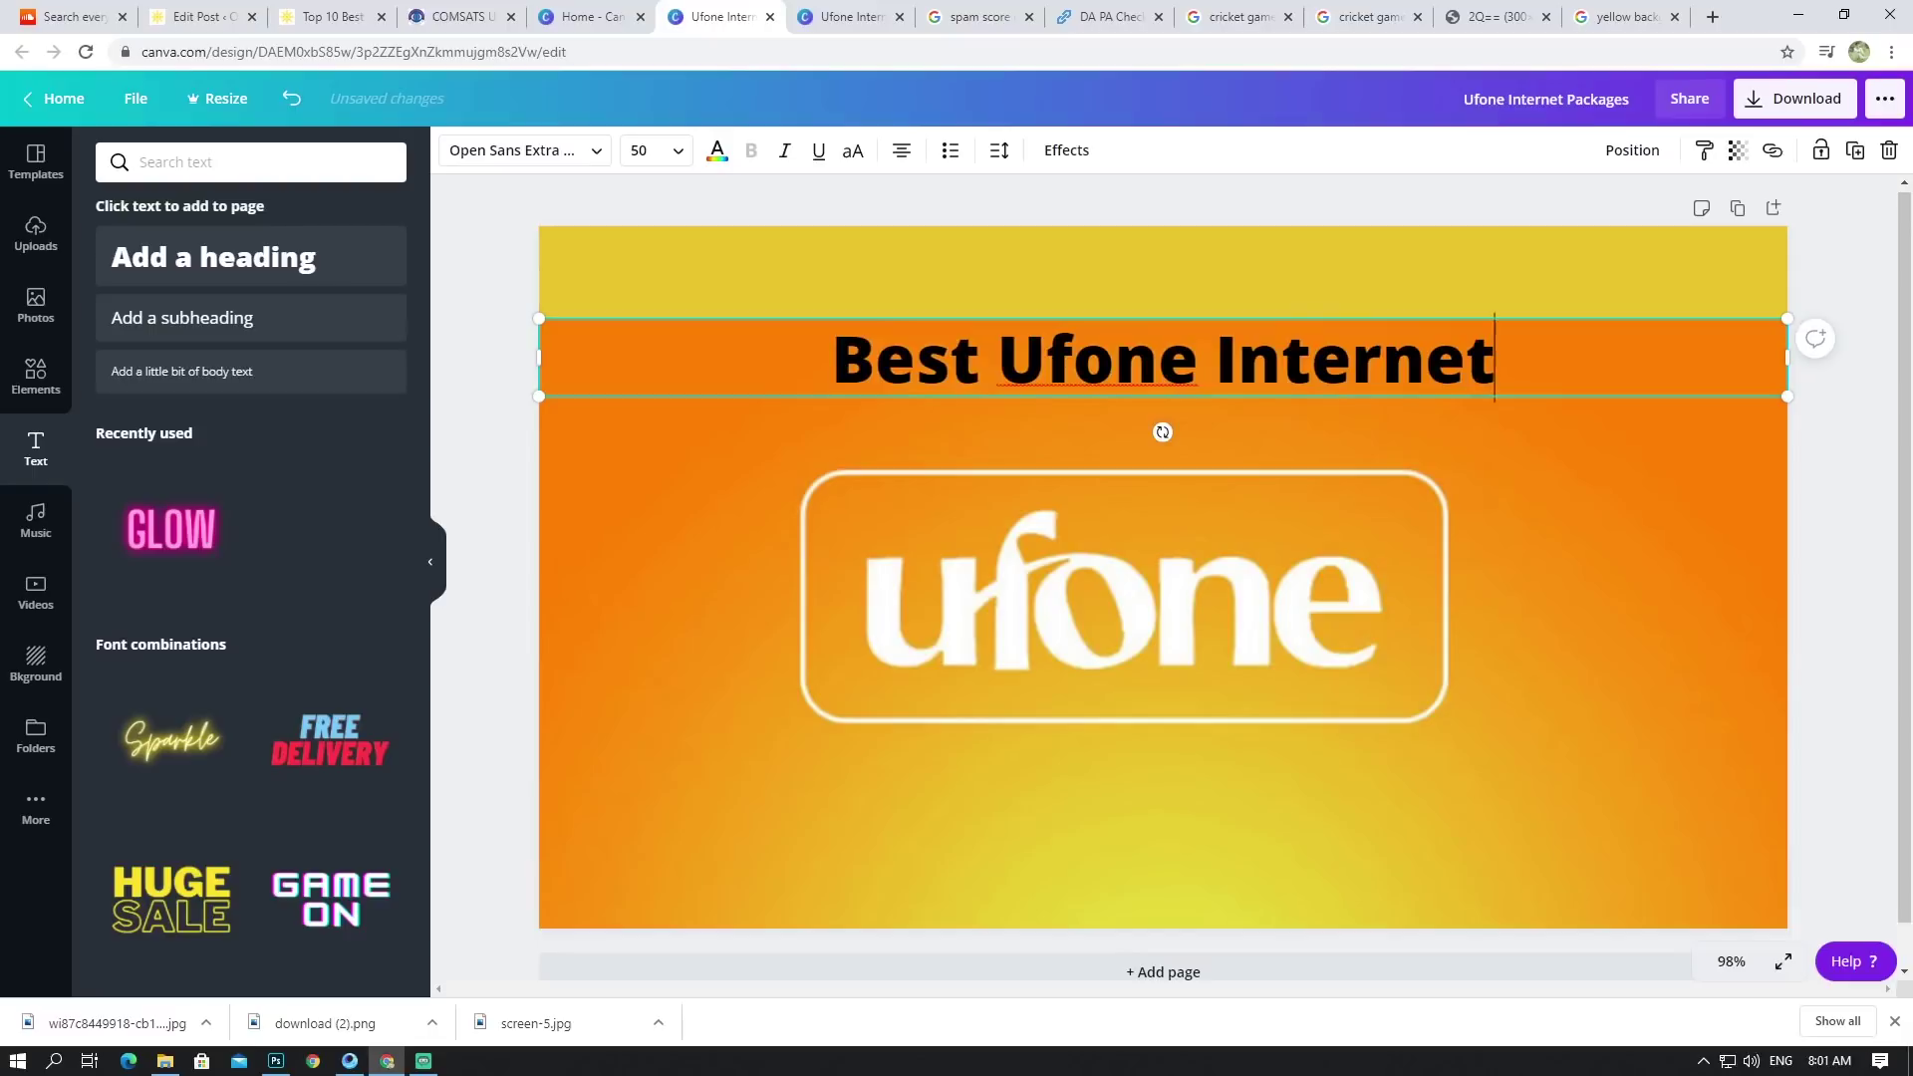
type(" Pack")
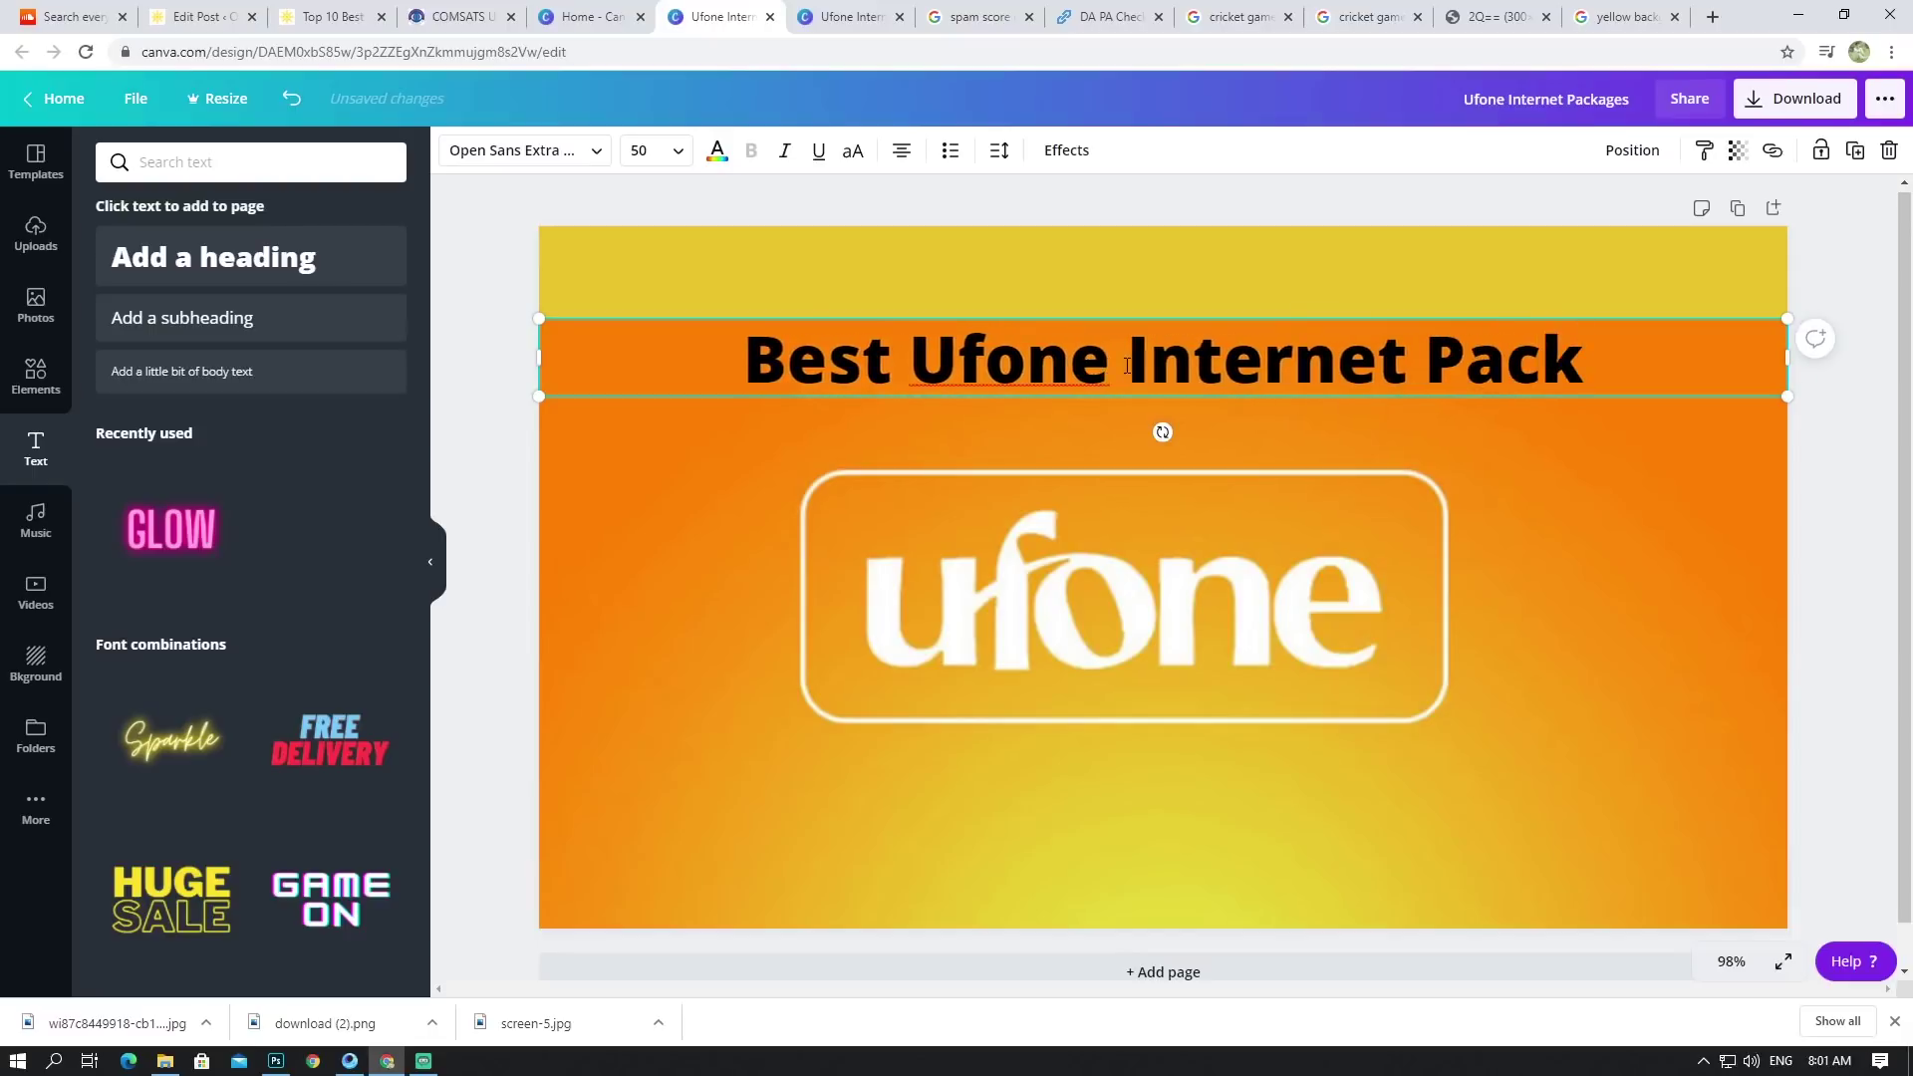
type("ages")
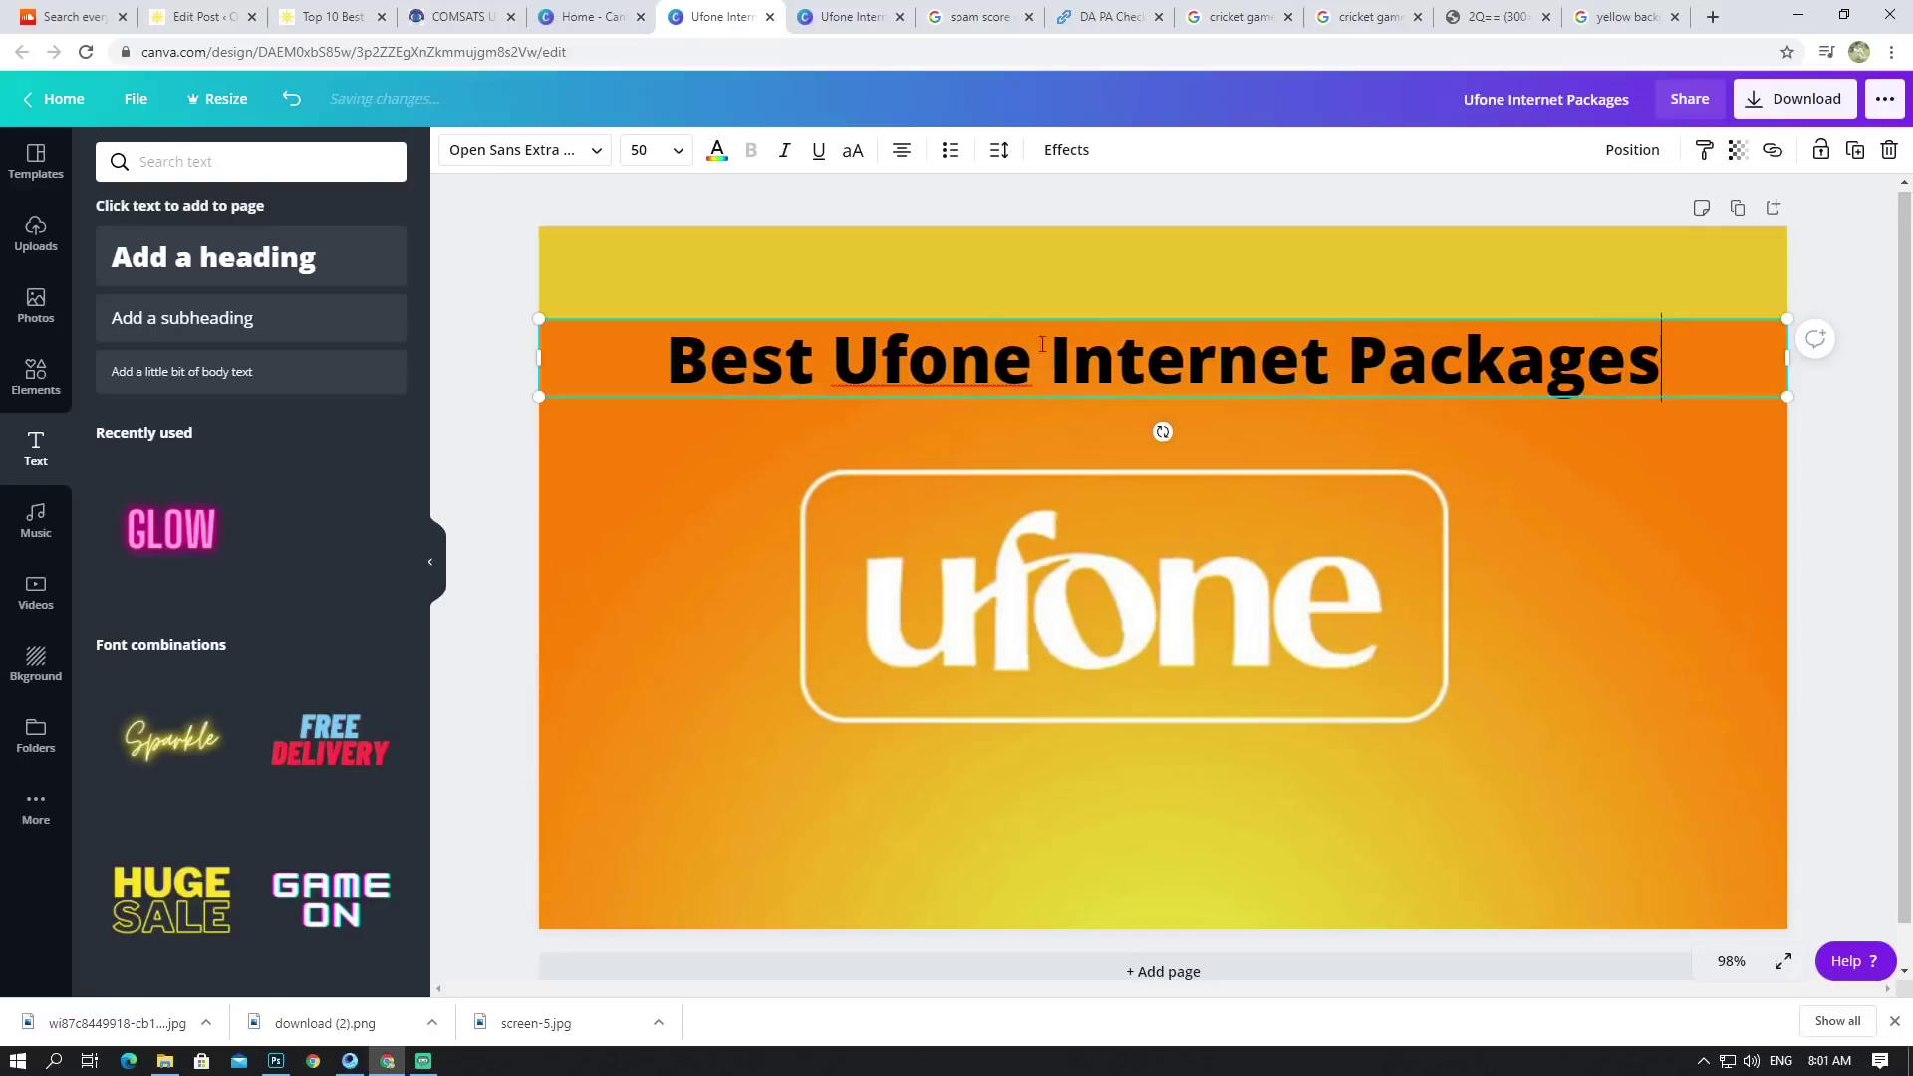
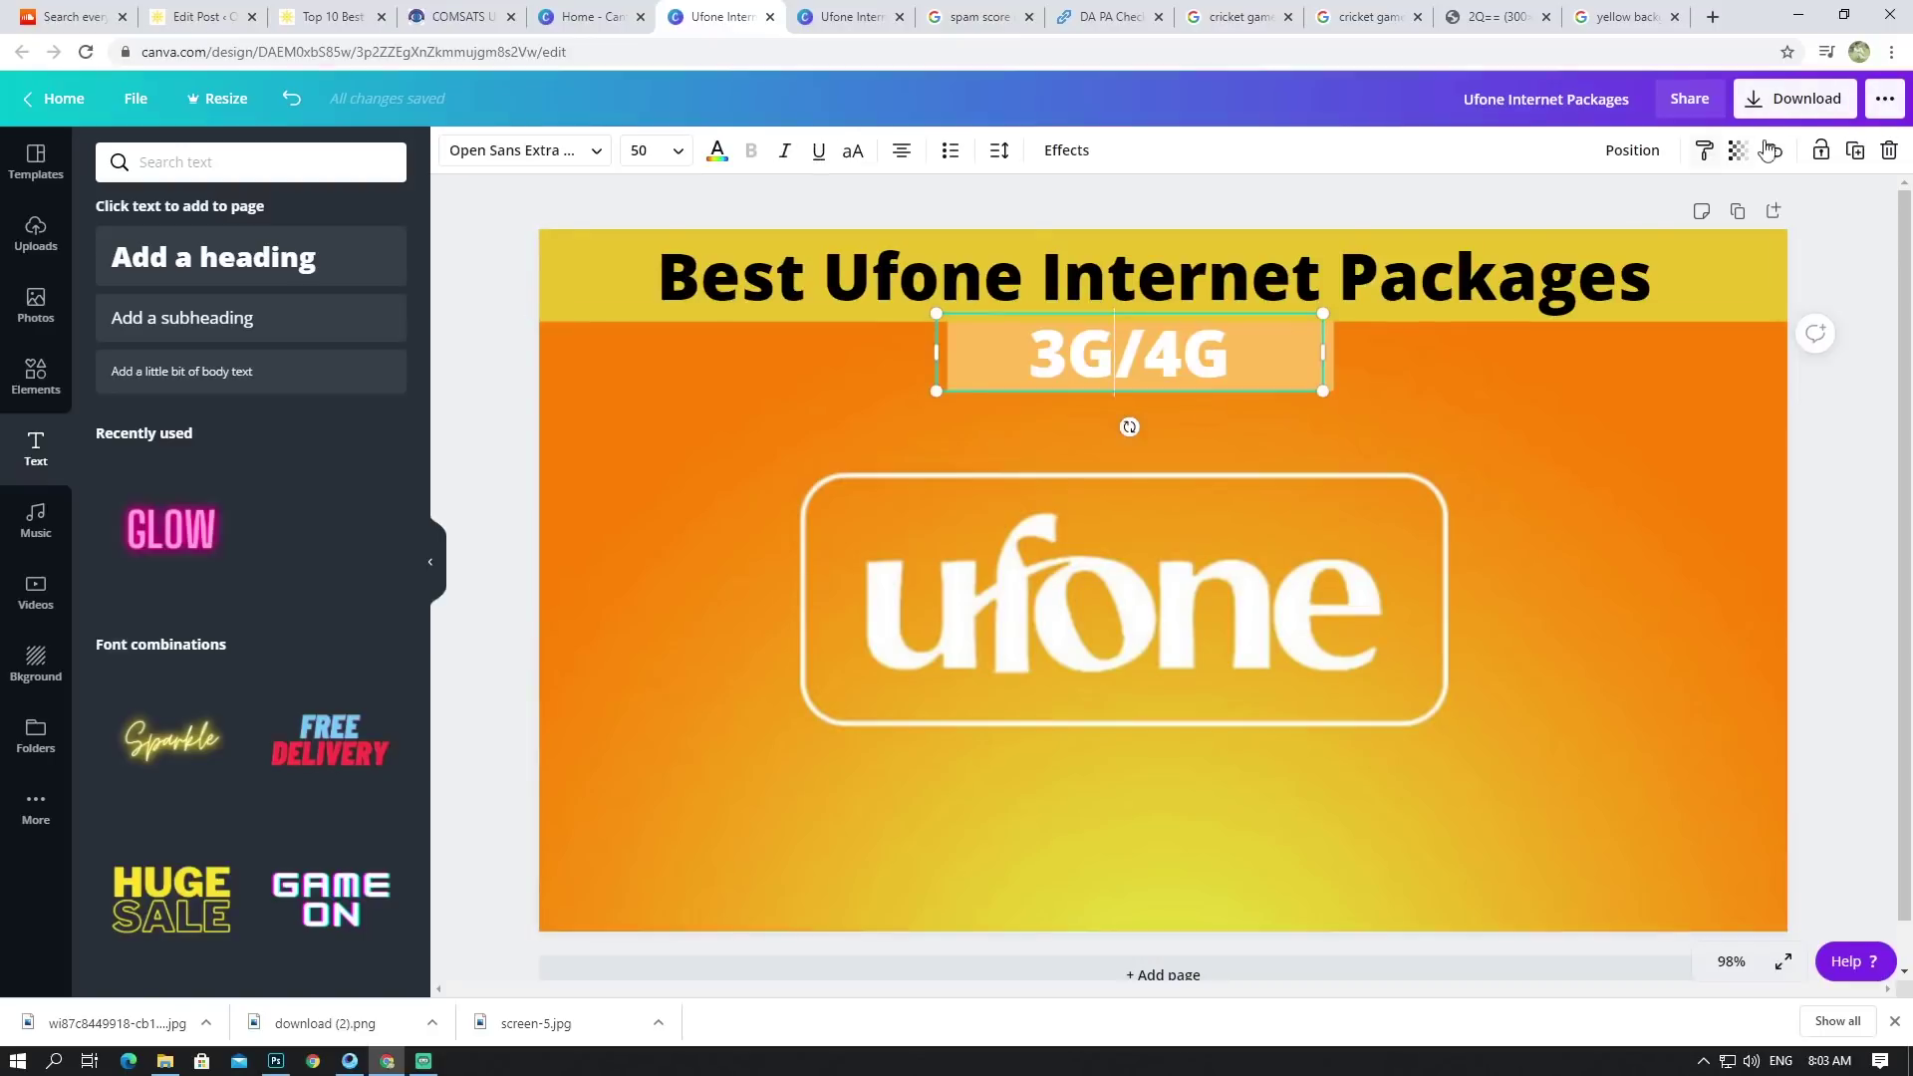
Step: Review the file types offered for downloading the design, without downloading it
left_click(1813, 104)
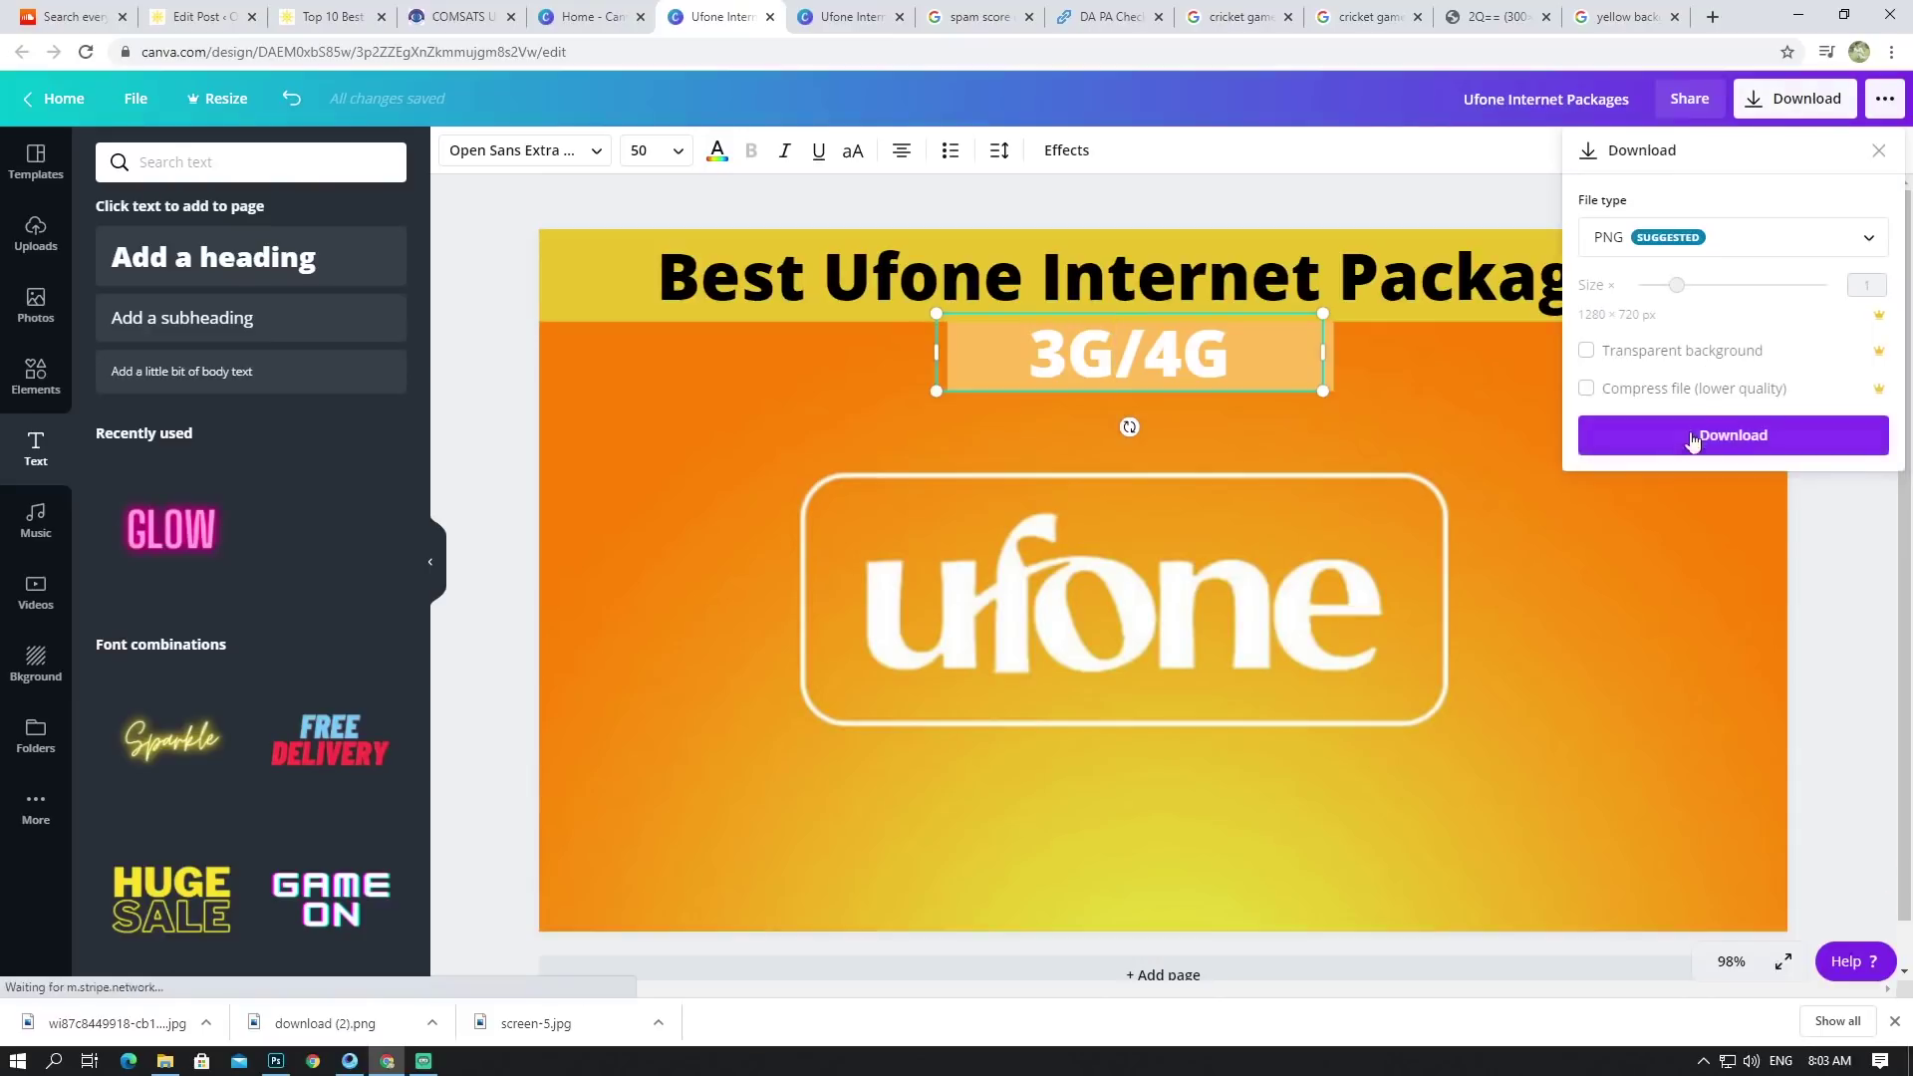
left_click(1738, 247)
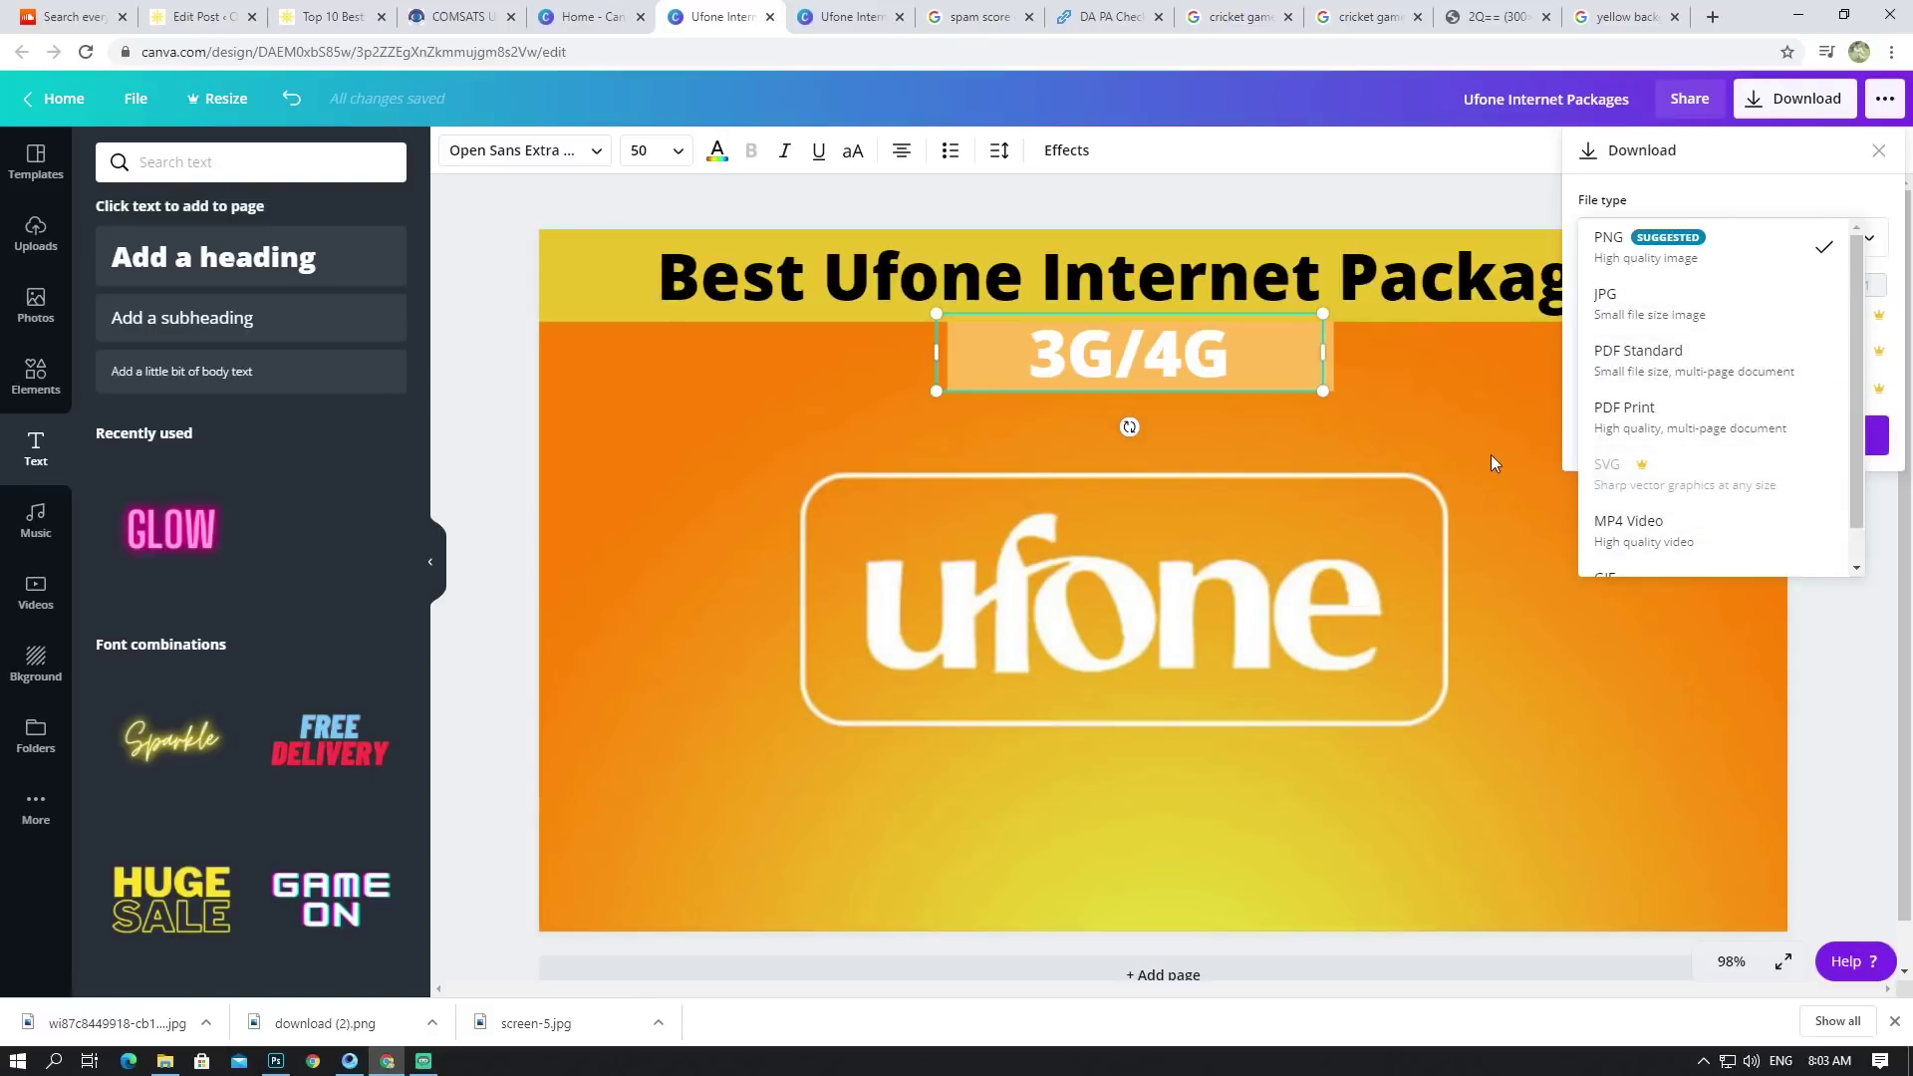
left_click(1485, 403)
left_click(1433, 400)
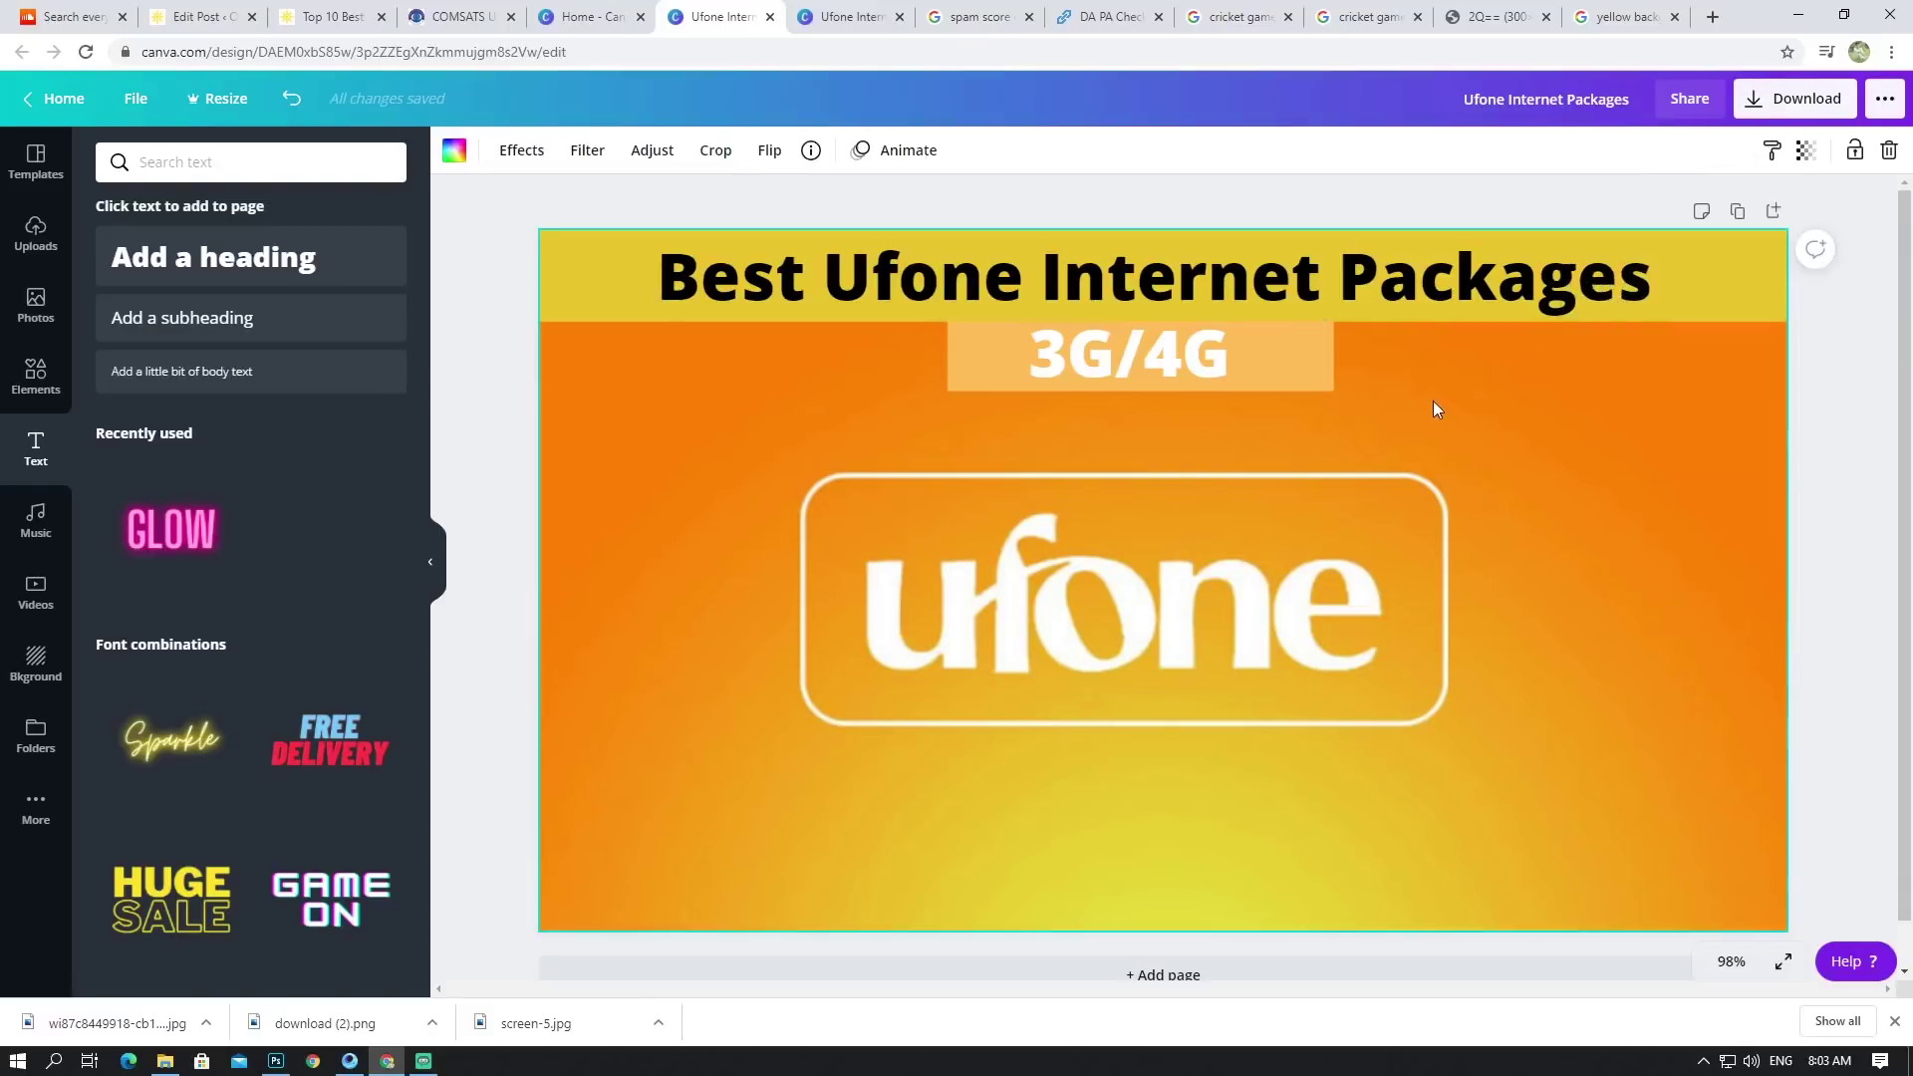
Step: Narrow the 3G/4G text box so its left edge lines up with the light orange box behind it
left_click(1240, 361)
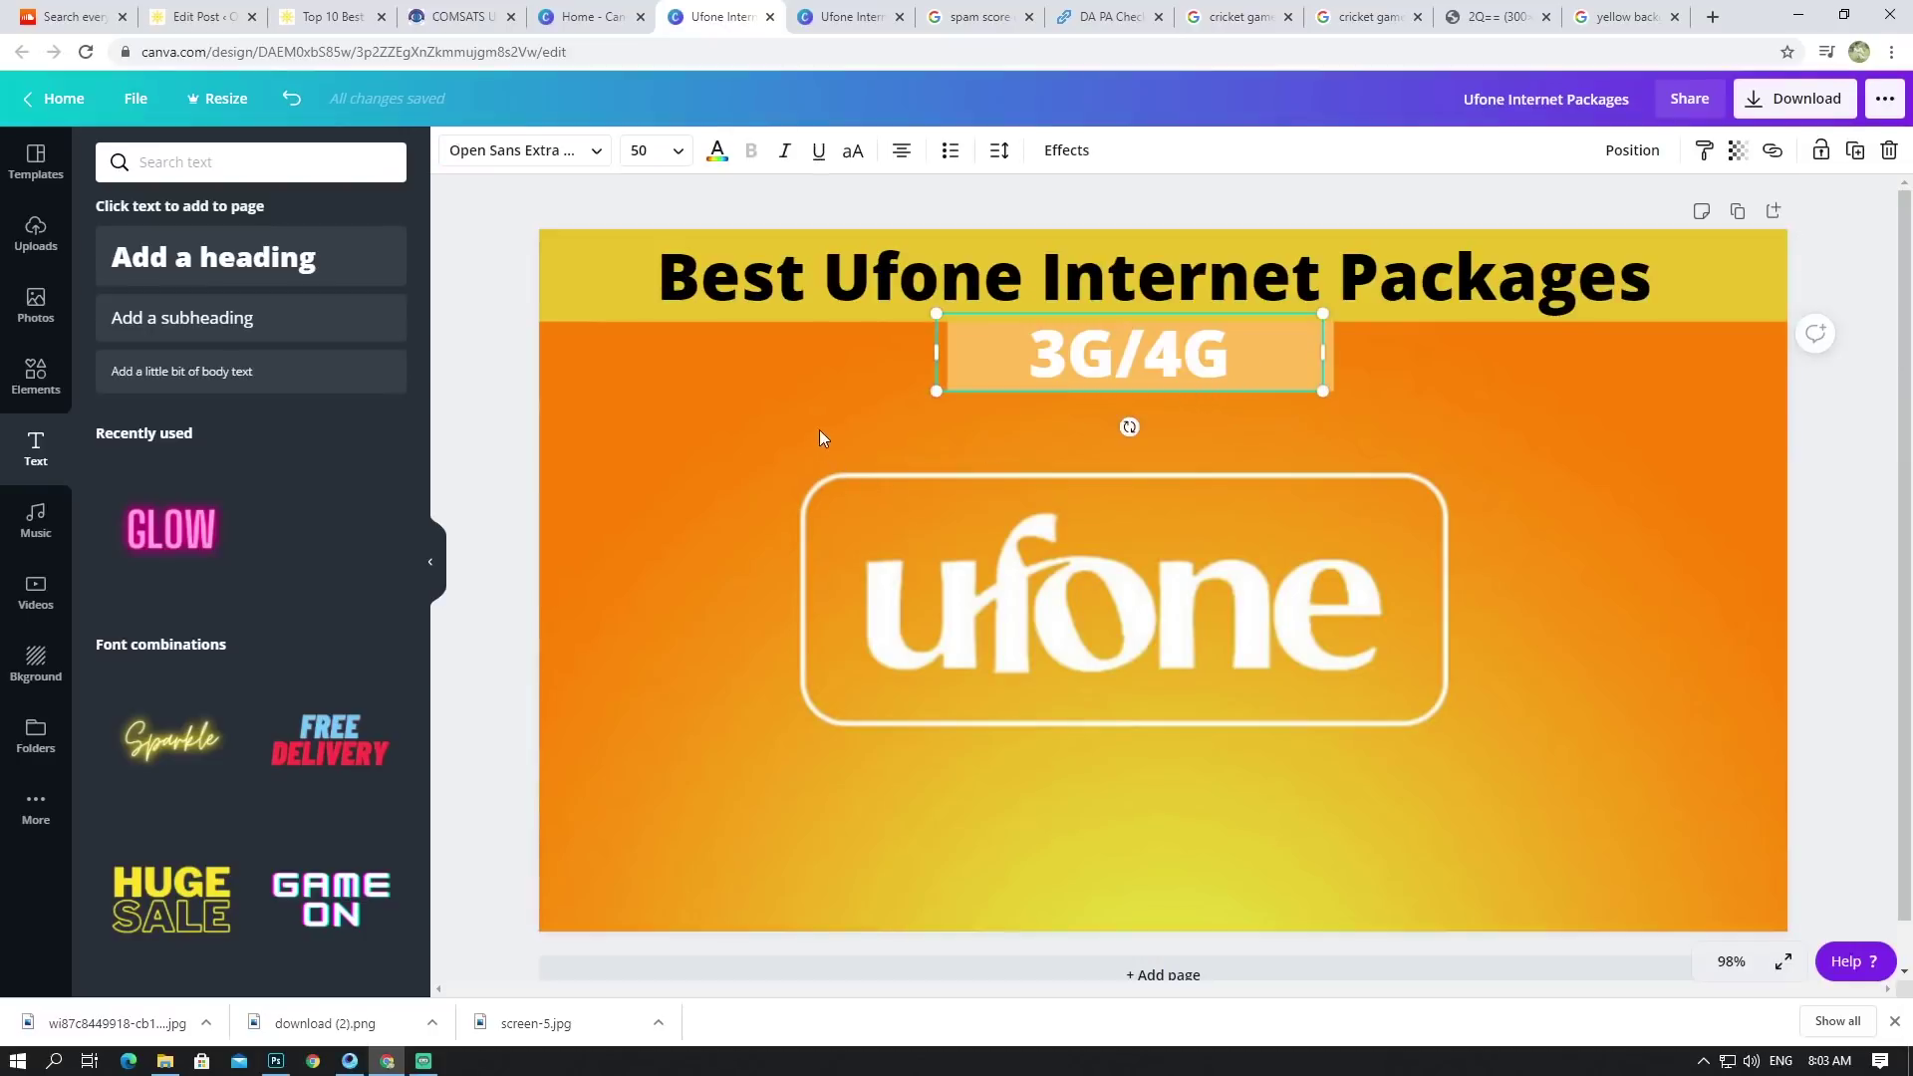
scroll(823, 420, "down", 1)
scroll(811, 440, "up", 1)
left_click_drag(941, 355, 942, 352)
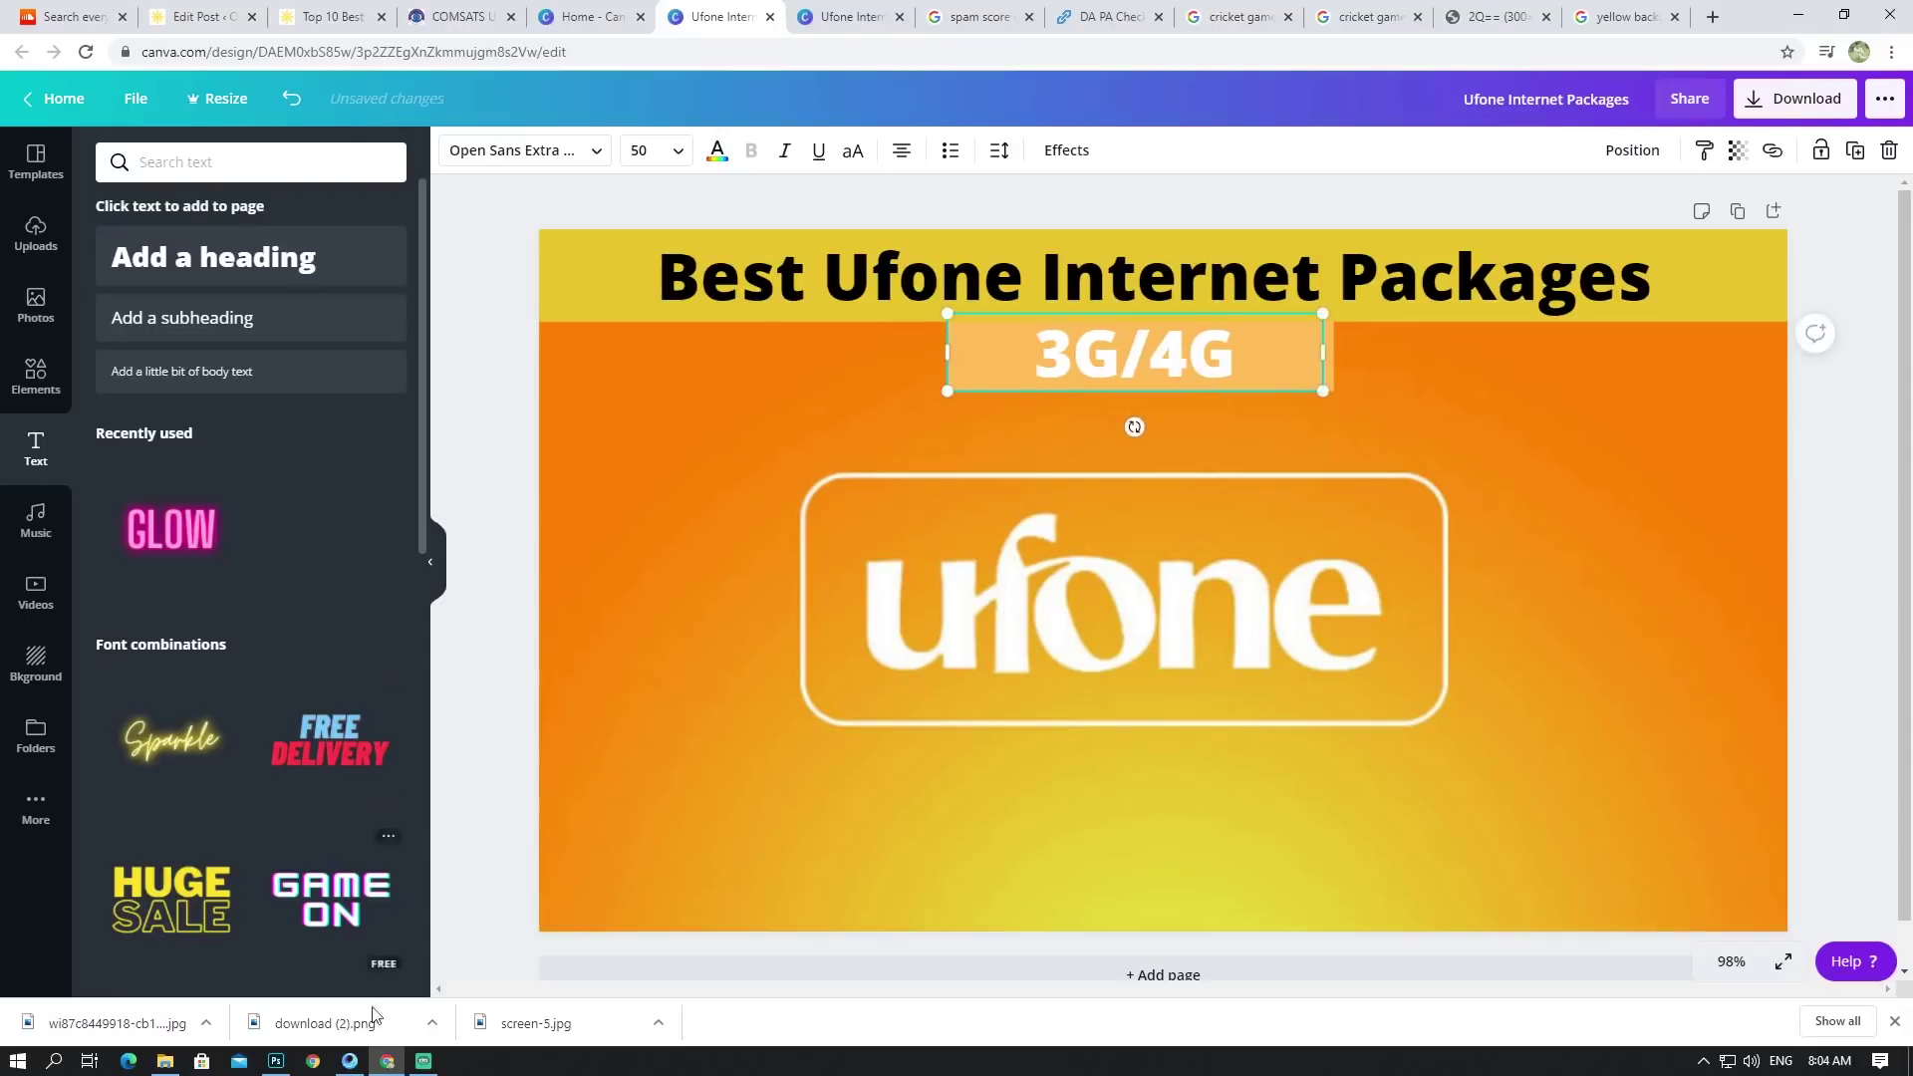
Step: Check the cricket image in Photoshop, then return to Chrome and view the featured image in the Top 10 Best Universities article preview
left_click(373, 1063)
left_click(276, 1061)
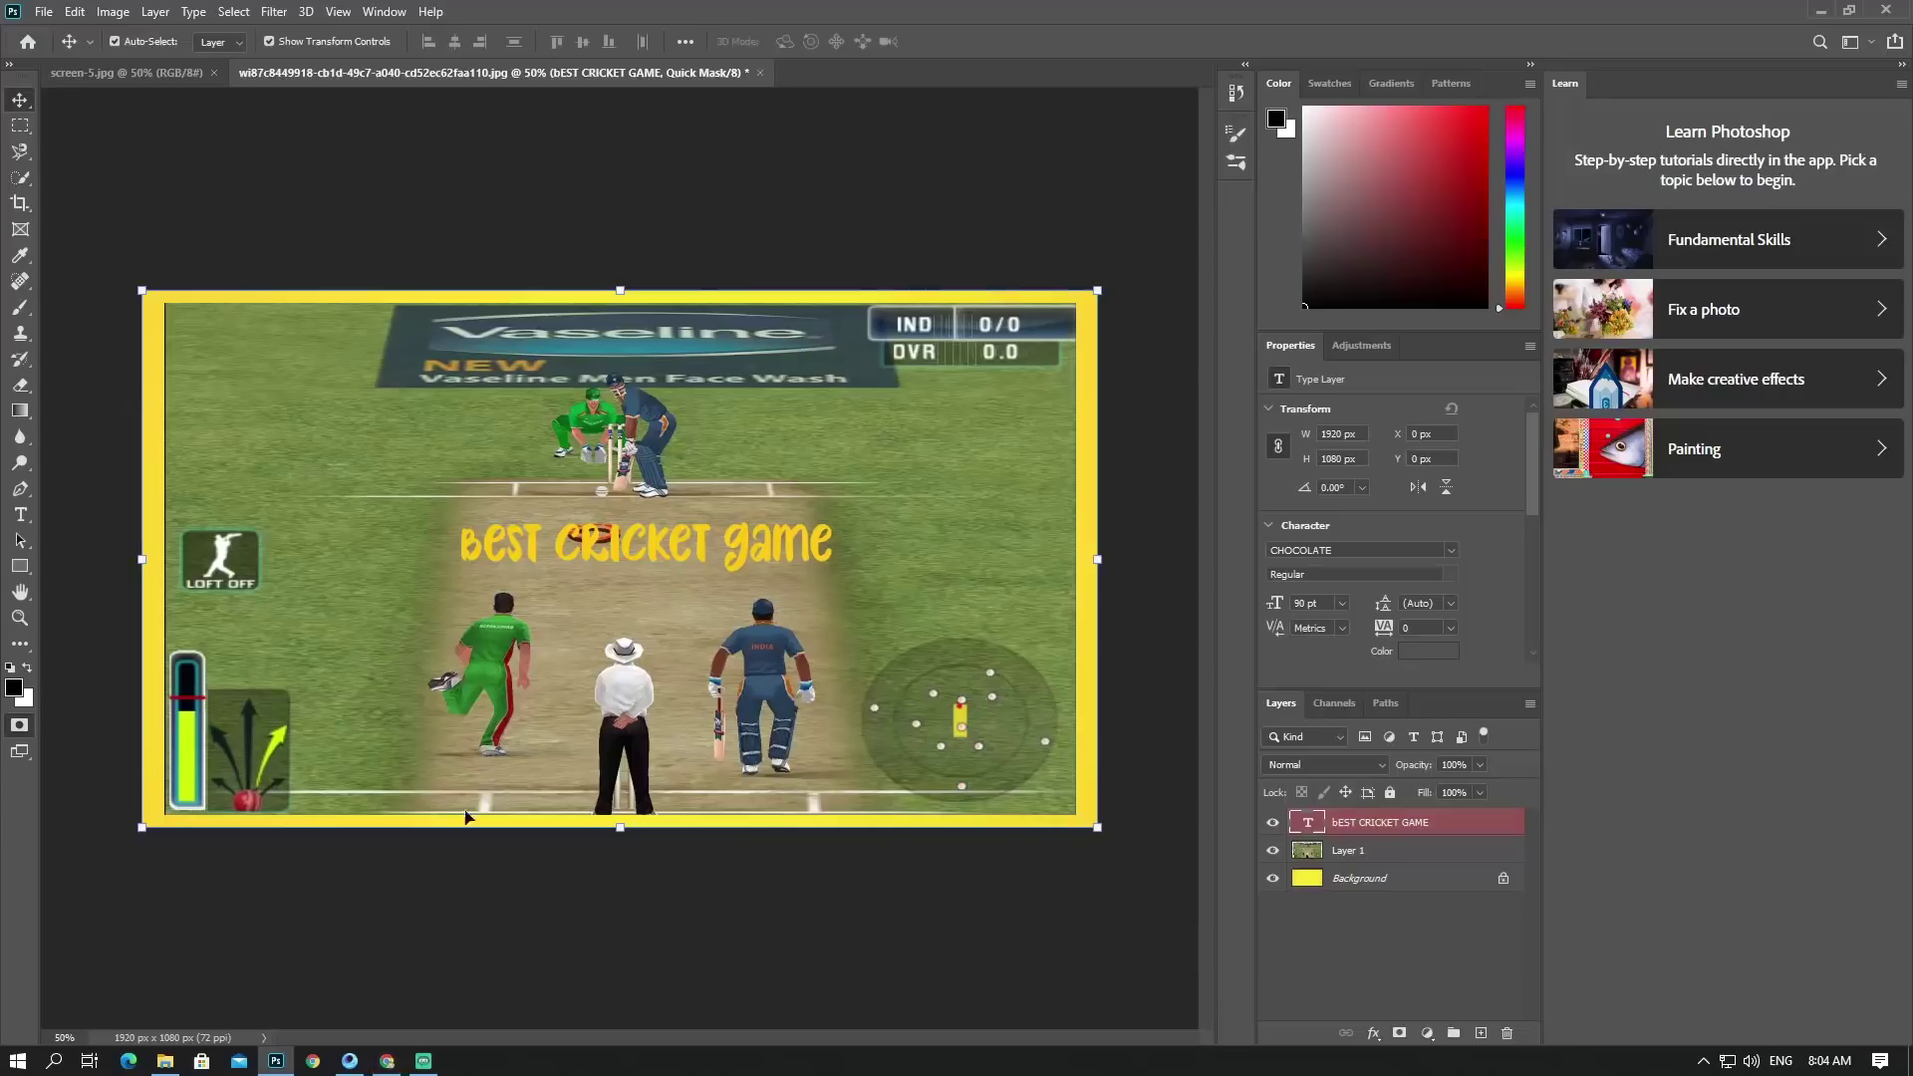
left_click(387, 1062)
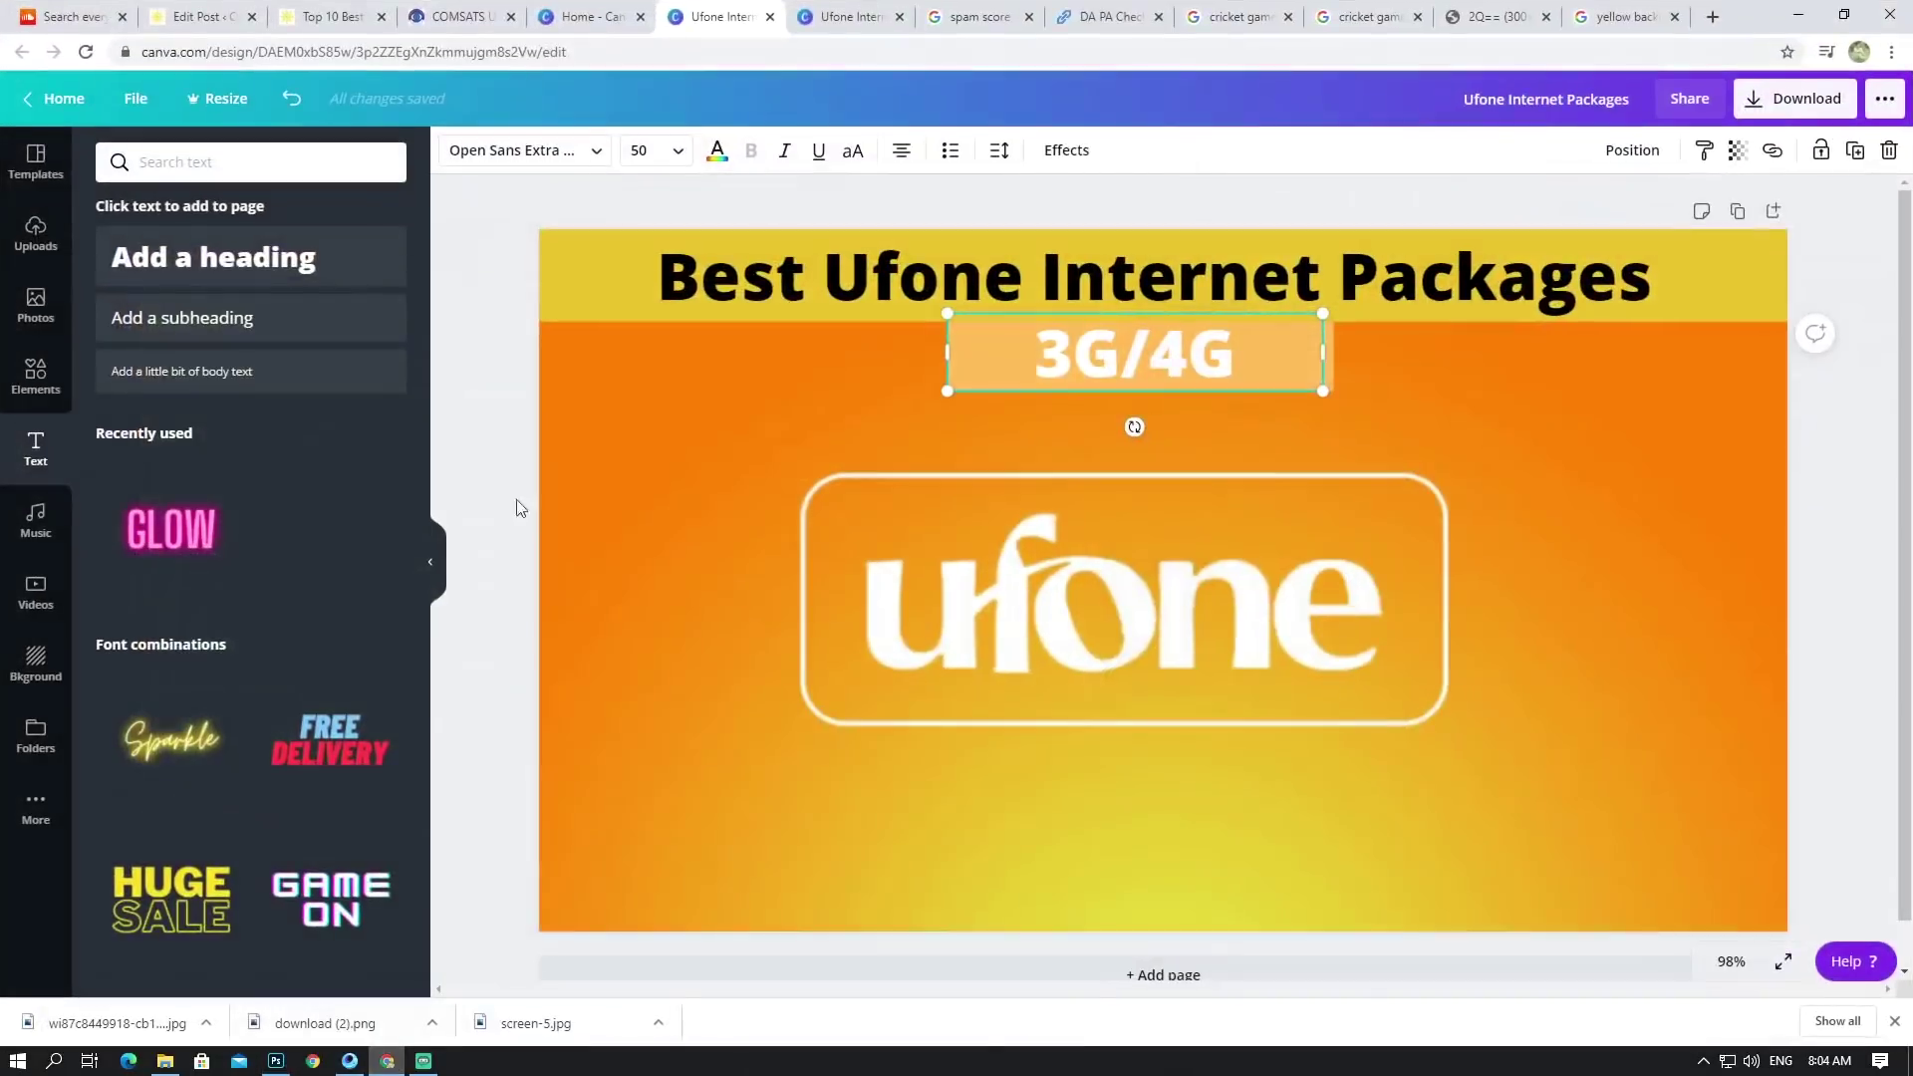
left_click(349, 12)
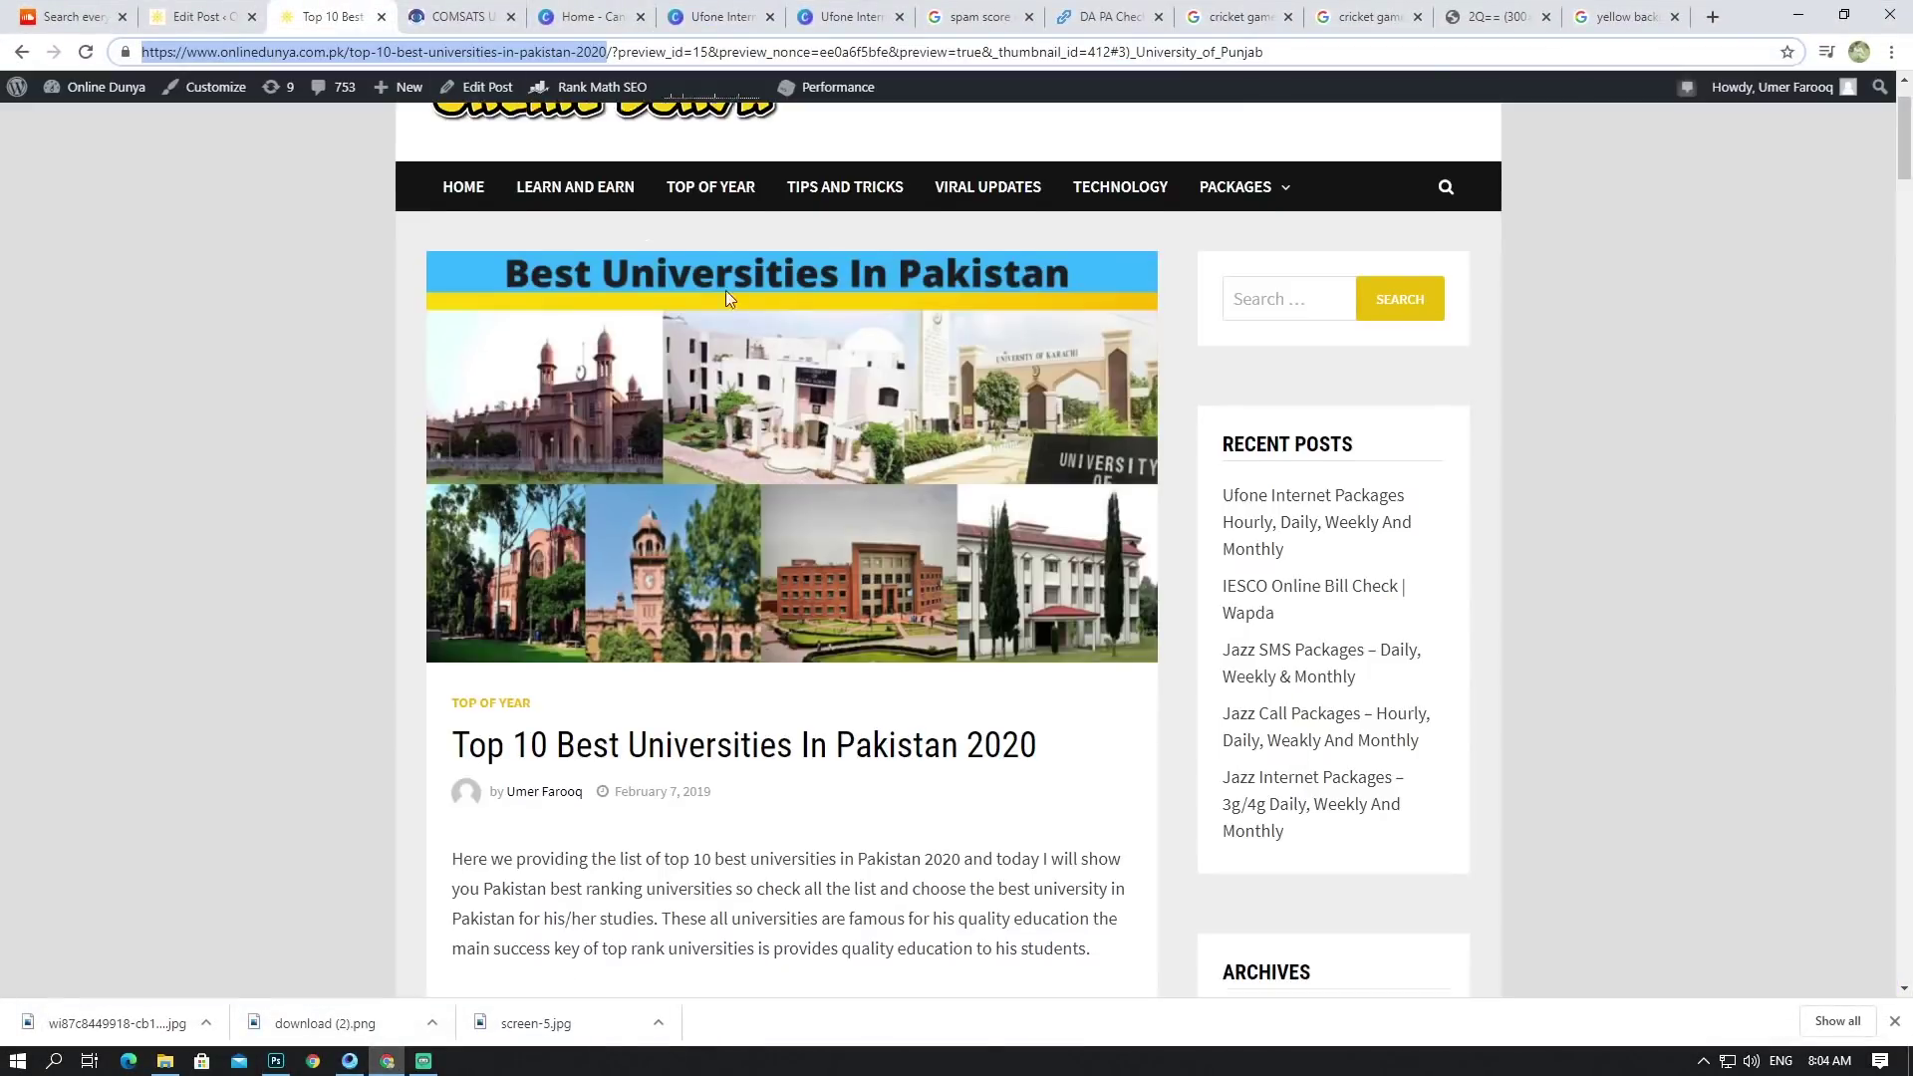
Step: Switch to the Top 10 Best Universities post in the WordPress editor and examine the bordered images under the first five university headings
scroll(726, 290, "down", 2)
left_click(220, 12)
scroll(996, 521, "up", 5)
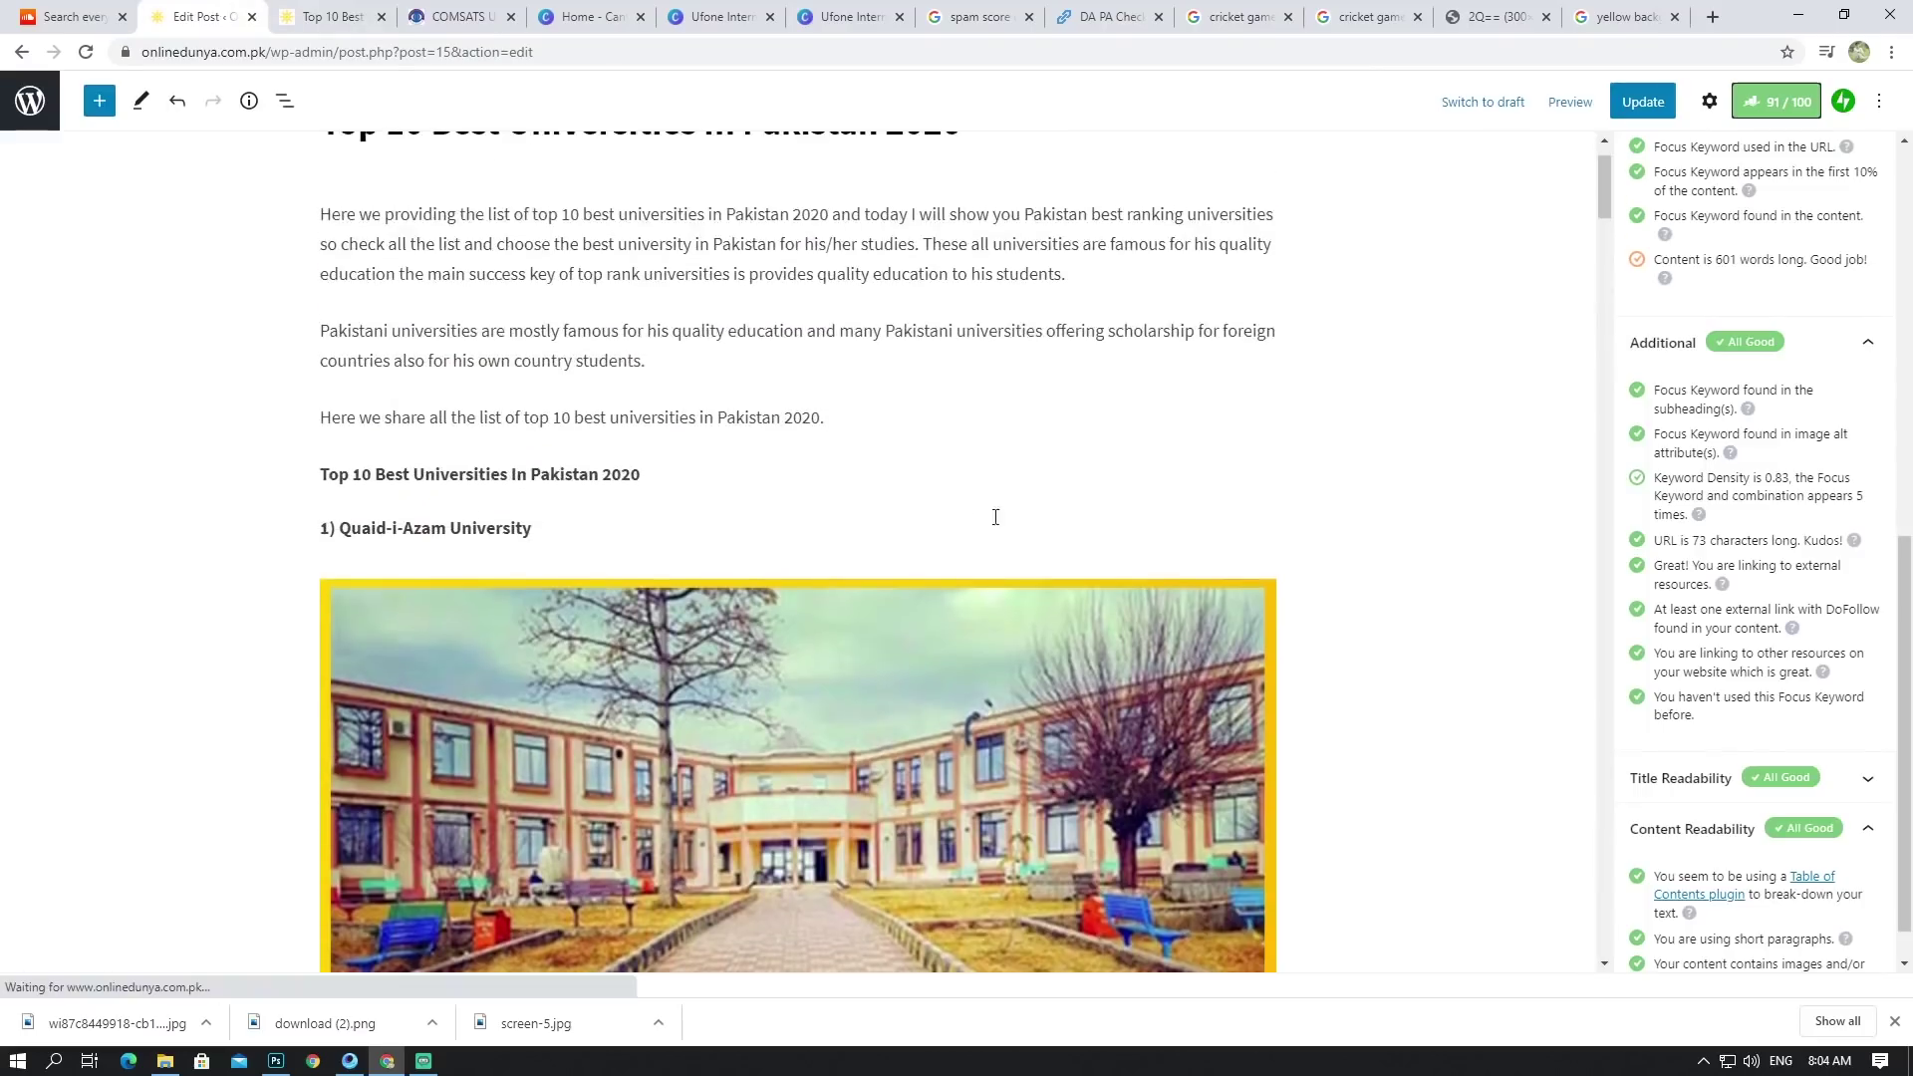
scroll(886, 520, "down", 8)
scroll(886, 520, "up", 2)
scroll(776, 503, "down", 7)
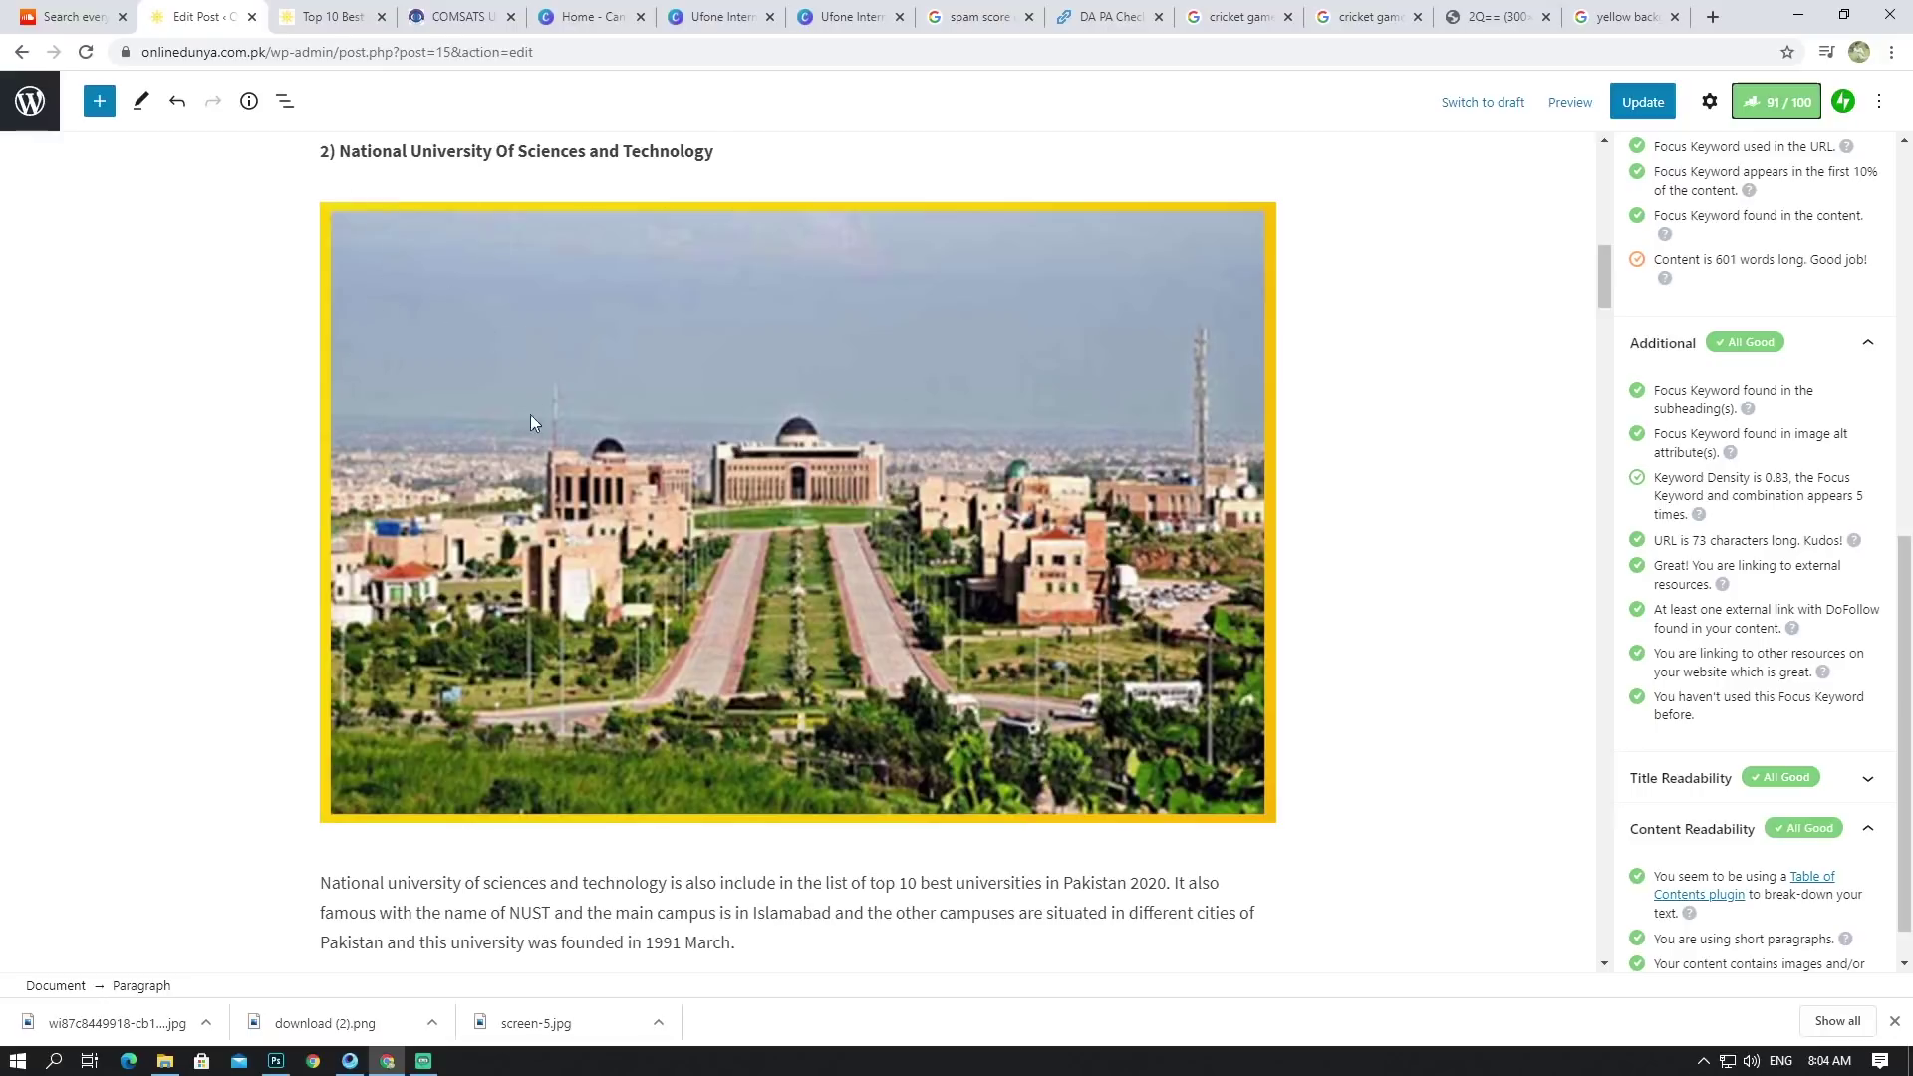
scroll(774, 403, "down", 10)
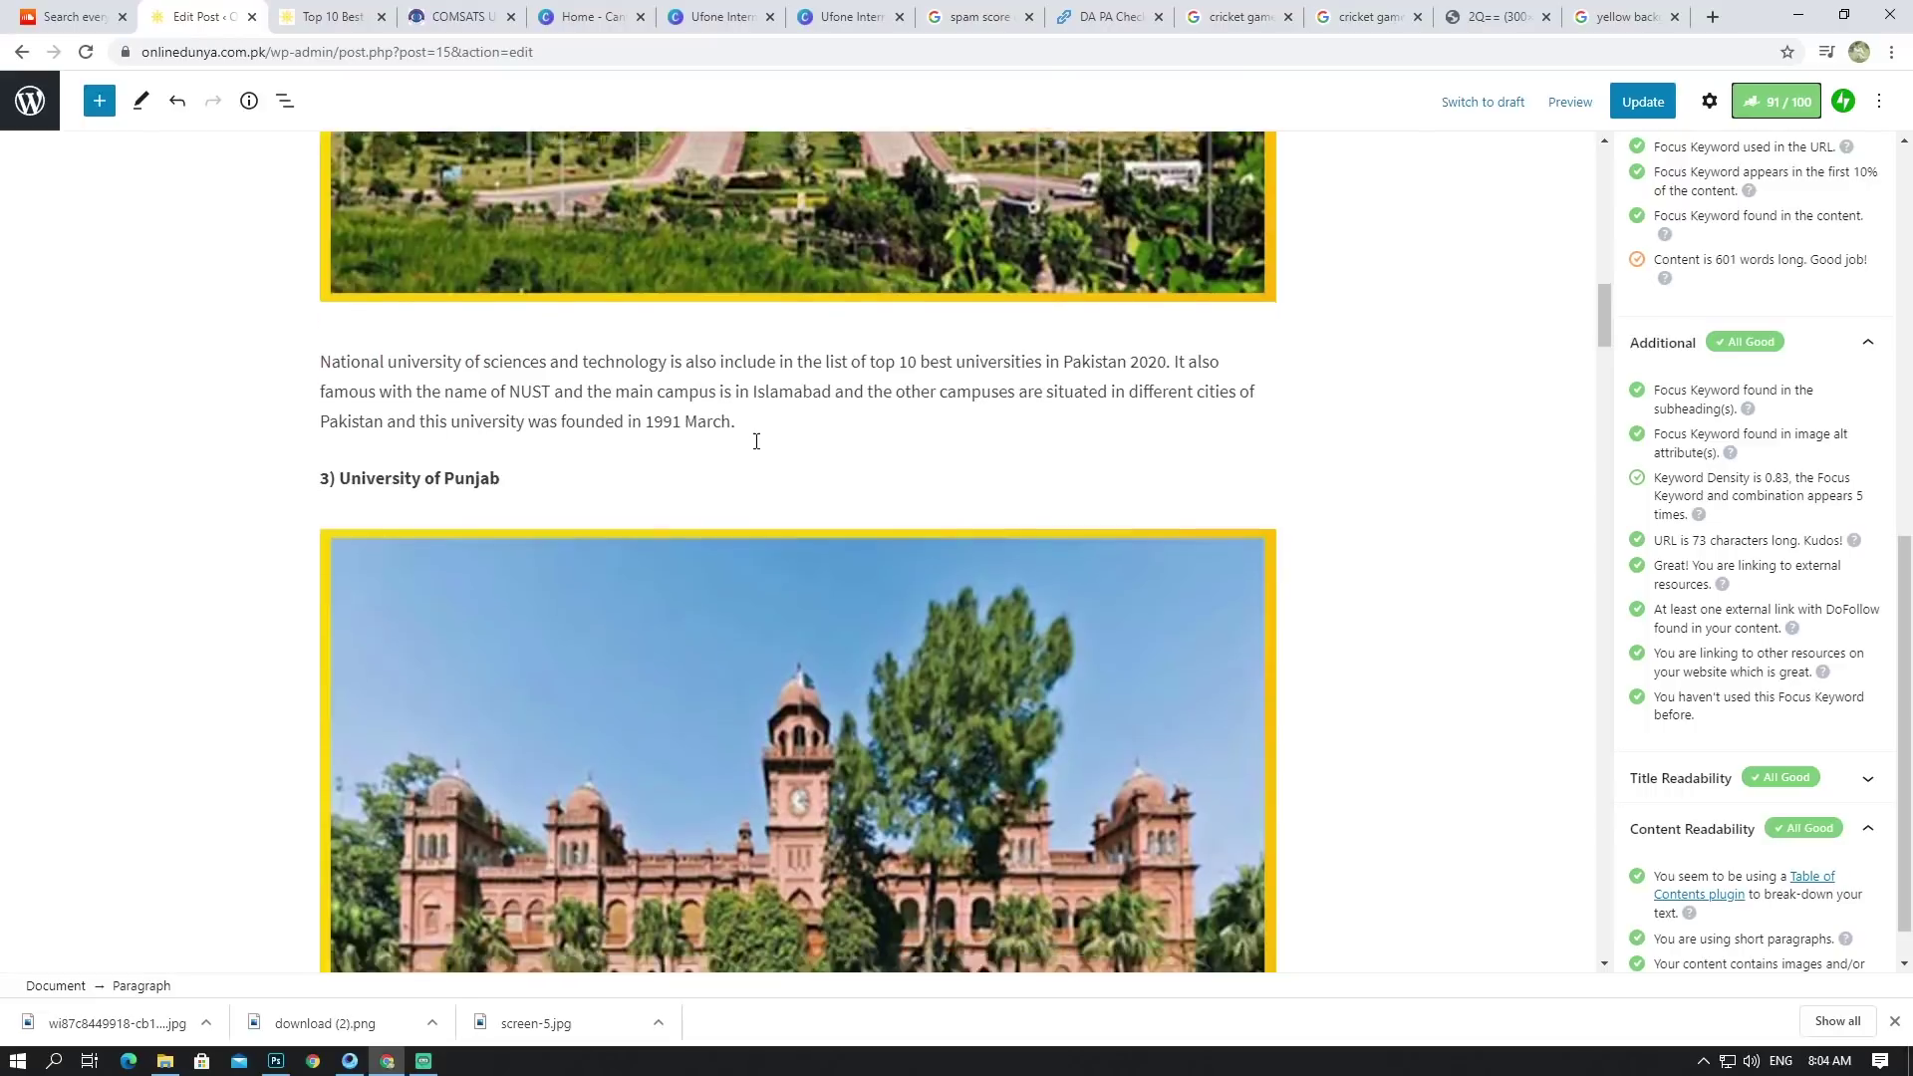
scroll(757, 448, "down", 18)
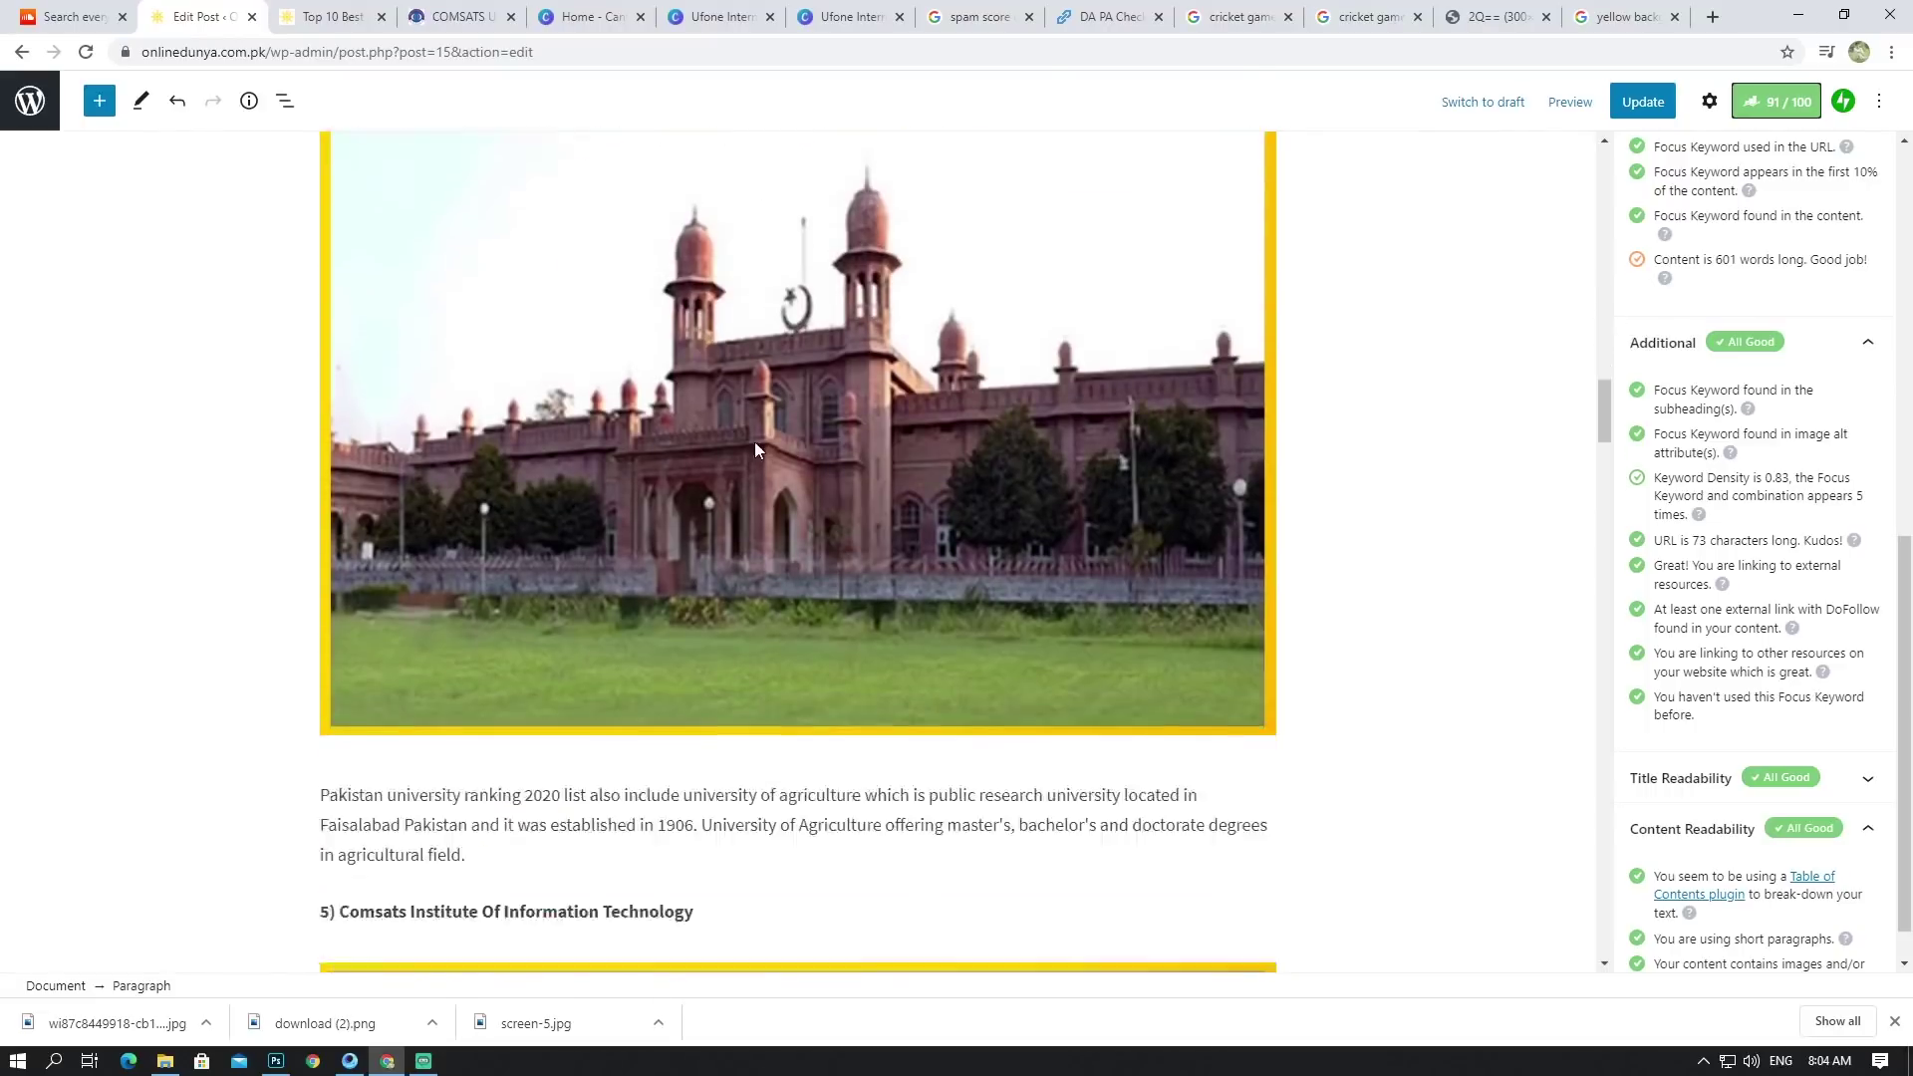
scroll(765, 452, "up", 16)
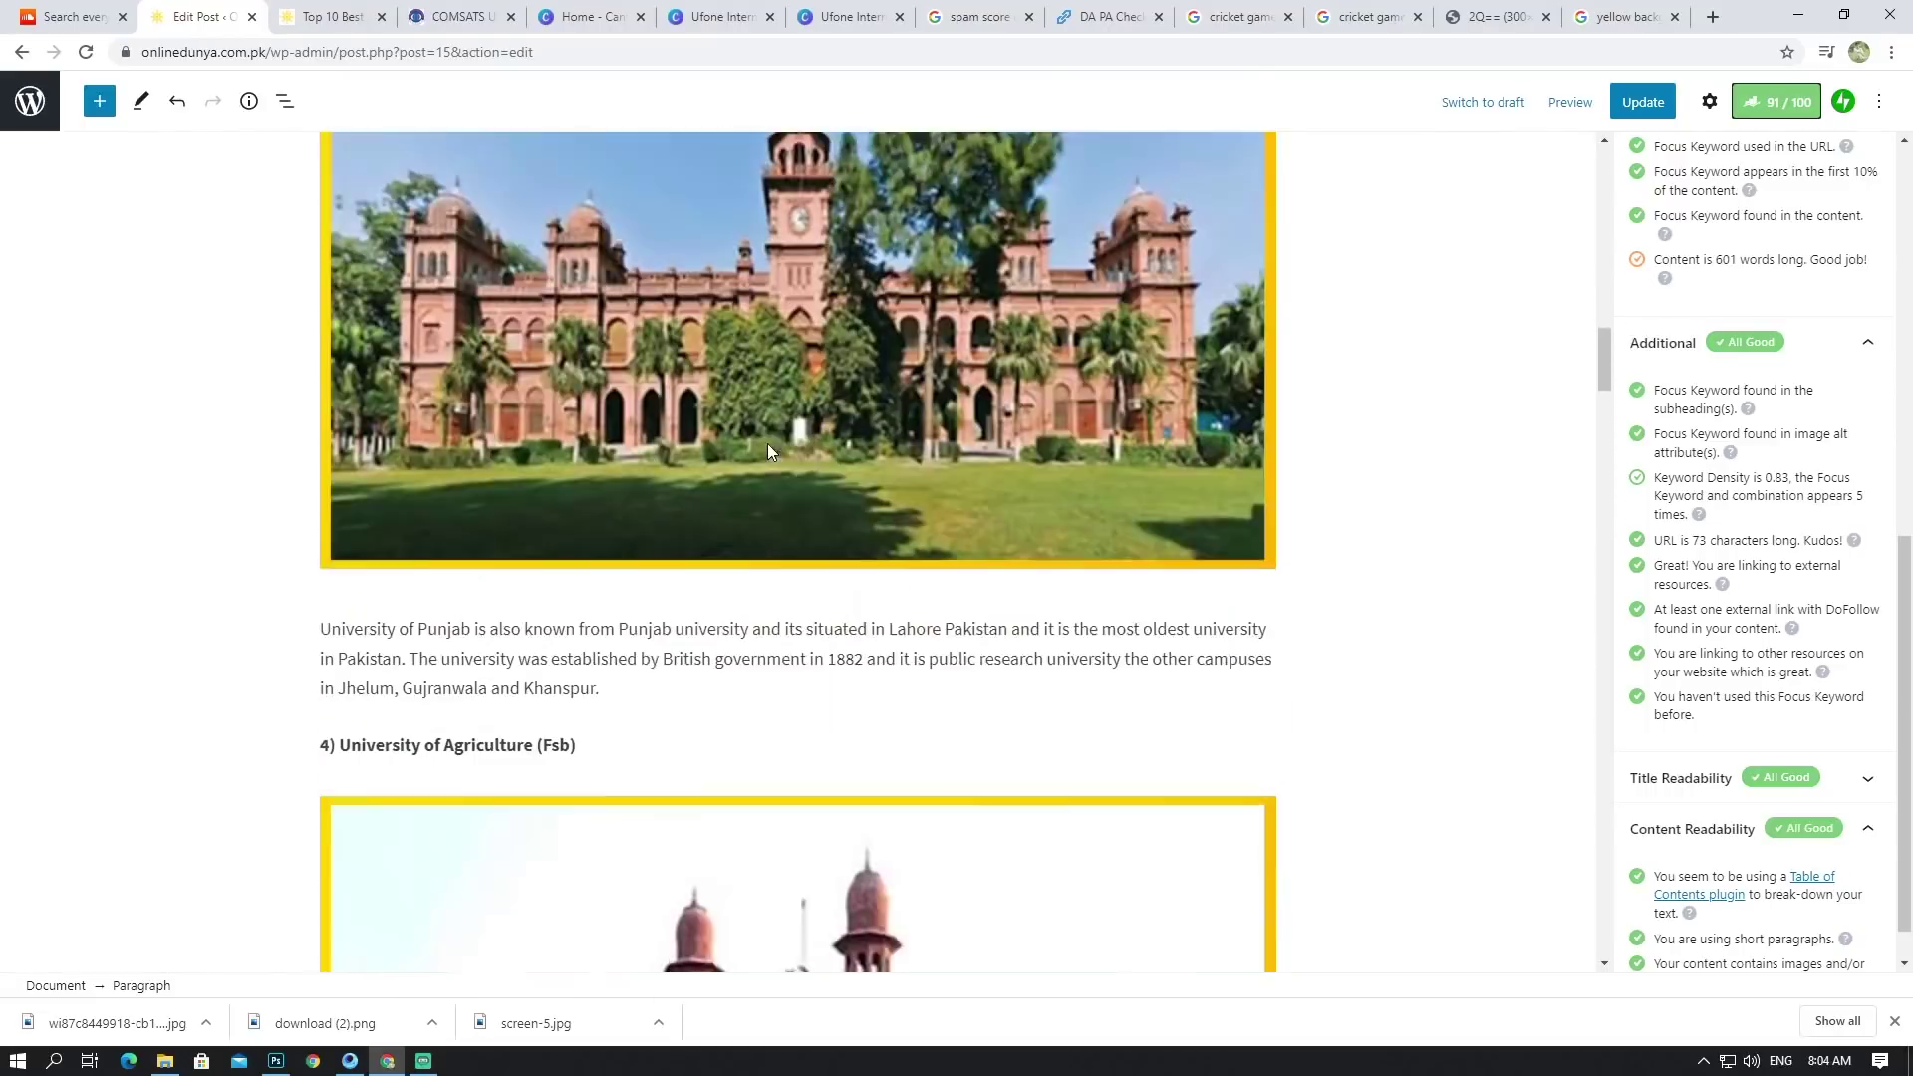
scroll(870, 428, "down", 1)
scroll(869, 427, "down", 14)
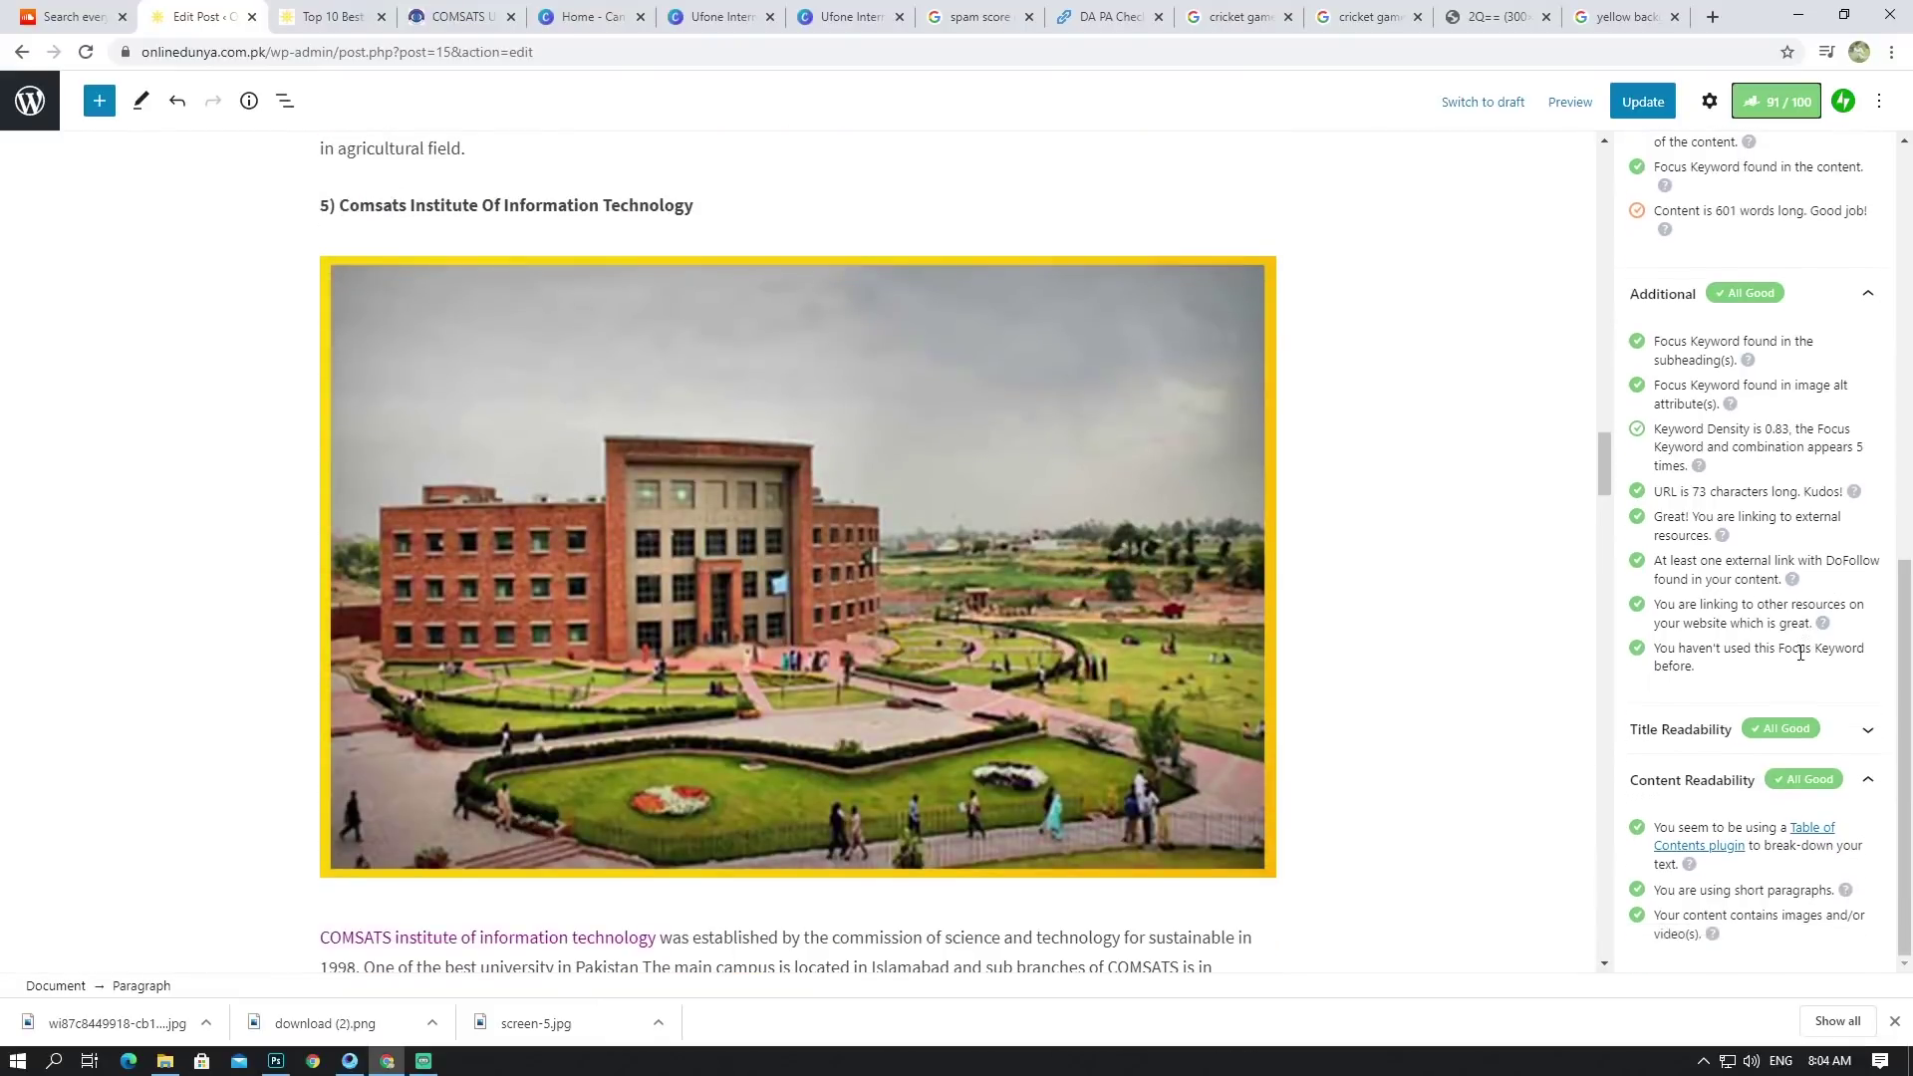
Step: Review the post's Rank Math focus keywords, basic SEO checks and advanced robots meta settings without changing them
scroll(1725, 625, "up", 8)
scroll(1724, 625, "down", 10)
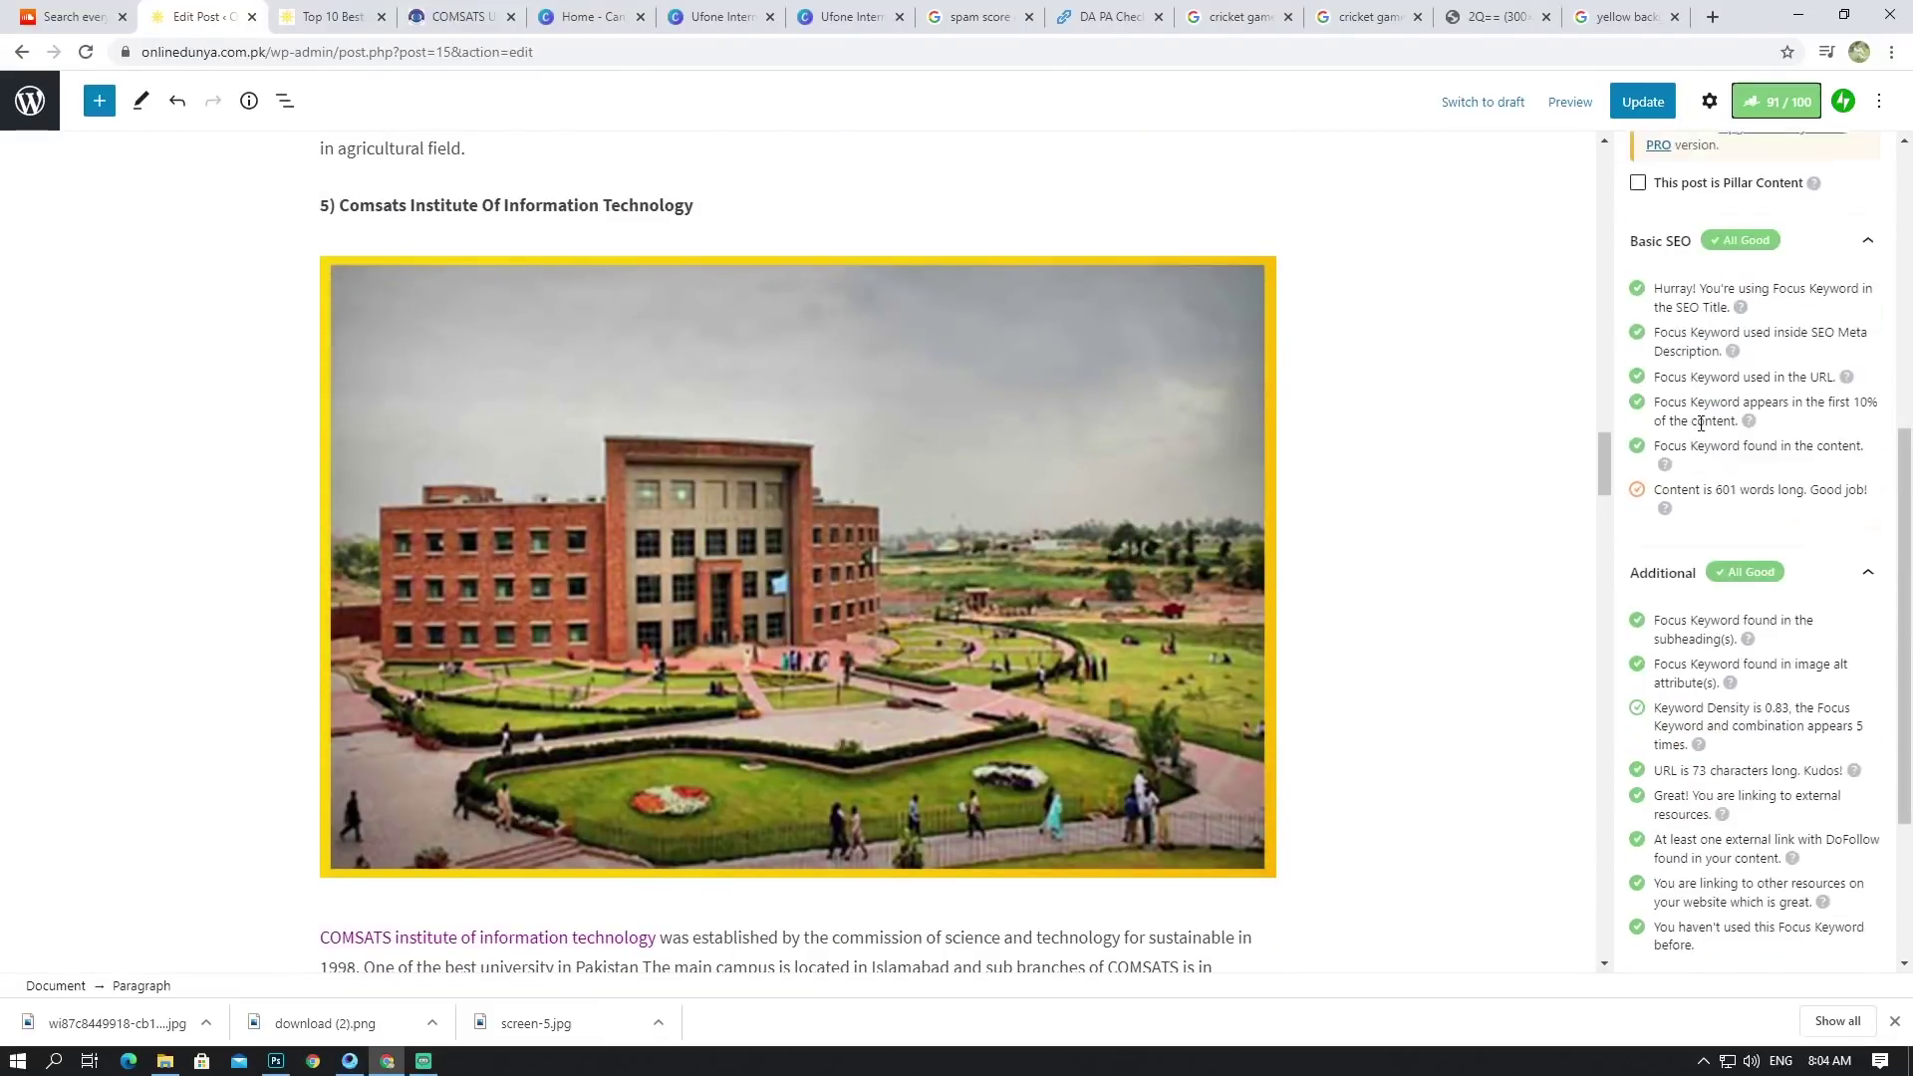
scroll(1704, 628, "up", 10)
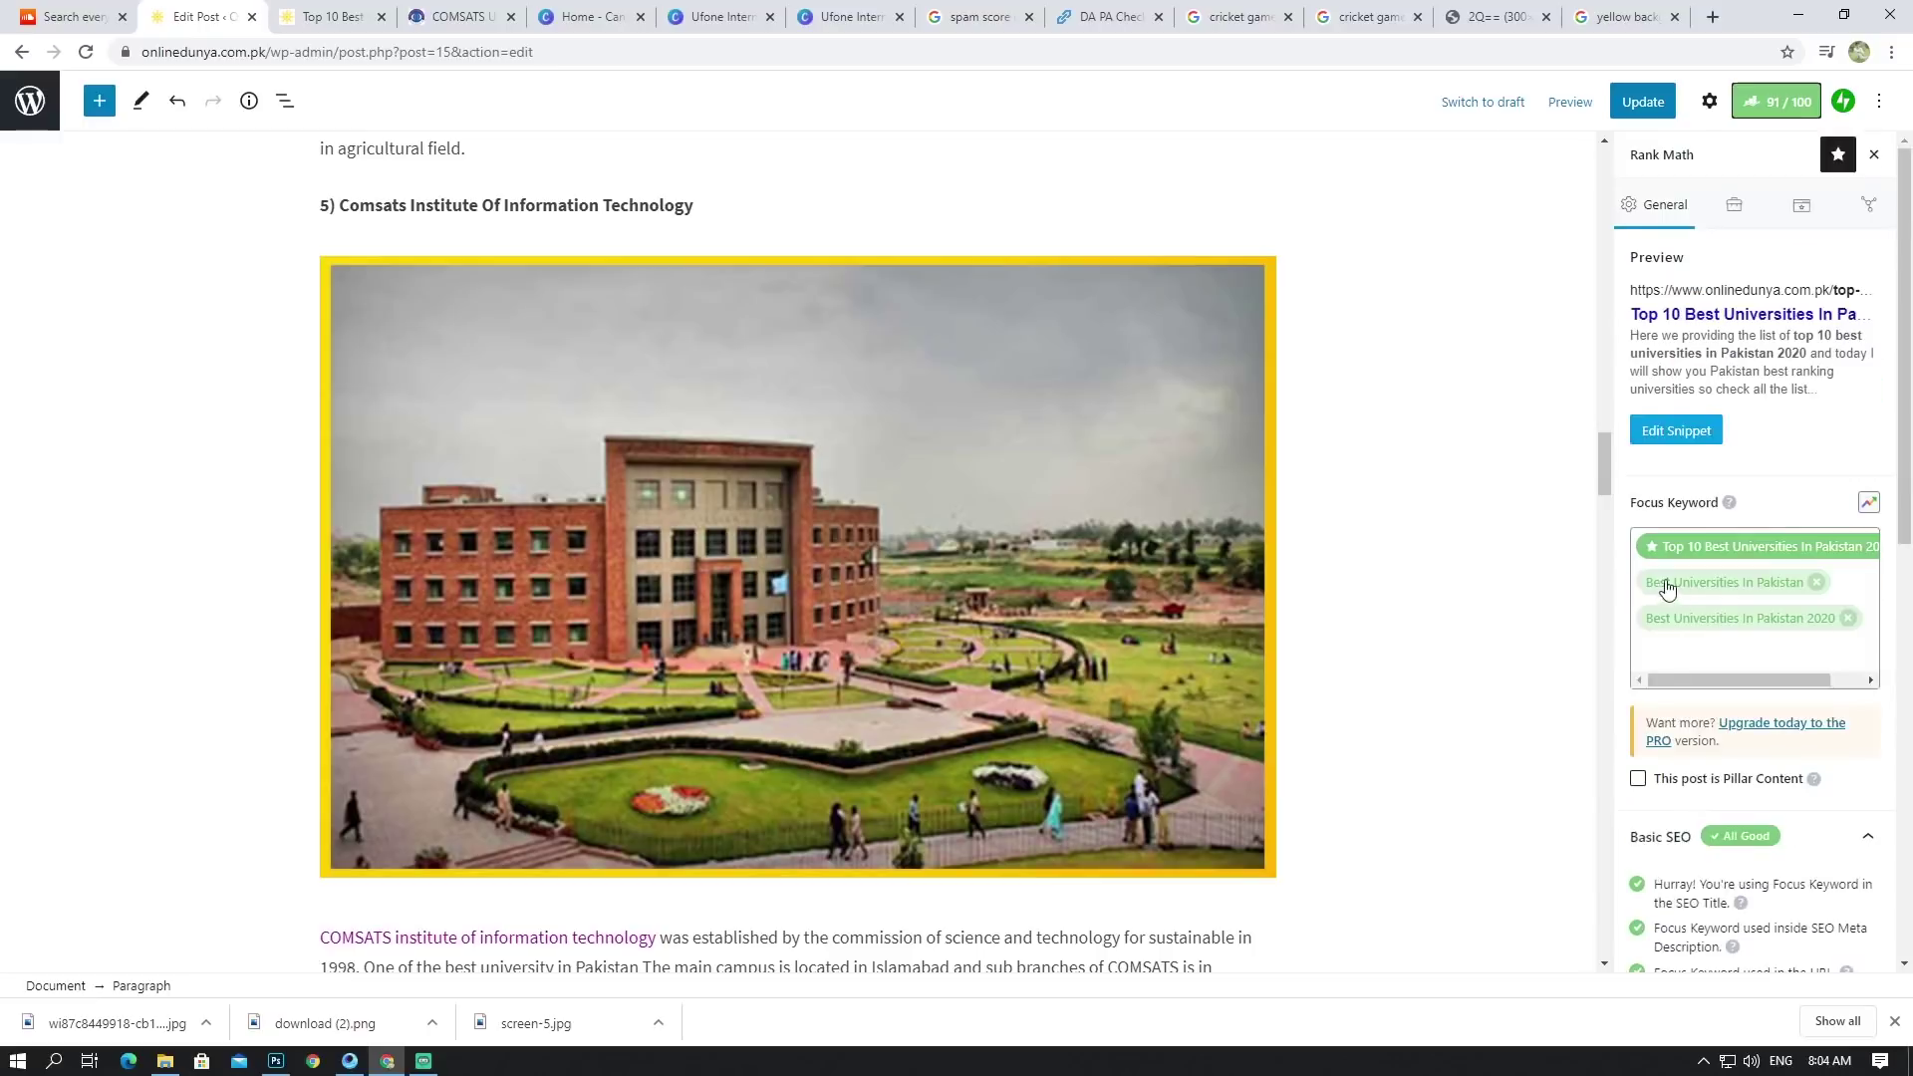
scroll(1739, 324, "down", 2)
scroll(1739, 324, "up", 2)
left_click(1734, 204)
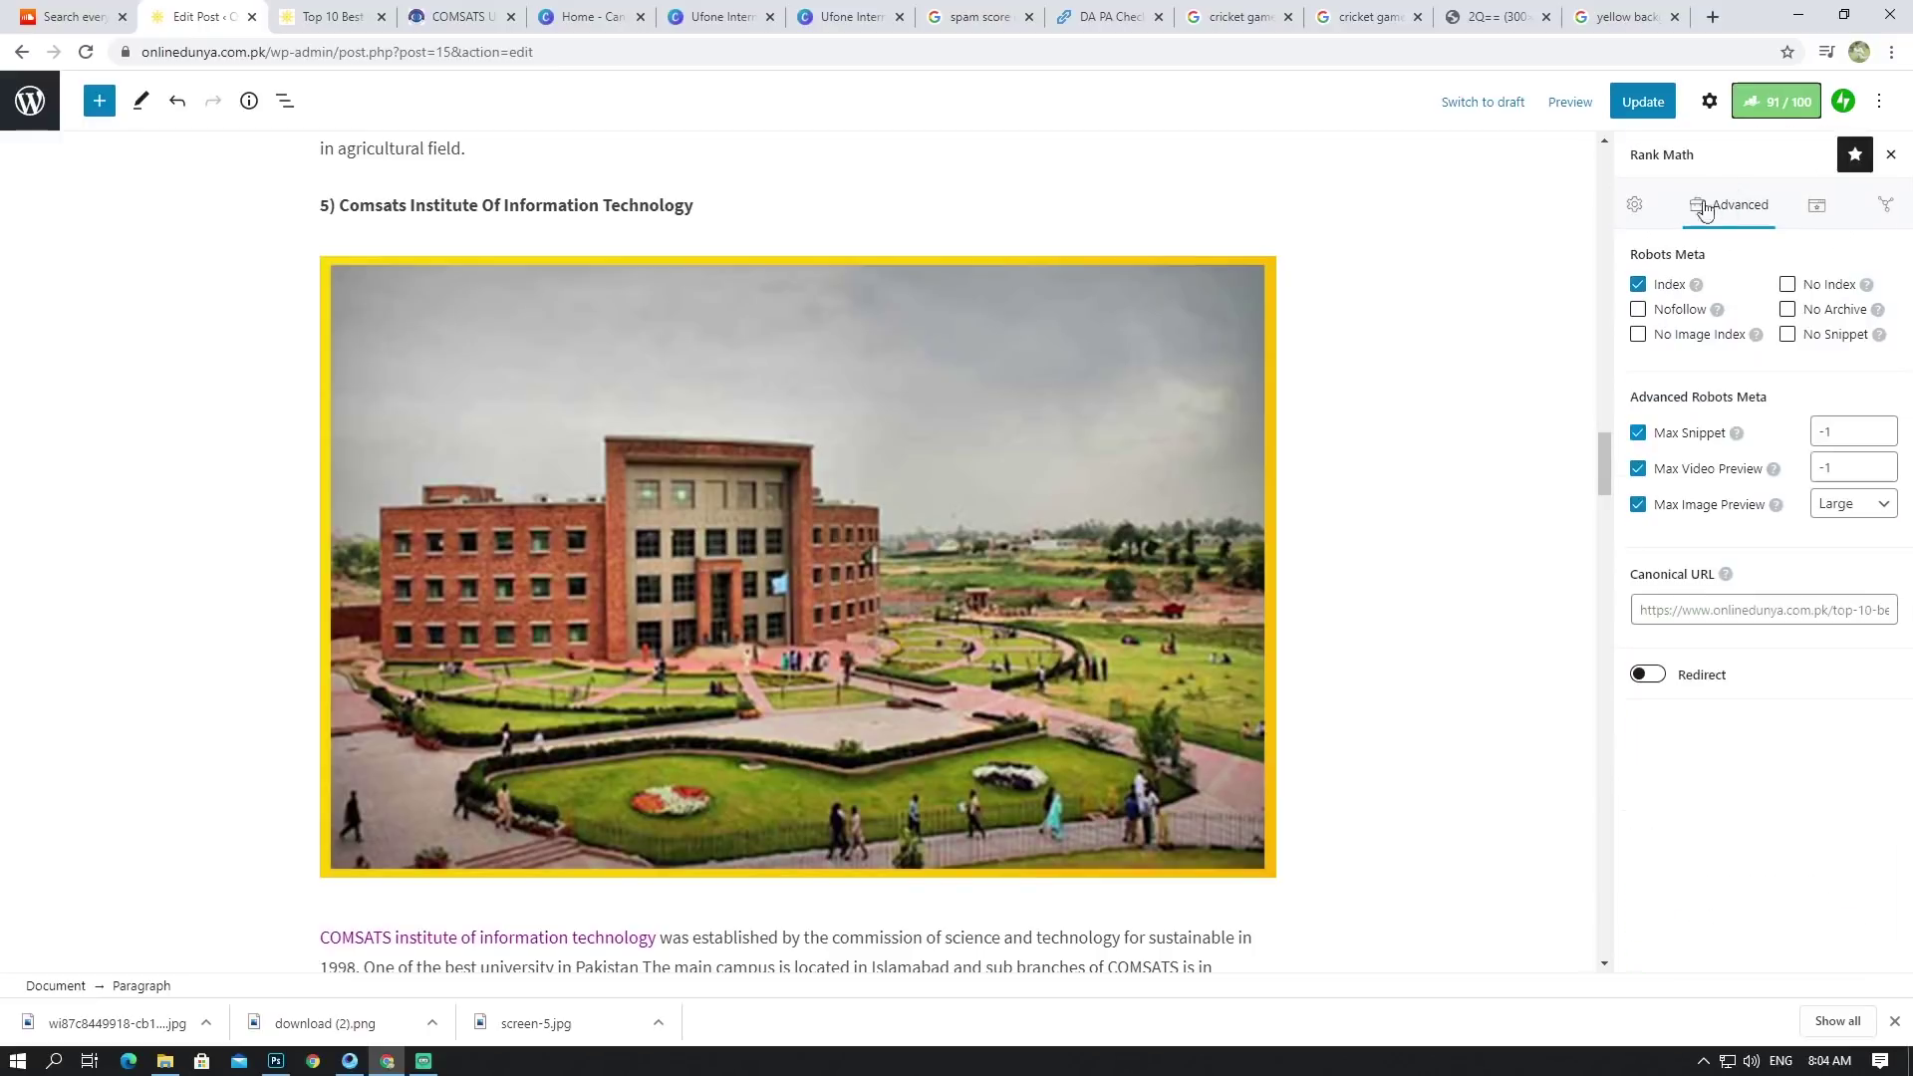
left_click(1640, 207)
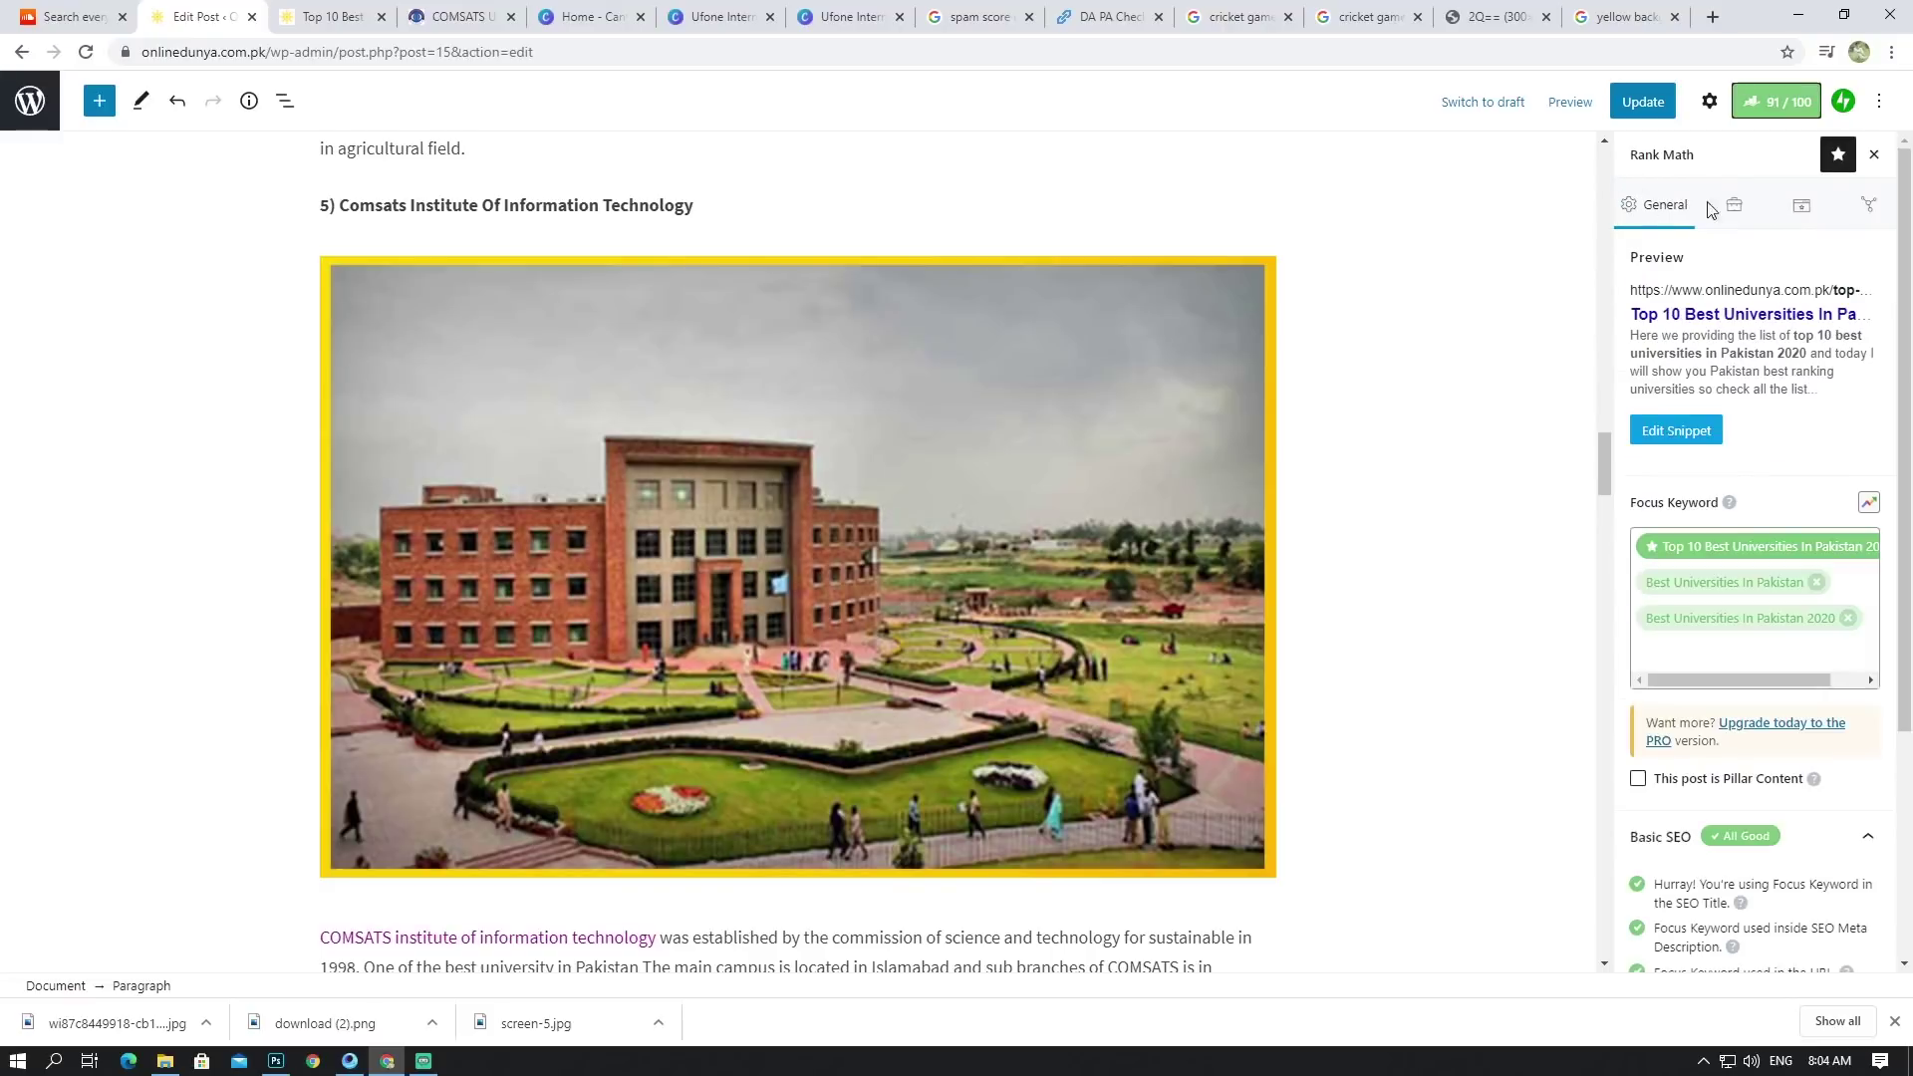
Step: Examine the Rank Math Additional, Title Readability and Content Readability checks for the post
scroll(1690, 398, "down", 3)
left_click(1694, 847)
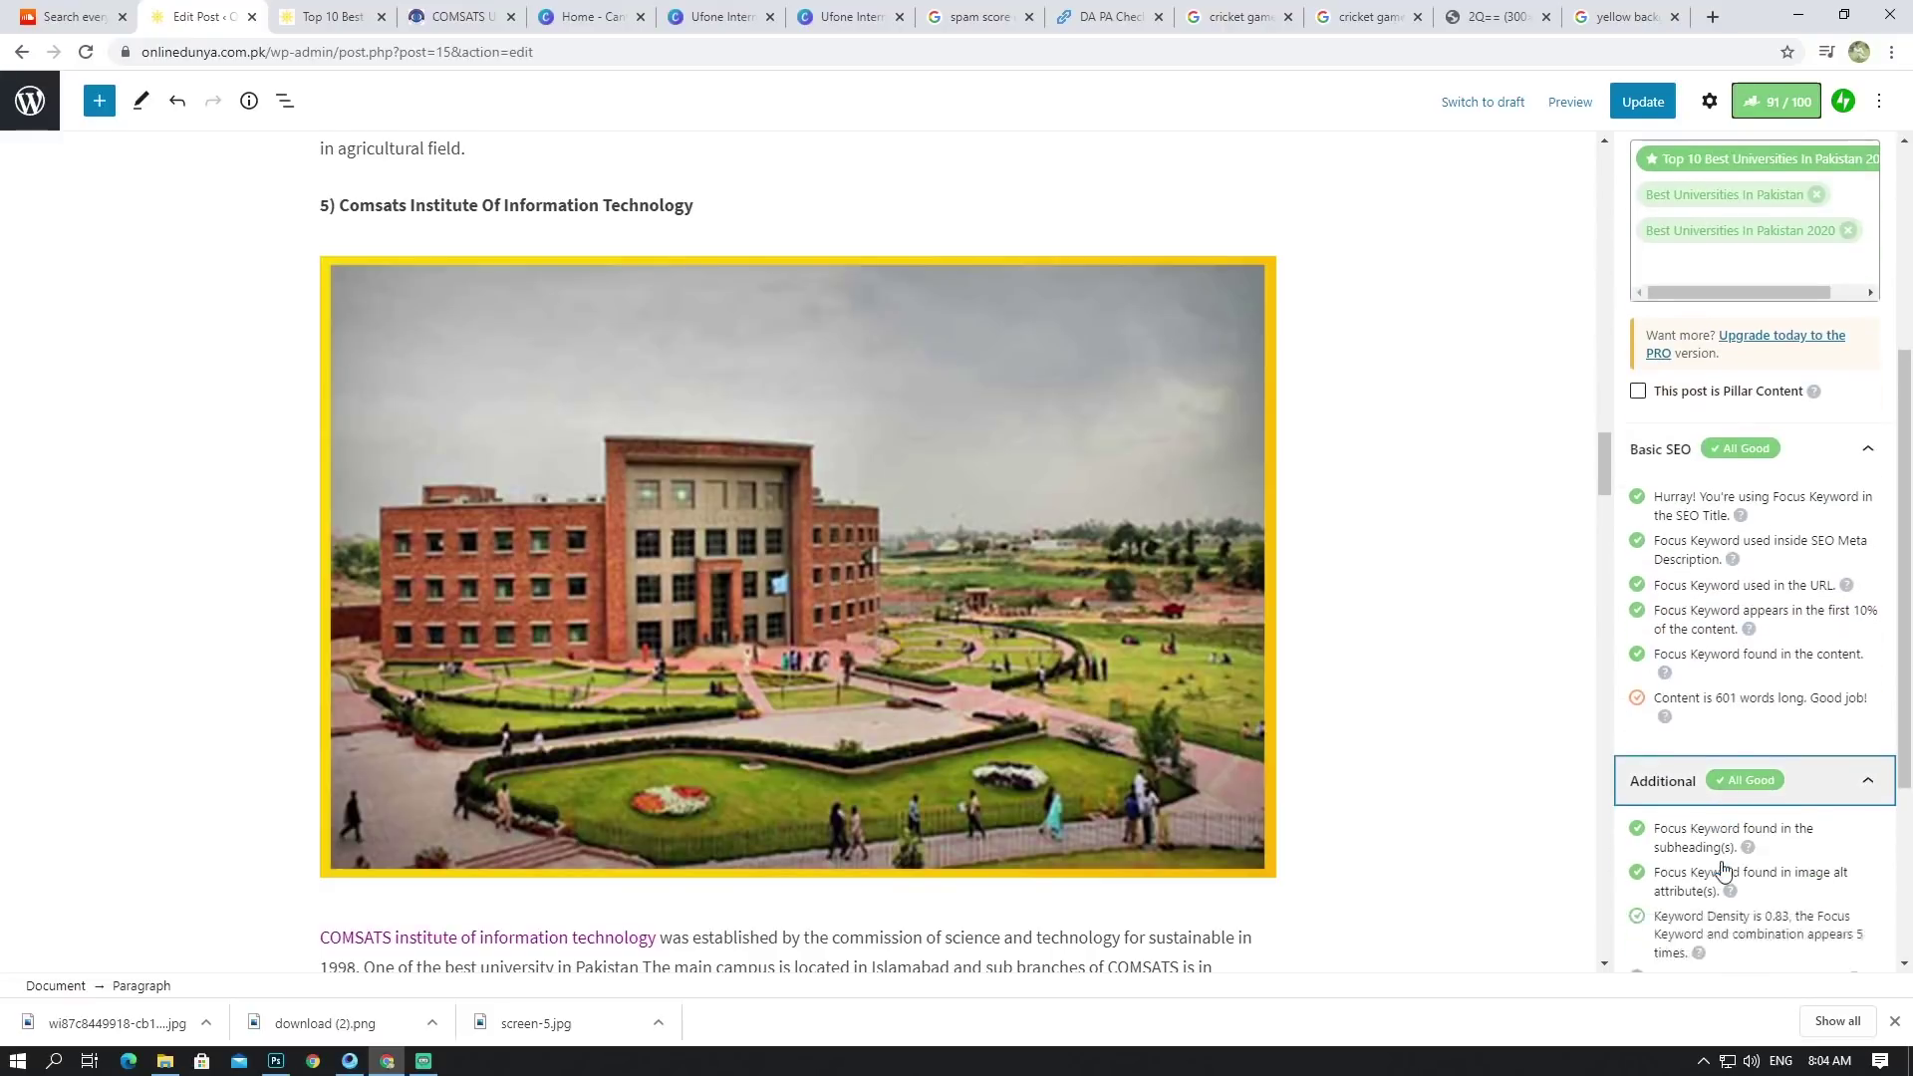
left_click(1710, 898)
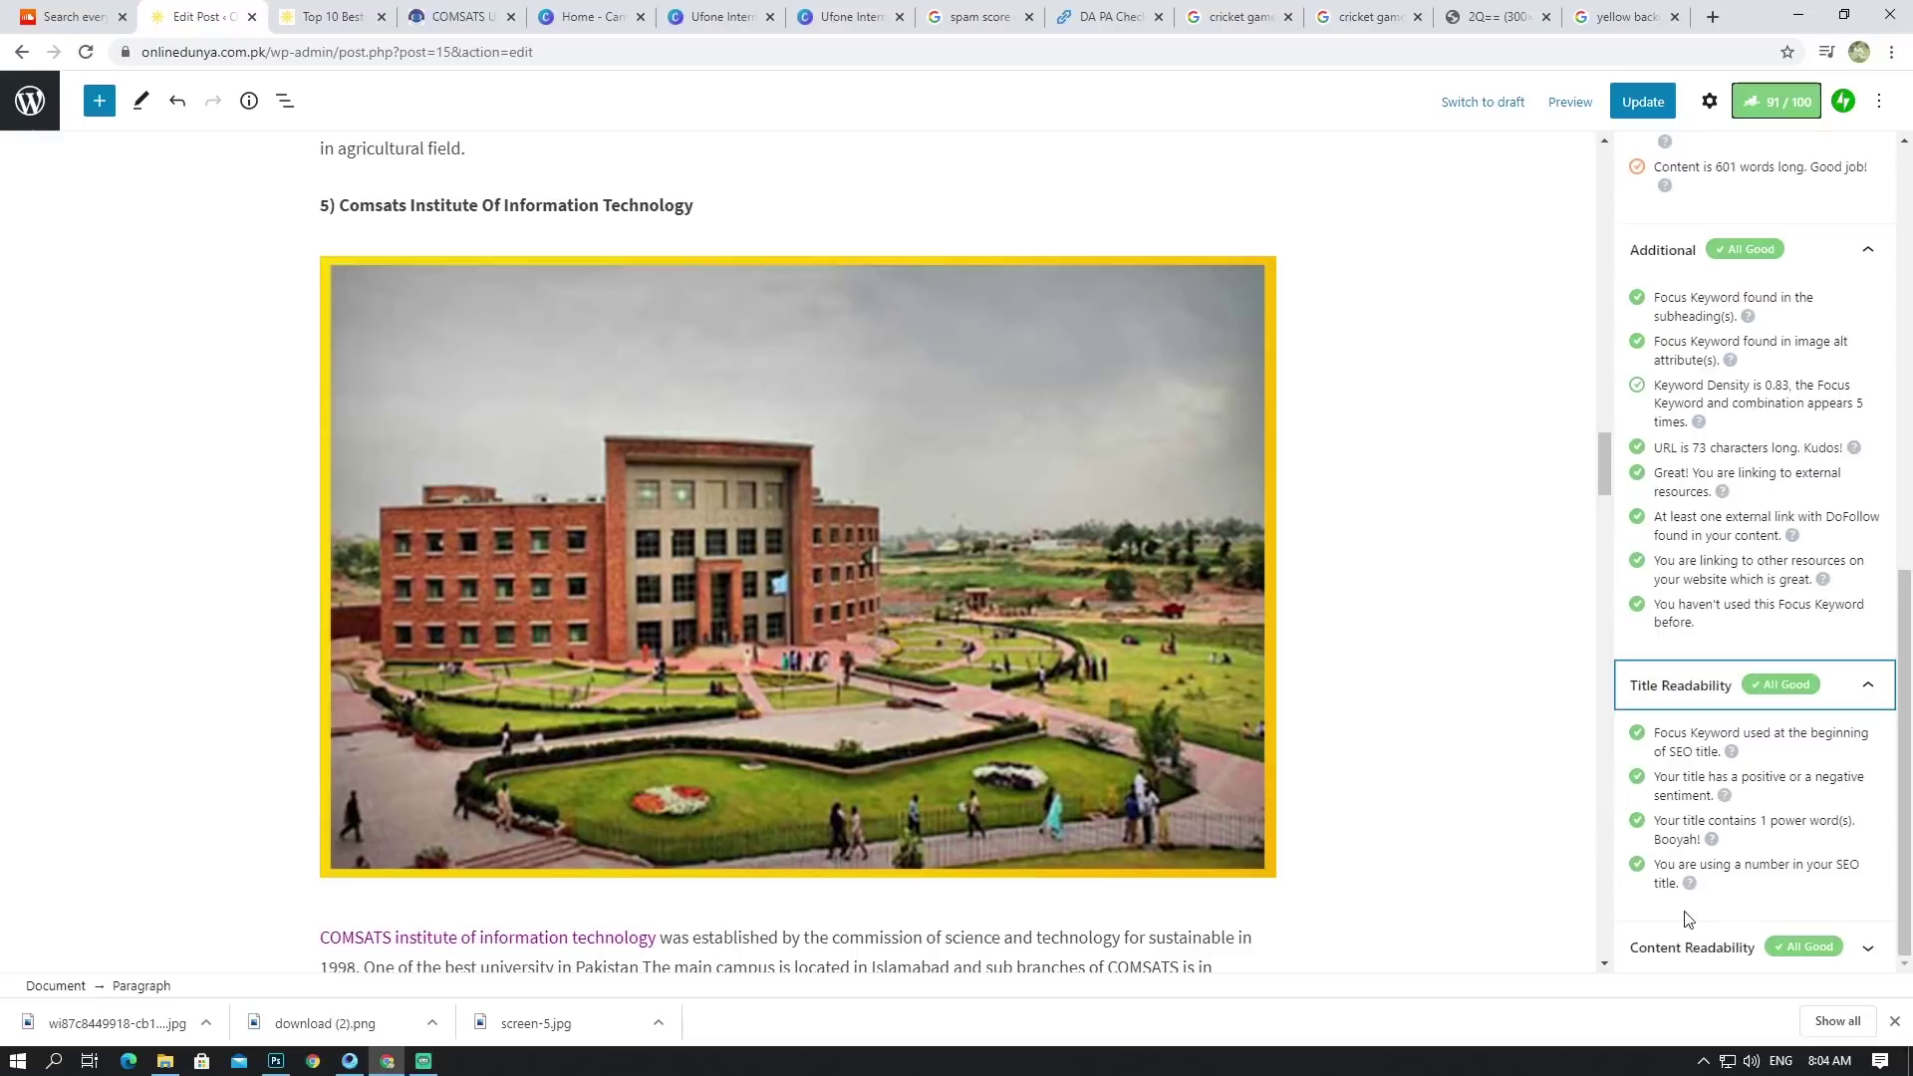
left_click(1690, 948)
scroll(1704, 648, "up", 10)
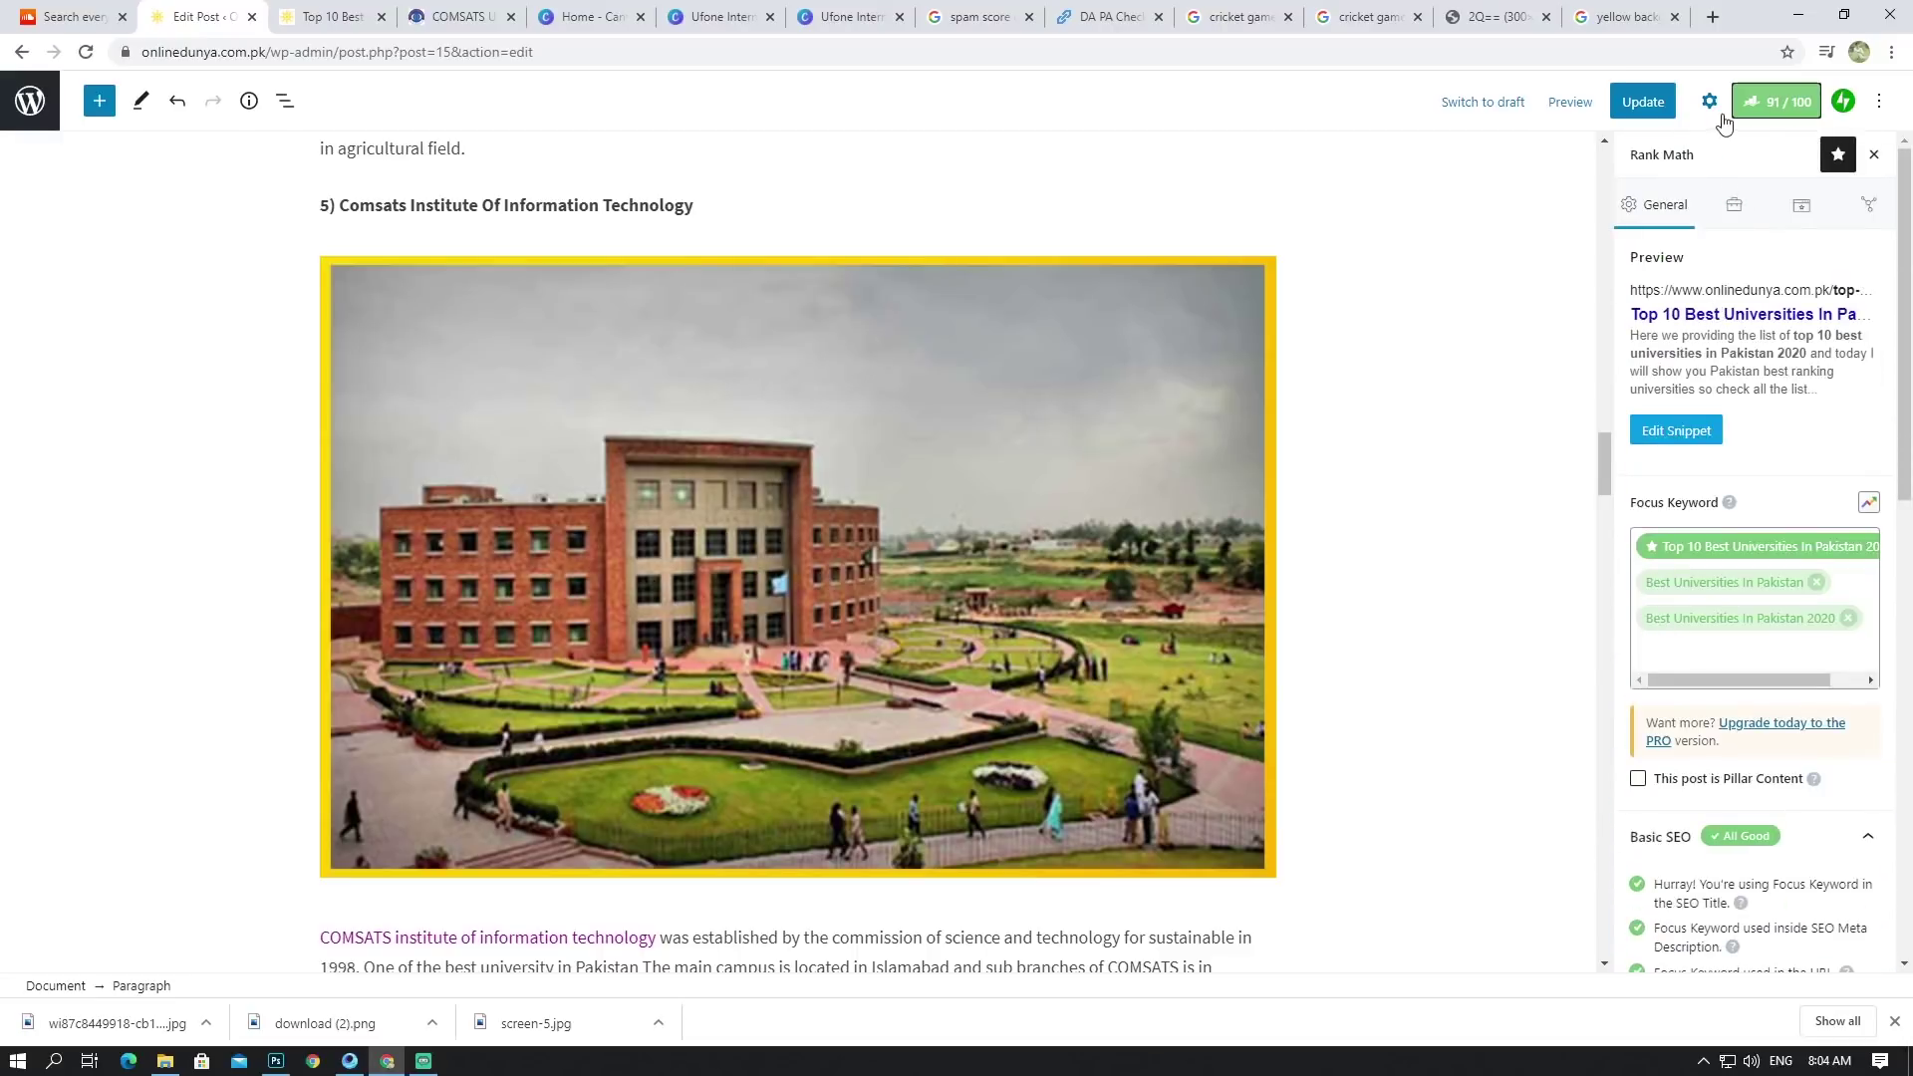
left_click(1781, 103)
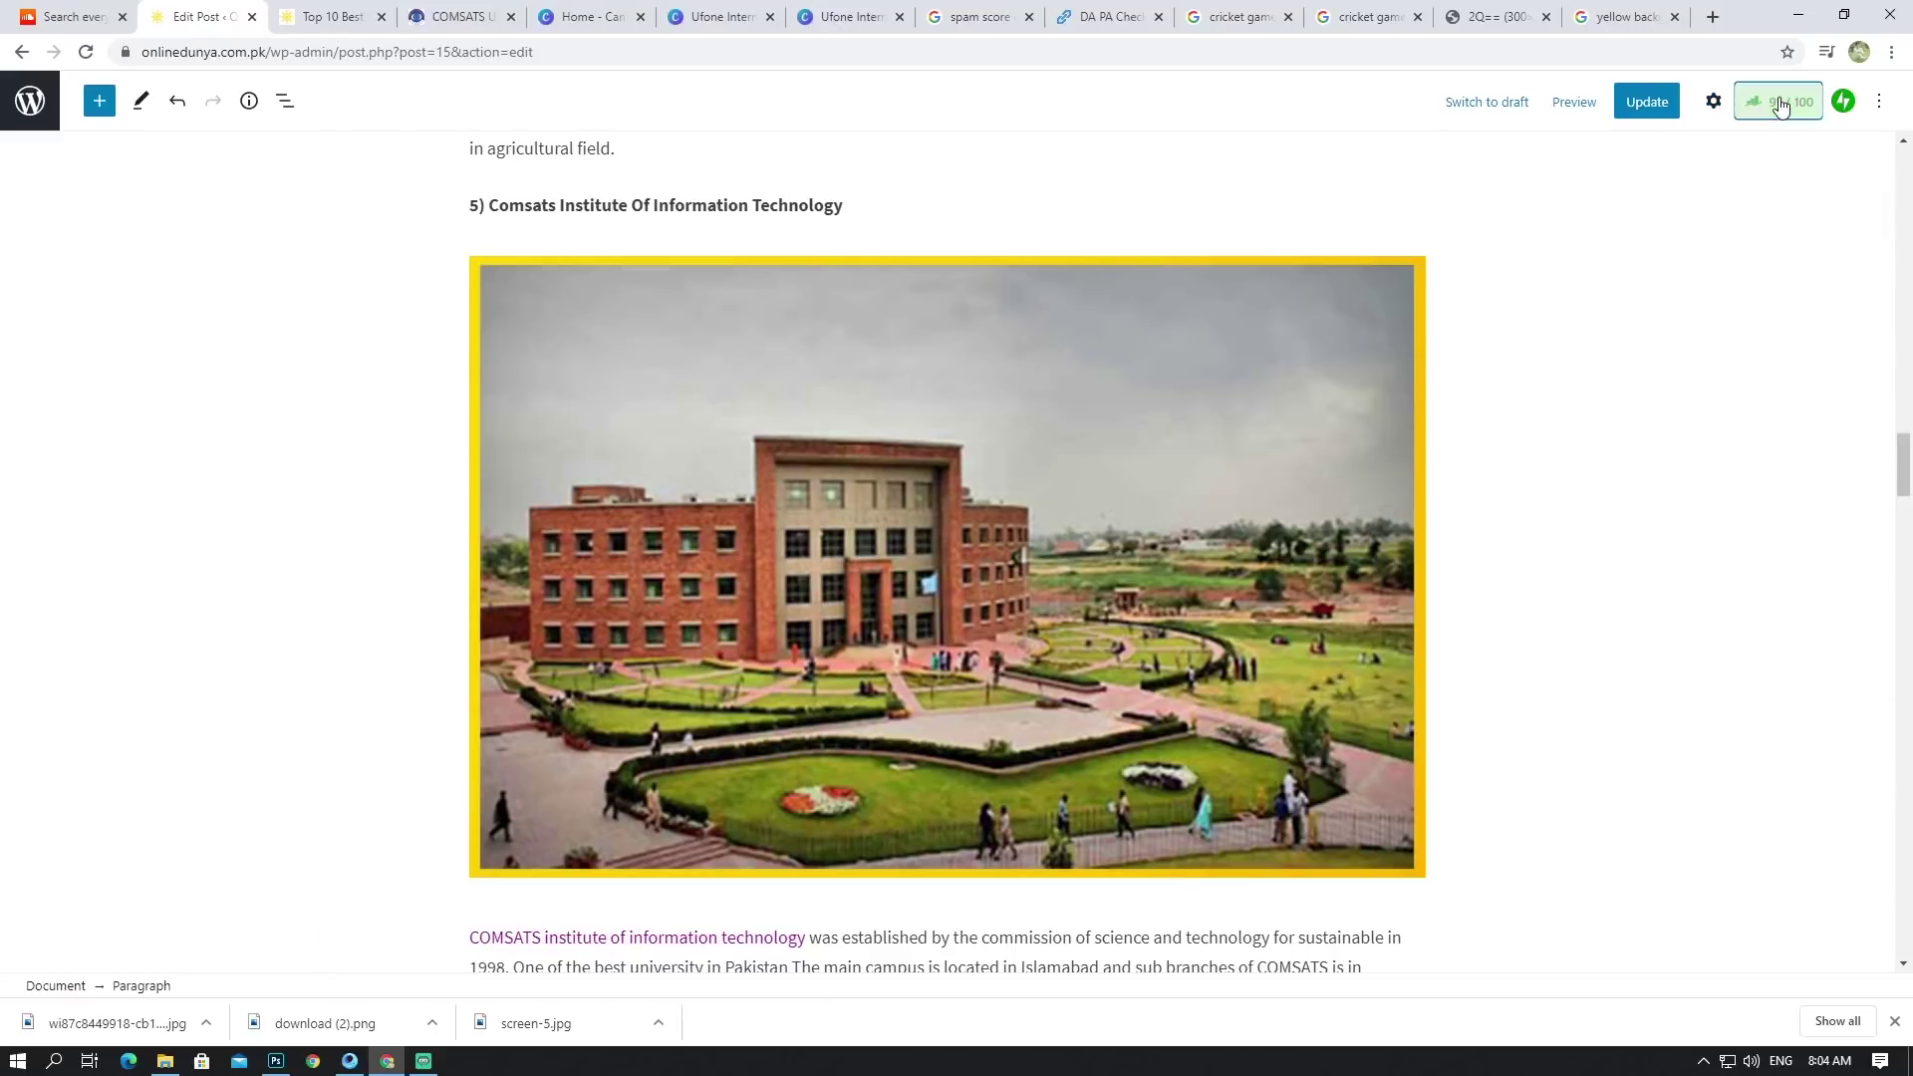
left_click(1781, 103)
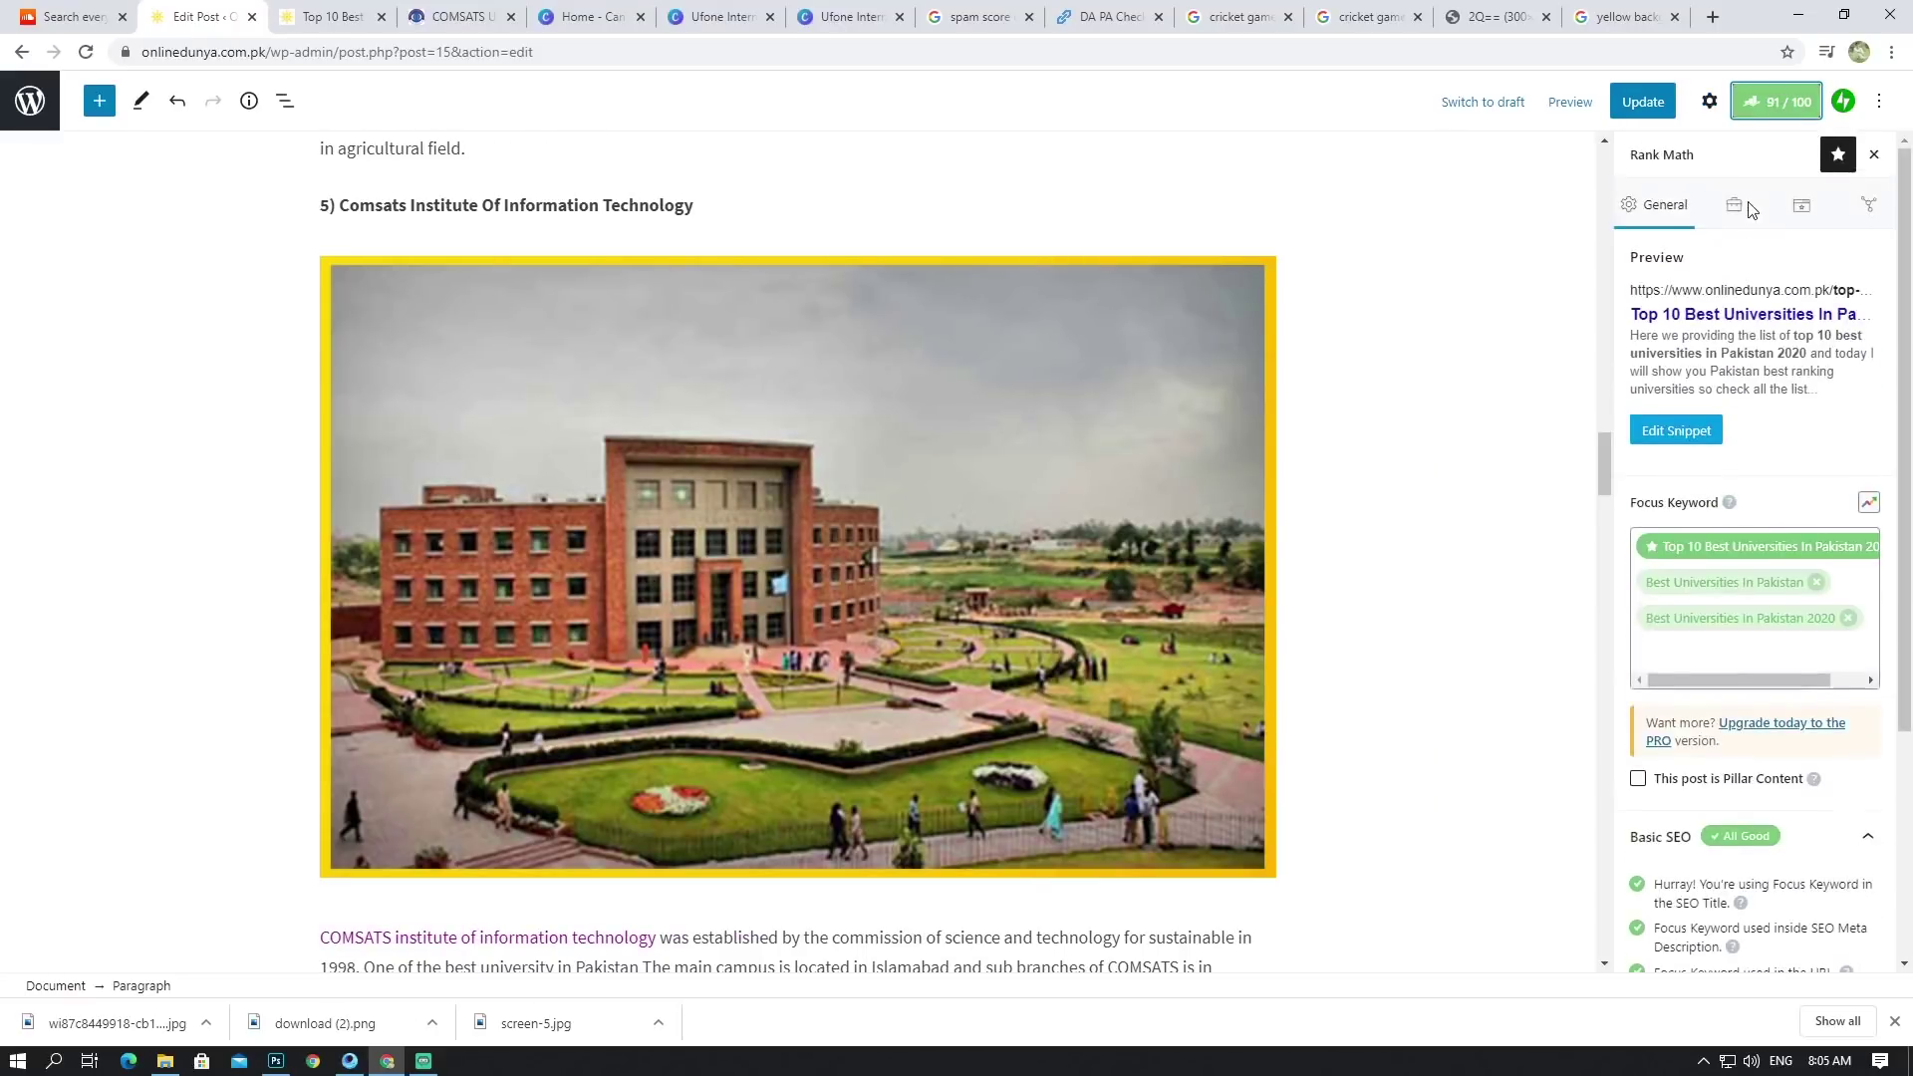
scroll(1780, 447, "down", 3)
scroll(1678, 508, "up", 3)
Step: Show the featured image in the post's document settings and open its media library dialog, then close it without changing the image
left_click(1716, 104)
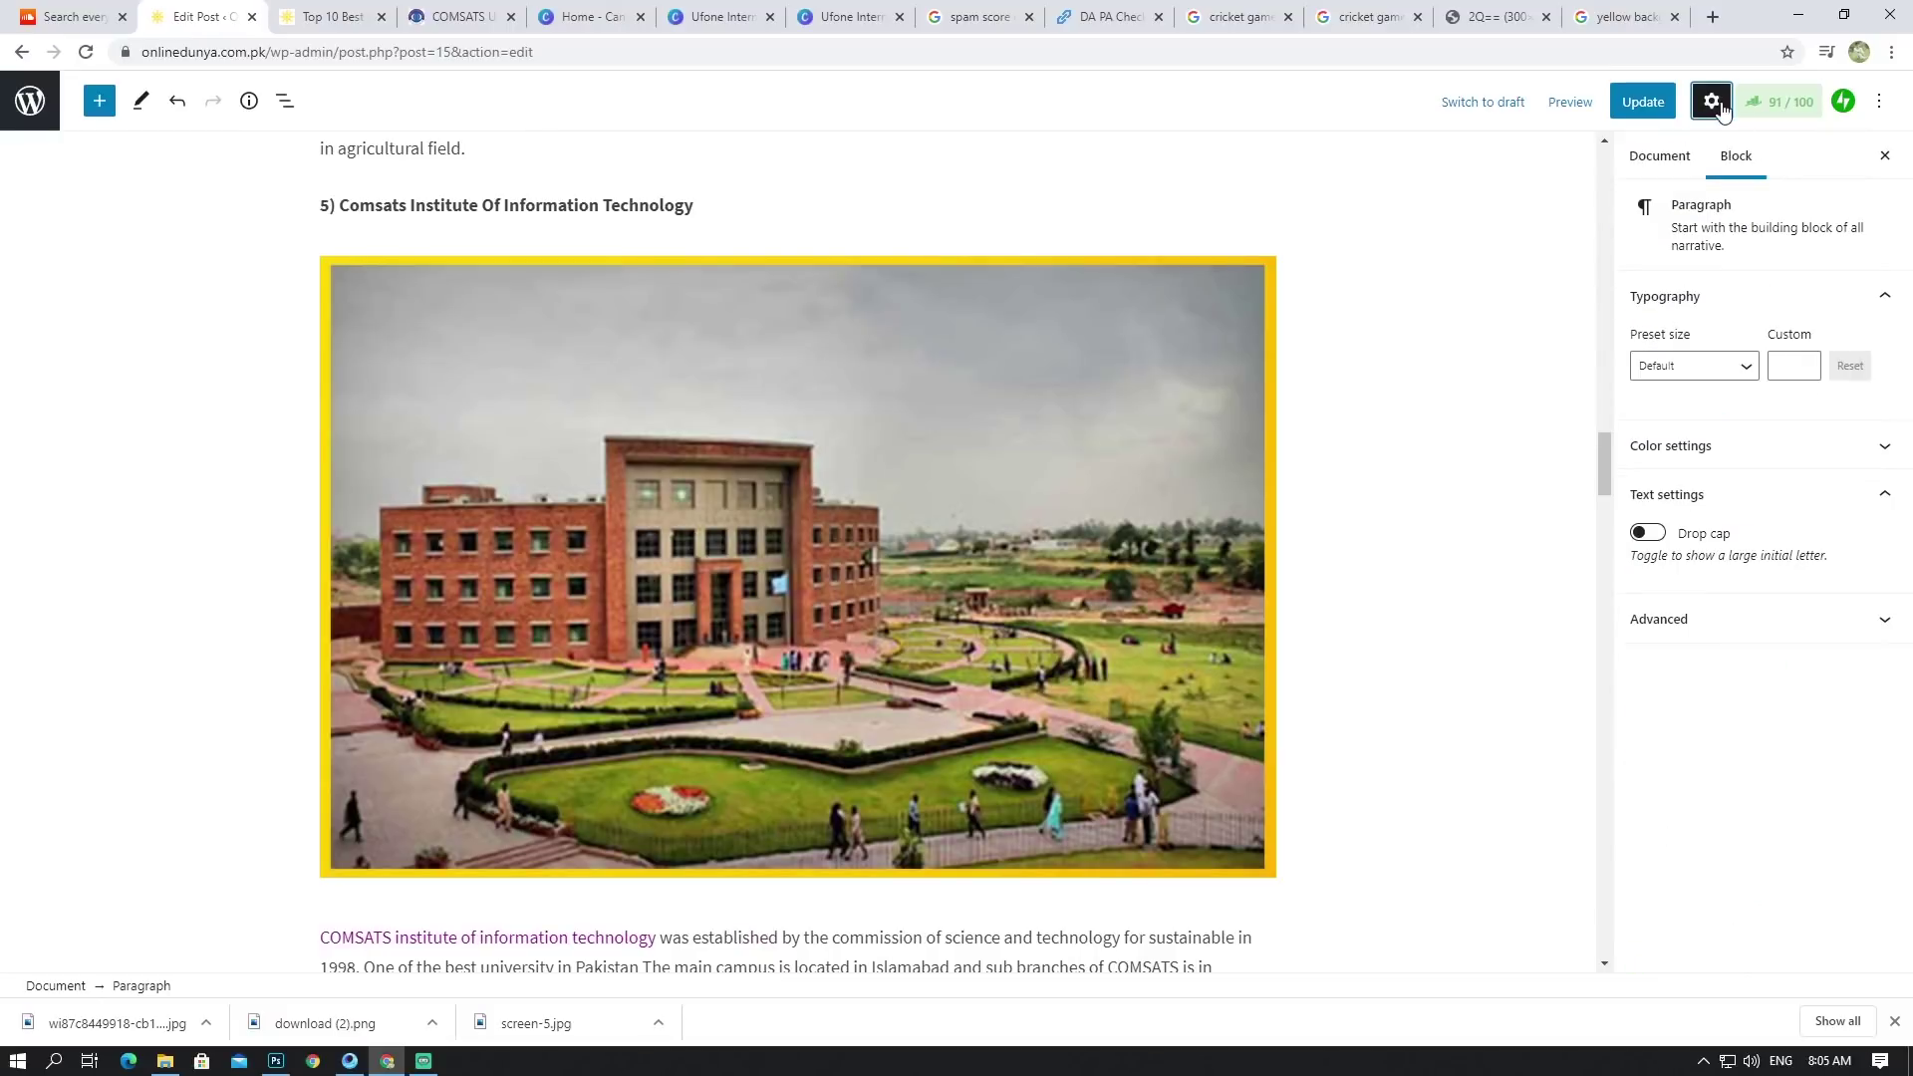
left_click(1685, 162)
scroll(1747, 376, "down", 6)
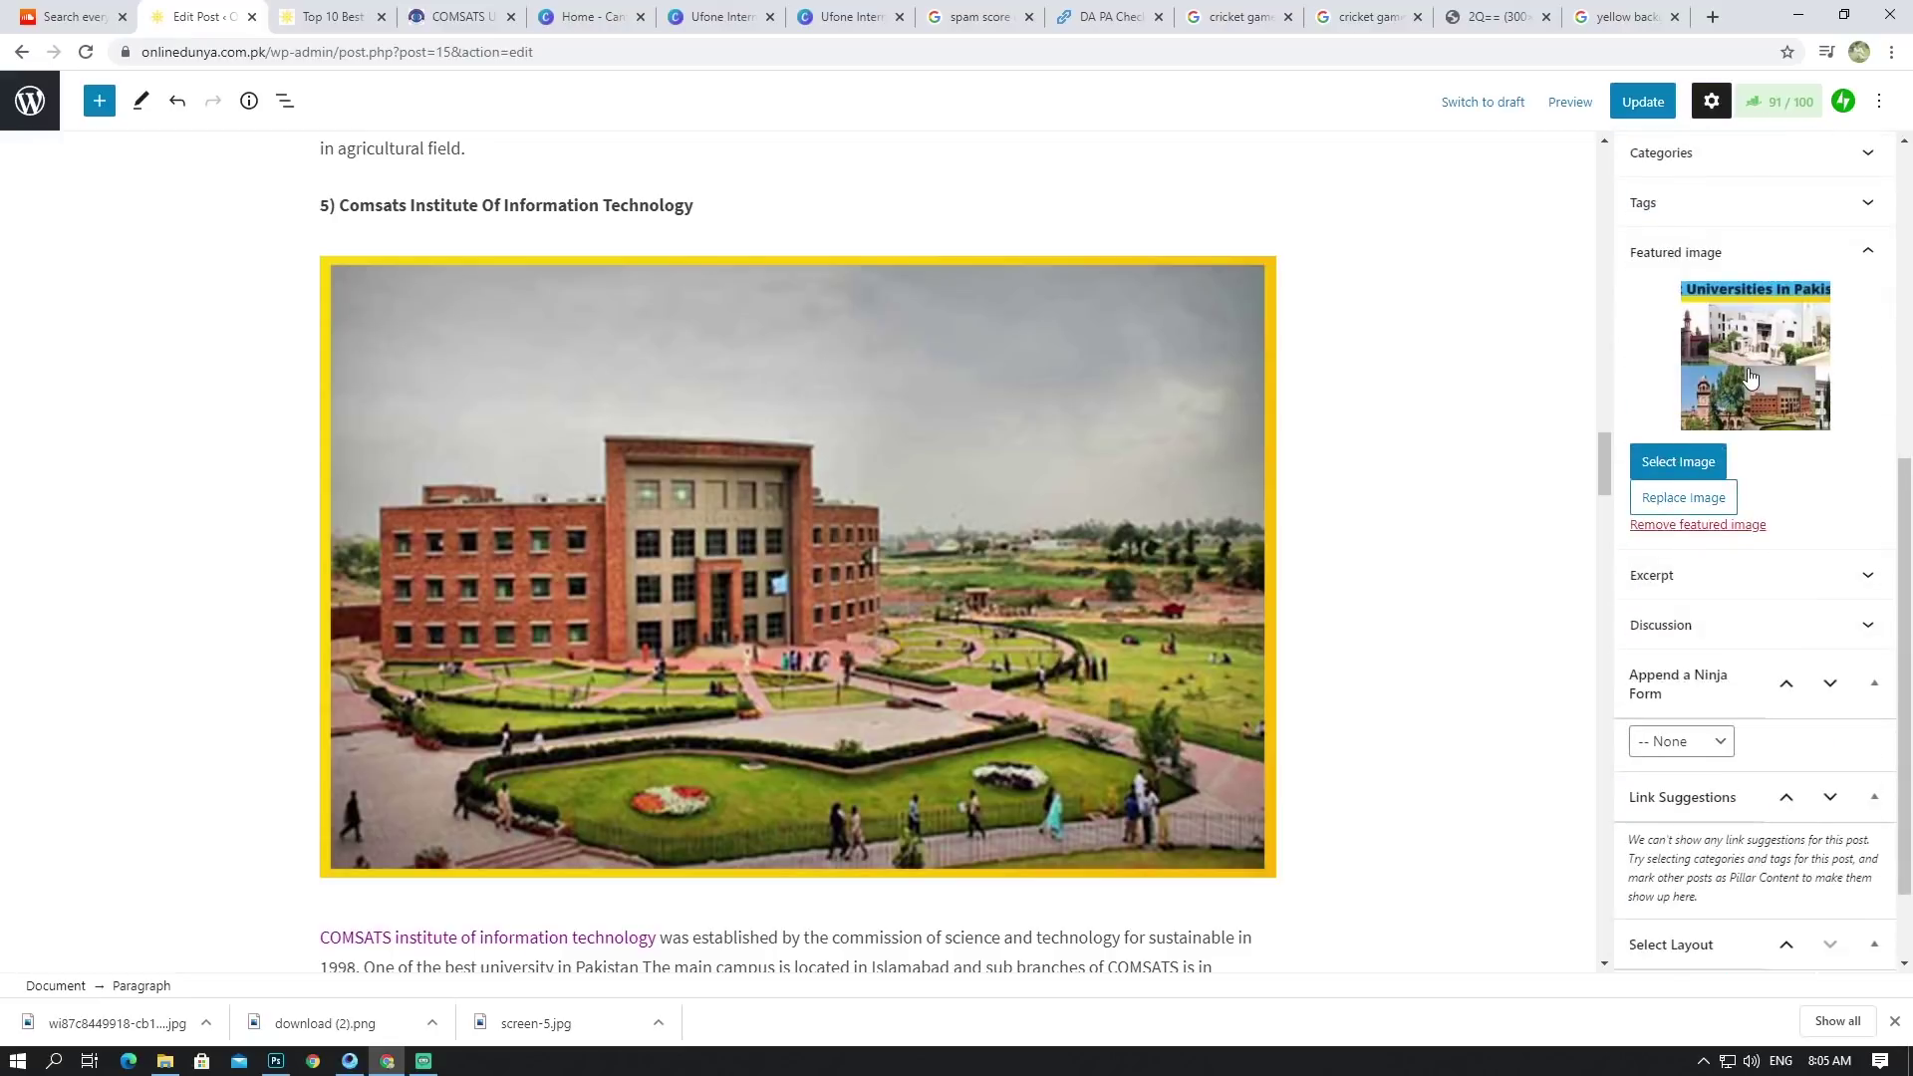
left_click(1762, 341)
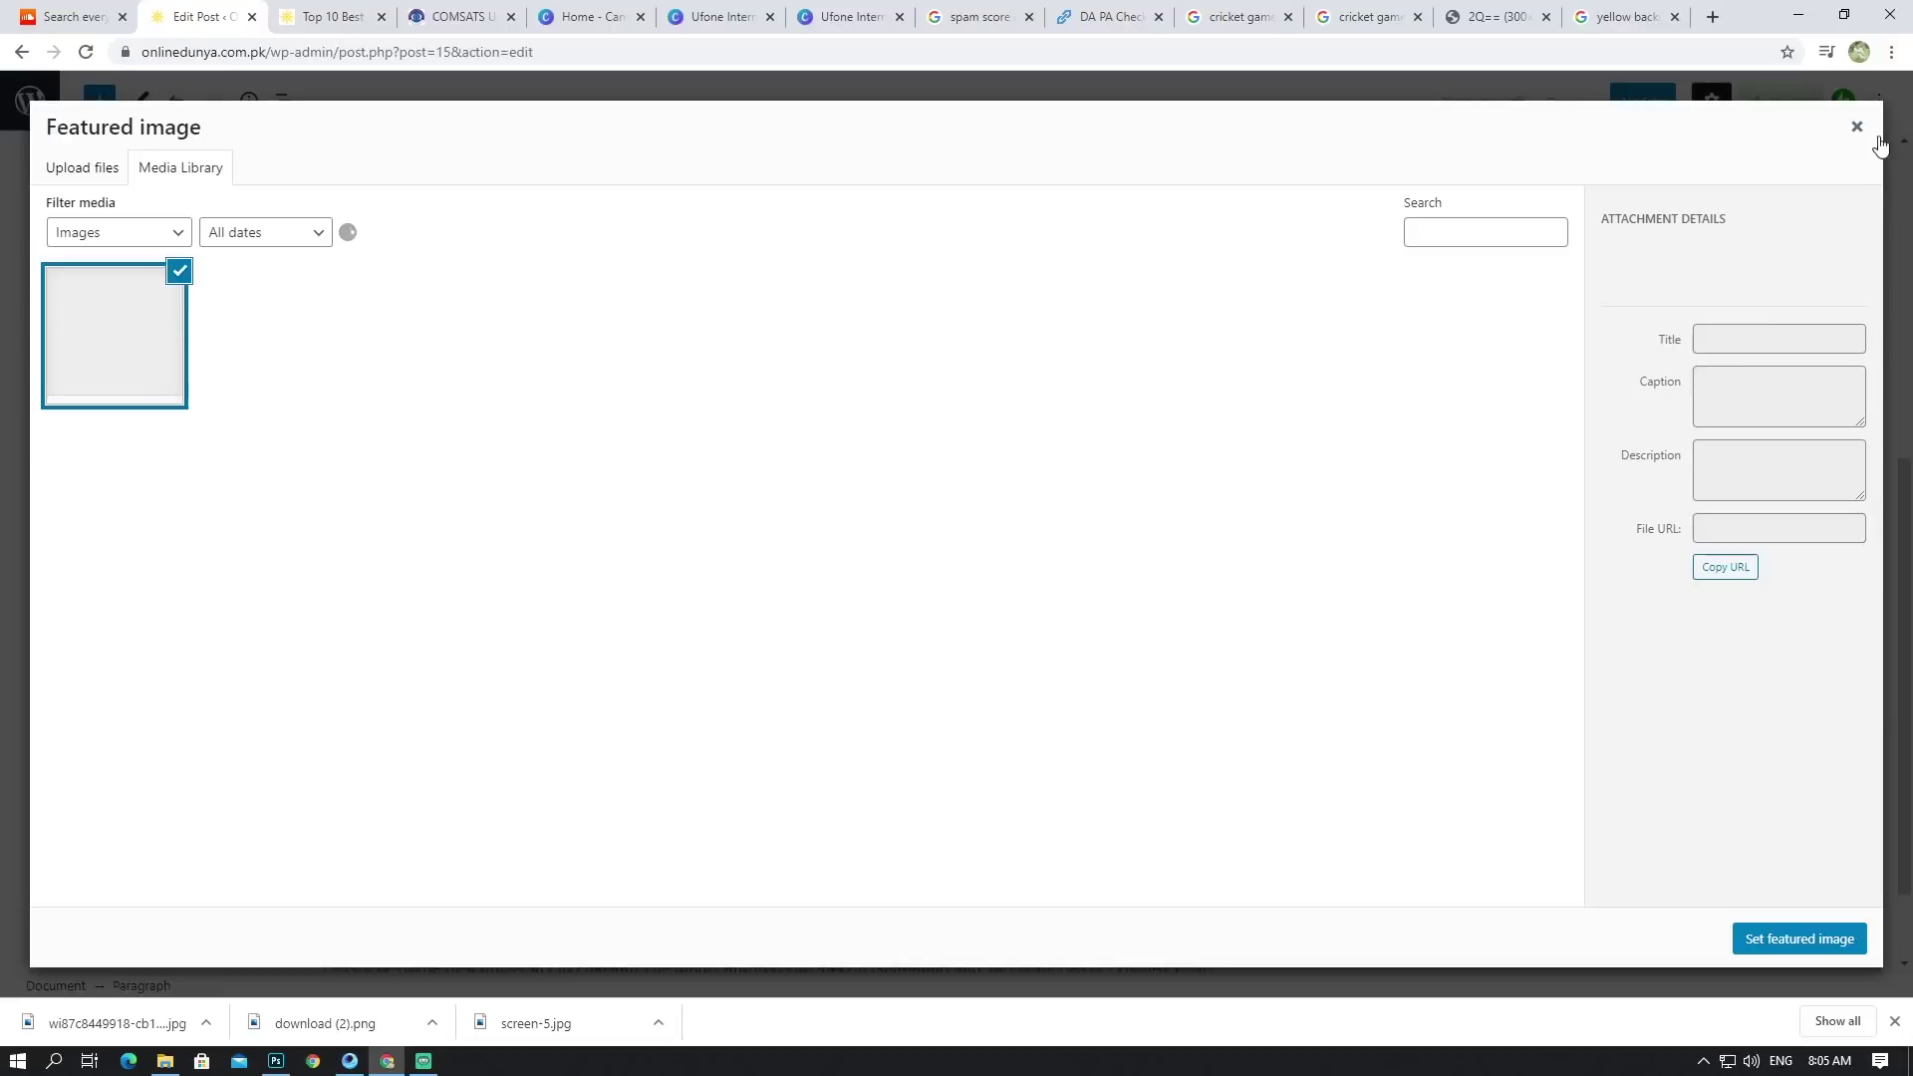
left_click(1858, 129)
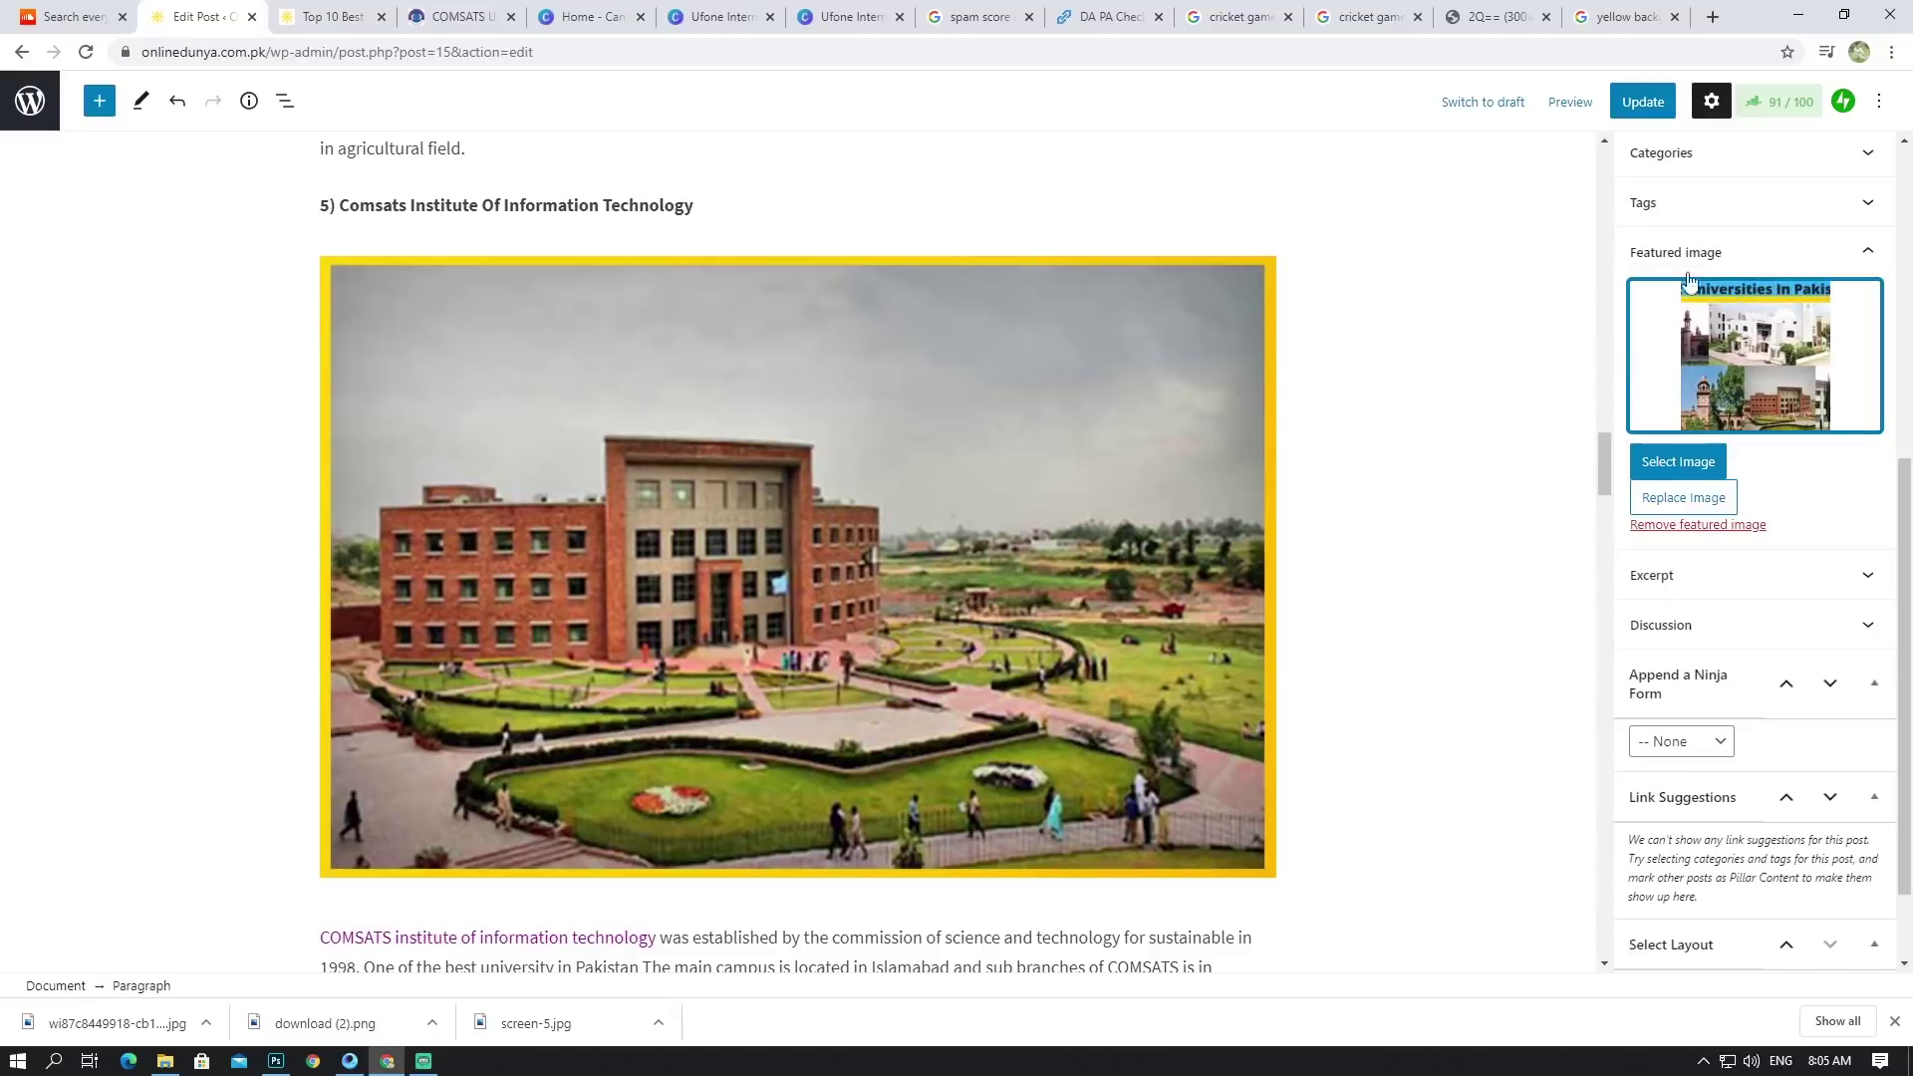
Step: Examine the remaining university images in the article, from Aga Khan University to Pakistan Institute of Engineering and Applied Sciences
scroll(1318, 491, "down", 5)
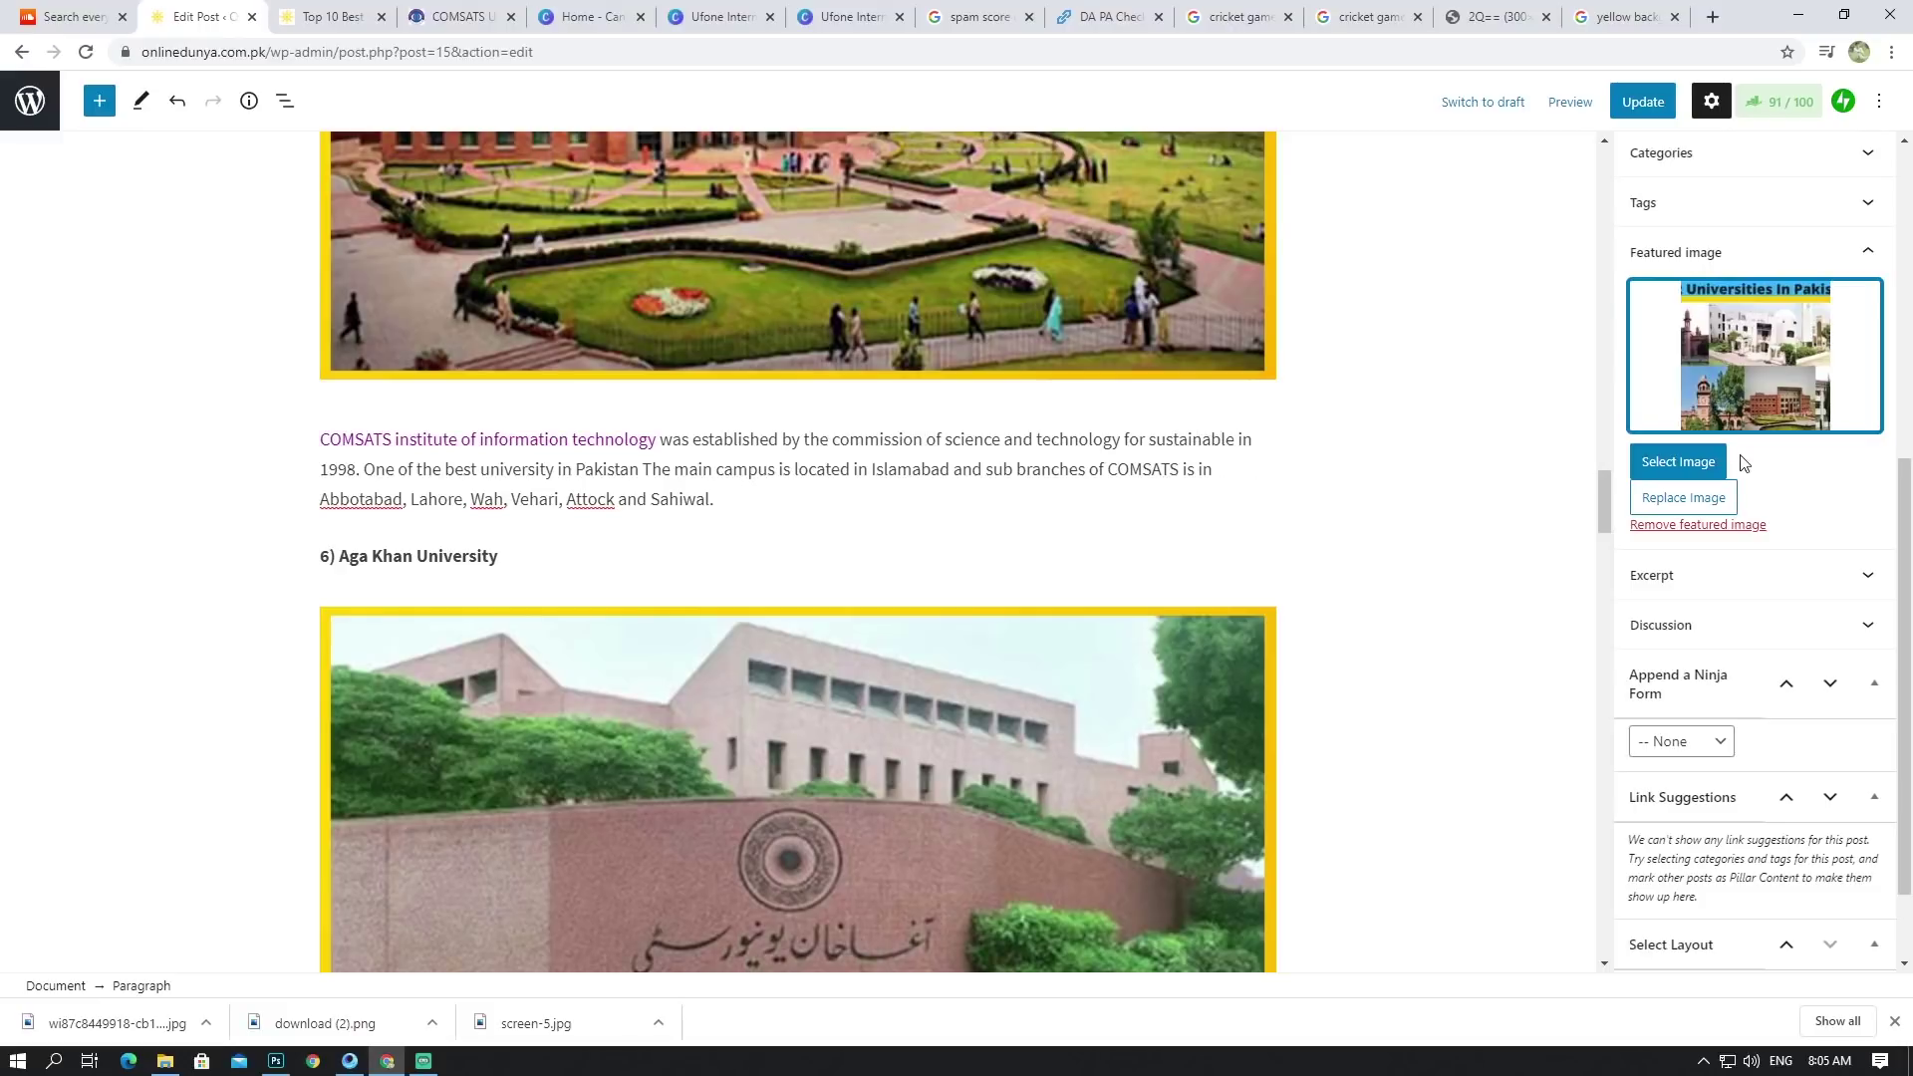
scroll(1648, 385, "up", 3)
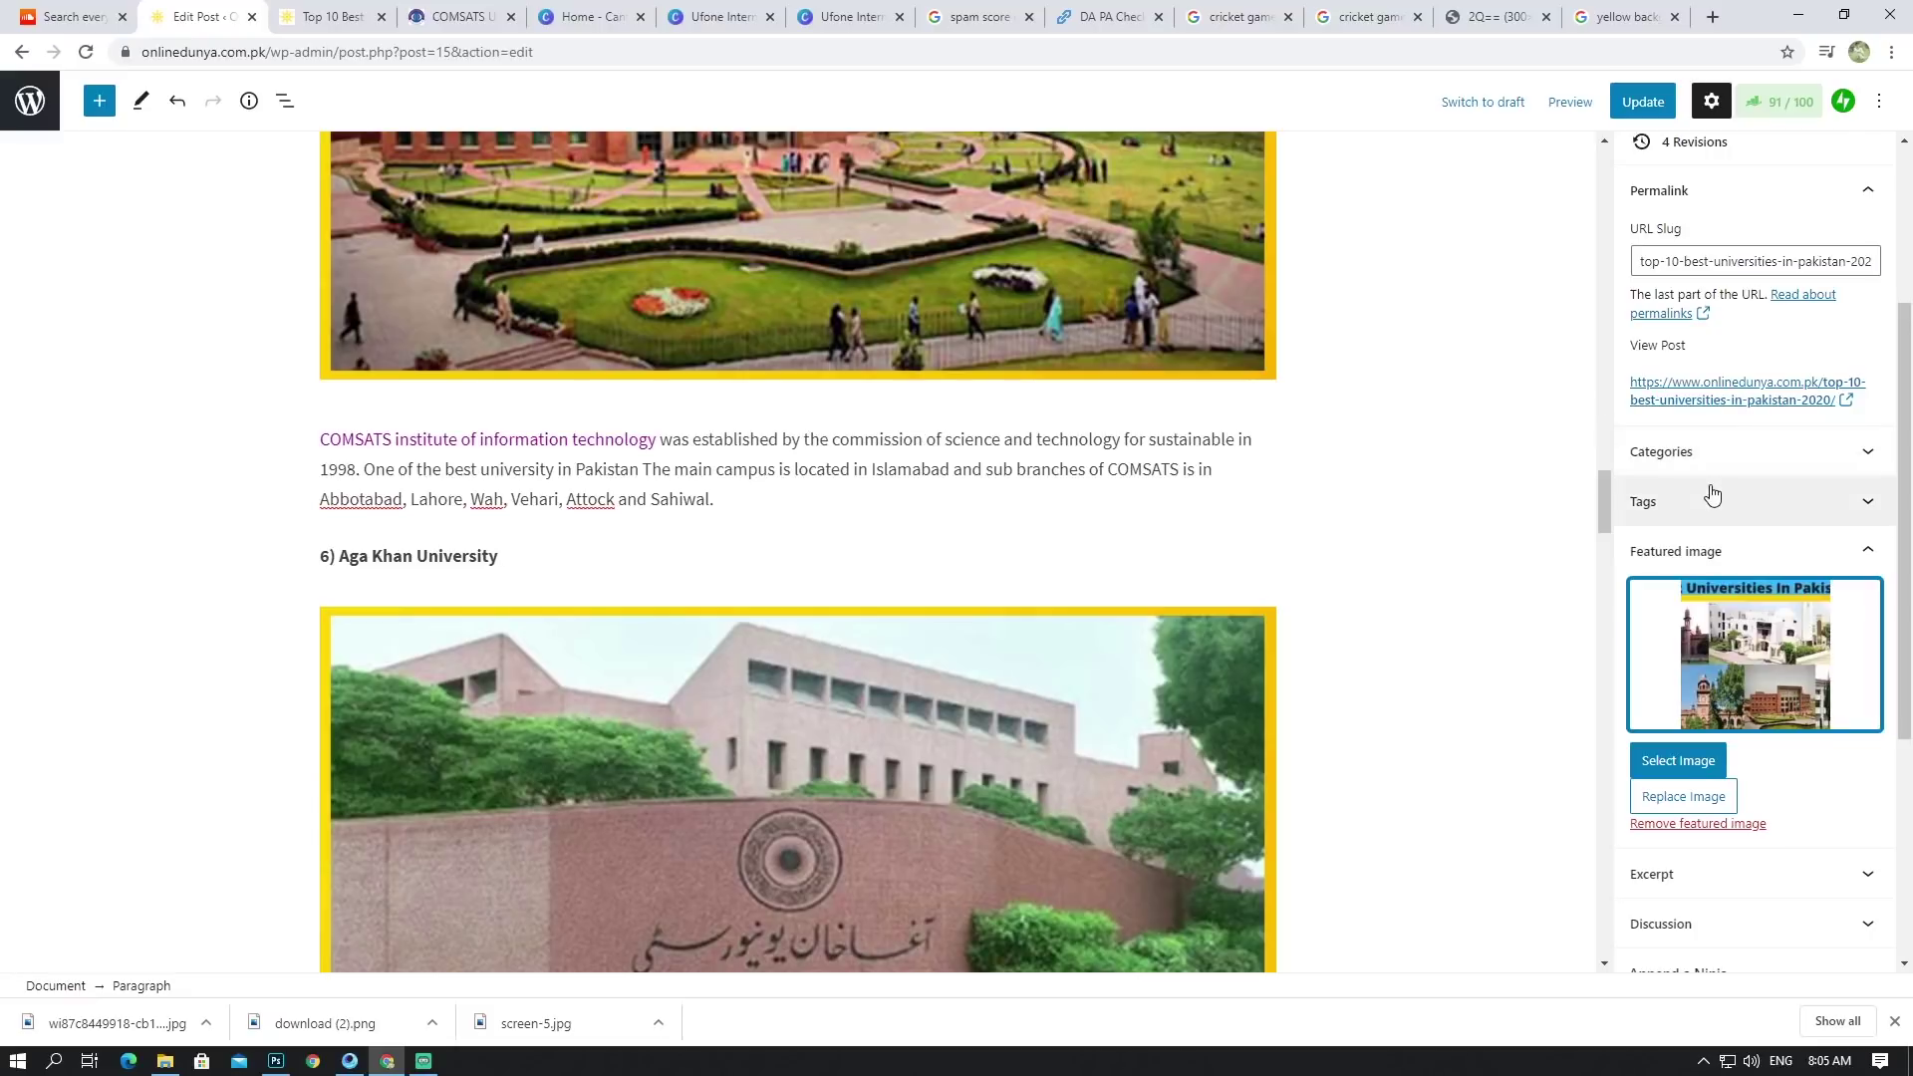
scroll(464, 431, "down", 2)
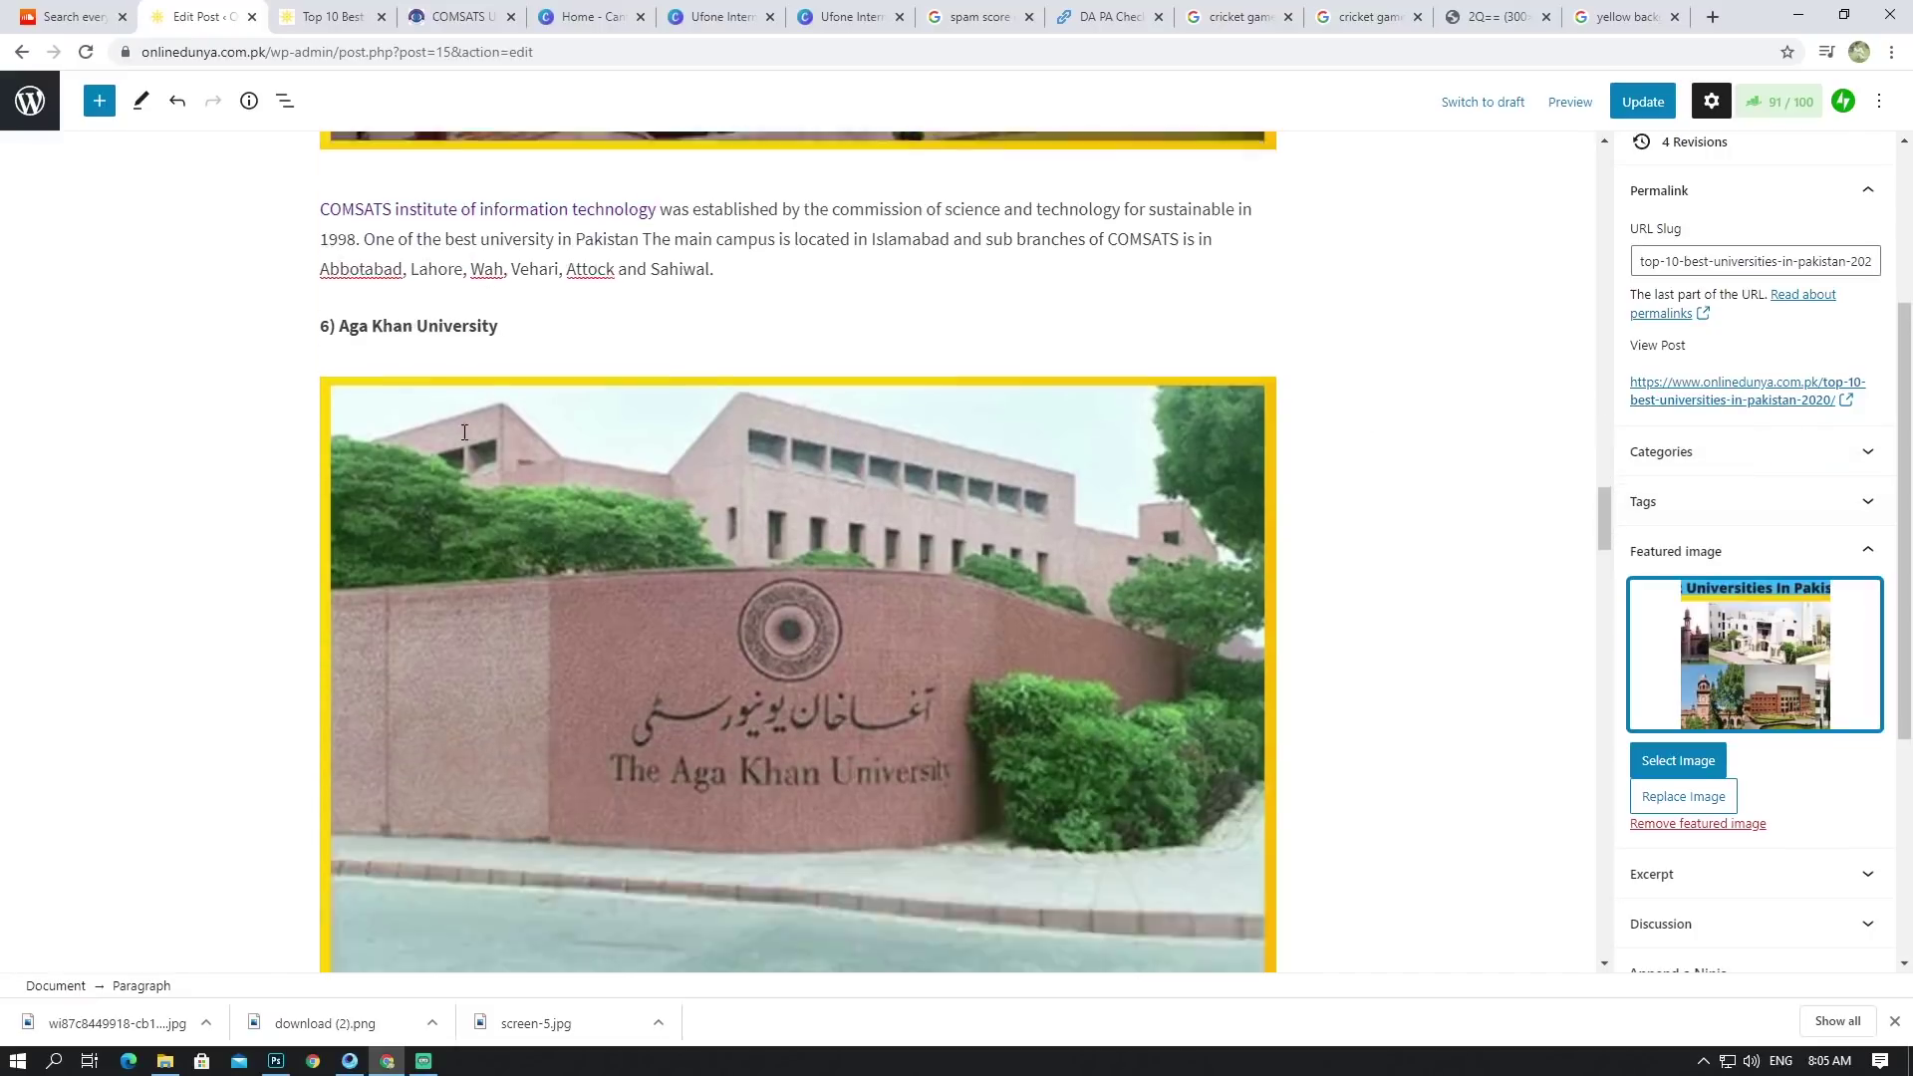
scroll(761, 468, "down", 3)
scroll(782, 470, "down", 4)
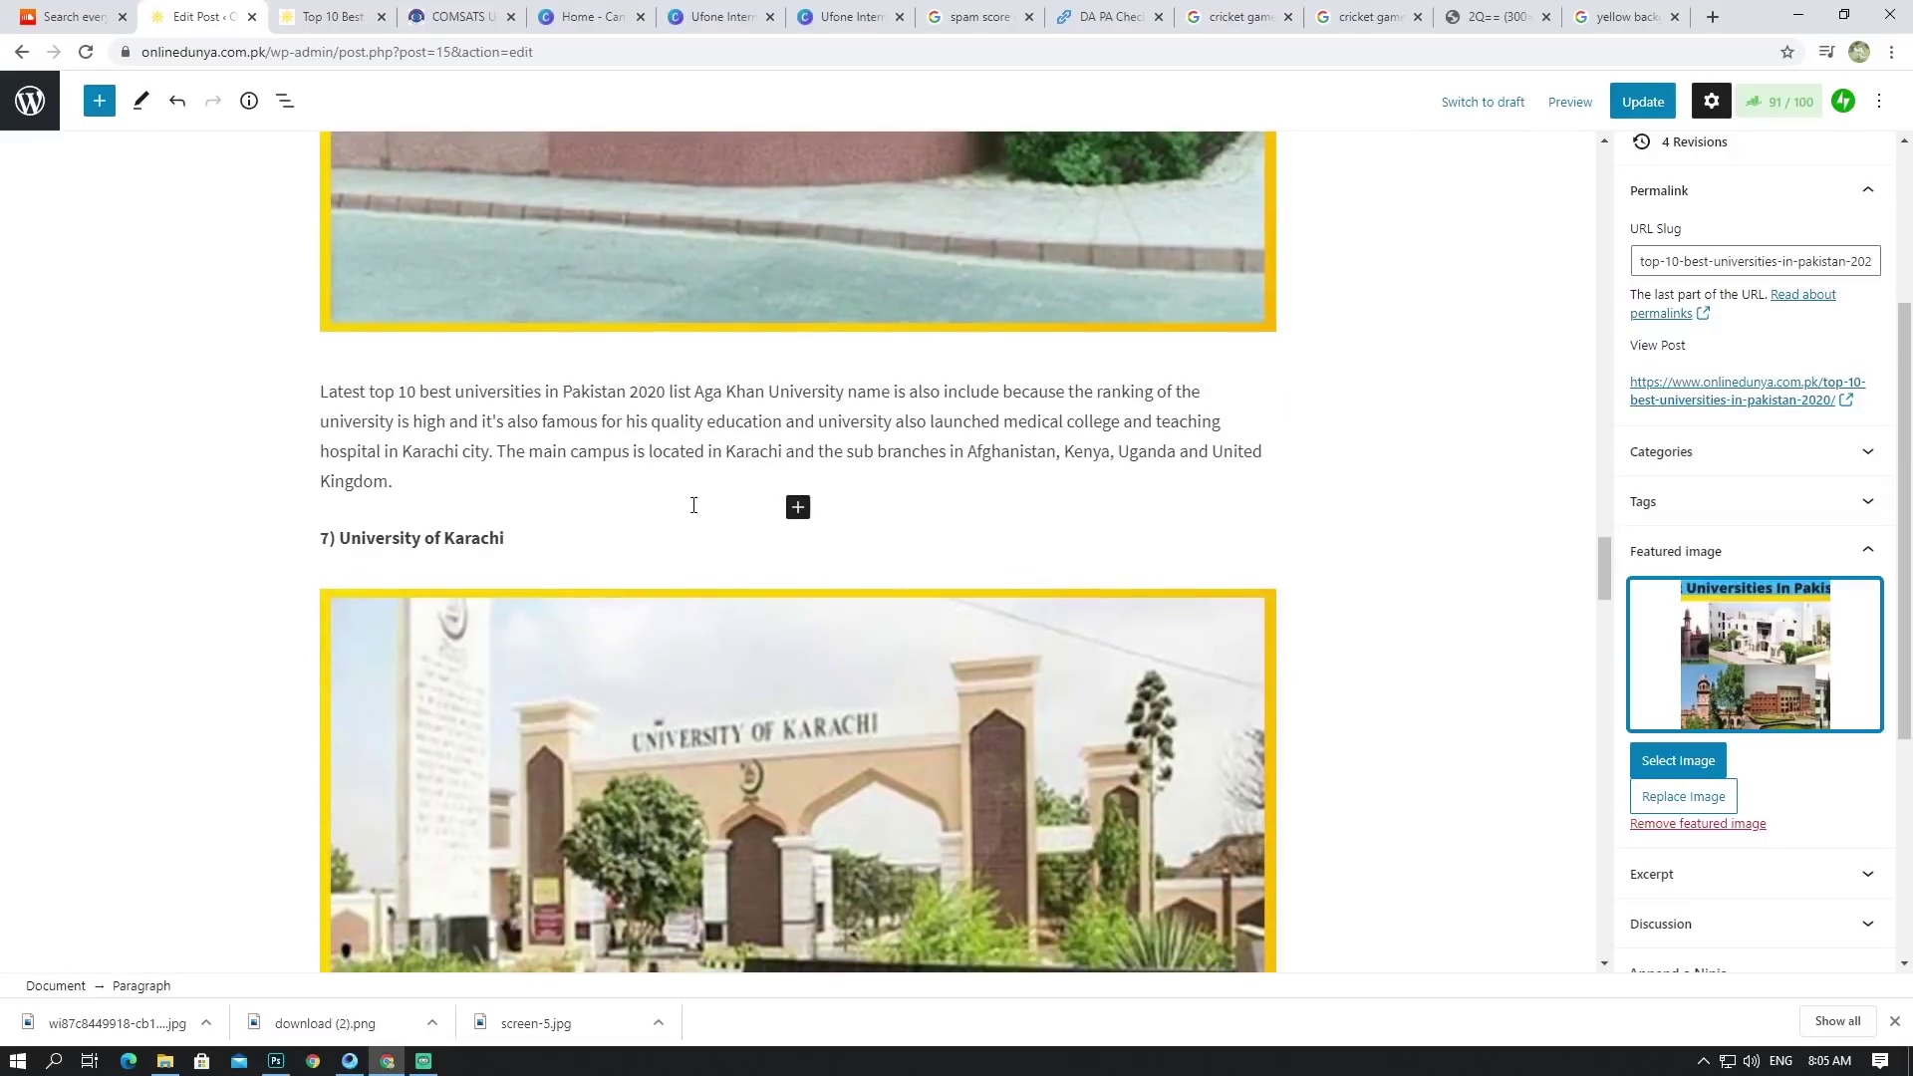
scroll(693, 505, "down", 5)
scroll(805, 552, "down", 4)
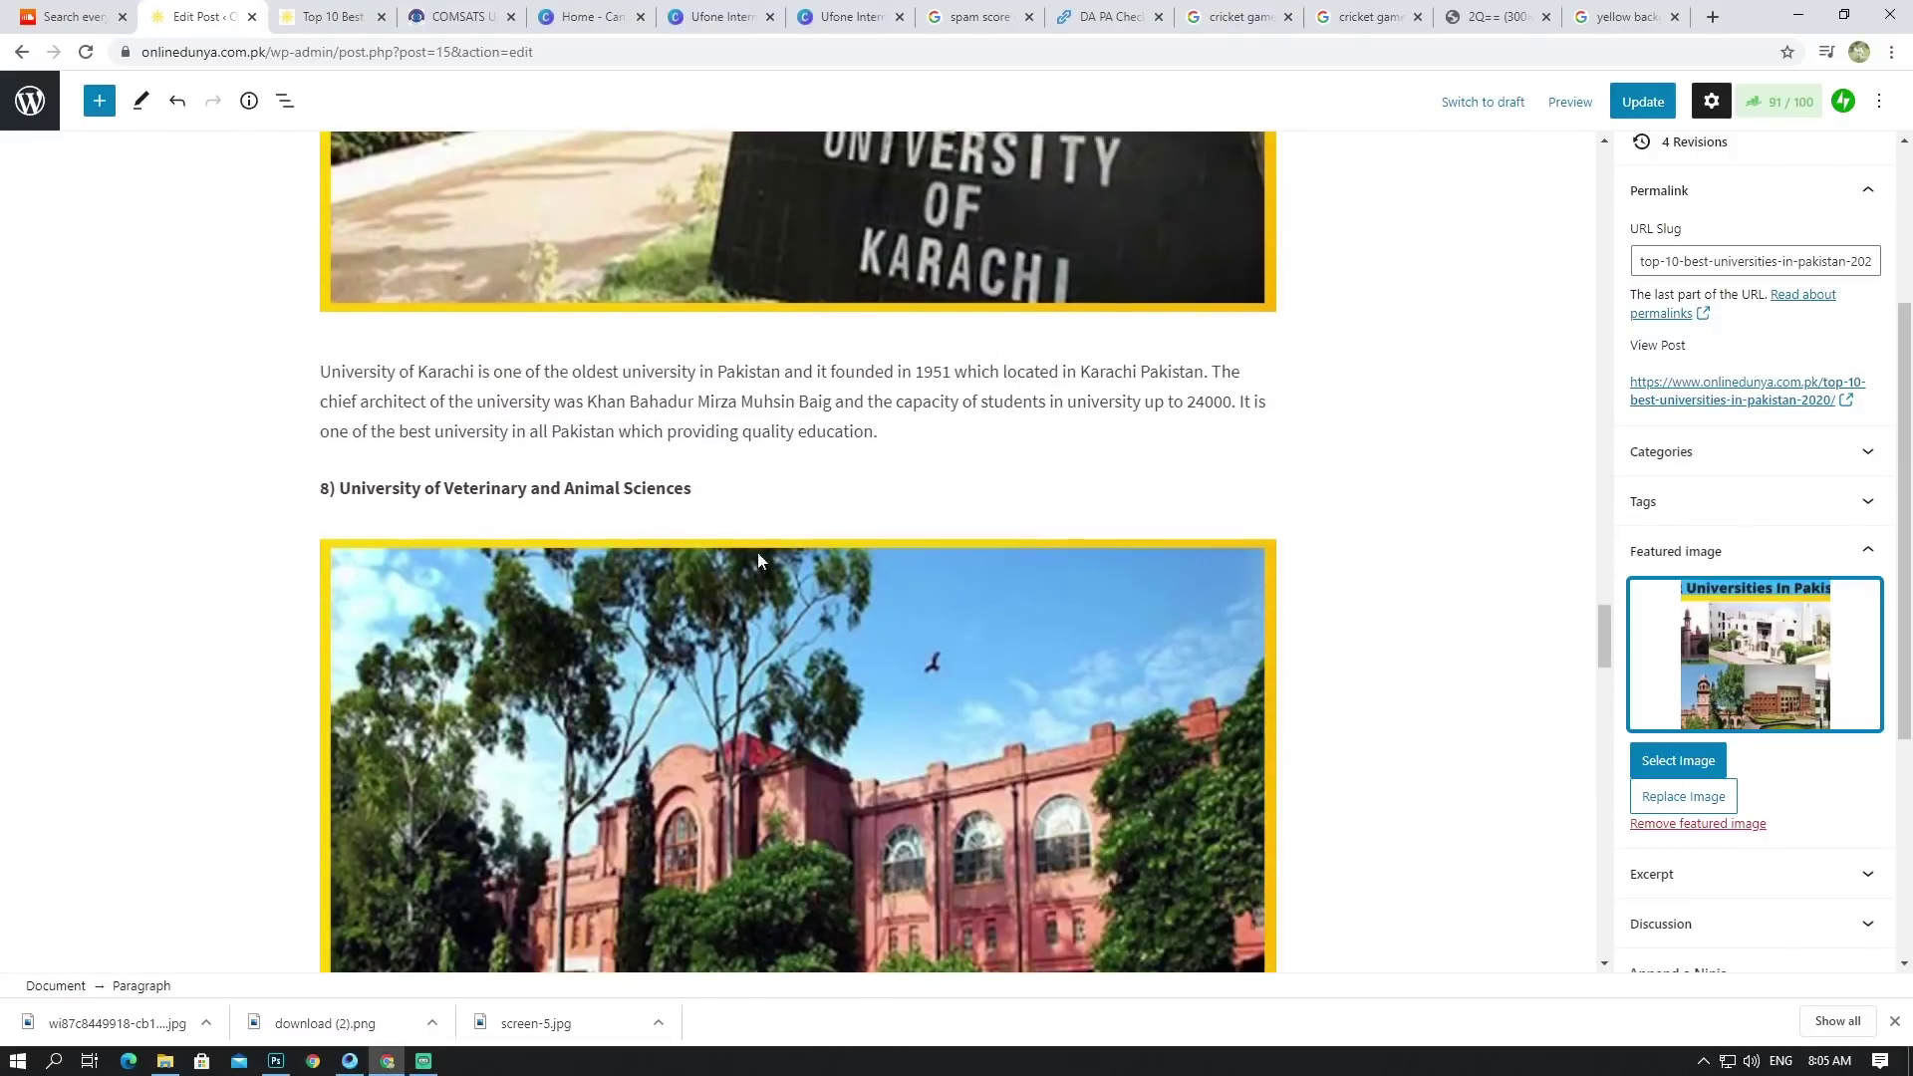
scroll(666, 554, "down", 11)
scroll(667, 558, "down", 6)
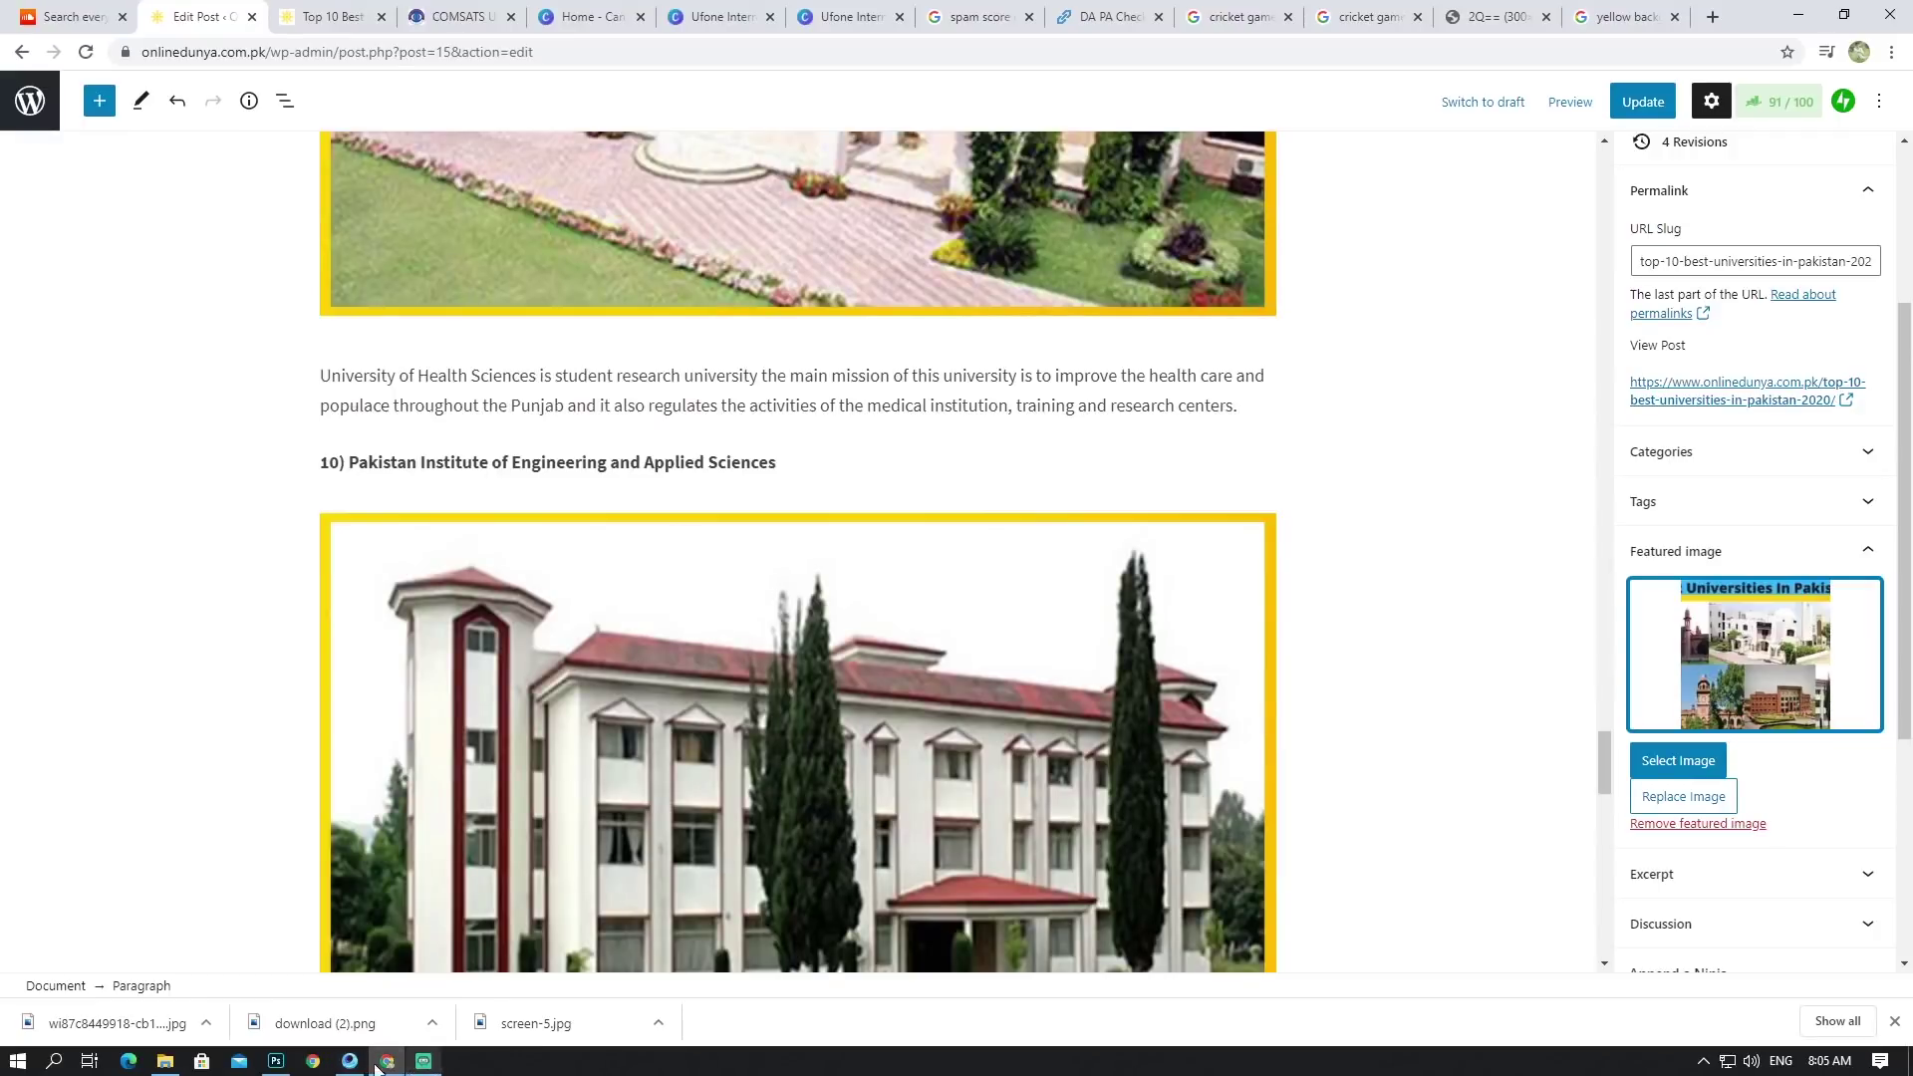
left_click(424, 1062)
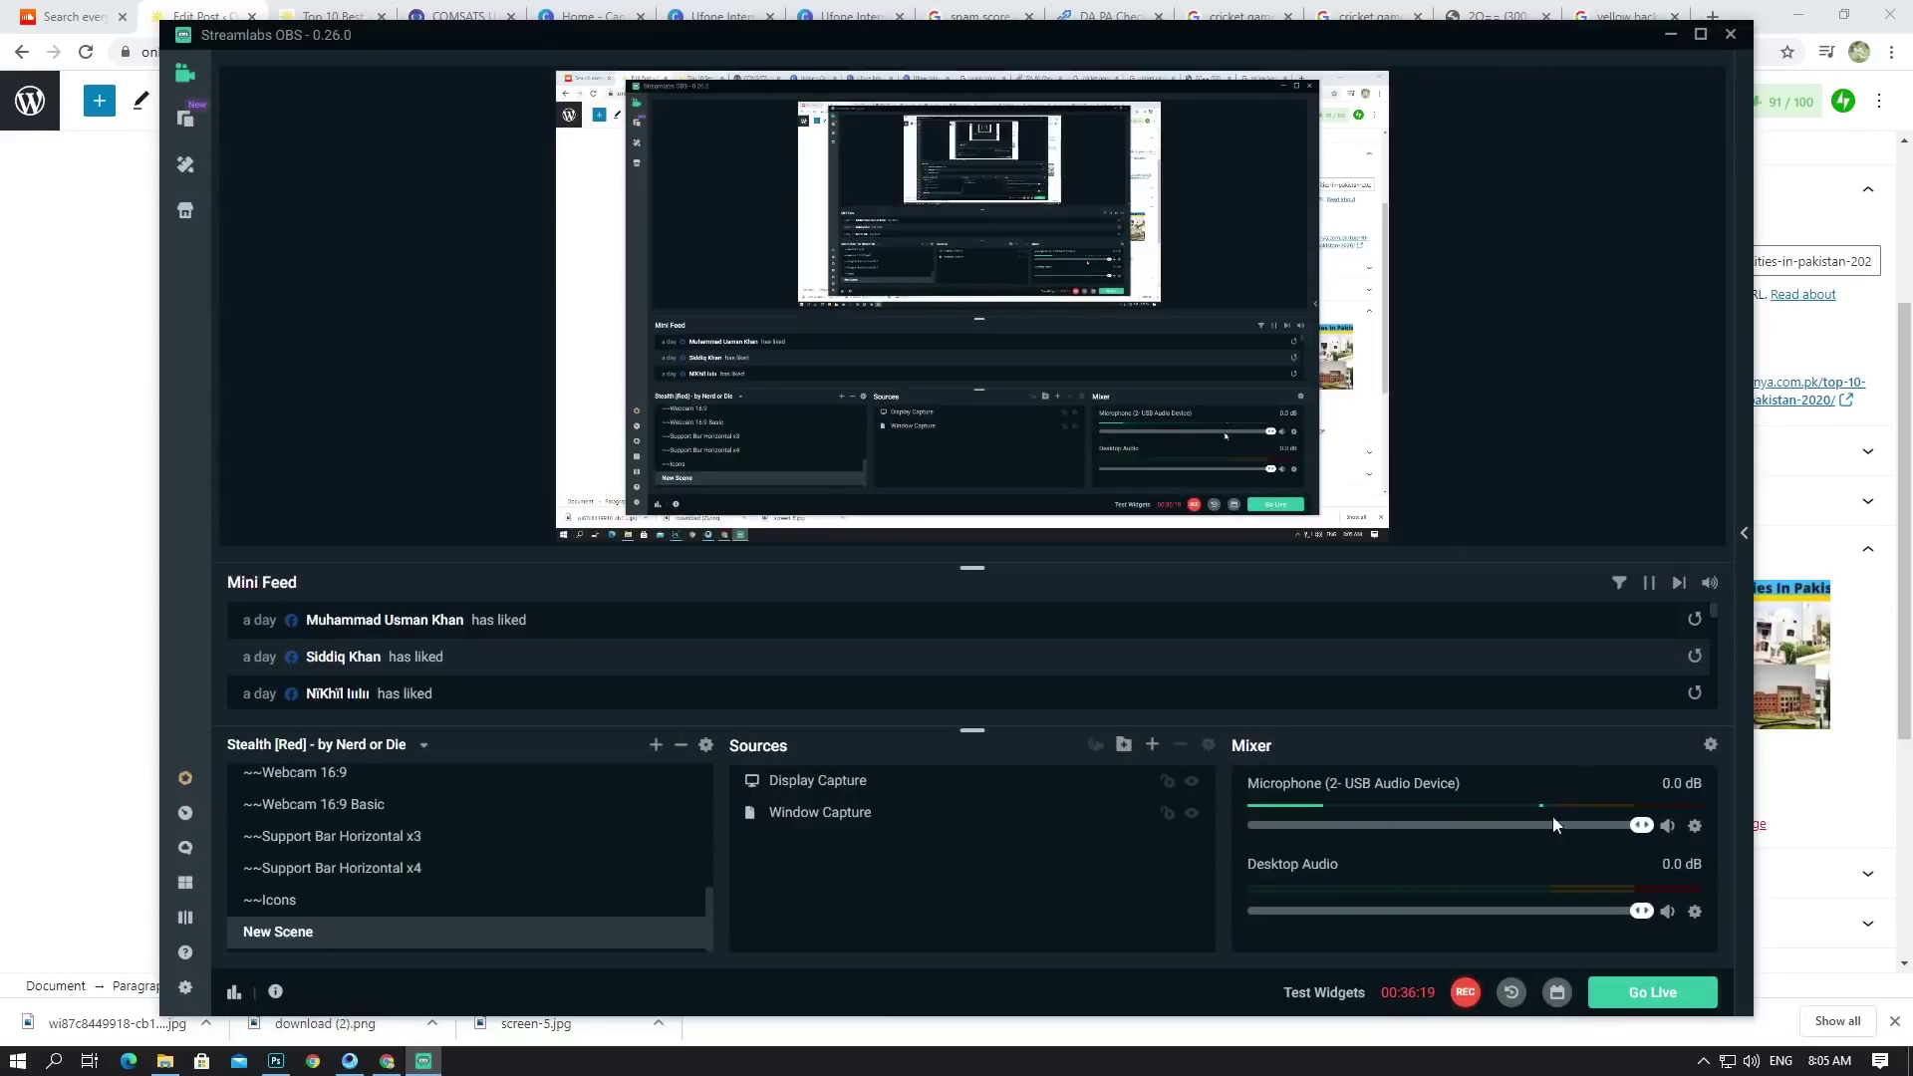
left_click(1666, 32)
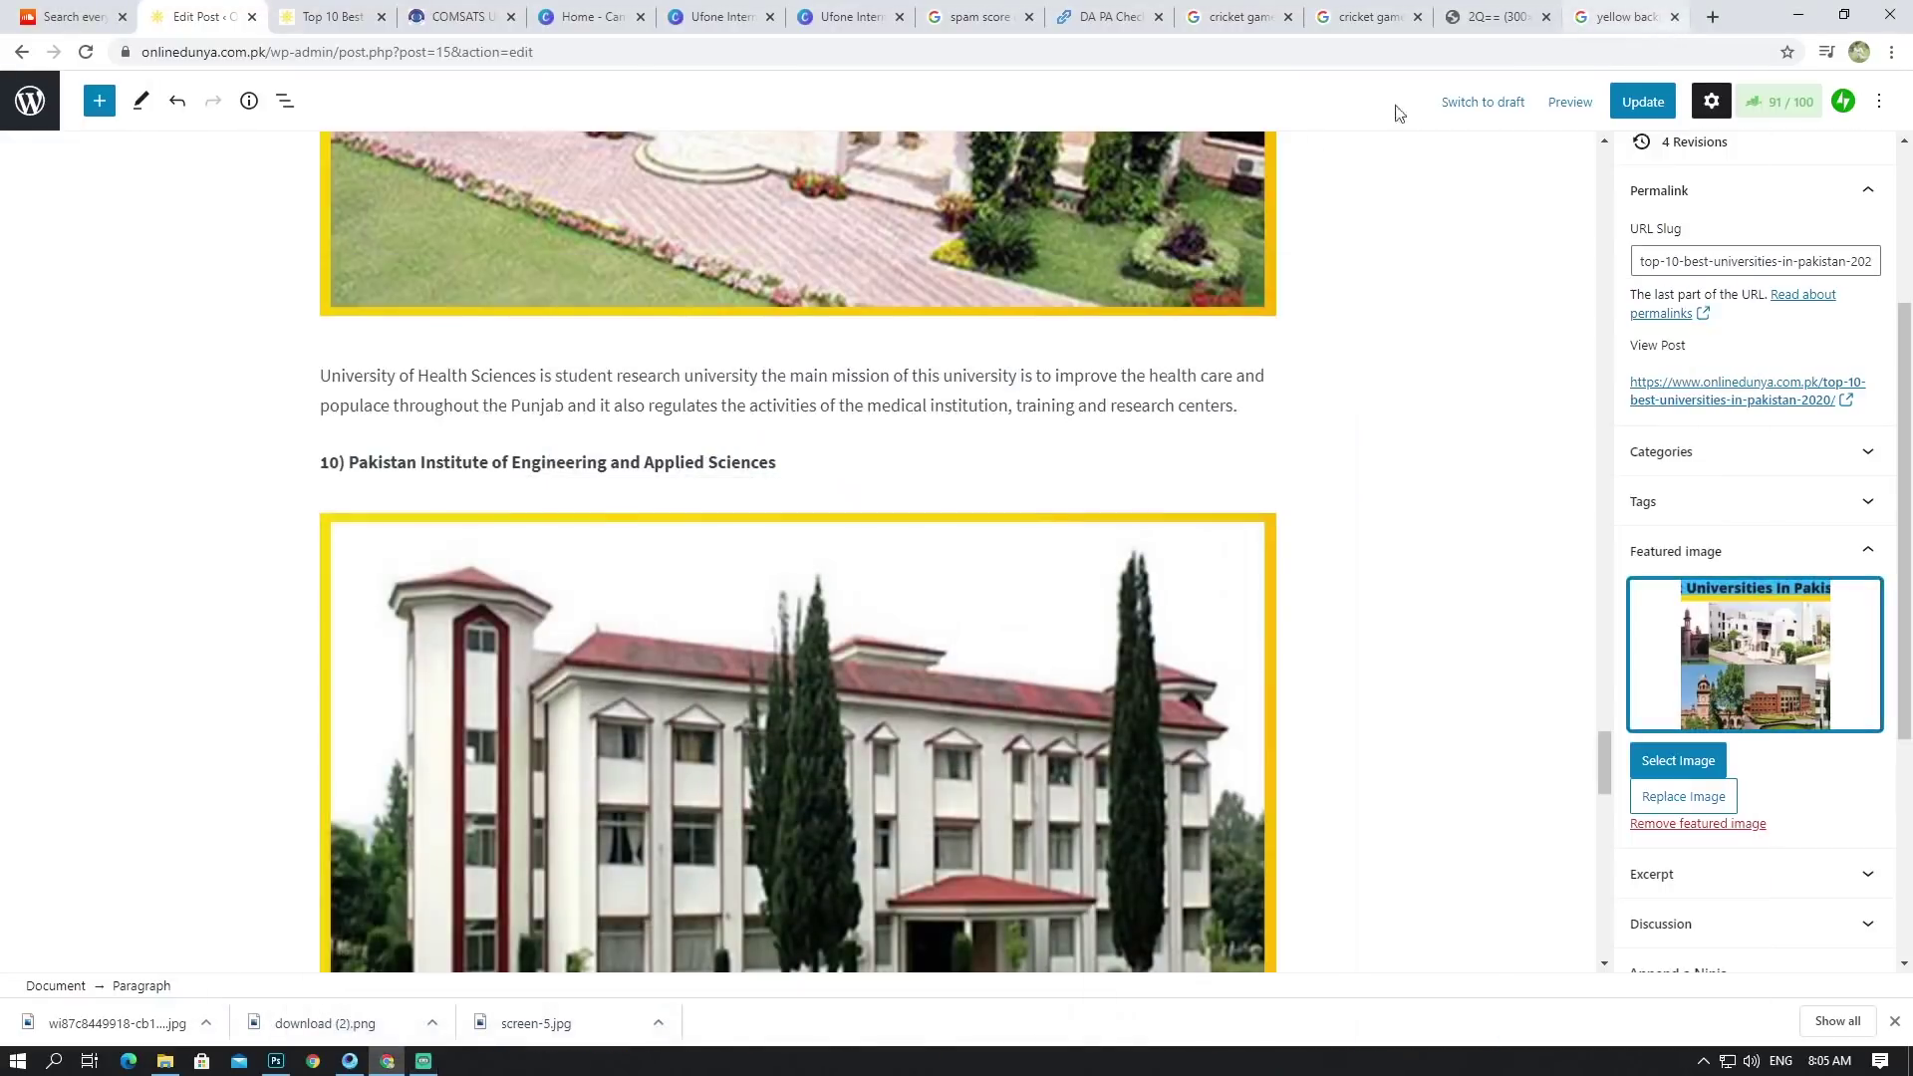
scroll(1181, 434, "up", 15)
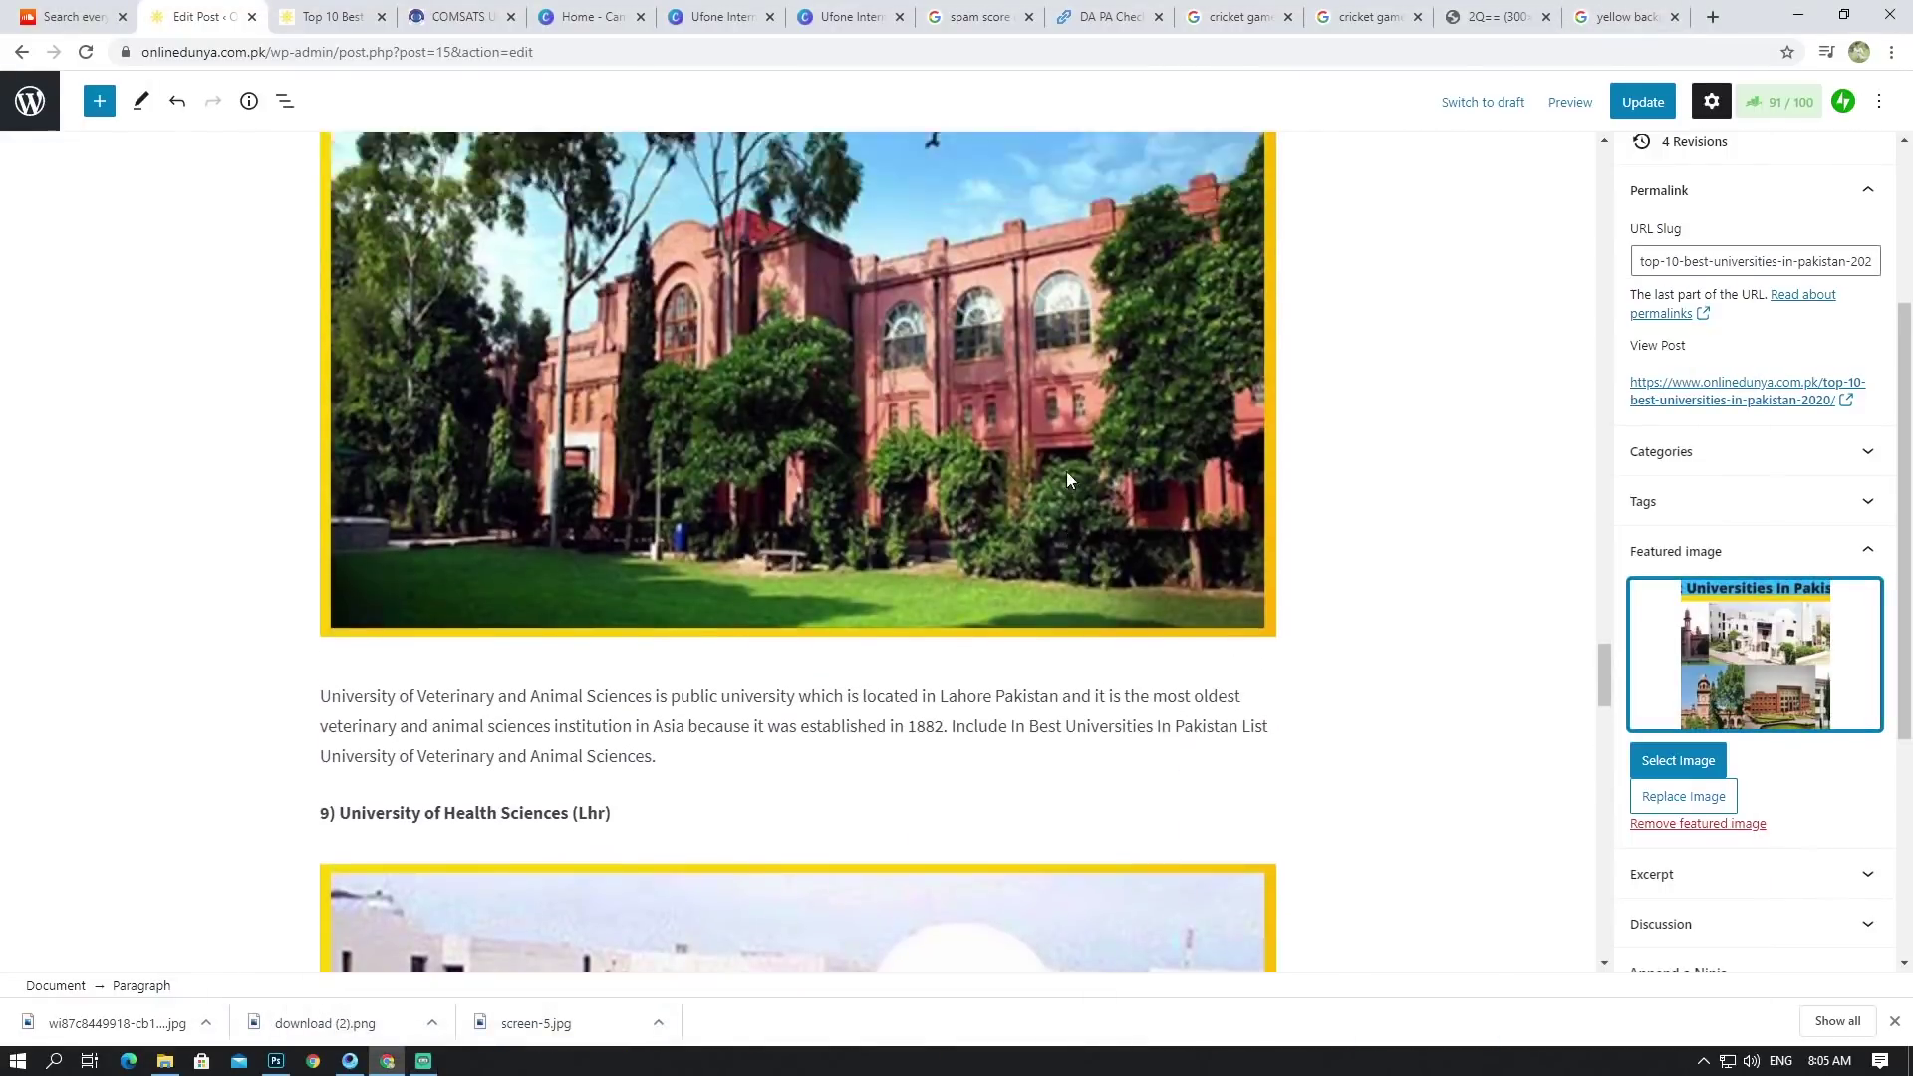
scroll(1067, 473, "down", 13)
scroll(1072, 480, "up", 10)
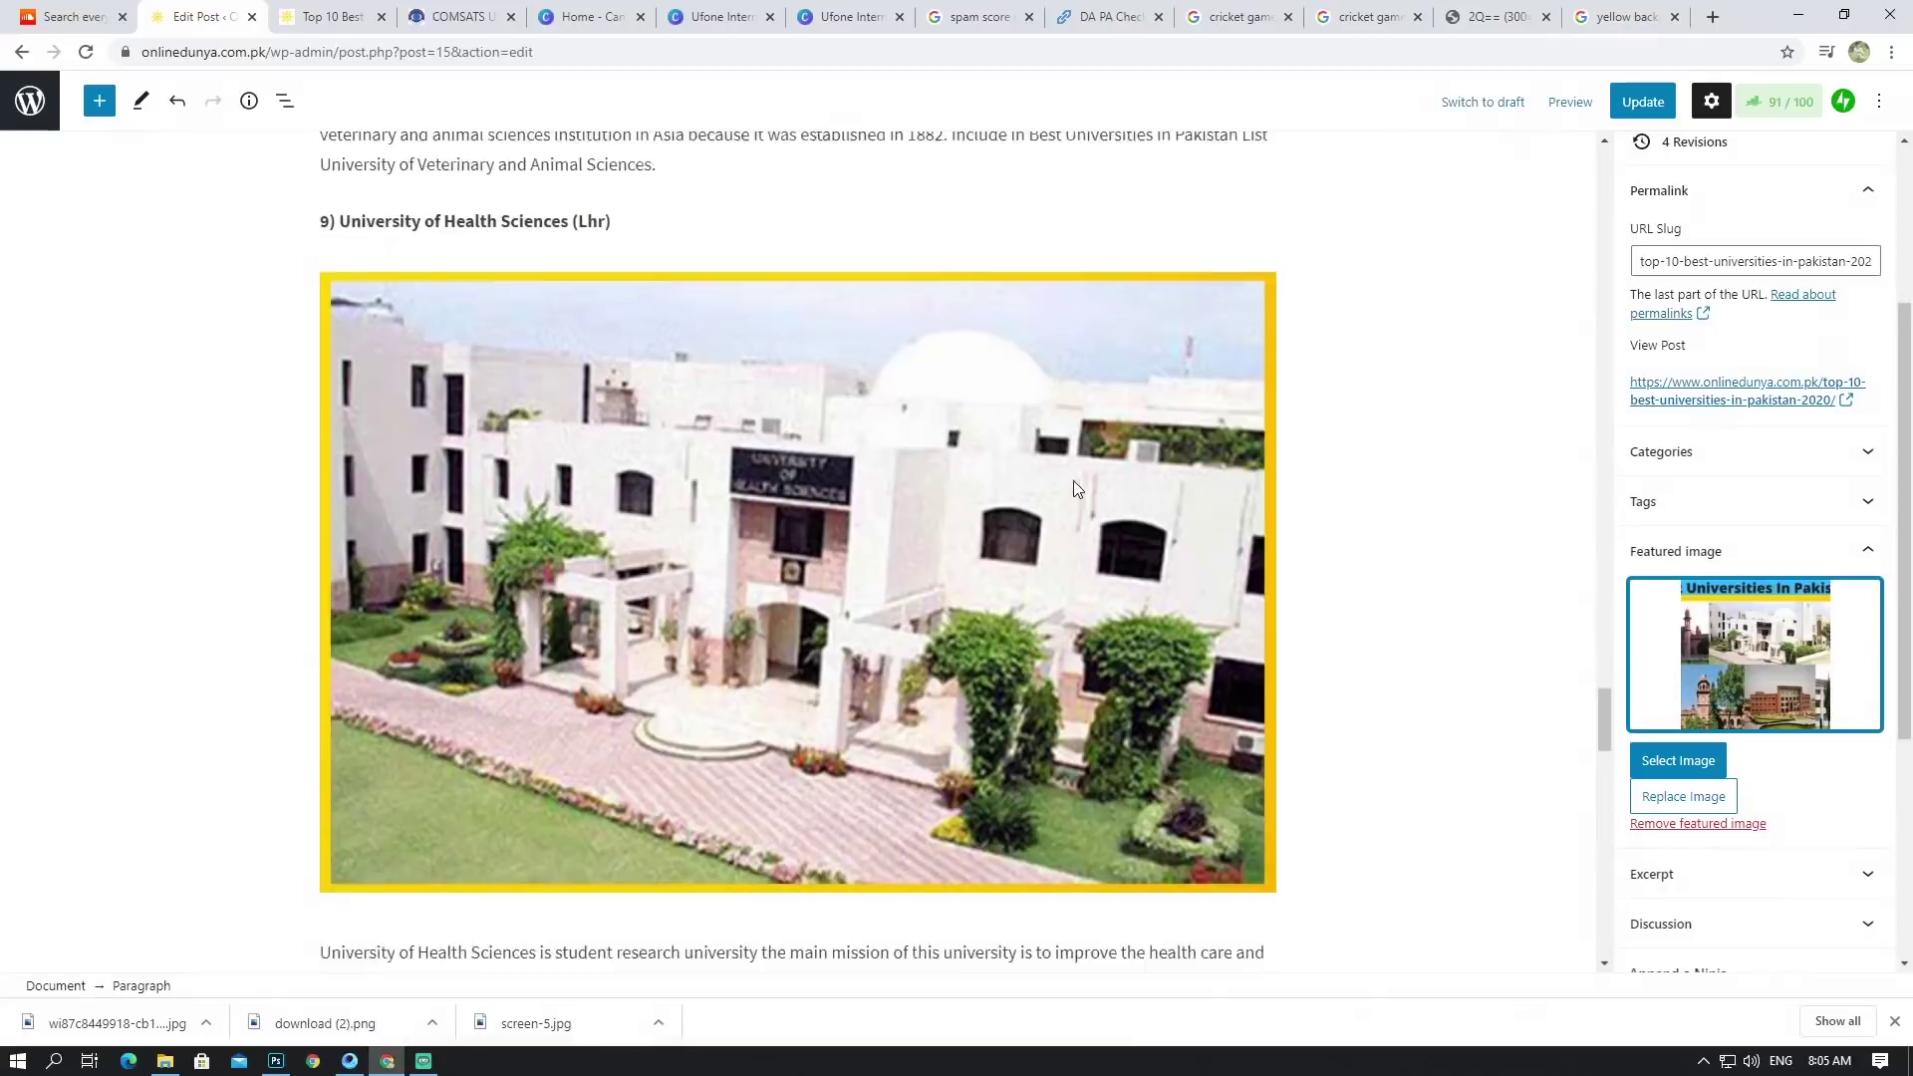
scroll(1080, 483, "down", 12)
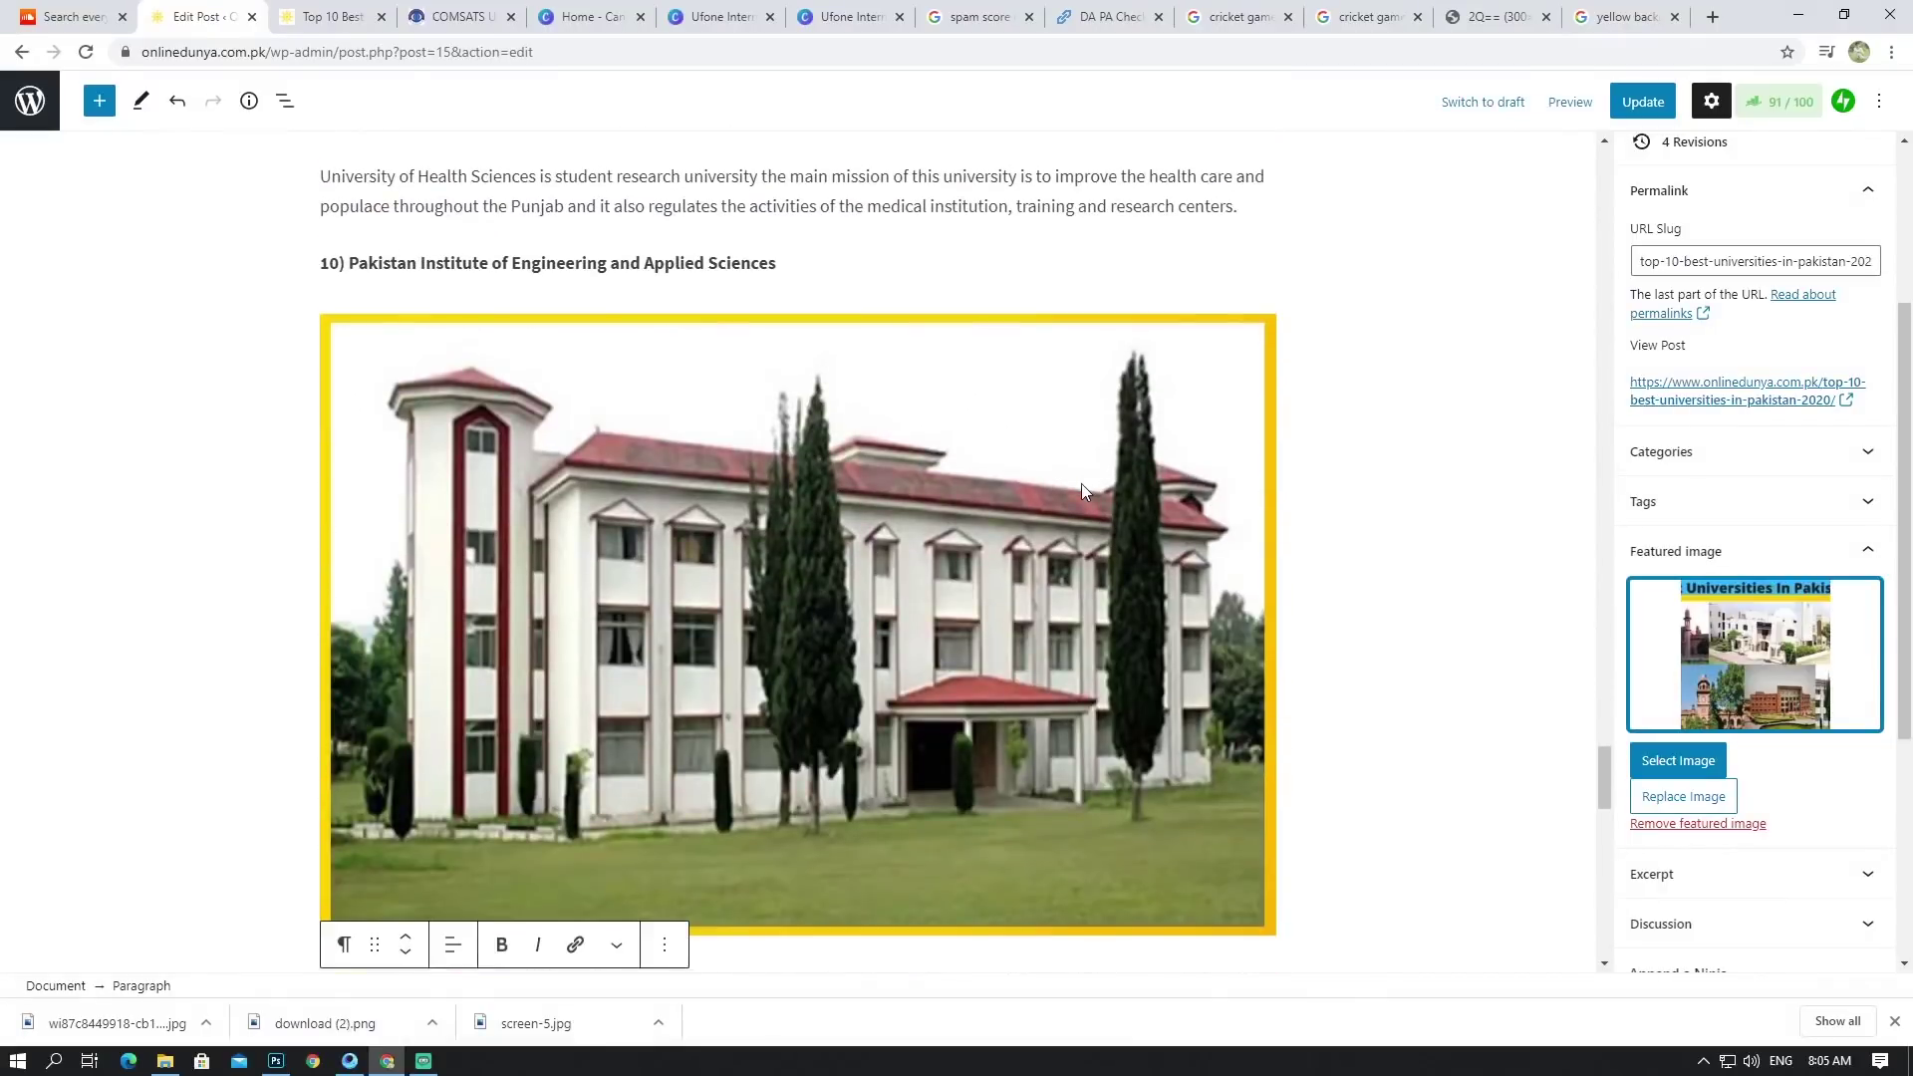
scroll(1080, 484, "up", 12)
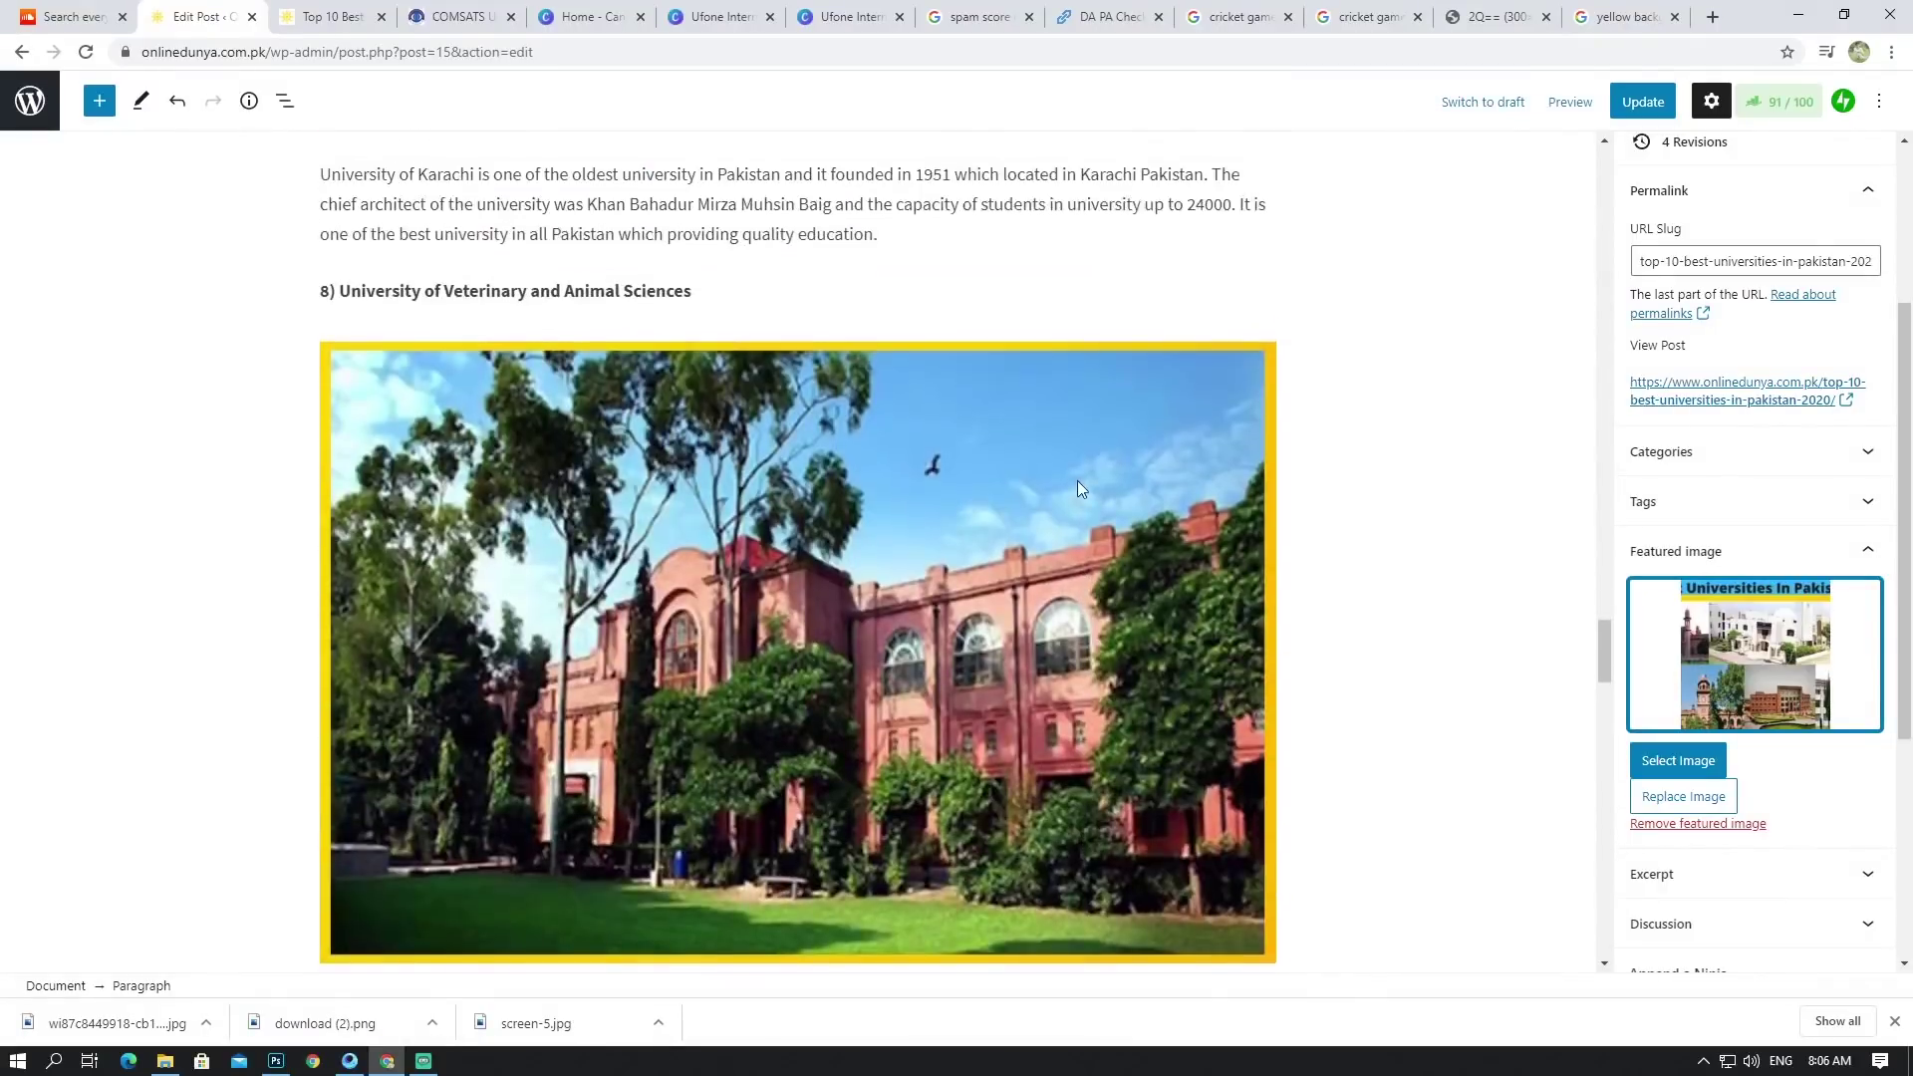
scroll(1260, 429, "up", 5)
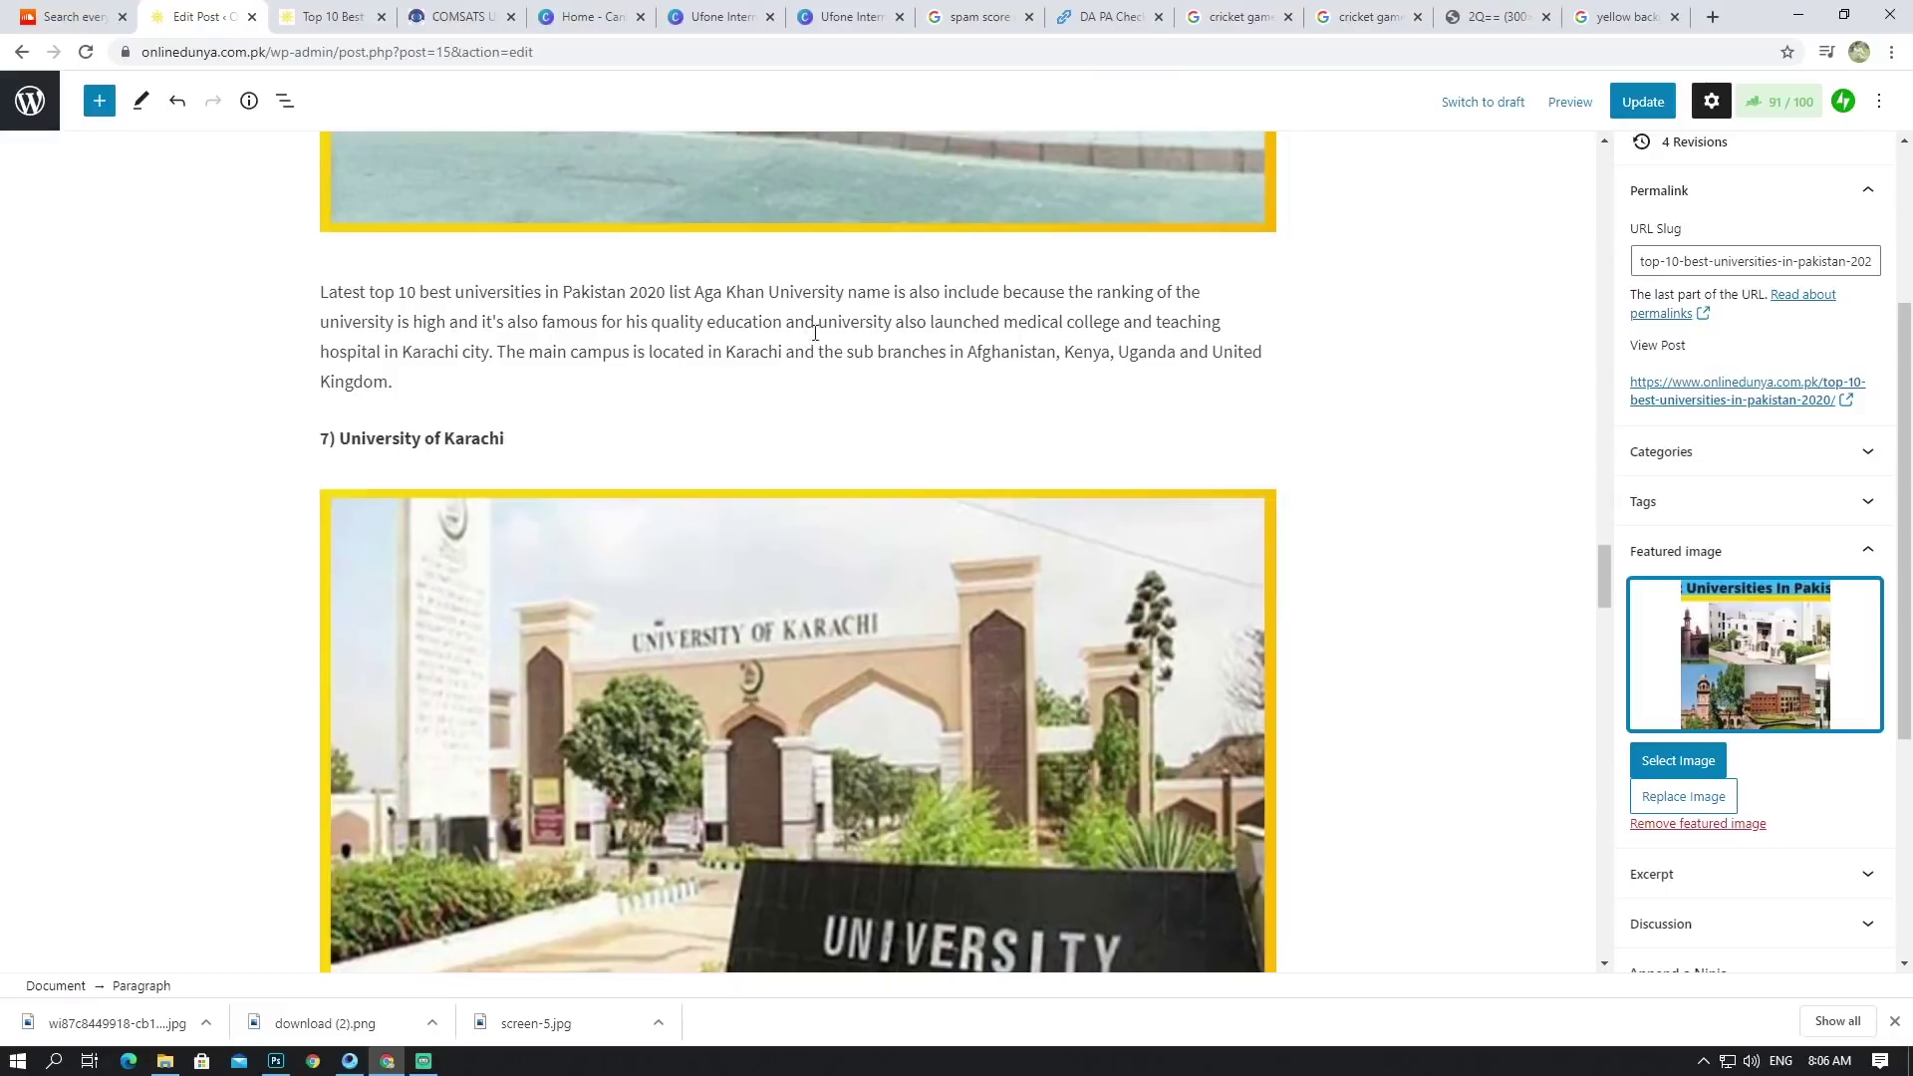
scroll(792, 433, "up", 8)
scroll(803, 421, "down", 11)
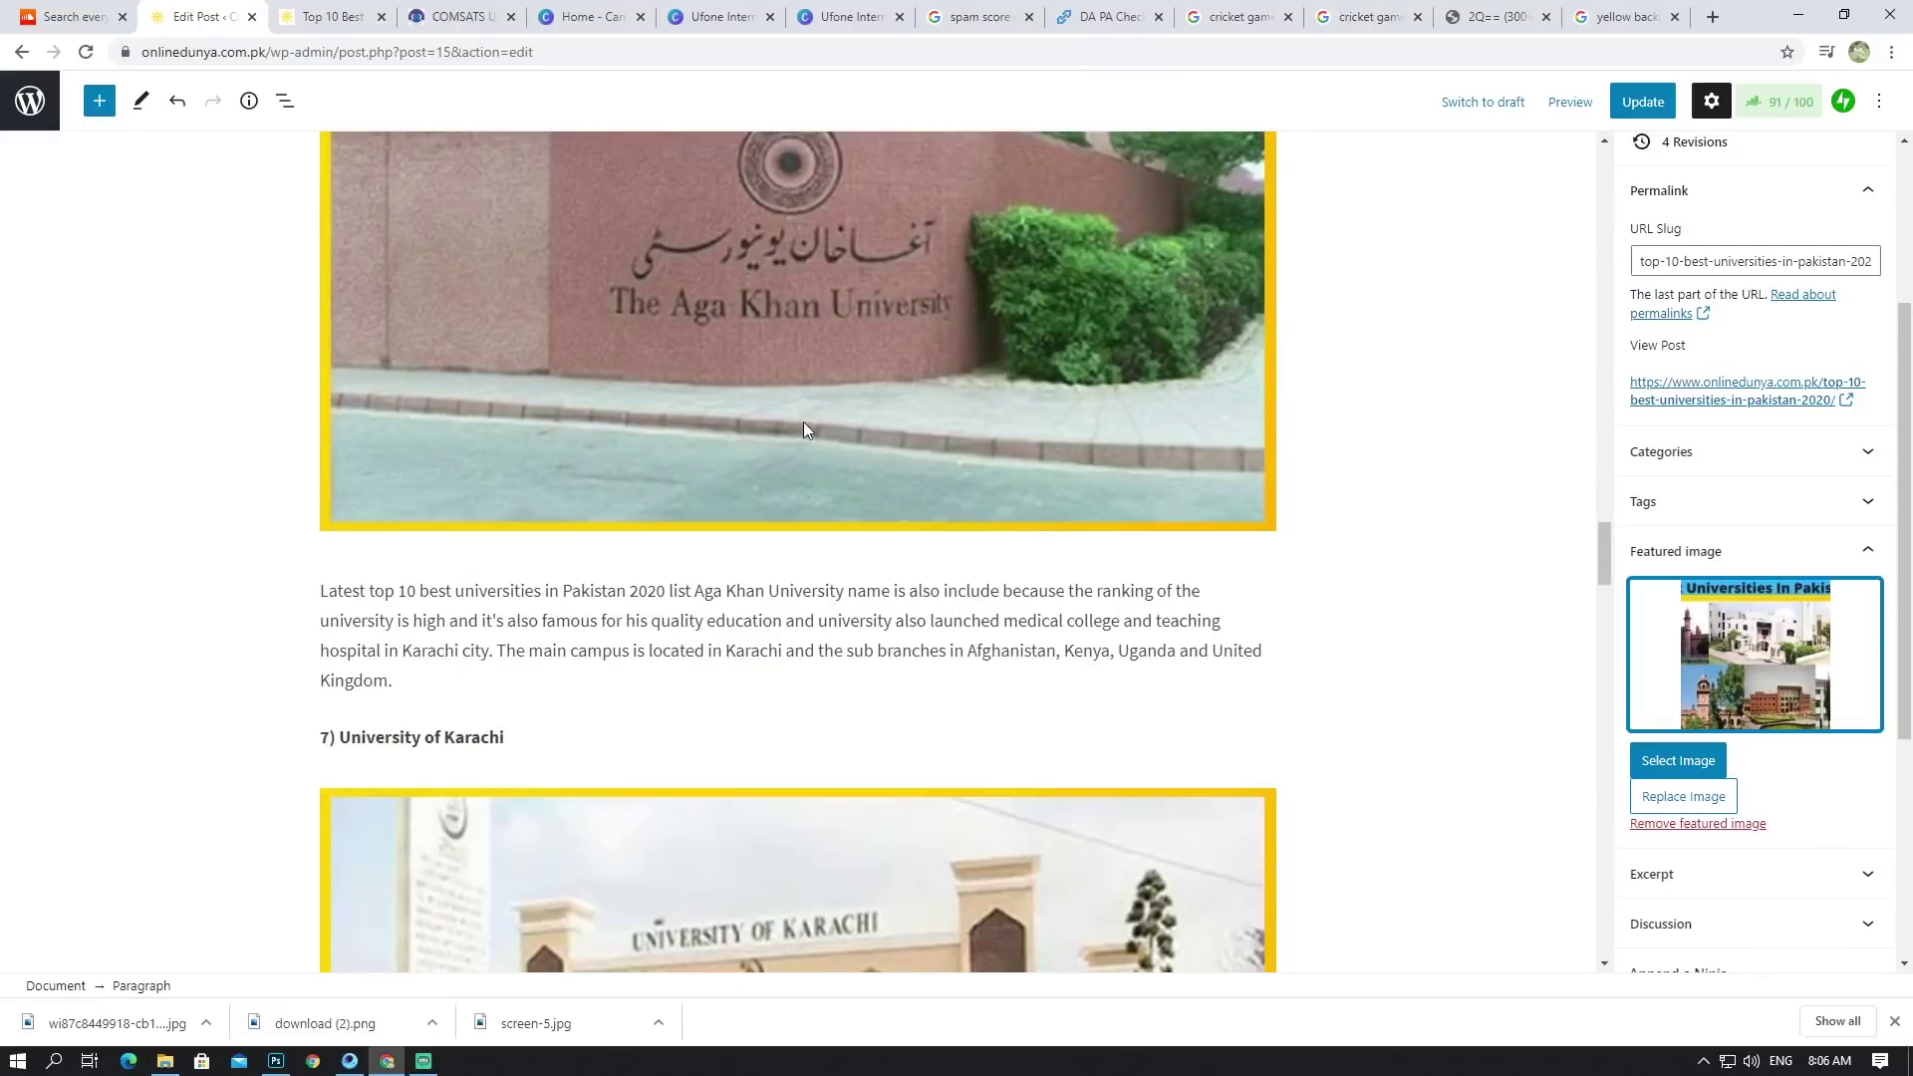
scroll(810, 430, "down", 6)
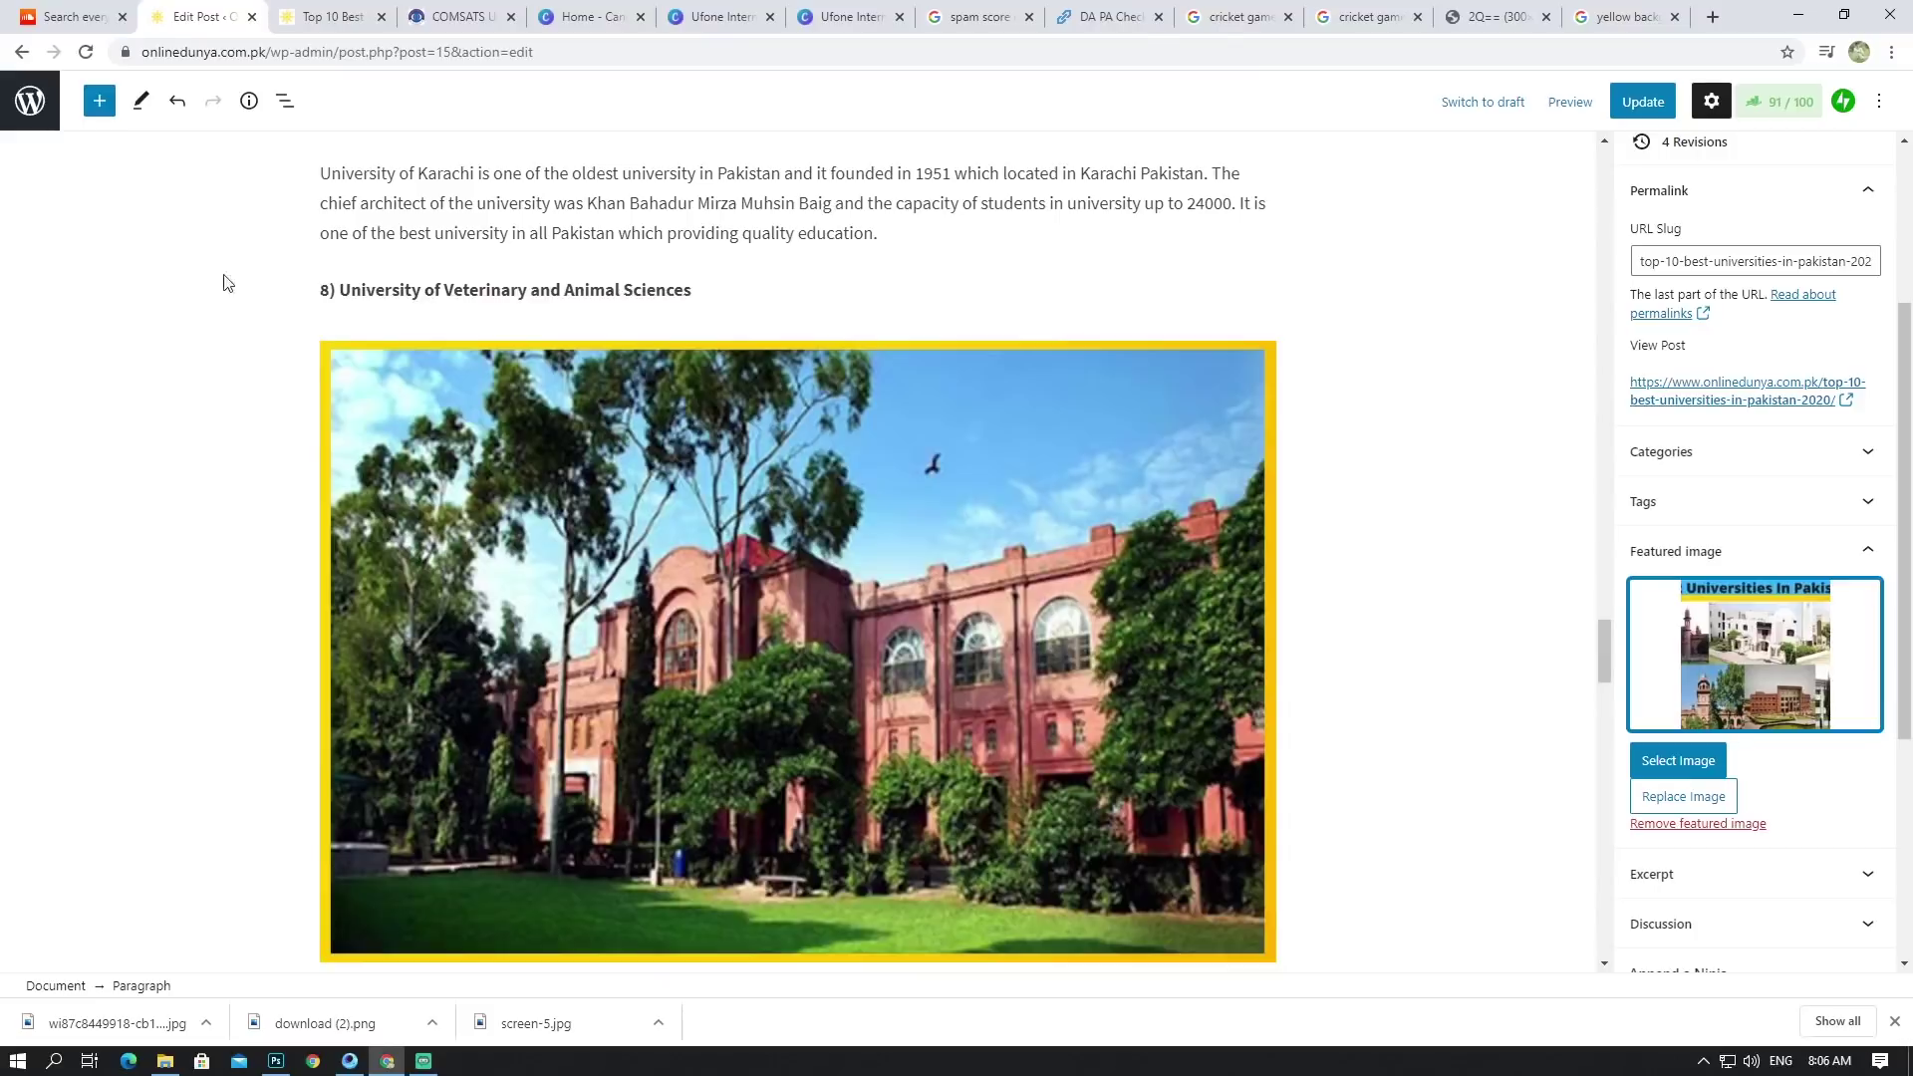
scroll(757, 402, "up", 4)
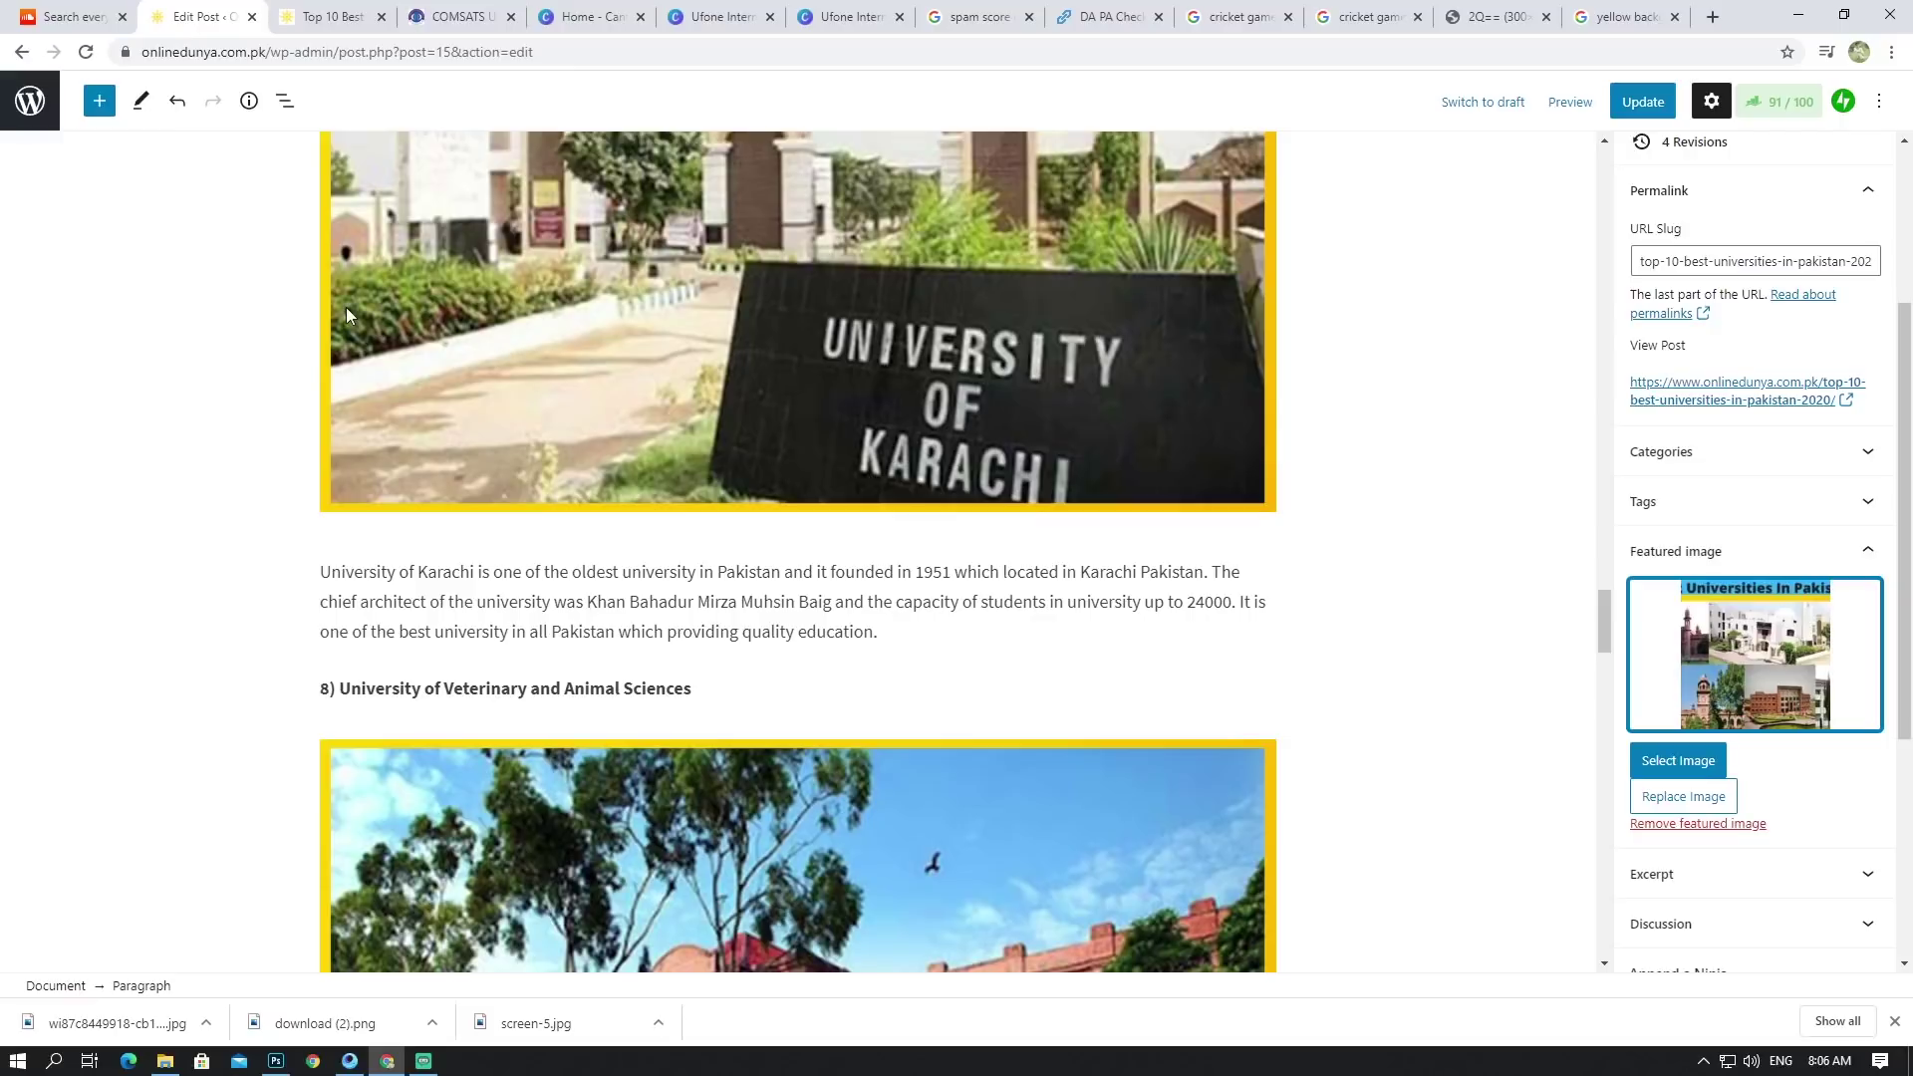
Step: Review the universities article again from its introduction through the Quaid-i-Azam, COMSATS and University of Karachi images
scroll(839, 376, "up", 20)
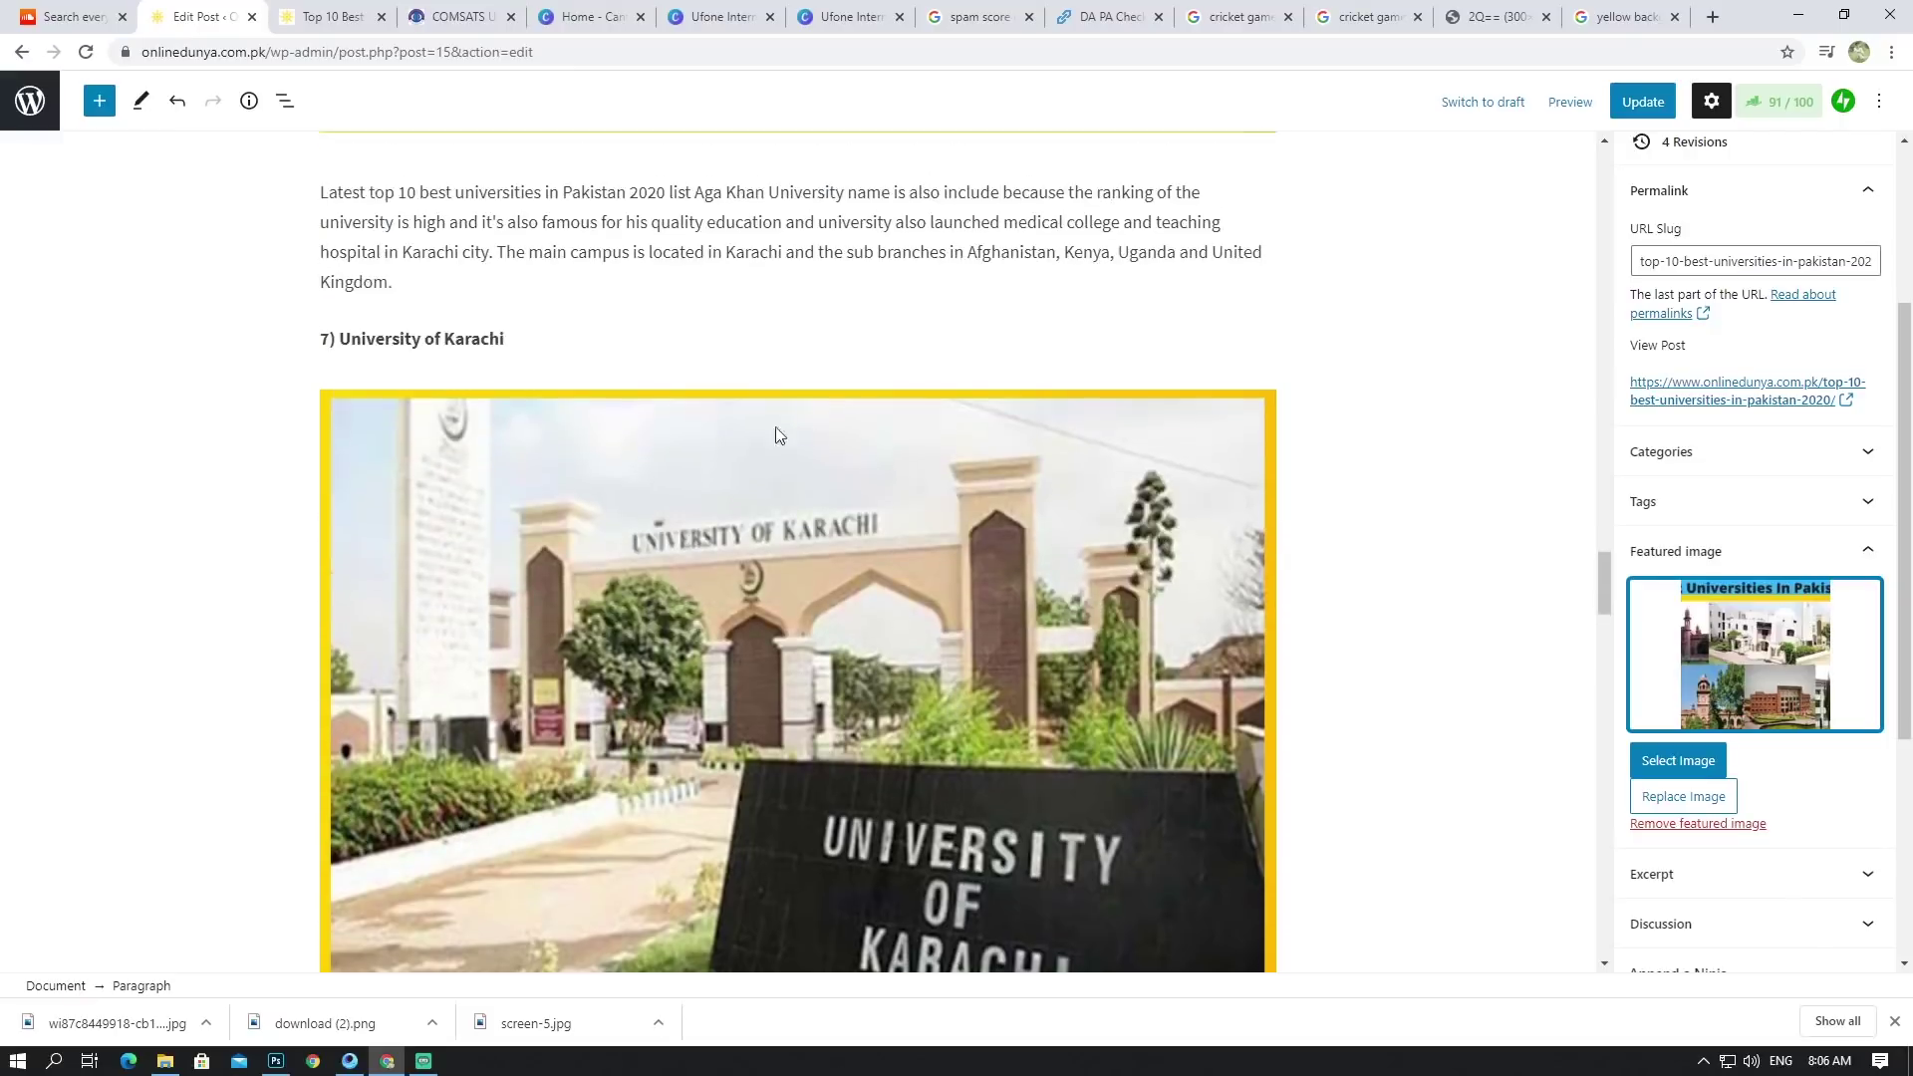
scroll(838, 465, "up", 15)
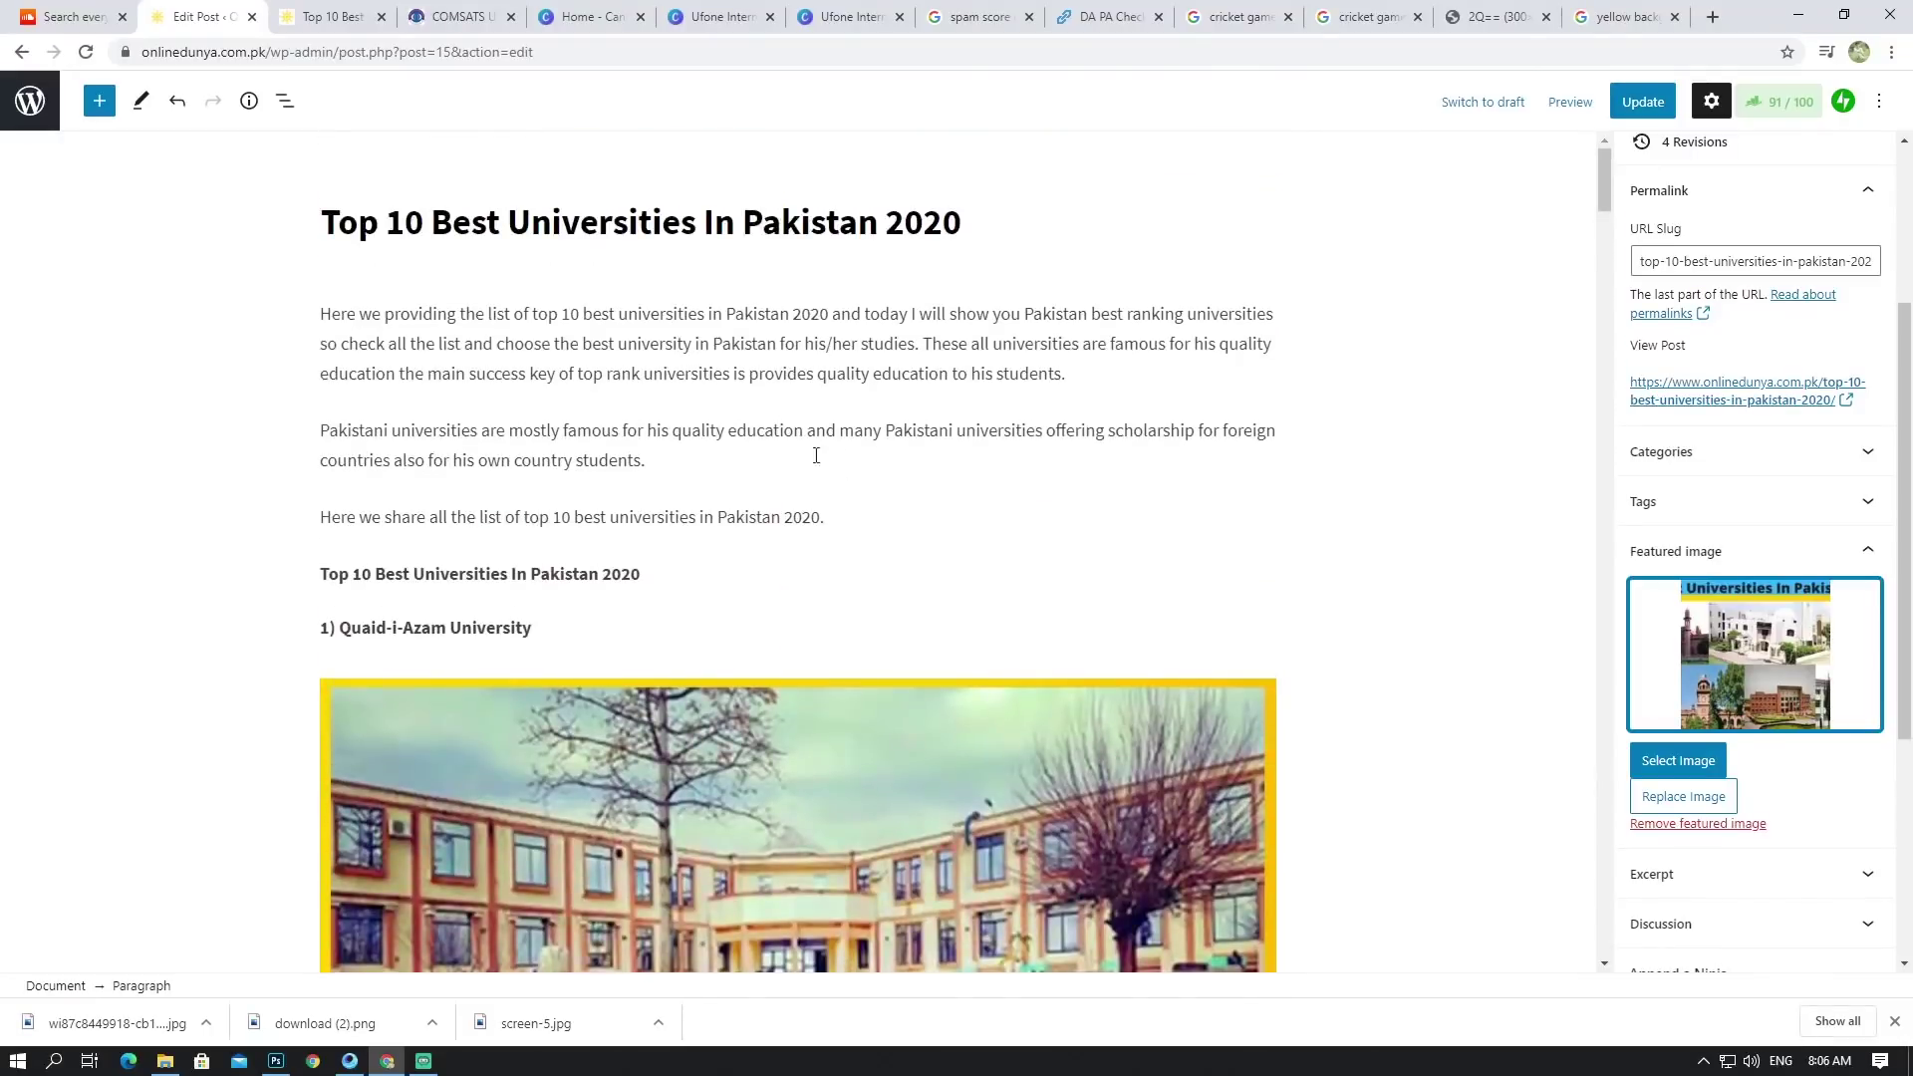
scroll(832, 454, "down", 5)
scroll(857, 440, "down", 20)
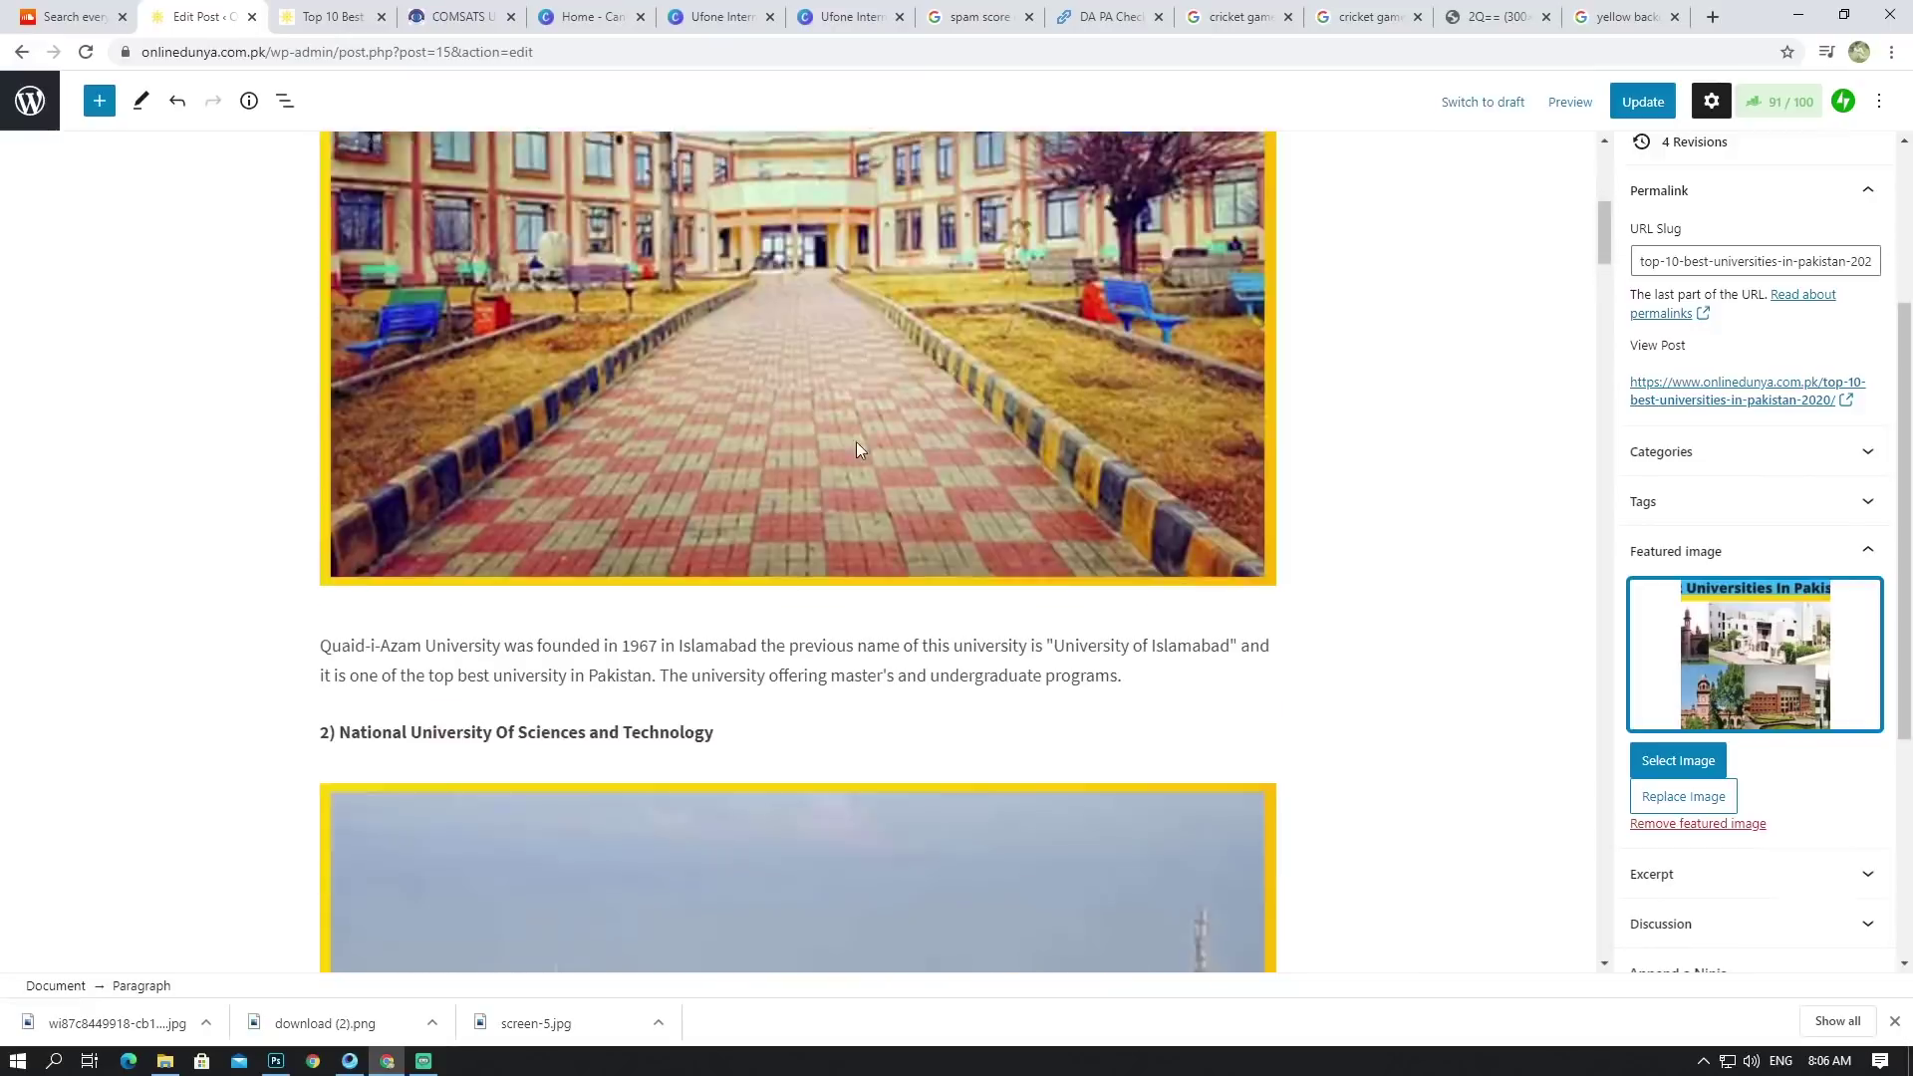
scroll(867, 444, "down", 15)
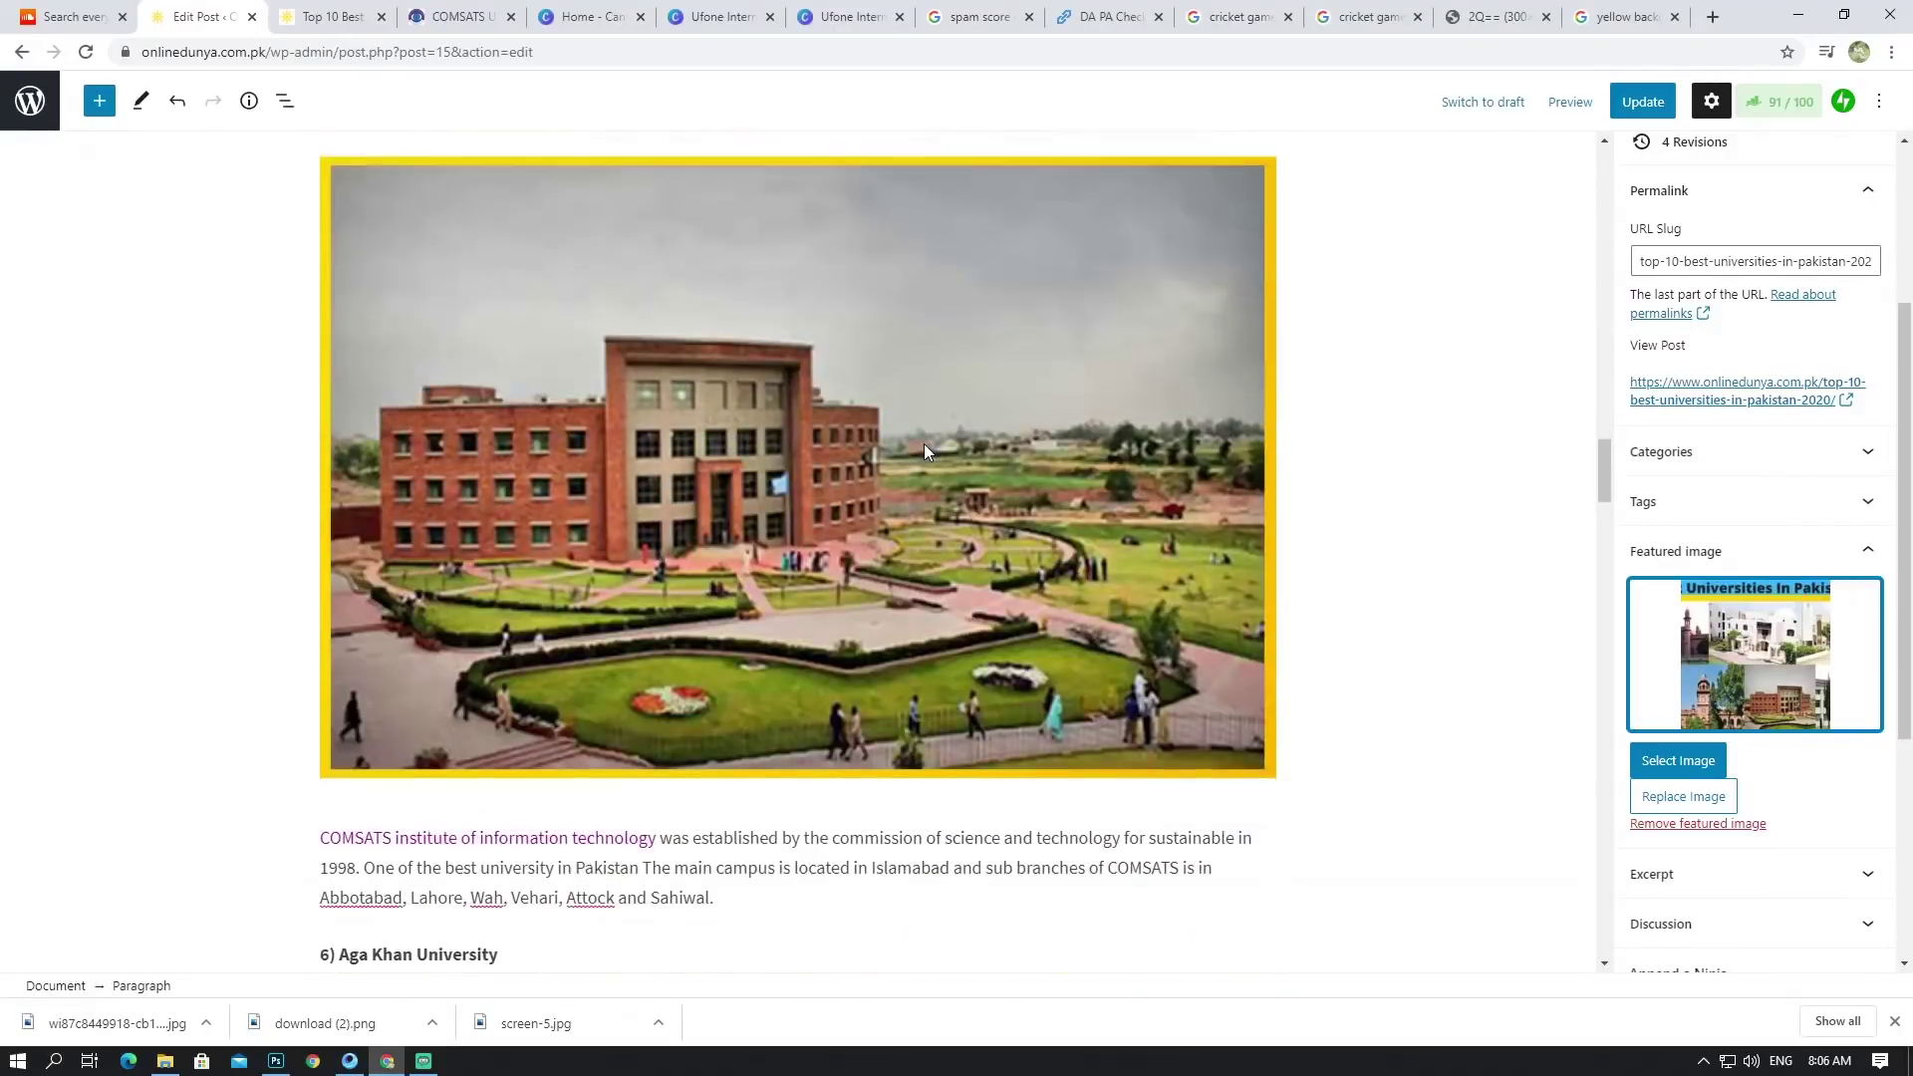
scroll(922, 445, "down", 7)
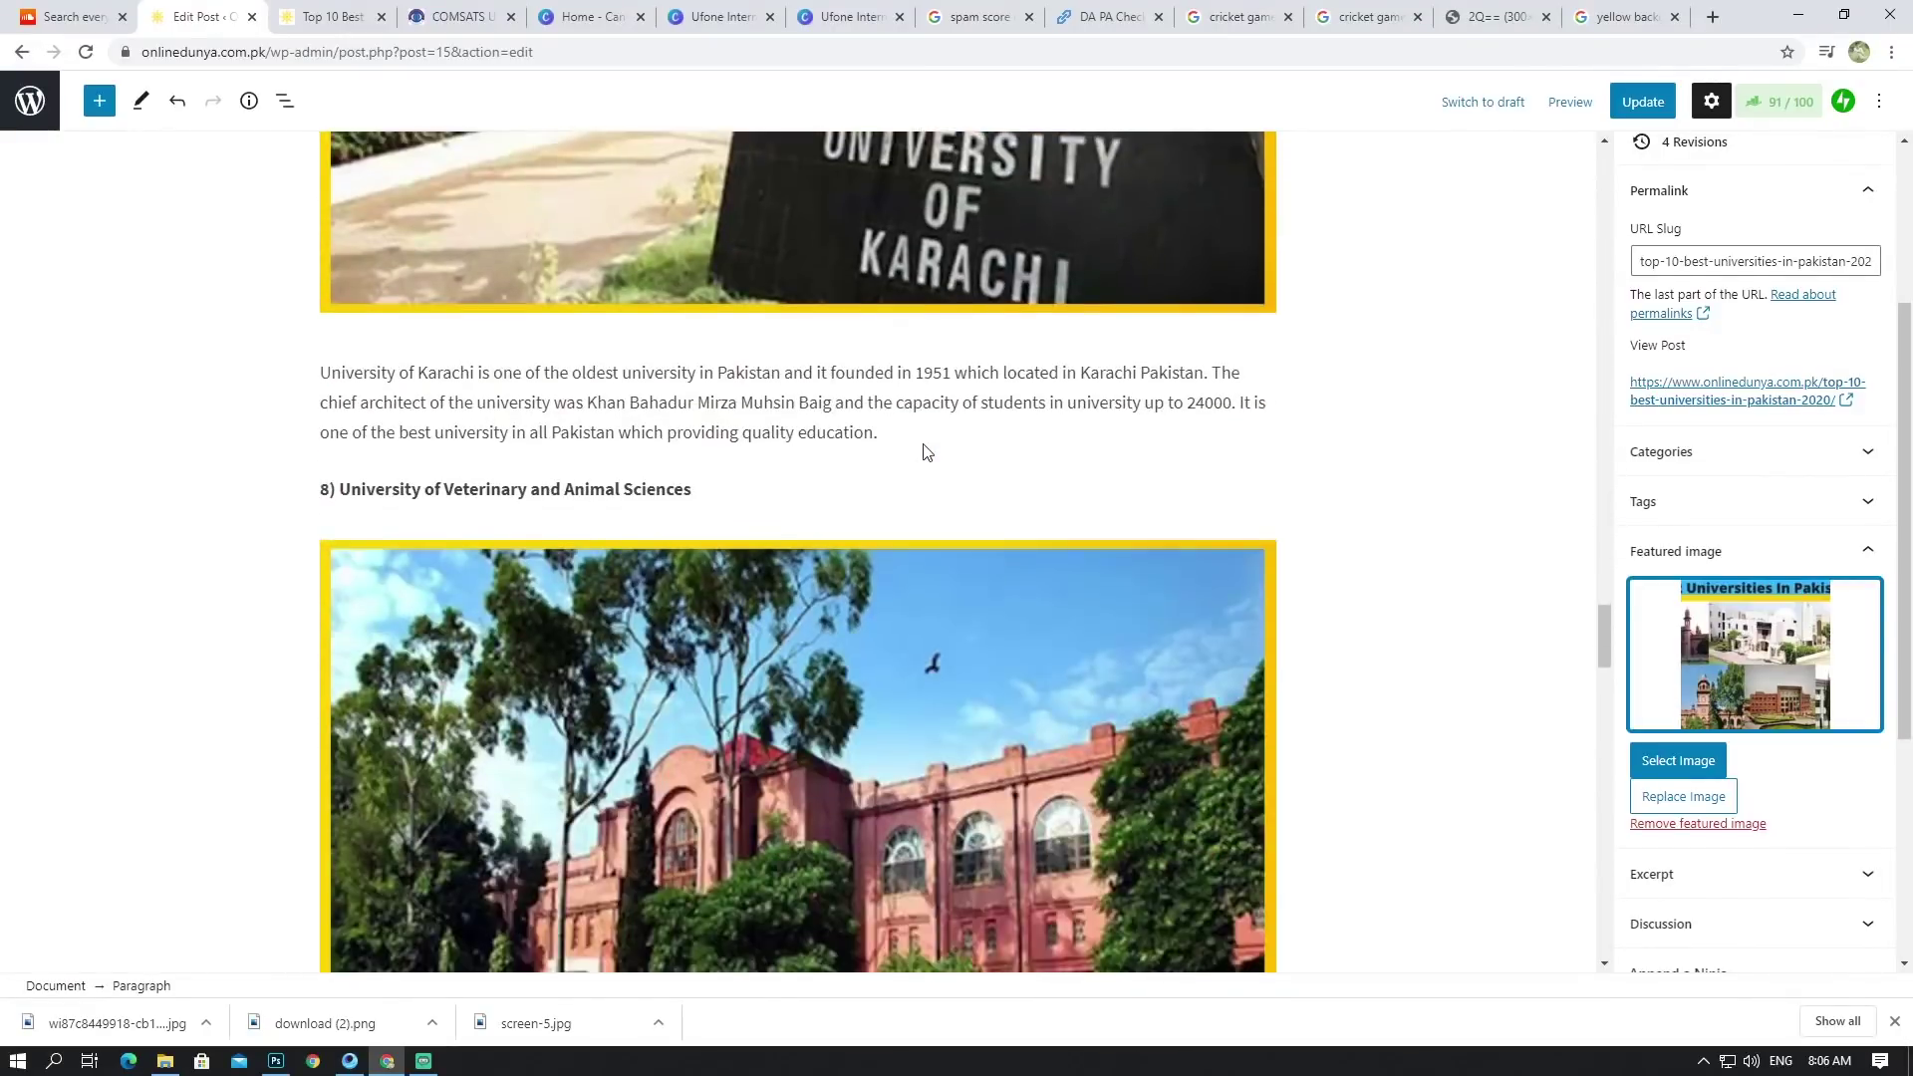
scroll(923, 445, "up", 1)
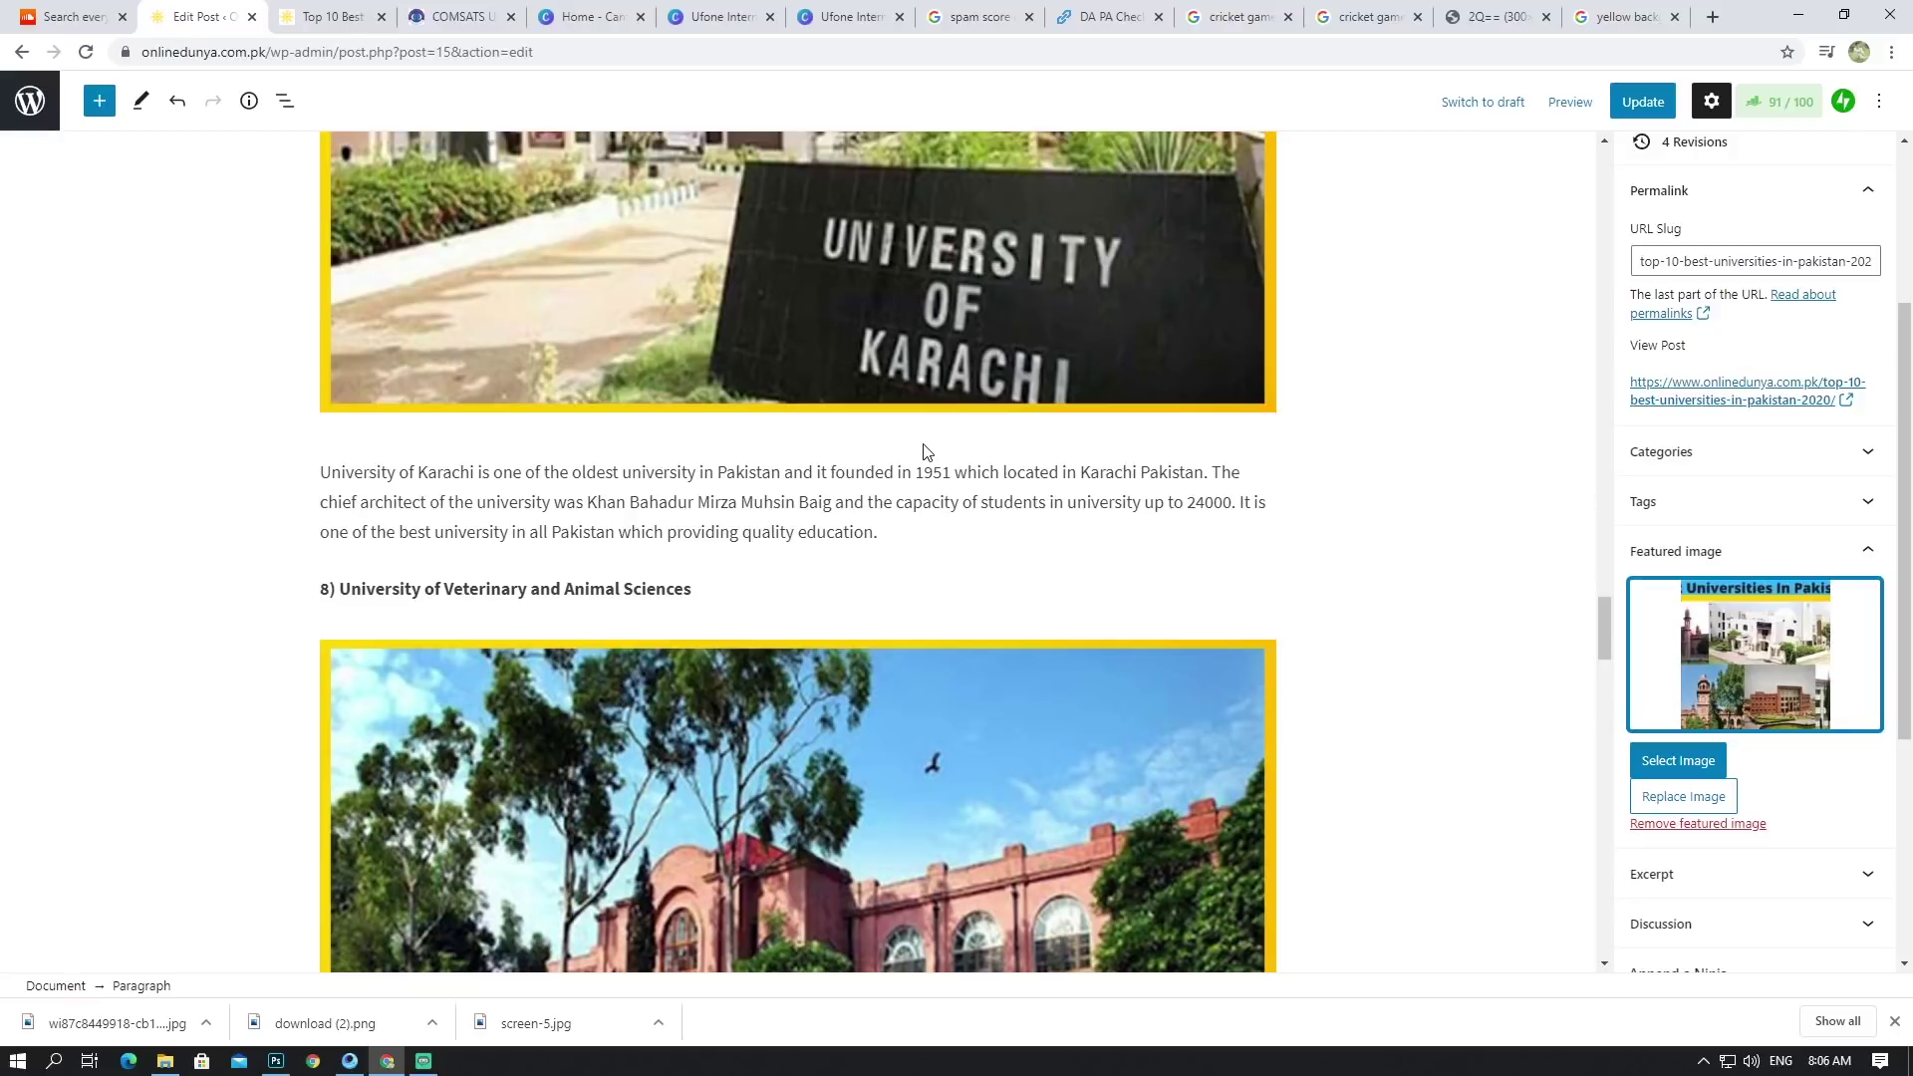
scroll(922, 444, "up", 5)
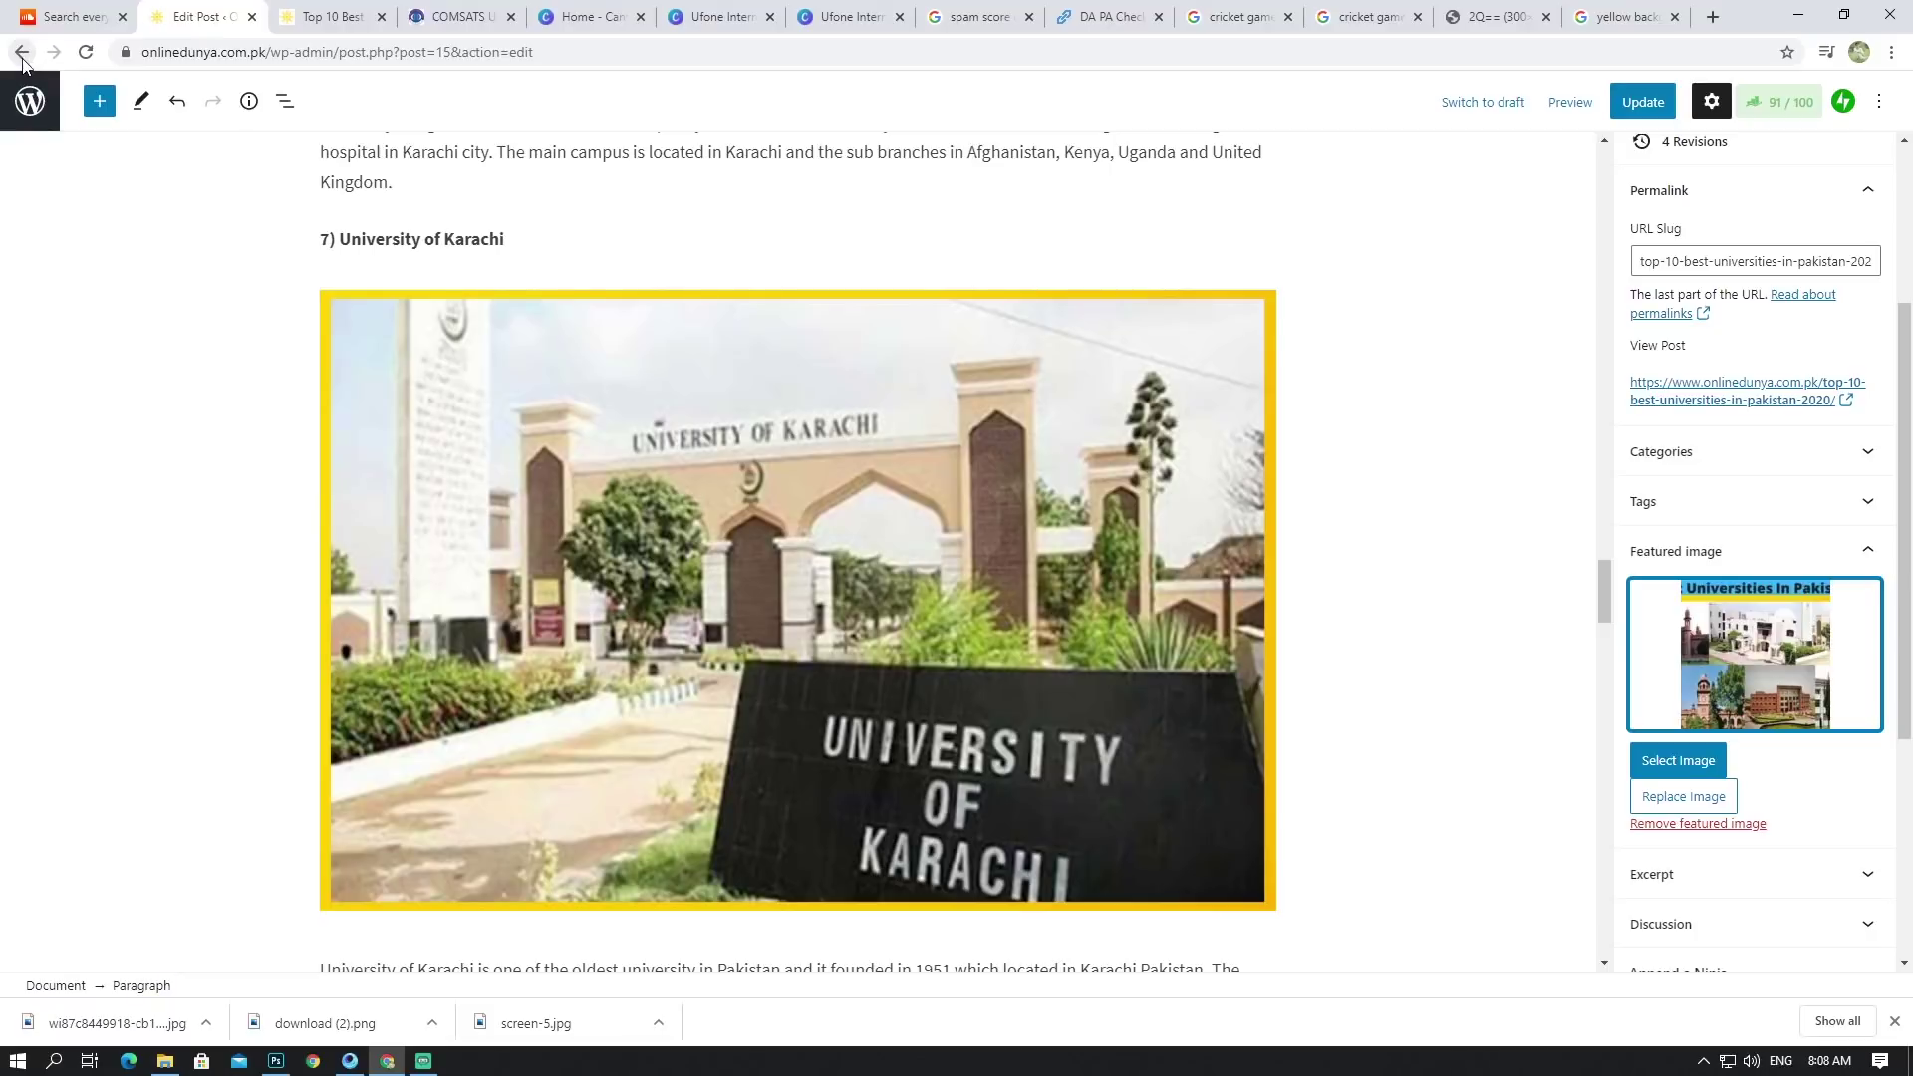
Step: Leave the post editor without saving changes and look through the list of all posts
left_click(30, 99)
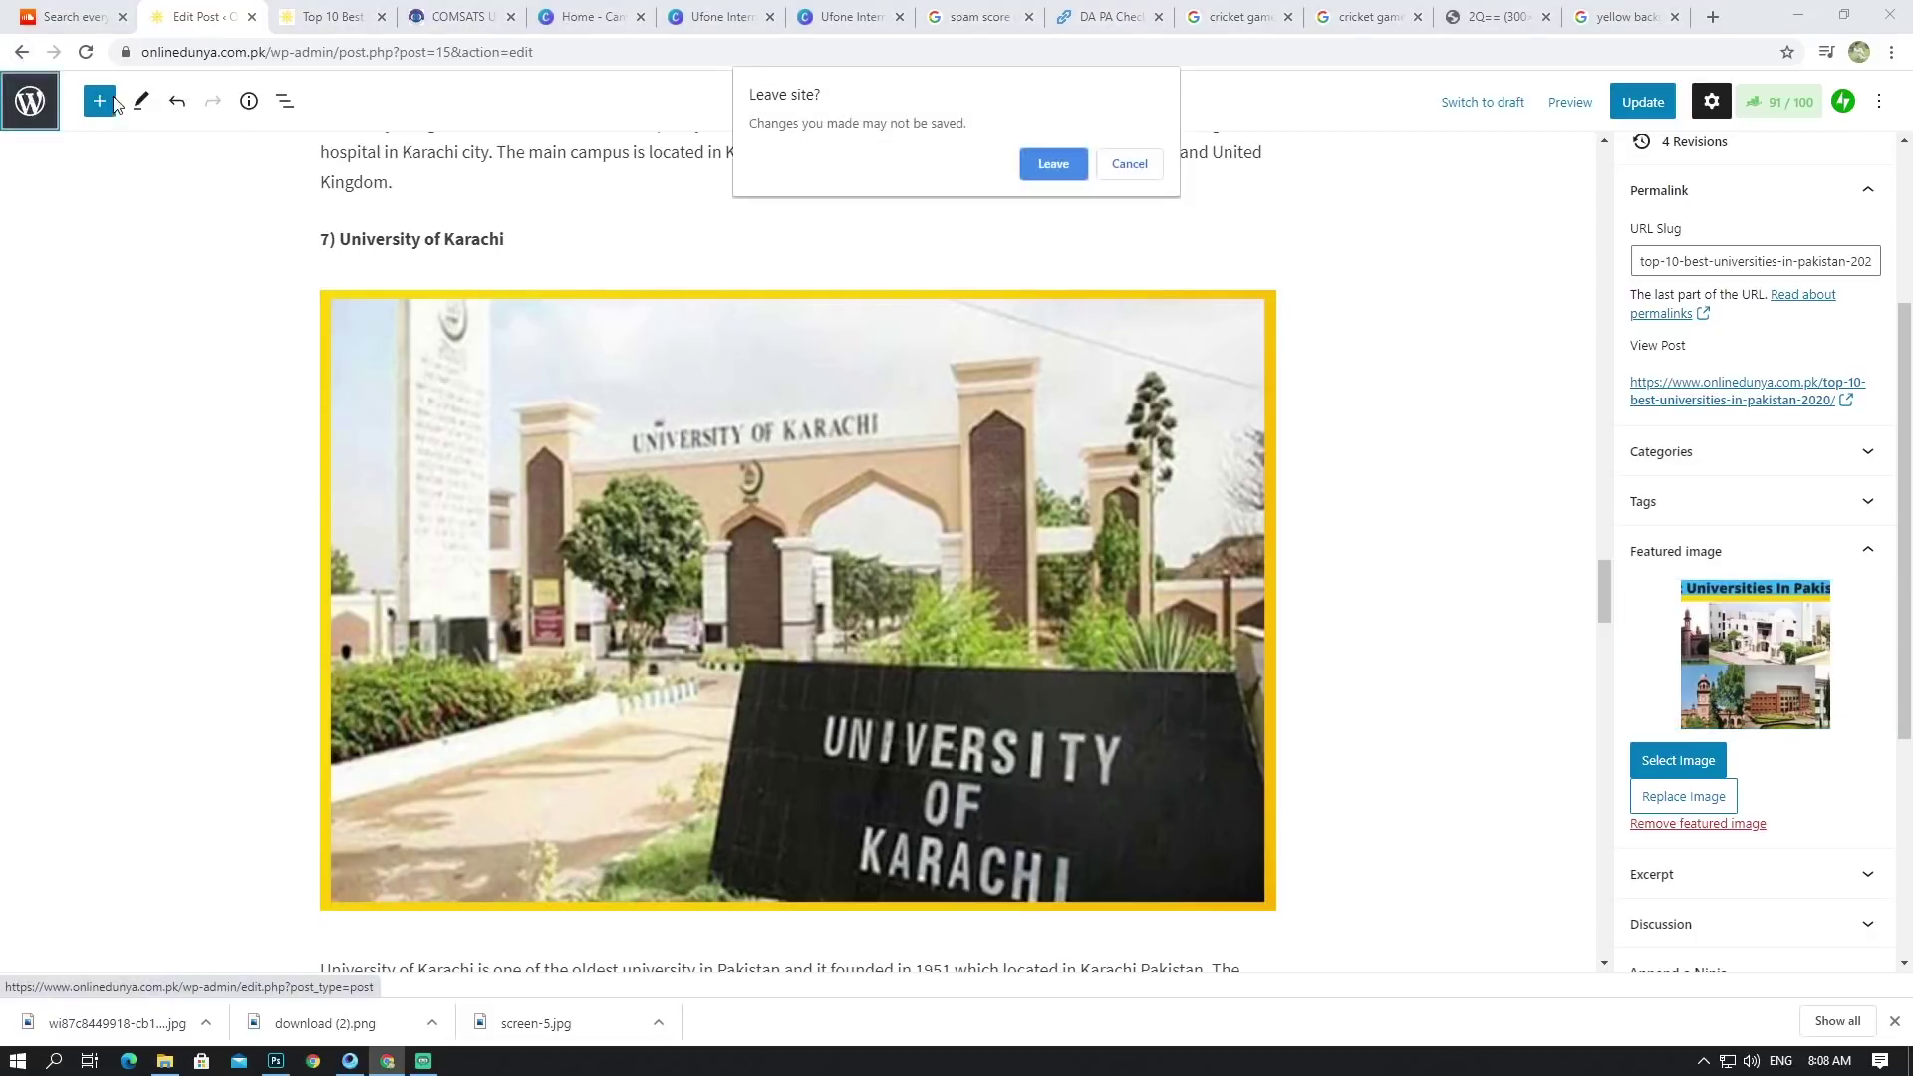
left_click(1051, 171)
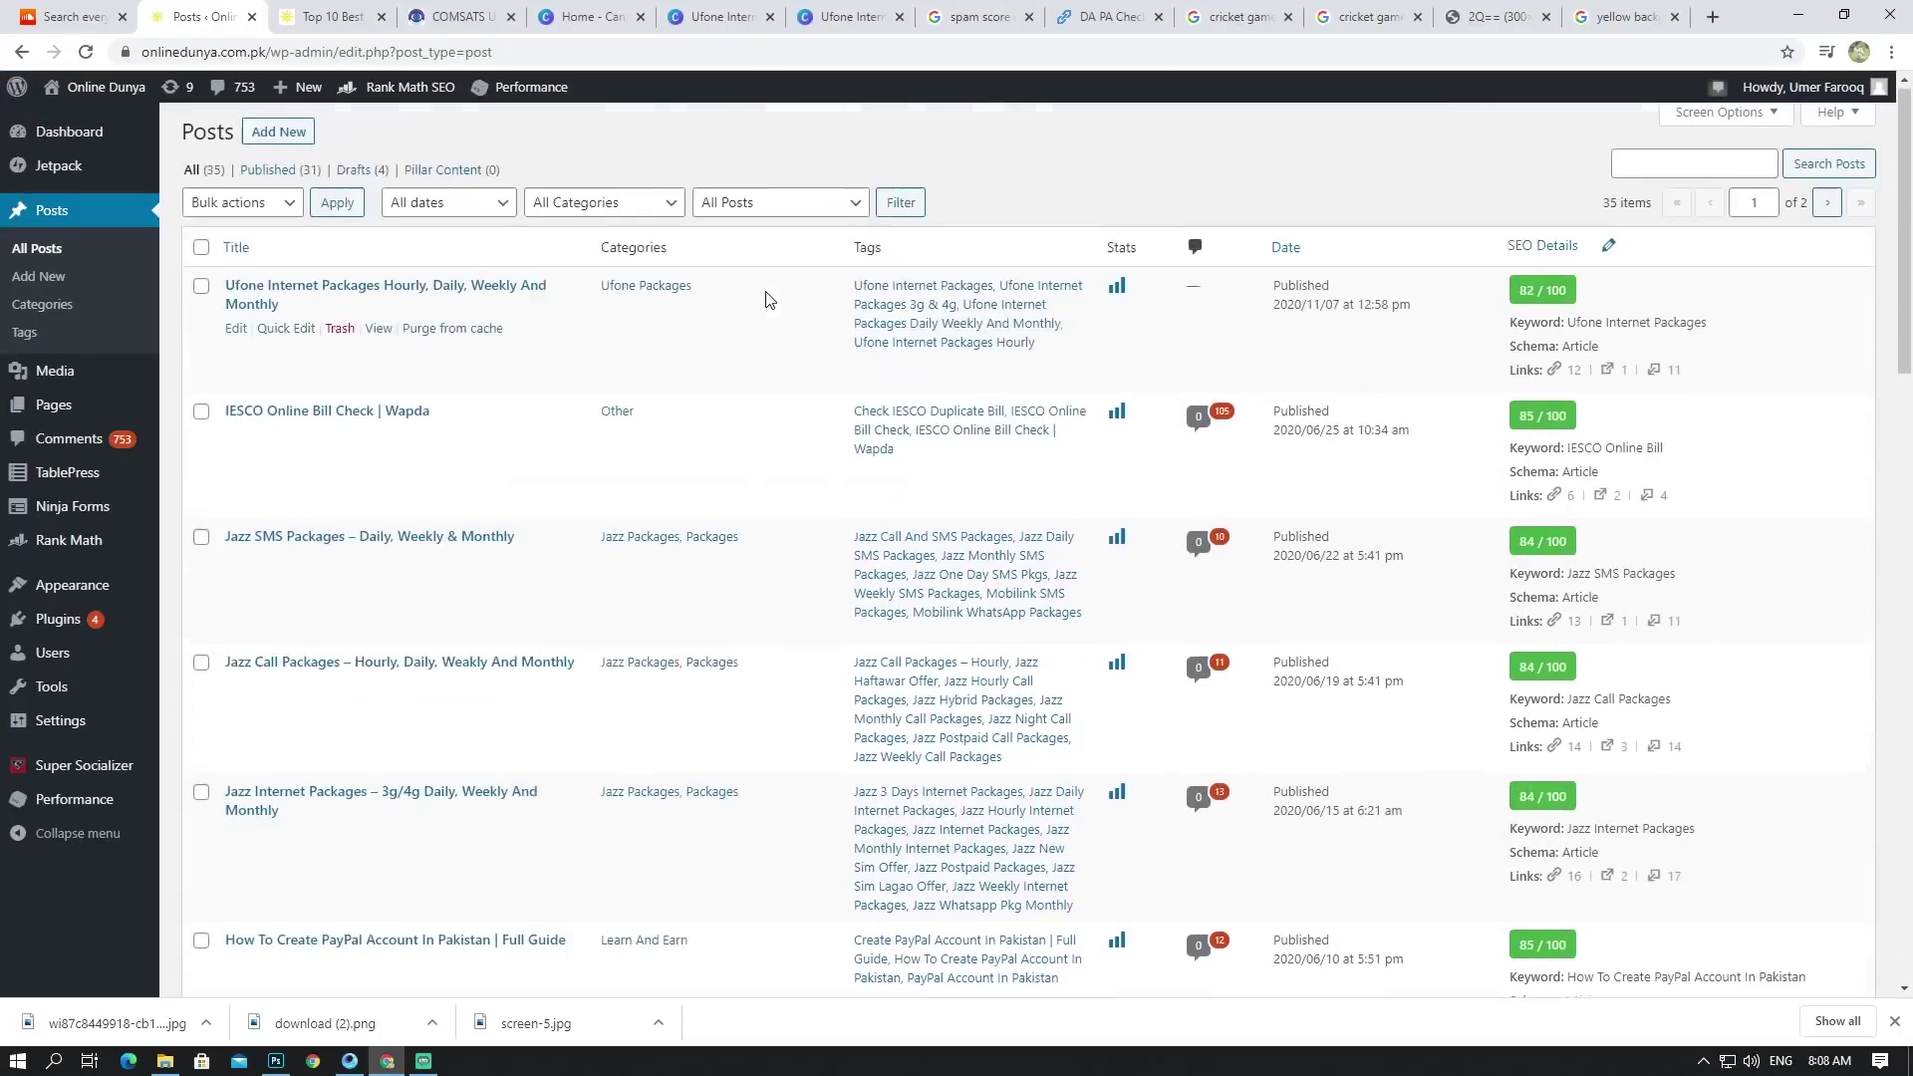
scroll(244, 413, "down", 10)
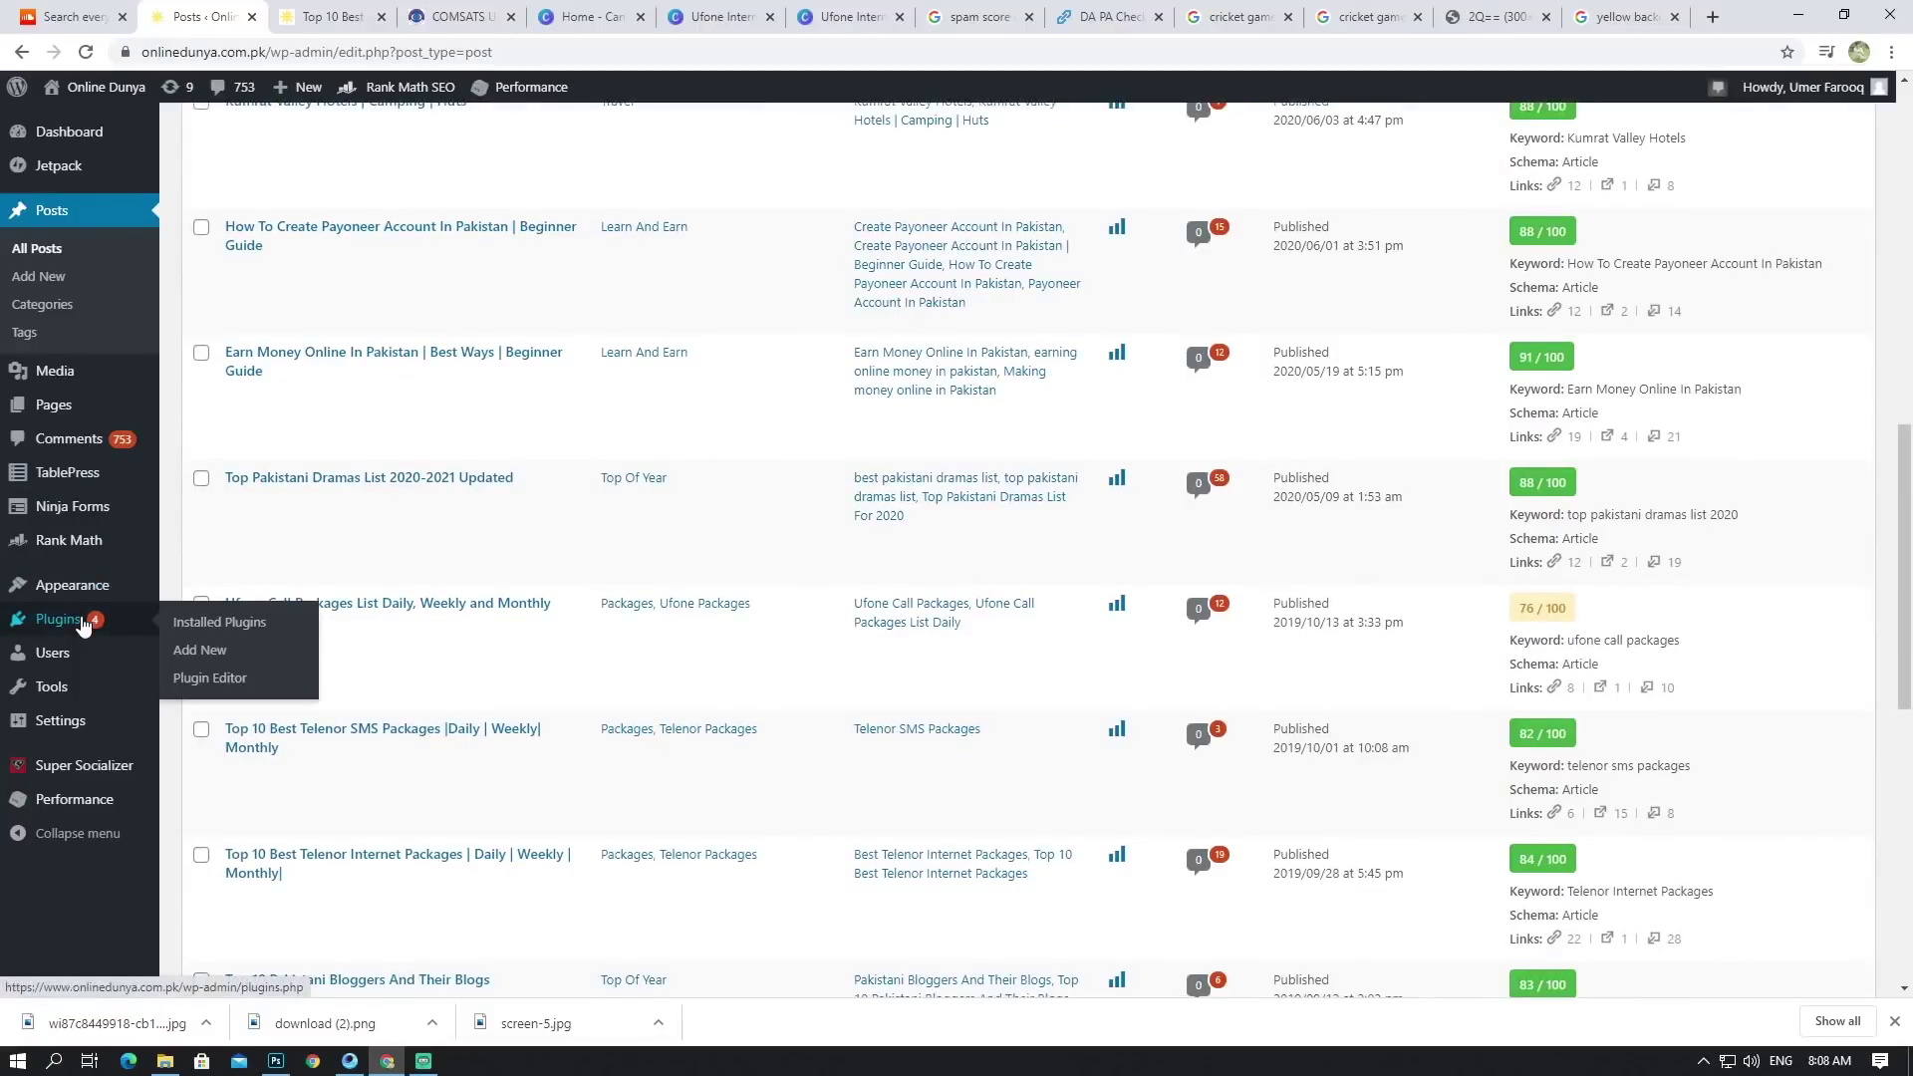
Step: Show the site's installed plugins and review the whole list
left_click(88, 619)
scroll(299, 299, "up", 3)
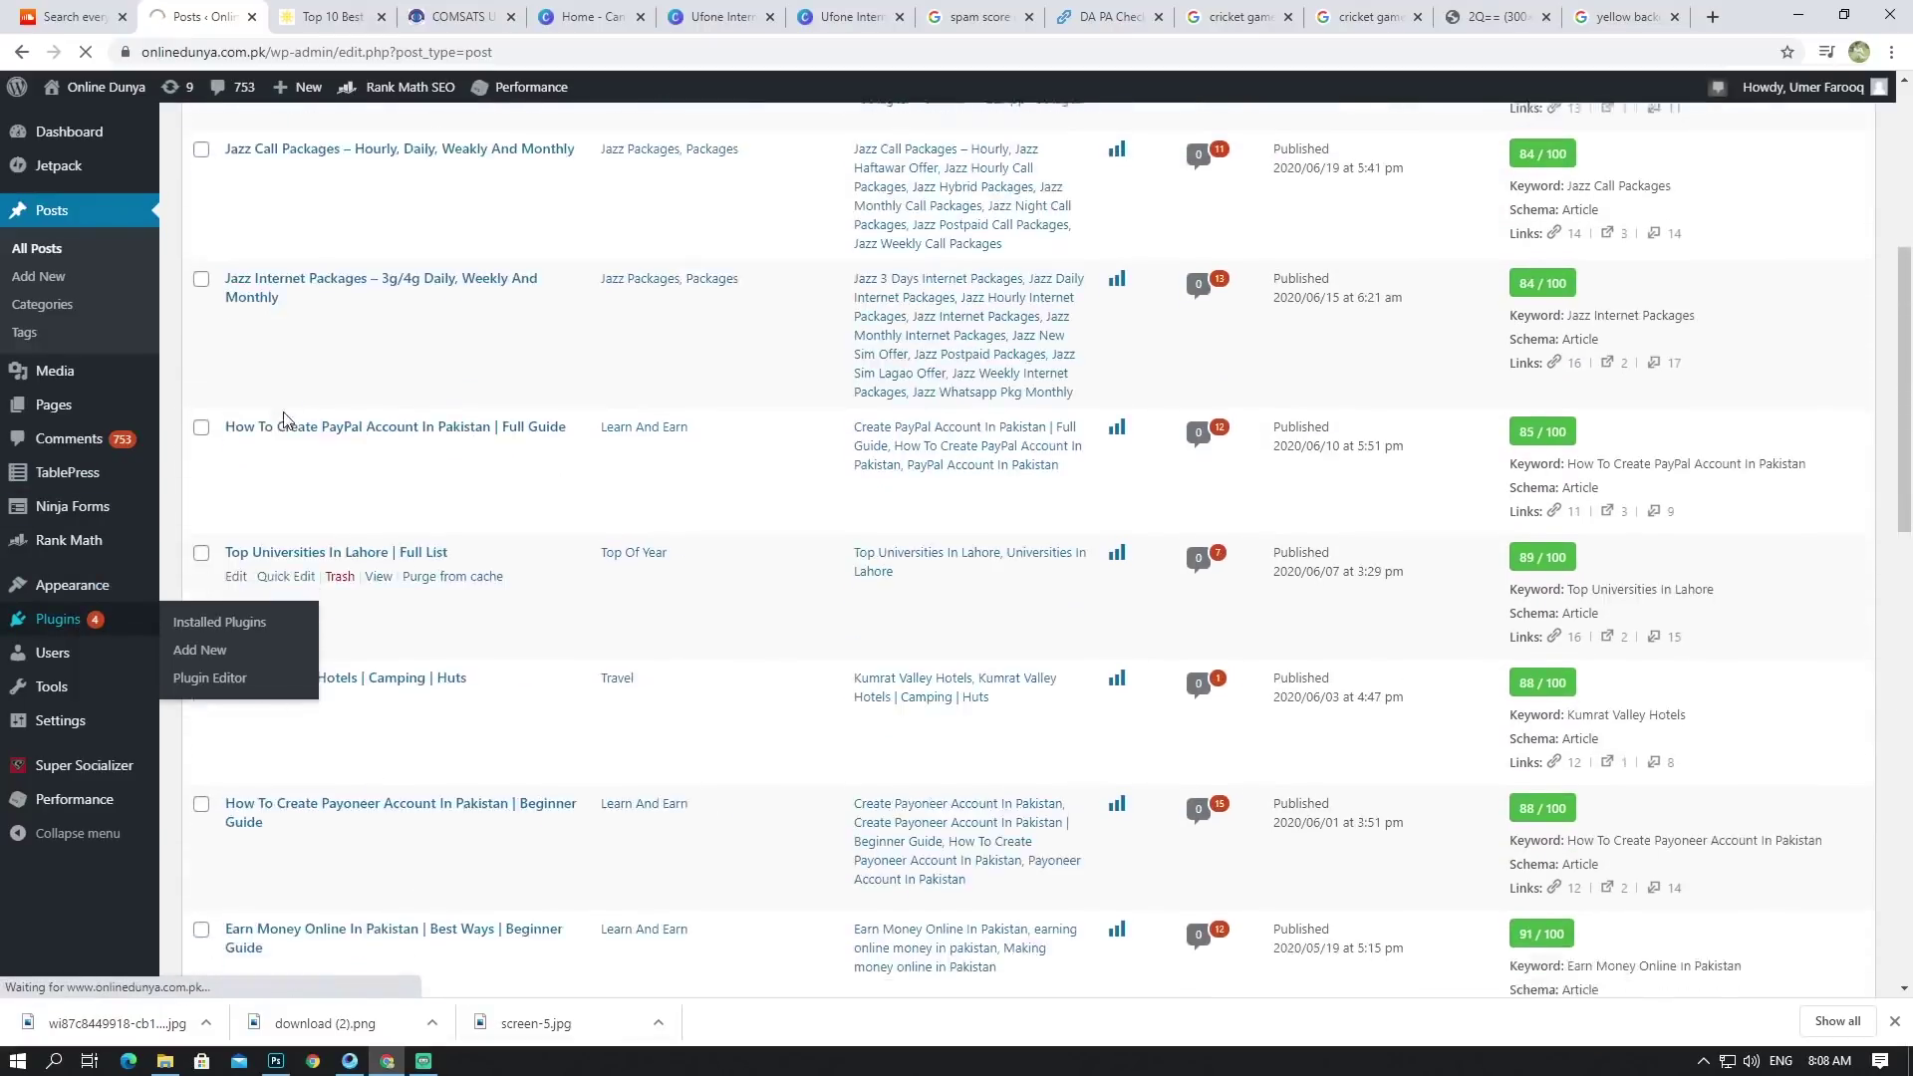
scroll(286, 411, "down", 5)
scroll(266, 321, "down", 1)
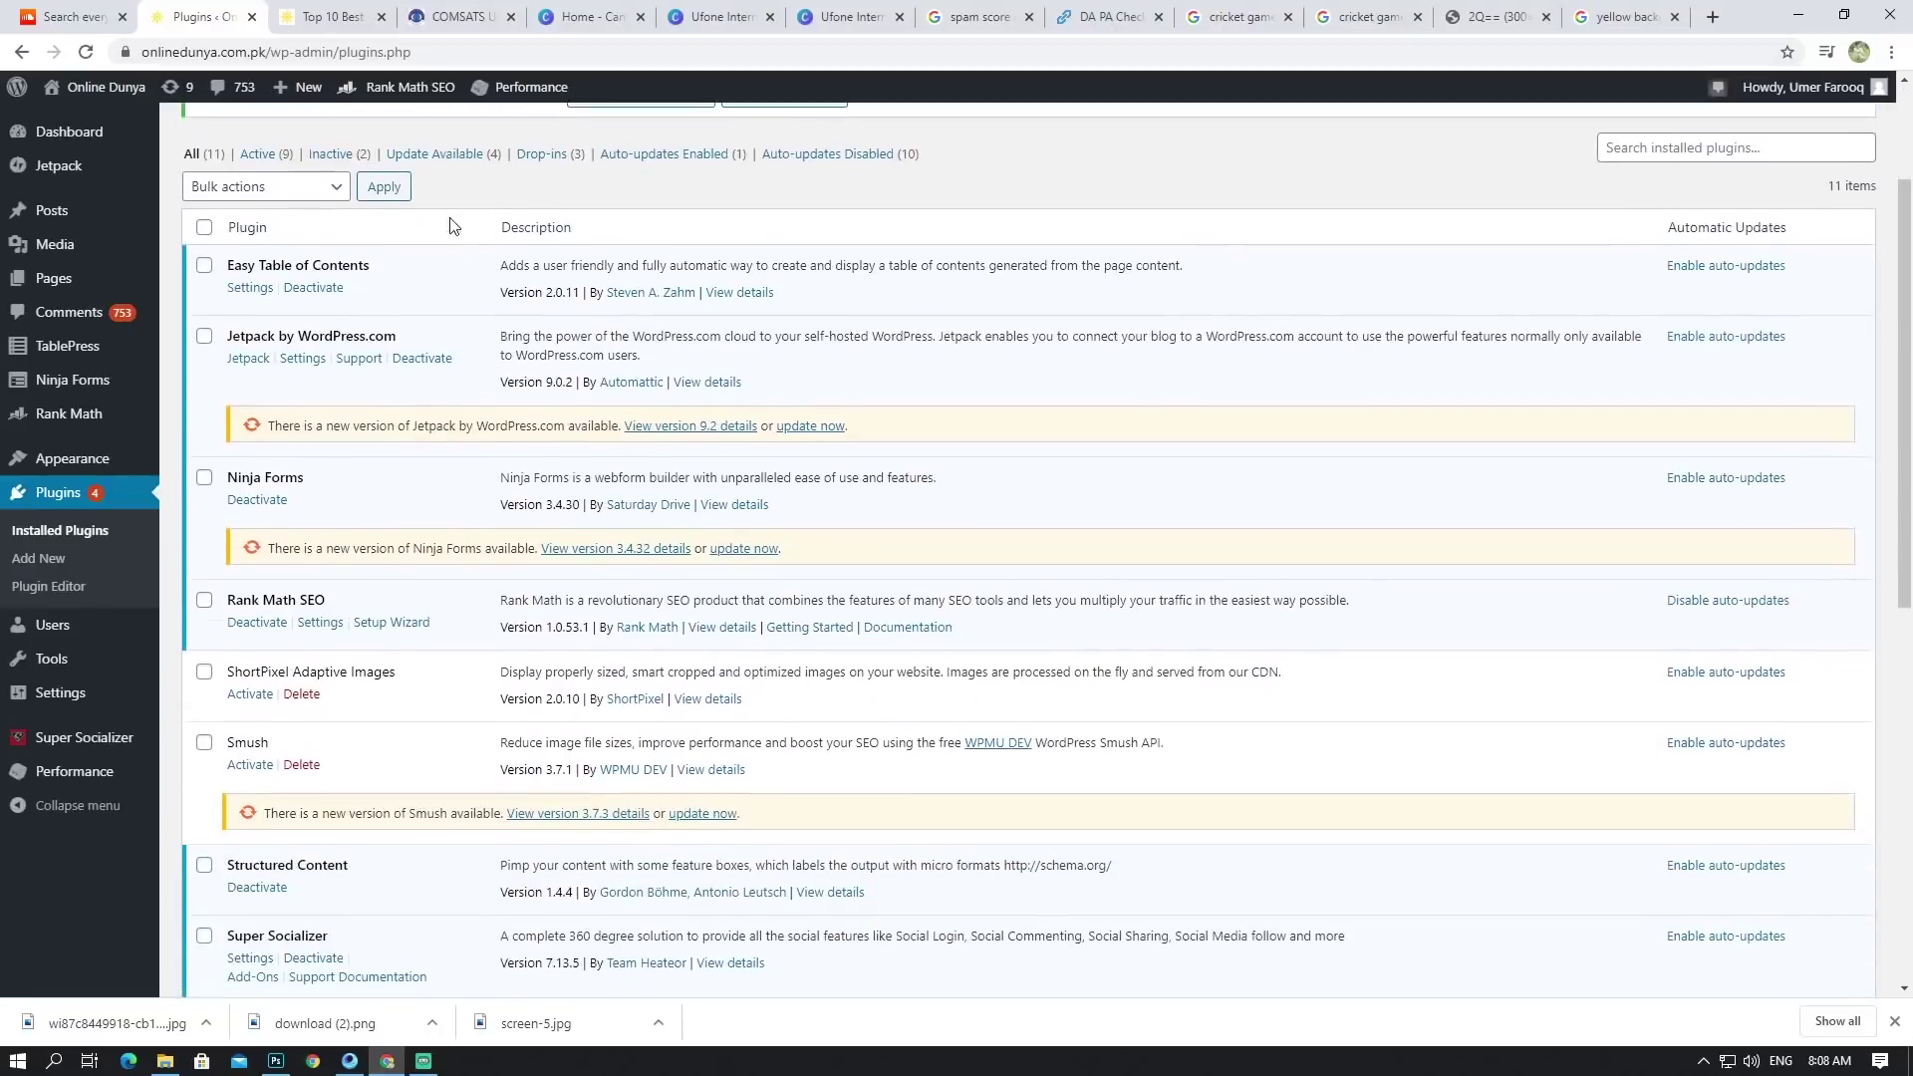
scroll(268, 324, "down", 6)
scroll(267, 324, "up", 8)
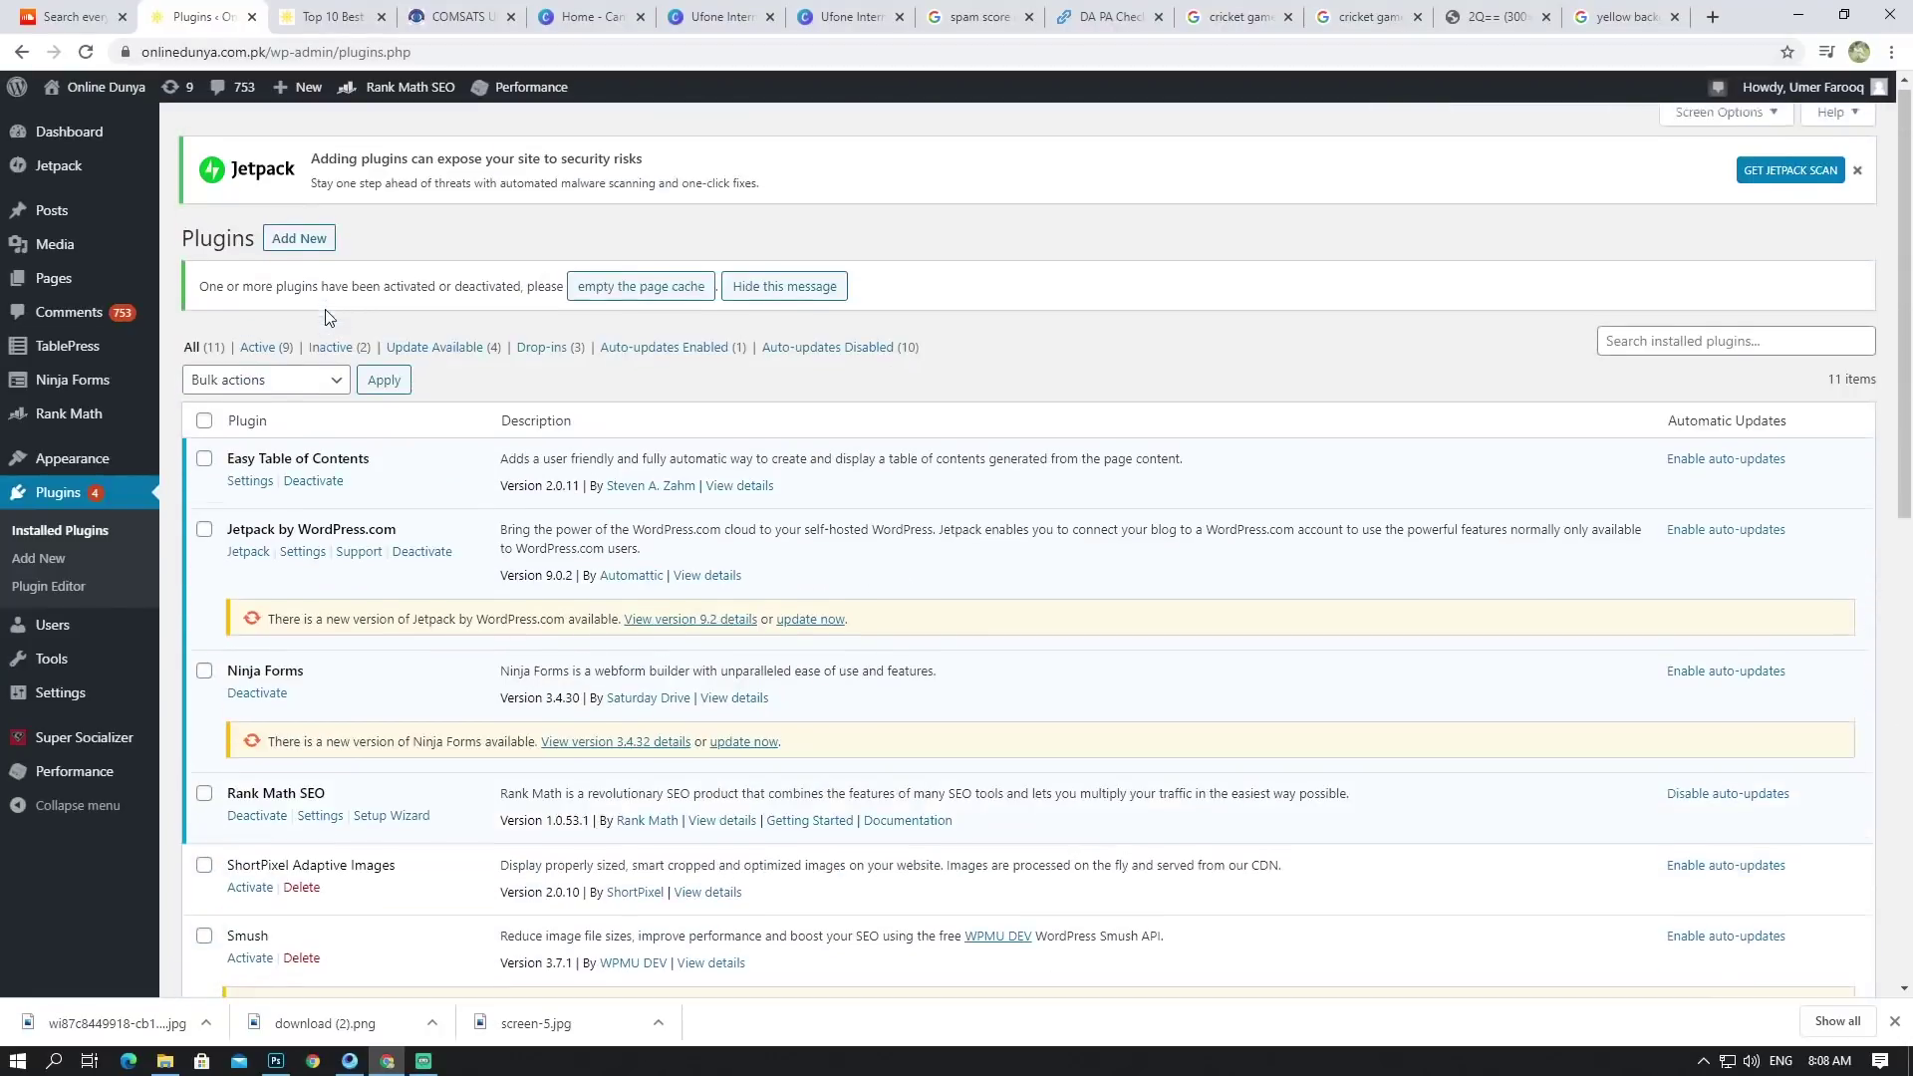
scroll(325, 315, "down", 1)
scroll(325, 309, "up", 1)
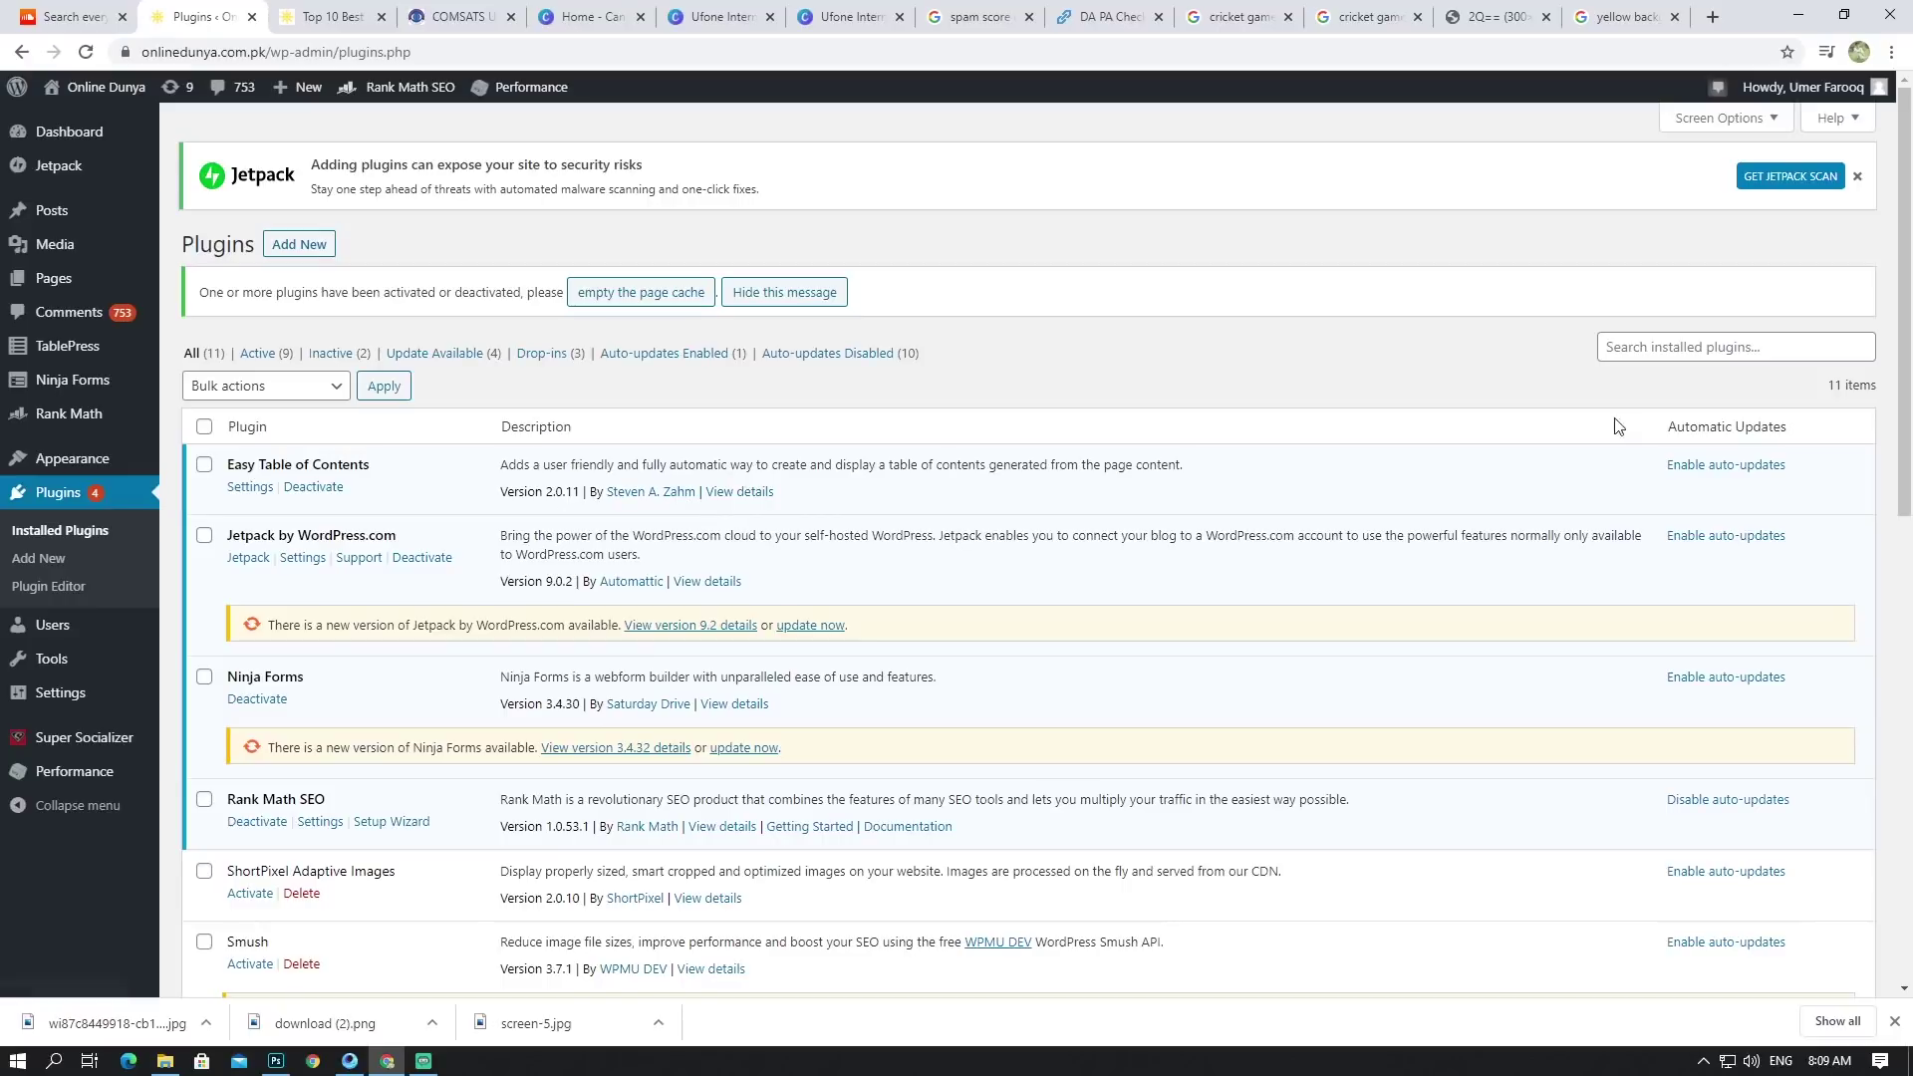
Step: Search the plugins available to add for "EASY TABLE OF"
left_click(39, 560)
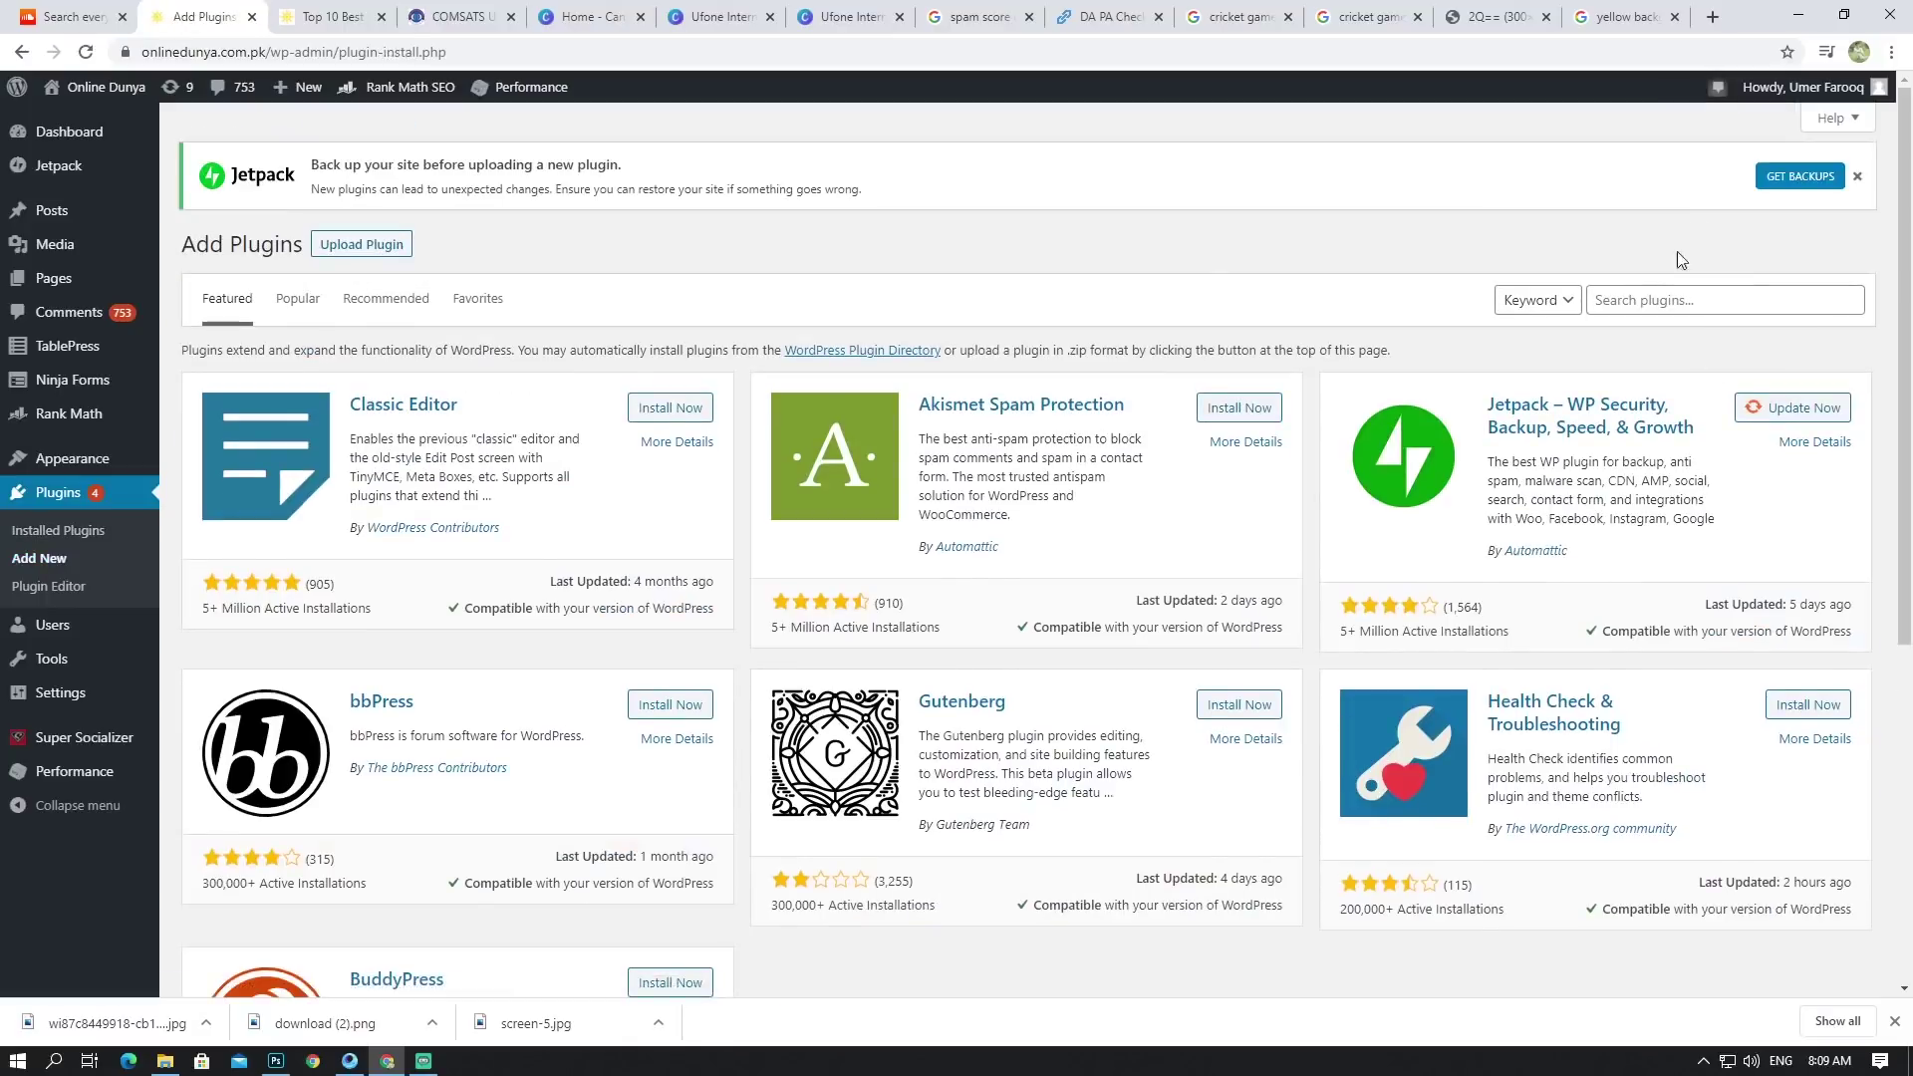
left_click(1673, 296)
type("EAS")
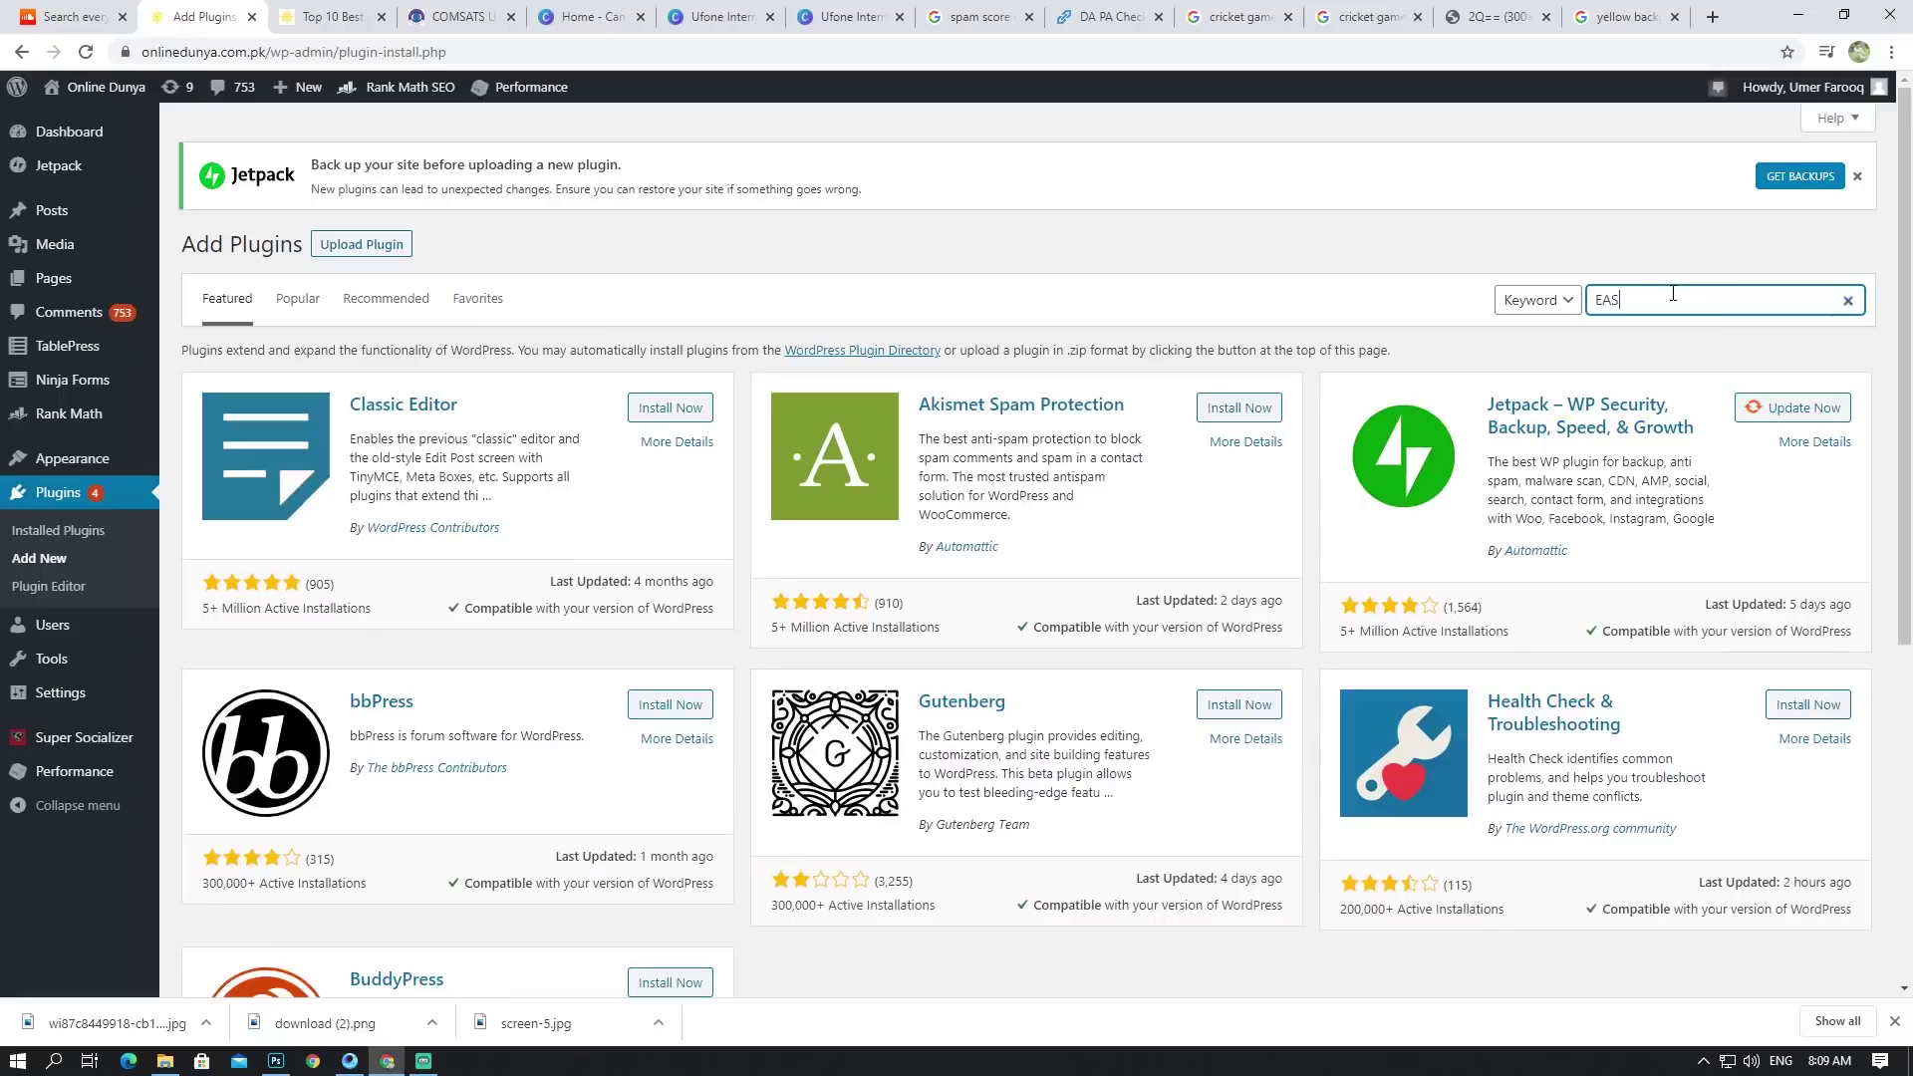
type("Y TAB")
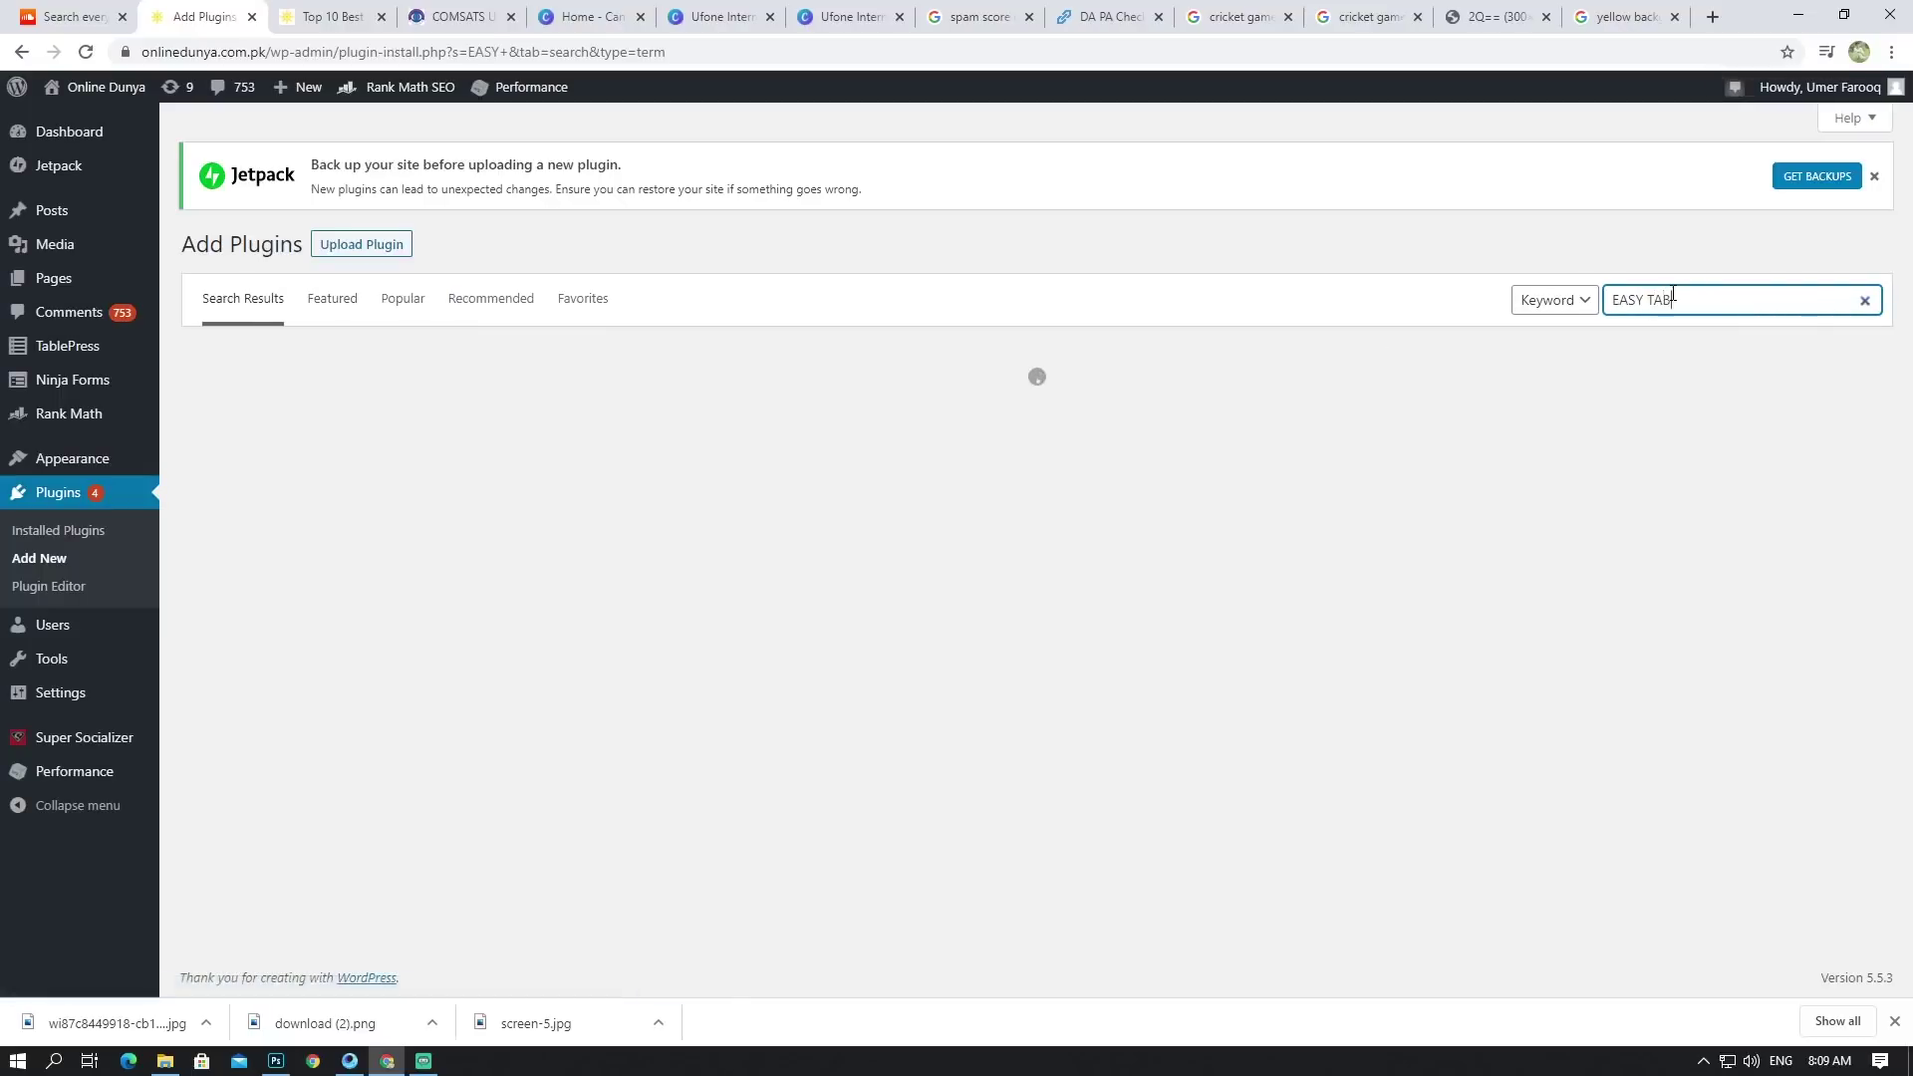
type("LE OF")
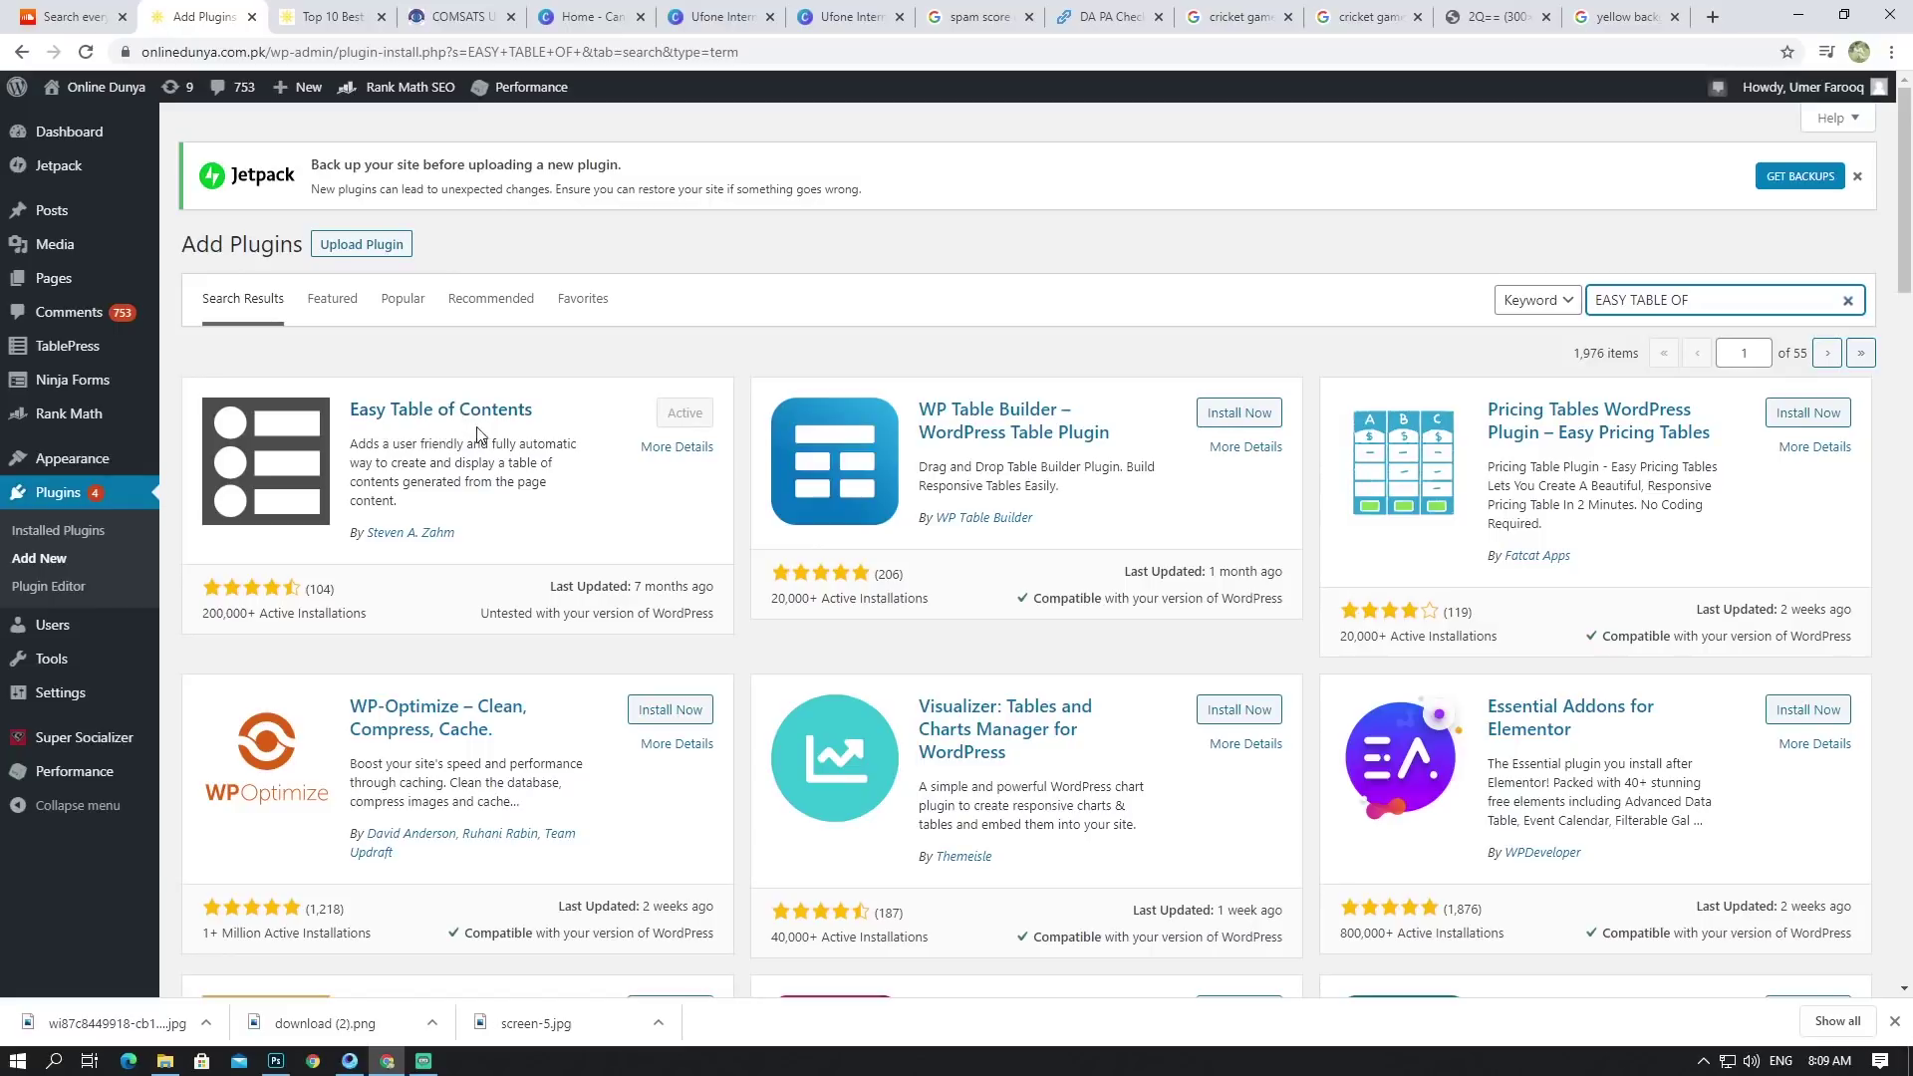
Step: Examine the Easy Table of Contents plugin and the other plugins in the search results
scroll(465, 494, "down", 4)
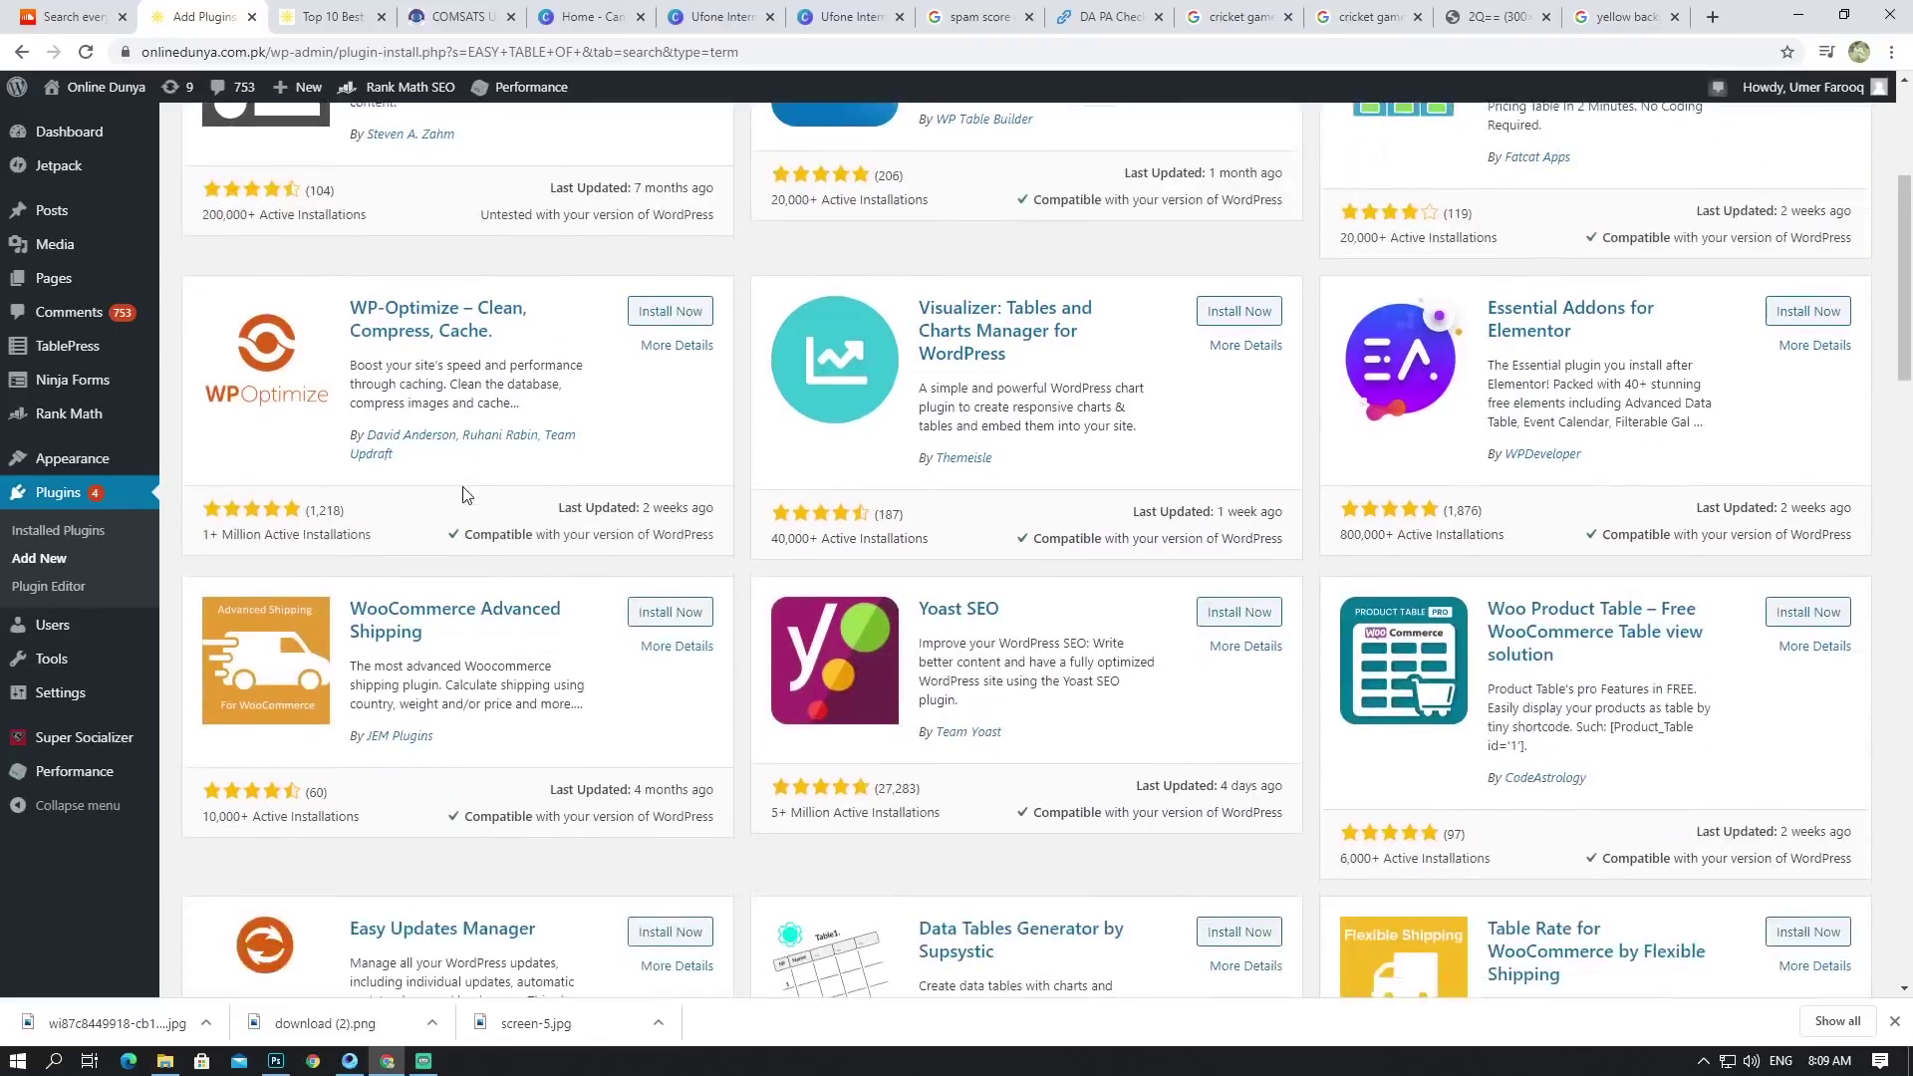
scroll(465, 495, "up", 4)
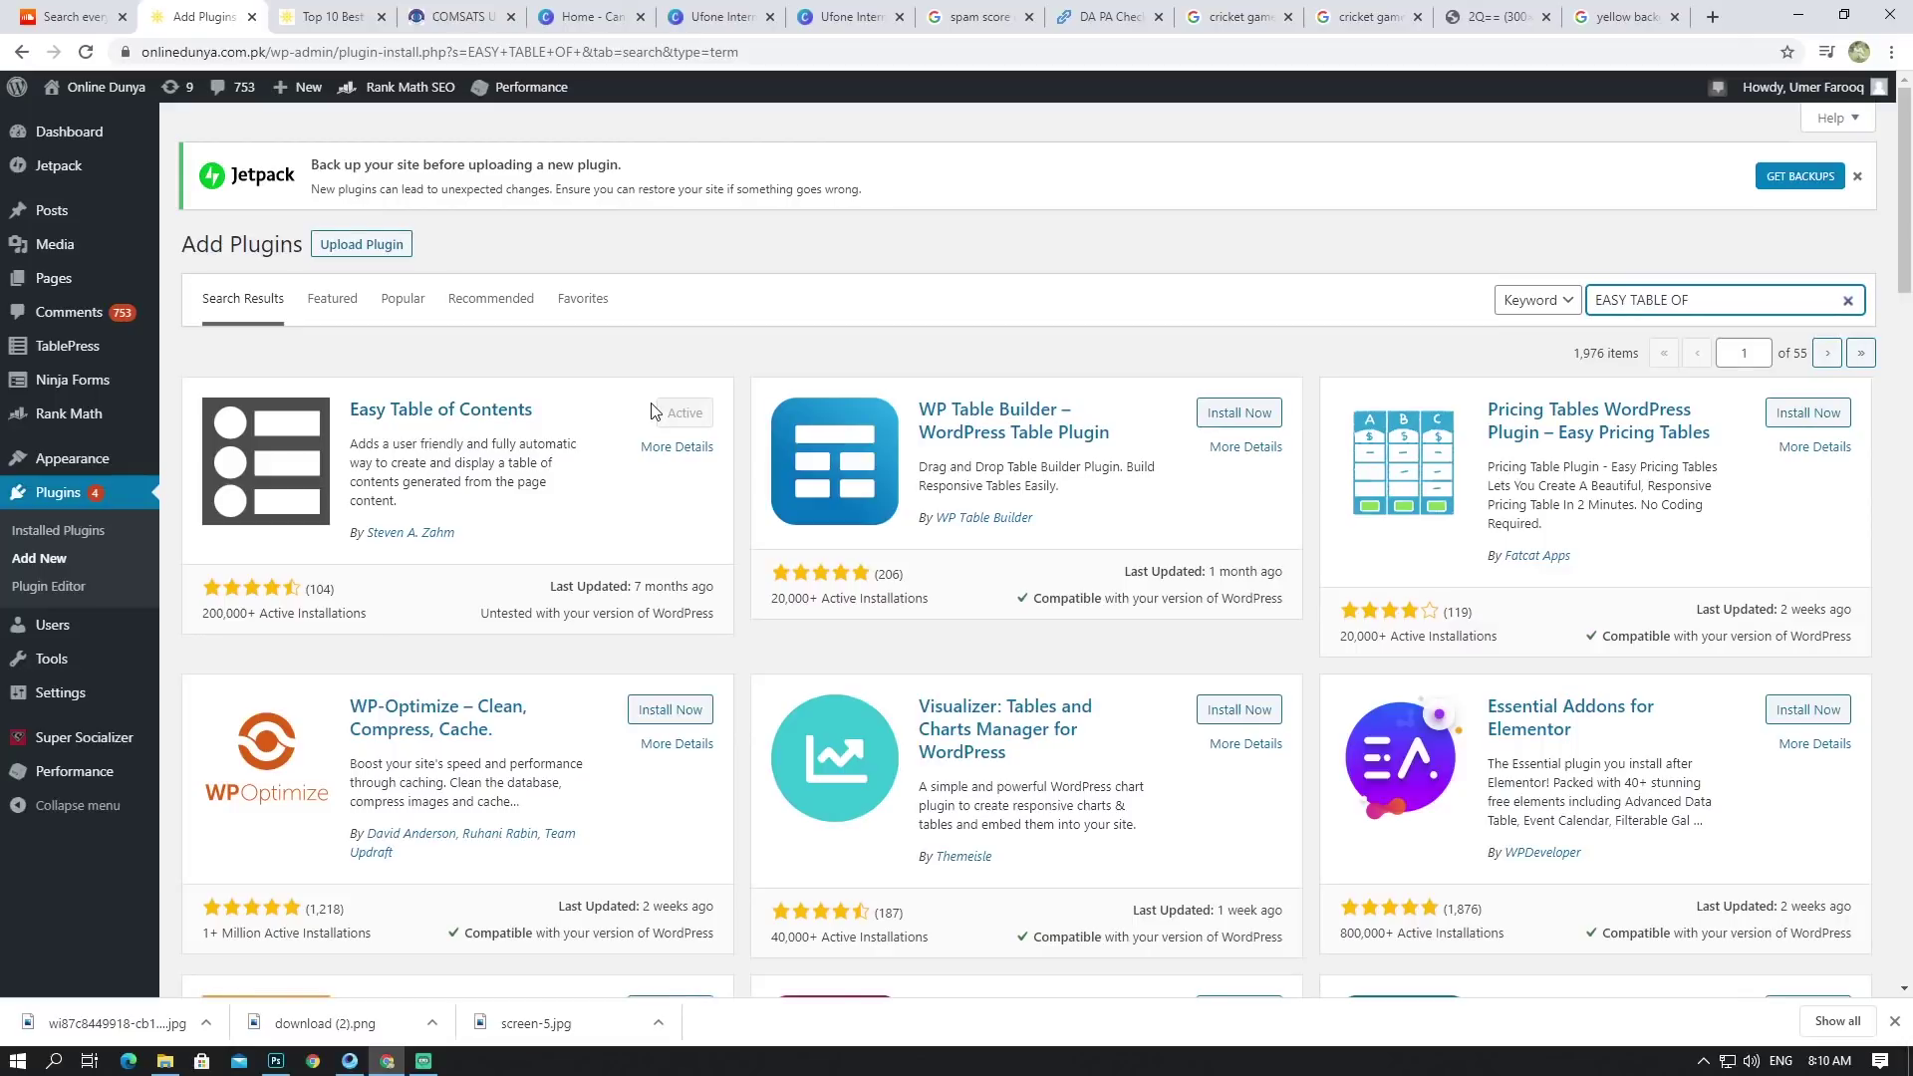
scroll(654, 411, "down", 4)
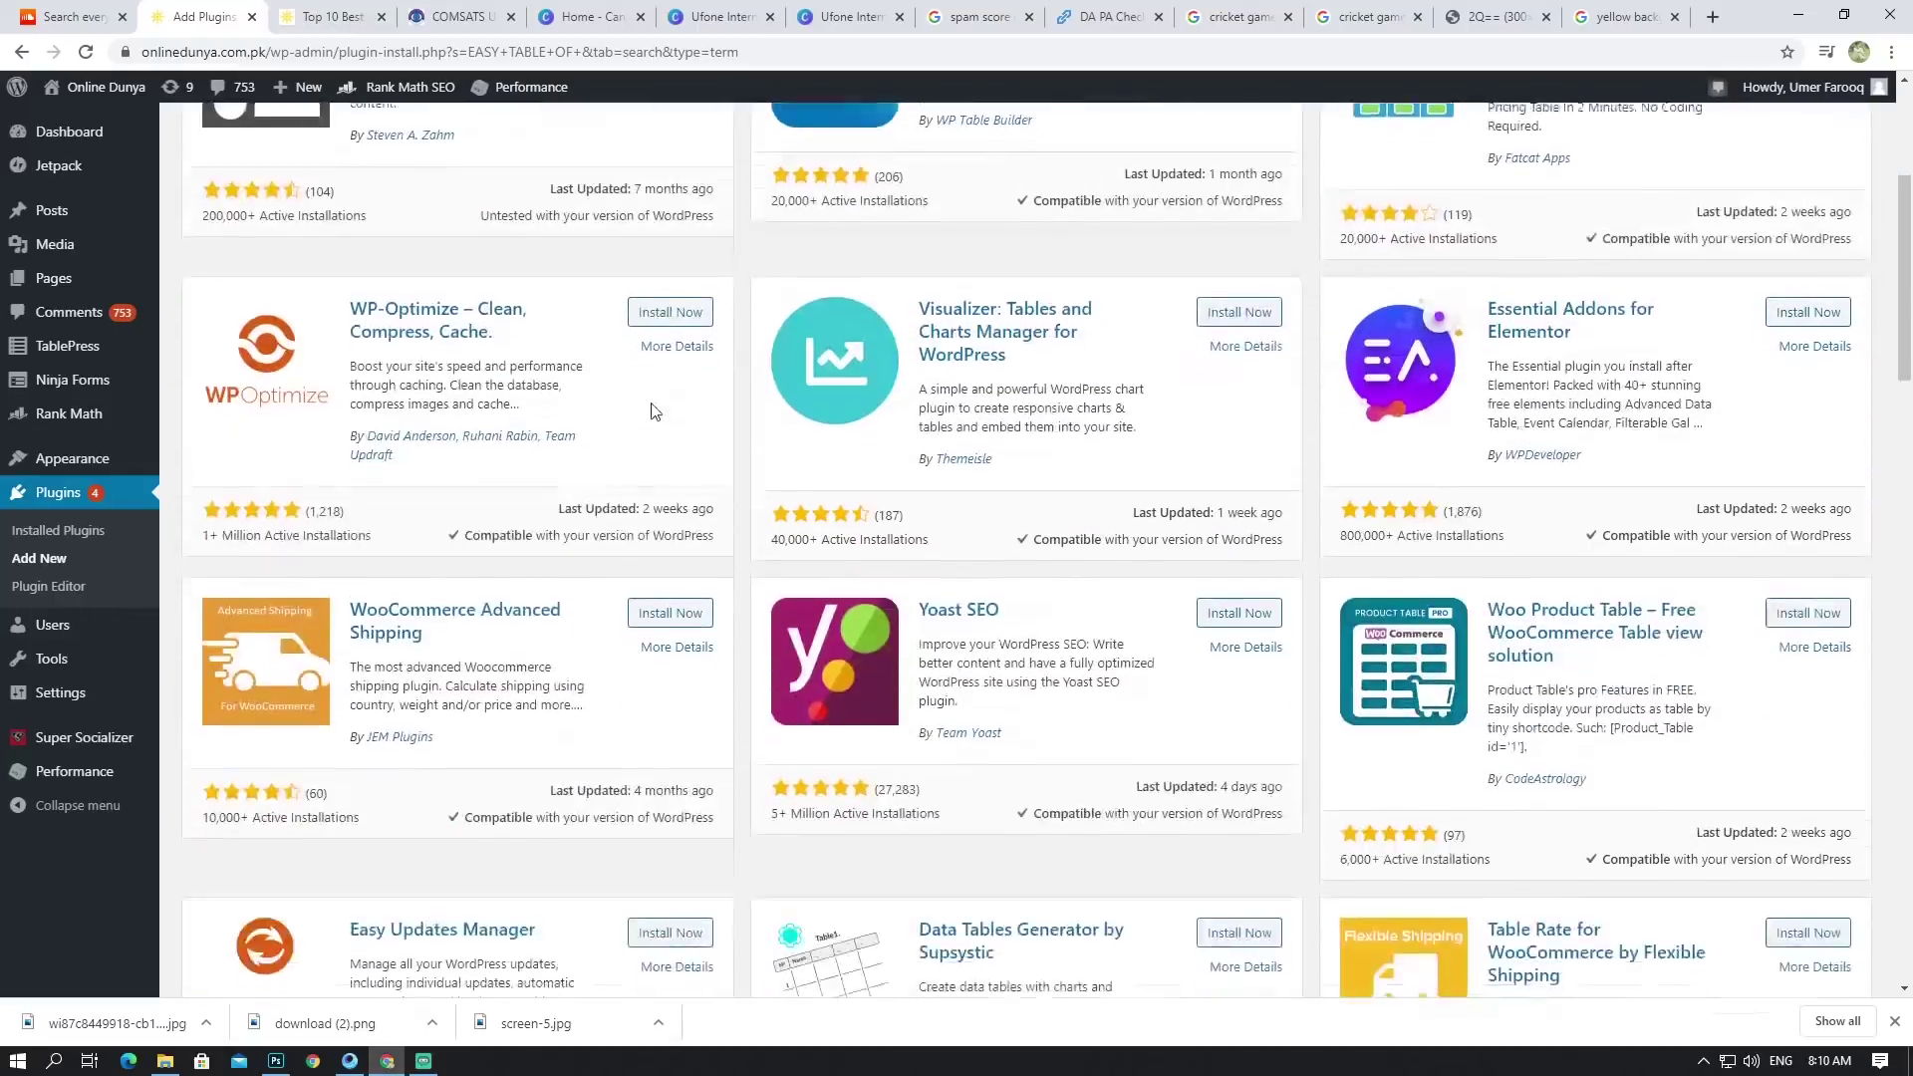
scroll(650, 415, "up", 4)
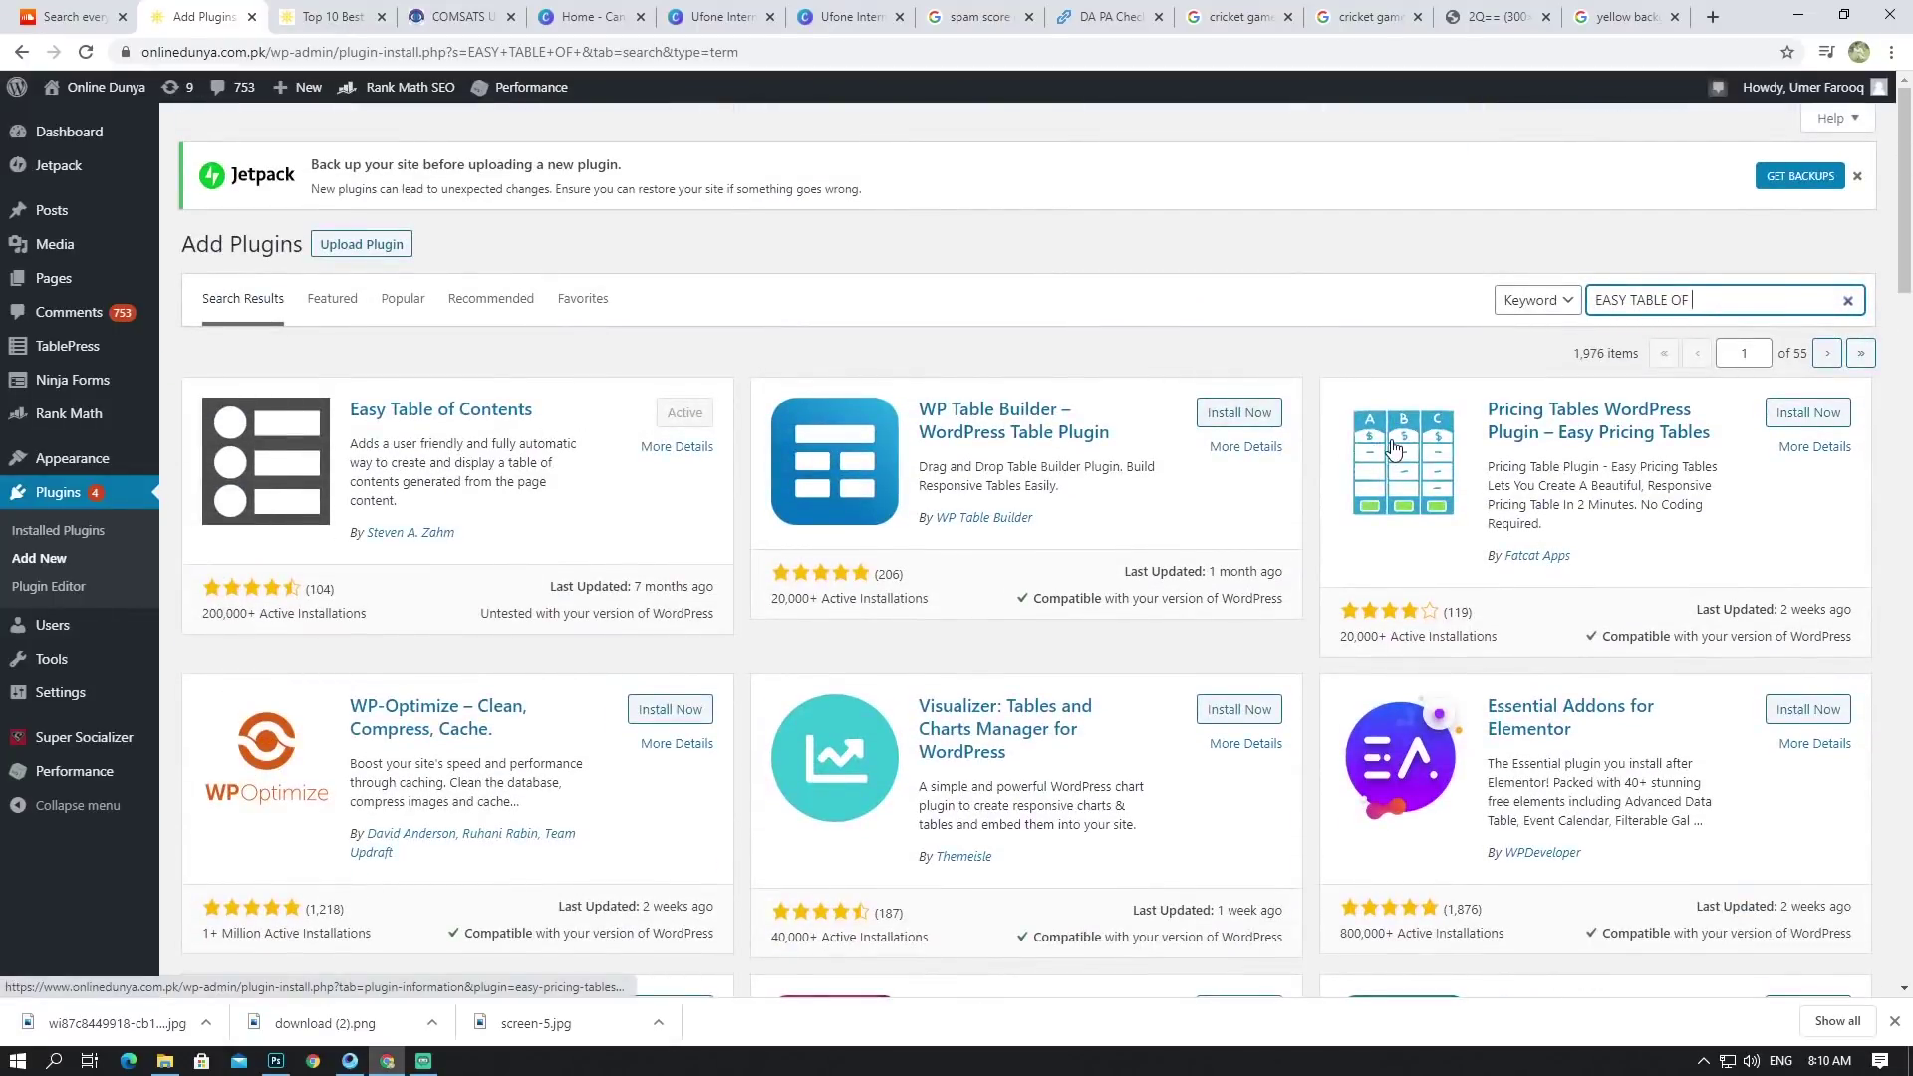
scroll(590, 421, "down", 3)
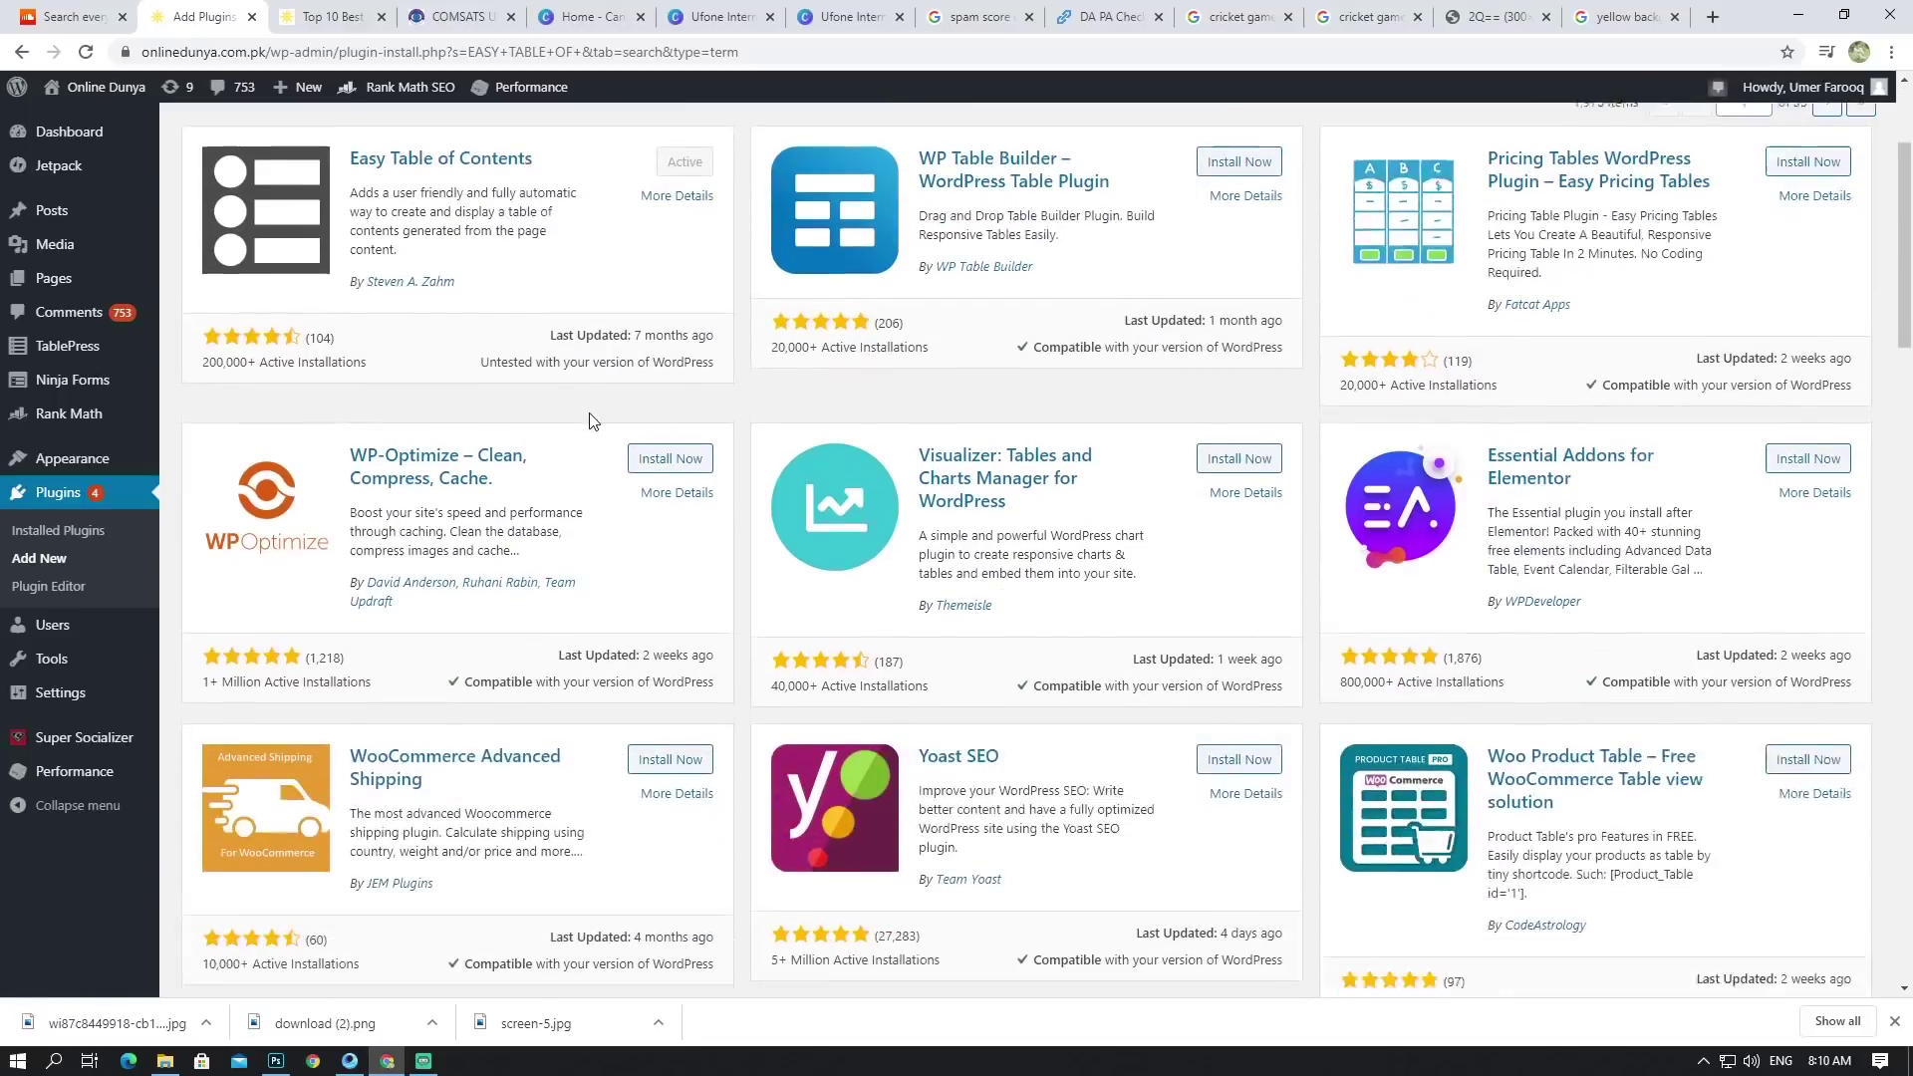
scroll(590, 421, "up", 3)
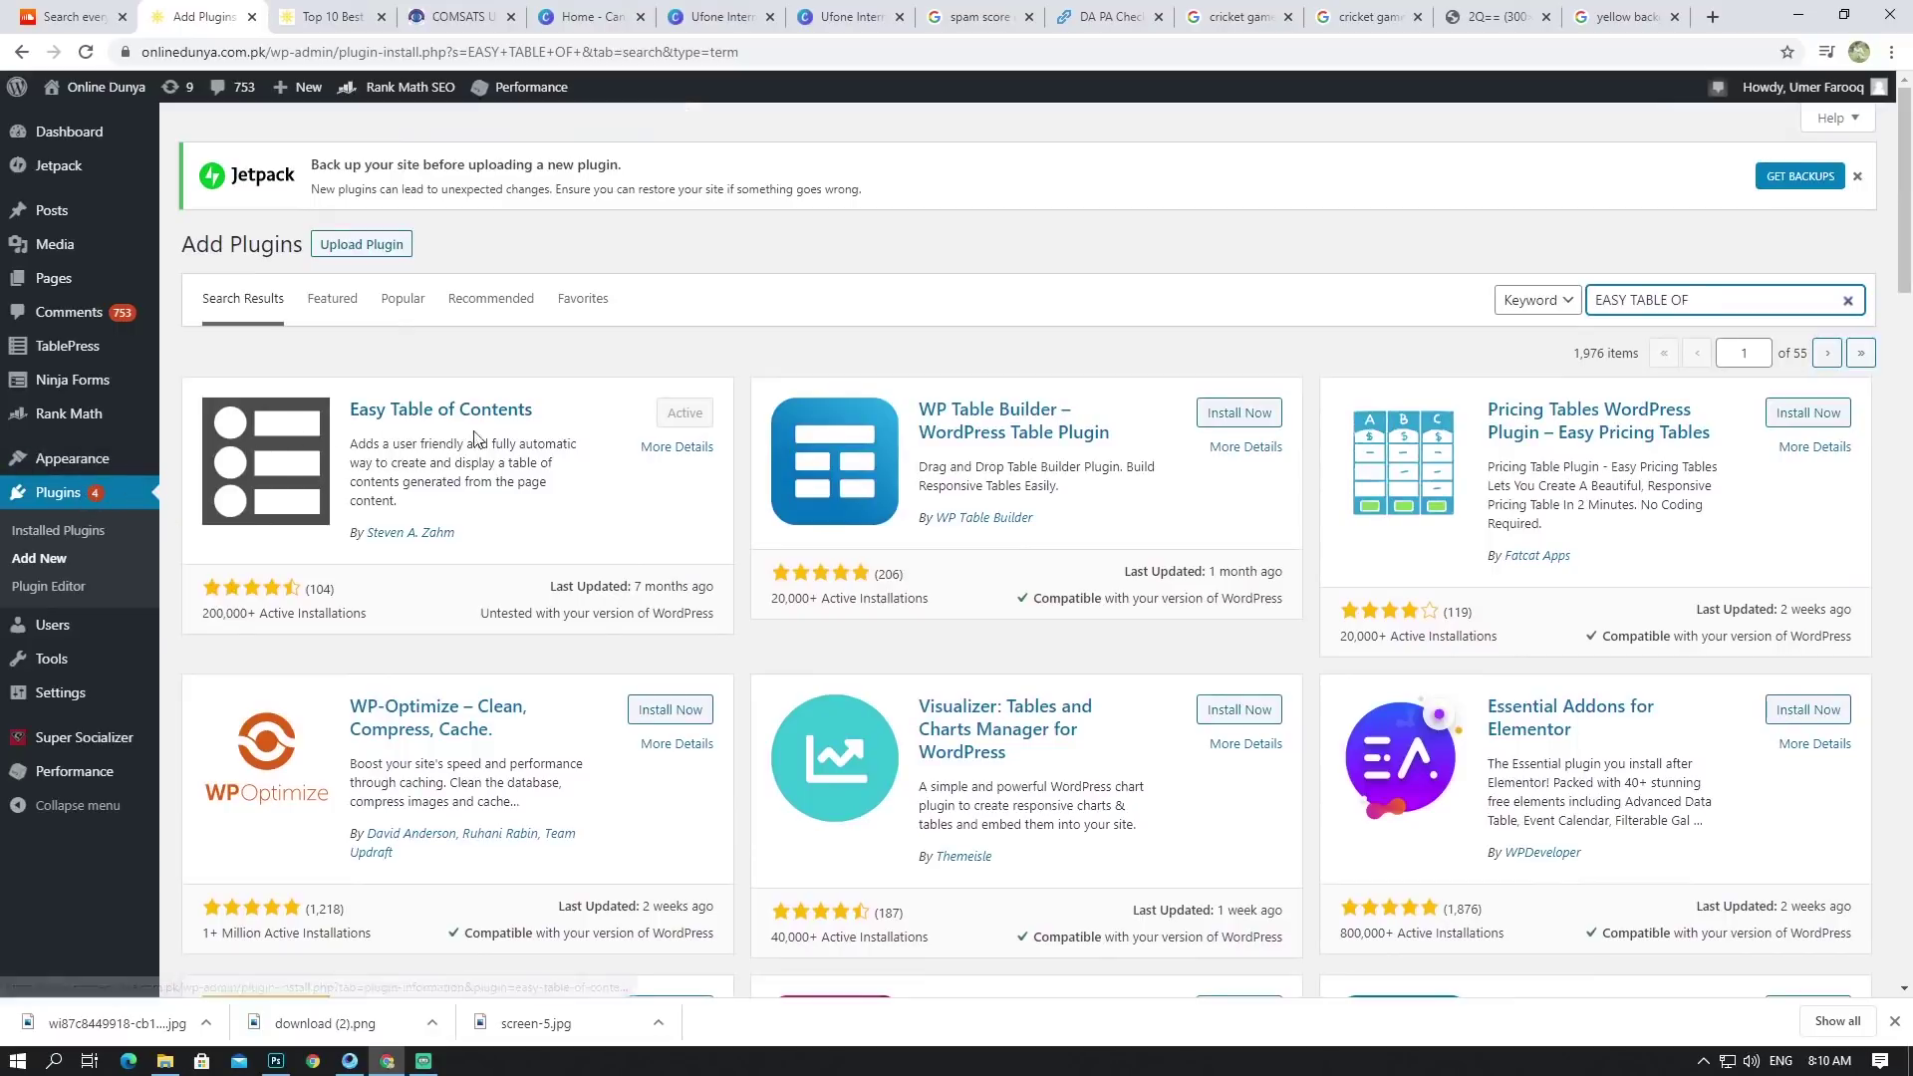
scroll(576, 427, "down", 4)
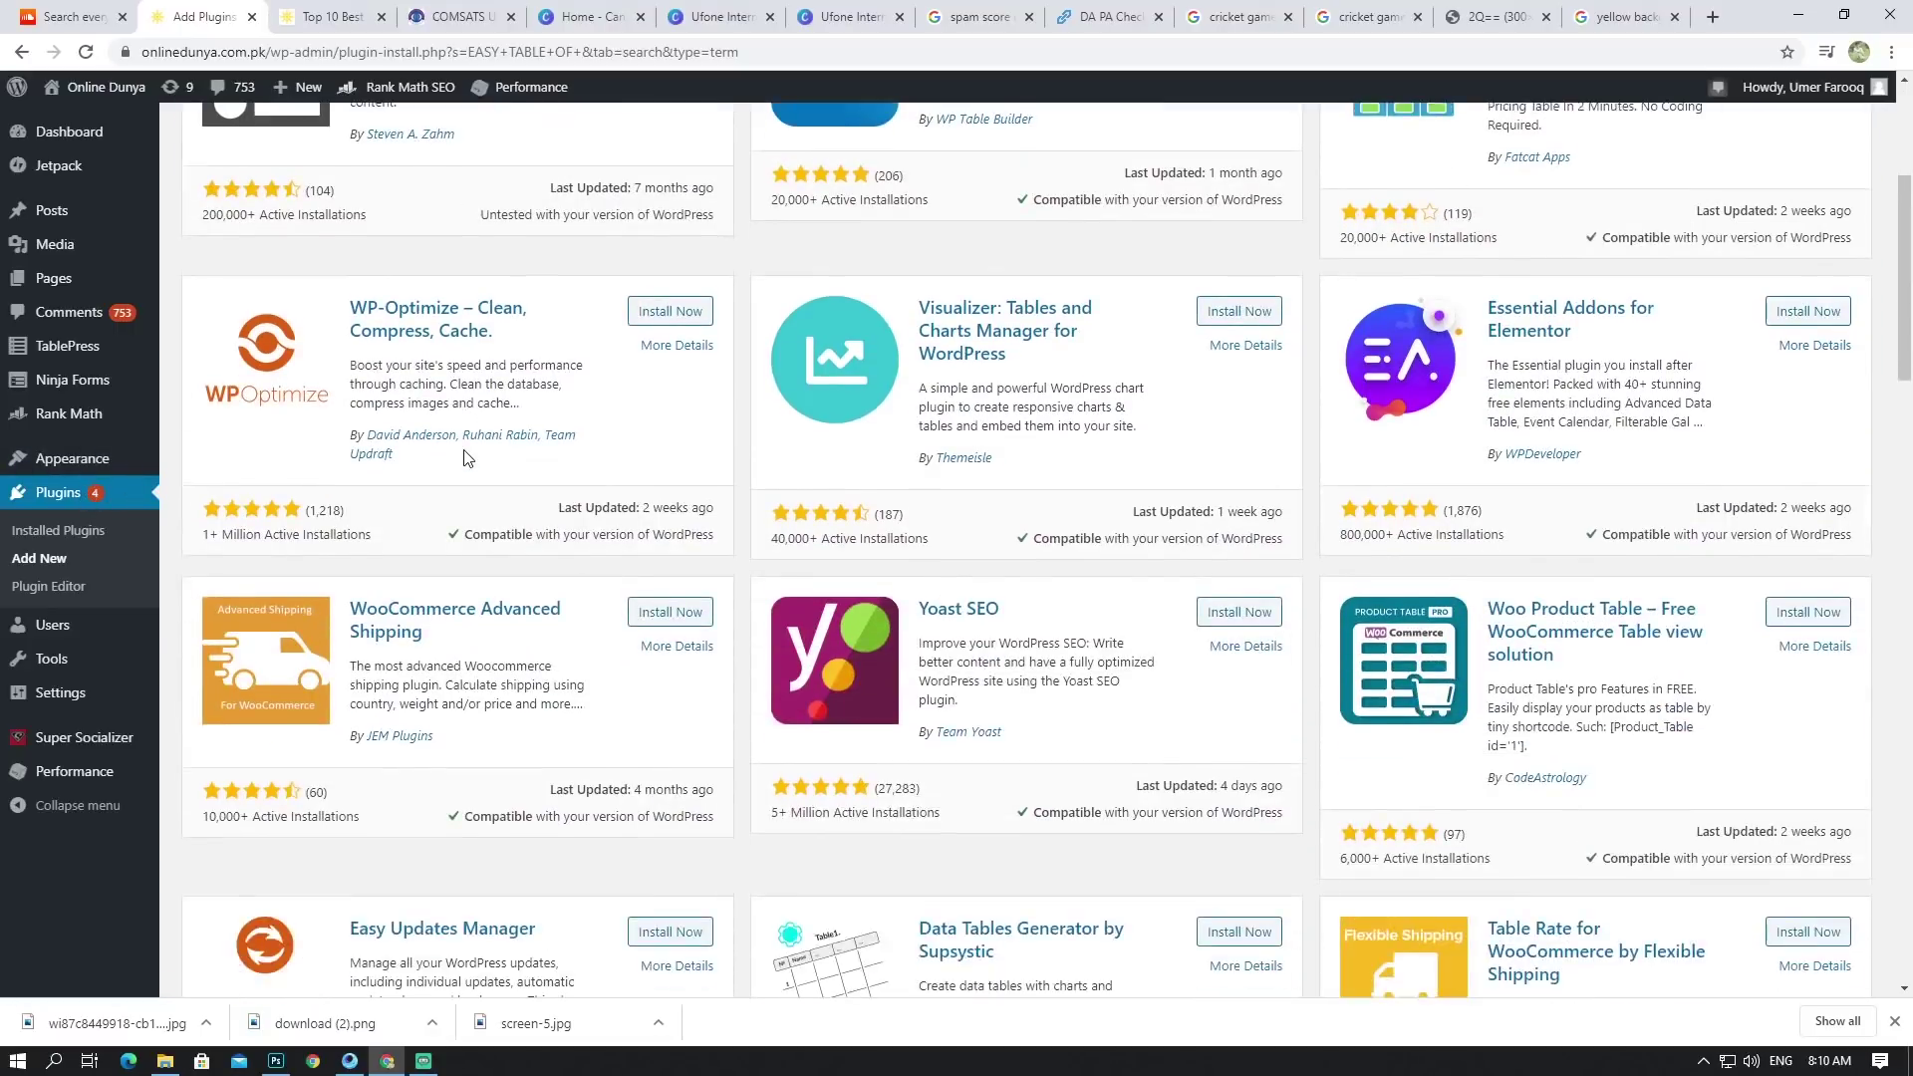
scroll(559, 434, "up", 4)
scroll(519, 444, "down", 6)
scroll(488, 452, "up", 6)
scroll(489, 459, "down", 1)
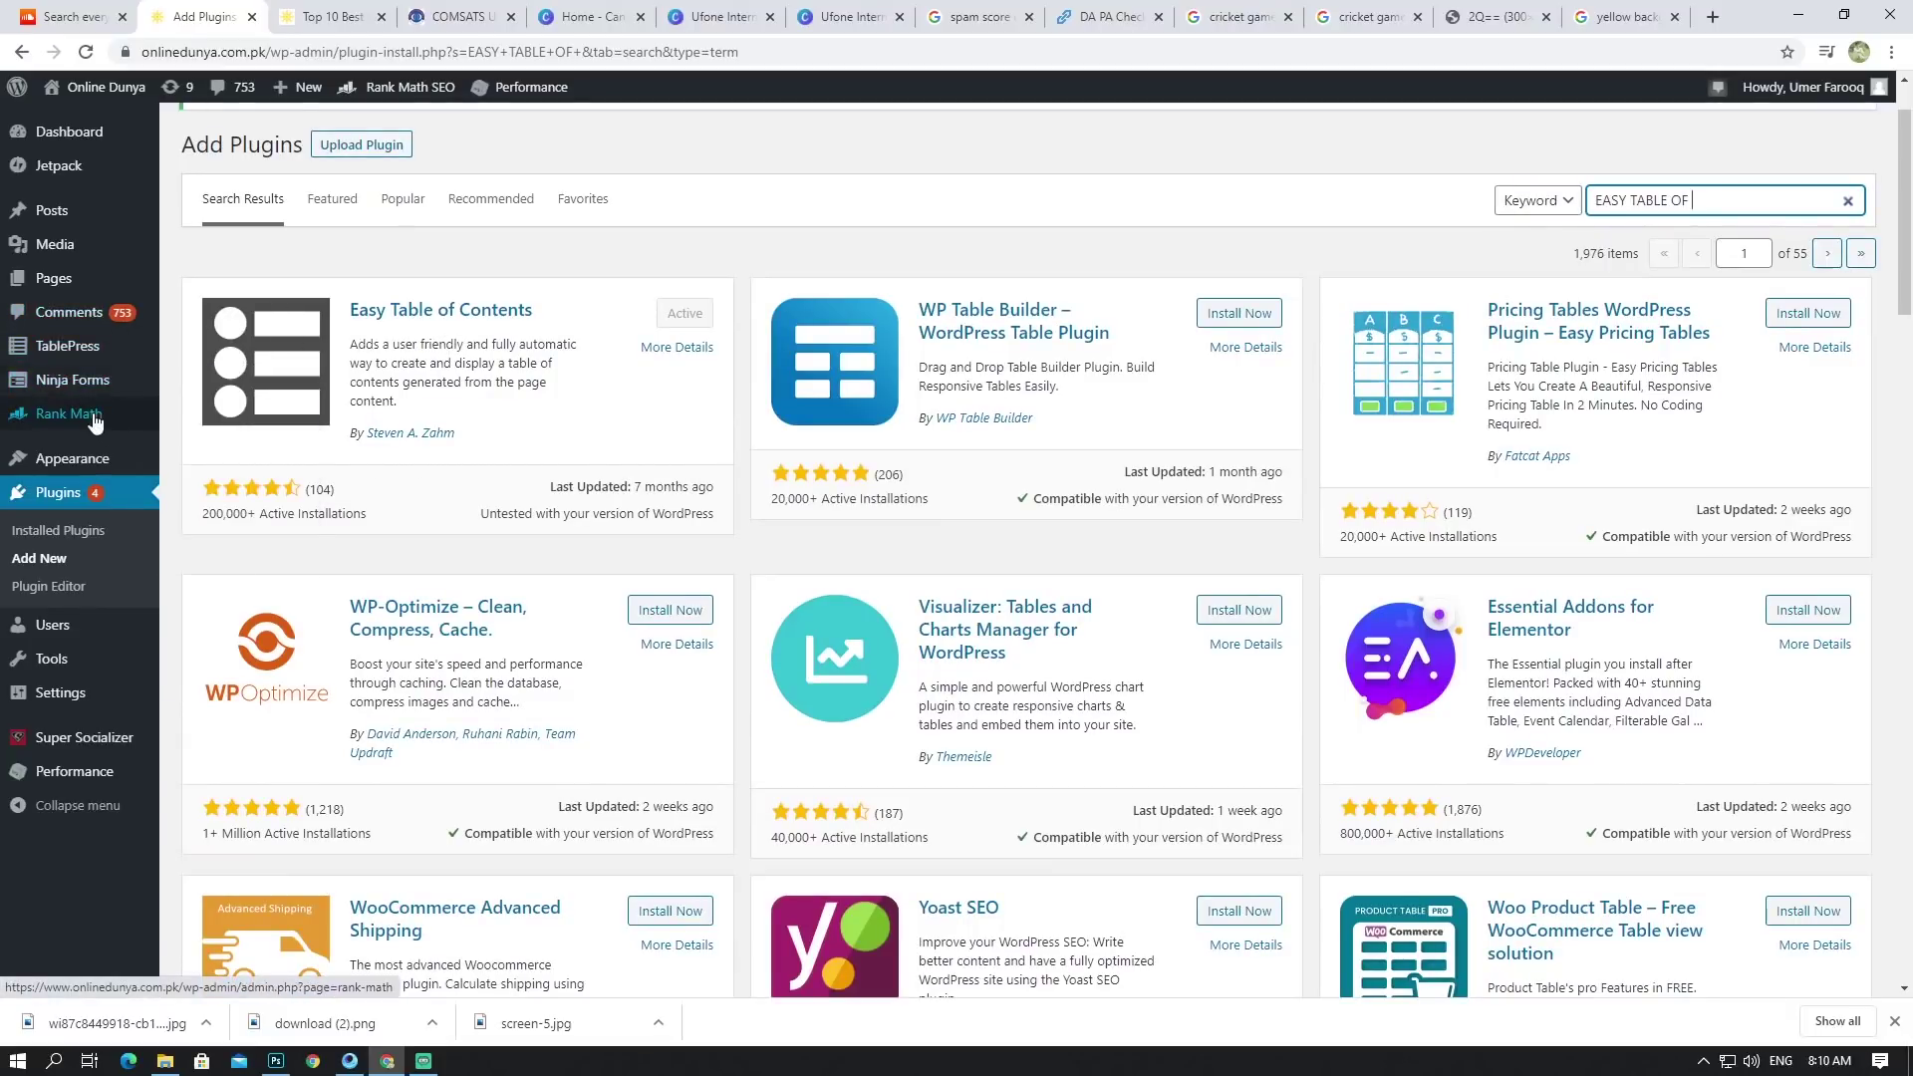
Step: Replace the plugin search keyword with "RANK" to find the Rank Math SEO plugin
mouse_move(95, 422)
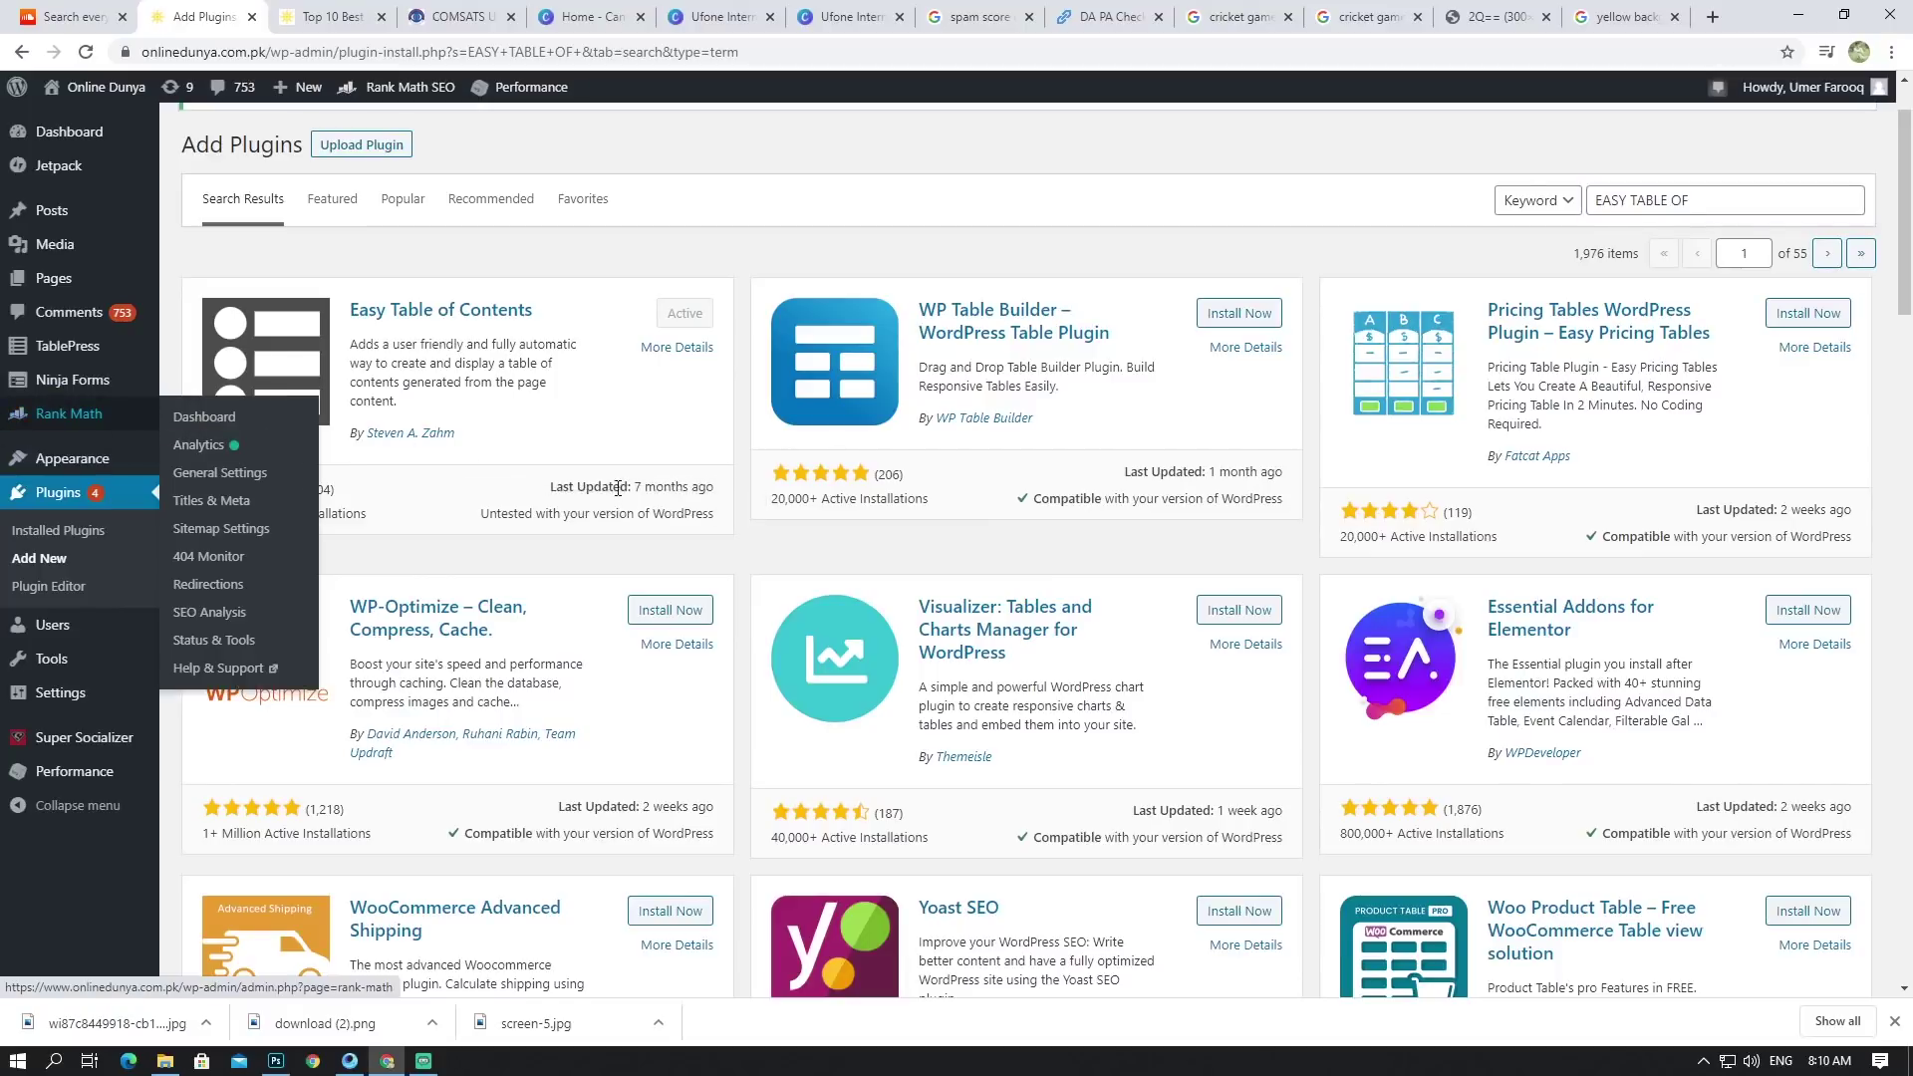
triple_click(1647, 204)
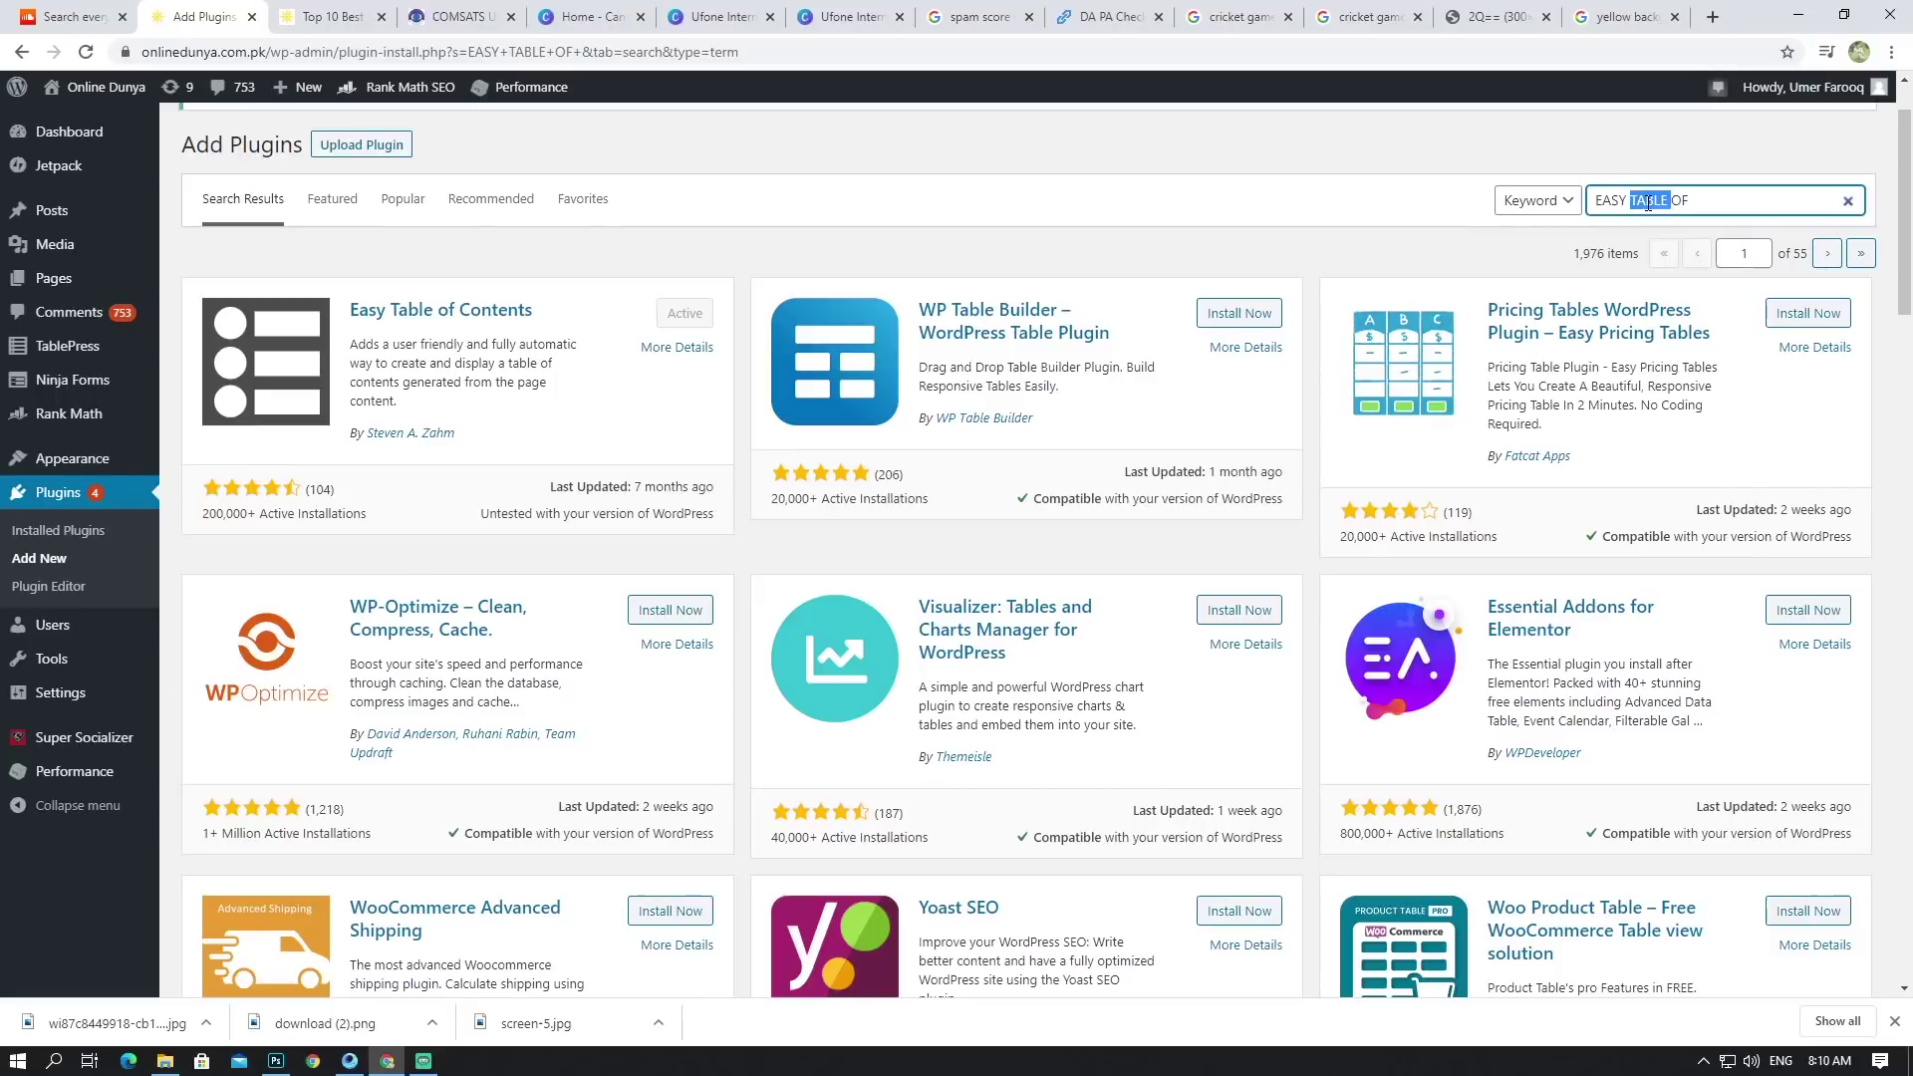
type("RANK")
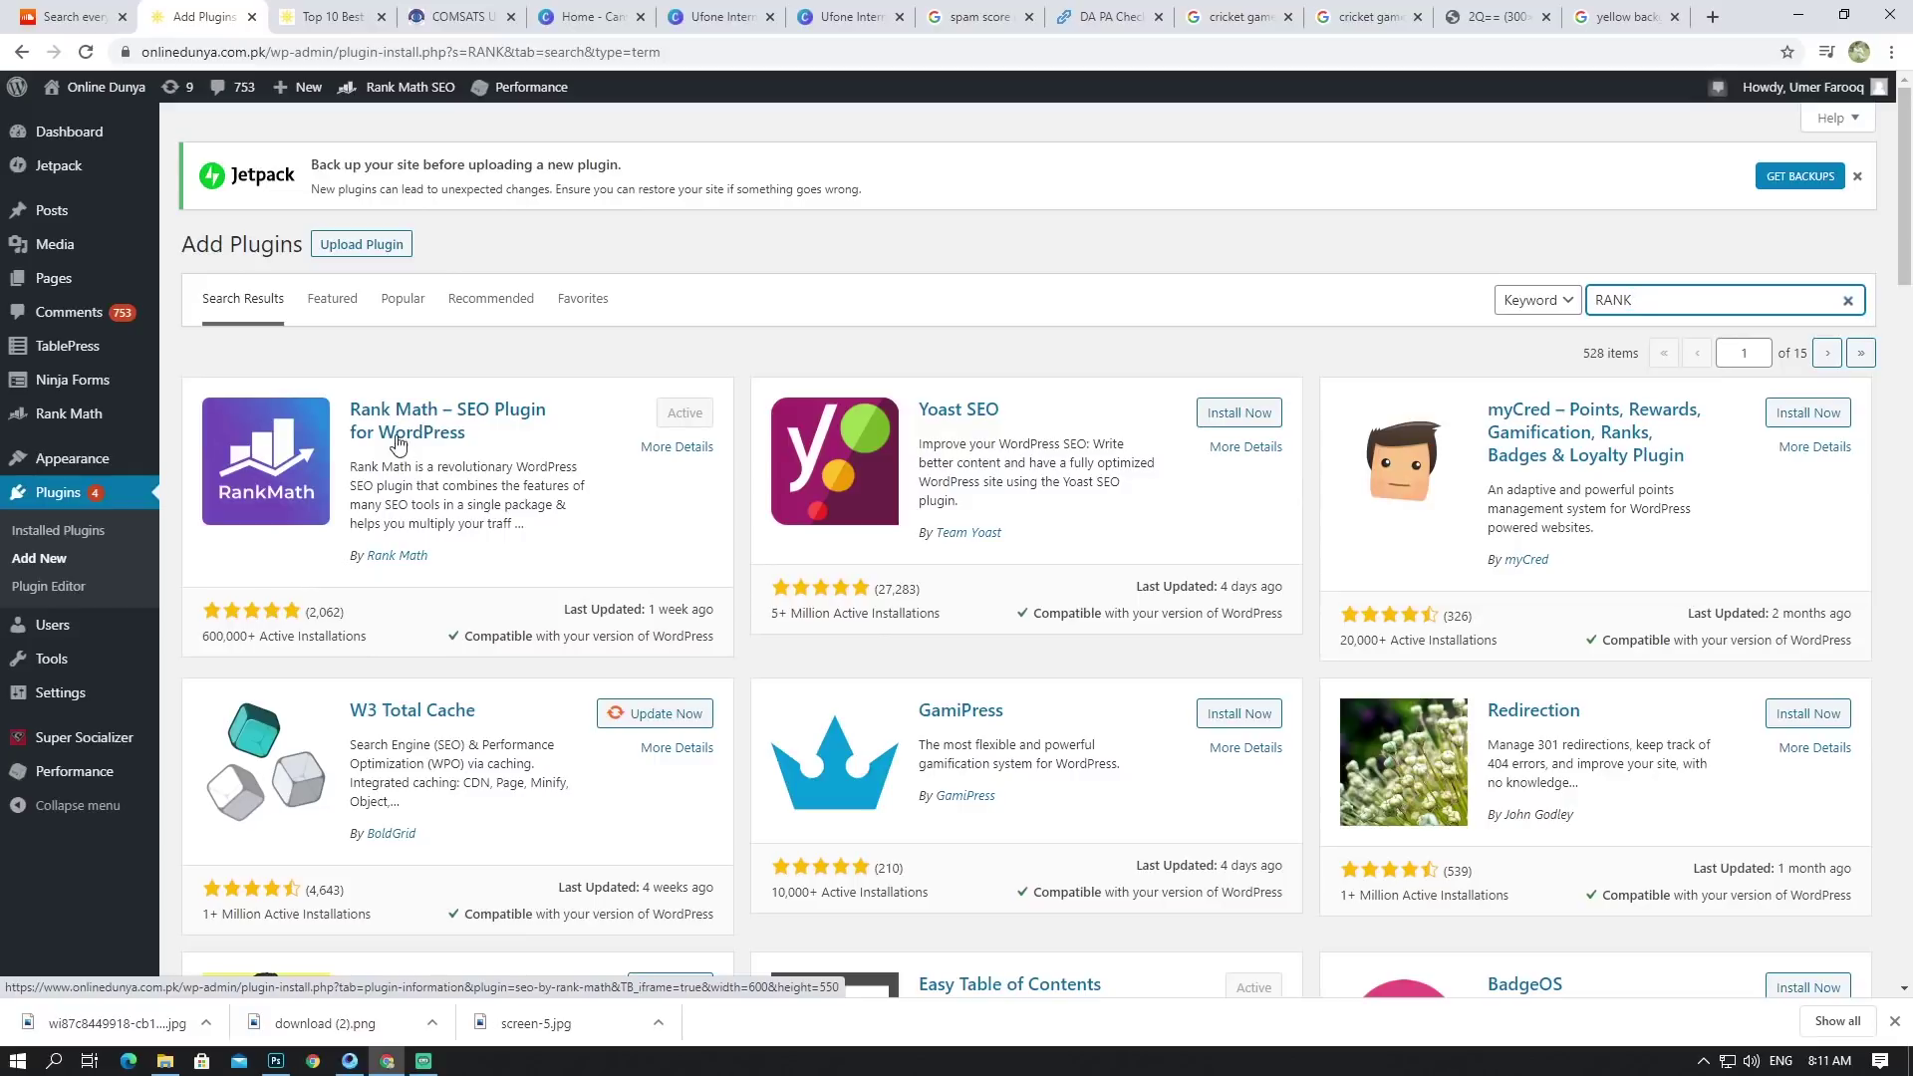
Step: Examine the Rank Math SEO plugin and the neighbouring plugins in the search results
scroll(439, 438, "down", 3)
scroll(469, 459, "up", 3)
scroll(383, 428, "down", 2)
scroll(382, 430, "up", 2)
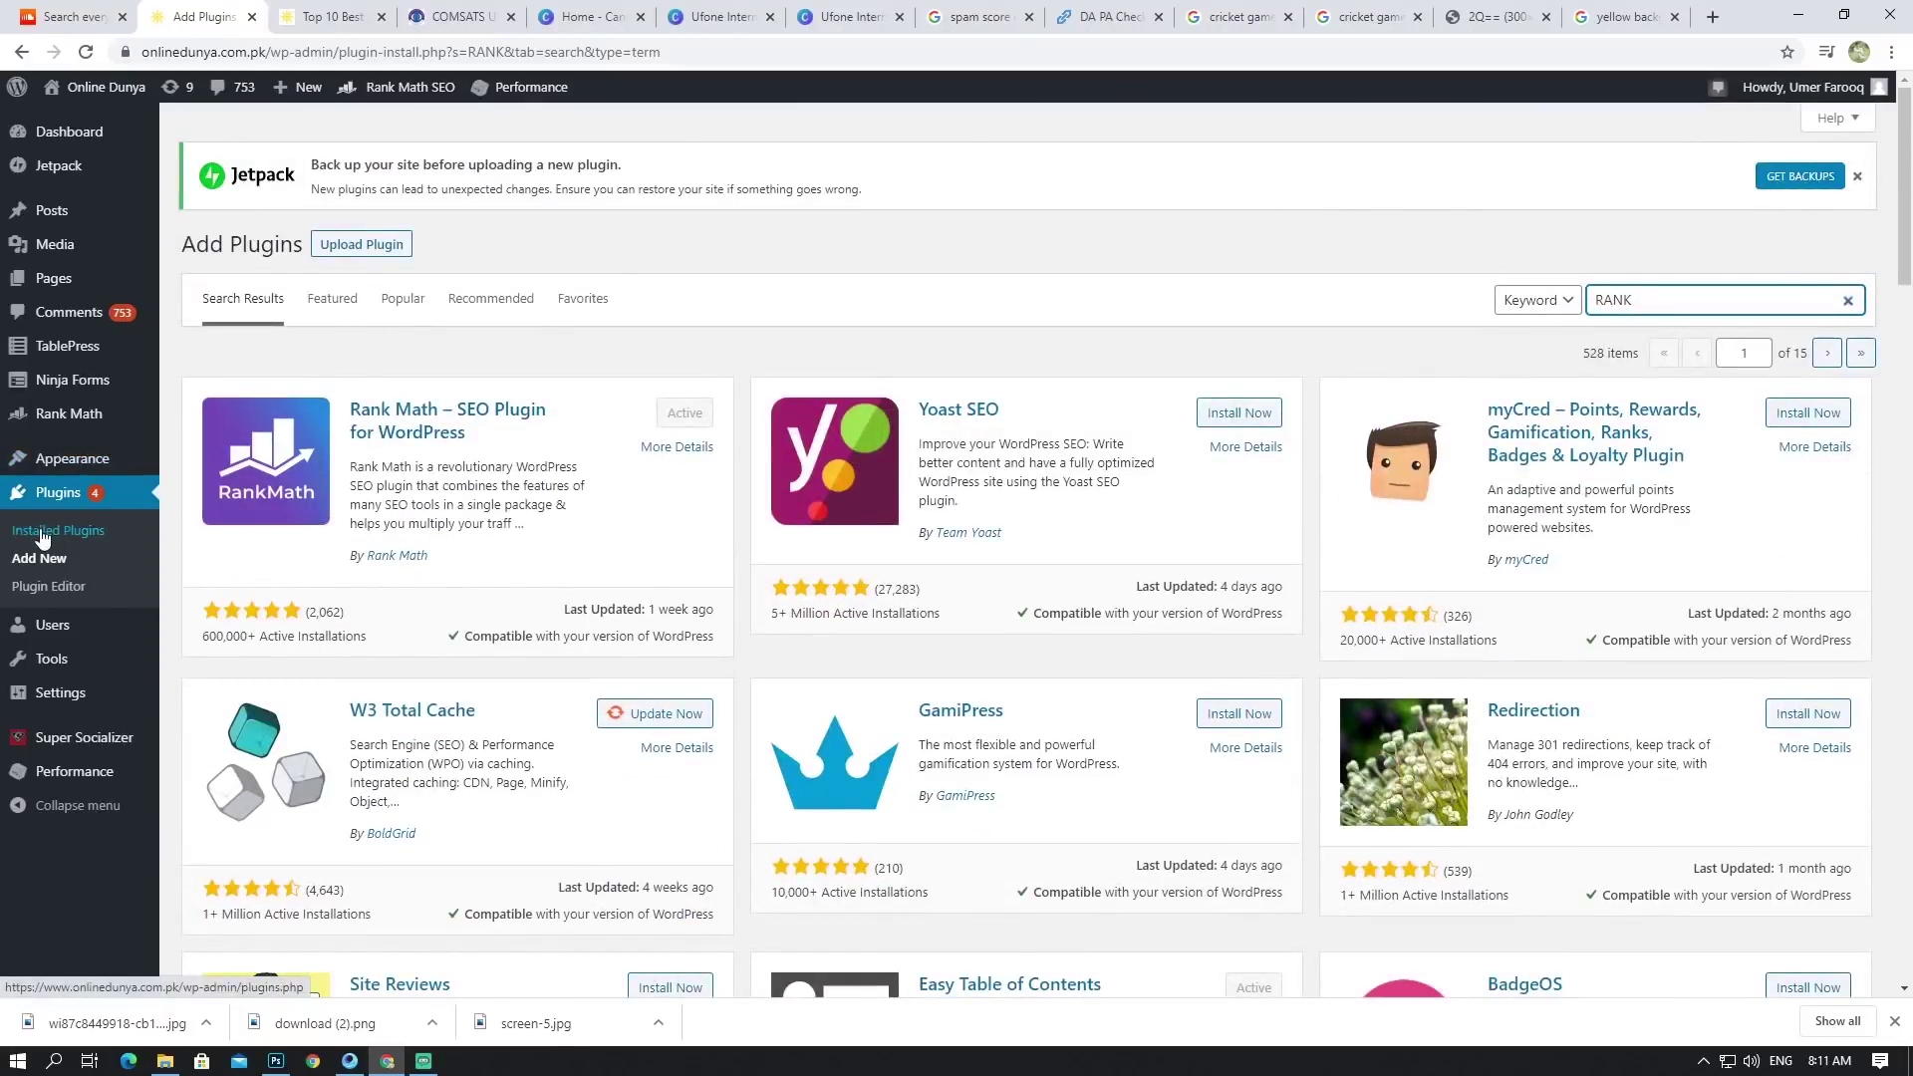
scroll(45, 534, "down", 2)
scroll(59, 531, "up", 2)
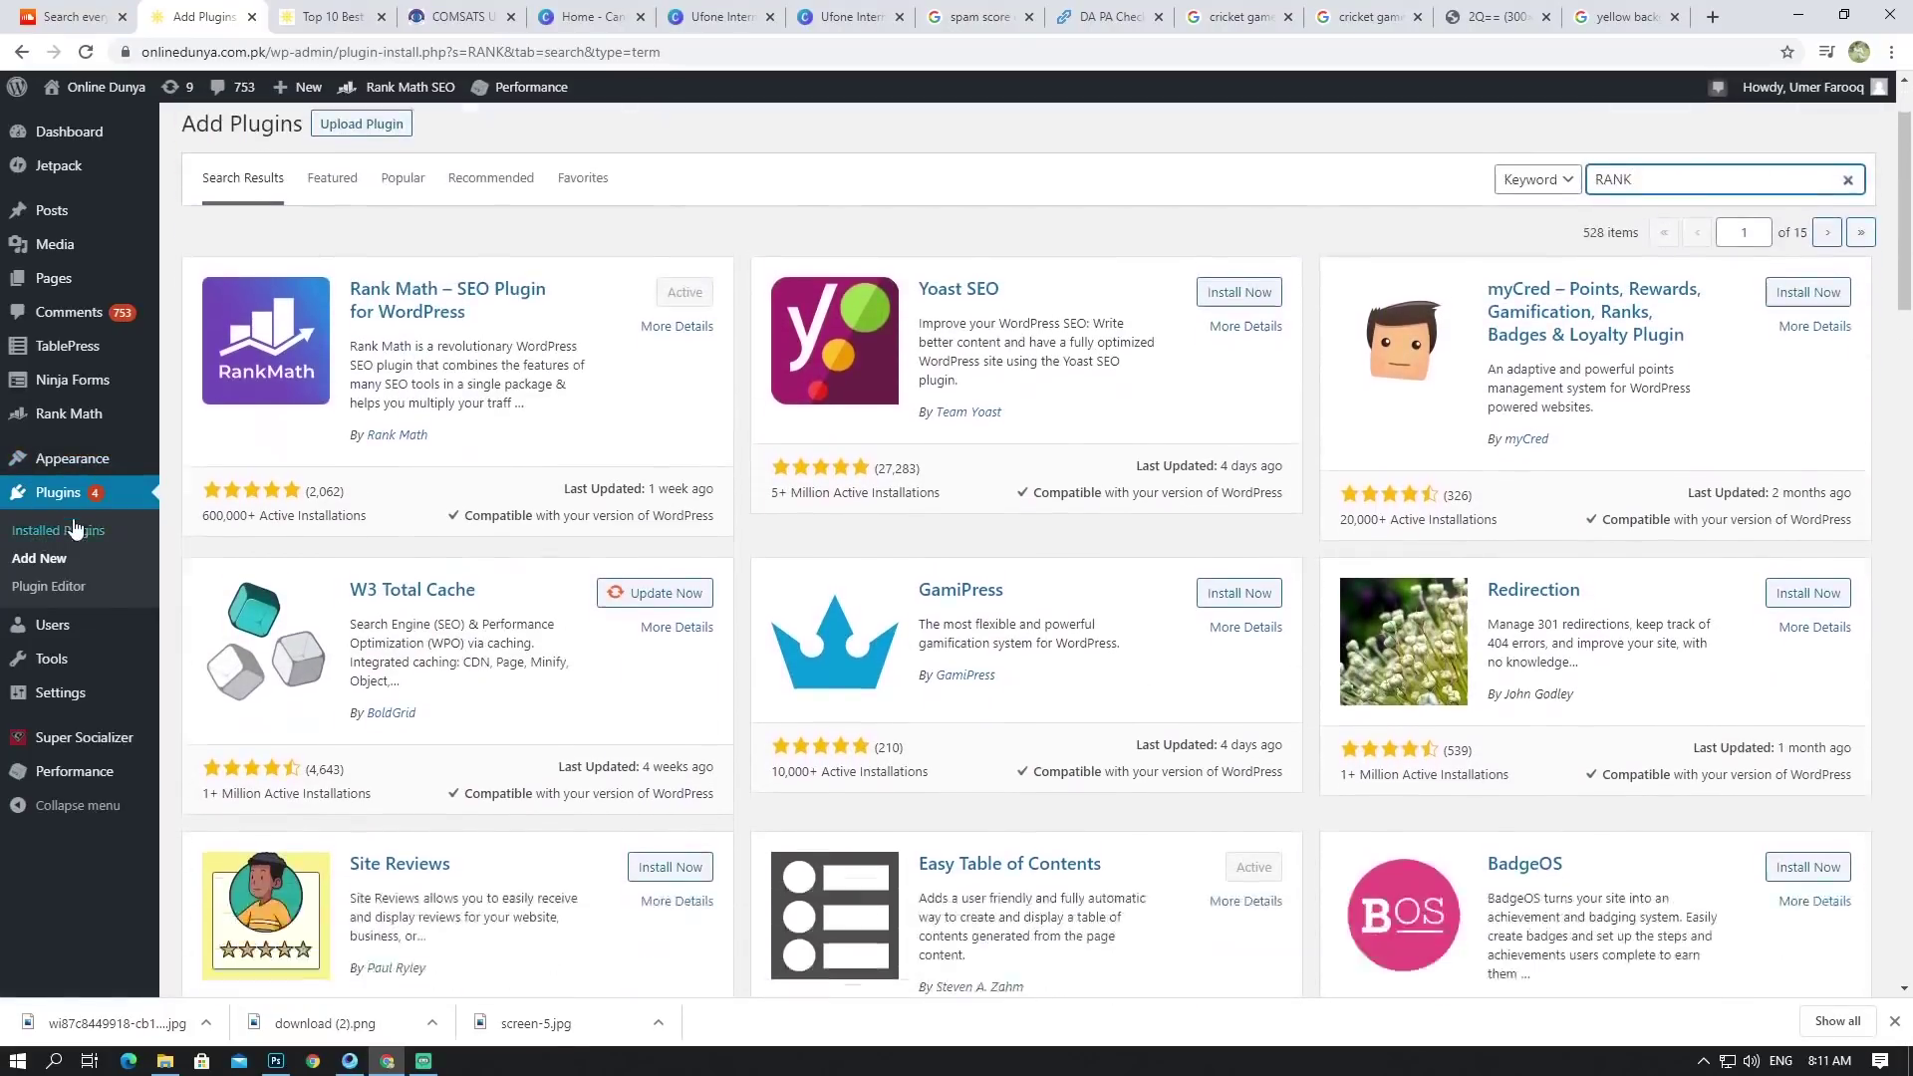
scroll(74, 529, "down", 5)
scroll(75, 518, "up", 3)
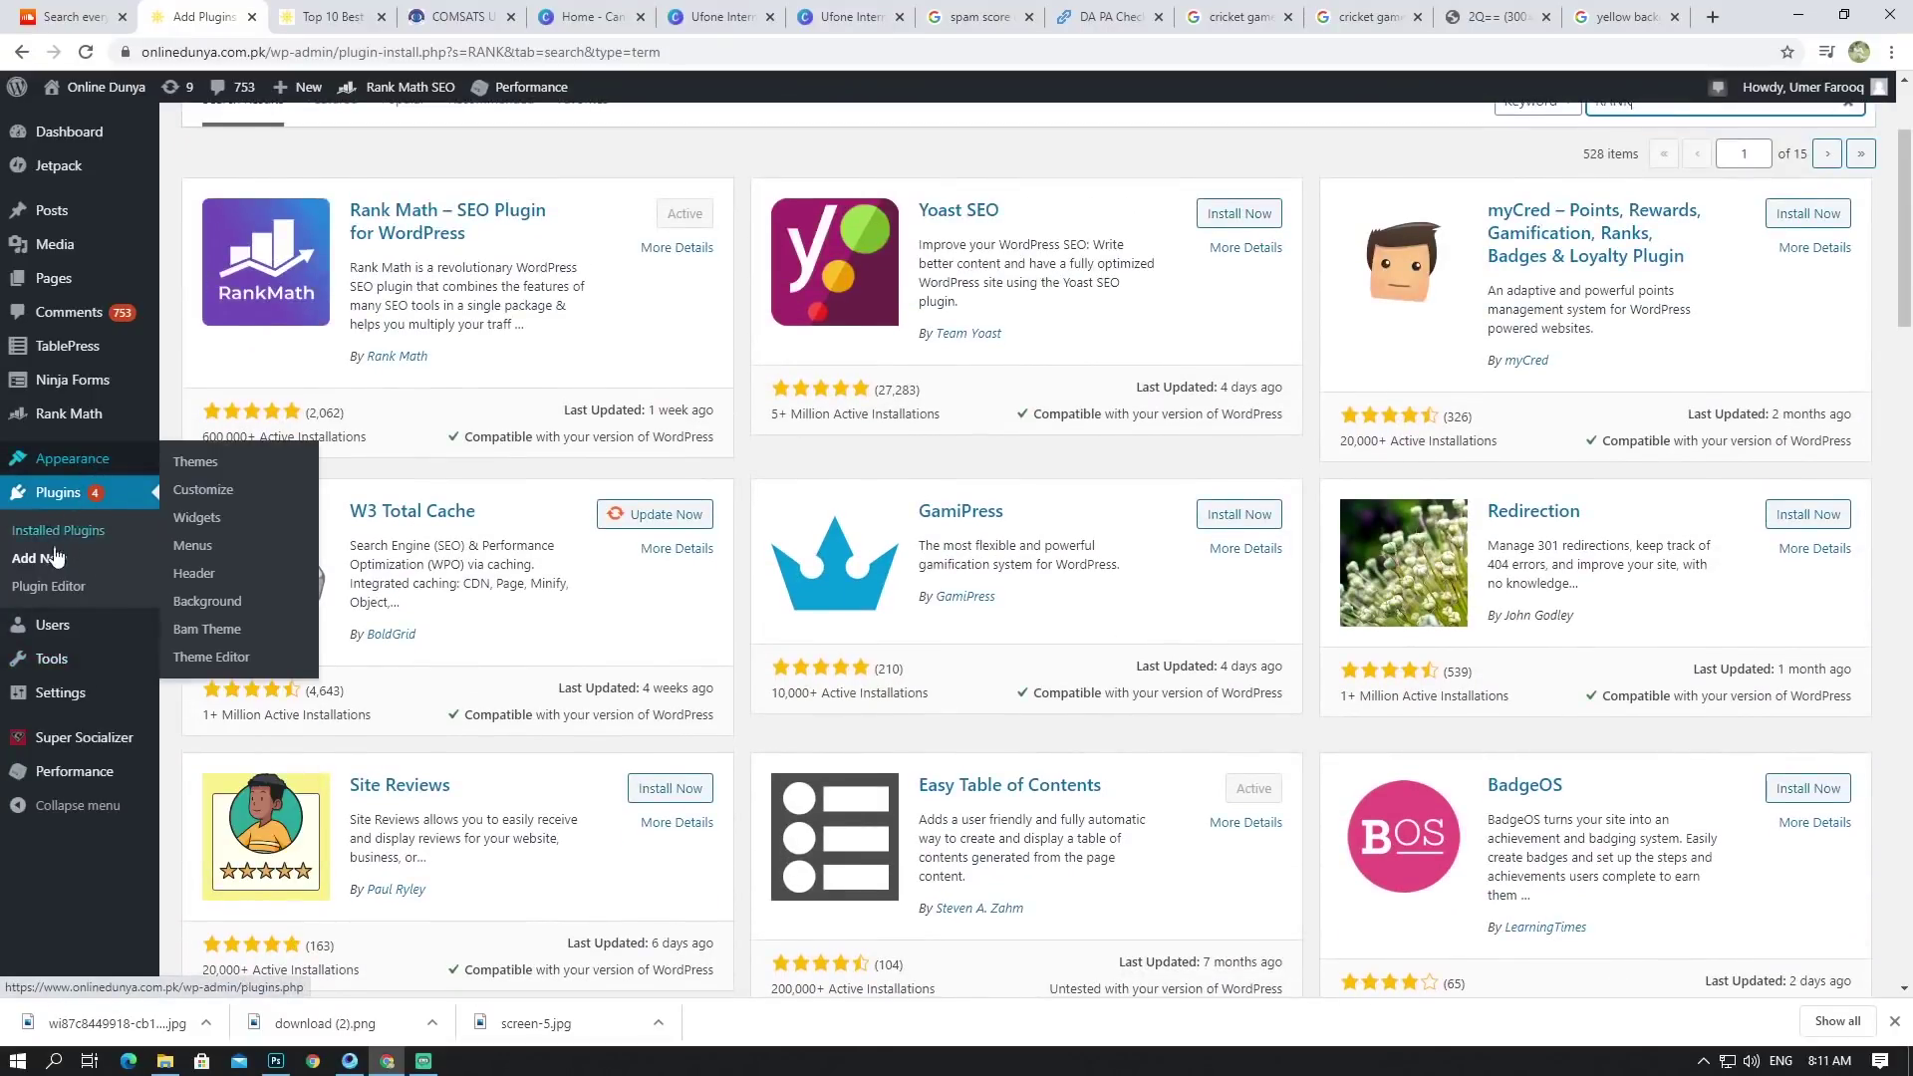
Step: Show the Rank Math dashboard and review its available modules without changing any of them
mouse_move(75, 409)
left_click(197, 417)
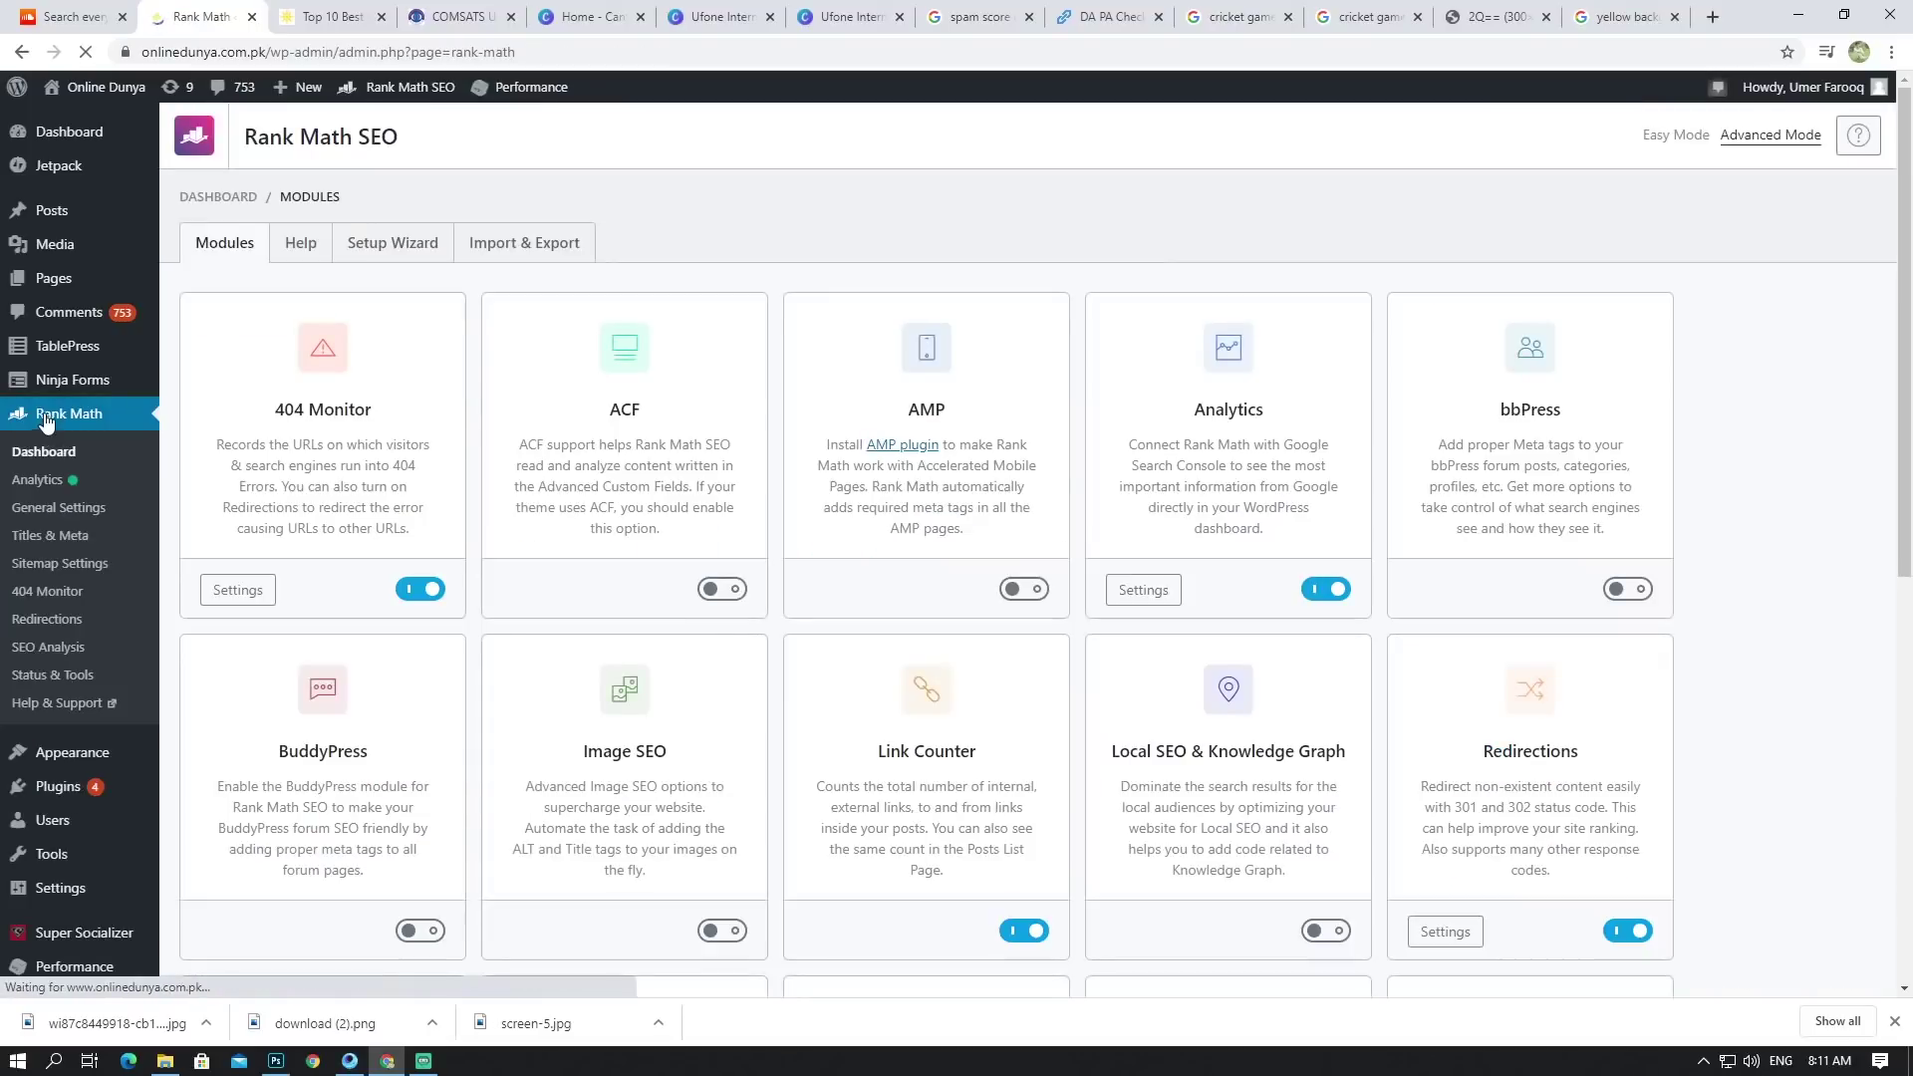
scroll(1106, 499, "down", 4)
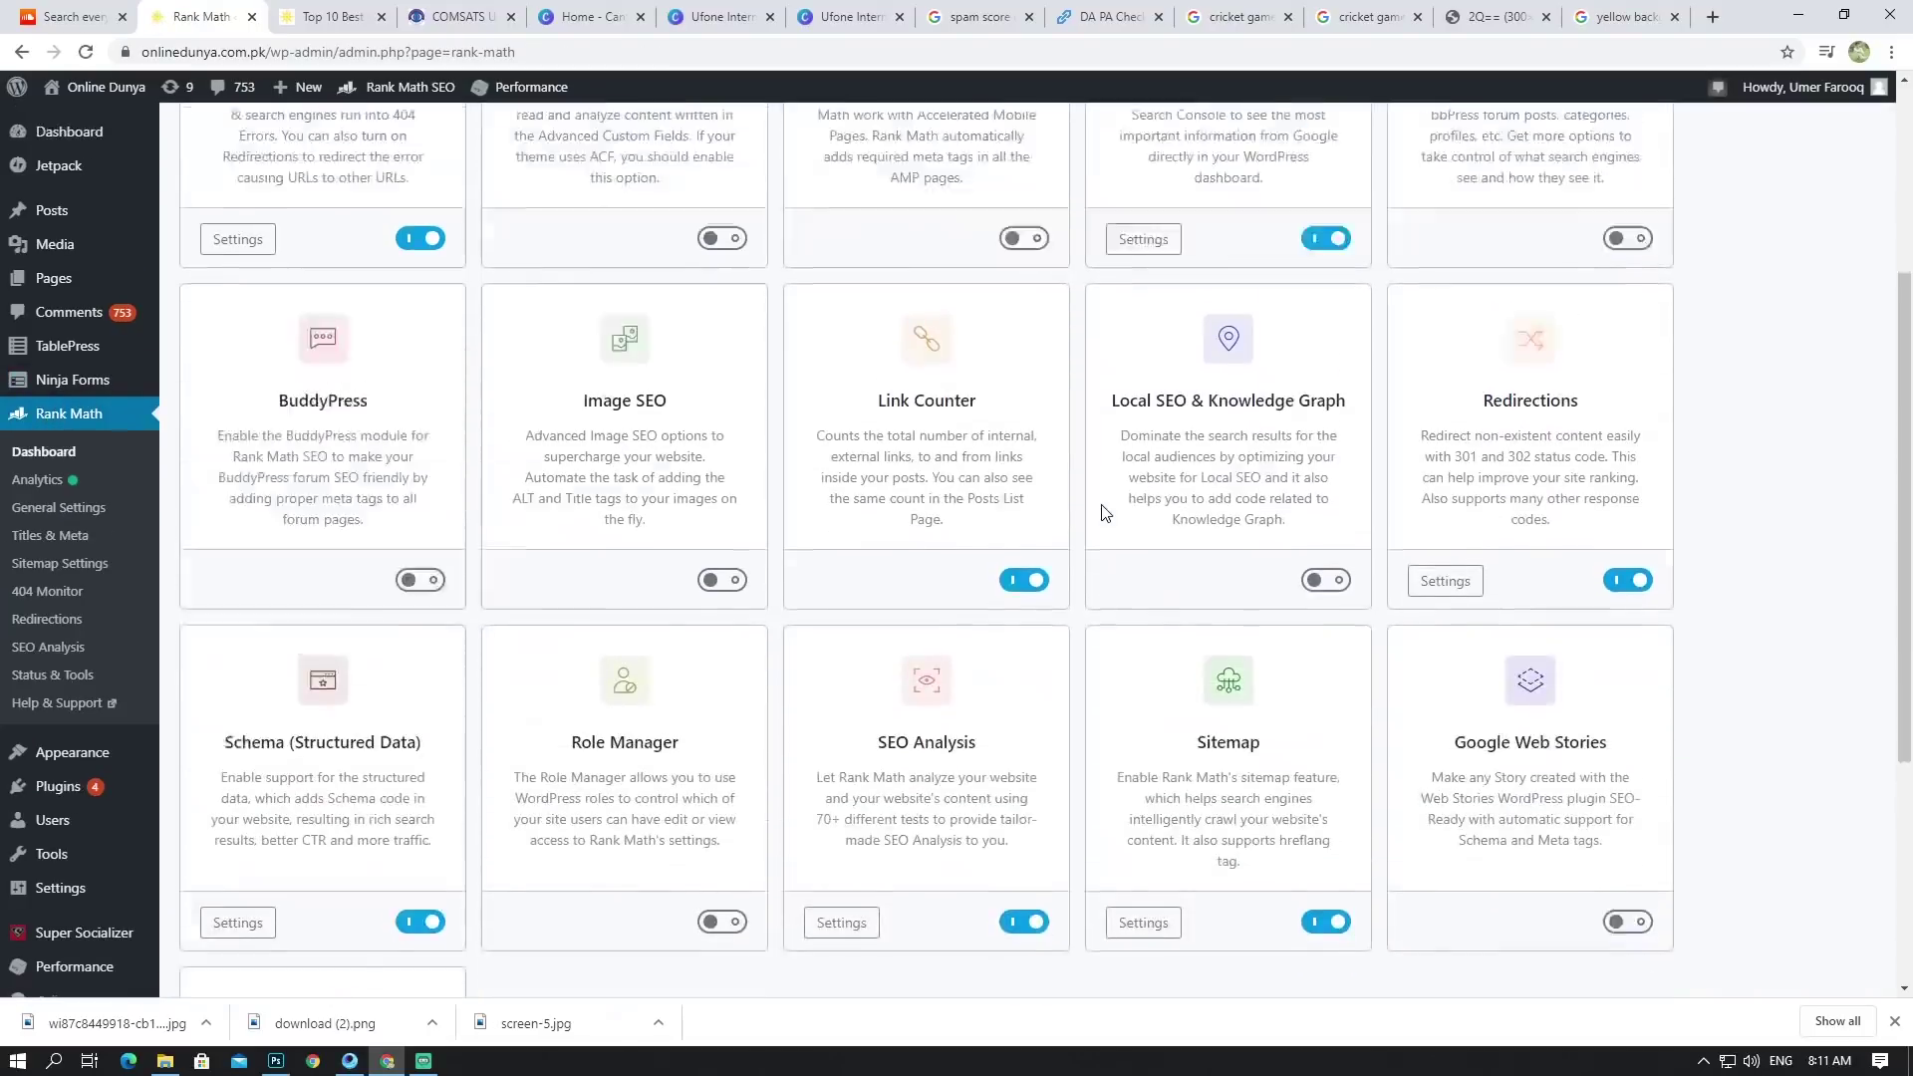
scroll(912, 482, "up", 4)
scroll(912, 481, "down", 4)
scroll(551, 489, "up", 4)
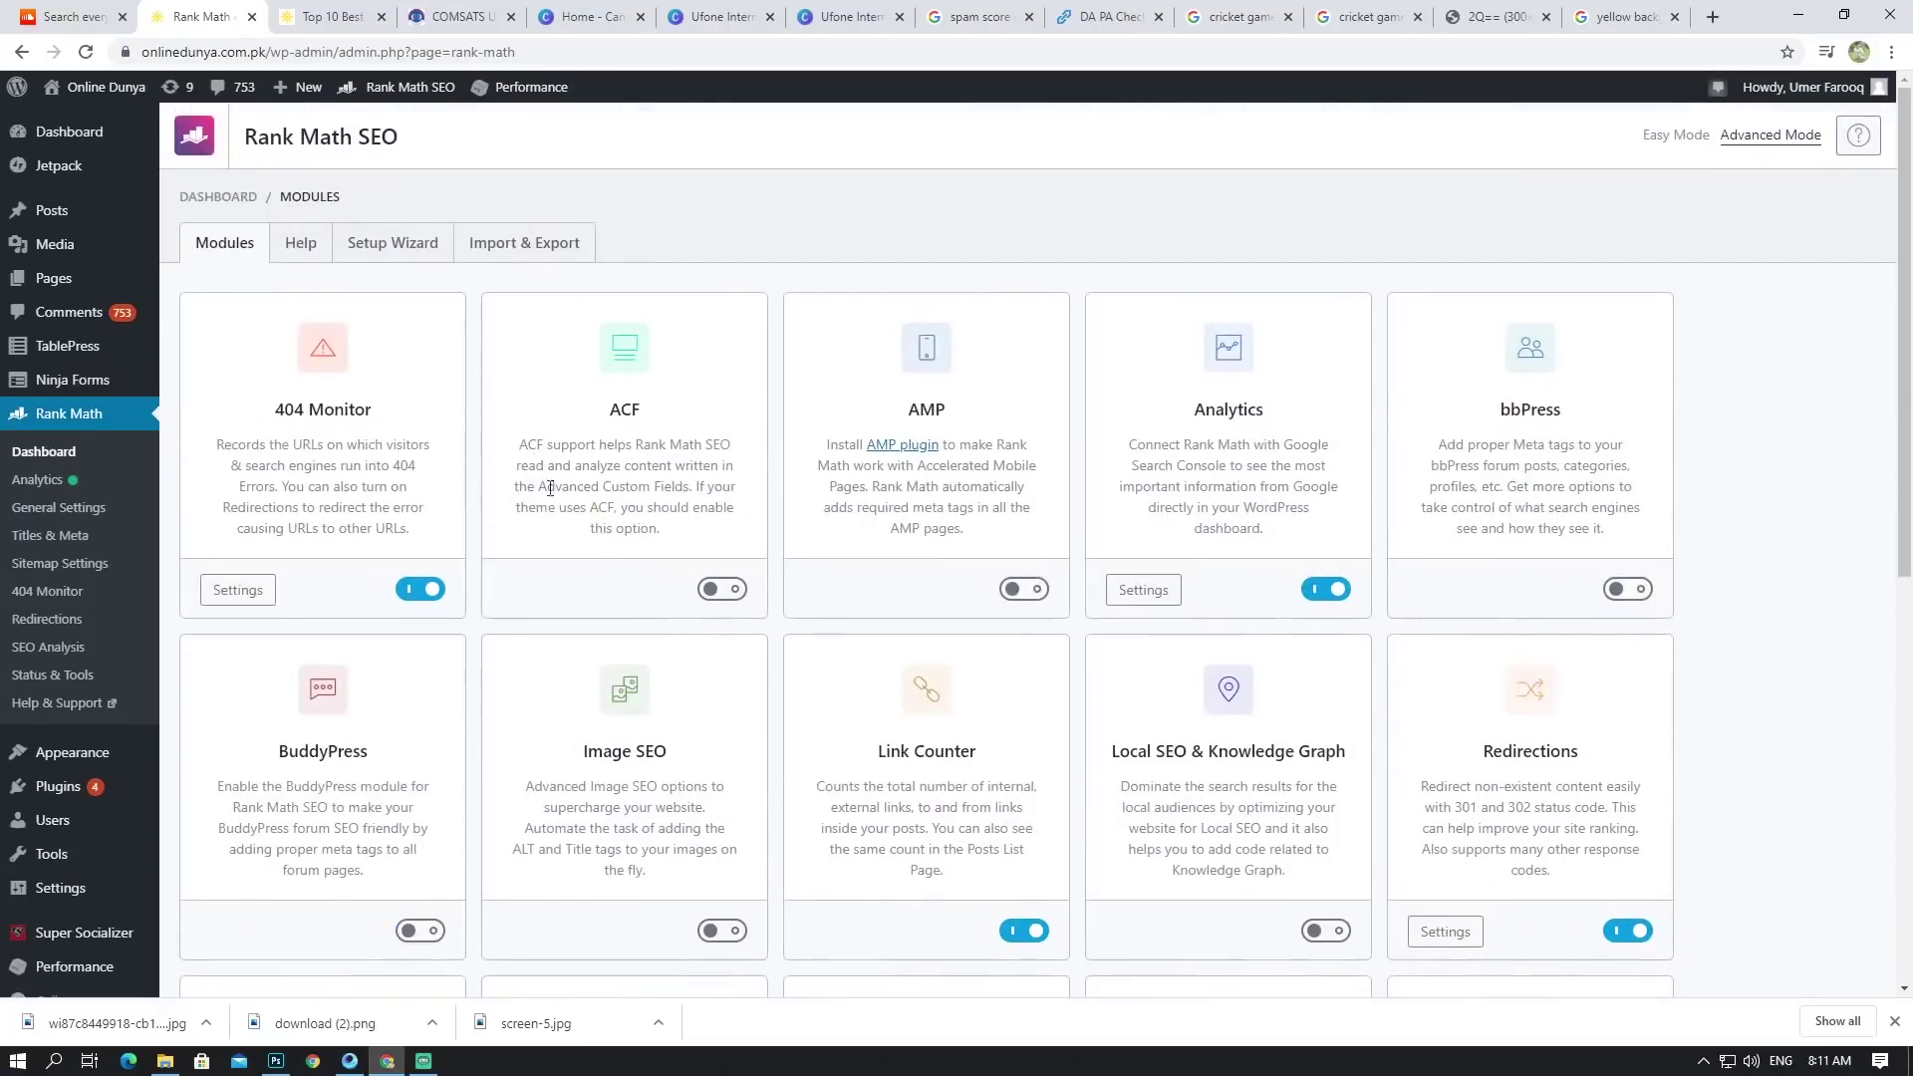
Step: Examine the full grid of Rank Math modules, from 404 Monitor through SEO Analysis and Sitemap to WooCommerce
scroll(835, 564, "down", 3)
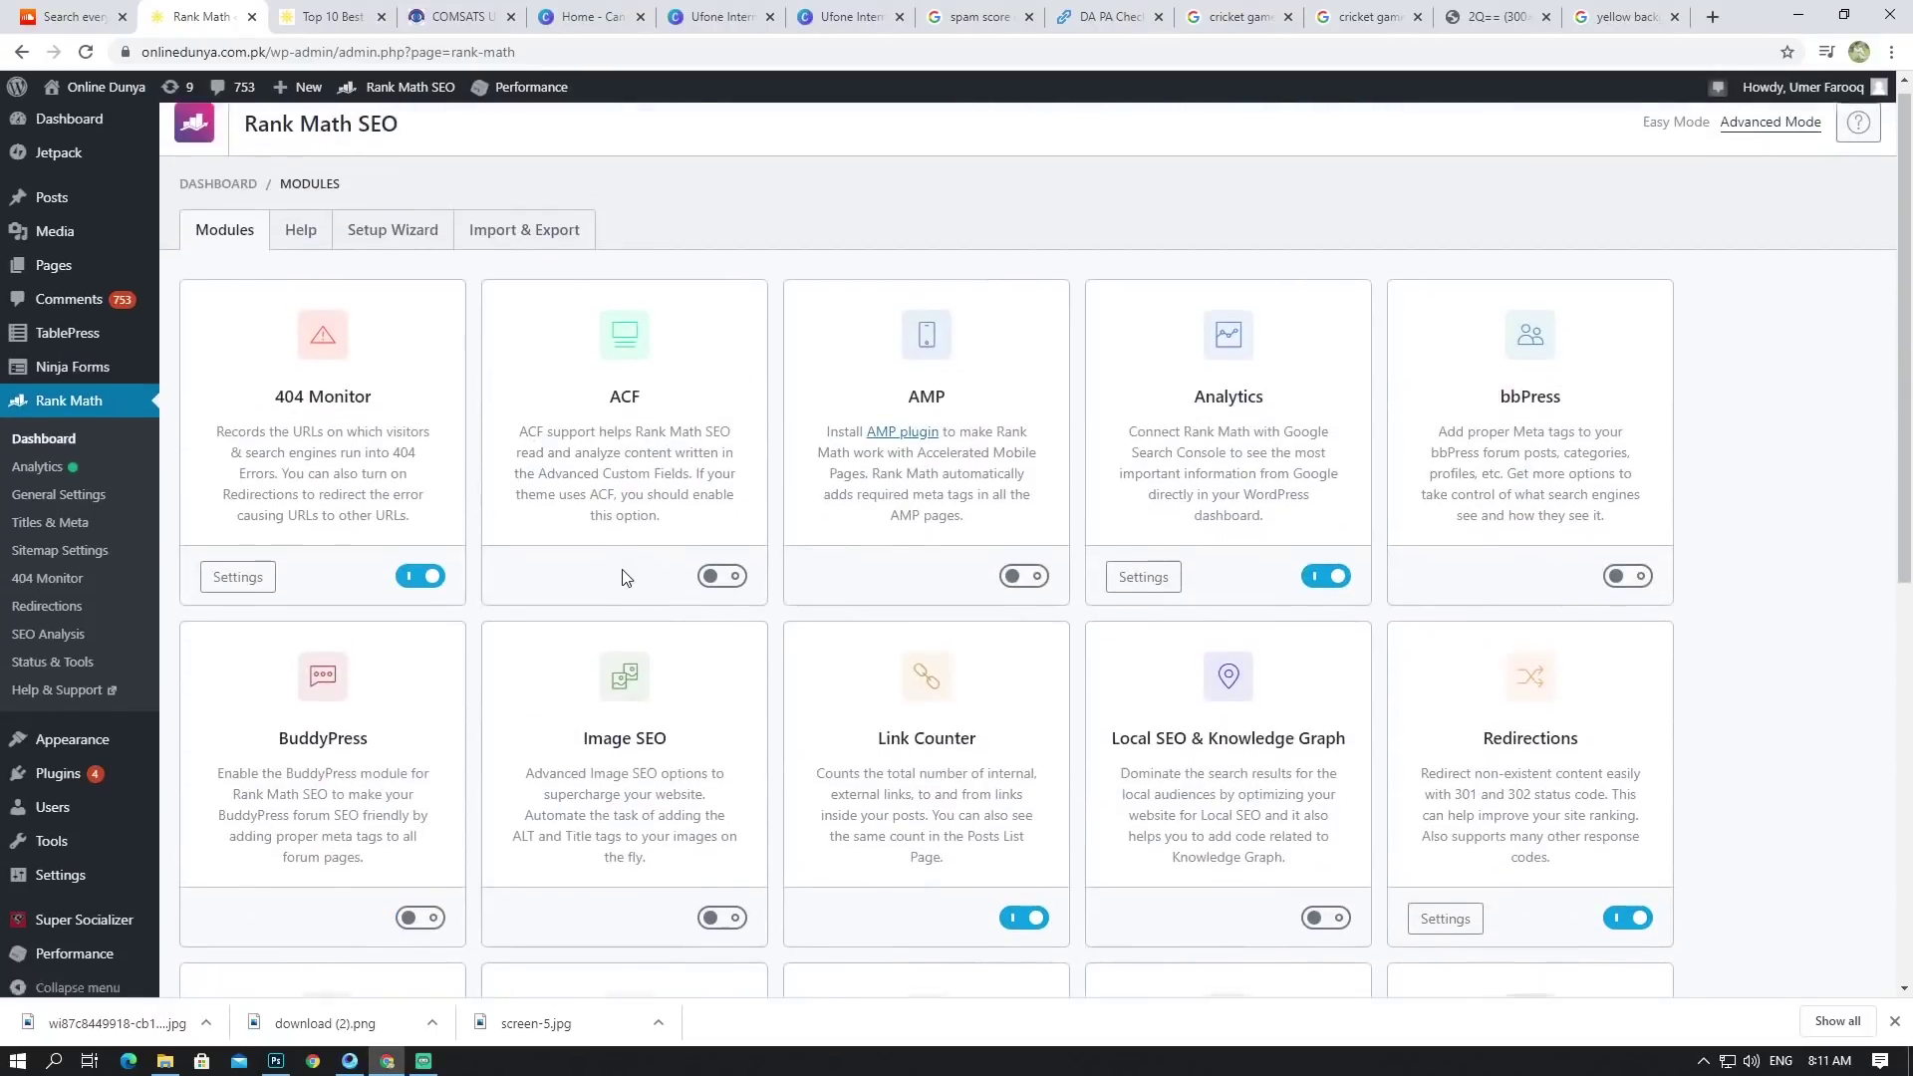
scroll(755, 517, "up", 3)
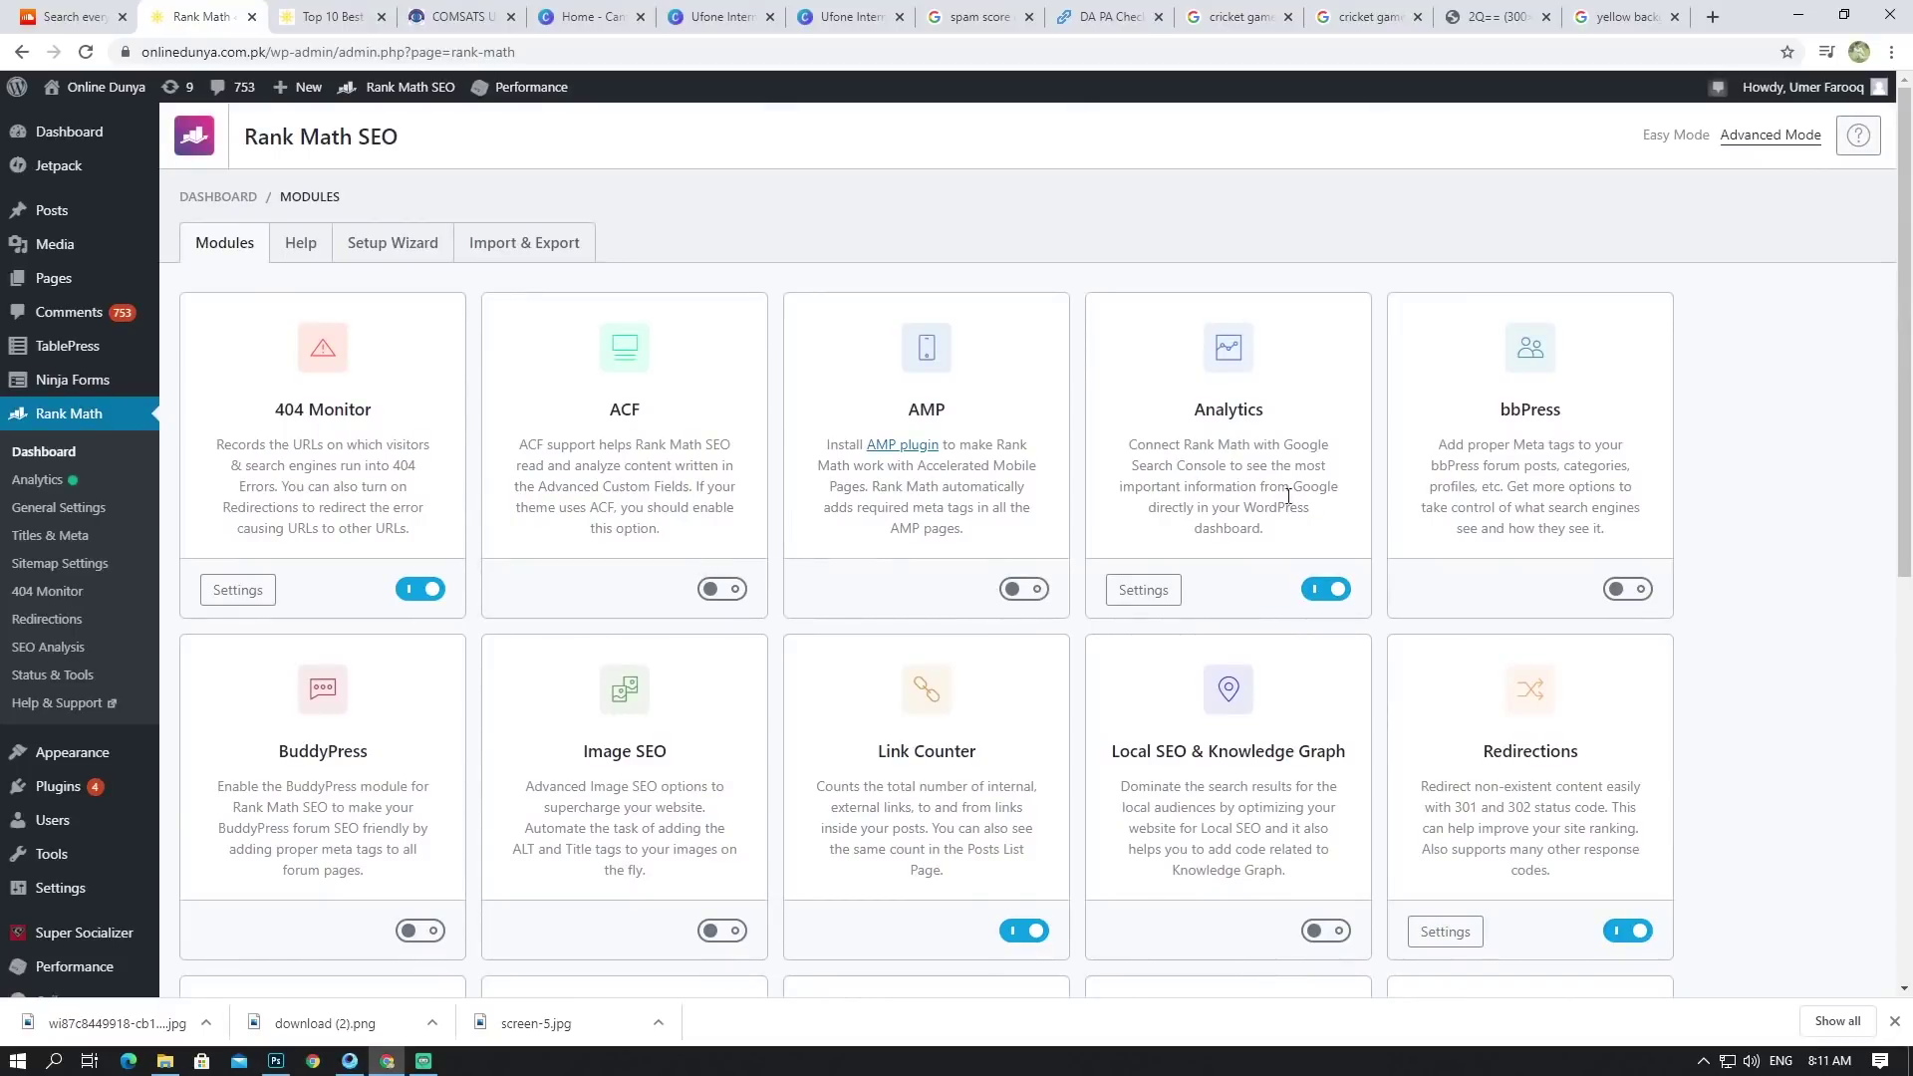
scroll(1289, 495, "down", 2)
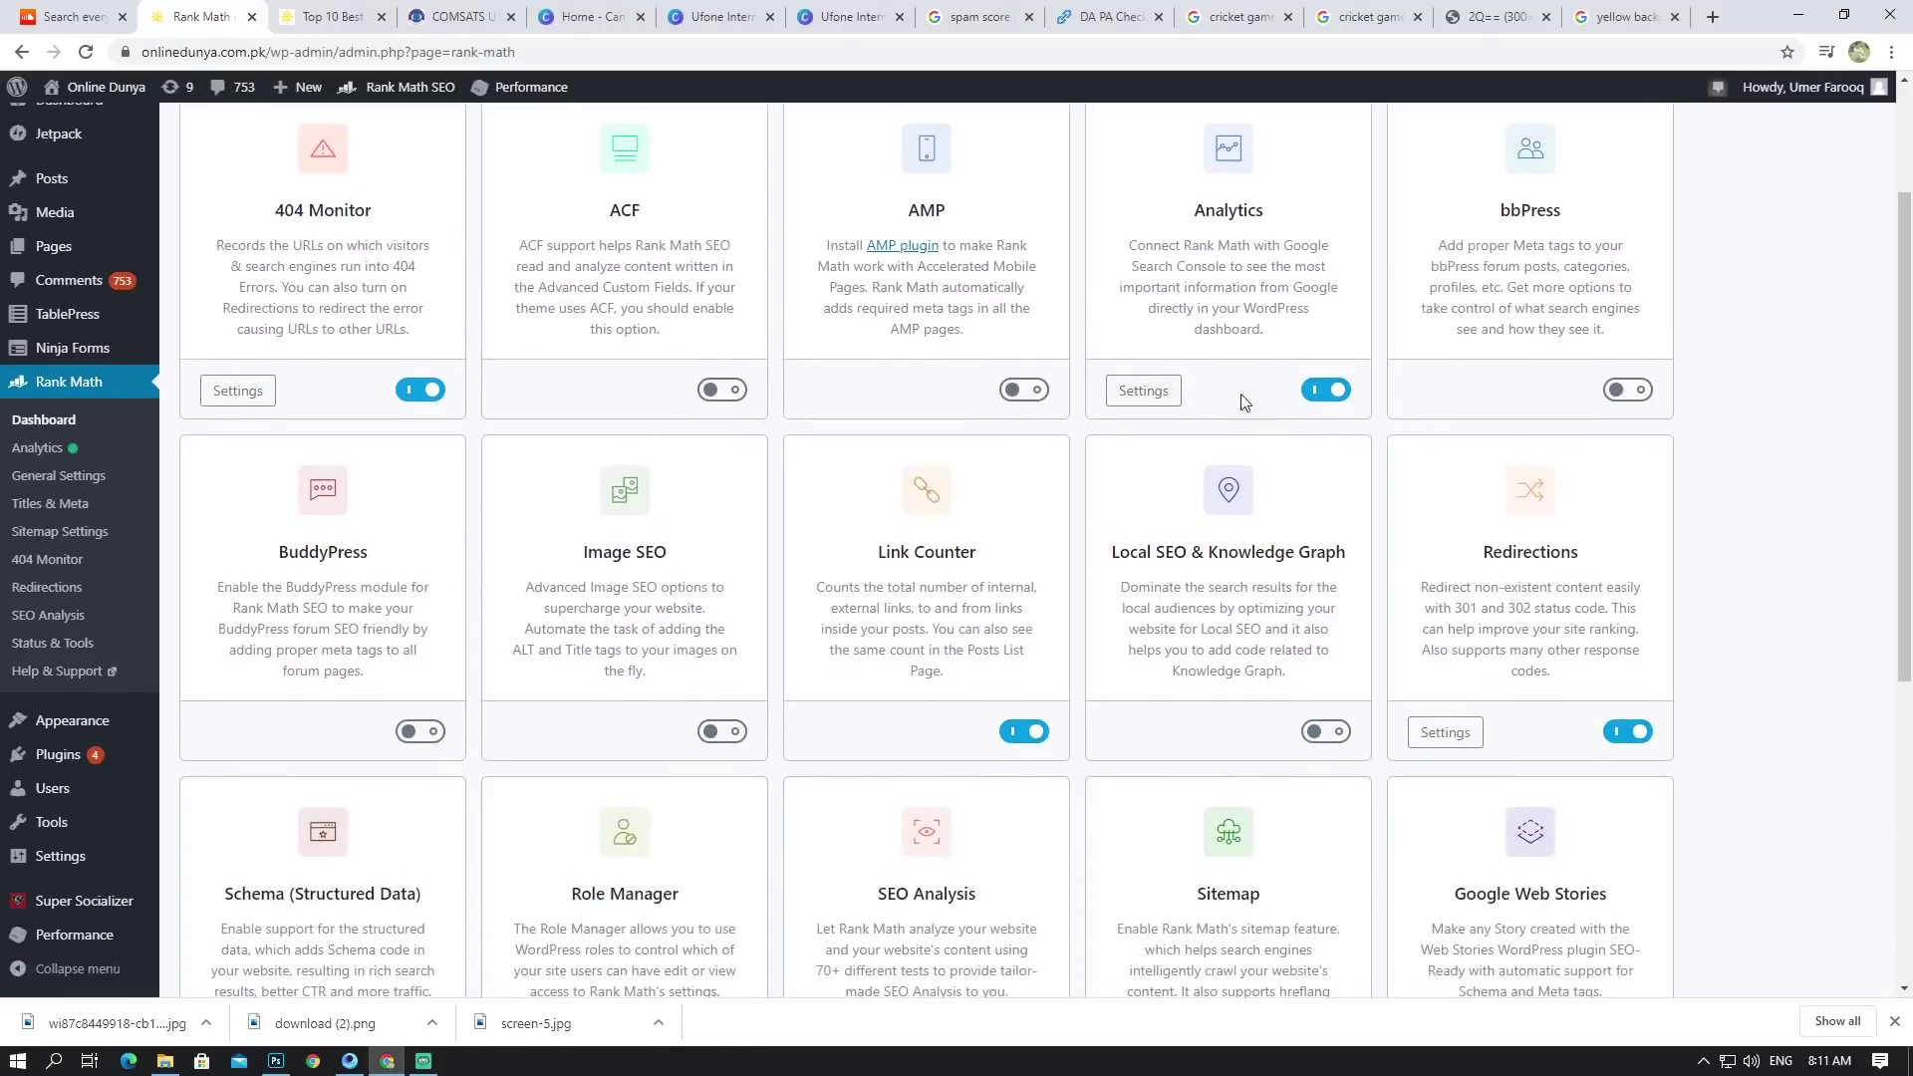
scroll(1256, 406, "down", 2)
scroll(661, 414, "up", 4)
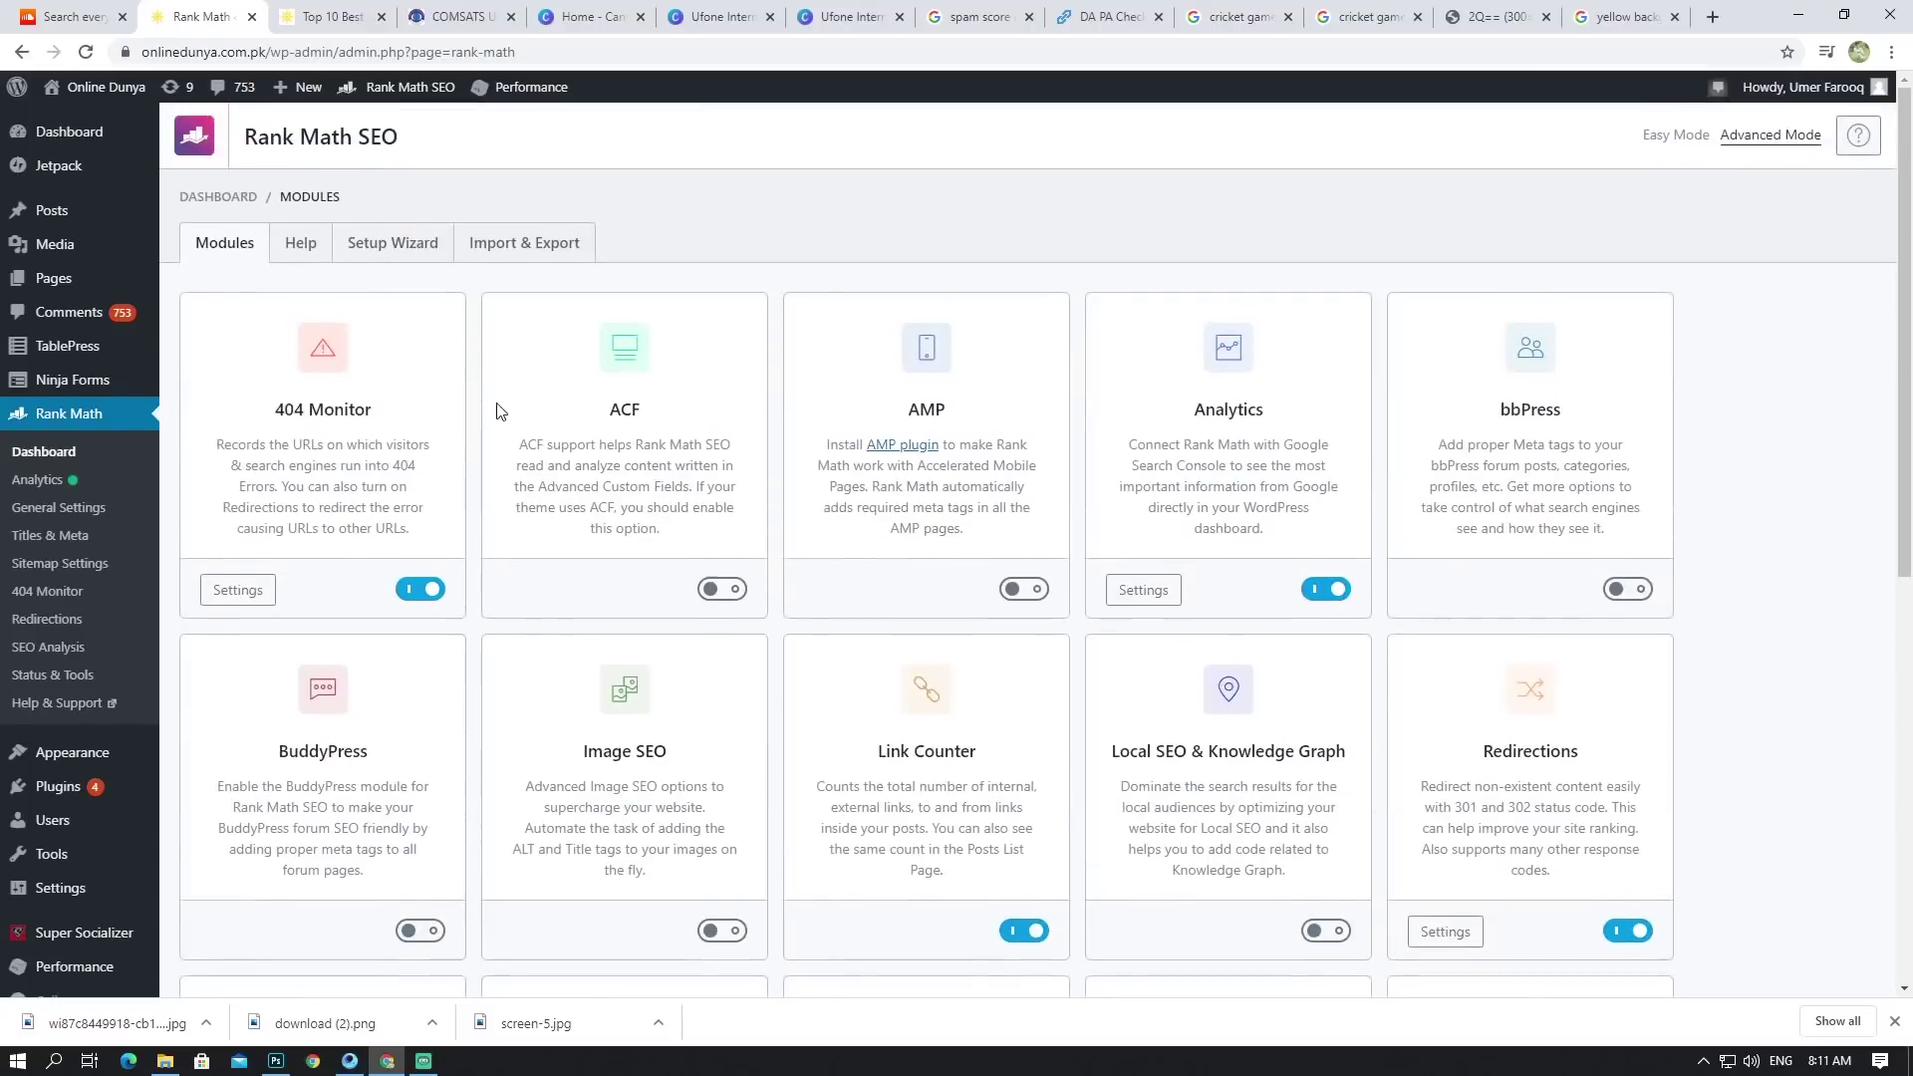
scroll(714, 449, "down", 7)
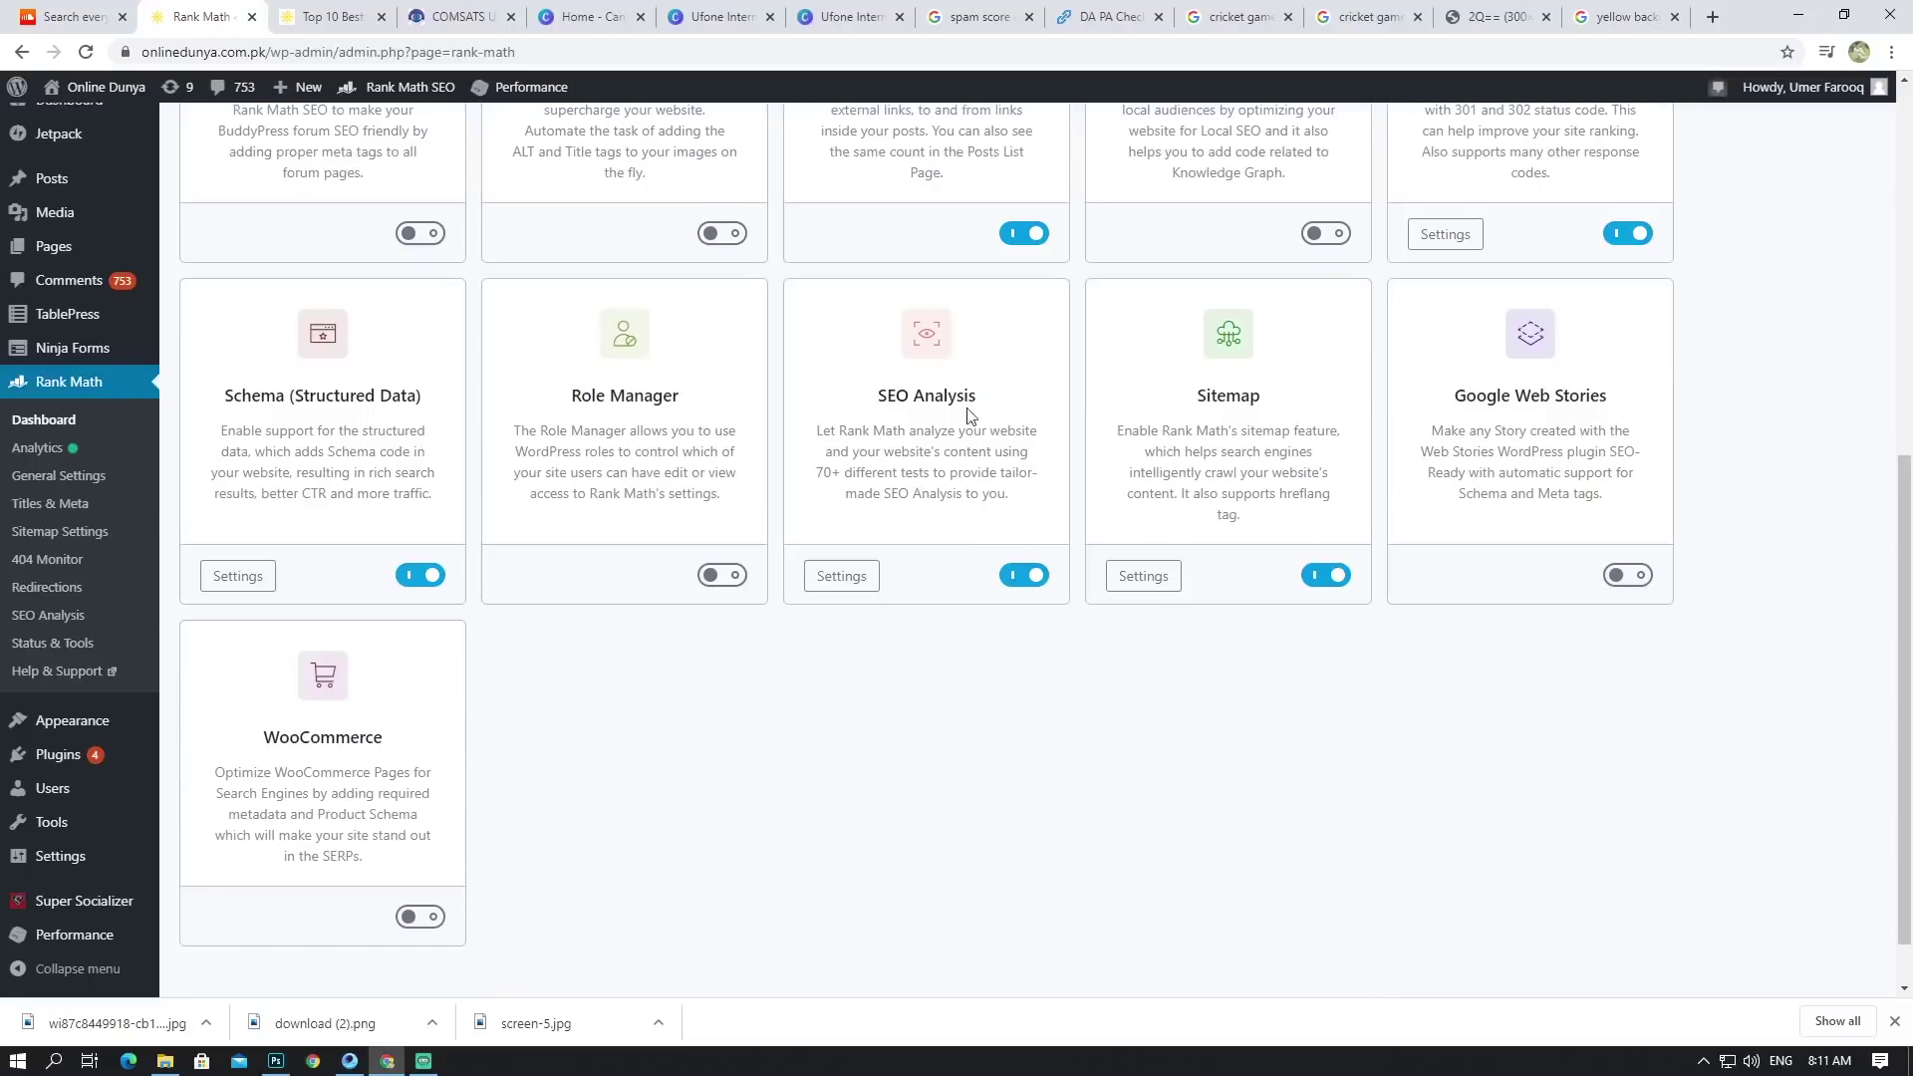
scroll(947, 449, "down", 1)
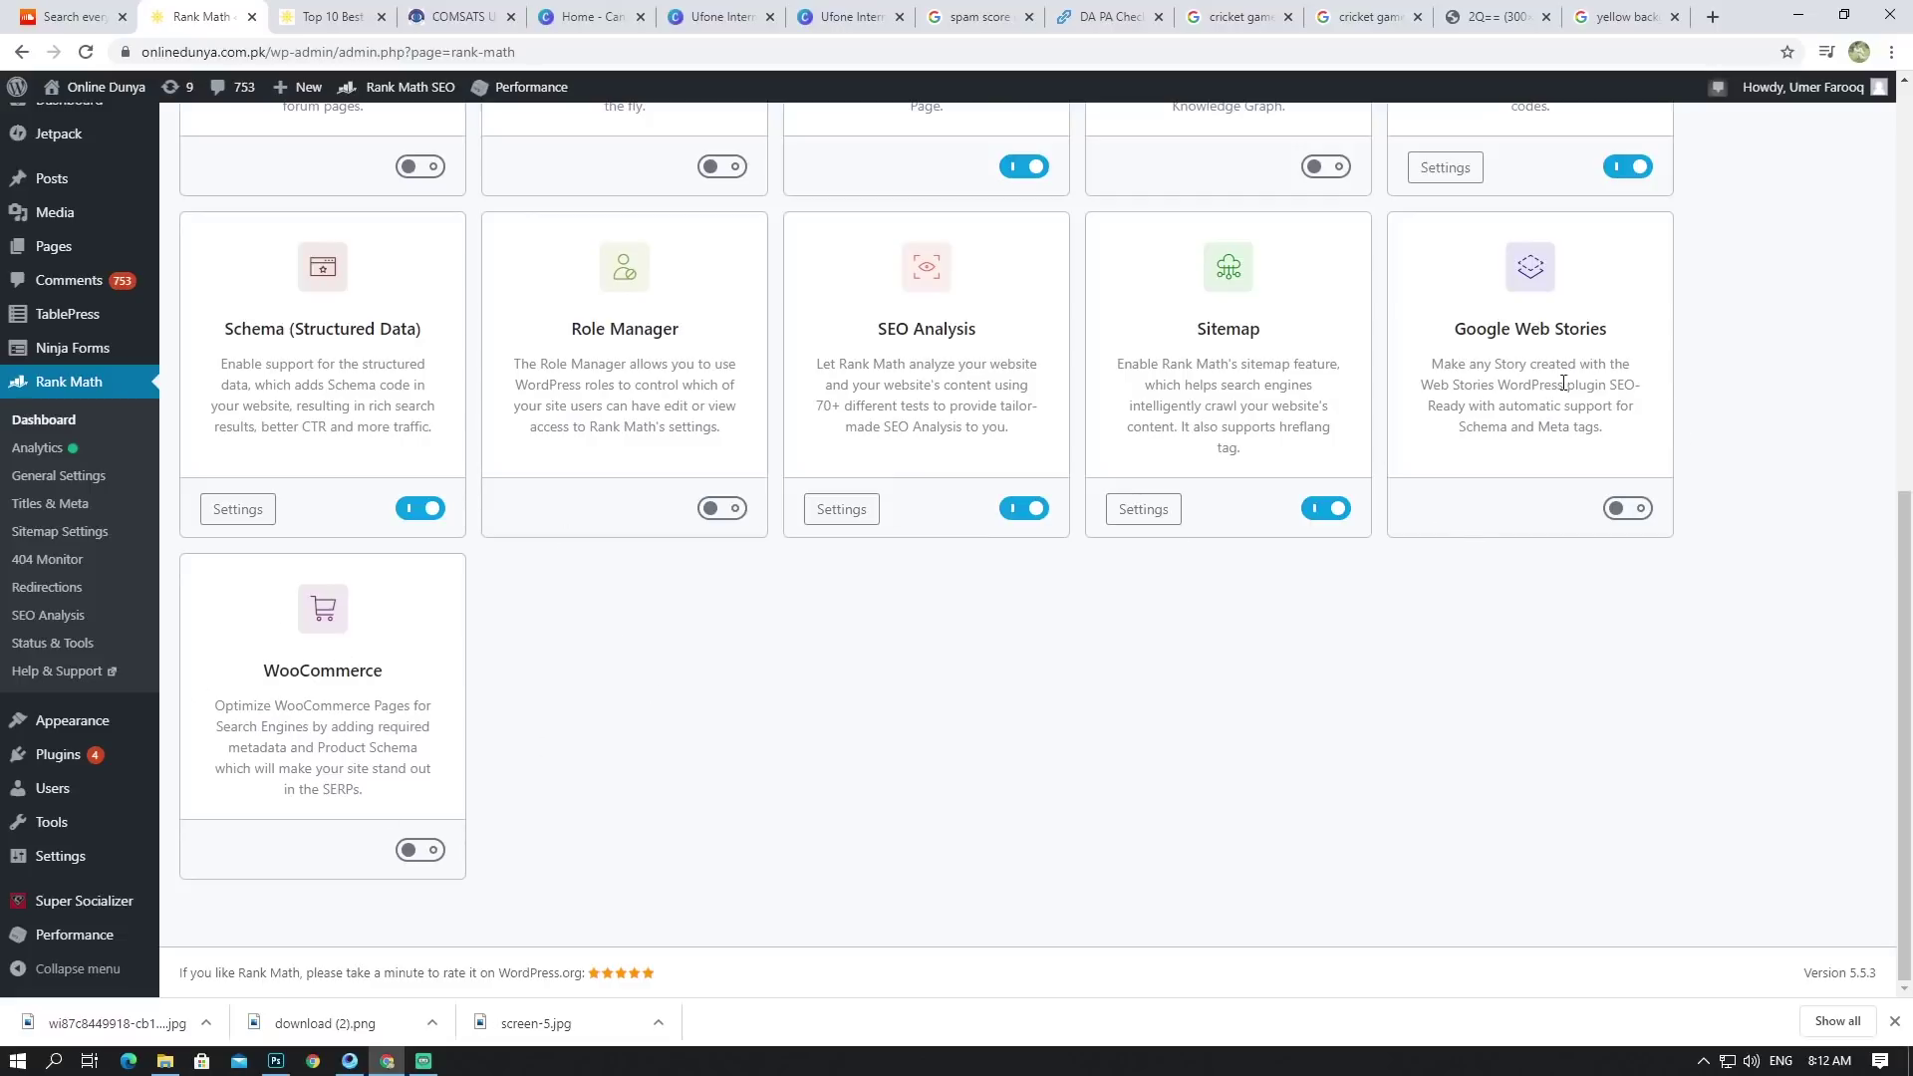
scroll(922, 517, "up", 7)
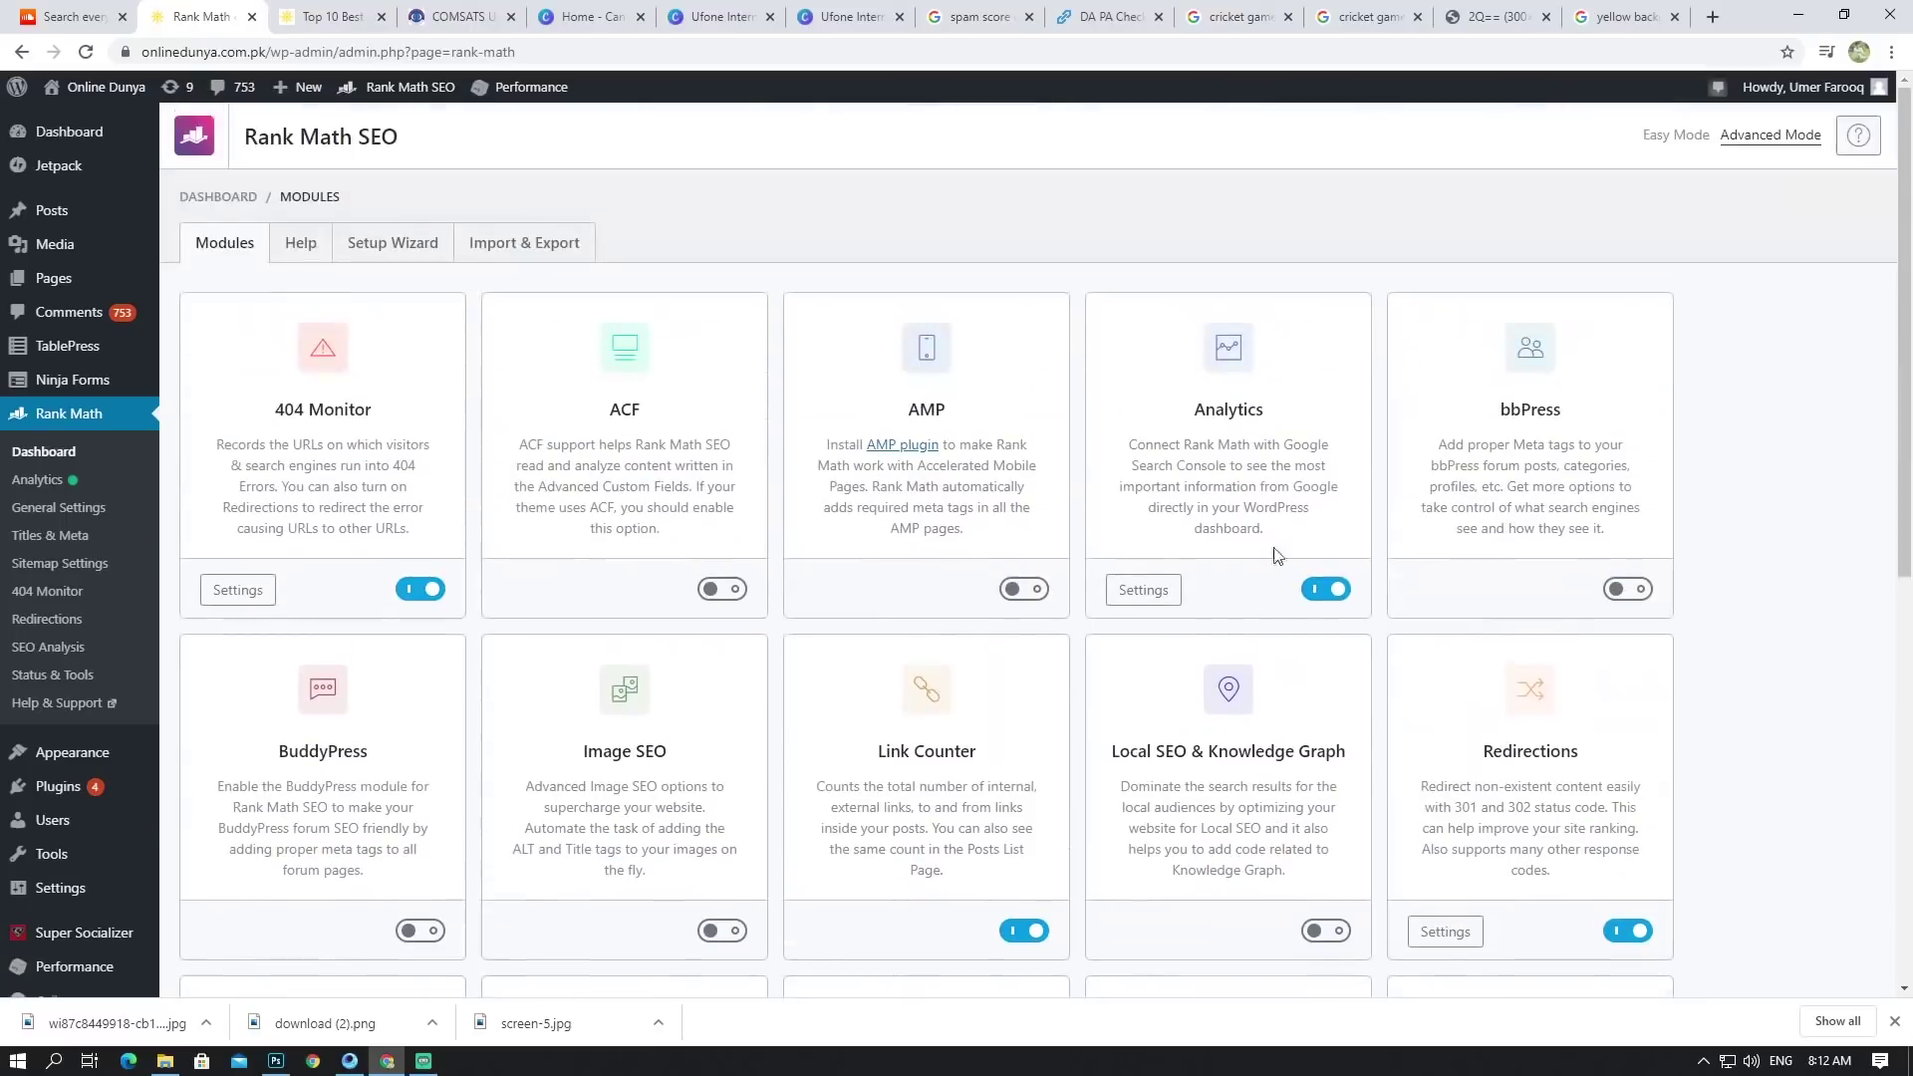
scroll(1615, 633, "down", 3)
scroll(1585, 568, "up", 3)
Step: Enable the Image SEO module and open its settings
scroll(588, 687, "down", 3)
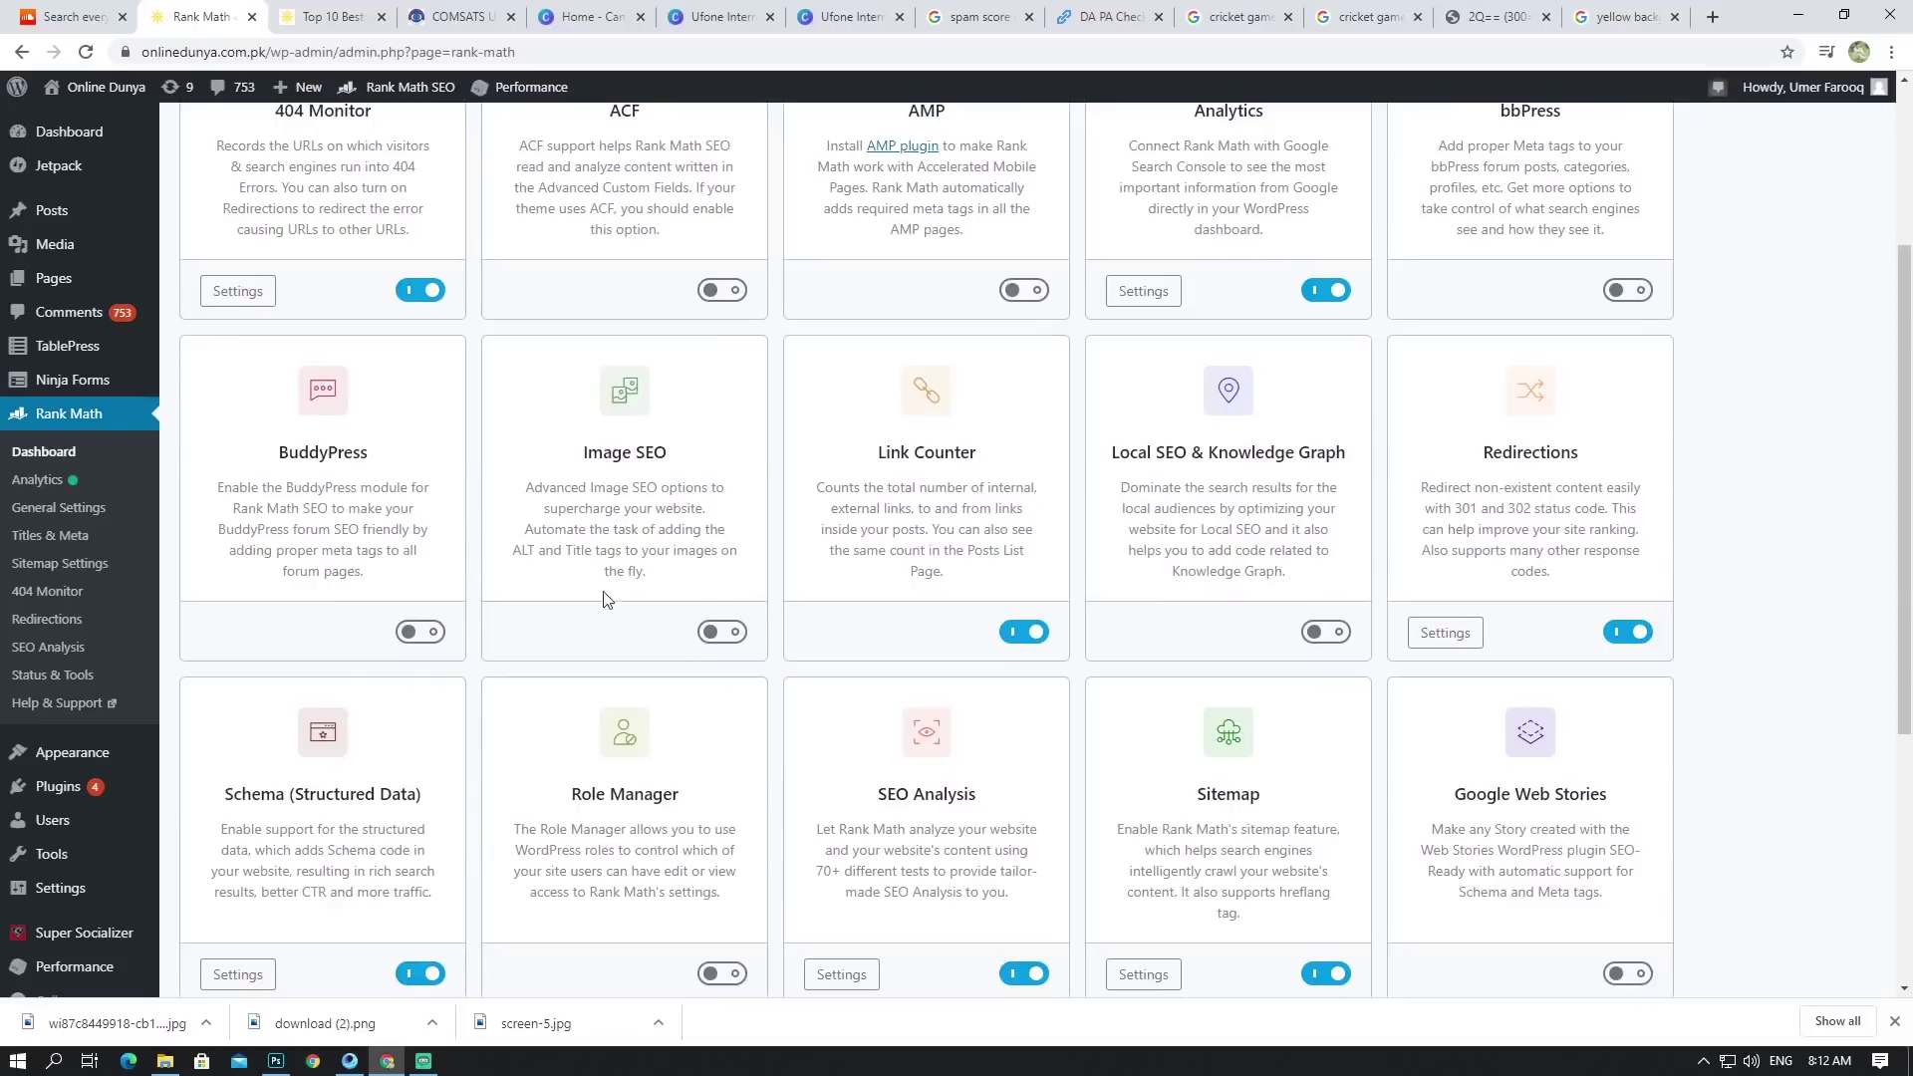
left_click(732, 634)
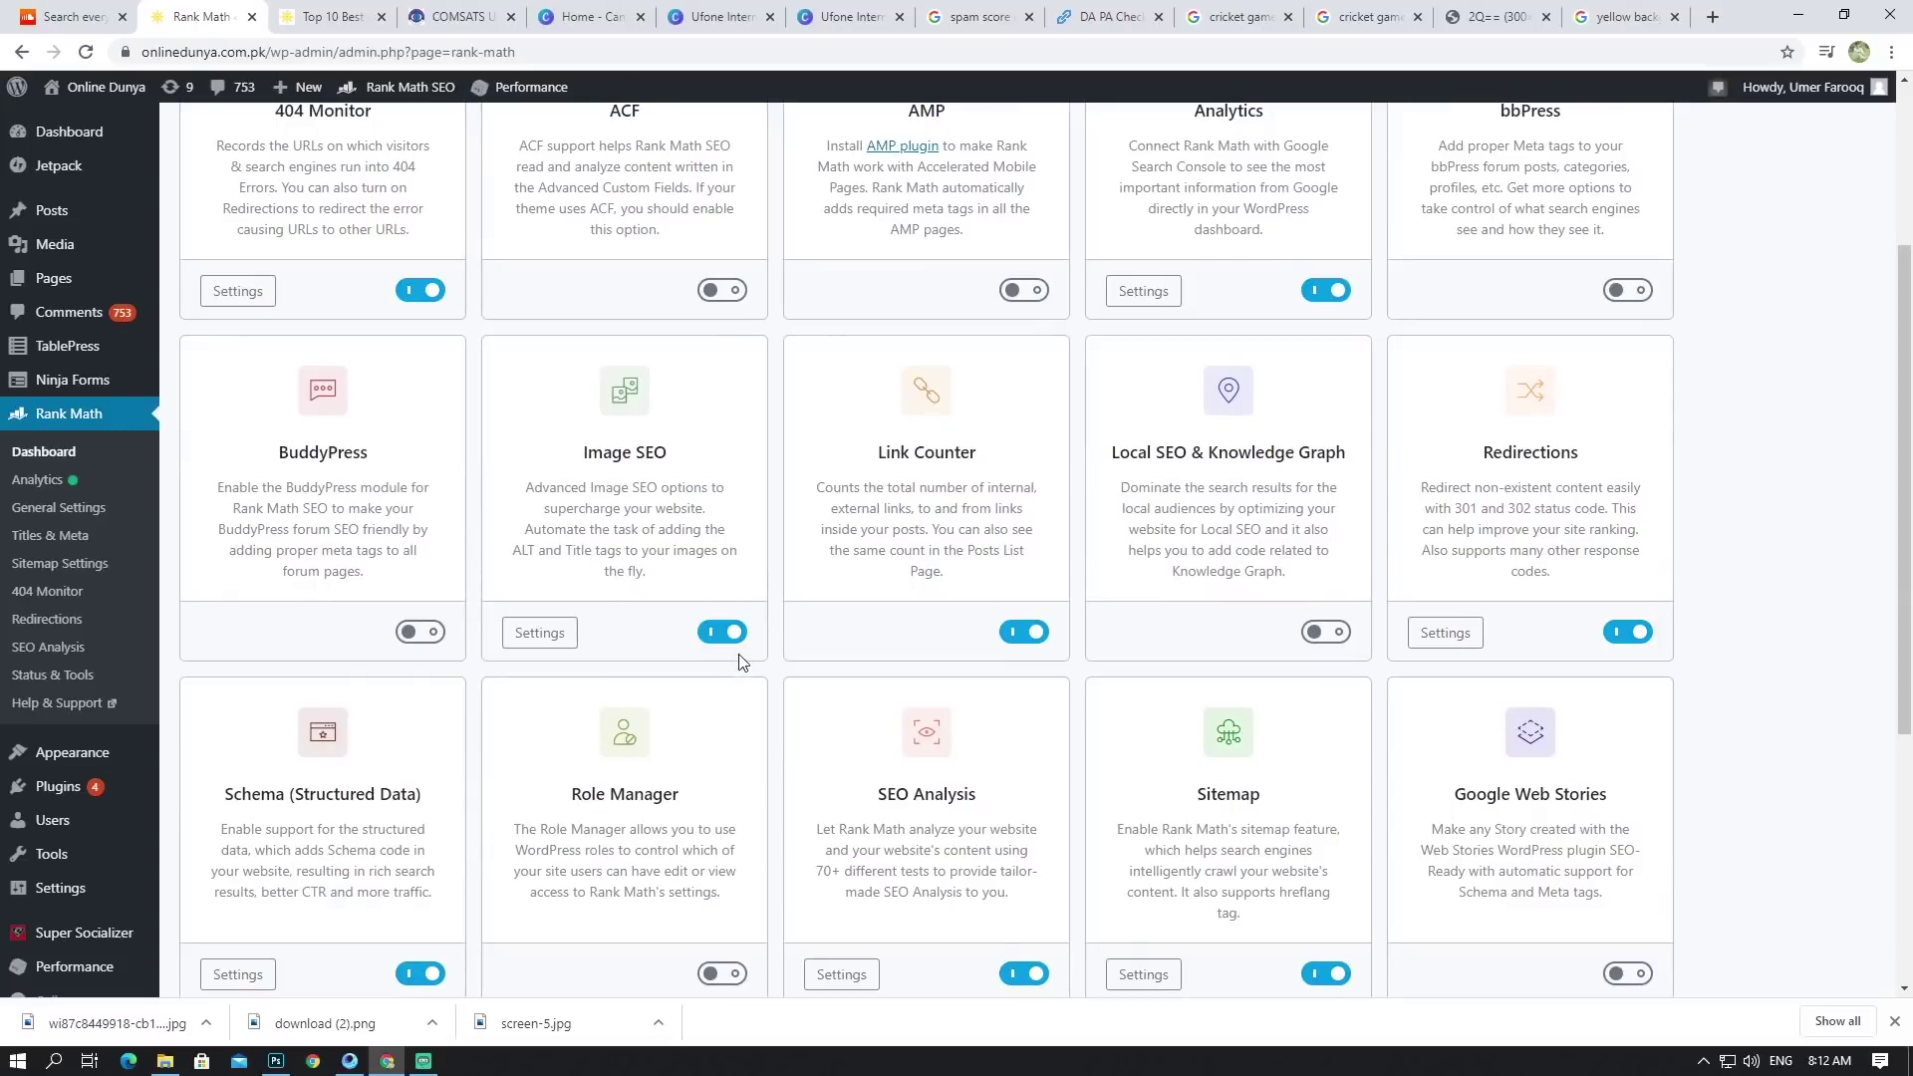
left_click(553, 634)
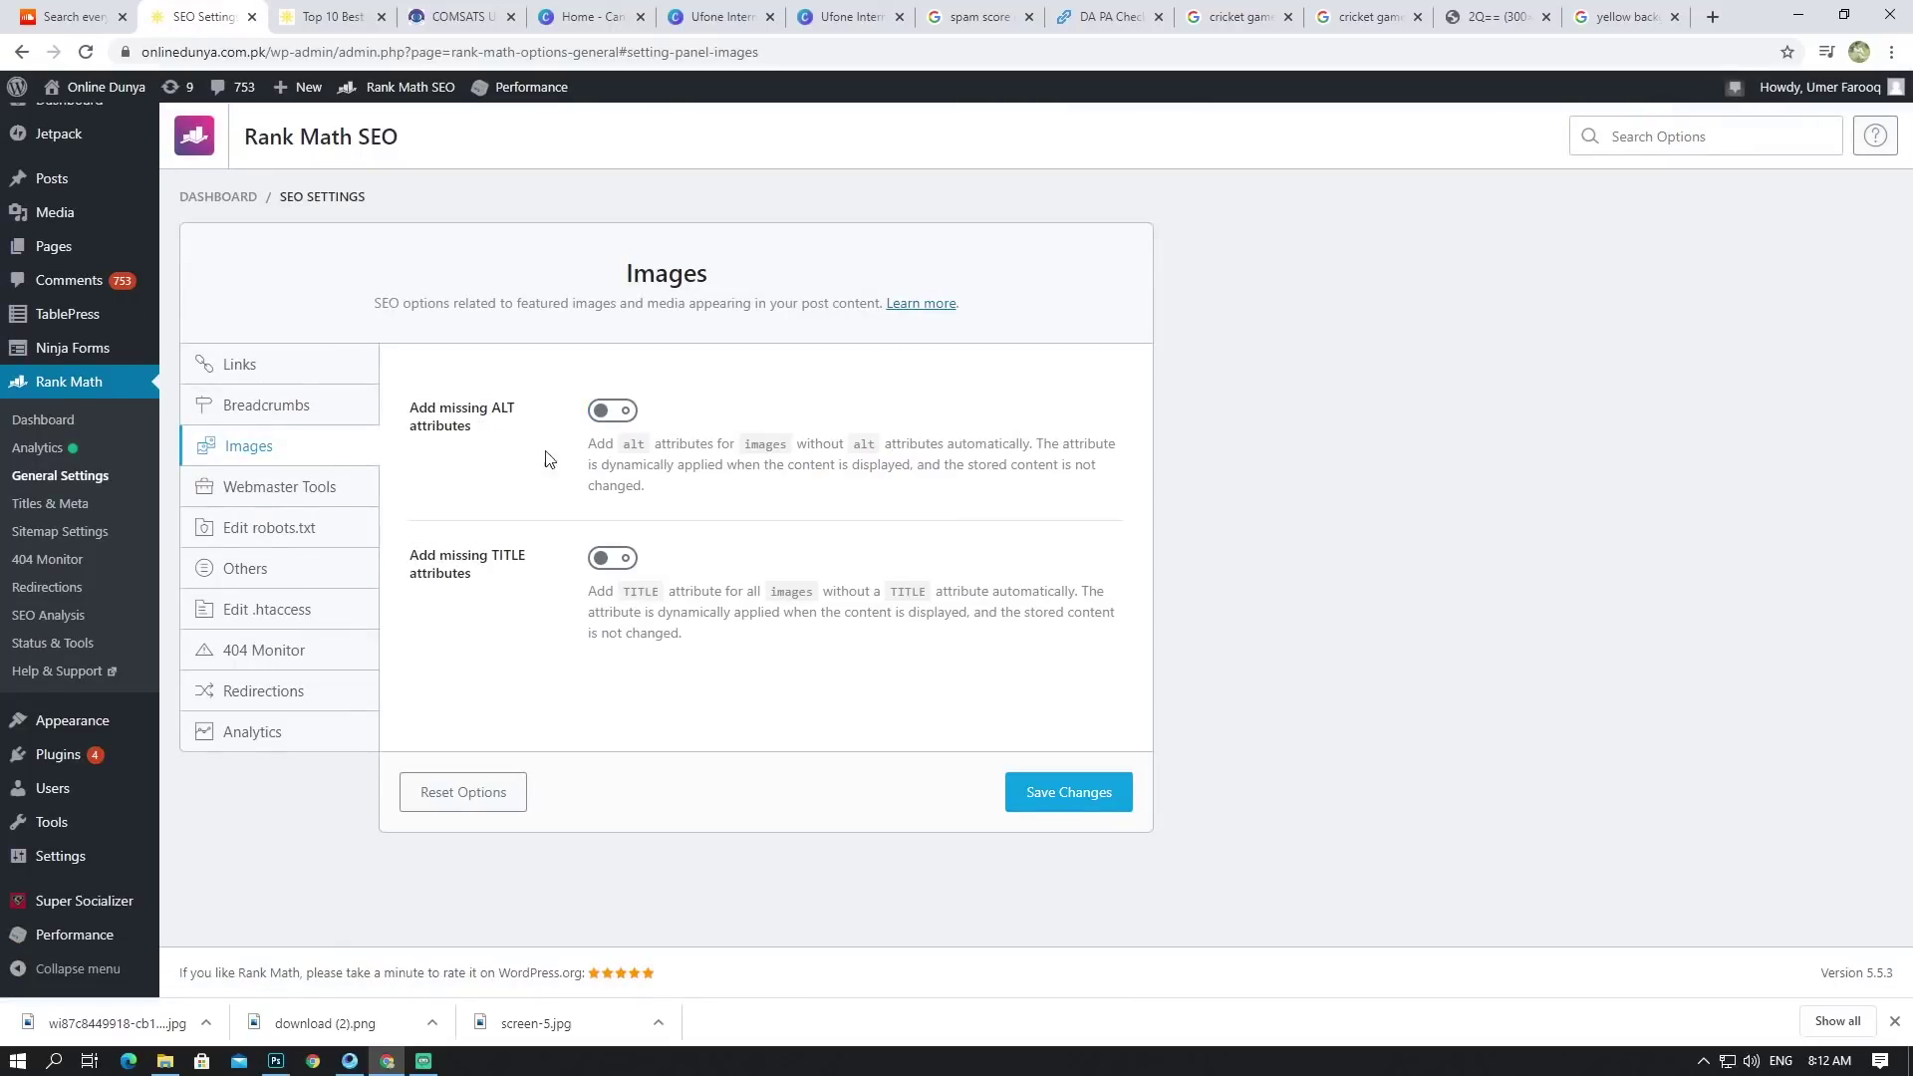
Step: Try the option that adds missing ALT attributes, switch it off again and return to the modules overview without saving
left_click(626, 412)
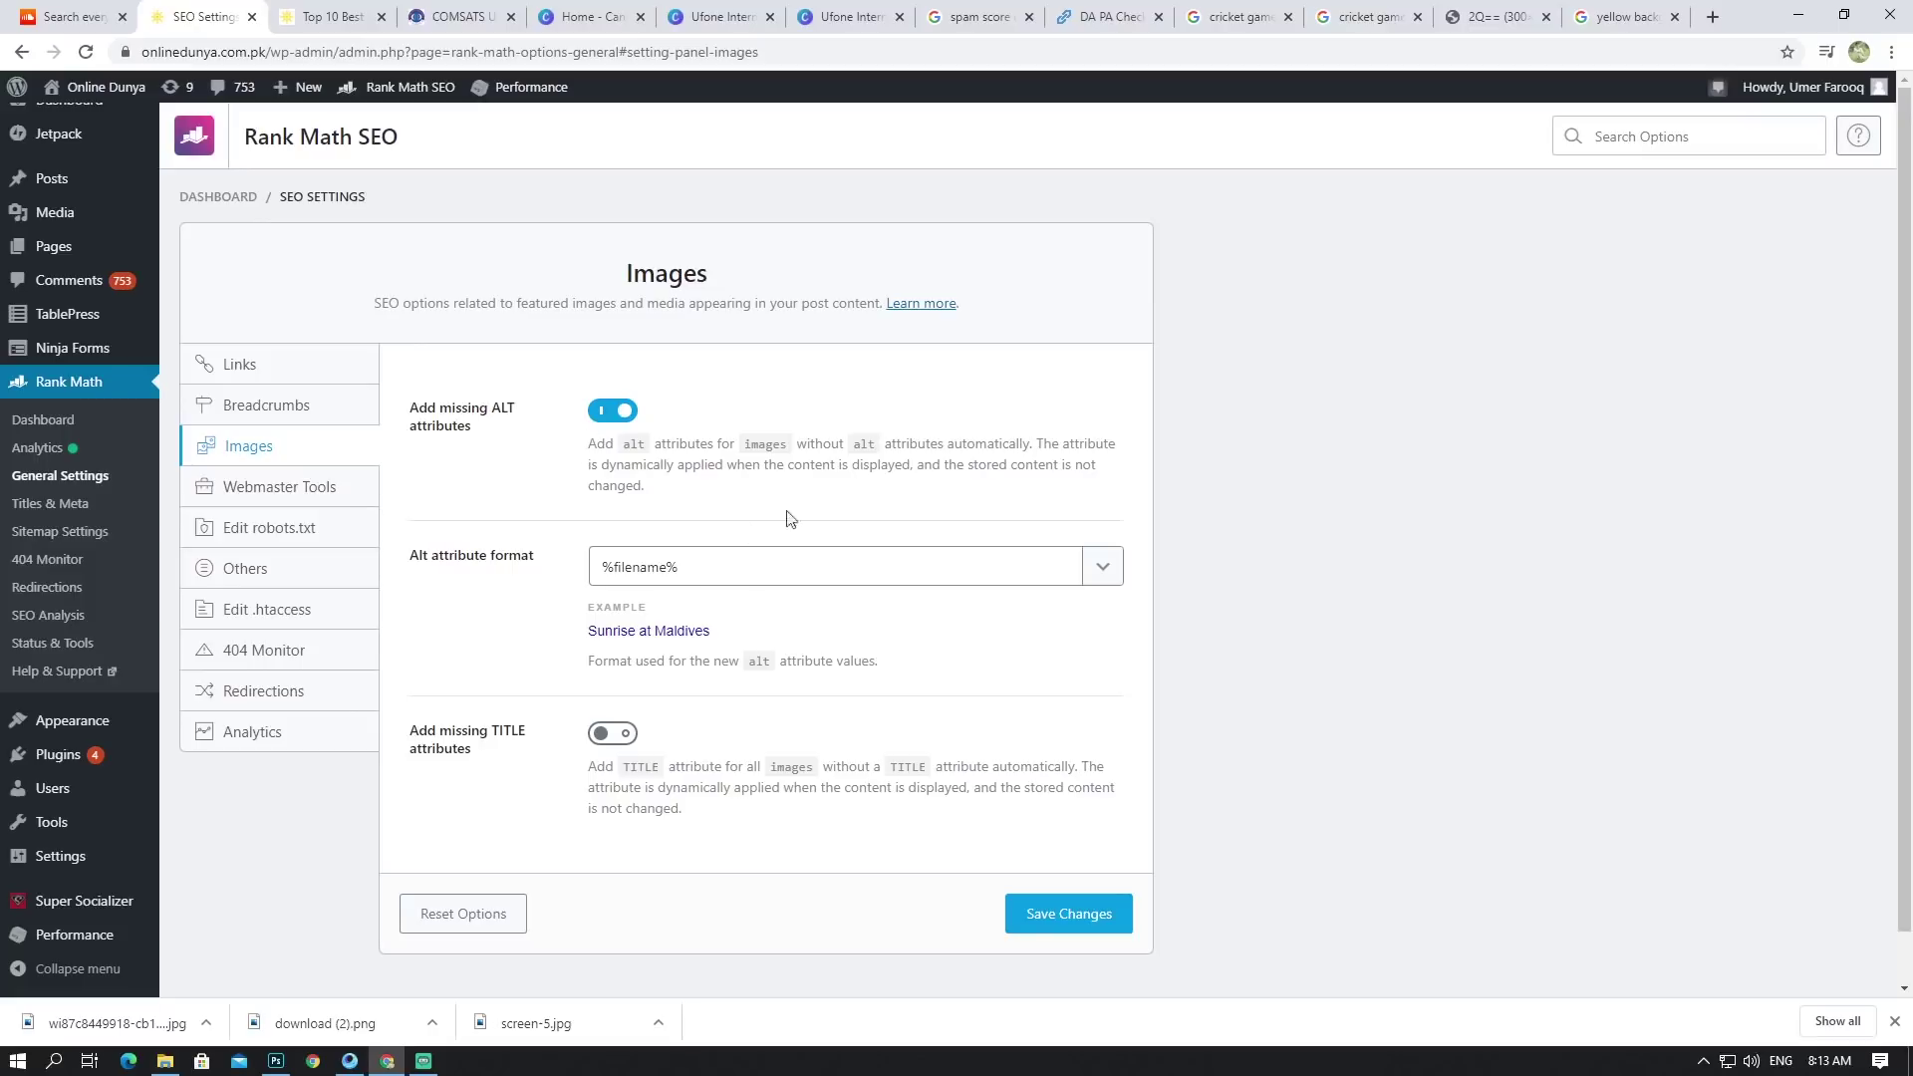
left_click(605, 429)
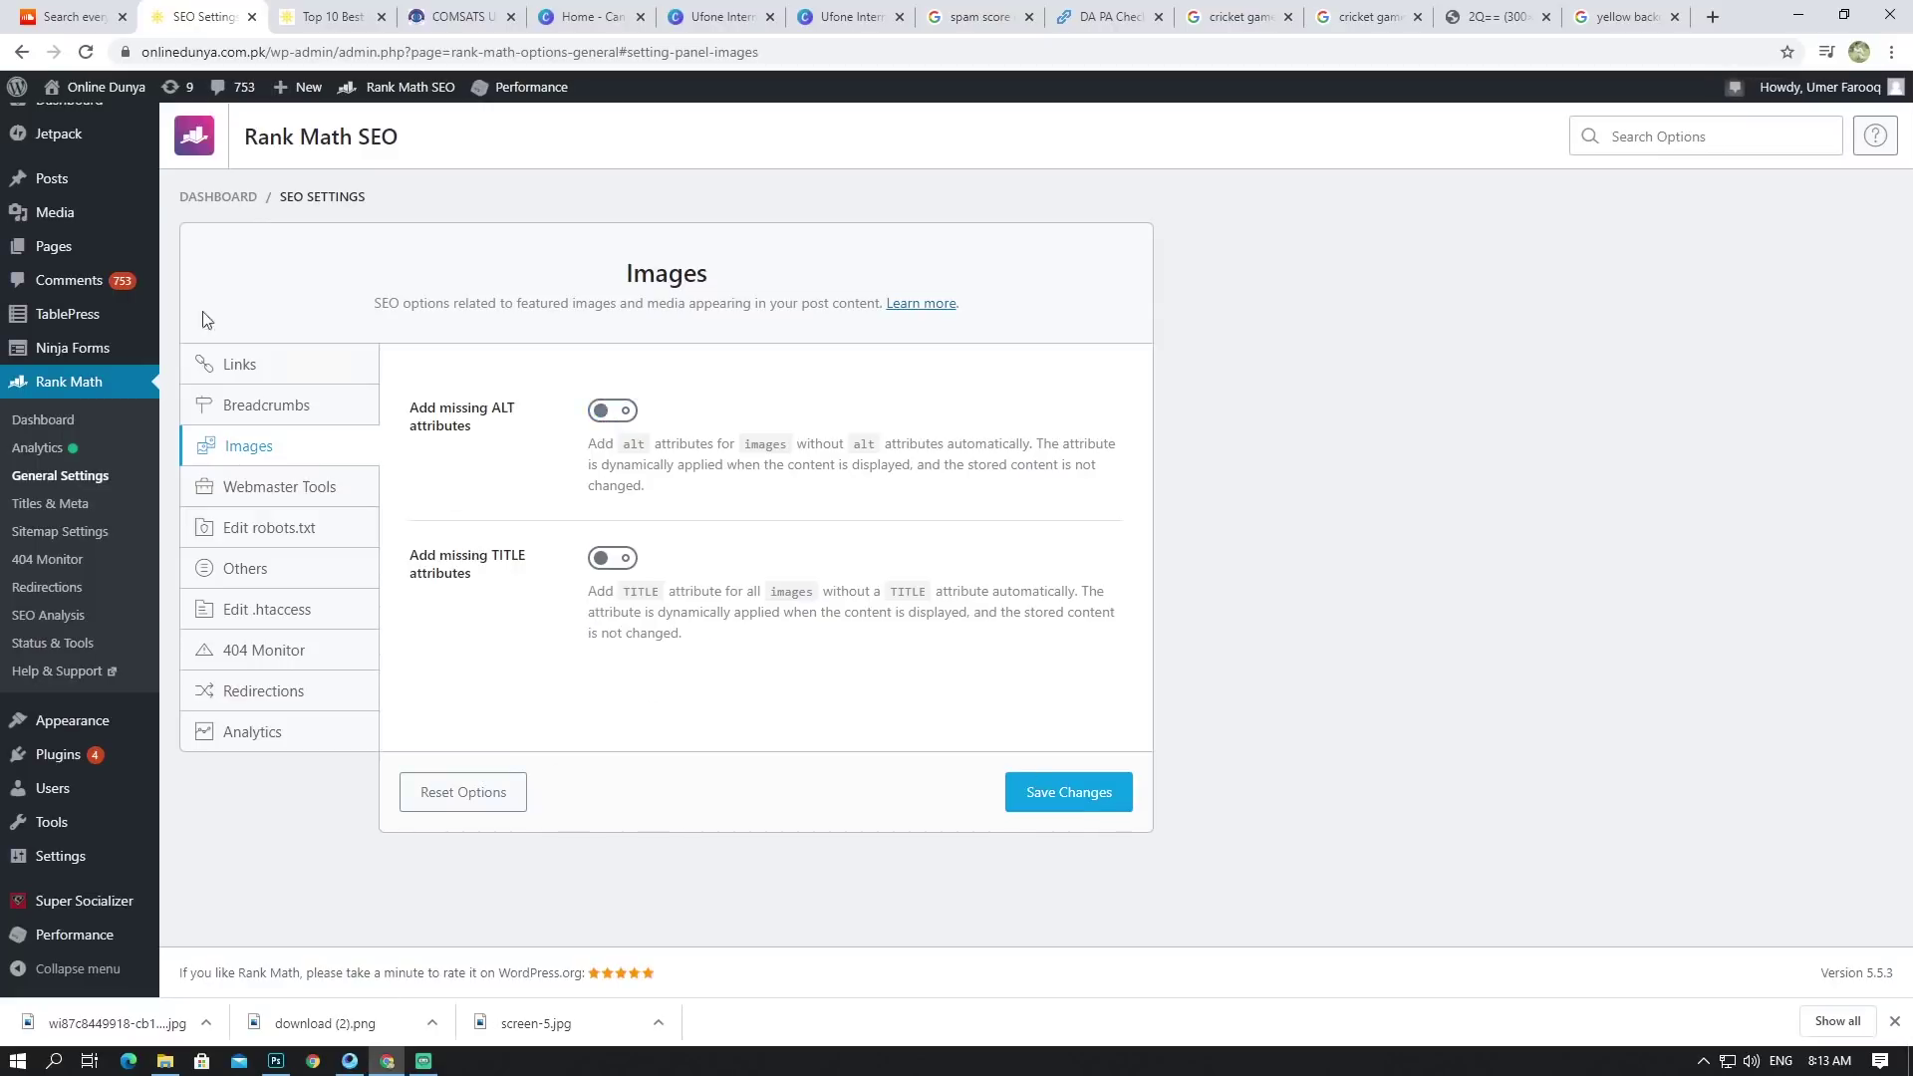
left_click(24, 52)
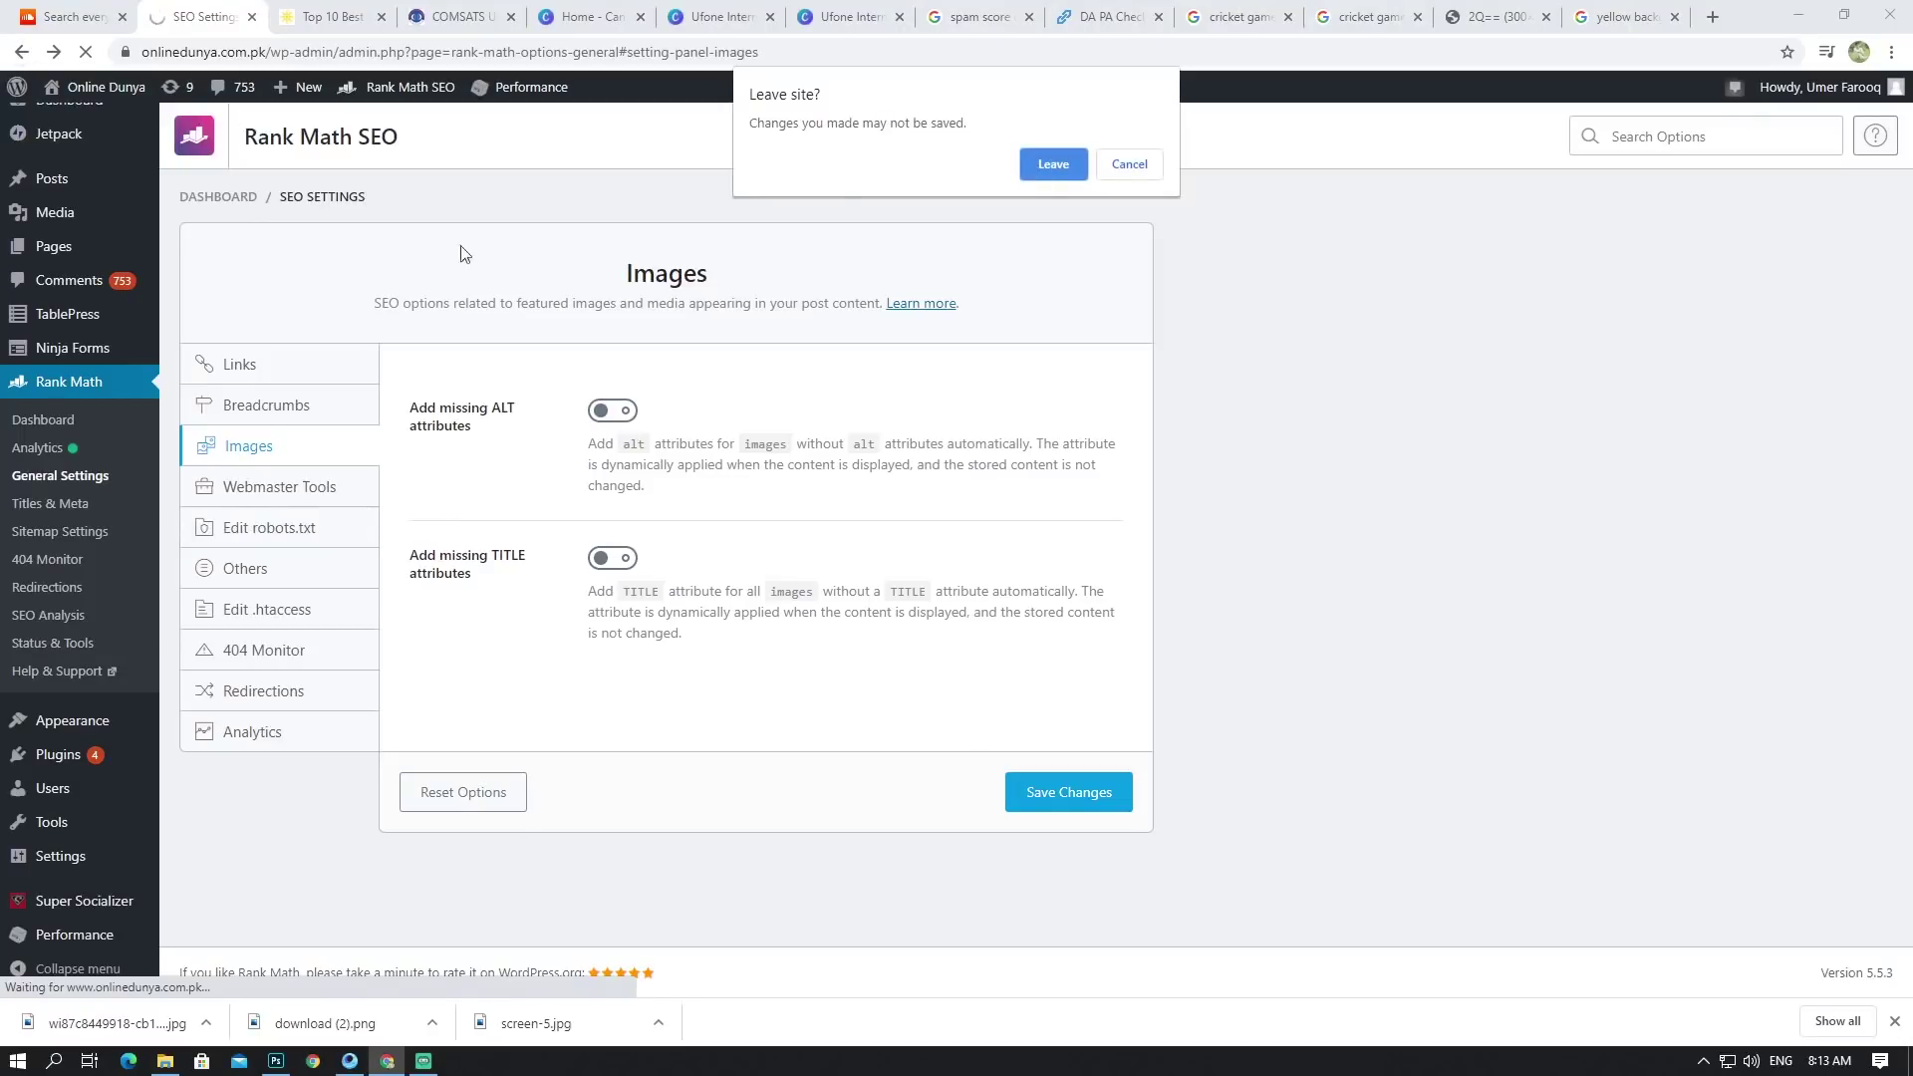
left_click(1057, 164)
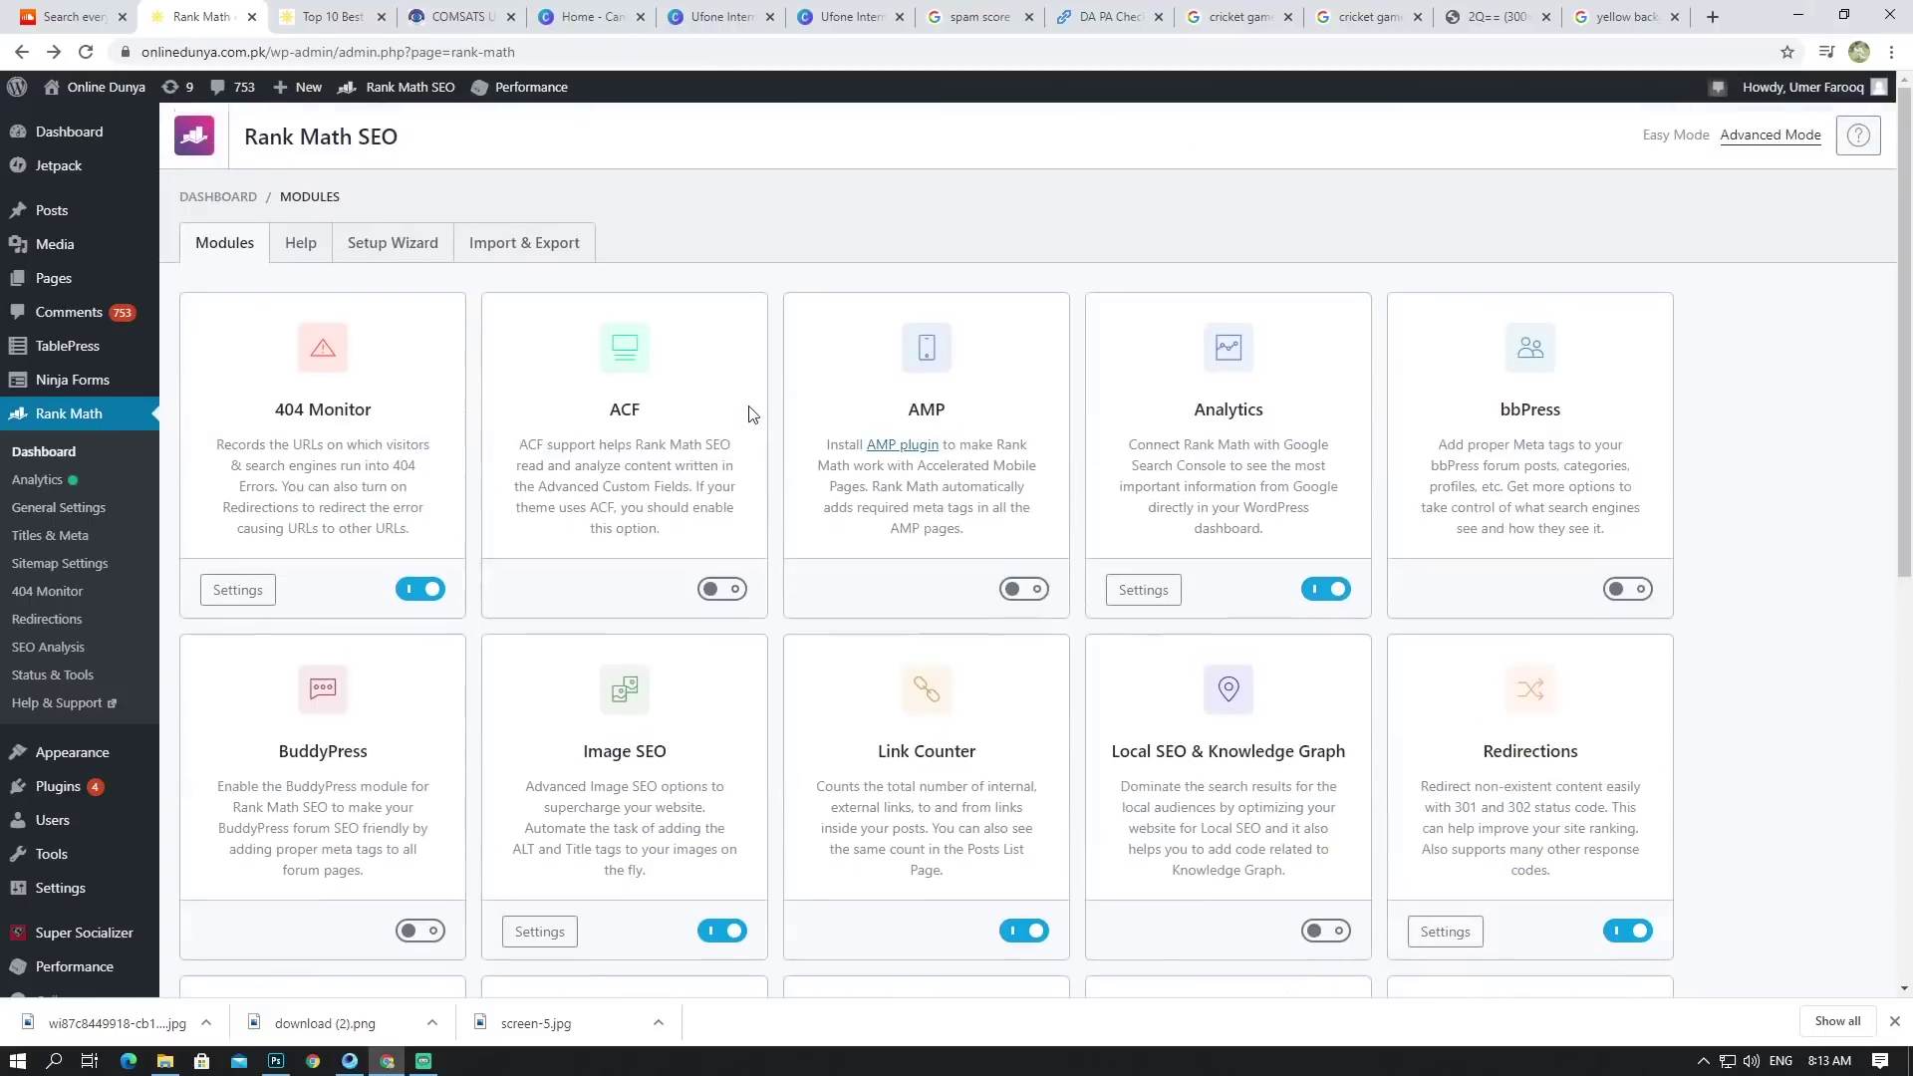
Step: Open Rank Math's general settings and review the Links, Breadcrumbs and Images sections
scroll(877, 415, "down", 3)
scroll(965, 407, "up", 2)
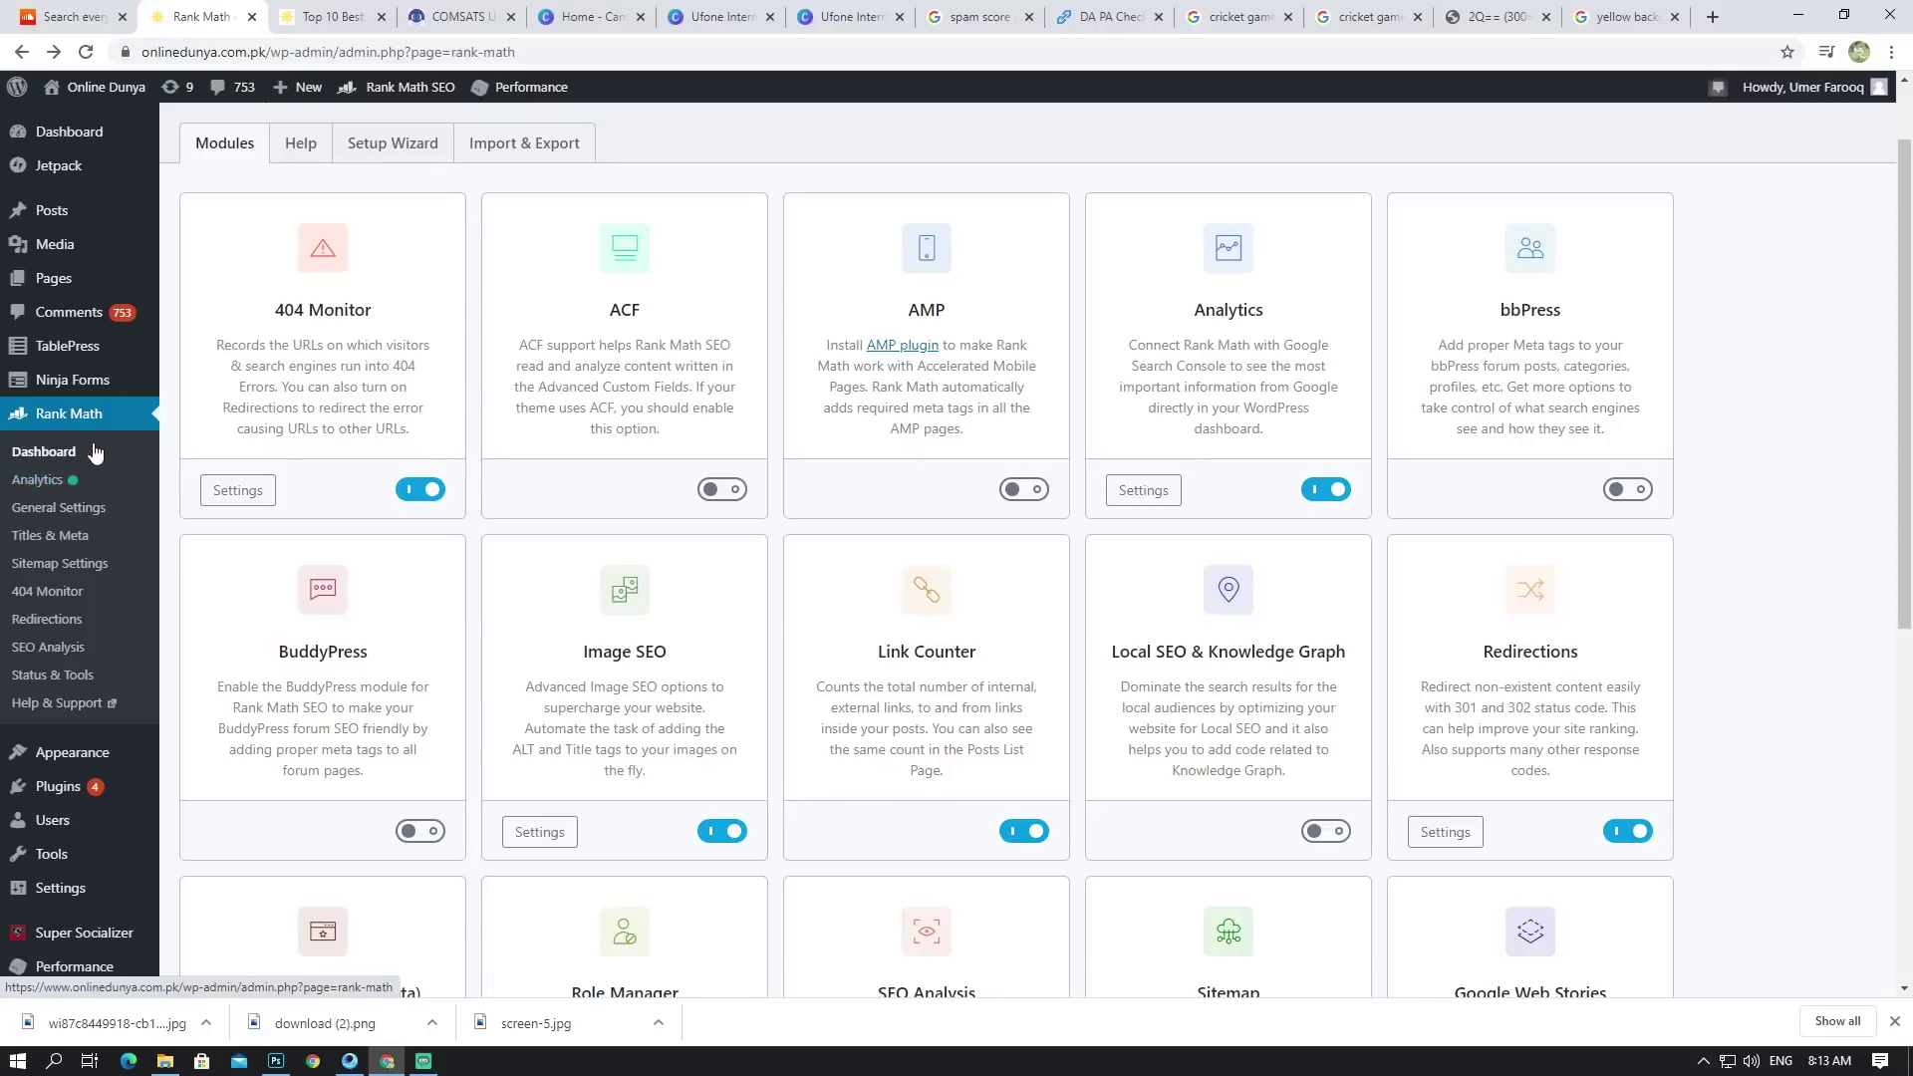
left_click(78, 510)
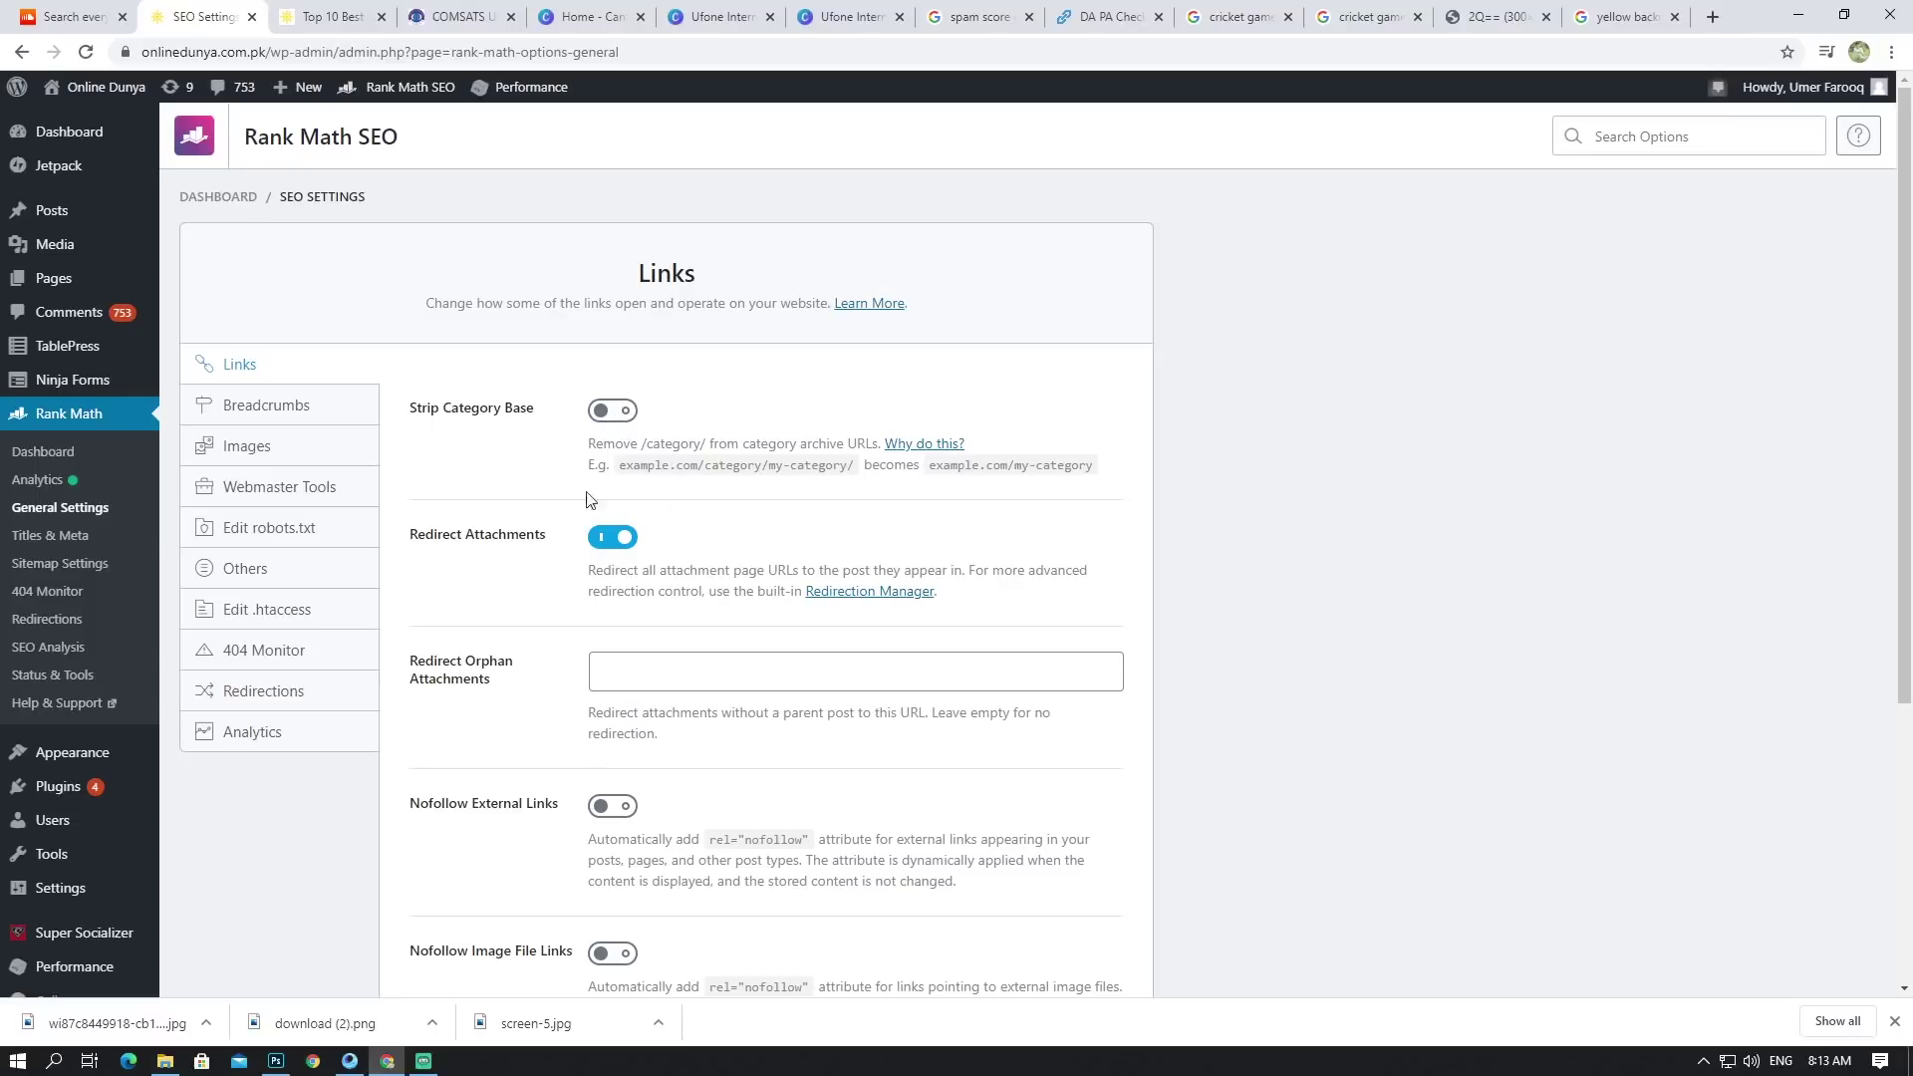
scroll(618, 583, "down", 3)
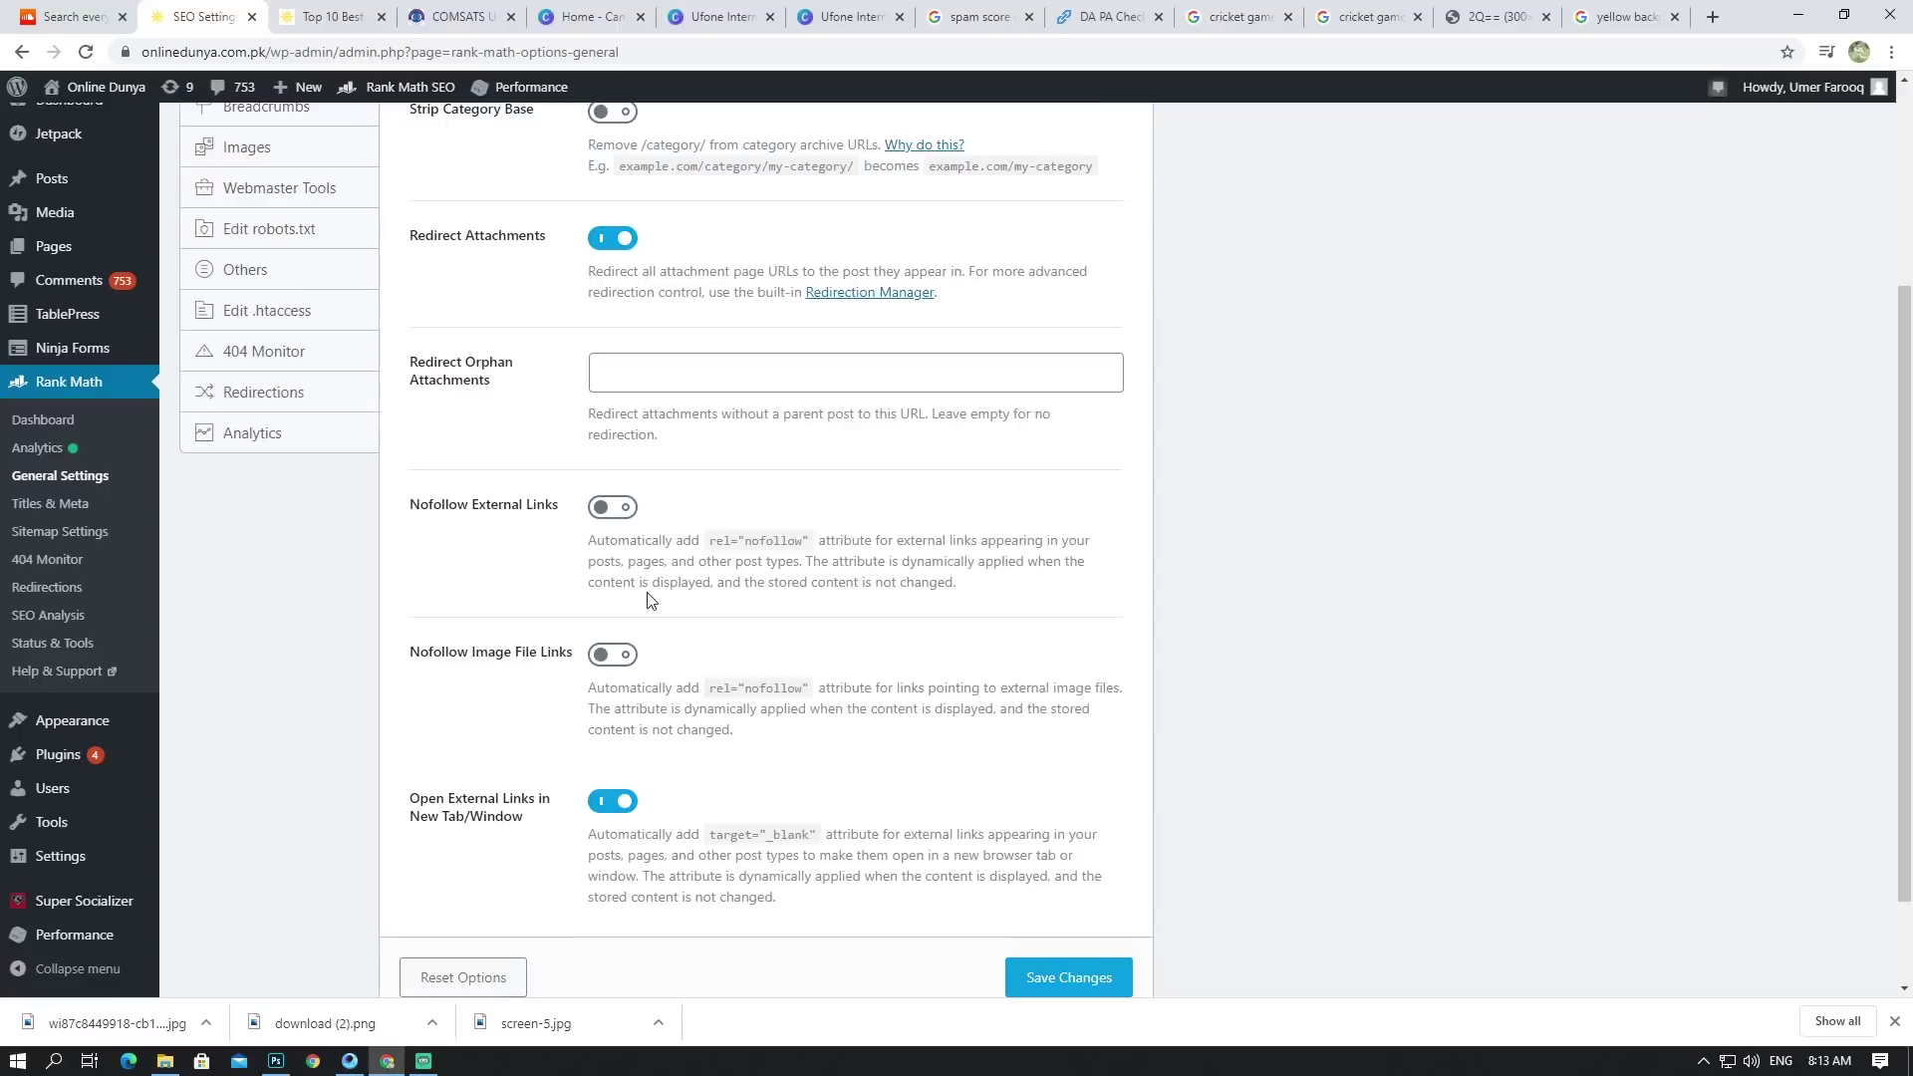
scroll(653, 599, "down", 1)
scroll(662, 598, "up", 4)
scroll(598, 548, "down", 3)
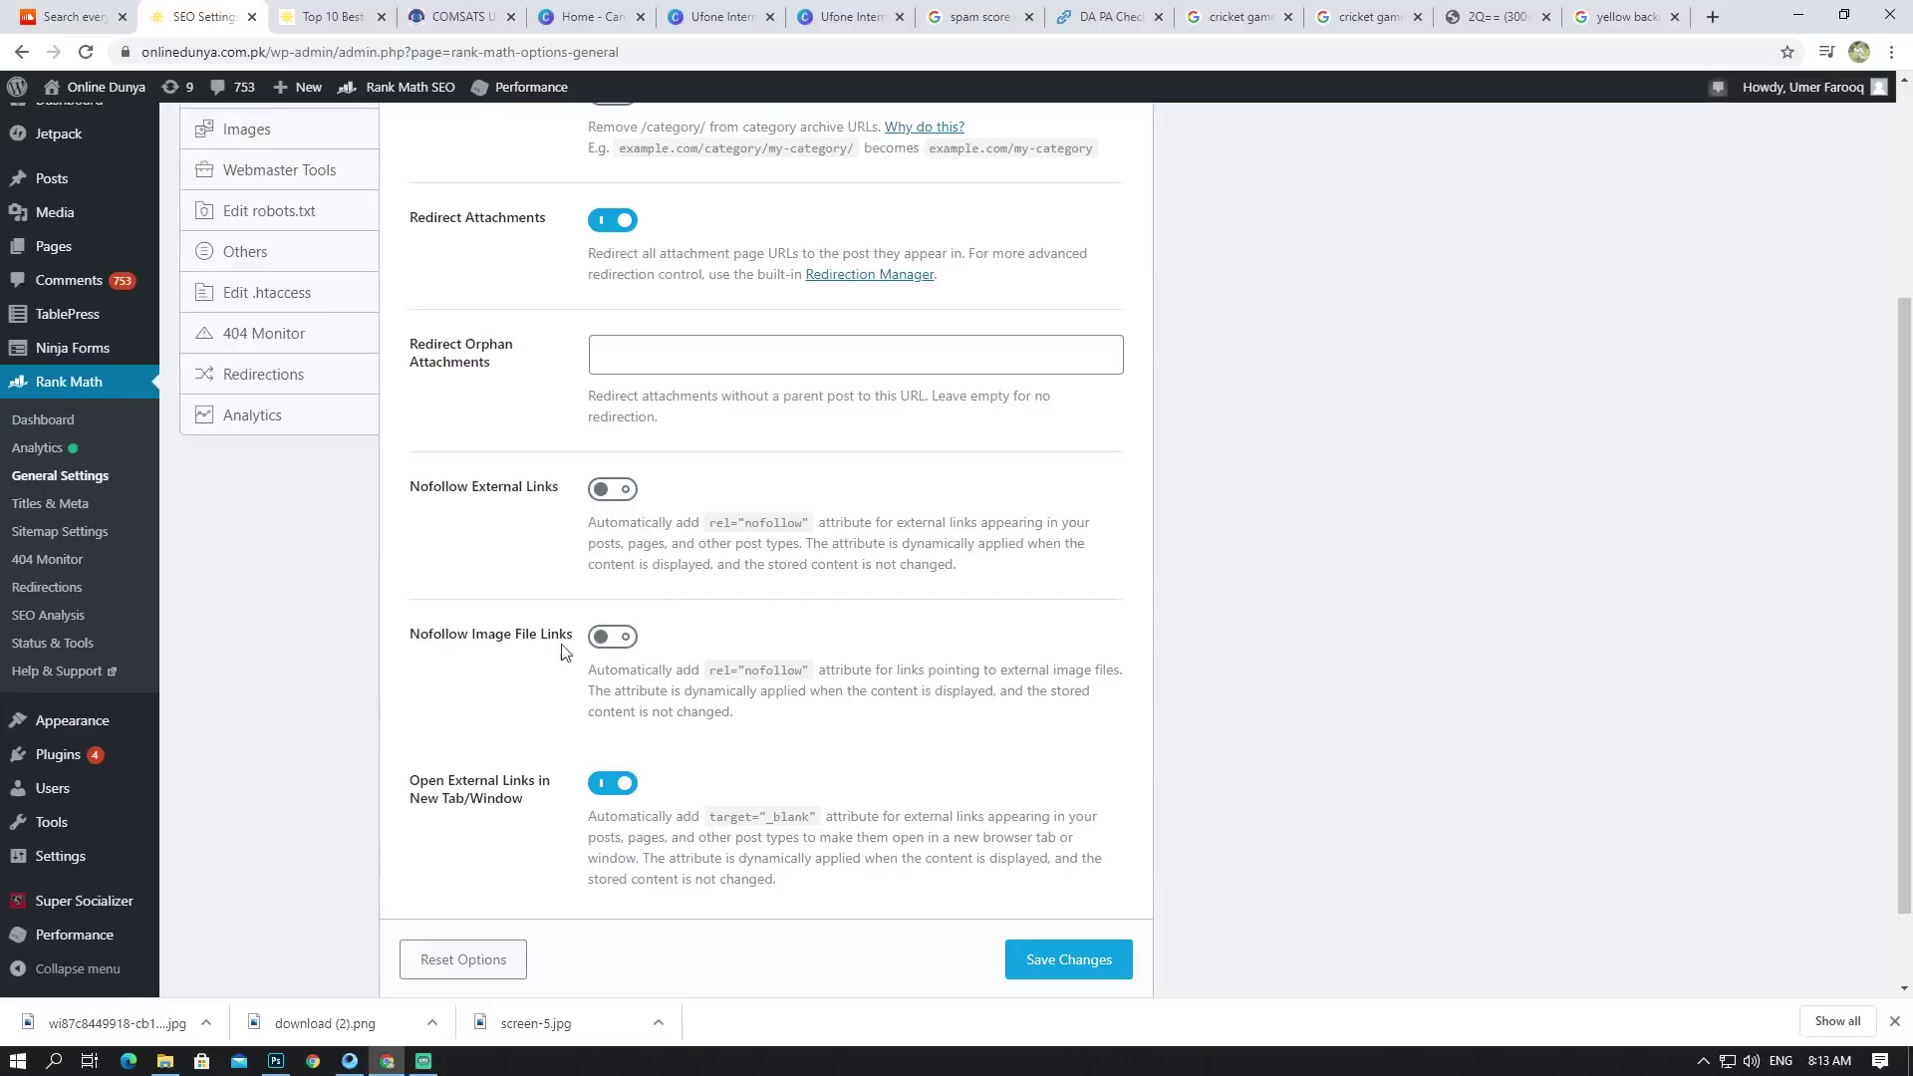
scroll(570, 676, "down", 1)
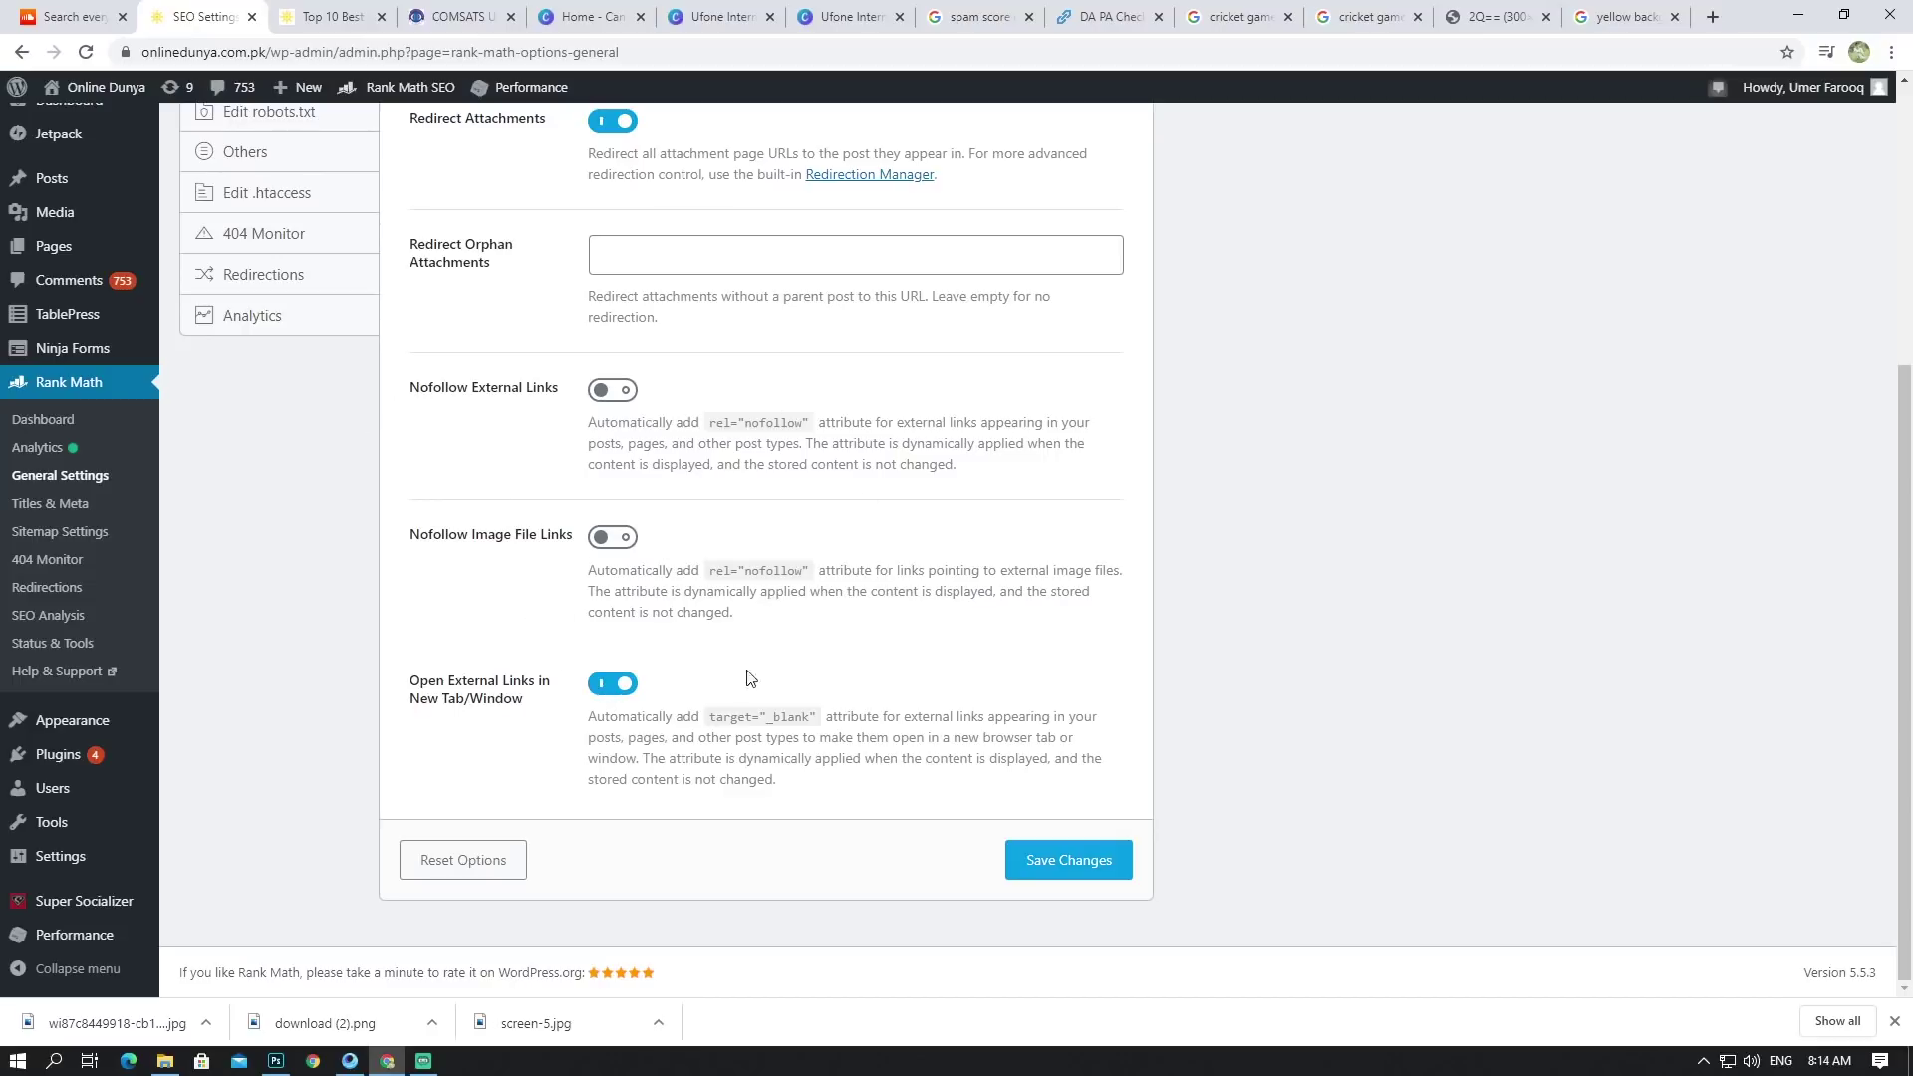
scroll(418, 438, "up", 4)
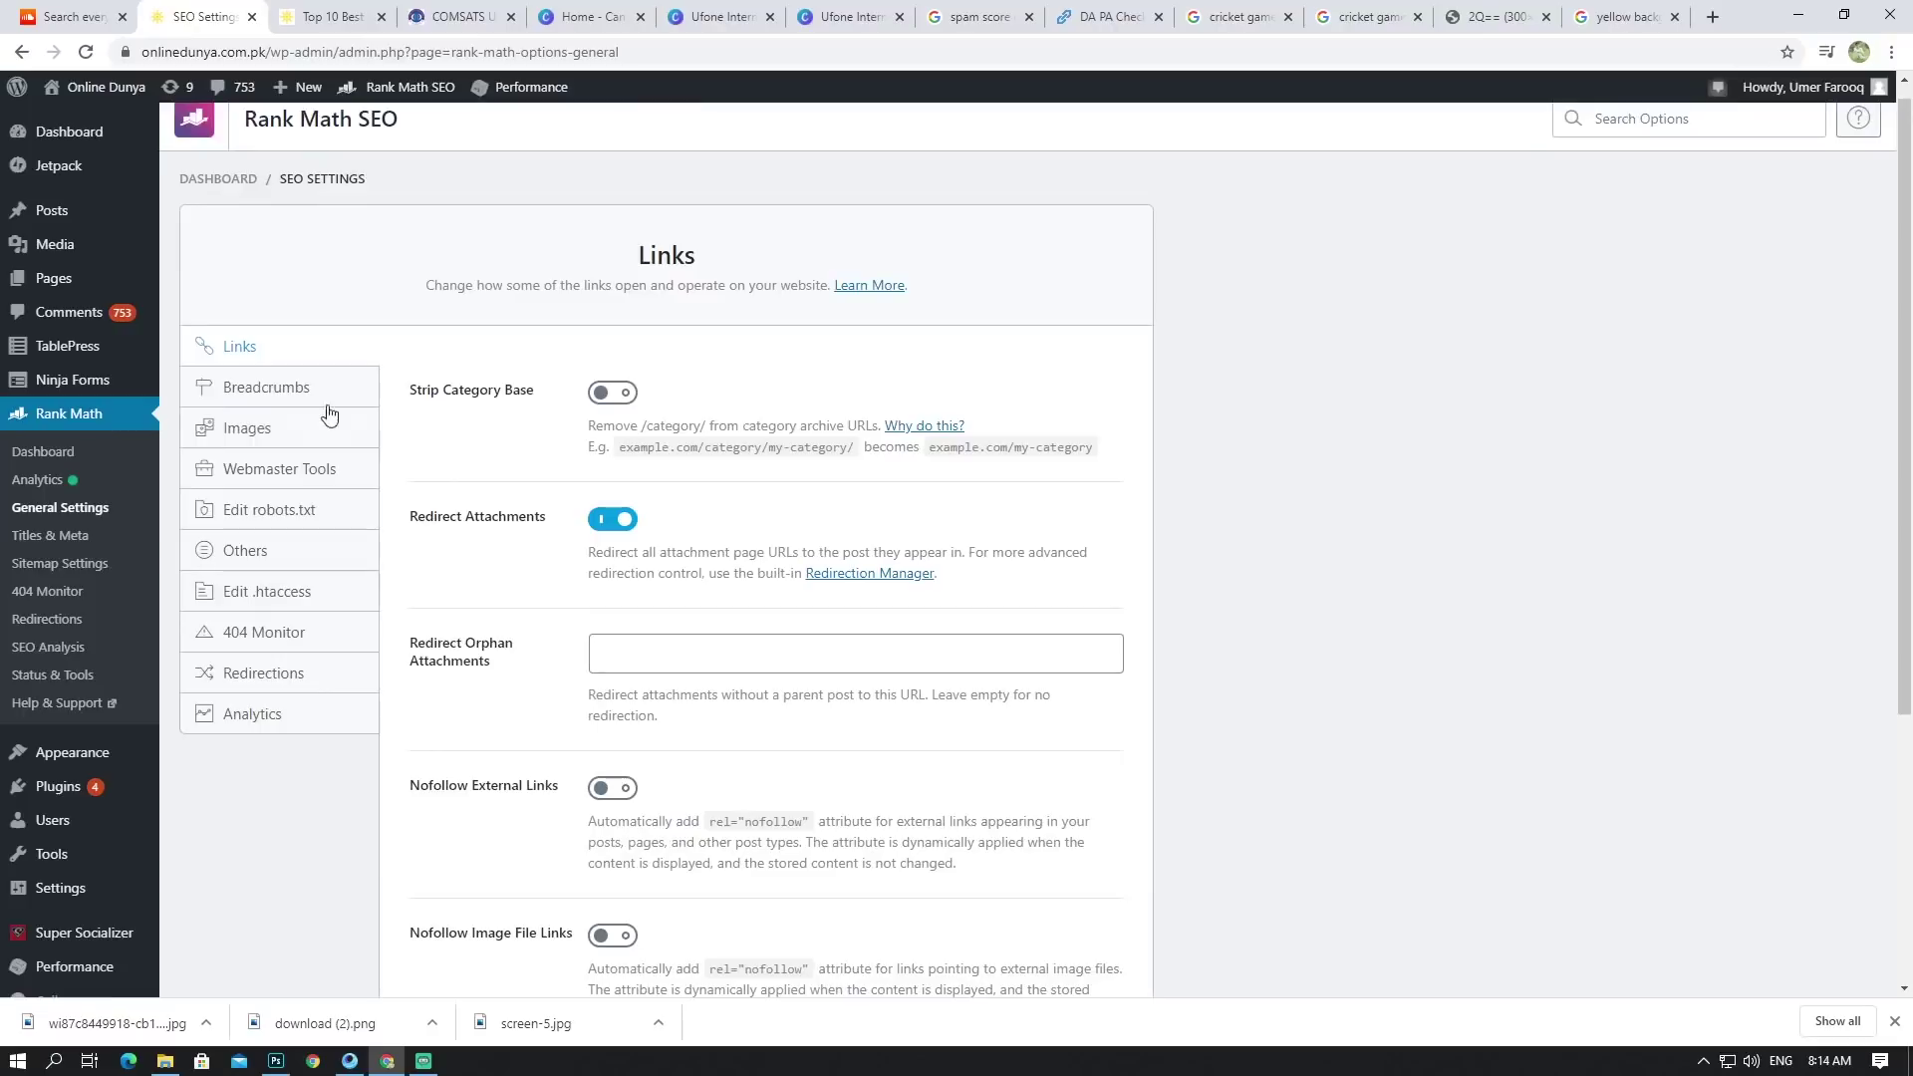
left_click(268, 386)
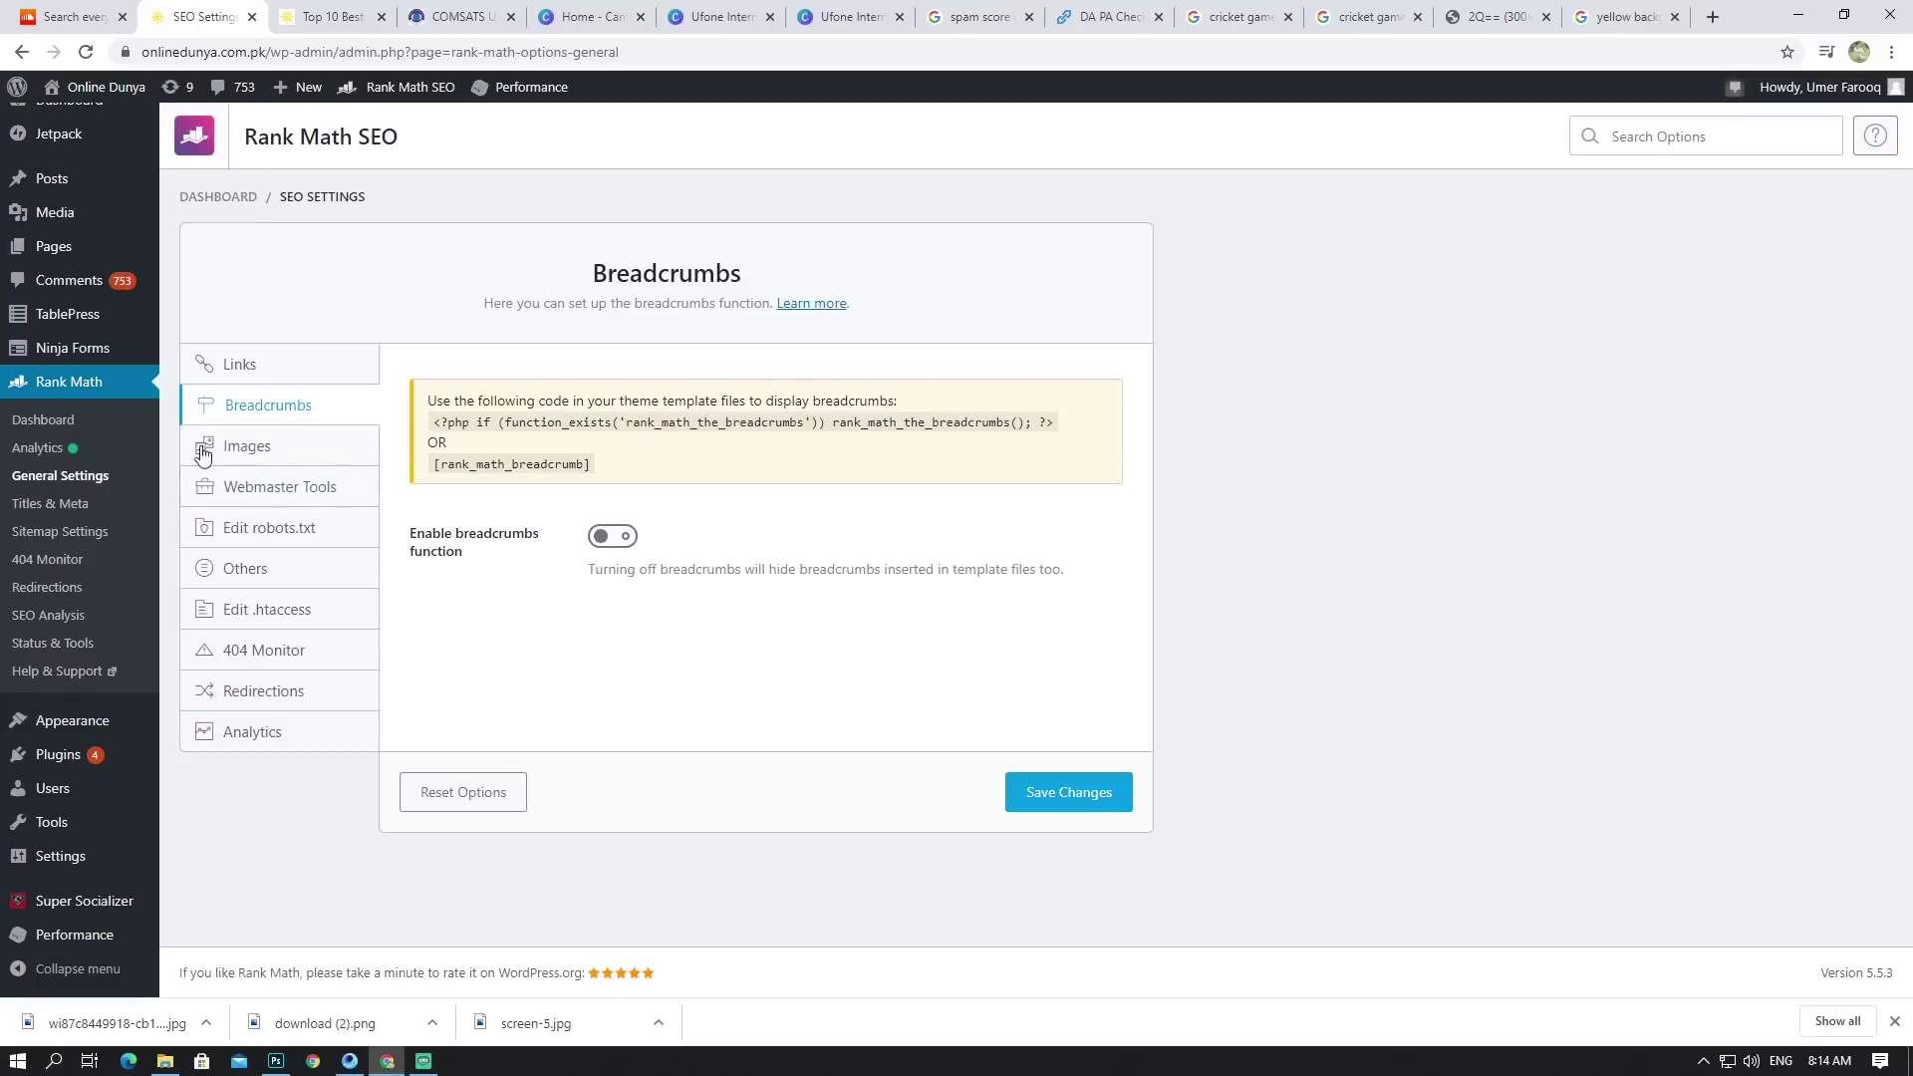
left_click(287, 448)
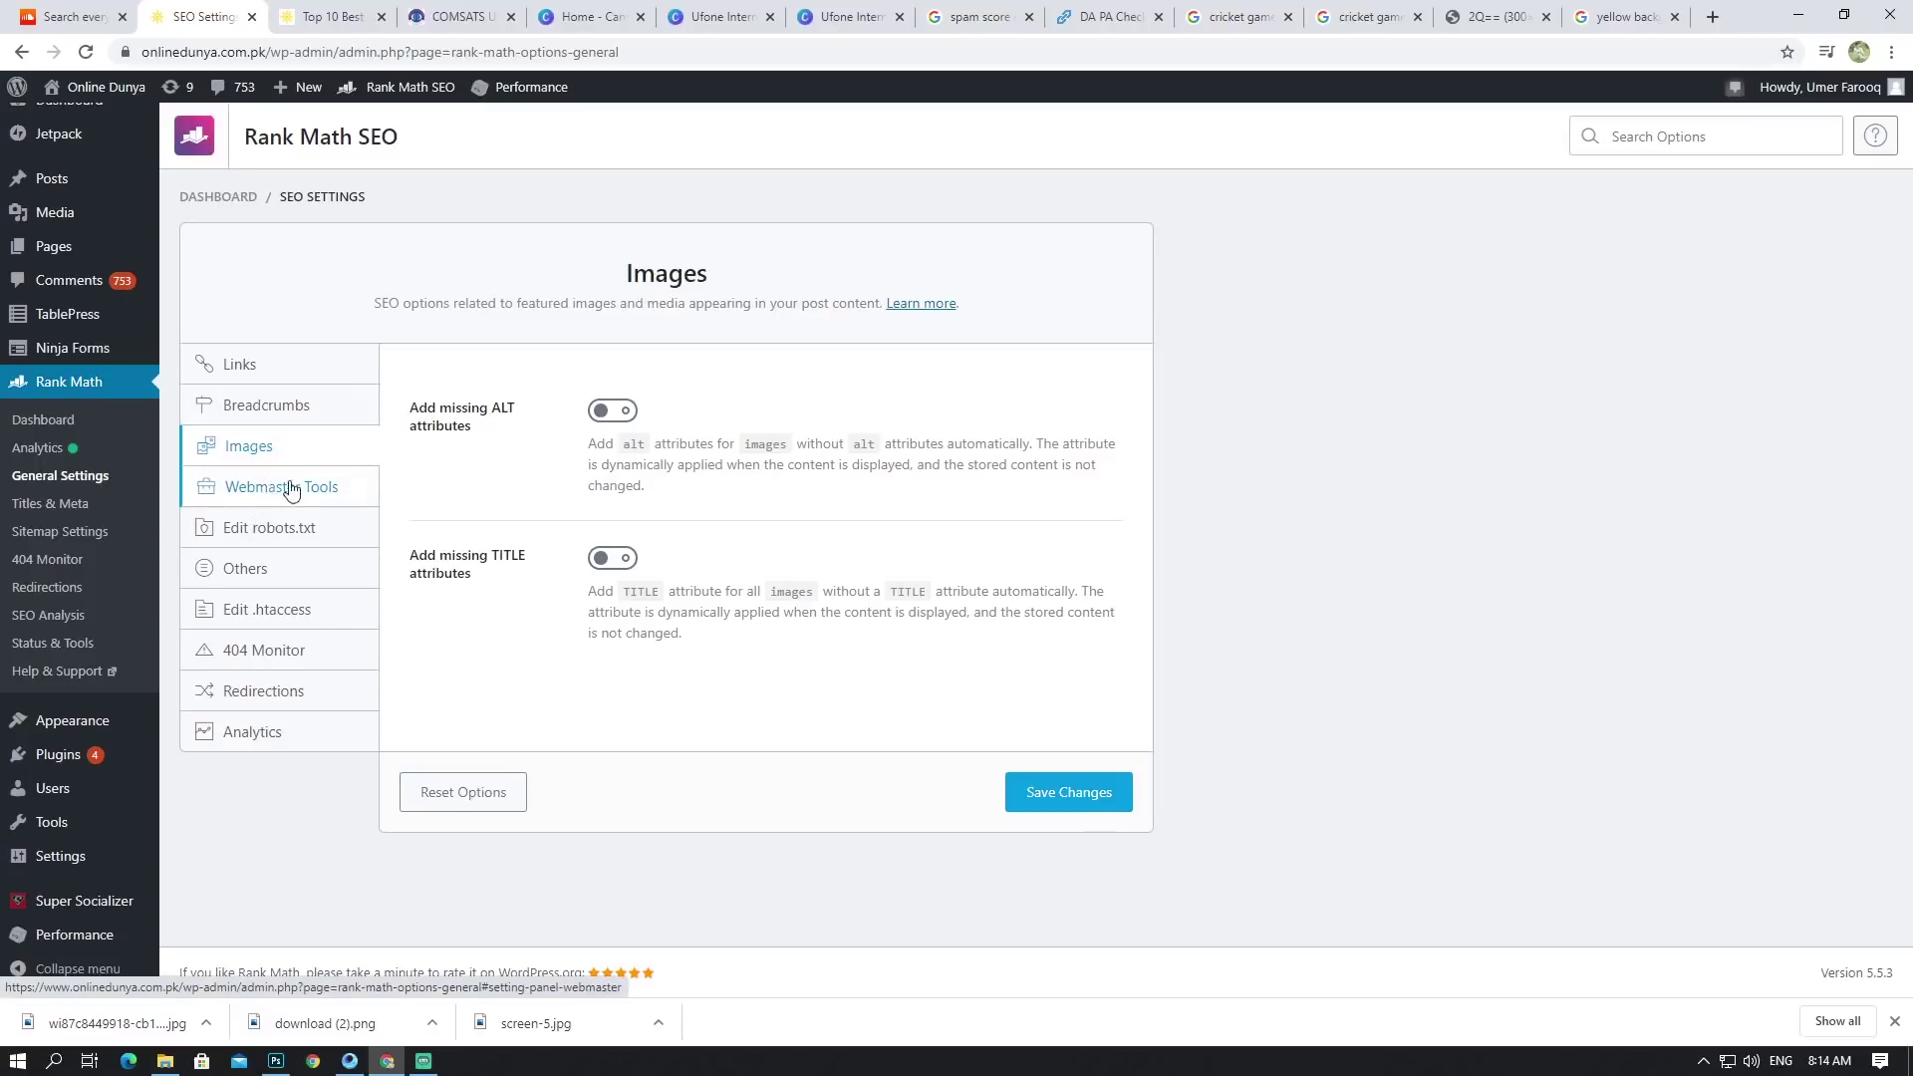
Step: Review the Webmaster Tools verification fields and view the Search Console verification page in a separate browser tab
left_click(286, 489)
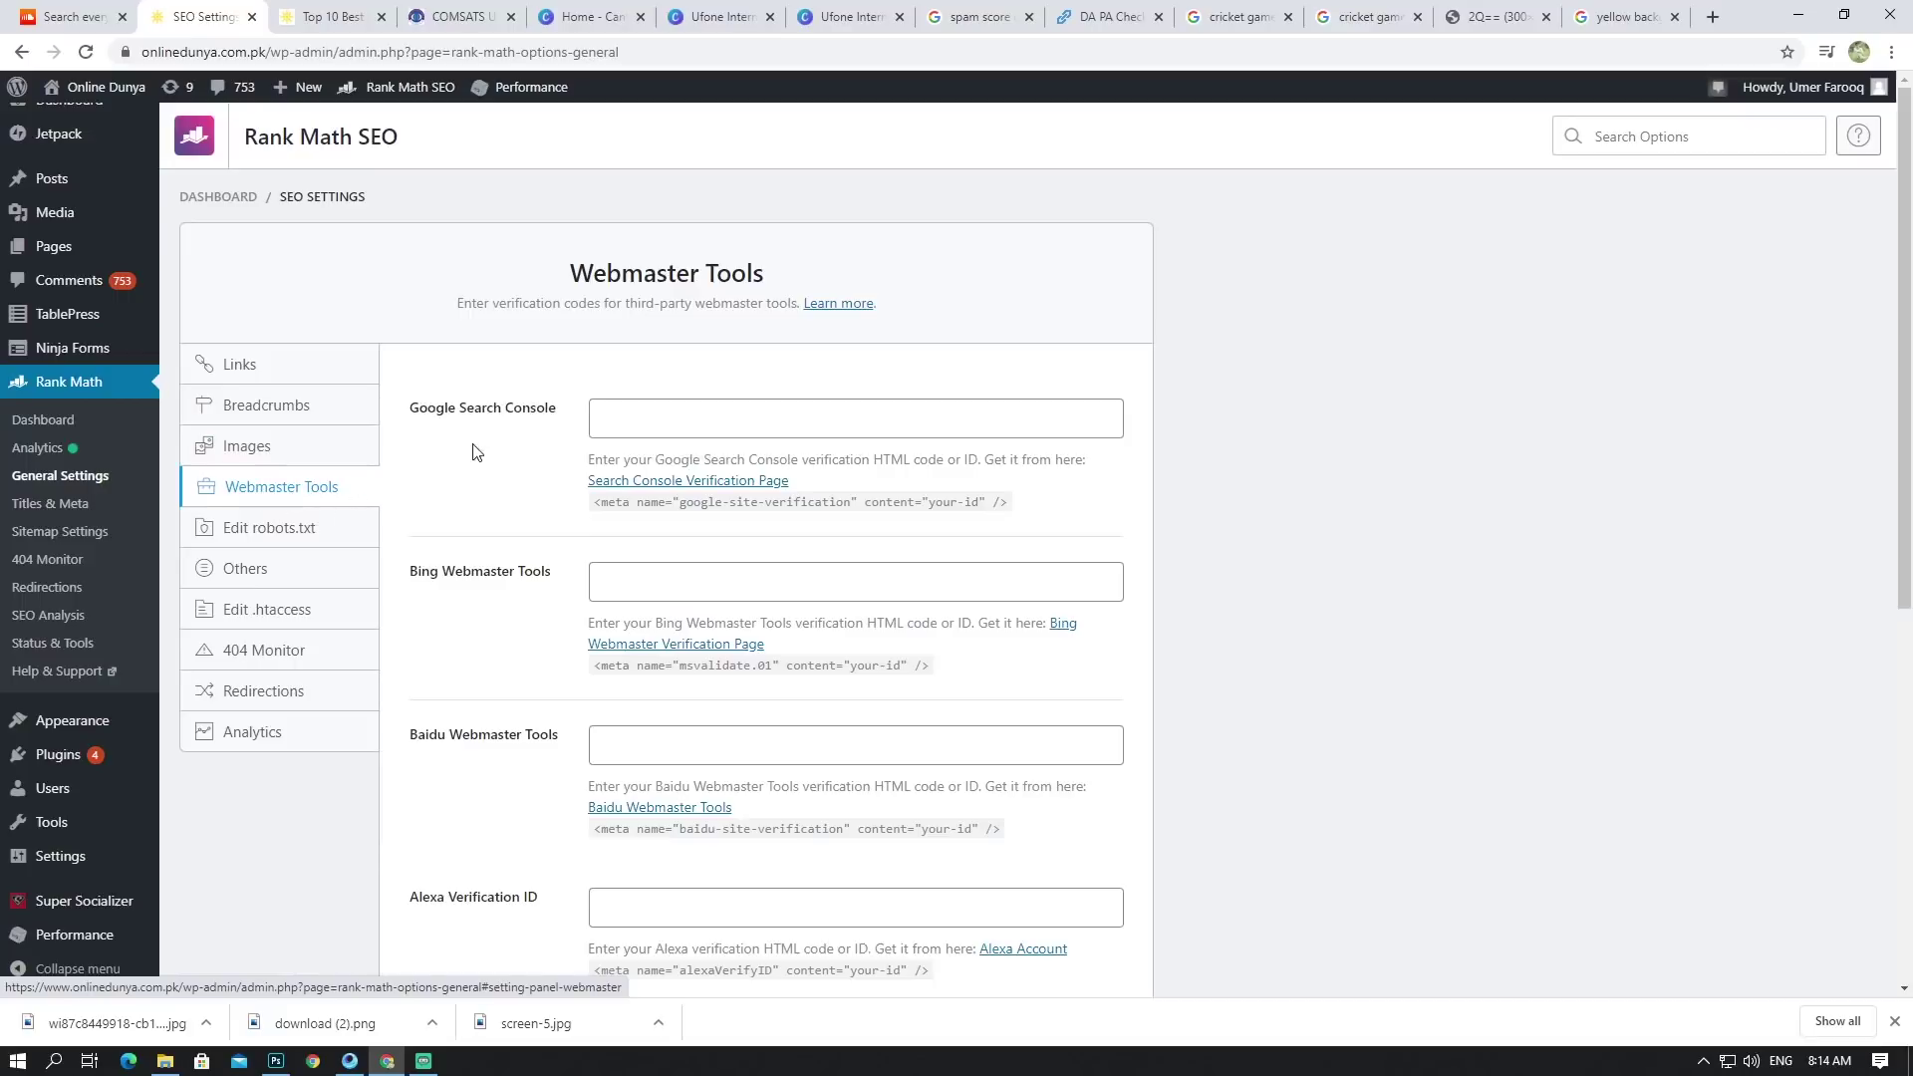
left_click(676, 412)
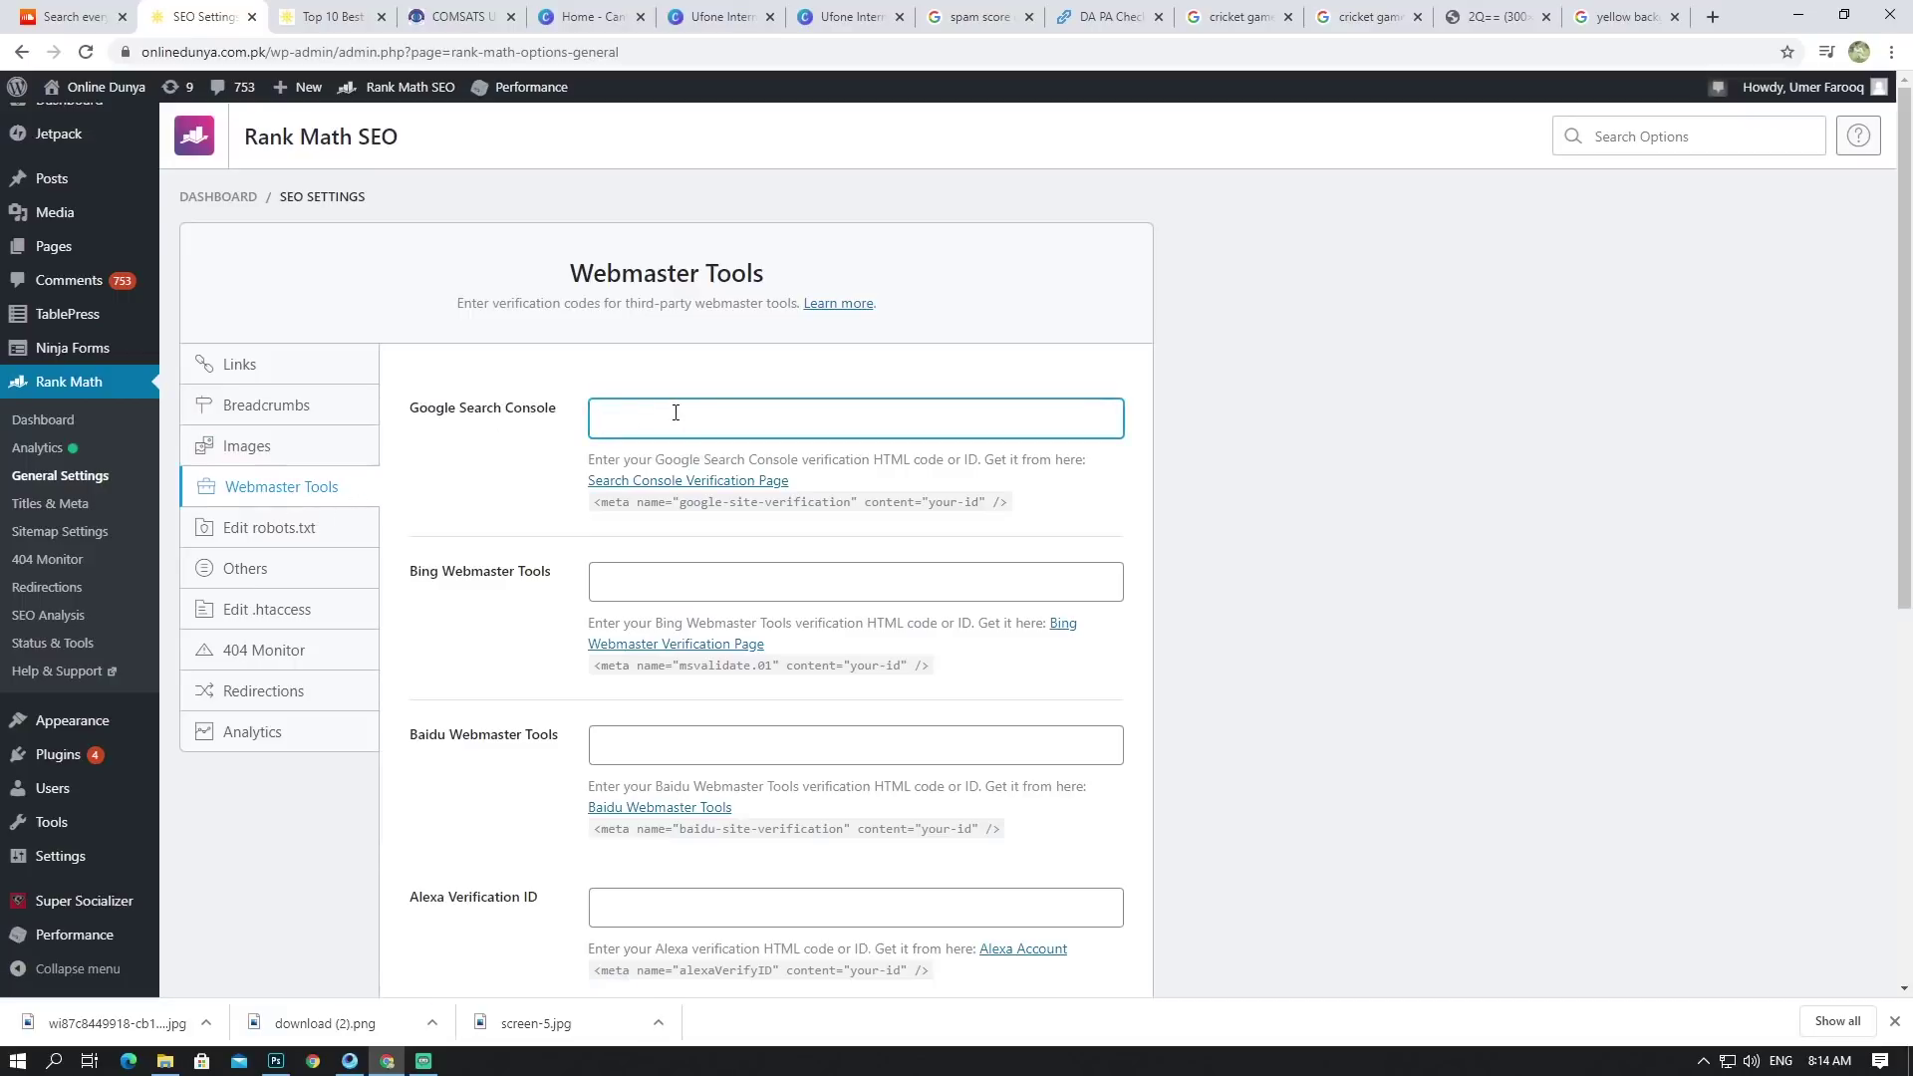
right_click(667, 485)
left_click(694, 494)
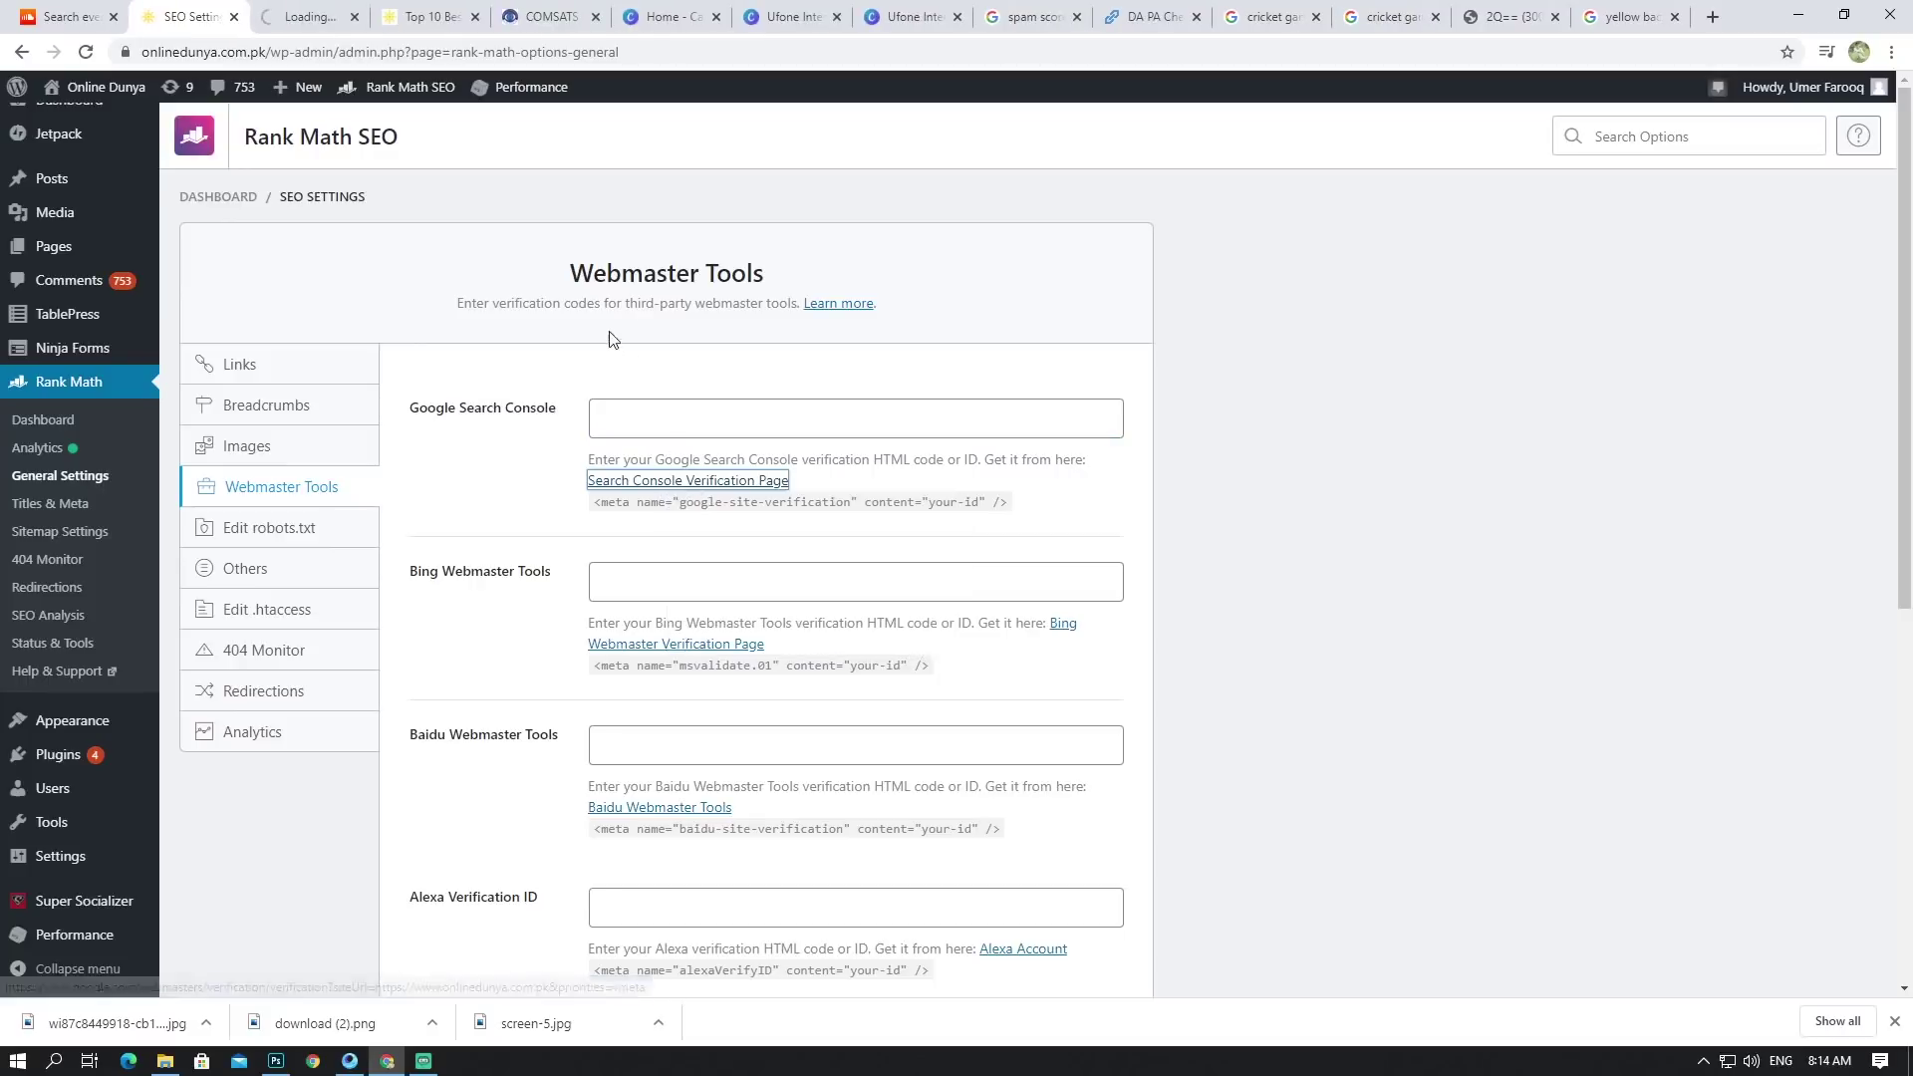
left_click(311, 17)
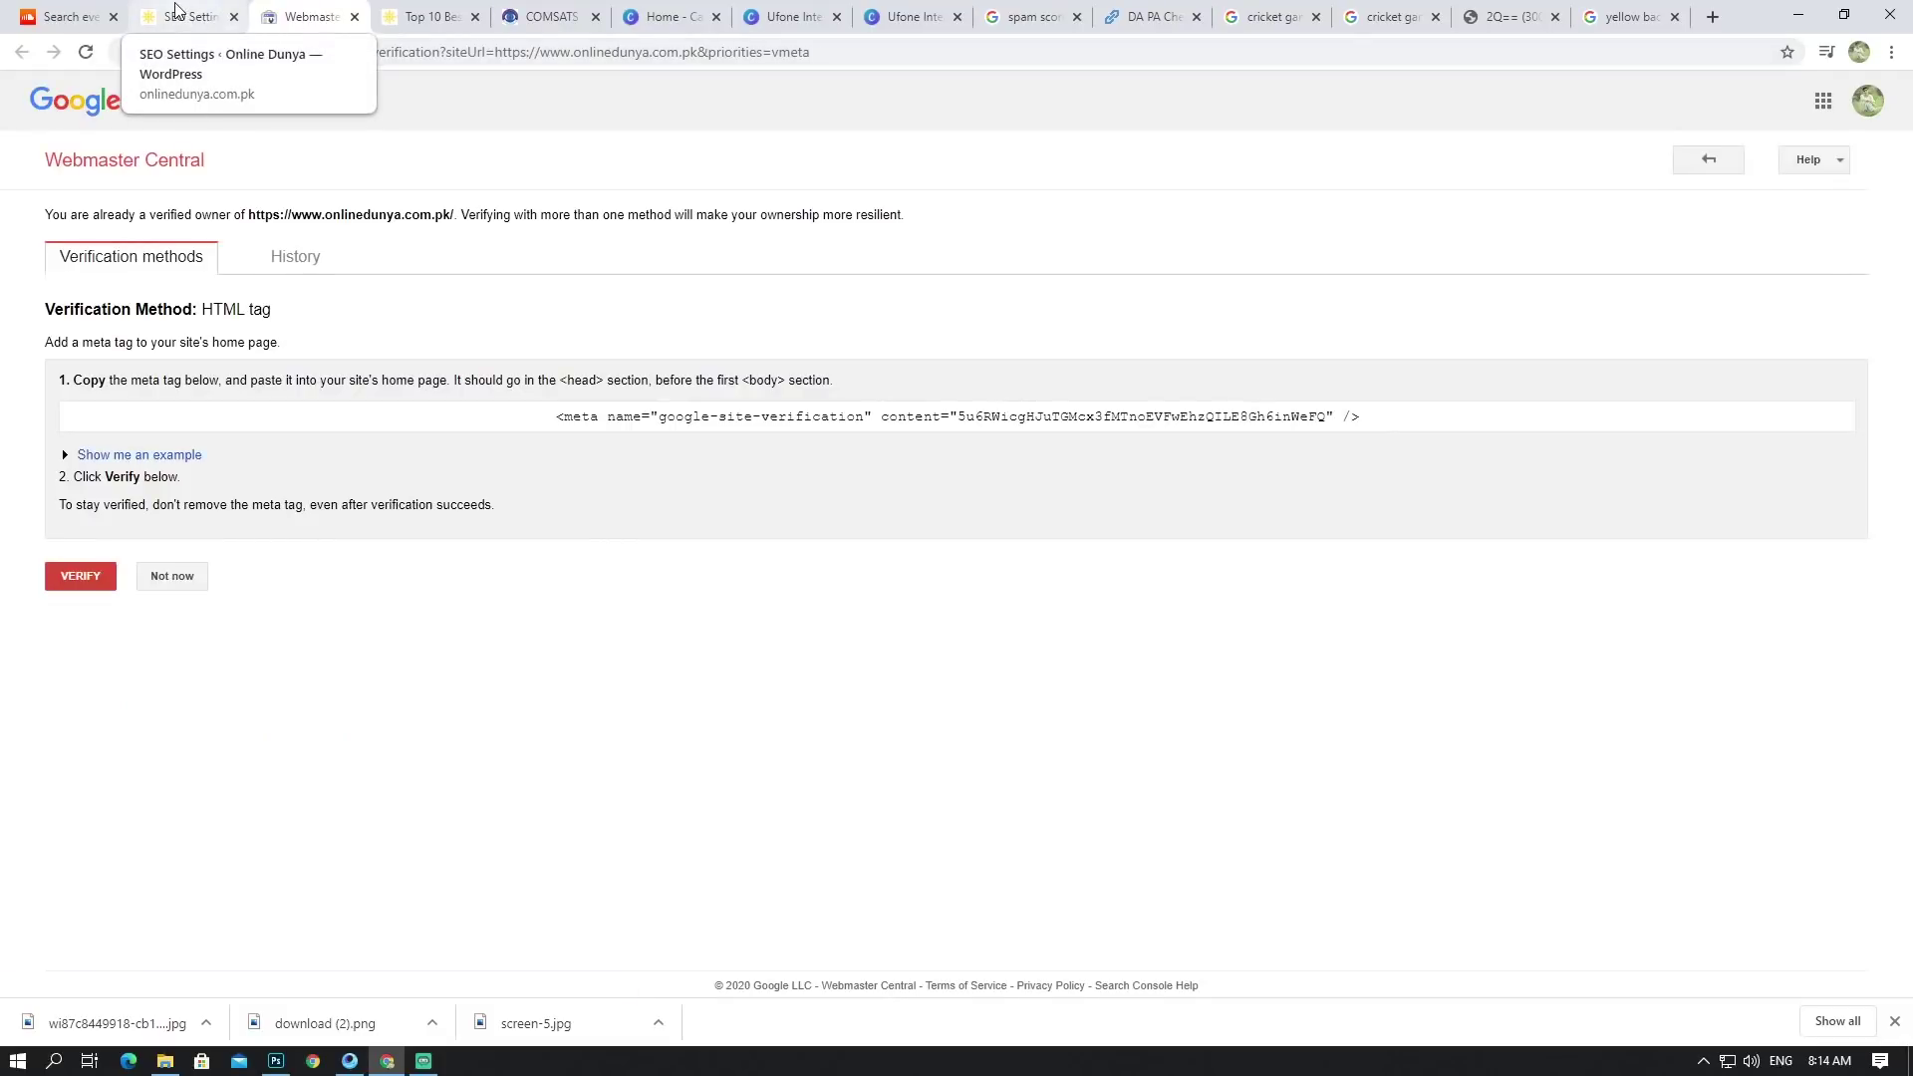
left_click(175, 12)
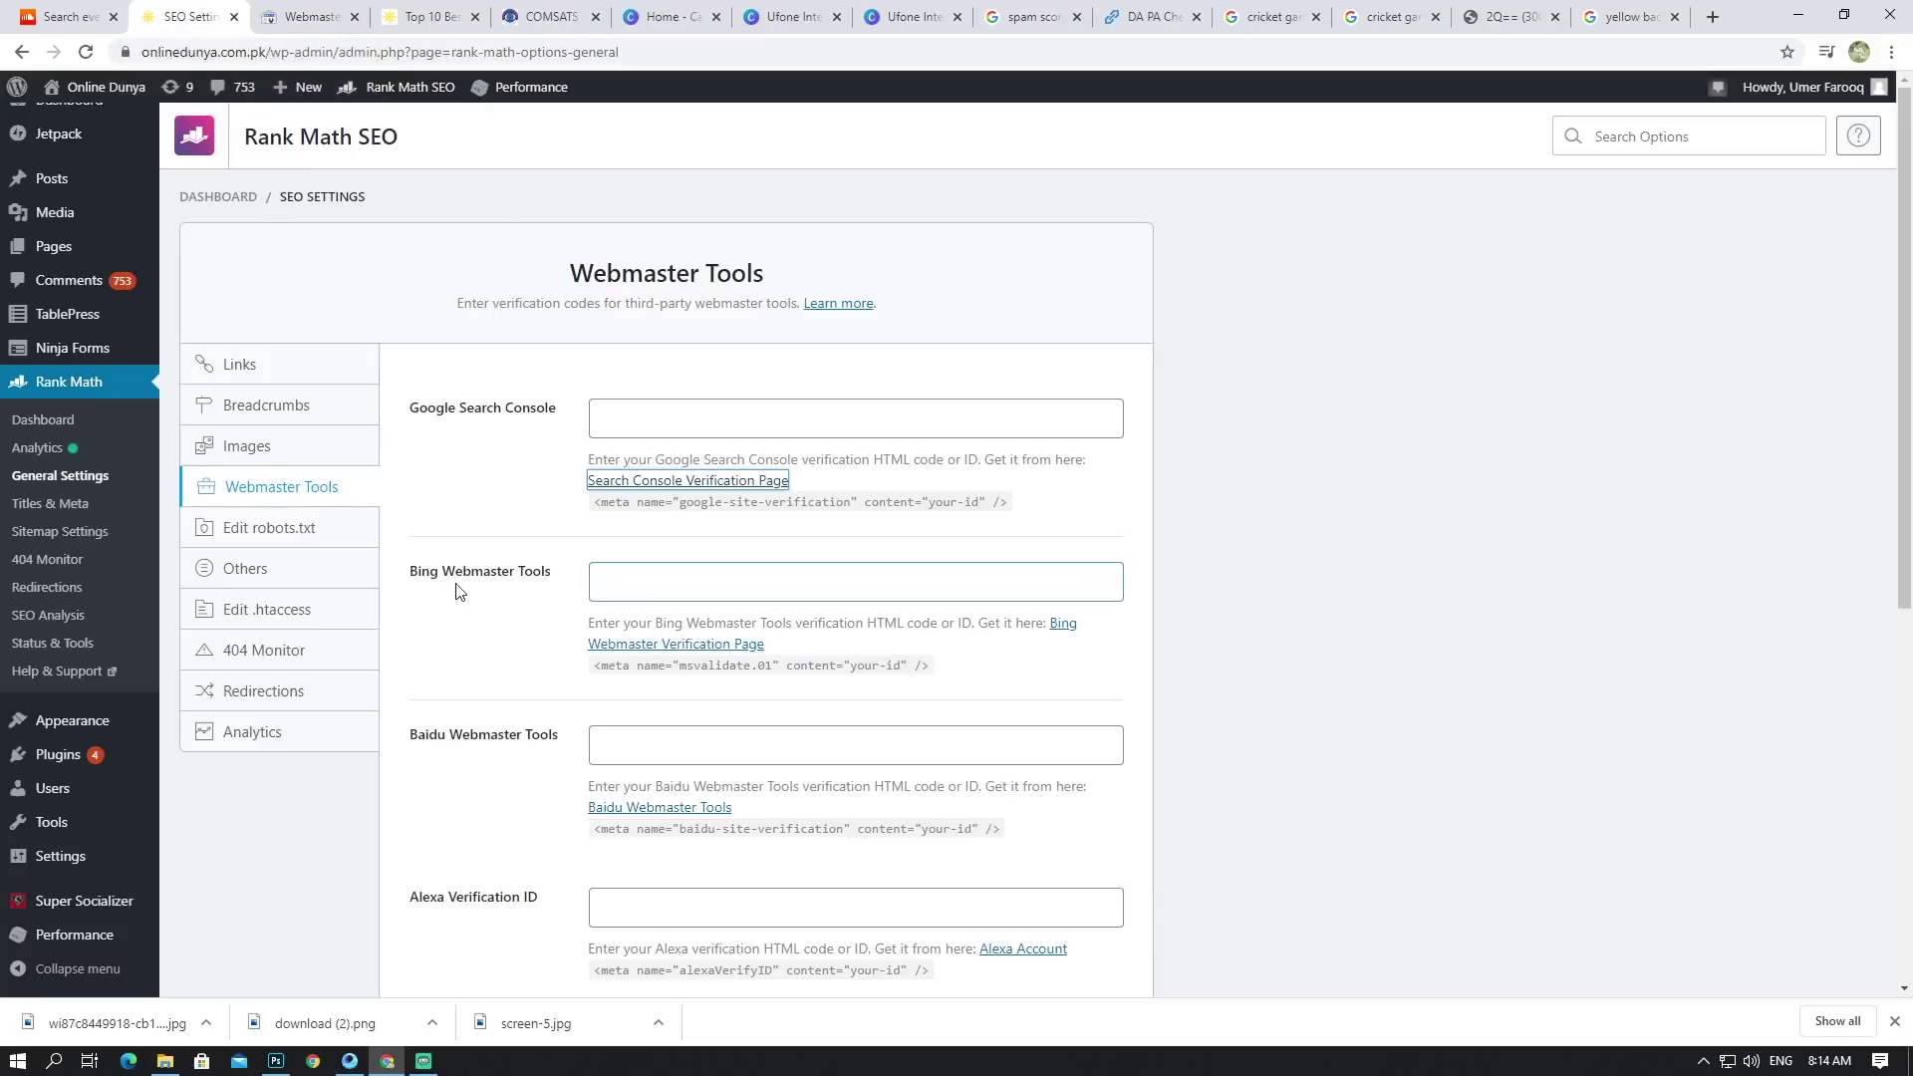
left_click(492, 583)
left_click(505, 747)
Step: Review the robots.txt editor and the Others section, including its RSS content fields and available variables
left_click(295, 531)
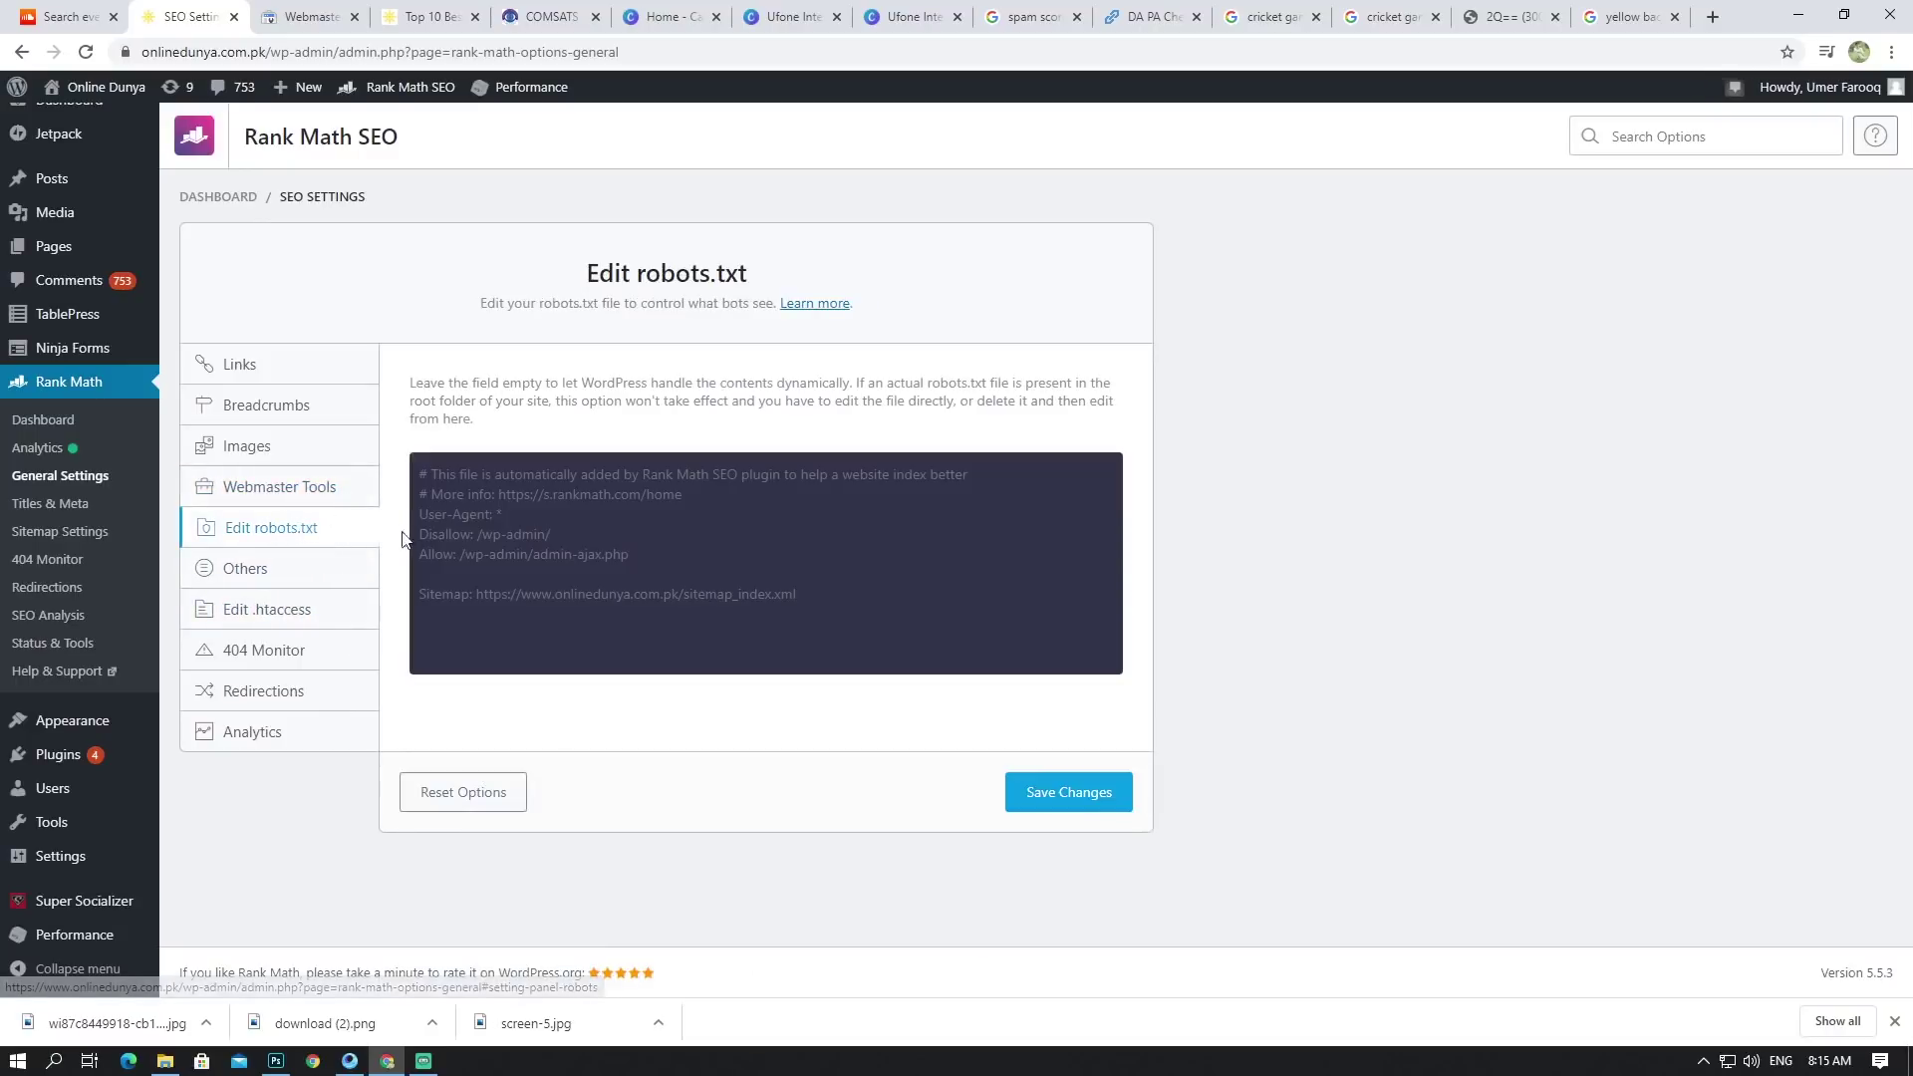
left_click(260, 574)
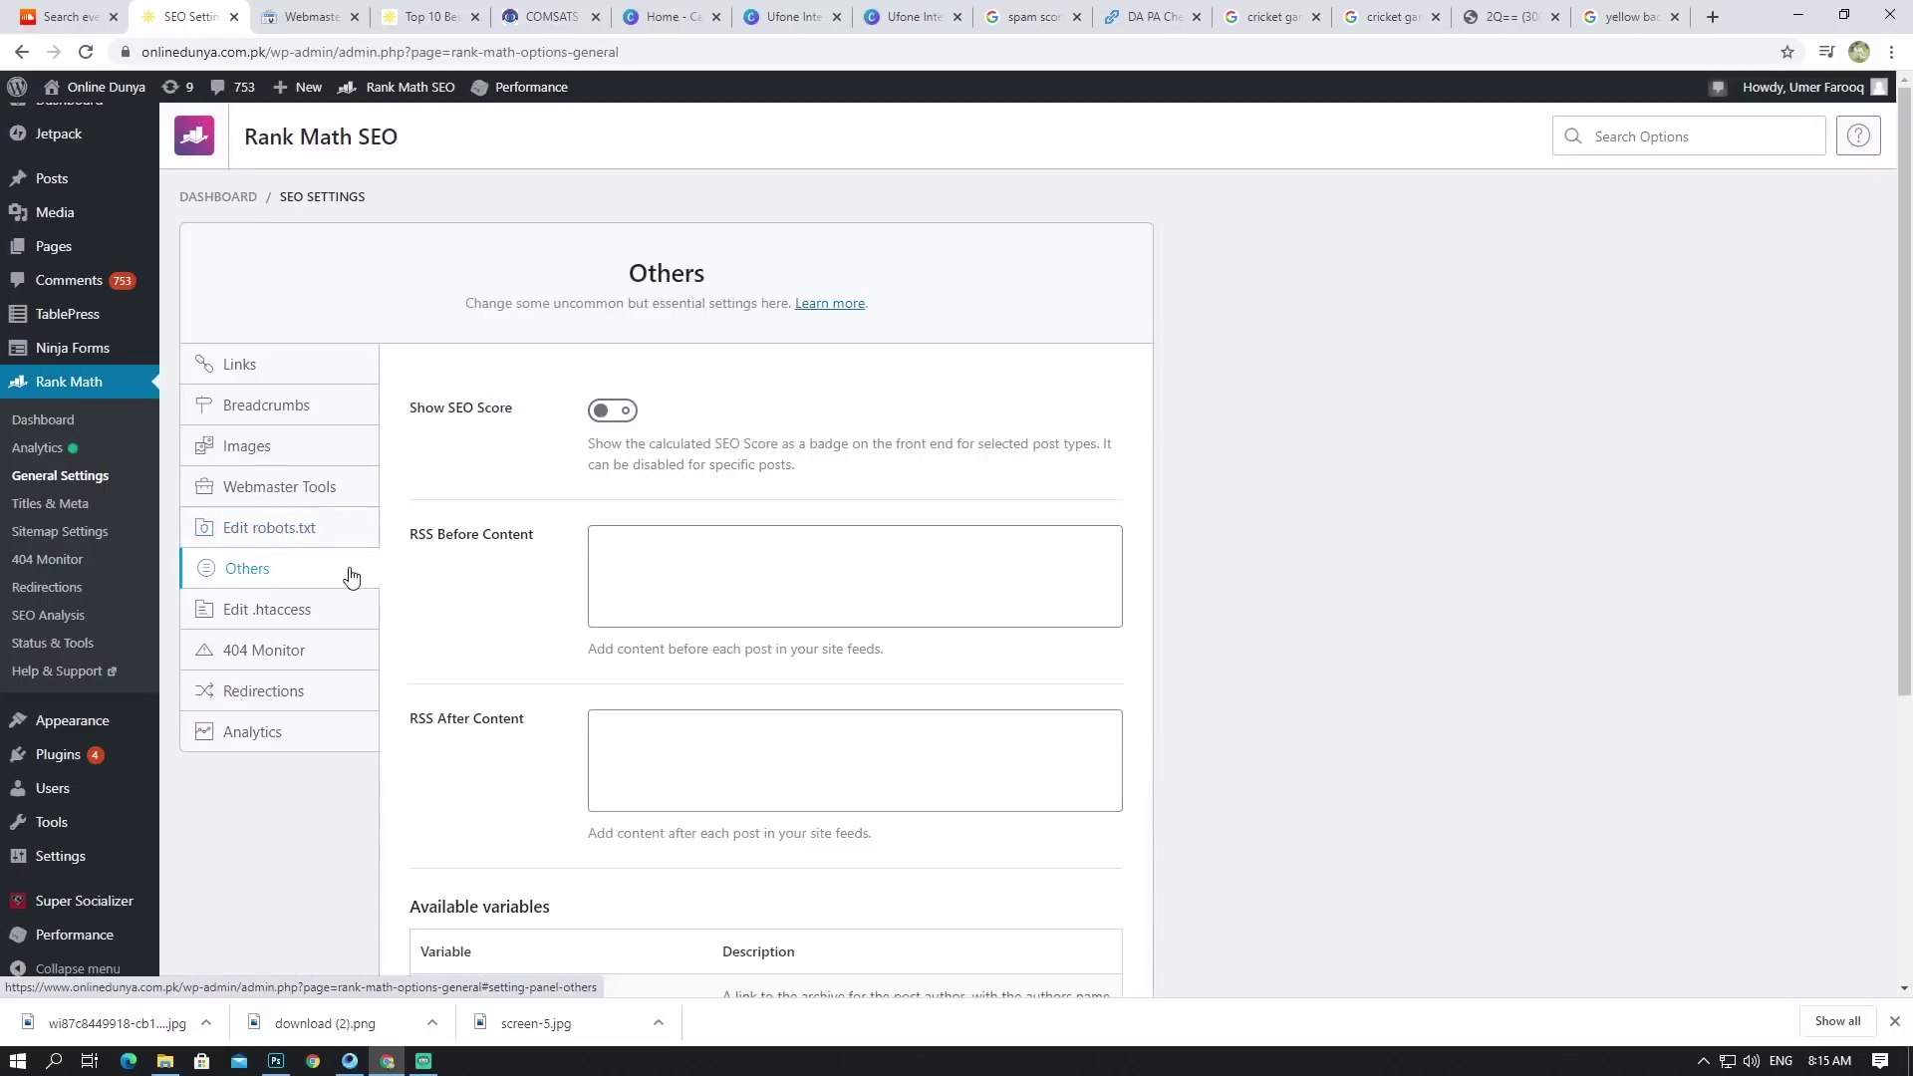
left_click(623, 584)
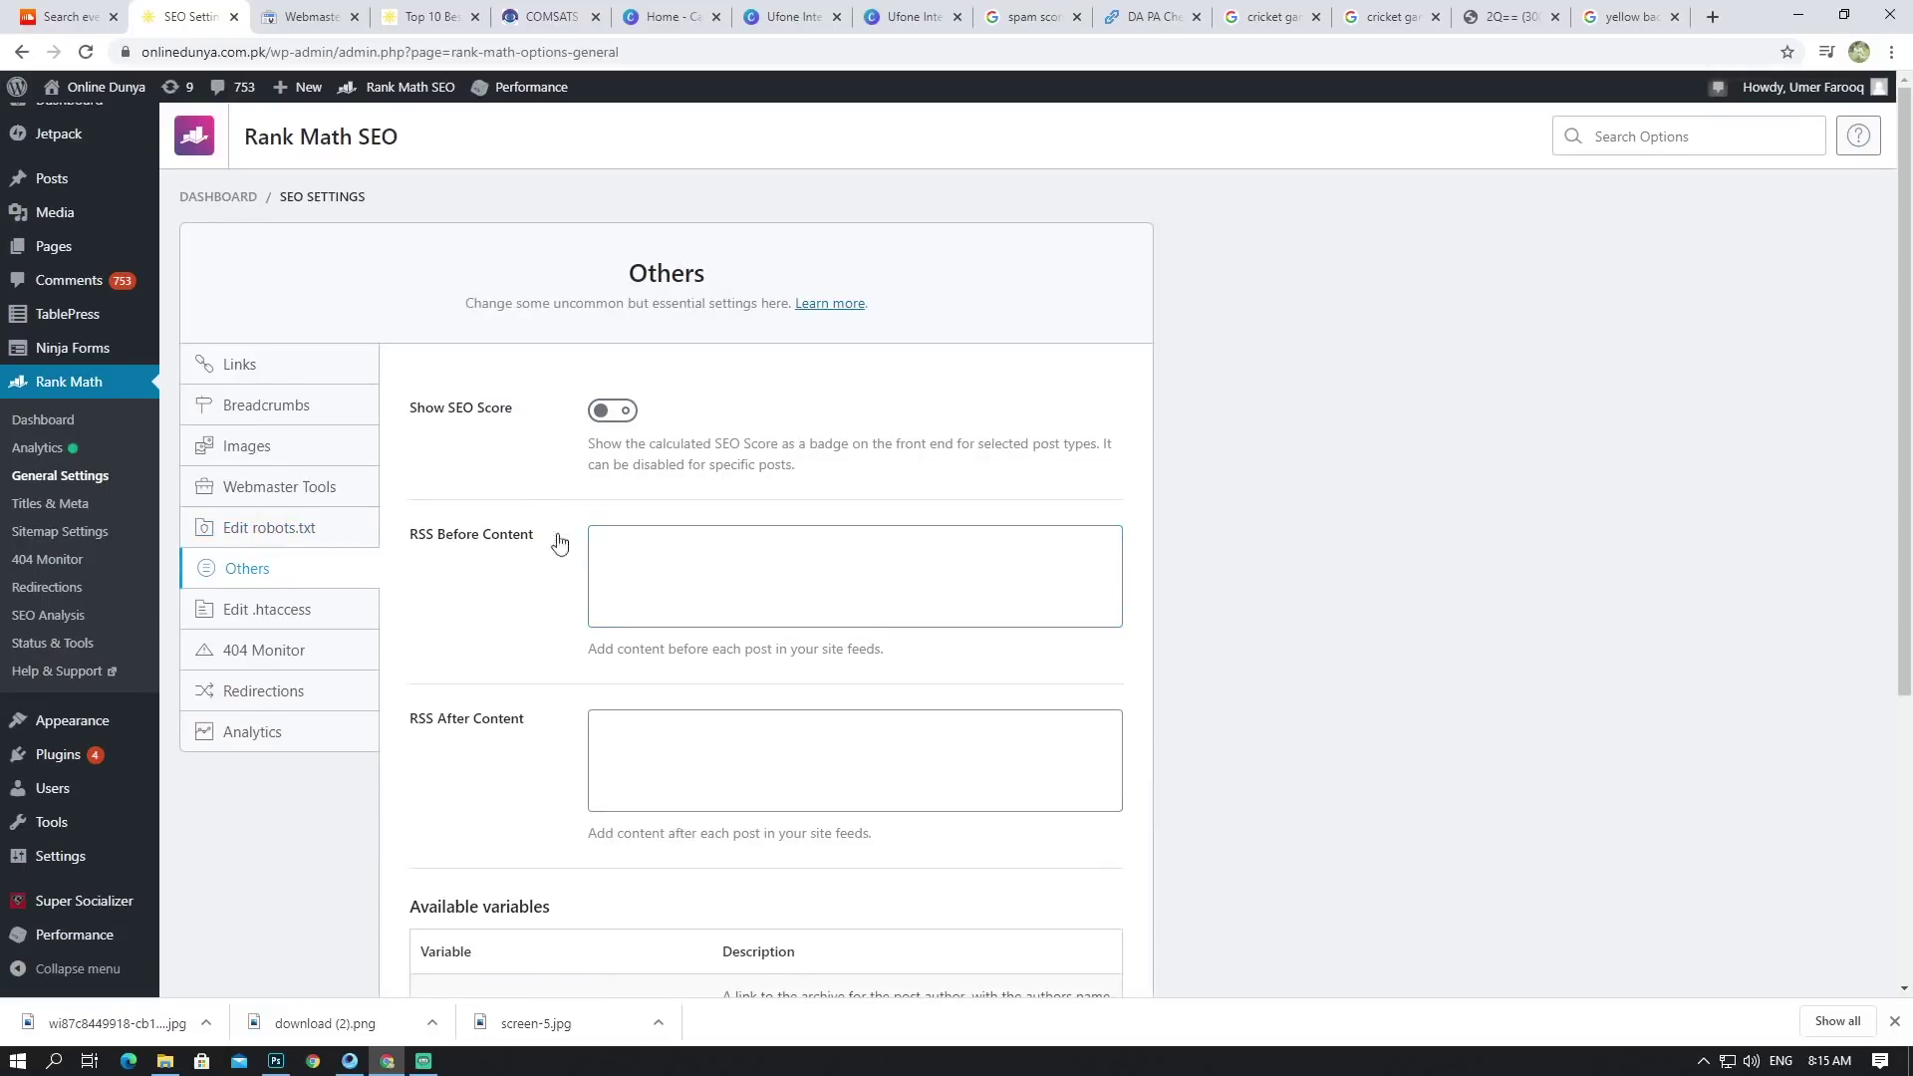
scroll(563, 578, "down", 4)
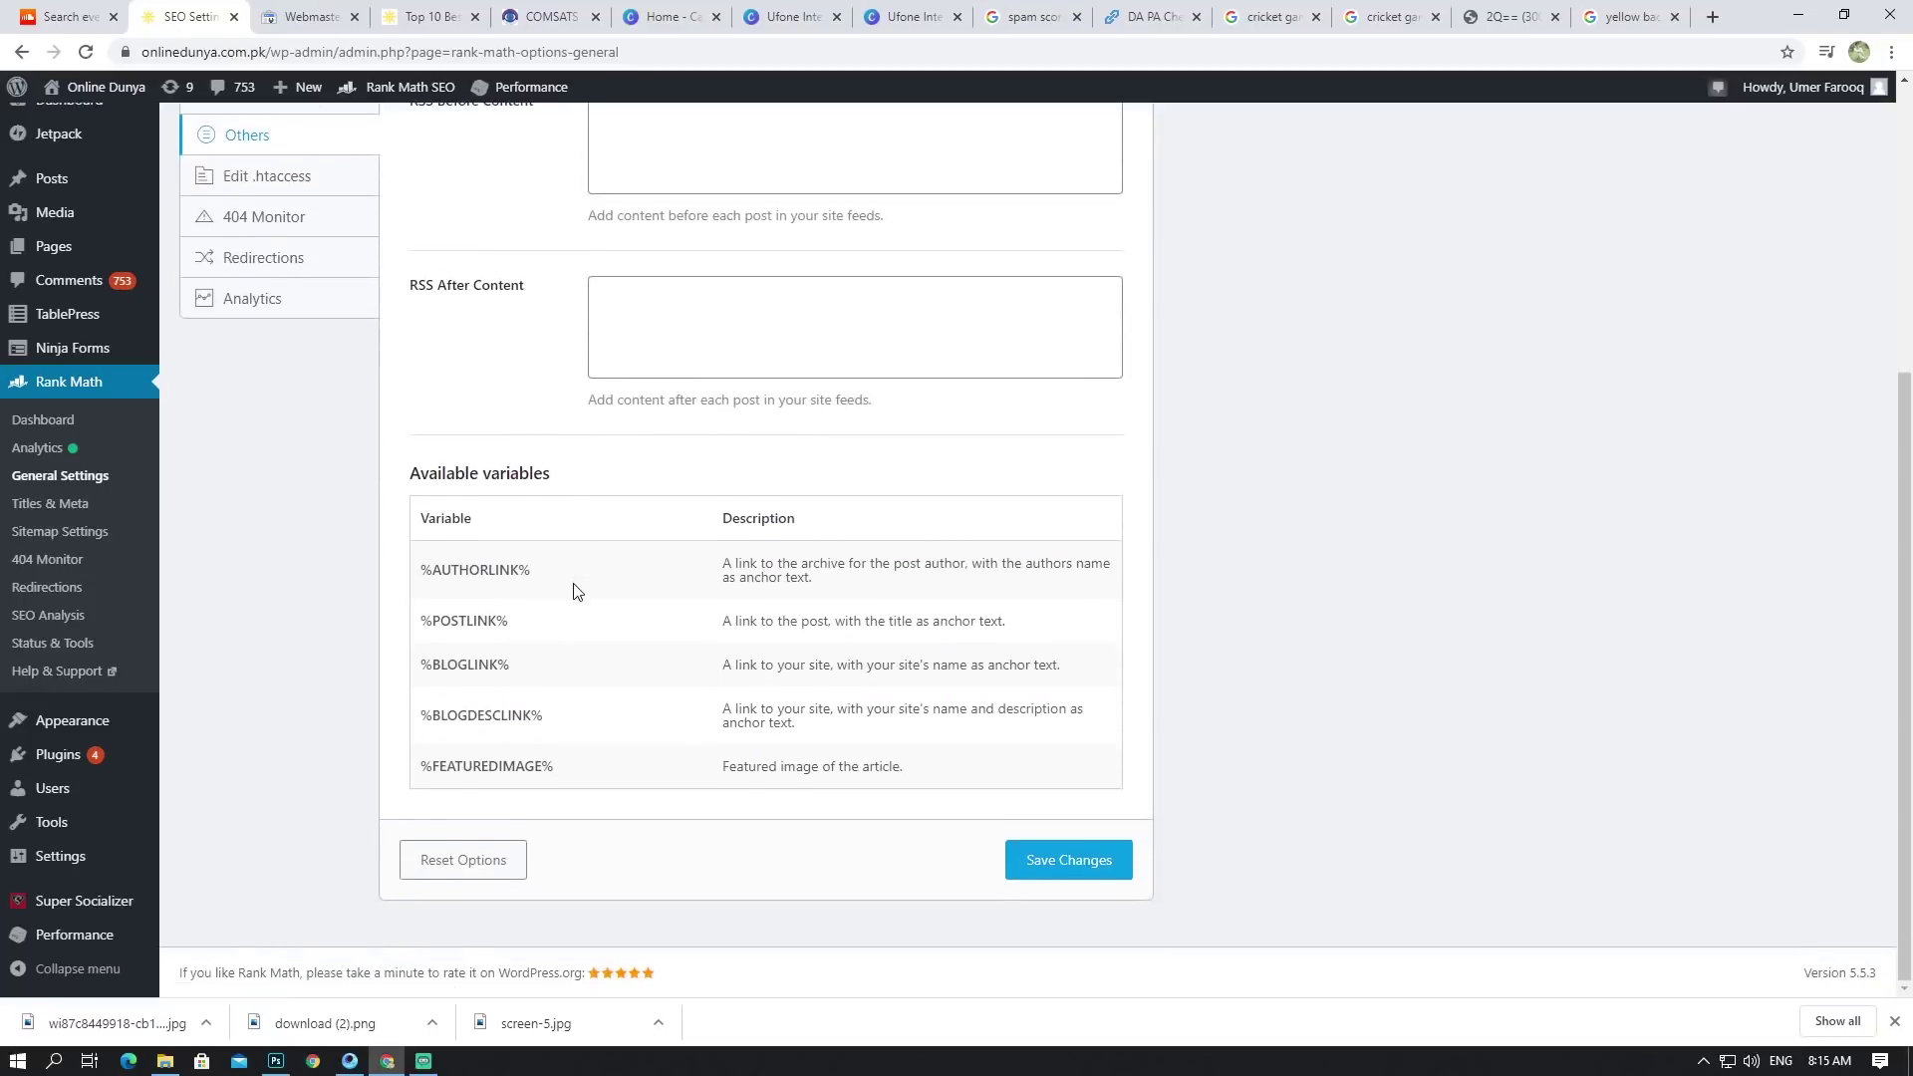
scroll(589, 590, "up", 4)
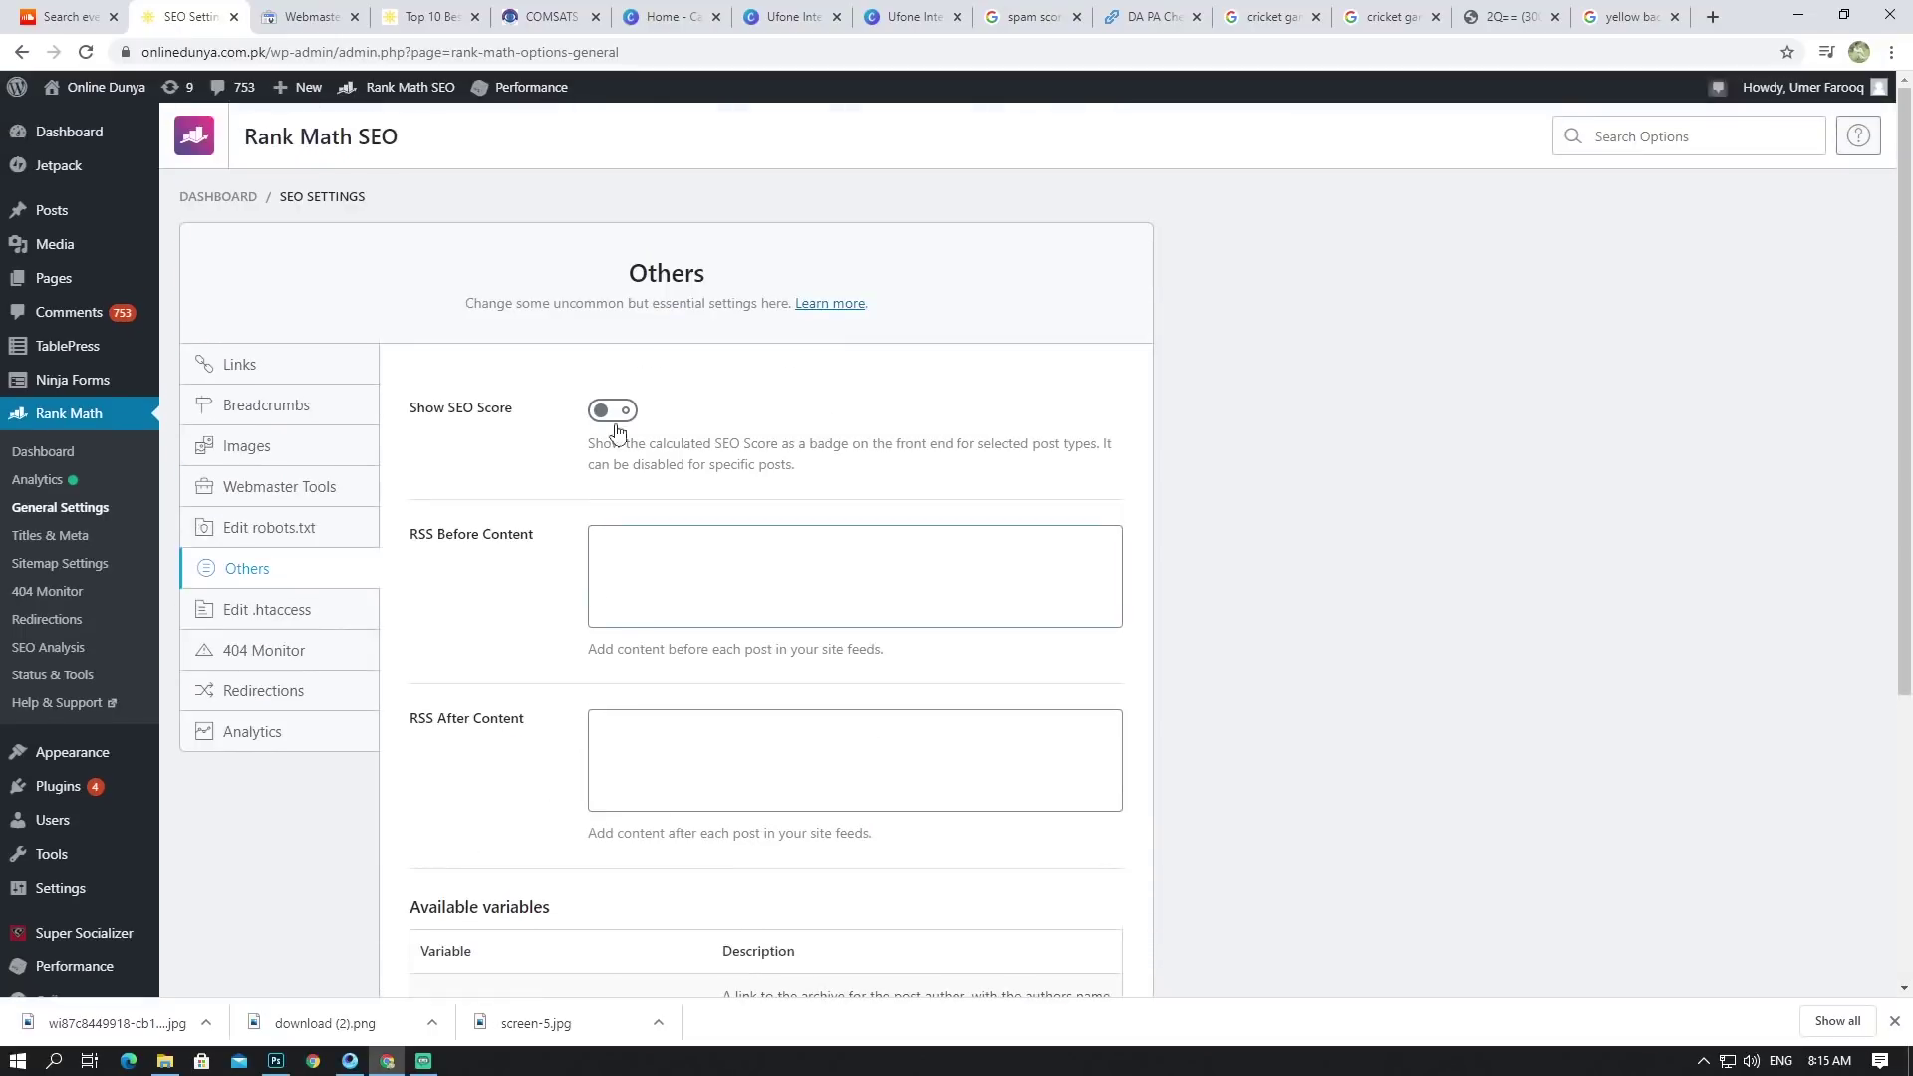
Step: Review the .htaccess editor and the 404 Monitor settings
left_click(281, 616)
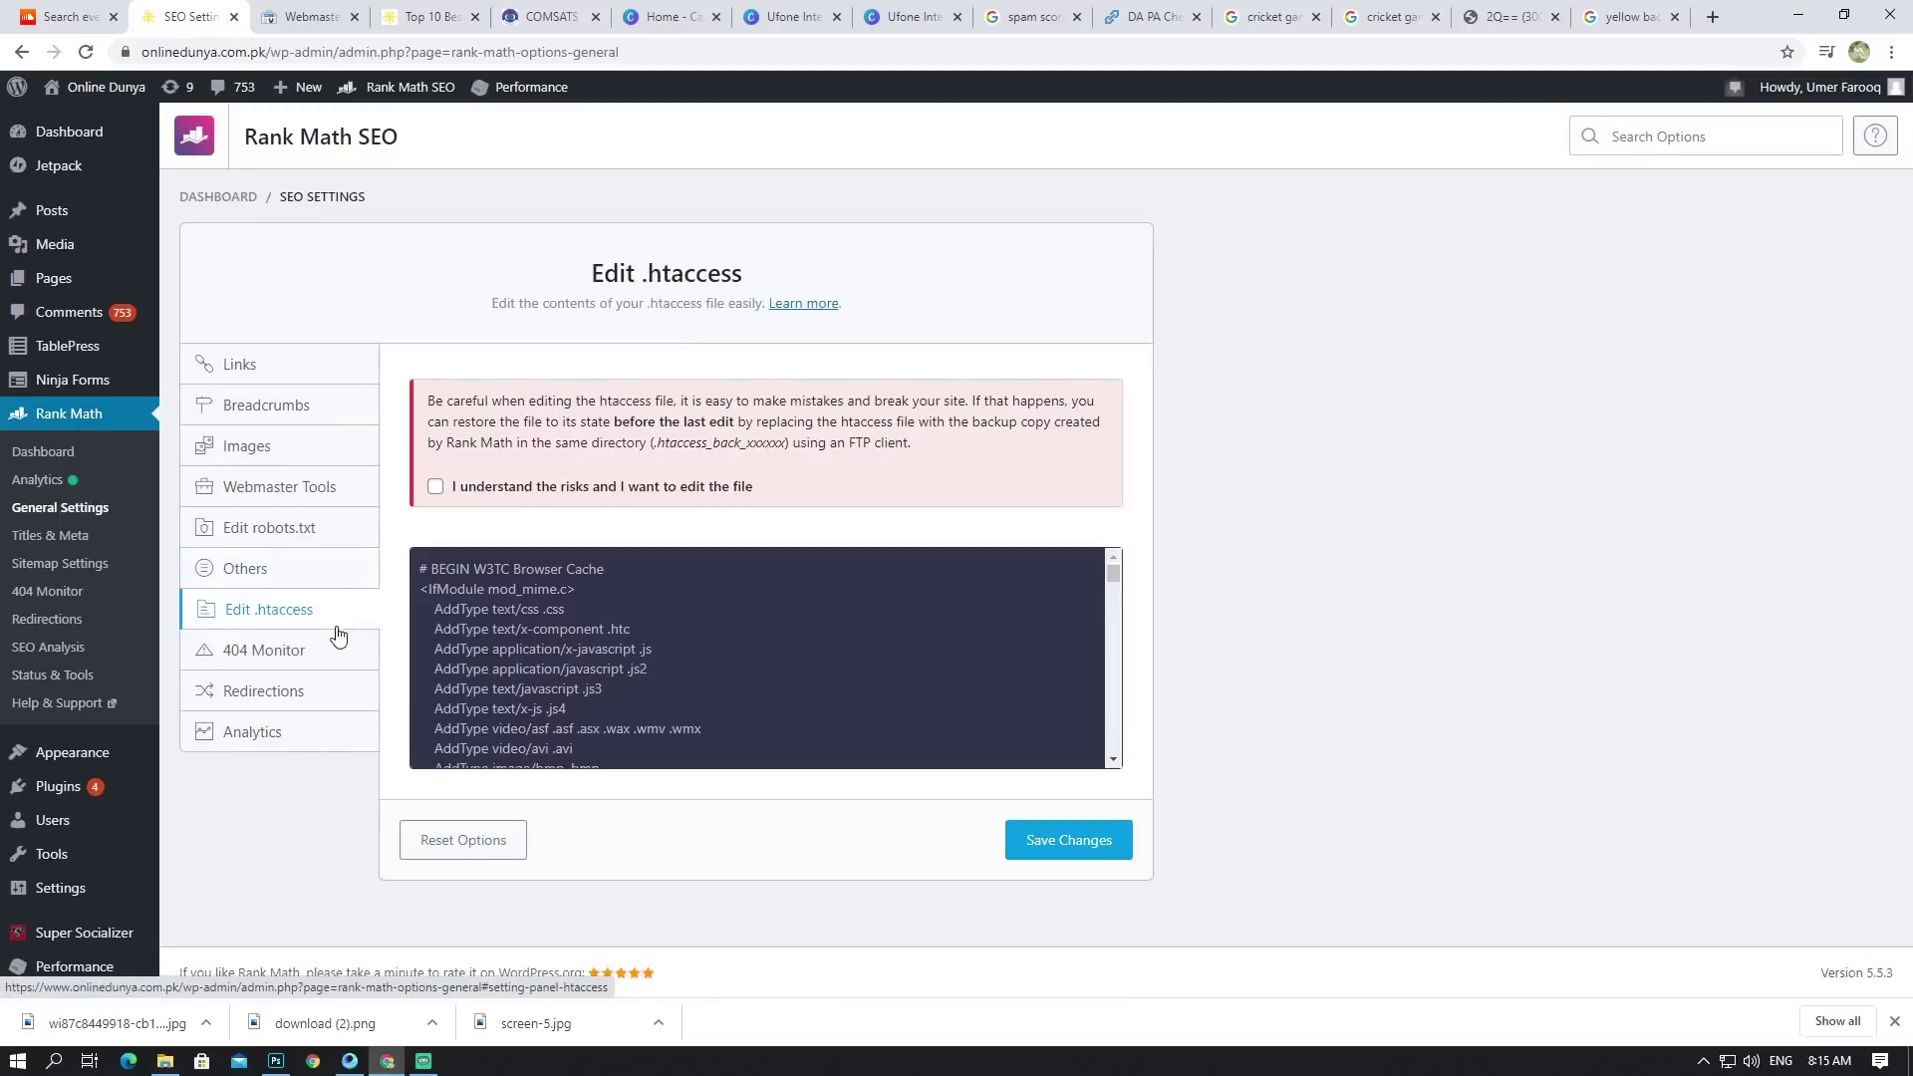
left_click(287, 654)
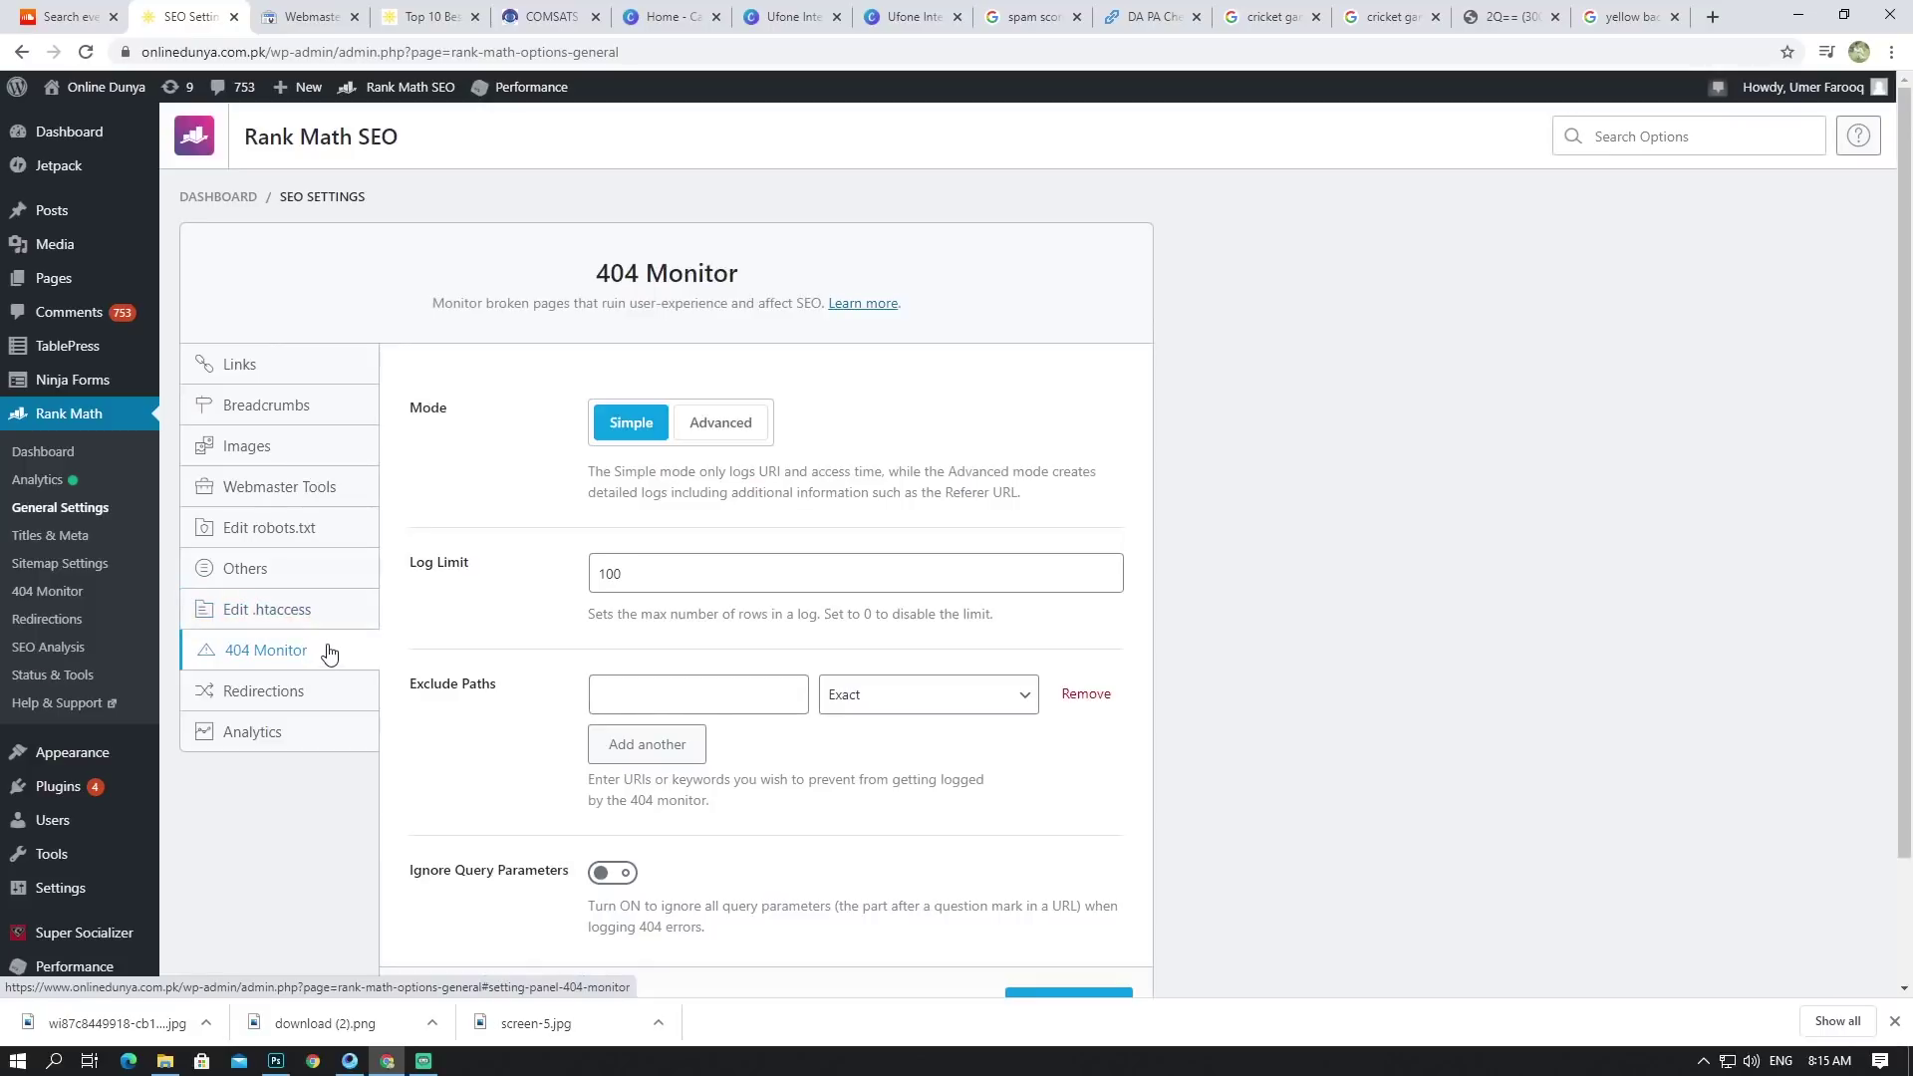
scroll(401, 642, "down", 1)
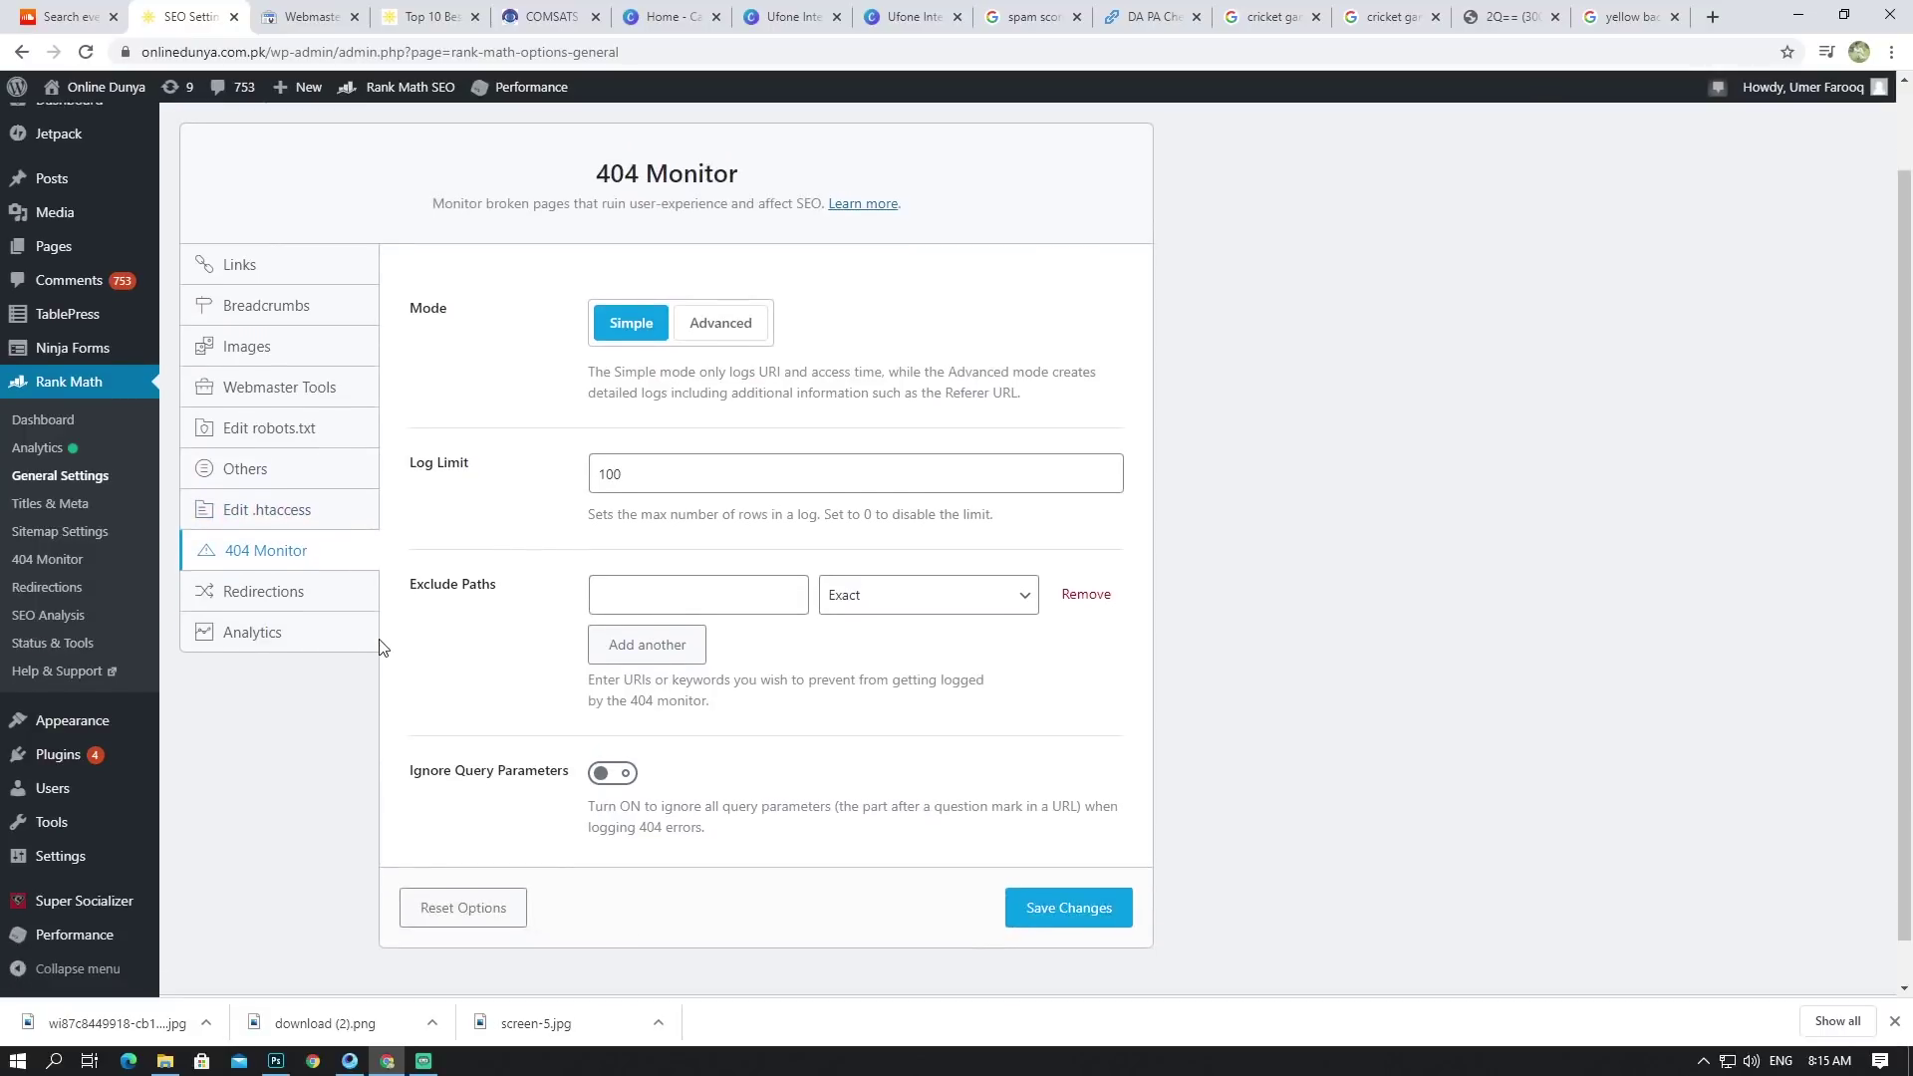
Step: Review the rest of the 404 Monitor settings and the Redirections and Analytics sections of Rank Math's general settings
scroll(378, 647, "down", 1)
scroll(399, 618, "up", 1)
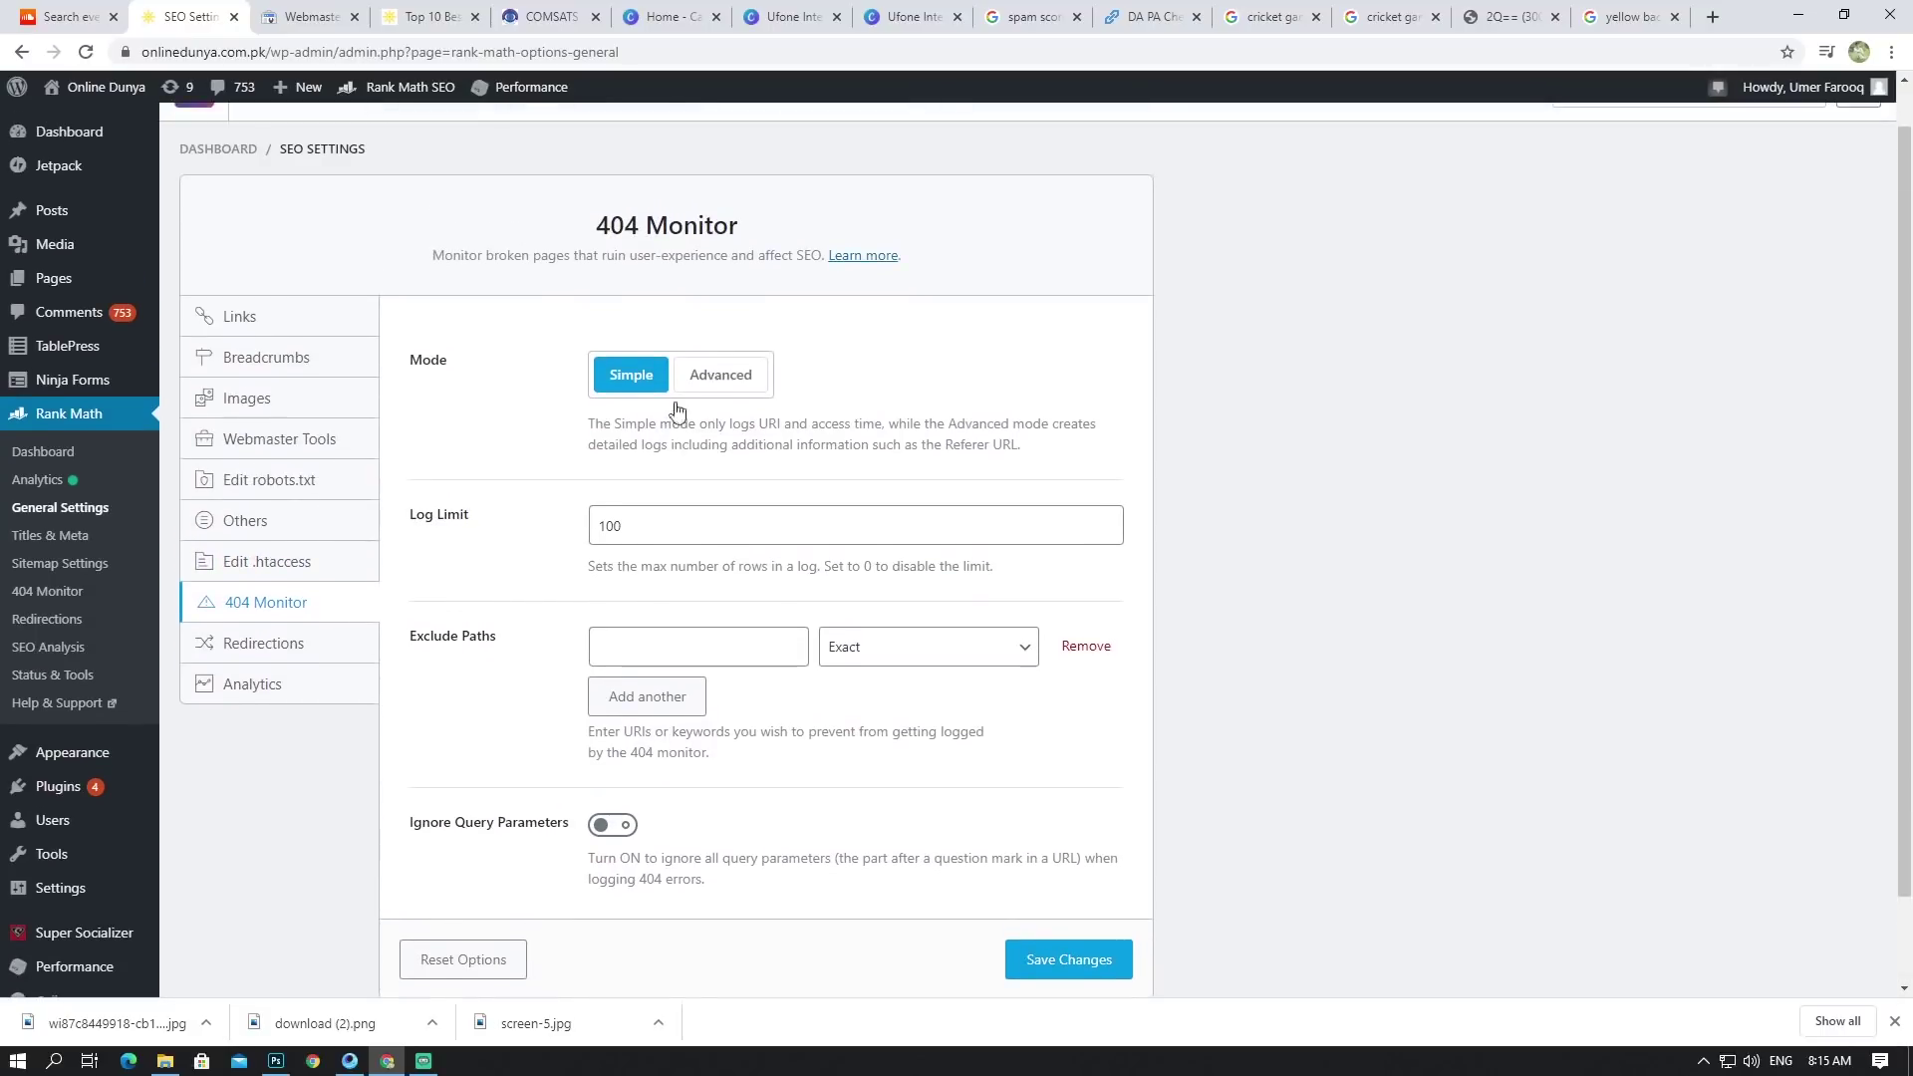
scroll(349, 534, "down", 1)
left_click(272, 543)
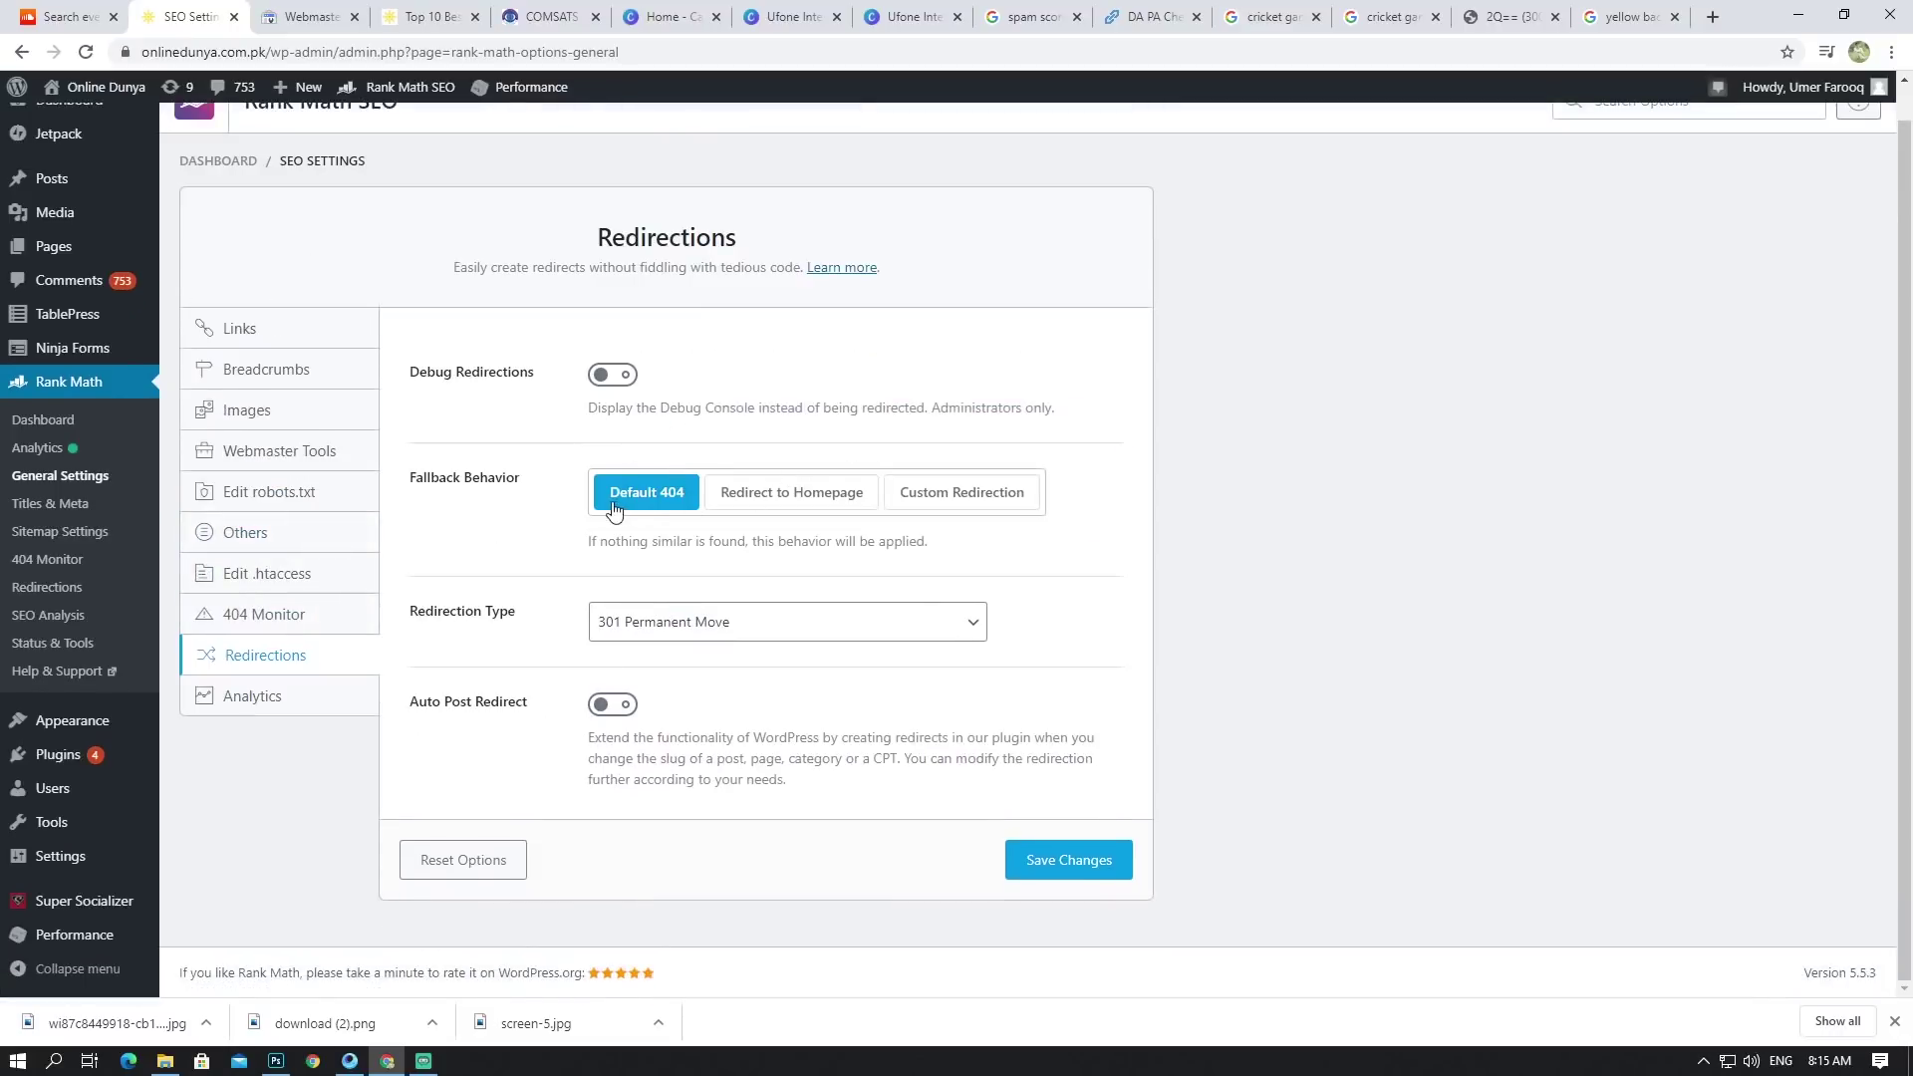
left_click(295, 702)
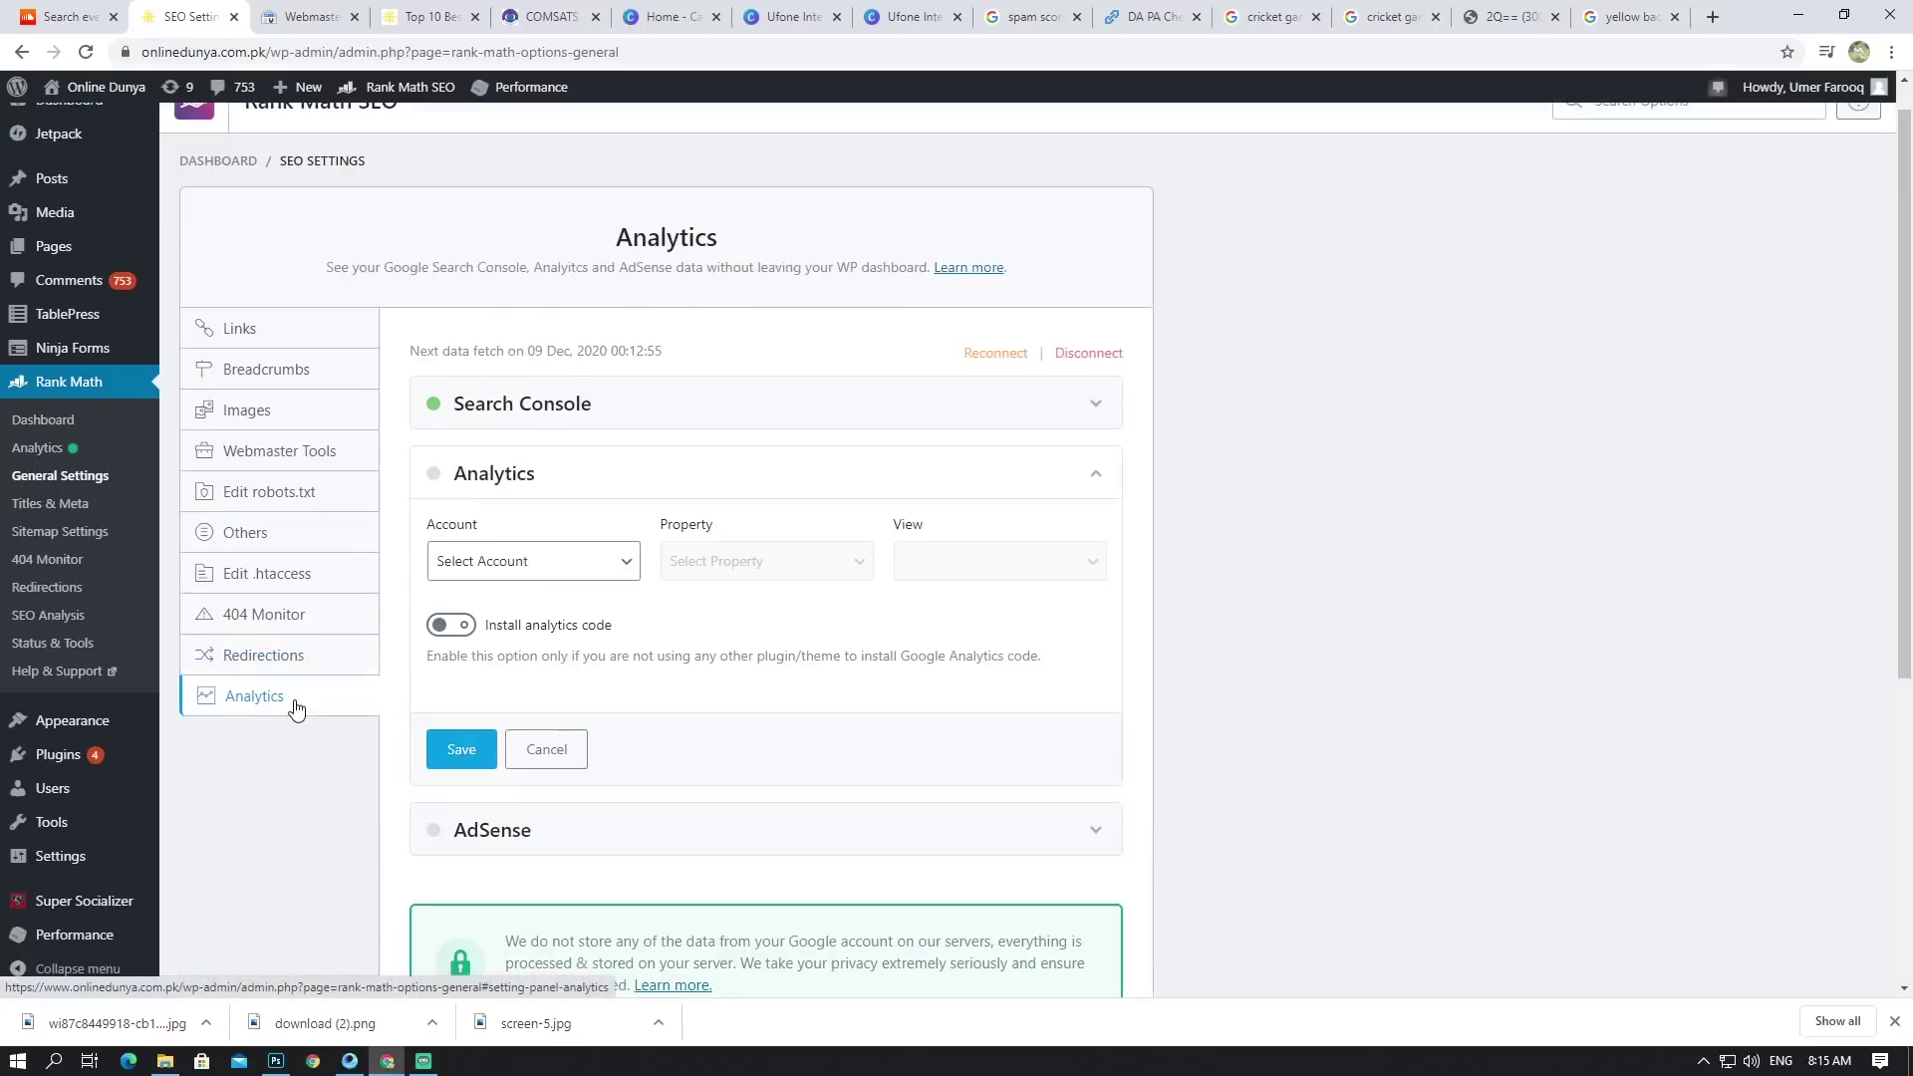
scroll(743, 598, "down", 5)
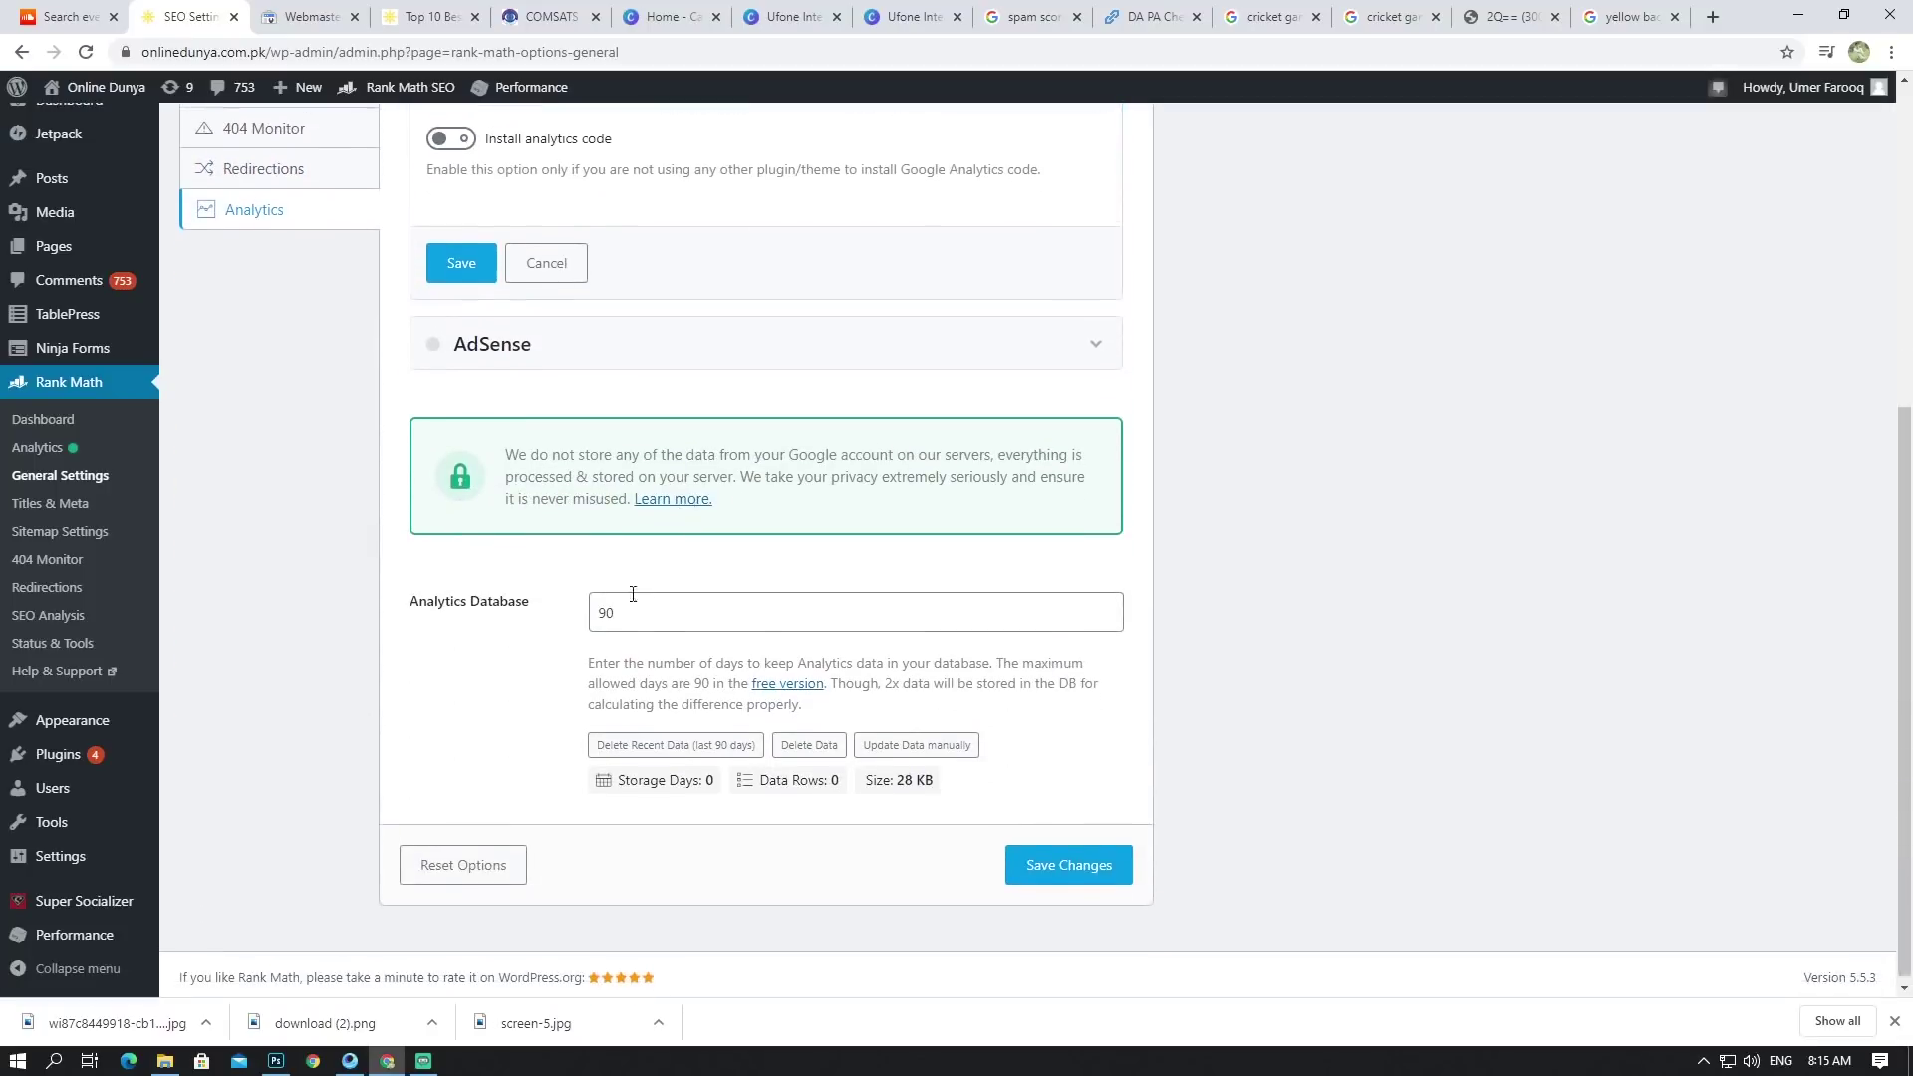
Step: Open Rank Math's Titles & Meta settings, and briefly check the Streamlabs OBS window before returning to the browser
left_click(71, 510)
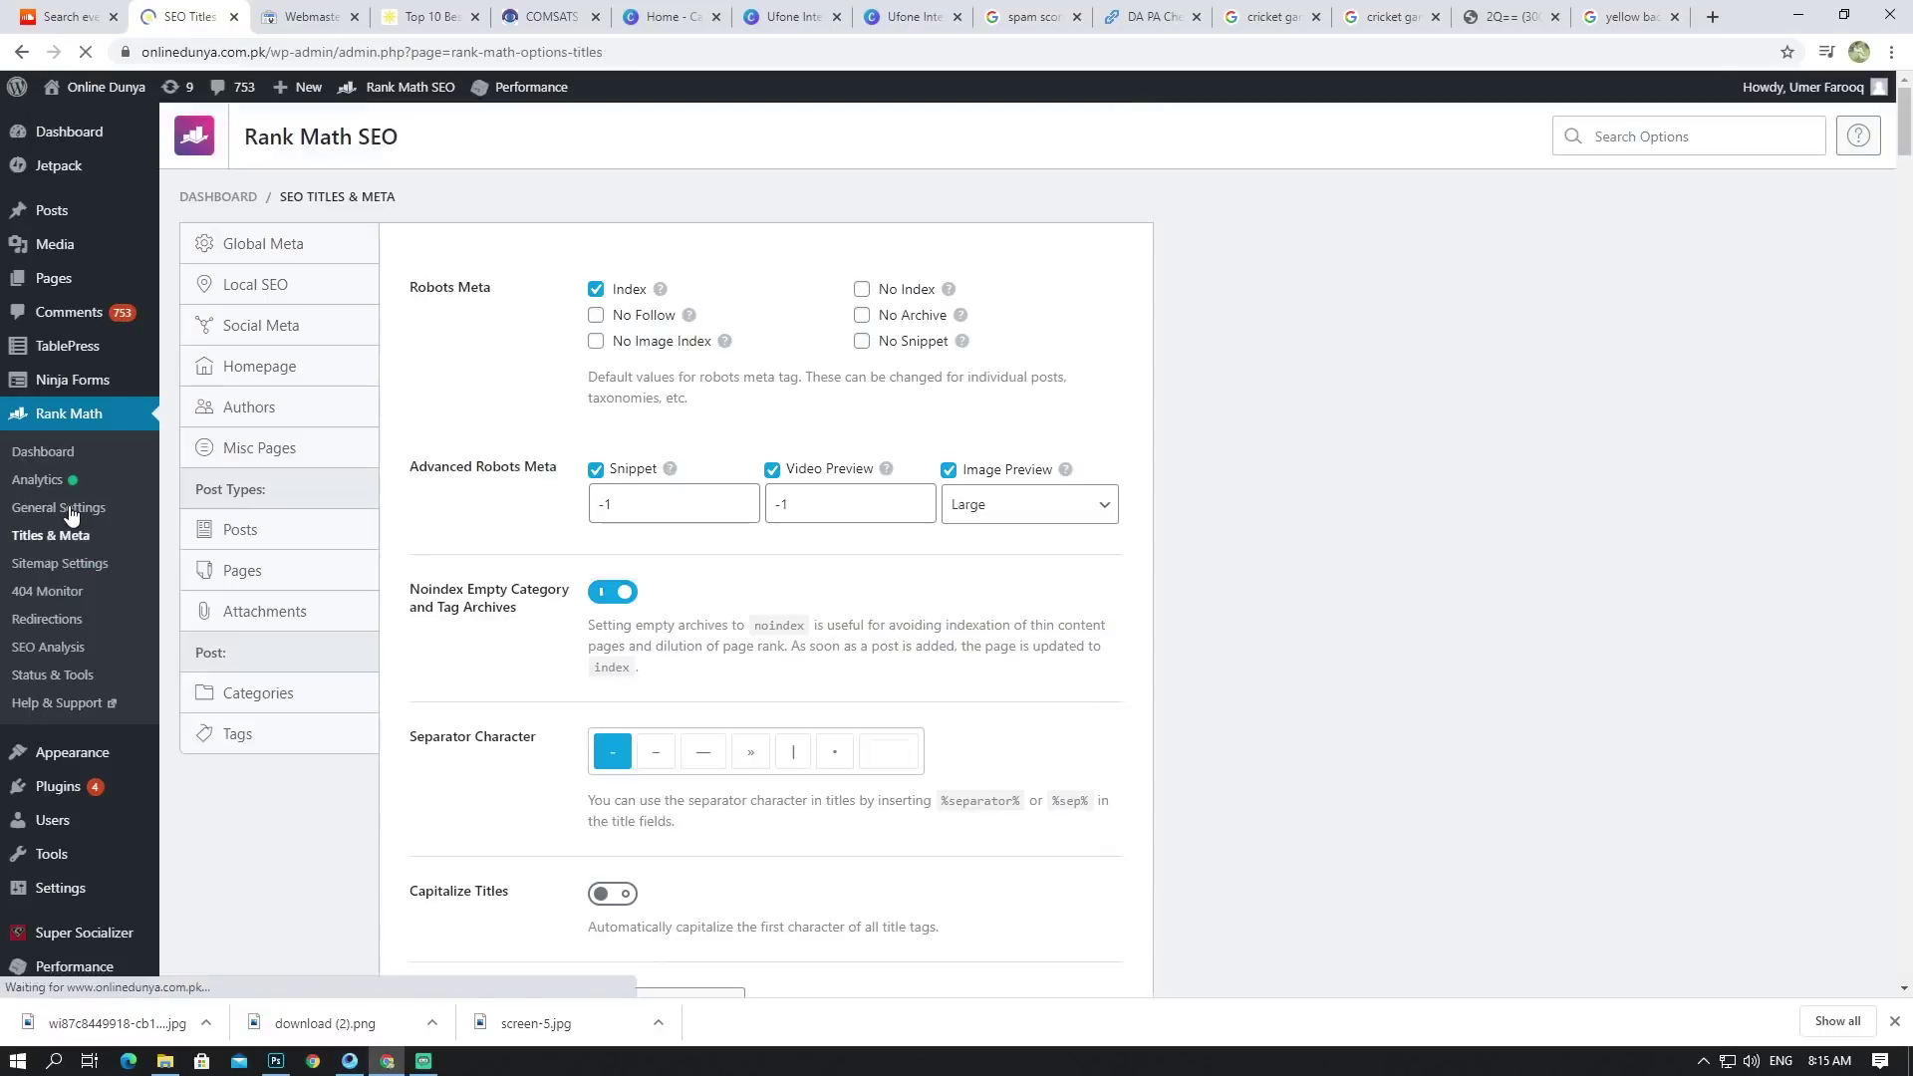
mouse_move(430, 1066)
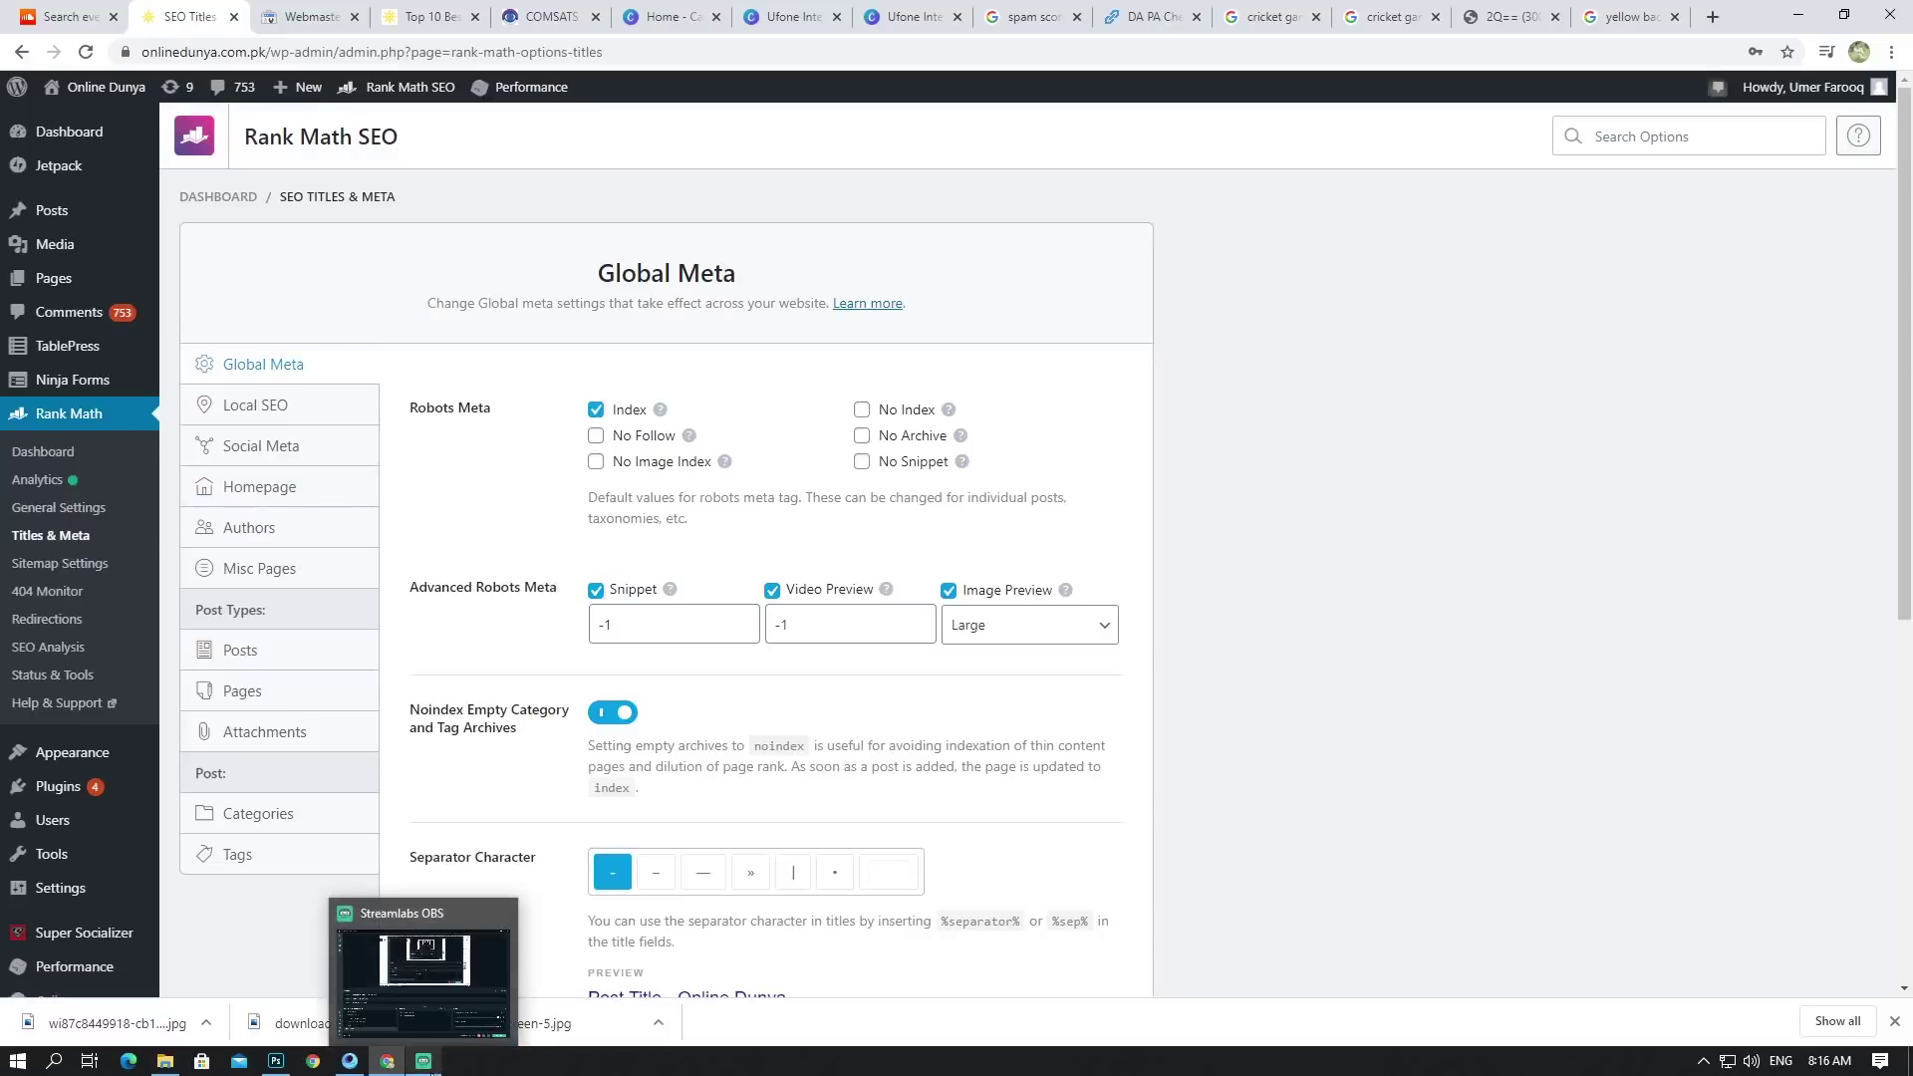
left_click(498, 981)
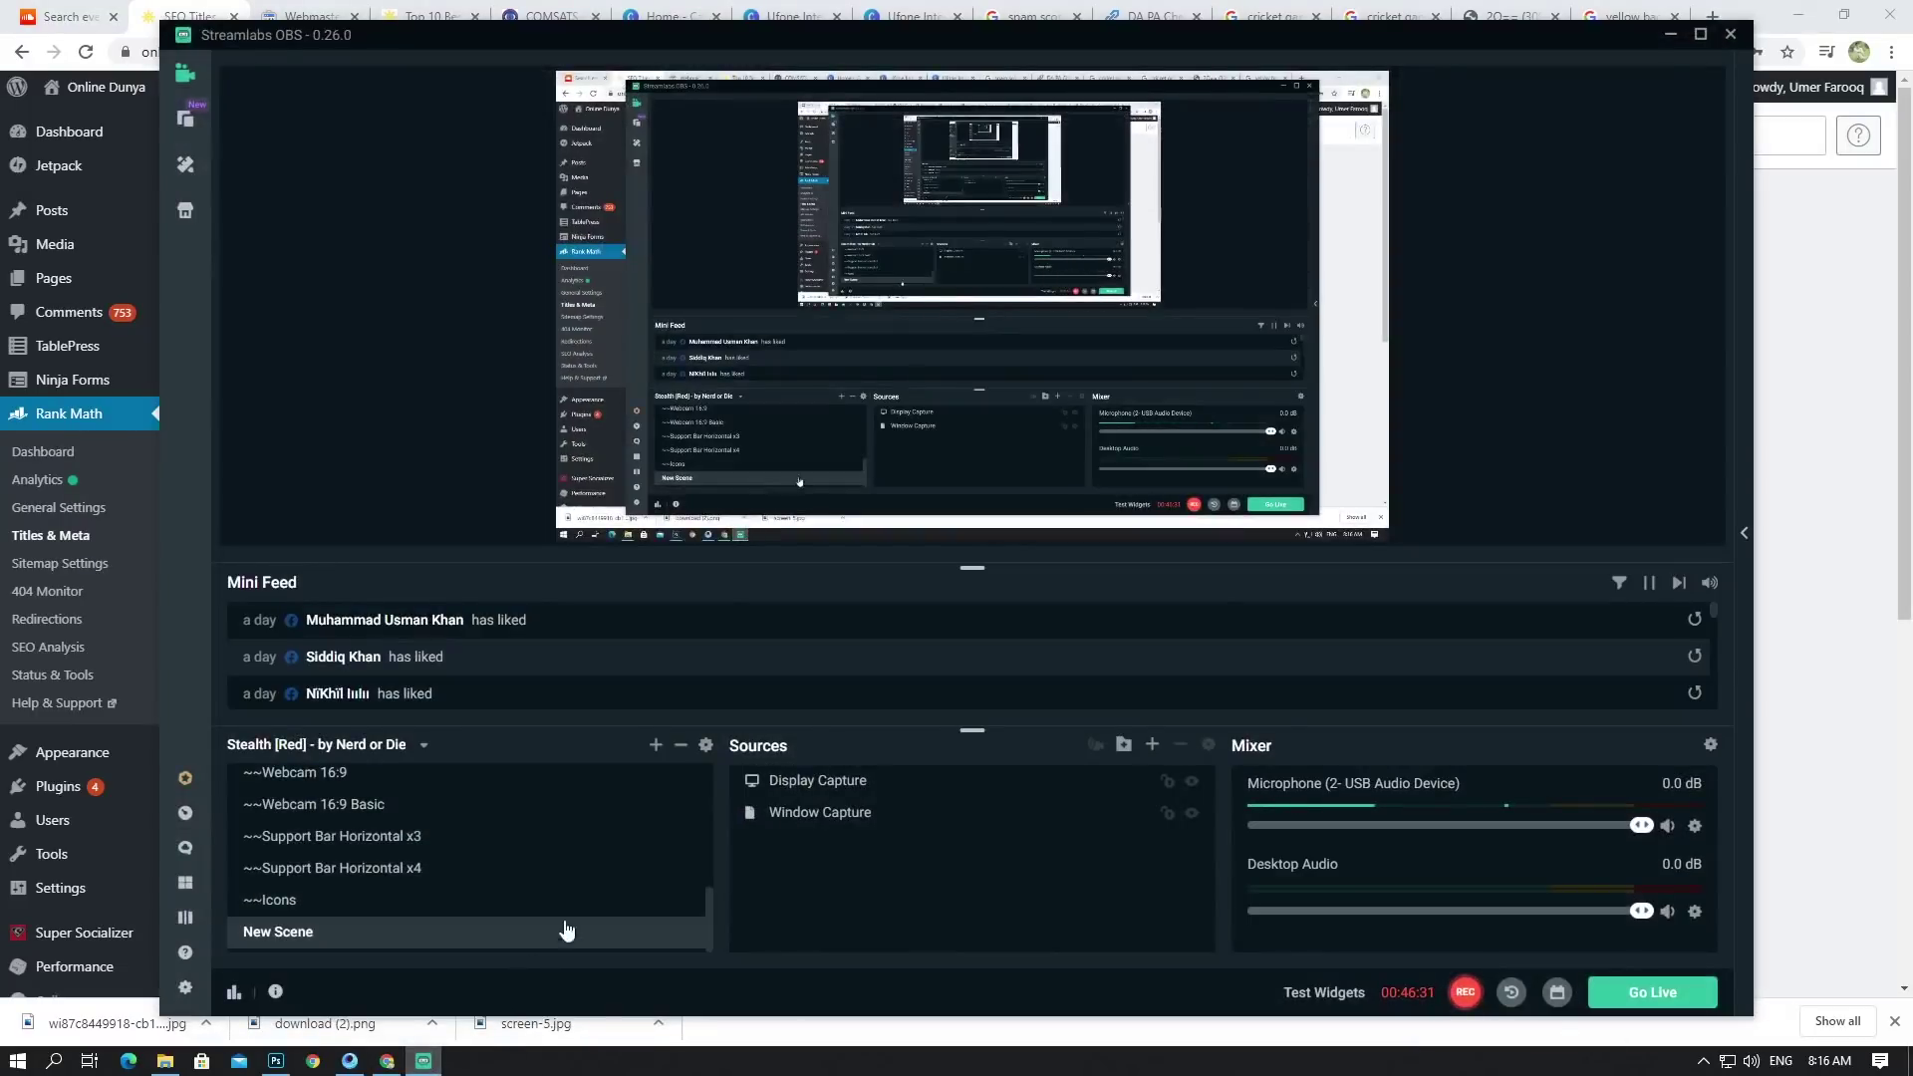
left_click(1672, 34)
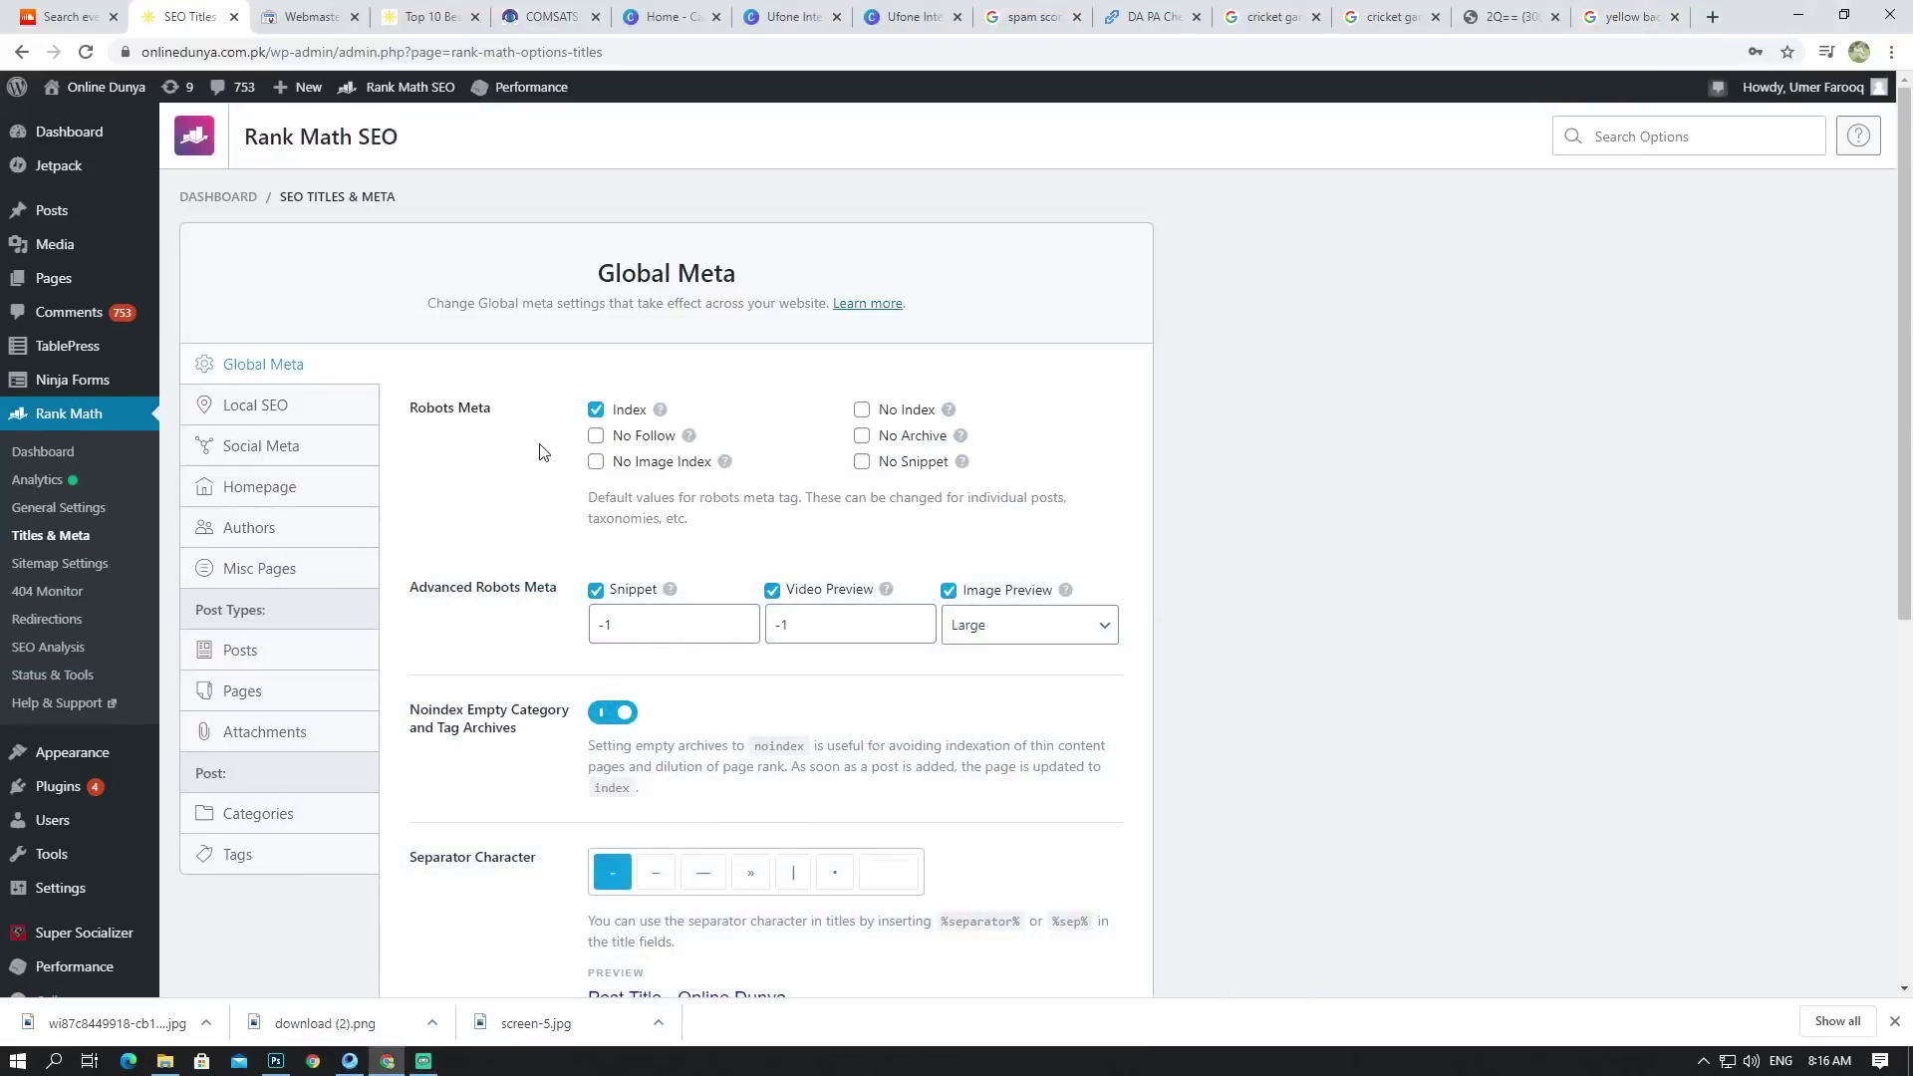
Step: Review the Global Meta options for Robots Meta, Advanced Robots Meta and noindexing empty category and tag archives
scroll(469, 408, "down", 5)
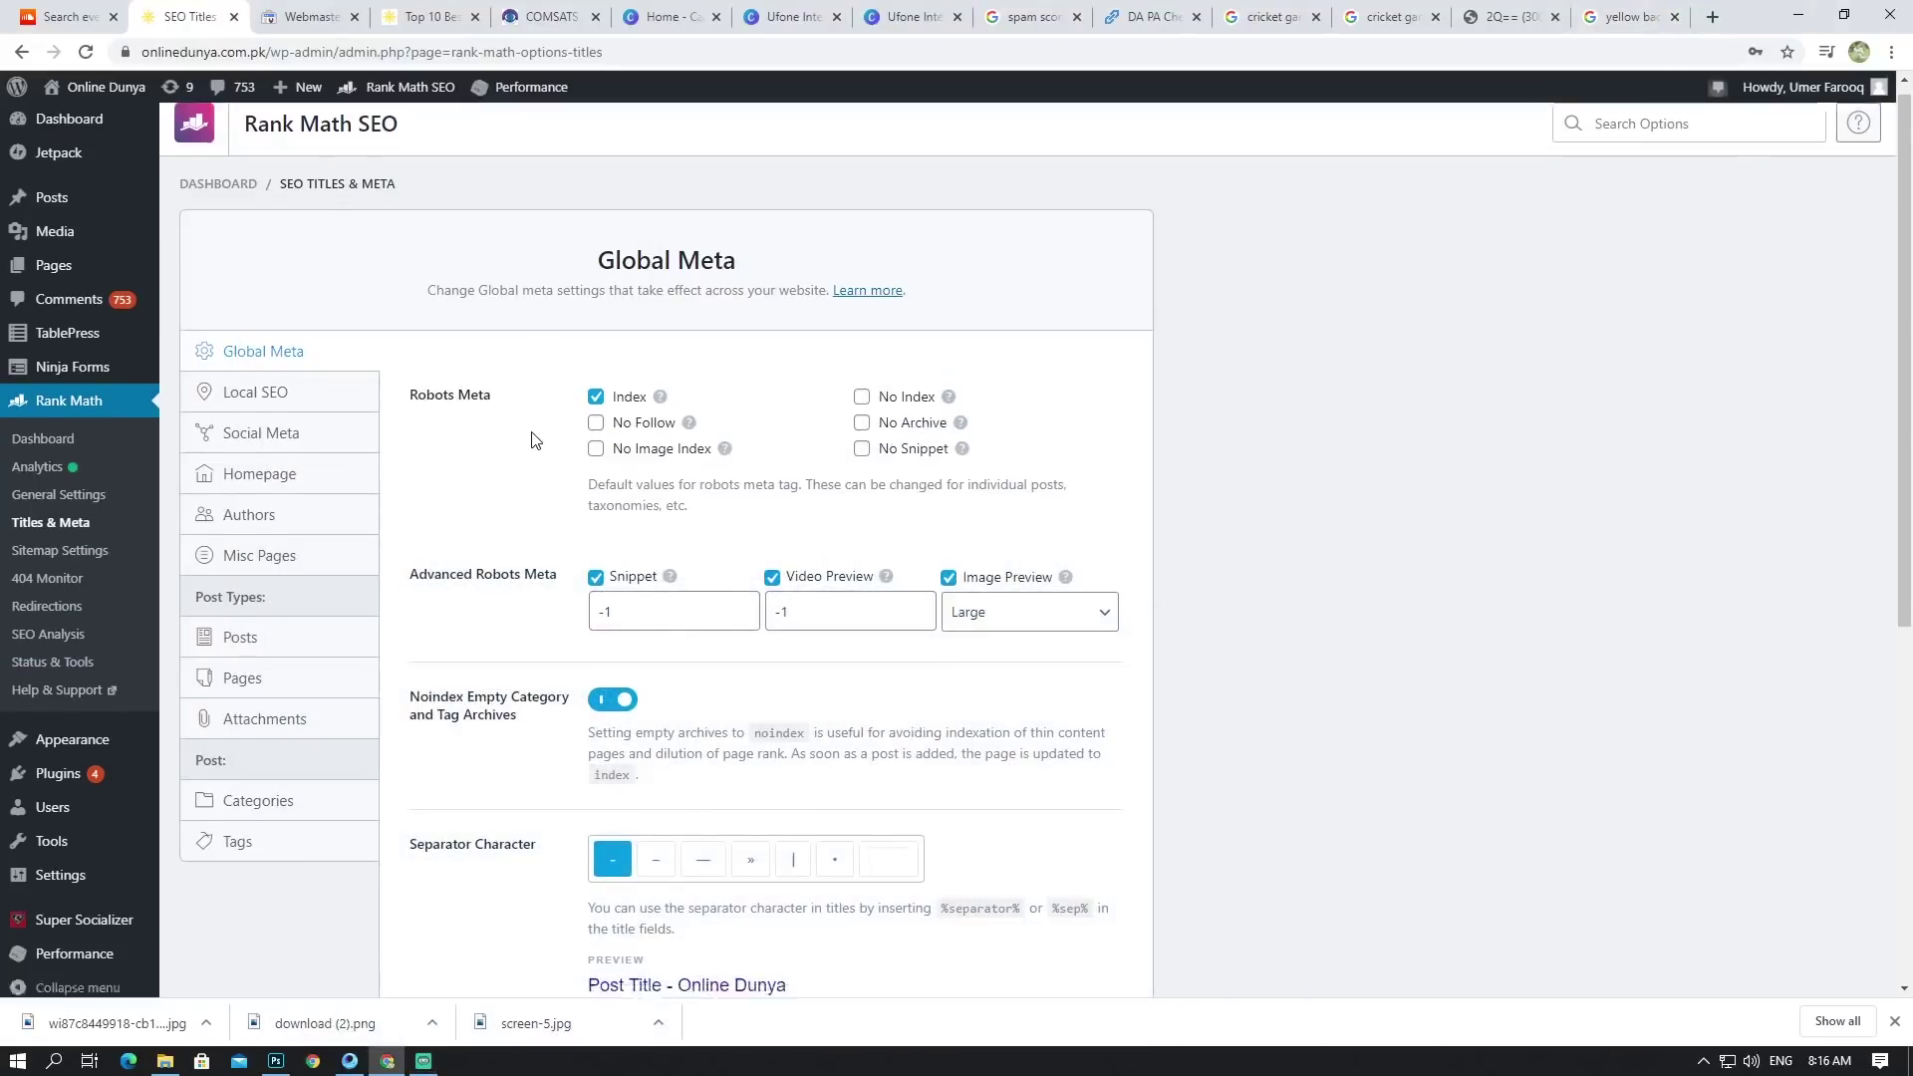
scroll(507, 477, "up", 5)
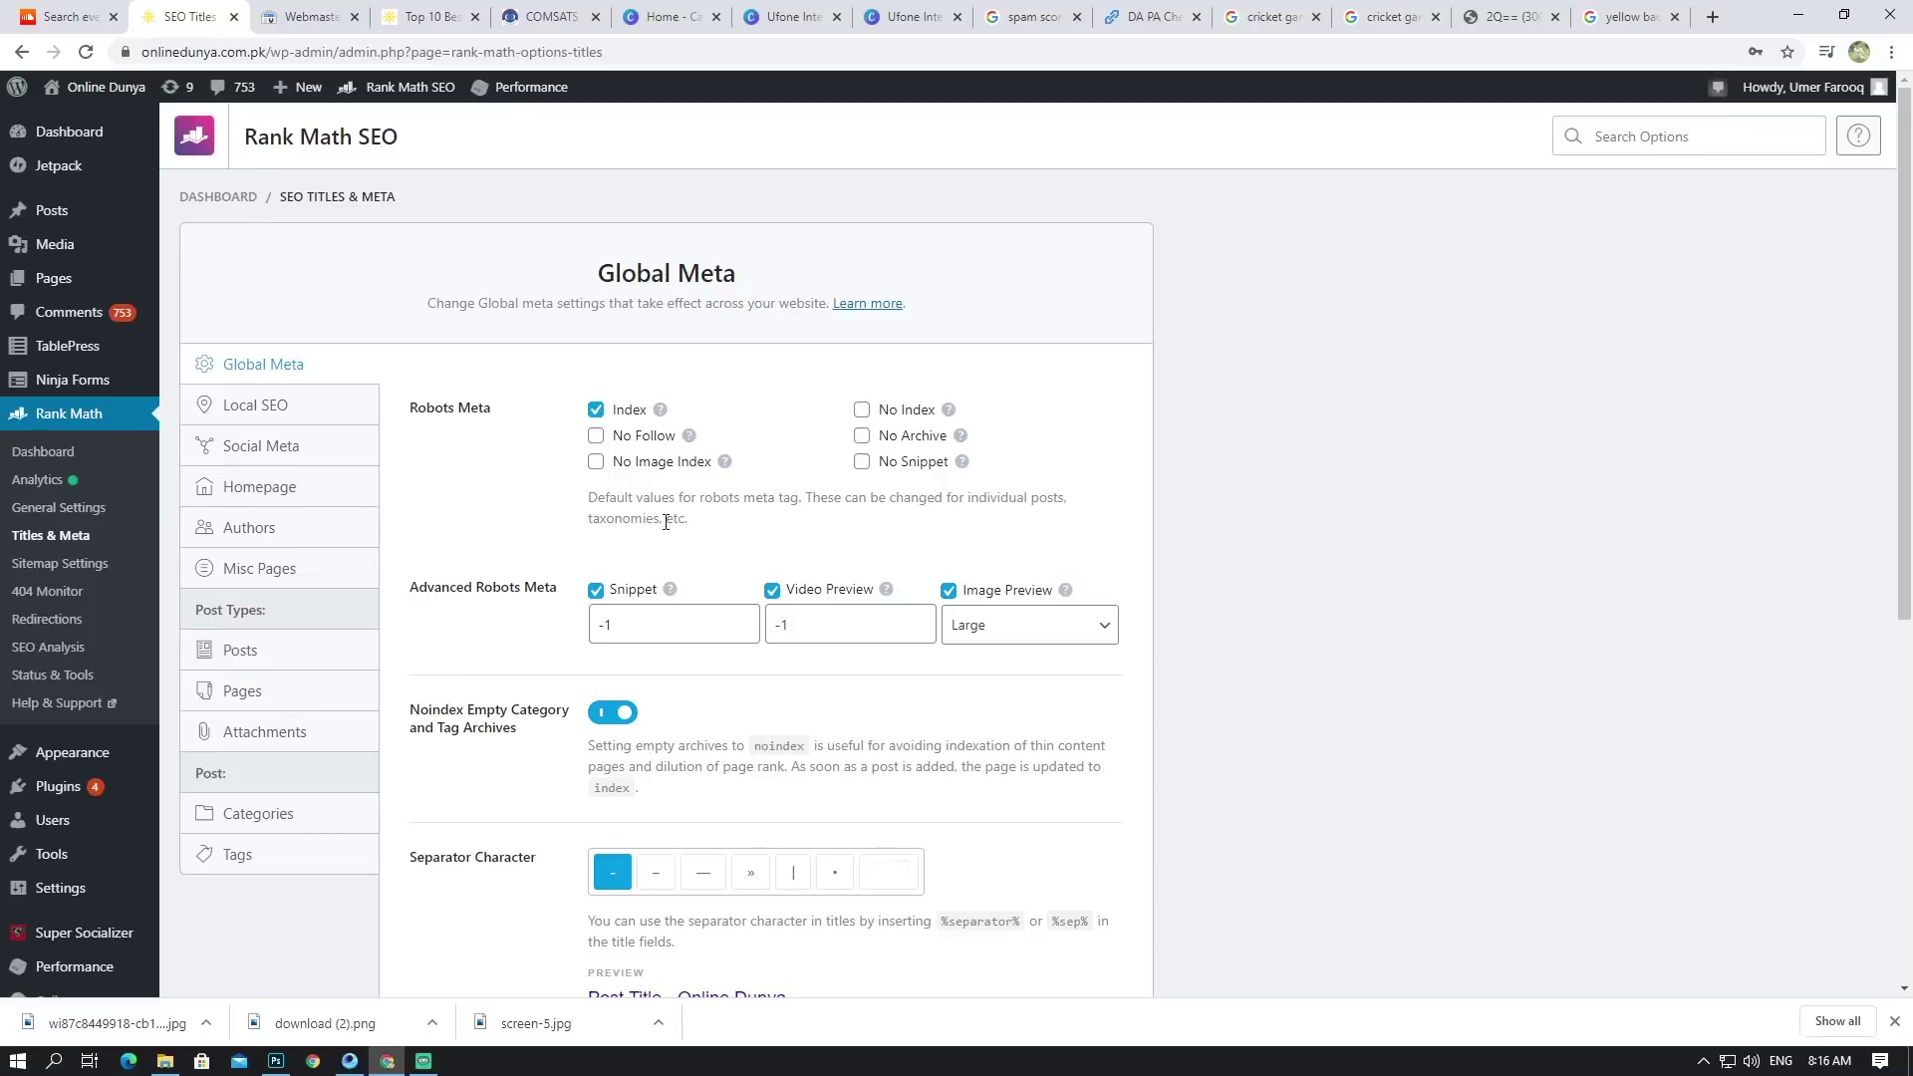
scroll(619, 622, "down", 2)
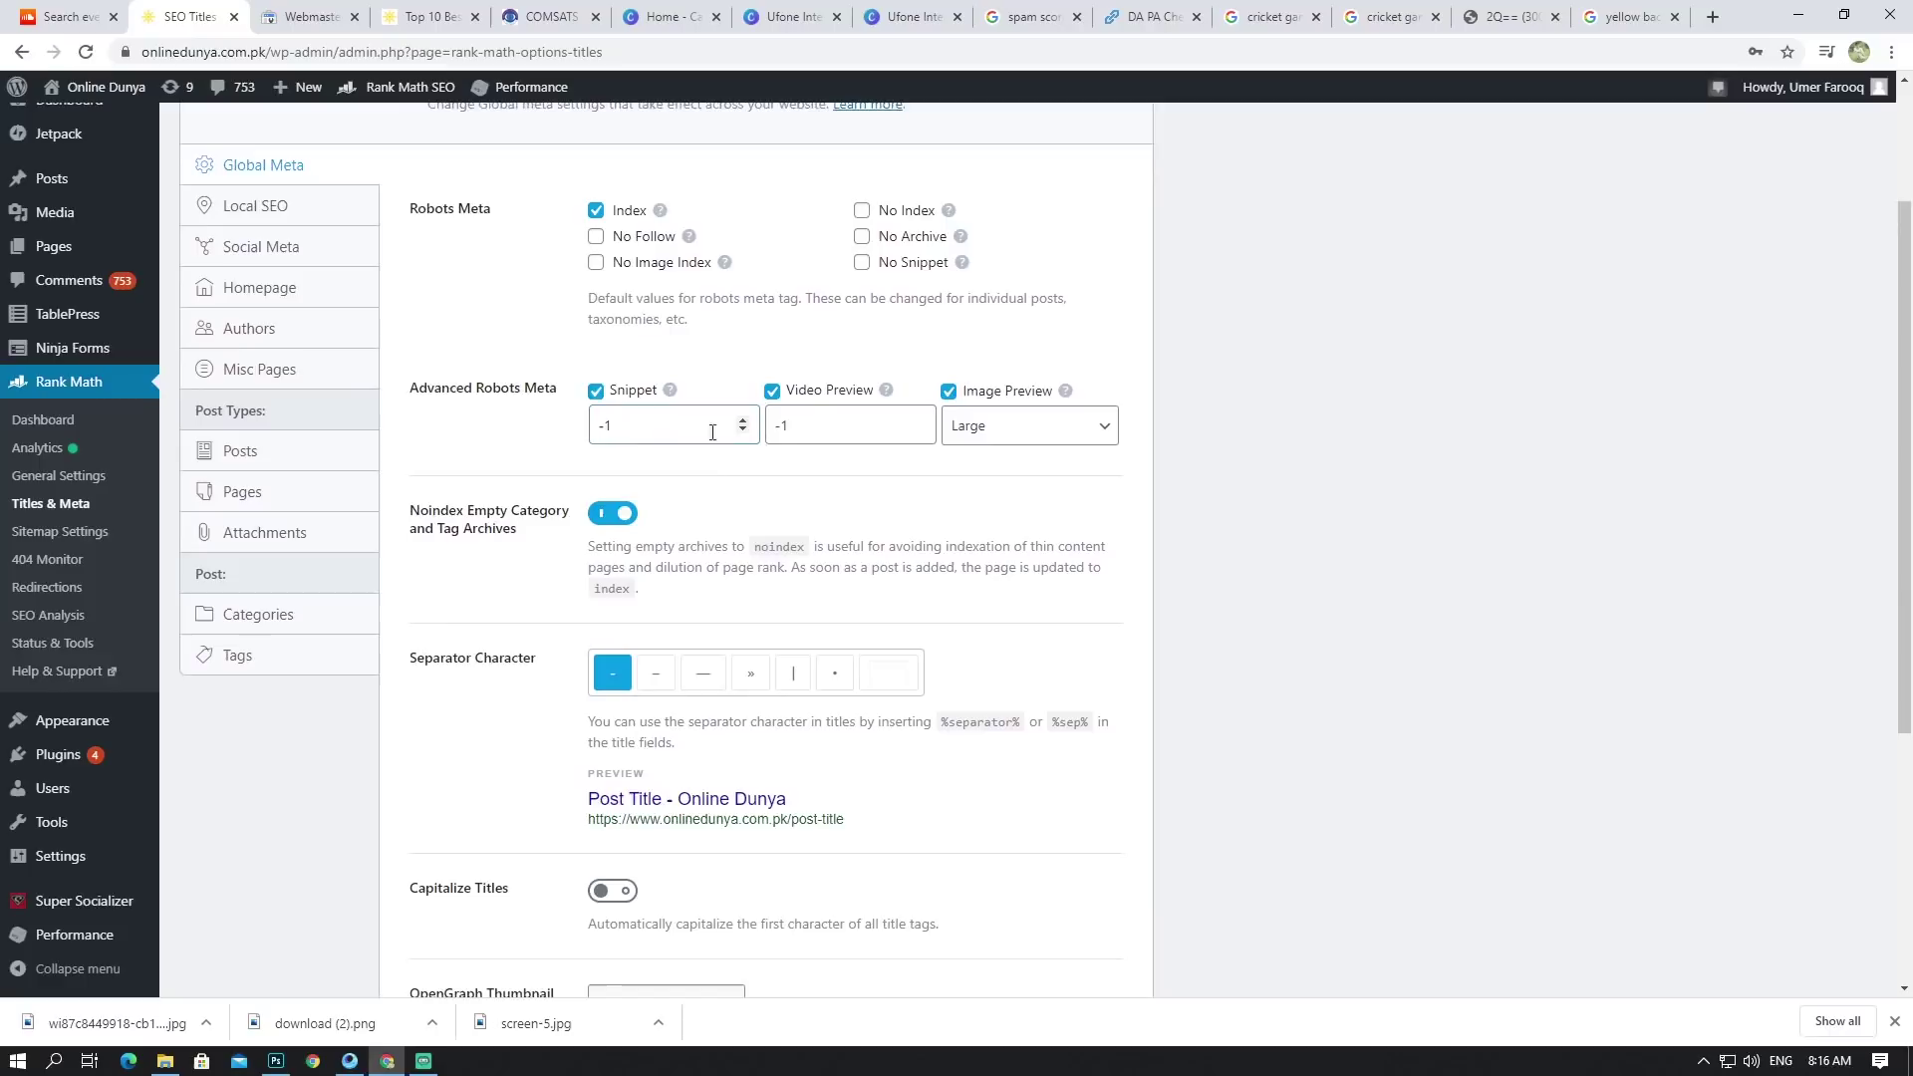
scroll(643, 422, "down", 3)
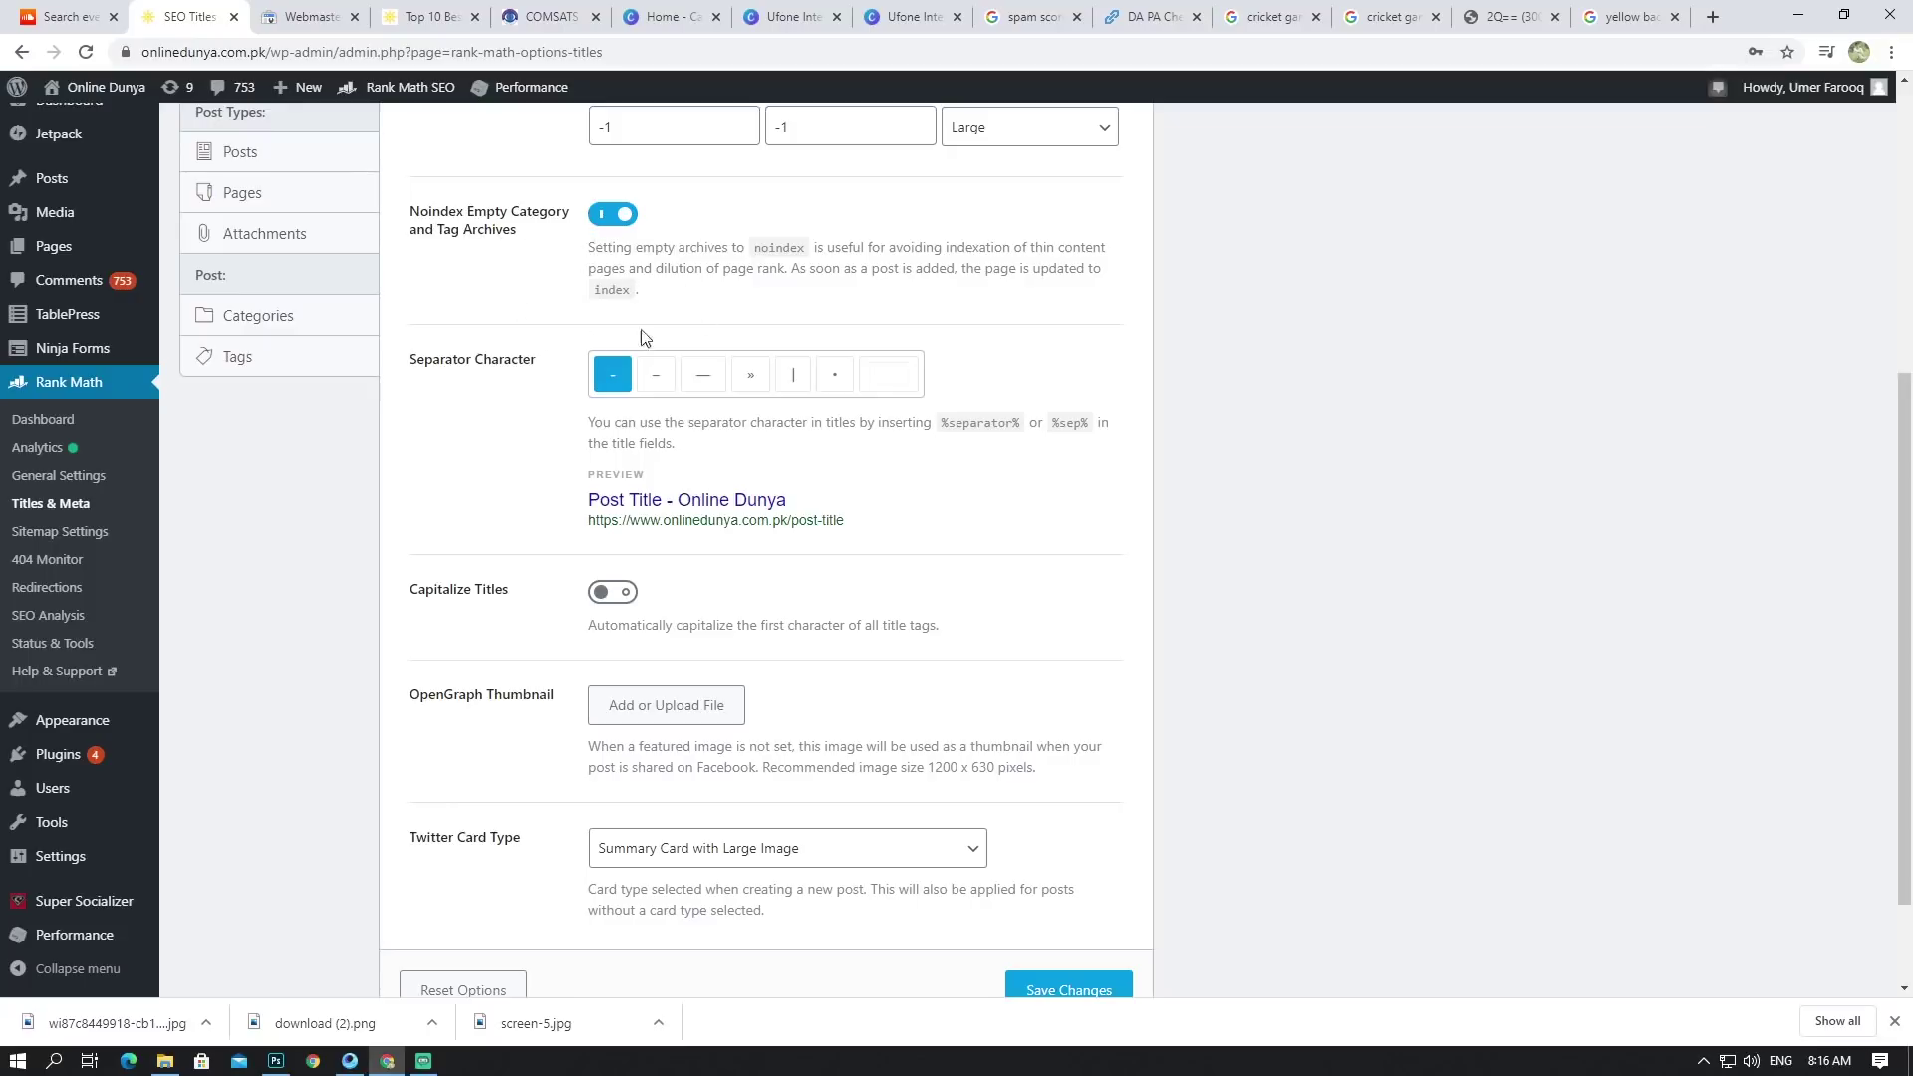
scroll(713, 338, "down", 2)
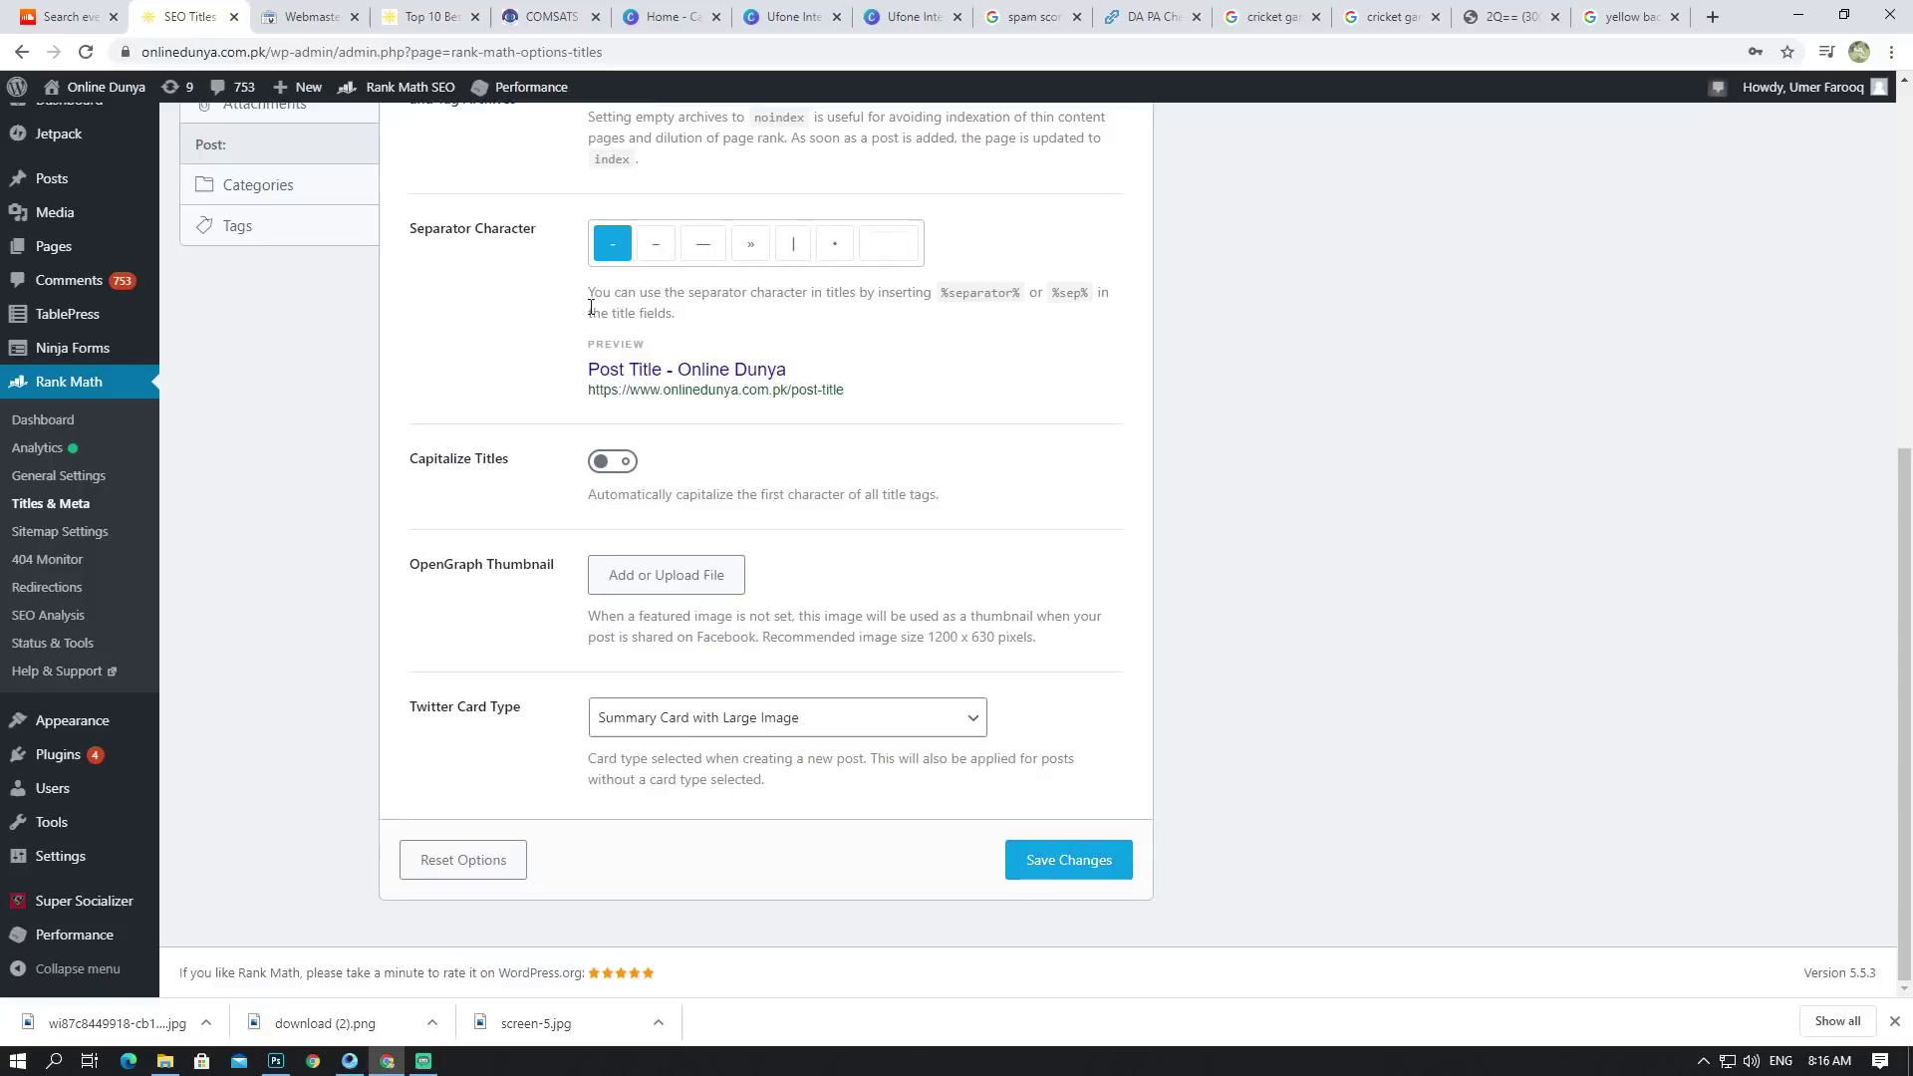
Step: Examine the separator character choices and the site name in the title preview, plus the OpenGraph thumbnail and Twitter card options
scroll(474, 283, "up", 3)
scroll(474, 283, "down", 3)
left_click(751, 247)
left_click_drag(689, 366, 812, 379)
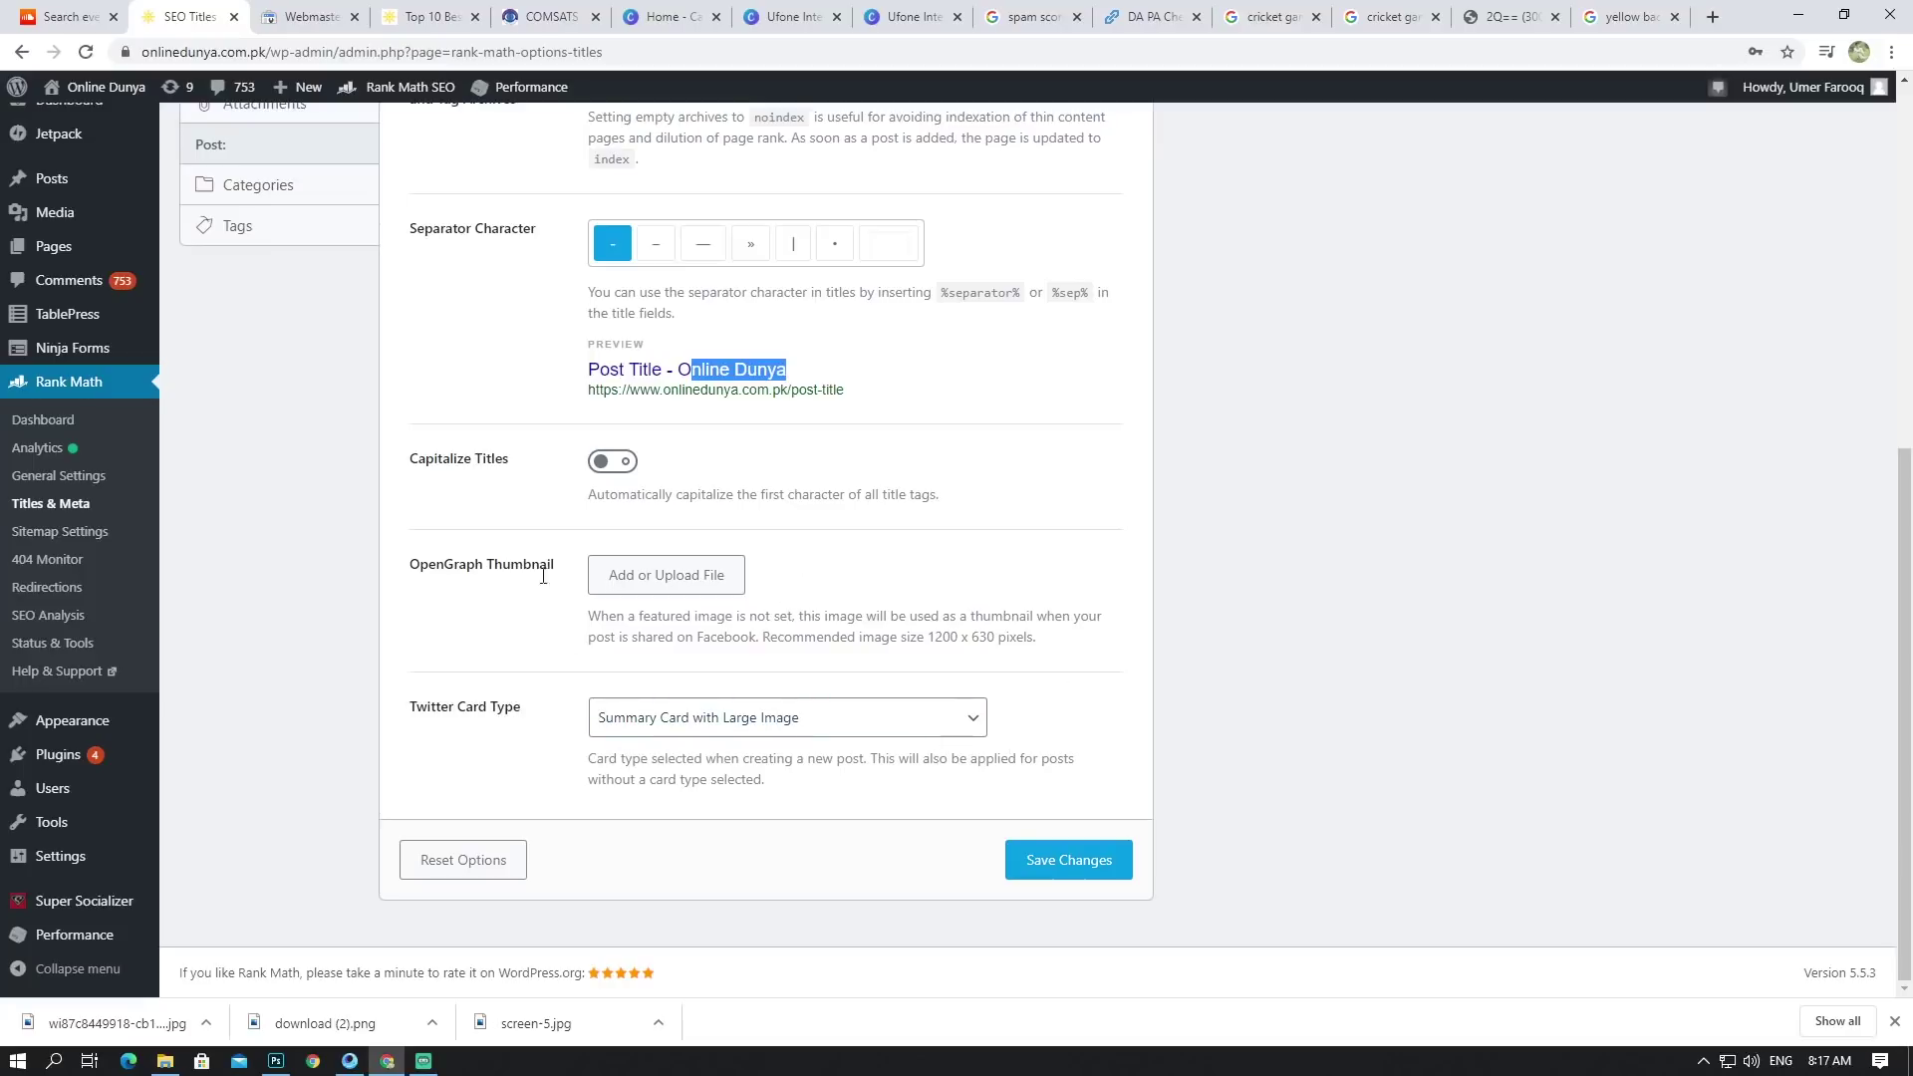
scroll(687, 638, "up", 1)
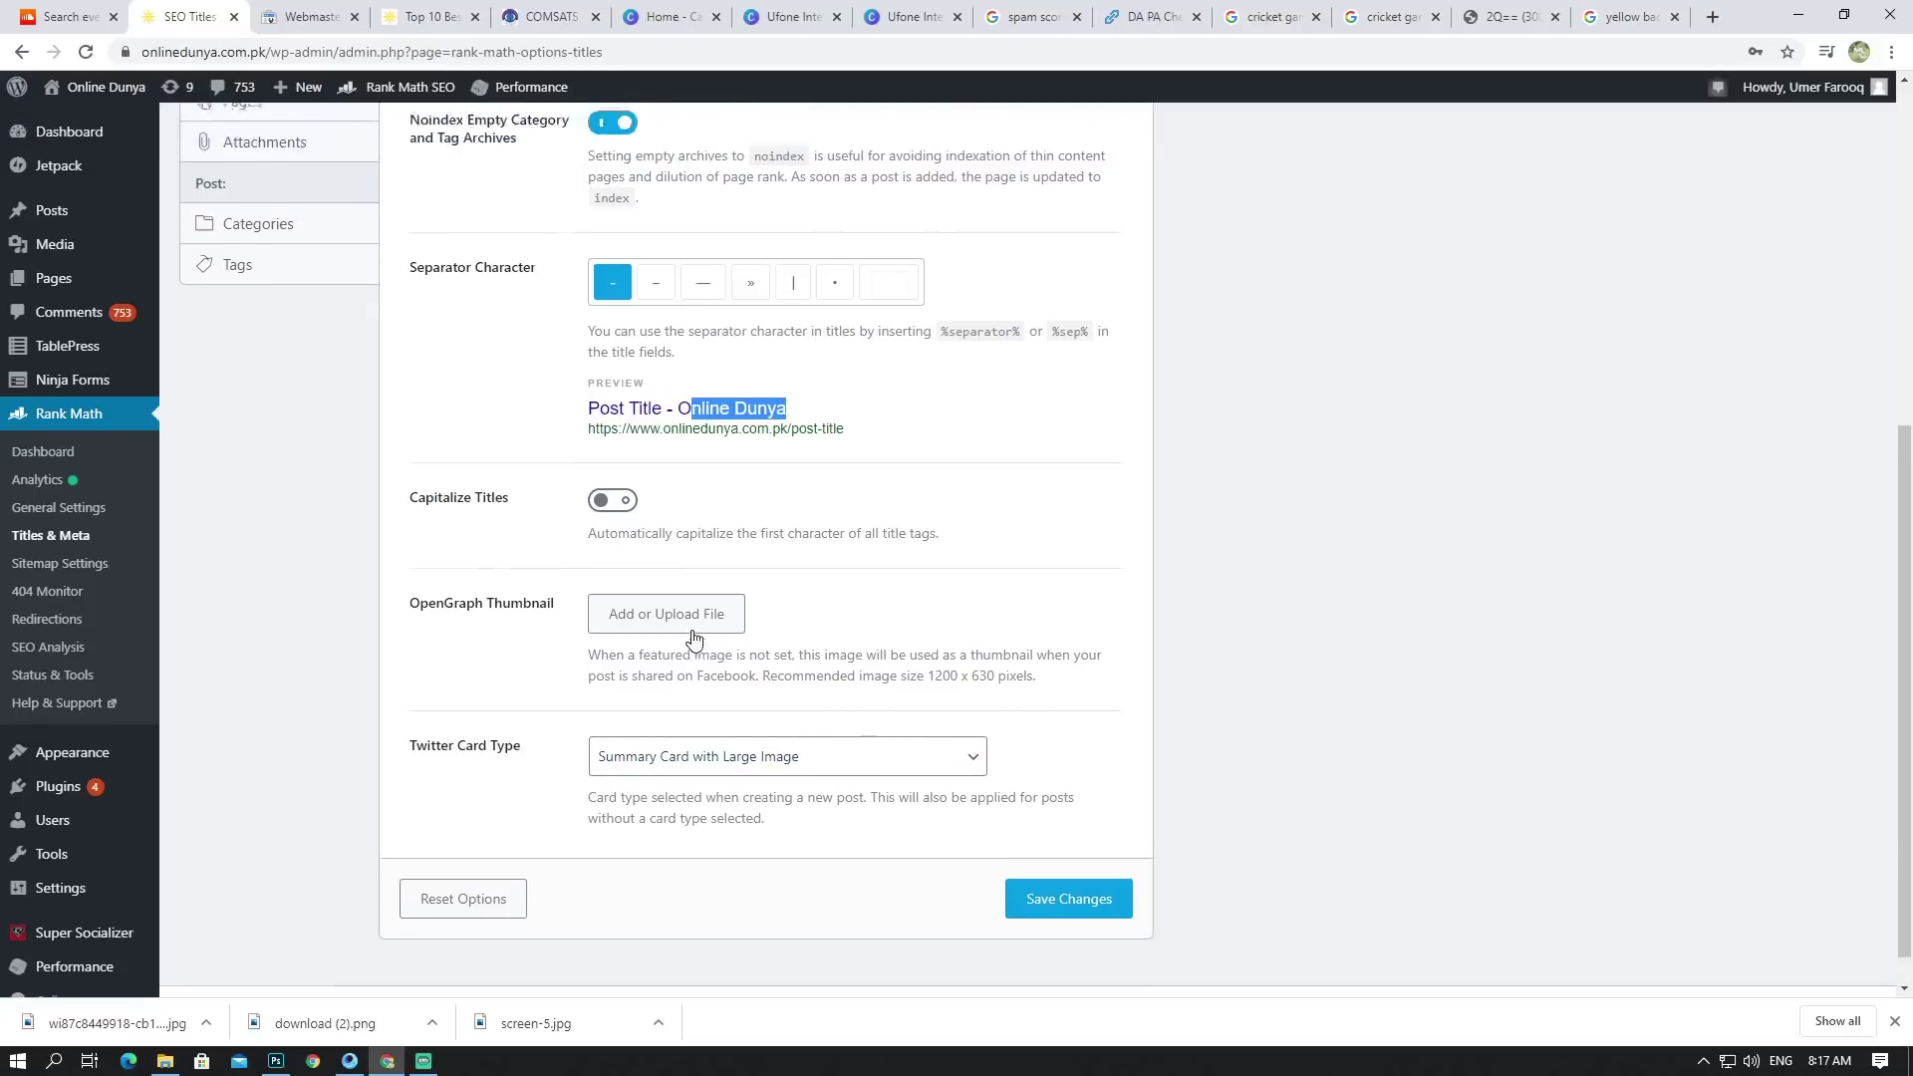
scroll(450, 619, "down", 1)
scroll(427, 573, "up", 4)
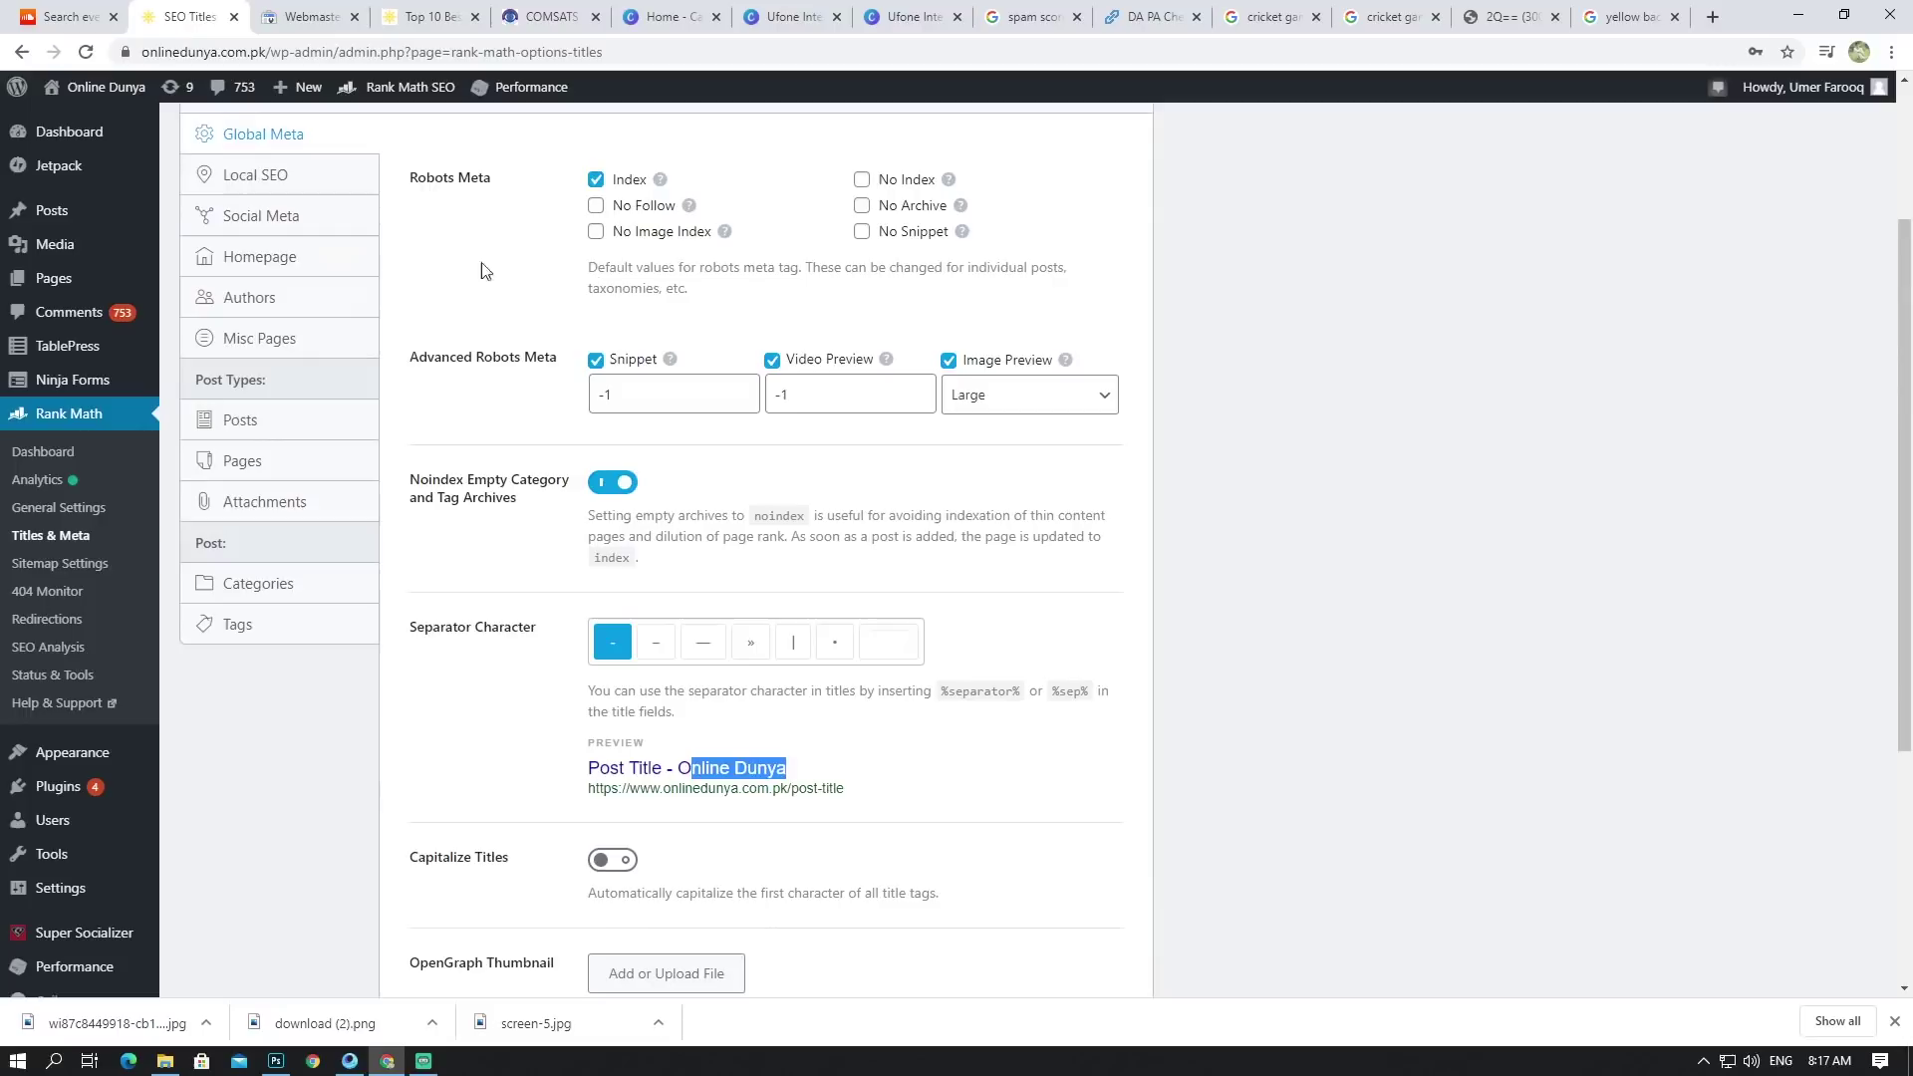
scroll(503, 482, "up", 2)
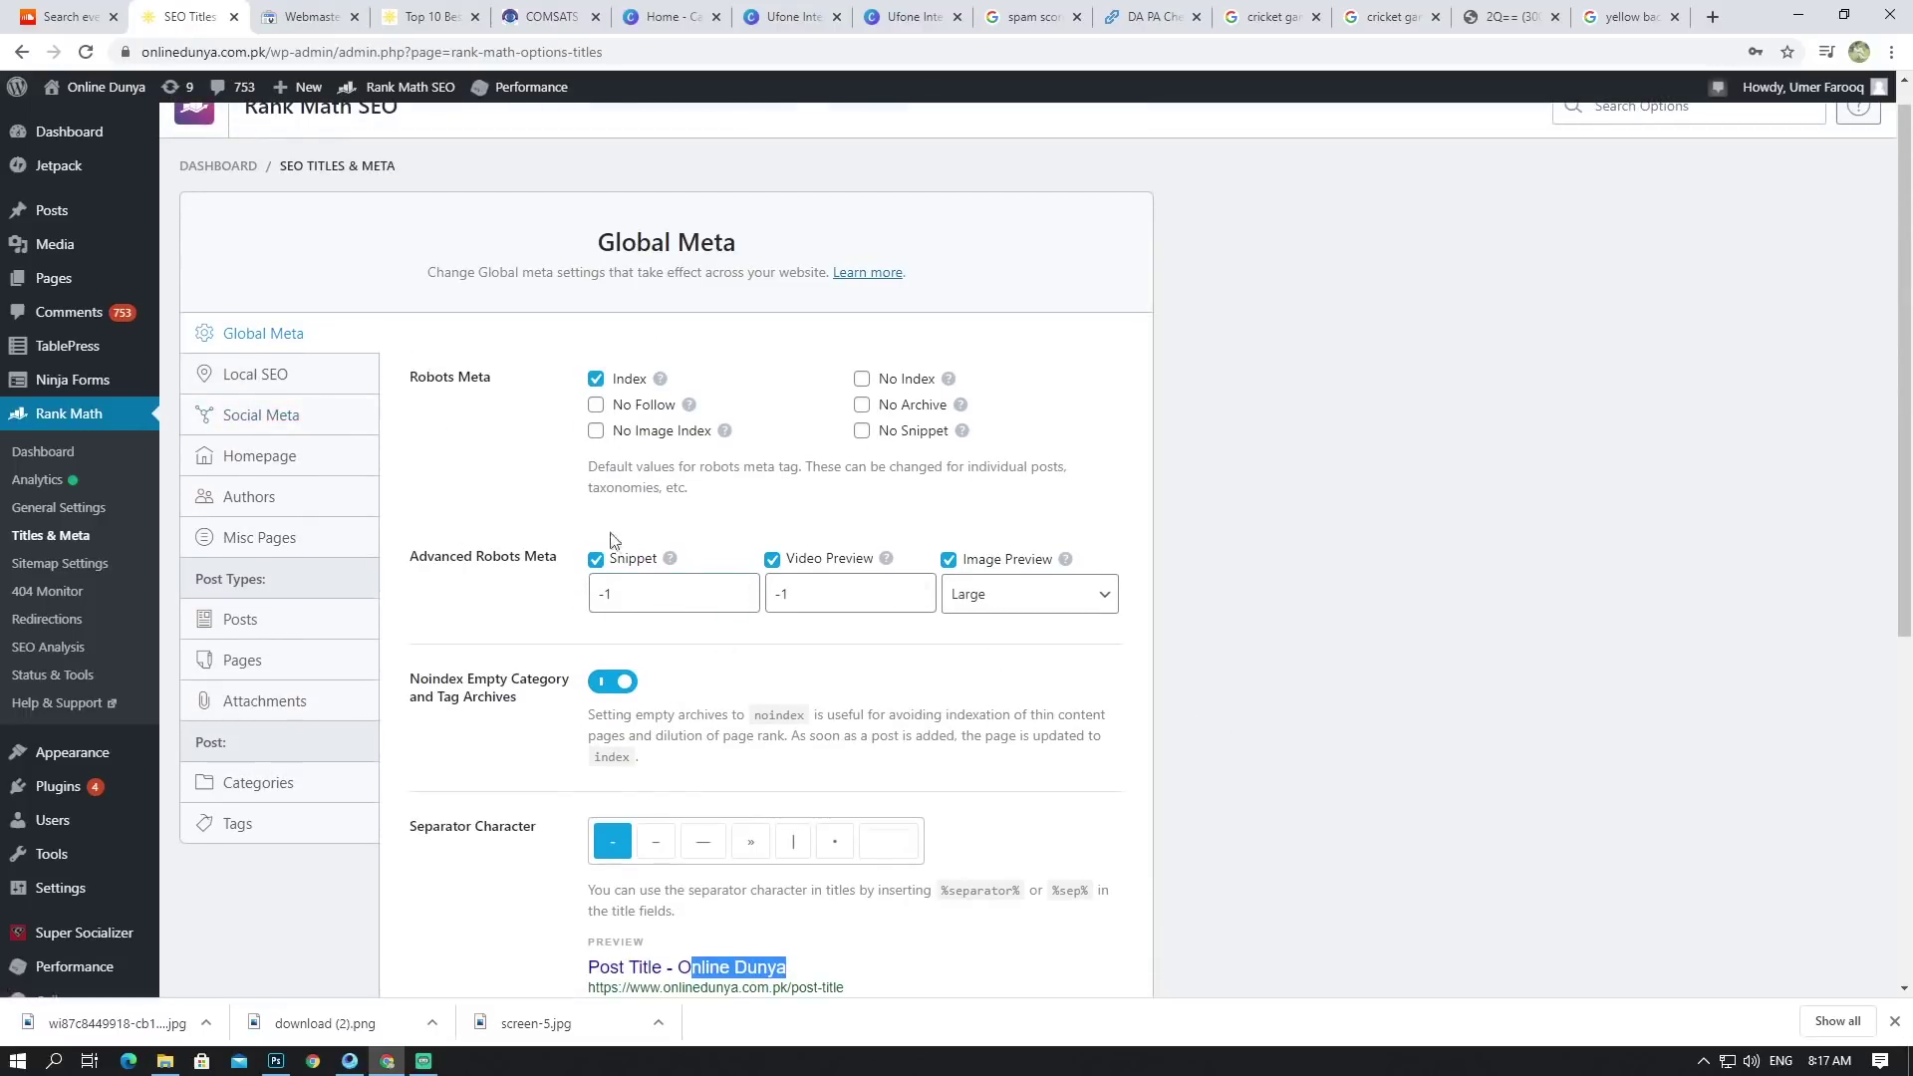
Step: Open the Local SEO section and review its person or company, name, logo and URL fields
left_click(290, 383)
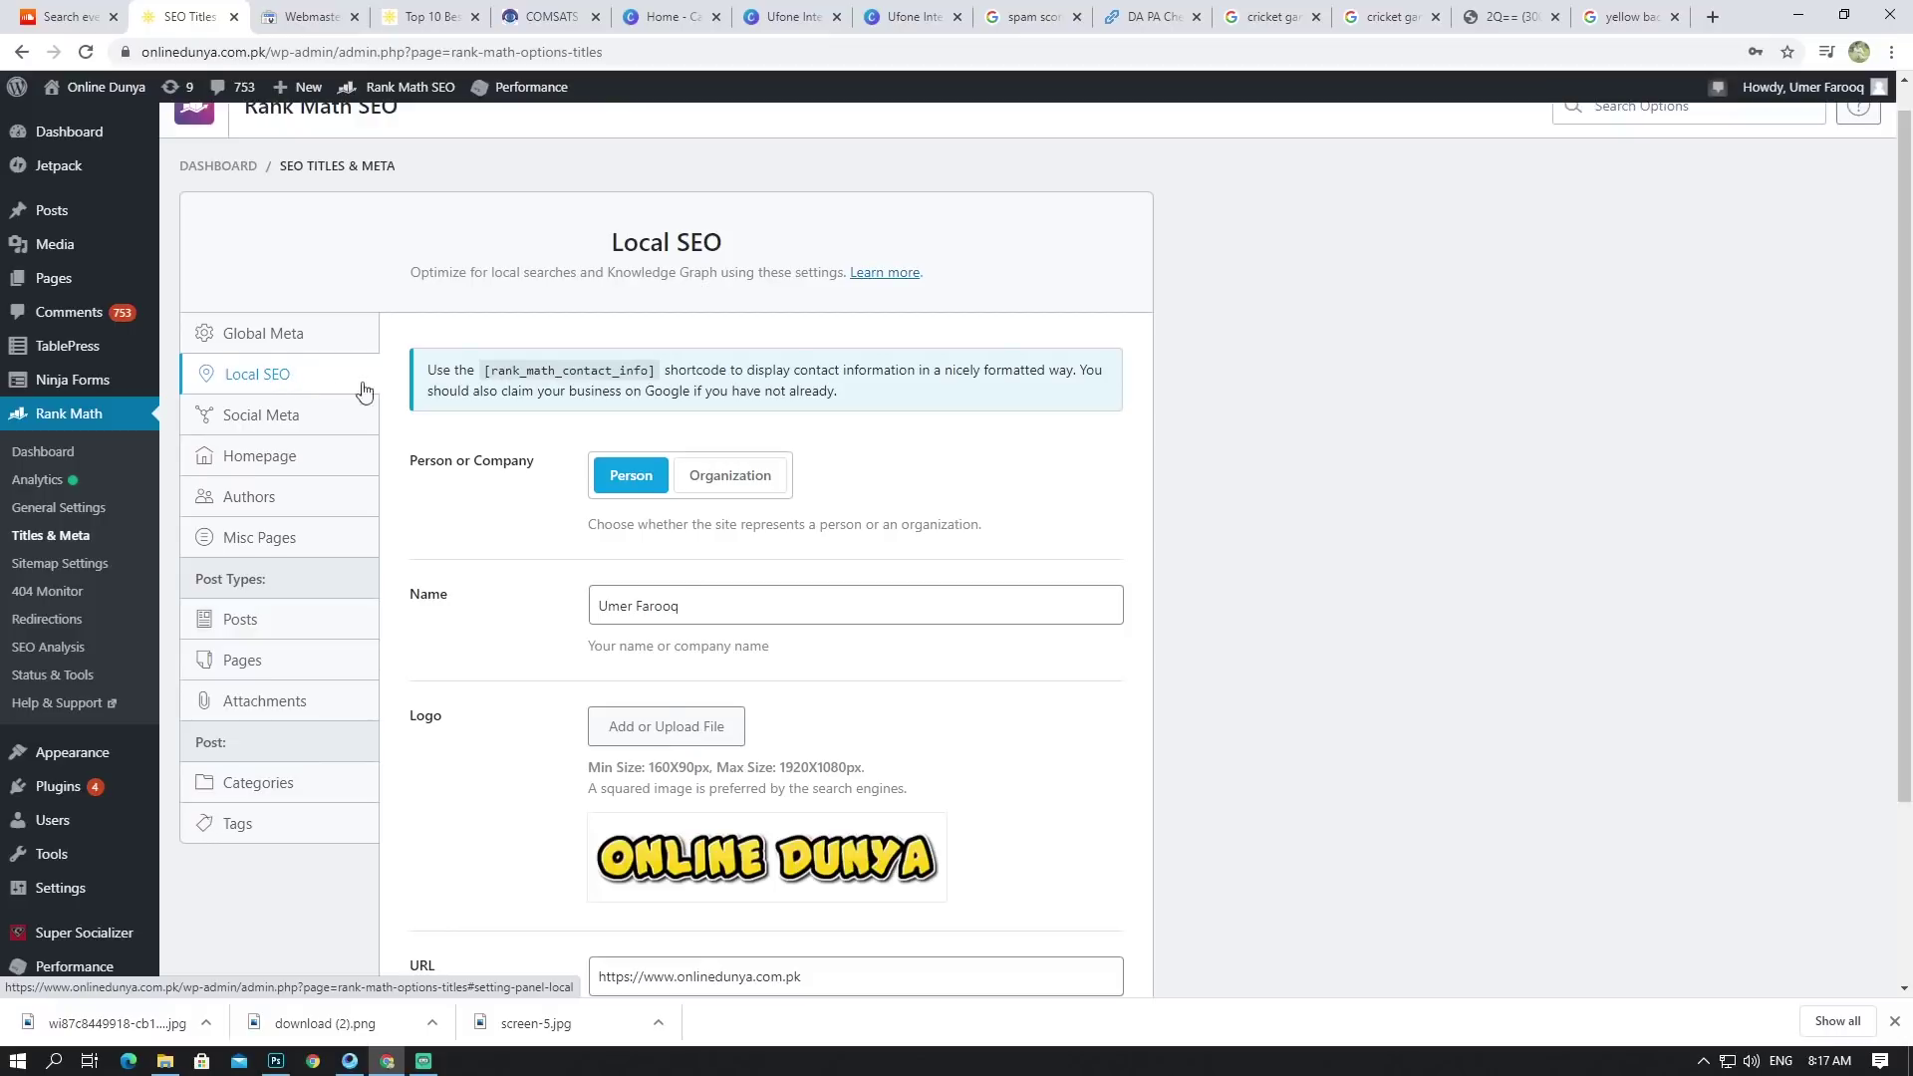
scroll(513, 423, "down", 2)
scroll(516, 424, "up", 1)
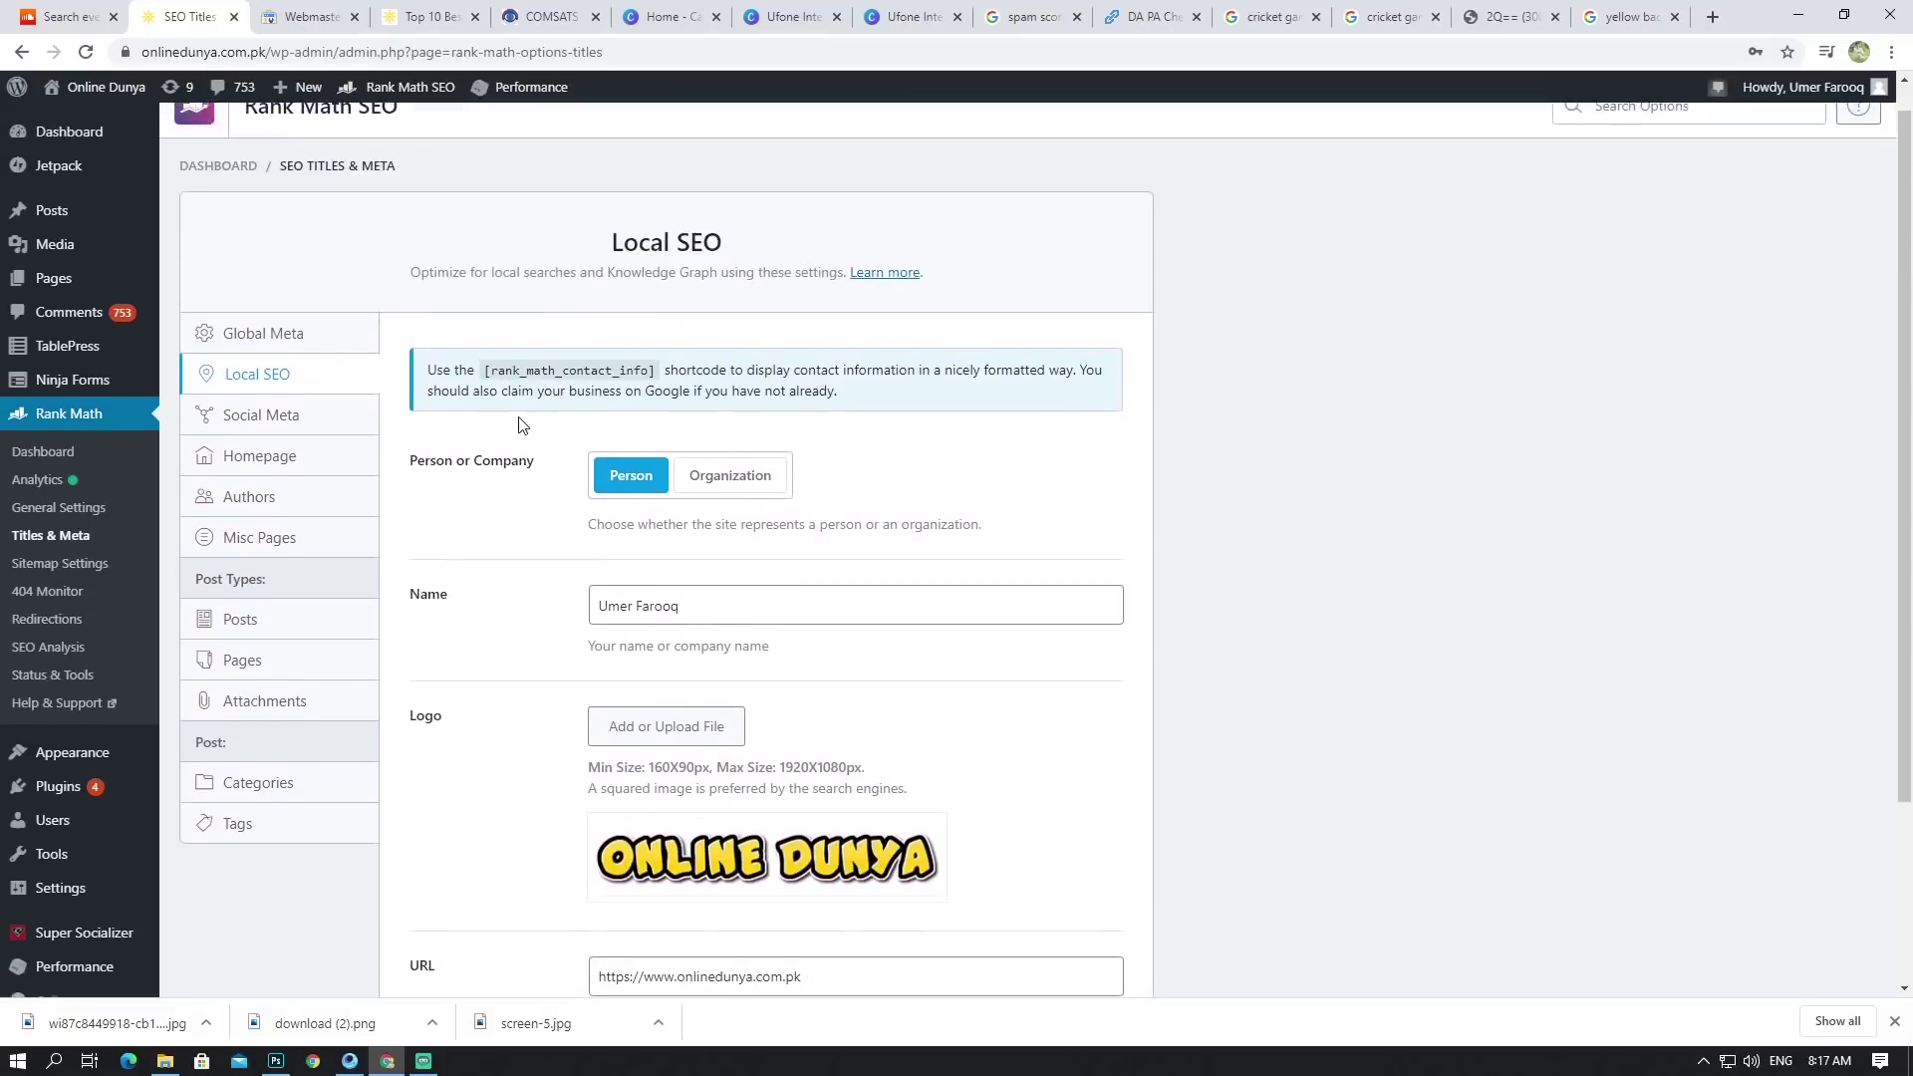
scroll(518, 424, "down", 2)
scroll(783, 506, "up", 2)
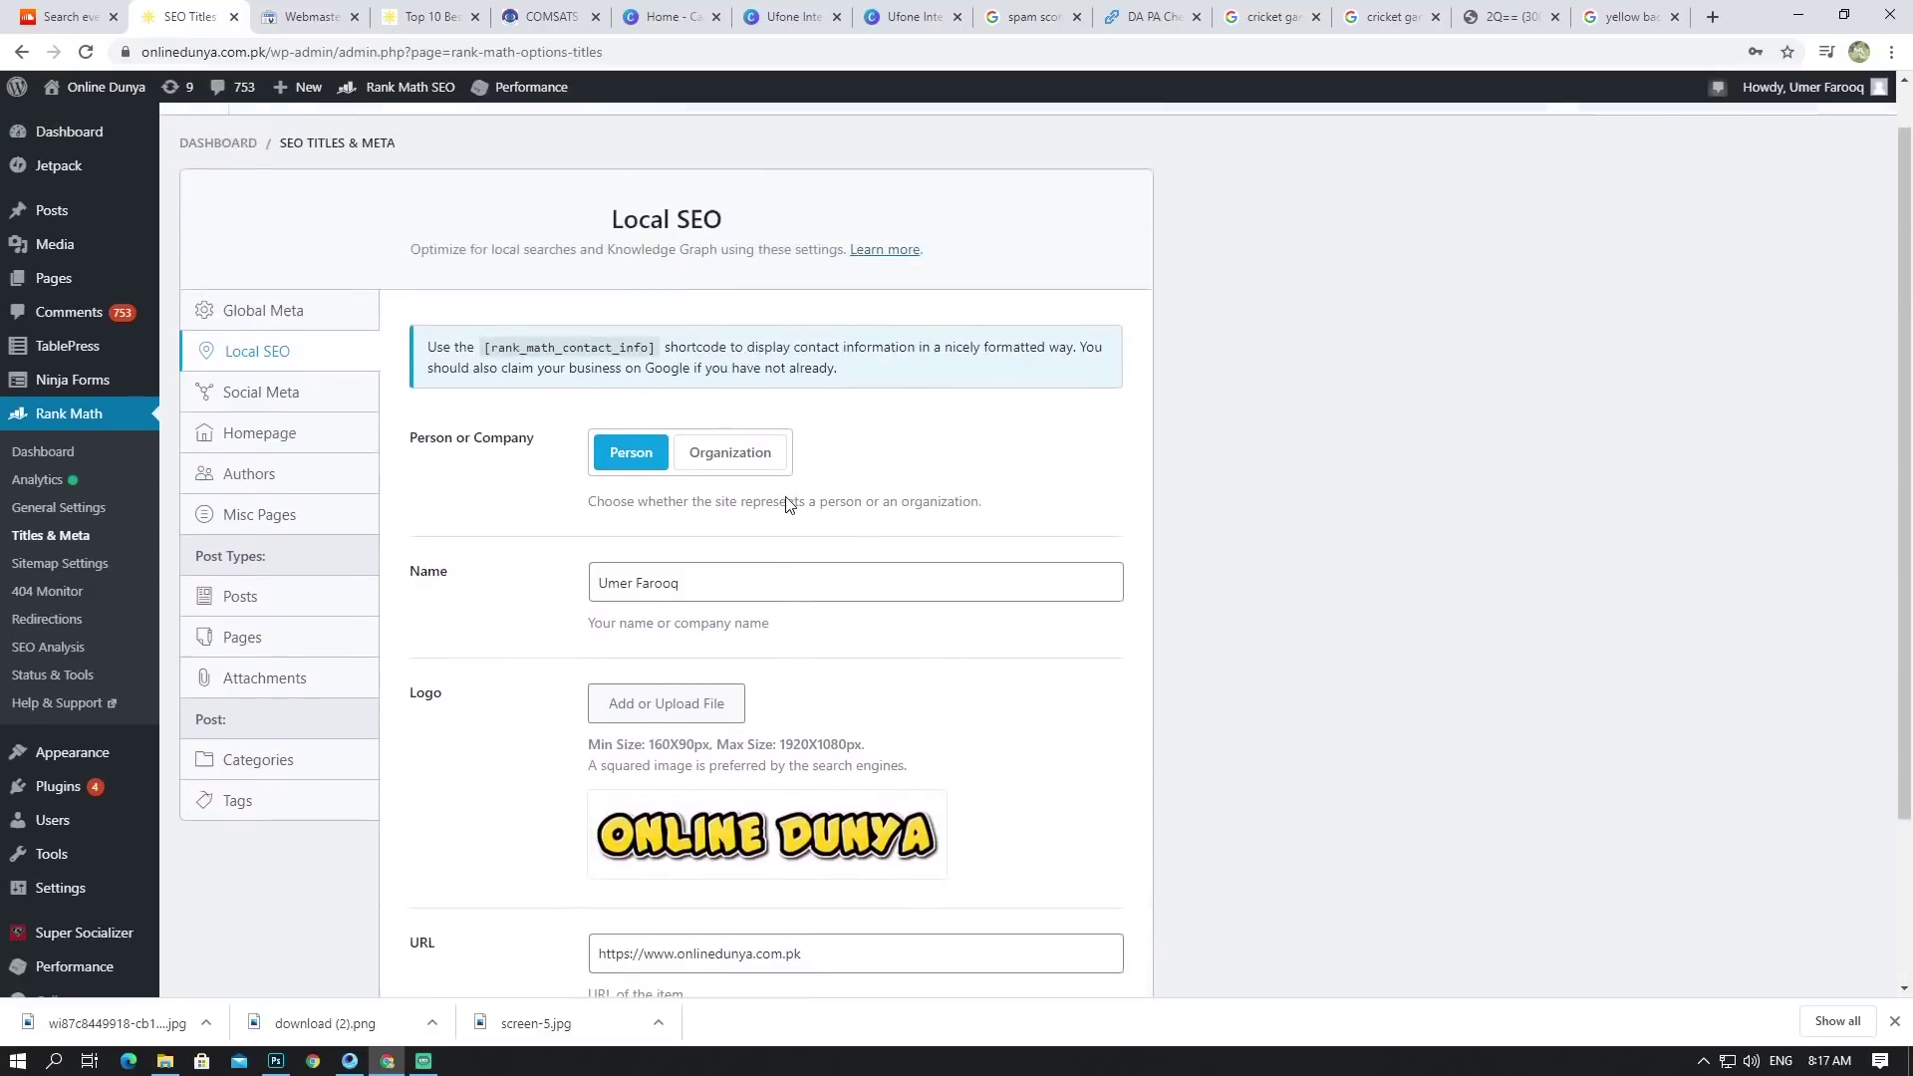
scroll(785, 596, "down", 1)
scroll(784, 596, "down", 1)
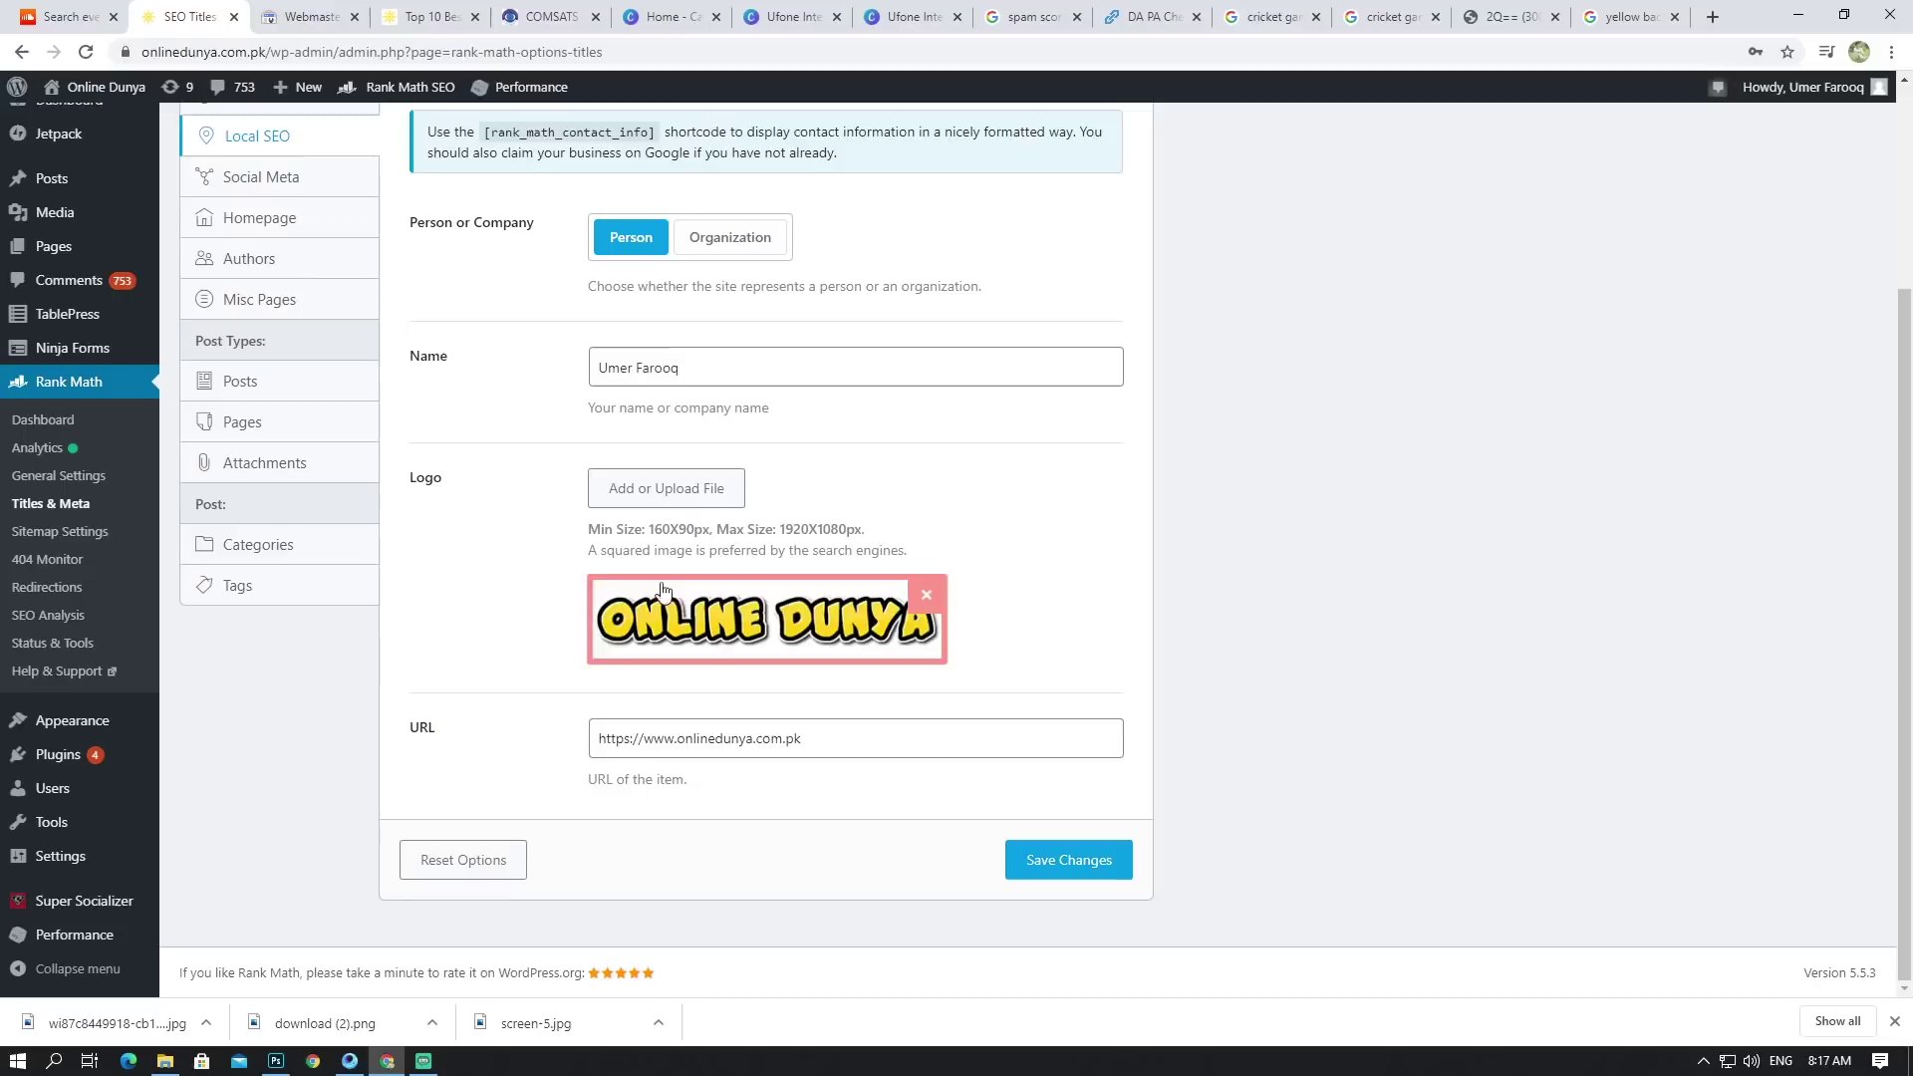
Step: Highlight the minimum and maximum logo sizes in the Local SEO logo instructions
left_click_drag(652, 531, 708, 526)
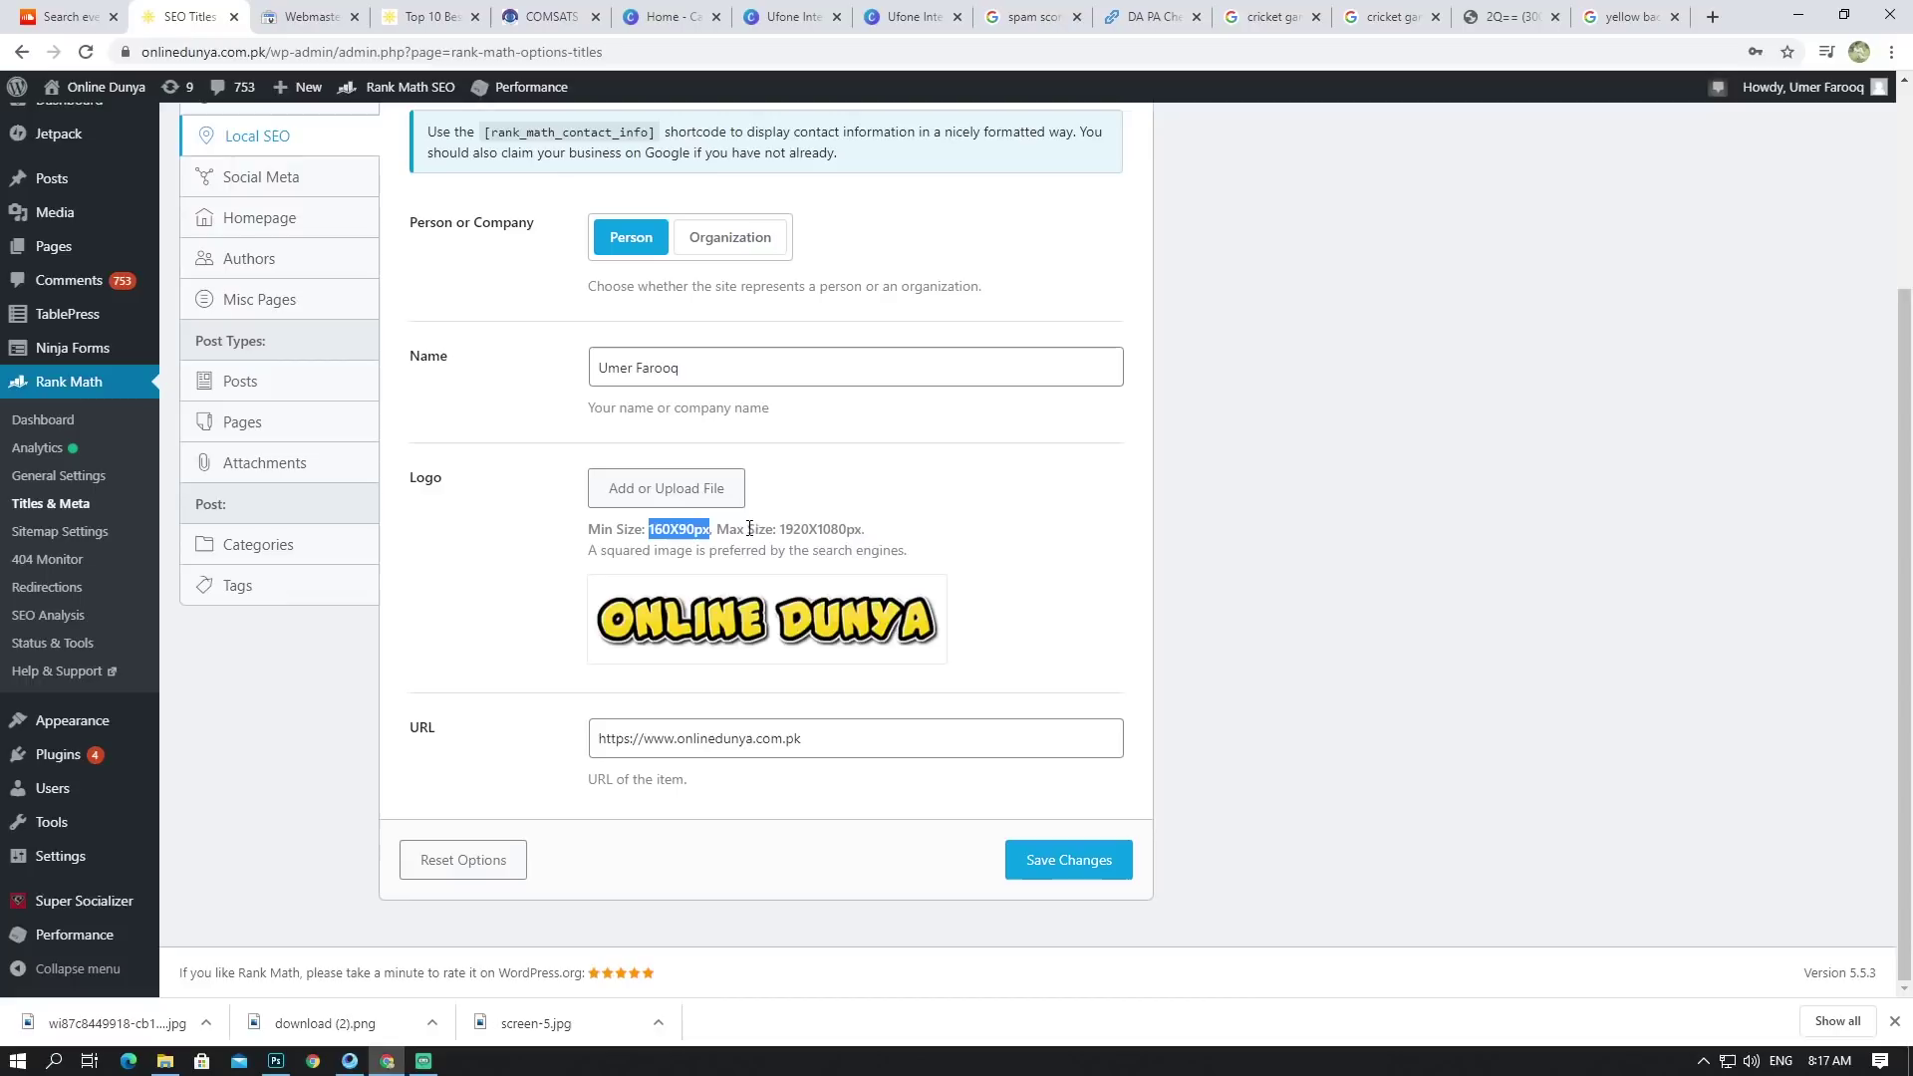
left_click_drag(772, 528, 855, 528)
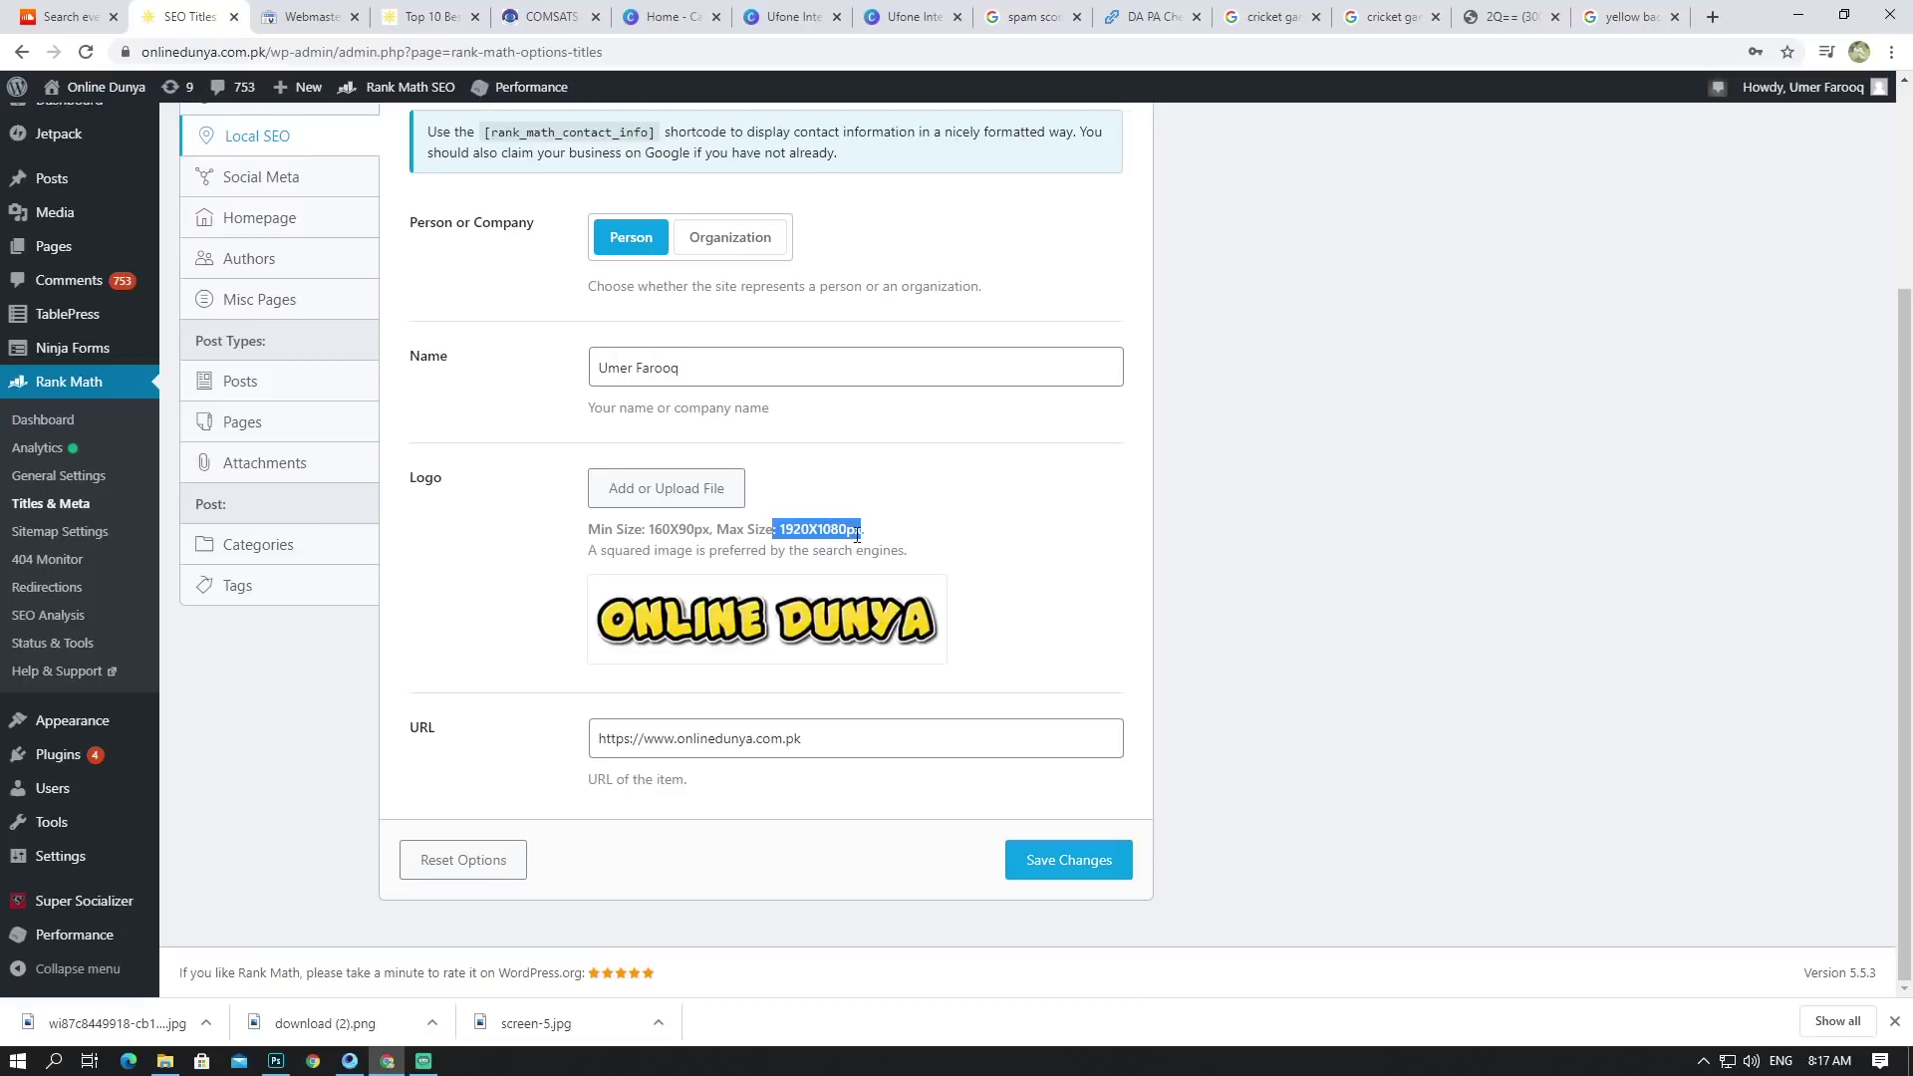
scroll(636, 503, "up", 3)
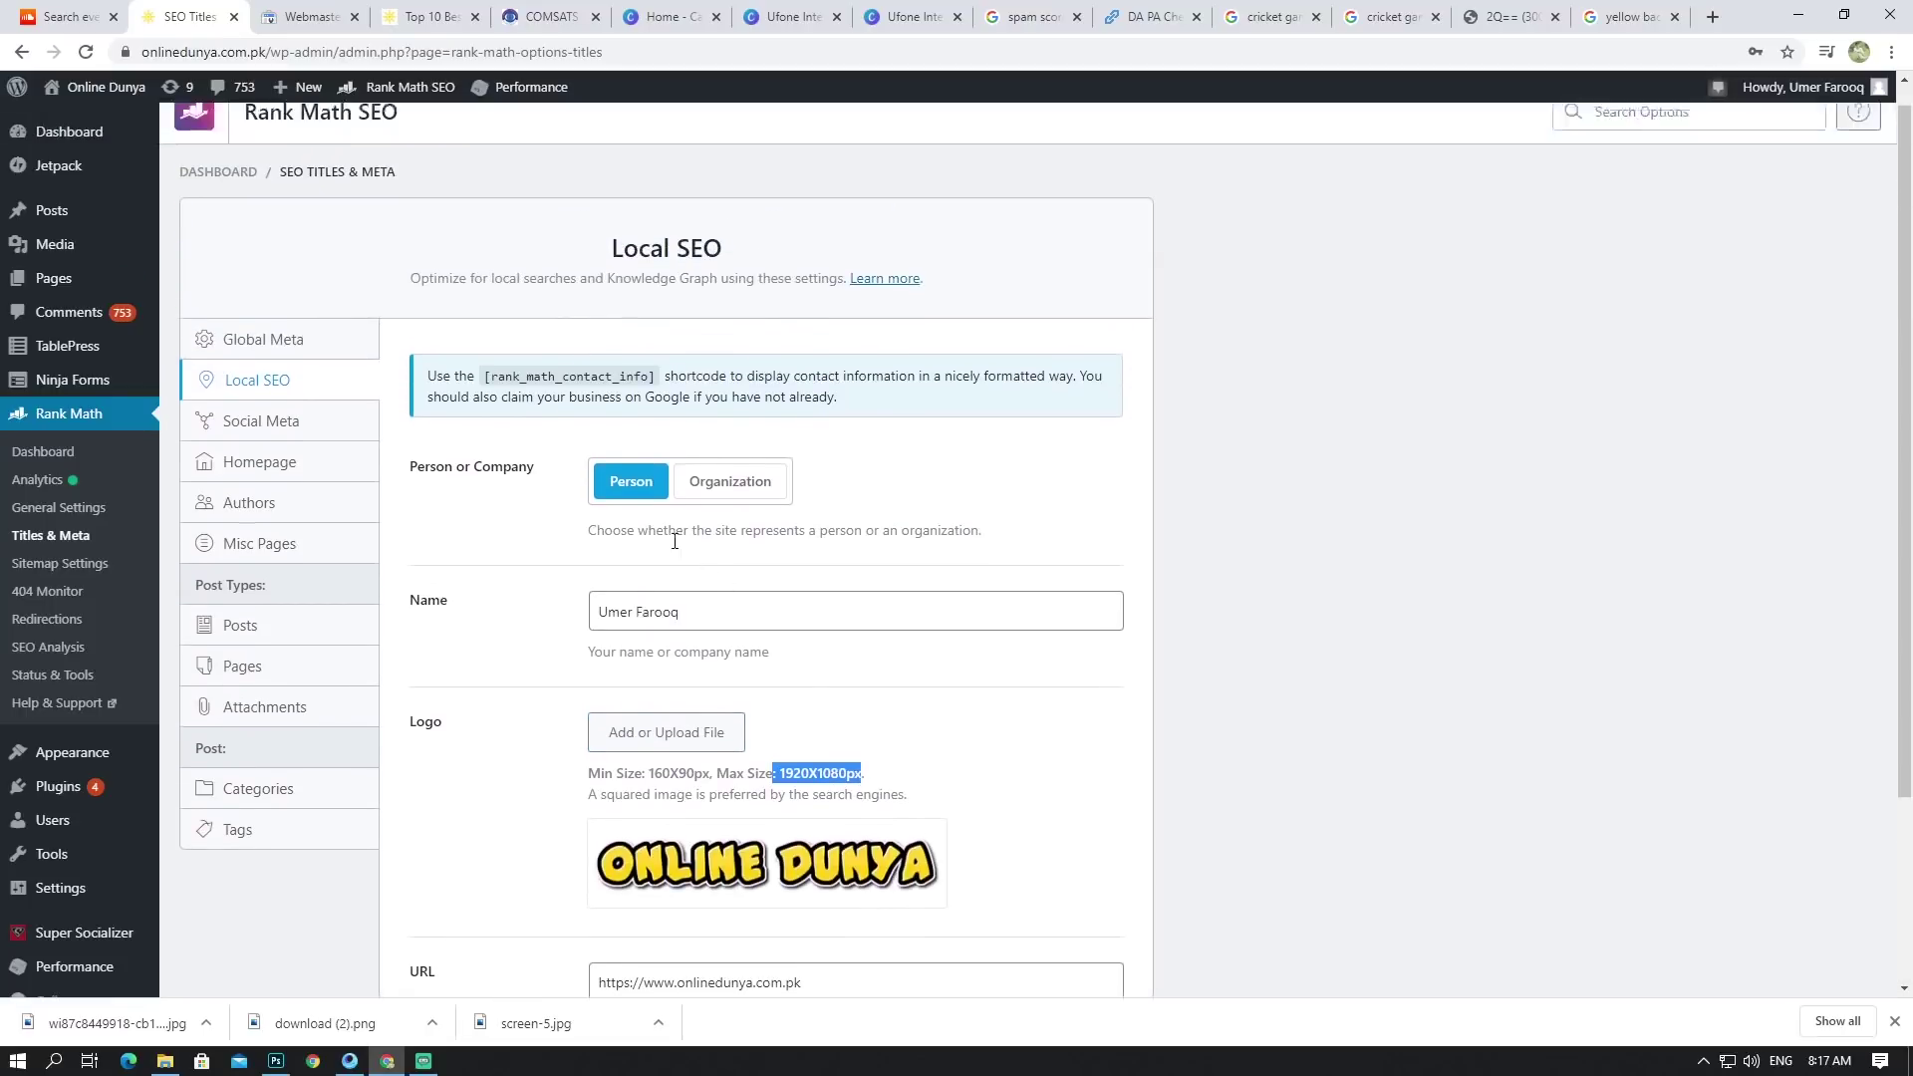
scroll(582, 532, "down", 3)
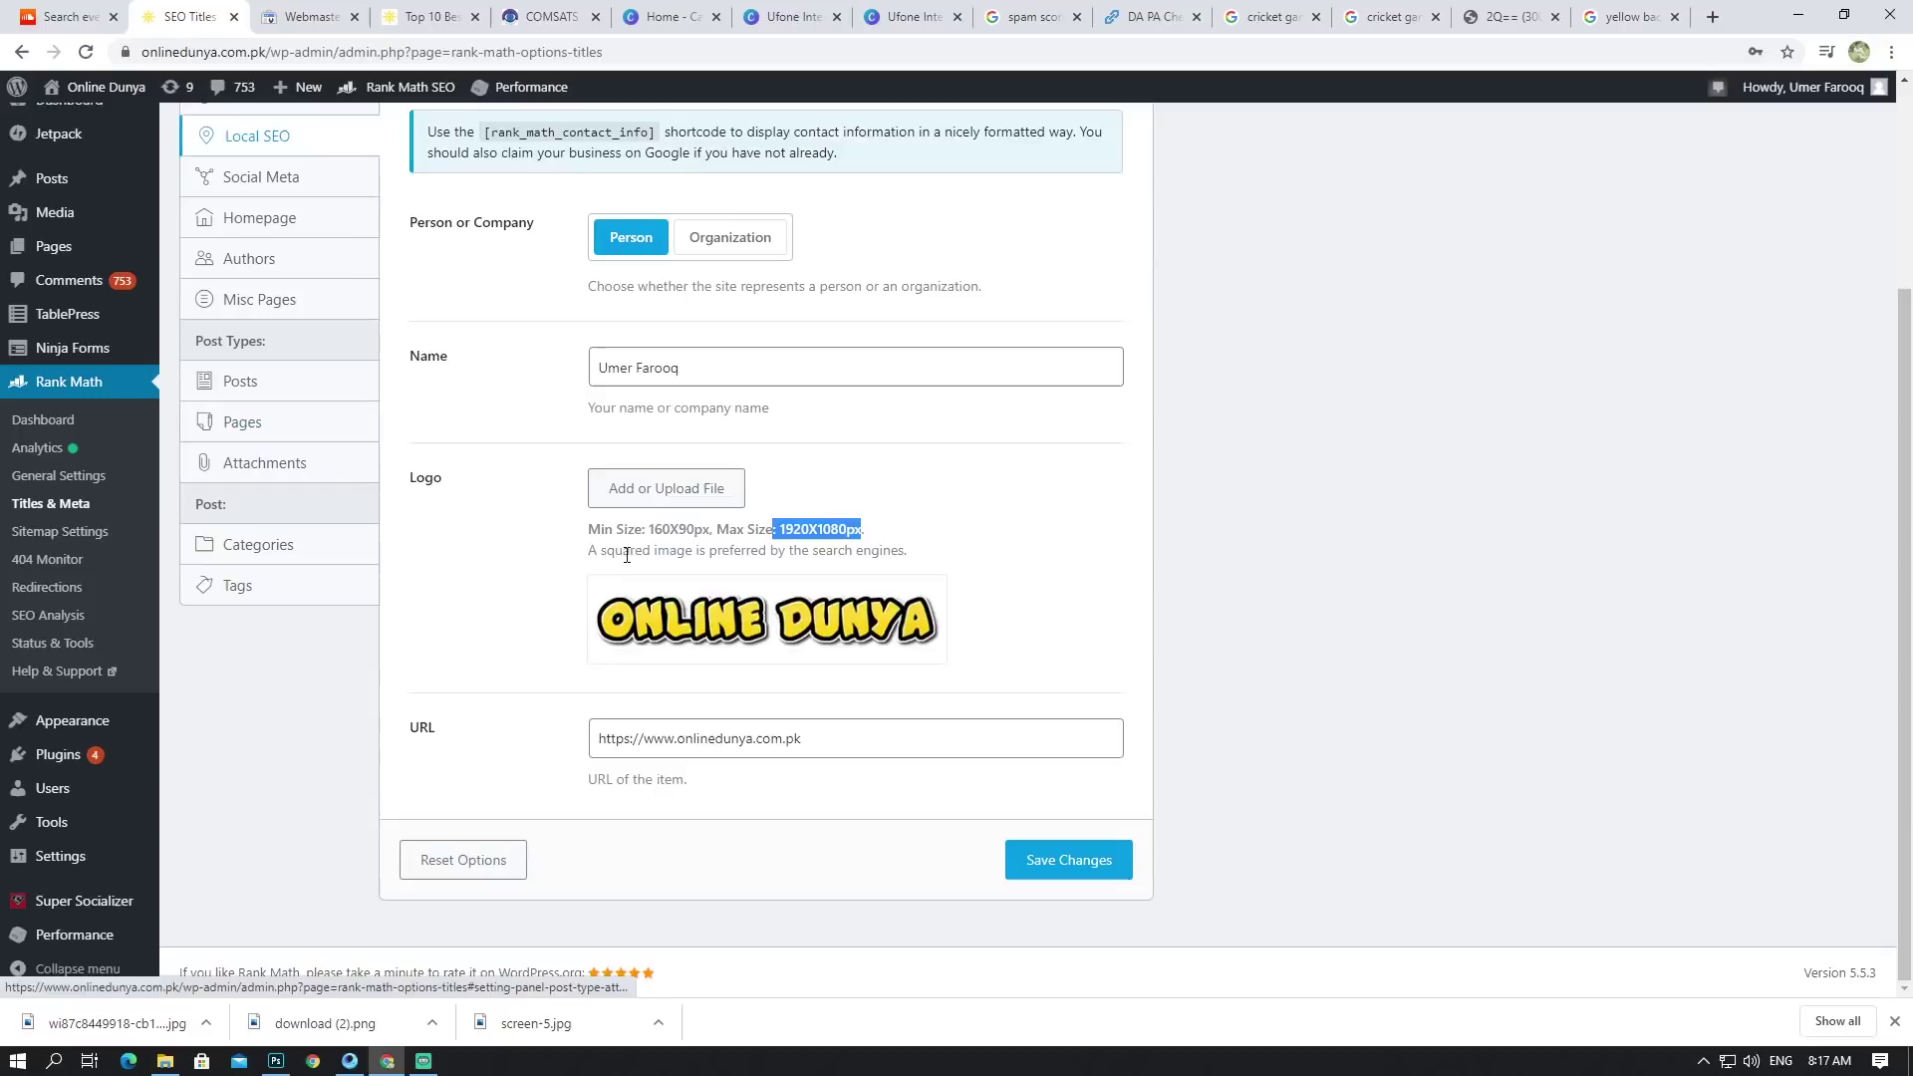
left_click(654, 515)
left_click_drag(678, 529, 831, 529)
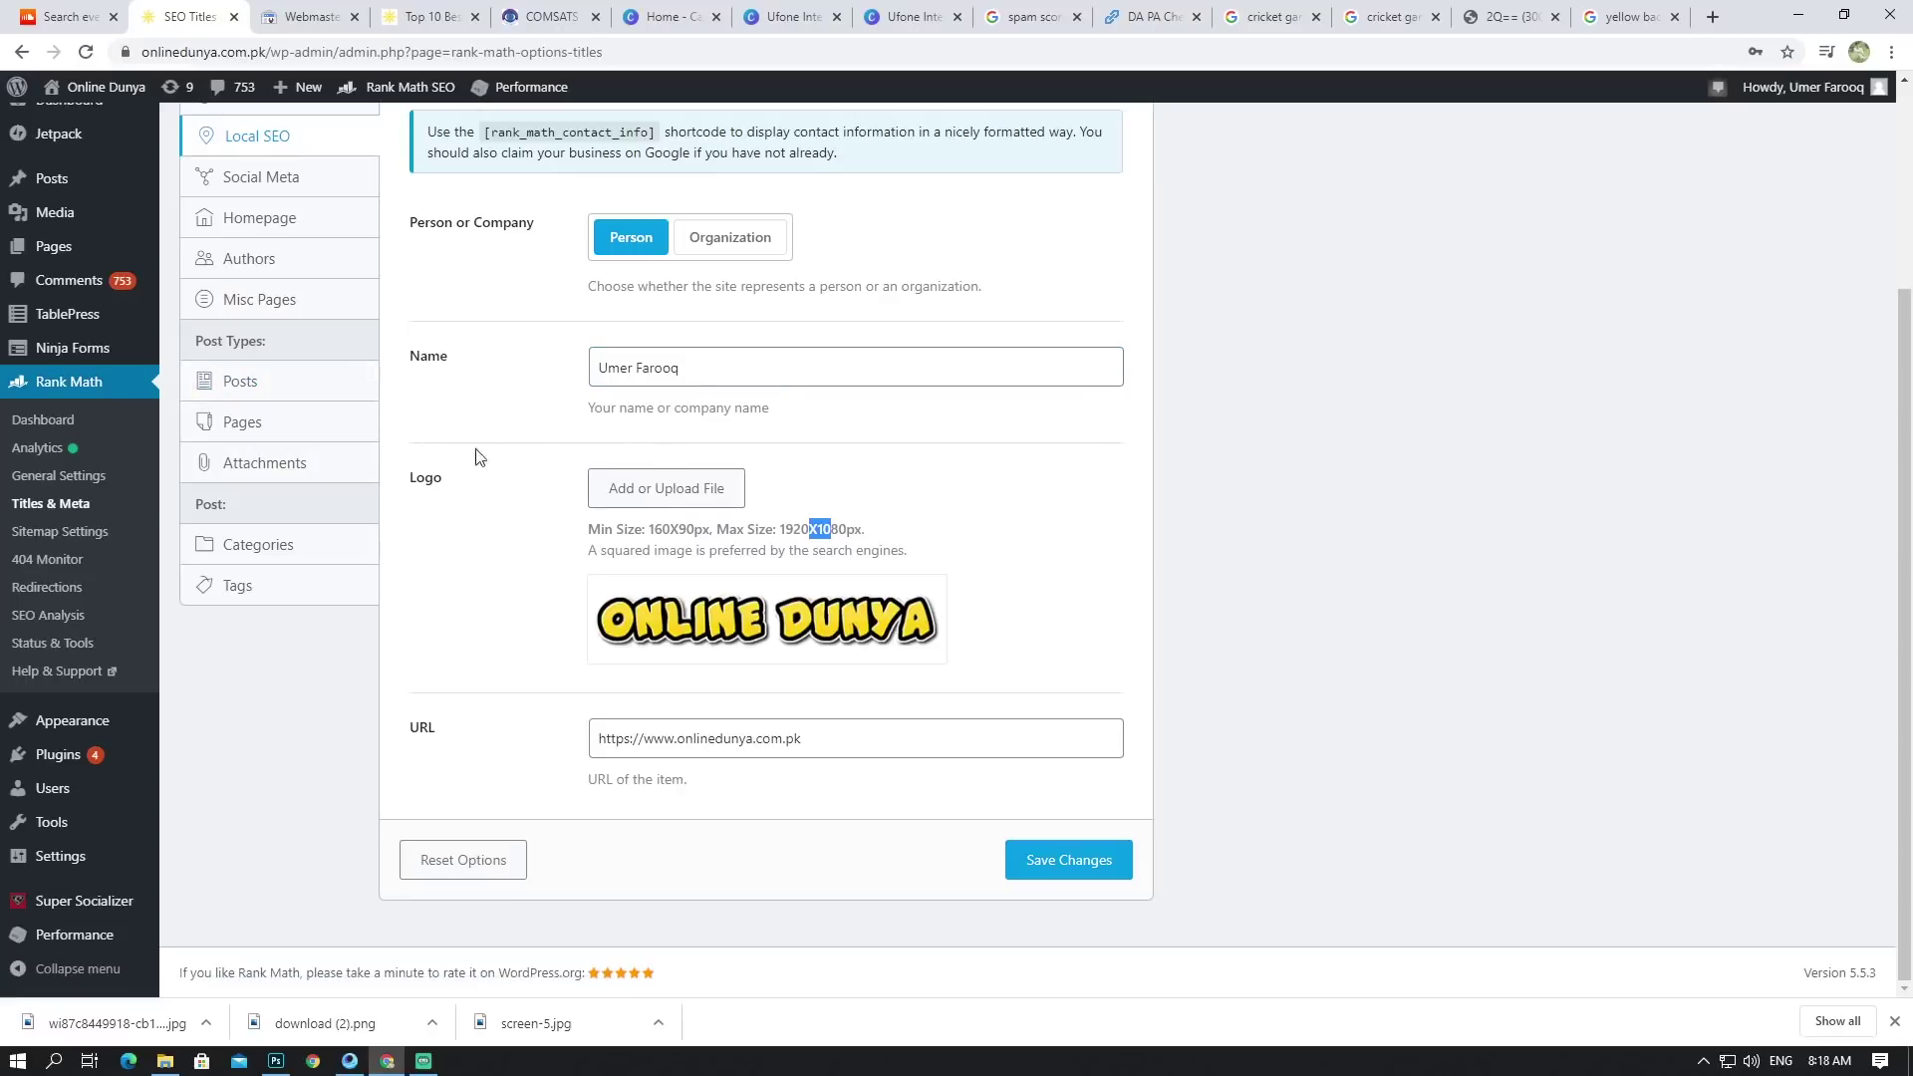
Step: Open the Social Meta section and review its Facebook and Twitter fields
scroll(392, 309, "up", 2)
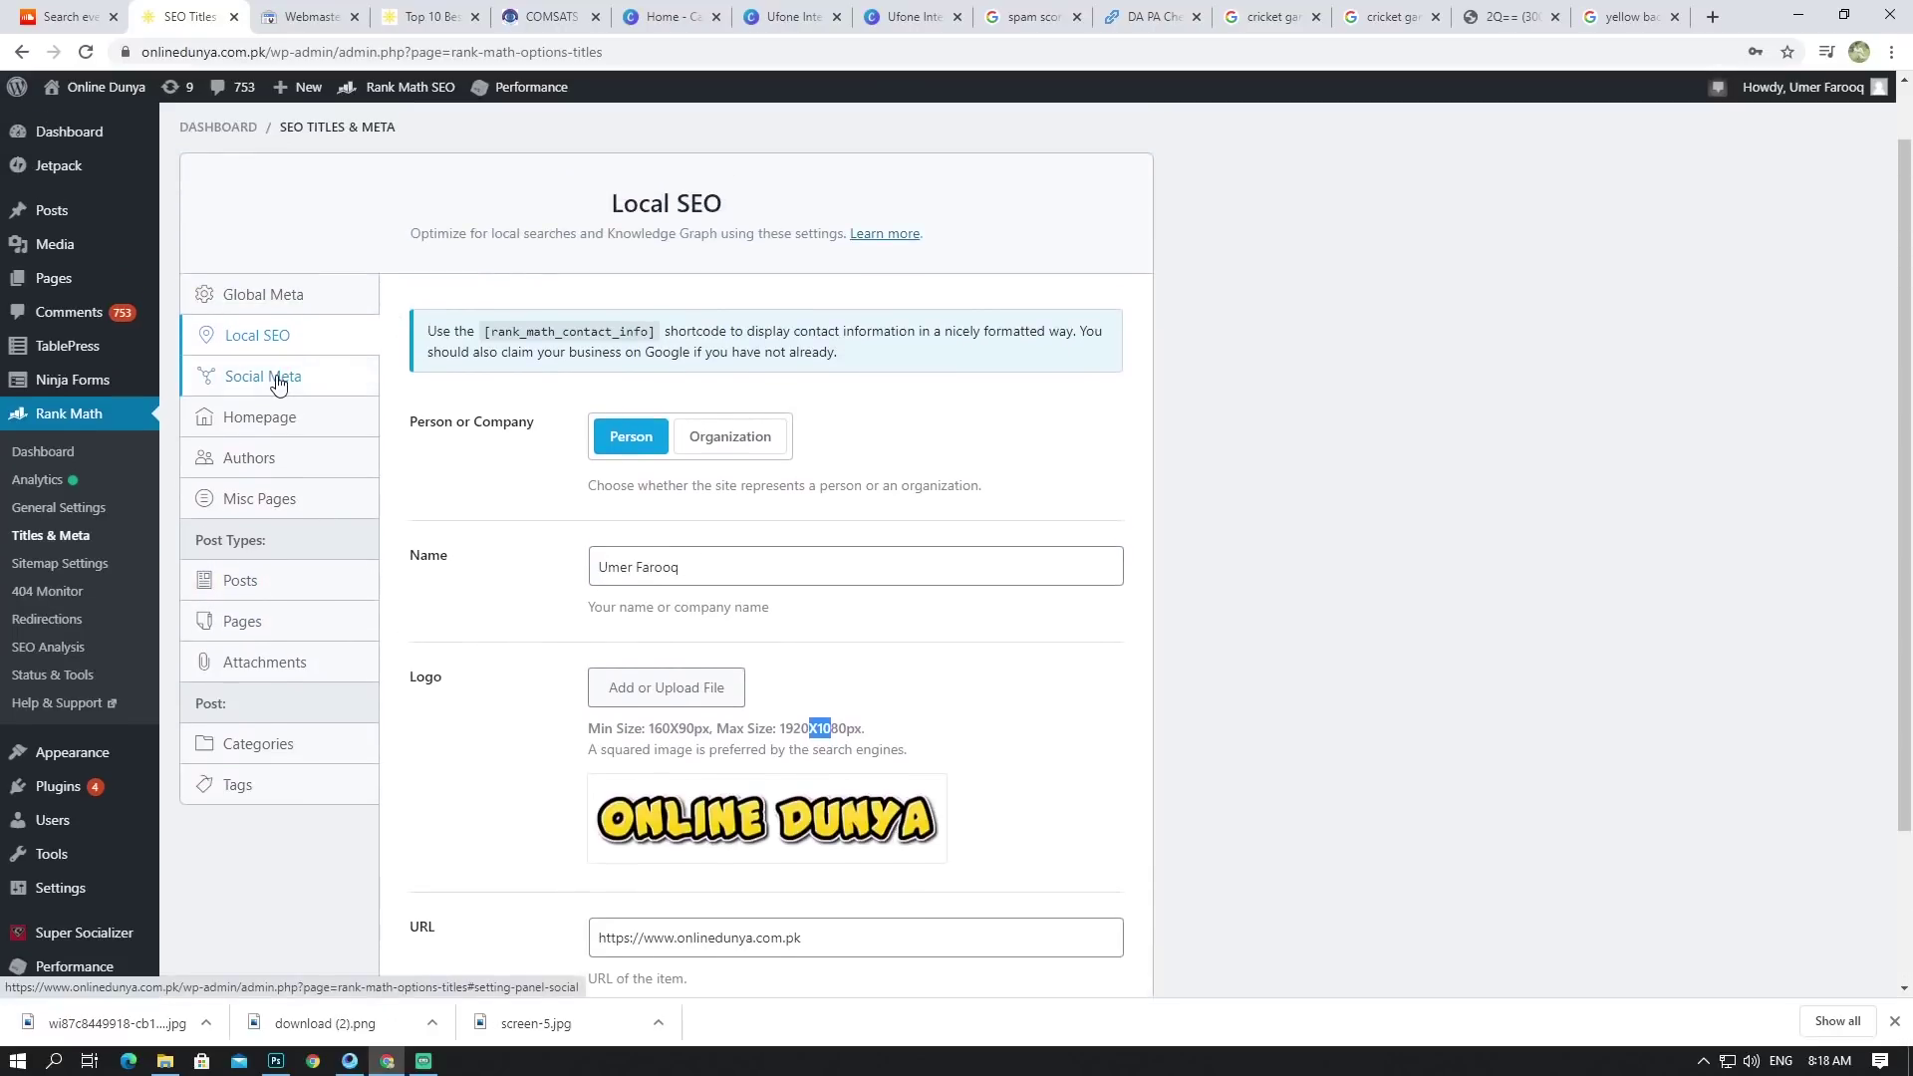
left_click(356, 376)
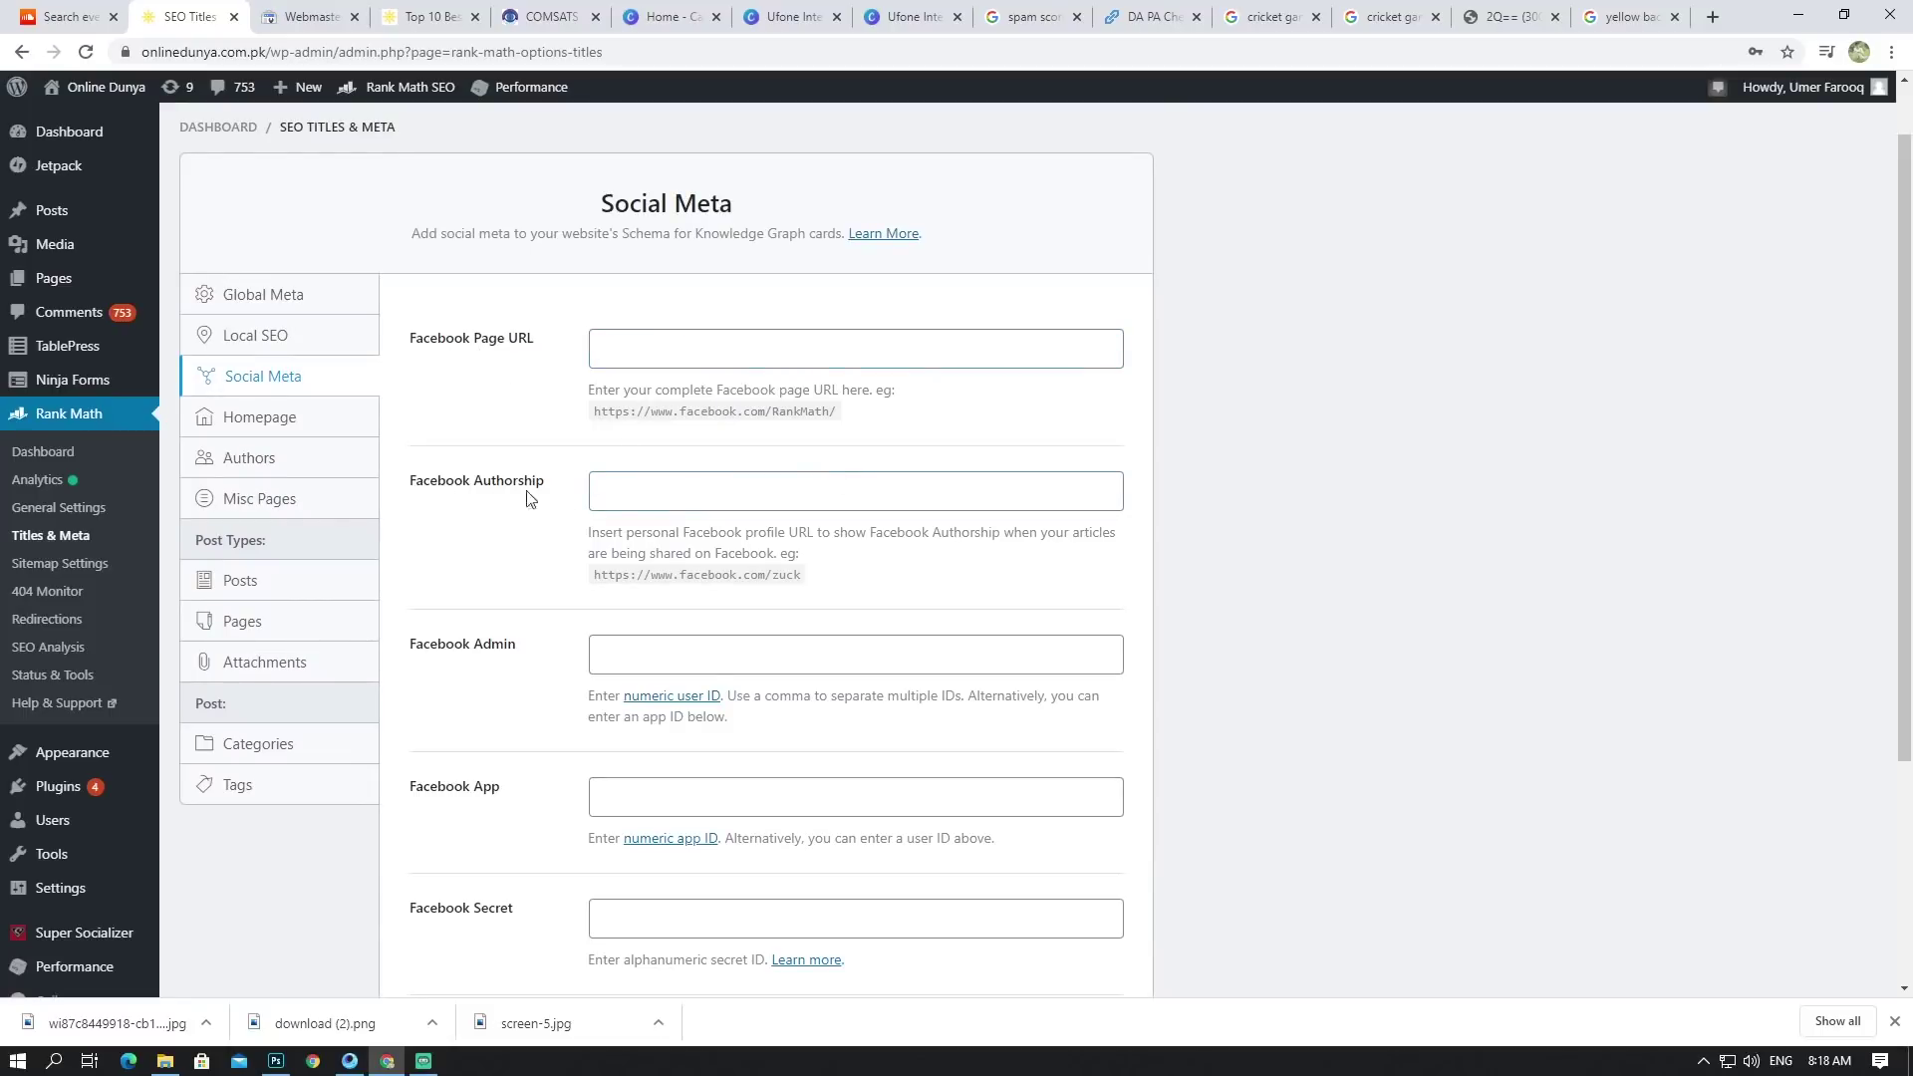
scroll(558, 665, "down", 2)
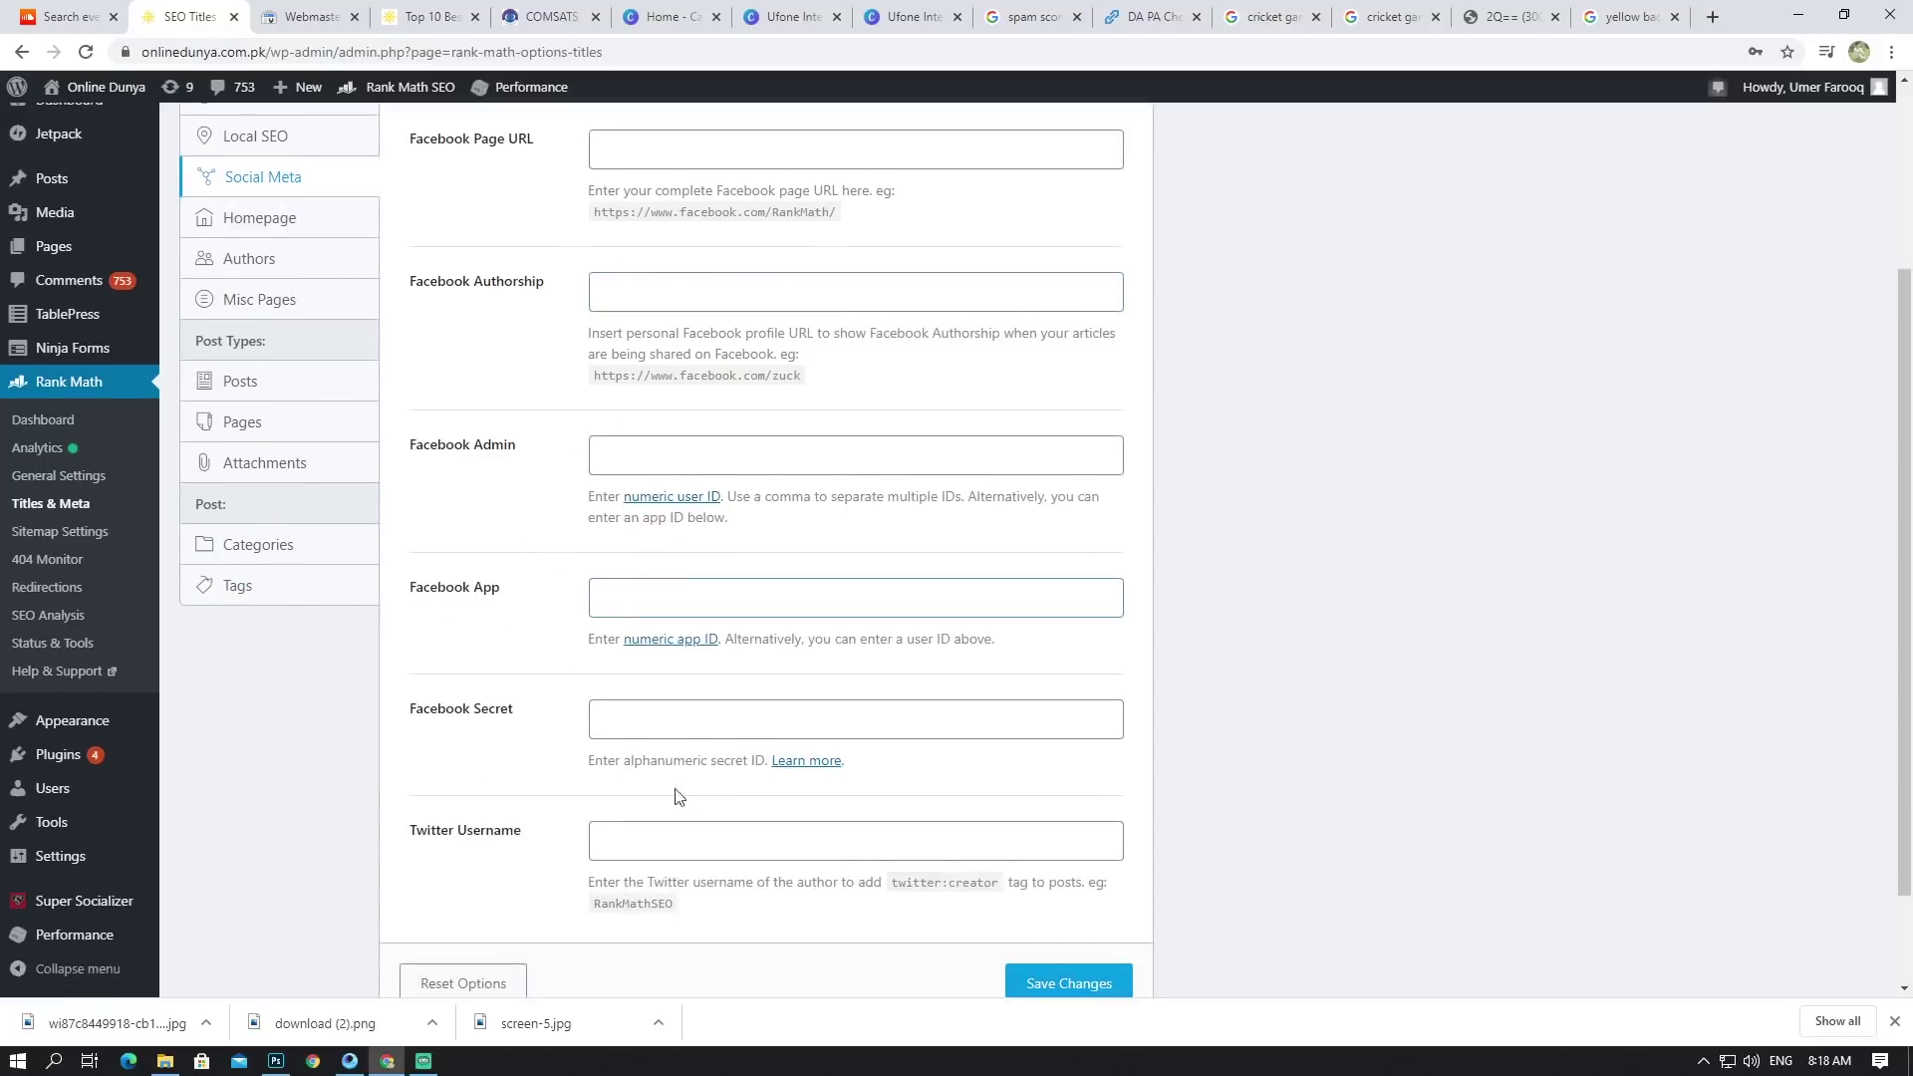
scroll(499, 760, "down", 1)
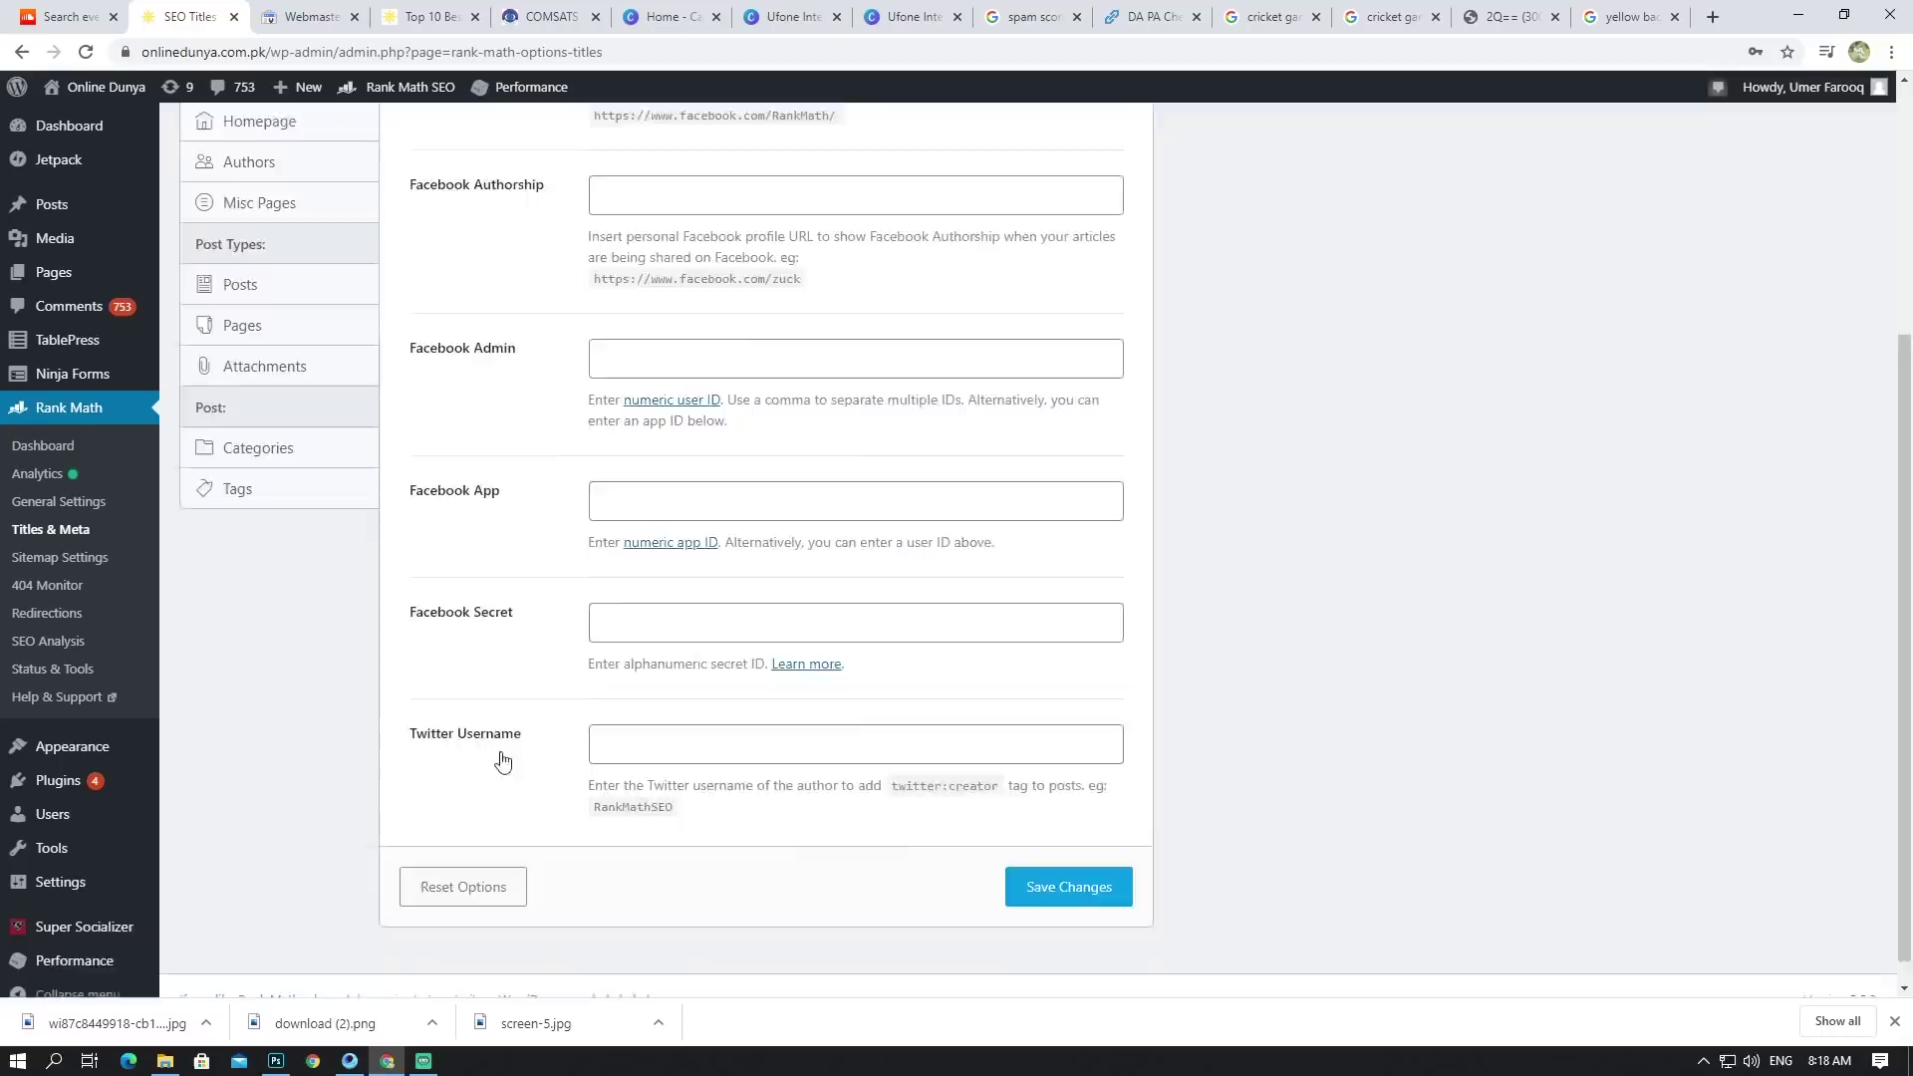
Step: Review the Homepage section's title example, meta description, robots and Facebook fields, and open the Authors section
scroll(341, 555, "up", 4)
left_click(282, 492)
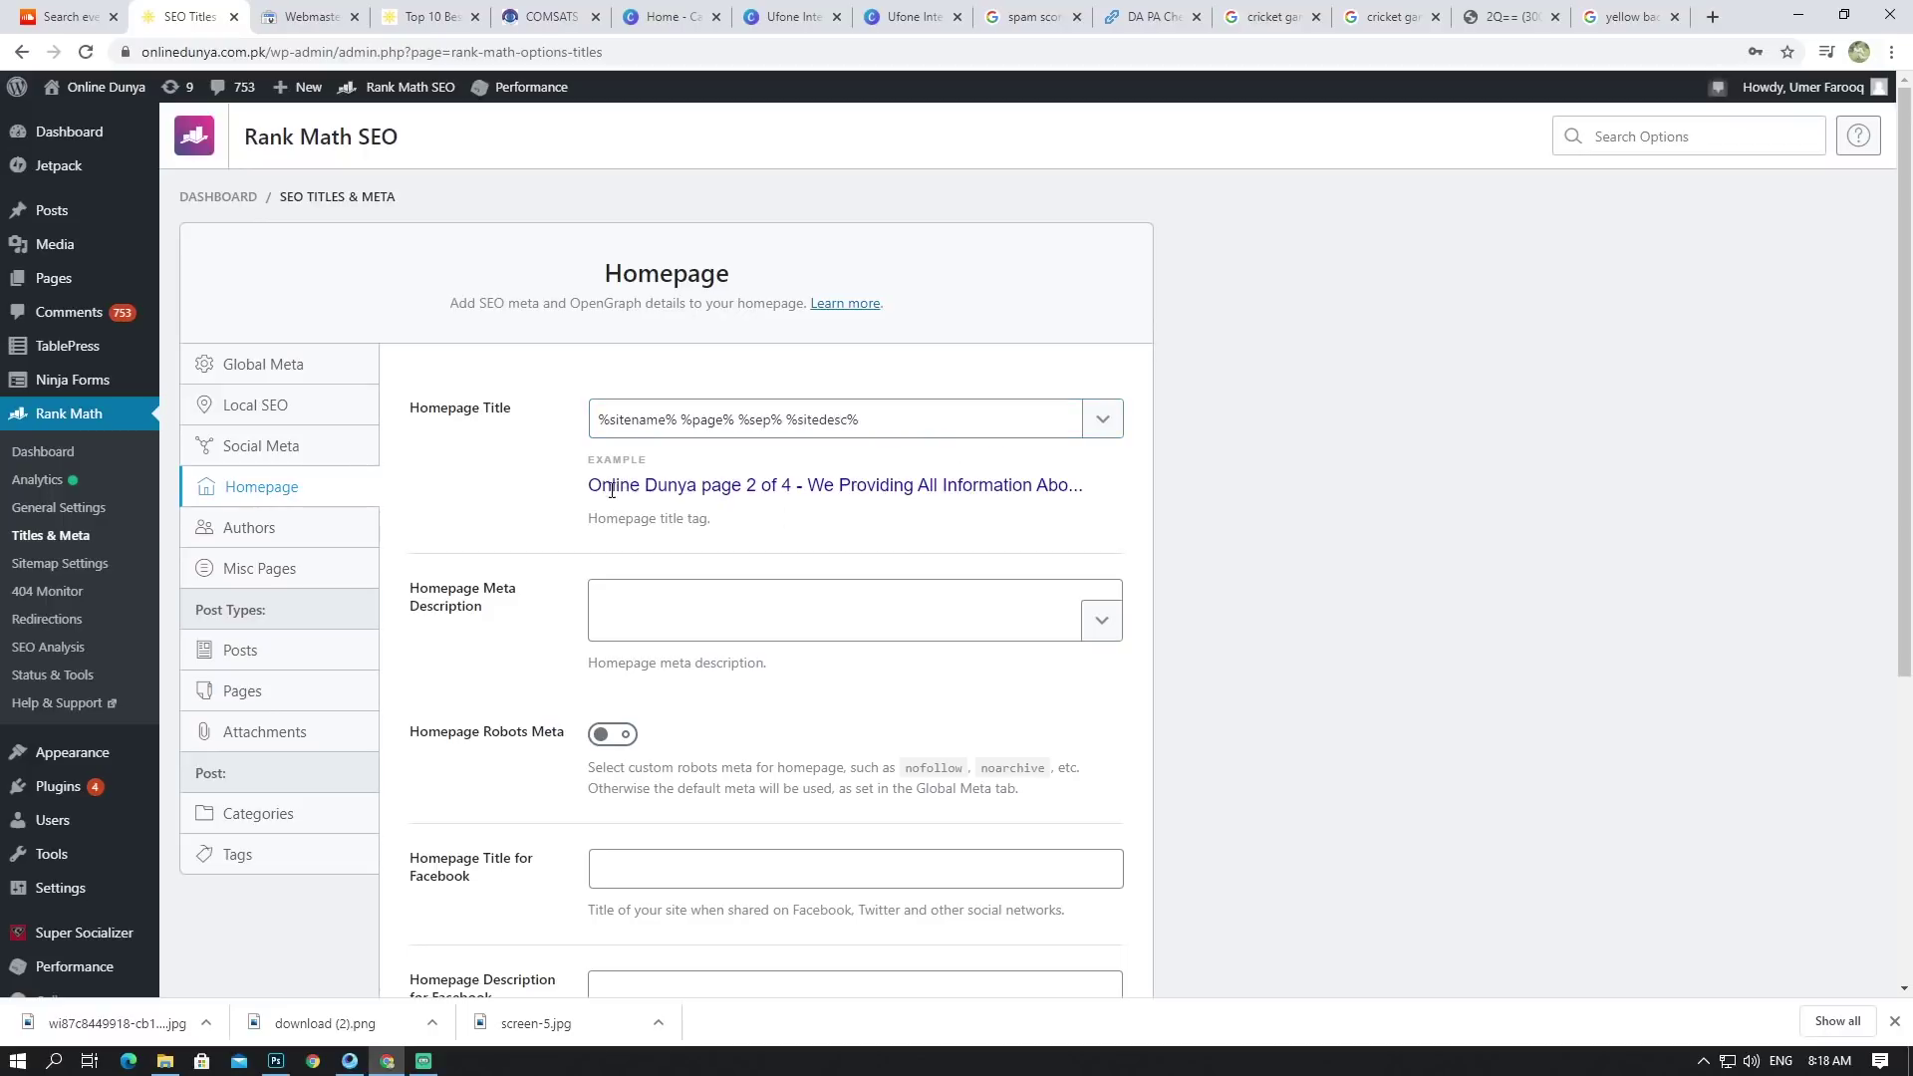
left_click_drag(586, 485, 1109, 488)
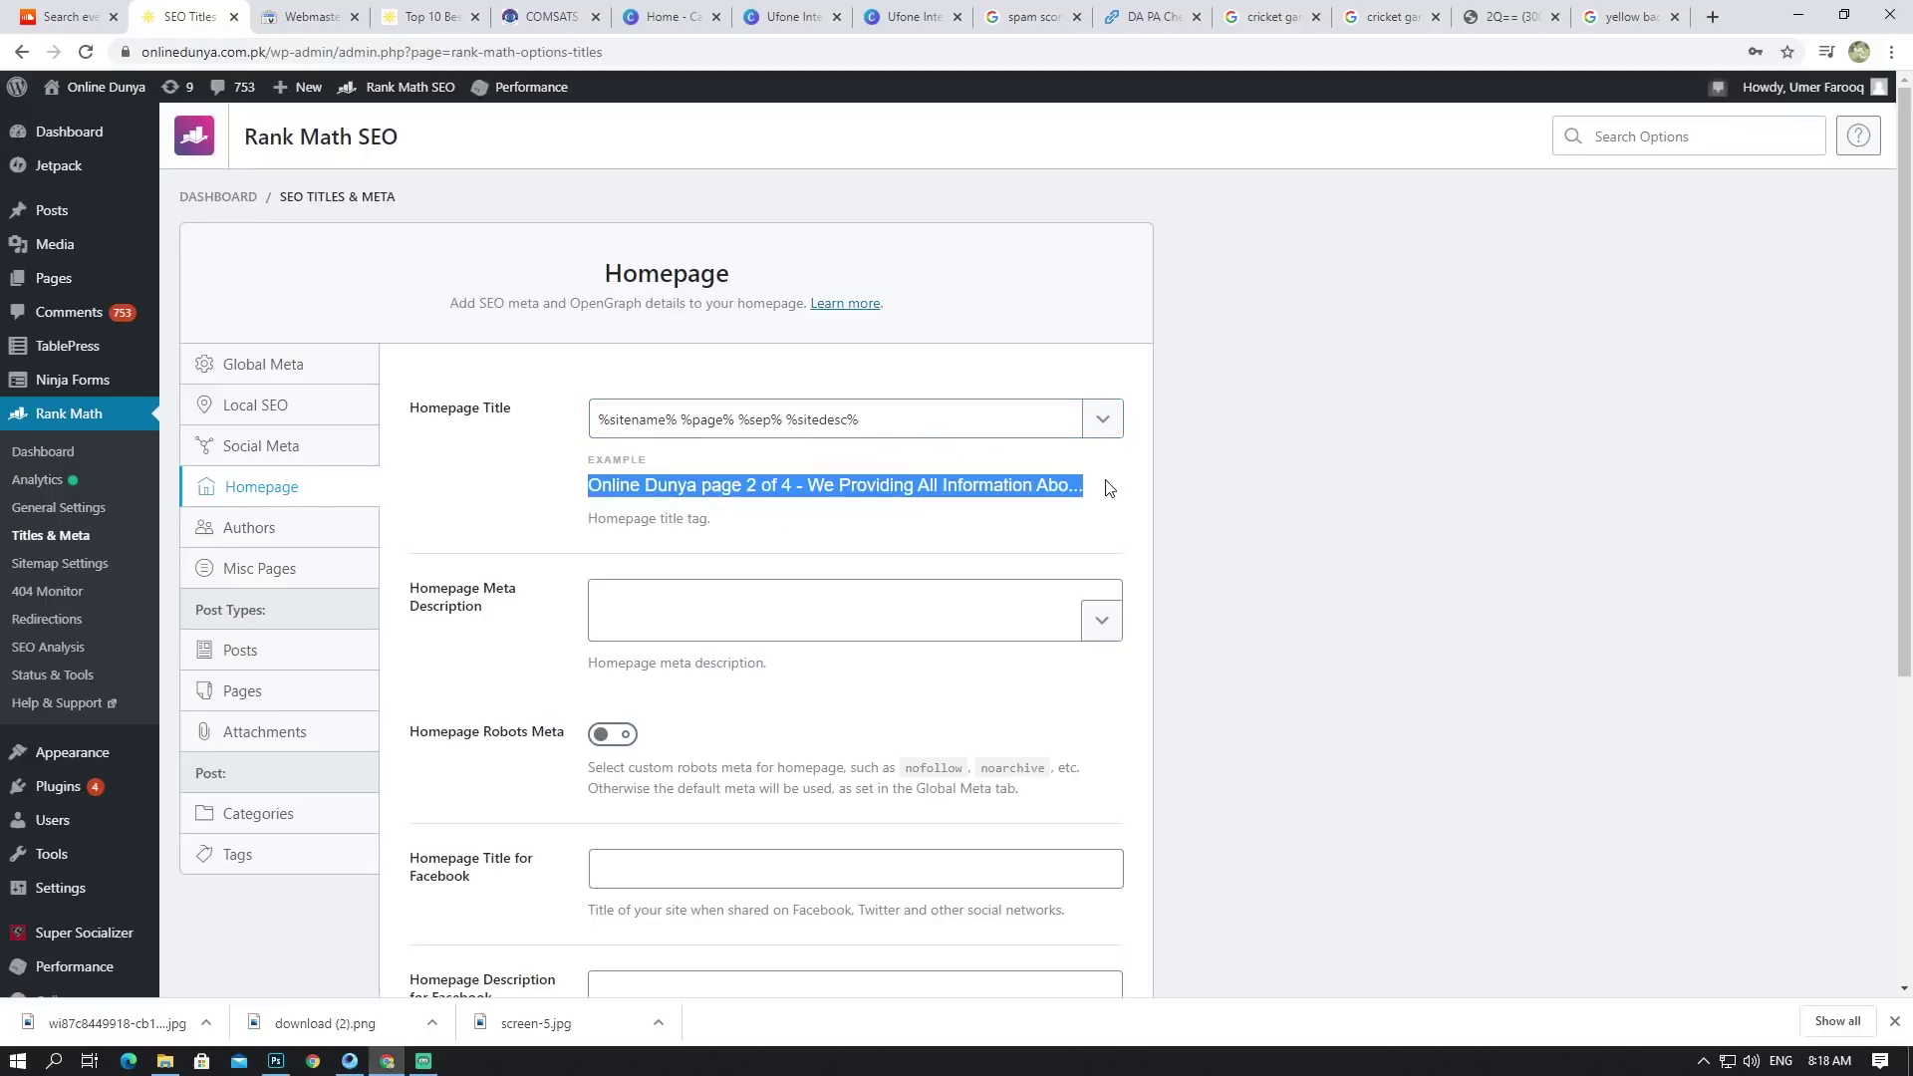
scroll(698, 469, "down", 3)
scroll(698, 468, "up", 3)
scroll(628, 450, "down", 4)
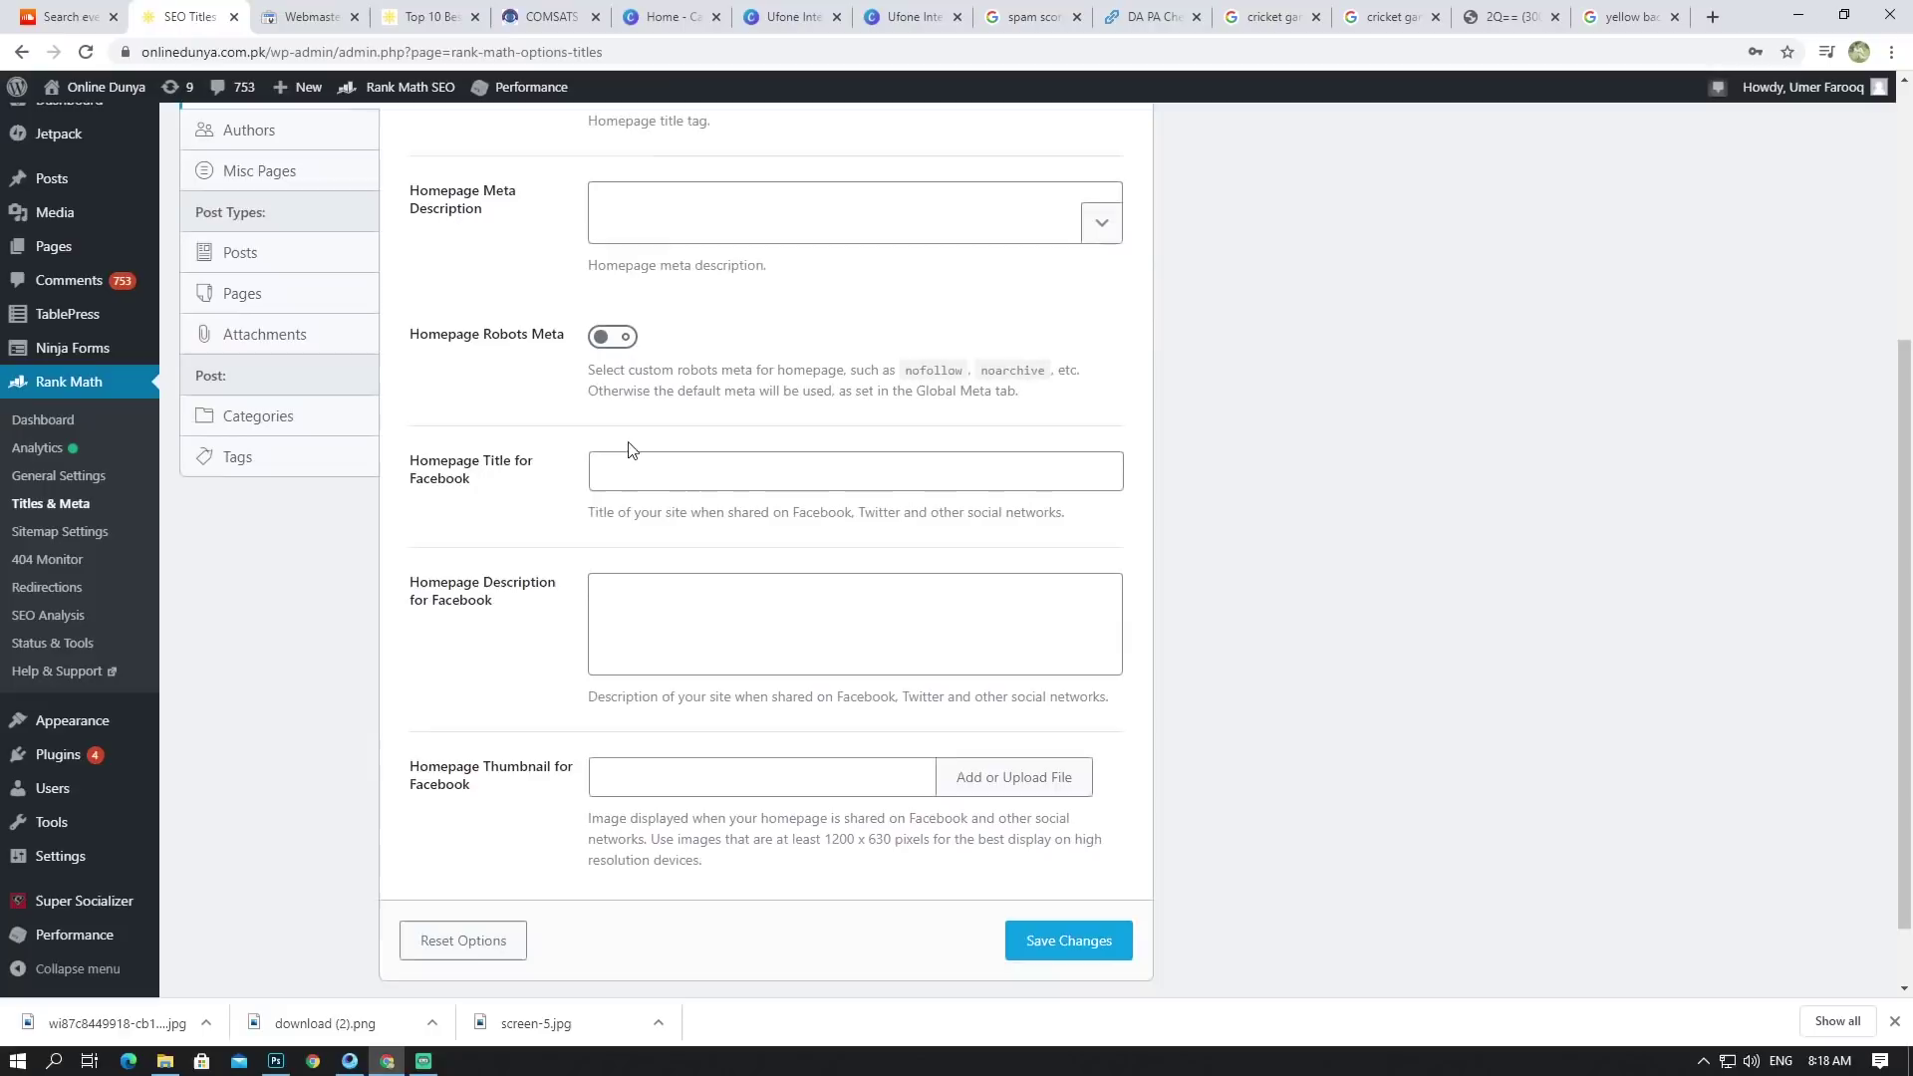
left_click(666, 641)
scroll(597, 618, "up", 2)
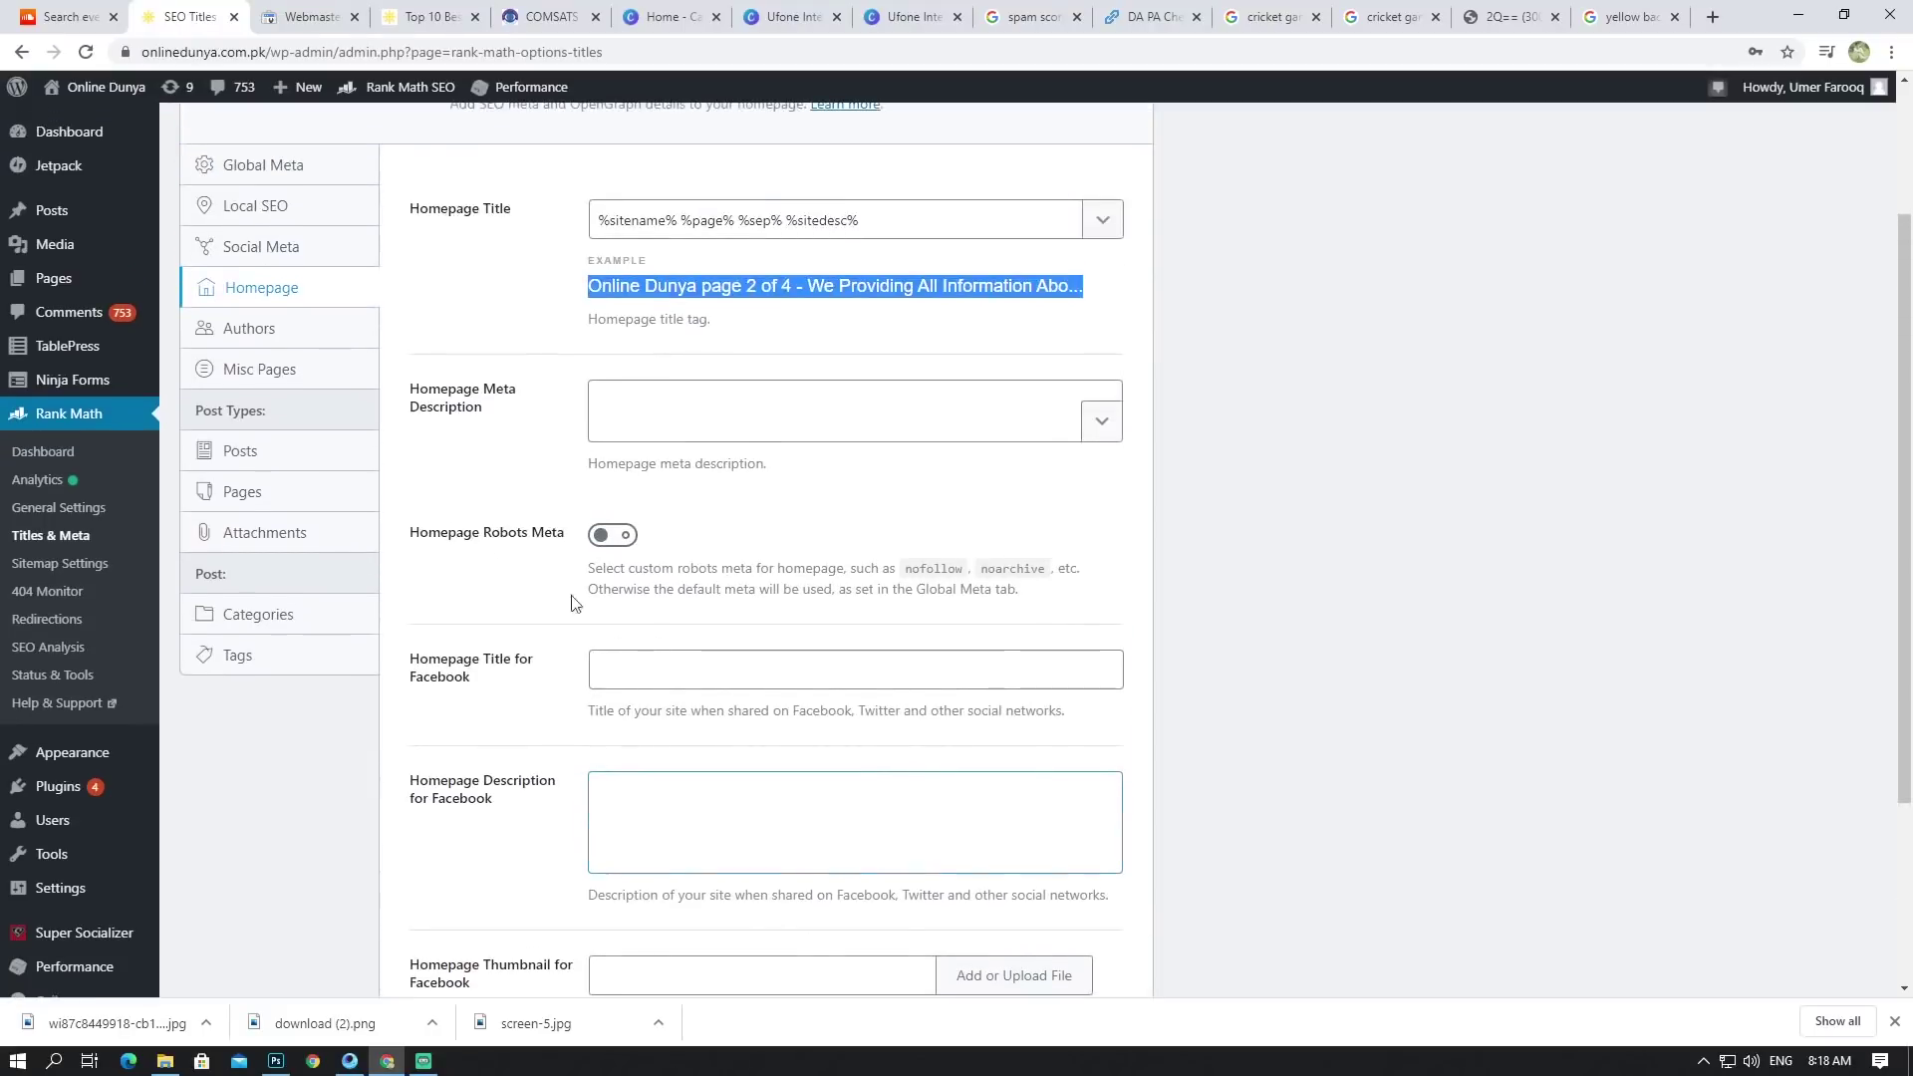
left_click(261, 332)
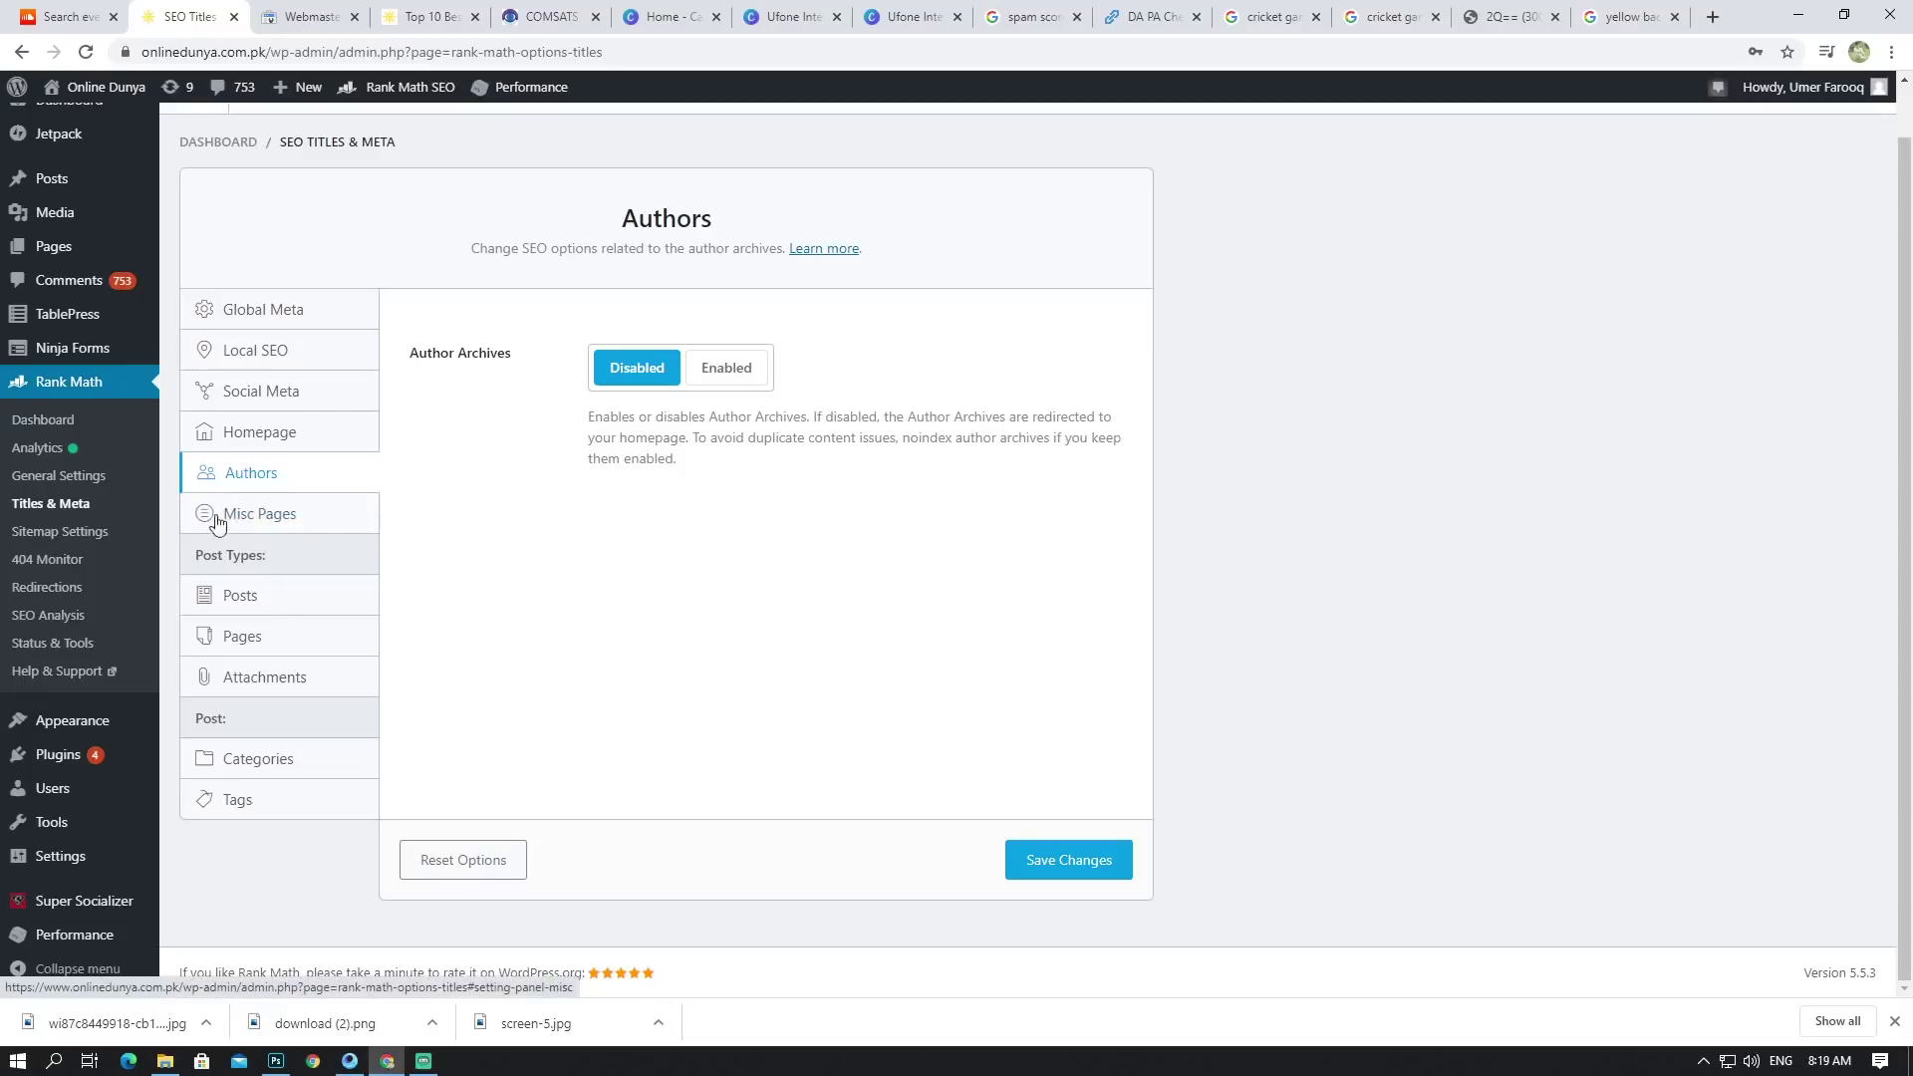
Step: Open the Misc Pages section and review its date archives, 404 title, search results title and noindex options
left_click(284, 516)
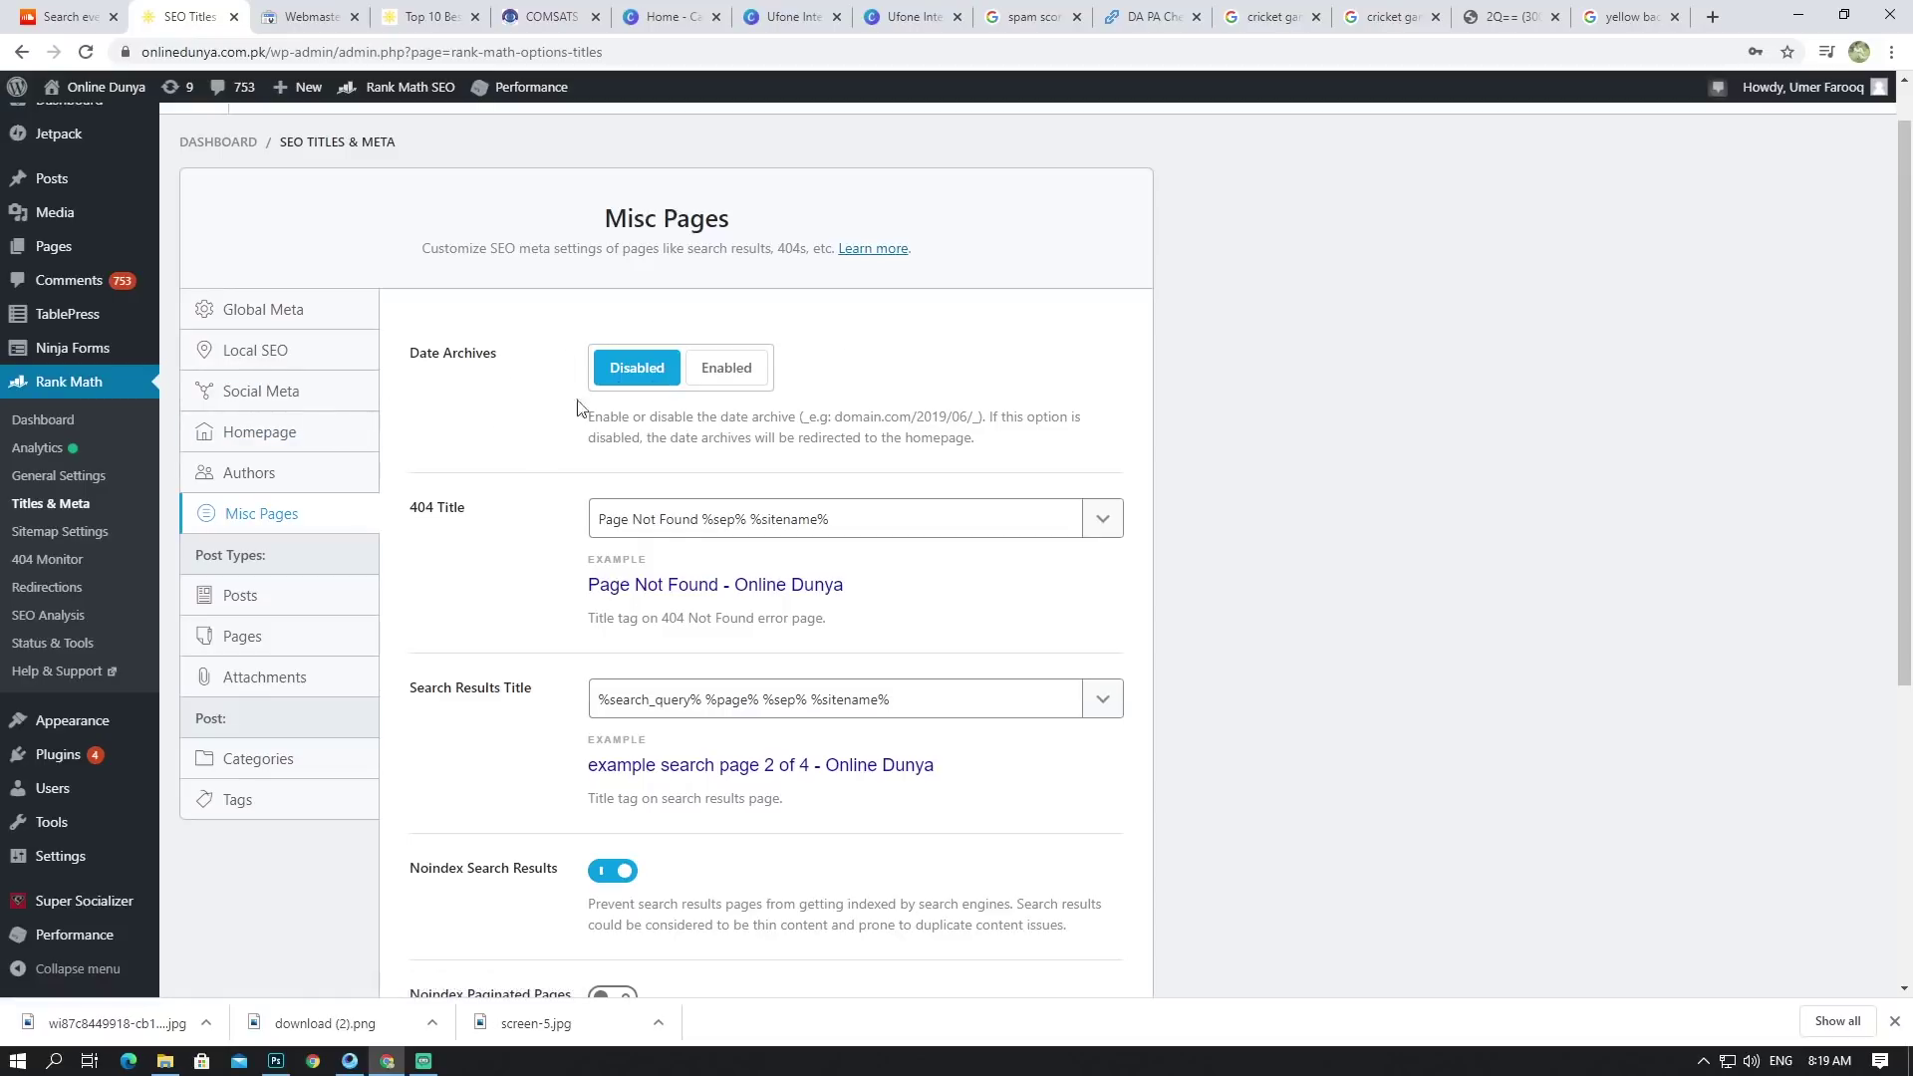
scroll(581, 563, "down", 2)
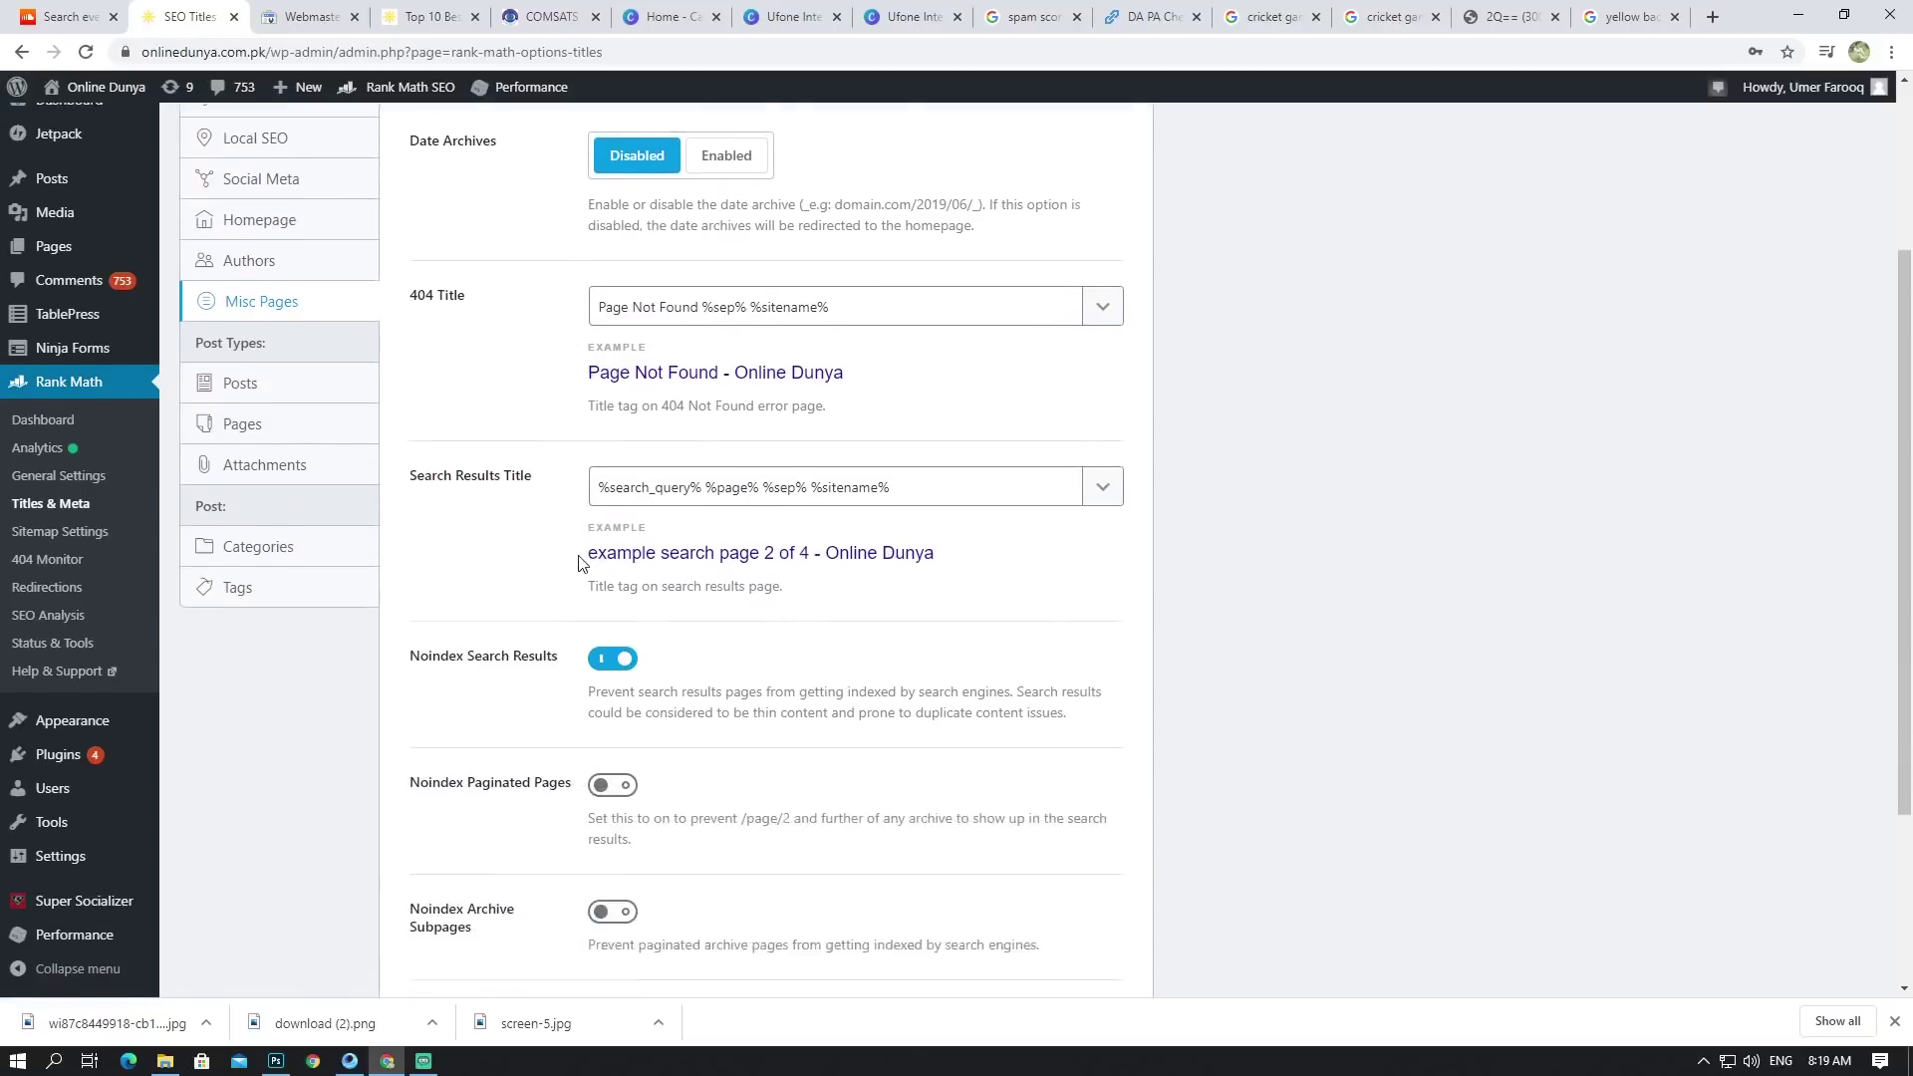
scroll(608, 578, "down", 1)
scroll(629, 603, "down", 2)
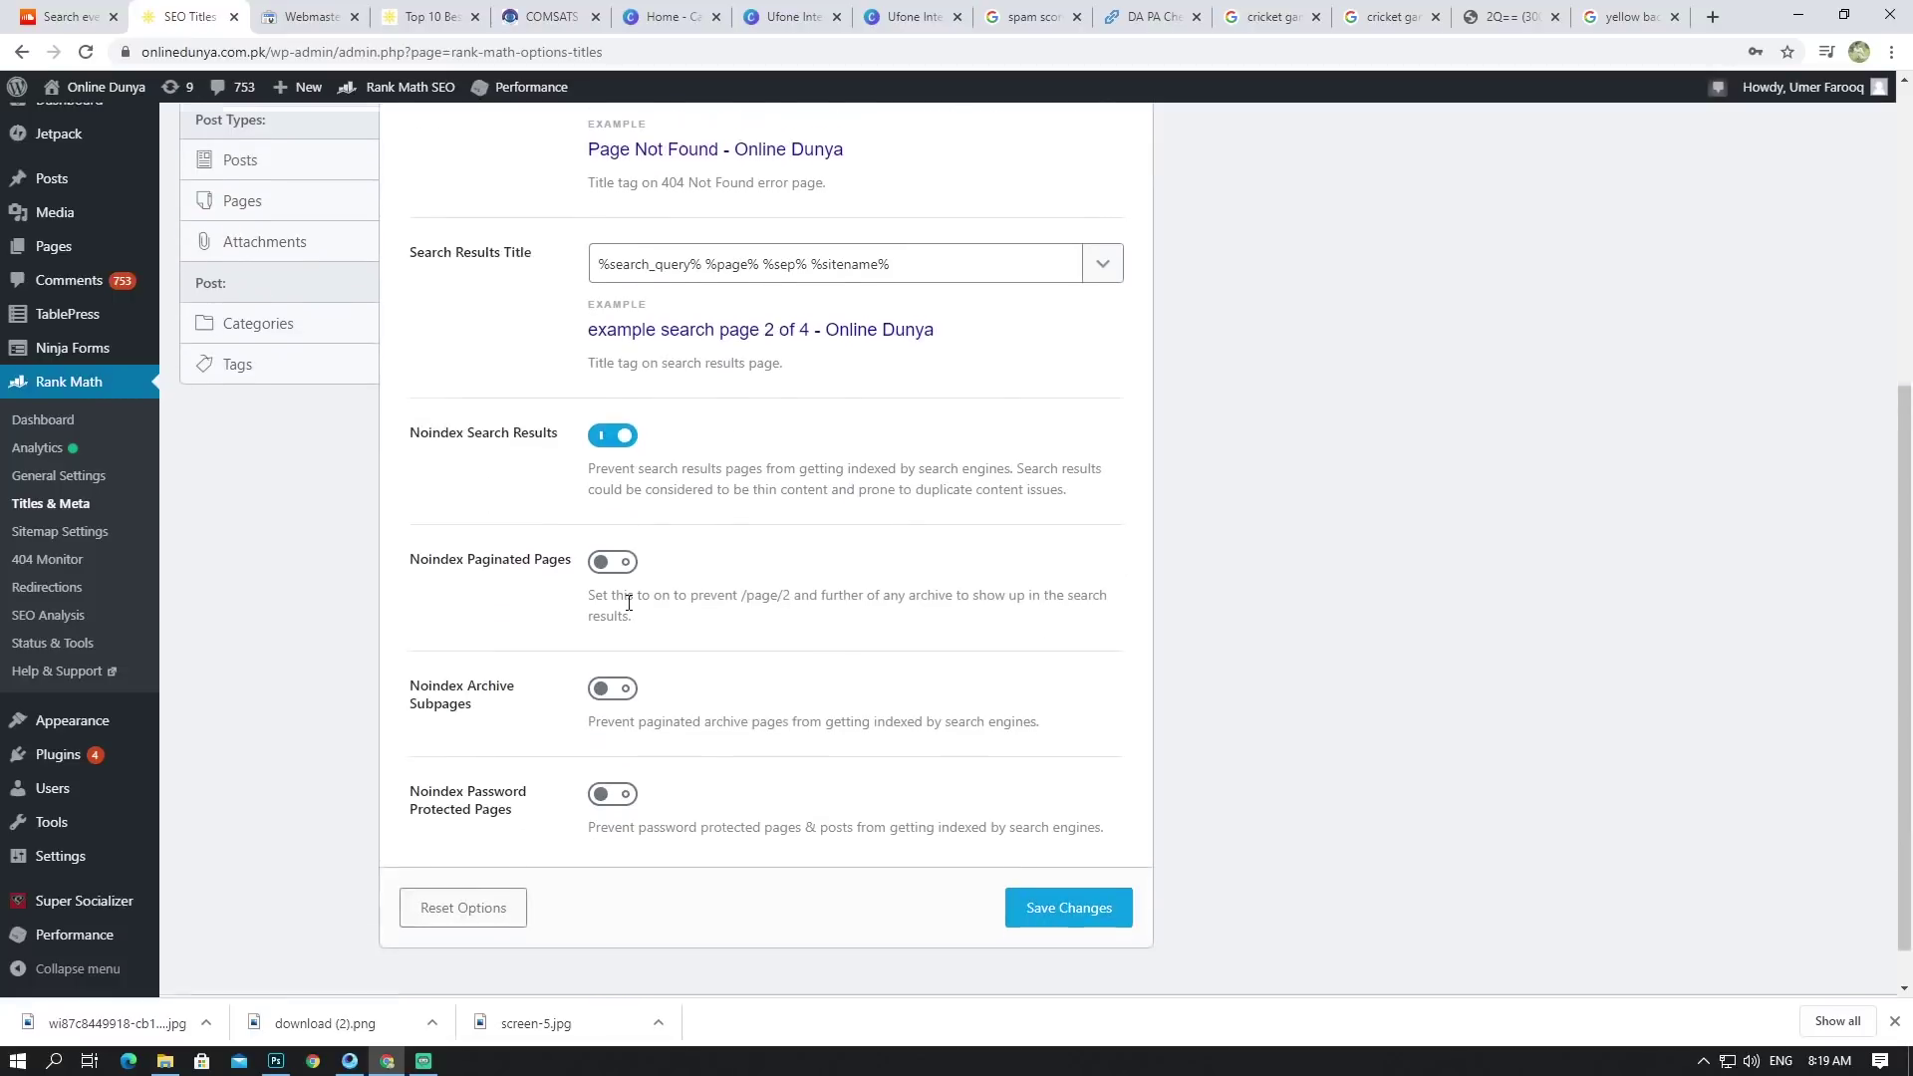
scroll(629, 603, "down", 1)
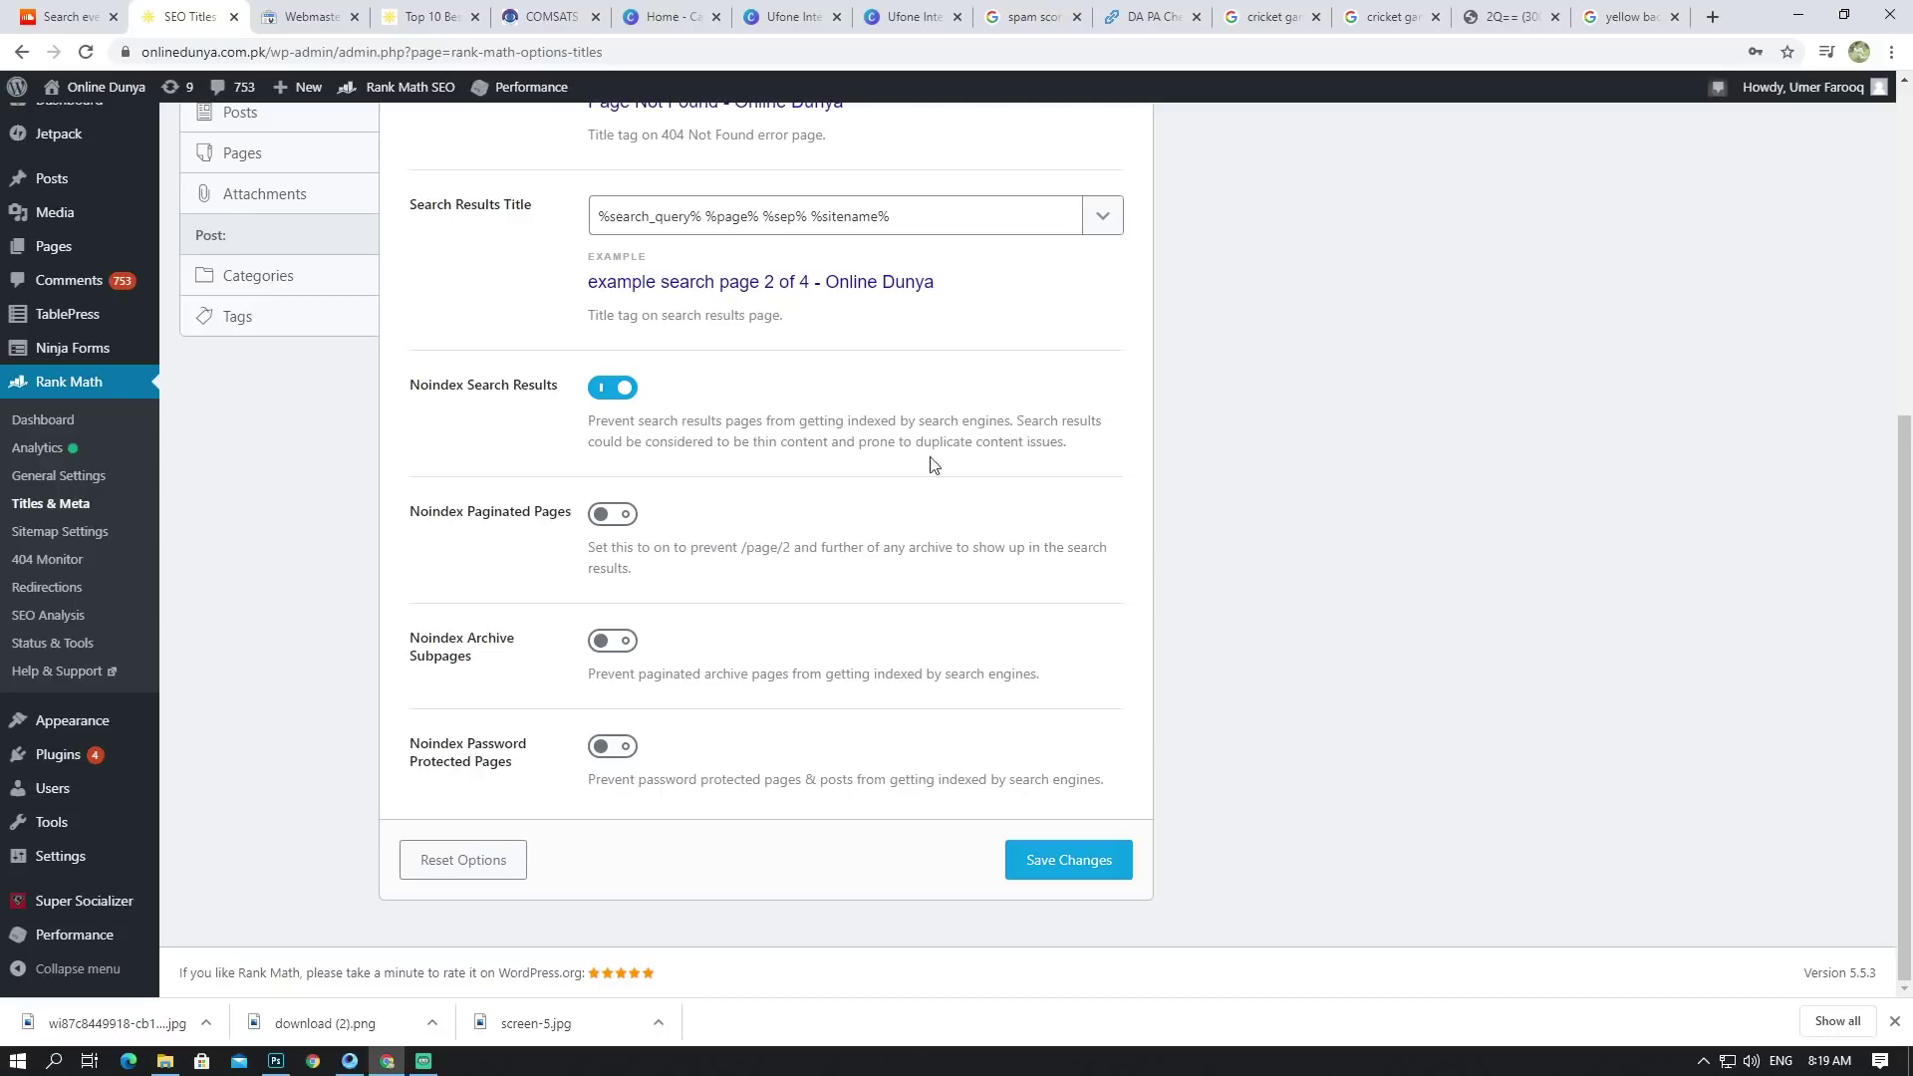
scroll(1000, 466, "up", 3)
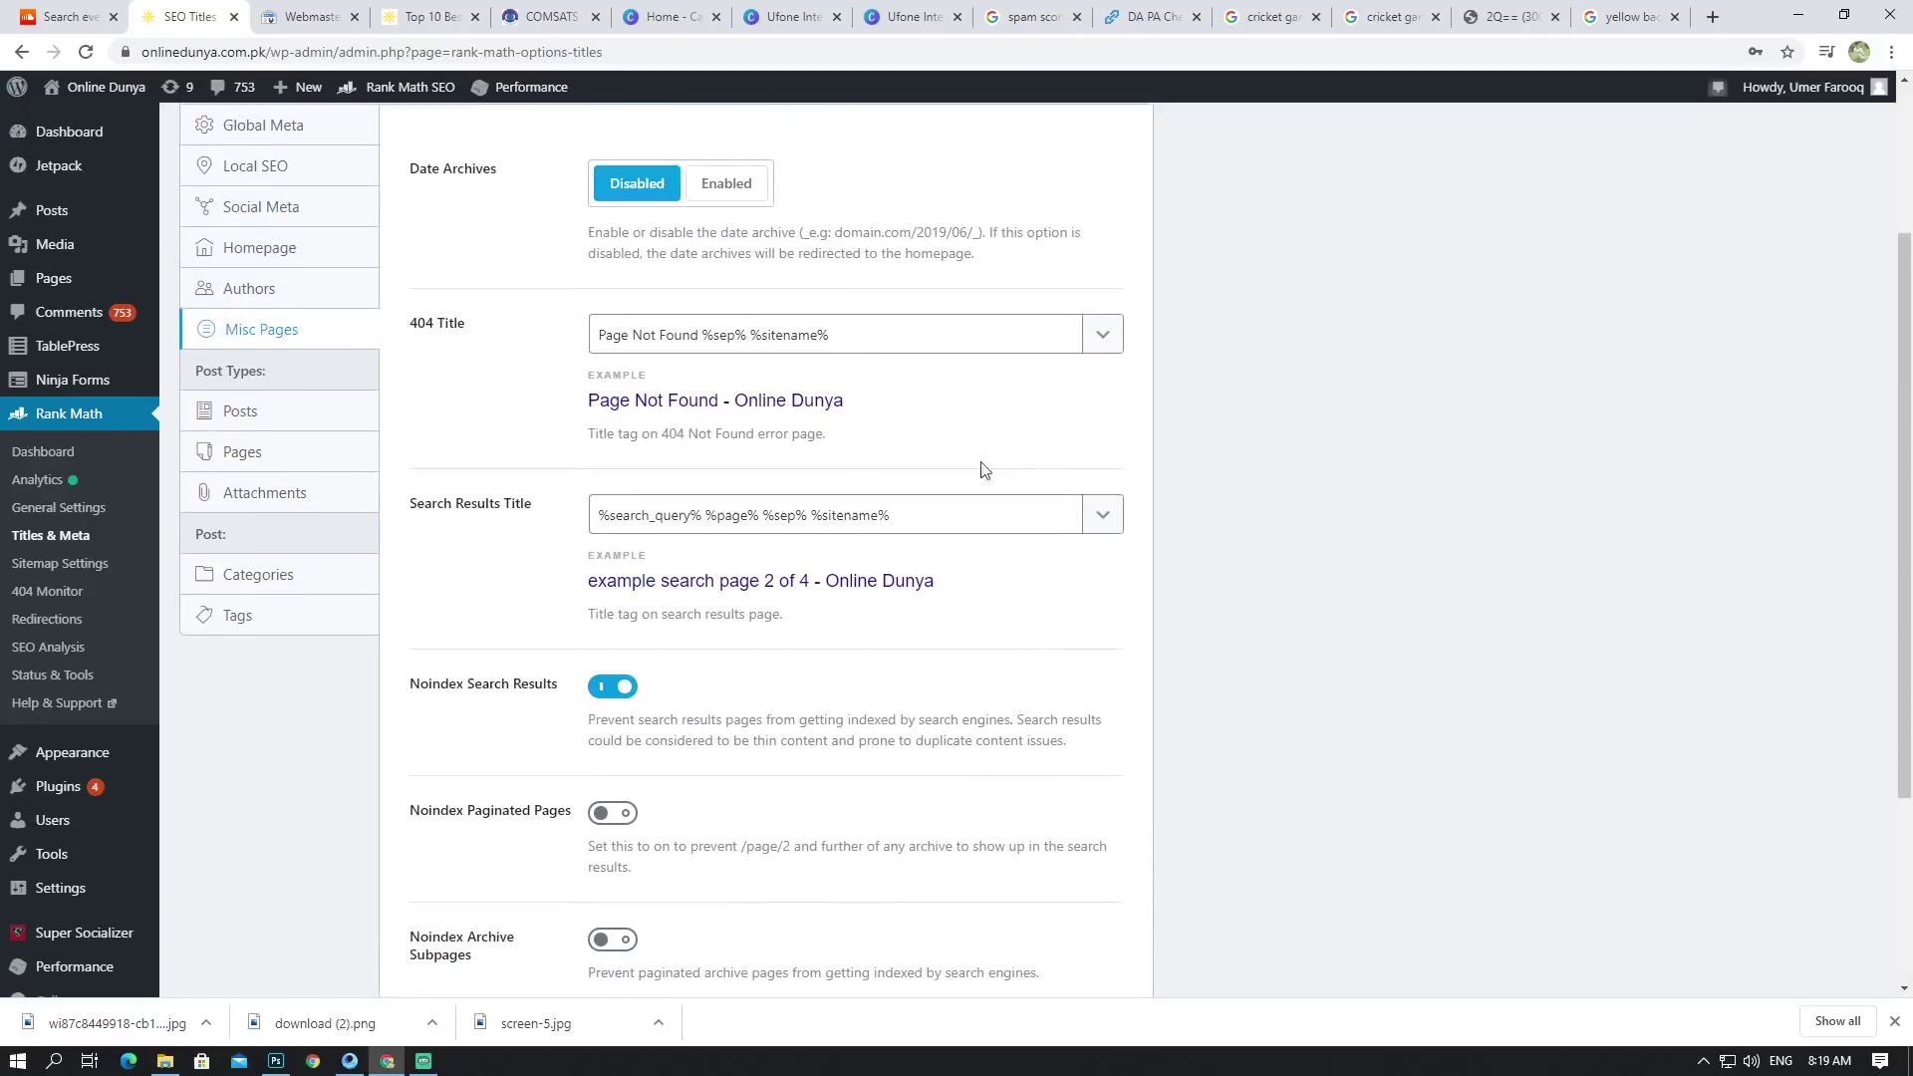
scroll(709, 498, "up", 3)
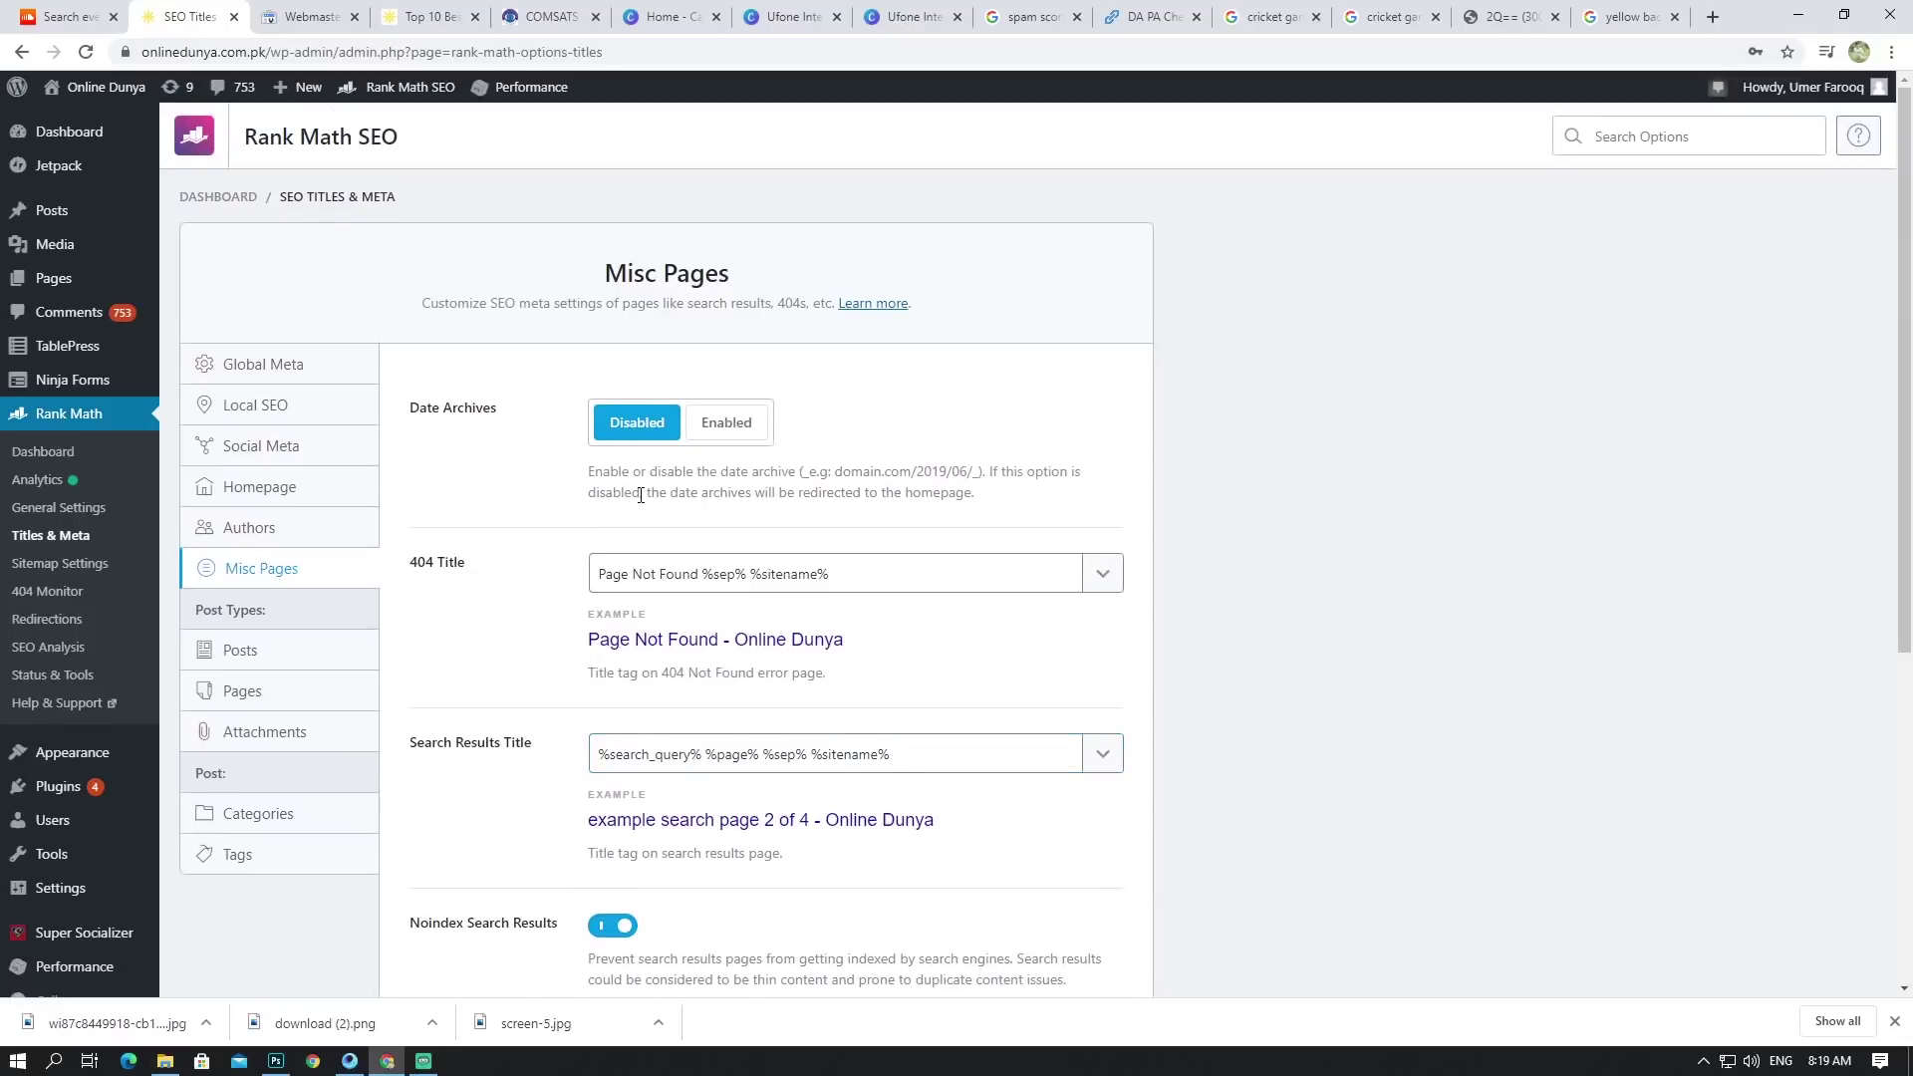
scroll(640, 496, "down", 1)
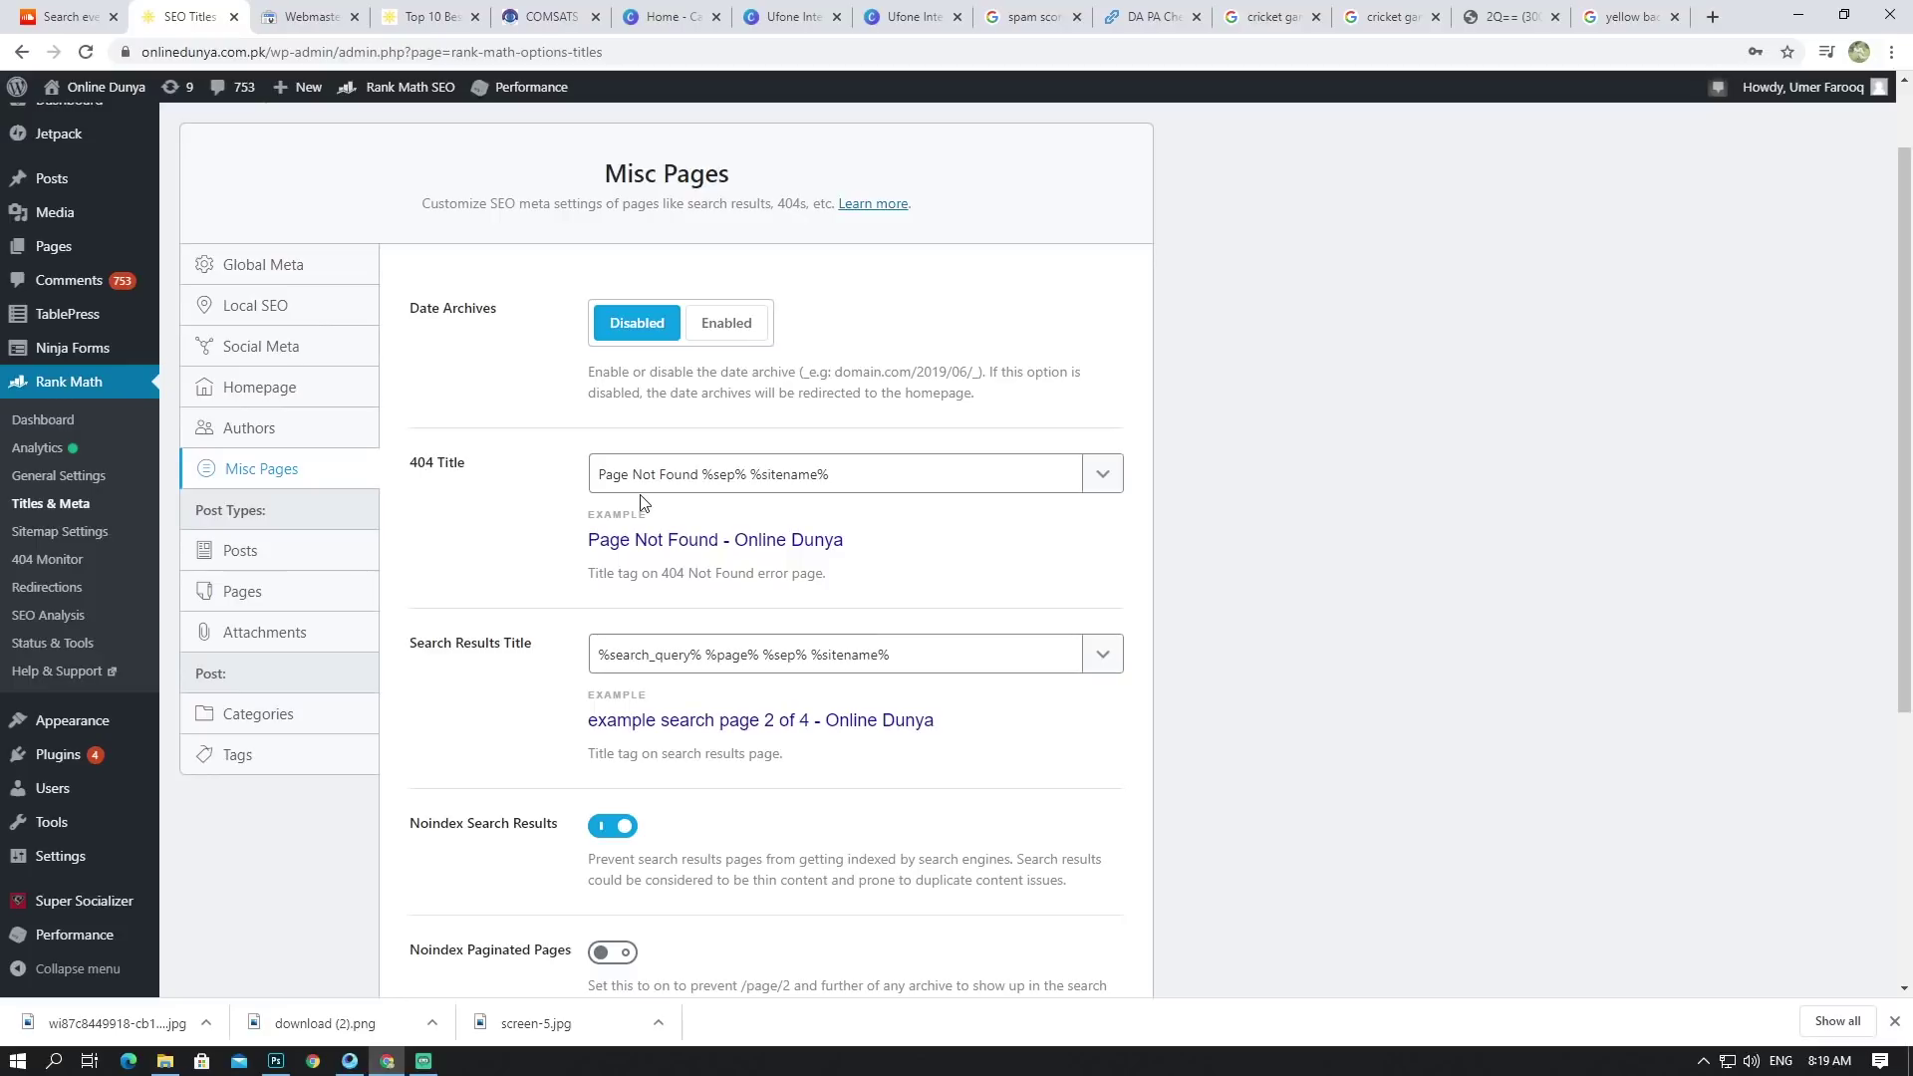
scroll(461, 667, "down", 4)
scroll(479, 658, "up", 5)
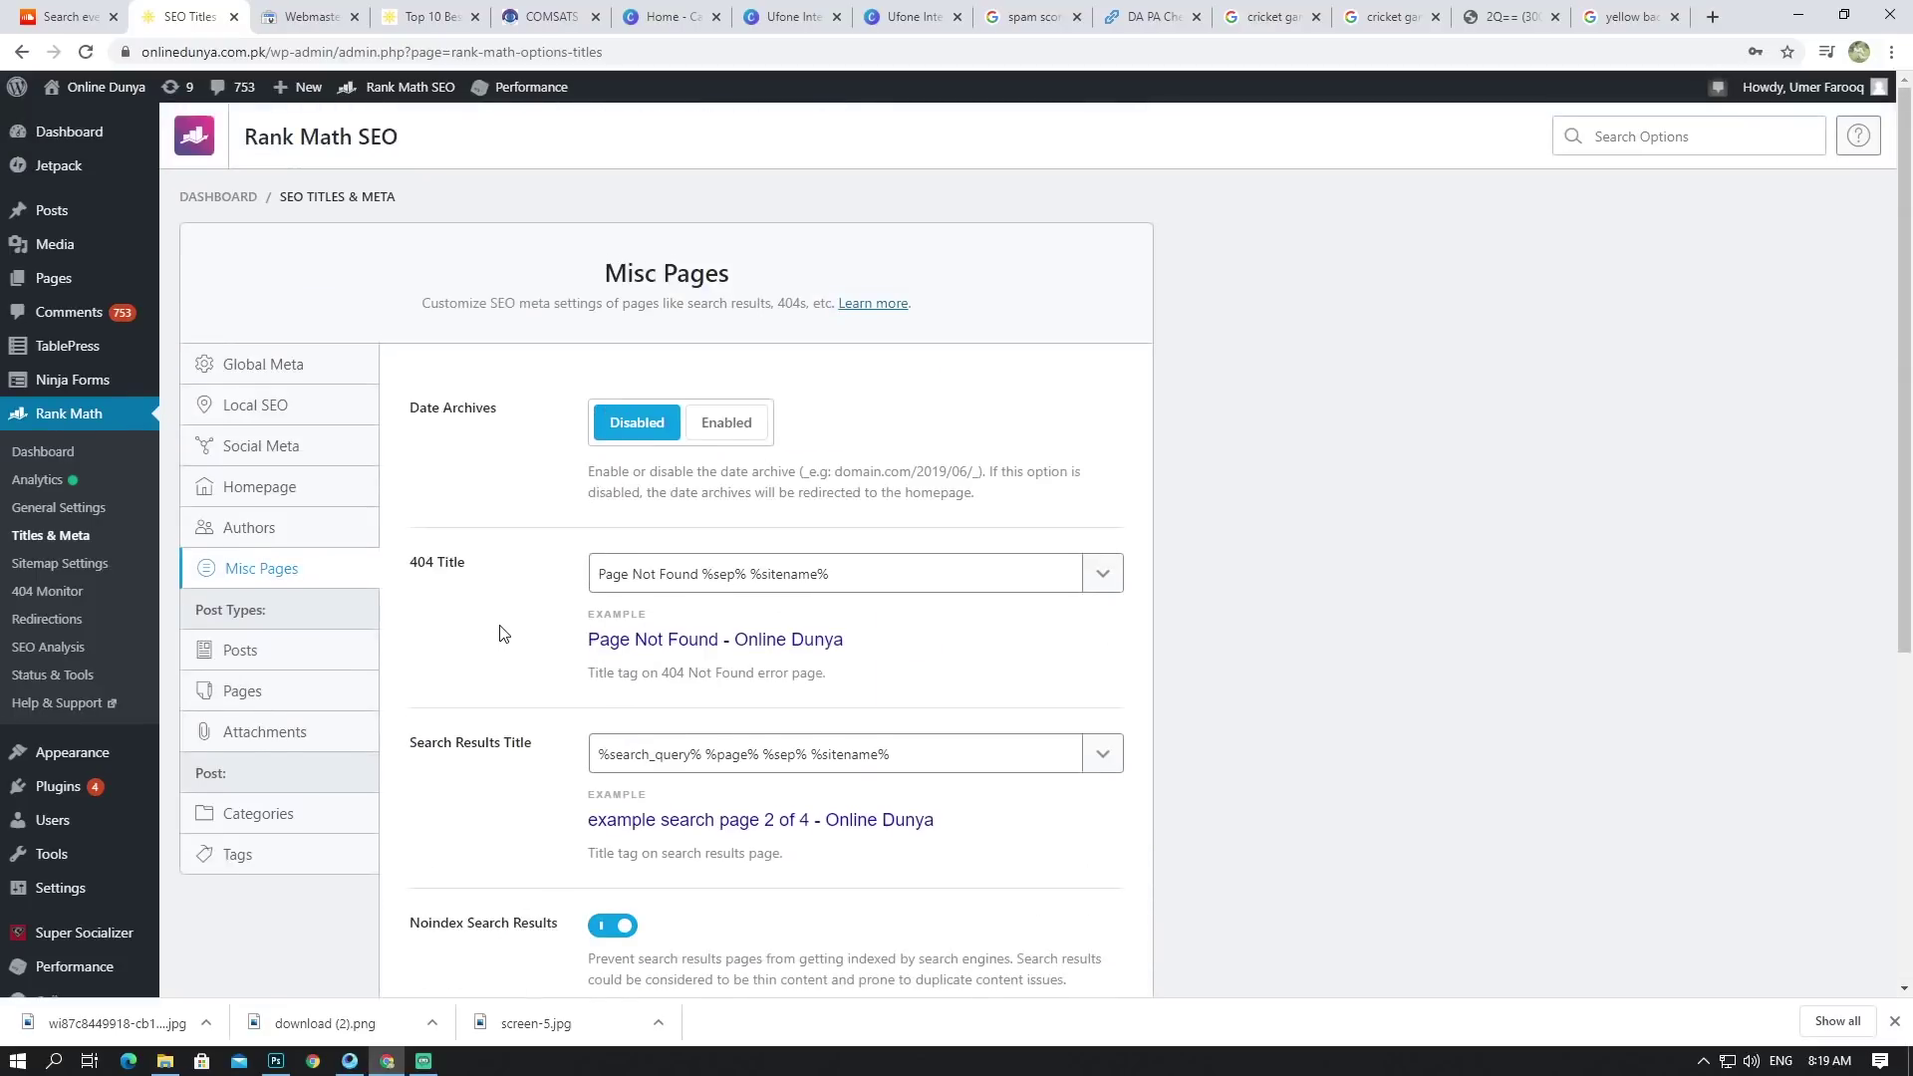
scroll(503, 634, "down", 5)
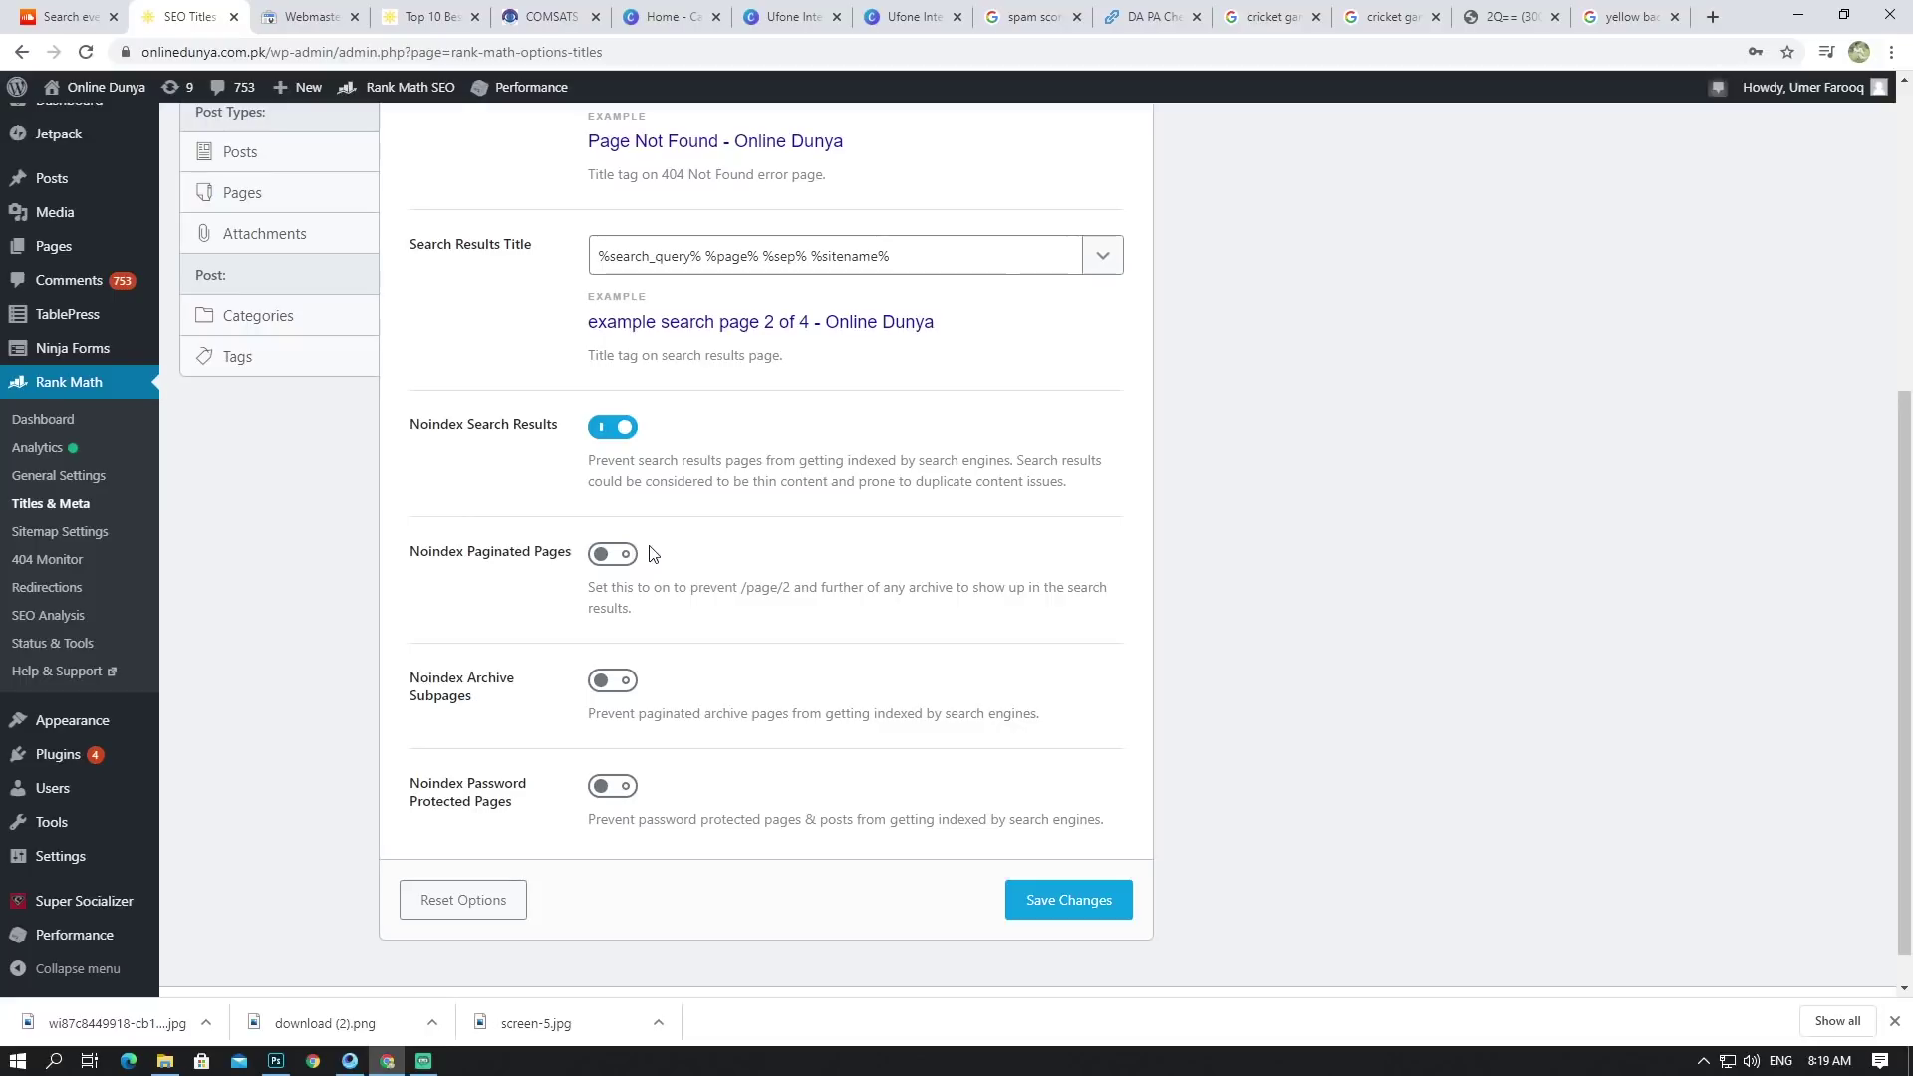
scroll(516, 512, "up", 5)
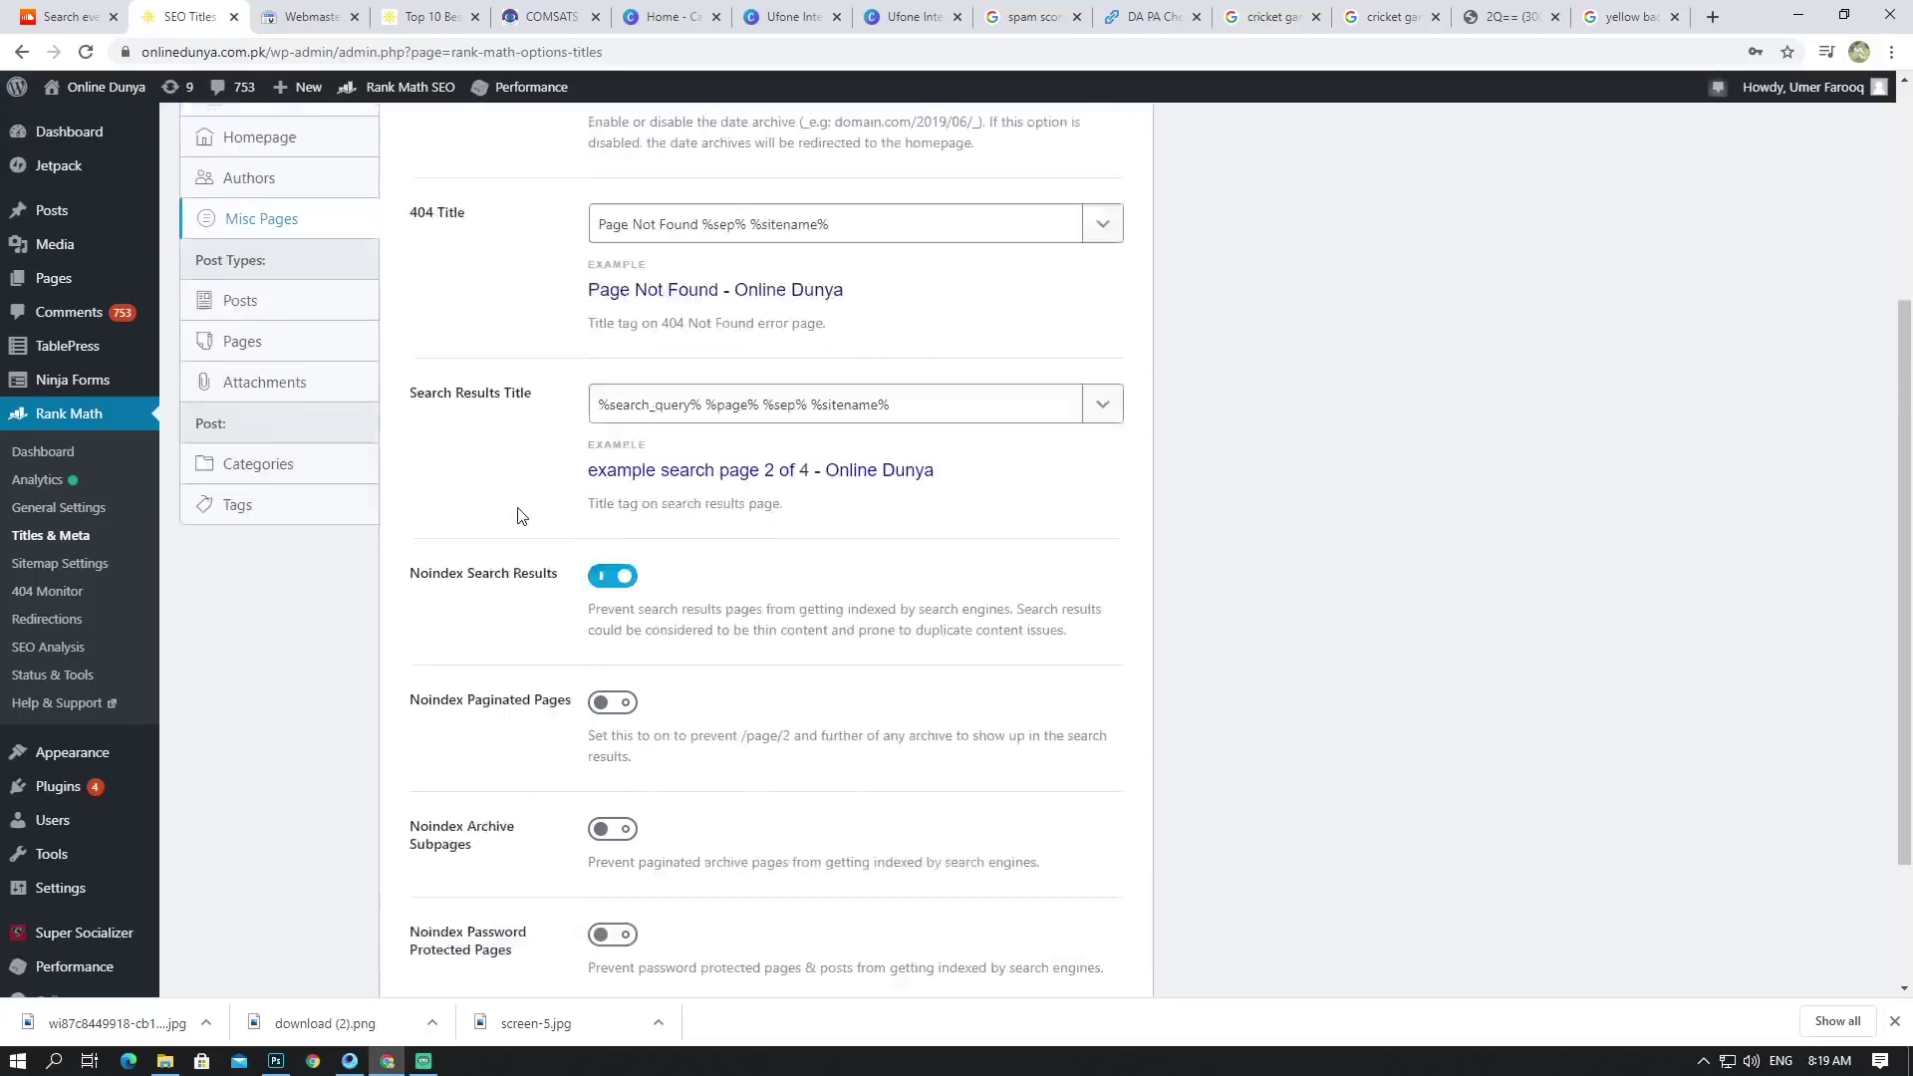
scroll(139, 381, "down", 4)
scroll(512, 393, "up", 5)
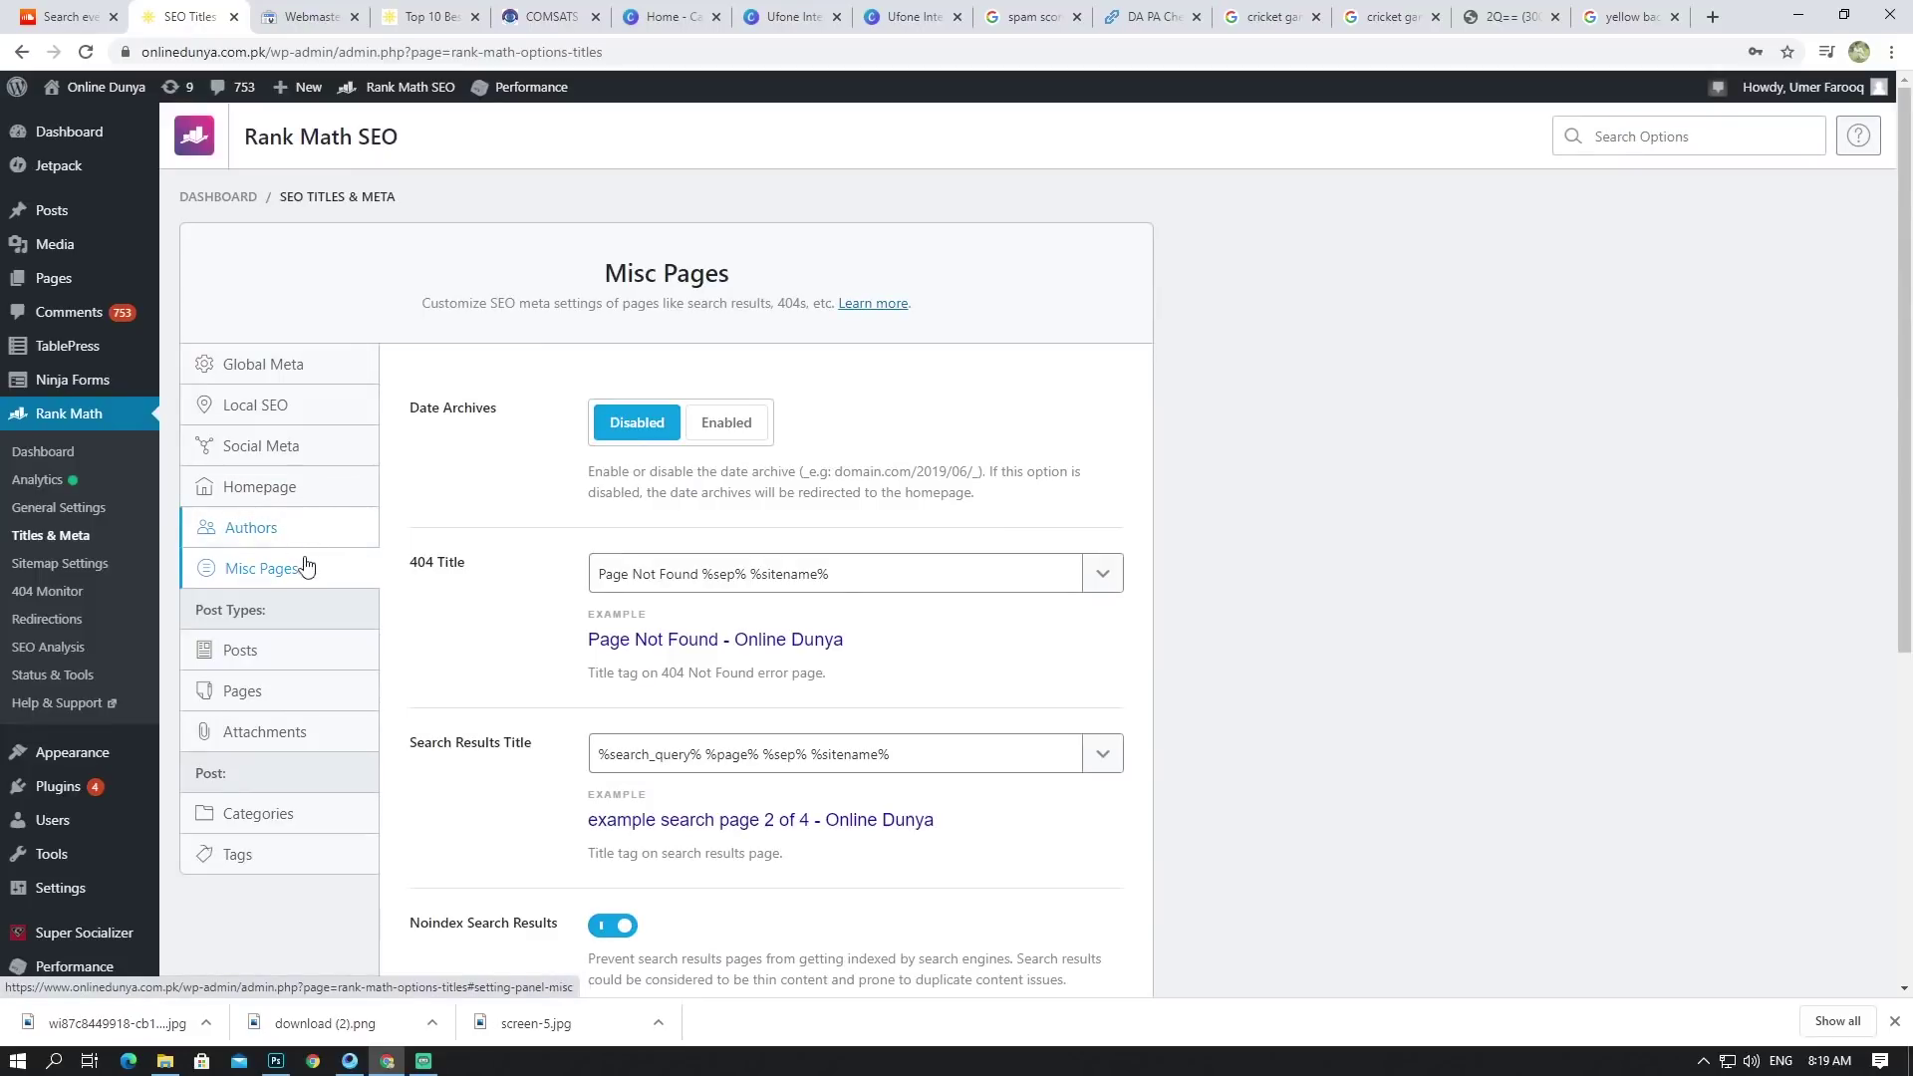
Step: Open the Posts section and shorten the Single Post Title to %title% by removing the separator and site name variables
left_click(271, 664)
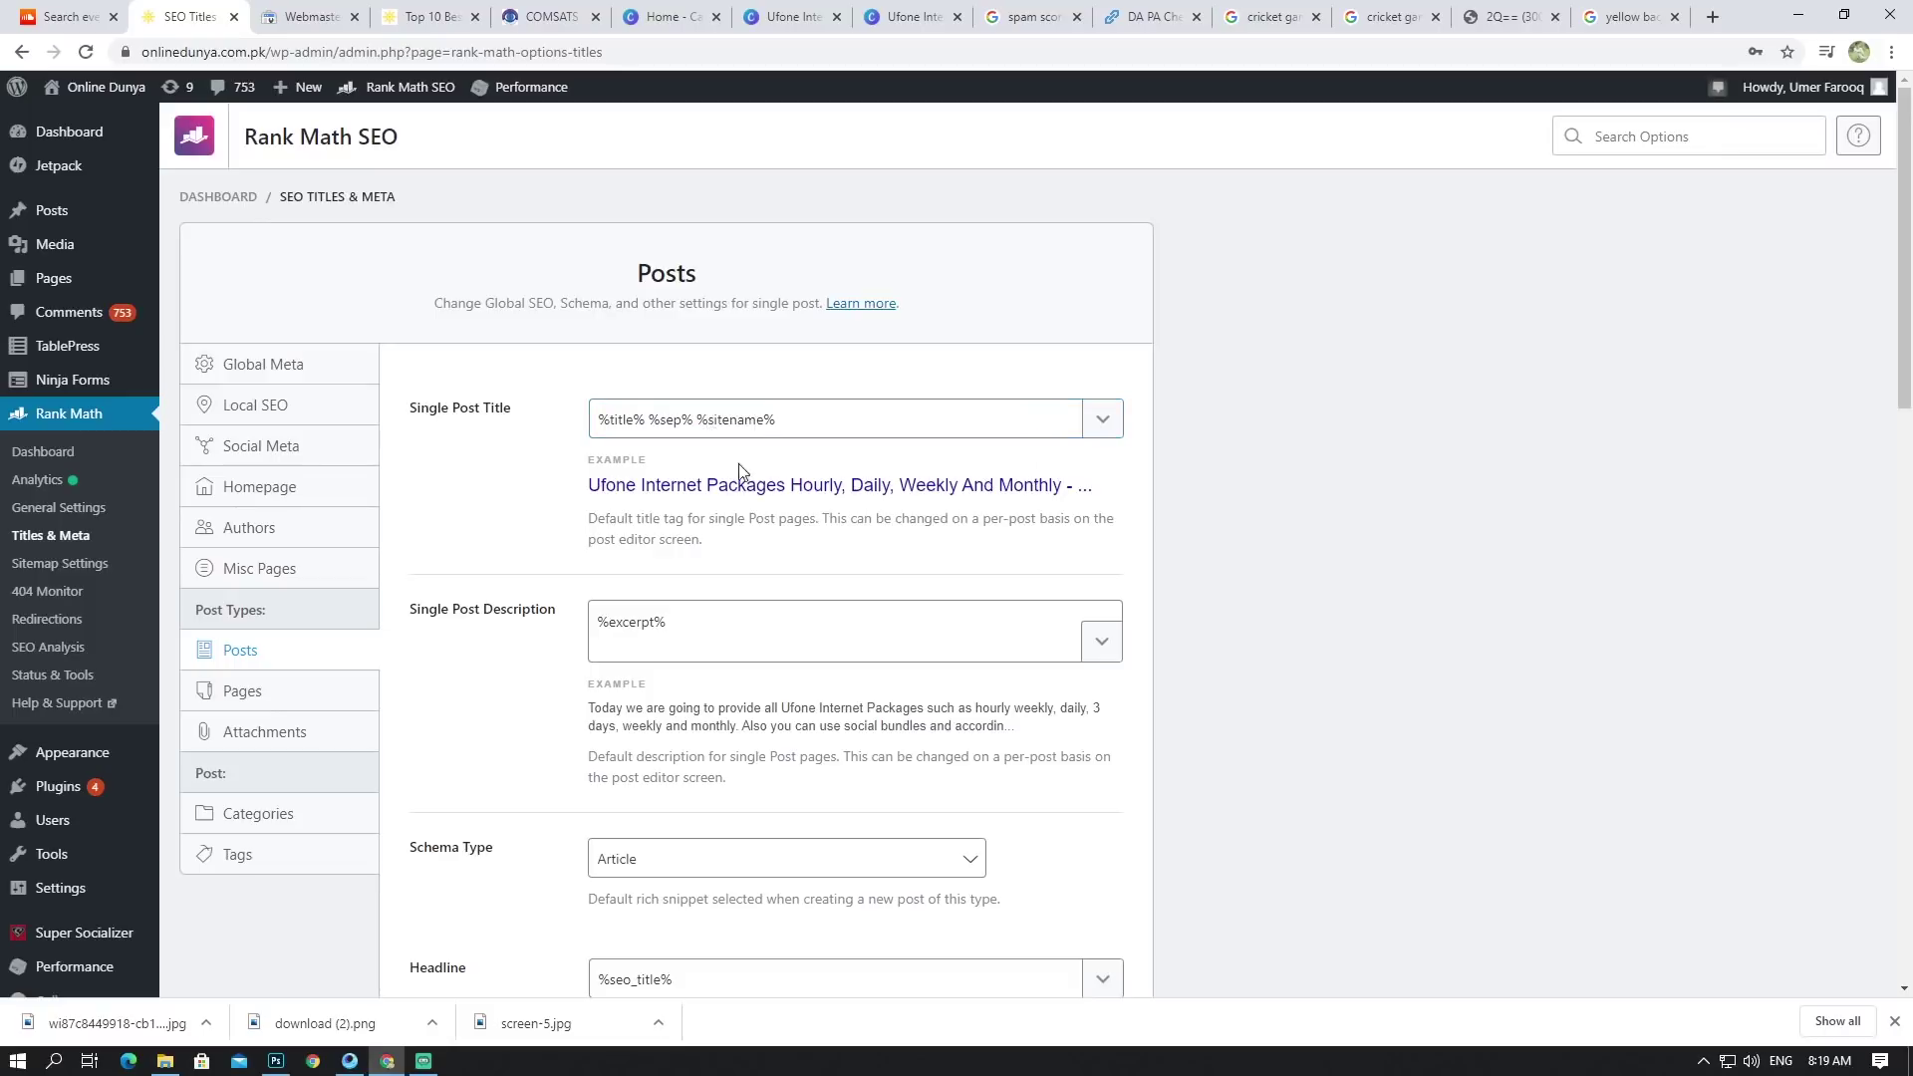
left_click(839, 408)
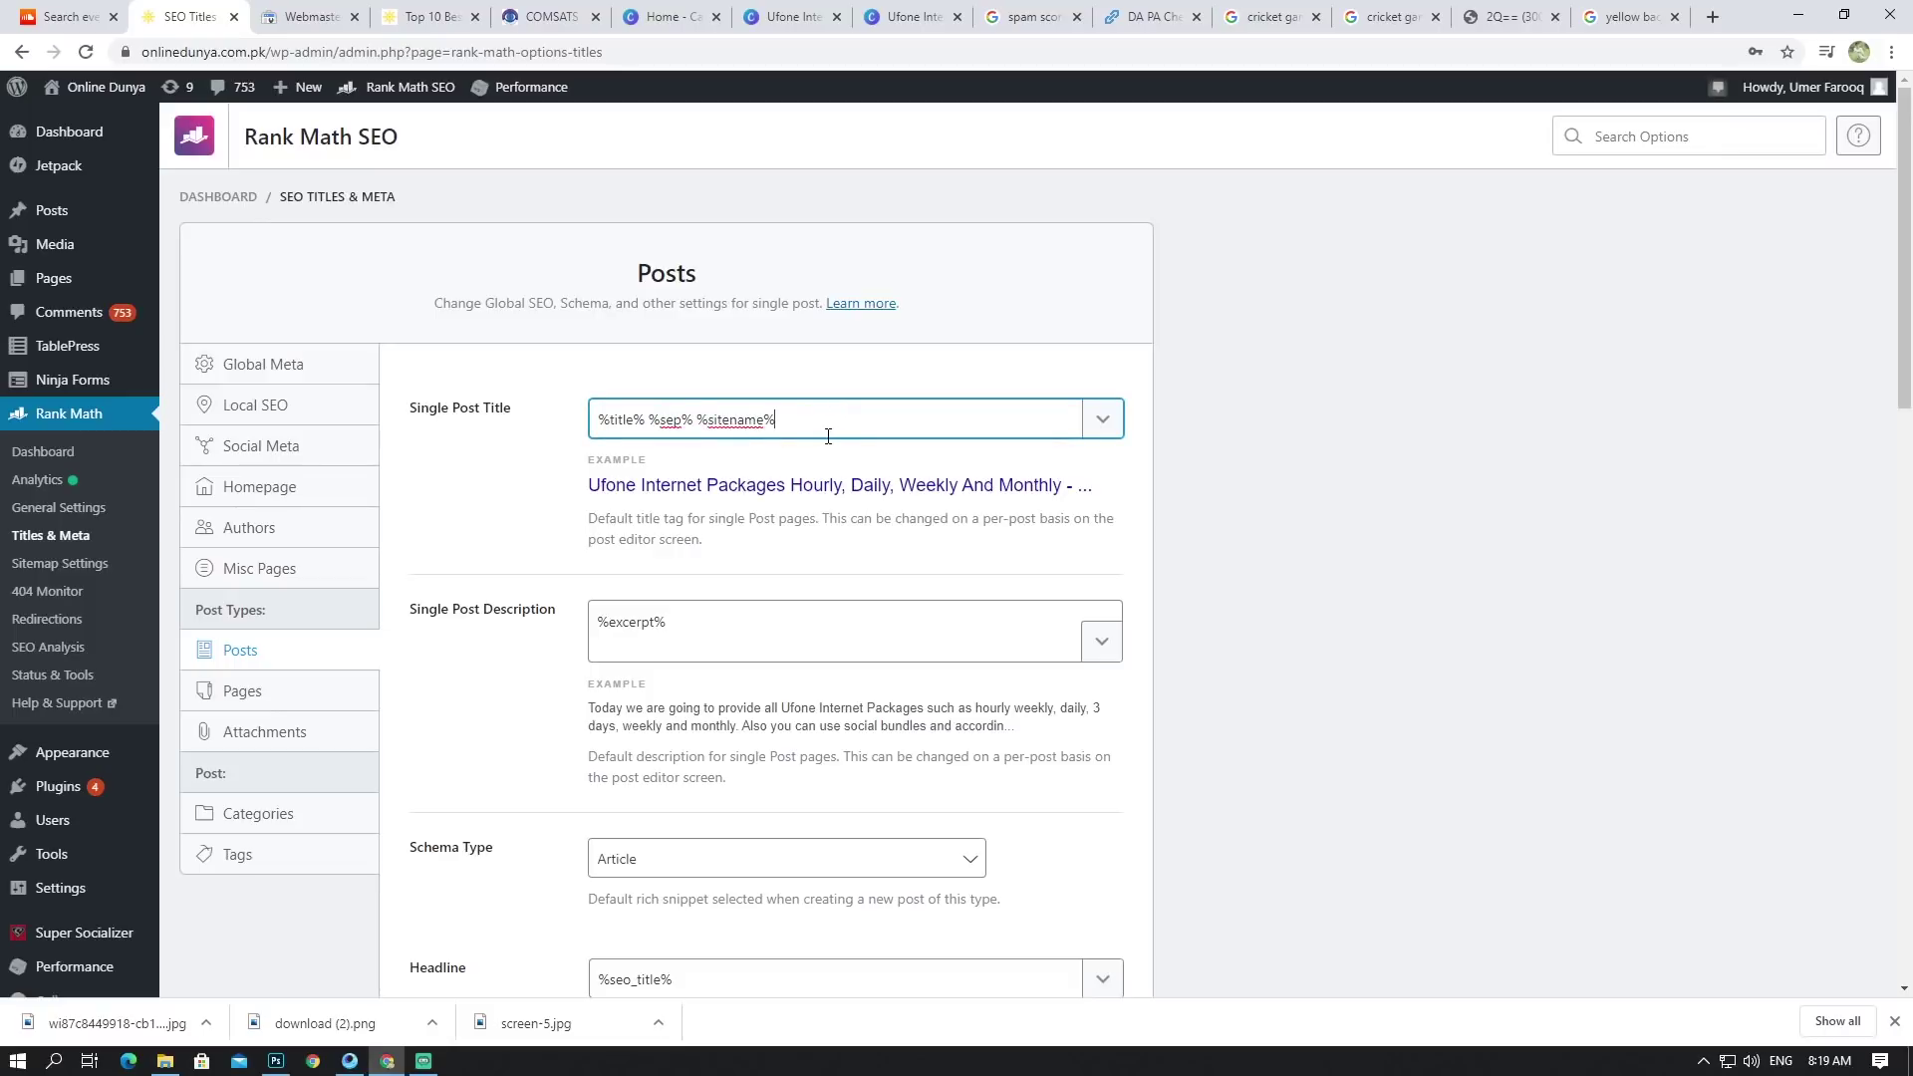
key("BackSpace")
key("BackSpace")
key("BackSpace")
key("BackSpace")
key("BackSpace")
key("BackSpace")
scroll(831, 435, "down", 7)
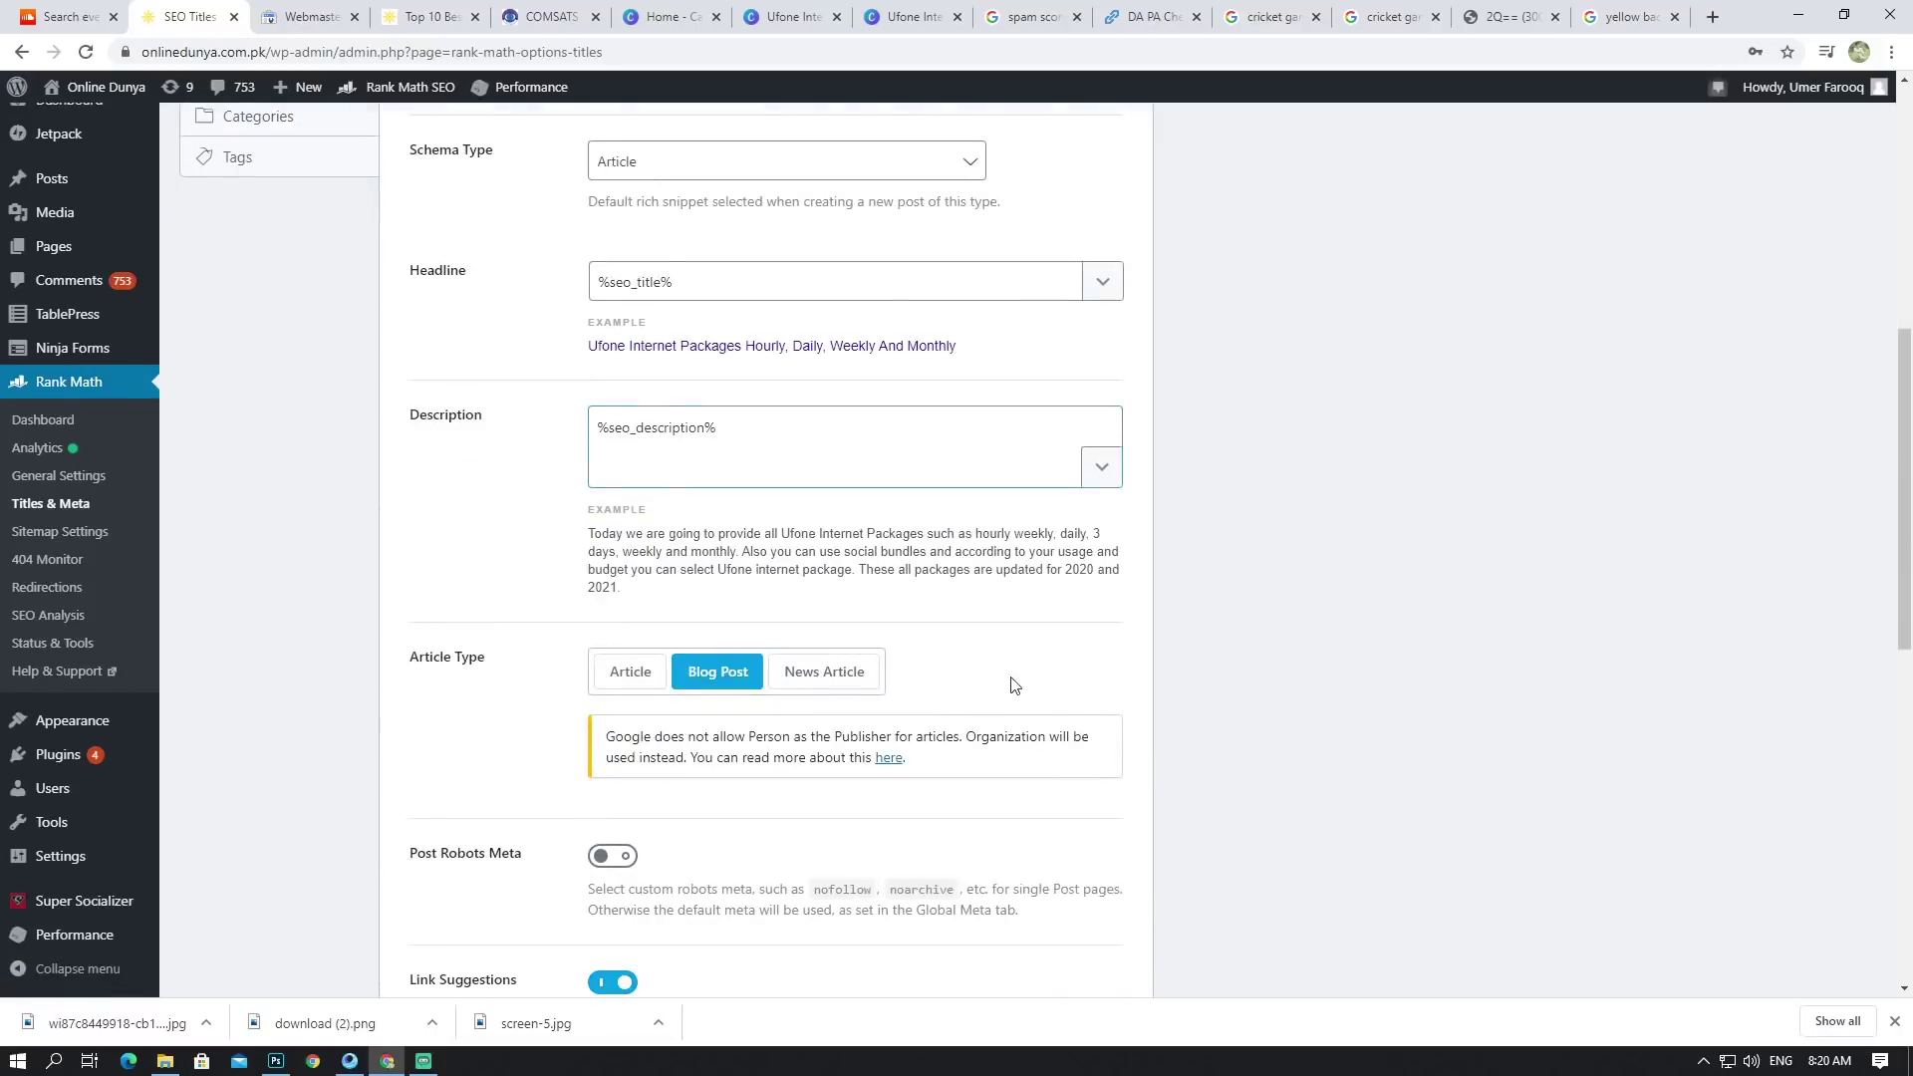
Step: Clear the remaining %title% variable from the Single Post Title so the field is empty
scroll(1014, 684, "up", 5)
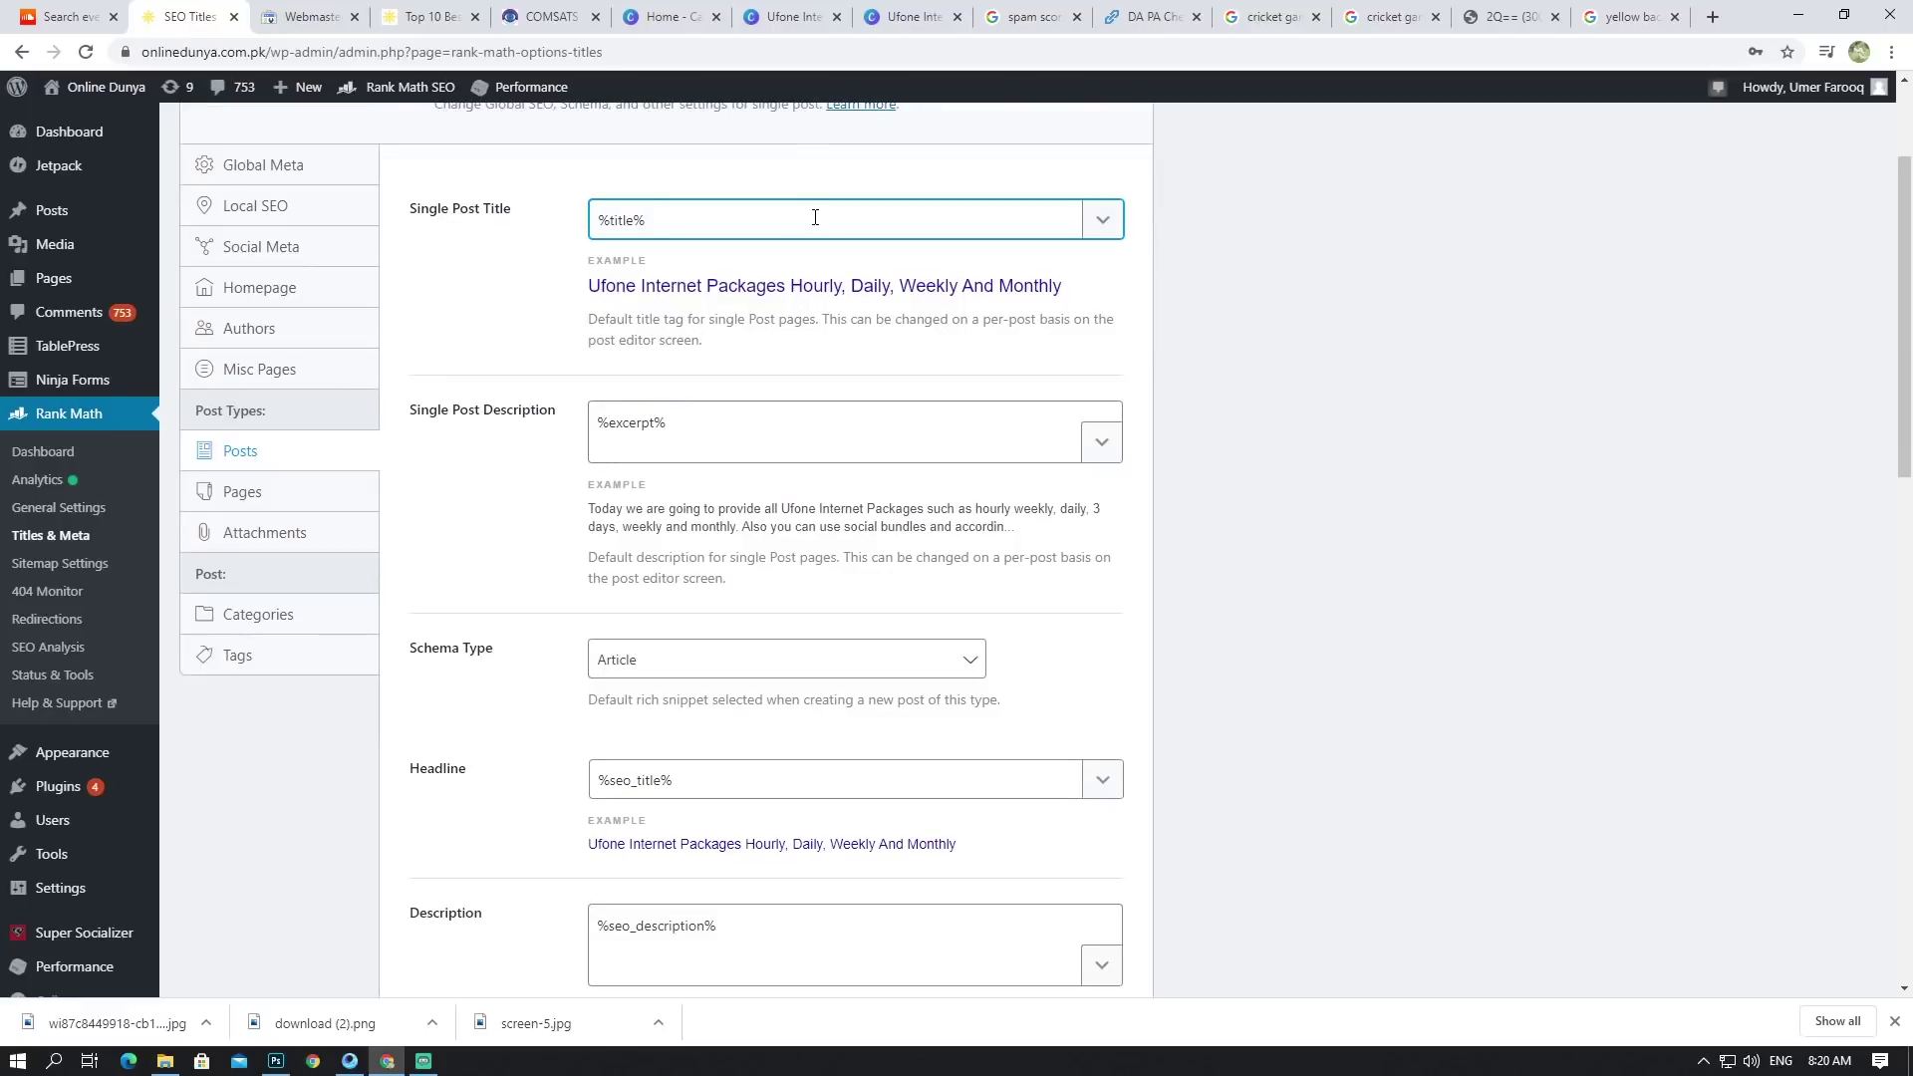
key("BackSpace")
key("BackSpace")
key("BackSpace")
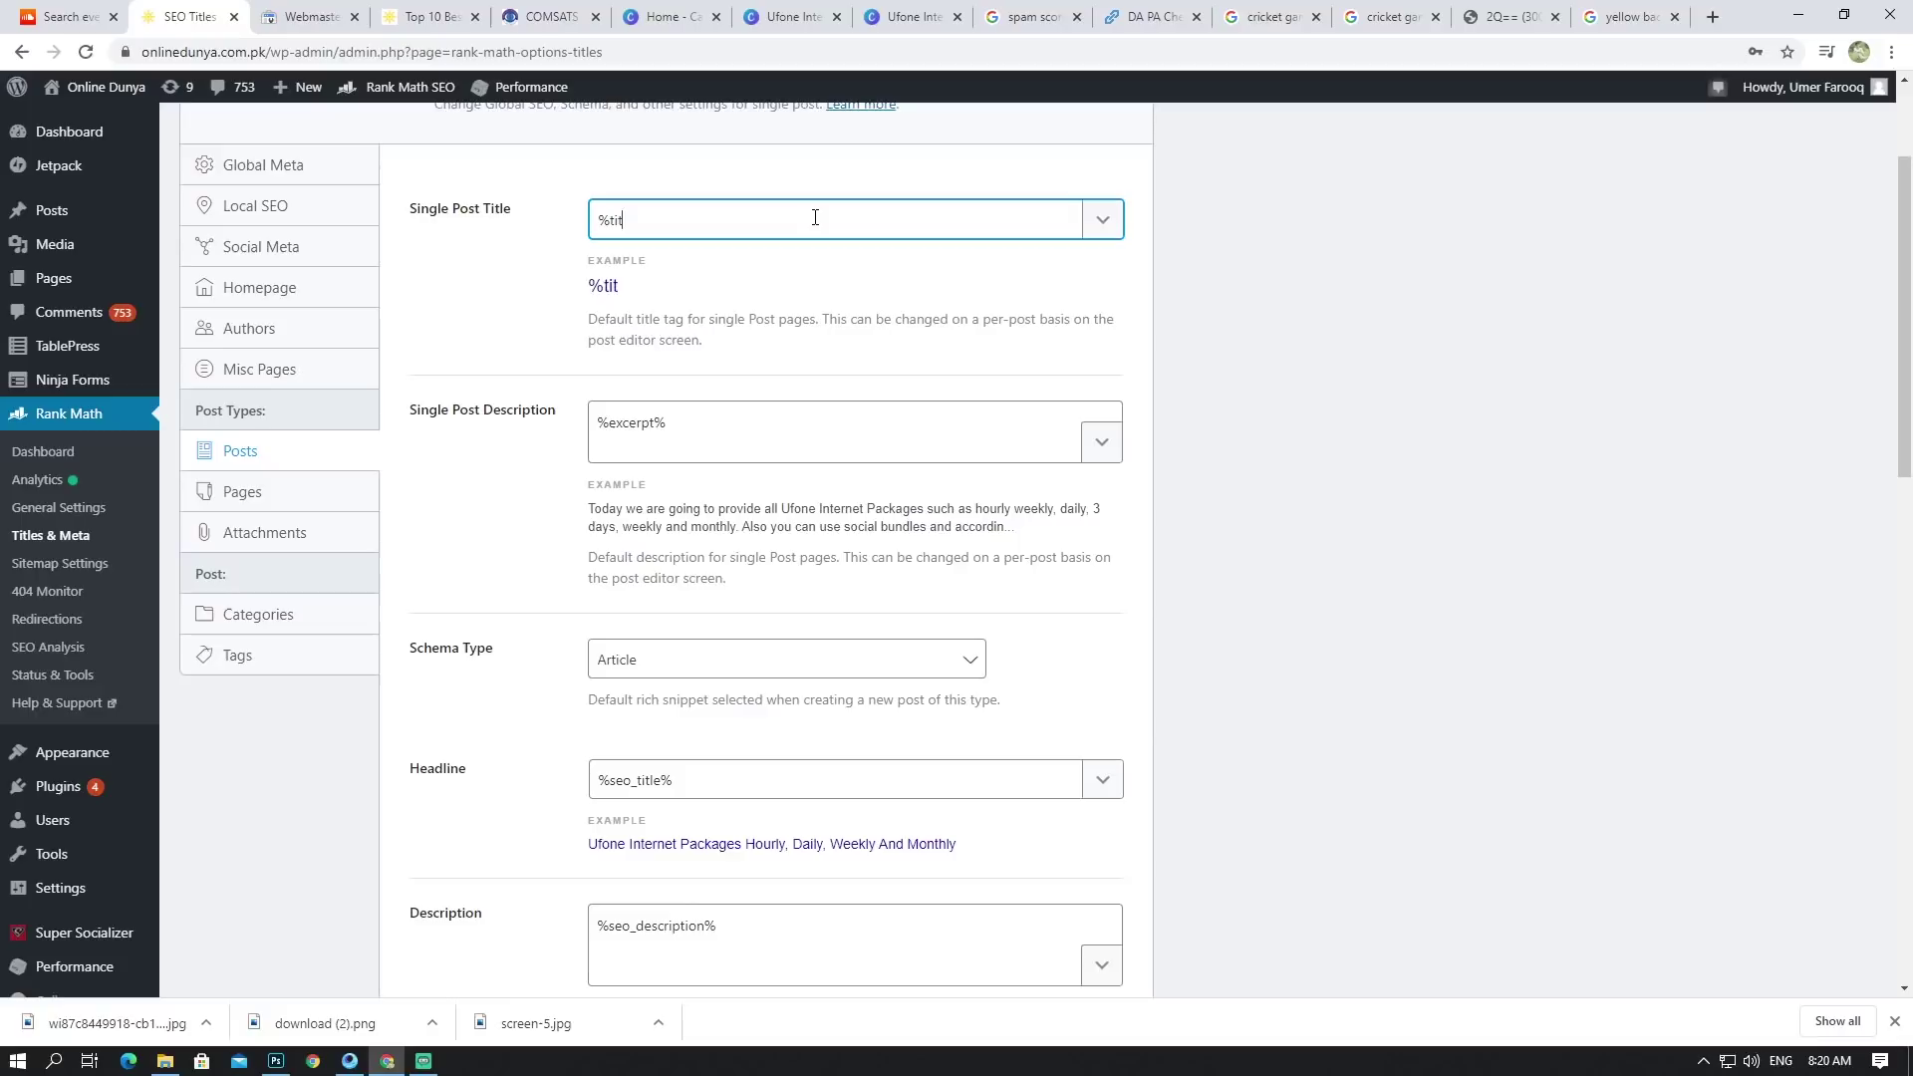
key("BackSpace")
key("BackSpace")
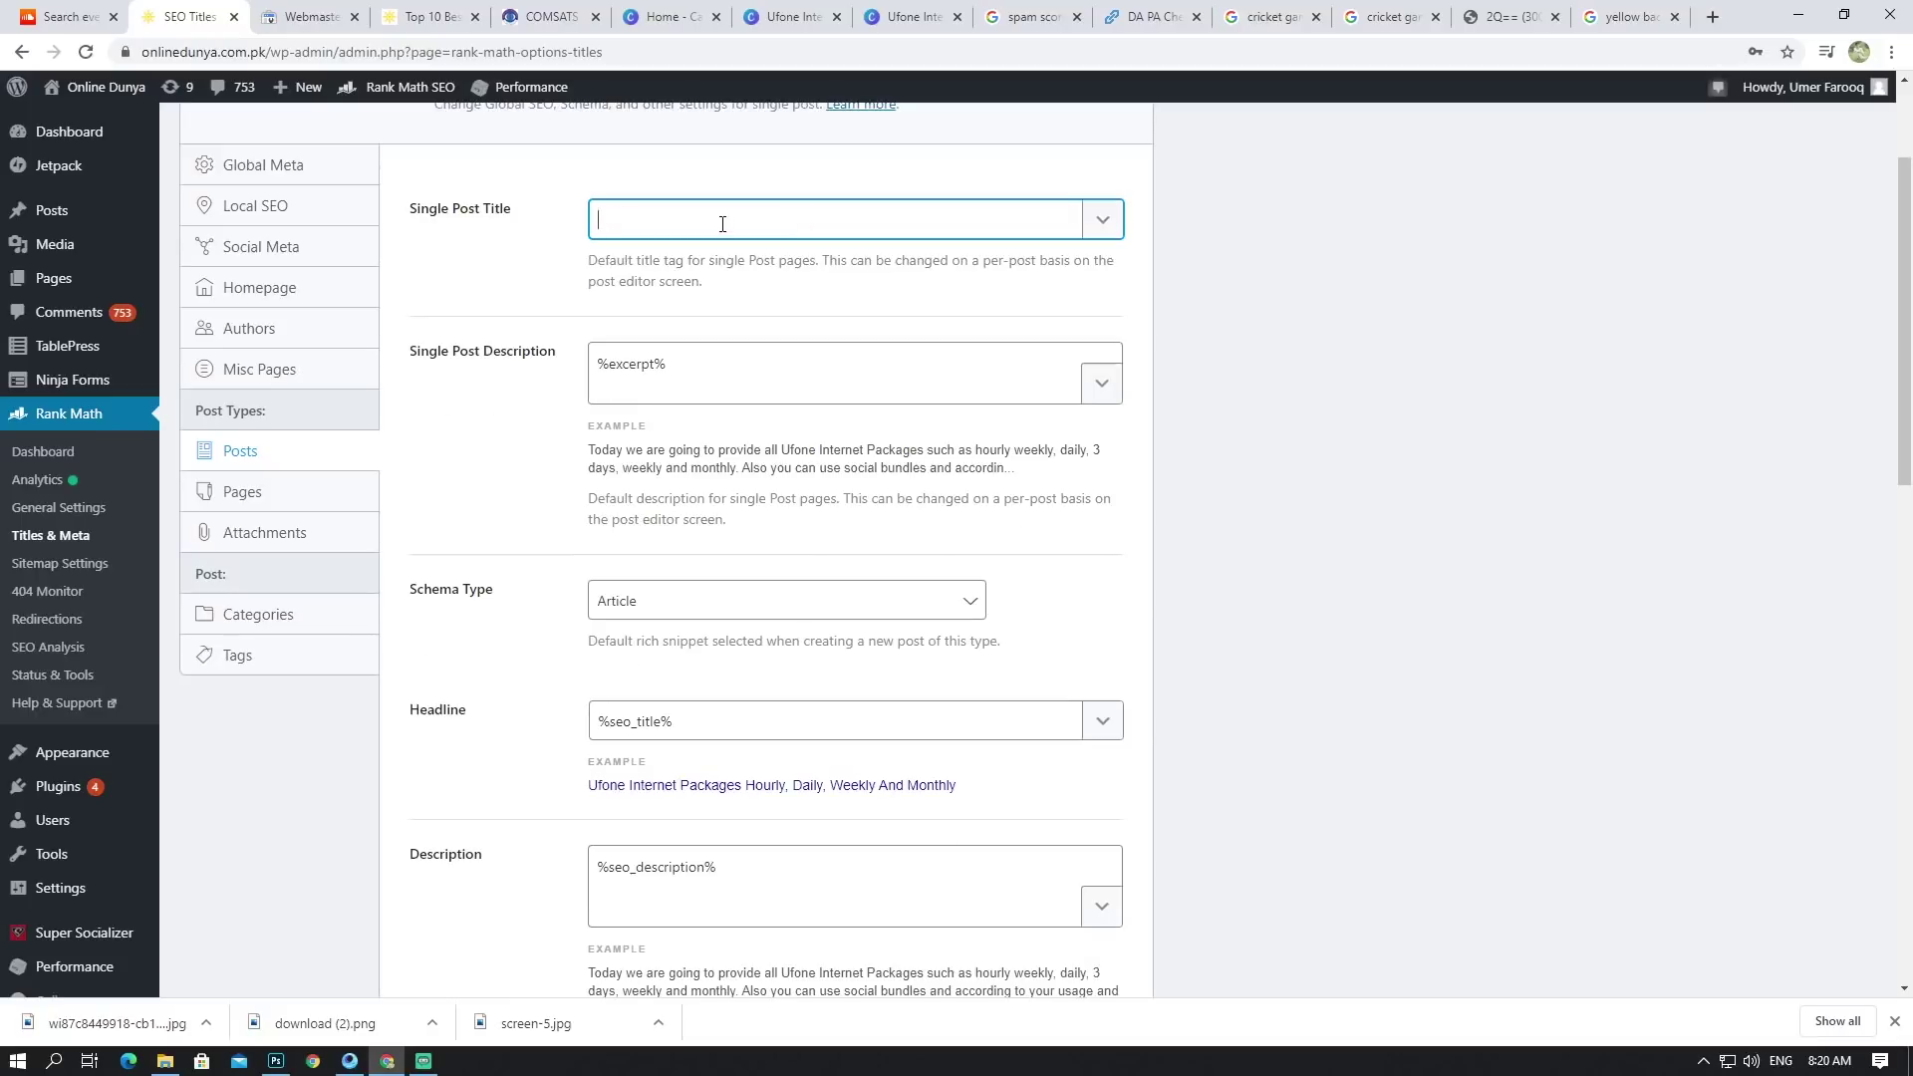
scroll(723, 224, "down", 1)
scroll(723, 223, "up", 3)
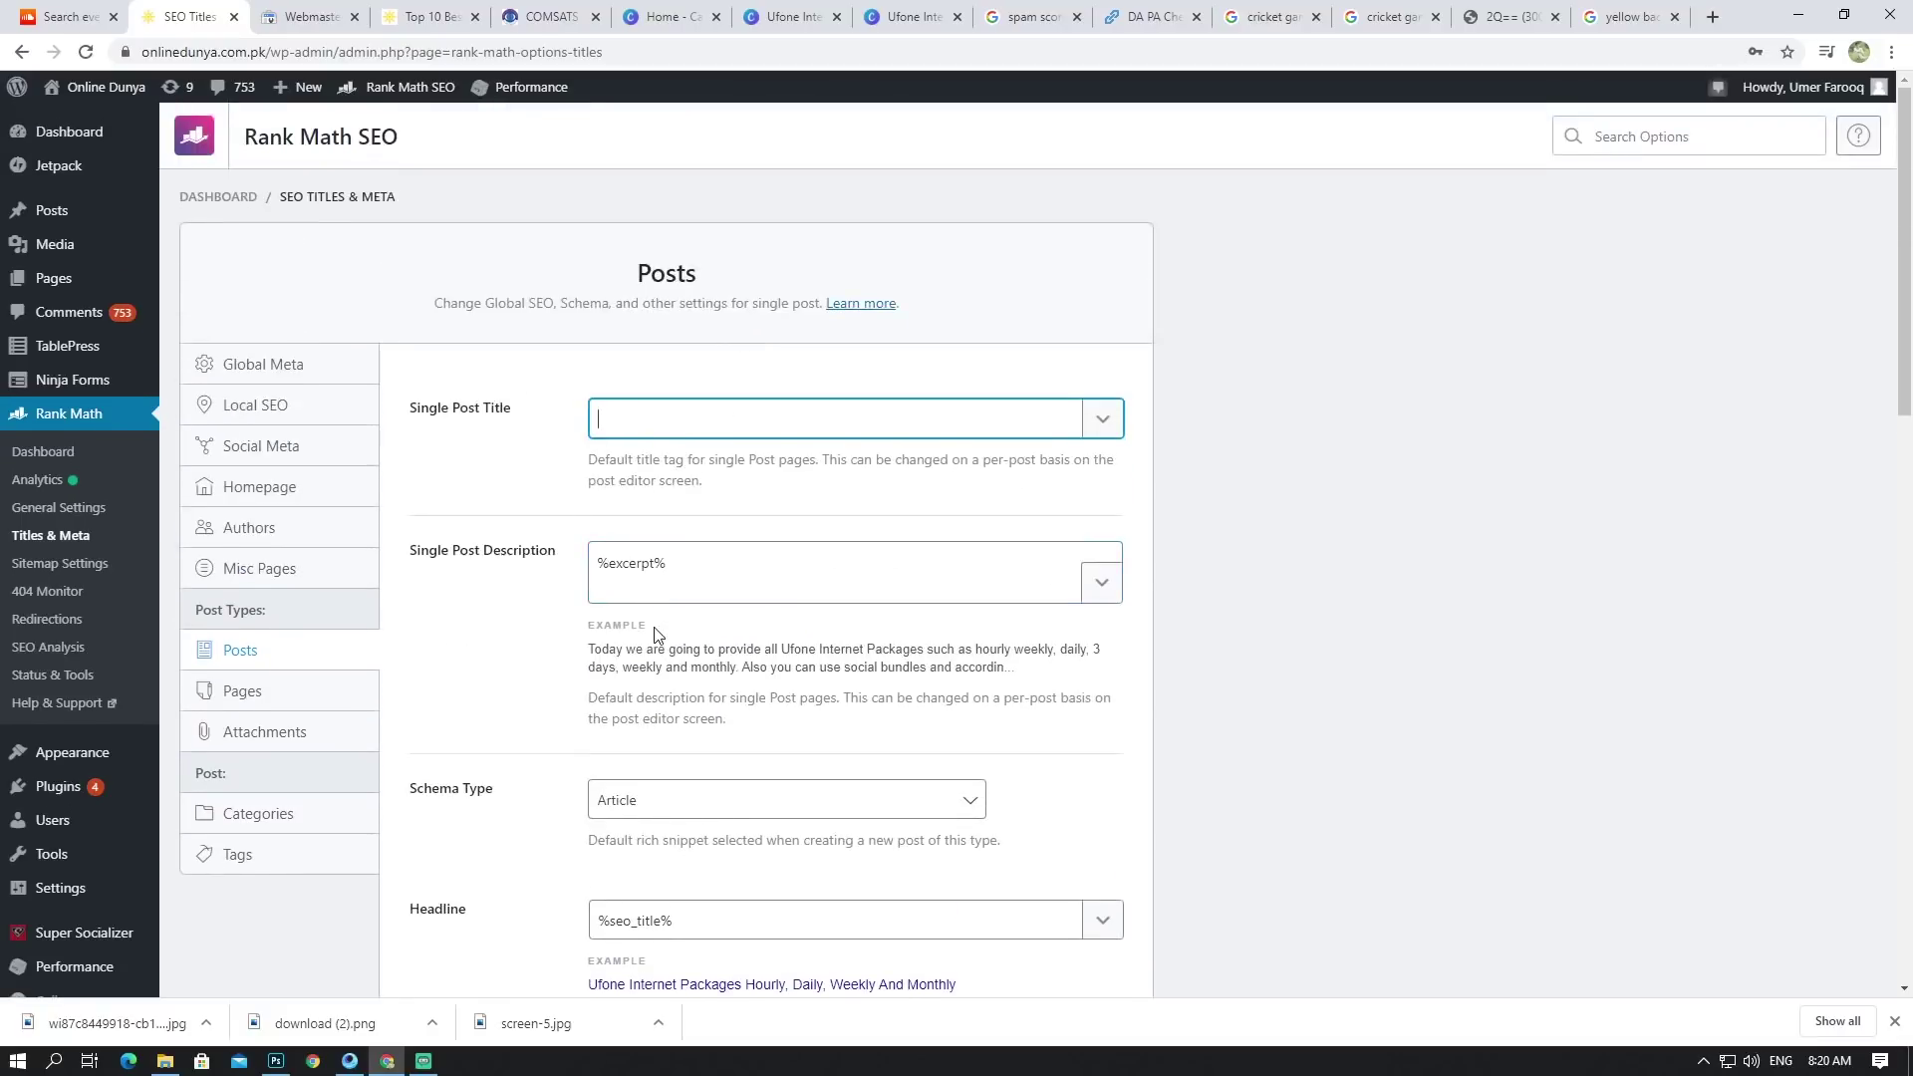
Step: Place the cursor in the Single Post Description, and choose Article from the Schema Type options for posts
left_click(655, 573)
scroll(709, 553, "down", 4)
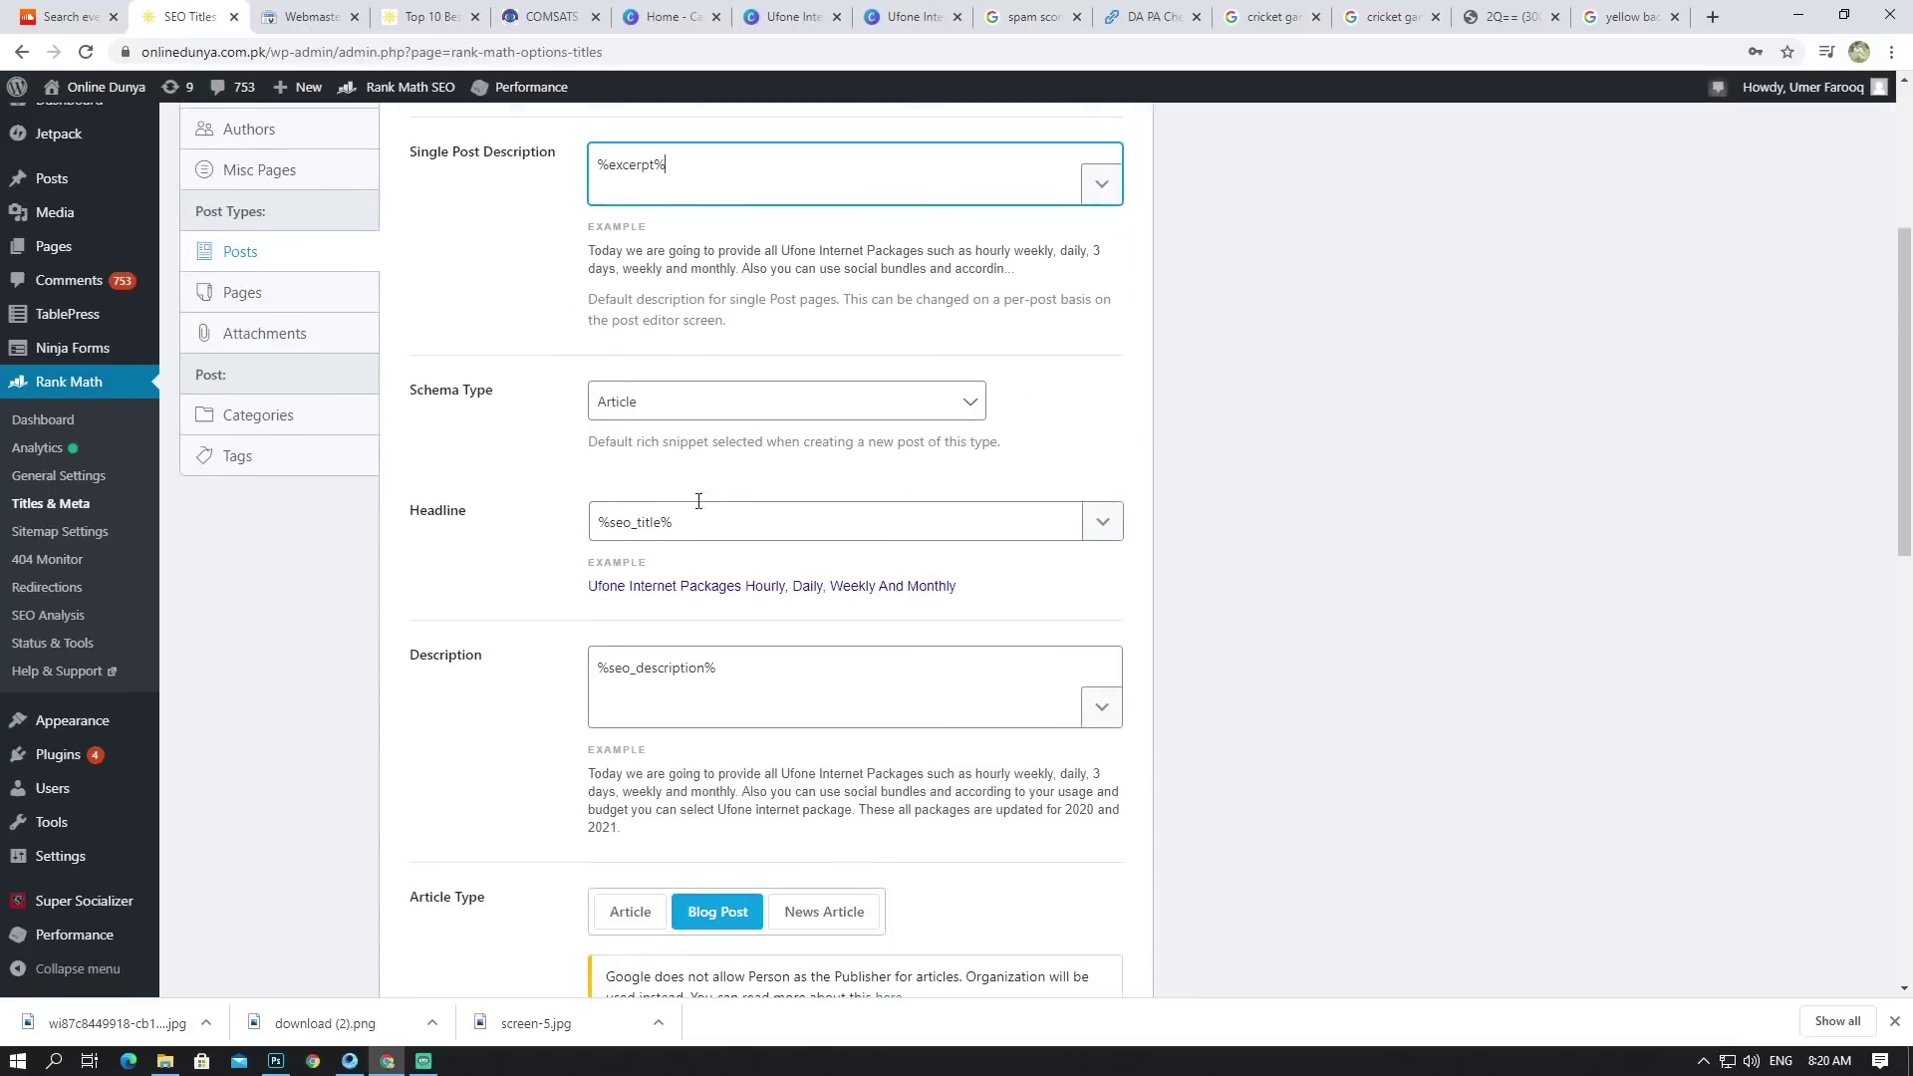
left_click(724, 406)
left_click(724, 407)
left_click(710, 410)
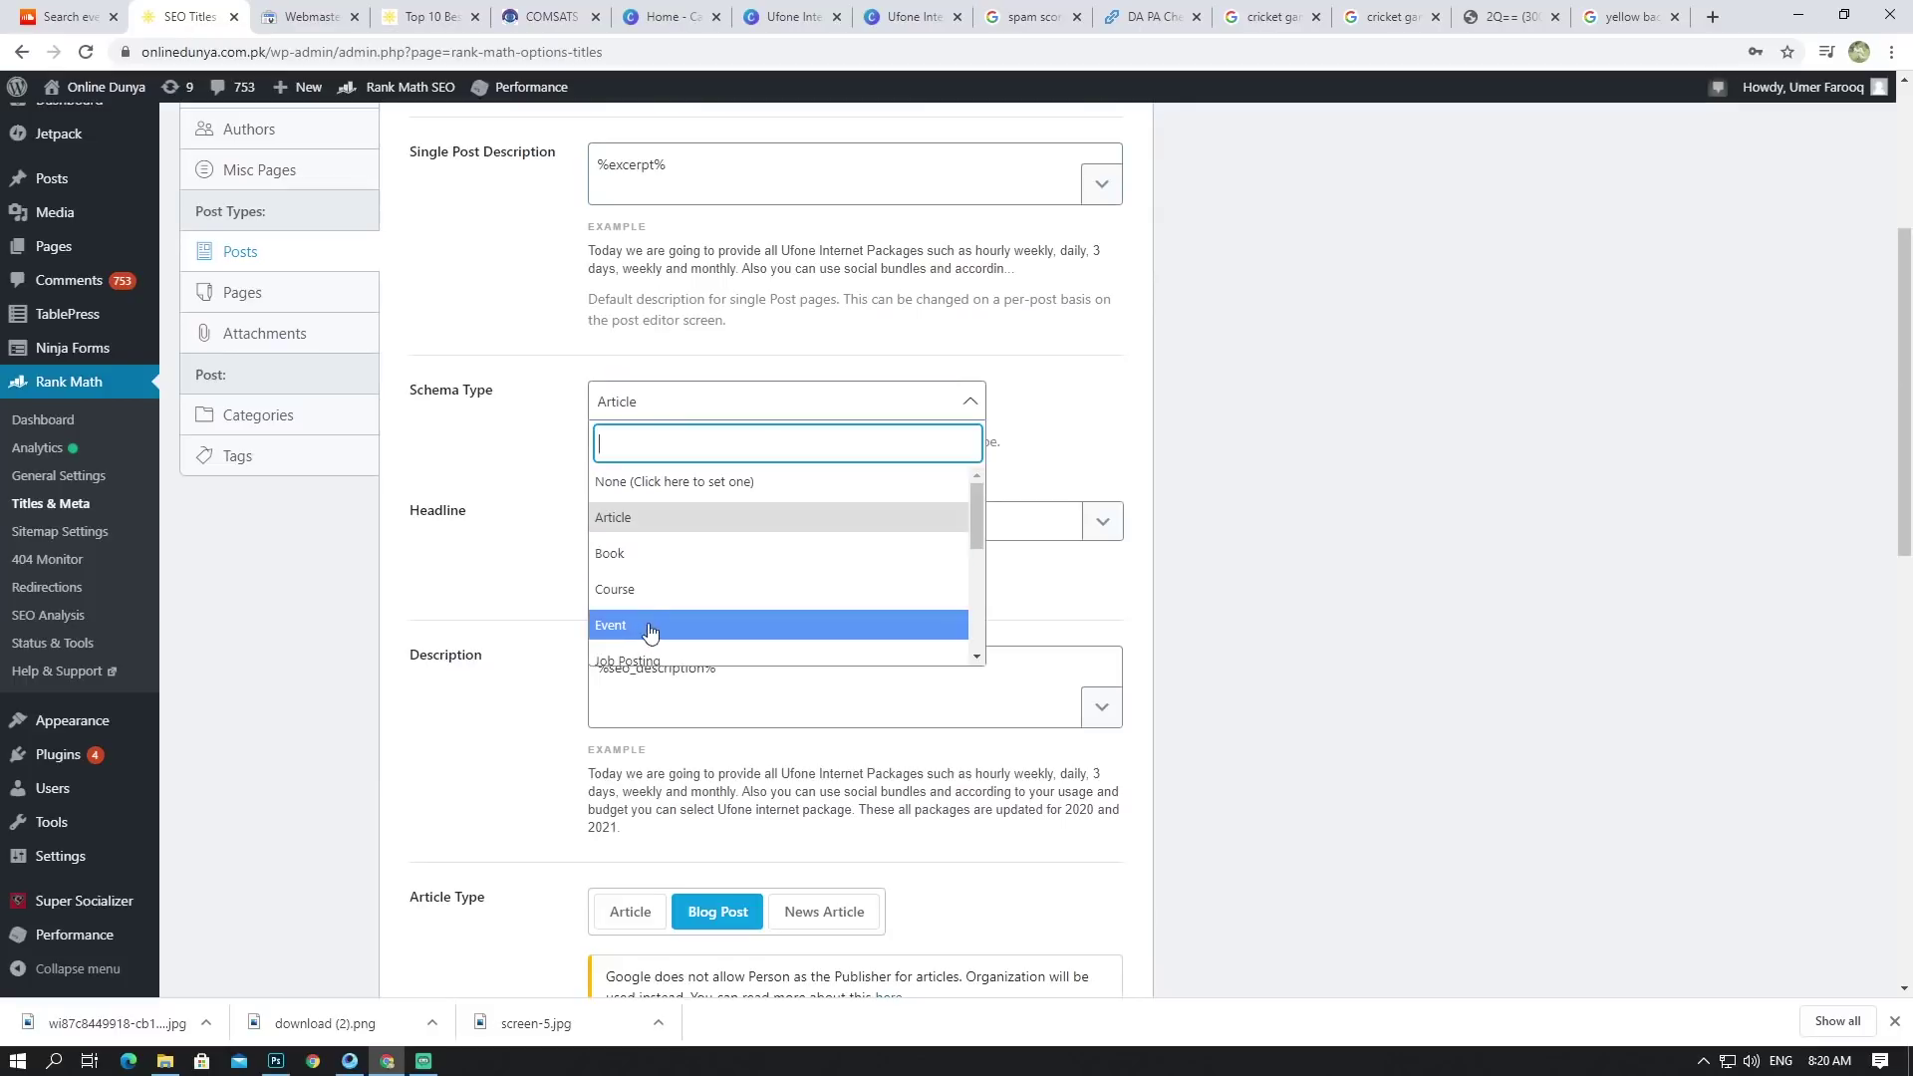
left_click(741, 517)
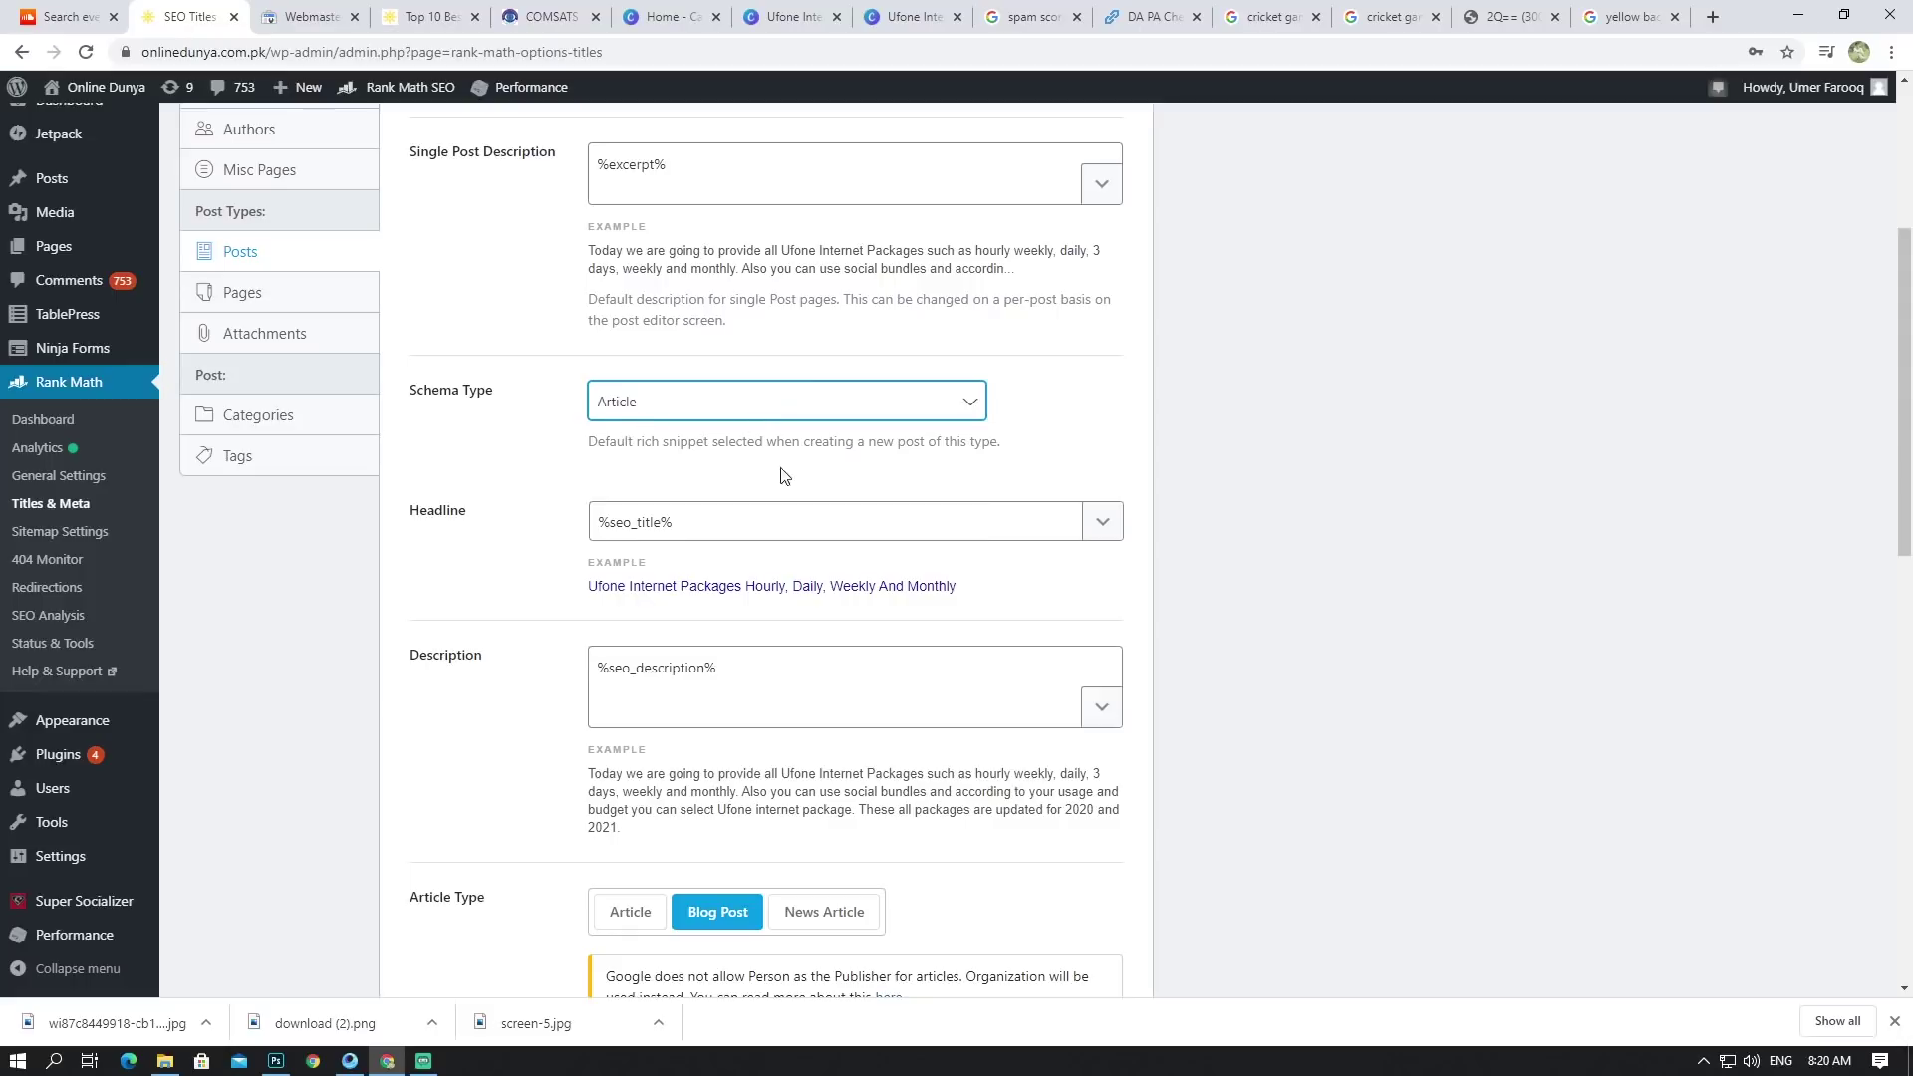
Step: Review the remaining Posts settings, from headline, description and article type to link suggestions, primary taxonomy, bulk editing and custom fields
scroll(859, 437, "down", 3)
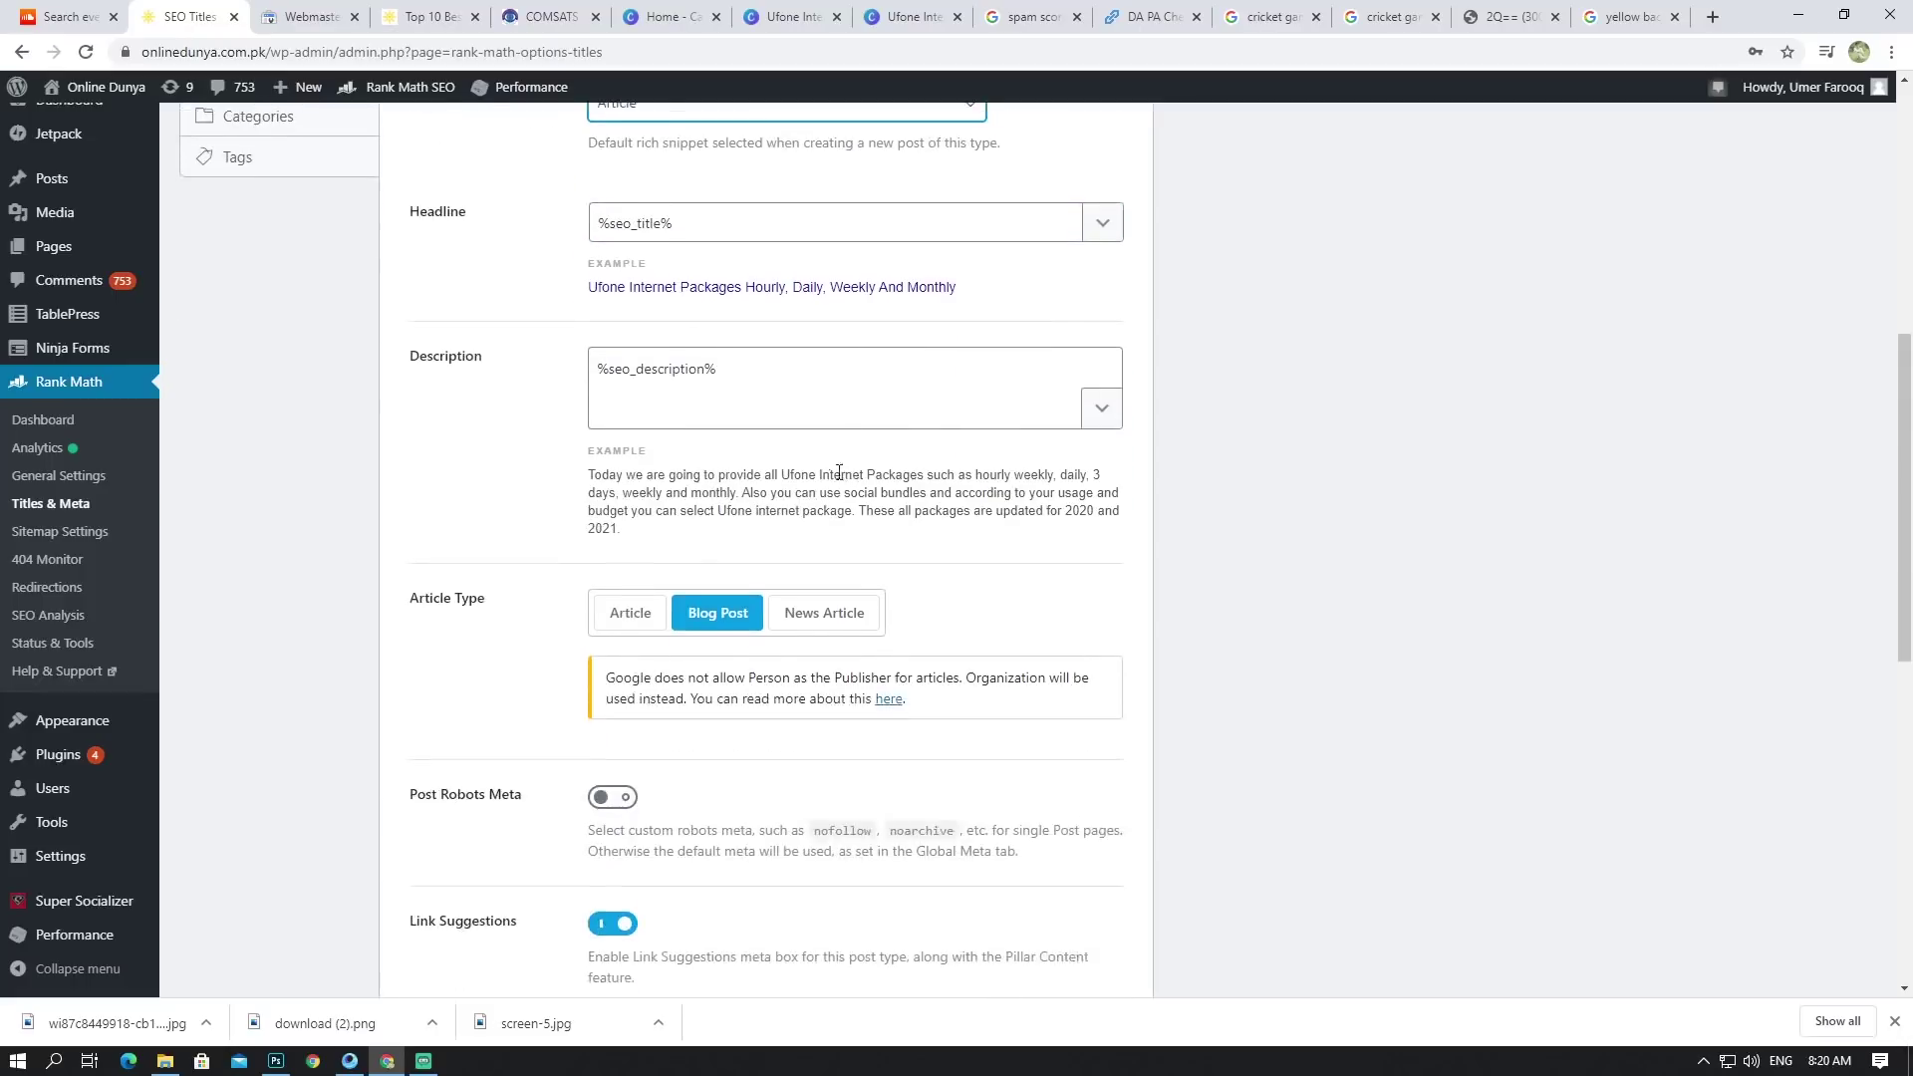
scroll(769, 499, "up", 4)
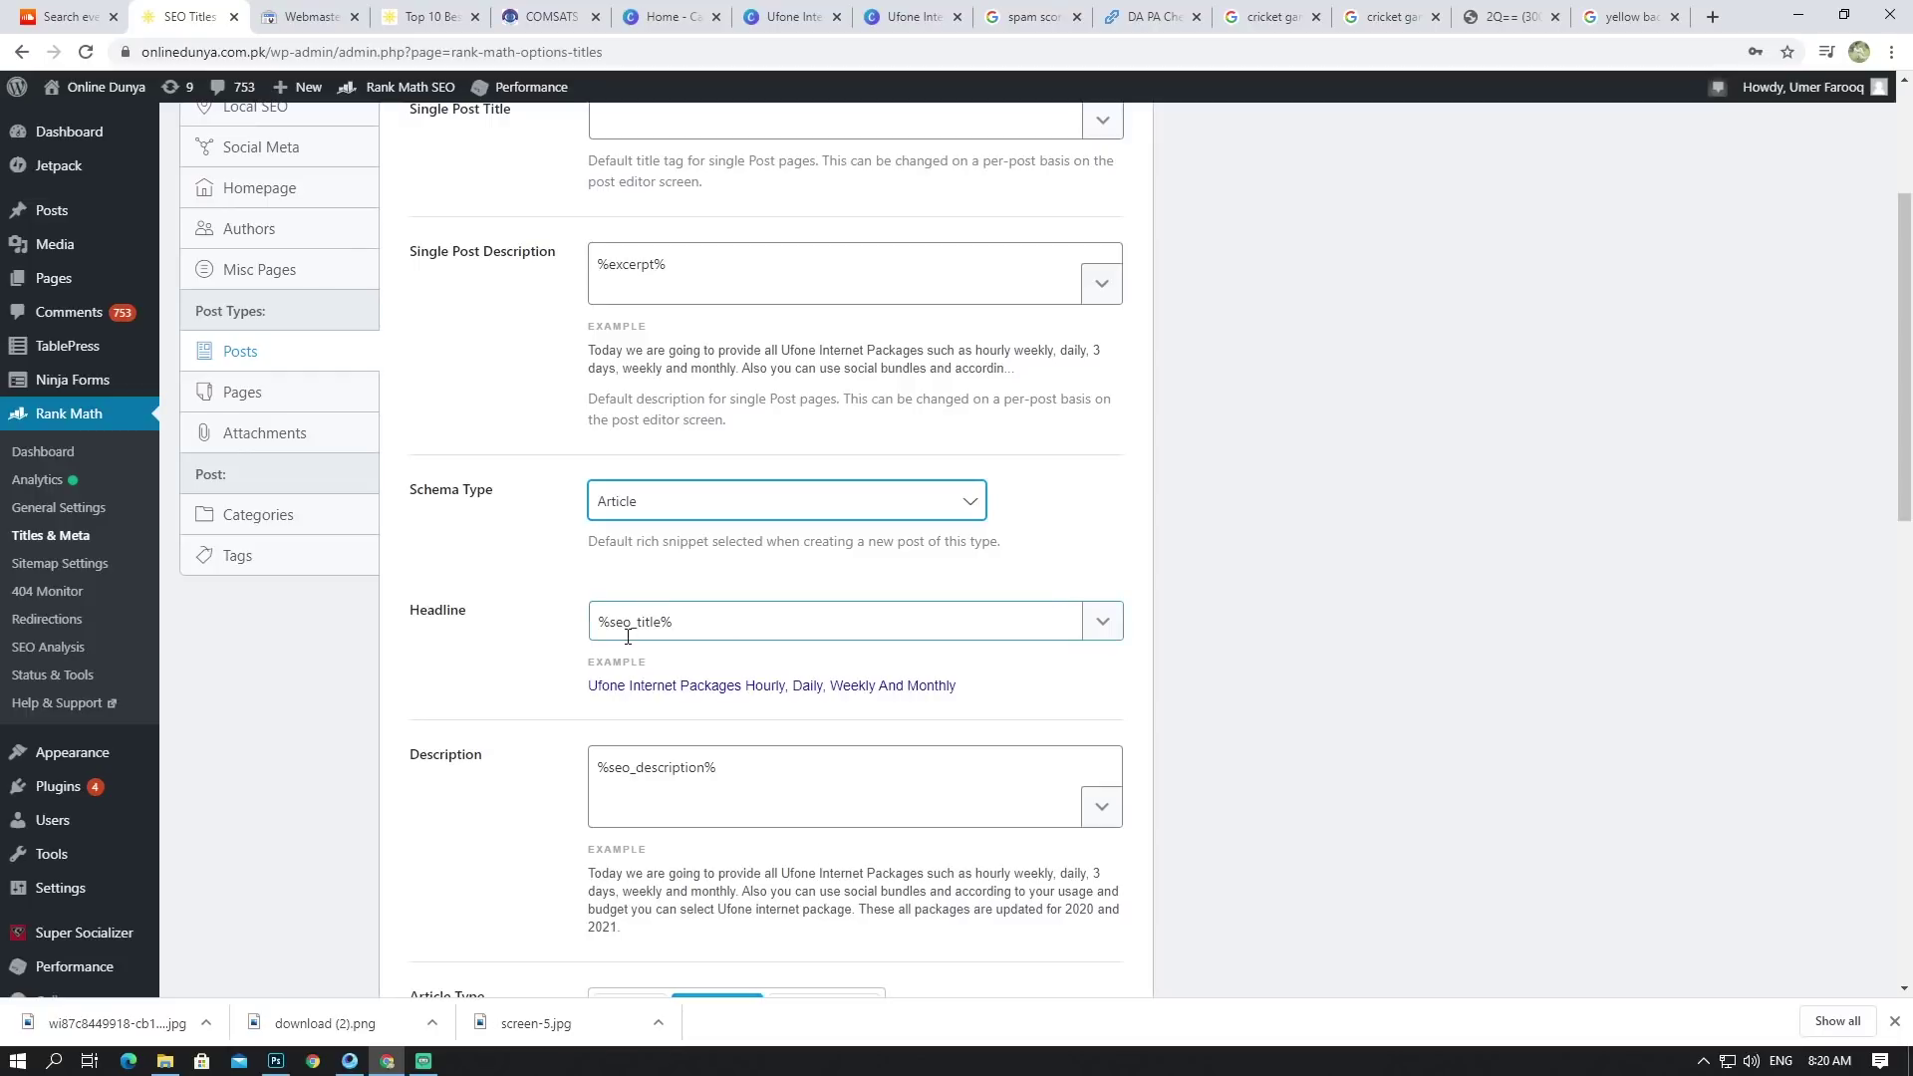
scroll(909, 703, "down", 4)
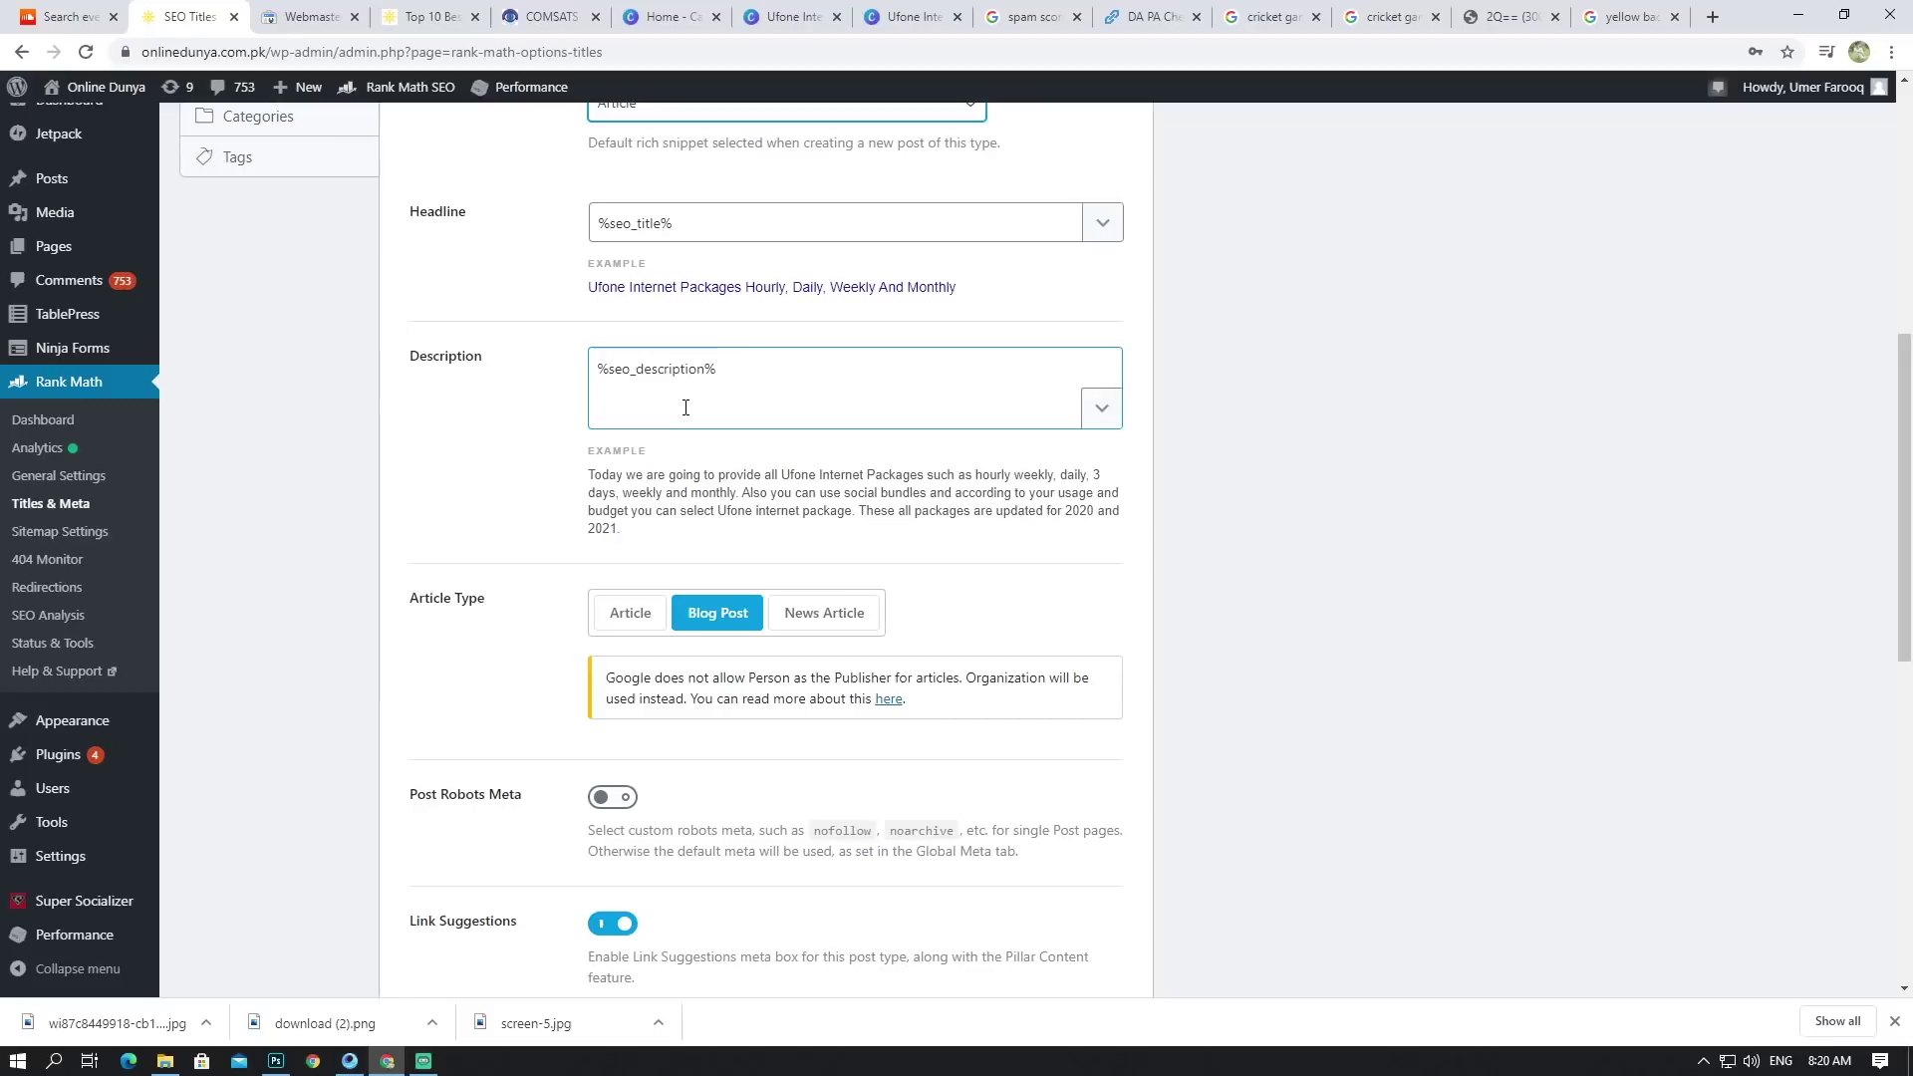
scroll(780, 530, "down", 3)
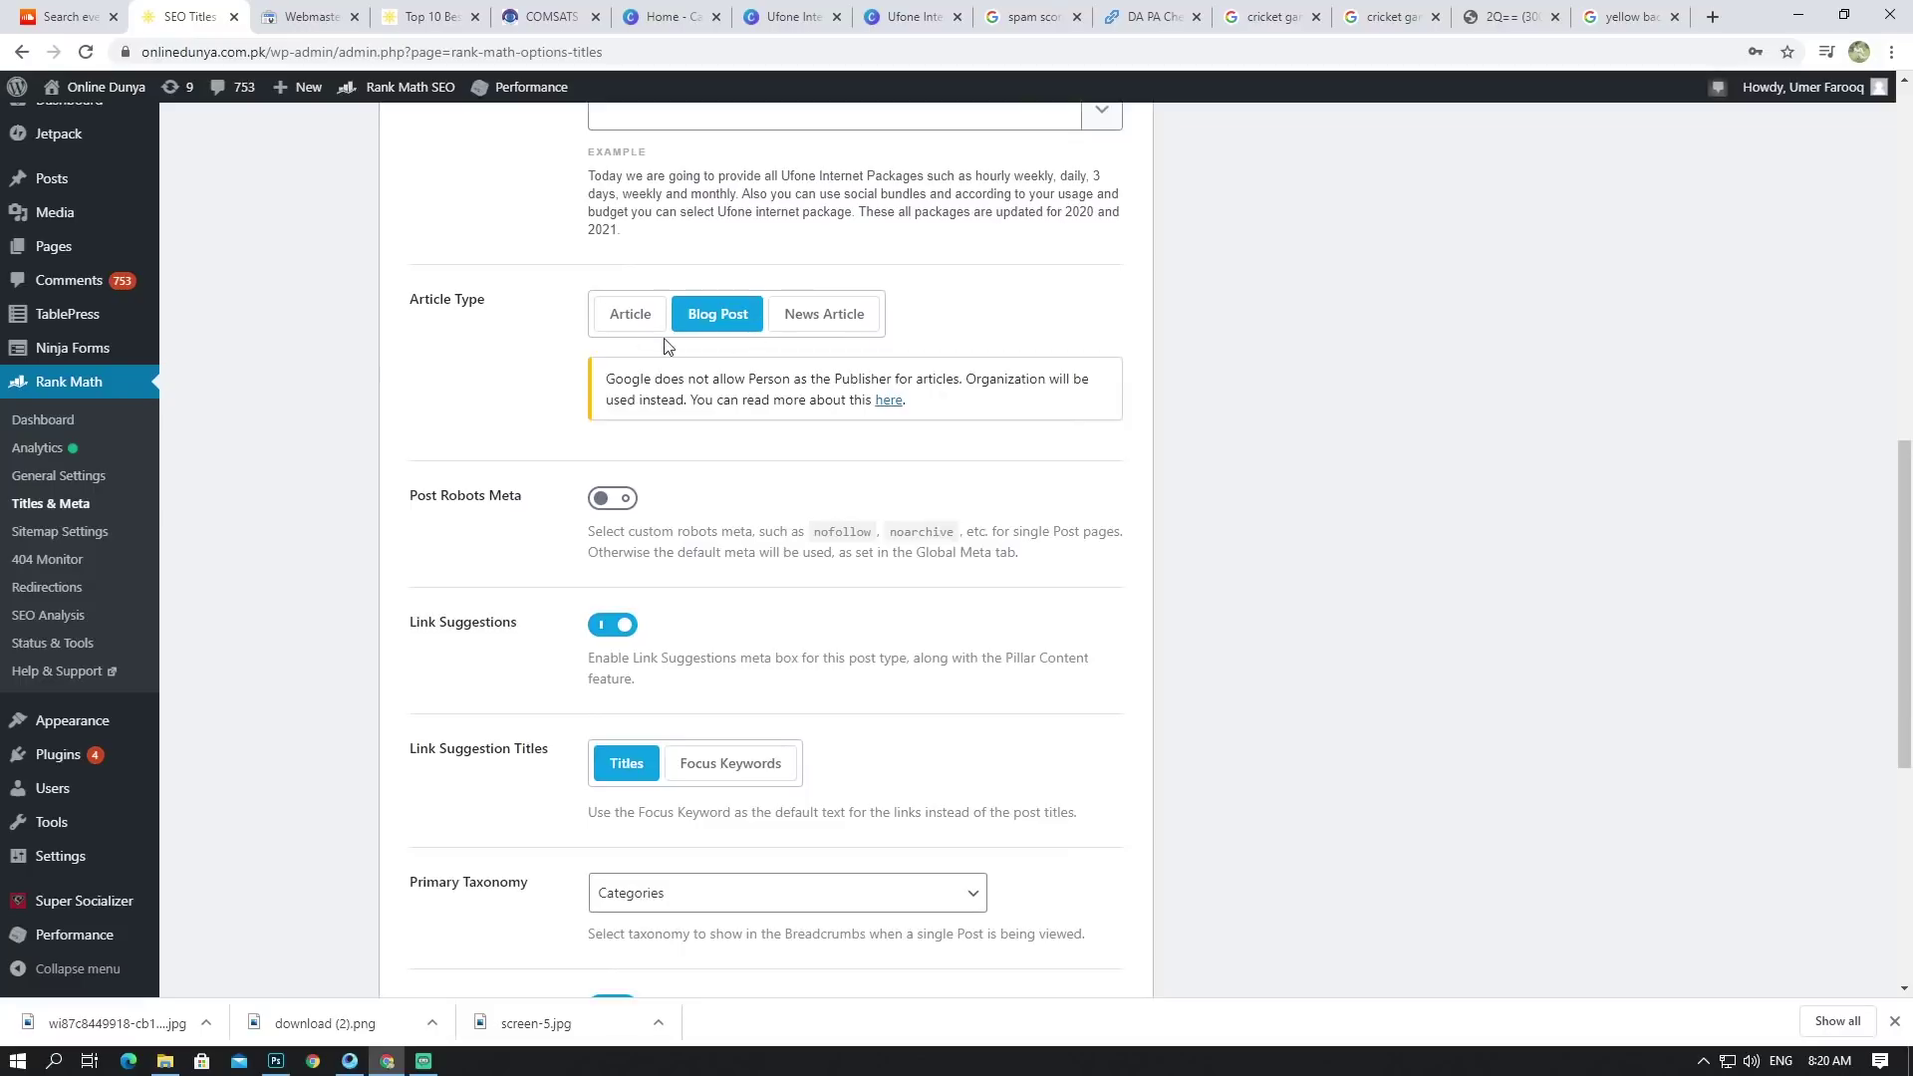
scroll(712, 371, "down", 1)
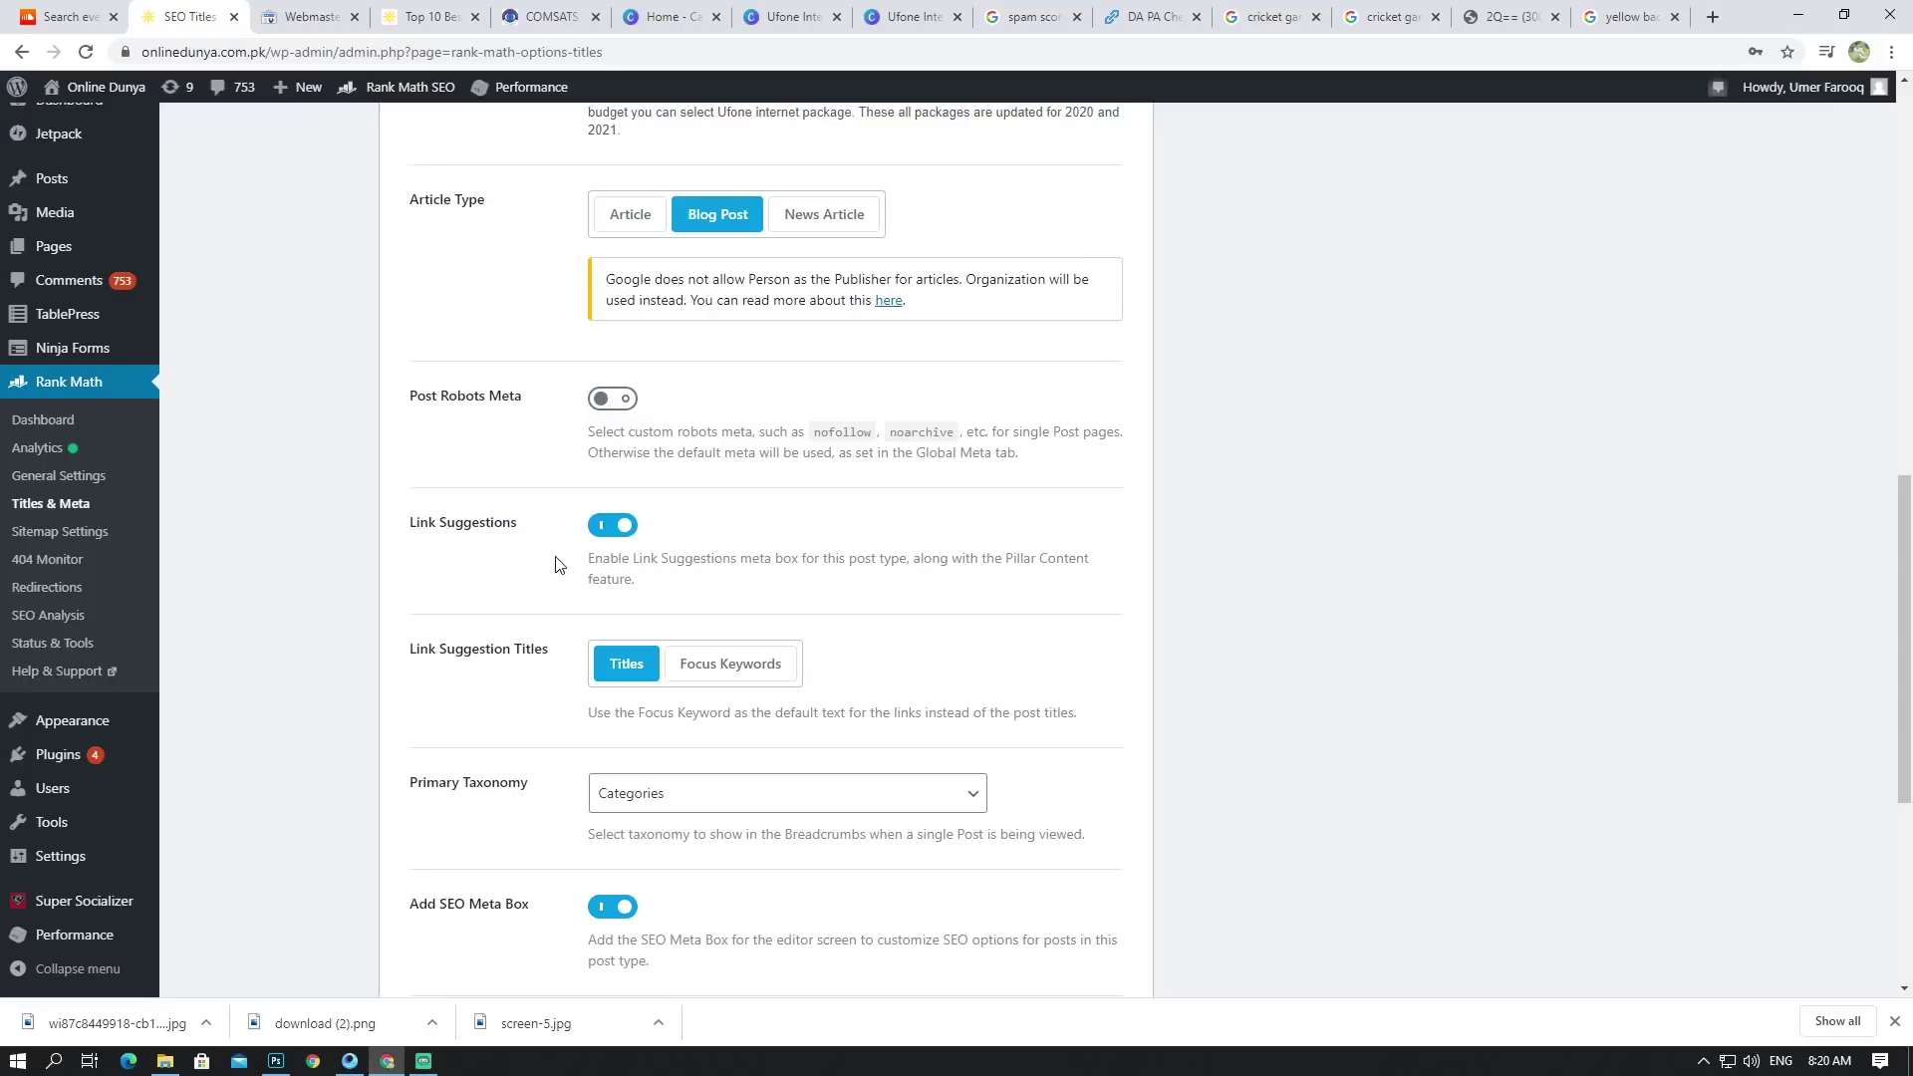
scroll(624, 585, "down", 1)
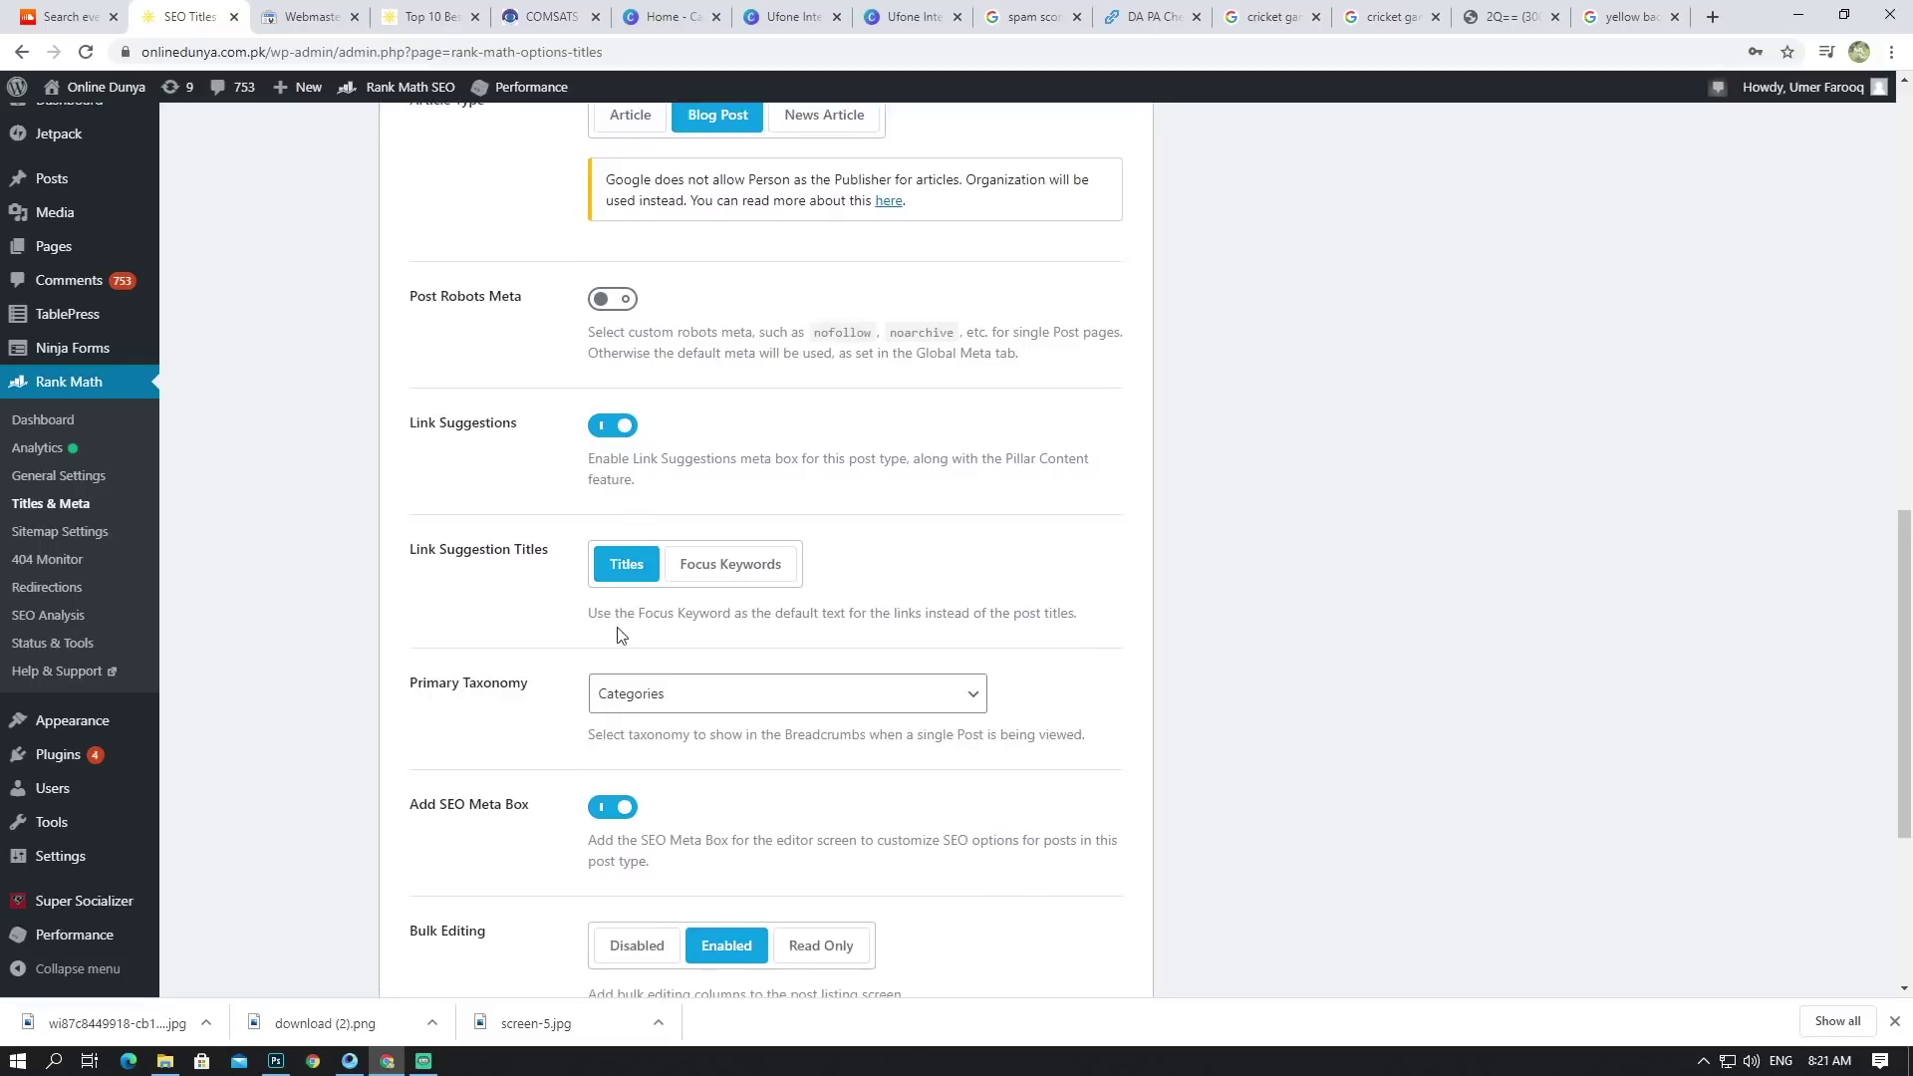
scroll(629, 592, "down", 2)
scroll(638, 608, "down", 2)
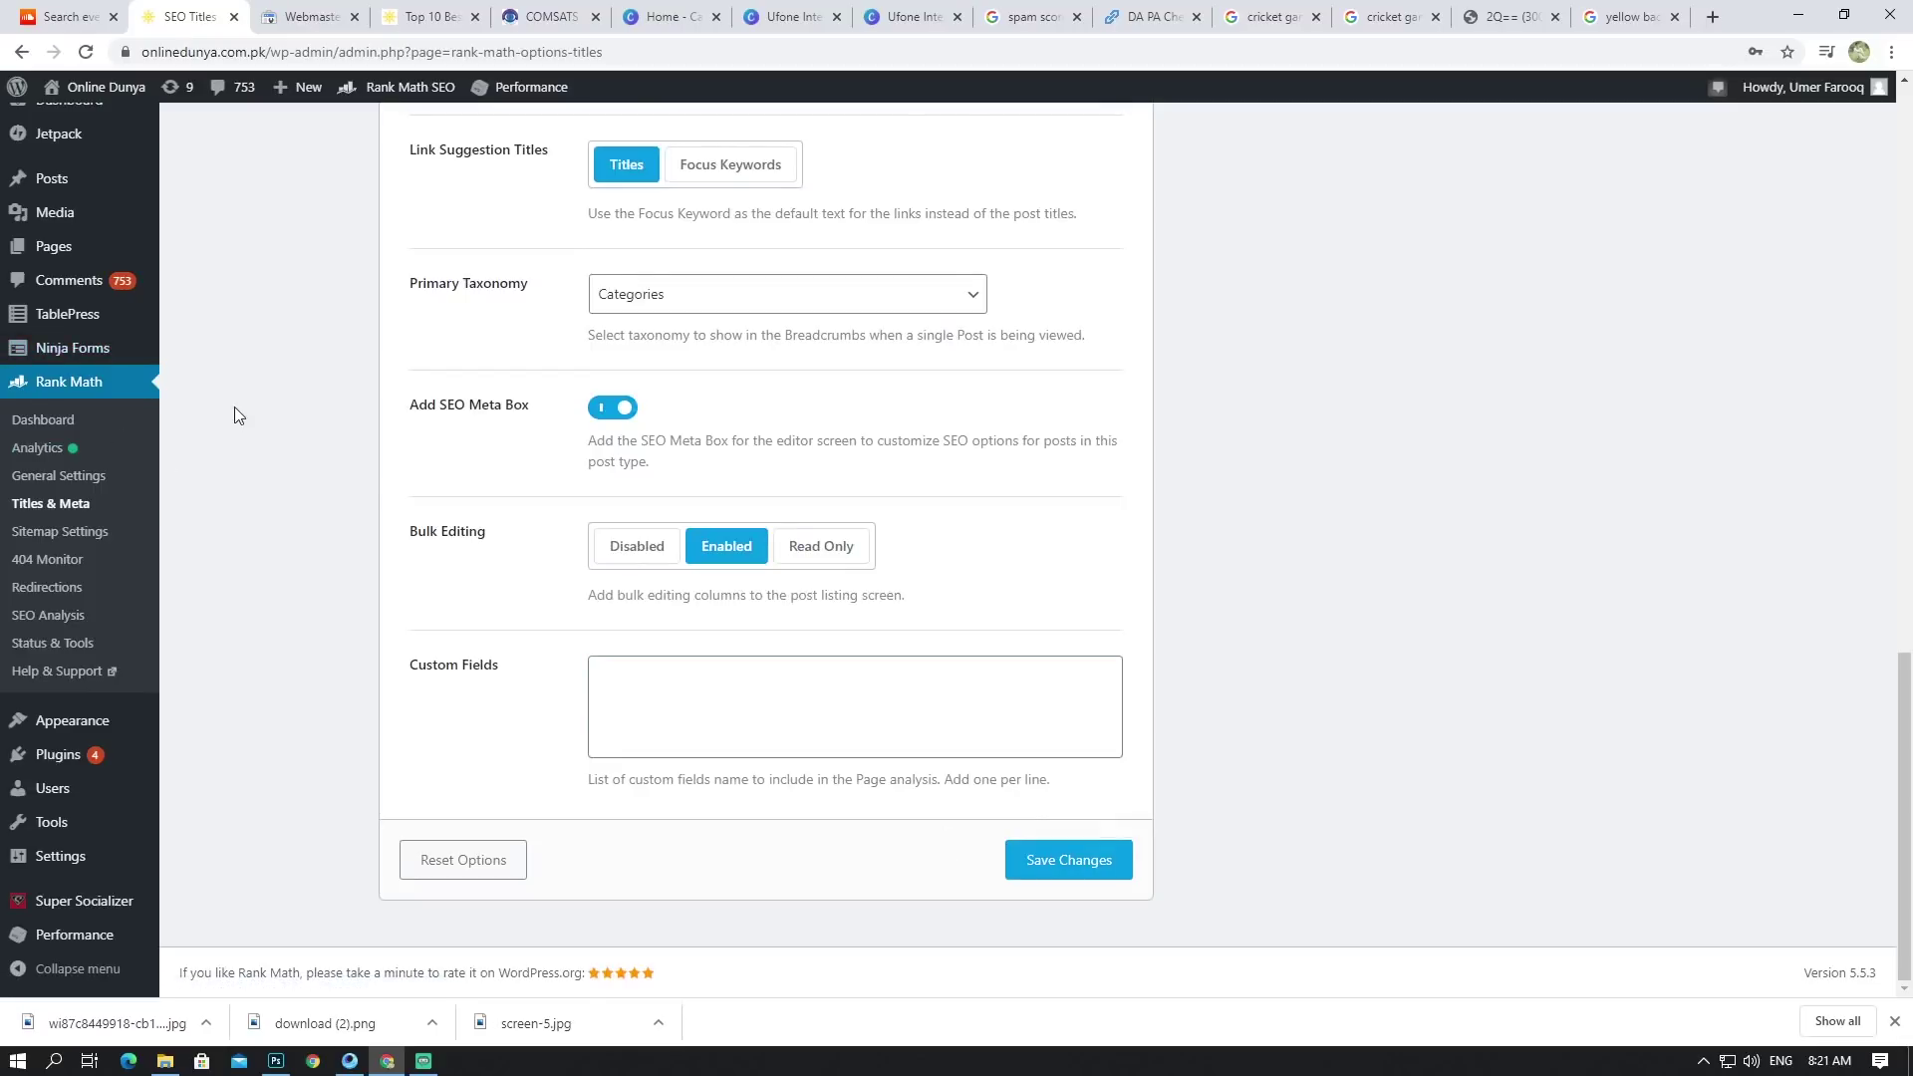
scroll(235, 406, "up", 20)
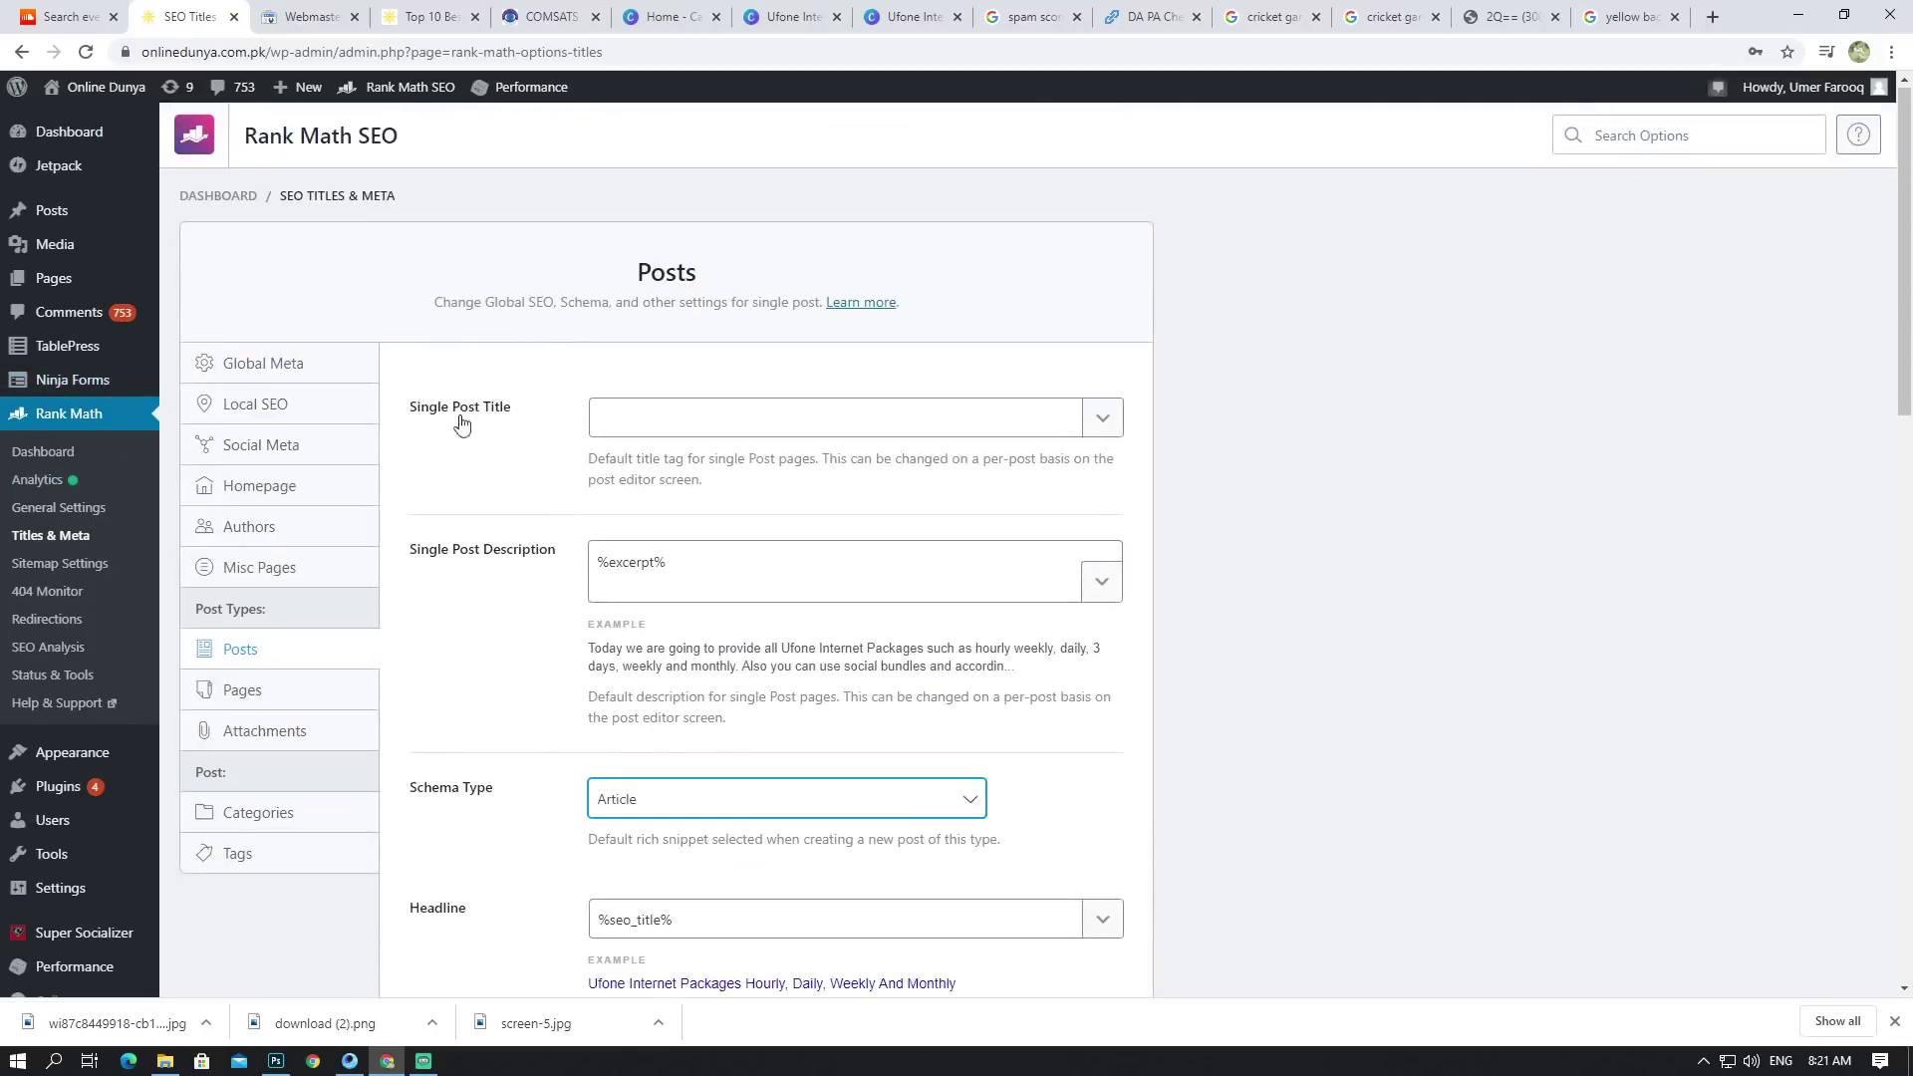
Step: Open the Pages section, review its title, description, schema, robots and link suggestion settings, and open the Attachments section
left_click(265, 703)
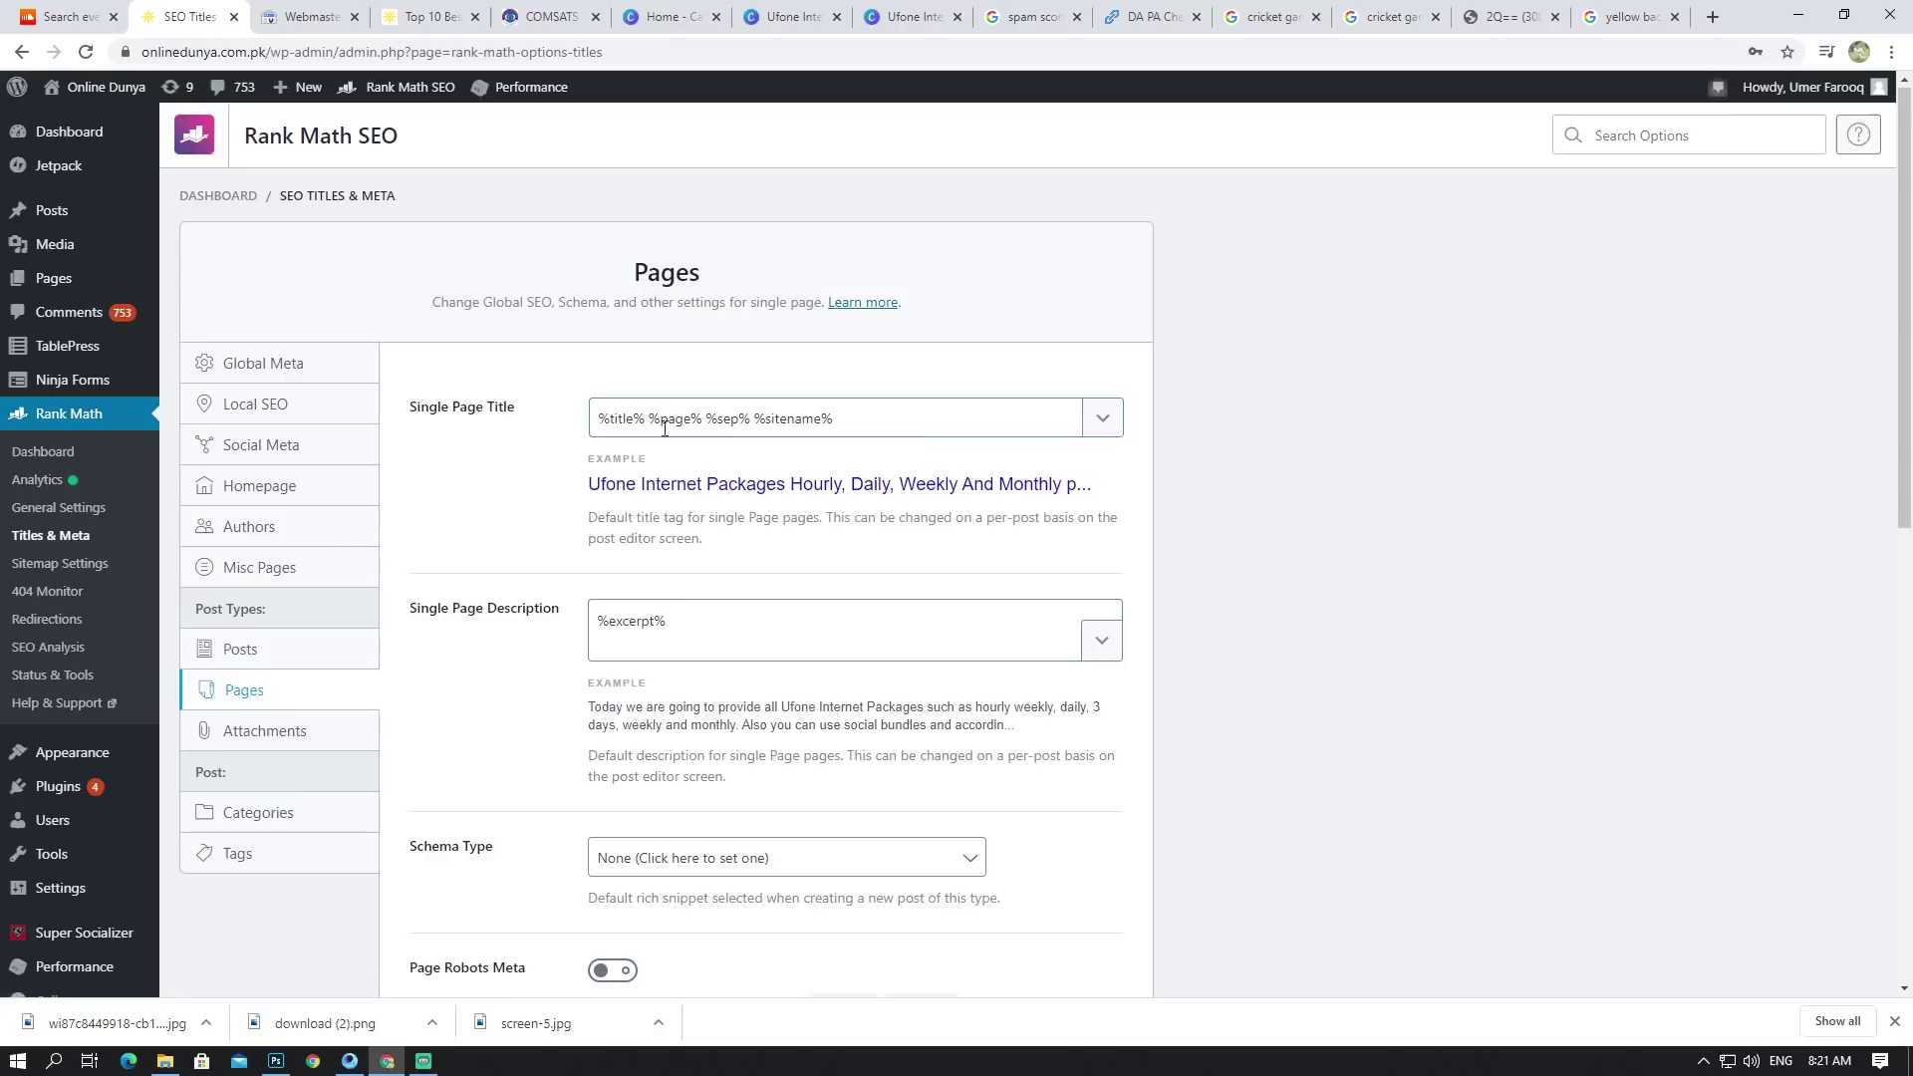
scroll(843, 438, "down", 5)
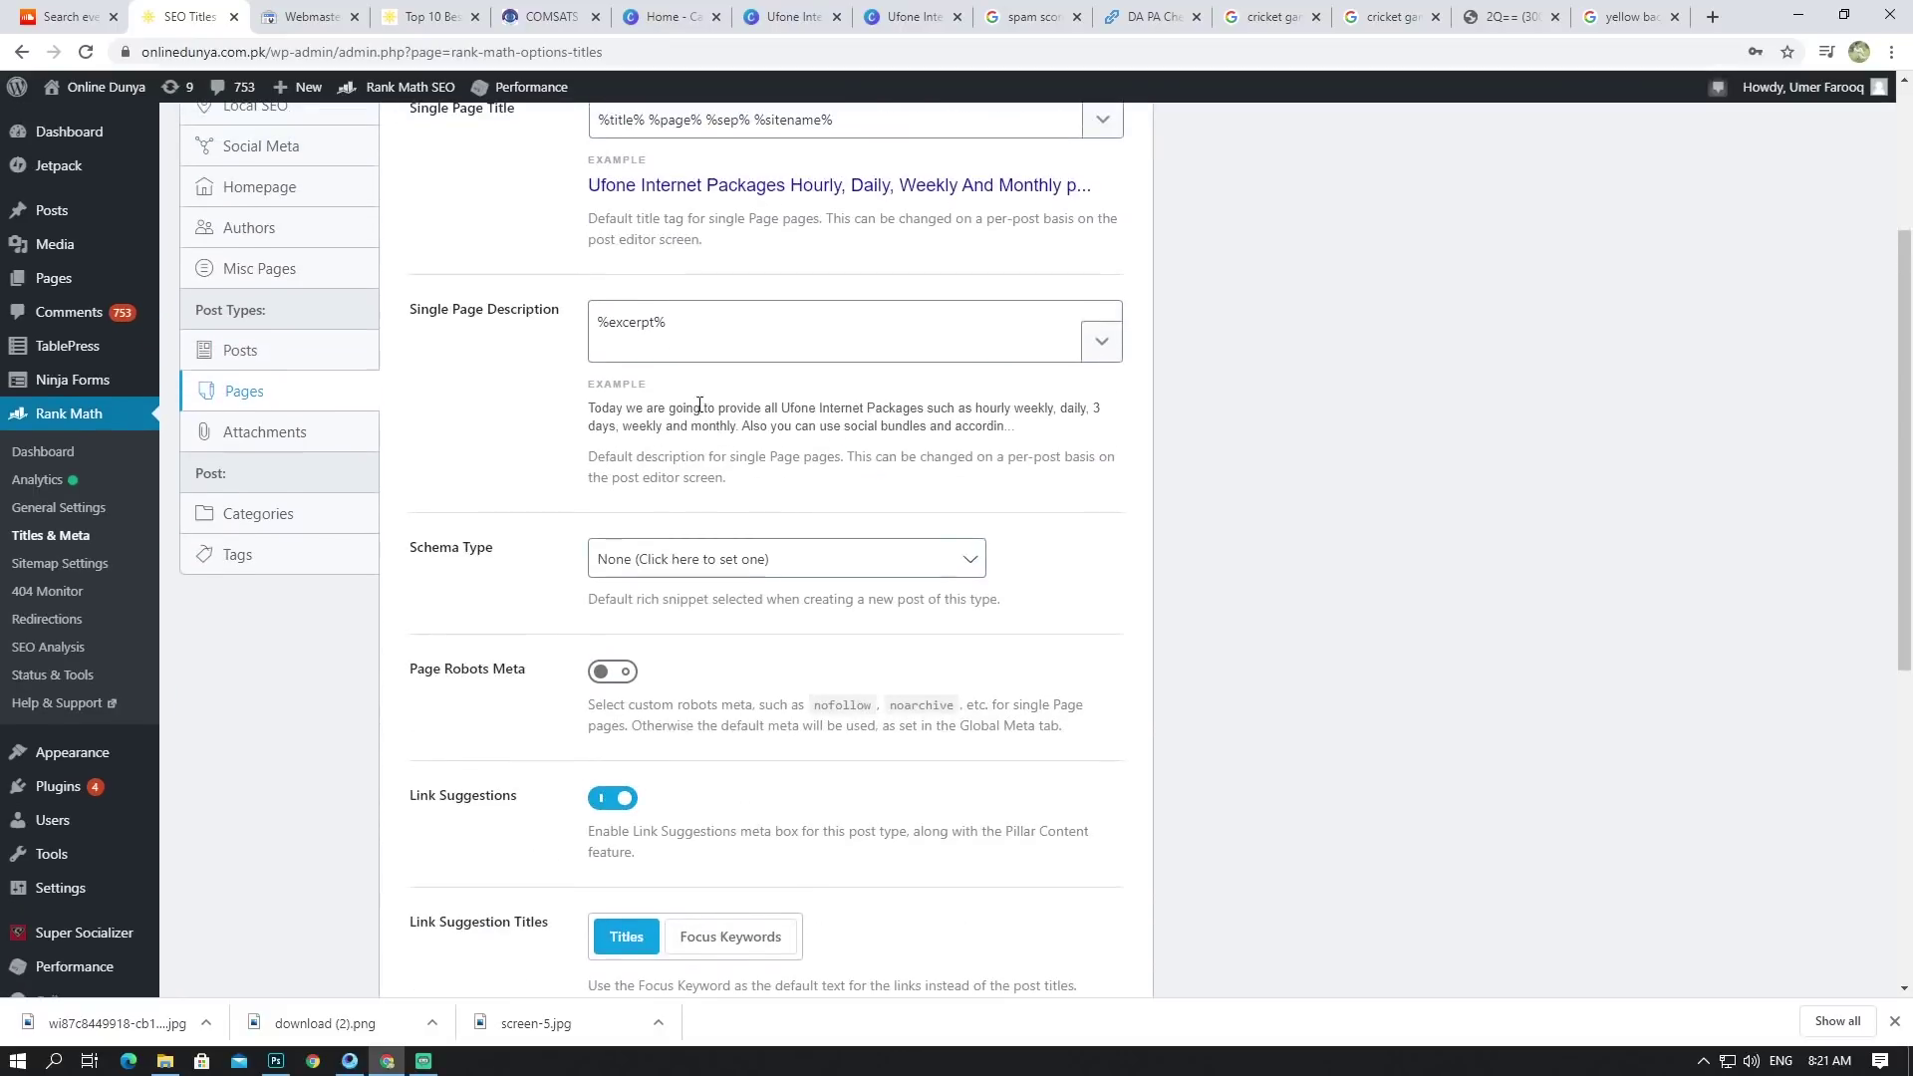
scroll(686, 403, "down", 2)
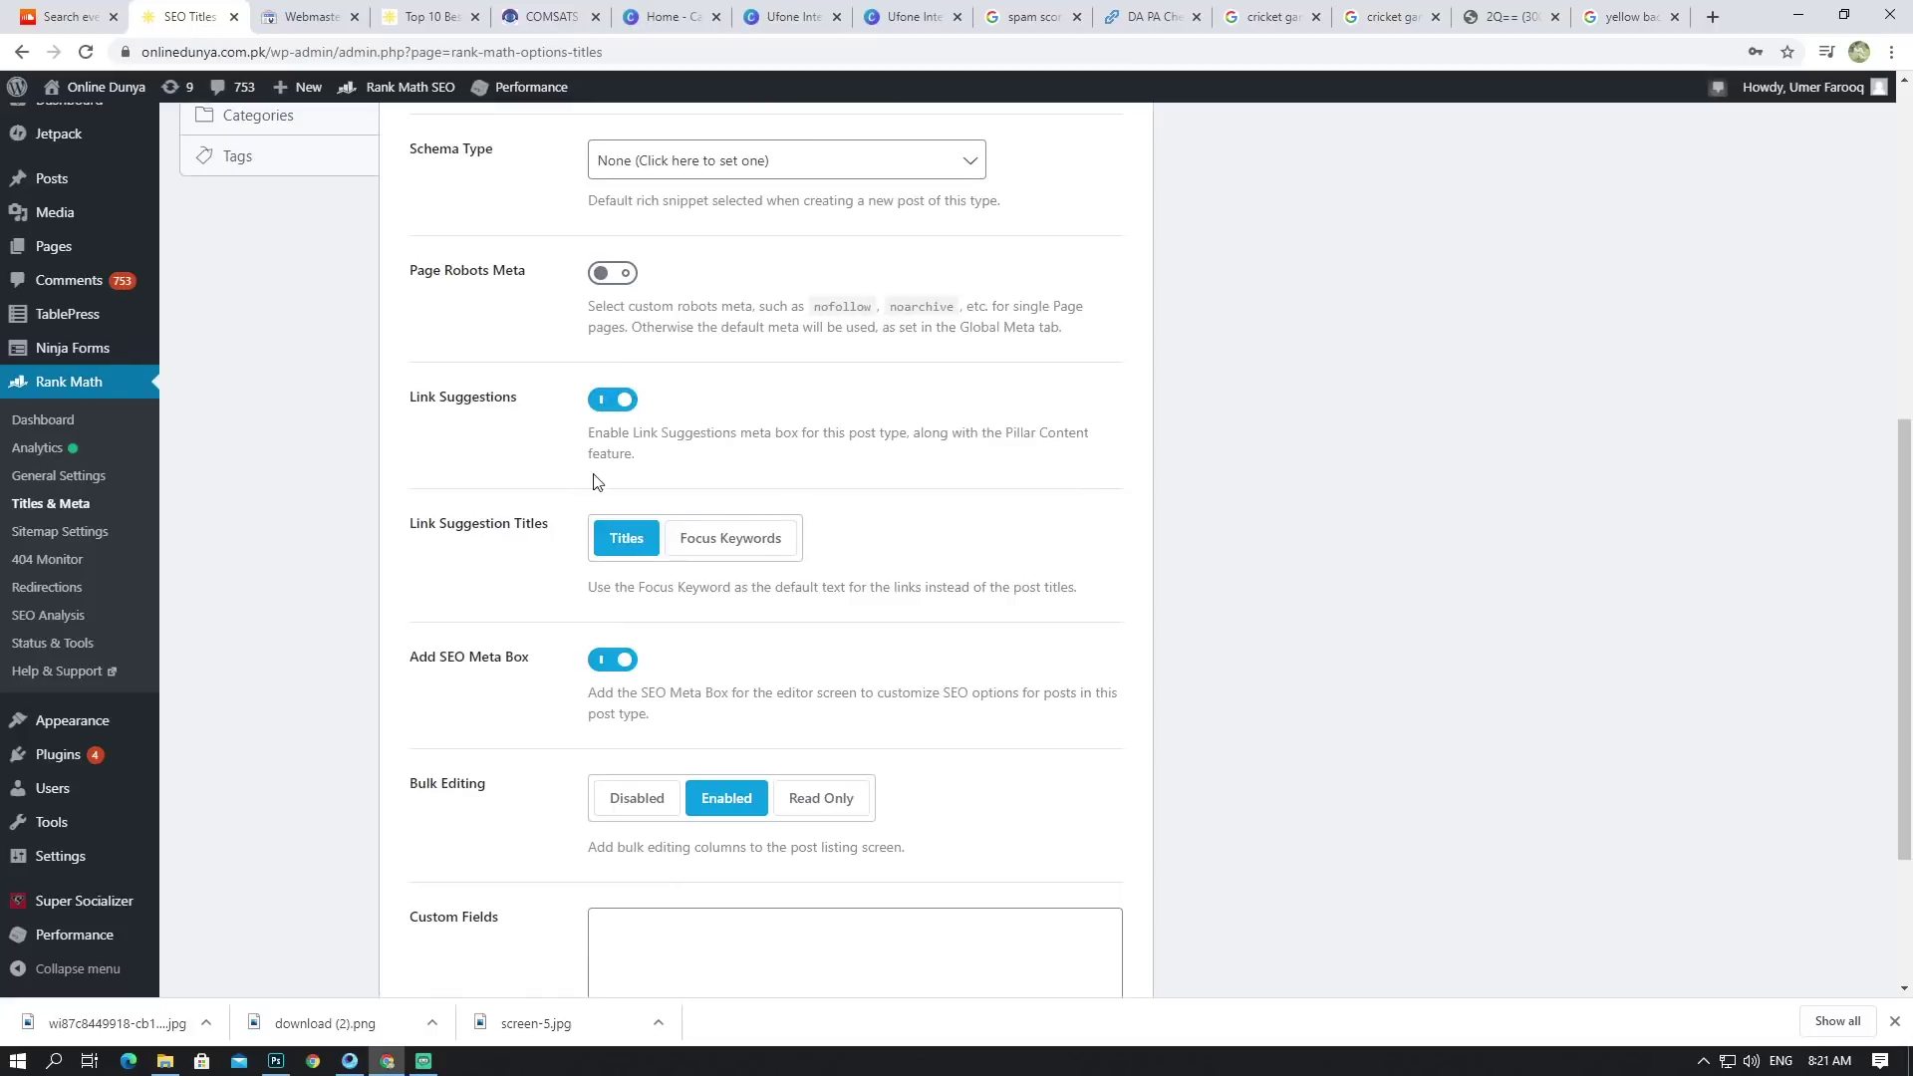
scroll(615, 679, "down", 3)
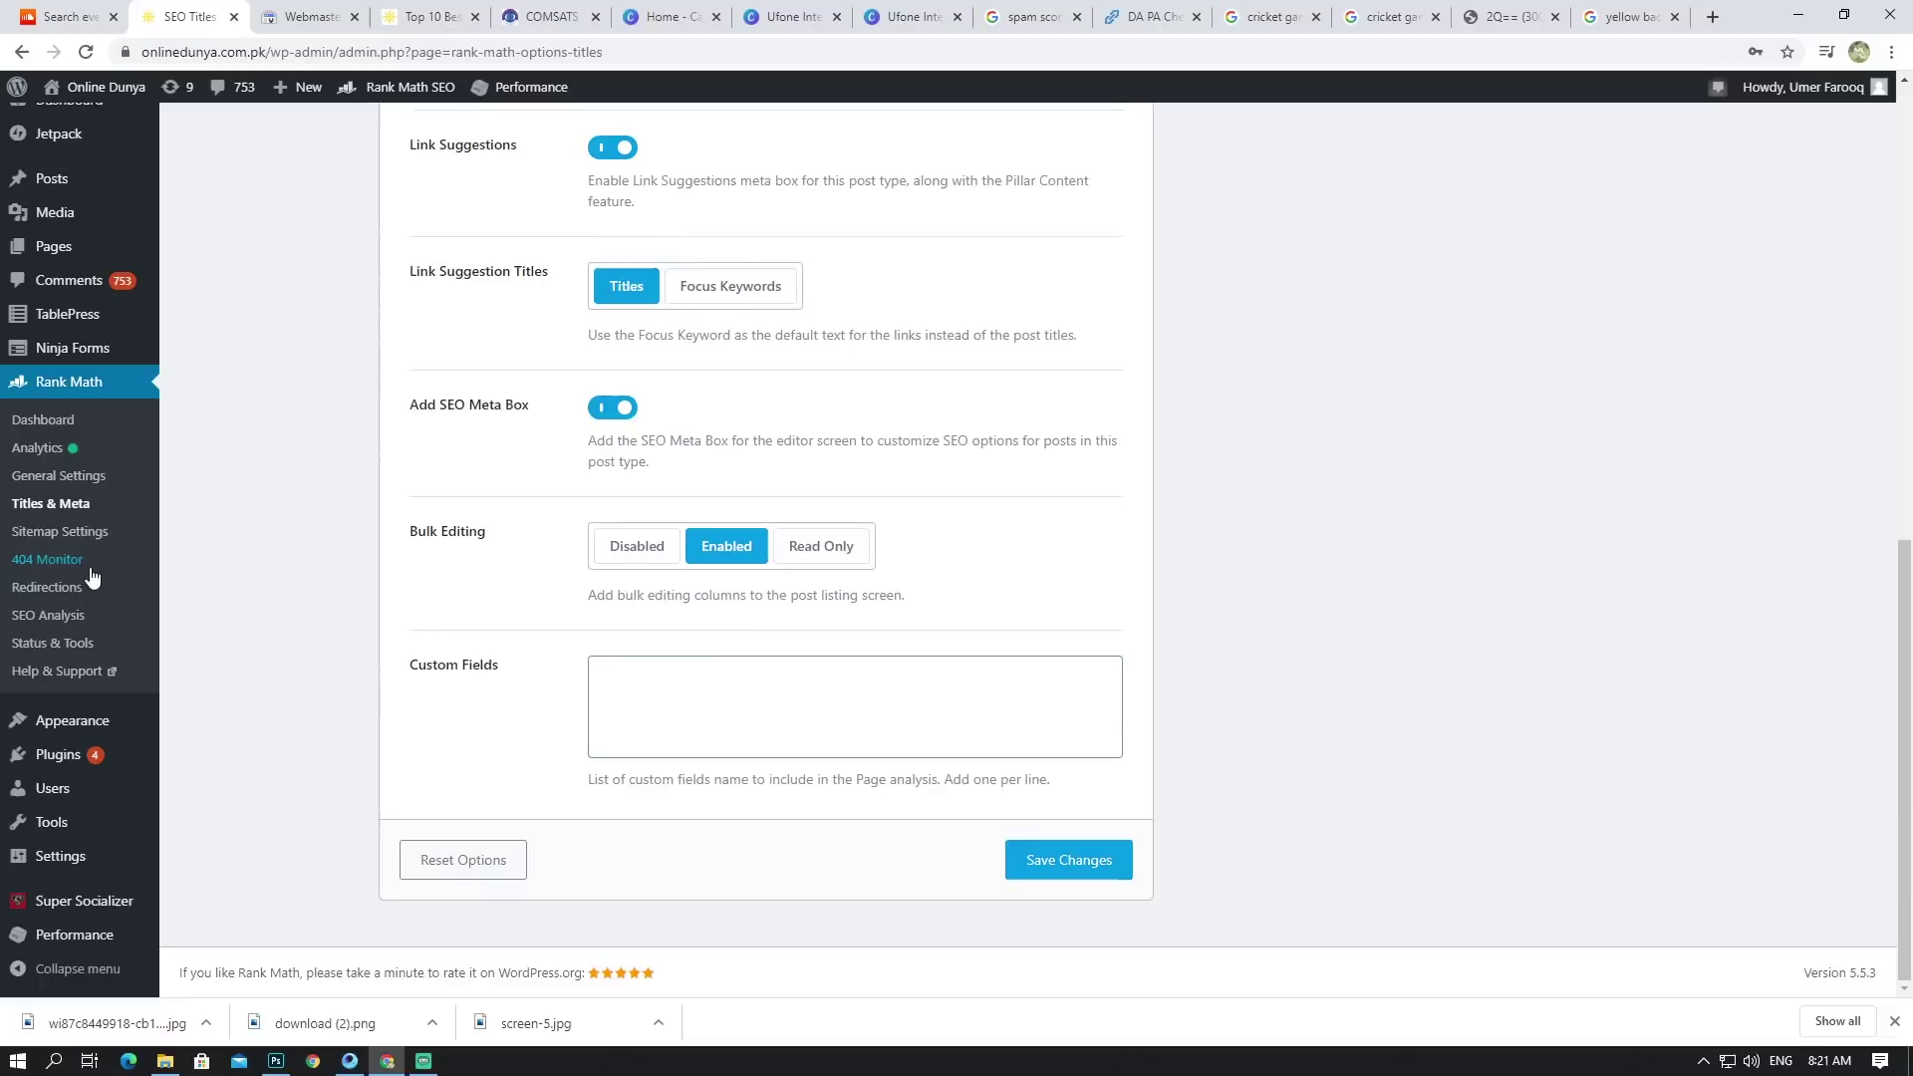
scroll(248, 492, "up", 10)
scroll(558, 543, "down", 3)
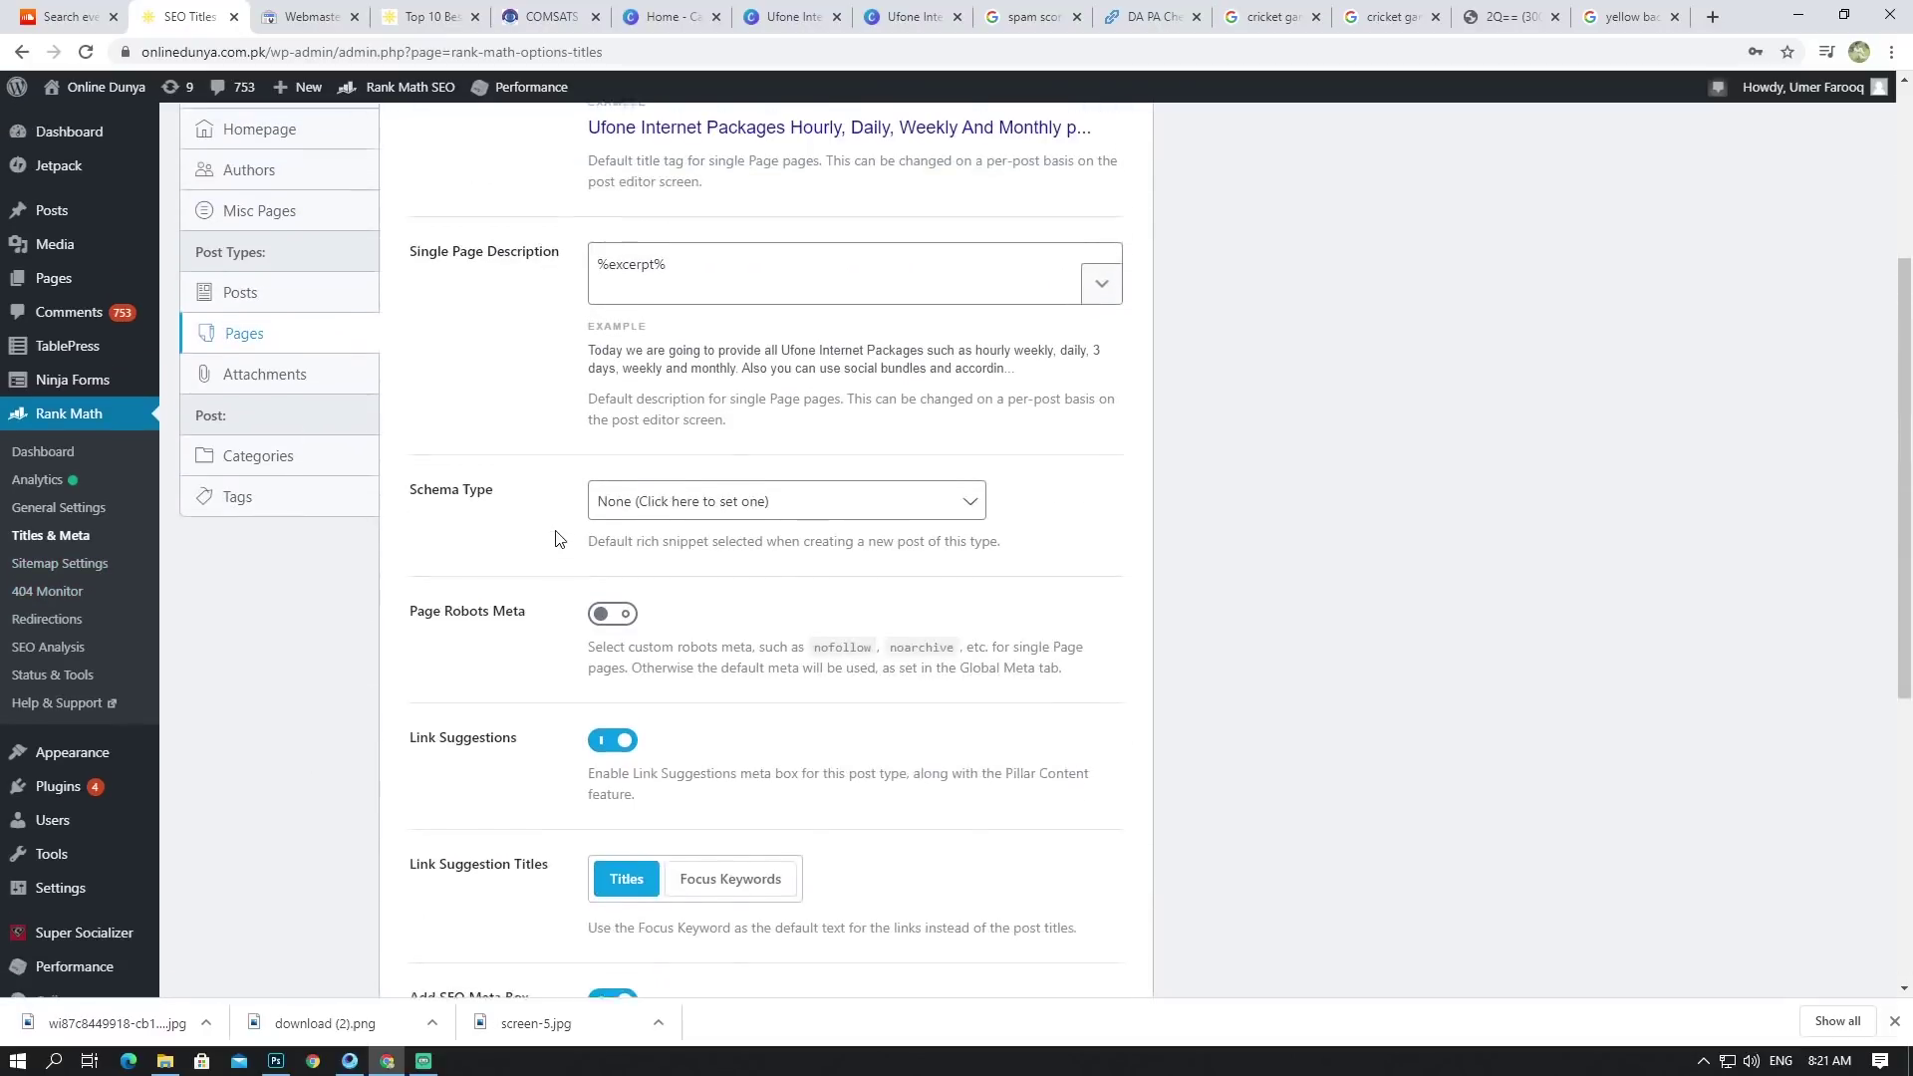
left_click(261, 385)
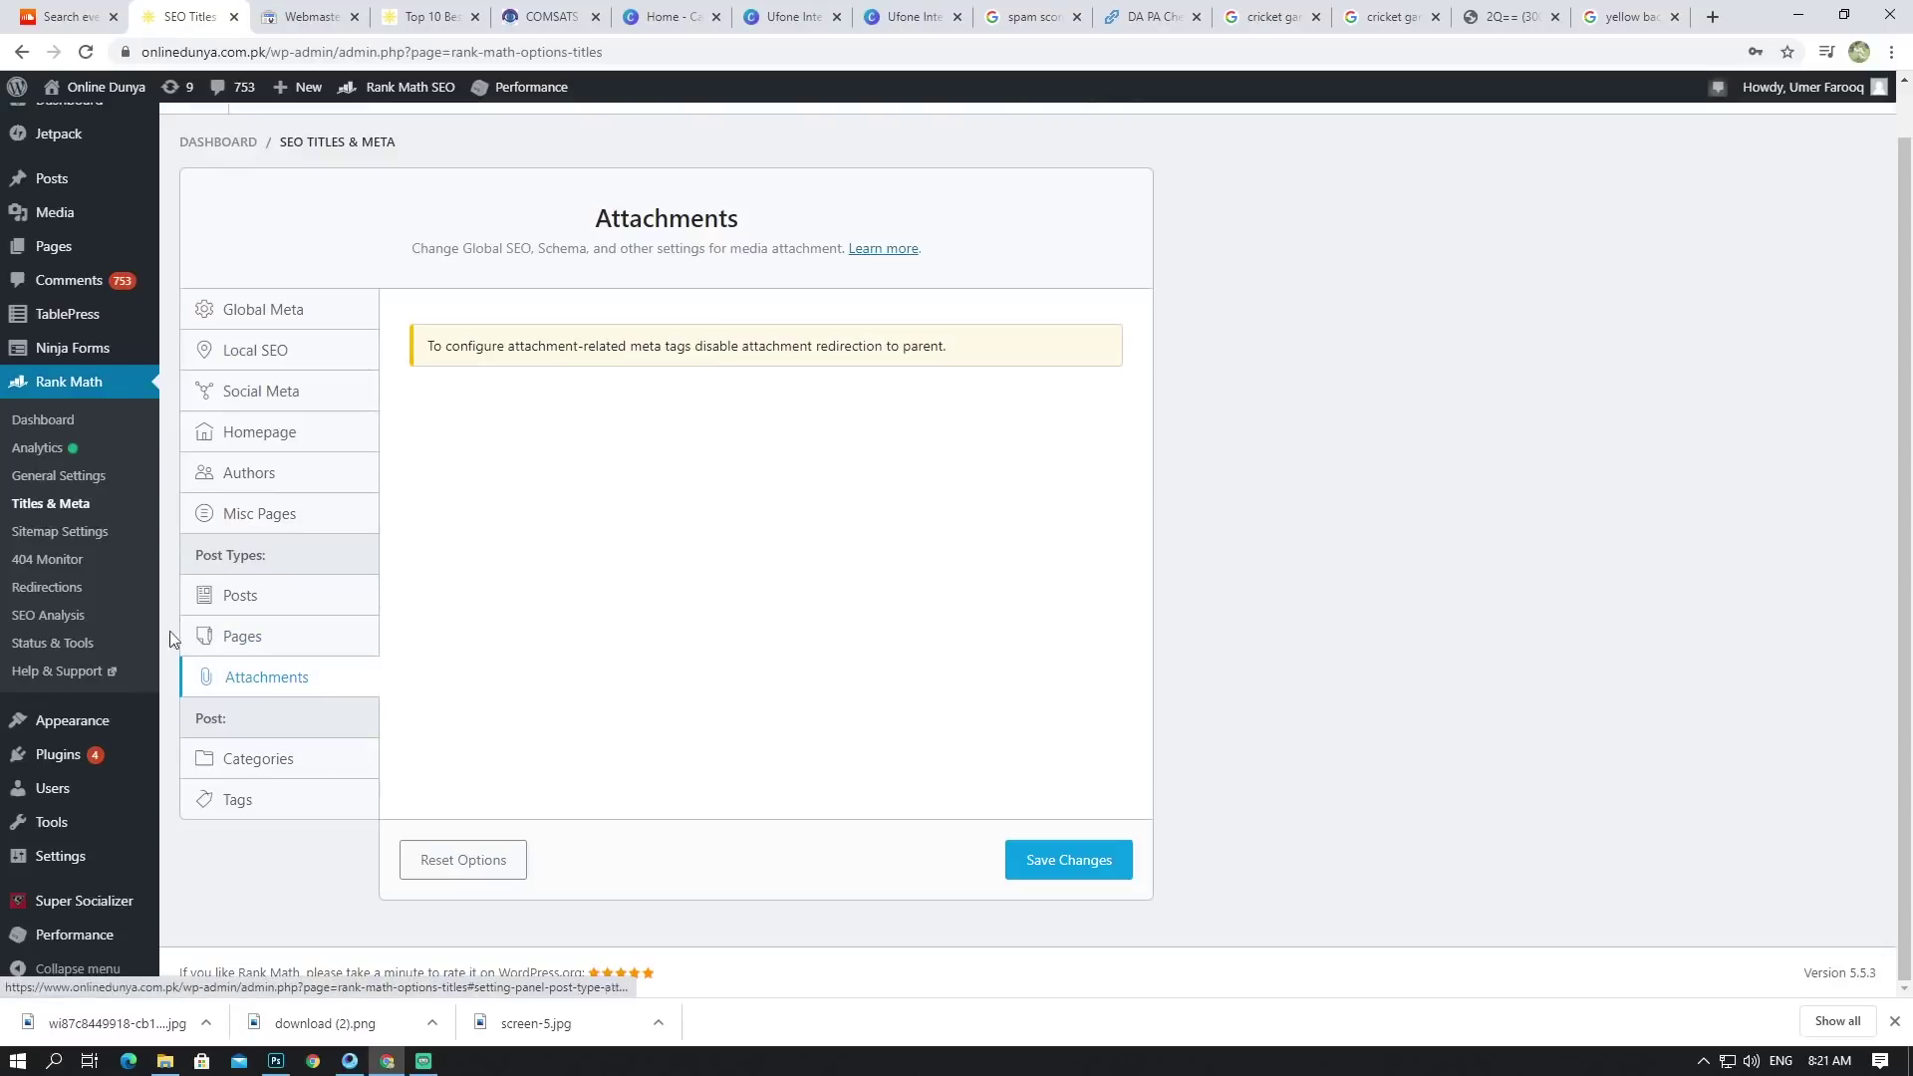
Step: Open the Categories section and review its archive title, description, robots meta, SEO meta box and snippet data settings
left_click(289, 760)
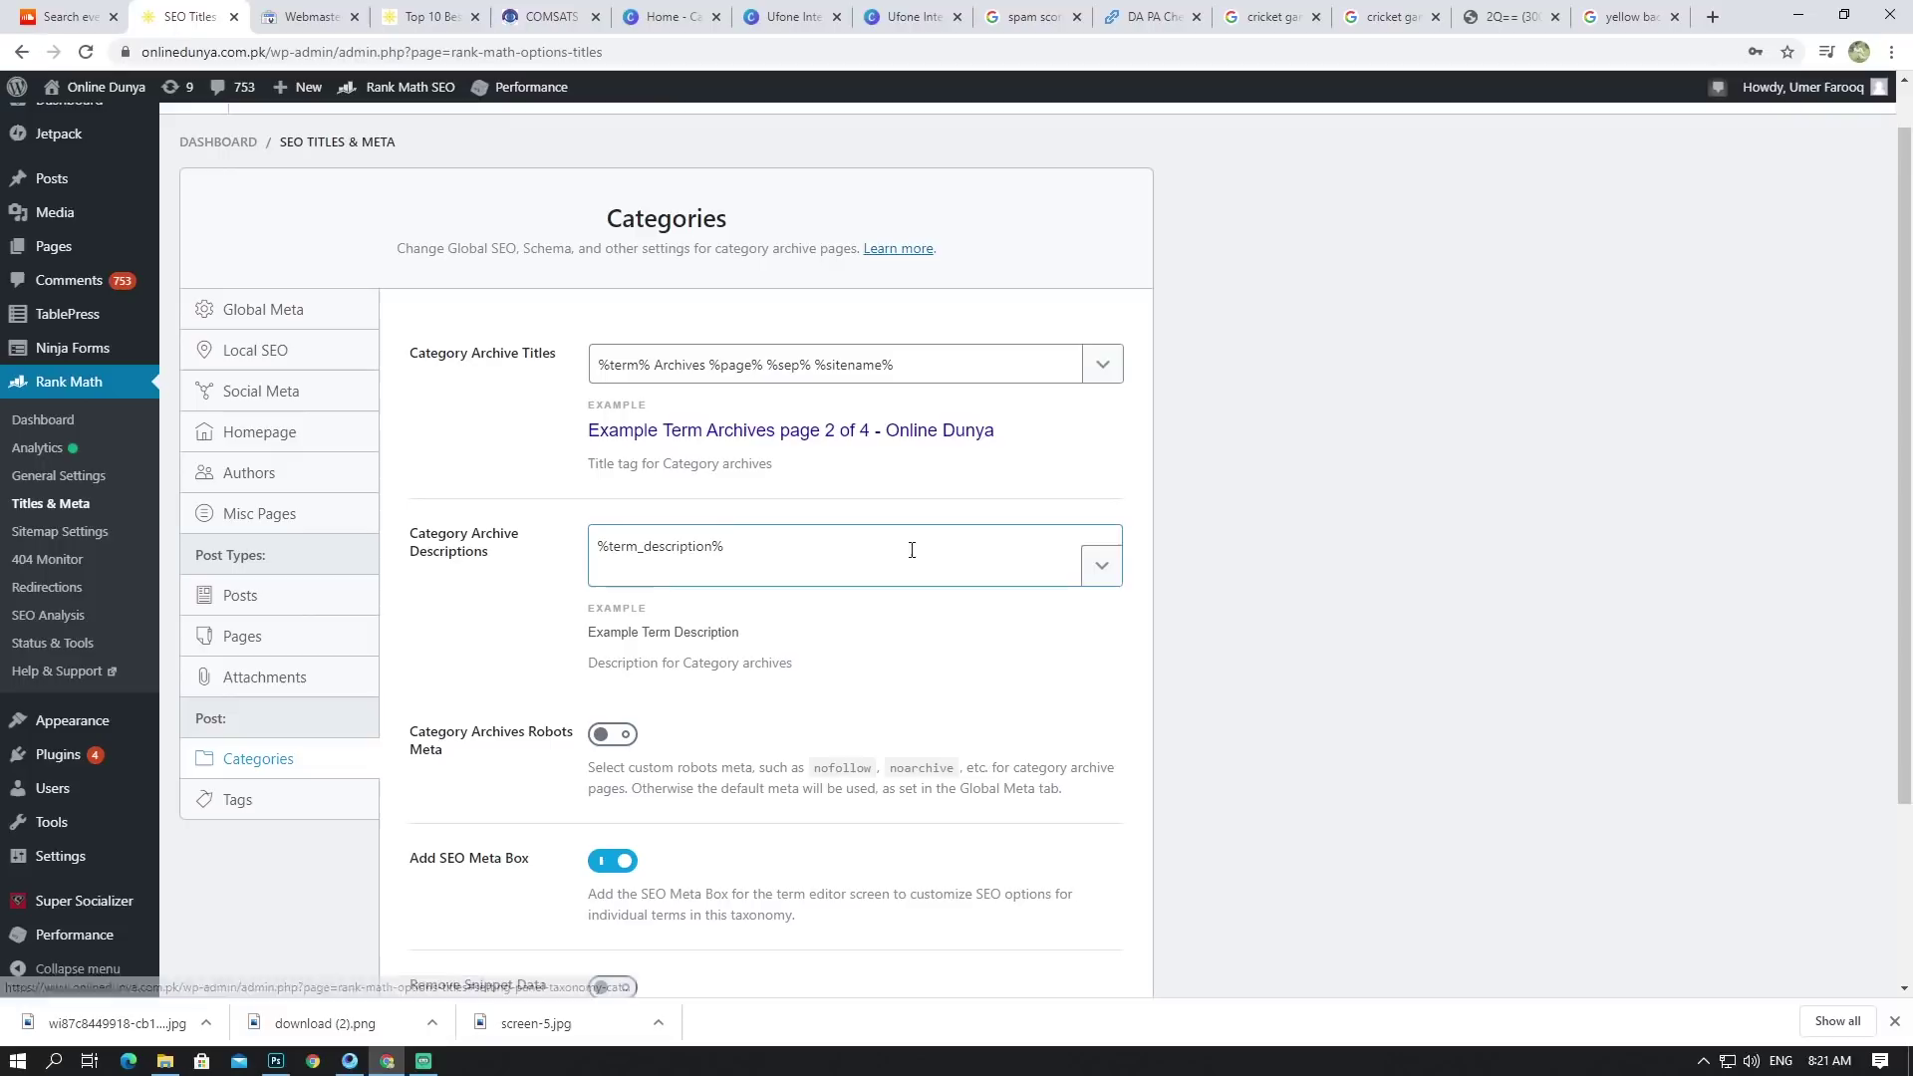
scroll(717, 525, "down", 1)
scroll(718, 525, "up", 2)
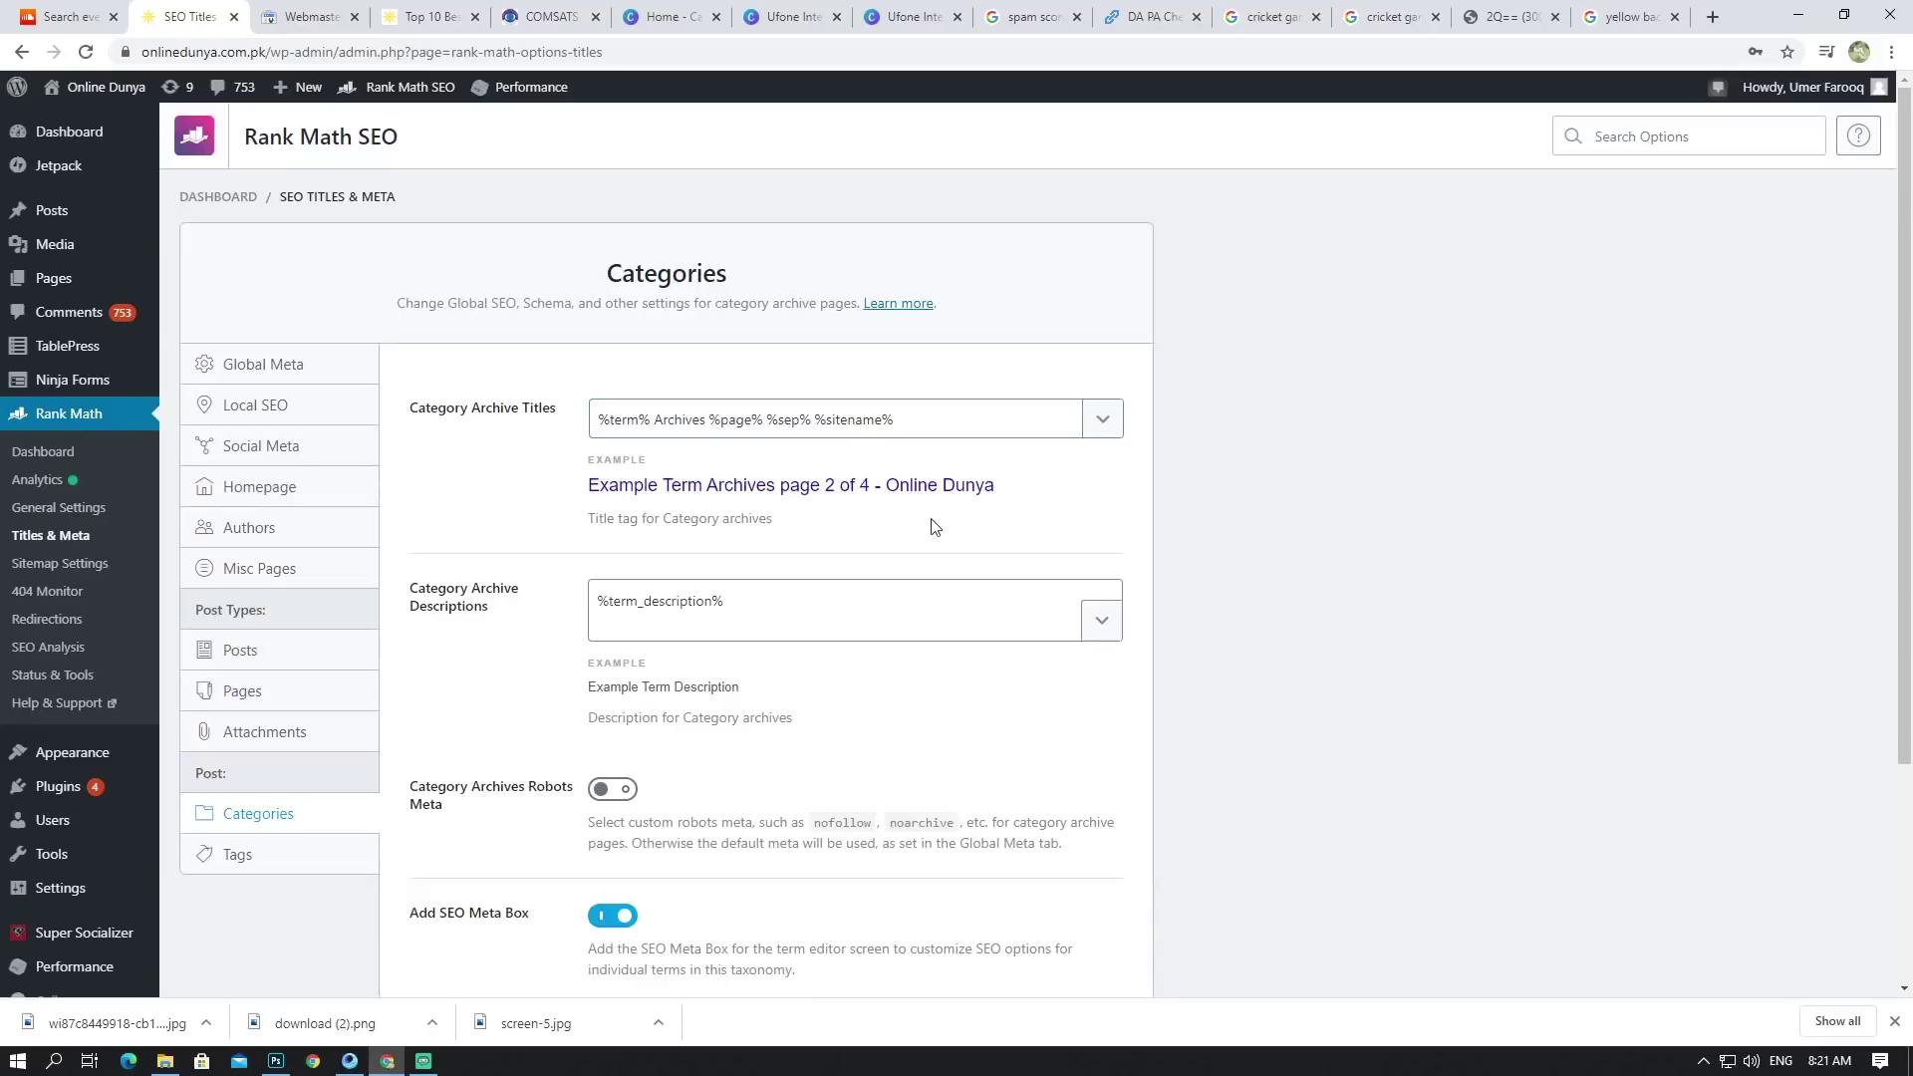
scroll(762, 515, "down", 3)
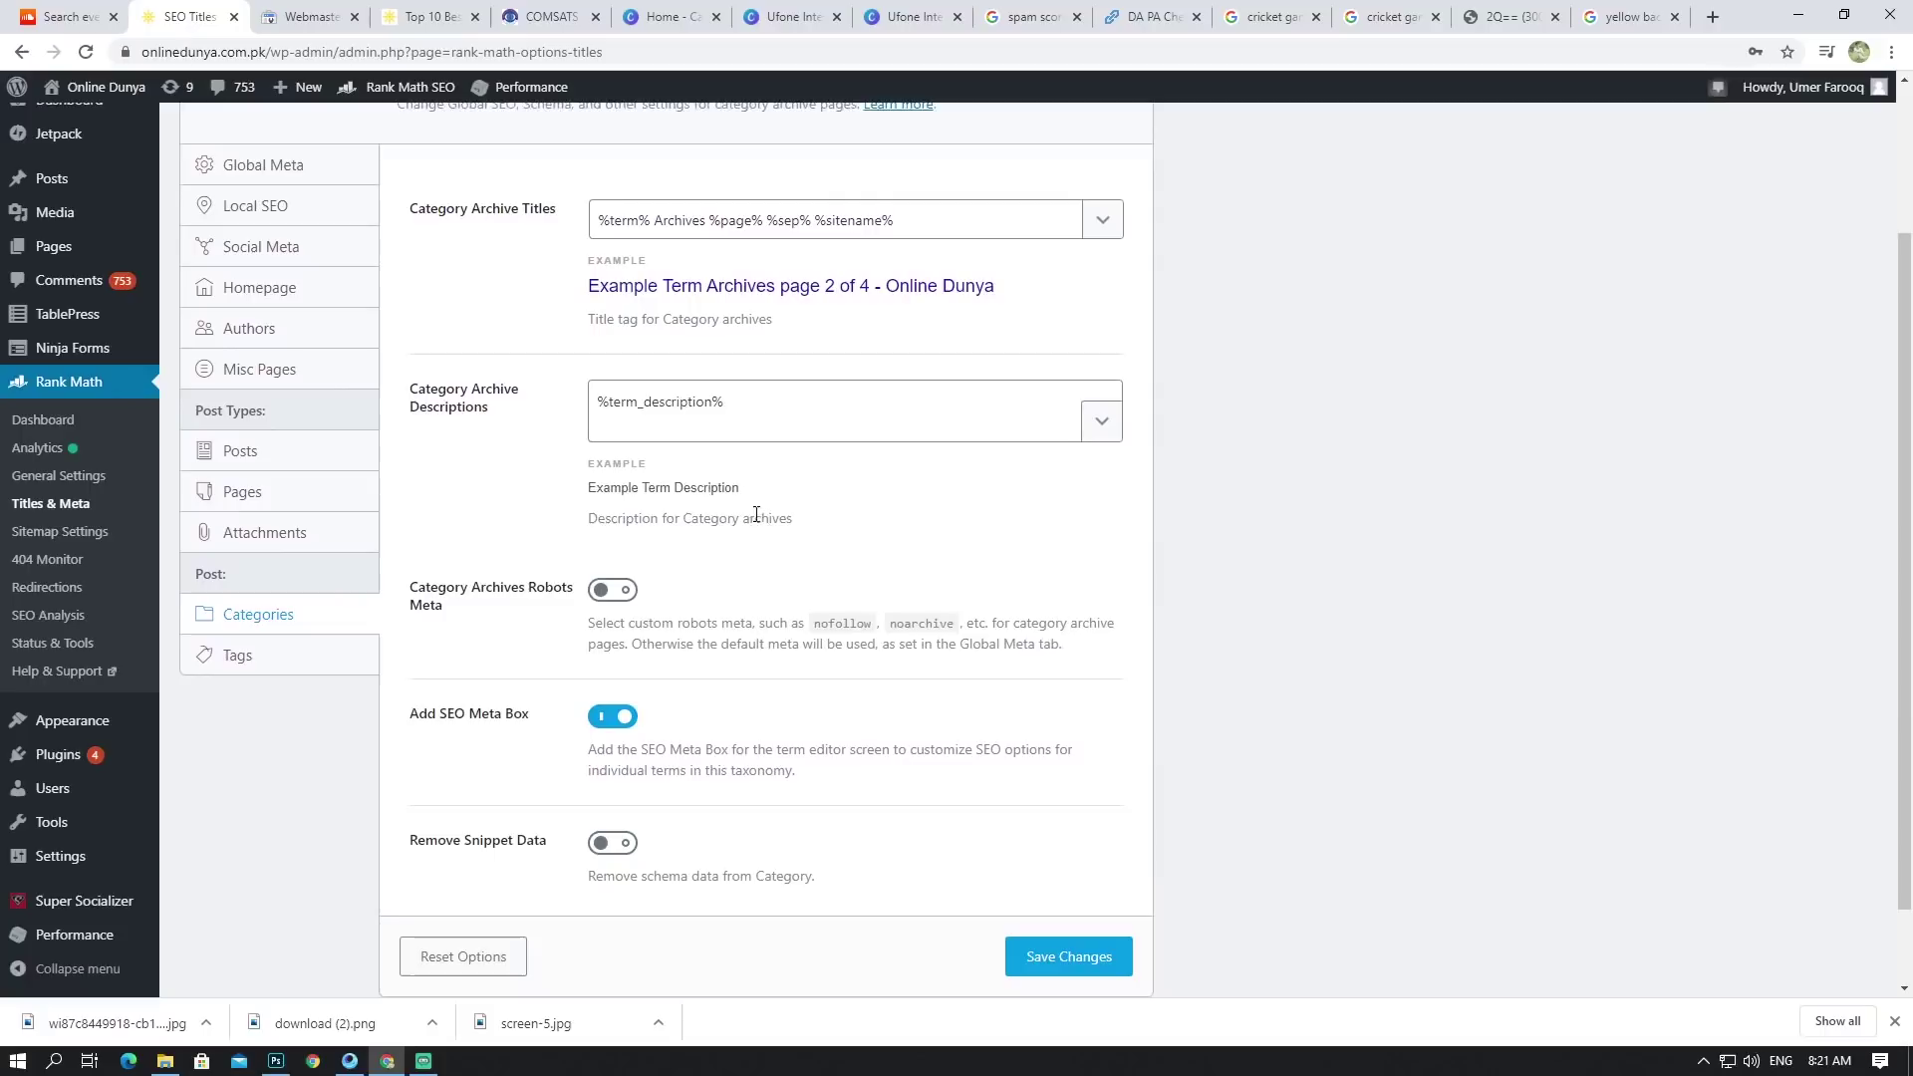
scroll(717, 526, "down", 1)
scroll(678, 528, "up", 5)
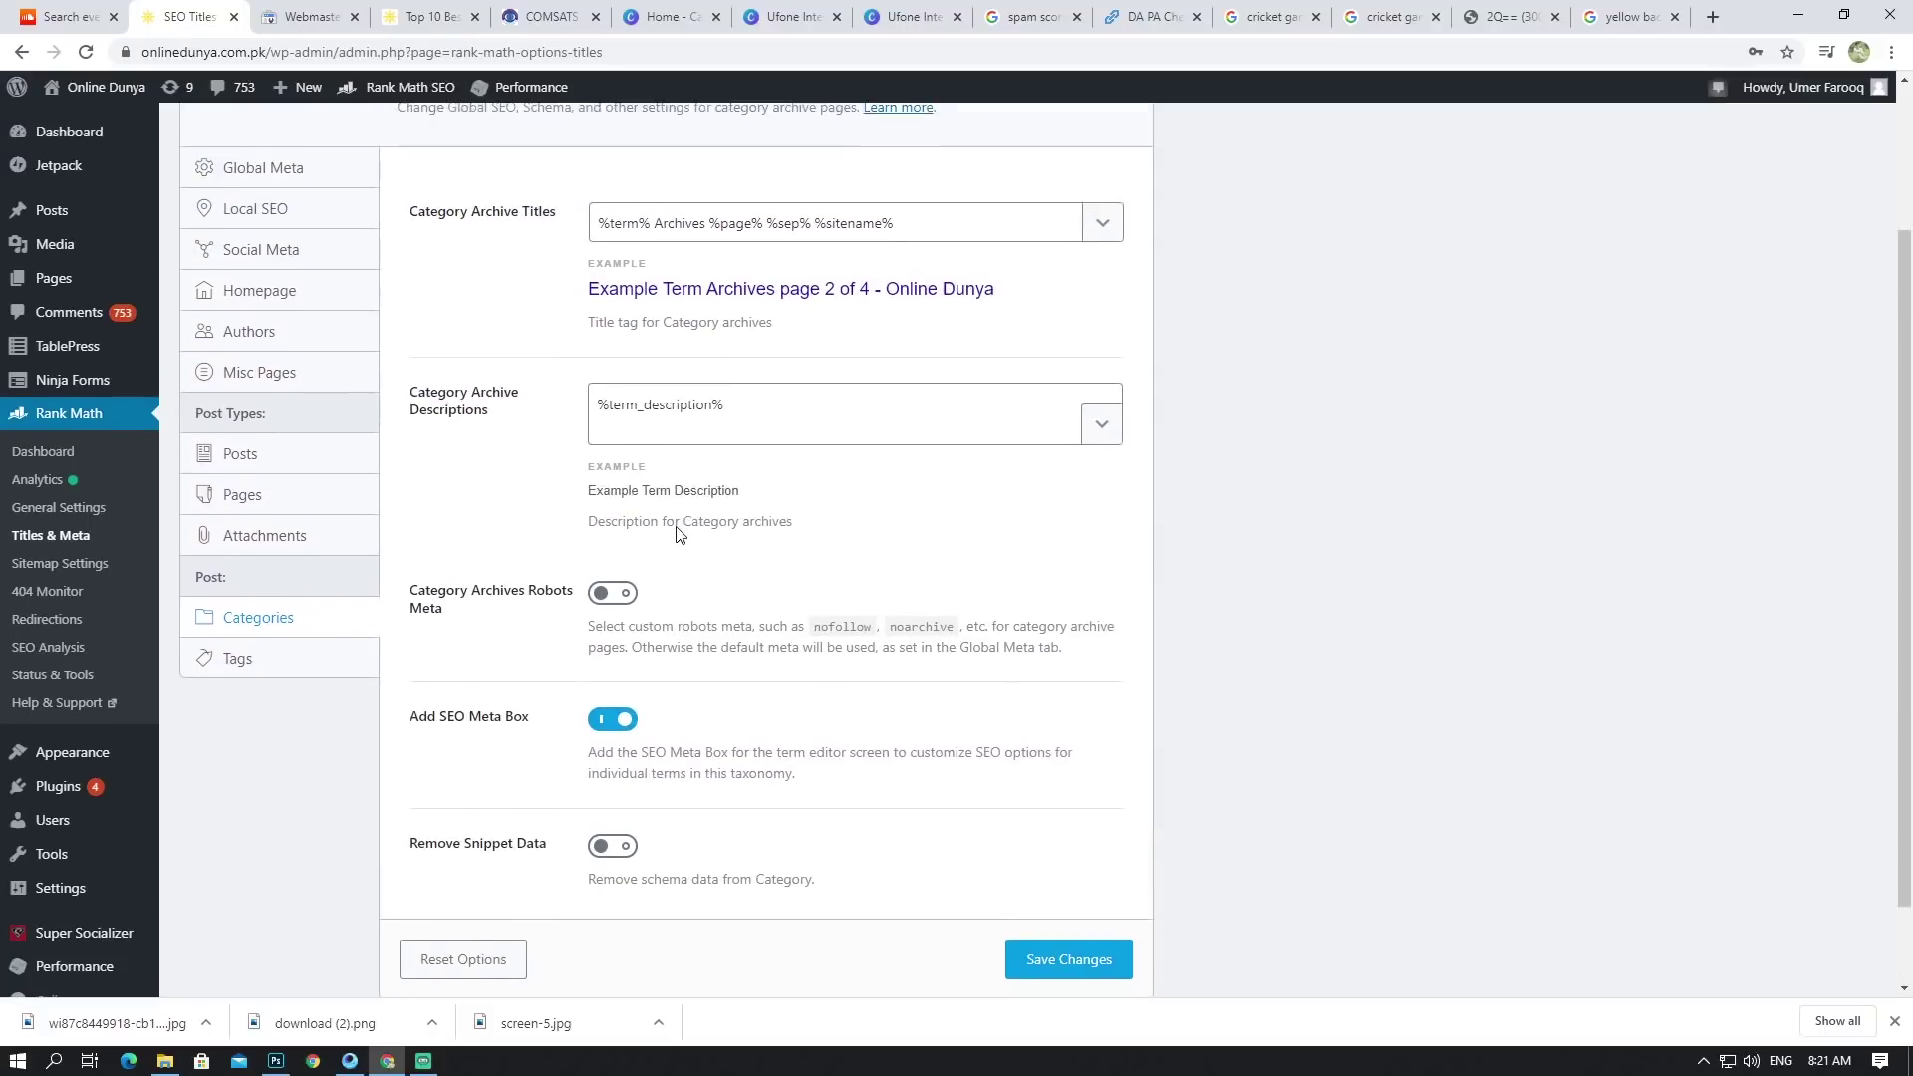
scroll(677, 528, "down", 5)
scroll(323, 566, "up", 2)
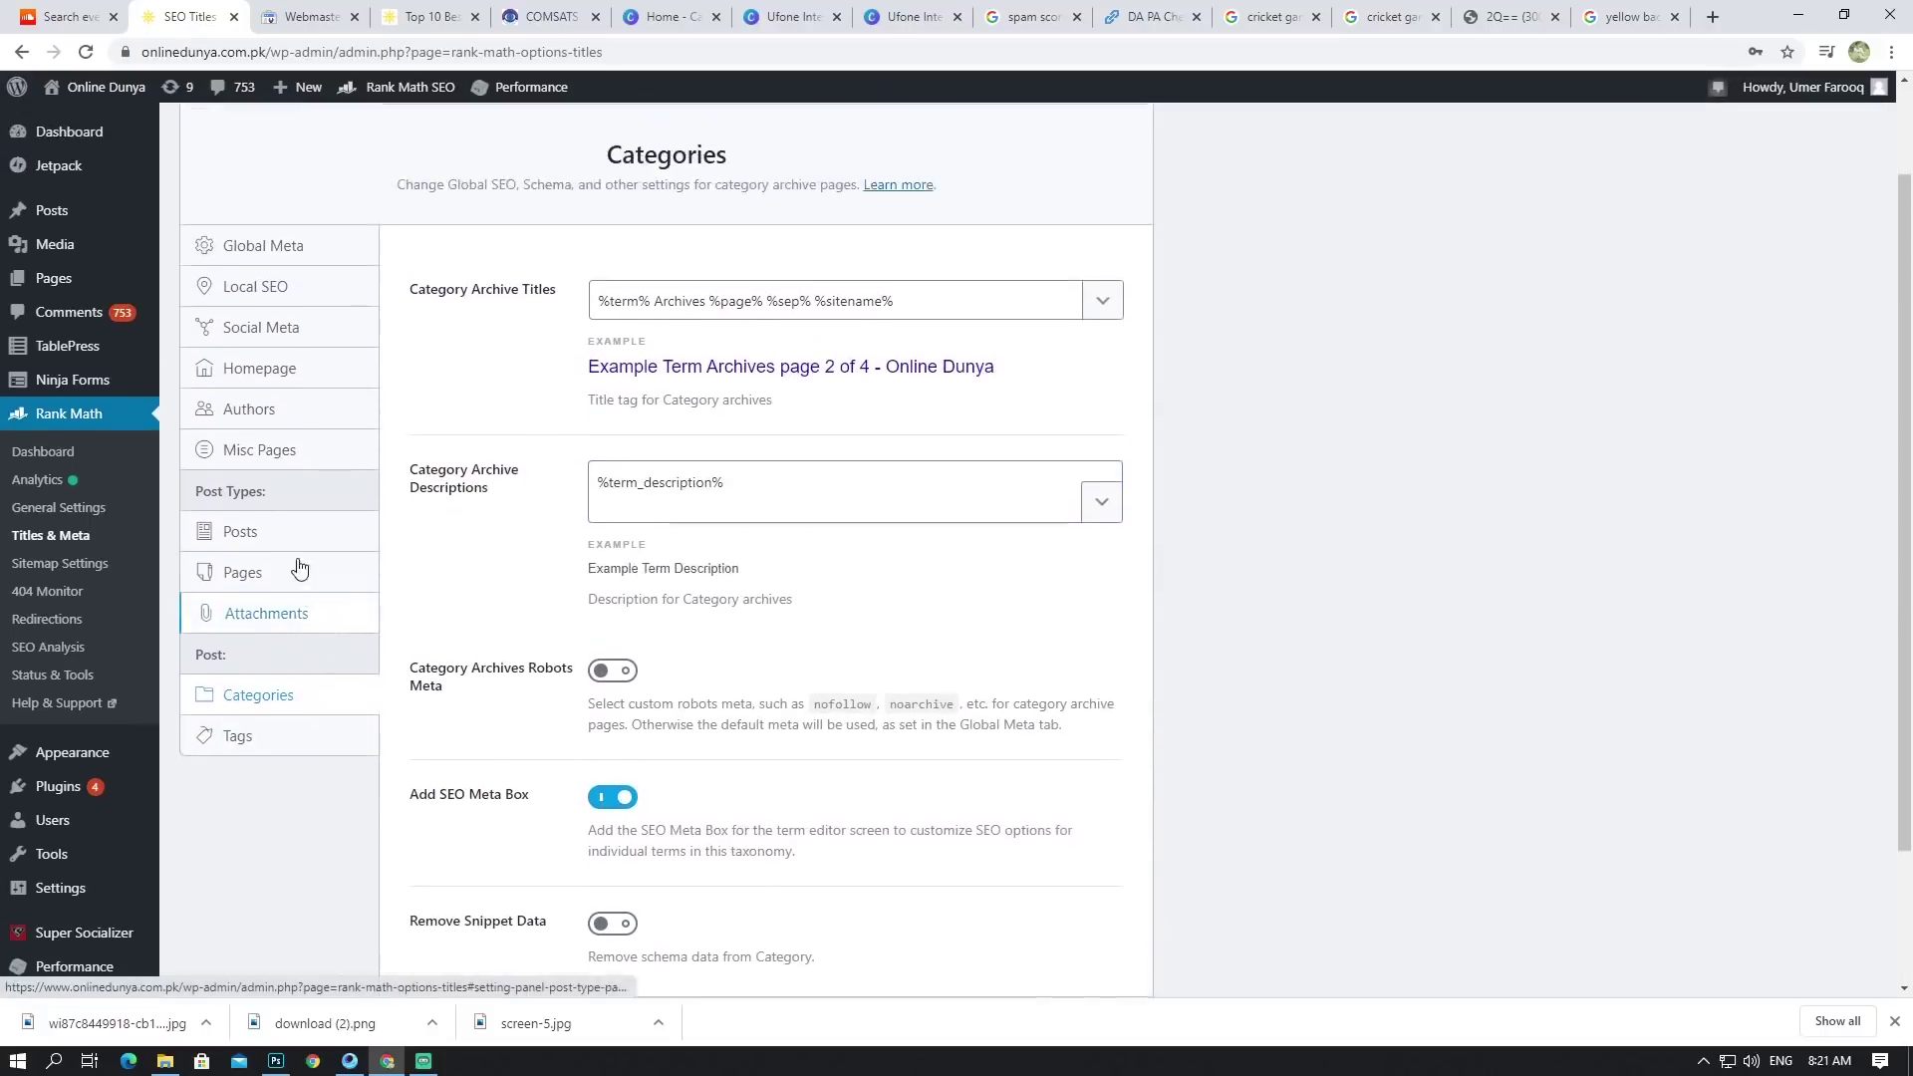
Step: Open the Tags section and review its archive title, description, robots meta, SEO meta box and snippet data settings
left_click(244, 757)
scroll(743, 564, "down", 2)
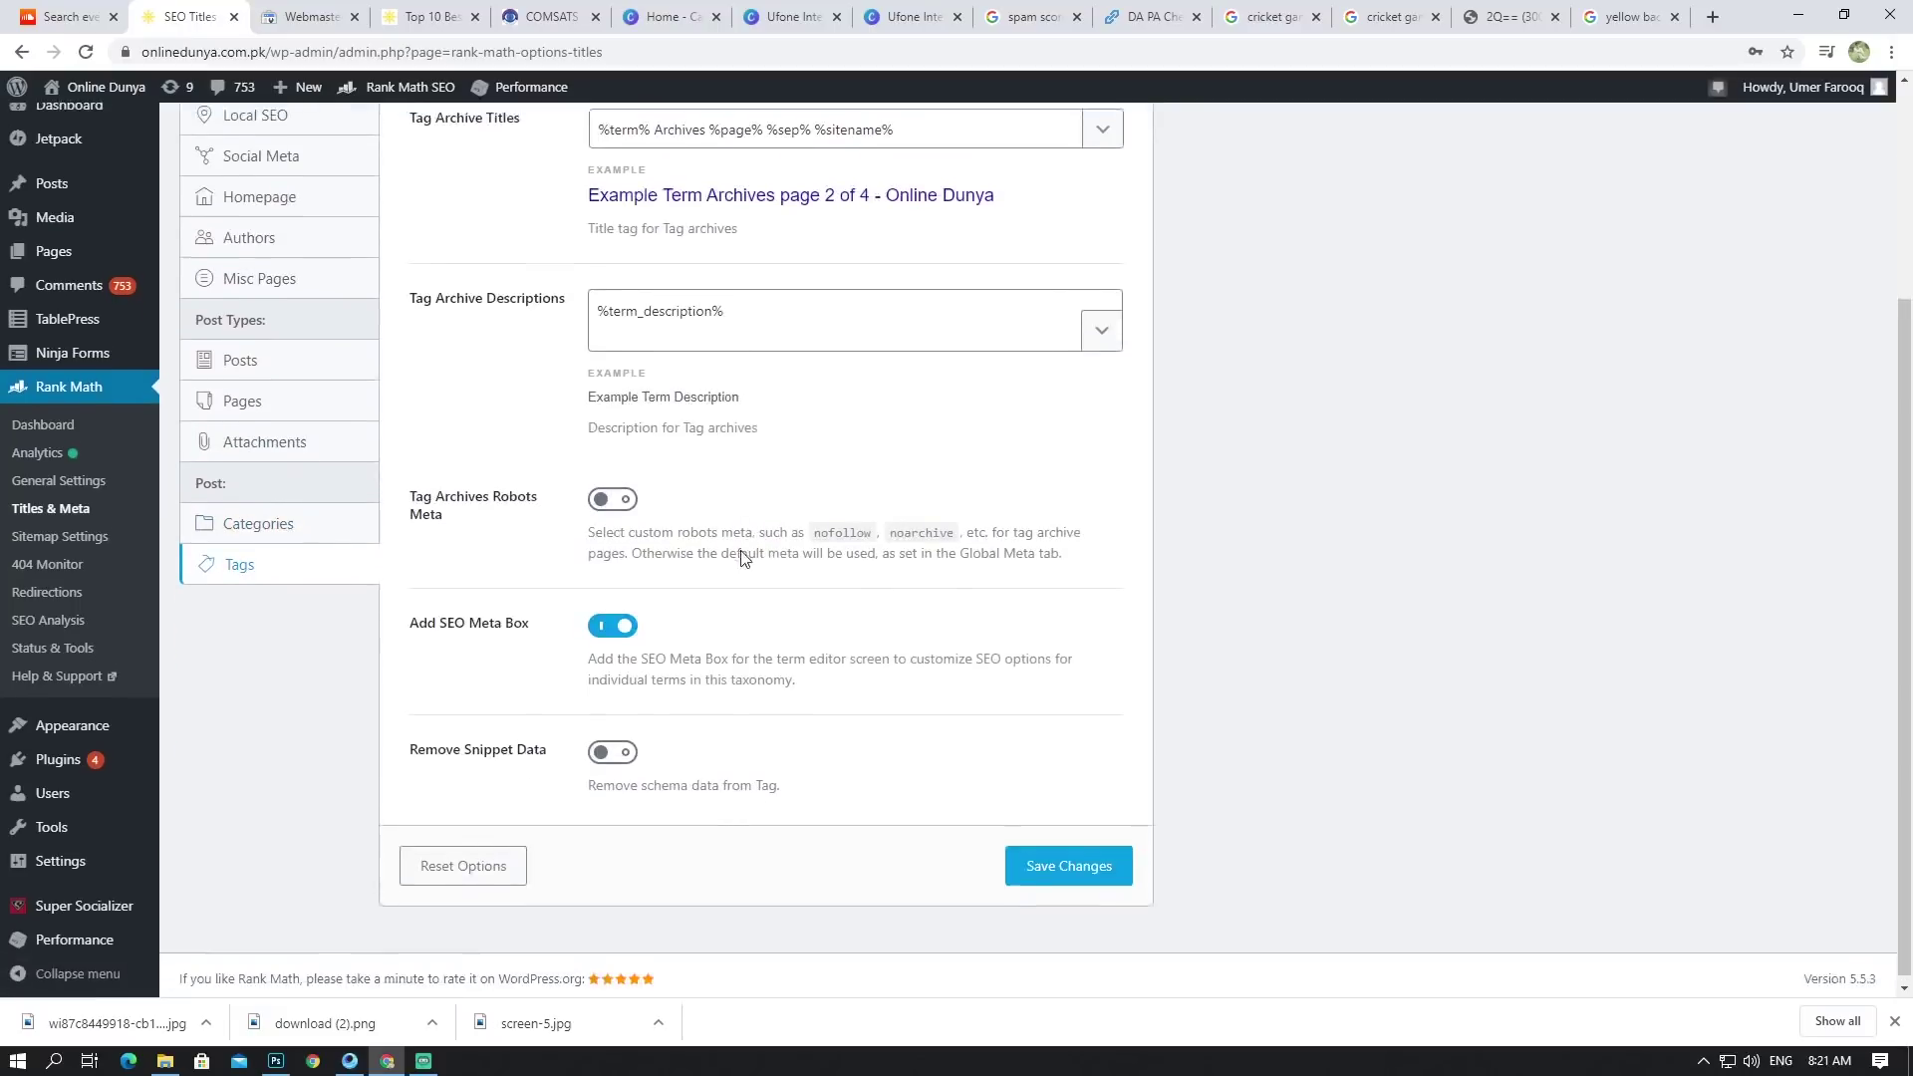
scroll(739, 550, "up", 2)
scroll(739, 551, "down", 2)
scroll(739, 550, "up", 2)
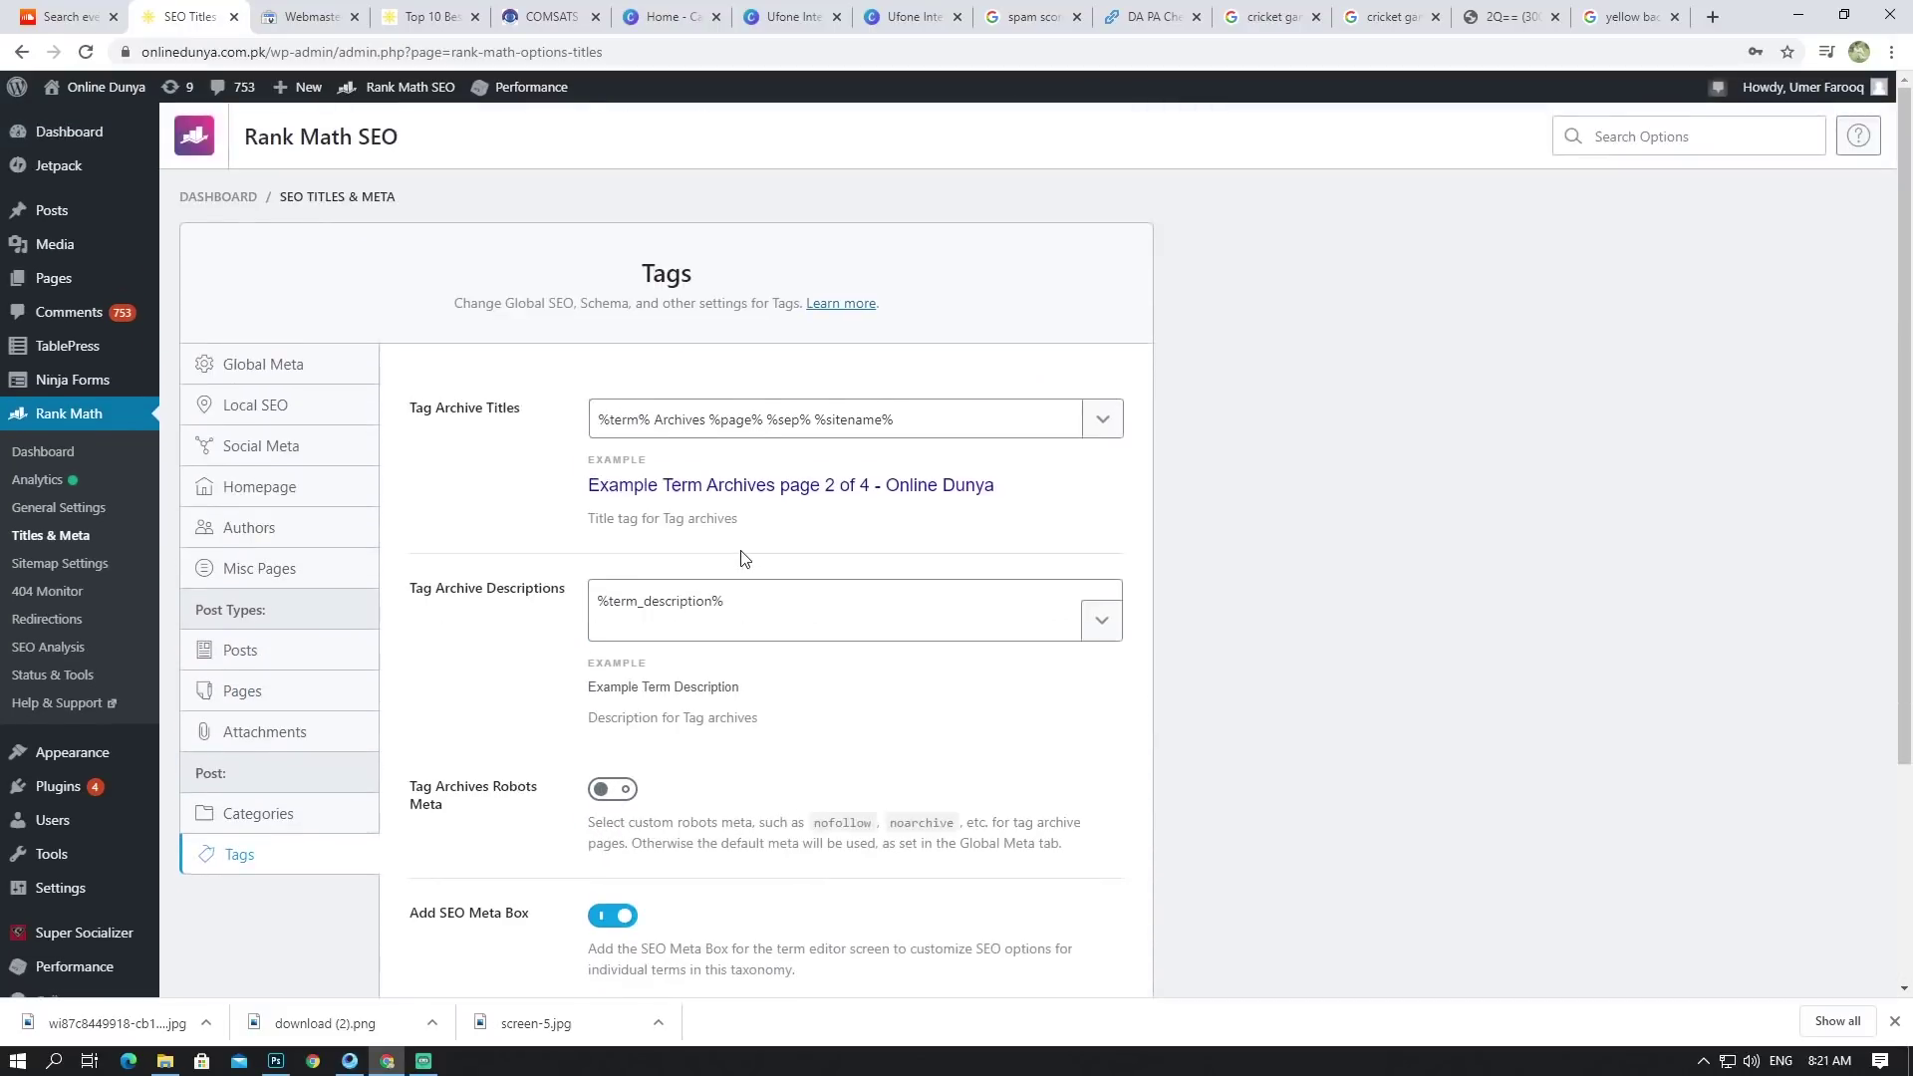
scroll(739, 551, "down", 2)
scroll(753, 565, "up", 2)
scroll(752, 553, "down", 2)
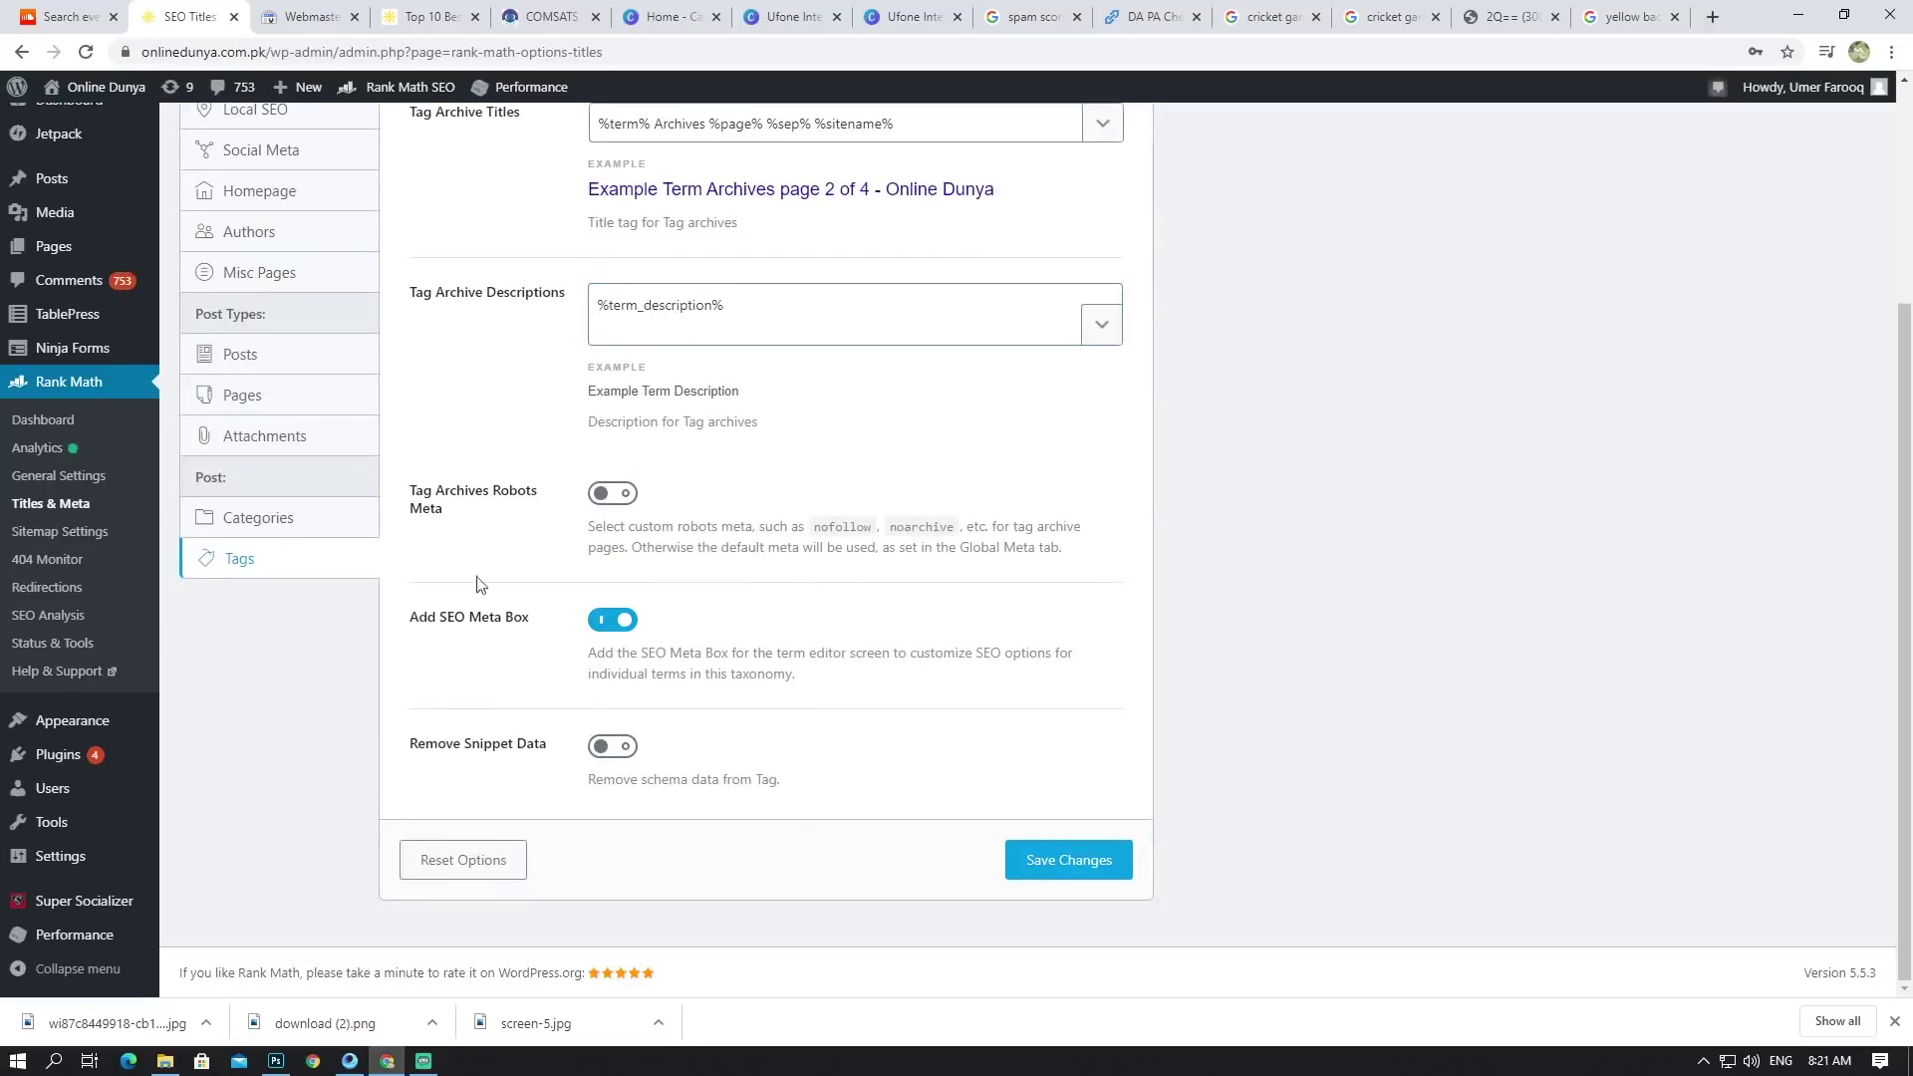
scroll(897, 774, "up", 1)
scroll(877, 773, "down", 1)
scroll(913, 740, "up", 3)
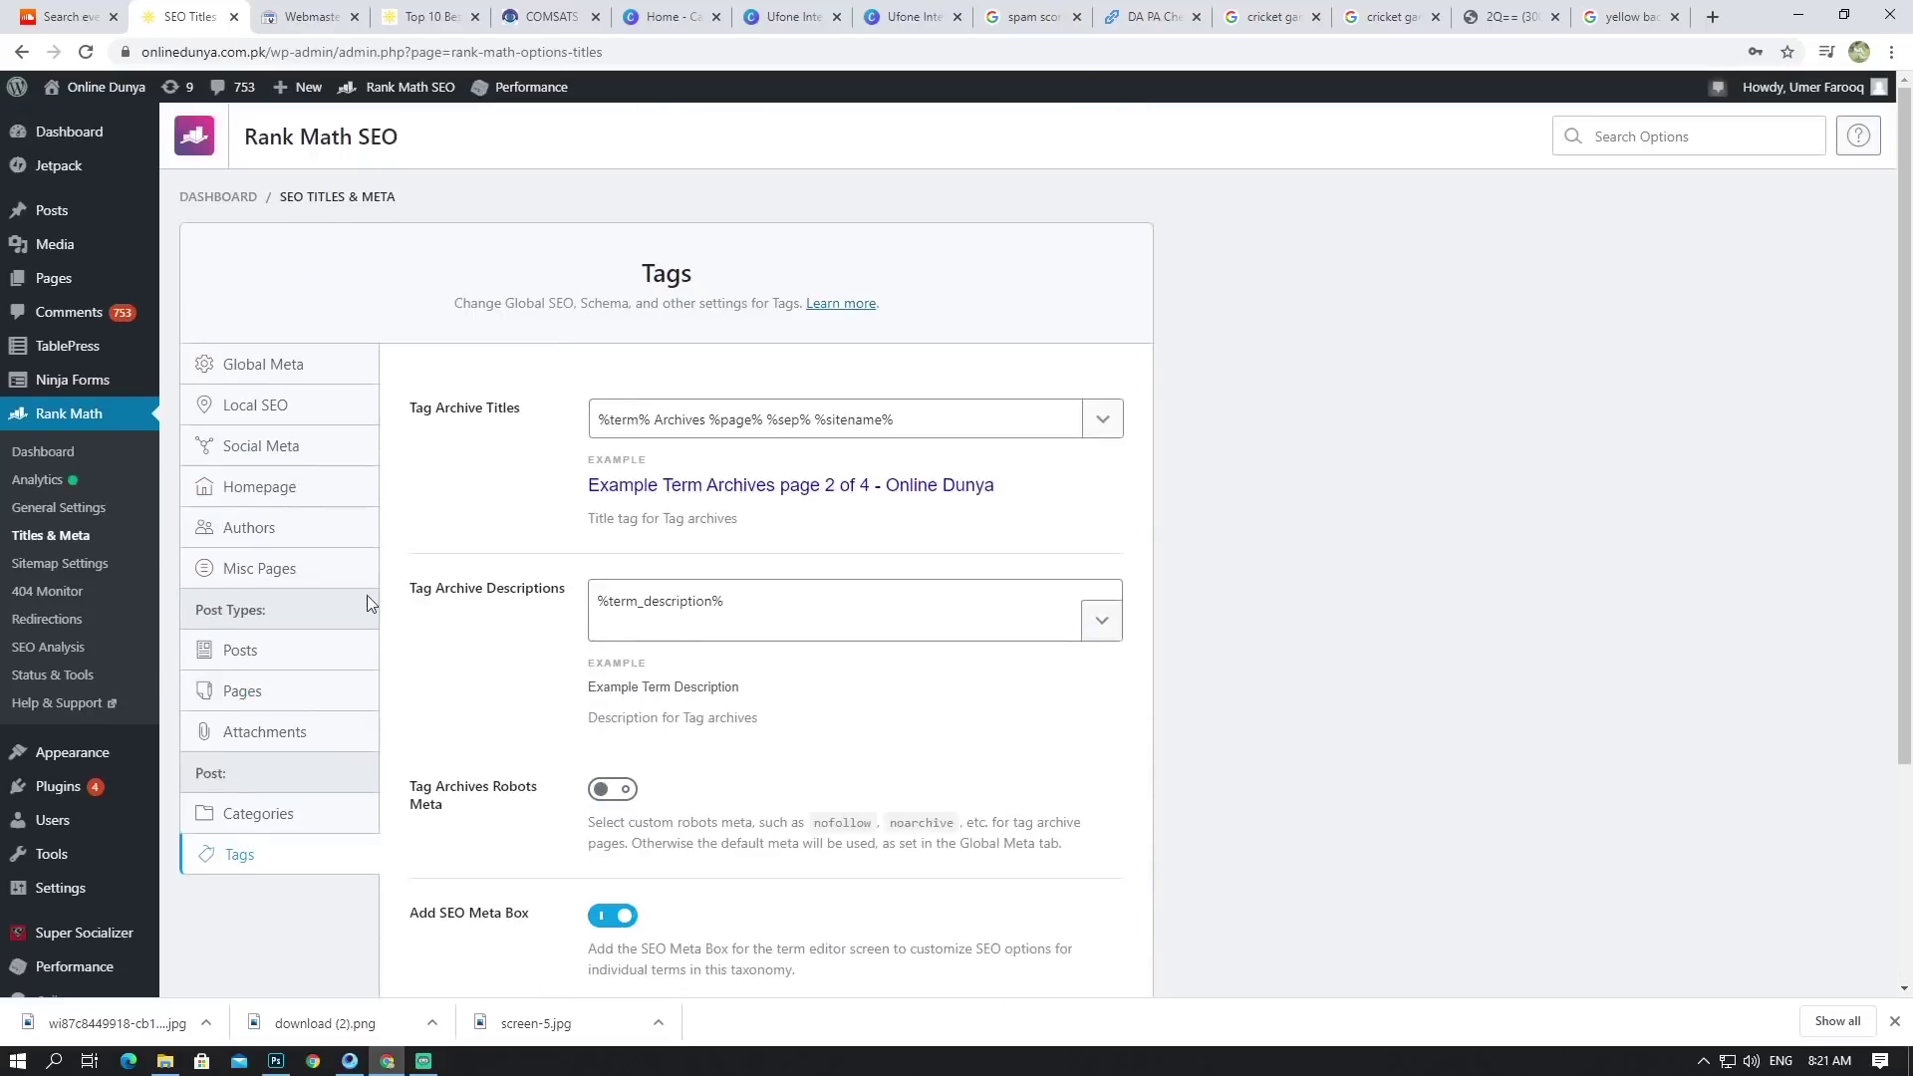
scroll(513, 618, "down", 3)
scroll(182, 598, "up", 3)
Step: Open Rank Math's Sitemap Settings, leaving the Titles & Meta page without saving its changes
left_click(99, 565)
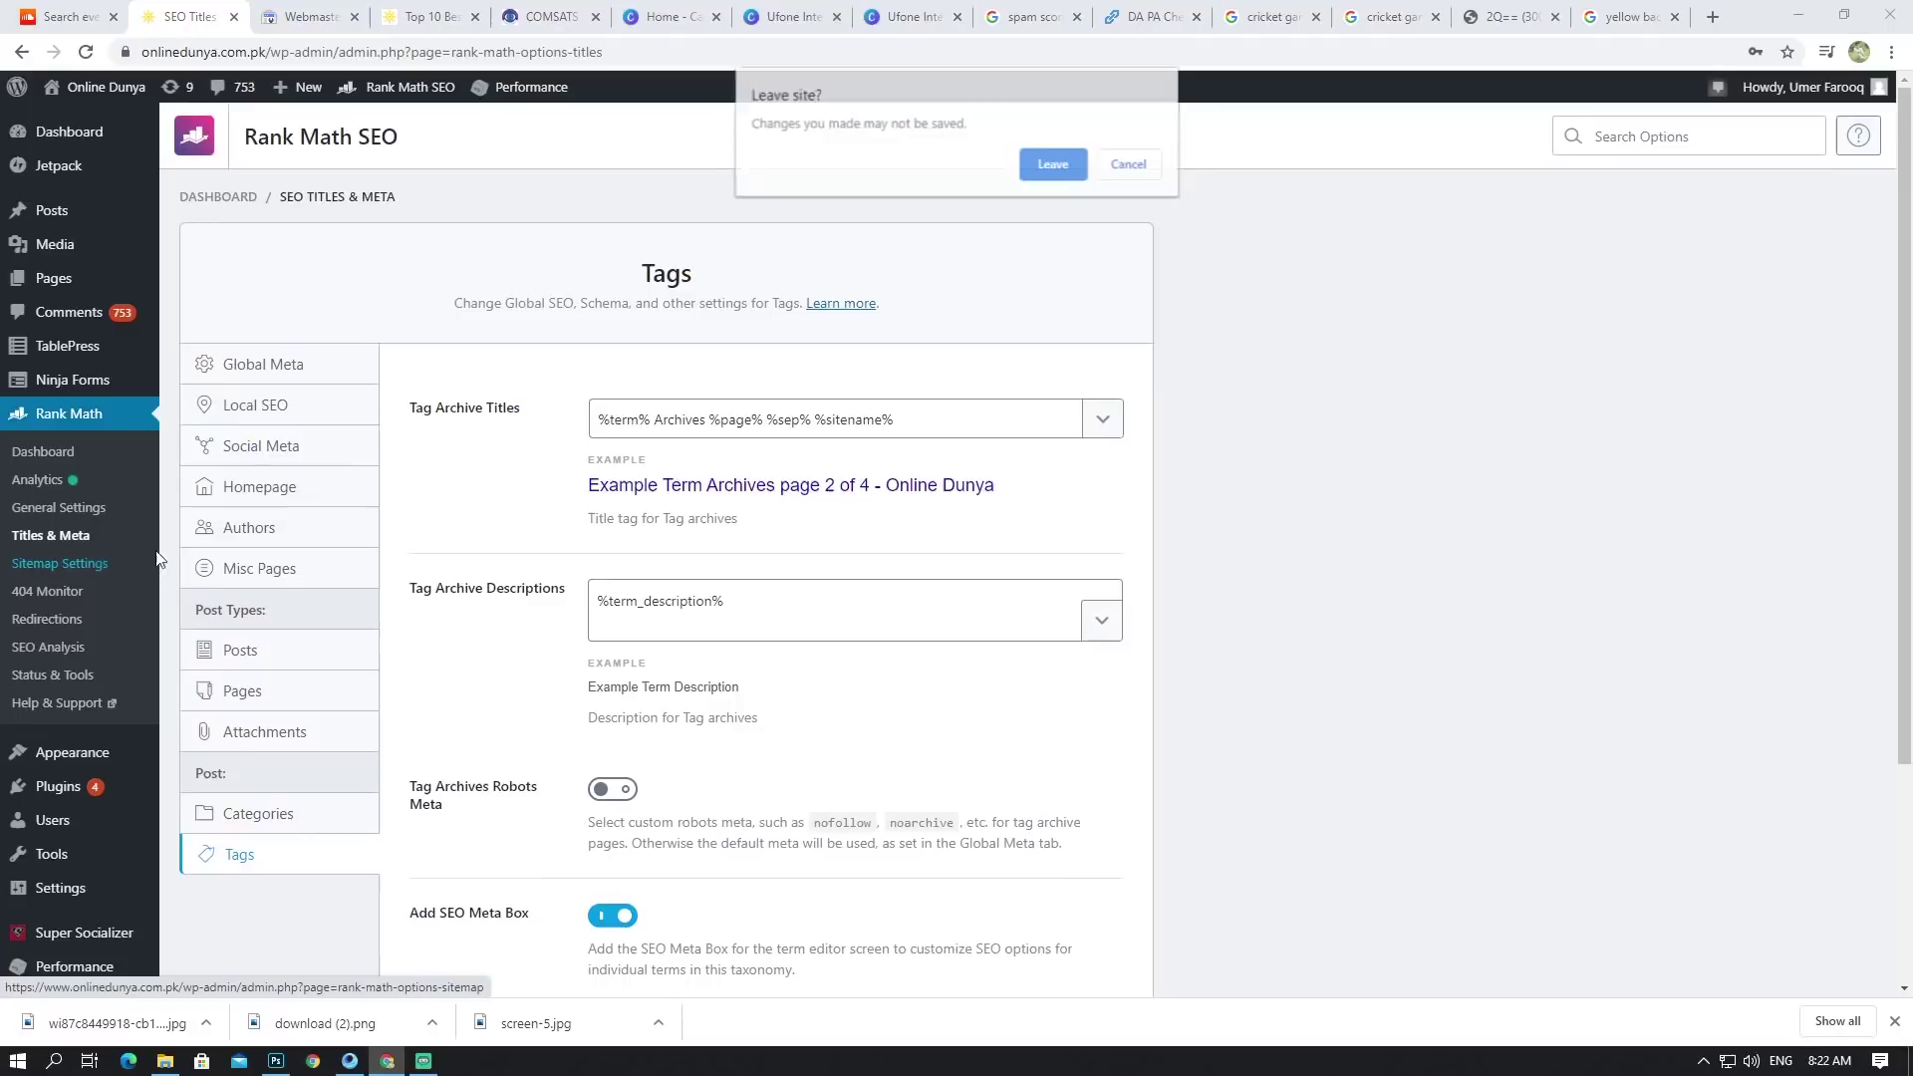
left_click(1052, 169)
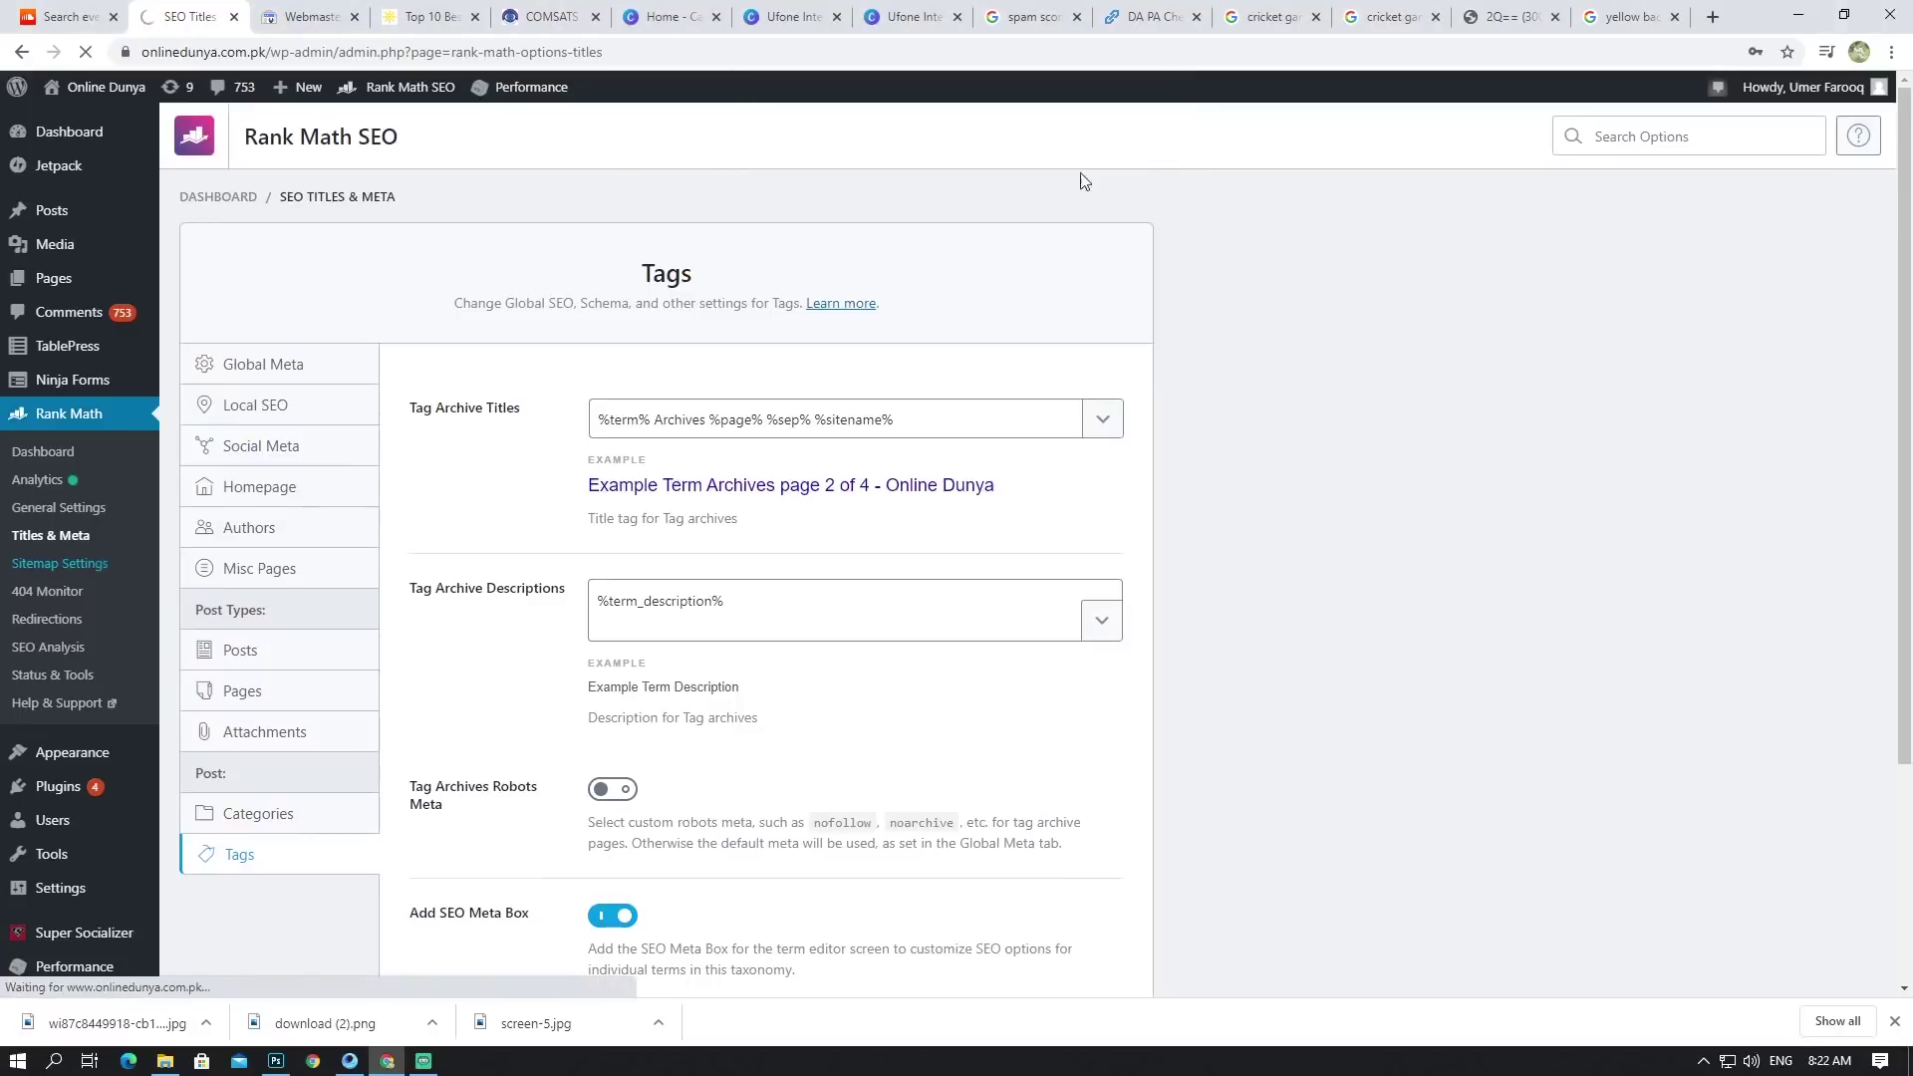
left_click(424, 1061)
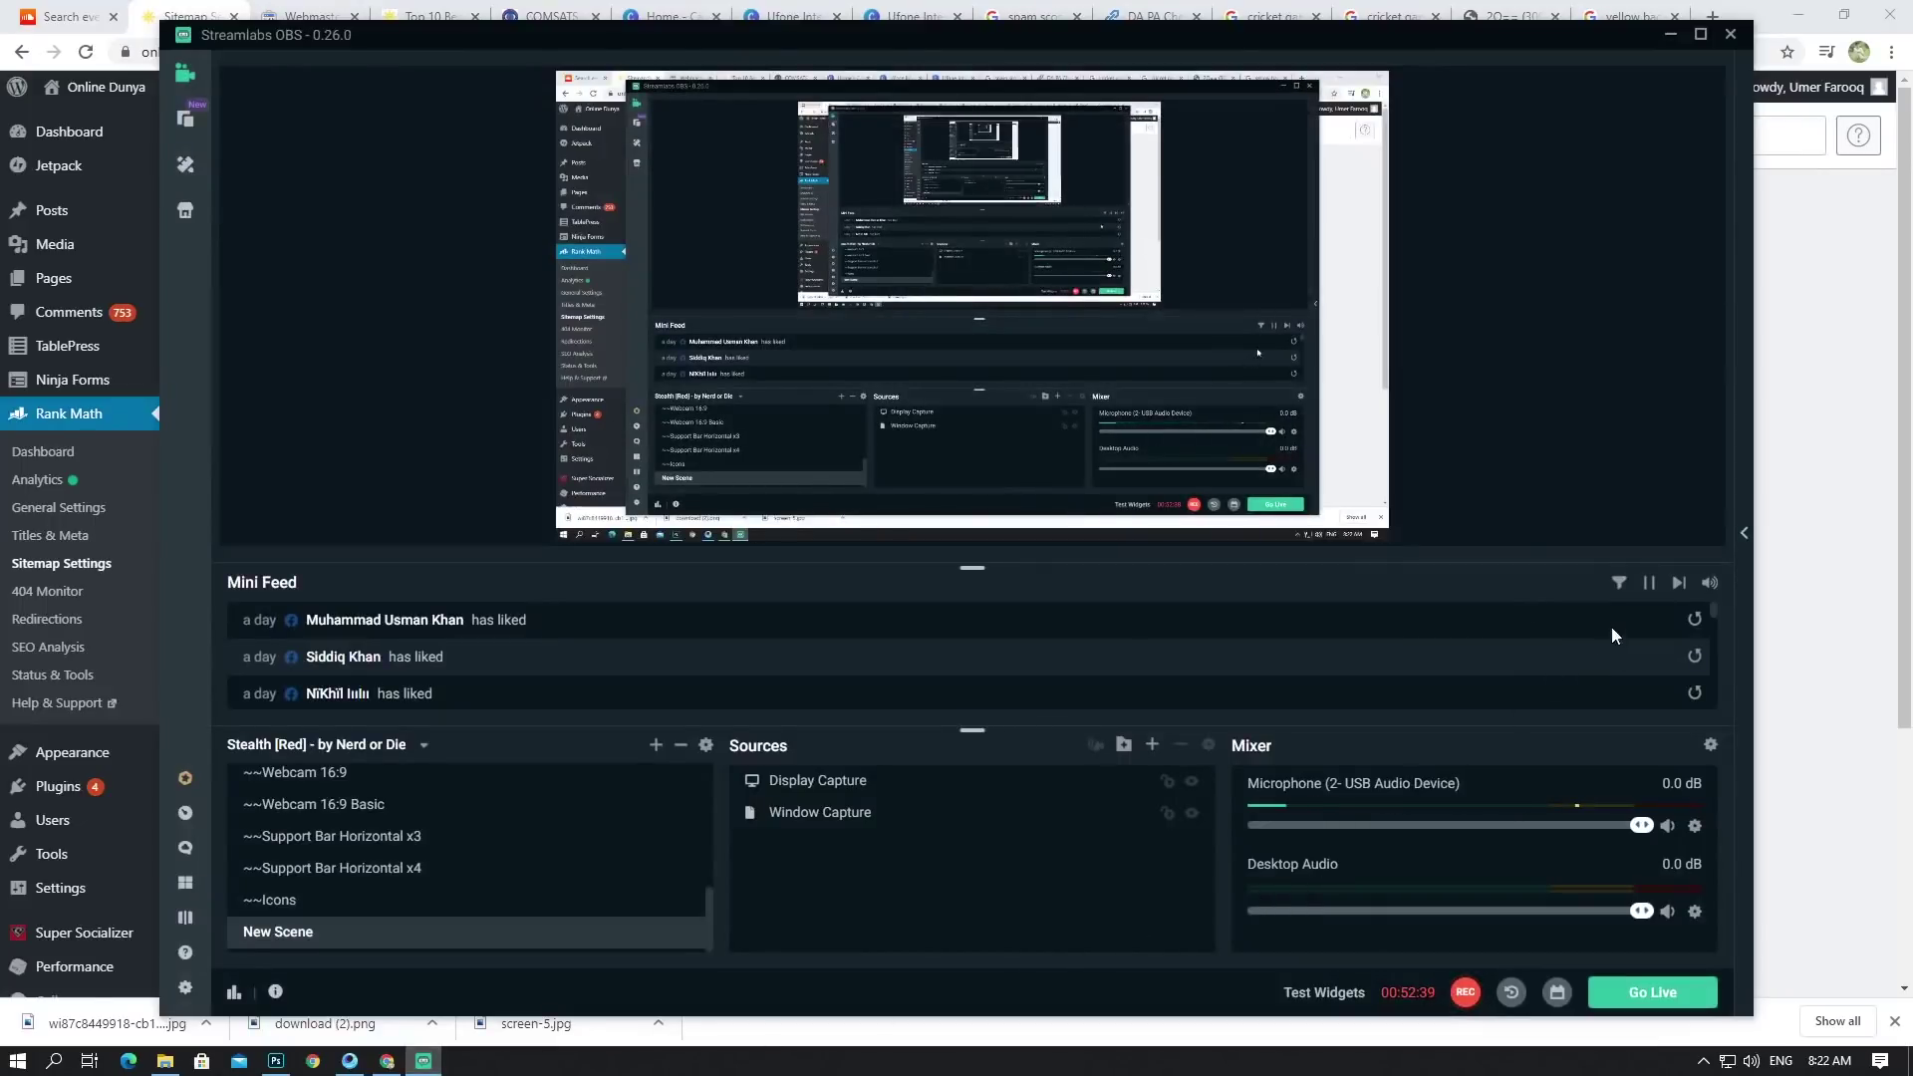
left_click(1670, 35)
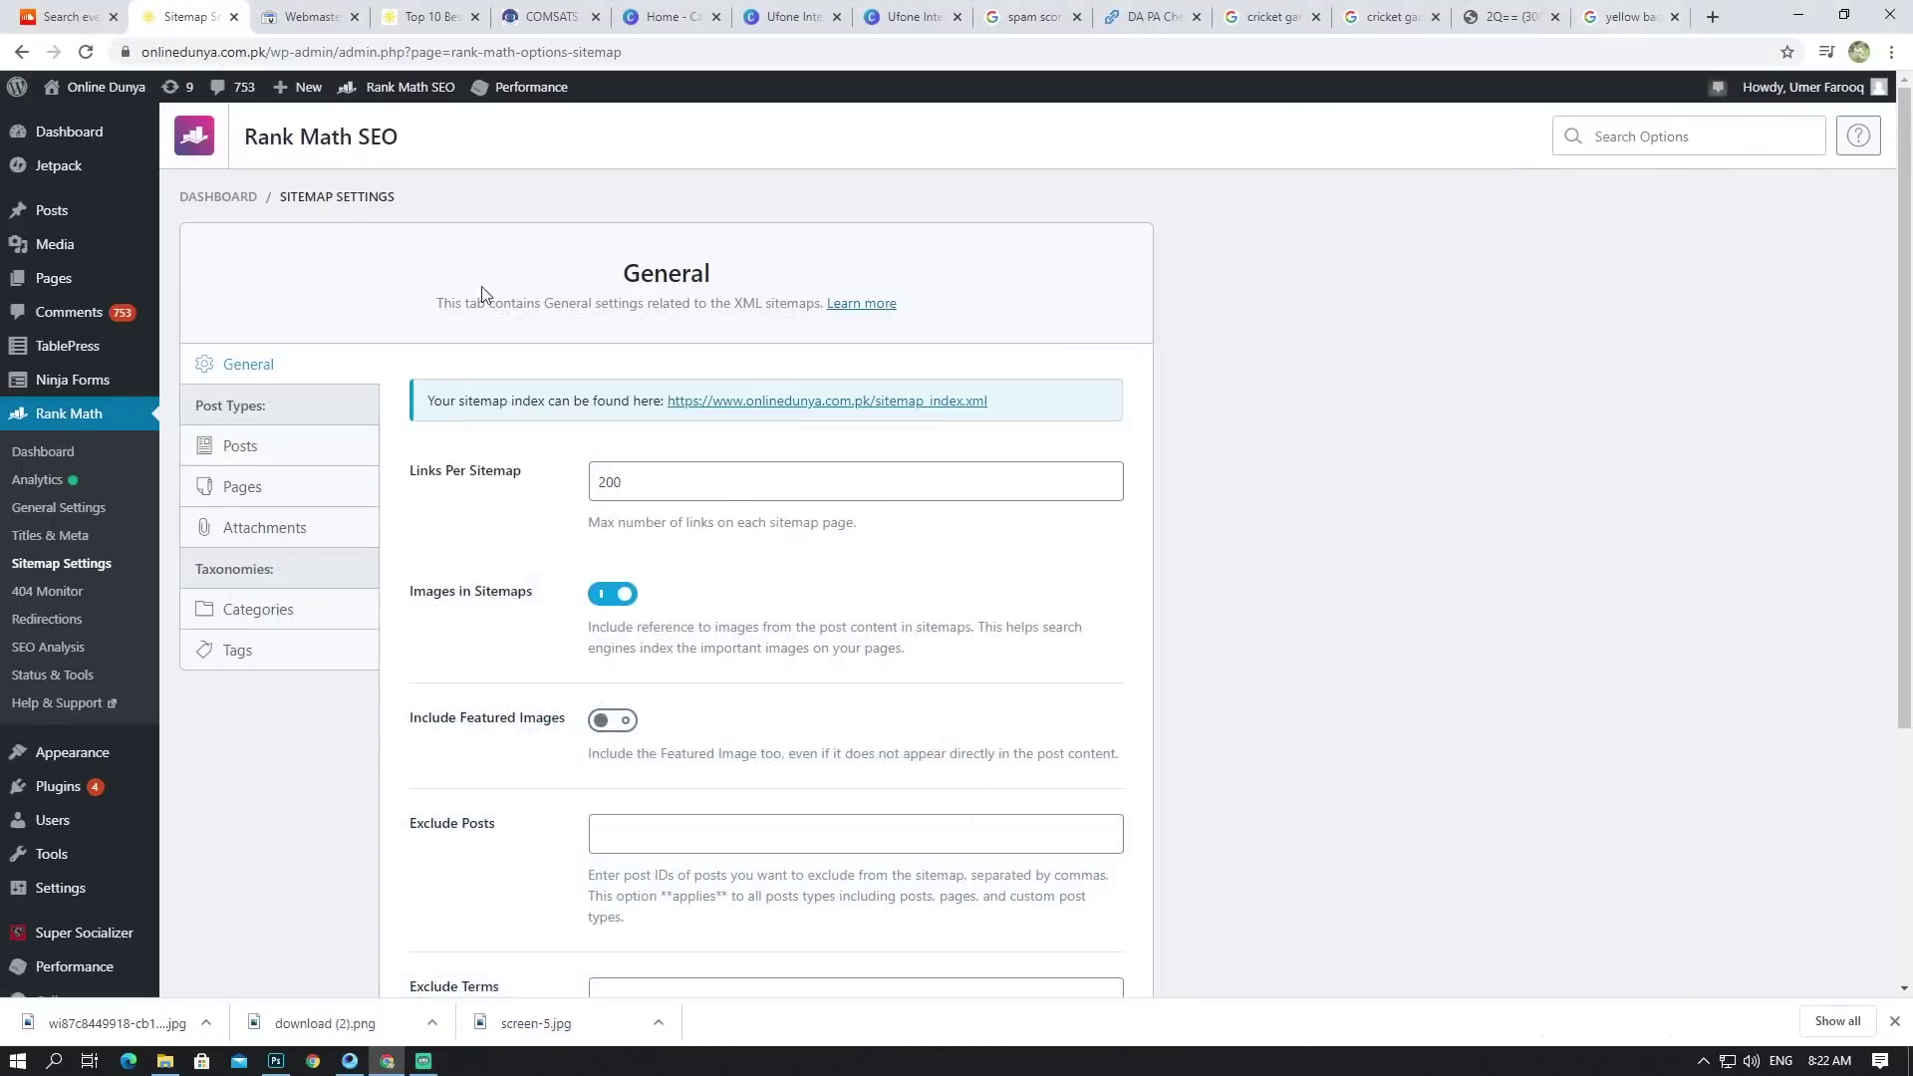
Step: Review the General sitemap settings, from links per sitemap and image options to excluded posts, excluded terms and search engine pinging
scroll(632, 427, "down", 4)
scroll(632, 428, "up", 4)
scroll(632, 428, "down", 2)
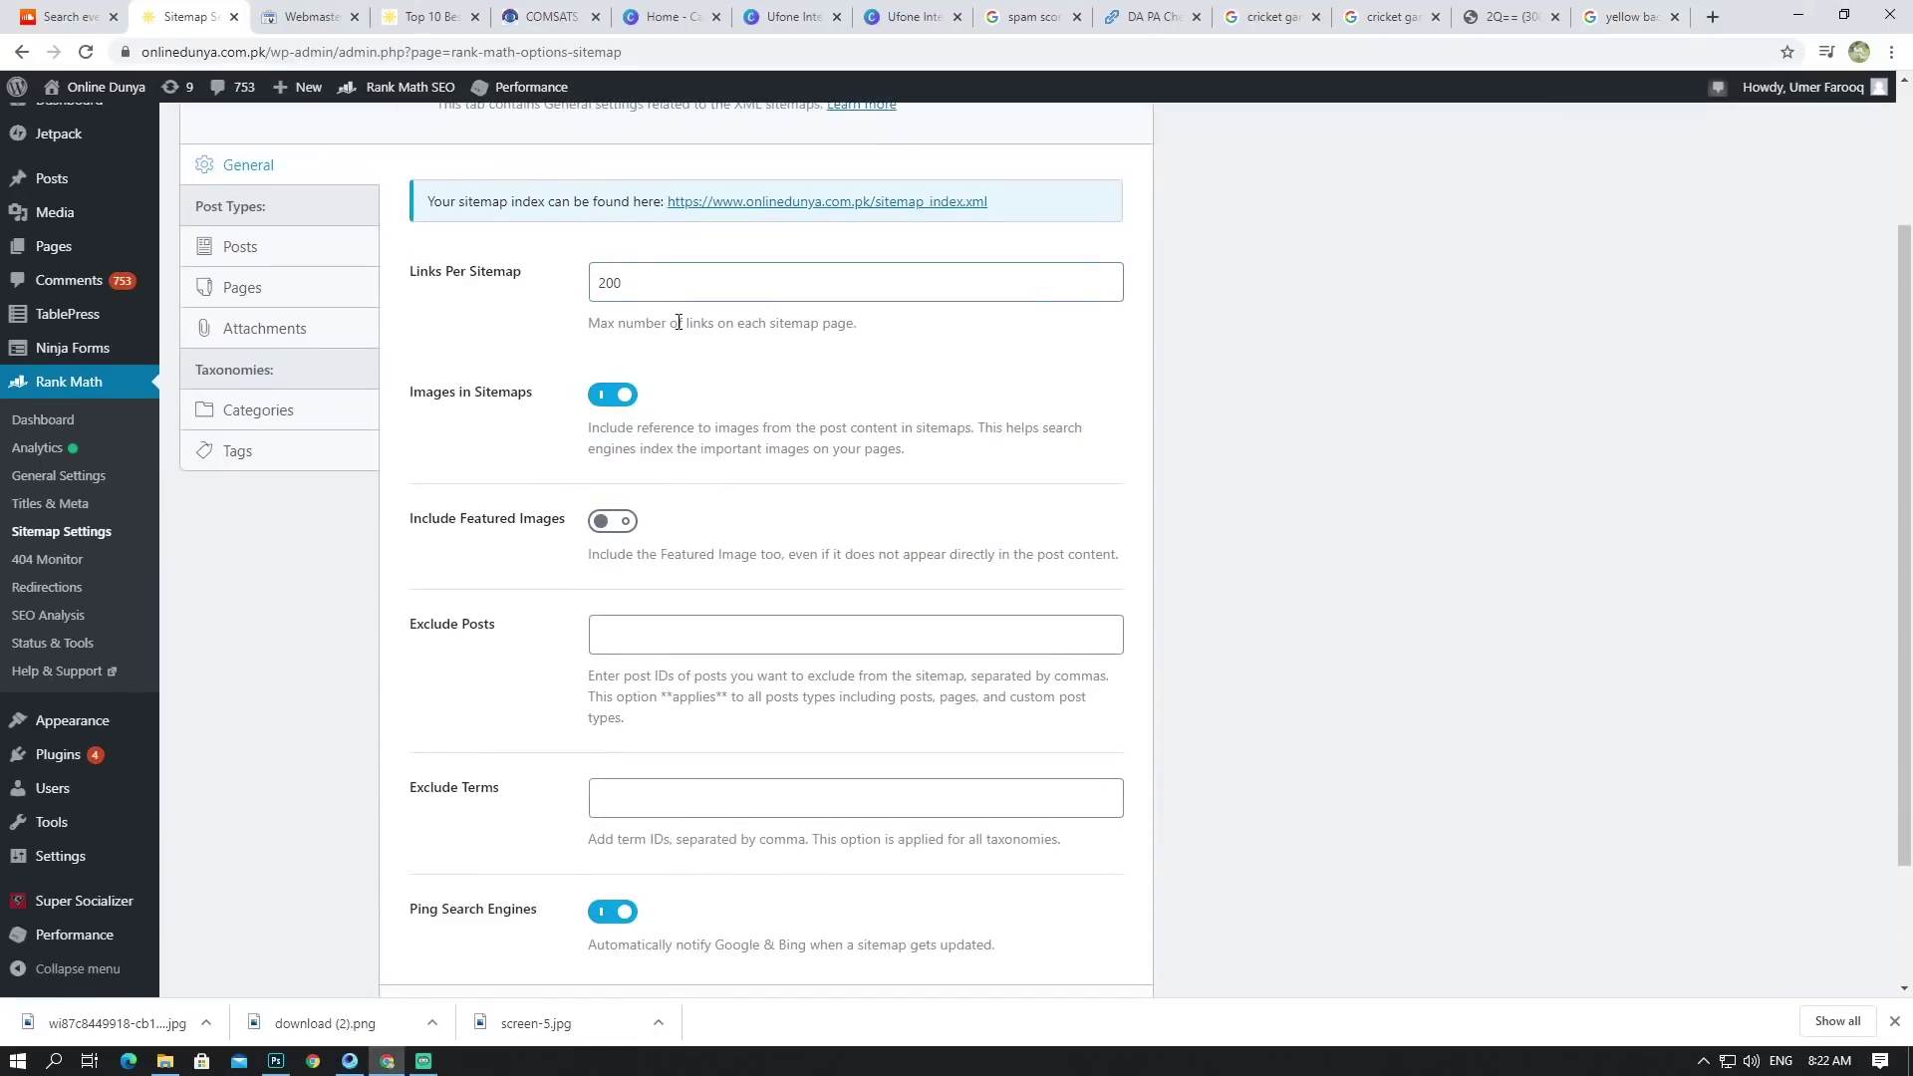
scroll(679, 323, "down", 2)
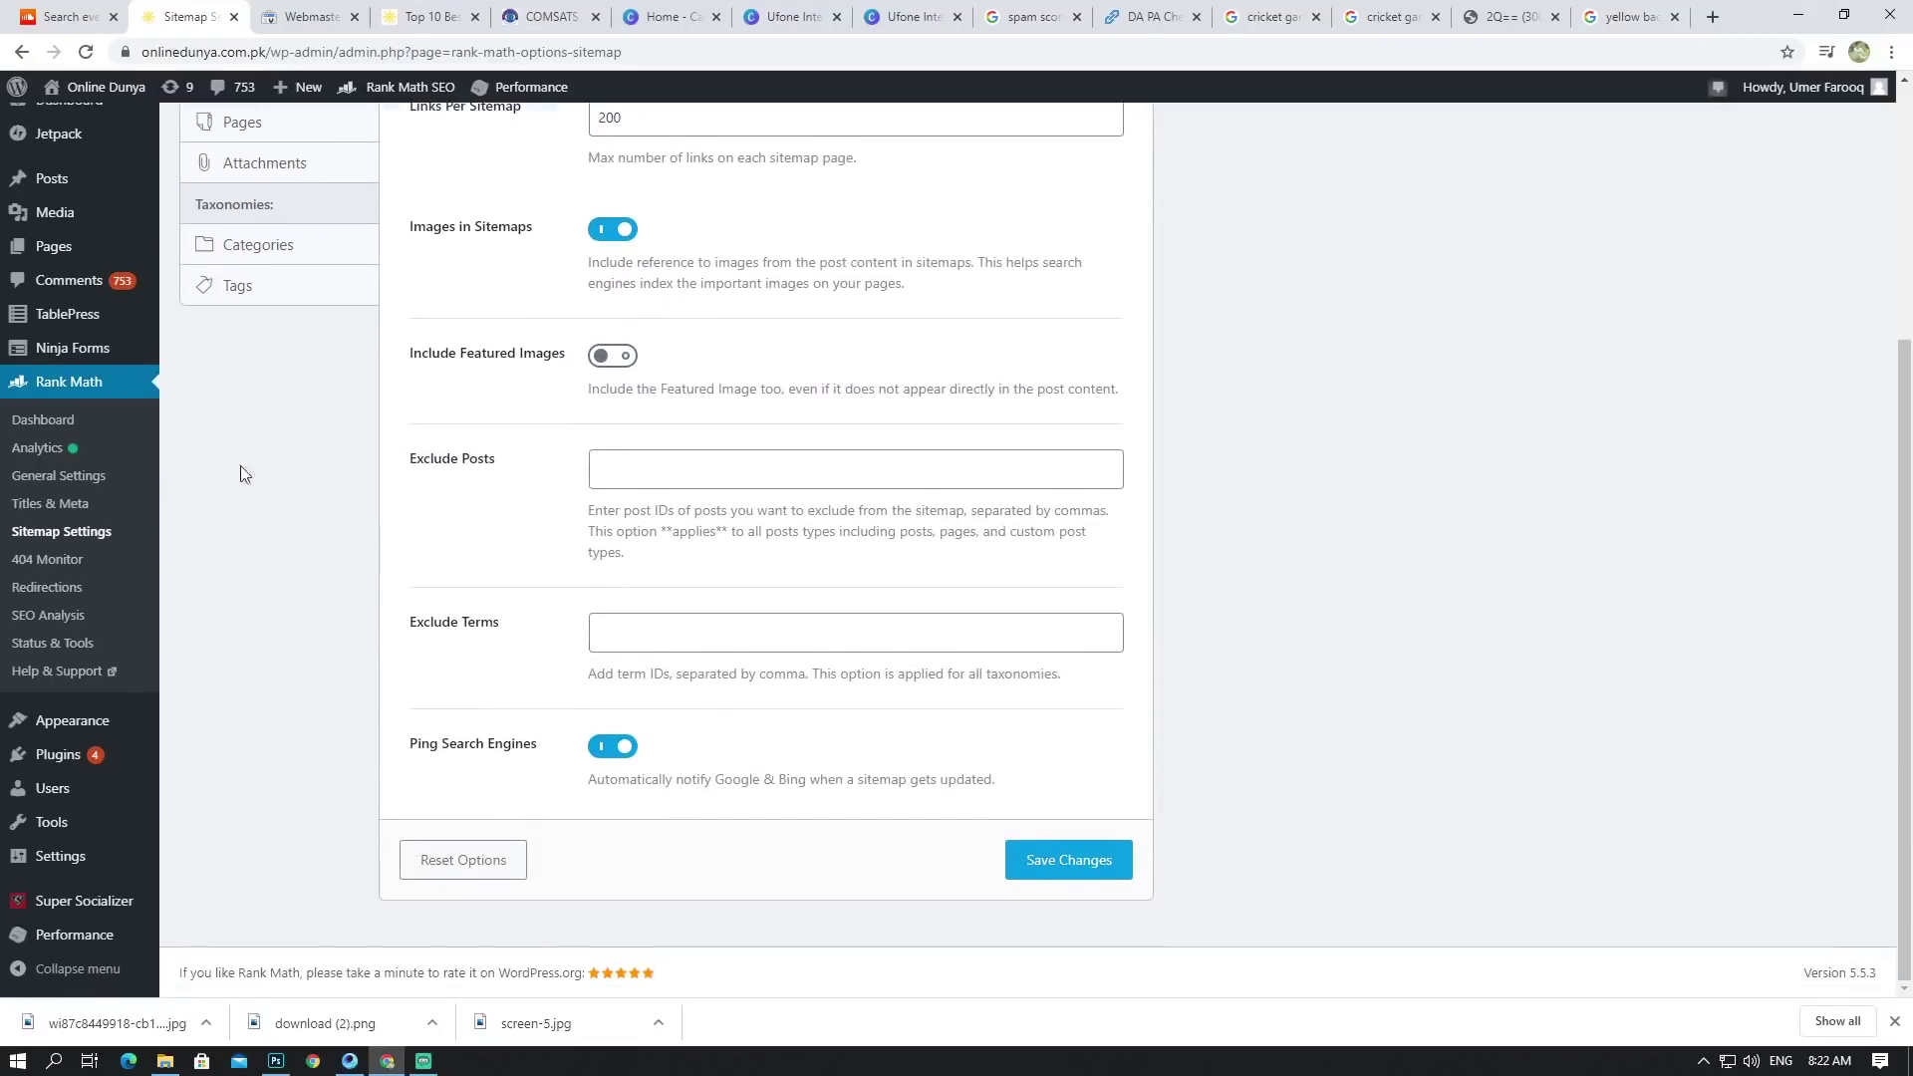
scroll(171, 588, "up", 1)
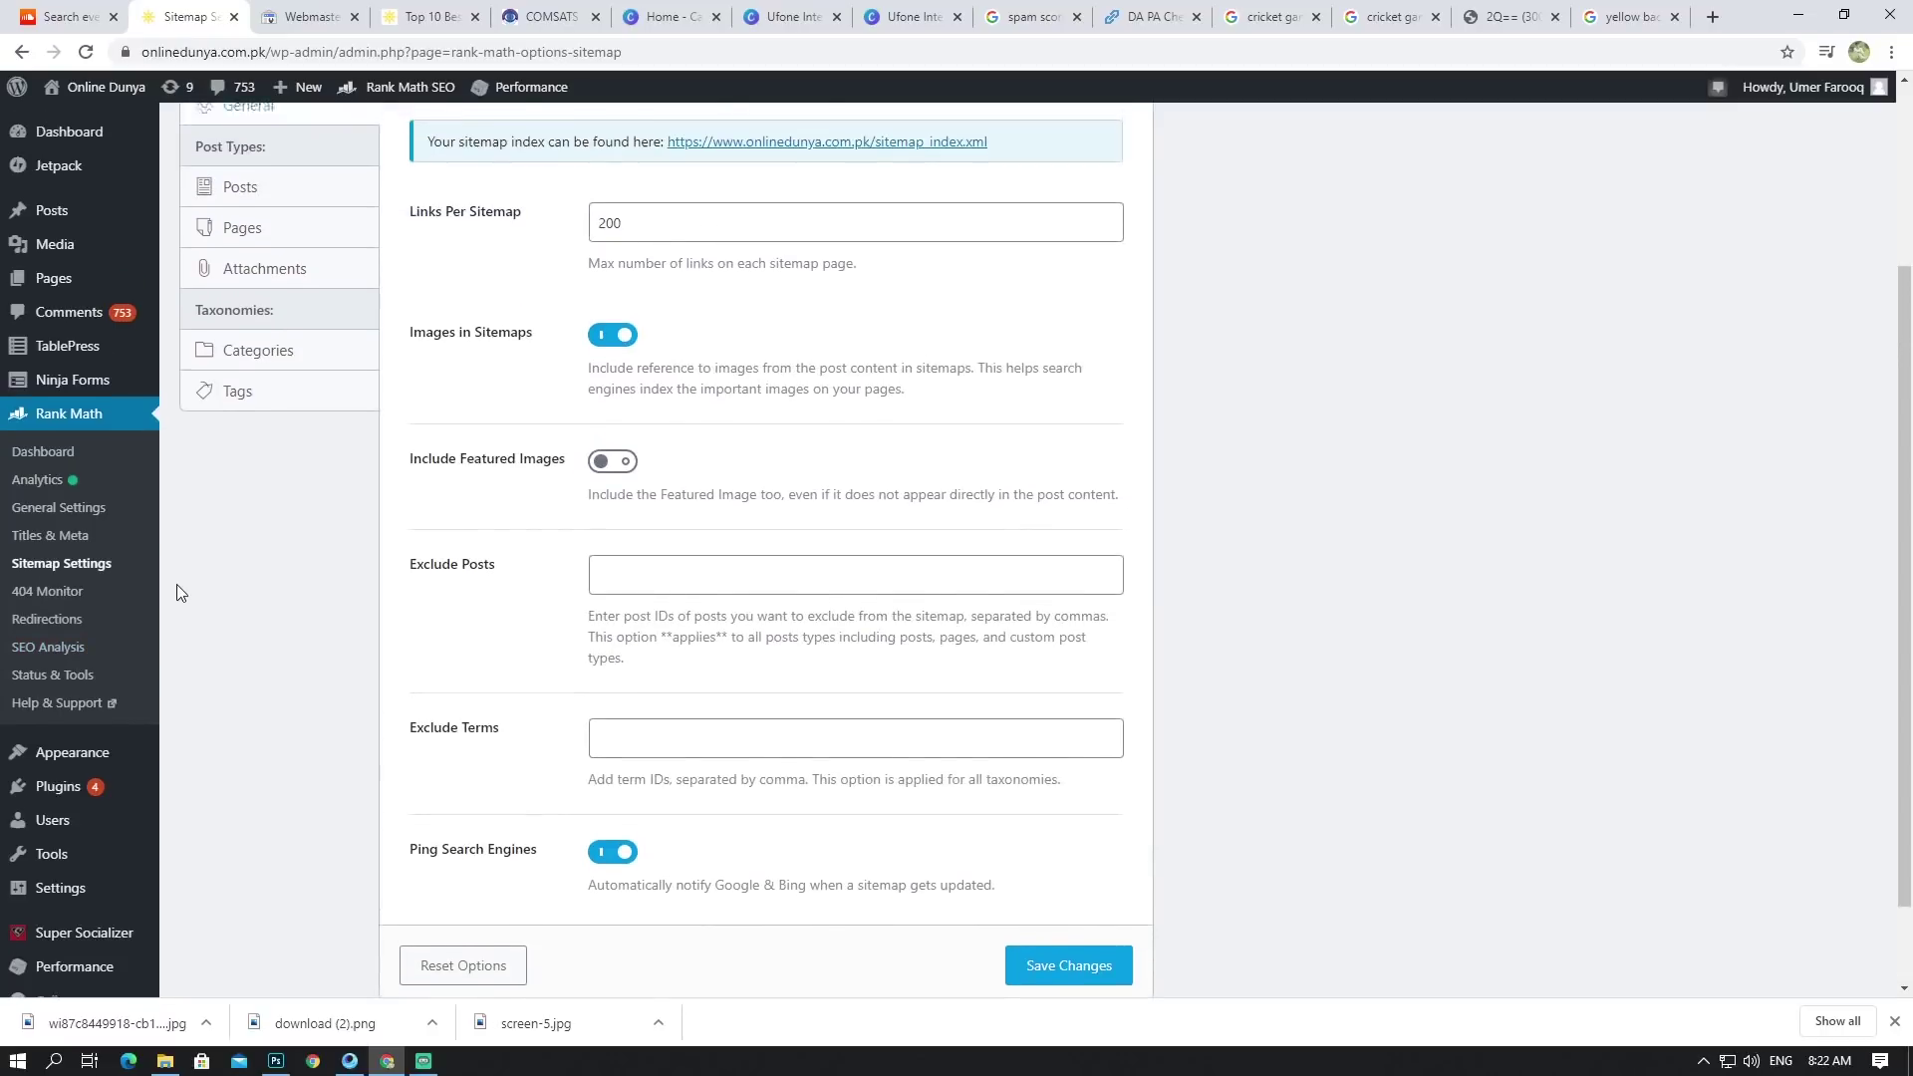
scroll(176, 584, "up", 3)
scroll(719, 617, "down", 2)
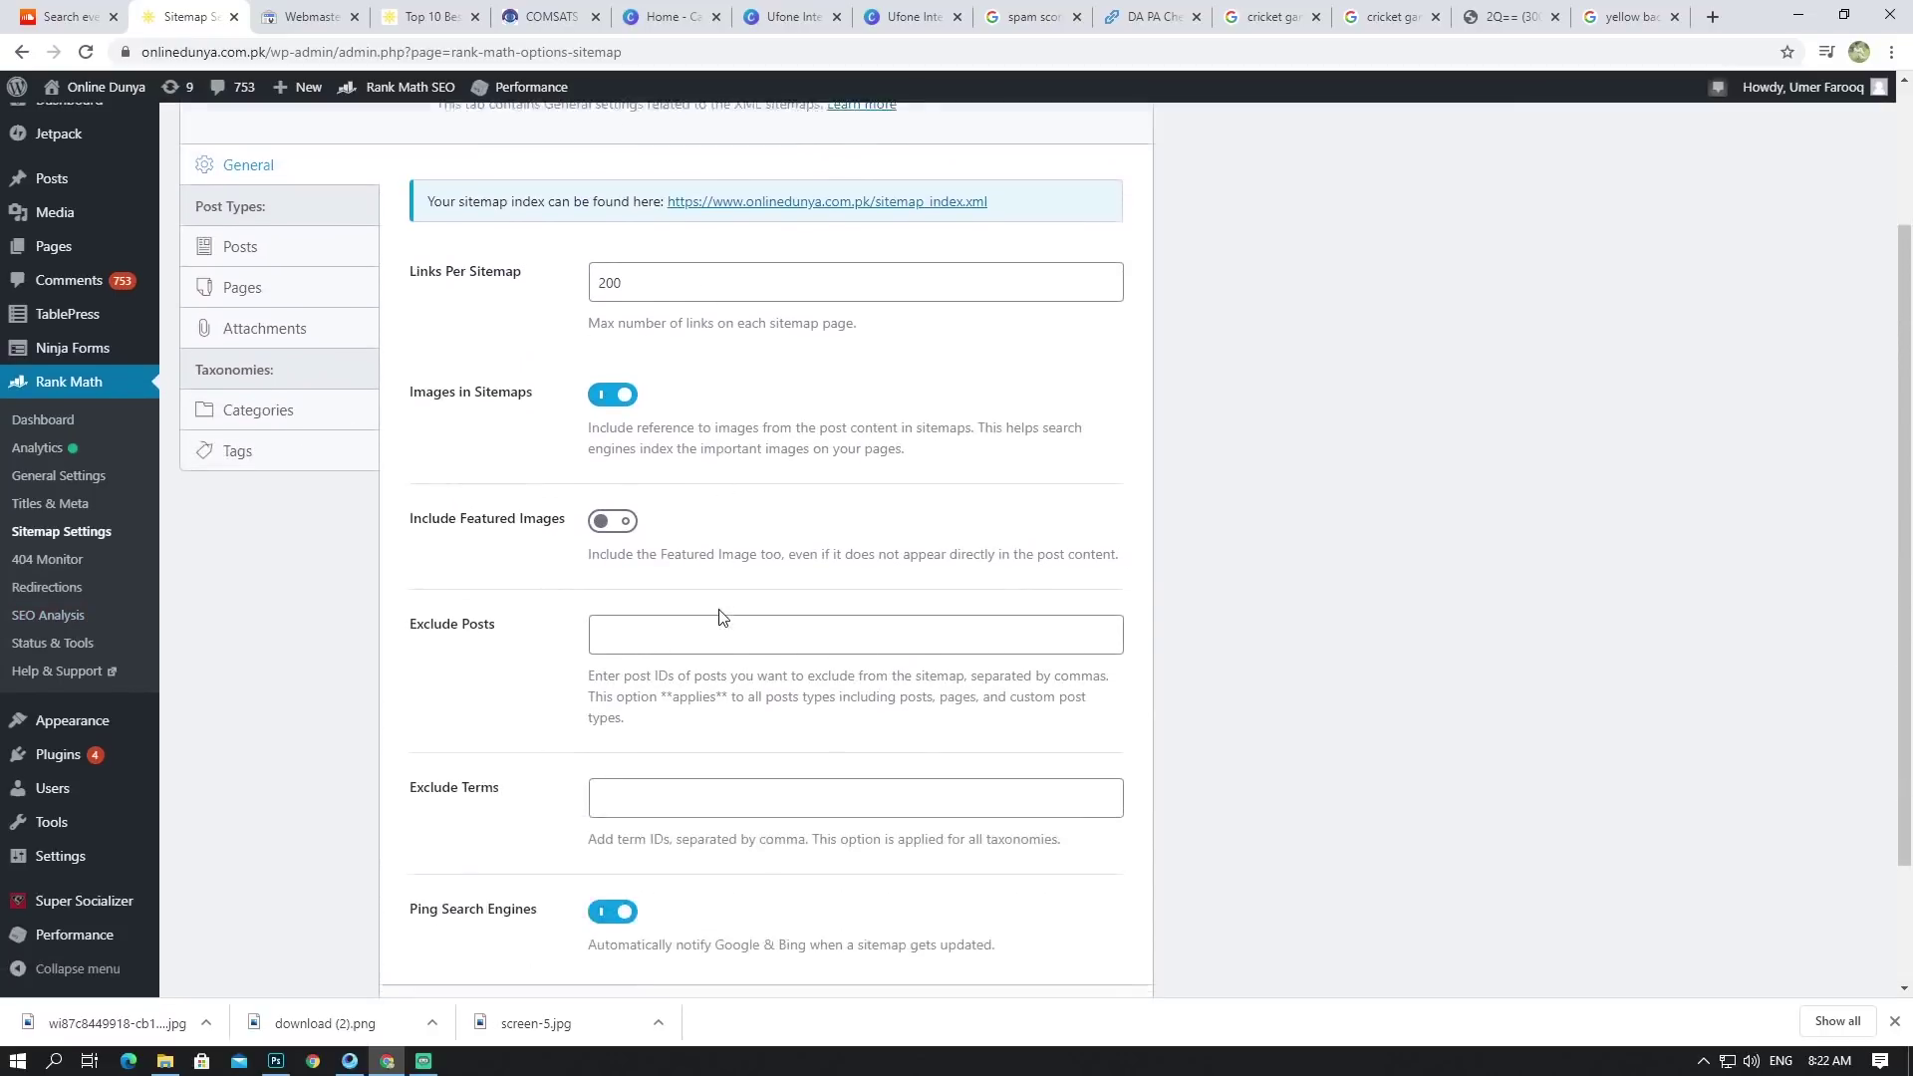
Step: Select the sitemap index address in the General notice, copy it, and clear the selection
scroll(728, 612, "up", 1)
mouse_move(987, 302)
left_mouse_down()
mouse_move(924, 295)
mouse_move(1111, 291)
mouse_move(642, 297)
mouse_move(992, 295)
left_mouse_up()
right_click(934, 300)
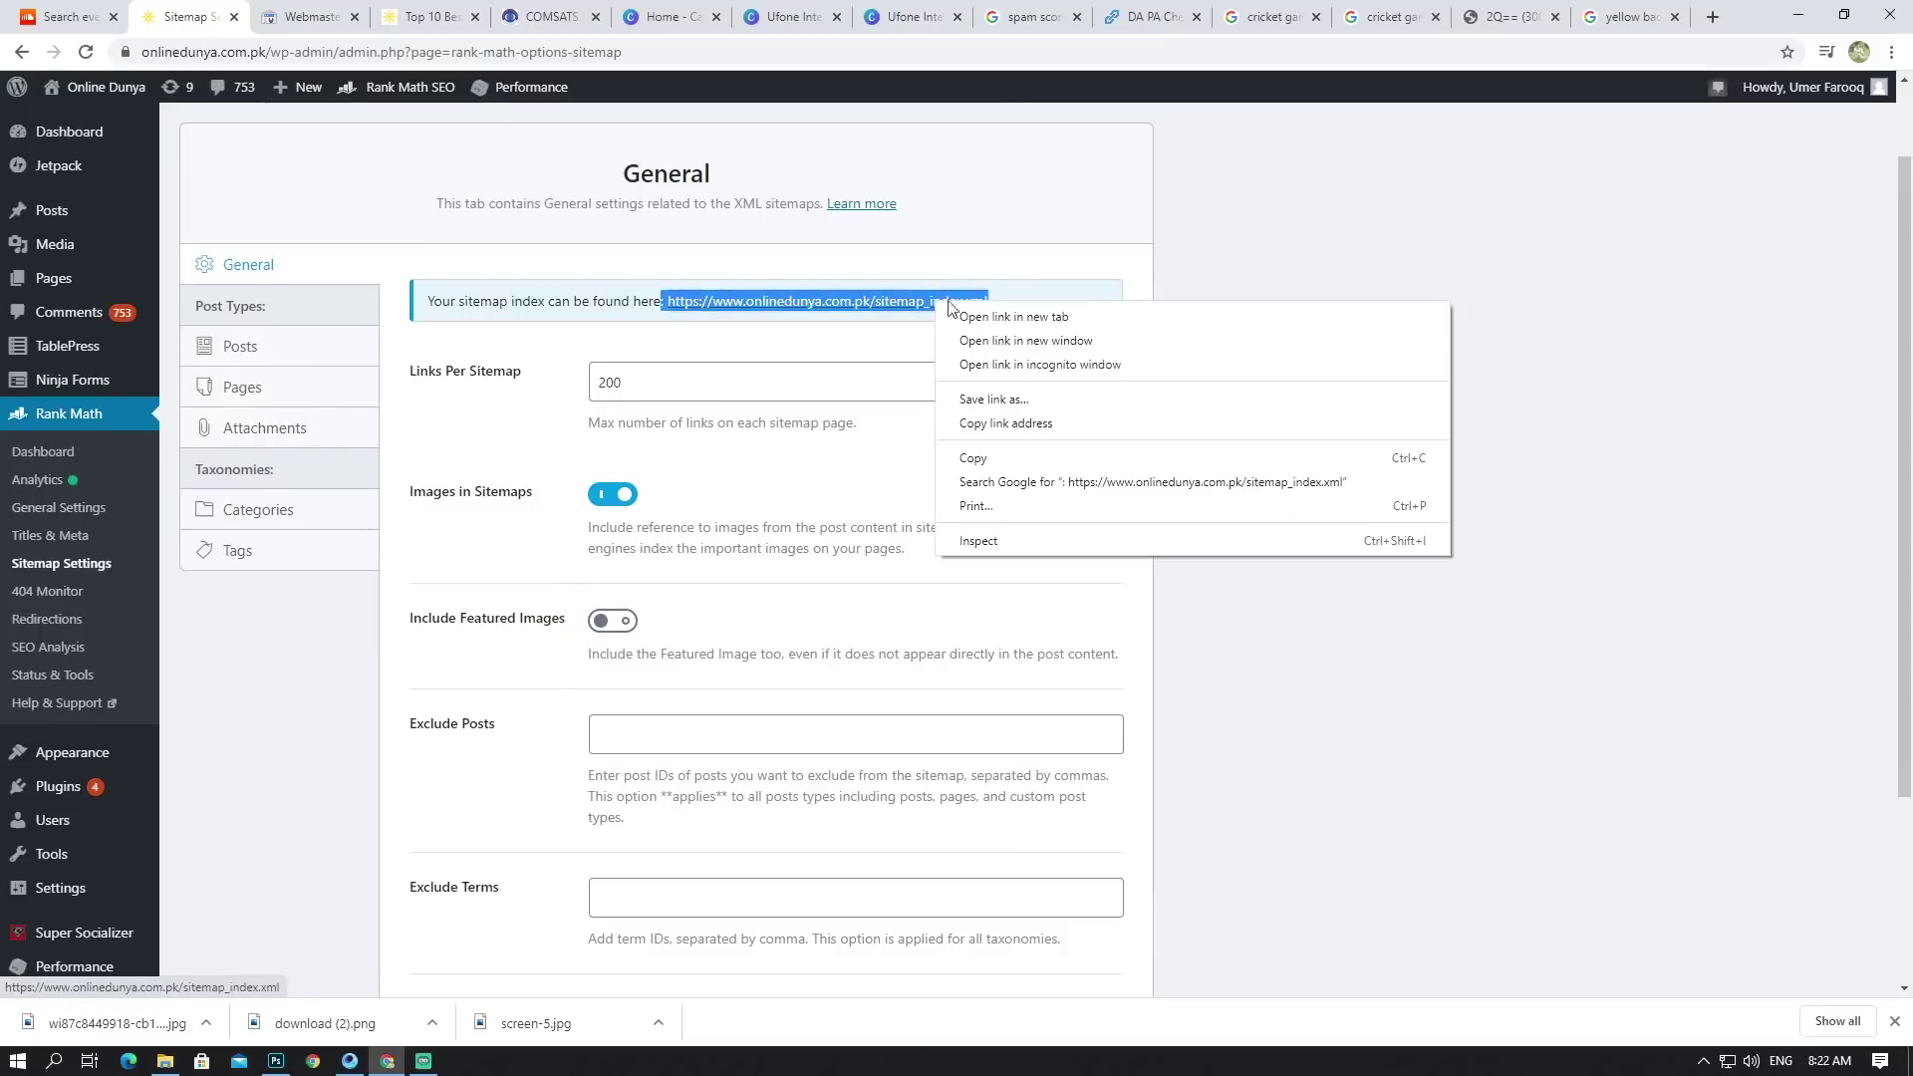
left_click(990, 457)
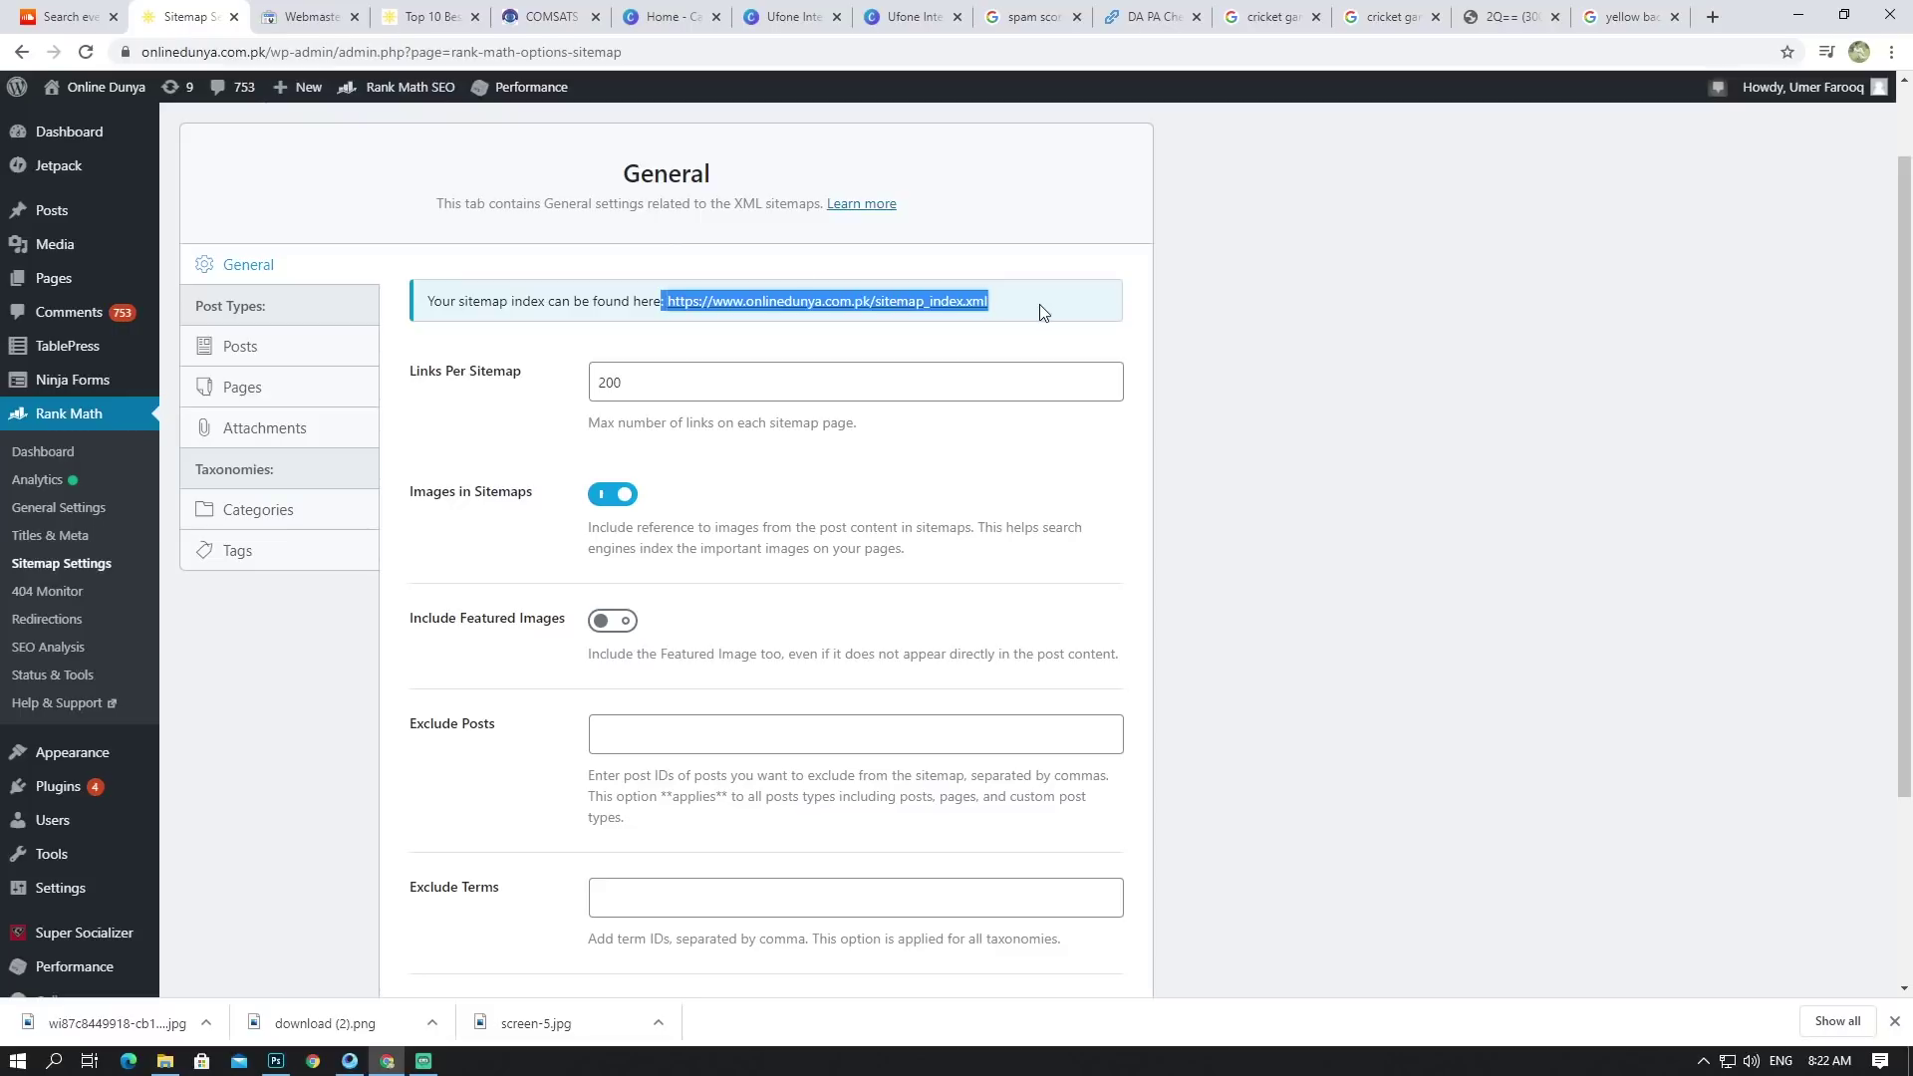
right_click(837, 288)
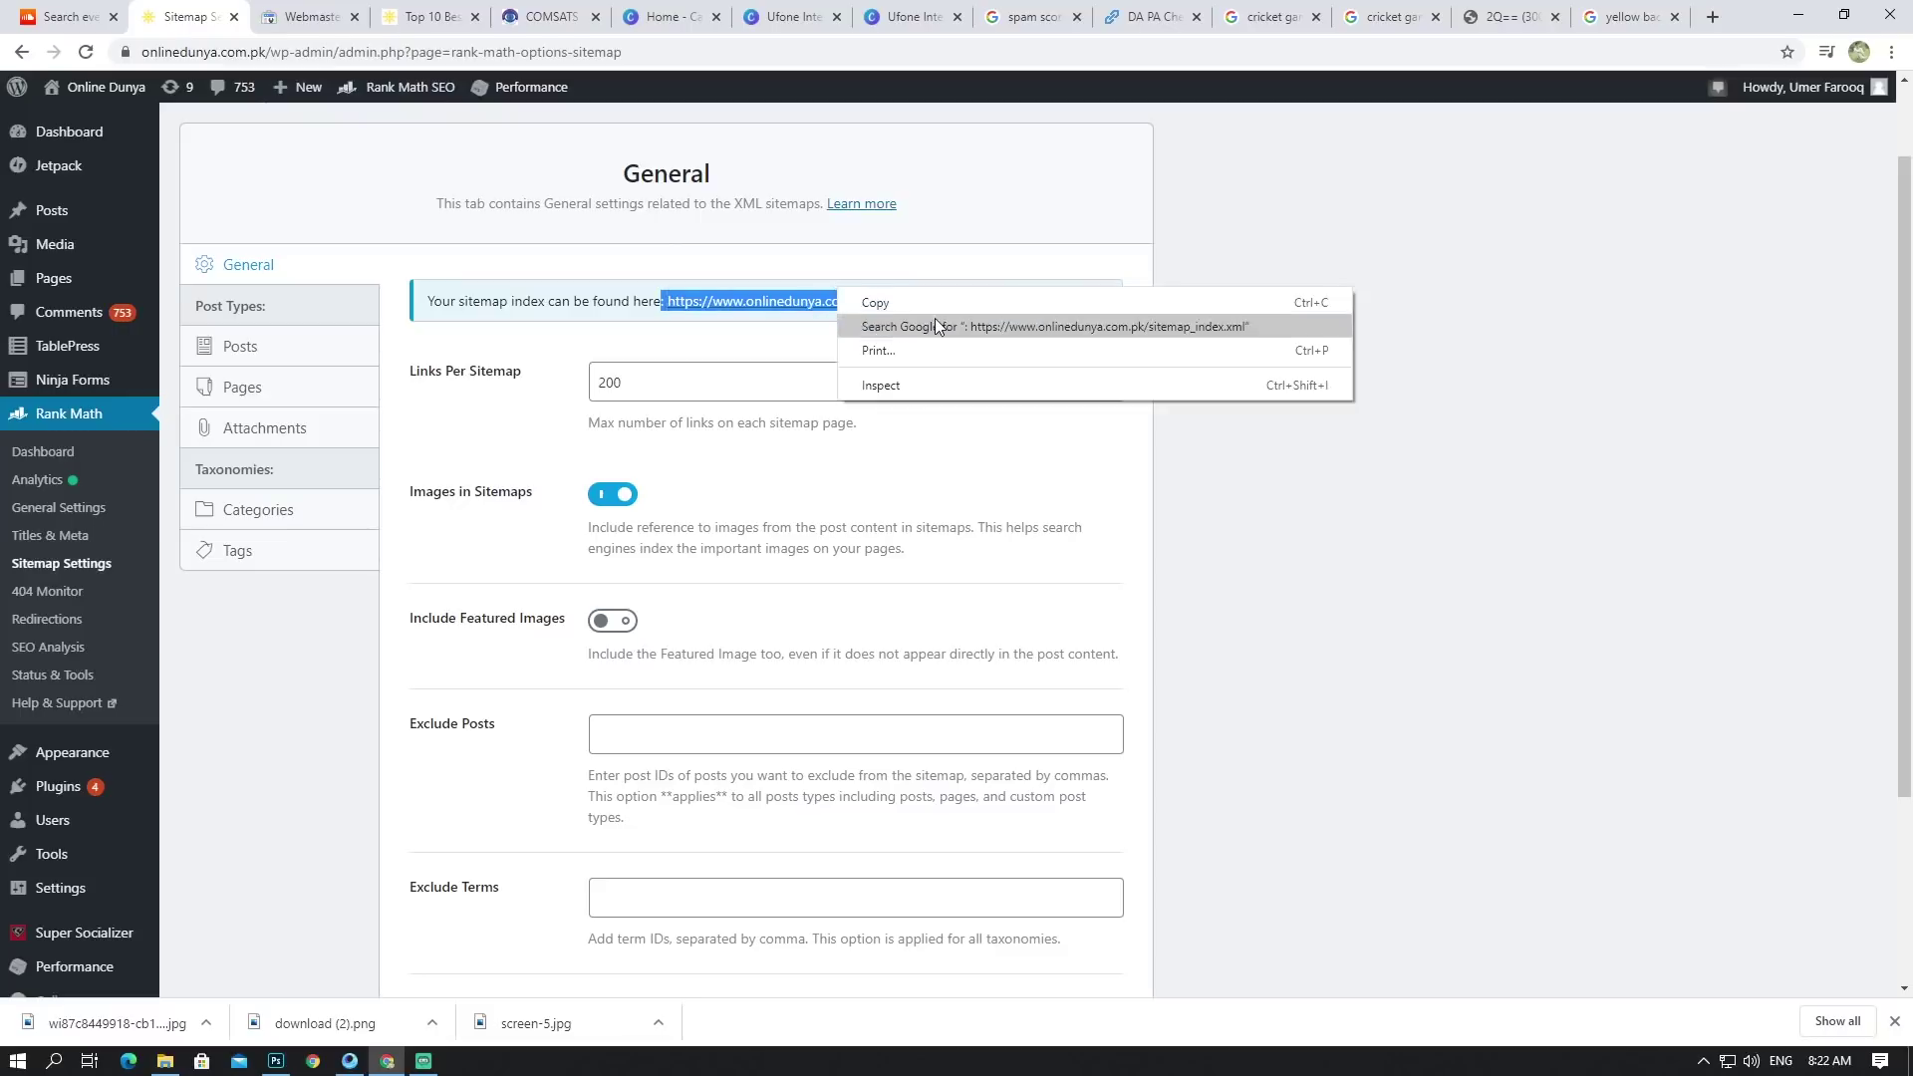
key("Escape")
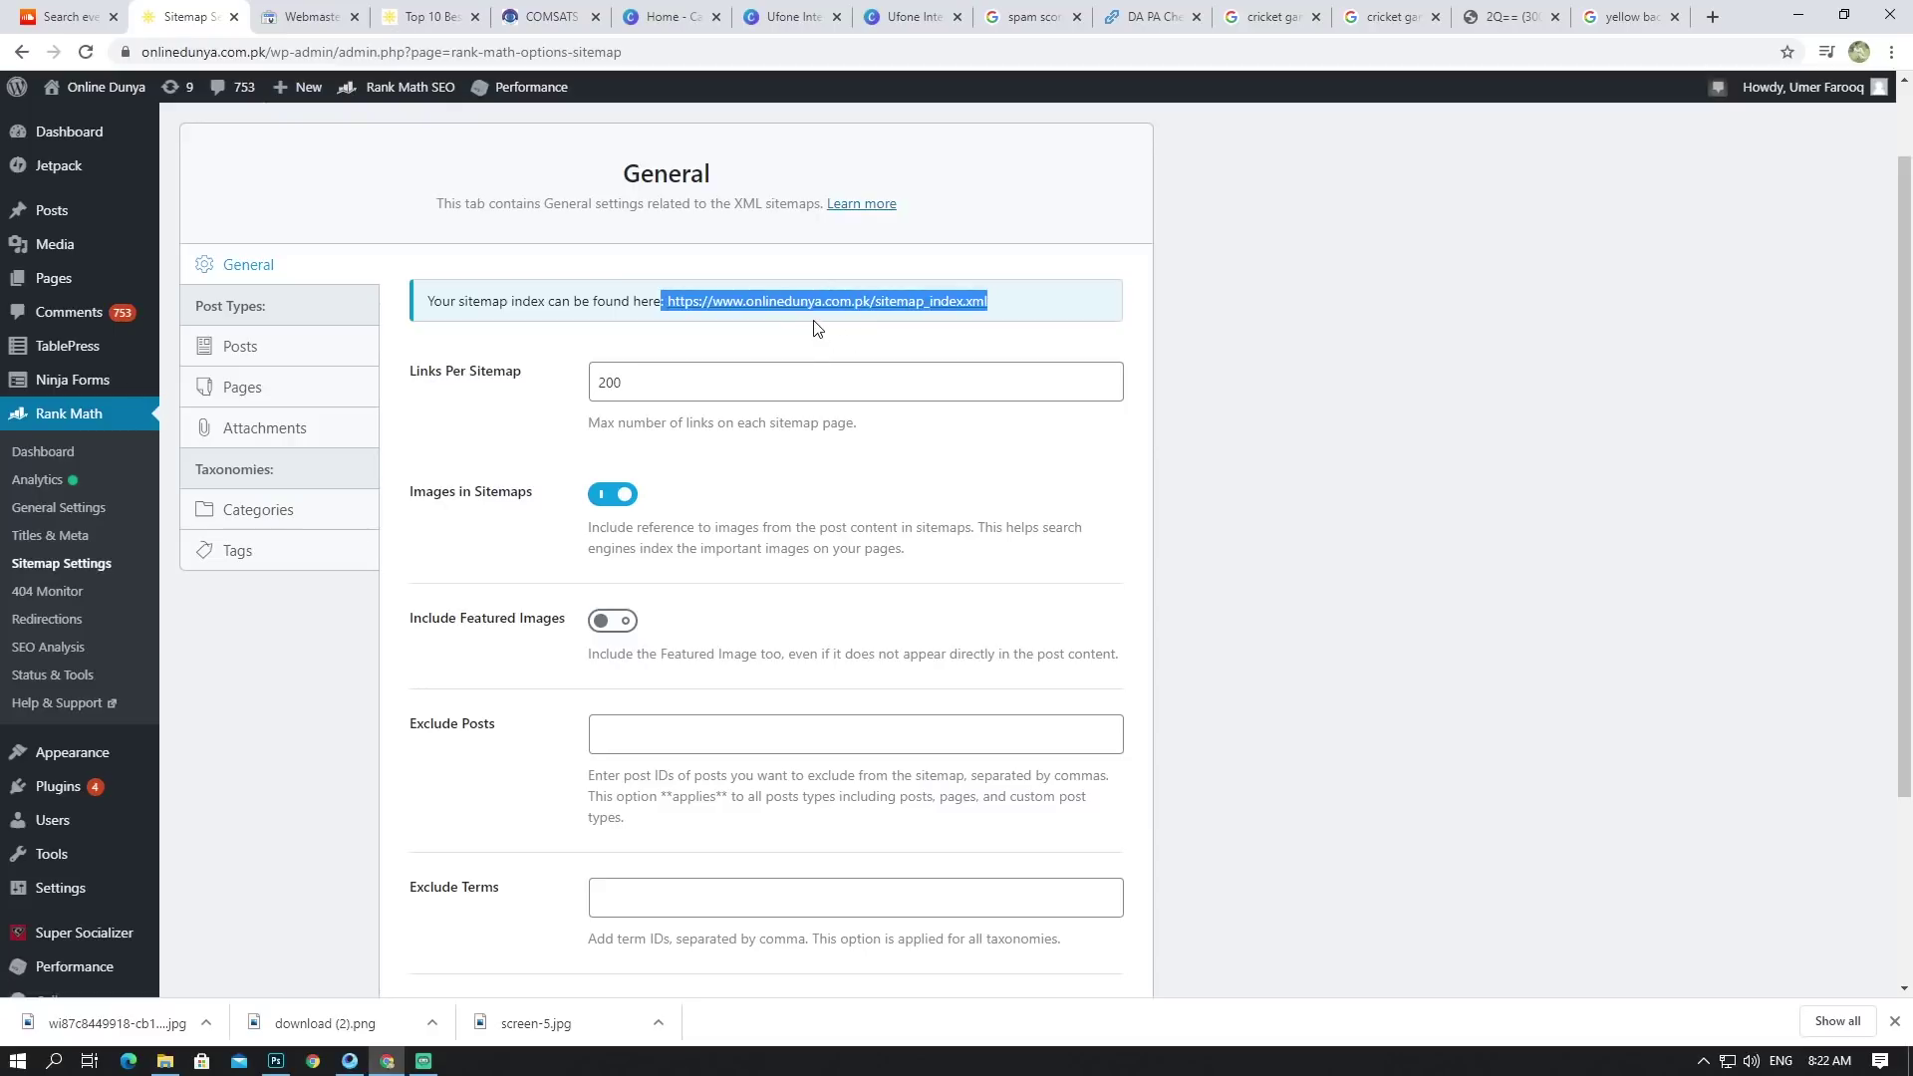
scroll(815, 325, "up", 1)
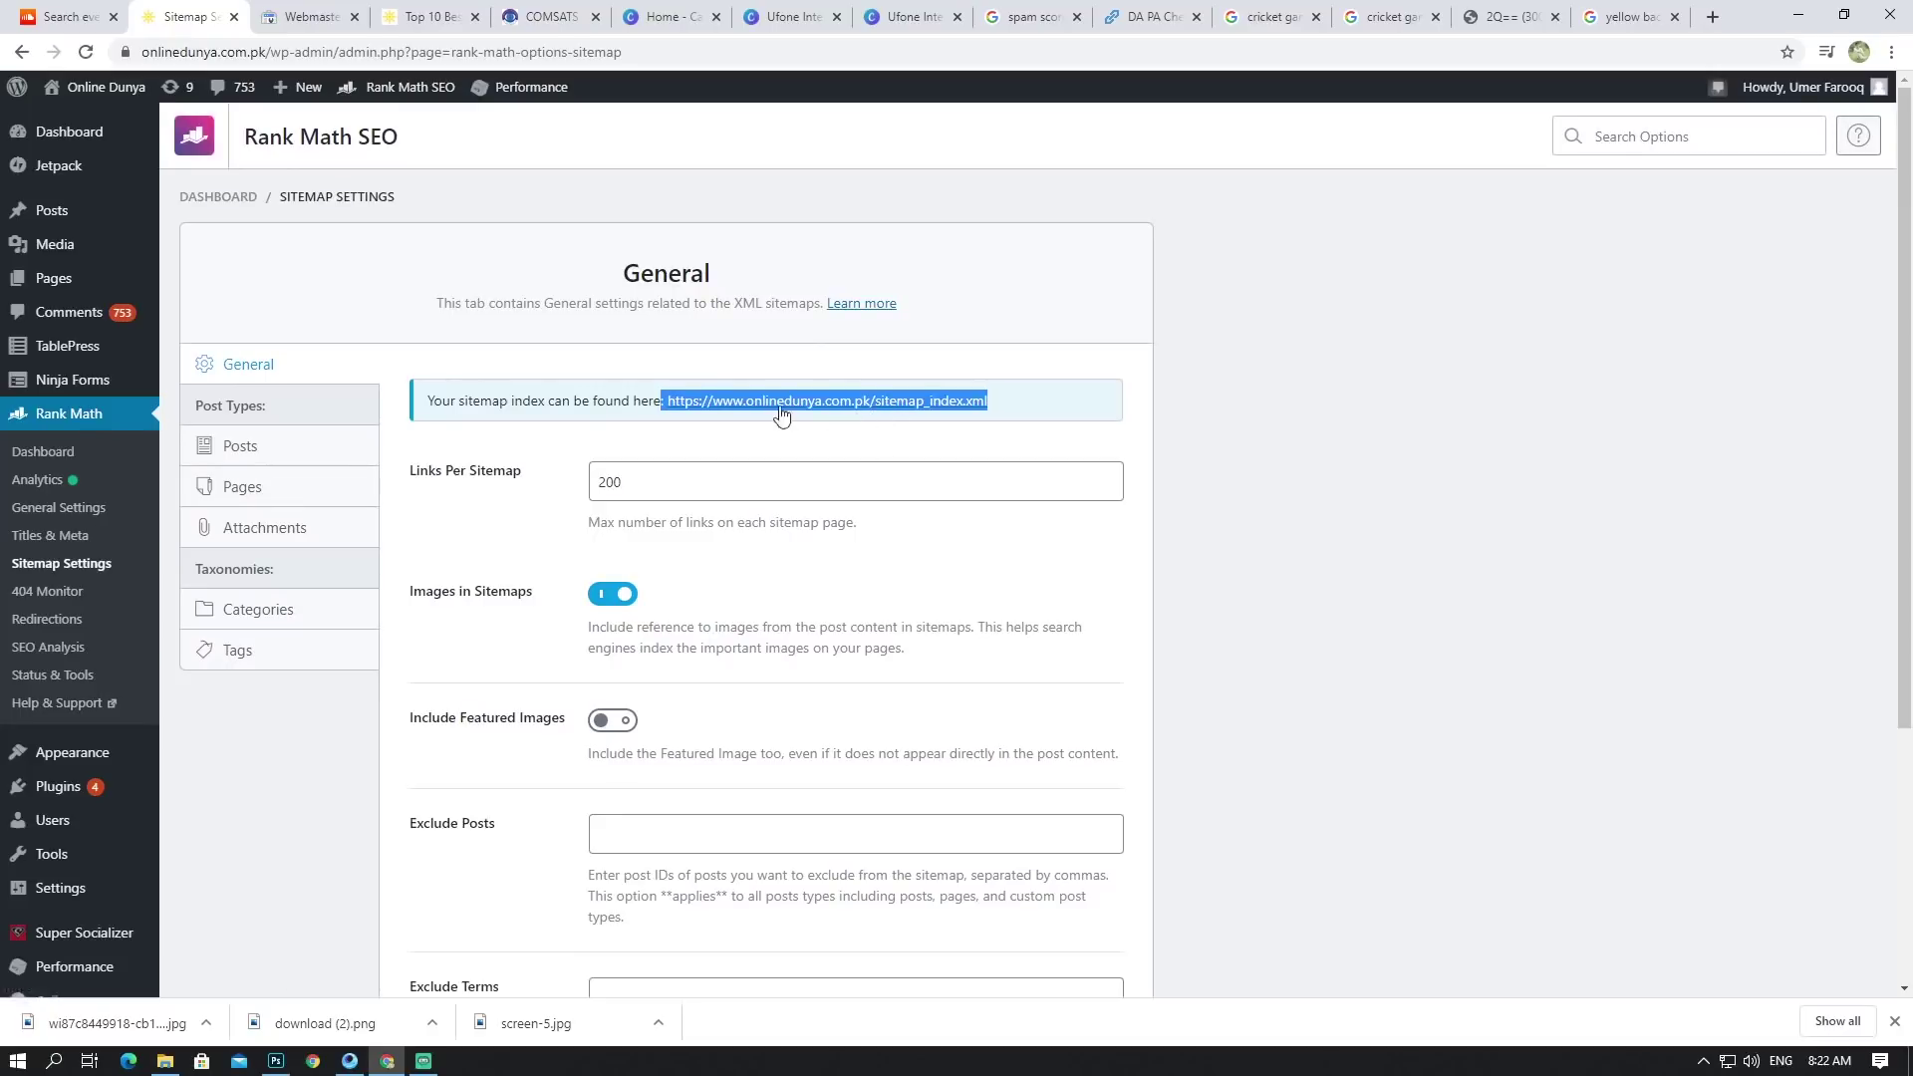
left_click(759, 431)
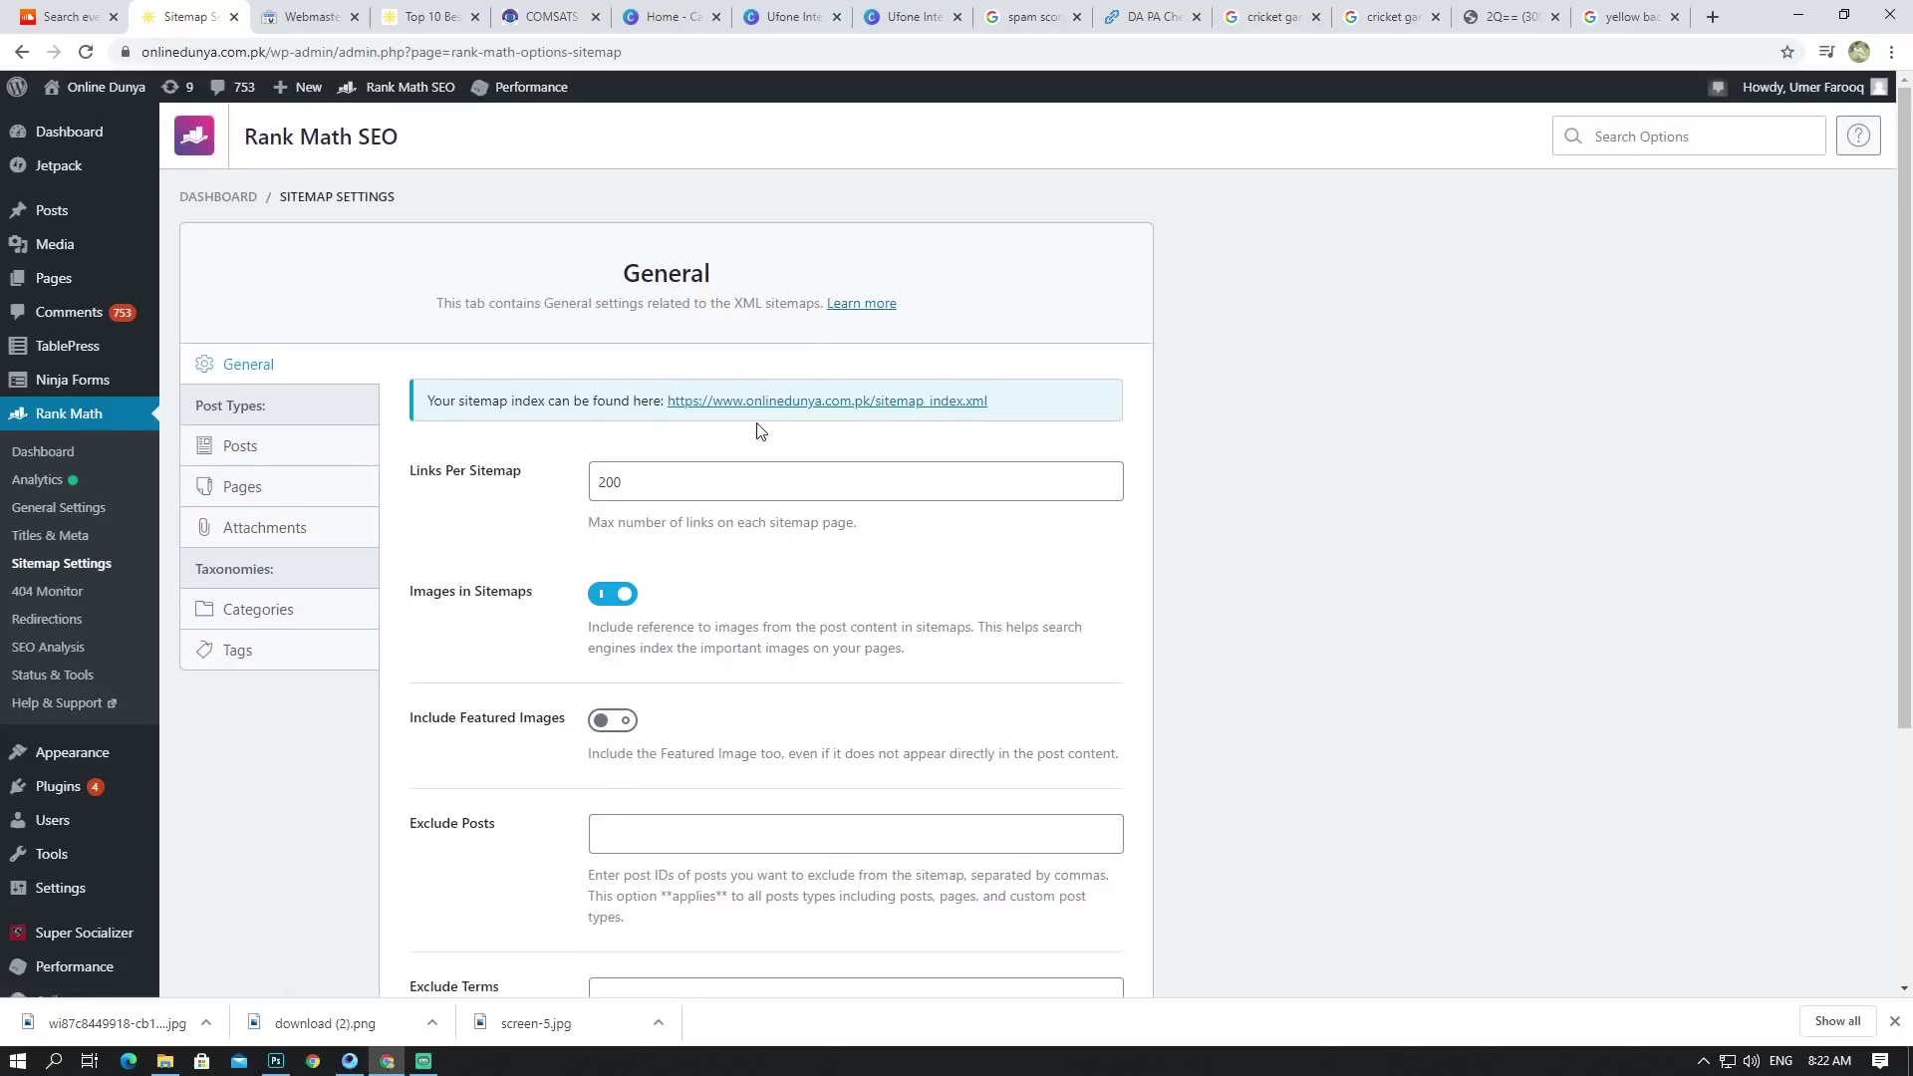
left_click_drag(1037, 404, 661, 402)
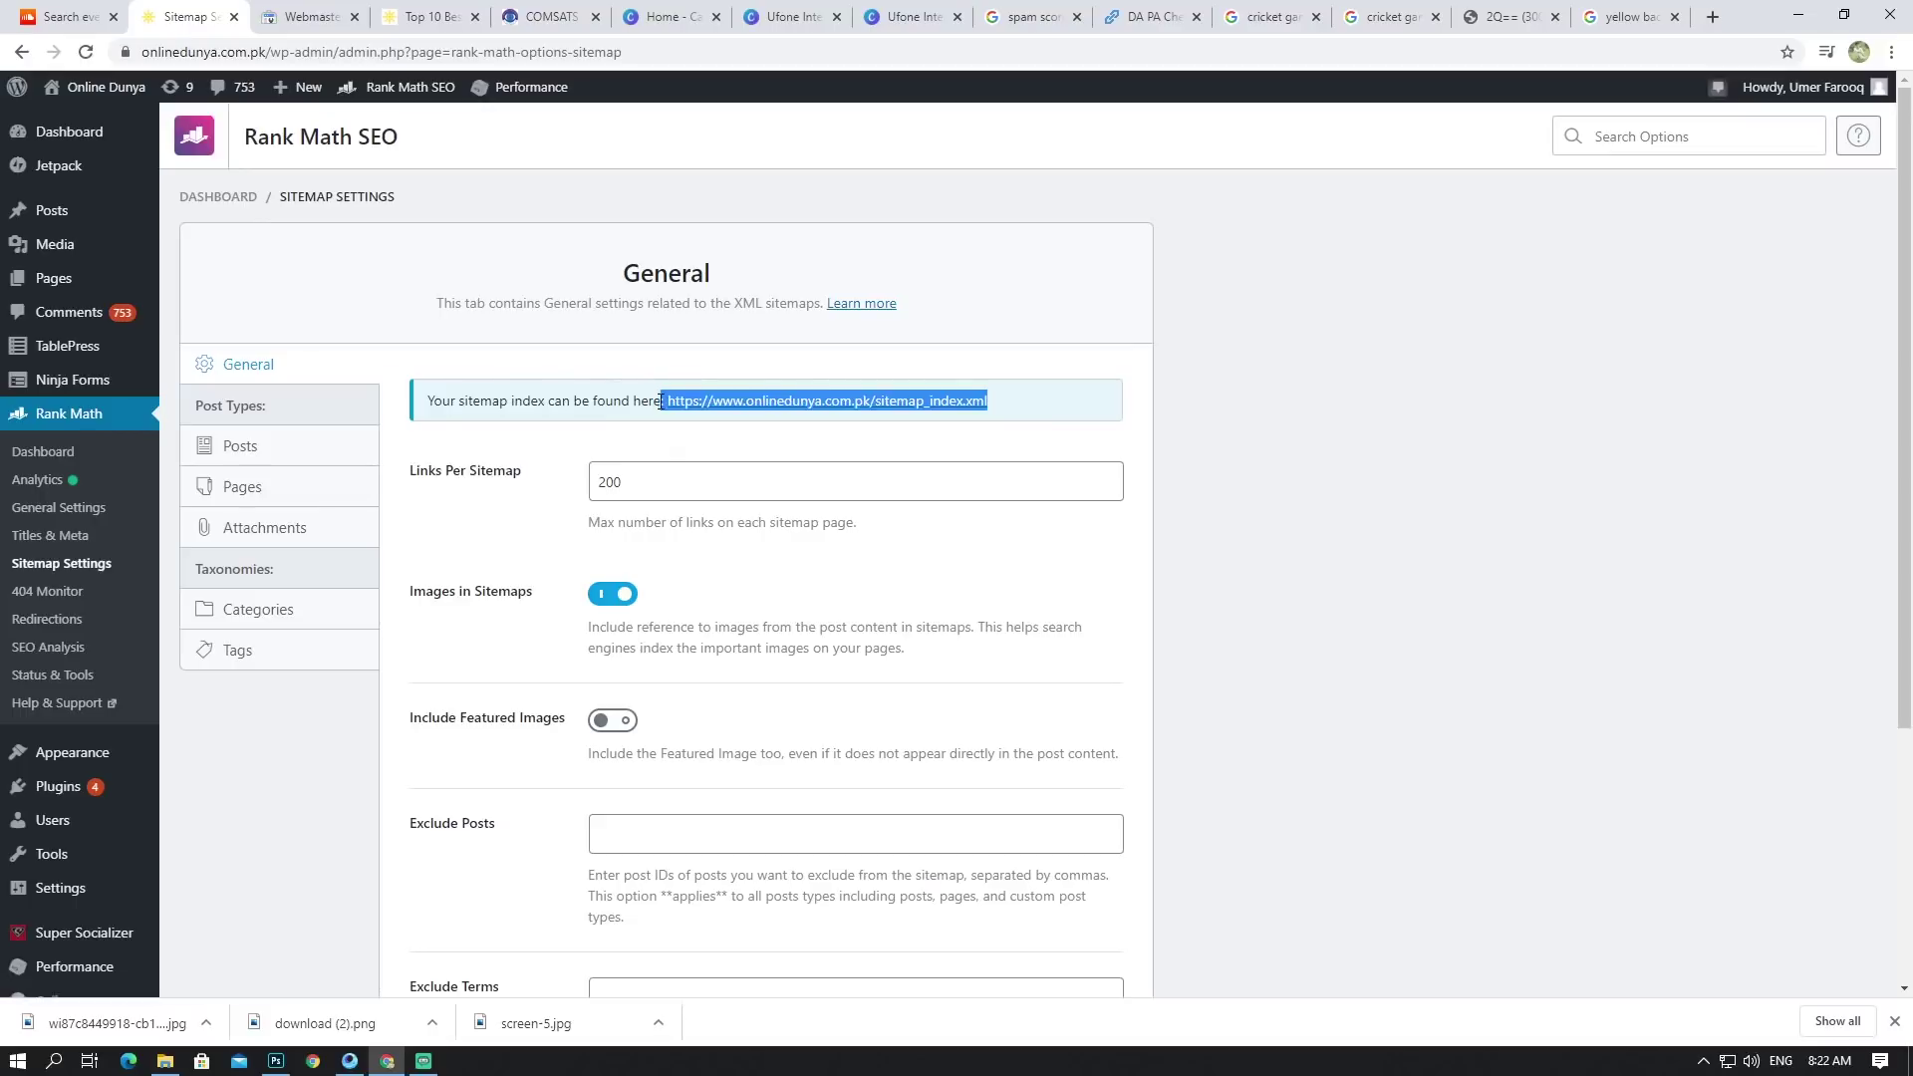
right_click(701, 398)
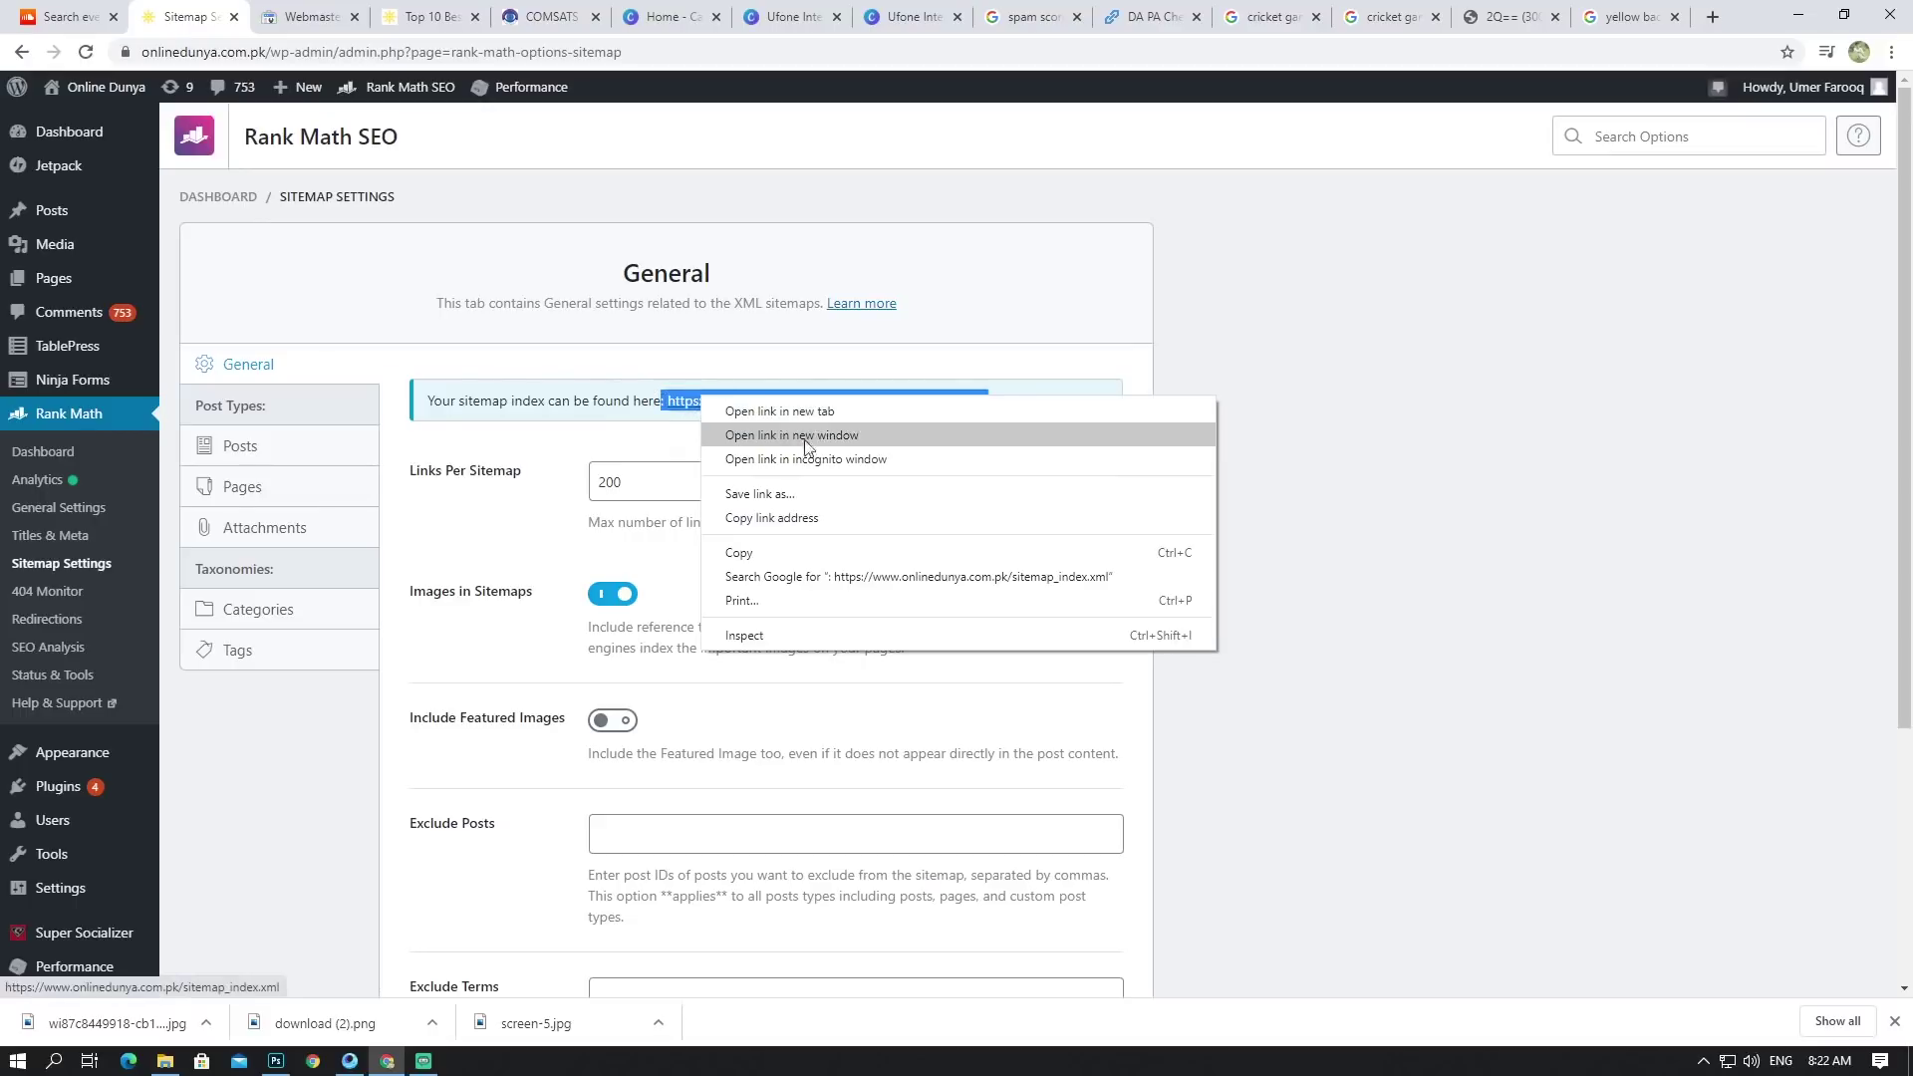
left_click(764, 551)
scroll(687, 514, "down", 4)
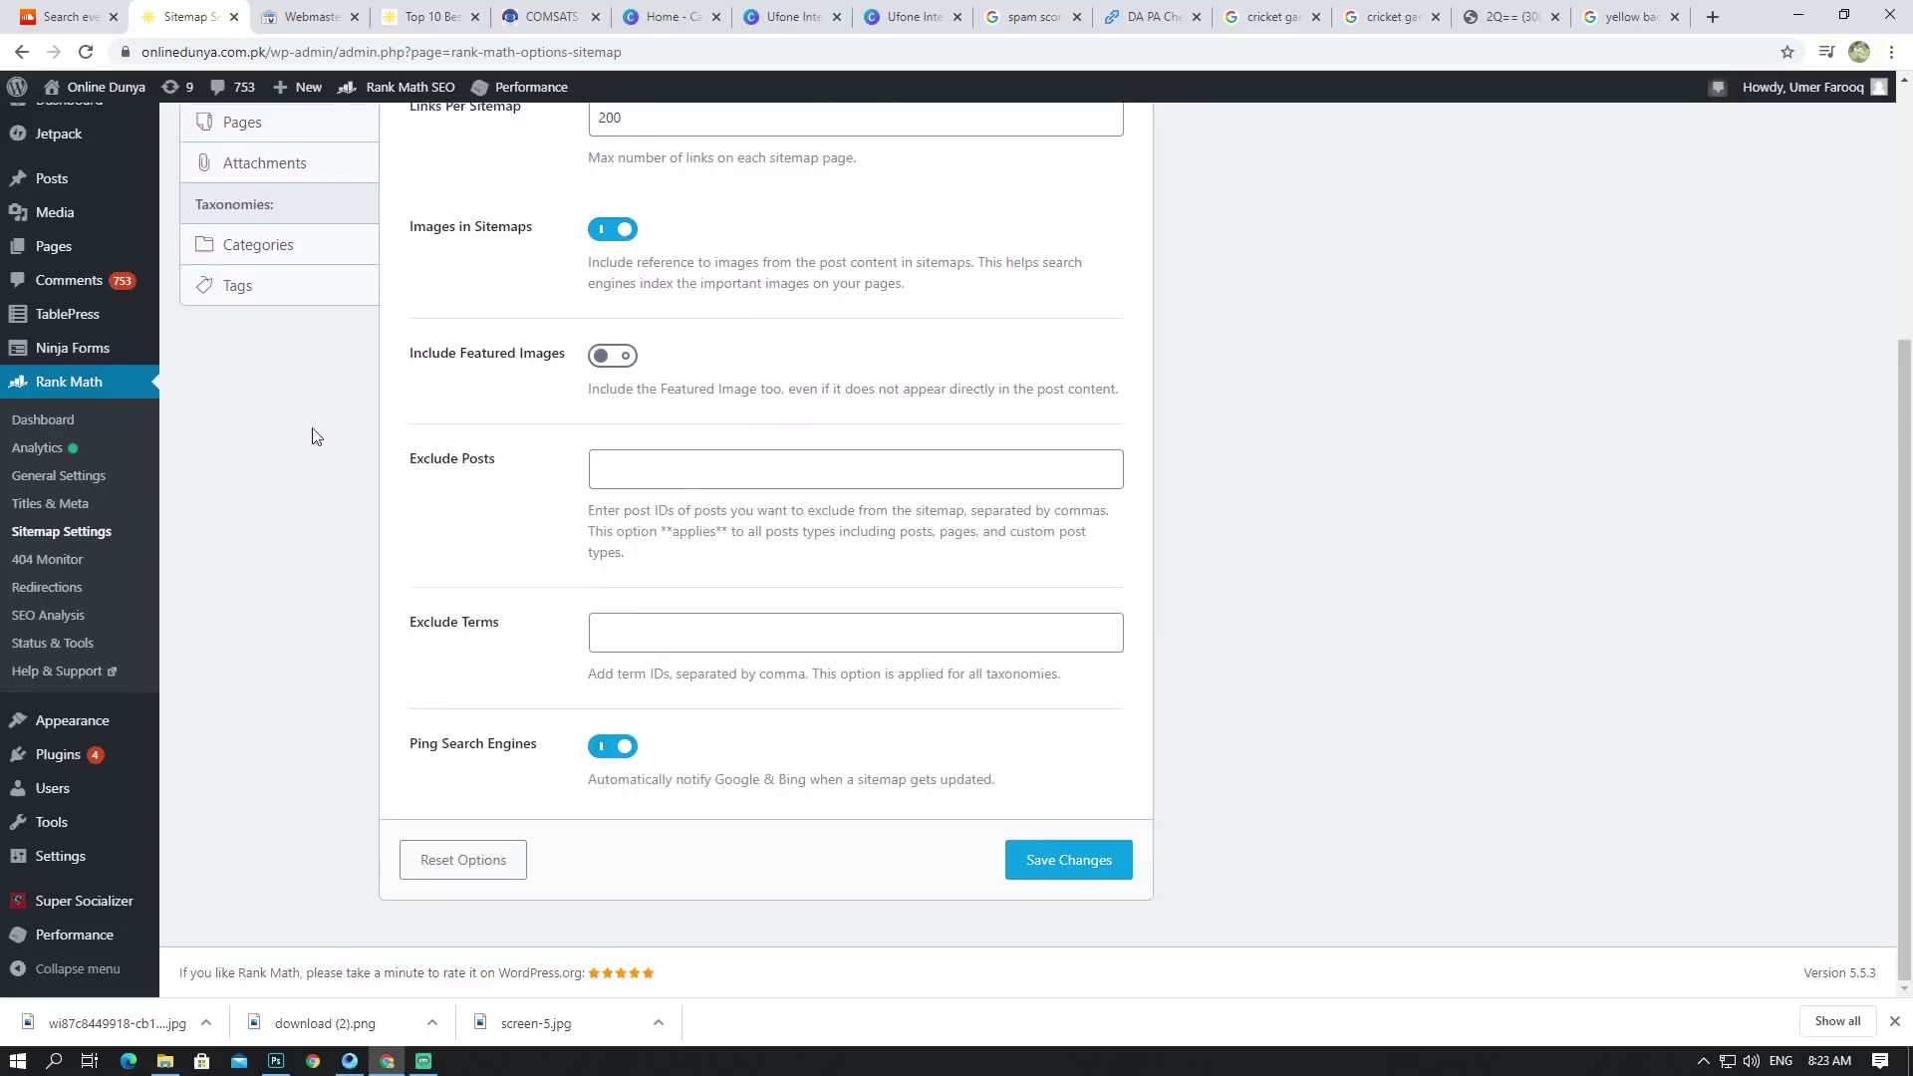
scroll(311, 439, "up", 4)
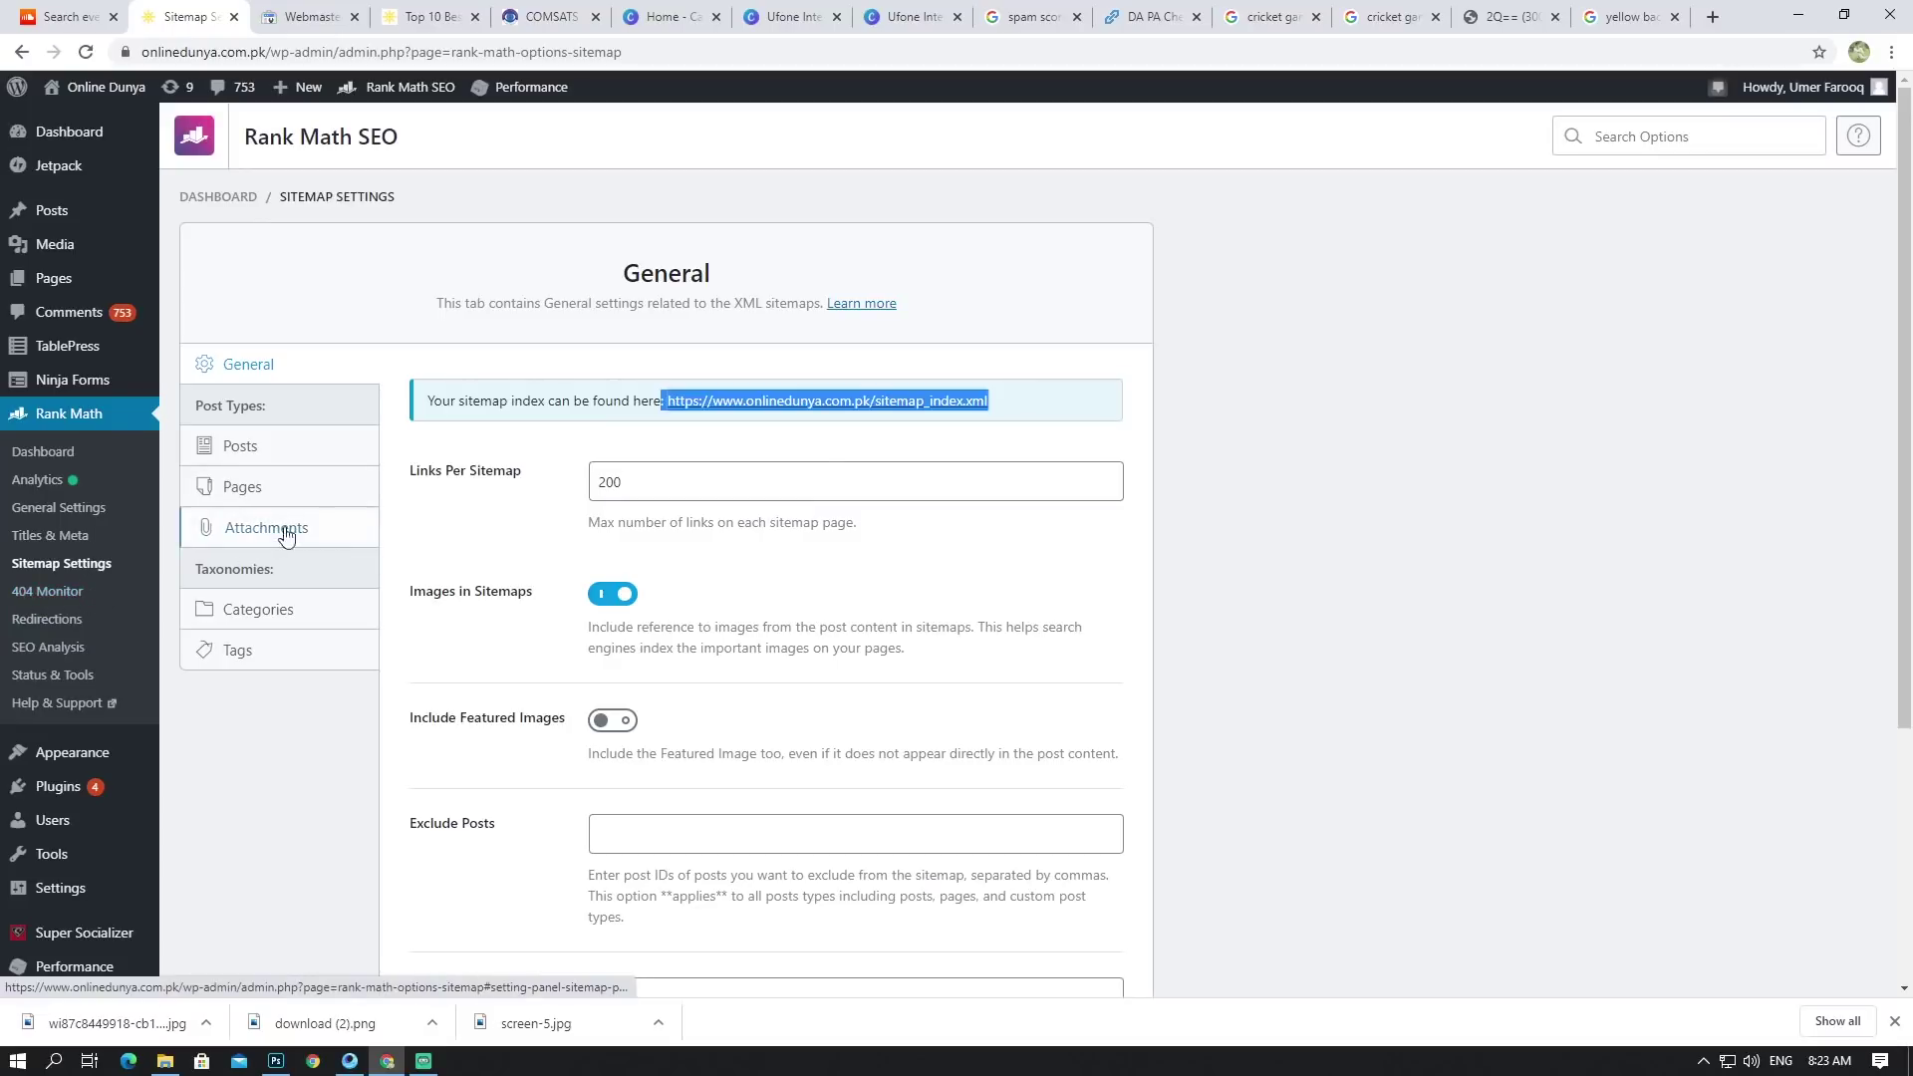
left_click(1603, 419)
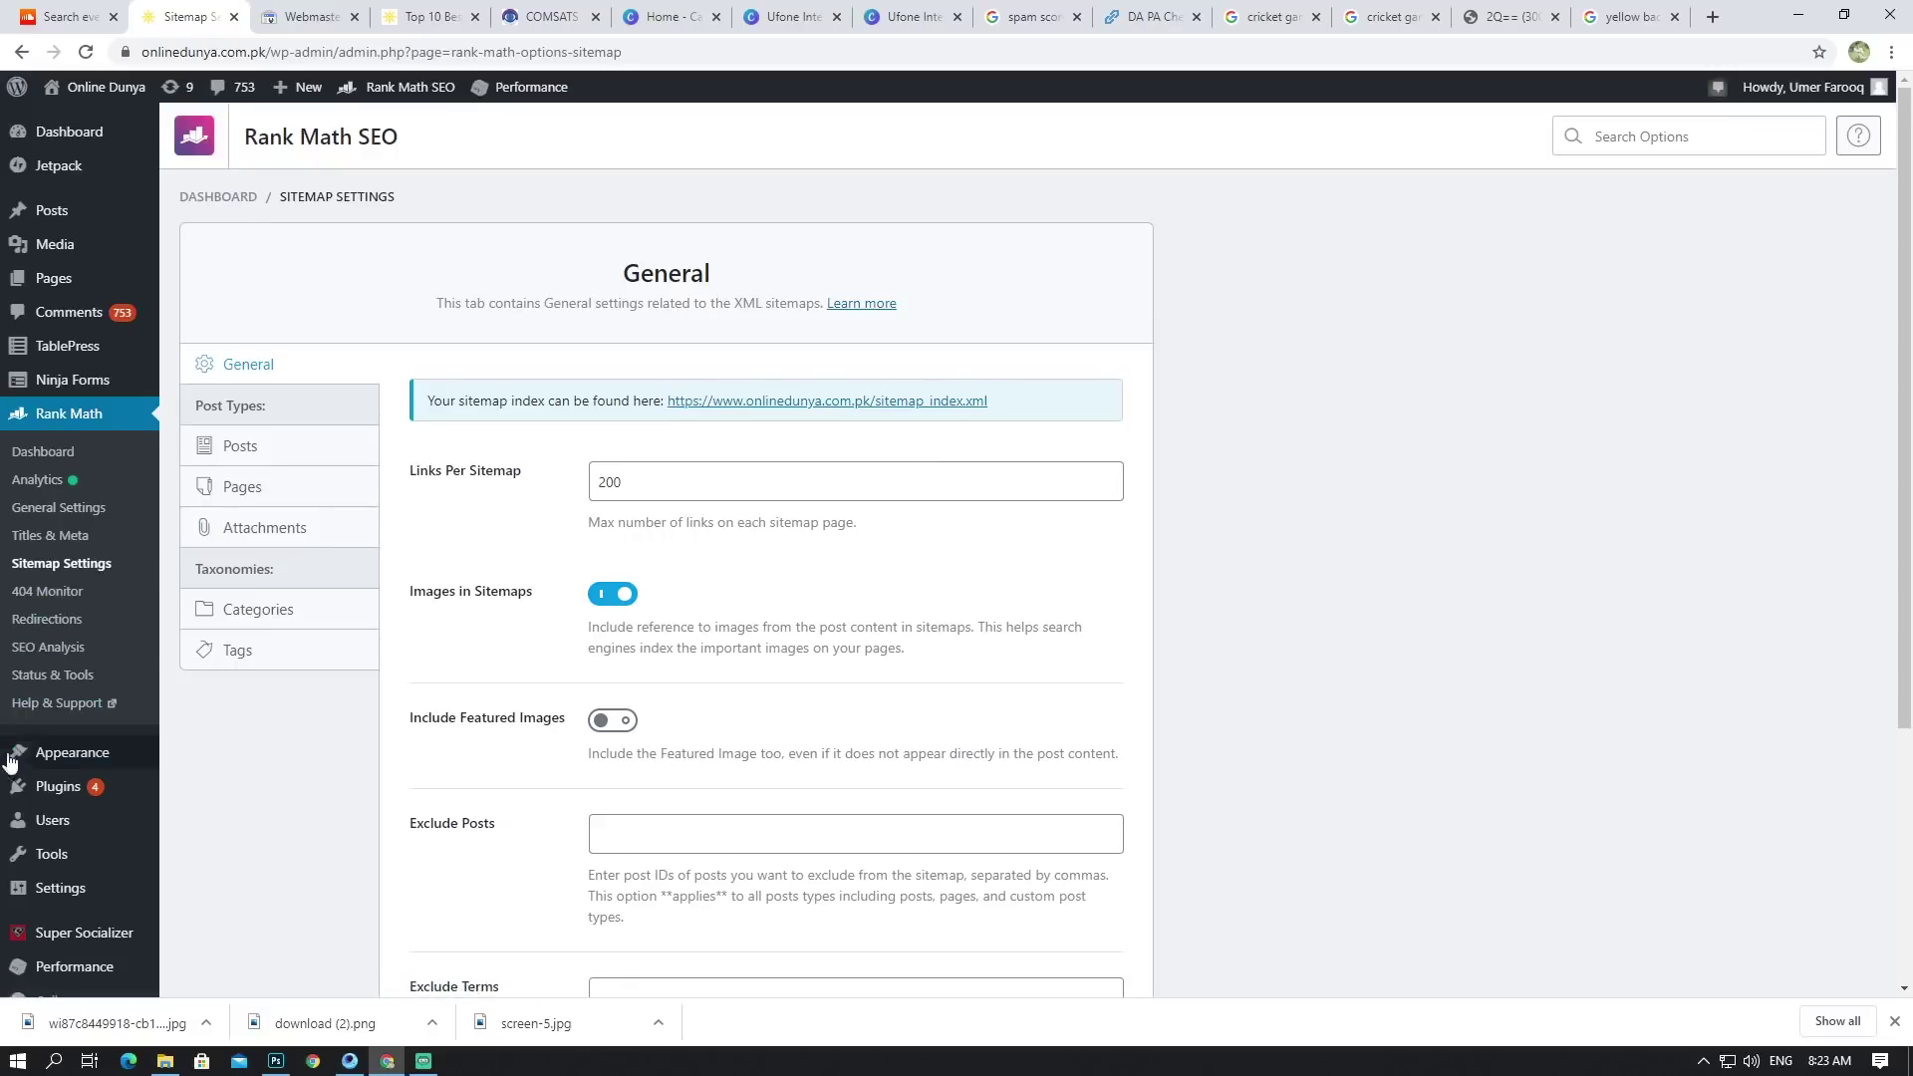
Step: Go through the Posts, Pages, Attachments, Categories and Tags sitemap sections, examining their sitemap URLs and Include in Sitemap settings
left_click(334, 451)
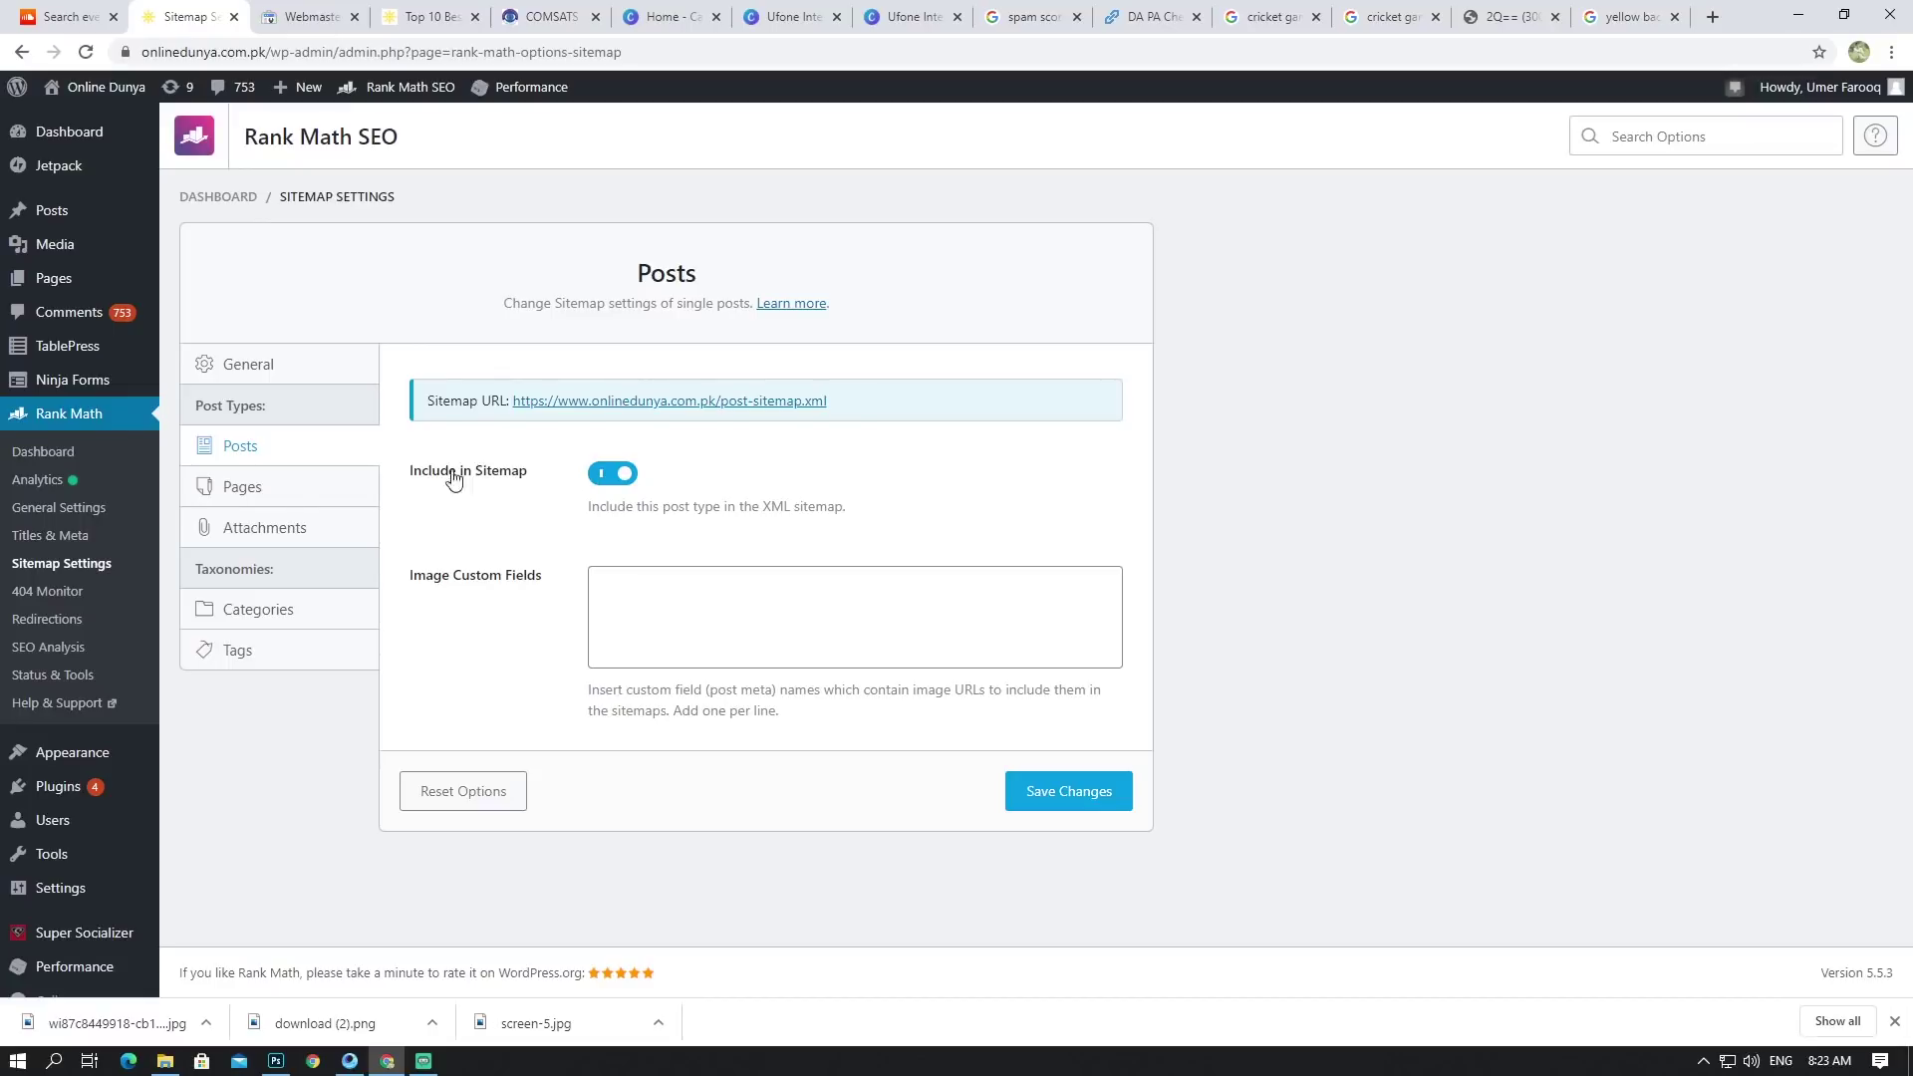
left_click(309, 498)
left_click(291, 527)
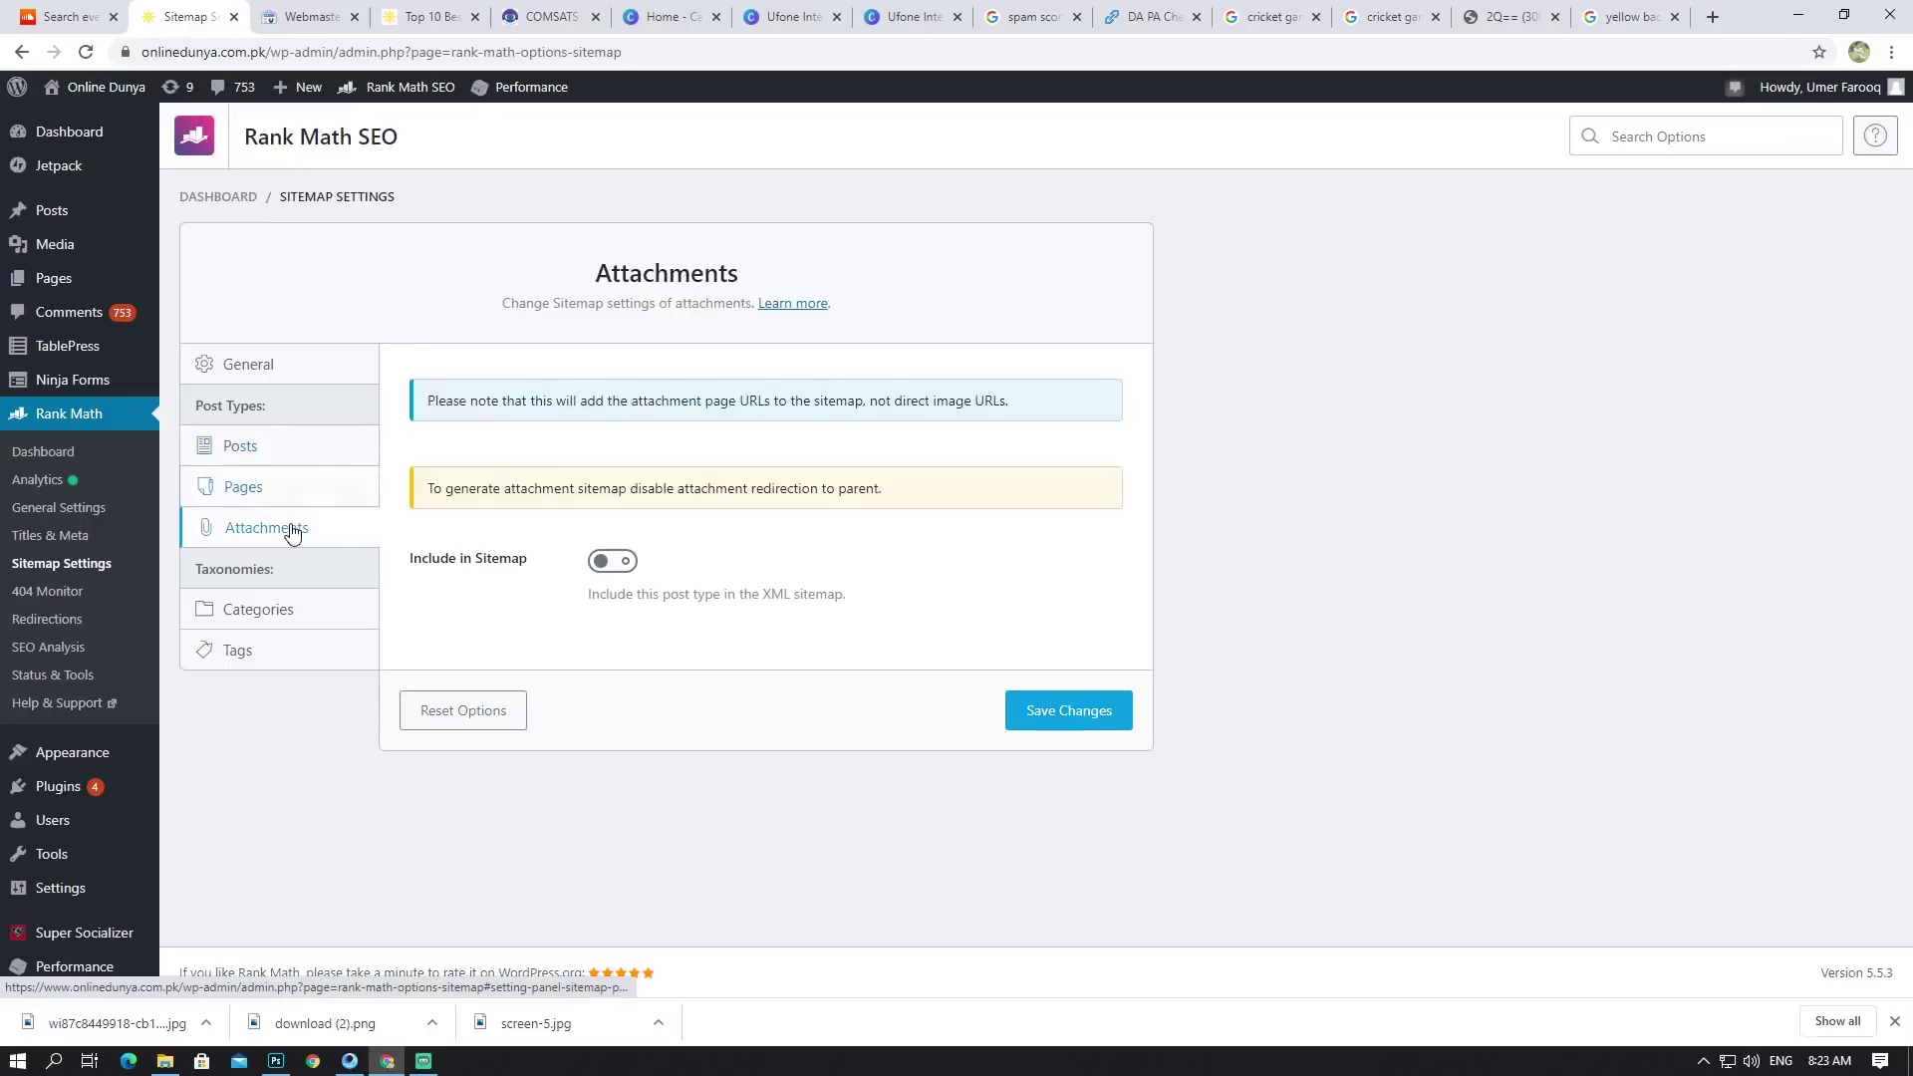
left_click(284, 622)
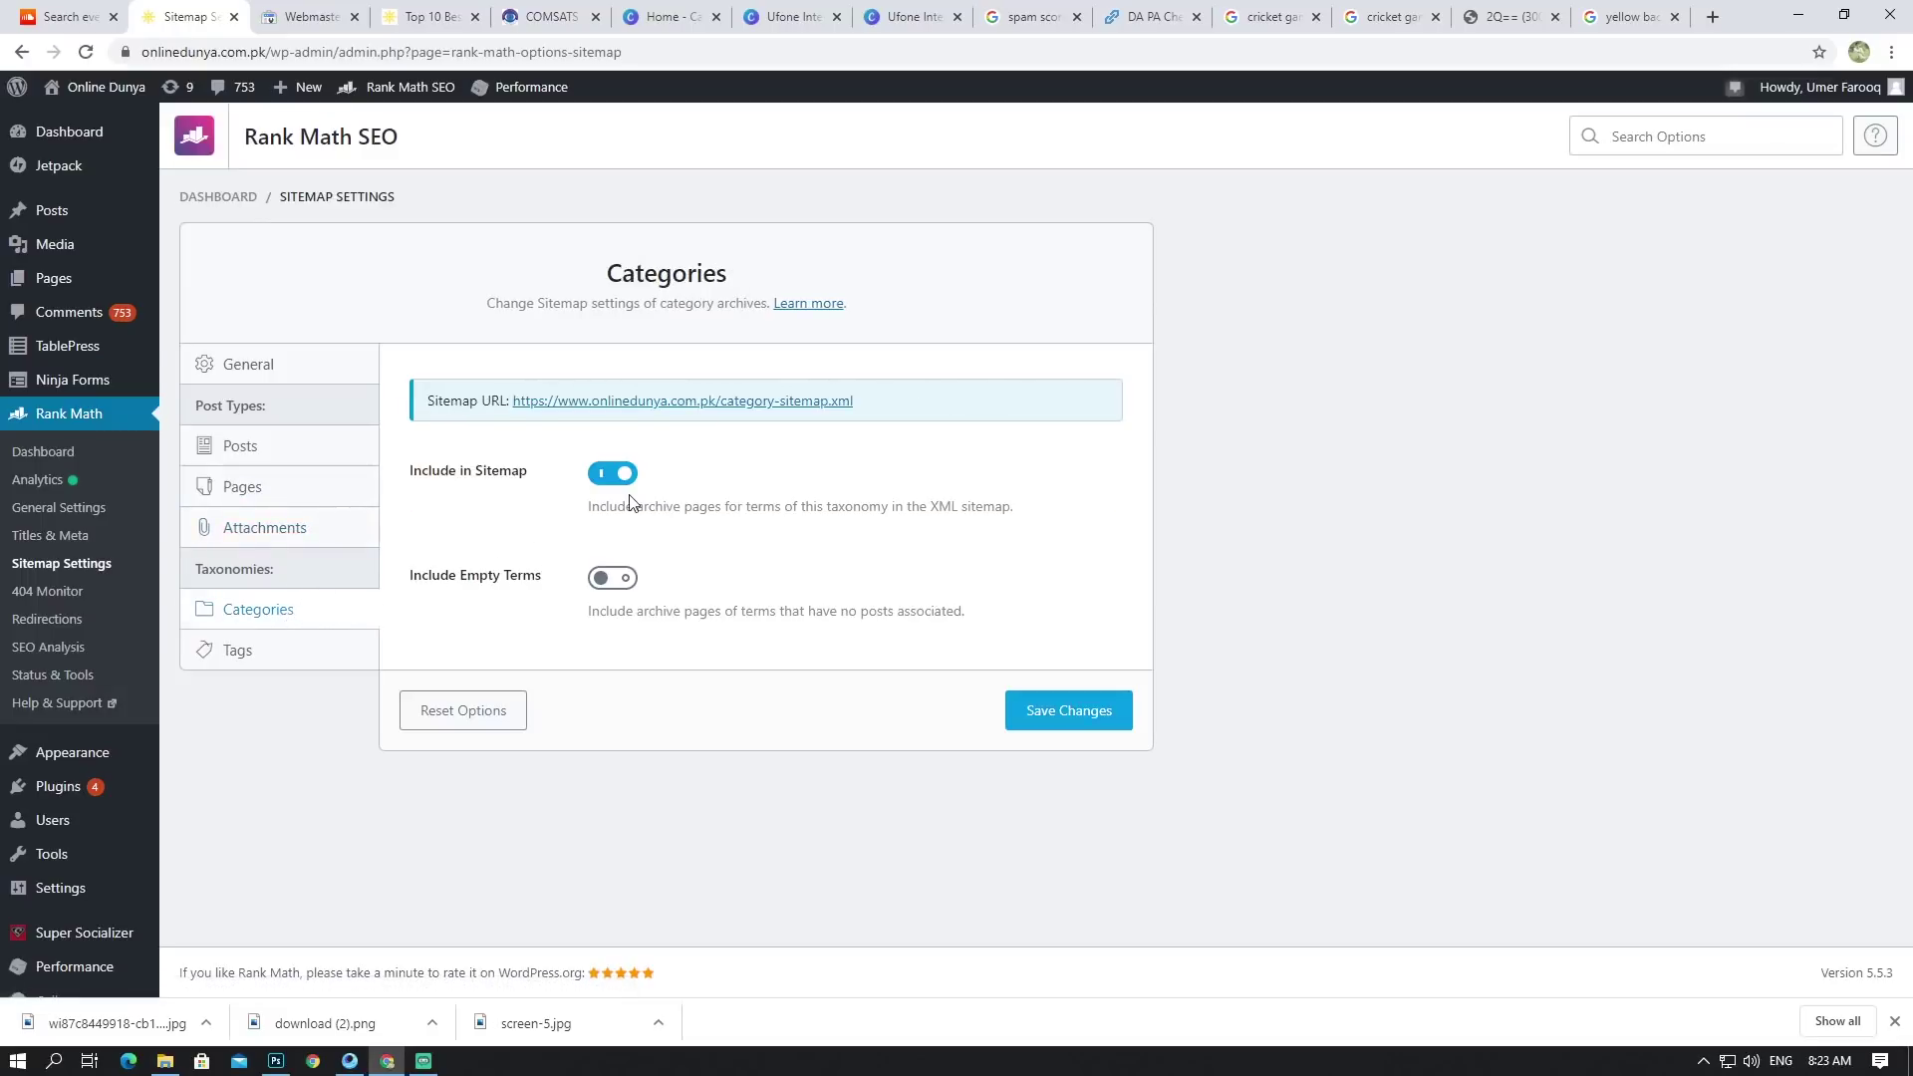
left_click(225, 656)
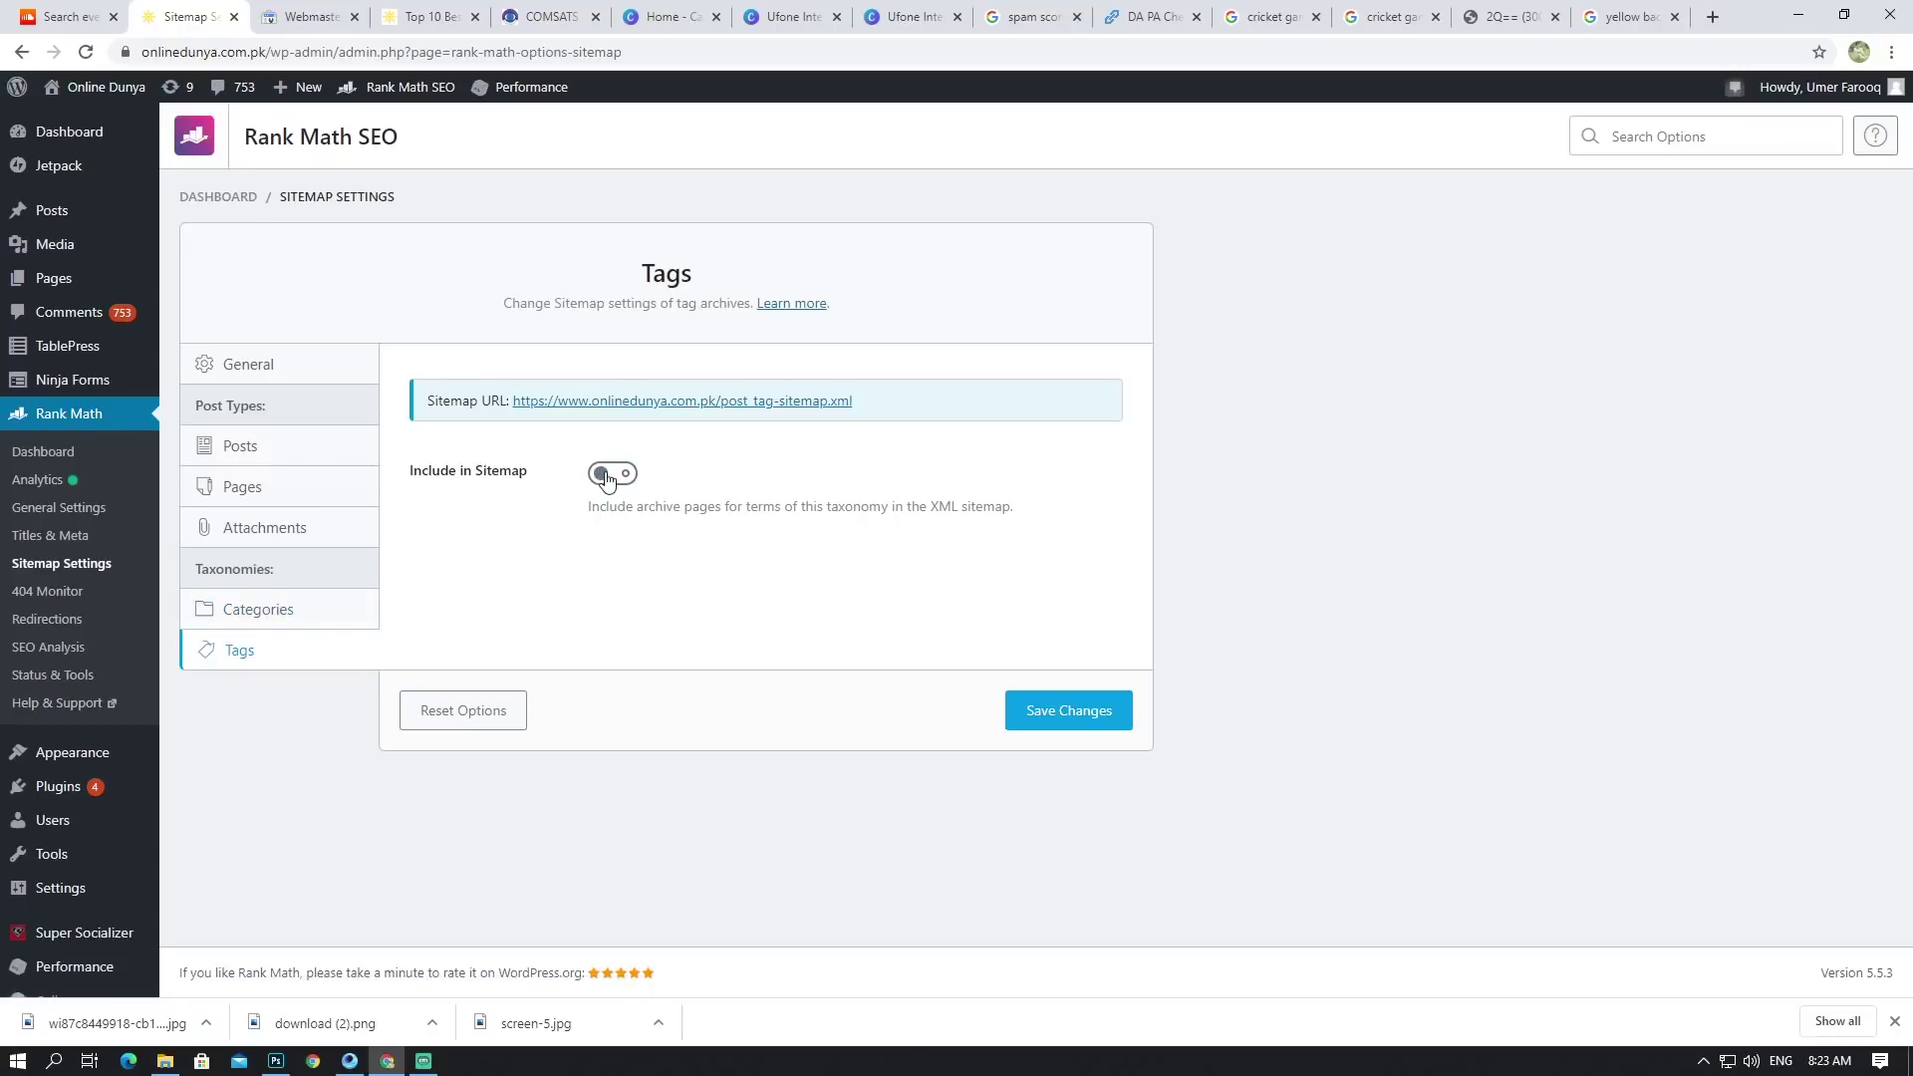
left_click(278, 462)
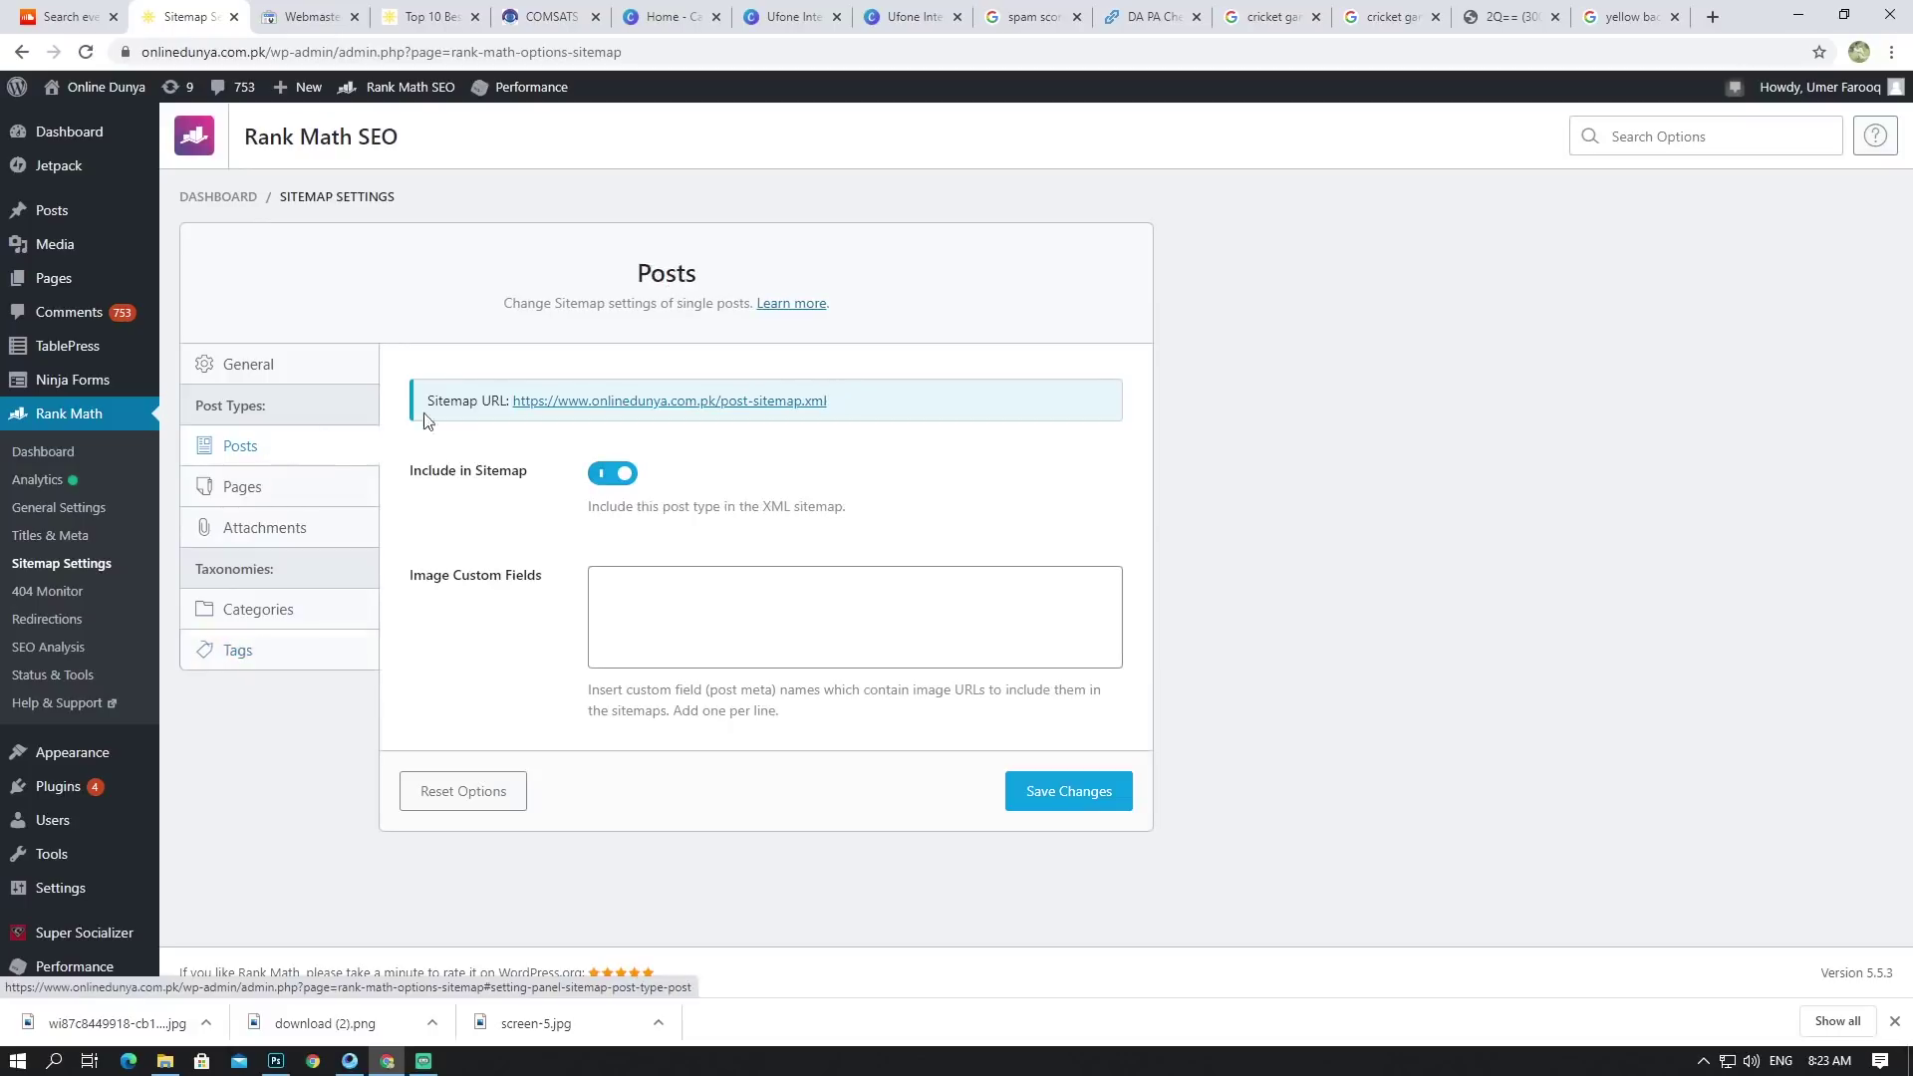
left_click(249, 487)
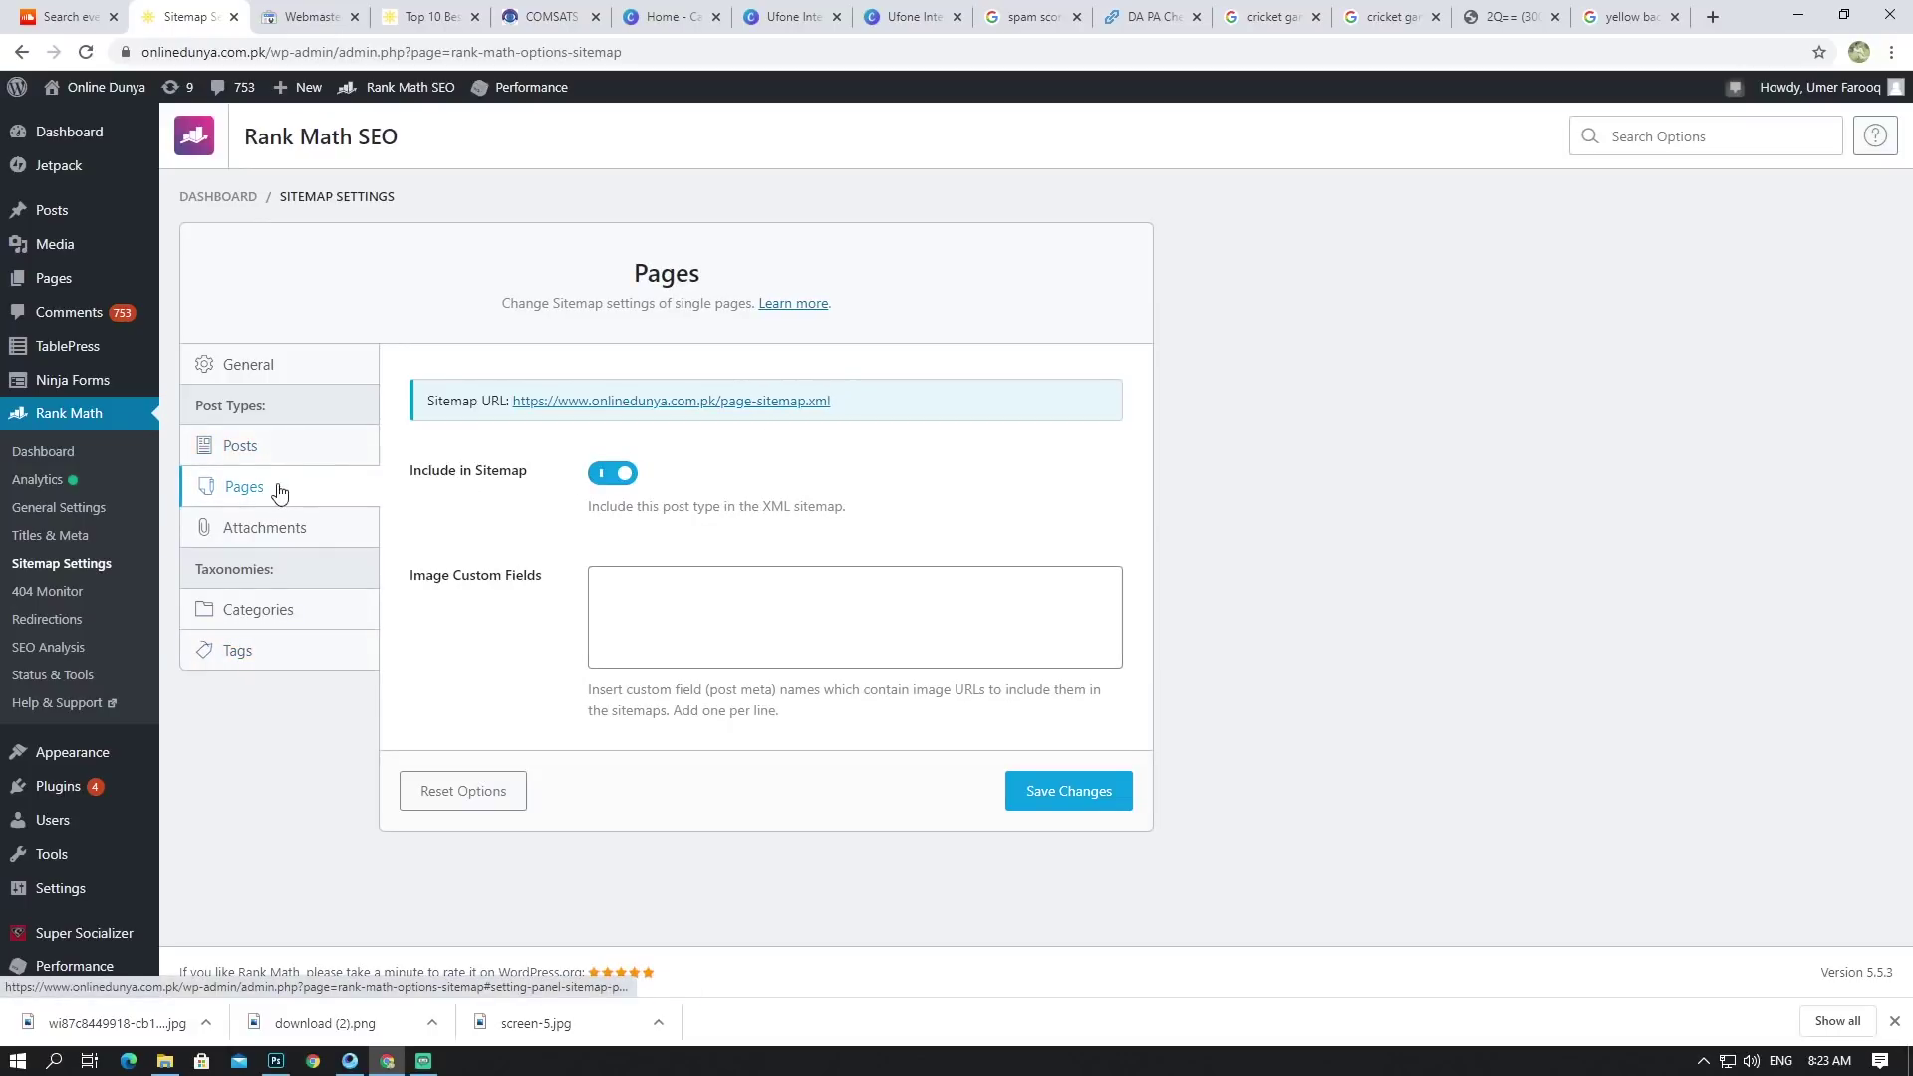
left_click(232, 610)
left_click(289, 663)
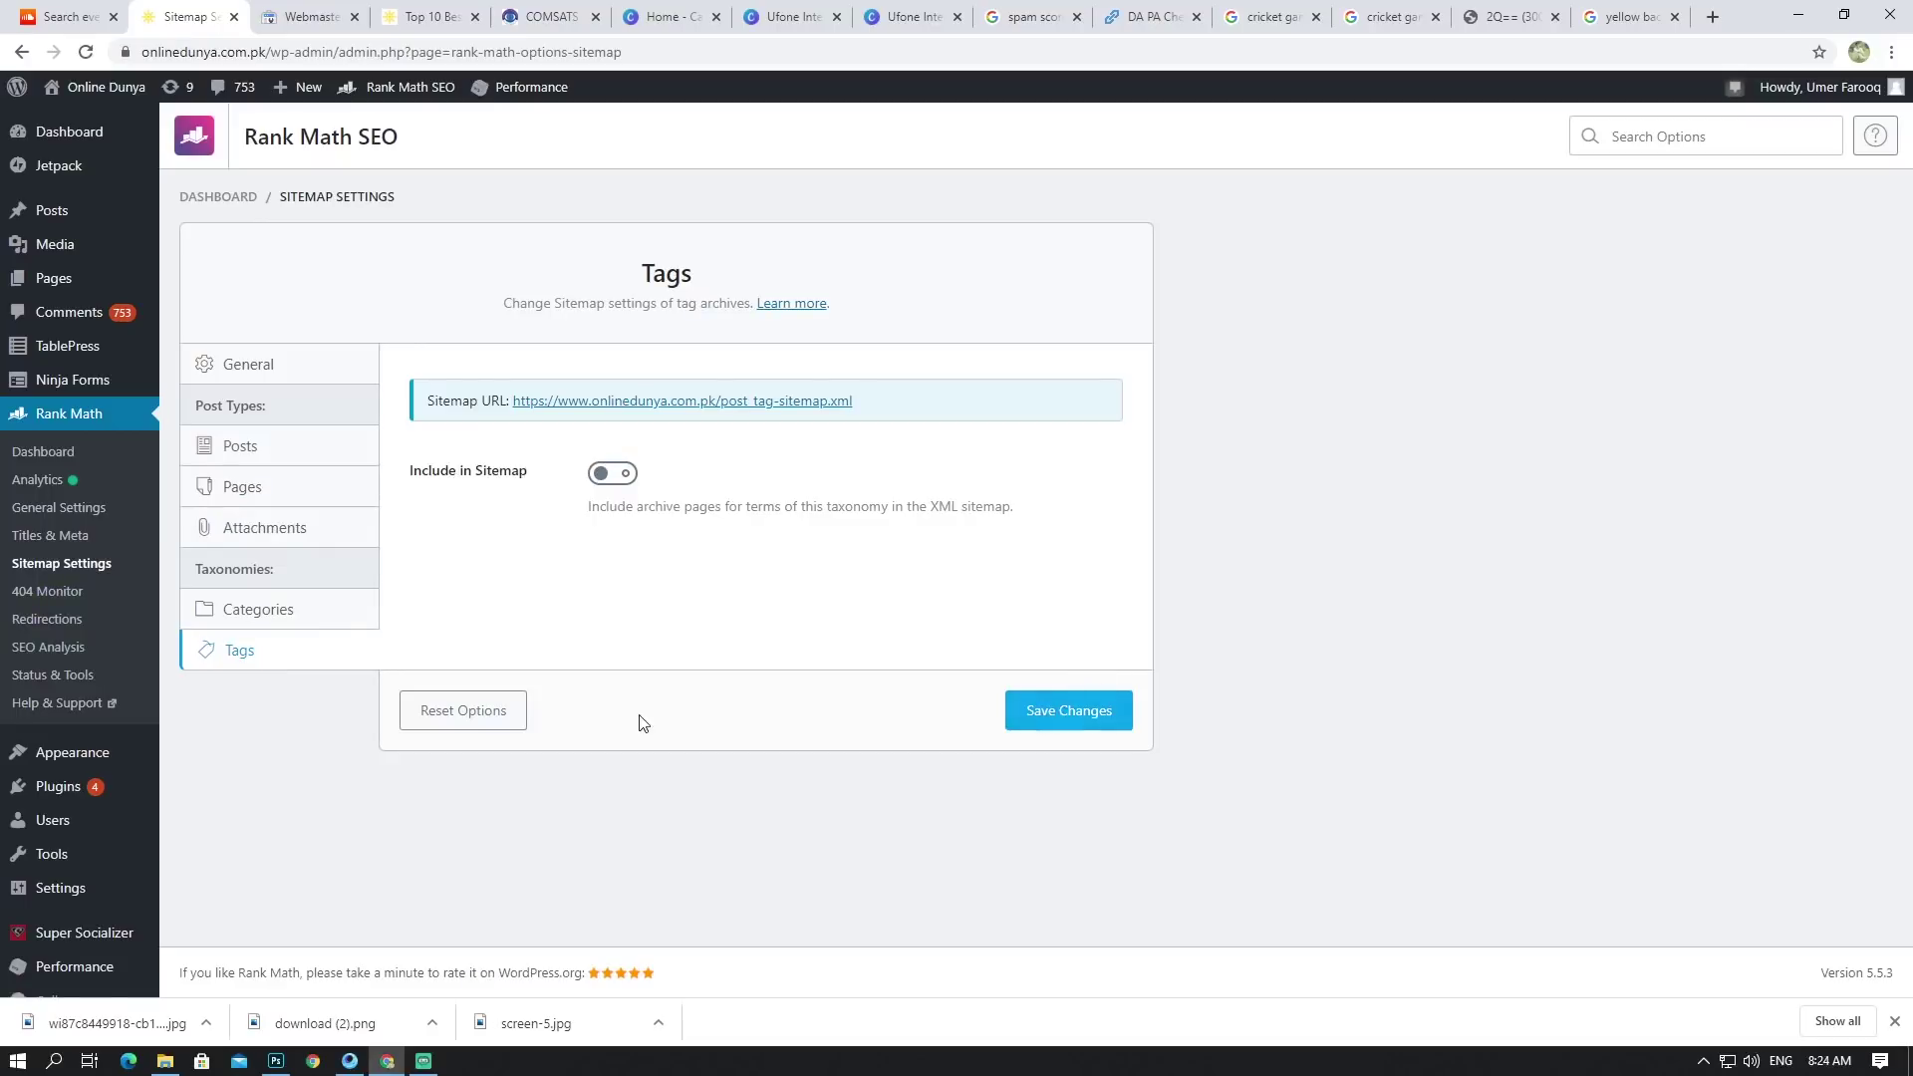
Step: Open Rank Math's 404 Monitor and look through the logged URIs, referers, user agents and access times
left_click(54, 598)
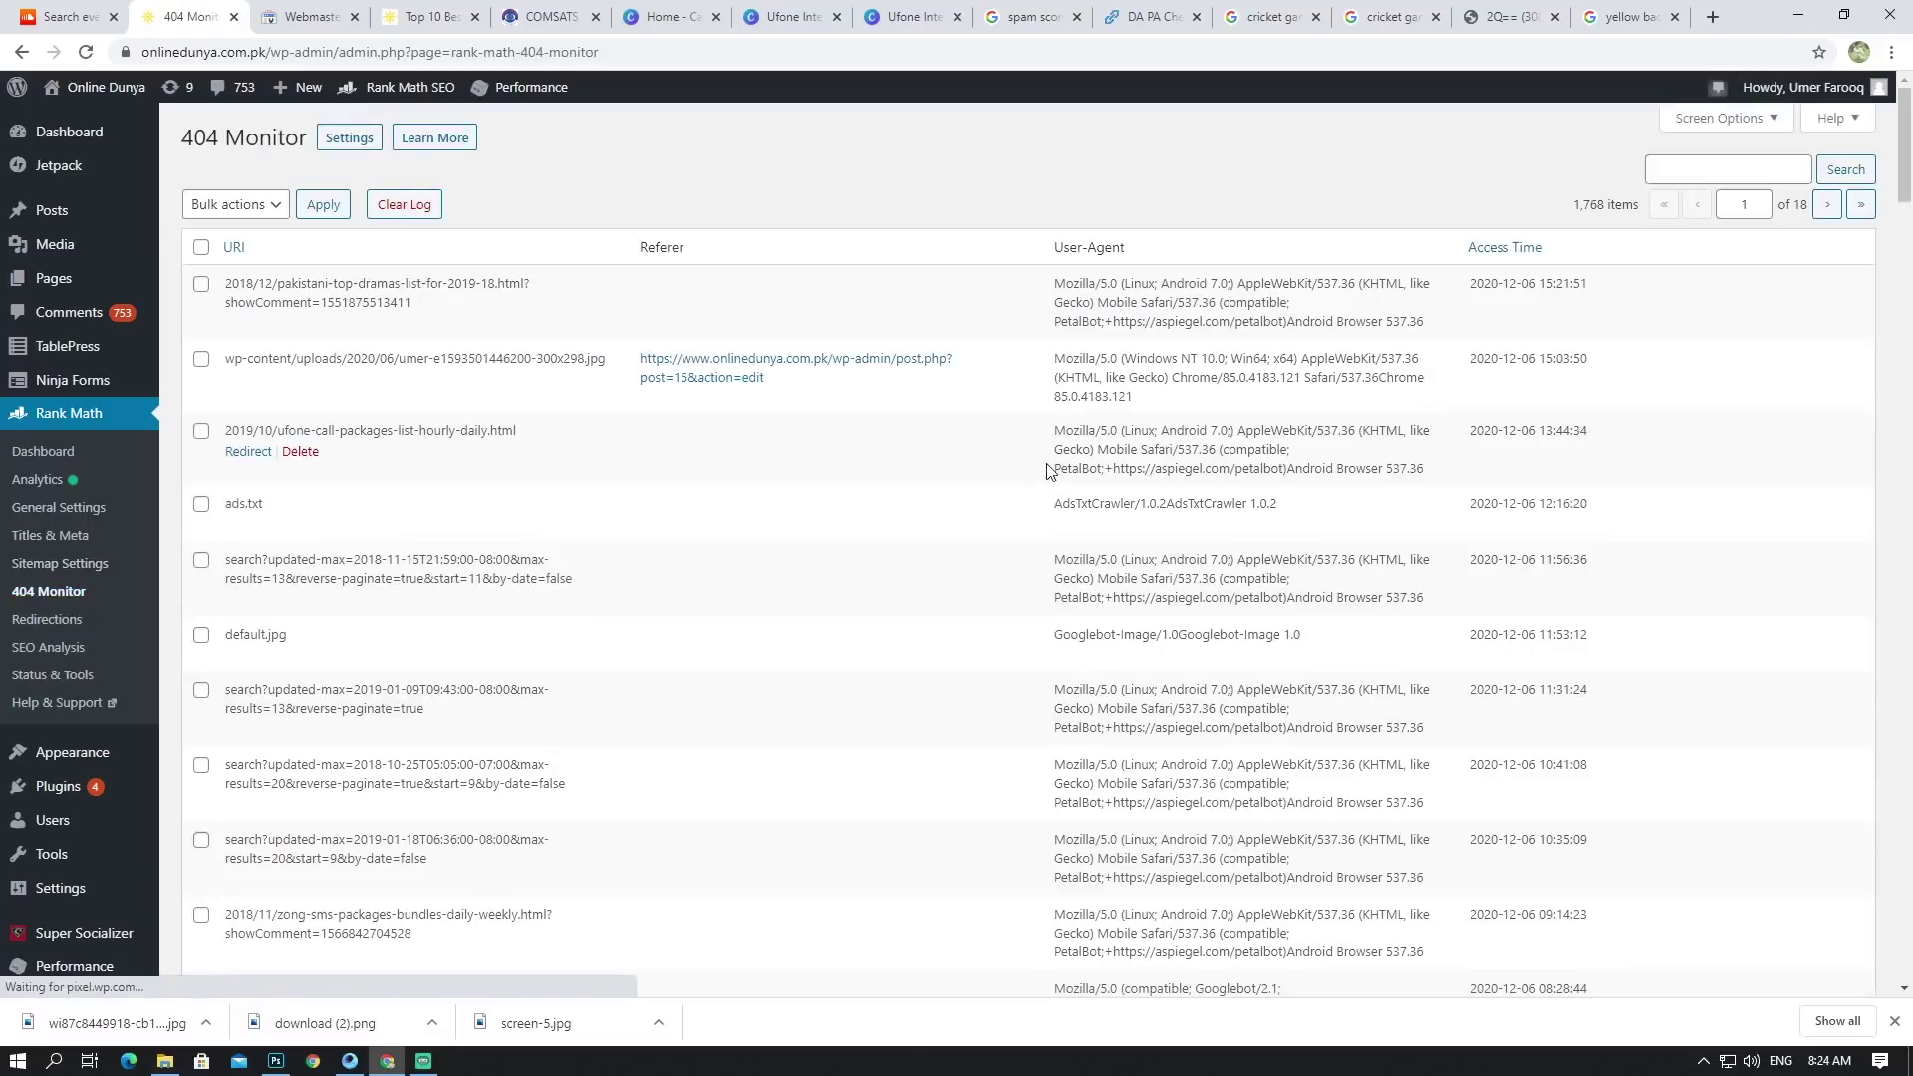
scroll(797, 419, "down", 4)
scroll(717, 423, "up", 4)
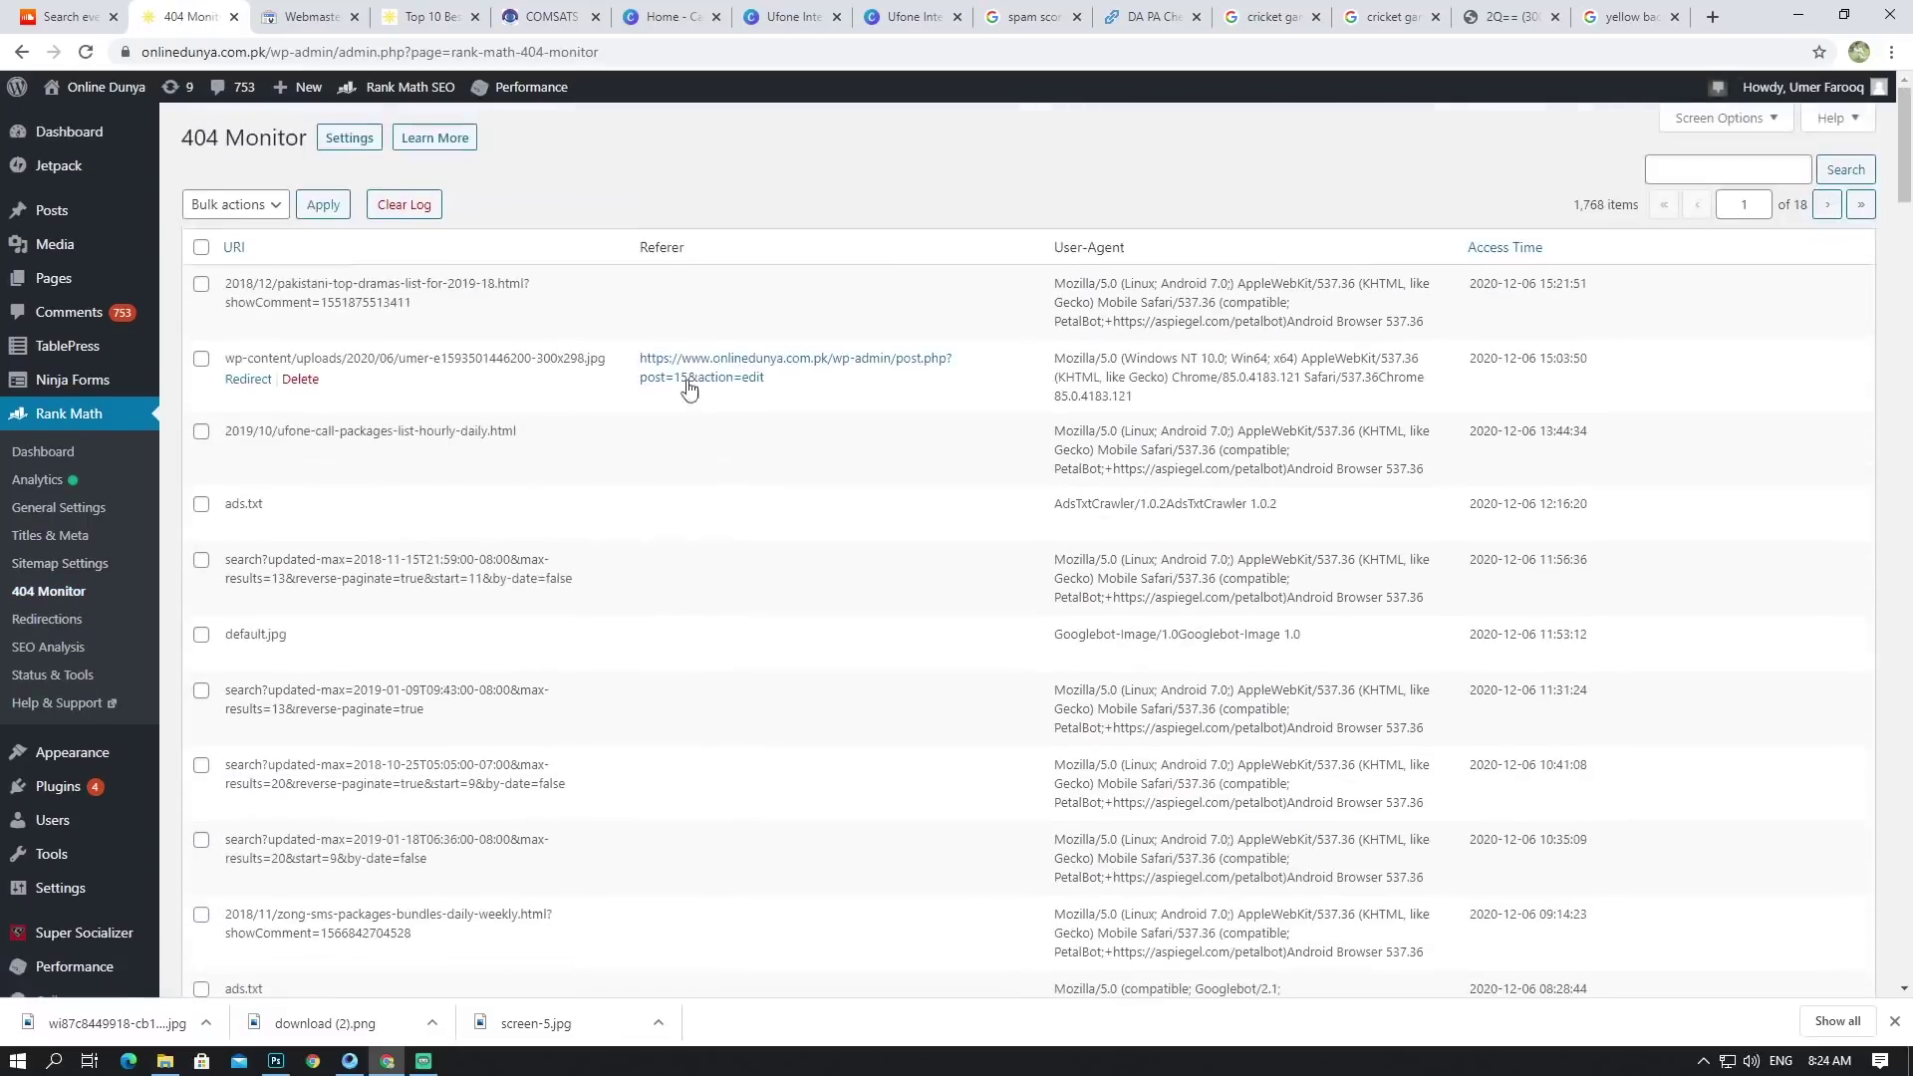
scroll(363, 442, "down", 2)
scroll(369, 443, "down", 11)
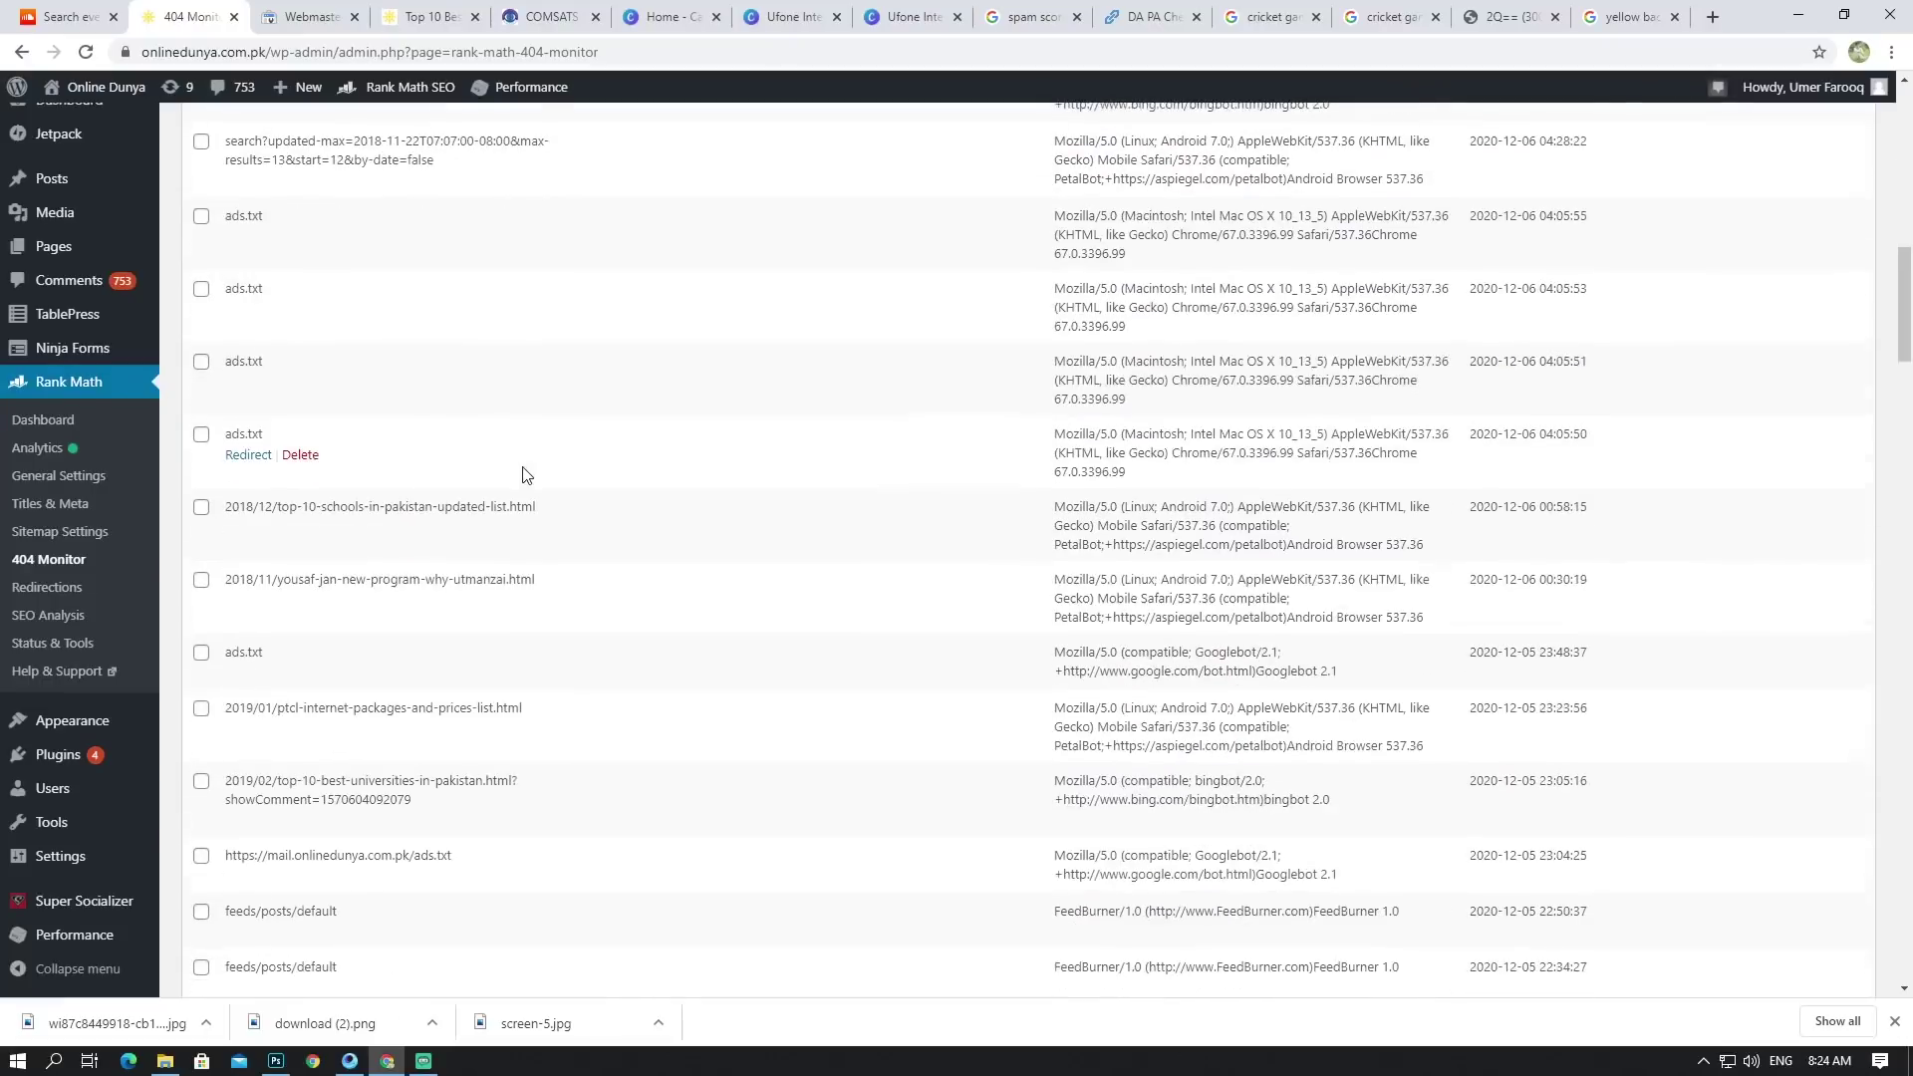
scroll(461, 426, "up", 13)
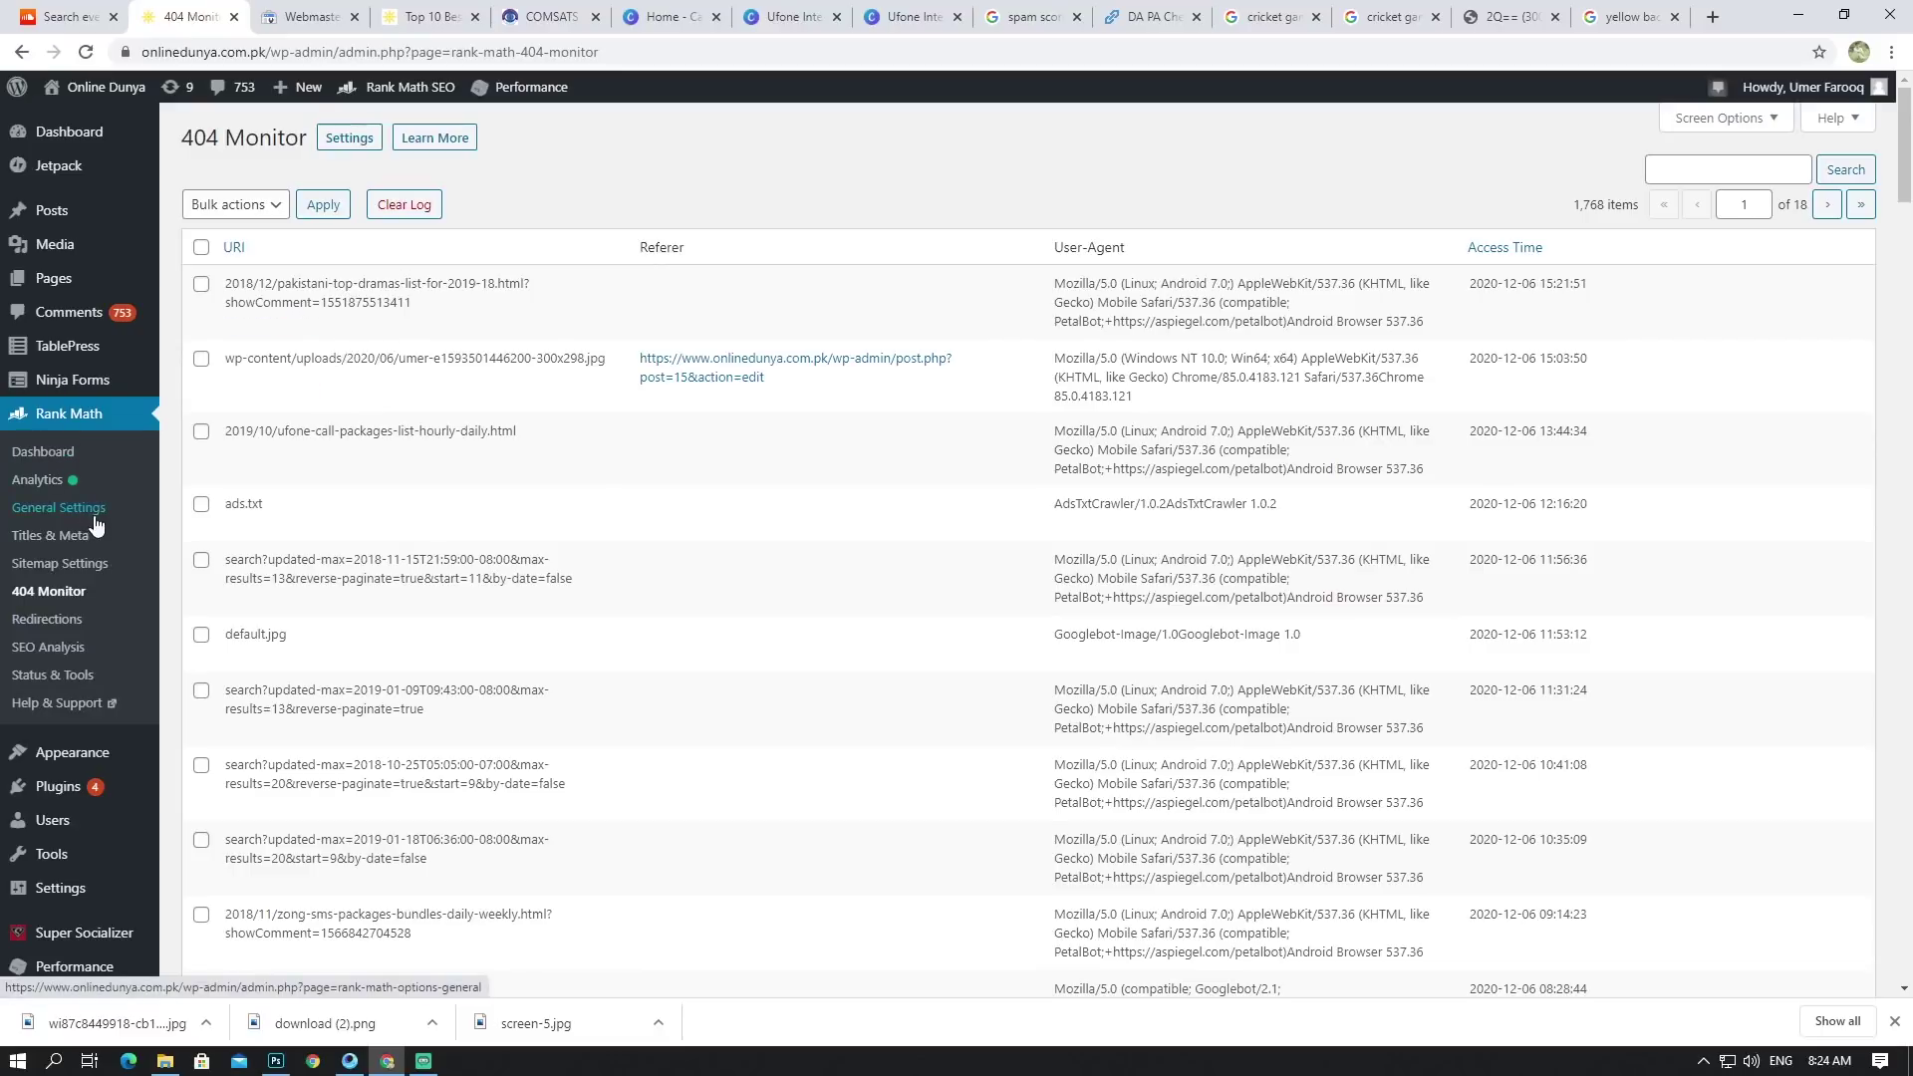
scroll(399, 498, "down", 5)
scroll(394, 509, "up", 5)
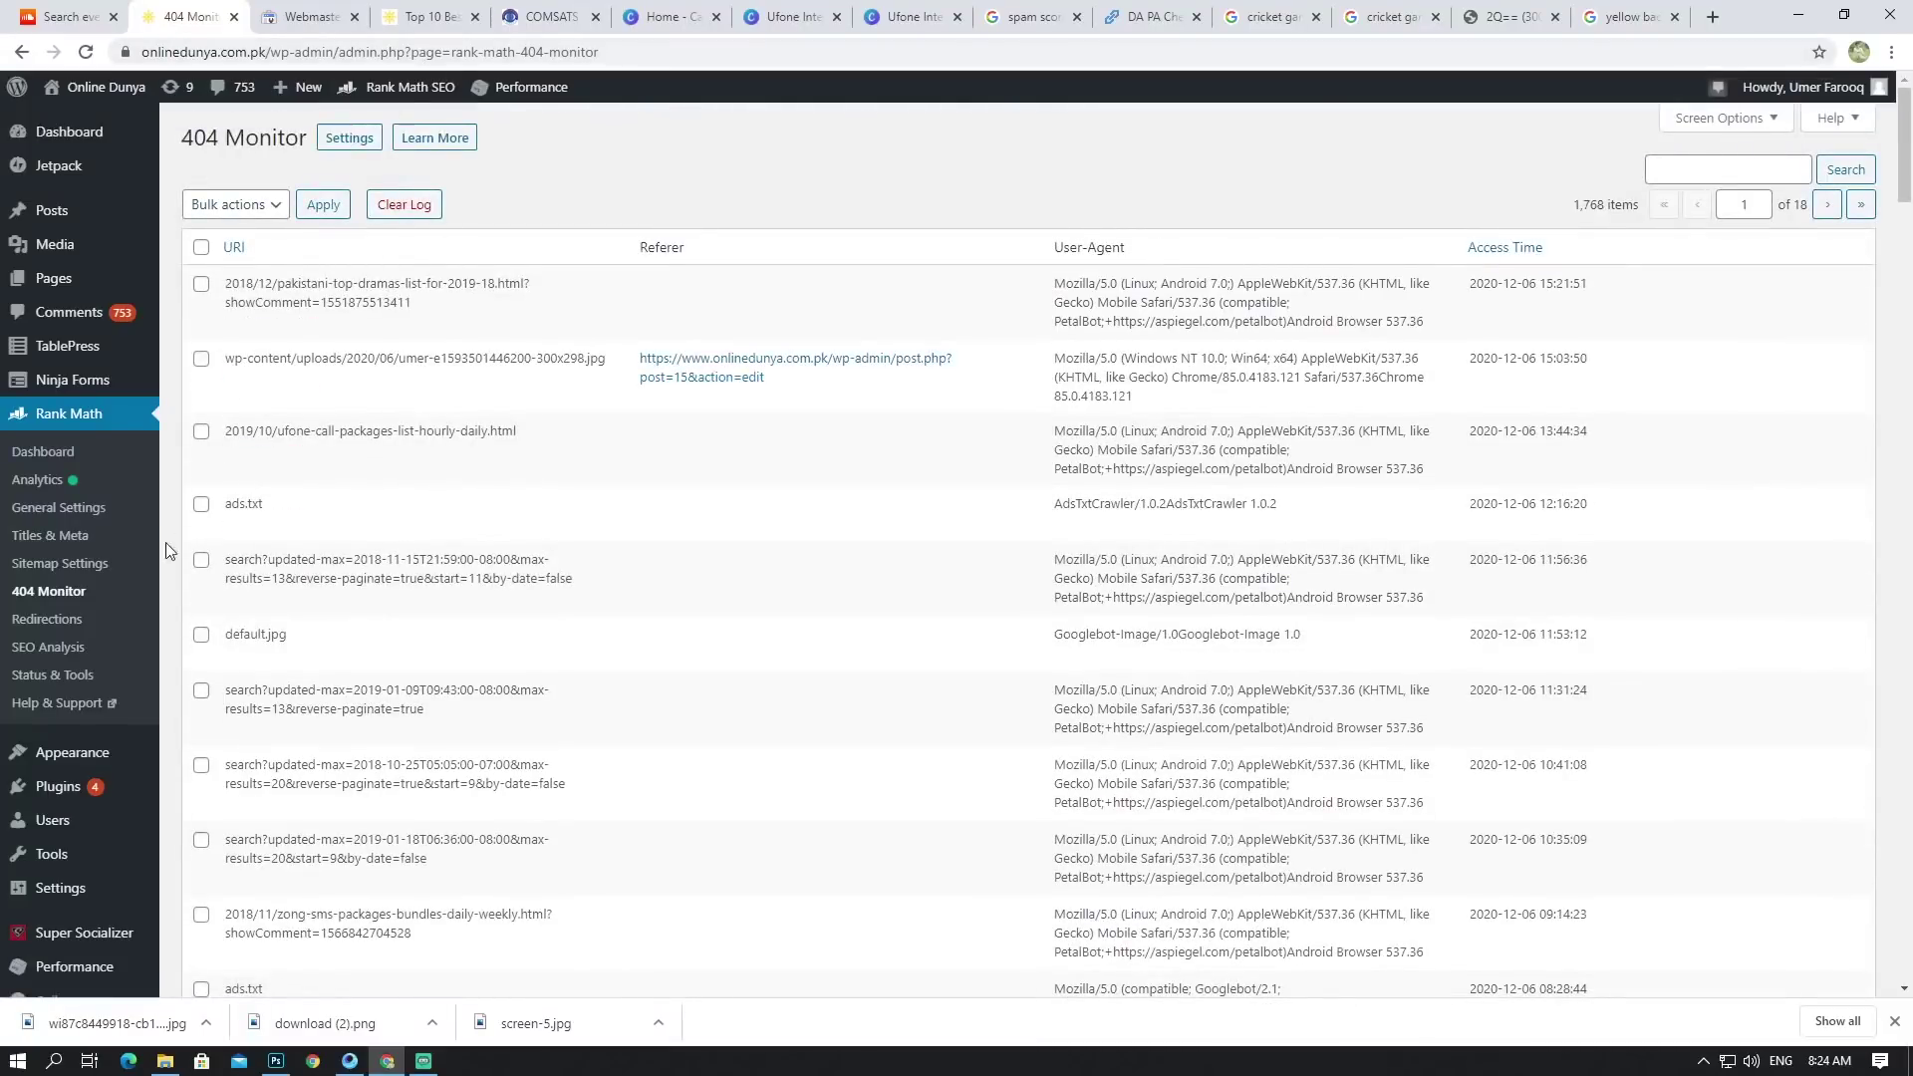
Step: View Rank Math's Redirections list and the Status & Tools version controls, covering rollback, beta opt-in and auto update
left_click(61, 622)
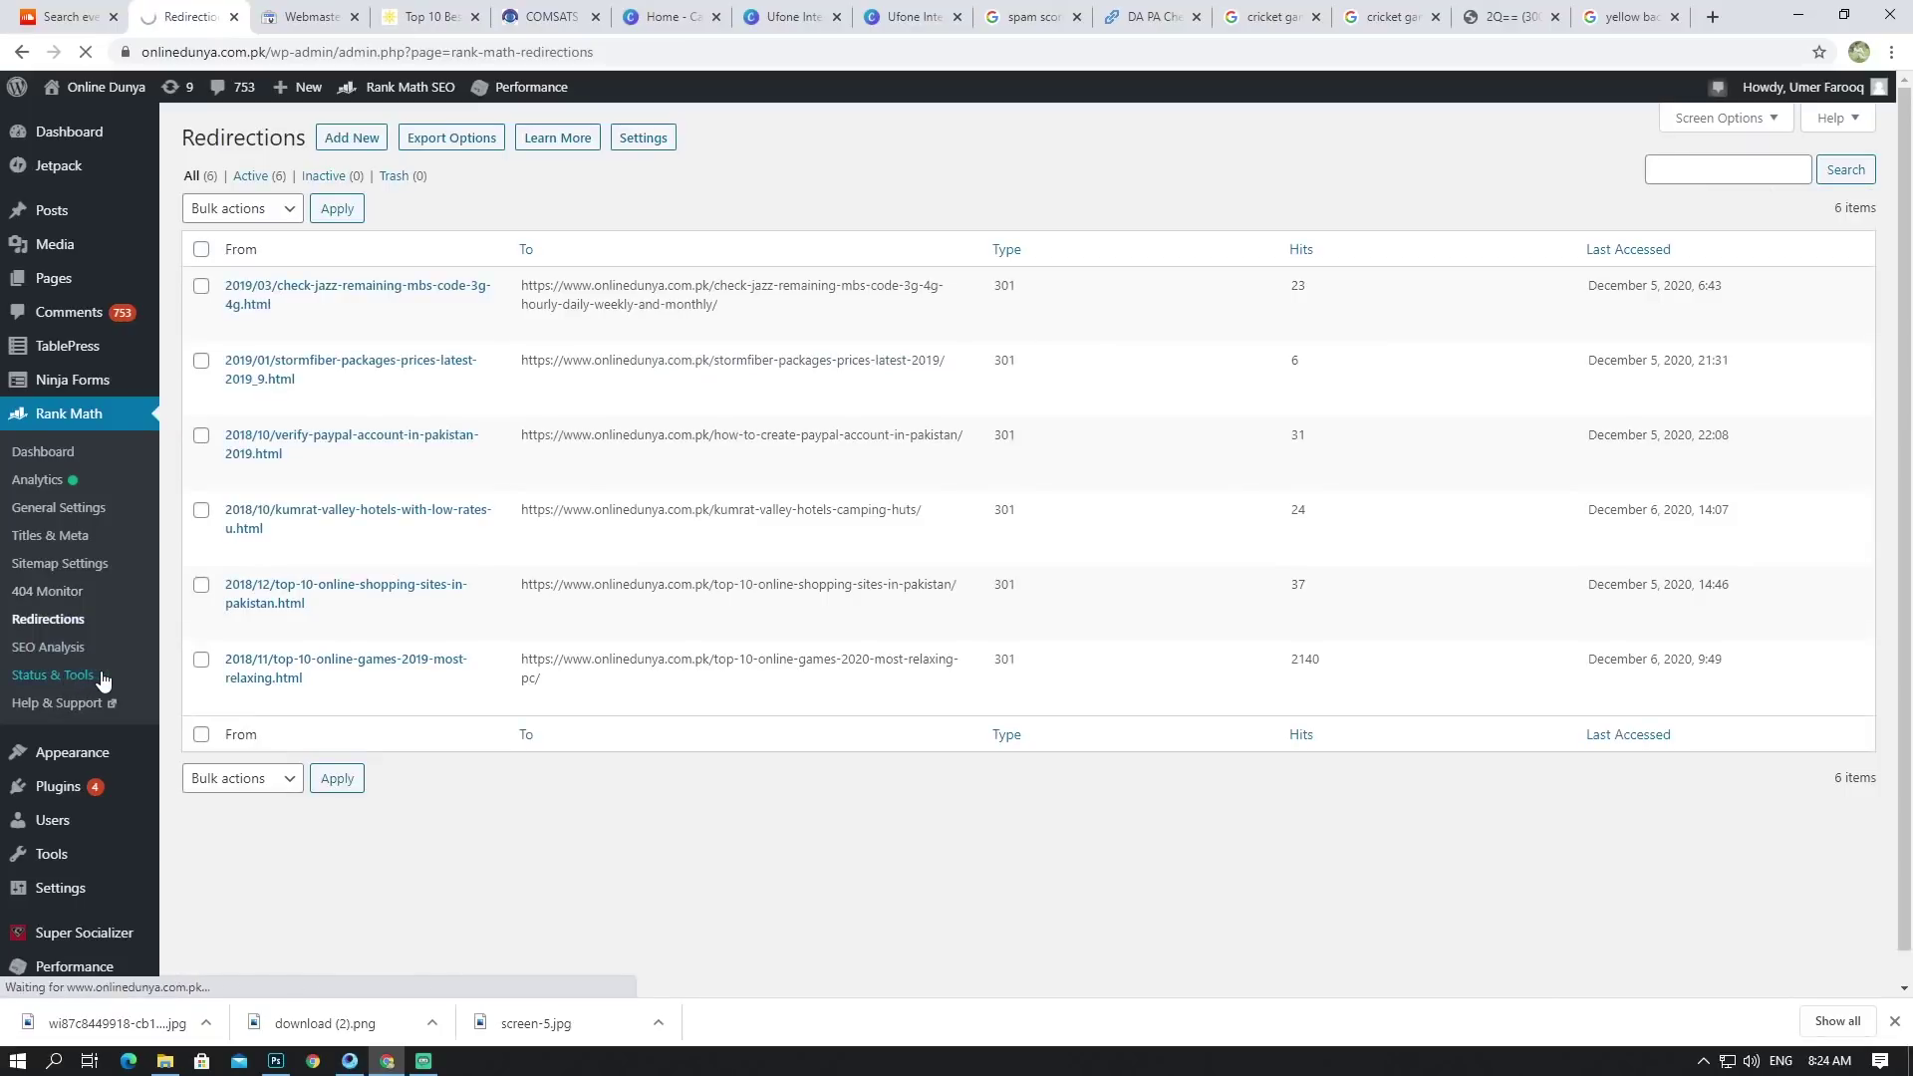
scroll(269, 619, "down", 5)
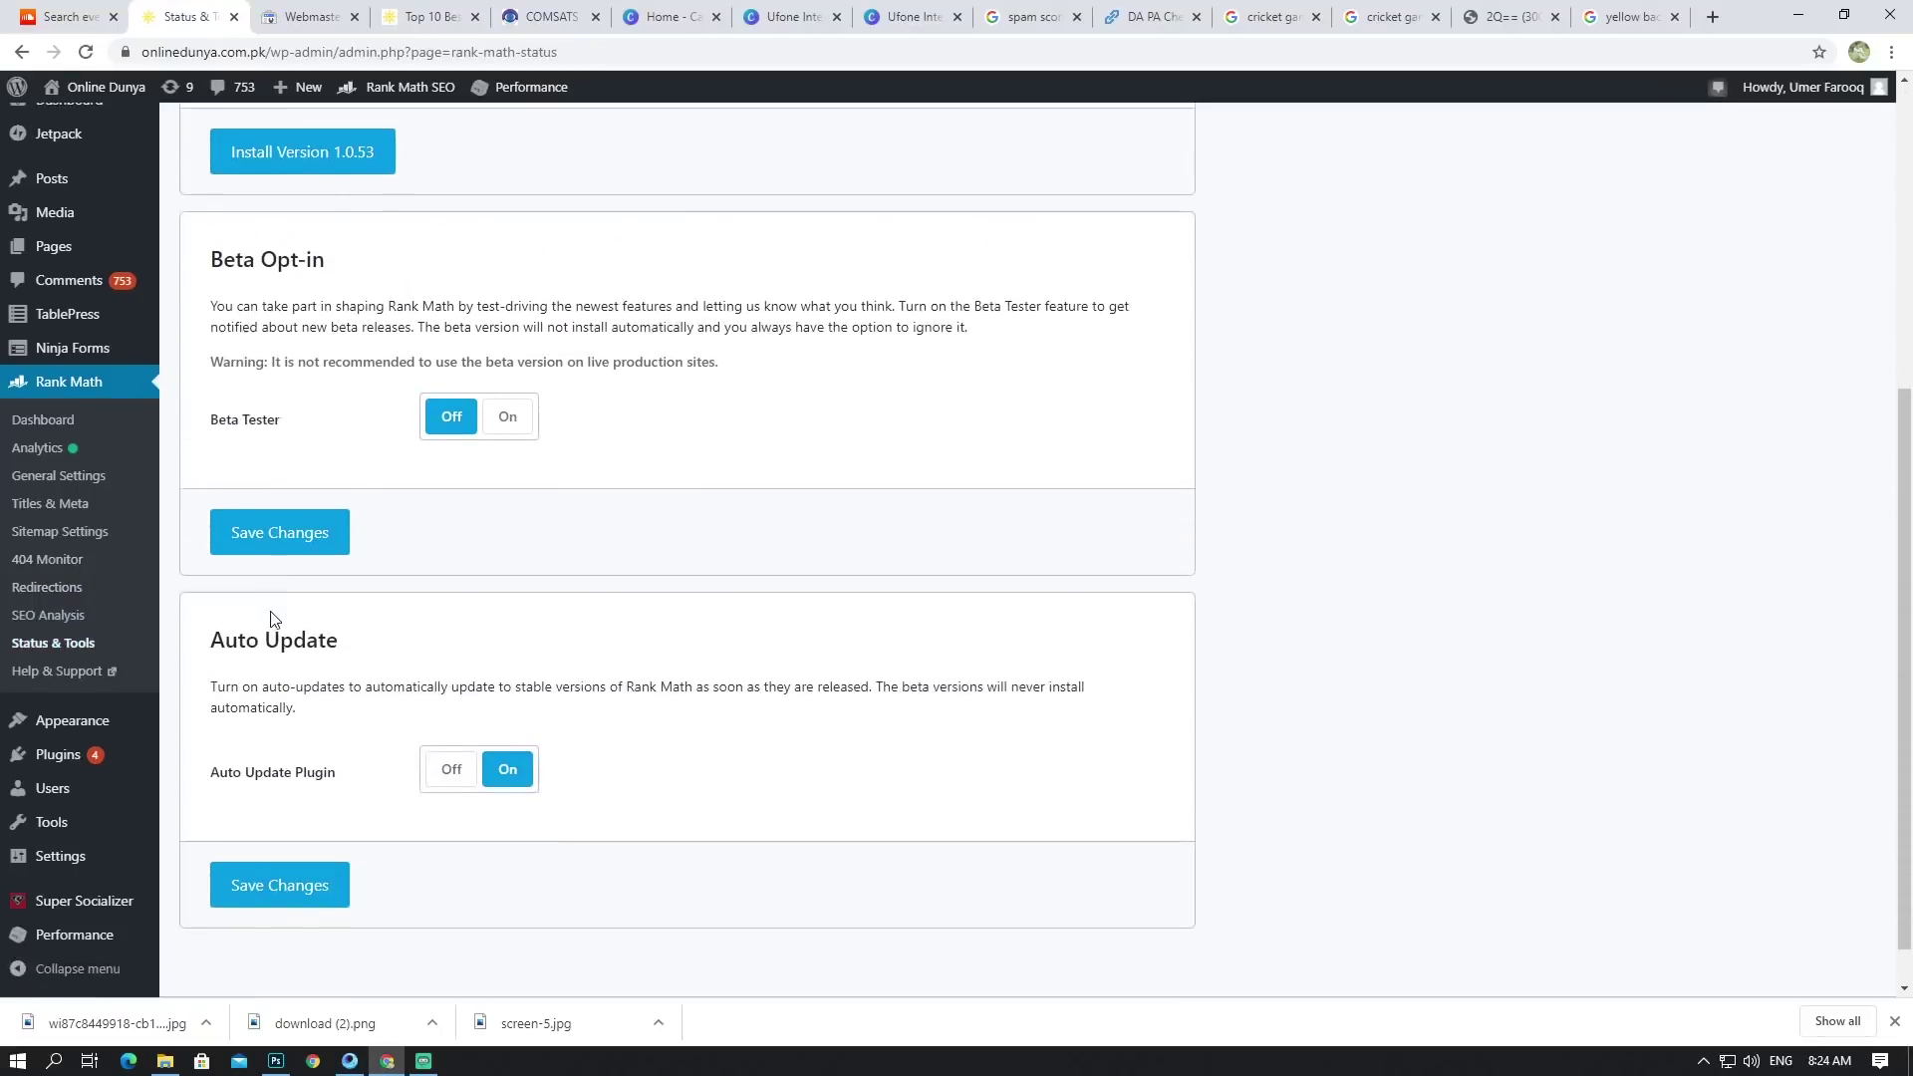
scroll(299, 598, "down", 1)
scroll(338, 577, "up", 3)
scroll(354, 580, "down", 3)
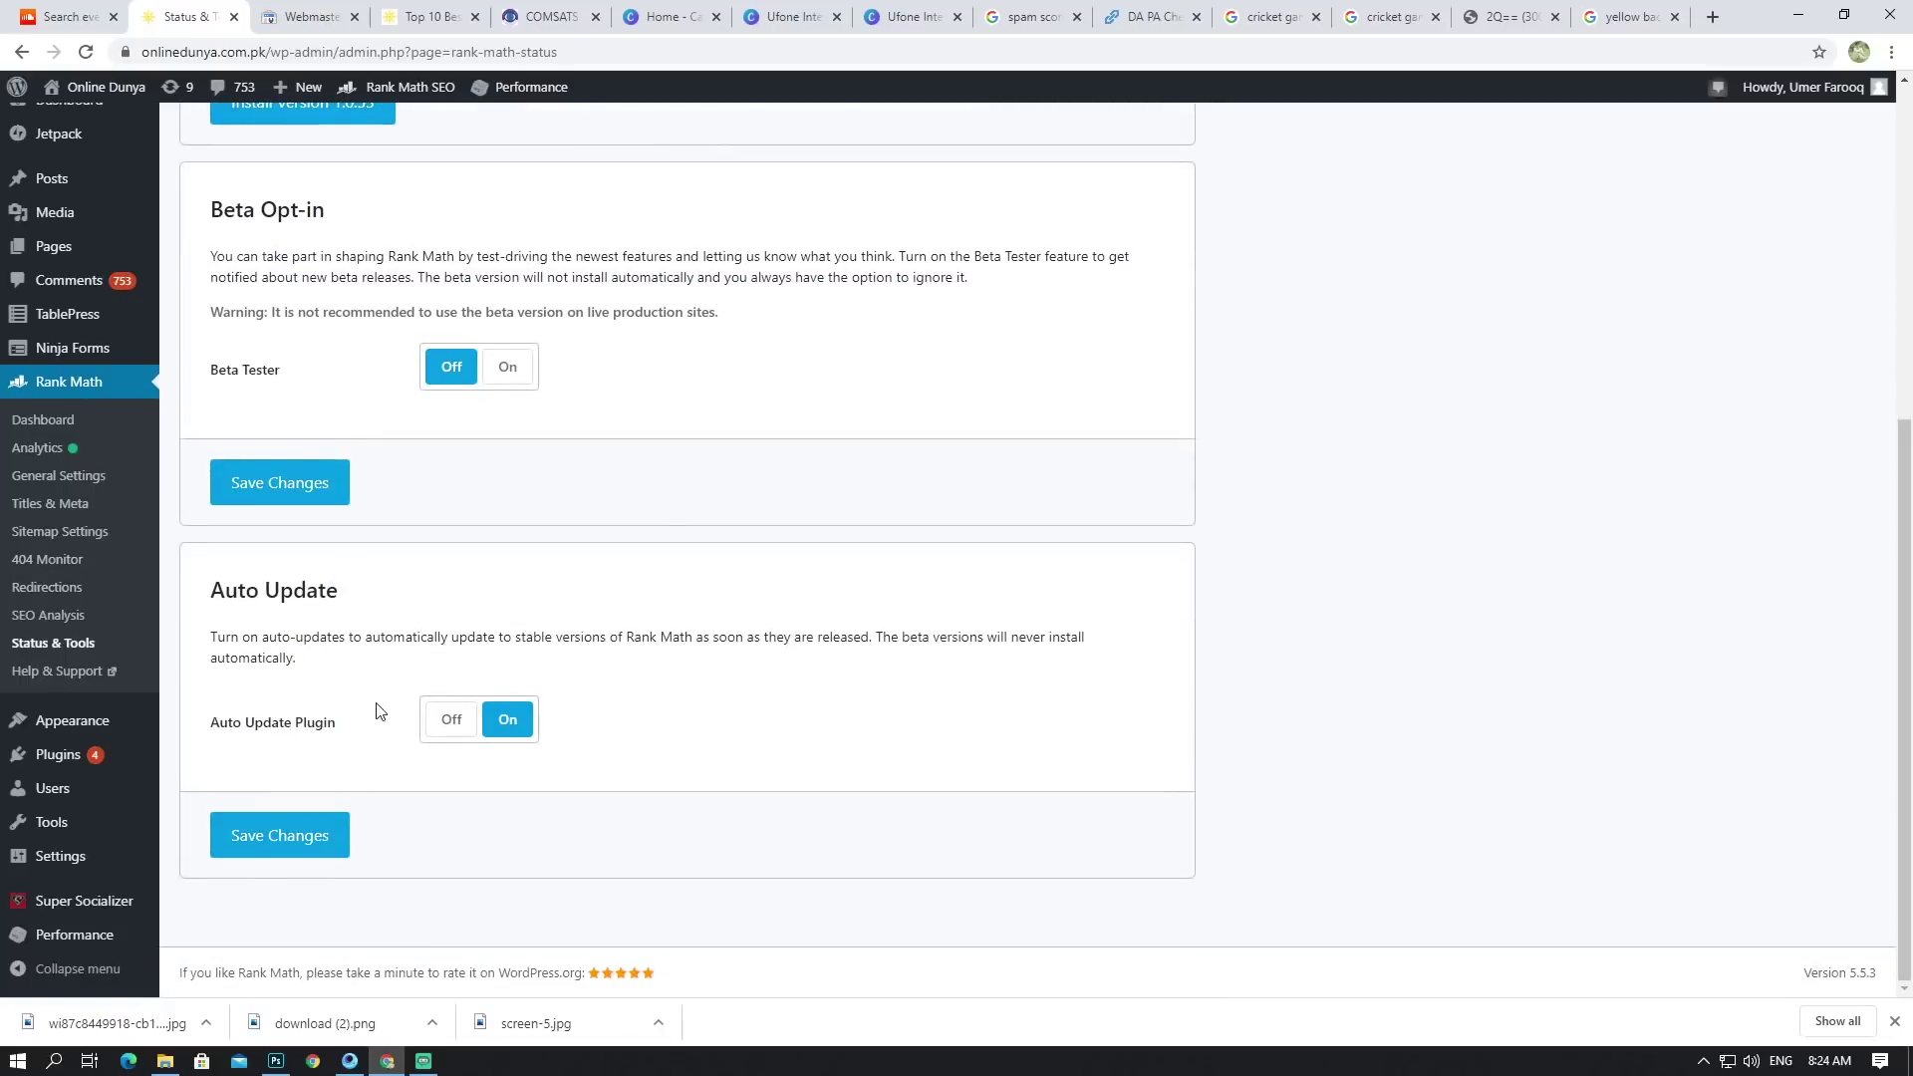
scroll(368, 624, "up", 3)
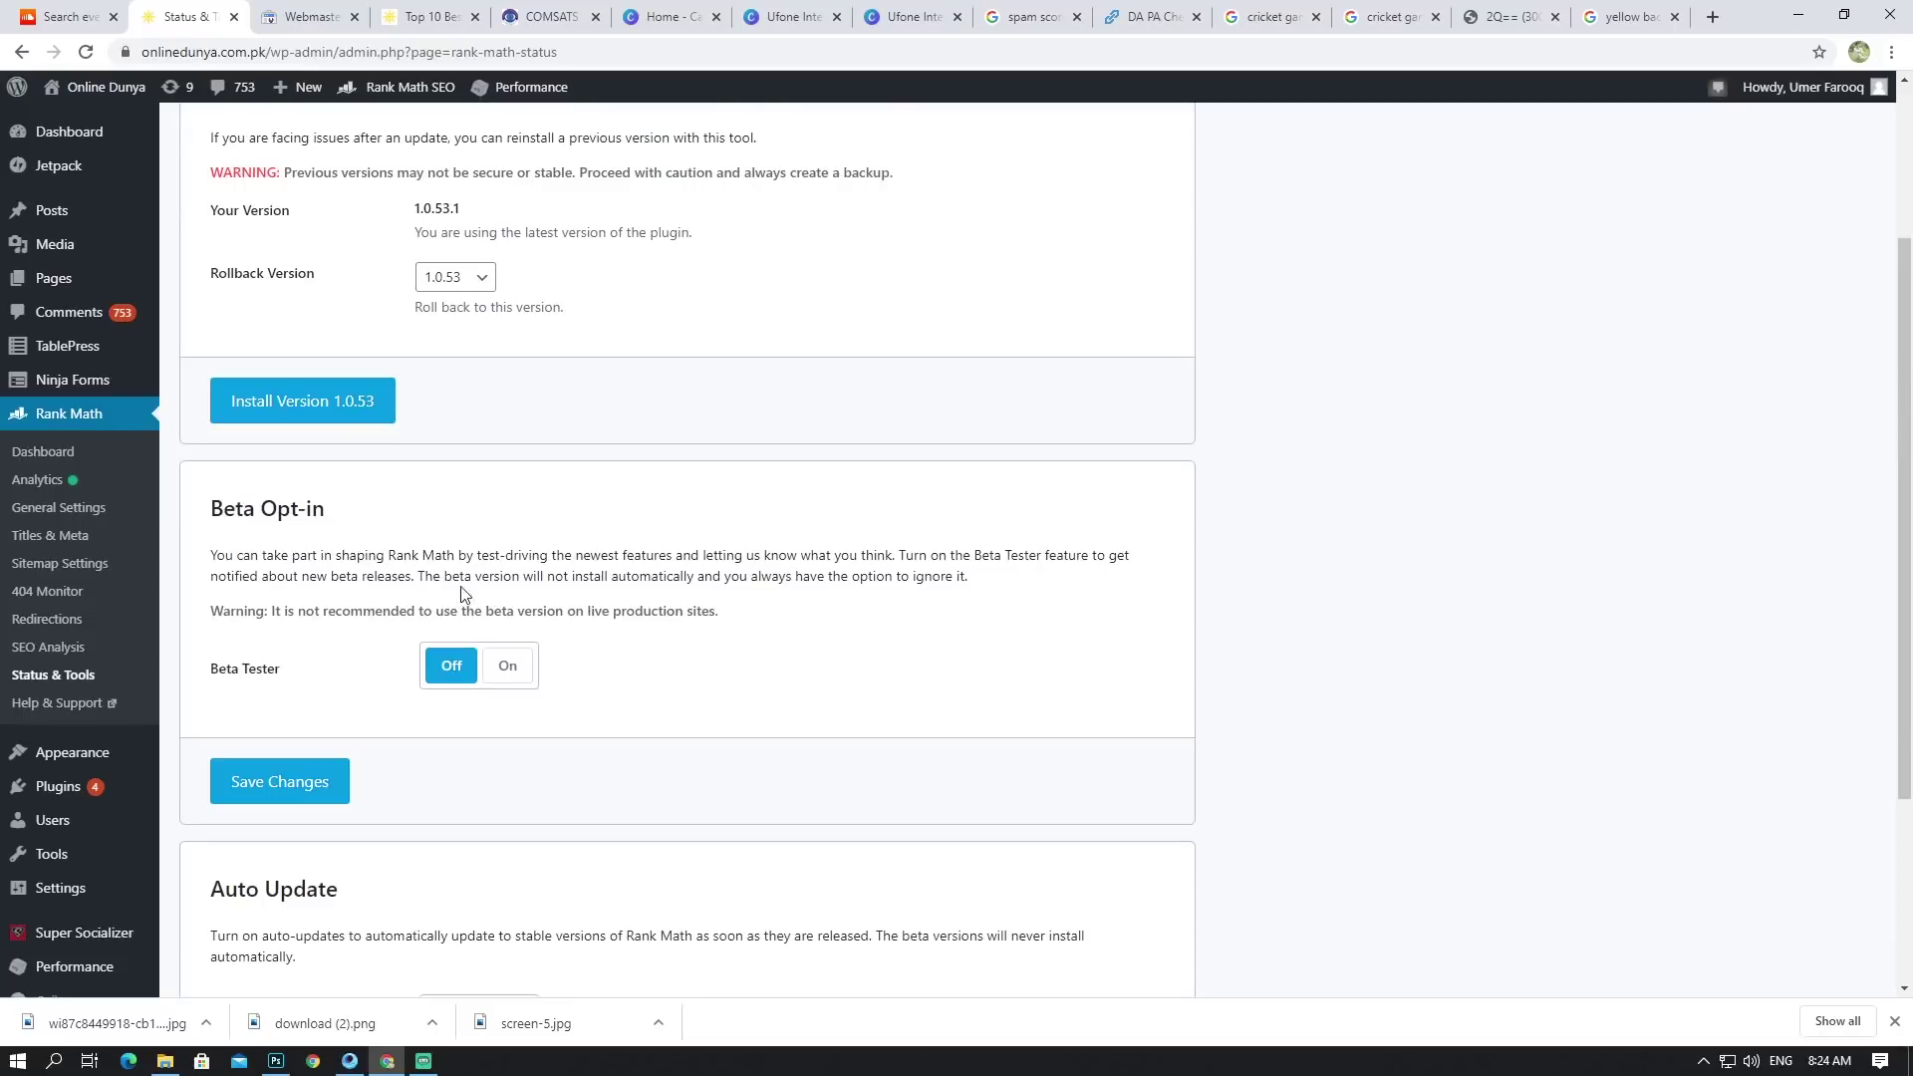
scroll(408, 573, "up", 3)
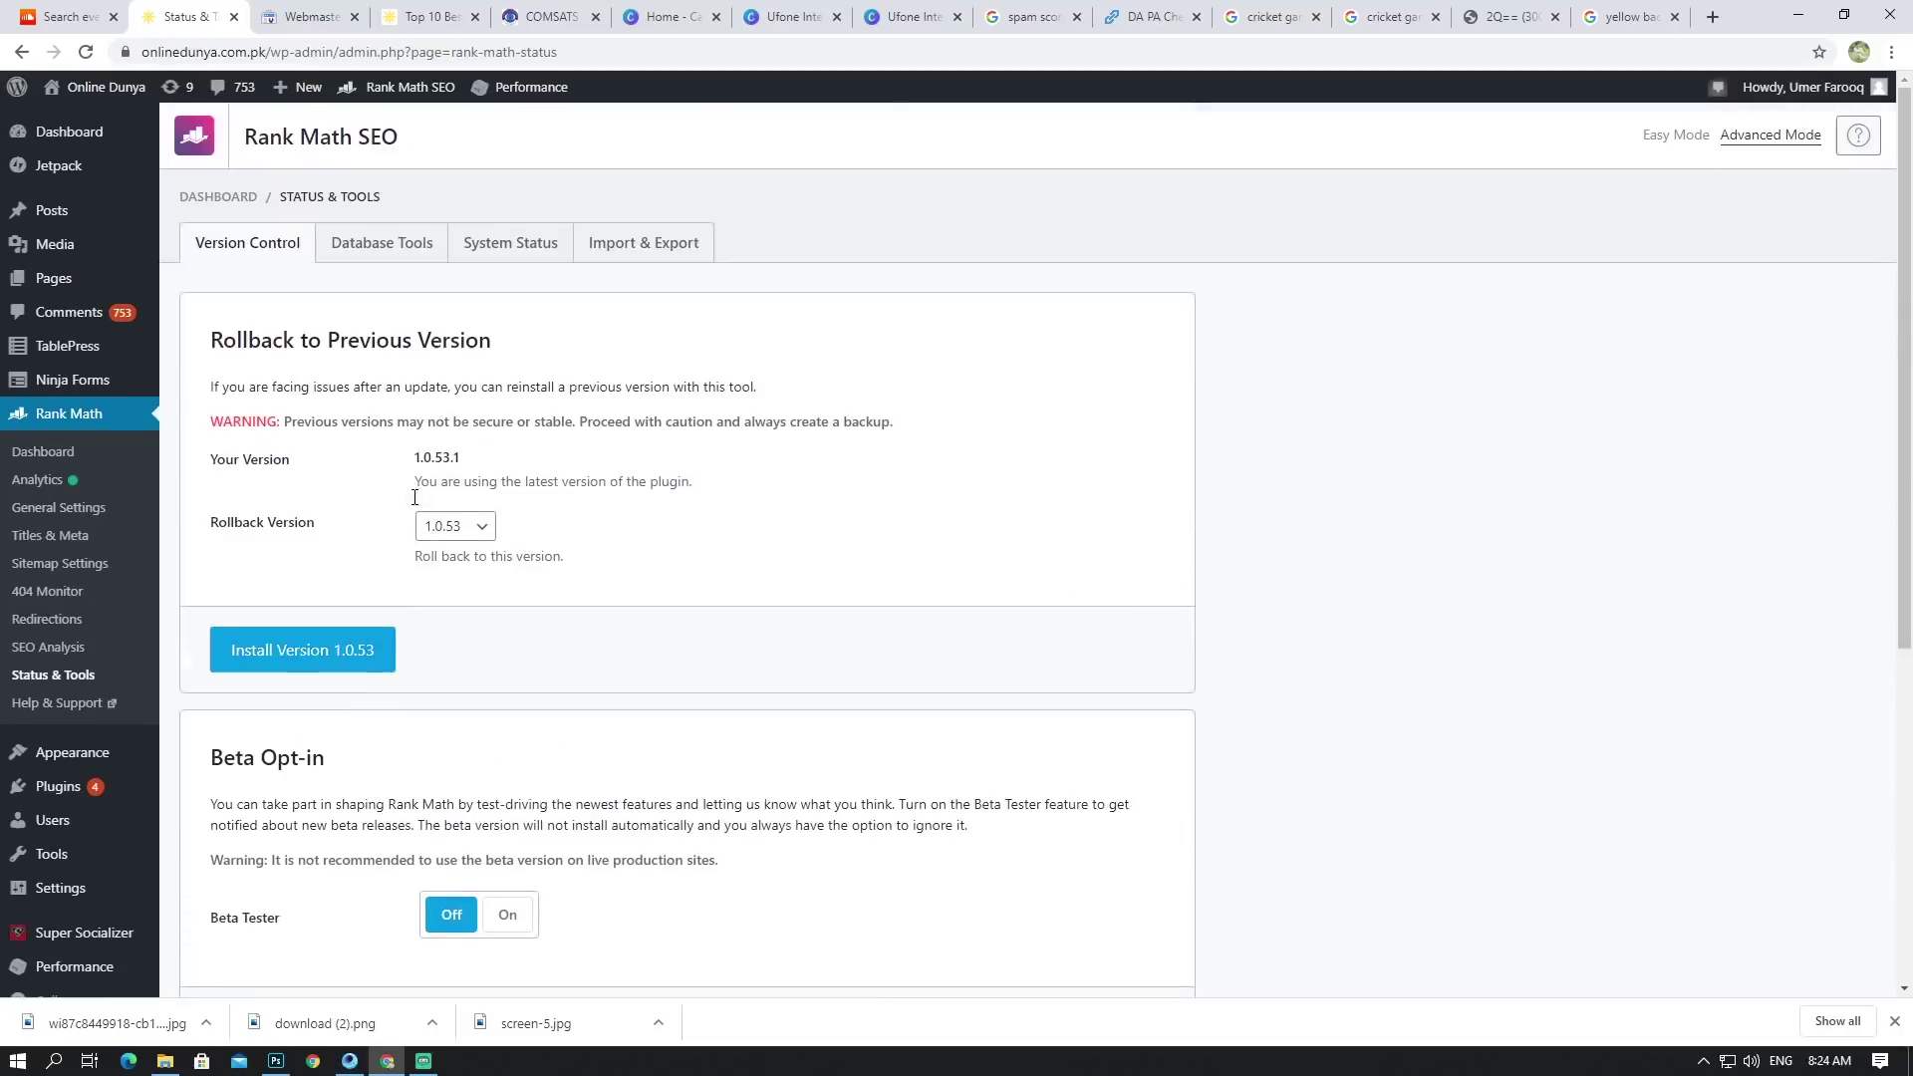
scroll(465, 474, "down", 5)
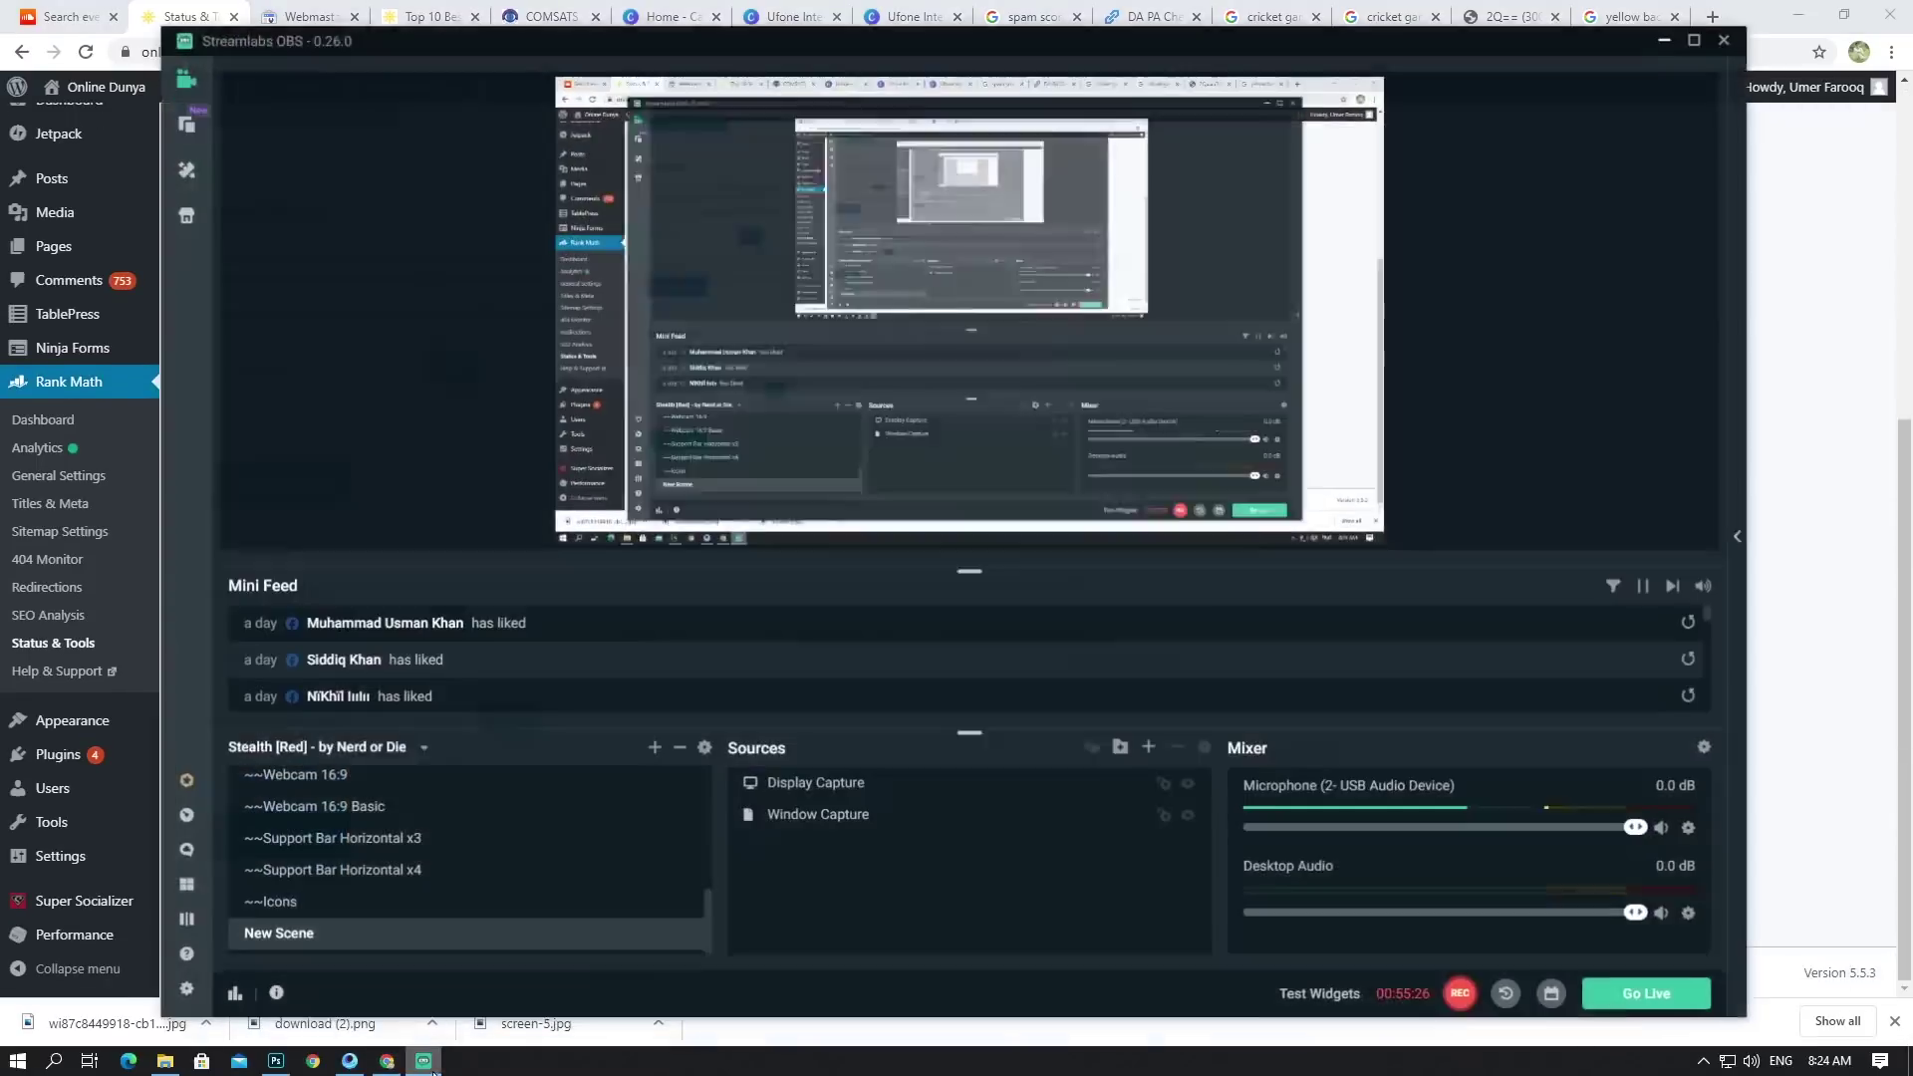
left_click(424, 1060)
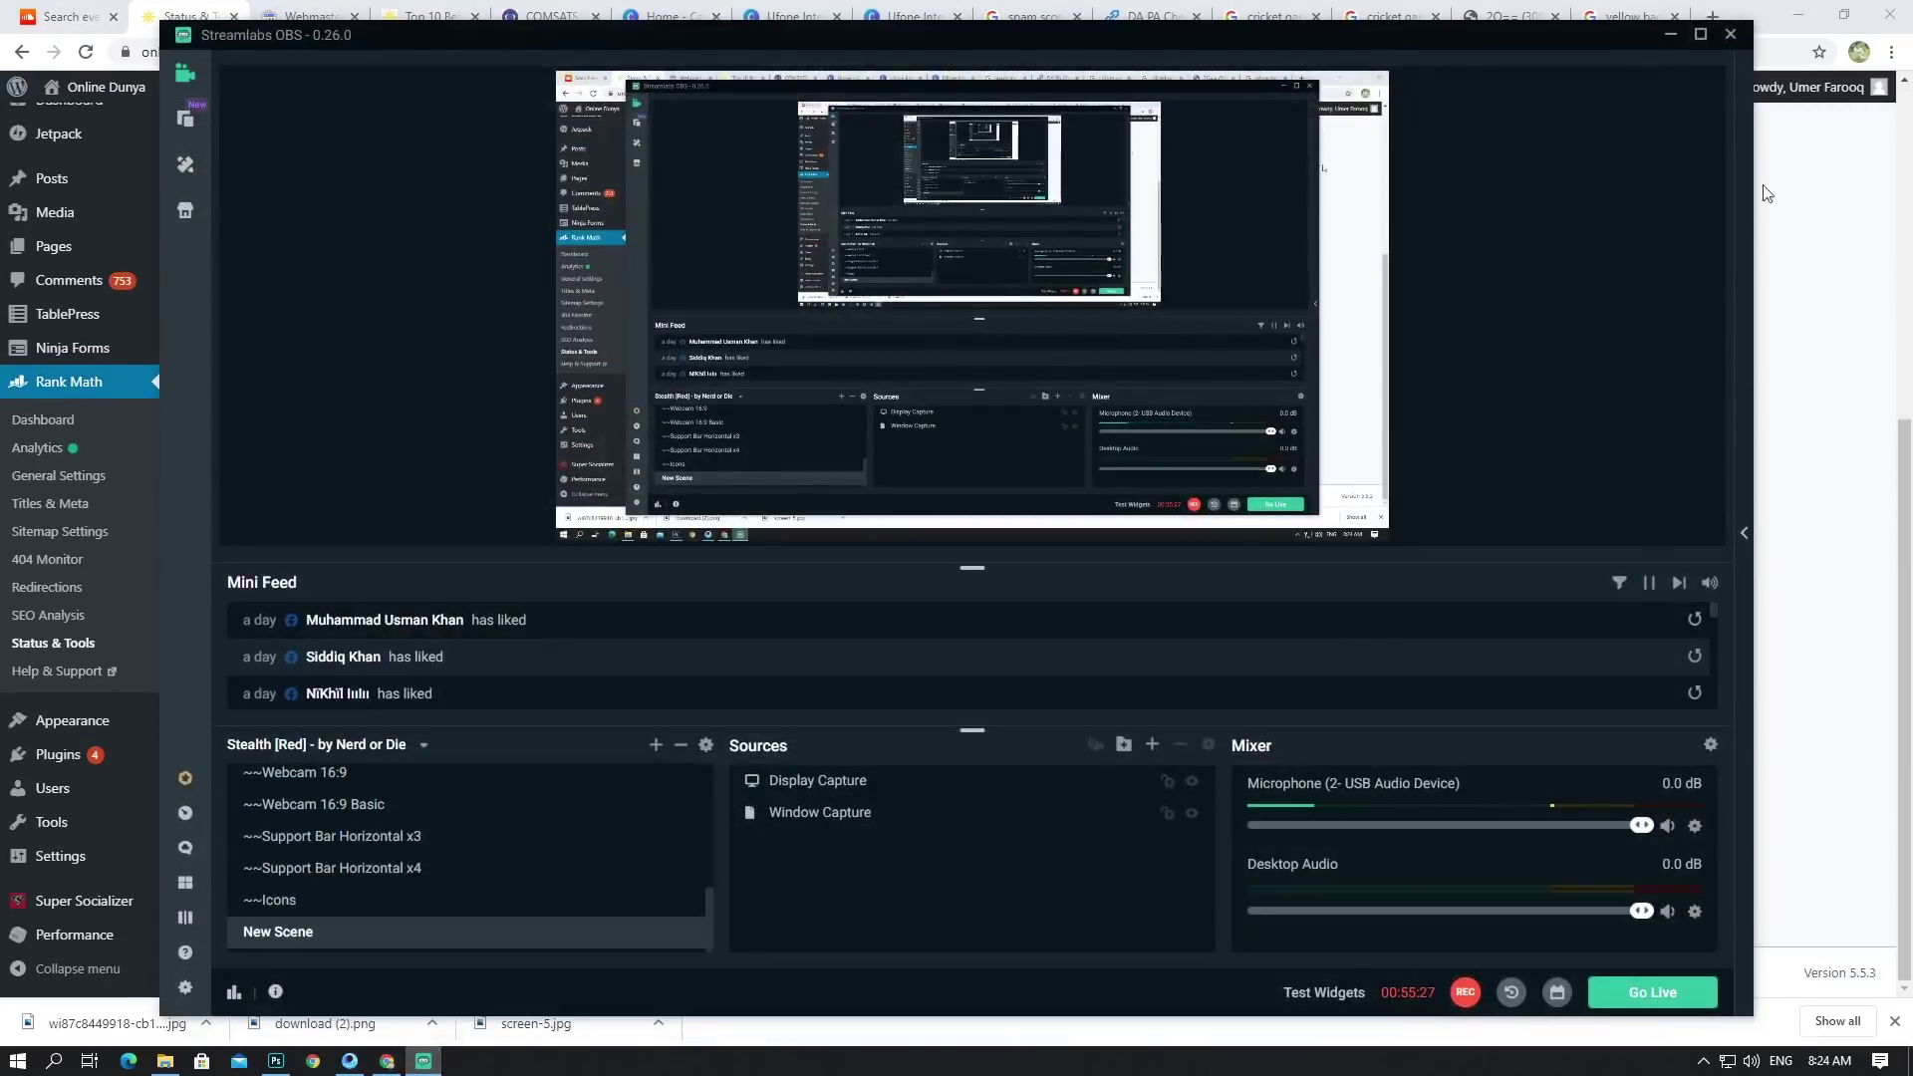
left_click(1674, 36)
scroll(170, 577, "up", 5)
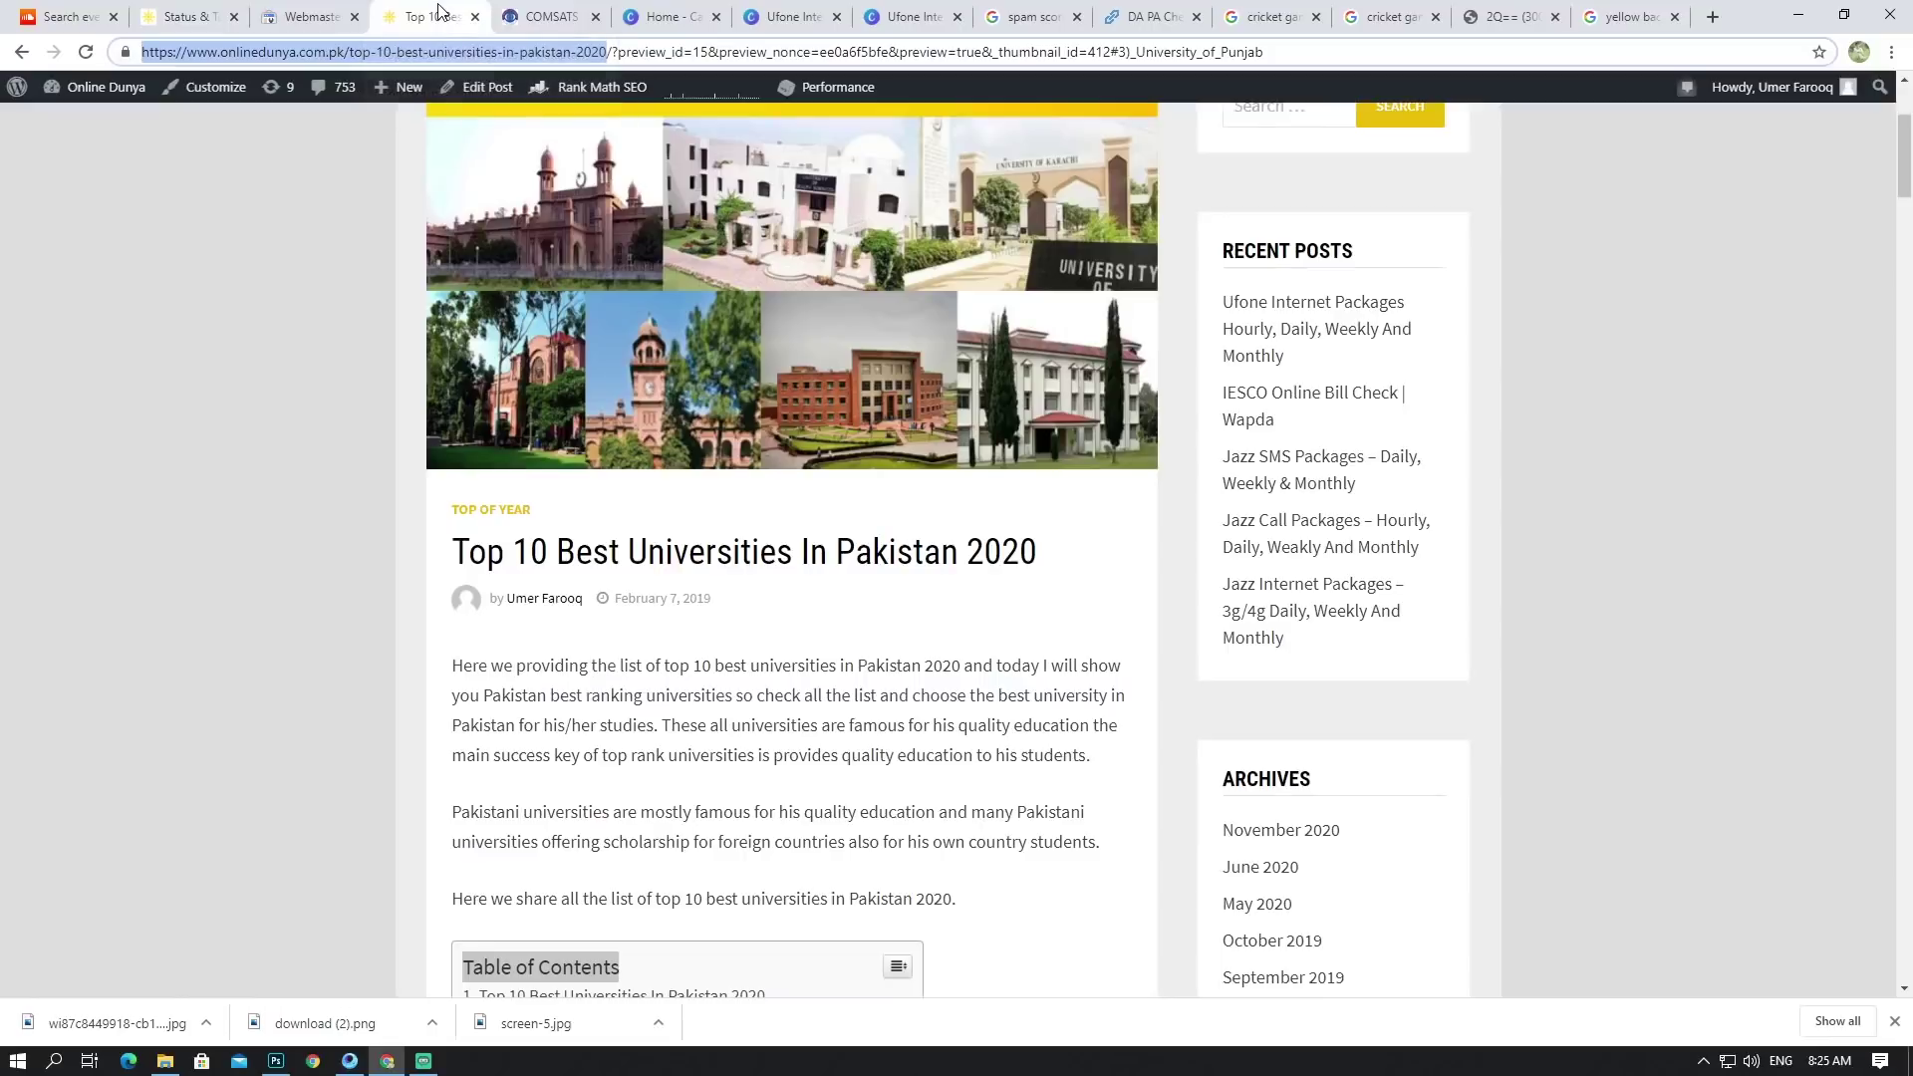
Step: Switch to the "Top 10 Best Universities In Pakistan 2020" article preview and examine its title, introduction and table of contents
left_click(426, 16)
scroll(812, 399, "down", 15)
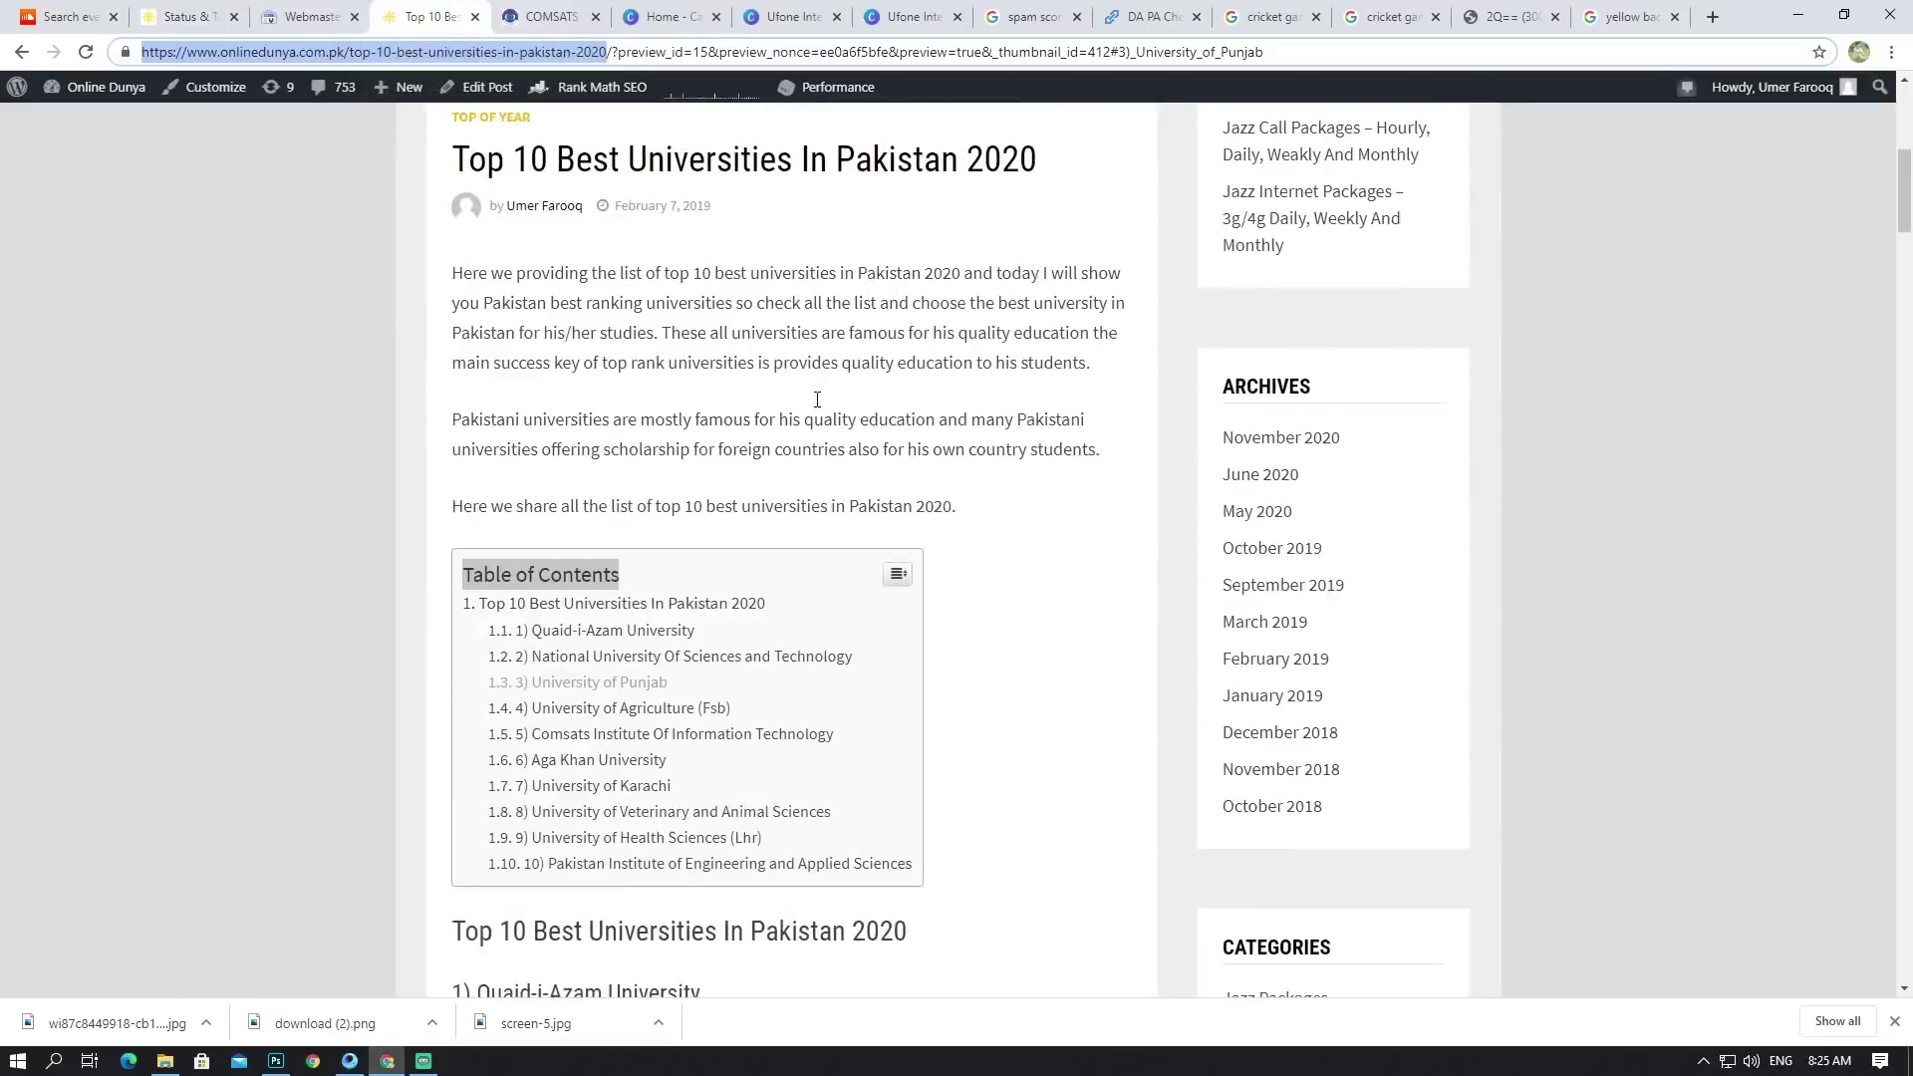
scroll(809, 401, "up", 15)
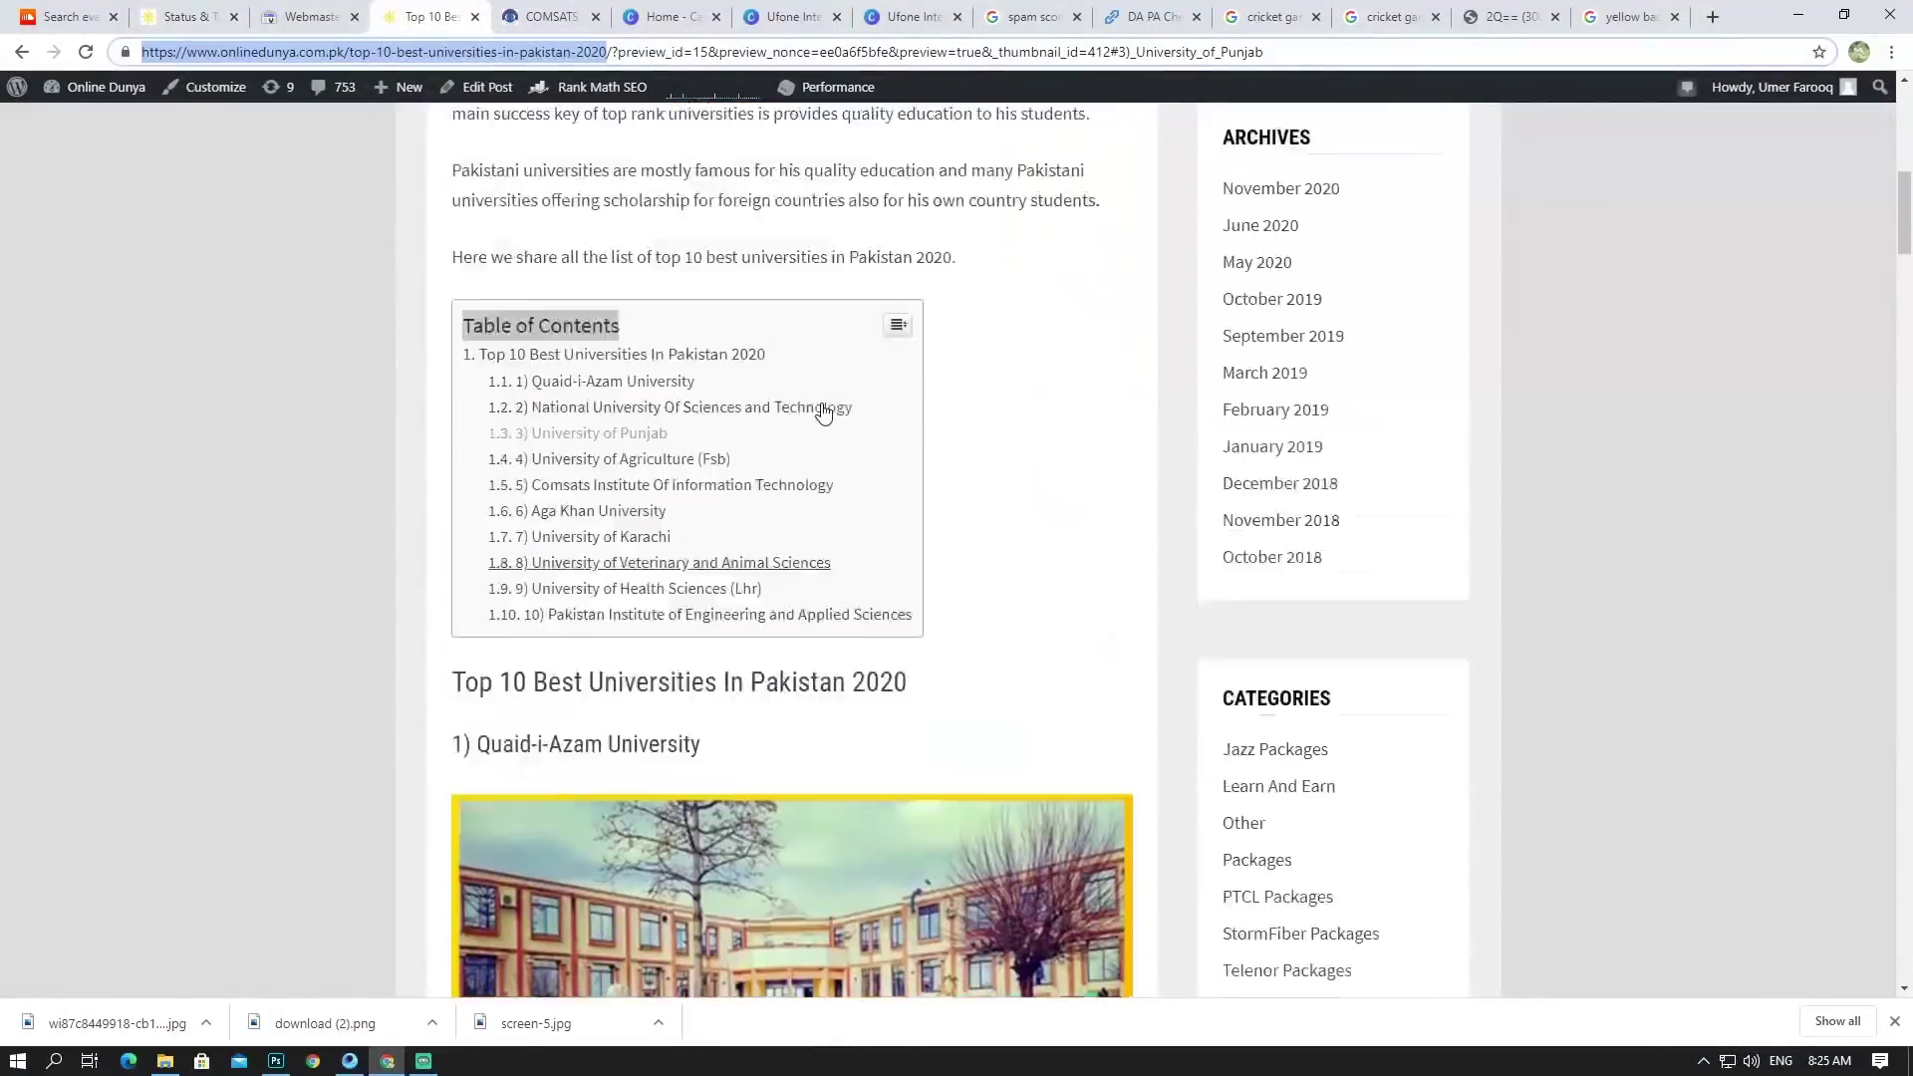
scroll(685, 370, "down", 2)
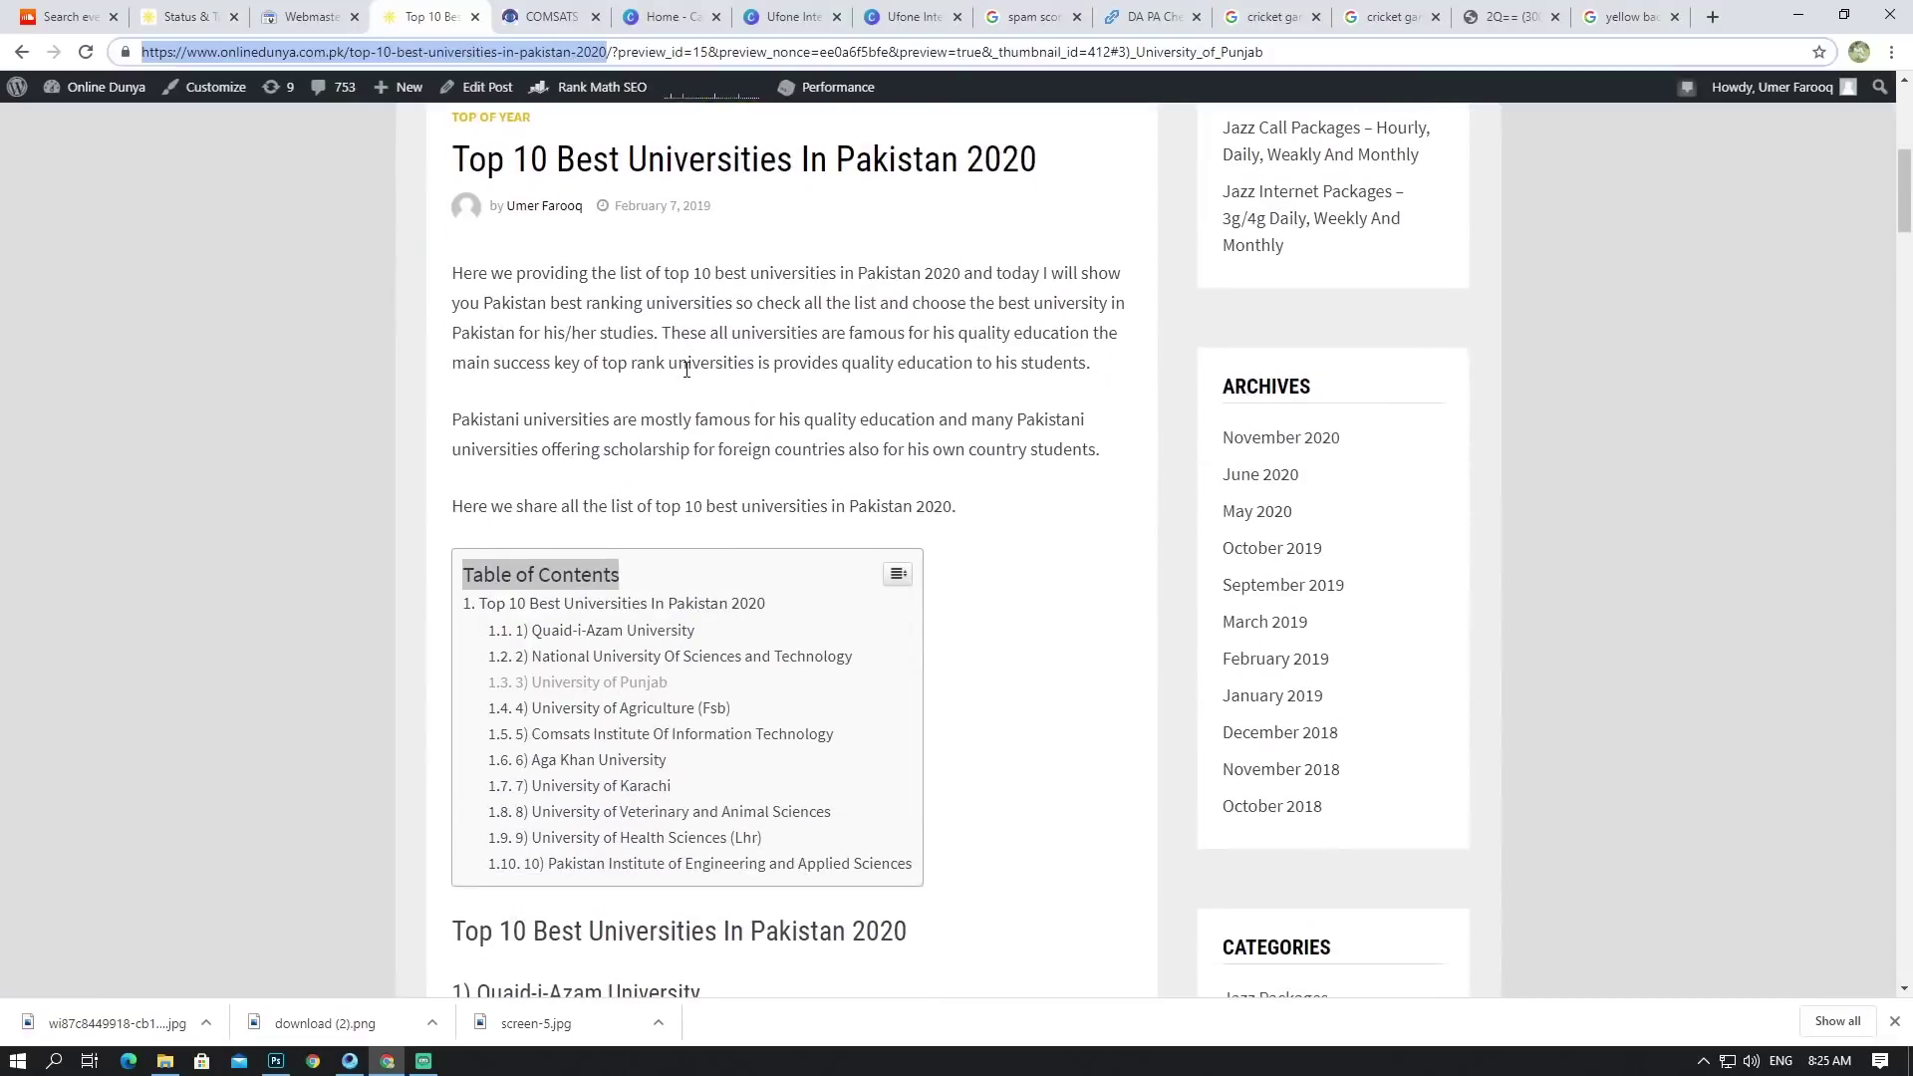
scroll(692, 369, "down", 6)
scroll(696, 375, "up", 6)
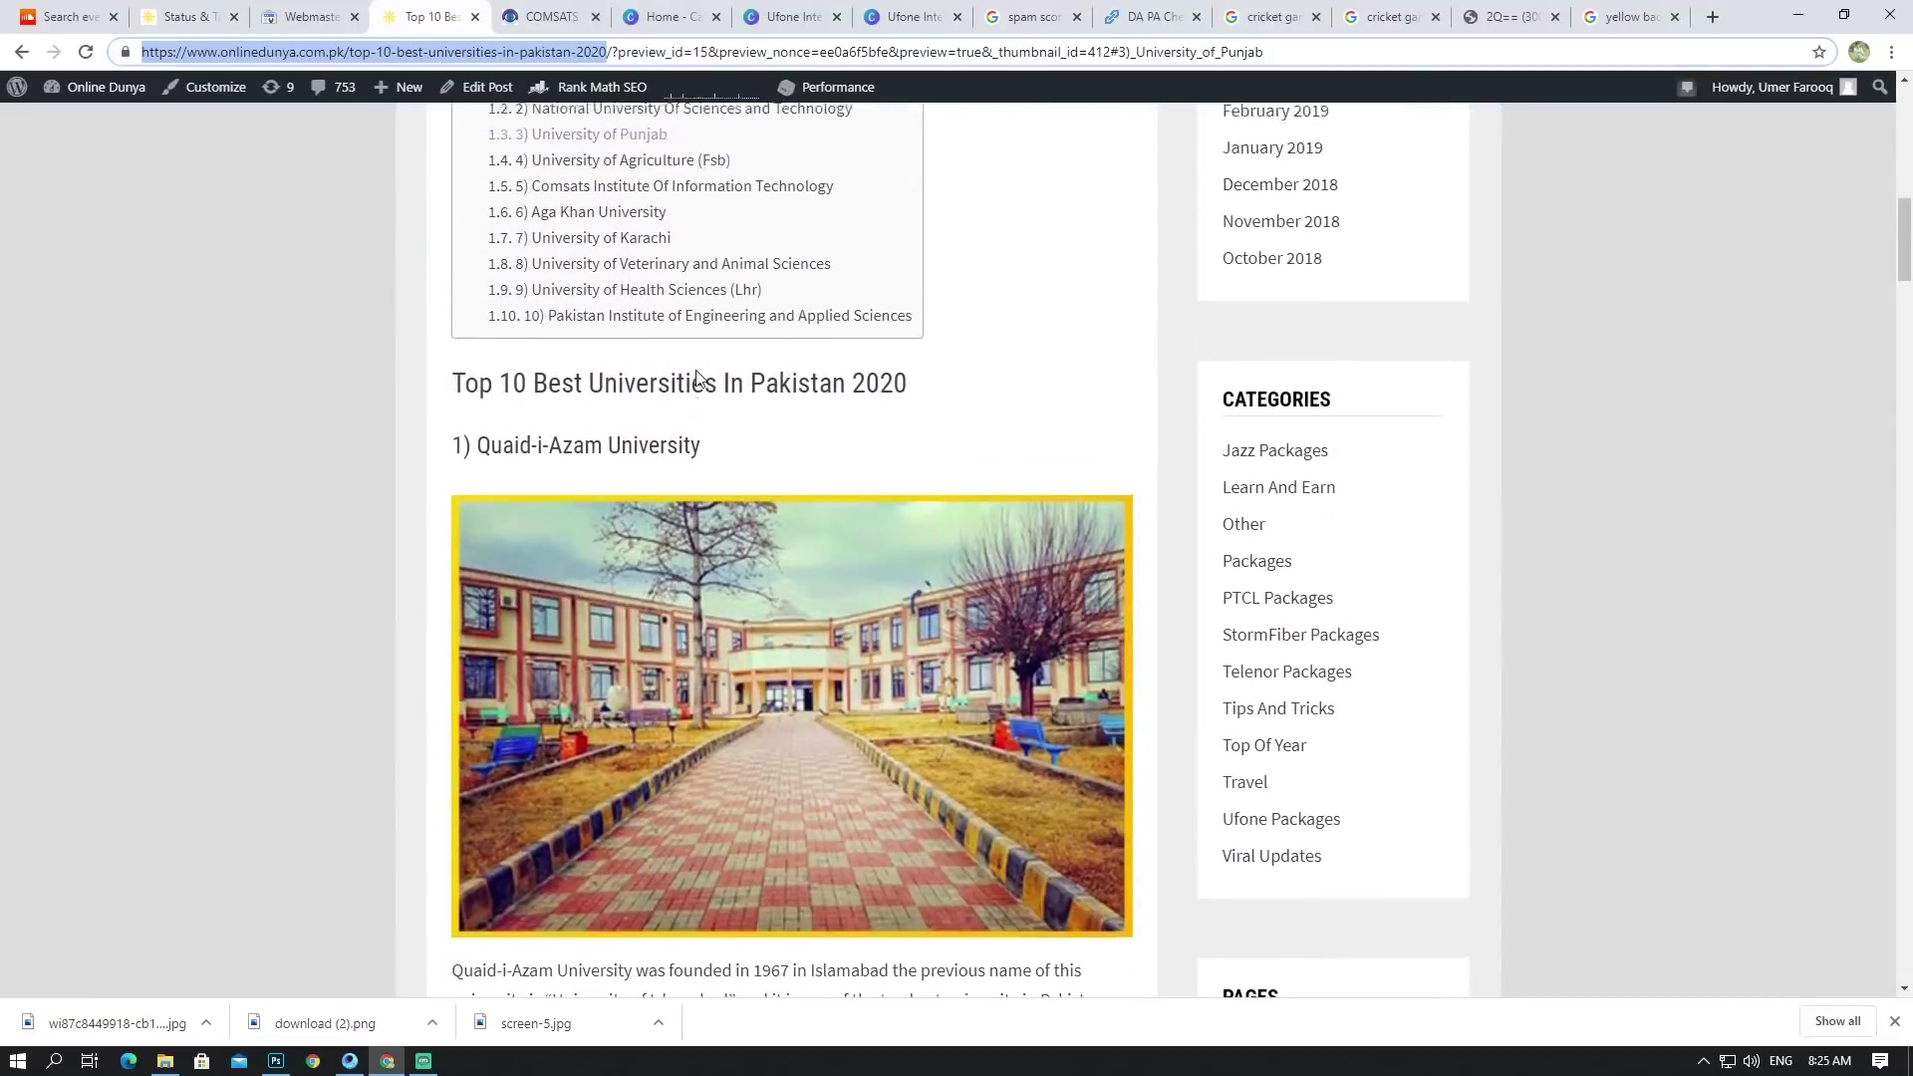
scroll(698, 379, "up", 5)
scroll(696, 445, "down", 6)
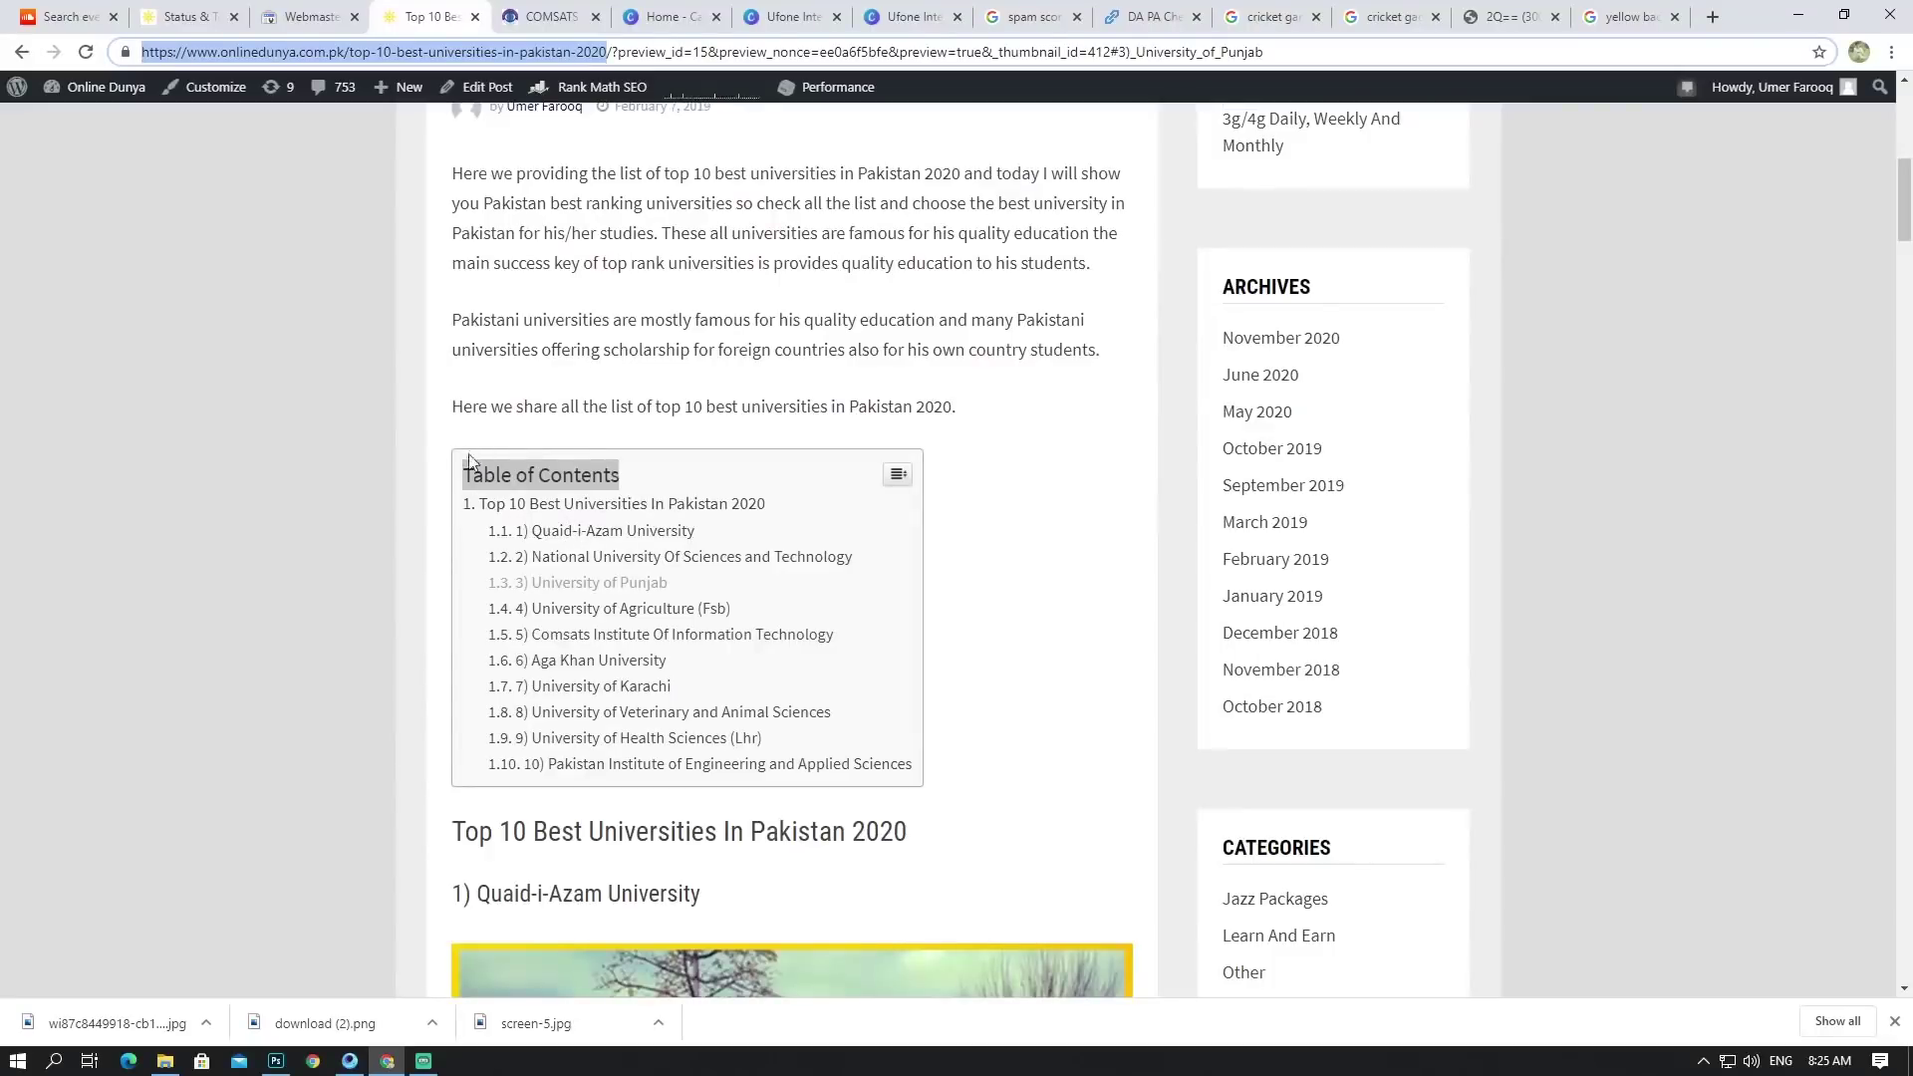
scroll(716, 504, "down", 5)
scroll(697, 493, "down", 3)
scroll(683, 476, "up", 4)
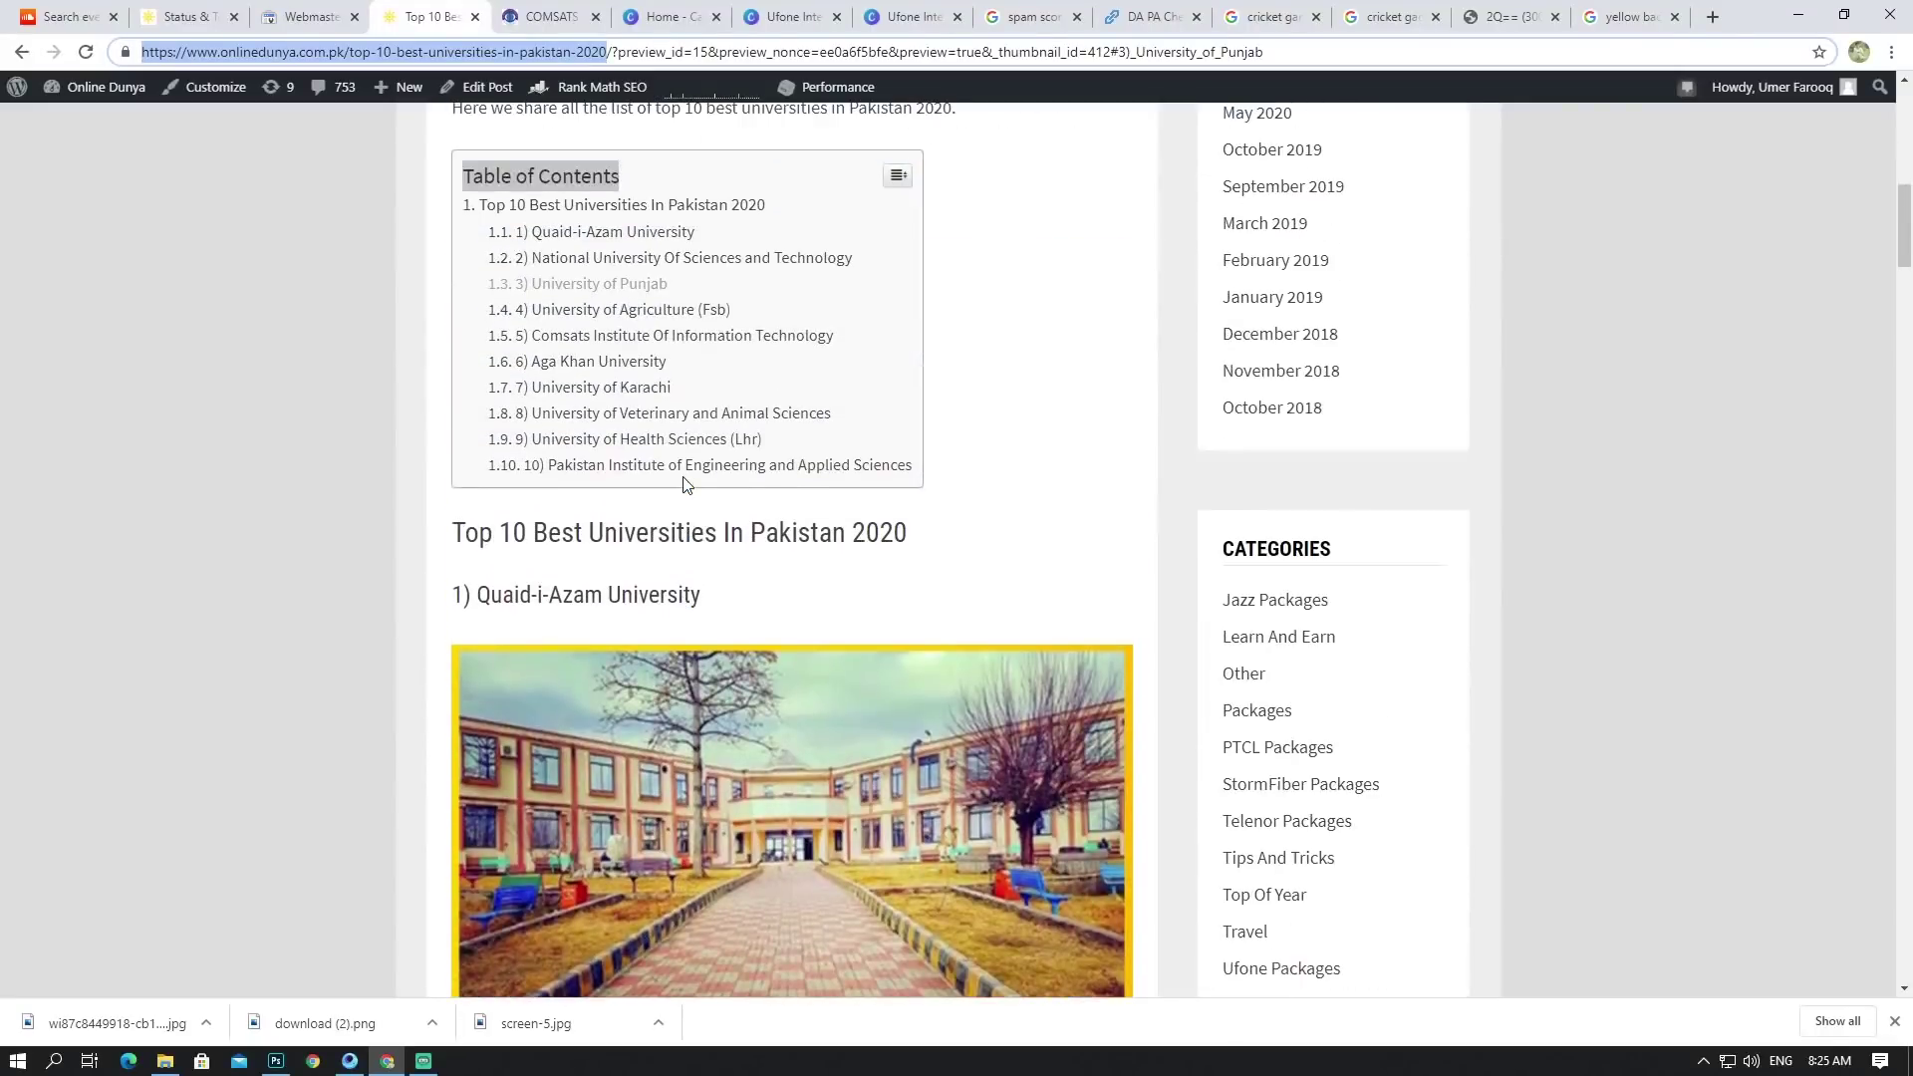
Step: Examine how the Quaid-i-Azam University section is laid out, with its heading, bordered image and descriptive paragraph, and compare the following section
scroll(684, 485, "down", 4)
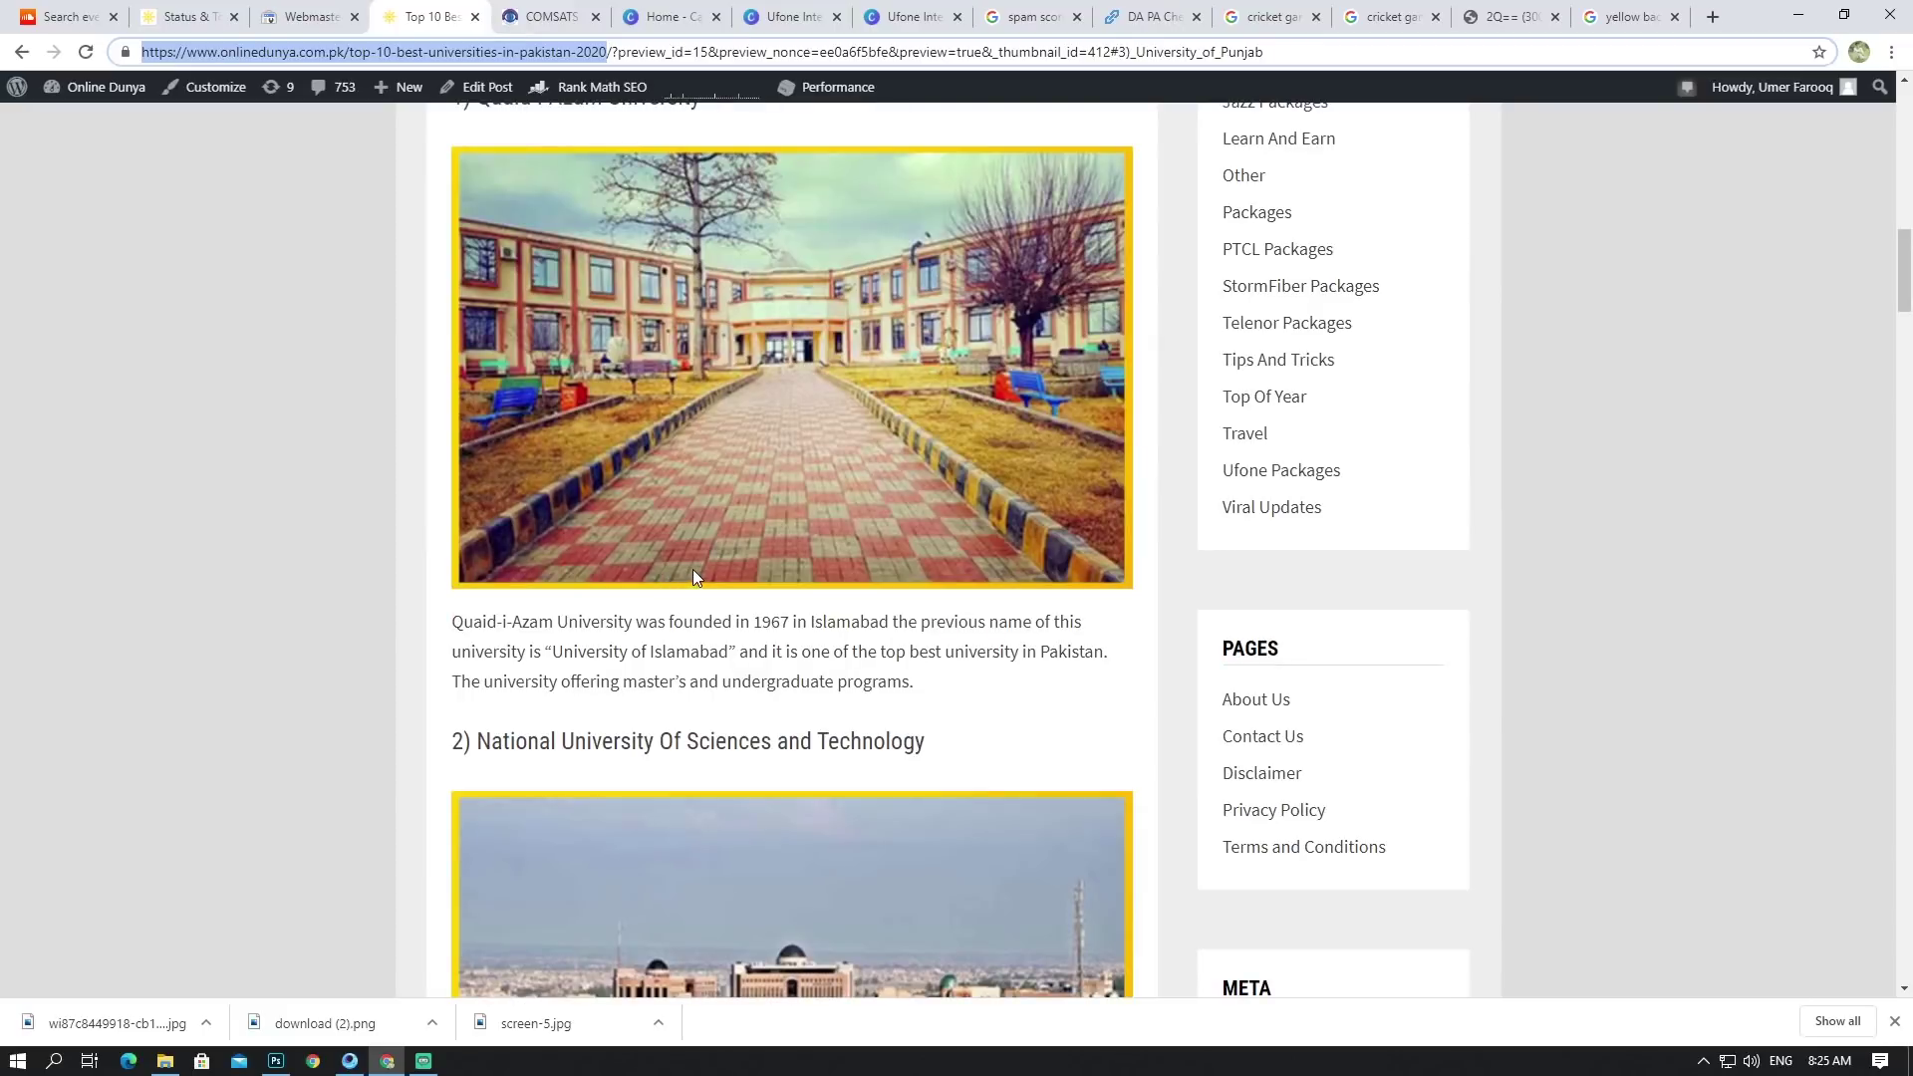
scroll(694, 576, "up", 3)
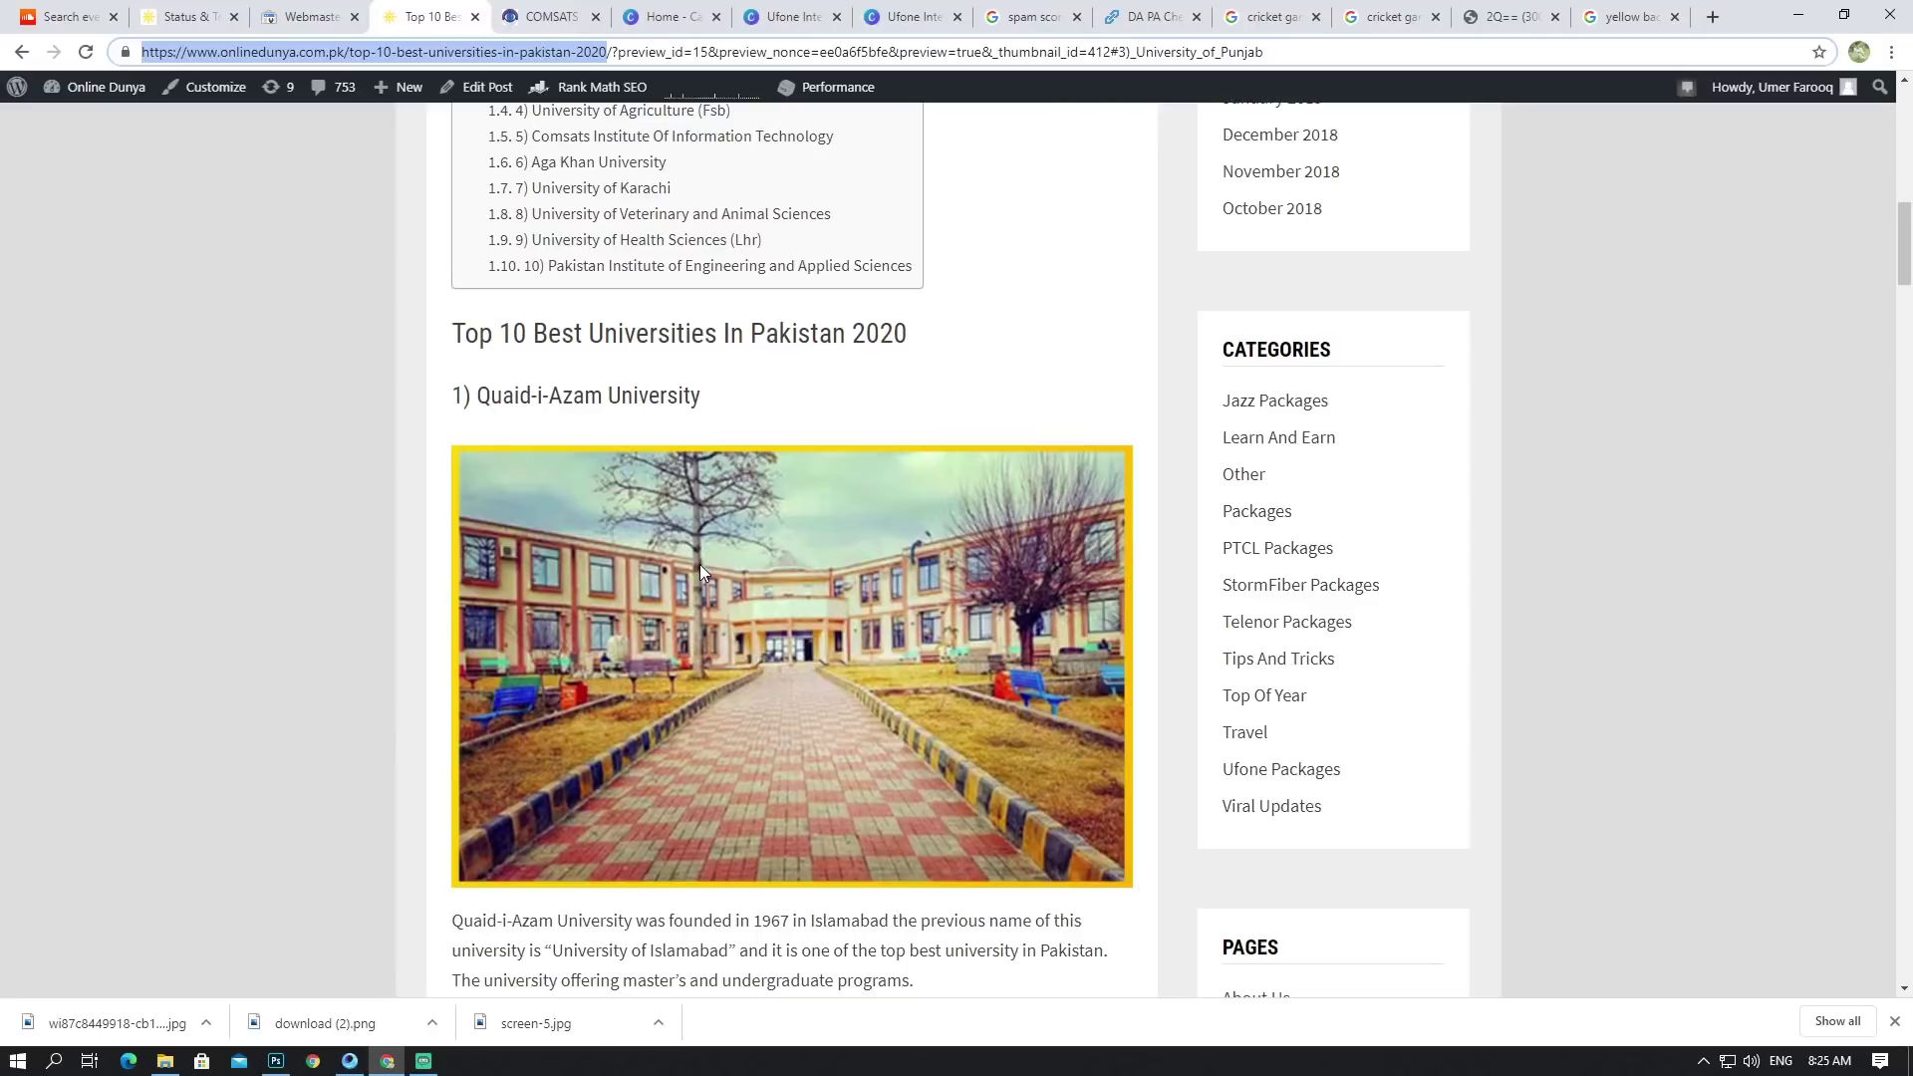
scroll(721, 614, "down", 4)
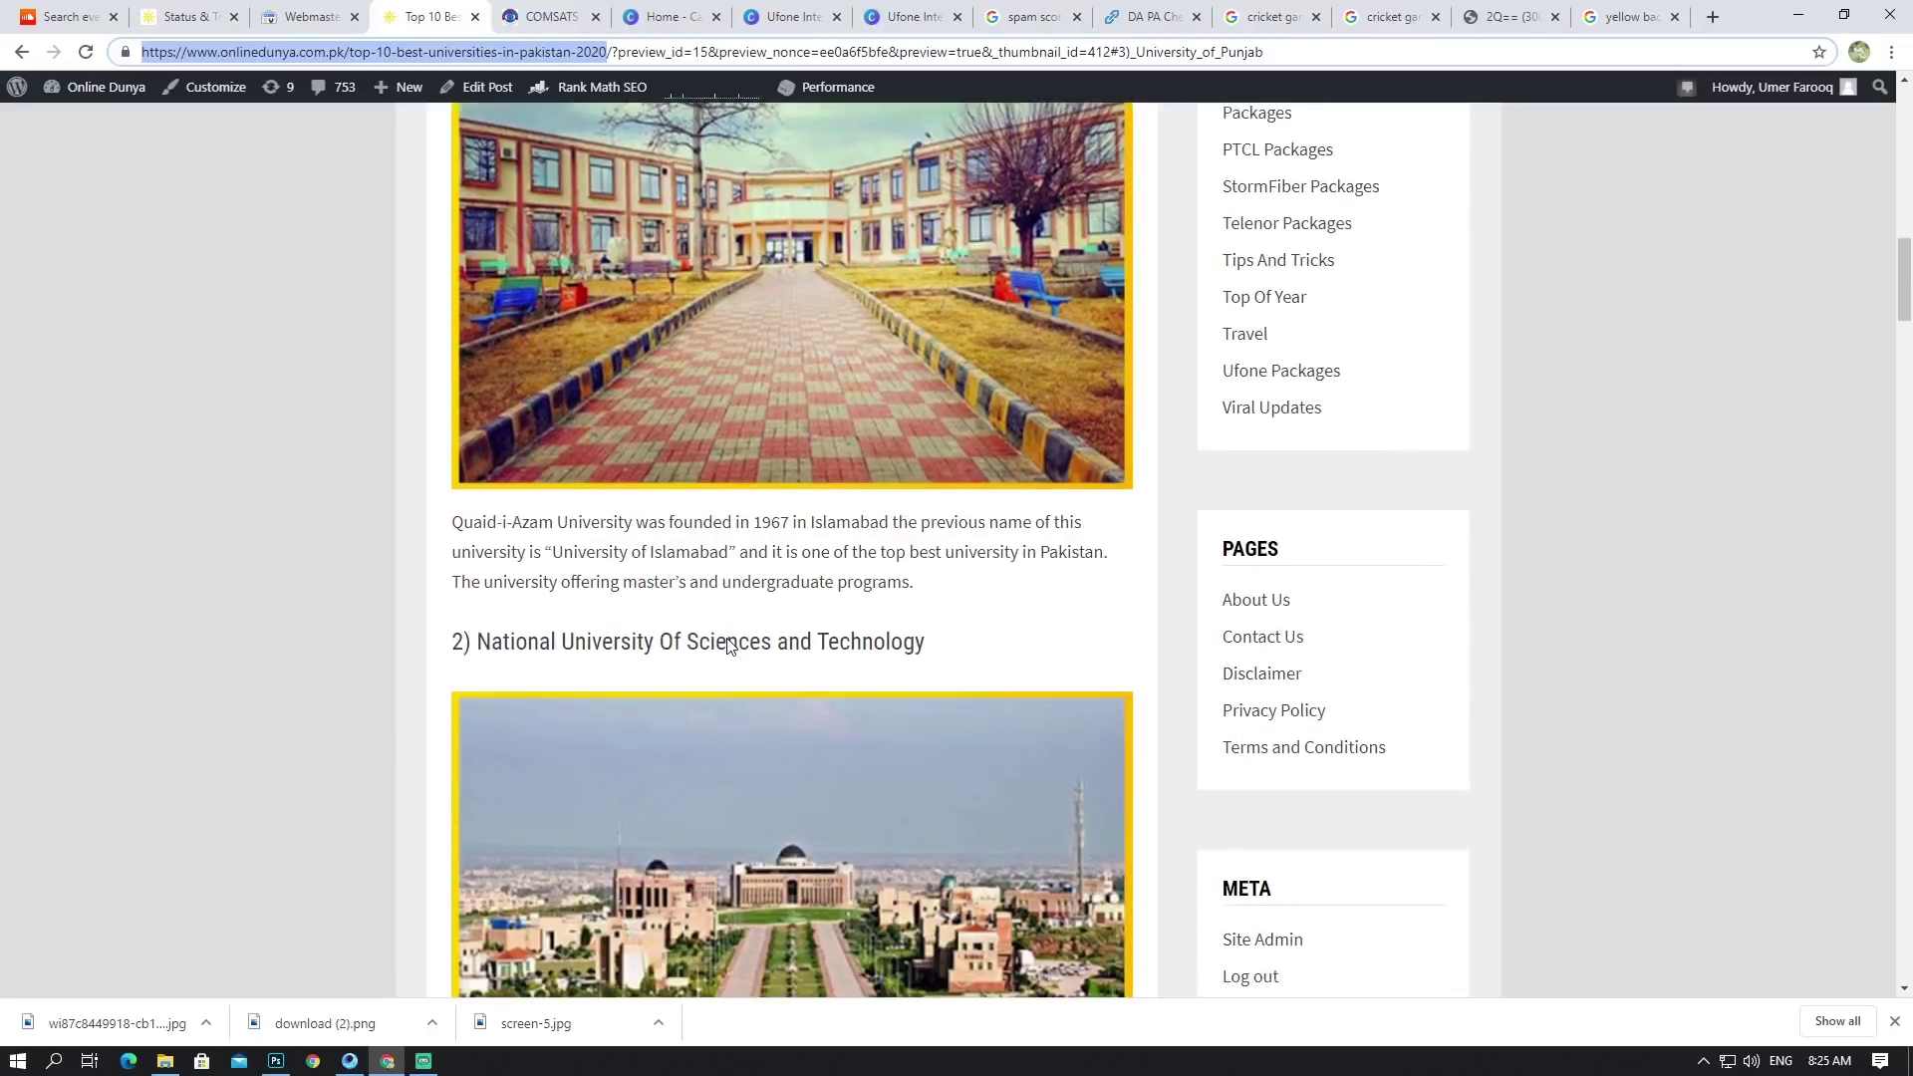
scroll(728, 646, "down", 3)
scroll(728, 638, "up", 6)
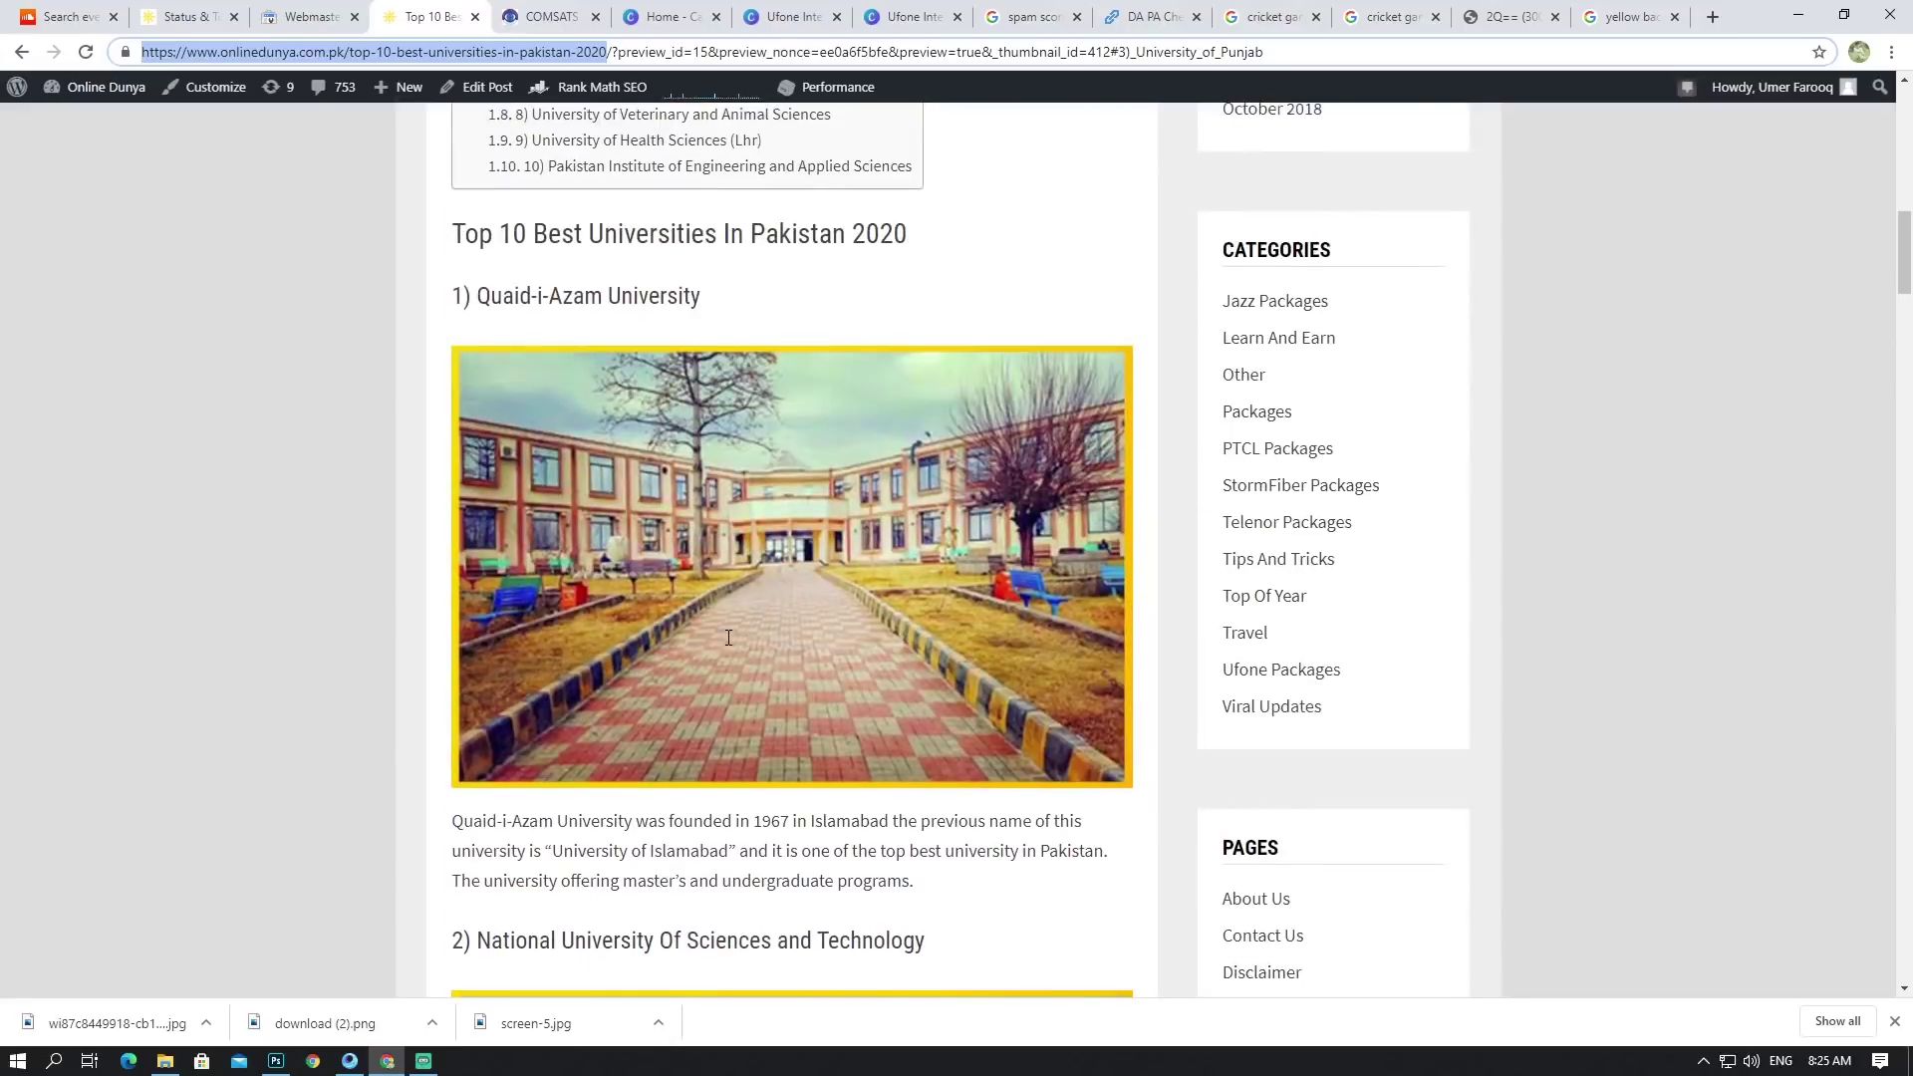
scroll(768, 564, "down", 5)
scroll(765, 564, "up", 5)
scroll(731, 568, "up", 3)
scroll(677, 565, "down", 5)
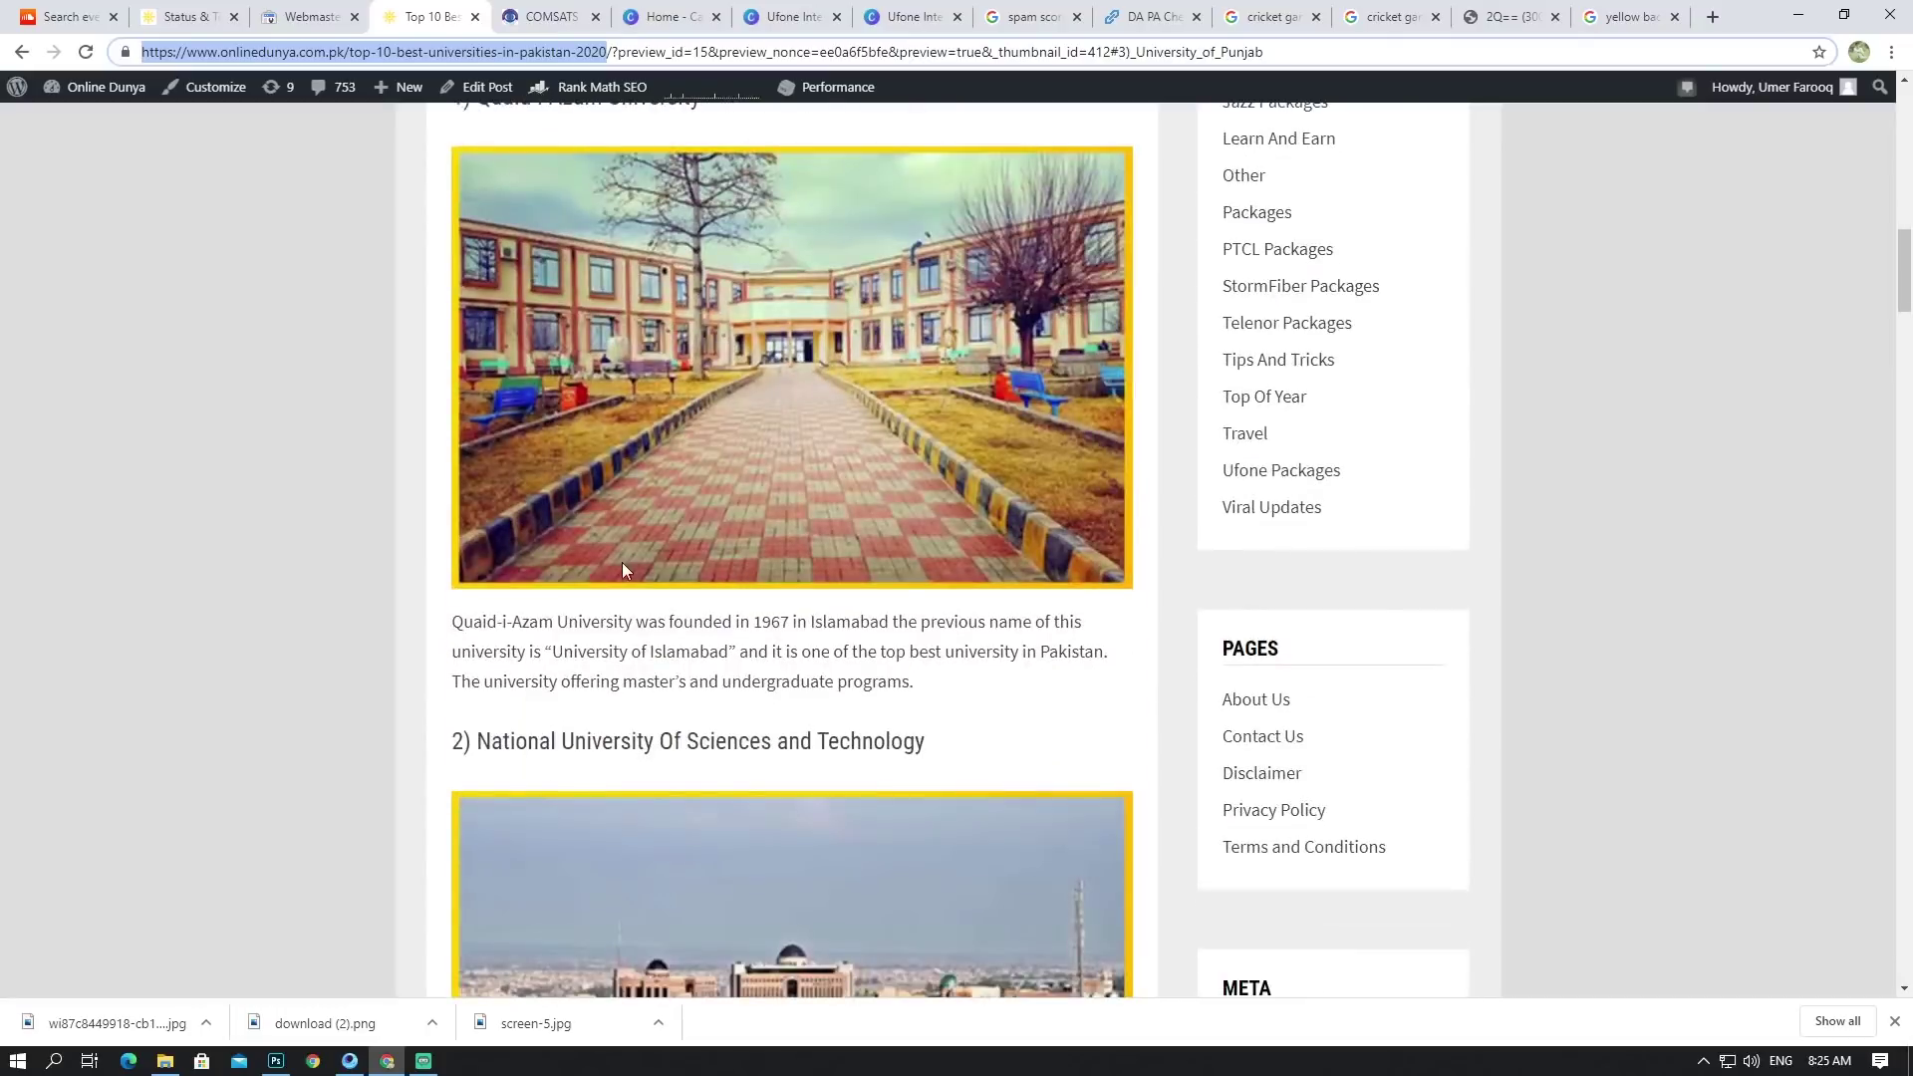
scroll(588, 498, "down", 4)
scroll(638, 499, "up", 4)
scroll(608, 345, "up", 5)
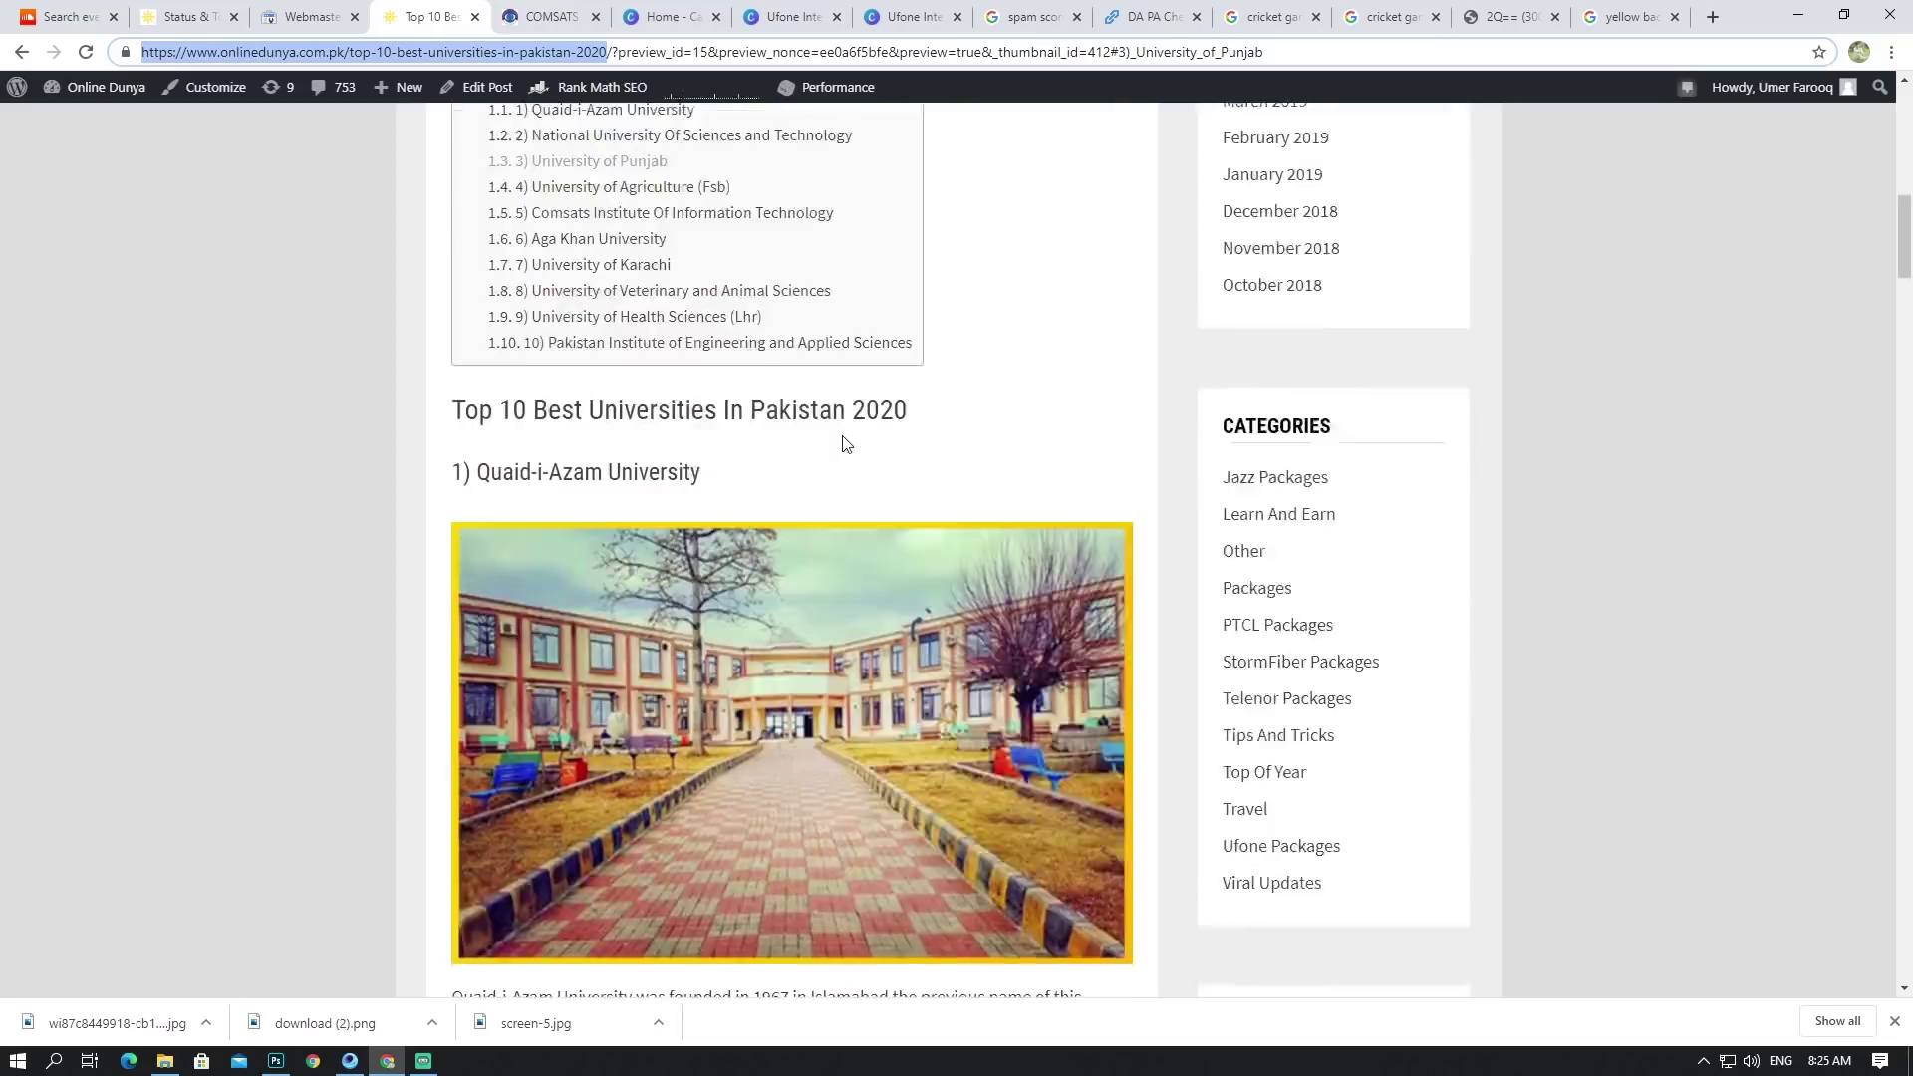
scroll(634, 547, "down", 5)
scroll(823, 457, "up", 4)
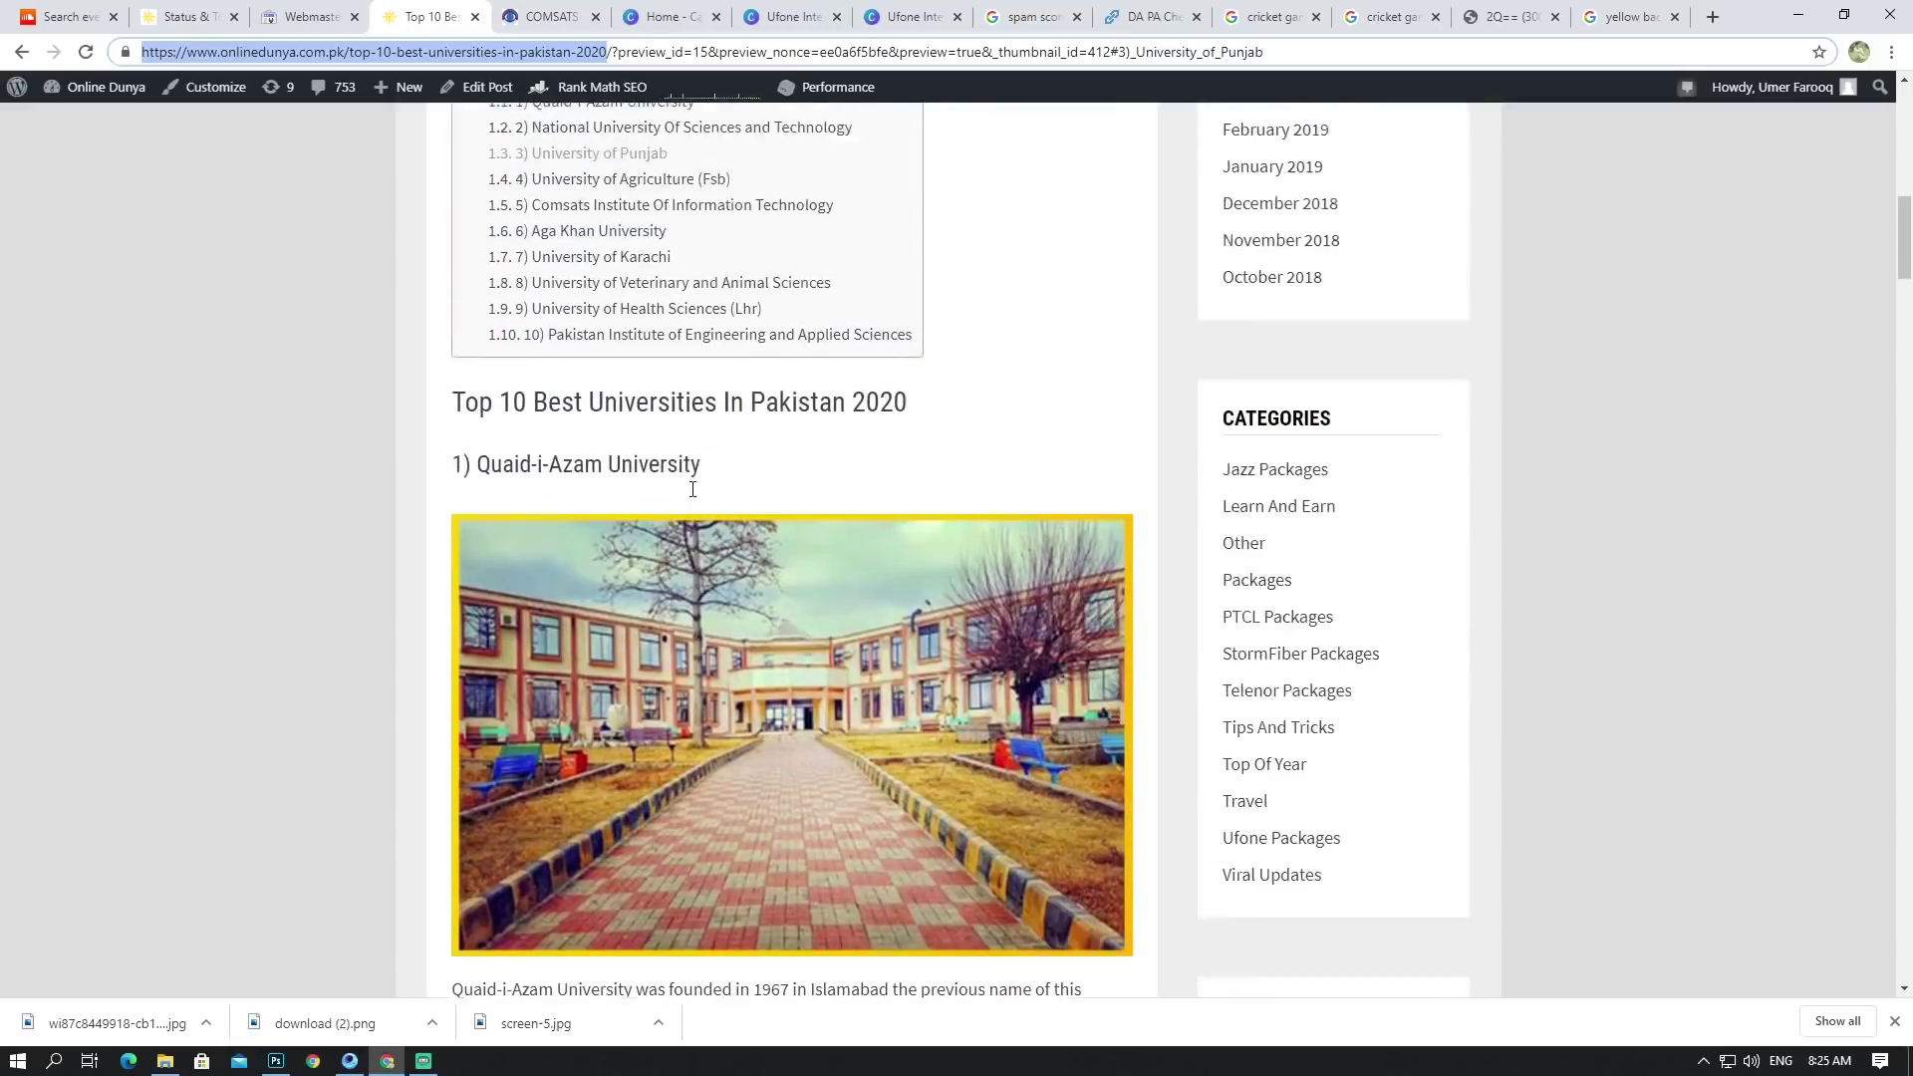
Step: Look through the remaining university sections of the article, down to 10) Pakistan Institute of Engineering and Applied Sciences
scroll(710, 496, "down", 7)
scroll(710, 496, "down", 6)
scroll(711, 497, "down", 12)
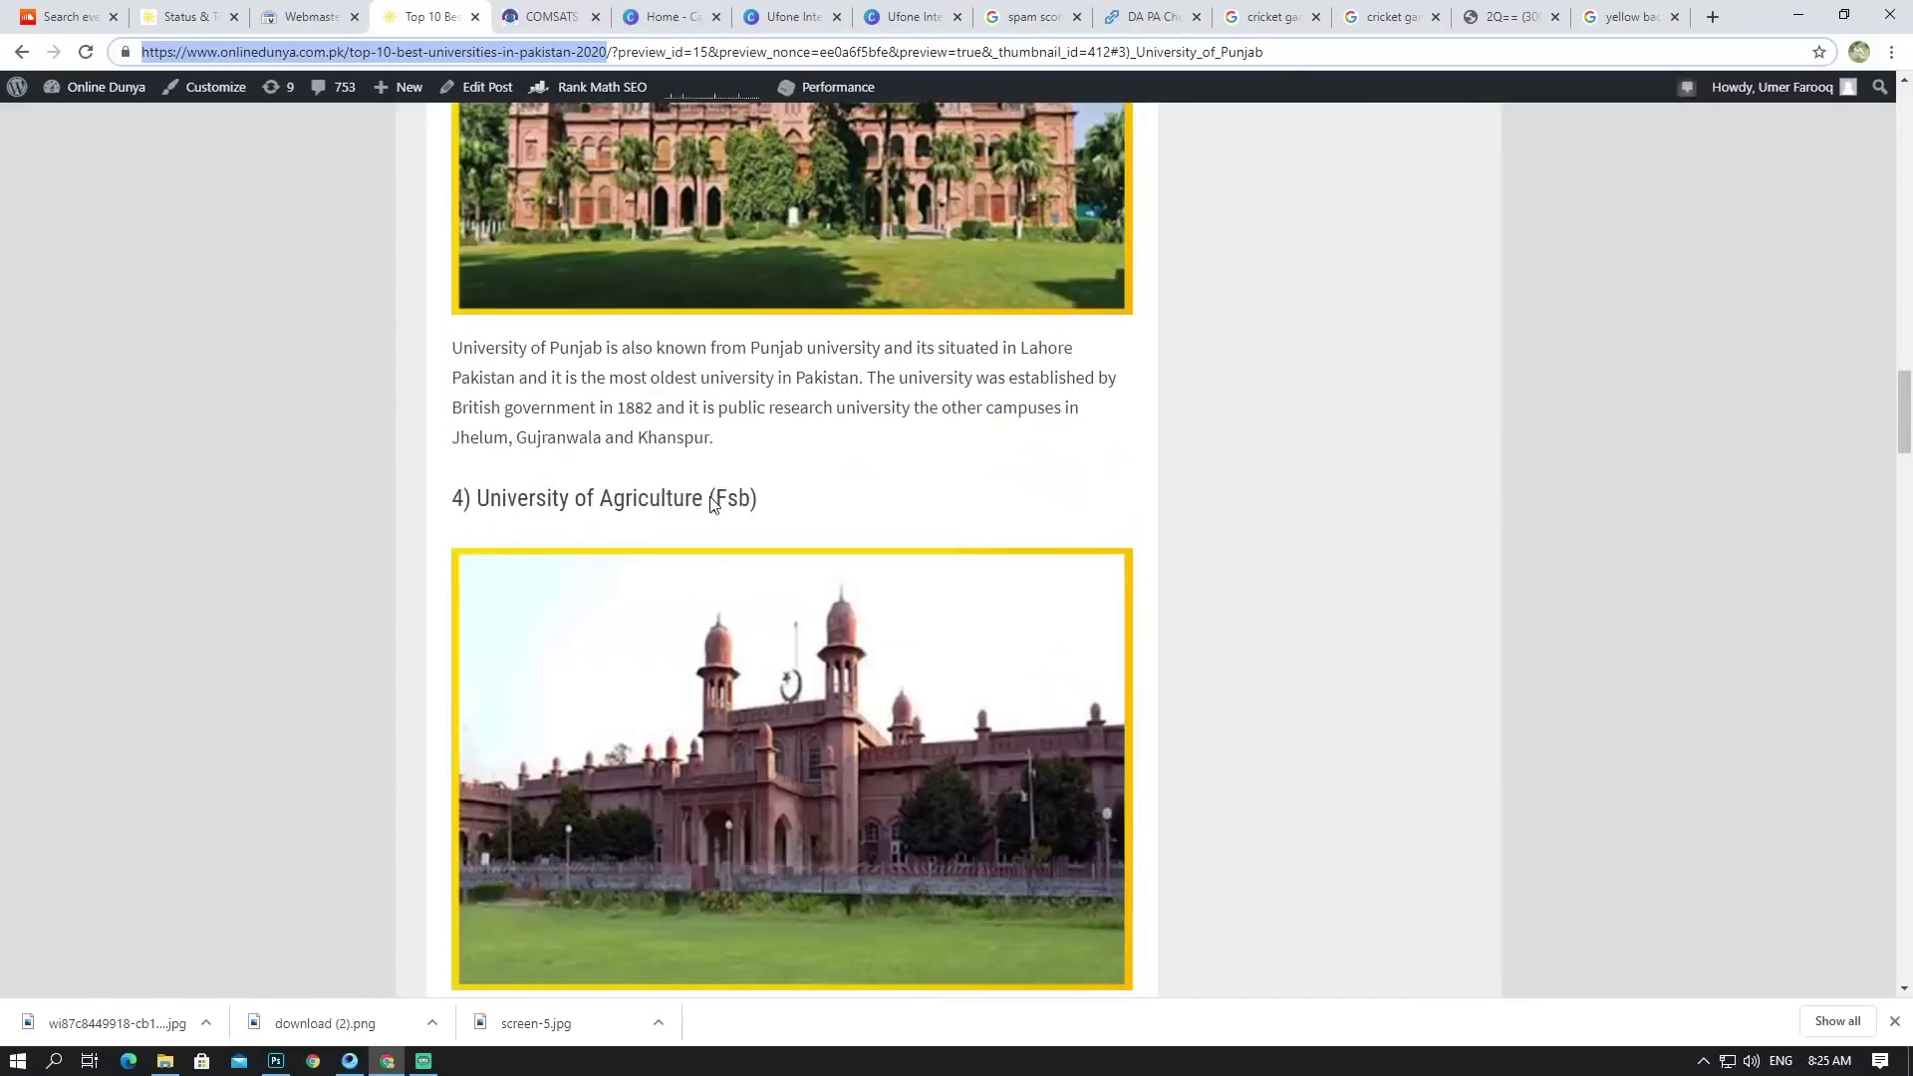
scroll(620, 478, "up", 10)
scroll(701, 478, "up", 1)
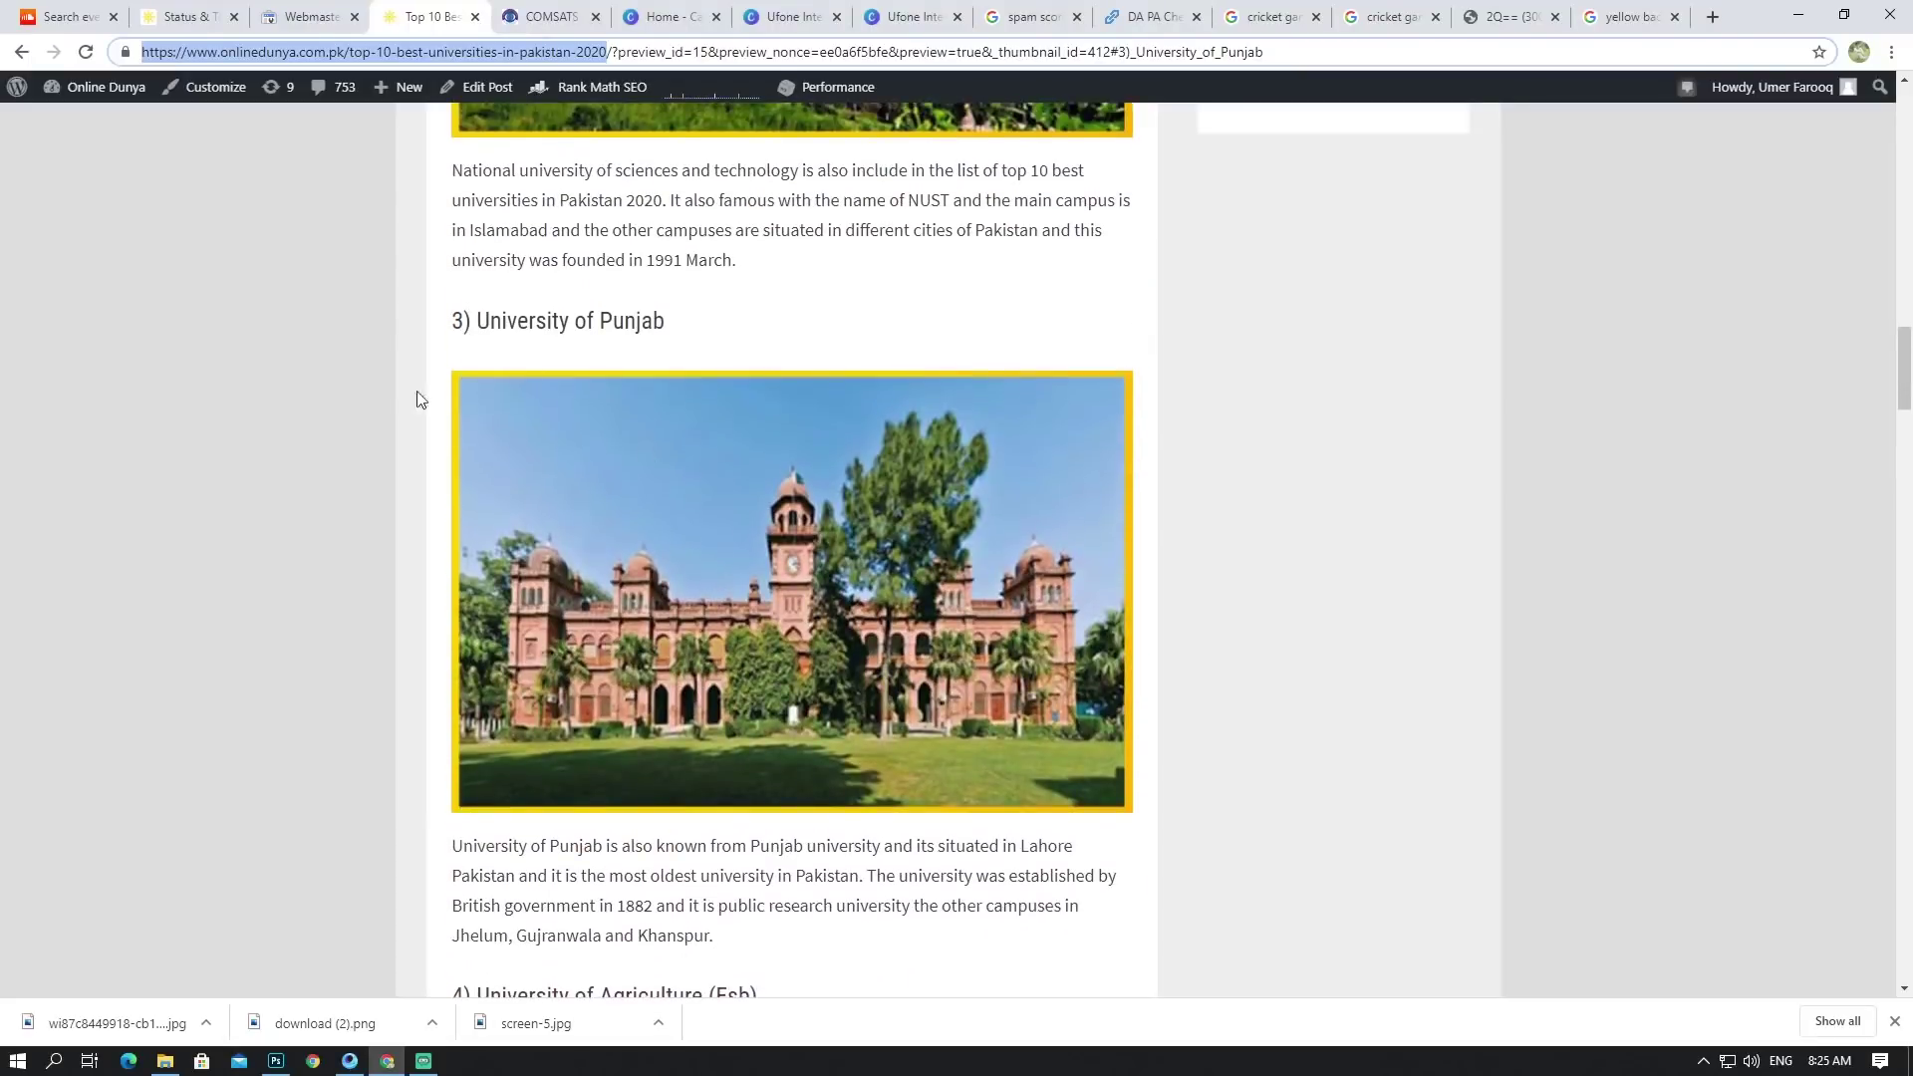
scroll(470, 371, "up", 5)
scroll(772, 472, "down", 15)
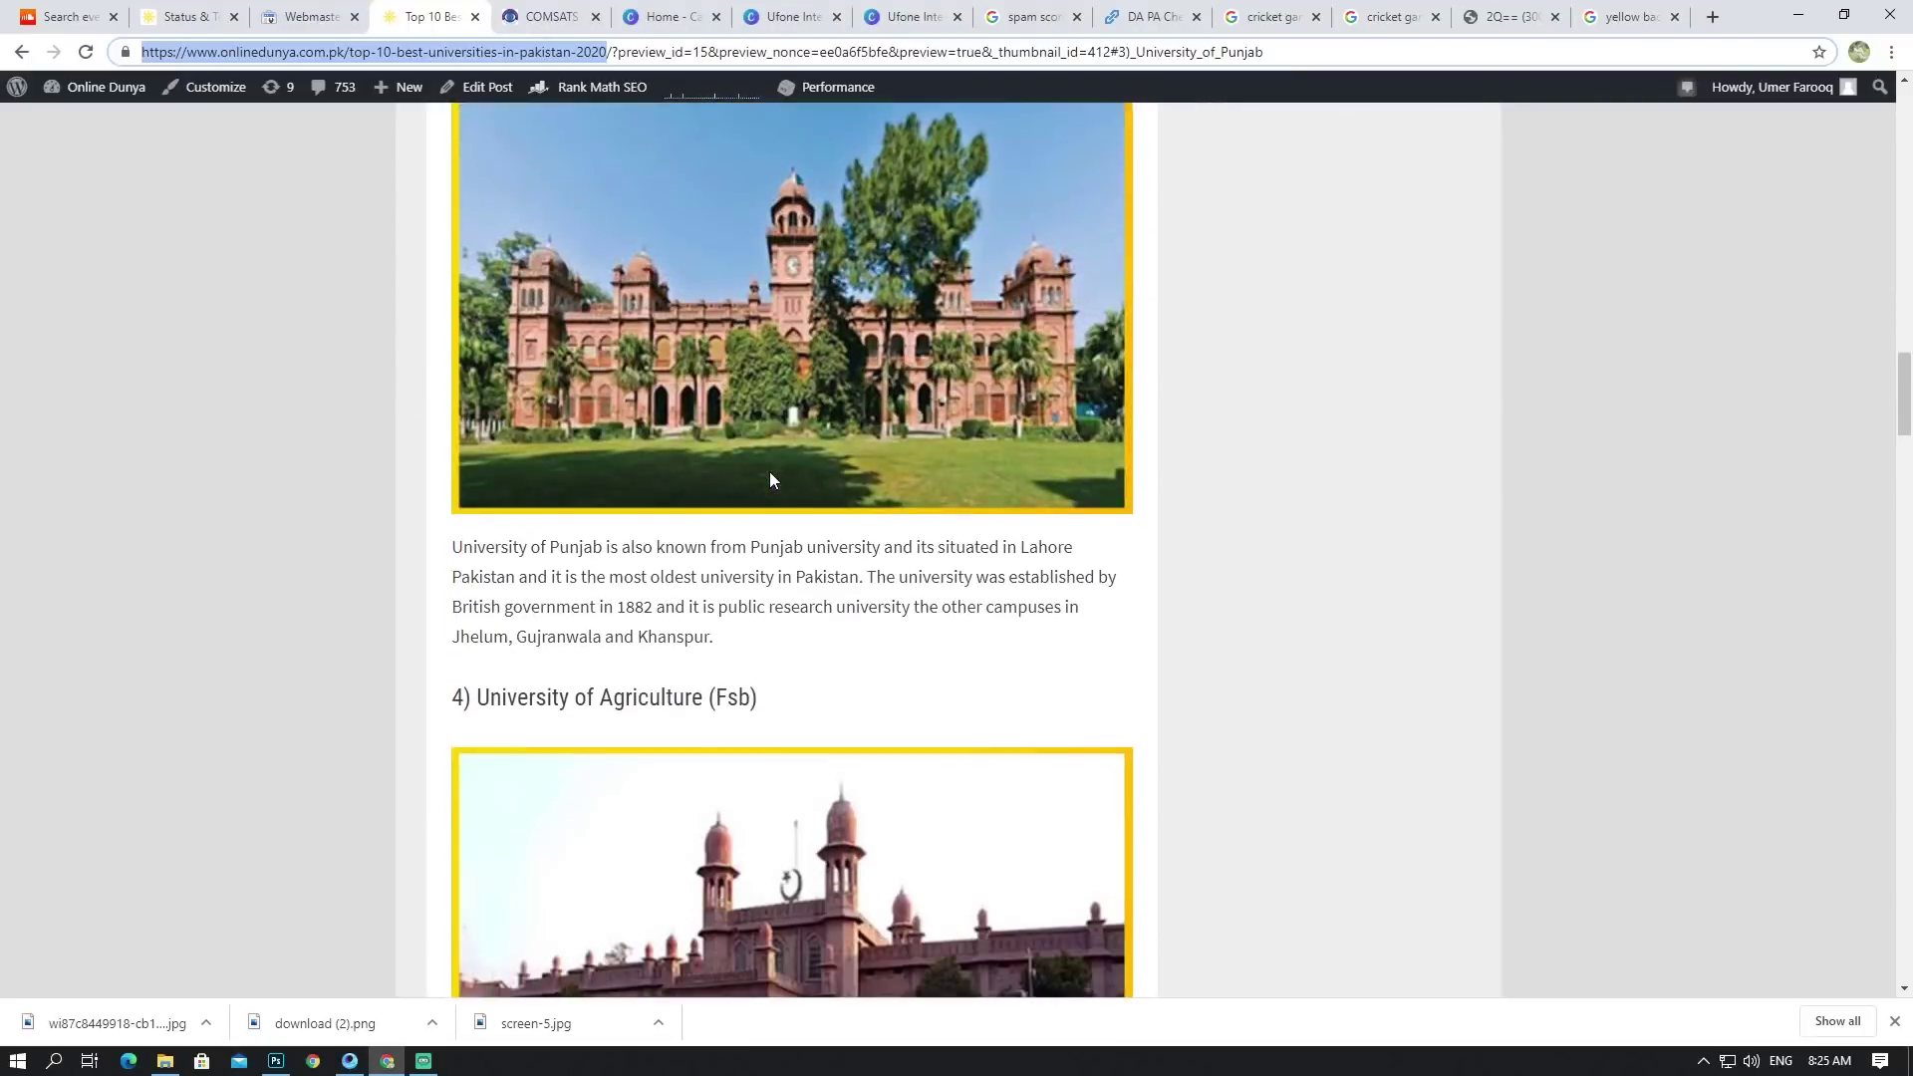
scroll(768, 478, "down", 14)
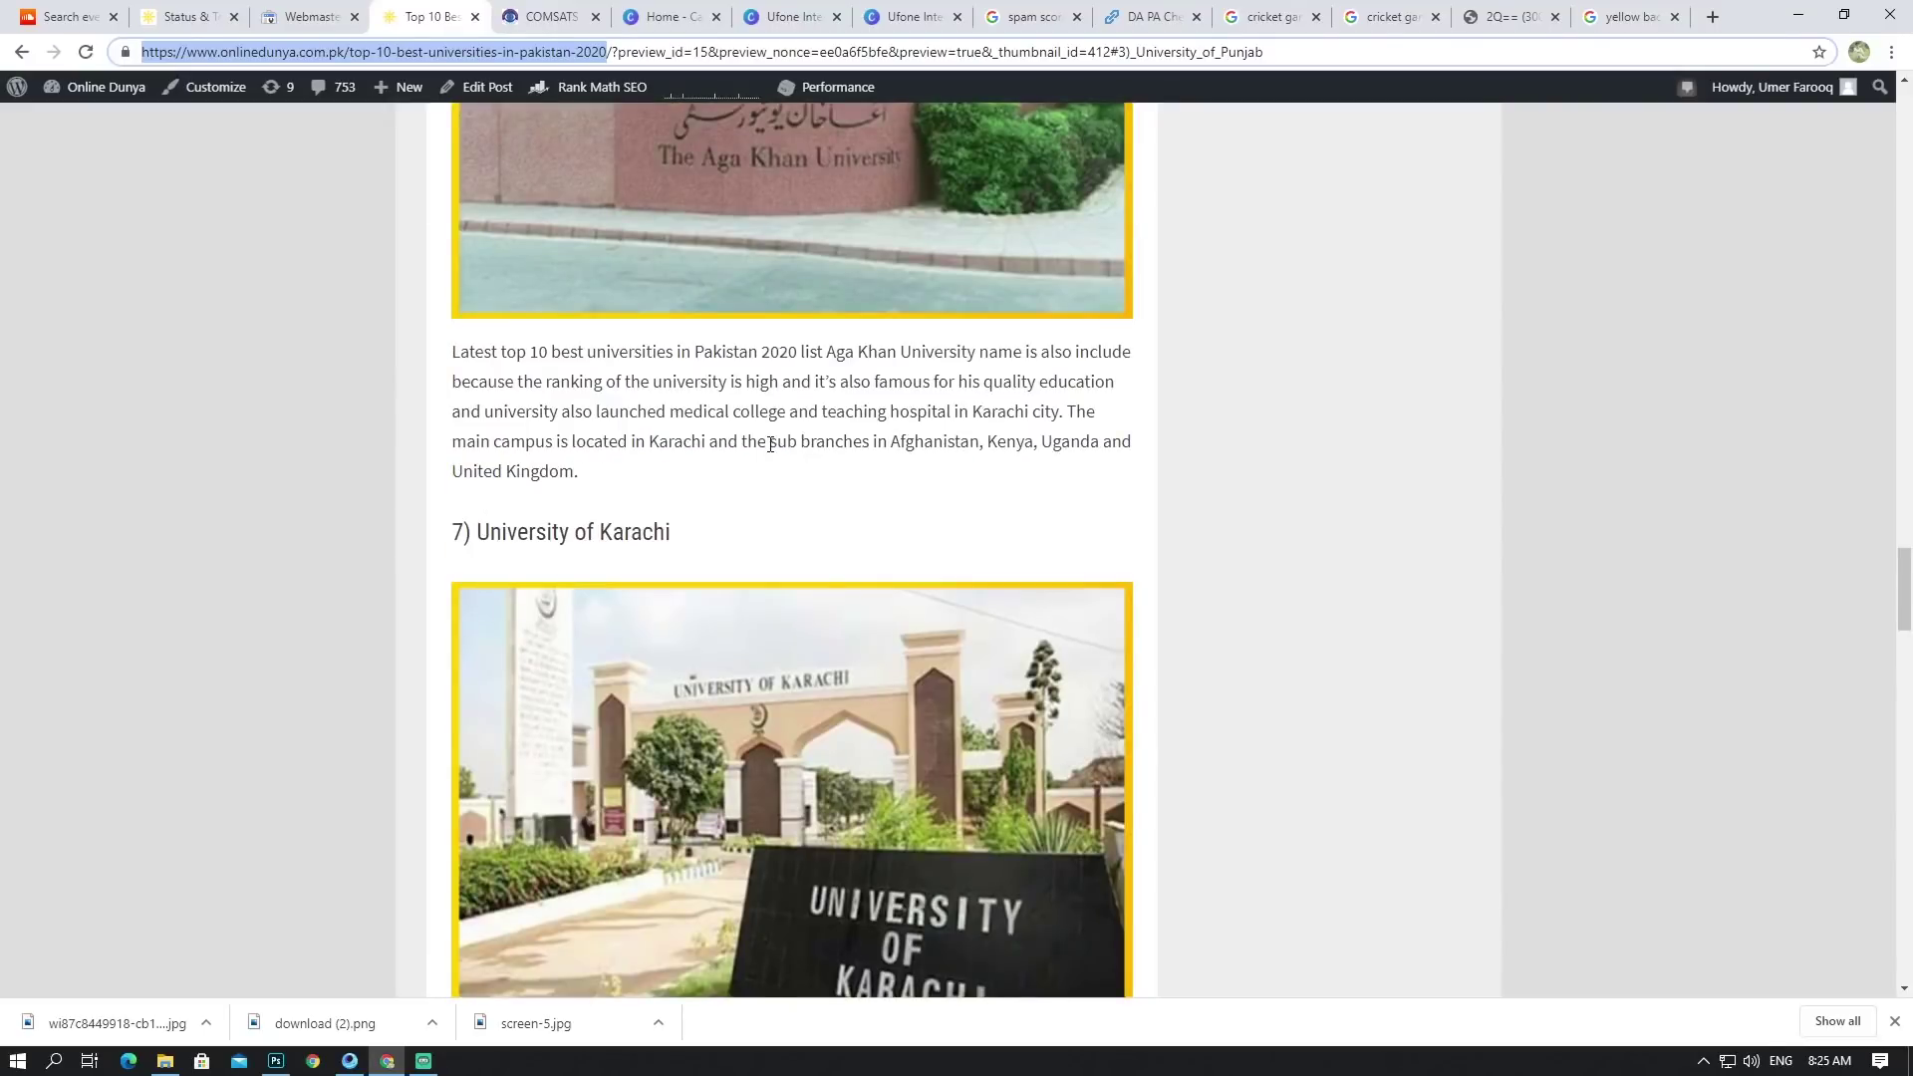
scroll(770, 444, "down", 15)
scroll(793, 430, "down", 20)
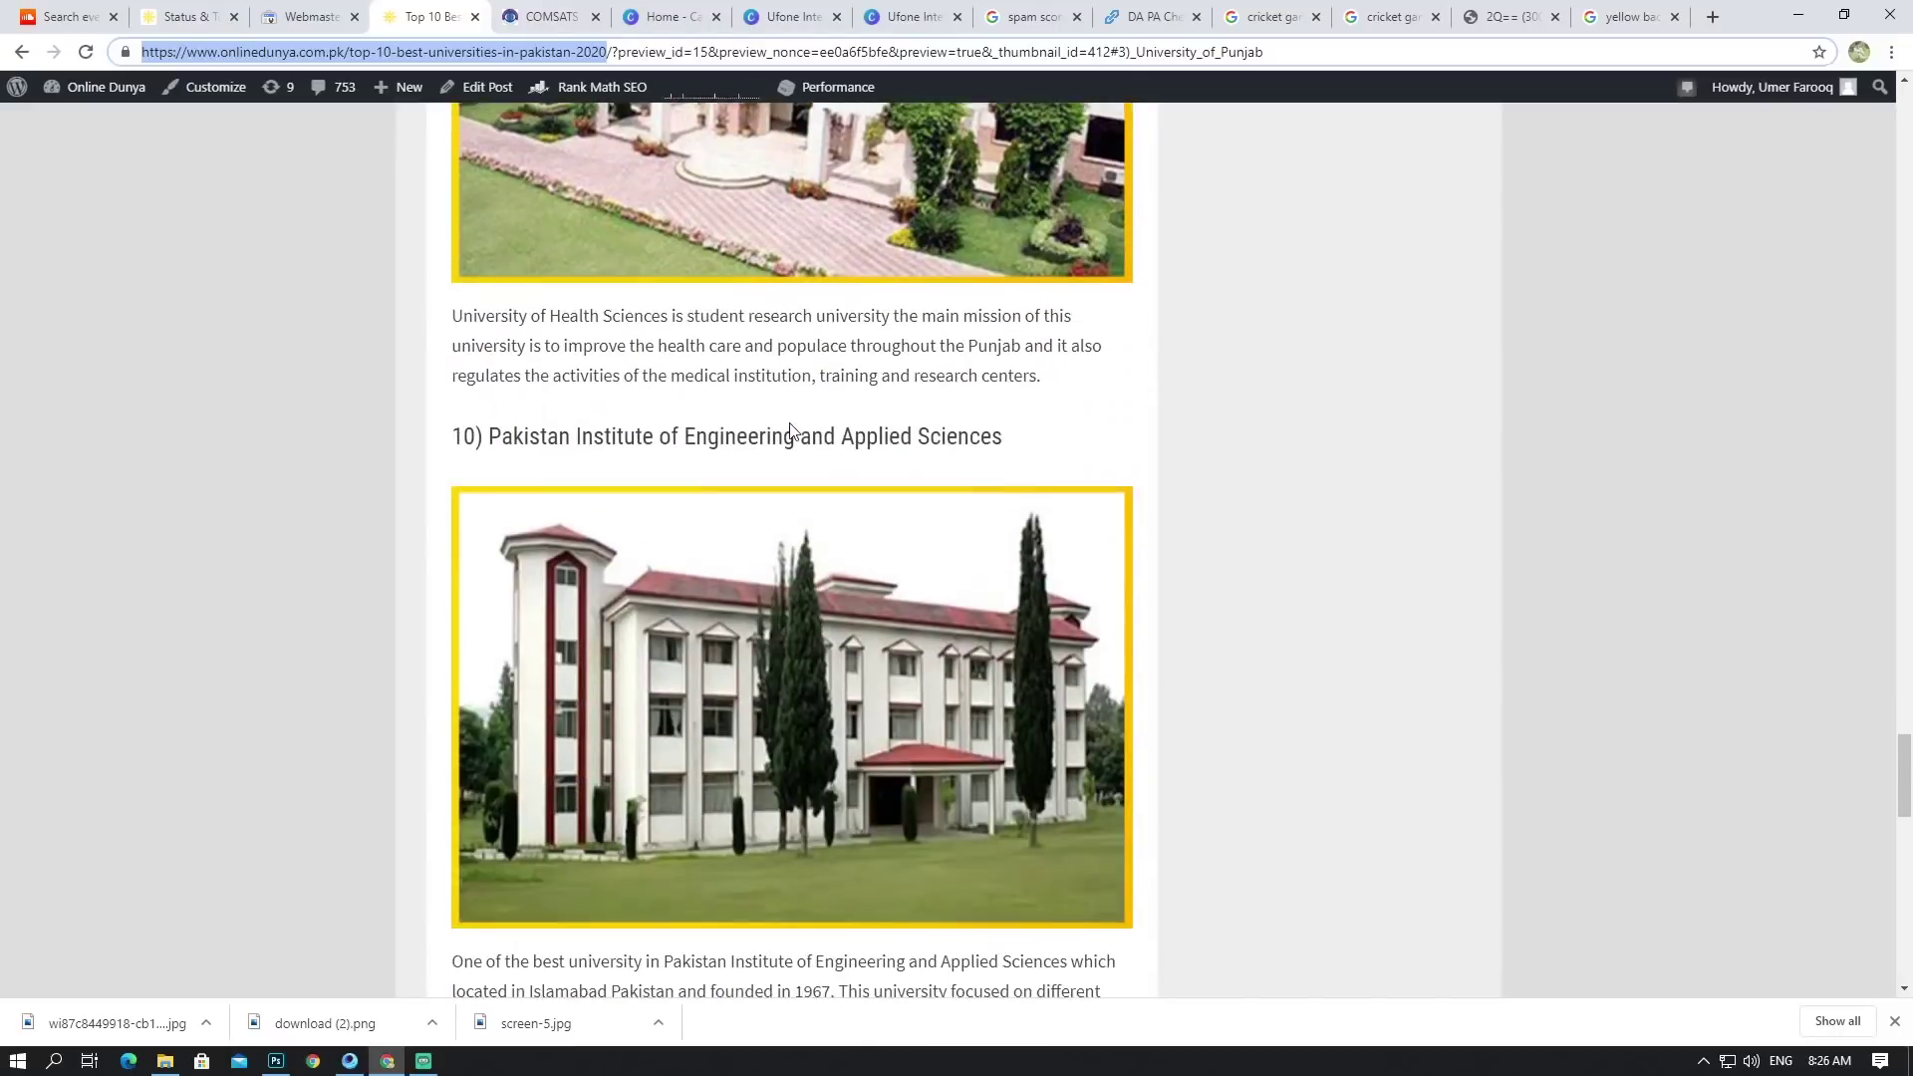